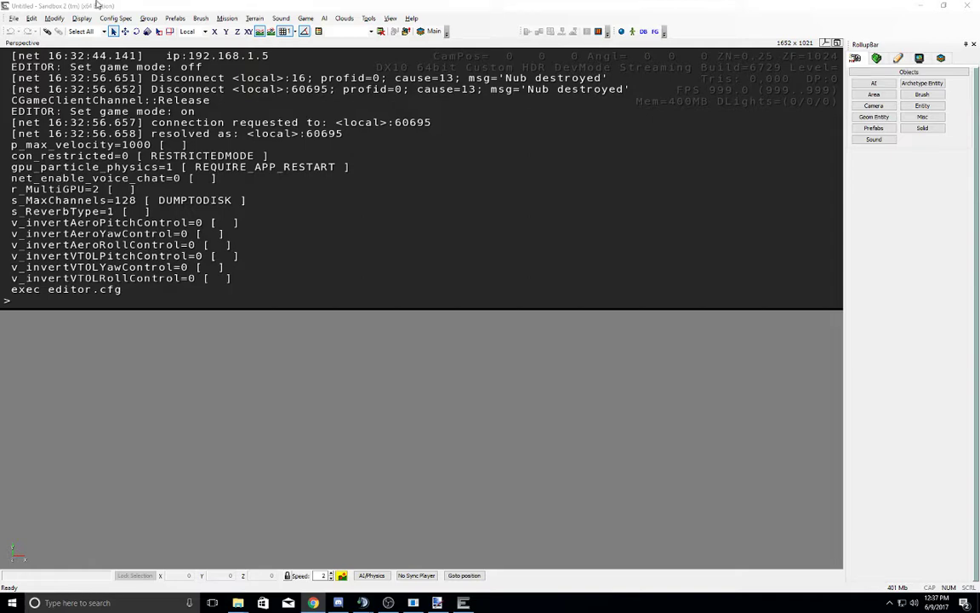
# Step: Check the -mod MWLL launch parameter in the target of the desktop Editor shortcut's properties, then return to the maximized editor
pyautogui.moveTo(91, 5); pyautogui.dragTo(225, 19)
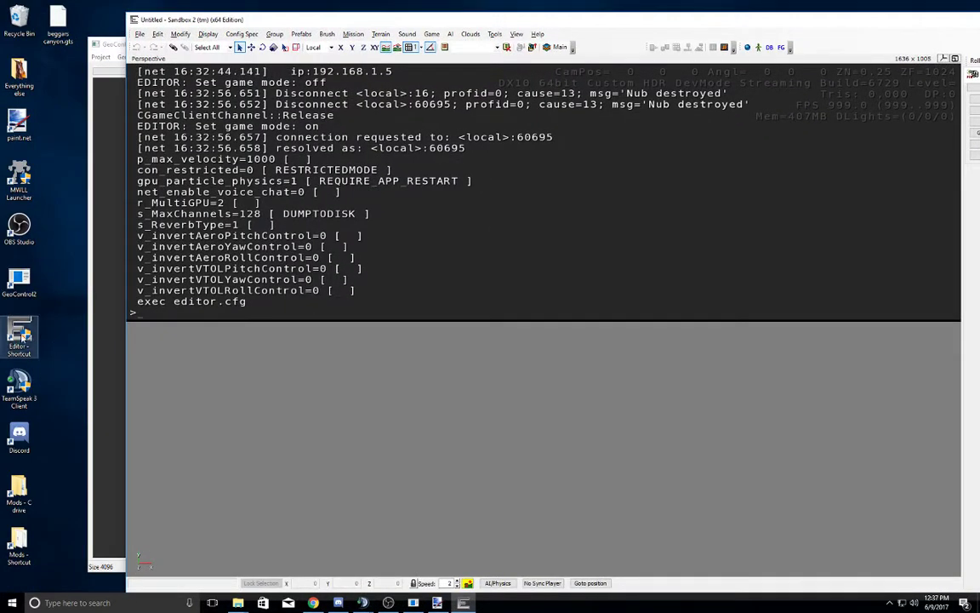
pyautogui.rightClick(21, 334)
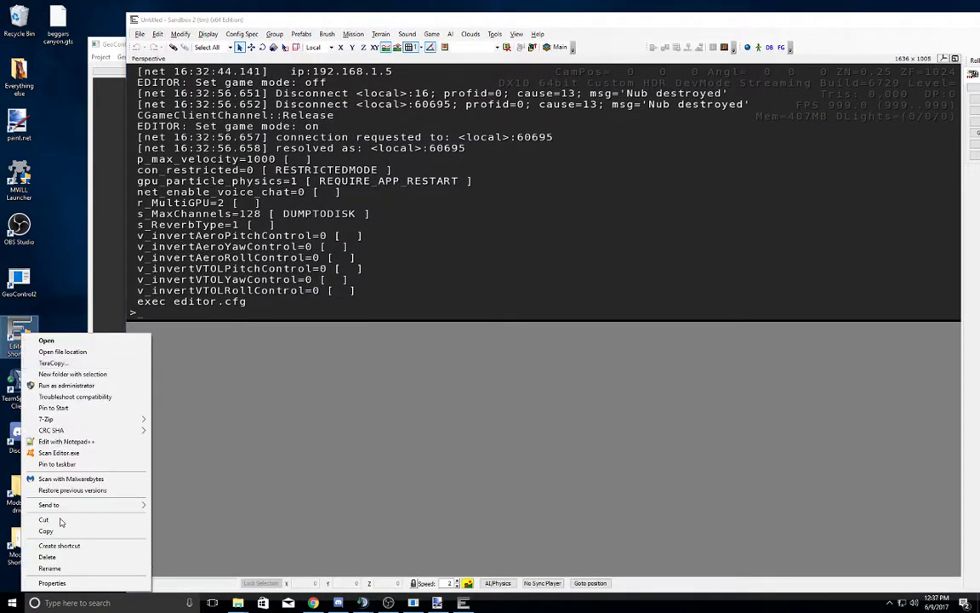
pyautogui.click(51, 582)
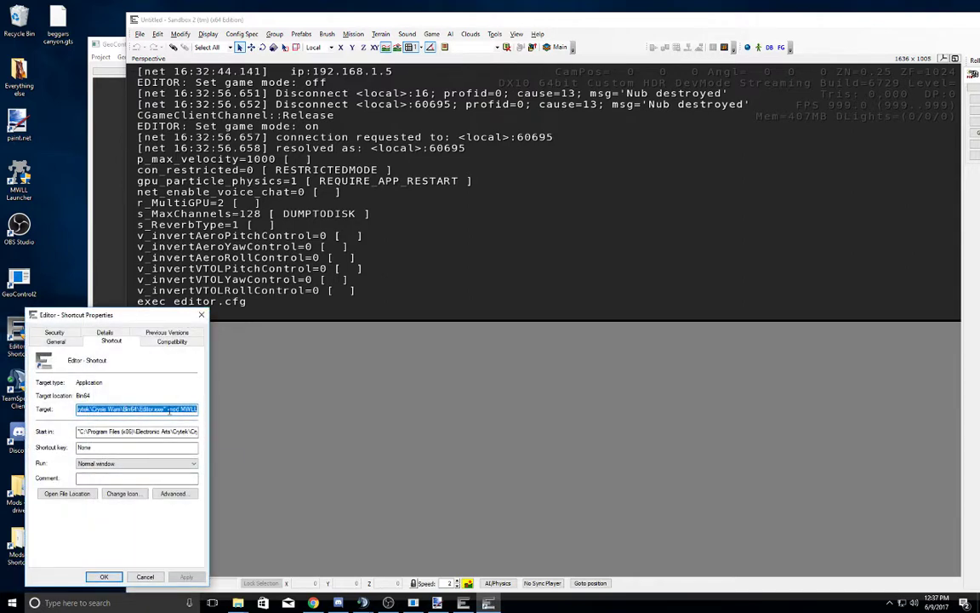
pyautogui.moveTo(167, 410); pyautogui.dragTo(209, 409)
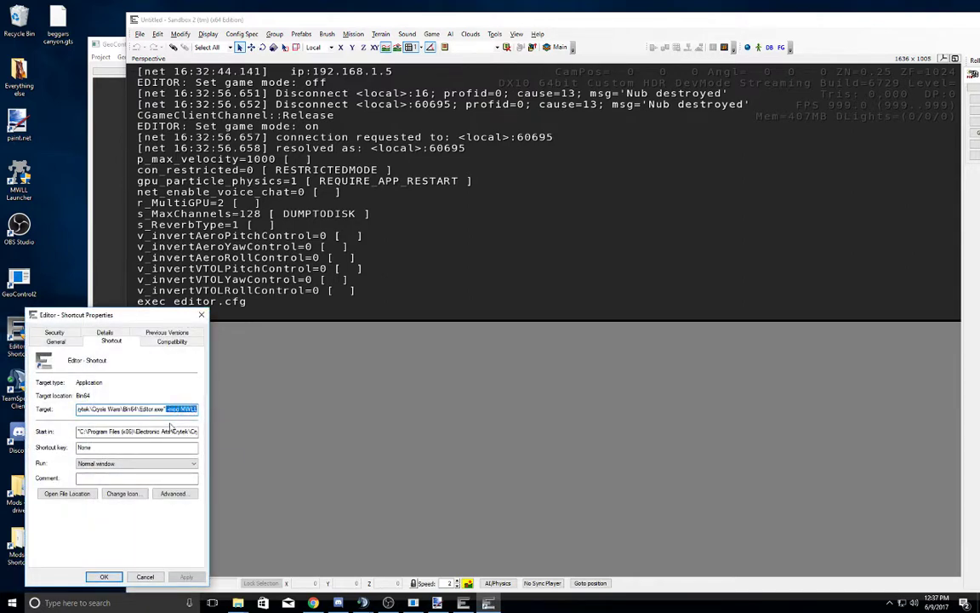
pyautogui.click(103, 577)
pyautogui.doubleClick(277, 15)
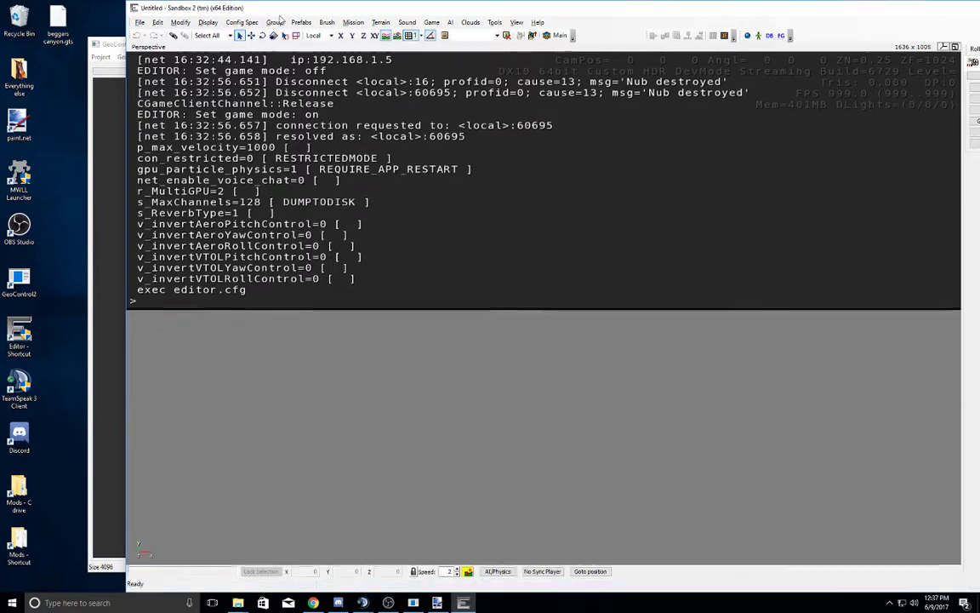
pyautogui.doubleClick(240, 12)
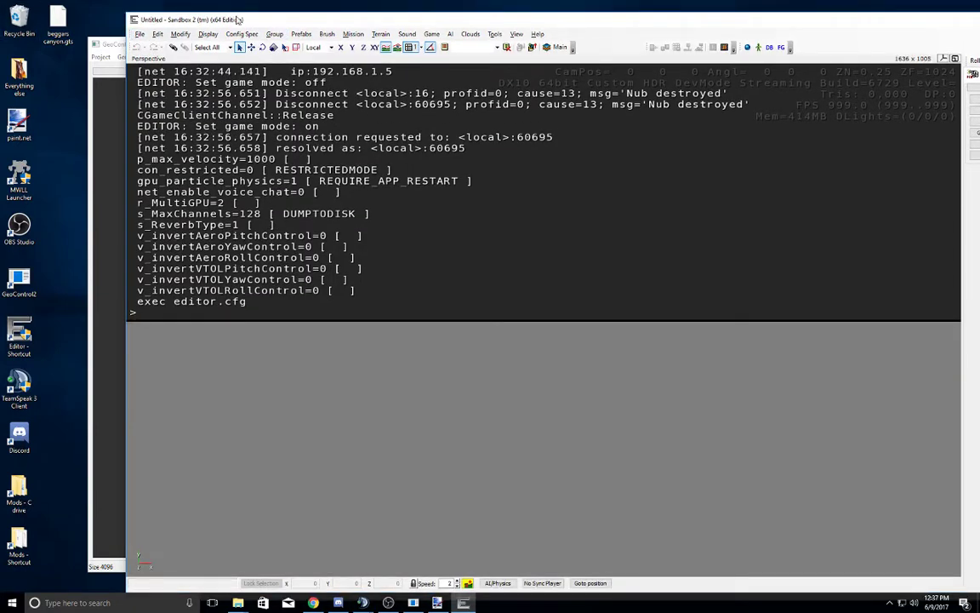
pyautogui.doubleClick(215, 17)
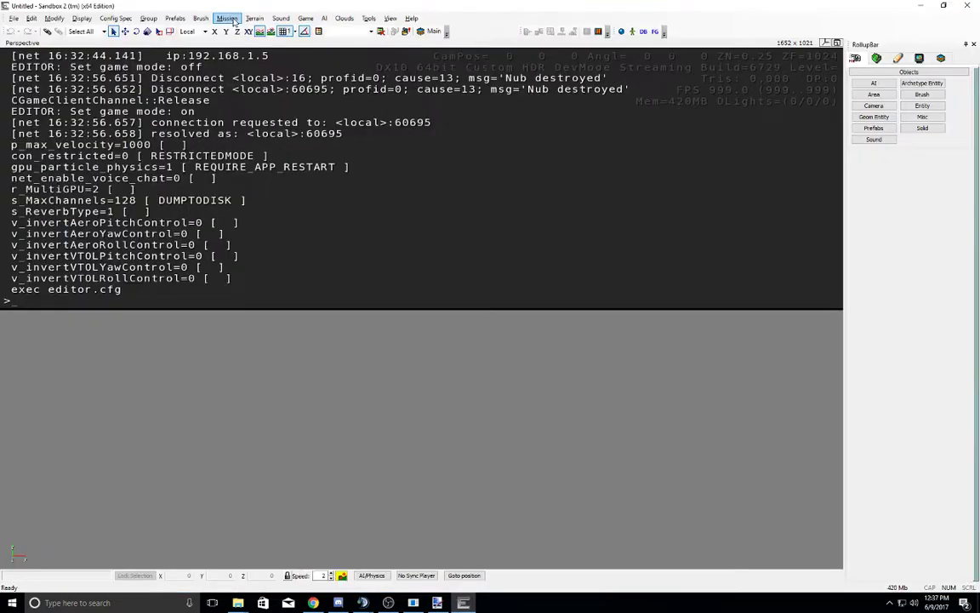
# Step: Create a new level named "map stream" with terrain, a 4096x4096 heightmap resolution and 2 meters per unit
pyautogui.click(19, 18)
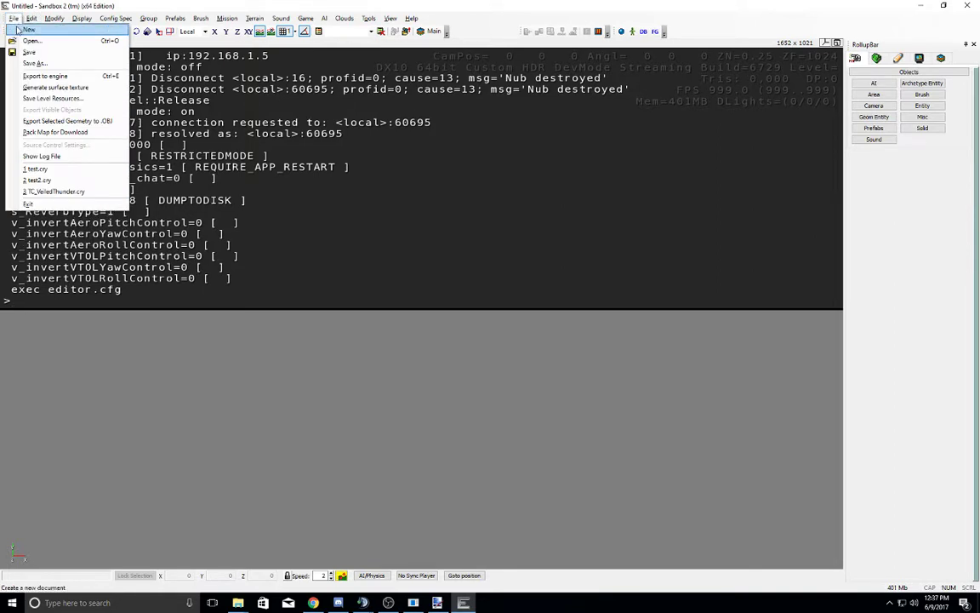
pyautogui.click(26, 29)
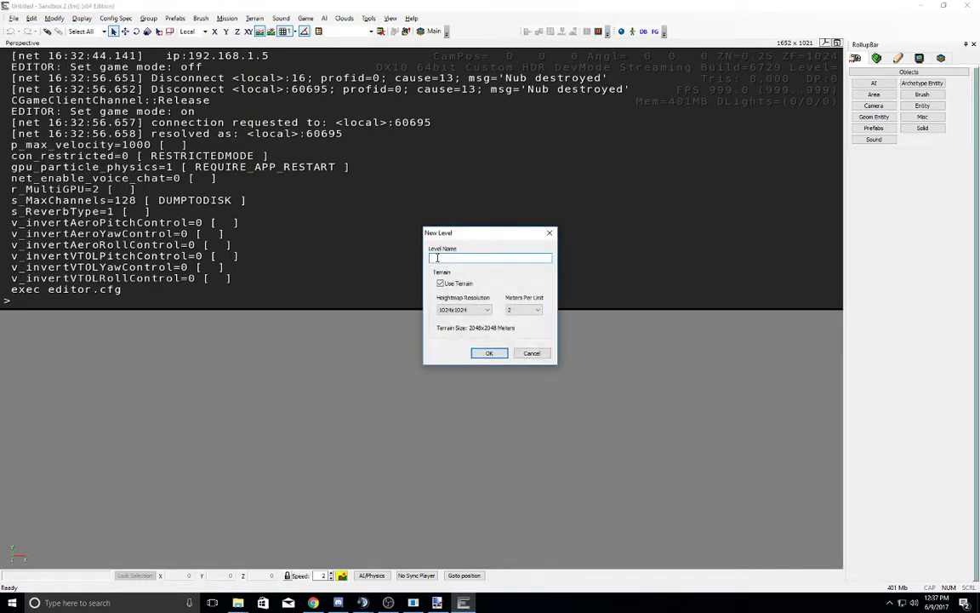
pyautogui.write('map stream')
pyautogui.click(464, 310)
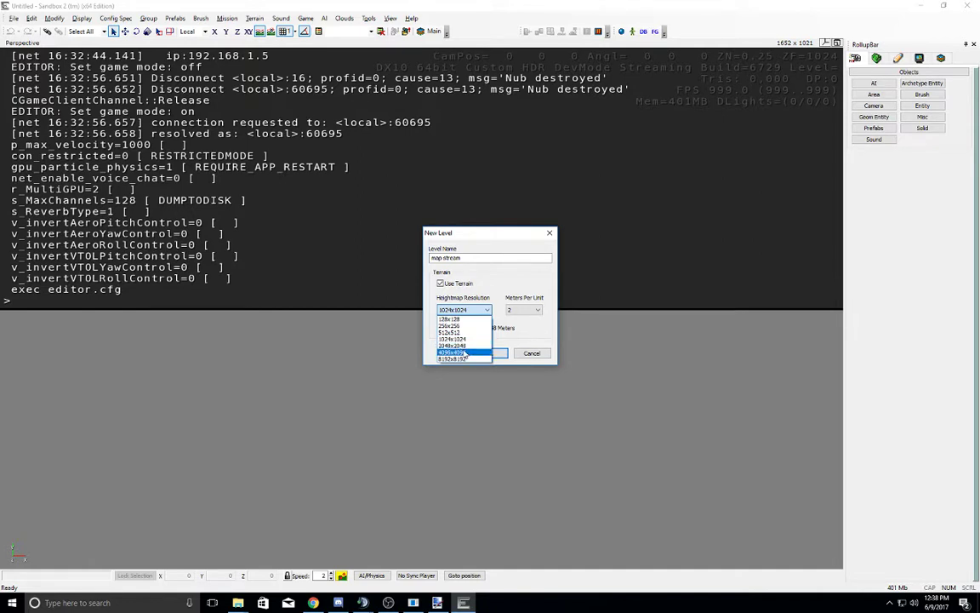
pyautogui.click(464, 353)
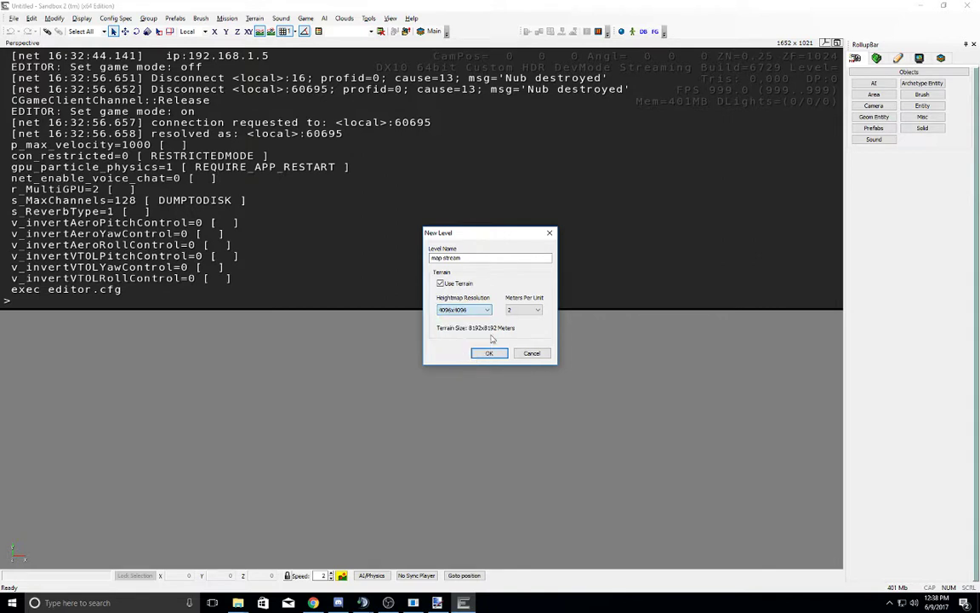
pyautogui.click(523, 310)
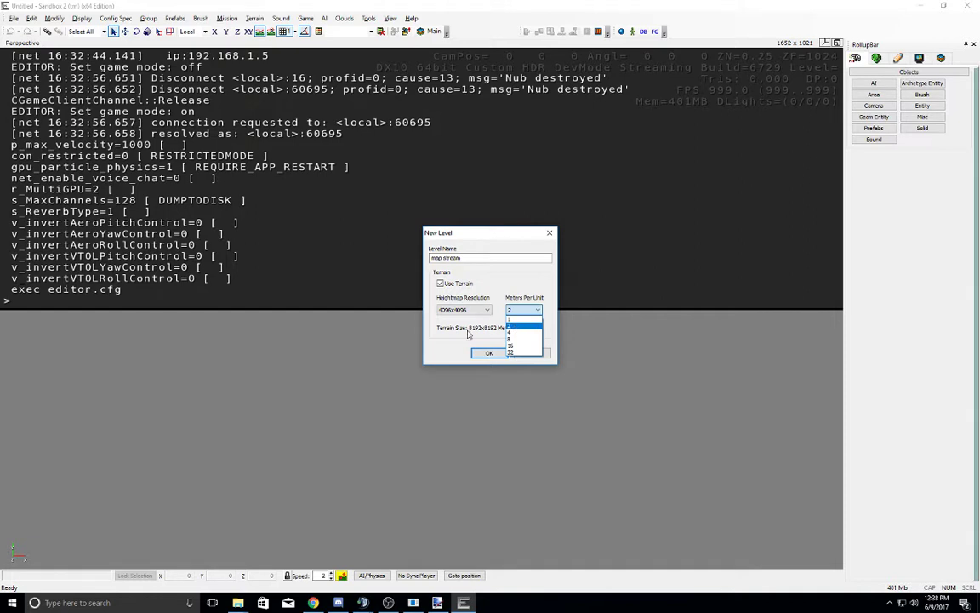
pyautogui.click(519, 327)
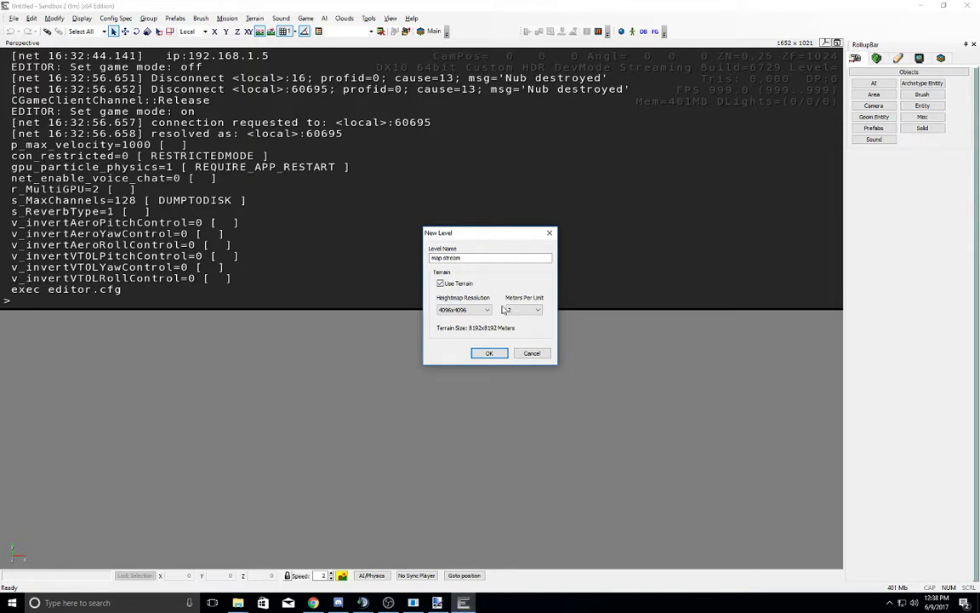
pyautogui.click(486, 352)
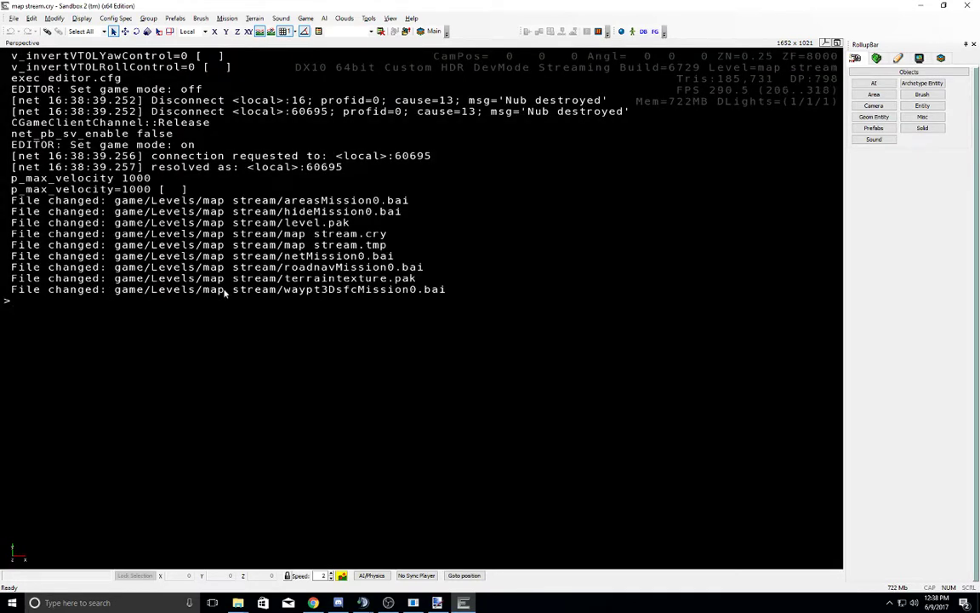
# Step: Generate the level's surface texture at 2048 x 2048 without high quality or sky accessibility calculation
pyautogui.click(13, 17)
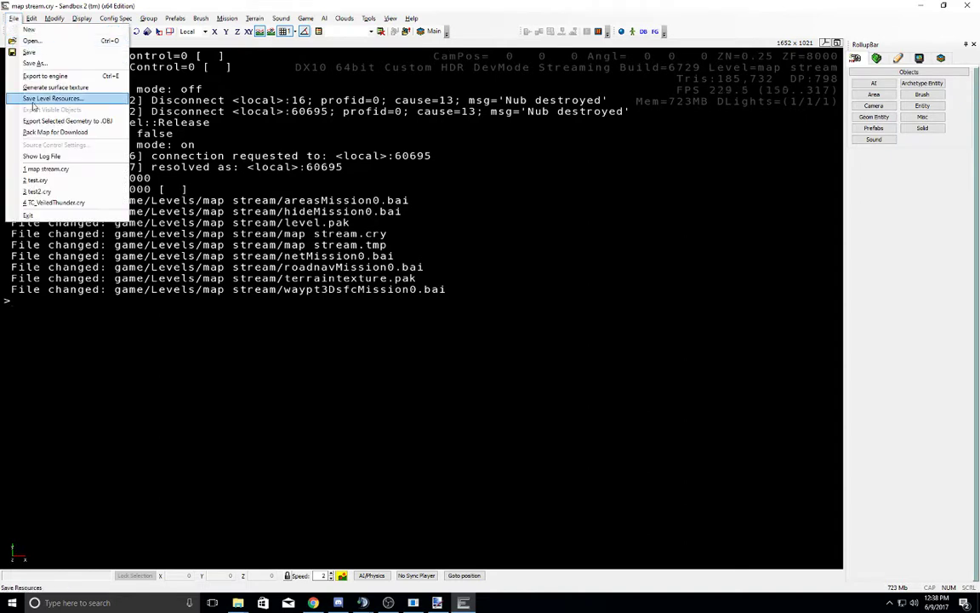
pyautogui.click(61, 88)
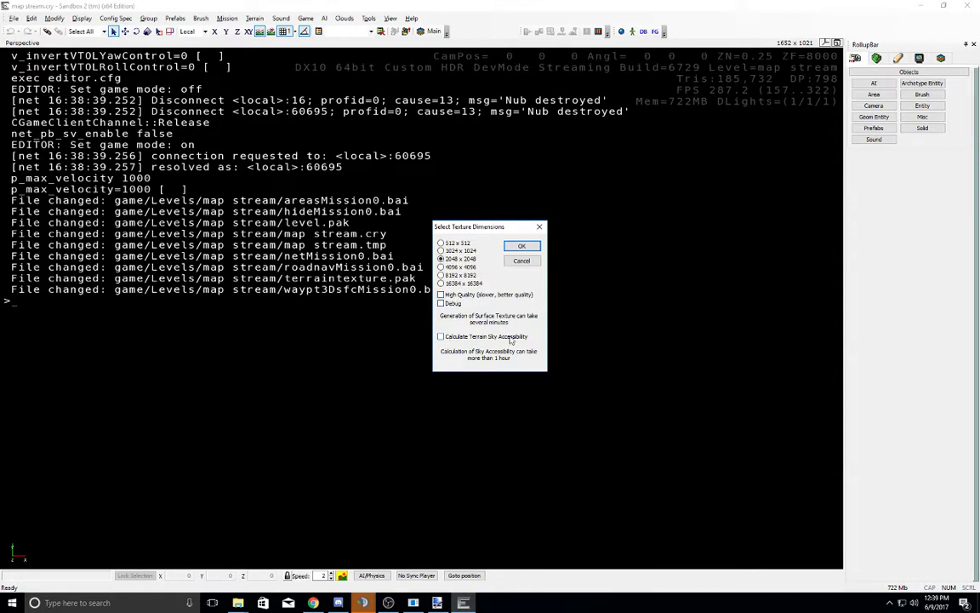
pyautogui.click(521, 248)
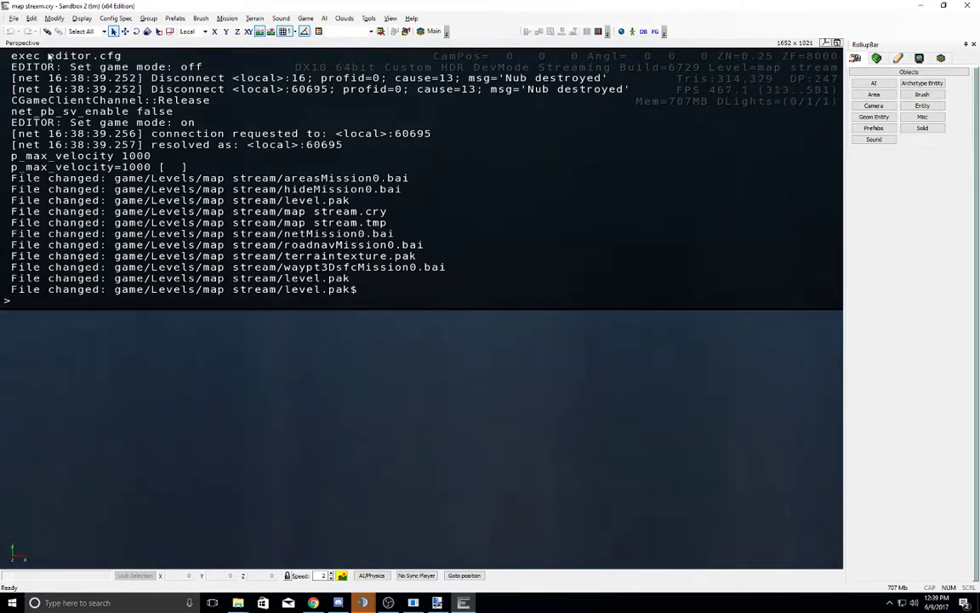
# Step: Save the level and reload map stream.cry from the recently used levels
pyautogui.click(14, 18)
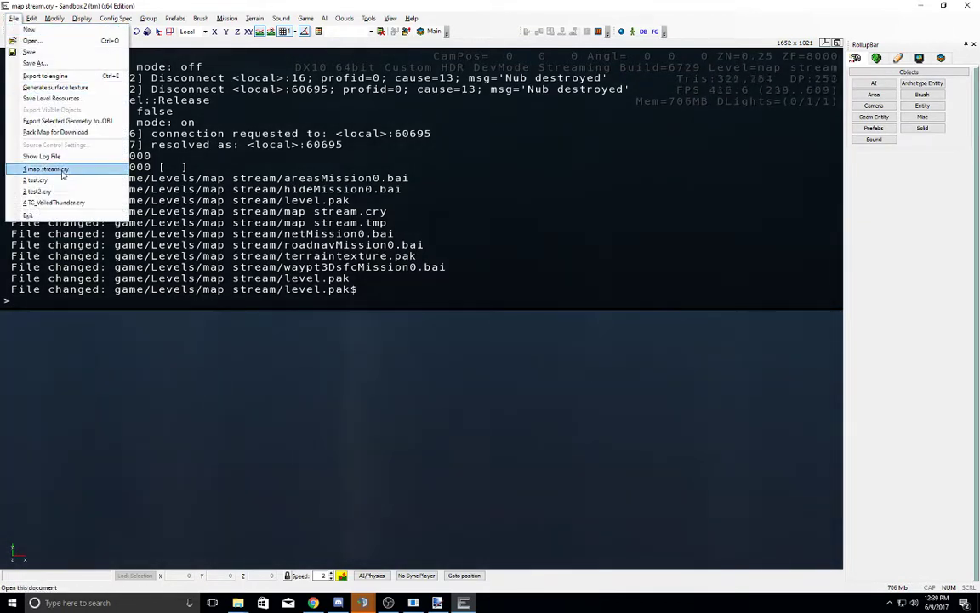
pyautogui.click(246, 343)
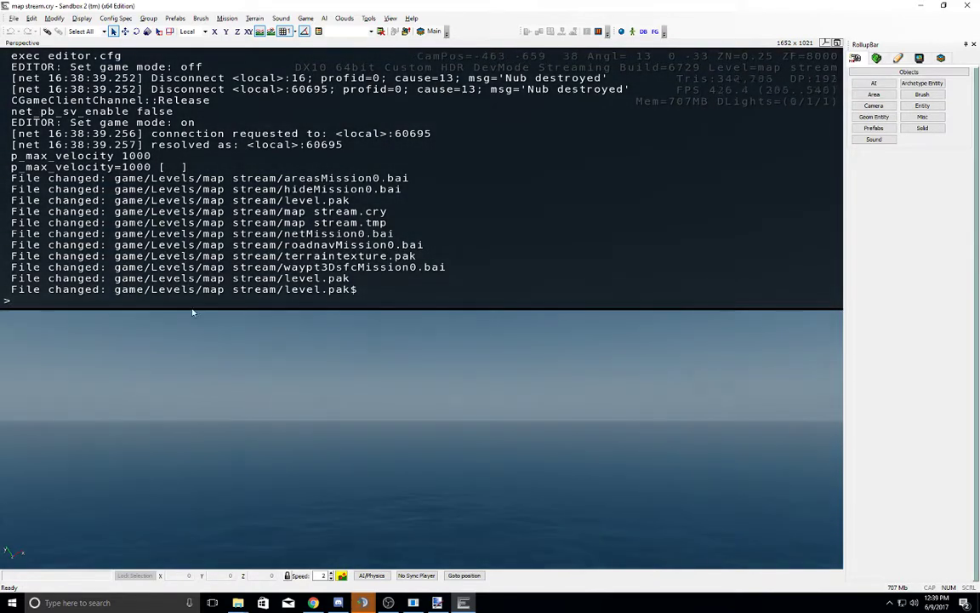
pyautogui.click(13, 18)
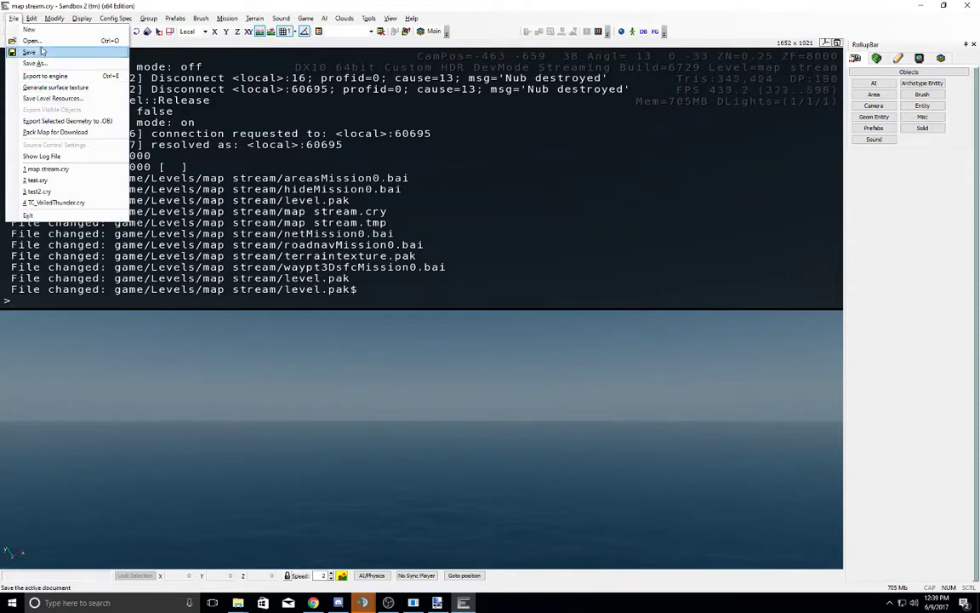
pyautogui.click(40, 52)
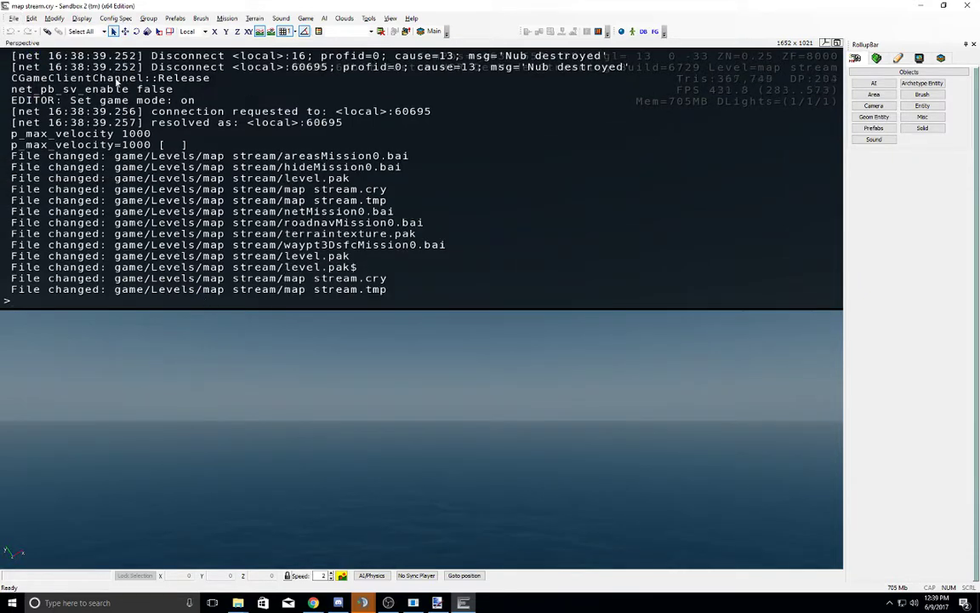
pyautogui.click(13, 18)
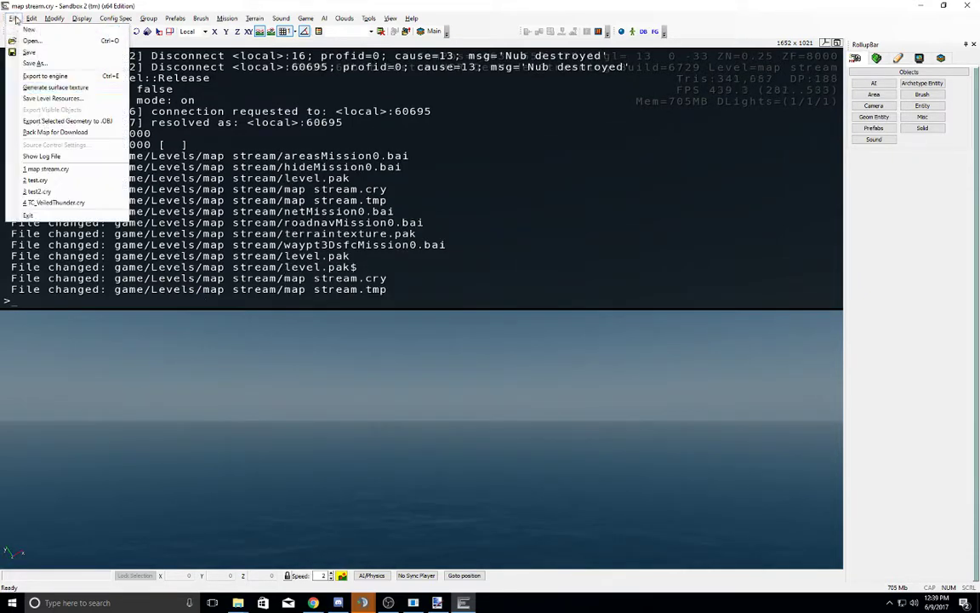
pyautogui.click(72, 170)
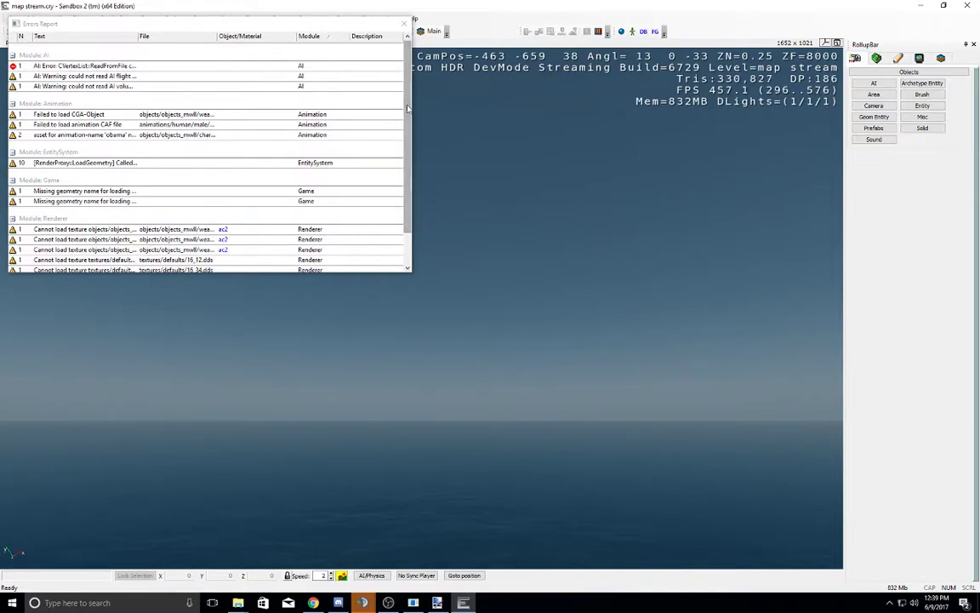
# Step: Look through the errors report for the reloaded level and close it
pyautogui.moveTo(407, 101); pyautogui.dragTo(414, 138)
pyautogui.scroll(2, 412, 148)
pyautogui.click(152, 55)
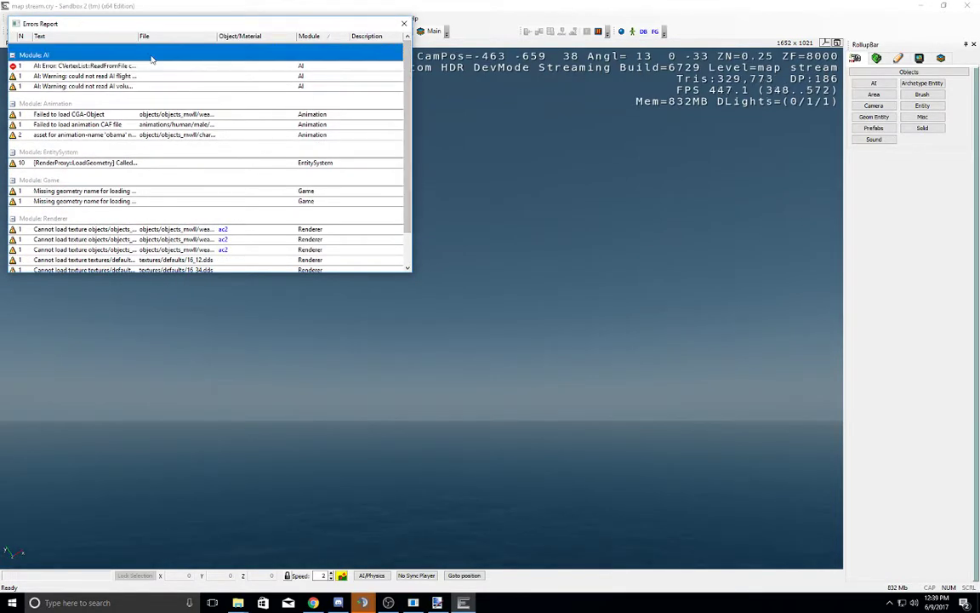
pyautogui.moveTo(141, 38); pyautogui.dragTo(216, 82)
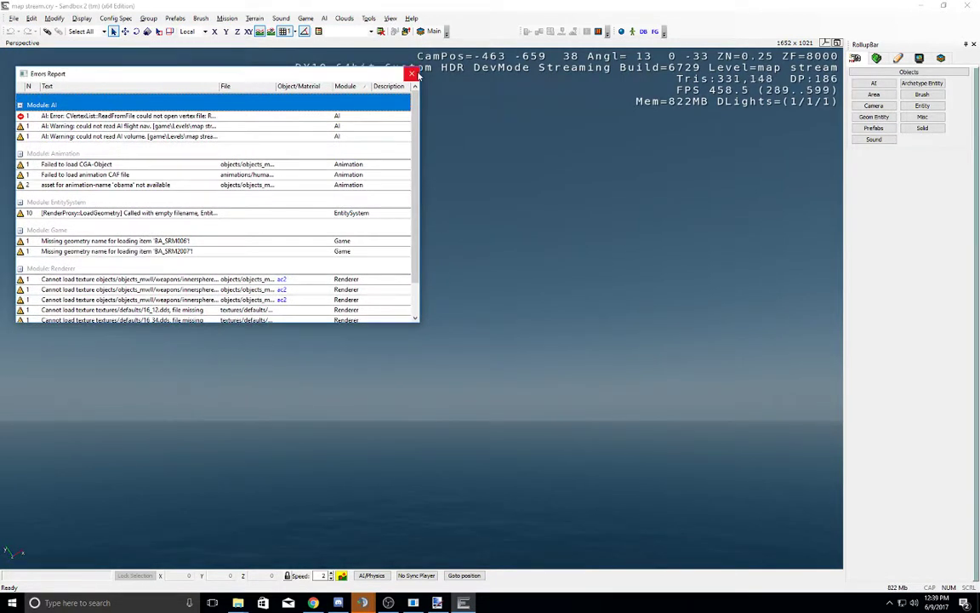
pyautogui.click(411, 74)
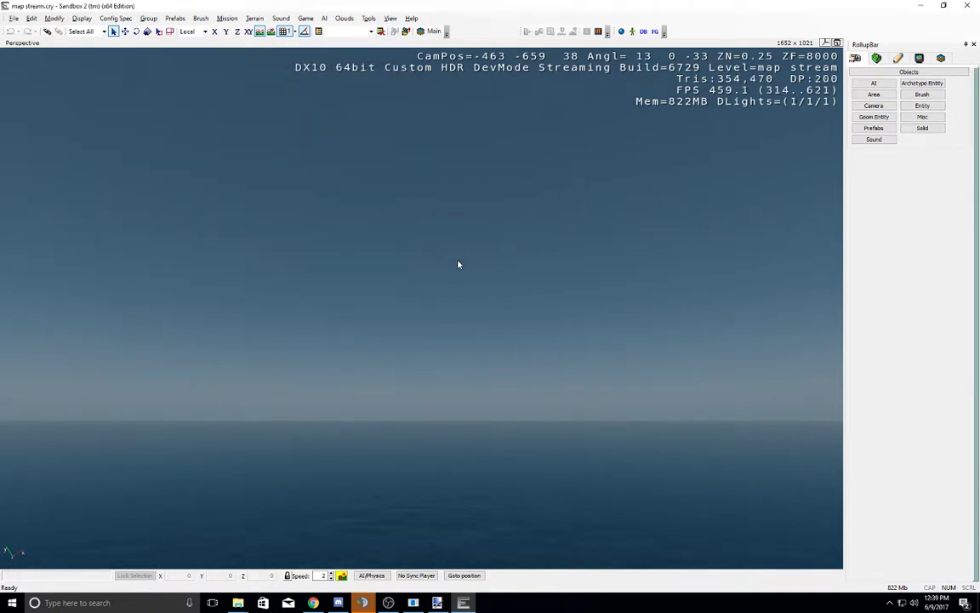
# Step: Open the Terrain Editor and set the maximum terrain height to 1024
pyautogui.moveTo(460, 263); pyautogui.dragTo(411, 310, button='right')
pyautogui.scroll(-15, 410, 310)
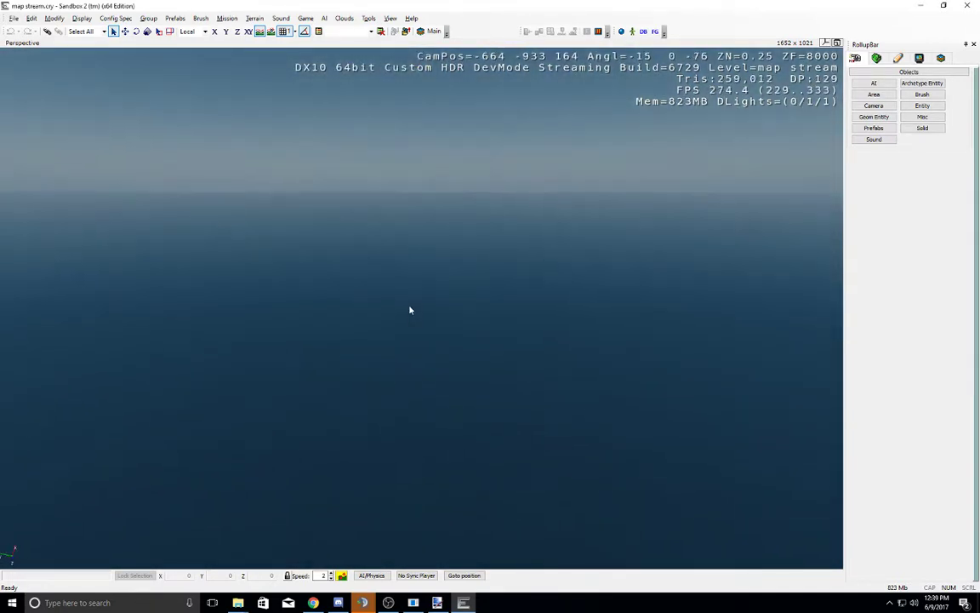
pyautogui.click(254, 18)
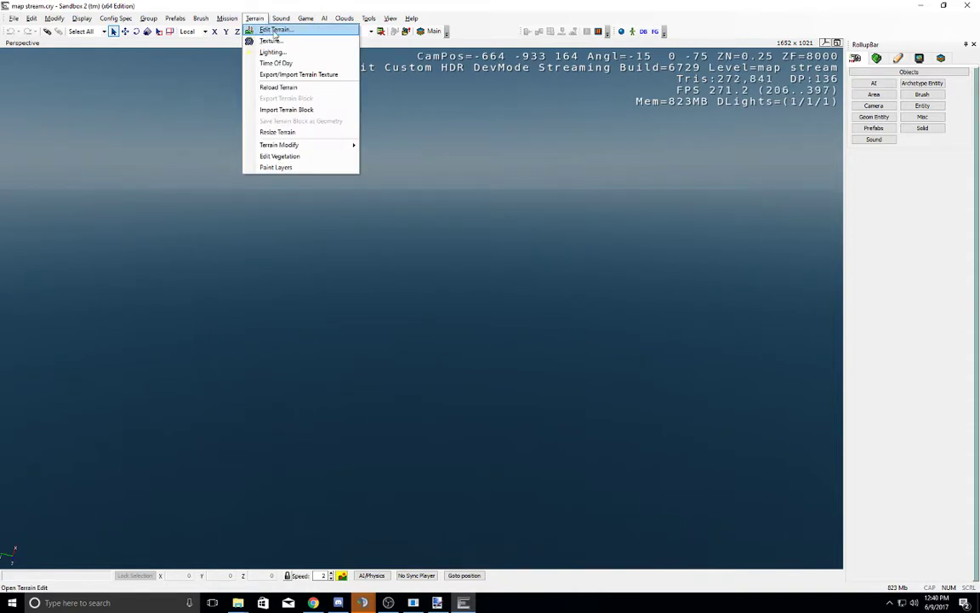
pyautogui.click(275, 30)
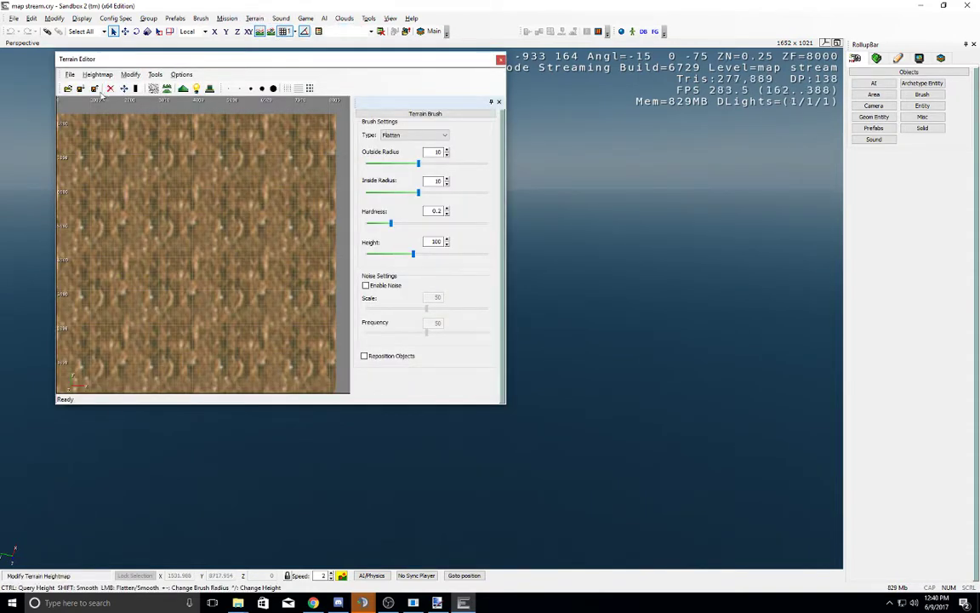
pyautogui.click(70, 74)
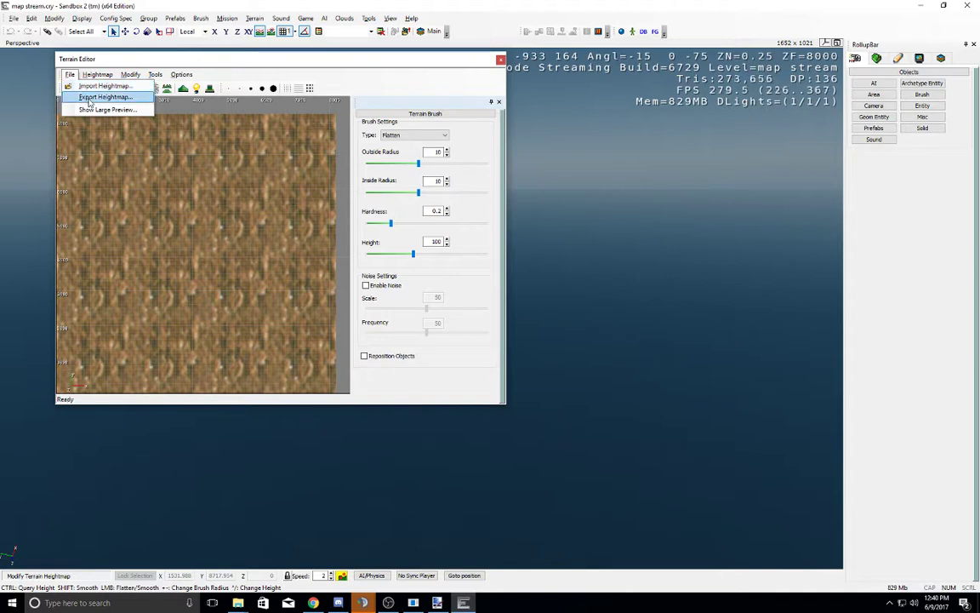
pyautogui.click(133, 75)
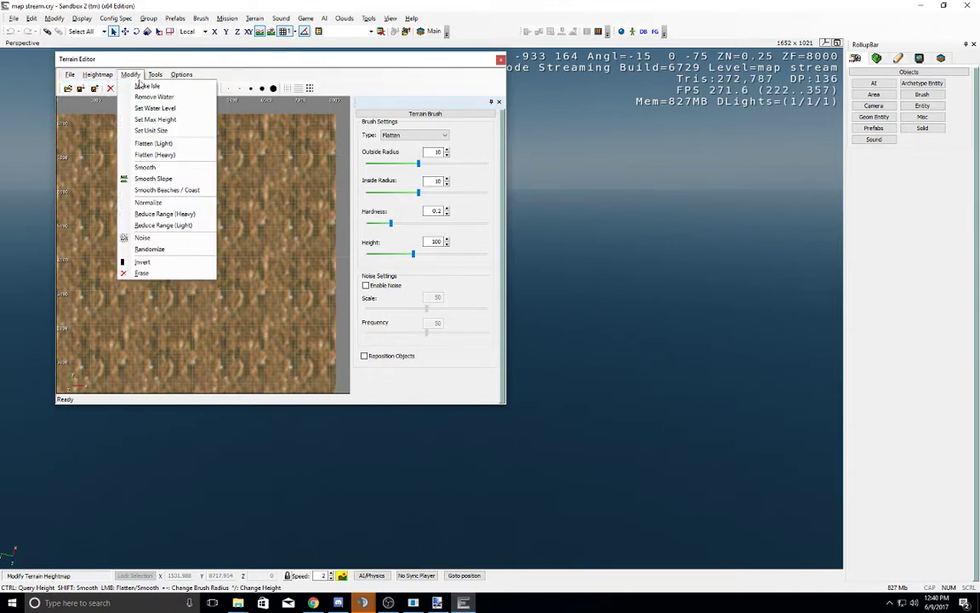
pyautogui.click(175, 120)
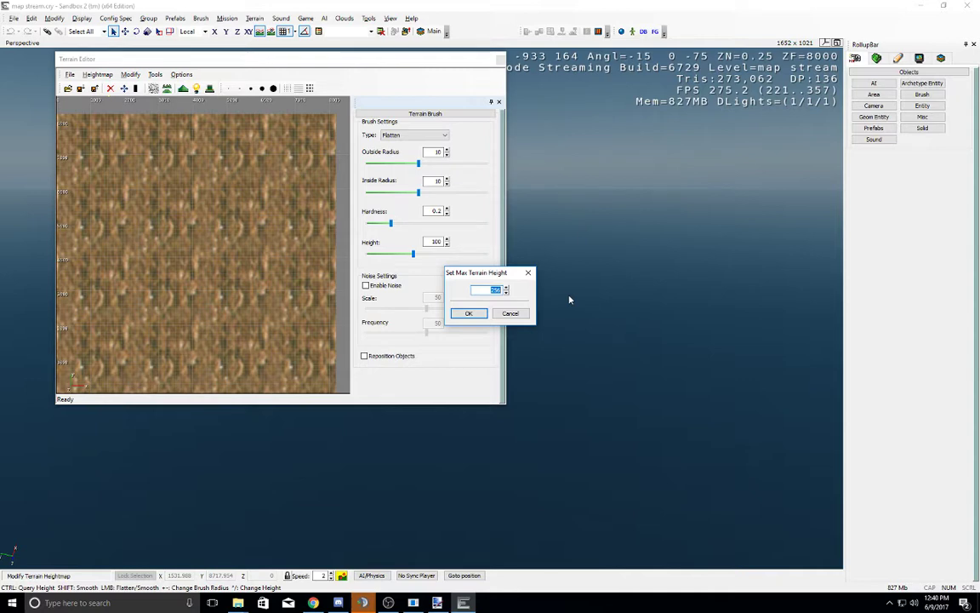
pyautogui.write('1024')
pyautogui.press('Return')
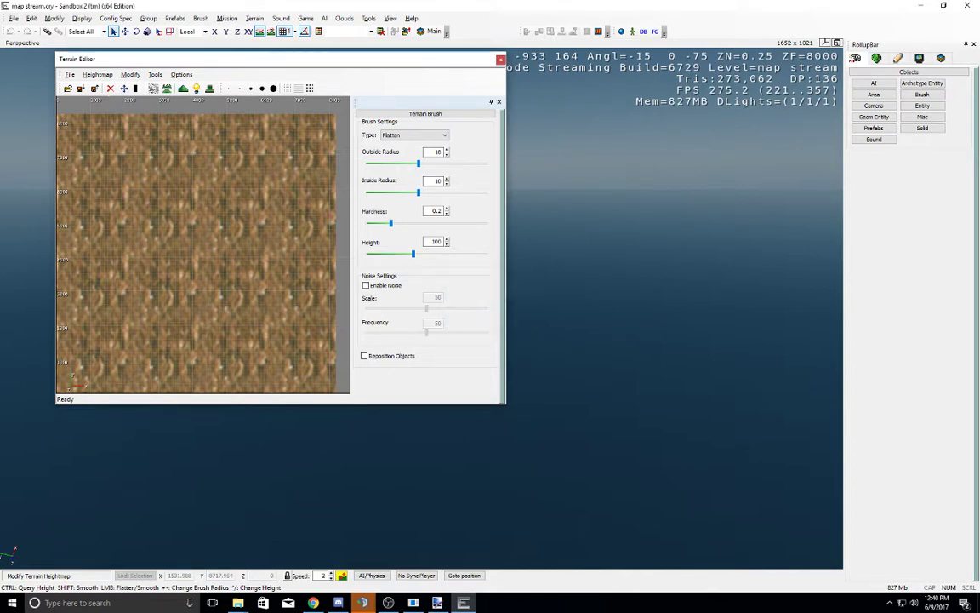
pyautogui.click(98, 75)
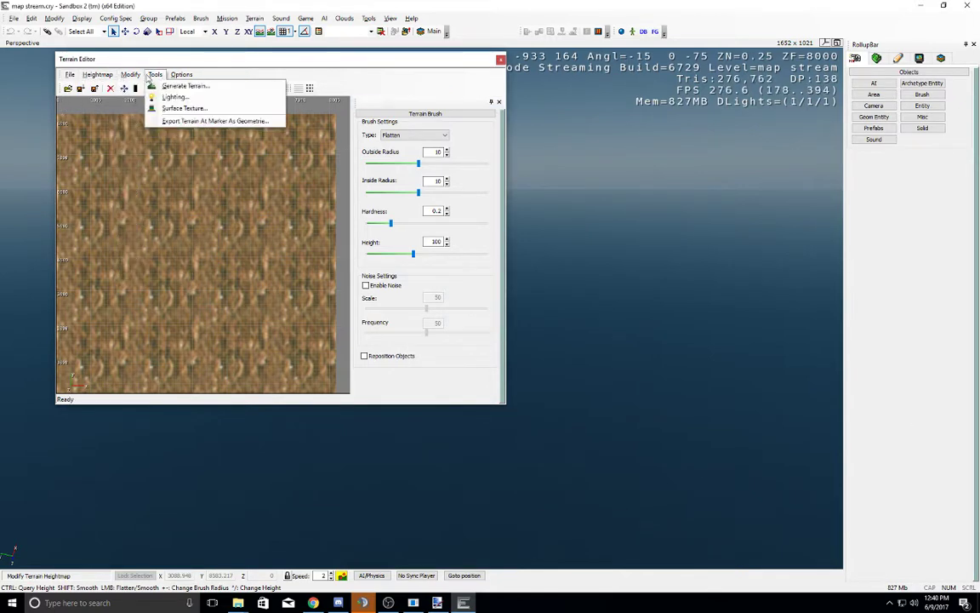
pyautogui.moveTo(130, 75)
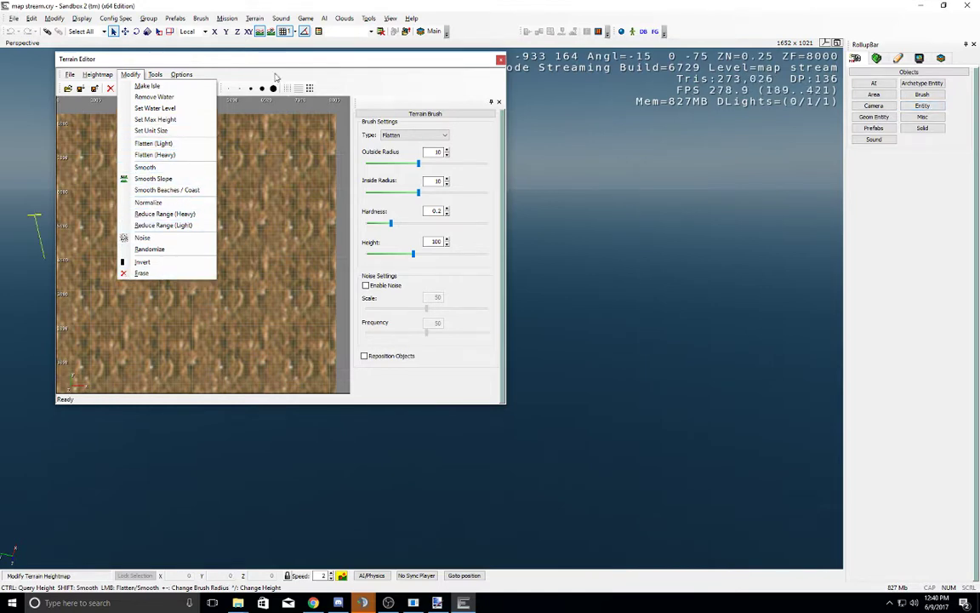
# Step: Remove the water from the terrain, close the Terrain Editor and look over the terrain from above
pyautogui.click(155, 97)
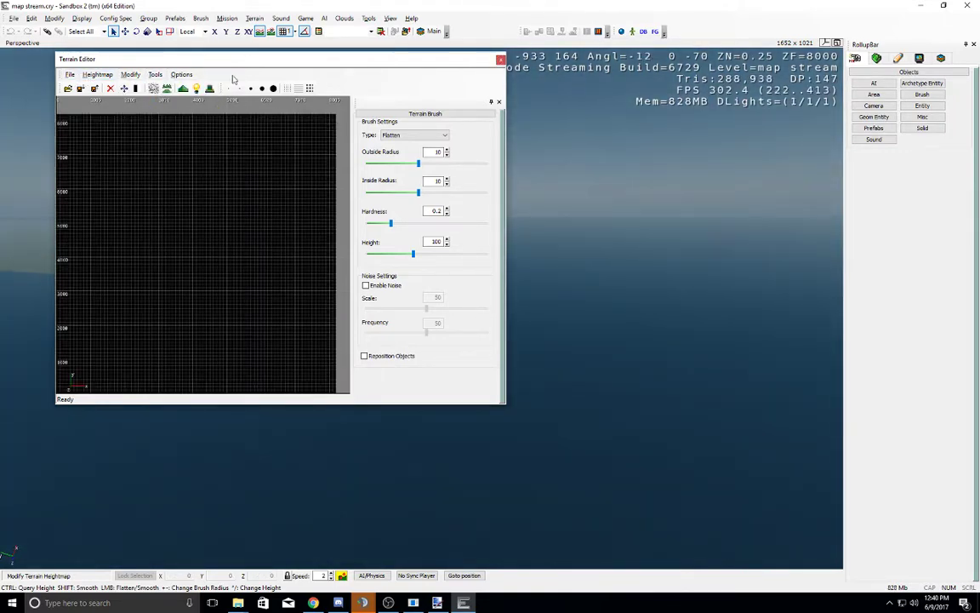
pyautogui.click(501, 59)
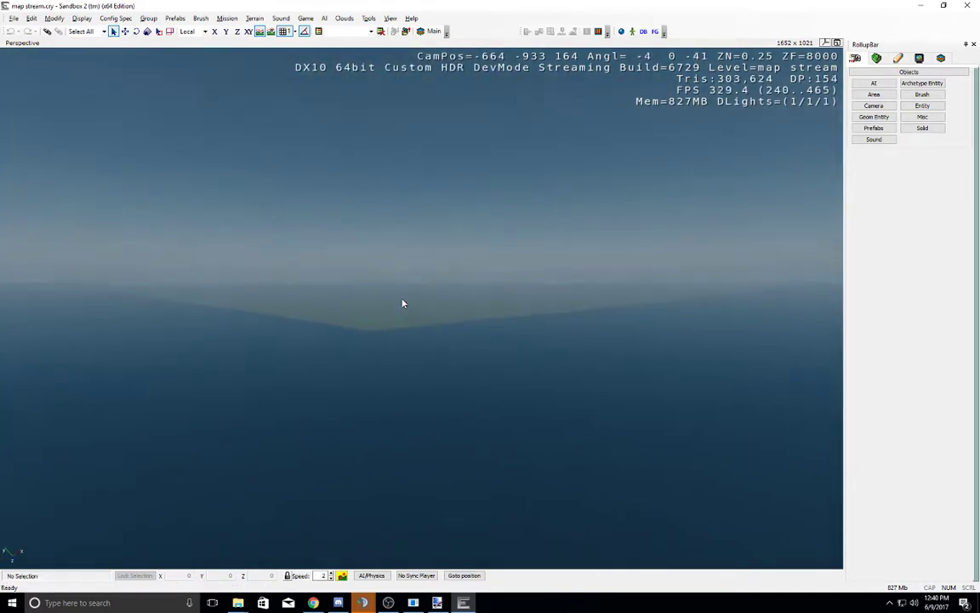
pyautogui.press('w')
pyautogui.moveTo(404, 303); pyautogui.dragTo(403, 302, button='middle')
pyautogui.moveTo(404, 302); pyautogui.dragTo(404, 302, button='right')
pyautogui.press('s')
pyautogui.moveTo(404, 302); pyautogui.dragTo(404, 302, button='middle')
pyautogui.moveTo(403, 302); pyautogui.dragTo(403, 302, button='right')
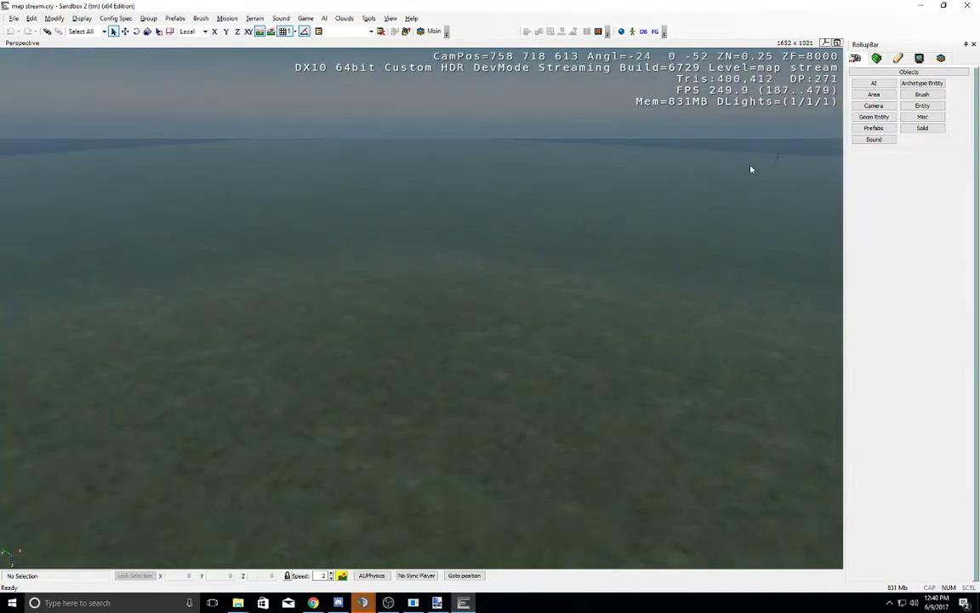
# Step: Look through the AI and Area object types, including WaterVolume, VisArea, Portal, OccluderArea and FogVolume
pyautogui.click(873, 84)
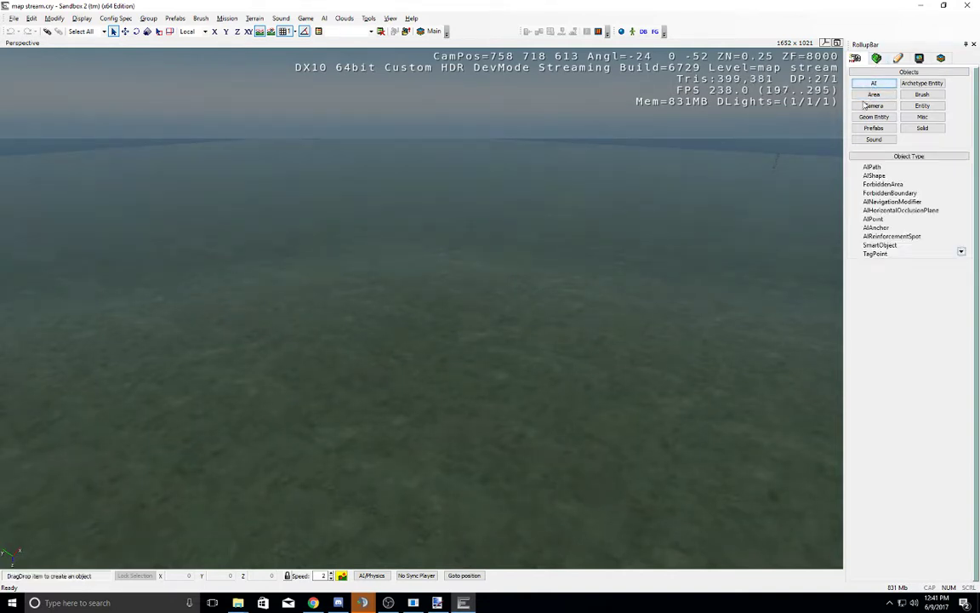
pyautogui.click(875, 176)
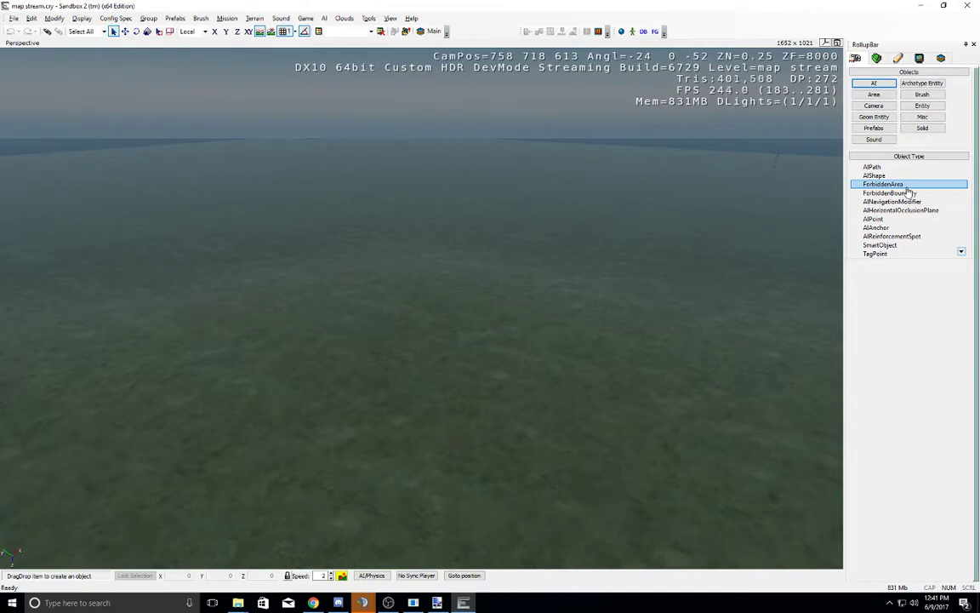
pyautogui.click(885, 95)
pyautogui.click(874, 166)
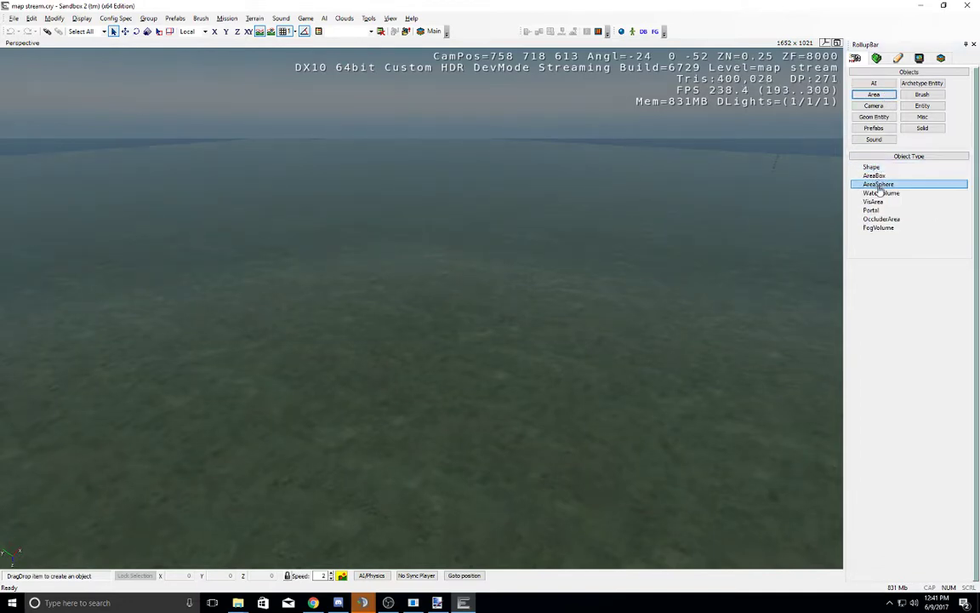
pyautogui.click(894, 202)
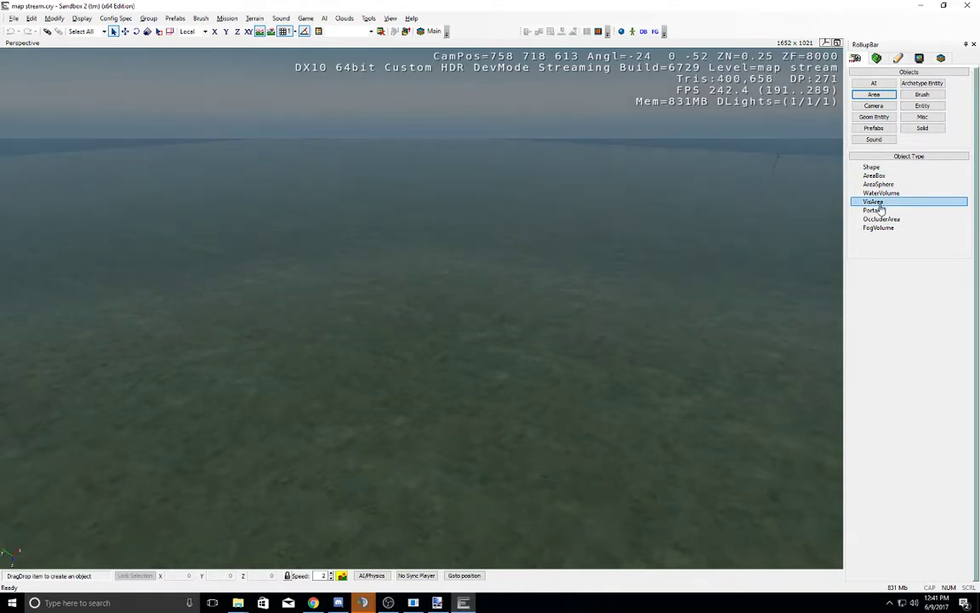
pyautogui.click(880, 227)
pyautogui.click(889, 220)
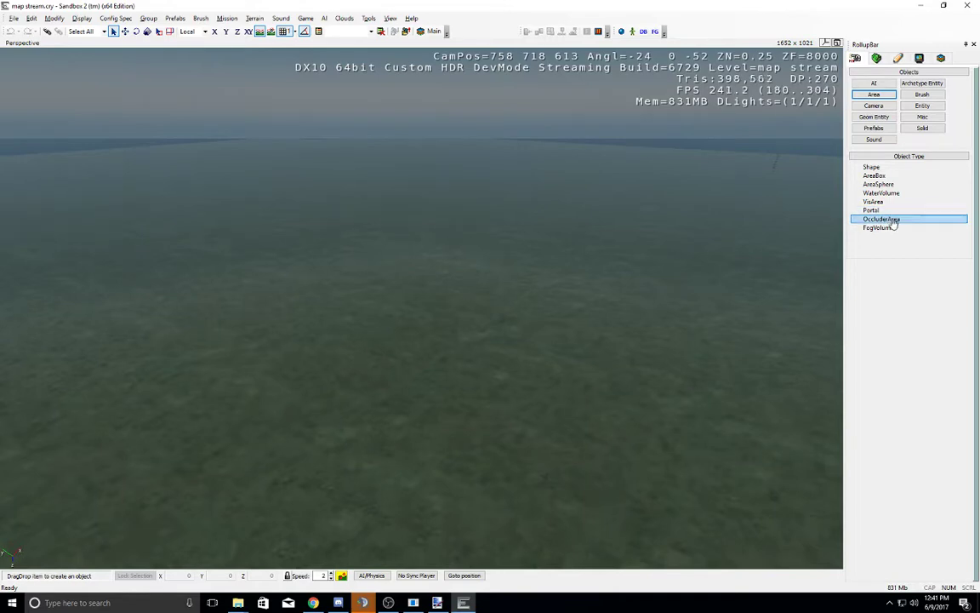
pyautogui.click(897, 227)
pyautogui.click(897, 210)
pyautogui.click(897, 194)
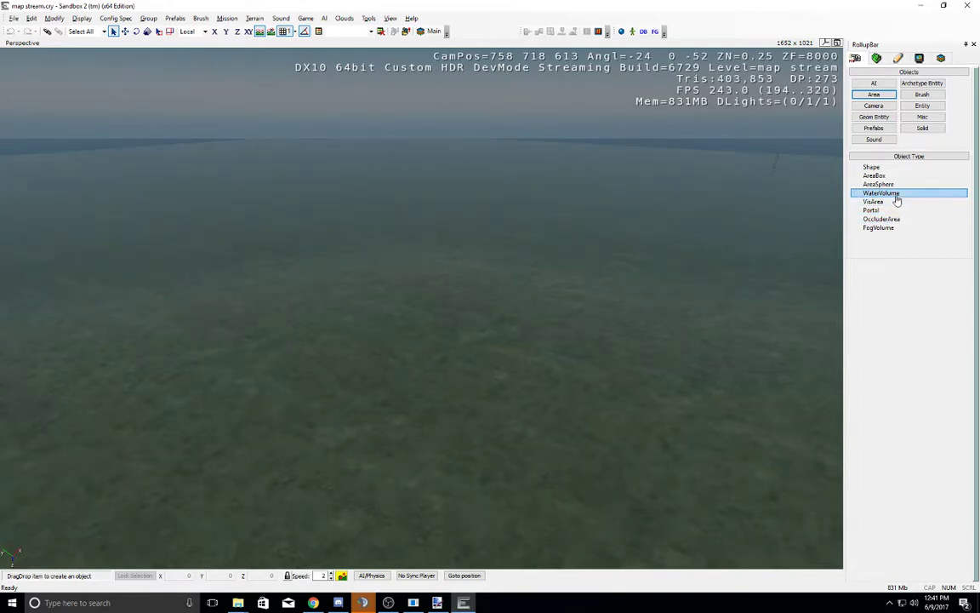
# Step: Look over the Camera parameters, the Geom Entity browser and the Prefabs browser
pyautogui.click(873, 106)
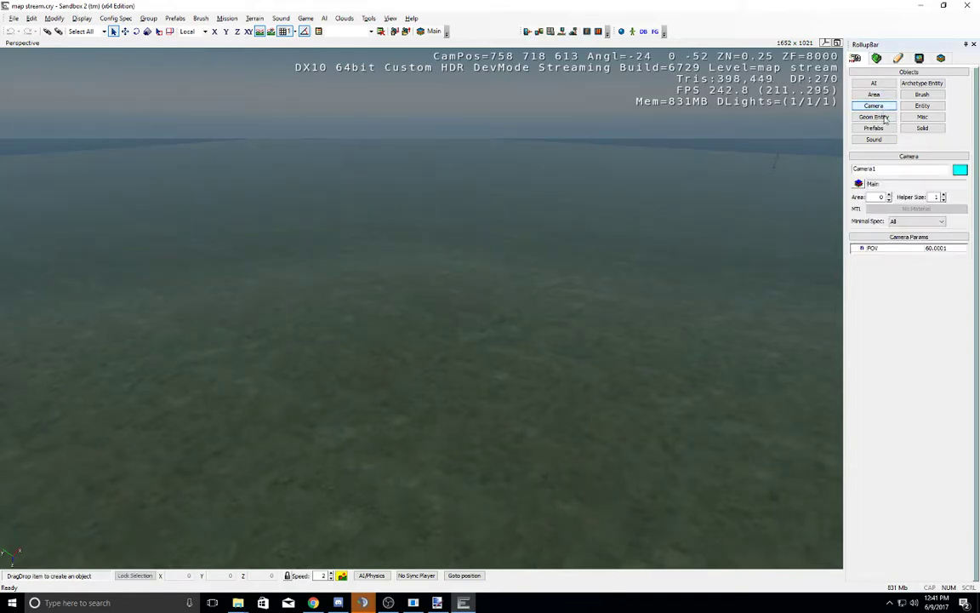
pyautogui.click(885, 116)
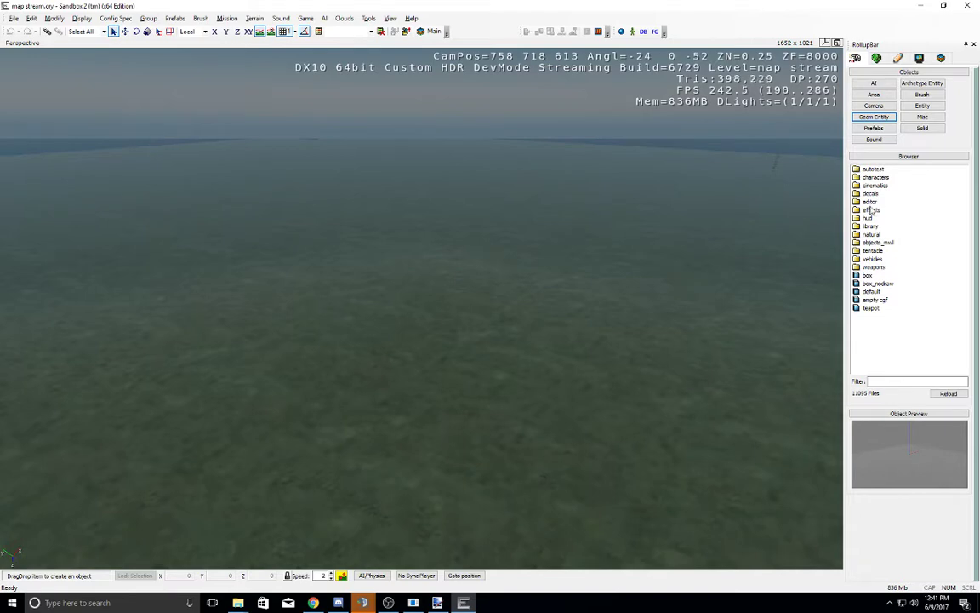
pyautogui.click(877, 130)
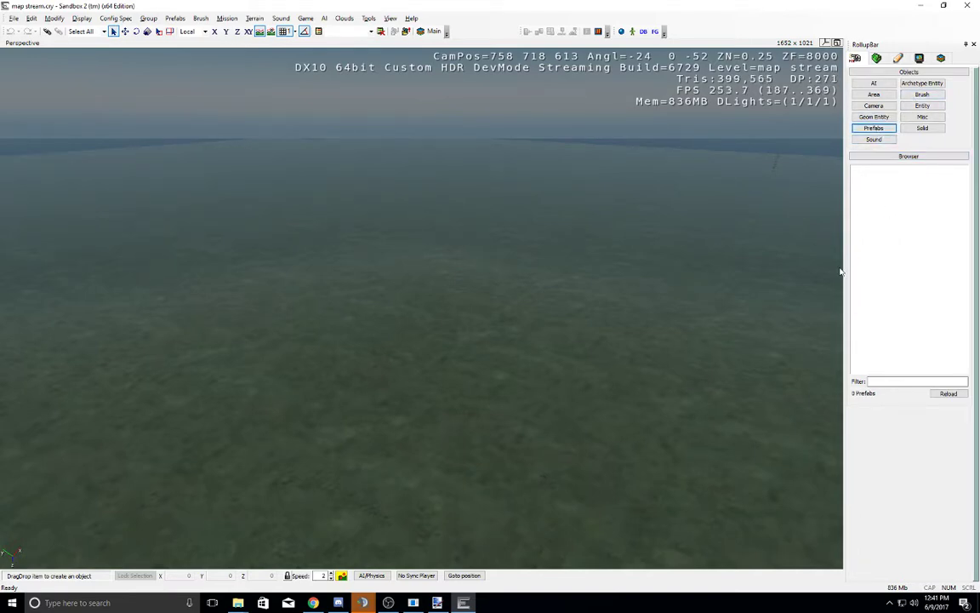
pyautogui.click(255, 18)
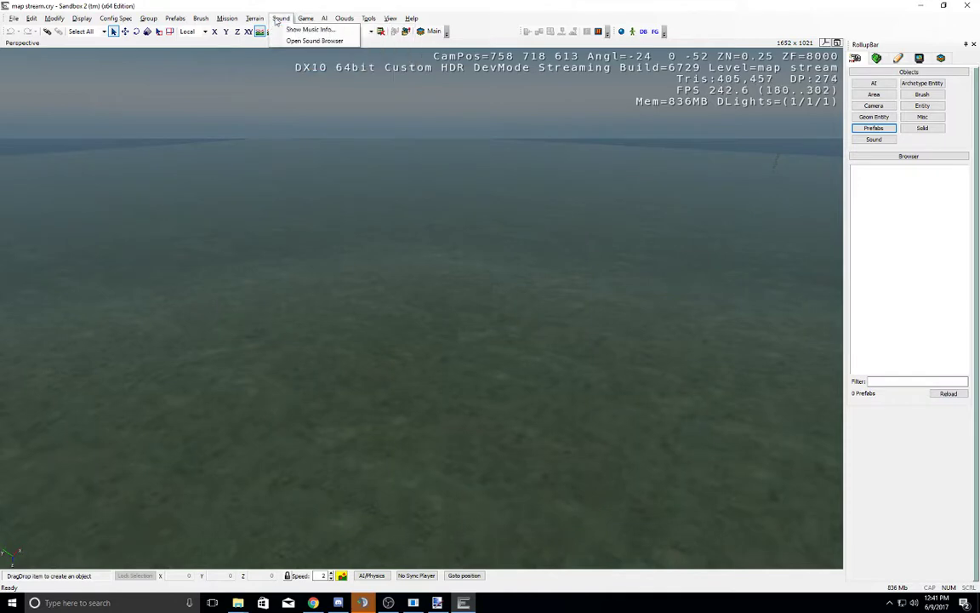
pyautogui.moveTo(378, 18)
pyautogui.moveTo(426, 29)
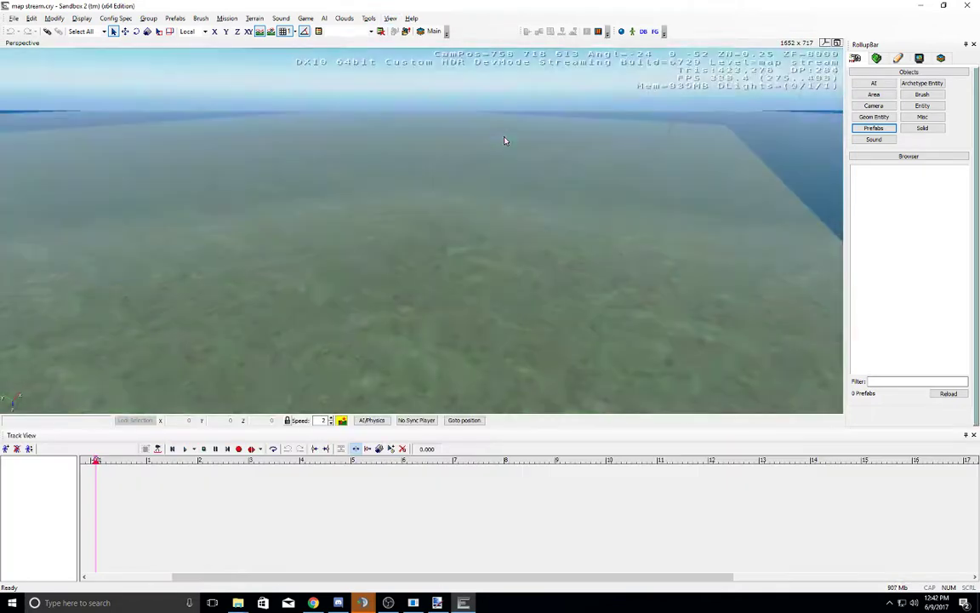
pyautogui.click(509, 132)
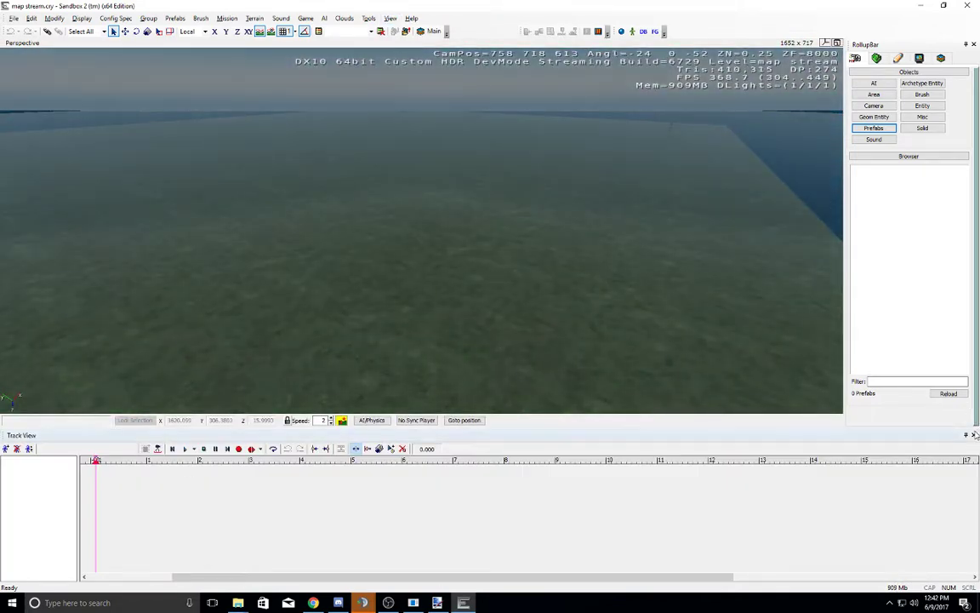
pyautogui.click(975, 435)
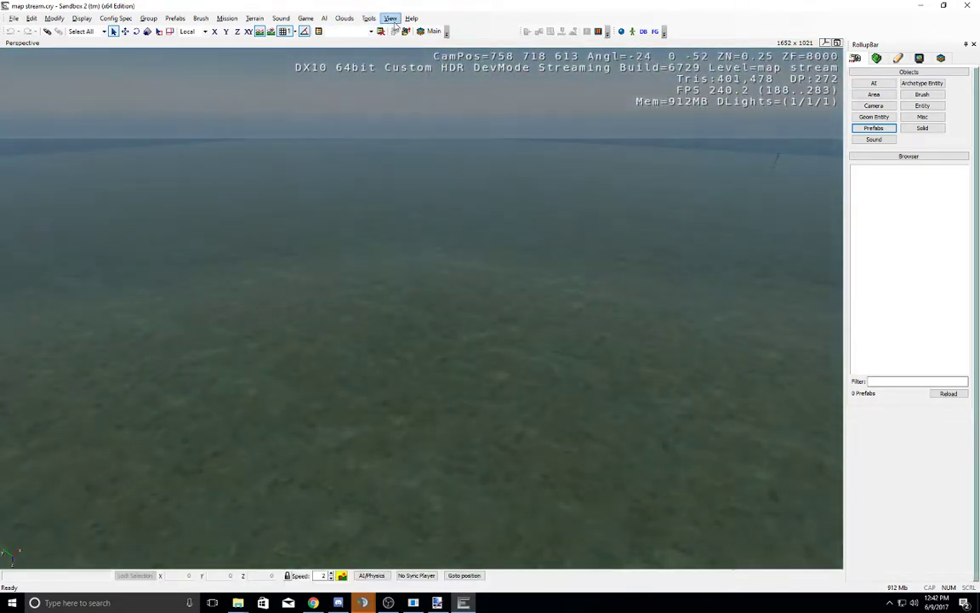
# Step: Load the mwll_assets.xml library into the Prefabs Library of the DataBase View
pyautogui.click(391, 18)
pyautogui.moveTo(408, 29)
pyautogui.click(493, 143)
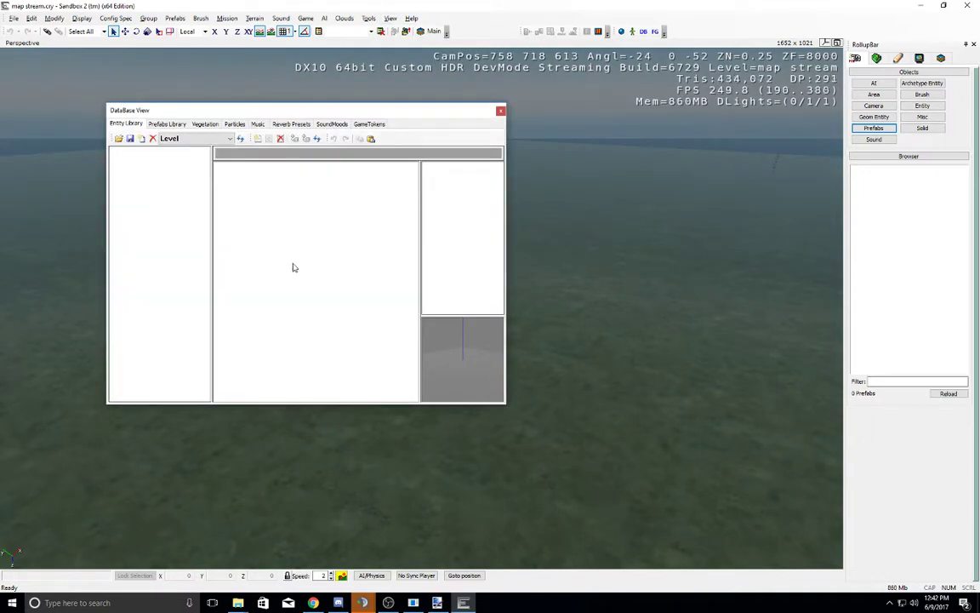
pyautogui.click(167, 123)
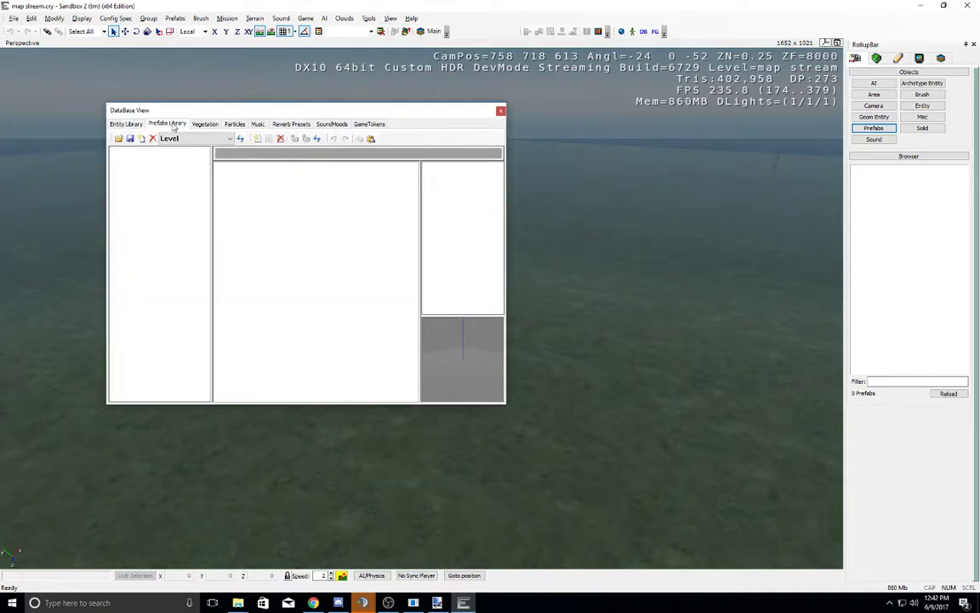
pyautogui.click(118, 138)
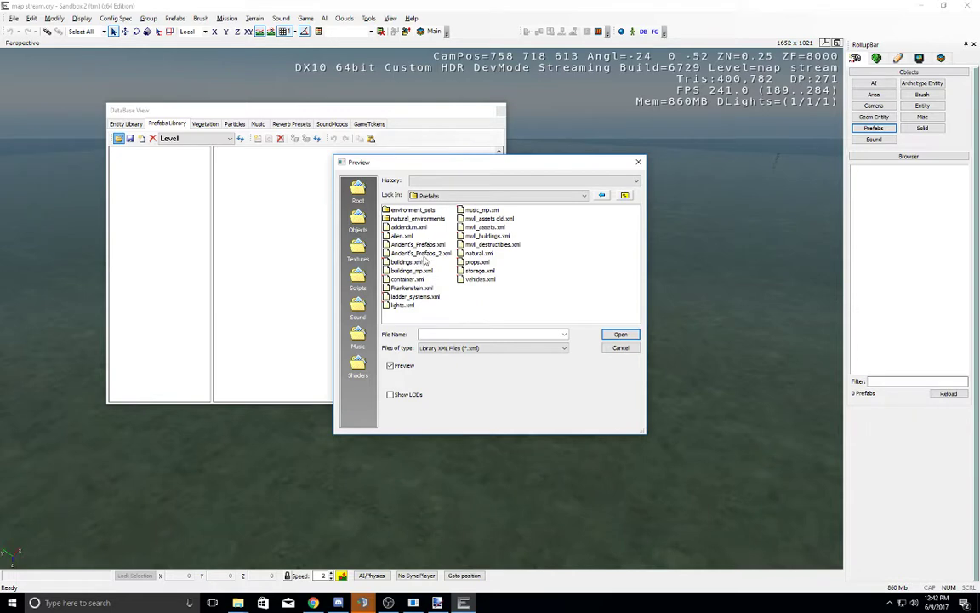
pyautogui.click(485, 228)
pyautogui.click(495, 237)
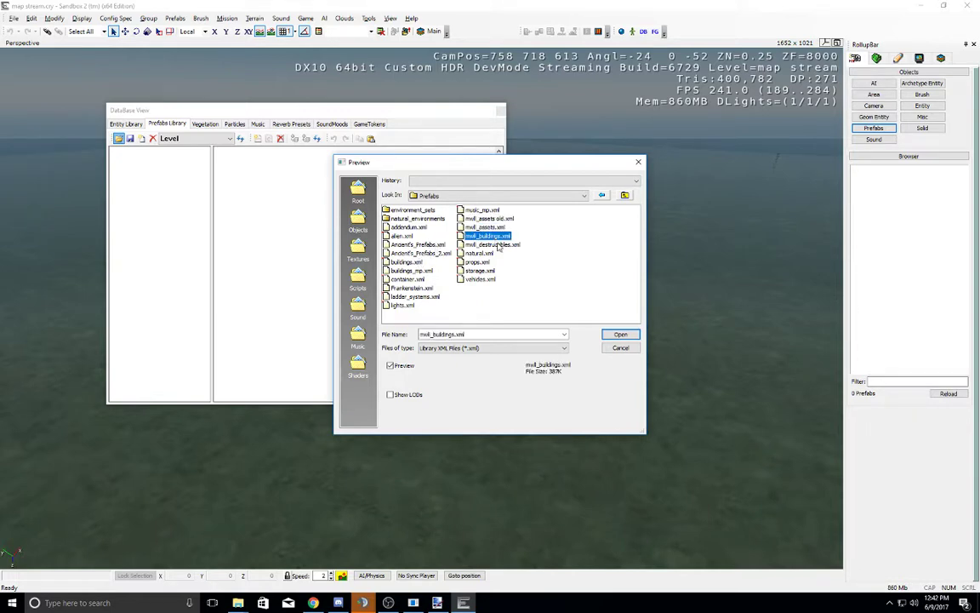
pyautogui.click(476, 245)
pyautogui.click(488, 236)
pyautogui.doubleClick(492, 228)
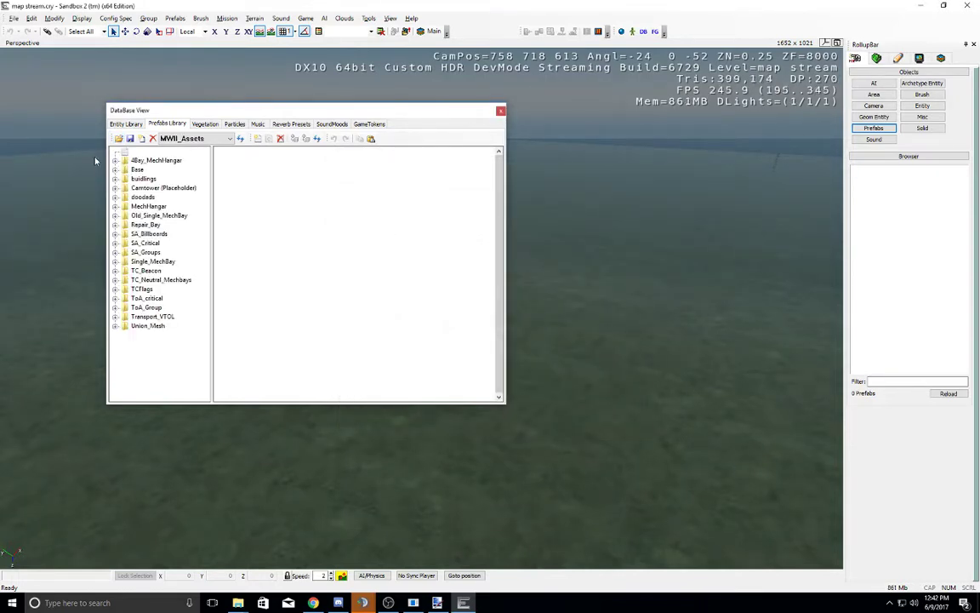
# Step: Expand the 4Bay_MechHangar and TC_Beacon folders of the loaded prefab library to see their prefabs
pyautogui.click(116, 162)
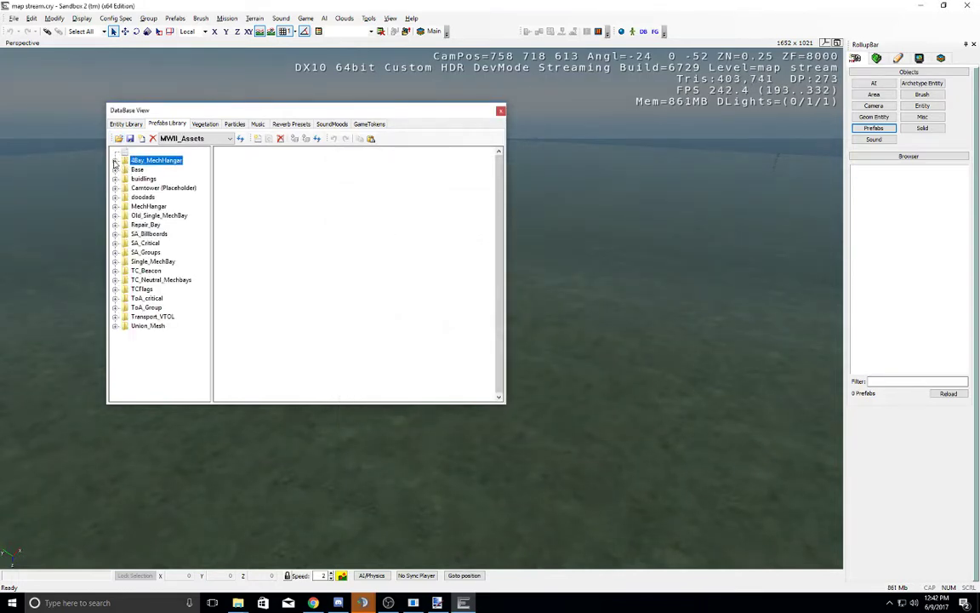
pyautogui.click(116, 161)
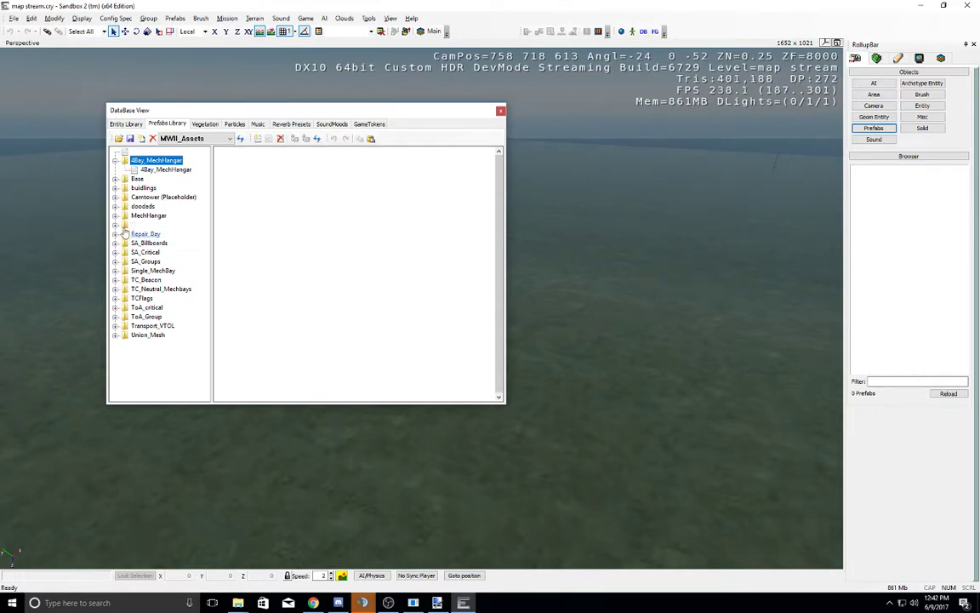
pyautogui.click(116, 280)
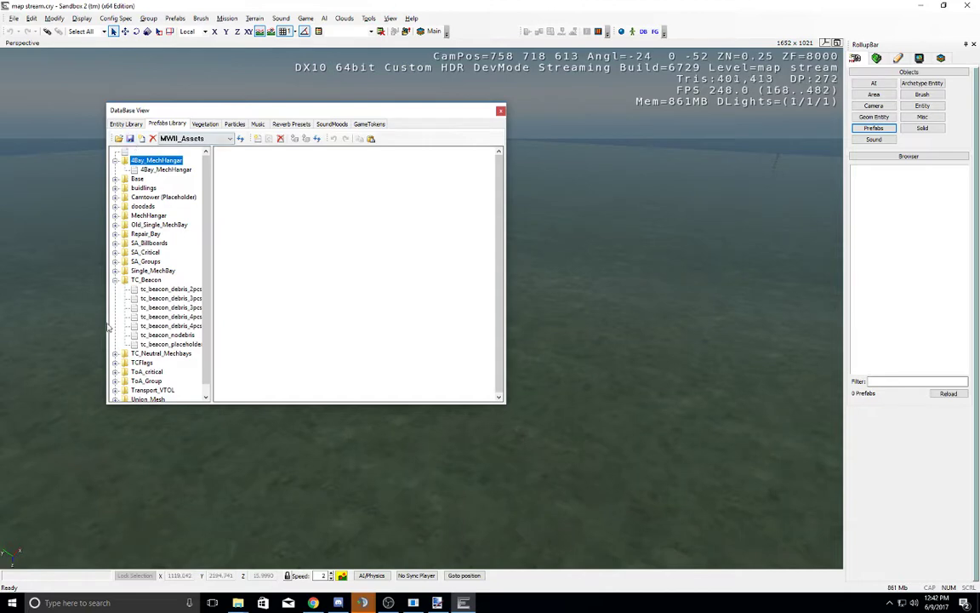
# Step: Close the DataBase View and expand MWll_Assets and its SA_Groups folder in the Prefabs object browser
pyautogui.click(501, 111)
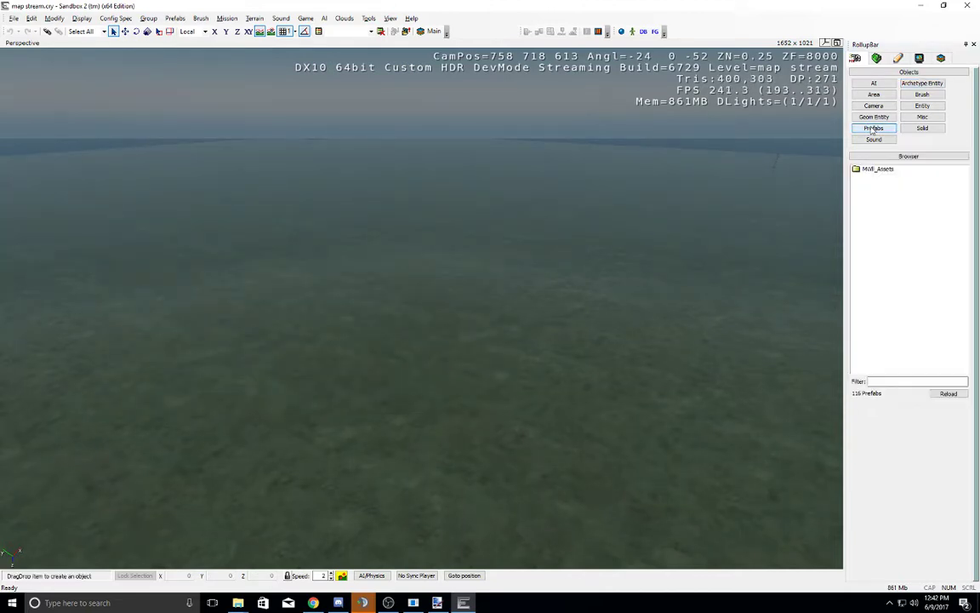
pyautogui.doubleClick(864, 171)
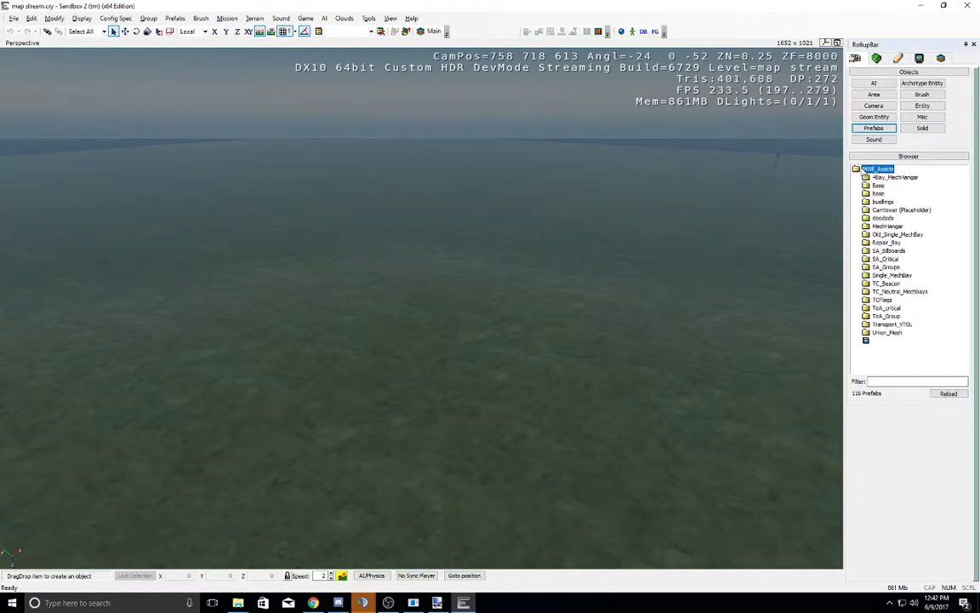
pyautogui.doubleClick(870, 268)
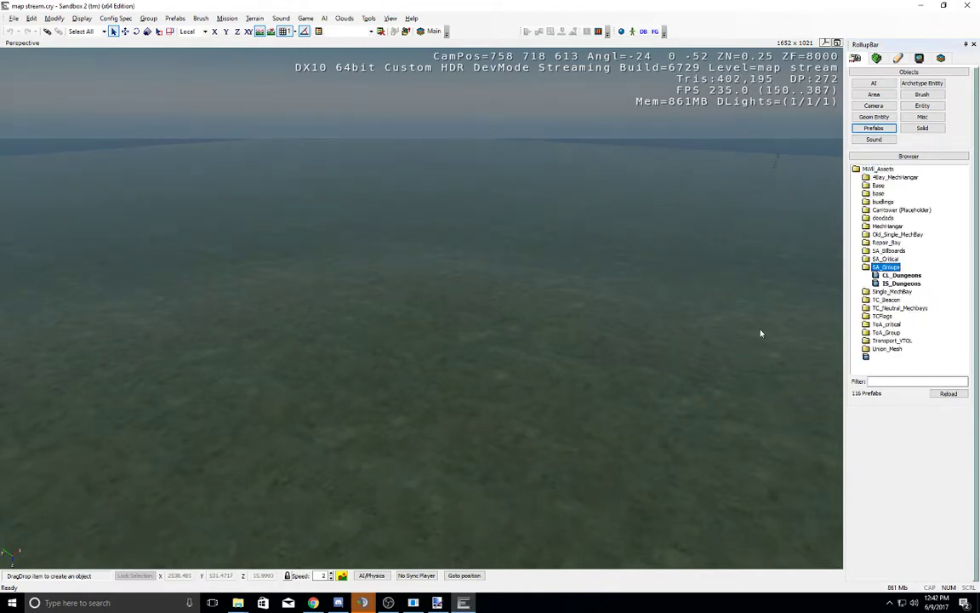
# Step: Look over the Sound object types and the Archetype Entity browser
pyautogui.click(885, 139)
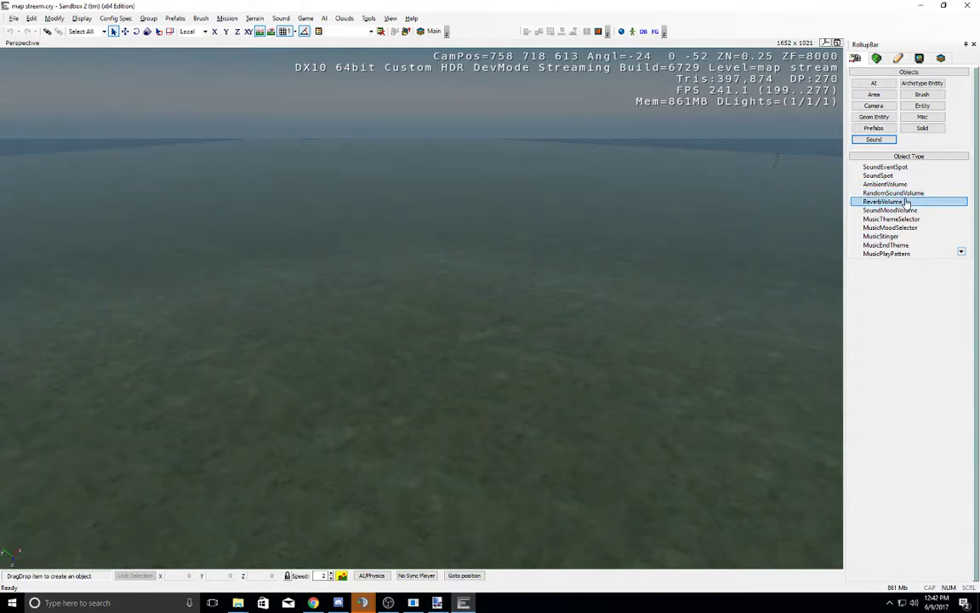
pyautogui.click(922, 84)
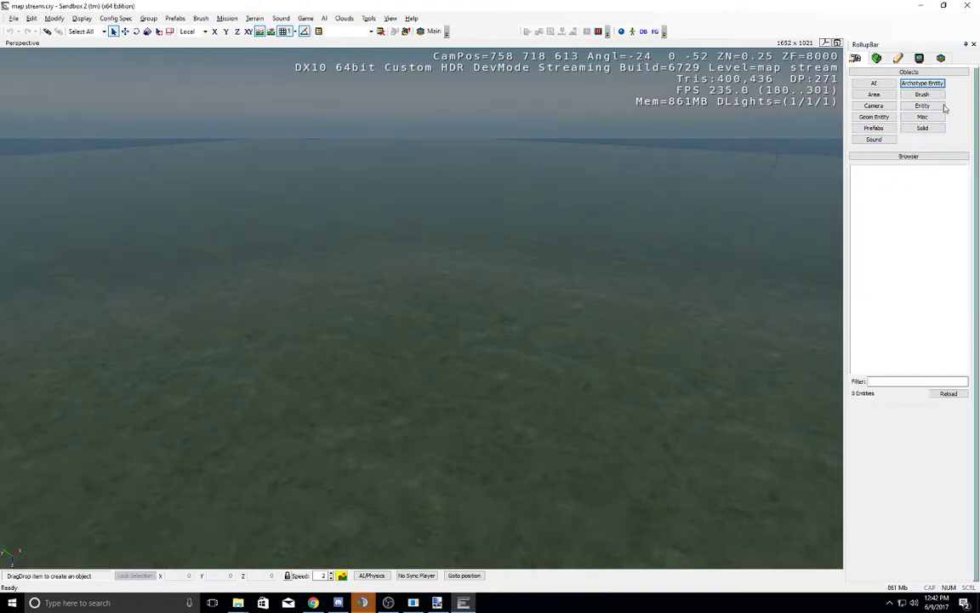
pyautogui.click(917, 158)
pyautogui.click(918, 157)
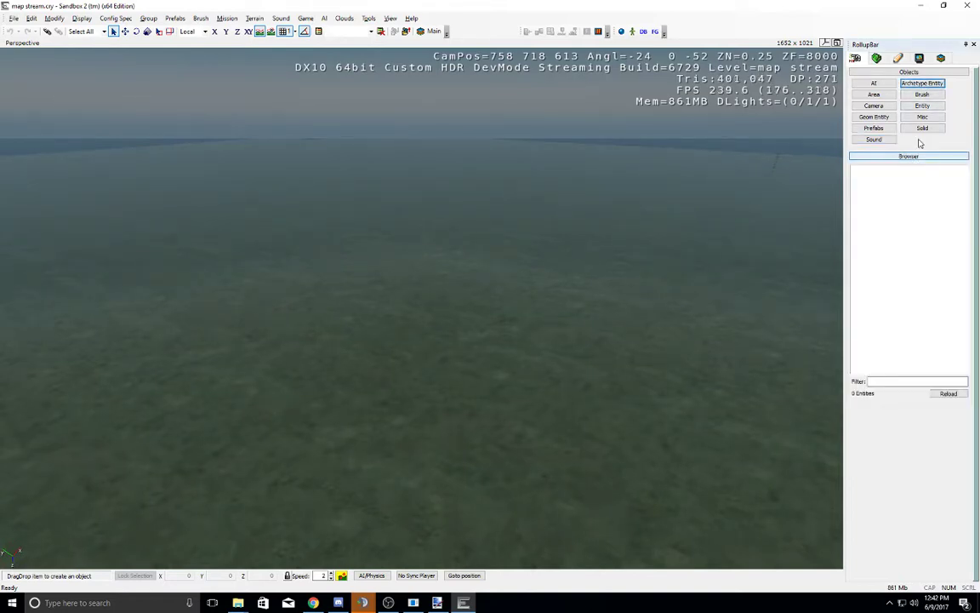
# Step: Compare the Brush and Entity object browsers and expand the Boids entity folder
pyautogui.click(924, 94)
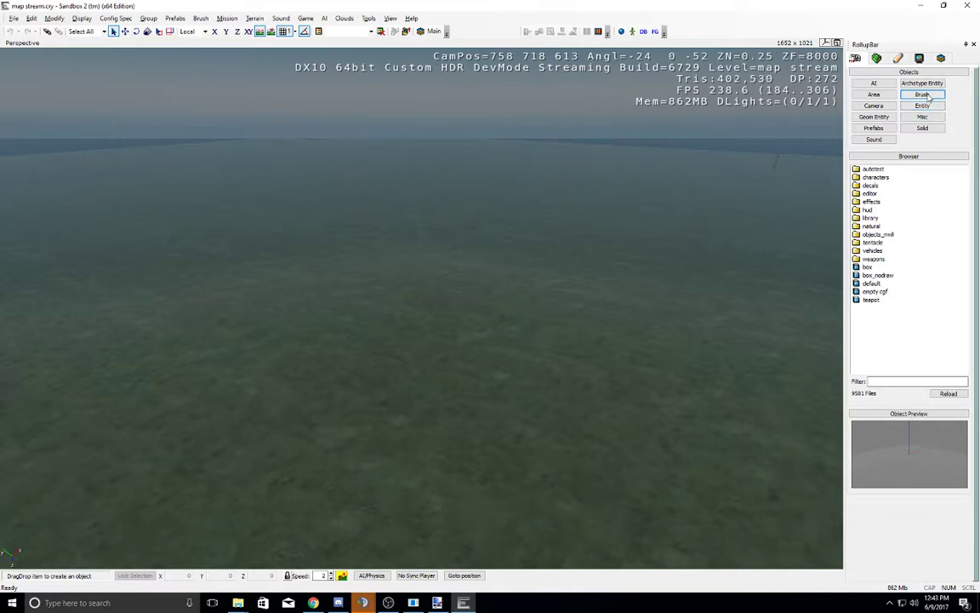
pyautogui.click(926, 105)
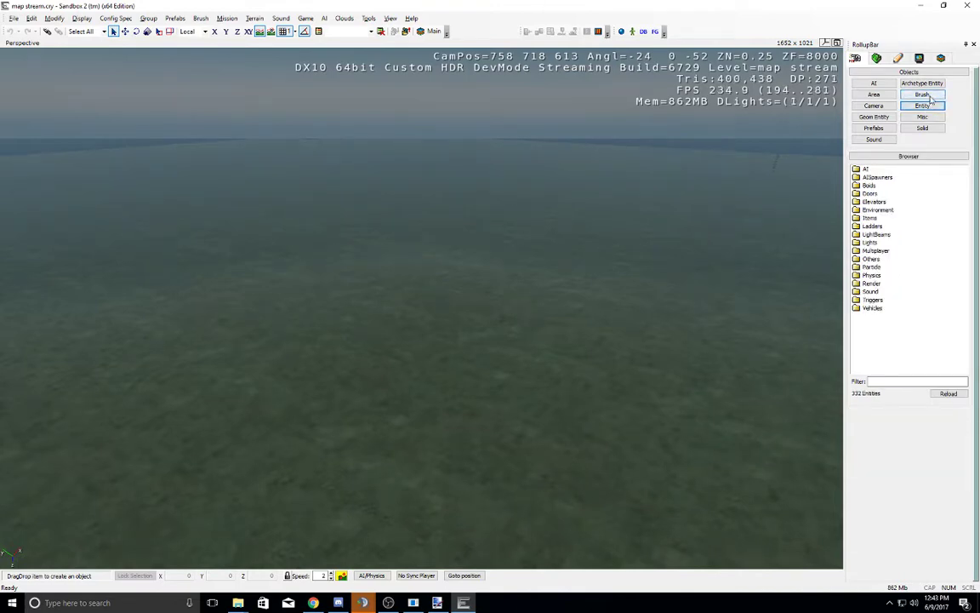
pyautogui.click(930, 96)
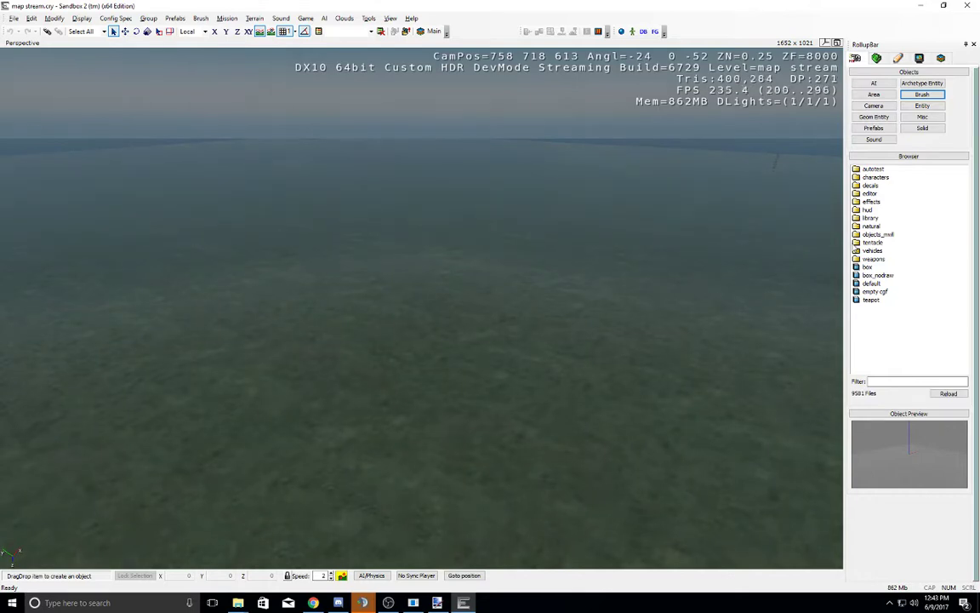
pyautogui.click(923, 105)
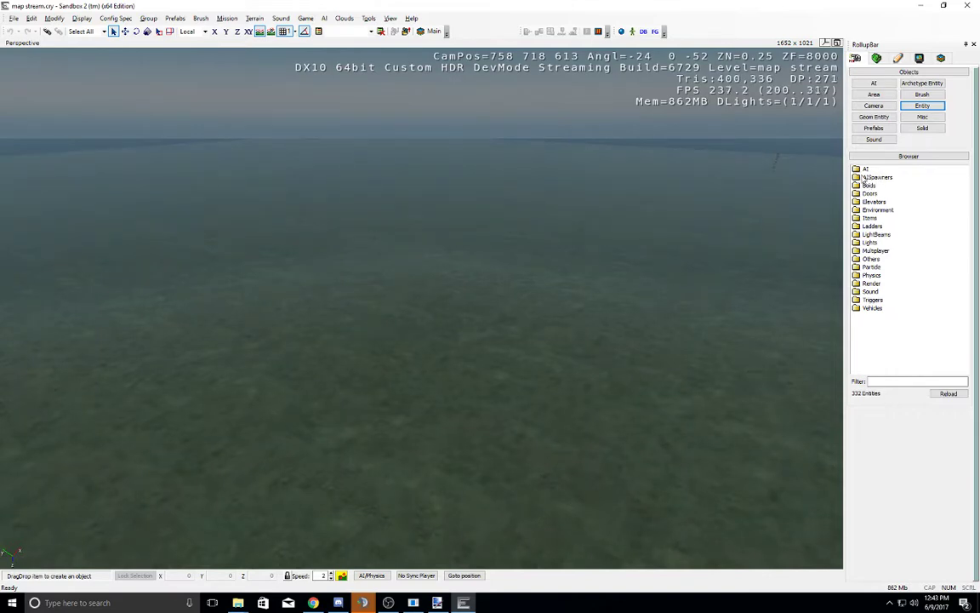
pyautogui.doubleClick(866, 183)
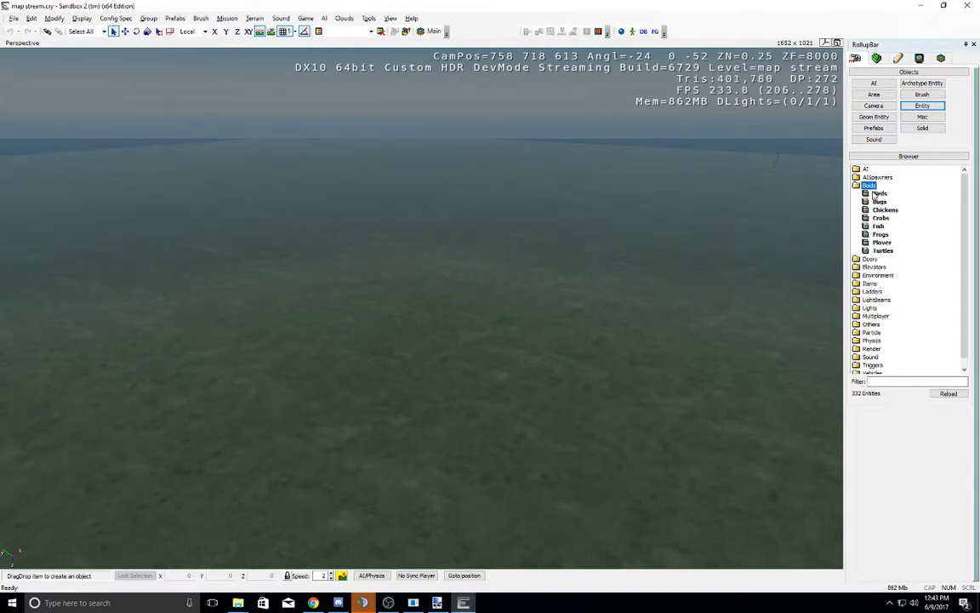
# Step: Look over the Bugs and Chickens boid entities and the contents of the Items entity folder
pyautogui.click(878, 202)
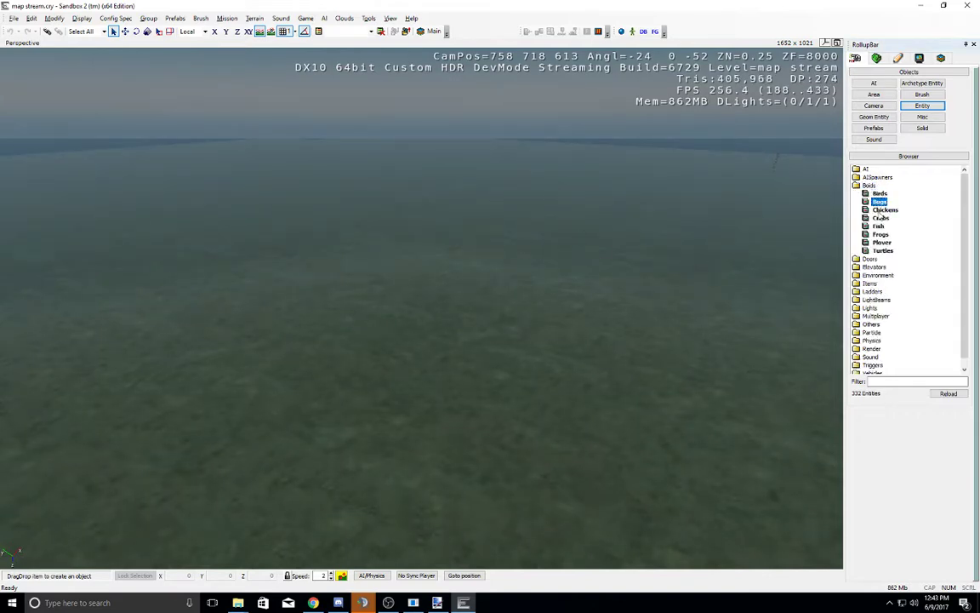
pyautogui.click(885, 209)
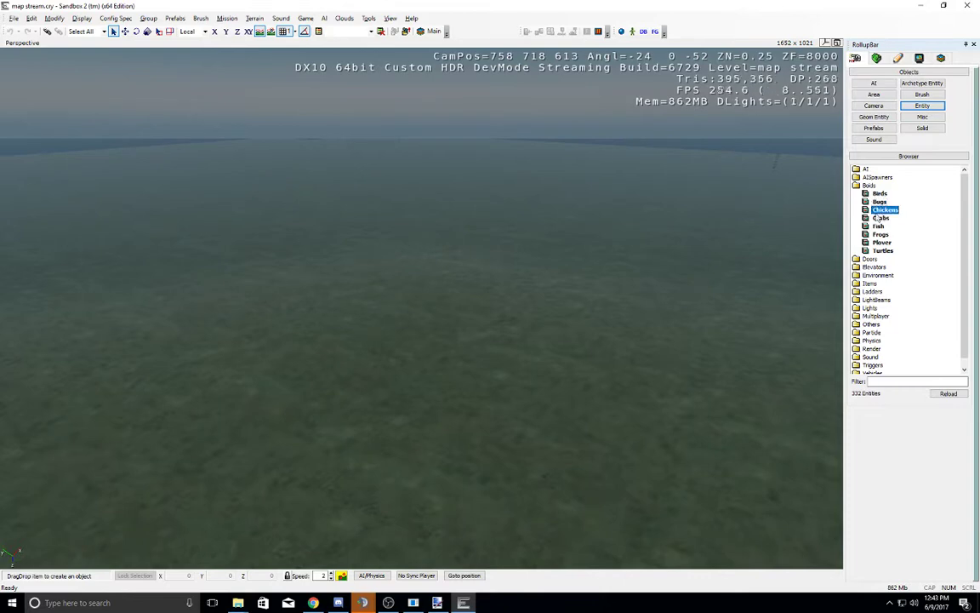
pyautogui.doubleClick(870, 284)
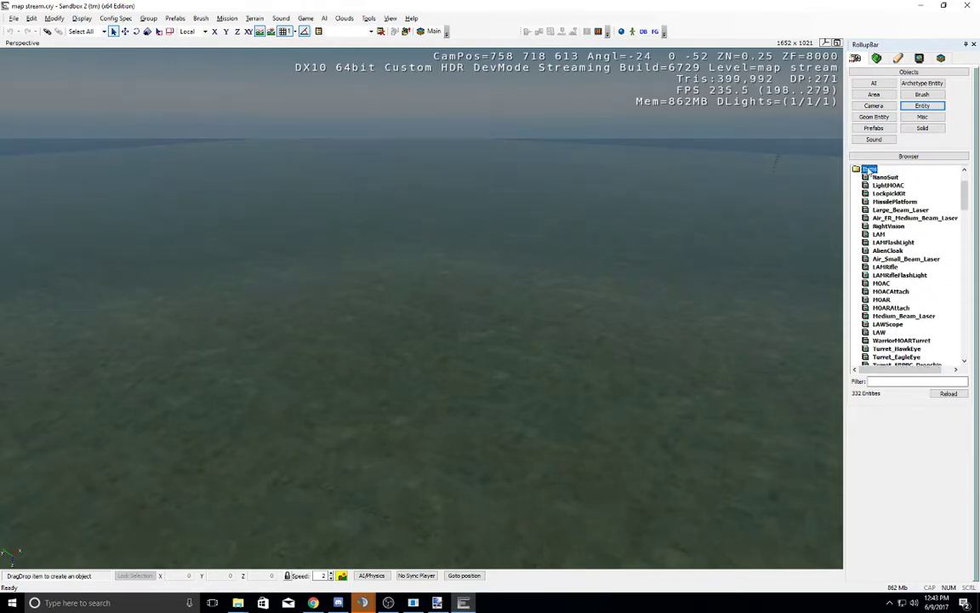
pyautogui.doubleClick(869, 169)
# Step: Review the Multiplayer entities, including CapturePoint, SACrowdCollision, SpawnGroup and Factory, and collapse the folder
pyautogui.doubleClick(874, 250)
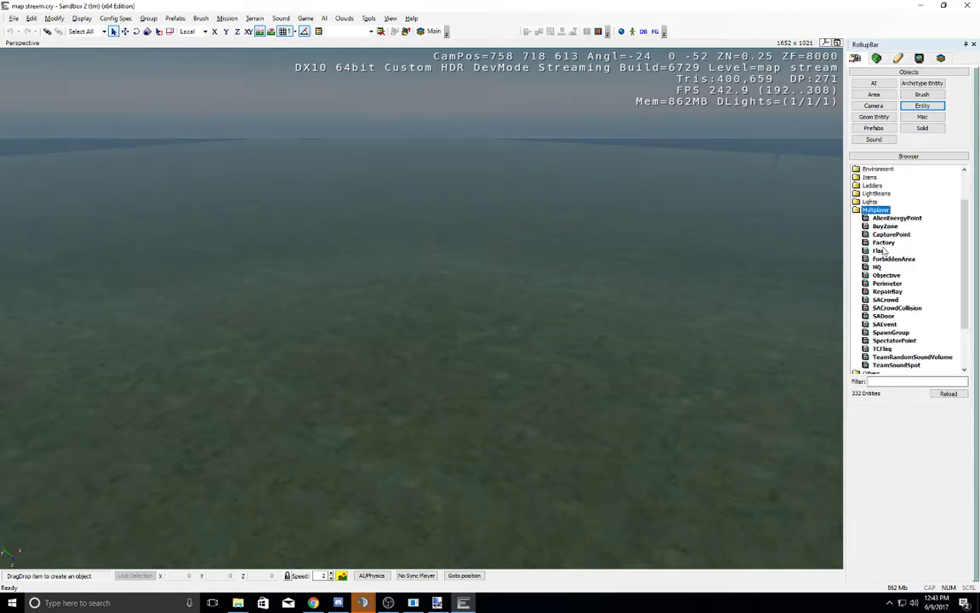
pyautogui.click(884, 238)
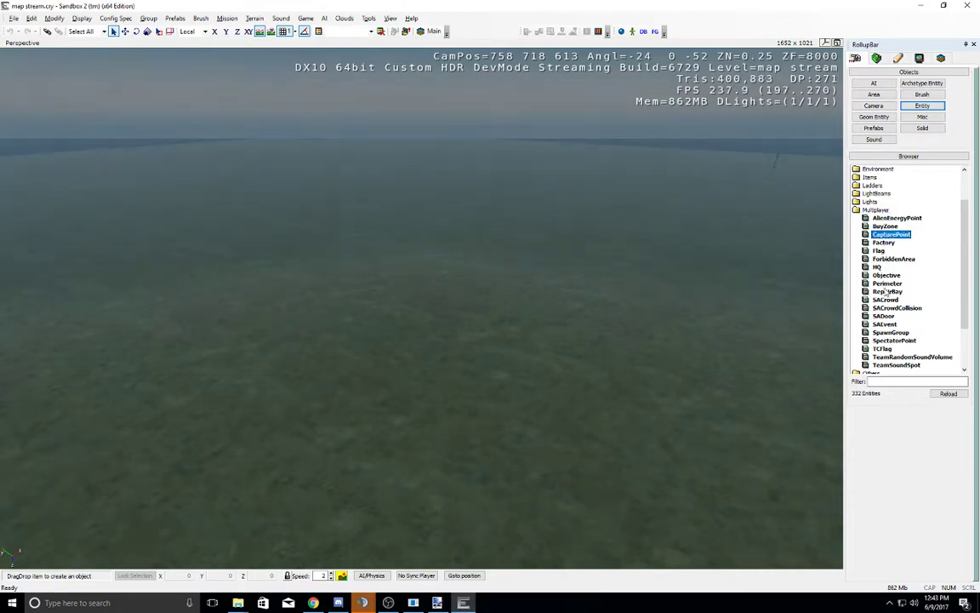
pyautogui.click(890, 308)
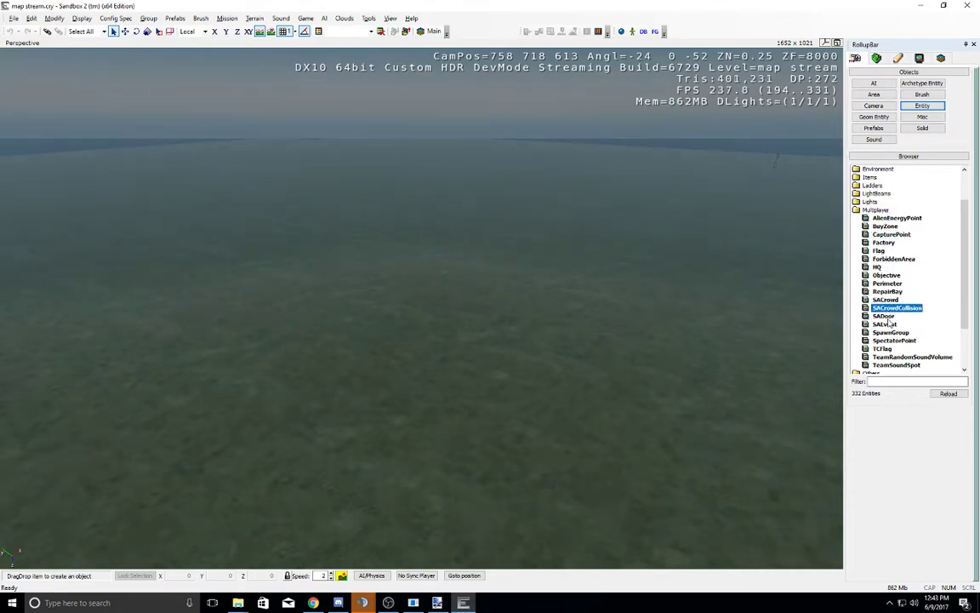
pyautogui.click(891, 332)
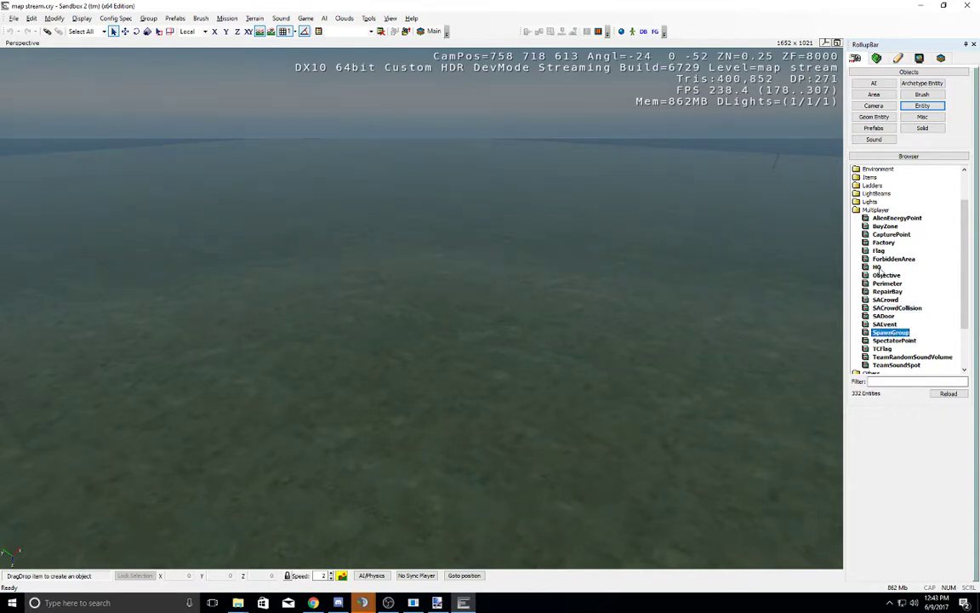
pyautogui.click(883, 243)
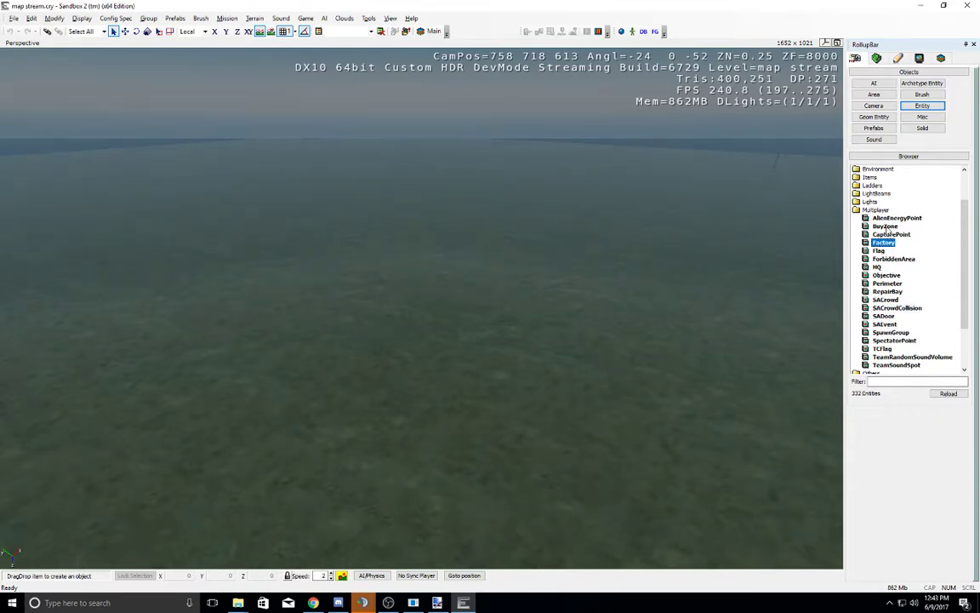
pyautogui.doubleClick(866, 210)
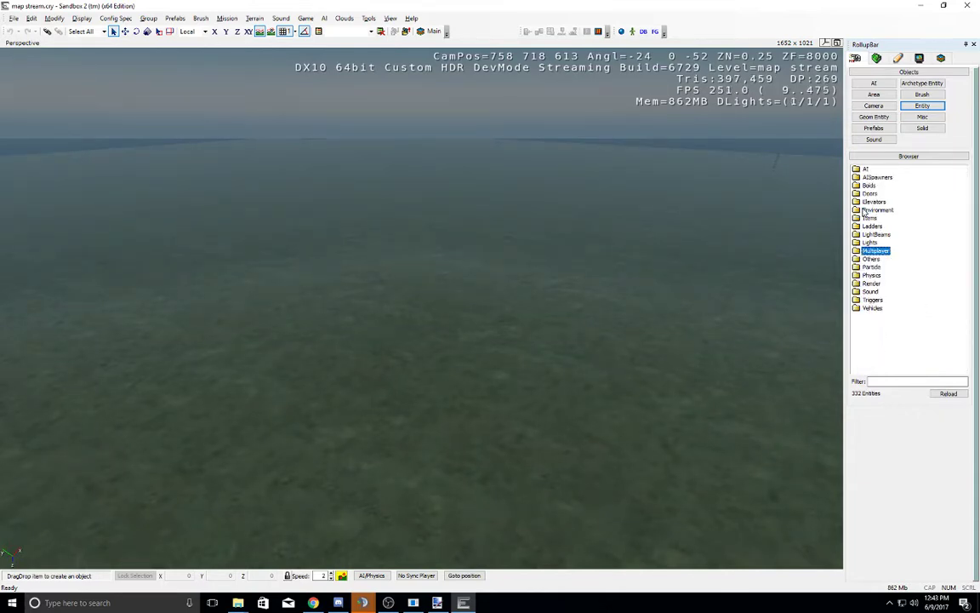
# Step: Browse the Others and Vehicles entity folders, collapse them and expand the Lights folder
pyautogui.doubleClick(862, 259)
pyautogui.doubleClick(866, 186)
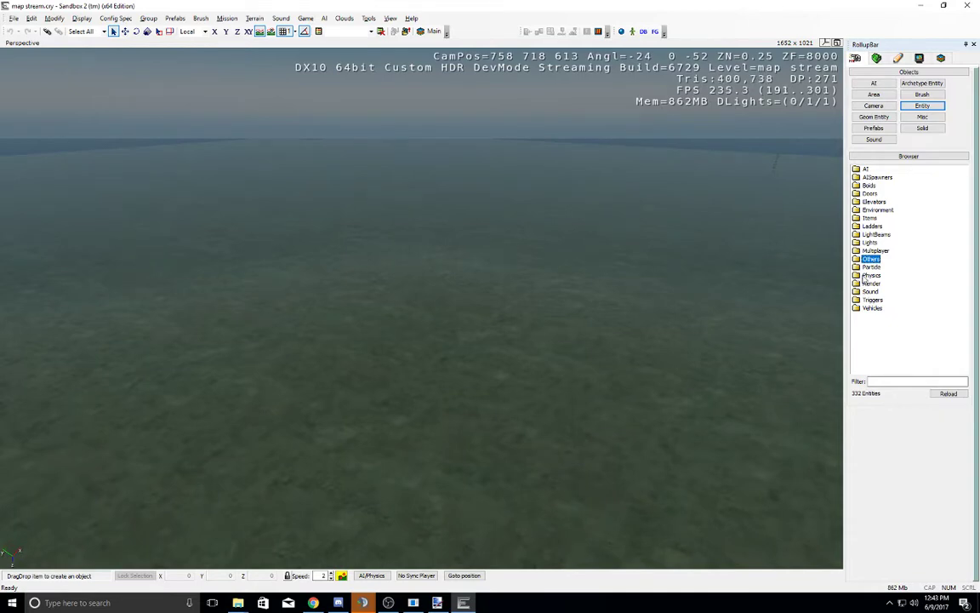
pyautogui.doubleClick(870, 308)
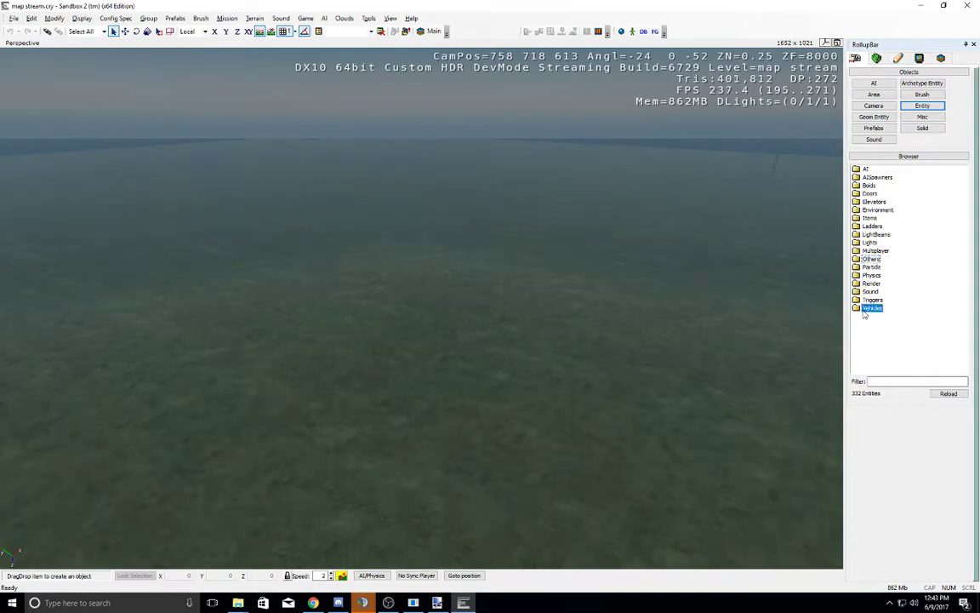
pyautogui.scroll(-6, 889, 313)
pyautogui.scroll(6, 891, 311)
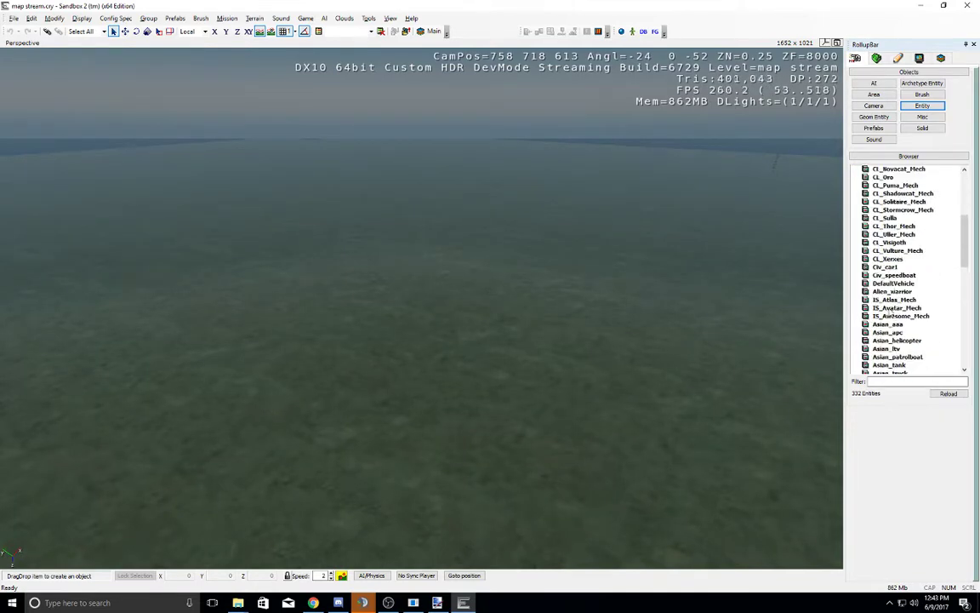
pyautogui.doubleClick(868, 268)
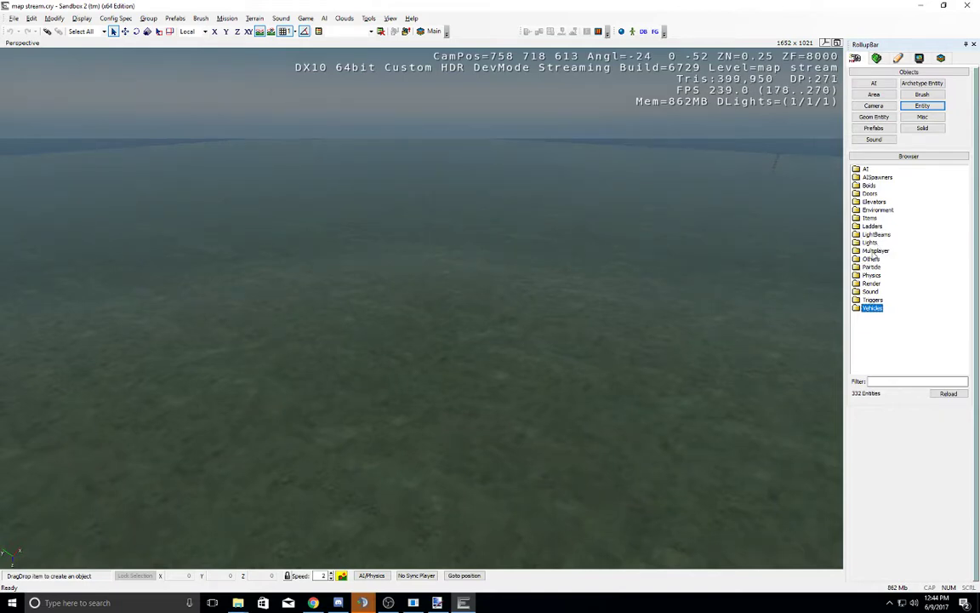
pyautogui.doubleClick(870, 242)
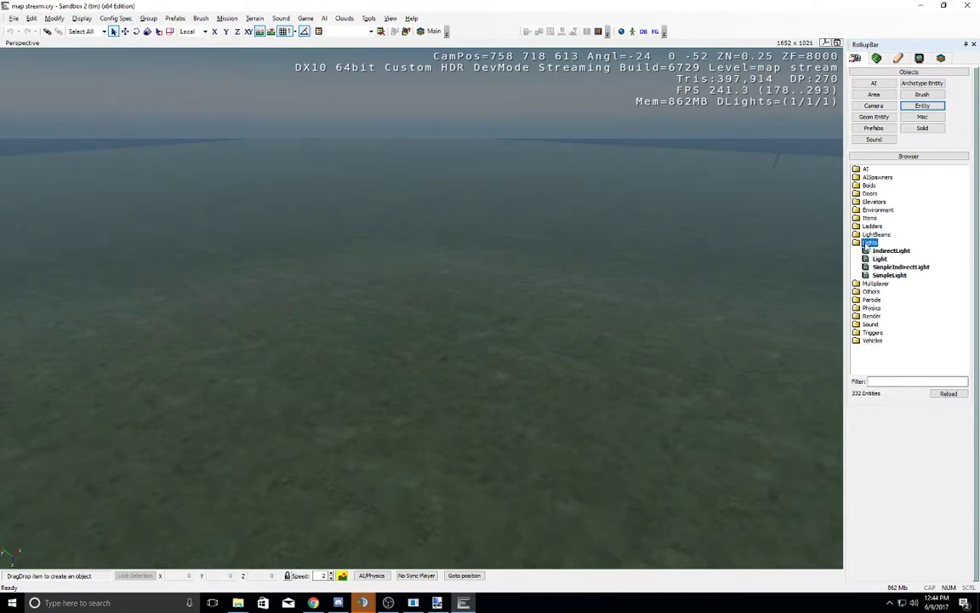
# Step: Look over the Misc object types and try placing a box Solid on the terrain
pyautogui.click(923, 116)
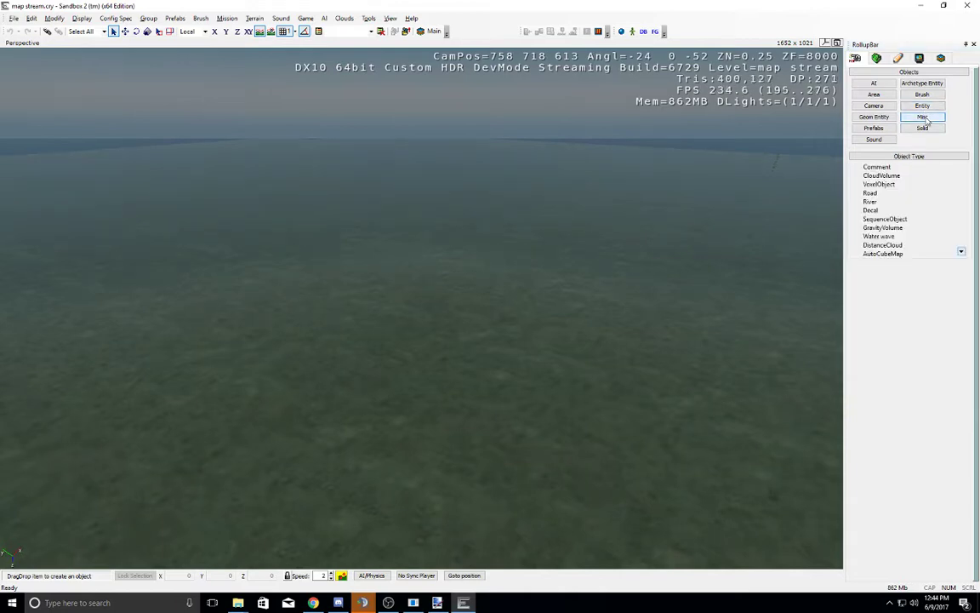
pyautogui.click(882, 184)
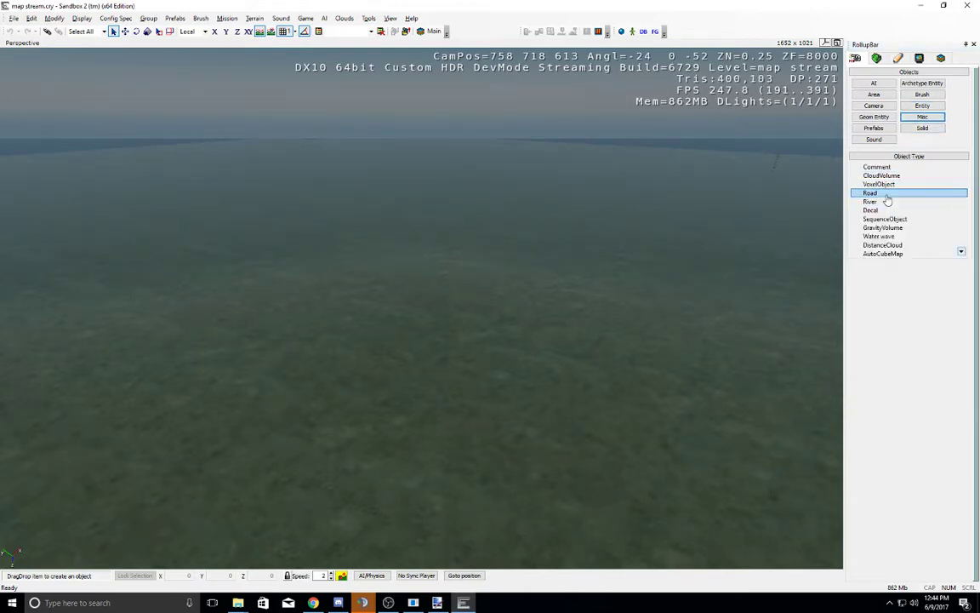
pyautogui.click(923, 130)
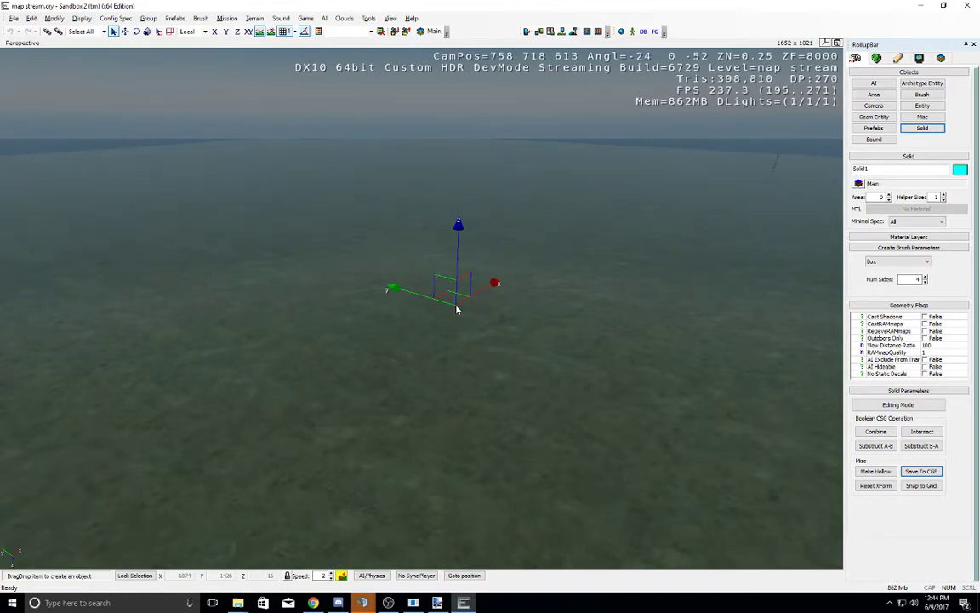
pyautogui.click(475, 305)
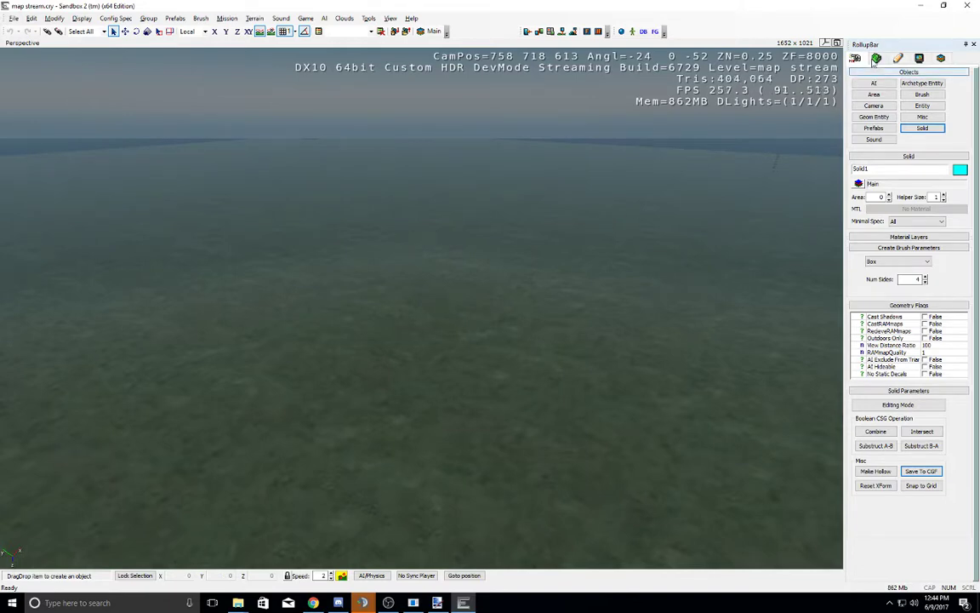
# Step: Examine the terrain Environment settings, including ViewDistance, ViewDistanceLowSpec and the Moon texture, against the view of the level
pyautogui.click(876, 58)
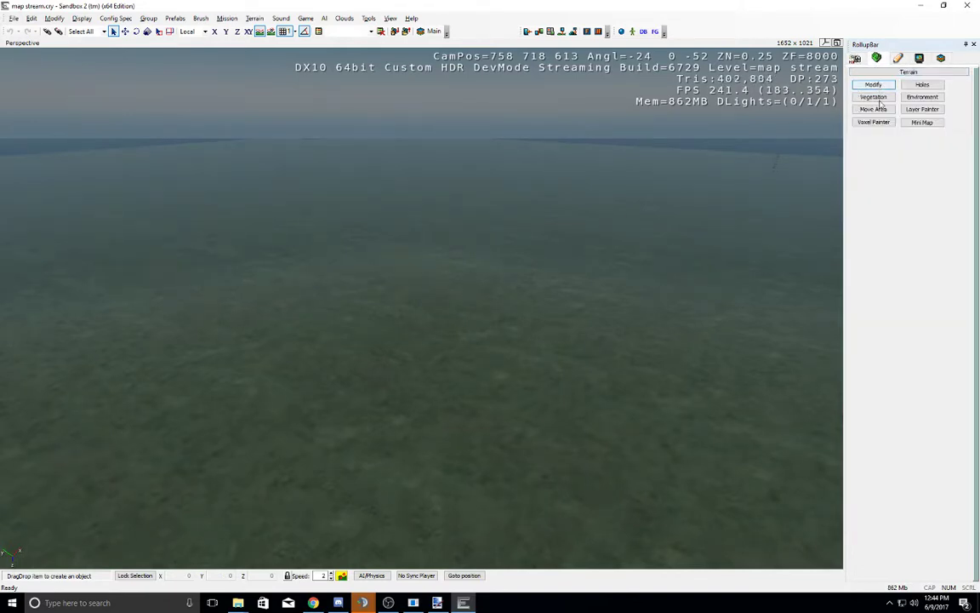
pyautogui.click(921, 97)
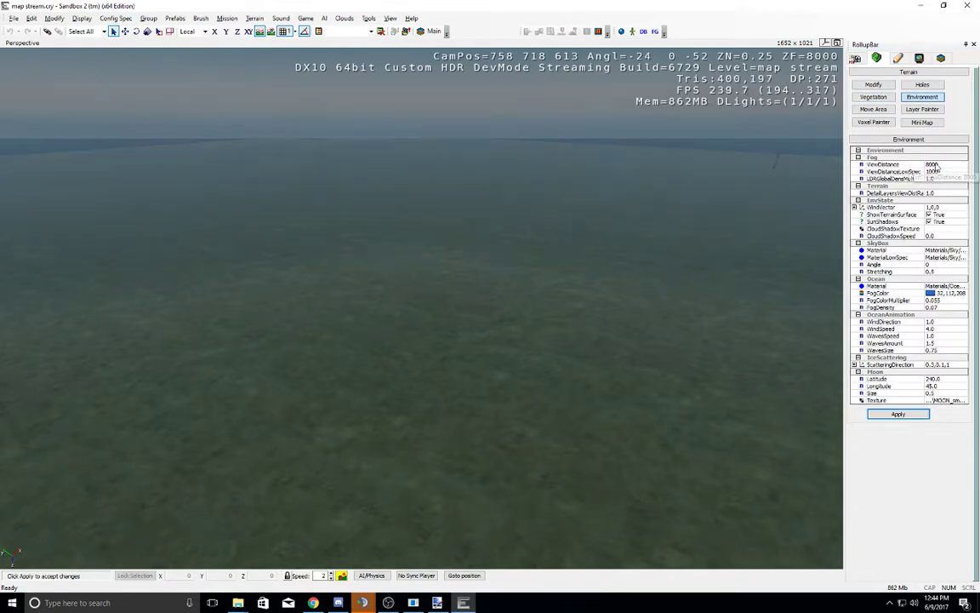
pyautogui.moveTo(357, 232); pyautogui.dragTo(358, 232, button='right')
pyautogui.press('w')
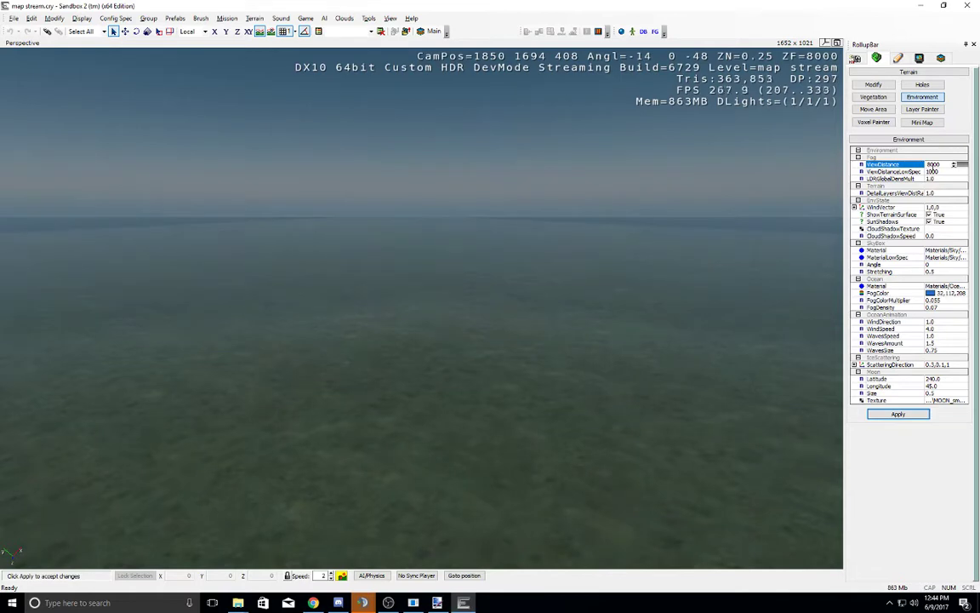
pyautogui.click(936, 172)
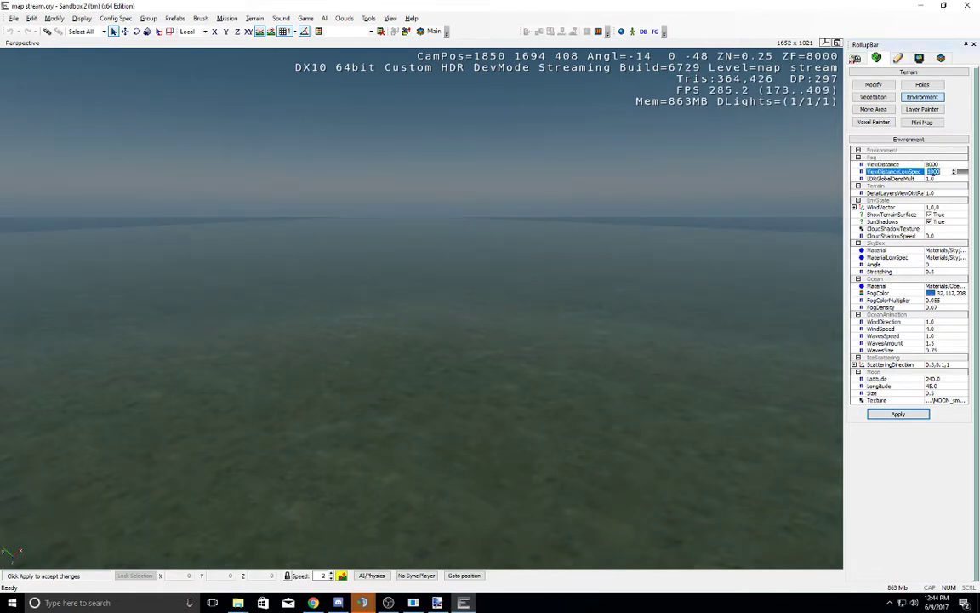
pyautogui.moveTo(927, 173); pyautogui.dragTo(932, 173)
pyautogui.click(932, 174)
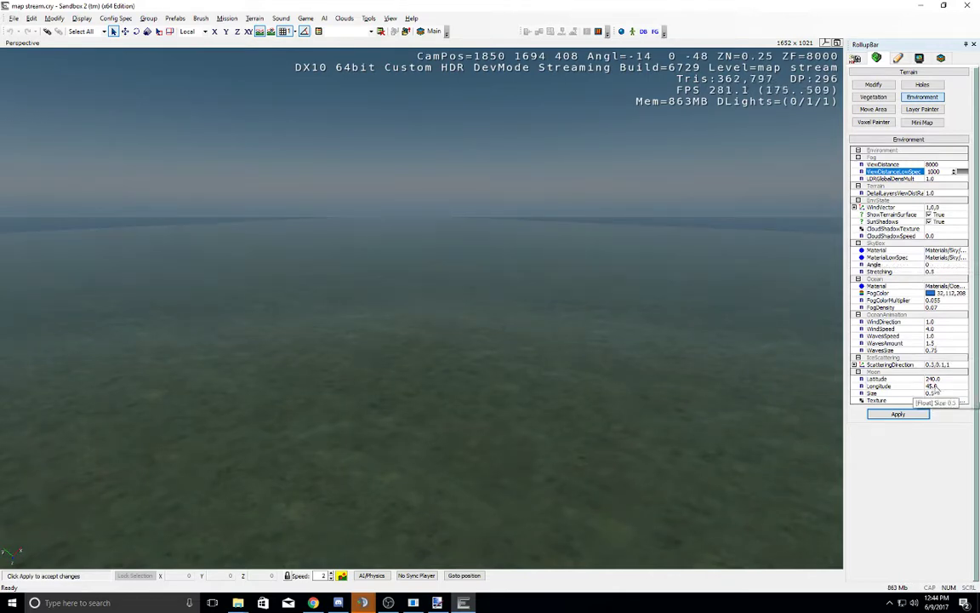
pyautogui.moveTo(713, 344); pyautogui.dragTo(713, 344, button='right')
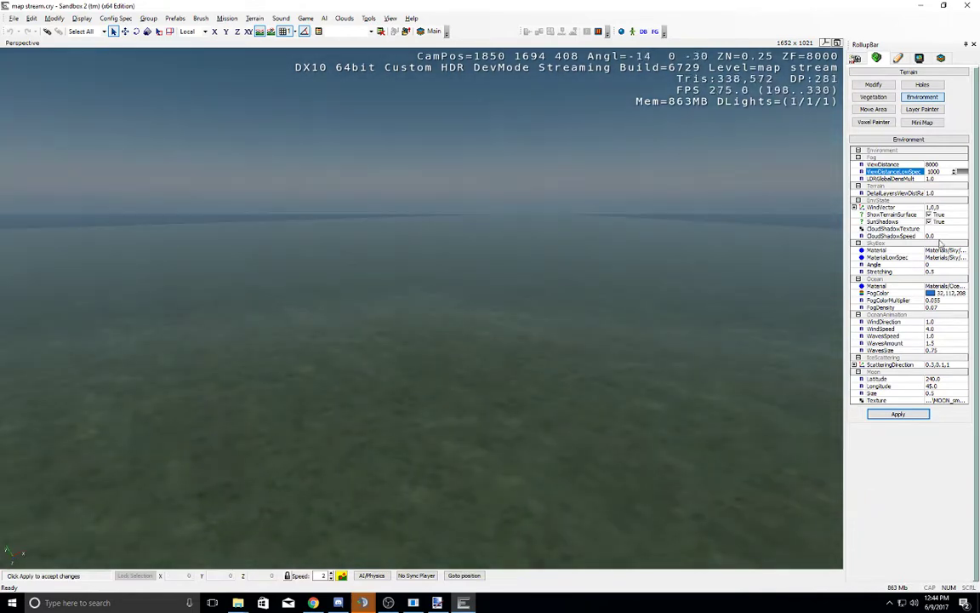
pyautogui.click(954, 402)
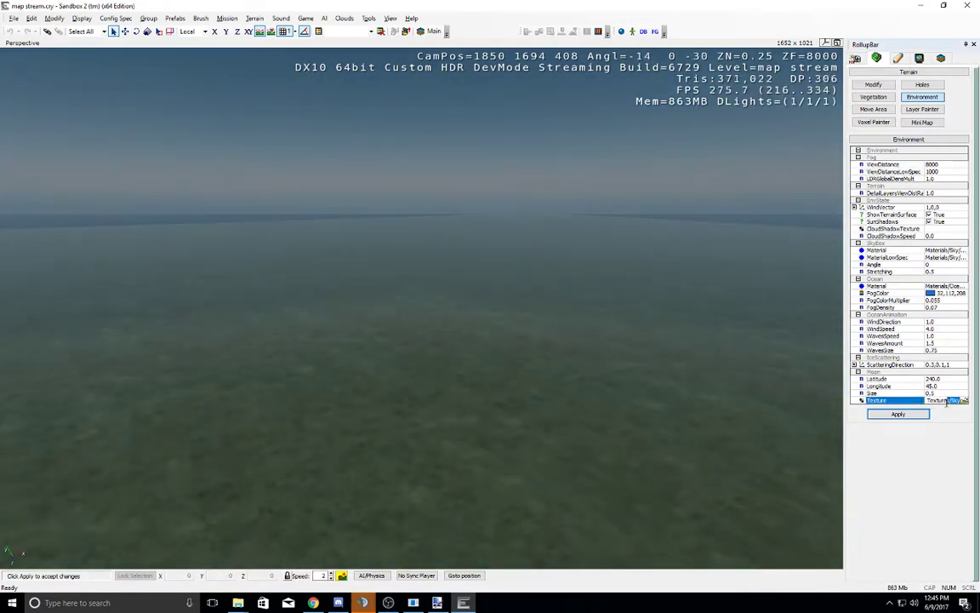
# Step: Look through the terrain Layer Painter, Vegetation, Modify, Holes and Mini Map tool settings
pyautogui.click(923, 109)
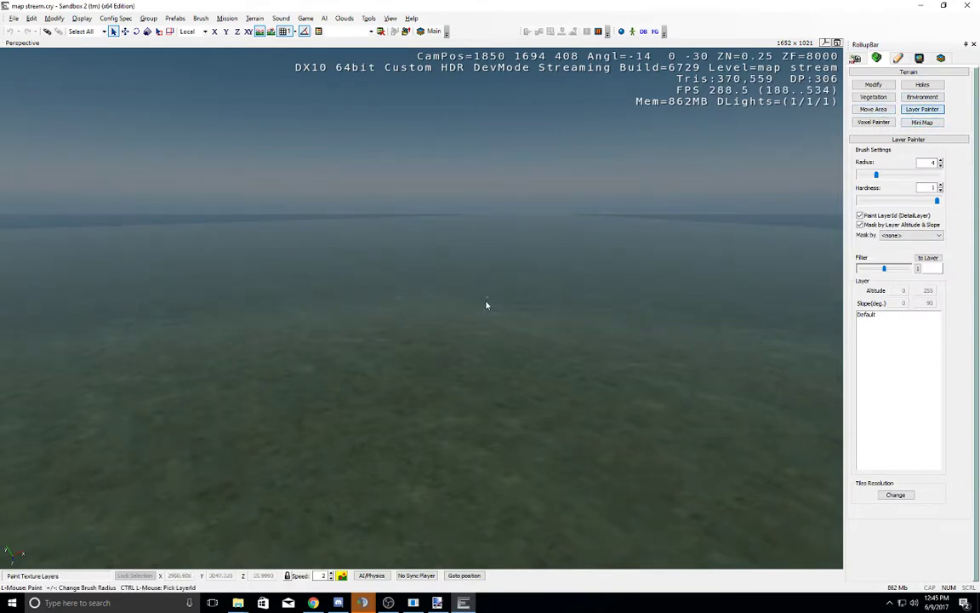
pyautogui.click(874, 97)
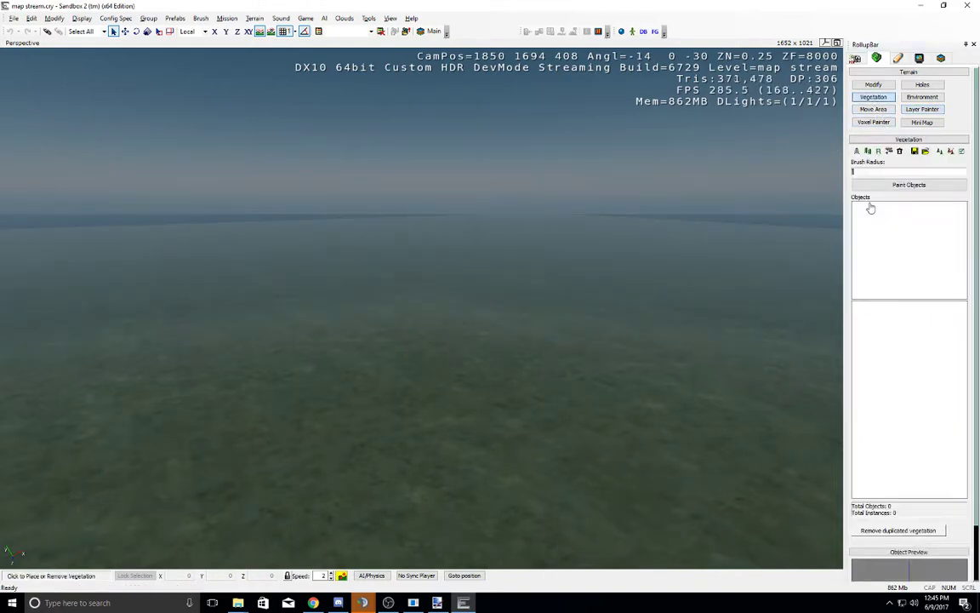
pyautogui.click(884, 87)
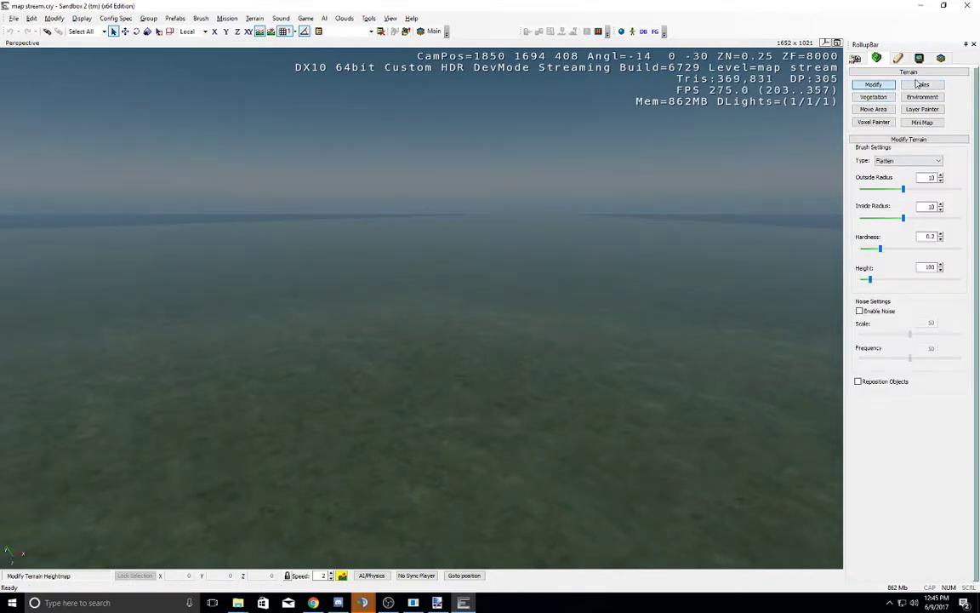
pyautogui.click(931, 86)
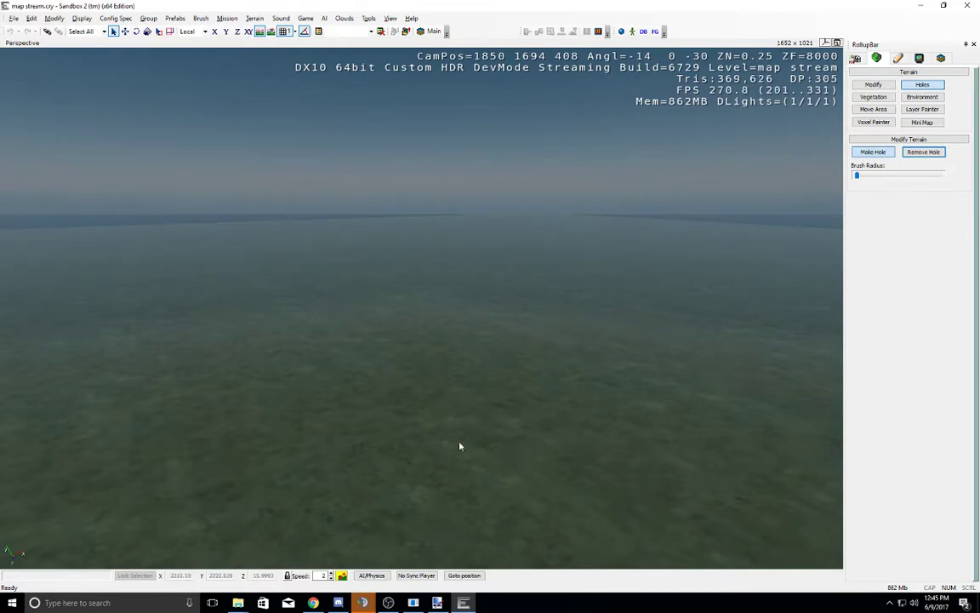
pyautogui.click(919, 124)
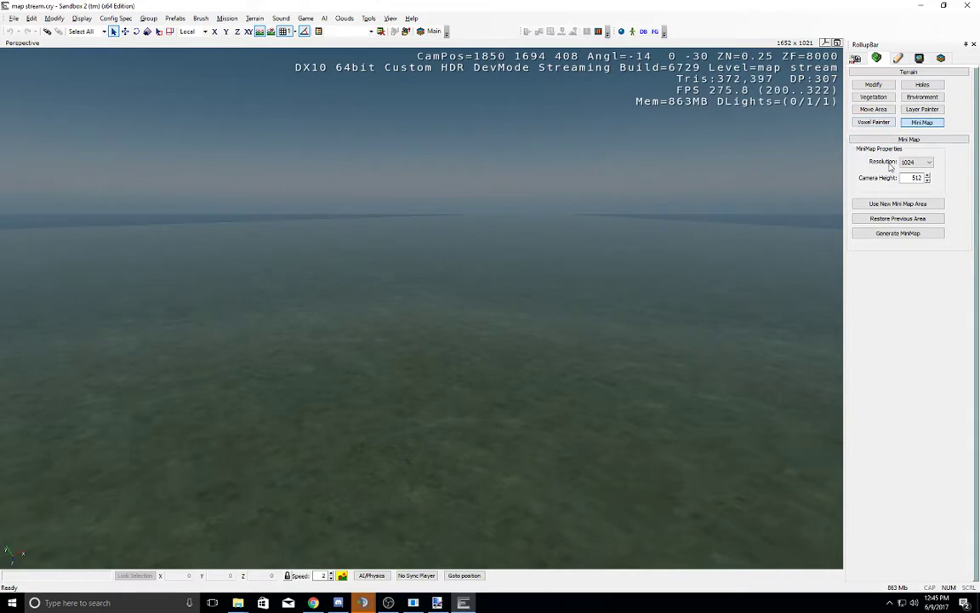
# Step: Look over the Modelling options, the display and render settings and the Layers Settings
pyautogui.click(900, 59)
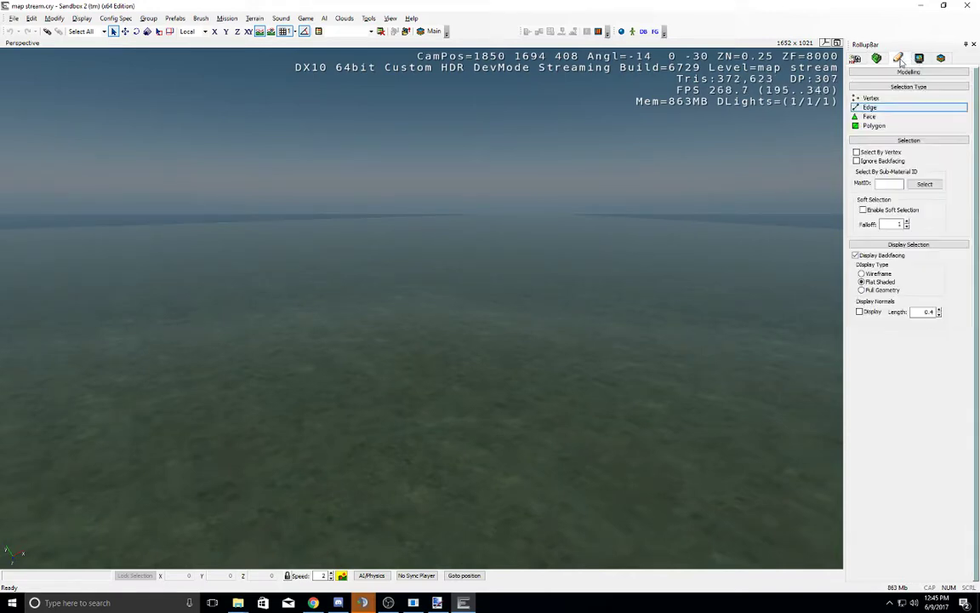
pyautogui.click(939, 60)
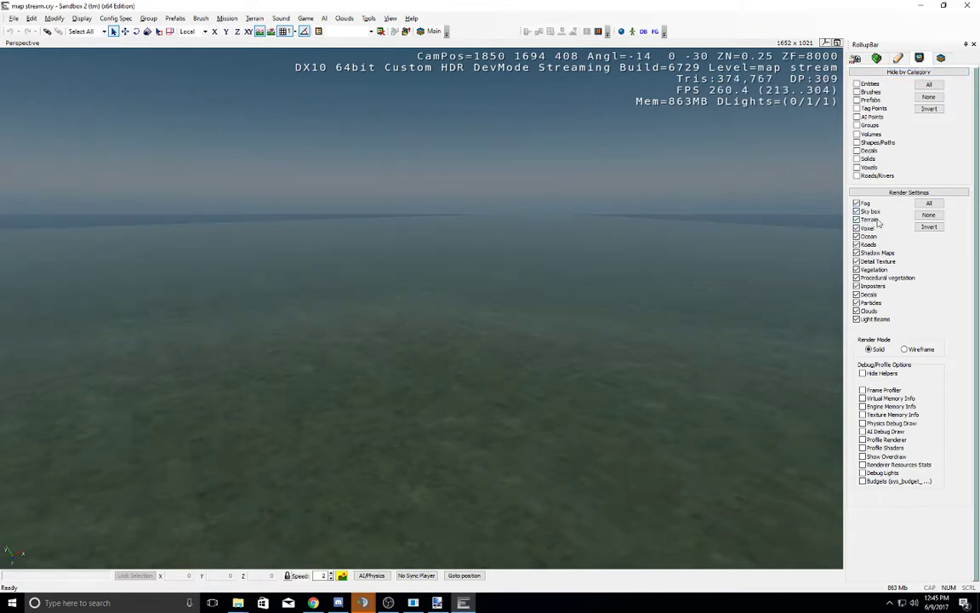
pyautogui.click(943, 57)
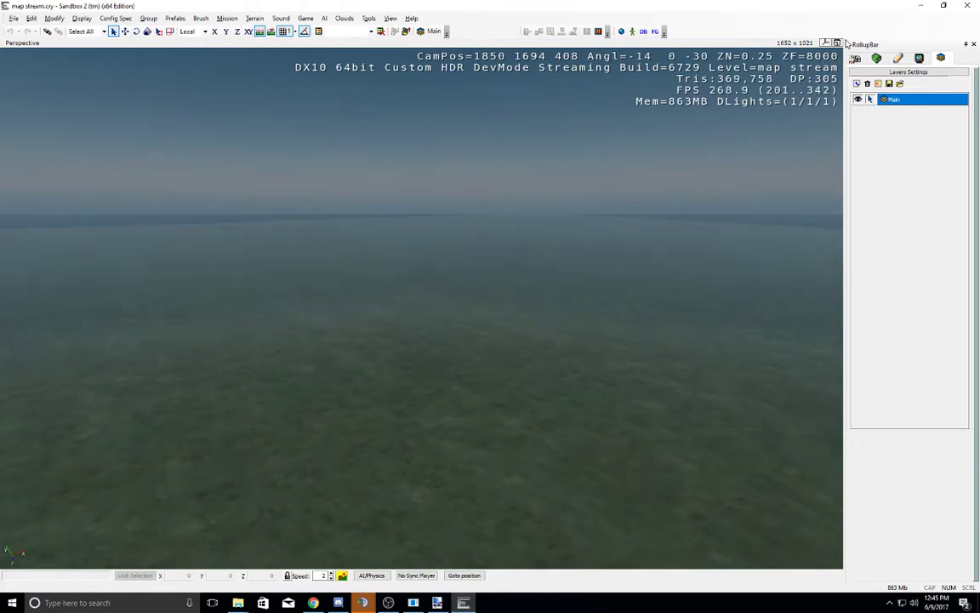
pyautogui.click(919, 57)
pyautogui.click(898, 58)
pyautogui.click(938, 60)
# Step: Set the terrain Modify brush to Rise/Lower with an outside radius of about 10.47 and an inside radius of about 2.29
pyautogui.click(877, 59)
pyautogui.click(874, 85)
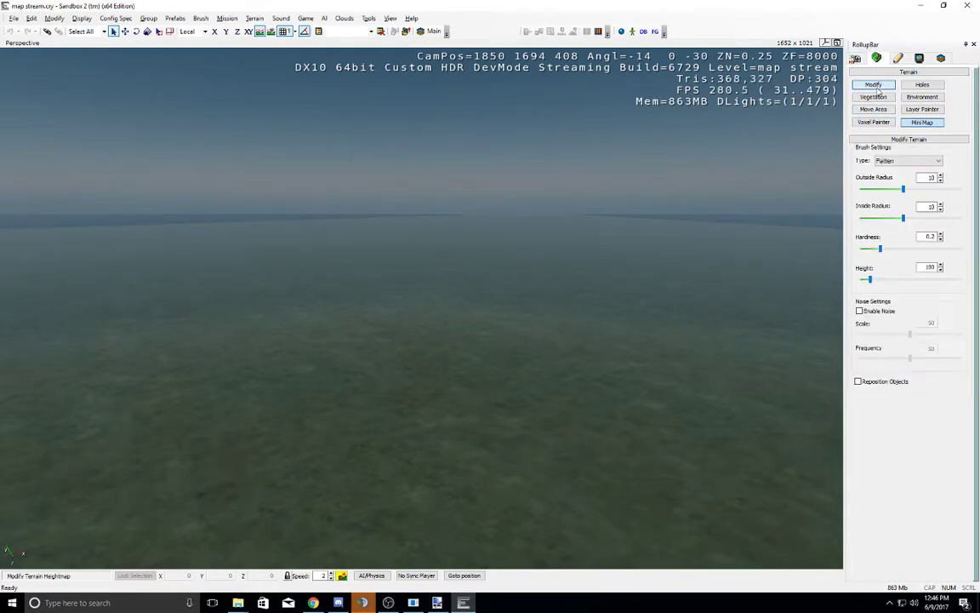
pyautogui.click(891, 161)
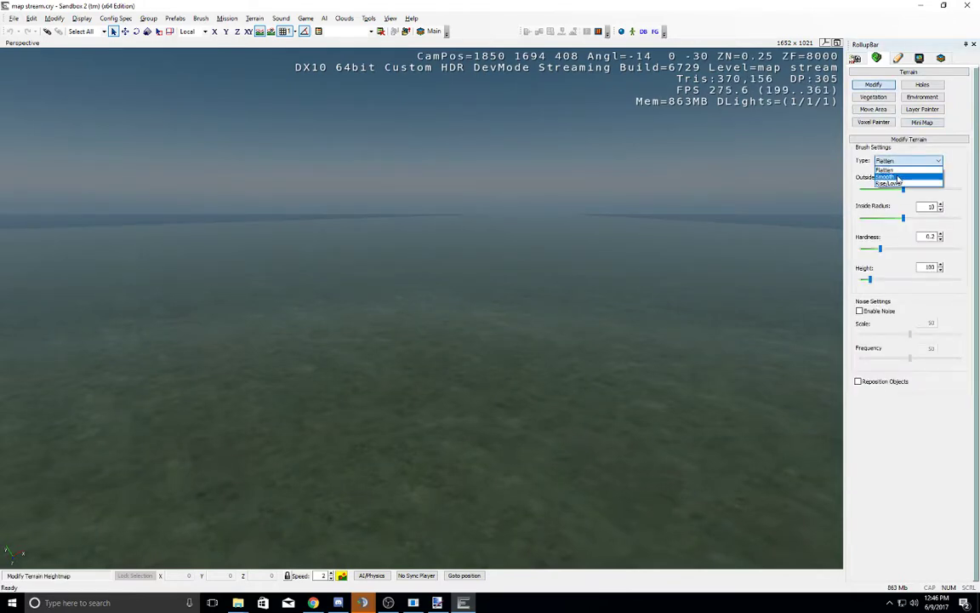
pyautogui.click(923, 183)
pyautogui.click(929, 178)
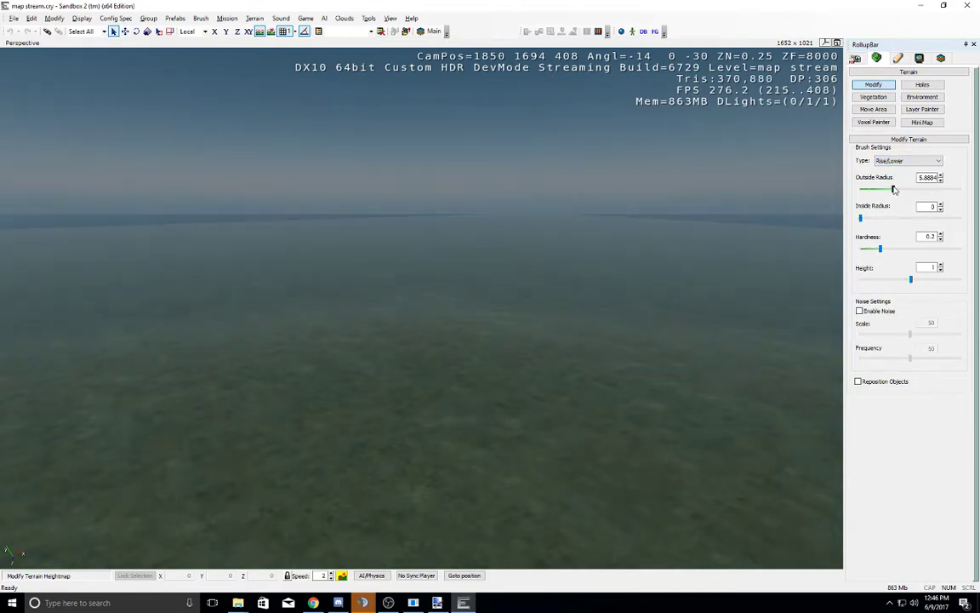
pyautogui.click(876, 219)
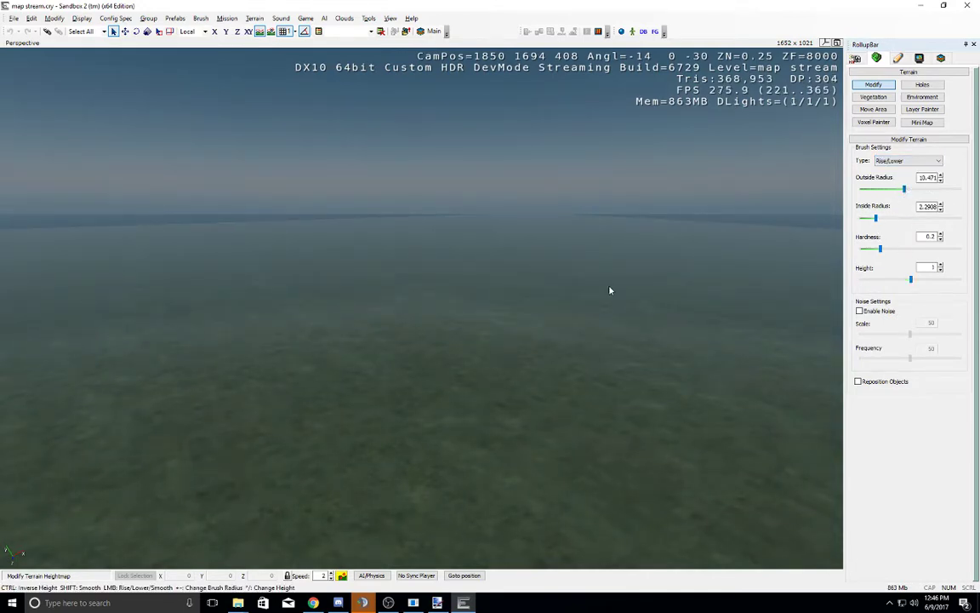
# Step: Raise a rounded hill on the flat ground with the Rise/Lower brush
pyautogui.press('w')
pyautogui.moveTo(610, 288); pyautogui.dragTo(617, 291, button='right')
pyautogui.press('s')
pyautogui.press('s')
pyautogui.moveTo(617, 323); pyautogui.dragTo(390, 300)
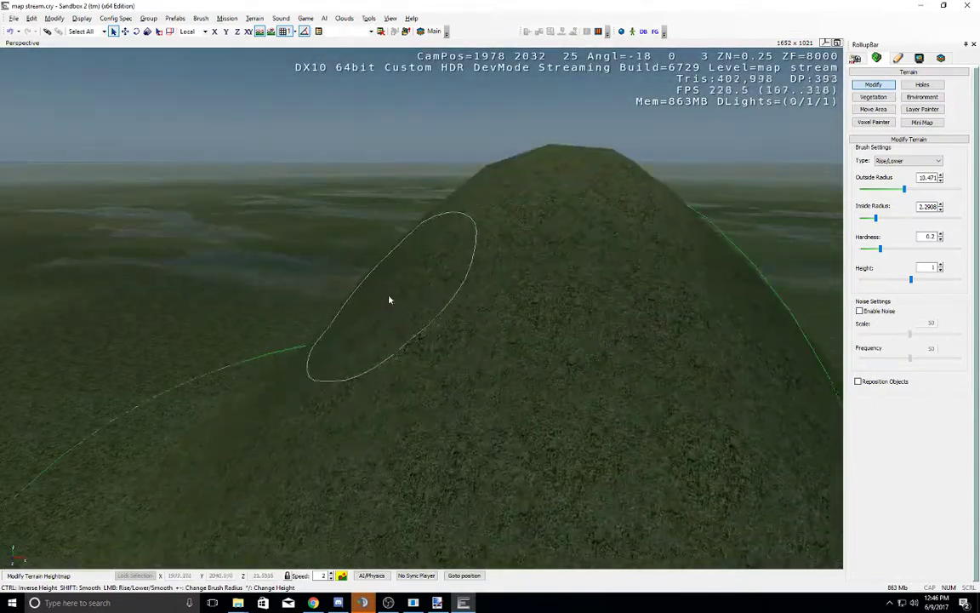
# Step: Set the outside radius to about 7.76 and the inside radius to about 7.08, and raise a steep-sided mound beside the hill
pyautogui.moveTo(389, 300); pyautogui.dragTo(392, 303, button='right')
pyautogui.press('s')
pyautogui.moveTo(878, 220); pyautogui.dragTo(860, 220)
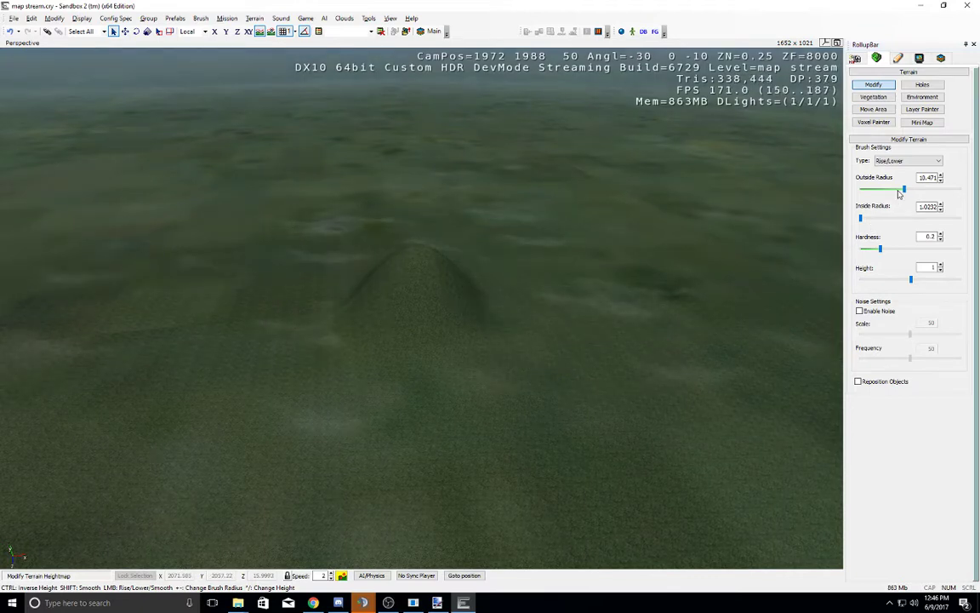
pyautogui.moveTo(902, 190); pyautogui.dragTo(834, 193)
pyautogui.moveTo(899, 220); pyautogui.dragTo(897, 219)
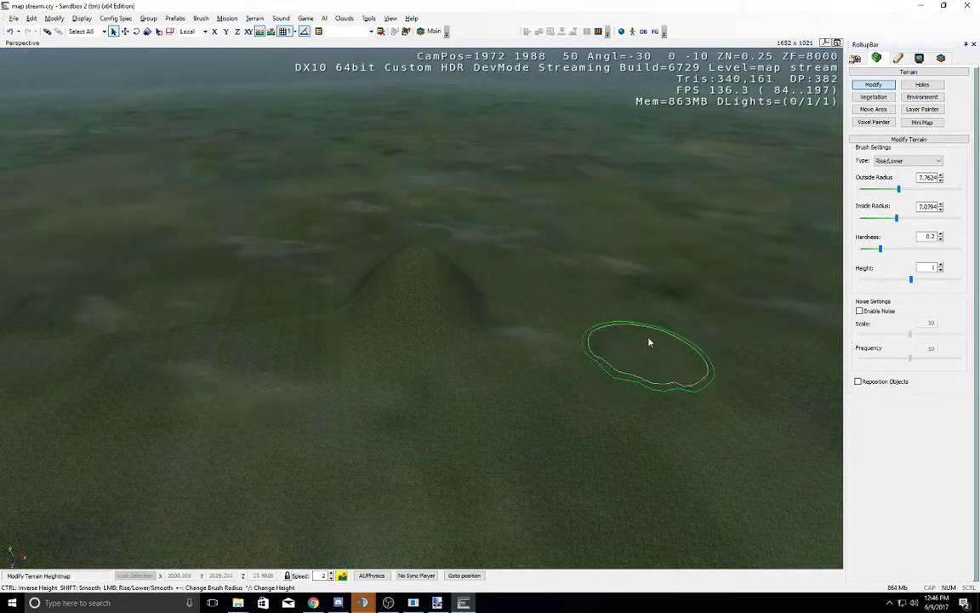
pyautogui.moveTo(651, 340); pyautogui.dragTo(657, 296)
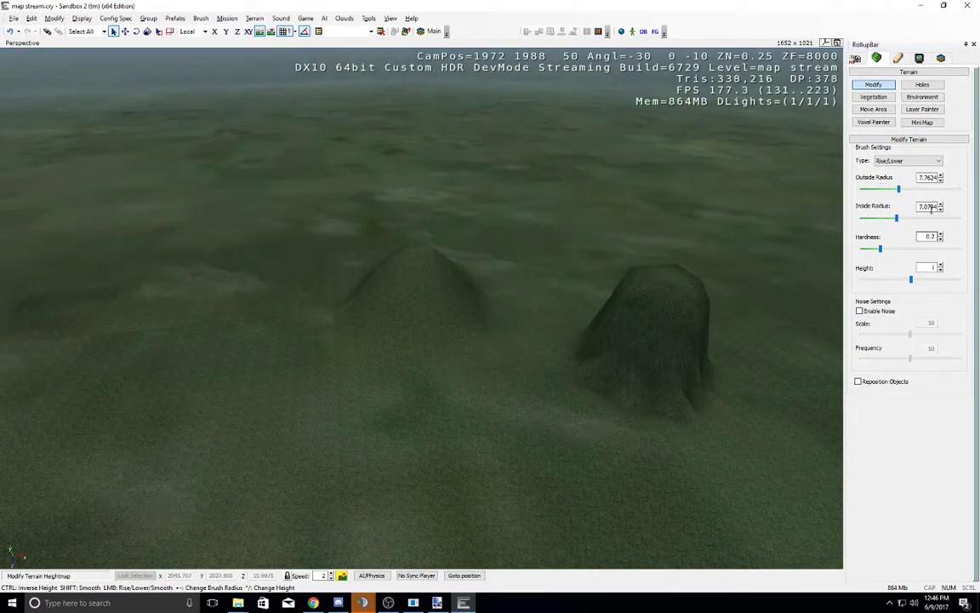
# Step: Enable brush noise, set the outside radius to about 25.7 and the inside radius to about 4.27, and lower a basin below water level
pyautogui.click(859, 311)
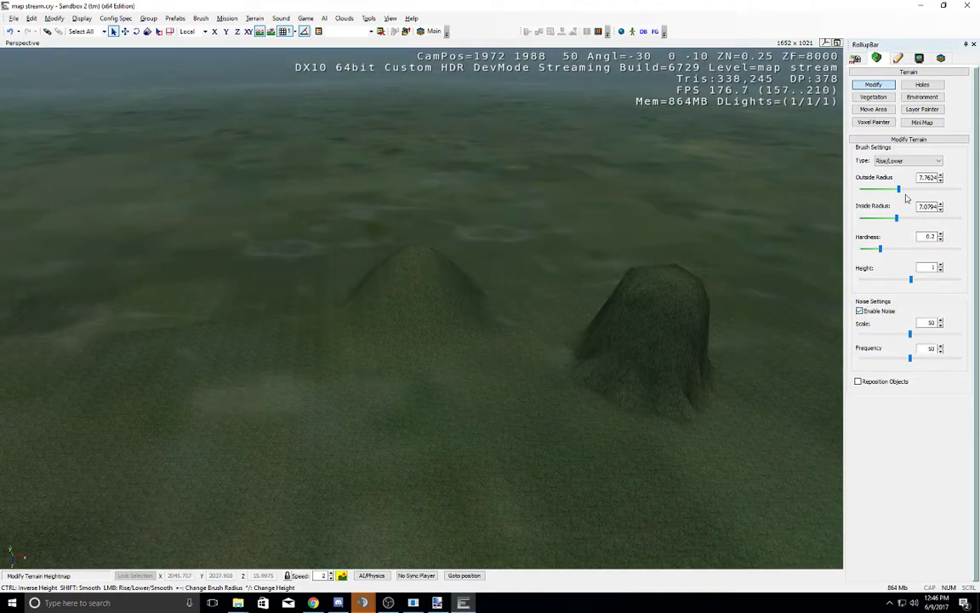
pyautogui.moveTo(899, 189)
pyautogui.mouseDown()
pyautogui.moveTo(921, 189)
pyautogui.moveTo(886, 221)
pyautogui.mouseUp()
pyautogui.press('s')
pyautogui.moveTo(417, 298); pyautogui.dragTo(579, 320, button='right')
pyautogui.keyDown('ctrl'); pyautogui.moveTo(579, 319); pyautogui.dragTo(545, 320); pyautogui.keyUp('ctrl')
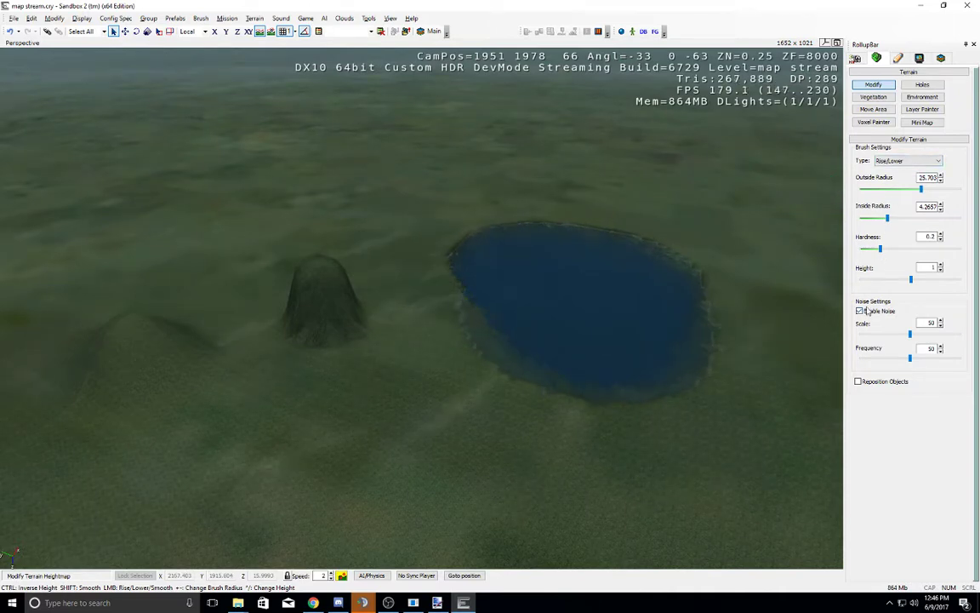
# Step: Set the noise scale to 3 and lower two more basins beside the first pond
pyautogui.press('s')
pyautogui.moveTo(511, 260); pyautogui.dragTo(529, 250, button='right')
pyautogui.moveTo(907, 335); pyautogui.dragTo(863, 335)
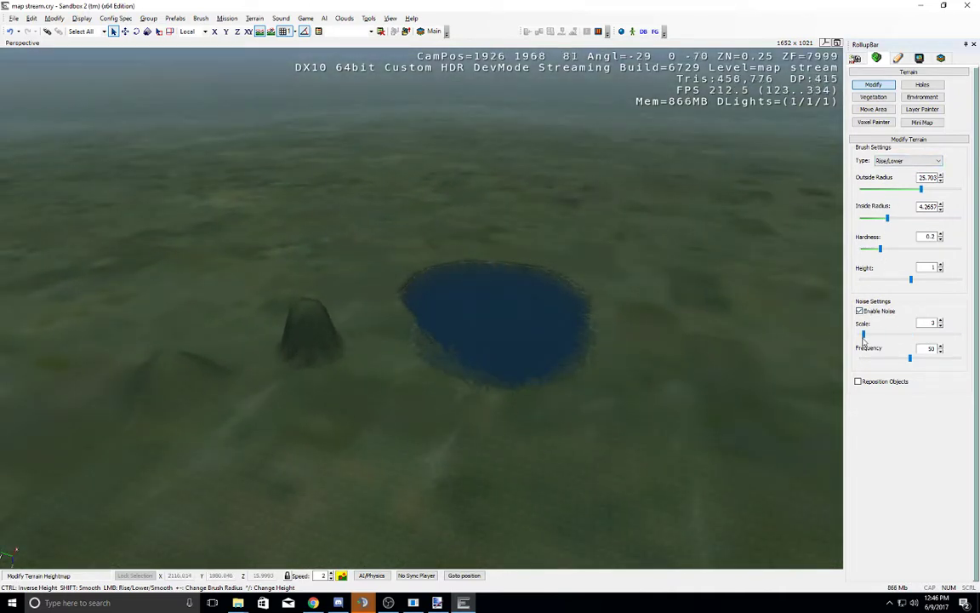
pyautogui.keyDown('ctrl'); pyautogui.moveTo(628, 257); pyautogui.dragTo(684, 343); pyautogui.keyUp('ctrl')
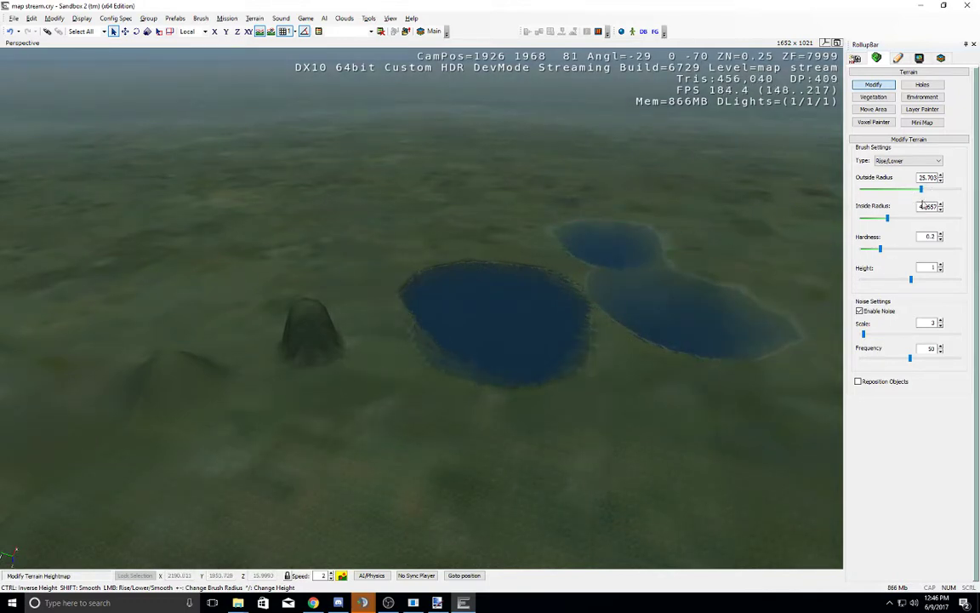
# Step: With hardness 0.44, raise a tall ridge by the ponds at height 21 and a cluster of mounds nearby at height 8
pyautogui.moveTo(880, 249); pyautogui.dragTo(904, 248)
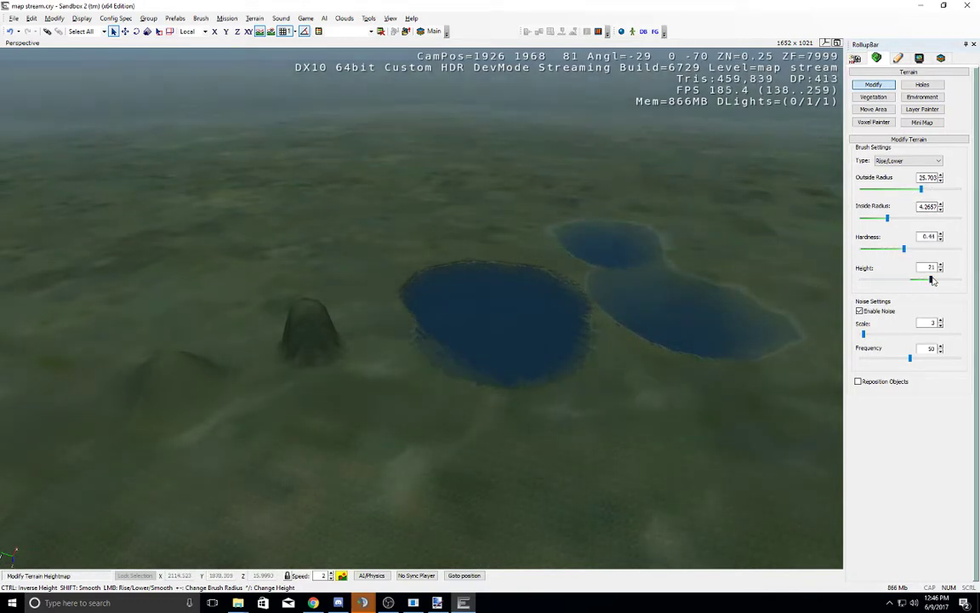
pyautogui.moveTo(697, 202)
pyautogui.mouseDown()
pyautogui.moveTo(701, 212)
pyautogui.moveTo(587, 263)
pyautogui.mouseUp()
pyautogui.moveTo(587, 263); pyautogui.dragTo(588, 266, button='right')
pyautogui.scroll(-11, 587, 265)
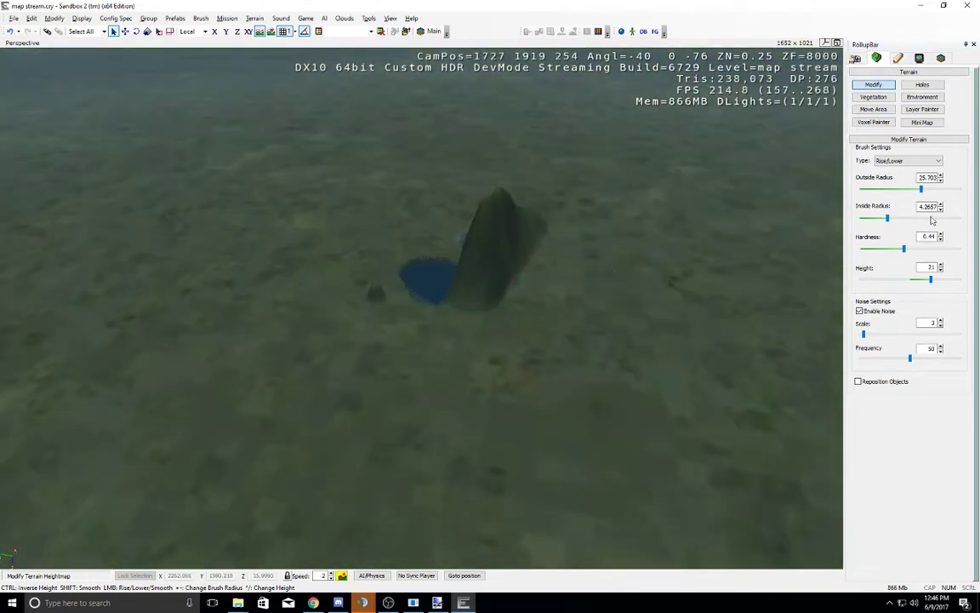
pyautogui.moveTo(927, 280); pyautogui.dragTo(921, 280)
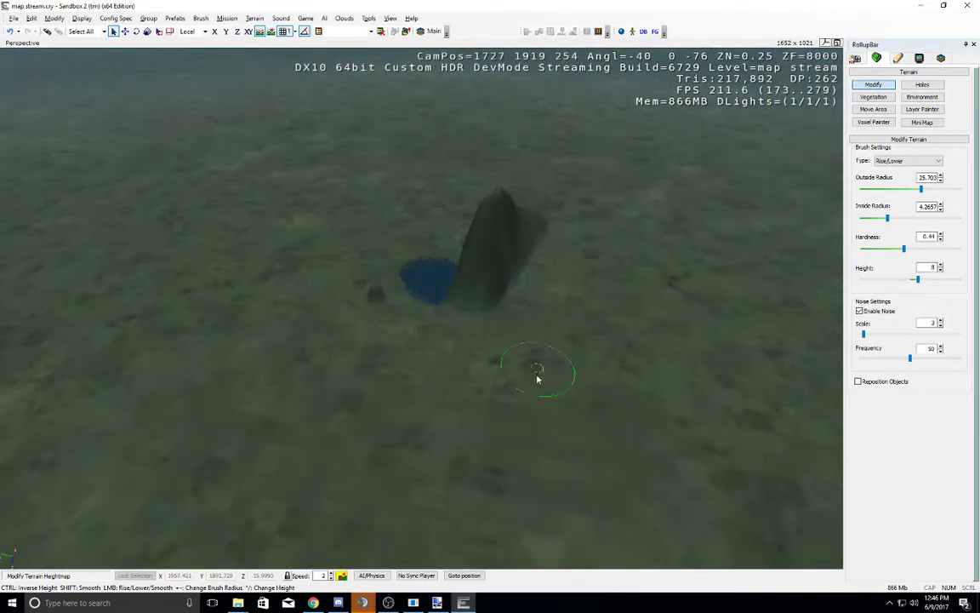
pyautogui.moveTo(537, 379)
pyautogui.mouseDown()
pyautogui.moveTo(632, 376)
pyautogui.moveTo(597, 433)
pyautogui.moveTo(502, 409)
pyautogui.mouseUp()
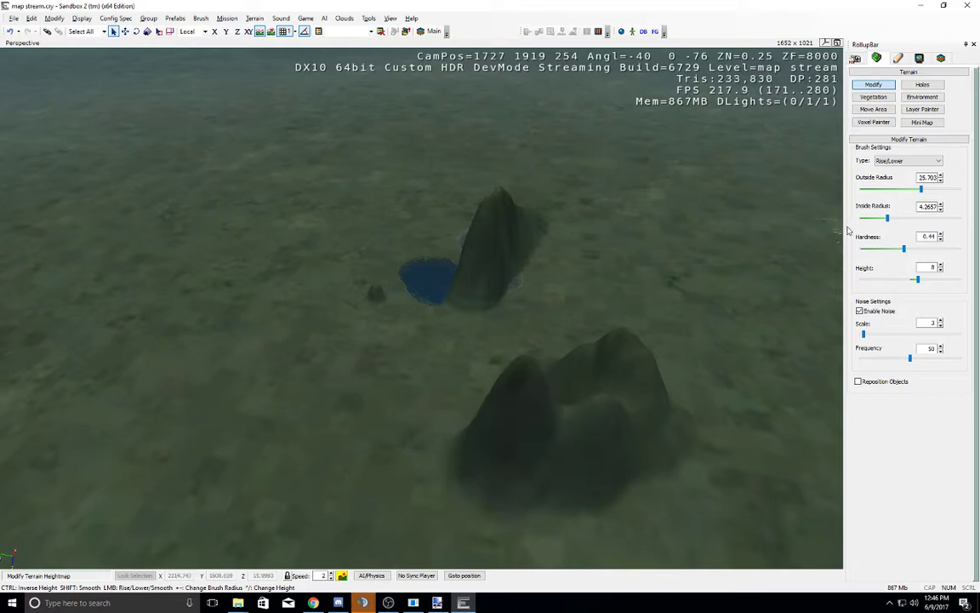
# Step: Enlarge the brush's inside and outside radius to about 34.67 and raise a tall rocky tower with lower mounds against its side
pyautogui.click(928, 220)
pyautogui.moveTo(170, 243)
pyautogui.mouseDown()
pyautogui.moveTo(195, 272)
pyautogui.moveTo(253, 222)
pyautogui.mouseUp()
pyautogui.moveTo(273, 236); pyautogui.dragTo(274, 238, button='right')
pyautogui.moveTo(274, 237); pyautogui.dragTo(274, 238, button='middle')
pyautogui.scroll(5, 273, 238)
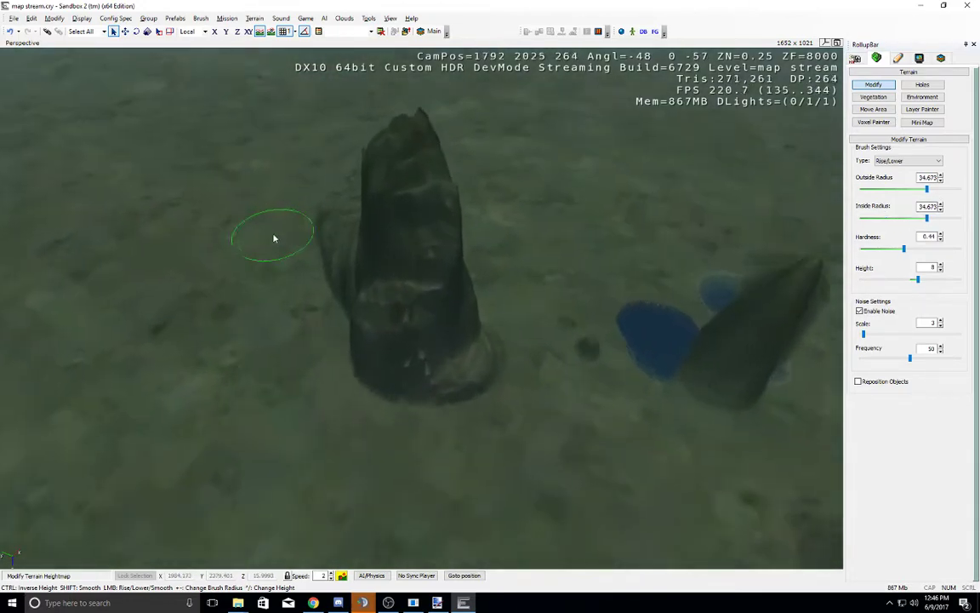
pyautogui.moveTo(310, 354); pyautogui.dragTo(333, 363)
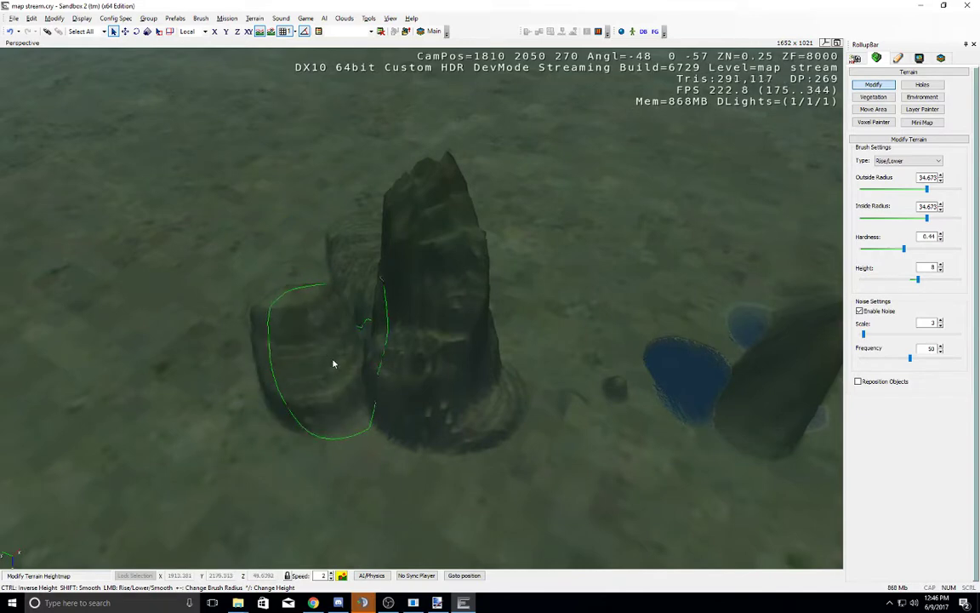
# Step: Look over the raised landforms and surrounding terrain, leave the Modify tool and bring up the object categories
pyautogui.moveTo(336, 363); pyautogui.dragTo(339, 364, button='right')
pyautogui.scroll(3, 339, 364)
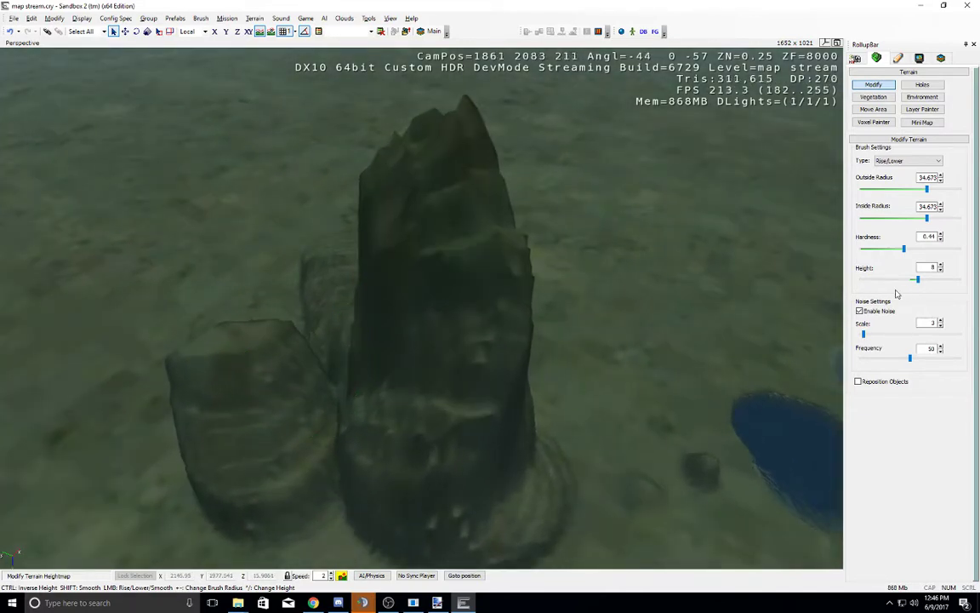
pyautogui.moveTo(719, 332); pyautogui.dragTo(721, 337, button='right')
pyautogui.scroll(8, 723, 337)
pyautogui.moveTo(722, 337); pyautogui.dragTo(721, 337, button='middle')
pyautogui.moveTo(686, 337); pyautogui.dragTo(678, 339, button='right')
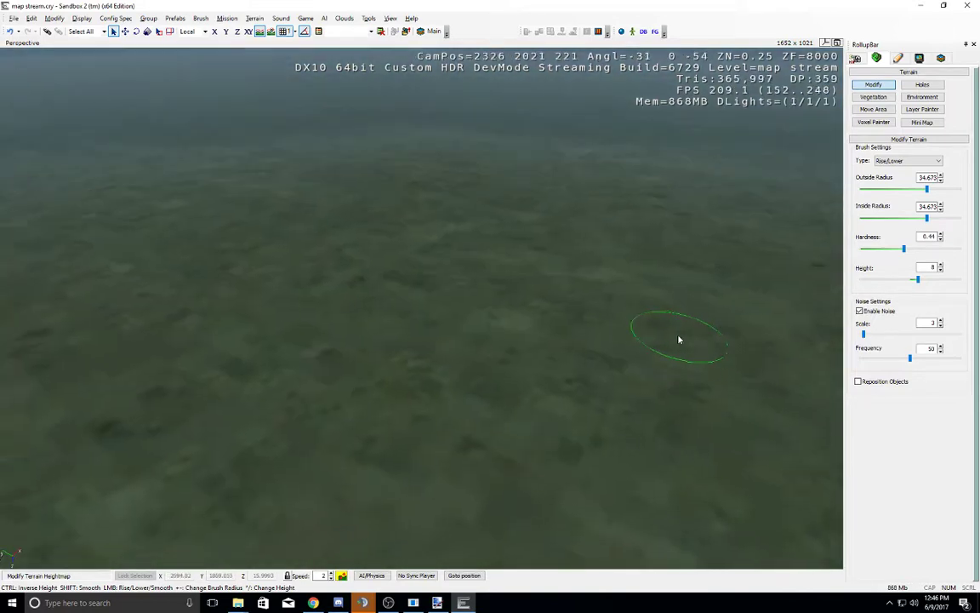
pyautogui.scroll(-5, 679, 339)
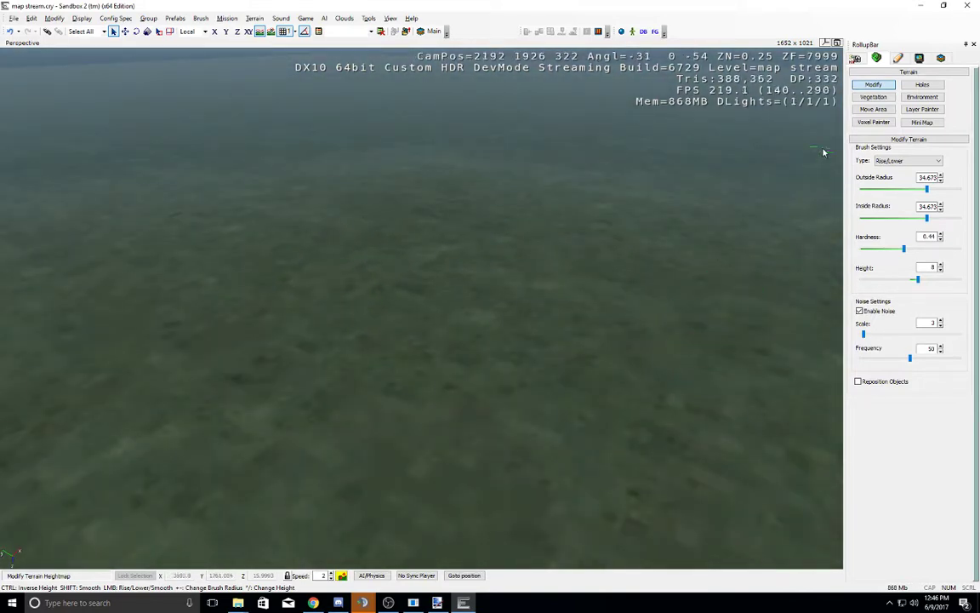
pyautogui.press('Escape')
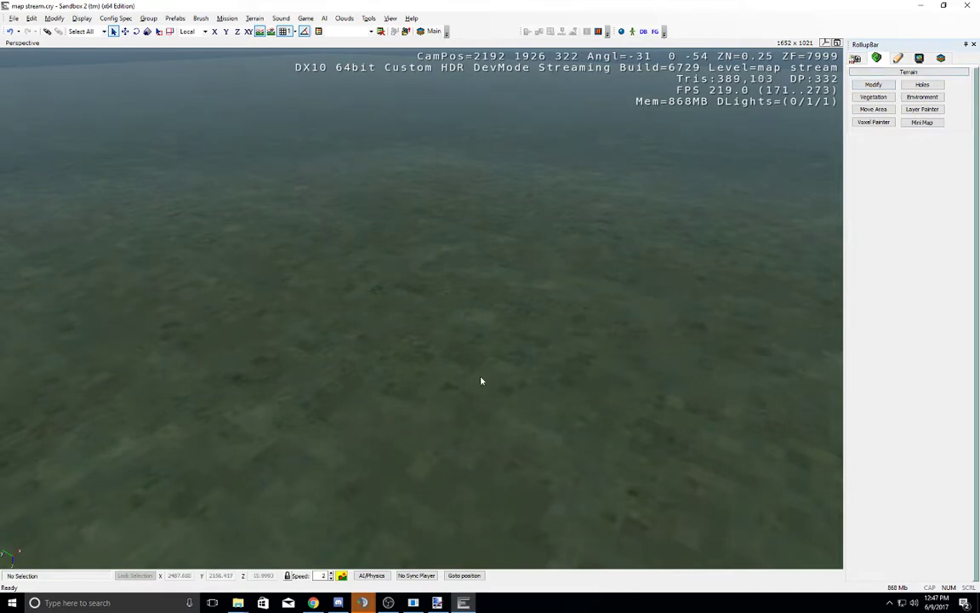
pyautogui.click(859, 62)
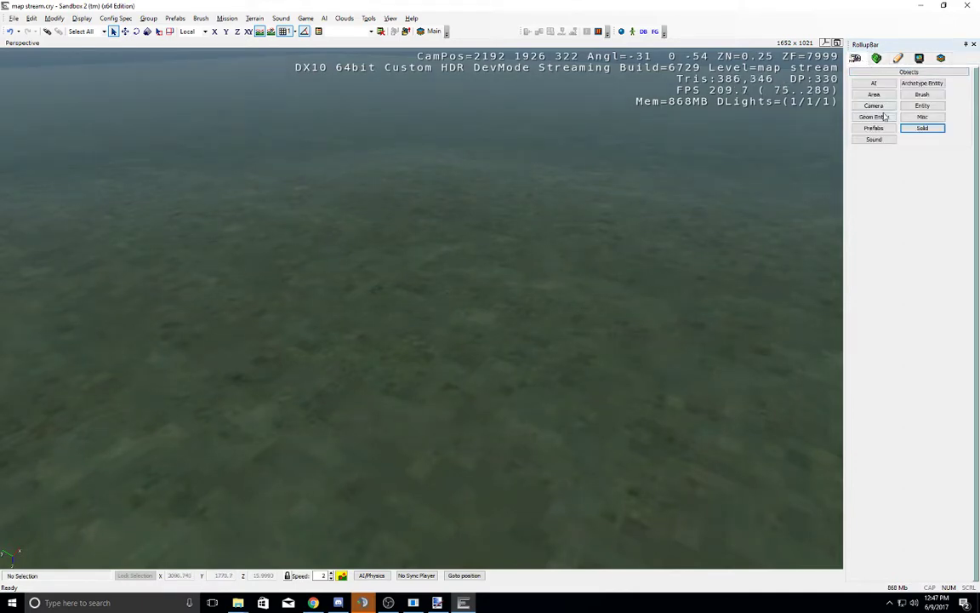
pyautogui.moveTo(578, 256); pyautogui.dragTo(571, 262, button='right')
pyautogui.press('s')
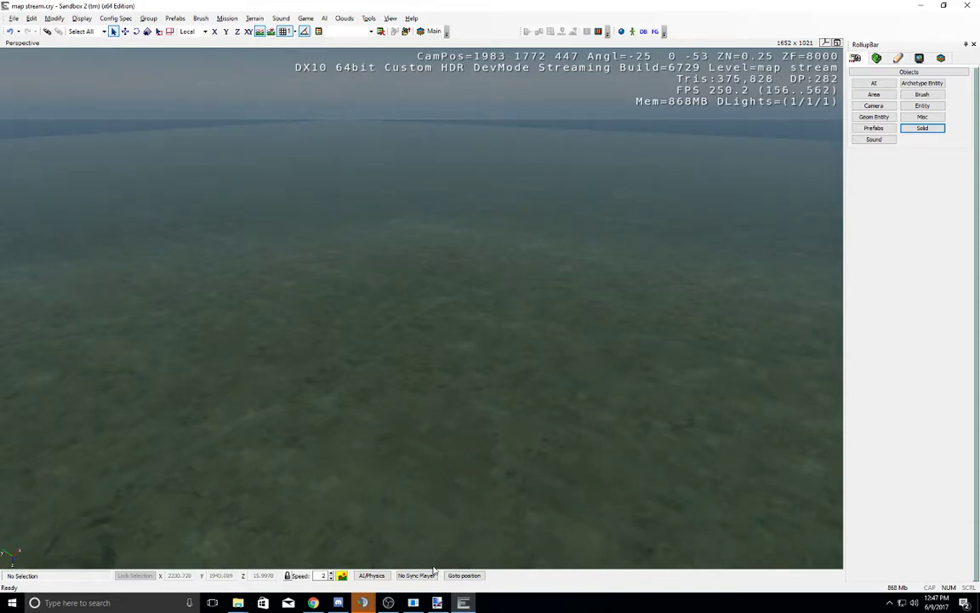
# Step: Switch to paint.net, maximise the beggars canyon colormap and select a 1140 × 1044 pixel rectangle around the central canyons
pyautogui.click(436, 603)
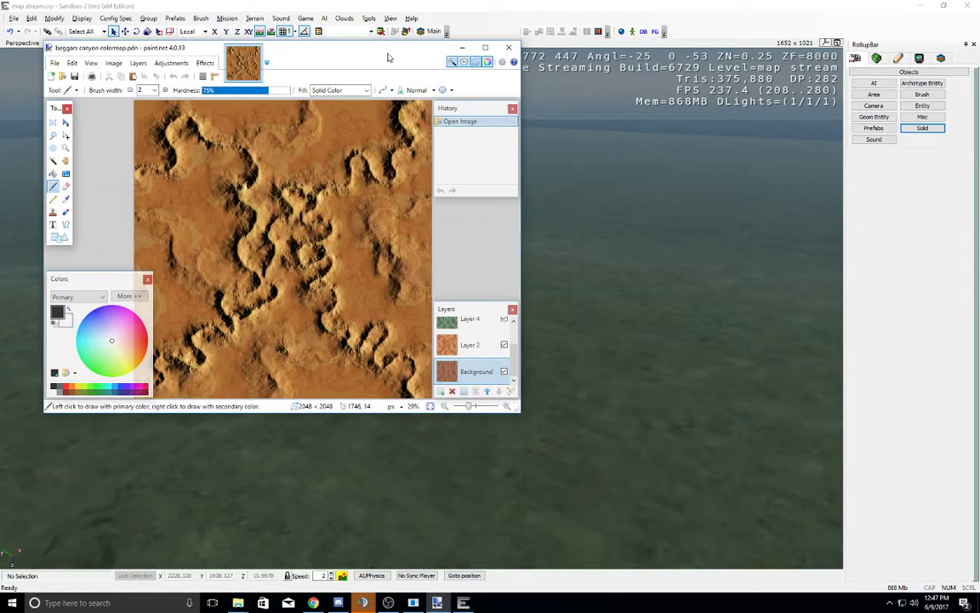
pyautogui.moveTo(388, 57)
pyautogui.mouseDown()
pyautogui.moveTo(525, 110)
pyautogui.moveTo(560, 110)
pyautogui.mouseUp()
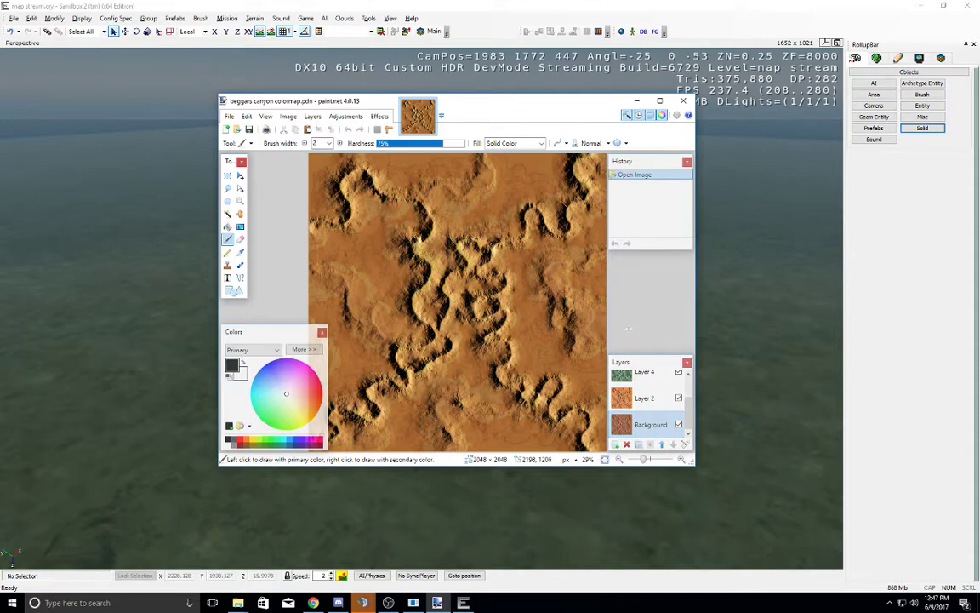
pyautogui.doubleClick(508, 108)
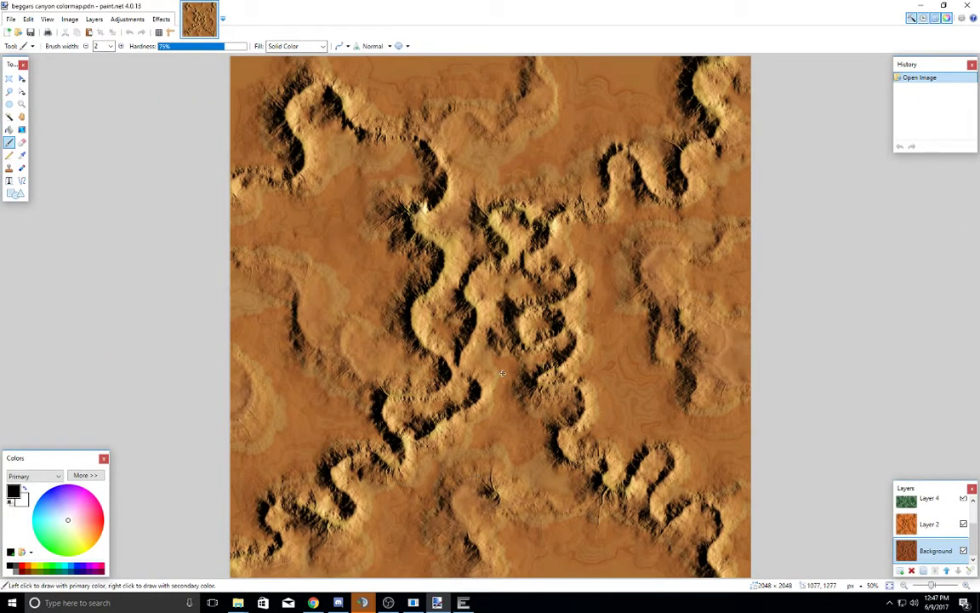
pyautogui.click(9, 77)
pyautogui.moveTo(356, 189); pyautogui.dragTo(645, 455)
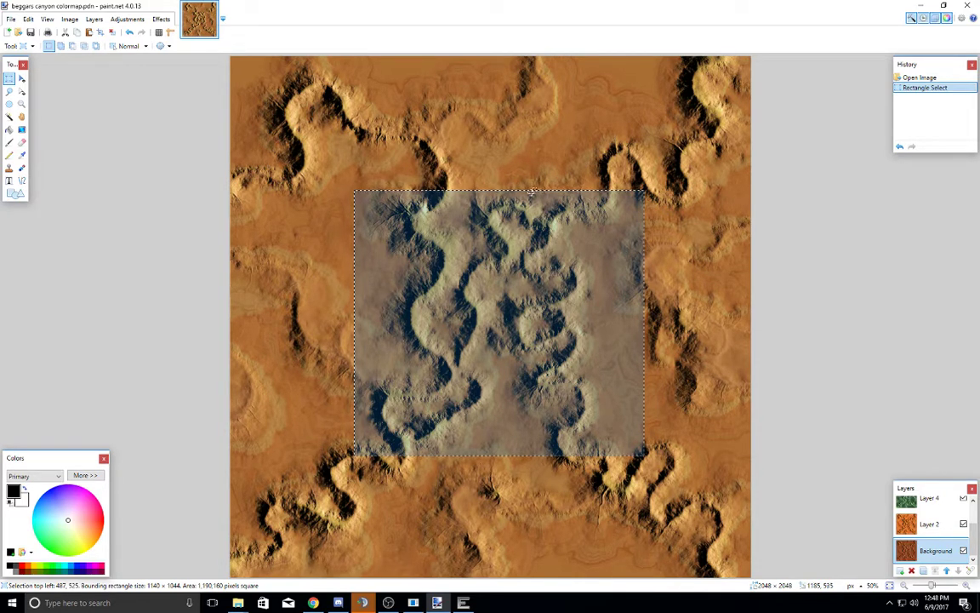
# Step: Bring up TeamSpeak briefly, minimise paint.net and look over the sculpted terrain in Sandbox 2
pyautogui.click(365, 603)
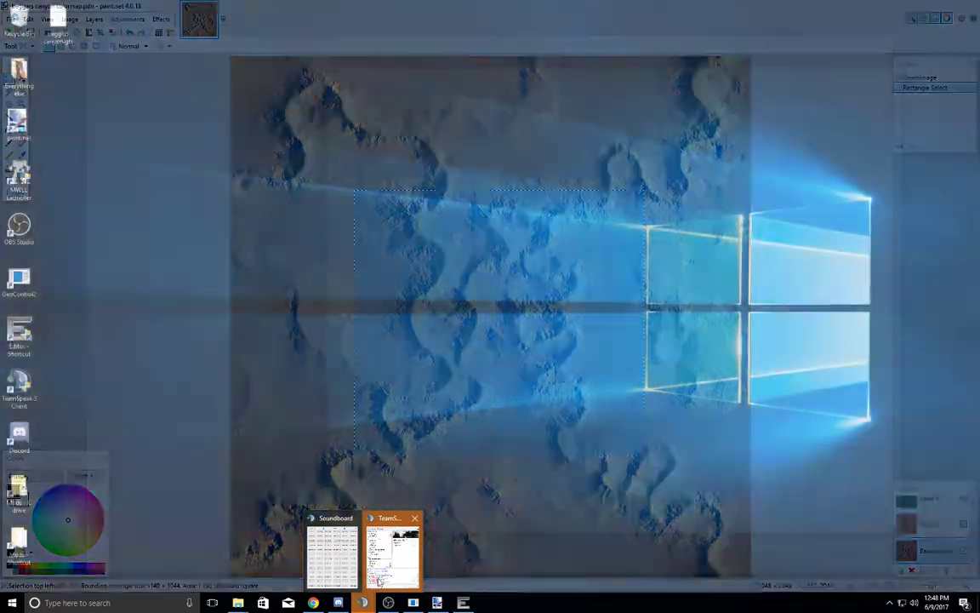
pyautogui.click(393, 555)
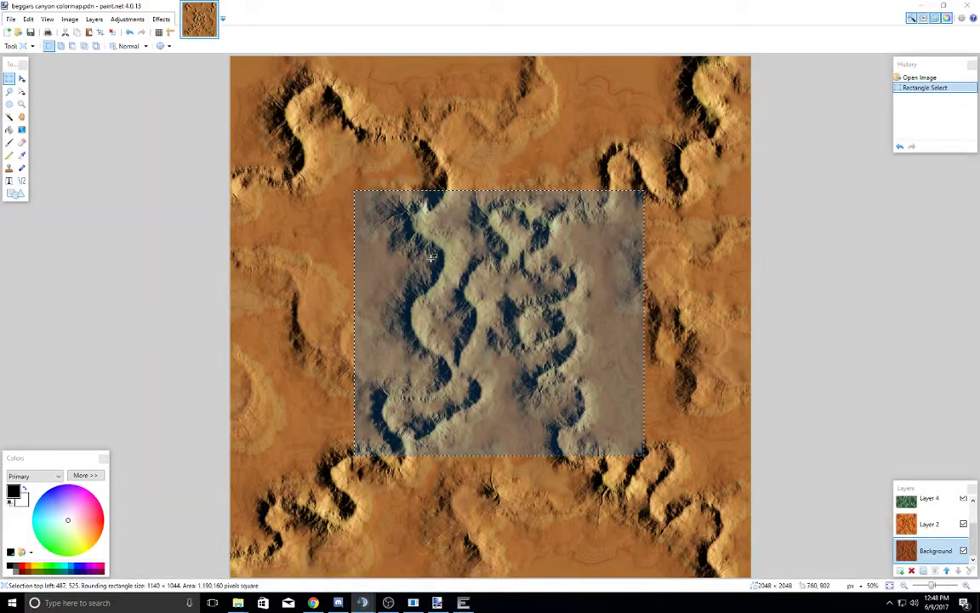
pyautogui.click(920, 6)
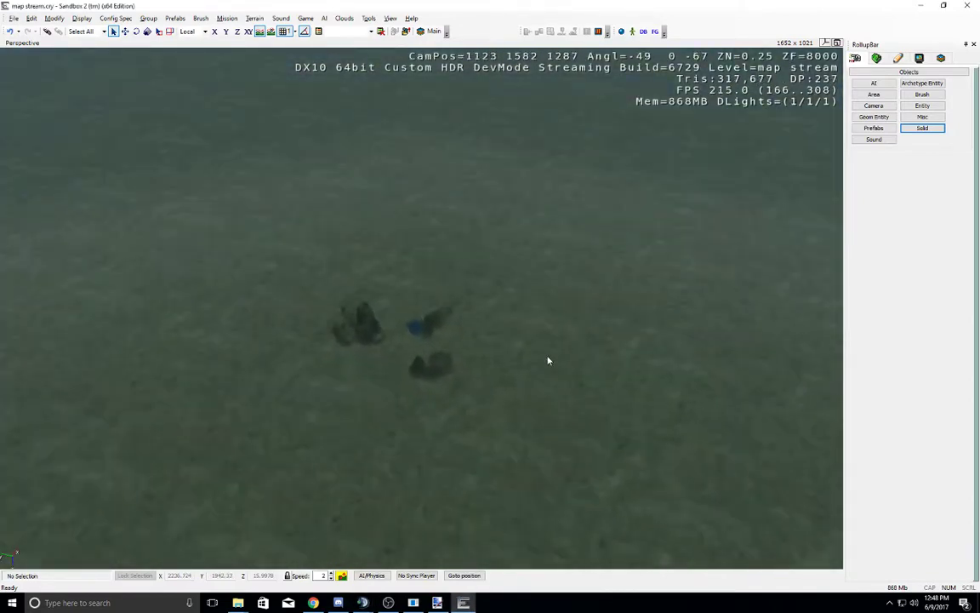
pyautogui.moveTo(547, 357); pyautogui.dragTo(550, 343, button='right')
pyautogui.scroll(6, 532, 351)
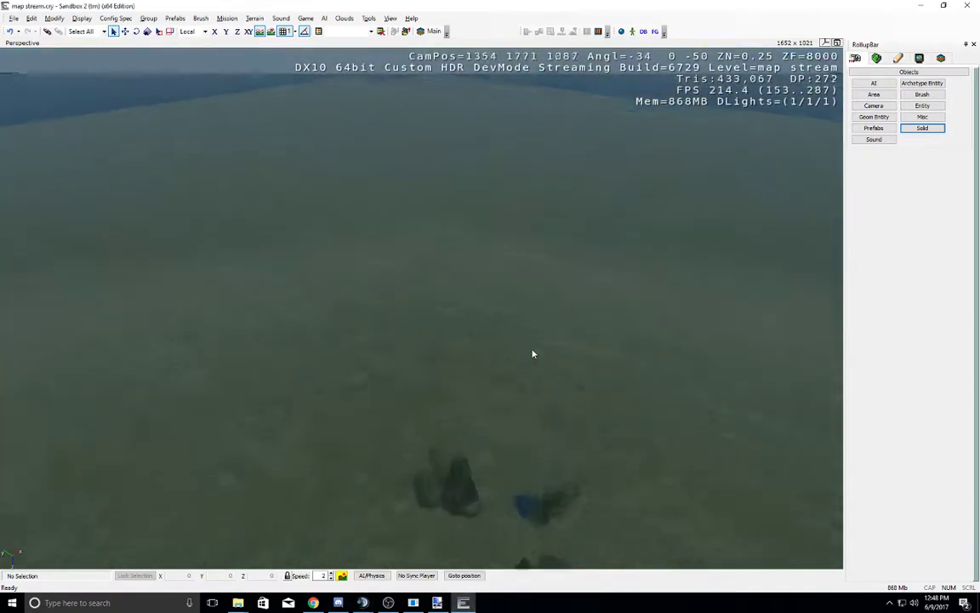
pyautogui.scroll(5, 533, 353)
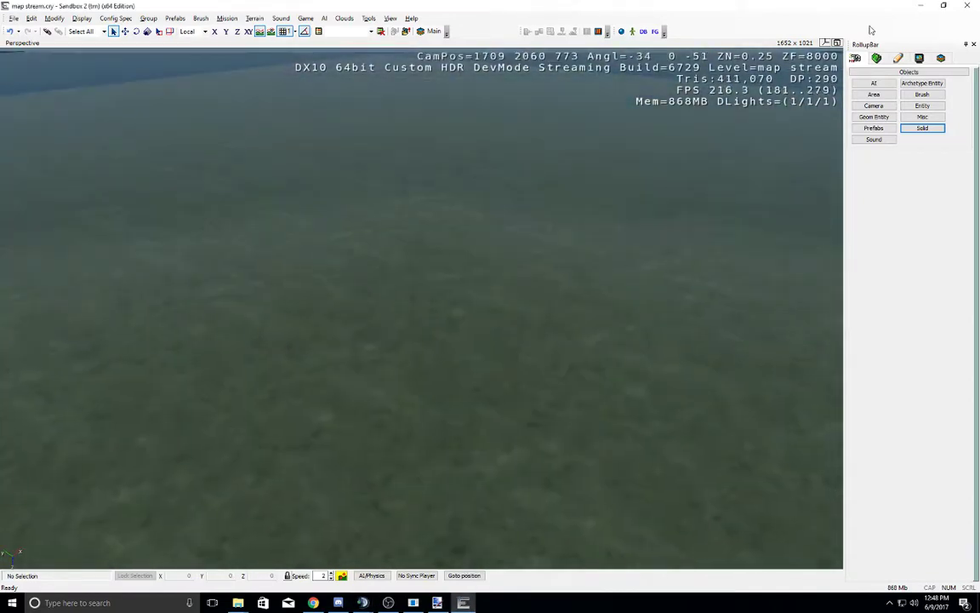
# Step: Look through the Entity, Brush and Misc object categories and view the sculpted landforms from above
pyautogui.click(923, 104)
pyautogui.click(922, 95)
pyautogui.click(922, 117)
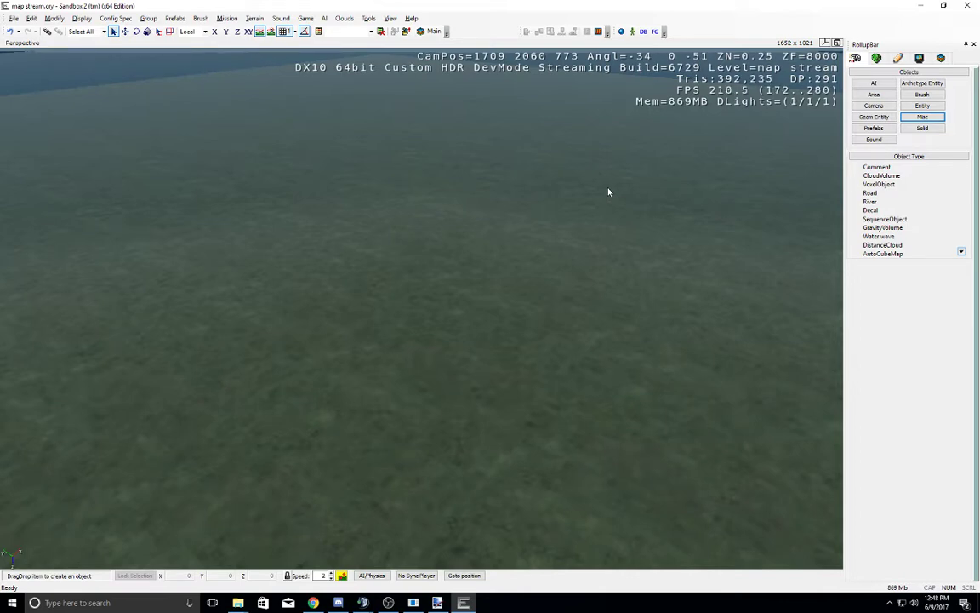
pyautogui.moveTo(575, 422); pyautogui.dragTo(525, 423, button='right')
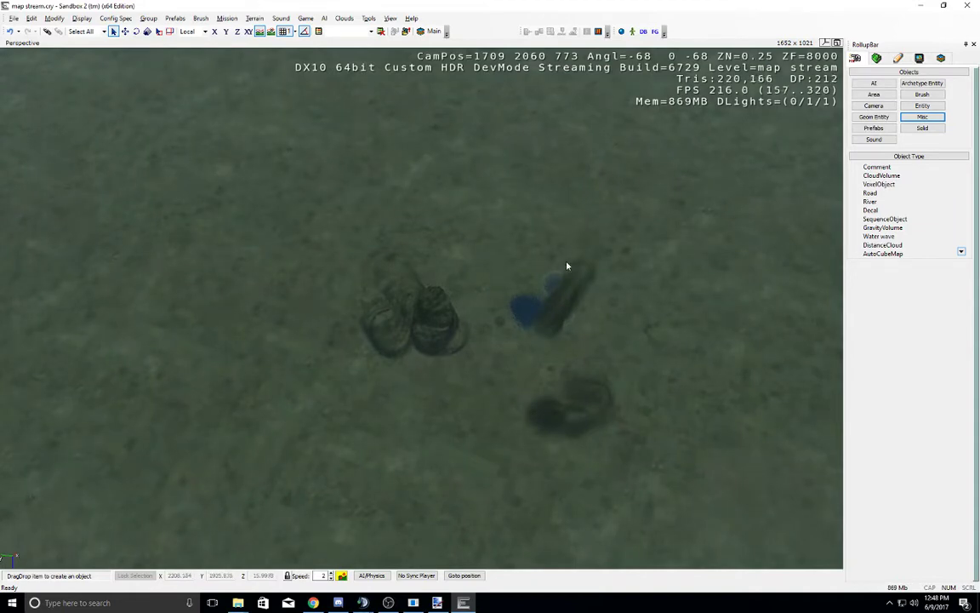
# Step: Drop a Road object onto the terrain near the sculpted landforms
pyautogui.click(890, 195)
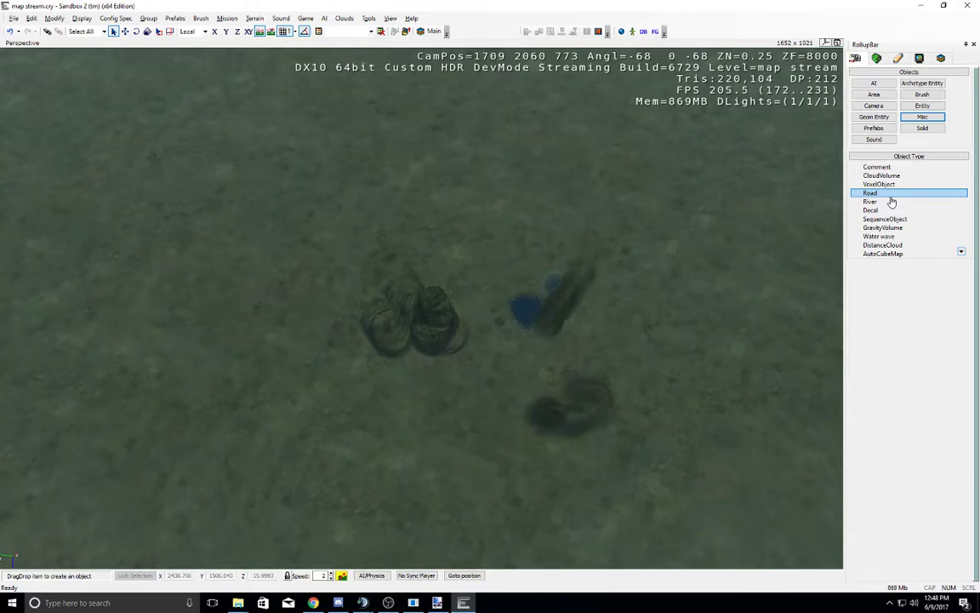
pyautogui.moveTo(891, 197); pyautogui.dragTo(580, 271)
pyautogui.moveTo(580, 270); pyautogui.dragTo(598, 242, button='right')
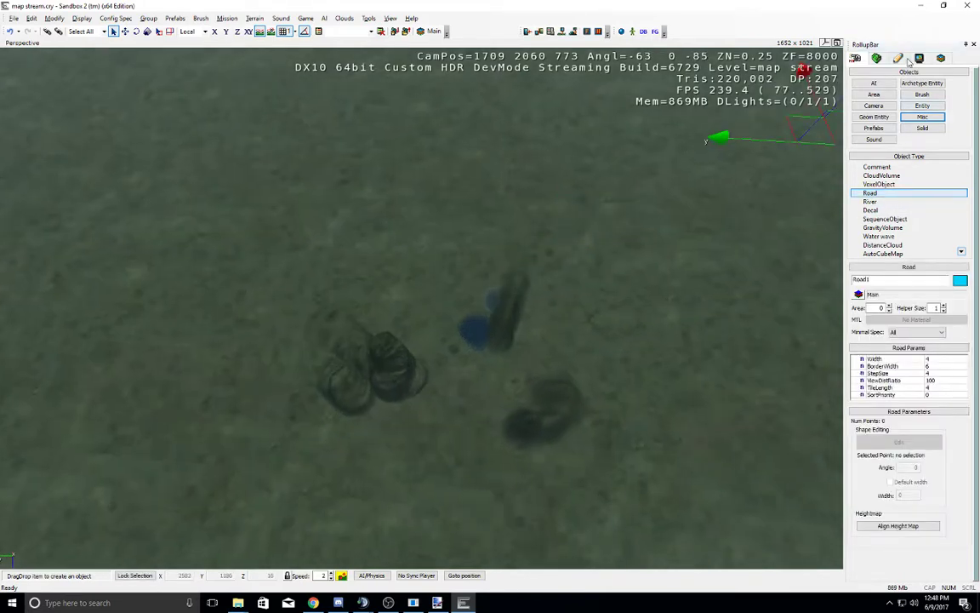
# Step: Return to the terrain Modify tool and set the Rise/Lower brush's outside and inside radius to 199.52
pyautogui.click(877, 58)
pyautogui.moveTo(732, 188); pyautogui.dragTo(737, 170, button='right')
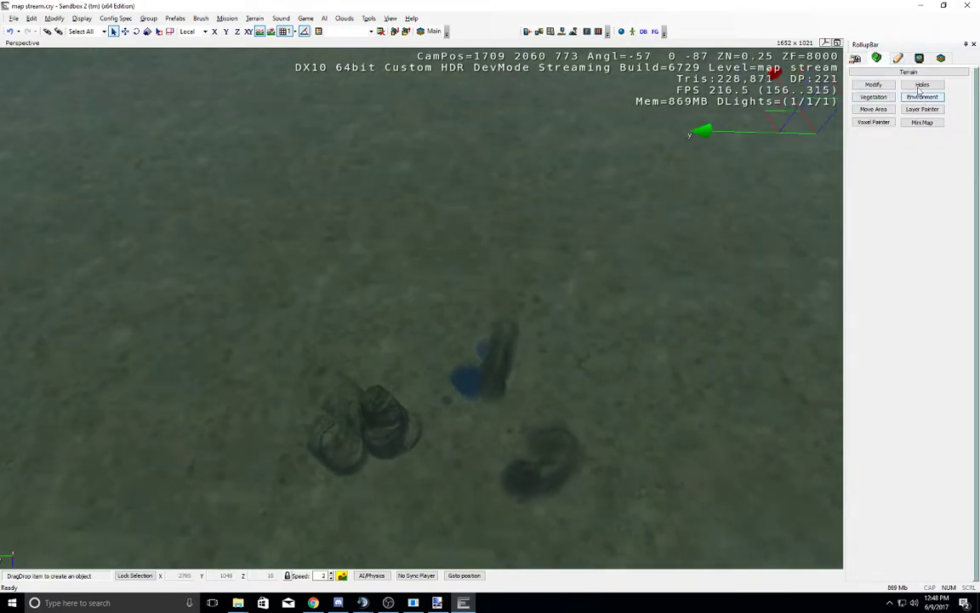
pyautogui.click(873, 85)
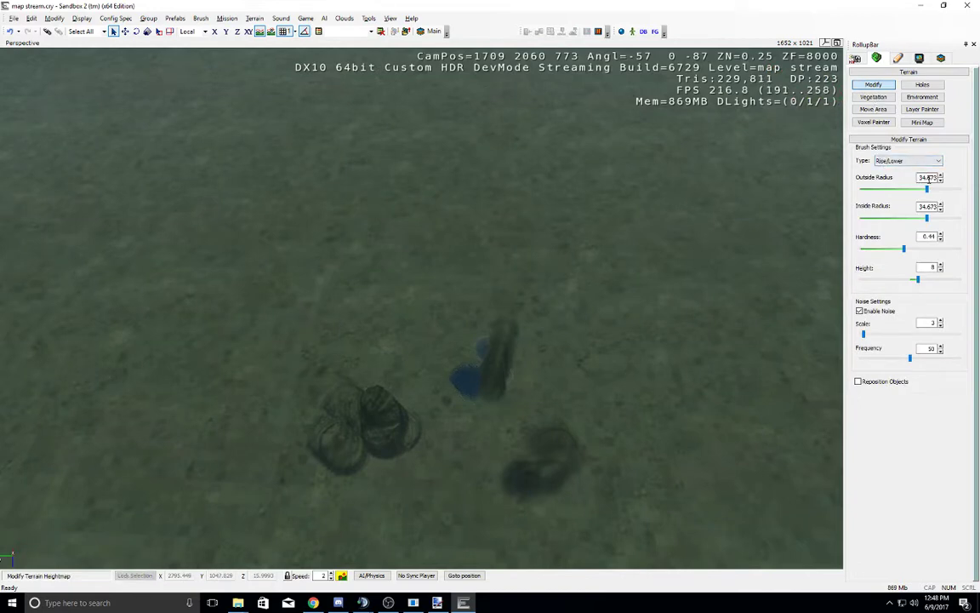
pyautogui.moveTo(927, 188); pyautogui.dragTo(979, 223)
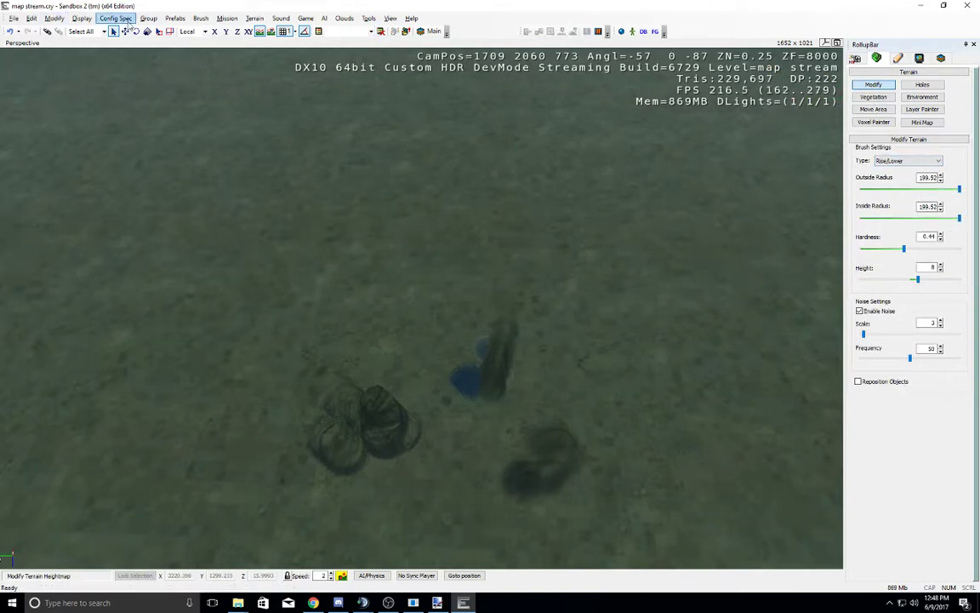
# Step: Normalize the heightmap in the Terrain Editor and inspect the stretched landforms in the perspective view
pyautogui.click(260, 19)
pyautogui.click(264, 33)
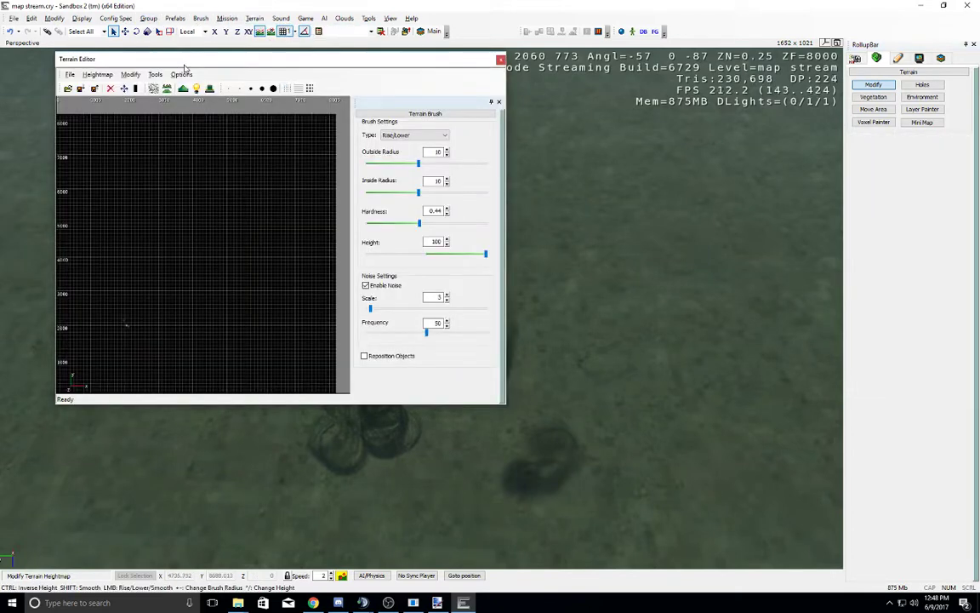
pyautogui.click(130, 75)
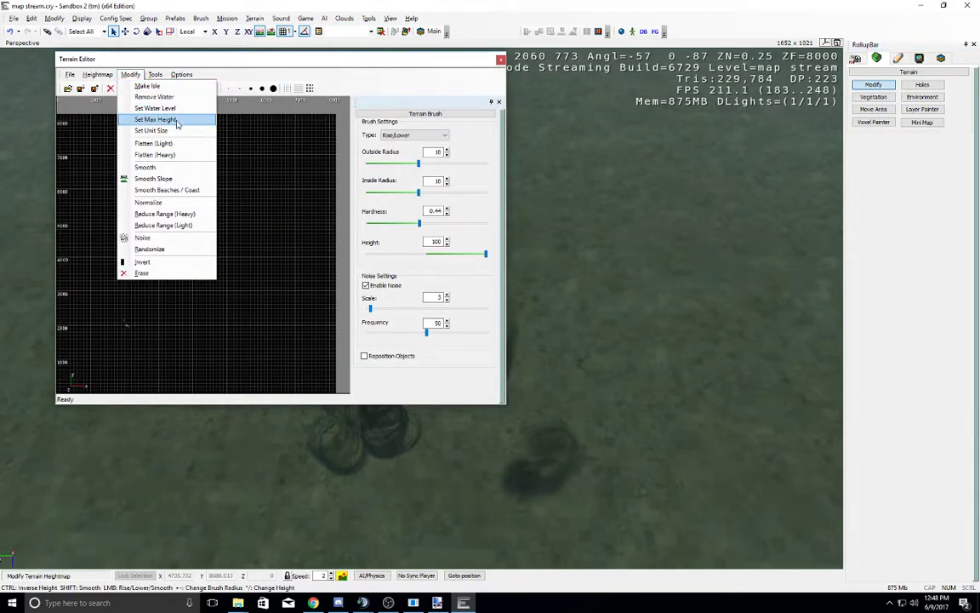
pyautogui.click(186, 204)
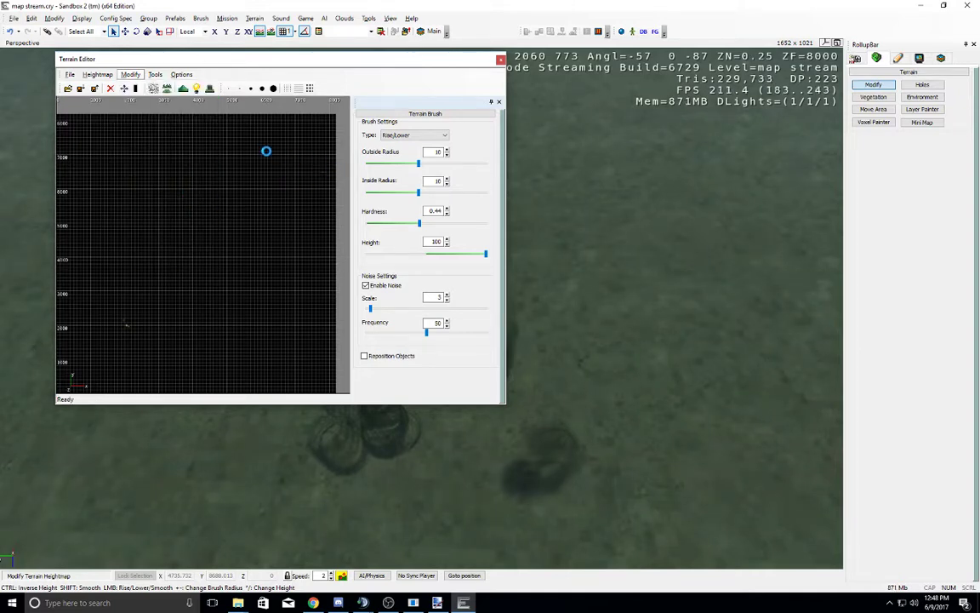
pyautogui.moveTo(595, 281); pyautogui.dragTo(595, 280, button='right')
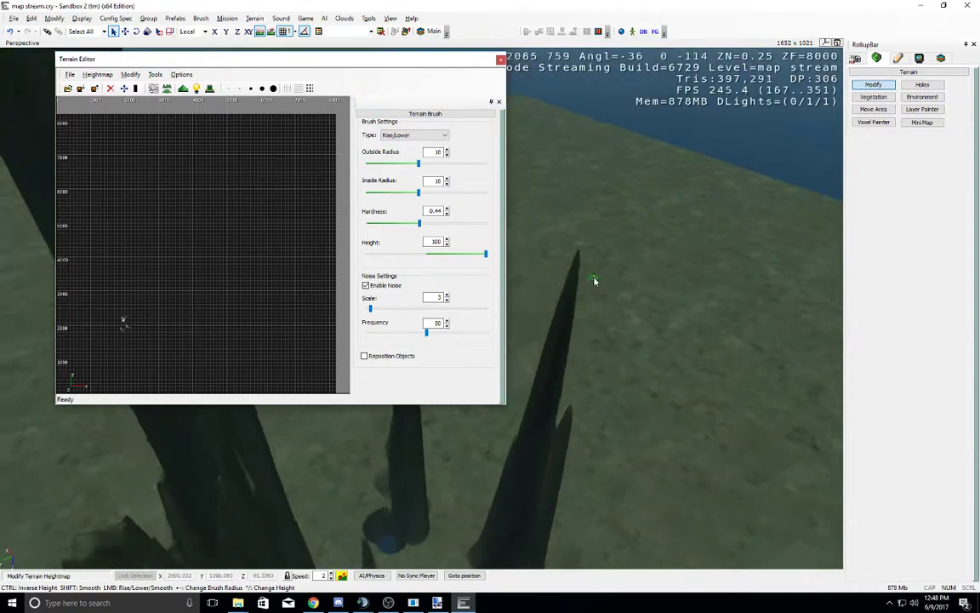
pyautogui.moveTo(595, 281); pyautogui.dragTo(595, 281, button='middle')
pyautogui.press('s')
pyautogui.moveTo(595, 281); pyautogui.dragTo(594, 281, button='right')
pyautogui.moveTo(588, 316); pyautogui.dragTo(588, 315, button='middle')
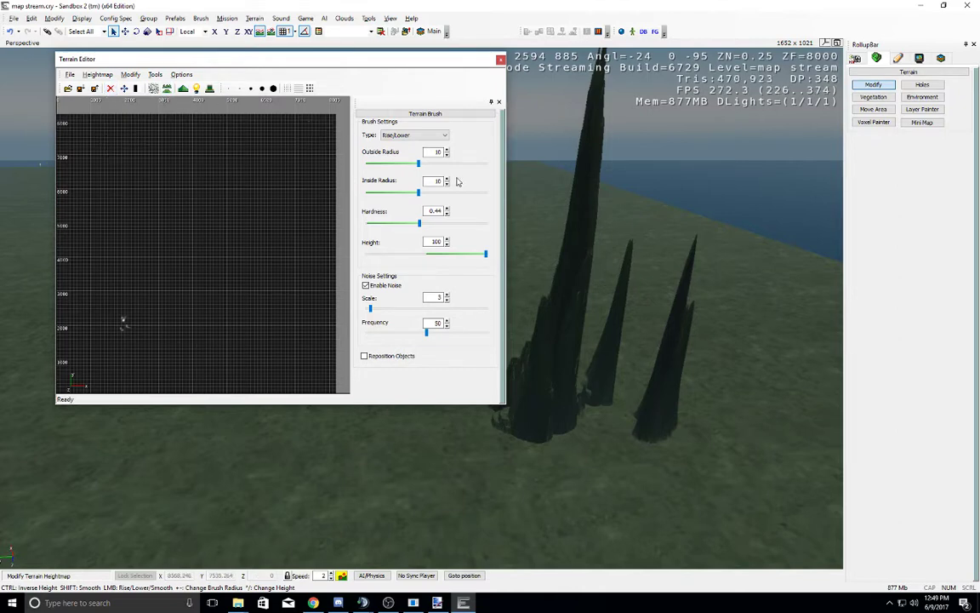
# Step: Set the Terrain Editor brush's outside and inside radius to 199.52 and raise a large stepped mound beside the spikes
pyautogui.moveTo(419, 164); pyautogui.dragTo(504, 167)
pyautogui.moveTo(419, 193); pyautogui.dragTo(492, 193)
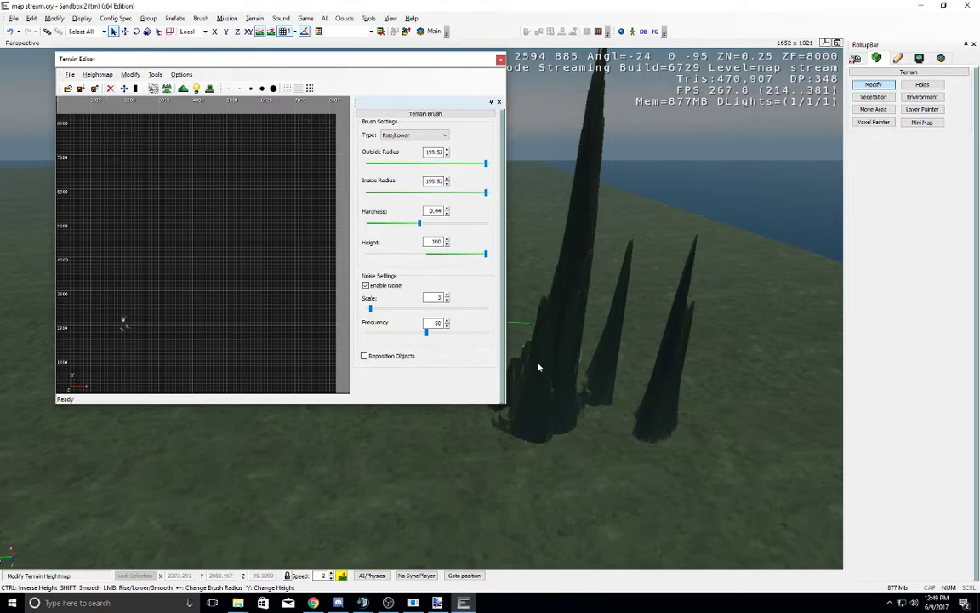
pyautogui.moveTo(573, 400); pyautogui.dragTo(574, 397, button='right')
pyautogui.press('w')
pyautogui.moveTo(574, 398); pyautogui.dragTo(580, 369)
pyautogui.moveTo(581, 372); pyautogui.dragTo(581, 372, button='right')
pyautogui.press('s')
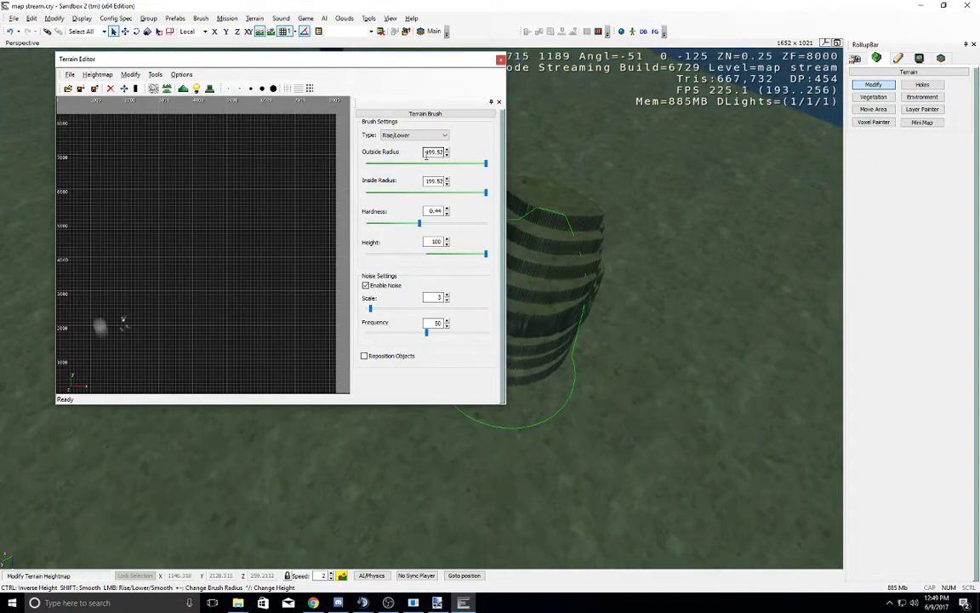
# Step: Lower the maximum terrain height in the Terrain Editor and close the editor
pyautogui.click(130, 74)
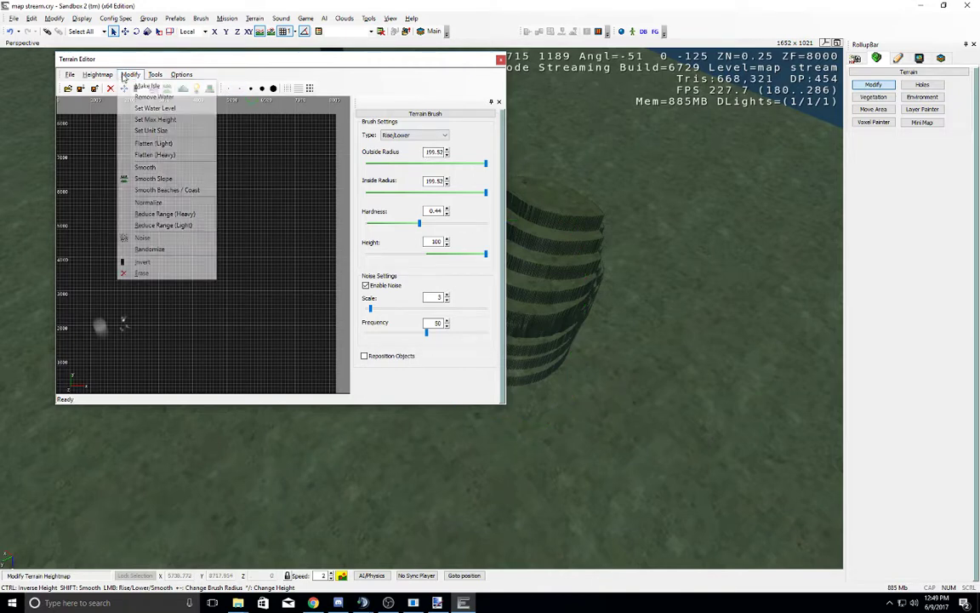
pyautogui.click(142, 123)
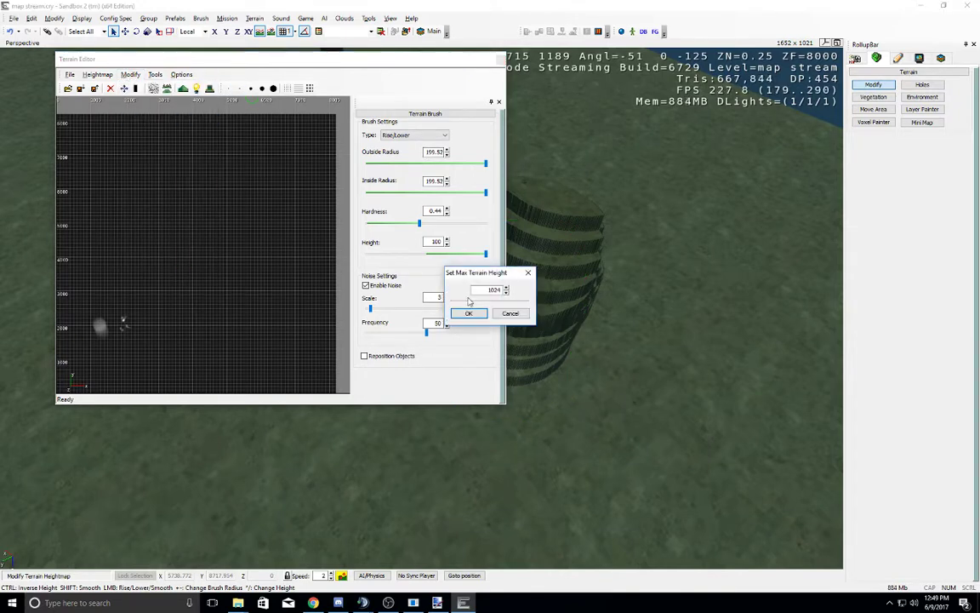
pyautogui.write('200')
pyautogui.press('Return')
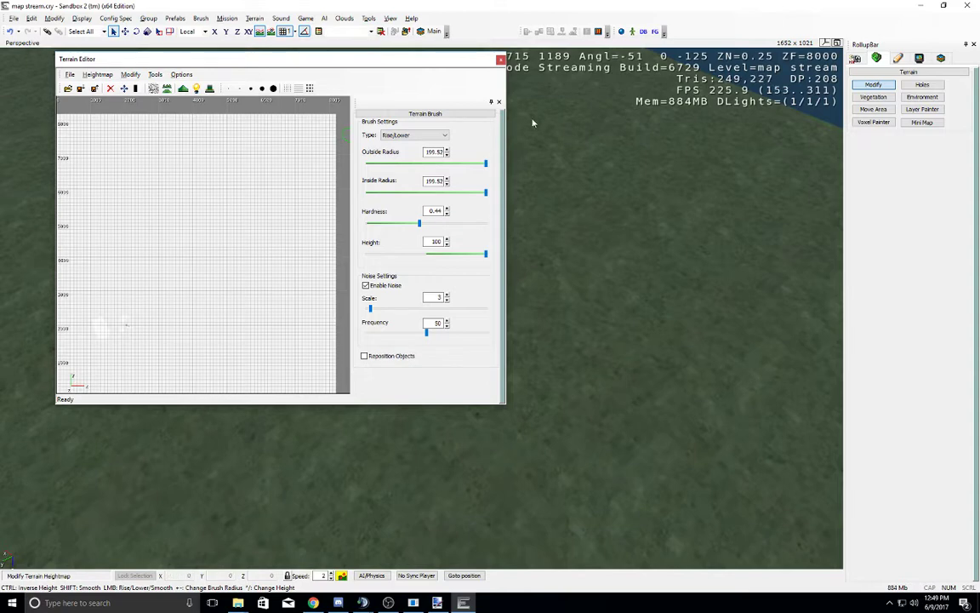
pyautogui.moveTo(443, 68); pyautogui.dragTo(467, 95)
pyautogui.click(524, 87)
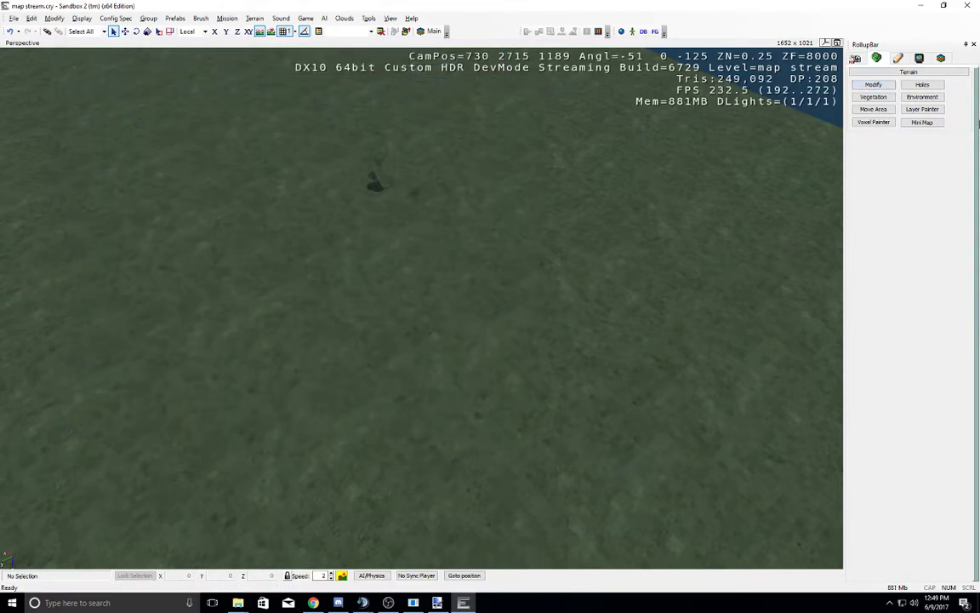
# Step: Set the Modify brush's hardness to 1 and height to 50, and raise the ground around the remaining dark pits
pyautogui.click(874, 84)
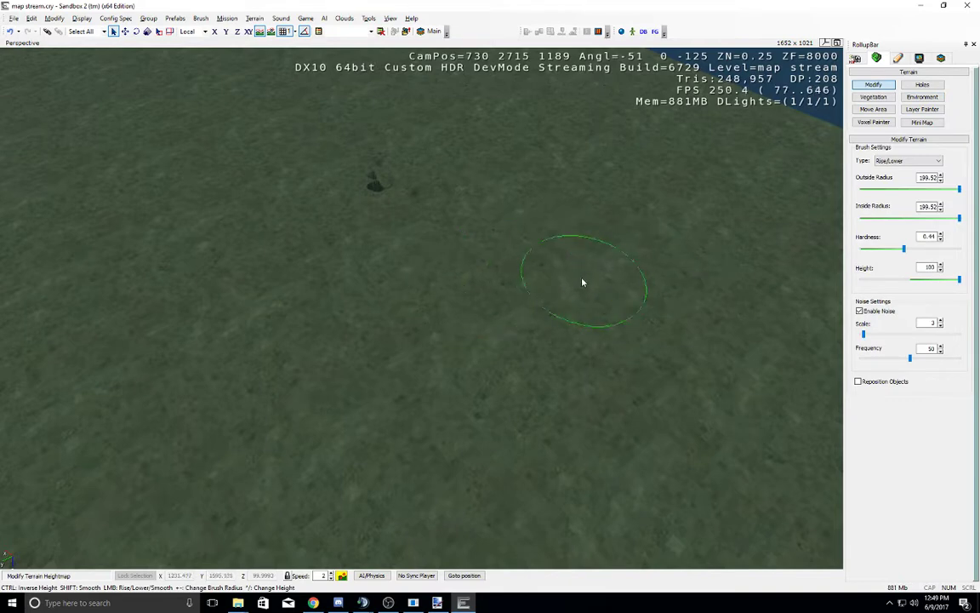
pyautogui.moveTo(907, 252); pyautogui.dragTo(961, 249)
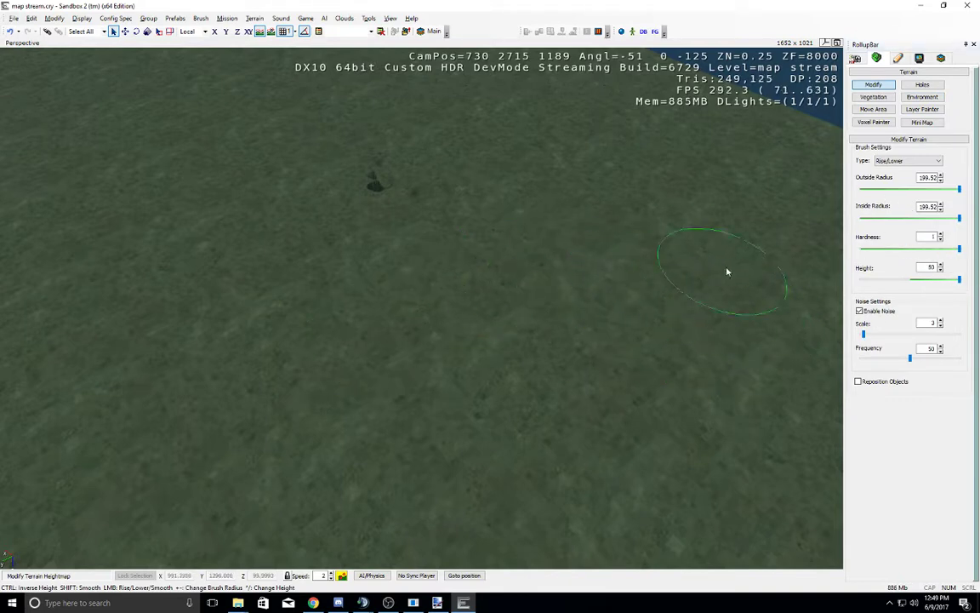
pyautogui.moveTo(619, 211)
pyautogui.mouseDown()
pyautogui.moveTo(405, 256)
pyautogui.moveTo(380, 168)
pyautogui.moveTo(353, 234)
pyautogui.moveTo(260, 325)
pyautogui.moveTo(193, 226)
pyautogui.moveTo(146, 464)
pyautogui.moveTo(348, 311)
pyautogui.mouseUp()
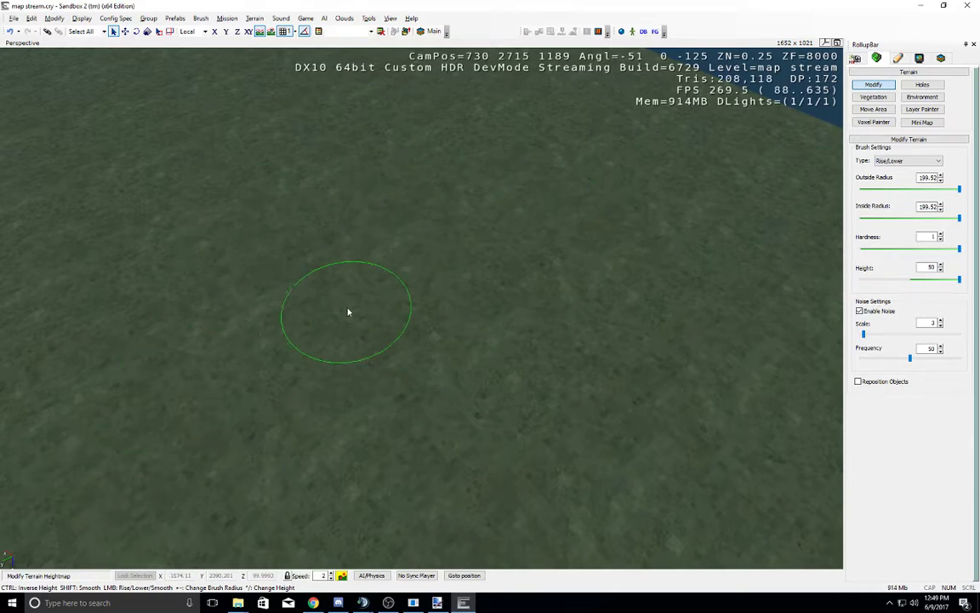
# Step: Continue raising the ground with the same 199.52 radius Rise/Lower brush, working from the sculpted area across the map
pyautogui.moveTo(349, 310); pyautogui.dragTo(349, 311, button='right')
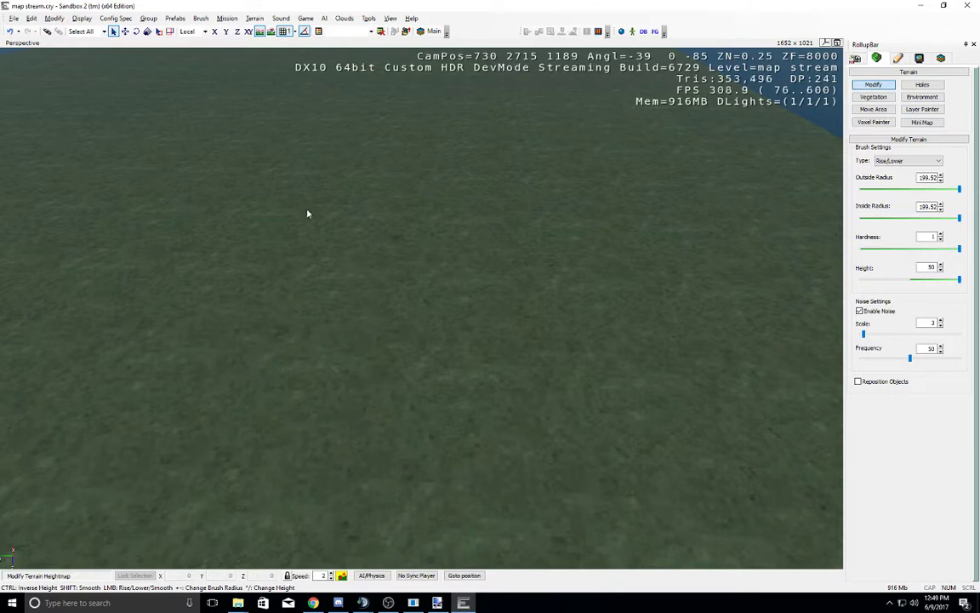
pyautogui.moveTo(261, 345); pyautogui.dragTo(260, 343, button='right')
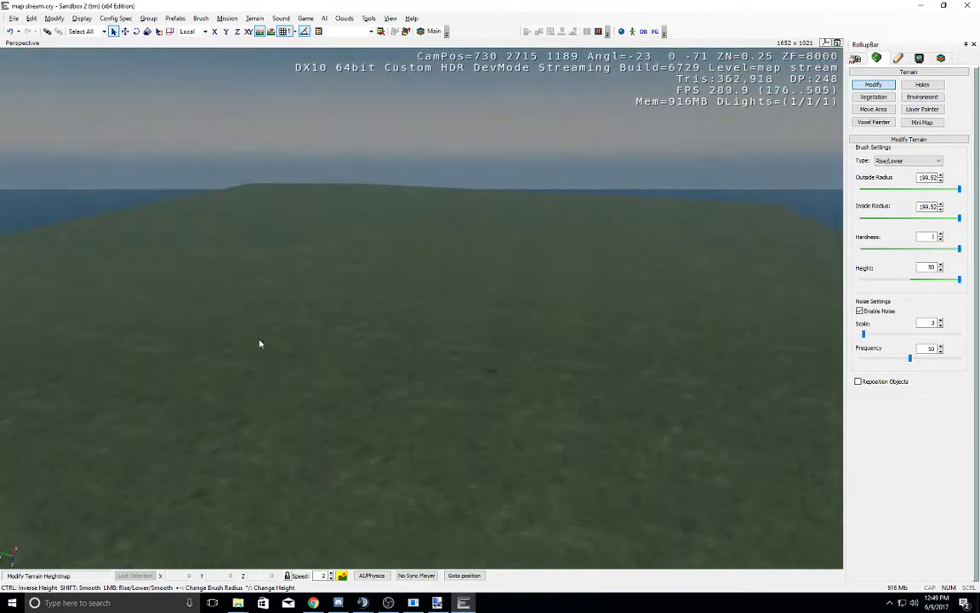
pyautogui.press('w')
pyautogui.moveTo(357, 358); pyautogui.dragTo(359, 358, button='right')
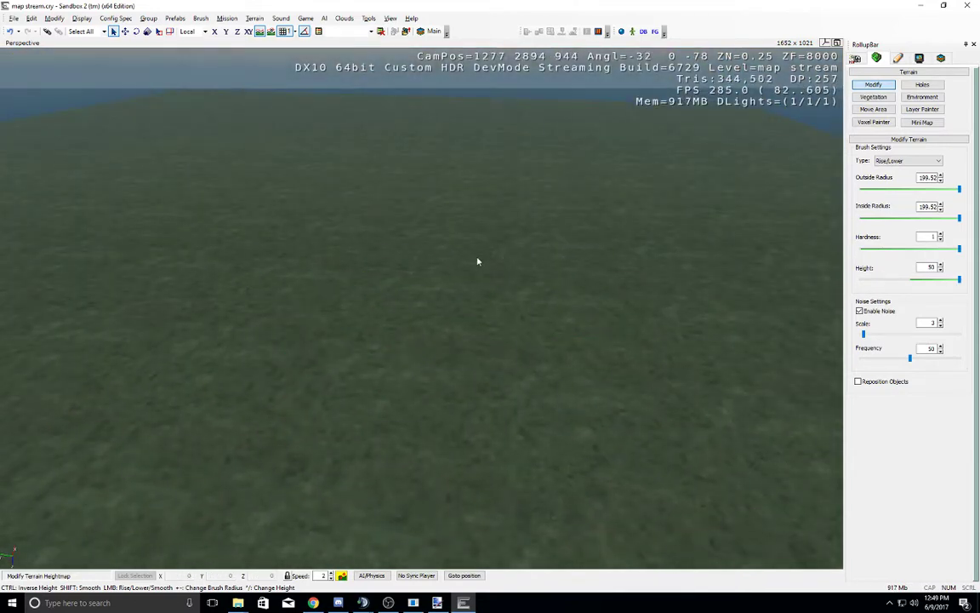
pyautogui.moveTo(536, 295); pyautogui.dragTo(536, 296, button='right')
pyautogui.moveTo(536, 296); pyautogui.dragTo(535, 296, button='middle')
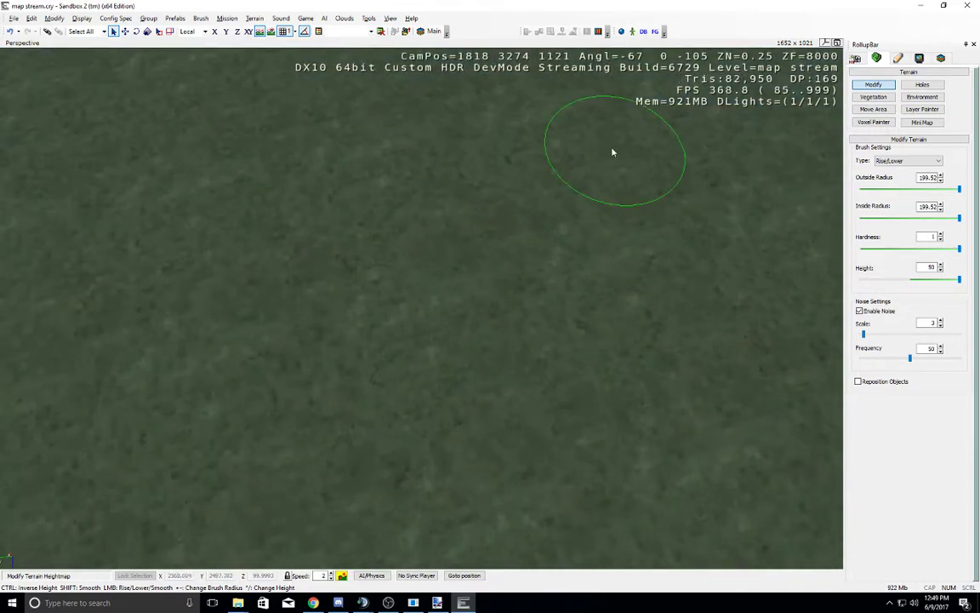
pyautogui.moveTo(439, 358); pyautogui.dragTo(439, 359, button='middle')
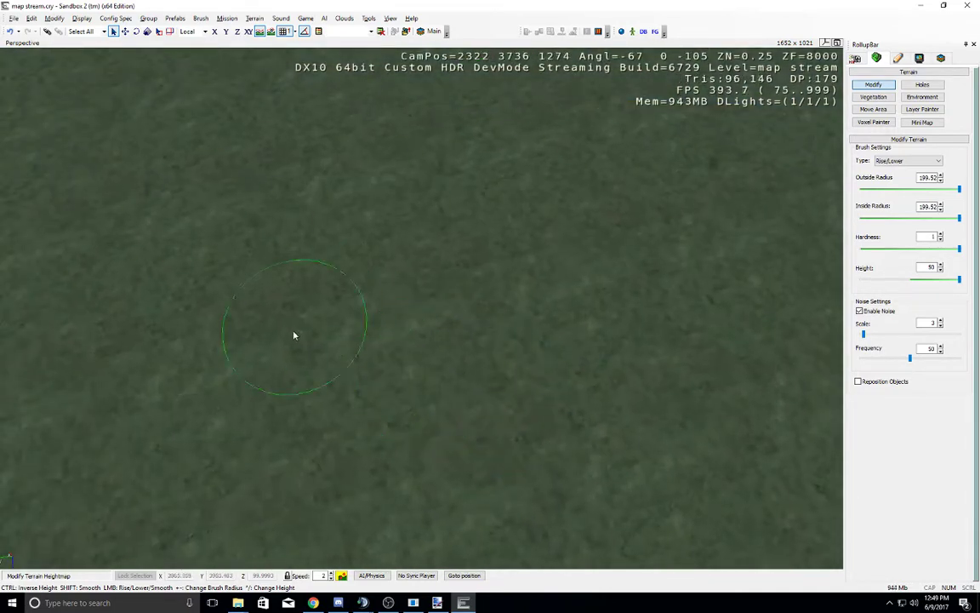
pyautogui.moveTo(337, 423); pyautogui.dragTo(337, 389, button='middle')
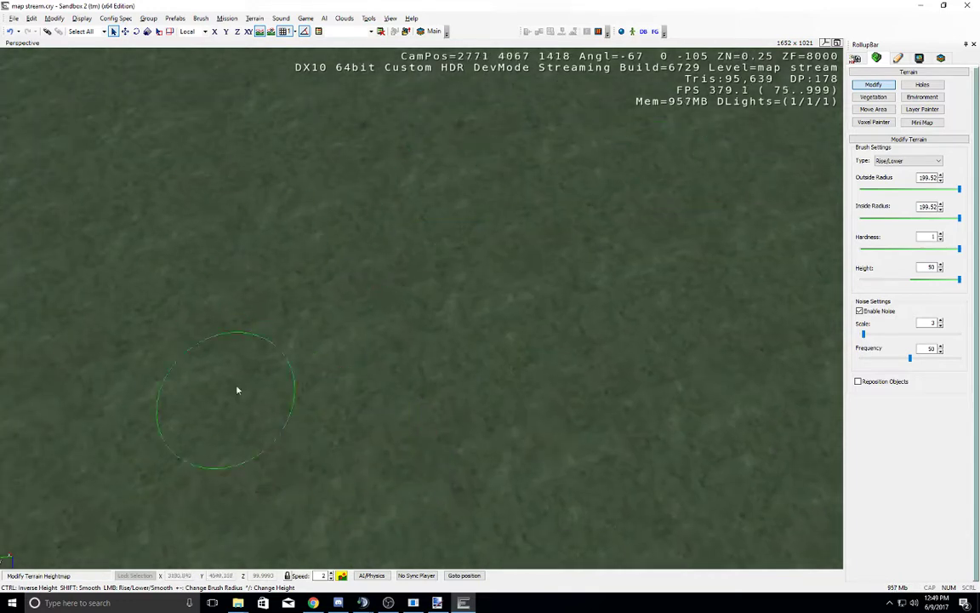
pyautogui.moveTo(402, 414)
pyautogui.mouseDown(button='middle')
pyautogui.moveTo(422, 405)
pyautogui.moveTo(337, 366)
pyautogui.mouseUp(button='middle')
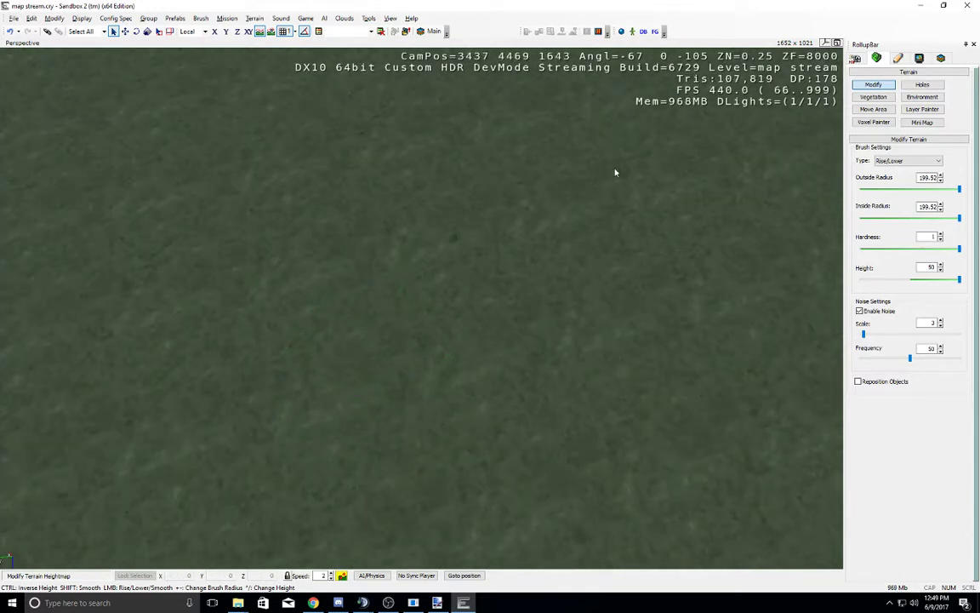
pyautogui.moveTo(426, 294); pyautogui.dragTo(405, 272, button='middle')
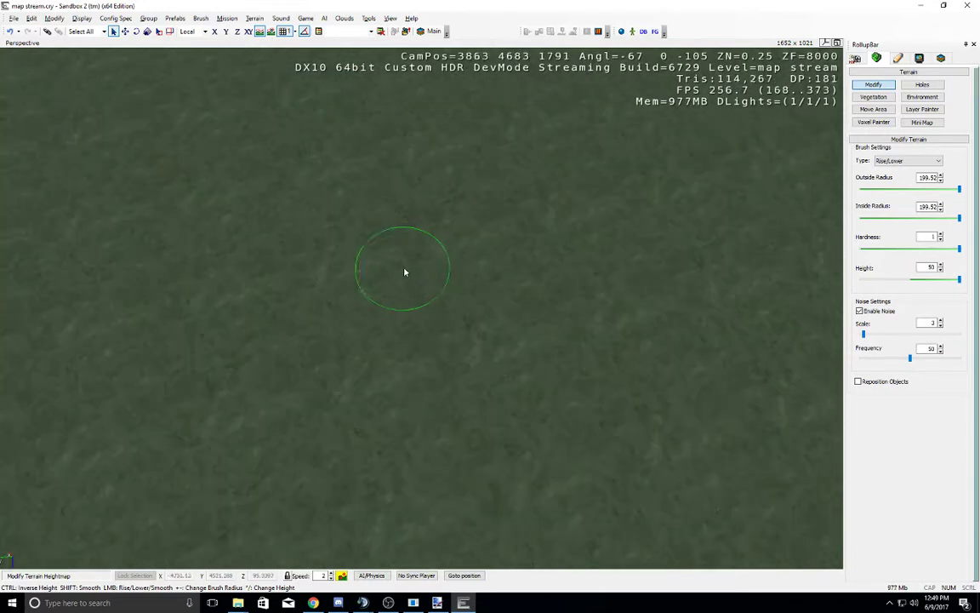
pyautogui.scroll(3, 405, 271)
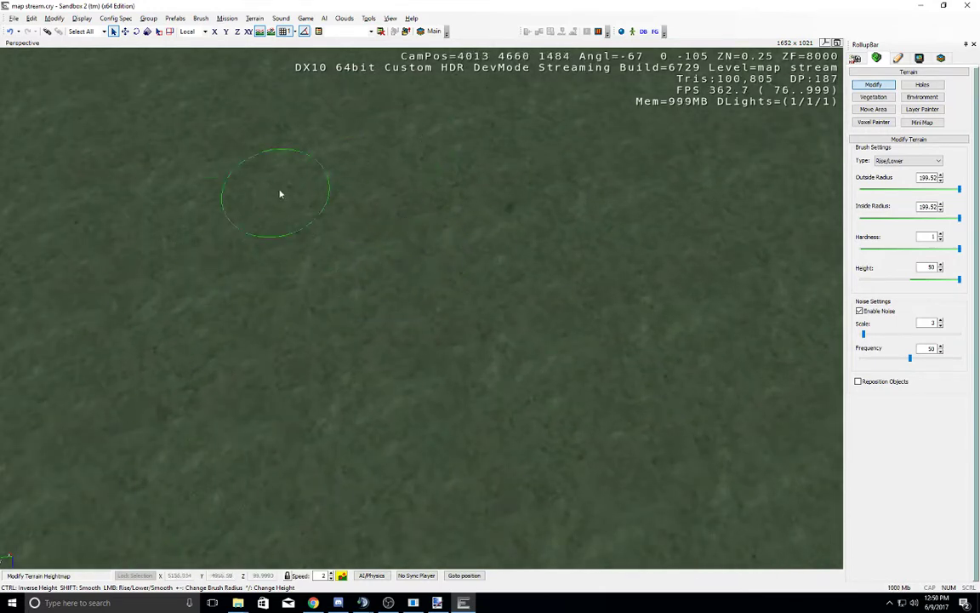
pyautogui.moveTo(328, 344); pyautogui.dragTo(320, 338, button='middle')
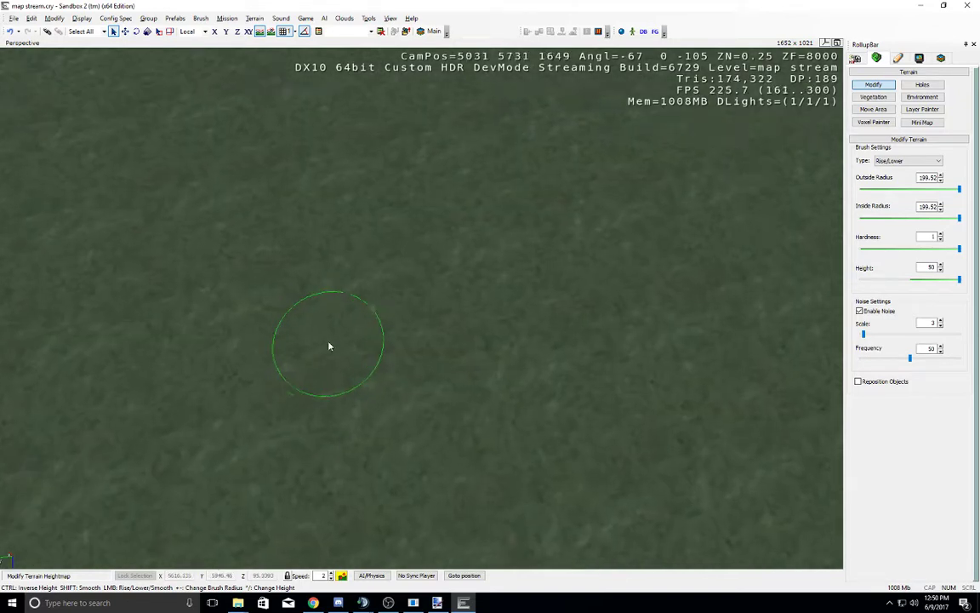
pyautogui.scroll(3, 328, 343)
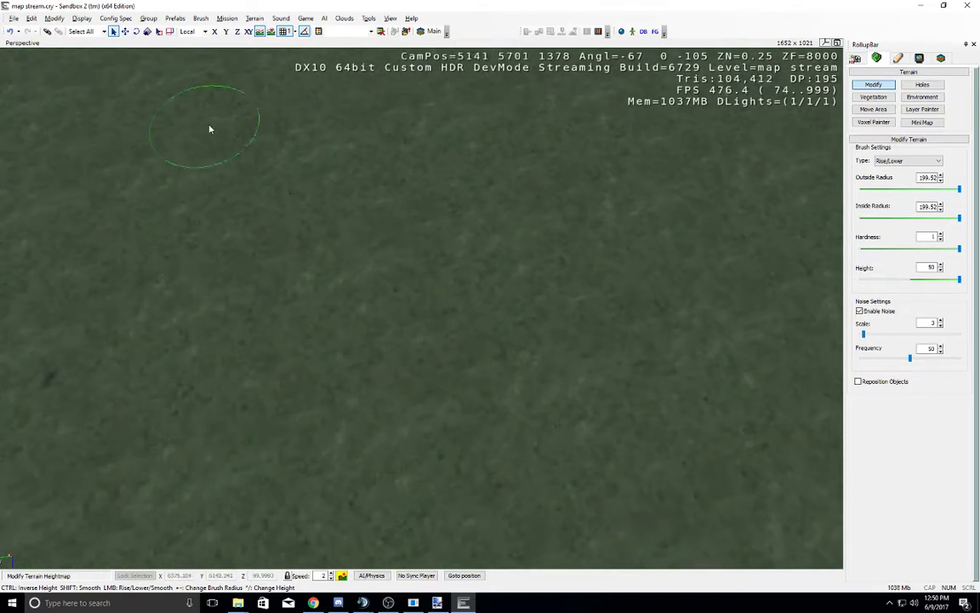
pyautogui.moveTo(431, 236); pyautogui.dragTo(409, 240, button='middle')
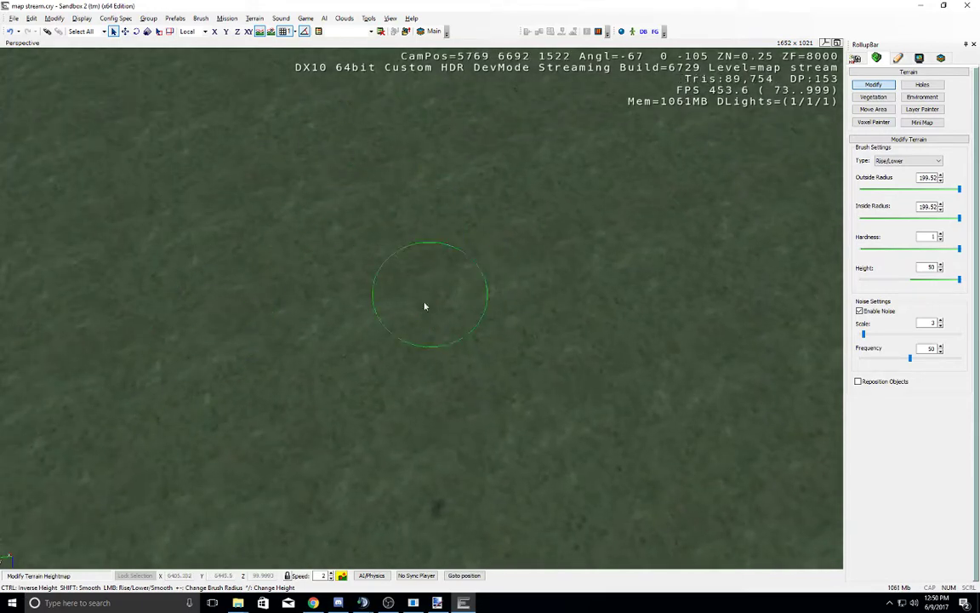
# Step: Look back over the raised plateau towards the far edges of the map
pyautogui.moveTo(424, 304)
pyautogui.mouseDown(button='right')
pyautogui.moveTo(357, 417)
pyautogui.moveTo(365, 426)
pyautogui.mouseUp(button='right')
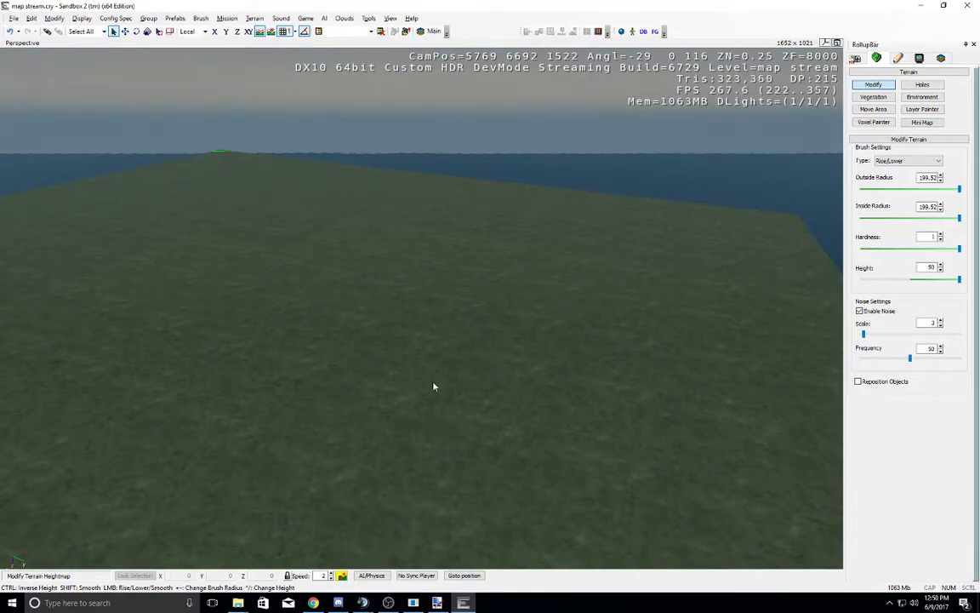
pyautogui.moveTo(433, 387); pyautogui.dragTo(434, 387, button='right')
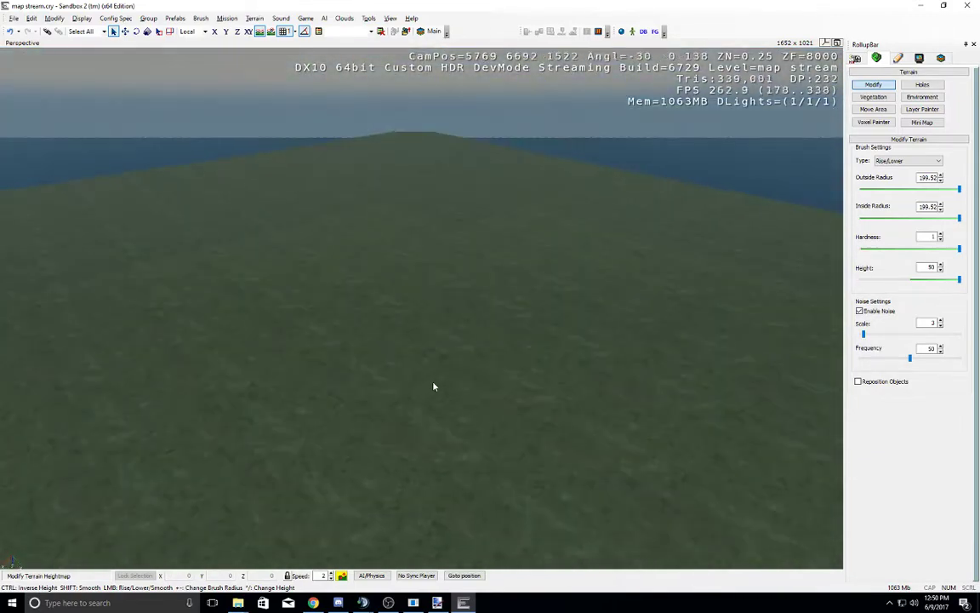
pyautogui.press('w')
pyautogui.press('w')
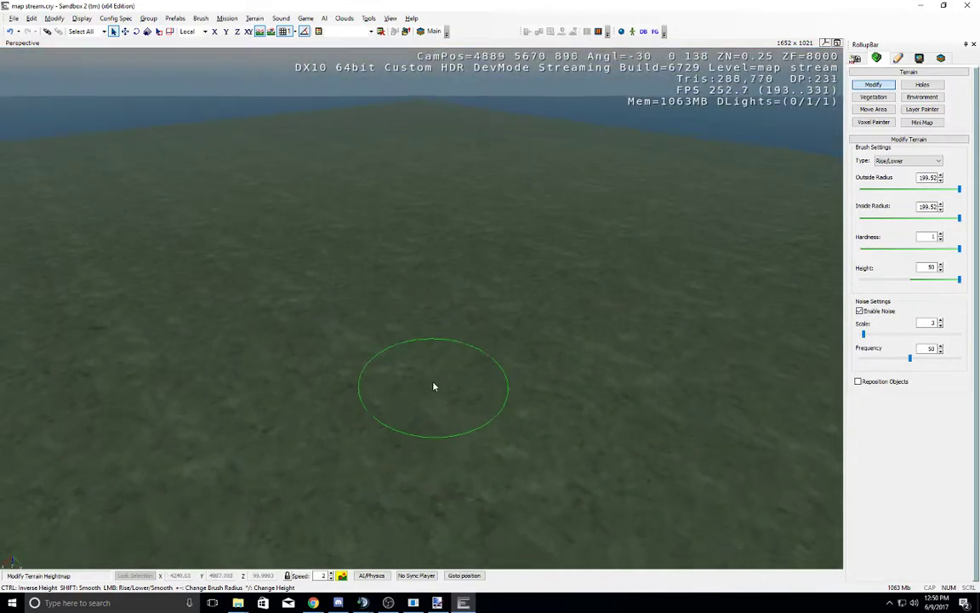
pyautogui.moveTo(434, 386); pyautogui.dragTo(435, 386, button='middle')
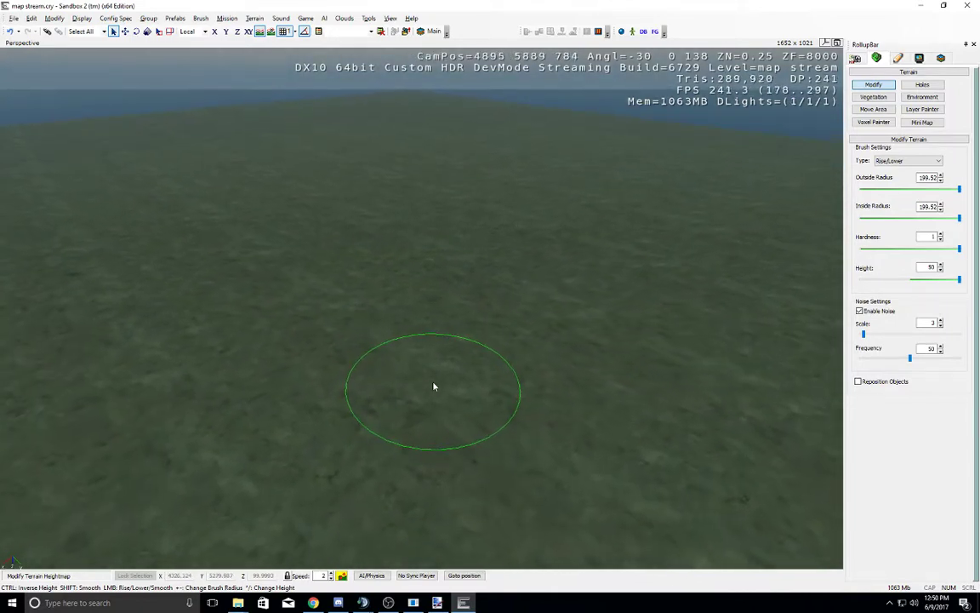
# Step: Survey the raised plateau from several distances, flying back and forth over it with a camera speed of 10
pyautogui.press('w')
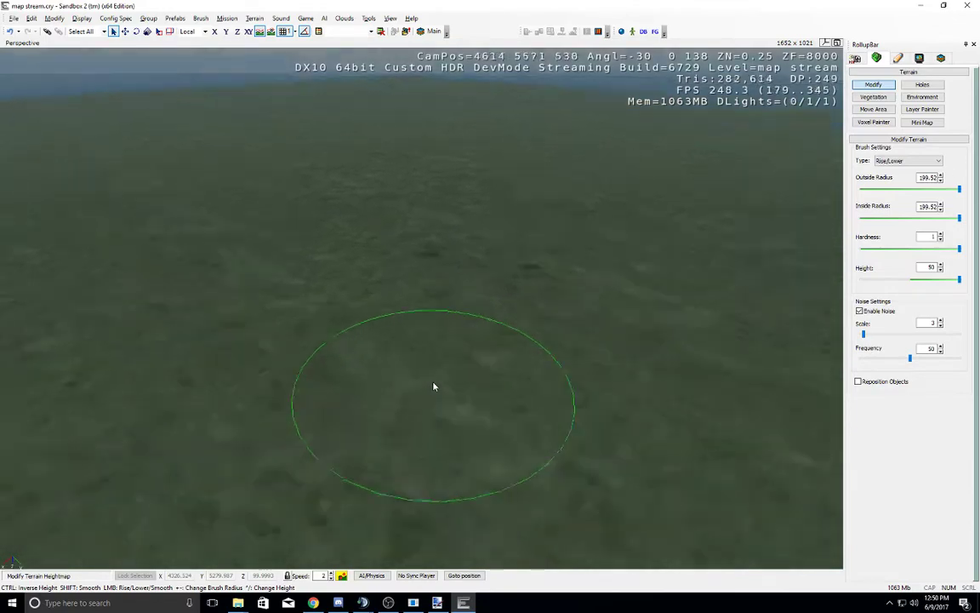
pyautogui.press('w')
pyautogui.press('s')
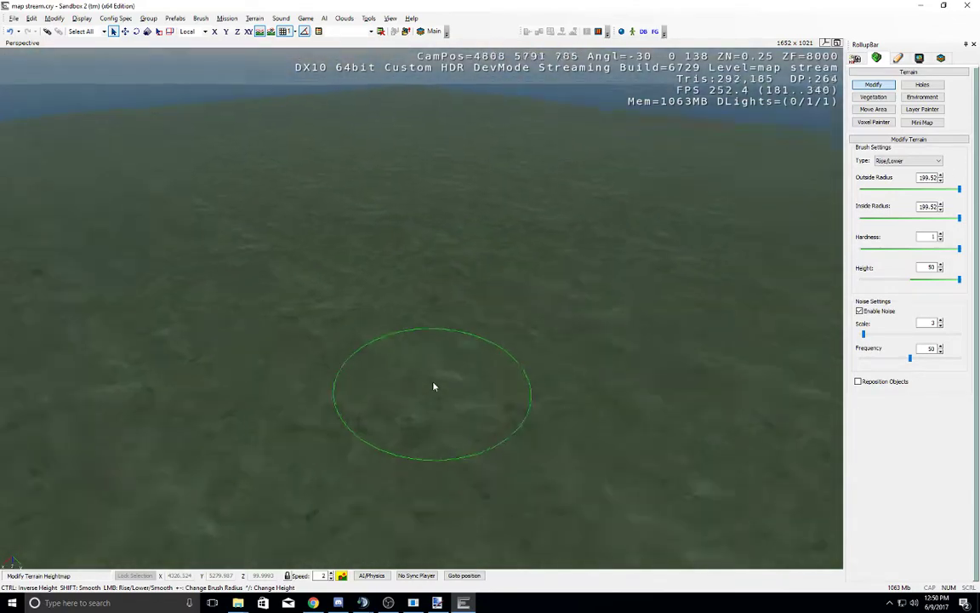
pyautogui.press('w')
pyautogui.press('s')
pyautogui.moveTo(433, 387); pyautogui.dragTo(412, 381, button='right')
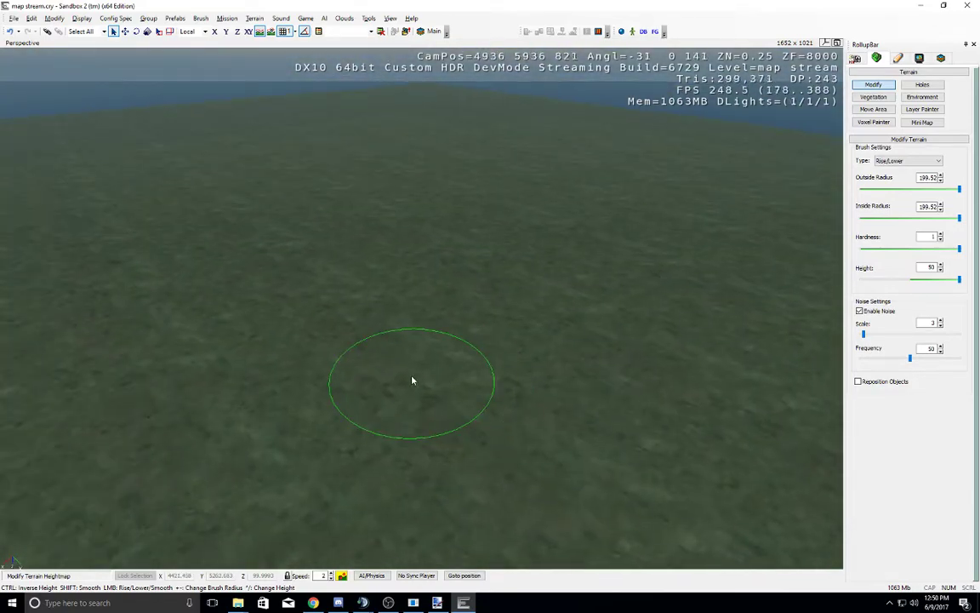
pyautogui.press('w')
pyautogui.press('s')
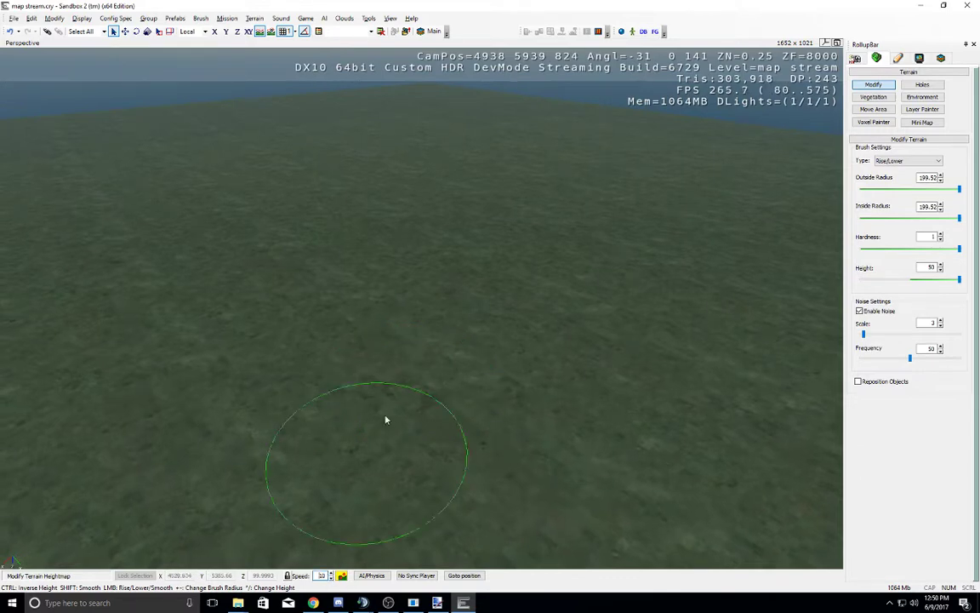
pyautogui.moveTo(439, 265); pyautogui.dragTo(439, 263, button='right')
pyautogui.press('w')
pyautogui.press('s')
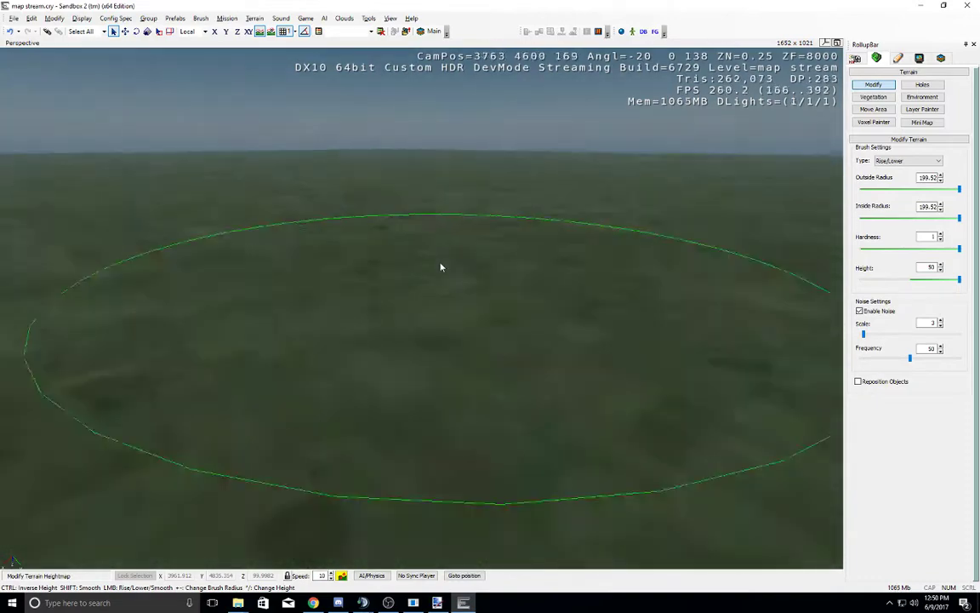
# Step: Set the camera speed to 2 and inspect the terrain from high above, towards the map's edge
pyautogui.moveTo(319, 578); pyautogui.dragTo(344, 574)
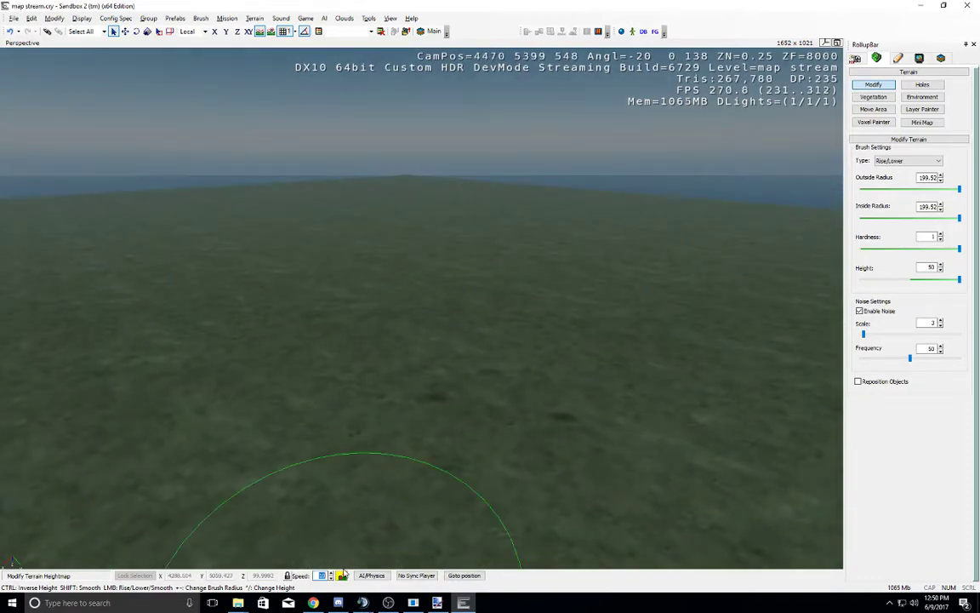
pyautogui.moveTo(469, 278); pyautogui.dragTo(482, 312, button='right')
pyautogui.press('s')
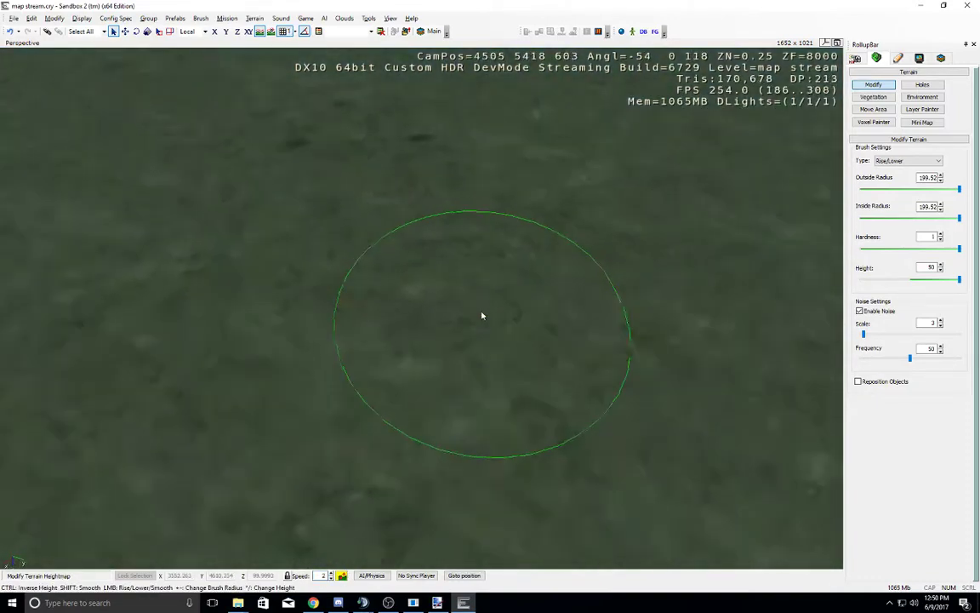
pyautogui.press('w')
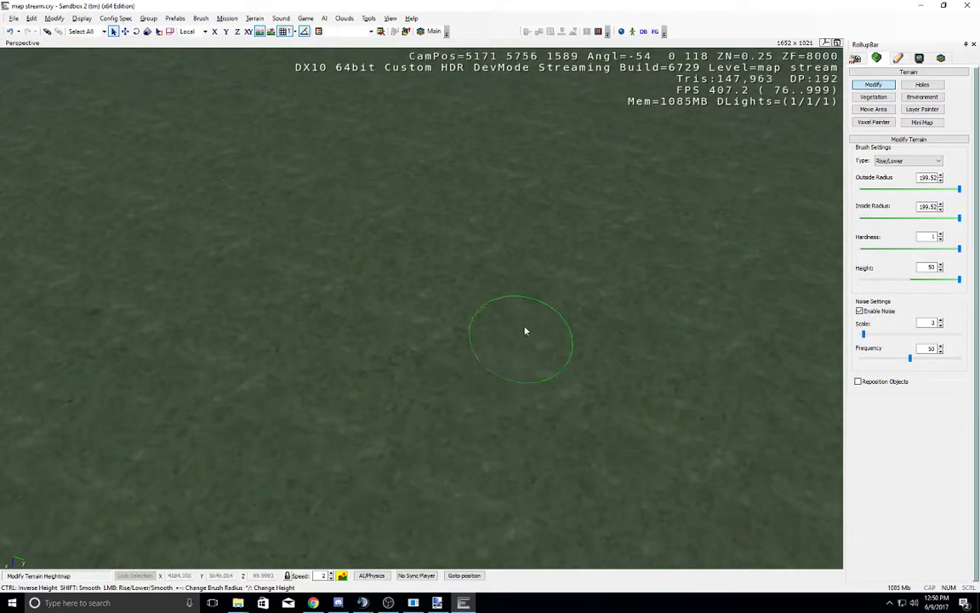
pyautogui.moveTo(525, 333)
pyautogui.mouseDown(button='right')
pyautogui.moveTo(514, 299)
pyautogui.moveTo(427, 348)
pyautogui.mouseUp(button='right')
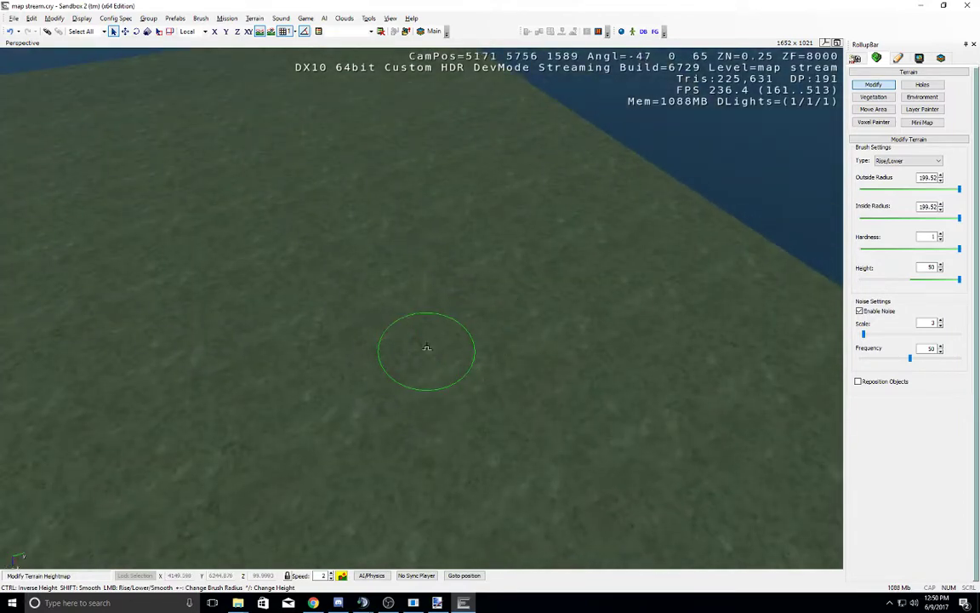
# Step: Open the Terrain Editor and set the Rise/Lower brush's outside and inside radius to 199.52
pyautogui.click(254, 18)
pyautogui.click(271, 30)
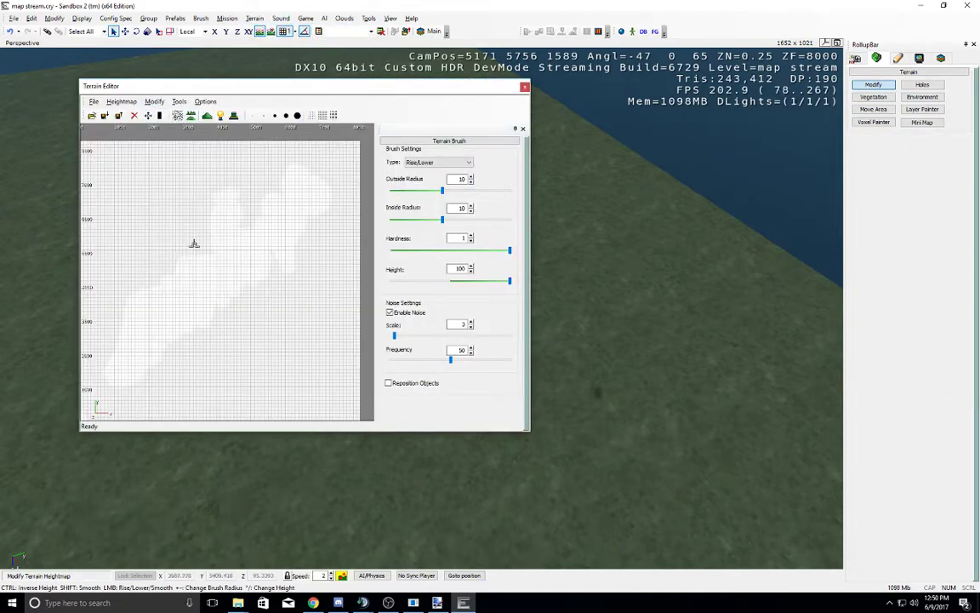
pyautogui.moveTo(442, 190); pyautogui.dragTo(524, 192)
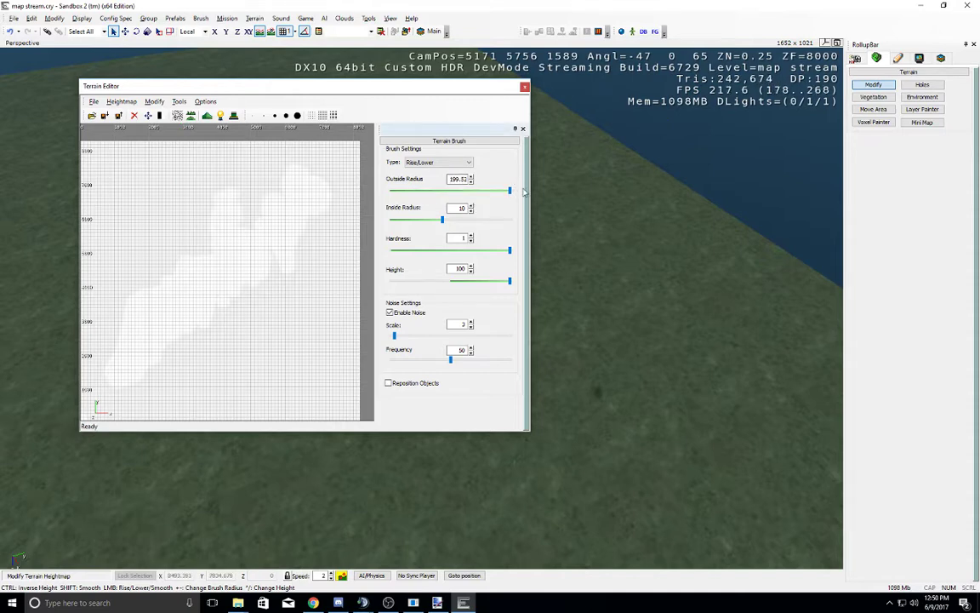
pyautogui.moveTo(443, 219); pyautogui.dragTo(513, 221)
# Step: Raise the low ground southeast of the sculpted band on the heightmap with height-100 Rise/Lower strokes
pyautogui.moveTo(298, 271)
pyautogui.mouseDown()
pyautogui.moveTo(255, 281)
pyautogui.moveTo(196, 347)
pyautogui.mouseUp()
pyautogui.moveTo(282, 280); pyautogui.dragTo(163, 351)
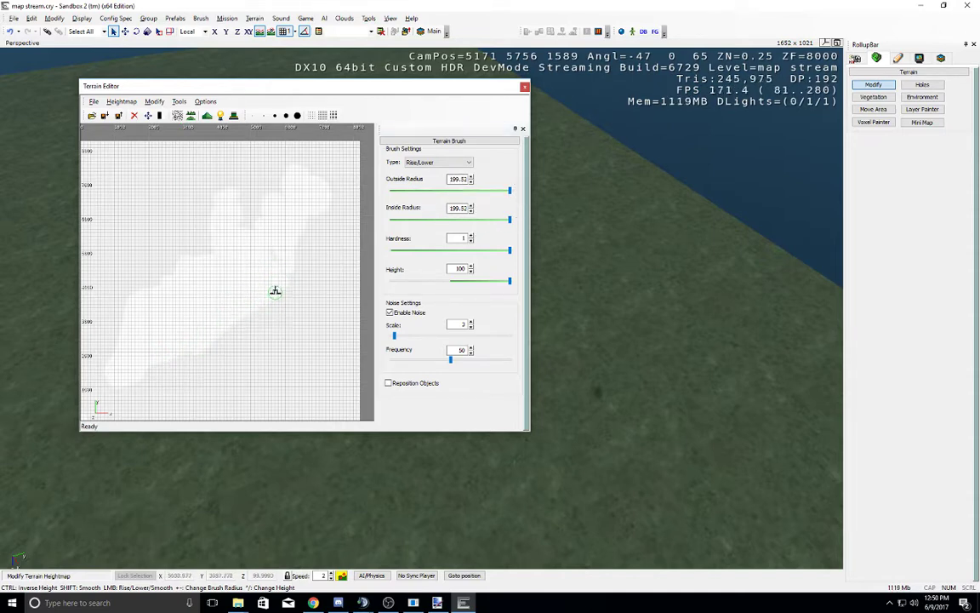
pyautogui.moveTo(275, 292)
pyautogui.mouseDown()
pyautogui.moveTo(209, 351)
pyautogui.moveTo(196, 396)
pyautogui.mouseUp()
pyautogui.moveTo(312, 277)
pyautogui.mouseDown()
pyautogui.moveTo(257, 334)
pyautogui.moveTo(304, 307)
pyautogui.moveTo(209, 400)
pyautogui.mouseUp()
pyautogui.moveTo(270, 359)
pyautogui.mouseDown()
pyautogui.moveTo(323, 324)
pyautogui.moveTo(294, 368)
pyautogui.mouseUp()
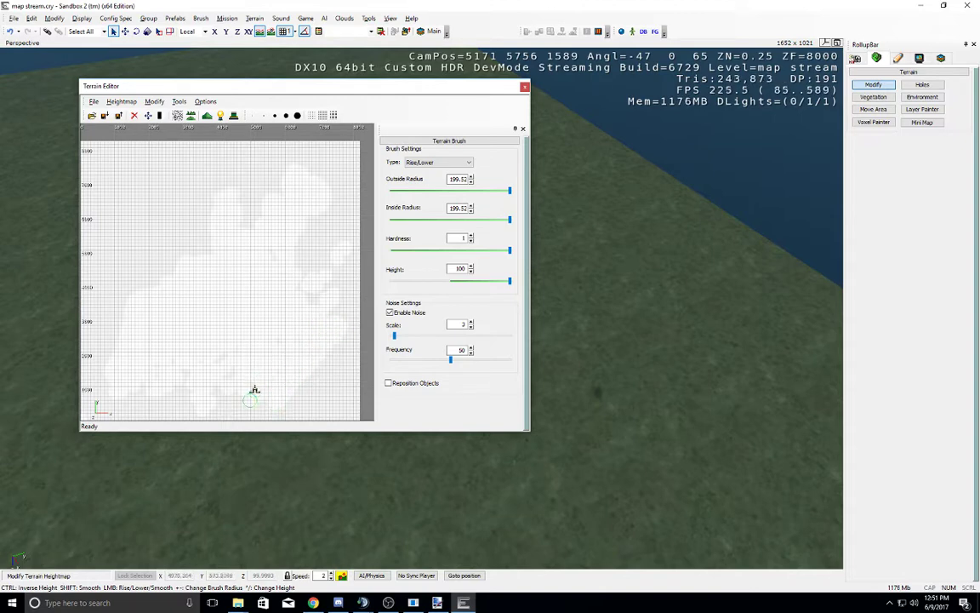
# Step: Raise the remaining low ground on the heightmap's west side, in its corners and along all map edges
pyautogui.moveTo(146, 291)
pyautogui.mouseDown()
pyautogui.moveTo(191, 262)
pyautogui.moveTo(176, 226)
pyautogui.moveTo(154, 234)
pyautogui.moveTo(138, 222)
pyautogui.moveTo(139, 239)
pyautogui.moveTo(212, 153)
pyautogui.moveTo(92, 252)
pyautogui.moveTo(122, 212)
pyautogui.moveTo(182, 169)
pyautogui.moveTo(147, 205)
pyautogui.mouseUp()
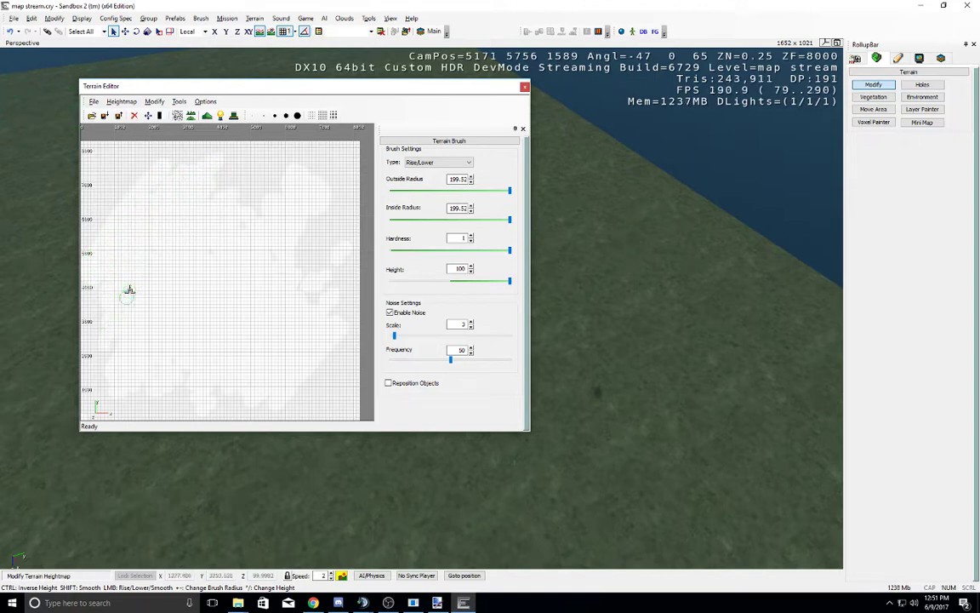
pyautogui.moveTo(98, 385)
pyautogui.mouseDown()
pyautogui.moveTo(90, 269)
pyautogui.moveTo(93, 375)
pyautogui.mouseUp()
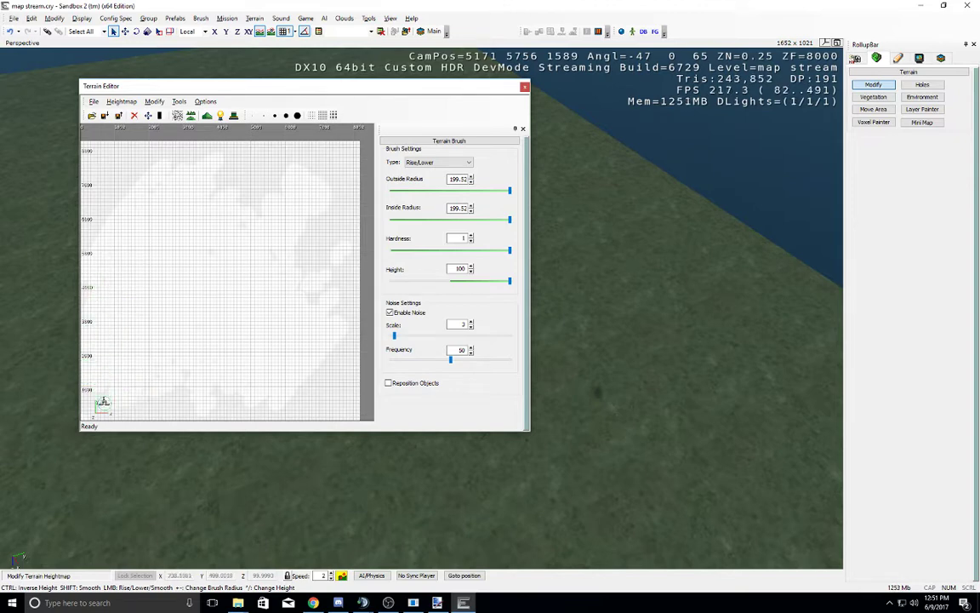
pyautogui.moveTo(179, 366); pyautogui.dragTo(179, 402)
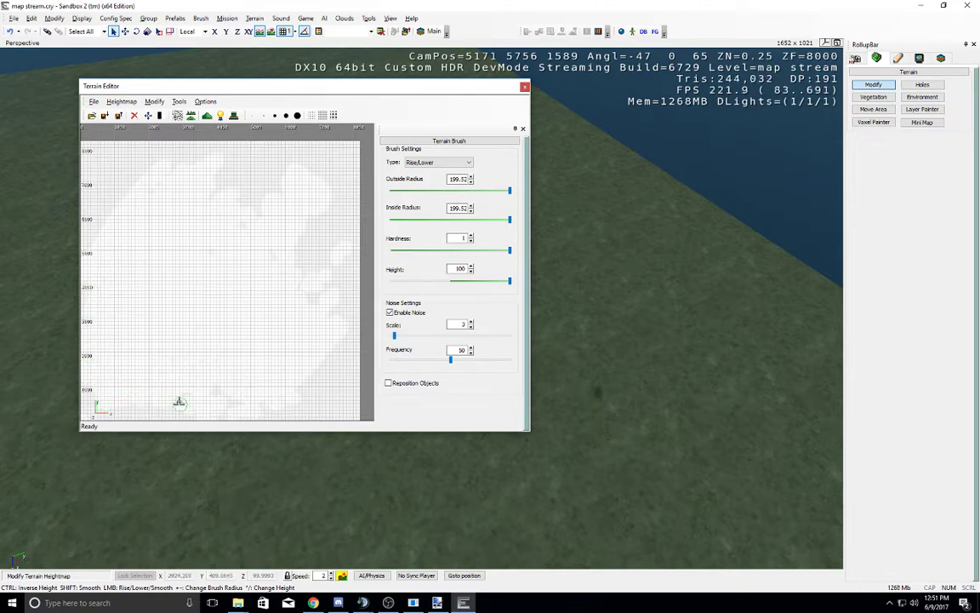
pyautogui.moveTo(327, 398); pyautogui.dragTo(314, 399)
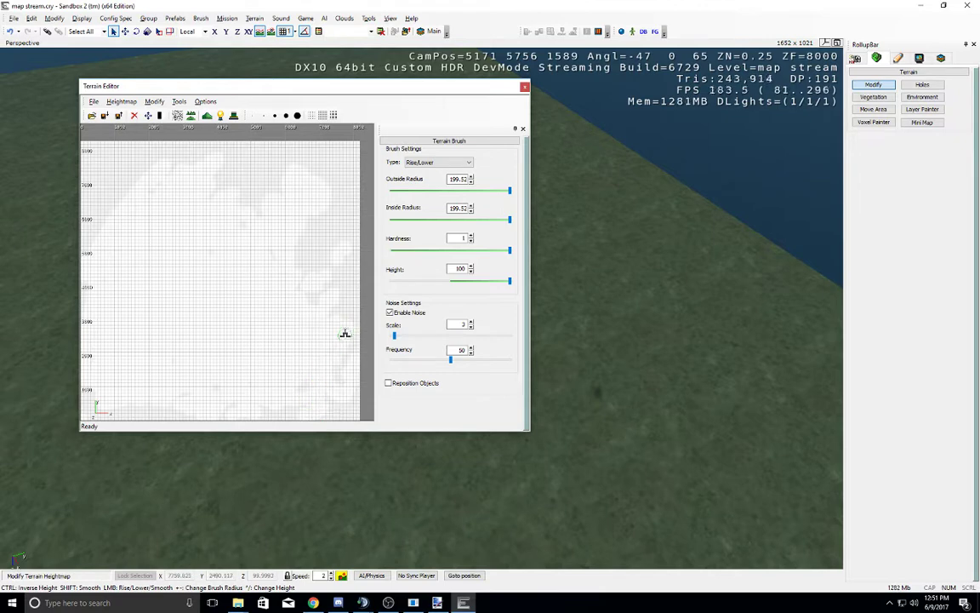
pyautogui.moveTo(312, 267)
pyautogui.mouseDown()
pyautogui.moveTo(332, 260)
pyautogui.moveTo(271, 175)
pyautogui.moveTo(235, 228)
pyautogui.moveTo(241, 181)
pyautogui.moveTo(217, 172)
pyautogui.moveTo(125, 162)
pyautogui.moveTo(90, 191)
pyautogui.moveTo(109, 162)
pyautogui.moveTo(120, 175)
pyautogui.moveTo(341, 164)
pyautogui.moveTo(335, 223)
pyautogui.mouseUp()
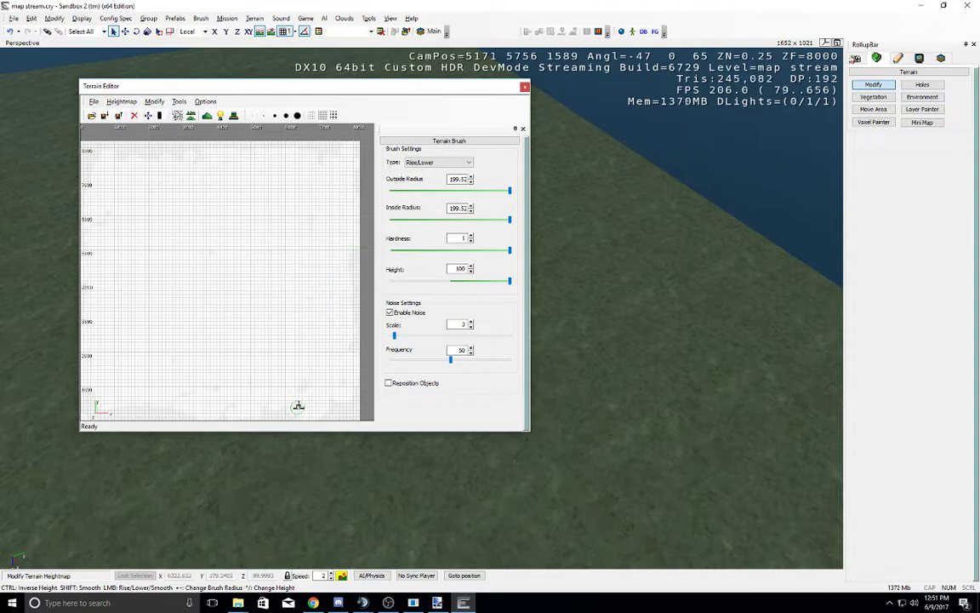
pyautogui.moveTo(217, 233); pyautogui.dragTo(191, 244)
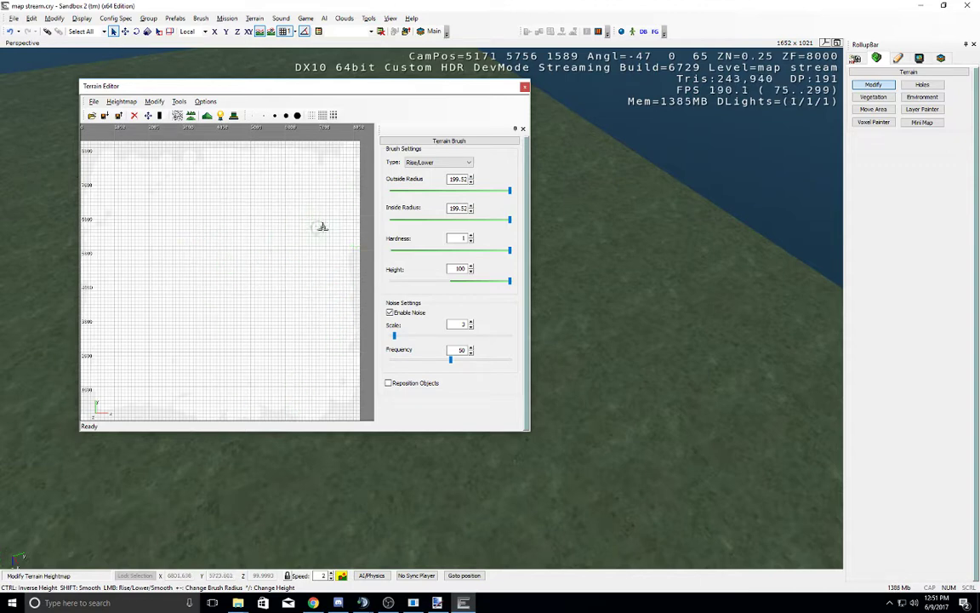
pyautogui.moveTo(253, 155); pyautogui.dragTo(86, 145)
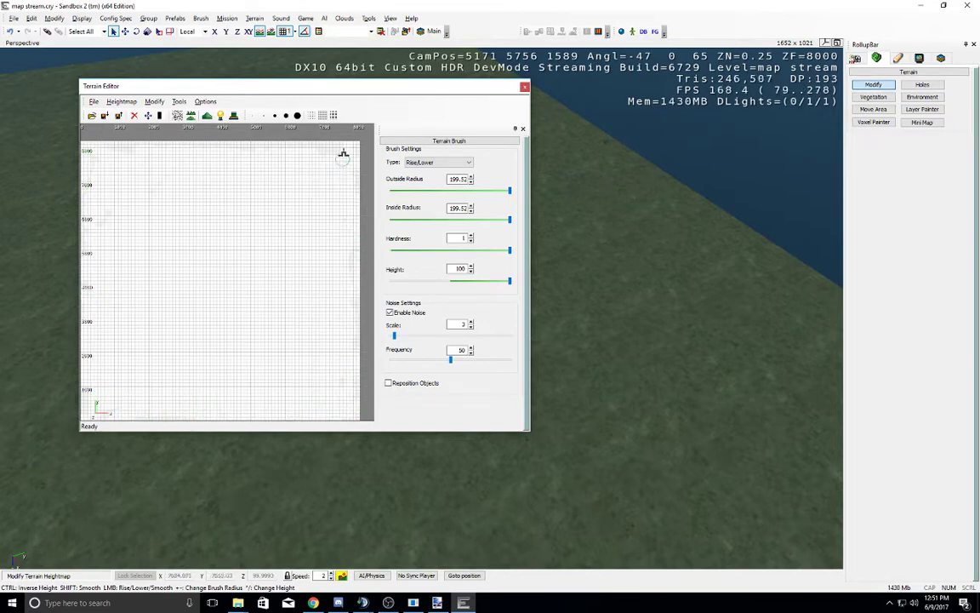
# Step: Set the maximum terrain height to 1024, normalize the heightmap and close the Terrain Editor
pyautogui.click(154, 101)
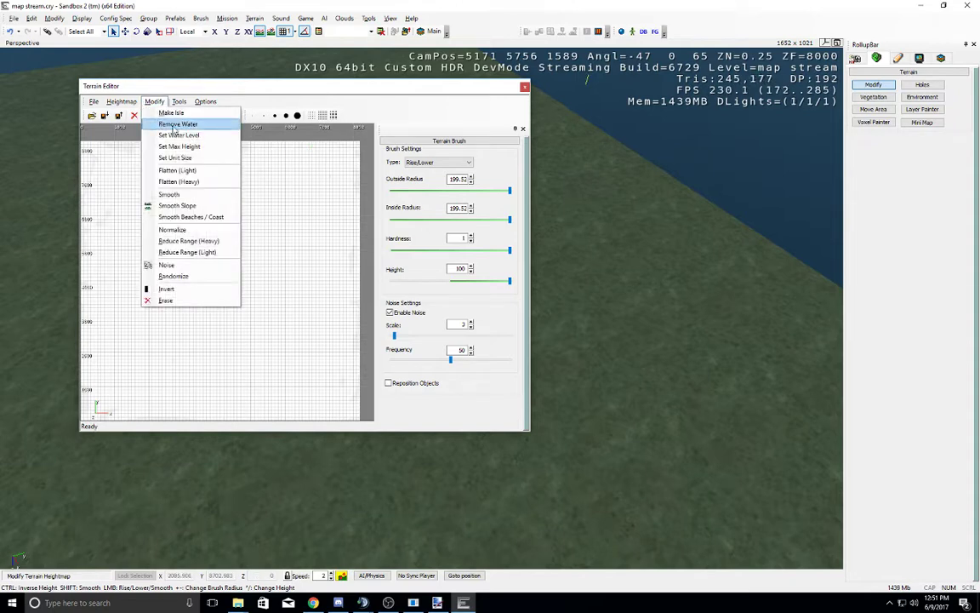
pyautogui.click(210, 151)
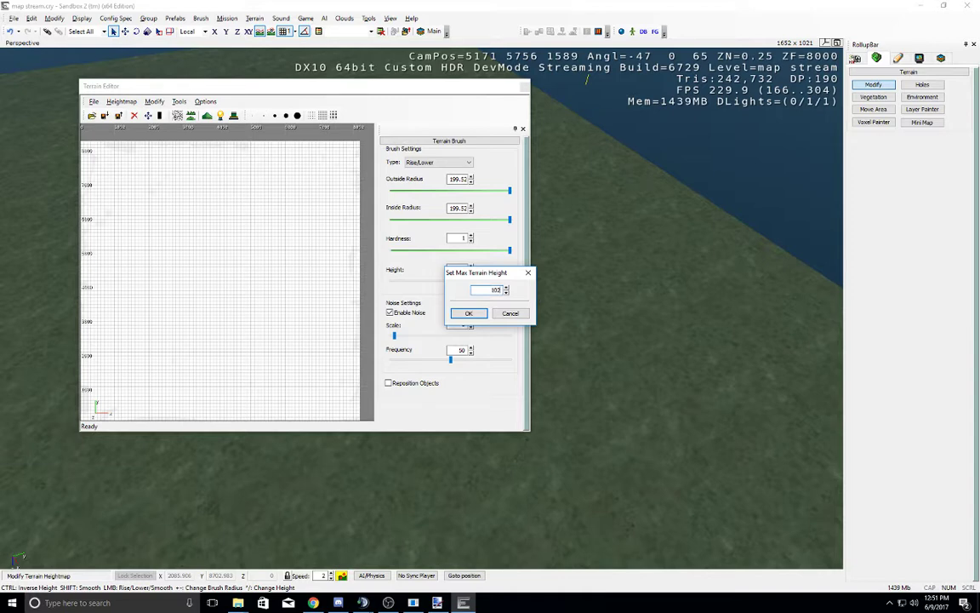
pyautogui.press('Return')
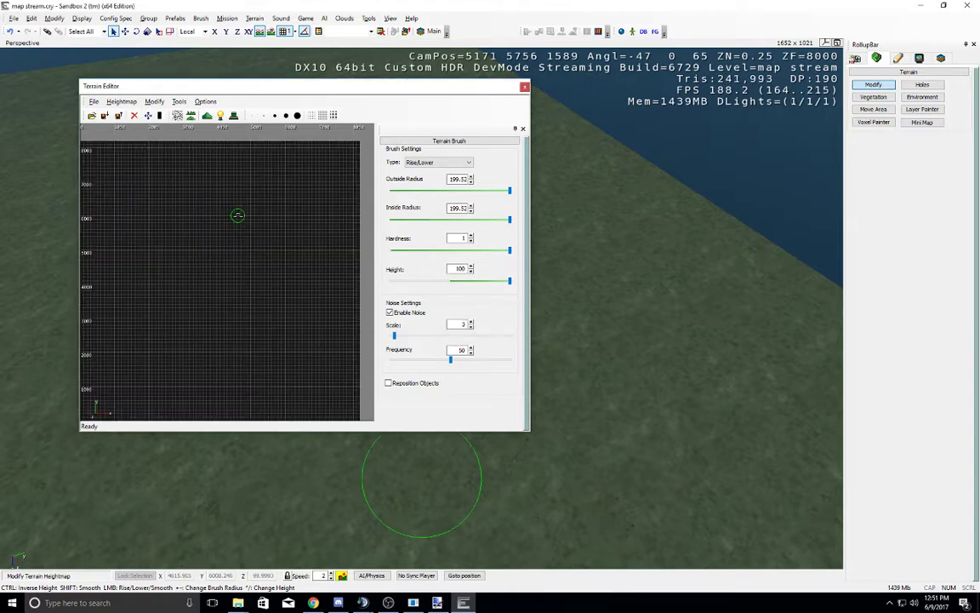
pyautogui.click(154, 102)
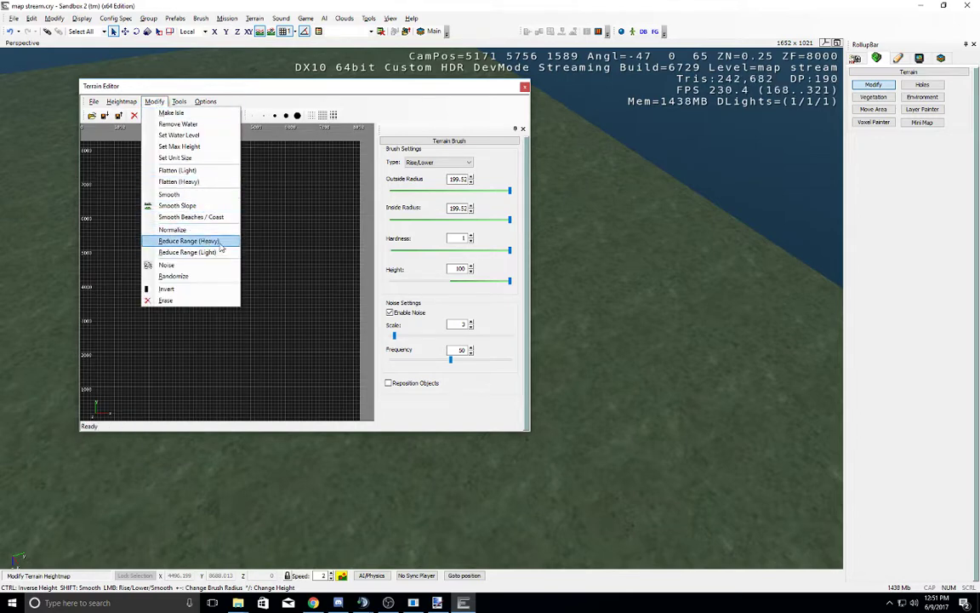
pyautogui.click(216, 232)
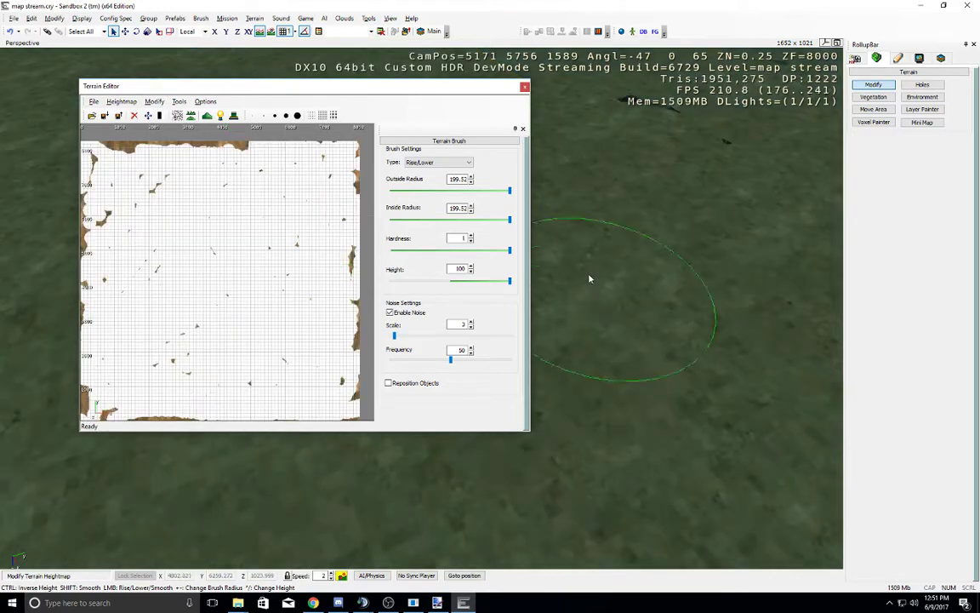
pyautogui.click(525, 88)
# Step: Look over the normalized terrain from above, examining the dark pits scattered across the plateau
pyautogui.moveTo(541, 274)
pyautogui.mouseDown(button='right')
pyautogui.moveTo(547, 288)
pyautogui.moveTo(543, 273)
pyautogui.moveTo(421, 217)
pyautogui.moveTo(550, 278)
pyautogui.moveTo(550, 308)
pyautogui.moveTo(541, 292)
pyautogui.mouseUp(button='right')
pyautogui.press('w')
pyautogui.press('w')
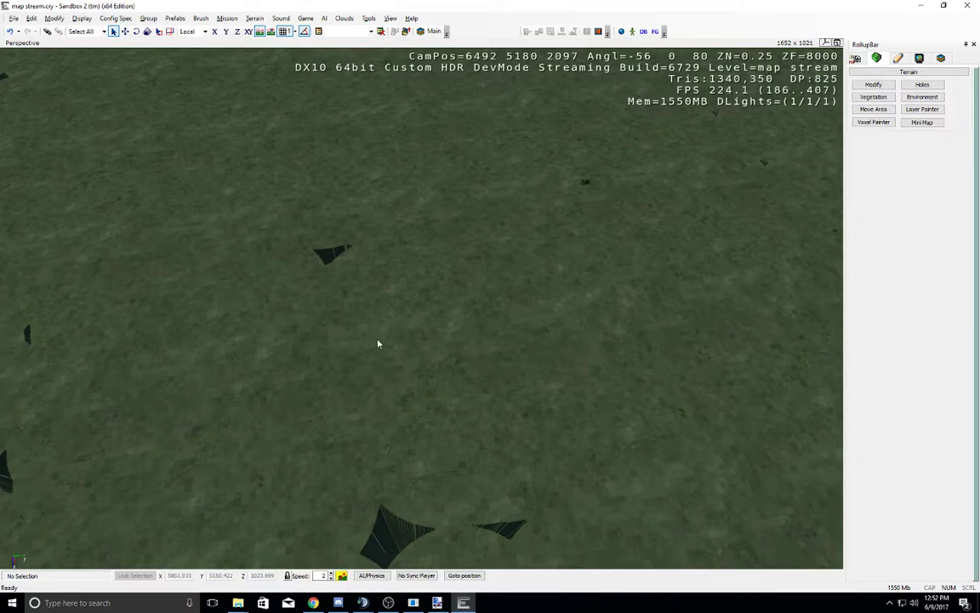
pyautogui.moveTo(379, 344); pyautogui.dragTo(472, 338, button='right')
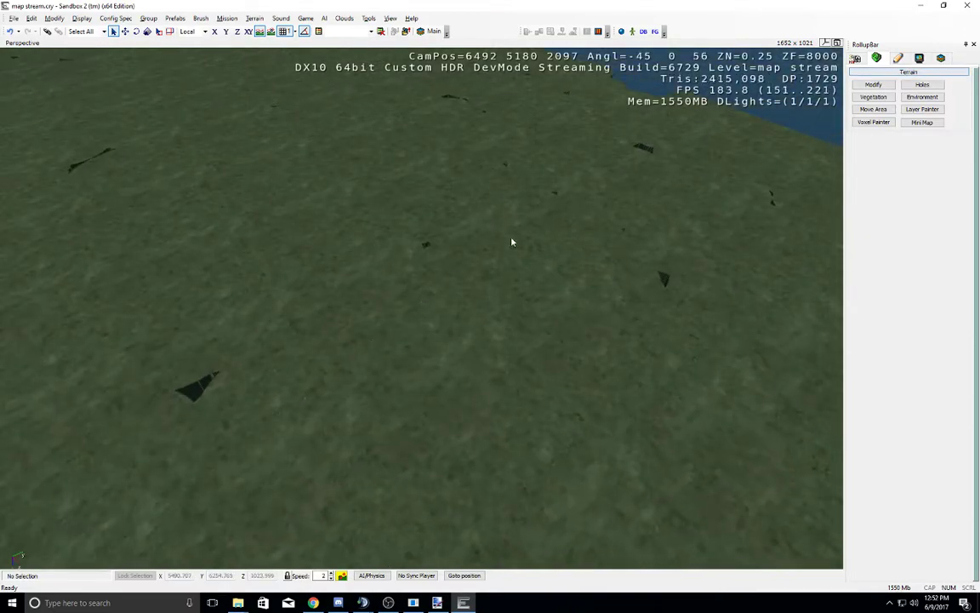
pyautogui.moveTo(514, 241); pyautogui.dragTo(276, 340, button='right')
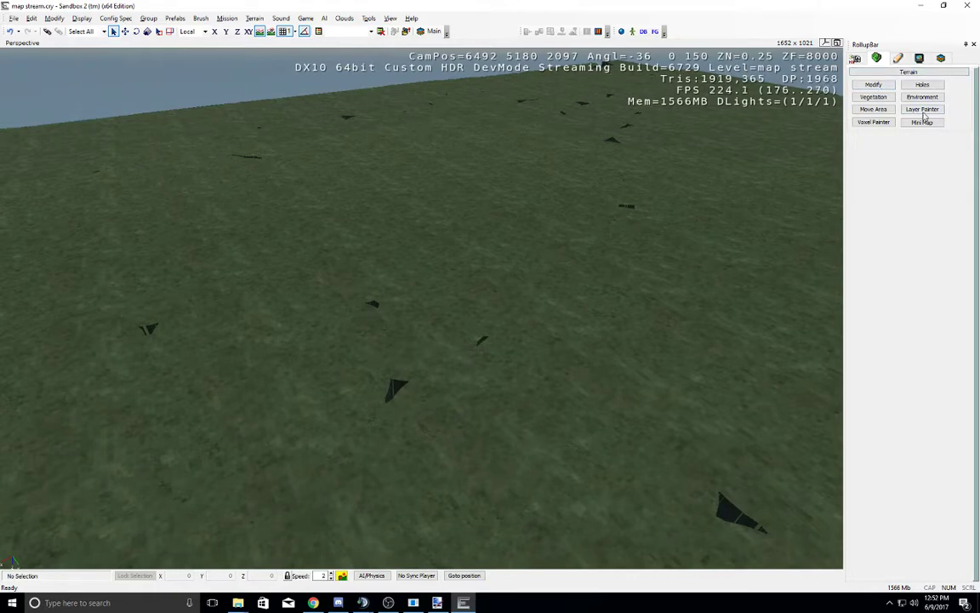
# Step: Start a new Road object from the Misc objects and switch its placement from the XY plane to following the terrain
pyautogui.click(856, 58)
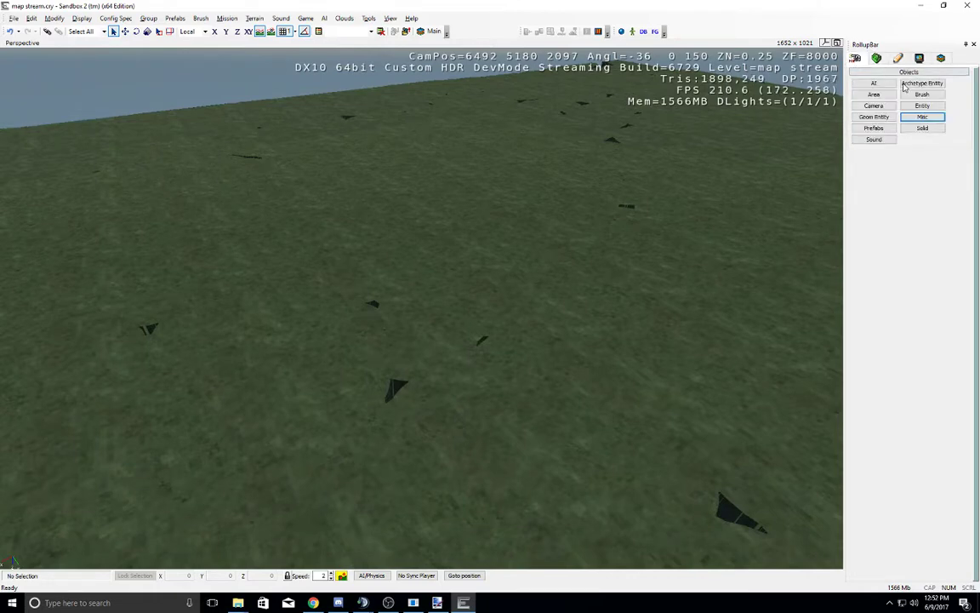
pyautogui.click(926, 118)
pyautogui.click(870, 193)
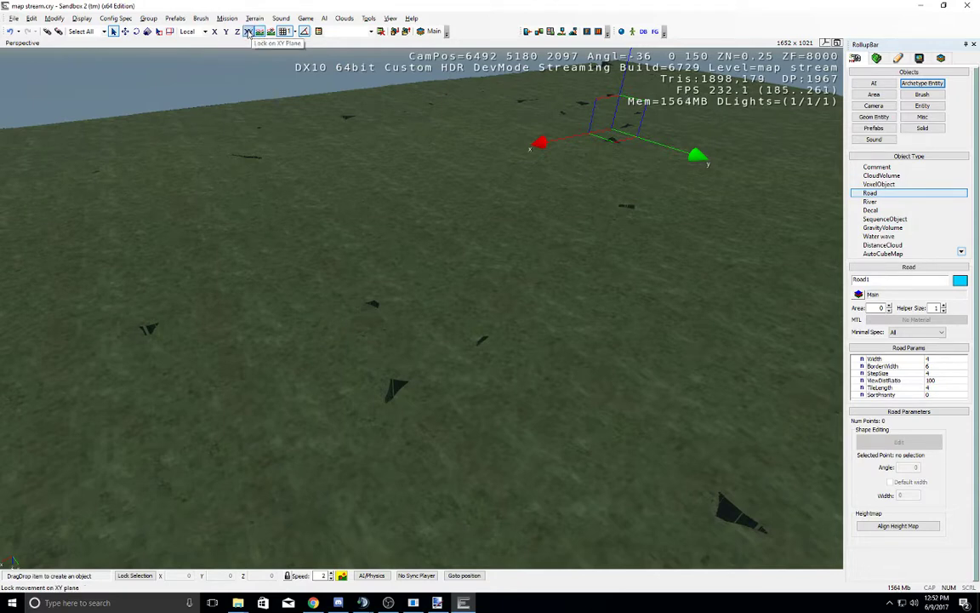
pyautogui.click(248, 32)
pyautogui.moveTo(324, 206); pyautogui.dragTo(325, 206, button='middle')
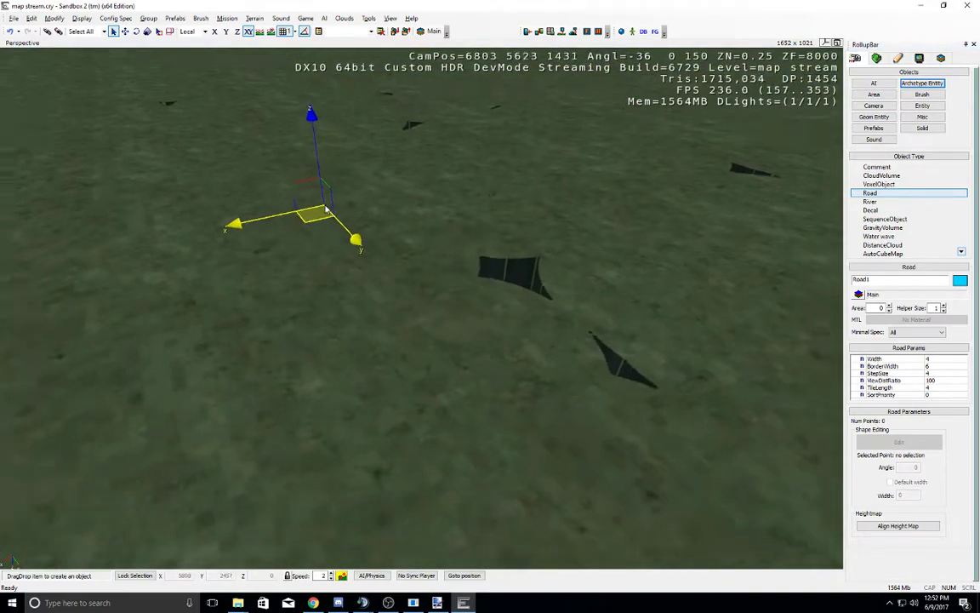
pyautogui.press('s')
pyautogui.click(259, 33)
# Step: Look over the plateau's surface and the dark pits for a suitable place to start the road
pyautogui.moveTo(395, 150); pyautogui.dragTo(397, 151, button='right')
pyautogui.moveTo(493, 197); pyautogui.dragTo(494, 228, button='right')
pyautogui.press('w')
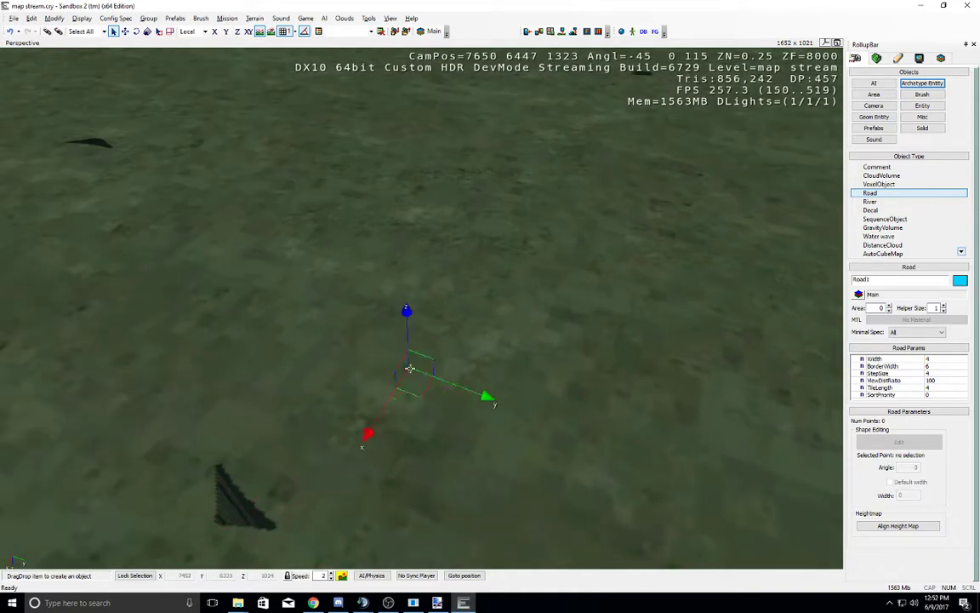
pyautogui.moveTo(473, 347); pyautogui.dragTo(474, 348, button='right')
pyautogui.press('s')
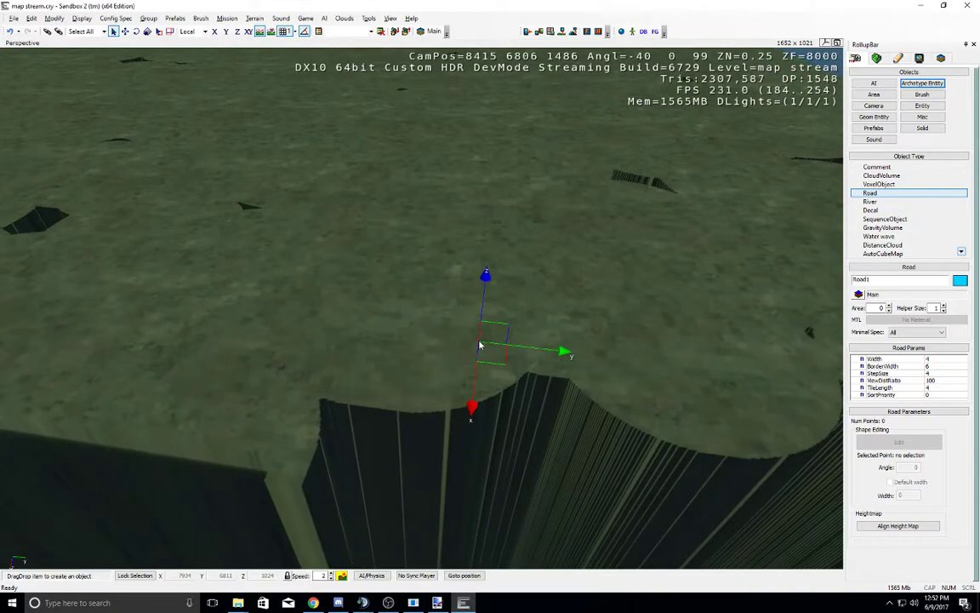
pyautogui.press('w')
pyautogui.press('d')
pyautogui.press('s')
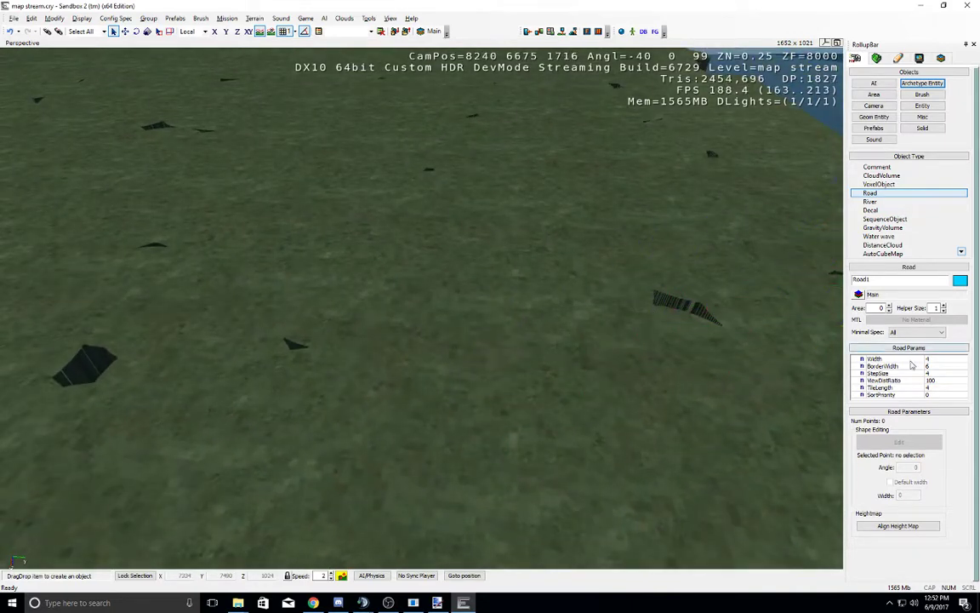
# Step: Restart the Road object and set its width to 100, step size to 10 and view distance ratio to 255
pyautogui.click(916, 359)
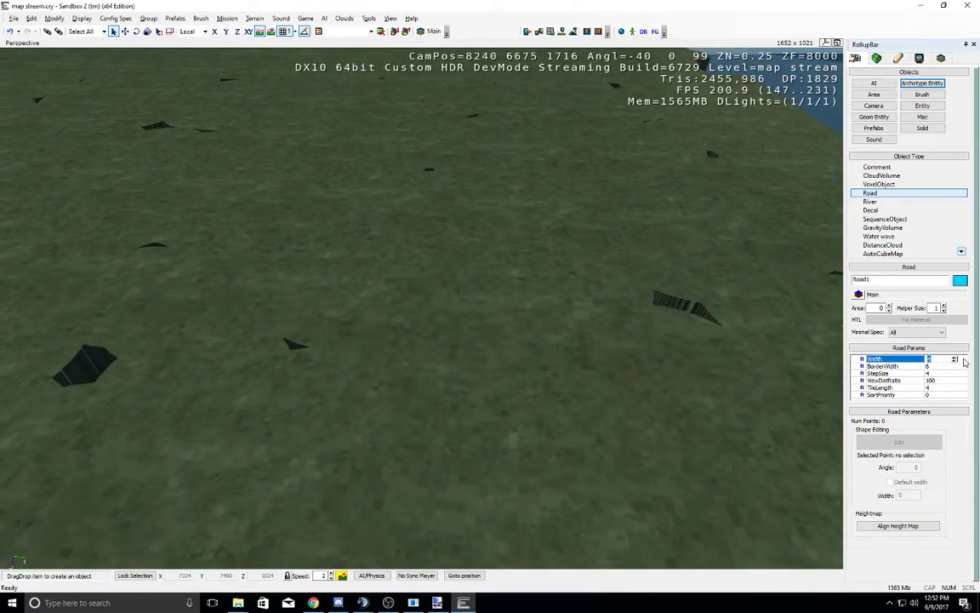
pyautogui.press('Escape')
pyautogui.click(899, 195)
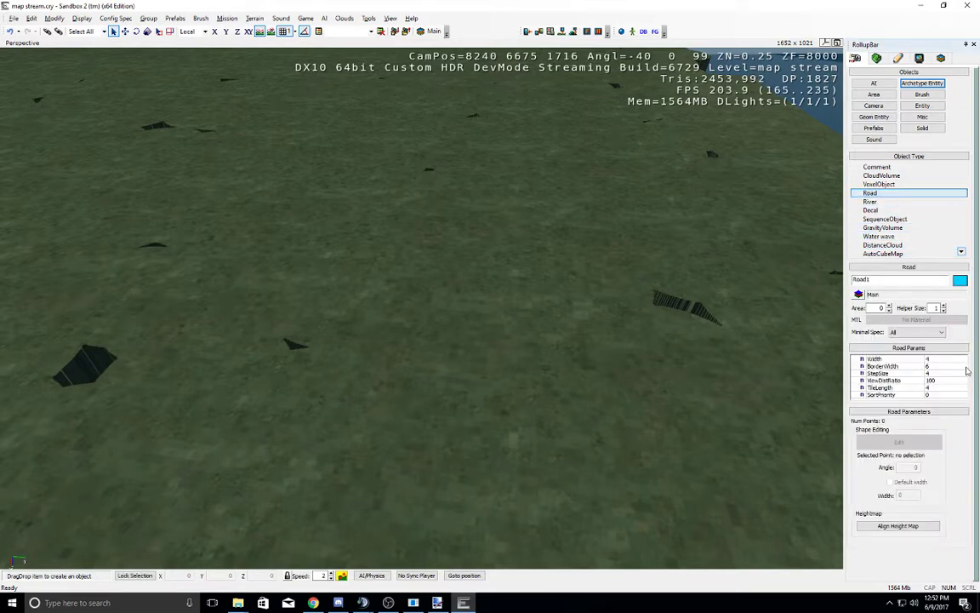
pyautogui.click(963, 360)
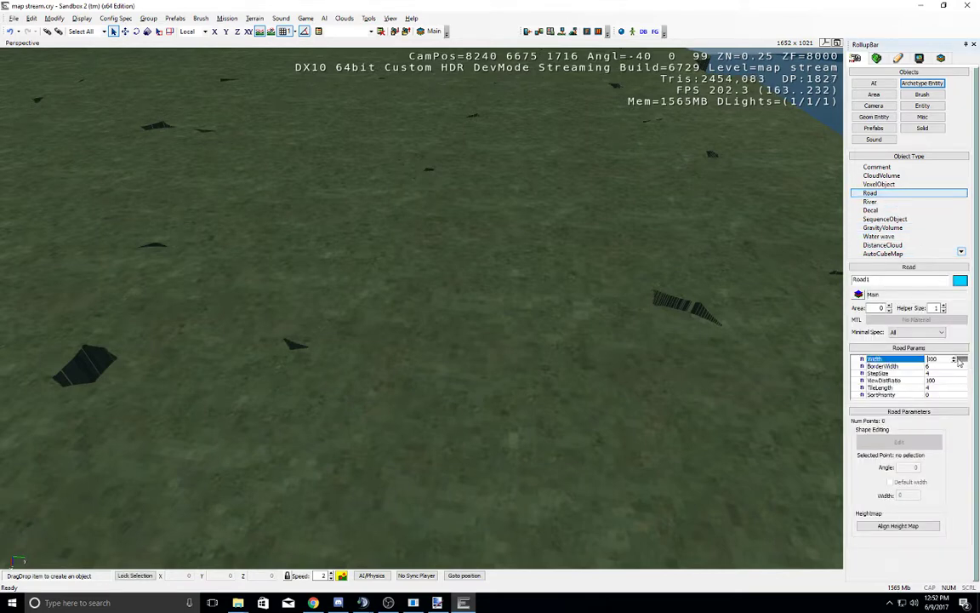
pyautogui.click(934, 366)
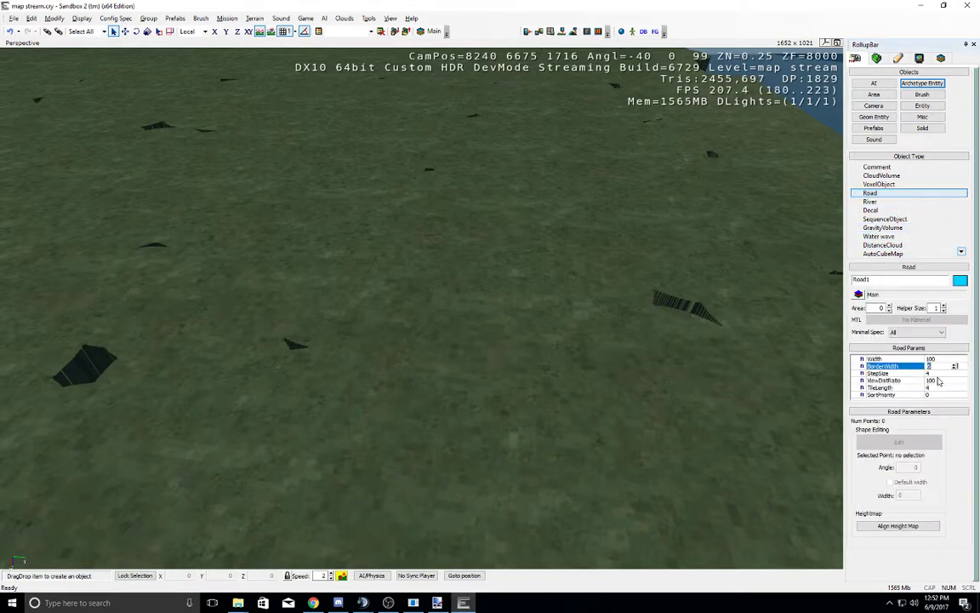
pyautogui.click(936, 372)
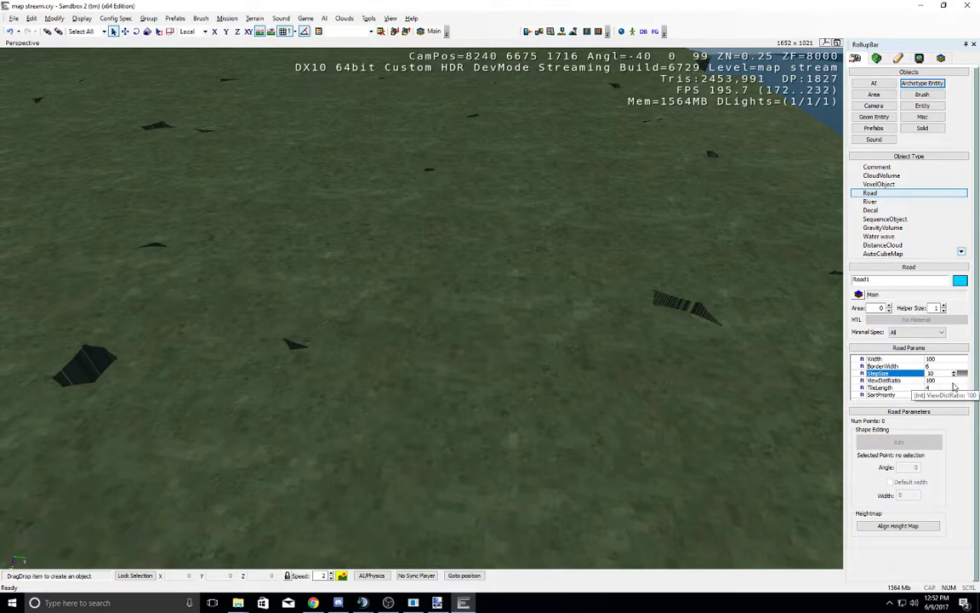
pyautogui.click(962, 381)
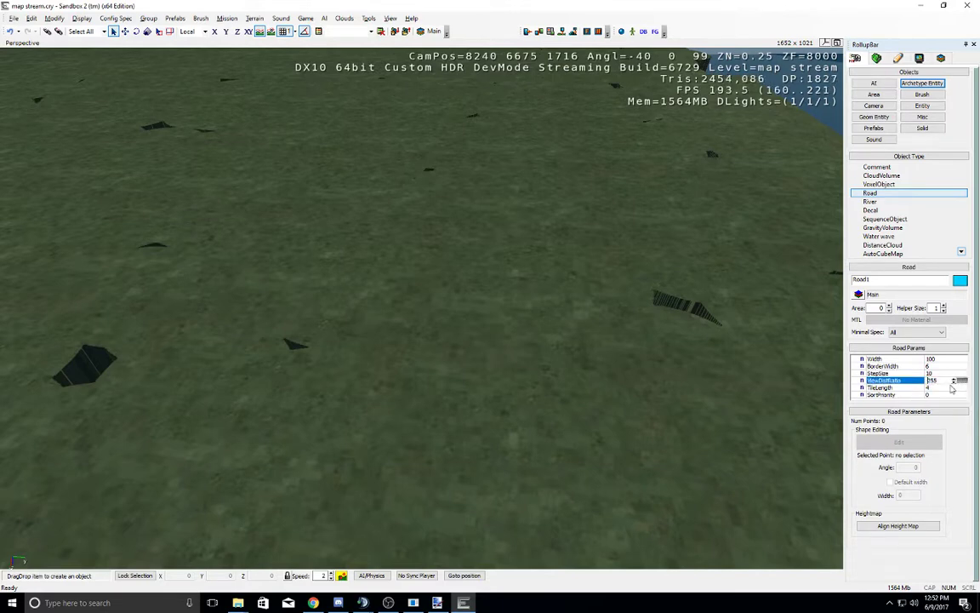
pyautogui.click(931, 388)
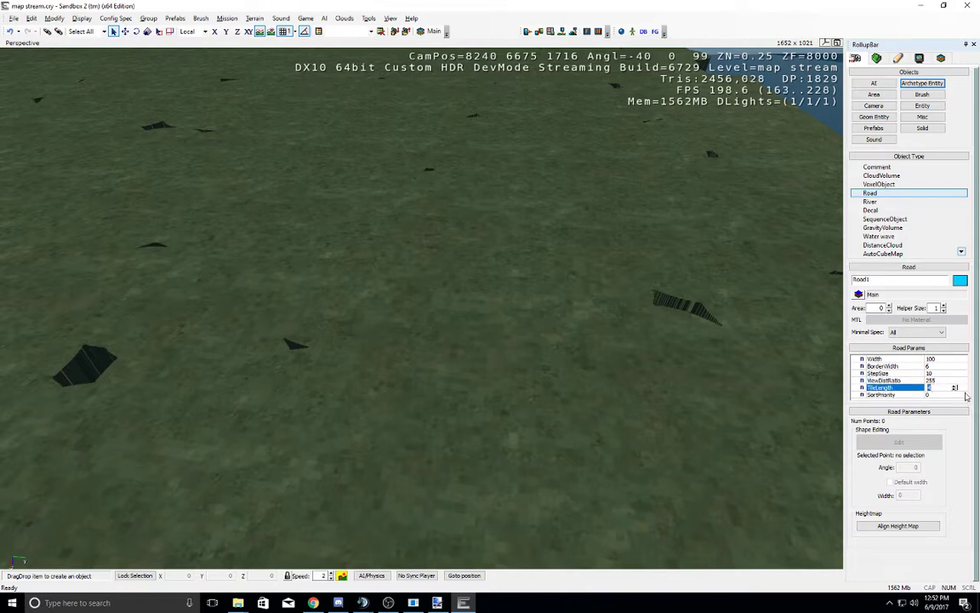
pyautogui.click(942, 394)
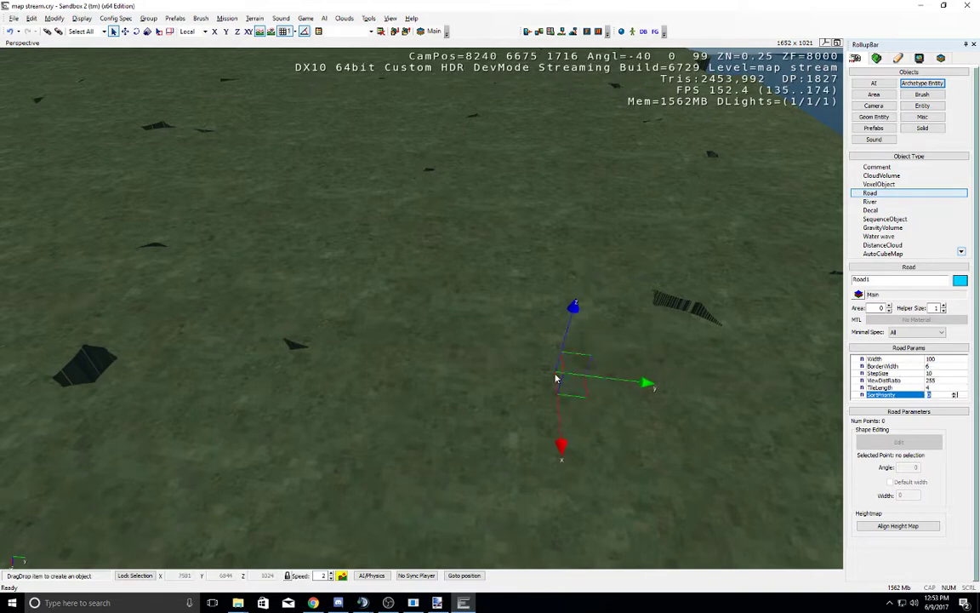
# Step: Survey the whole plateau from high above to examine the terrain available for the road's route
pyautogui.moveTo(554, 334); pyautogui.dragTo(551, 354, button='right')
pyautogui.moveTo(551, 337); pyautogui.dragTo(501, 223, button='middle')
pyautogui.scroll(-5, 550, 336)
pyautogui.scroll(-4, 551, 336)
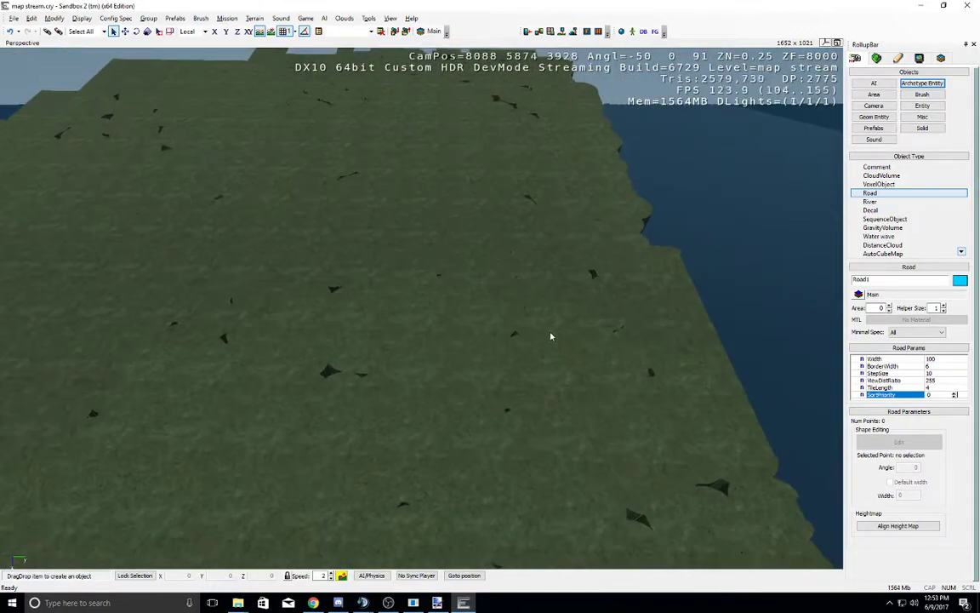
pyautogui.moveTo(551, 336); pyautogui.dragTo(549, 351, button='right')
pyautogui.moveTo(550, 334); pyautogui.dragTo(538, 306, button='middle')
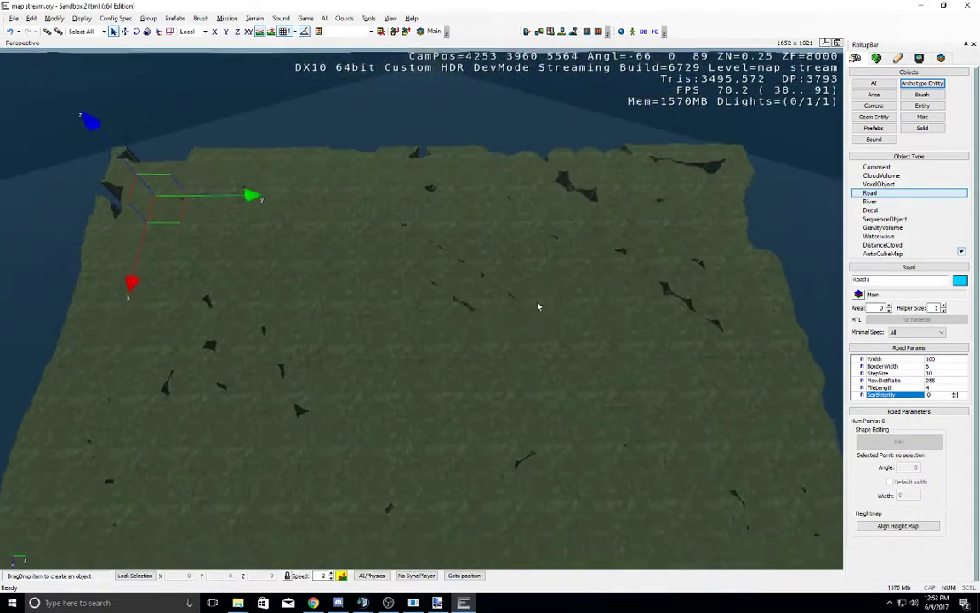
pyautogui.scroll(-3, 548, 332)
pyautogui.moveTo(548, 333); pyautogui.dragTo(523, 325, button='right')
pyautogui.scroll(4, 532, 330)
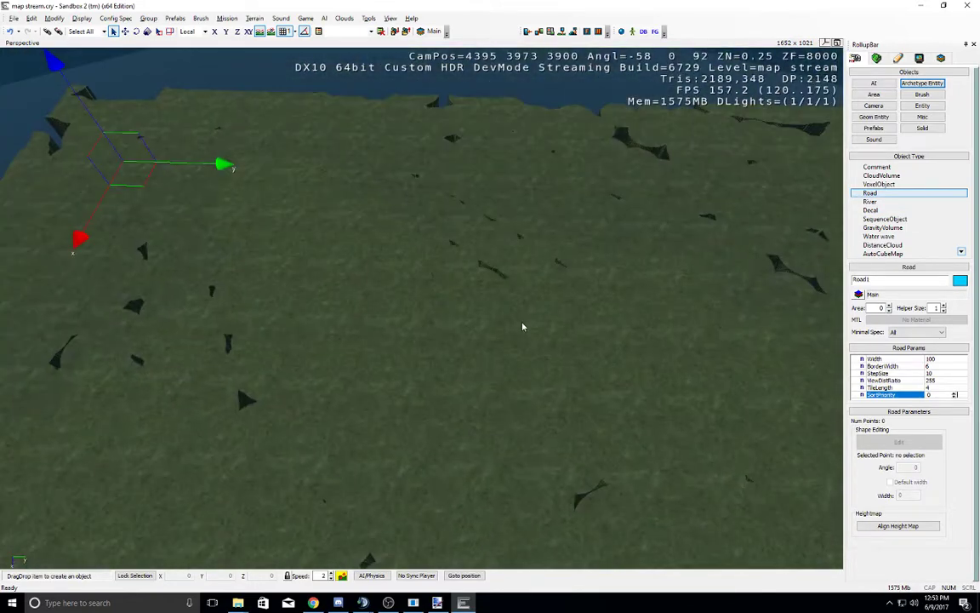
pyautogui.moveTo(523, 325); pyautogui.dragTo(523, 328, button='middle')
pyautogui.scroll(-2, 523, 341)
pyautogui.scroll(2, 519, 362)
# Step: Start the road near the plateau's edge and lay its first points in a bend around the nearby pit
pyautogui.moveTo(499, 327); pyautogui.dragTo(500, 325, button='right')
pyautogui.moveTo(499, 325)
pyautogui.mouseDown(button='middle')
pyautogui.moveTo(530, 363)
pyautogui.moveTo(500, 326)
pyautogui.mouseUp(button='middle')
pyautogui.moveTo(500, 326); pyautogui.dragTo(499, 326, button='right')
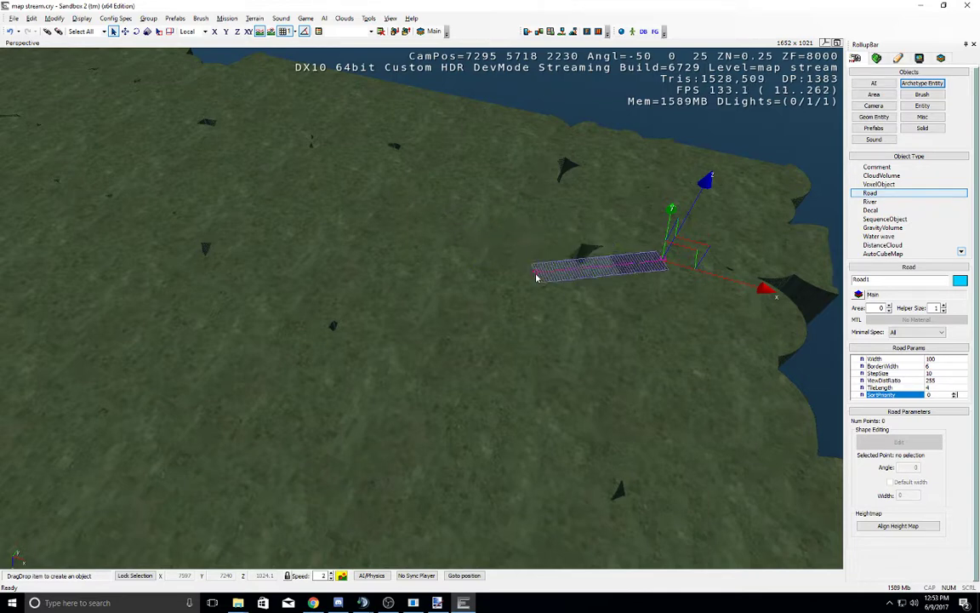
pyautogui.click(535, 271)
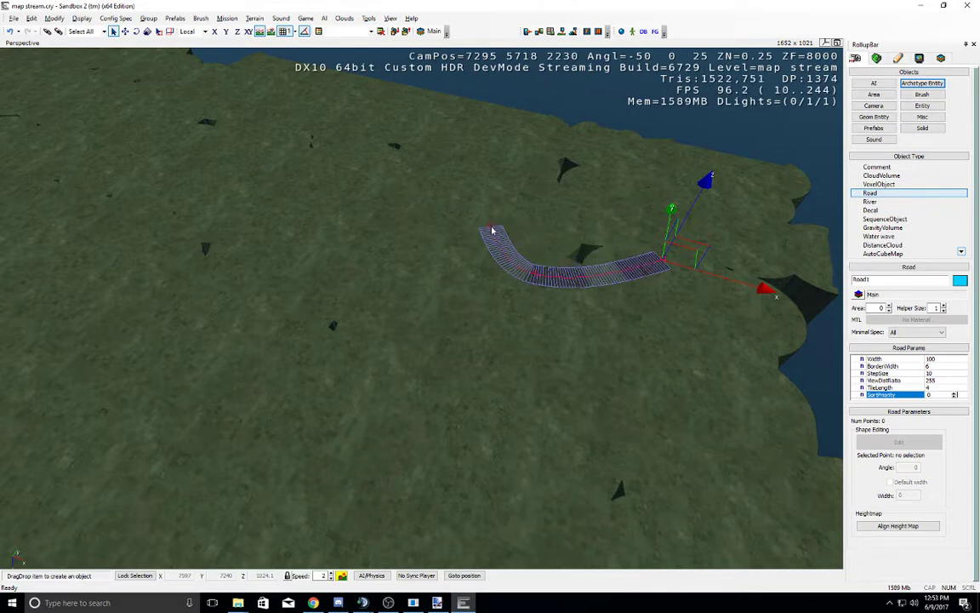
pyautogui.click(492, 218)
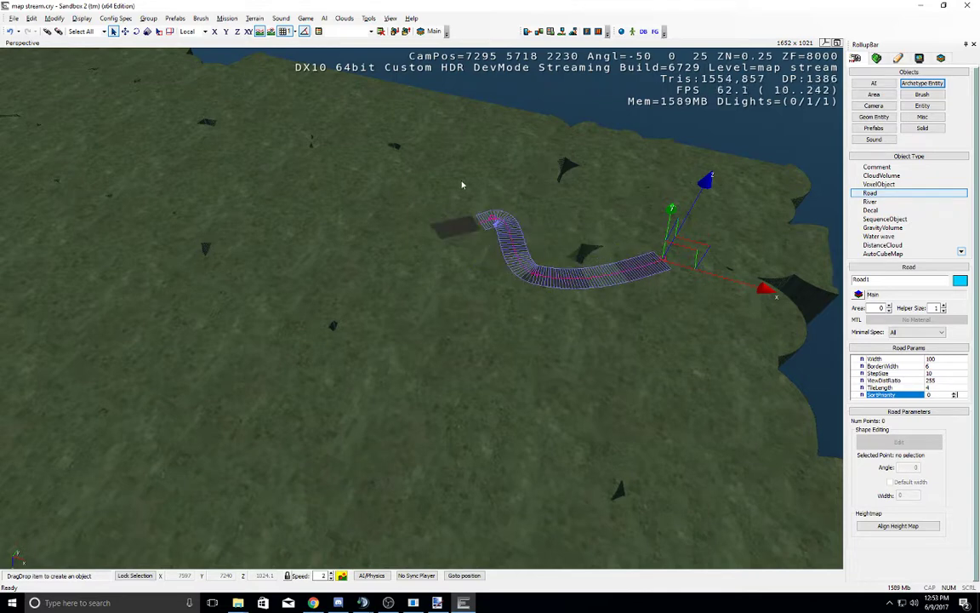
# Step: Extend the road with five more points, winding it in broad S-curves over the open ground between the pits
pyautogui.press('w')
pyautogui.press('w')
pyautogui.moveTo(472, 206); pyautogui.dragTo(475, 227, button='middle')
pyautogui.click(481, 233)
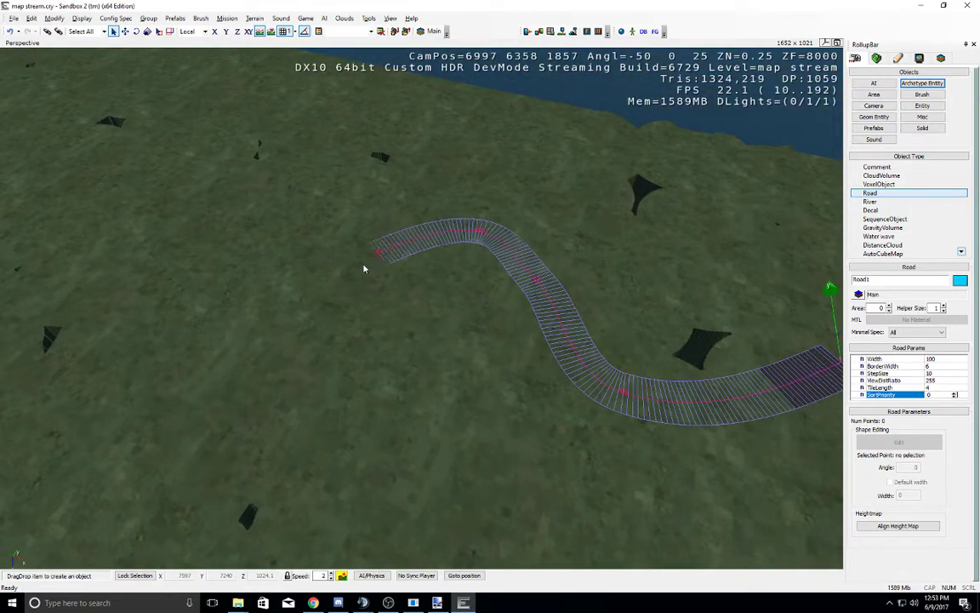
pyautogui.click(390, 235)
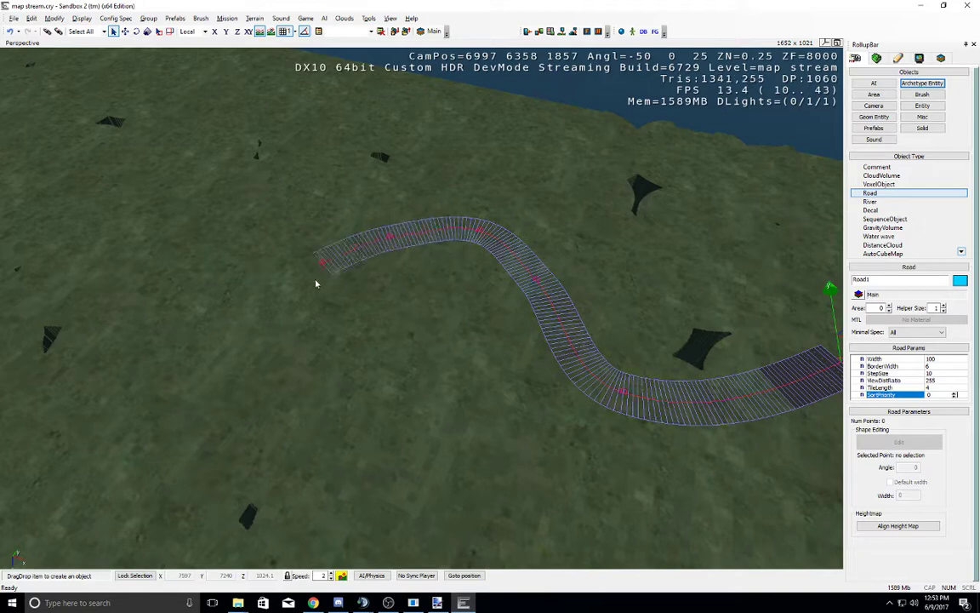
pyautogui.click(313, 315)
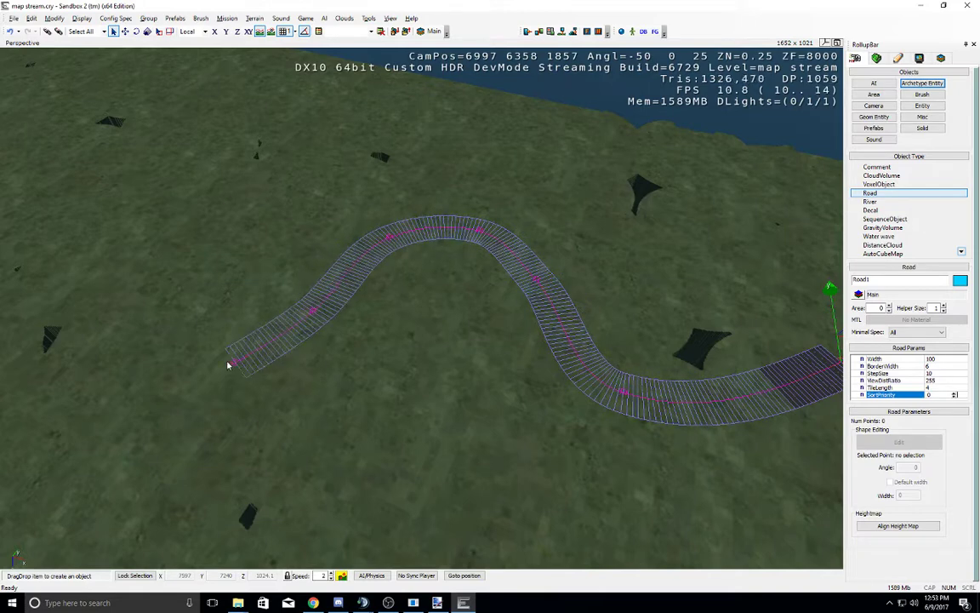
pyautogui.click(104, 342)
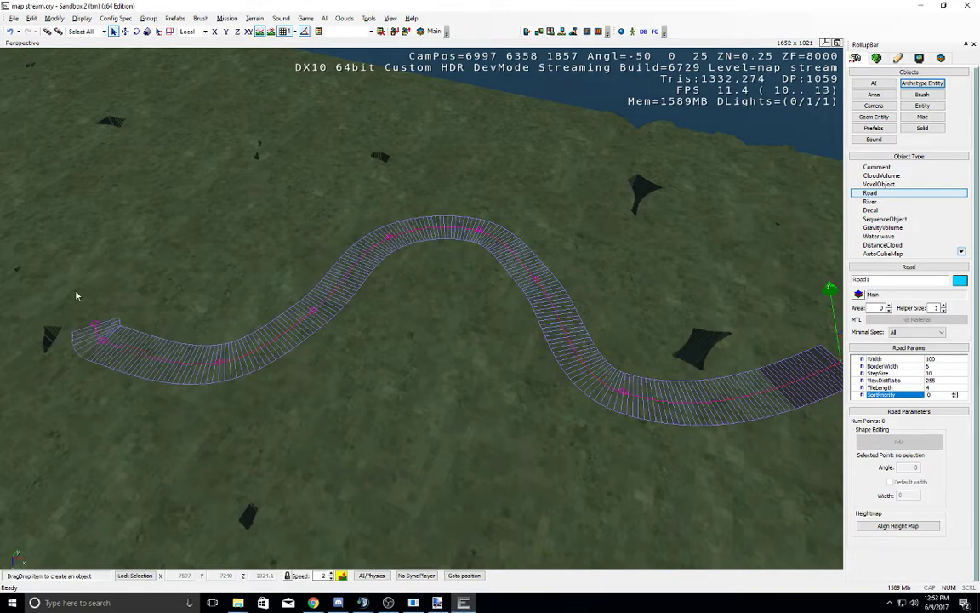
pyautogui.click(69, 242)
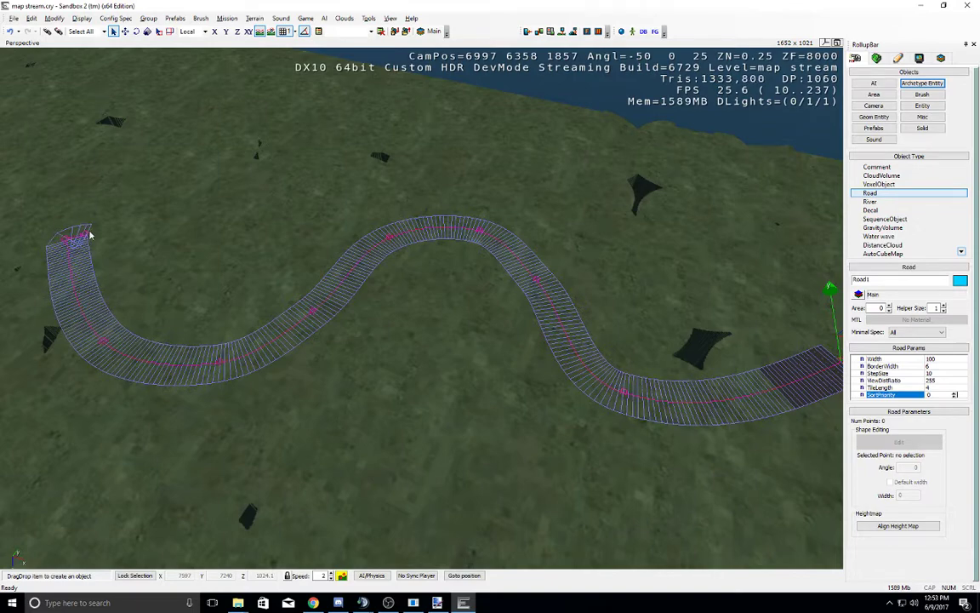
# Step: Continue the road farther across the plateau, turning it back through a tight bend and around a U-shaped curve
pyautogui.moveTo(89, 234); pyautogui.dragTo(91, 231, button='middle')
pyautogui.moveTo(93, 231); pyautogui.dragTo(273, 253, button='middle')
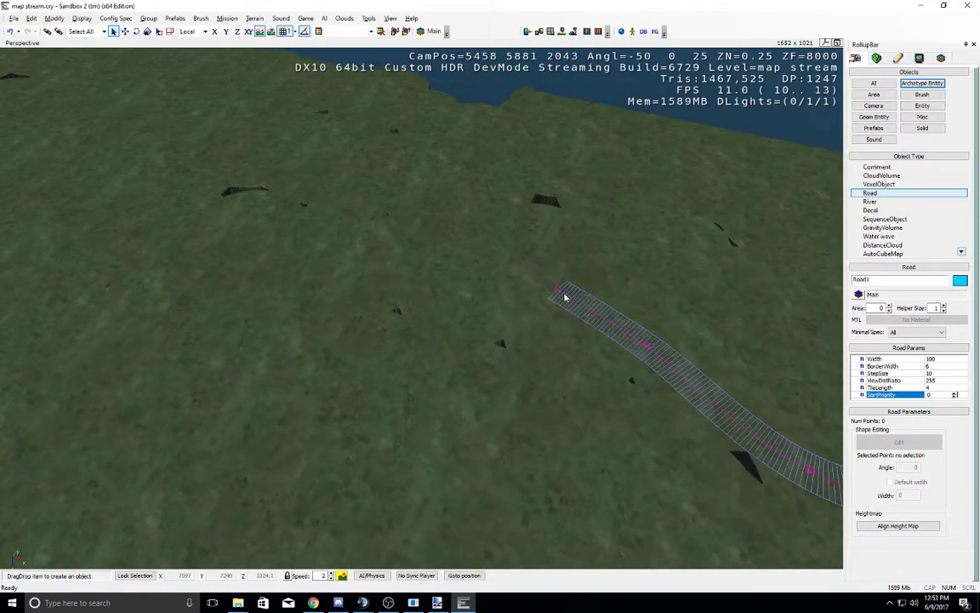
pyautogui.click(573, 316)
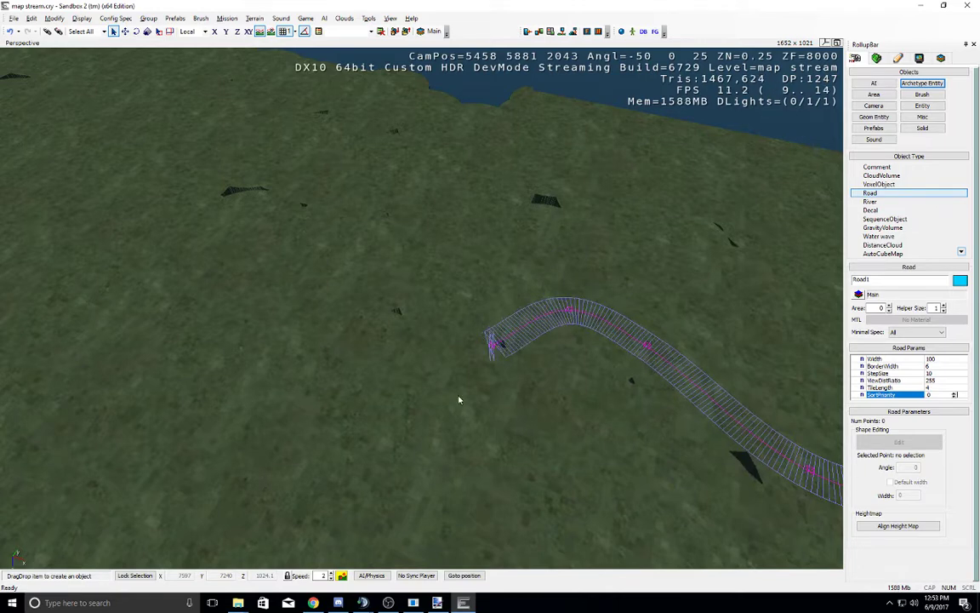
pyautogui.click(424, 522)
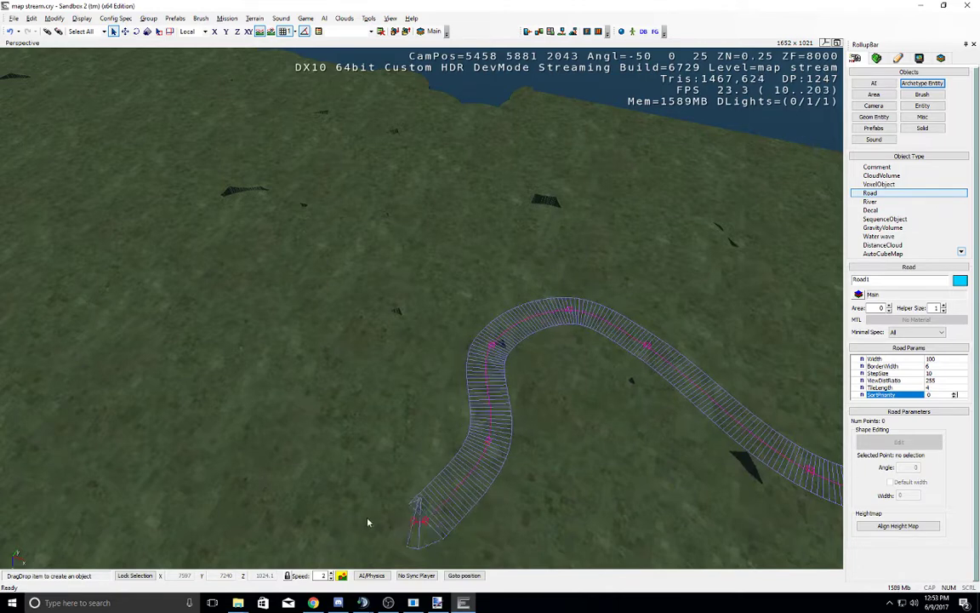
pyautogui.click(274, 449)
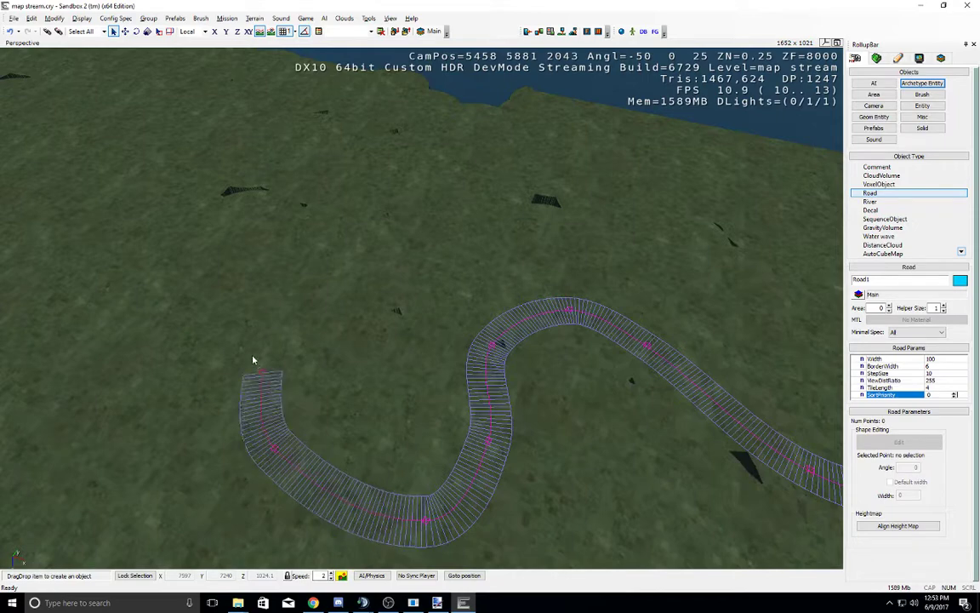
pyautogui.click(244, 345)
# Step: Add further road points that turn left in a snaking bend and then sweep right around the small pit
pyautogui.moveTo(283, 343); pyautogui.dragTo(305, 358, button='right')
pyautogui.press('w')
pyautogui.press('w')
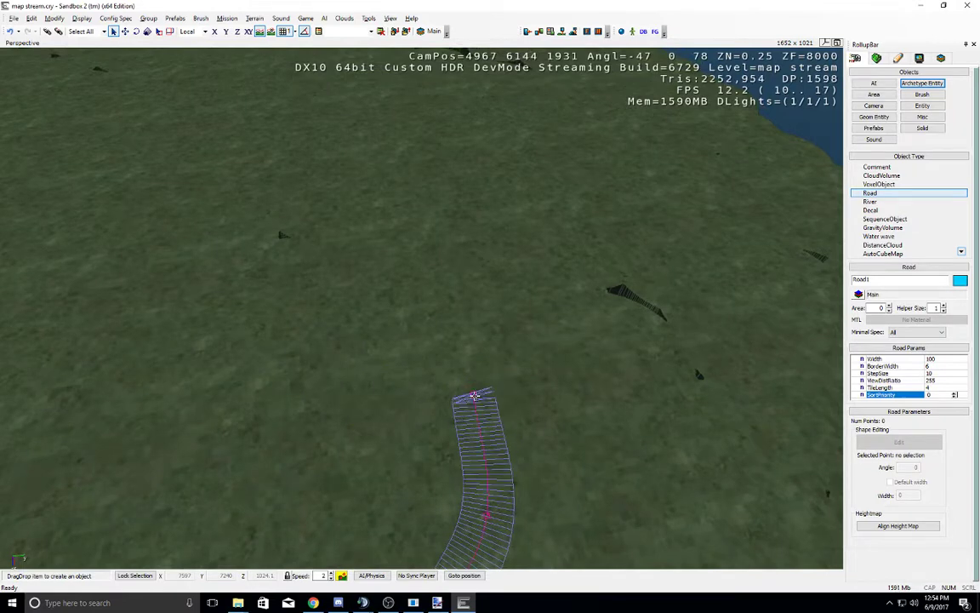
pyautogui.moveTo(482, 407); pyautogui.dragTo(481, 393, button='right')
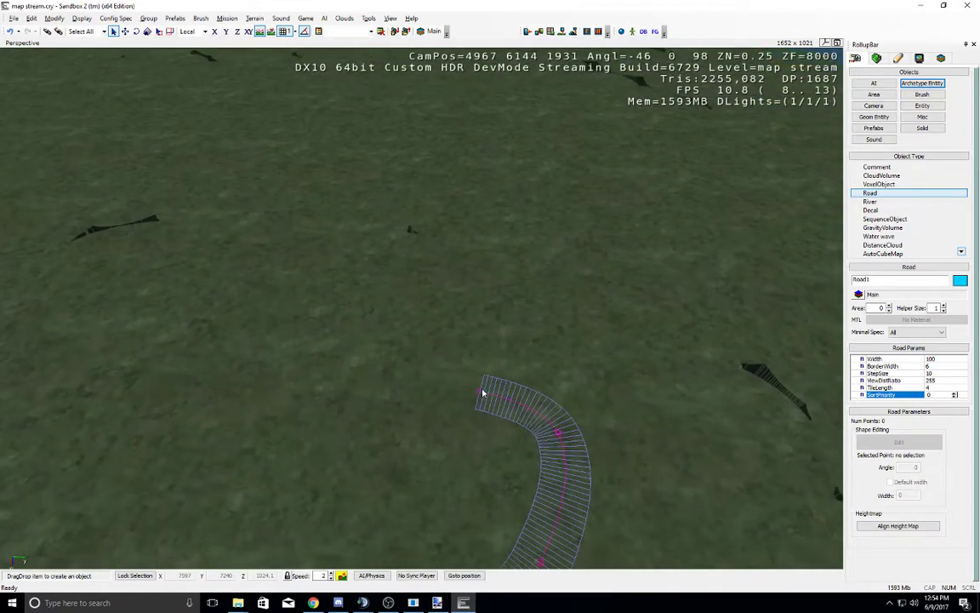
pyautogui.click(507, 372)
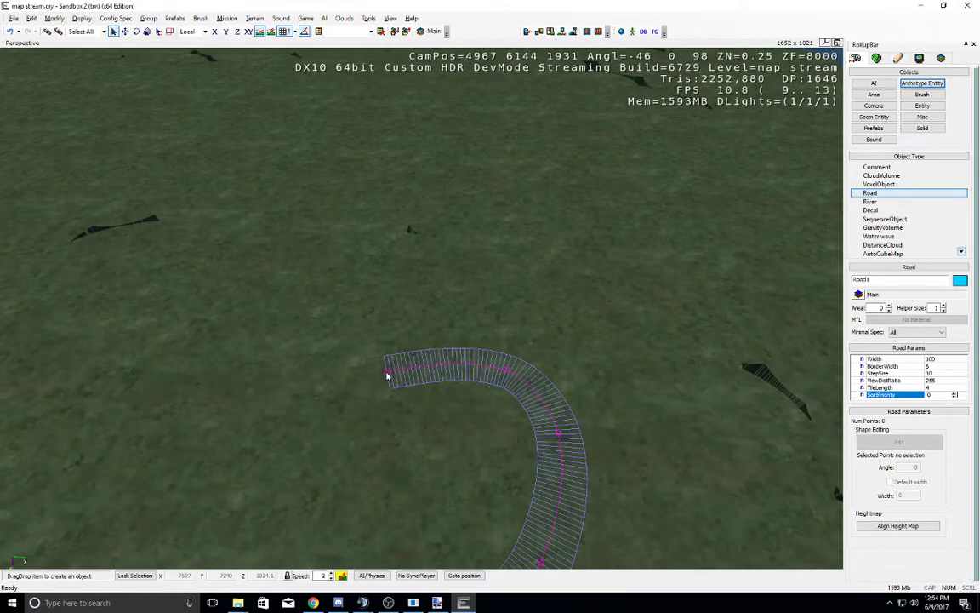
pyautogui.click(386, 376)
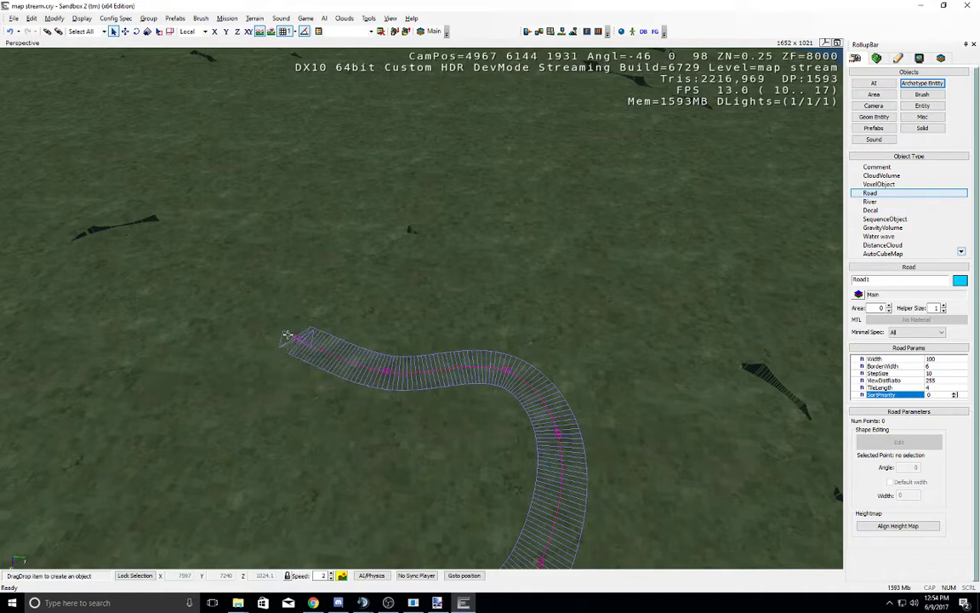
pyautogui.click(288, 336)
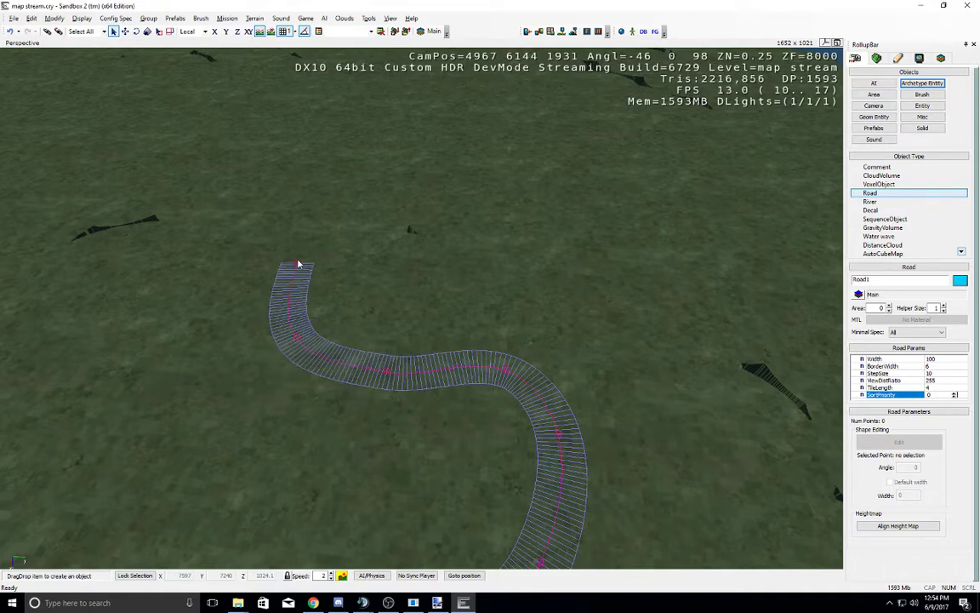
pyautogui.click(368, 194)
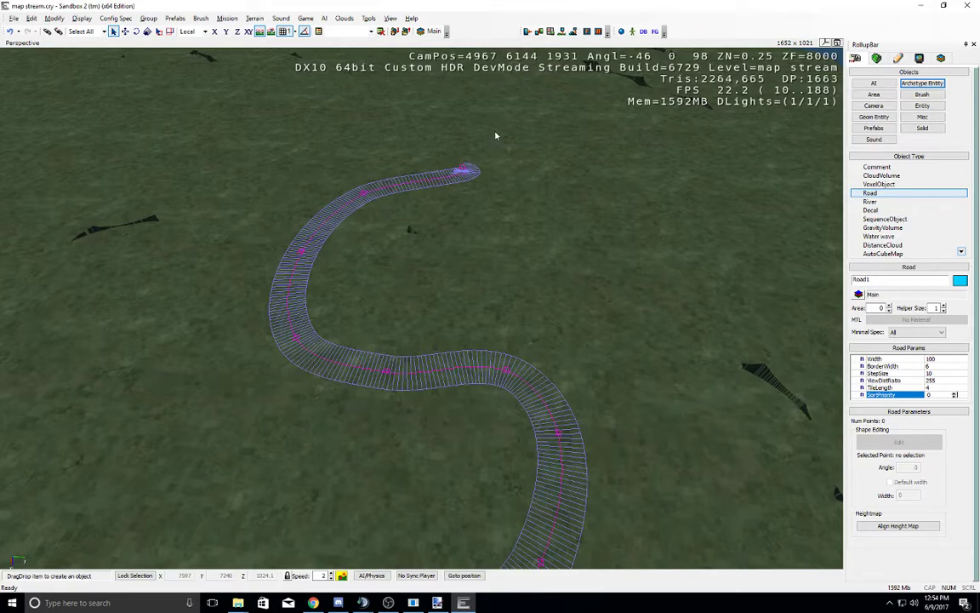
# Step: Lay the road's last points past the S-curve in a broad left-hand bend and finish the road there
pyautogui.moveTo(496, 135)
pyautogui.mouseDown(button='middle')
pyautogui.moveTo(496, 567)
pyautogui.moveTo(508, 109)
pyautogui.moveTo(494, 135)
pyautogui.mouseUp(button='middle')
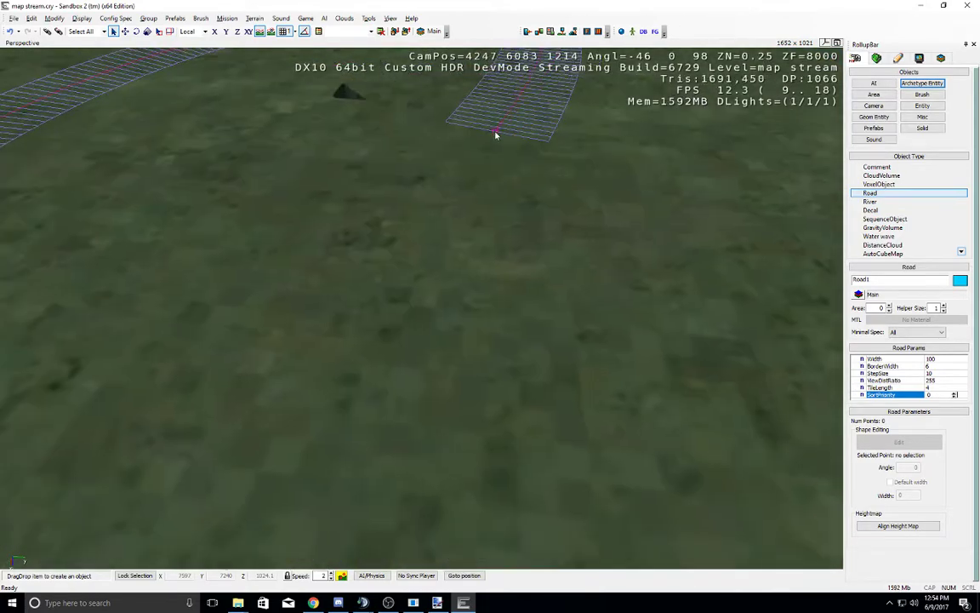
pyautogui.moveTo(517, 300); pyautogui.dragTo(480, 472, button='middle')
pyautogui.moveTo(519, 132); pyautogui.dragTo(482, 418, button='middle')
pyautogui.click(532, 308)
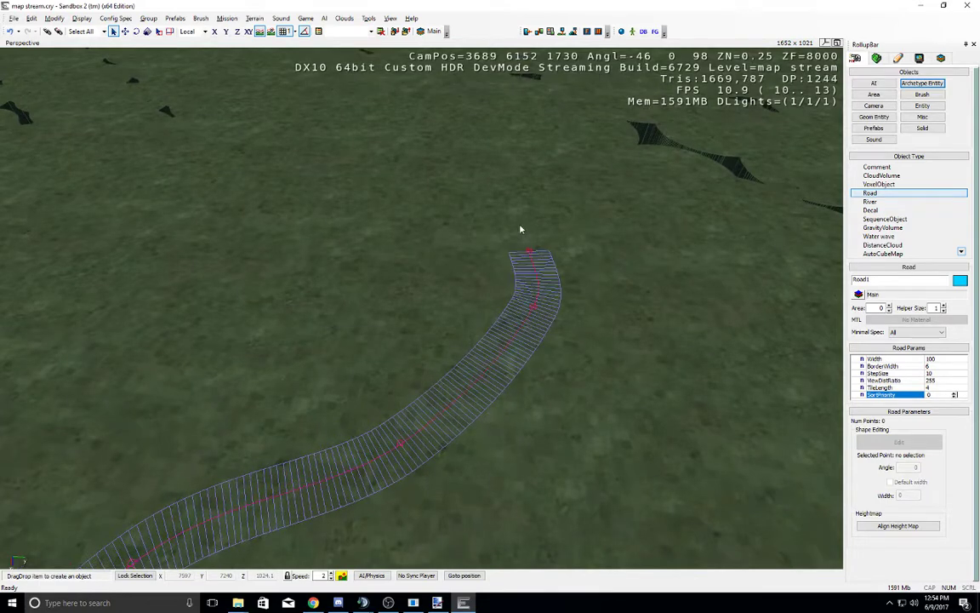
pyautogui.click(493, 161)
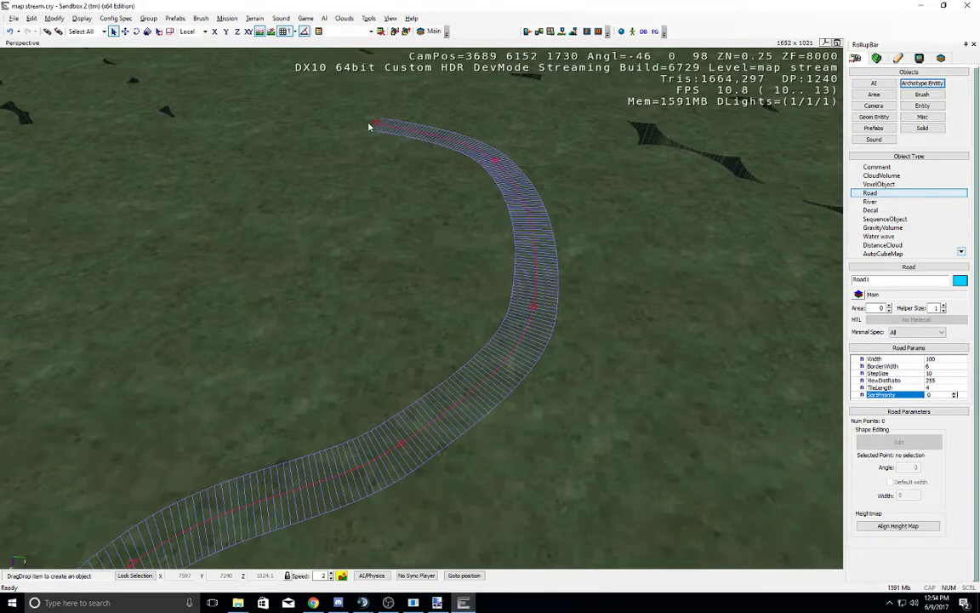
pyautogui.doubleClick(368, 122)
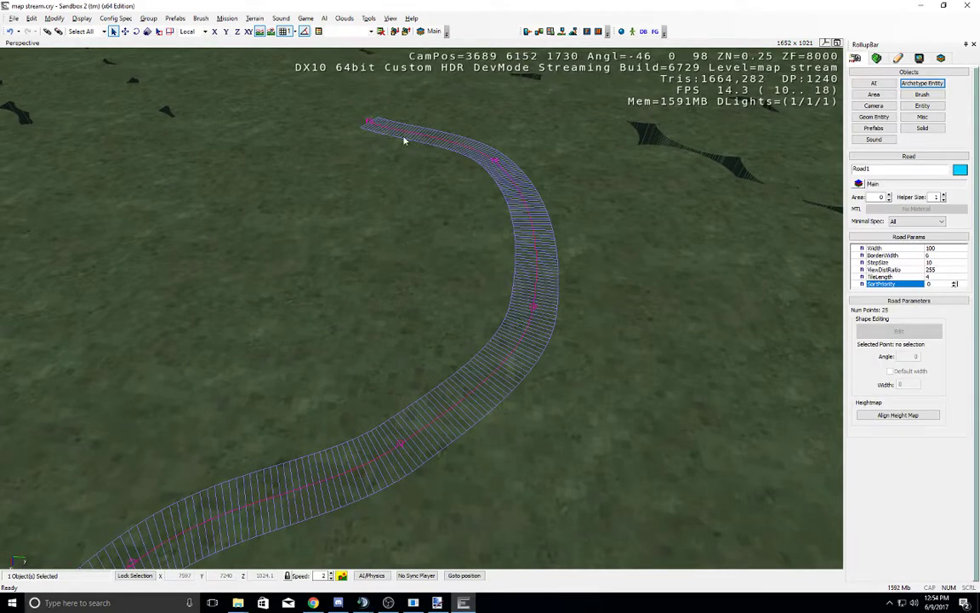
# Step: Set the finished road's Z position to 50 and align the height map to it
pyautogui.moveTo(404, 141); pyautogui.dragTo(390, 234, button='middle')
pyautogui.moveTo(389, 234); pyautogui.dragTo(574, 249, button='right')
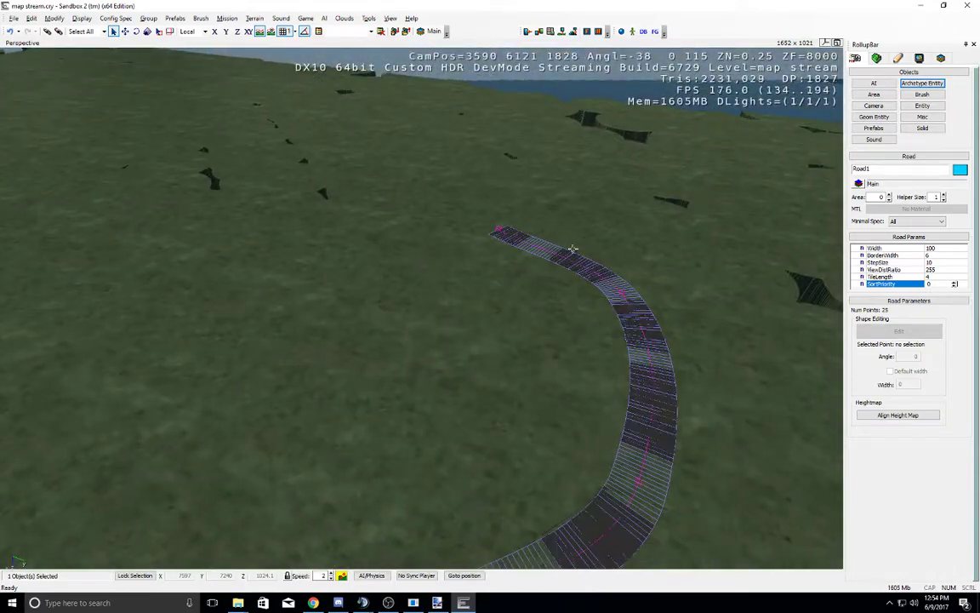
pyautogui.moveTo(385, 150); pyautogui.dragTo(366, 147, button='right')
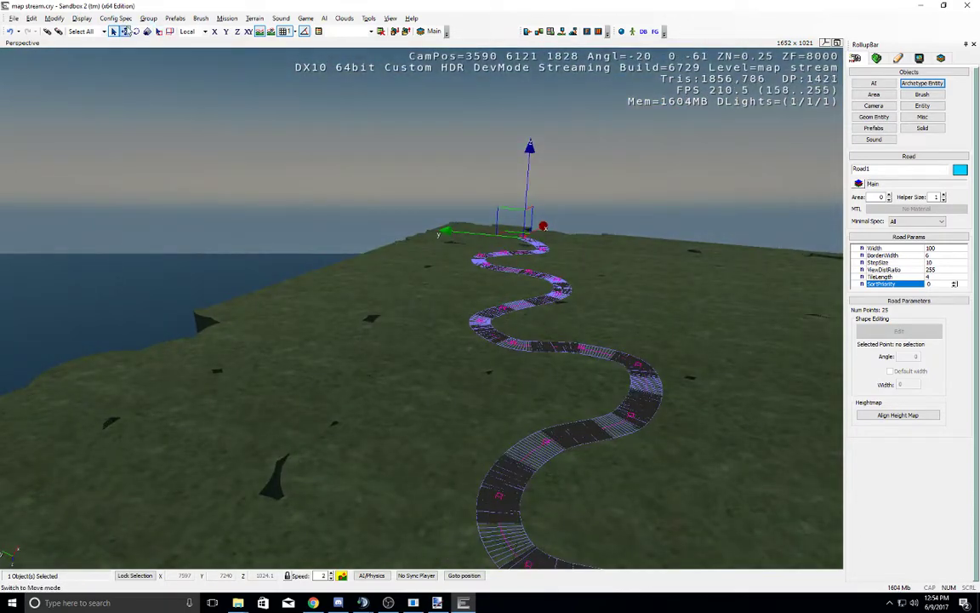
pyautogui.click(125, 30)
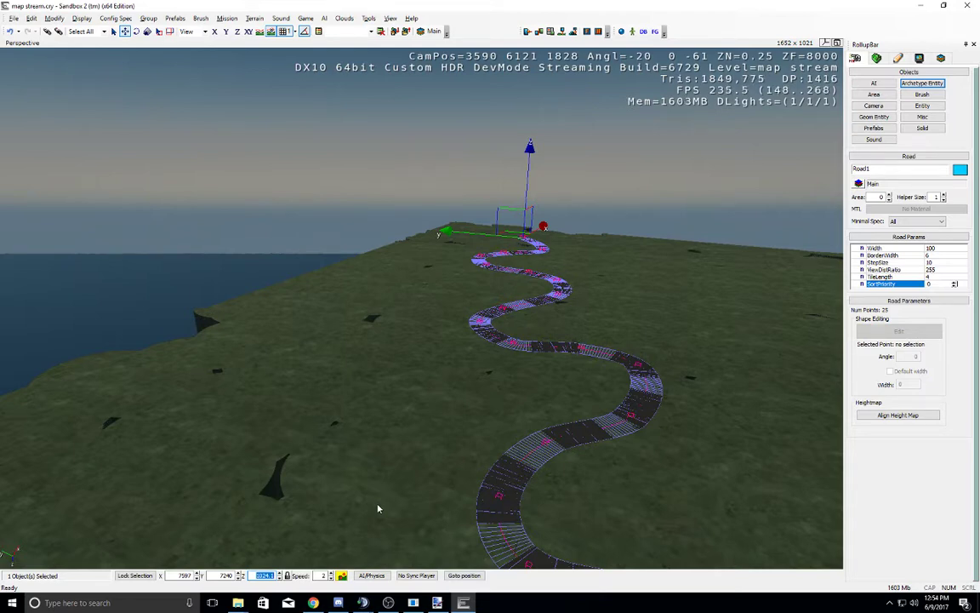
pyautogui.write('50')
pyautogui.press('Return')
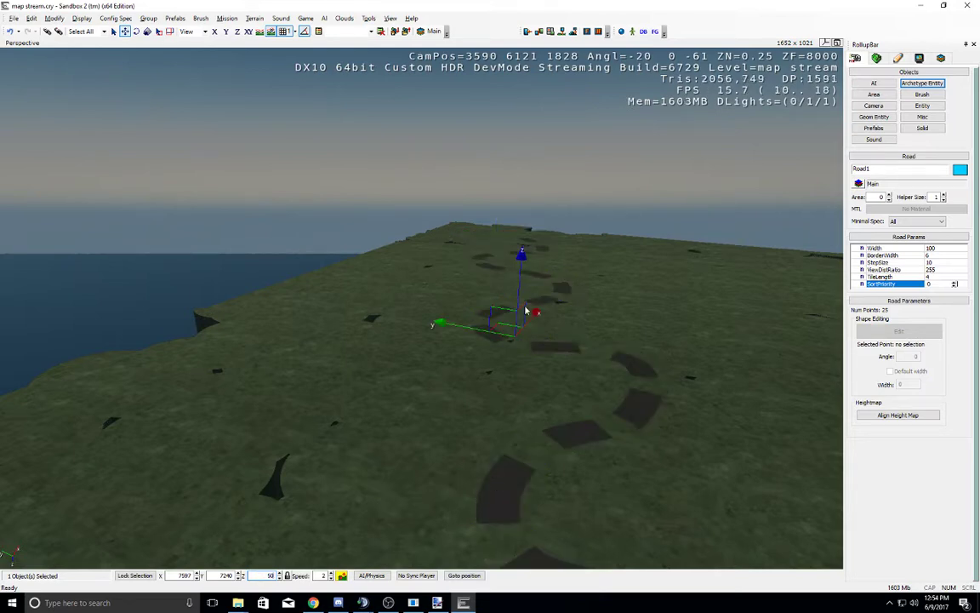
pyautogui.moveTo(474, 280); pyautogui.dragTo(488, 357, button='right')
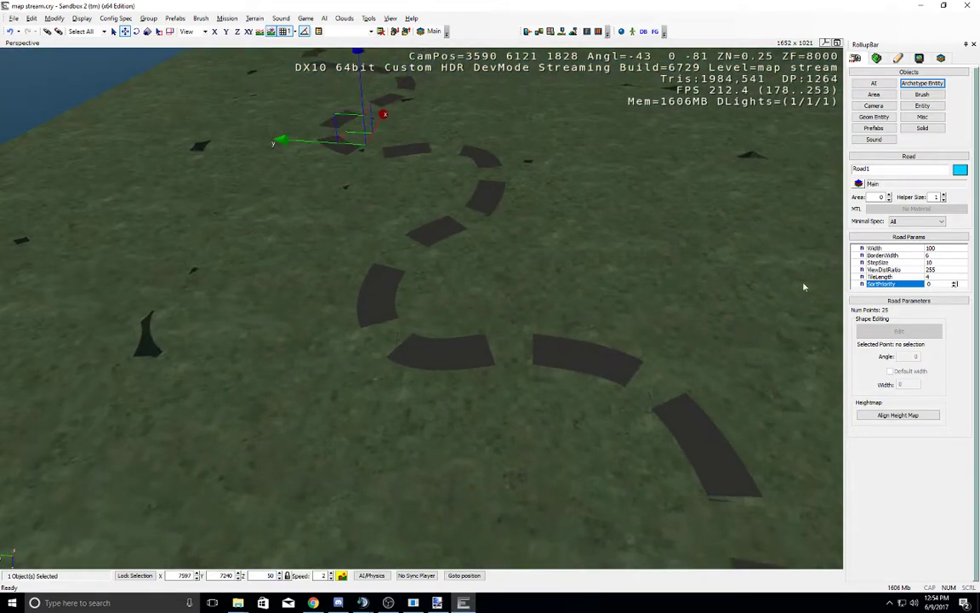
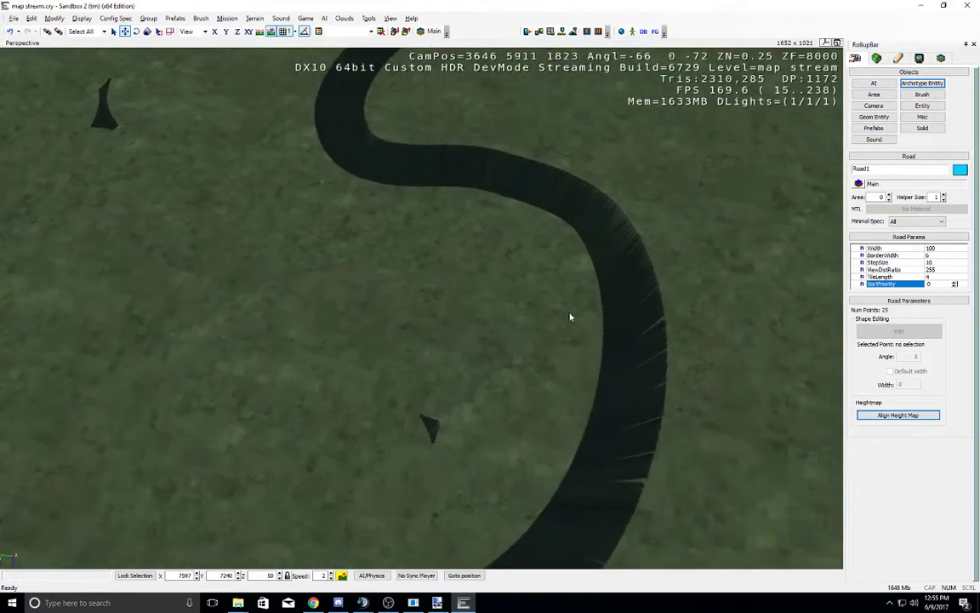
# Step: Examine the trench carved along the road, from inside its walls and from high above the plateau
pyautogui.moveTo(571, 317); pyautogui.dragTo(503, 333, button='middle')
pyautogui.scroll(10, 572, 321)
pyautogui.scroll(-1, 571, 321)
pyautogui.scroll(-4, 572, 321)
pyautogui.moveTo(502, 333); pyautogui.dragTo(503, 332, button='right')
pyautogui.moveTo(503, 332); pyautogui.dragTo(503, 333, button='middle')
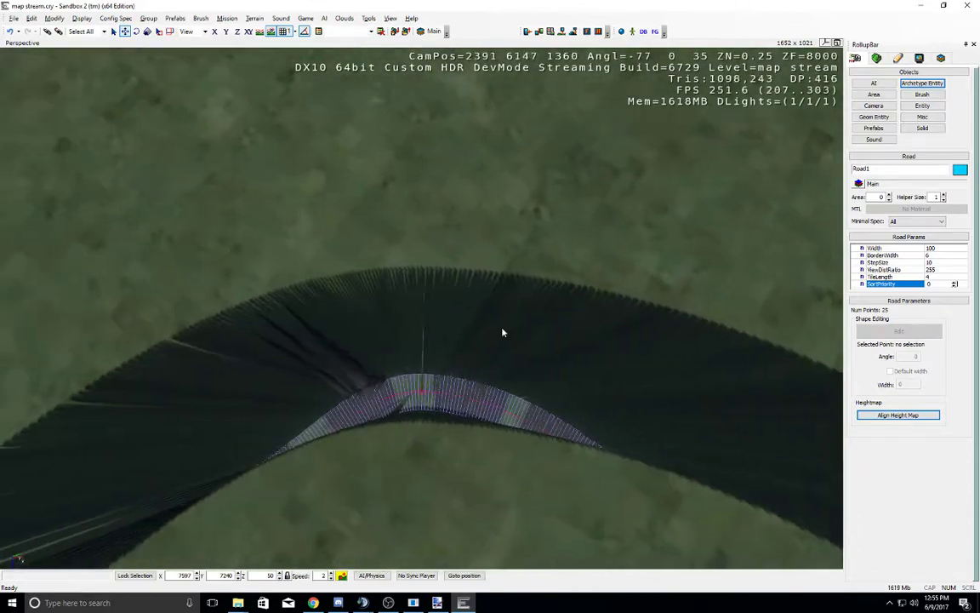
pyautogui.moveTo(503, 332); pyautogui.dragTo(504, 332, button='right')
pyautogui.moveTo(504, 332); pyautogui.dragTo(504, 344, button='middle')
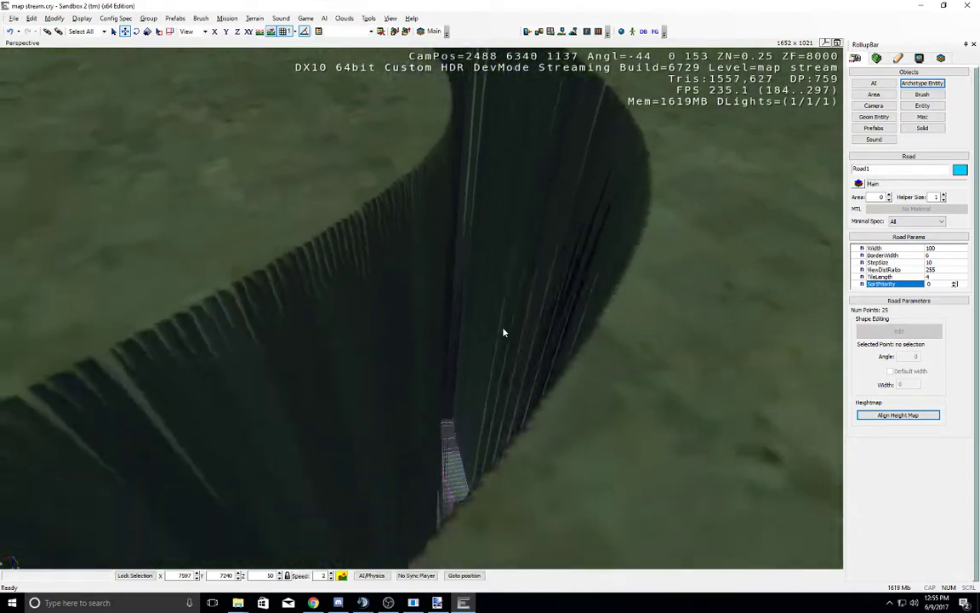
pyautogui.scroll(4, 503, 333)
pyautogui.moveTo(504, 344); pyautogui.dragTo(503, 344, button='right')
pyautogui.moveTo(503, 344); pyautogui.dragTo(503, 345, button='middle')
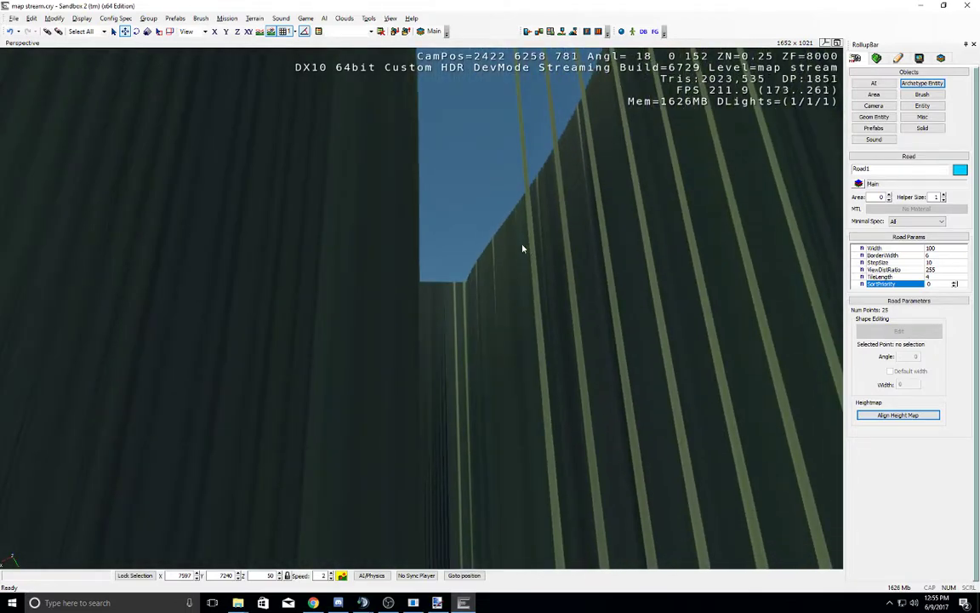
pyautogui.moveTo(523, 248); pyautogui.dragTo(523, 244, button='right')
pyautogui.scroll(-5, 524, 244)
pyautogui.moveTo(524, 244); pyautogui.dragTo(524, 226, button='middle')
pyautogui.scroll(-10, 524, 226)
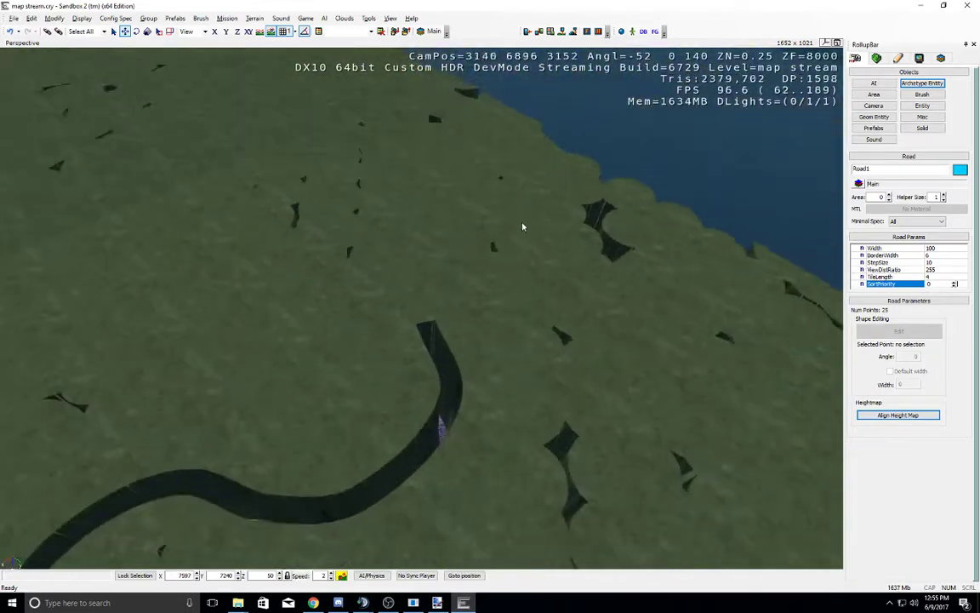
pyautogui.moveTo(523, 217); pyautogui.dragTo(524, 217, button='right')
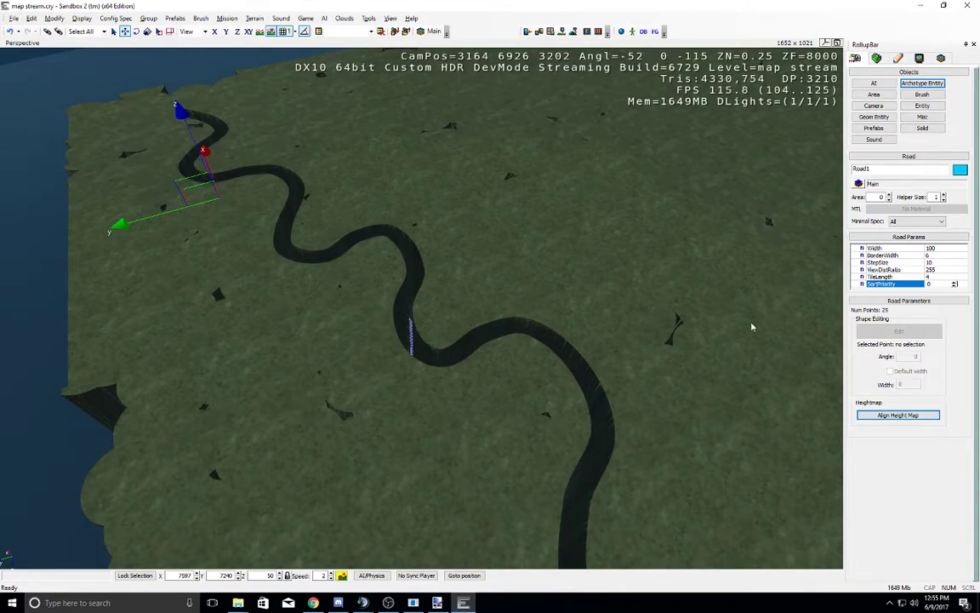
# Step: Delete the selected road object from the carved trench
pyautogui.moveTo(471, 291); pyautogui.dragTo(381, 269, button='right')
pyautogui.press('Delete')
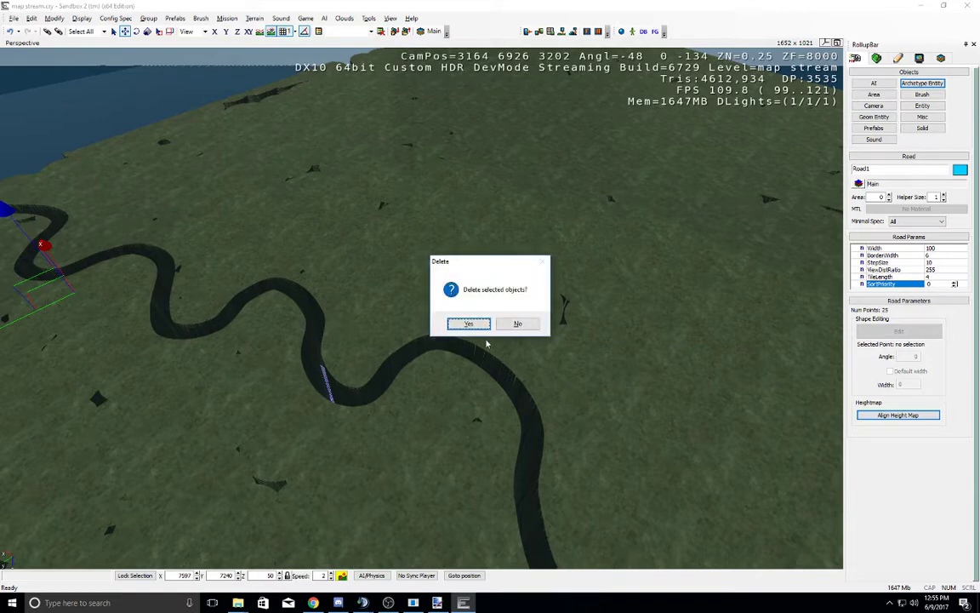
pyautogui.press('Return')
pyautogui.moveTo(527, 319); pyautogui.dragTo(529, 342, button='right')
pyautogui.press('w')
pyautogui.press('w')
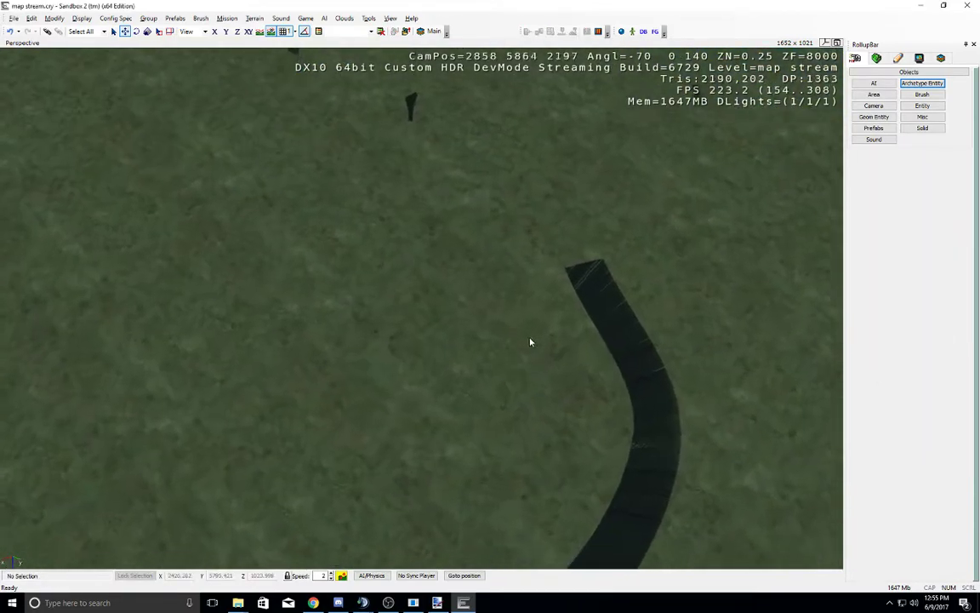
pyautogui.moveTo(530, 342); pyautogui.dragTo(530, 342, button='middle')
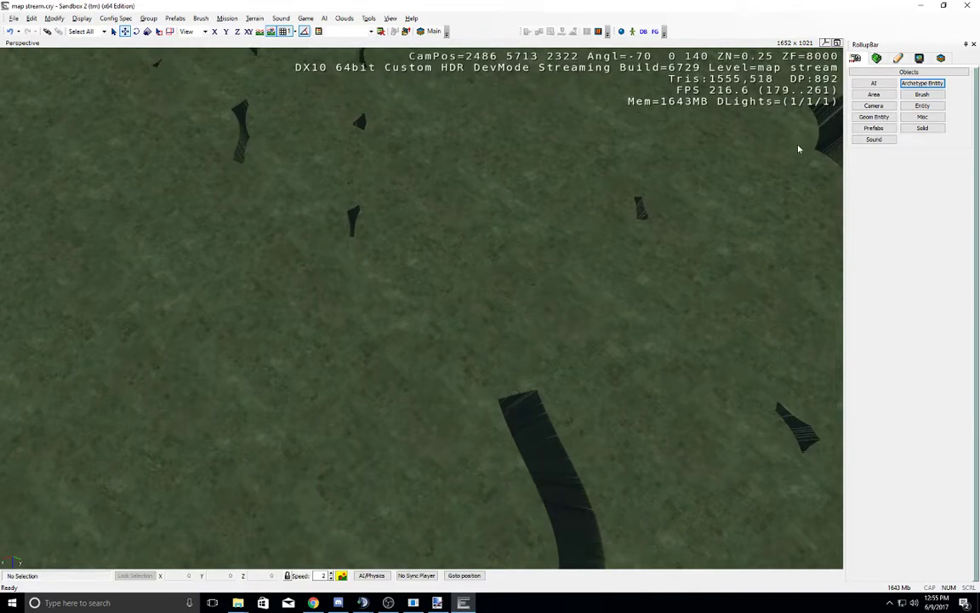
pyautogui.moveTo(798, 149); pyautogui.dragTo(767, 243, button='right')
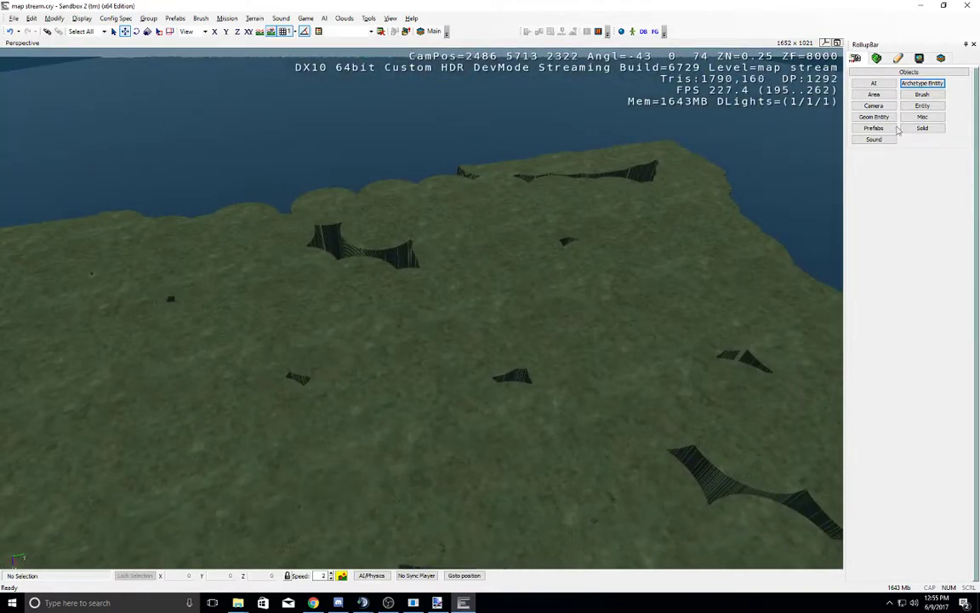
pyautogui.click(922, 118)
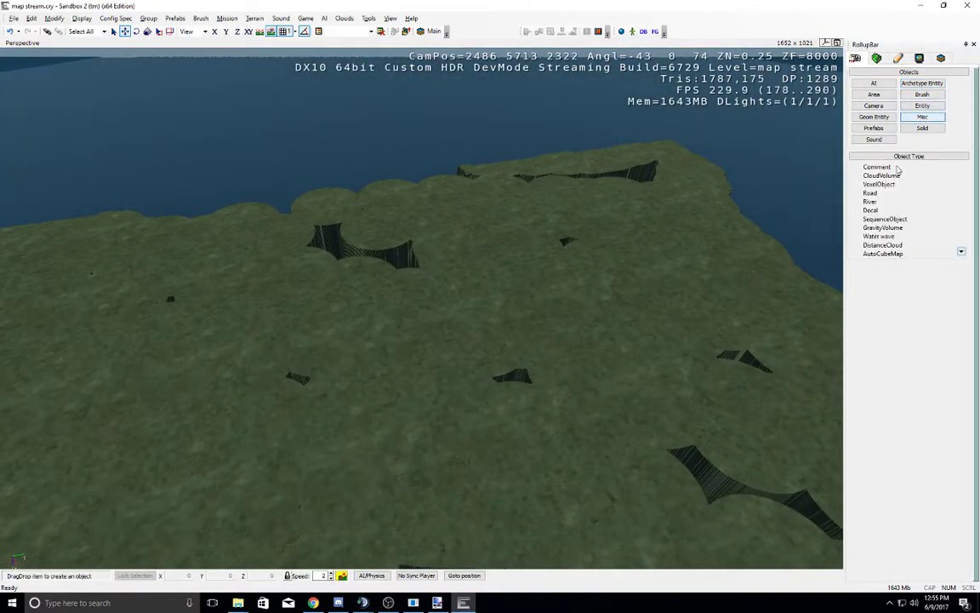
pyautogui.click(898, 193)
pyautogui.moveTo(442, 230); pyautogui.dragTo(430, 290, button='right')
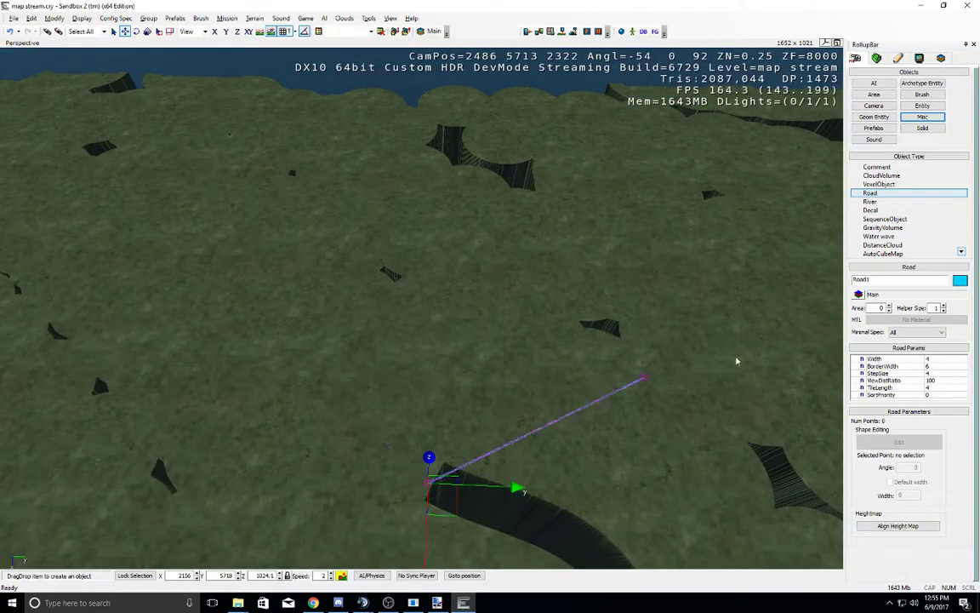
pyautogui.click(940, 358)
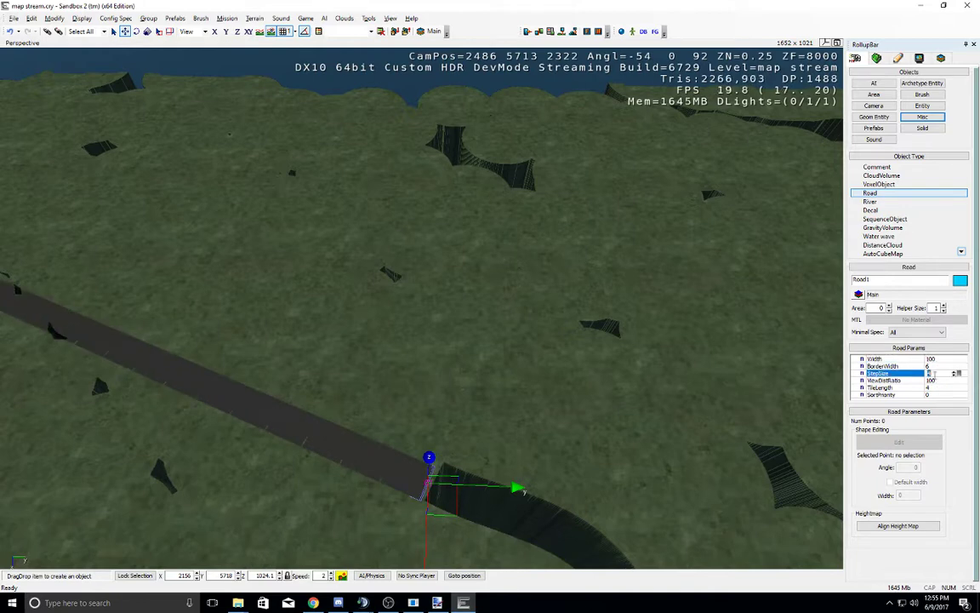
pyautogui.moveTo(961, 373); pyautogui.dragTo(969, 372)
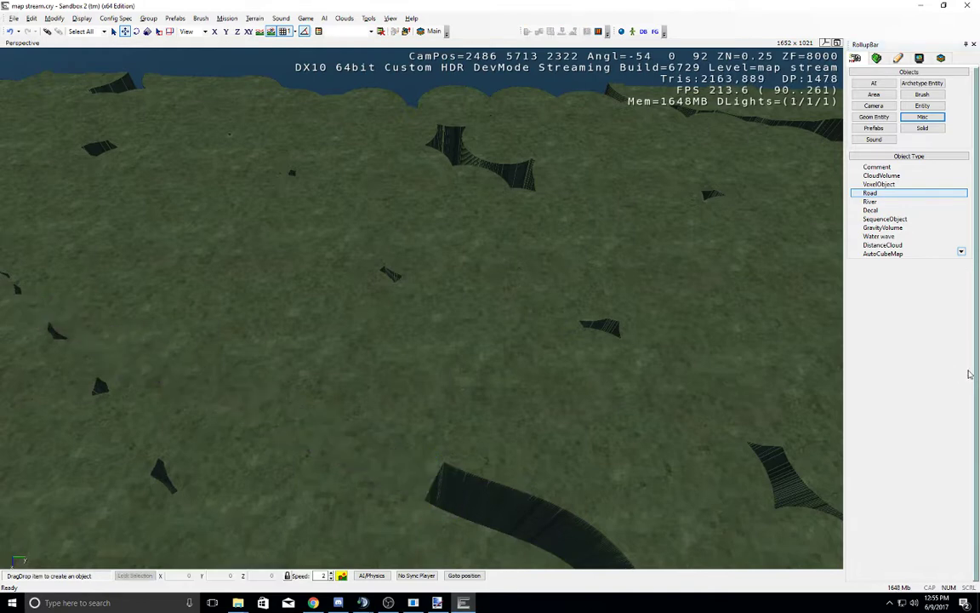
# Step: Begin a new road object with width 100, view distance ratio 255 and step size 10
pyautogui.click(908, 193)
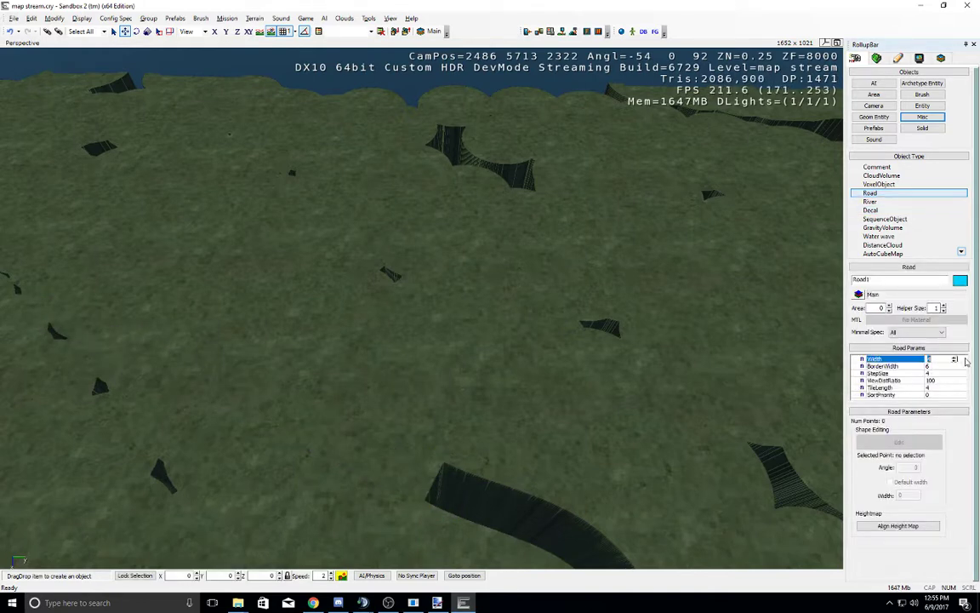
pyautogui.moveTo(965, 360); pyautogui.dragTo(969, 360)
pyautogui.click(898, 194)
pyautogui.click(907, 381)
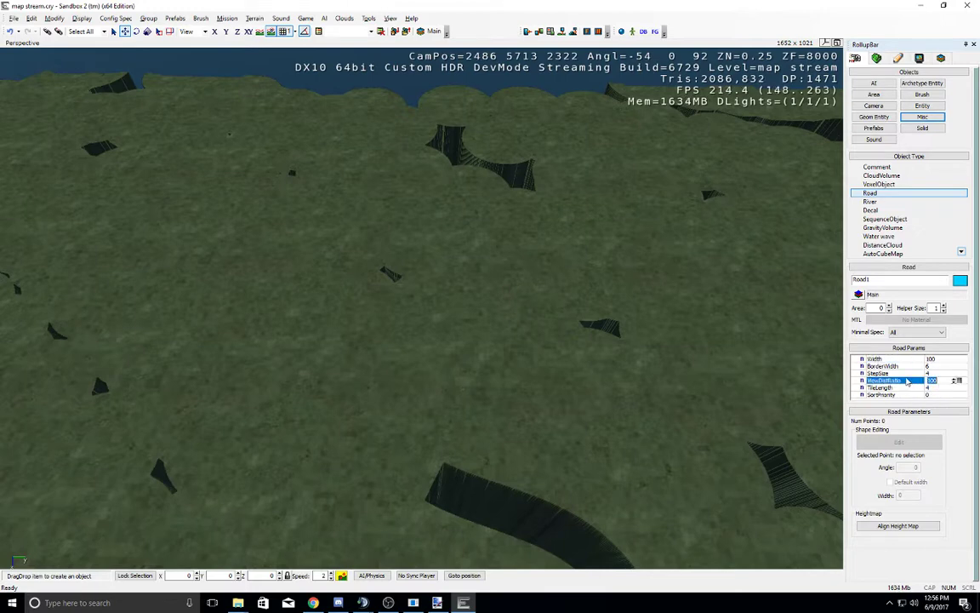
pyautogui.click(932, 373)
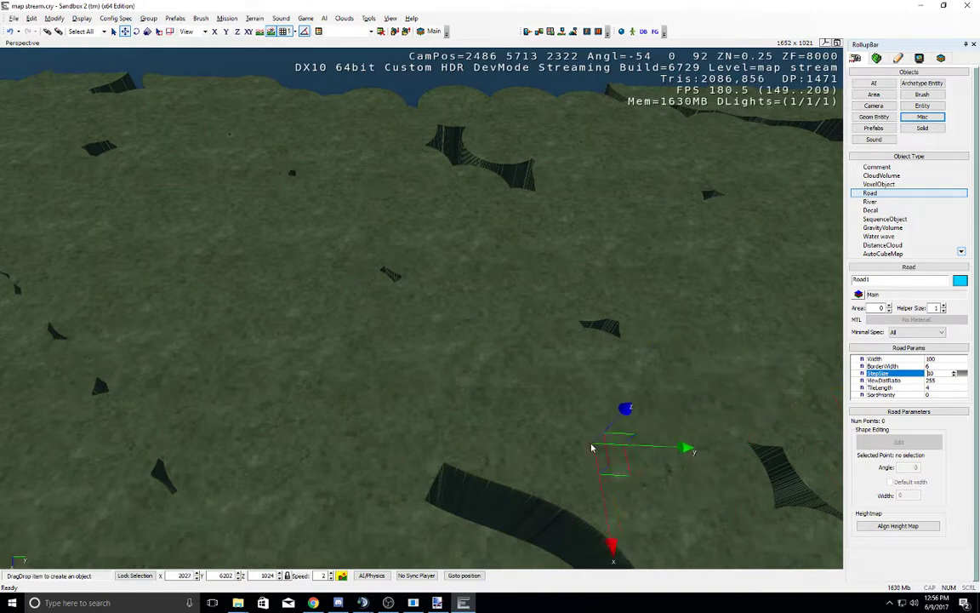
# Step: Start the new road at the open end of the trench and lay its first points in a snaking left-hand bend
pyautogui.moveTo(593, 448); pyautogui.dragTo(449, 475, button='right')
pyautogui.click(471, 462)
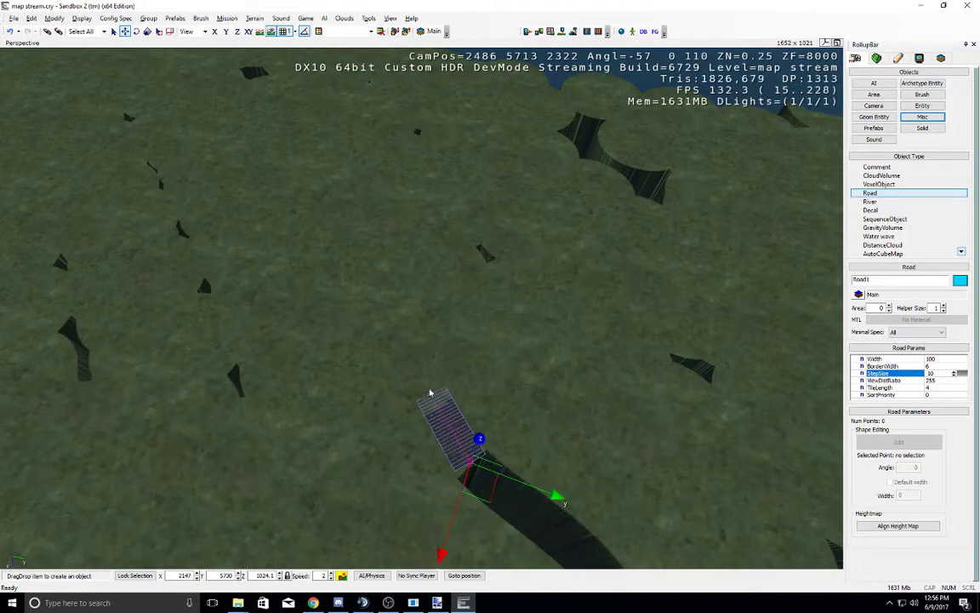
pyautogui.click(417, 411)
pyautogui.click(406, 319)
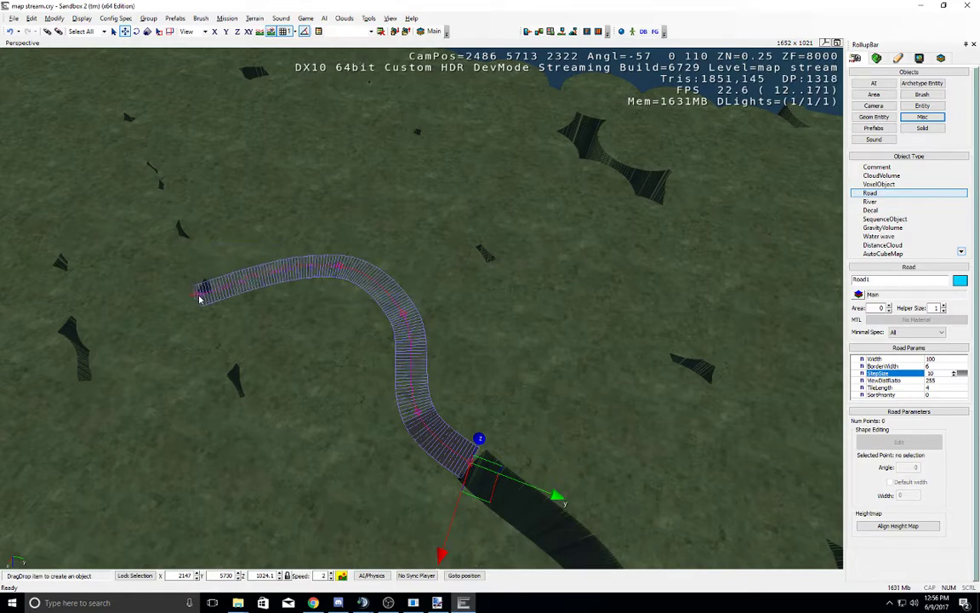
pyautogui.click(149, 390)
# Step: Extend the road with five more points in a wide U-shaped curve that passes beside the narrow pit
pyautogui.moveTo(199, 392)
pyautogui.mouseDown(button='right')
pyautogui.moveTo(180, 411)
pyautogui.moveTo(191, 400)
pyautogui.mouseUp(button='right')
pyautogui.moveTo(407, 334); pyautogui.dragTo(423, 347, button='middle')
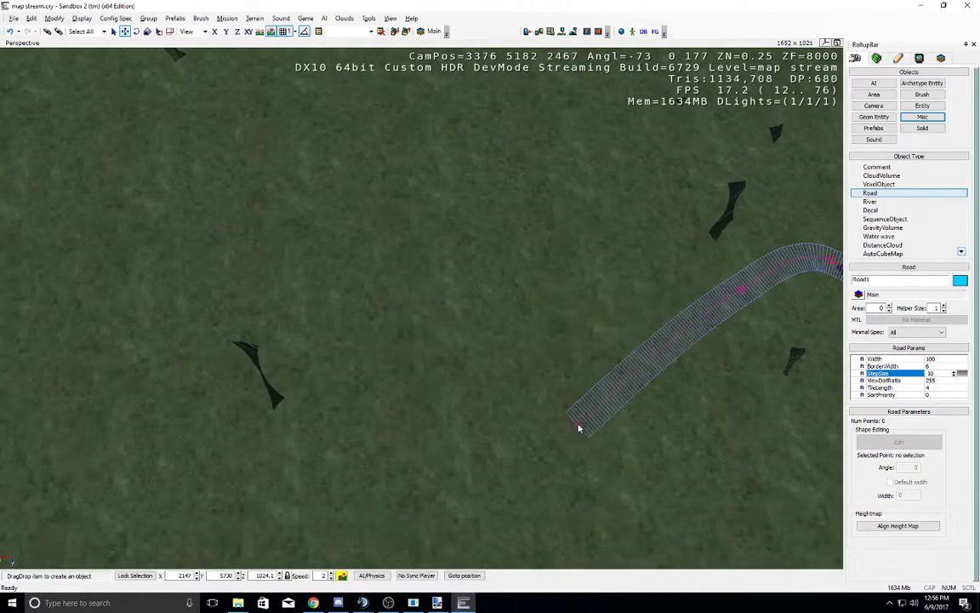
pyautogui.click(639, 425)
pyautogui.click(535, 473)
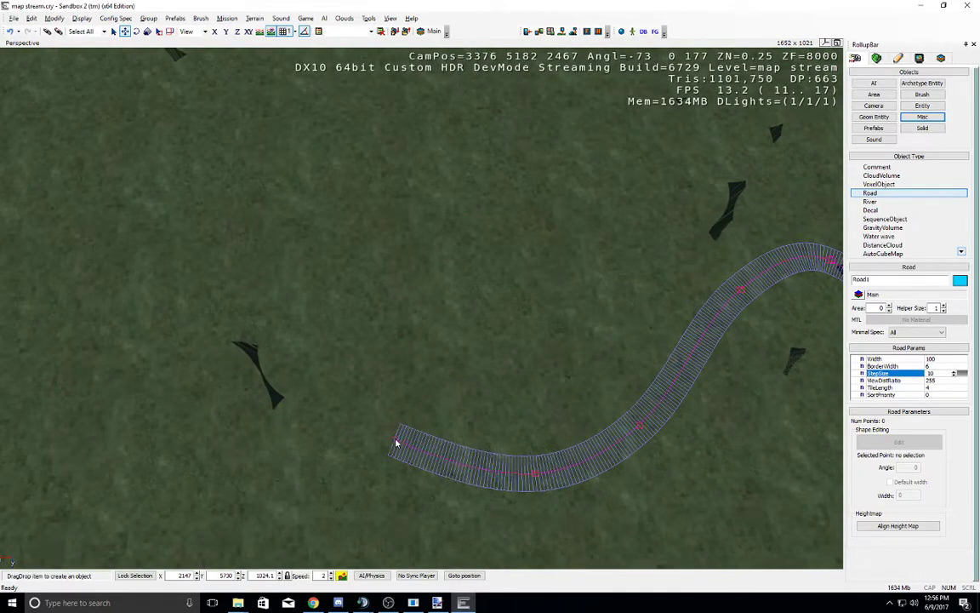
pyautogui.click(394, 439)
pyautogui.click(318, 331)
pyautogui.click(224, 228)
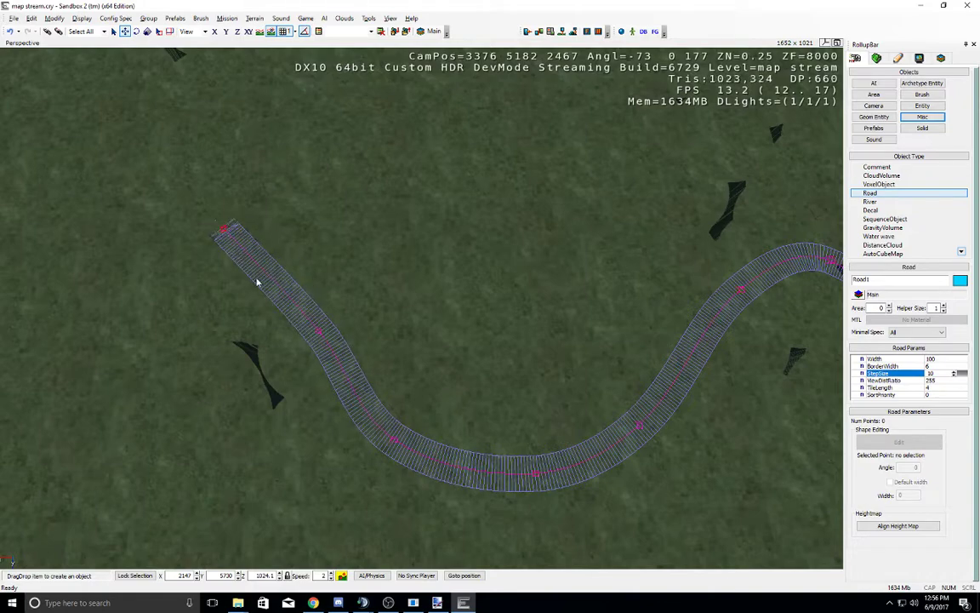
# Step: Continue the road beyond the U-shaped curve with an S-bend and another U-turn around the small pit
pyautogui.moveTo(226, 250)
pyautogui.mouseDown(button='middle')
pyautogui.moveTo(29, 217)
pyautogui.moveTo(227, 256)
pyautogui.mouseUp(button='middle')
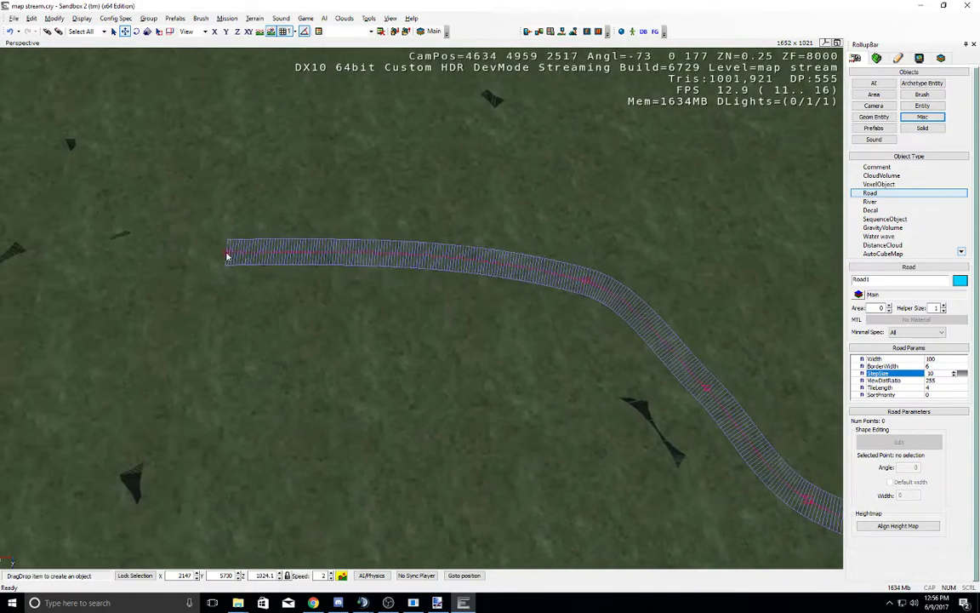
pyautogui.click(391, 325)
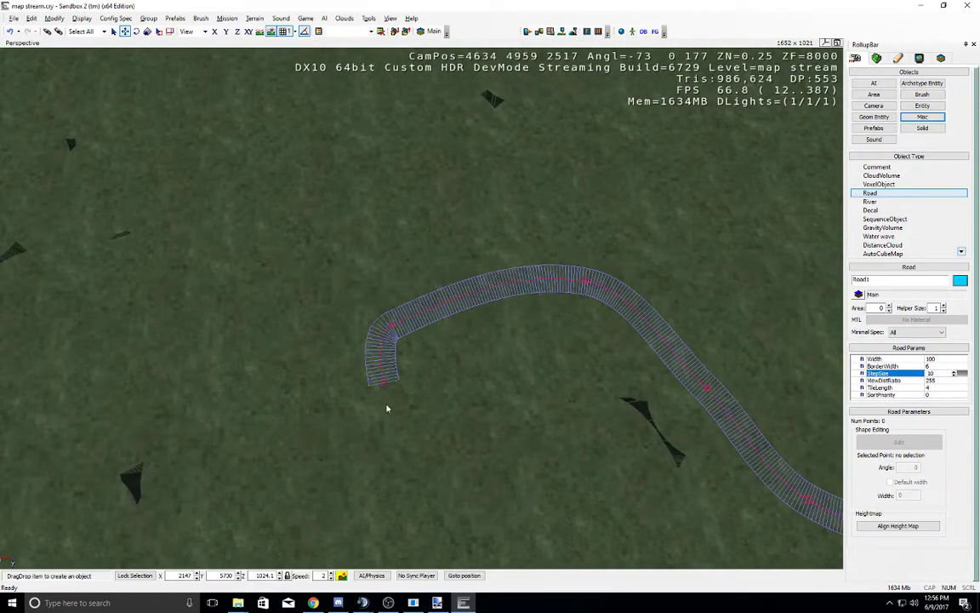
pyautogui.click(338, 444)
pyautogui.click(142, 382)
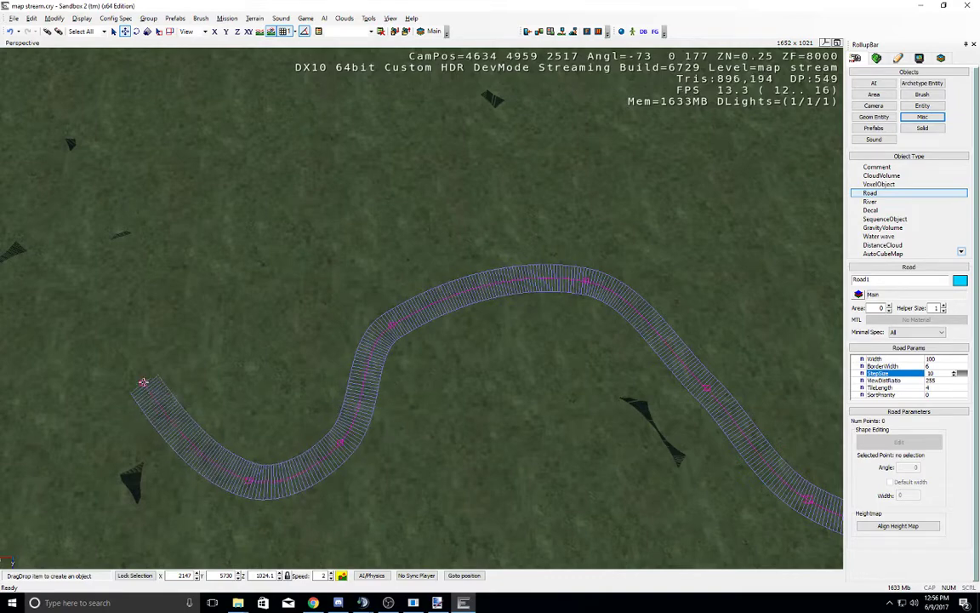
pyautogui.click(164, 199)
pyautogui.moveTo(242, 229)
pyautogui.mouseDown(button='middle')
pyautogui.moveTo(110, 212)
pyautogui.moveTo(243, 228)
pyautogui.mouseUp(button='middle')
pyautogui.moveTo(278, 238)
pyautogui.mouseDown(button='right')
pyautogui.moveTo(355, 217)
pyautogui.moveTo(268, 237)
pyautogui.moveTo(278, 236)
pyautogui.mouseUp(button='right')
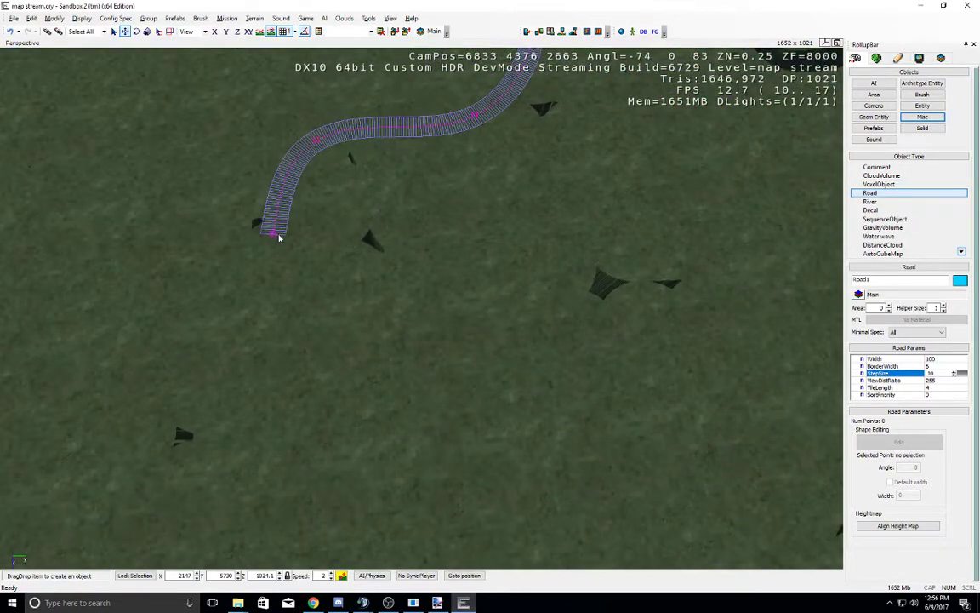
# Step: Extend the road with two more points, running over the small pit and curving into a U-turn
pyautogui.moveTo(279, 237); pyautogui.dragTo(284, 295, button='middle')
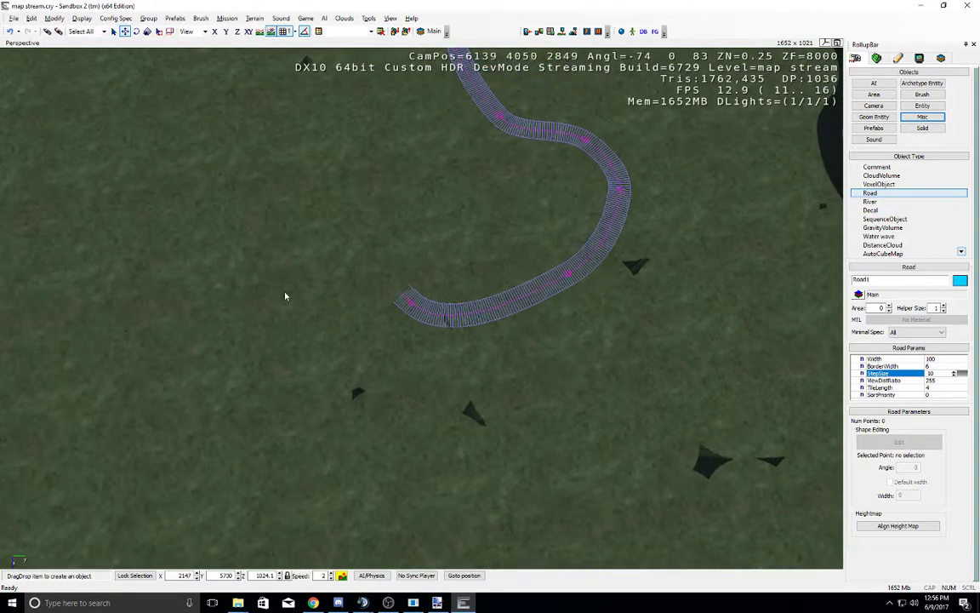
pyautogui.click(375, 375)
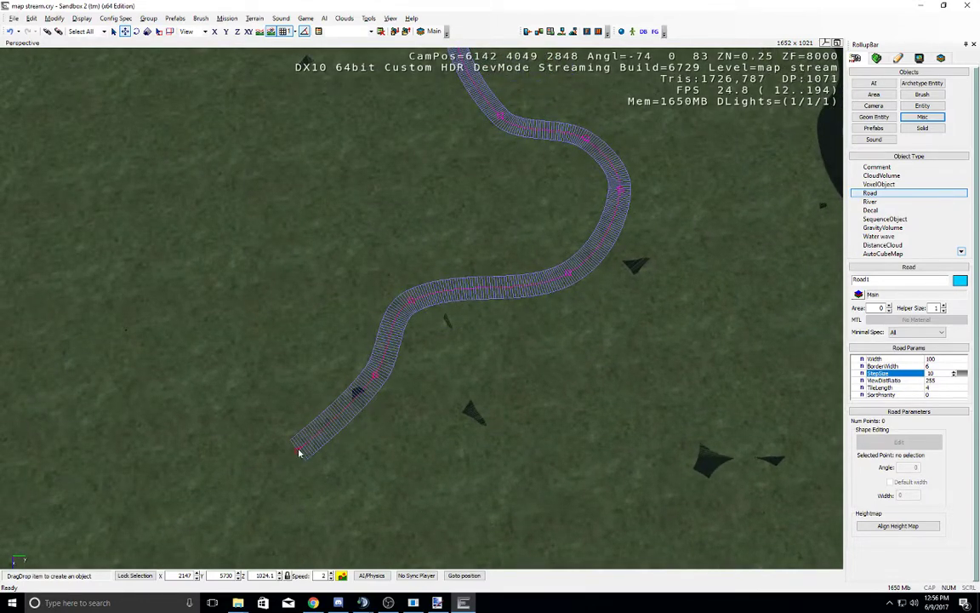
pyautogui.click(217, 416)
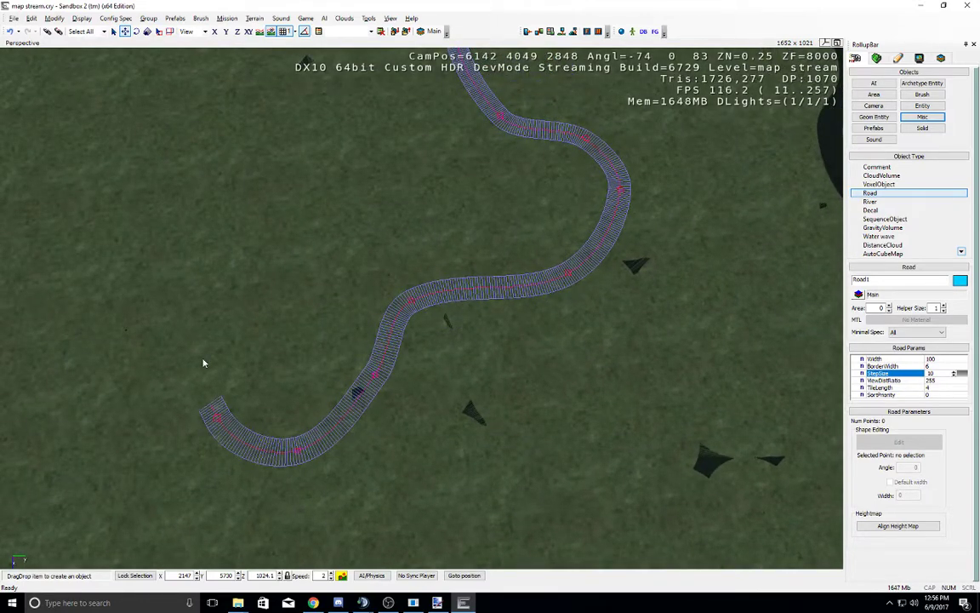
# Step: Continue the road out of the U-turn with four points running back beside its previous stretch, ending in a slight bend
pyautogui.moveTo(217, 417)
pyautogui.mouseDown(button='middle')
pyautogui.moveTo(228, 449)
pyautogui.moveTo(216, 418)
pyautogui.mouseUp(button='middle')
pyautogui.scroll(10, 216, 420)
pyautogui.moveTo(151, 376); pyautogui.dragTo(218, 411, button='middle')
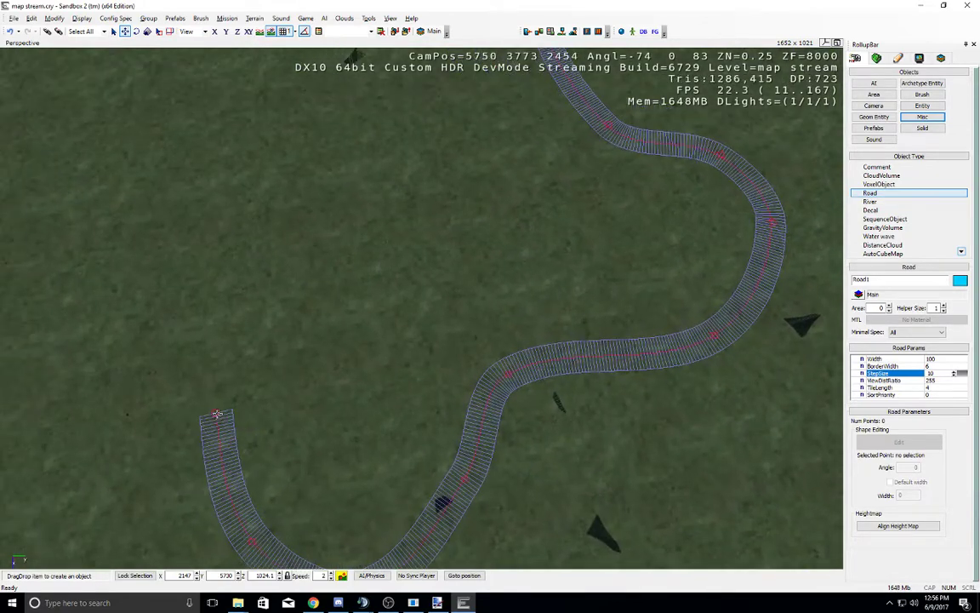
pyautogui.click(224, 400)
pyautogui.click(332, 269)
pyautogui.click(437, 192)
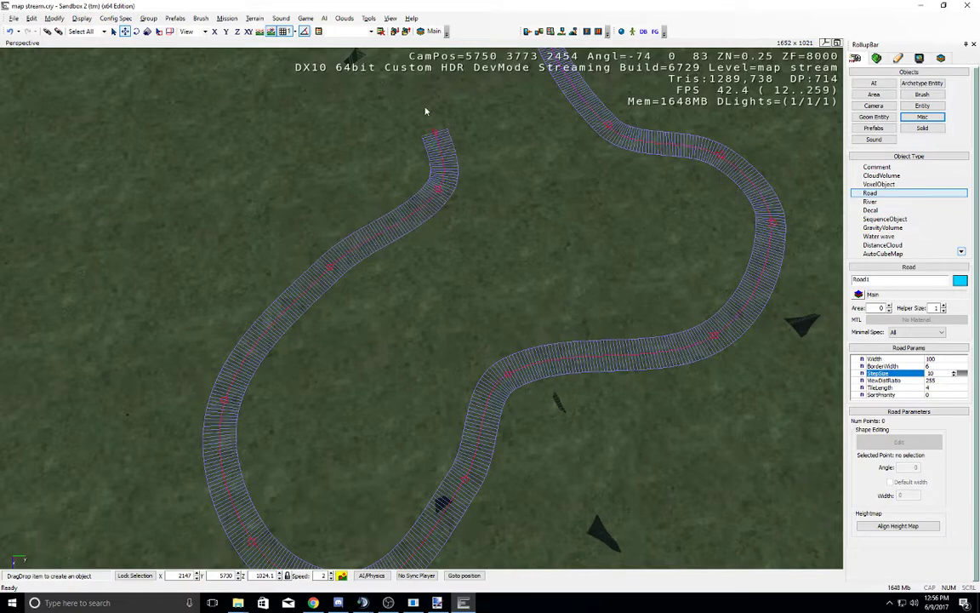
pyautogui.click(413, 76)
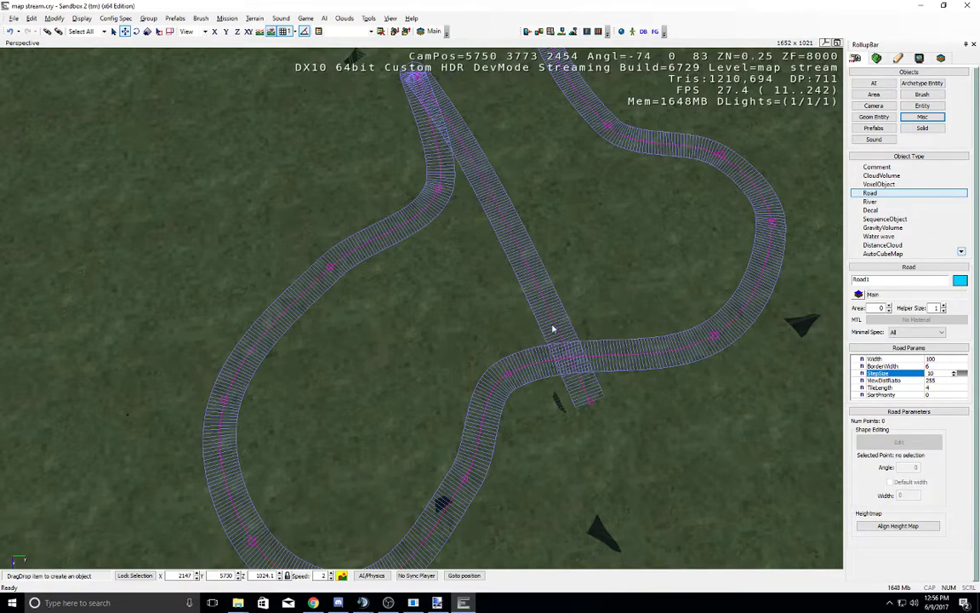
# Step: Extend the road with a gentle S-bend and a wide turn, passing above the small pit inside the curve
pyautogui.moveTo(515, 294); pyautogui.dragTo(589, 397, button='middle')
pyautogui.moveTo(480, 60); pyautogui.dragTo(591, 399, button='middle')
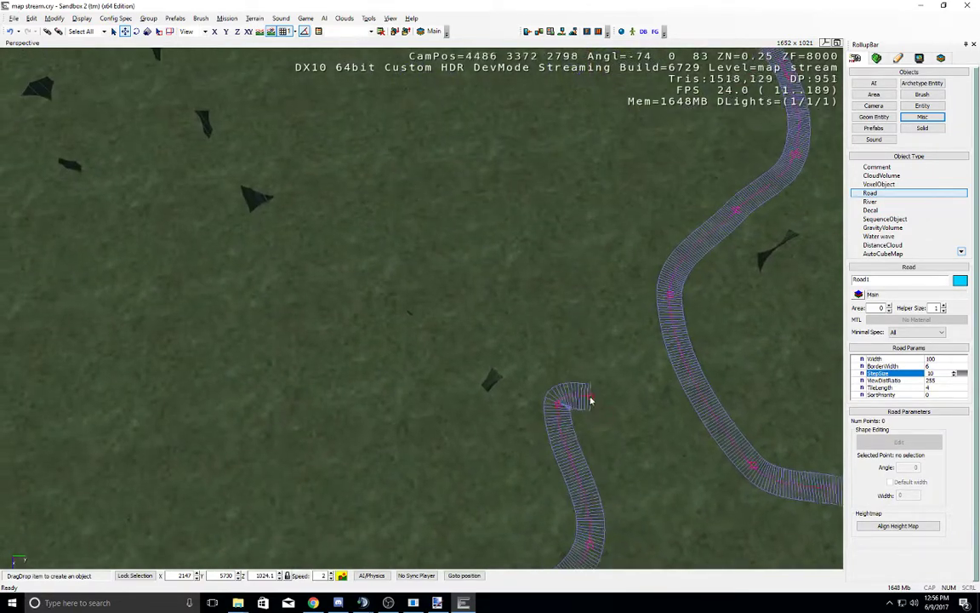
pyautogui.click(545, 270)
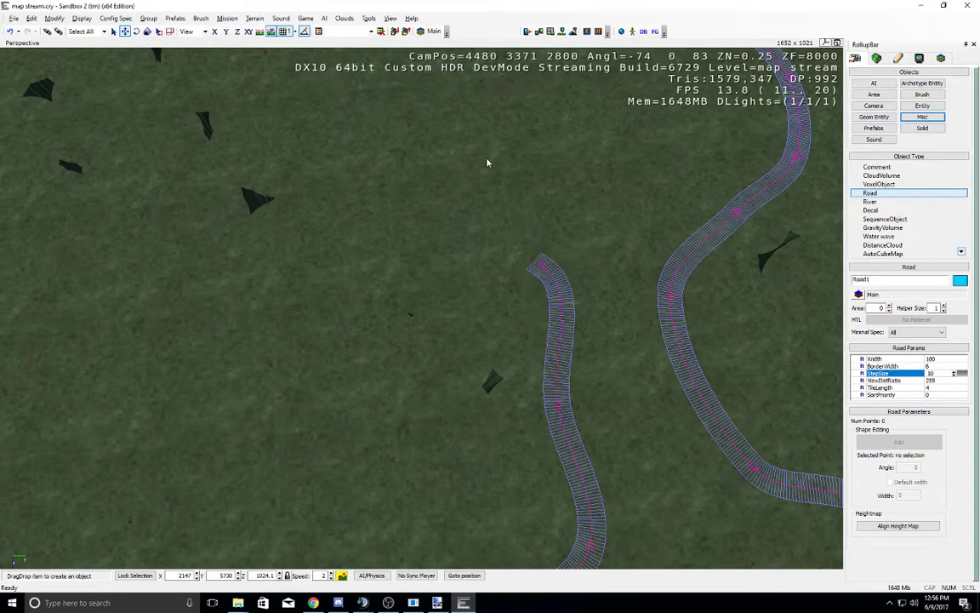
pyautogui.scroll(5, 511, 230)
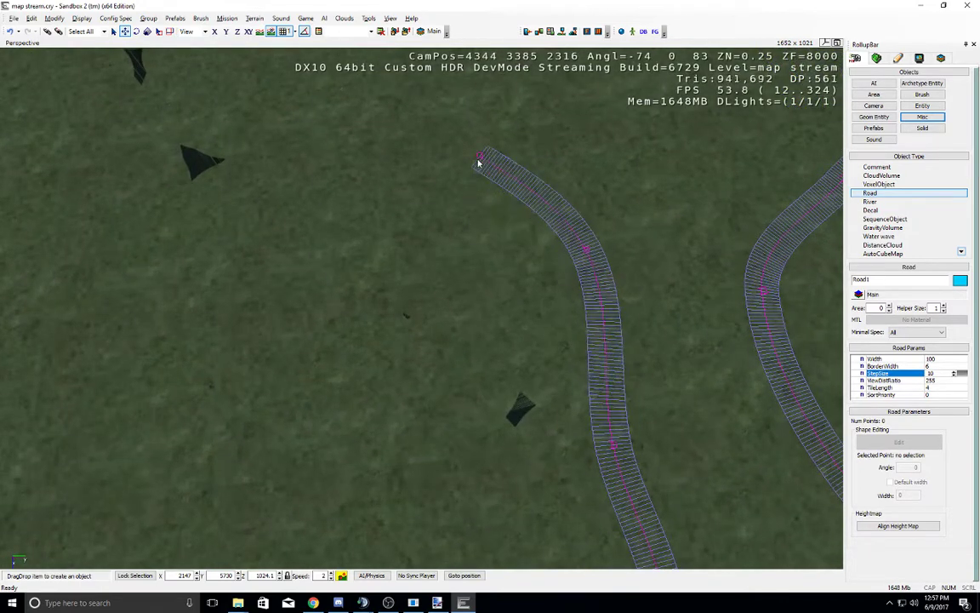
pyautogui.click(330, 223)
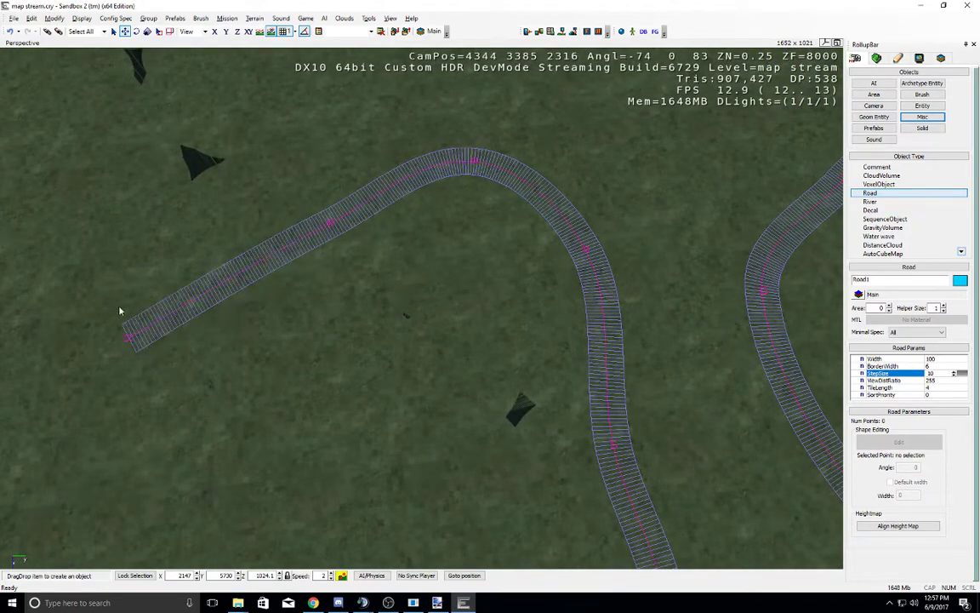
pyautogui.click(100, 269)
# Step: Extend the road around the triangular pit in a broad U-shaped curve and run it diagonally back across the plateau
pyautogui.moveTo(212, 319)
pyautogui.mouseDown(button='middle')
pyautogui.moveTo(211, 299)
pyautogui.moveTo(212, 318)
pyautogui.mouseUp(button='middle')
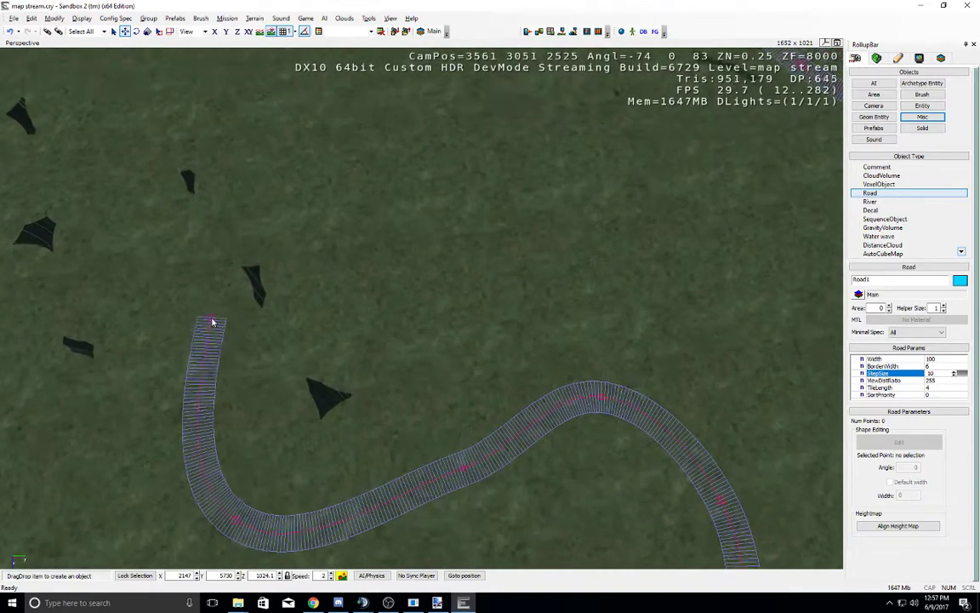
pyautogui.click(199, 317)
pyautogui.click(389, 166)
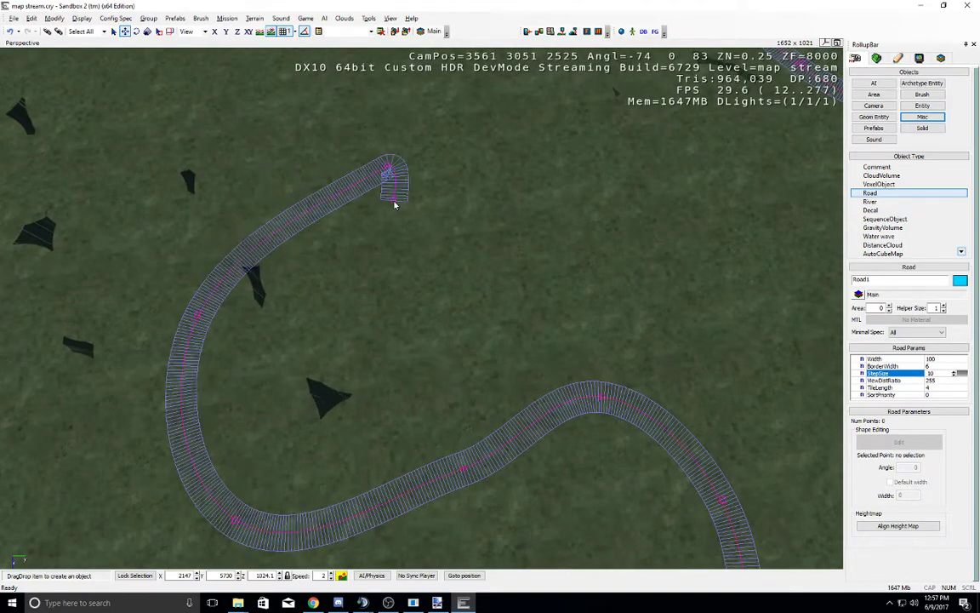
pyautogui.moveTo(394, 201)
pyautogui.mouseDown(button='middle')
pyautogui.moveTo(406, 196)
pyautogui.moveTo(394, 203)
pyautogui.mouseUp(button='middle')
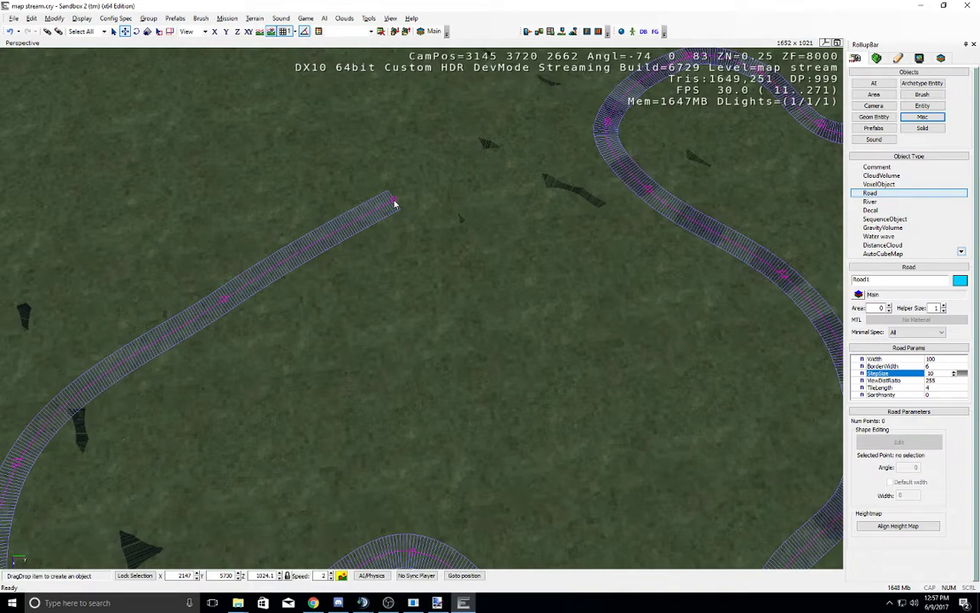
pyautogui.click(394, 203)
# Step: Add the final bend at the end of the diagonal stretch and finish drawing the road
pyautogui.moveTo(404, 62); pyautogui.dragTo(396, 228, button='middle')
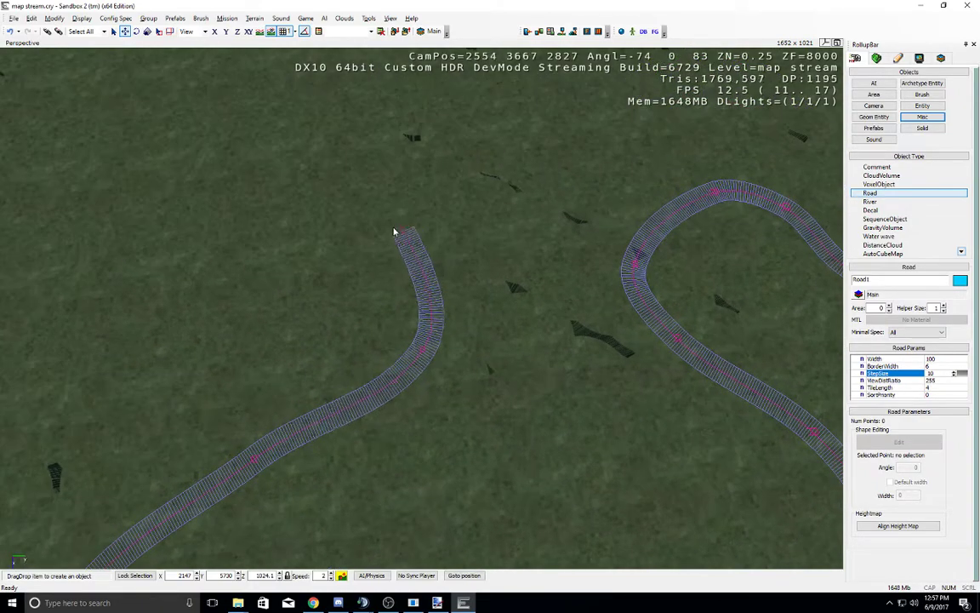
pyautogui.click(396, 228)
pyautogui.scroll(1, 413, 349)
pyautogui.scroll(5, 412, 341)
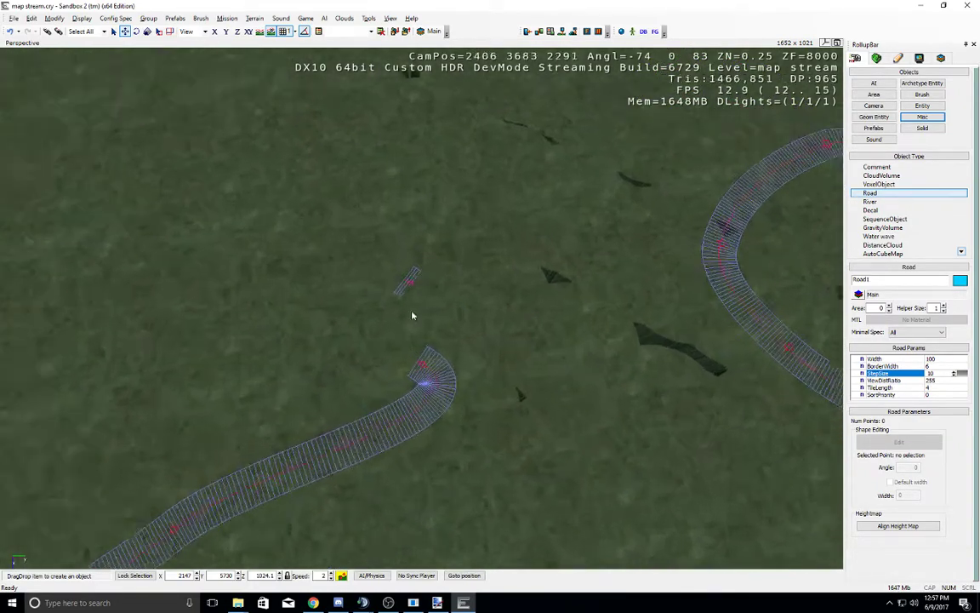
pyautogui.click(412, 266)
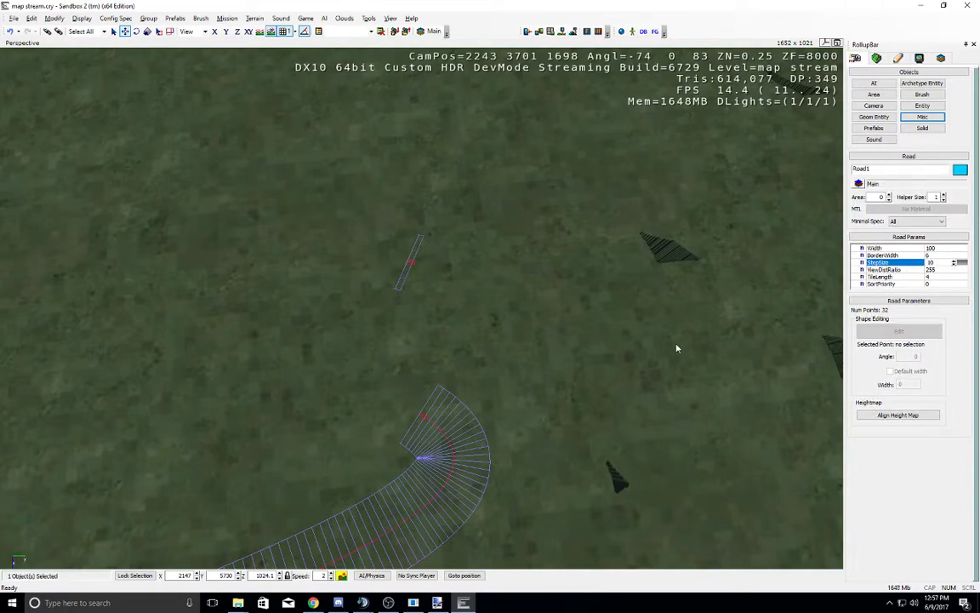
# Step: Follow the finished road beneath the terrain and examine where its stray end segment runs
pyautogui.moveTo(608, 347); pyautogui.dragTo(607, 408, button='right')
pyautogui.moveTo(607, 408); pyautogui.dragTo(600, 350, button='middle')
pyautogui.moveTo(600, 351); pyautogui.dragTo(616, 350, button='right')
pyautogui.moveTo(616, 350); pyautogui.dragTo(587, 348, button='middle')
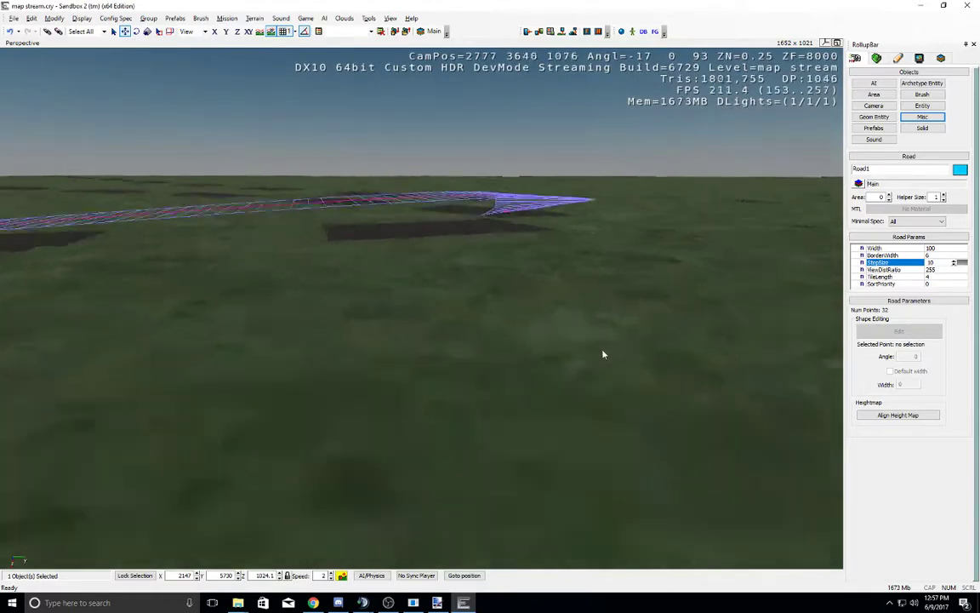
pyautogui.moveTo(588, 348); pyautogui.dragTo(544, 307, button='right')
pyautogui.scroll(14, 544, 307)
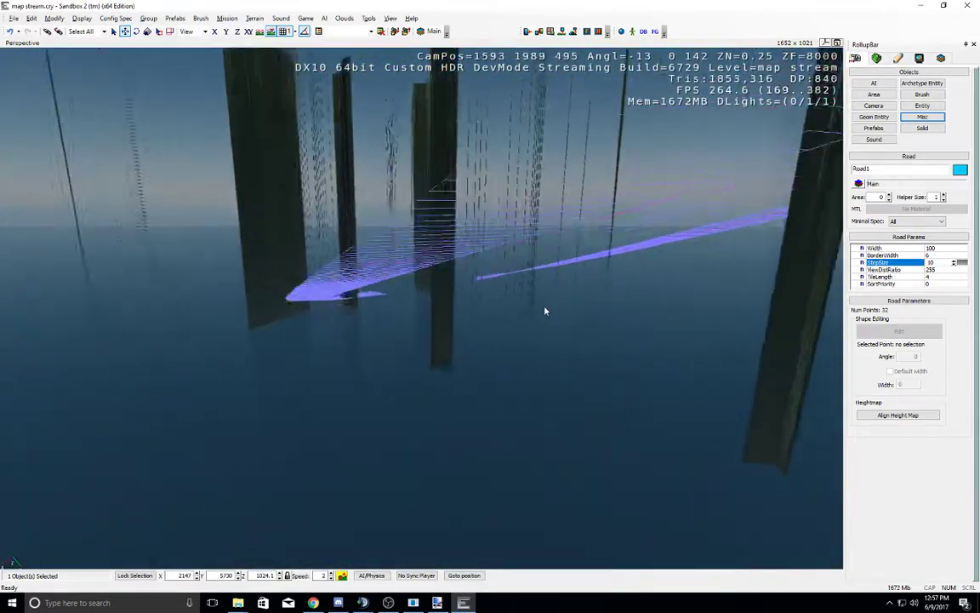
pyautogui.scroll(1, 546, 311)
pyautogui.moveTo(546, 310); pyautogui.dragTo(545, 311, button='middle')
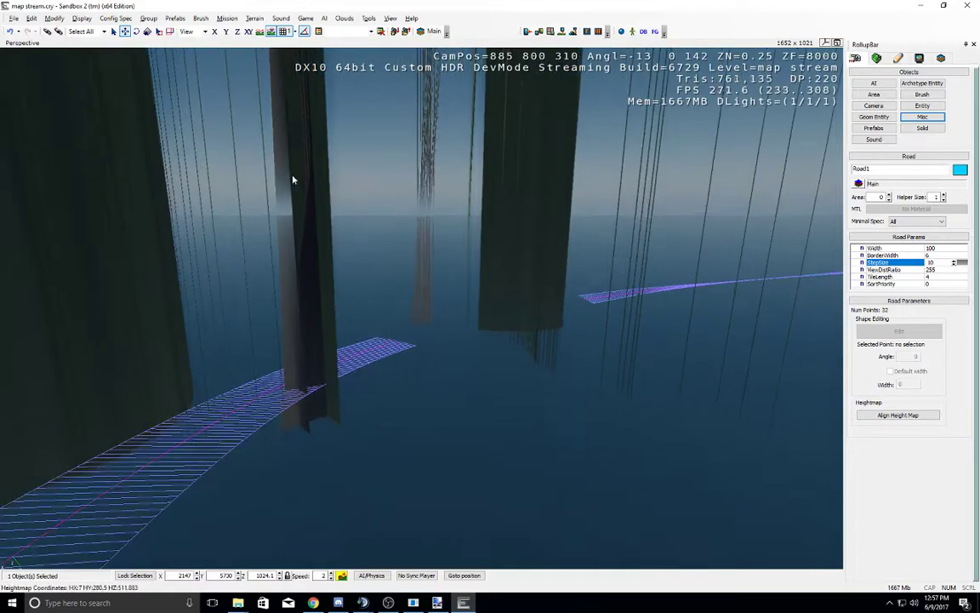
pyautogui.click(294, 180)
pyautogui.click(407, 344)
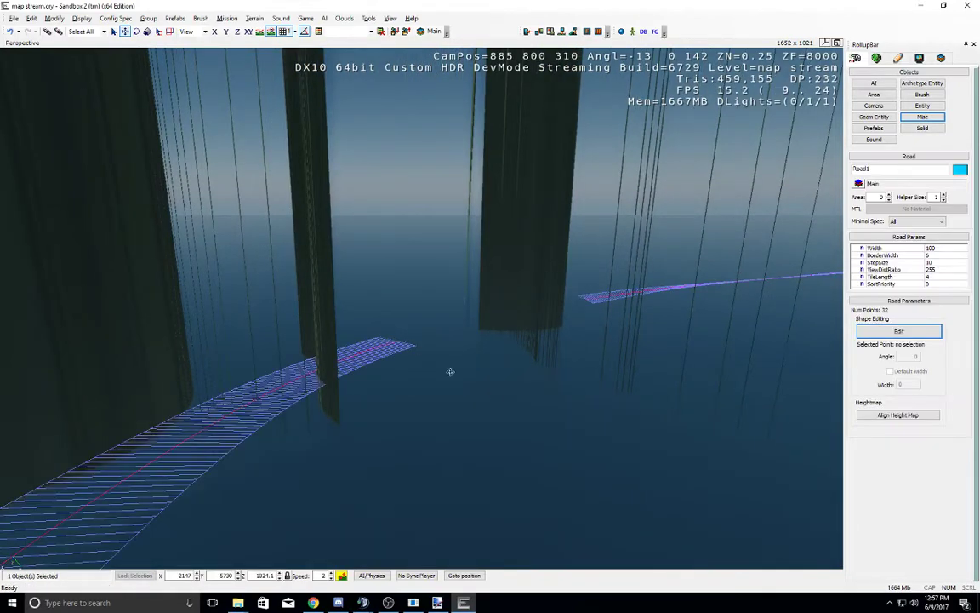
pyautogui.moveTo(449, 372); pyautogui.dragTo(494, 395, button='middle')
pyautogui.scroll(4, 494, 459)
pyautogui.moveTo(495, 459); pyautogui.dragTo(447, 380, button='right')
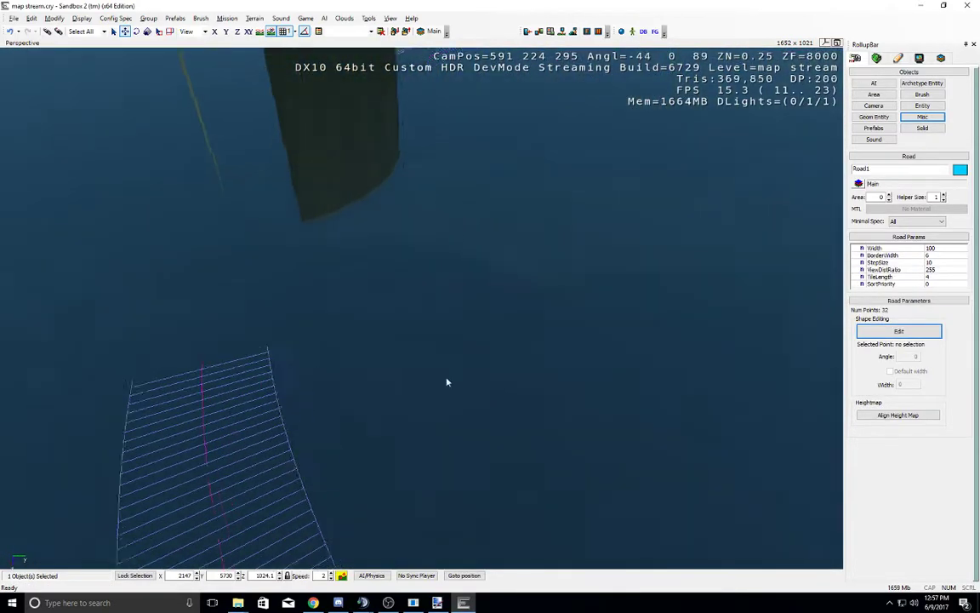
pyautogui.moveTo(446, 381); pyautogui.dragTo(497, 405, button='middle')
pyautogui.scroll(5, 497, 424)
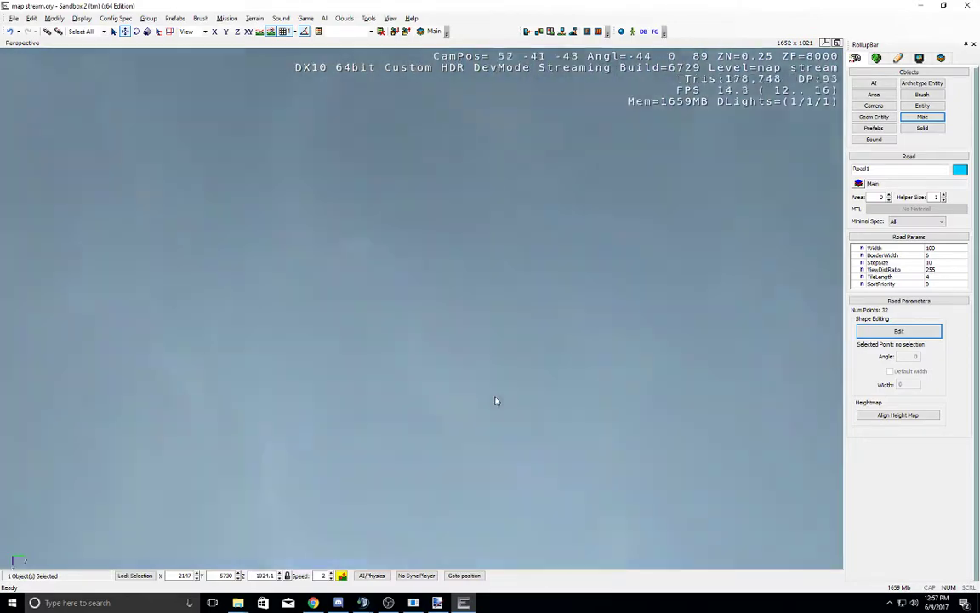
pyautogui.moveTo(497, 400)
pyautogui.mouseDown(button='right')
pyautogui.moveTo(514, 385)
pyautogui.moveTo(496, 401)
pyautogui.mouseUp(button='right')
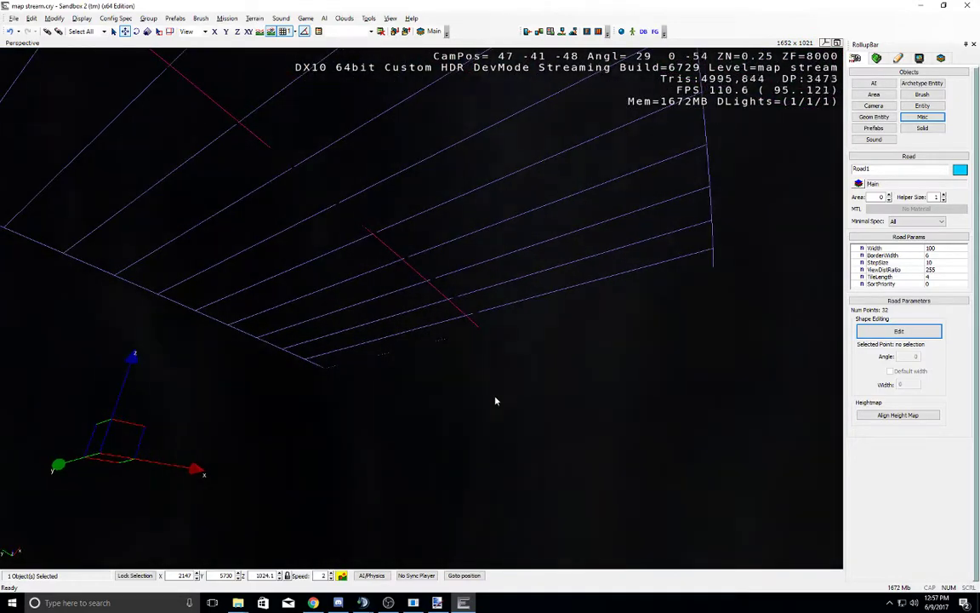
pyautogui.moveTo(496, 400); pyautogui.dragTo(494, 401, button='middle')
pyautogui.moveTo(494, 401); pyautogui.dragTo(492, 390, button='right')
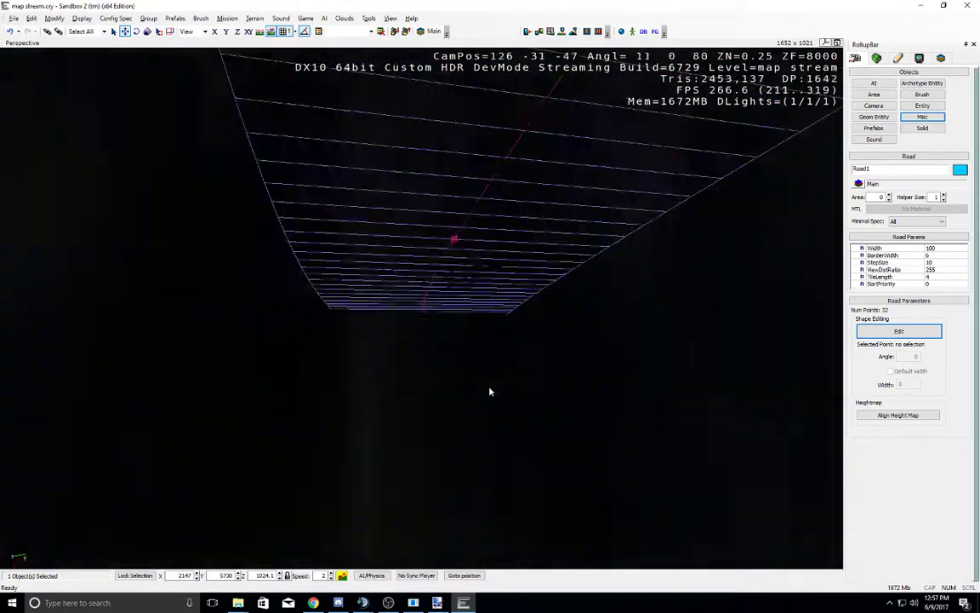
pyautogui.moveTo(492, 390); pyautogui.dragTo(493, 388, button='middle')
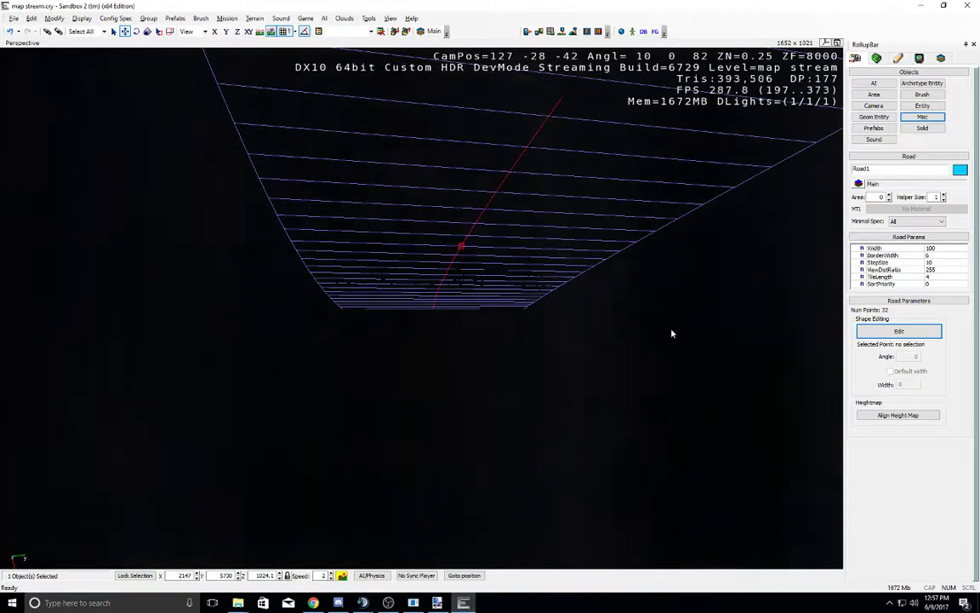
# Step: Edit the road's shape and move its stray last point onto the plateau surface, just beyond the final bend
pyautogui.click(898, 335)
pyautogui.moveTo(462, 252); pyautogui.dragTo(461, 252, button='right')
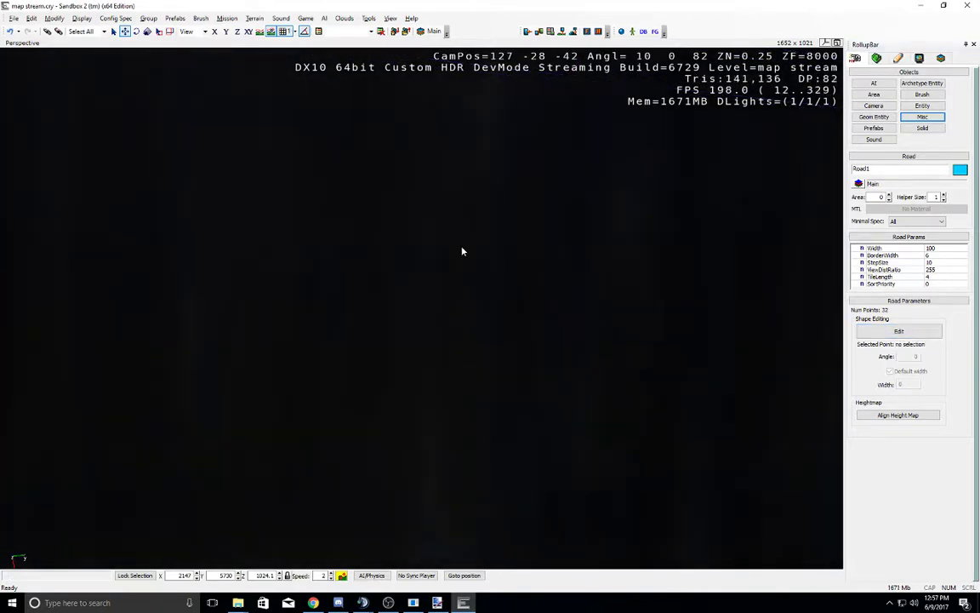
pyautogui.moveTo(506, 313); pyautogui.dragTo(506, 414, button='right')
pyautogui.press('w')
pyautogui.moveTo(508, 322)
pyautogui.mouseDown(button='right')
pyautogui.moveTo(530, 322)
pyautogui.moveTo(513, 320)
pyautogui.mouseUp(button='right')
pyautogui.press('w')
pyautogui.press('s')
pyautogui.moveTo(513, 320); pyautogui.dragTo(245, 431, button='middle')
pyautogui.click(333, 428)
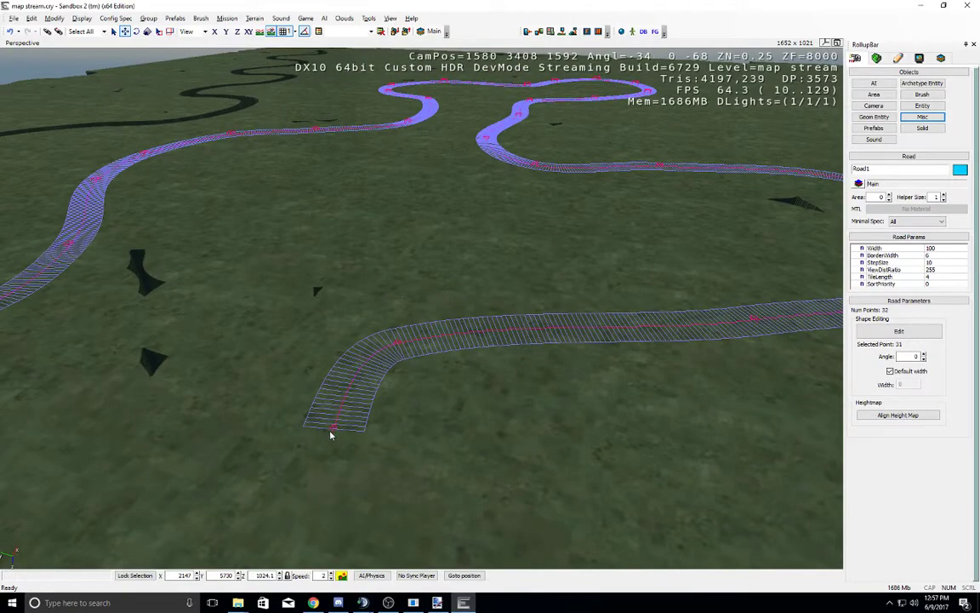
pyautogui.moveTo(332, 435); pyautogui.dragTo(360, 495)
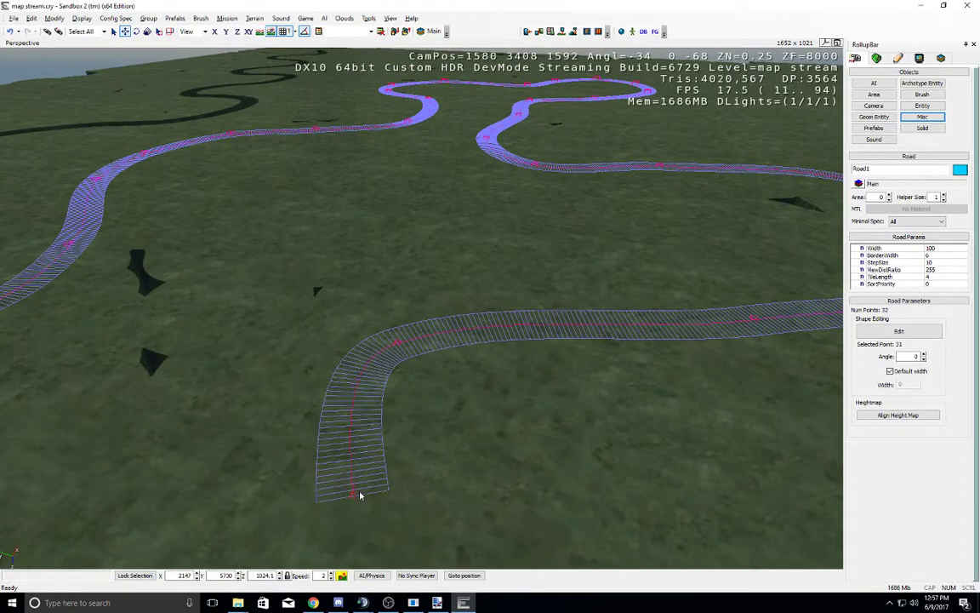
# Step: Try a different angle on the road's last point, and reset the angle to 0
pyautogui.click(928, 330)
pyautogui.moveTo(929, 330); pyautogui.dragTo(926, 357)
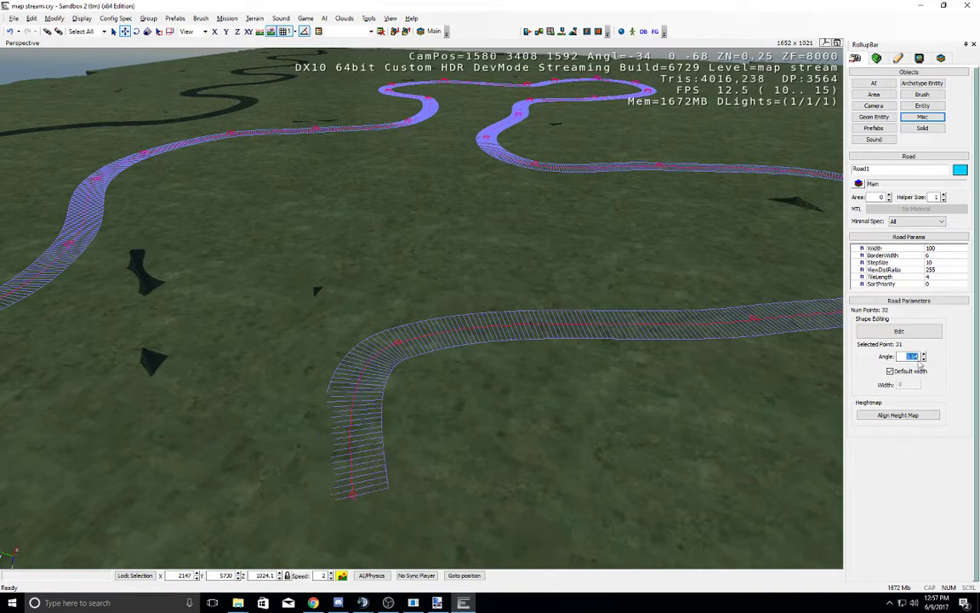
pyautogui.write('0')
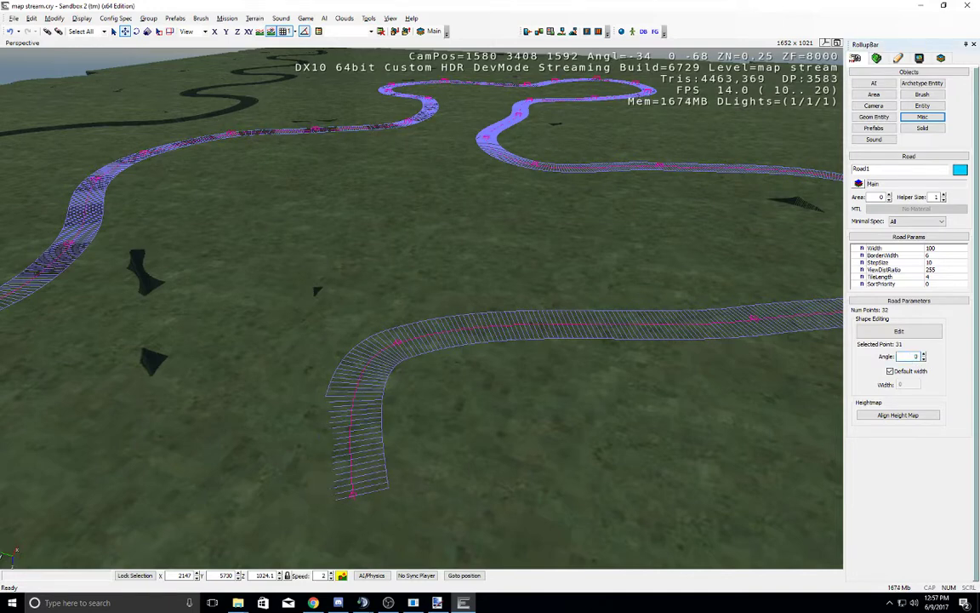
pyautogui.press('Return')
# Step: Override the last point's default width with 203.88 and set the whole road's width to 200
pyautogui.click(903, 371)
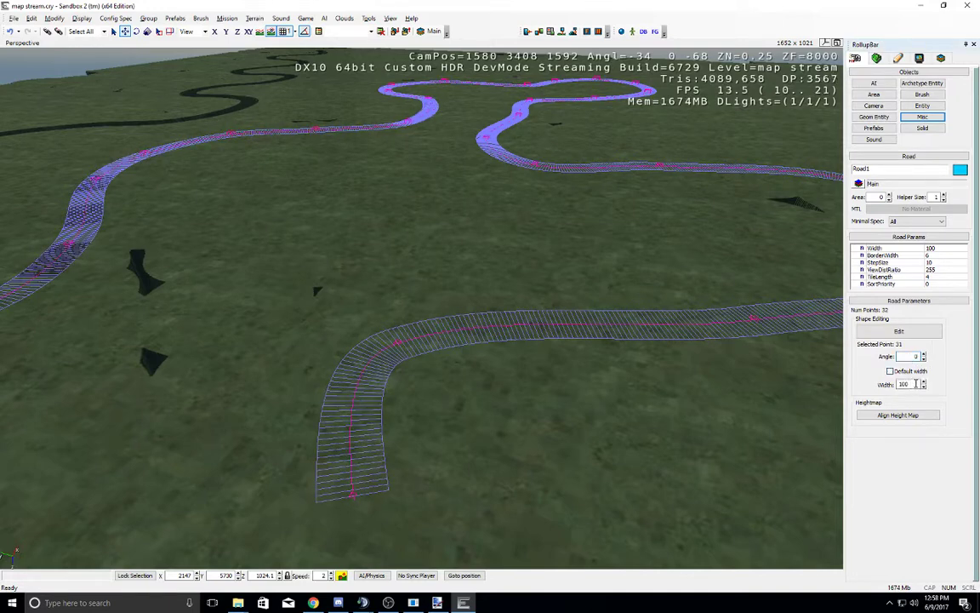
pyautogui.moveTo(924, 387); pyautogui.dragTo(957, 249)
pyautogui.click(954, 248)
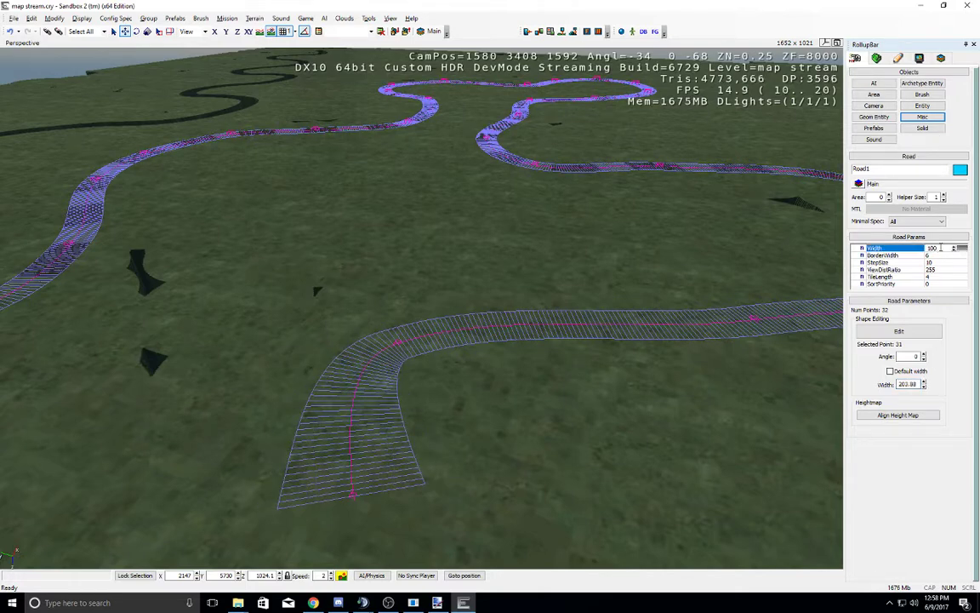
pyautogui.press('BackSpace')
pyautogui.press('BackSpace')
pyautogui.press('BackSpace')
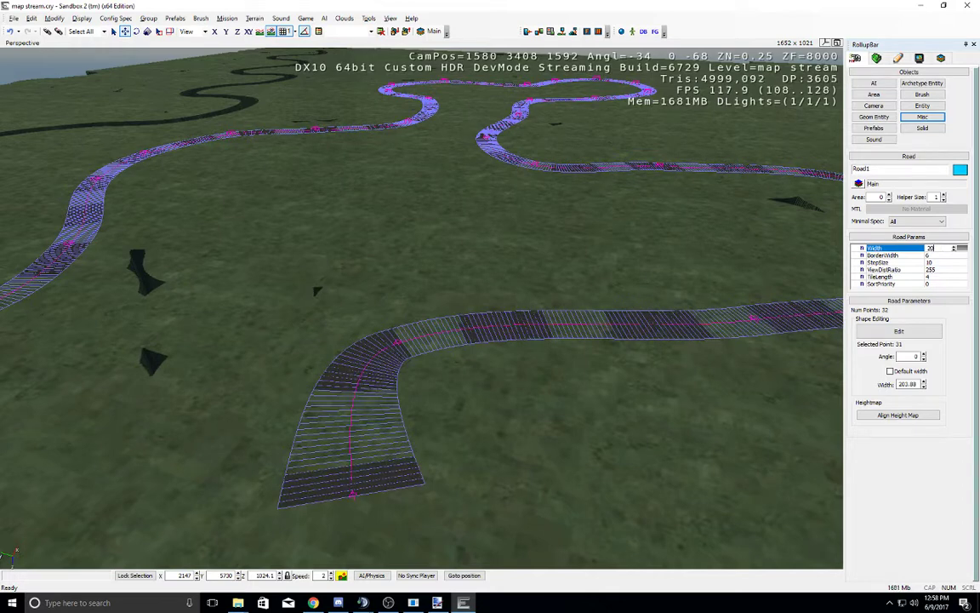
pyautogui.write('200')
pyautogui.press('Return')
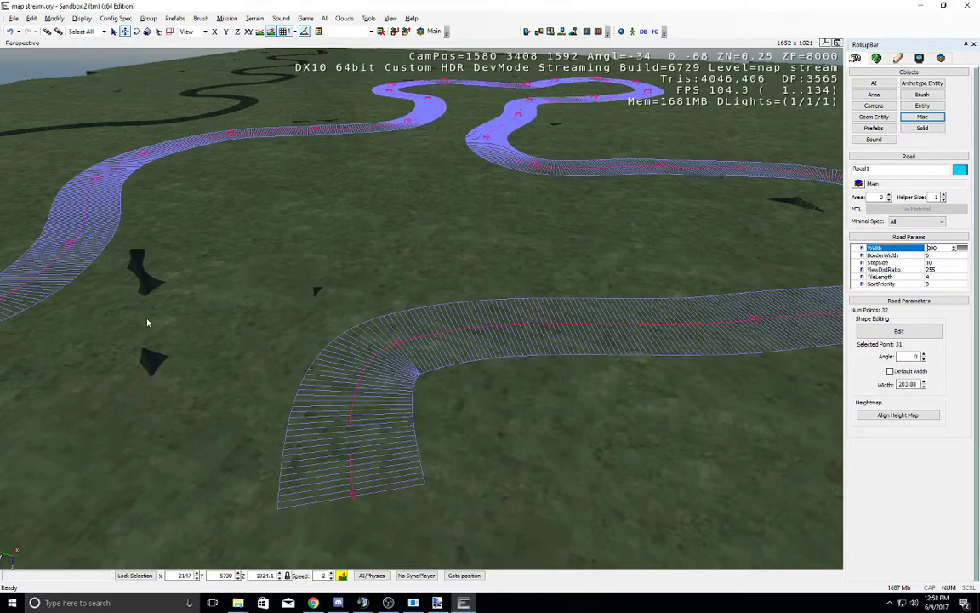
pyautogui.moveTo(432, 322); pyautogui.dragTo(450, 322, button='right')
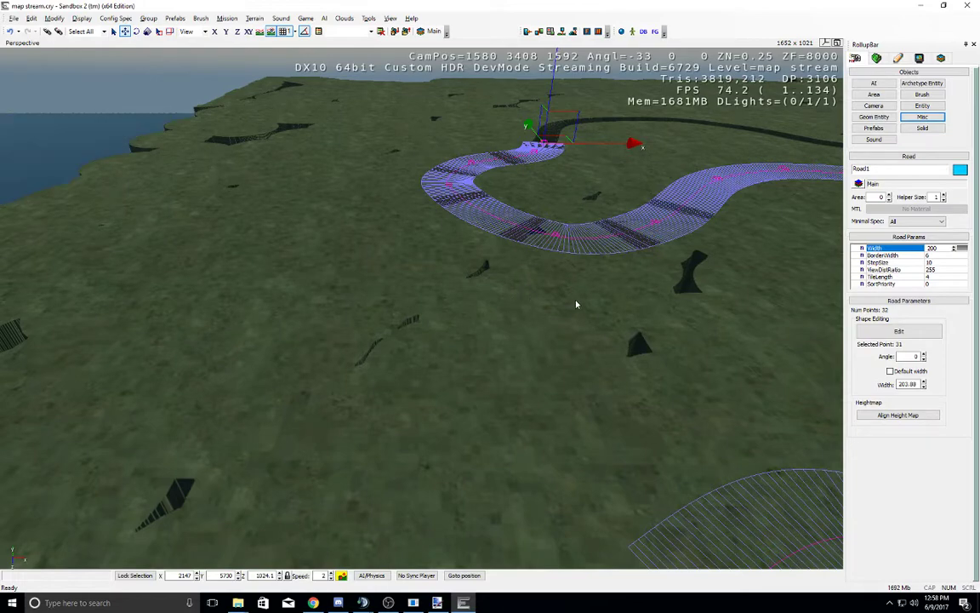
# Step: Restore the default width on the road's last point
pyautogui.moveTo(576, 304)
pyautogui.mouseDown(button='right')
pyautogui.moveTo(525, 298)
pyautogui.moveTo(562, 293)
pyautogui.mouseUp(button='right')
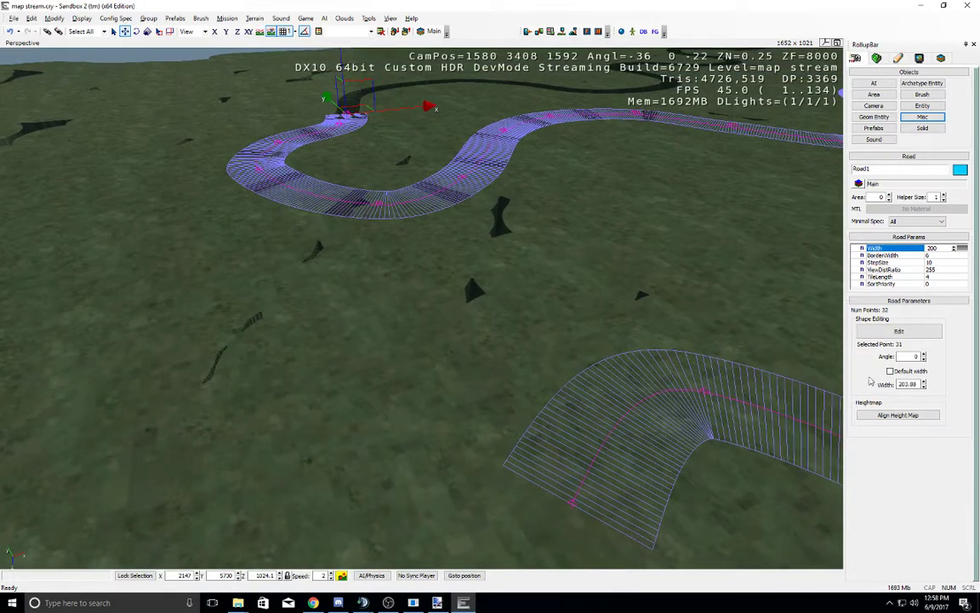
pyautogui.moveTo(436, 232); pyautogui.dragTo(468, 258, button='right')
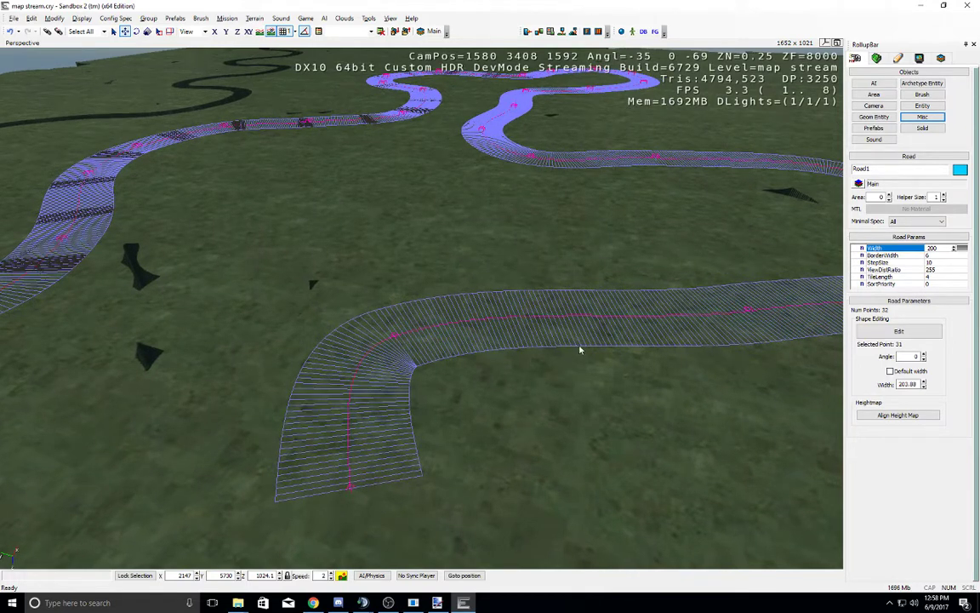
pyautogui.click(890, 371)
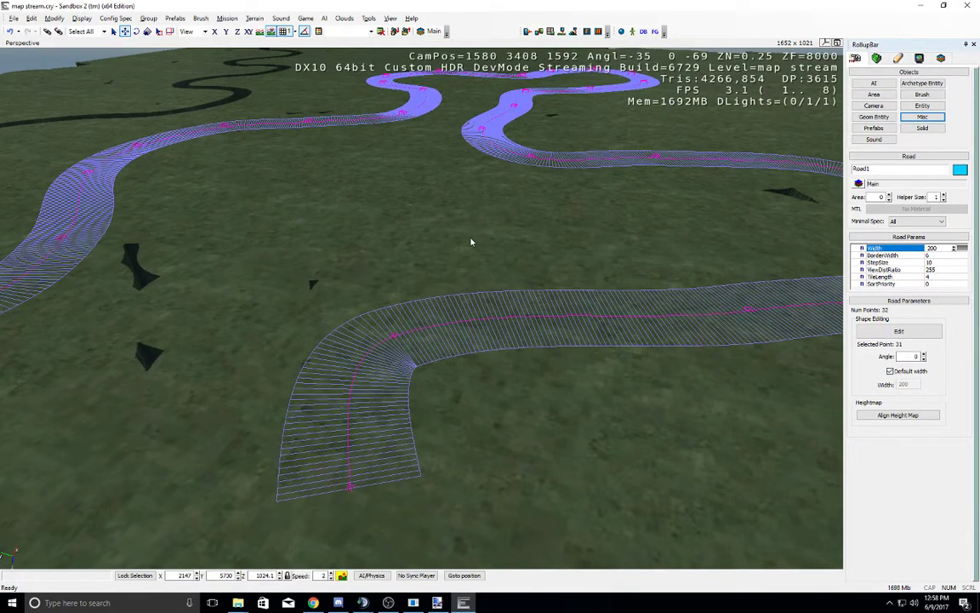
# Step: Set the whole road's width to 100
pyautogui.moveTo(471, 241); pyautogui.dragTo(496, 232, button='right')
pyautogui.click(939, 249)
pyautogui.press('BackSpace')
pyautogui.press('BackSpace')
pyautogui.press('BackSpace')
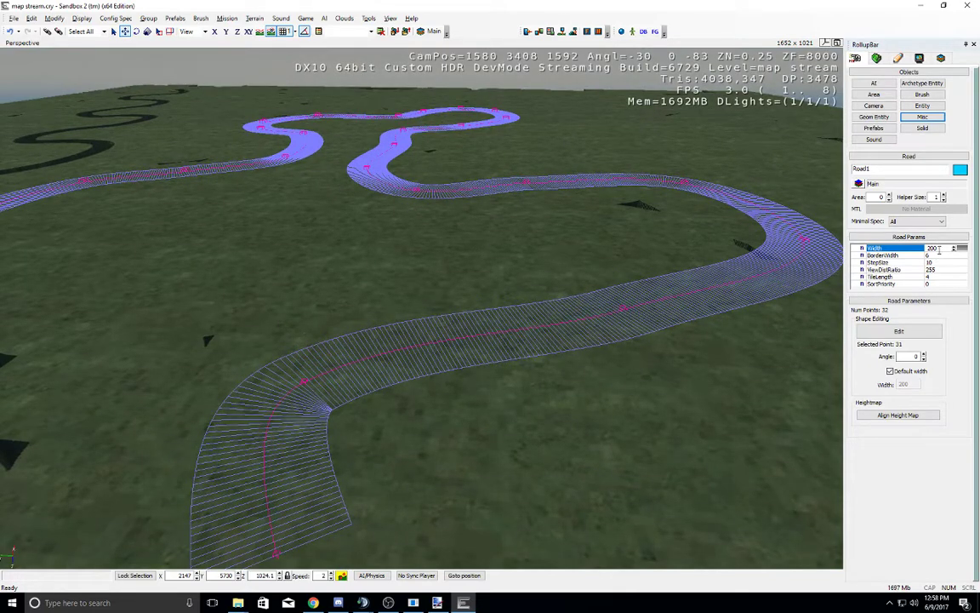
pyautogui.write('100')
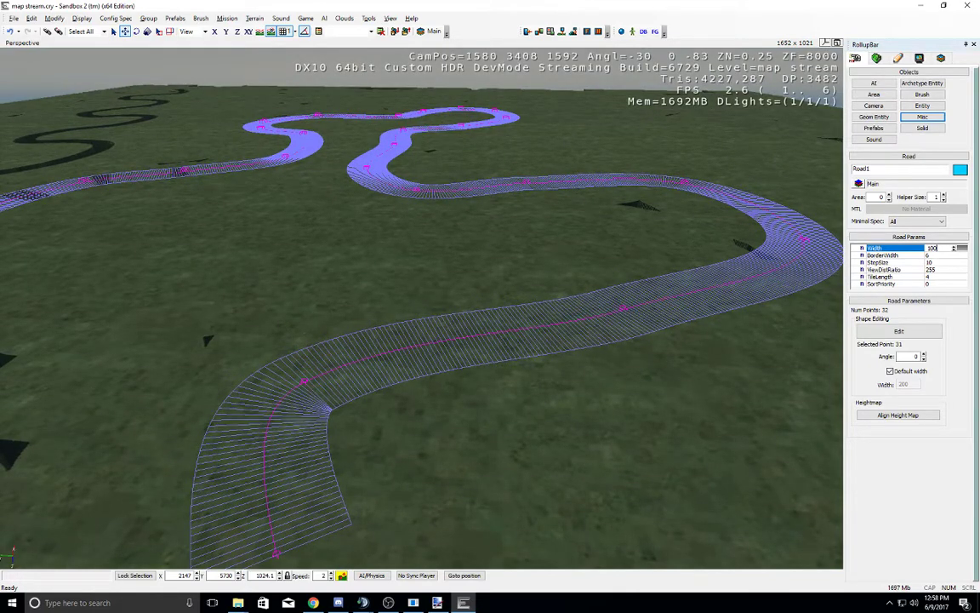
pyautogui.press('Return')
# Step: Edit the road's shape, delete the extra point at the final bend, and move the remaining bend point outward
pyautogui.moveTo(327, 300); pyautogui.dragTo(320, 297, button='right')
pyautogui.moveTo(320, 297)
pyautogui.mouseDown(button='middle')
pyautogui.moveTo(330, 279)
pyautogui.moveTo(321, 297)
pyautogui.mouseUp(button='middle')
pyautogui.moveTo(321, 300); pyautogui.dragTo(551, 300, button='right')
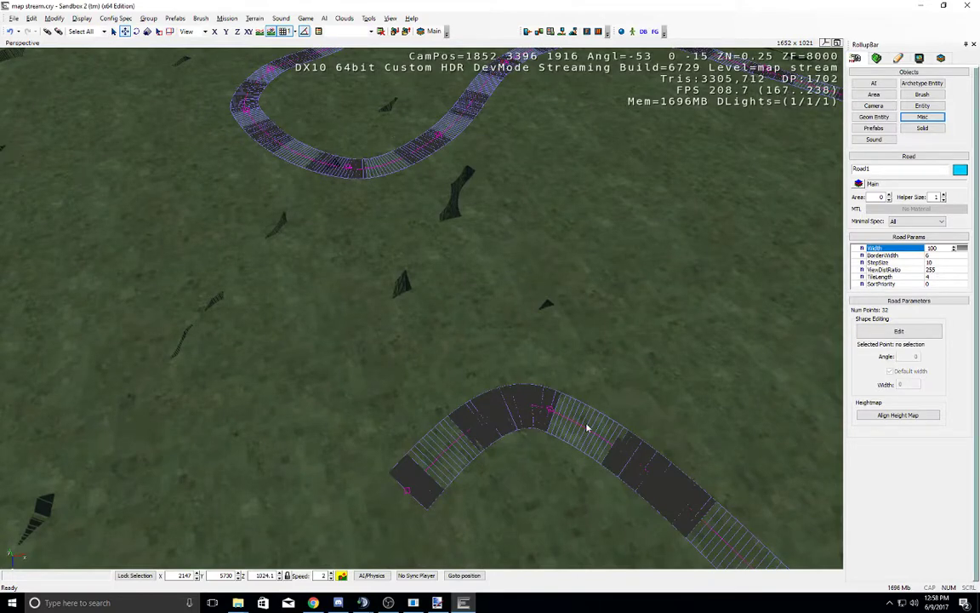
pyautogui.click(917, 332)
pyautogui.click(917, 333)
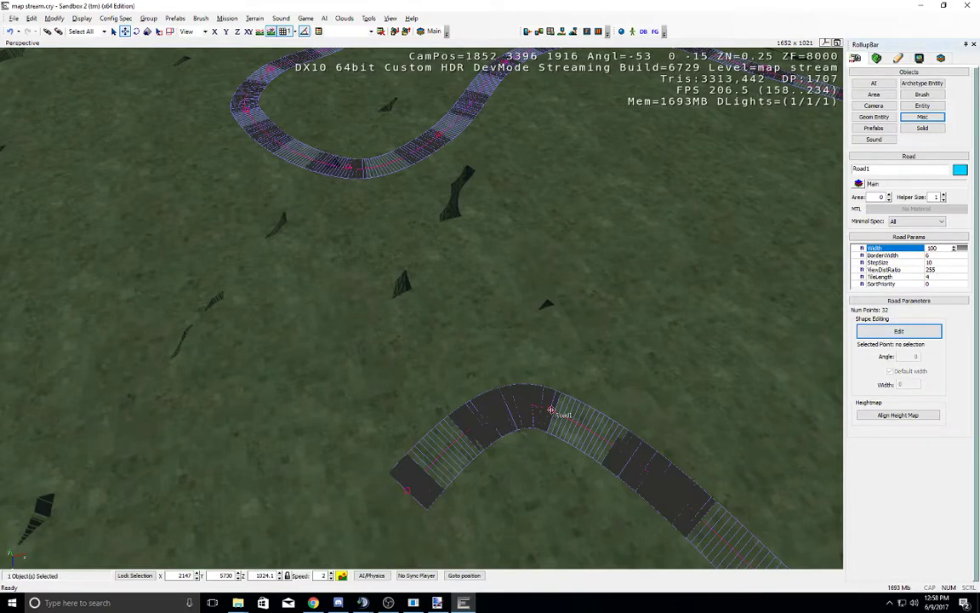
pyautogui.click(646, 365)
pyautogui.click(625, 448)
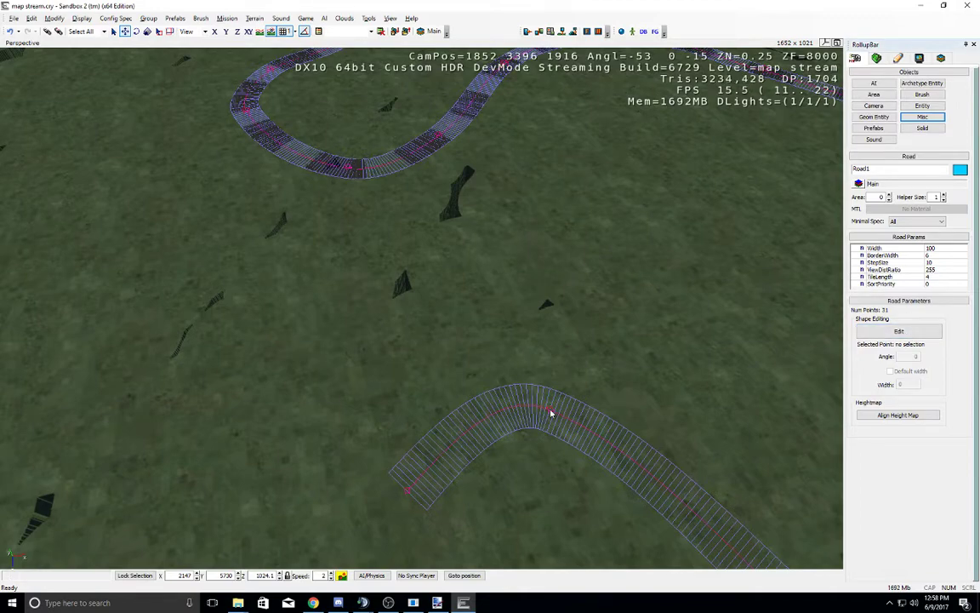
pyautogui.moveTo(550, 412); pyautogui.dragTo(662, 339)
# Step: Reposition the control points around the road's tight U-shaped bend to round and spread out its curves
pyautogui.moveTo(637, 371); pyautogui.dragTo(580, 414, button='right')
pyautogui.press('a')
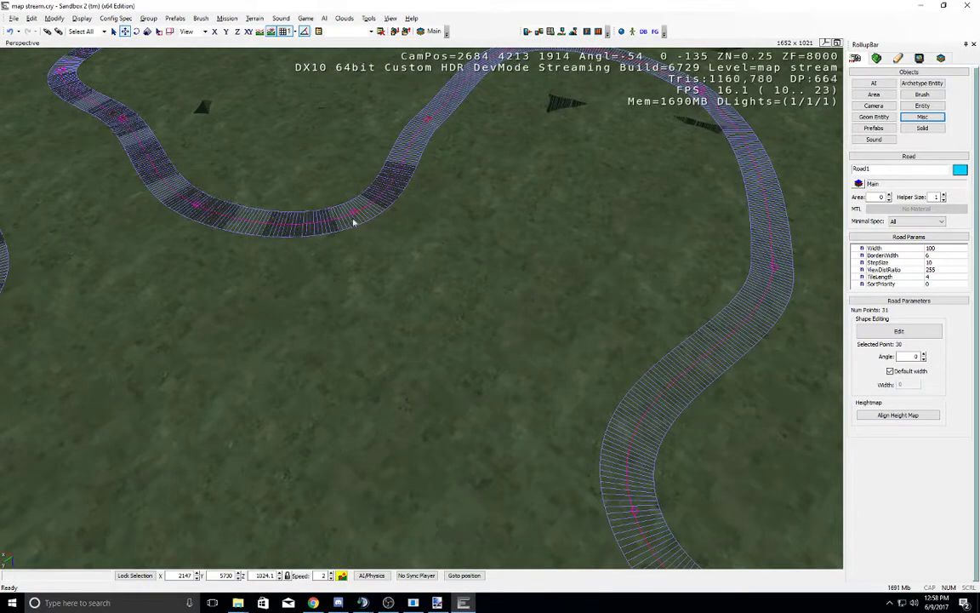
pyautogui.moveTo(354, 222); pyautogui.dragTo(371, 282)
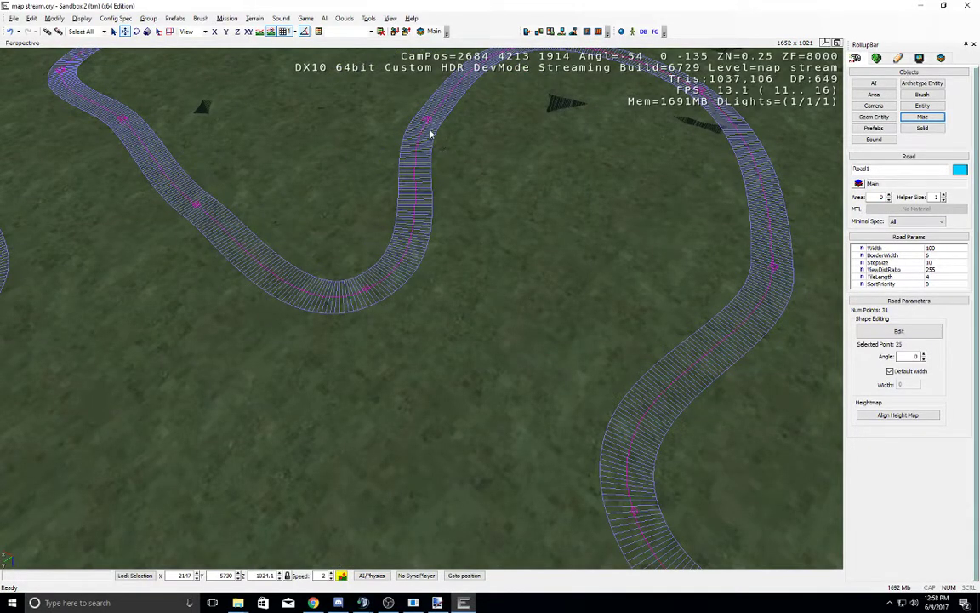
pyautogui.moveTo(431, 134); pyautogui.dragTo(394, 196)
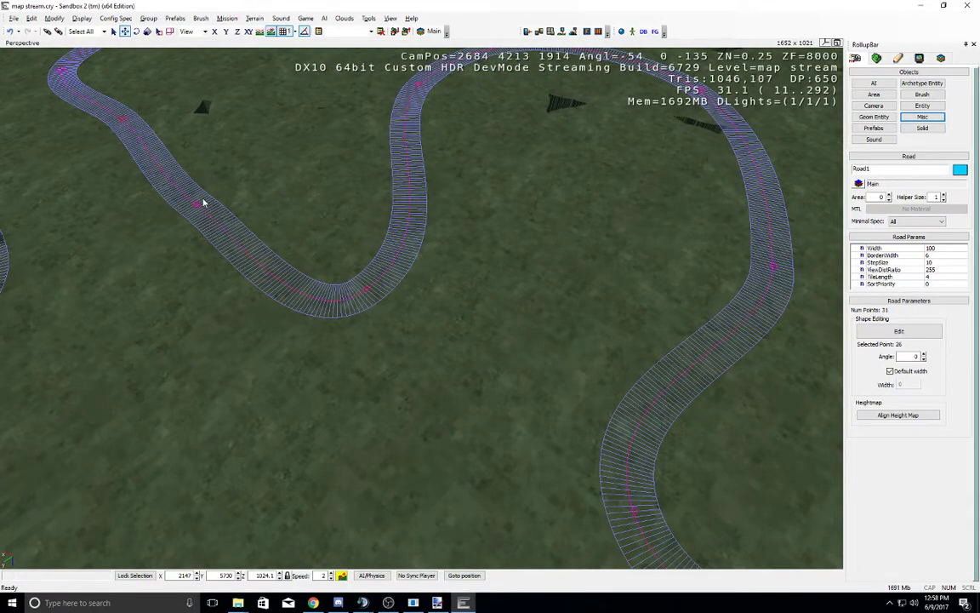
pyautogui.moveTo(198, 205); pyautogui.dragTo(226, 172)
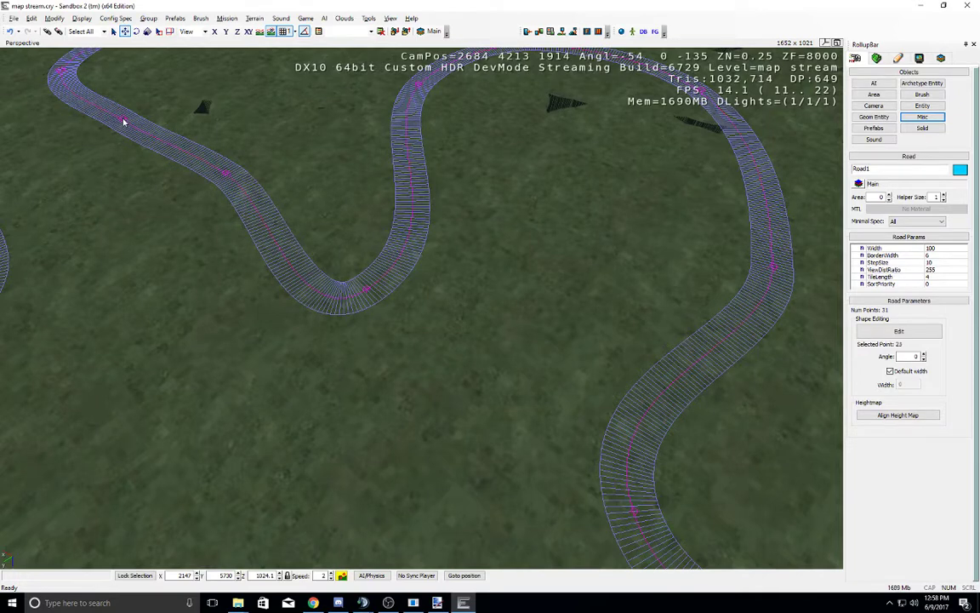
pyautogui.moveTo(125, 123); pyautogui.dragTo(81, 145)
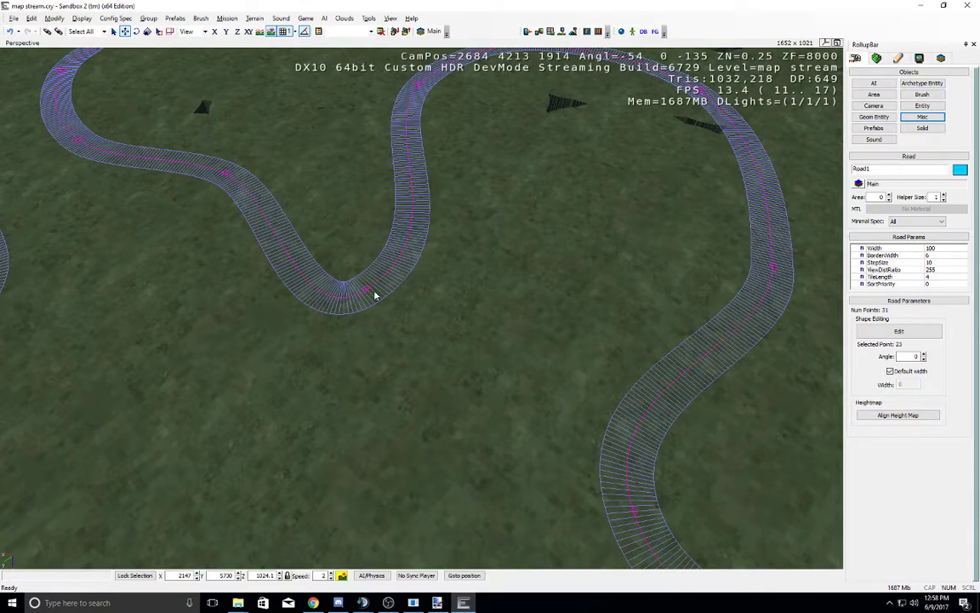
pyautogui.click(223, 181)
pyautogui.moveTo(225, 180); pyautogui.dragTo(179, 297)
pyautogui.moveTo(81, 145); pyautogui.dragTo(131, 152)
# Step: Set the reshaped road's width to 200
pyautogui.moveTo(132, 154); pyautogui.dragTo(336, 207, button='right')
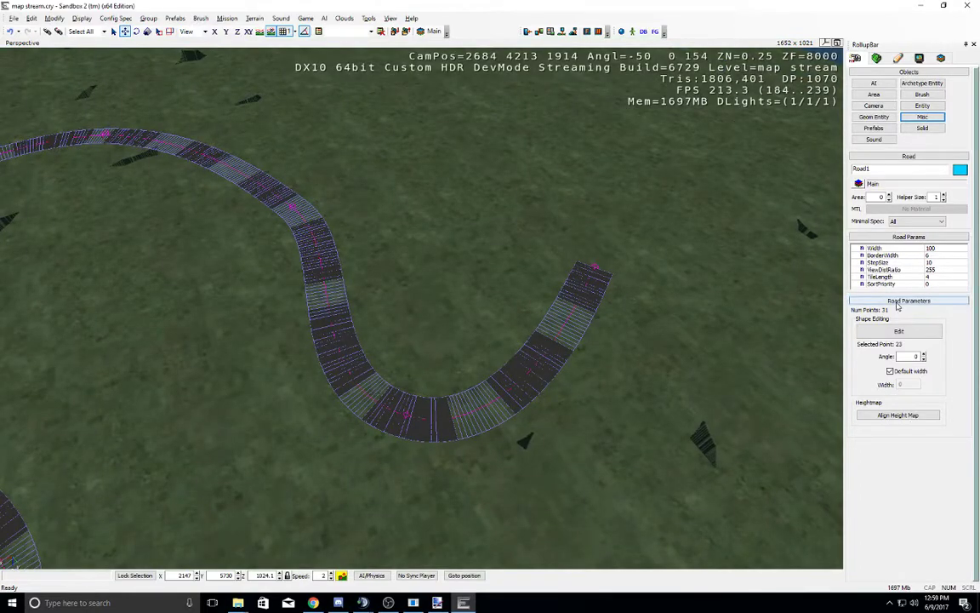
pyautogui.moveTo(690, 252); pyautogui.dragTo(817, 321, button='right')
pyautogui.click(933, 247)
pyautogui.write('20')
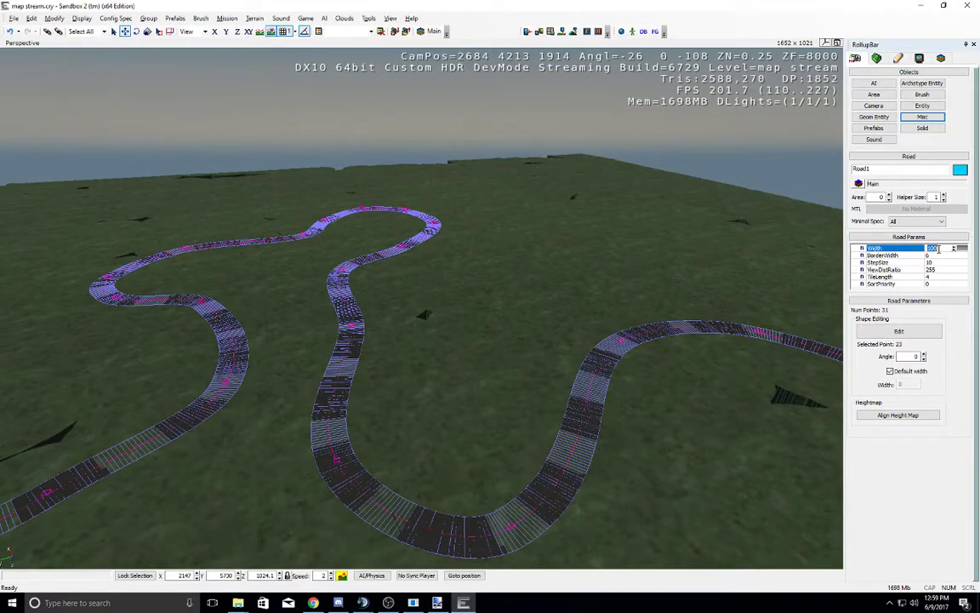
pyautogui.press('Return')
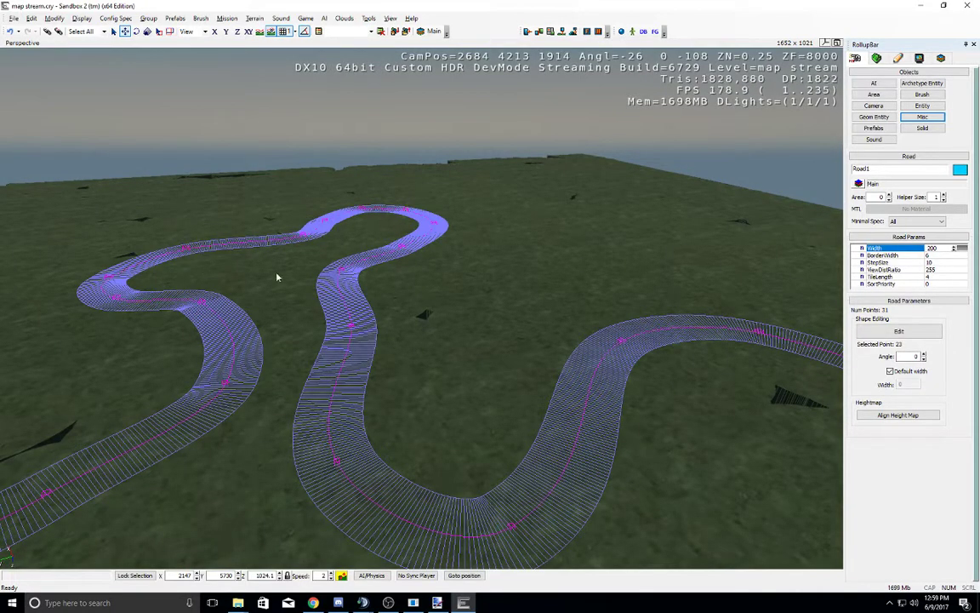
# Step: Lower the road to Z 100 and align the height map to it to carve the trench
pyautogui.moveTo(103, 312); pyautogui.dragTo(263, 168, button='right')
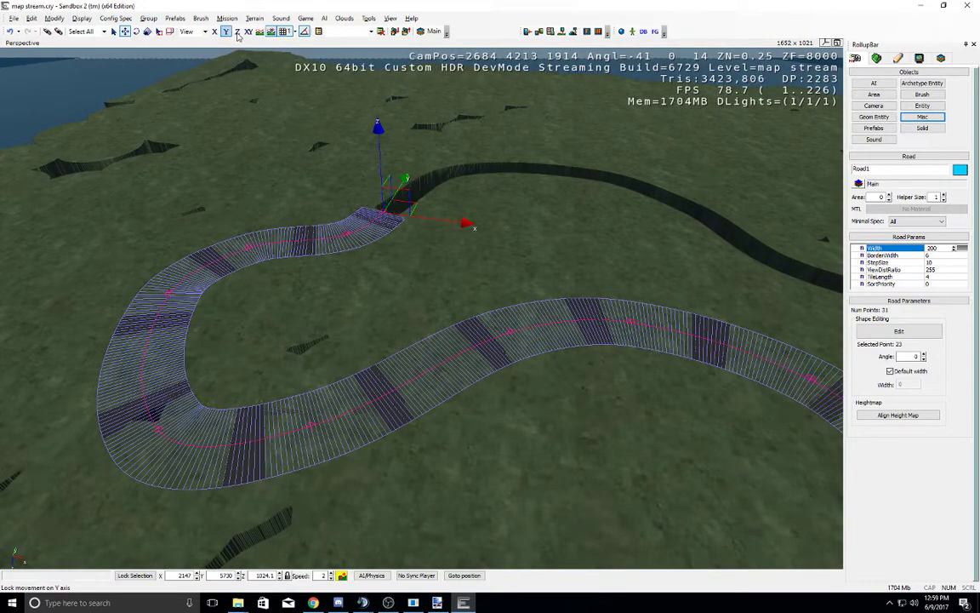
pyautogui.click(266, 575)
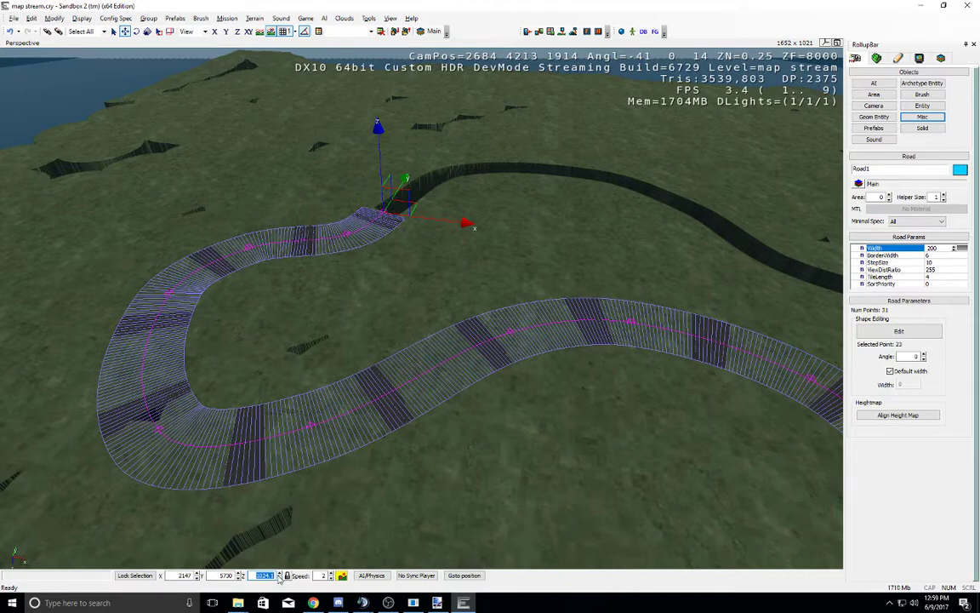
pyautogui.write('100')
pyautogui.press('Return')
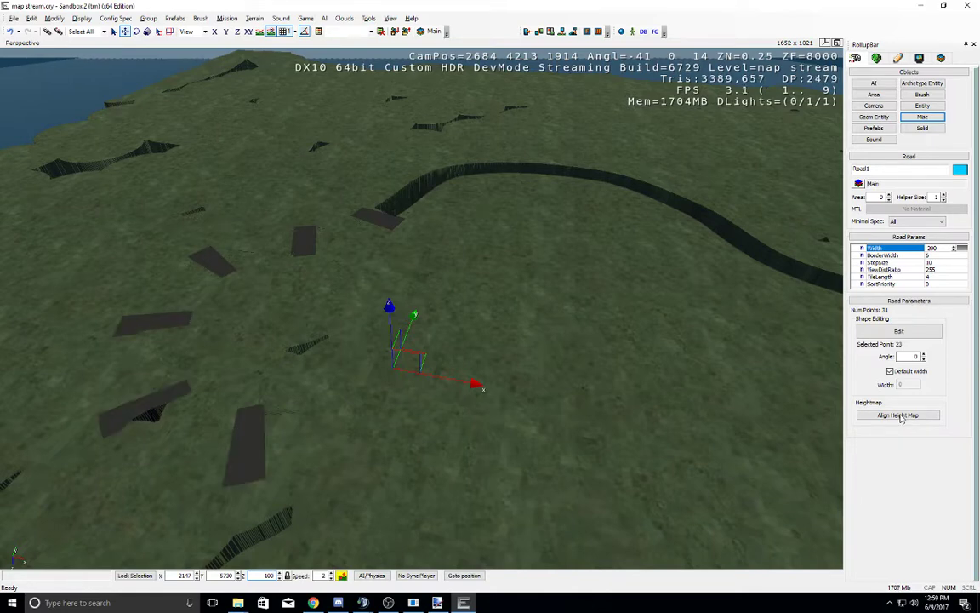
pyautogui.click(900, 416)
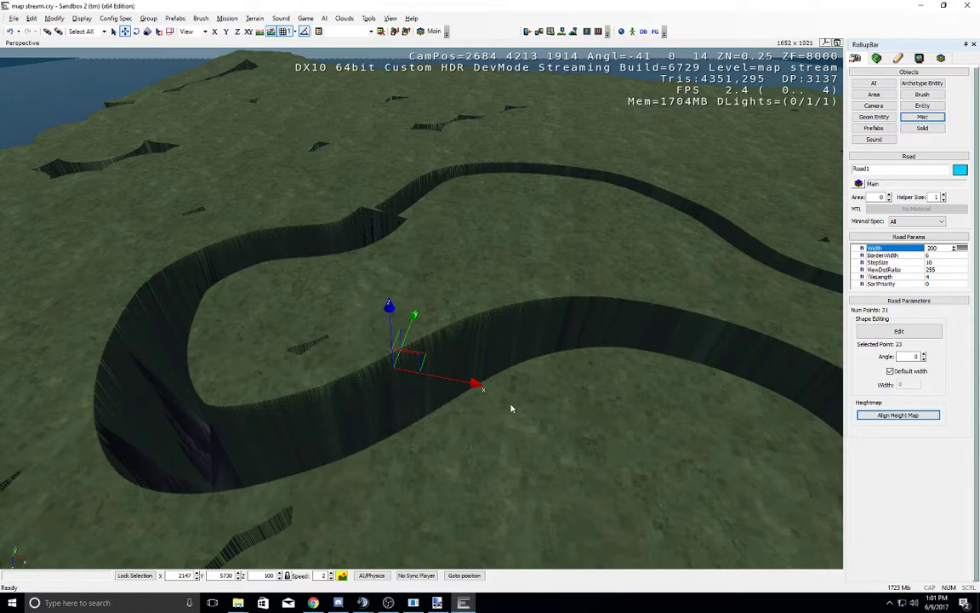
# Step: Delete the road object from the carved trench
pyautogui.moveTo(421, 359); pyautogui.dragTo(396, 377, button='right')
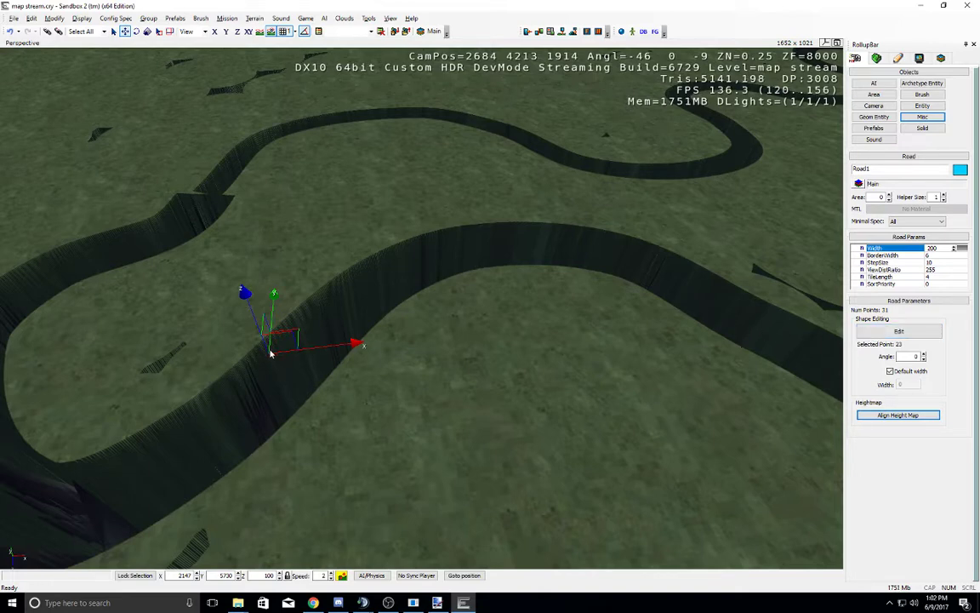
pyautogui.click(898, 331)
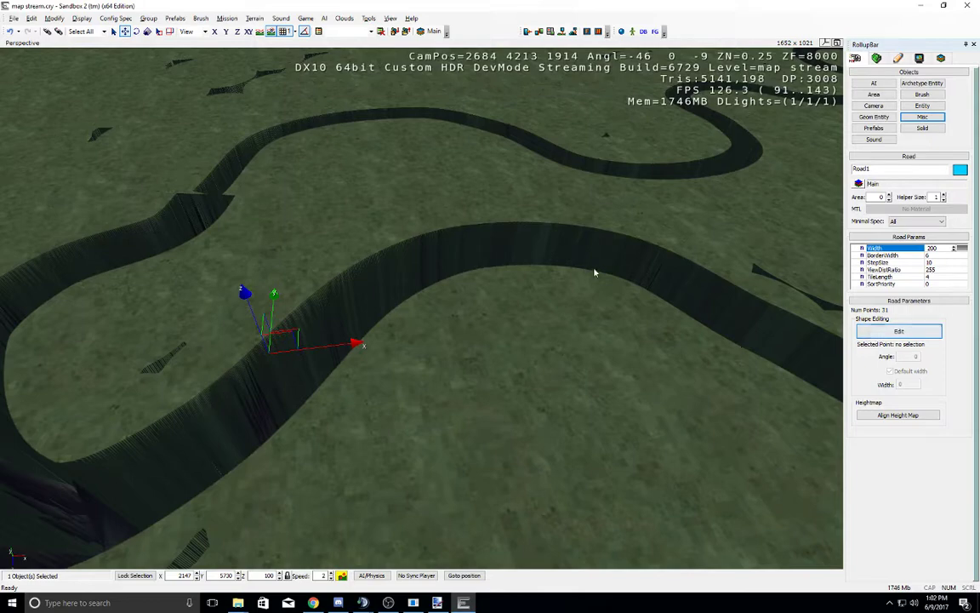
pyautogui.moveTo(449, 249); pyautogui.dragTo(449, 248, button='right')
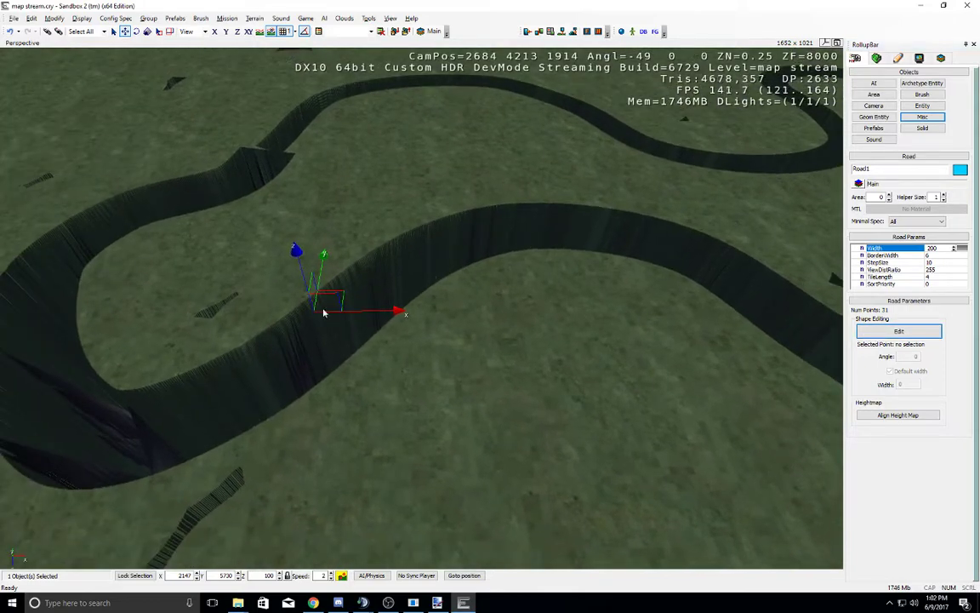
pyautogui.press('Delete')
pyautogui.press('Return')
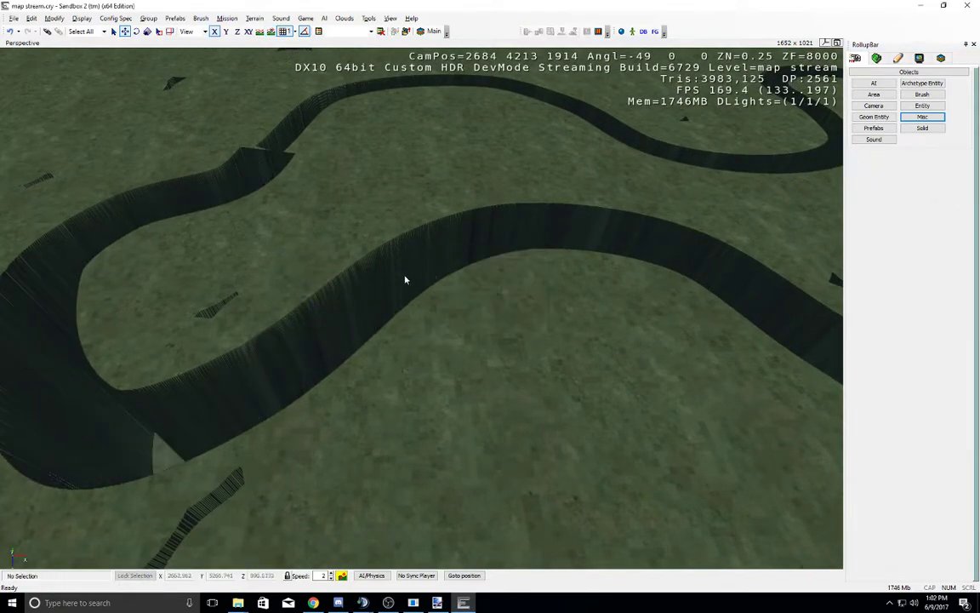
# Step: Examine the carved trench up close and from high above along its winding course
pyautogui.moveTo(422, 344); pyautogui.dragTo(401, 377, button='right')
pyautogui.moveTo(401, 377); pyautogui.dragTo(422, 343, button='middle')
pyautogui.scroll(5, 422, 344)
pyautogui.moveTo(422, 344); pyautogui.dragTo(430, 333, button='right')
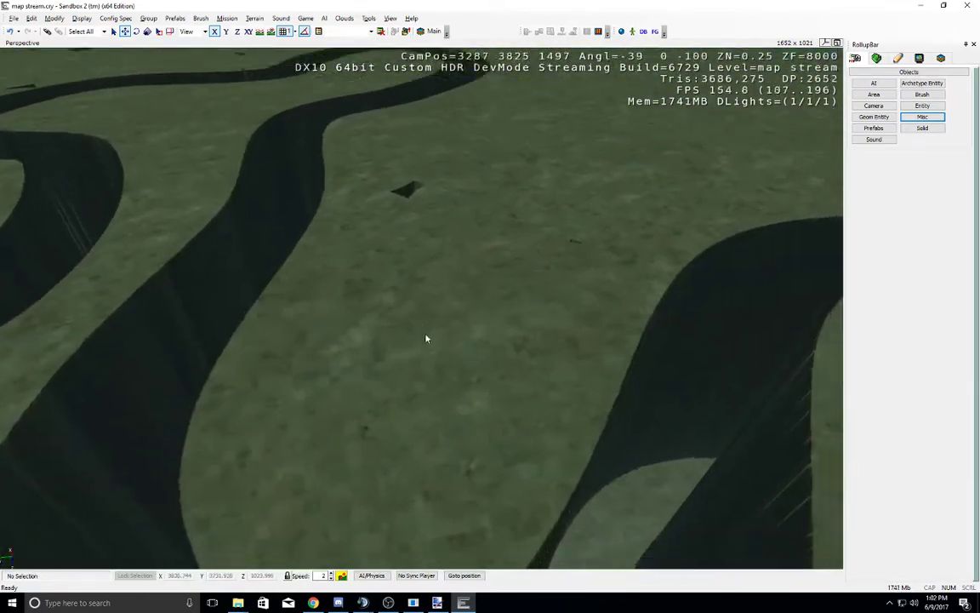
pyautogui.moveTo(429, 332)
pyautogui.mouseDown(button='middle')
pyautogui.moveTo(468, 291)
pyautogui.moveTo(430, 333)
pyautogui.moveTo(430, 298)
pyautogui.moveTo(430, 333)
pyautogui.mouseUp(button='middle')
pyautogui.scroll(-2, 430, 332)
pyautogui.scroll(-6, 429, 332)
pyautogui.moveTo(430, 333)
pyautogui.mouseDown(button='right')
pyautogui.moveTo(416, 324)
pyautogui.moveTo(432, 331)
pyautogui.mouseUp(button='right')
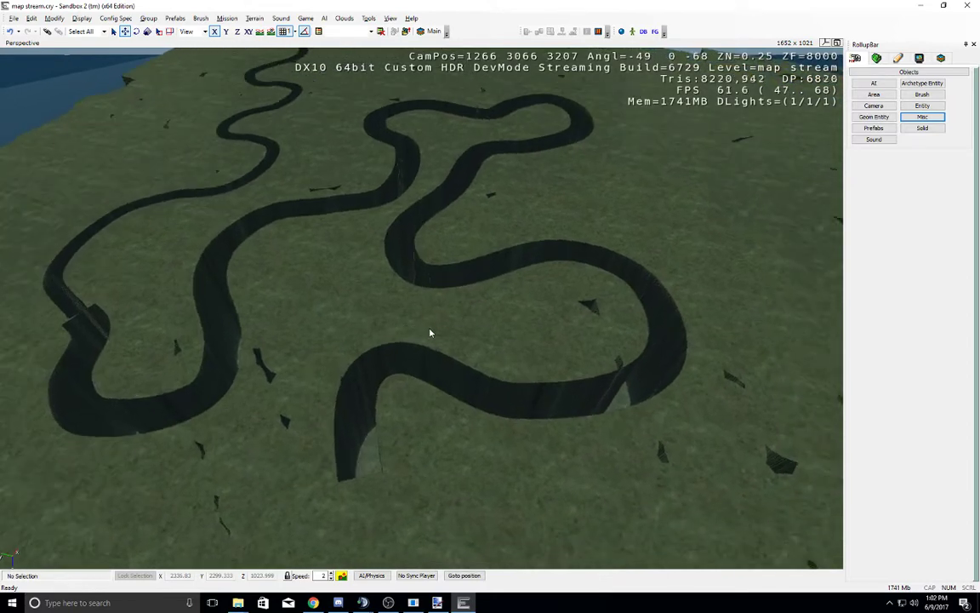
pyautogui.click(923, 117)
pyautogui.click(902, 193)
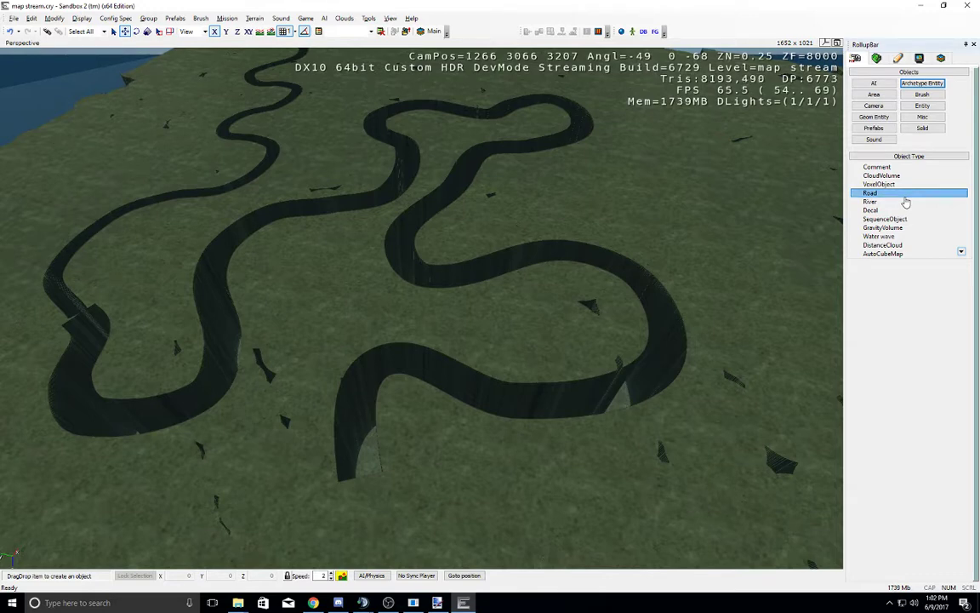
pyautogui.moveTo(906, 197); pyautogui.dragTo(539, 396)
pyautogui.click(937, 359)
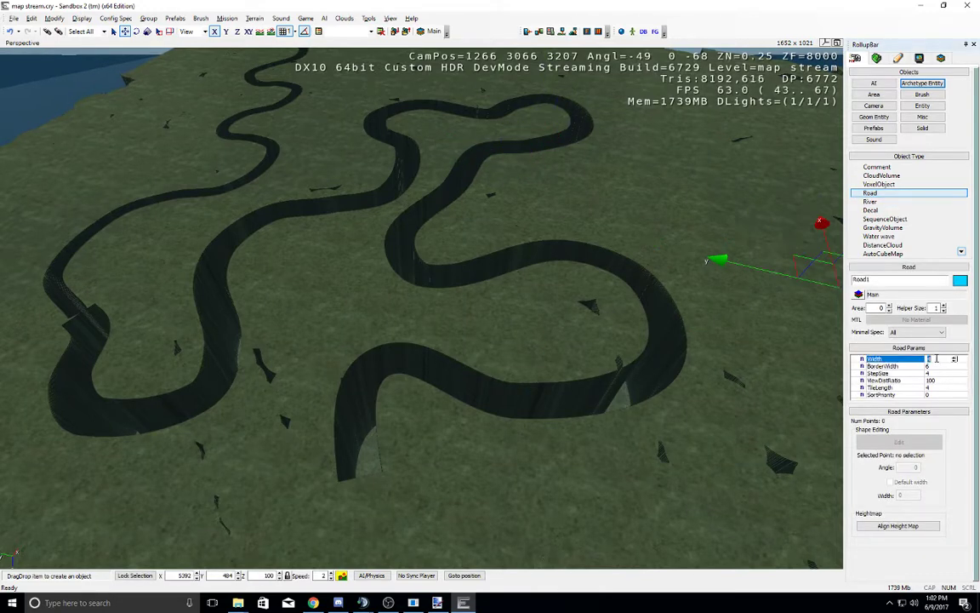
pyautogui.write('100')
pyautogui.click(939, 381)
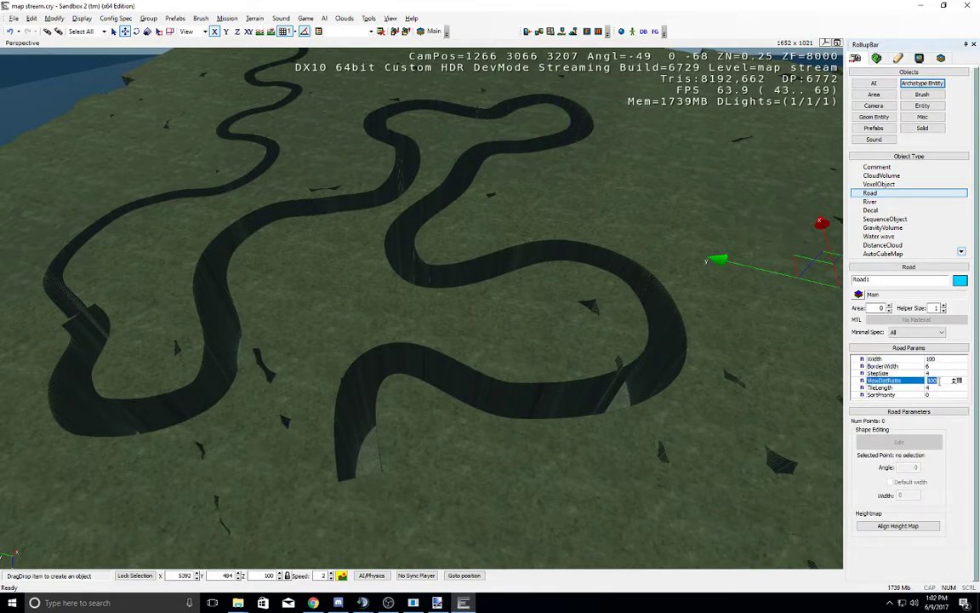
pyautogui.write('255')
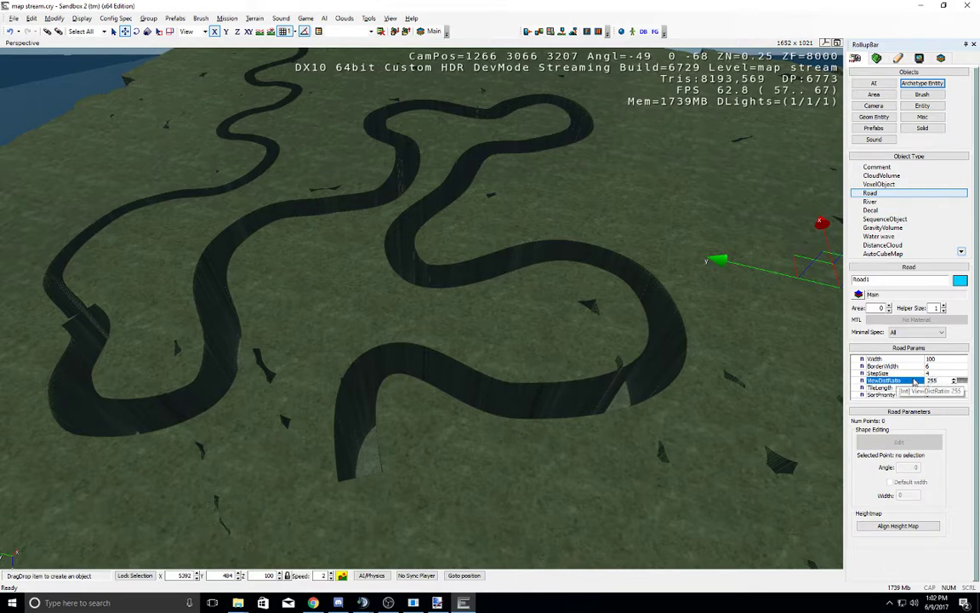
pyautogui.click(940, 373)
pyautogui.write('10')
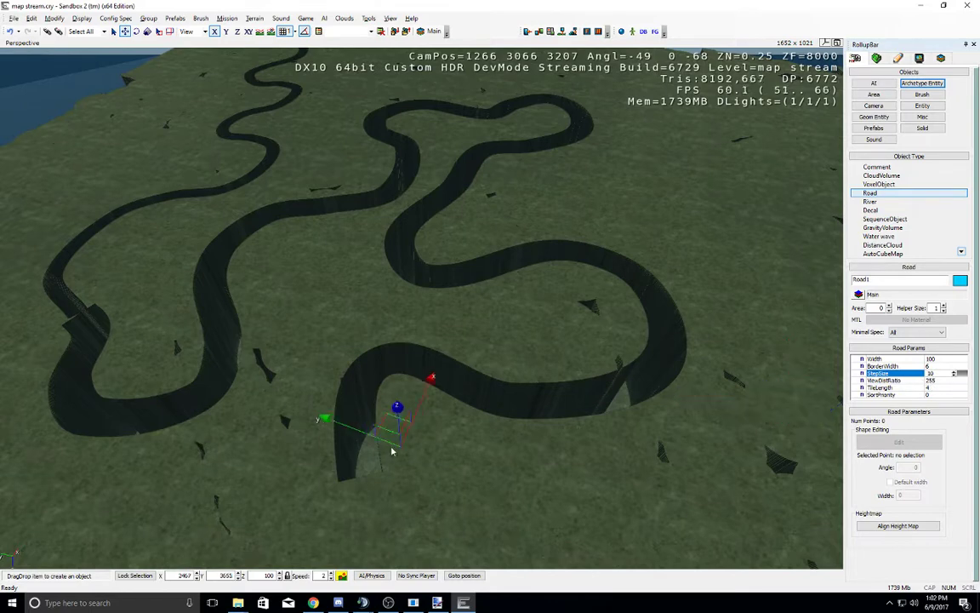
pyautogui.moveTo(394, 449); pyautogui.dragTo(372, 449, button='right')
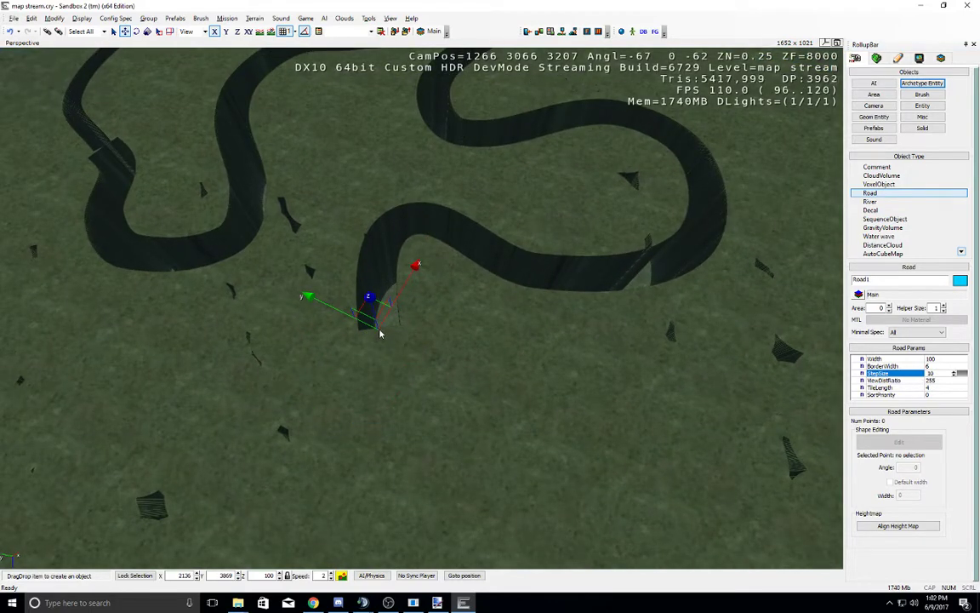
pyautogui.click(380, 330)
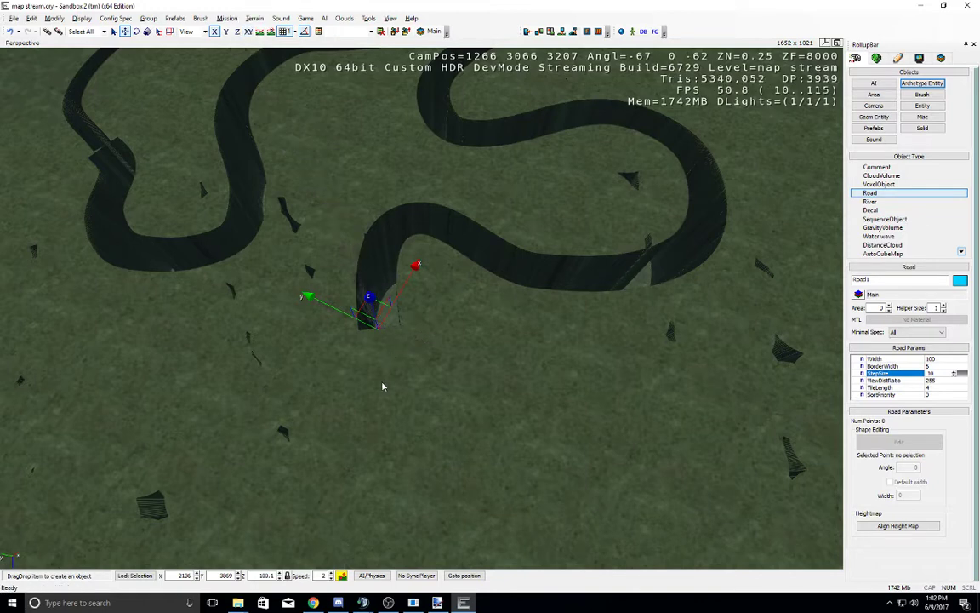
pyautogui.press('Escape')
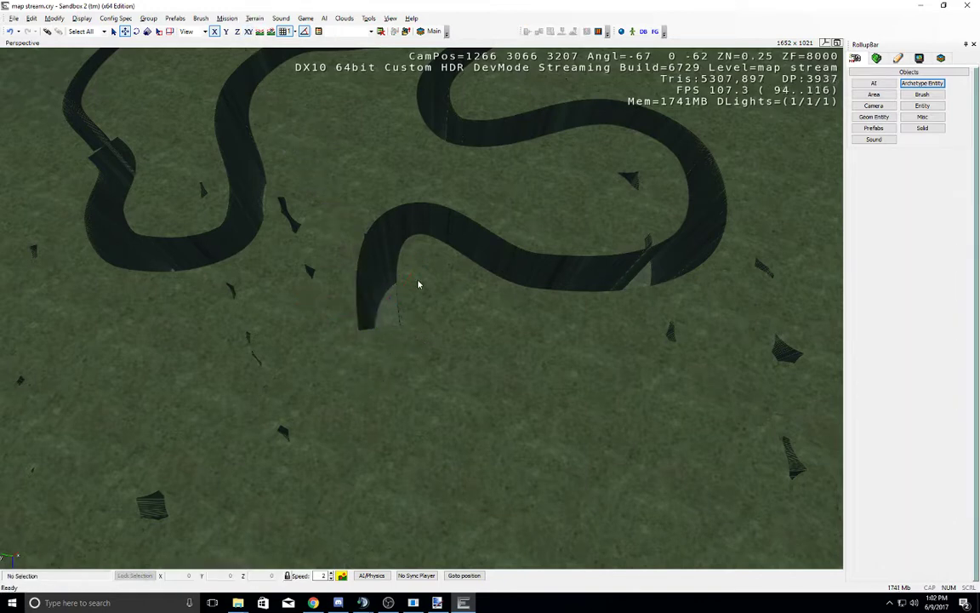
pyautogui.click(924, 117)
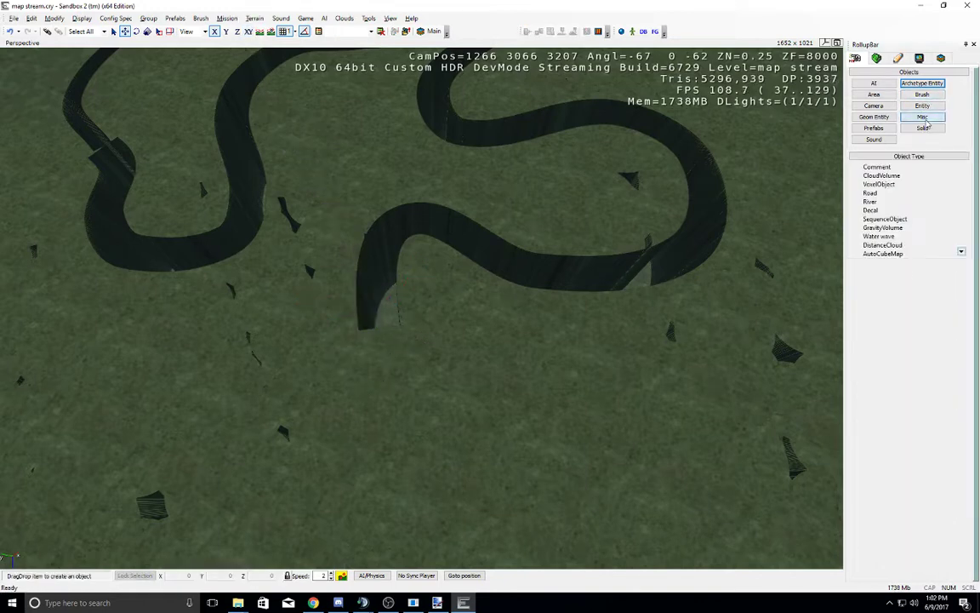
pyautogui.click(902, 194)
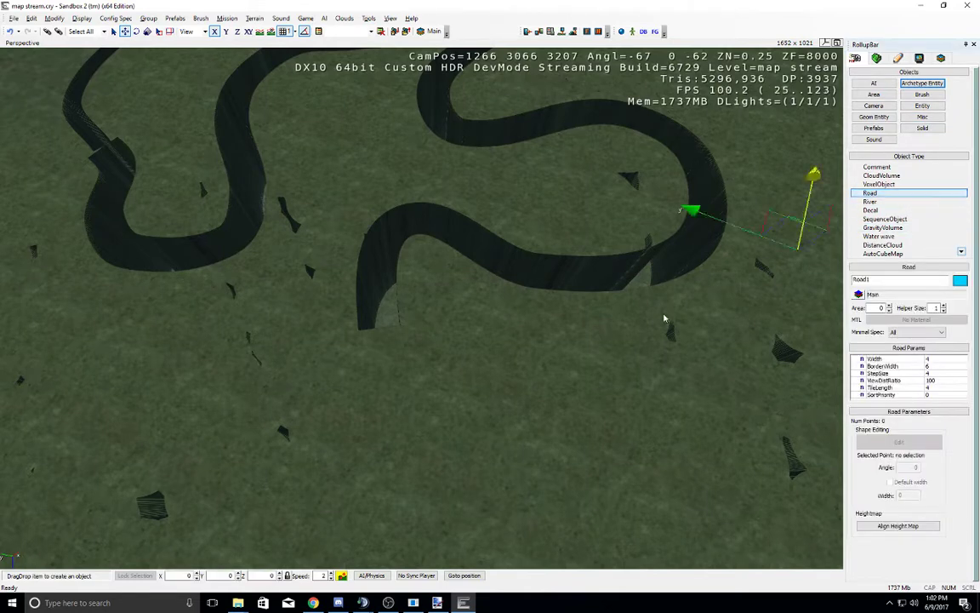
pyautogui.click(933, 359)
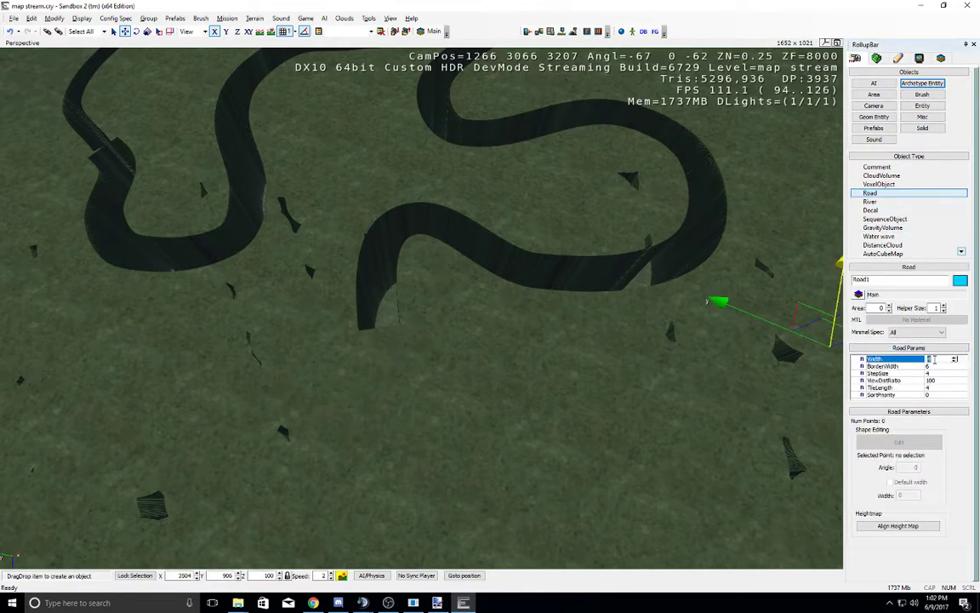
pyautogui.write('100')
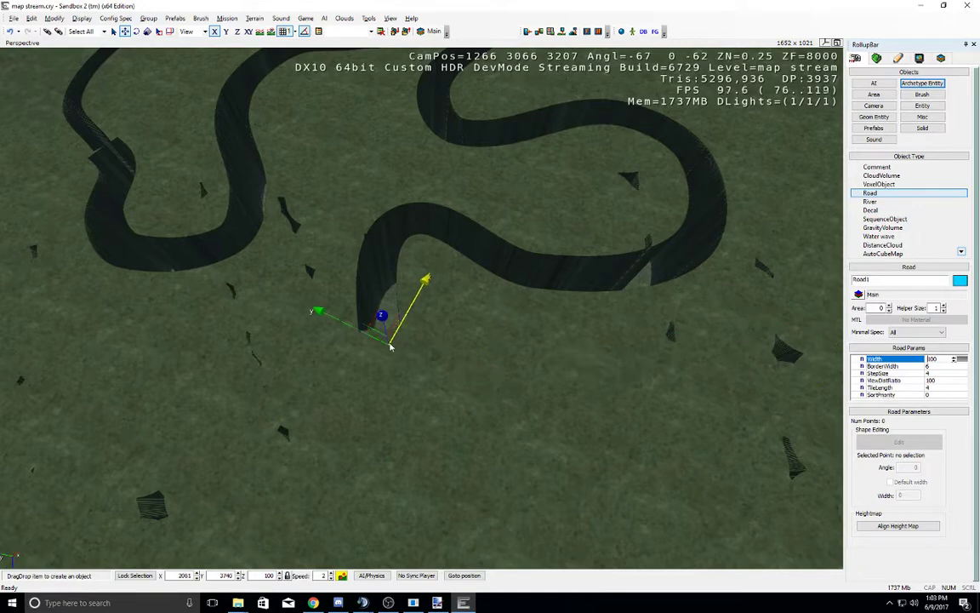
pyautogui.moveTo(385, 342); pyautogui.dragTo(389, 343, button='right')
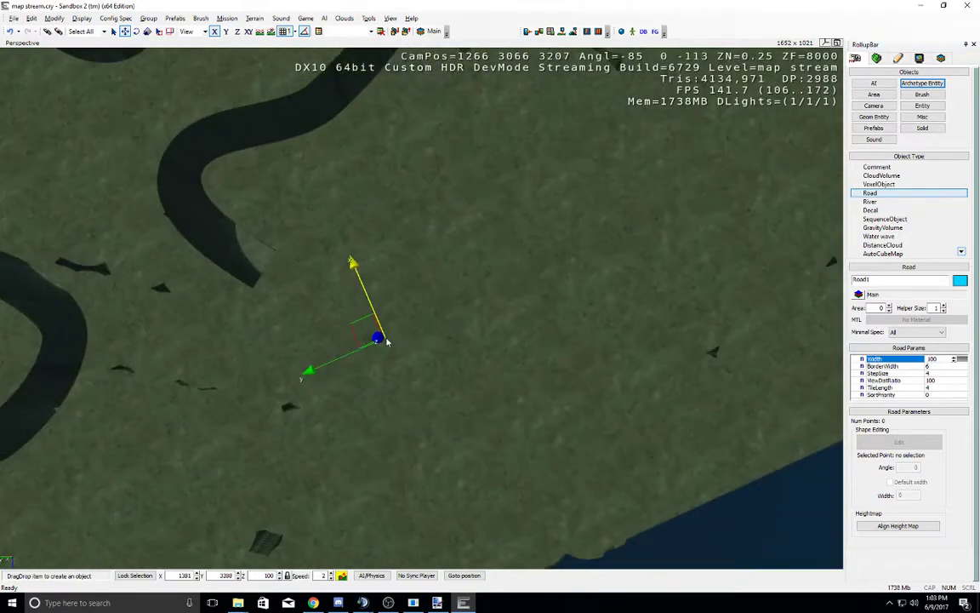
# Step: Constrain object placement to follow the terrain and start a new road with width 100
pyautogui.click(260, 32)
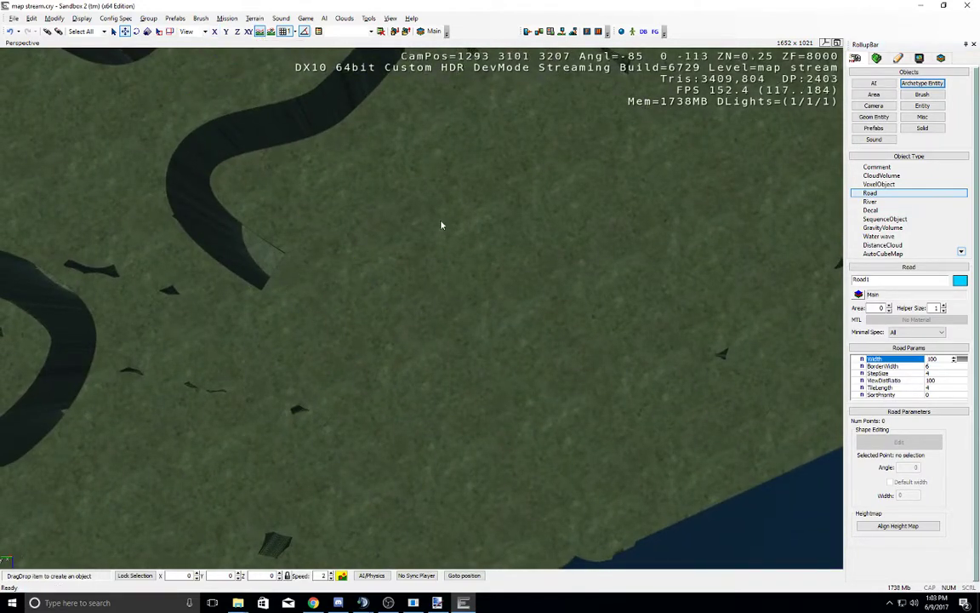
pyautogui.click(885, 194)
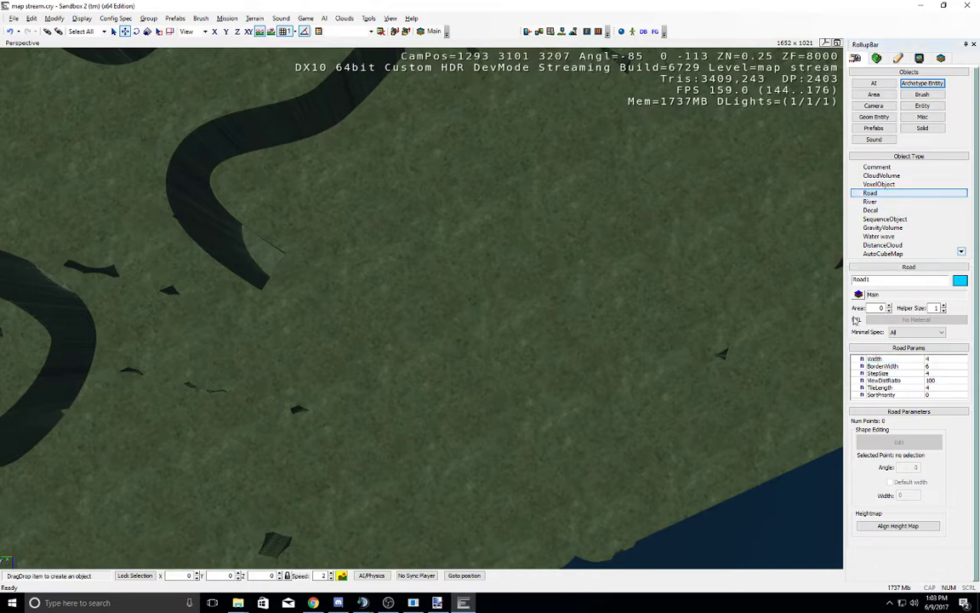
pyautogui.click(940, 360)
pyautogui.write('100')
pyautogui.press('Return')
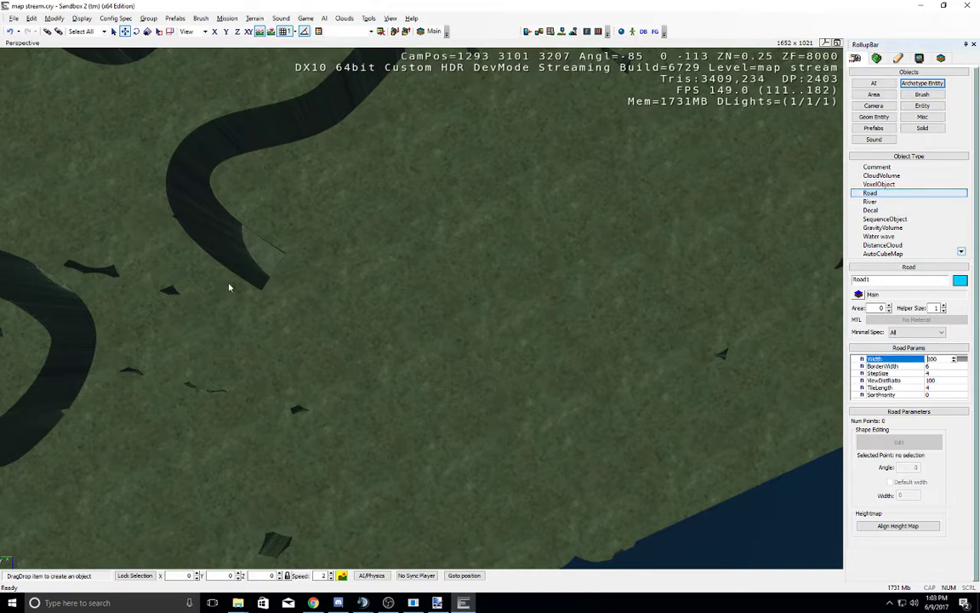
# Step: Begin the road at the open end of the carved trench and set its step size to 10
pyautogui.moveTo(586, 355); pyautogui.dragTo(589, 349, button='right')
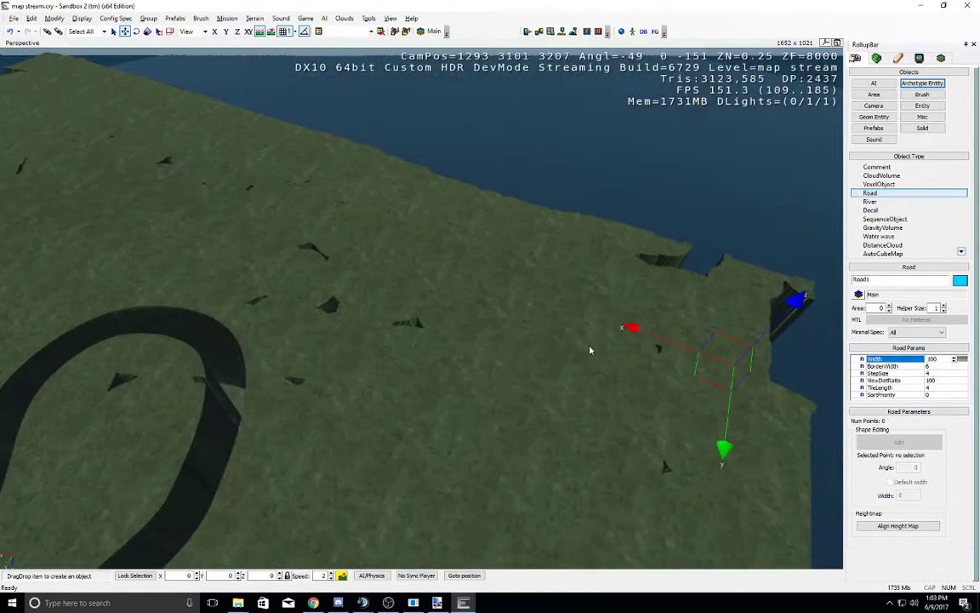
pyautogui.moveTo(564, 407); pyautogui.dragTo(587, 376, button='middle')
pyautogui.scroll(2, 588, 365)
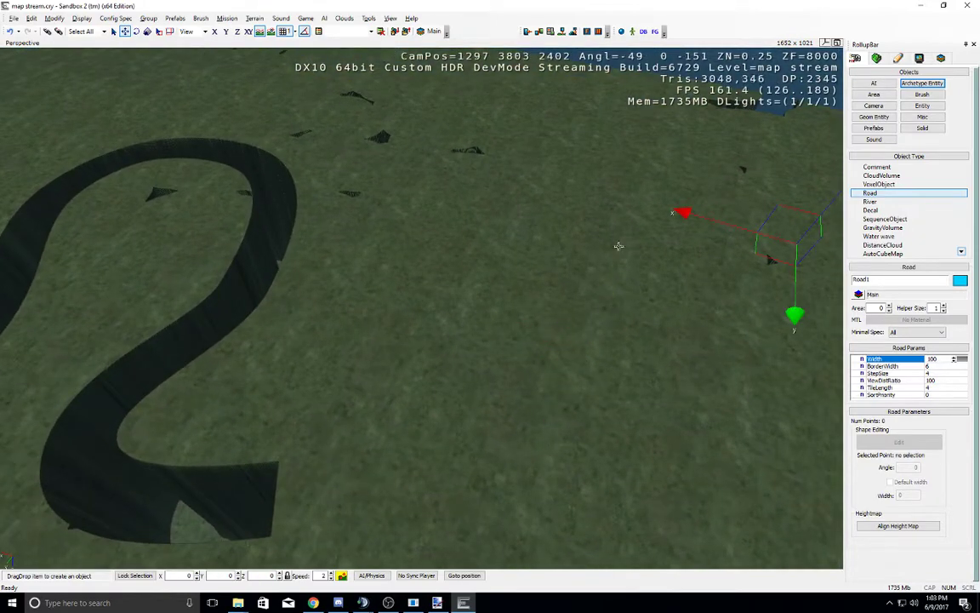
pyautogui.moveTo(619, 246); pyautogui.dragTo(620, 253, button='right')
pyautogui.scroll(5, 620, 254)
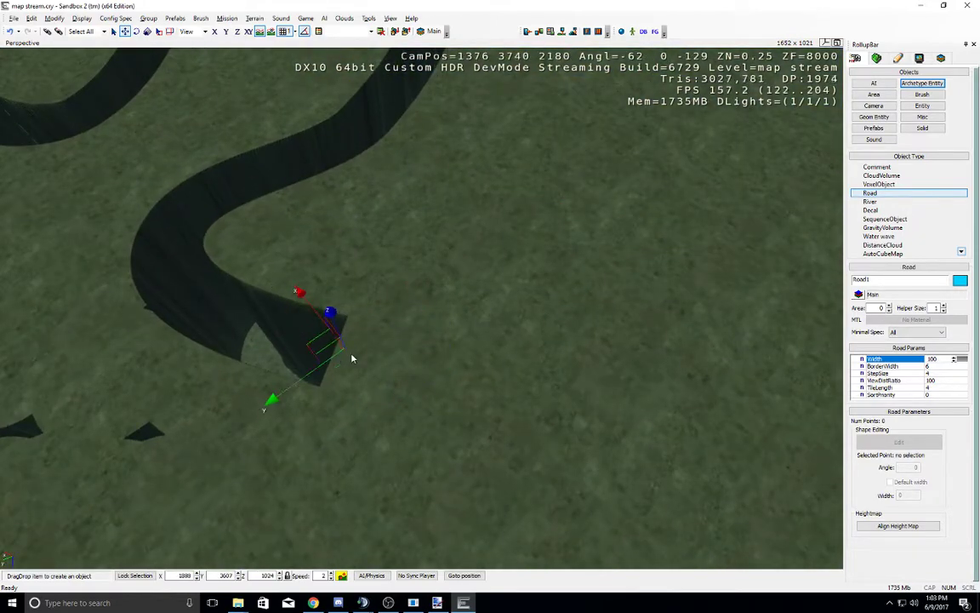
pyautogui.click(335, 363)
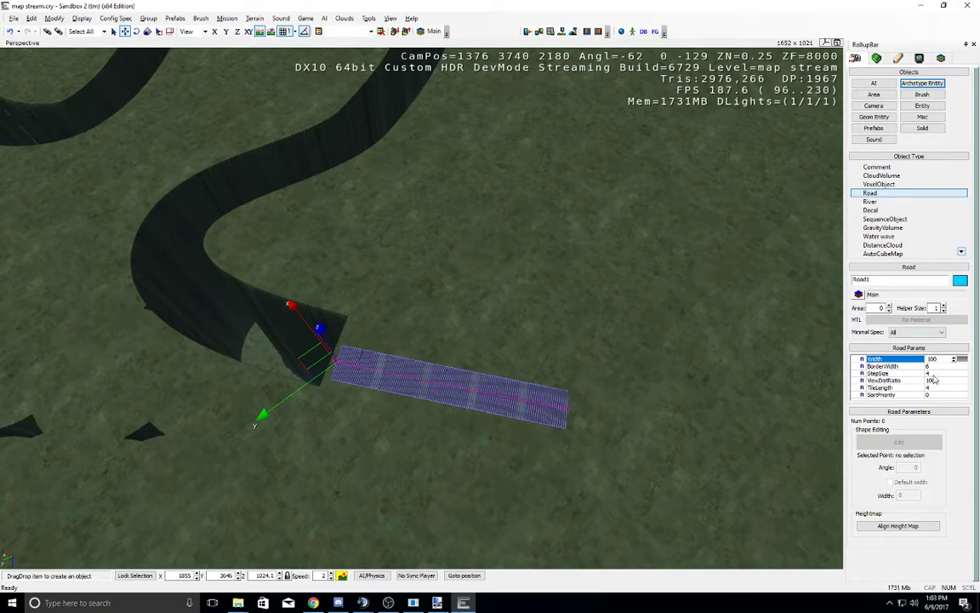
pyautogui.click(933, 375)
pyautogui.write('10')
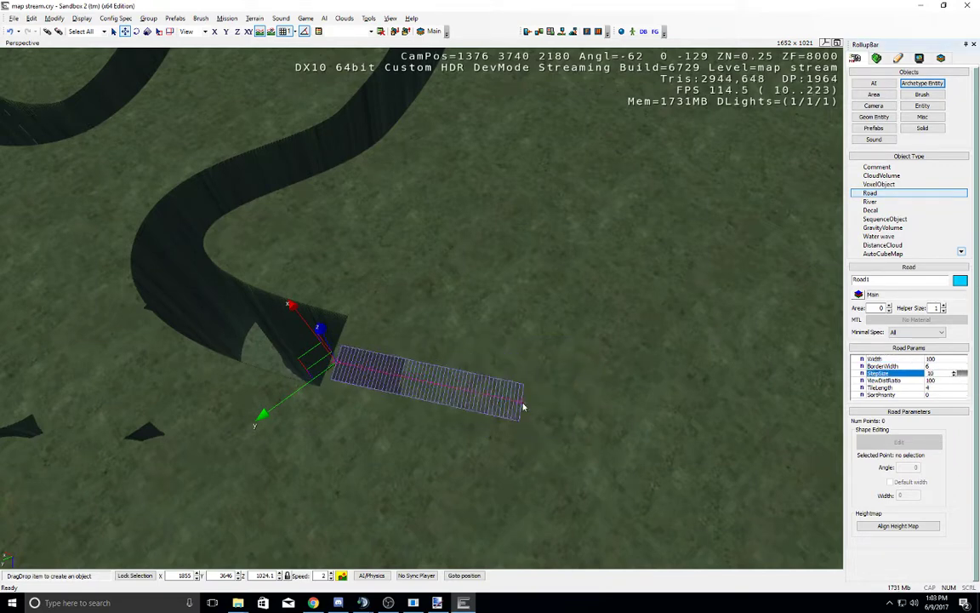
# Step: Try to extend the road in a winding curve across the uncarved terrain, and cancel its creation
pyautogui.click(522, 407)
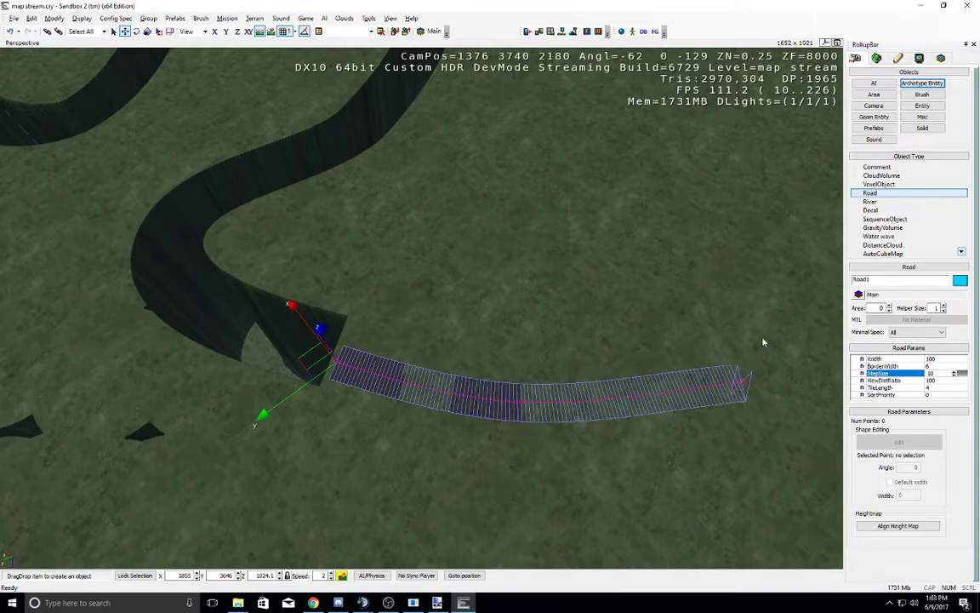
pyautogui.moveTo(723, 323); pyautogui.dragTo(657, 325, button='middle')
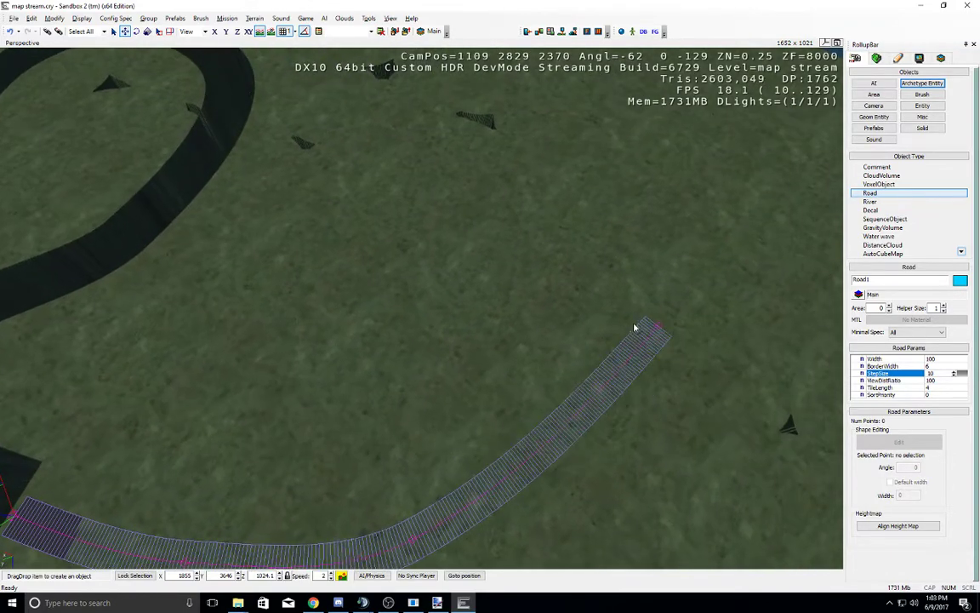
pyautogui.click(599, 323)
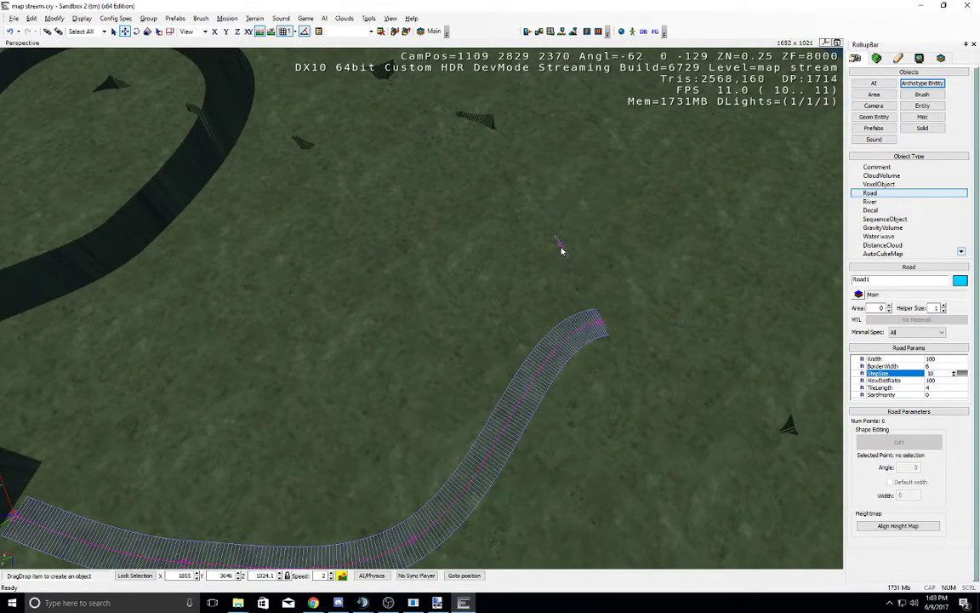
pyautogui.moveTo(561, 248)
pyautogui.mouseDown(button='middle')
pyautogui.moveTo(810, 4)
pyautogui.moveTo(562, 344)
pyautogui.moveTo(562, 270)
pyautogui.mouseUp(button='middle')
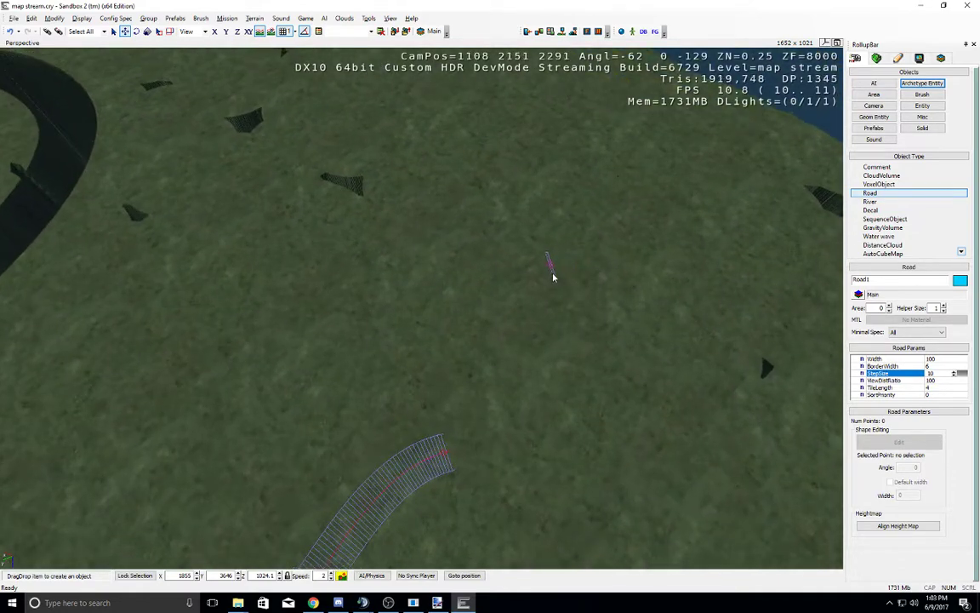
pyautogui.moveTo(553, 277); pyautogui.dragTo(426, 273, button='right')
pyautogui.press('Escape')
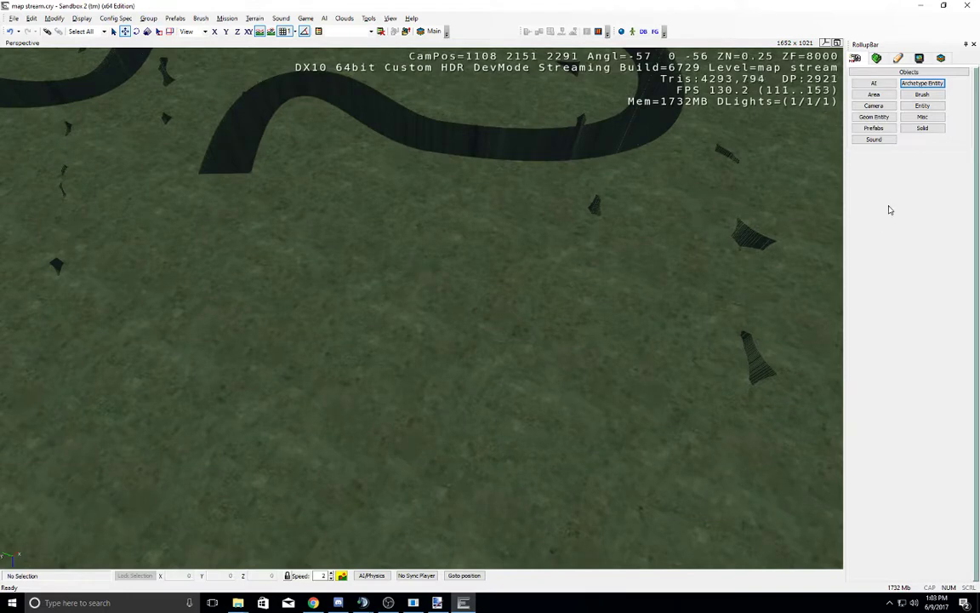
# Step: List the miscellaneous object types for creating a new object
pyautogui.click(923, 105)
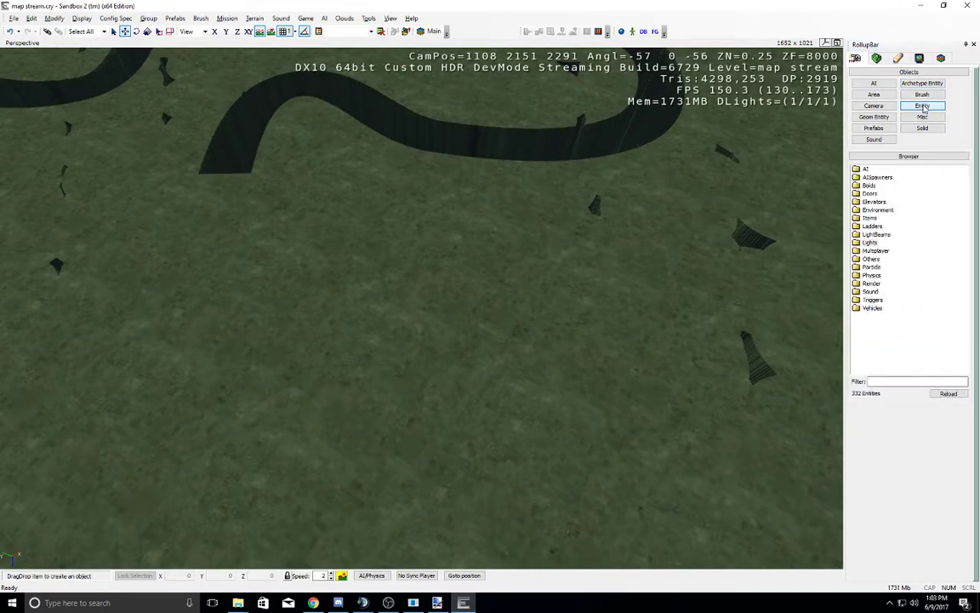
pyautogui.click(922, 117)
pyautogui.click(909, 211)
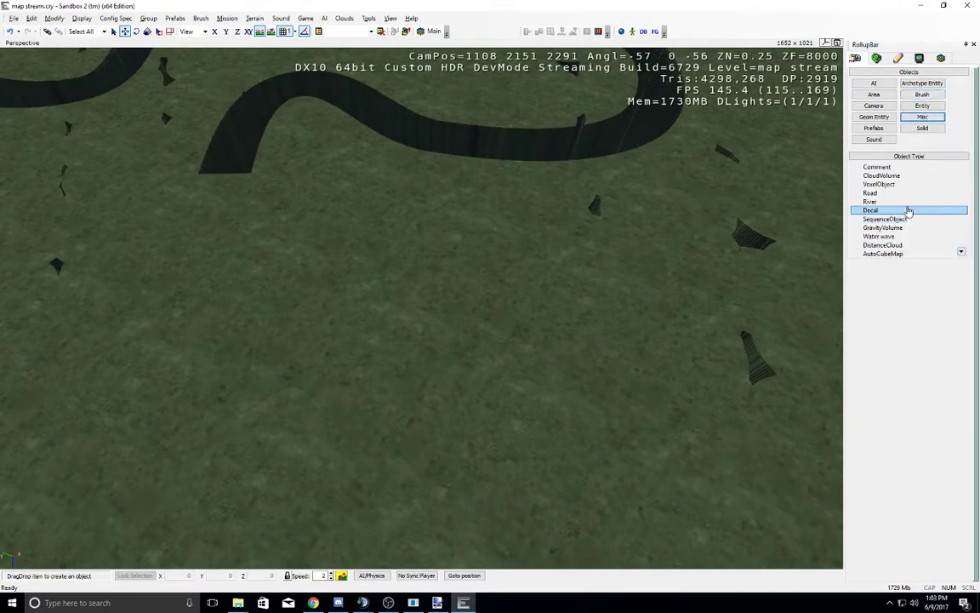
# Step: Start a new Road object with a width of 100 and a step size of 10
pyautogui.click(908, 194)
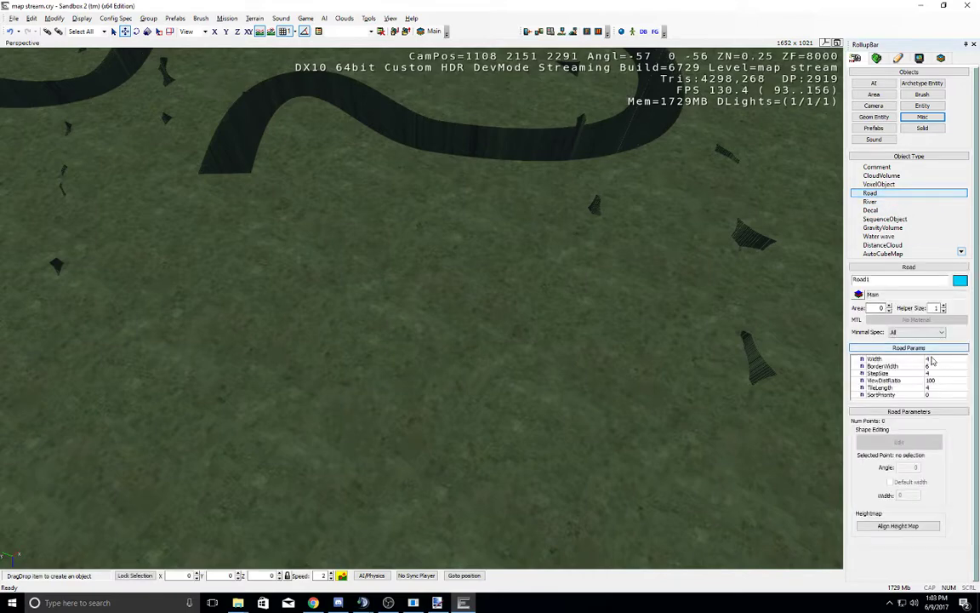
pyautogui.click(934, 360)
pyautogui.write('100')
pyautogui.click(932, 374)
pyautogui.write('10')
pyautogui.click(932, 381)
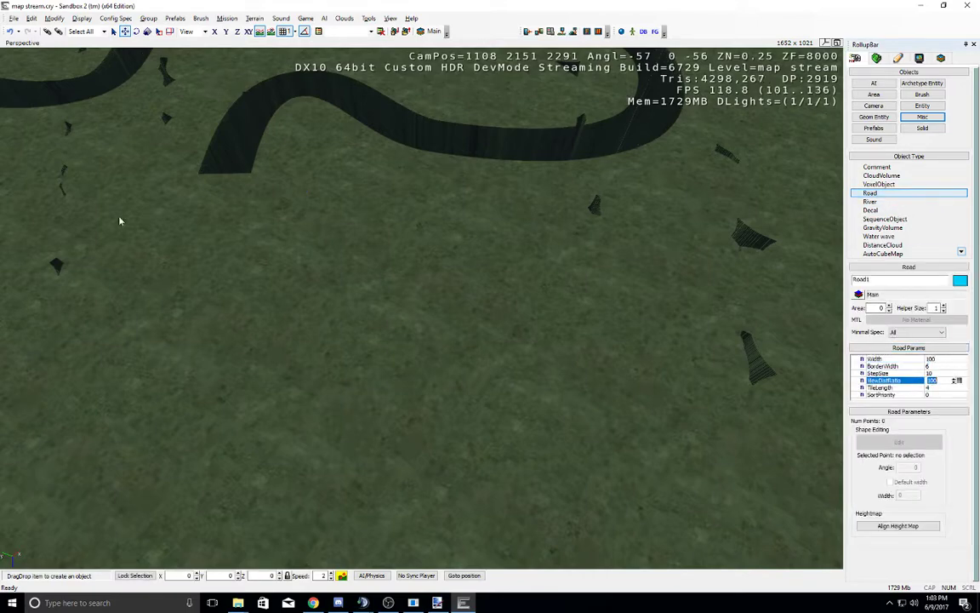
# Step: Begin the road at the open end of the existing dark channel and place its first points in a winding line across the terrain
pyautogui.moveTo(284, 172); pyautogui.dragTo(291, 207, button='right')
pyautogui.press('w')
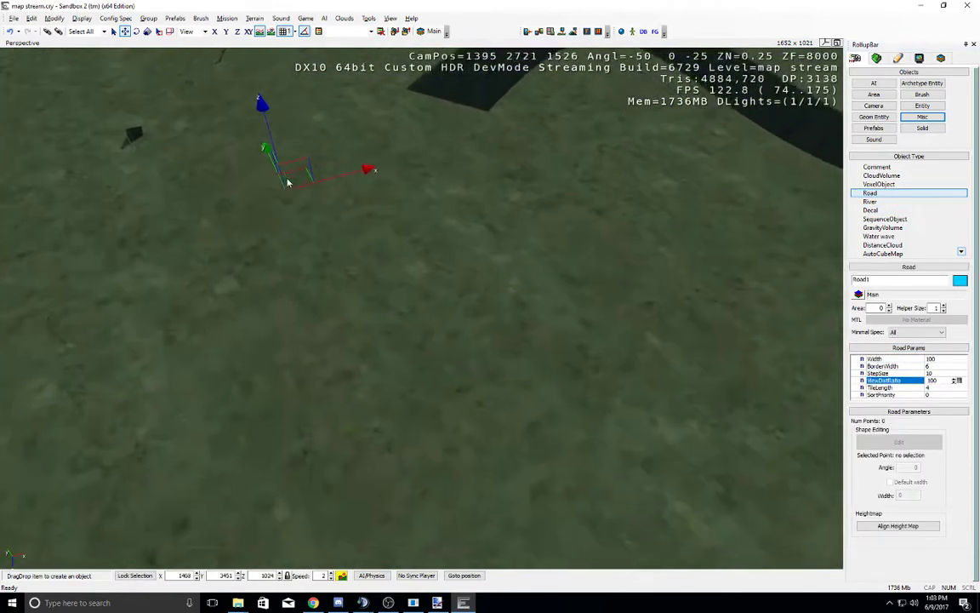
pyautogui.moveTo(288, 182); pyautogui.dragTo(292, 123, button='middle')
pyautogui.click(437, 170)
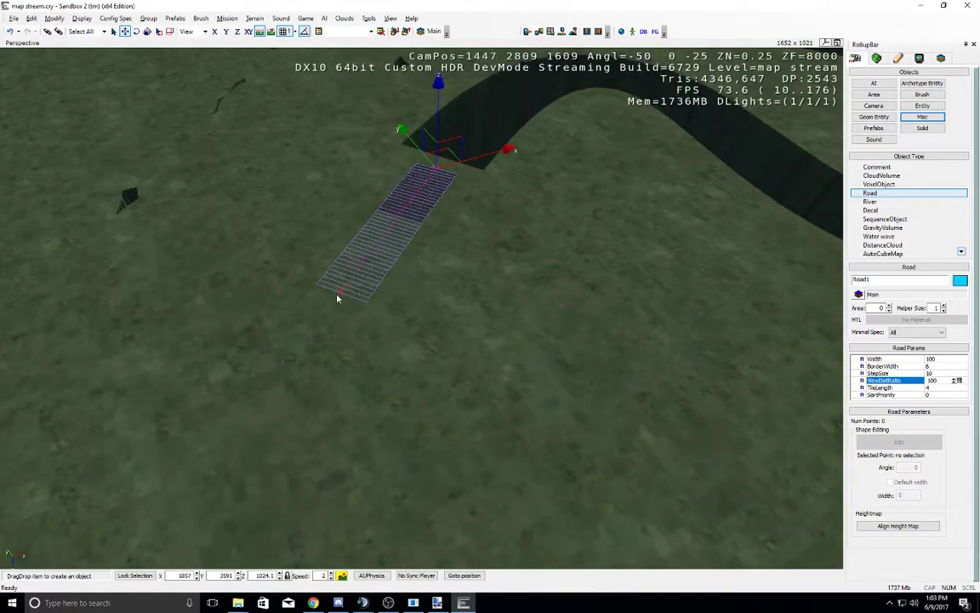
pyautogui.click(337, 296)
pyautogui.moveTo(337, 296); pyautogui.dragTo(283, 331, button='right')
pyautogui.click(276, 316)
pyautogui.moveTo(326, 333); pyautogui.dragTo(351, 330, button='right')
pyautogui.click(342, 250)
pyautogui.moveTo(298, 308); pyautogui.dragTo(447, 294, button='middle')
pyautogui.click(418, 273)
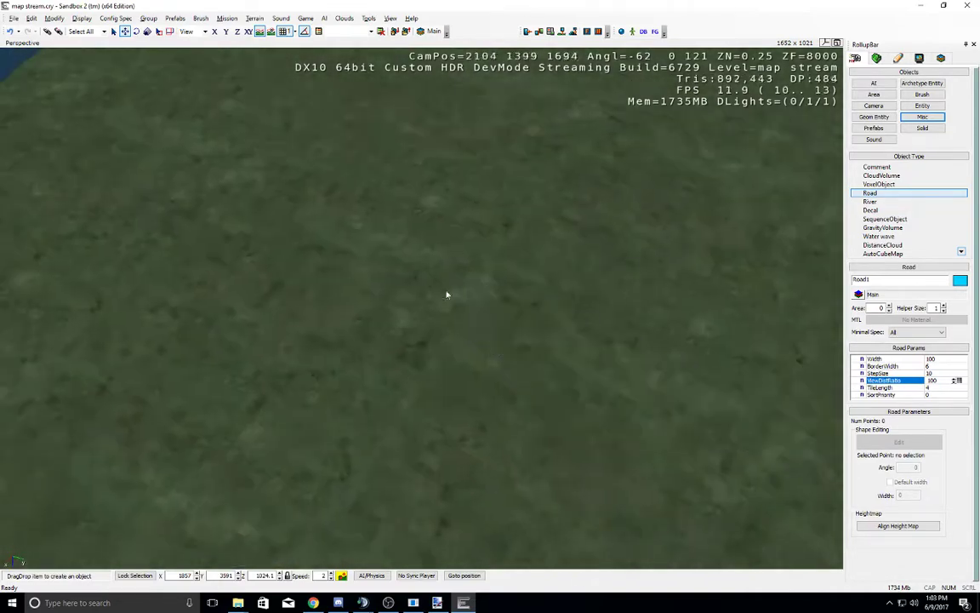
# Step: Continue the road with further points in S-shaped bends towards the notched edge of the terrain
pyautogui.scroll(-10, 452, 298)
pyautogui.moveTo(490, 300); pyautogui.dragTo(494, 323, button='right')
pyautogui.click(494, 326)
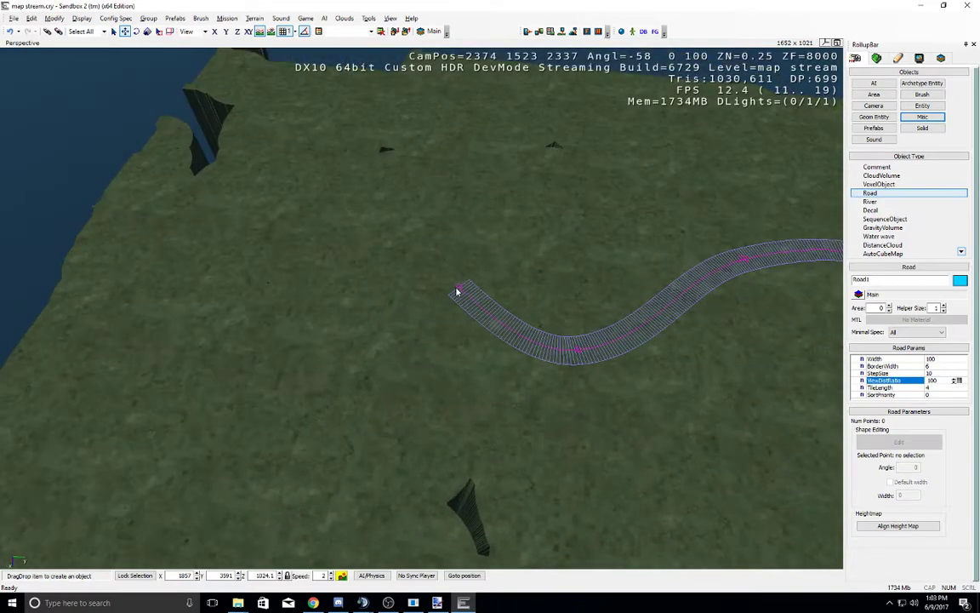
pyautogui.click(455, 219)
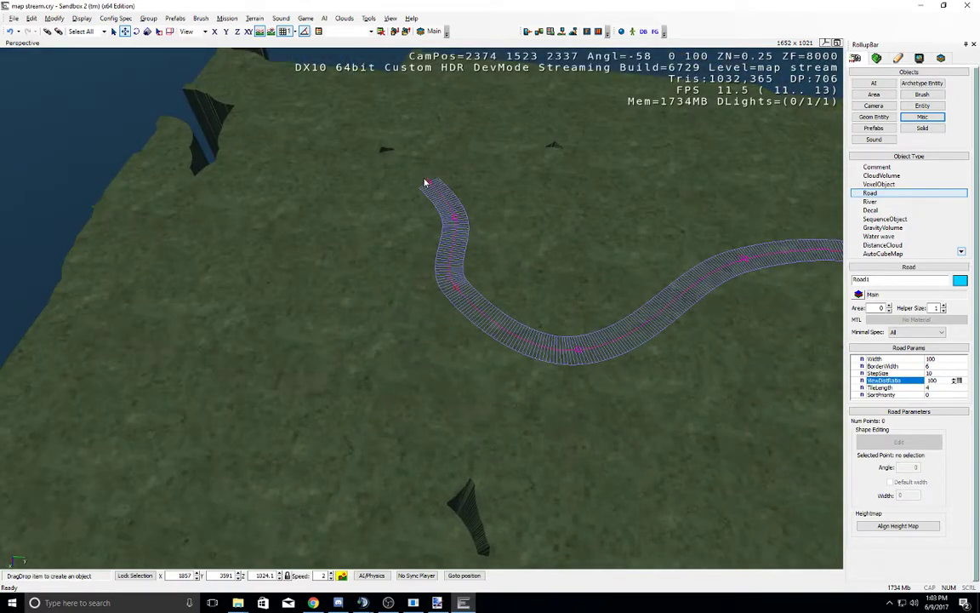
pyautogui.click(425, 179)
pyautogui.scroll(10, 356, 183)
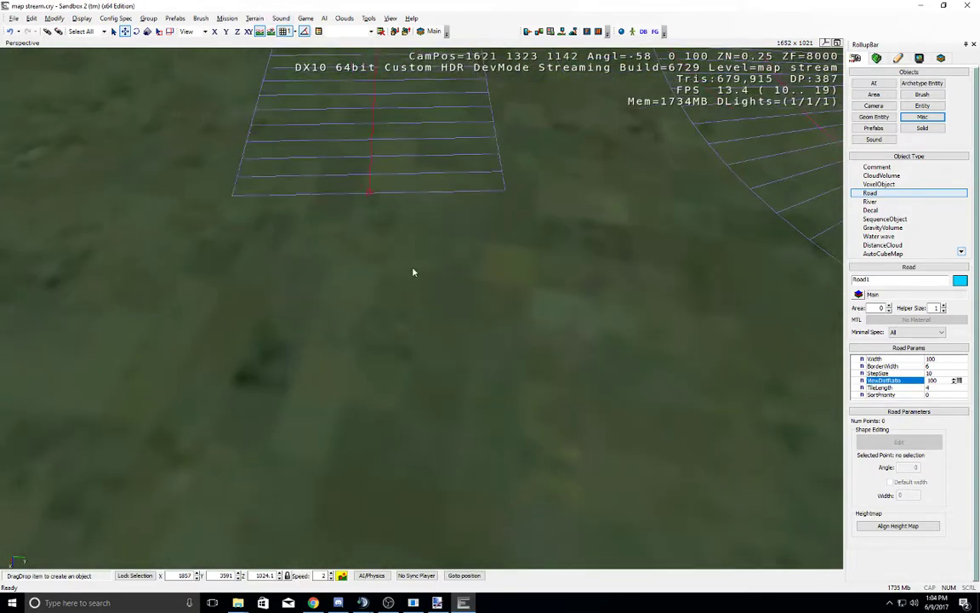
pyautogui.scroll(-3, 440, 260)
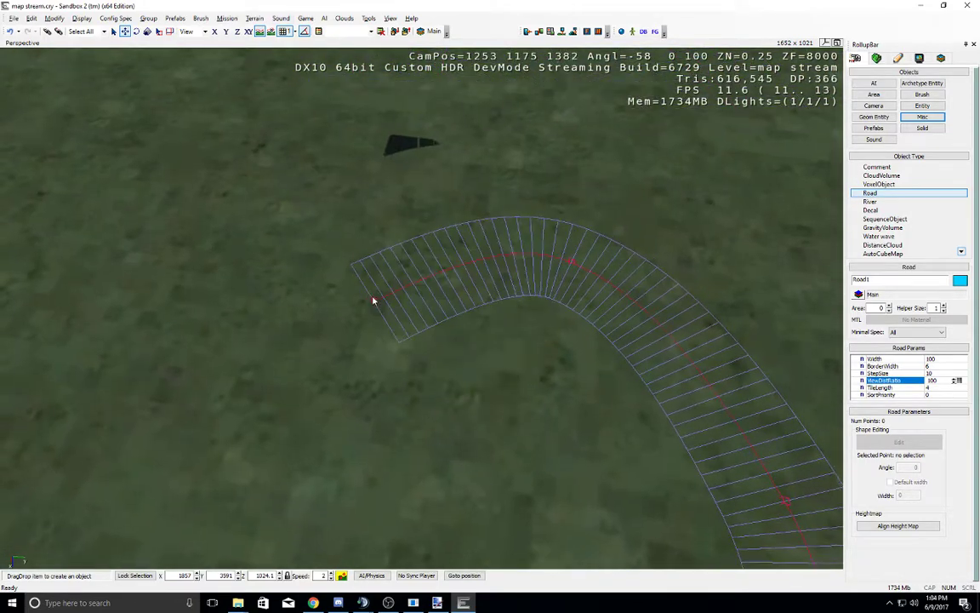
pyautogui.scroll(-3, 345, 357)
pyautogui.scroll(-3, 345, 343)
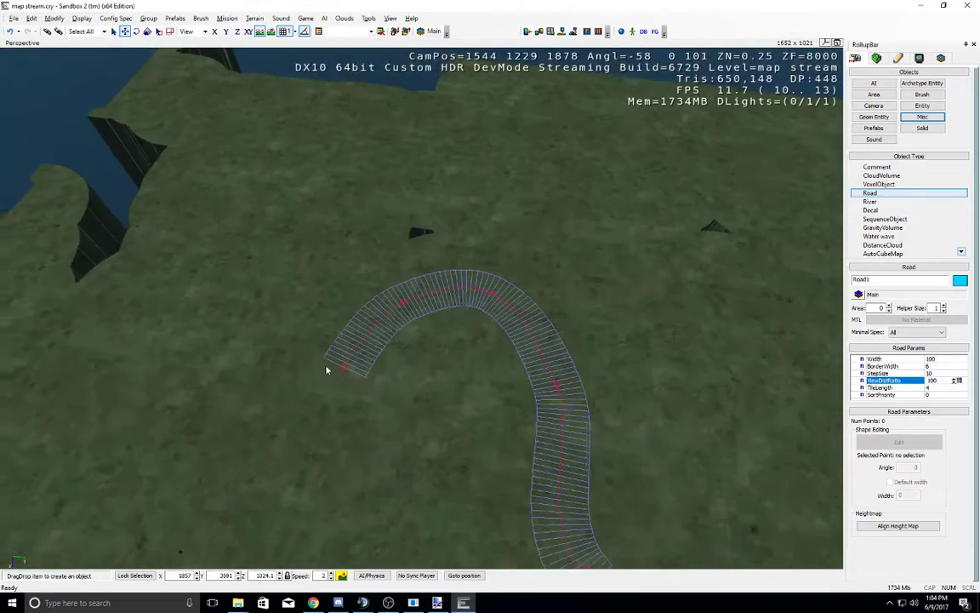
pyautogui.moveTo(328, 370); pyautogui.dragTo(345, 366, button='right')
pyautogui.click(348, 374)
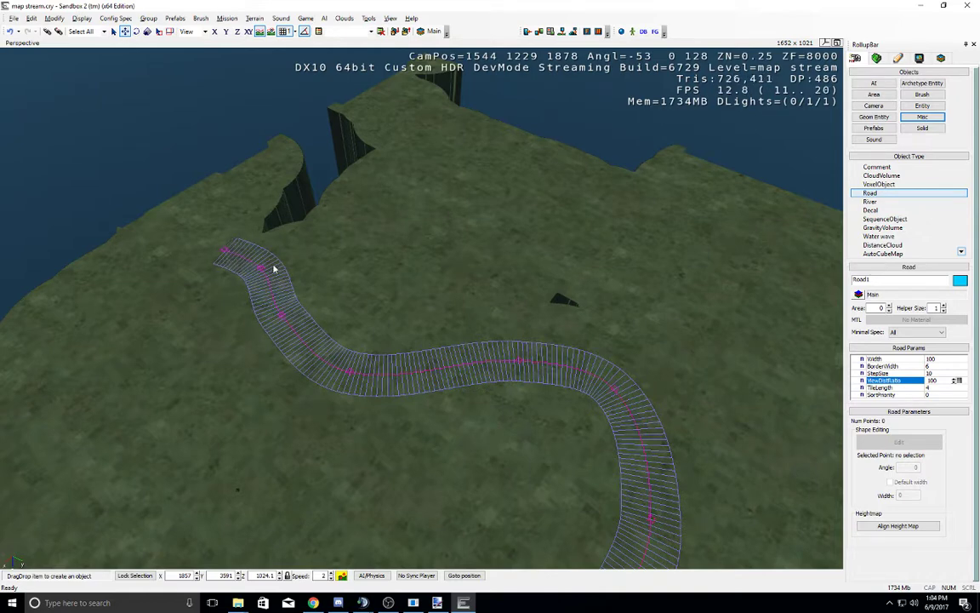
# Step: Extend the road past the deep notch and finish it with a last point at the terrain's outer edge
pyautogui.moveTo(256, 261)
pyautogui.mouseDown(button='middle')
pyautogui.moveTo(42, 232)
pyautogui.moveTo(256, 262)
pyautogui.mouseUp(button='middle')
pyautogui.scroll(5, 255, 261)
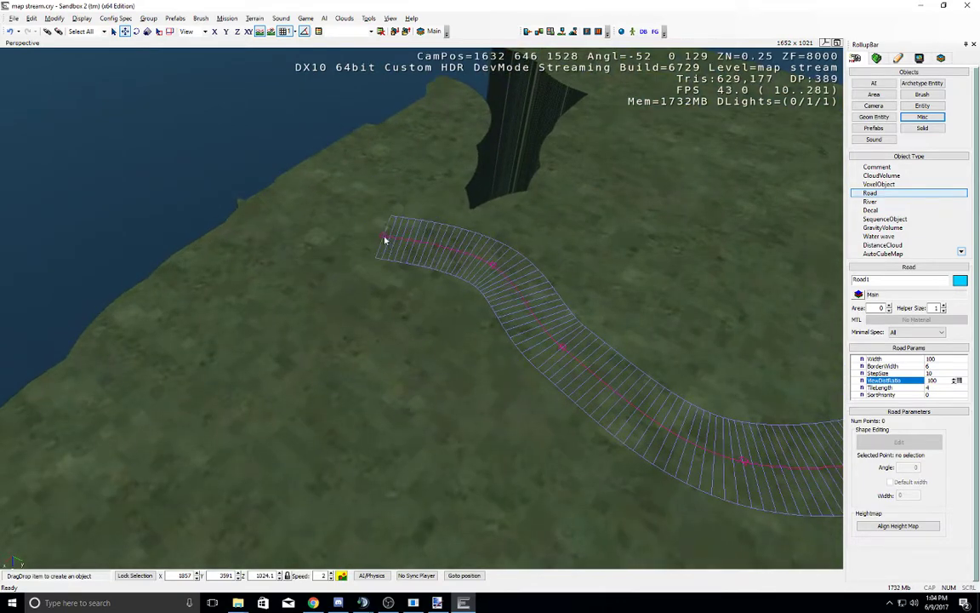
pyautogui.click(382, 234)
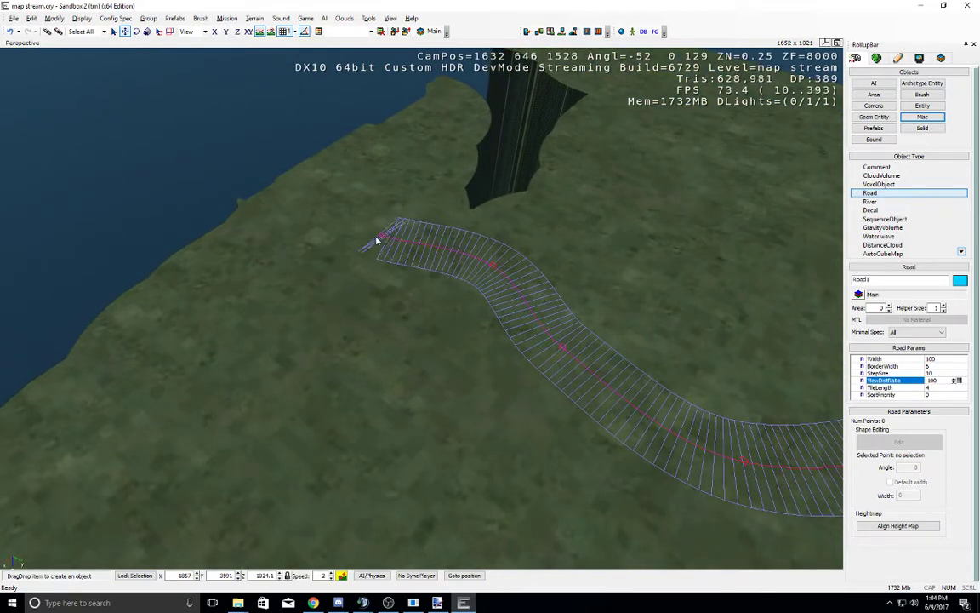
pyautogui.click(320, 162)
pyautogui.doubleClick(320, 162)
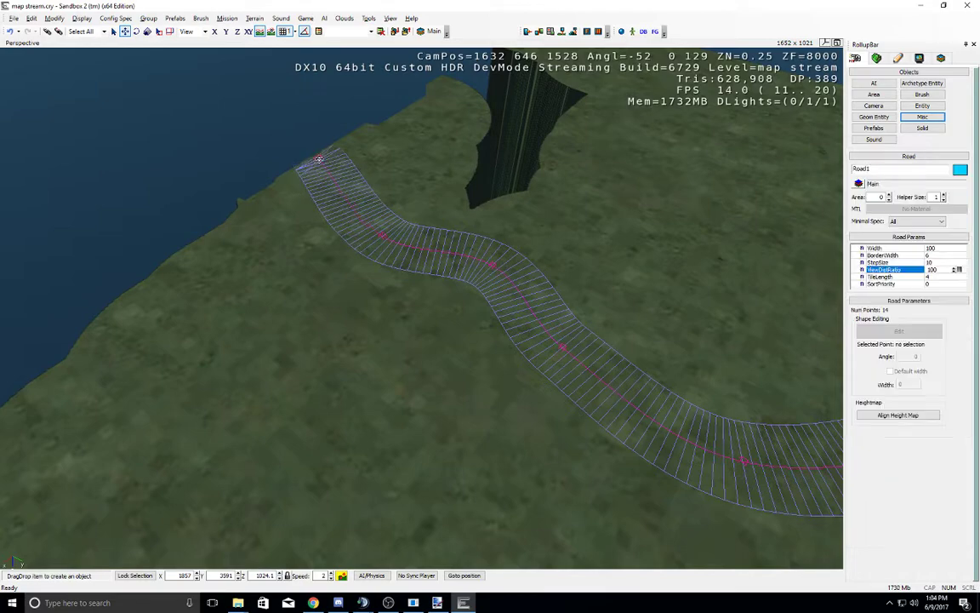
# Step: Examine how the start of the new road meets the end of the existing channel
pyautogui.moveTo(692, 302); pyautogui.dragTo(578, 308, button='right')
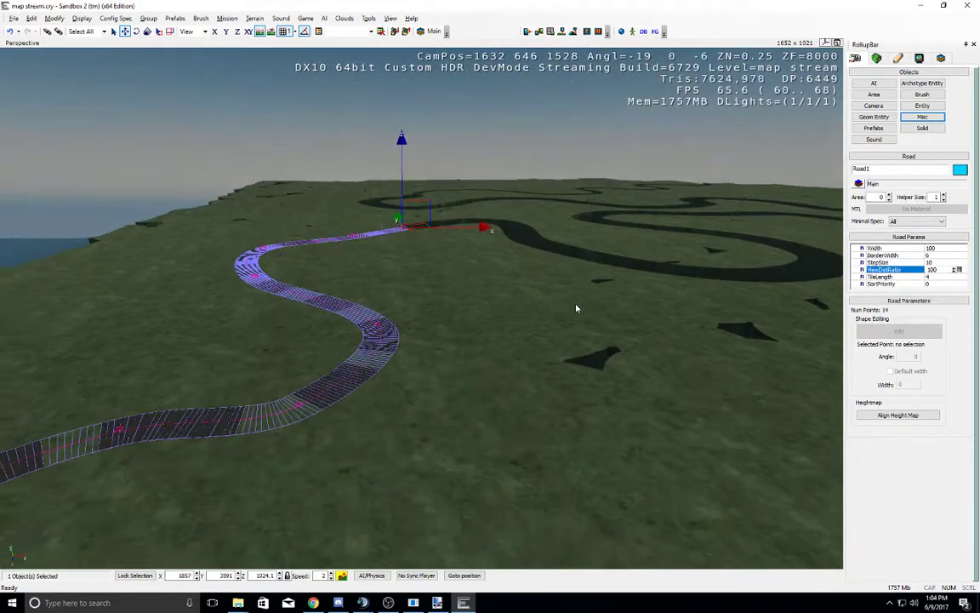
pyautogui.moveTo(578, 308)
pyautogui.mouseDown(button='middle')
pyautogui.moveTo(591, 289)
pyautogui.moveTo(577, 308)
pyautogui.mouseUp(button='middle')
pyautogui.press('w')
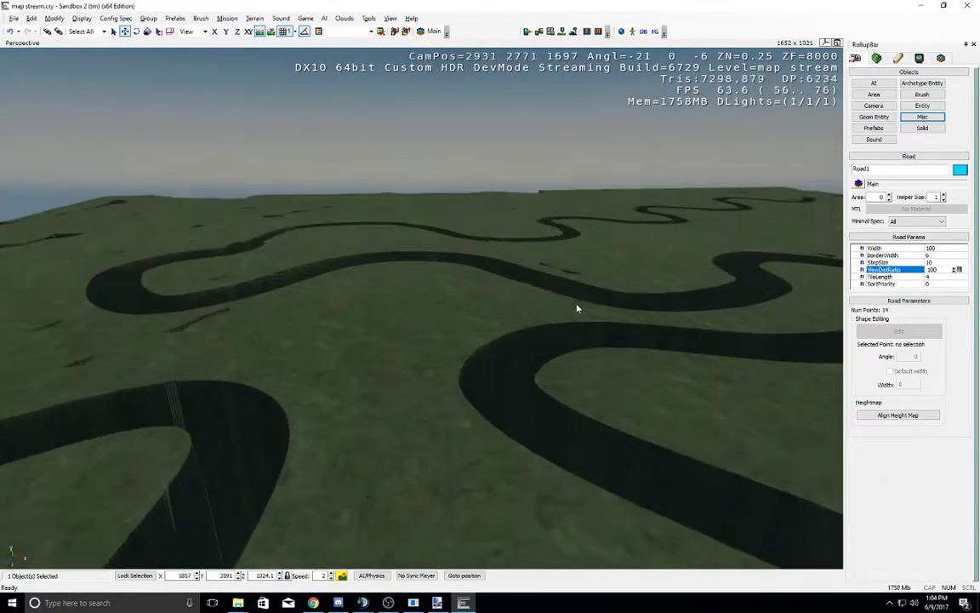
pyautogui.moveTo(577, 308); pyautogui.dragTo(515, 292, button='right')
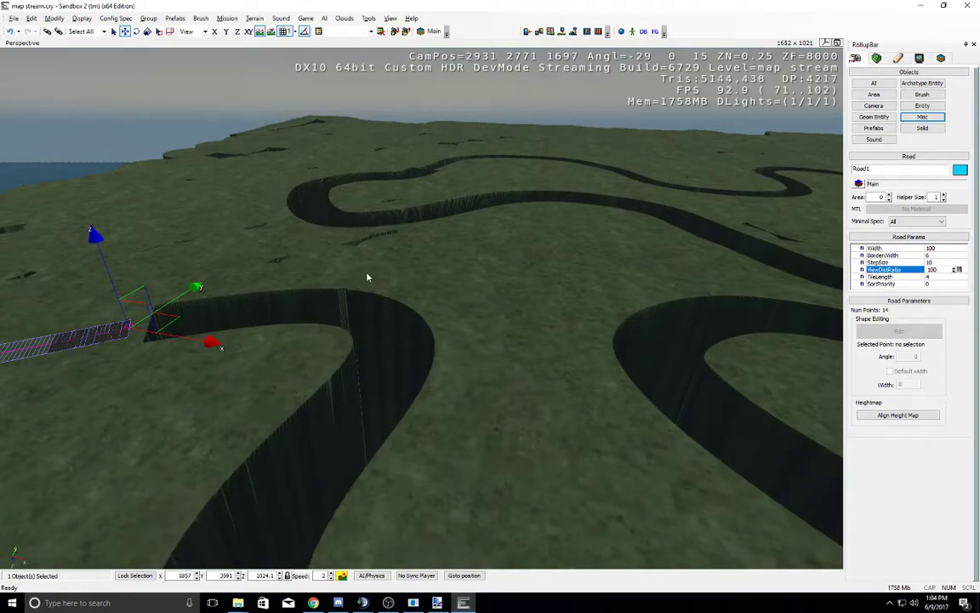
pyautogui.moveTo(368, 276); pyautogui.dragTo(381, 280, button='right')
pyautogui.press('s')
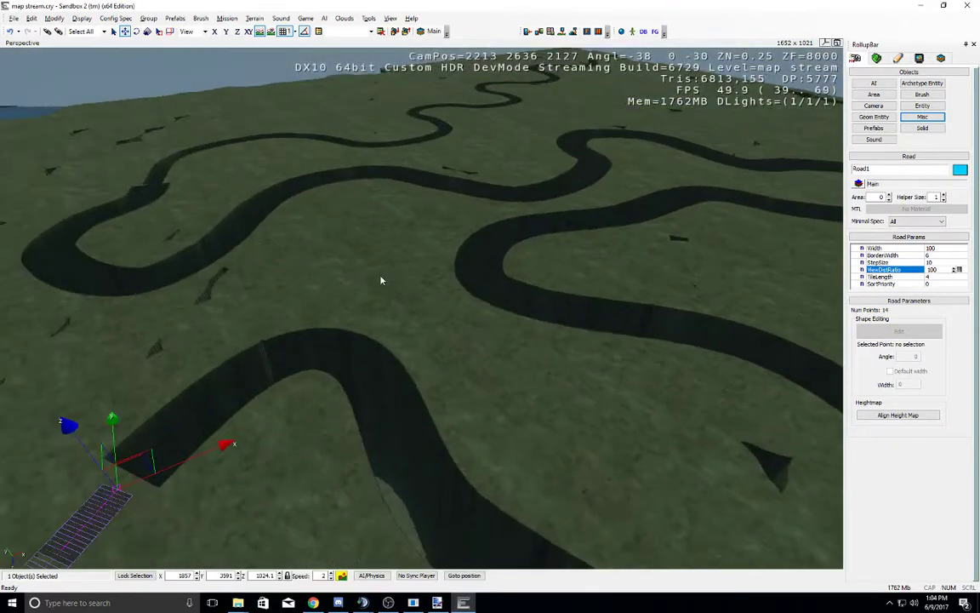
pyautogui.click(463, 340)
pyautogui.moveTo(464, 341); pyautogui.dragTo(468, 339, button='right')
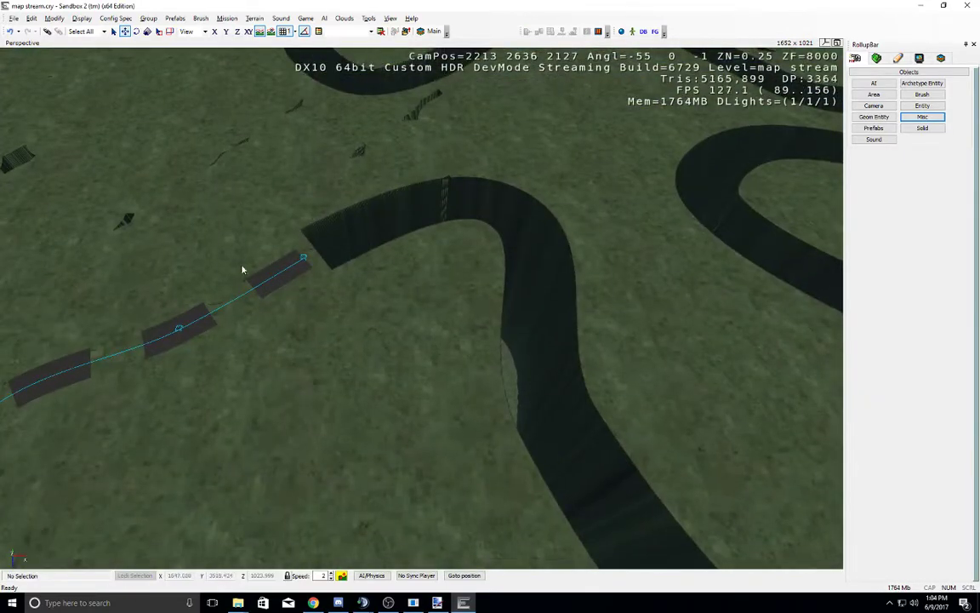
# Step: Set the new road's Z position to 100 and align the height map to it
pyautogui.click(253, 282)
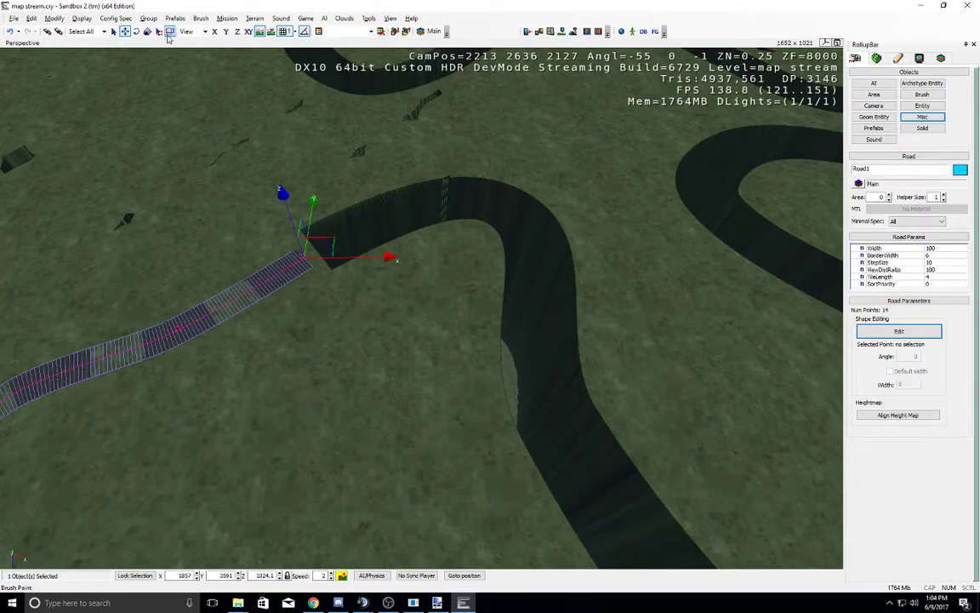
pyautogui.moveTo(209, 576); pyautogui.dragTo(289, 577)
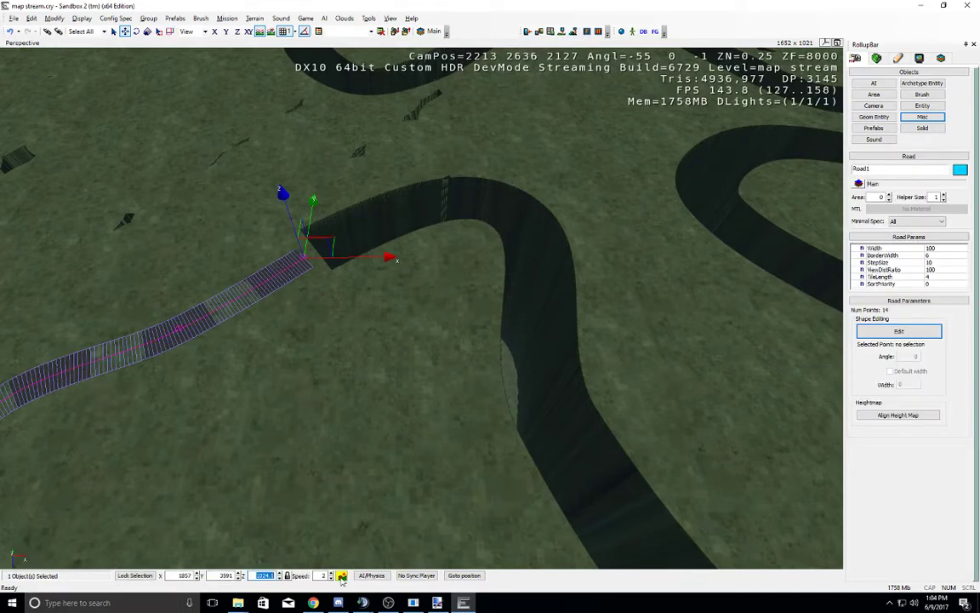
pyautogui.write('100')
pyautogui.press('Return')
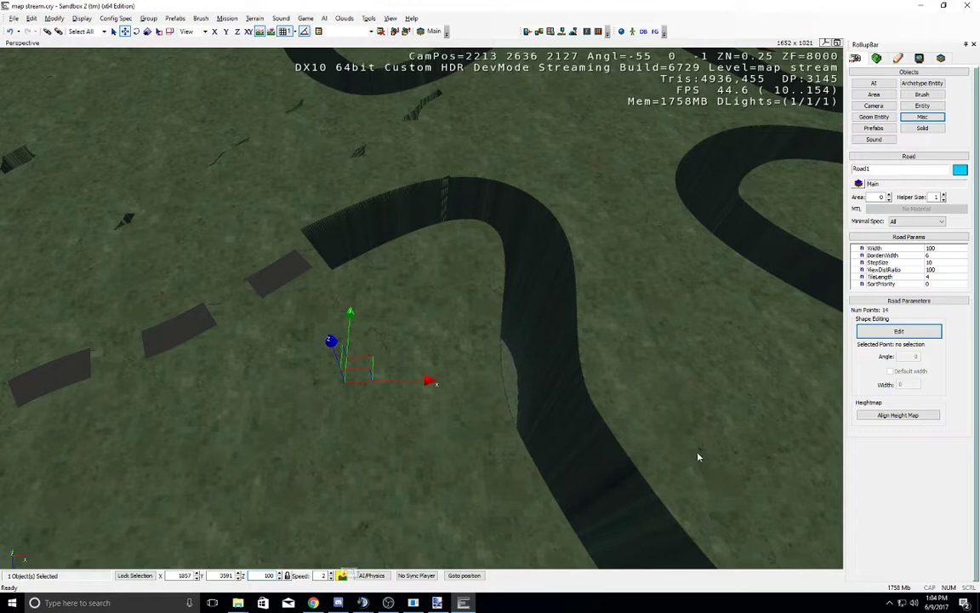
pyautogui.click(911, 415)
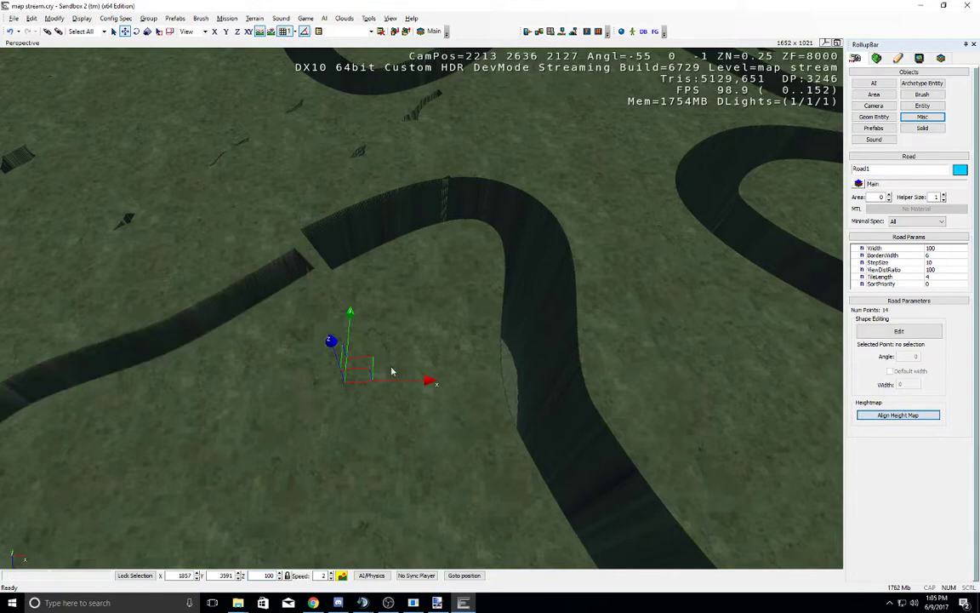
# Step: Delete the road object used to carve the new channel
pyautogui.moveTo(484, 328); pyautogui.dragTo(484, 328, button='right')
pyautogui.moveTo(432, 286); pyautogui.dragTo(403, 282, button='right')
pyautogui.press('Delete')
pyautogui.press('Return')
# Step: Examine the whole course of the carved river channels from above, including their bends and joints
pyautogui.press('w')
pyautogui.press('s')
pyautogui.press('d')
pyautogui.press('d')
pyautogui.moveTo(402, 281)
pyautogui.mouseDown(button='middle')
pyautogui.moveTo(471, 269)
pyautogui.moveTo(403, 282)
pyautogui.moveTo(453, 258)
pyautogui.moveTo(406, 280)
pyautogui.mouseUp(button='middle')
pyautogui.moveTo(406, 280); pyautogui.dragTo(413, 257, button='right')
pyautogui.moveTo(414, 256)
pyautogui.mouseDown(button='middle')
pyautogui.moveTo(427, 250)
pyautogui.moveTo(414, 257)
pyautogui.mouseUp(button='middle')
pyautogui.moveTo(385, 410); pyautogui.dragTo(387, 409, button='middle')
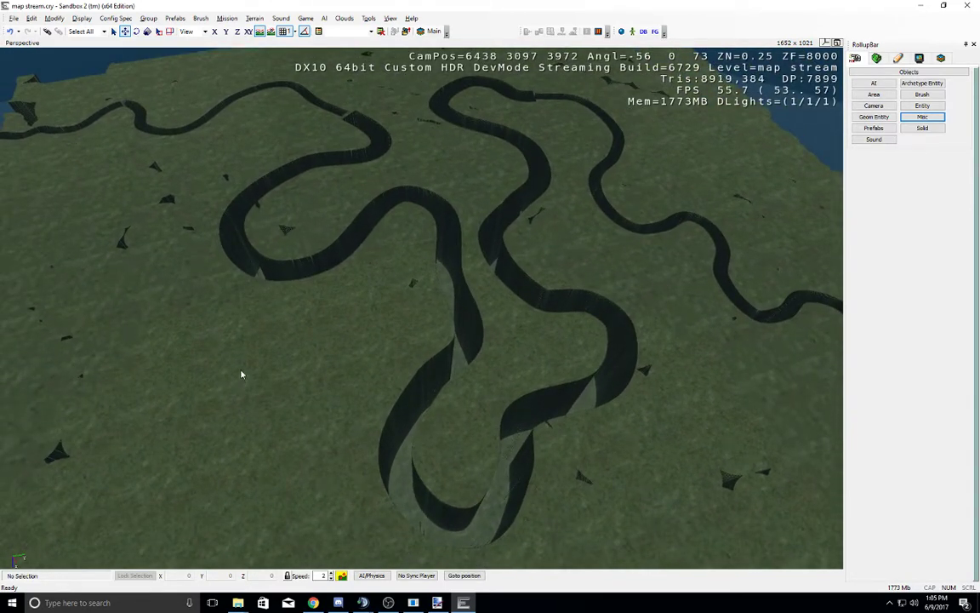
pyautogui.moveTo(311, 305)
pyautogui.mouseDown(button='middle')
pyautogui.moveTo(312, 288)
pyautogui.moveTo(311, 306)
pyautogui.mouseUp(button='middle')
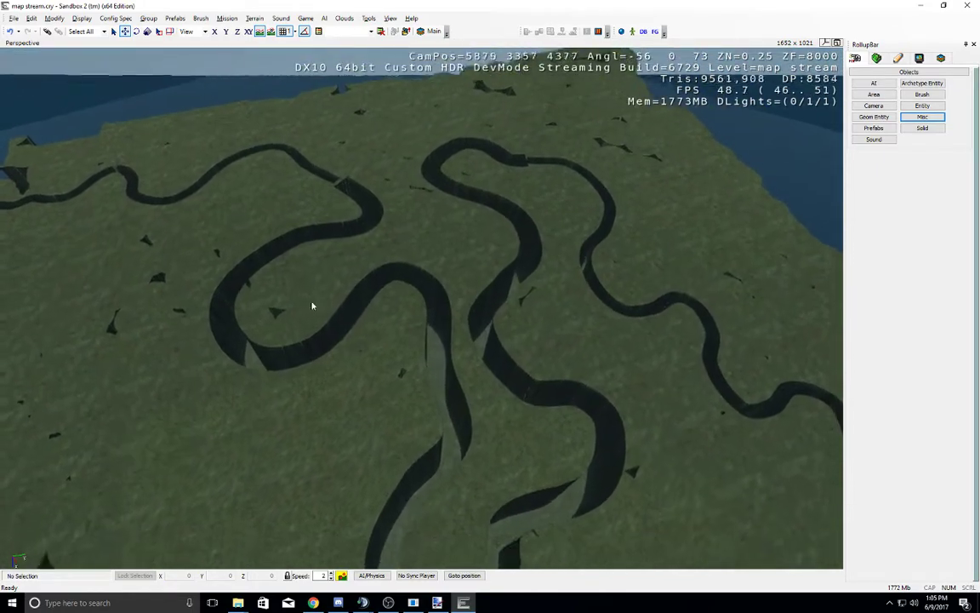
pyautogui.moveTo(311, 306); pyautogui.dragTo(311, 306, button='right')
pyautogui.moveTo(310, 306); pyautogui.dragTo(314, 305, button='middle')
pyautogui.moveTo(420, 225); pyautogui.dragTo(312, 305, button='middle')
pyautogui.moveTo(312, 306)
pyautogui.mouseDown(button='right')
pyautogui.moveTo(341, 221)
pyautogui.moveTo(313, 306)
pyautogui.mouseUp(button='right')
pyautogui.moveTo(313, 307); pyautogui.dragTo(397, 151, button='middle')
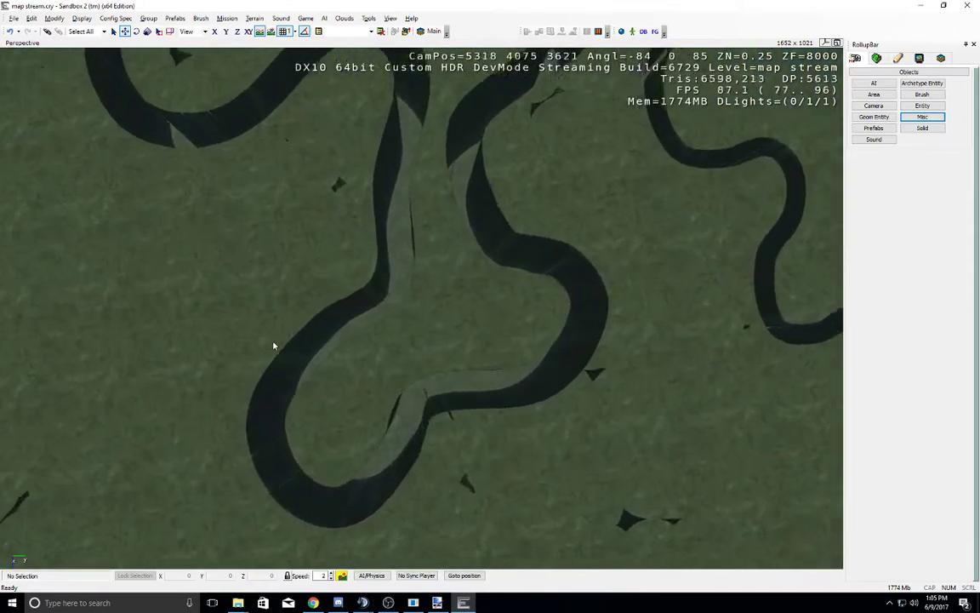
pyautogui.scroll(3, 273, 346)
pyautogui.scroll(-6, 273, 346)
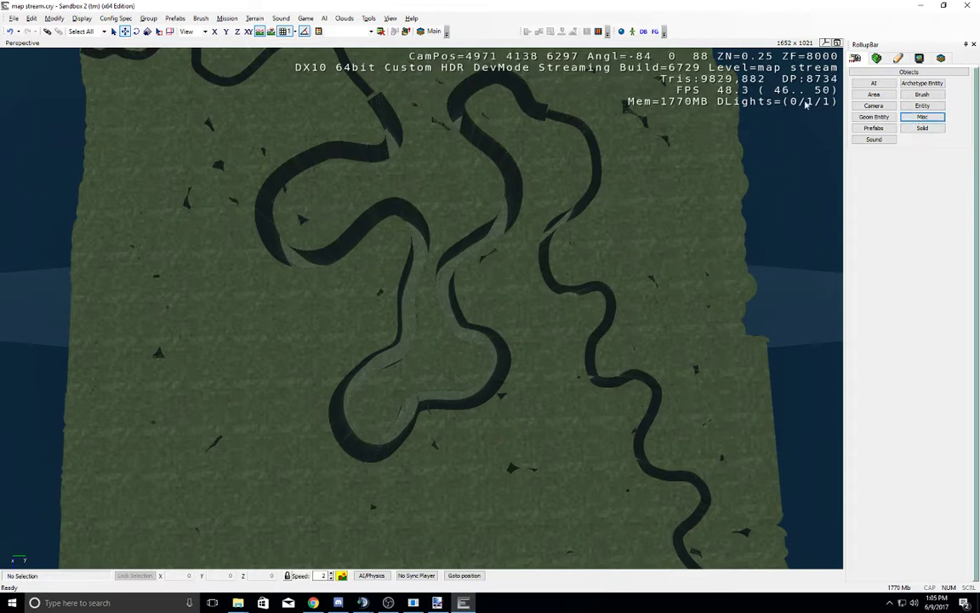
pyautogui.click(923, 117)
pyautogui.click(889, 211)
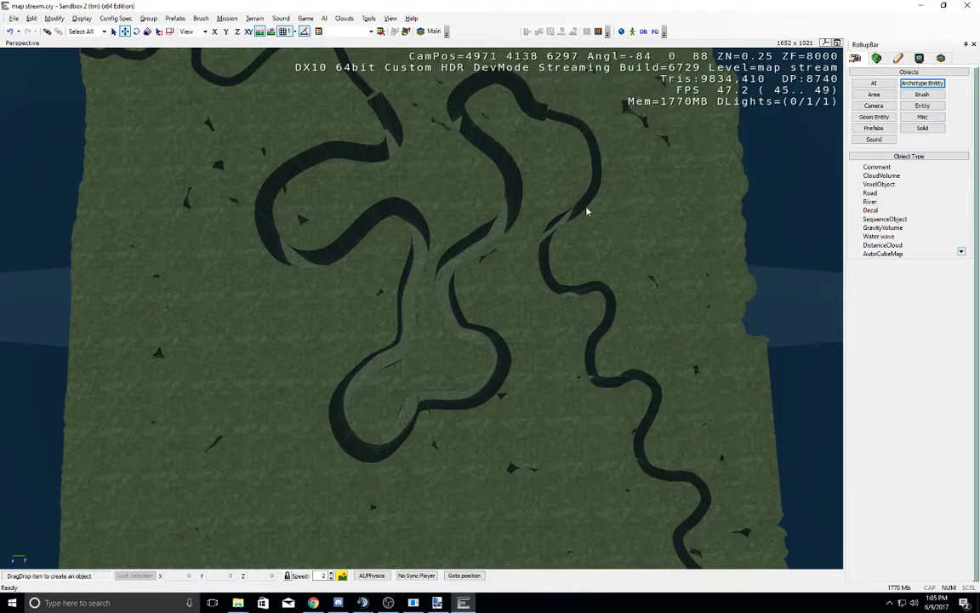
pyautogui.click(503, 266)
pyautogui.moveTo(460, 235); pyautogui.dragTo(456, 232, button='right')
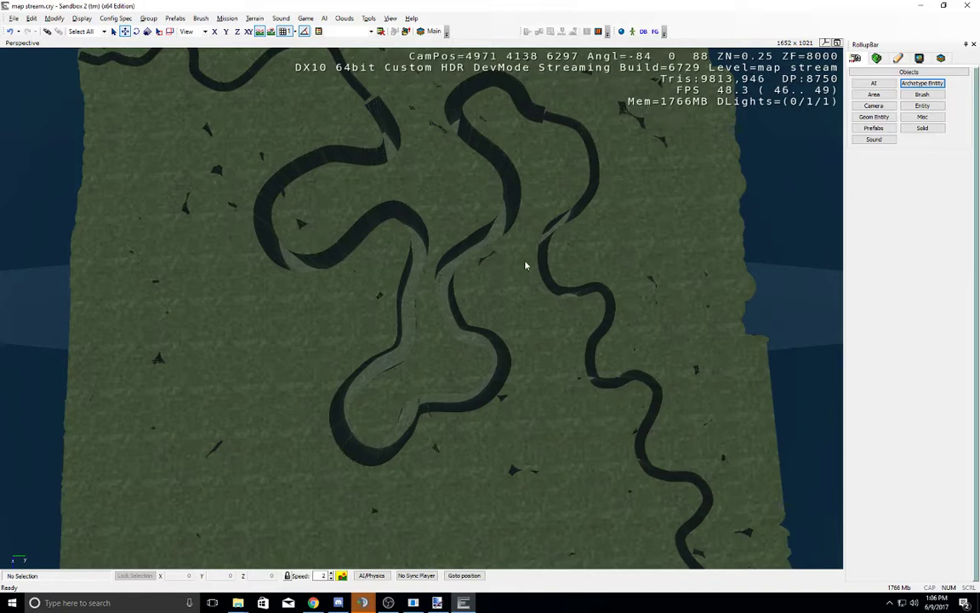
pyautogui.moveTo(525, 266); pyautogui.dragTo(419, 213, button='middle')
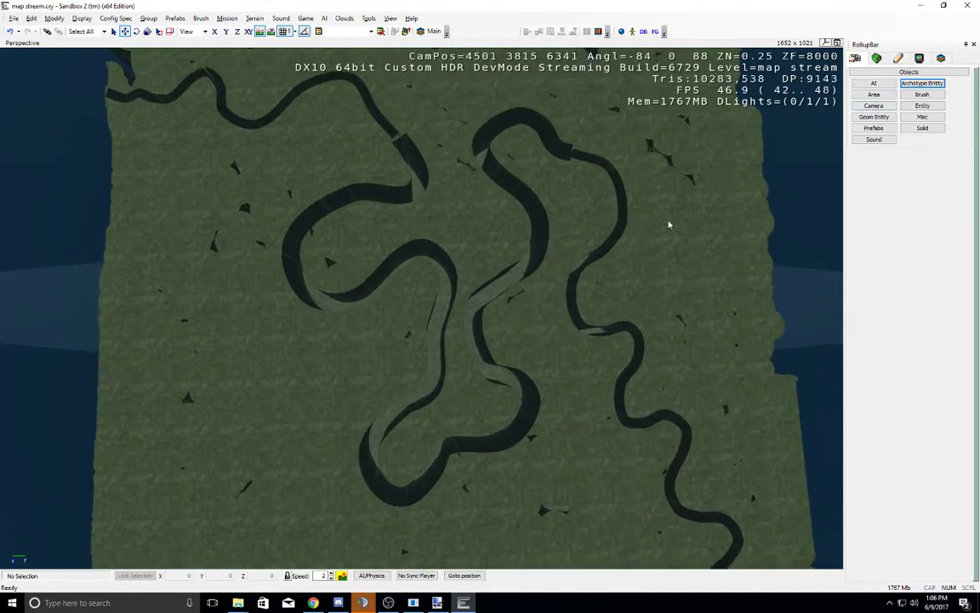
# Step: Open the Terrain Editor and set the Rise/Lower brush's outside and inside radius to 199.52
pyautogui.click(254, 18)
pyautogui.click(272, 28)
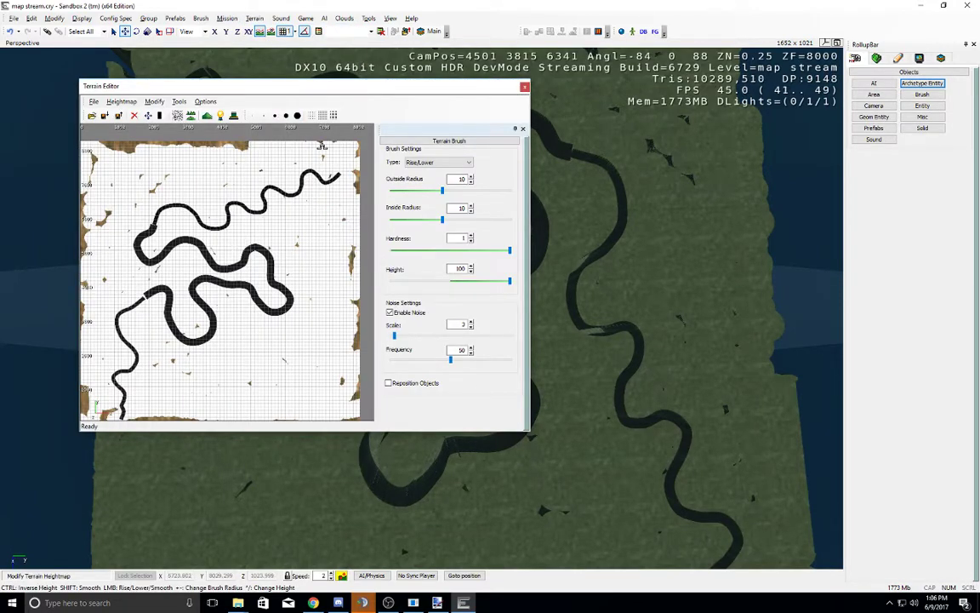
pyautogui.moveTo(441, 190); pyautogui.dragTo(527, 197)
pyautogui.moveTo(442, 219); pyautogui.dragTo(513, 222)
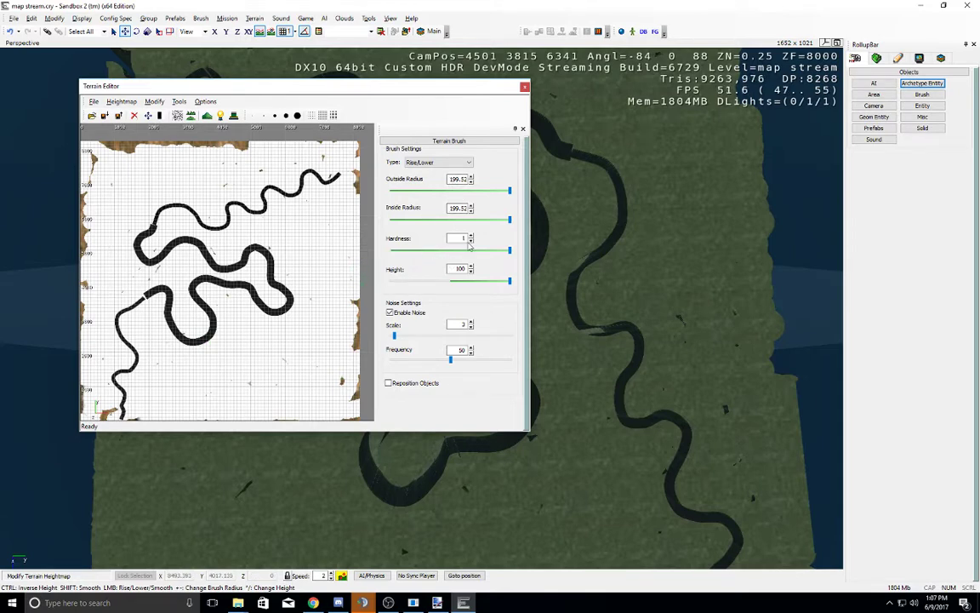
# Step: Change the terrain brush type to Flatten and set its outside and inside radius to 199.52
pyautogui.click(436, 161)
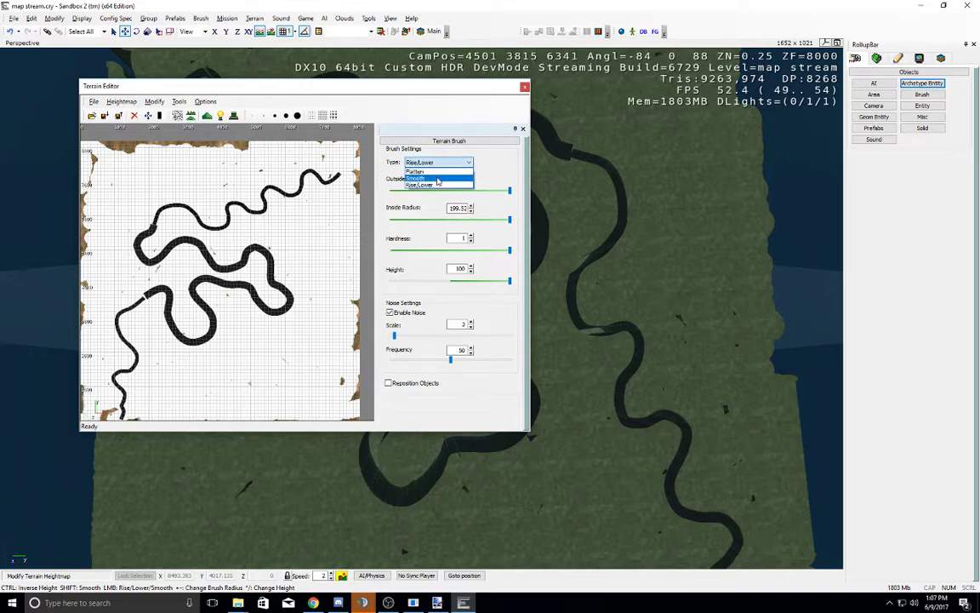
pyautogui.click(414, 171)
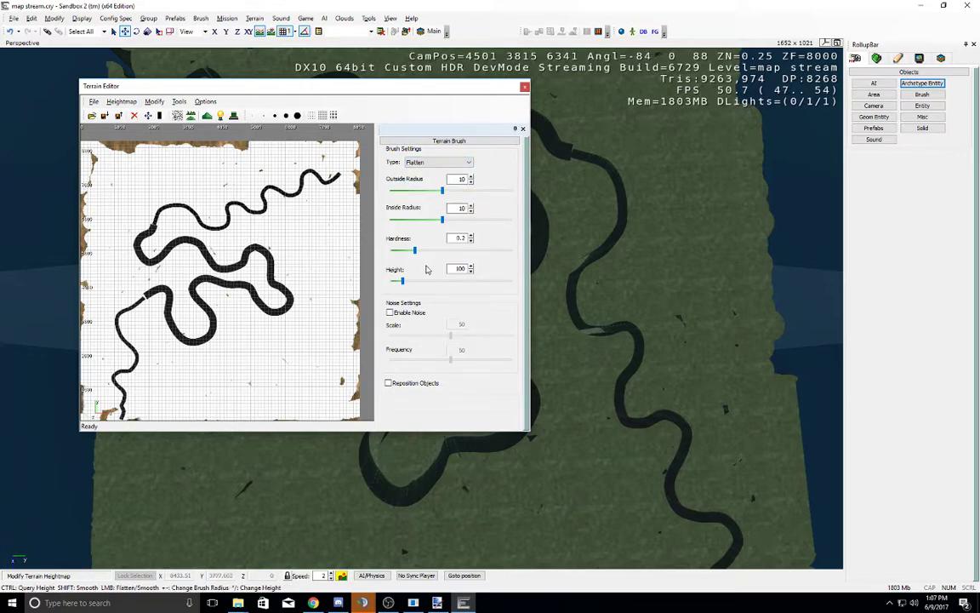
pyautogui.moveTo(442, 190); pyautogui.dragTo(509, 191)
pyautogui.moveTo(442, 220); pyautogui.dragTo(502, 221)
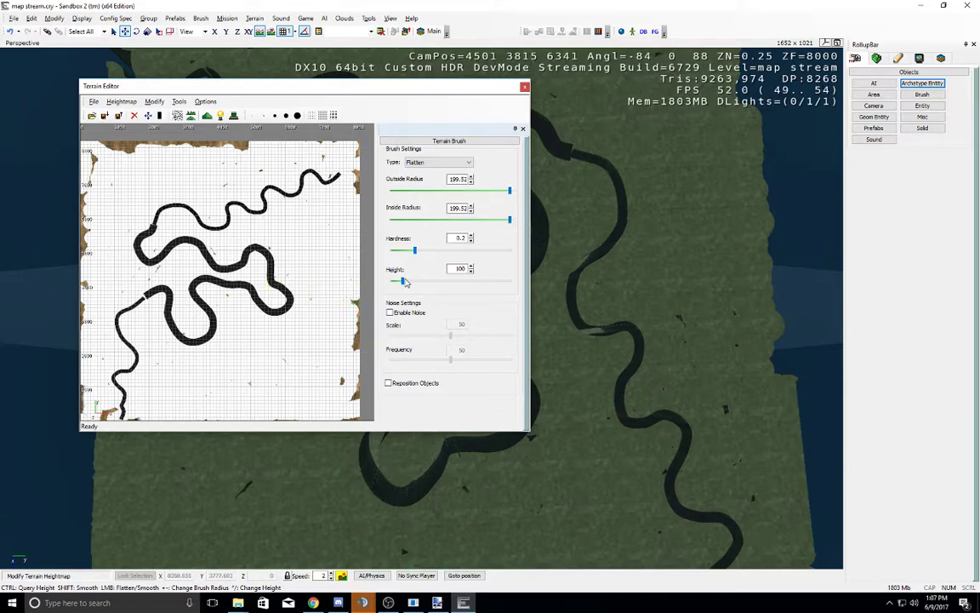
# Step: Set the Flatten brush height to 1024 and enlarge the Terrain Editor window to show the whole heightmap
pyautogui.moveTo(405, 282); pyautogui.dragTo(503, 282)
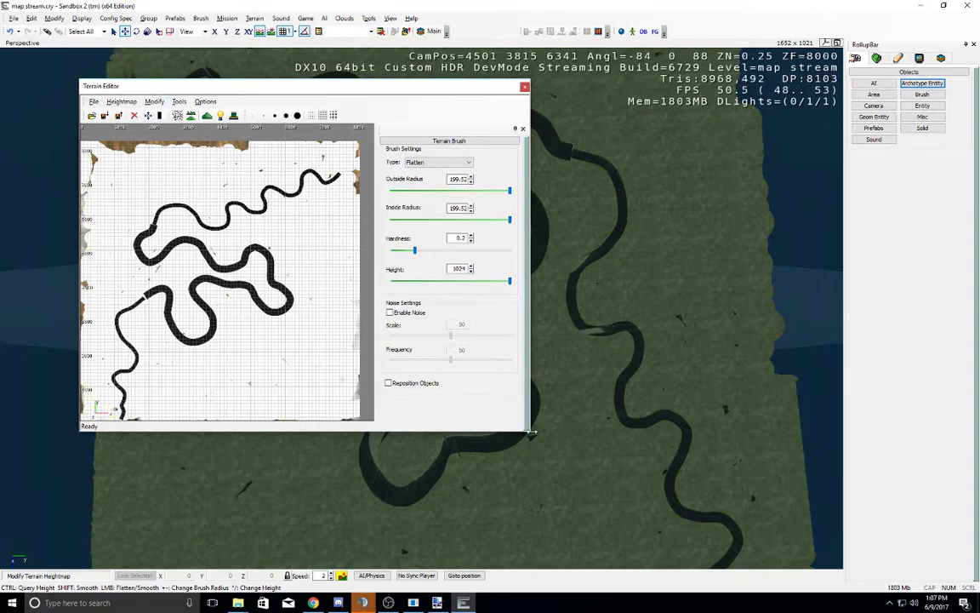
pyautogui.moveTo(530, 430)
pyautogui.mouseDown()
pyautogui.moveTo(819, 430)
pyautogui.moveTo(784, 548)
pyautogui.mouseUp()
pyautogui.scroll(4, 383, 405)
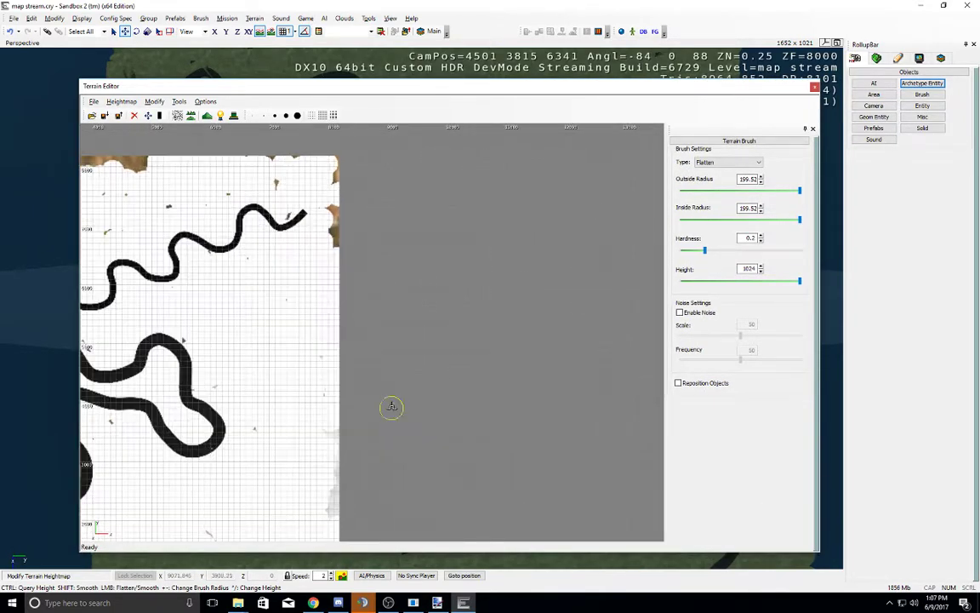
pyautogui.moveTo(453, 332); pyautogui.dragTo(614, 155, button='middle')
pyautogui.moveTo(306, 332); pyautogui.dragTo(459, 434, button='middle')
pyautogui.scroll(-1, 460, 434)
pyautogui.moveTo(441, 353); pyautogui.dragTo(414, 327, button='middle')
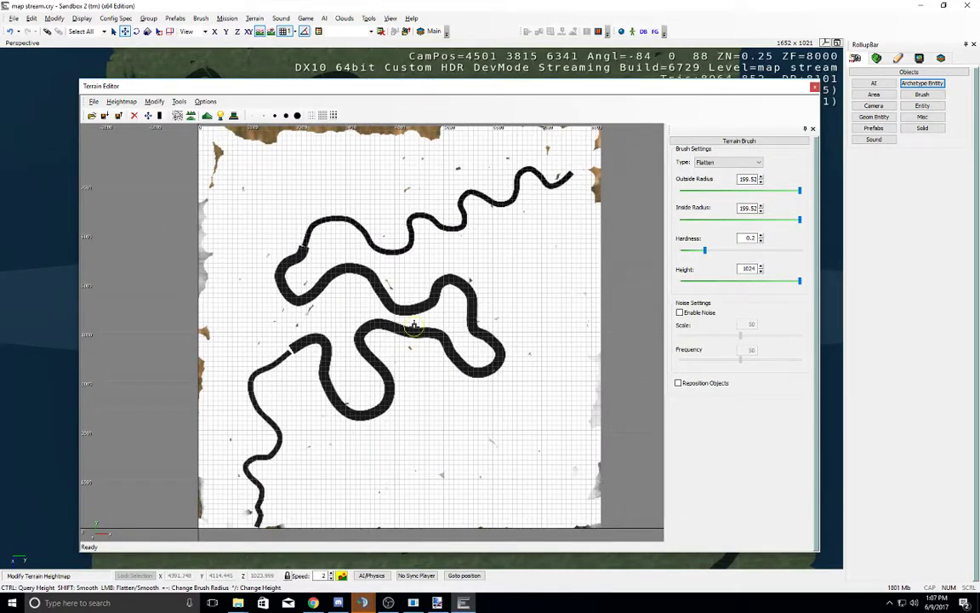
pyautogui.moveTo(424, 283); pyautogui.dragTo(412, 298, button='middle')
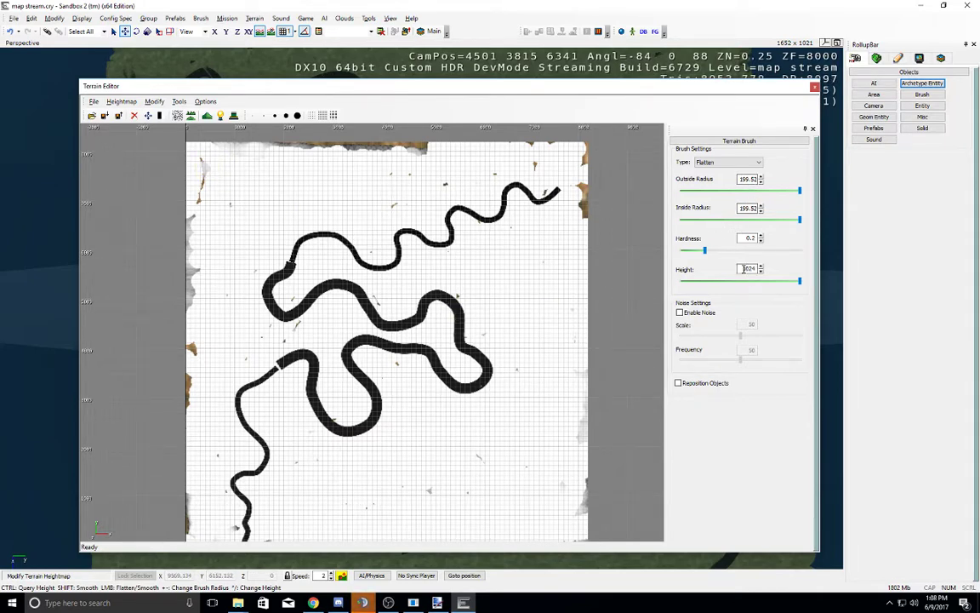
# Step: Set the Flatten height to 100 and widen the river channels from the map's southern edge to the upper-right bends
pyautogui.doubleClick(744, 269)
pyautogui.write('100')
pyautogui.press('Return')
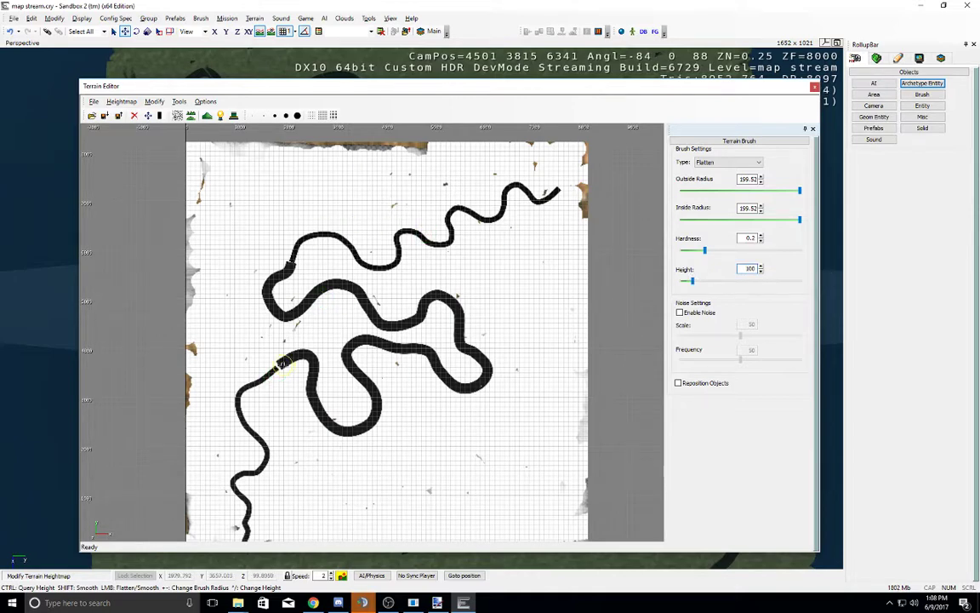
pyautogui.moveTo(286, 362)
pyautogui.mouseDown()
pyautogui.moveTo(241, 393)
pyautogui.moveTo(253, 466)
pyautogui.moveTo(232, 492)
pyautogui.moveTo(244, 502)
pyautogui.moveTo(233, 462)
pyautogui.moveTo(241, 465)
pyautogui.mouseUp()
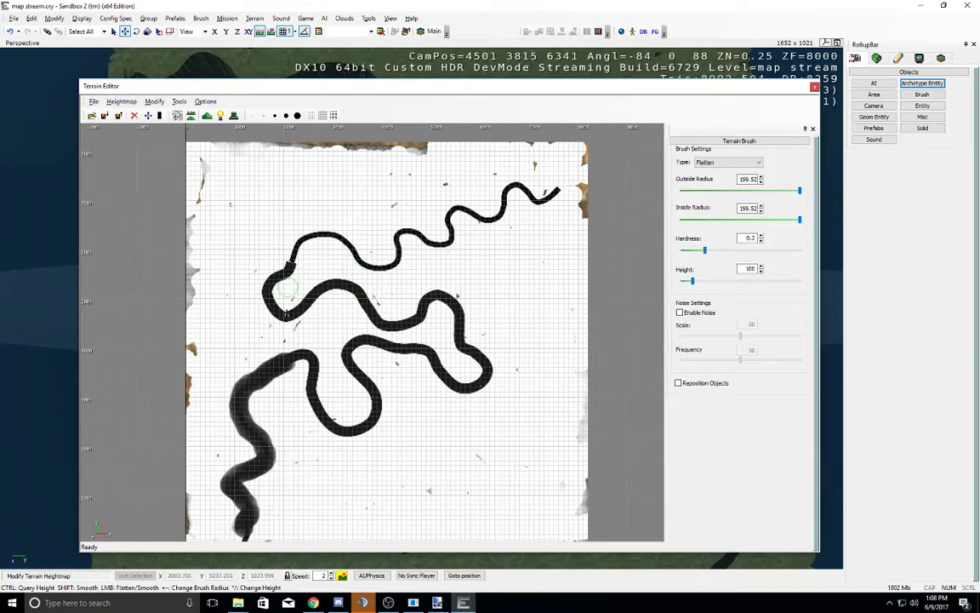
pyautogui.moveTo(291, 358)
pyautogui.mouseDown()
pyautogui.moveTo(308, 358)
pyautogui.moveTo(321, 410)
pyautogui.moveTo(349, 434)
pyautogui.moveTo(374, 411)
pyautogui.moveTo(358, 372)
pyautogui.moveTo(360, 344)
pyautogui.moveTo(419, 352)
pyautogui.moveTo(482, 384)
pyautogui.moveTo(485, 364)
pyautogui.moveTo(448, 302)
pyautogui.moveTo(389, 320)
pyautogui.moveTo(356, 292)
pyautogui.moveTo(315, 292)
pyautogui.moveTo(278, 311)
pyautogui.moveTo(262, 292)
pyautogui.moveTo(313, 228)
pyautogui.moveTo(397, 263)
pyautogui.moveTo(417, 231)
pyautogui.moveTo(450, 240)
pyautogui.moveTo(458, 209)
pyautogui.mouseUp()
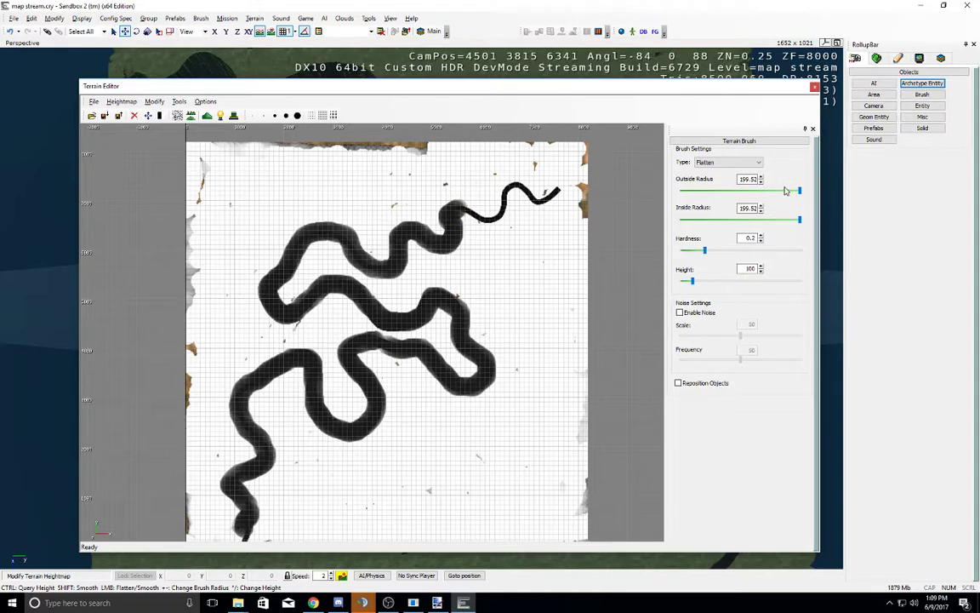
# Step: Set the brush's outside and inside radius to 117.48 and extend the widened channel to the map's upper-right edge
pyautogui.moveTo(786, 190); pyautogui.dragTo(777, 191)
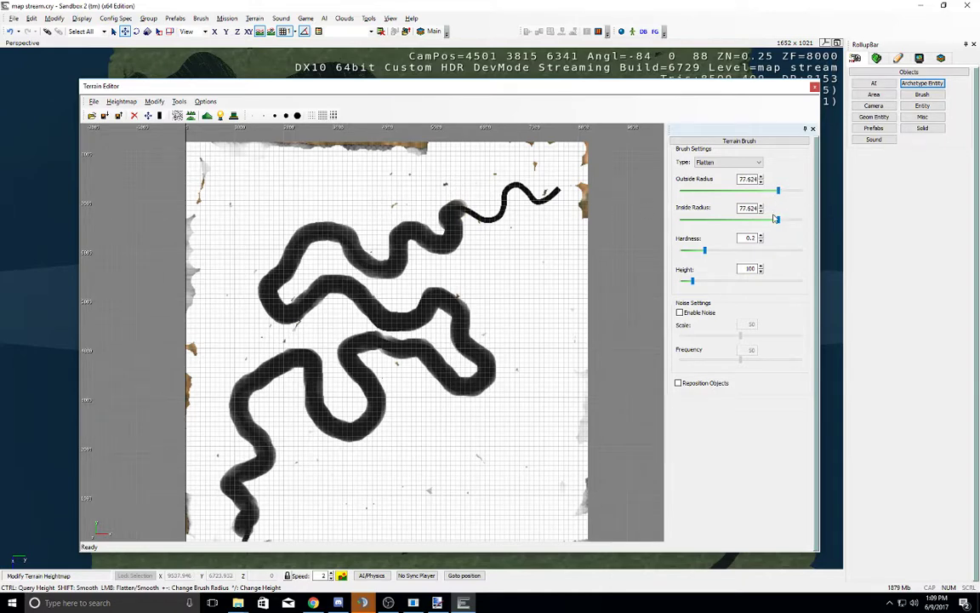
pyautogui.moveTo(779, 222); pyautogui.dragTo(789, 225)
pyautogui.moveTo(483, 216); pyautogui.dragTo(468, 208)
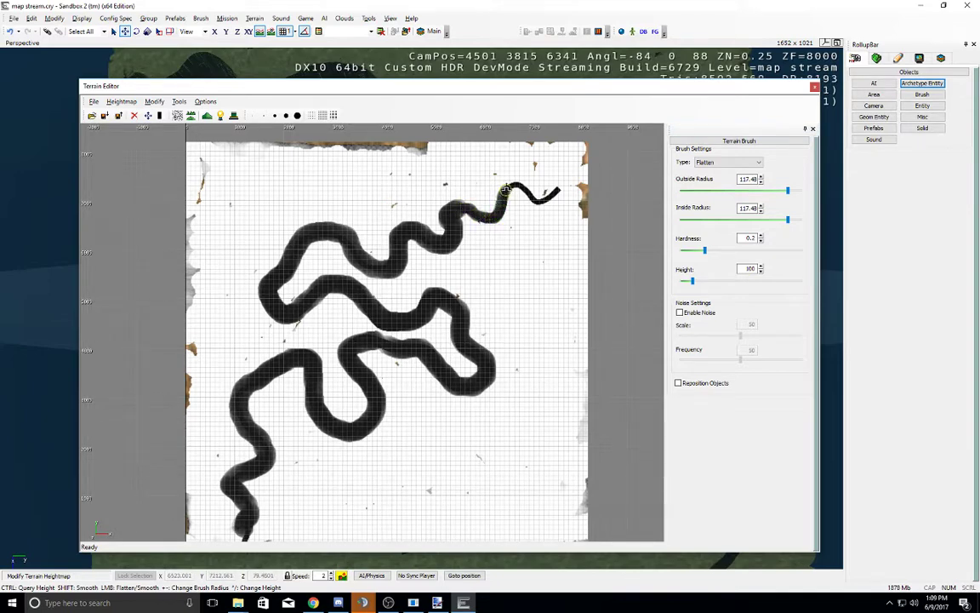
pyautogui.moveTo(517, 185); pyautogui.dragTo(533, 195)
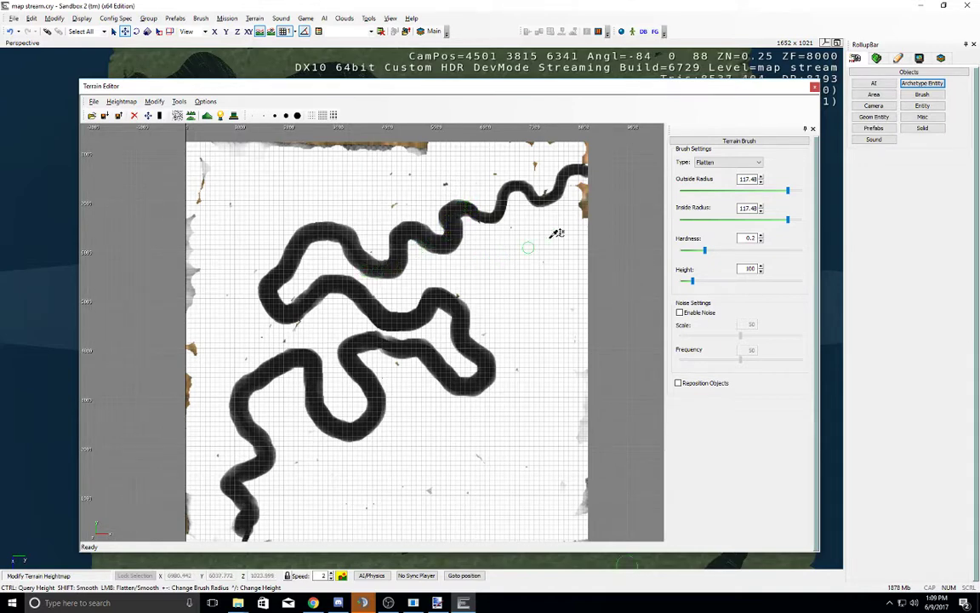
pyautogui.click(112, 102)
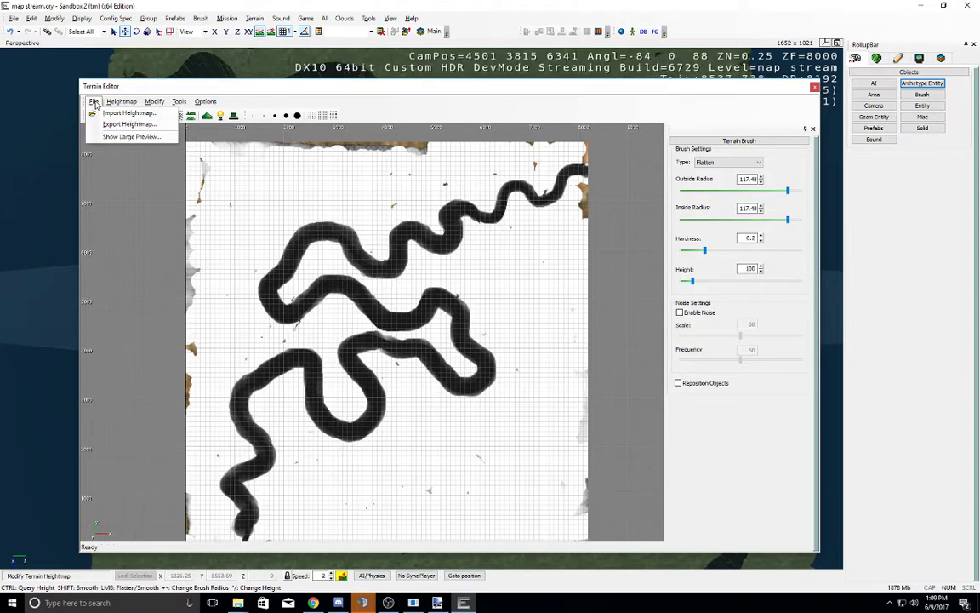
pyautogui.click(180, 102)
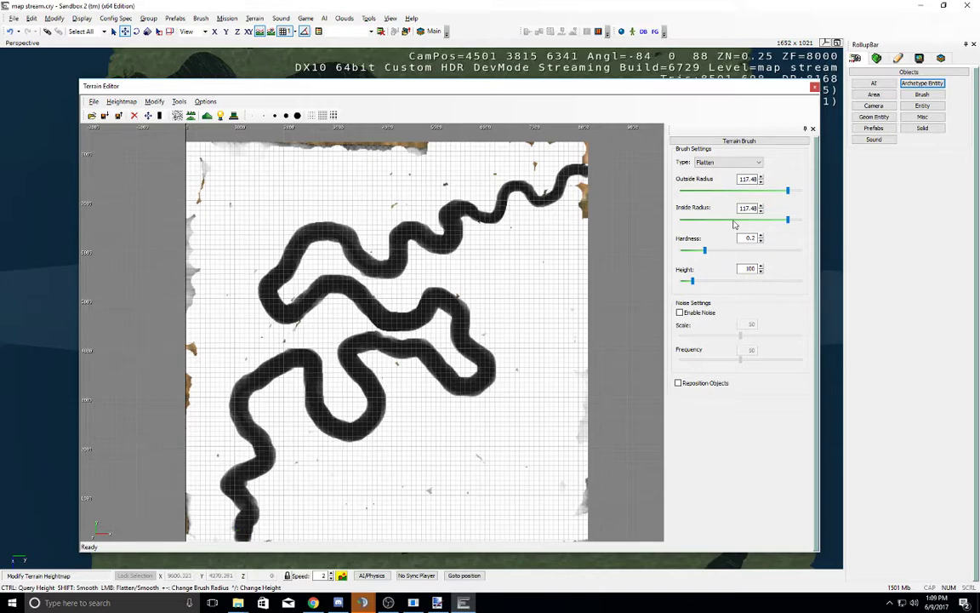
# Step: Set the Flatten height to 1024 and raise the banks to narrow the lower-left channel near the southern edge
pyautogui.moveTo(738, 269); pyautogui.dragTo(781, 268)
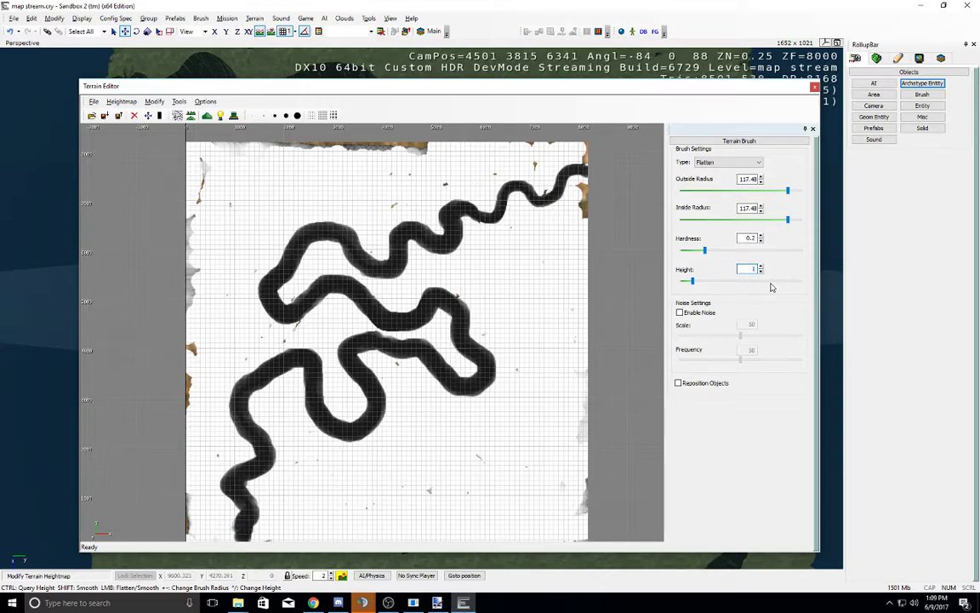
pyautogui.press('Return')
pyautogui.moveTo(235, 520)
pyautogui.mouseDown()
pyautogui.moveTo(229, 536)
pyautogui.moveTo(231, 515)
pyautogui.mouseUp()
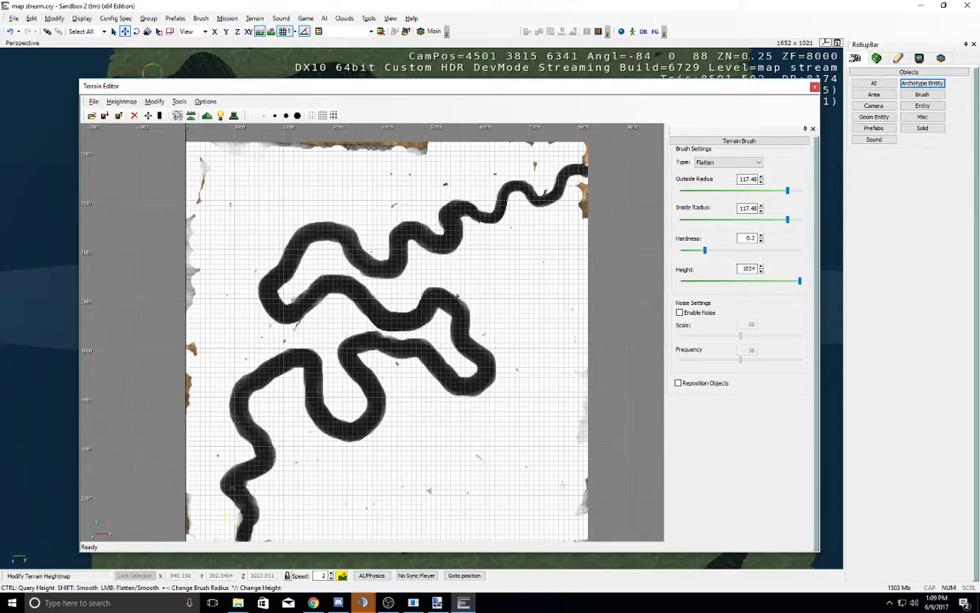
pyautogui.moveTo(240, 459)
pyautogui.mouseDown()
pyautogui.moveTo(218, 481)
pyautogui.moveTo(232, 501)
pyautogui.mouseUp()
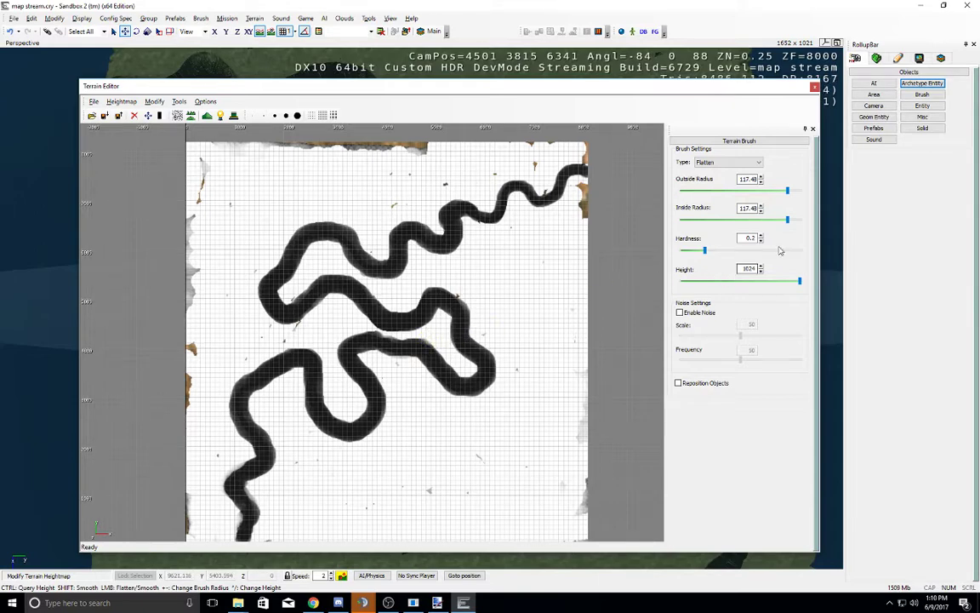
# Step: Carve a looping side channel below the central bends at height 100, with outside and inside radius set to 158.48
pyautogui.moveTo(739, 269); pyautogui.dragTo(791, 269)
pyautogui.press('Return')
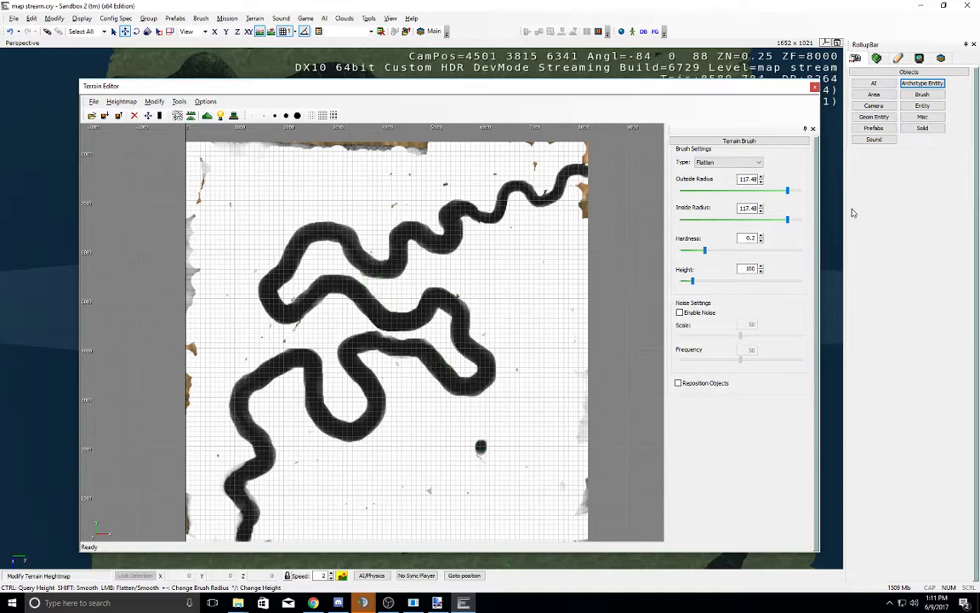
pyautogui.moveTo(790, 221); pyautogui.dragTo(797, 222)
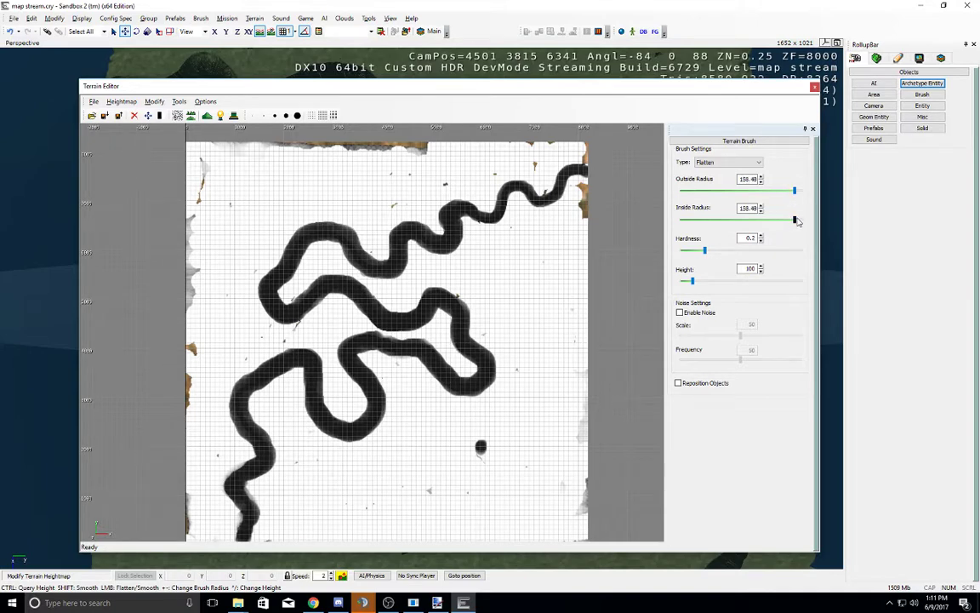
pyautogui.moveTo(481, 447)
pyautogui.mouseDown()
pyautogui.moveTo(466, 395)
pyautogui.moveTo(481, 445)
pyautogui.moveTo(463, 455)
pyautogui.moveTo(428, 421)
pyautogui.moveTo(400, 436)
pyautogui.moveTo(373, 433)
pyautogui.mouseUp()
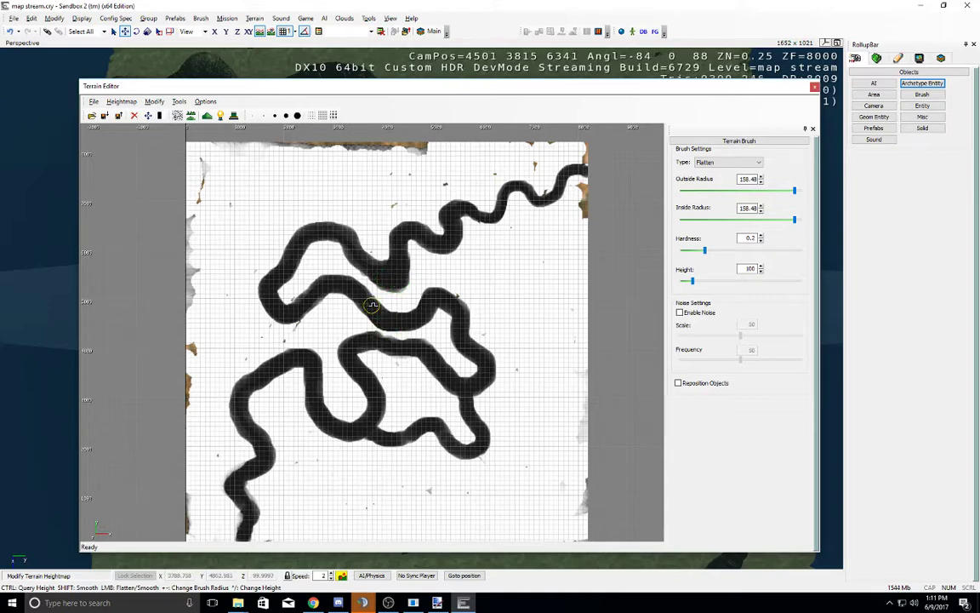
# Step: Widen the bends of the central river channels with the Flatten brush at height 100
pyautogui.moveTo(383, 308)
pyautogui.mouseDown()
pyautogui.moveTo(438, 298)
pyautogui.moveTo(458, 313)
pyautogui.mouseUp()
pyautogui.moveTo(408, 352)
pyautogui.mouseDown()
pyautogui.moveTo(420, 355)
pyautogui.moveTo(356, 349)
pyautogui.moveTo(355, 361)
pyautogui.moveTo(365, 336)
pyautogui.mouseUp()
pyautogui.moveTo(303, 343)
pyautogui.mouseDown()
pyautogui.moveTo(310, 355)
pyautogui.moveTo(295, 349)
pyautogui.moveTo(254, 372)
pyautogui.moveTo(277, 361)
pyautogui.moveTo(289, 332)
pyautogui.mouseUp()
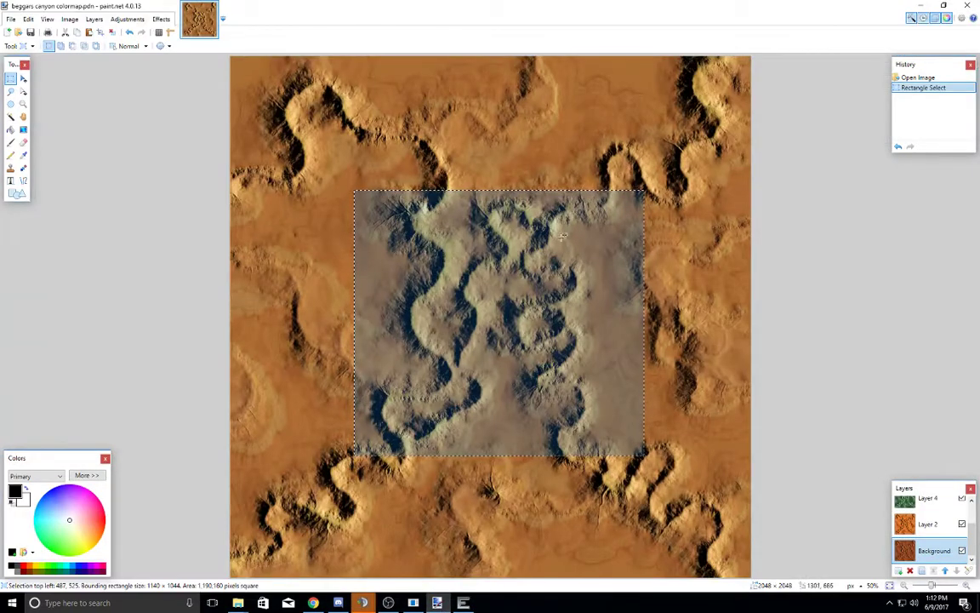
# Step: Compare the canyon terrain in GeoControl 2 with the colormap in paint.net and return to Sandbox 2
pyautogui.click(414, 603)
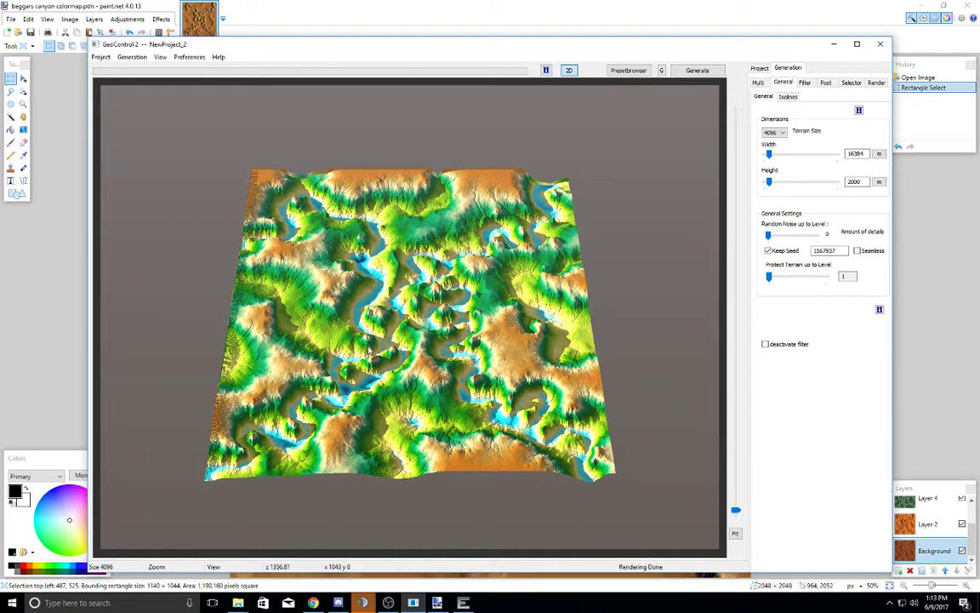
pyautogui.click(458, 5)
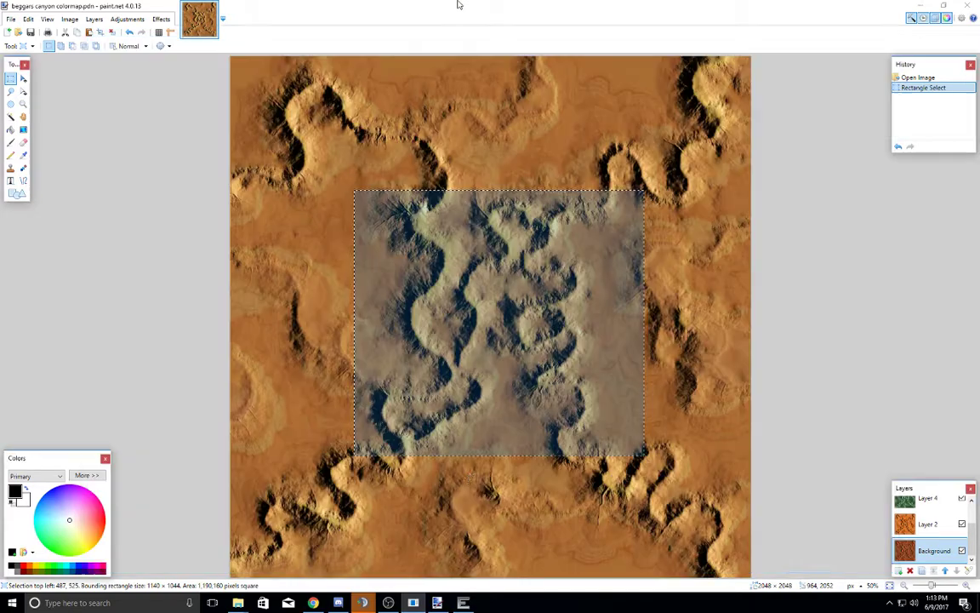
pyautogui.click(463, 603)
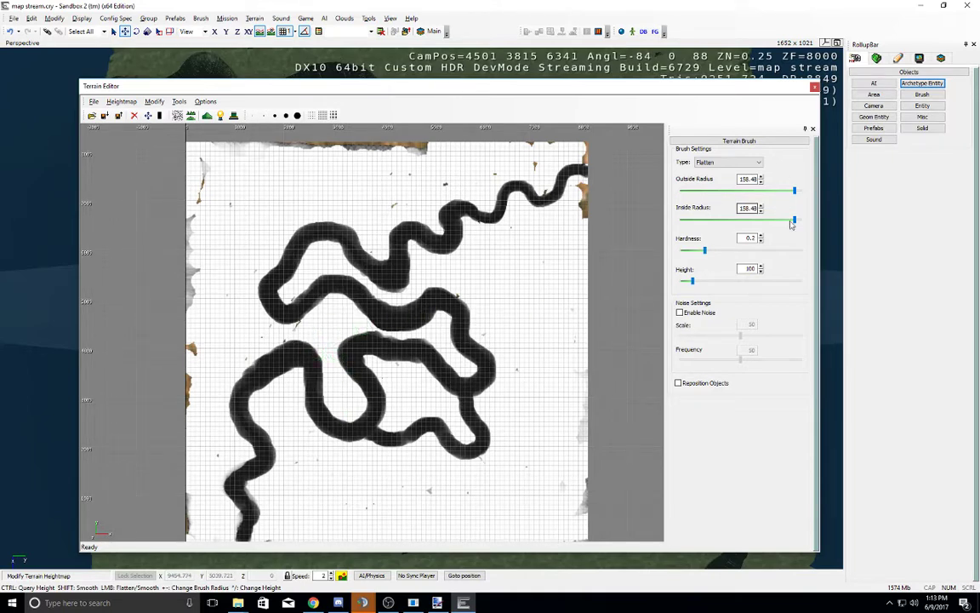
# Step: Flatten a strip at height 602 between the two lower channel bends and trim its ends at height 100
pyautogui.moveTo(693, 281); pyautogui.dragTo(748, 285)
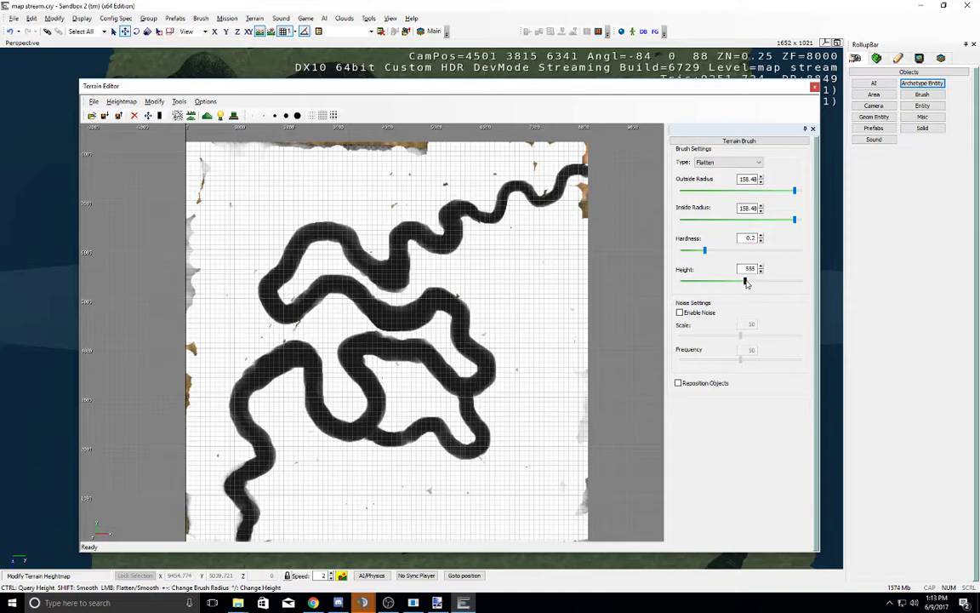
pyautogui.moveTo(309, 351); pyautogui.dragTo(324, 352)
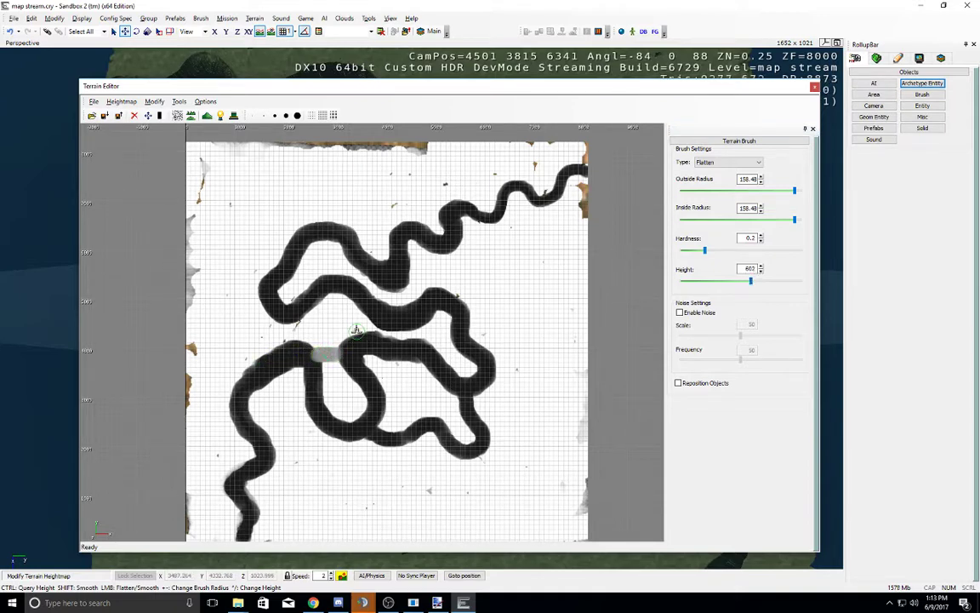
pyautogui.doubleClick(746, 269)
pyautogui.write('10')
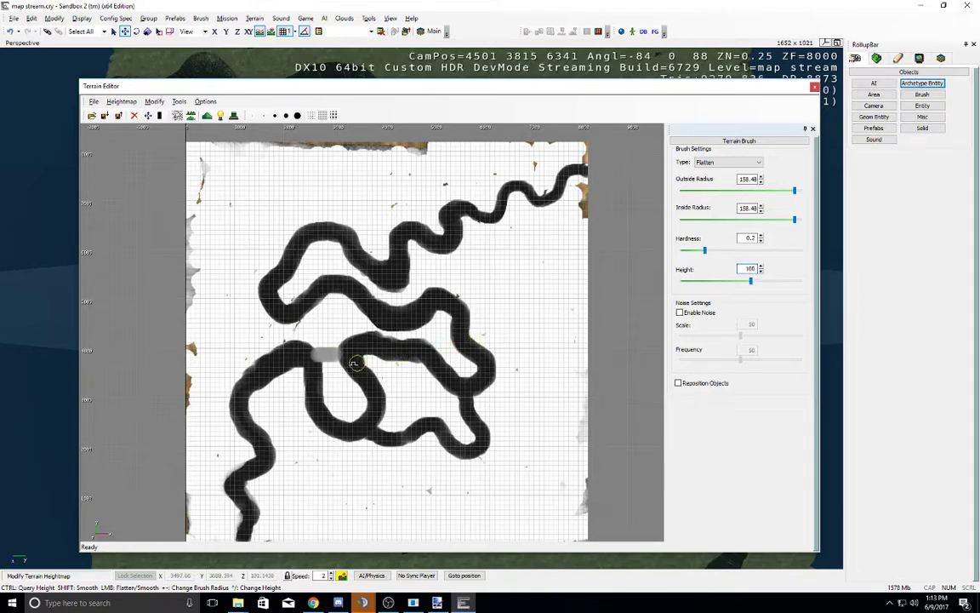
pyautogui.keyDown('ctrl'); pyautogui.click(339, 360); pyautogui.keyUp('ctrl')
pyautogui.moveTo(344, 354); pyautogui.dragTo(305, 351)
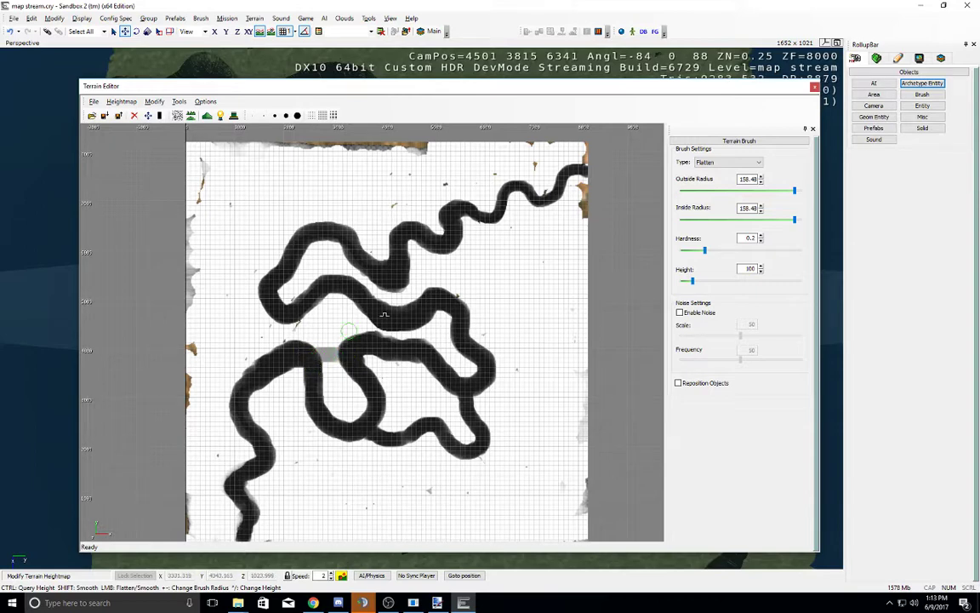
# Step: Set the Flatten height to 500 and level passes between neighbouring channels and ledges inside the lower loop
pyautogui.doubleClick(742, 270)
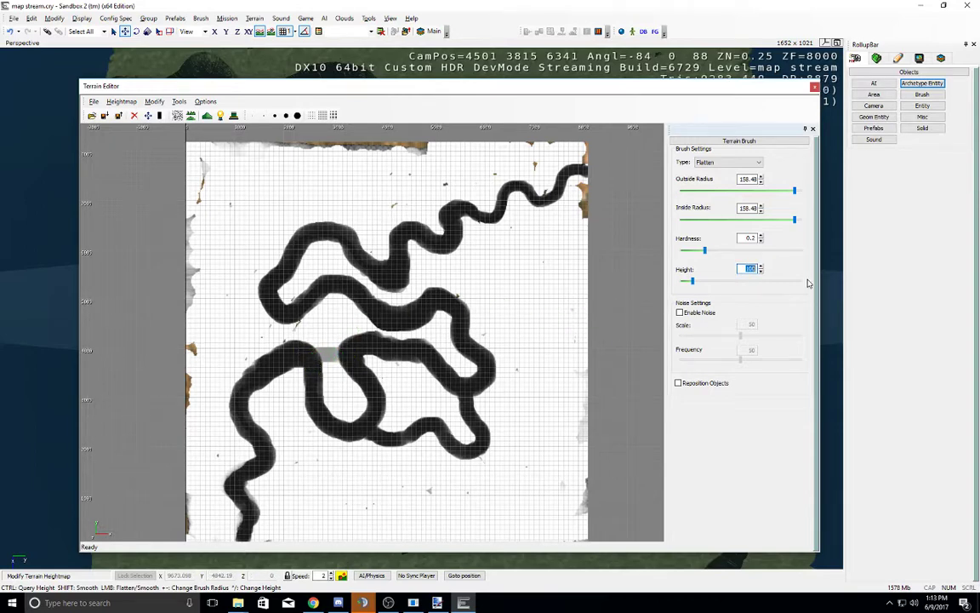
pyautogui.press('Return')
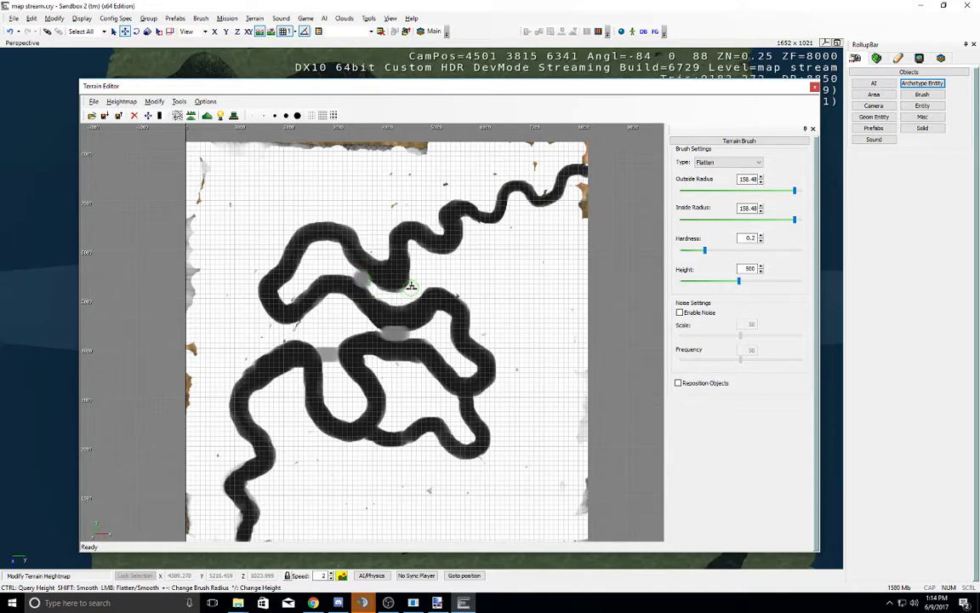
pyautogui.click(418, 285)
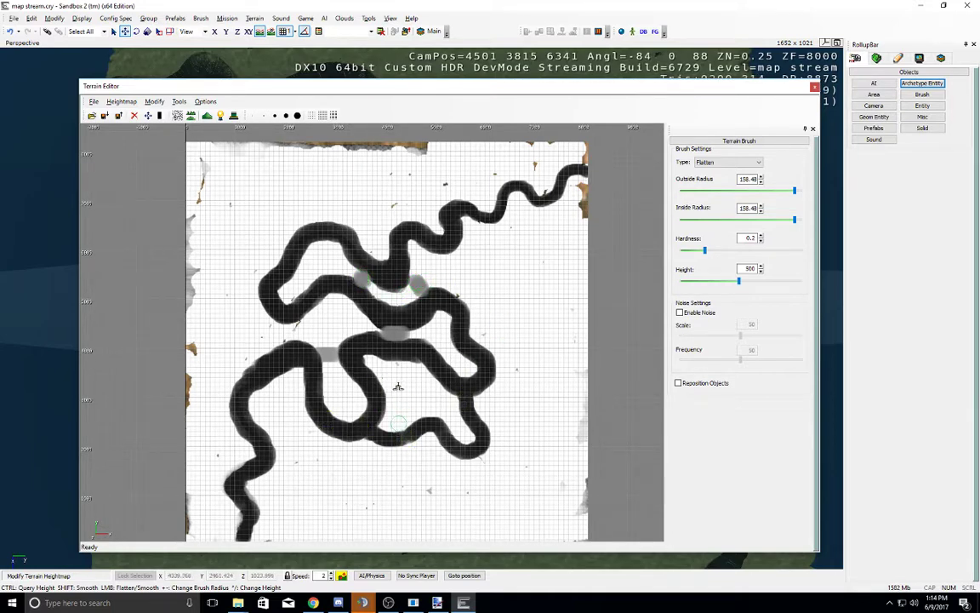
pyautogui.click(293, 329)
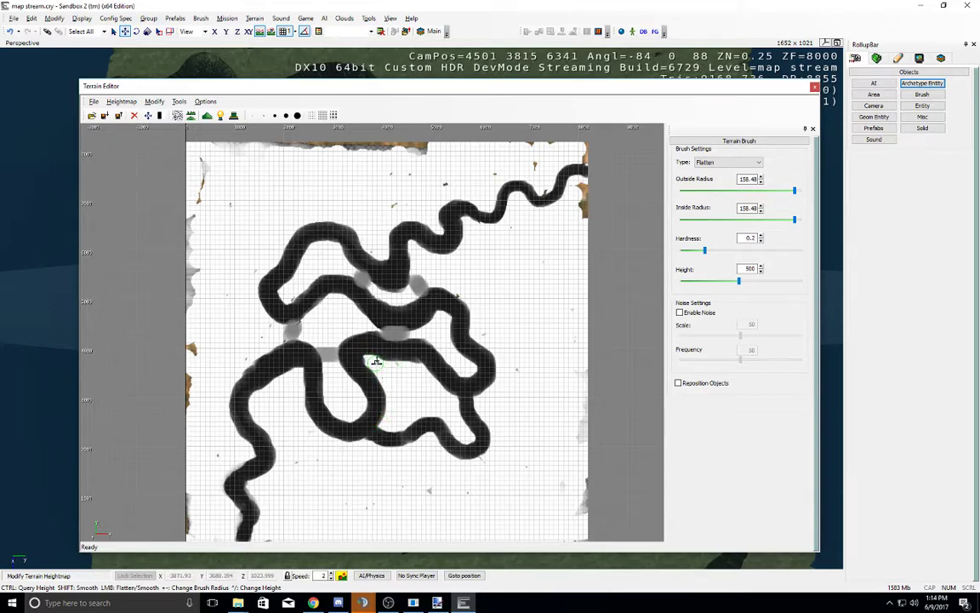
pyautogui.moveTo(380, 364)
pyautogui.mouseDown()
pyautogui.moveTo(422, 370)
pyautogui.moveTo(386, 375)
pyautogui.moveTo(391, 427)
pyautogui.moveTo(426, 411)
pyautogui.moveTo(452, 422)
pyautogui.moveTo(439, 395)
pyautogui.mouseUp()
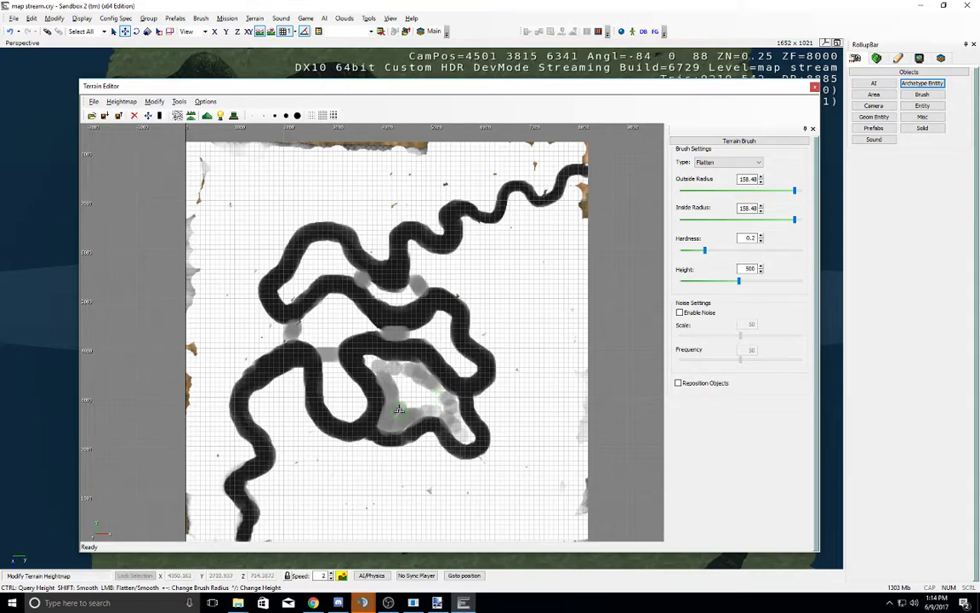
# Step: Set the Flatten height to 100 and recut the channel edges along the new passes and the lower loop
pyautogui.moveTo(743, 269); pyautogui.dragTo(767, 268)
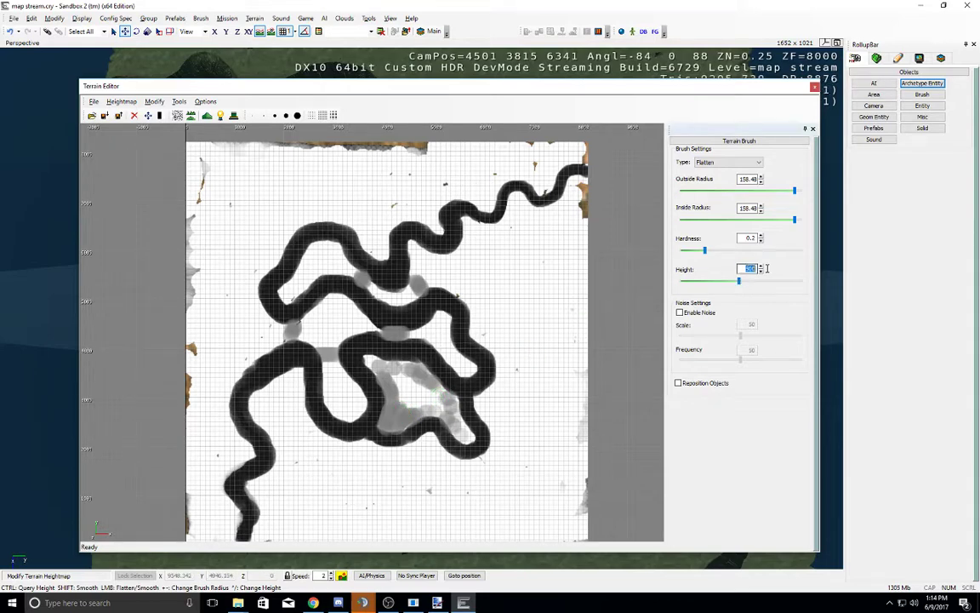
pyautogui.write('100')
pyautogui.press('Return')
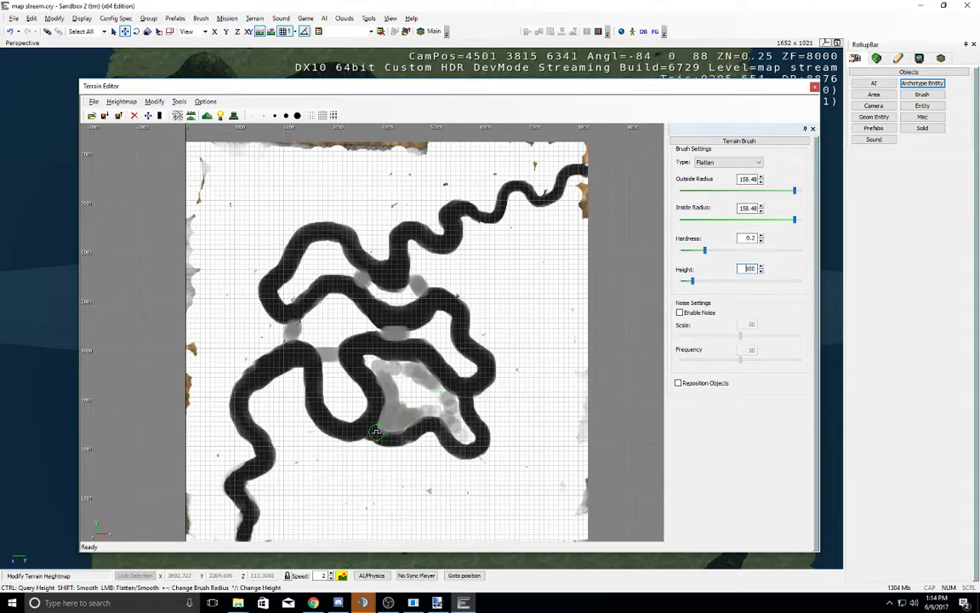
pyautogui.moveTo(338, 388)
pyautogui.mouseDown()
pyautogui.moveTo(362, 392)
pyautogui.moveTo(366, 380)
pyautogui.mouseUp()
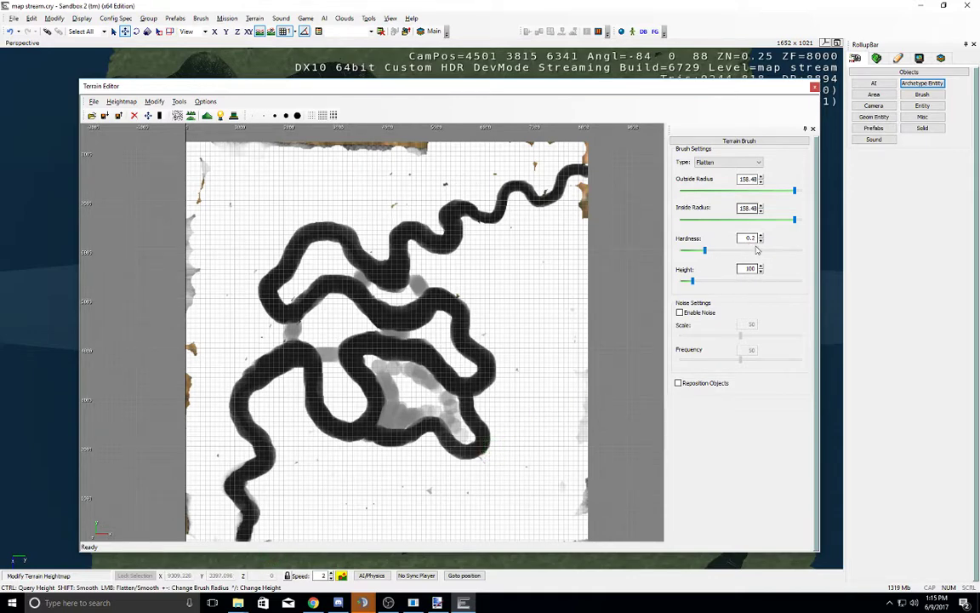
# Step: Carve a narrow winding branch at height 100 from the lower loop to the map's southeast corner, using Flatten radii of 104.71 and hardness 0.66
pyautogui.moveTo(797, 195); pyautogui.dragTo(788, 196)
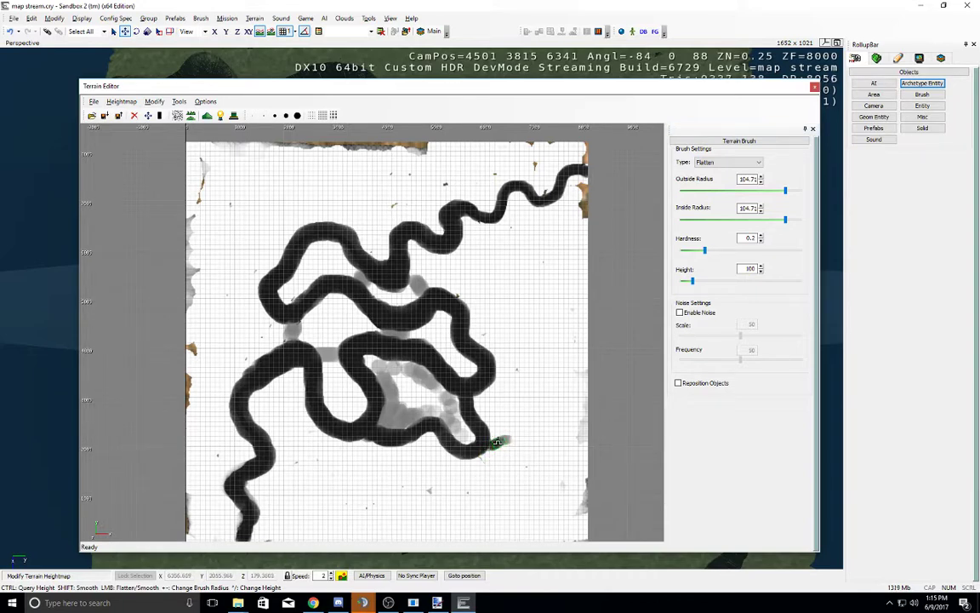
pyautogui.click(760, 250)
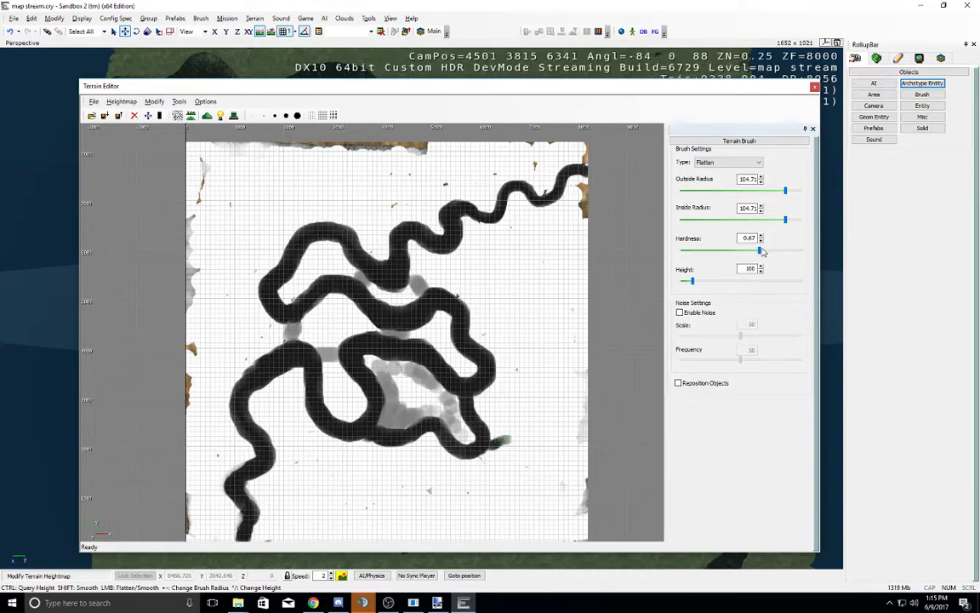
pyautogui.moveTo(491, 445)
pyautogui.mouseDown()
pyautogui.moveTo(513, 443)
pyautogui.moveTo(524, 477)
pyautogui.moveTo(540, 481)
pyautogui.mouseUp()
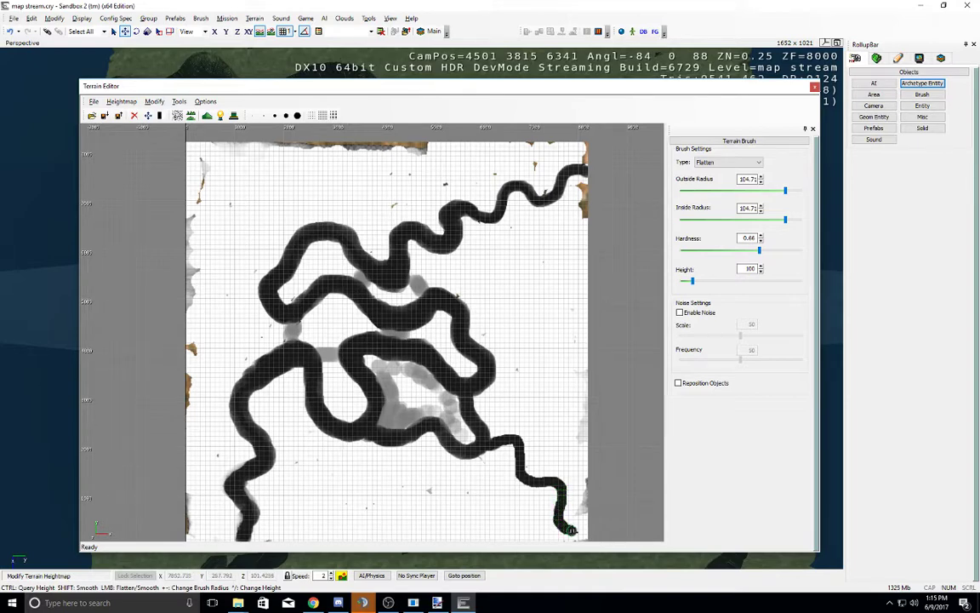
# Step: Retouch the southeast branch and carve another to the northwest corner with outside radius 120.22, inside radius 87.096 and hardness 0.39
pyautogui.click(726, 251)
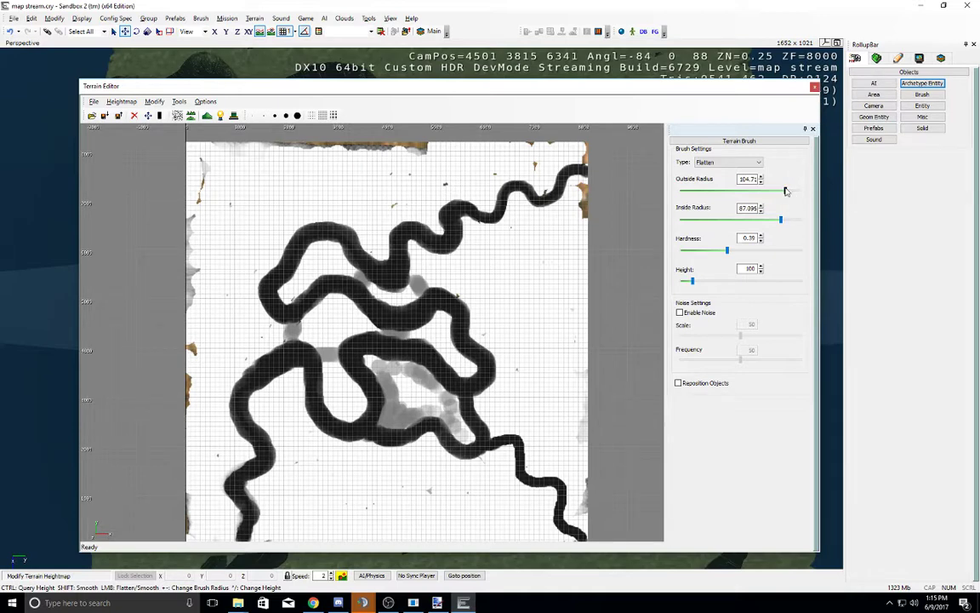
pyautogui.moveTo(786, 191); pyautogui.dragTo(793, 192)
pyautogui.moveTo(514, 441); pyautogui.dragTo(562, 498)
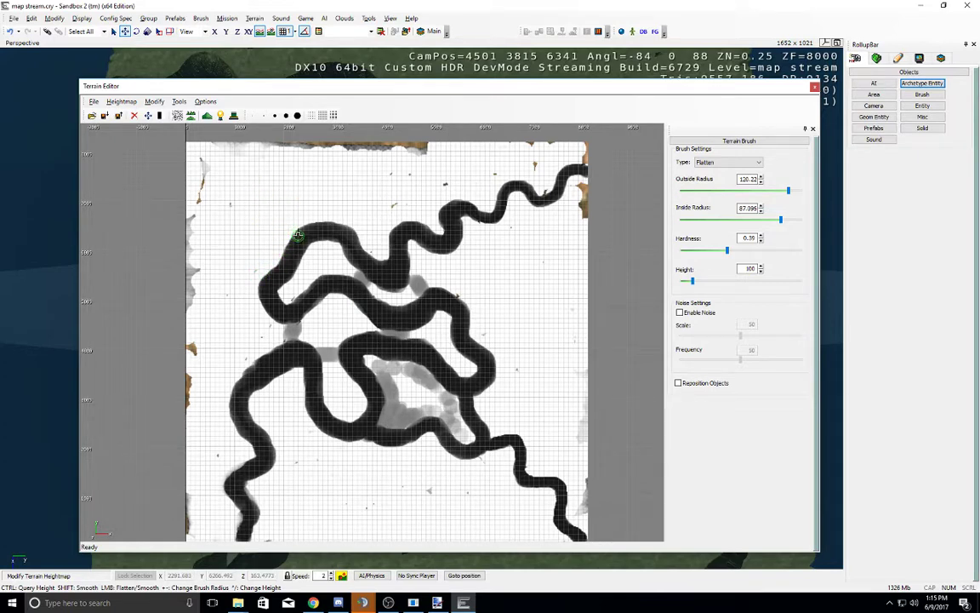
pyautogui.moveTo(304, 219)
pyautogui.mouseDown()
pyautogui.moveTo(287, 189)
pyautogui.moveTo(245, 197)
pyautogui.moveTo(236, 167)
pyautogui.moveTo(211, 159)
pyautogui.mouseUp()
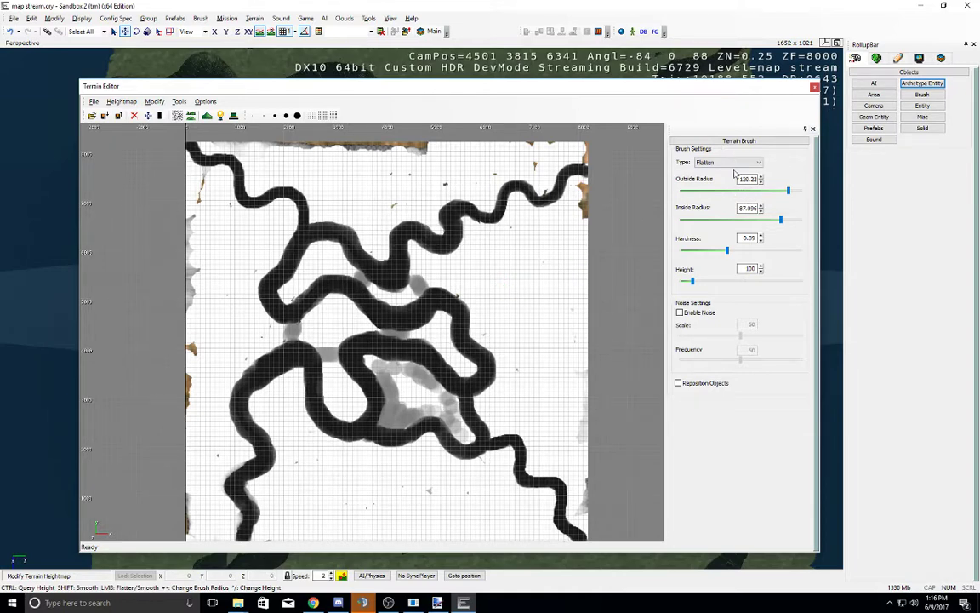
# Step: Flatten broad patches at height 802 along the map's outer edges, with outside radius 199.52, inside radius 85.113 and noise scale 10, frequency 33
pyautogui.moveTo(692, 281); pyautogui.dragTo(753, 282)
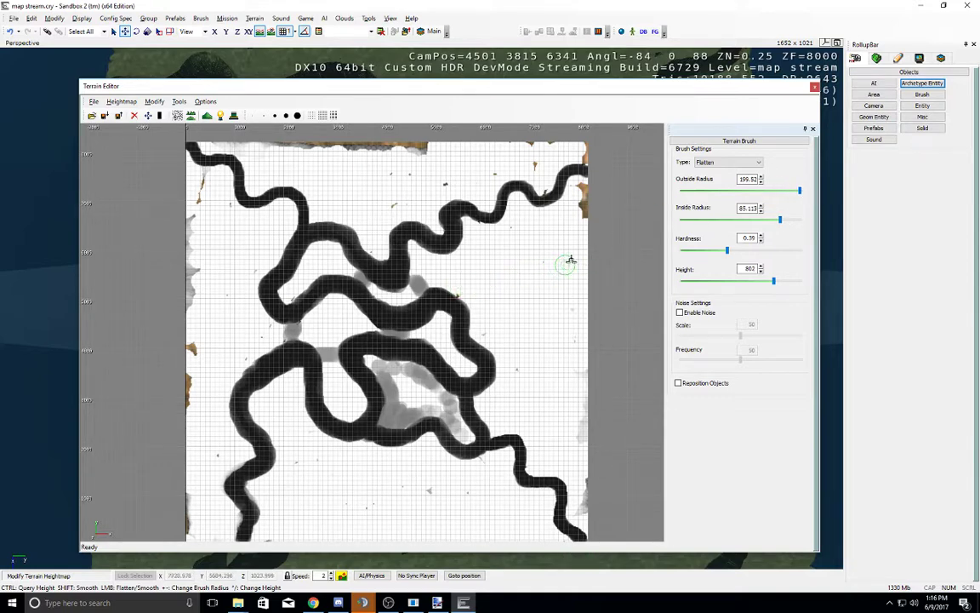
pyautogui.moveTo(566, 264)
pyautogui.mouseDown()
pyautogui.moveTo(534, 293)
pyautogui.moveTo(563, 274)
pyautogui.moveTo(562, 262)
pyautogui.moveTo(545, 353)
pyautogui.moveTo(567, 379)
pyautogui.mouseUp()
pyautogui.click(680, 312)
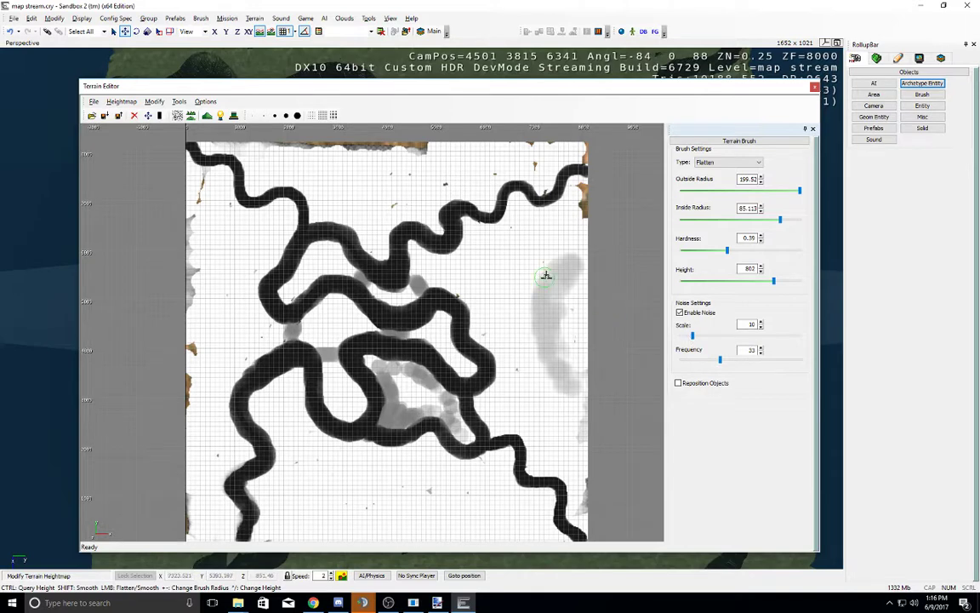
pyautogui.moveTo(555, 371)
pyautogui.mouseDown()
pyautogui.moveTo(533, 329)
pyautogui.moveTo(532, 352)
pyautogui.moveTo(551, 269)
pyautogui.moveTo(530, 302)
pyautogui.moveTo(563, 267)
pyautogui.moveTo(525, 334)
pyautogui.moveTo(564, 394)
pyautogui.mouseUp()
pyautogui.moveTo(349, 523)
pyautogui.mouseDown()
pyautogui.moveTo(457, 533)
pyautogui.moveTo(350, 521)
pyautogui.moveTo(376, 509)
pyautogui.moveTo(338, 531)
pyautogui.mouseUp()
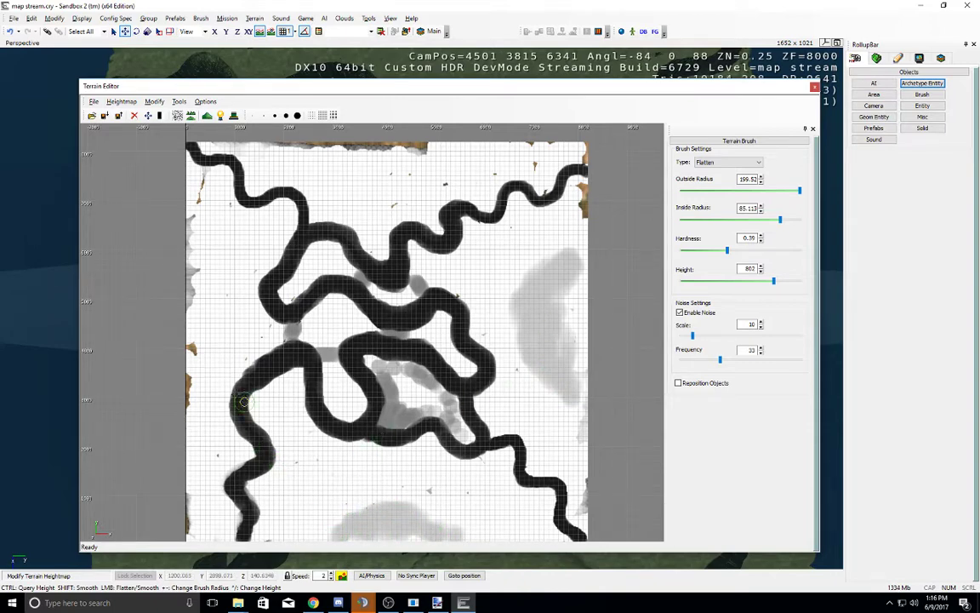
pyautogui.moveTo(202, 367)
pyautogui.mouseDown()
pyautogui.moveTo(193, 350)
pyautogui.moveTo(206, 329)
pyautogui.moveTo(183, 332)
pyautogui.moveTo(183, 277)
pyautogui.moveTo(194, 282)
pyautogui.moveTo(184, 276)
pyautogui.moveTo(194, 353)
pyautogui.mouseUp()
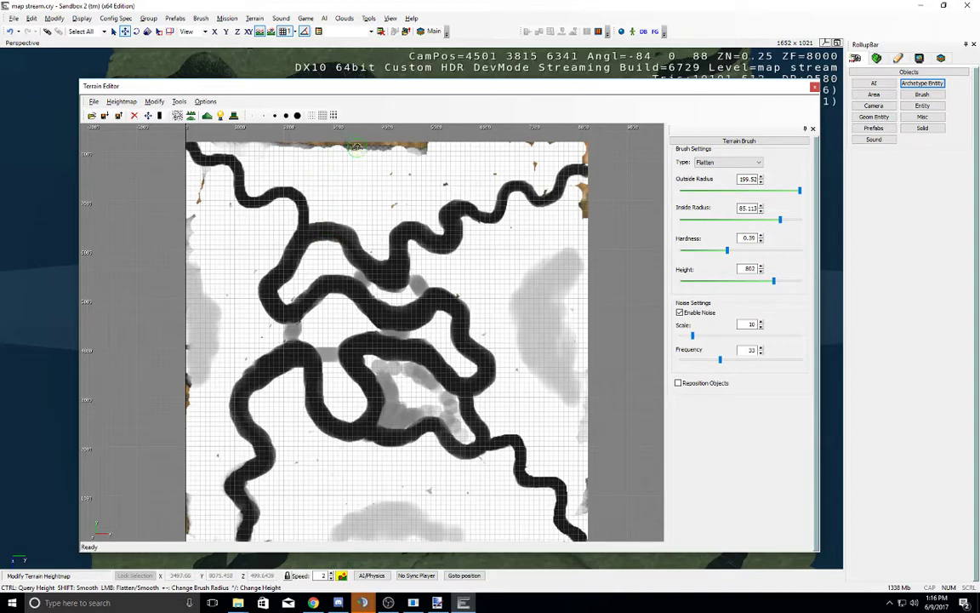
pyautogui.moveTo(317, 146)
pyautogui.mouseDown()
pyautogui.moveTo(351, 166)
pyautogui.moveTo(440, 160)
pyautogui.moveTo(322, 160)
pyautogui.moveTo(382, 159)
pyautogui.moveTo(409, 179)
pyautogui.moveTo(330, 169)
pyautogui.moveTo(388, 203)
pyautogui.moveTo(389, 171)
pyautogui.moveTo(366, 174)
pyautogui.moveTo(417, 145)
pyautogui.moveTo(446, 164)
pyautogui.moveTo(442, 140)
pyautogui.moveTo(331, 146)
pyautogui.mouseUp()
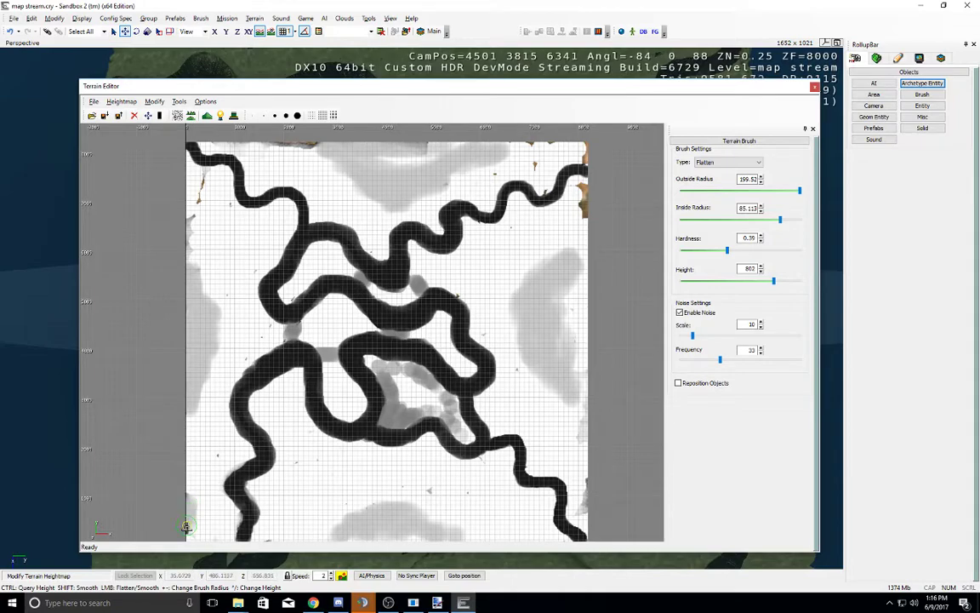
# Step: Level the ragged terrain along the map borders at height 1024 with noise disabled, hardness 1 and both brush radii at 199.52
pyautogui.moveTo(323, 502); pyautogui.dragTo(323, 483, button='middle')
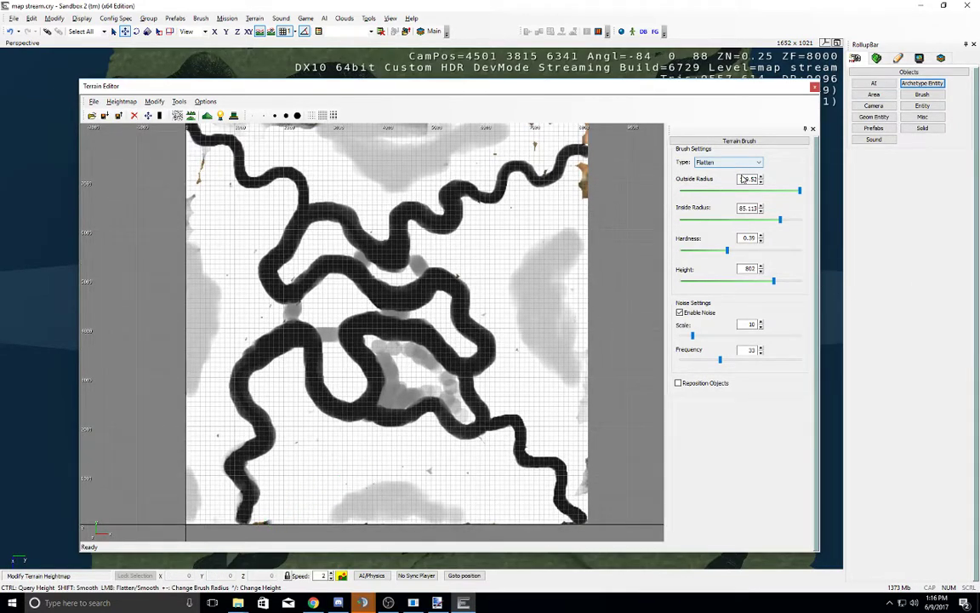
pyautogui.moveTo(779, 219); pyautogui.dragTo(833, 219)
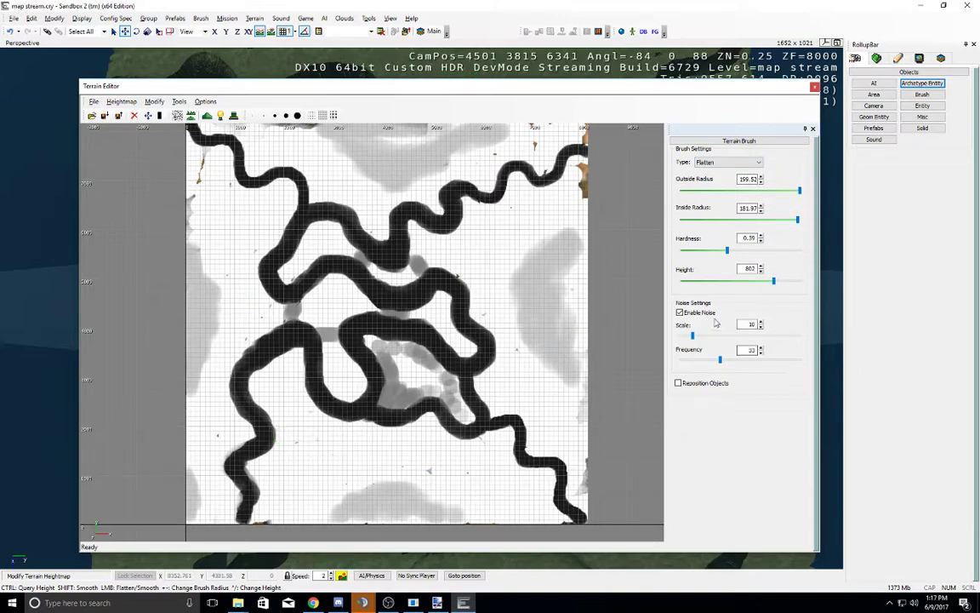
pyautogui.moveTo(774, 282); pyautogui.dragTo(805, 282)
pyautogui.moveTo(727, 250); pyautogui.dragTo(822, 253)
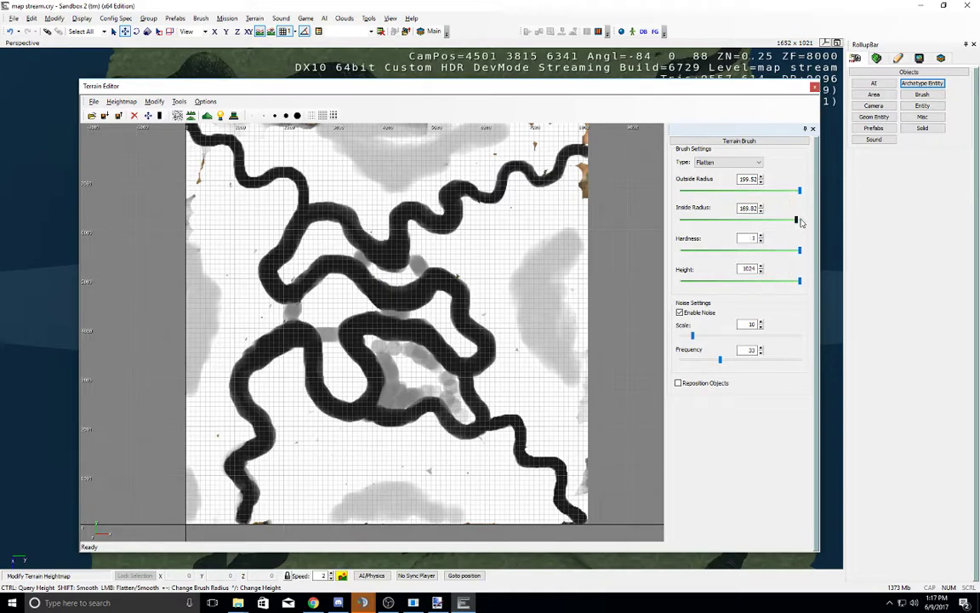
pyautogui.click(697, 314)
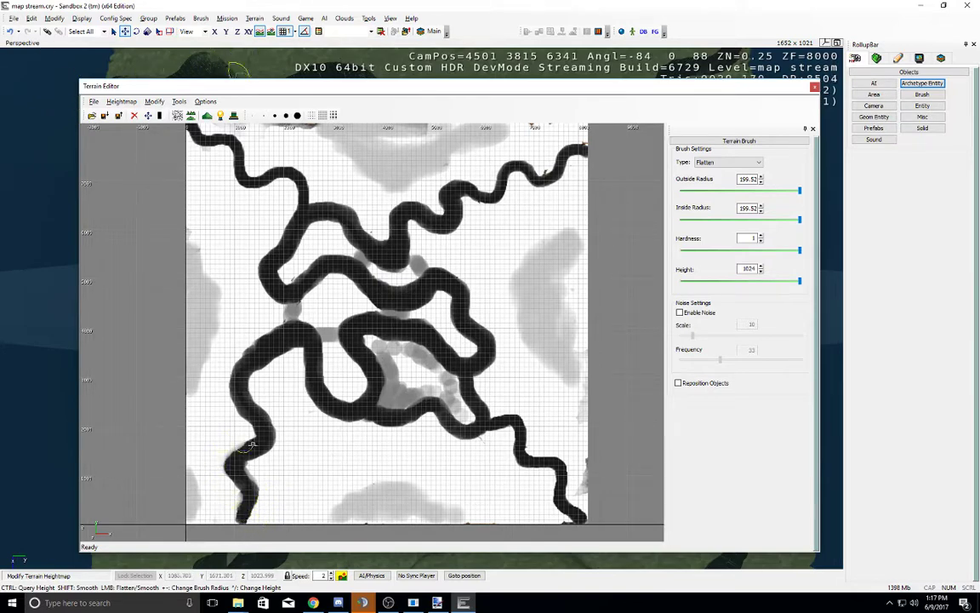
pyautogui.moveTo(302, 246); pyautogui.dragTo(323, 340, button='middle')
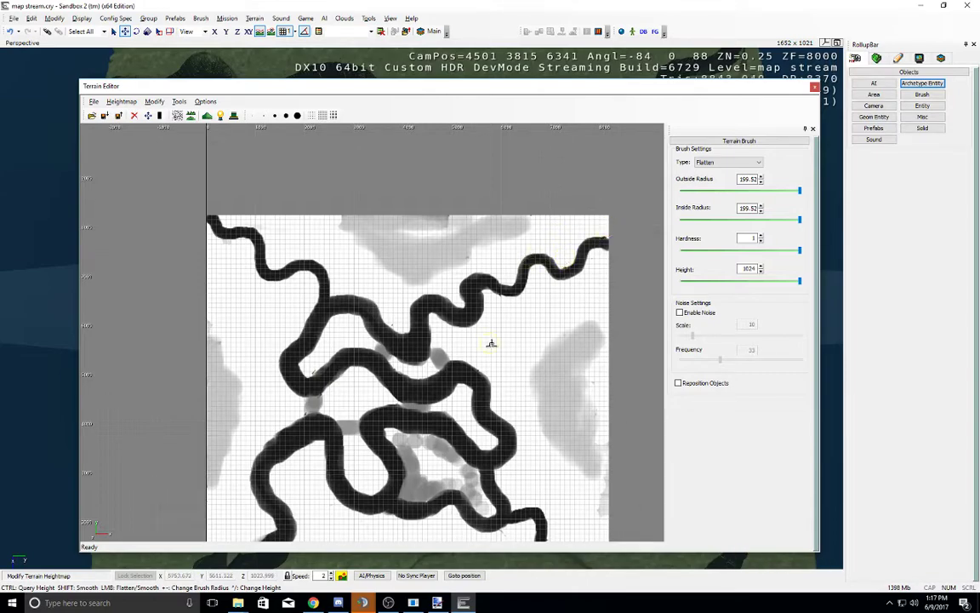
pyautogui.moveTo(491, 343); pyautogui.dragTo(497, 296, button='middle')
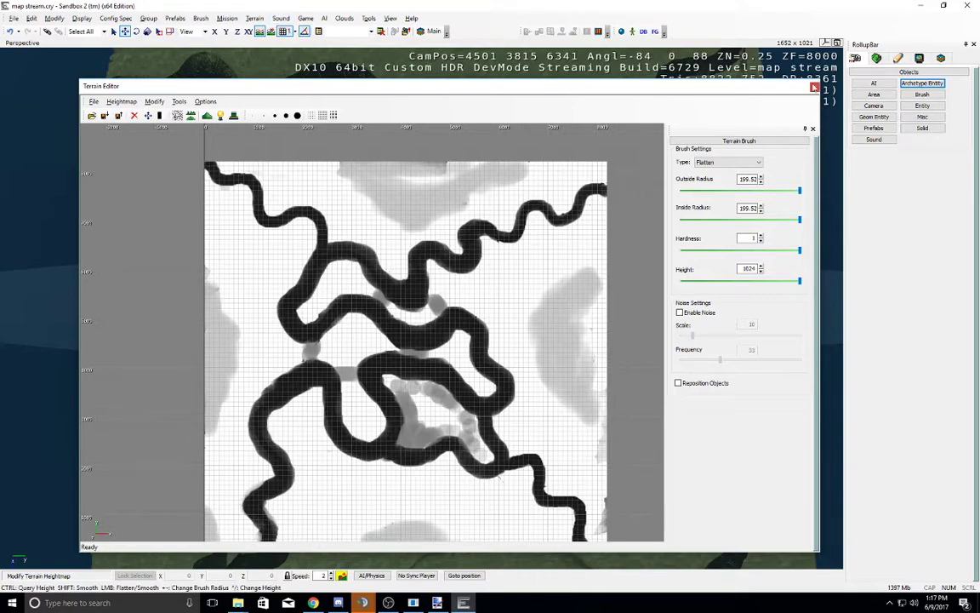
# Step: Inspect the carved canyon walls and passes in the perspective view and save the level
pyautogui.click(814, 87)
pyautogui.moveTo(442, 302); pyautogui.dragTo(478, 286, button='right')
pyautogui.press('w')
pyautogui.moveTo(479, 287)
pyautogui.mouseDown(button='middle')
pyautogui.moveTo(456, 299)
pyautogui.moveTo(484, 299)
pyautogui.moveTo(482, 289)
pyautogui.moveTo(525, 278)
pyautogui.moveTo(478, 288)
pyautogui.moveTo(479, 272)
pyautogui.moveTo(477, 285)
pyautogui.mouseUp(button='middle')
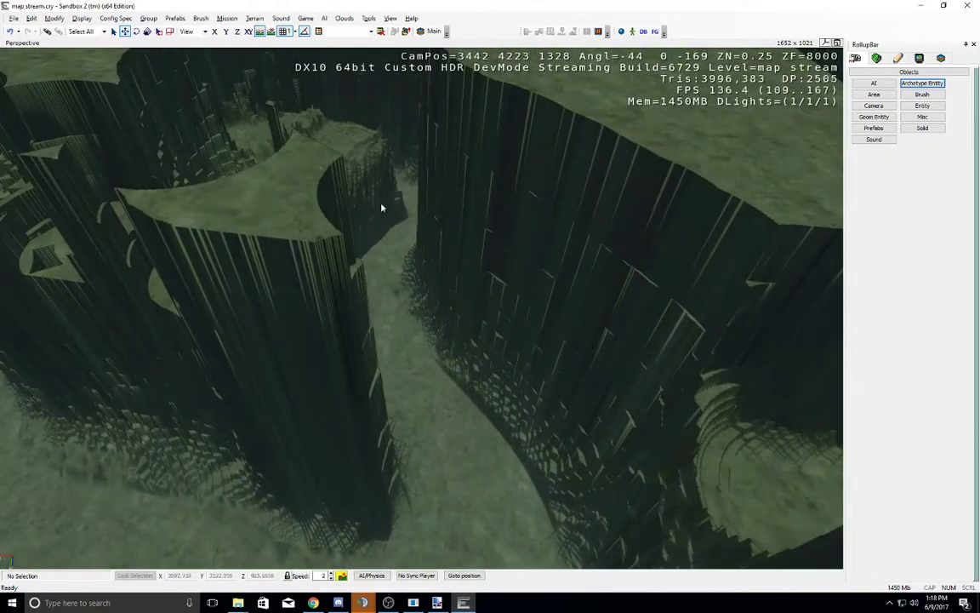
pyautogui.click(10, 17)
pyautogui.click(38, 54)
pyautogui.moveTo(362, 282); pyautogui.dragTo(453, 337, button='right')
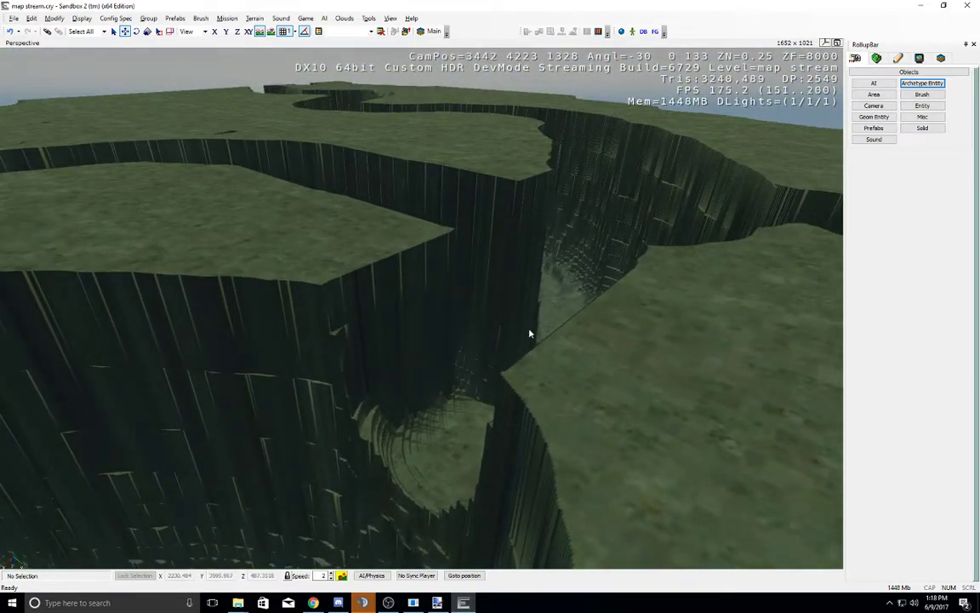
pyautogui.moveTo(544, 234); pyautogui.dragTo(545, 236, button='right')
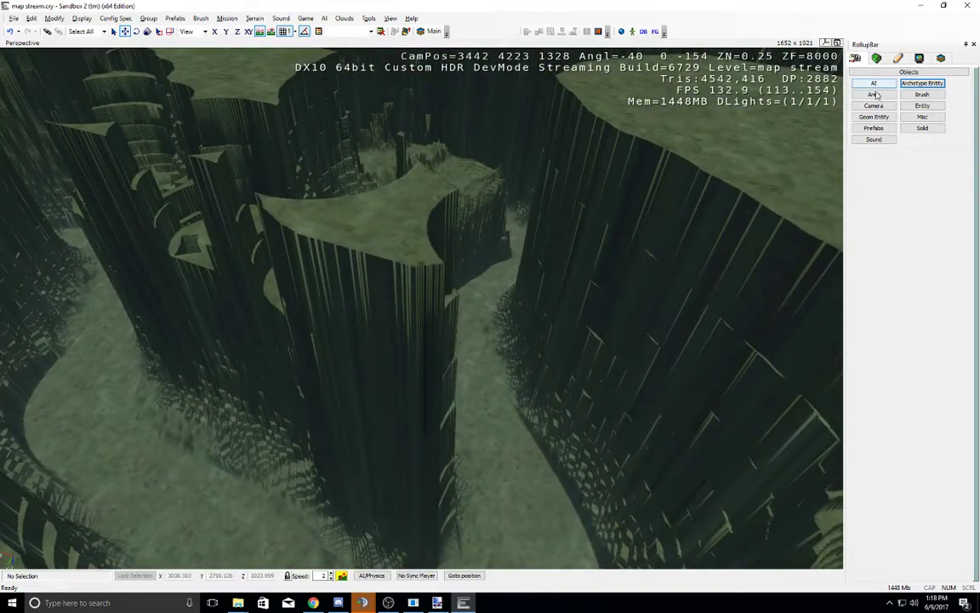
pyautogui.scroll(-5, 459, 336)
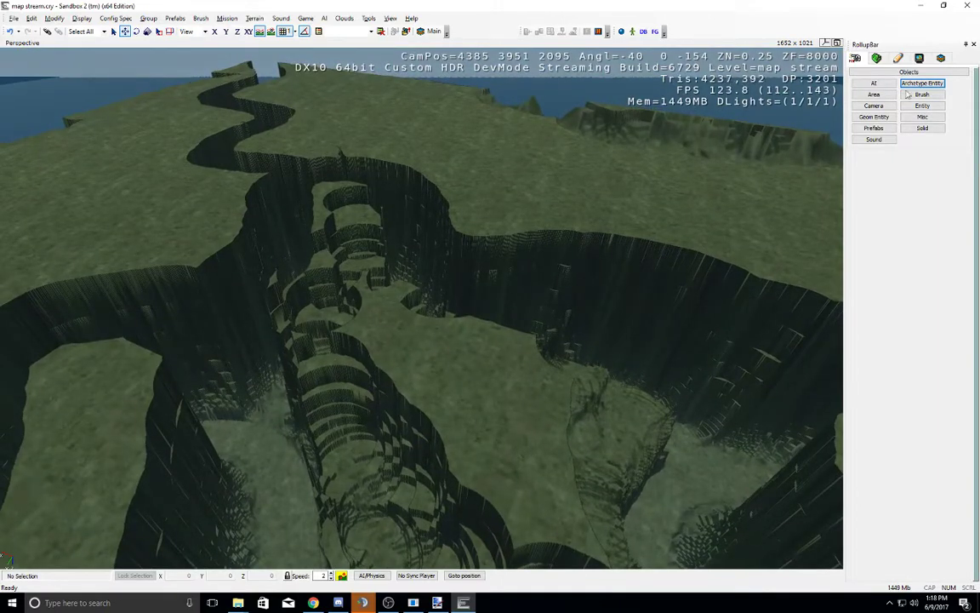
# Step: Reopen the terrain editor and smooth the ledges inside the lower loop using a Smooth brush with outside radius 199.52 and hardness 0.14
pyautogui.click(878, 59)
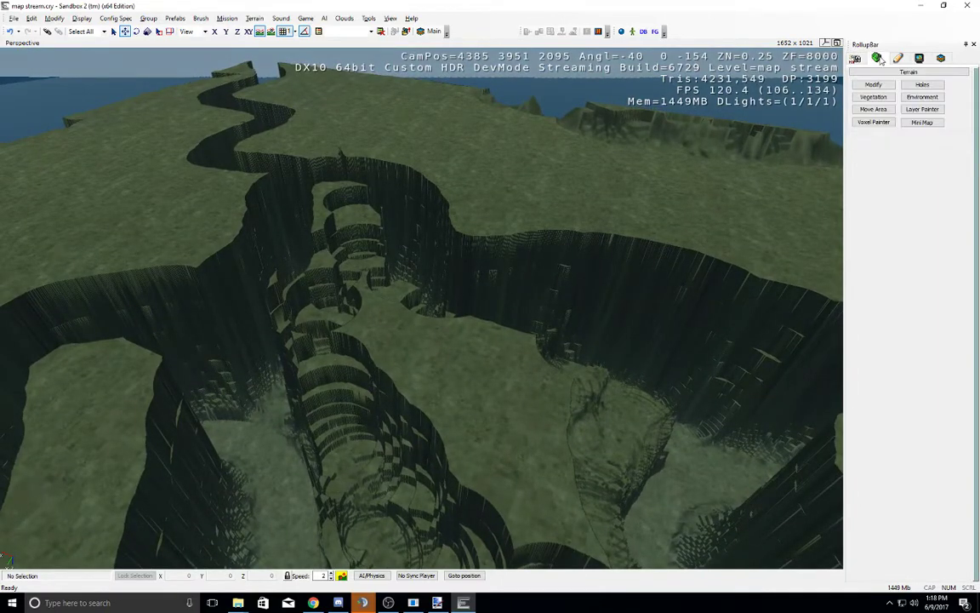
pyautogui.click(255, 18)
pyautogui.click(274, 29)
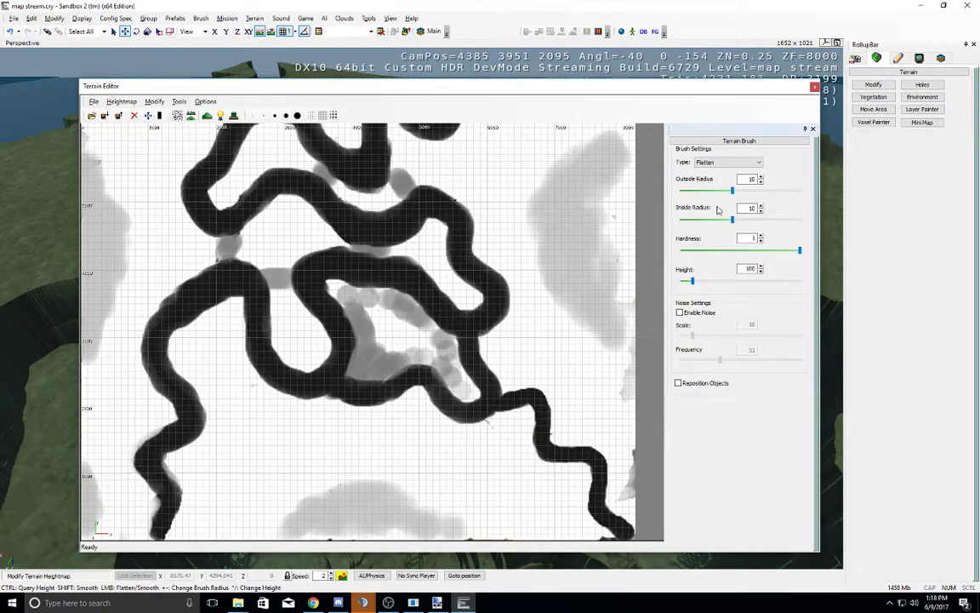
pyautogui.click(725, 163)
pyautogui.click(727, 173)
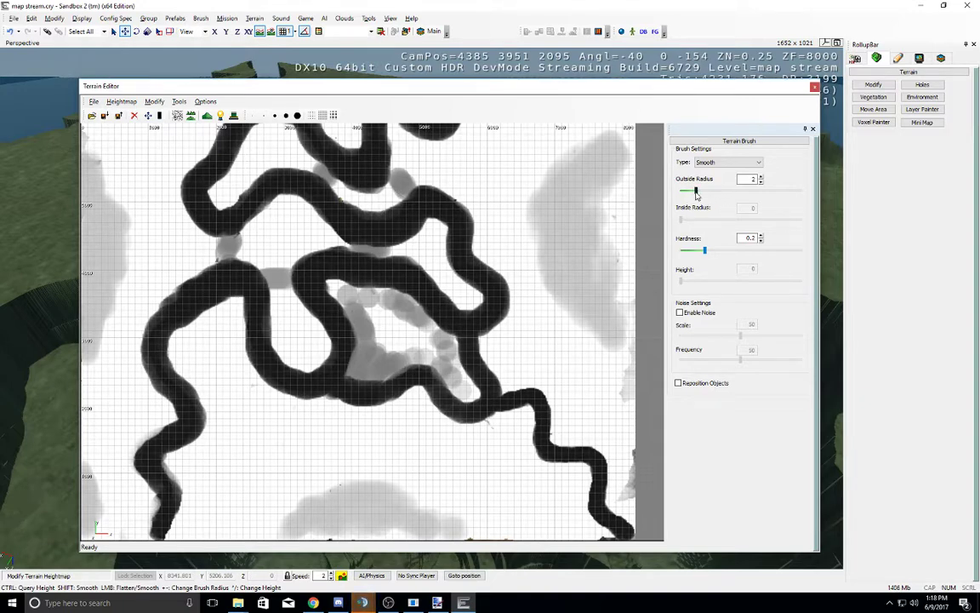
pyautogui.moveTo(697, 191); pyautogui.dragTo(778, 191)
pyautogui.click(702, 252)
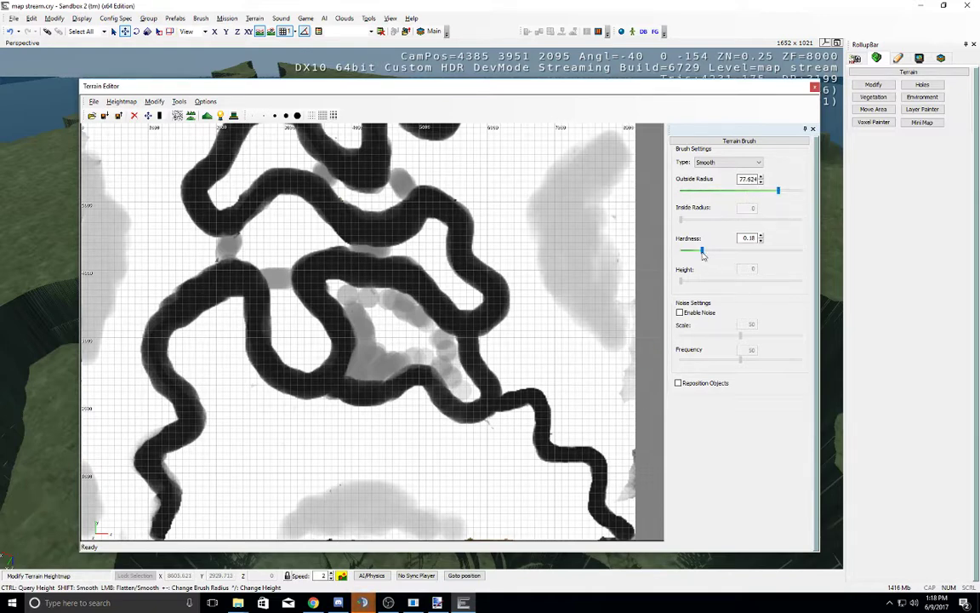
pyautogui.moveTo(778, 190); pyautogui.dragTo(800, 190)
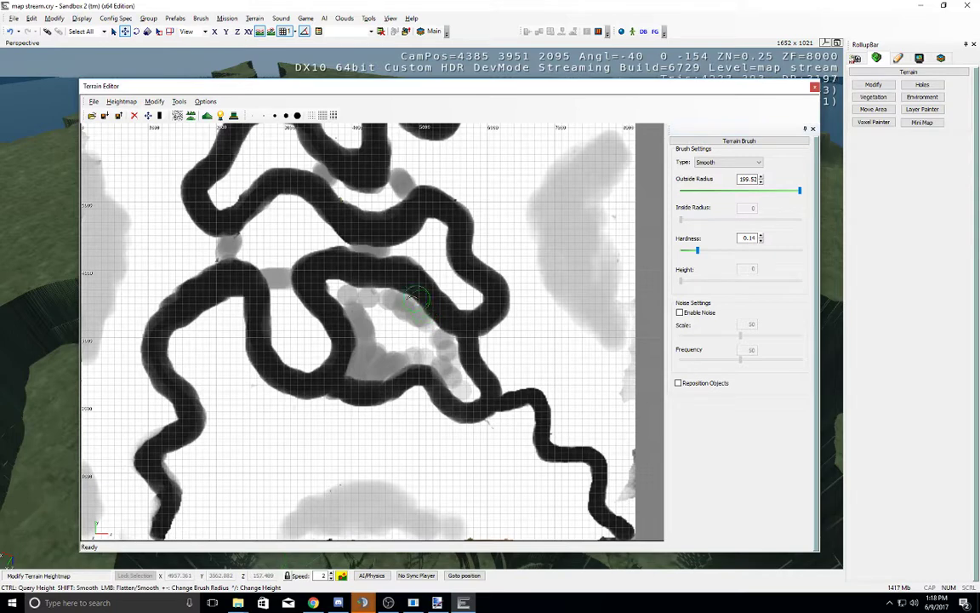
pyautogui.moveTo(344, 283)
pyautogui.mouseDown()
pyautogui.moveTo(327, 285)
pyautogui.moveTo(345, 307)
pyautogui.mouseUp()
pyautogui.moveTo(347, 374)
pyautogui.mouseDown()
pyautogui.moveTo(451, 383)
pyautogui.moveTo(474, 398)
pyautogui.moveTo(470, 368)
pyautogui.mouseUp()
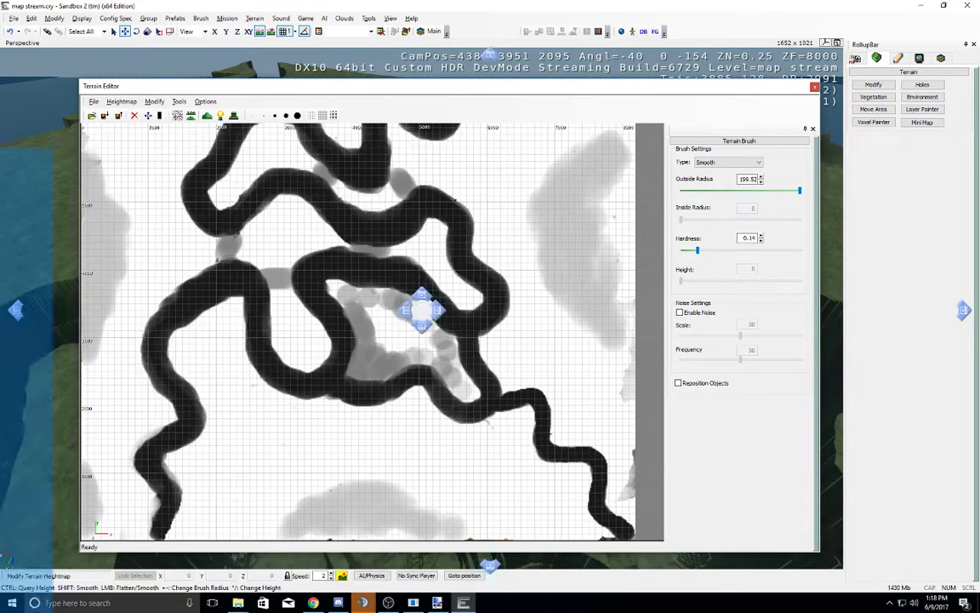
# Step: Smooth the terraced ledges and slopes inside the lower loop directly on the terrain in the perspective view
pyautogui.click(814, 88)
pyautogui.moveTo(180, 247); pyautogui.dragTo(337, 294, button='right')
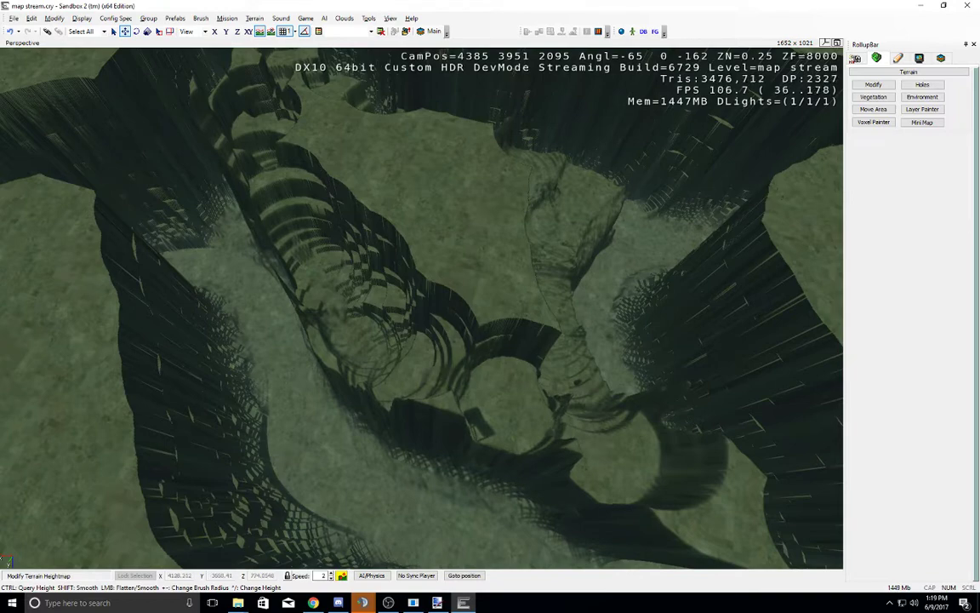
pyautogui.moveTo(418, 493); pyautogui.dragTo(422, 487, button='right')
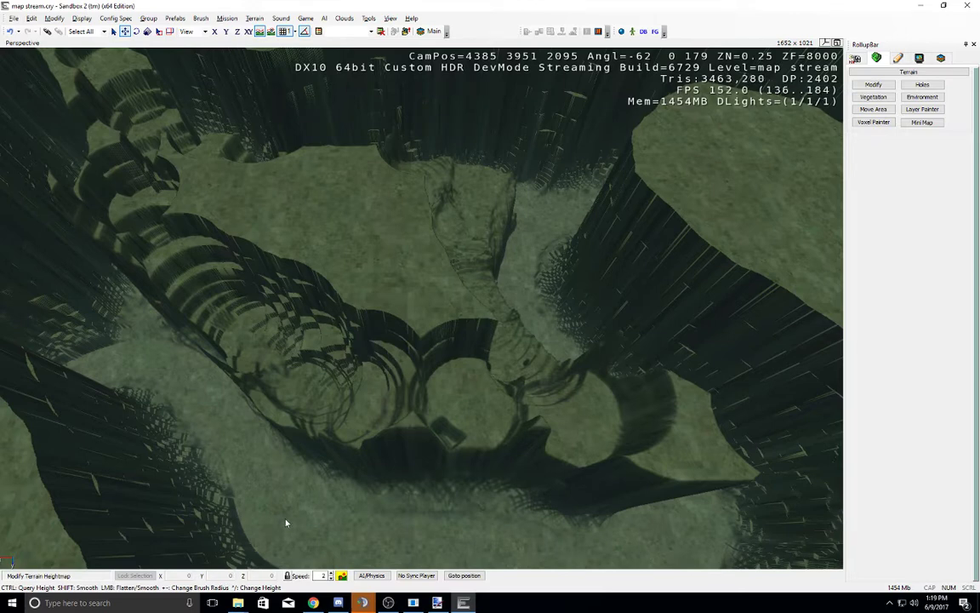
pyautogui.moveTo(400, 443)
pyautogui.mouseDown()
pyautogui.moveTo(409, 443)
pyautogui.moveTo(418, 359)
pyautogui.moveTo(335, 326)
pyautogui.moveTo(262, 280)
pyautogui.moveTo(199, 276)
pyautogui.moveTo(299, 309)
pyautogui.moveTo(451, 312)
pyautogui.moveTo(447, 321)
pyautogui.moveTo(552, 401)
pyautogui.moveTo(536, 438)
pyautogui.moveTo(646, 482)
pyautogui.moveTo(661, 426)
pyautogui.moveTo(426, 361)
pyautogui.moveTo(532, 431)
pyautogui.moveTo(326, 428)
pyautogui.moveTo(237, 365)
pyautogui.moveTo(166, 285)
pyautogui.moveTo(170, 264)
pyautogui.moveTo(354, 292)
pyautogui.mouseUp()
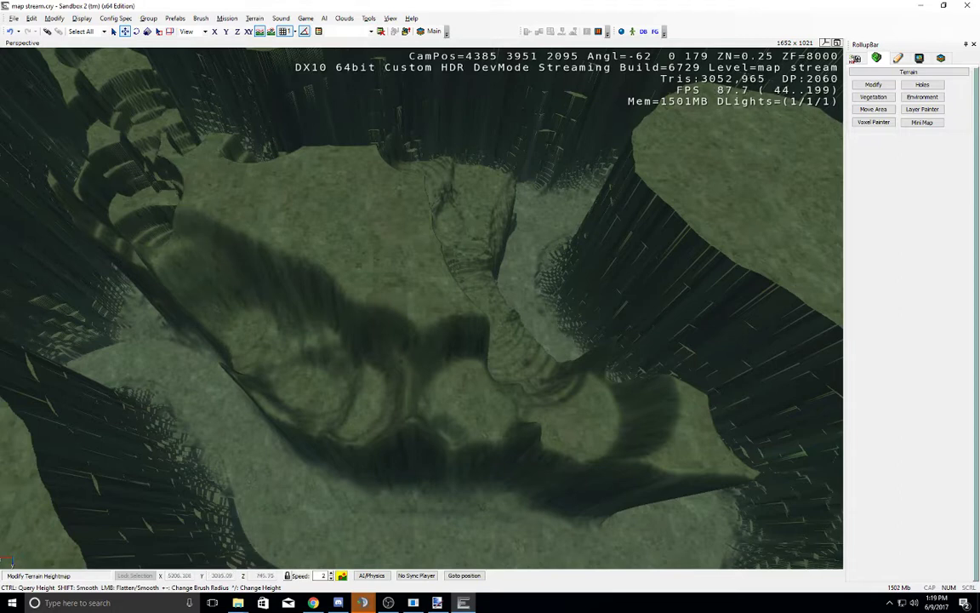
pyautogui.moveTo(520, 446); pyautogui.dragTo(631, 456)
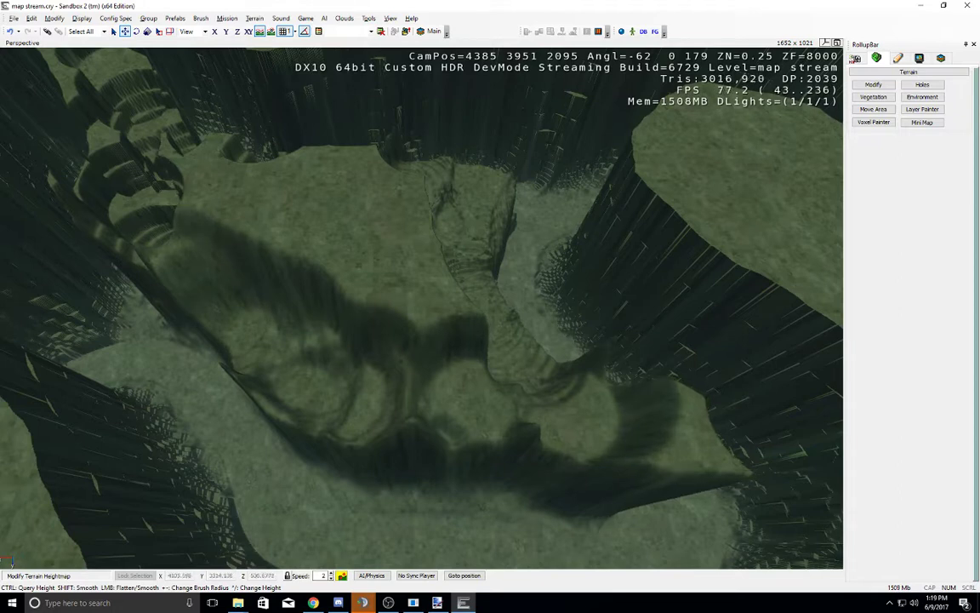
pyautogui.moveTo(502, 350); pyautogui.dragTo(328, 246)
pyautogui.moveTo(255, 188)
pyautogui.mouseDown()
pyautogui.moveTo(222, 151)
pyautogui.moveTo(155, 187)
pyautogui.mouseUp()
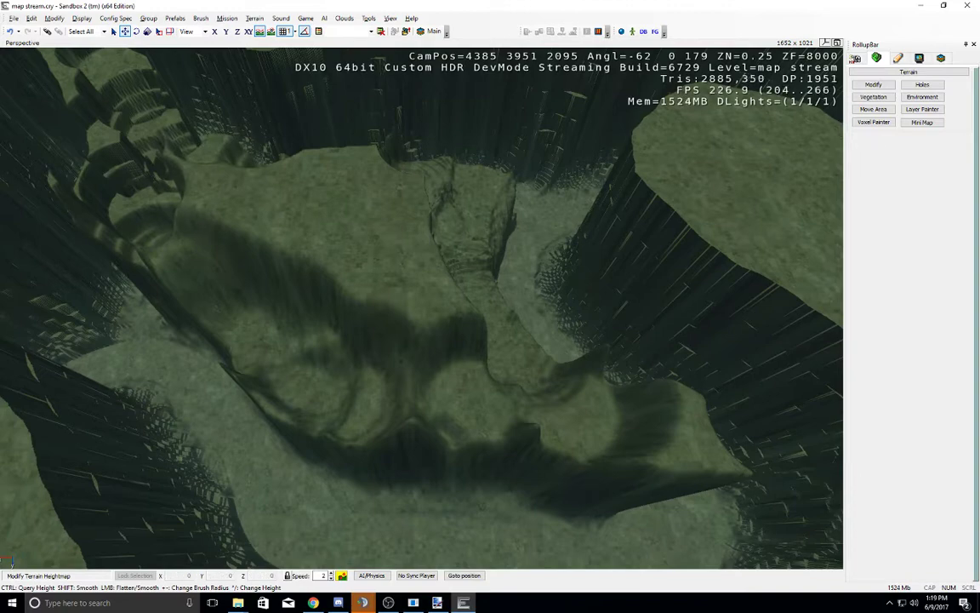
# Step: Bring the Terrain Editor back over the viewport and set the Smooth brush hardness to 0.88
pyautogui.moveTo(0, 144); pyautogui.dragTo(407, 89)
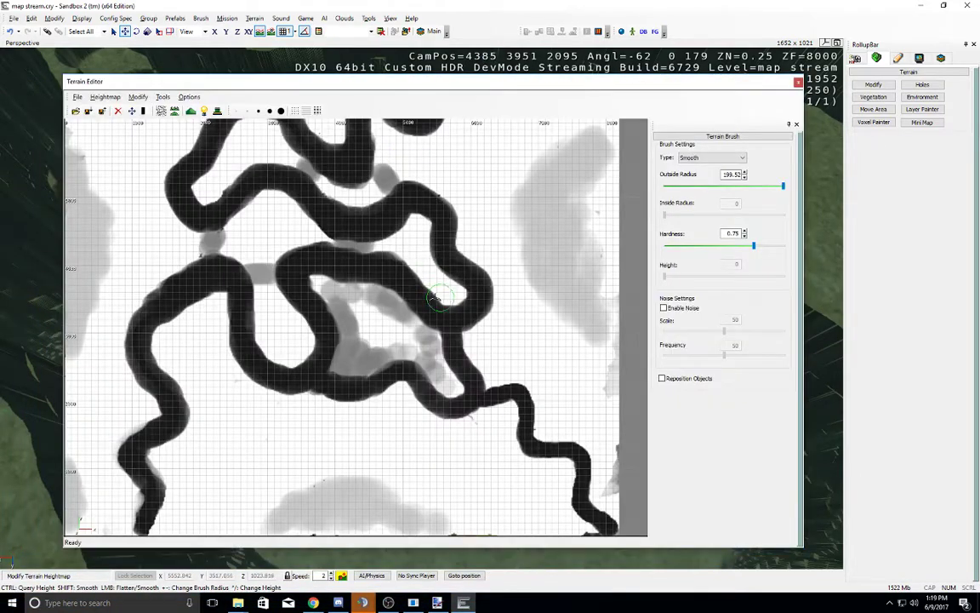
pyautogui.click(768, 245)
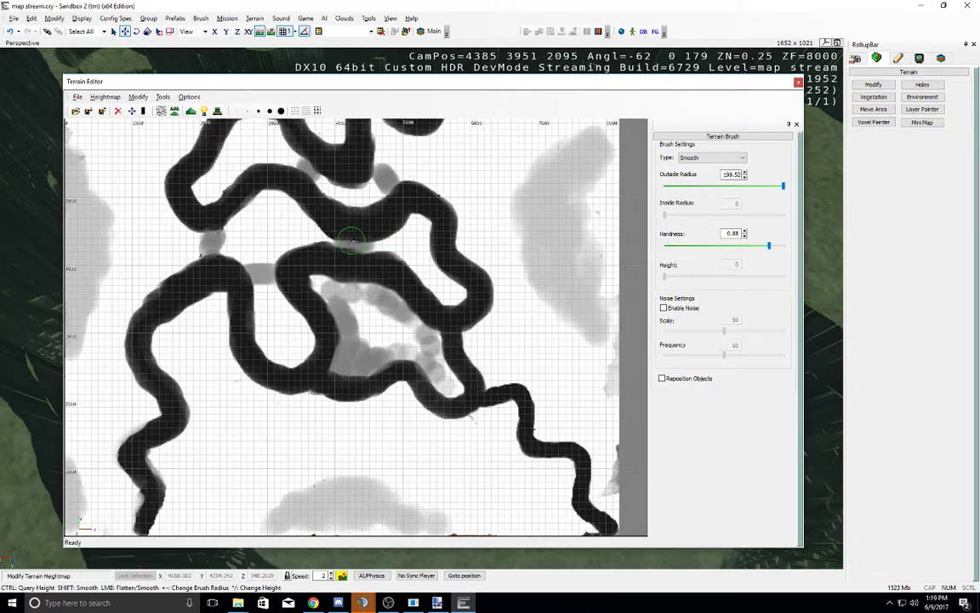
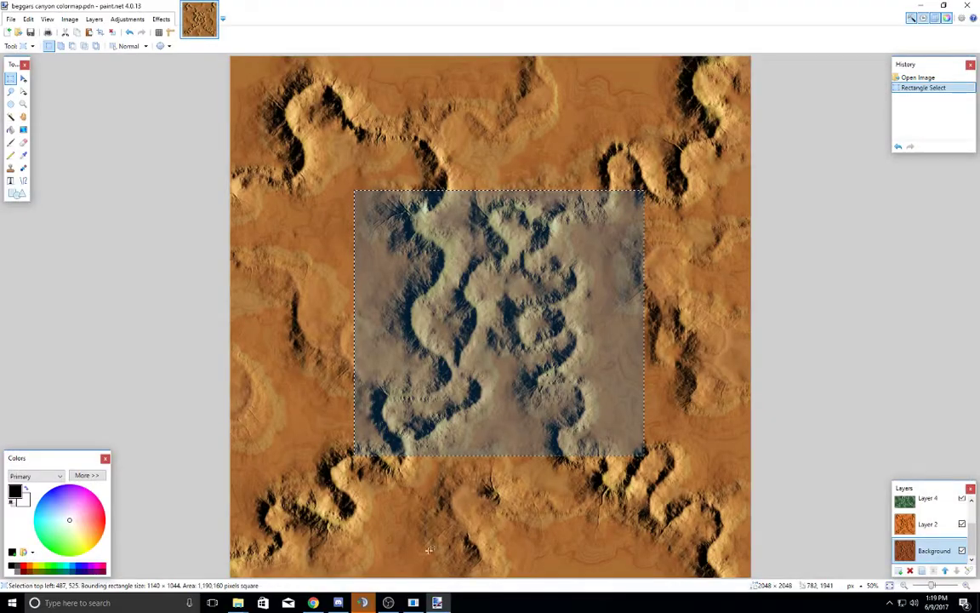
# Step: Switch to the Sandbox 2 editor and reopen the recent level map stream
pyautogui.click(922, 6)
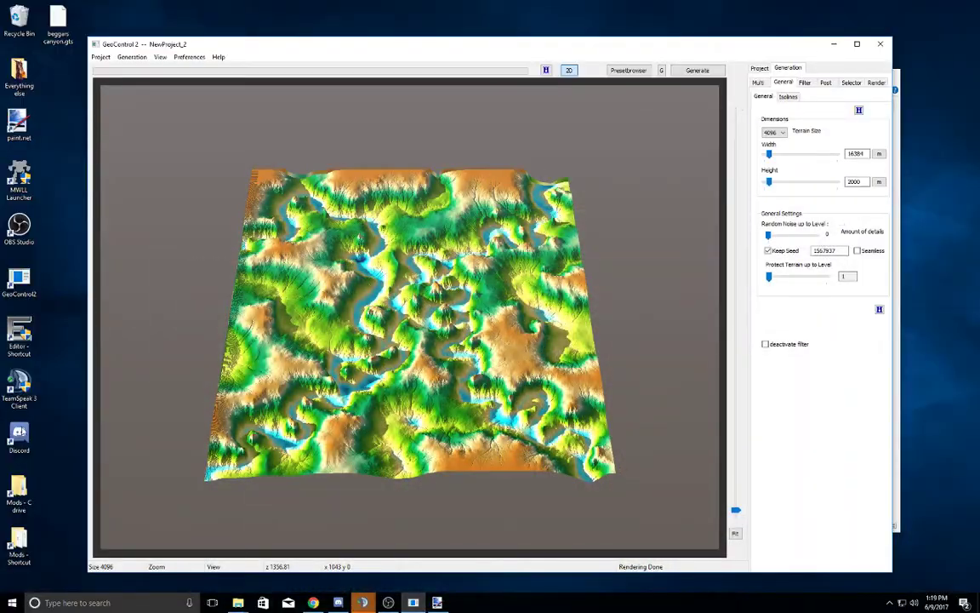
pyautogui.click(20, 290)
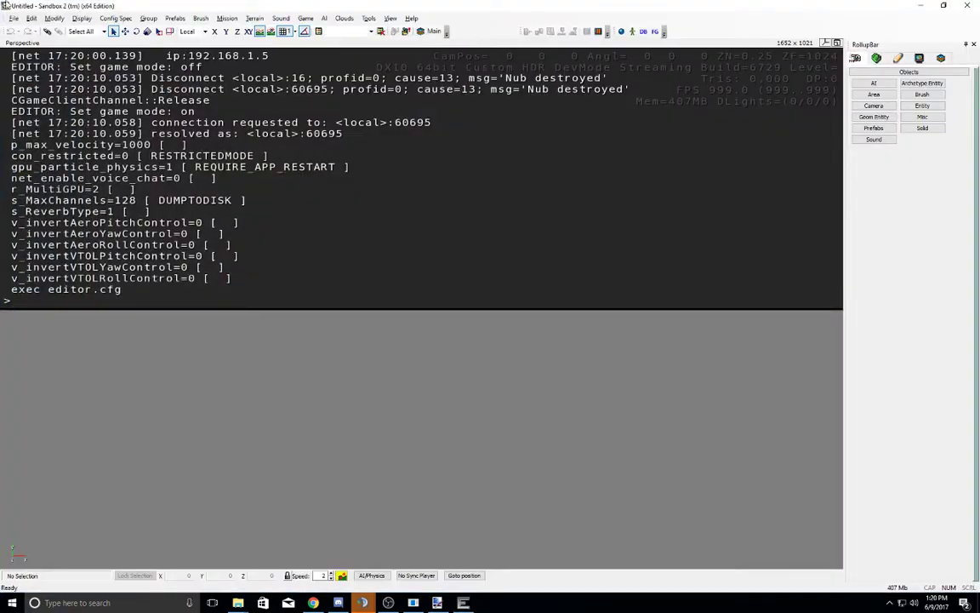
pyautogui.click(14, 18)
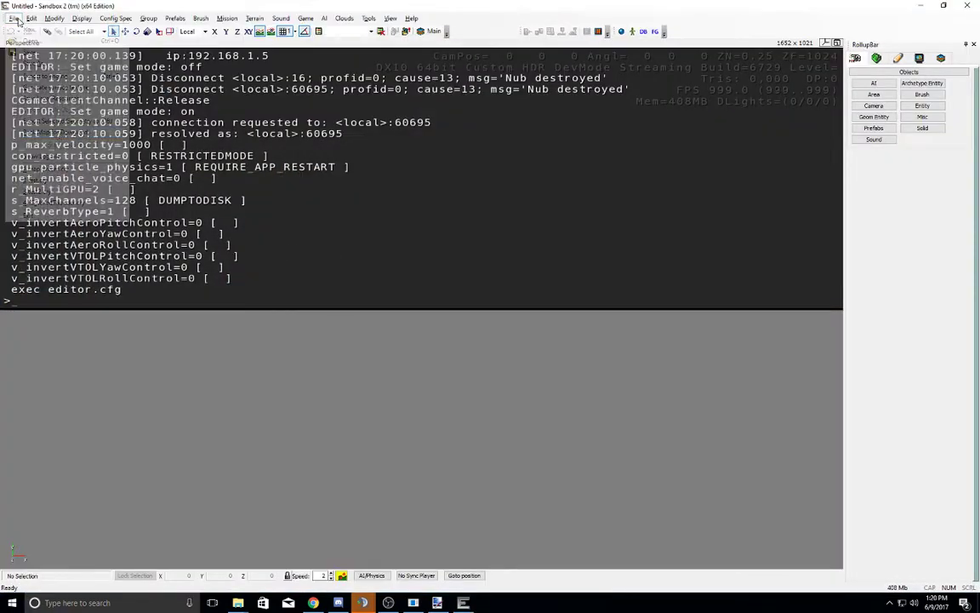
pyautogui.click(85, 153)
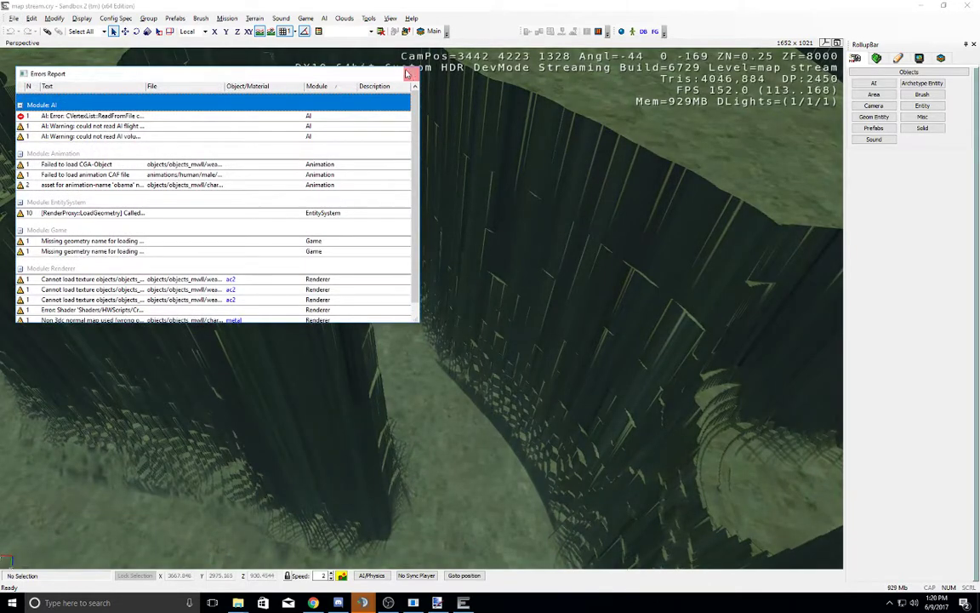
# Step: Open the Terrain Editor and set up a Smooth brush with outside radius 199.52 and hardness 1
pyautogui.click(255, 18)
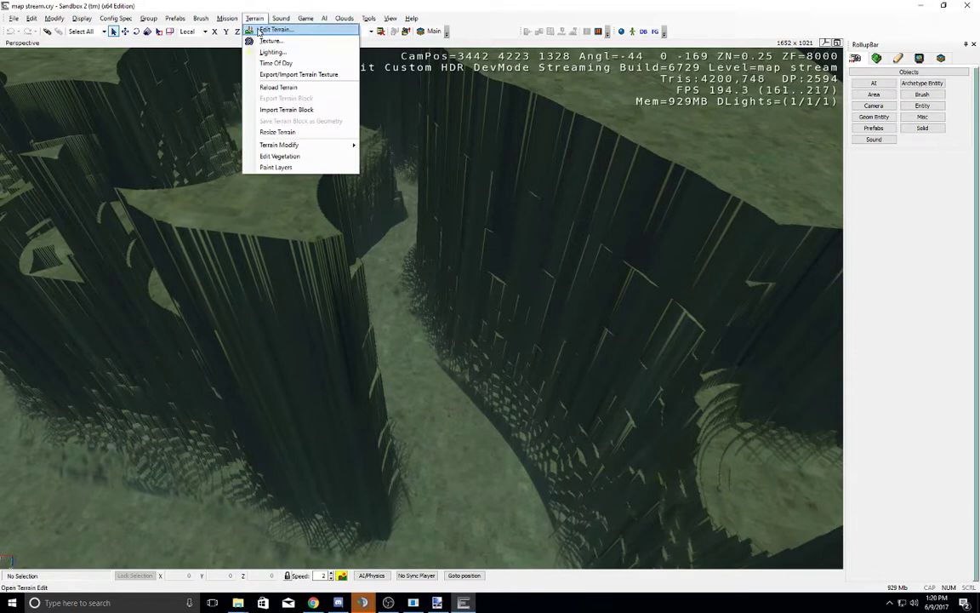
pyautogui.click(276, 28)
pyautogui.click(728, 161)
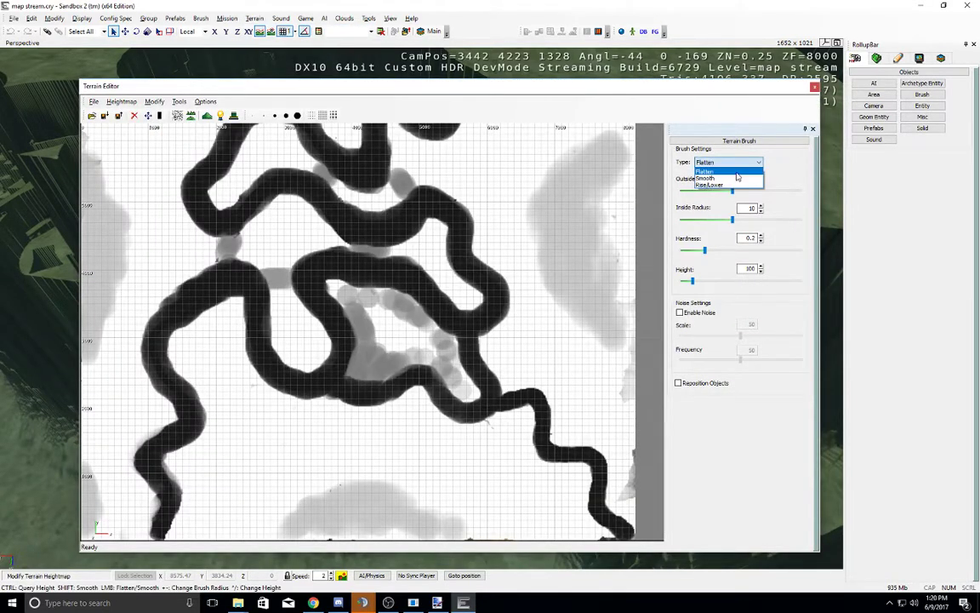
pyautogui.click(719, 181)
pyautogui.moveTo(709, 251); pyautogui.dragTo(814, 225)
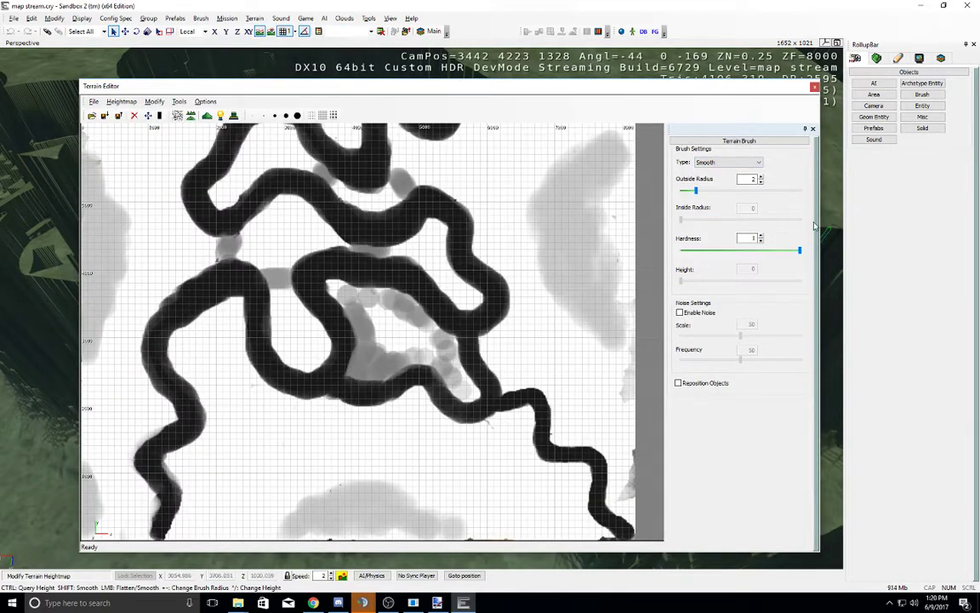
pyautogui.moveTo(697, 188); pyautogui.dragTo(807, 192)
# Step: Smooth the canyon edges on the heightmap along the western channels, the southwest branch and both northern branches
pyautogui.moveTo(438, 319)
pyautogui.mouseDown()
pyautogui.moveTo(414, 299)
pyautogui.moveTo(336, 284)
pyautogui.moveTo(293, 257)
pyautogui.moveTo(313, 341)
pyautogui.moveTo(396, 377)
pyautogui.moveTo(384, 334)
pyautogui.moveTo(460, 388)
pyautogui.moveTo(416, 314)
pyautogui.moveTo(379, 328)
pyautogui.moveTo(349, 311)
pyautogui.moveTo(383, 308)
pyautogui.moveTo(337, 281)
pyautogui.moveTo(364, 286)
pyautogui.moveTo(360, 249)
pyautogui.moveTo(270, 181)
pyautogui.moveTo(254, 217)
pyautogui.moveTo(176, 253)
pyautogui.moveTo(146, 325)
pyautogui.mouseUp()
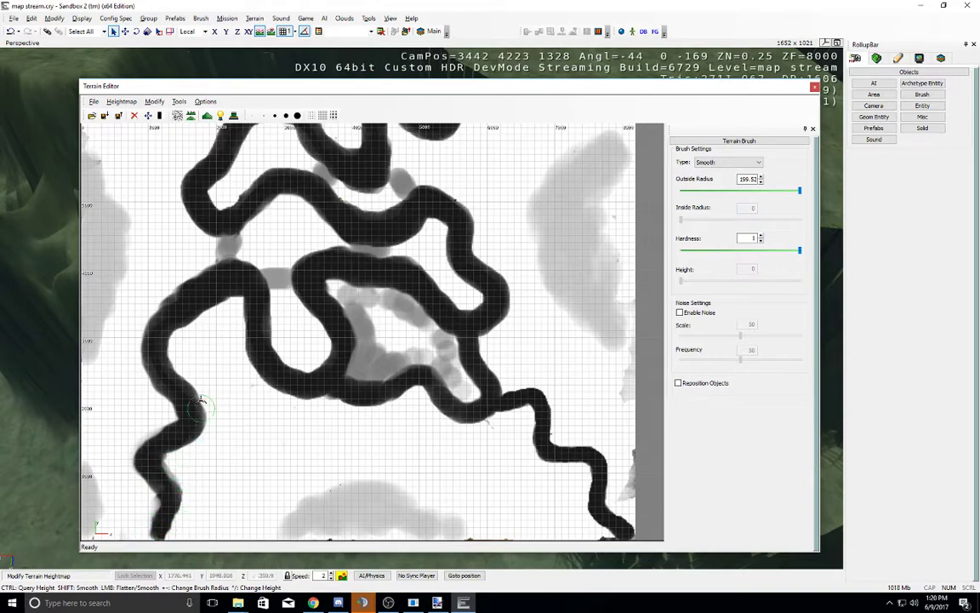
pyautogui.moveTo(200, 401); pyautogui.dragTo(176, 338)
pyautogui.moveTo(228, 267); pyautogui.dragTo(232, 412, button='right')
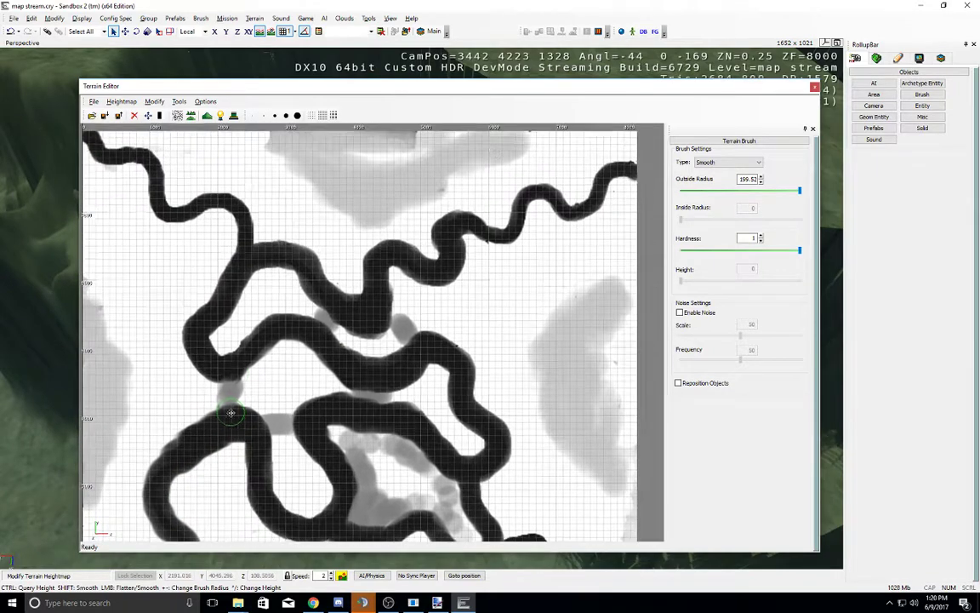
pyautogui.moveTo(204, 298); pyautogui.dragTo(208, 212)
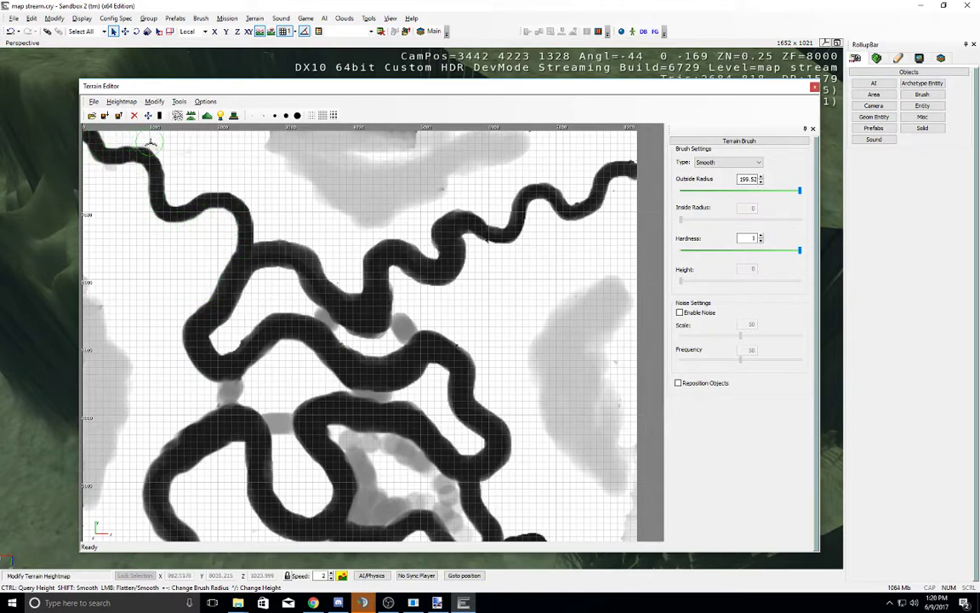
pyautogui.moveTo(165, 178); pyautogui.dragTo(252, 201)
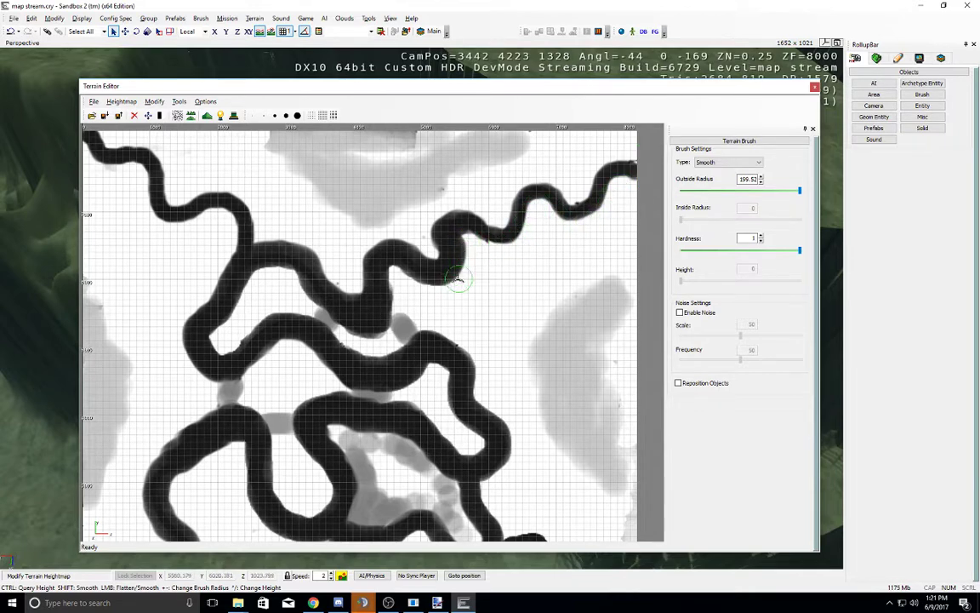
pyautogui.moveTo(458, 279); pyautogui.dragTo(410, 279)
# Step: Smooth the channel edges around the central and eastern loops and along the southeast branch to the map corner
pyautogui.moveTo(481, 491); pyautogui.dragTo(501, 526)
pyautogui.moveTo(413, 444)
pyautogui.mouseDown()
pyautogui.moveTo(284, 406)
pyautogui.moveTo(291, 462)
pyautogui.moveTo(330, 483)
pyautogui.mouseUp()
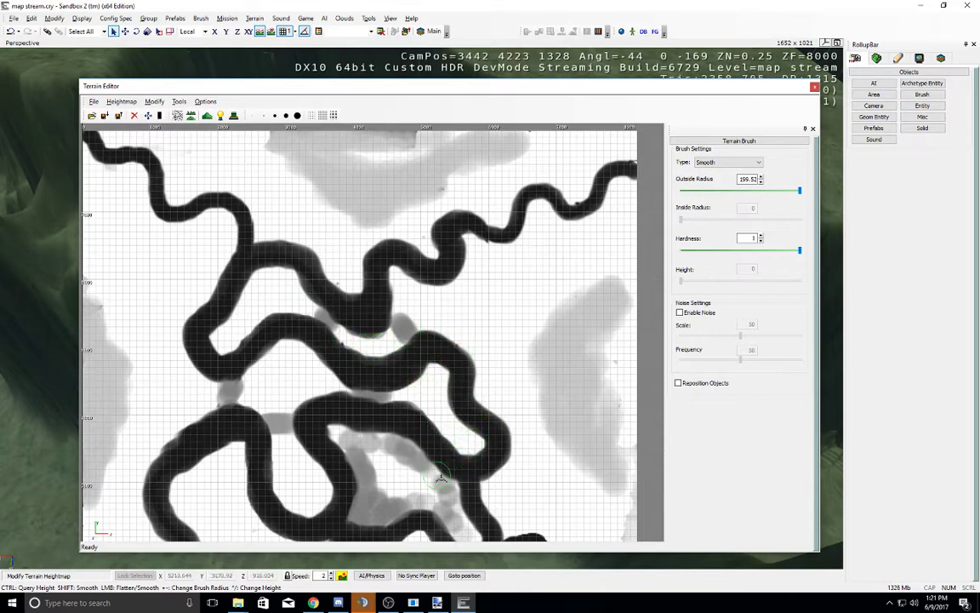
pyautogui.moveTo(454, 488); pyautogui.dragTo(394, 351, button='middle')
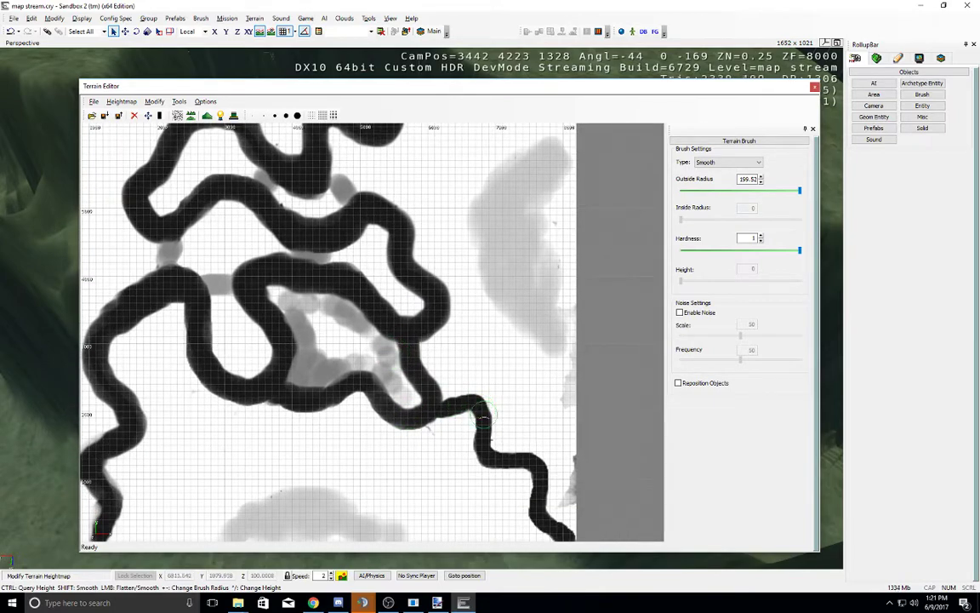
pyautogui.moveTo(496, 450); pyautogui.dragTo(538, 457)
pyautogui.moveTo(549, 507); pyautogui.dragTo(569, 524)
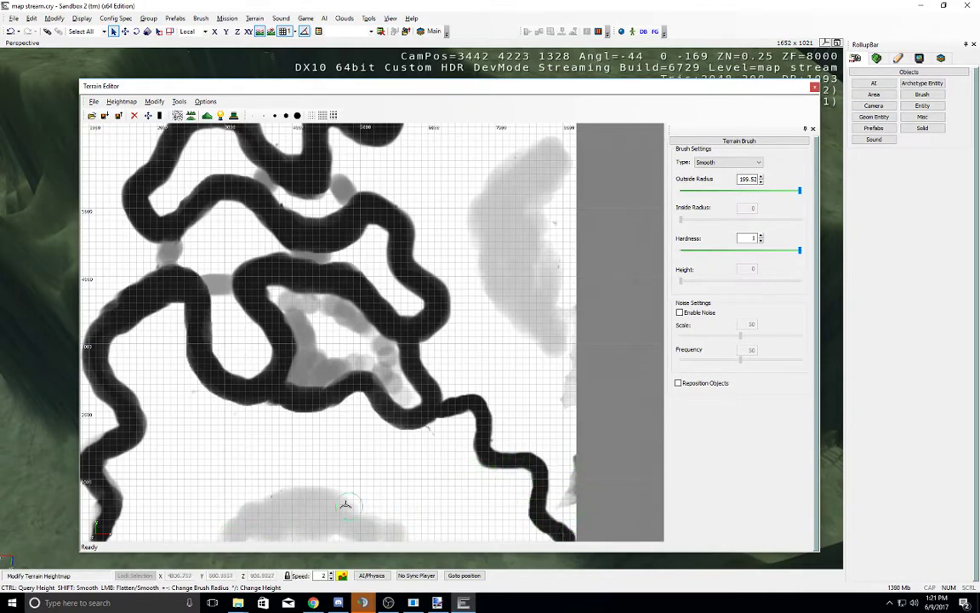
# Step: Smooth the edges of the grey plateau areas along the map's borders on the heightmap
pyautogui.moveTo(244, 502); pyautogui.dragTo(457, 462, button='middle')
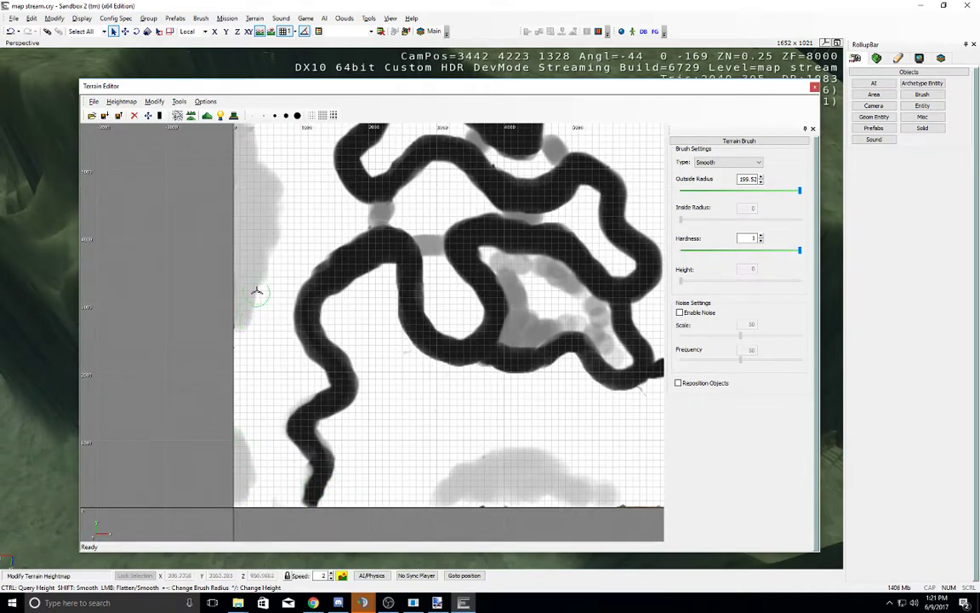
pyautogui.moveTo(257, 152); pyautogui.dragTo(275, 354, button='middle')
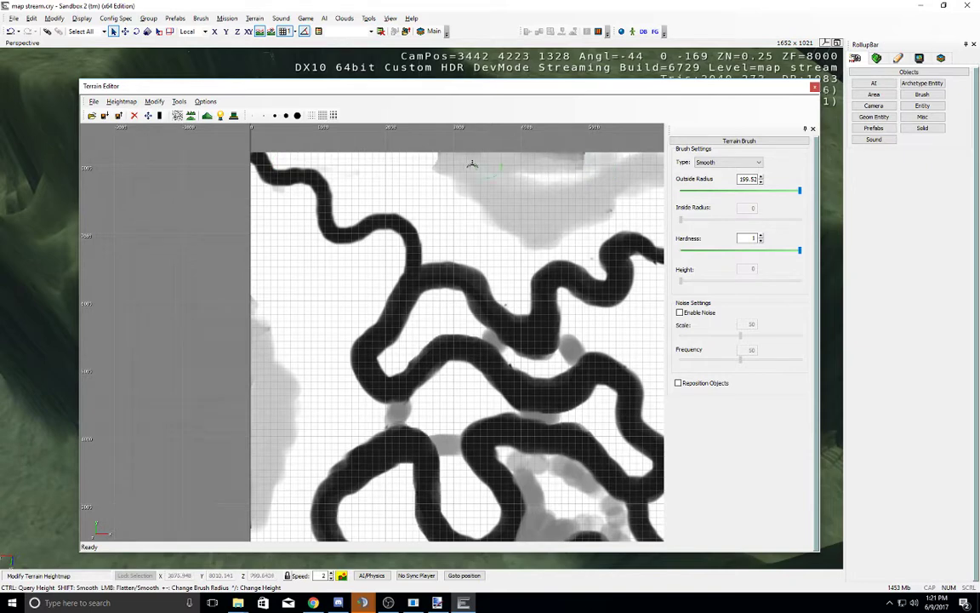
pyautogui.moveTo(419, 241); pyautogui.dragTo(271, 173, button='middle')
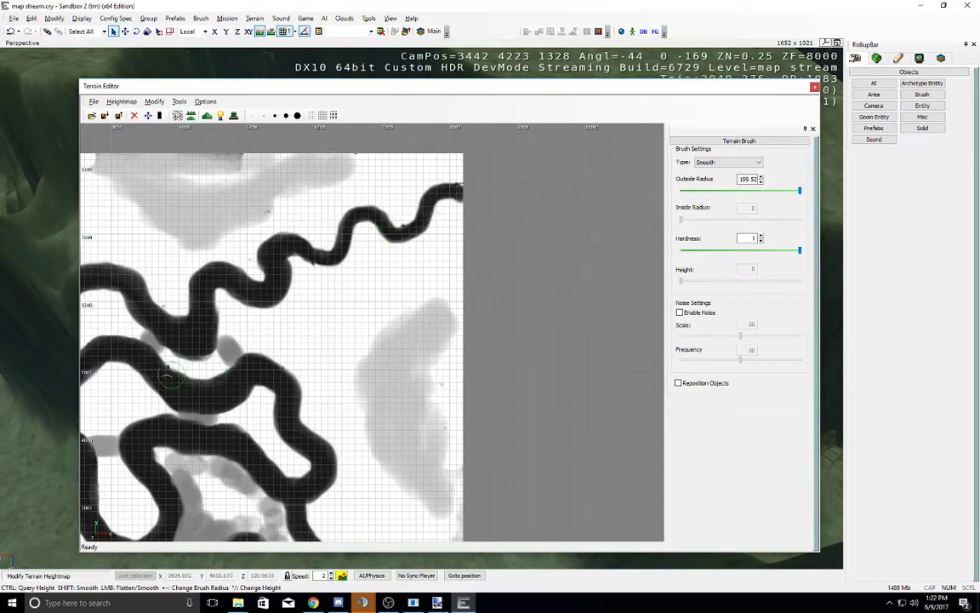
pyautogui.moveTo(193, 458); pyautogui.dragTo(308, 346, button='middle')
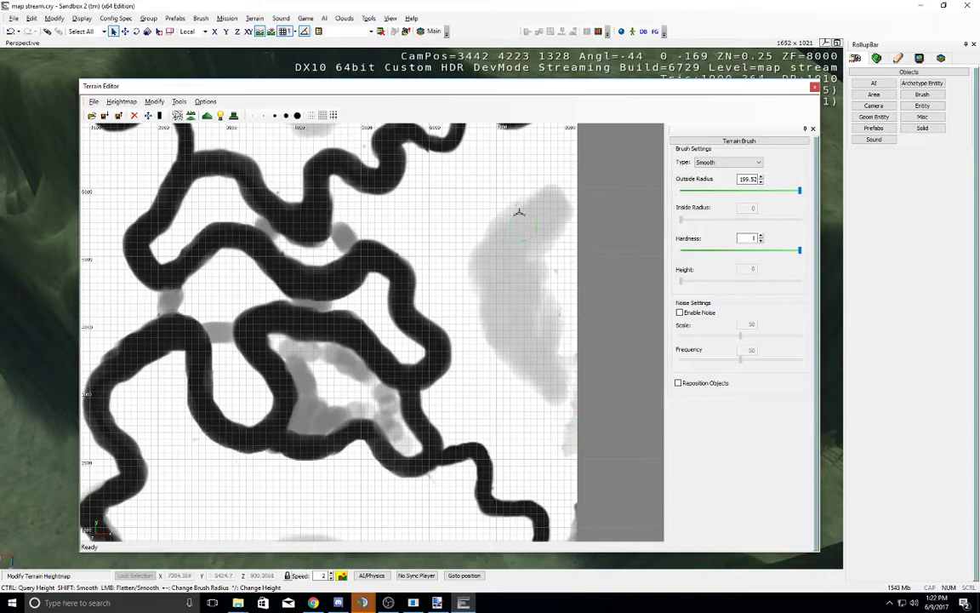
# Step: Close the Terrain Editor and activate terrain modification with the Smooth brush over the jagged canyon walls in the perspective view
pyautogui.click(814, 86)
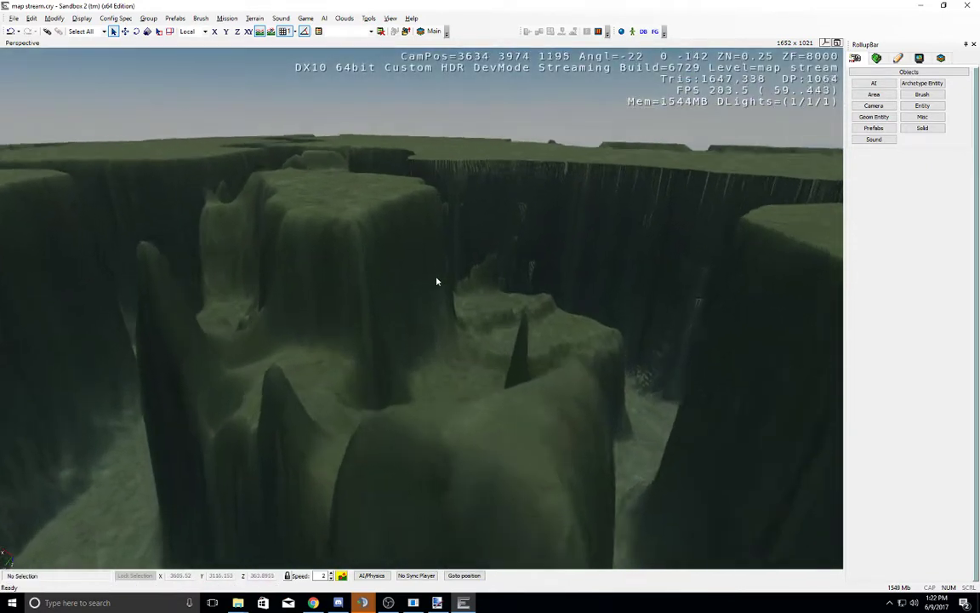
pyautogui.press('w')
pyautogui.moveTo(436, 279); pyautogui.dragTo(436, 278, button='right')
pyautogui.moveTo(433, 283); pyautogui.dragTo(431, 283, button='middle')
pyautogui.moveTo(432, 284); pyautogui.dragTo(432, 283, button='right')
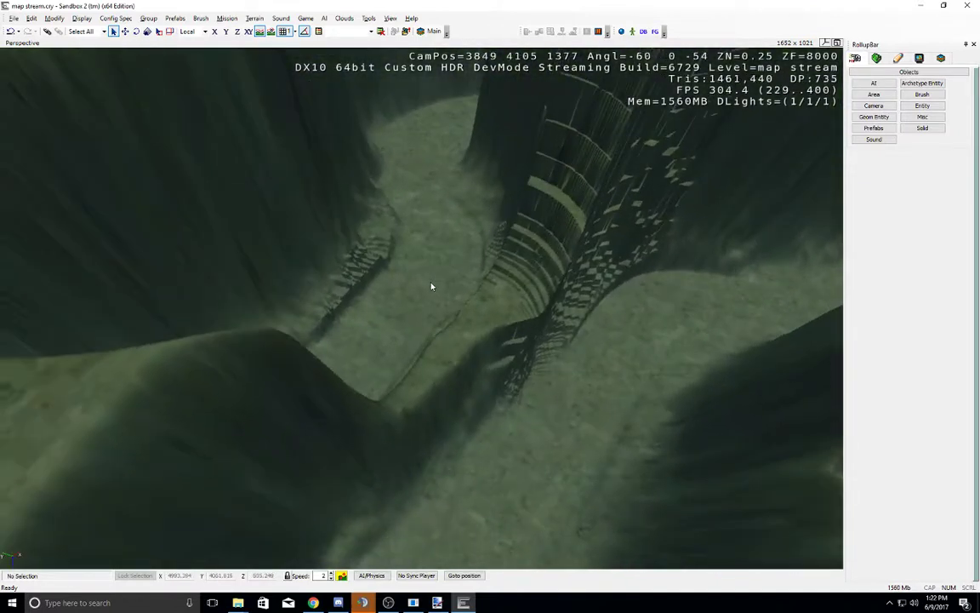
pyautogui.moveTo(431, 283); pyautogui.dragTo(437, 284, button='middle')
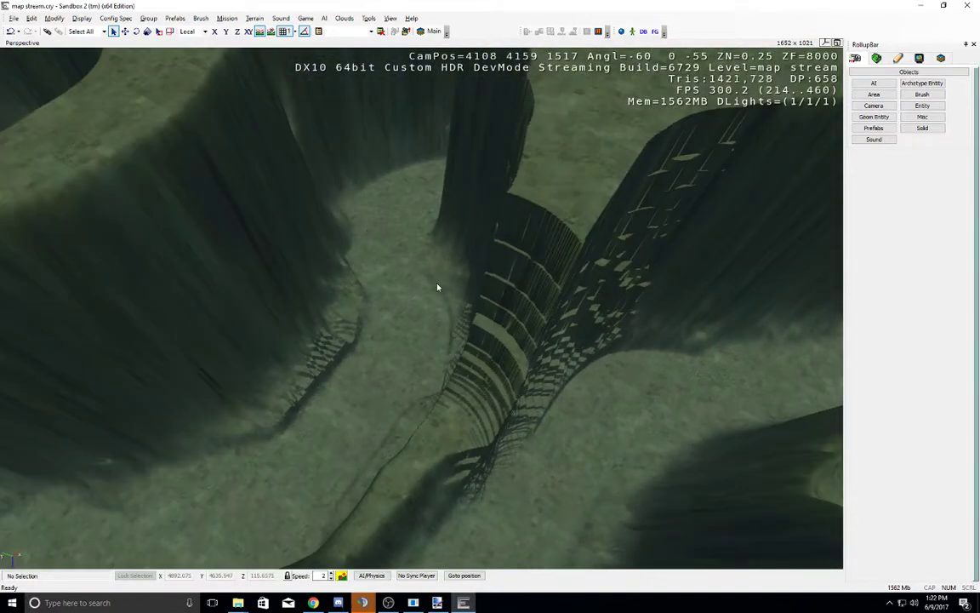
pyautogui.click(254, 18)
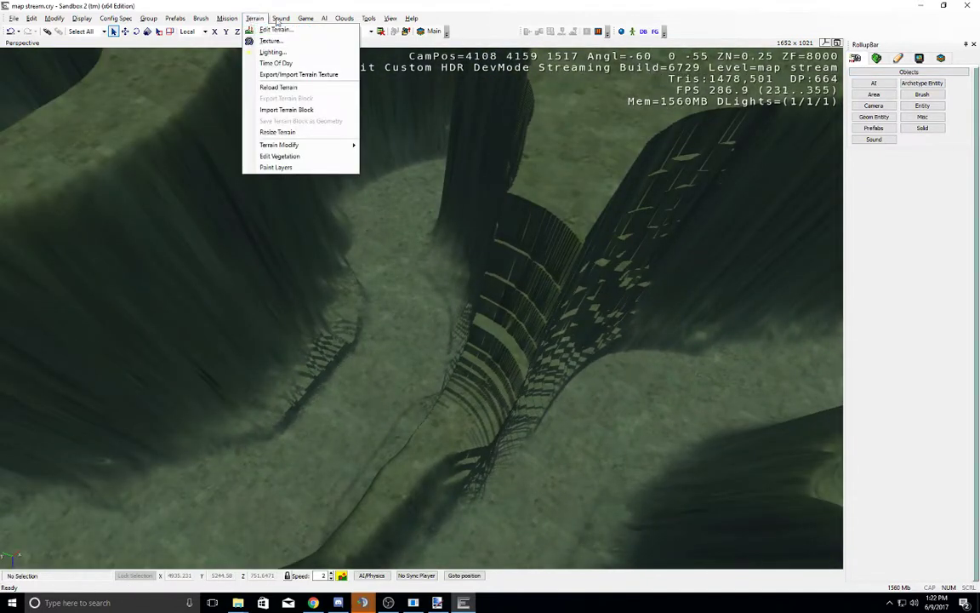
pyautogui.click(878, 58)
pyautogui.click(877, 85)
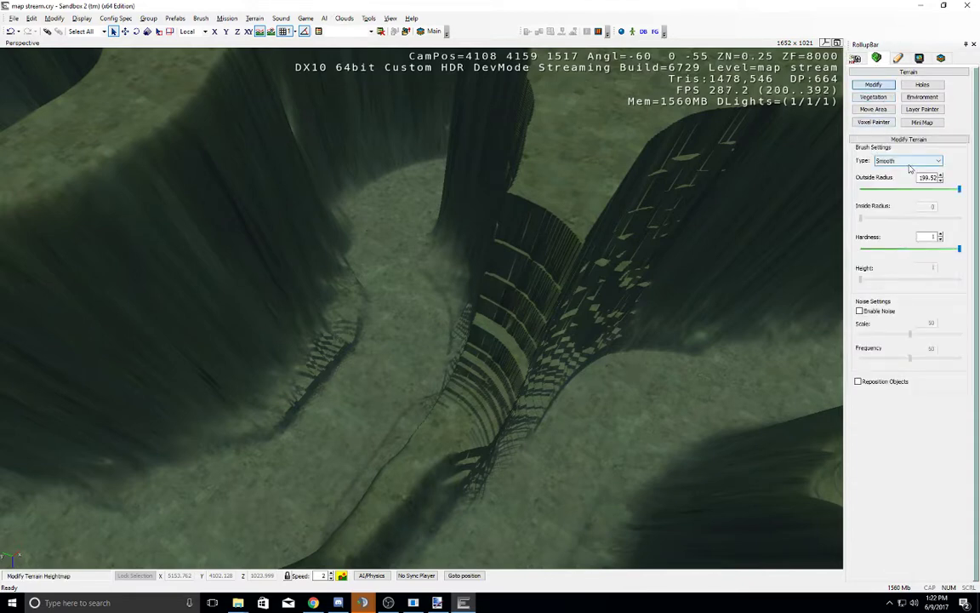
pyautogui.click(910, 163)
pyautogui.click(910, 176)
# Step: Smooth the jagged, striped canyon walls along the eastern channel directly in the perspective view
pyautogui.moveTo(562, 267)
pyautogui.mouseDown()
pyautogui.moveTo(625, 274)
pyautogui.moveTo(551, 302)
pyautogui.moveTo(400, 317)
pyautogui.moveTo(337, 362)
pyautogui.mouseUp()
pyautogui.moveTo(337, 363)
pyautogui.mouseDown(button='right')
pyautogui.moveTo(348, 313)
pyautogui.moveTo(333, 272)
pyautogui.mouseUp(button='right')
pyautogui.moveTo(333, 272); pyautogui.dragTo(365, 319, button='middle')
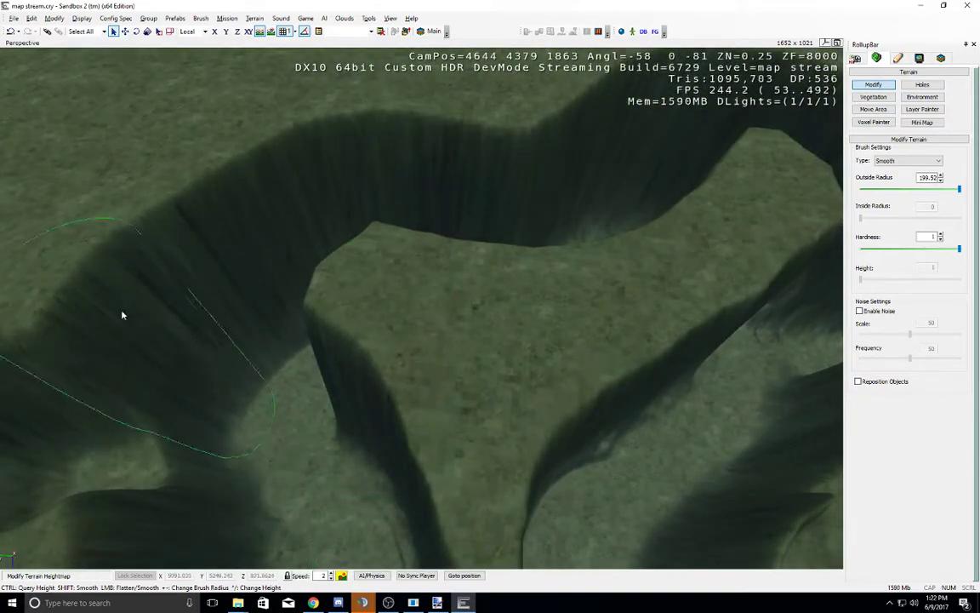
pyautogui.moveTo(742, 229)
pyautogui.mouseDown(button='middle')
pyautogui.moveTo(650, 280)
pyautogui.moveTo(477, 305)
pyautogui.mouseUp(button='middle')
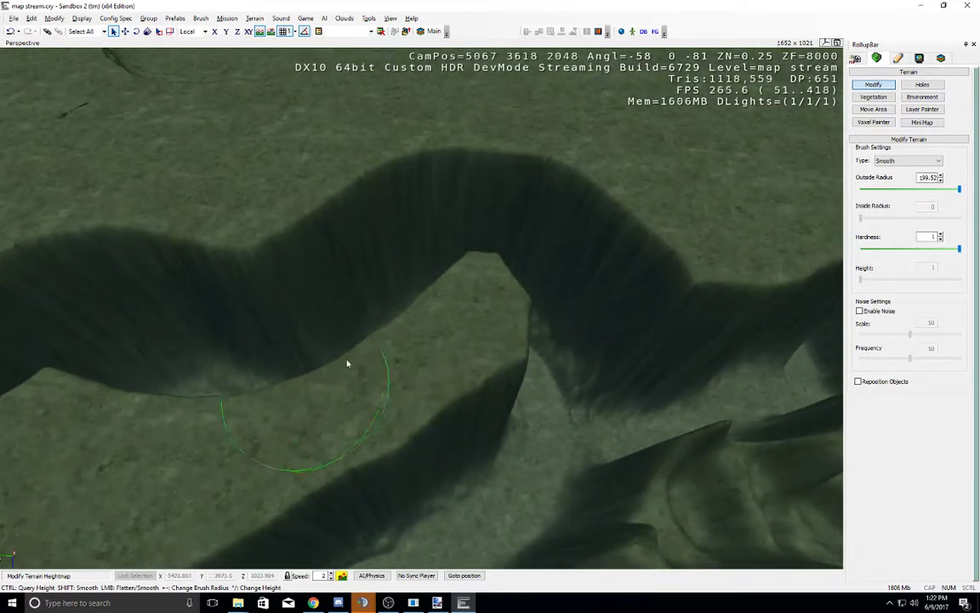
pyautogui.moveTo(524, 360); pyautogui.dragTo(498, 364, button='right')
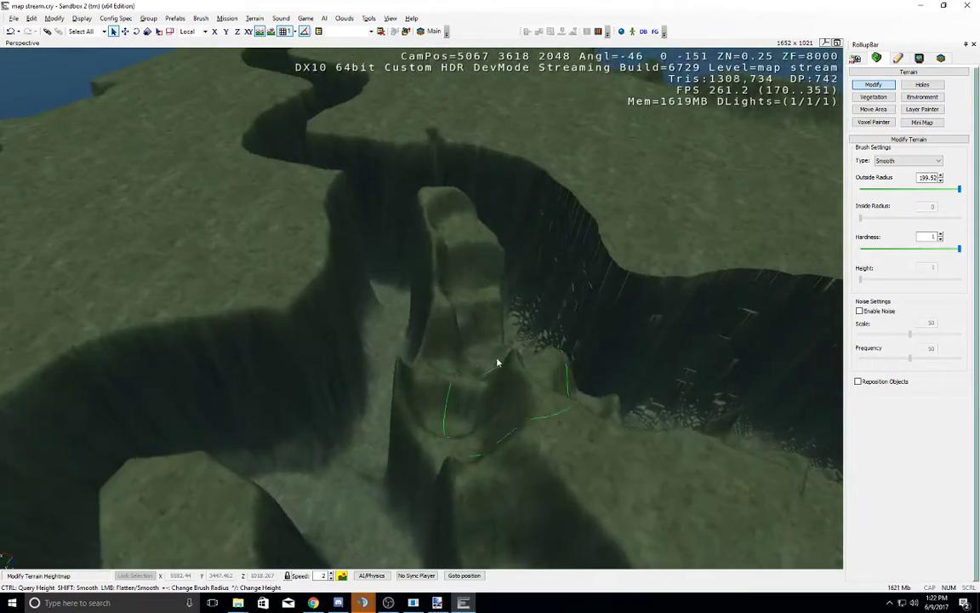
# Step: Smooth the outer canyon walls along the southern channel bends, working westward in the perspective view
pyautogui.moveTo(517, 304); pyautogui.dragTo(519, 303, button='right')
pyautogui.press('w')
pyautogui.press('d')
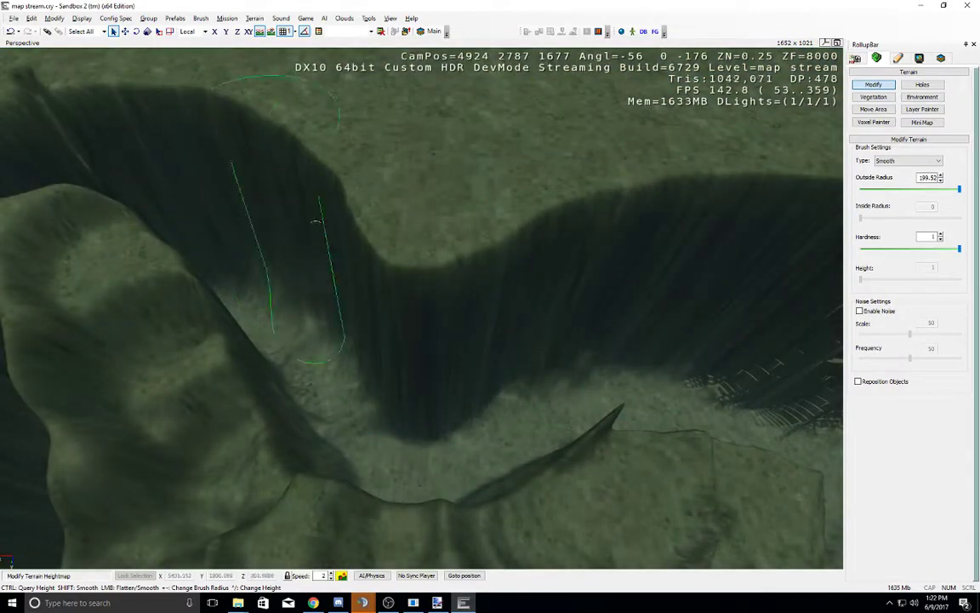
pyautogui.press('d')
pyautogui.moveTo(503, 273); pyautogui.dragTo(467, 258, button='middle')
pyautogui.moveTo(466, 258)
pyautogui.mouseDown()
pyautogui.moveTo(363, 267)
pyautogui.moveTo(663, 284)
pyautogui.moveTo(571, 307)
pyautogui.mouseUp()
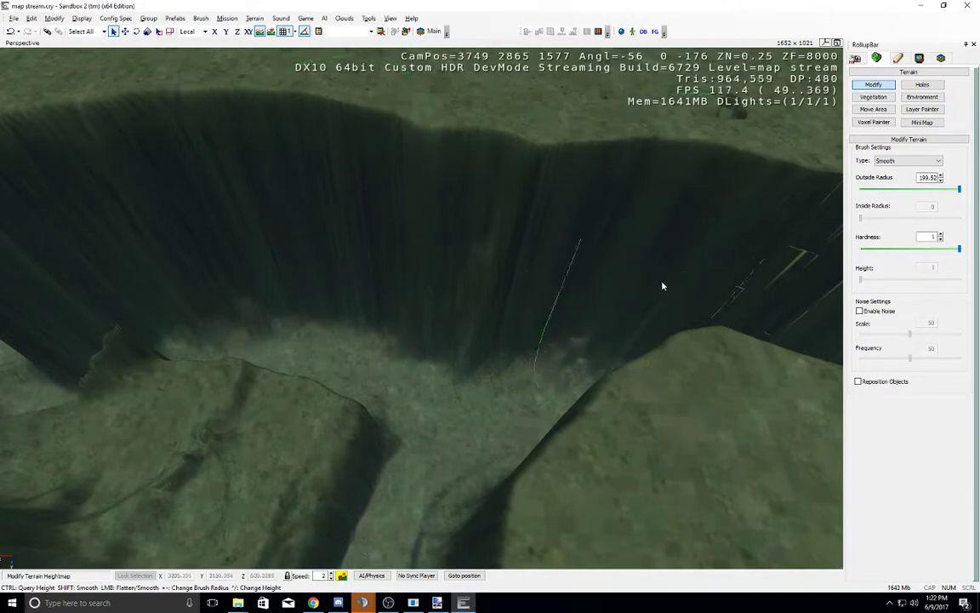
pyautogui.moveTo(571, 308); pyautogui.dragTo(476, 319, button='middle')
pyautogui.moveTo(475, 319)
pyautogui.mouseDown()
pyautogui.moveTo(340, 311)
pyautogui.moveTo(530, 298)
pyautogui.moveTo(503, 161)
pyautogui.mouseUp()
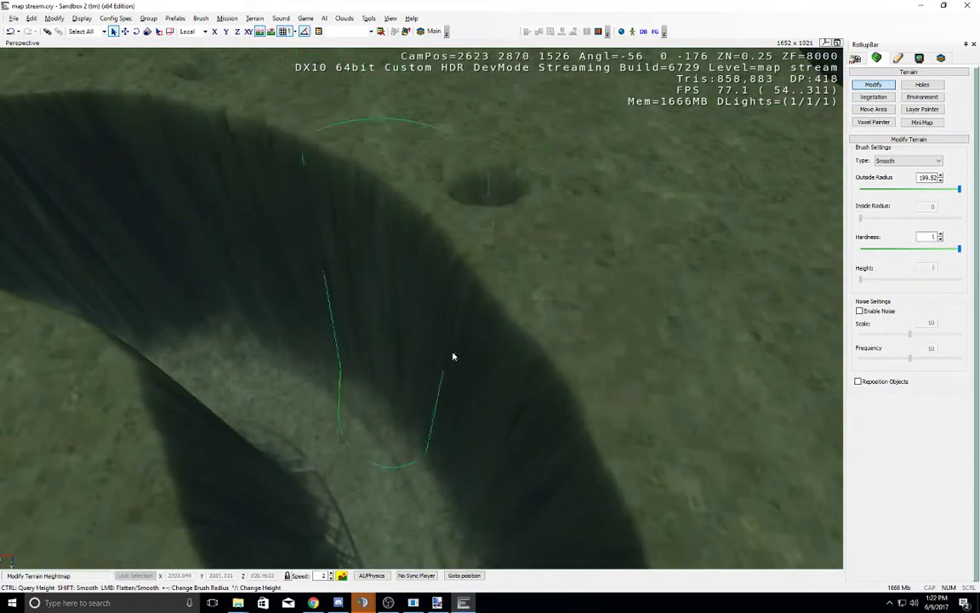
# Step: Smooth the canyon walls on both sides of the western channel bends in the perspective view
pyautogui.moveTo(453, 354)
pyautogui.mouseDown(button='right')
pyautogui.moveTo(500, 385)
pyautogui.moveTo(549, 394)
pyautogui.mouseUp(button='right')
pyautogui.moveTo(540, 328)
pyautogui.mouseDown()
pyautogui.moveTo(463, 453)
pyautogui.moveTo(199, 508)
pyautogui.mouseUp()
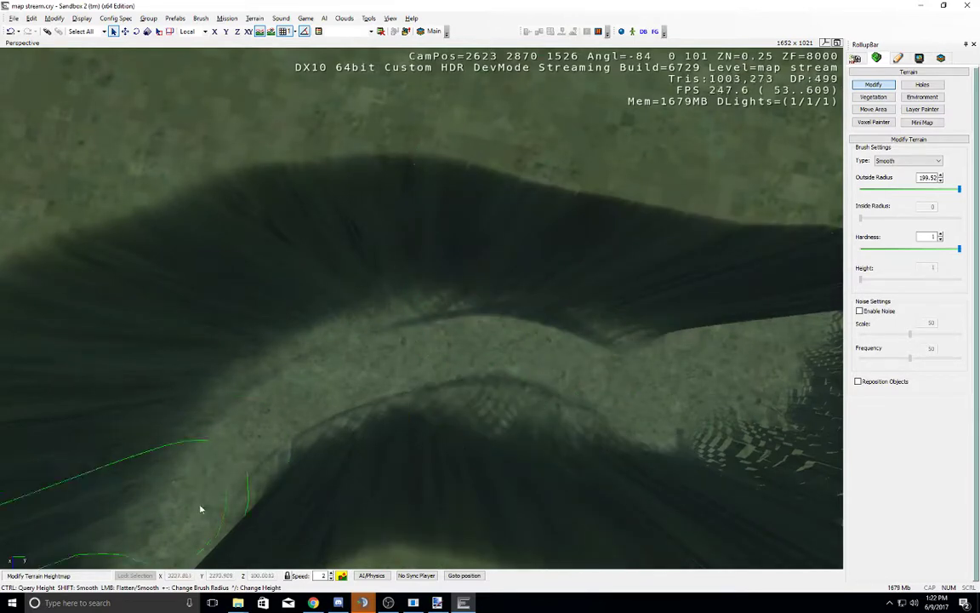
pyautogui.moveTo(320, 502); pyautogui.dragTo(273, 495, button='middle')
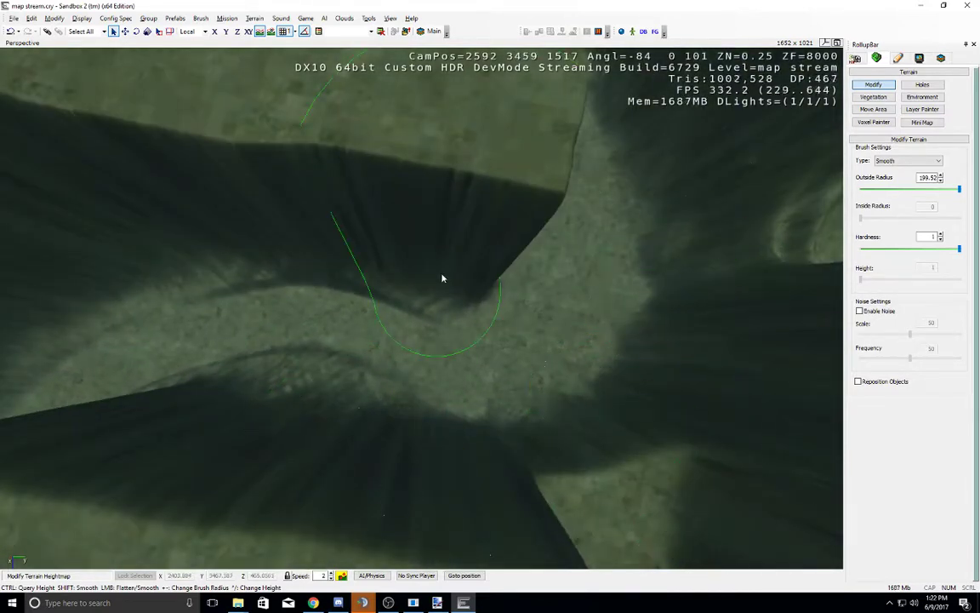
pyautogui.moveTo(442, 278)
pyautogui.mouseDown(button='middle')
pyautogui.moveTo(485, 232)
pyautogui.moveTo(346, 221)
pyautogui.mouseUp(button='middle')
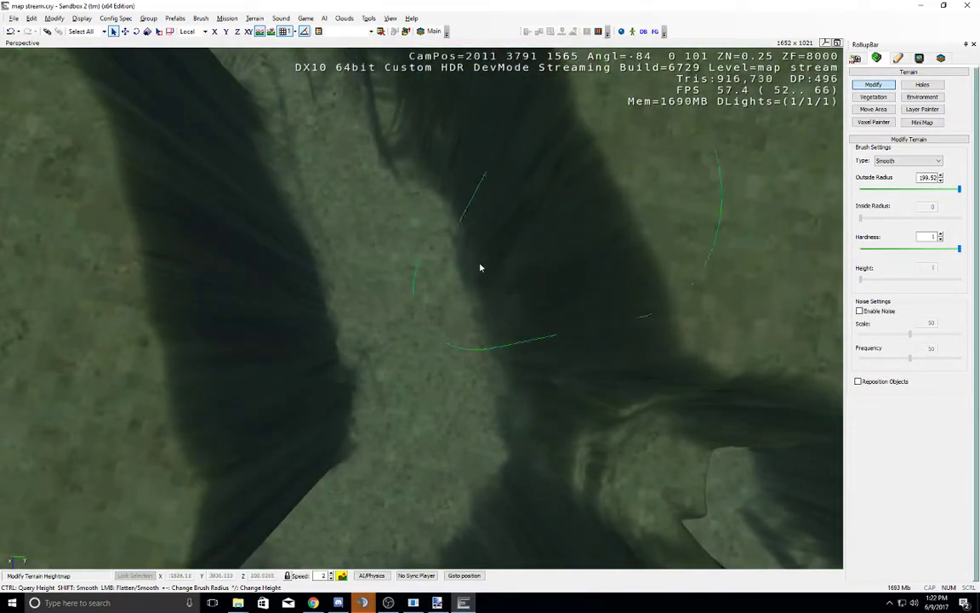
pyautogui.moveTo(479, 265); pyautogui.dragTo(477, 243, button='right')
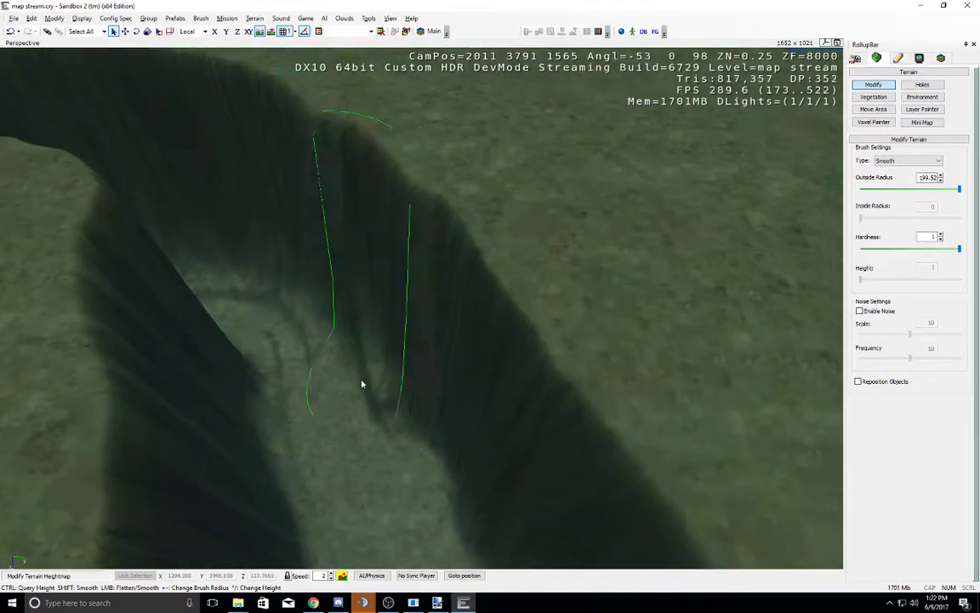
pyautogui.moveTo(364, 388); pyautogui.dragTo(364, 383, button='right')
# Step: Smooth the steep canyon wall around the bend of the northern channel in the perspective view
pyautogui.moveTo(422, 398); pyautogui.dragTo(430, 398, button='middle')
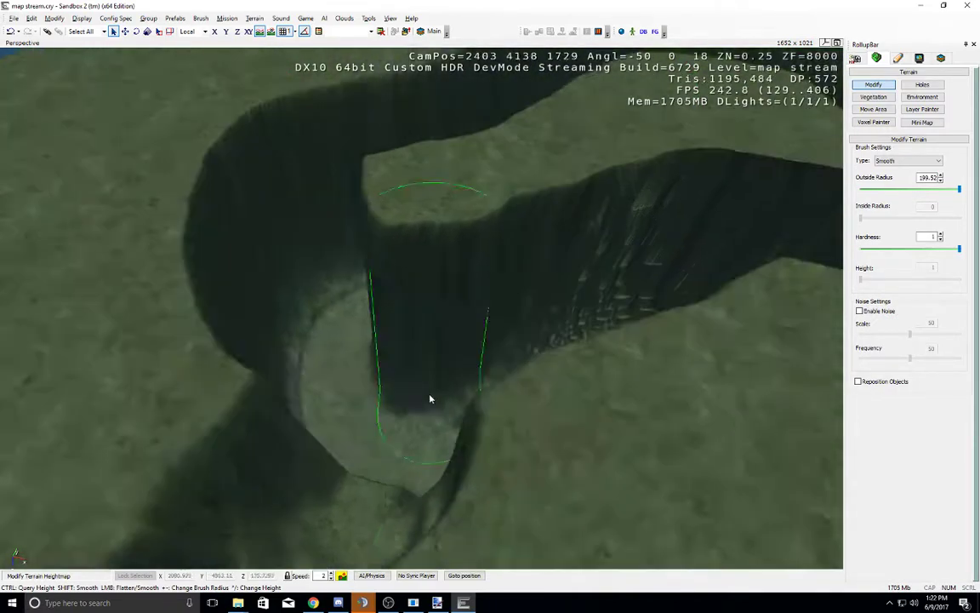
pyautogui.scroll(2, 430, 398)
pyautogui.moveTo(430, 398)
pyautogui.mouseDown()
pyautogui.moveTo(323, 400)
pyautogui.moveTo(628, 383)
pyautogui.moveTo(680, 409)
pyautogui.mouseUp()
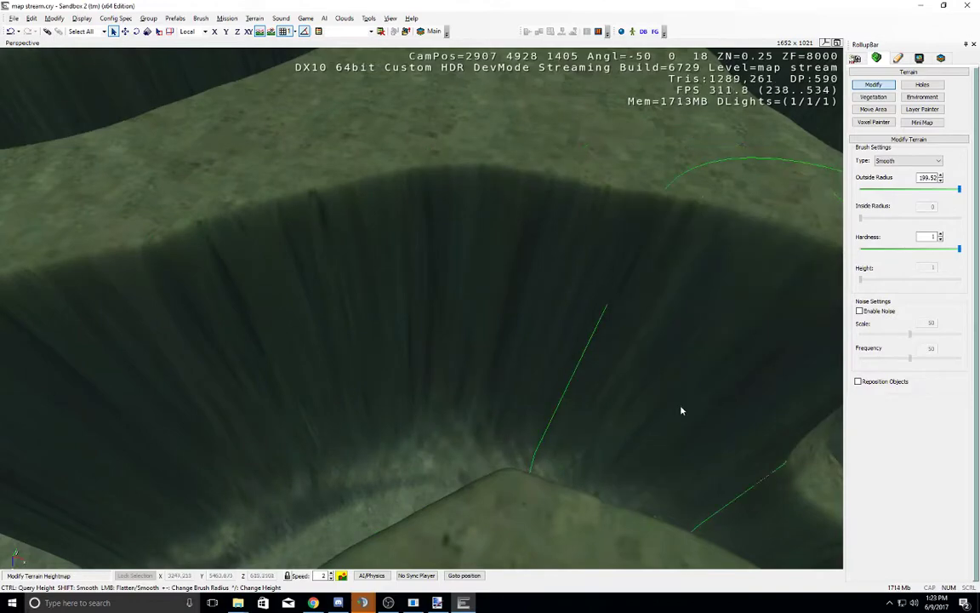
# Step: Smooth the striped canyon wall around the northern channel's wide bend and check the channel bends near the northwest corner
pyautogui.moveTo(681, 409); pyautogui.dragTo(681, 410, button='middle')
pyautogui.moveTo(502, 374)
pyautogui.mouseDown()
pyautogui.moveTo(482, 373)
pyautogui.moveTo(460, 306)
pyautogui.mouseUp()
pyautogui.moveTo(460, 306); pyautogui.dragTo(460, 306, button='middle')
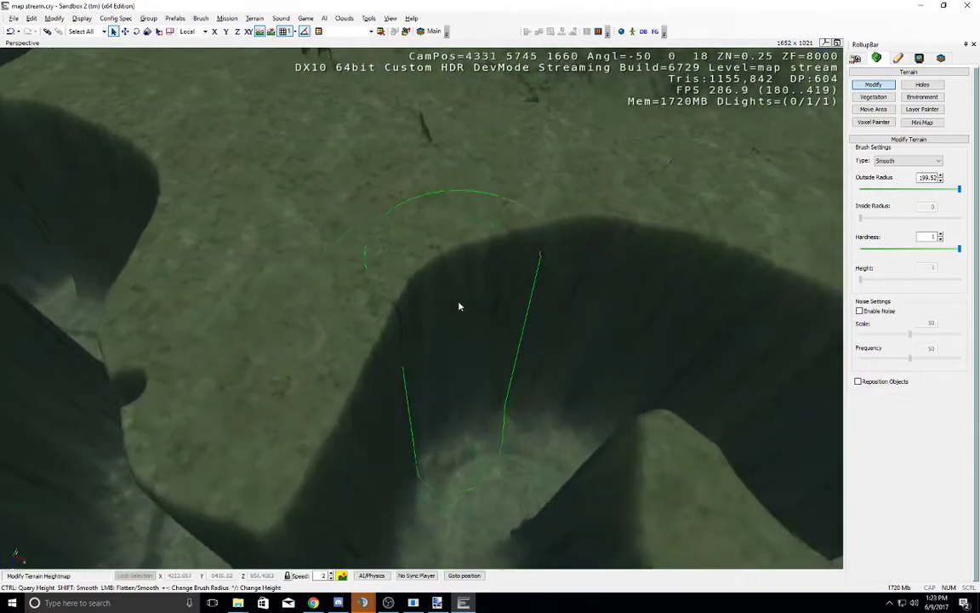
pyautogui.moveTo(459, 306); pyautogui.dragTo(460, 306, button='right')
pyautogui.moveTo(460, 306); pyautogui.dragTo(460, 306, button='middle')
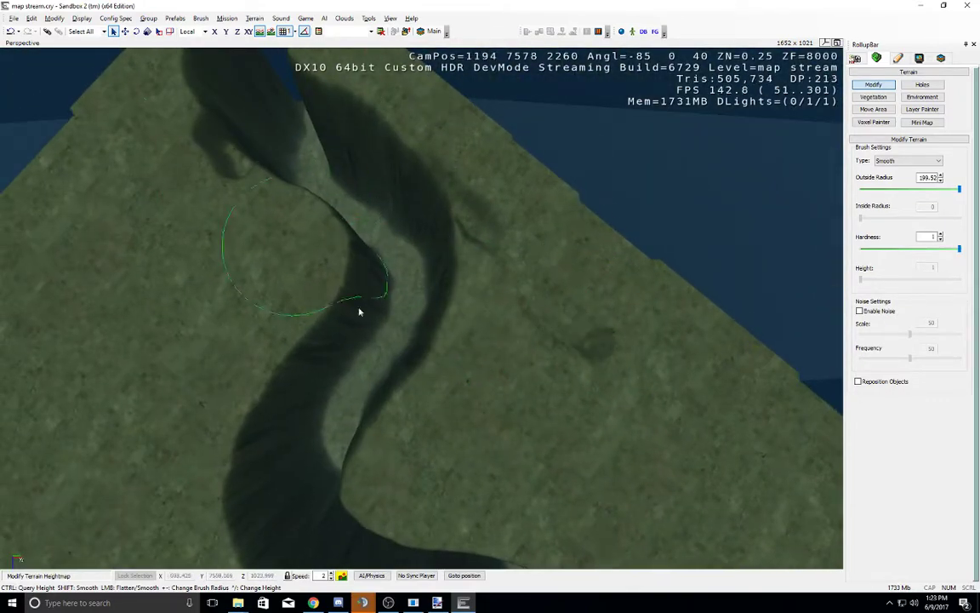
pyautogui.moveTo(460, 452); pyautogui.dragTo(460, 453, button='right')
pyautogui.scroll(5, 459, 453)
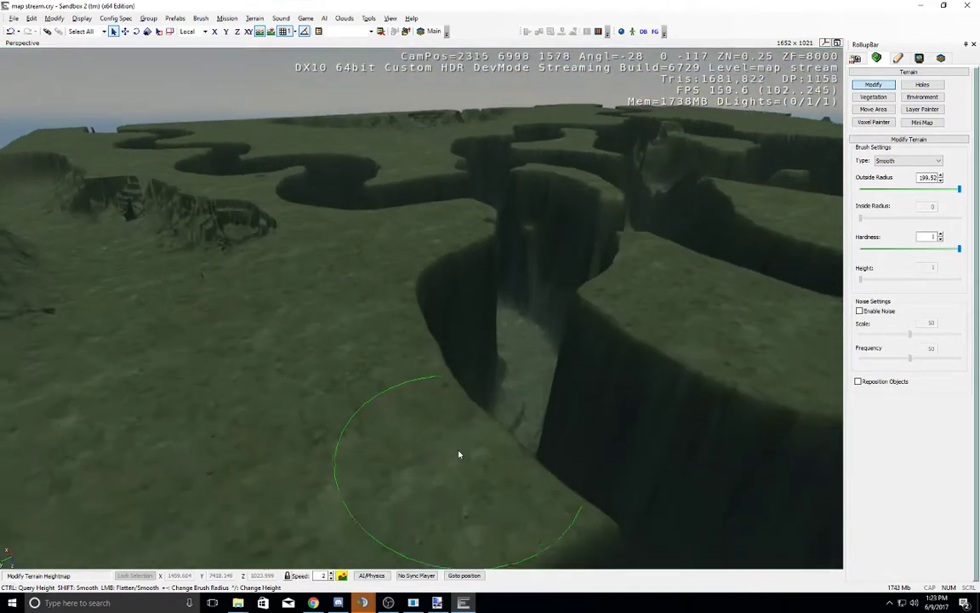
# Step: Smooth the jagged ledges of the lowered plateau along the northern map edge, working eastward in the perspective view
pyautogui.moveTo(459, 453); pyautogui.dragTo(467, 449, button='middle')
pyautogui.moveTo(468, 450); pyautogui.dragTo(437, 330)
pyautogui.moveTo(396, 350); pyautogui.dragTo(394, 351, button='right')
pyautogui.press('w')
pyautogui.press('a')
pyautogui.press('s')
pyautogui.moveTo(397, 340)
pyautogui.mouseDown()
pyautogui.moveTo(645, 439)
pyautogui.moveTo(569, 355)
pyautogui.moveTo(179, 211)
pyautogui.moveTo(77, 284)
pyautogui.moveTo(135, 514)
pyautogui.moveTo(495, 544)
pyautogui.mouseUp()
pyautogui.press('a')
pyautogui.press('w')
pyautogui.moveTo(567, 477)
pyautogui.mouseDown()
pyautogui.moveTo(111, 396)
pyautogui.moveTo(246, 282)
pyautogui.moveTo(184, 310)
pyautogui.moveTo(311, 333)
pyautogui.mouseUp()
pyautogui.moveTo(312, 334); pyautogui.dragTo(307, 332, button='right')
pyautogui.moveTo(307, 332)
pyautogui.mouseDown()
pyautogui.moveTo(156, 285)
pyautogui.moveTo(461, 445)
pyautogui.moveTo(295, 324)
pyautogui.moveTo(440, 426)
pyautogui.mouseUp()
pyautogui.press('a')
pyautogui.press('s')
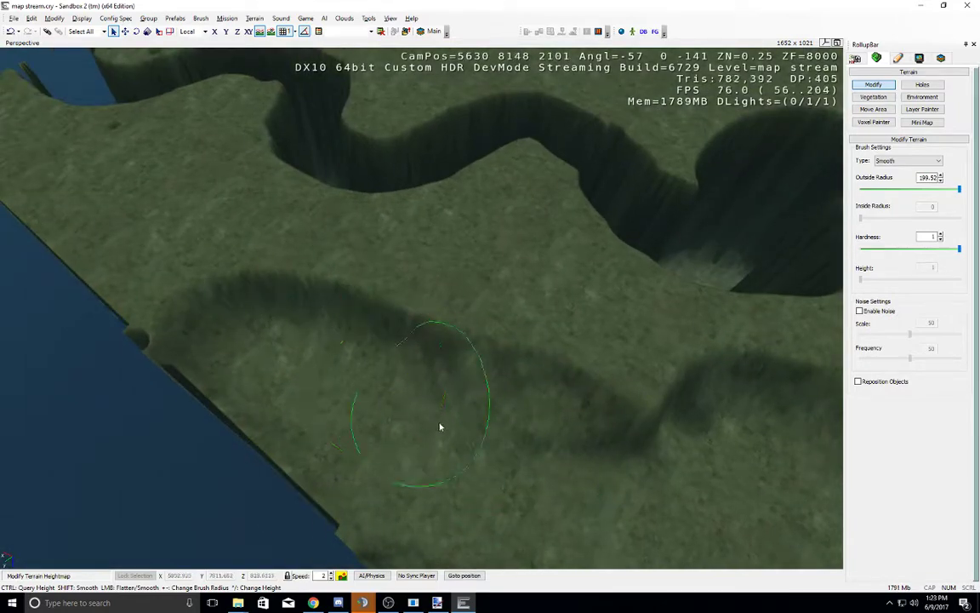
pyautogui.moveTo(440, 426); pyautogui.dragTo(450, 407, button='right')
pyautogui.moveTo(451, 407)
pyautogui.mouseDown()
pyautogui.moveTo(687, 328)
pyautogui.moveTo(475, 322)
pyautogui.moveTo(474, 408)
pyautogui.moveTo(500, 500)
pyautogui.mouseUp()
# Step: Smooth the ring-shaped brush ridges along both sides of the sunken plateau at the eastern map edge
pyautogui.press('a')
pyautogui.press('s')
pyautogui.press('a')
pyautogui.press('w')
pyautogui.press('d')
pyautogui.press('s')
pyautogui.moveTo(493, 394); pyautogui.dragTo(515, 354)
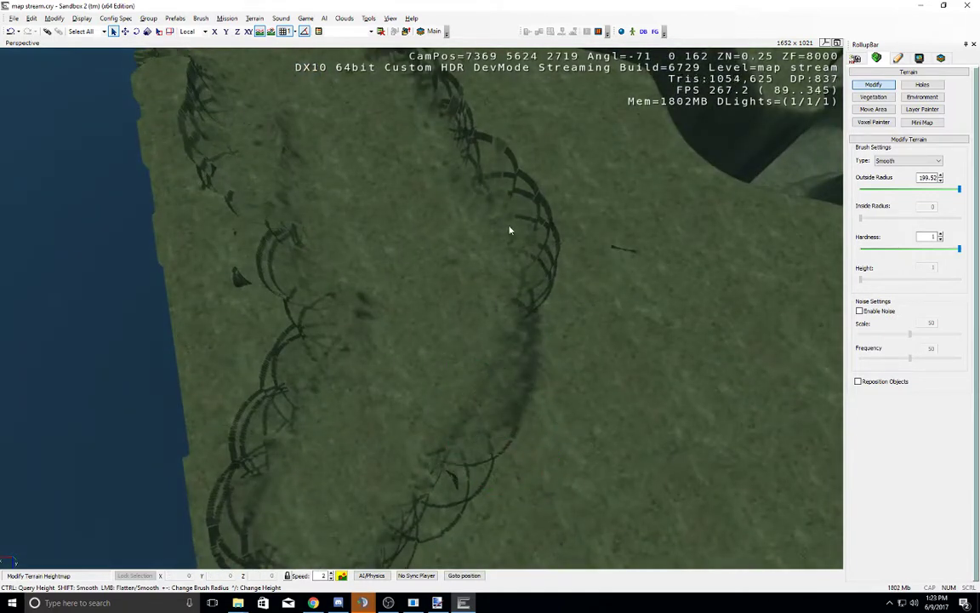
pyautogui.moveTo(510, 230); pyautogui.dragTo(518, 286, button='right')
pyautogui.scroll(3, 511, 315)
pyautogui.moveTo(503, 339)
pyautogui.mouseDown()
pyautogui.moveTo(299, 489)
pyautogui.moveTo(184, 375)
pyautogui.moveTo(252, 177)
pyautogui.moveTo(227, 118)
pyautogui.mouseUp()
pyautogui.moveTo(417, 394); pyautogui.dragTo(405, 368, button='middle')
pyautogui.moveTo(354, 334)
pyautogui.mouseDown()
pyautogui.moveTo(258, 365)
pyautogui.moveTo(258, 237)
pyautogui.moveTo(553, 153)
pyautogui.moveTo(681, 468)
pyautogui.mouseUp()
# Step: Smooth the remaining ridges at the southern end of the sunken plateau on the eastern map edge
pyautogui.moveTo(595, 215); pyautogui.dragTo(605, 215, button='right')
pyautogui.moveTo(595, 214); pyautogui.dragTo(587, 213, button='middle')
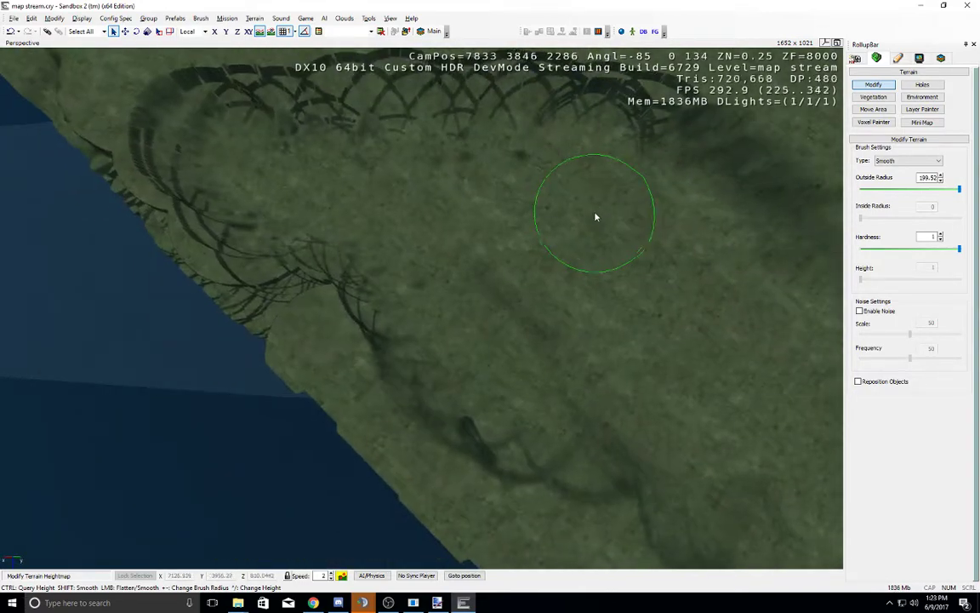
pyautogui.moveTo(595, 214)
pyautogui.mouseDown()
pyautogui.moveTo(408, 321)
pyautogui.moveTo(335, 335)
pyautogui.moveTo(181, 131)
pyautogui.moveTo(405, 105)
pyautogui.moveTo(674, 127)
pyautogui.moveTo(591, 307)
pyautogui.mouseUp()
pyautogui.moveTo(590, 306); pyautogui.dragTo(583, 301, button='middle')
pyautogui.moveTo(588, 304)
pyautogui.mouseDown()
pyautogui.moveTo(442, 392)
pyautogui.moveTo(294, 353)
pyautogui.moveTo(447, 483)
pyautogui.mouseUp()
pyautogui.moveTo(453, 444); pyautogui.dragTo(450, 430, button='middle')
pyautogui.moveTo(430, 217); pyautogui.dragTo(431, 219, button='middle')
# Step: Smooth the canyon edges along the bends of the southeastern channel in the perspective view
pyautogui.moveTo(430, 219)
pyautogui.mouseDown()
pyautogui.moveTo(241, 246)
pyautogui.moveTo(333, 239)
pyautogui.moveTo(443, 334)
pyautogui.mouseUp()
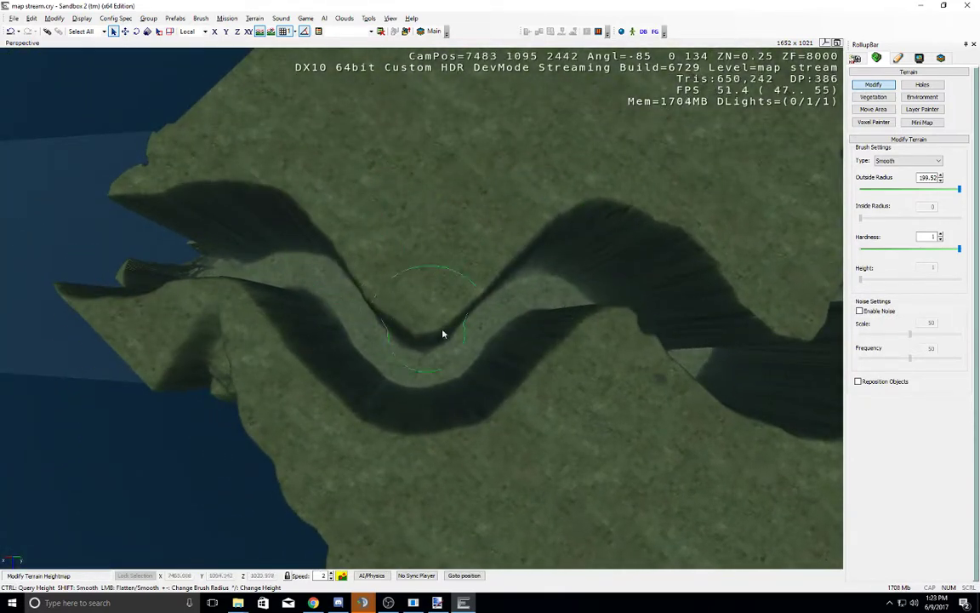
pyautogui.moveTo(578, 236); pyautogui.dragTo(497, 256)
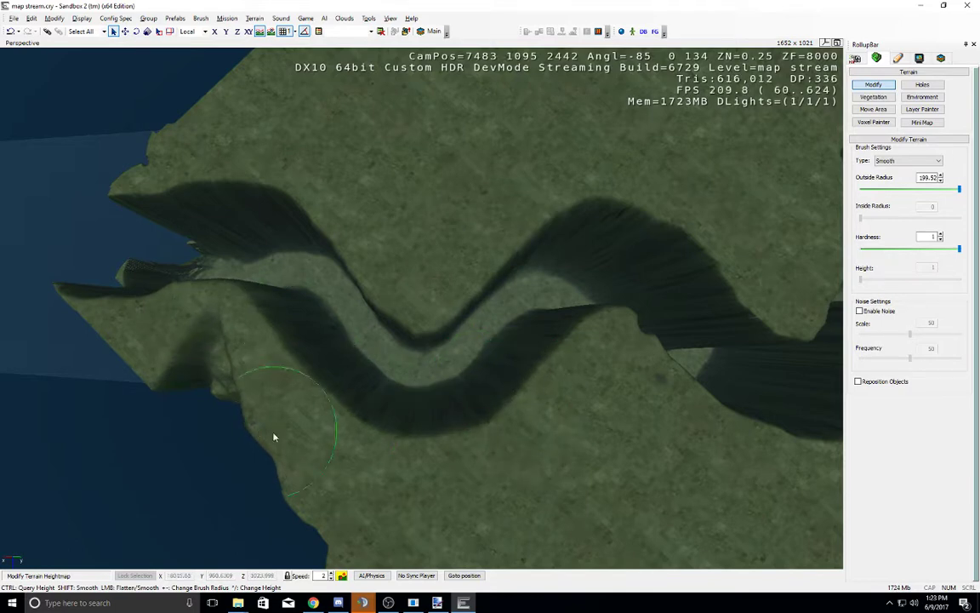
pyautogui.moveTo(276, 435); pyautogui.dragTo(351, 424, button='middle')
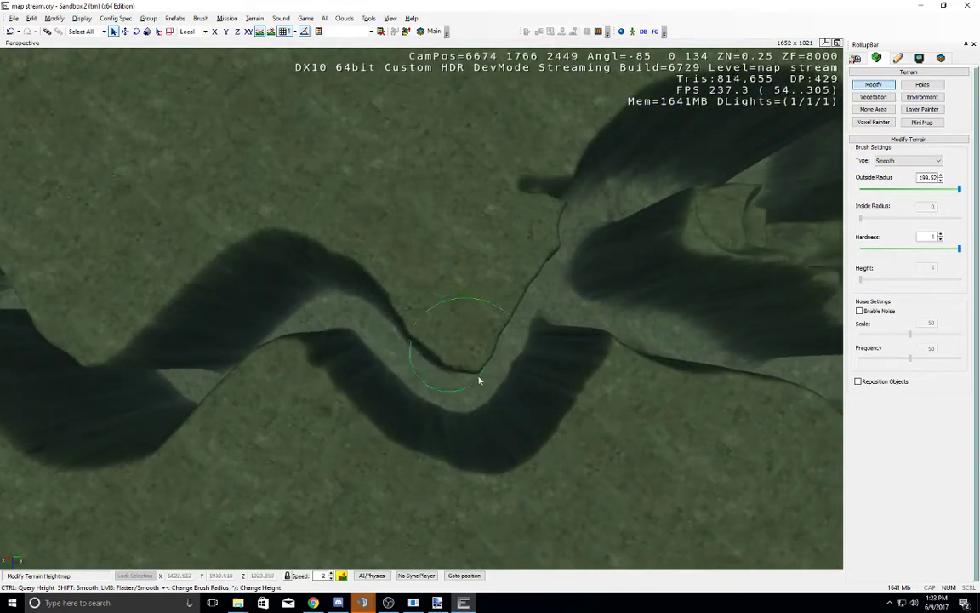
pyautogui.moveTo(449, 368); pyautogui.dragTo(431, 361, button='middle')
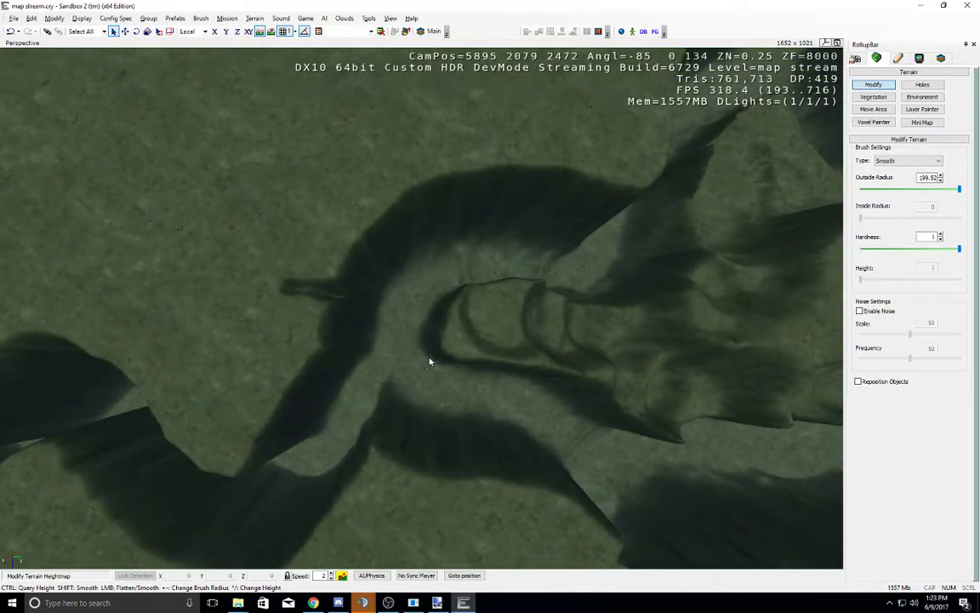
# Step: Smooth out the small dark bump on the flat plateau beside the southern canyon channel
pyautogui.moveTo(502, 338); pyautogui.dragTo(565, 316, button='middle')
pyautogui.moveTo(317, 379); pyautogui.dragTo(317, 380, button='middle')
pyautogui.moveTo(316, 380); pyautogui.dragTo(339, 351, button='right')
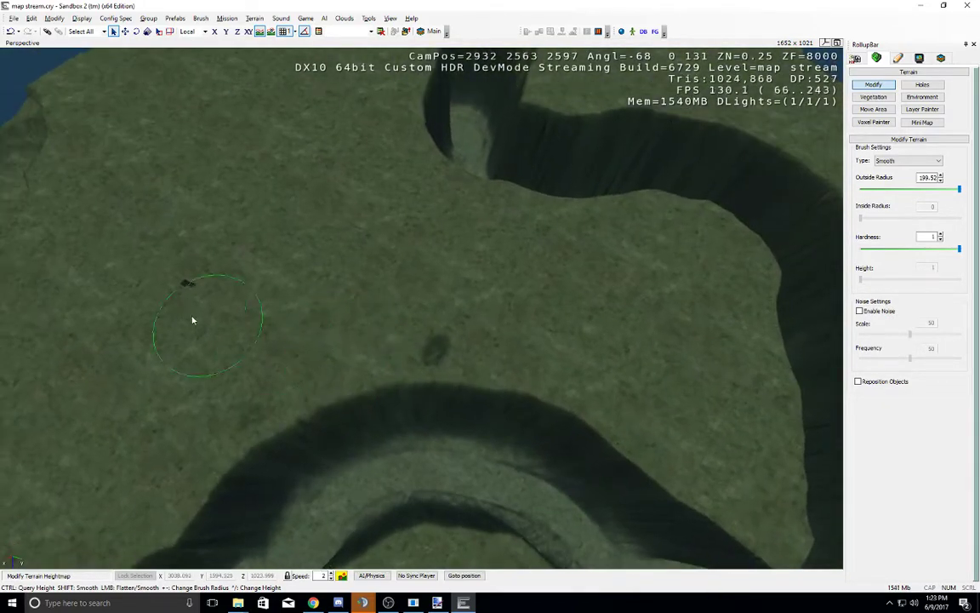
pyautogui.click(190, 298)
# Step: Examine the central canyon walls, plateaus and rock spikes up close from several angles
pyautogui.moveTo(351, 261); pyautogui.dragTo(395, 273, button='right')
pyautogui.moveTo(462, 236); pyautogui.dragTo(462, 236, button='right')
pyautogui.press('w')
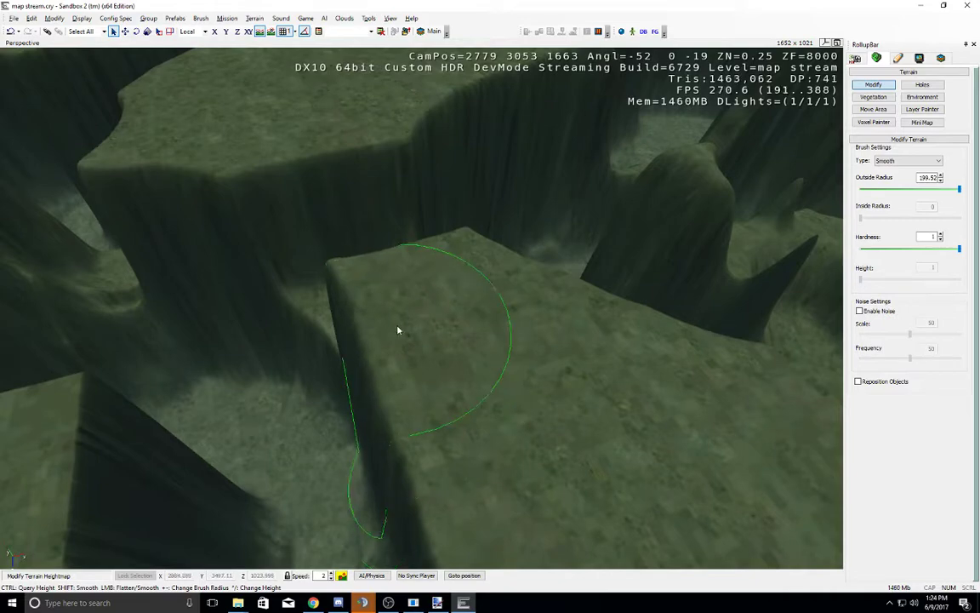
pyautogui.moveTo(405, 323); pyautogui.dragTo(405, 324, button='right')
pyautogui.moveTo(406, 324); pyautogui.dragTo(405, 324, button='middle')
pyautogui.moveTo(405, 323); pyautogui.dragTo(405, 323, button='right')
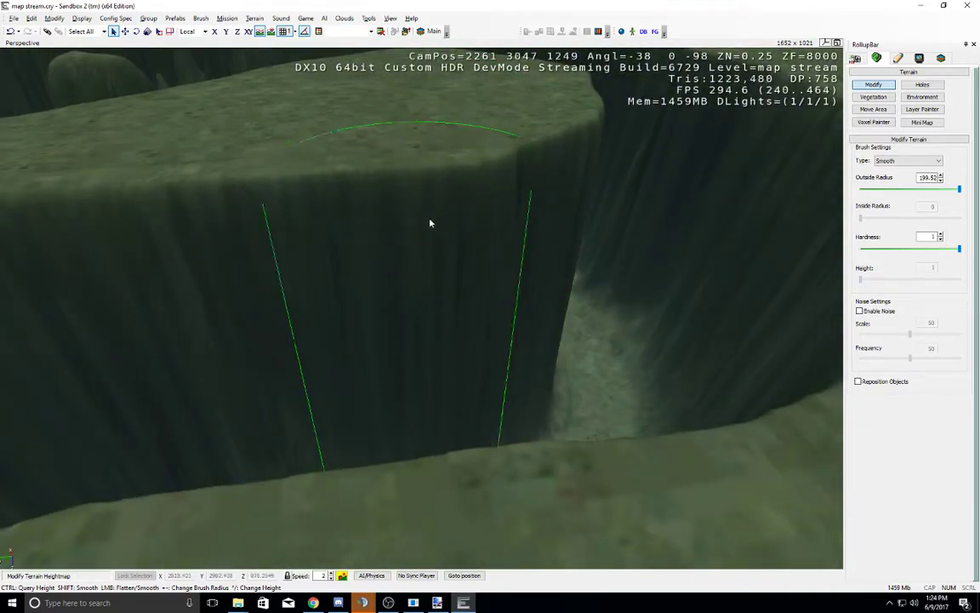
pyautogui.moveTo(643, 375); pyautogui.dragTo(630, 394, button='right')
pyautogui.moveTo(629, 394); pyautogui.dragTo(629, 394, button='middle')
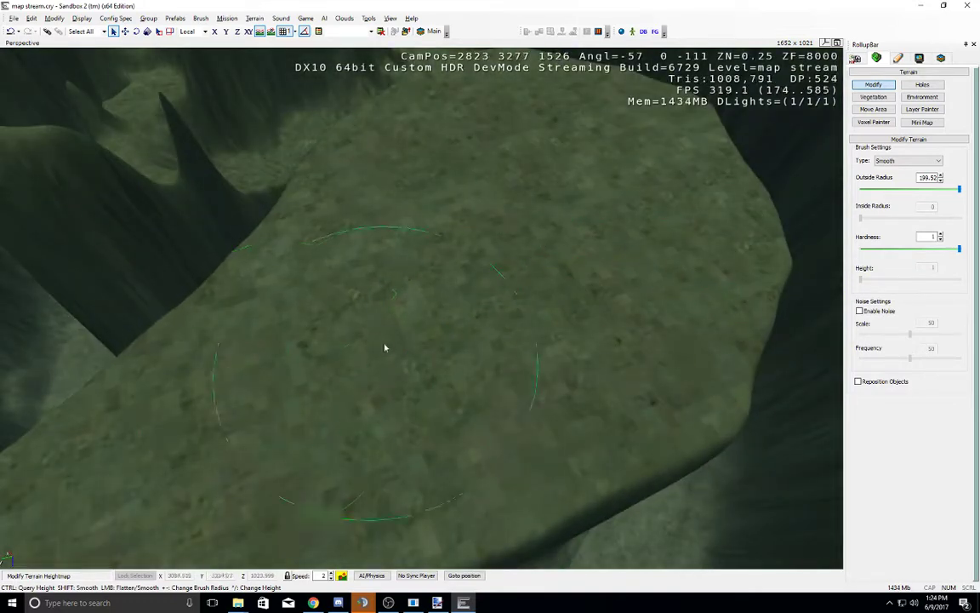
pyautogui.moveTo(465, 226); pyautogui.dragTo(491, 225, button='middle')
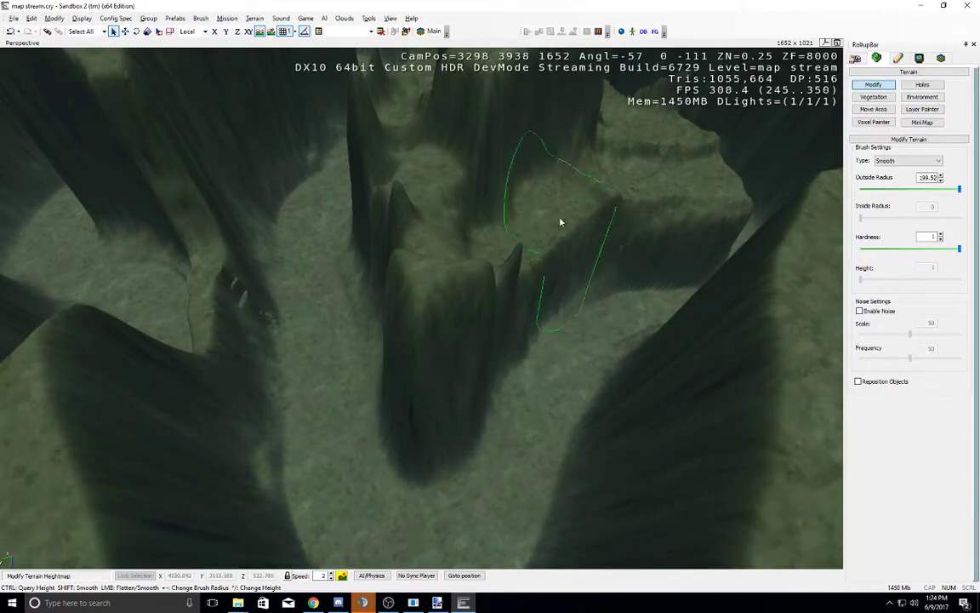
pyautogui.moveTo(560, 218); pyautogui.dragTo(563, 253, button='right')
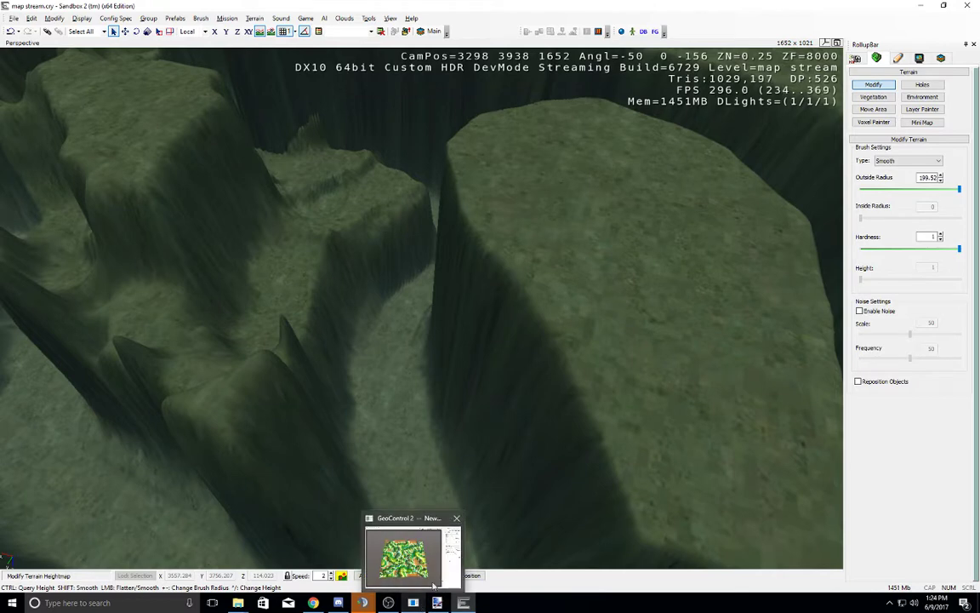
# Step: Look at the terrain preview in GeoControl 2, return to Sandbox 2 and save the level
pyautogui.click(366, 602)
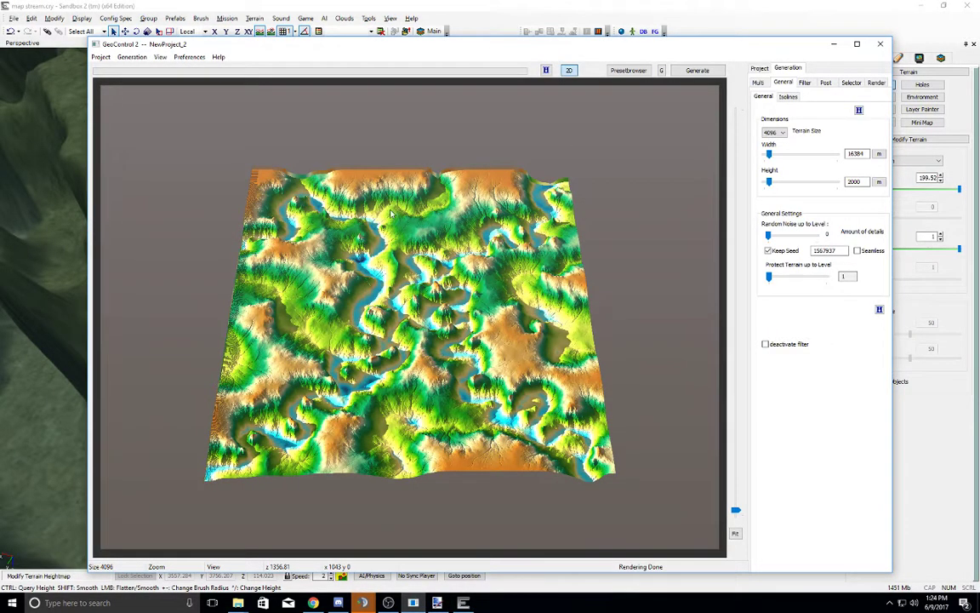
pyautogui.click(274, 7)
pyautogui.click(13, 18)
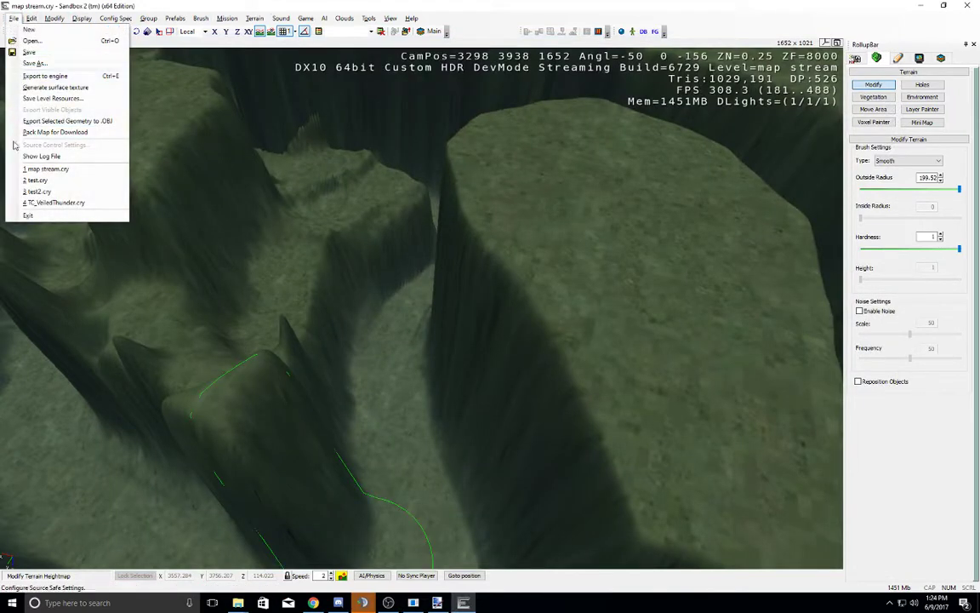
pyautogui.click(29, 52)
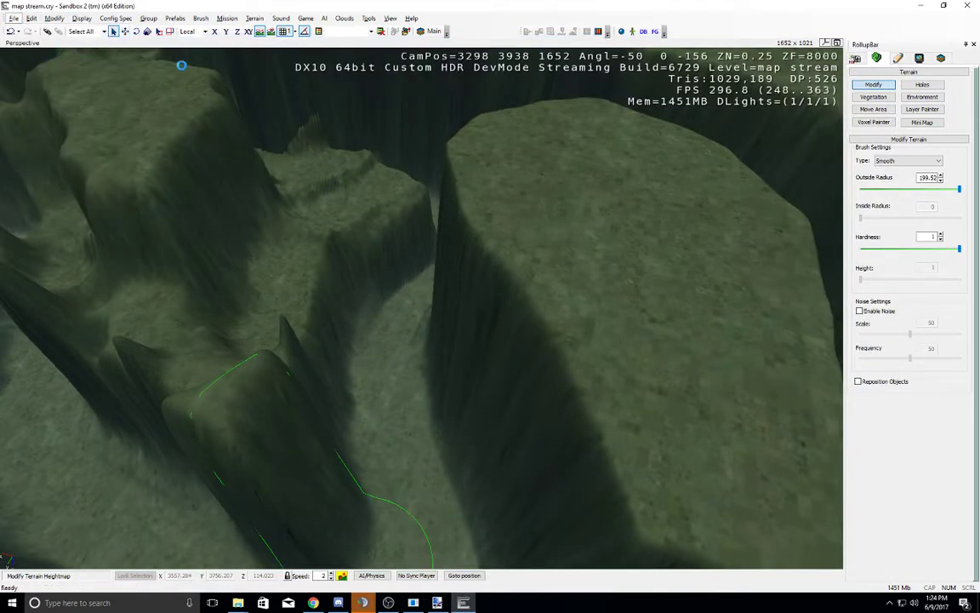
# Step: Open the Terrain Editor and start a heightmap export from it
pyautogui.click(159, 19)
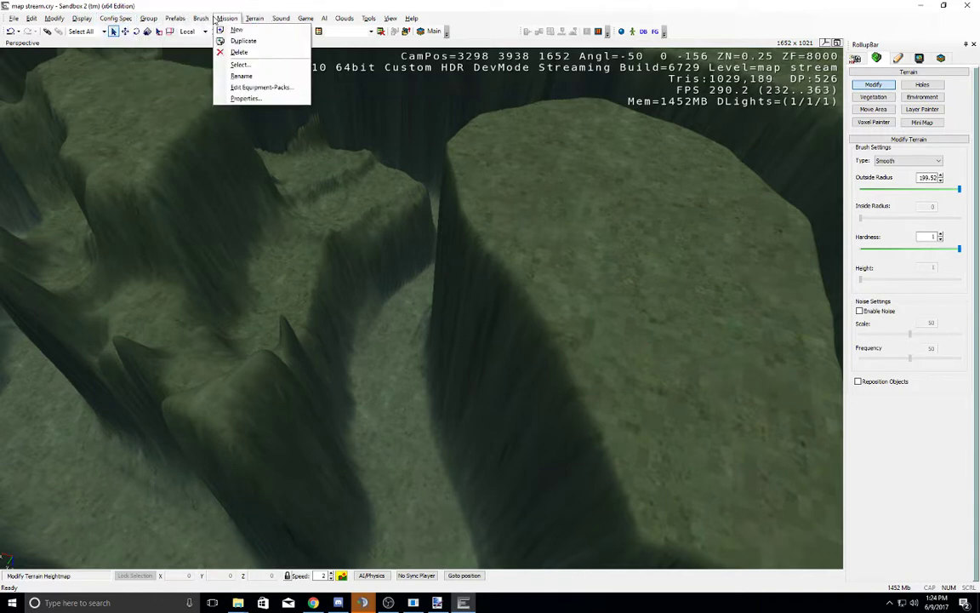
pyautogui.click(255, 18)
pyautogui.click(255, 18)
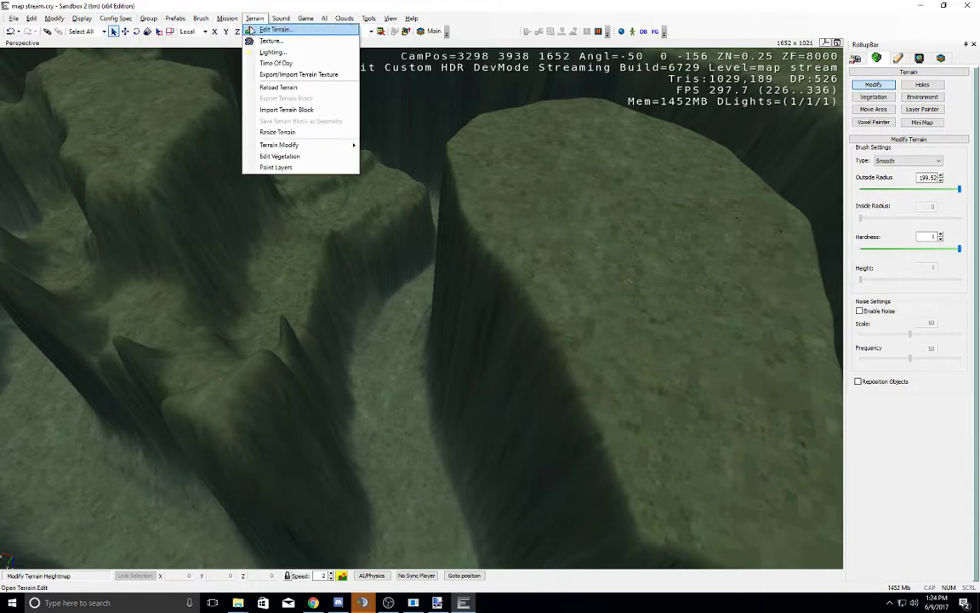
pyautogui.click(266, 28)
pyautogui.click(93, 101)
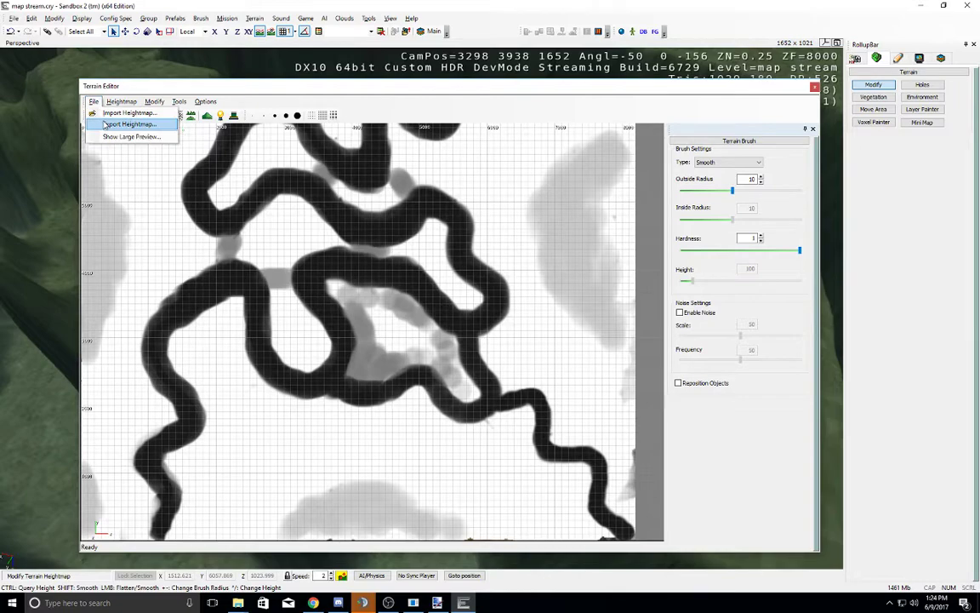
pyautogui.click(104, 124)
# Step: Export the heightmap to the Desktop as a 16-bit RAW file named "Beggars canyon"
pyautogui.click(41, 72)
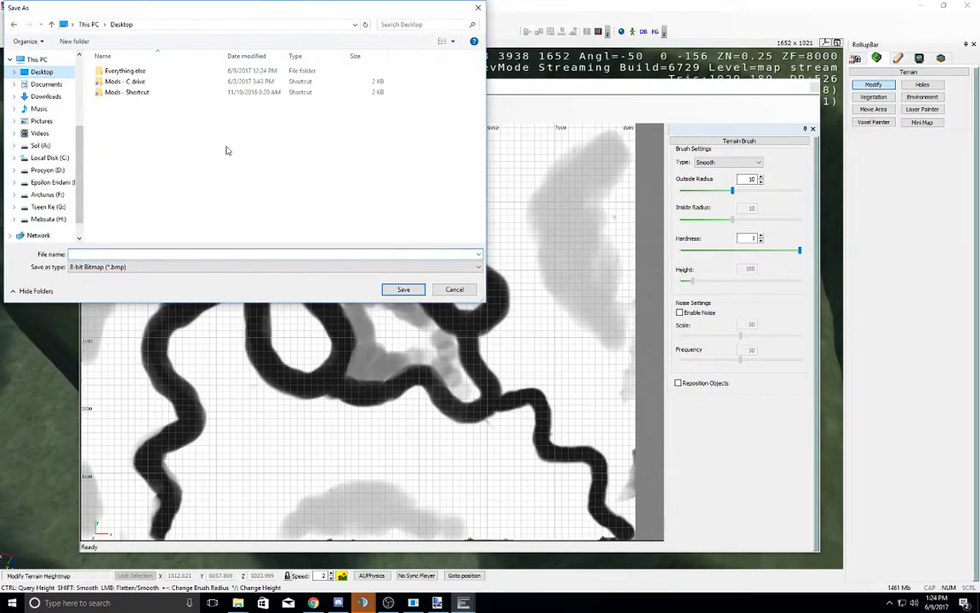
pyautogui.click(164, 267)
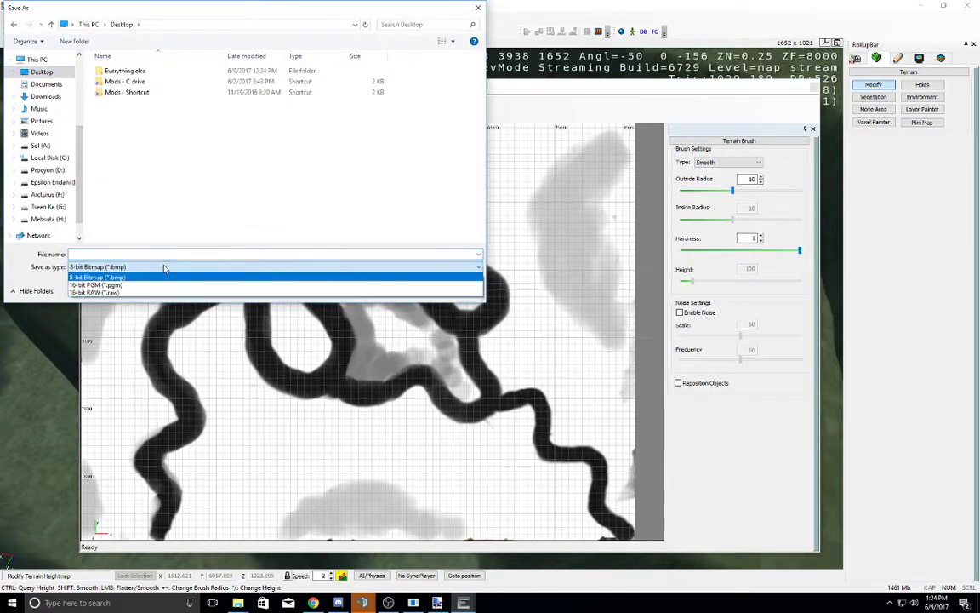
pyautogui.click(154, 294)
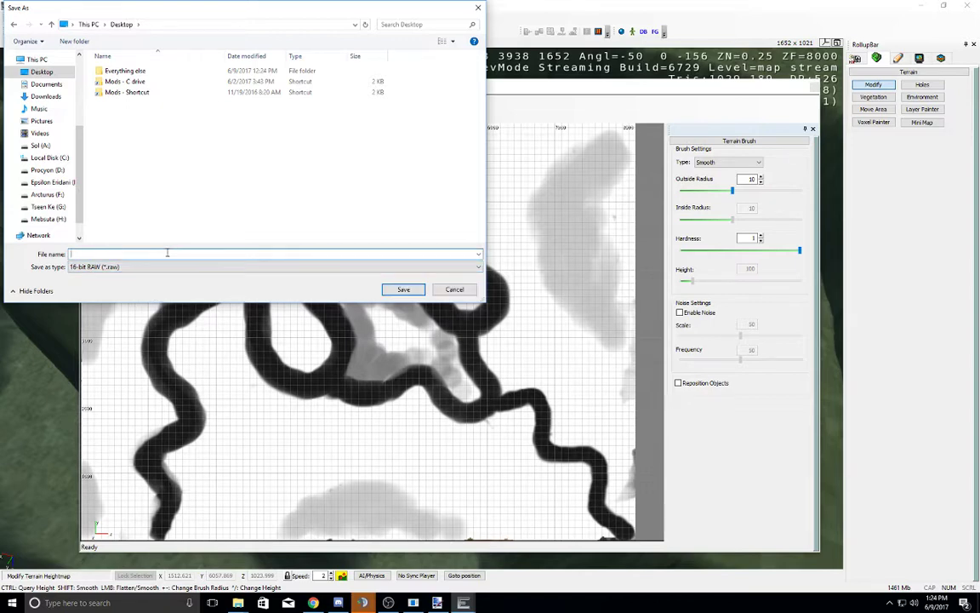
pyautogui.write('Beggars')
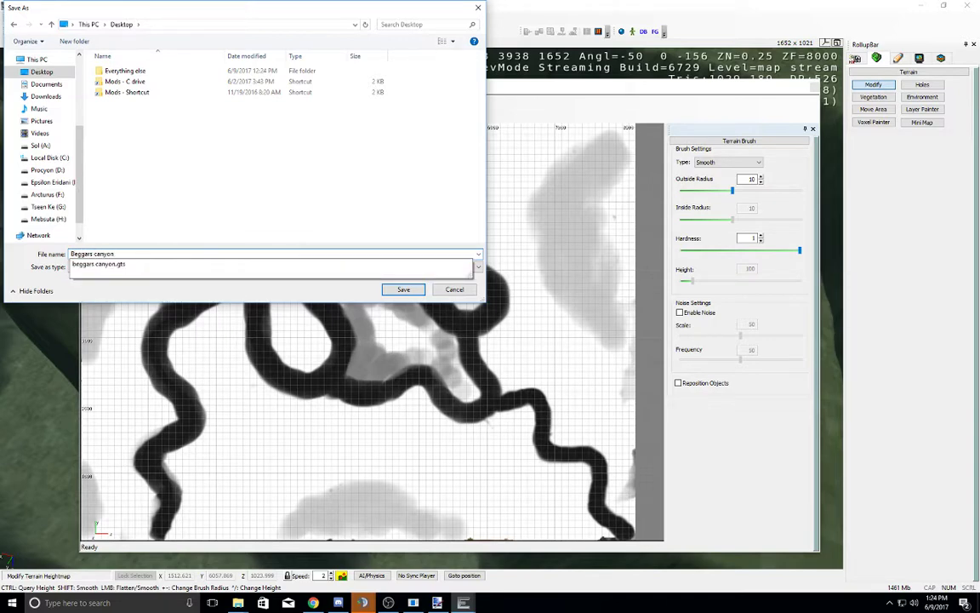
pyautogui.write(' canyon')
pyautogui.press('Return')
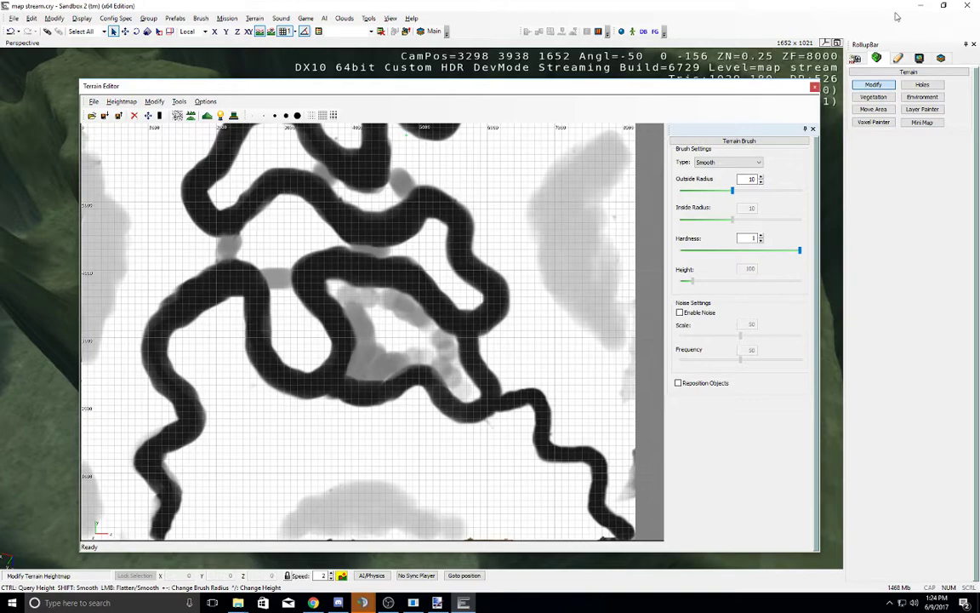
# Step: Switch to the GeoControl 2 project NewProject_2
pyautogui.moveTo(412, 602)
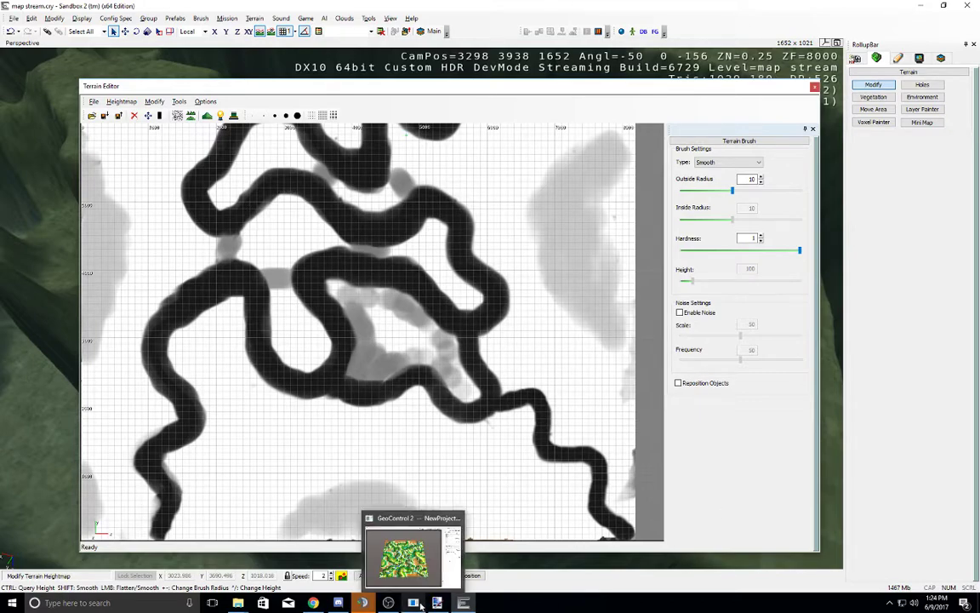
pyautogui.click(425, 536)
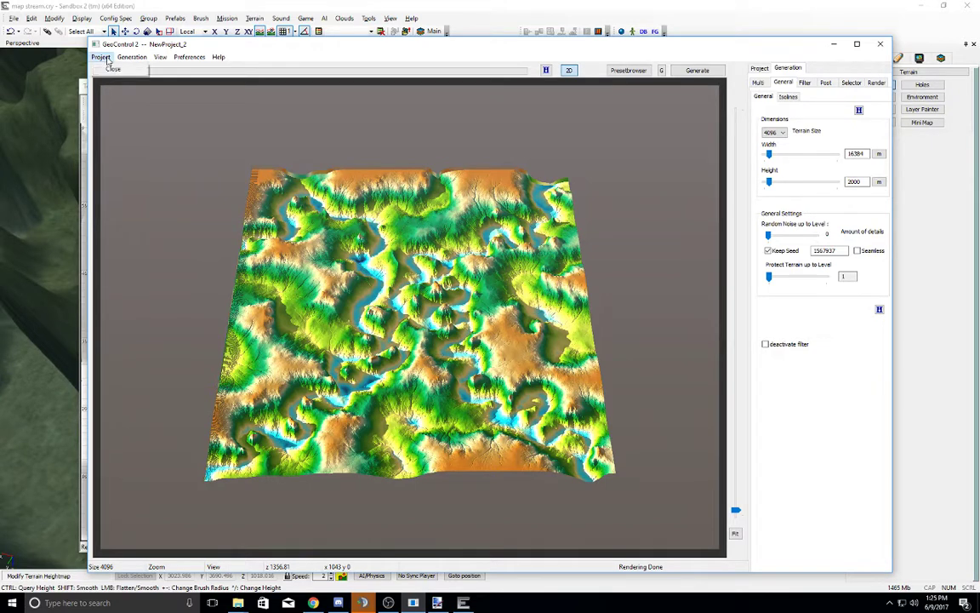
pyautogui.click(101, 57)
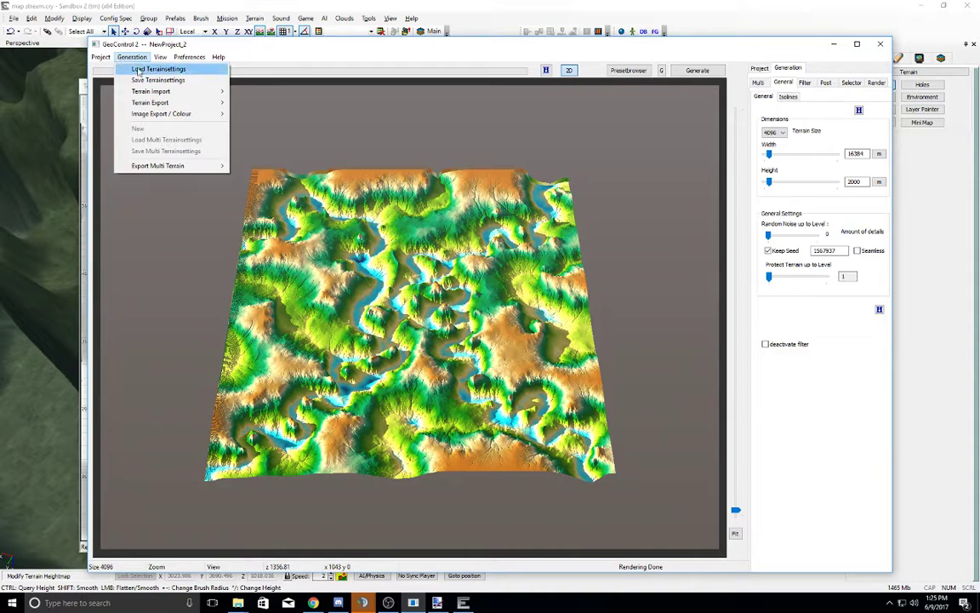
pyautogui.click(140, 69)
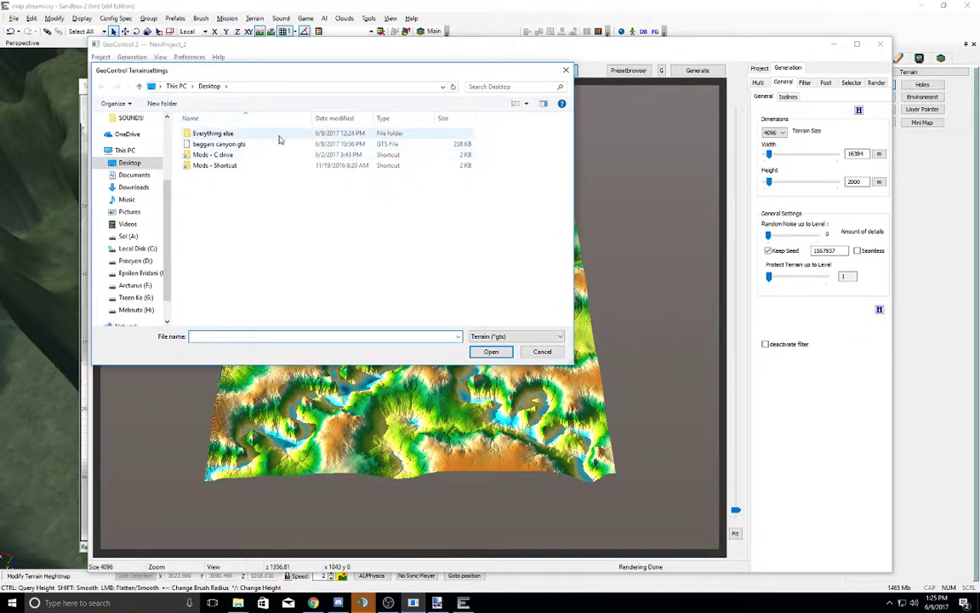
pyautogui.click(537, 353)
# Step: Import the Beggars canyon heightmap as a Raw (16bit) from Carrara terrain and generate it
pyautogui.click(132, 58)
pyautogui.moveTo(153, 91)
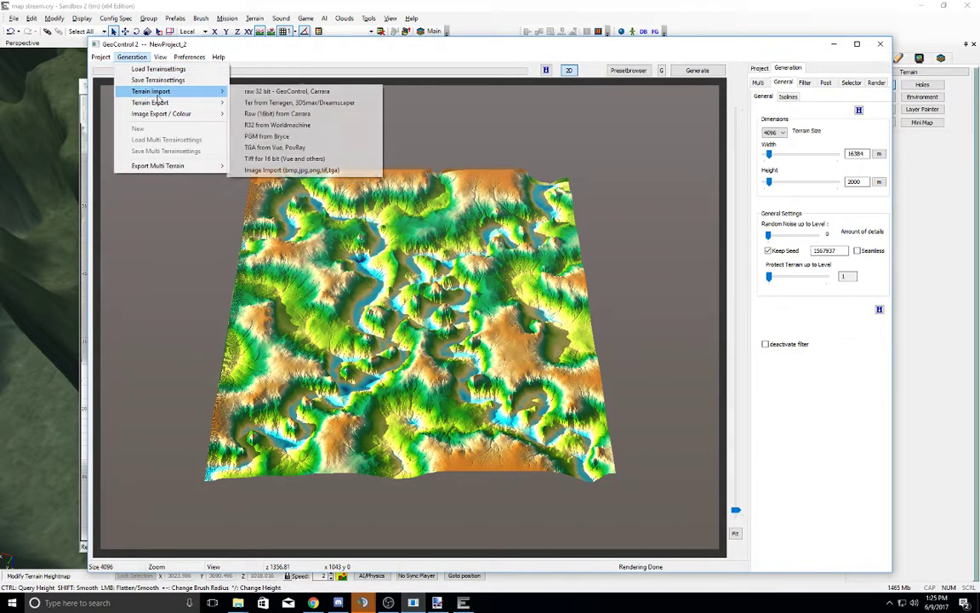
pyautogui.click(277, 114)
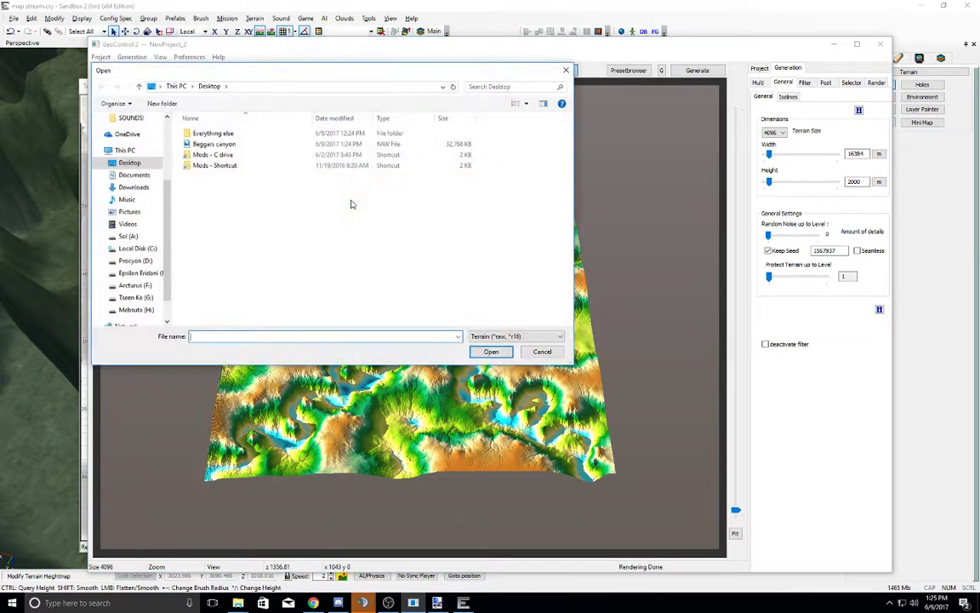
pyautogui.doubleClick(213, 140)
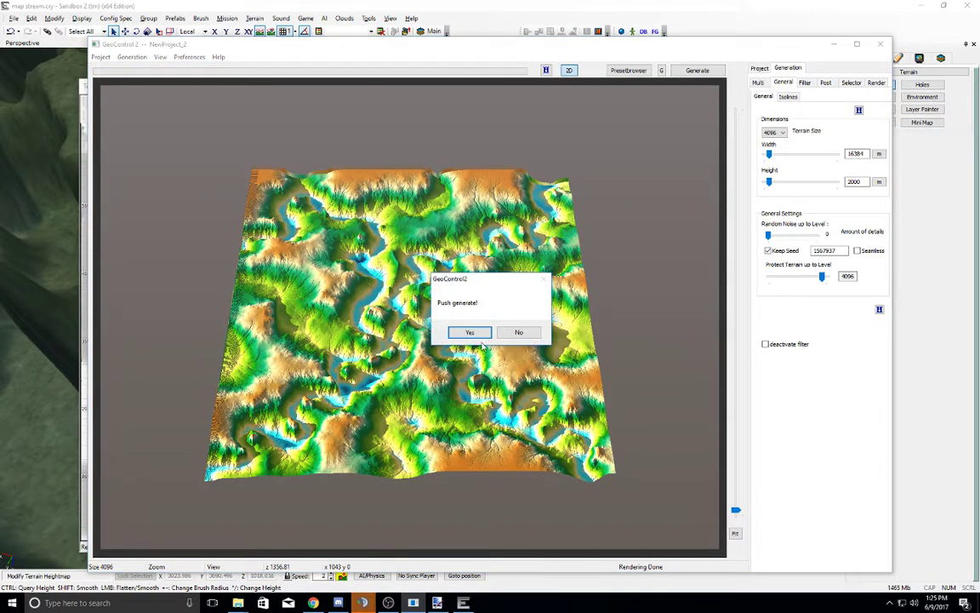
pyautogui.click(464, 330)
pyautogui.click(662, 71)
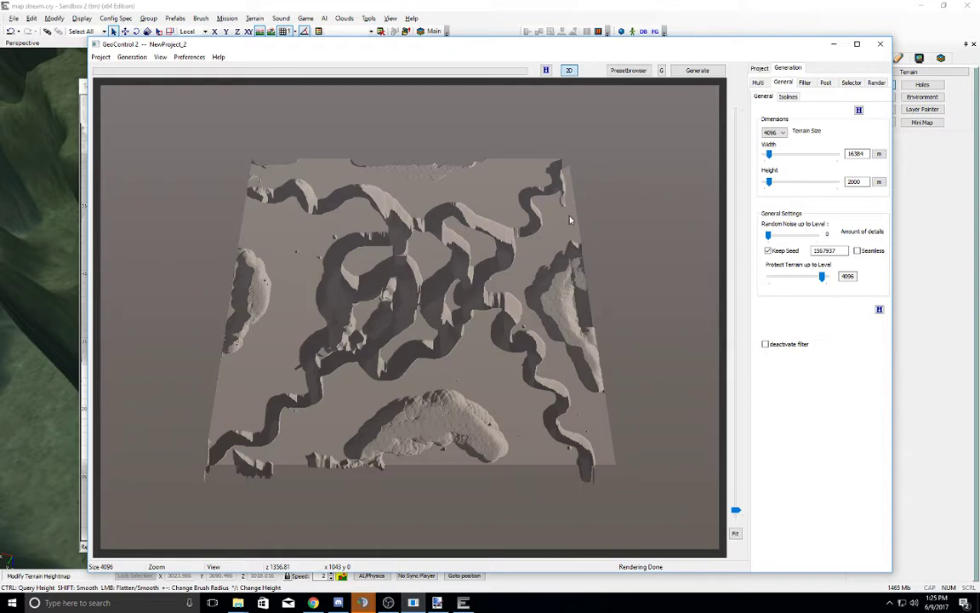
# Step: Add a Smoothing post filter with level power 159, general strength 150 and radius 3
pyautogui.click(825, 83)
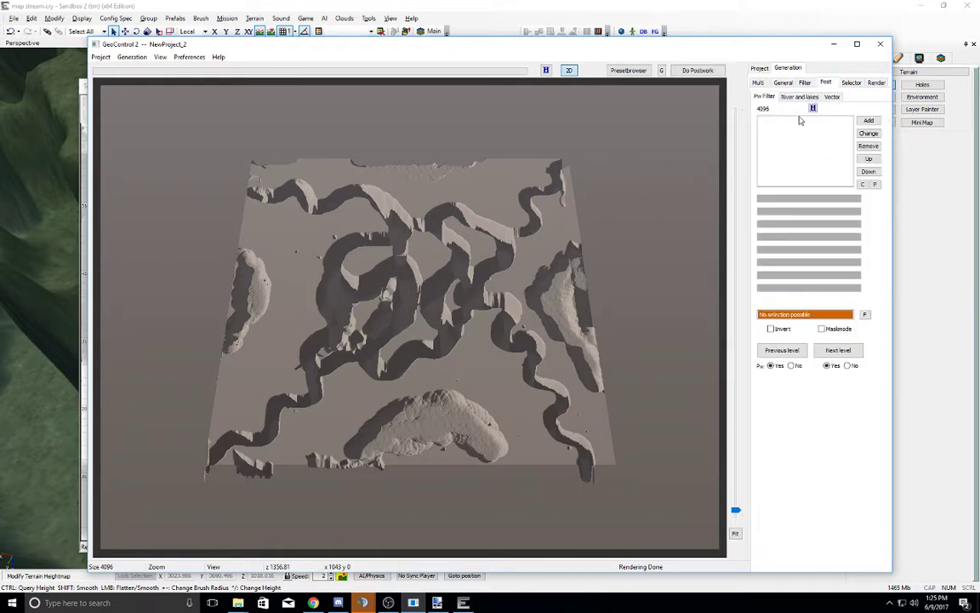
pyautogui.click(864, 123)
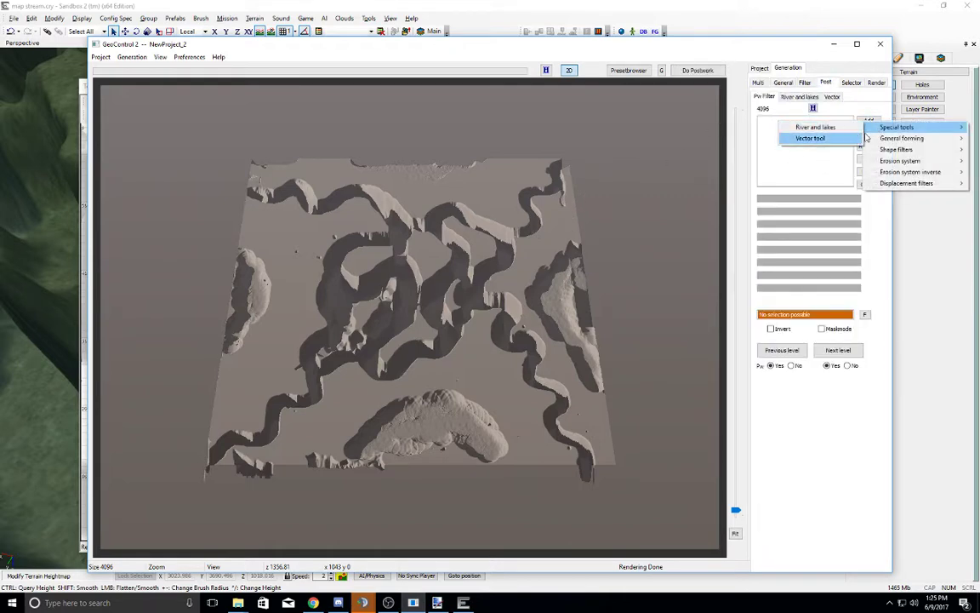
pyautogui.moveTo(884, 143)
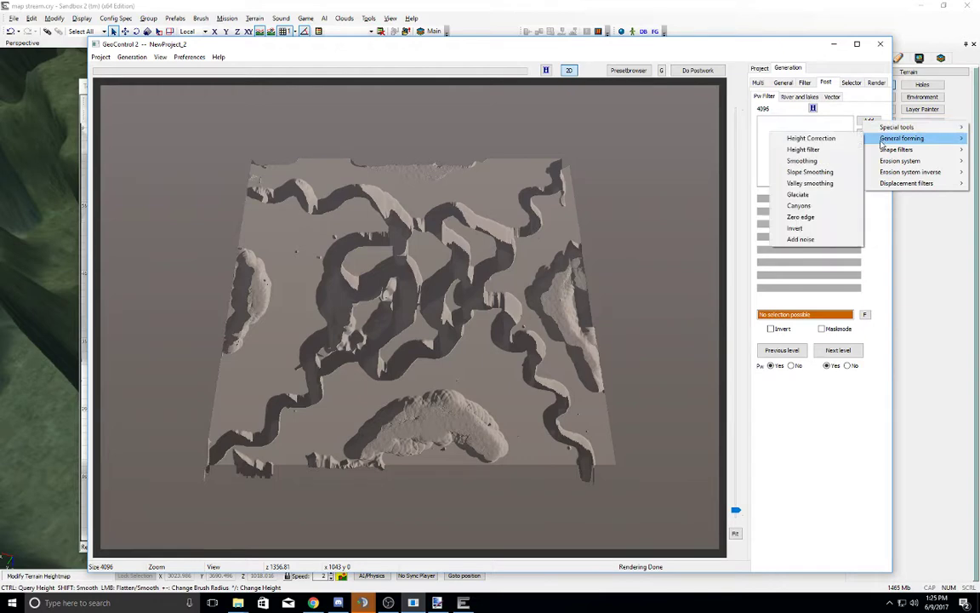
pyautogui.click(836, 163)
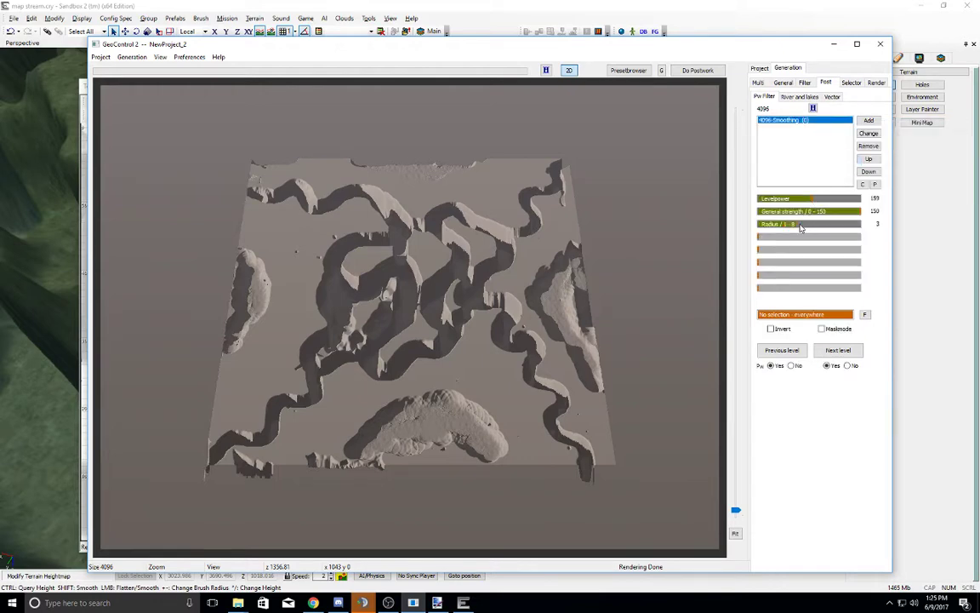
# Step: Add a Mountains full ridged filter with level power 122, general strength 86, ridge reducing 6 and slope smoothing 14
pyautogui.click(869, 121)
pyautogui.moveTo(909, 136)
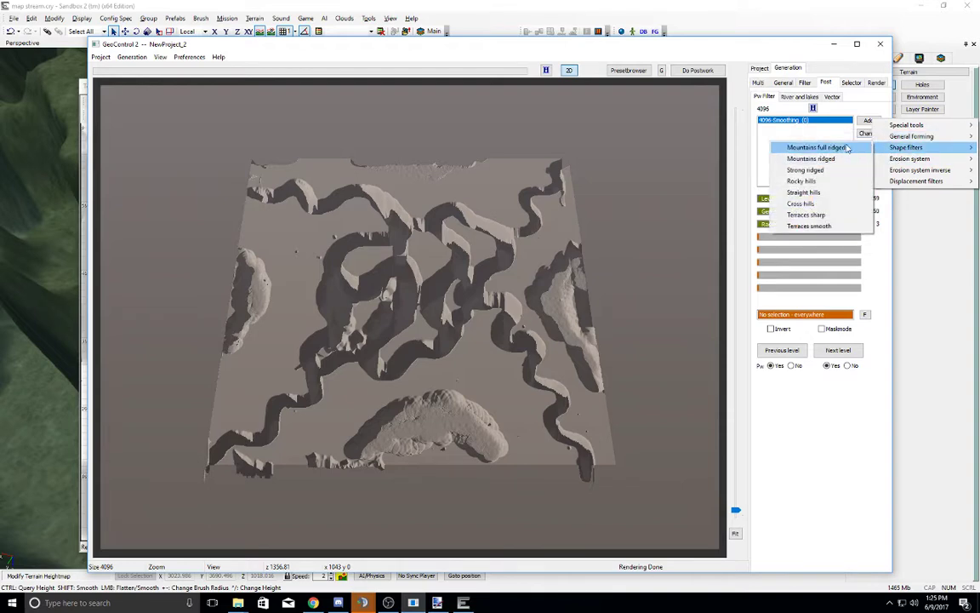
pyautogui.click(817, 147)
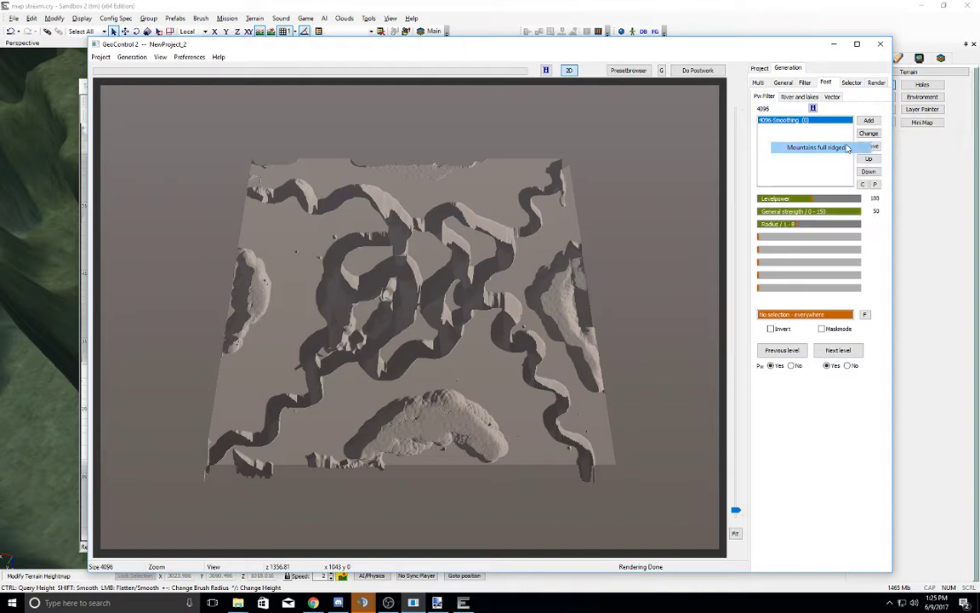
pyautogui.moveTo(802, 200)
pyautogui.mouseDown()
pyautogui.moveTo(811, 207)
pyautogui.moveTo(798, 211)
pyautogui.mouseUp()
pyautogui.click(817, 211)
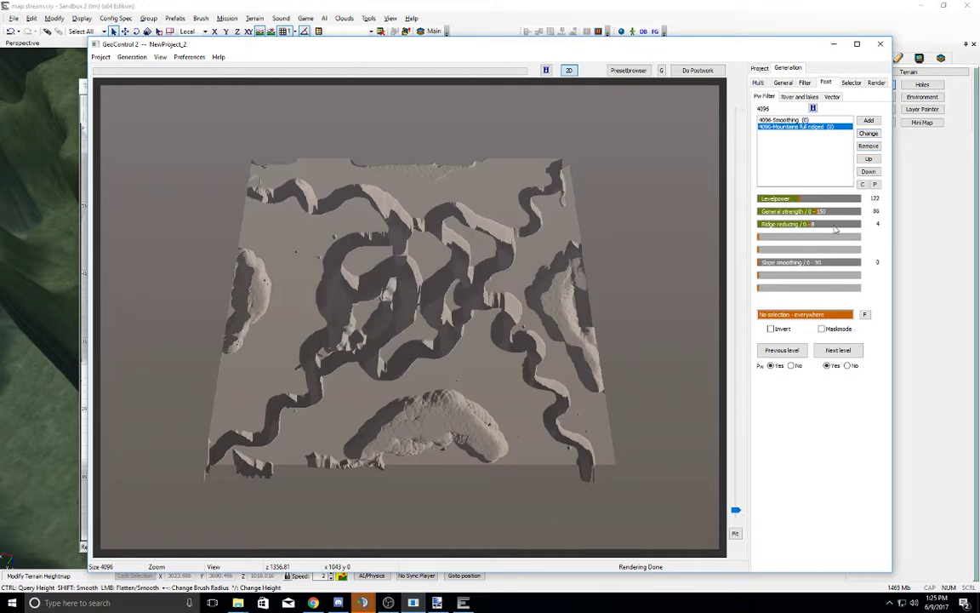
pyautogui.click(774, 262)
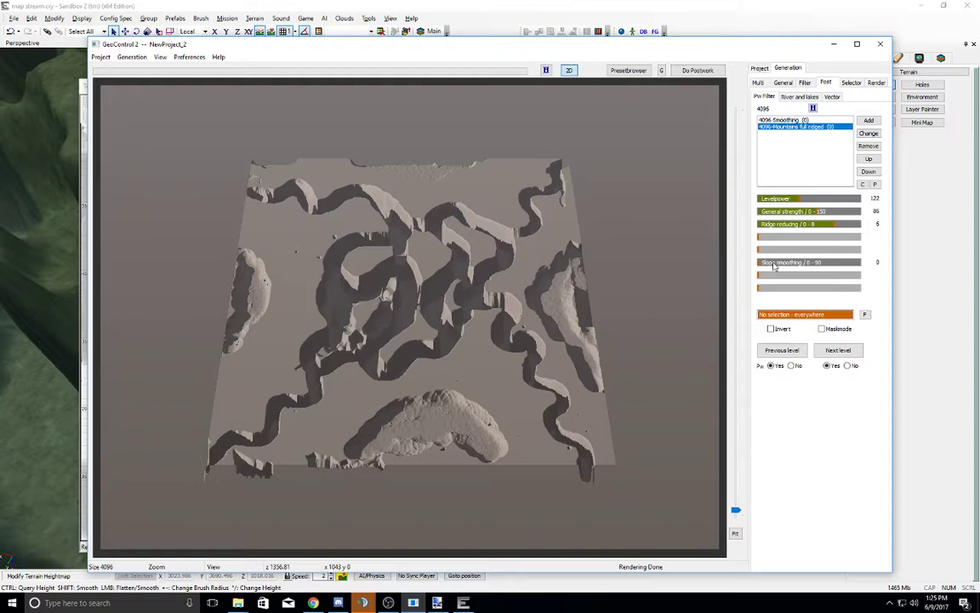
# Step: Add a Canyons filter with its default settings, run the postwork and inspect the processed canyons up close
pyautogui.click(874, 122)
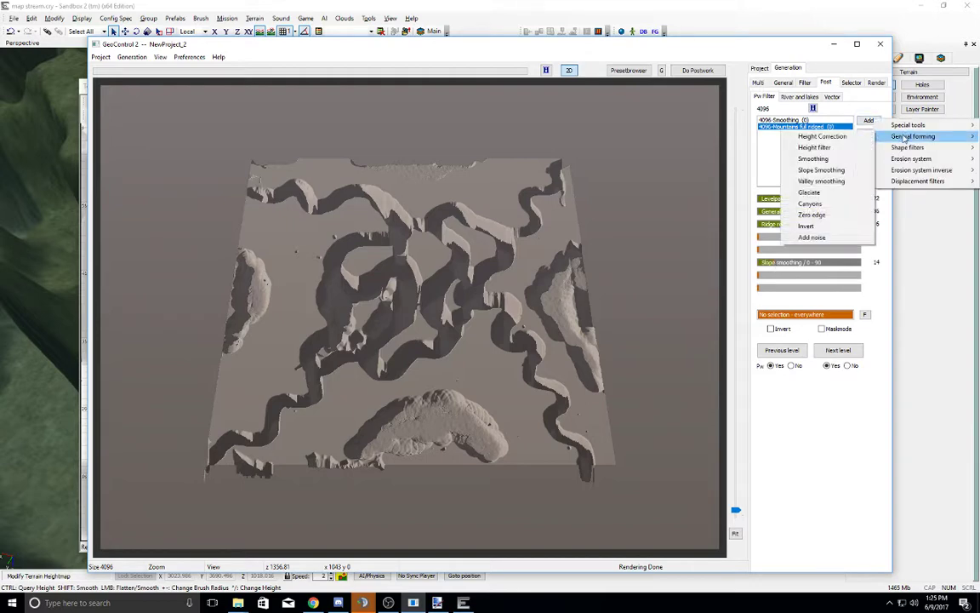
pyautogui.moveTo(905, 149)
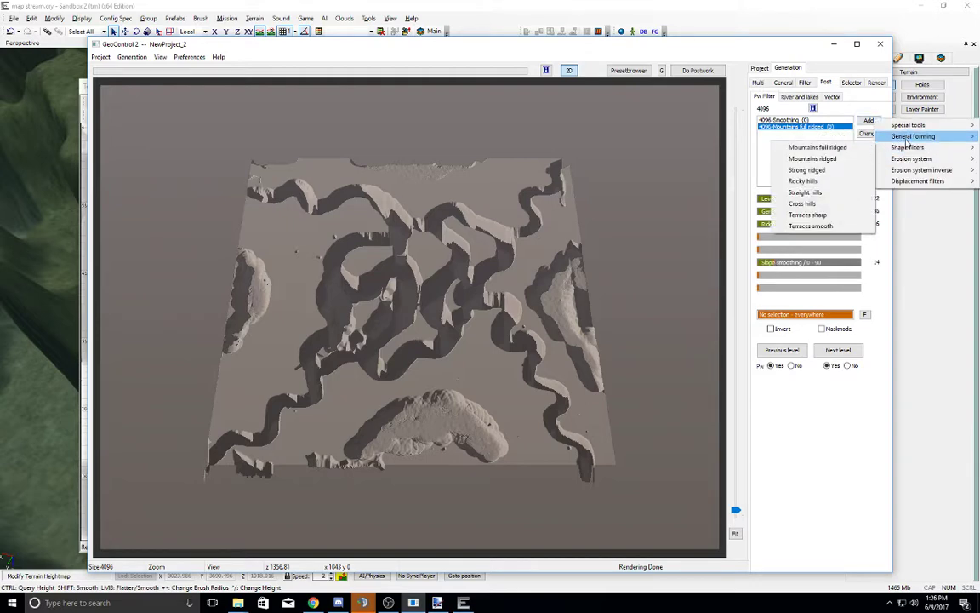
pyautogui.click(830, 207)
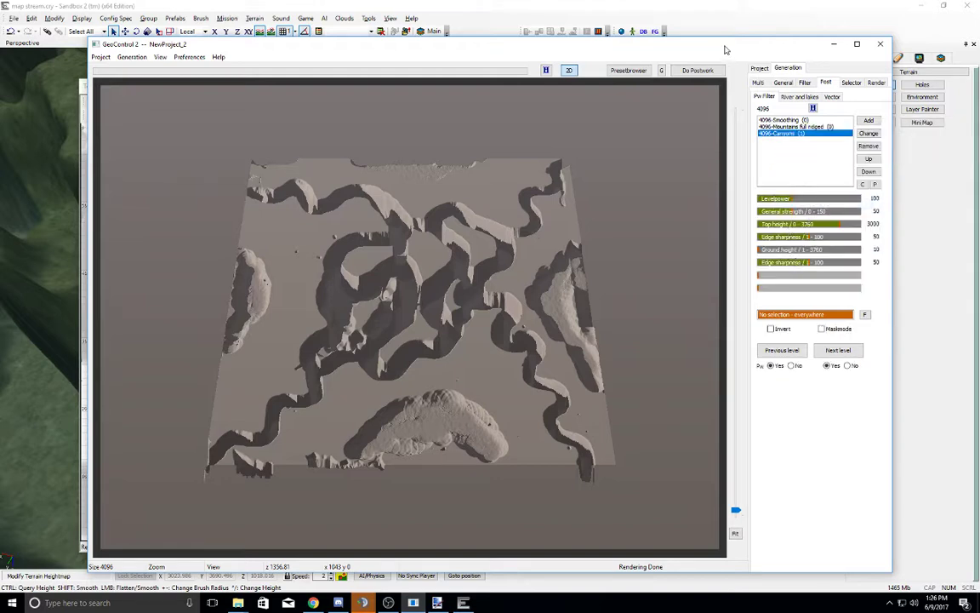
pyautogui.click(705, 71)
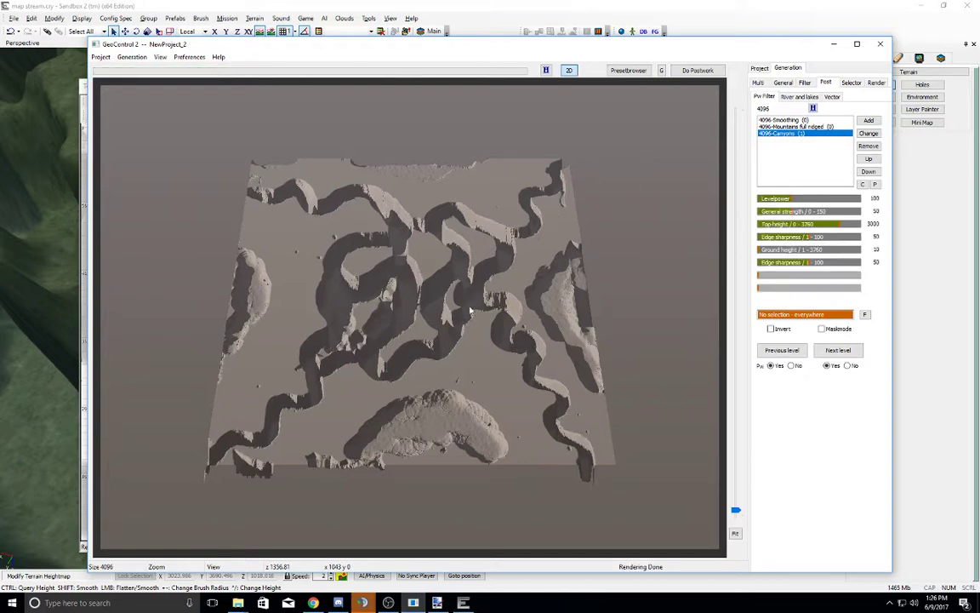
pyautogui.moveTo(737, 512); pyautogui.dragTo(748, 449)
pyautogui.moveTo(580, 272); pyautogui.dragTo(328, 455)
pyautogui.moveTo(411, 243); pyautogui.dragTo(613, 196)
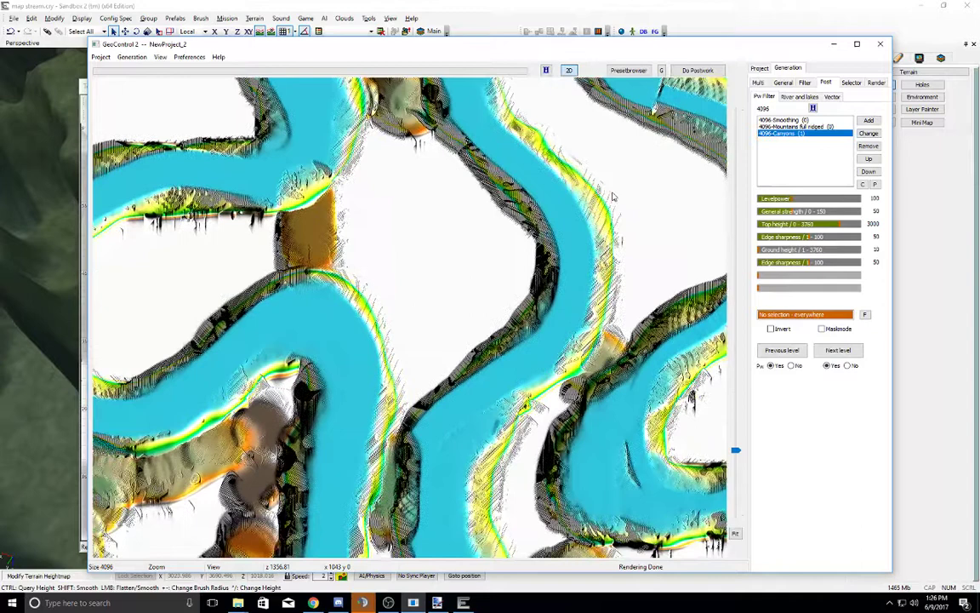
# Step: Set the Smoothing filter's level power to 248 and its radius to 5
pyautogui.click(822, 121)
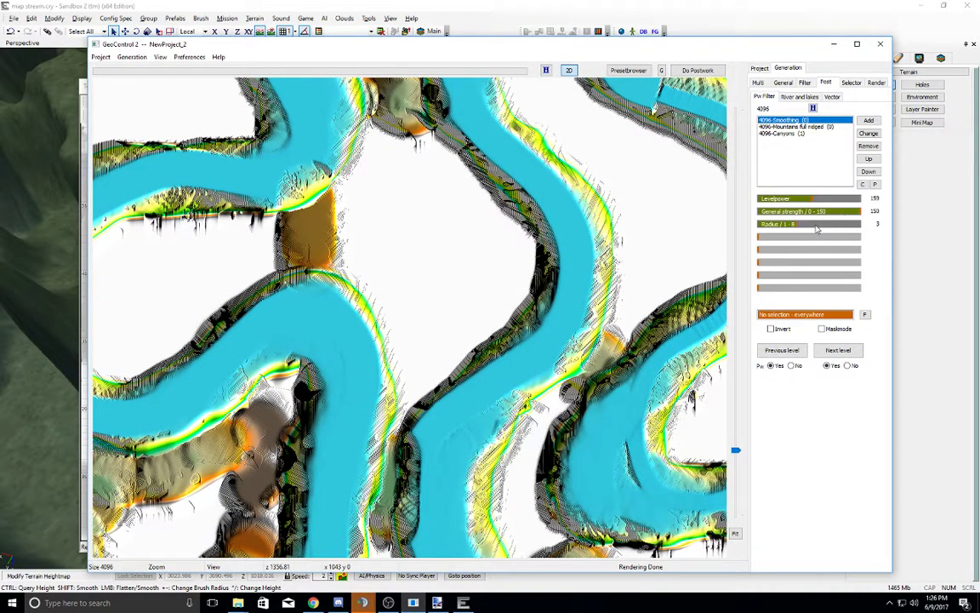
pyautogui.click(817, 225)
pyautogui.click(809, 133)
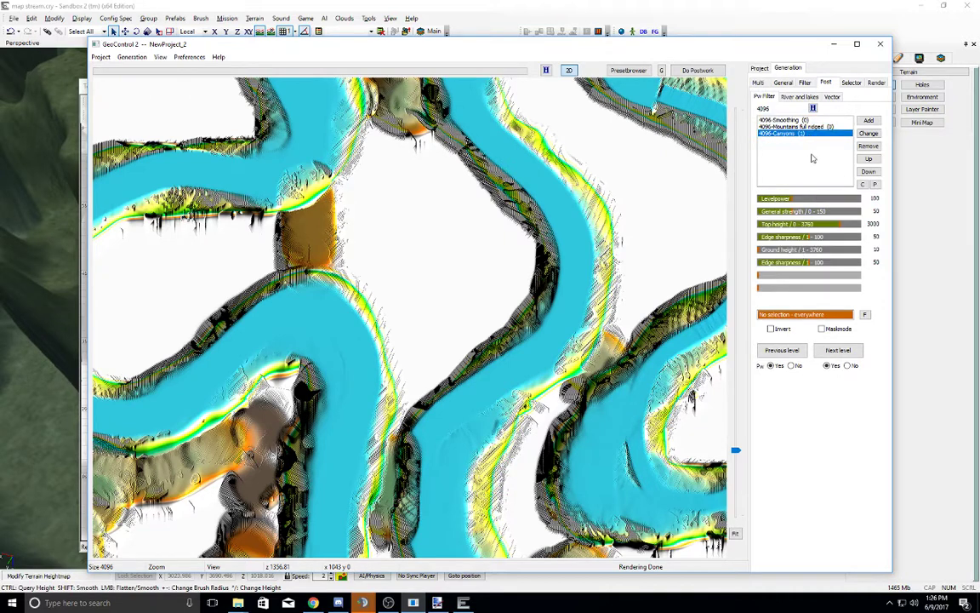
# Step: Add an Add noise filter at the start of the filter list with level power 124 and reduce amount 2
pyautogui.click(867, 121)
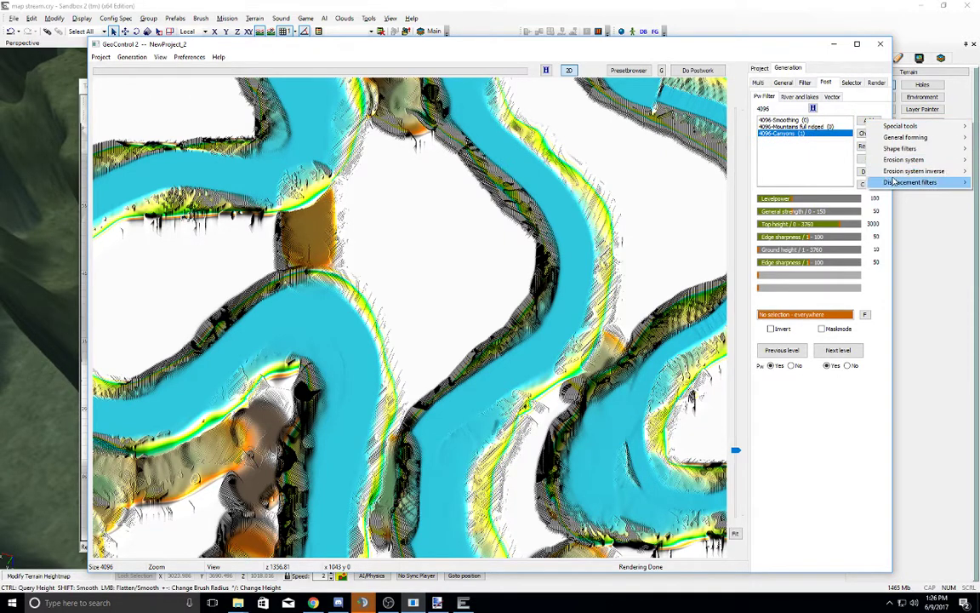
pyautogui.moveTo(919, 128)
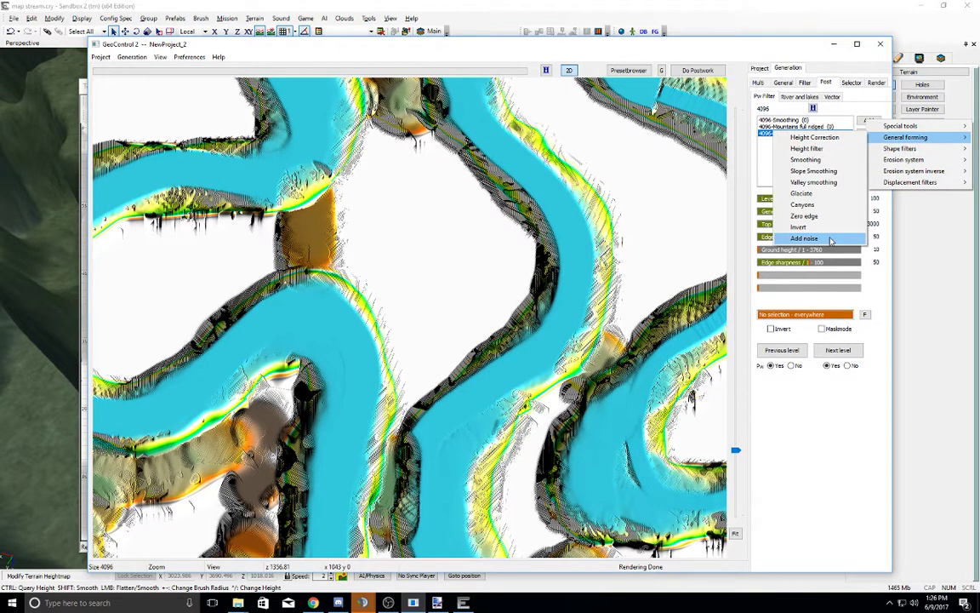
pyautogui.click(829, 238)
pyautogui.click(869, 158)
pyautogui.click(869, 158)
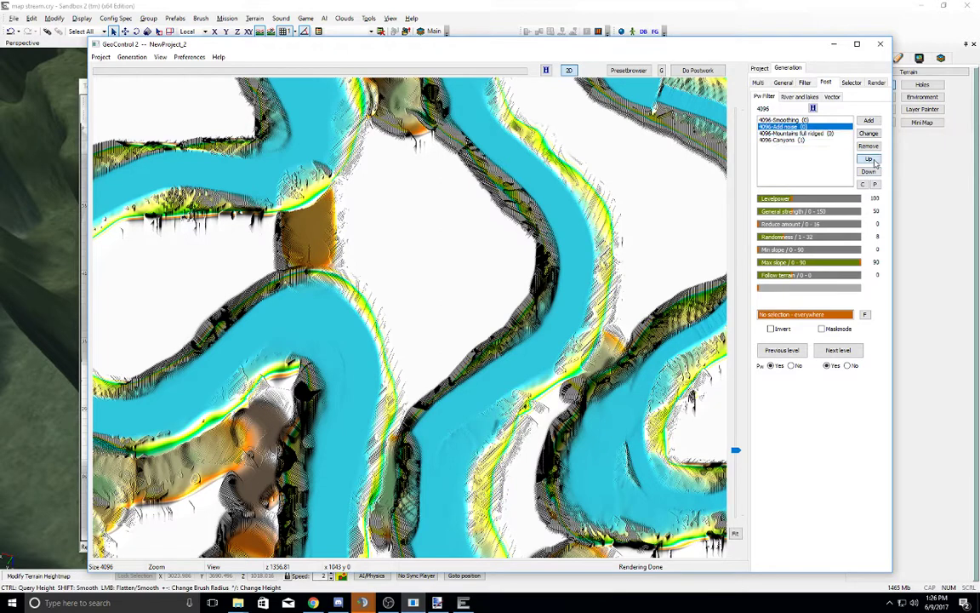
pyautogui.click(869, 158)
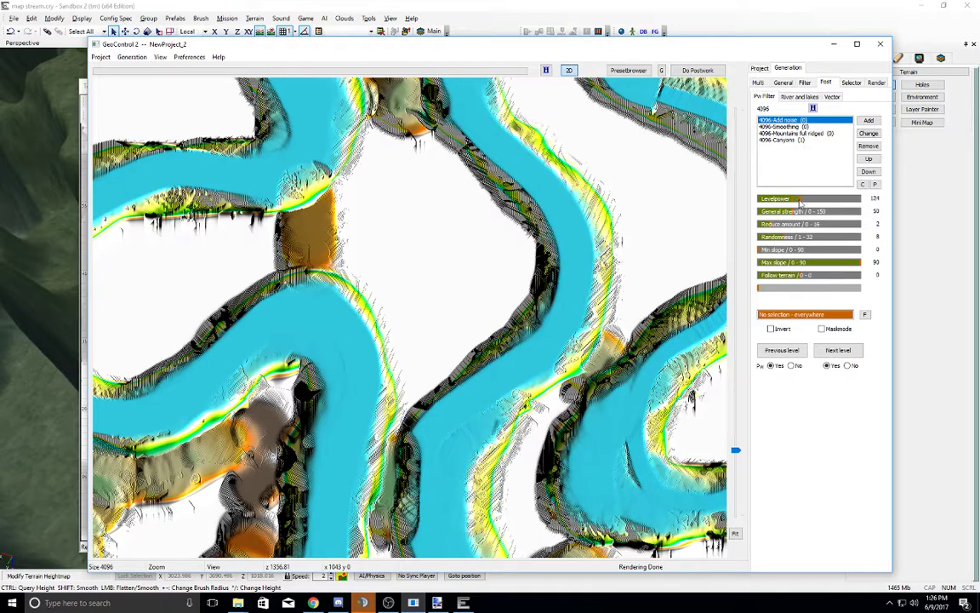
# Step: Set the Mountains full ridged filter to general strength 139, ridge reducing 3 and slope smoothing 7, and run the postwork
pyautogui.click(808, 141)
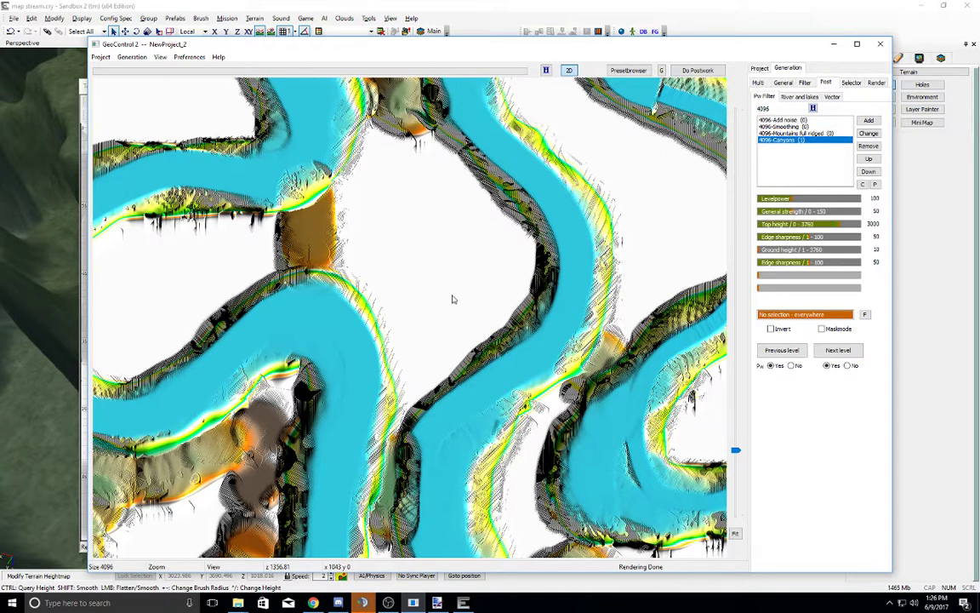
pyautogui.click(838, 133)
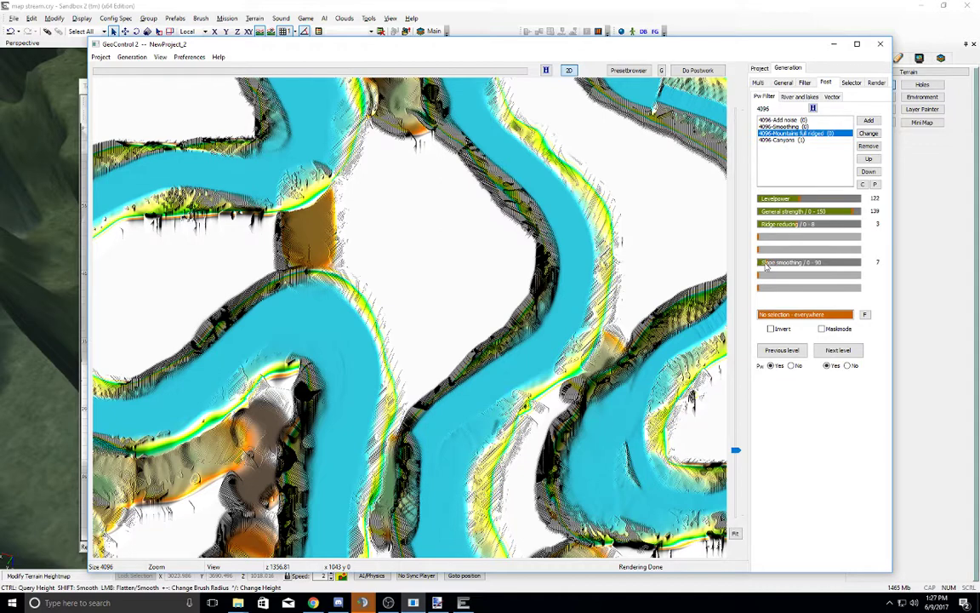
pyautogui.click(805, 141)
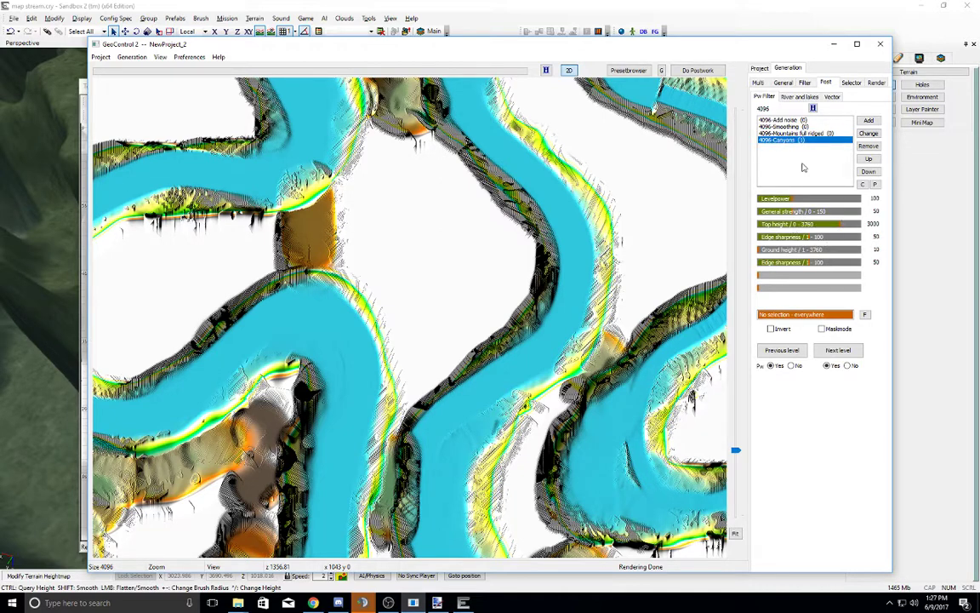
pyautogui.click(711, 73)
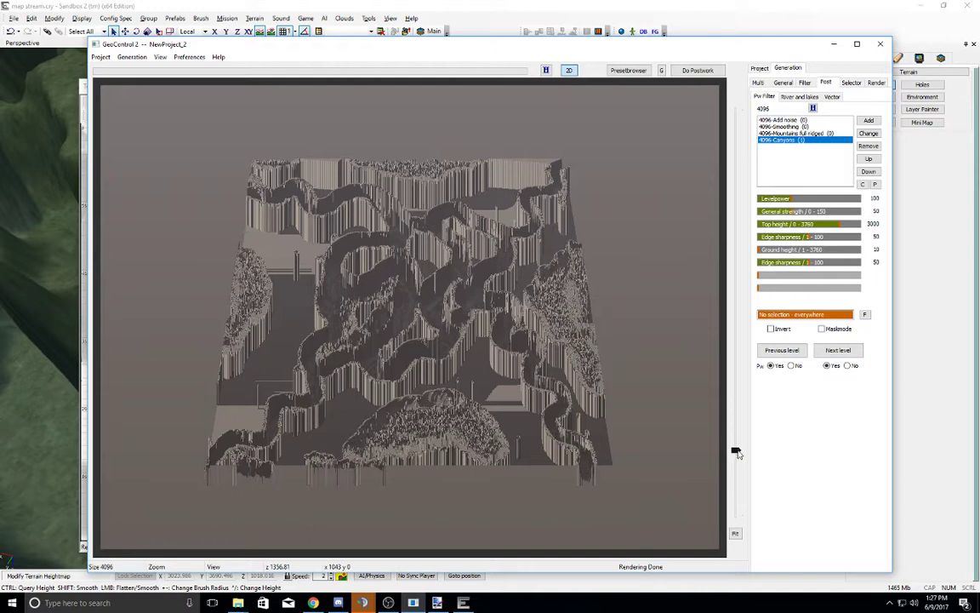
# Step: Remove the Add noise filter, rerun the postwork and inspect the resulting canyons up close
pyautogui.click(798, 121)
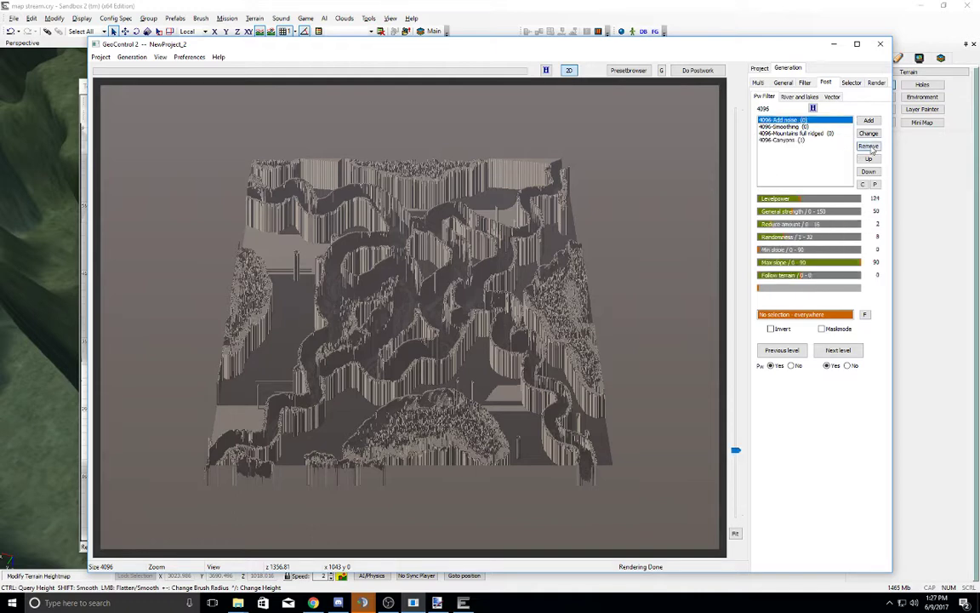
pyautogui.click(869, 147)
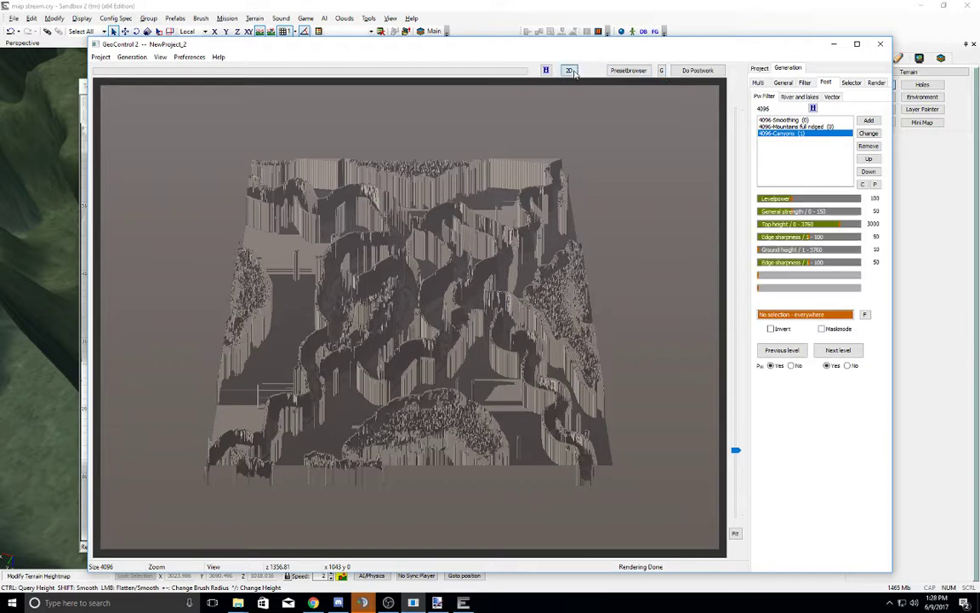
pyautogui.moveTo(739, 452); pyautogui.dragTo(738, 478)
pyautogui.moveTo(519, 294); pyautogui.dragTo(369, 352)
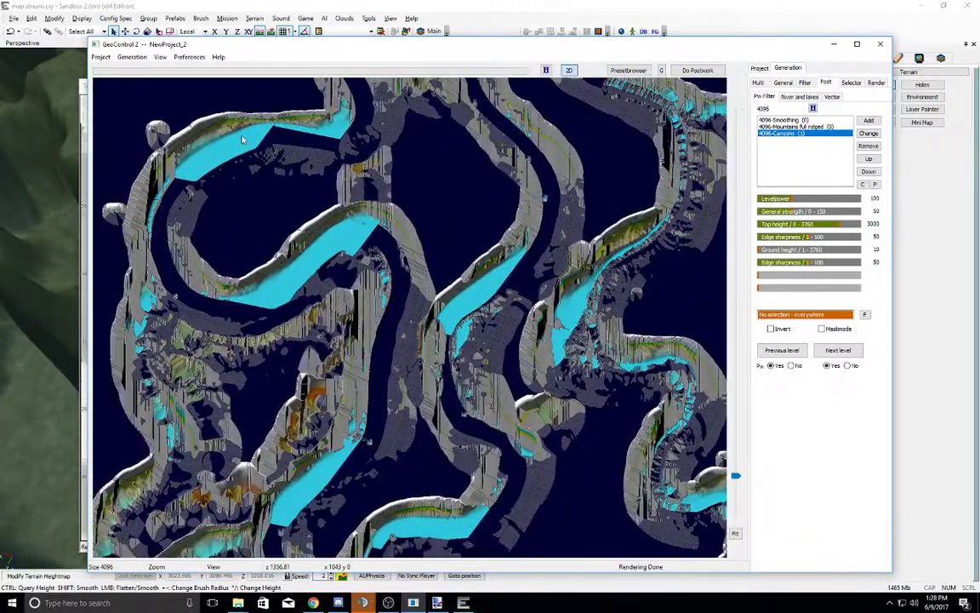
pyautogui.scroll(3, 242, 140)
# Step: Reimport the Beggars canyon heightmap from the Desktop as a Raw (16bit) from Carrara terrain
pyautogui.click(134, 57)
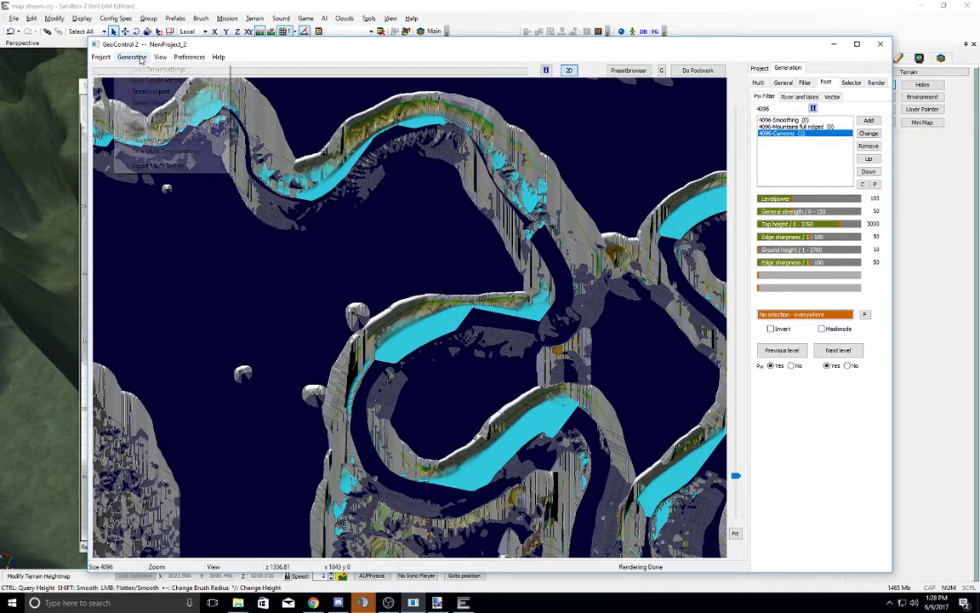
pyautogui.moveTo(158, 91)
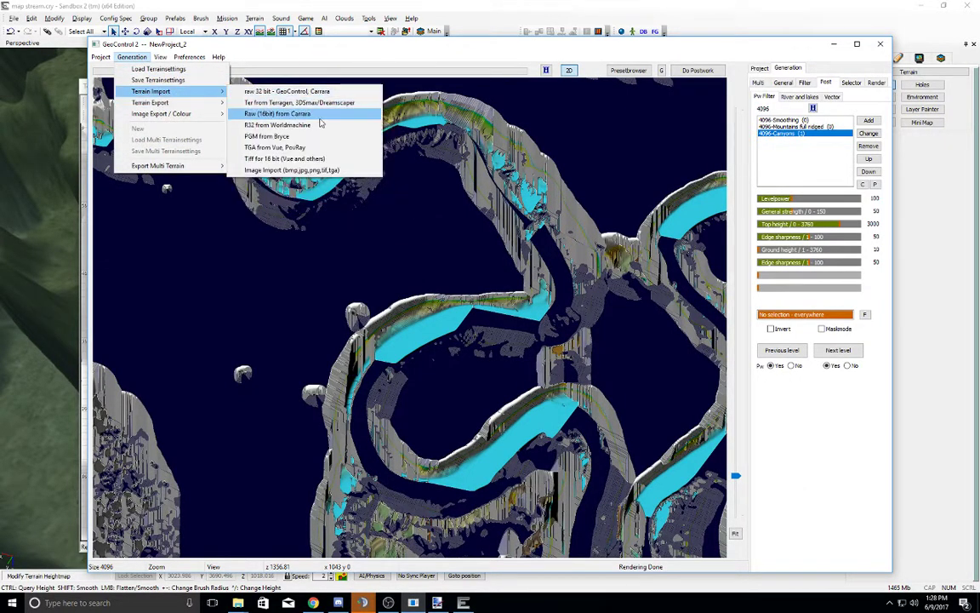
pyautogui.click(321, 117)
pyautogui.click(251, 144)
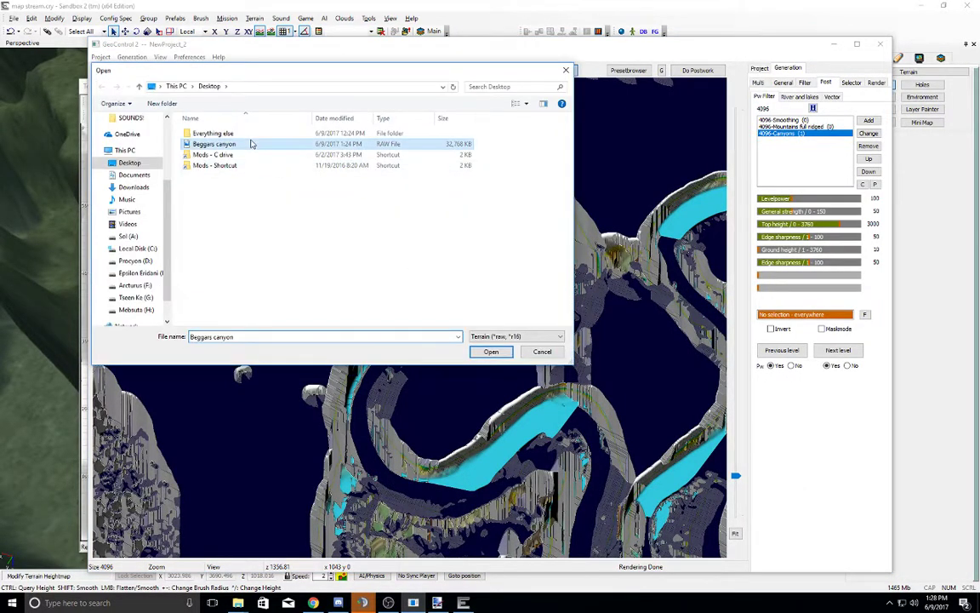
pyautogui.doubleClick(251, 144)
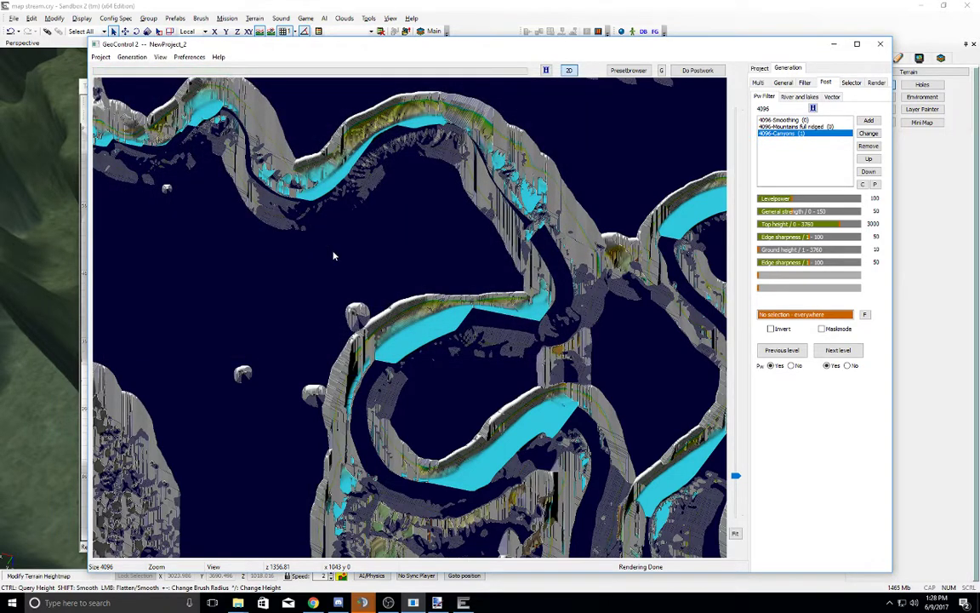
pyautogui.click(470, 332)
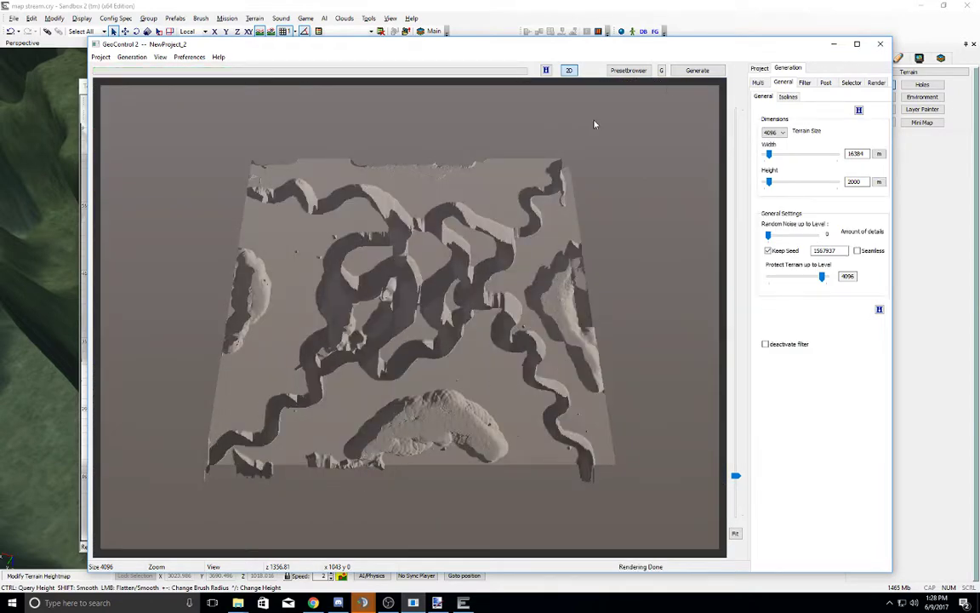
# Step: Review the Smoothing, Mountains full ridged and Canyons filters, run the postwork on the reimported terrain and inspect it
pyautogui.click(825, 83)
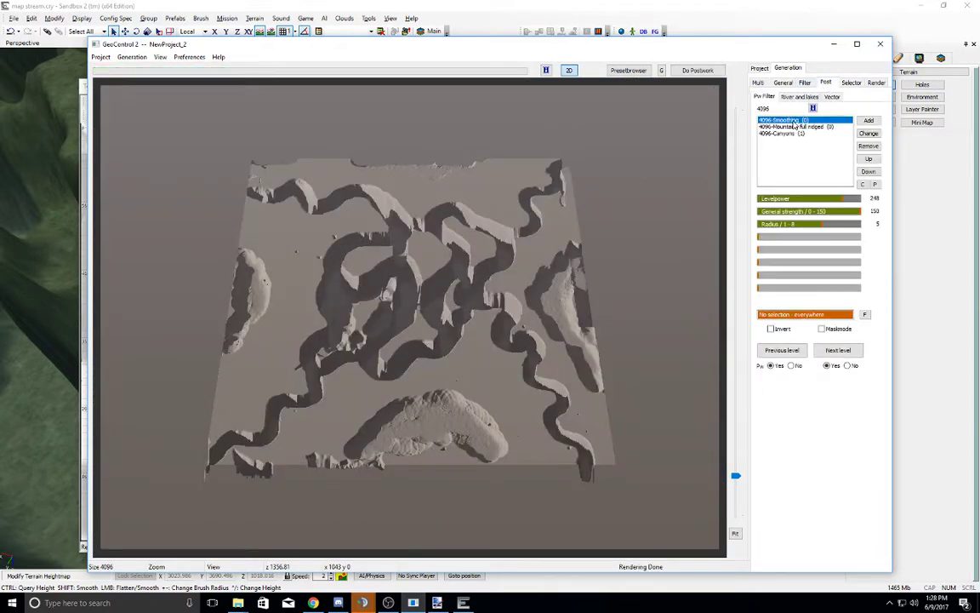
pyautogui.click(795, 126)
pyautogui.click(802, 133)
pyautogui.click(800, 121)
pyautogui.click(799, 135)
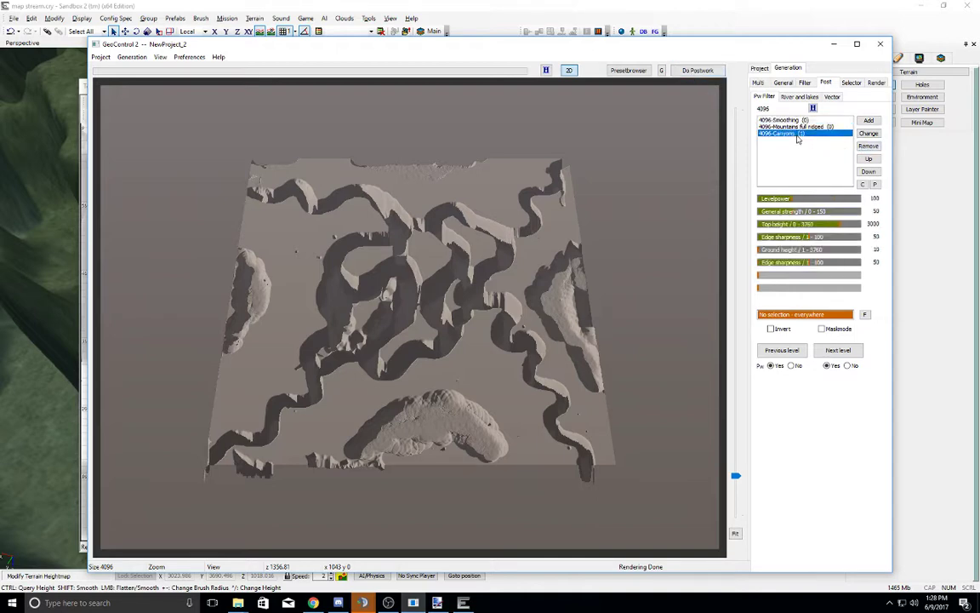
pyautogui.click(683, 72)
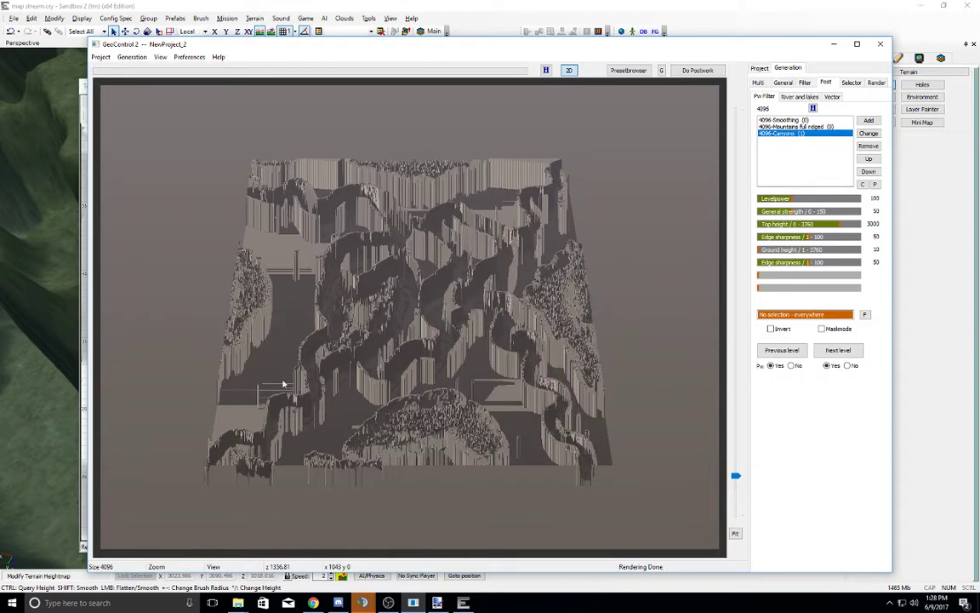
pyautogui.moveTo(737, 477); pyautogui.dragTo(736, 511)
pyautogui.moveTo(341, 325); pyautogui.dragTo(374, 333)
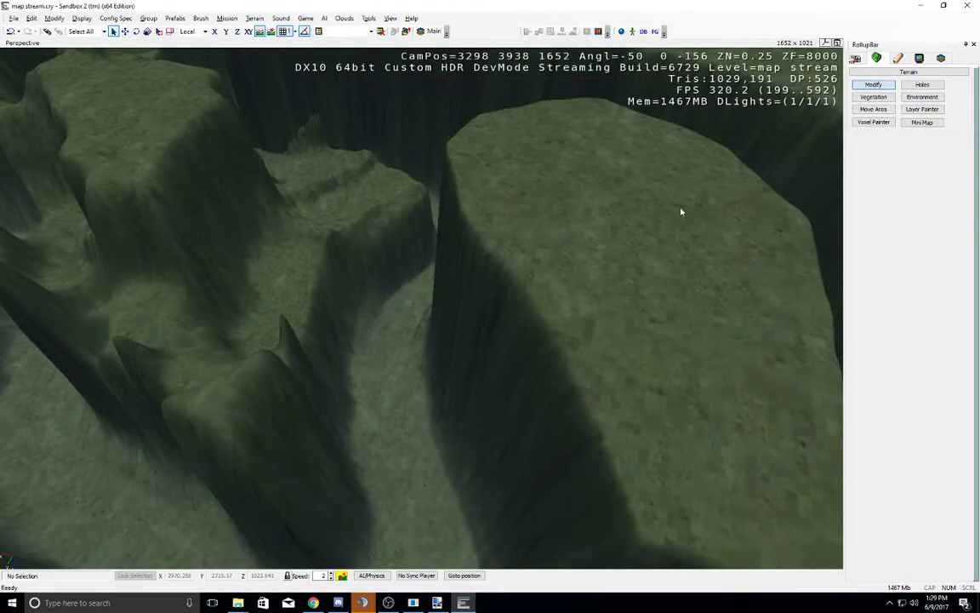
# Step: Inspect the original canyon terrain of the map stream level from several angles in Sandbox 2
pyautogui.moveTo(681, 212); pyautogui.dragTo(550, 314, button='right')
pyautogui.moveTo(495, 394); pyautogui.dragTo(495, 393, button='middle')
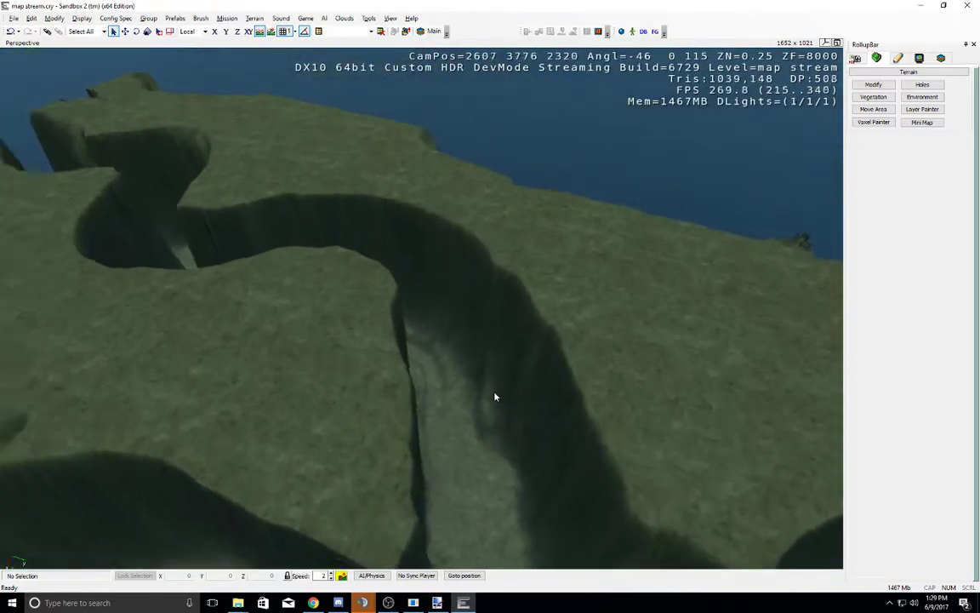
pyautogui.moveTo(495, 394); pyautogui.dragTo(494, 393, button='right')
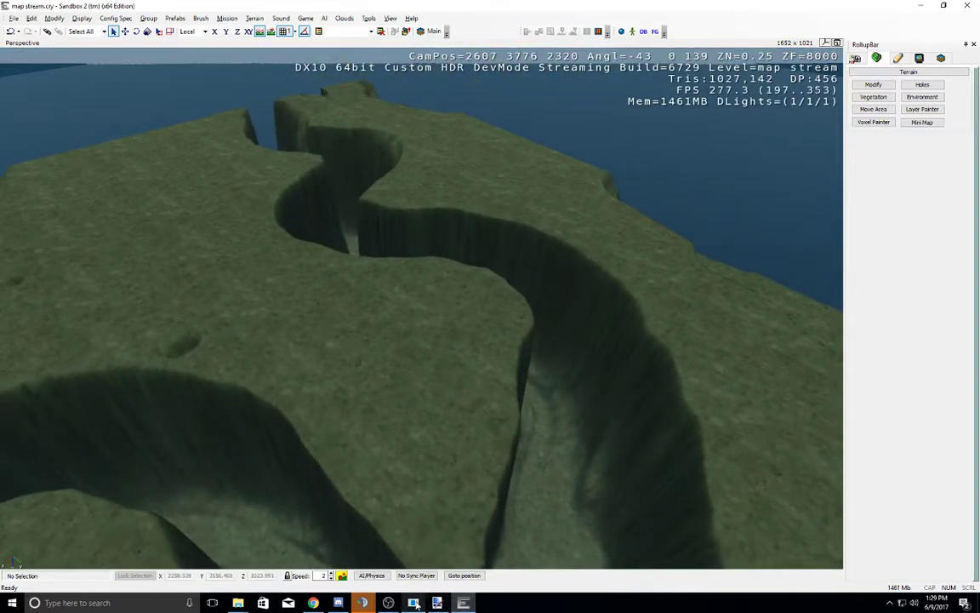
pyautogui.moveTo(441, 360); pyautogui.dragTo(365, 418, button='right')
pyautogui.moveTo(130, 151); pyautogui.dragTo(157, 119, button='right')
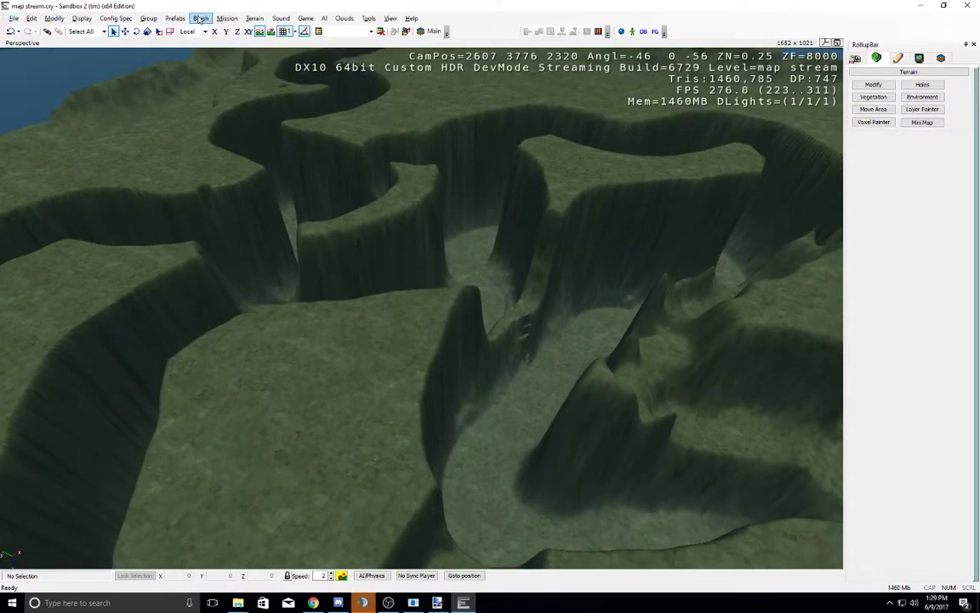
pyautogui.click(149, 19)
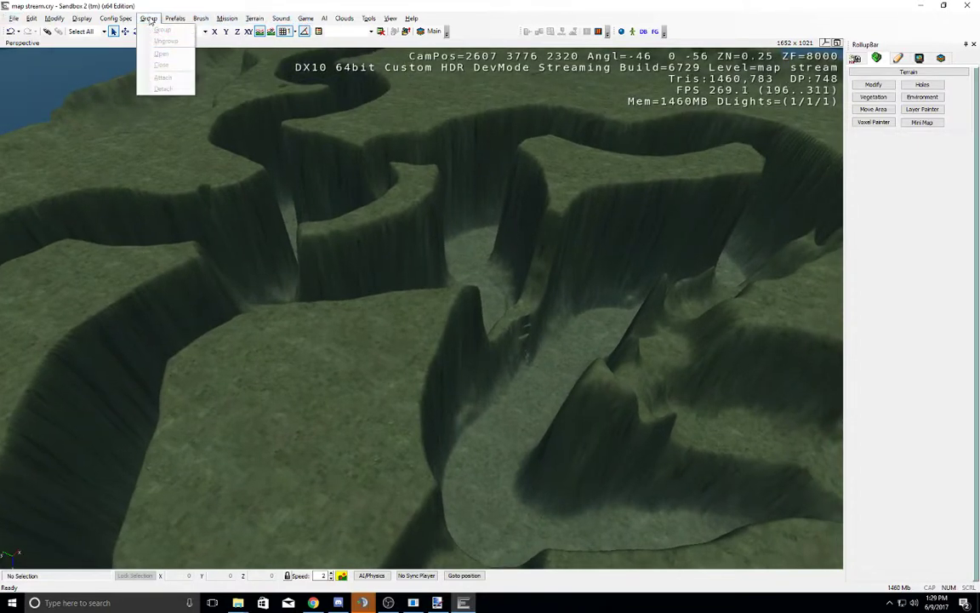
pyautogui.moveTo(179, 20)
pyautogui.moveTo(254, 19)
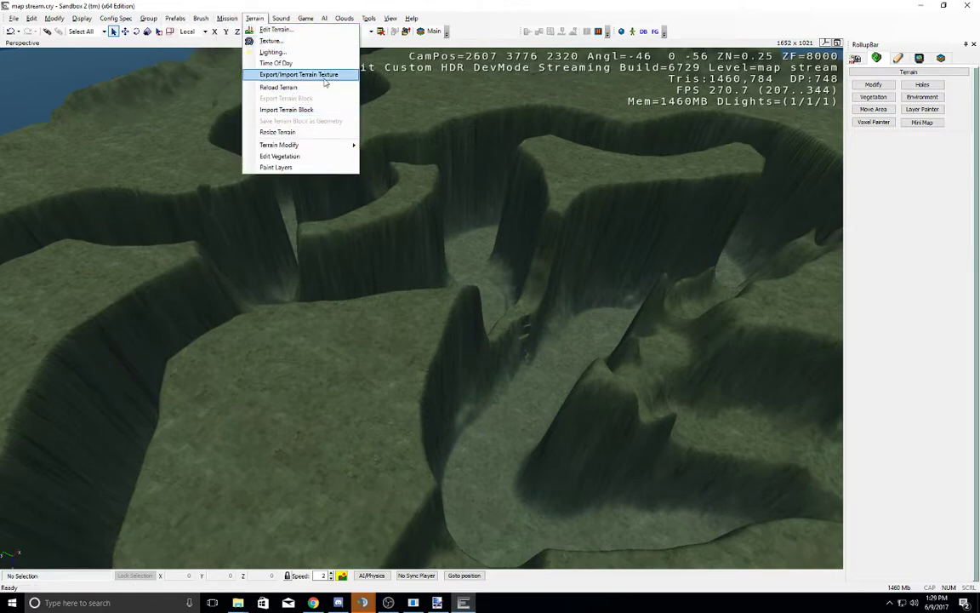
pyautogui.click(296, 74)
pyautogui.click(608, 210)
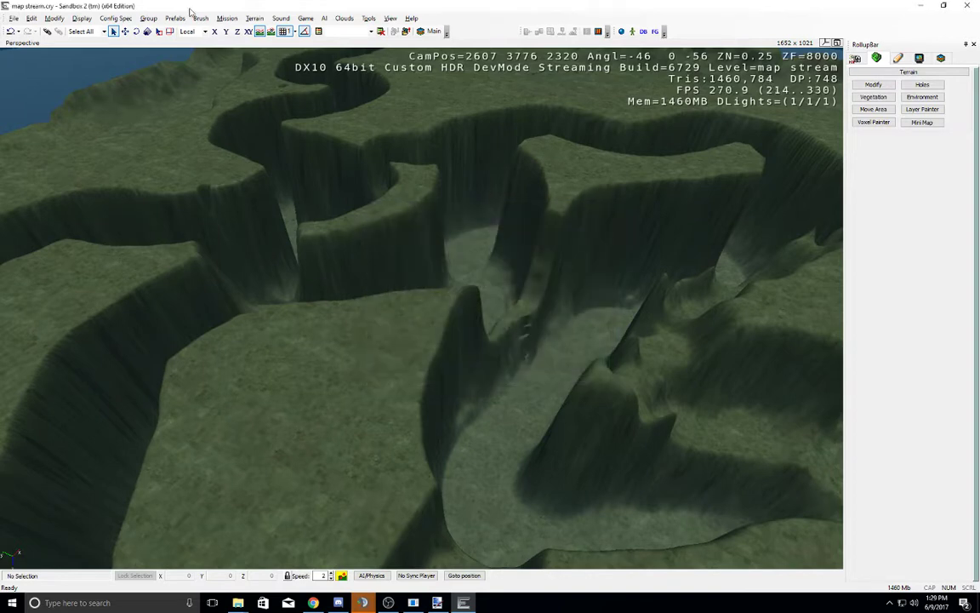
# Step: Load the beggar 1 image from the GeoControl2 folder in Documents as the level's heightmap using the Terrain Editor
pyautogui.click(226, 19)
pyautogui.moveTo(255, 19)
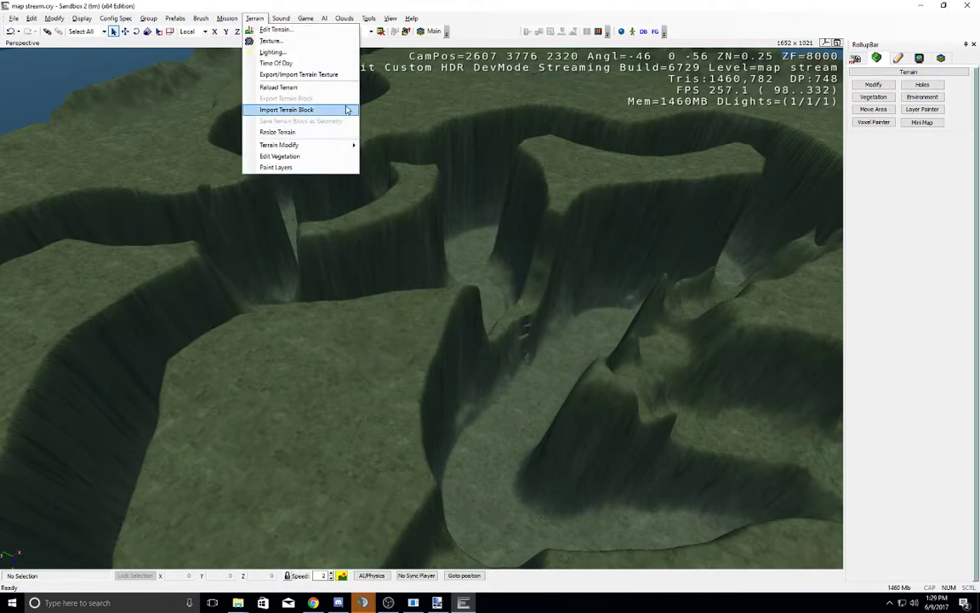
pyautogui.click(275, 29)
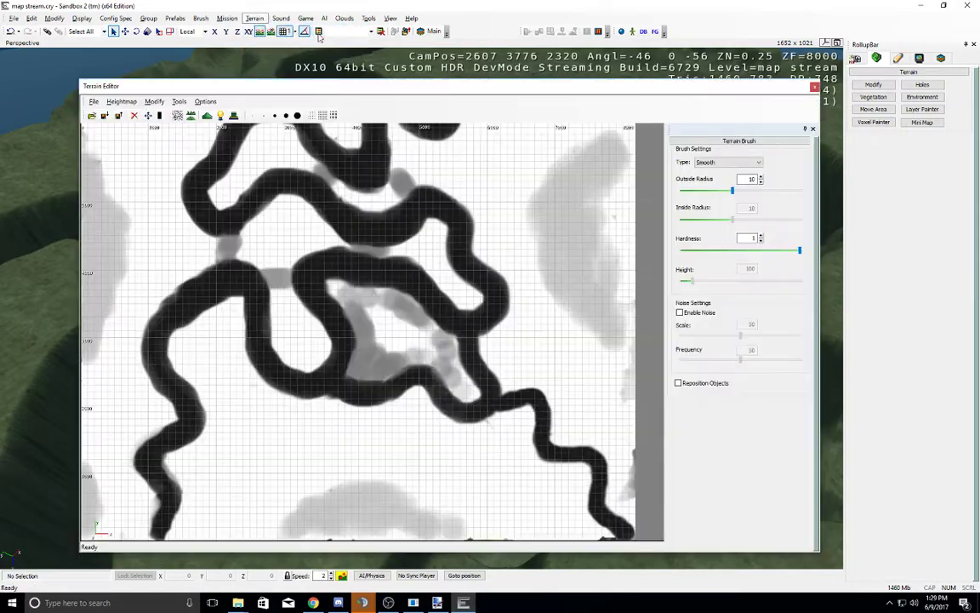
pyautogui.click(93, 102)
pyautogui.click(93, 111)
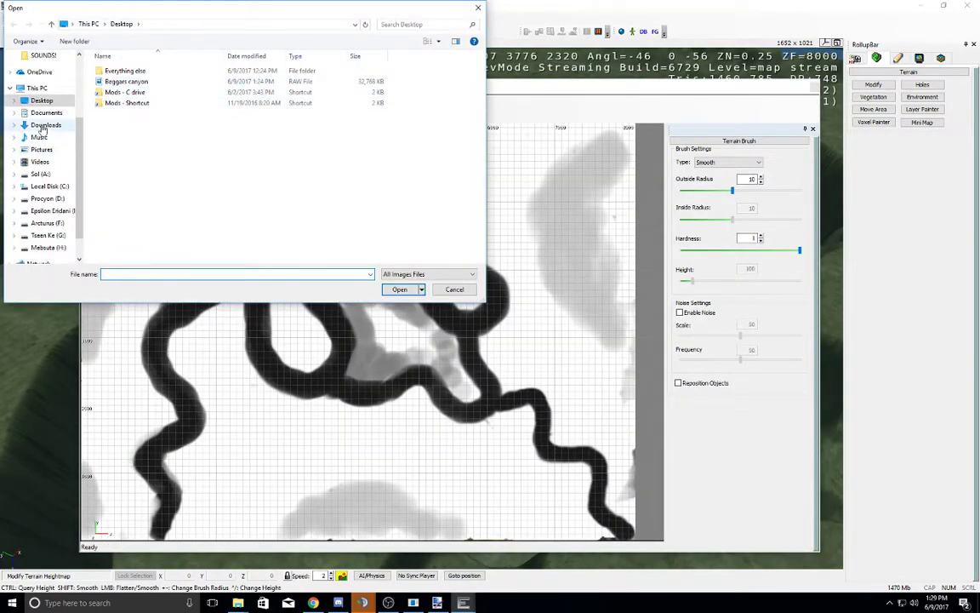
pyautogui.click(45, 114)
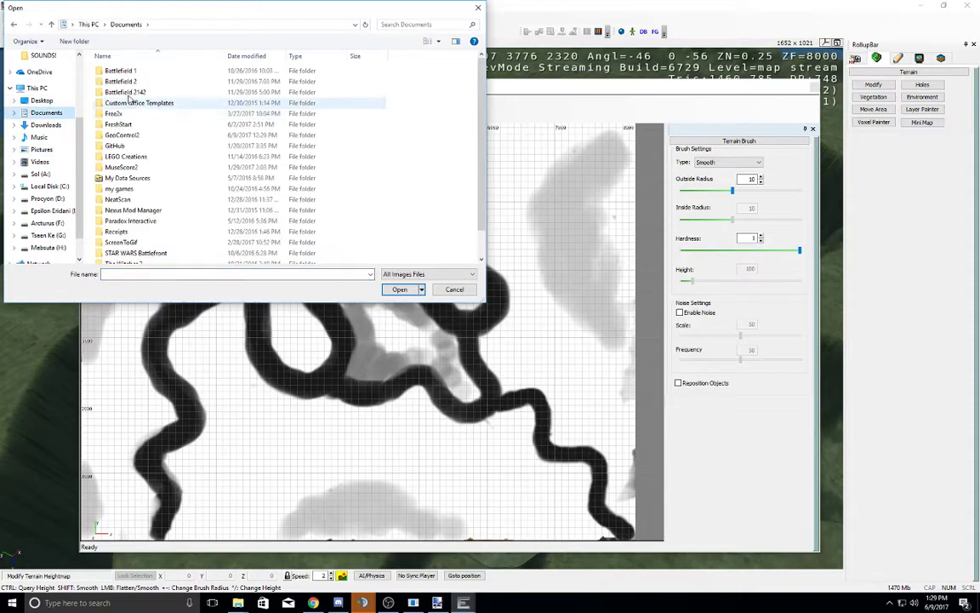
pyautogui.doubleClick(130, 138)
pyautogui.click(229, 153)
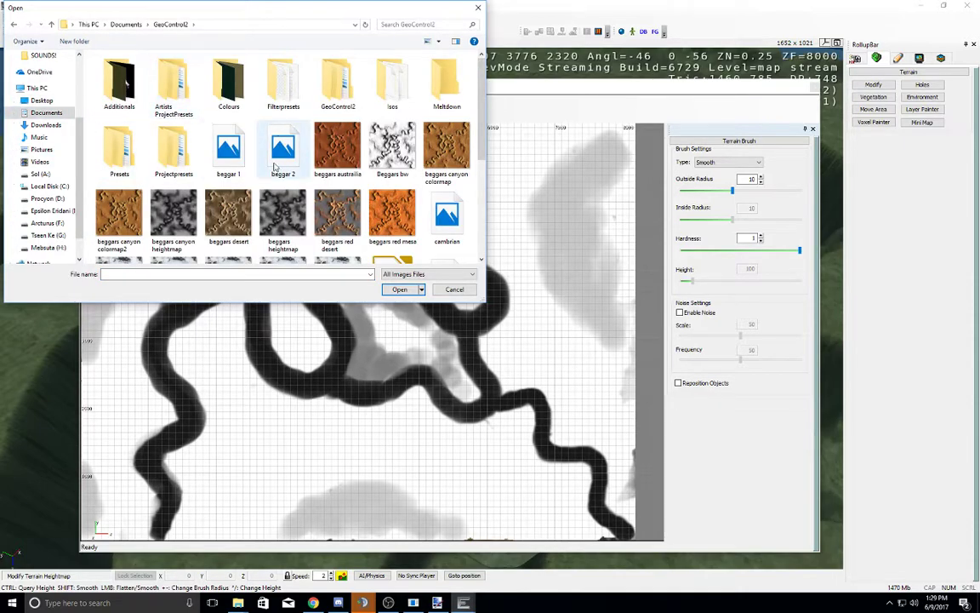
pyautogui.doubleClick(228, 159)
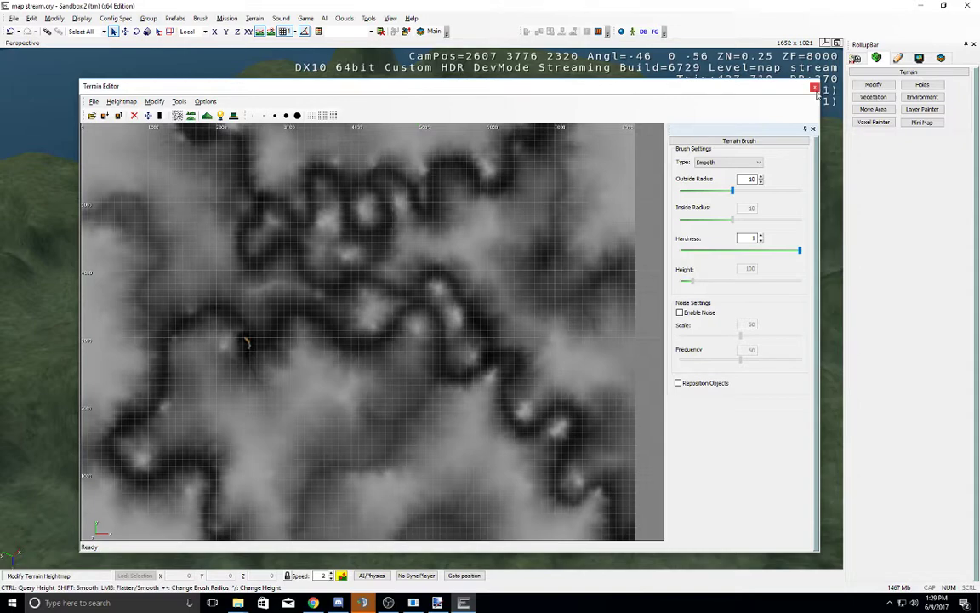
pyautogui.click(814, 88)
# Step: Inspect the newly loaded Beggars canyon terrain along its edge and from high above
pyautogui.moveTo(519, 284); pyautogui.dragTo(520, 285, button='right')
pyautogui.moveTo(519, 284); pyautogui.dragTo(519, 287, button='middle')
pyautogui.moveTo(519, 287); pyautogui.dragTo(521, 274, button='right')
pyautogui.moveTo(521, 274)
pyautogui.mouseDown(button='middle')
pyautogui.moveTo(523, 293)
pyautogui.moveTo(598, 348)
pyautogui.moveTo(523, 292)
pyautogui.mouseUp(button='middle')
pyautogui.moveTo(523, 292); pyautogui.dragTo(522, 292, button='right')
pyautogui.moveTo(522, 292)
pyautogui.mouseDown(button='middle')
pyautogui.moveTo(524, 301)
pyautogui.moveTo(522, 287)
pyautogui.mouseUp(button='middle')
pyautogui.moveTo(523, 286); pyautogui.dragTo(523, 287, button='right')
pyautogui.moveTo(523, 287); pyautogui.dragTo(523, 283, button='middle')
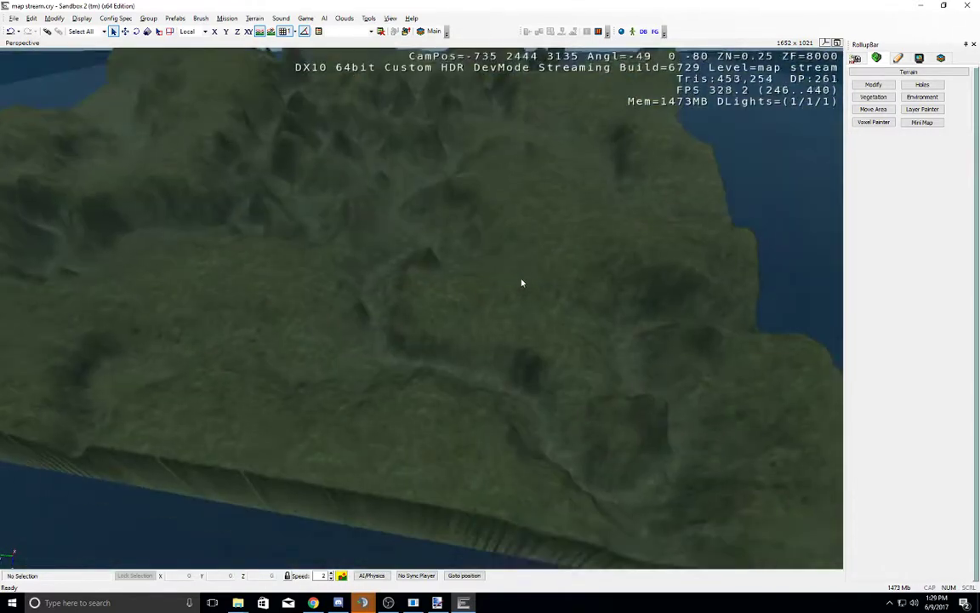
pyautogui.moveTo(522, 283); pyautogui.dragTo(522, 283, button='right')
pyautogui.moveTo(522, 283); pyautogui.dragTo(515, 206, button='middle')
pyautogui.moveTo(523, 282); pyautogui.dragTo(522, 283, button='right')
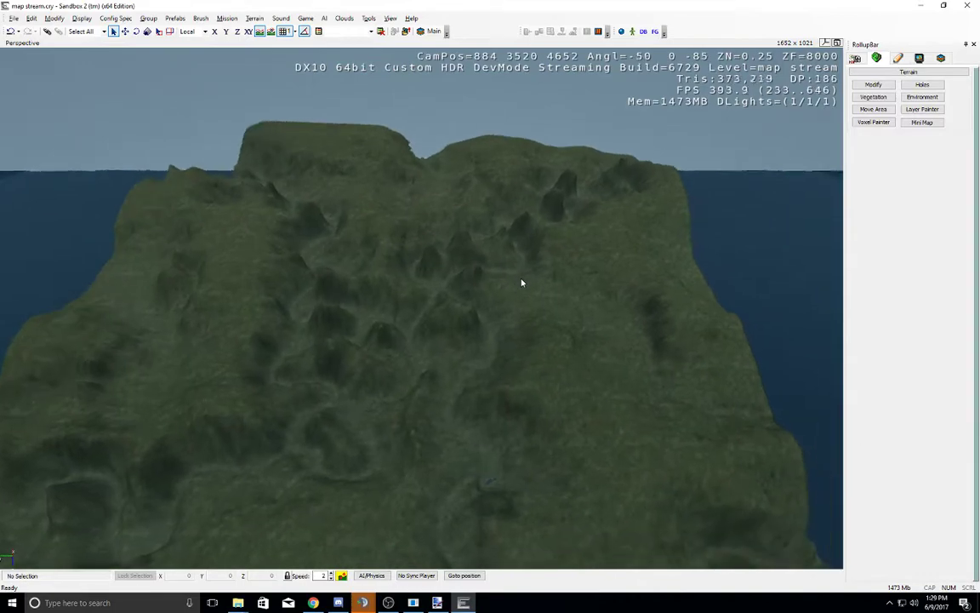
pyautogui.scroll(5, 523, 283)
# Step: Check the post-filtered terrain in GeoControl 2 and the beggars canyon colormap in paint.net, then return to Sandbox 2
pyautogui.click(413, 603)
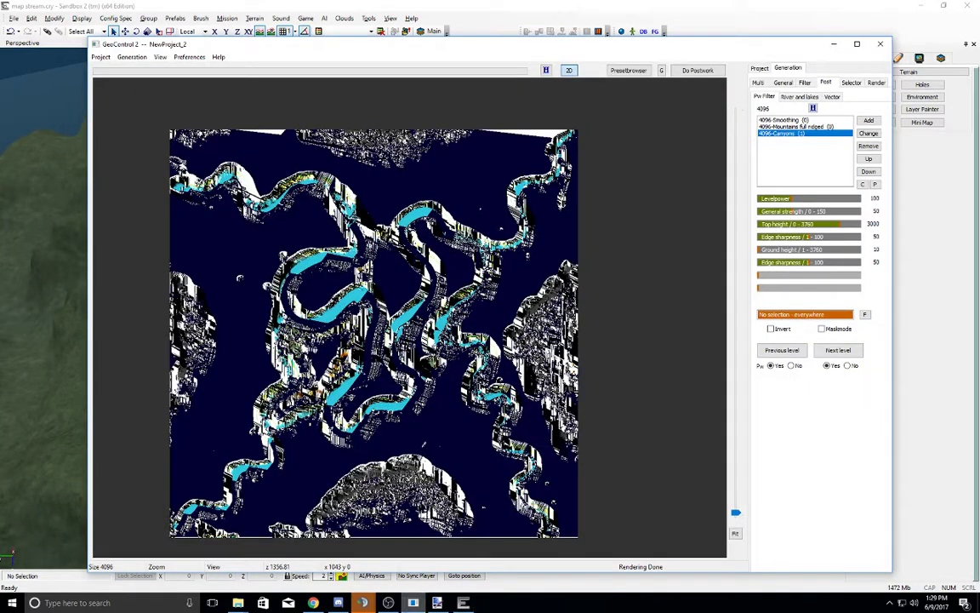
pyautogui.click(414, 603)
pyautogui.click(438, 602)
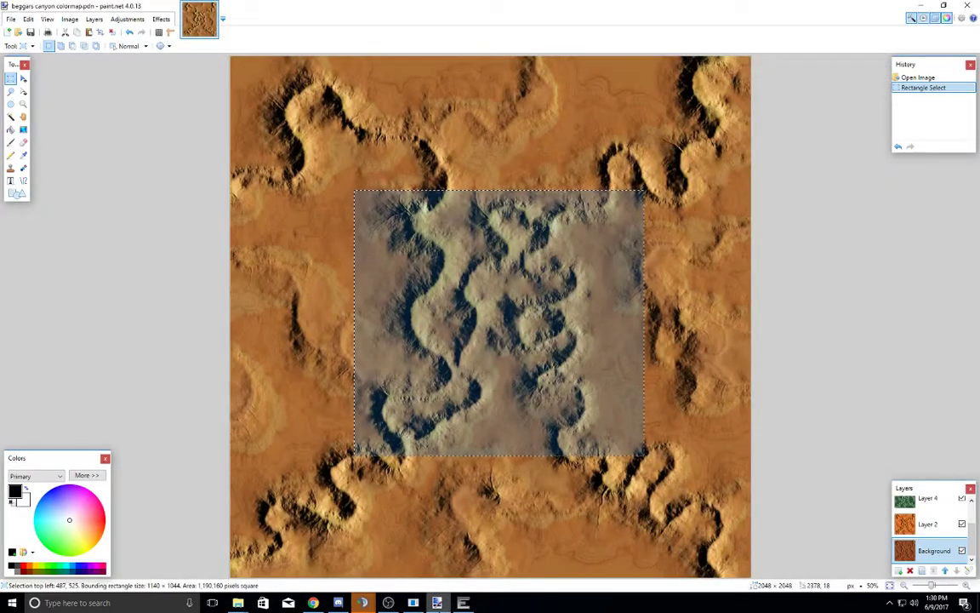
pyautogui.click(437, 602)
# Step: Examine the hills and valleys of the loaded terrain from a low viewpoint
pyautogui.moveTo(437, 409); pyautogui.dragTo(459, 403, button='right')
pyautogui.scroll(-3, 437, 409)
pyautogui.scroll(8, 438, 410)
pyautogui.scroll(3, 437, 409)
pyautogui.moveTo(459, 403)
pyautogui.mouseDown(button='middle')
pyautogui.moveTo(468, 460)
pyautogui.moveTo(460, 402)
pyautogui.mouseUp(button='middle')
pyautogui.scroll(-3, 459, 402)
pyautogui.moveTo(461, 405); pyautogui.dragTo(461, 394, button='right')
pyautogui.scroll(-6, 460, 394)
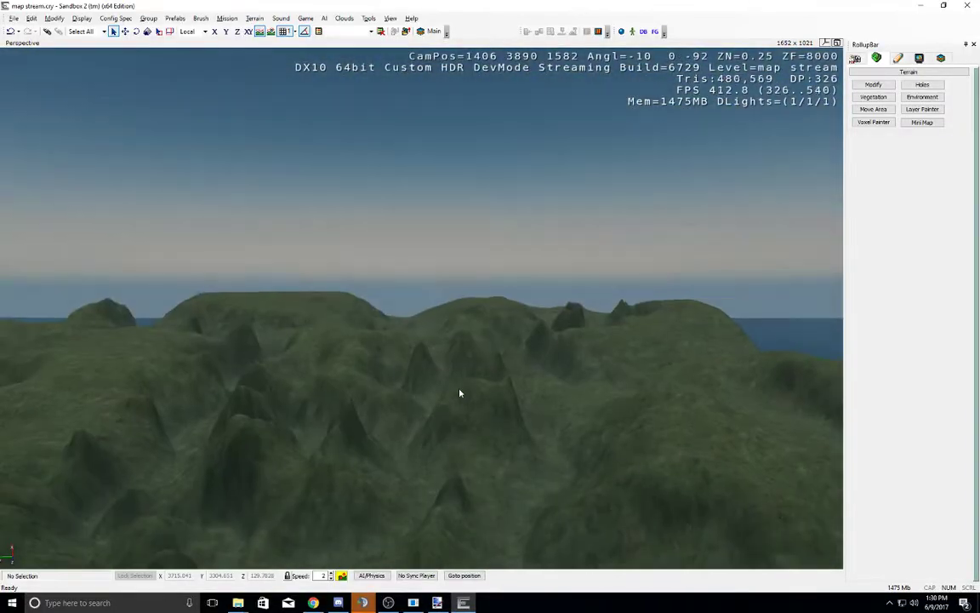
pyautogui.moveTo(460, 394); pyautogui.dragTo(460, 393, button='middle')
# Step: Save the map stream level with its newly loaded terrain
pyautogui.click(13, 18)
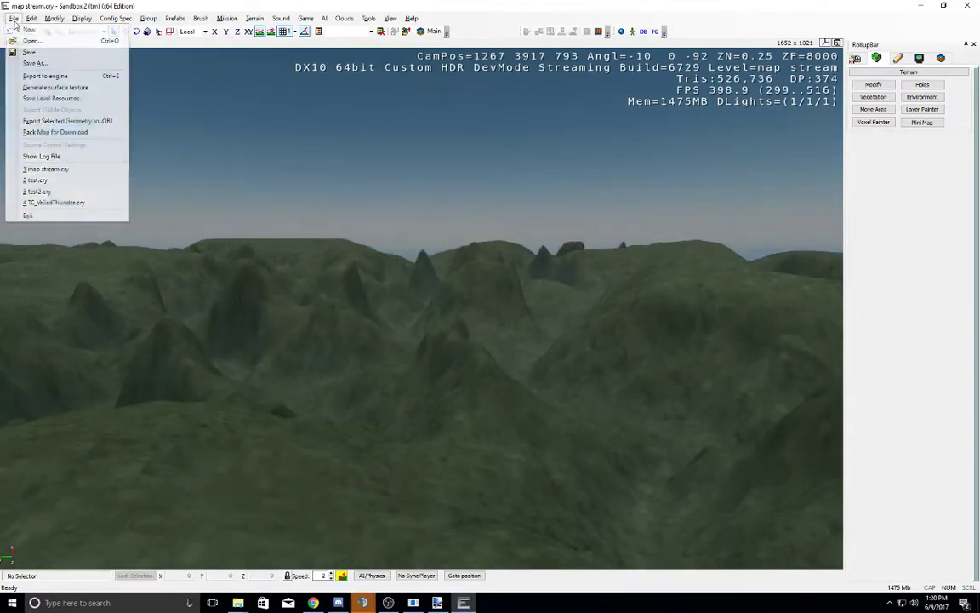
pyautogui.click(31, 52)
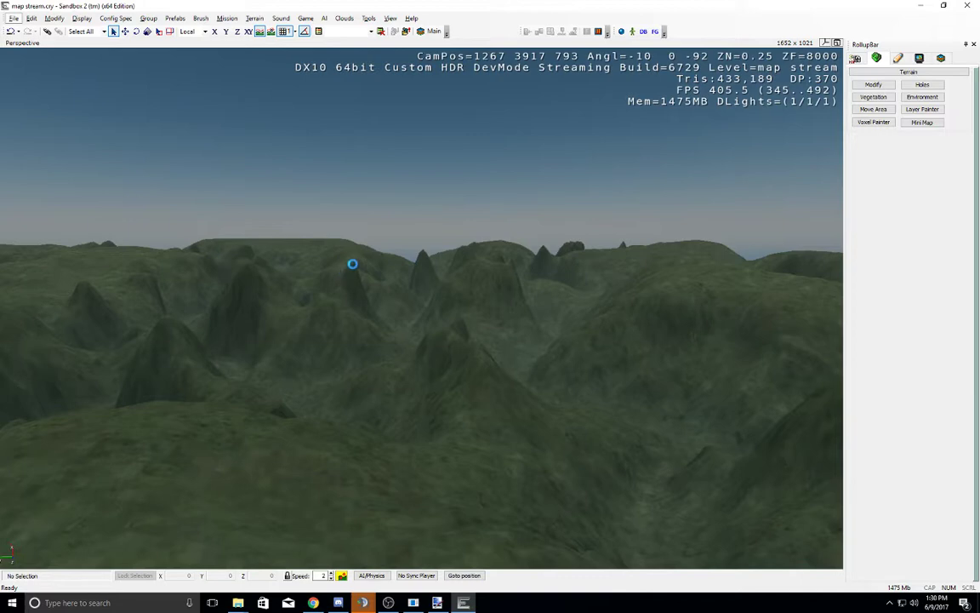
pyautogui.moveTo(570, 320); pyautogui.dragTo(564, 326, button='right')
pyautogui.press('s')
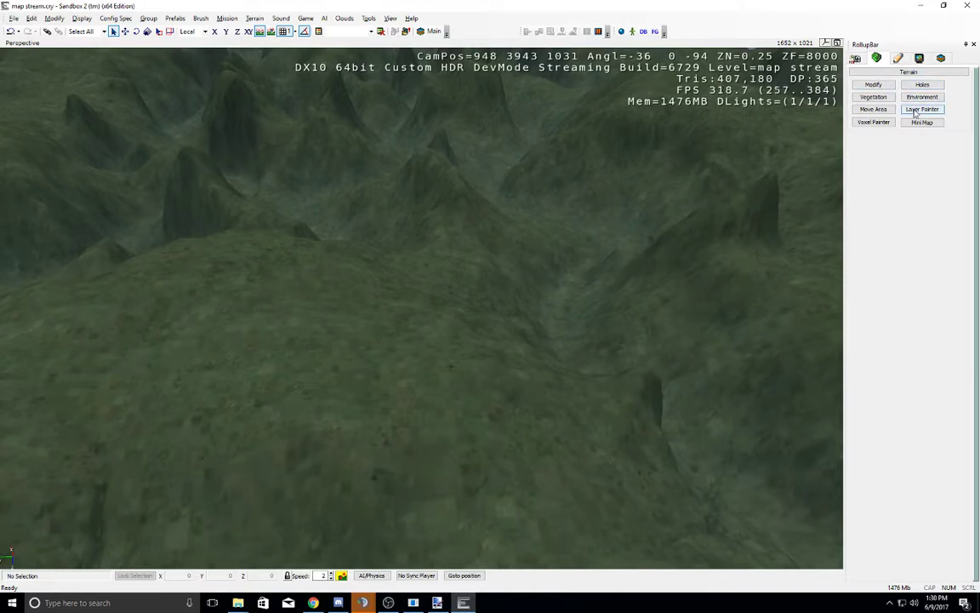
# Step: Activate the Layer Painter, open the Terrain Texture Layers window and select the Default layer
pyautogui.click(917, 111)
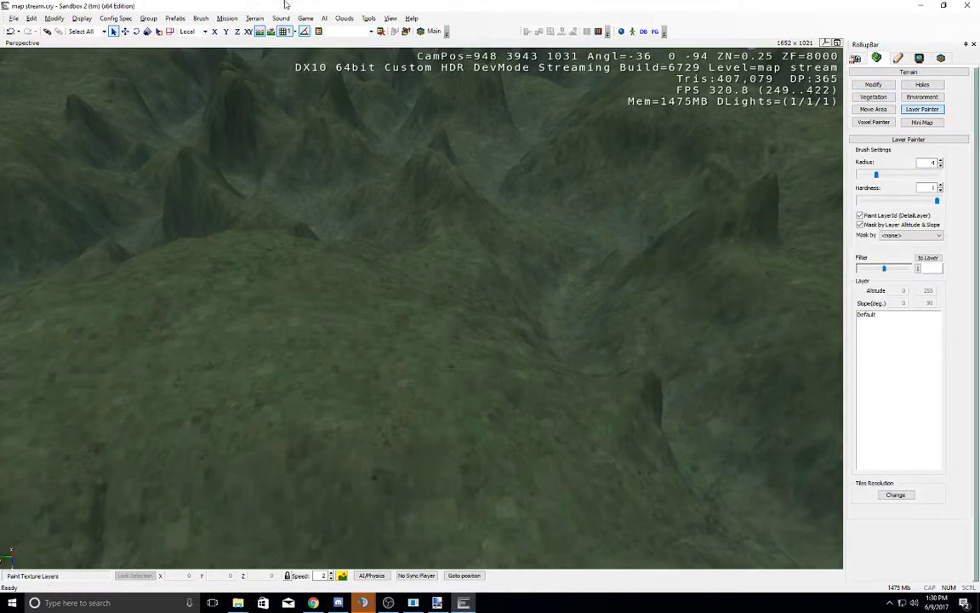
pyautogui.click(389, 19)
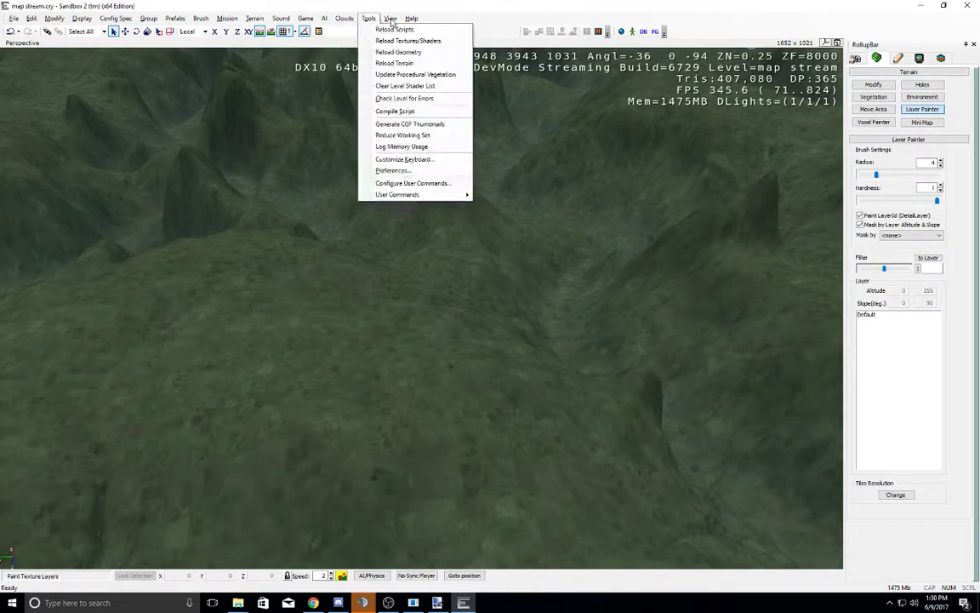
pyautogui.moveTo(426, 30)
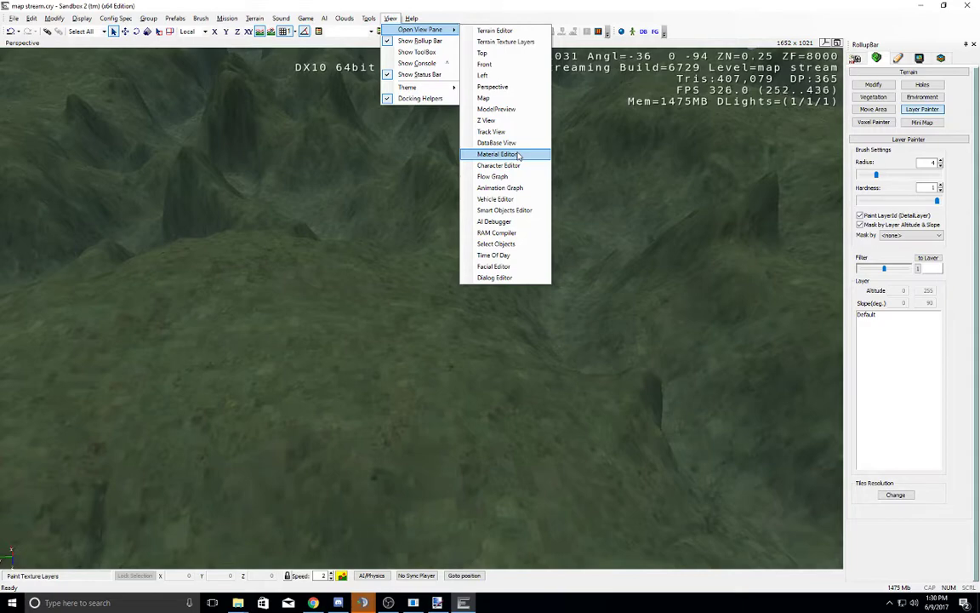
pyautogui.click(505, 41)
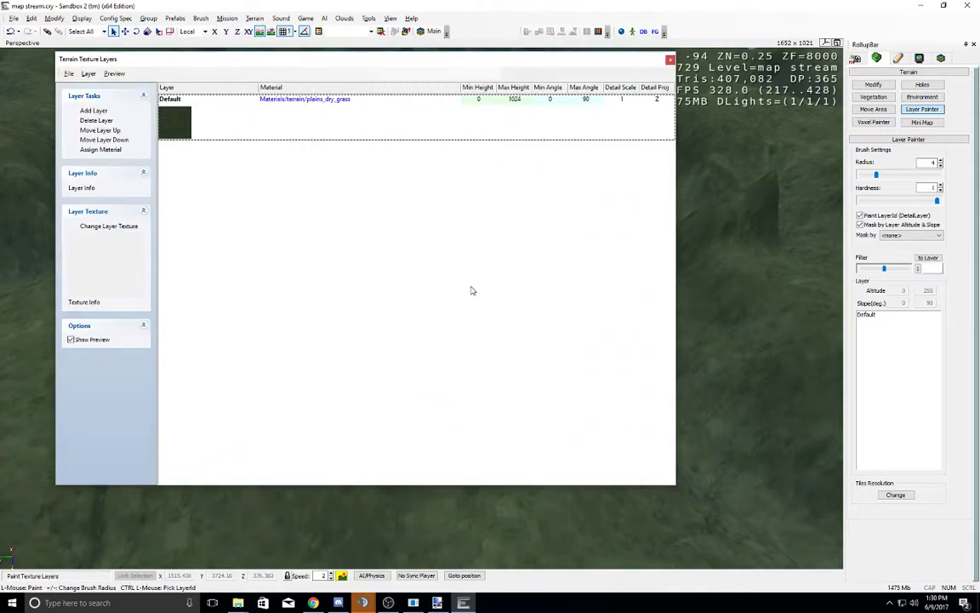
pyautogui.click(331, 115)
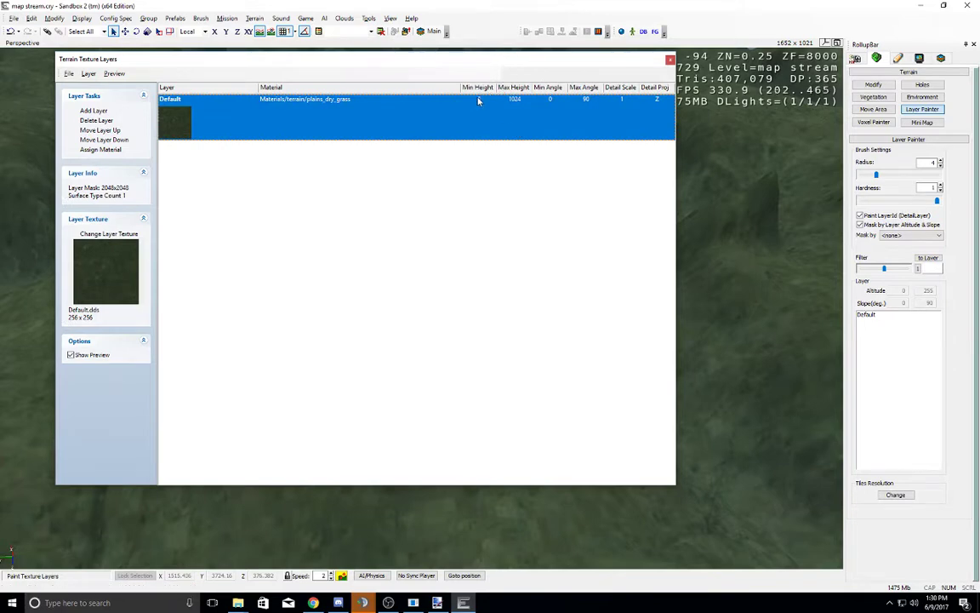
# Step: Add eight new terrain texture layers below the Default layer, enlarge the layer window and close it
pyautogui.click(94, 112)
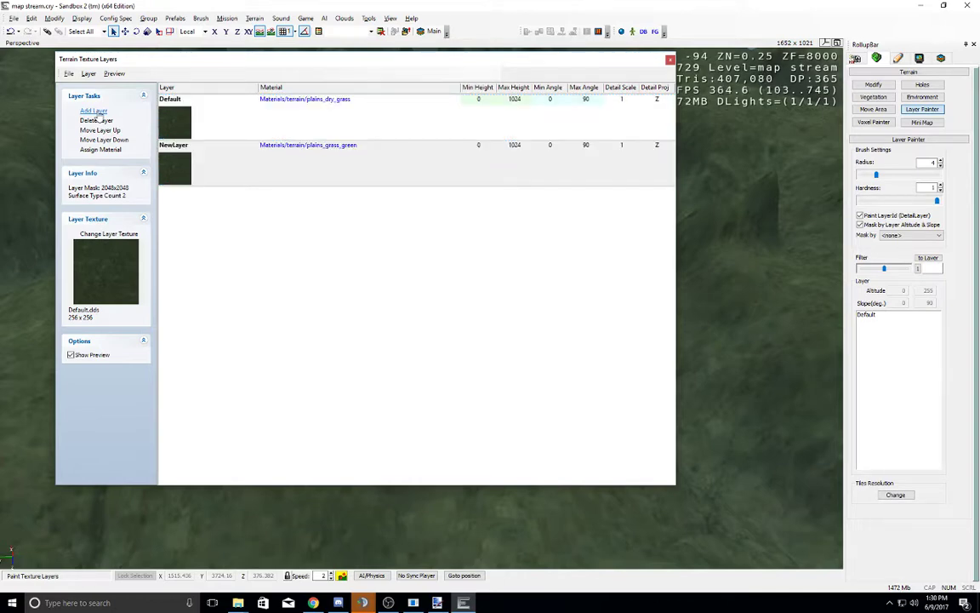
pyautogui.click(94, 112)
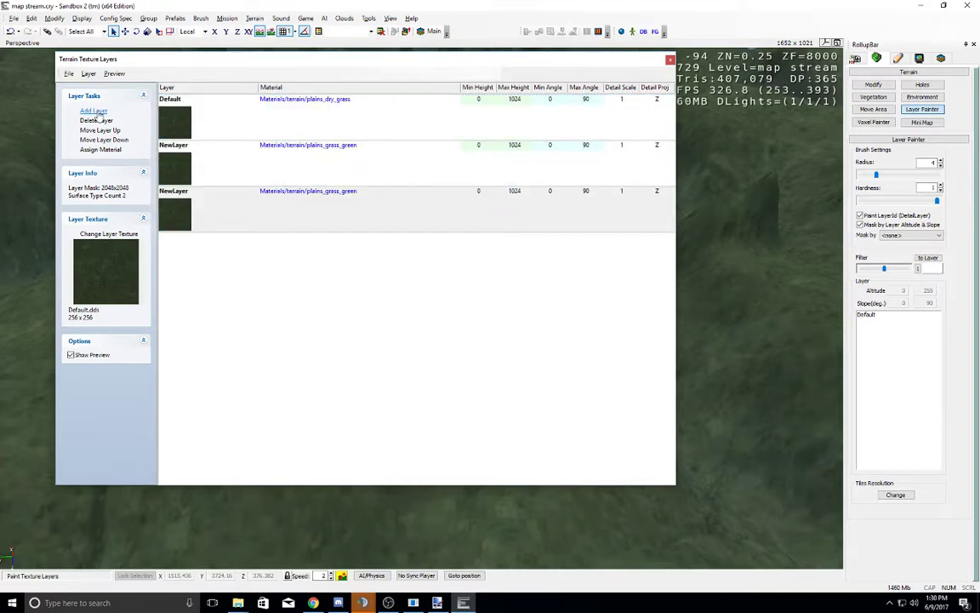
pyautogui.click(93, 112)
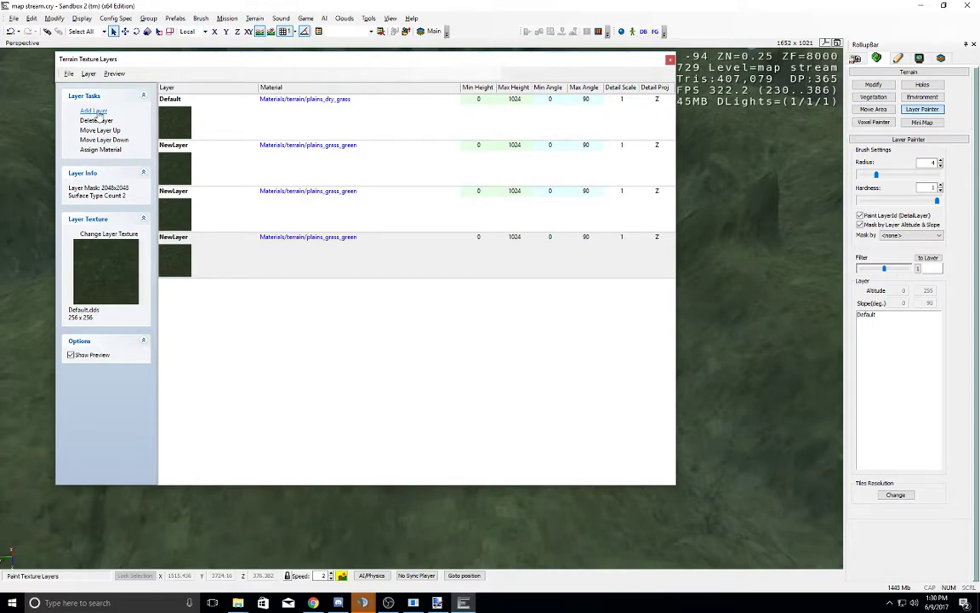
pyautogui.click(94, 111)
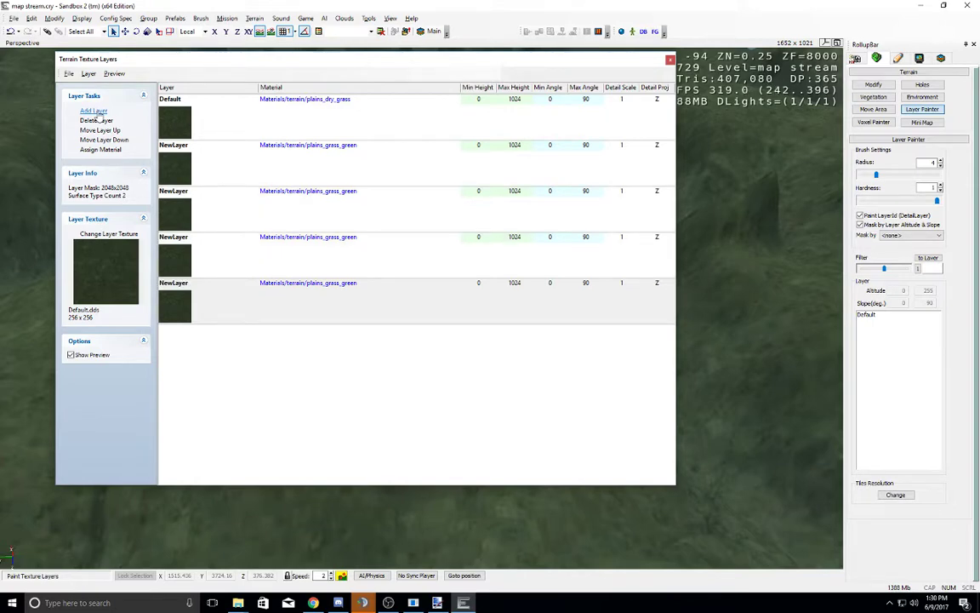
pyautogui.click(94, 111)
pyautogui.click(93, 112)
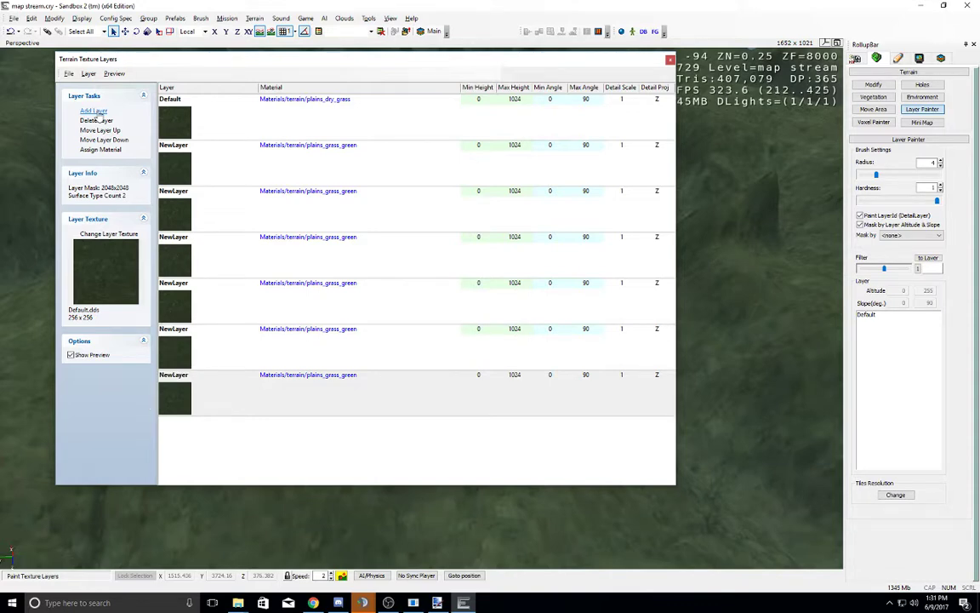
pyautogui.click(94, 112)
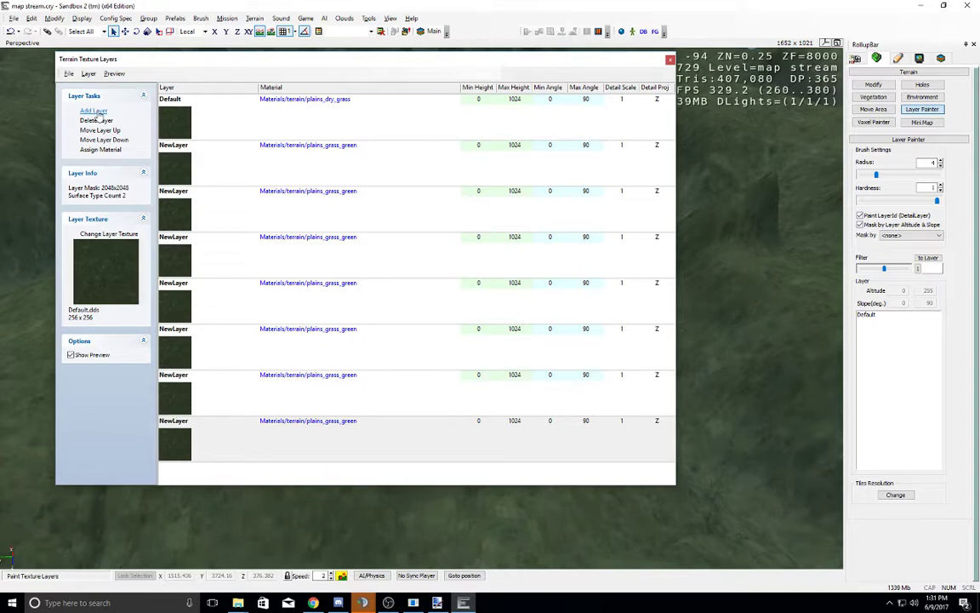
pyautogui.click(93, 112)
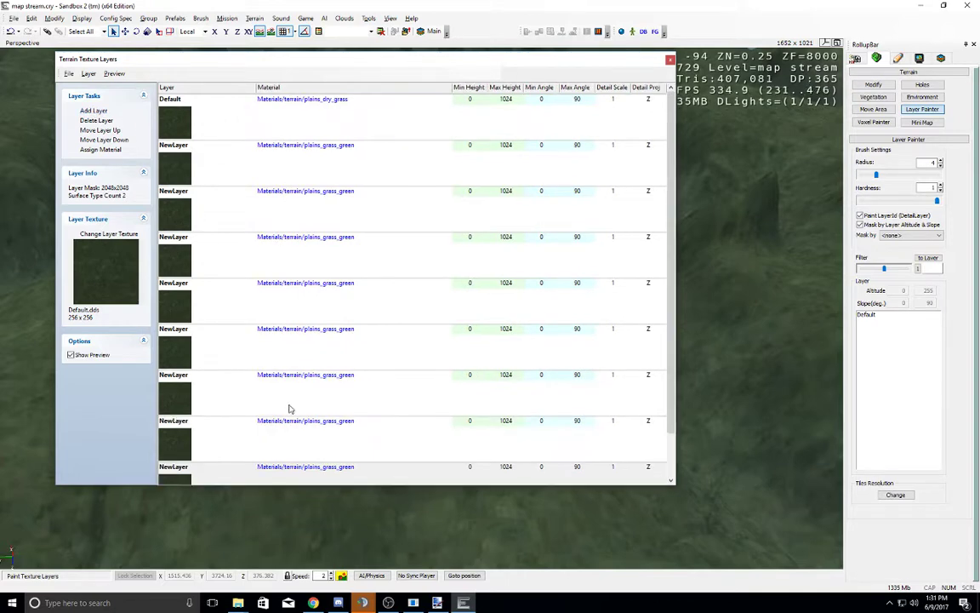
pyautogui.moveTo(275, 485); pyautogui.dragTo(277, 541)
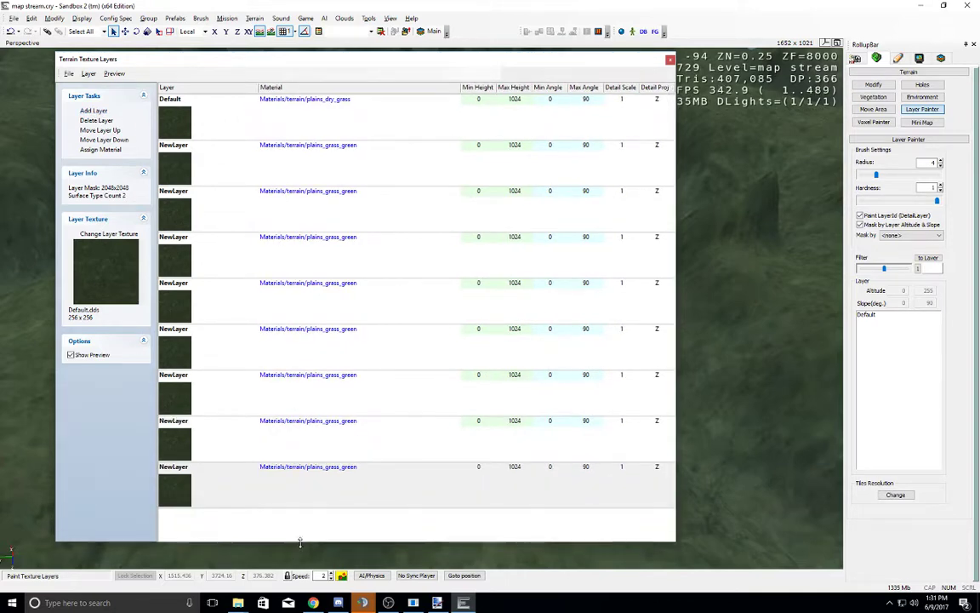
pyautogui.click(671, 60)
# Step: Examine the canyon slopes and valley floors up close with the Layer Painter active
pyautogui.moveTo(438, 364); pyautogui.dragTo(439, 366, button='right')
pyautogui.press('w')
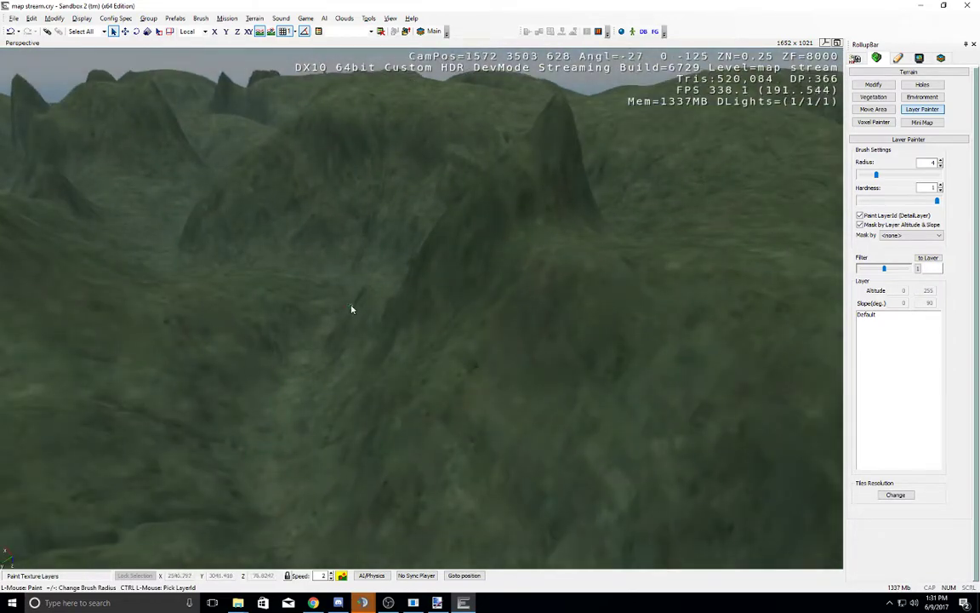
pyautogui.moveTo(348, 294); pyautogui.dragTo(347, 294, button='right')
pyautogui.press('d')
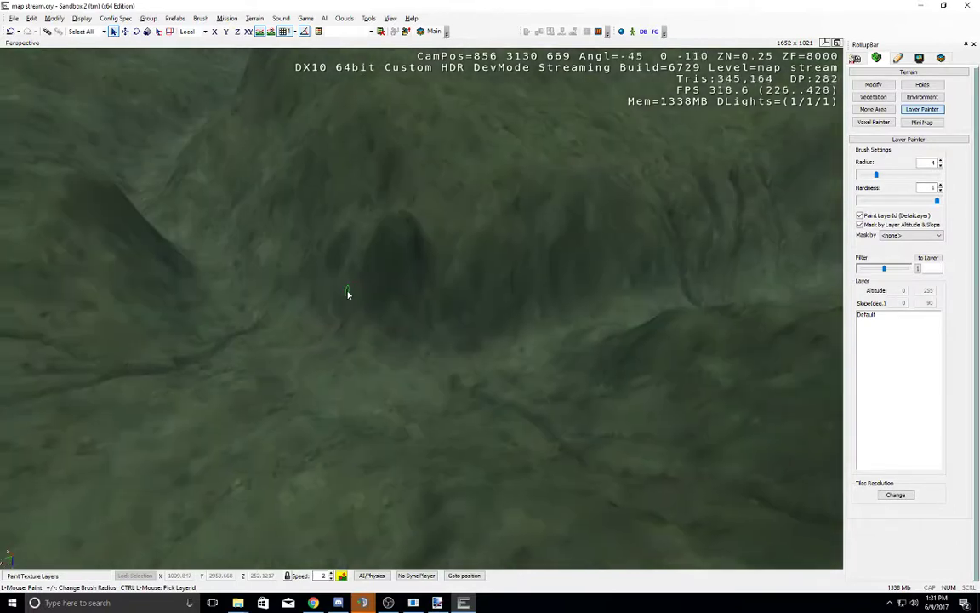
# Step: Fly through the canyon to examine its winding floor, steep walls and the view along the valley
pyautogui.press('w')
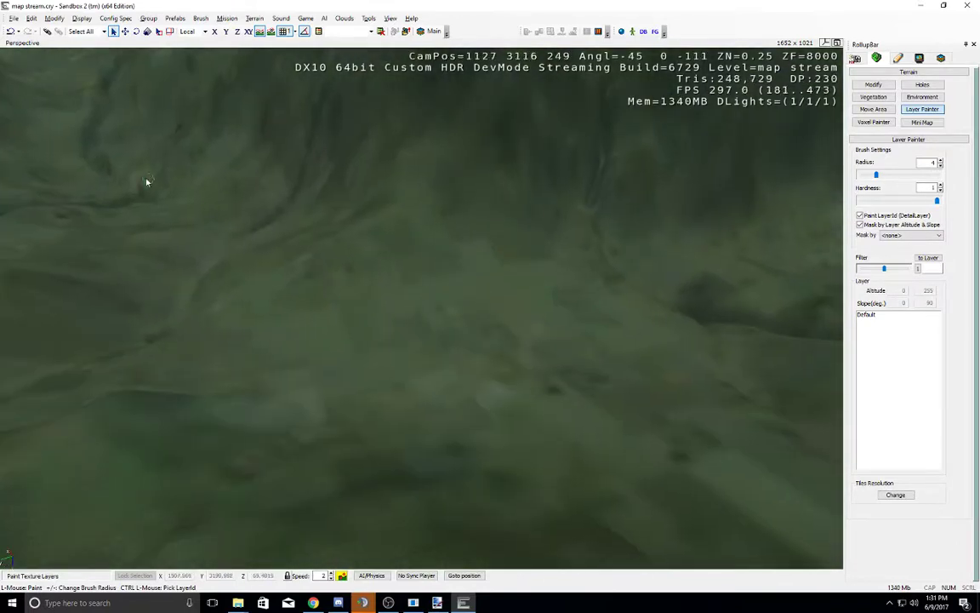
pyautogui.moveTo(323, 275); pyautogui.dragTo(324, 276, button='right')
pyautogui.moveTo(324, 276); pyautogui.dragTo(326, 277, button='middle')
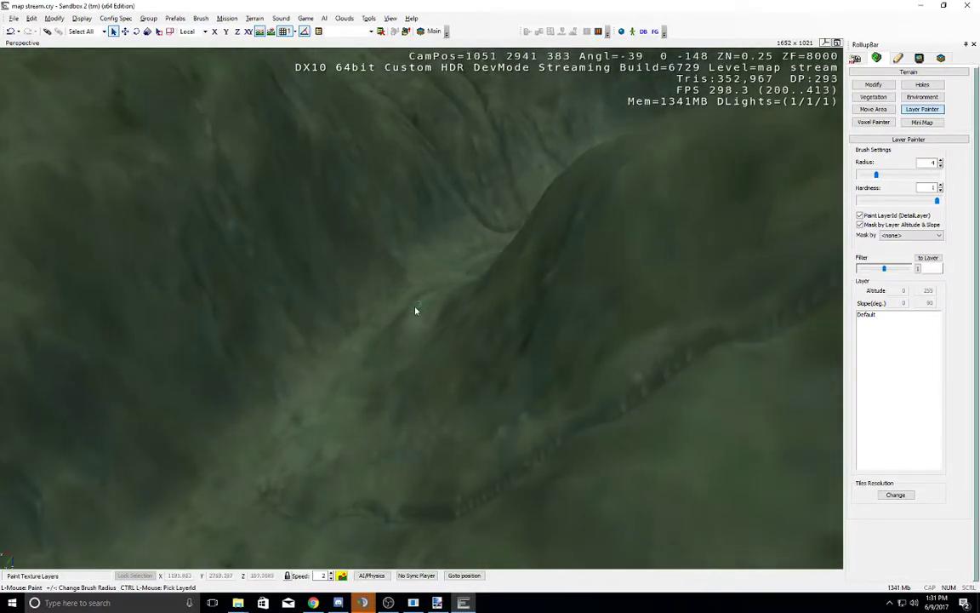
pyautogui.moveTo(384, 333); pyautogui.dragTo(379, 333, button='right')
pyautogui.moveTo(379, 333); pyautogui.dragTo(377, 329, button='middle')
pyautogui.scroll(7, 378, 329)
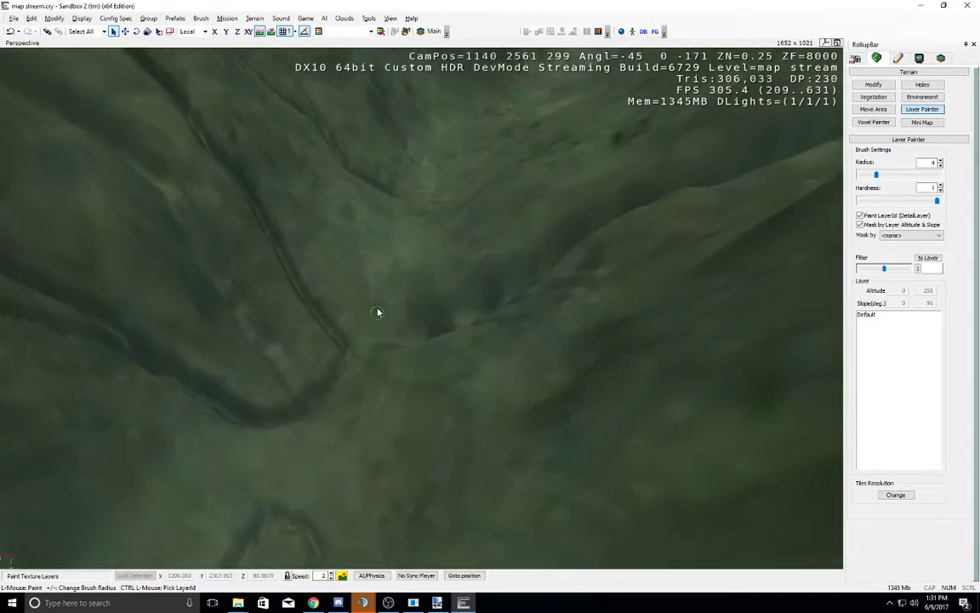
pyautogui.moveTo(381, 290); pyautogui.dragTo(426, 318, button='right')
pyautogui.moveTo(383, 417); pyautogui.dragTo(383, 409, button='right')
pyautogui.scroll(10, 382, 408)
pyautogui.moveTo(382, 409); pyautogui.dragTo(383, 408, button='middle')
pyautogui.moveTo(382, 407); pyautogui.dragTo(382, 406, button='right')
pyautogui.moveTo(382, 406); pyautogui.dragTo(382, 406, button='middle')
pyautogui.scroll(-4, 382, 406)
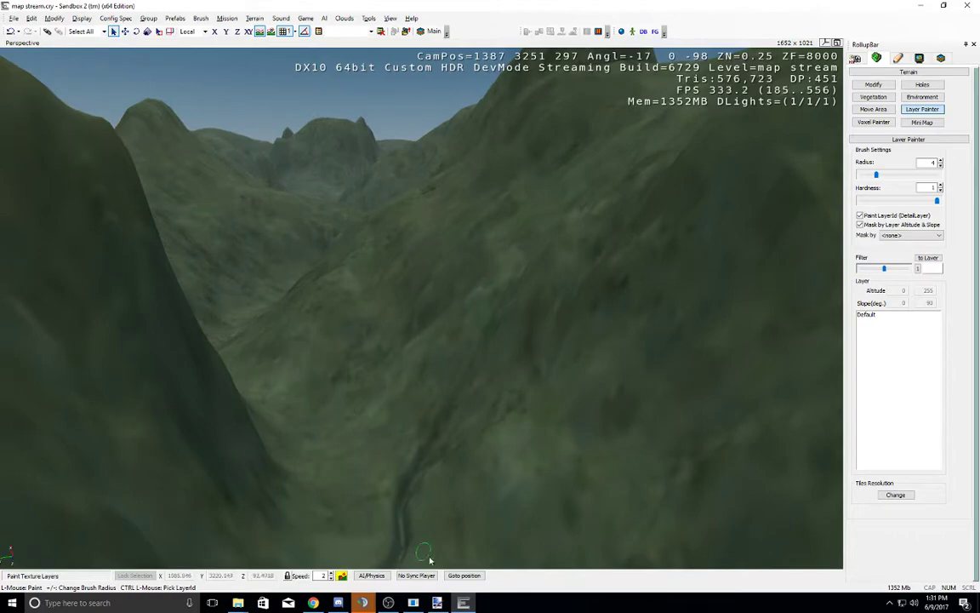
# Step: Check the canyon colormap in paint.net, return to Sandbox 2 and reopen the Terrain Texture Layers window
pyautogui.click(437, 603)
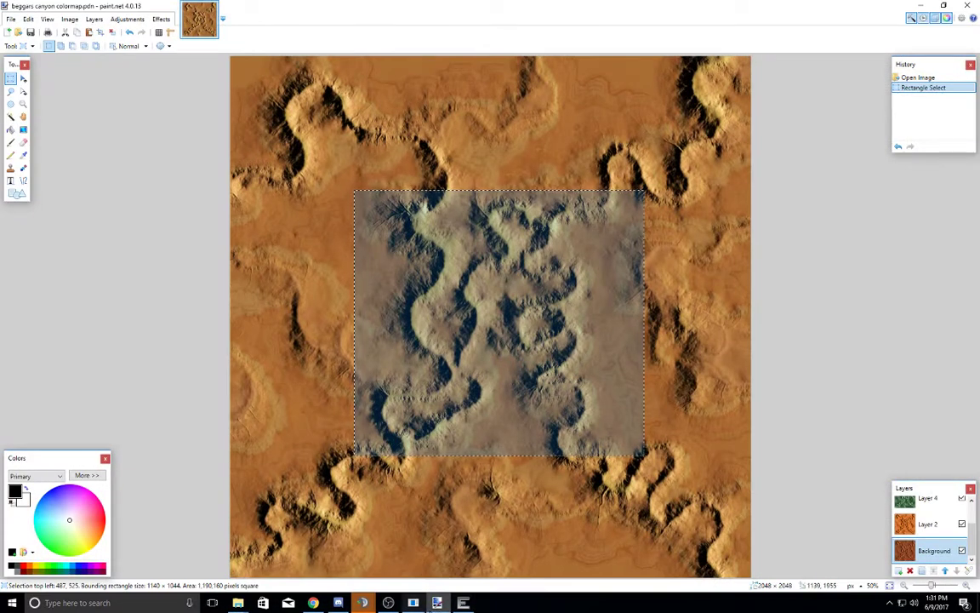
pyautogui.click(463, 602)
pyautogui.click(256, 19)
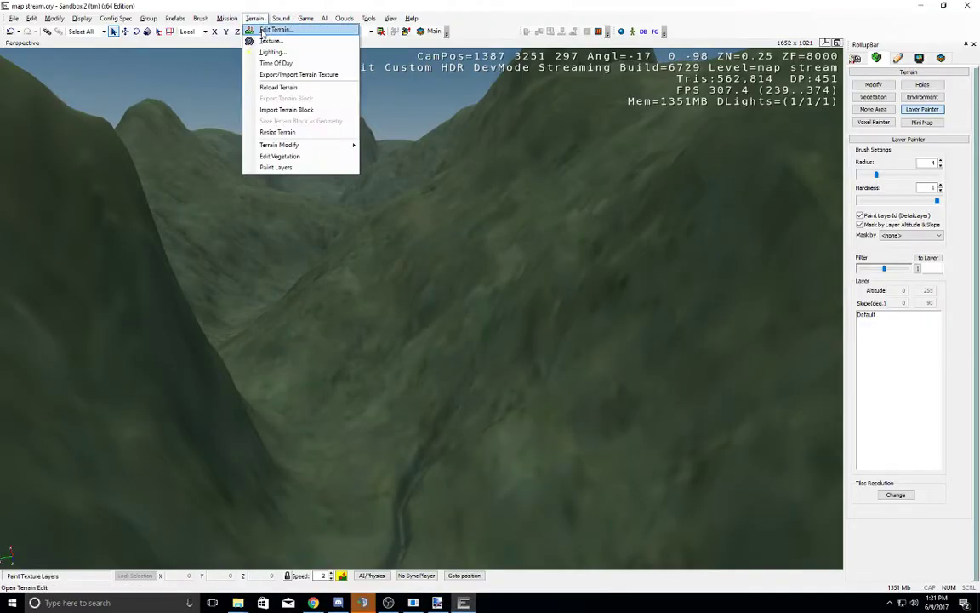
pyautogui.moveTo(419, 29)
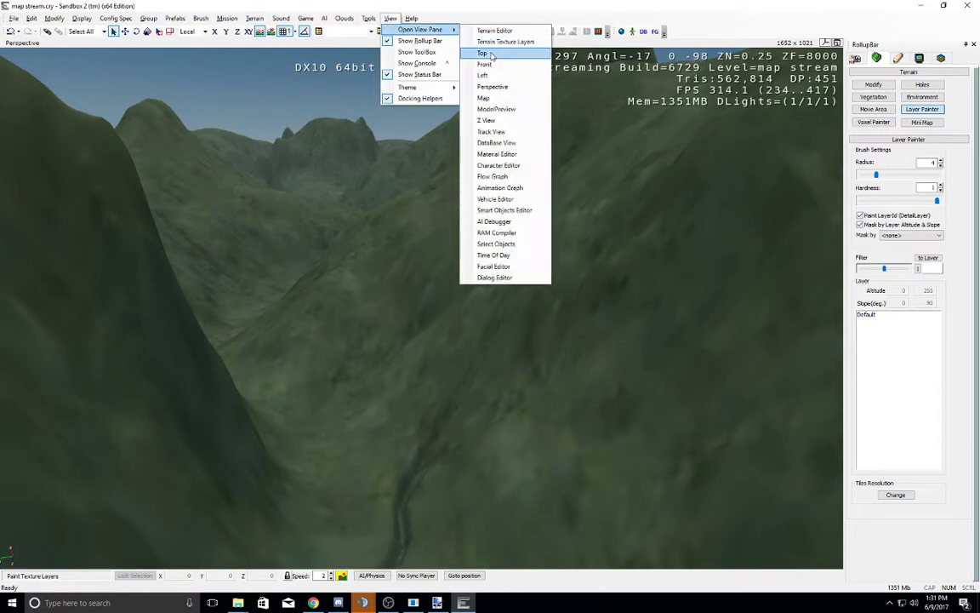
pyautogui.click(498, 100)
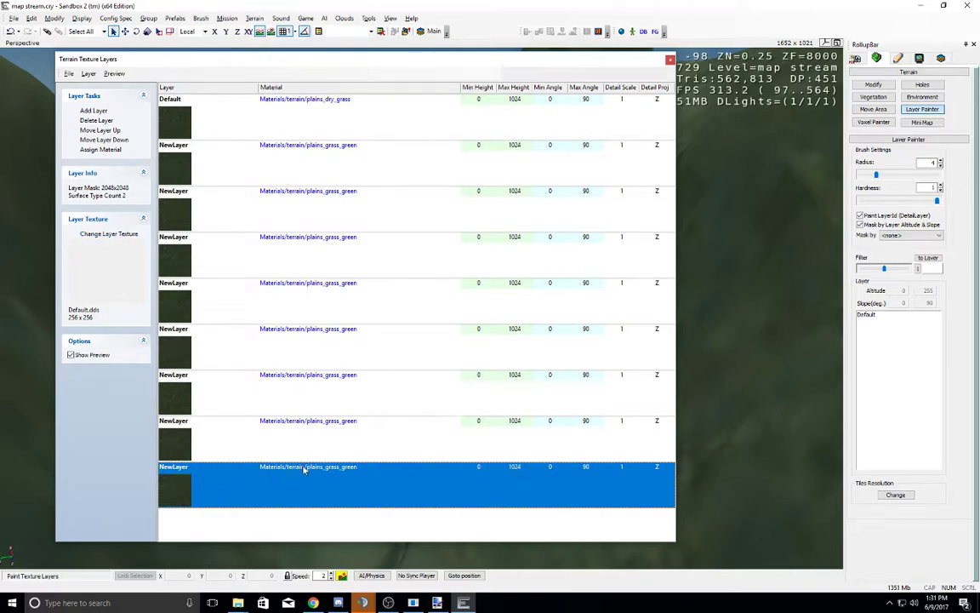
# Step: Inspect the plains_grass_green material's settings and texture maps in a widened Material Editor and close it
pyautogui.click(271, 422)
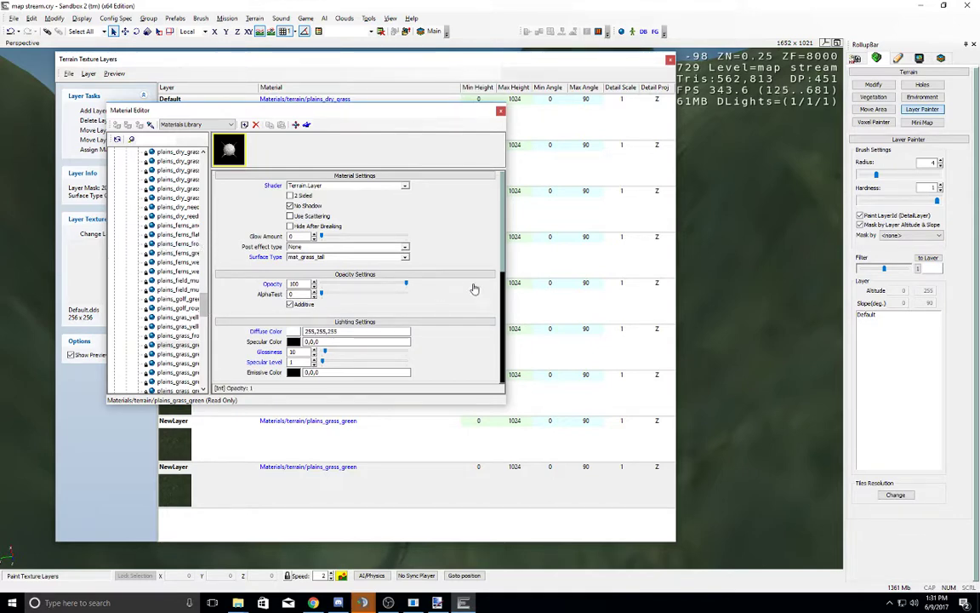
pyautogui.moveTo(504, 283); pyautogui.dragTo(582, 283)
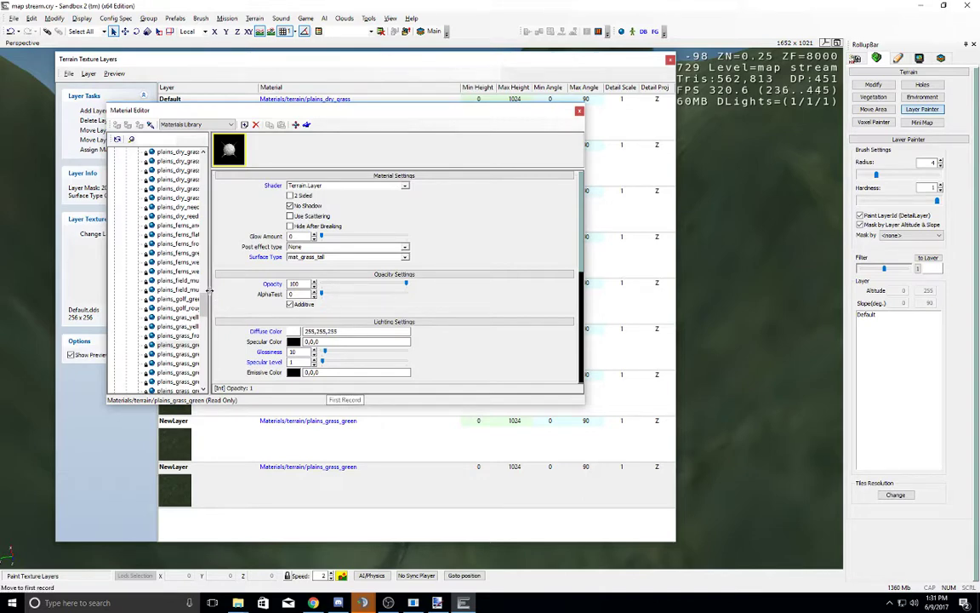
pyautogui.moveTo(209, 291); pyautogui.dragTo(249, 296)
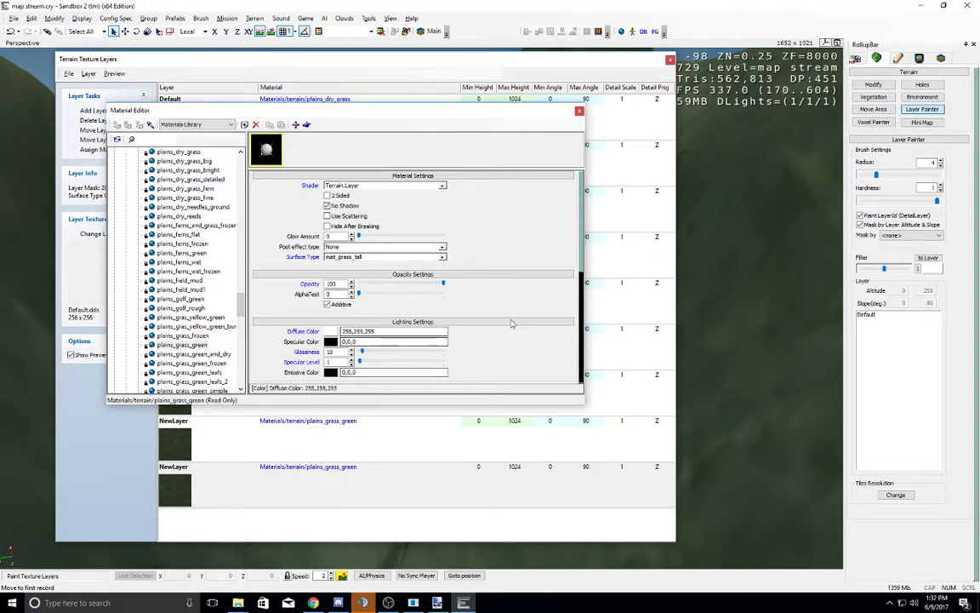
pyautogui.scroll(-5, 583, 361)
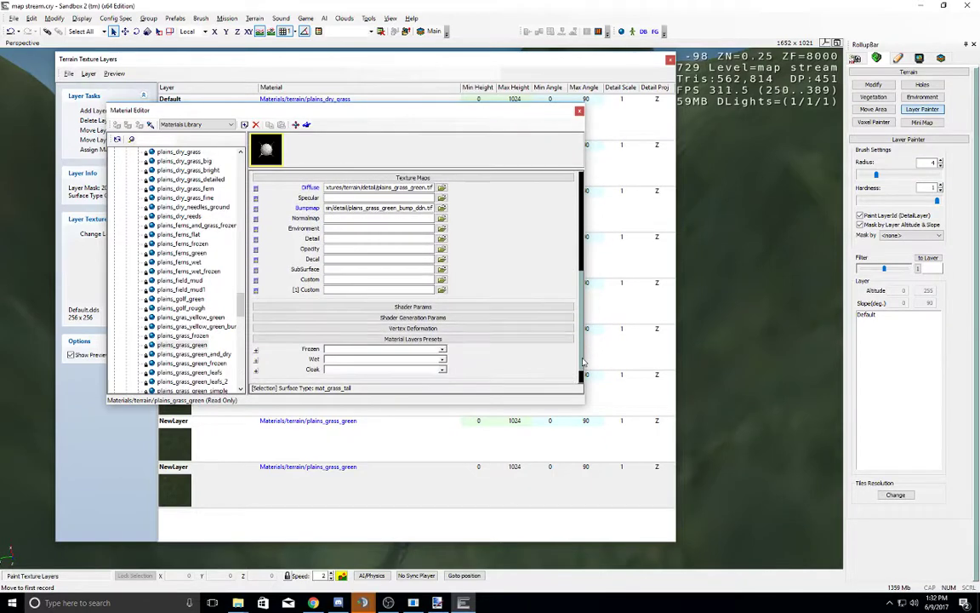
pyautogui.scroll(4, 583, 362)
pyautogui.moveTo(359, 250)
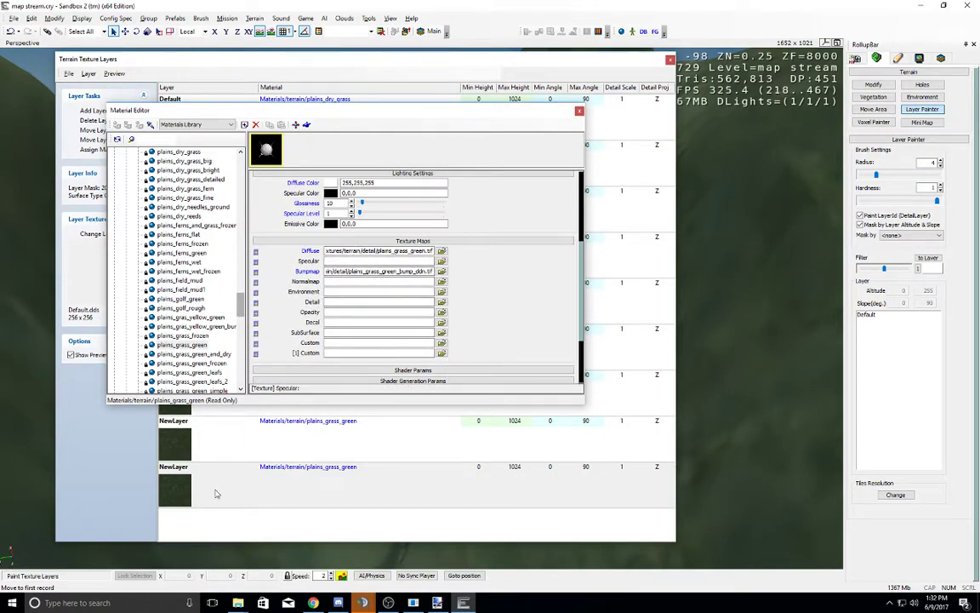
pyautogui.click(579, 111)
# Step: Rename the last terrain texture layer in the list as Grass
pyautogui.click(179, 472)
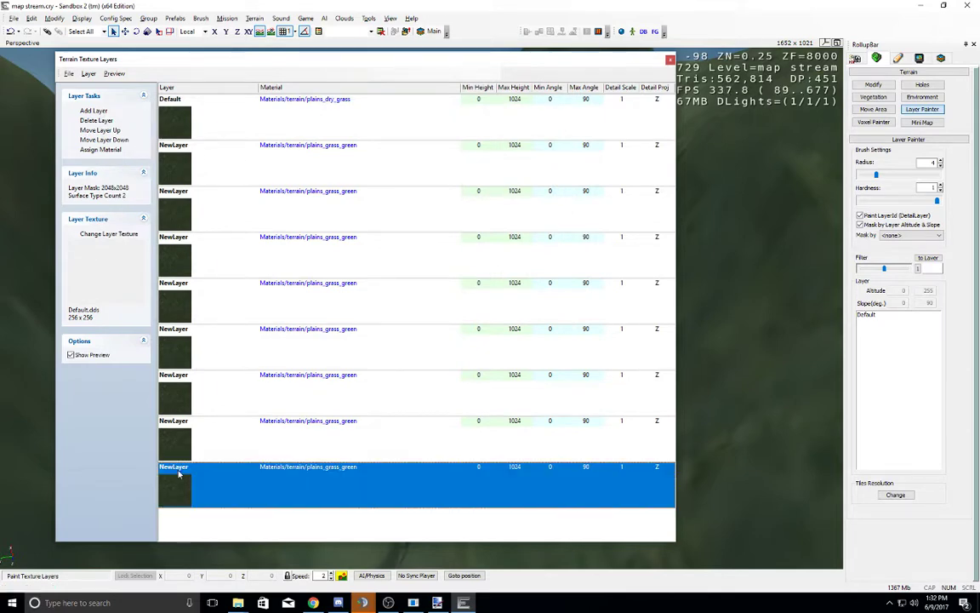
pyautogui.click(178, 470)
pyautogui.write('Gra')
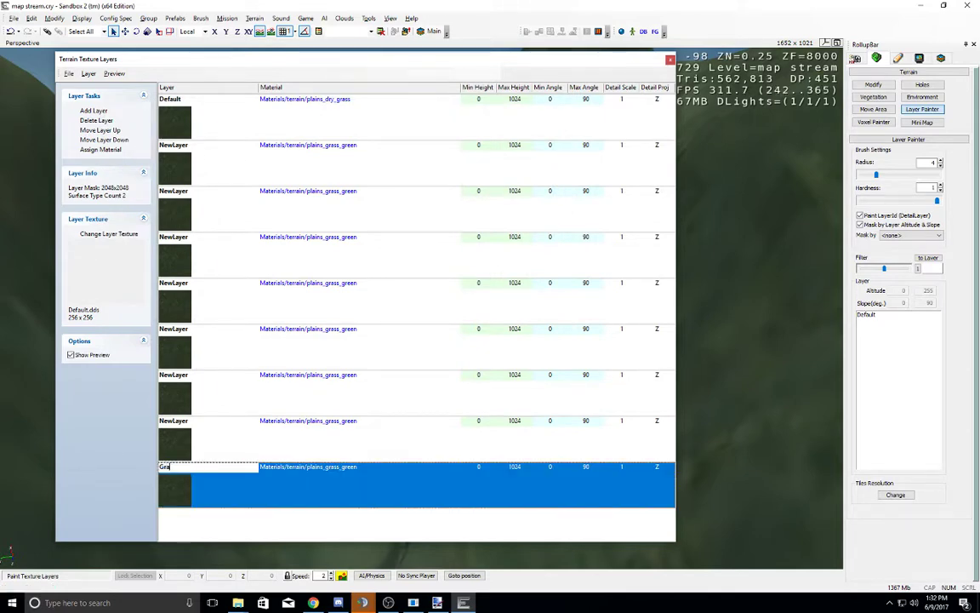
pyautogui.write('ss')
pyautogui.press('Return')
# Step: Rename the two layers directly above Grass as Dirt and Rocks, going upward
pyautogui.click(182, 423)
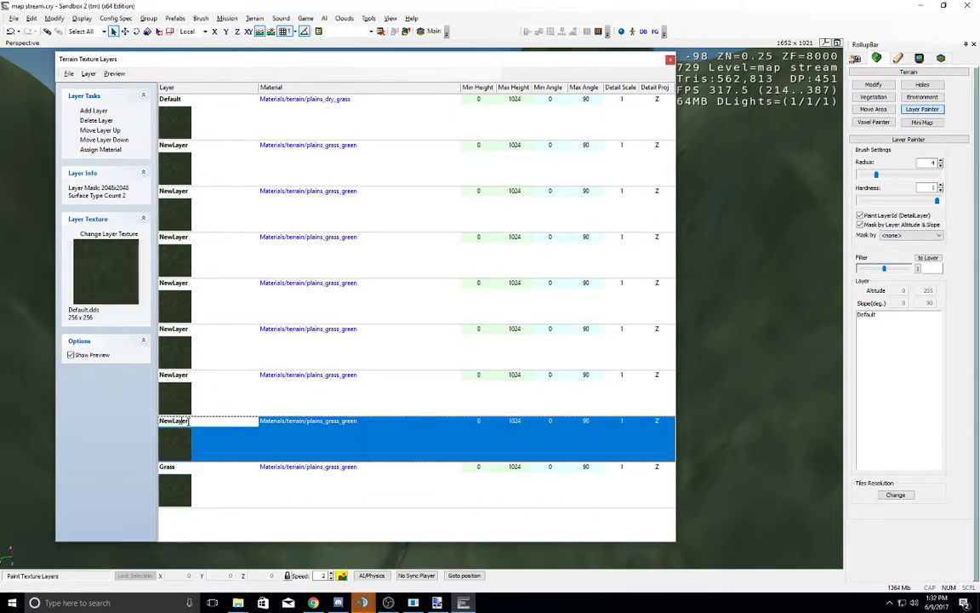
pyautogui.moveTo(188, 421); pyautogui.dragTo(103, 416)
pyautogui.write('Dirt')
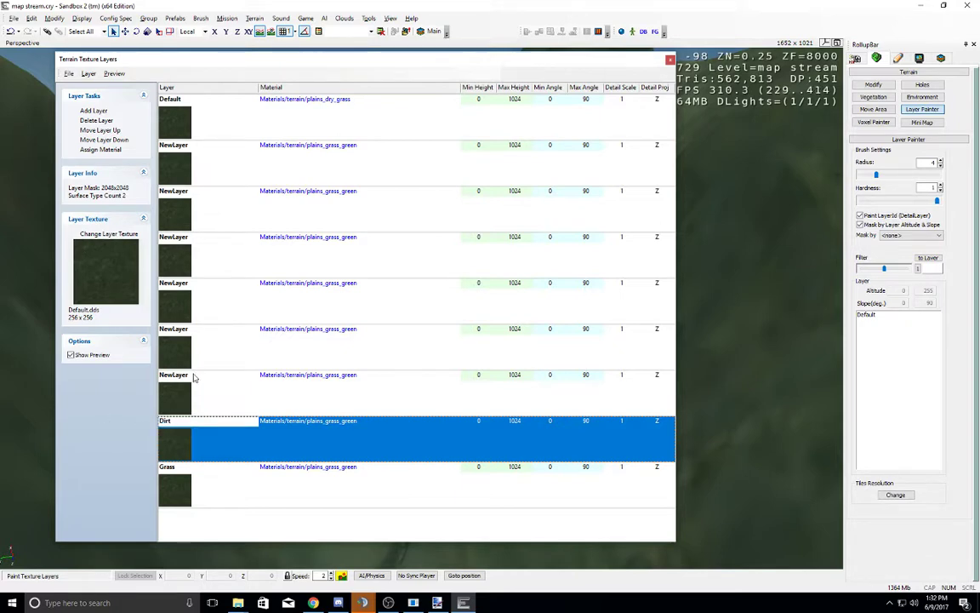
pyautogui.click(183, 377)
pyautogui.click(183, 376)
pyautogui.write('Rocks')
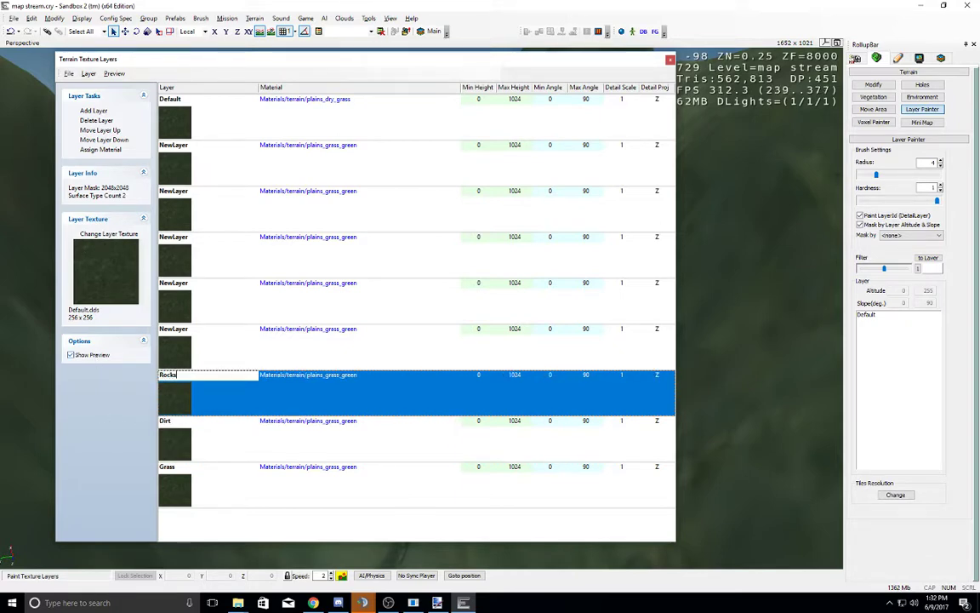
# Step: Rename the two layers directly above Rocks as Cliff1 and Cliff2, going upward
pyautogui.click(189, 331)
pyautogui.moveTo(188, 330); pyautogui.dragTo(124, 314)
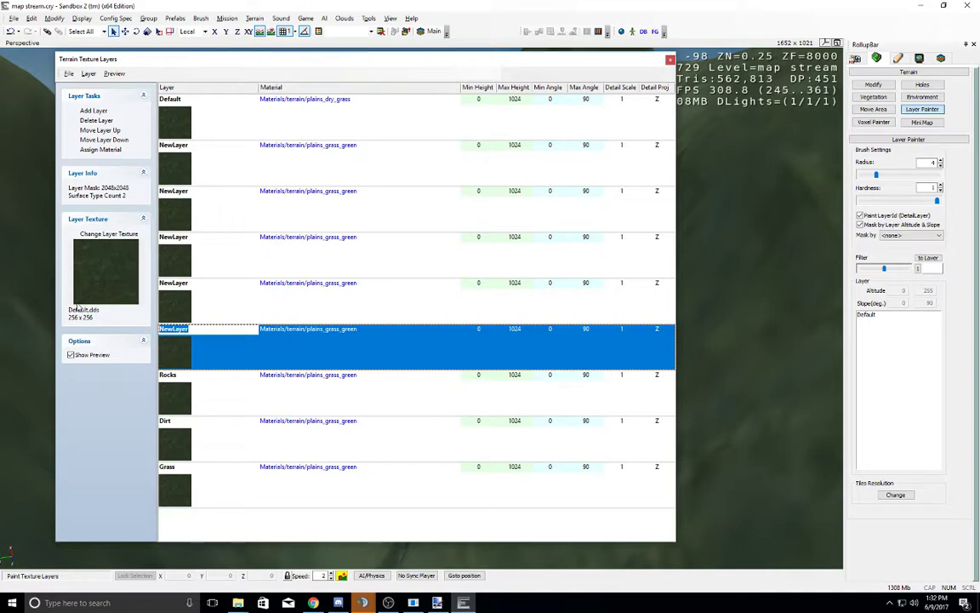
pyautogui.write('Cliff1')
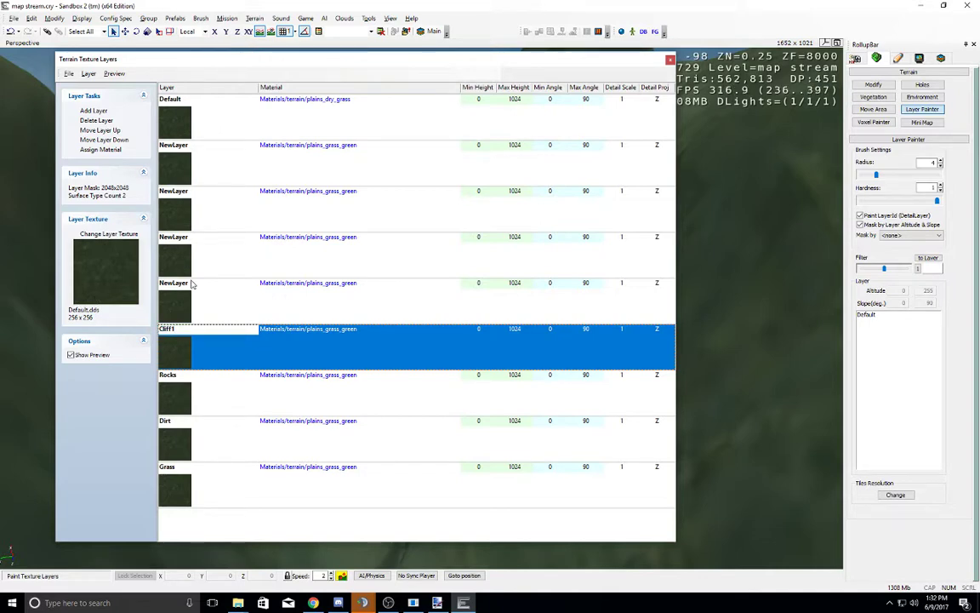
pyautogui.click(193, 284)
pyautogui.moveTo(192, 283); pyautogui.dragTo(121, 274)
pyautogui.write('Cliff2')
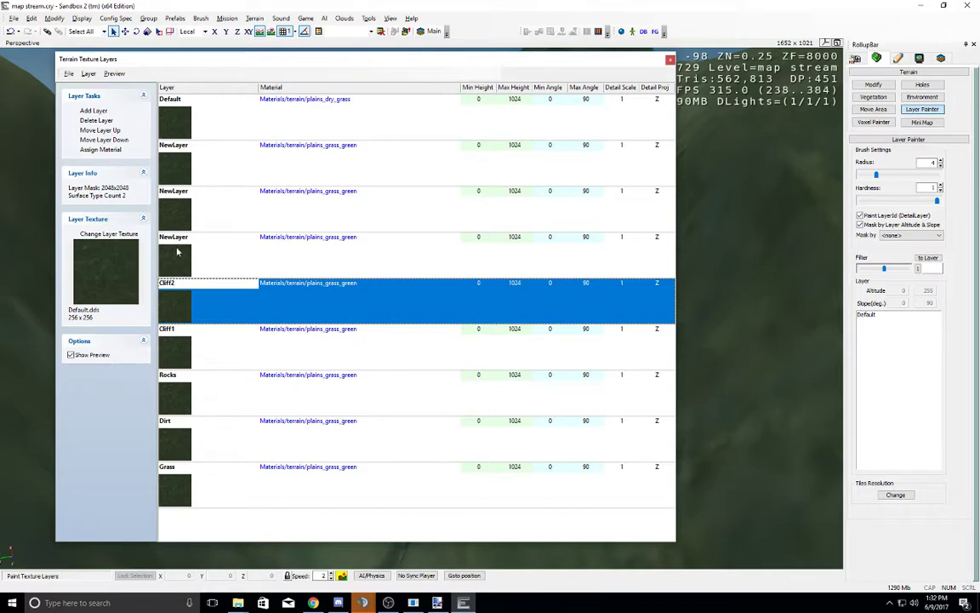
# Step: Rename the two layers directly above Cliff2 as Cliff3 and Cliff4, going upward
pyautogui.click(193, 229)
pyautogui.click(189, 237)
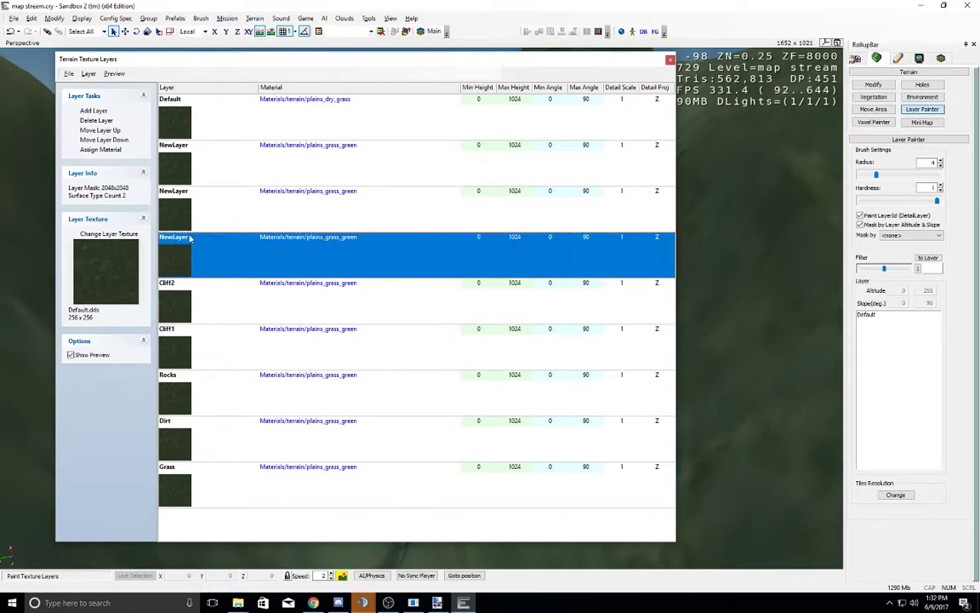
pyautogui.moveTo(192, 238); pyautogui.dragTo(75, 225)
pyautogui.write('Cliff')
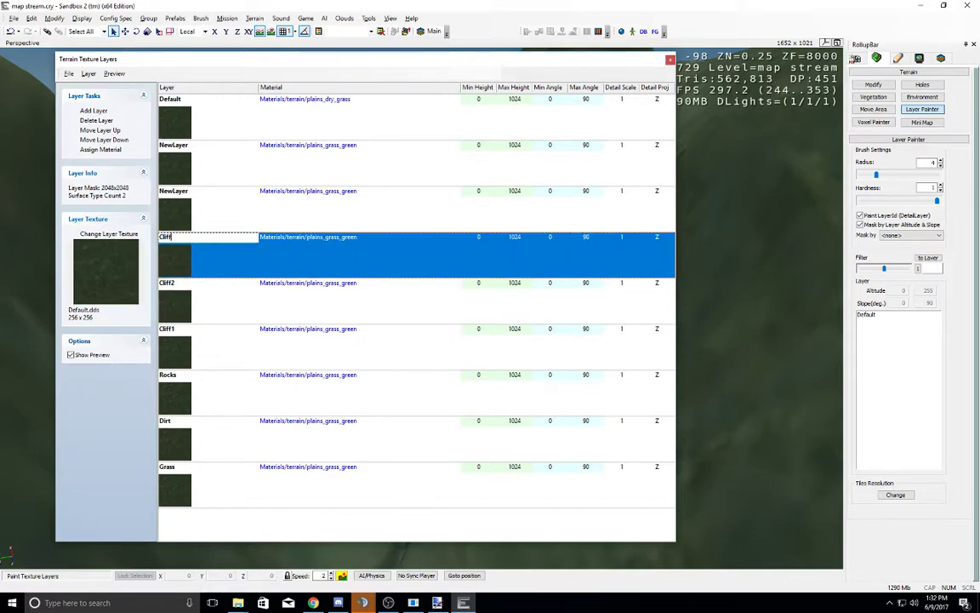
pyautogui.write('3')
pyautogui.click(186, 195)
pyautogui.moveTo(185, 192); pyautogui.dragTo(136, 189)
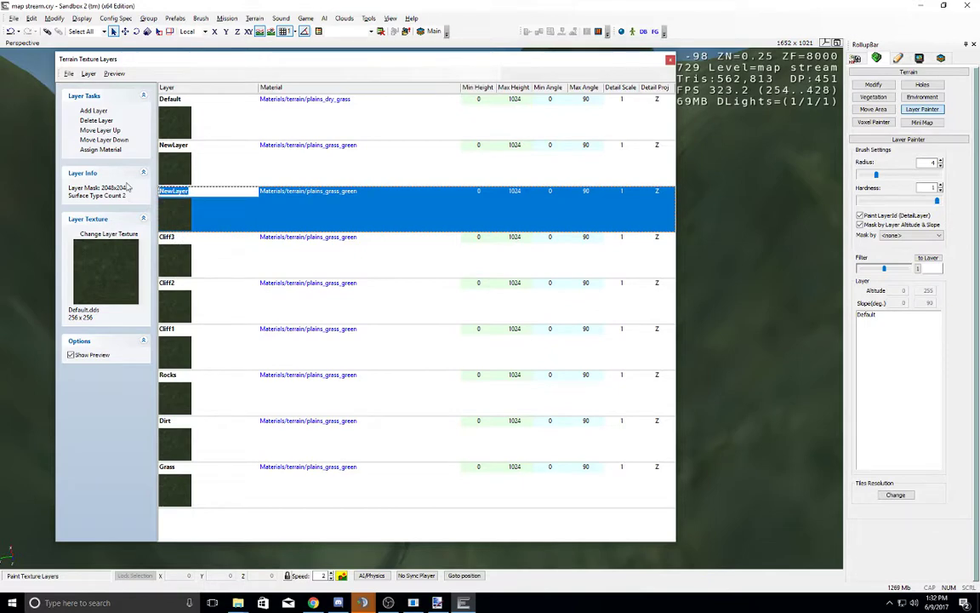
pyautogui.write('Cliff4')
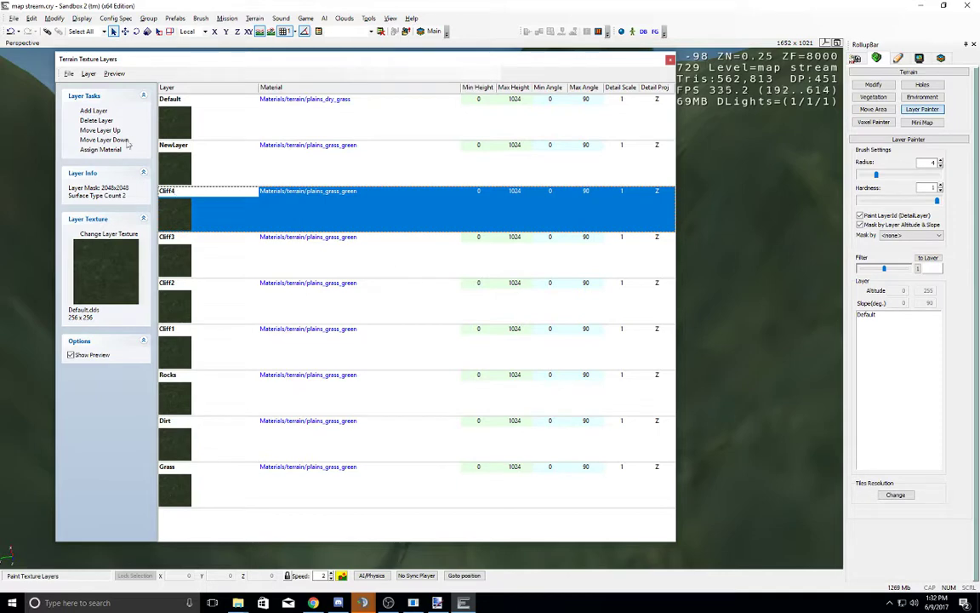
# Step: Rename the layer above Cliff4 as Upperrocks and the Default layer as upper dirt
pyautogui.click(183, 144)
pyautogui.moveTo(183, 145); pyautogui.dragTo(136, 143)
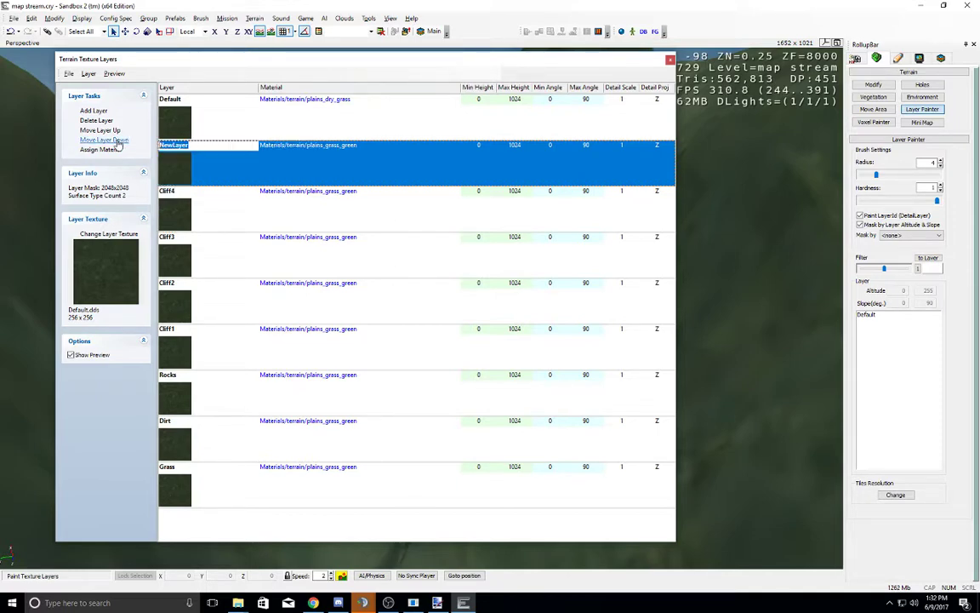
pyautogui.write('Upperrocks')
pyautogui.press('Return')
pyautogui.click(175, 99)
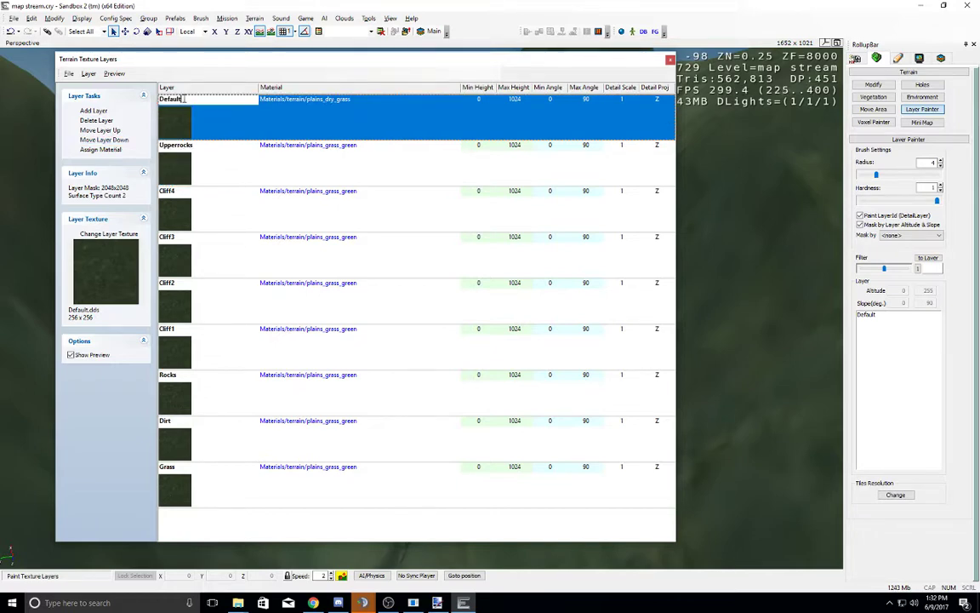
pyautogui.write('upper dirt')
pyautogui.press('Return')
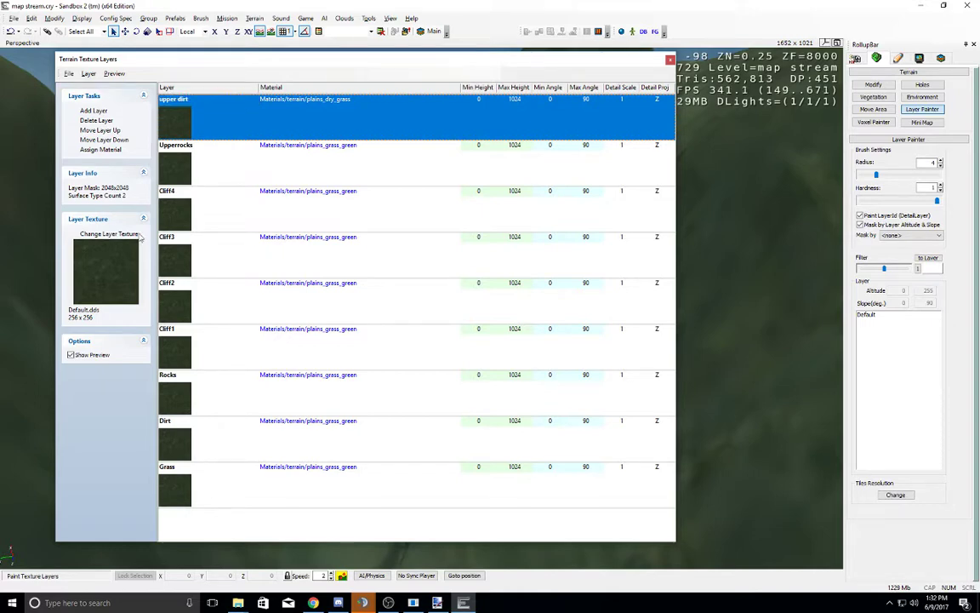
# Step: Preview several terrain textures for the Grass layer and assign plains_dry_grass.bmp as its layer texture
pyautogui.click(252, 476)
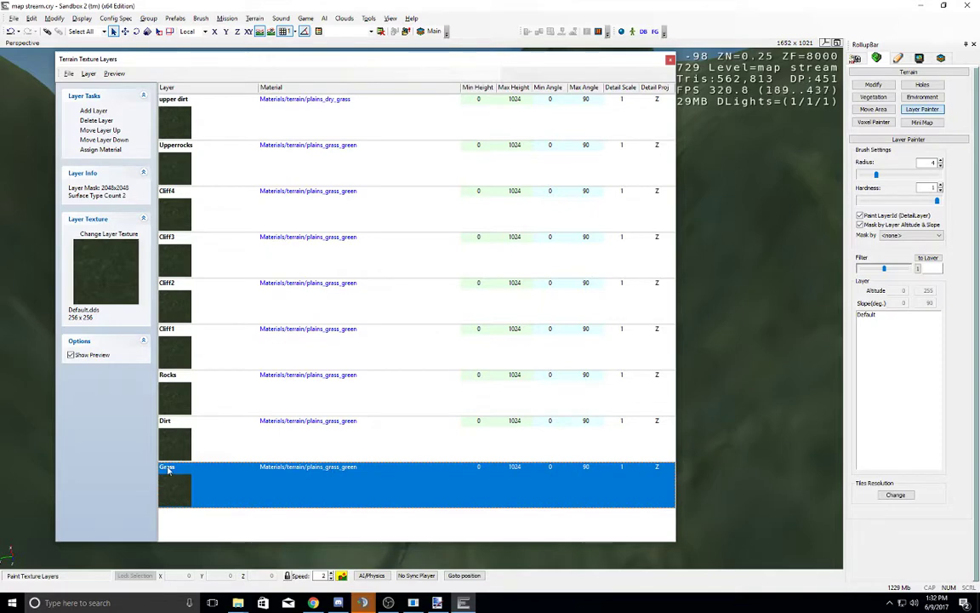
pyautogui.click(108, 233)
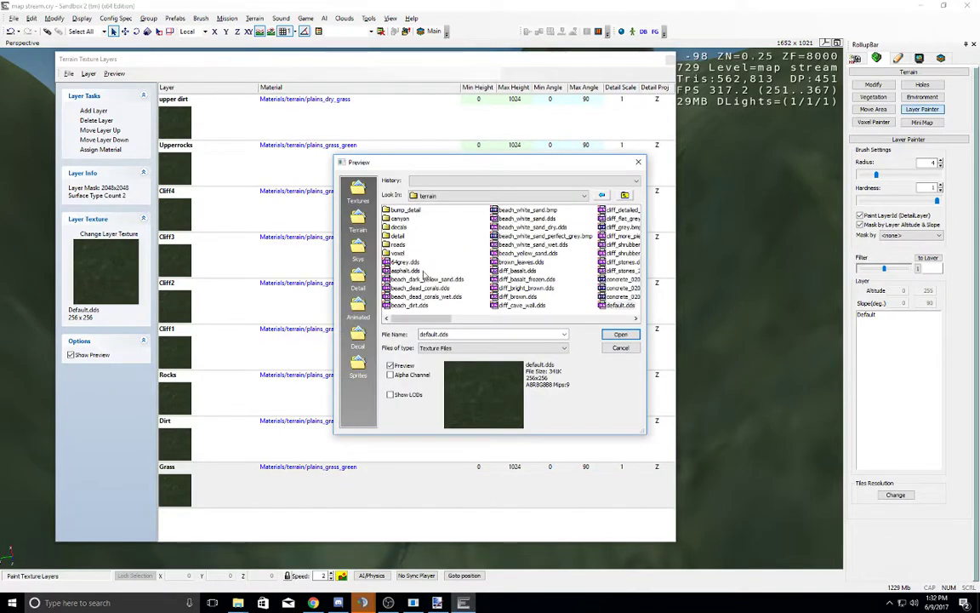
pyautogui.click(402, 271)
pyautogui.moveTo(422, 321); pyautogui.dragTo(503, 316)
pyautogui.click(535, 279)
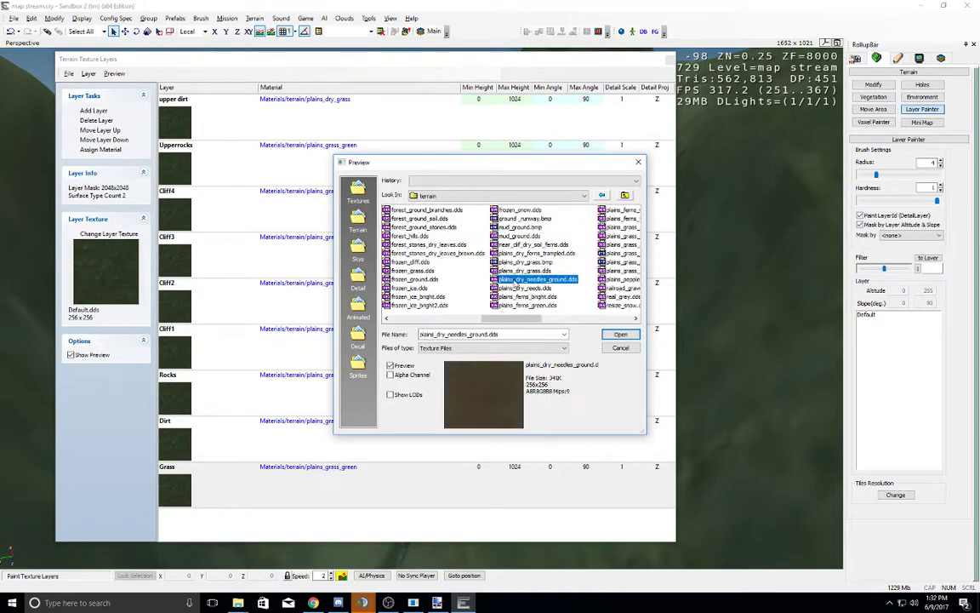
pyautogui.click(526, 271)
pyautogui.click(531, 279)
pyautogui.click(536, 296)
pyautogui.click(540, 289)
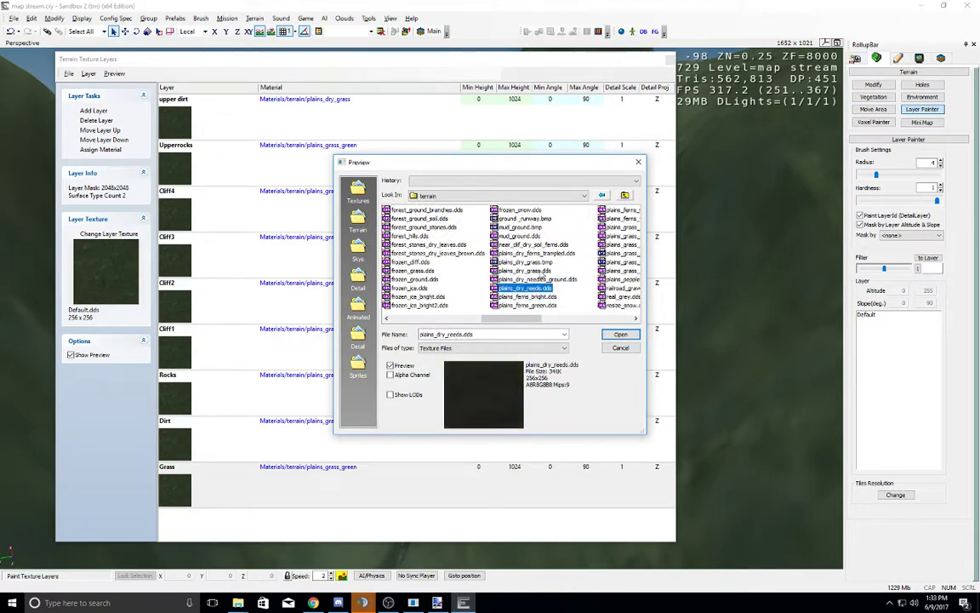
pyautogui.click(539, 263)
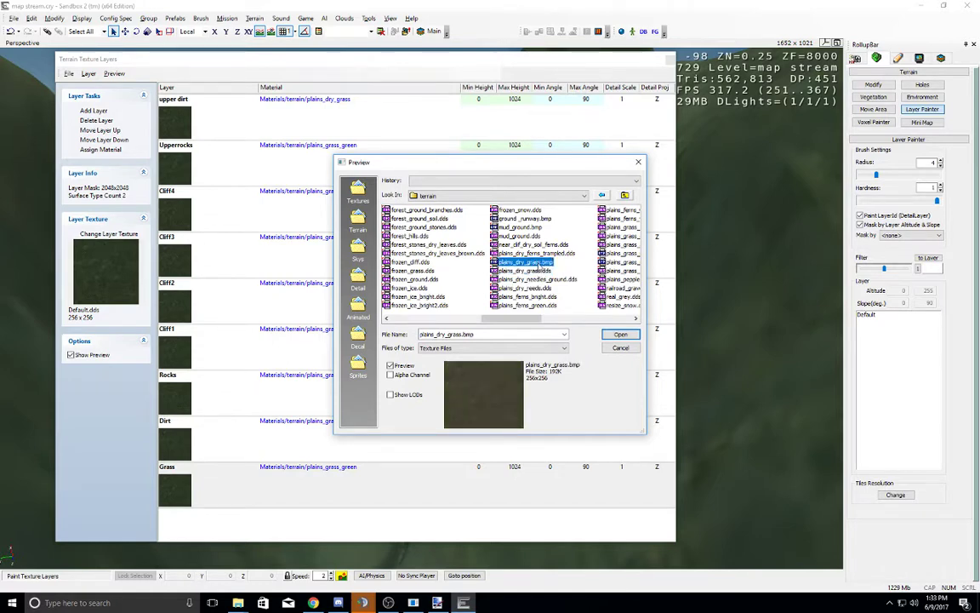
pyautogui.doubleClick(541, 263)
# Step: Open the Dirt layer's material for editing and enlarge the Material Editor to inspect its diffuse and bump texture maps
pyautogui.click(324, 434)
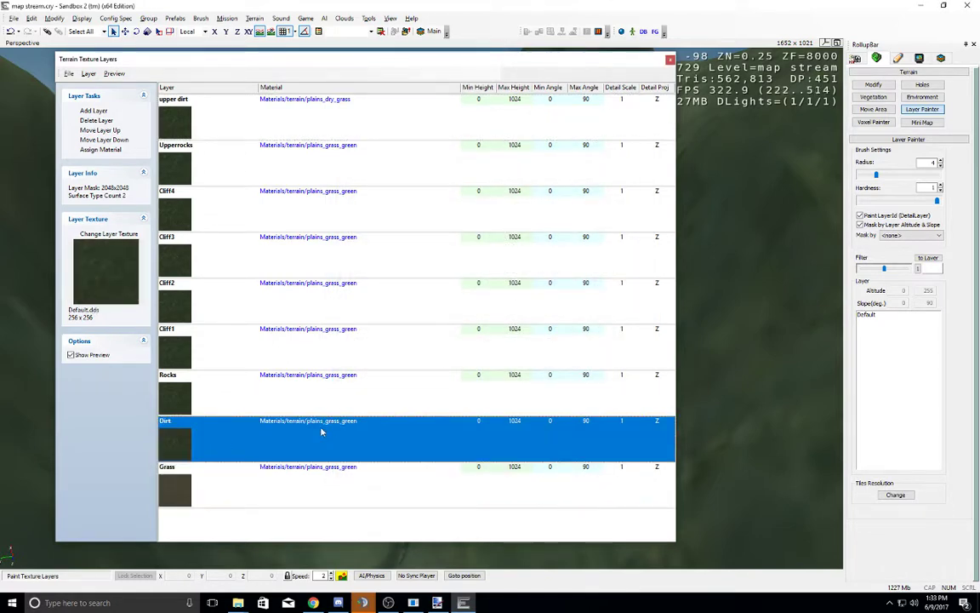
pyautogui.click(273, 422)
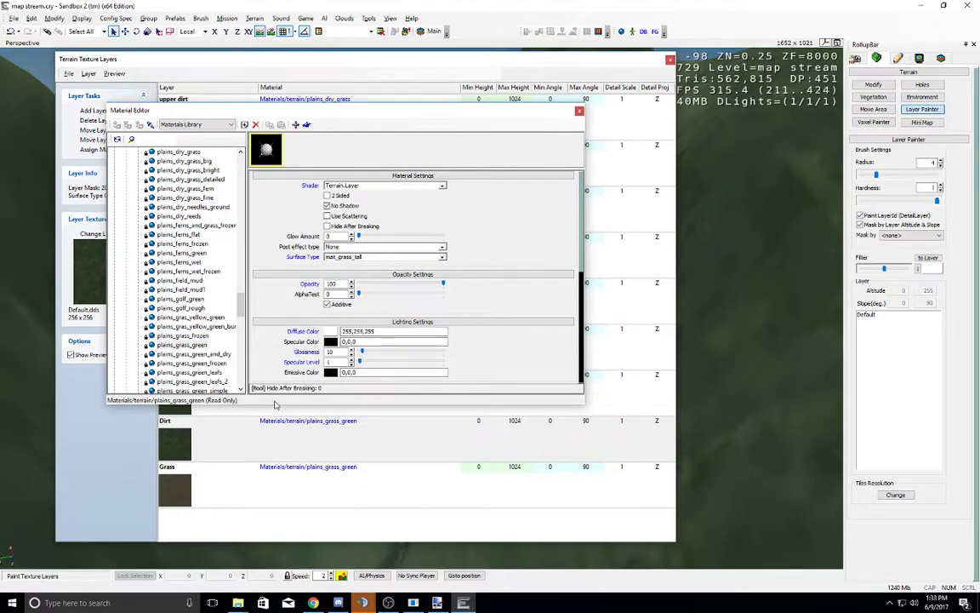
pyautogui.moveTo(281, 394); pyautogui.dragTo(304, 537)
pyautogui.click(357, 400)
pyautogui.moveTo(342, 423)
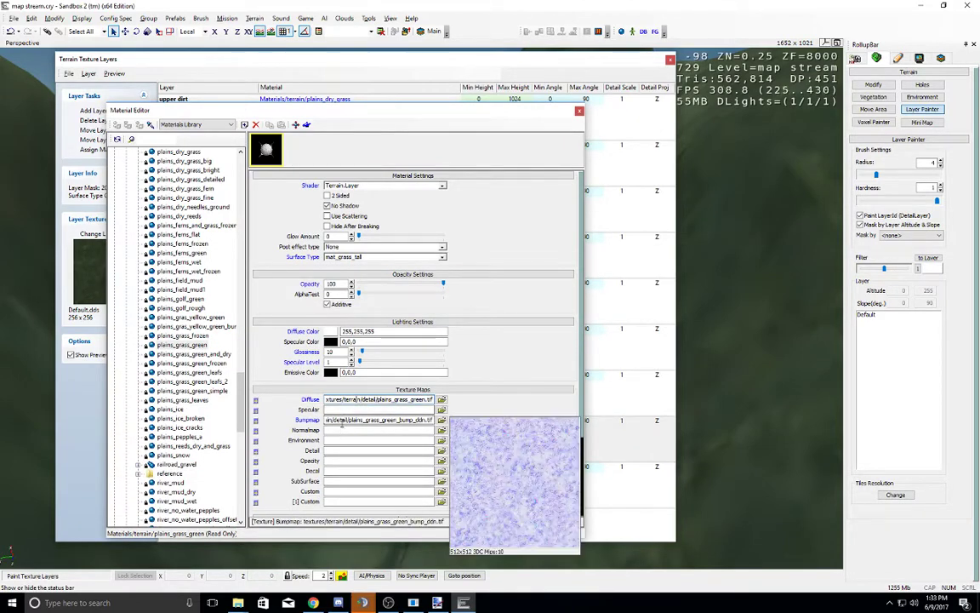
# Step: Compare the ground_bumpy_stones terrain materials and assign ground_bumpy_stones_grass to the Dirt layer
pyautogui.click(241, 462)
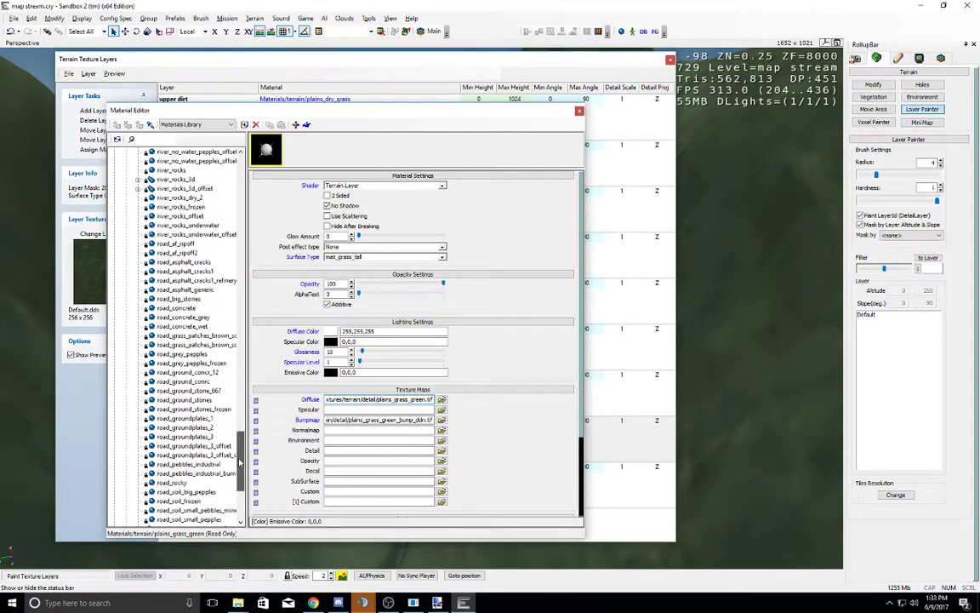
pyautogui.moveTo(240, 462); pyautogui.dragTo(241, 175)
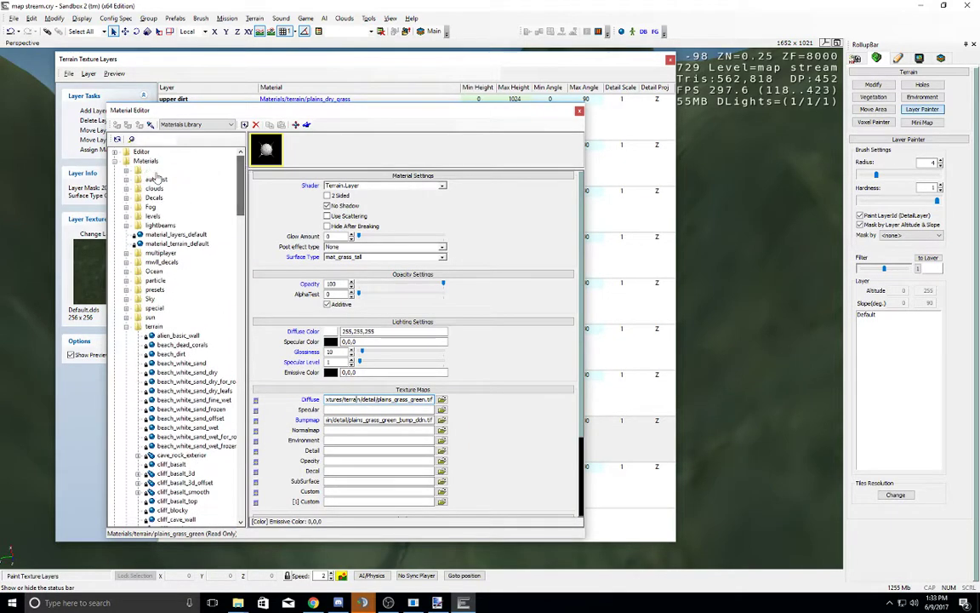
pyautogui.click(140, 162)
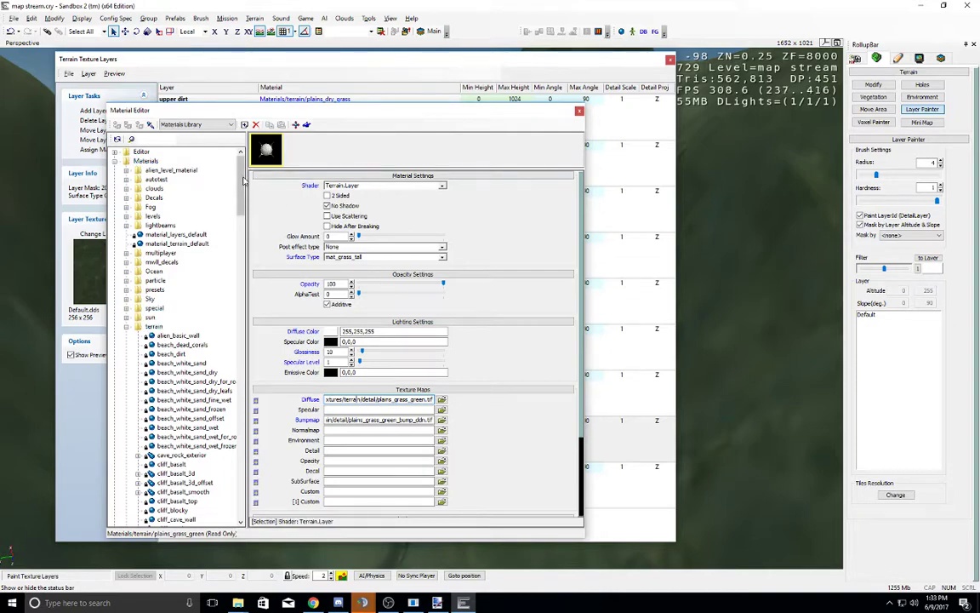
pyautogui.moveTo(241, 170); pyautogui.dragTo(241, 347)
pyautogui.click(187, 243)
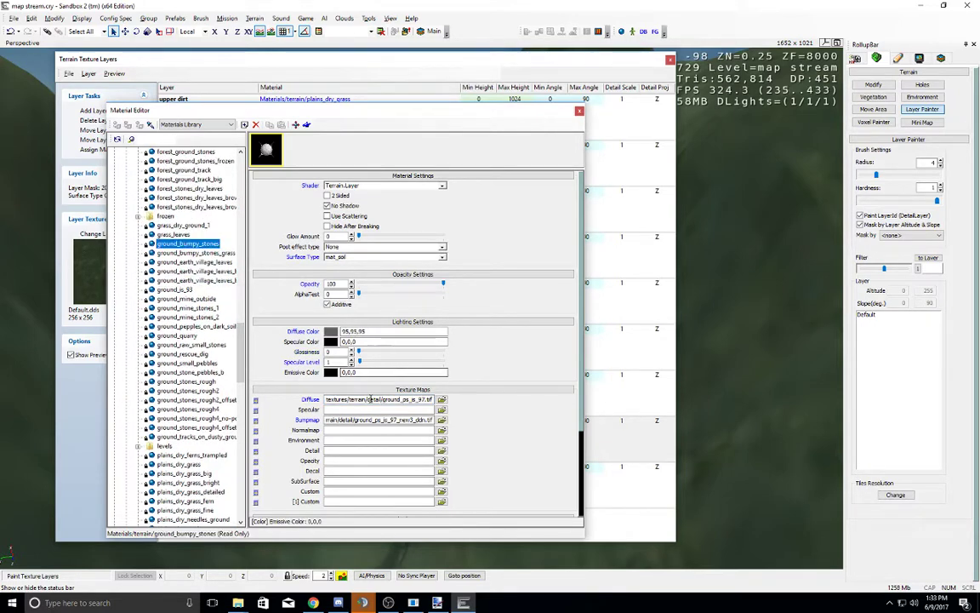
pyautogui.moveTo(366, 421)
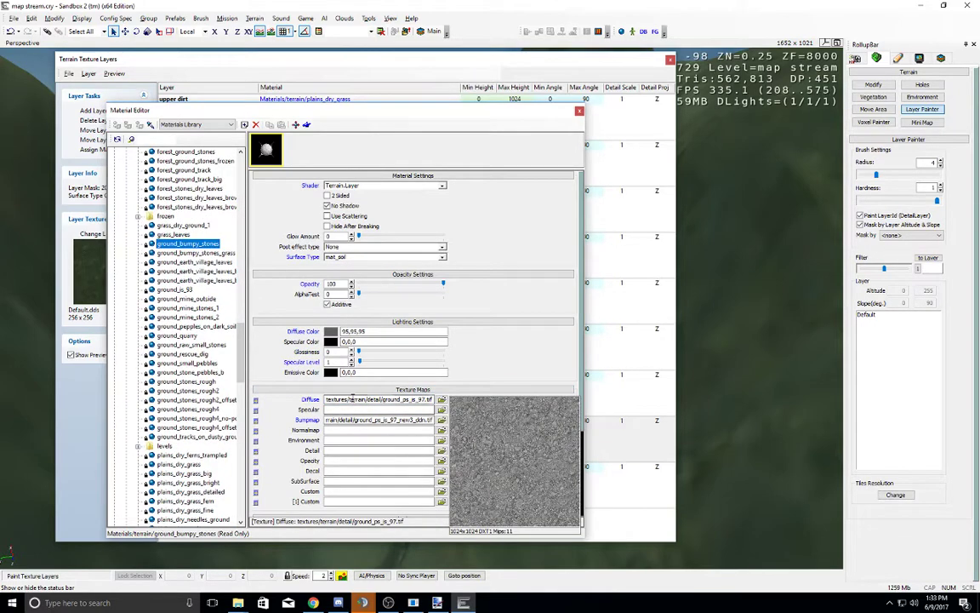
pyautogui.press('Down')
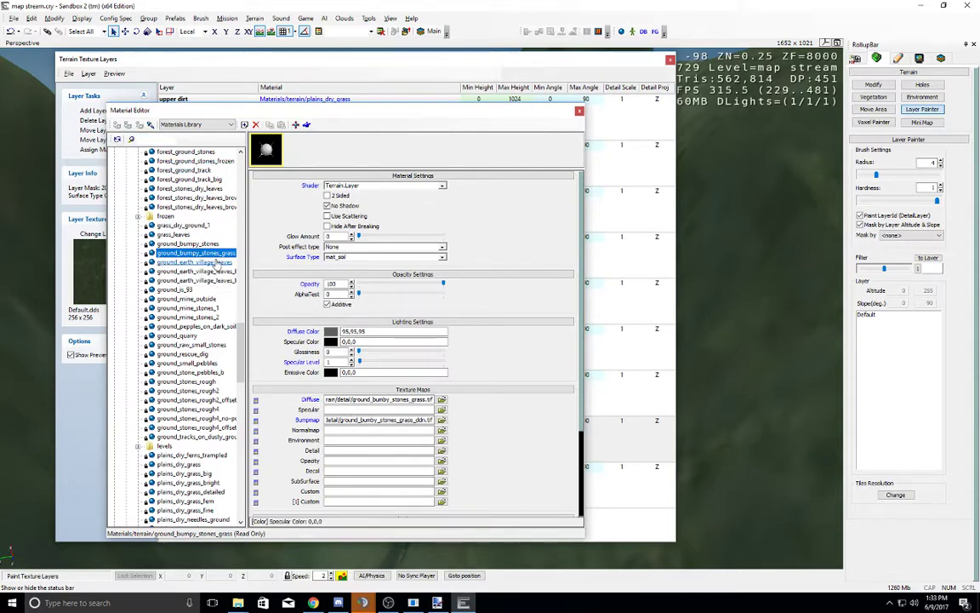
pyautogui.moveTo(200, 110); pyautogui.dragTo(343, 101)
pyautogui.click(108, 150)
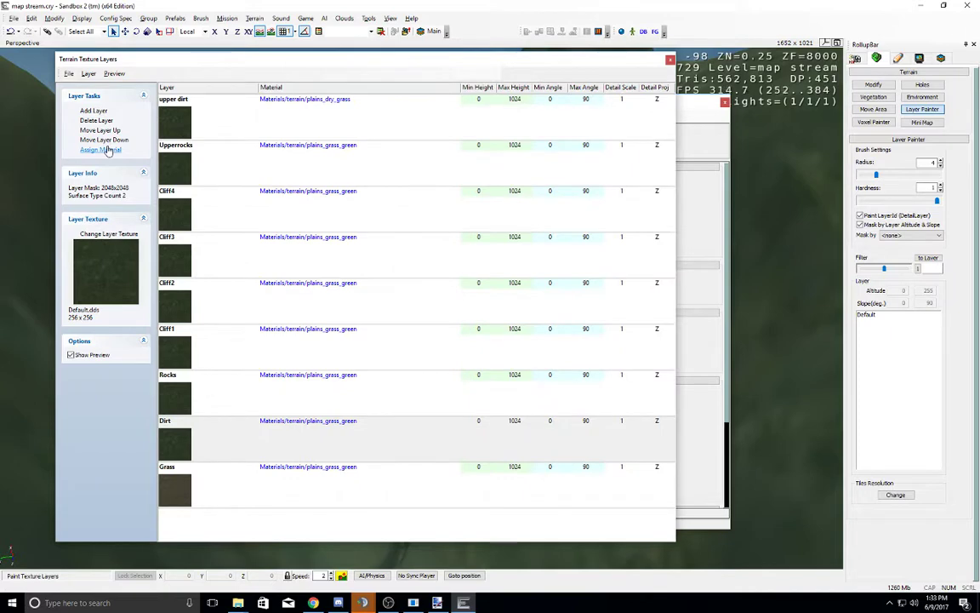
# Step: Preview a few plains and gravel terrain textures for the Dirt layer and assign plains_pepples_a.dds as its layer texture
pyautogui.click(285, 450)
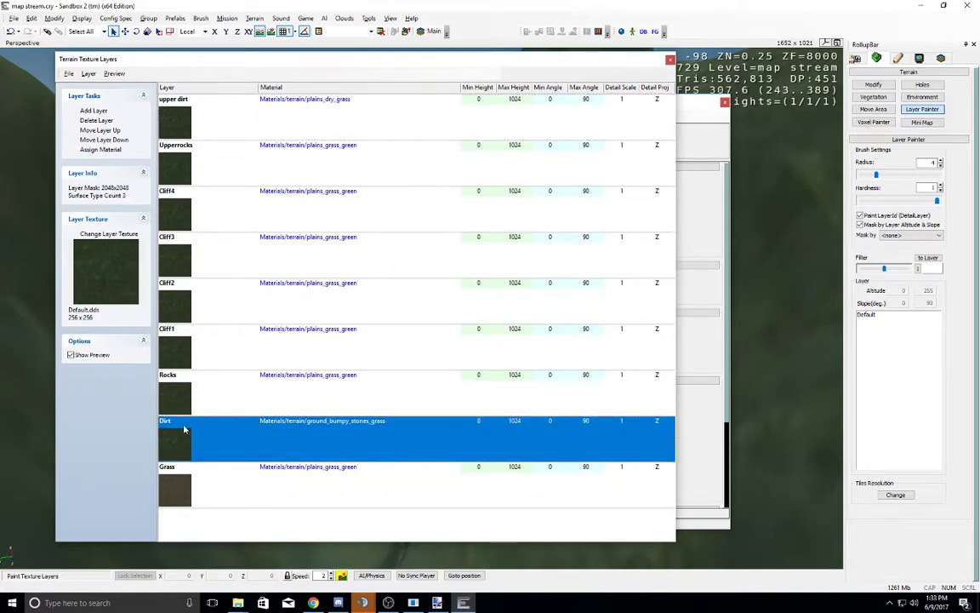
pyautogui.click(111, 233)
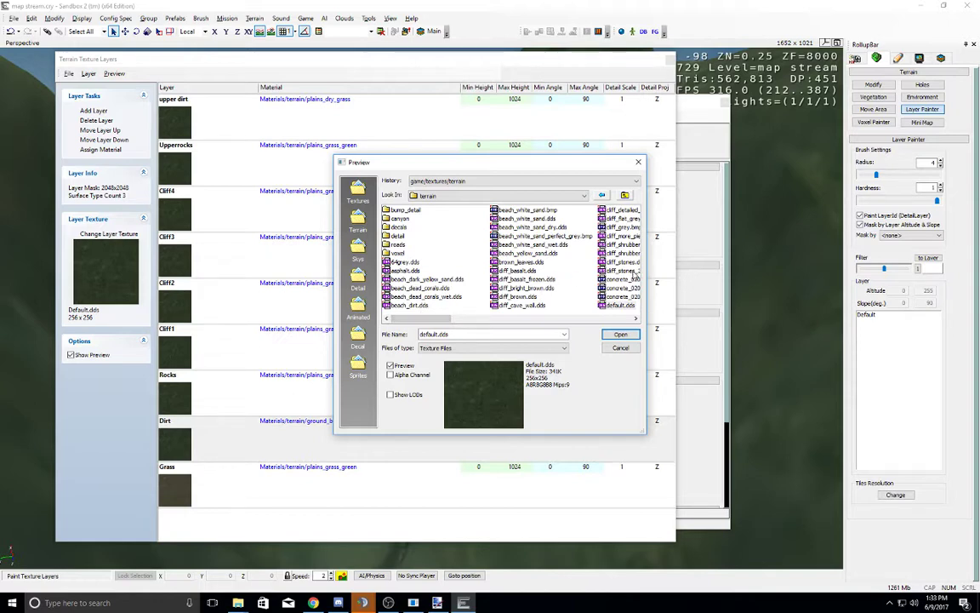
pyautogui.moveTo(440, 321); pyautogui.dragTo(519, 319)
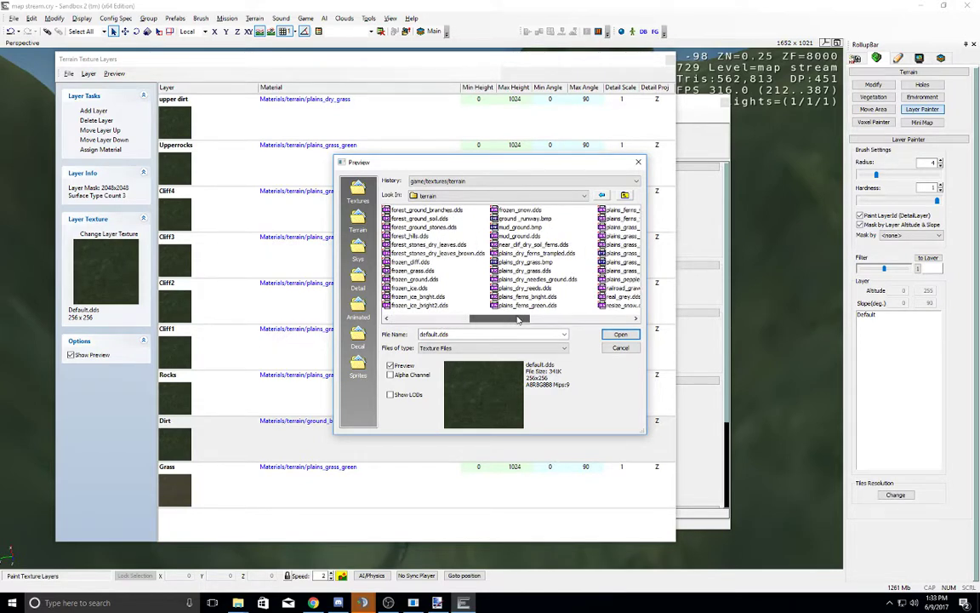
pyautogui.moveTo(518, 320); pyautogui.dragTo(558, 316)
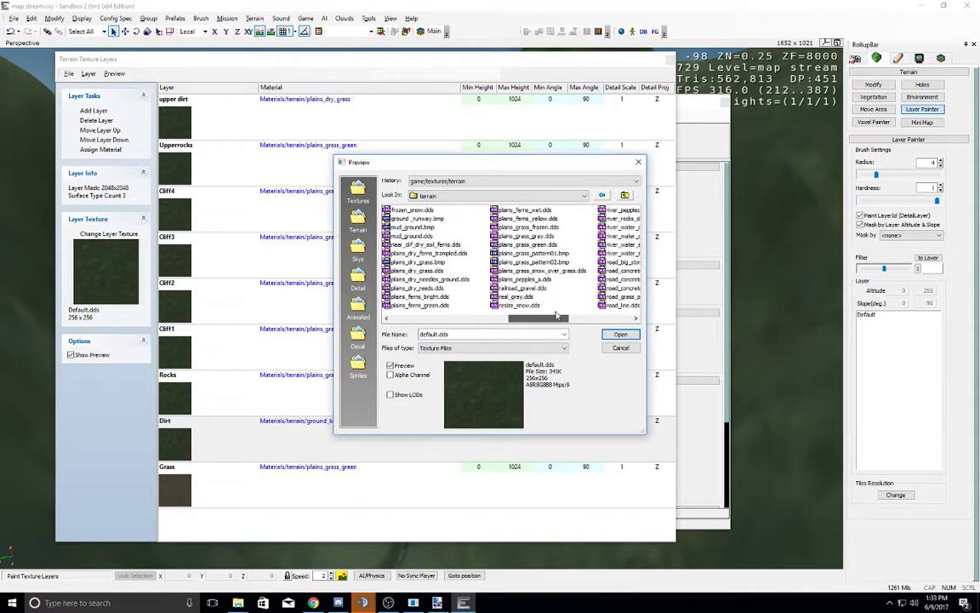
pyautogui.click(526, 280)
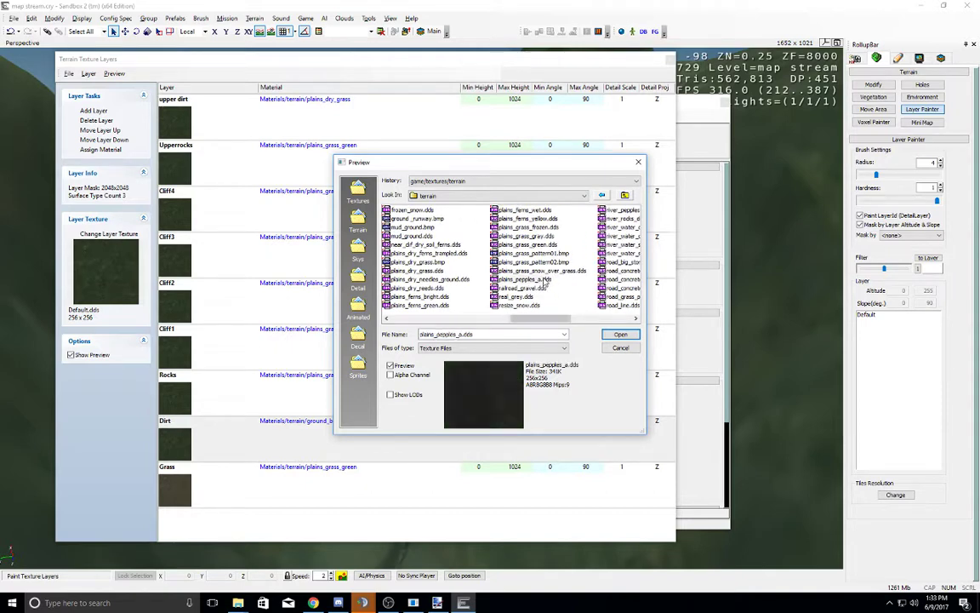
pyautogui.click(532, 289)
pyautogui.click(537, 279)
pyautogui.click(539, 271)
pyautogui.doubleClick(537, 281)
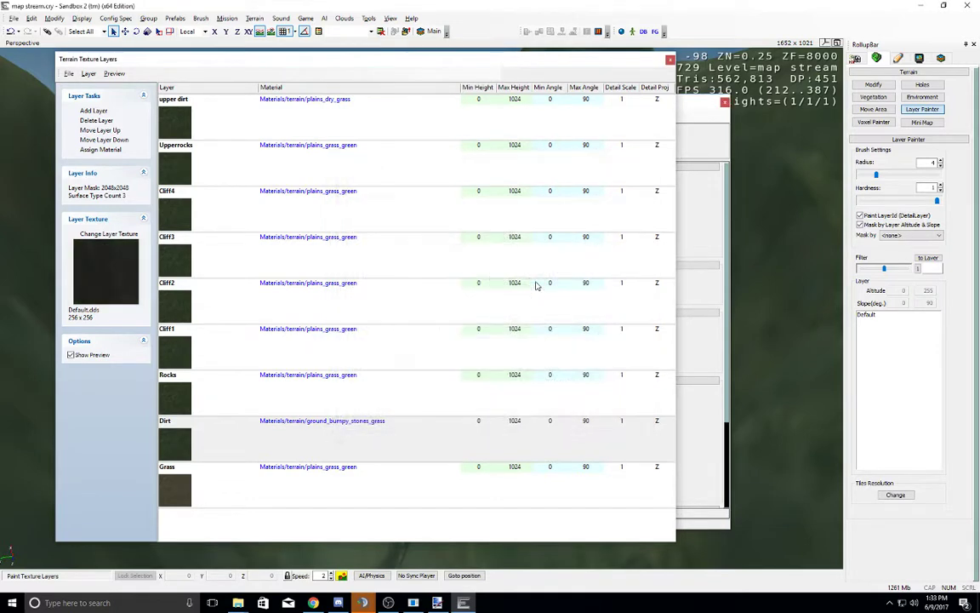
pyautogui.click(196, 419)
# Step: Compare the rough ground stone materials for the Rocks layer and assign ground_stones_rough4 to it
pyautogui.click(304, 385)
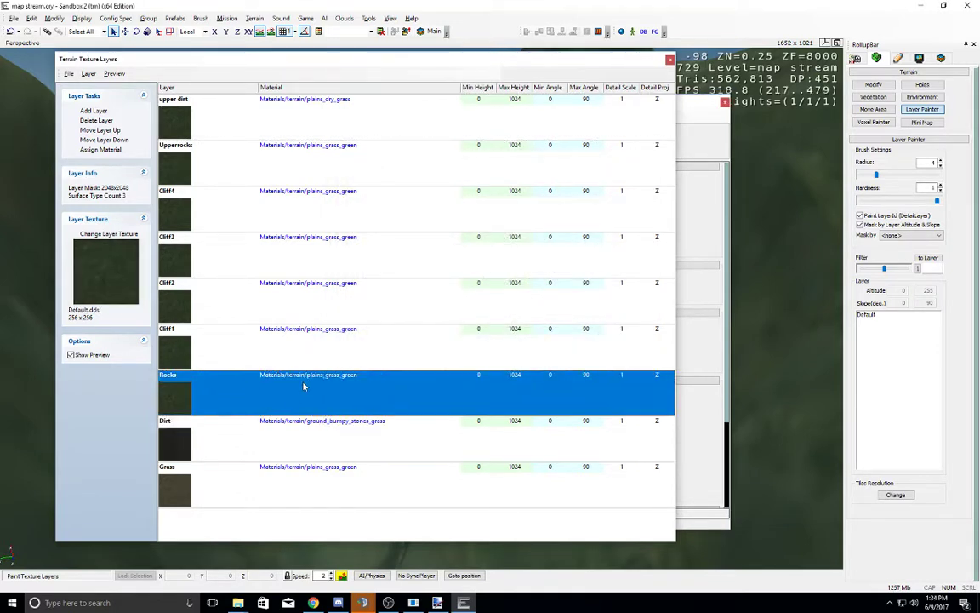
pyautogui.click(309, 377)
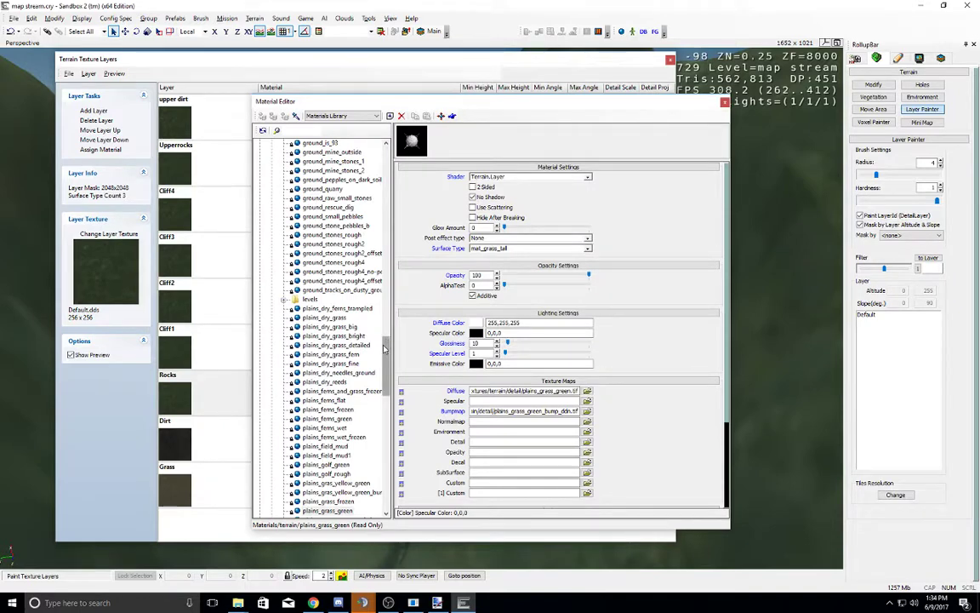
pyautogui.moveTo(383, 348); pyautogui.dragTo(404, 326)
pyautogui.click(345, 400)
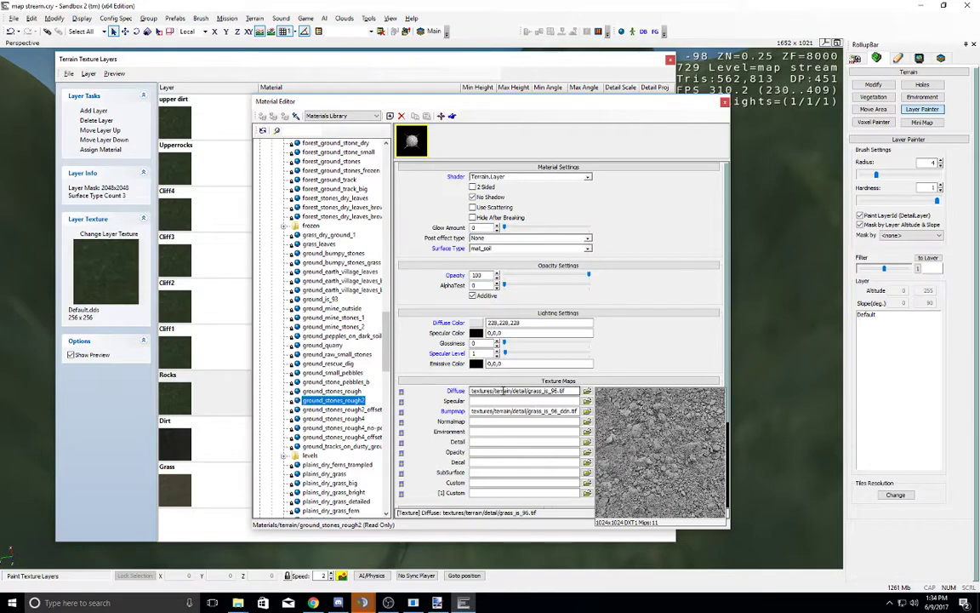
pyautogui.click(333, 419)
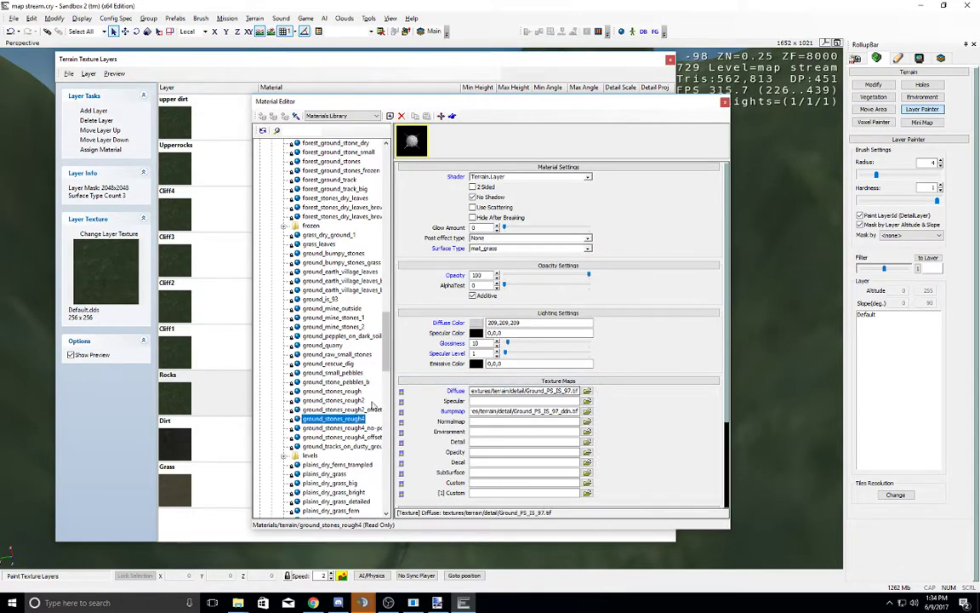
pyautogui.click(100, 149)
# Step: Set the Rocks layer's texture to plains_pepples_a.dds from the terrain textures folder
pyautogui.click(109, 234)
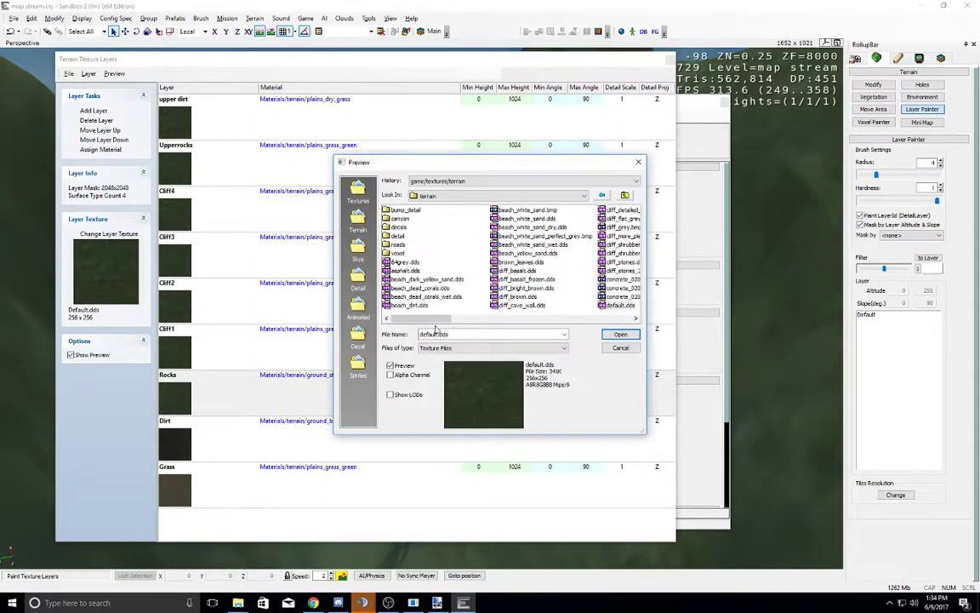
pyautogui.moveTo(460, 320); pyautogui.dragTo(561, 315)
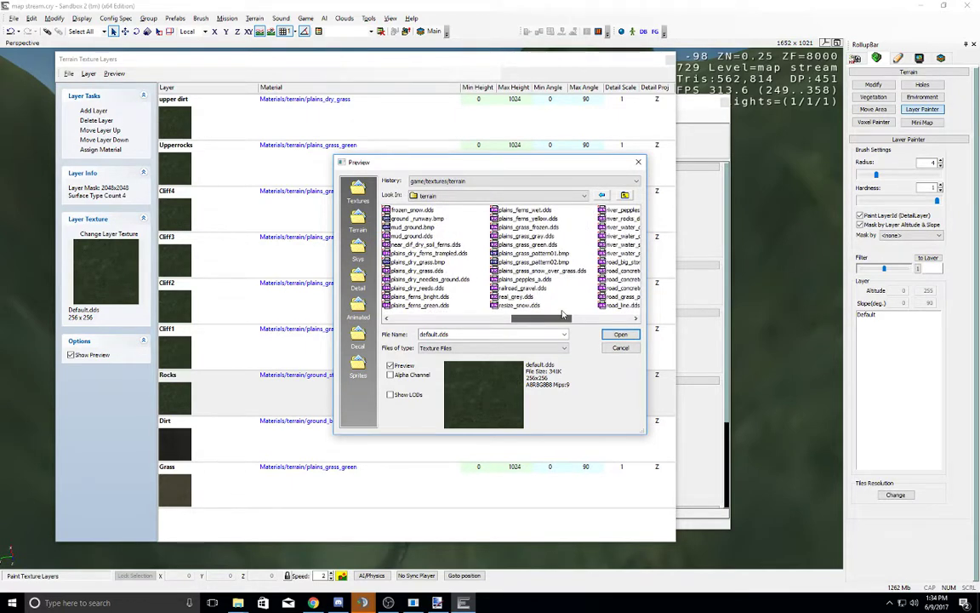
pyautogui.moveTo(565, 315); pyautogui.dragTo(585, 314)
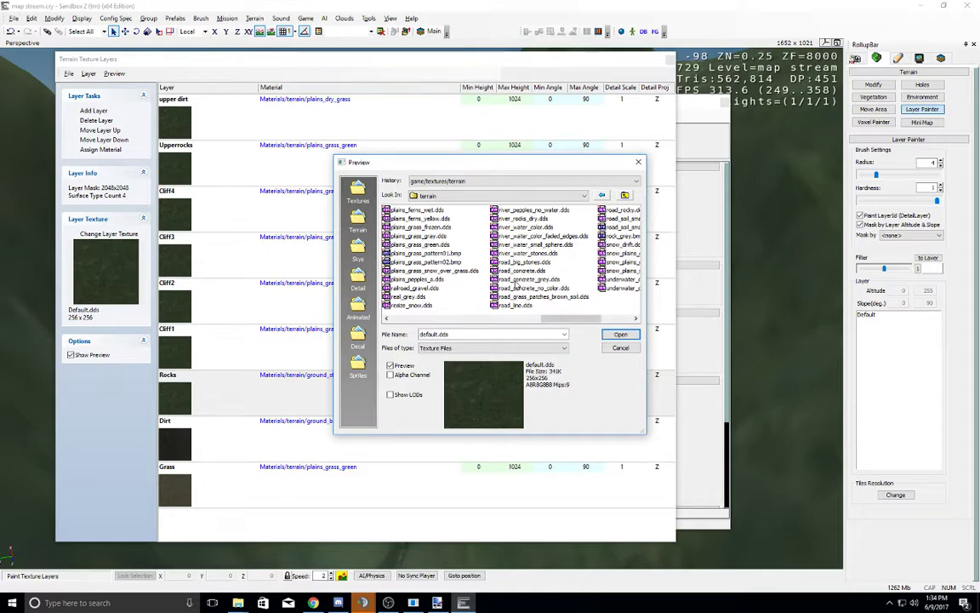
pyautogui.moveTo(552, 319)
pyautogui.mouseDown()
pyautogui.moveTo(577, 322)
pyautogui.moveTo(549, 322)
pyautogui.mouseUp()
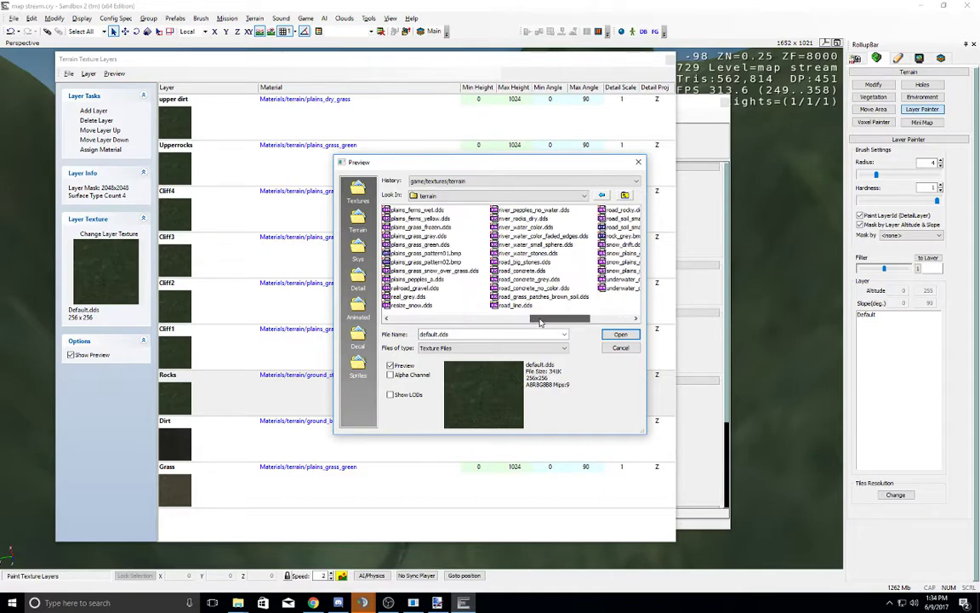
pyautogui.doubleClick(415, 279)
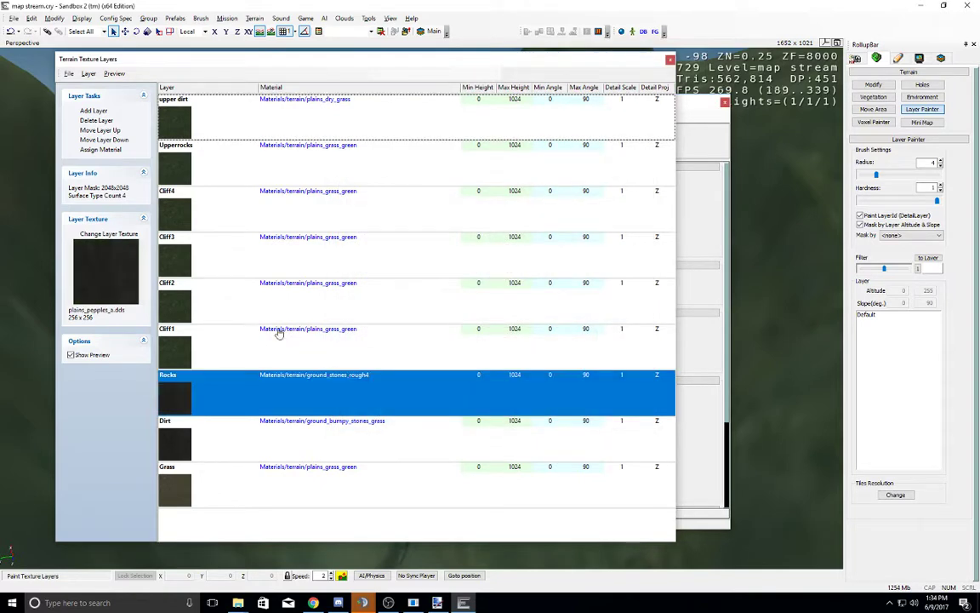
# Step: Browse the terrain cliff materials, inspect the x sub-material of cliff_stones_3d, and assign cliff_stones_3d to the Cliff1 layer
pyautogui.click(236, 344)
pyautogui.click(339, 331)
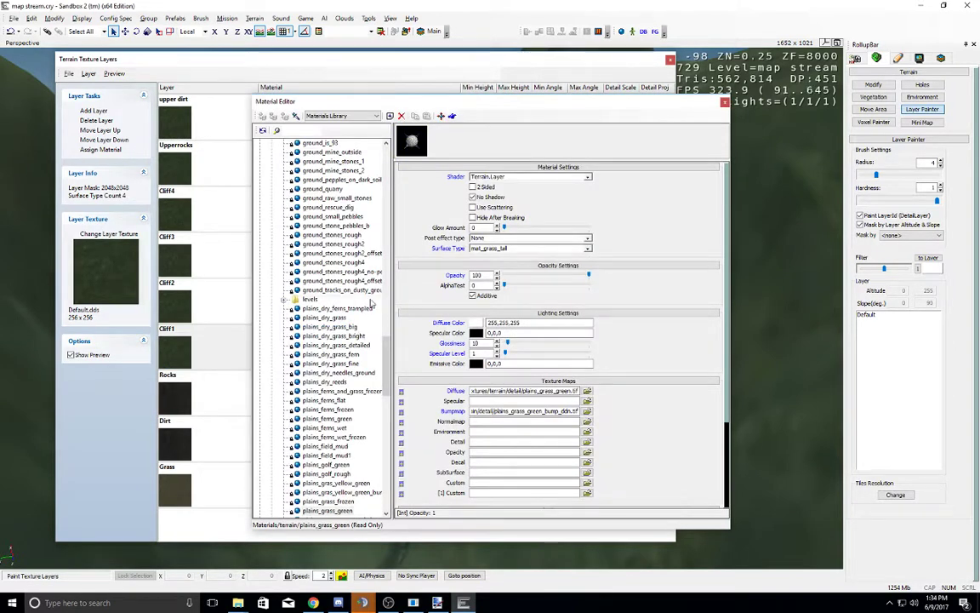
pyautogui.moveTo(388, 376); pyautogui.dragTo(391, 277)
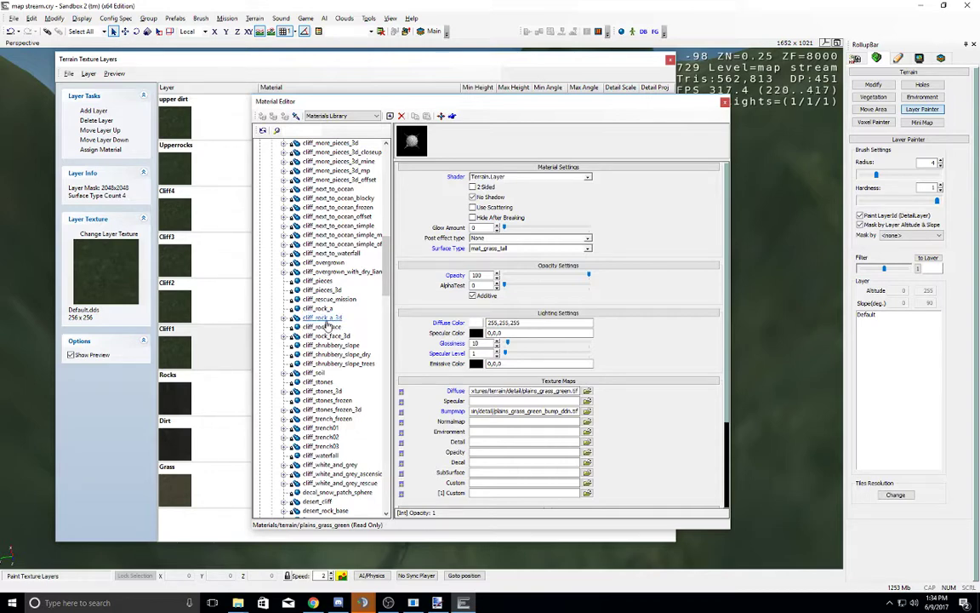
pyautogui.click(284, 207)
pyautogui.click(285, 208)
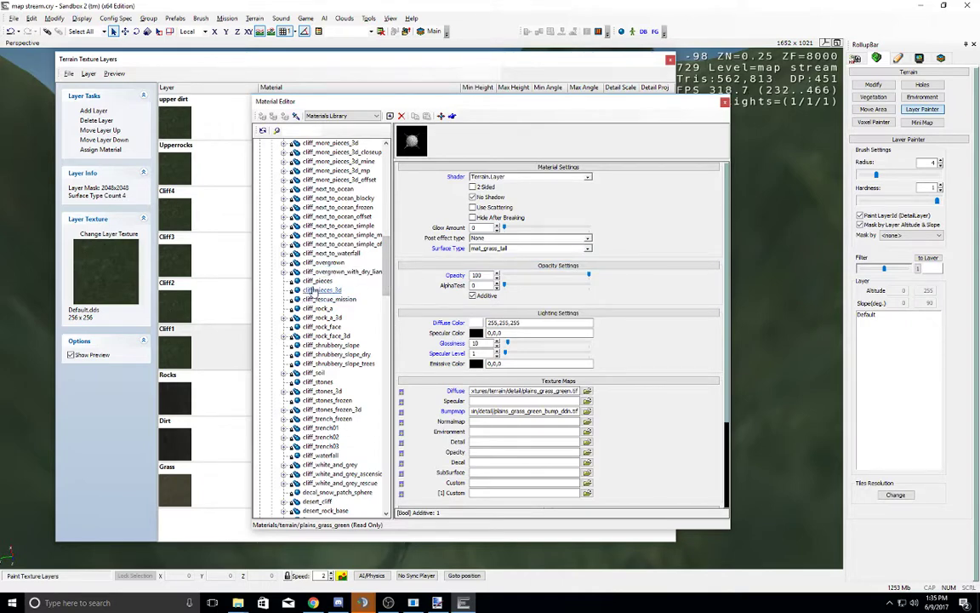
pyautogui.scroll(-3, 354, 272)
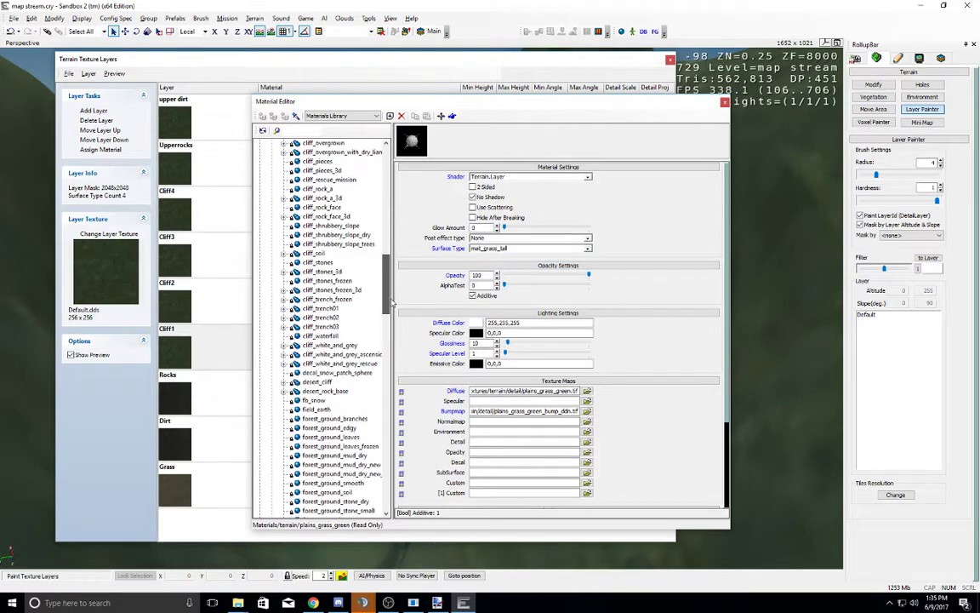
pyautogui.click(322, 300)
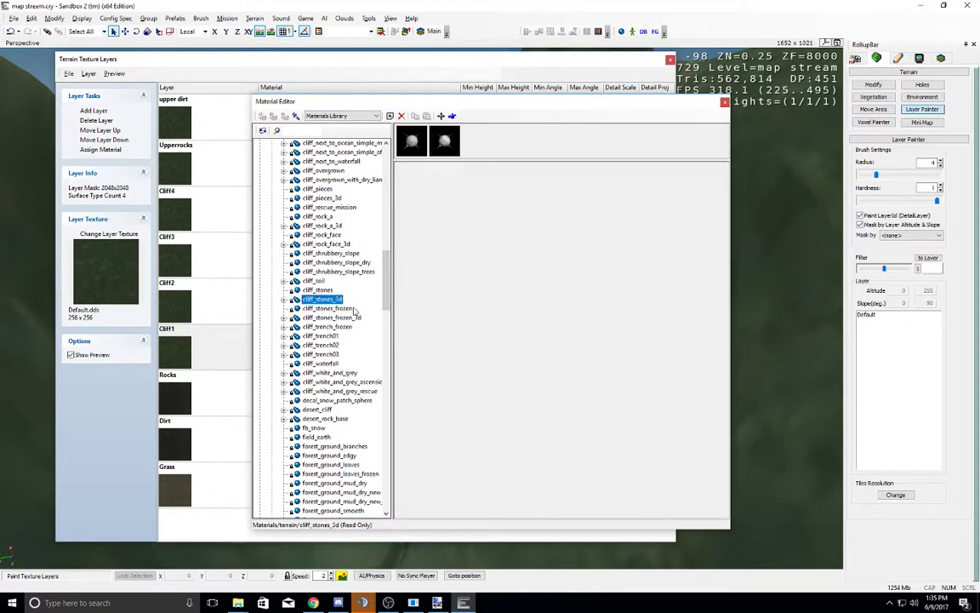
pyautogui.click(285, 300)
pyautogui.click(319, 308)
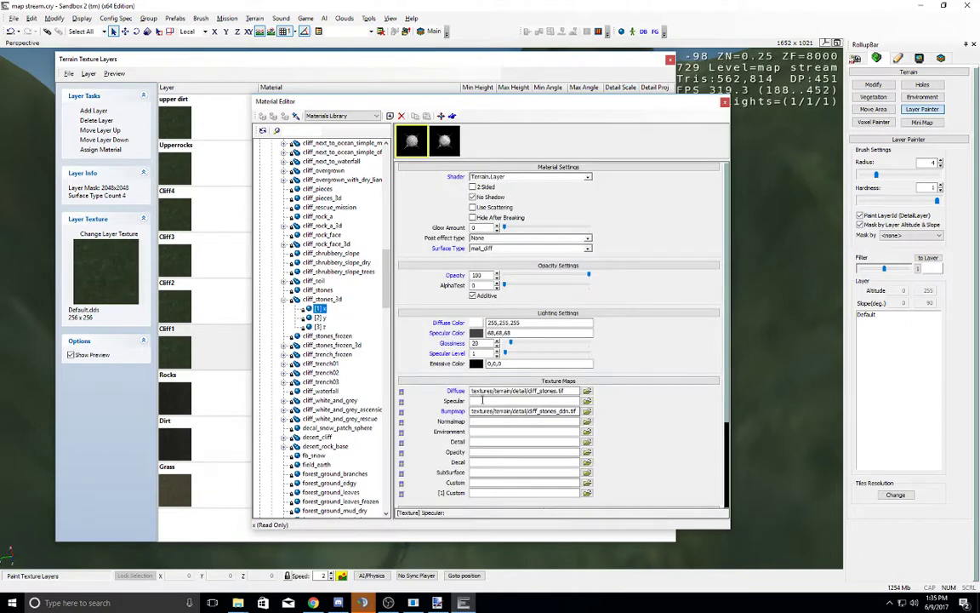
pyautogui.moveTo(483, 392)
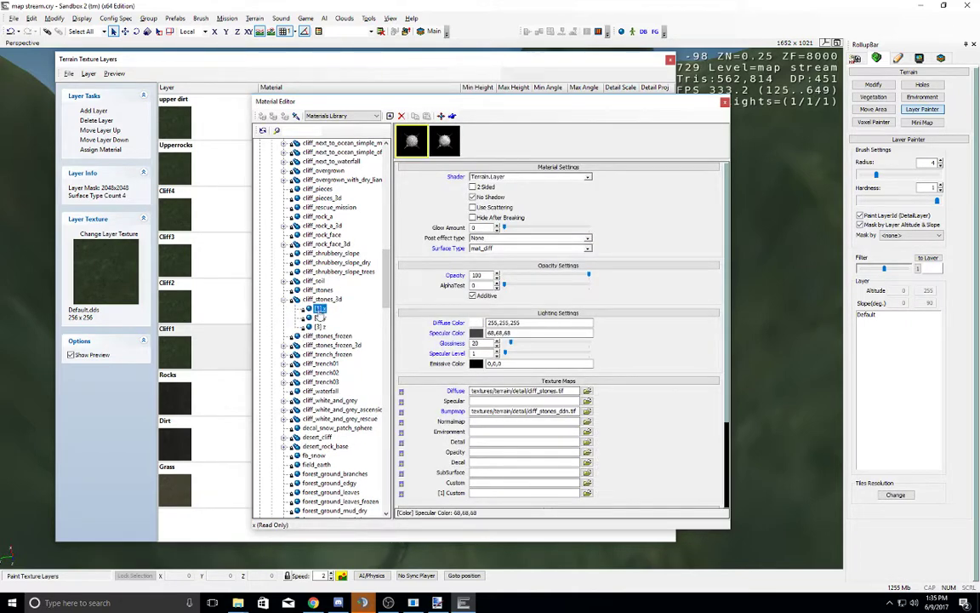
pyautogui.click(317, 301)
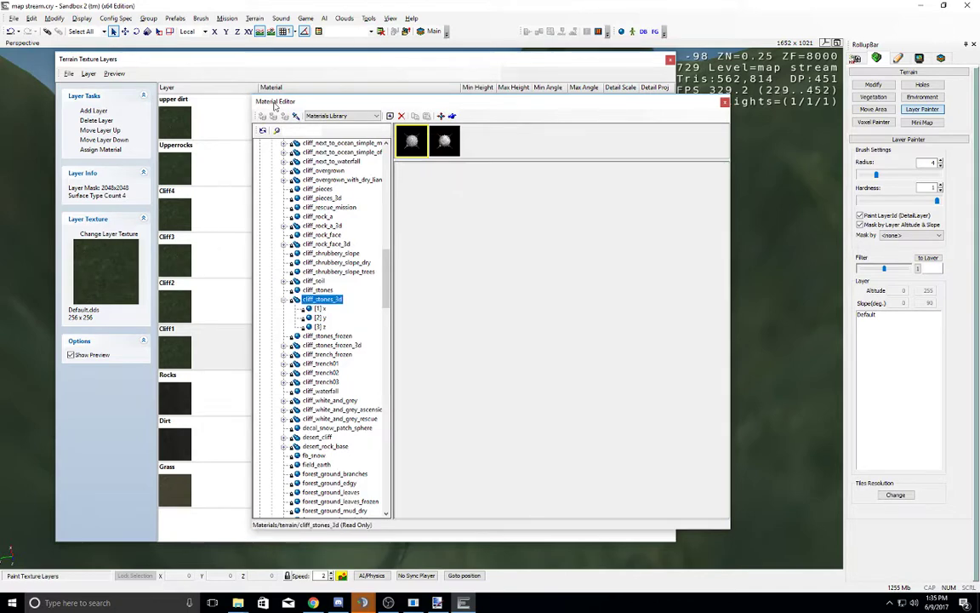
pyautogui.doubleClick(323, 301)
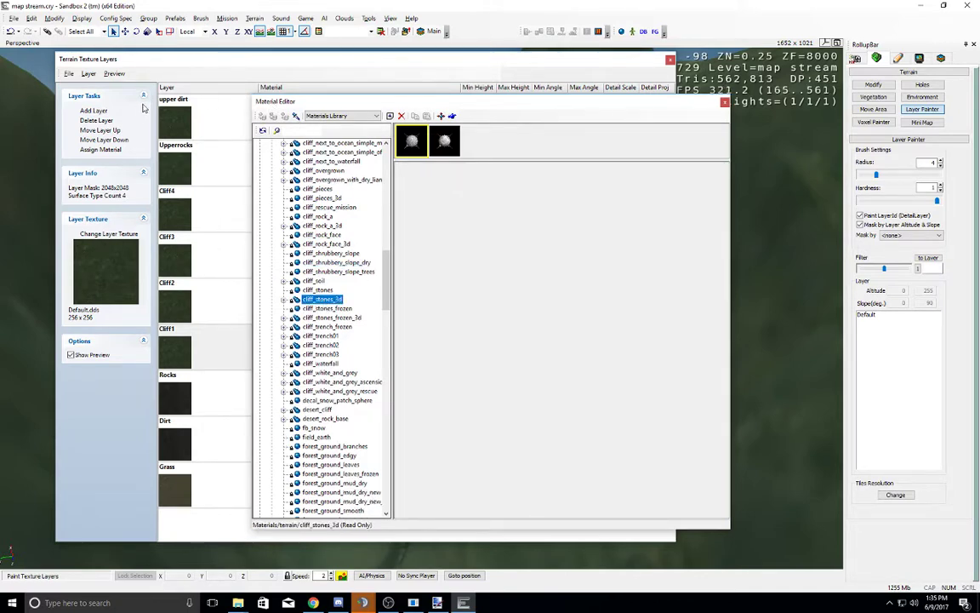
pyautogui.click(100, 149)
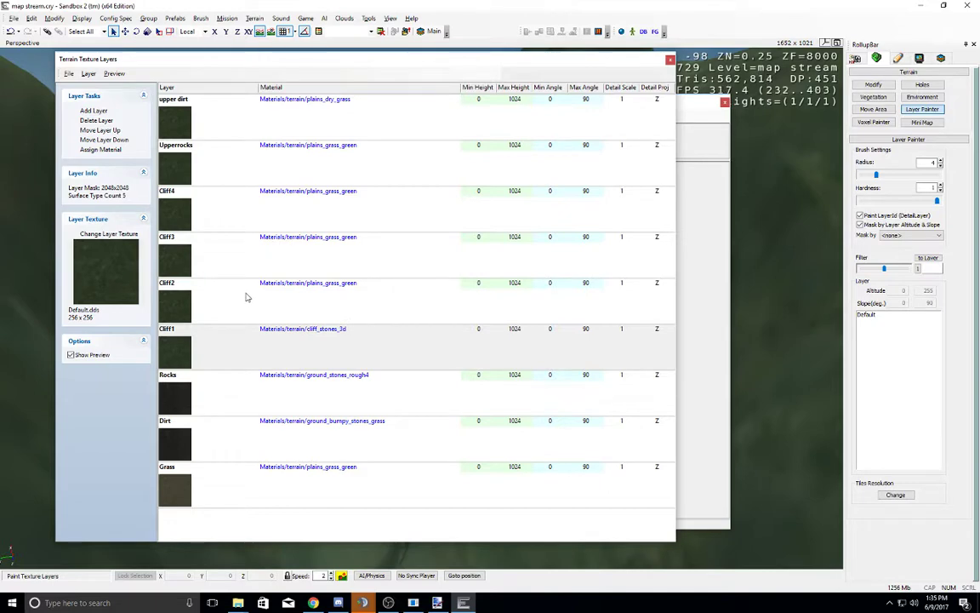
# Step: Assign the cliff_stones_3d material to the Cliff2, Cliff3 and Cliff4 layers
pyautogui.click(246, 297)
pyautogui.click(101, 149)
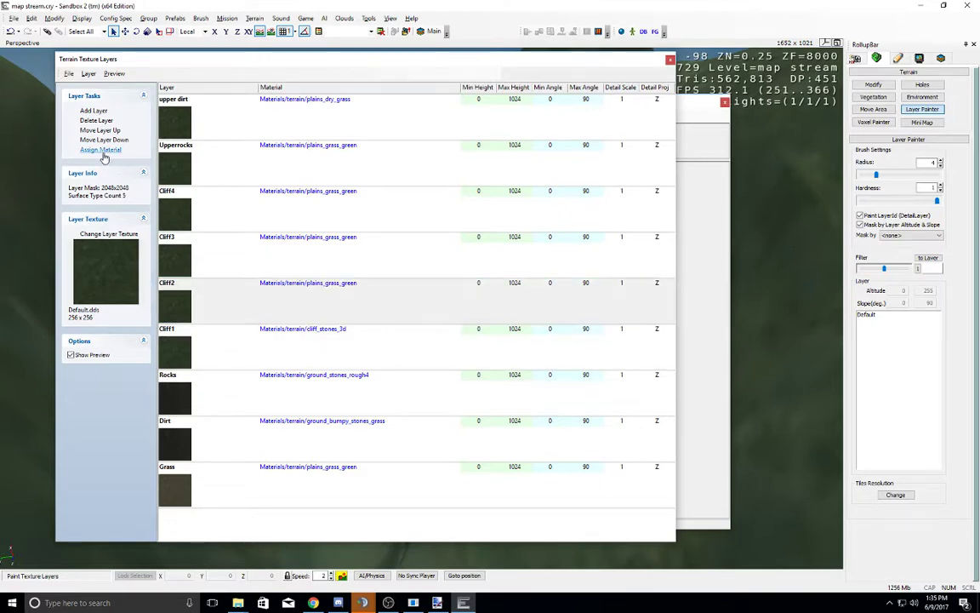
pyautogui.click(238, 249)
pyautogui.click(101, 150)
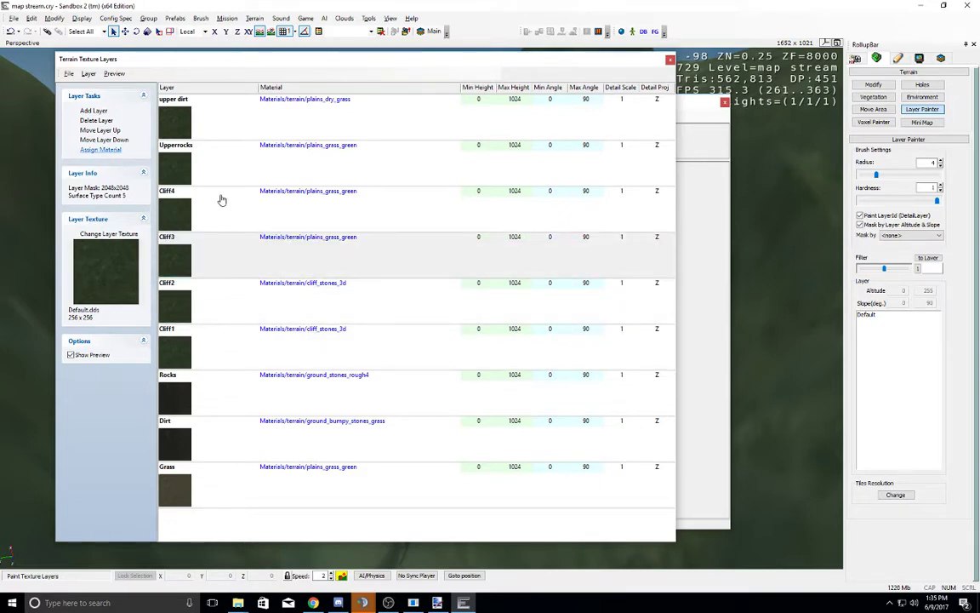
pyautogui.click(246, 216)
pyautogui.click(90, 150)
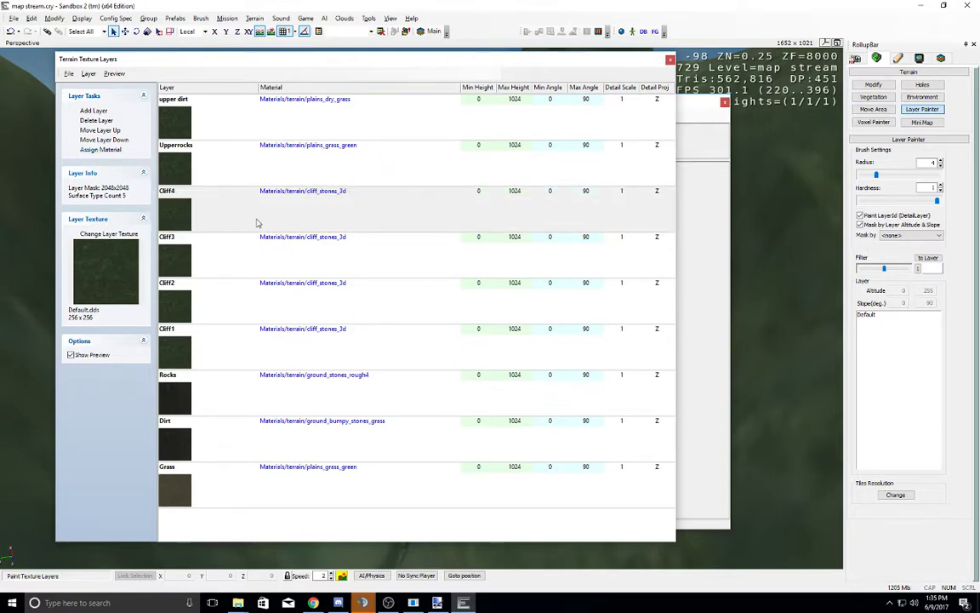
# Step: Compare several cliff textures from the terrain textures folder and set the Cliff1 layer's texture to cliff_detailed_3d.dds
pyautogui.click(223, 199)
pyautogui.click(228, 243)
pyautogui.click(226, 353)
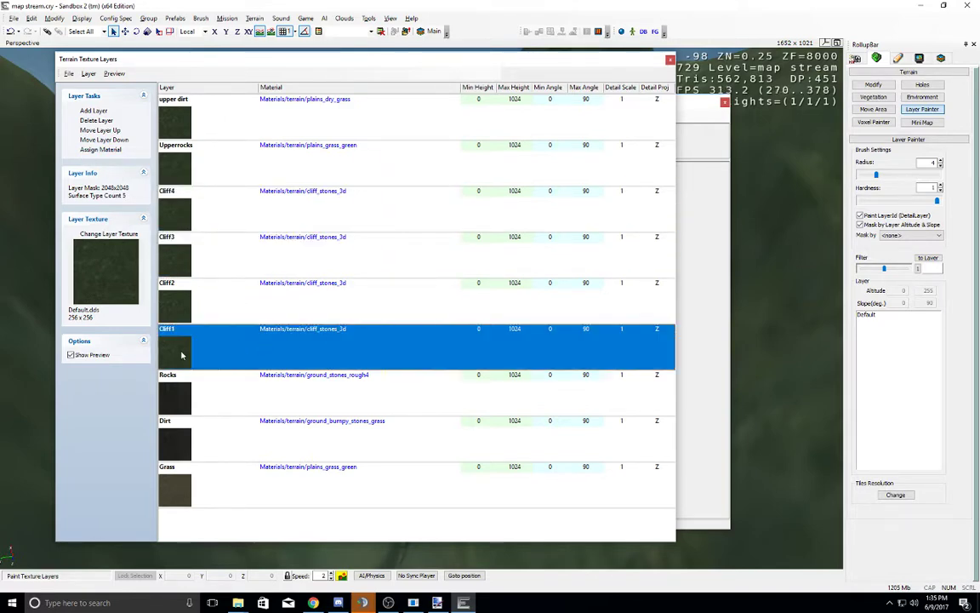
pyautogui.click(108, 233)
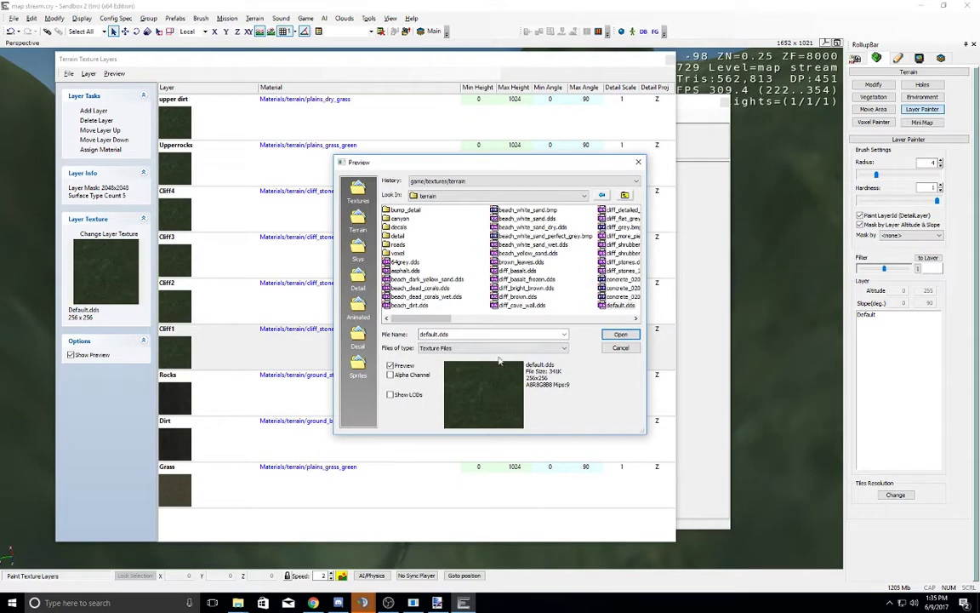
pyautogui.click(517, 280)
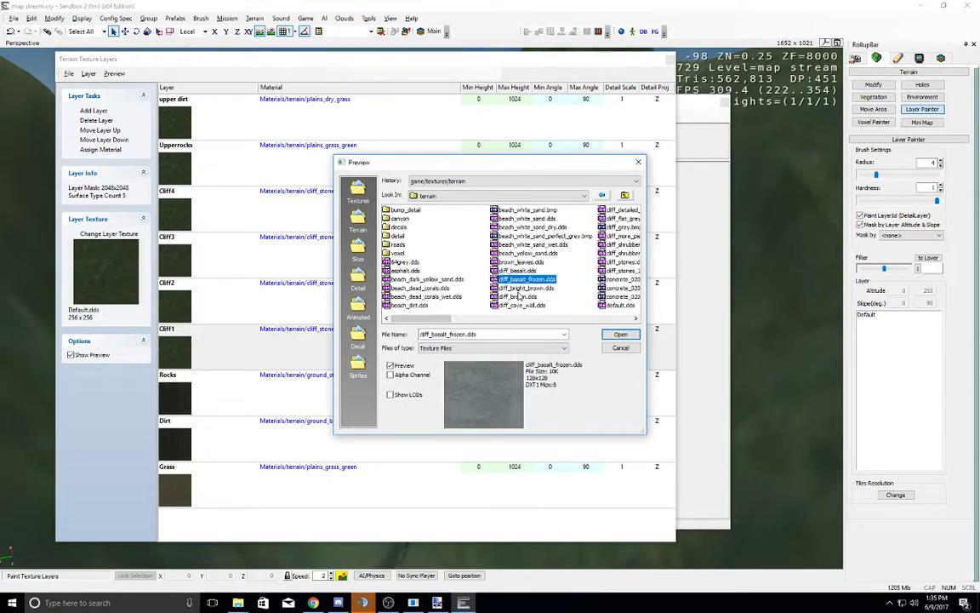
pyautogui.click(518, 289)
pyautogui.click(510, 297)
pyautogui.moveTo(433, 320); pyautogui.dragTo(459, 321)
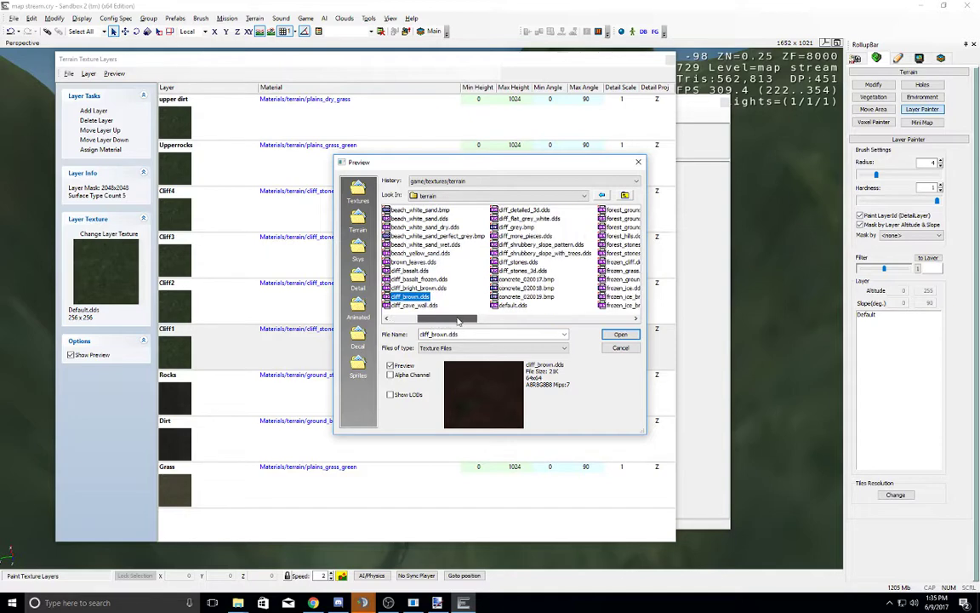
pyautogui.click(519, 211)
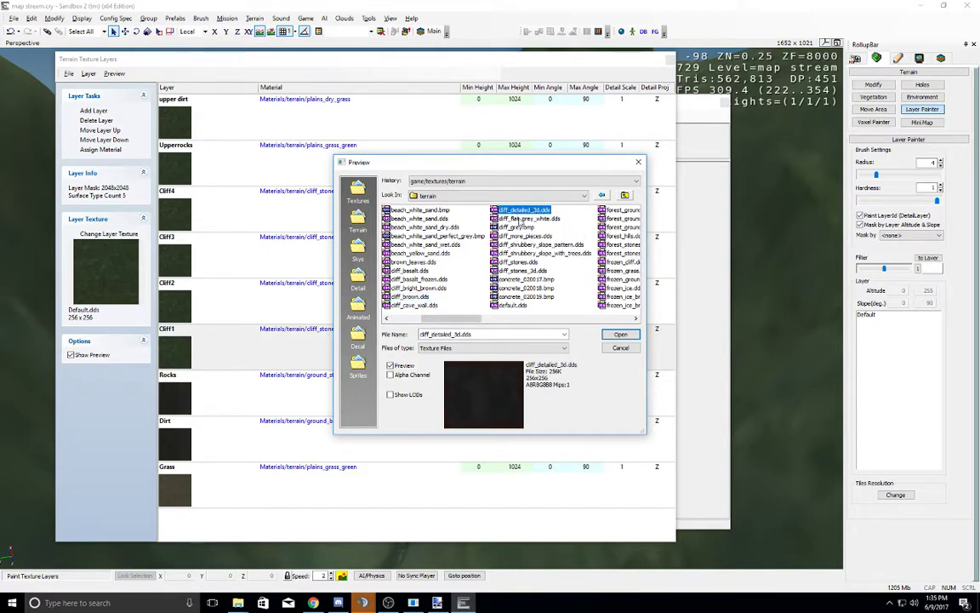
pyautogui.click(519, 219)
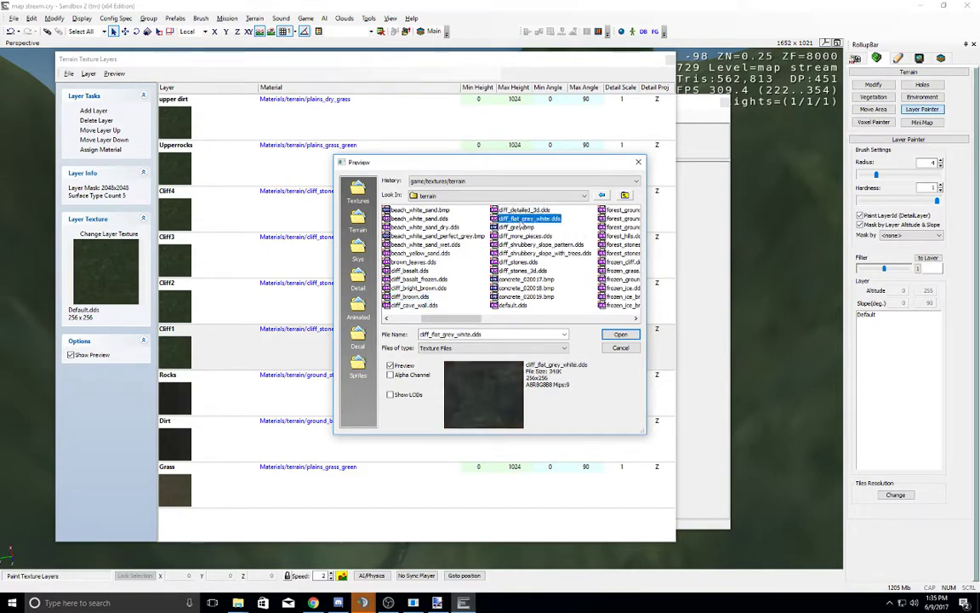
pyautogui.doubleClick(511, 211)
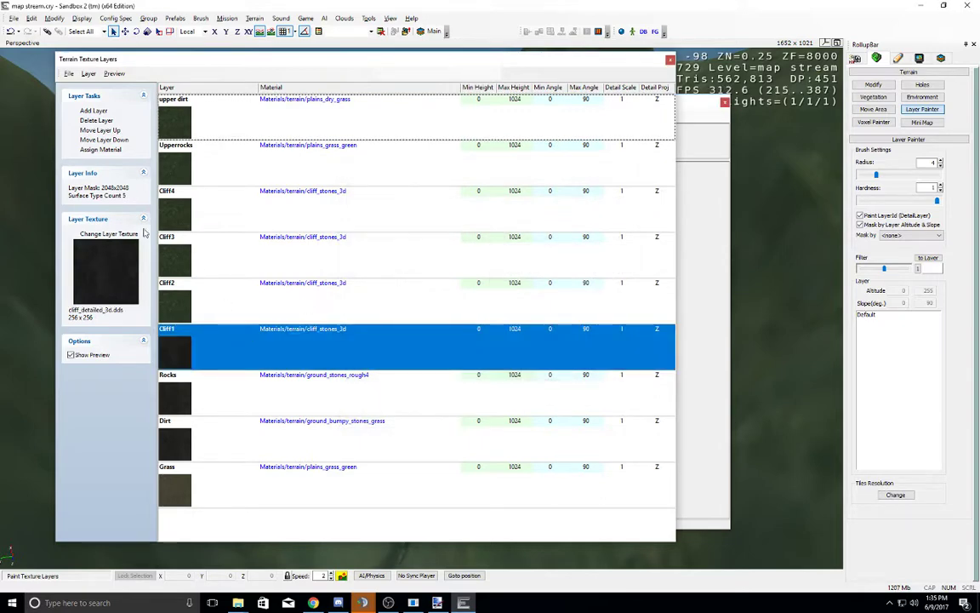
# Step: Change the Cliff2 layer's texture to cliff_detailed_3d.dds from the terrain textures folder
pyautogui.click(219, 298)
pyautogui.click(108, 233)
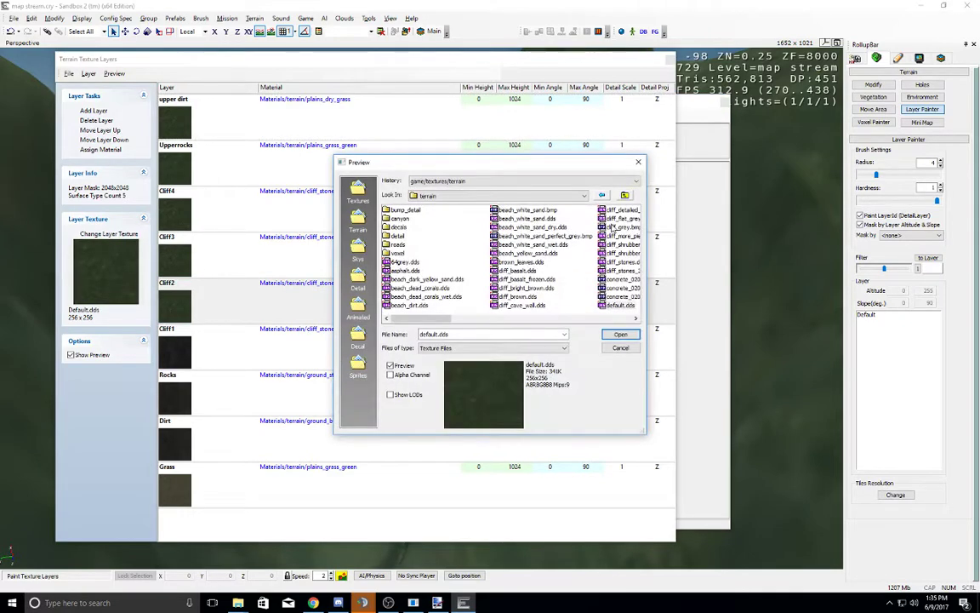
pyautogui.click(620, 210)
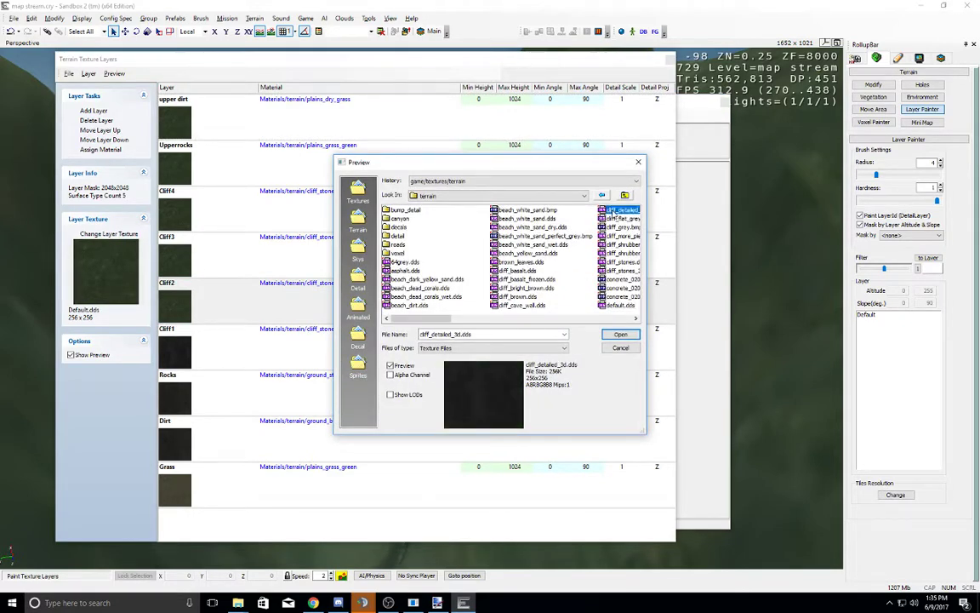
pyautogui.doubleClick(614, 212)
pyautogui.click(304, 340)
pyautogui.click(282, 301)
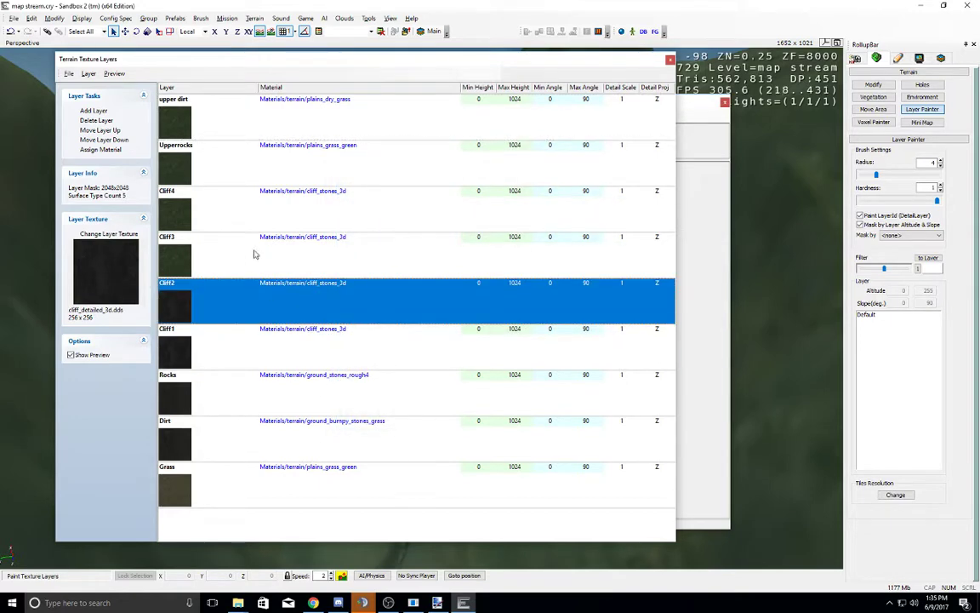
# Step: Apply the cliff_detailed_3d.dds texture to the Cliff3 and Cliff4 layers as well
pyautogui.click(256, 253)
pyautogui.click(109, 242)
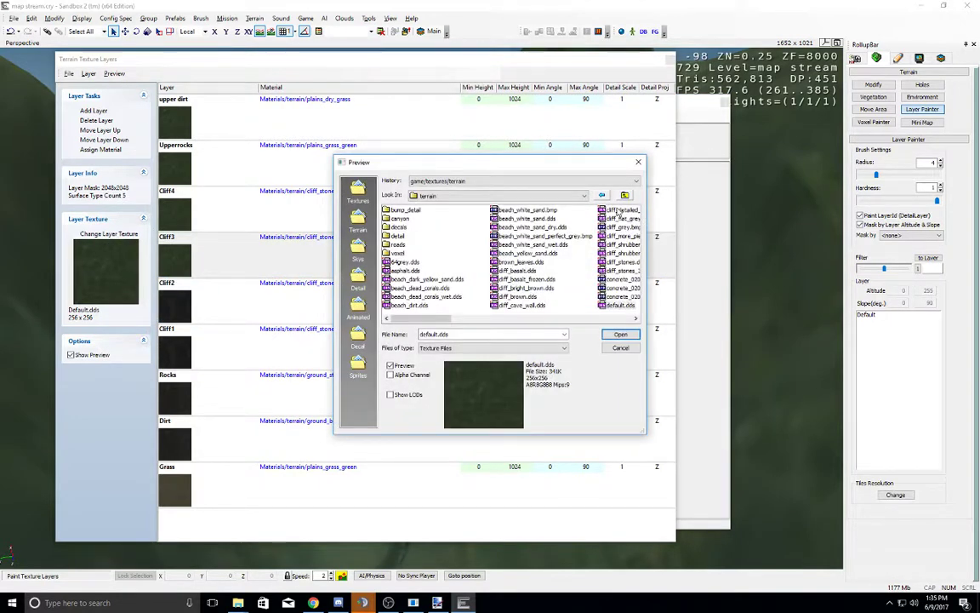
pyautogui.doubleClick(570, 189)
pyautogui.click(416, 215)
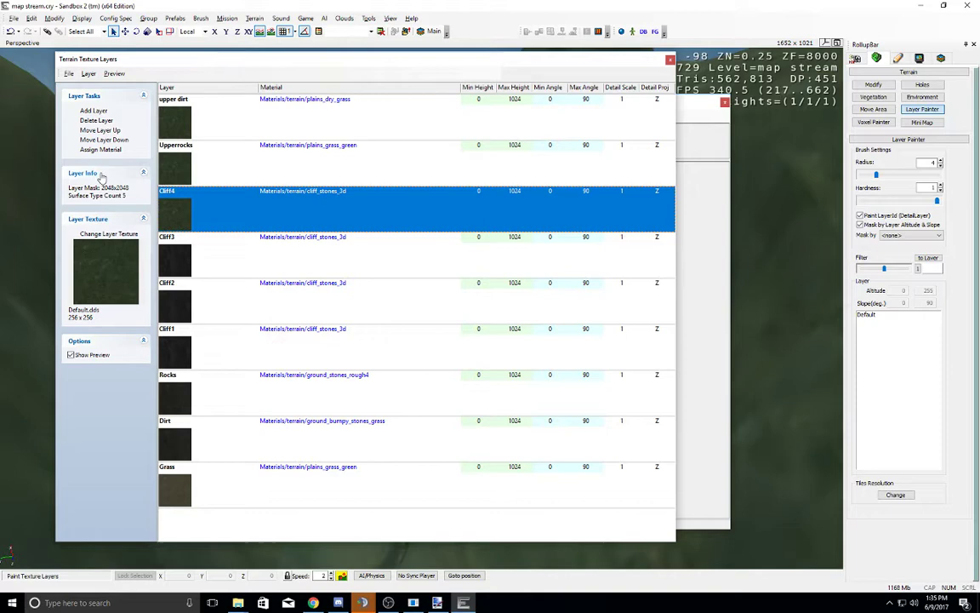
pyautogui.click(109, 233)
pyautogui.doubleClick(559, 189)
# Step: Find ground_quarry among the terrain ground materials, check its texture maps, and assign it to the Upperrocks and upper dirt layers
pyautogui.click(248, 174)
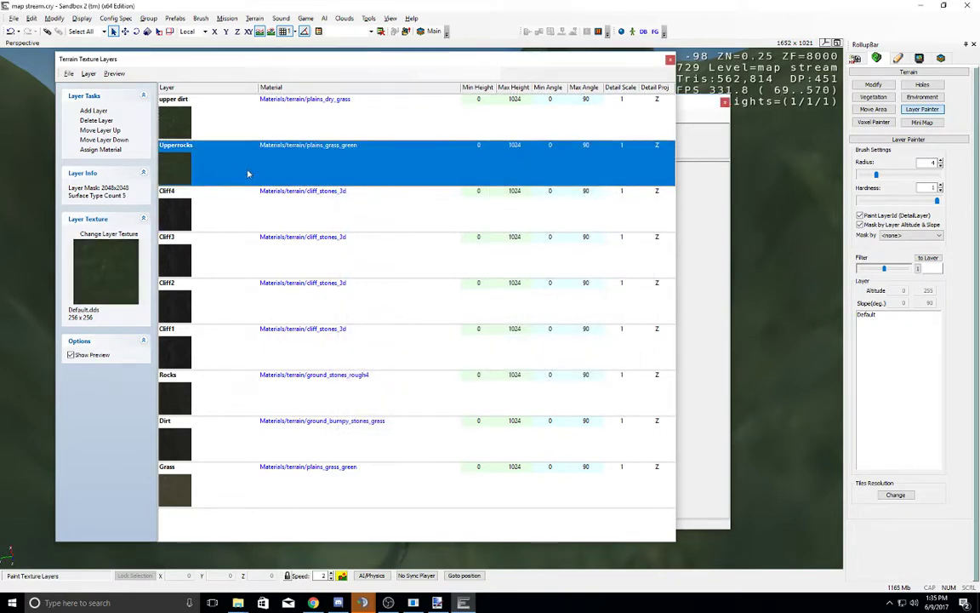
pyautogui.click(289, 148)
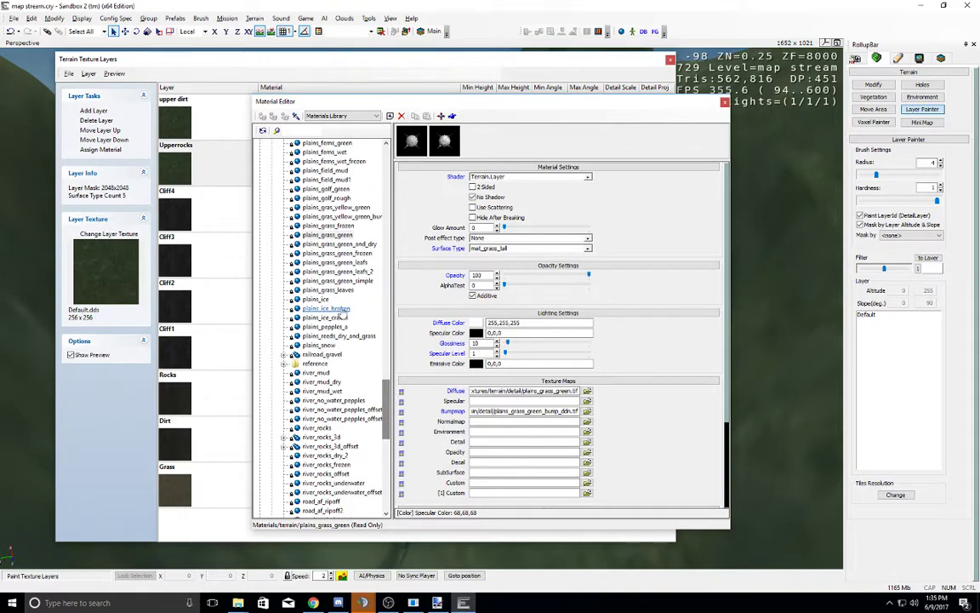
pyautogui.scroll(3, 345, 383)
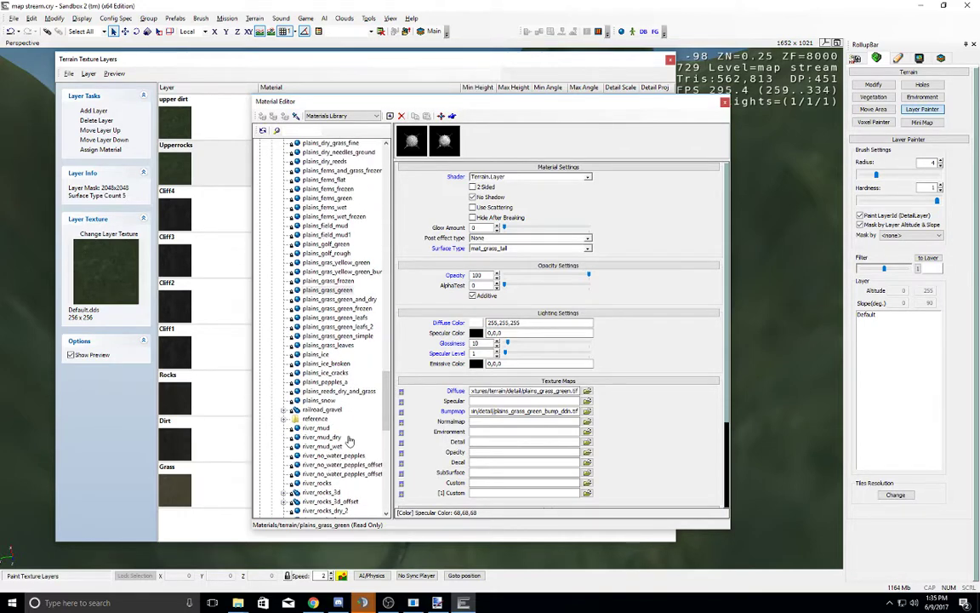
pyautogui.scroll(3, 331, 443)
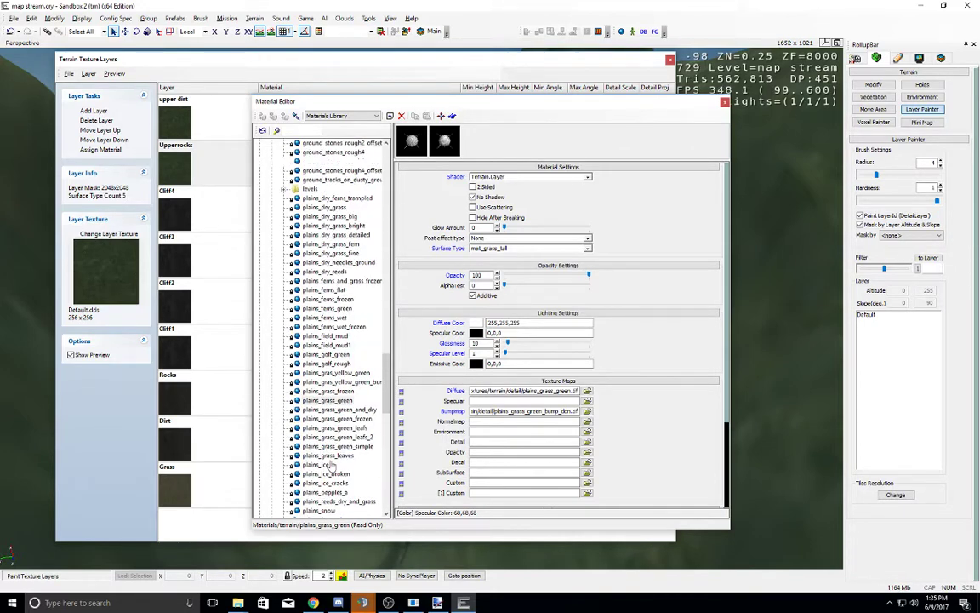
pyautogui.scroll(4, 314, 358)
pyautogui.scroll(3, 316, 349)
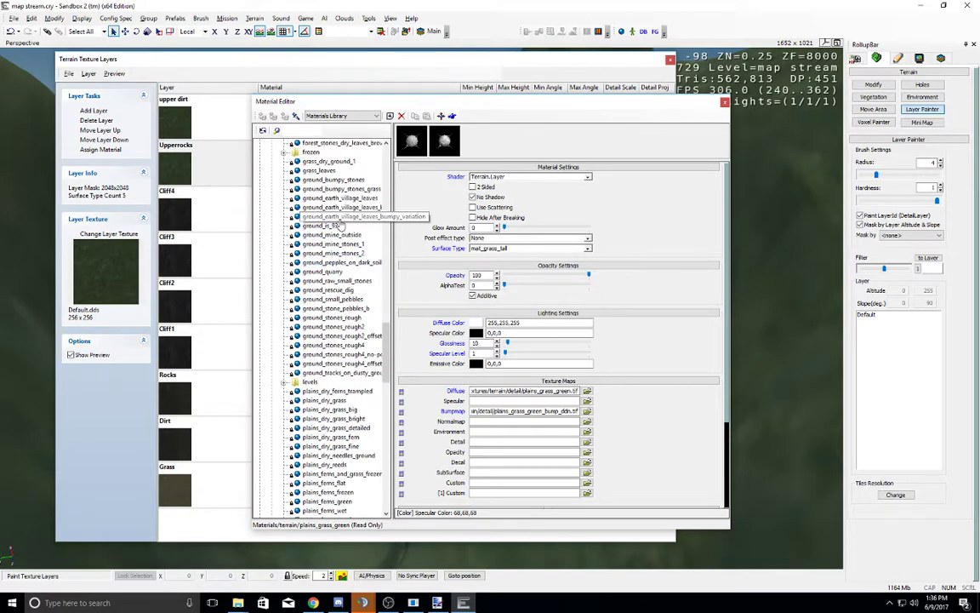
pyautogui.click(326, 271)
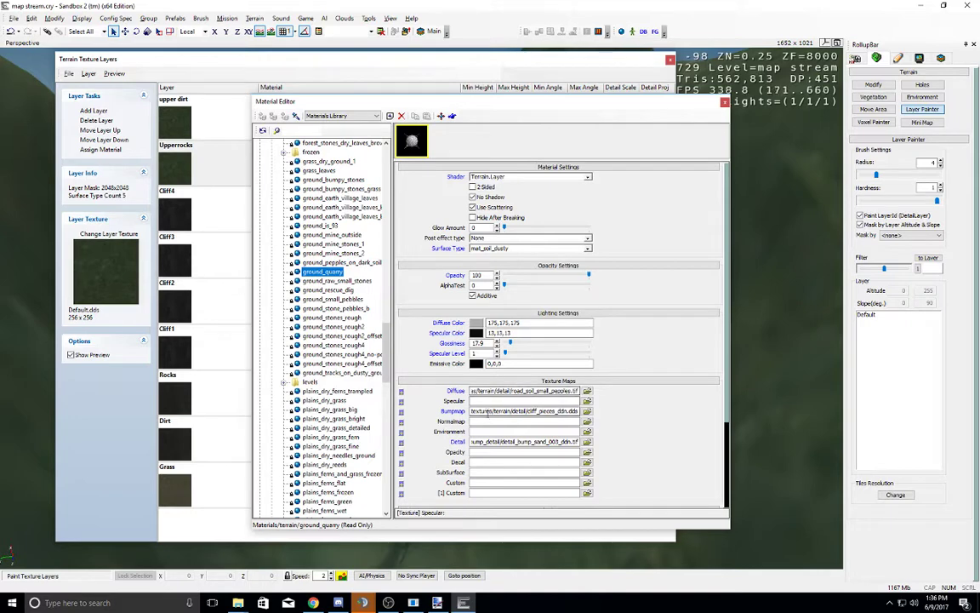
pyautogui.moveTo(480, 394)
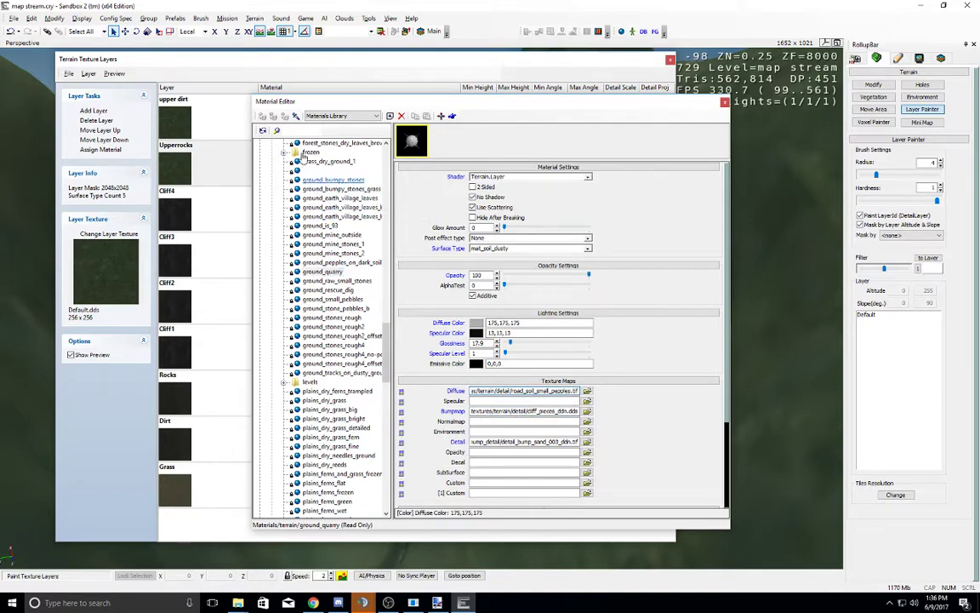
pyautogui.click(112, 148)
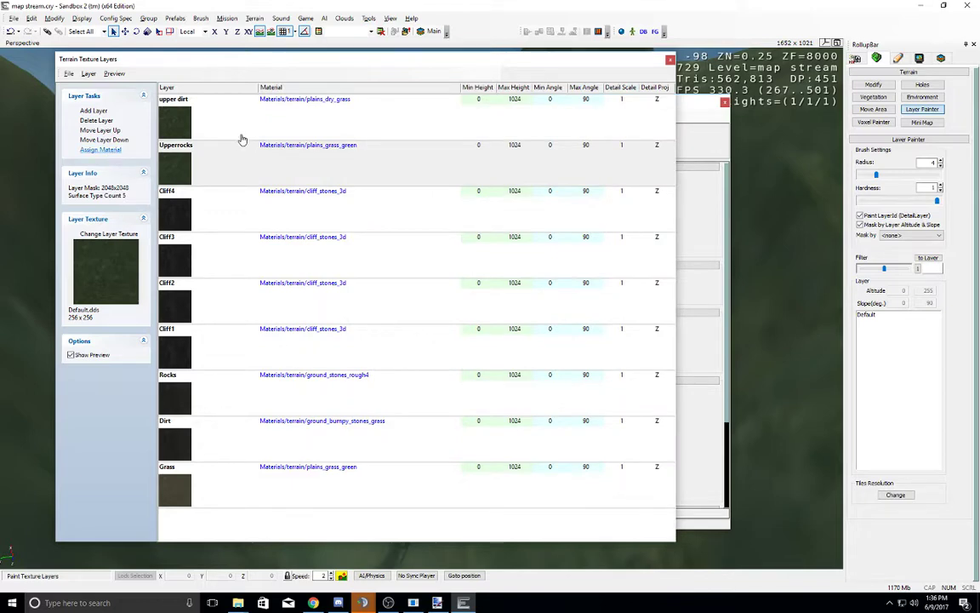
pyautogui.click(194, 109)
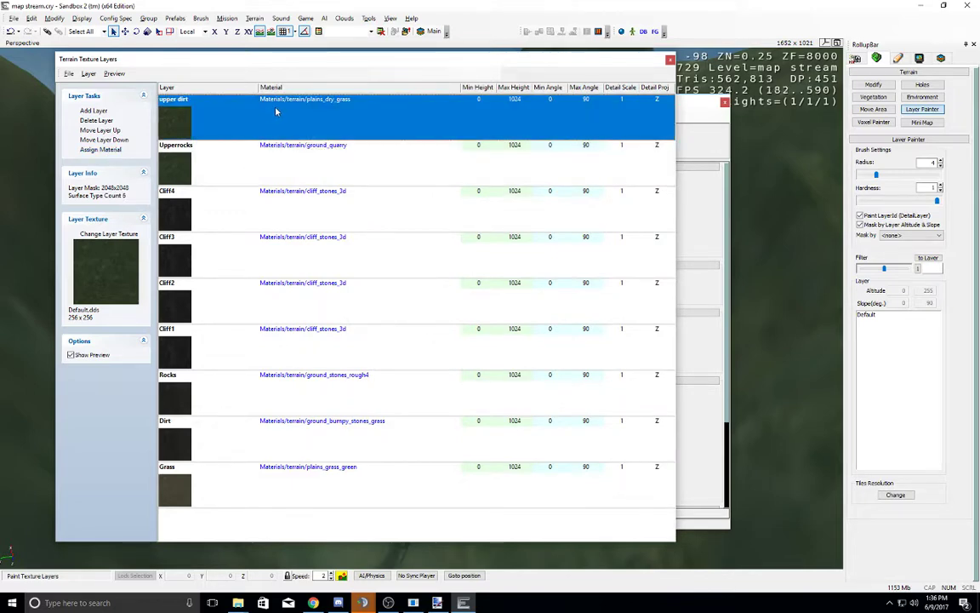
# Step: Compare the ground_small_pebbles, ground_stone_pebbles_b and ground_rescue_dig materials, and assign ground_bumpy_stones to the Upperrocks layer
pyautogui.click(306, 150)
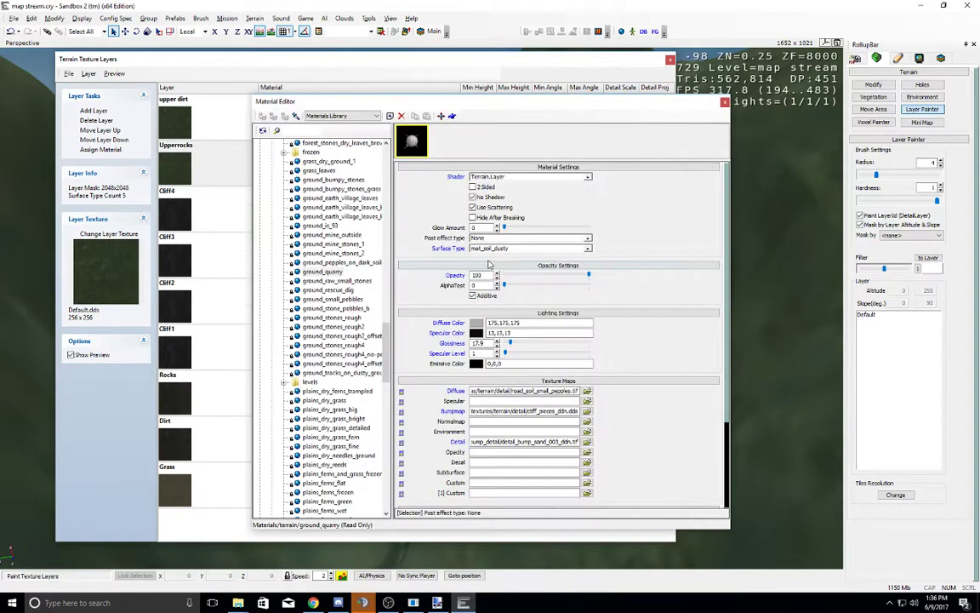
pyautogui.click(332, 299)
pyautogui.click(344, 309)
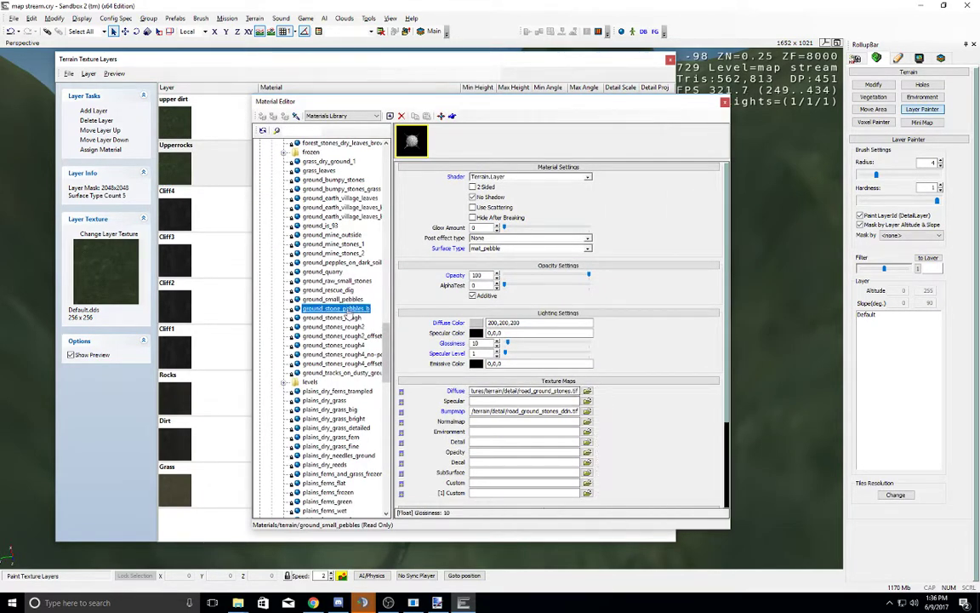
pyautogui.click(340, 291)
pyautogui.moveTo(509, 389)
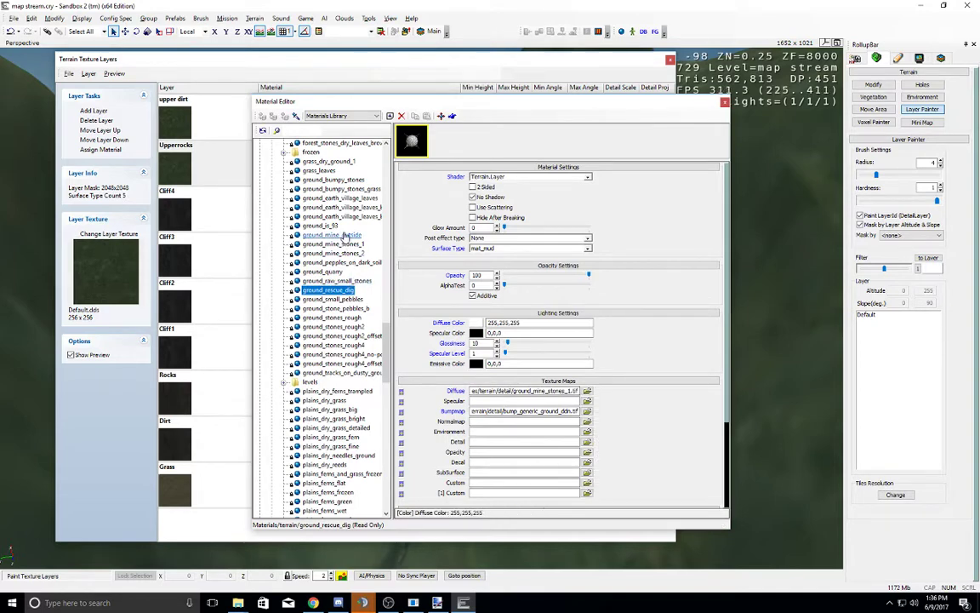
pyautogui.click(334, 180)
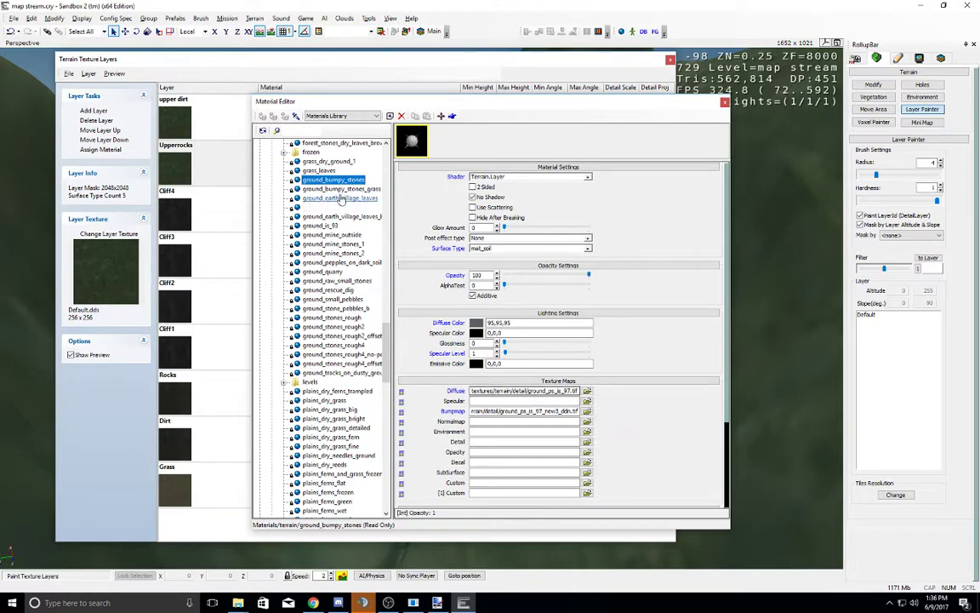
pyautogui.click(108, 152)
# Step: Preview road textures in the terrain textures folder and set the Upperrocks layer's texture to road_rocky.dds
pyautogui.click(193, 175)
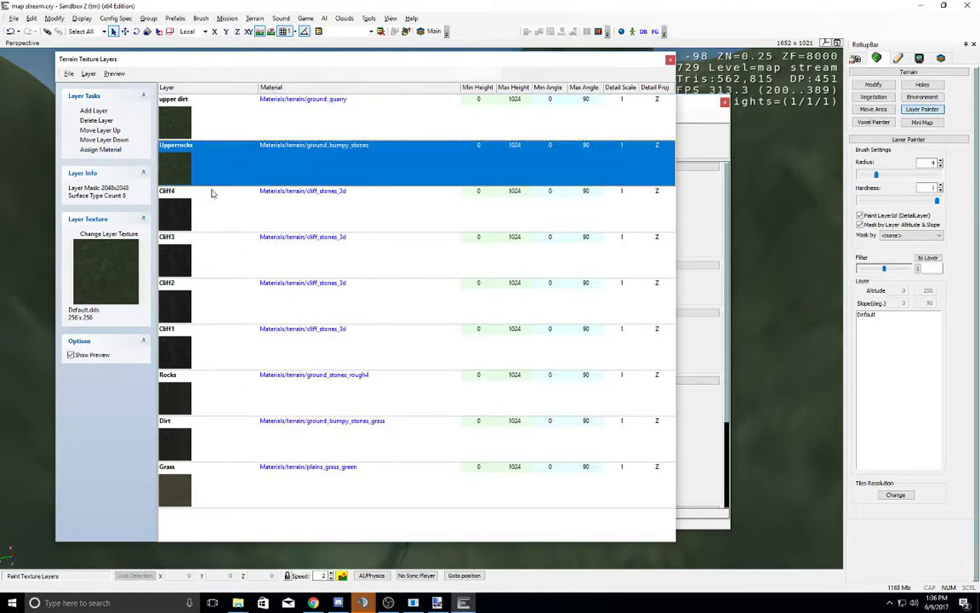
pyautogui.click(120, 233)
pyautogui.moveTo(438, 319); pyautogui.dragTo(489, 318)
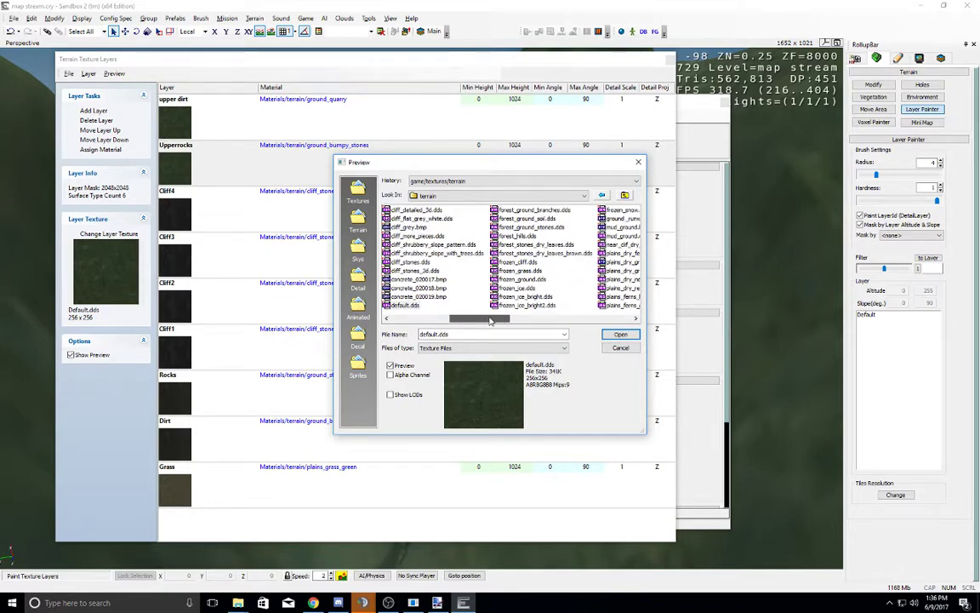
pyautogui.moveTo(490, 321); pyautogui.dragTo(581, 317)
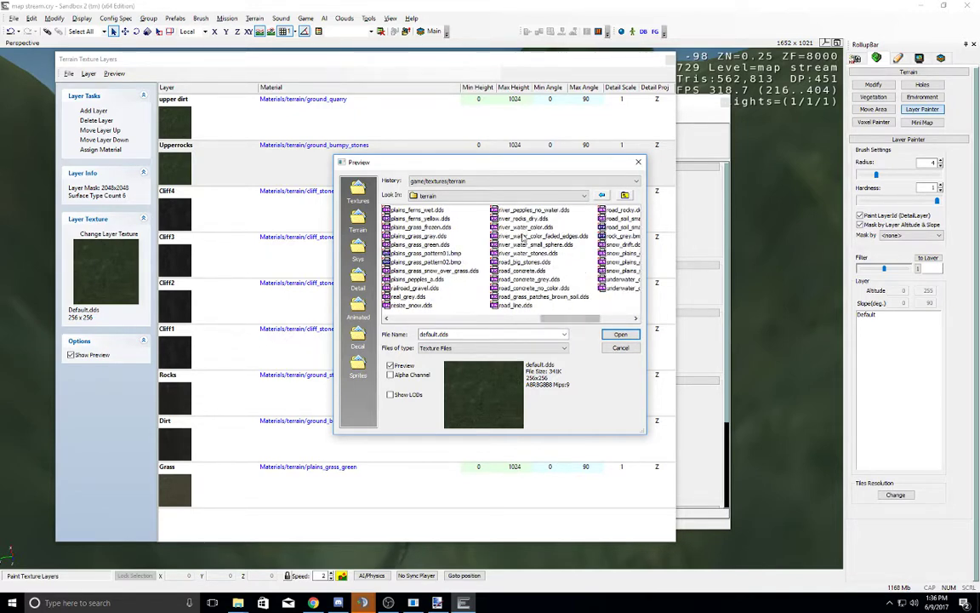
pyautogui.click(536, 296)
pyautogui.click(521, 270)
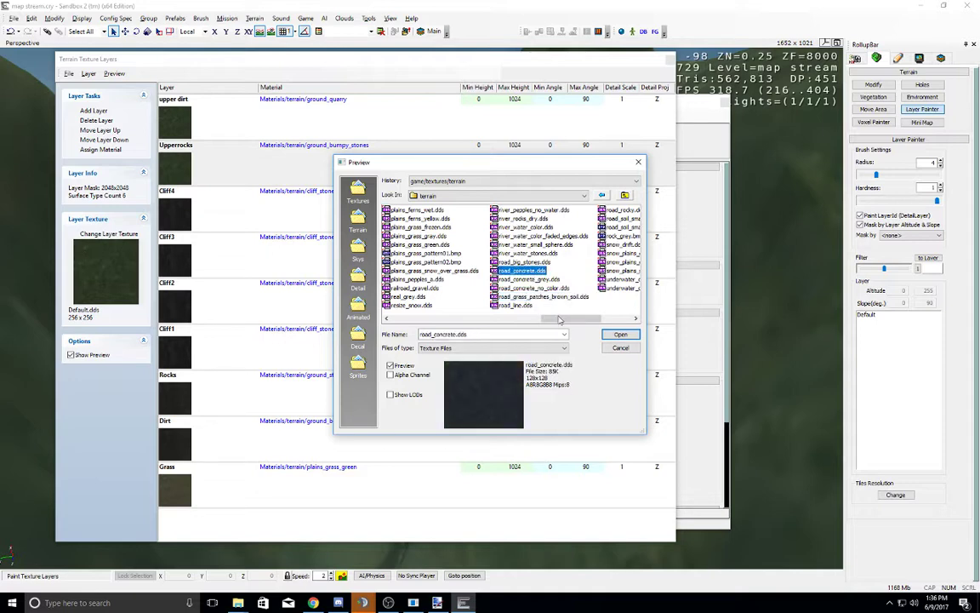
pyautogui.moveTo(574, 318); pyautogui.dragTo(602, 320)
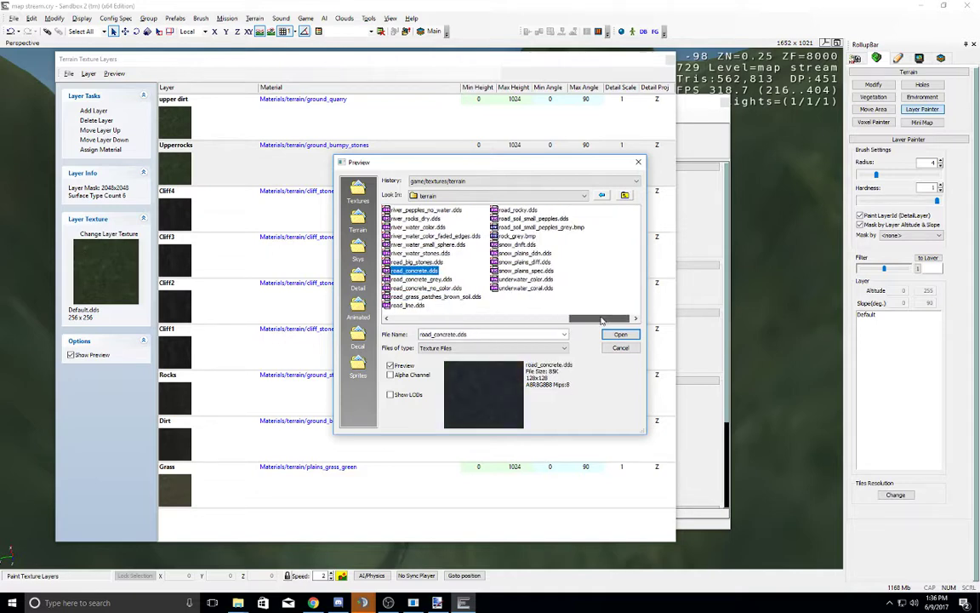
pyautogui.click(515, 210)
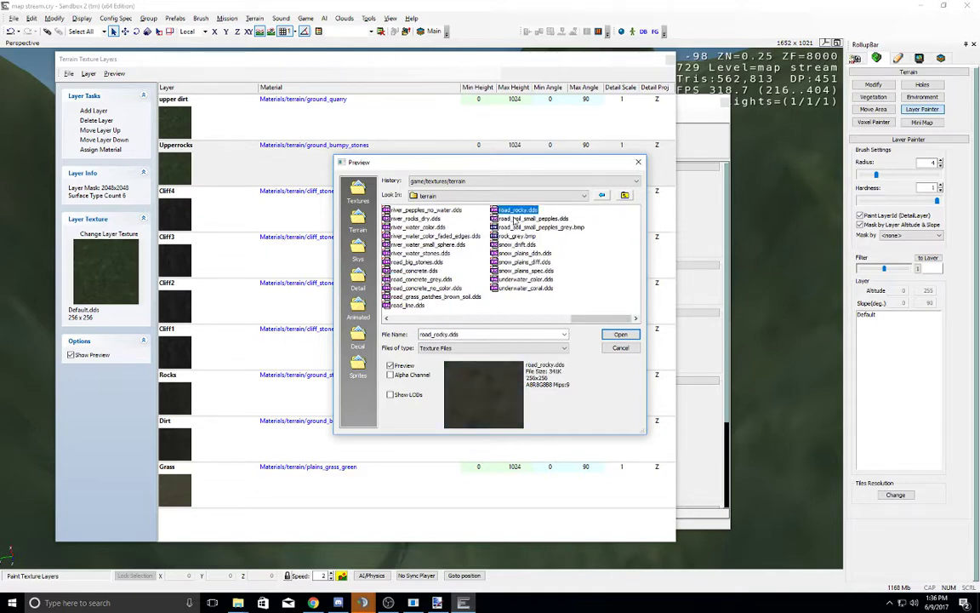
pyautogui.doubleClick(525, 211)
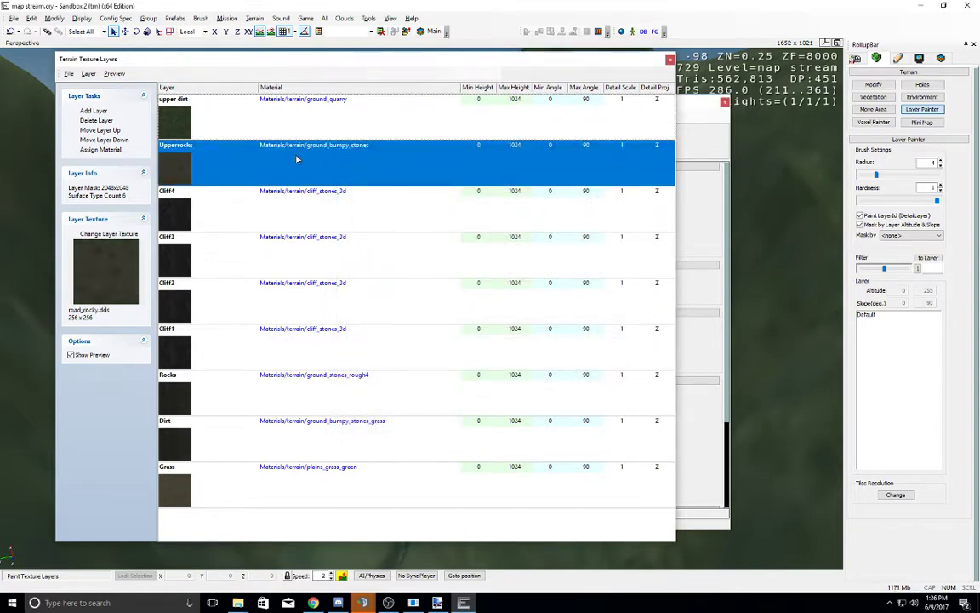
# Step: Set the upper dirt layer's texture to road_rocky.dds and check the Upperrocks and Cliff2 layers
pyautogui.click(269, 129)
pyautogui.click(125, 233)
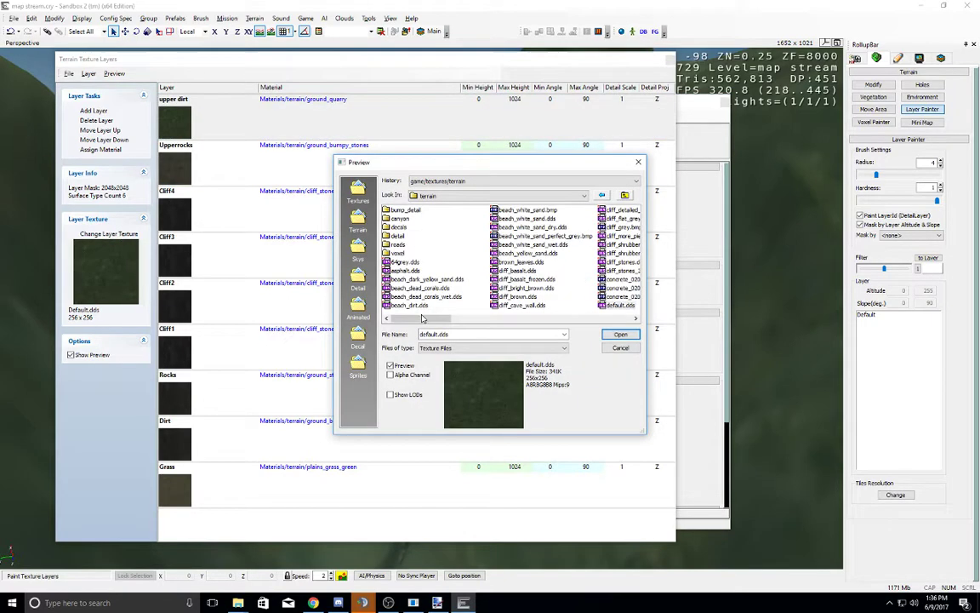
pyautogui.scroll(-5, 601, 260)
pyautogui.doubleClick(513, 210)
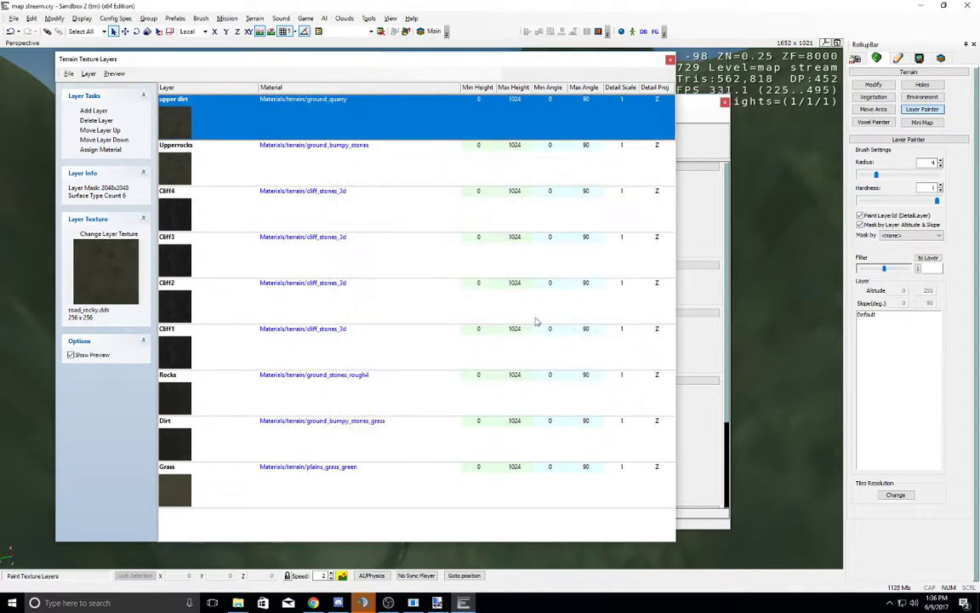
pyautogui.click(377, 180)
pyautogui.click(323, 294)
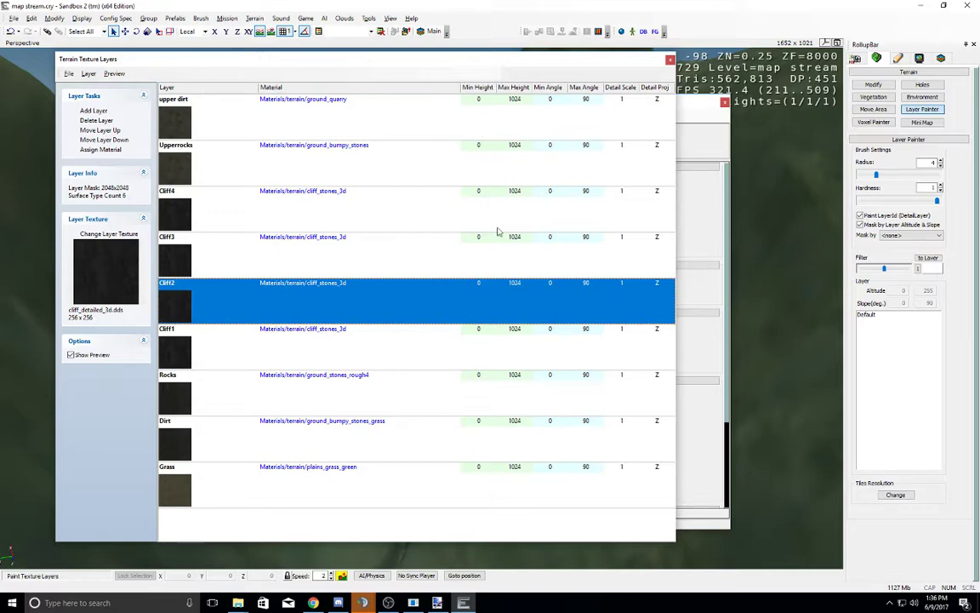
# Step: Open the upper dirt layer's minimum height for editing and survey the peaks, slopes and valleys across the terrain
pyautogui.click(484, 100)
pyautogui.click(483, 99)
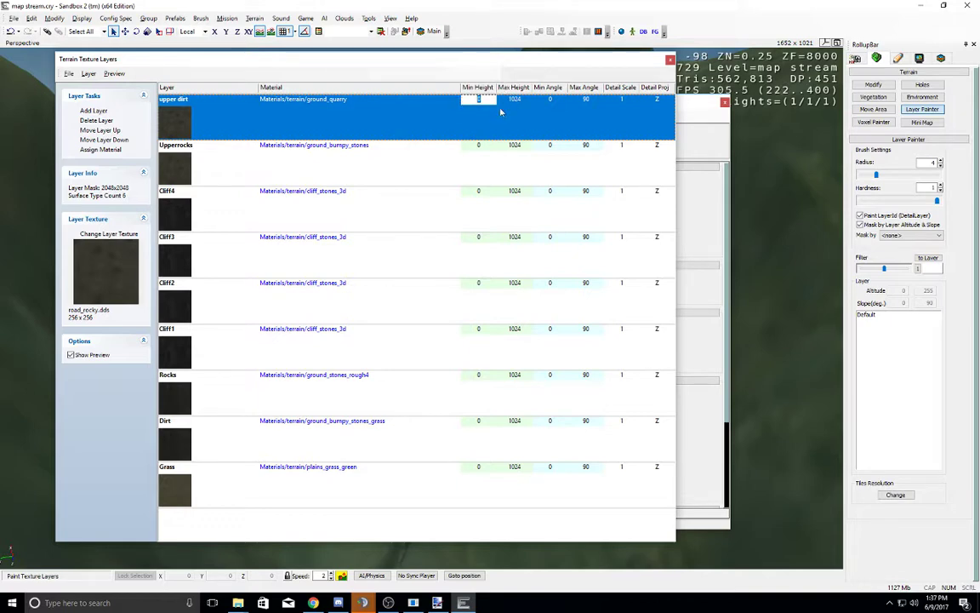
pyautogui.moveTo(625, 60); pyautogui.dragTo(0, 145)
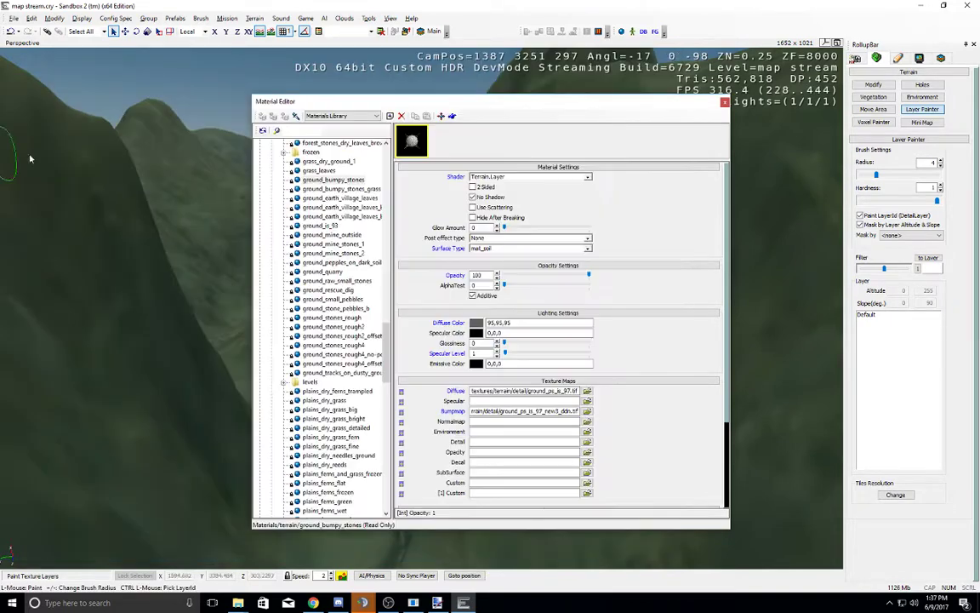
pyautogui.moveTo(588, 221); pyautogui.dragTo(589, 222, button='right')
pyautogui.moveTo(589, 221); pyautogui.dragTo(616, 231, button='middle')
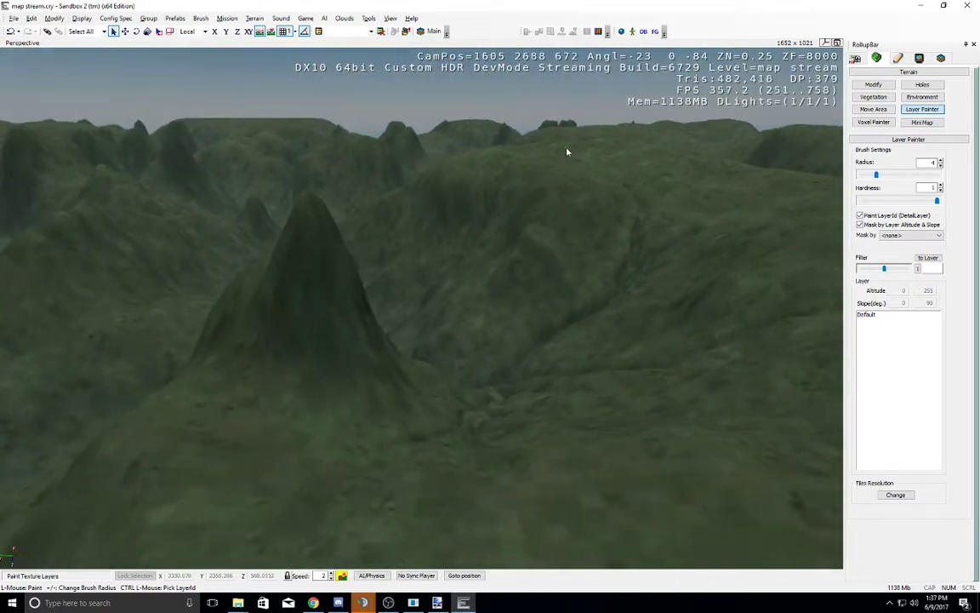
pyautogui.moveTo(353, 500); pyautogui.dragTo(355, 497, button='middle')
pyautogui.moveTo(374, 333); pyautogui.dragTo(449, 304, button='middle')
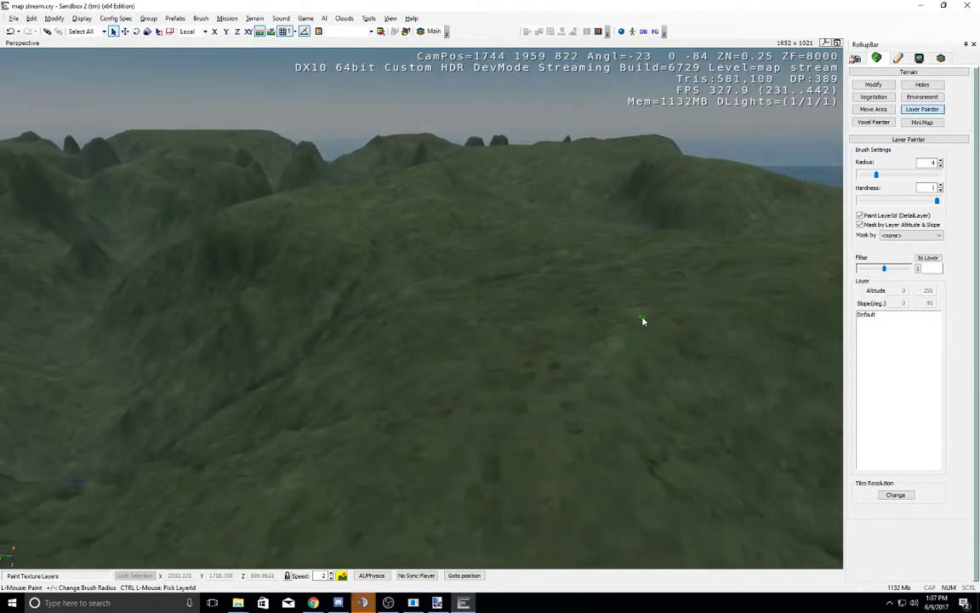
pyautogui.moveTo(643, 320); pyautogui.dragTo(643, 294, button='middle')
pyautogui.moveTo(619, 236); pyautogui.dragTo(611, 236, button='middle')
pyautogui.moveTo(382, 186); pyautogui.dragTo(425, 261, button='middle')
pyautogui.moveTo(0, 183); pyautogui.dragTo(602, 70)
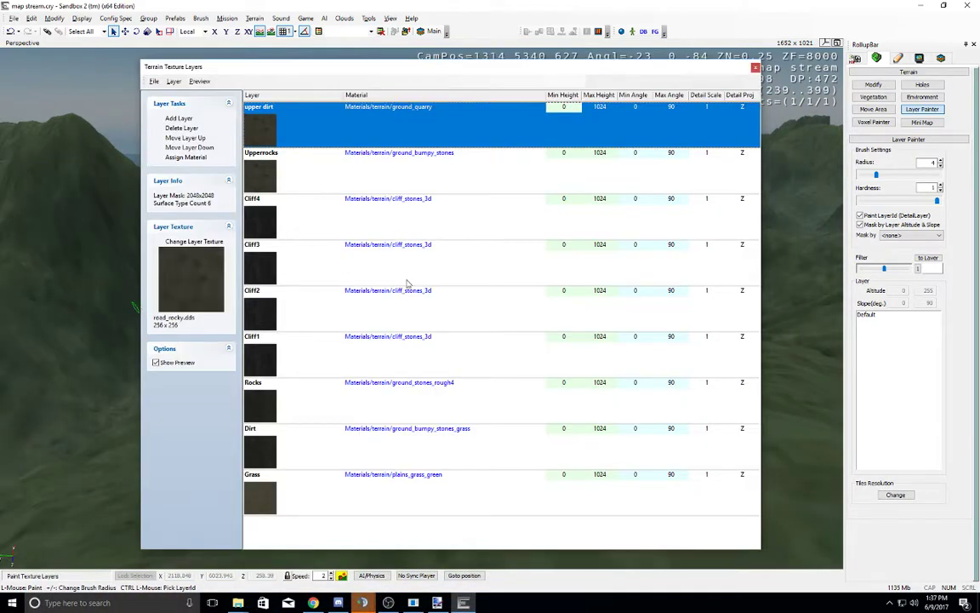
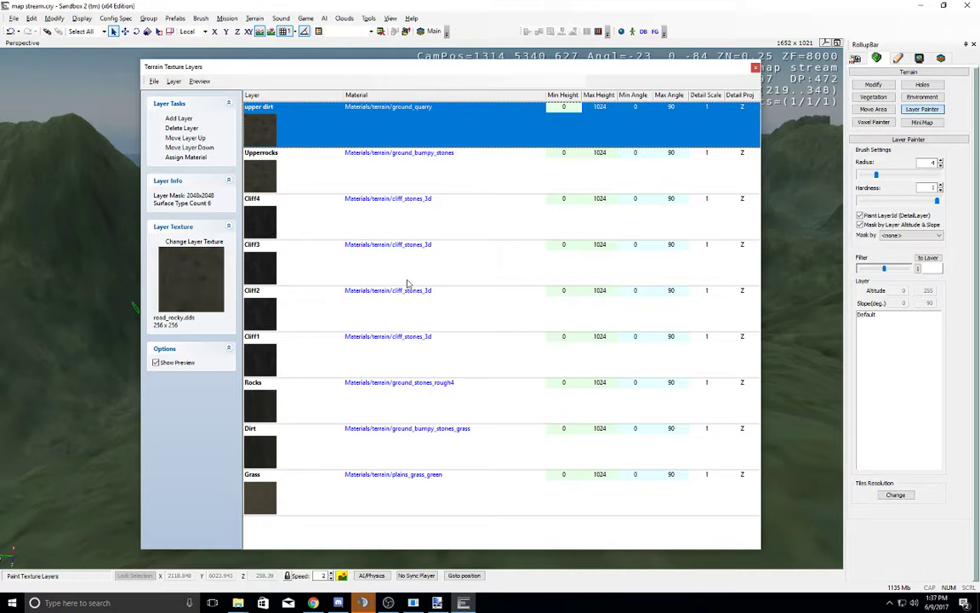
# Step: Preview the brown cliff and beach_white_sand textures as alternatives for the upper dirt layer, leaving the texture browser without choosing one
pyautogui.click(202, 245)
pyautogui.moveTo(450, 321)
pyautogui.mouseDown()
pyautogui.moveTo(475, 321)
pyautogui.moveTo(454, 321)
pyautogui.mouseUp()
pyautogui.click(535, 298)
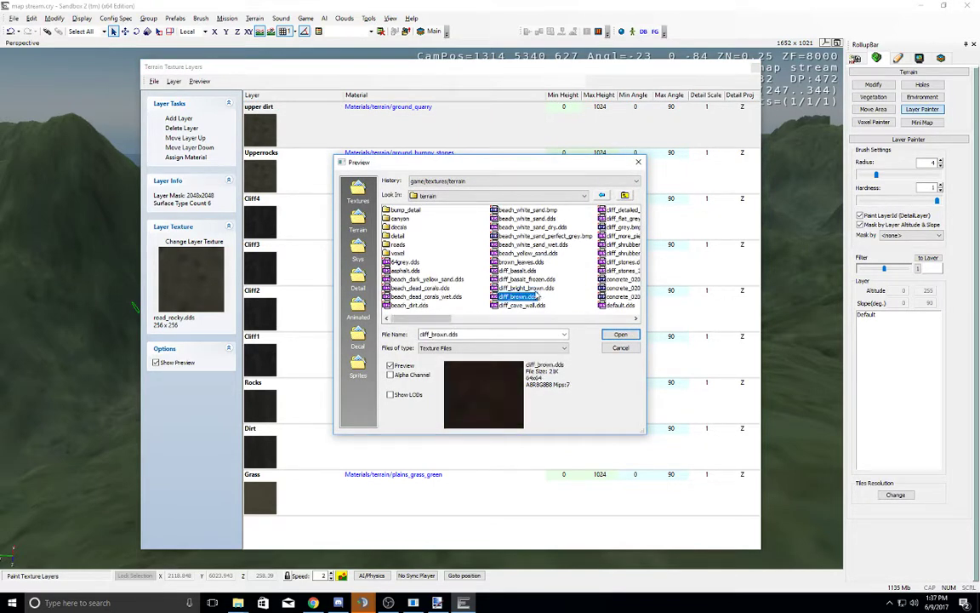
pyautogui.click(538, 290)
pyautogui.click(535, 237)
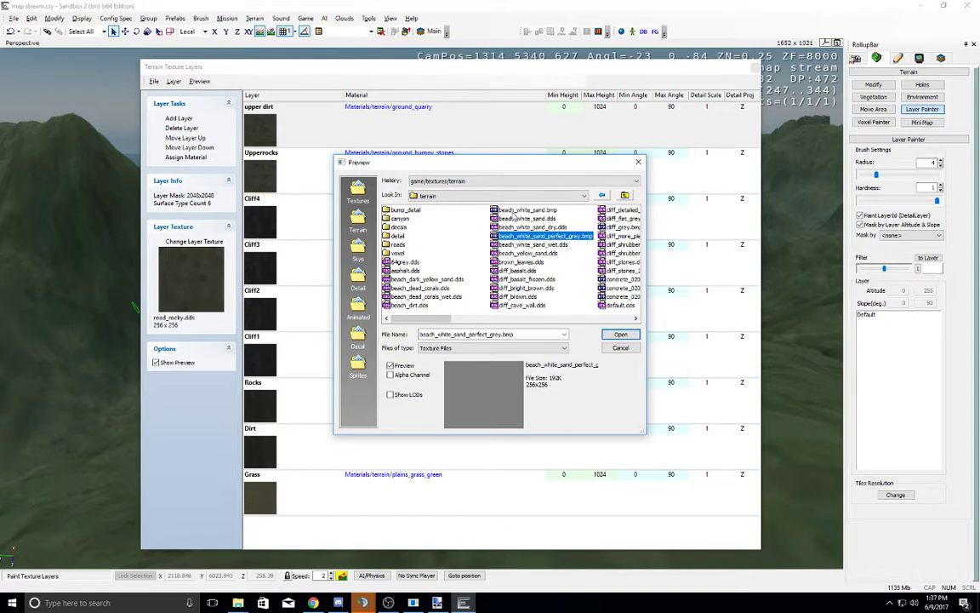
pyautogui.click(515, 211)
pyautogui.click(482, 227)
pyautogui.click(484, 236)
pyautogui.moveTo(436, 318)
pyautogui.mouseDown()
pyautogui.moveTo(515, 320)
pyautogui.moveTo(419, 320)
pyautogui.mouseUp()
pyautogui.click(620, 347)
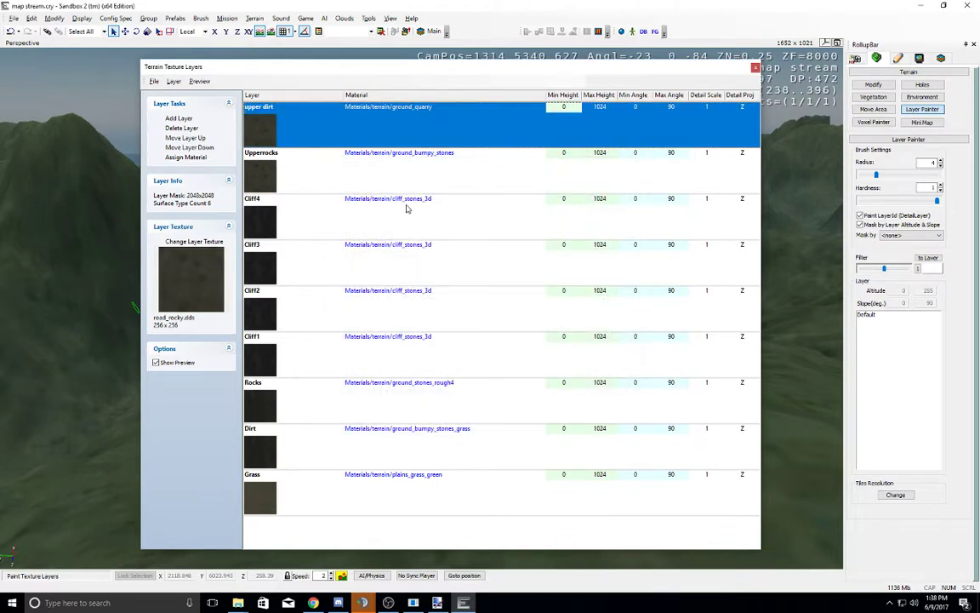
# Step: Set the minimum height of the upper dirt and Upperrocks layers to 400
pyautogui.click(573, 109)
pyautogui.click(572, 107)
pyautogui.write('400')
pyautogui.press('Return')
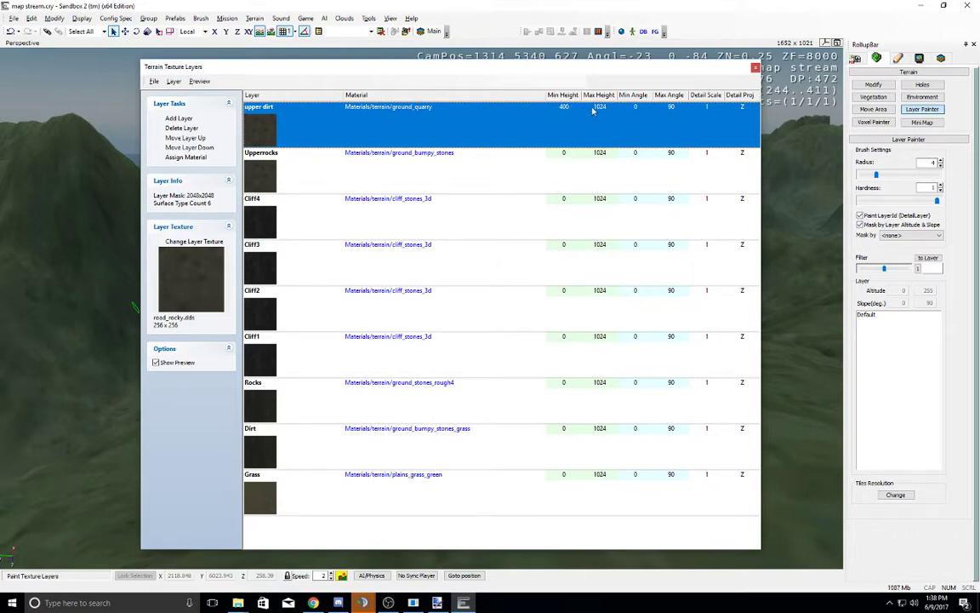
pyautogui.click(563, 153)
pyautogui.click(560, 152)
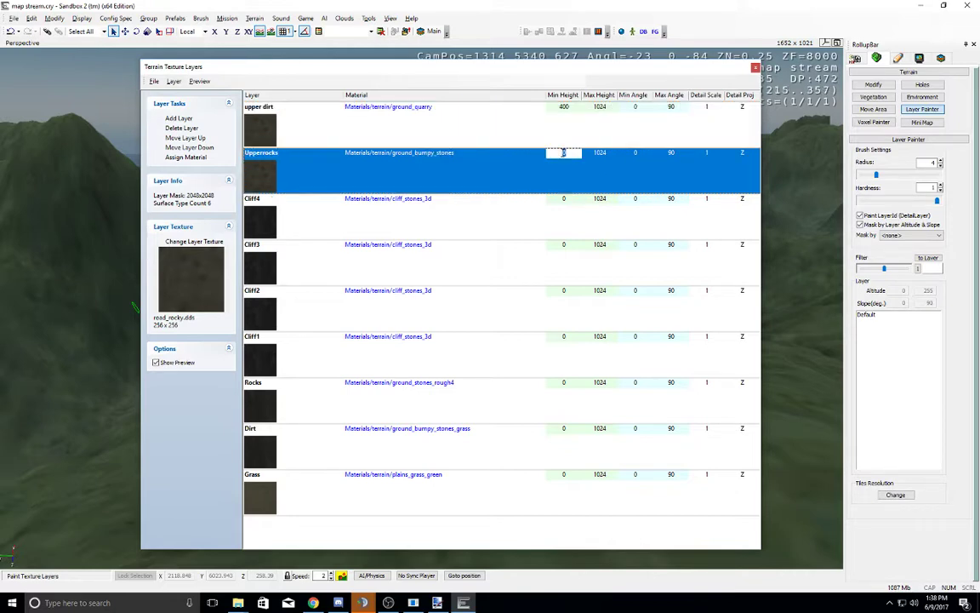
pyautogui.write('400')
pyautogui.press('Return')
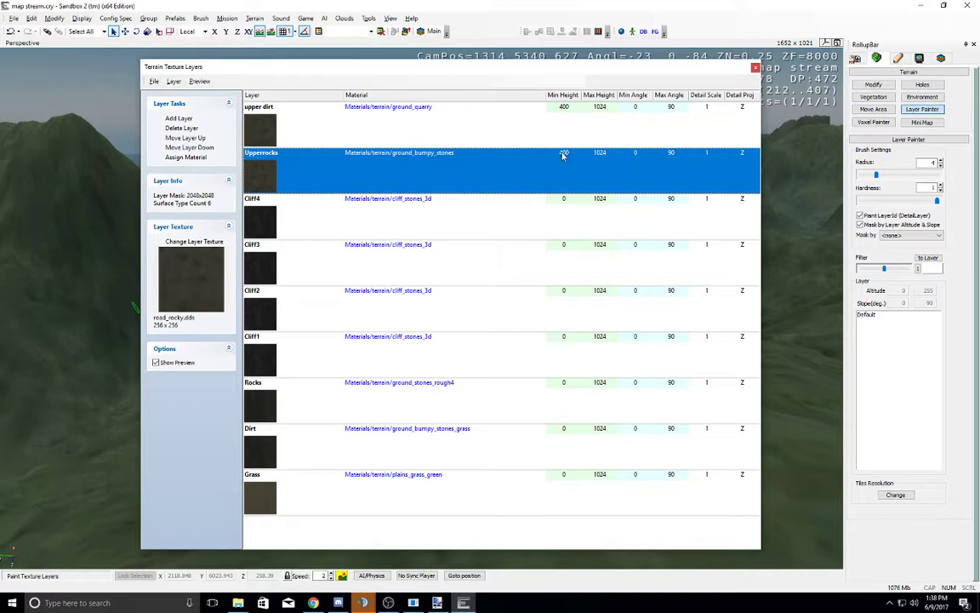
# Step: Set the Cliff4 layer's minimum height to 300
pyautogui.click(569, 200)
pyautogui.write('3')
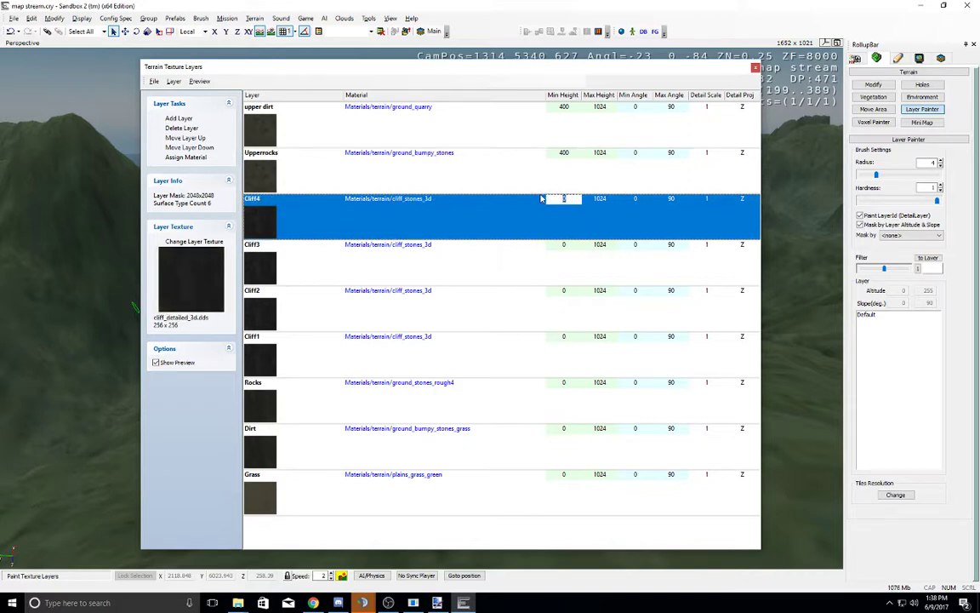
pyautogui.write('00')
pyautogui.click(571, 248)
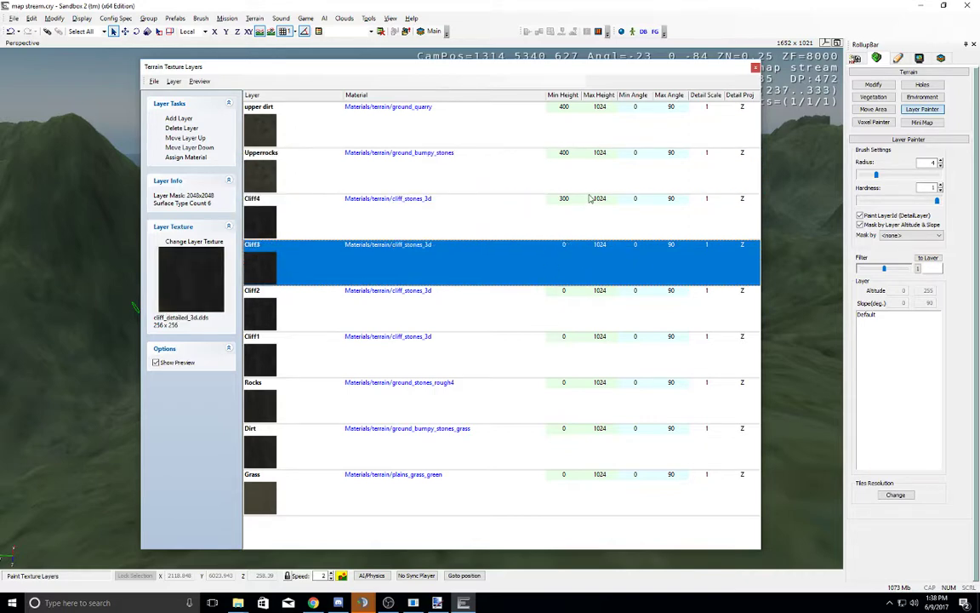
pyautogui.click(562, 244)
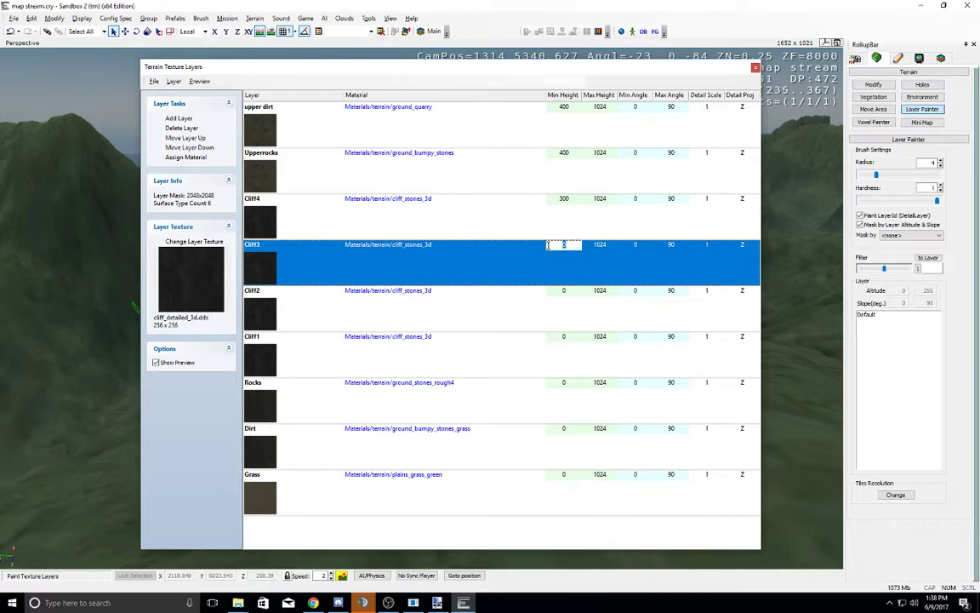
# Step: Set the Cliff4 layer's minimum height to 350
pyautogui.click(555, 199)
pyautogui.click(551, 199)
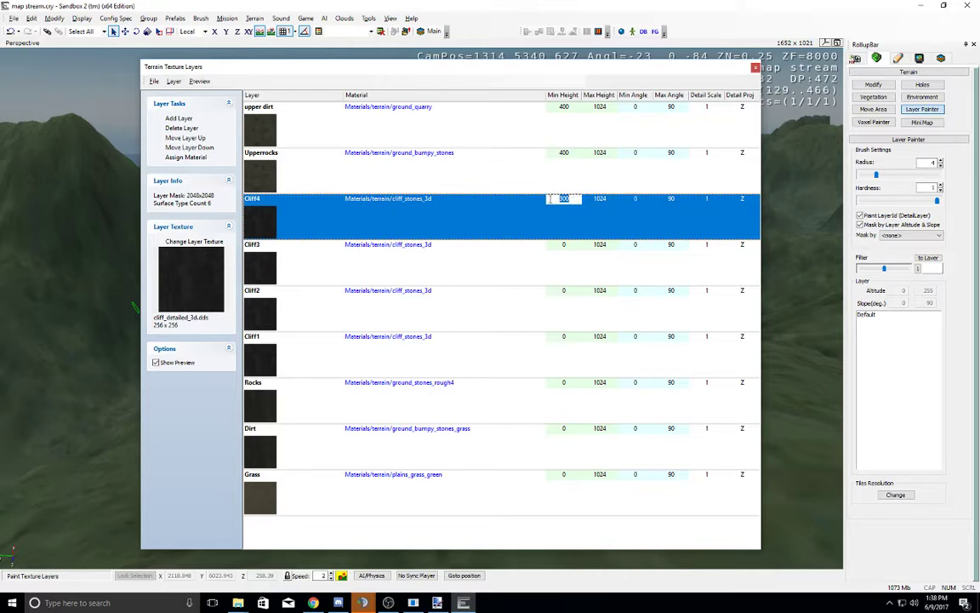
pyautogui.write('350')
pyautogui.click(606, 198)
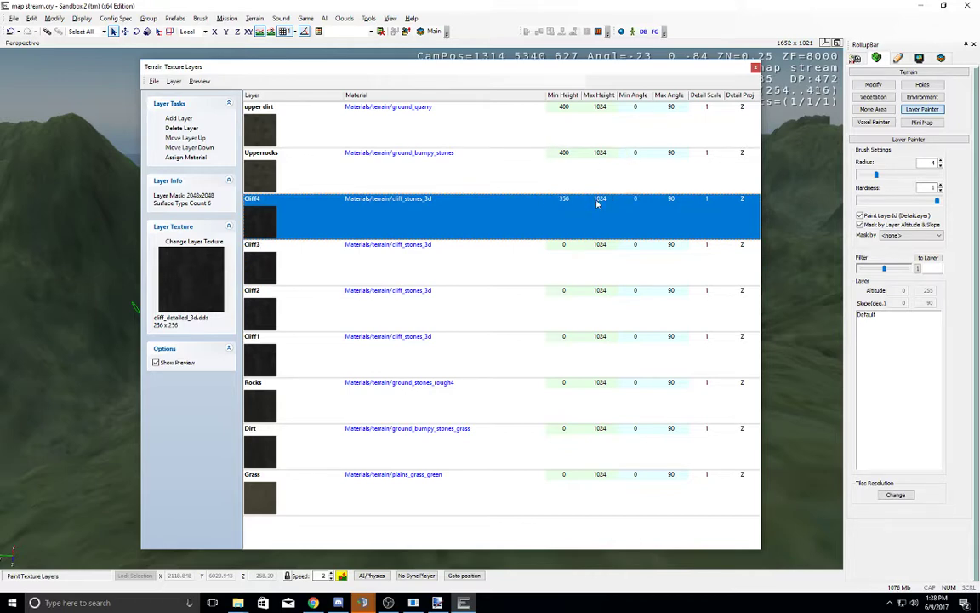
pyautogui.moveTo(611, 197); pyautogui.dragTo(547, 192)
# Step: Set the Cliff3 layer's minimum height to 300 and its maximum height to 360
pyautogui.click(569, 251)
pyautogui.click(569, 252)
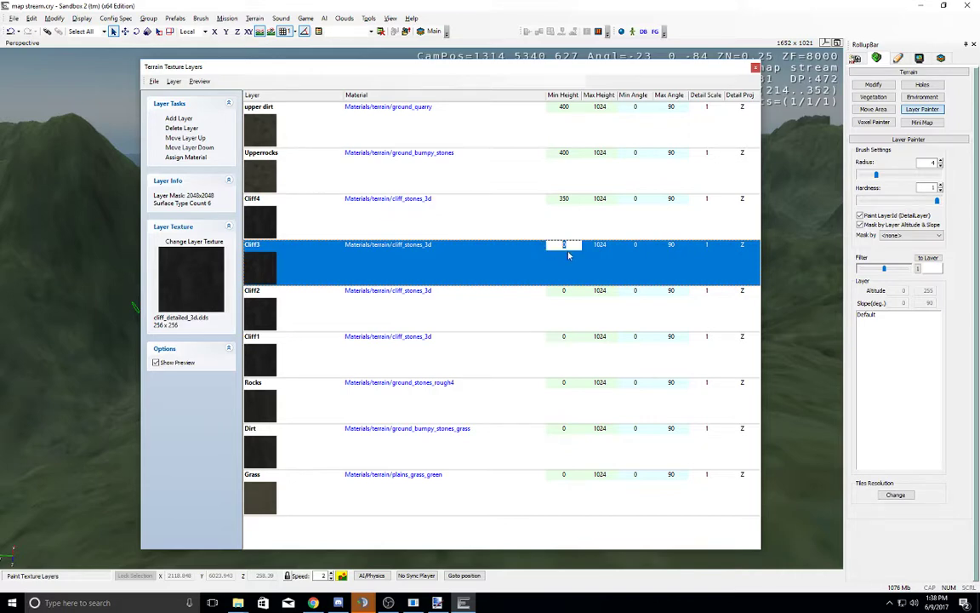
pyautogui.write('300')
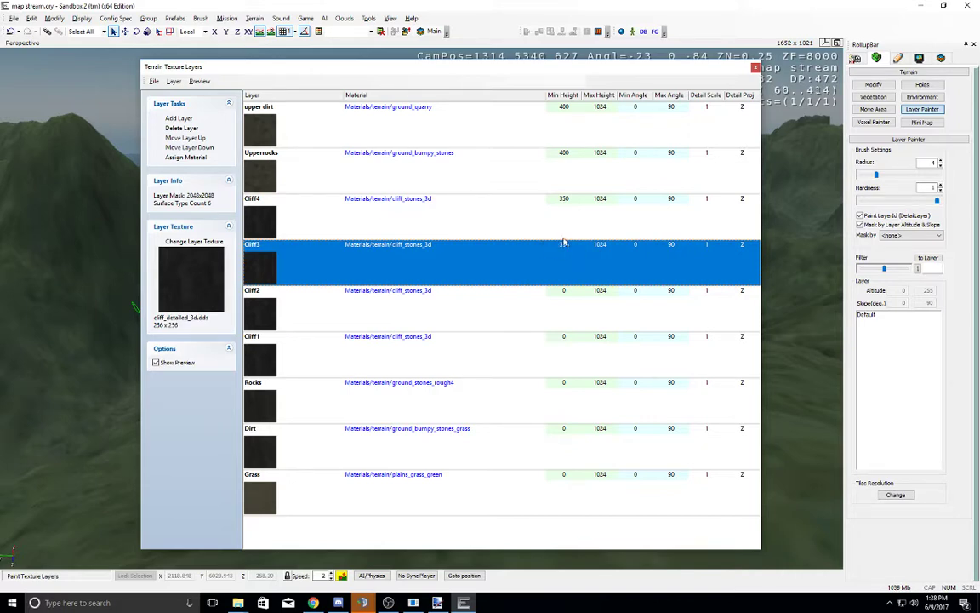
pyautogui.press('Return')
pyautogui.click(606, 248)
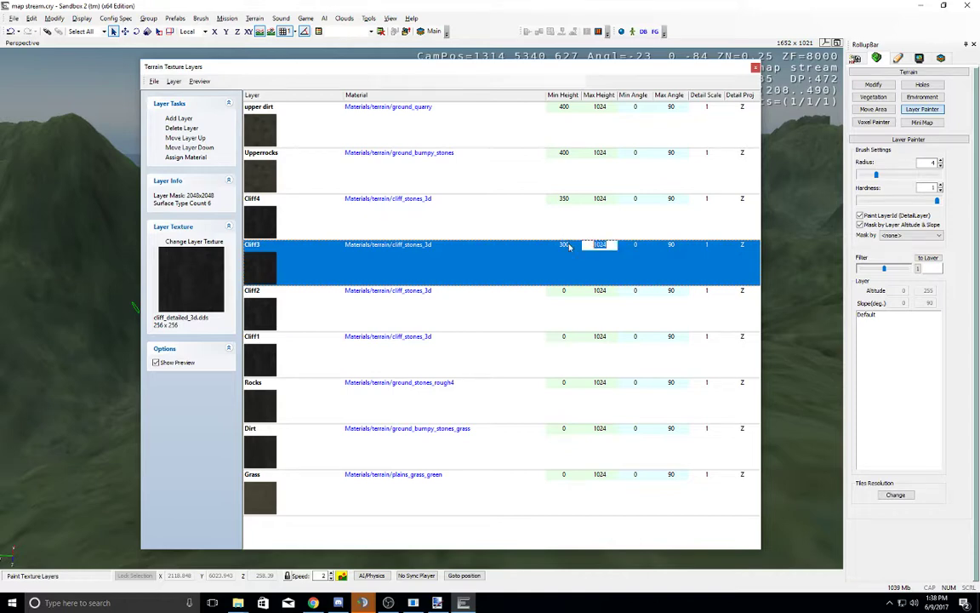
pyautogui.write('360')
pyautogui.press('Return')
# Step: Set the Cliff2 layer's minimum height to 250 and its maximum height to 310
pyautogui.click(566, 295)
pyautogui.click(558, 292)
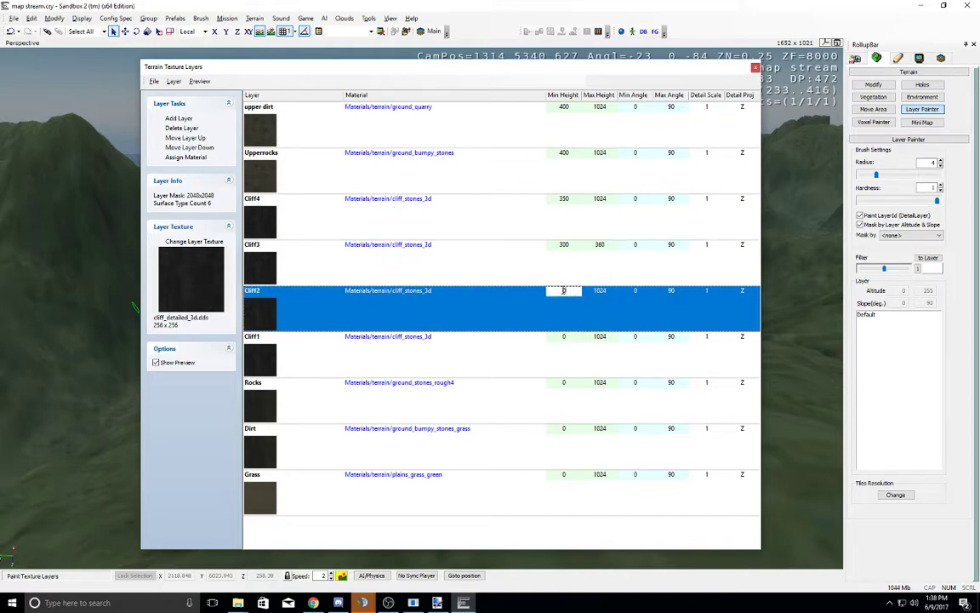
pyautogui.write('250')
pyautogui.click(601, 291)
pyautogui.write('310')
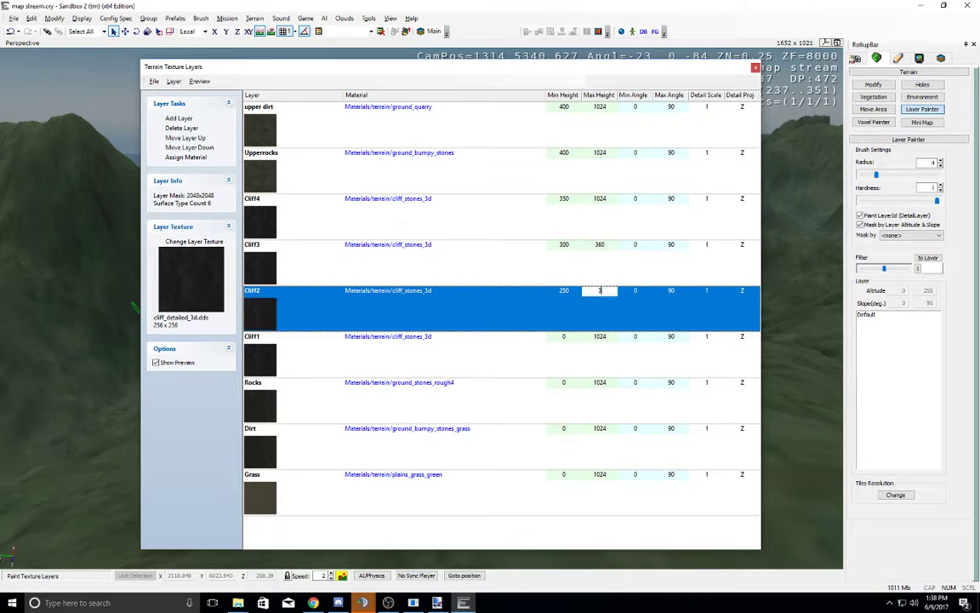
pyautogui.press('Return')
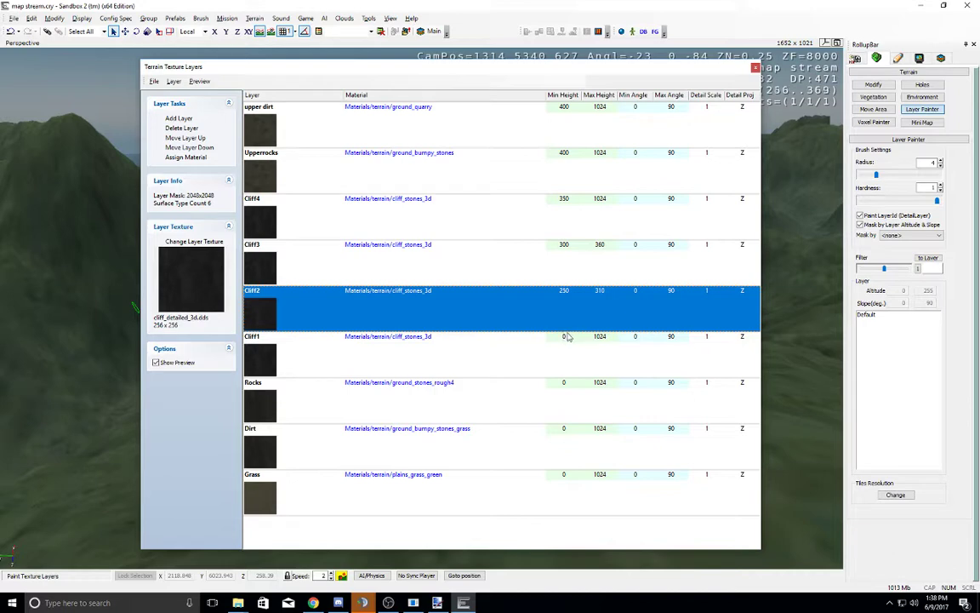
# Step: Set the Cliff1 layer's maximum height to 260
pyautogui.doubleClick(569, 337)
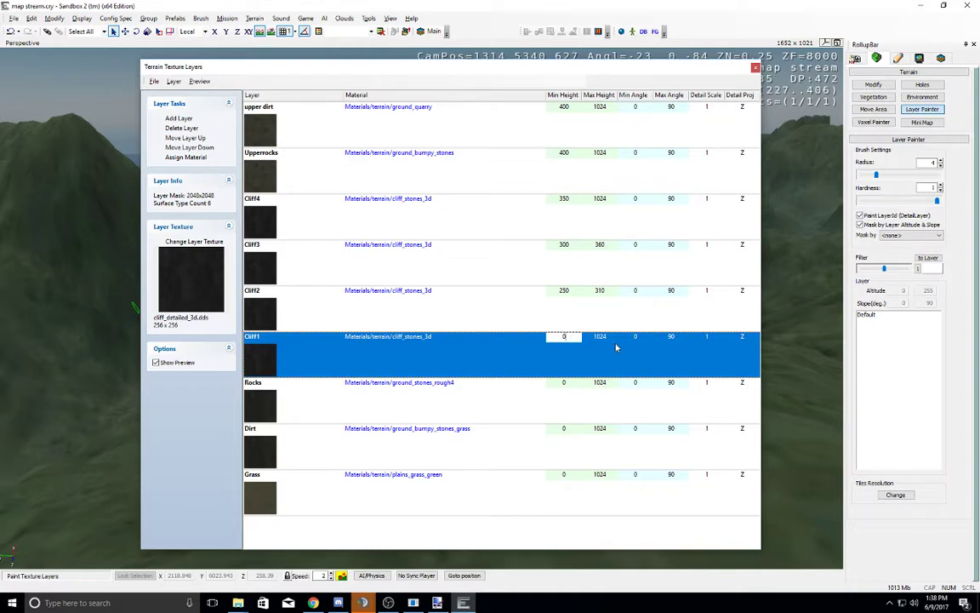
pyautogui.click(609, 337)
pyautogui.click(608, 337)
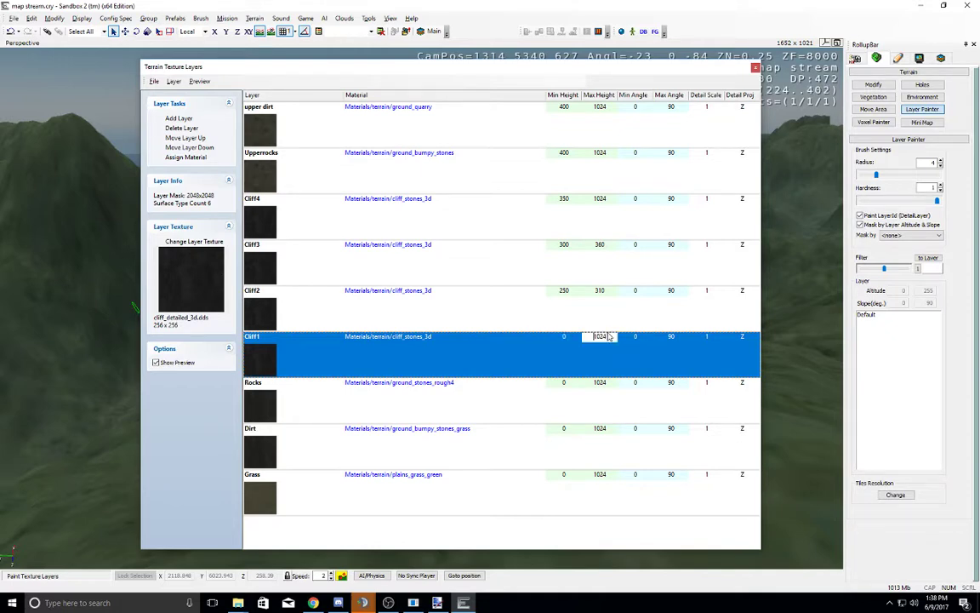
pyautogui.click(615, 342)
pyautogui.click(600, 336)
pyautogui.write('260')
pyautogui.press('Return')
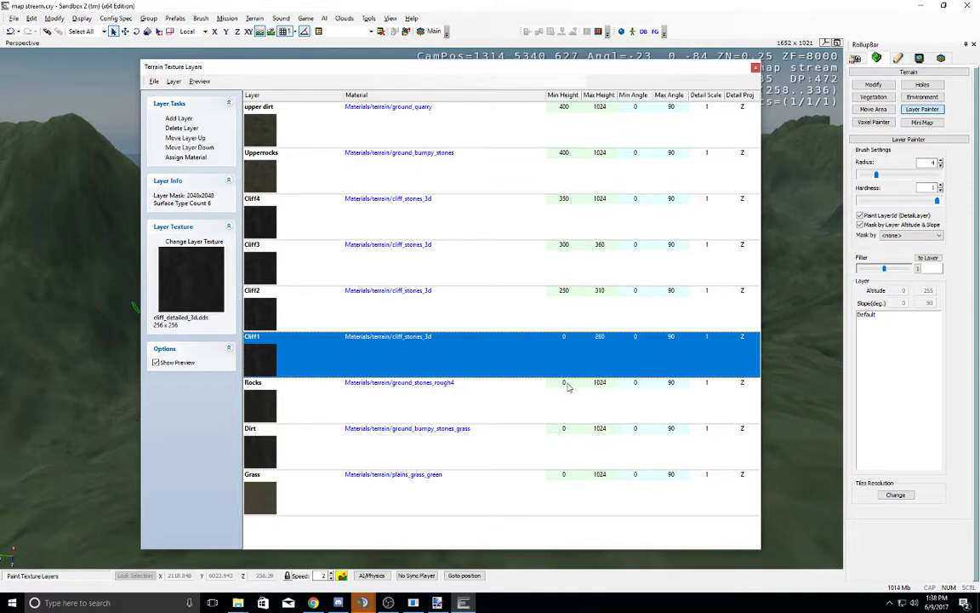
pyautogui.click(565, 337)
# Step: Set the maximum height of the Rocks and Dirt layers to 410
pyautogui.click(564, 384)
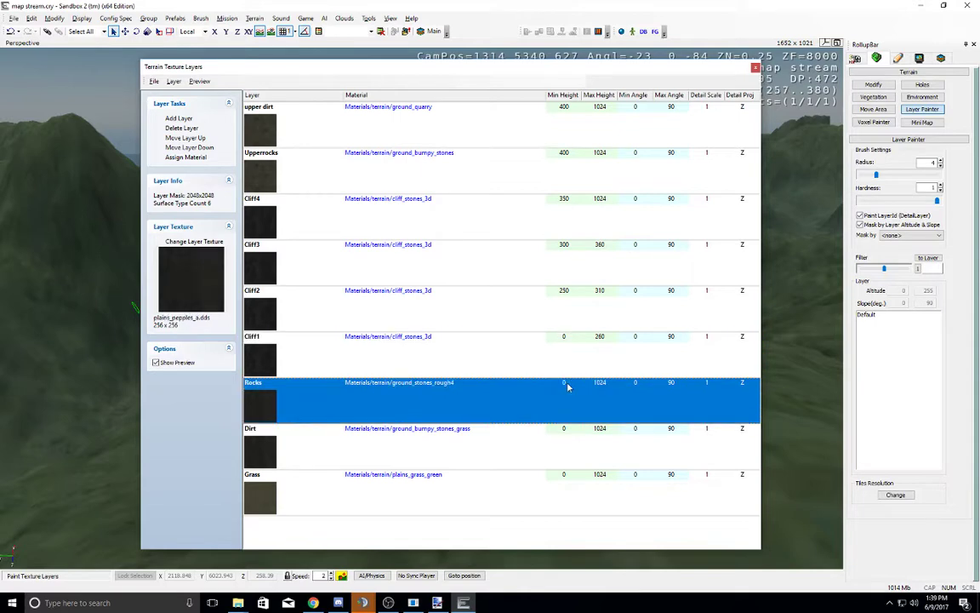
pyautogui.click(564, 383)
pyautogui.press('Return')
pyautogui.click(592, 389)
pyautogui.write('4')
pyautogui.click(572, 429)
pyautogui.press('Tab')
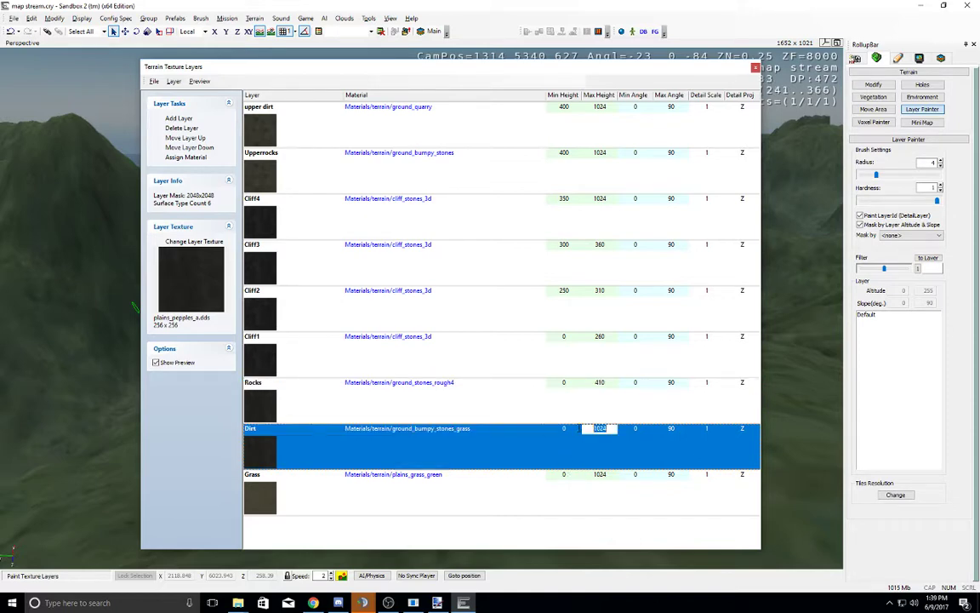
pyautogui.write('410')
# Step: Set the Grass layer's maximum height to 410 and its maximum angle to 10
pyautogui.click(606, 474)
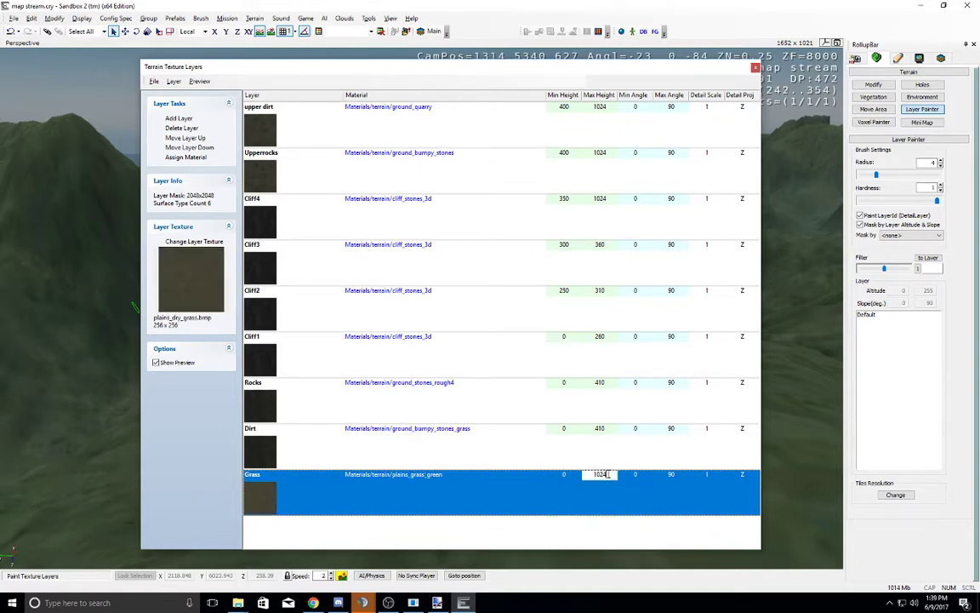
pyautogui.moveTo(608, 474); pyautogui.dragTo(570, 474)
pyautogui.write('410')
pyautogui.press('Return')
pyautogui.click(672, 479)
pyautogui.moveTo(674, 475); pyautogui.dragTo(644, 471)
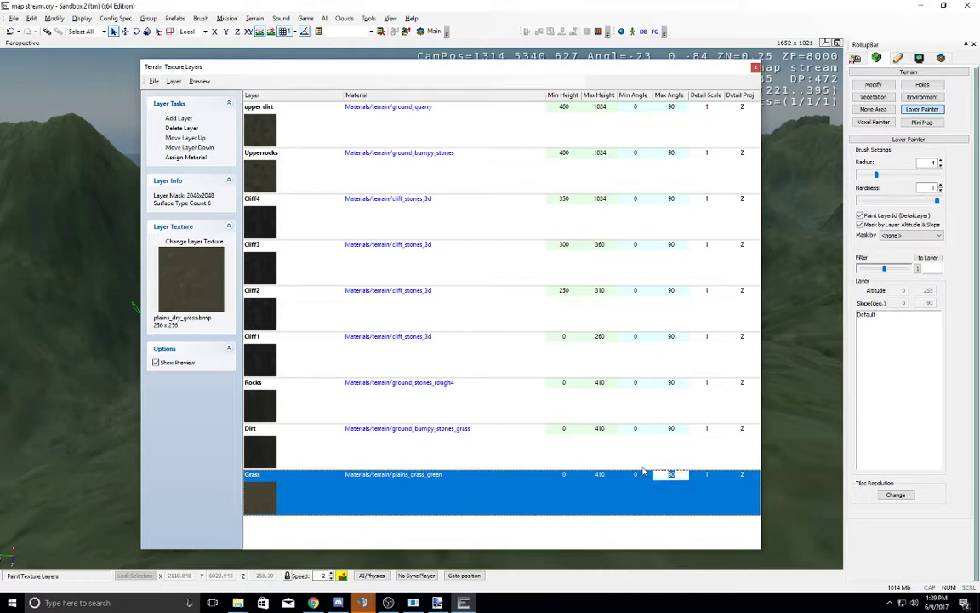
pyautogui.write('10')
pyautogui.press('Return')
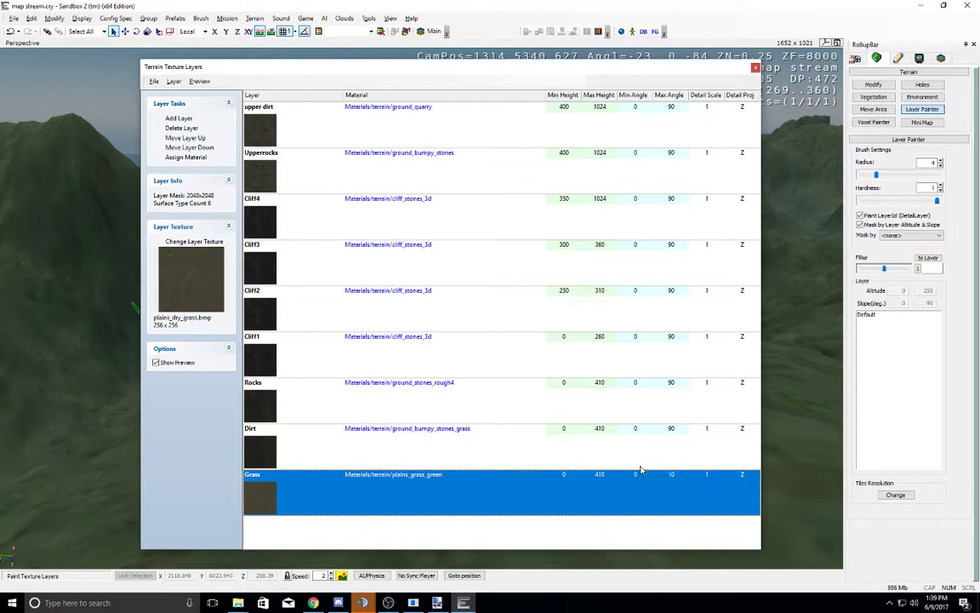
# Step: Set the Dirt layer's minimum angle to 7 and its maximum angle to 15
pyautogui.click(635, 428)
pyautogui.write('7')
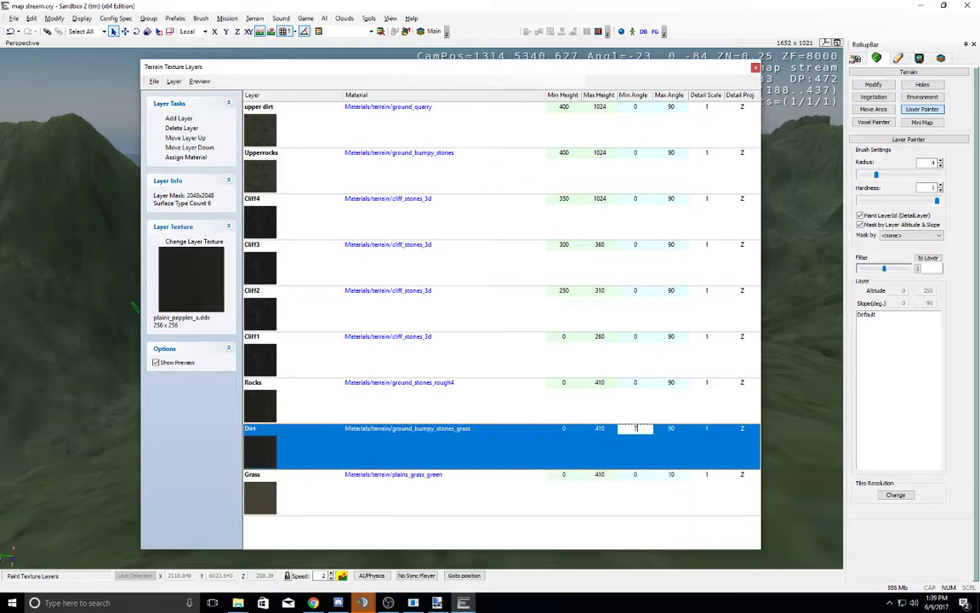
pyautogui.click(672, 428)
pyautogui.moveTo(674, 428); pyautogui.dragTo(652, 430)
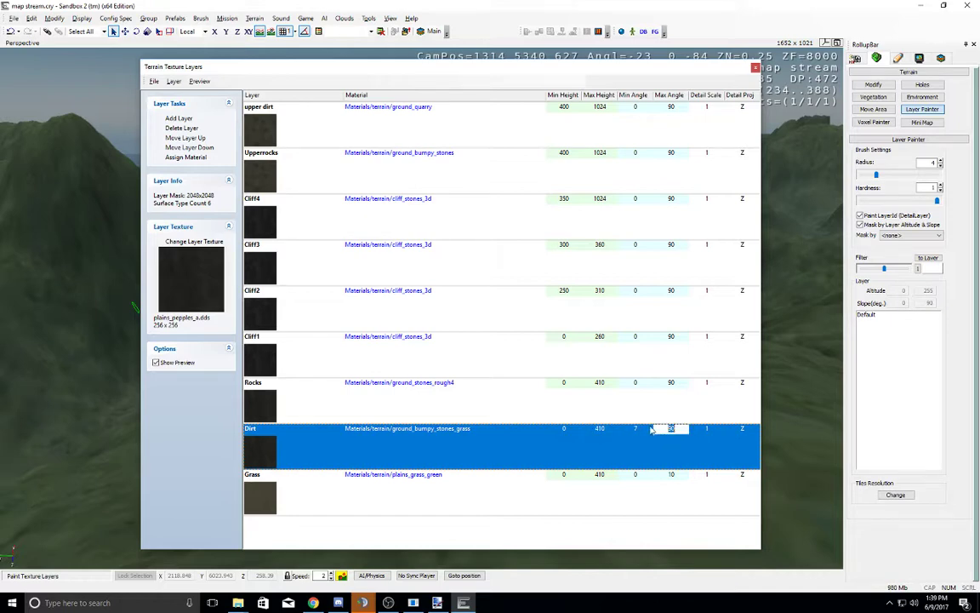
pyautogui.write('15')
pyautogui.press('Return')
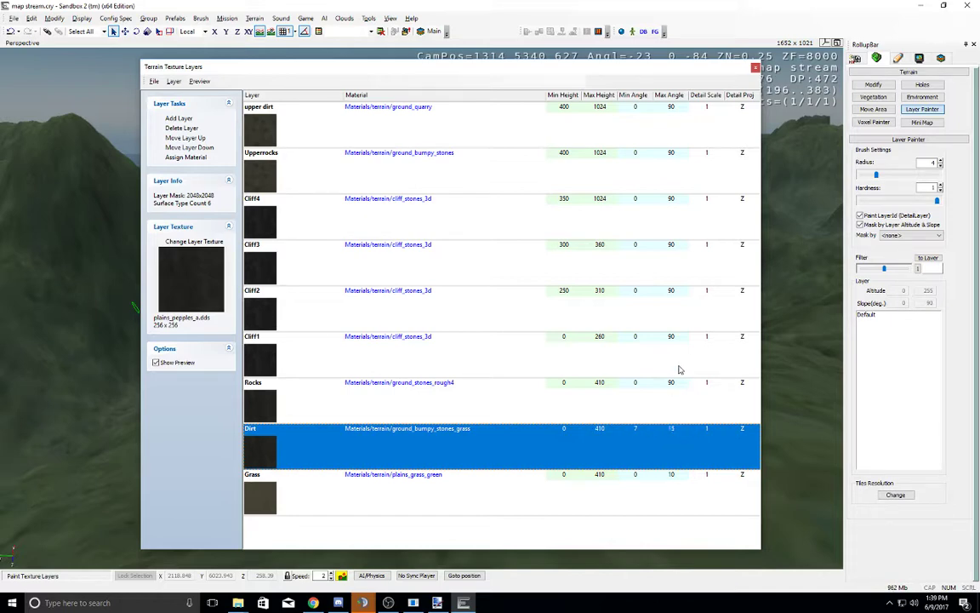
# Step: Set the Rocks layer's minimum angle to 10 and its maximum angle to 30
pyautogui.click(635, 382)
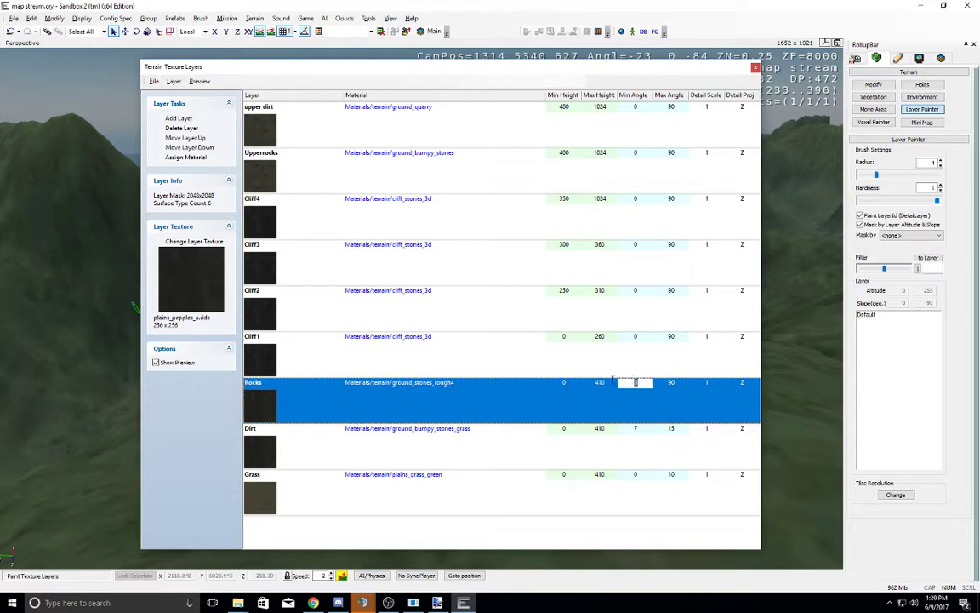
pyautogui.write('10')
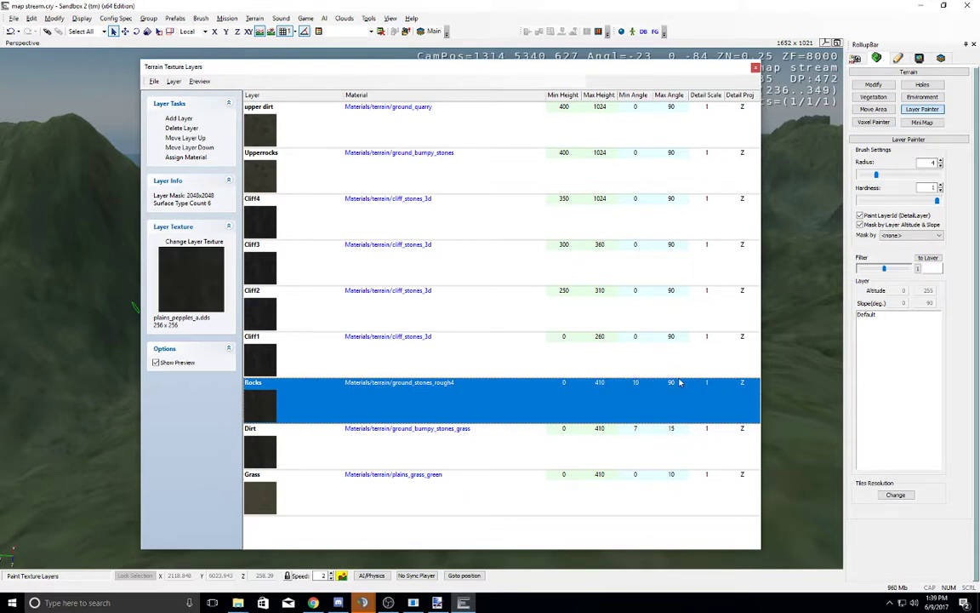
pyautogui.press('Tab')
pyautogui.press('Return')
# Step: Set the minimum angle of the Cliff1 and Cliff2 layers to 28
pyautogui.doubleClick(637, 336)
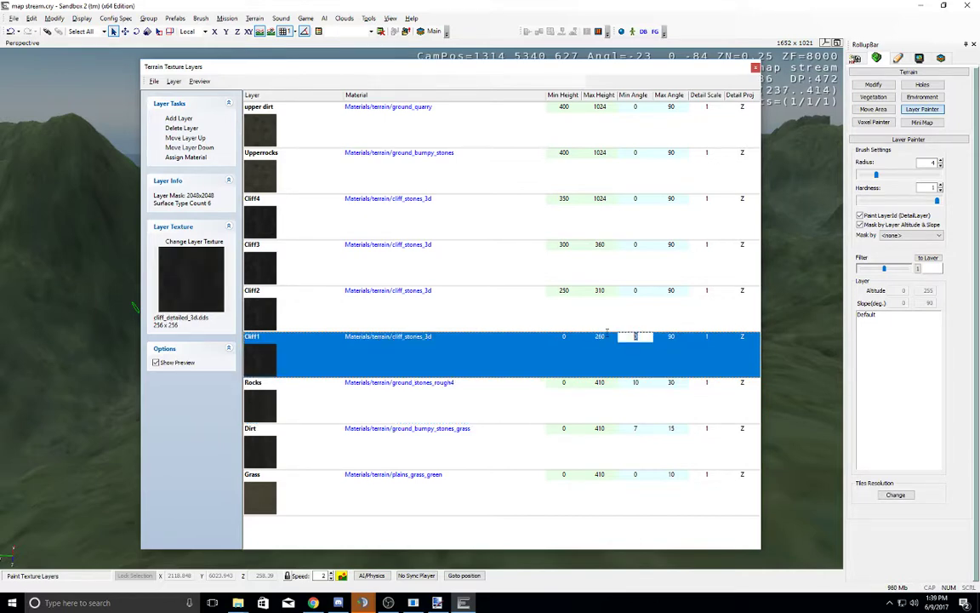
pyautogui.write('28')
pyautogui.press('Tab')
pyautogui.click(639, 292)
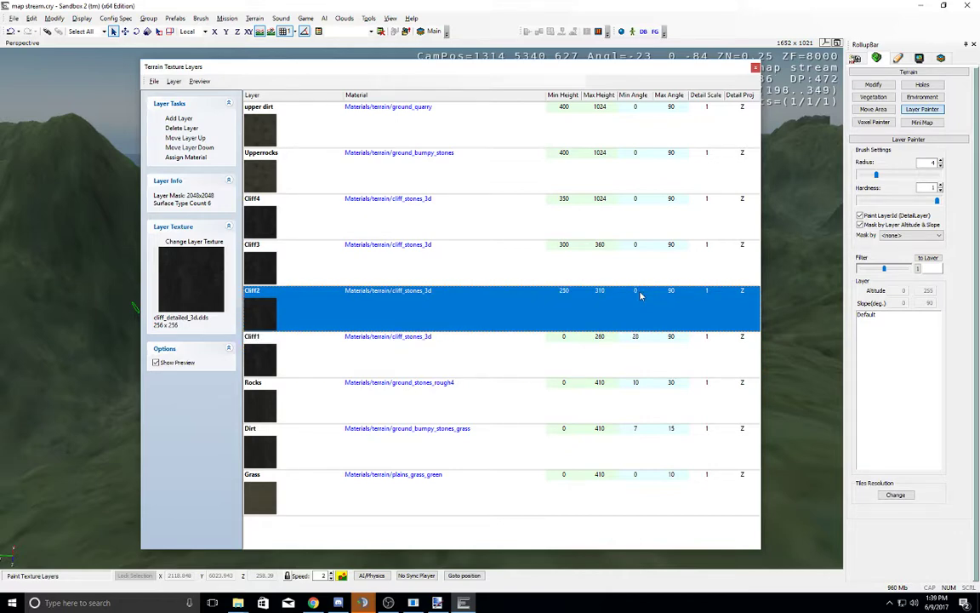
pyautogui.click(631, 288)
pyautogui.write('28')
# Step: Set the minimum angle of the Cliff3 and Cliff4 layers to 28
pyautogui.click(577, 247)
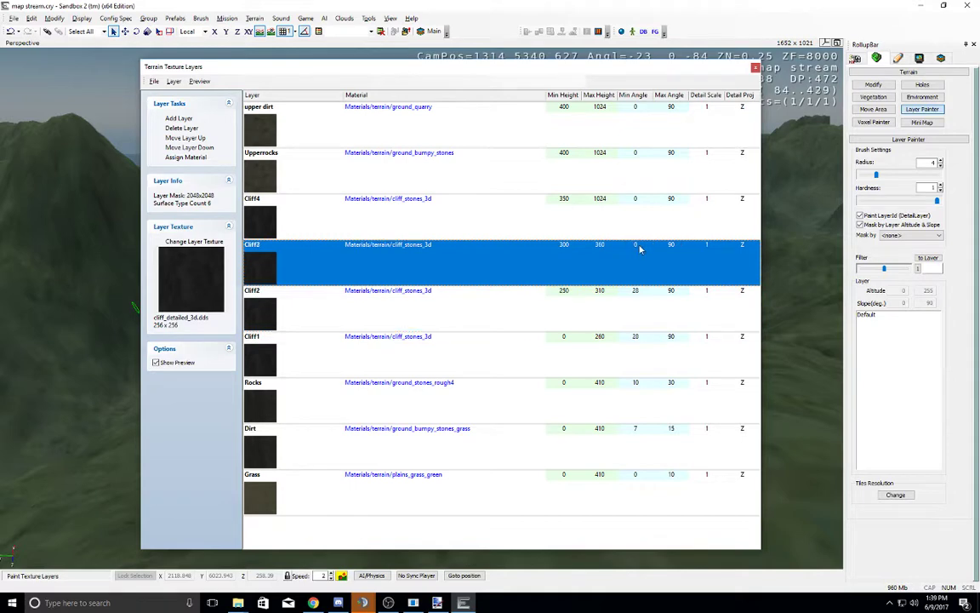
pyautogui.click(635, 245)
pyautogui.write('28')
pyautogui.click(640, 211)
pyautogui.click(635, 202)
pyautogui.write('28')
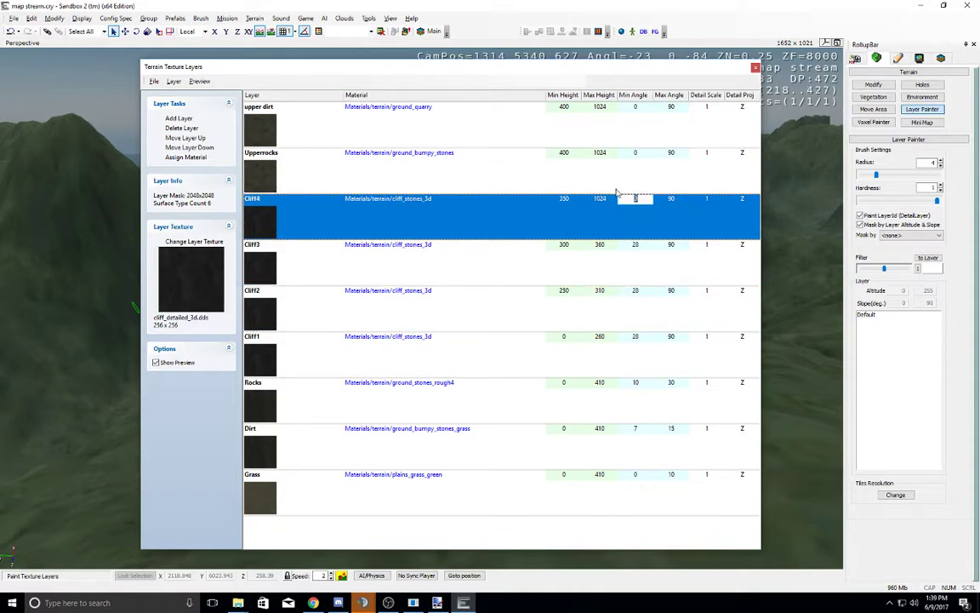
# Step: Set the upper dirt layer's maximum angle to 30
pyautogui.click(642, 154)
pyautogui.click(644, 152)
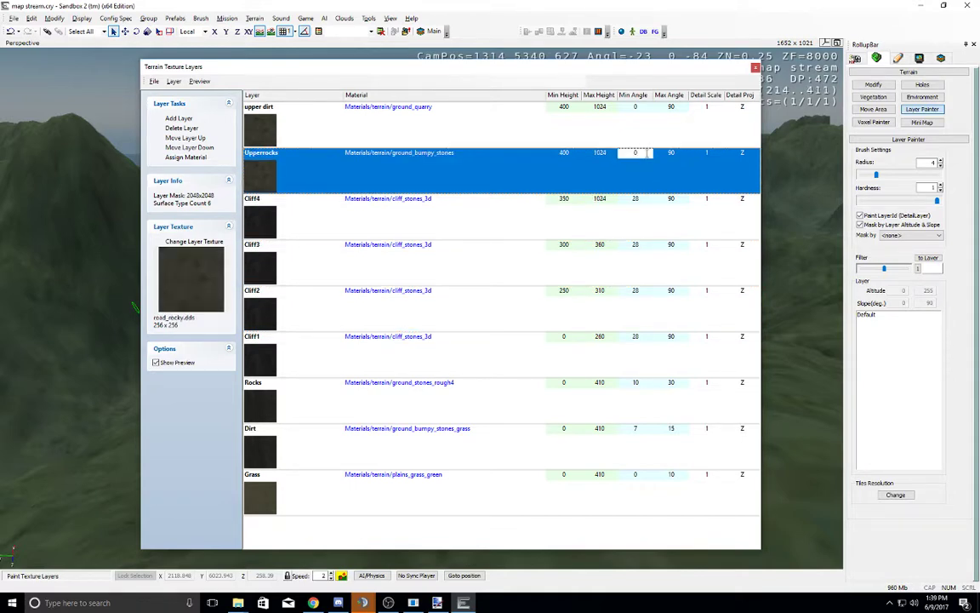
pyautogui.press('Tab')
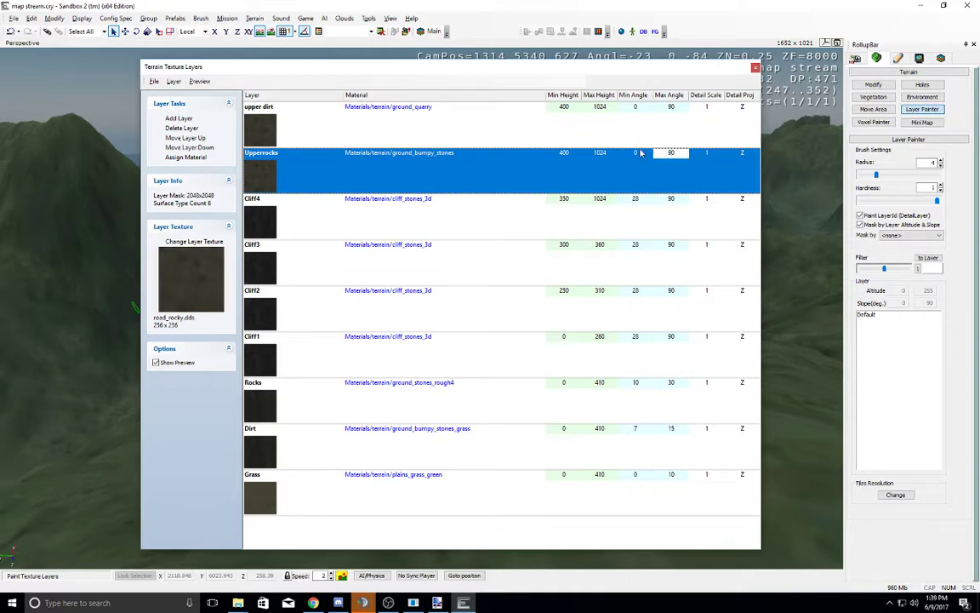
pyautogui.click(672, 106)
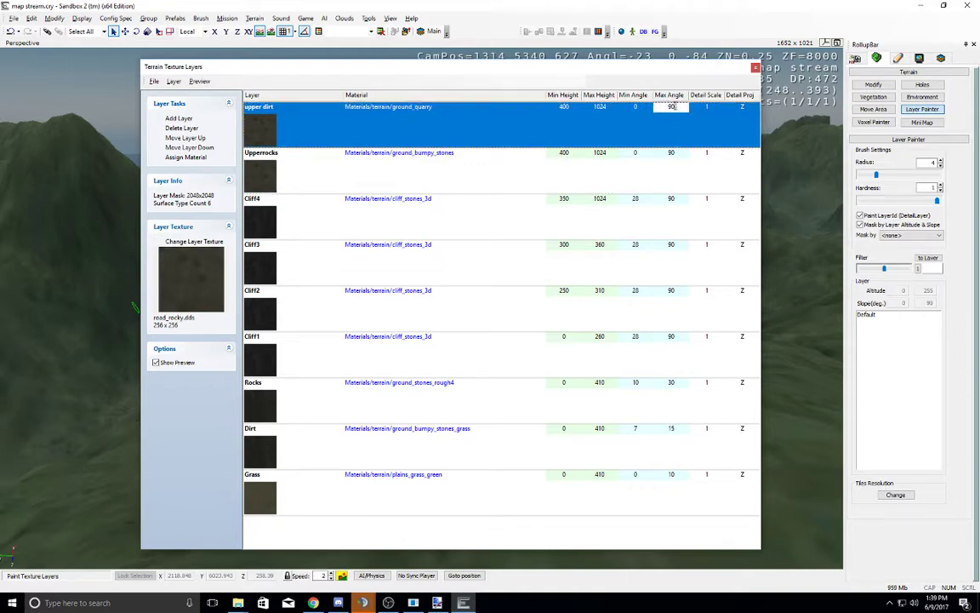
pyautogui.moveTo(675, 106); pyautogui.dragTo(627, 102)
pyautogui.write('30')
pyautogui.click(638, 155)
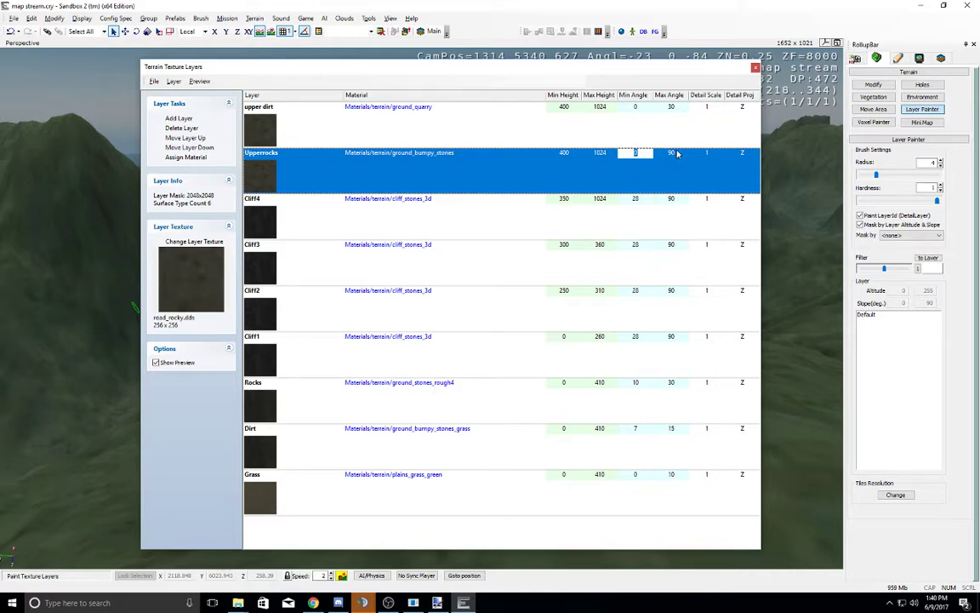
# Step: Set the upper dirt layer's maximum angle to 15
pyautogui.click(679, 107)
pyautogui.moveTo(686, 108); pyautogui.dragTo(655, 108)
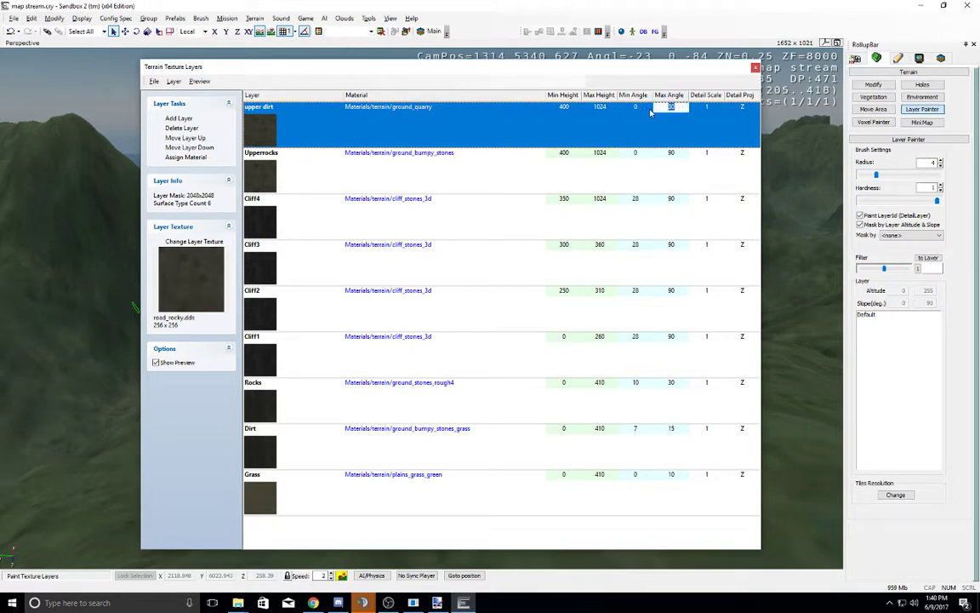
pyautogui.write('0')
# Step: Set the Upperrocks layer's minimum angle to 10 and maximum angle to 30, and close the terrain texture layers
pyautogui.click(613, 152)
pyautogui.write('1')
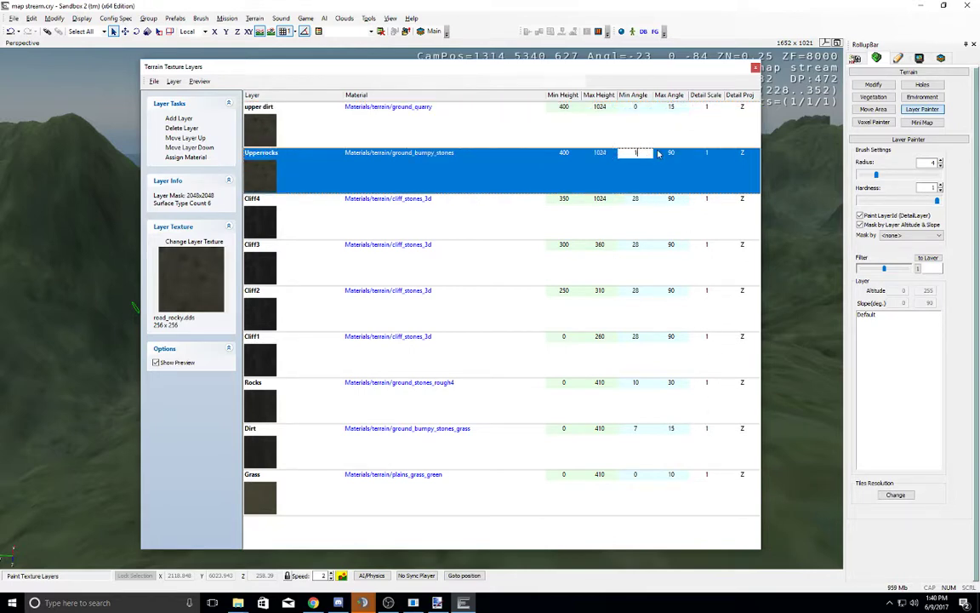
pyautogui.write('0')
pyautogui.click(679, 153)
pyautogui.moveTo(680, 154); pyautogui.dragTo(655, 154)
pyautogui.write('30')
pyautogui.click(663, 131)
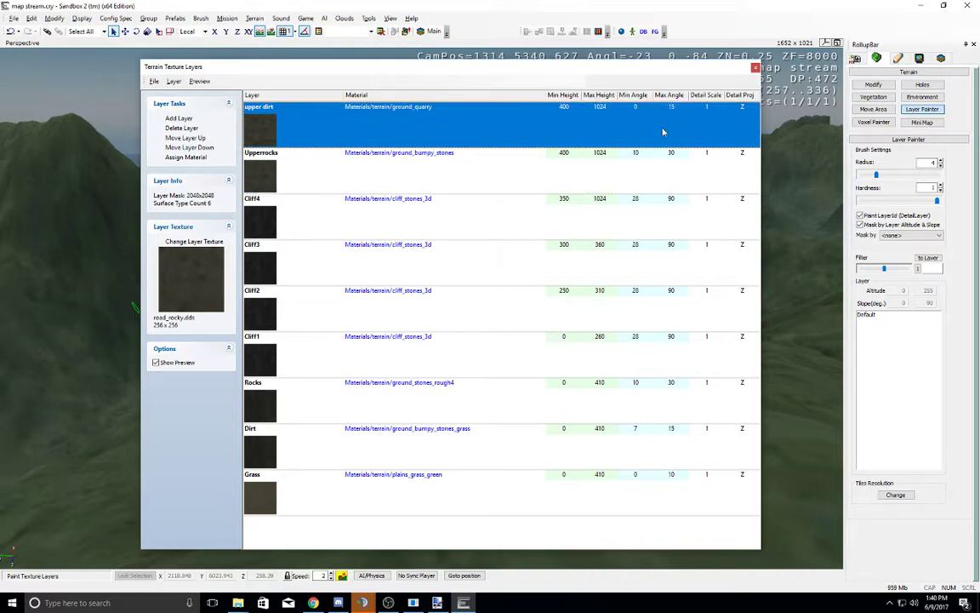
pyautogui.click(660, 174)
pyautogui.click(623, 225)
pyautogui.click(591, 139)
pyautogui.click(756, 68)
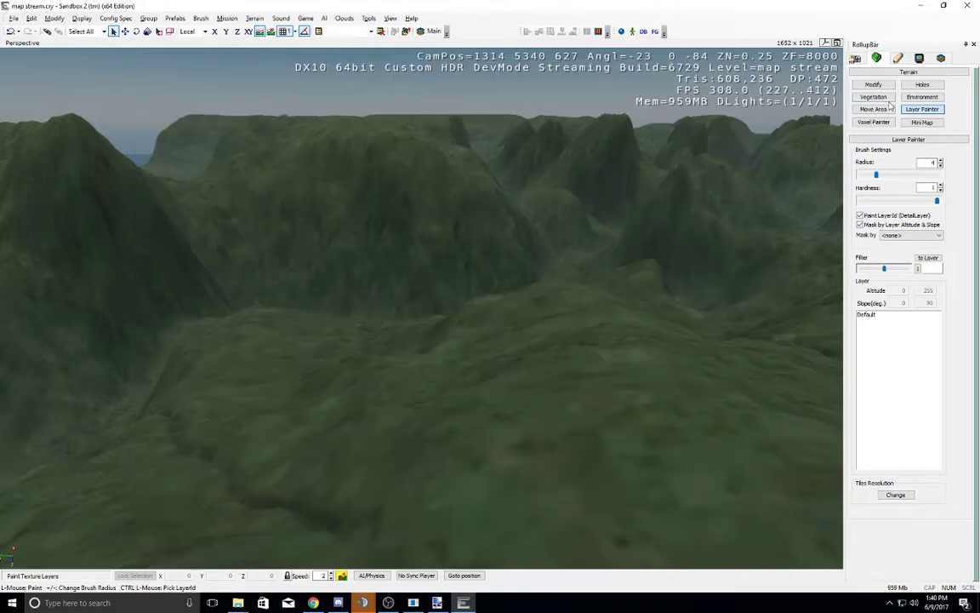
# Step: Reload the layer painter's layer list and choose Cliff1 with a brush radius of 1000 and hardness of 1
pyautogui.click(922, 110)
pyautogui.click(922, 110)
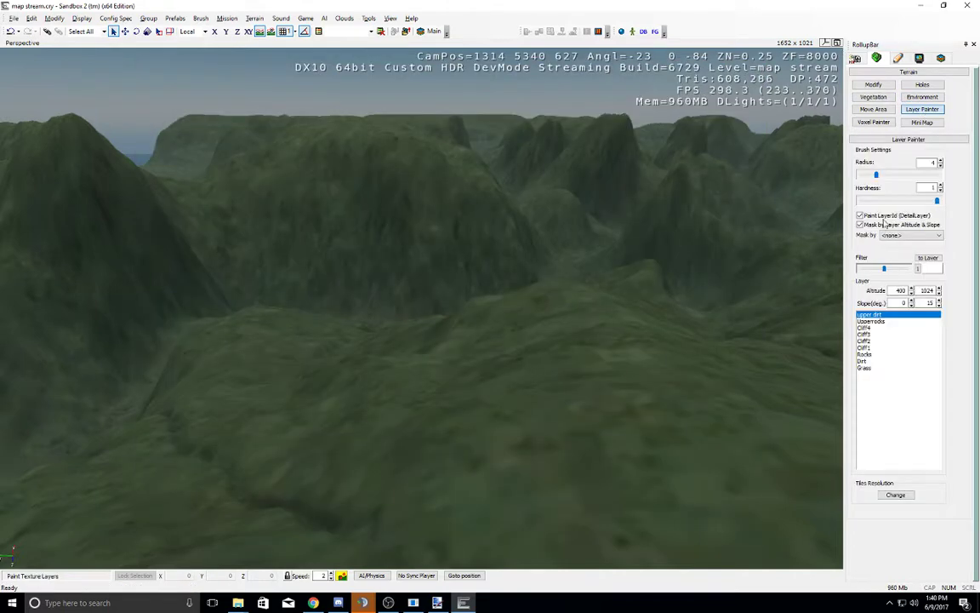
pyautogui.click(874, 329)
pyautogui.click(873, 348)
pyautogui.click(873, 355)
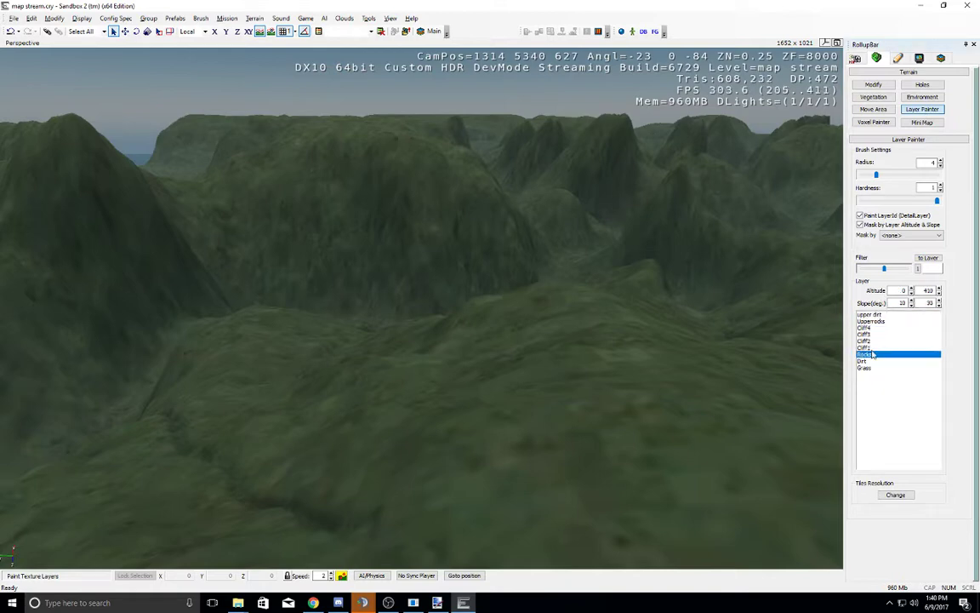
pyautogui.click(875, 335)
pyautogui.click(873, 348)
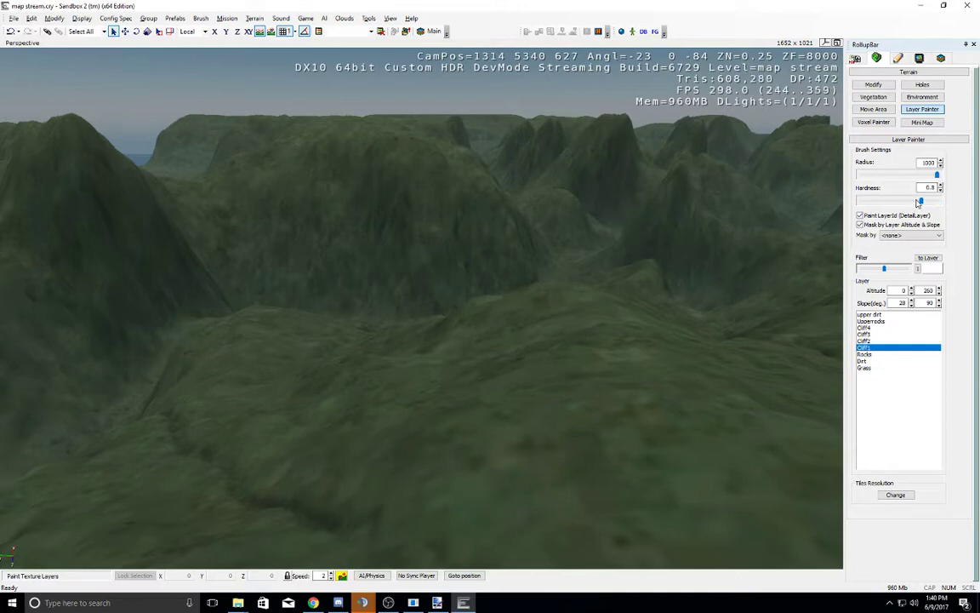
# Step: Examine the terrain from high above with the large brush and check the brush's mask options
pyautogui.moveTo(547, 300); pyautogui.dragTo(547, 324, button='right')
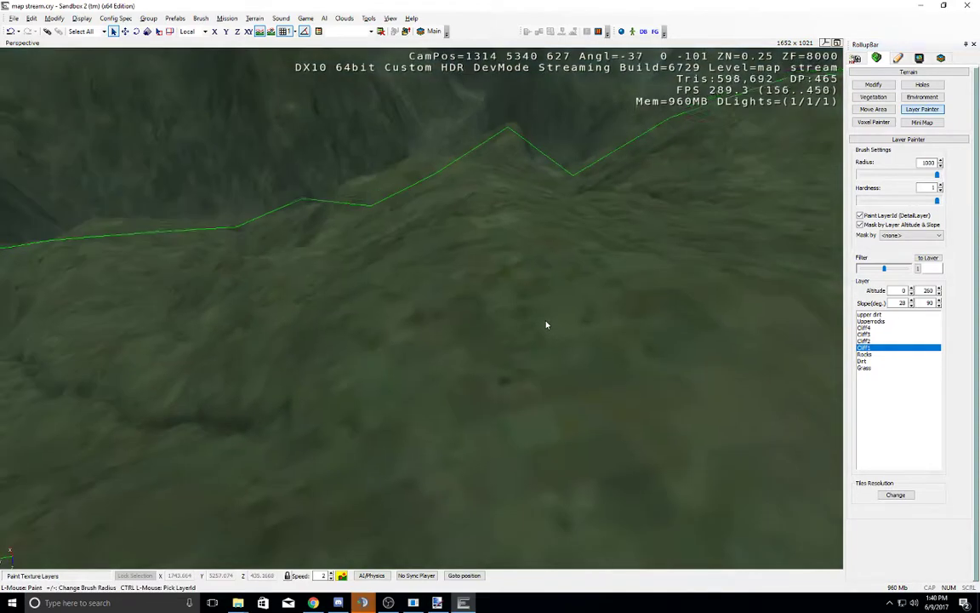
pyautogui.hotkey('shift', 's')
pyautogui.moveTo(547, 324)
pyautogui.mouseDown(button='middle')
pyautogui.moveTo(538, 357)
pyautogui.moveTo(548, 324)
pyautogui.moveTo(552, 336)
pyautogui.mouseUp(button='middle')
pyautogui.hotkey('shift', 'd')
pyautogui.hotkey('shift', 'w')
pyautogui.hotkey('shift', 's')
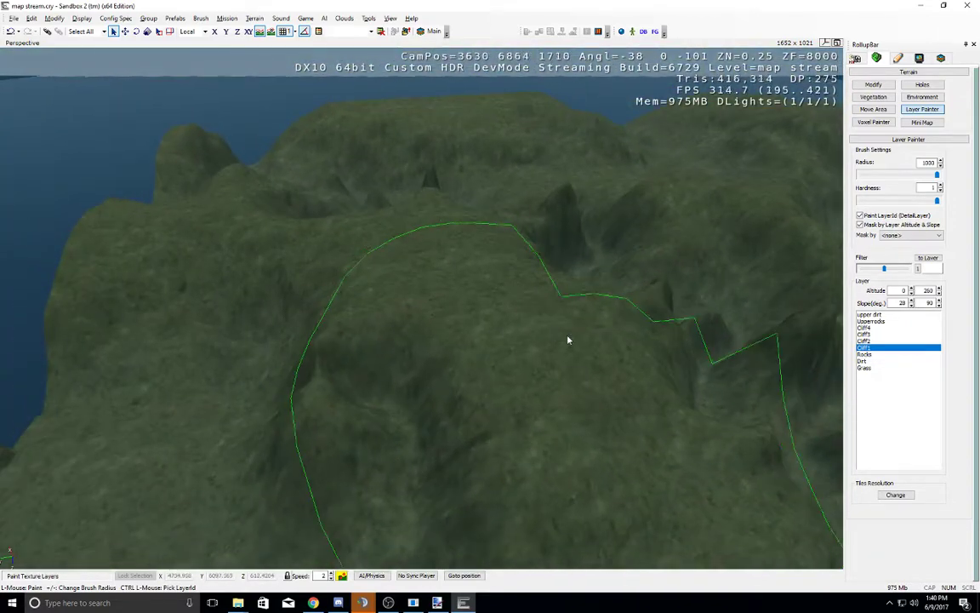
pyautogui.moveTo(464, 339); pyautogui.dragTo(463, 339, button='middle')
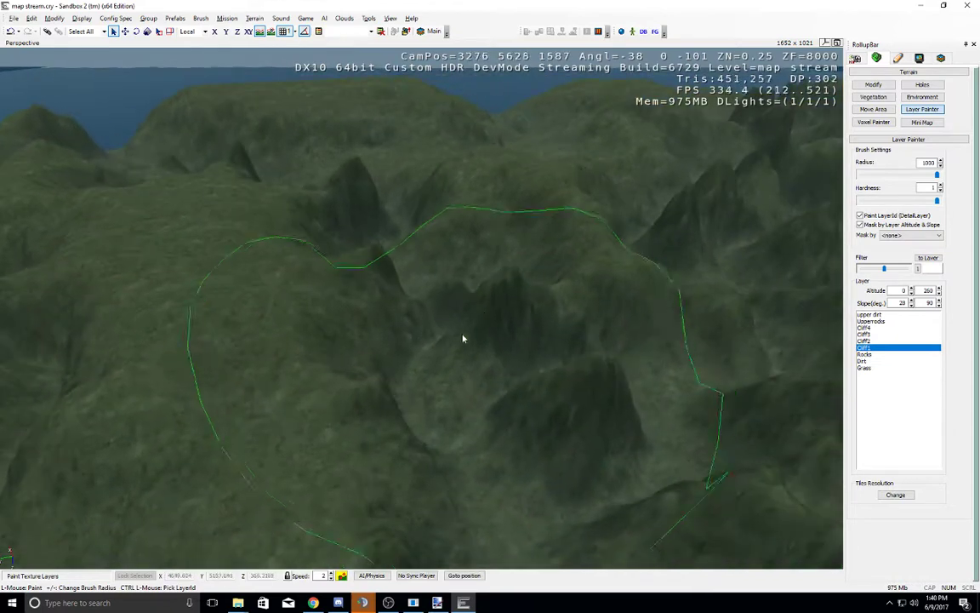
pyautogui.click(890, 235)
pyautogui.click(889, 238)
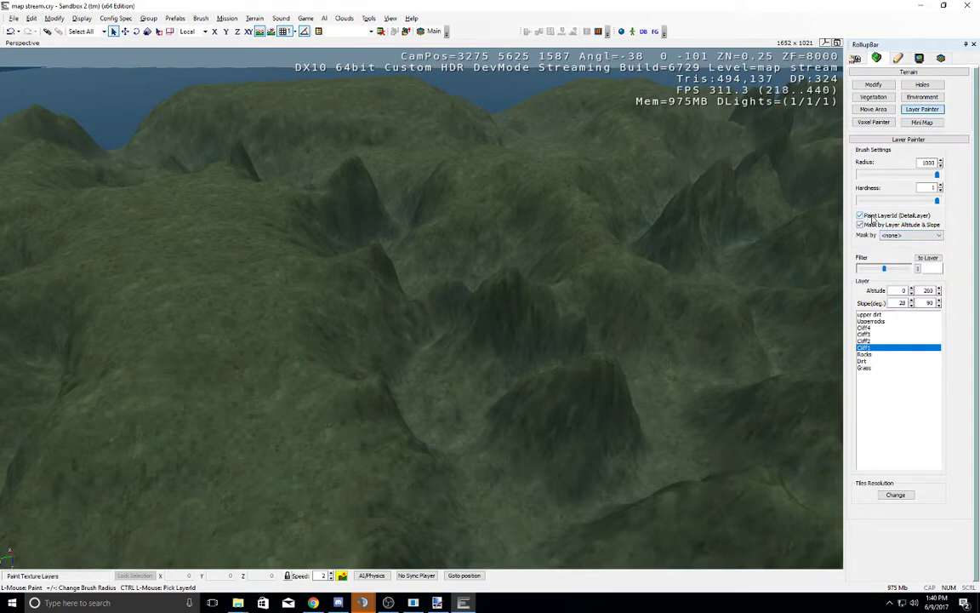
# Step: Select the Upperrocks layer and review the height and angle ranges in the terrain texture layers
pyautogui.click(885, 321)
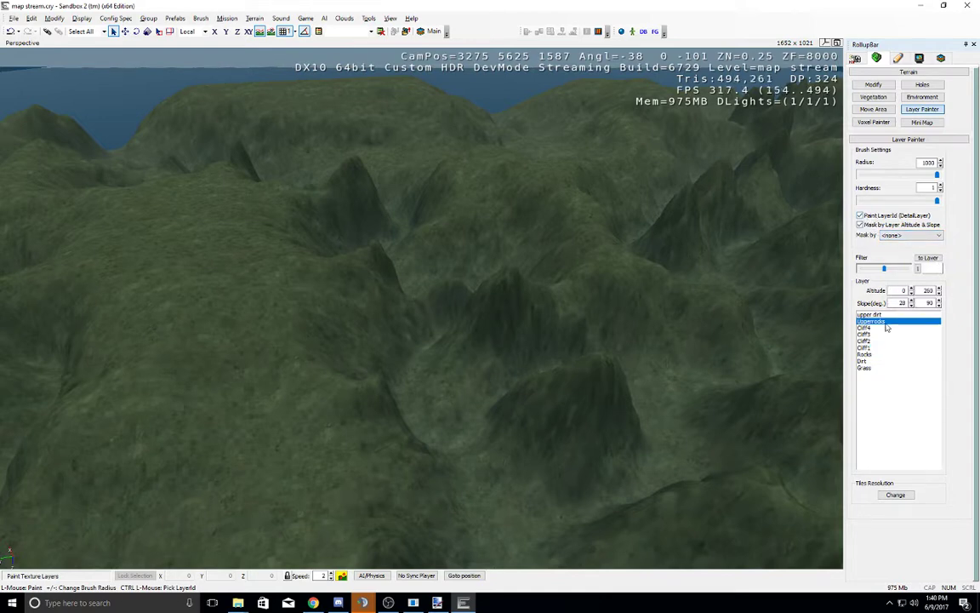
pyautogui.click(389, 18)
pyautogui.moveTo(426, 29)
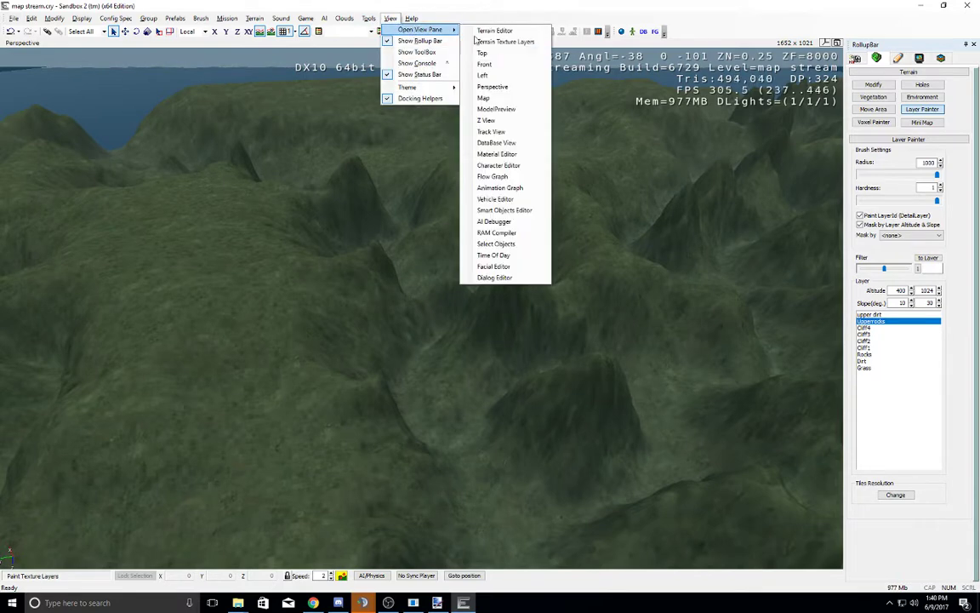
pyautogui.click(506, 41)
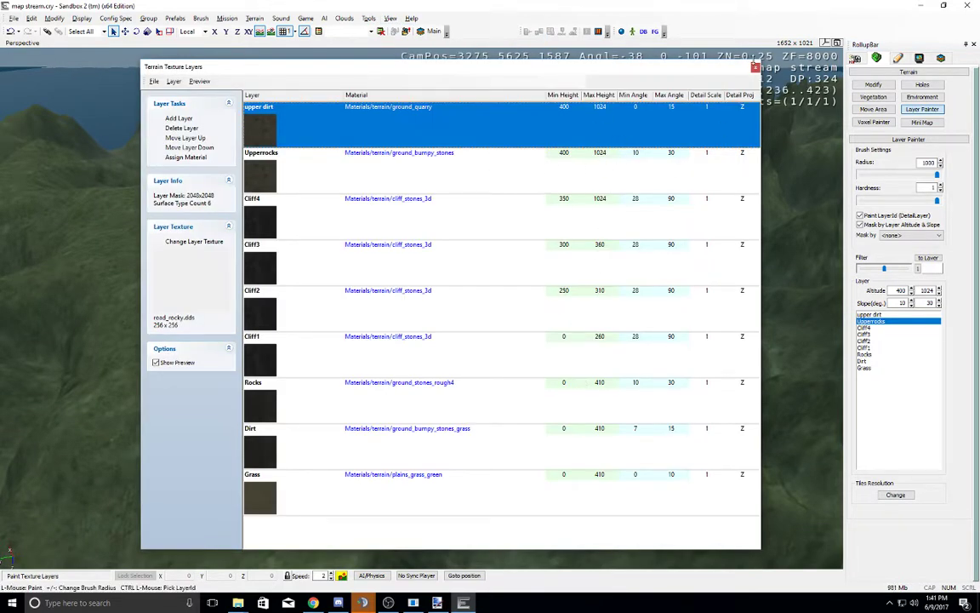
pyautogui.click(756, 67)
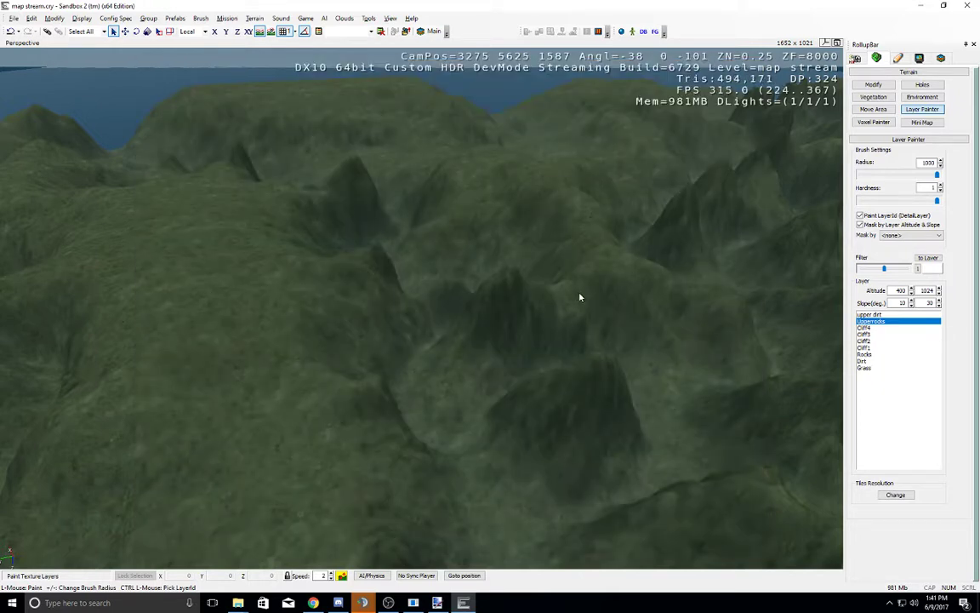
# Step: Save the level with the view over the steep hills
pyautogui.moveTo(580, 297); pyautogui.dragTo(593, 298, button='middle')
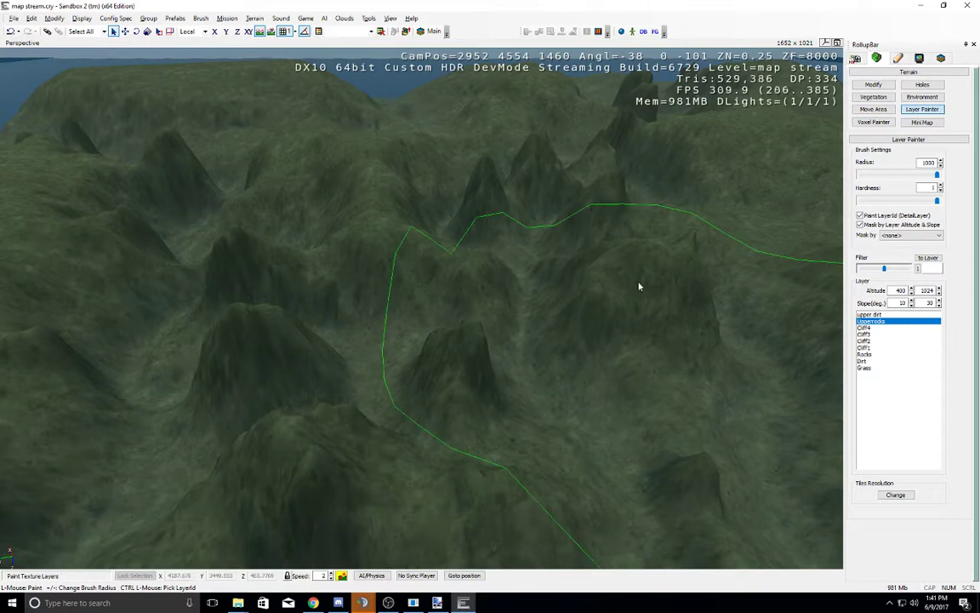
pyautogui.moveTo(640, 286); pyautogui.dragTo(657, 301, button='right')
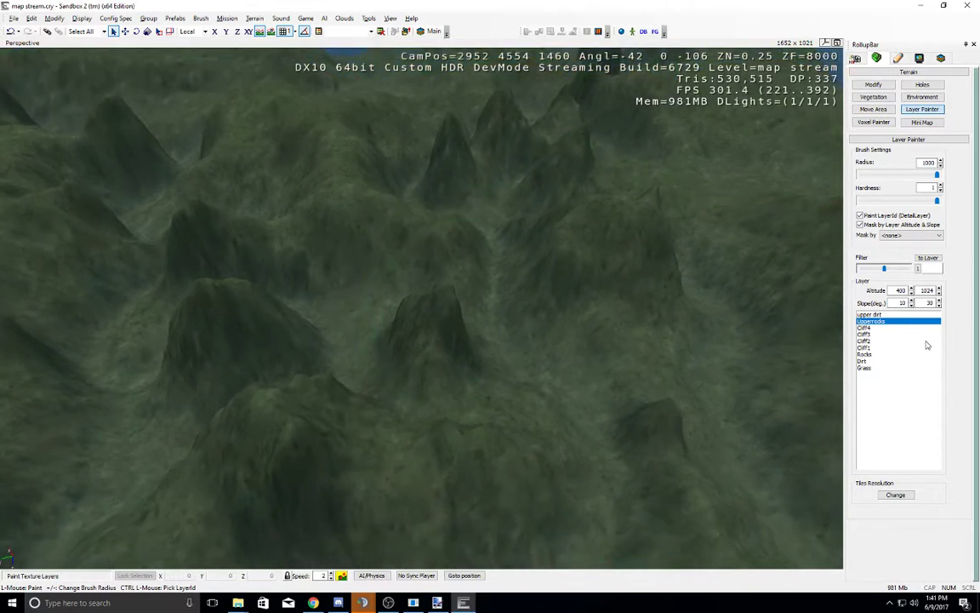
pyautogui.click(14, 17)
pyautogui.click(34, 50)
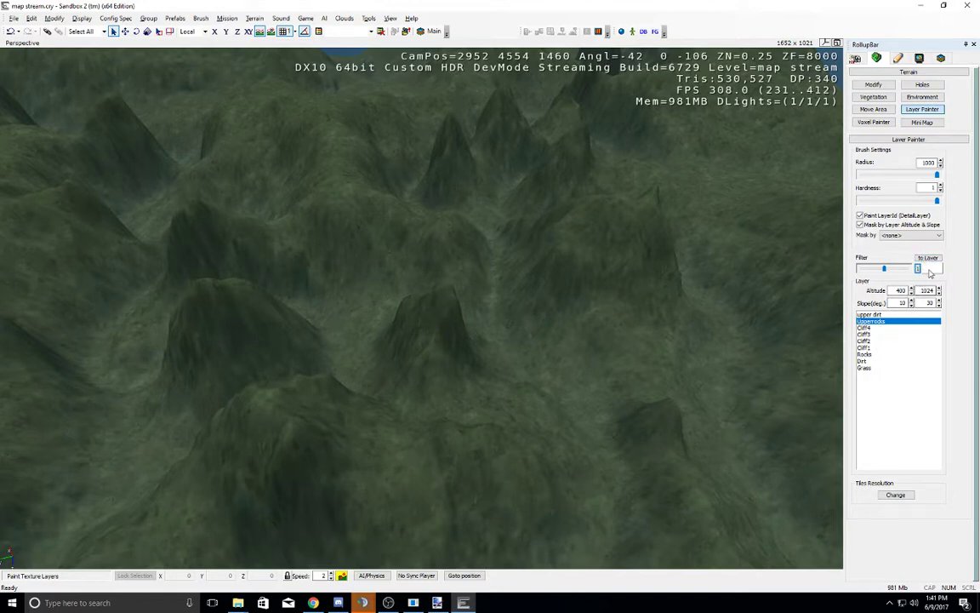
# Step: Give the Cliff1 layer a tan filter color of about red 199, green 188, blue 135 and slightly raise its filter level
pyautogui.click(930, 269)
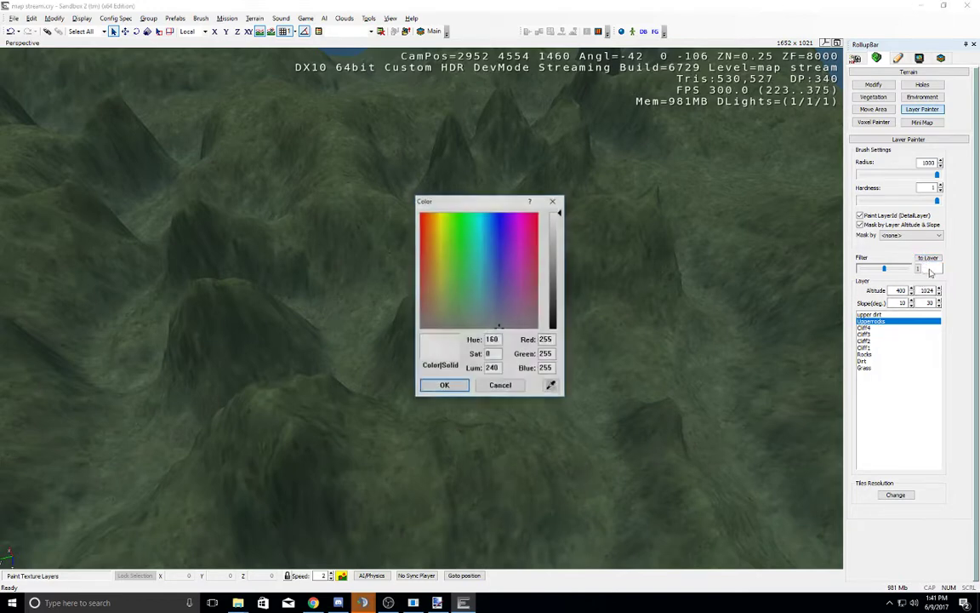
pyautogui.click(556, 200)
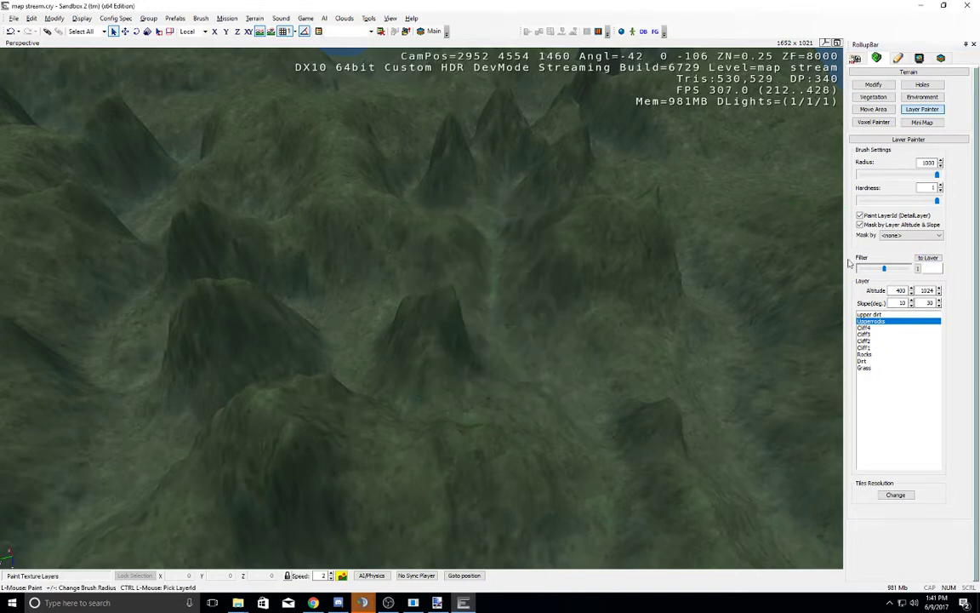
pyautogui.click(876, 348)
pyautogui.click(934, 269)
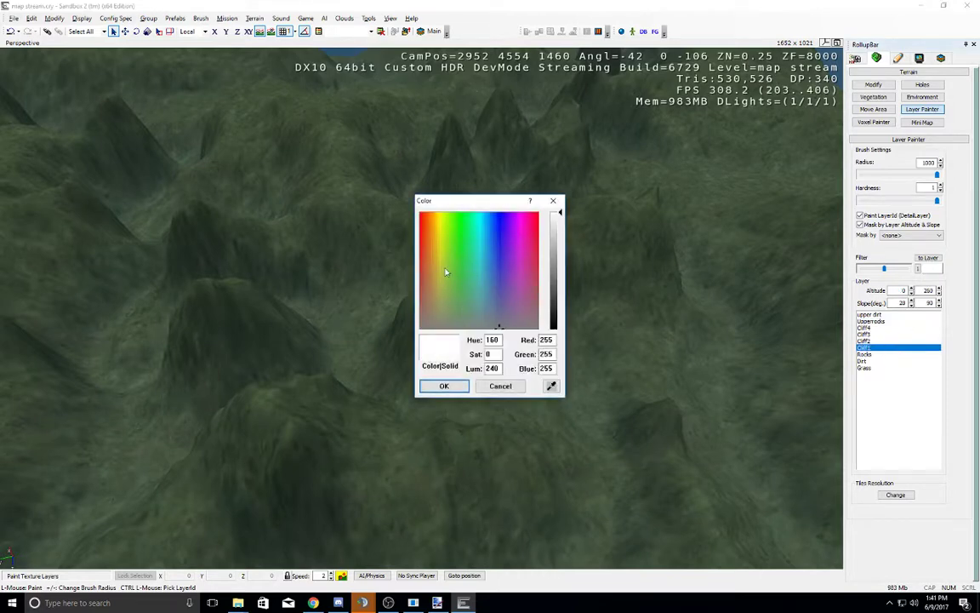
pyautogui.click(440, 293)
pyautogui.click(560, 254)
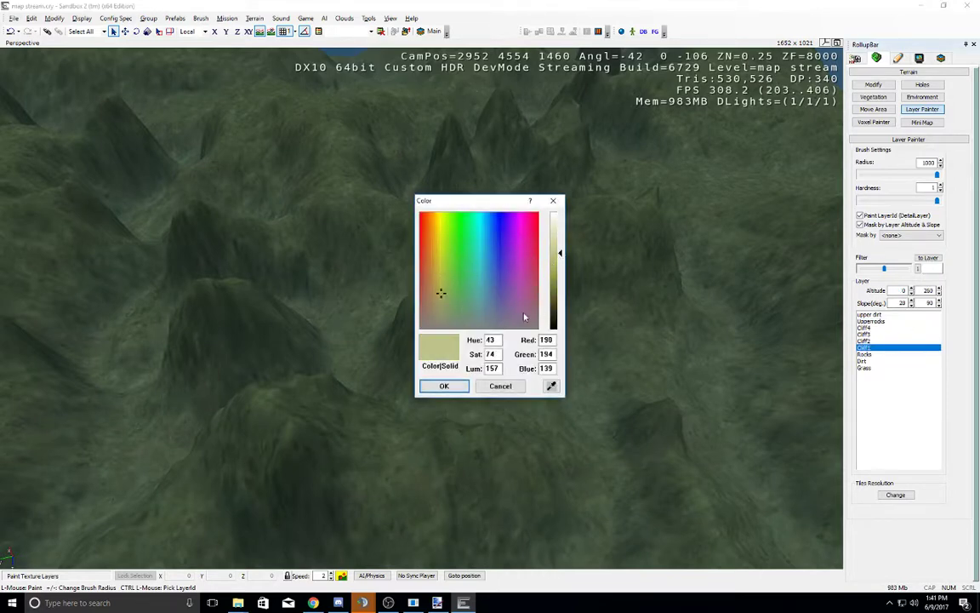
pyautogui.click(436, 287)
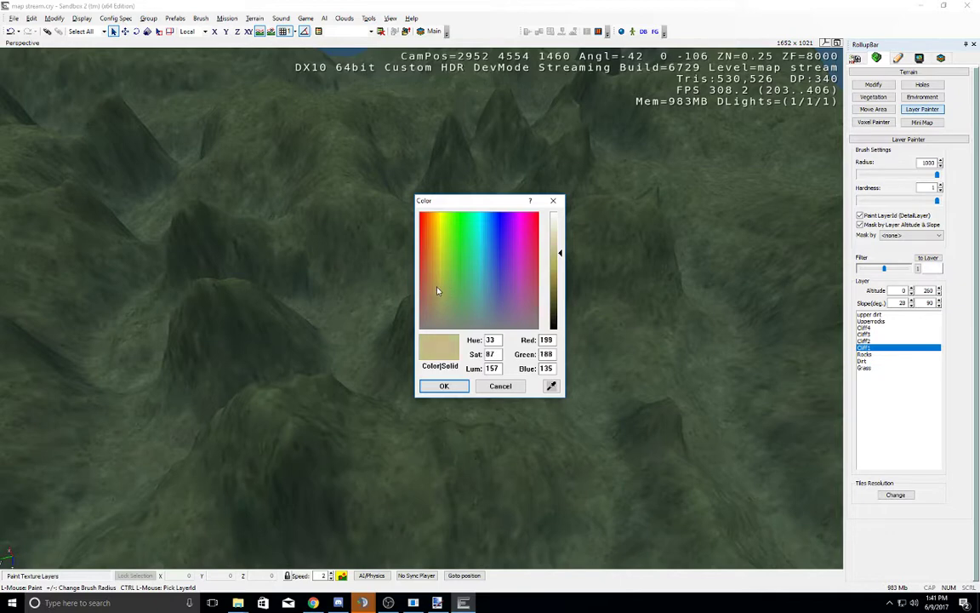
pyautogui.click(445, 386)
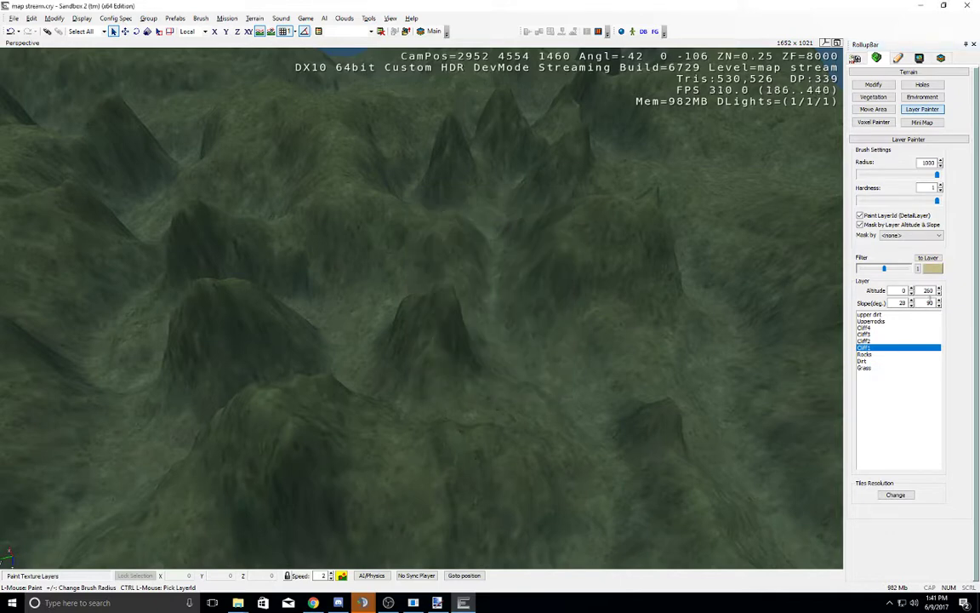
pyautogui.moveTo(885, 269); pyautogui.dragTo(893, 271)
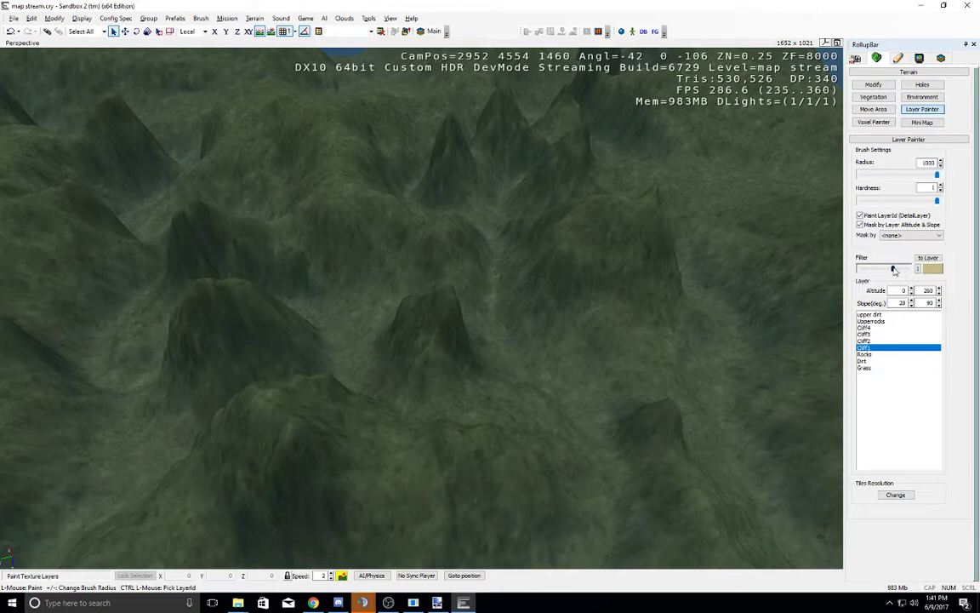
# Step: Set the Cliff2 layer's filter color to a medium light brown
pyautogui.click(877, 350)
pyautogui.click(884, 340)
pyautogui.click(930, 269)
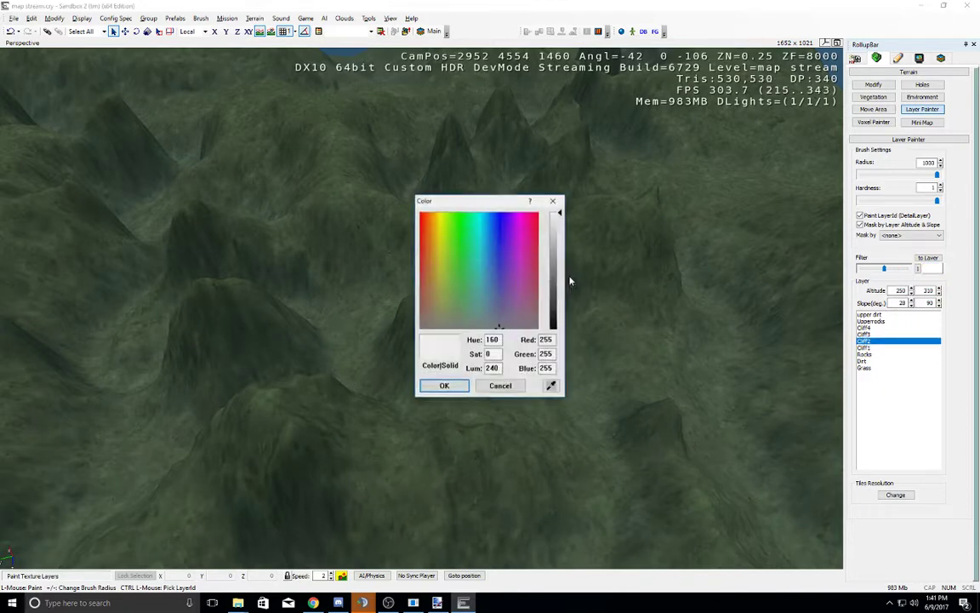
pyautogui.click(434, 288)
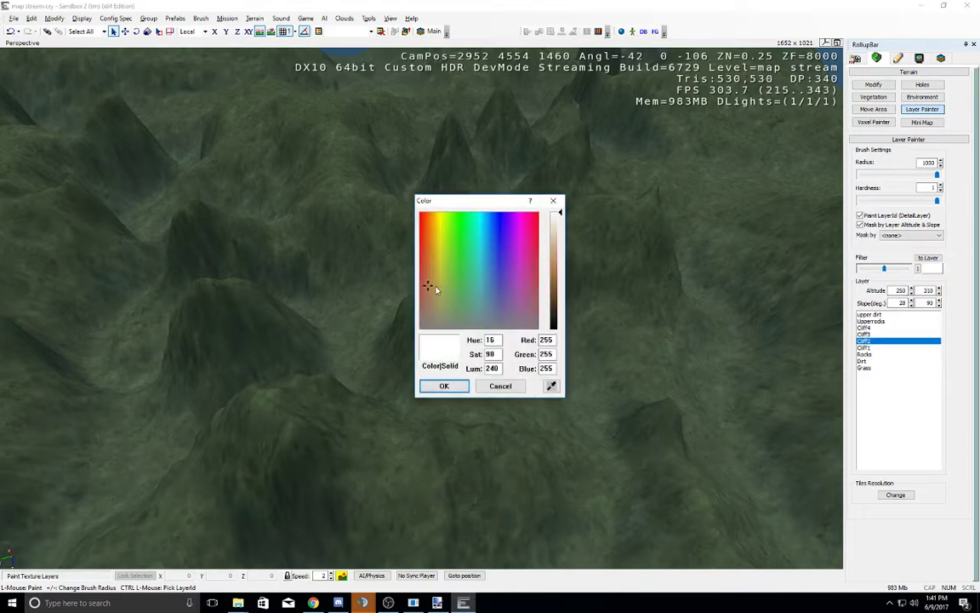
pyautogui.click(432, 285)
pyautogui.click(429, 287)
pyautogui.click(557, 268)
pyautogui.click(444, 386)
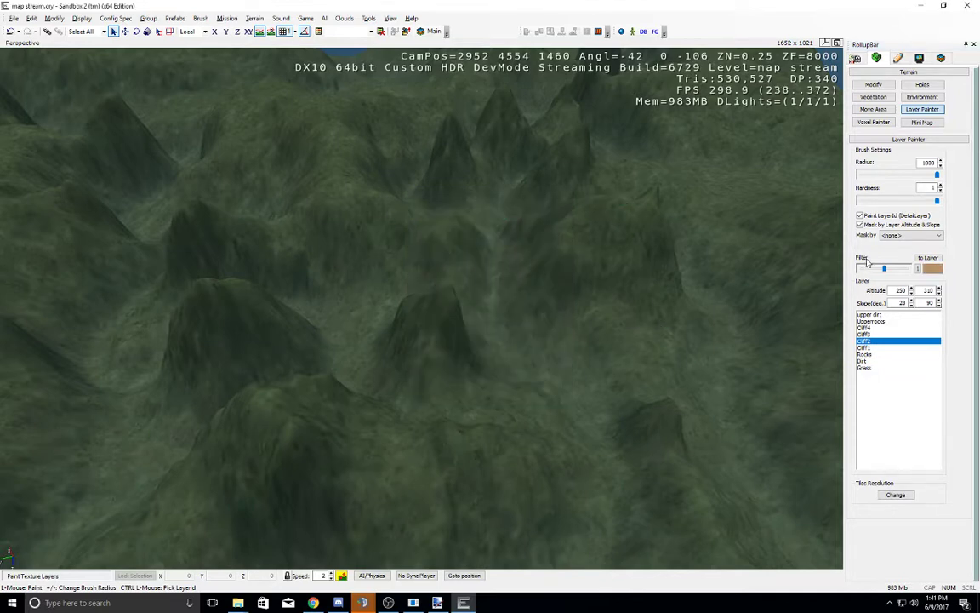
# Step: Raise the Cliff2 layer's filter level well above the middle and apply the filter to the layer
pyautogui.click(935, 269)
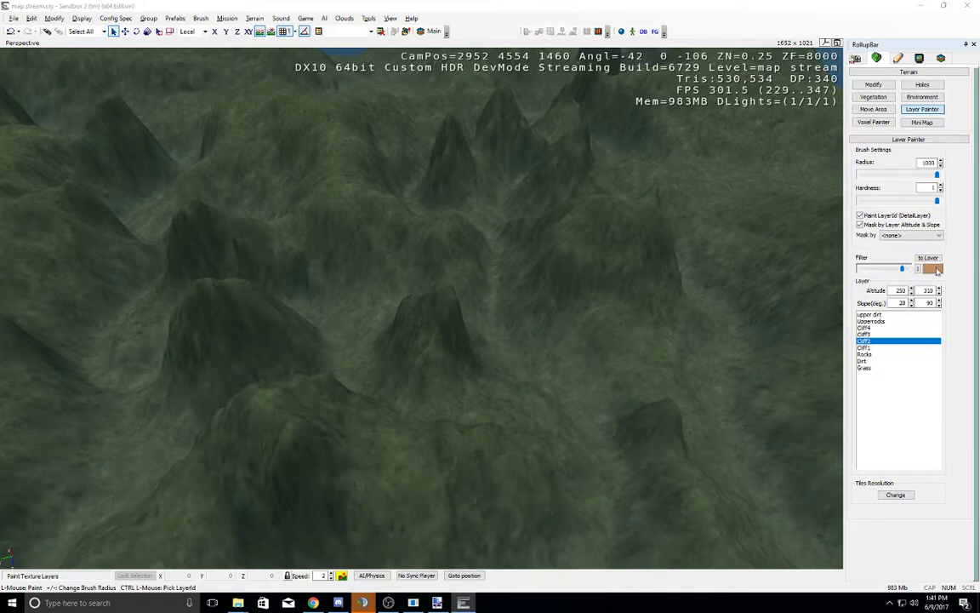
pyautogui.click(513, 386)
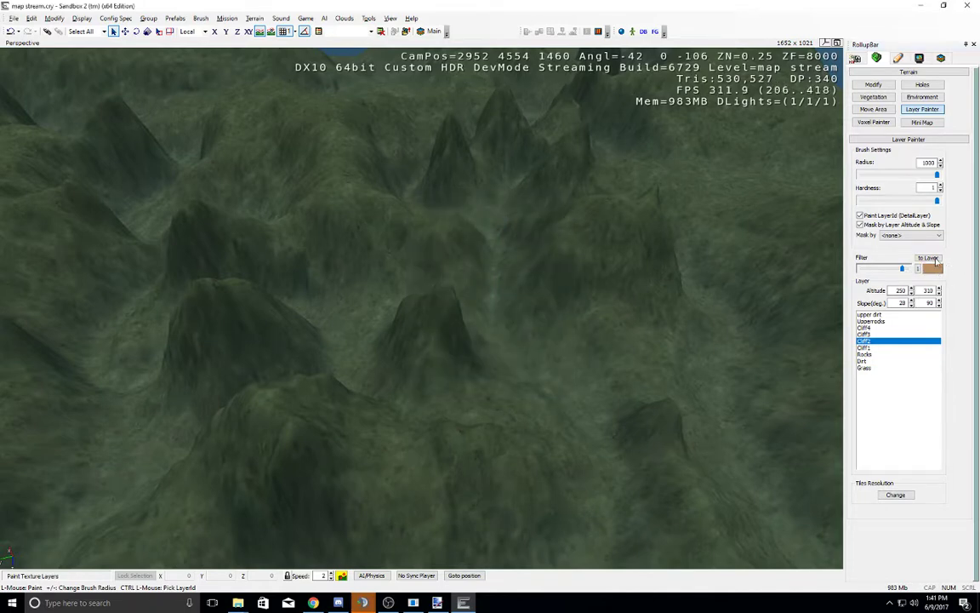
pyautogui.click(936, 260)
# Step: Raise the Cliff3 layer's filter level and set its filter color to orange-brown with hue 17 and saturation 137
pyautogui.click(880, 335)
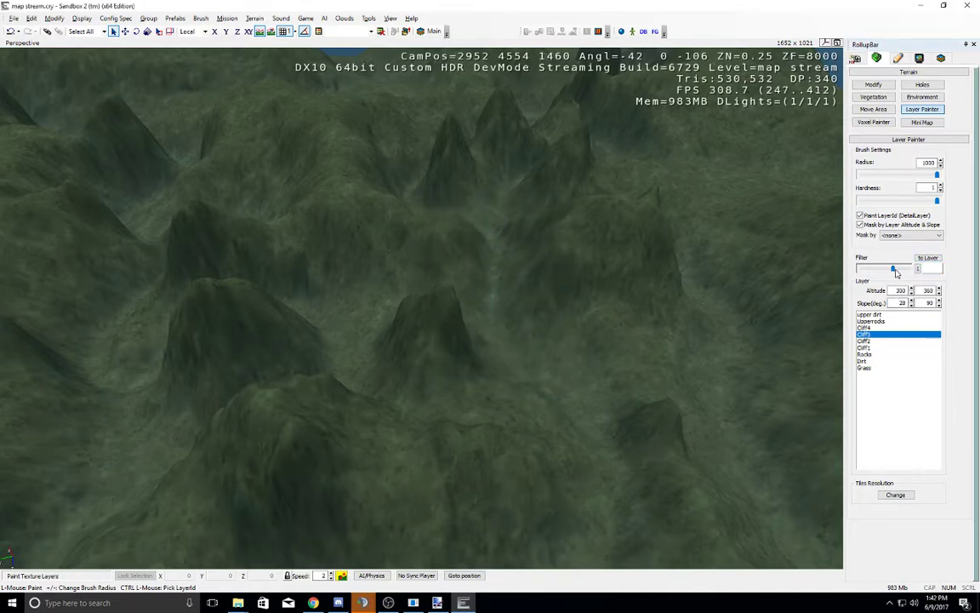
pyautogui.click(929, 268)
pyautogui.click(429, 265)
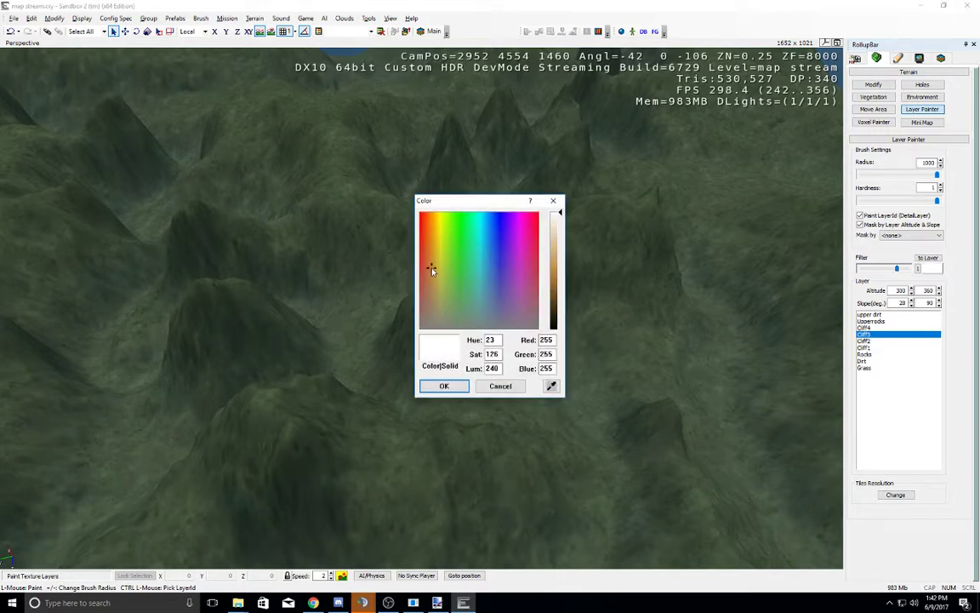
pyautogui.click(560, 278)
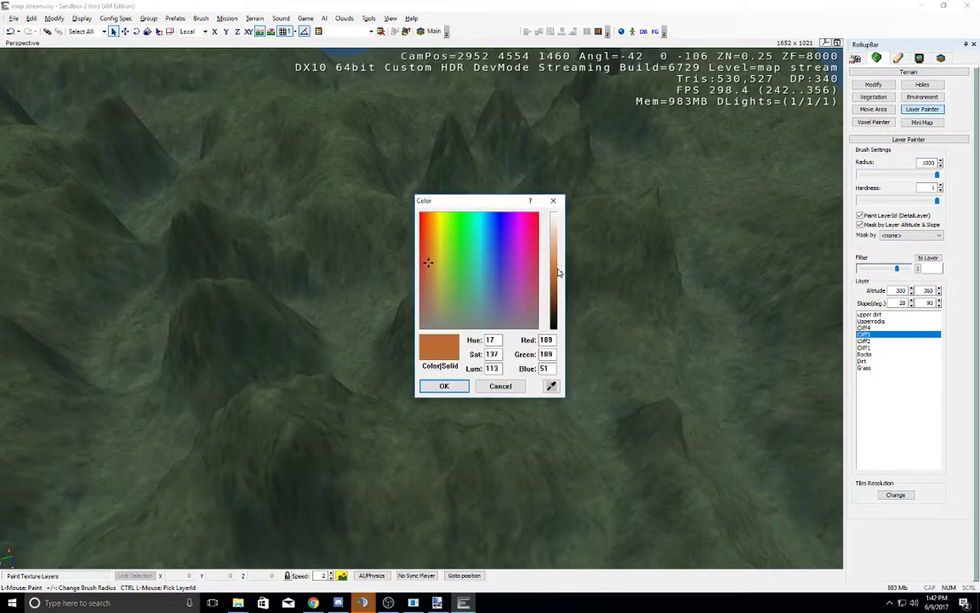
pyautogui.click(444, 386)
# Step: Raise the Cliff4 layer's filter level and set its filter color to a yellowish tan of red 203, green 184, blue 92
pyautogui.click(884, 327)
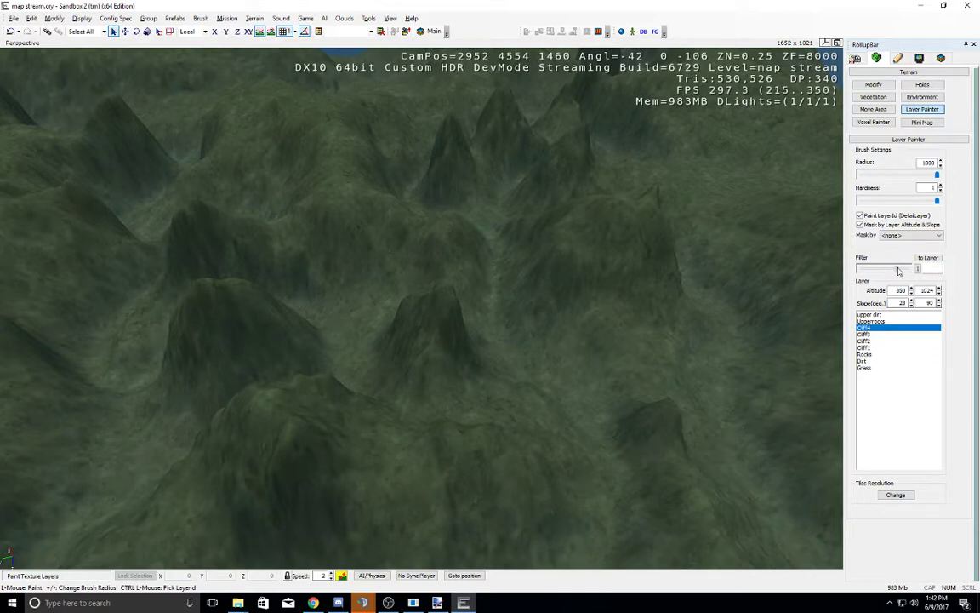
pyautogui.click(927, 270)
pyautogui.click(439, 253)
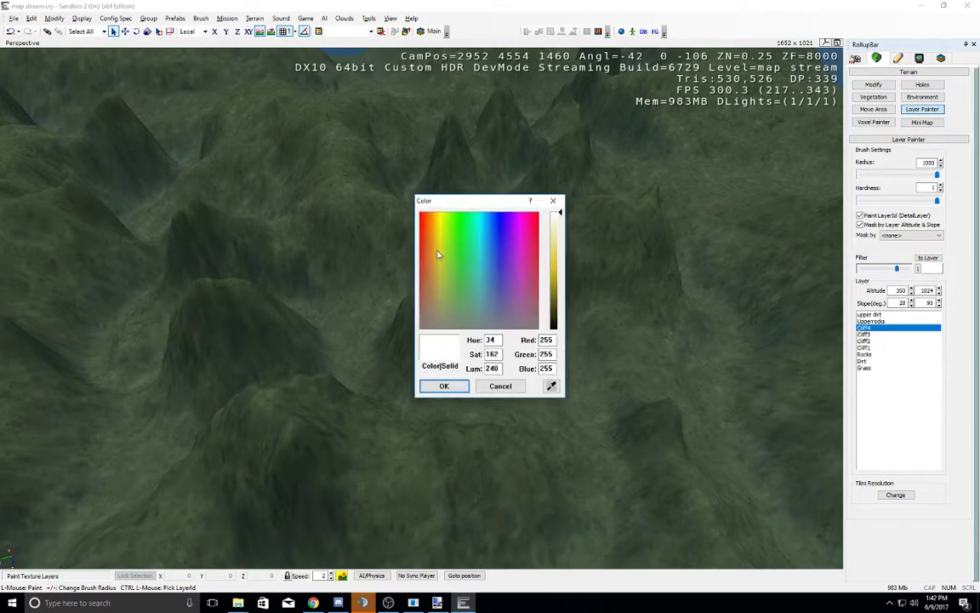
pyautogui.click(558, 264)
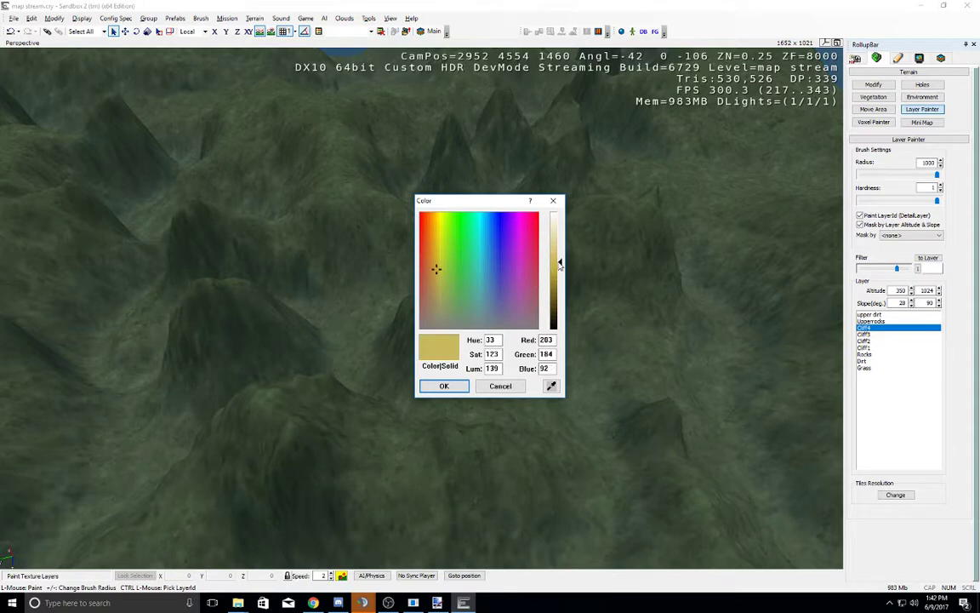
pyautogui.click(443, 385)
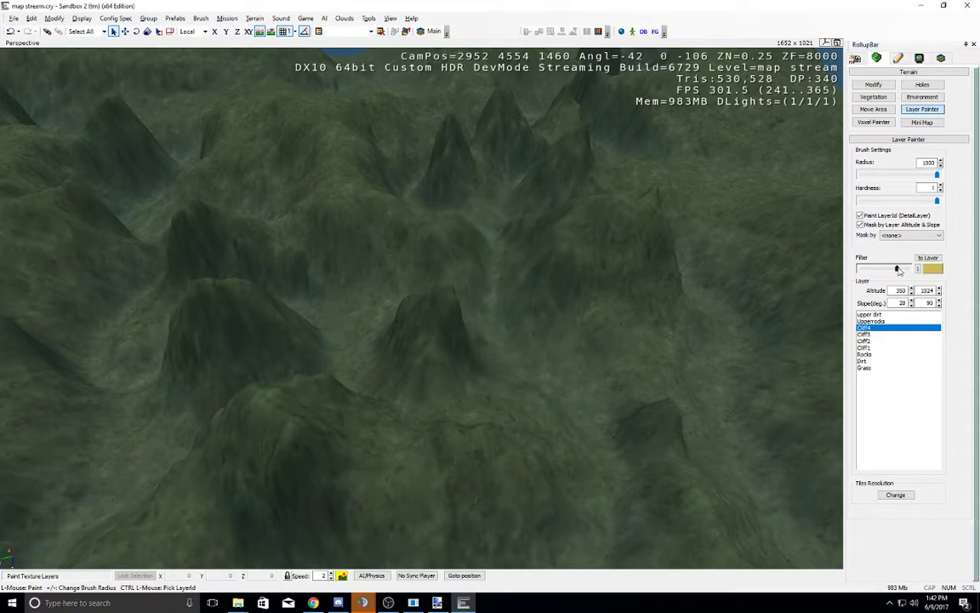
# Step: Raise the Cliff3 layer's filter level and set its filter color to golden orange with red 219, green 165, blue 64
pyautogui.click(878, 336)
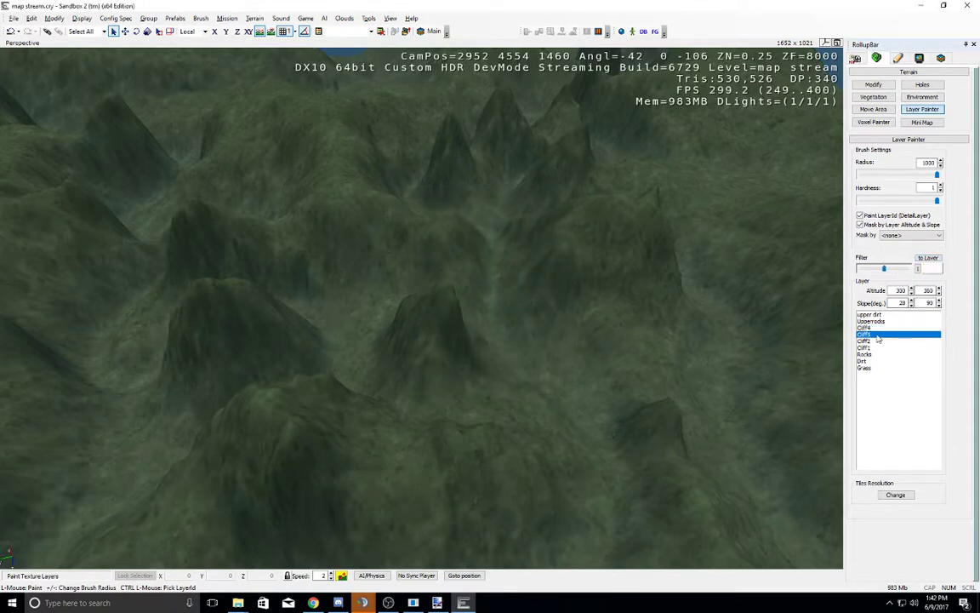
pyautogui.moveTo(885, 269); pyautogui.dragTo(893, 272)
pyautogui.click(924, 270)
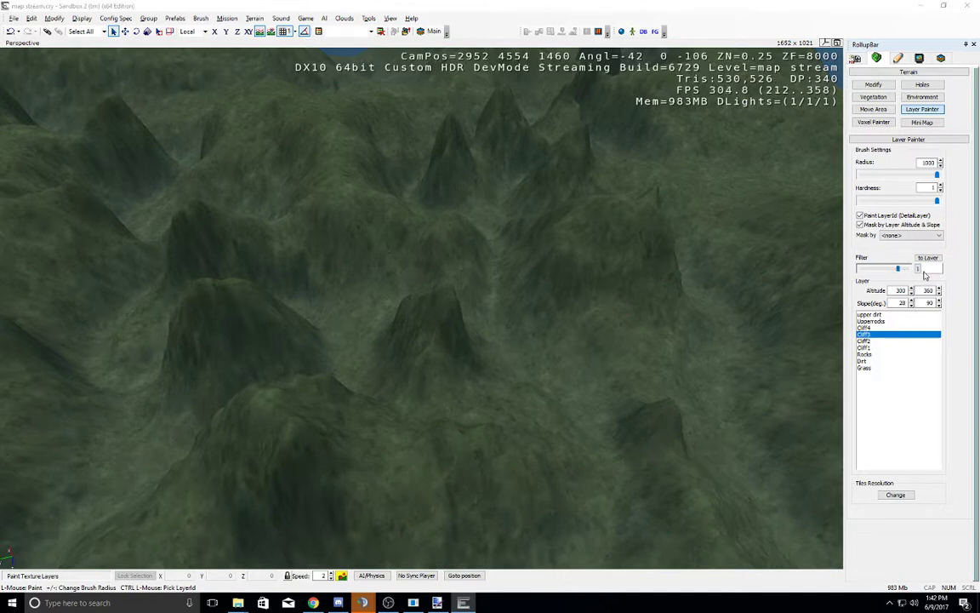
pyautogui.click(433, 250)
pyautogui.click(560, 266)
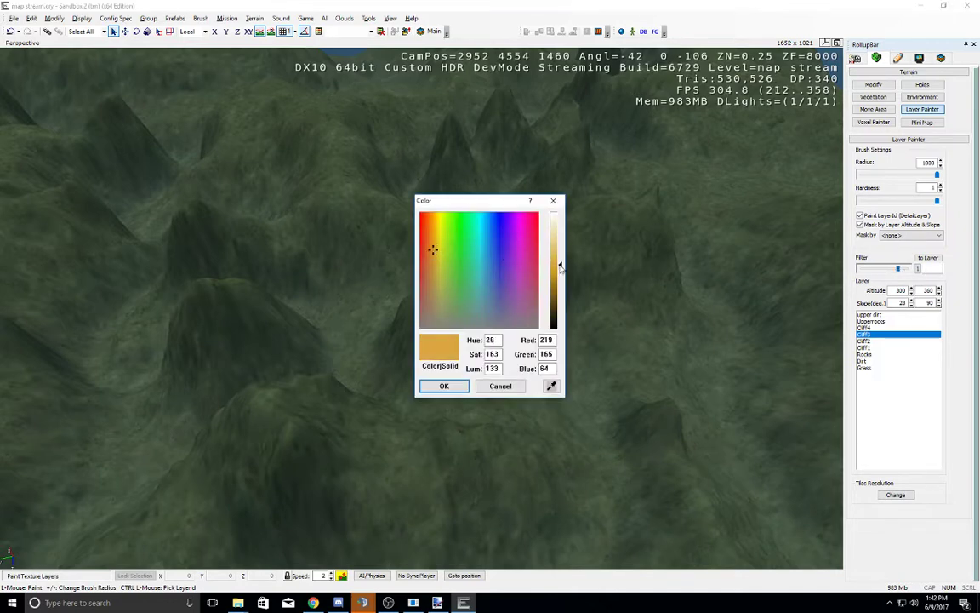
pyautogui.press('Return')
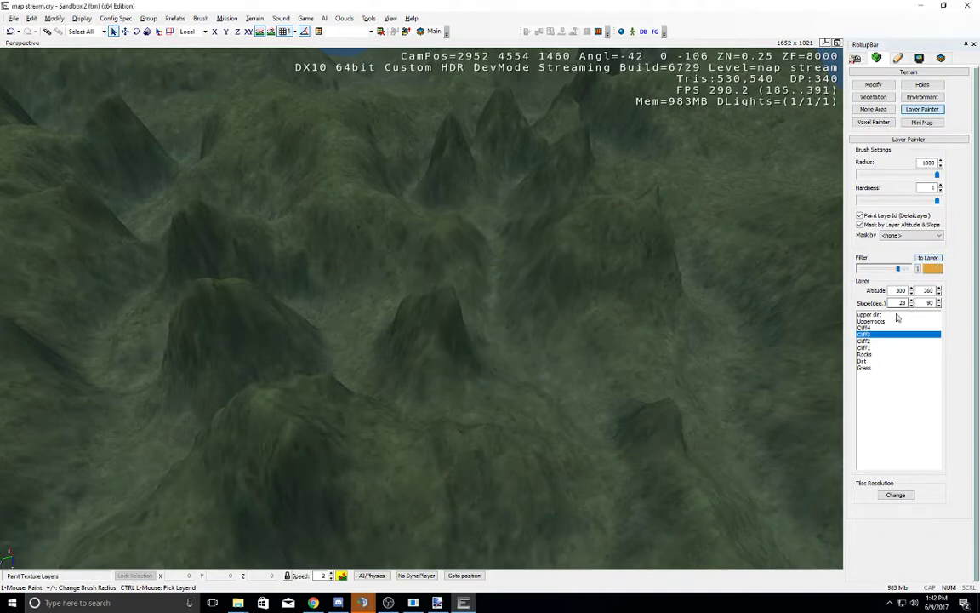
# Step: Set the Grass layer's filter color to a medium green with hue 72, saturation 74 and luminance 124
pyautogui.click(874, 341)
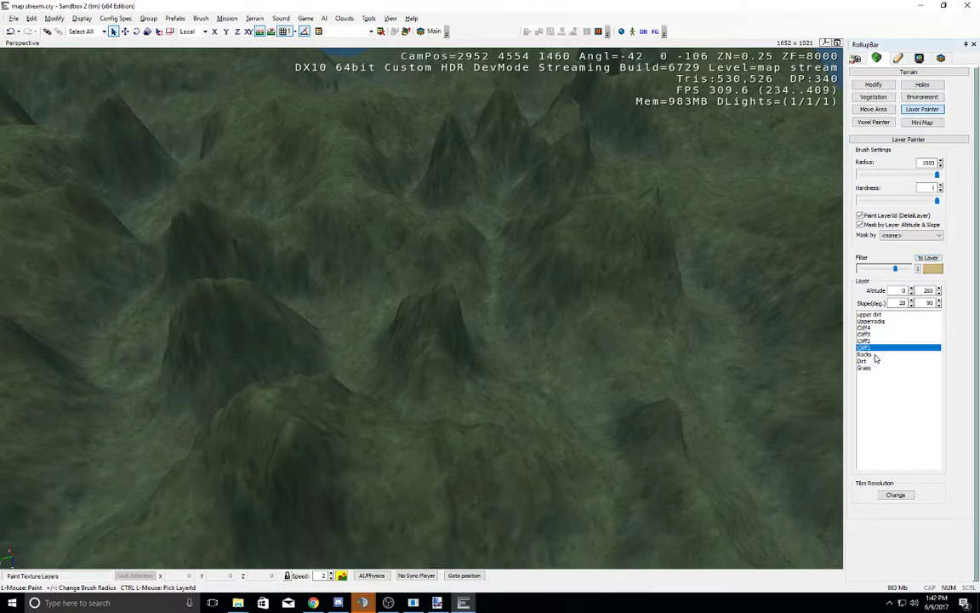
pyautogui.click(872, 354)
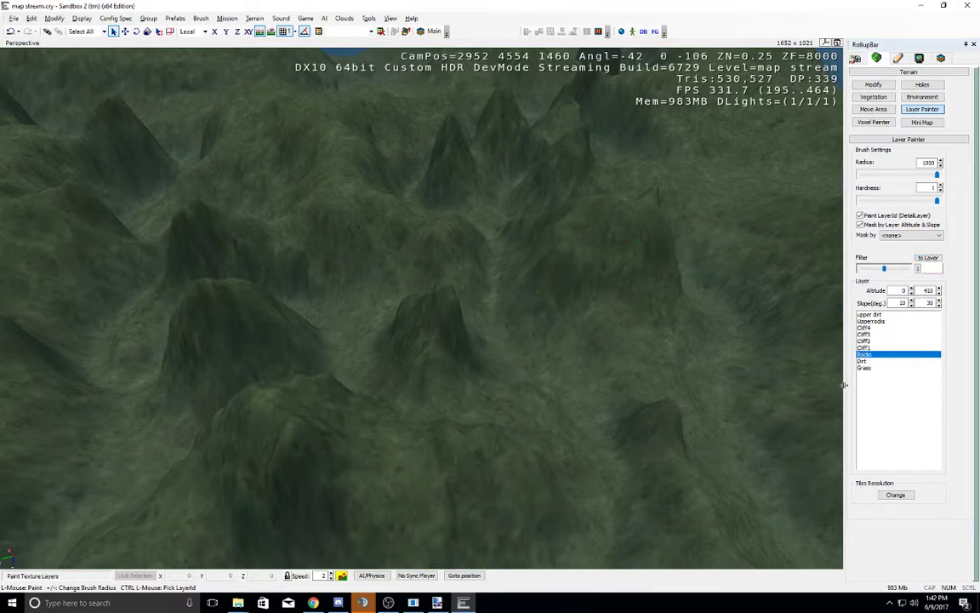
pyautogui.click(876, 368)
pyautogui.click(931, 268)
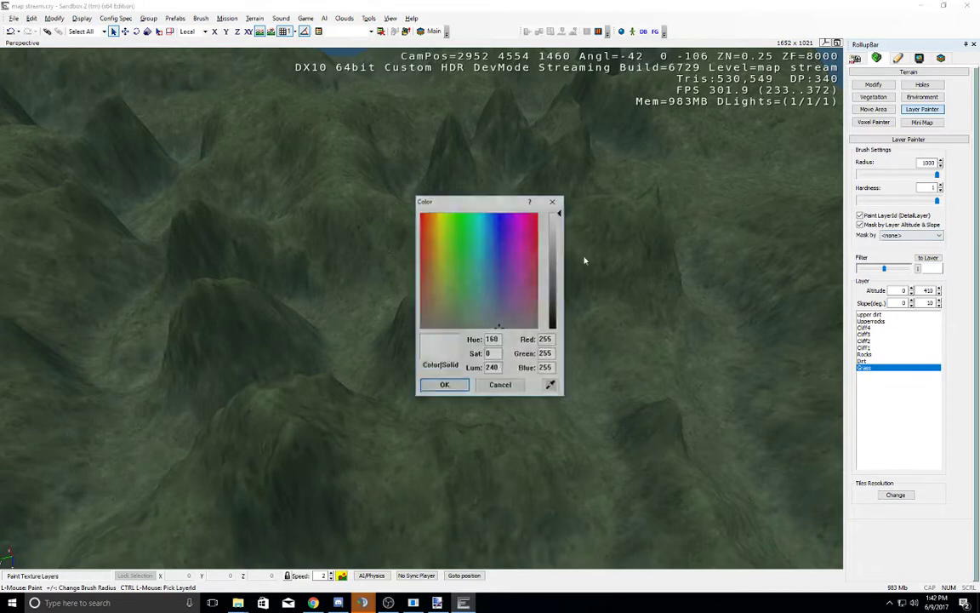
pyautogui.click(454, 281)
pyautogui.click(559, 251)
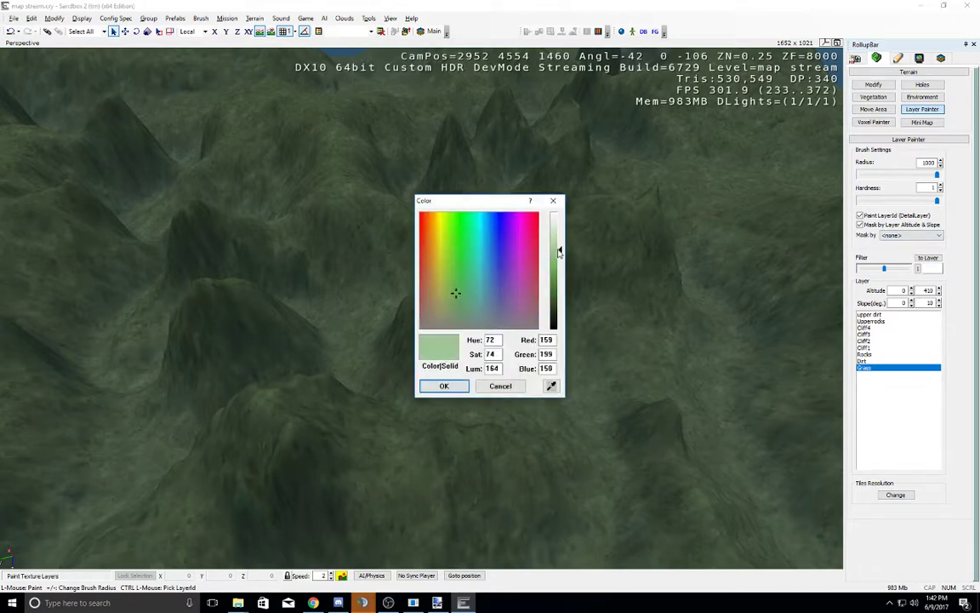
pyautogui.click(559, 271)
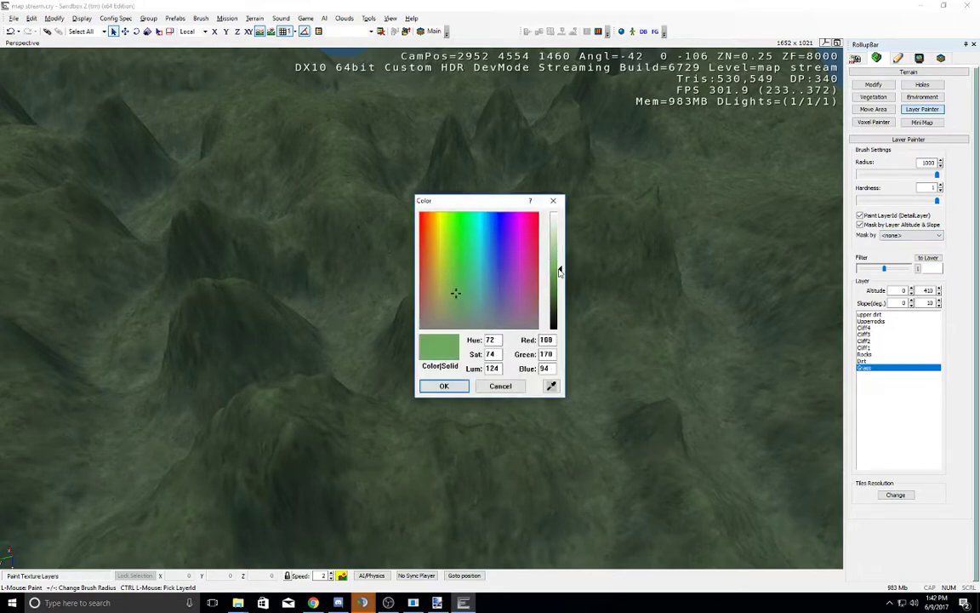
pyautogui.click(443, 387)
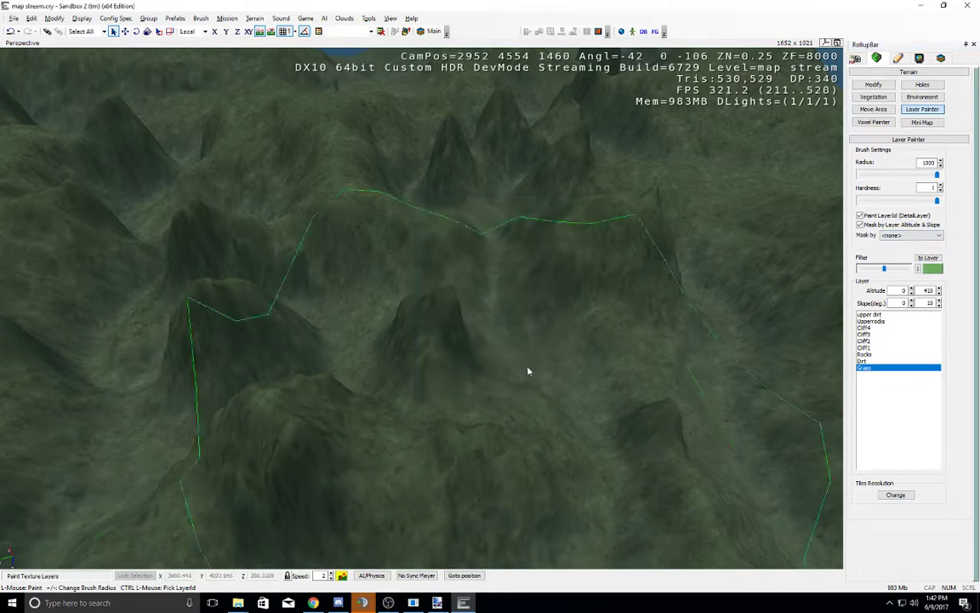
# Step: Save the level with the updated layer filter settings
pyautogui.click(870, 354)
pyautogui.click(870, 315)
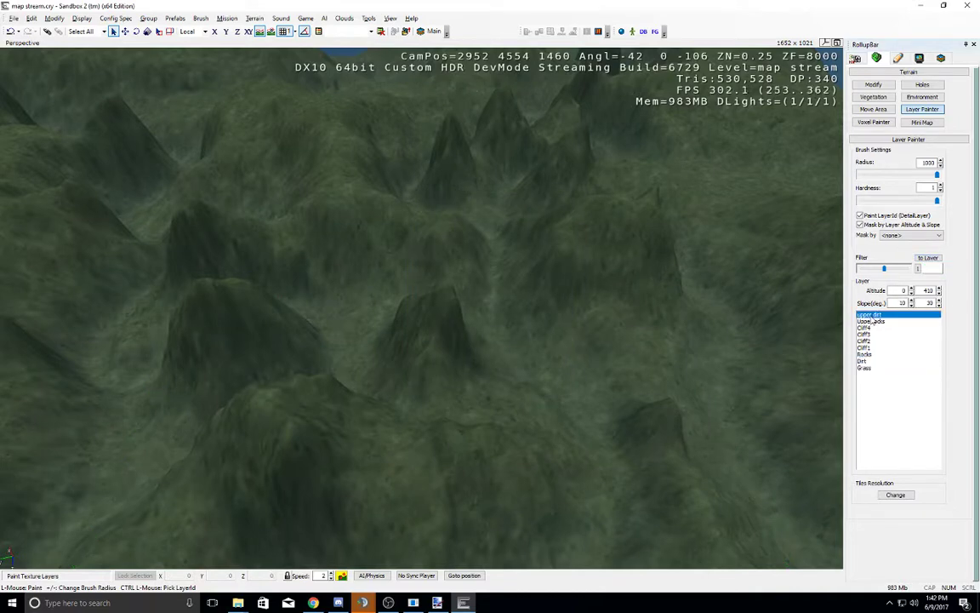
pyautogui.moveTo(433, 307); pyautogui.dragTo(280, 385, button='middle')
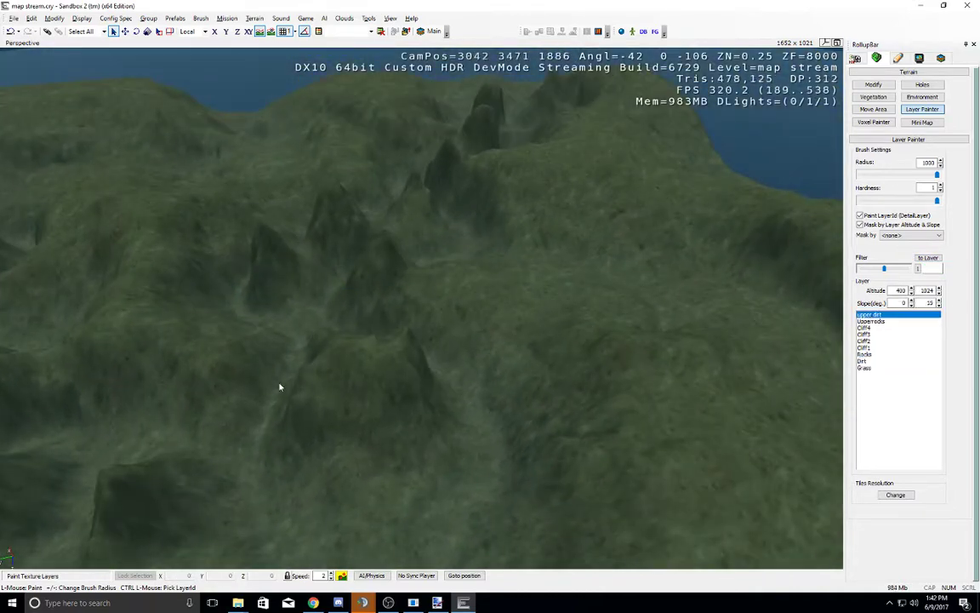
pyautogui.click(14, 18)
pyautogui.click(25, 56)
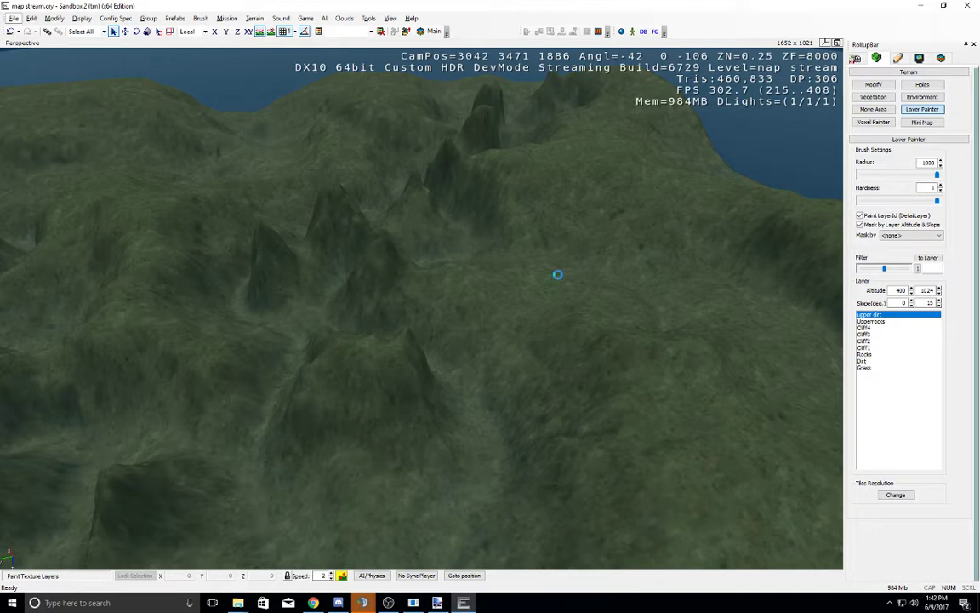
# Step: Paint the Grass layer over the slopes and valley beside the tall peaks with the radius 1000 brush
pyautogui.moveTo(617, 280); pyautogui.dragTo(619, 281, button='right')
pyautogui.press('w')
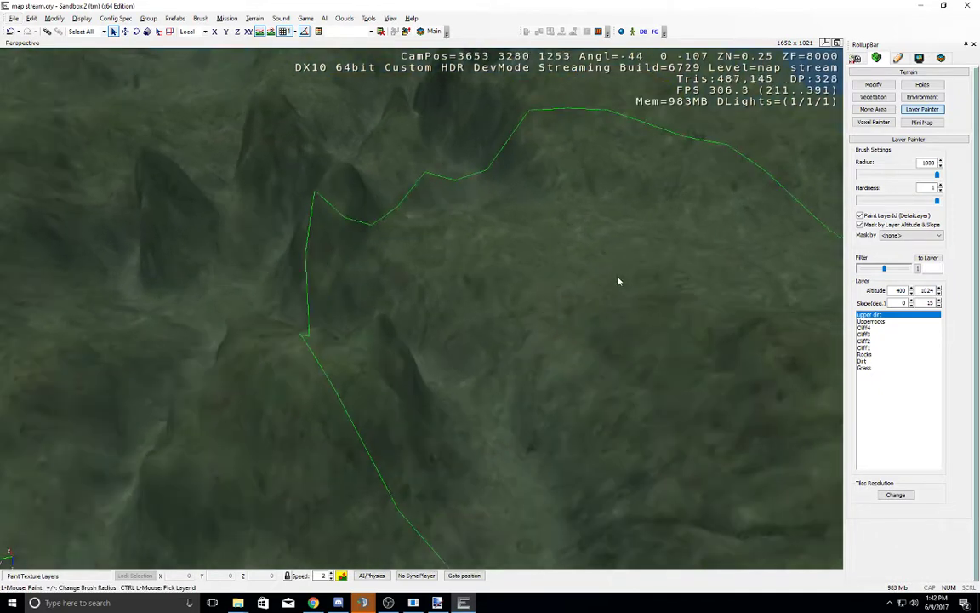
pyautogui.click(874, 368)
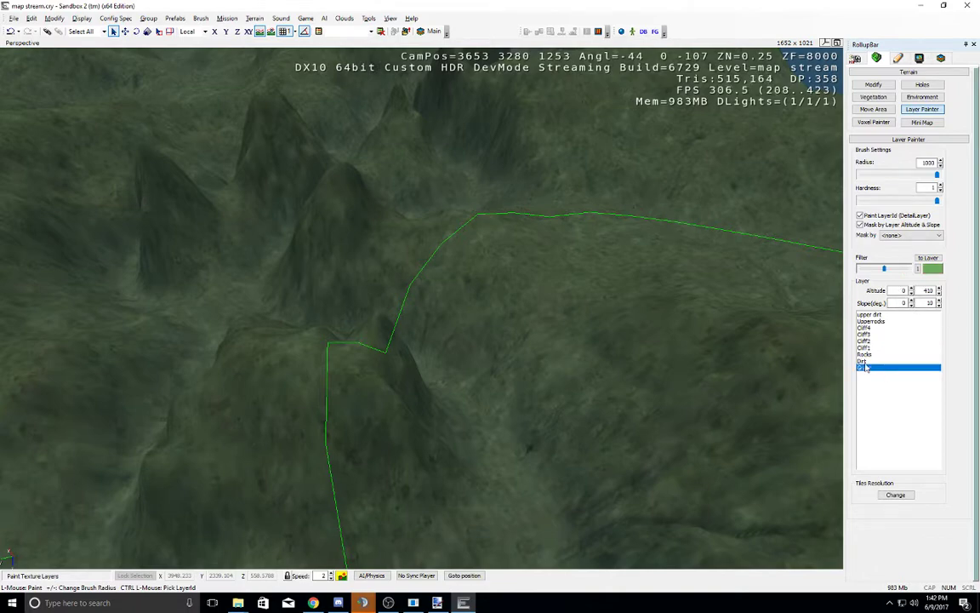
pyautogui.click(531, 317)
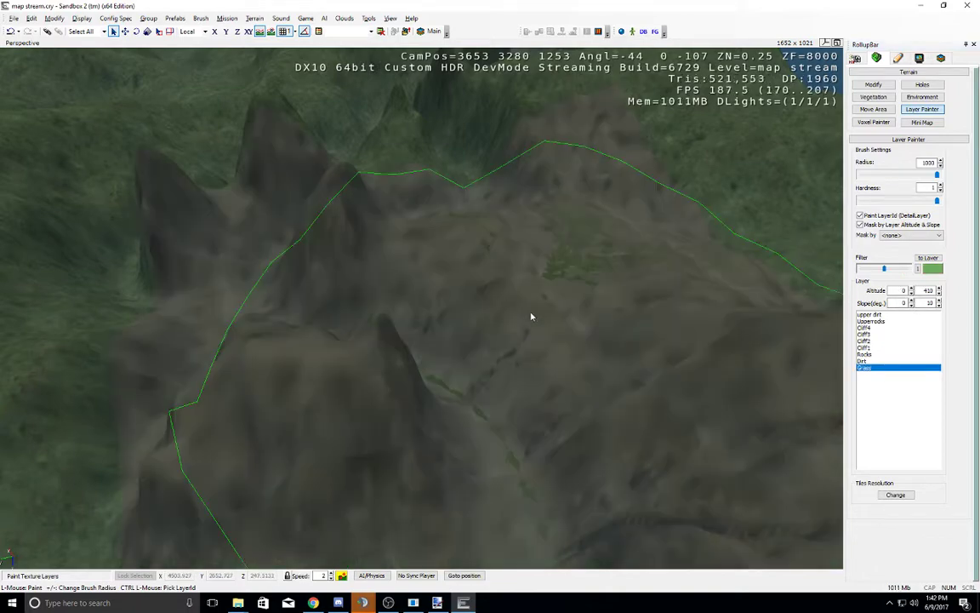
# Step: Examine the freshly painted grass area from close up and from above to judge its color and coverage
pyautogui.moveTo(529, 316); pyautogui.dragTo(530, 317, button='right')
pyautogui.moveTo(529, 316); pyautogui.dragTo(529, 317, button='middle')
pyautogui.press('w')
pyautogui.press('w')
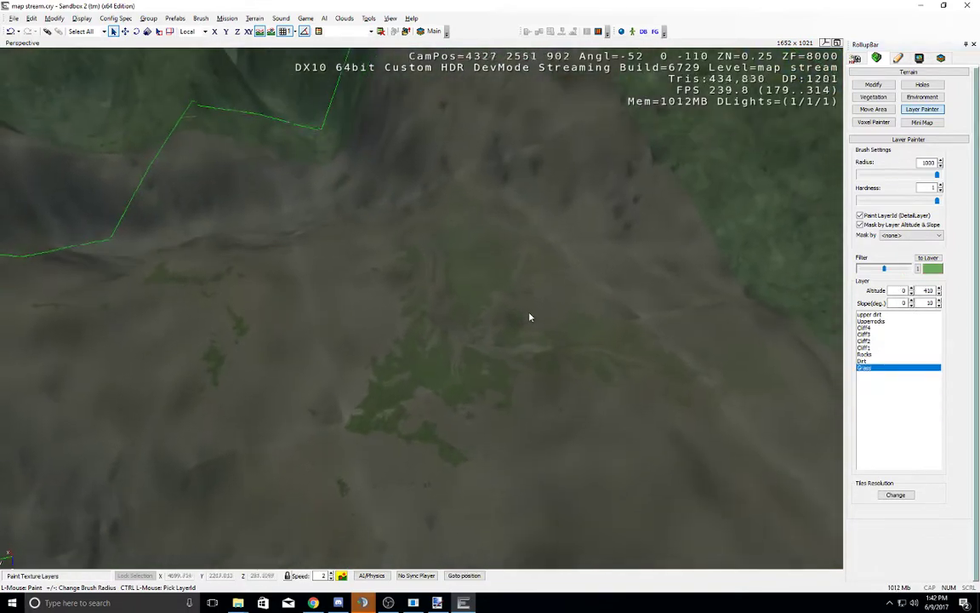
pyautogui.press('s')
pyautogui.moveTo(529, 317); pyautogui.dragTo(529, 316, button='right')
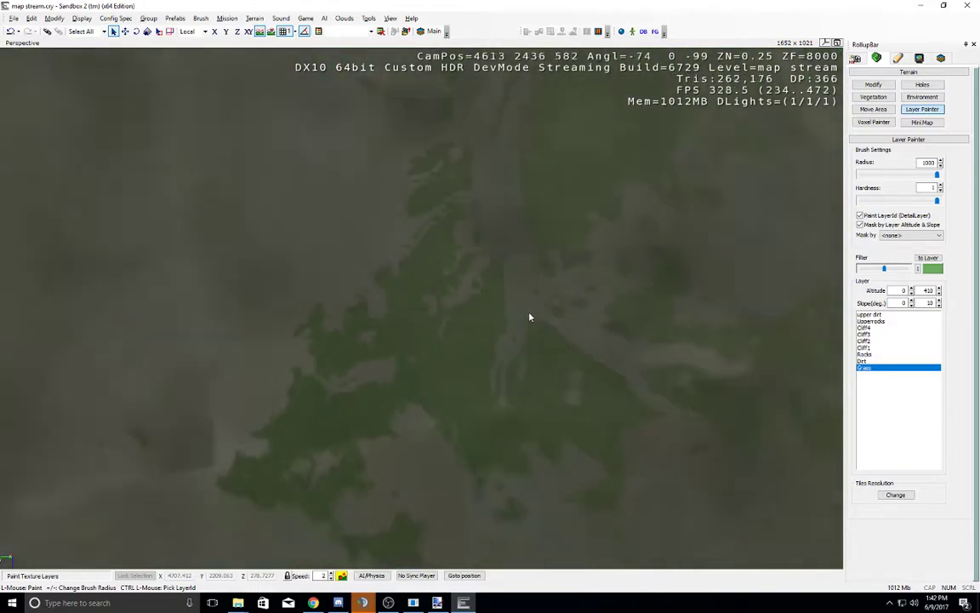
pyautogui.press('s')
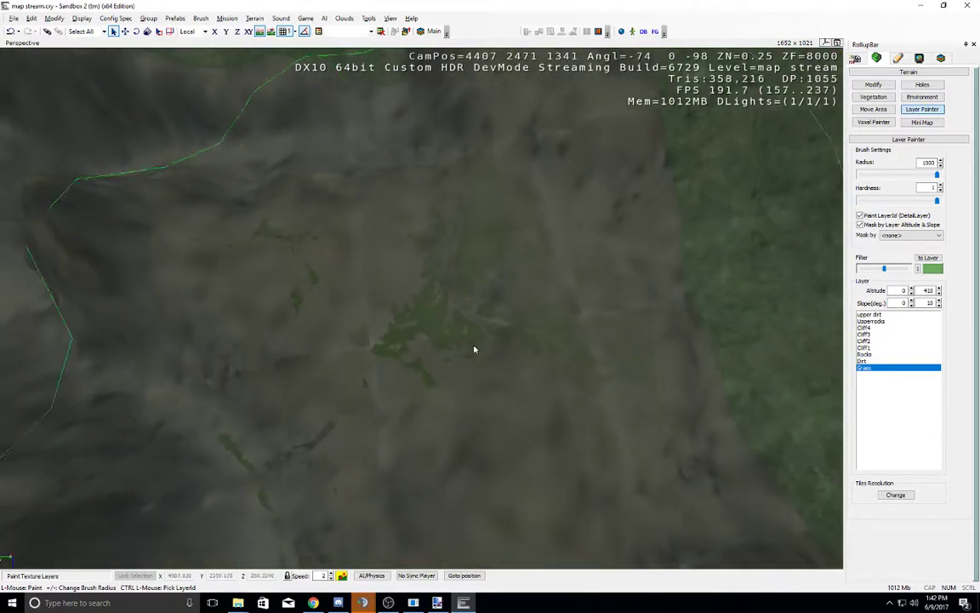
pyautogui.moveTo(467, 357); pyautogui.dragTo(466, 357, button='middle')
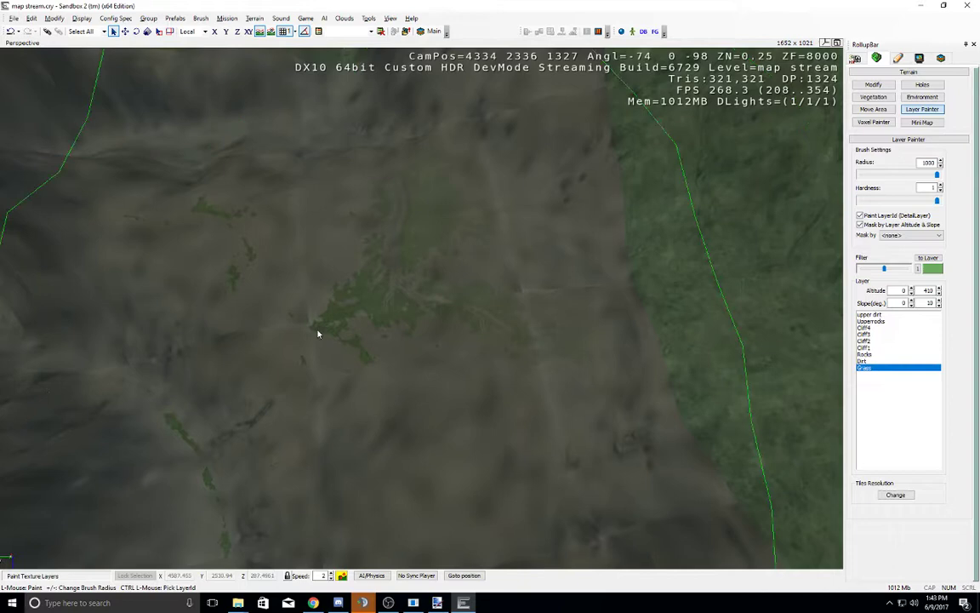
# Step: Extend the Grass layer paint from the first patch across the adjoining hills and up to the neighboring peaks
pyautogui.moveTo(317, 334); pyautogui.dragTo(674, 317, button='middle')
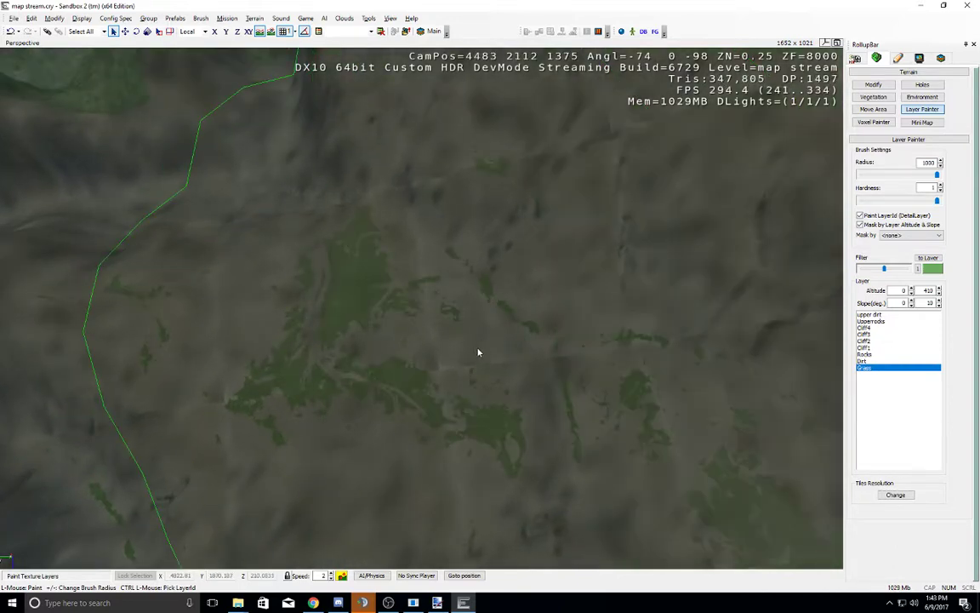
pyautogui.click(480, 353)
pyautogui.moveTo(491, 364); pyautogui.dragTo(490, 366, button='middle')
pyautogui.scroll(-4, 490, 365)
pyautogui.moveTo(490, 363); pyautogui.dragTo(489, 363, button='right')
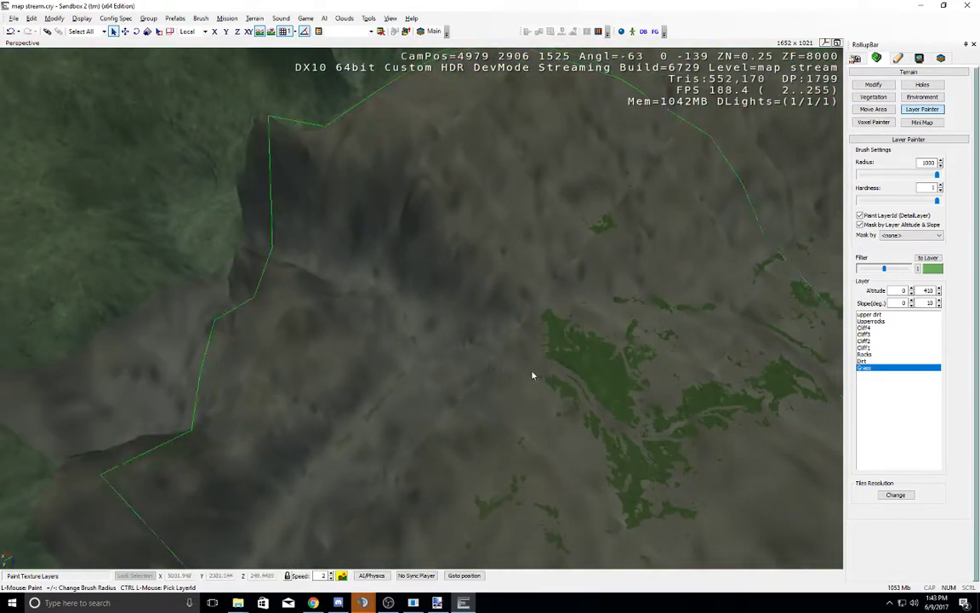
pyautogui.moveTo(473, 385); pyautogui.dragTo(473, 384, button='middle')
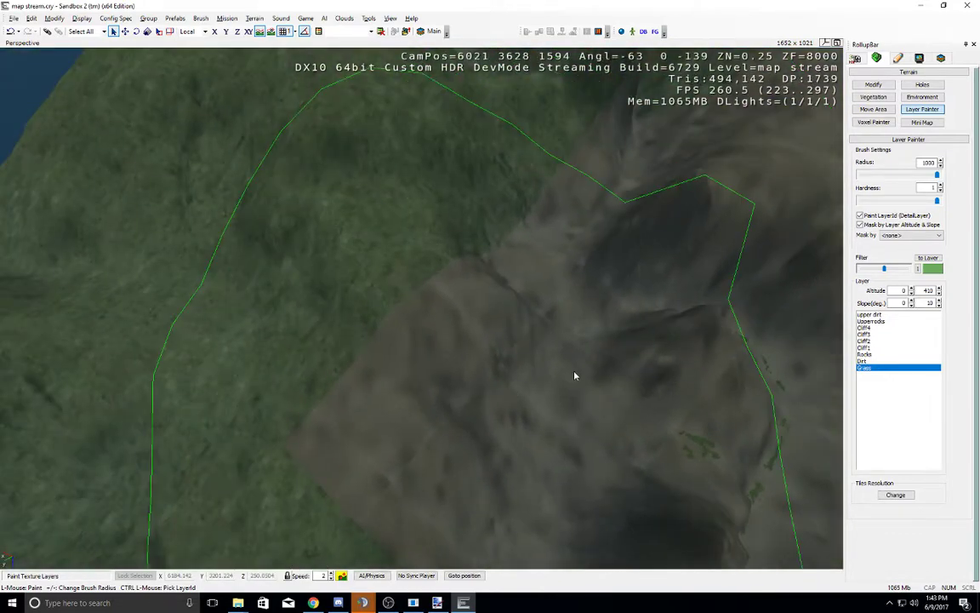
pyautogui.moveTo(575, 376); pyautogui.dragTo(575, 289)
pyautogui.moveTo(427, 359); pyautogui.dragTo(427, 360, button='middle')
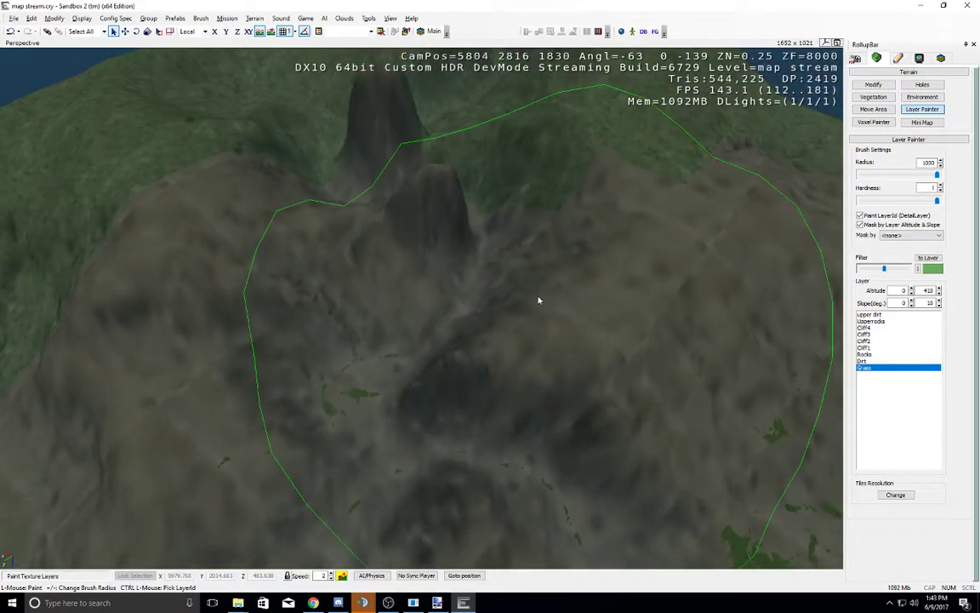
pyautogui.moveTo(538, 359)
pyautogui.mouseDown(button='middle')
pyautogui.moveTo(544, 405)
pyautogui.moveTo(579, 386)
pyautogui.moveTo(499, 363)
pyautogui.moveTo(497, 292)
pyautogui.mouseUp(button='middle')
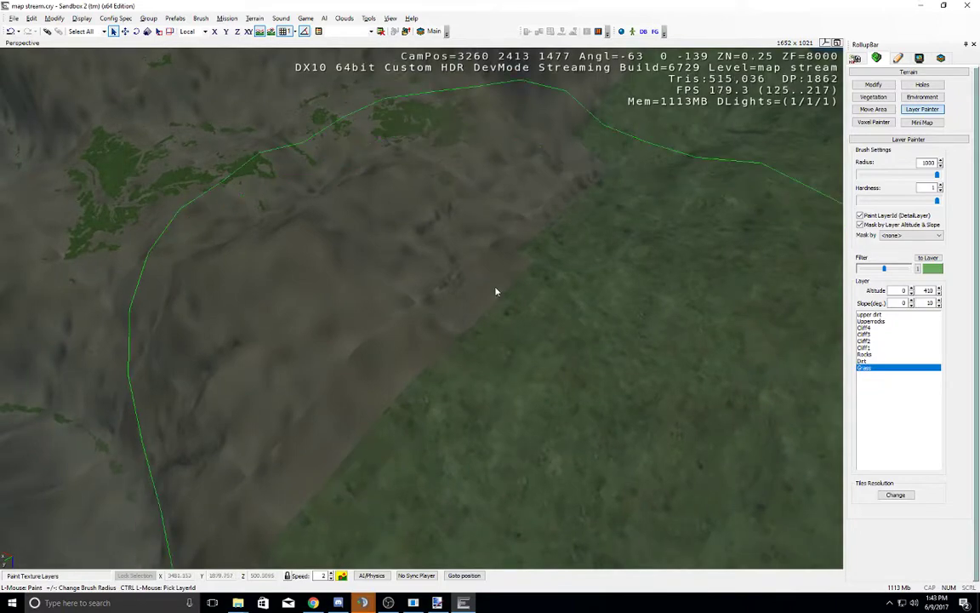
# Step: Paint the Grass layer over the unpainted hillsides on the way to the coast
pyautogui.moveTo(497, 292); pyautogui.dragTo(456, 358, button='right')
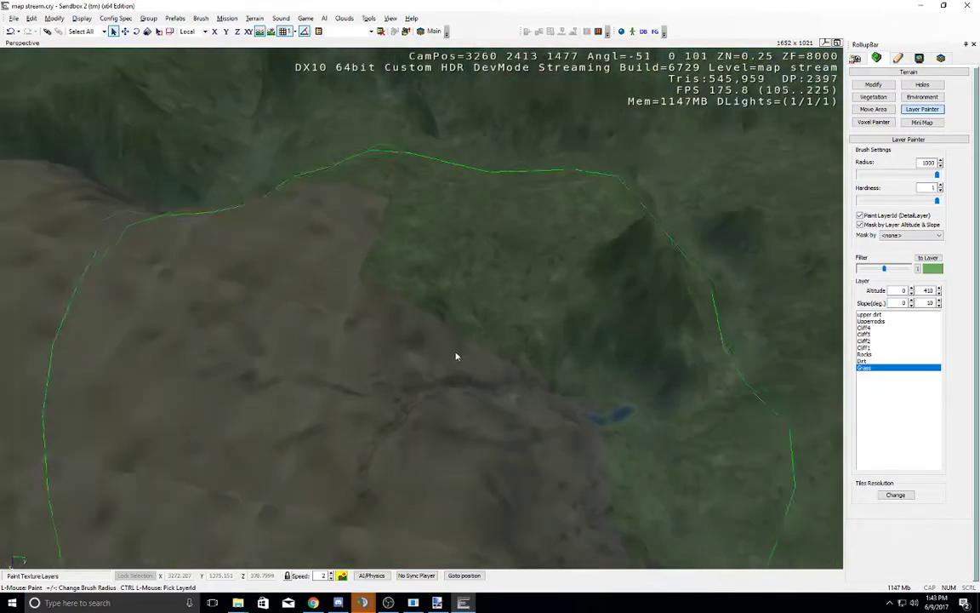
pyautogui.moveTo(456, 357)
pyautogui.mouseDown(button='middle')
pyautogui.moveTo(506, 324)
pyautogui.moveTo(529, 339)
pyautogui.mouseUp(button='middle')
pyautogui.click(532, 340)
pyautogui.moveTo(530, 339); pyautogui.dragTo(526, 338, button='right')
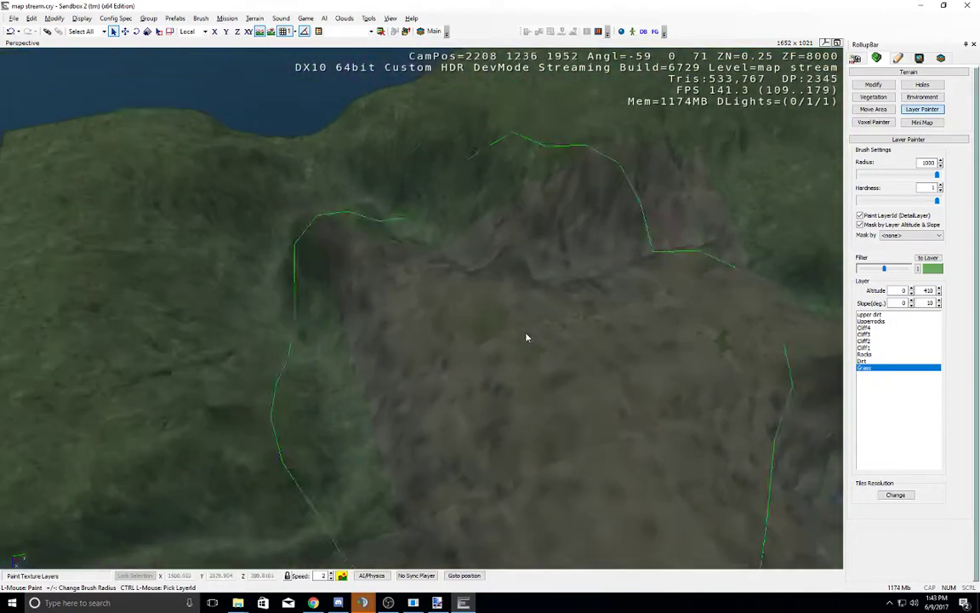
pyautogui.moveTo(526, 338); pyautogui.dragTo(409, 324)
pyautogui.click(423, 319)
pyautogui.moveTo(425, 317); pyautogui.dragTo(420, 313, button='right')
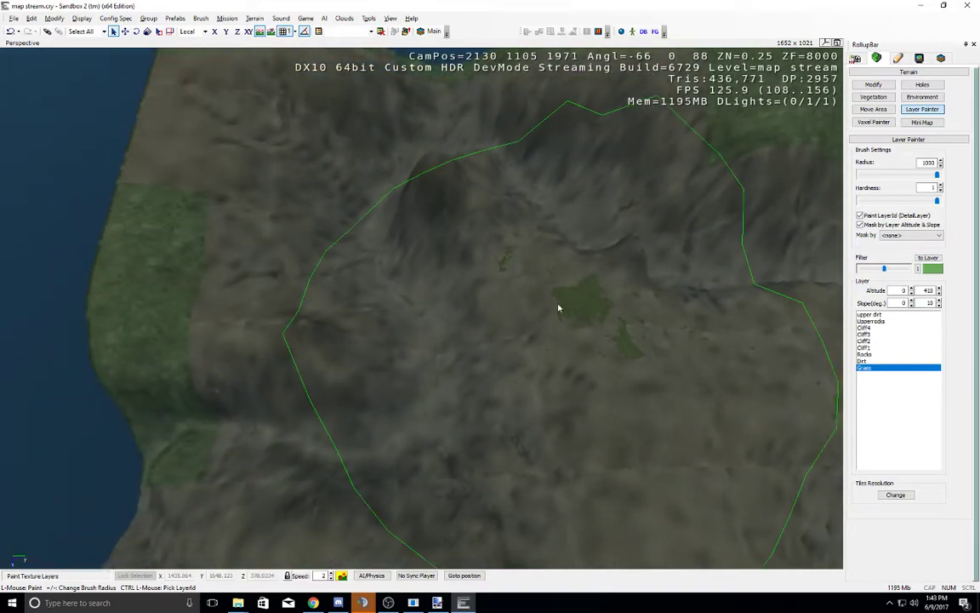
# Step: Paint the Grass layer over the unpainted inland hills between the coast and the row of pointed peaks
pyautogui.click(398, 462)
pyautogui.moveTo(439, 393); pyautogui.dragTo(440, 388, button='middle')
pyautogui.click(447, 327)
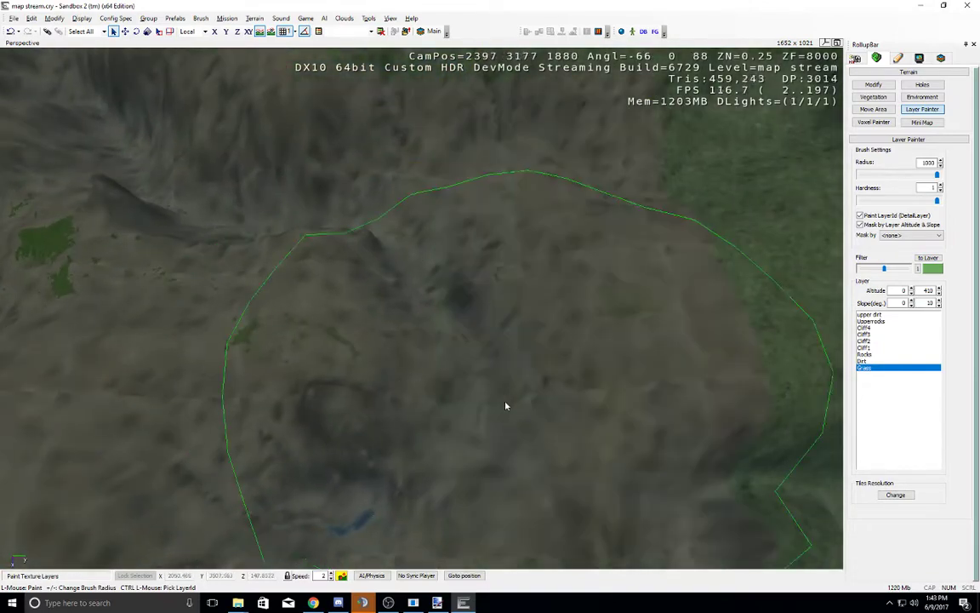
pyautogui.moveTo(444, 349); pyautogui.dragTo(451, 344, button='right')
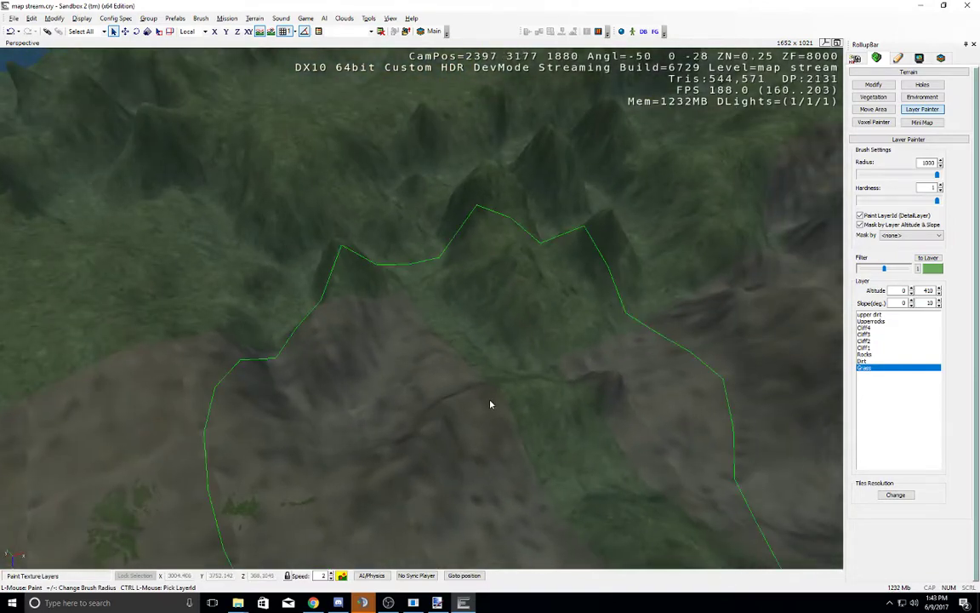
pyautogui.click(562, 412)
pyautogui.moveTo(576, 412); pyautogui.dragTo(578, 409, button='right')
pyautogui.click(579, 411)
pyautogui.moveTo(580, 411)
pyautogui.mouseDown(button='middle')
pyautogui.moveTo(536, 388)
pyautogui.moveTo(582, 409)
pyautogui.mouseUp(button='middle')
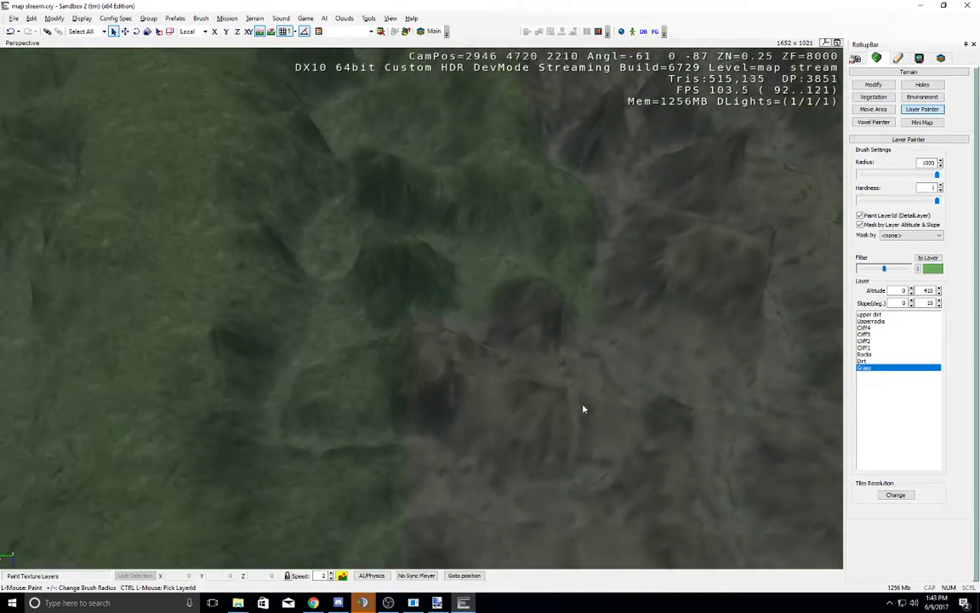
# Step: Paint the Grass layer around the steep dark peaks and over the ridge next to them
pyautogui.press('w')
pyautogui.click(417, 279)
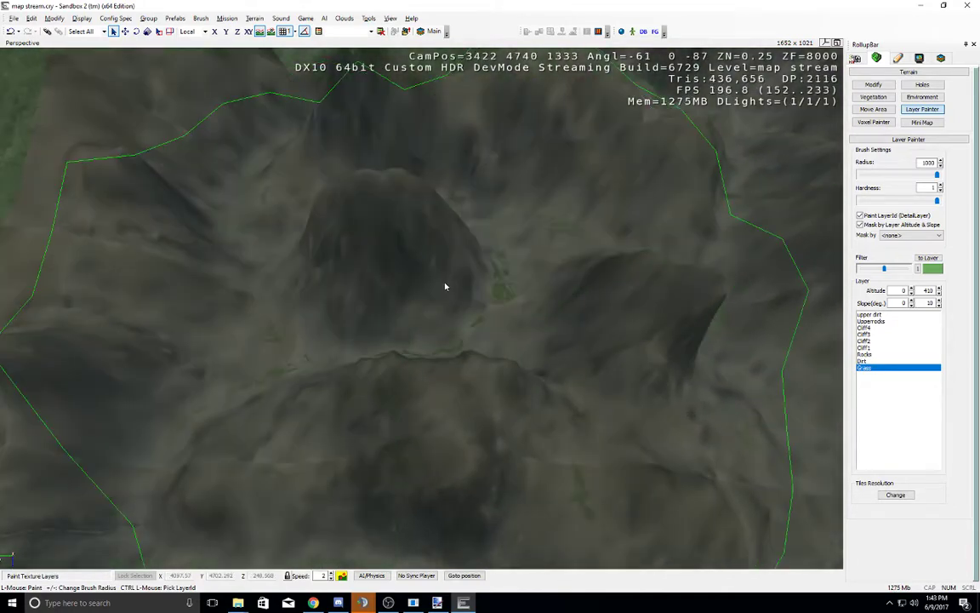
pyautogui.moveTo(516, 289); pyautogui.dragTo(515, 290, button='middle')
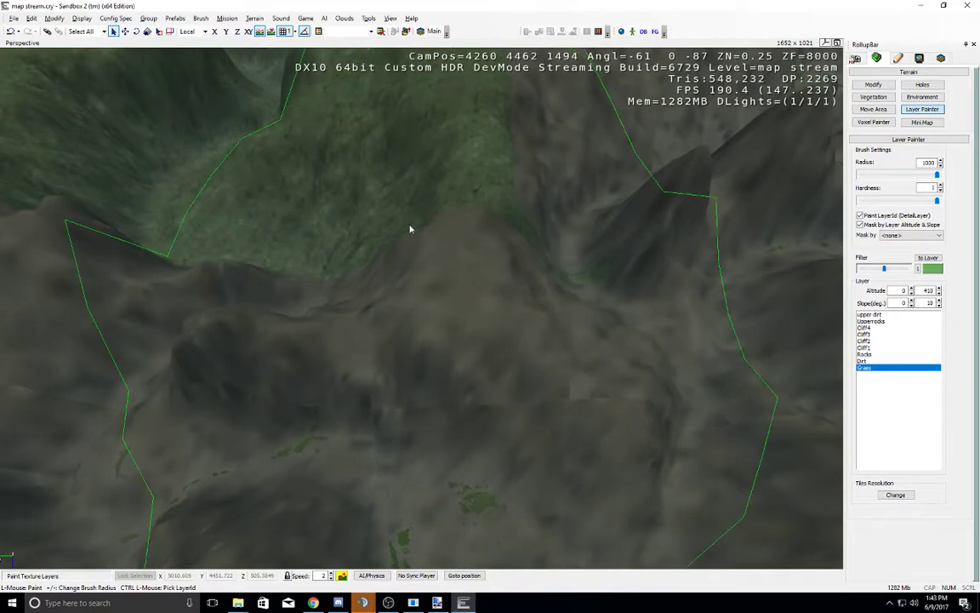
pyautogui.moveTo(410, 229); pyautogui.dragTo(320, 206)
pyautogui.moveTo(464, 363); pyautogui.dragTo(426, 361, button='middle')
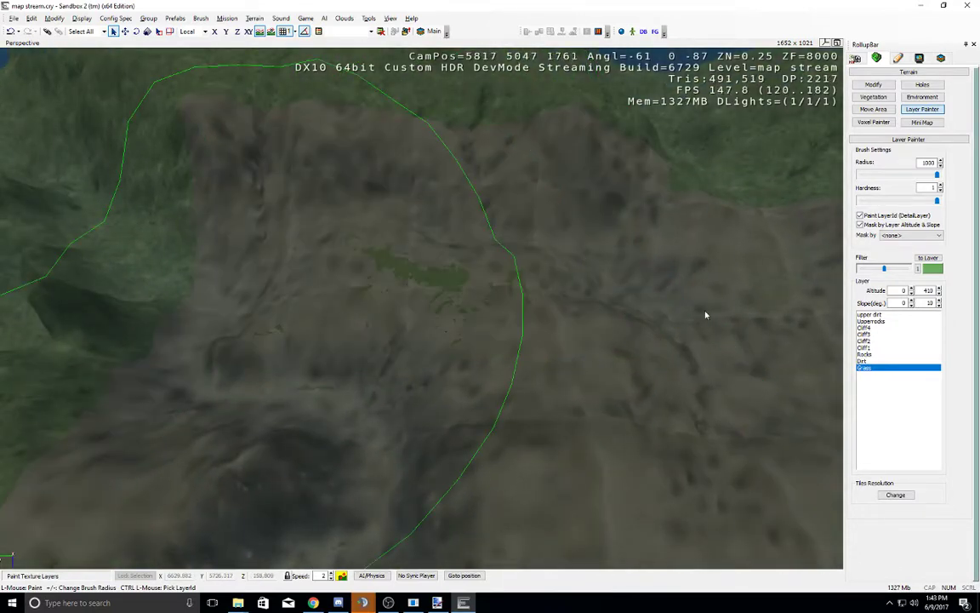
# Step: Paint the Grass layer across the broad plateau and the hills along the edge of the mountain area
pyautogui.moveTo(677, 301); pyautogui.dragTo(674, 311, button='right')
pyautogui.moveTo(674, 311)
pyautogui.mouseDown(button='middle')
pyautogui.moveTo(721, 291)
pyautogui.moveTo(678, 310)
pyautogui.mouseUp(button='middle')
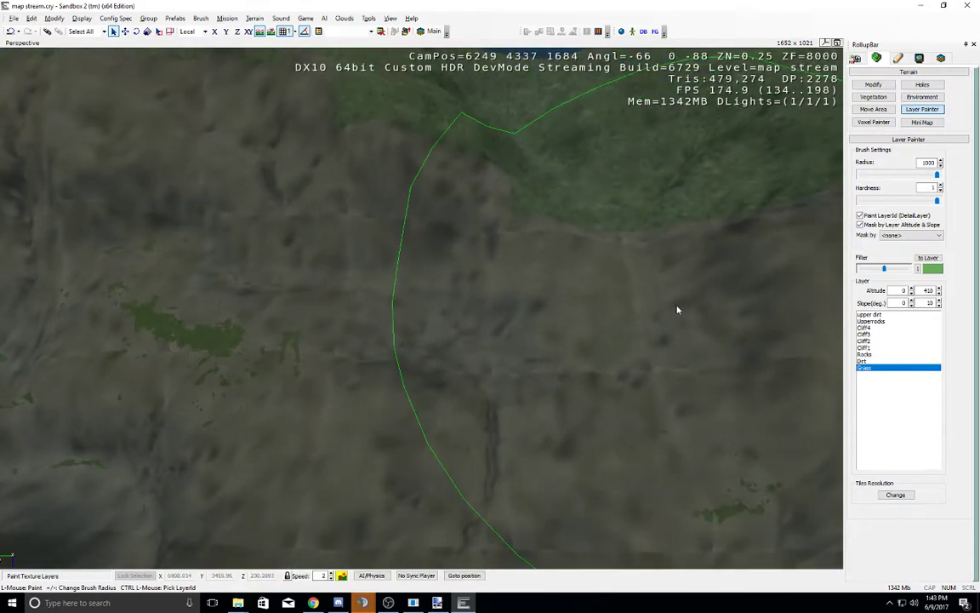
pyautogui.moveTo(678, 310); pyautogui.dragTo(615, 289)
pyautogui.moveTo(518, 396)
pyautogui.mouseDown(button='middle')
pyautogui.moveTo(400, 381)
pyautogui.moveTo(525, 379)
pyautogui.mouseUp(button='middle')
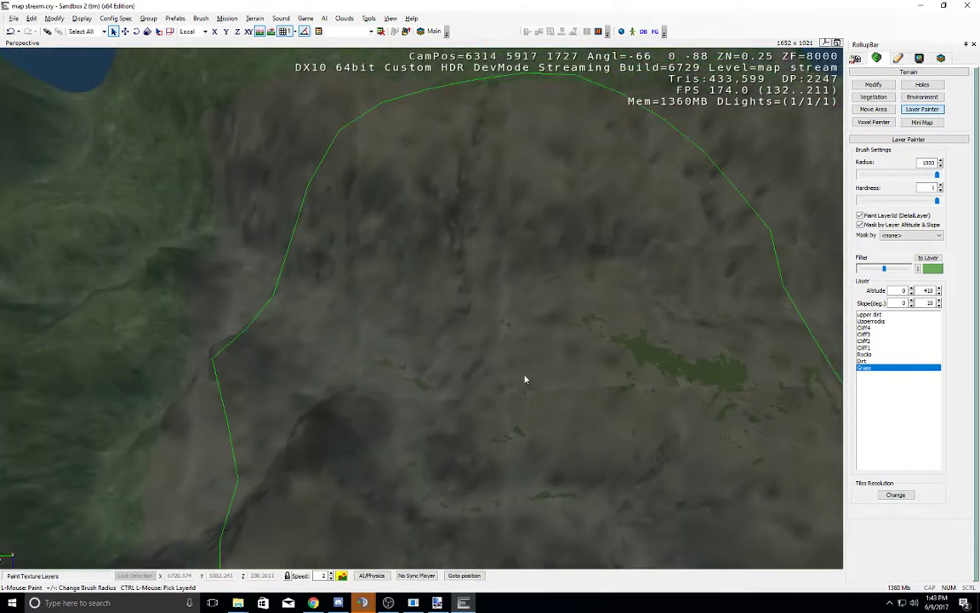
pyautogui.moveTo(525, 379); pyautogui.dragTo(649, 381, button='right')
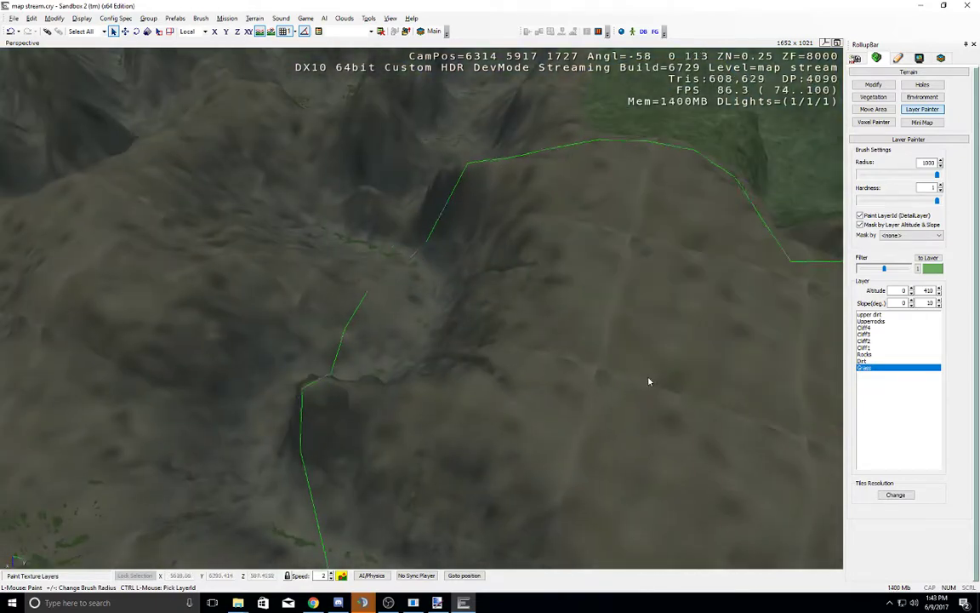
pyautogui.moveTo(468, 296)
pyautogui.mouseDown(button='right')
pyautogui.moveTo(500, 294)
pyautogui.moveTo(502, 350)
pyautogui.moveTo(499, 295)
pyautogui.mouseUp(button='right')
pyautogui.press('w')
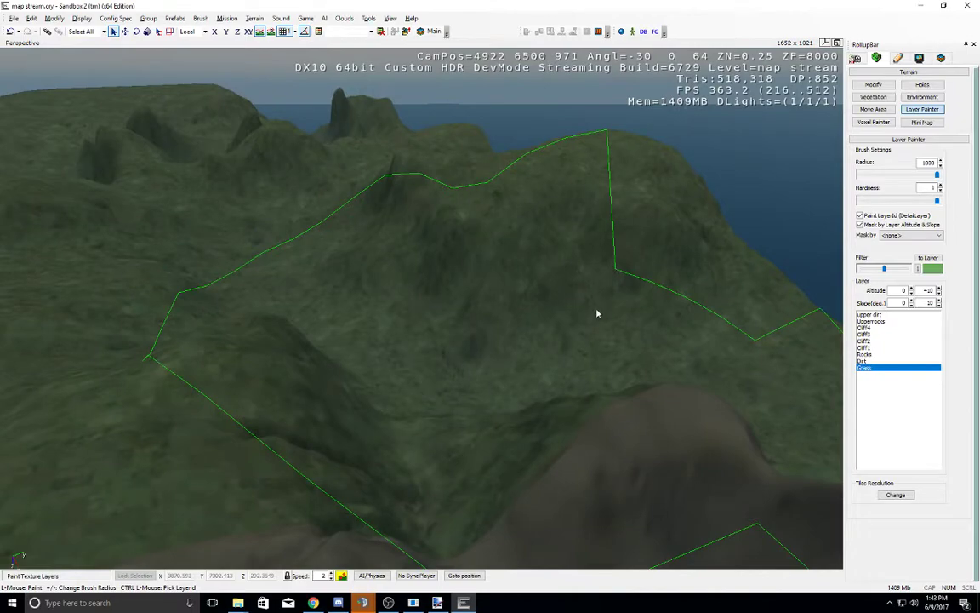
# Step: Paint the Grass layer over the high hills overlooking the sea and the unpainted strip between the mountains
pyautogui.click(597, 313)
pyautogui.moveTo(555, 304); pyautogui.dragTo(556, 303, button='right')
pyautogui.moveTo(556, 303)
pyautogui.mouseDown(button='middle')
pyautogui.moveTo(471, 250)
pyautogui.moveTo(541, 304)
pyautogui.moveTo(493, 311)
pyautogui.mouseUp(button='middle')
pyautogui.click(530, 291)
pyautogui.click(541, 304)
pyautogui.click(441, 322)
pyautogui.click(455, 341)
pyautogui.moveTo(455, 341); pyautogui.dragTo(460, 343, button='right')
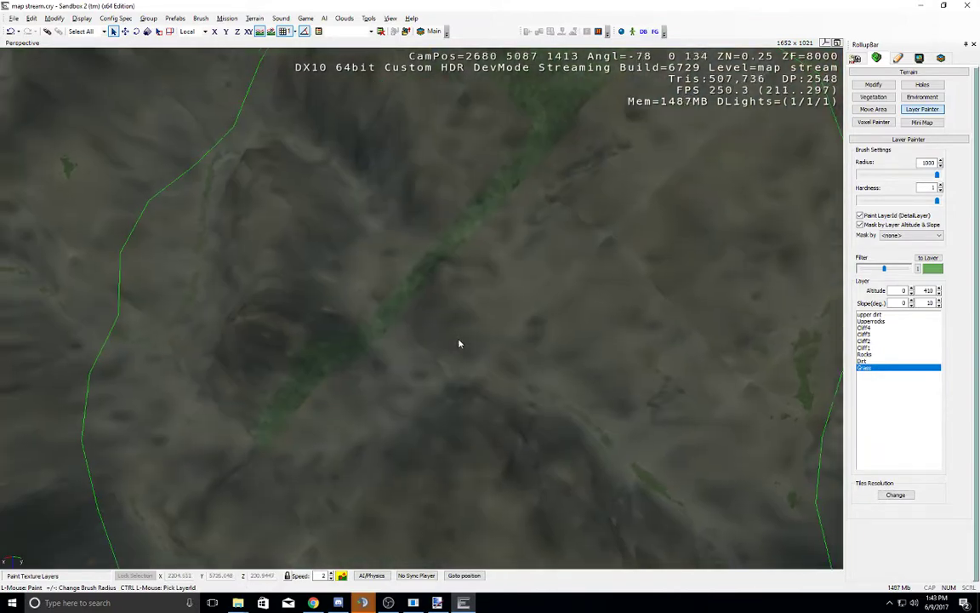
# Step: Fill the mountain slopes and valley floors on the way to the far shore with the Grass layer
pyautogui.click(503, 355)
pyautogui.moveTo(503, 355); pyautogui.dragTo(504, 355, button='middle')
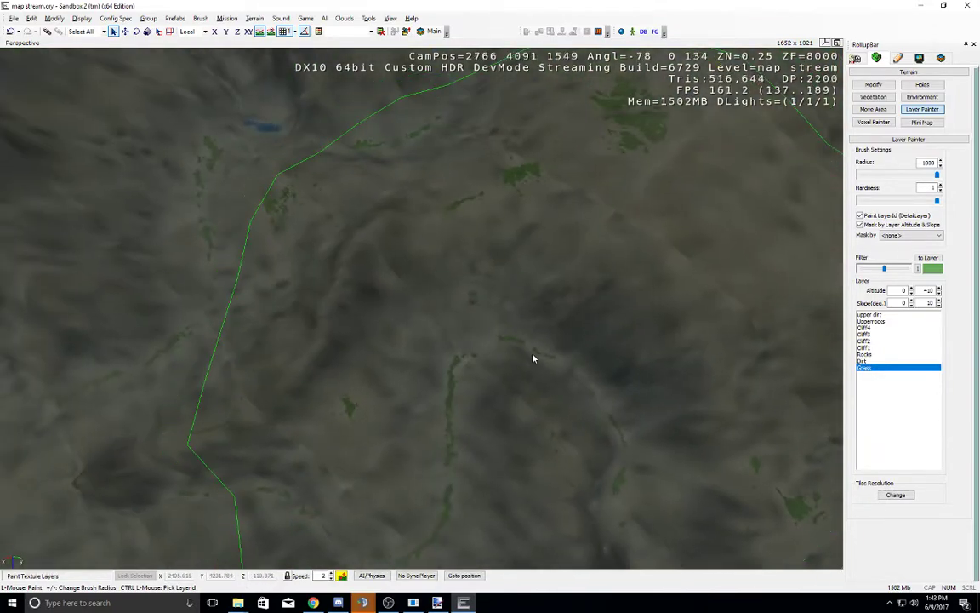
pyautogui.moveTo(534, 357); pyautogui.dragTo(525, 352, button='right')
pyautogui.moveTo(525, 352); pyautogui.dragTo(481, 376, button='middle')
pyautogui.click(483, 382)
pyautogui.moveTo(506, 438); pyautogui.dragTo(505, 437, button='middle')
pyautogui.scroll(-5, 482, 389)
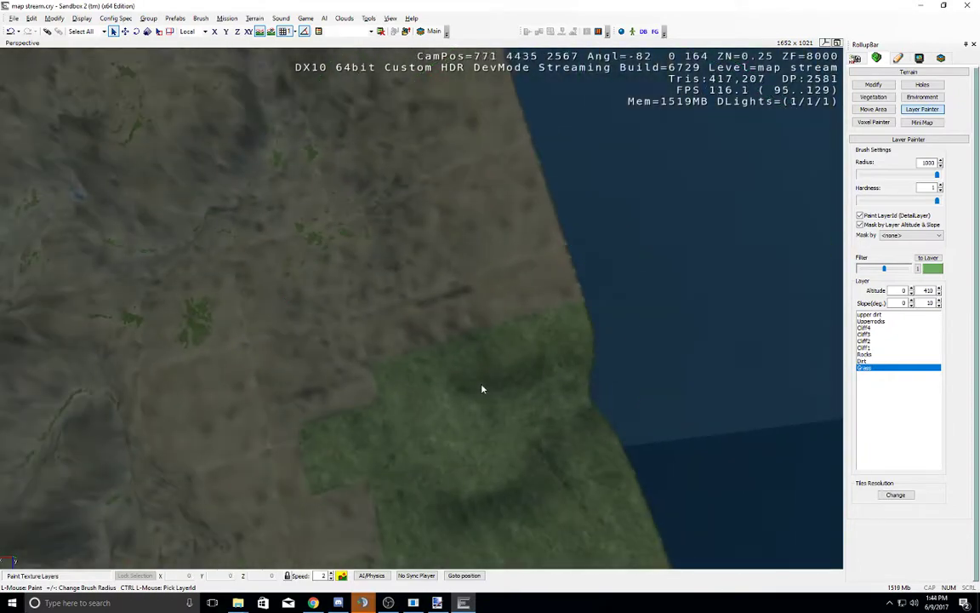
# Step: Cover the remaining bright green patch at the straight shoreline with the Grass layer
pyautogui.moveTo(482, 389); pyautogui.dragTo(482, 401, button='middle')
pyautogui.scroll(4, 486, 380)
pyautogui.moveTo(486, 380); pyautogui.dragTo(533, 353)
pyautogui.moveTo(534, 352)
pyautogui.mouseDown(button='middle')
pyautogui.moveTo(395, 239)
pyautogui.moveTo(534, 353)
pyautogui.moveTo(748, 303)
pyautogui.mouseUp(button='middle')
pyautogui.click(534, 354)
pyautogui.scroll(5, 639, 349)
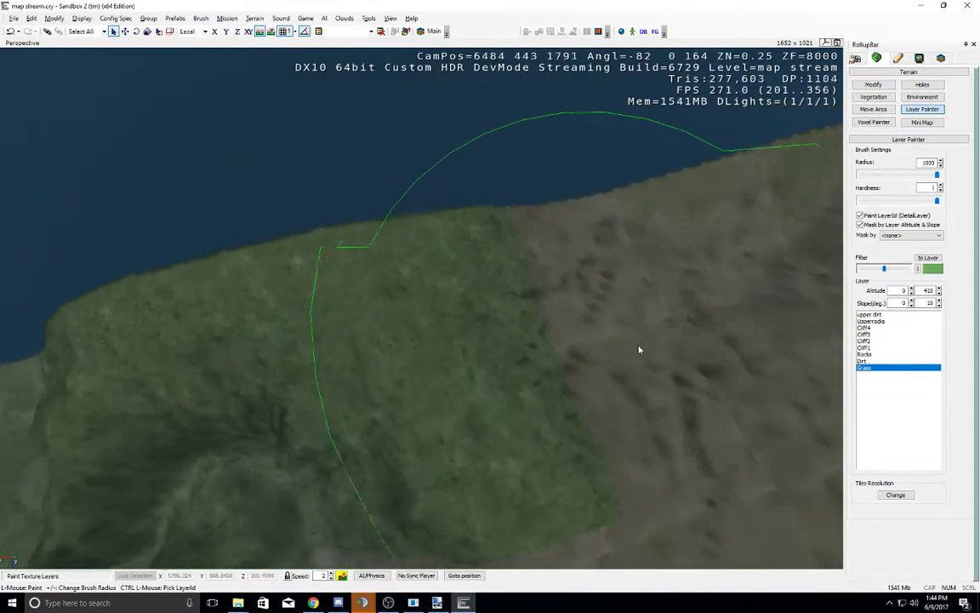
# Step: Paint the Grass layer along the coastal slopes up to the corner of the island
pyautogui.moveTo(639, 348); pyautogui.dragTo(645, 346, button='middle')
pyautogui.click(645, 345)
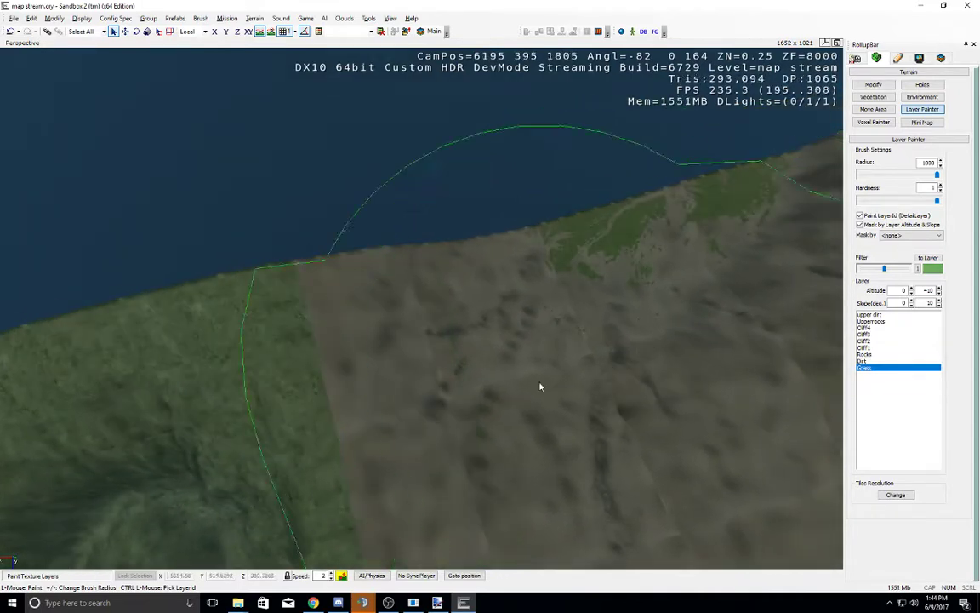
pyautogui.click(491, 441)
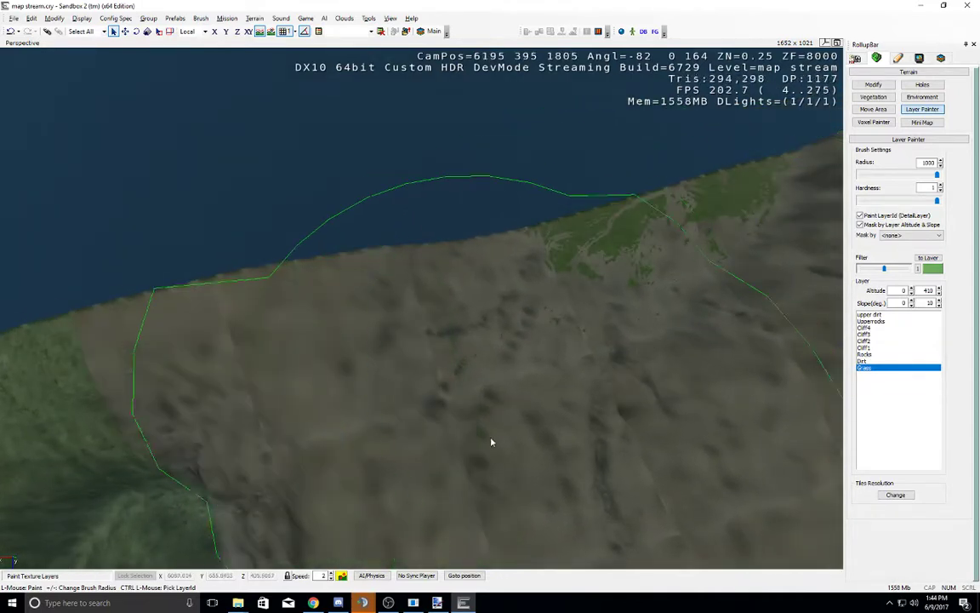
pyautogui.moveTo(573, 409); pyautogui.dragTo(572, 410, button='middle')
pyautogui.click(501, 442)
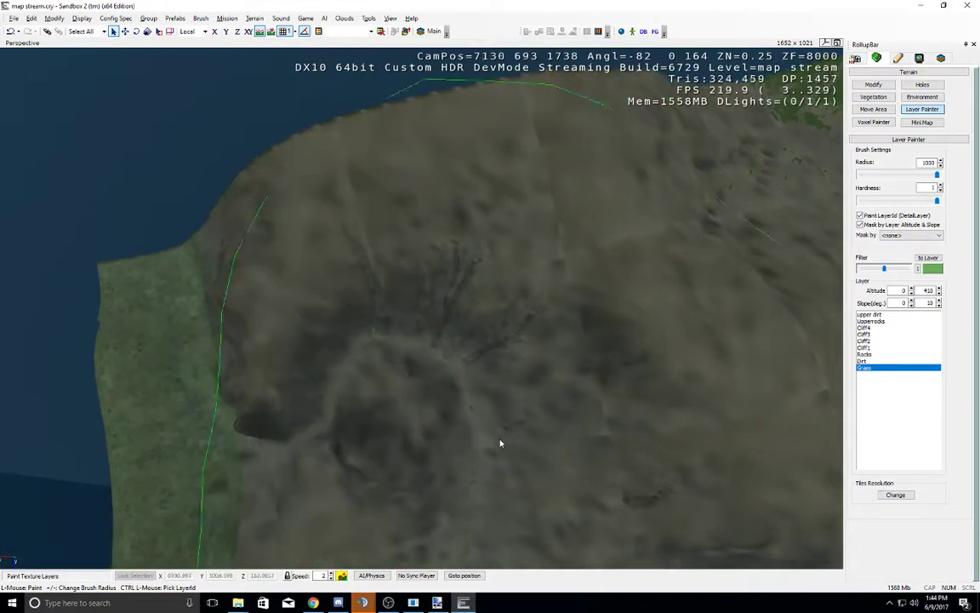
pyautogui.click(426, 446)
# Step: Paint the Grass layer from the island's corner back inland over the dark peaks toward the map center
pyautogui.moveTo(501, 405); pyautogui.dragTo(503, 405, button='middle')
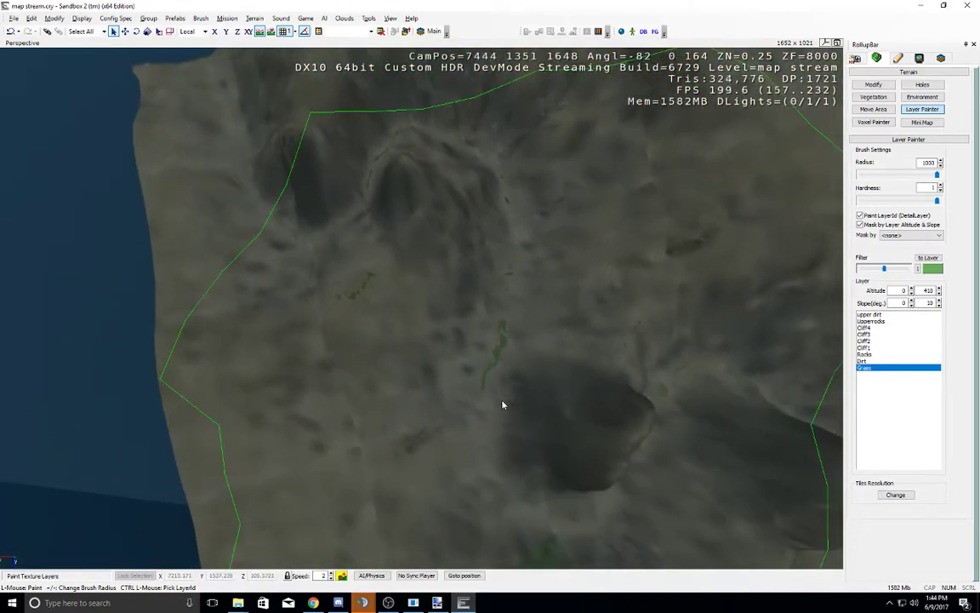
pyautogui.moveTo(538, 282); pyautogui.dragTo(538, 284, button='middle')
pyautogui.scroll(-5, 538, 283)
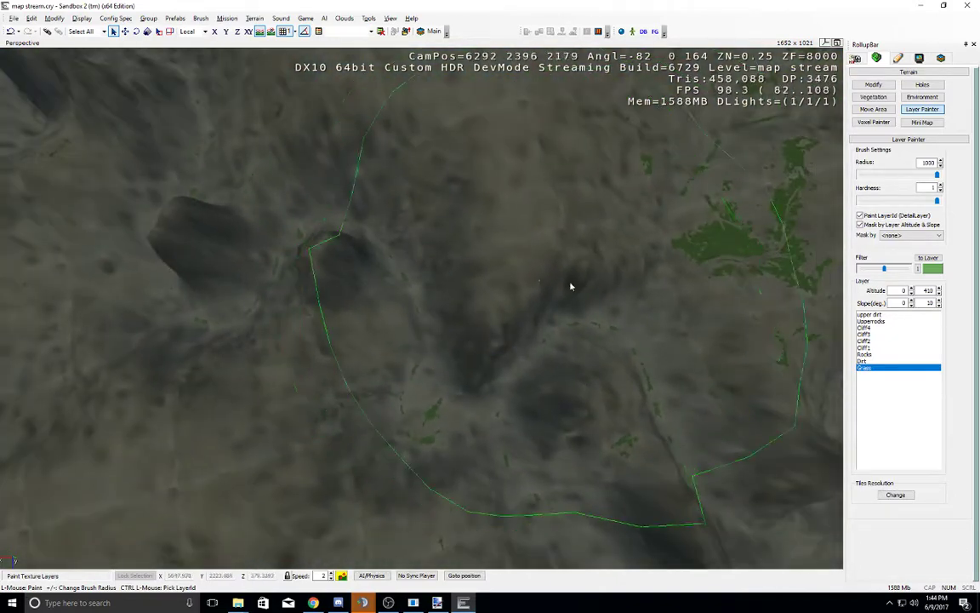
pyautogui.moveTo(624, 288); pyautogui.dragTo(626, 290, button='middle')
# Step: Select the Dirt layer and paint it over the central valley around the green flats with the radius 1000 brush
pyautogui.click(902, 361)
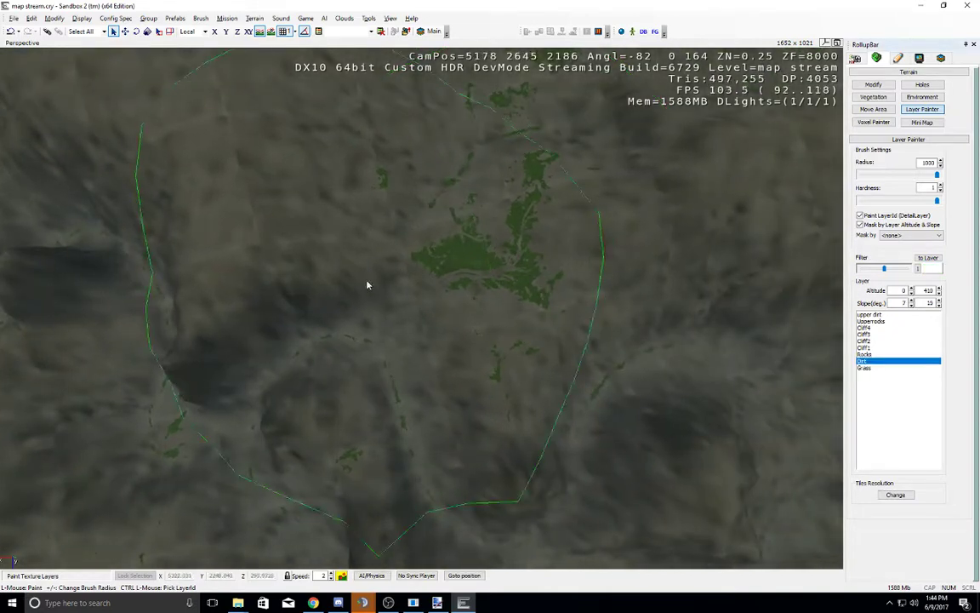
pyautogui.scroll(3, 386, 275)
pyautogui.moveTo(385, 275); pyautogui.dragTo(386, 277, button='middle')
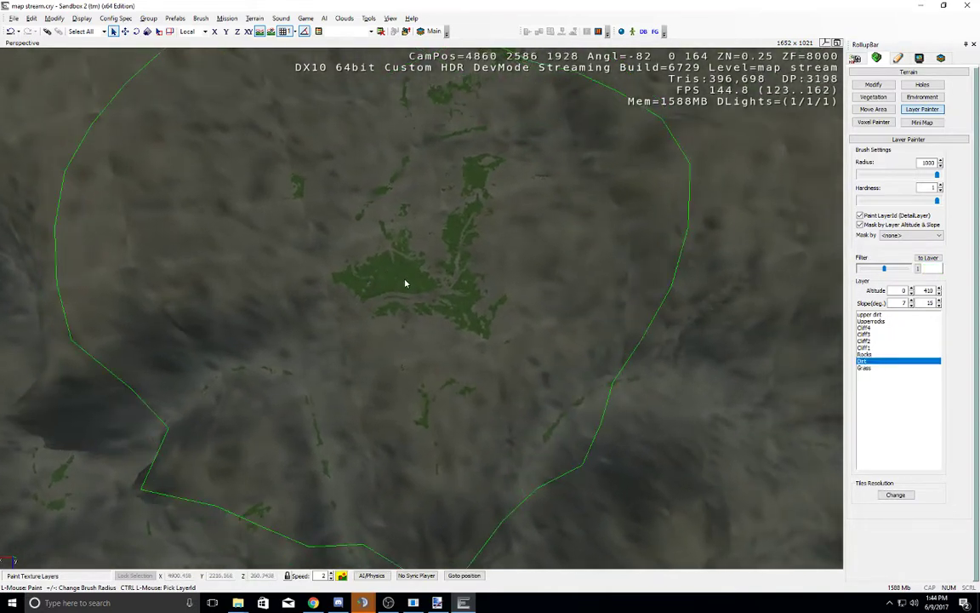
pyautogui.moveTo(405, 283); pyautogui.dragTo(439, 276)
pyautogui.moveTo(471, 302); pyautogui.dragTo(475, 298, button='right')
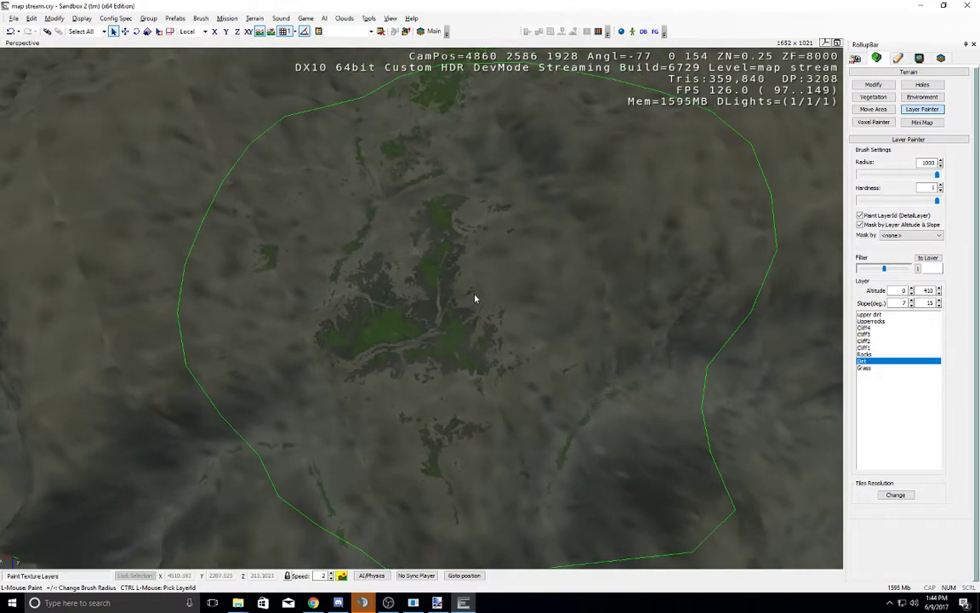
pyautogui.moveTo(450, 355); pyautogui.dragTo(459, 348, button='right')
pyautogui.click(459, 348)
# Step: Extend the Dirt layer paint from the central valley over the neighboring mountains and narrow grassy ravines
pyautogui.moveTo(420, 374)
pyautogui.mouseDown(button='middle')
pyautogui.moveTo(558, 238)
pyautogui.moveTo(418, 375)
pyautogui.mouseUp(button='middle')
pyautogui.scroll(5, 417, 374)
pyautogui.click(517, 351)
pyautogui.moveTo(517, 350); pyautogui.dragTo(524, 351, button='middle')
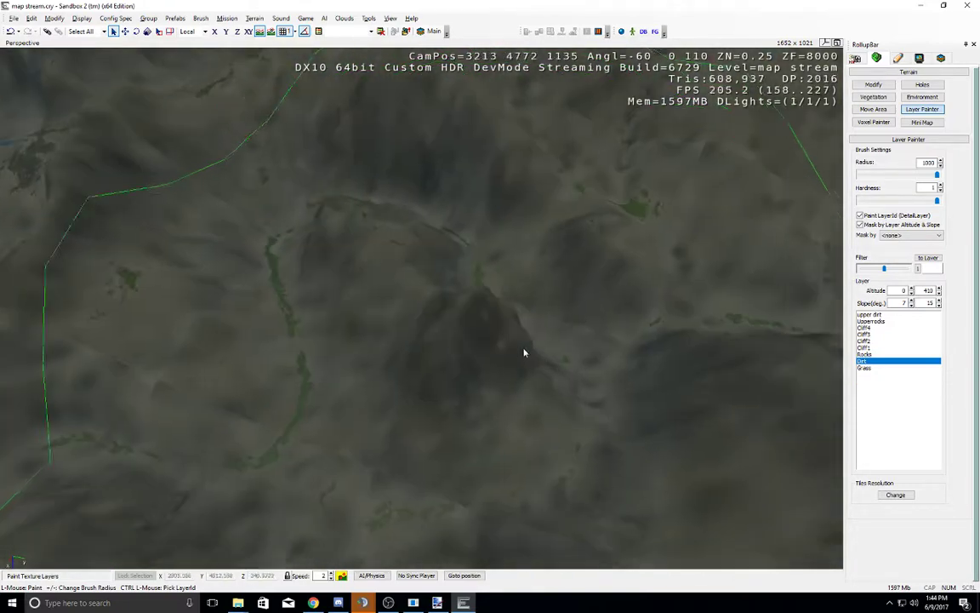
pyautogui.click(517, 354)
# Step: Paint the Dirt layer over the hills and the long valley leading down to the coast
pyautogui.moveTo(518, 356); pyautogui.dragTo(514, 328, button='right')
pyautogui.scroll(-8, 514, 329)
pyautogui.moveTo(501, 370); pyautogui.dragTo(540, 356, button='right')
pyautogui.moveTo(541, 357); pyautogui.dragTo(540, 349, button='middle')
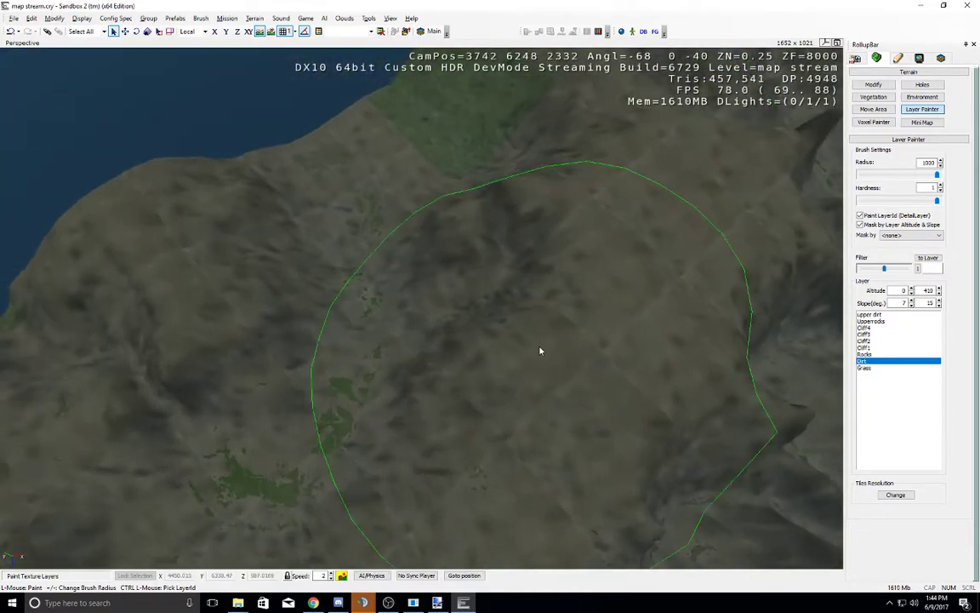
pyautogui.scroll(5, 530, 335)
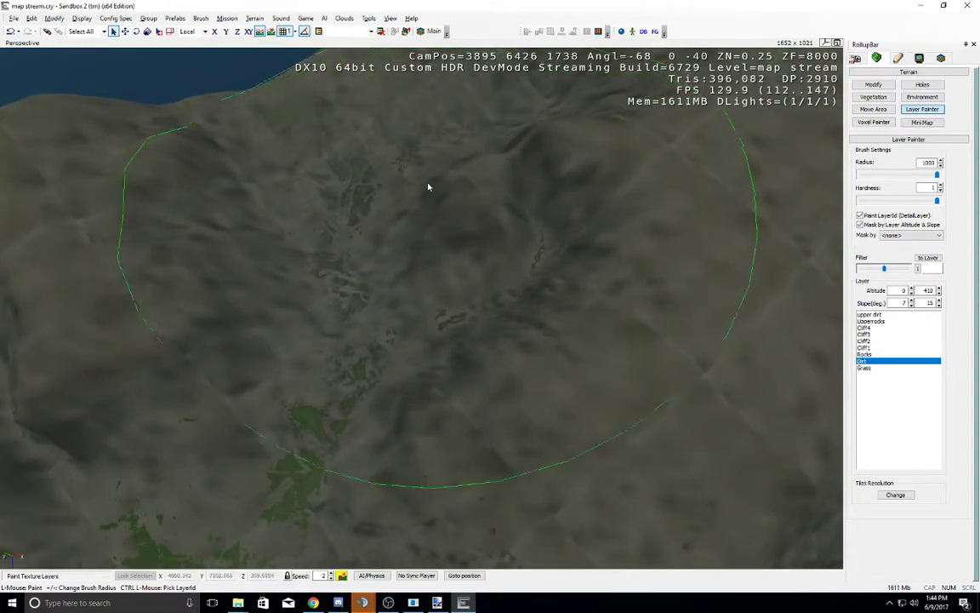
pyautogui.moveTo(474, 194); pyautogui.dragTo(481, 201, button='middle')
pyautogui.scroll(5, 512, 258)
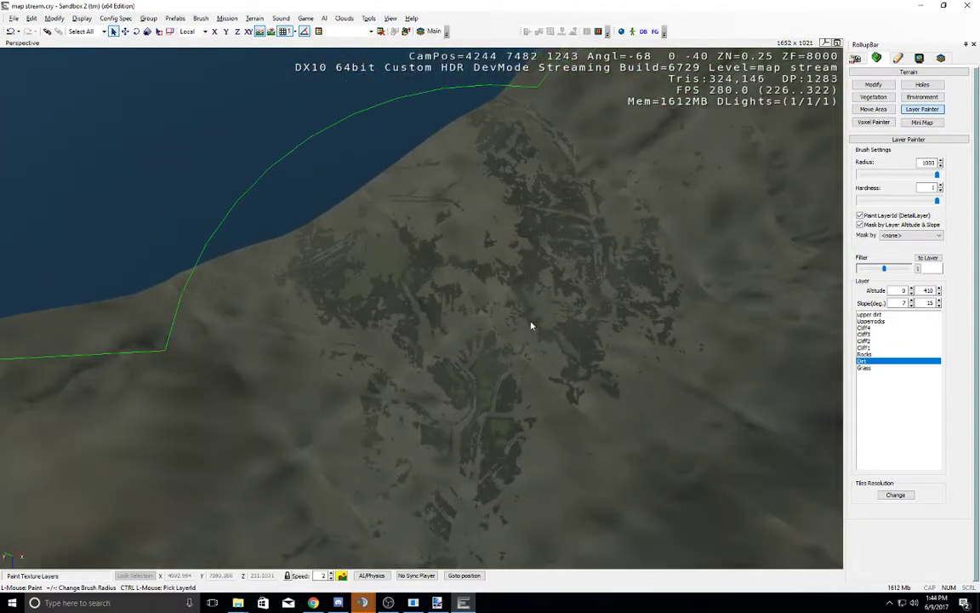
# Step: Paint the Dirt layer along the coastal headland and back over the inland ridges
pyautogui.moveTo(464, 336); pyautogui.dragTo(458, 338, button='middle')
pyautogui.moveTo(566, 270); pyautogui.dragTo(569, 272, button='middle')
pyautogui.moveTo(415, 411); pyautogui.dragTo(411, 406, button='middle')
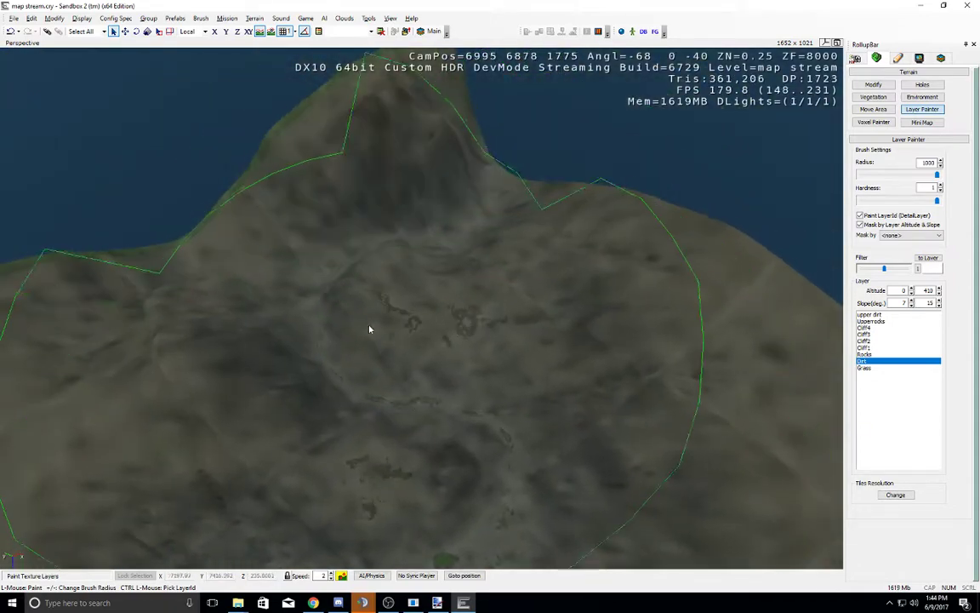
pyautogui.moveTo(369, 297); pyautogui.dragTo(437, 310, button='middle')
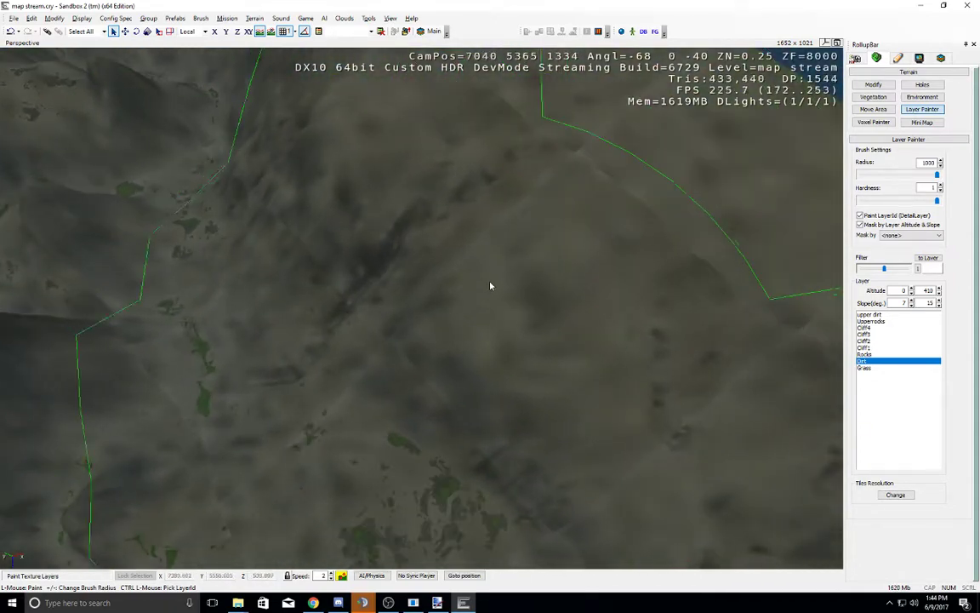
pyautogui.moveTo(547, 335); pyautogui.dragTo(466, 301, button='right')
pyautogui.moveTo(465, 300); pyautogui.dragTo(464, 298, button='middle')
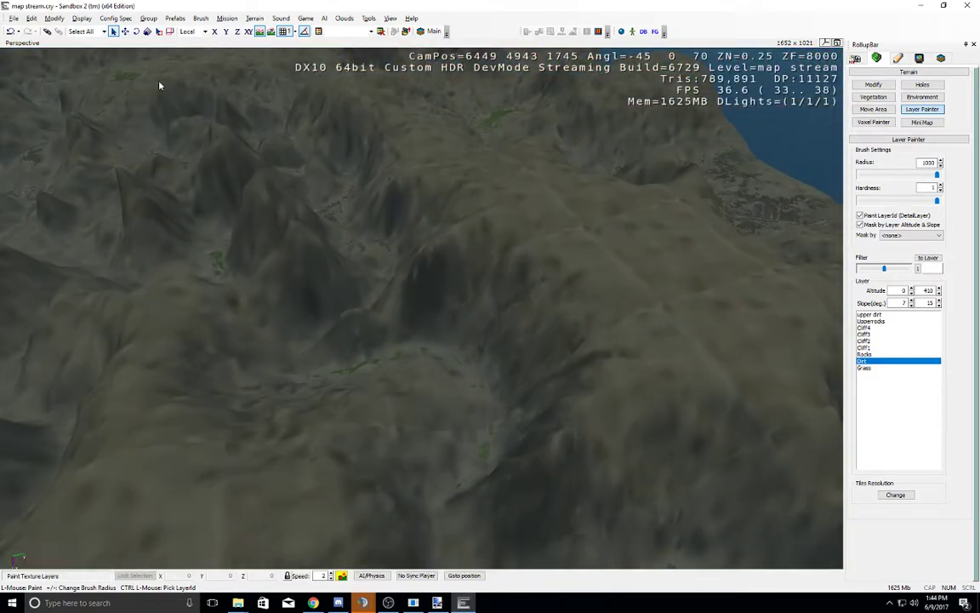
# Step: Generate the terrain surface texture at 4096 x 4096
pyautogui.click(13, 19)
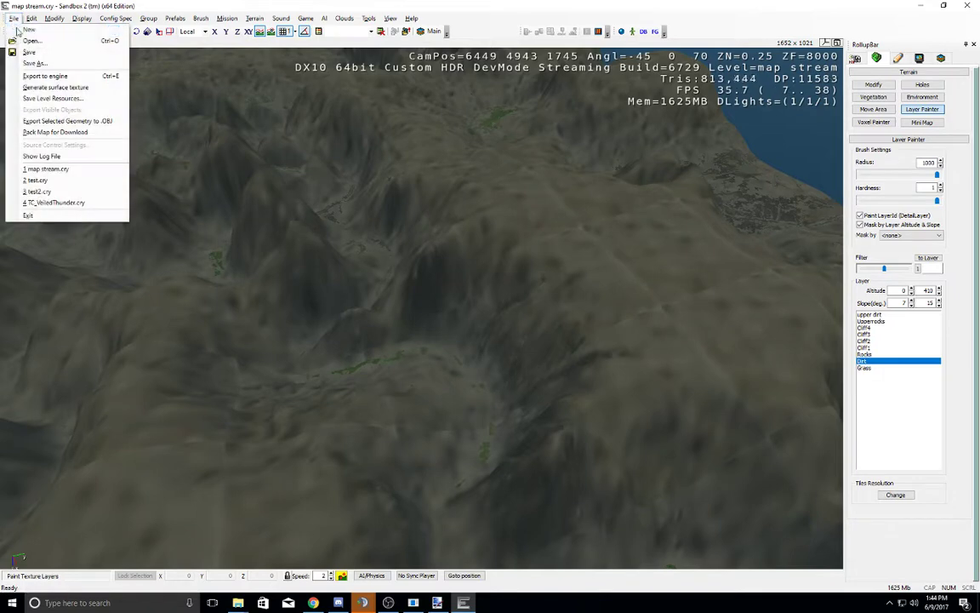
pyautogui.click(44, 88)
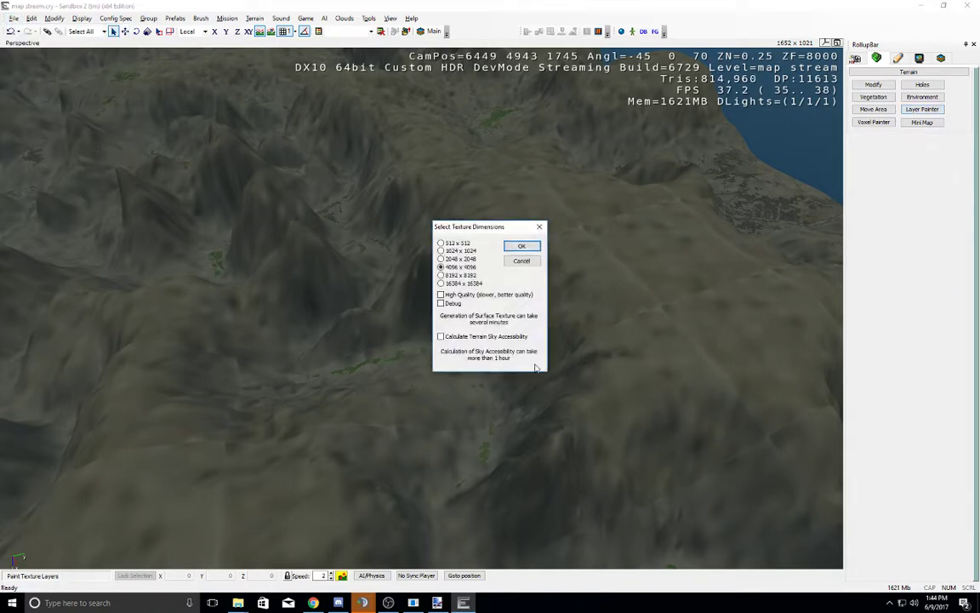
pyautogui.click(522, 247)
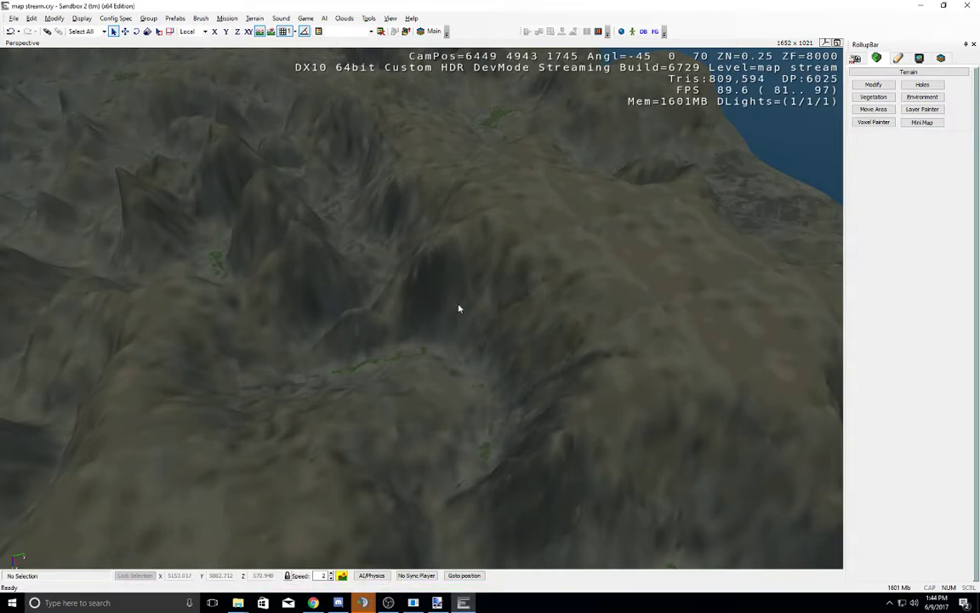
# Step: Check the regenerated terrain toward the horizon and save the level
pyautogui.moveTo(459, 308); pyautogui.dragTo(400, 291, button='right')
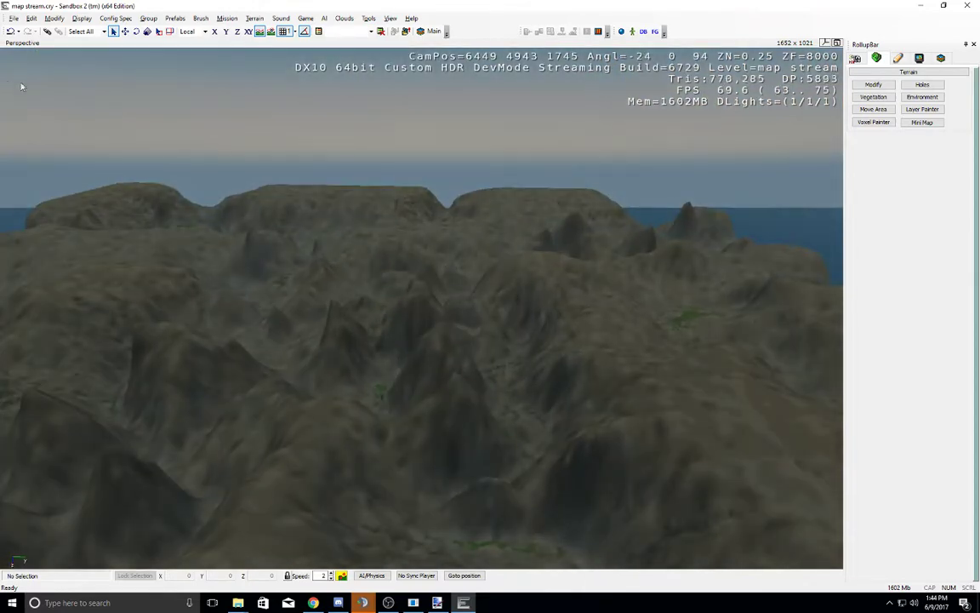
pyautogui.click(18, 20)
pyautogui.click(38, 53)
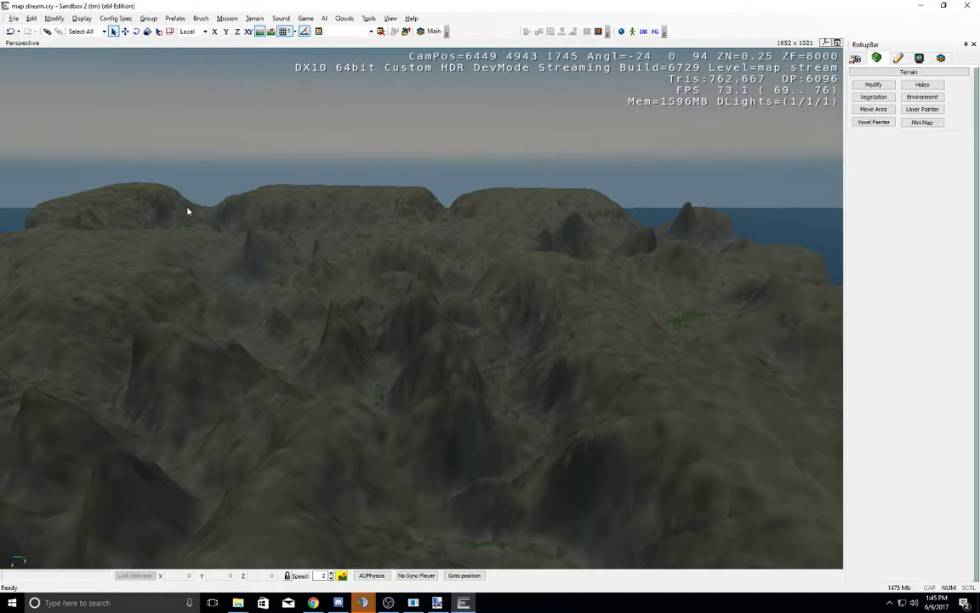
# Step: Reload the level map stream.cry and dismiss the errors report
pyautogui.click(15, 18)
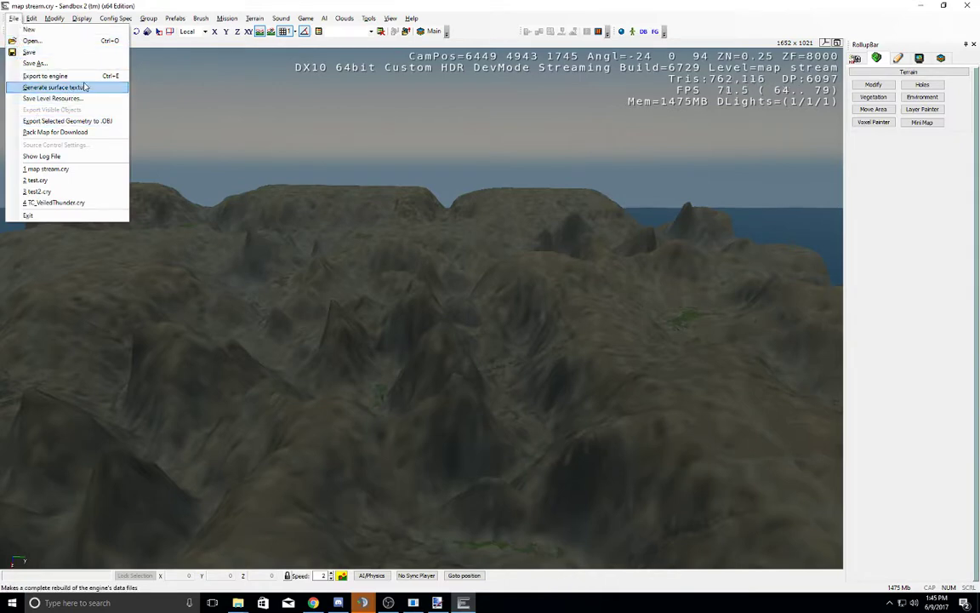
pyautogui.click(66, 170)
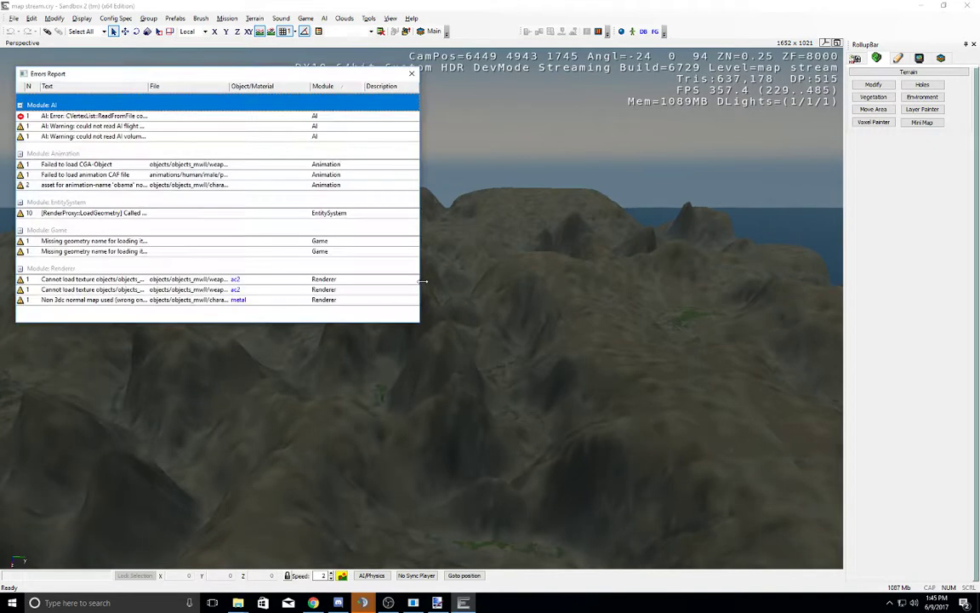
pyautogui.click(412, 74)
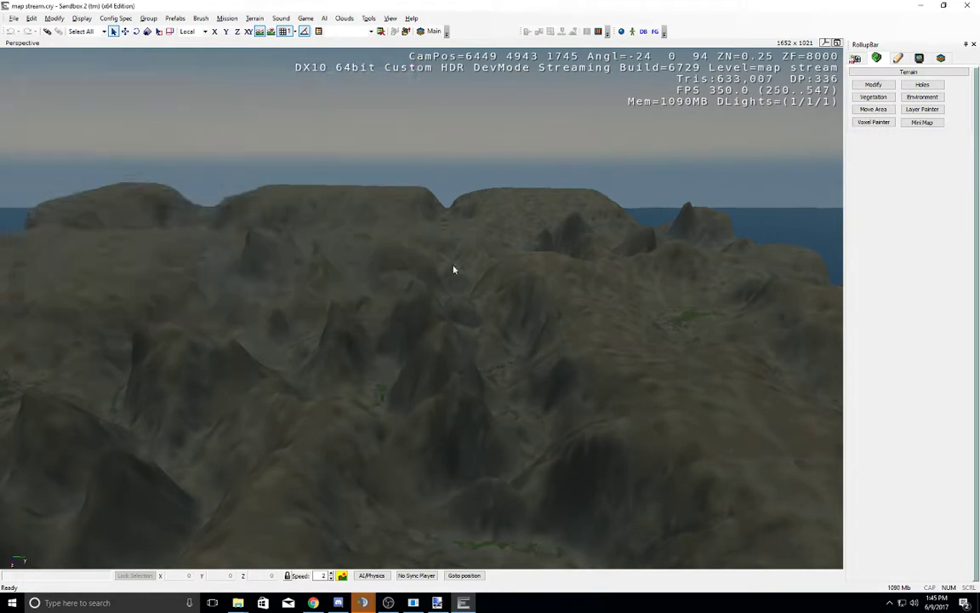
# Step: Start painting the Rocks layer over the inland ridges with the layer painter at radius 1000 and hardness 1
pyautogui.moveTo(454, 270)
pyautogui.mouseDown(button='right')
pyautogui.moveTo(454, 333)
pyautogui.moveTo(453, 230)
pyautogui.moveTo(460, 269)
pyautogui.mouseUp(button='right')
pyautogui.press('w')
pyautogui.press('s')
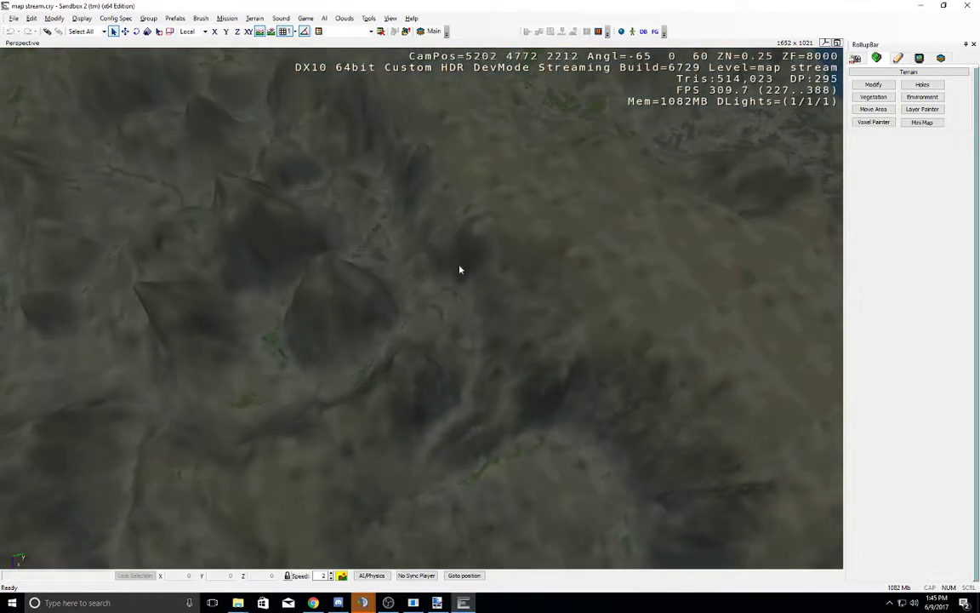
pyautogui.click(922, 109)
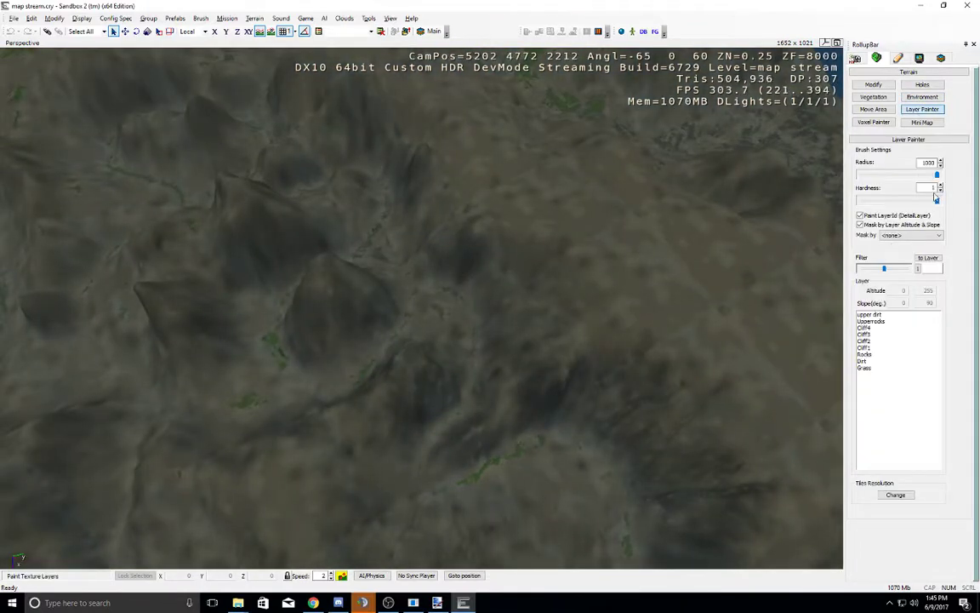
pyautogui.click(872, 355)
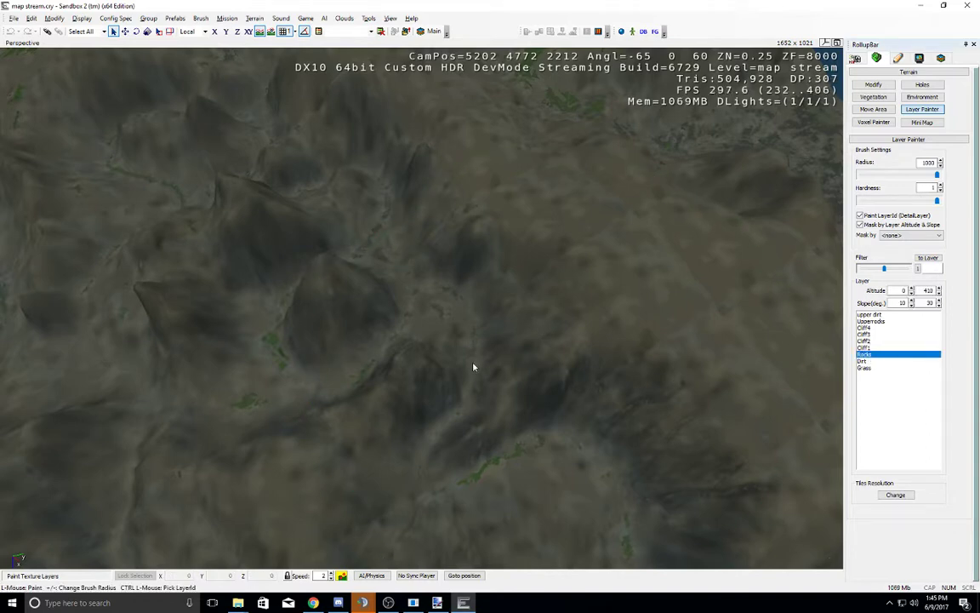
pyautogui.moveTo(512, 421); pyautogui.dragTo(564, 452, button='right')
pyautogui.press('w')
pyautogui.moveTo(517, 406); pyautogui.dragTo(560, 380)
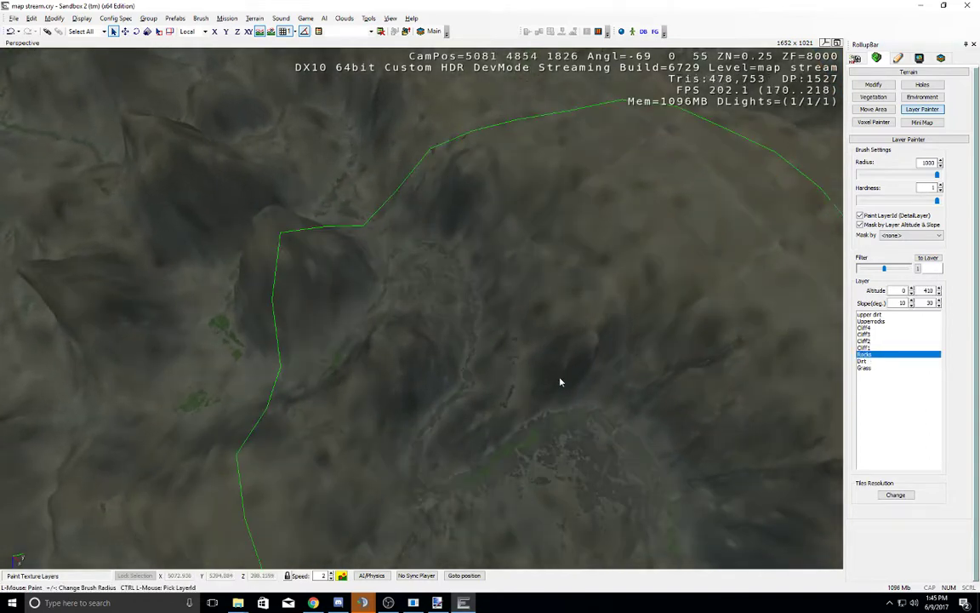
# Step: Continue painting the Rocks layer across the neighbouring valleys, grass patches and surrounding slopes
pyautogui.moveTo(560, 381); pyautogui.dragTo(444, 352, button='middle')
pyautogui.moveTo(444, 352); pyautogui.dragTo(451, 350, button='right')
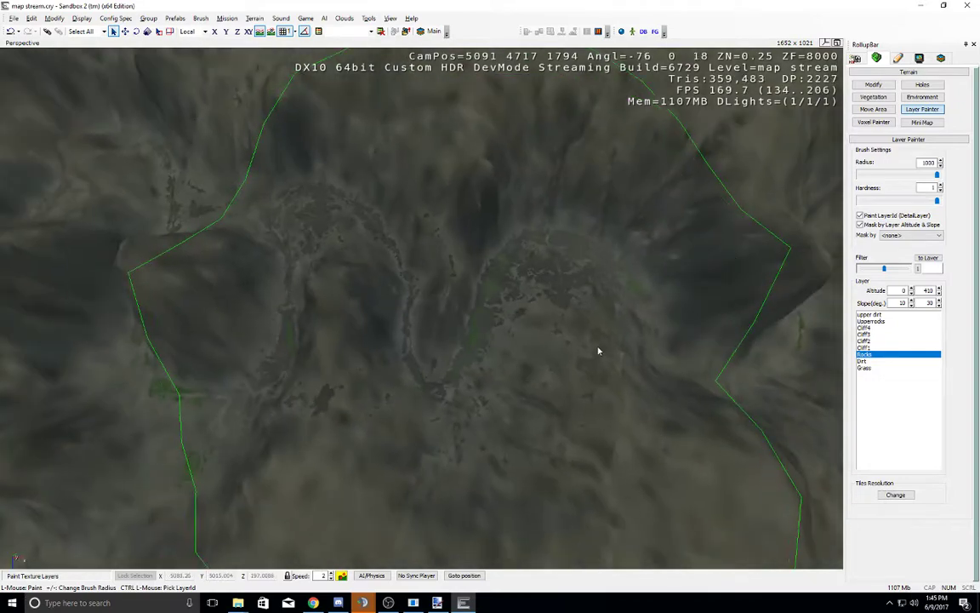
pyautogui.moveTo(547, 353); pyautogui.dragTo(568, 346, button='middle')
pyautogui.moveTo(568, 345); pyautogui.dragTo(591, 293, button='right')
pyautogui.moveTo(591, 294); pyautogui.dragTo(591, 296, button='middle')
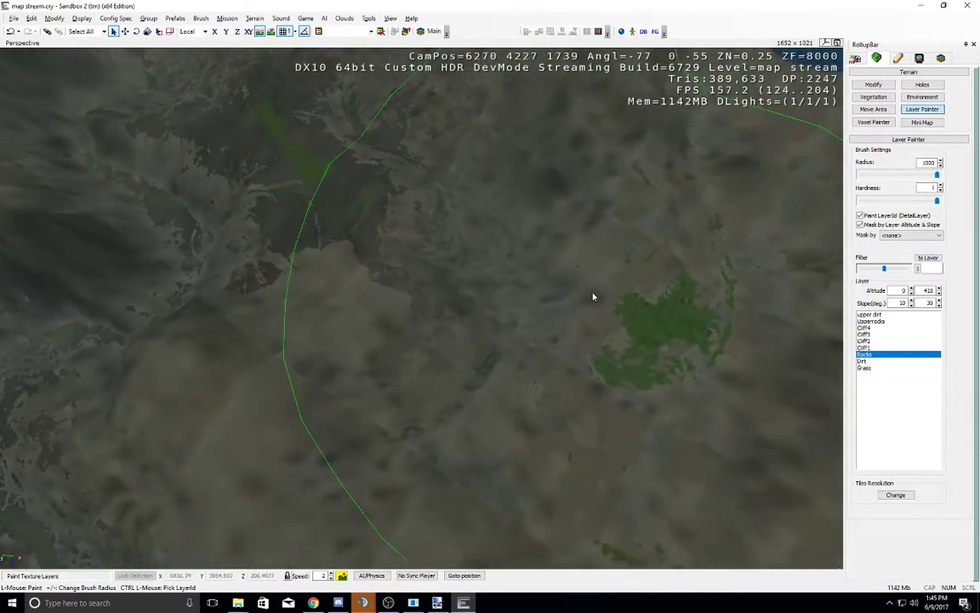
pyautogui.moveTo(347, 323)
pyautogui.mouseDown(button='right')
pyautogui.moveTo(409, 352)
pyautogui.moveTo(449, 352)
pyautogui.moveTo(476, 329)
pyautogui.mouseUp(button='right')
pyautogui.moveTo(505, 329); pyautogui.dragTo(499, 325, button='middle')
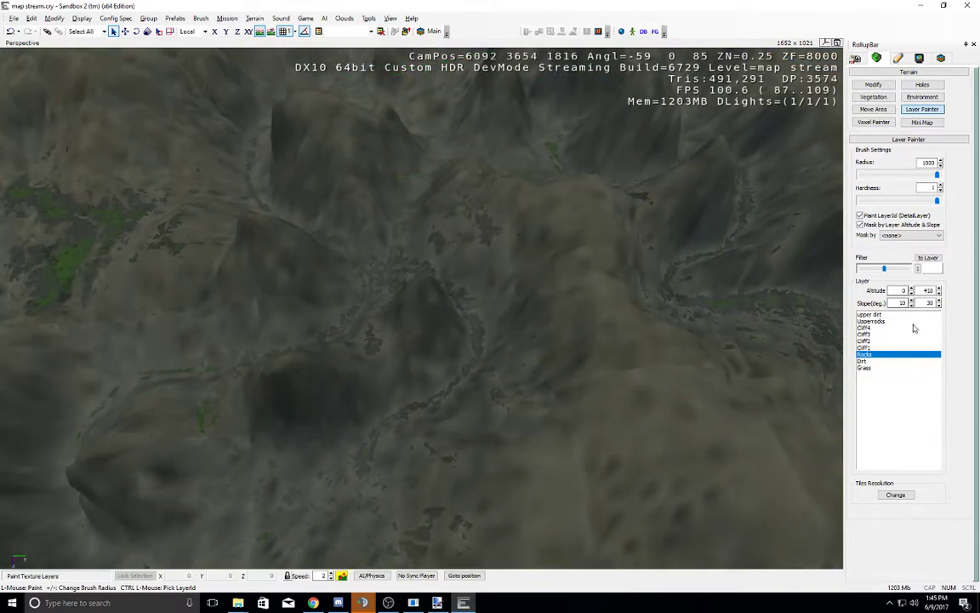
# Step: Paint the Cliff1 layer over the steep slopes around the canyon and inspect the rock texture on its walls
pyautogui.click(883, 348)
pyautogui.moveTo(580, 333)
pyautogui.mouseDown()
pyautogui.moveTo(564, 379)
pyautogui.moveTo(417, 230)
pyautogui.mouseUp()
pyautogui.moveTo(469, 348); pyautogui.dragTo(459, 323, button='right')
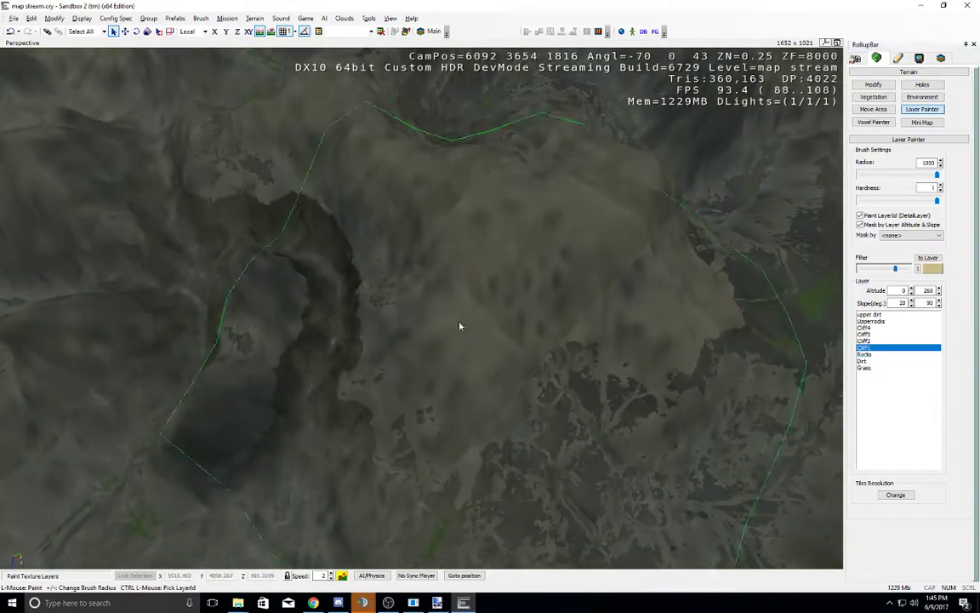
pyautogui.moveTo(322, 328)
pyautogui.mouseDown(button='middle')
pyautogui.moveTo(333, 368)
pyautogui.moveTo(322, 330)
pyautogui.mouseUp(button='middle')
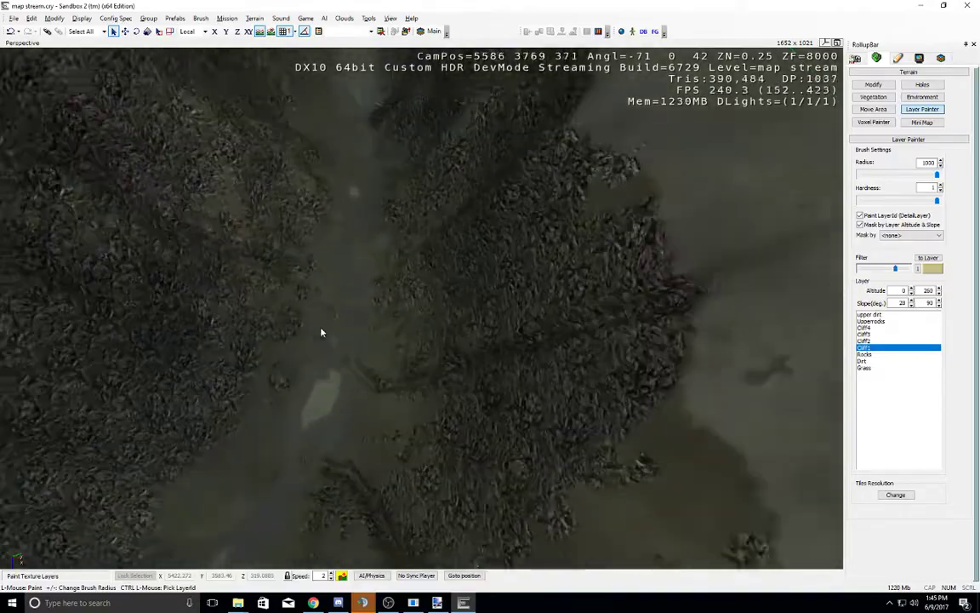
pyautogui.moveTo(321, 330); pyautogui.dragTo(320, 330, button='right')
pyautogui.moveTo(320, 330); pyautogui.dragTo(307, 341, button='middle')
pyautogui.scroll(2, 307, 340)
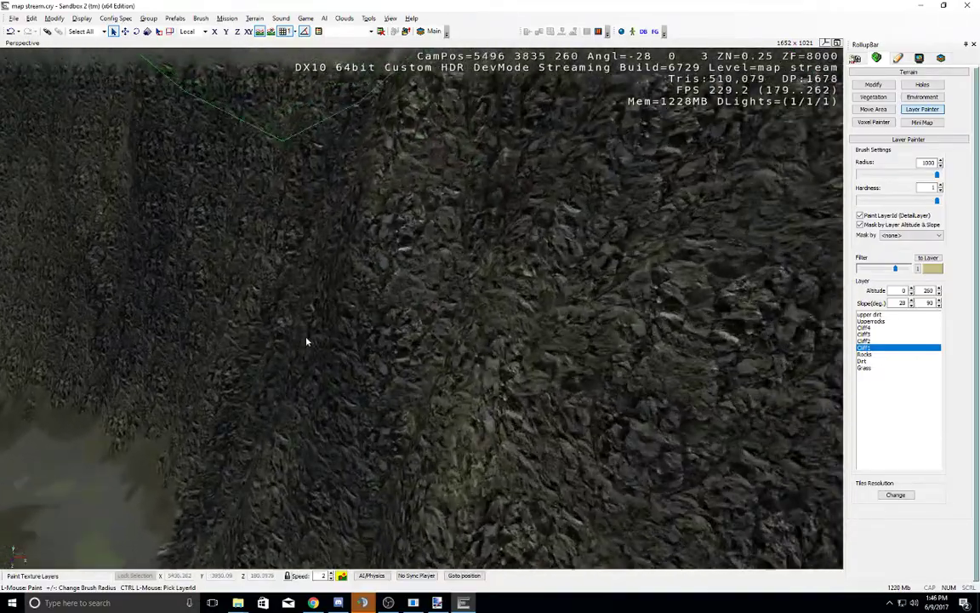
pyautogui.moveTo(306, 340); pyautogui.dragTo(306, 341, button='right')
pyautogui.scroll(-3, 307, 341)
pyautogui.moveTo(306, 342); pyautogui.dragTo(307, 340, button='middle')
pyautogui.moveTo(306, 342); pyautogui.dragTo(306, 341, button='right')
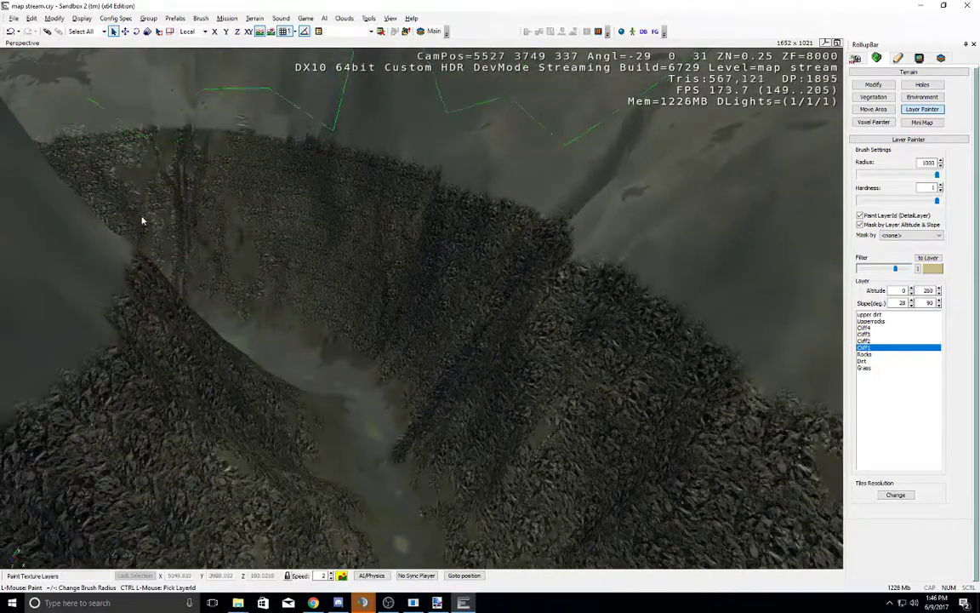
# Step: Set the detail scale of the Cliff1 terrain texture layer to 0.25
pyautogui.click(390, 18)
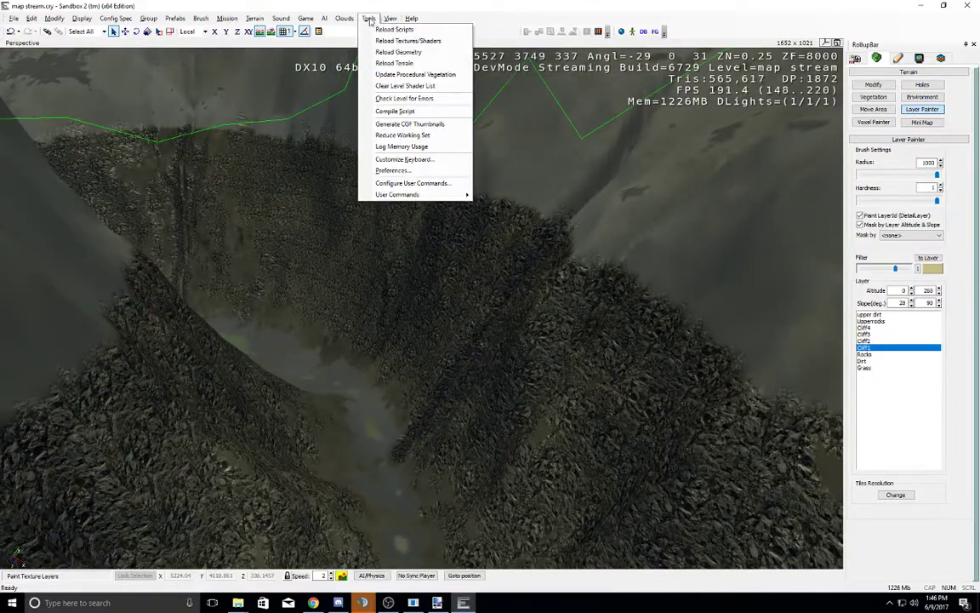
pyautogui.click(380, 30)
pyautogui.click(391, 18)
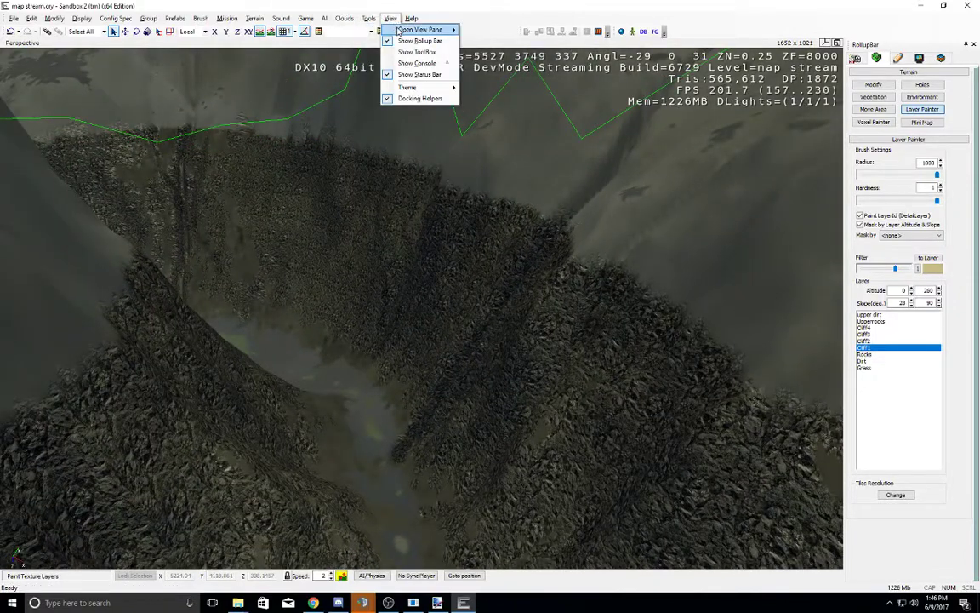
pyautogui.moveTo(397, 30)
pyautogui.click(489, 42)
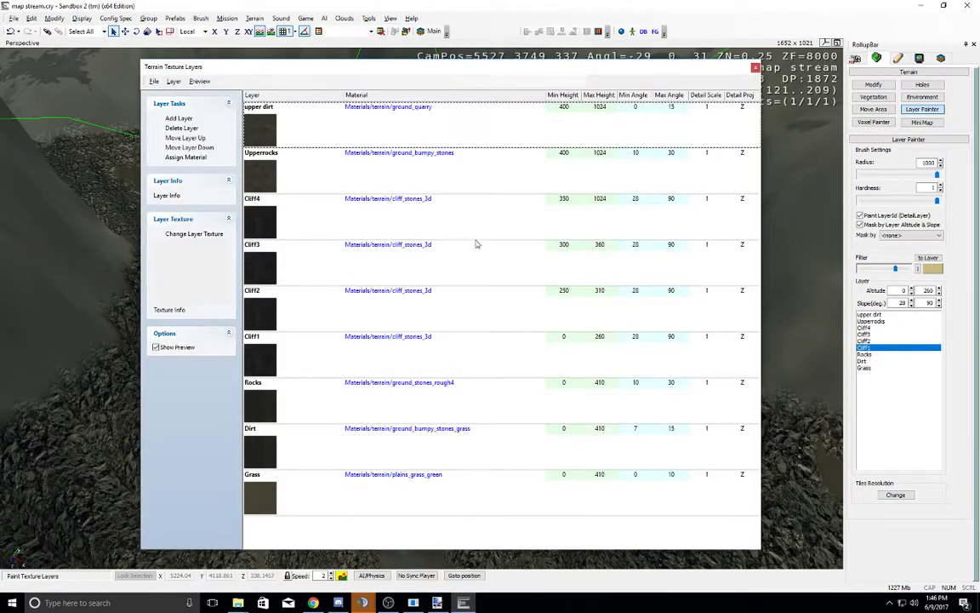
pyautogui.click(476, 417)
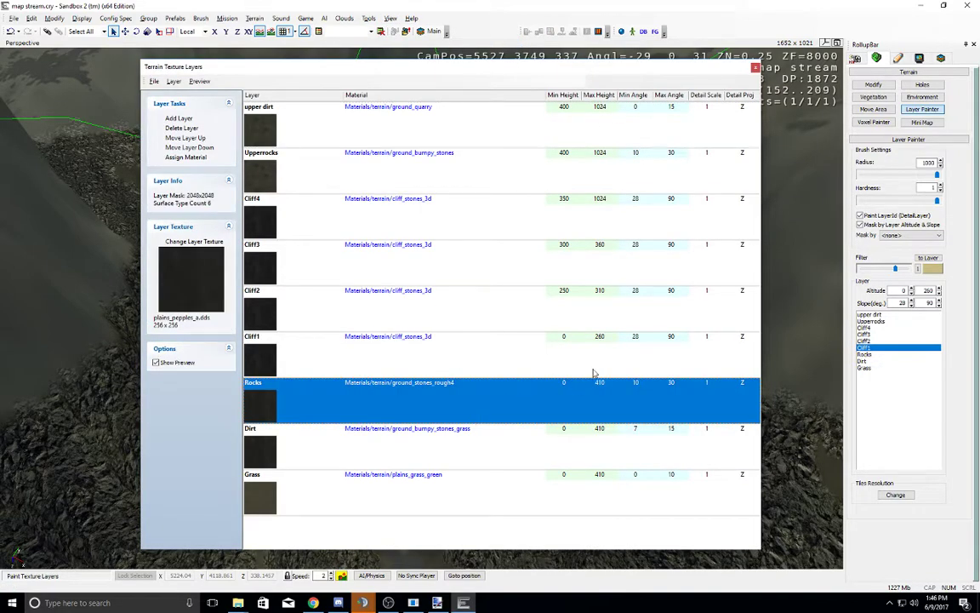
pyautogui.click(711, 341)
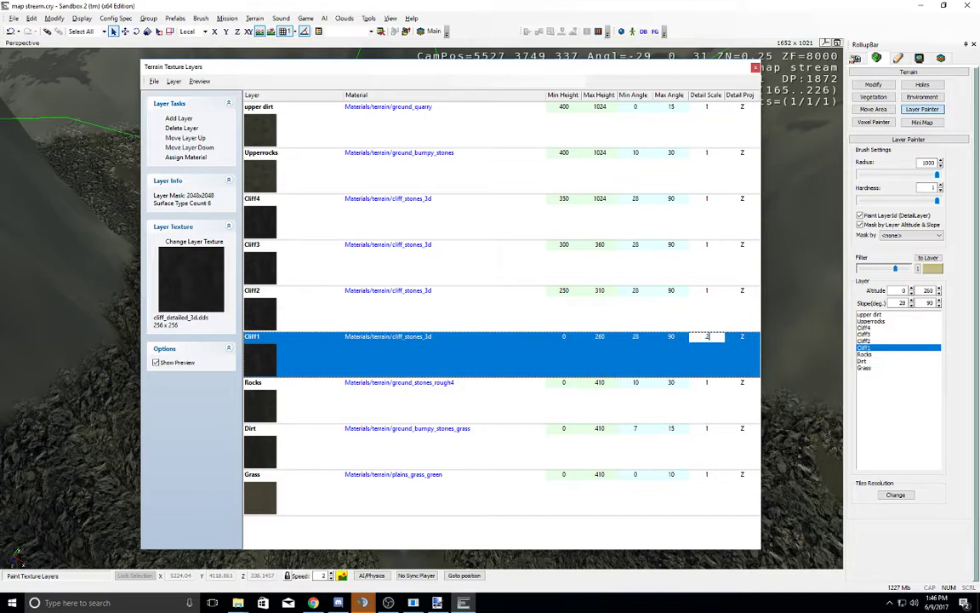
pyautogui.press('Return')
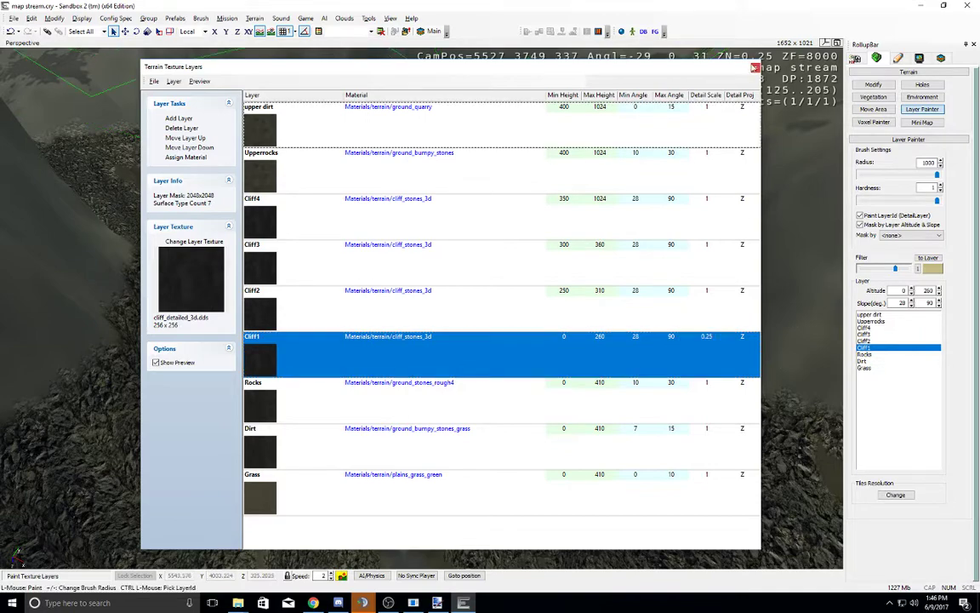
# Step: Close the terrain texture layers and inspect the rescaled Cliff1 texture along the canyon walls from far and near
pyautogui.click(755, 68)
pyautogui.moveTo(569, 284); pyautogui.dragTo(572, 315, button='right')
pyautogui.moveTo(572, 314)
pyautogui.mouseDown(button='middle')
pyautogui.moveTo(579, 324)
pyautogui.moveTo(571, 315)
pyautogui.mouseUp(button='middle')
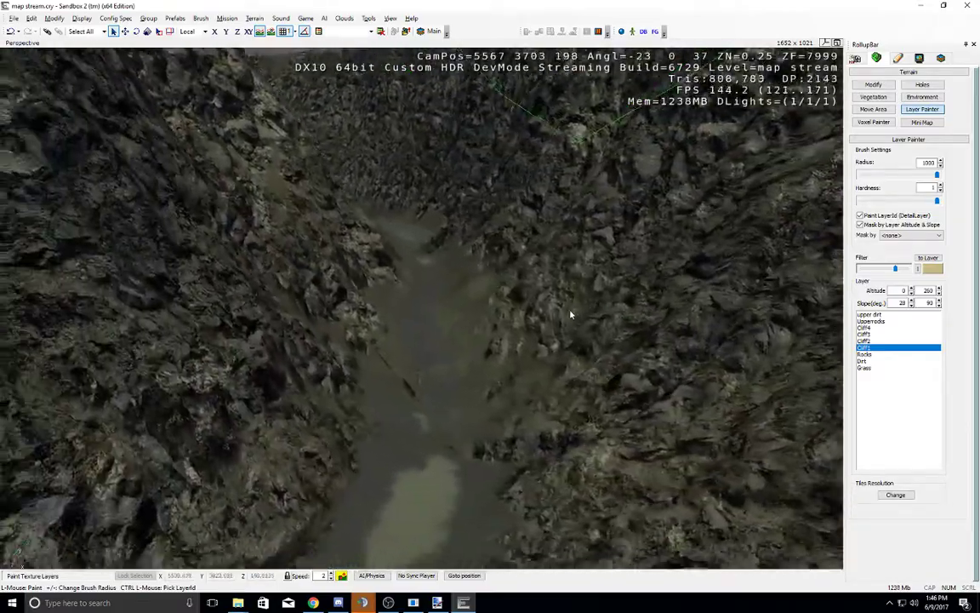
pyautogui.moveTo(570, 311); pyautogui.dragTo(571, 309, button='right')
pyautogui.press('w')
pyautogui.moveTo(571, 310); pyautogui.dragTo(570, 308, button='middle')
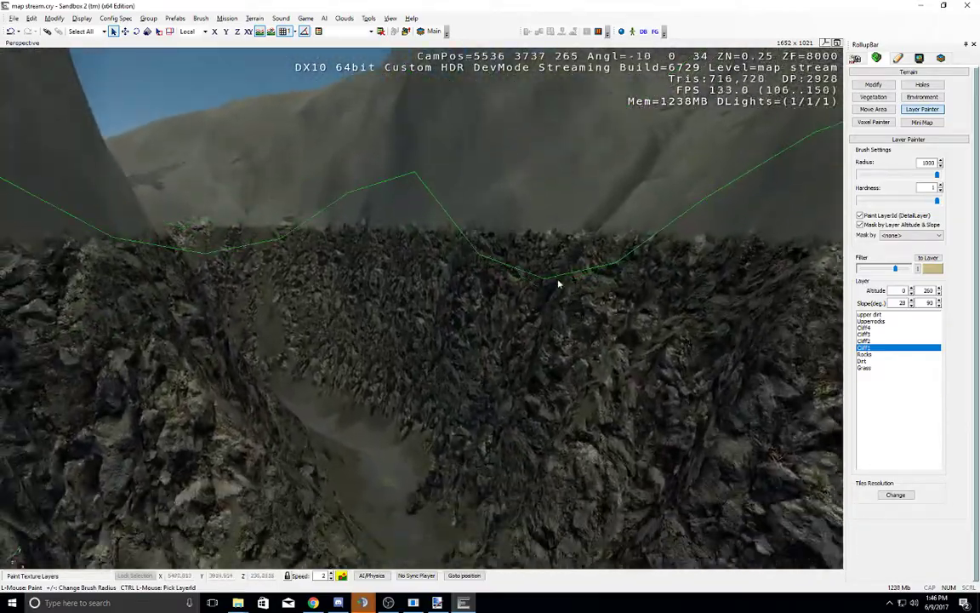
pyautogui.moveTo(558, 283); pyautogui.dragTo(580, 330, button='right')
pyautogui.press('w')
pyautogui.press('s')
pyautogui.moveTo(580, 328); pyautogui.dragTo(579, 329, button='middle')
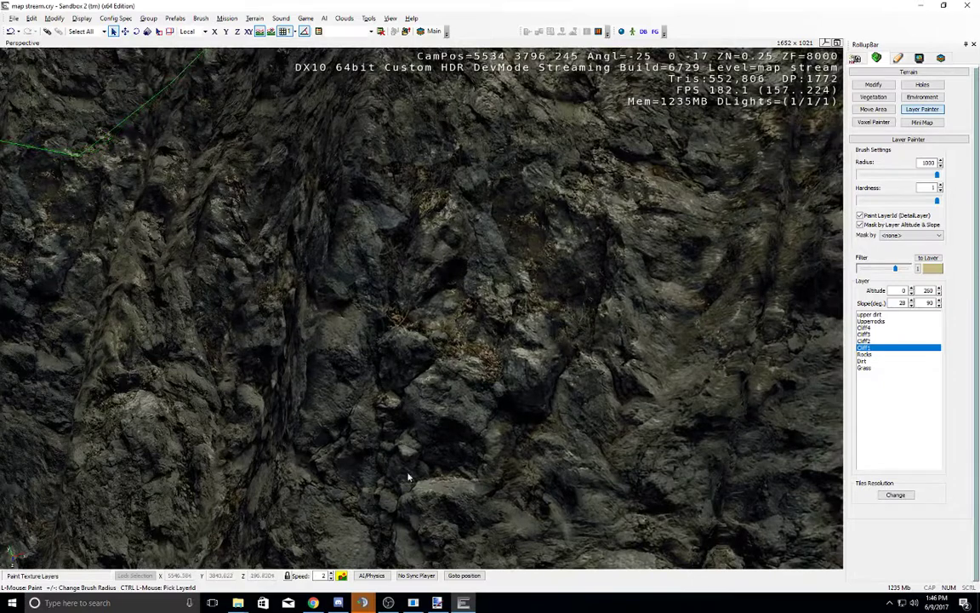
# Step: Set the detail scale of the Cliff1 terrain texture layer to 0.05 and check the canyon walls
pyautogui.click(390, 18)
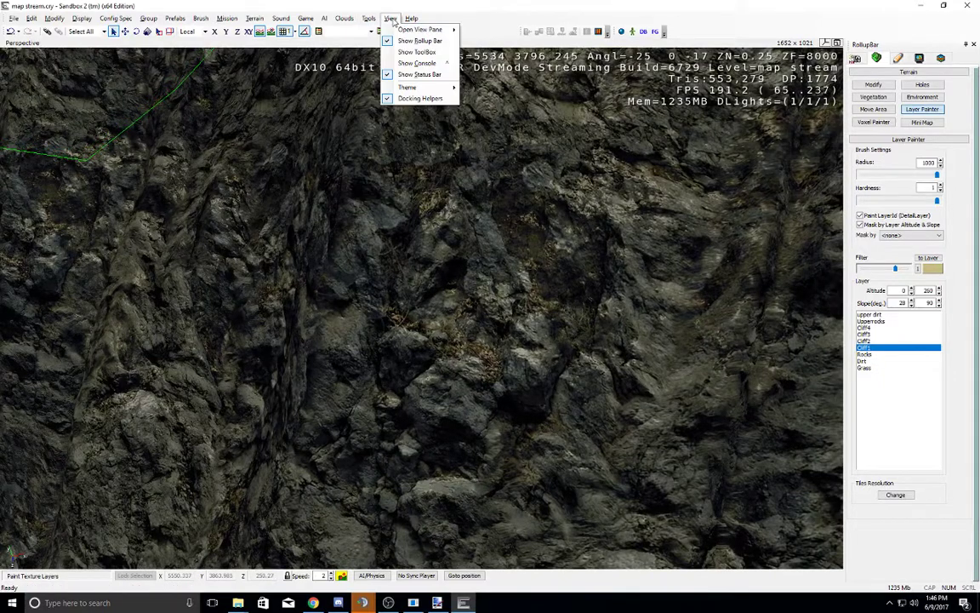
pyautogui.moveTo(400, 33)
pyautogui.click(505, 41)
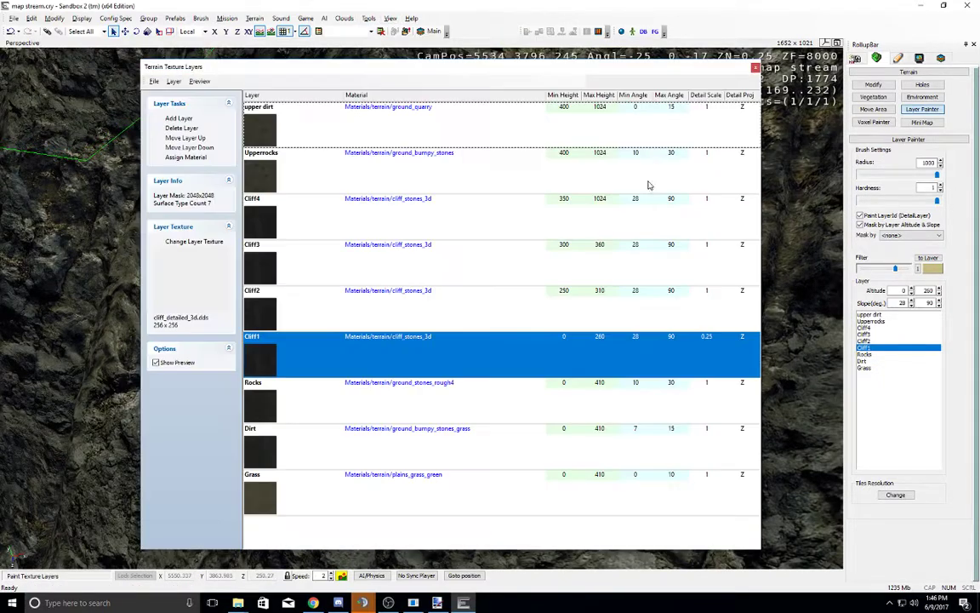
pyautogui.click(701, 345)
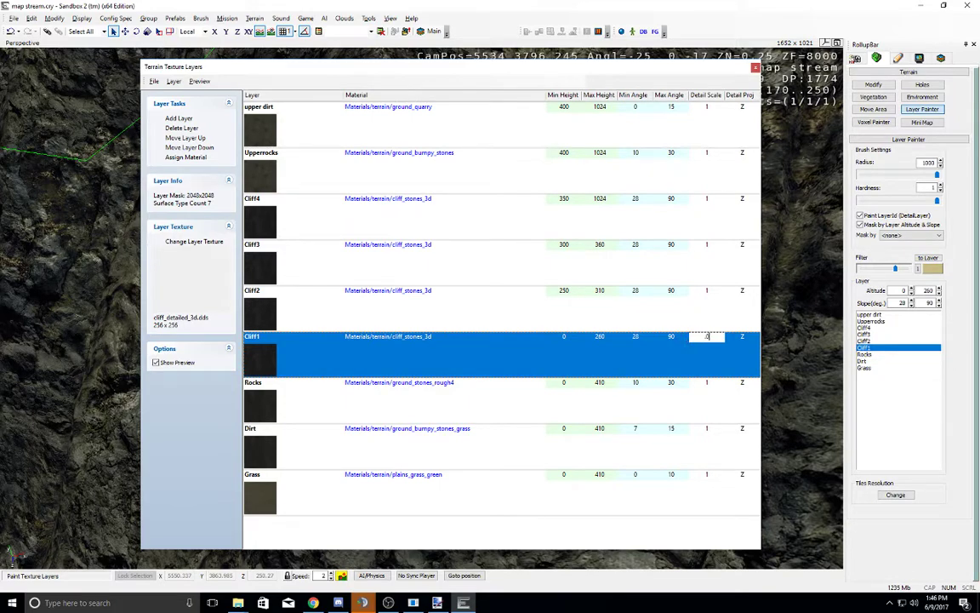
pyautogui.write('.05')
pyautogui.press('Return')
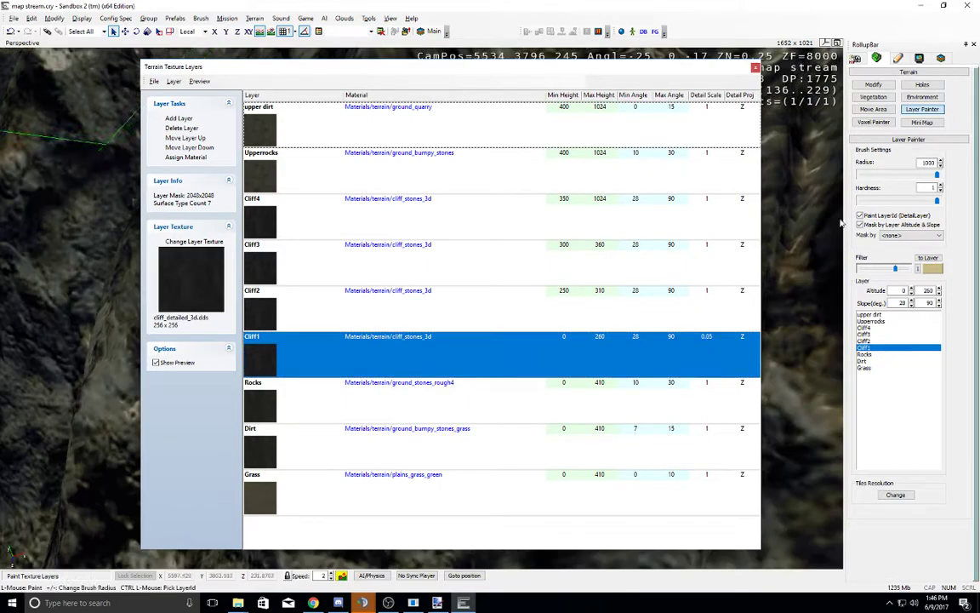
pyautogui.moveTo(730, 74); pyautogui.dragTo(461, 256)
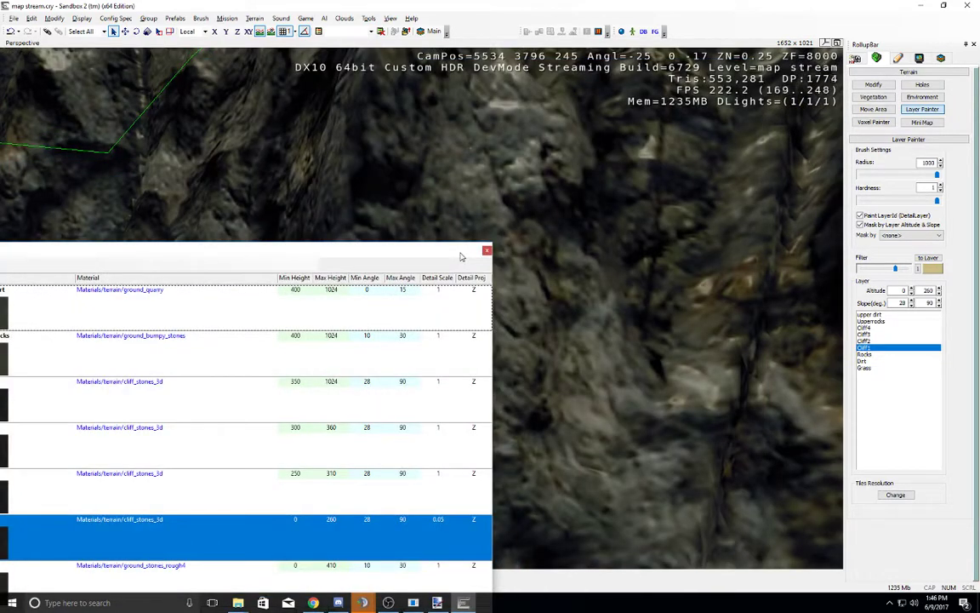
pyautogui.click(485, 251)
pyautogui.moveTo(509, 284); pyautogui.dragTo(510, 280, button='right')
pyautogui.press('w')
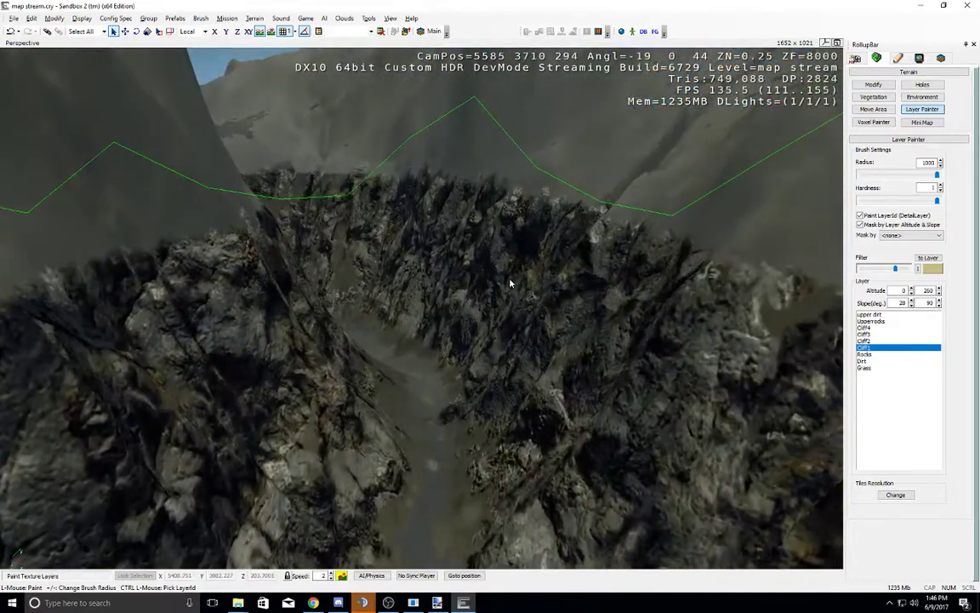
# Step: Open the Cliff1 layer's material in the Material Editor and select cliff_island_is2_3d in the materials library
pyautogui.click(391, 18)
pyautogui.moveTo(425, 29)
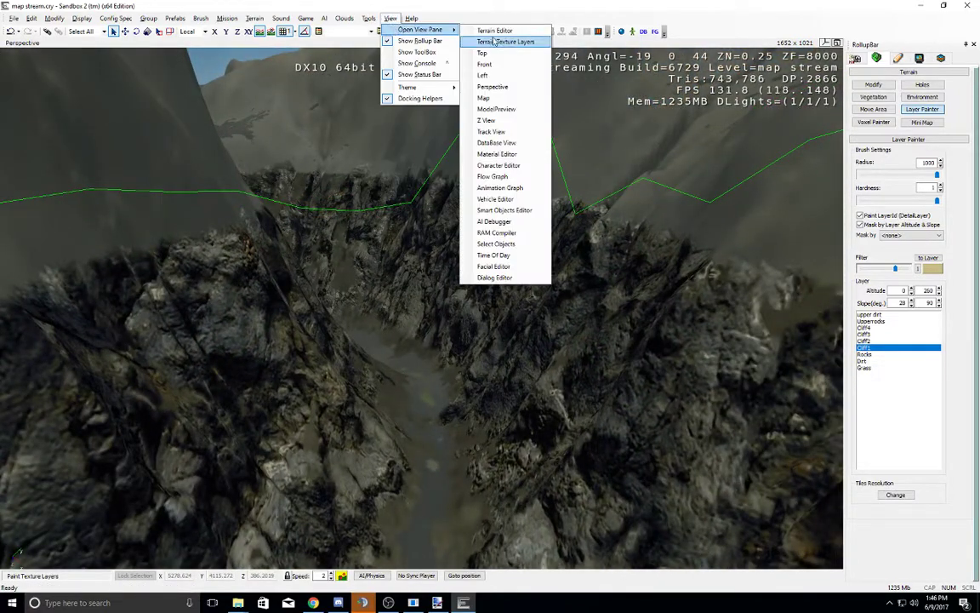
pyautogui.click(495, 40)
pyautogui.moveTo(372, 250); pyautogui.dragTo(645, 96)
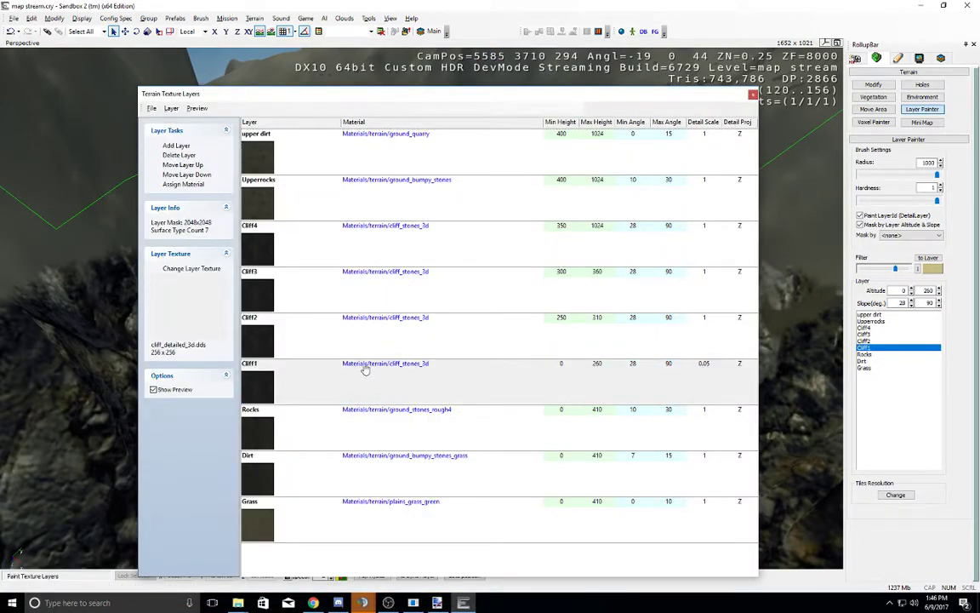
pyautogui.click(365, 366)
pyautogui.moveTo(387, 293); pyautogui.dragTo(388, 256)
pyautogui.click(327, 234)
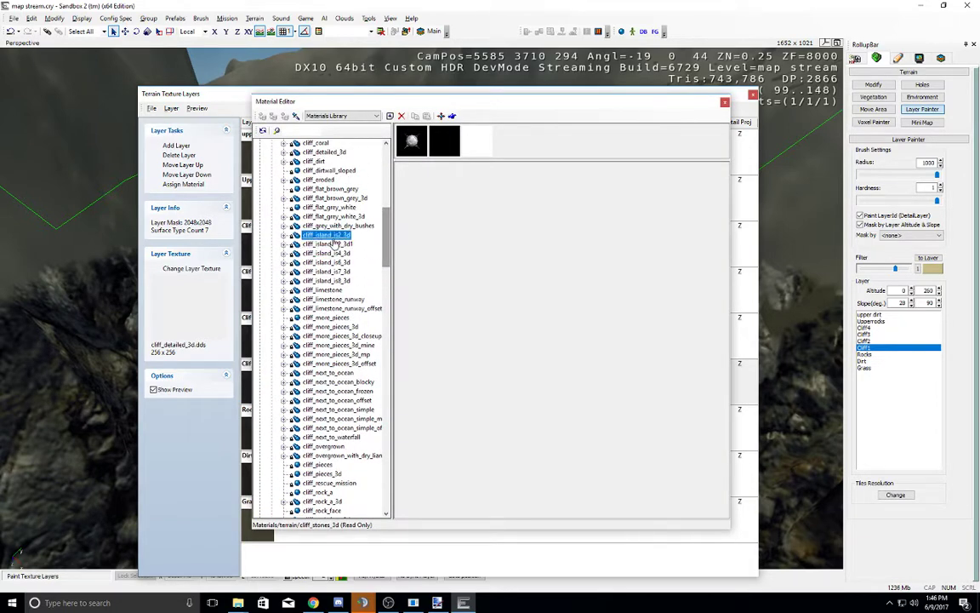
# Step: Examine the sub-materials of cliff_island_is2_3d1 and cliff_island_is2_3d as candidates for the cliff layer
pyautogui.click(284, 244)
pyautogui.click(318, 253)
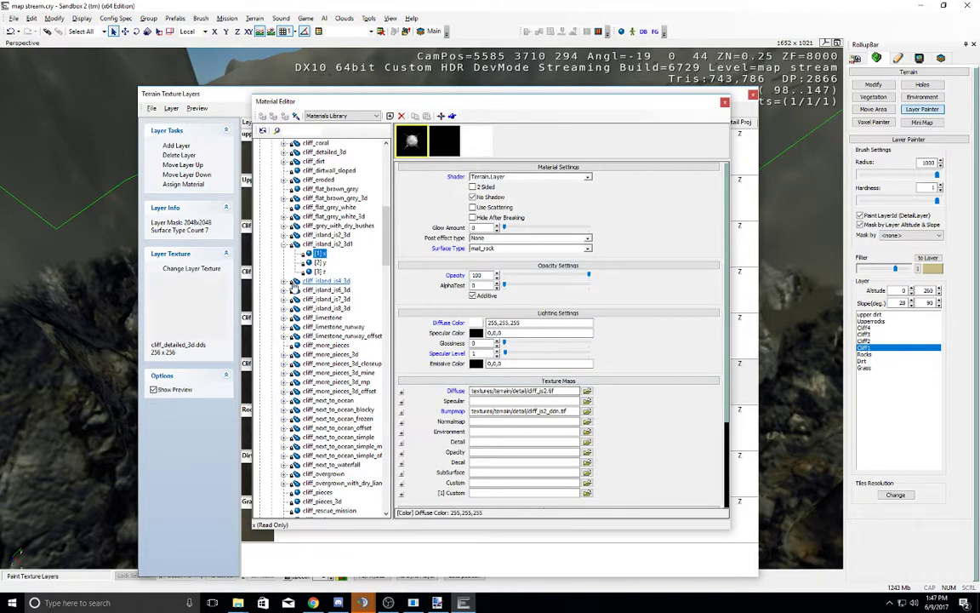
pyautogui.click(318, 246)
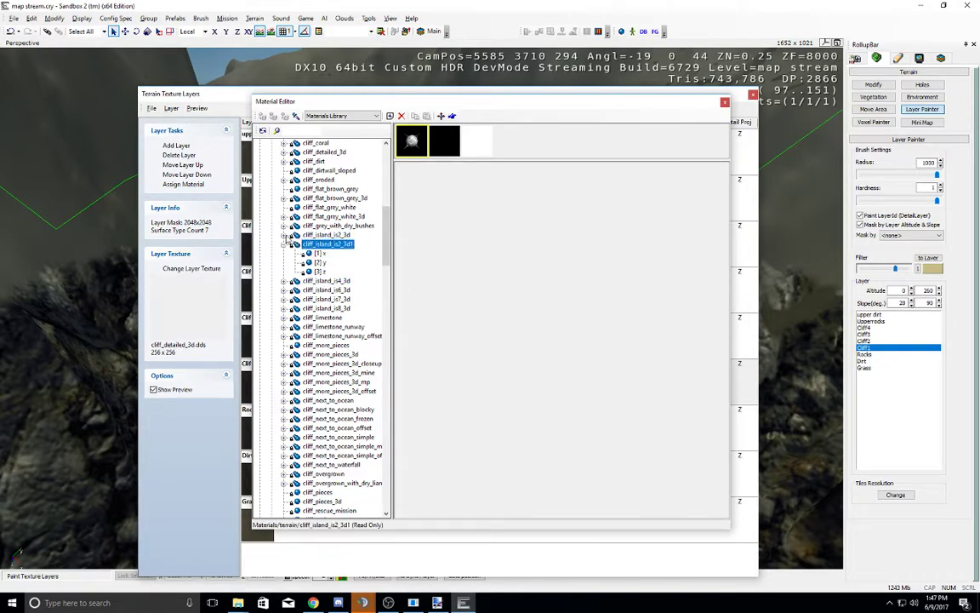
pyautogui.click(284, 235)
pyautogui.click(319, 244)
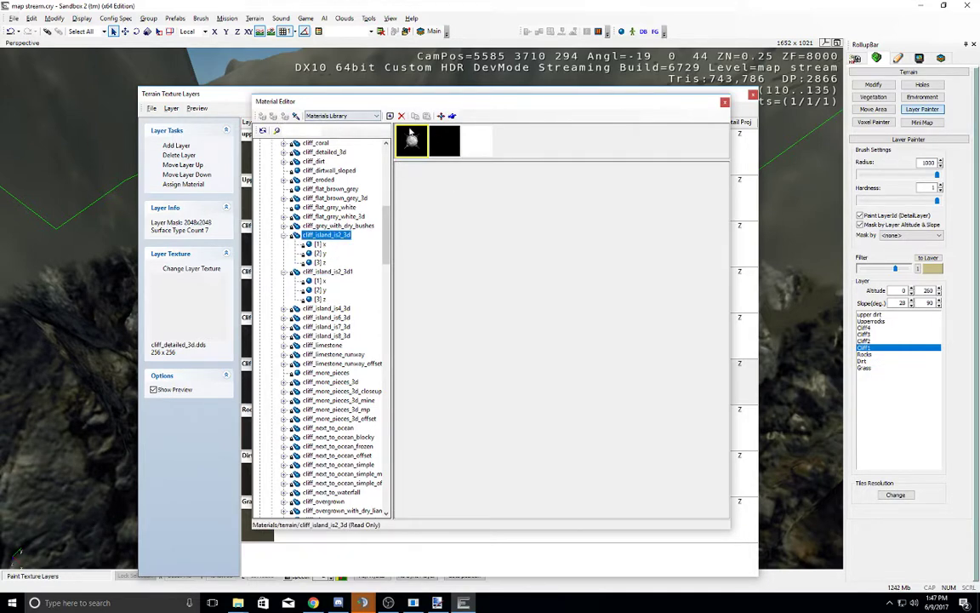
# Step: Assign the cliff_island_is2_3d material to the Cliff1 terrain texture layer and set its detail scale to 1
pyautogui.click(183, 183)
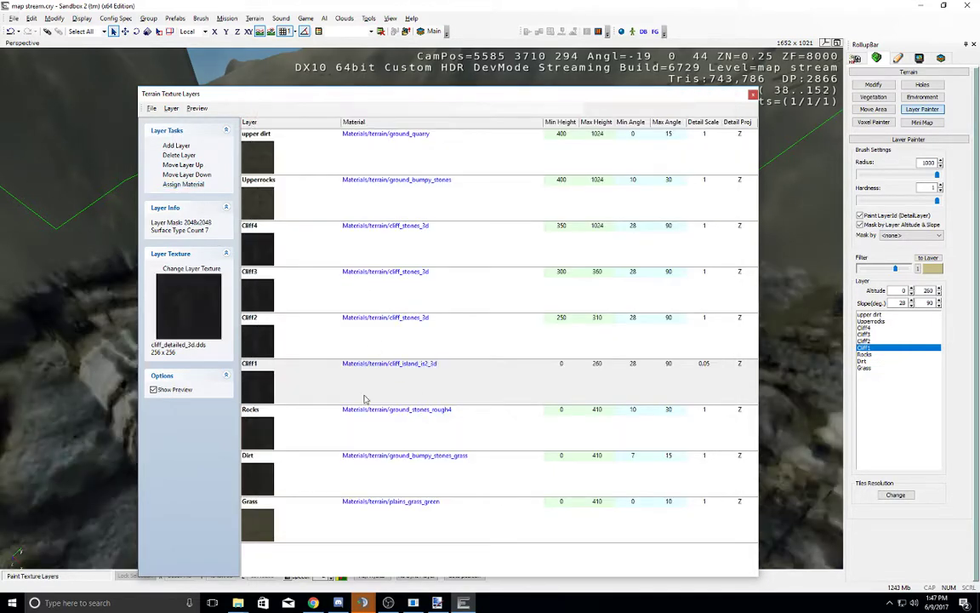
pyautogui.click(679, 383)
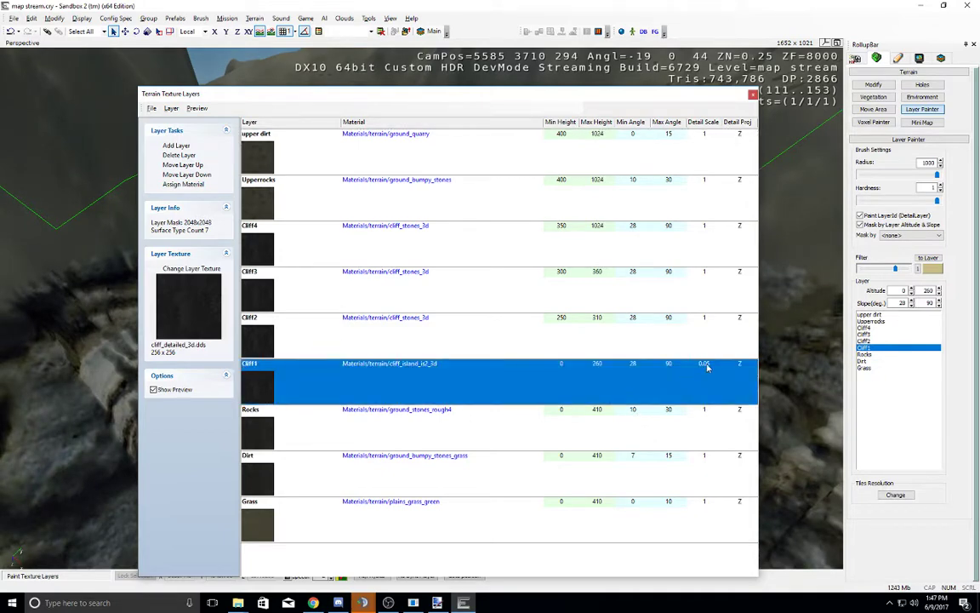
pyautogui.click(707, 363)
pyautogui.write('1')
pyautogui.press('Return')
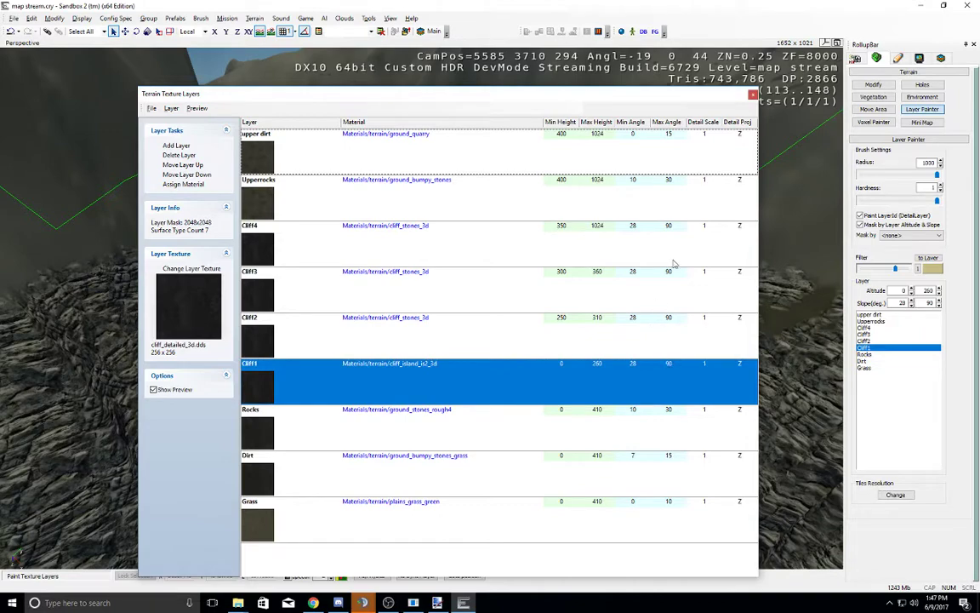
# Step: Move the open editor windows aside and inspect the Cliff1 texture on the canyon walls up close
pyautogui.moveTo(605, 96); pyautogui.dragTo(215, 118)
pyautogui.moveTo(307, 117); pyautogui.dragTo(183, 118)
pyautogui.moveTo(389, 101); pyautogui.dragTo(0, 127)
pyautogui.moveTo(460, 324); pyautogui.dragTo(464, 325, button='right')
pyautogui.moveTo(464, 326); pyautogui.dragTo(464, 326, button='middle')
pyautogui.moveTo(463, 326); pyautogui.dragTo(465, 327, button='right')
pyautogui.moveTo(464, 326); pyautogui.dragTo(464, 329, button='middle')
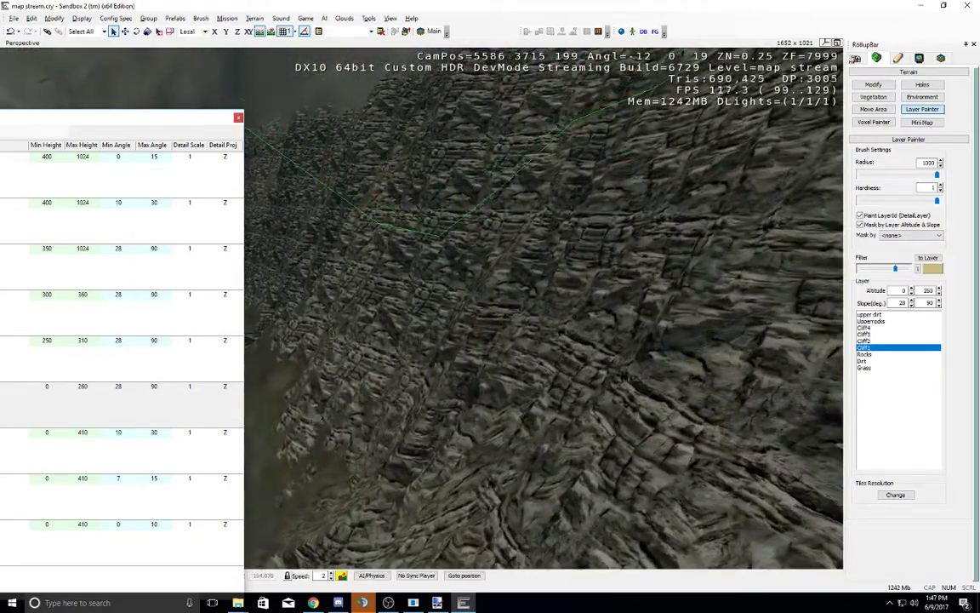
# Step: Try cliff_island_is4_3d, cliff_island_is6_3d and cliff_island_is7_3d in turn as the Cliff1 layer's material
pyautogui.moveTo(0, 101); pyautogui.dragTo(319, 91)
pyautogui.moveTo(160, 88); pyautogui.dragTo(228, 95)
pyautogui.click(81, 303)
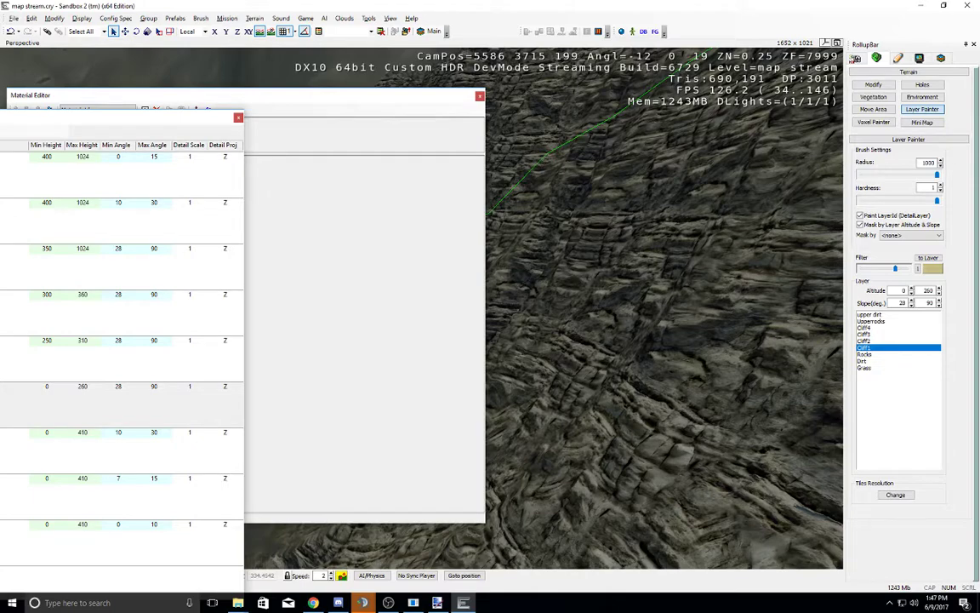
pyautogui.click(284, 273)
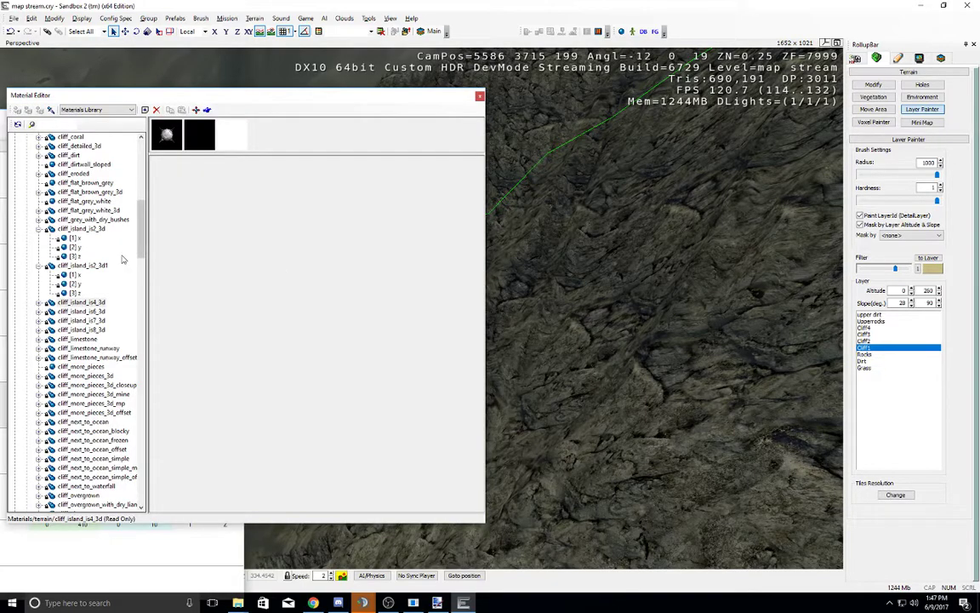
pyautogui.click(79, 311)
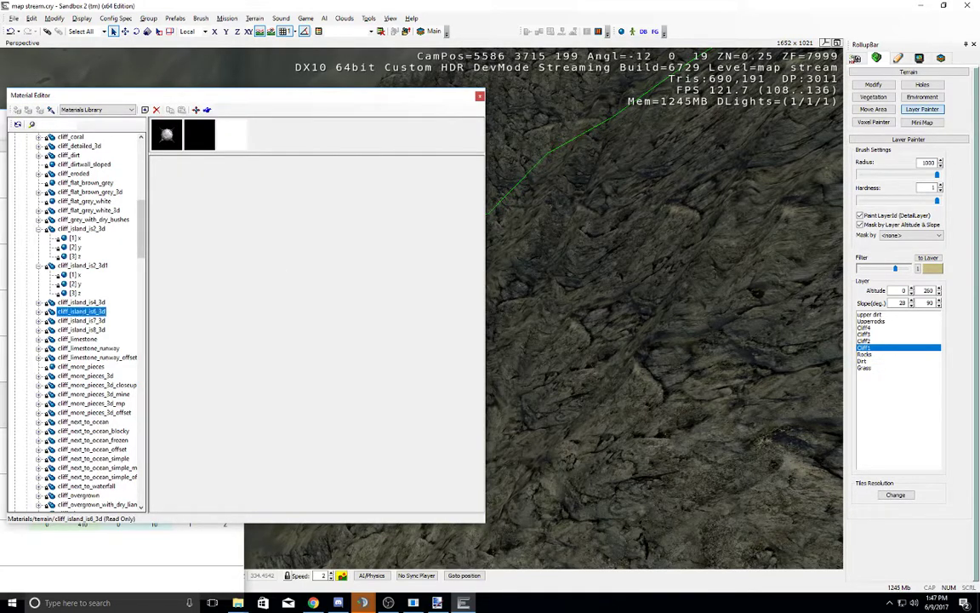
pyautogui.click(327, 288)
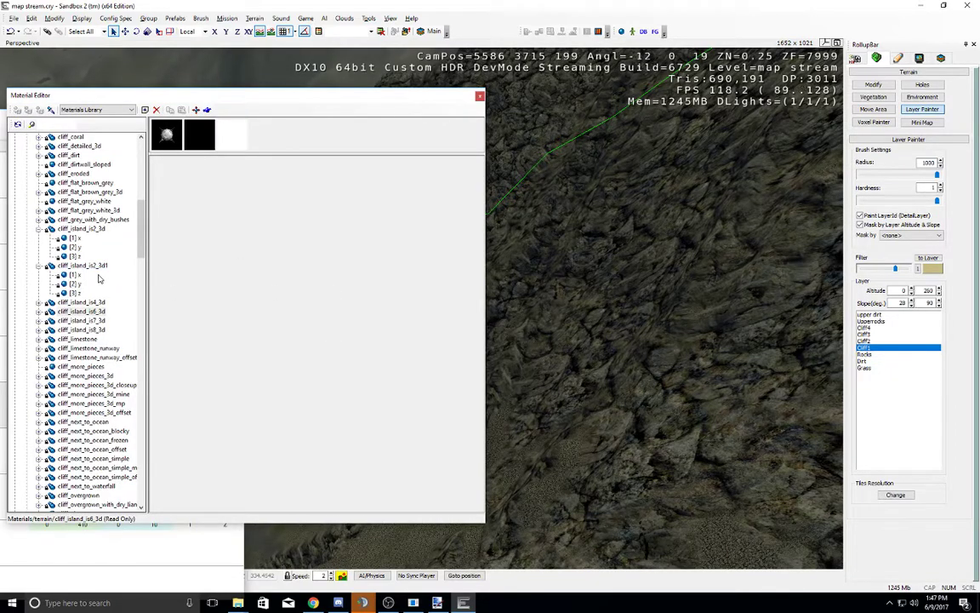
pyautogui.click(82, 320)
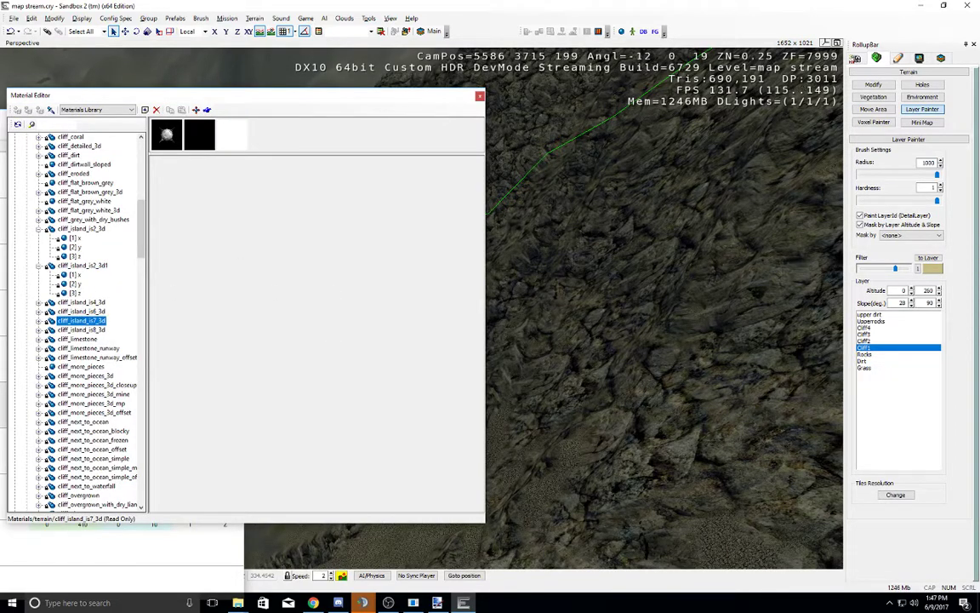
pyautogui.click(349, 362)
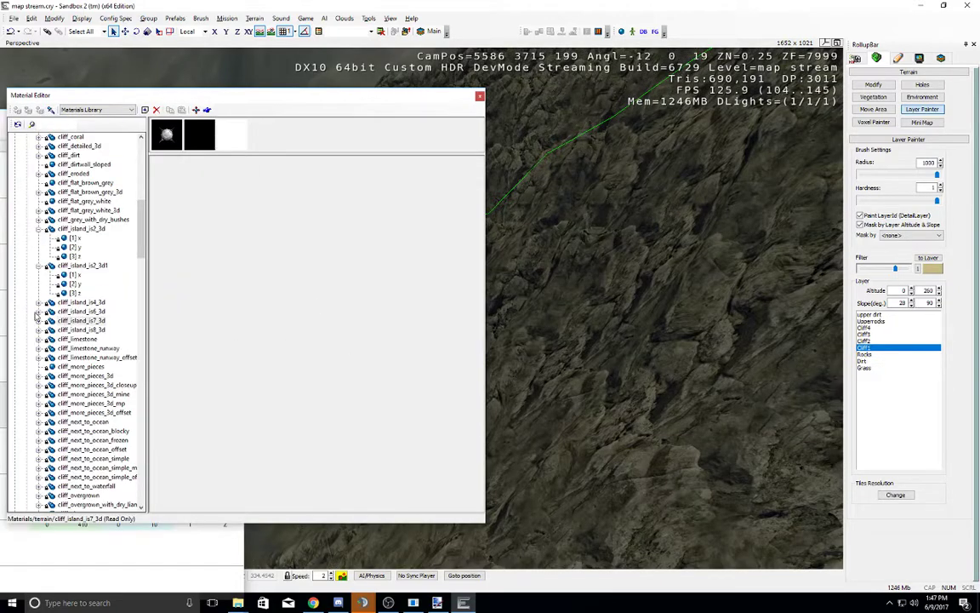
# Step: Try cliff_island_is8_3d as the Cliff1 layer's material and view it along the canyon
pyautogui.click(93, 331)
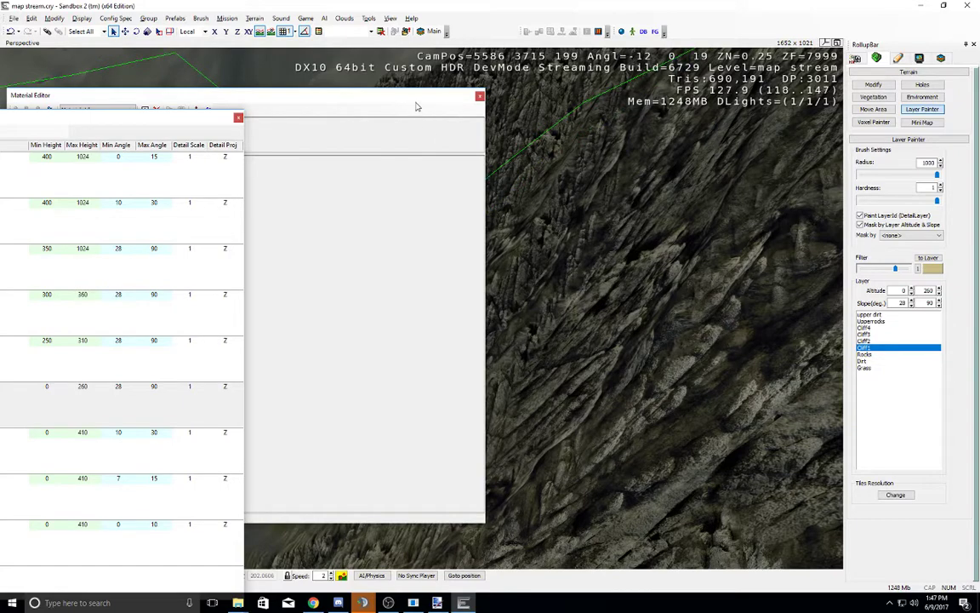
pyautogui.moveTo(417, 106); pyautogui.dragTo(323, 161)
pyautogui.moveTo(241, 100); pyautogui.dragTo(187, 100)
pyautogui.moveTo(582, 268); pyautogui.dragTo(501, 241, button='right')
pyautogui.click(127, 551)
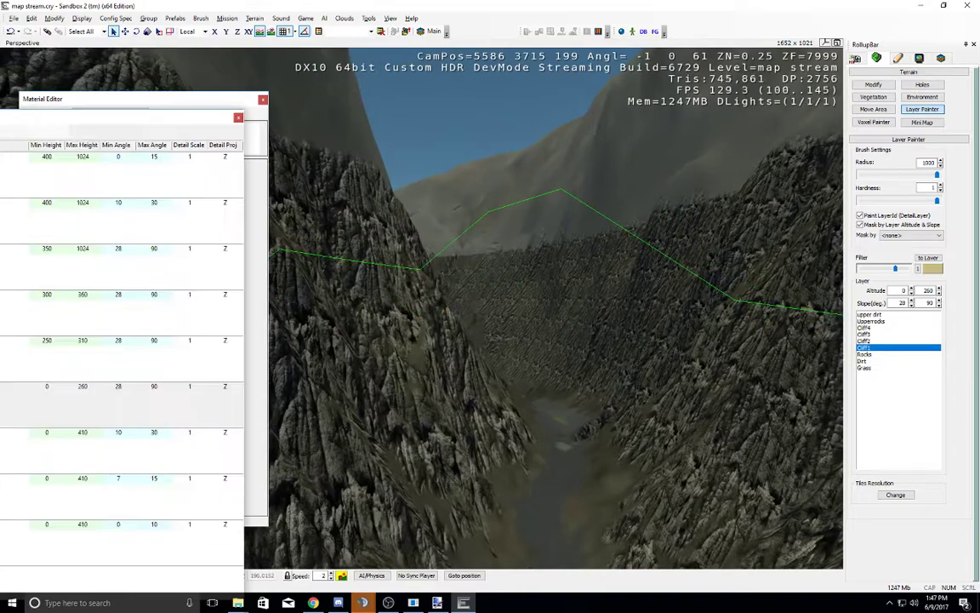
# Step: Try cliff_flat_brown_grey_3d and cliff_flat_grey_white_3d in turn as the Cliff1 layer's material
pyautogui.click(254, 322)
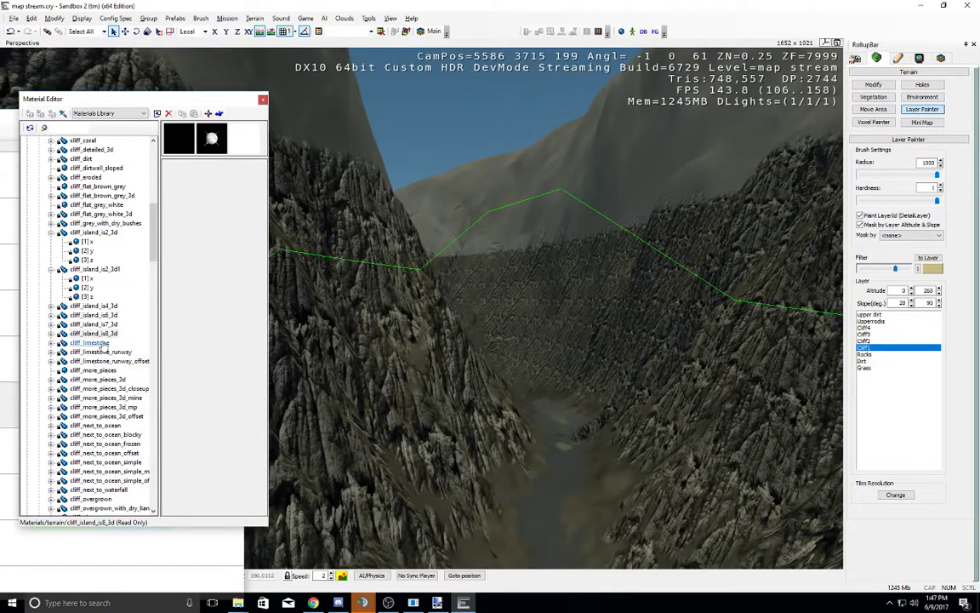
pyautogui.click(97, 206)
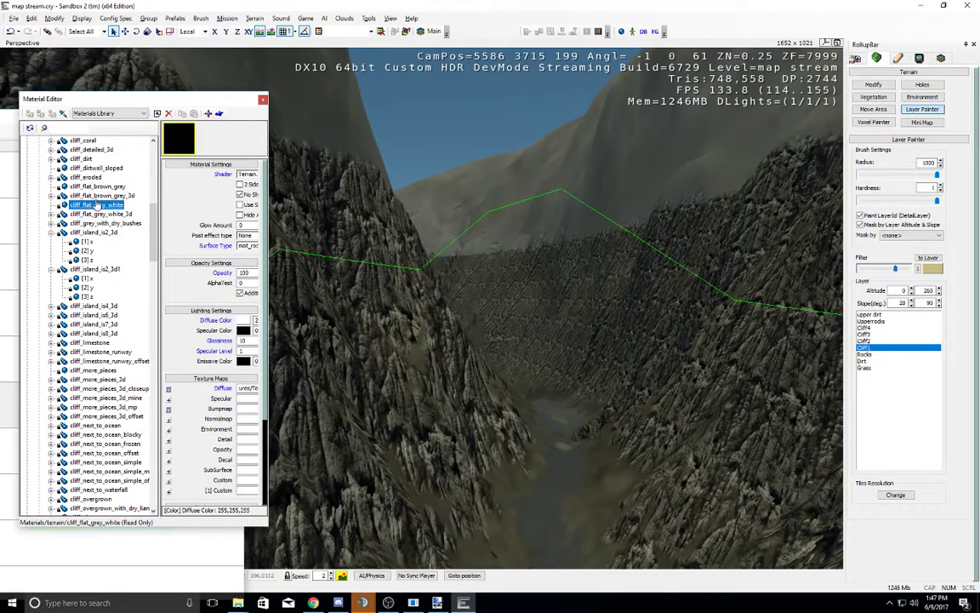
pyautogui.click(95, 196)
pyautogui.click(75, 229)
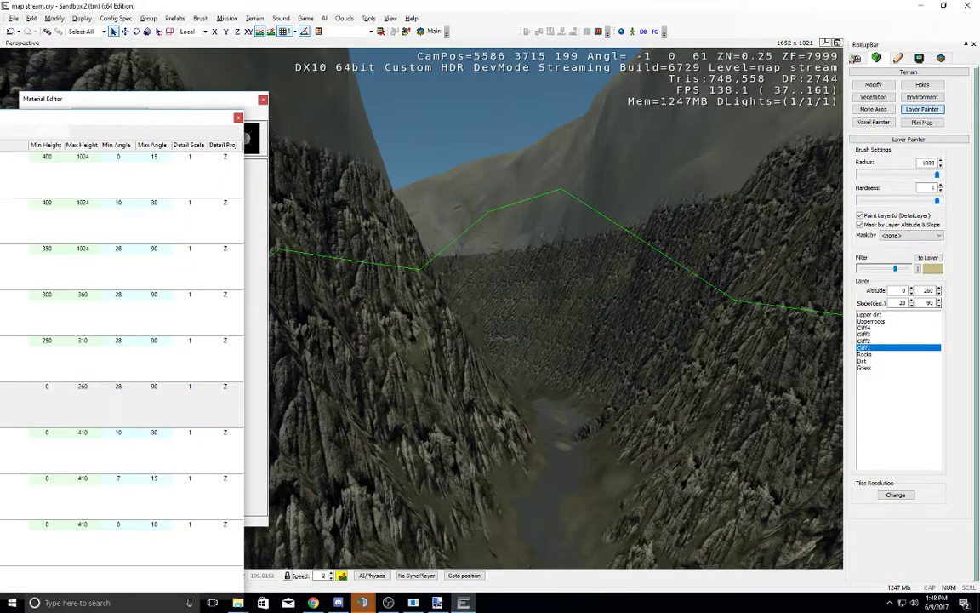
pyautogui.click(260, 245)
pyautogui.click(98, 214)
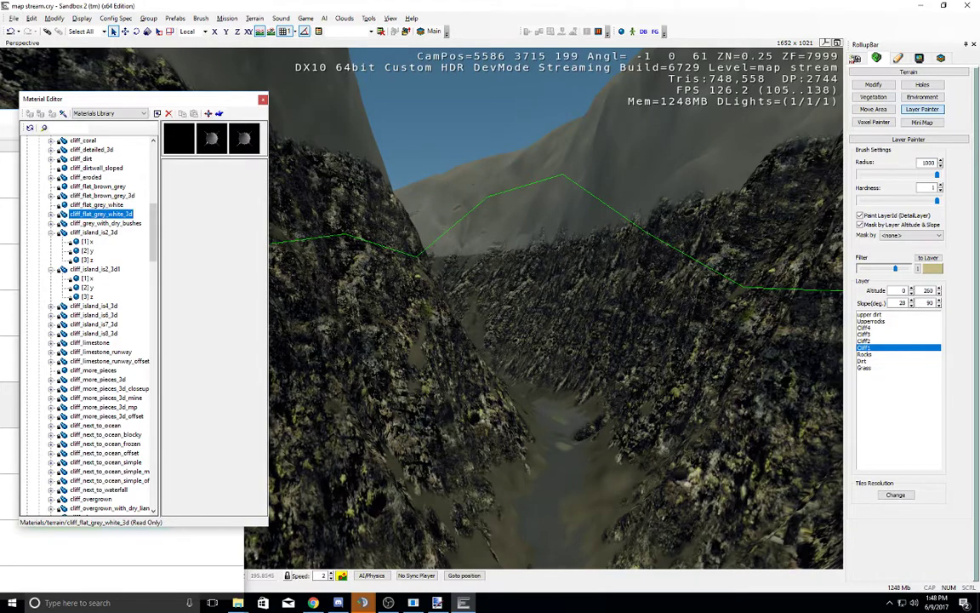
pyautogui.click(7, 217)
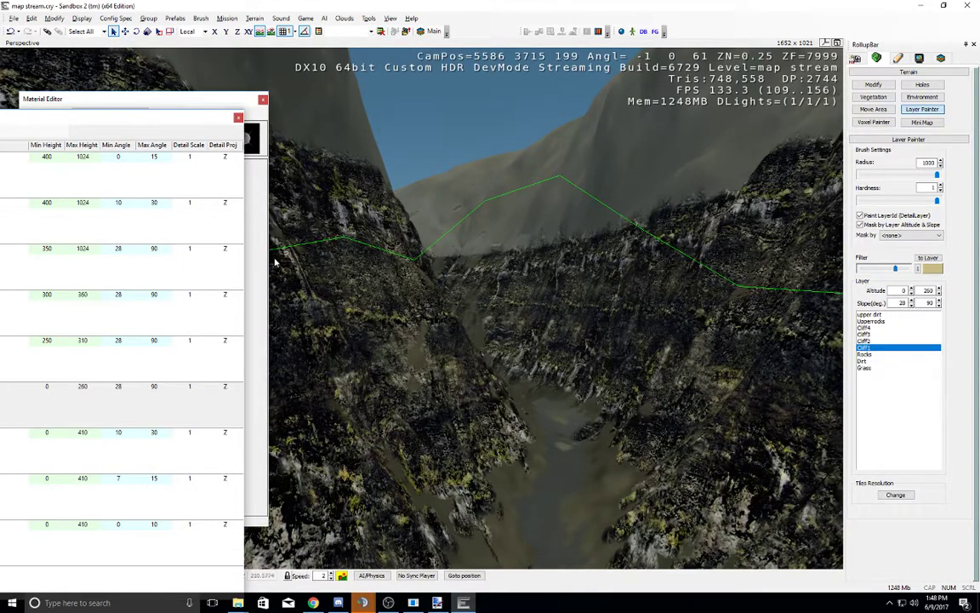
# Step: Try cliff_detailed_3d as the Cliff1 layer's material and view it on the canyon wall
pyautogui.click(252, 262)
pyautogui.click(91, 150)
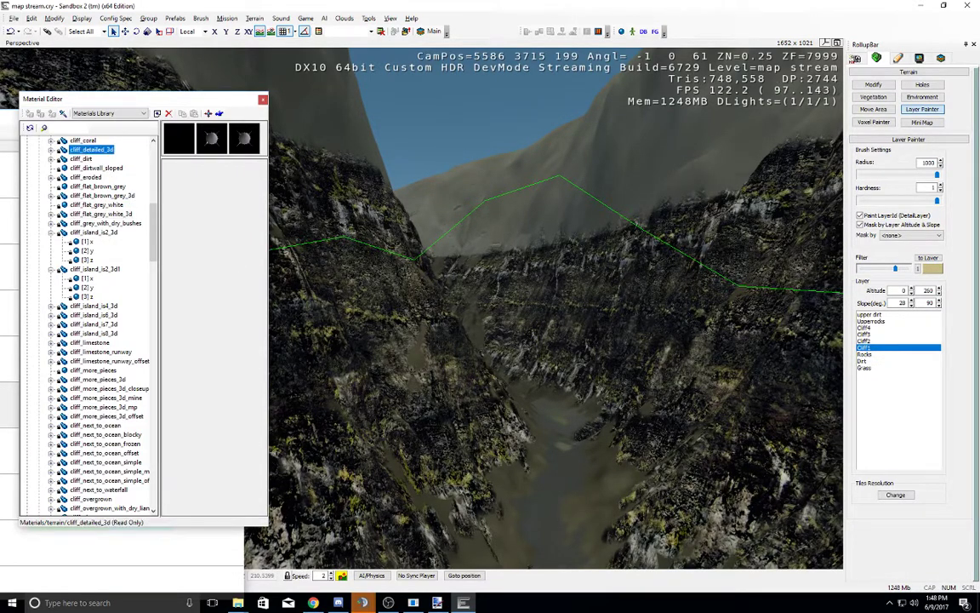
pyautogui.click(7, 234)
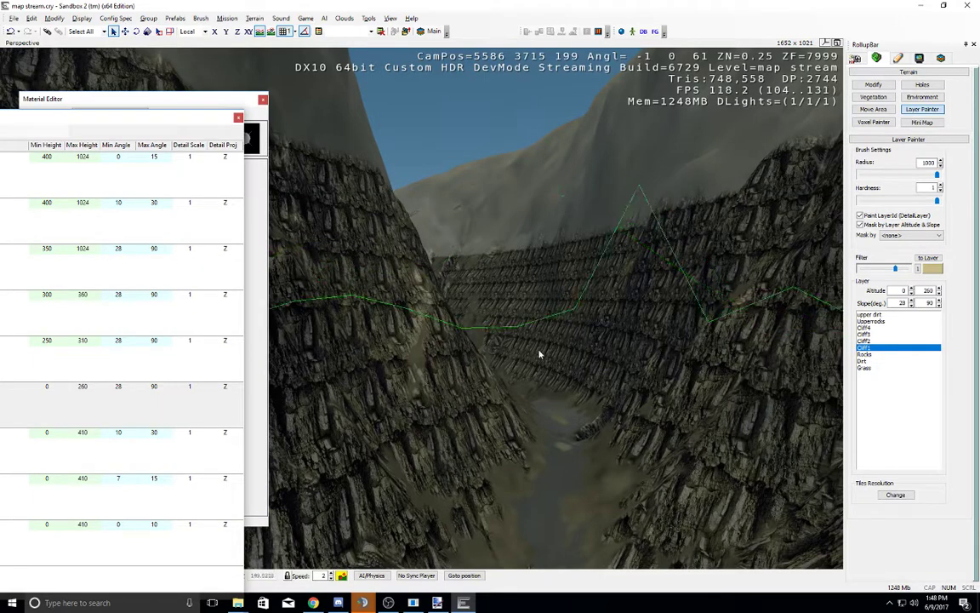
pyautogui.moveTo(543, 355); pyautogui.dragTo(641, 368, button='right')
# Step: Assign the cliff_limestone material to the Cliff1 layer and check it along the canyon
pyautogui.click(259, 322)
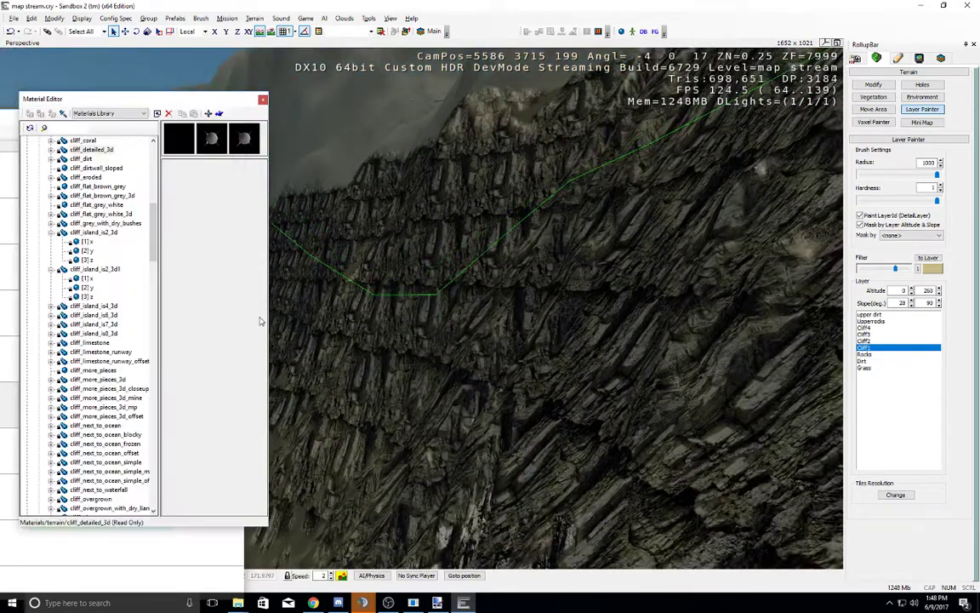
pyautogui.click(90, 342)
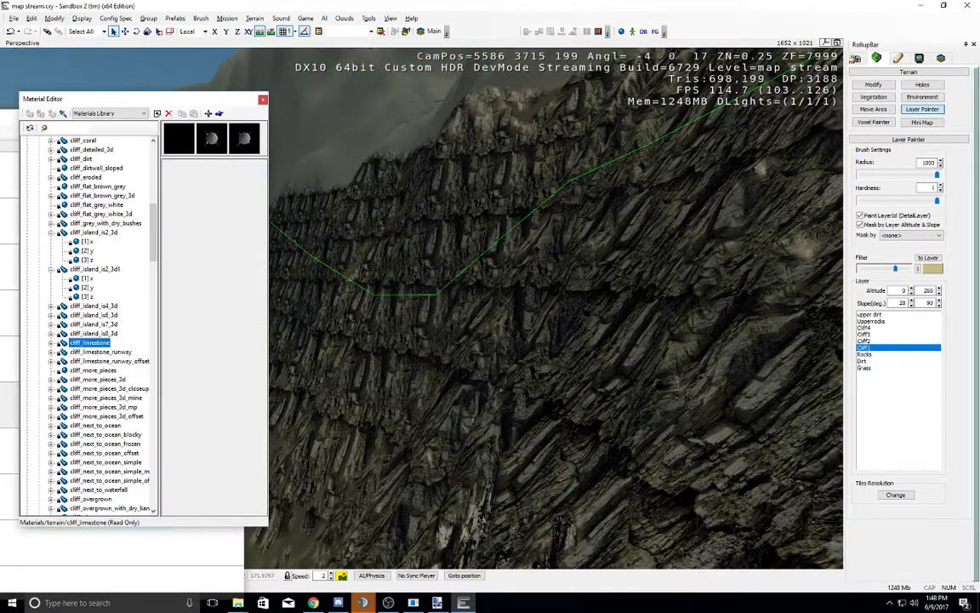
pyautogui.click(9, 395)
pyautogui.moveTo(506, 361); pyautogui.dragTo(506, 359, button='right')
pyautogui.press('w')
pyautogui.press('s')
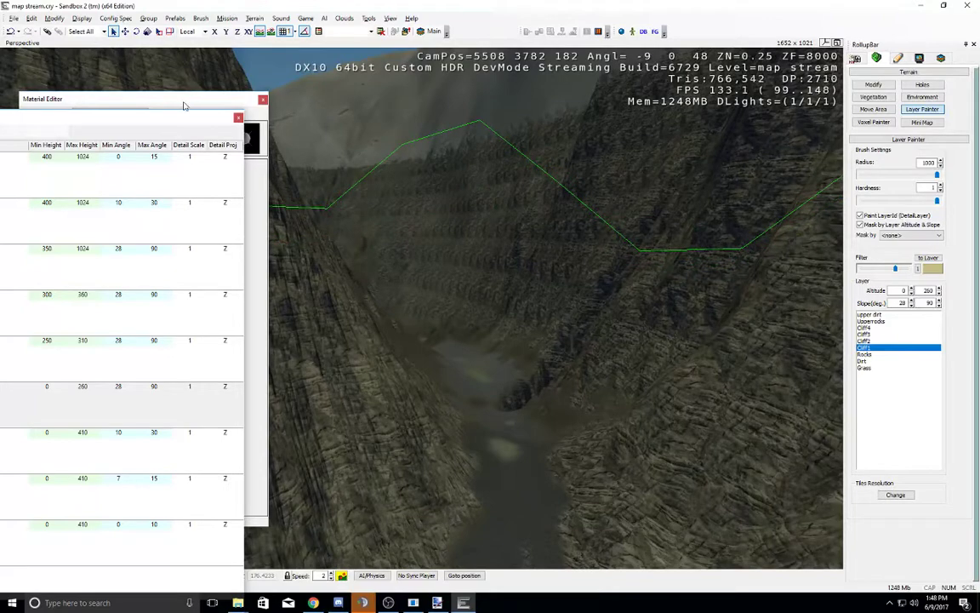
# Step: Bring the Material Editor and Terrain Texture Layers windows back fully on screen
pyautogui.moveTo(184, 101); pyautogui.dragTo(605, 92)
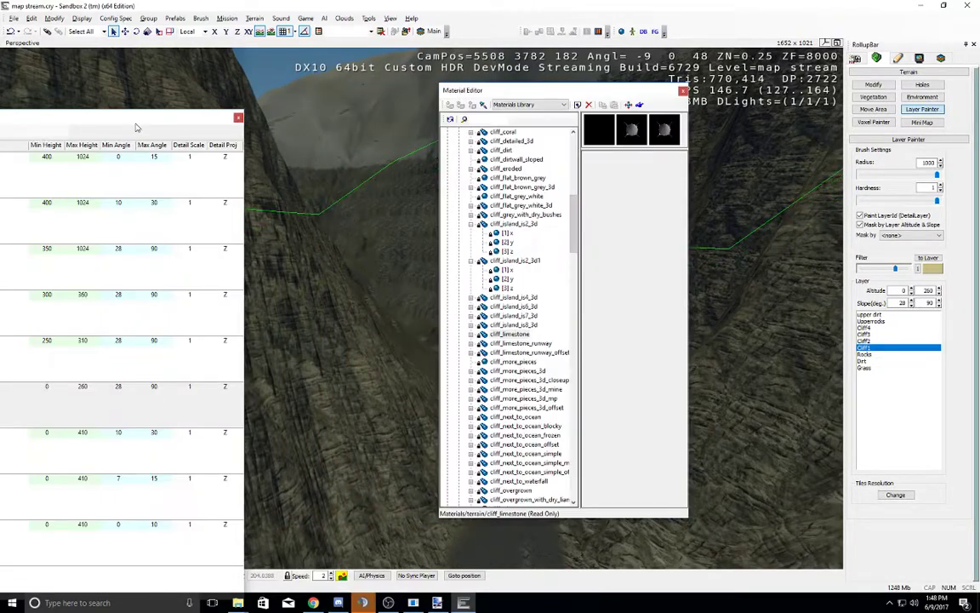
pyautogui.moveTo(136, 118); pyautogui.dragTo(634, 92)
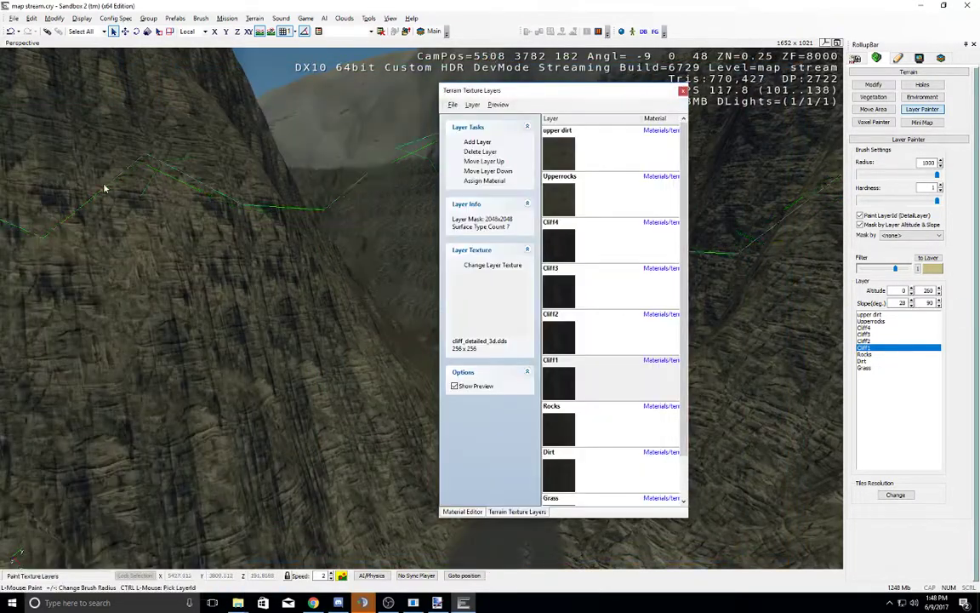
pyautogui.moveTo(497, 518); pyautogui.dragTo(383, 119)
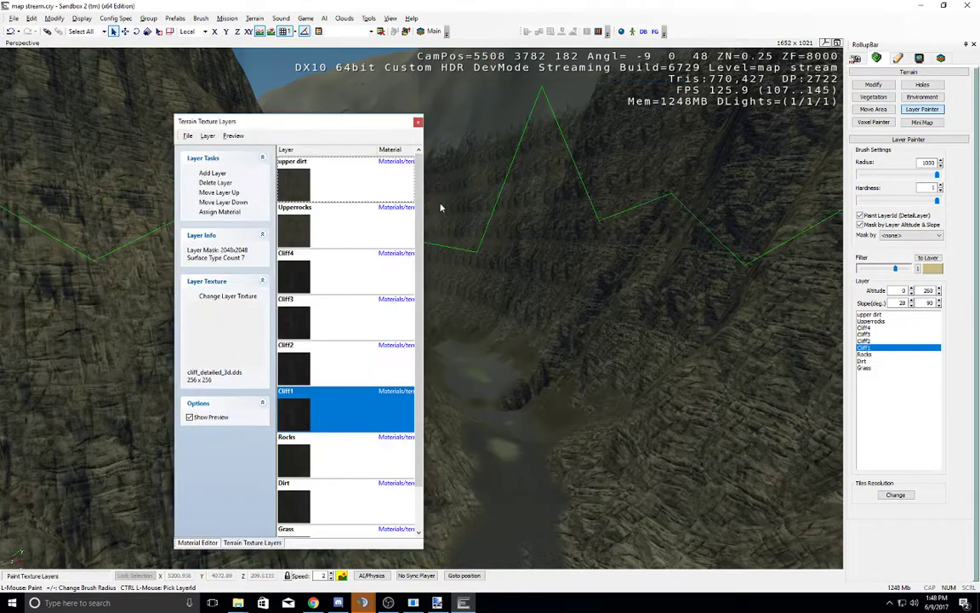
pyautogui.click(390, 18)
pyautogui.moveTo(421, 30)
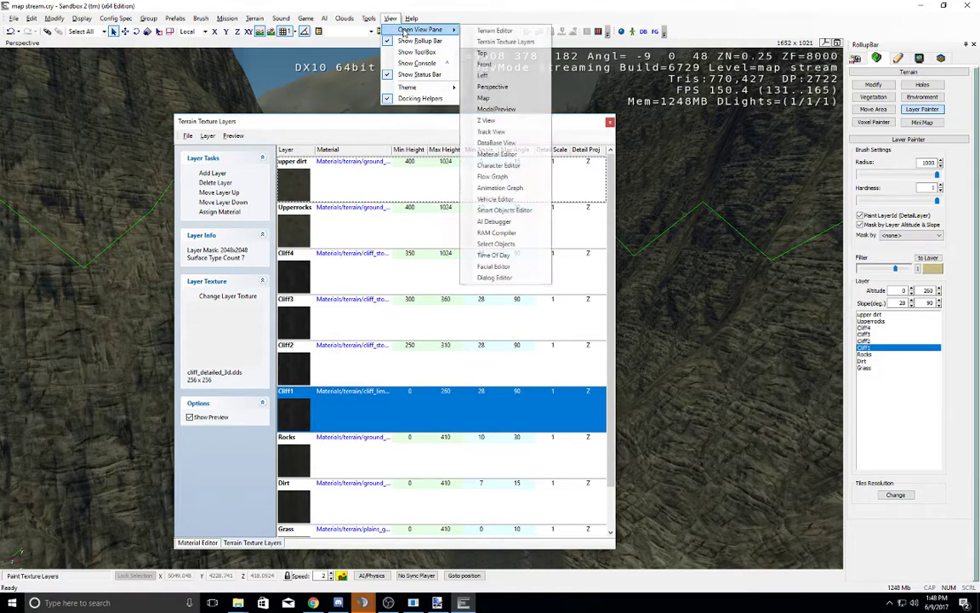
pyautogui.click(505, 42)
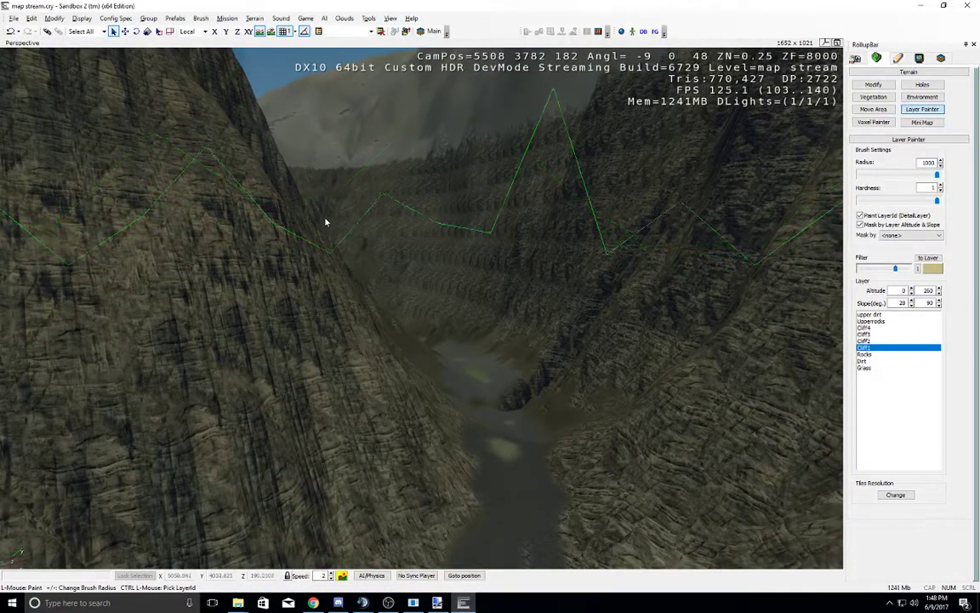
# Step: Reopen the terrain texture layers with all columns in view and set the Cliff1 layer's detail scale to 0.5
pyautogui.click(390, 18)
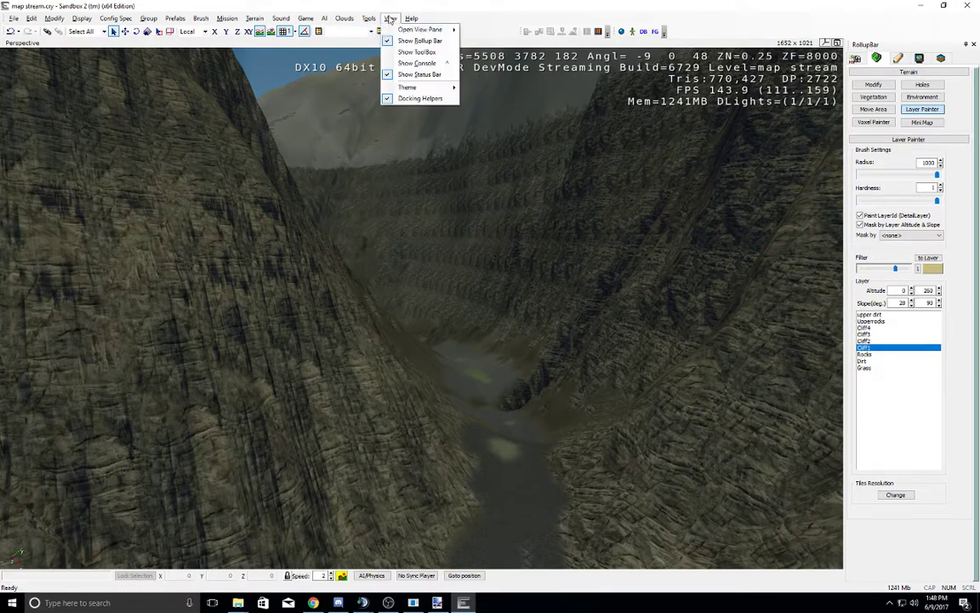
pyautogui.moveTo(422, 30)
pyautogui.click(498, 43)
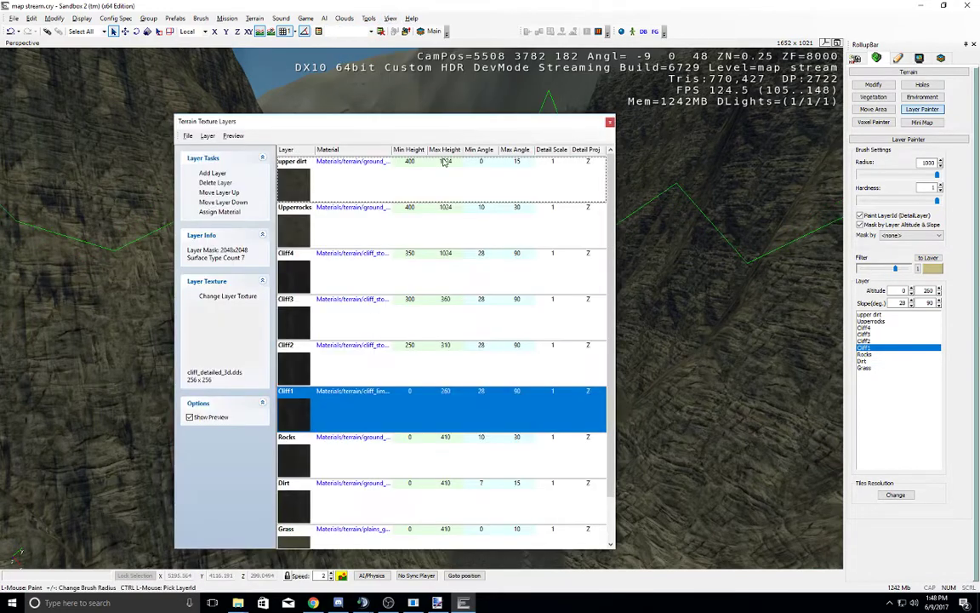
pyautogui.moveTo(442, 133); pyautogui.dragTo(387, 111)
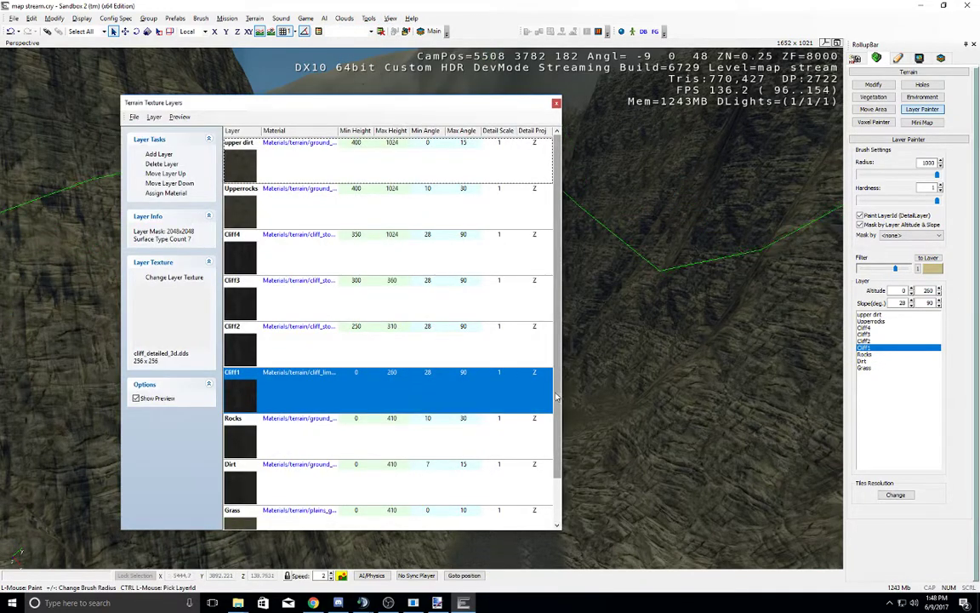
pyautogui.moveTo(561, 393); pyautogui.dragTo(629, 390)
pyautogui.click(569, 373)
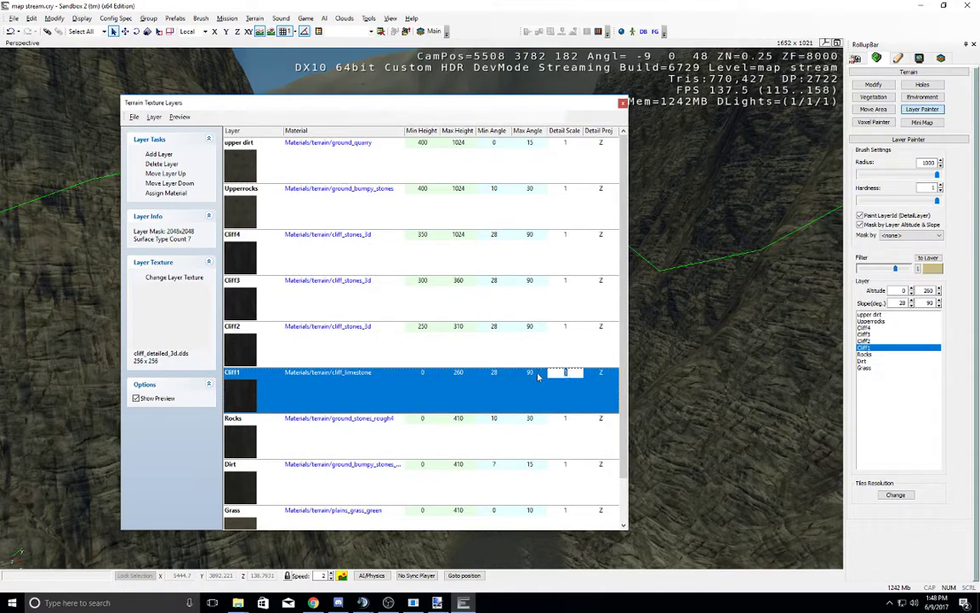
pyautogui.write('0.5')
pyautogui.press('Return')
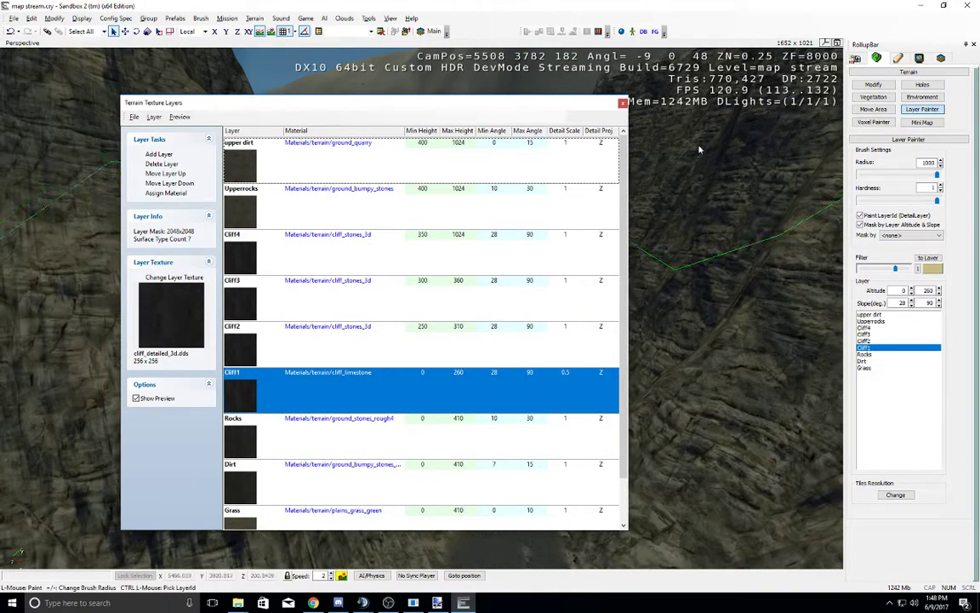
# Step: Close the terrain texture layers and inspect the rescaled limestone texture on the canyon walls from near and far
pyautogui.click(623, 104)
pyautogui.press('d')
pyautogui.moveTo(392, 302); pyautogui.dragTo(399, 298, button='right')
pyautogui.press('w')
pyautogui.press('a')
pyautogui.press('w')
pyautogui.moveTo(398, 298); pyautogui.dragTo(400, 298, button='middle')
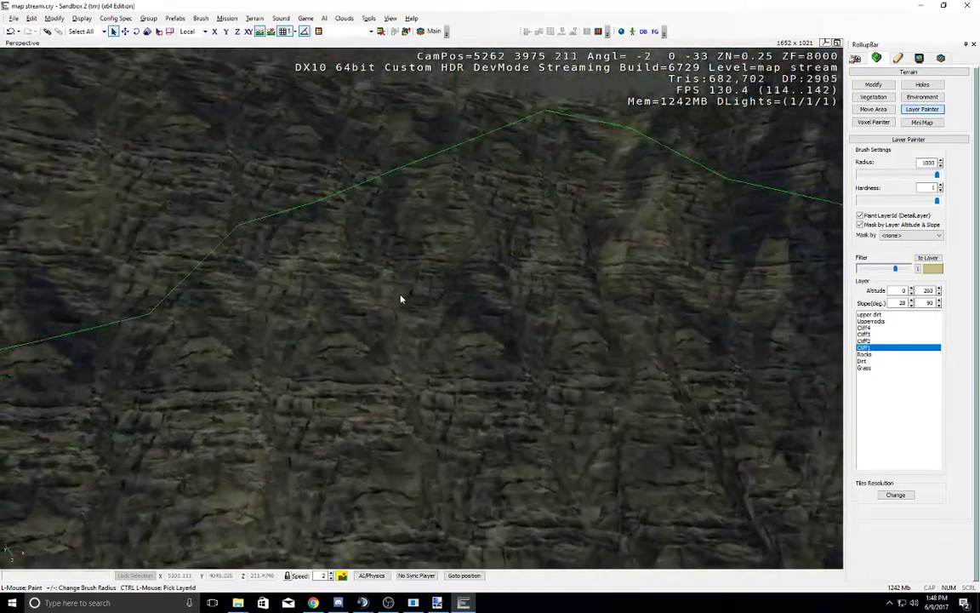
pyautogui.moveTo(400, 298); pyautogui.dragTo(399, 298, button='right')
pyautogui.press('s')
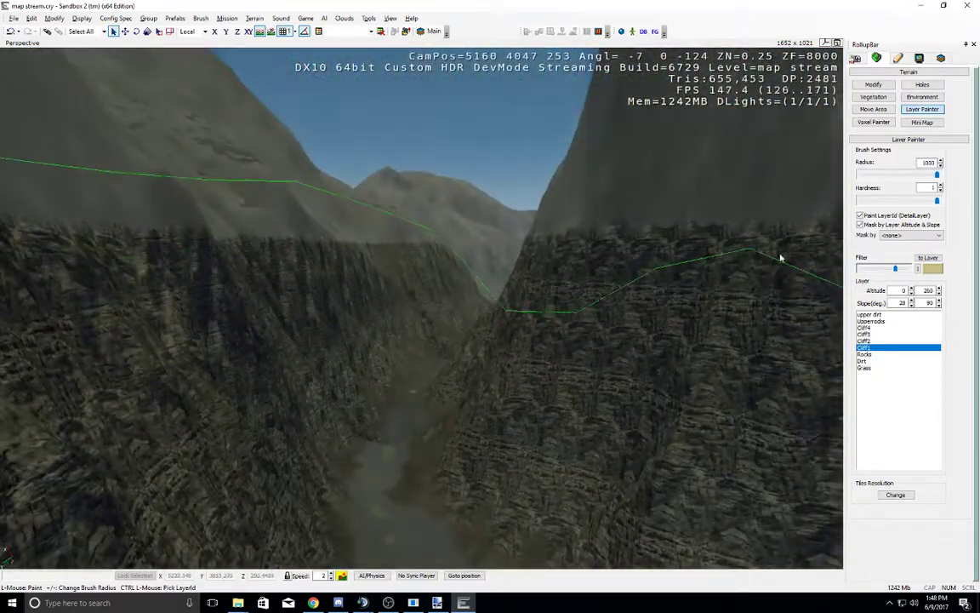
# Step: Raise the Layer Painter's filter brightness slightly and apply it to the Cliff1 layer
pyautogui.click(904, 269)
pyautogui.click(927, 257)
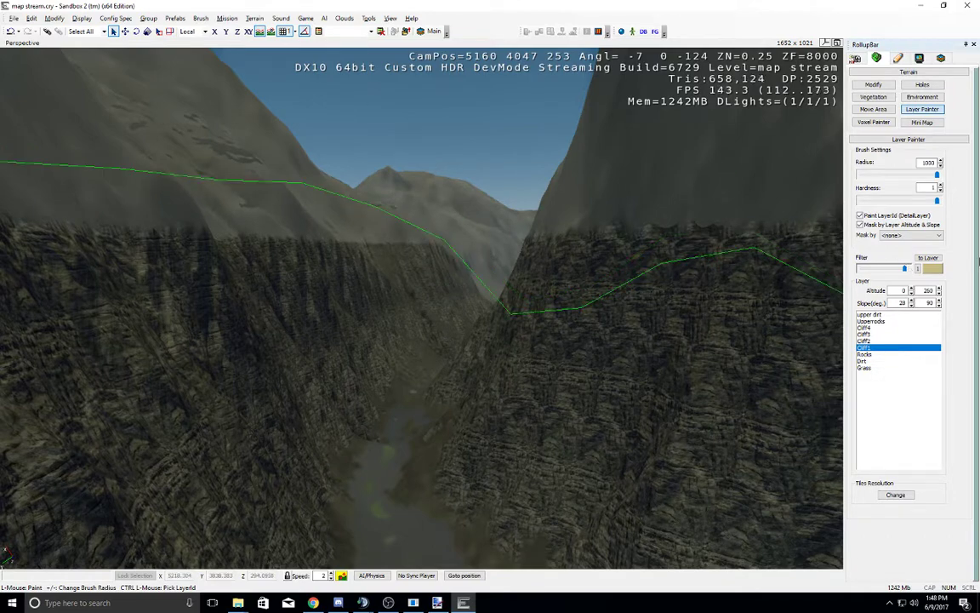
# Step: Paint the Cliff1 layer over the canyon walls along the stream from low and high viewpoints
pyautogui.click(300, 349)
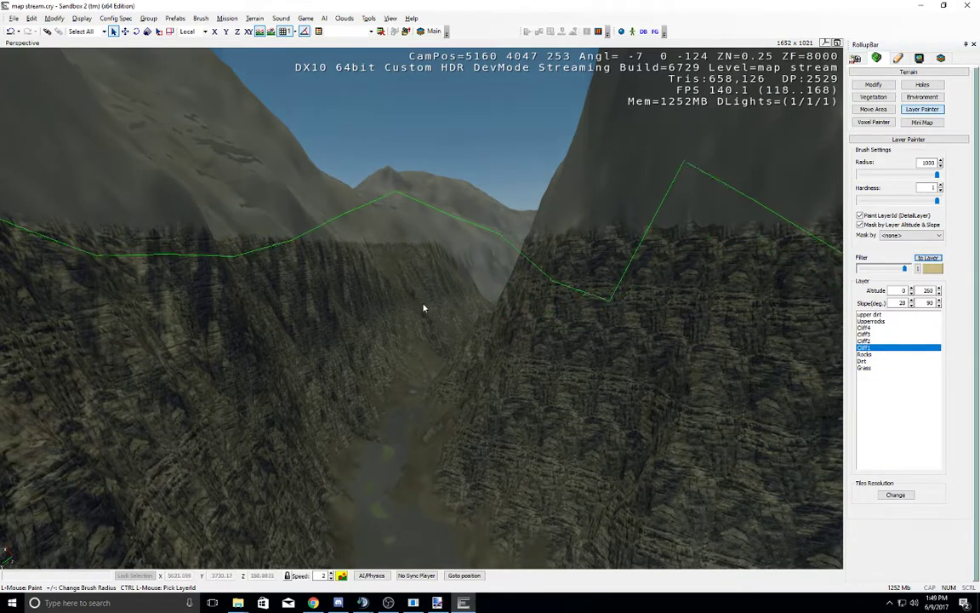
pyautogui.moveTo(425, 307); pyautogui.dragTo(423, 305, button='right')
pyautogui.moveTo(423, 304); pyautogui.dragTo(424, 306, button='middle')
pyautogui.click(493, 361)
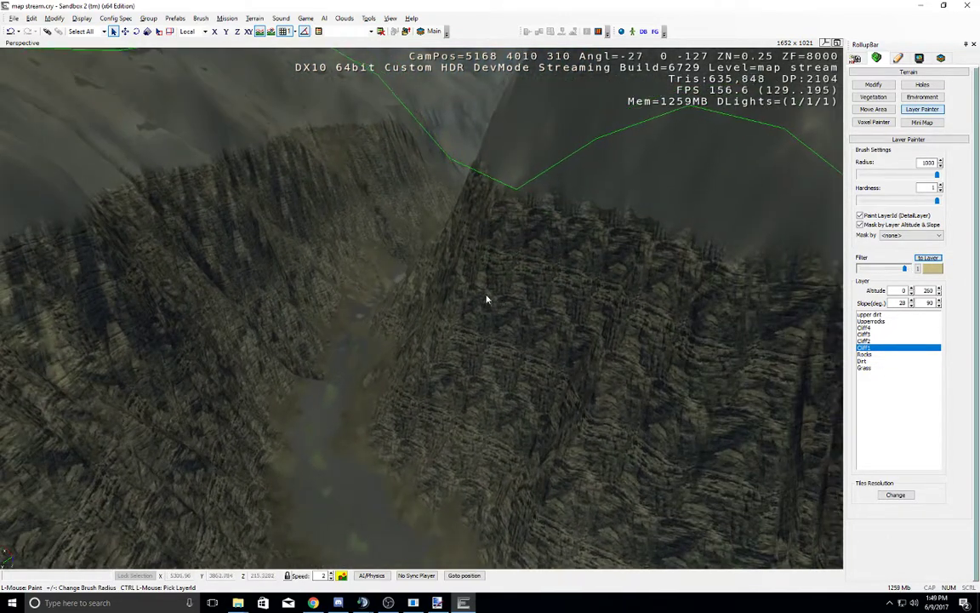
pyautogui.moveTo(486, 298); pyautogui.dragTo(486, 298, button='right')
pyautogui.press('s')
pyautogui.moveTo(486, 298); pyautogui.dragTo(485, 298, button='middle')
pyautogui.press('w')
pyautogui.click(472, 256)
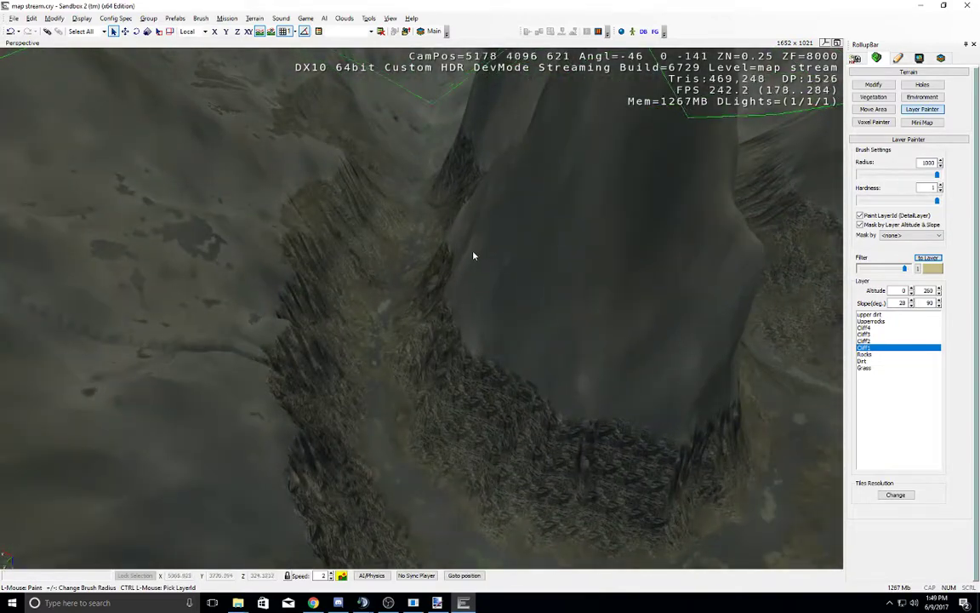
pyautogui.moveTo(425, 253); pyautogui.dragTo(424, 256, button='right')
pyautogui.press('w')
pyautogui.press('s')
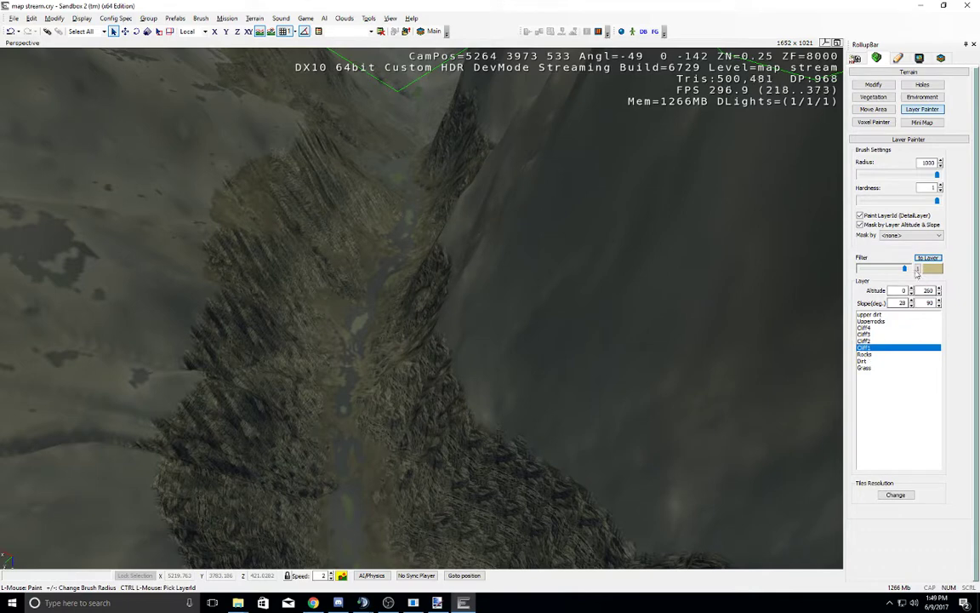
# Step: Try a paler beige filter colour (red 224, green 218, blue 190) for Cliff1 and check it on the canyon walls
pyautogui.click(931, 269)
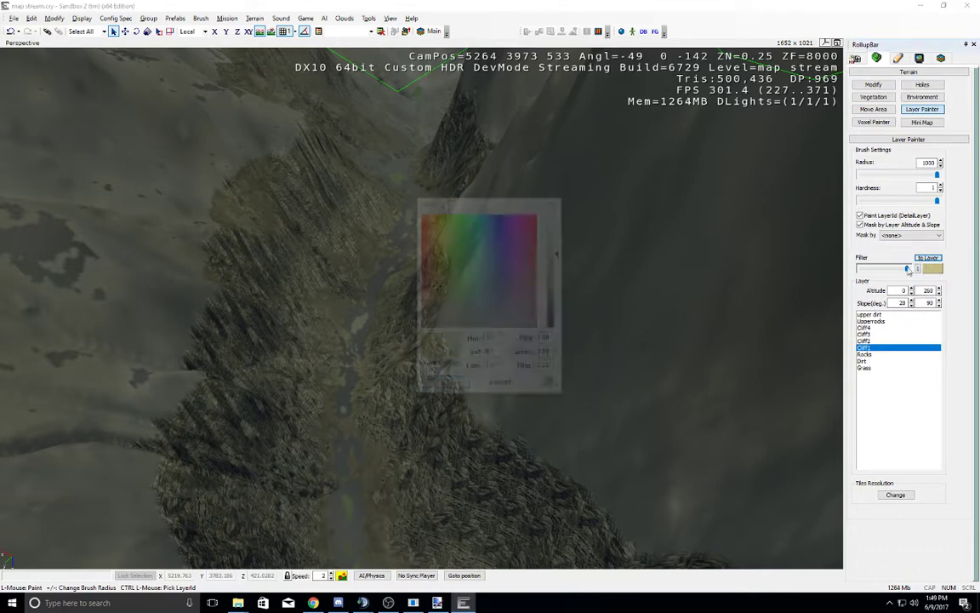
pyautogui.click(444, 386)
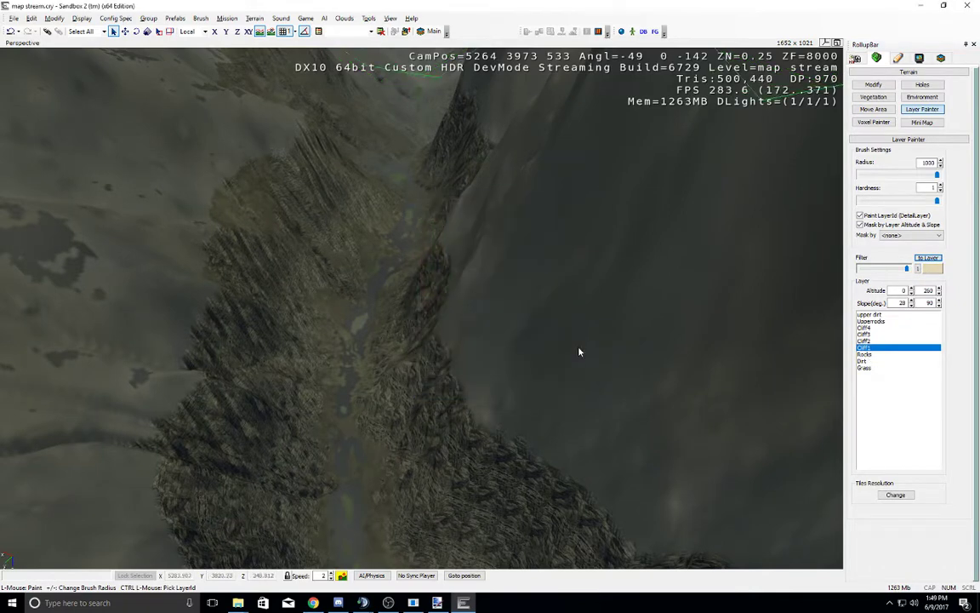
pyautogui.moveTo(460, 321); pyautogui.dragTo(424, 333, button='right')
pyautogui.press('w')
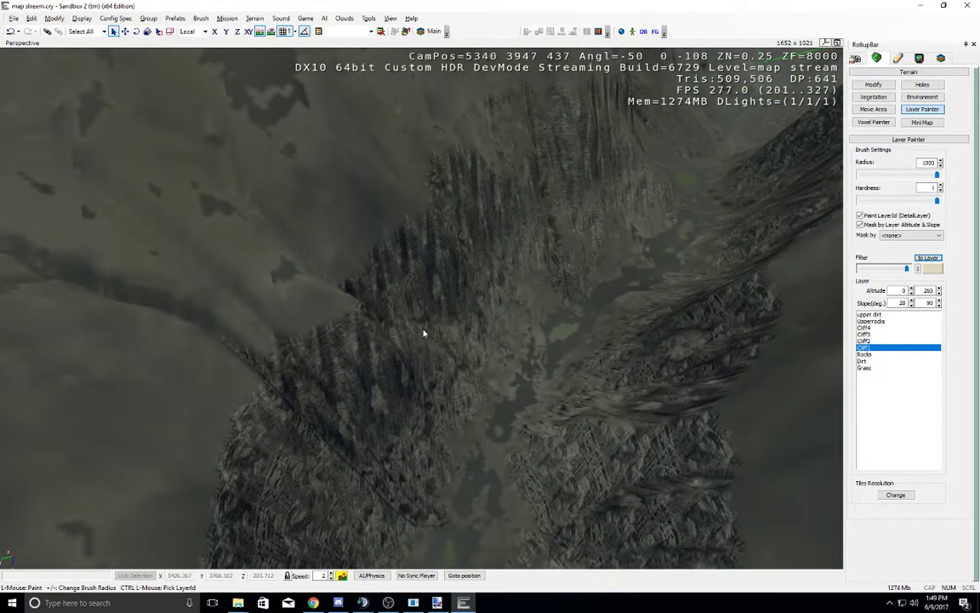
# Step: Try a yellower filter colour (red 233, green 230, blue 173) for Cliff1 and check the tint on the canyon walls
pyautogui.click(931, 269)
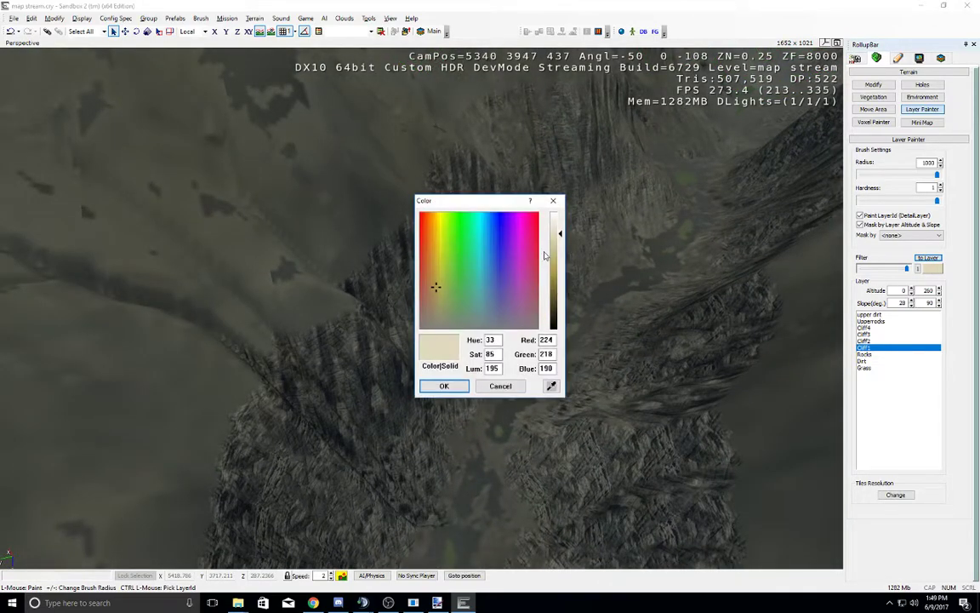
pyautogui.moveTo(437, 289); pyautogui.dragTo(441, 268)
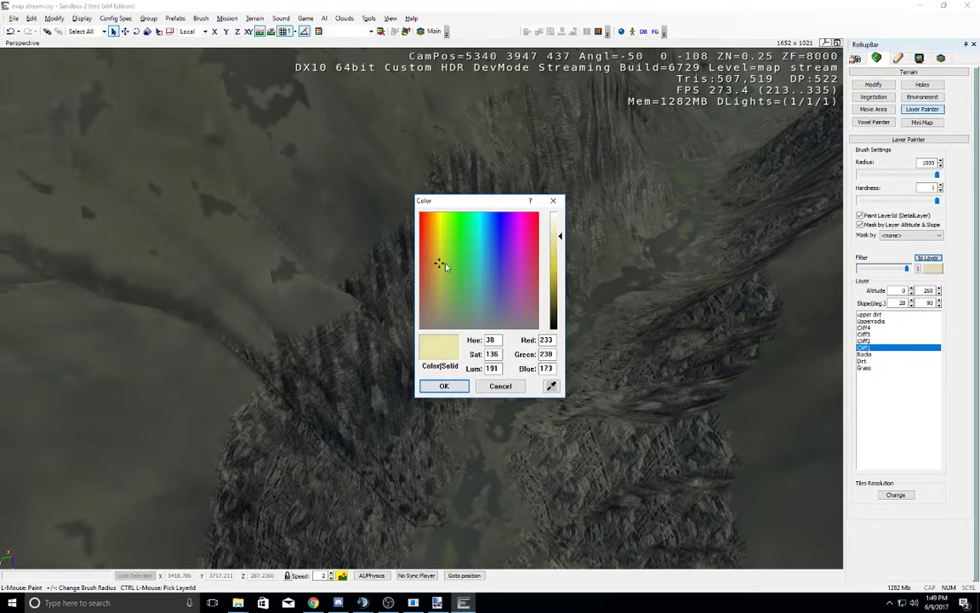
pyautogui.click(444, 386)
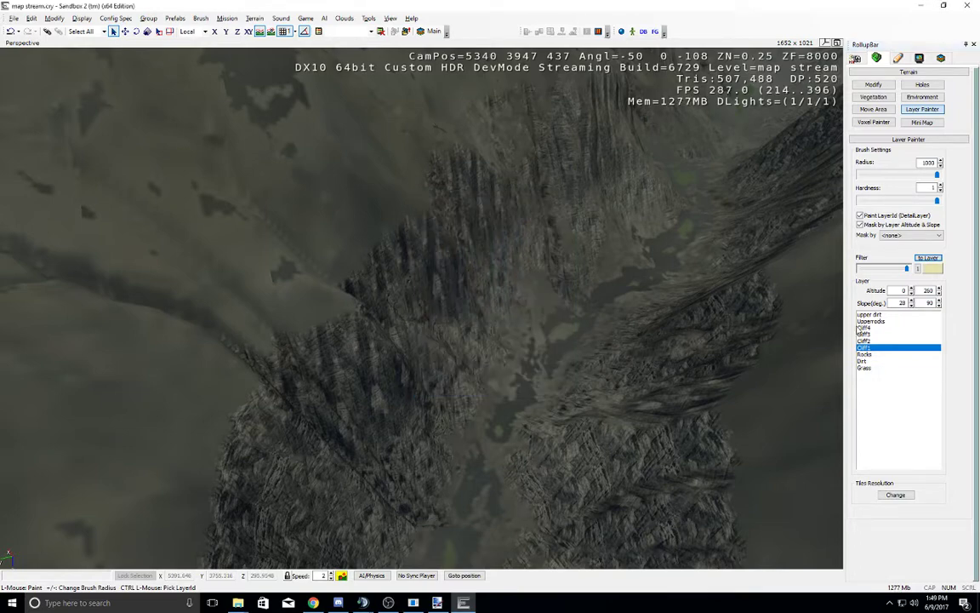
pyautogui.moveTo(518, 338); pyautogui.dragTo(576, 291, button='right')
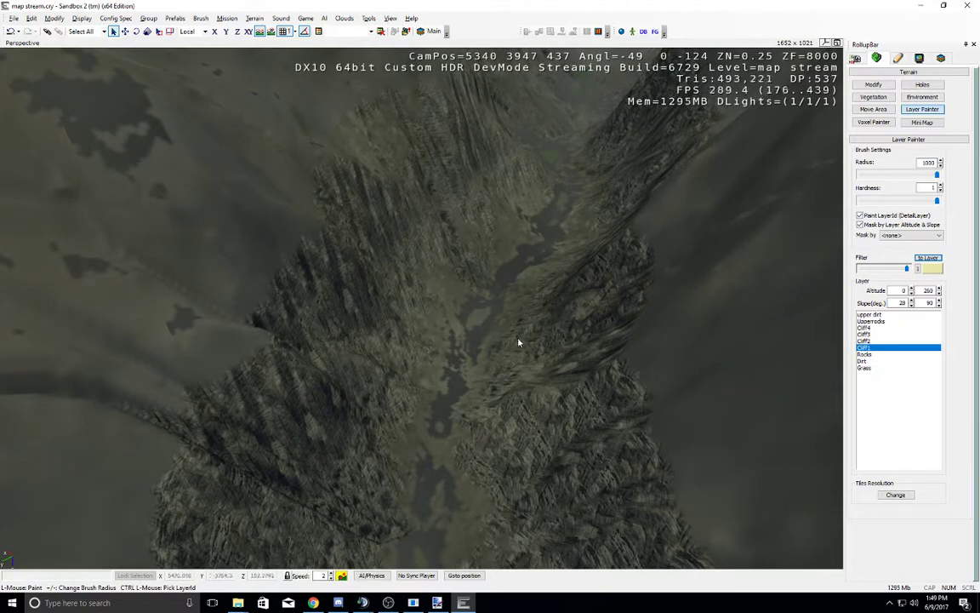
# Step: Choose a warmer beige filter colour at slightly lower brightness and repaint the Cliff1 layer over the canyon walls
pyautogui.click(931, 269)
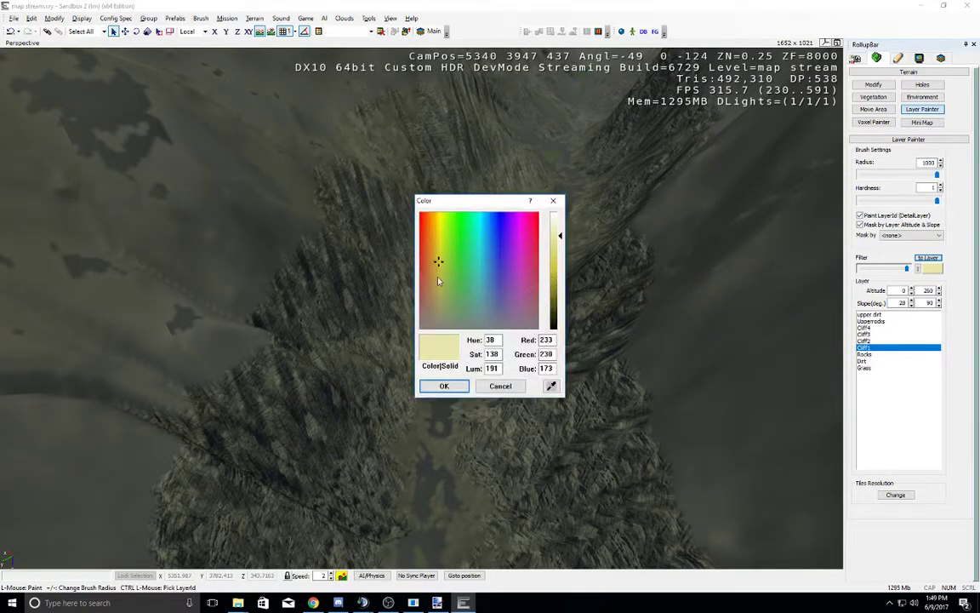
pyautogui.click(435, 266)
pyautogui.click(444, 386)
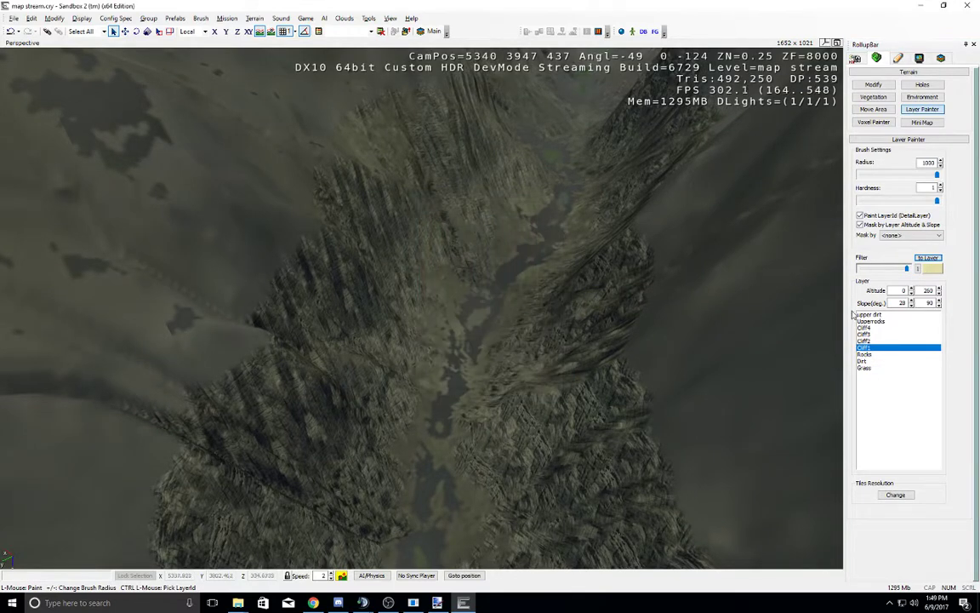
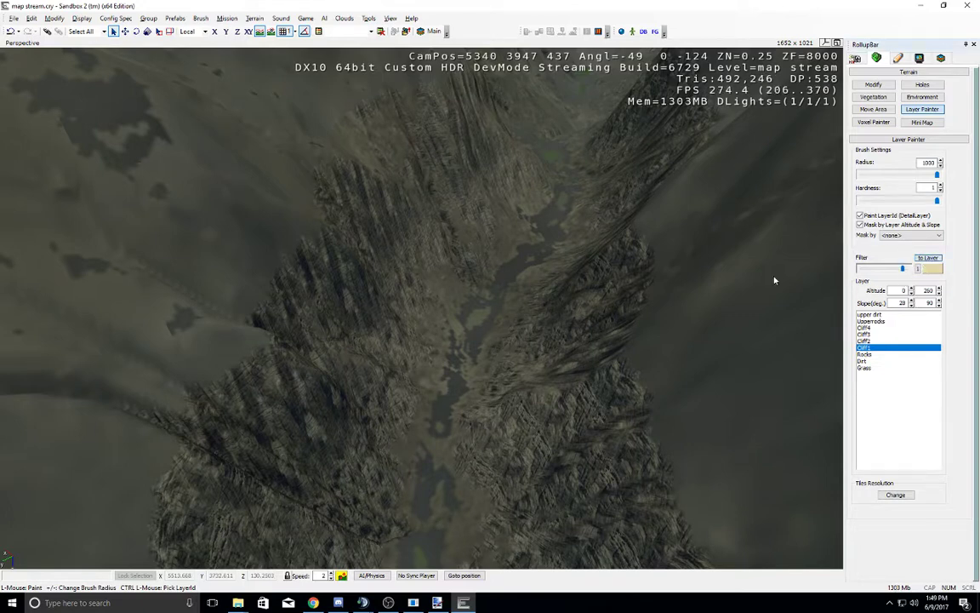
pyautogui.click(474, 323)
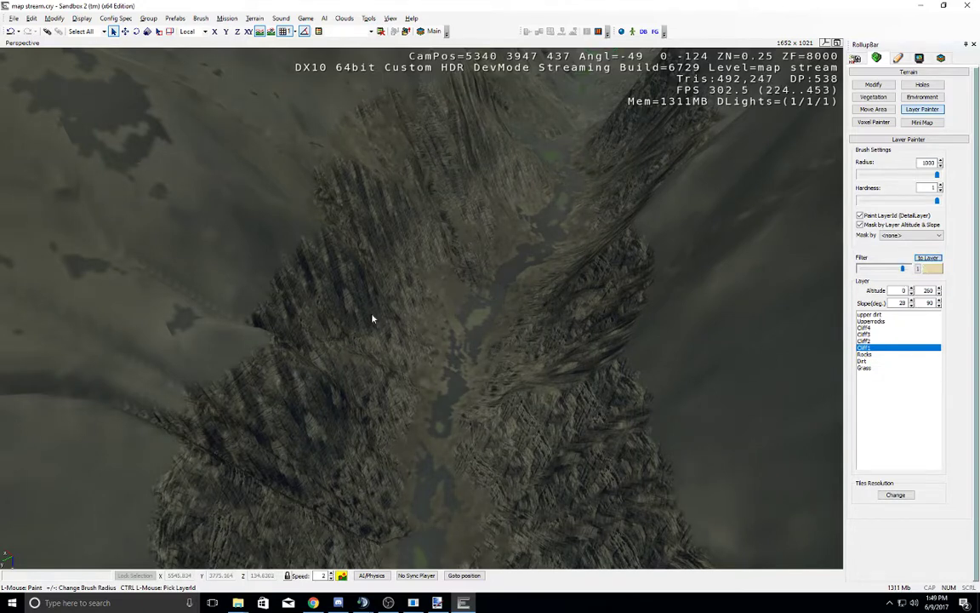
pyautogui.click(394, 316)
pyautogui.moveTo(394, 316); pyautogui.dragTo(398, 315, button='right')
pyautogui.press('s')
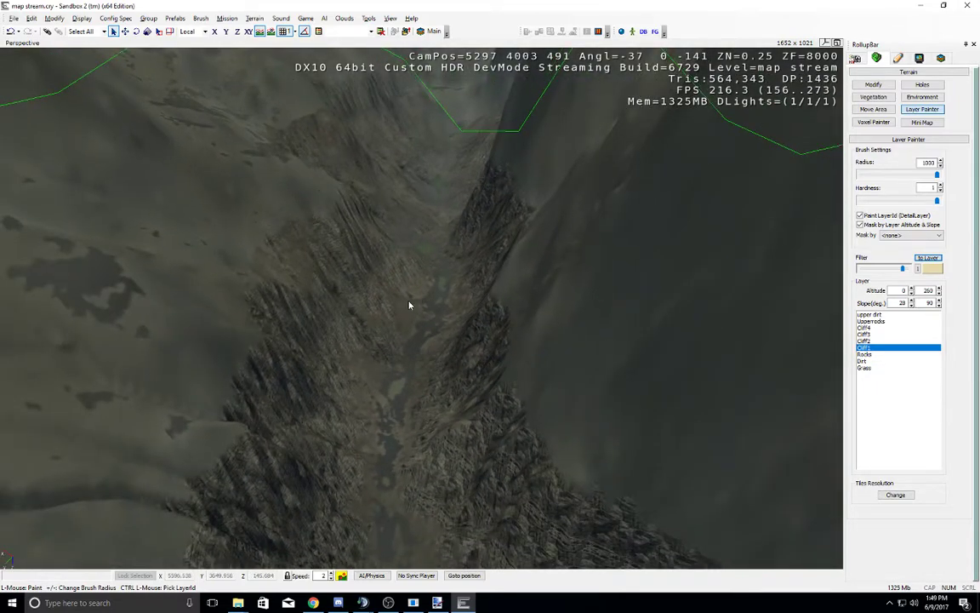
pyautogui.click(424, 248)
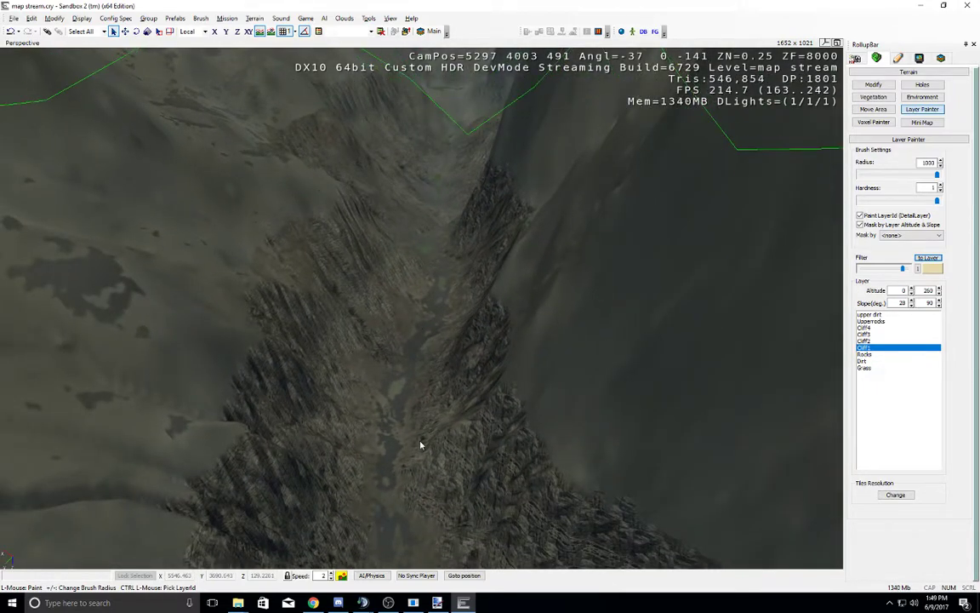
# Step: Paint the Cliff2 layer over the upper canyon walls
pyautogui.click(870, 342)
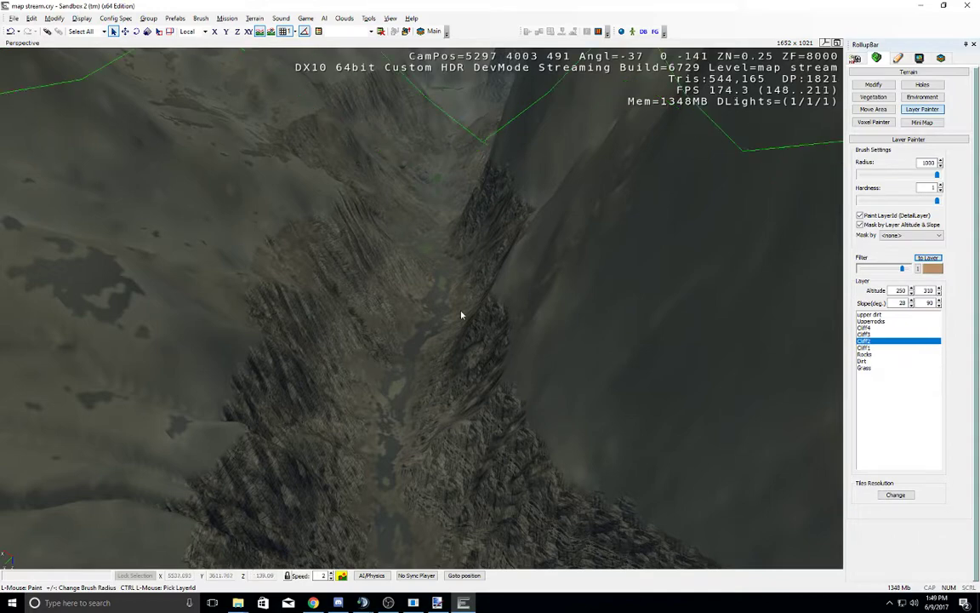
pyautogui.click(407, 291)
pyautogui.moveTo(433, 322); pyautogui.dragTo(432, 307, button='right')
pyautogui.press('s')
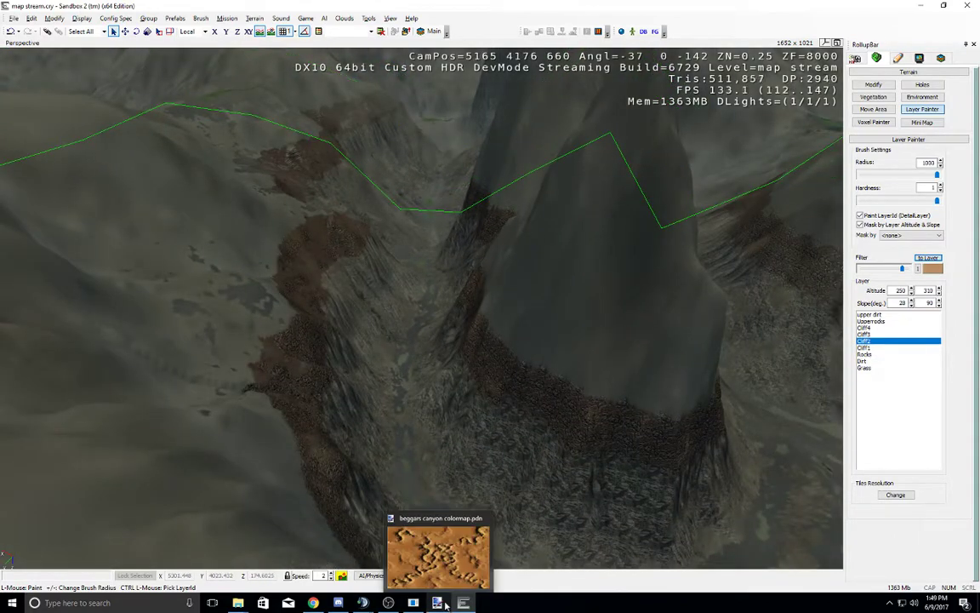
# Step: Reopen the terrain texture layers with the Cliff1 material in the Material Editor and separate the two windows
pyautogui.click(390, 18)
pyautogui.moveTo(394, 29)
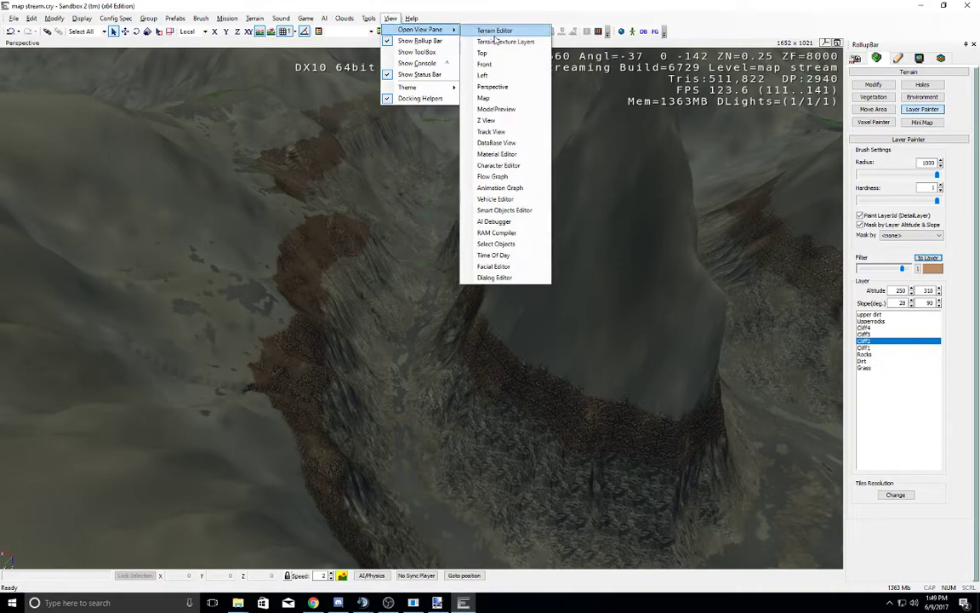
pyautogui.click(503, 41)
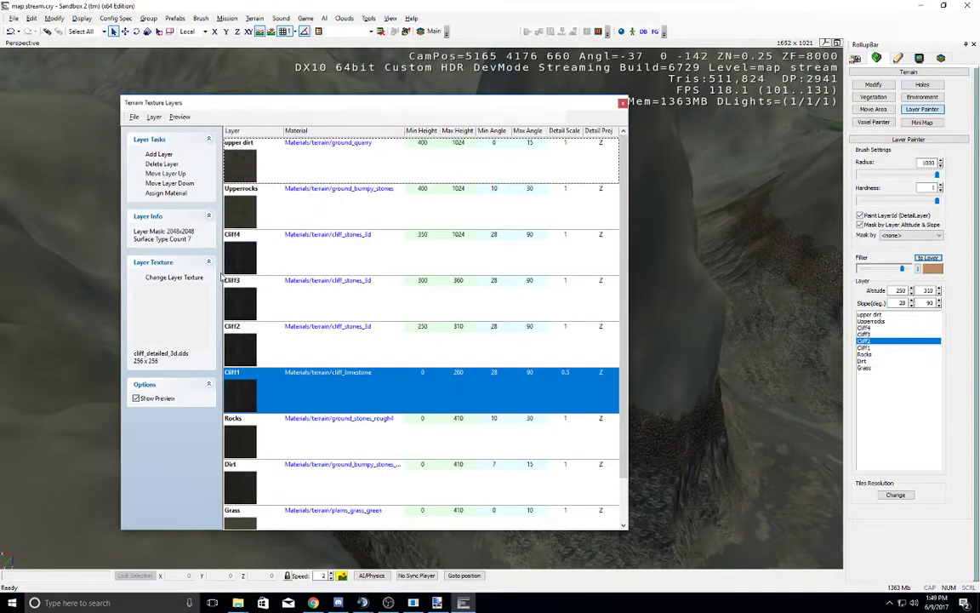
pyautogui.click(353, 383)
pyautogui.moveTo(328, 114); pyautogui.dragTo(319, 126)
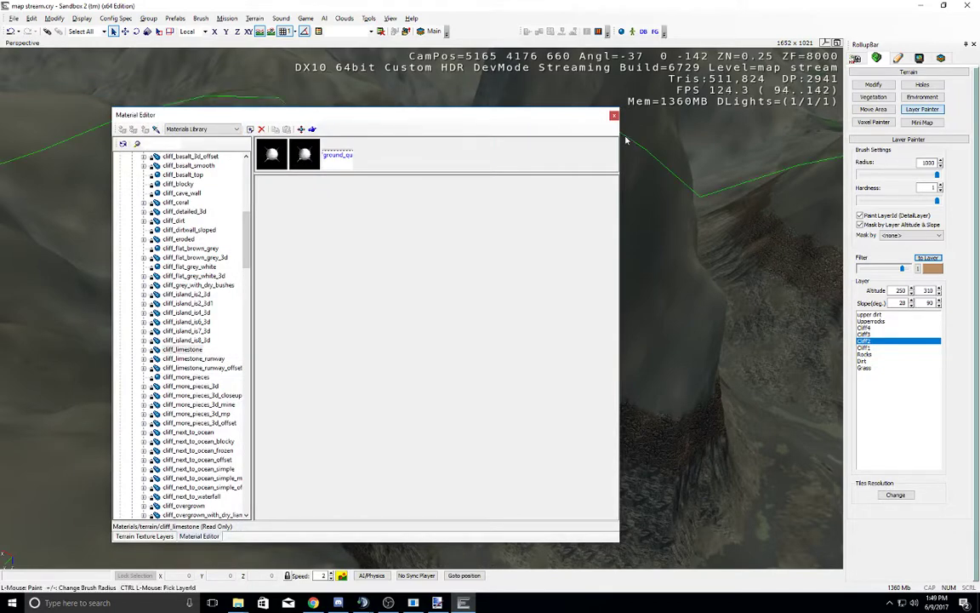
pyautogui.moveTo(196, 534); pyautogui.dragTo(606, 323)
pyautogui.moveTo(724, 17); pyautogui.dragTo(511, 128)
pyautogui.moveTo(338, 117); pyautogui.dragTo(288, 117)
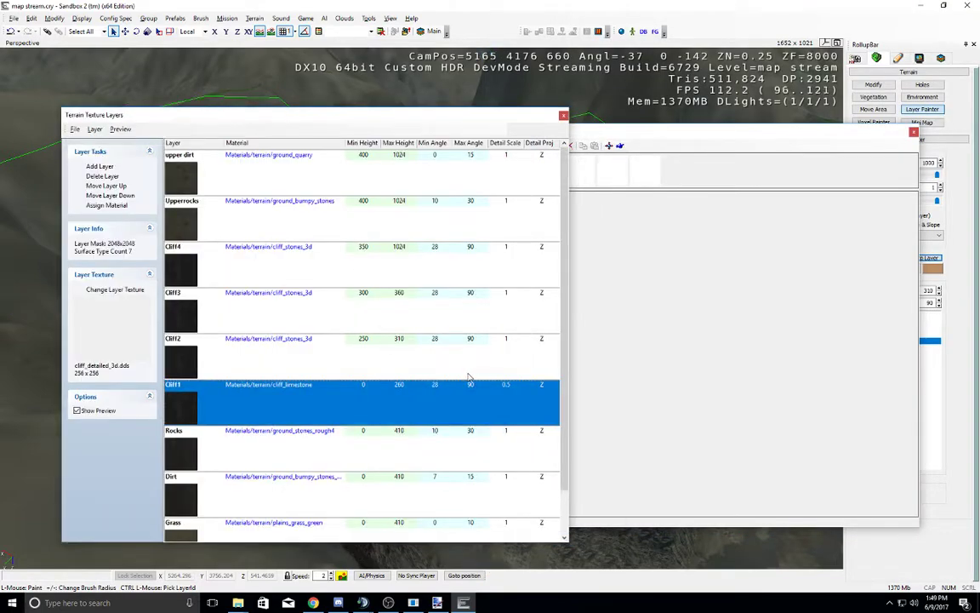
# Step: Assign the cliff_limestone material used by Cliff1 to the Cliff2, Cliff3 and Cliff4 layers
pyautogui.click(288, 386)
pyautogui.click(274, 341)
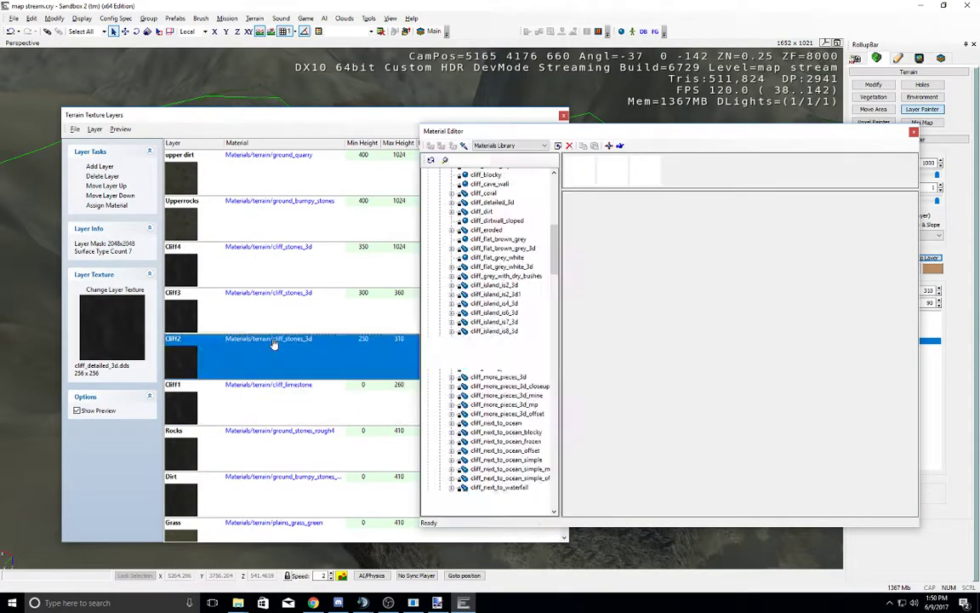
pyautogui.click(296, 393)
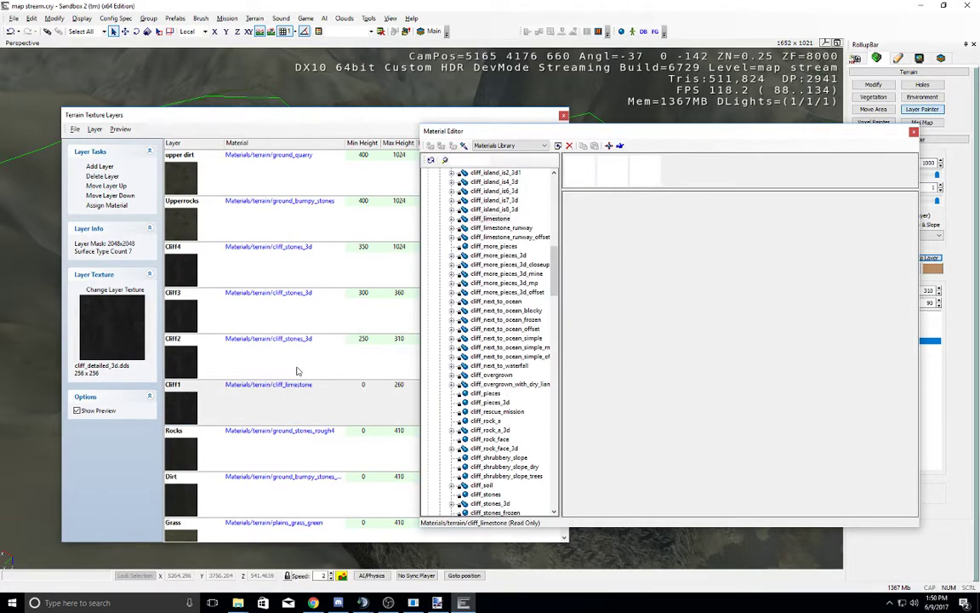
pyautogui.click(298, 349)
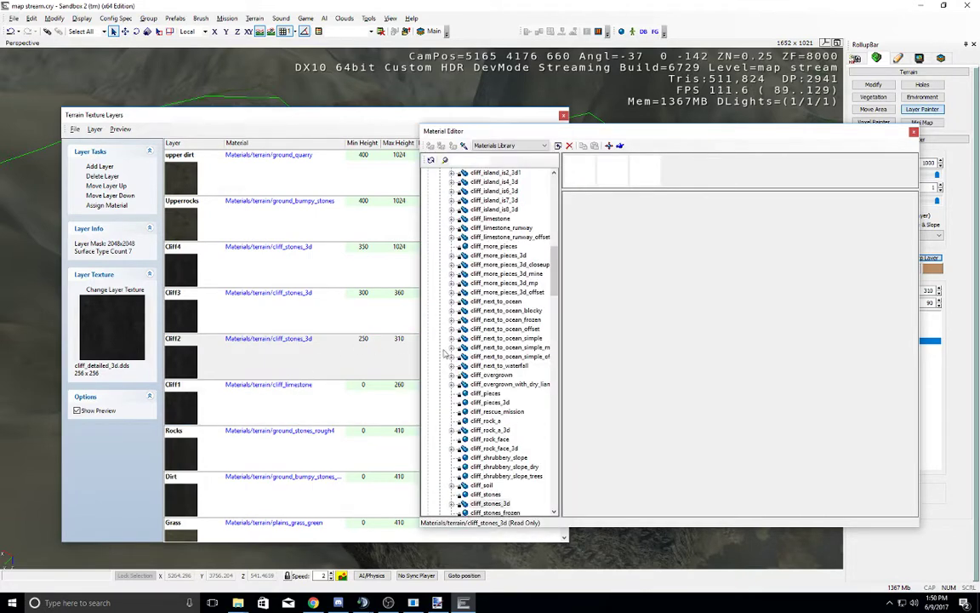
pyautogui.click(295, 409)
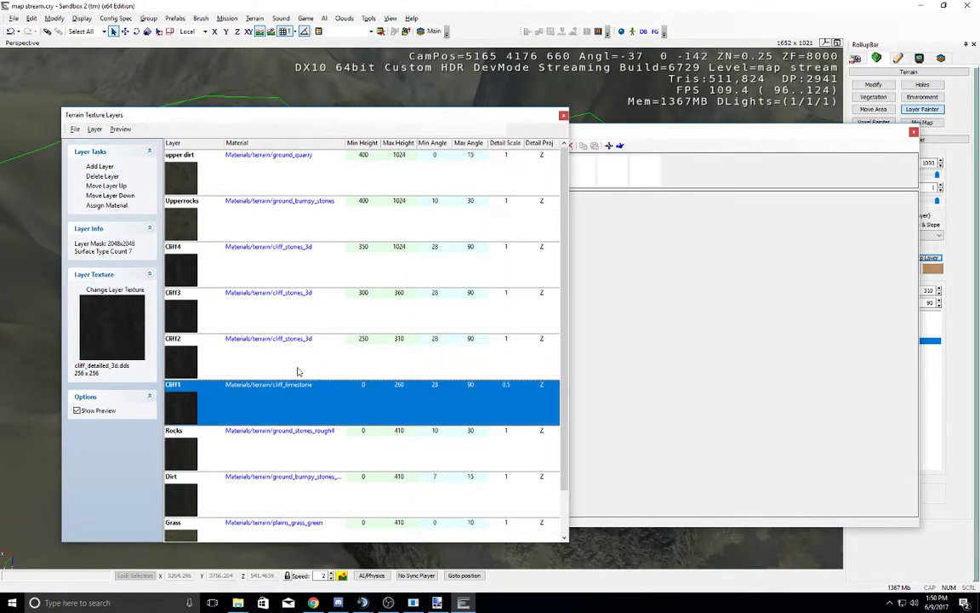
pyautogui.click(297, 358)
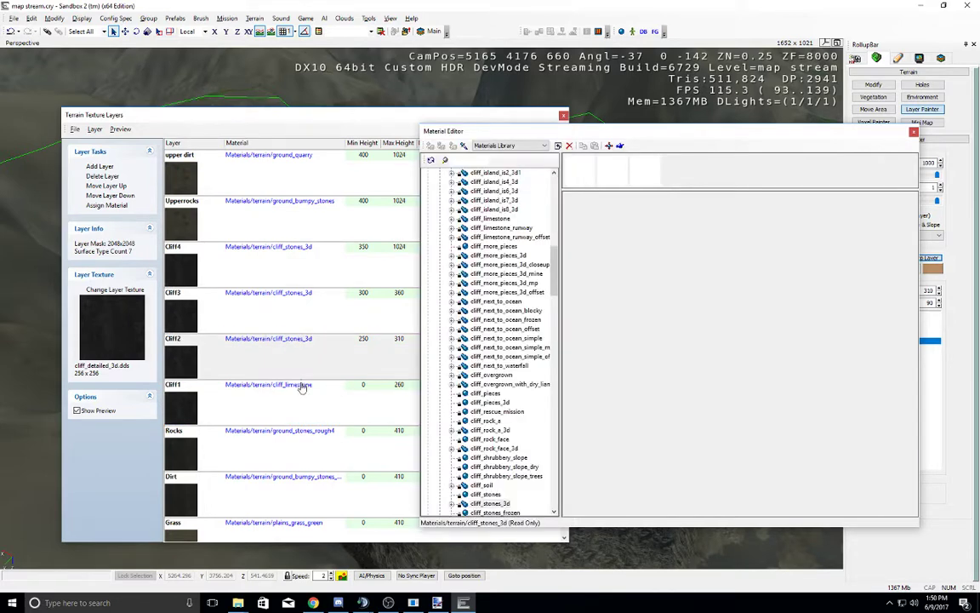
pyautogui.click(301, 388)
pyautogui.click(314, 362)
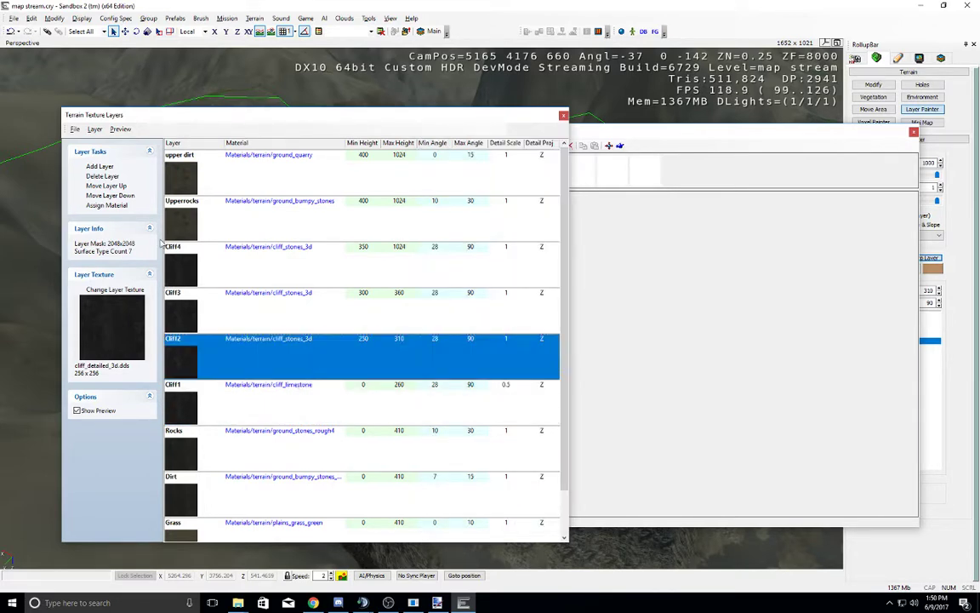
pyautogui.click(120, 207)
pyautogui.click(245, 311)
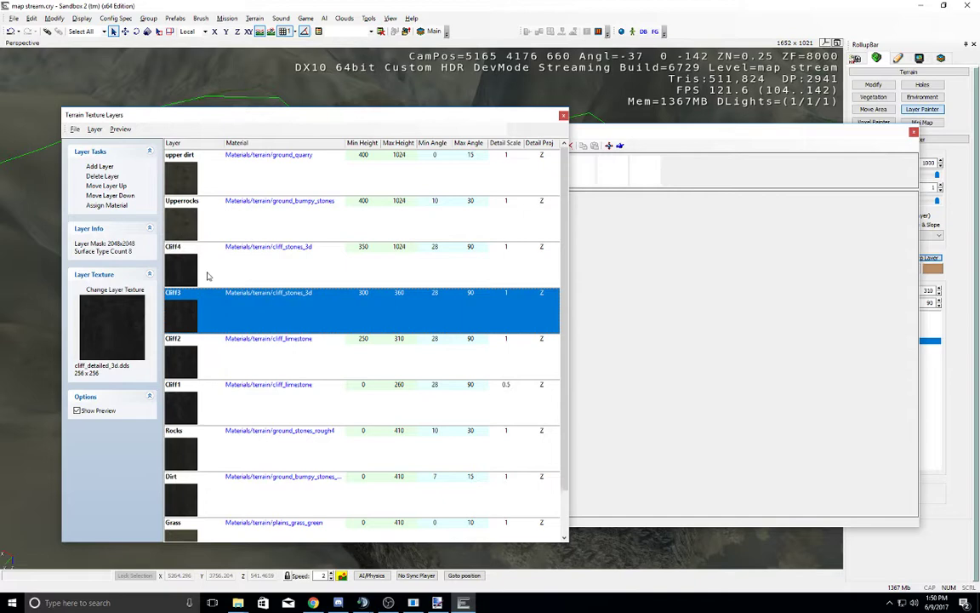
pyautogui.click(125, 207)
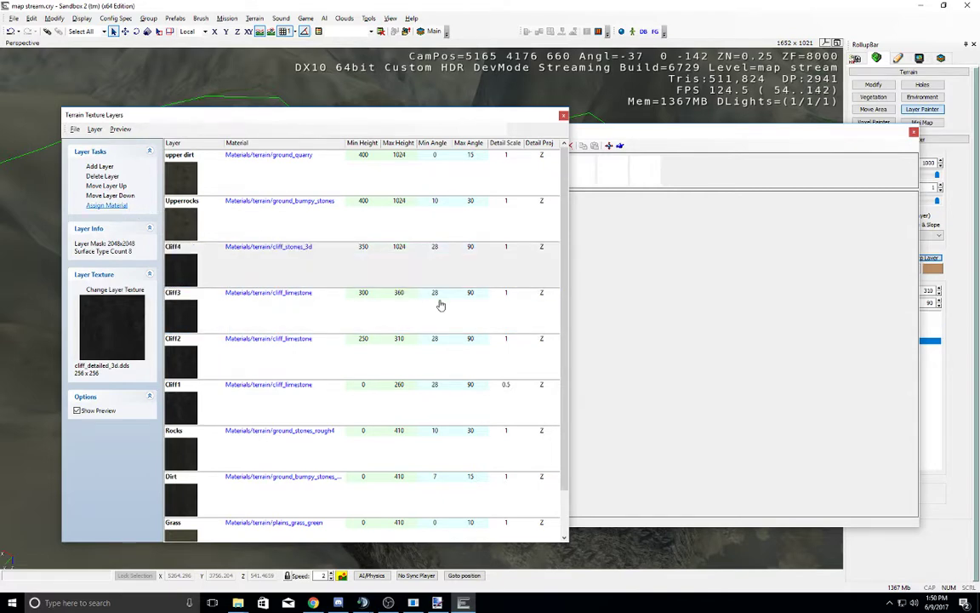
# Step: Set the detail scale of the Cliff2, Cliff3 and Cliff4 layers to 0.5
pyautogui.click(512, 341)
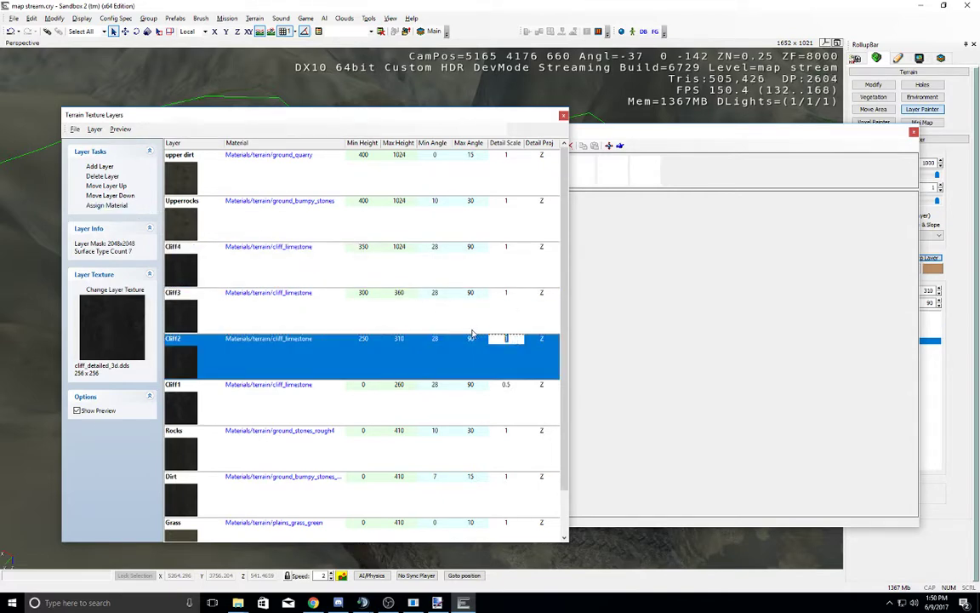
pyautogui.click(513, 294)
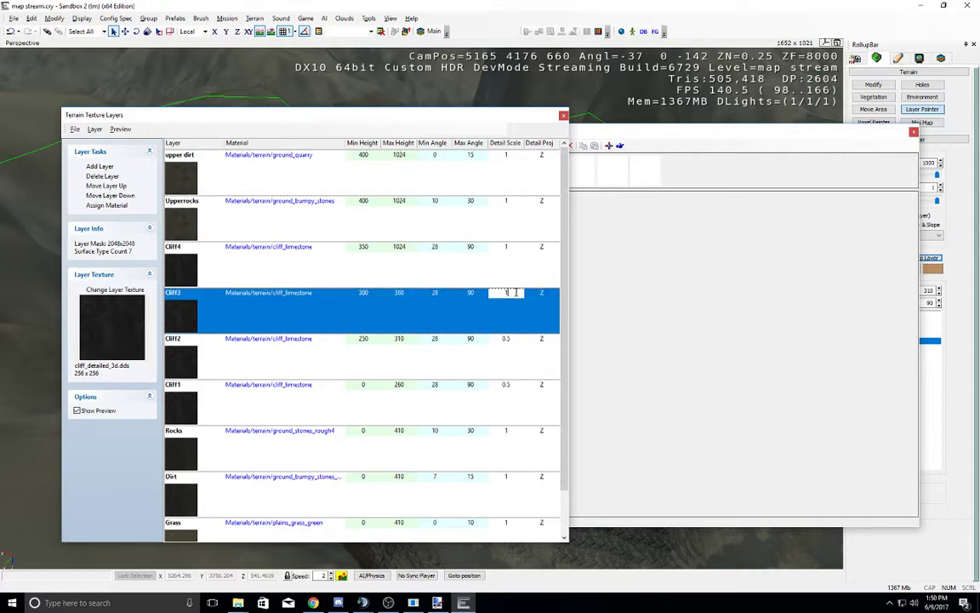
pyautogui.click(508, 247)
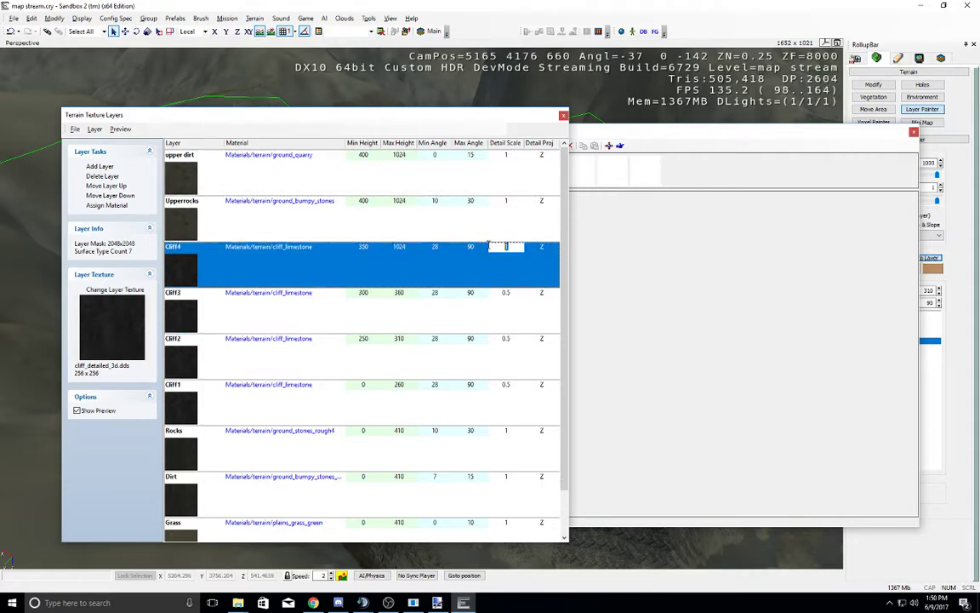
pyautogui.click(237, 272)
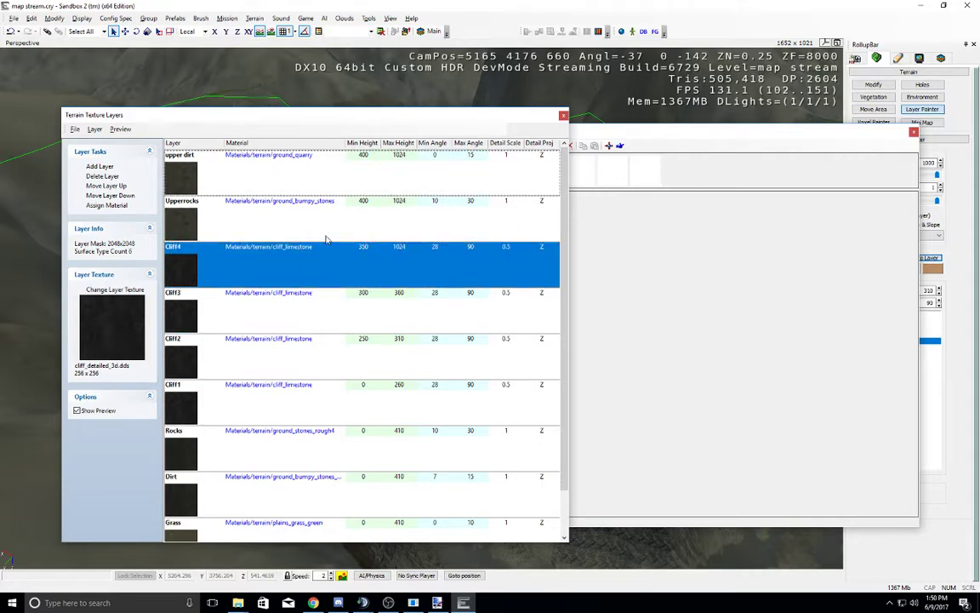
# Step: Close the terrain texture layers list and the Material Editor
pyautogui.click(291, 215)
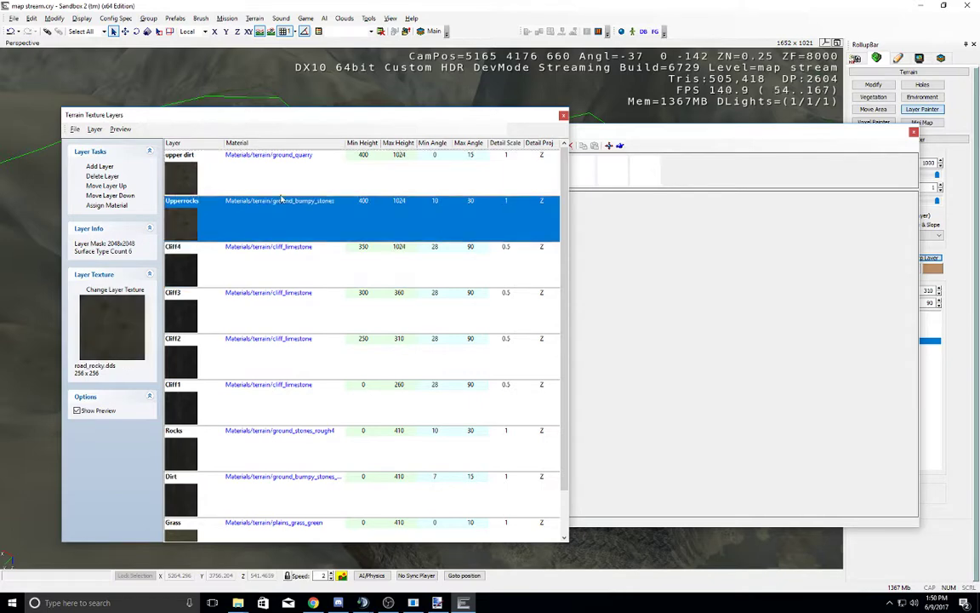
pyautogui.click(562, 117)
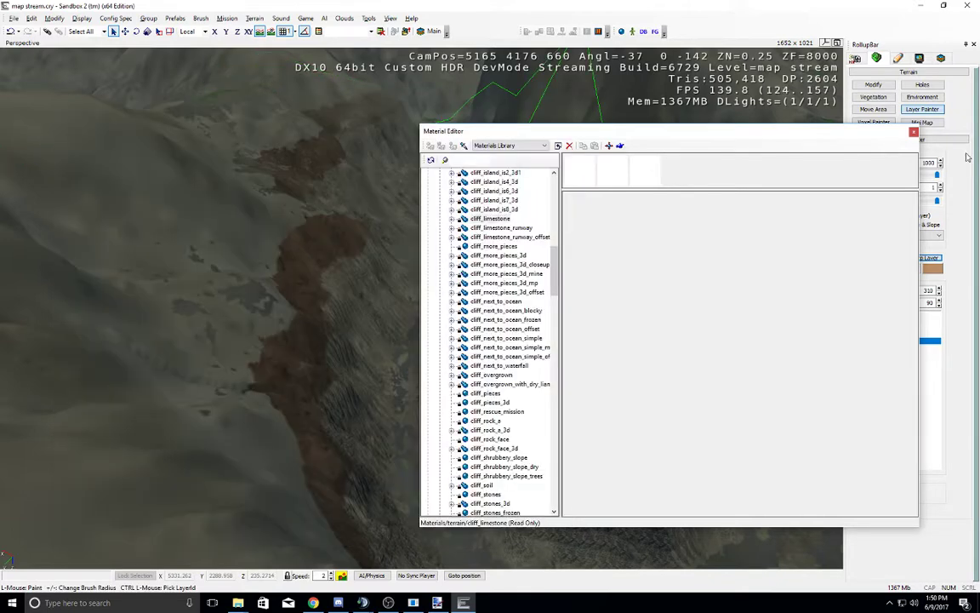
pyautogui.click(913, 134)
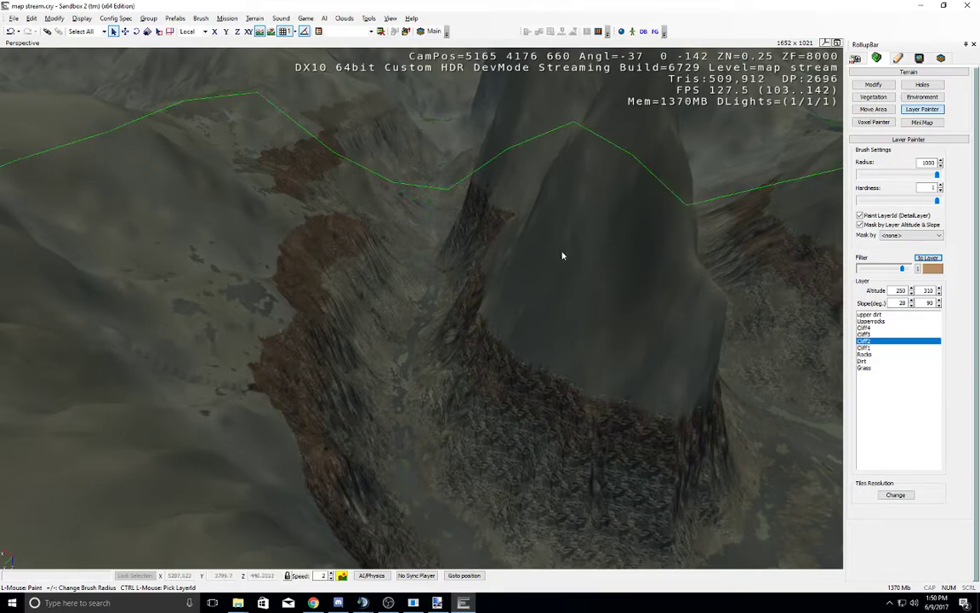
# Step: Paint the Cliff3 layer and the Cliff4 layer over the higher canyon walls and the central peak
pyautogui.scroll(-5, 619, 283)
pyautogui.scroll(5, 619, 284)
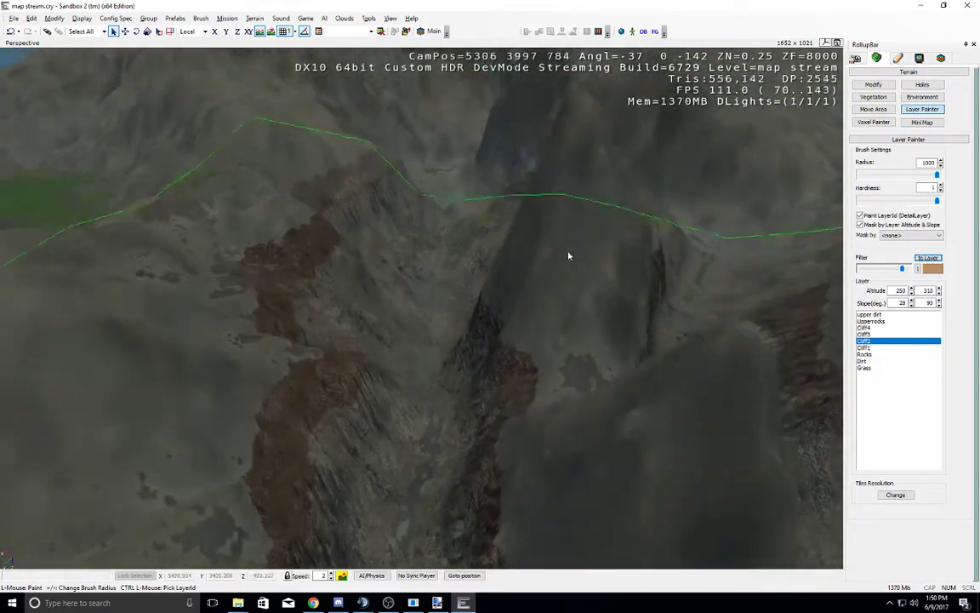
pyautogui.moveTo(569, 256); pyautogui.dragTo(569, 242, button='middle')
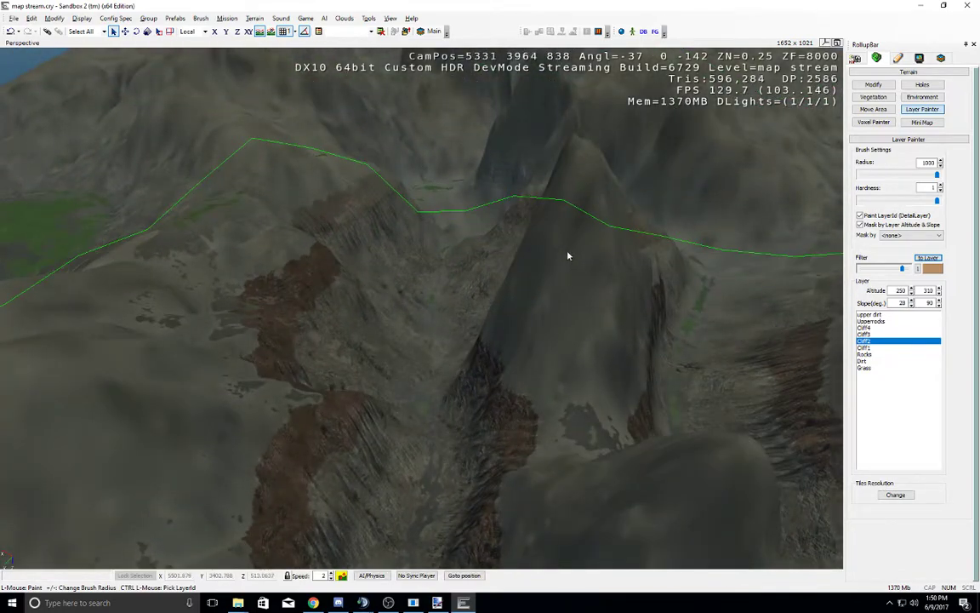
pyautogui.click(877, 334)
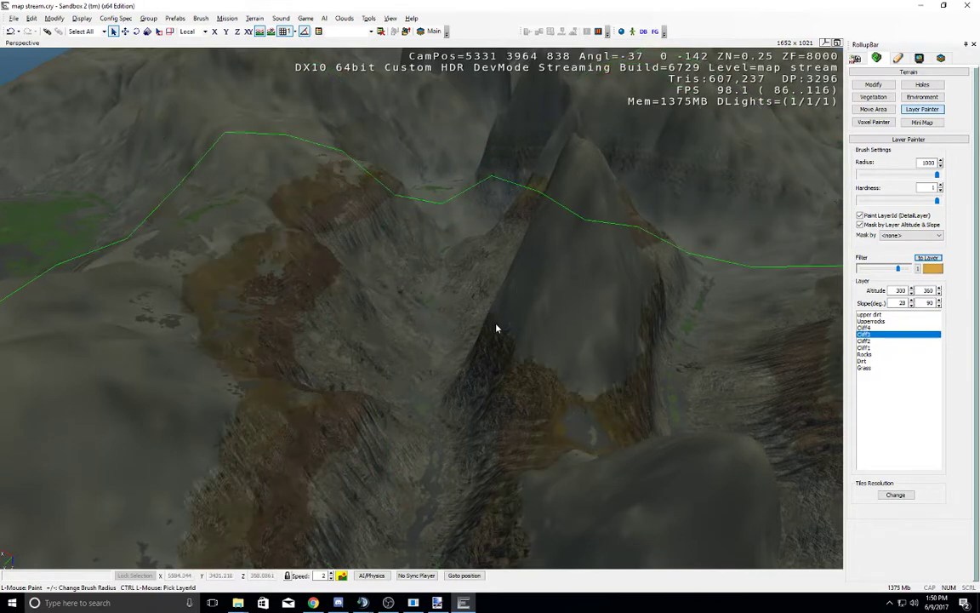
pyautogui.click(872, 328)
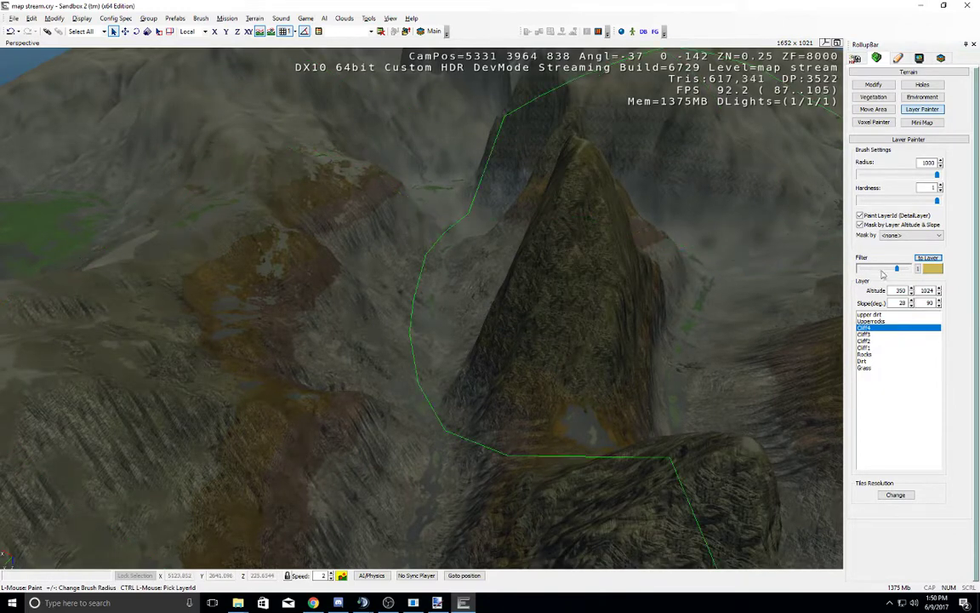
# Step: Try a pale beige filter colour (red 234, green 230, blue 217) on the Cliff4 layer and repaint the peak
pyautogui.click(929, 269)
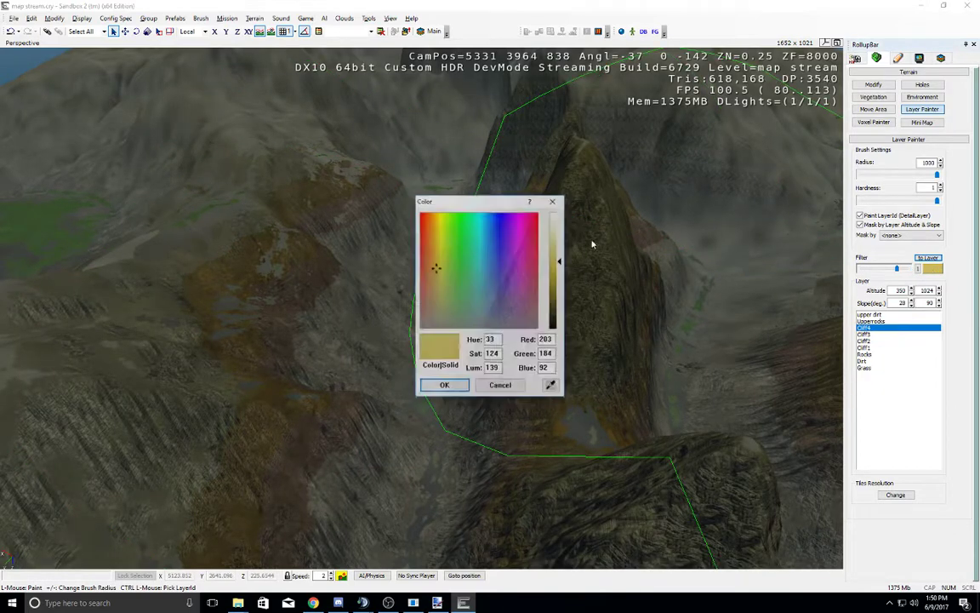
pyautogui.click(434, 291)
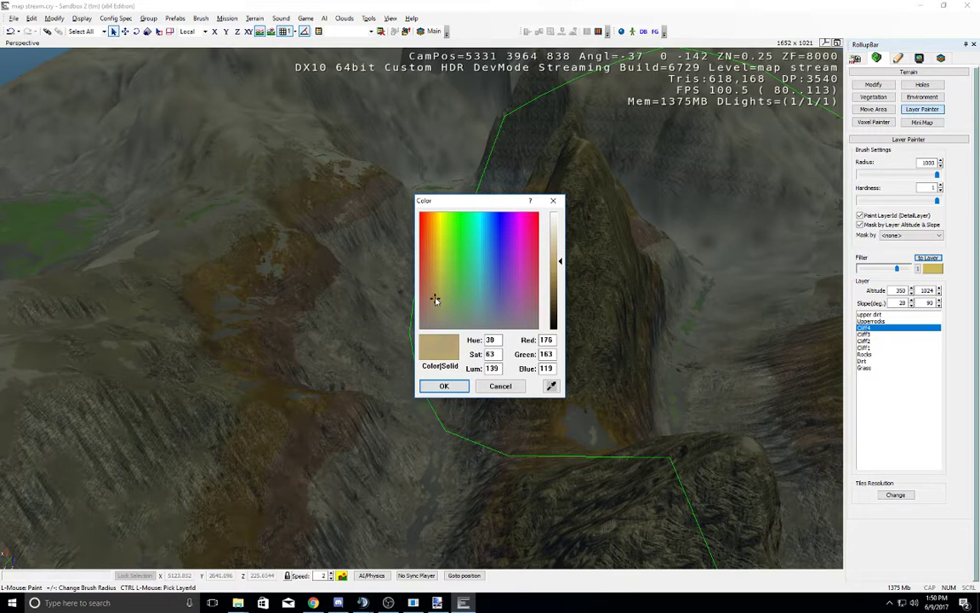
pyautogui.click(435, 297)
pyautogui.click(445, 386)
pyautogui.click(444, 386)
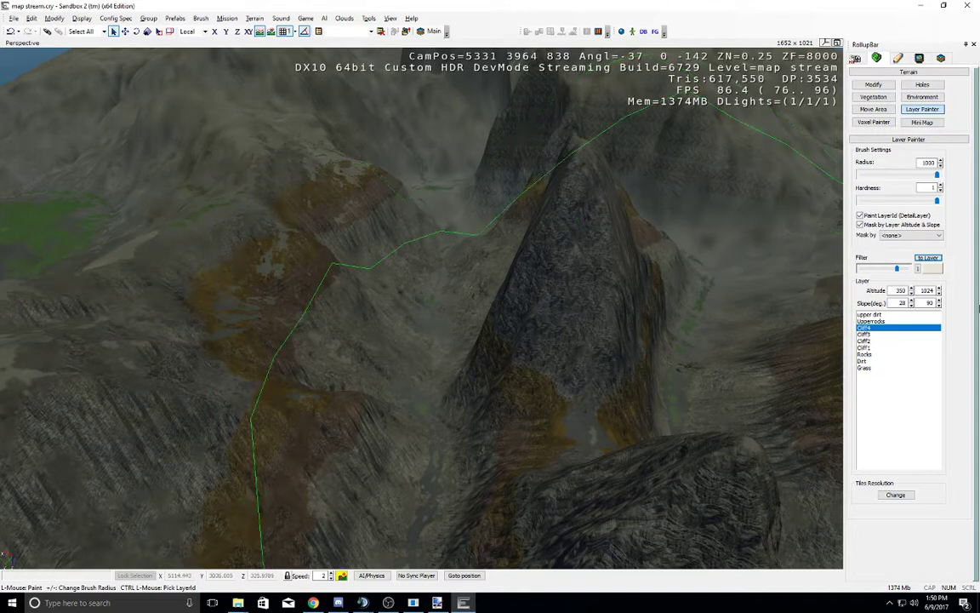
# Step: Try a light orange-tan filter colour on the Cliff4 layer over the peak
pyautogui.click(930, 268)
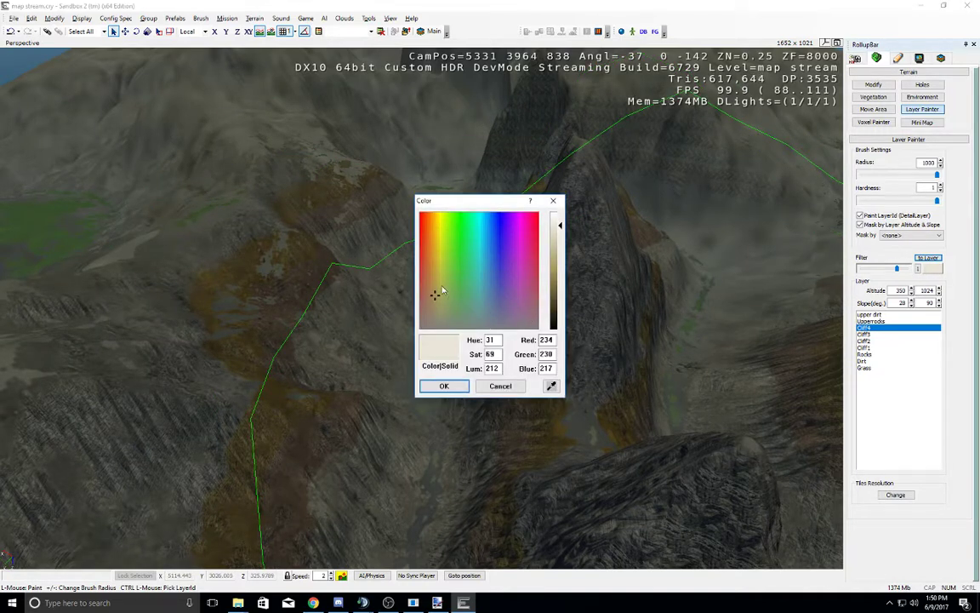
pyautogui.moveTo(442, 291); pyautogui.dragTo(430, 260)
pyautogui.click(561, 244)
pyautogui.click(443, 386)
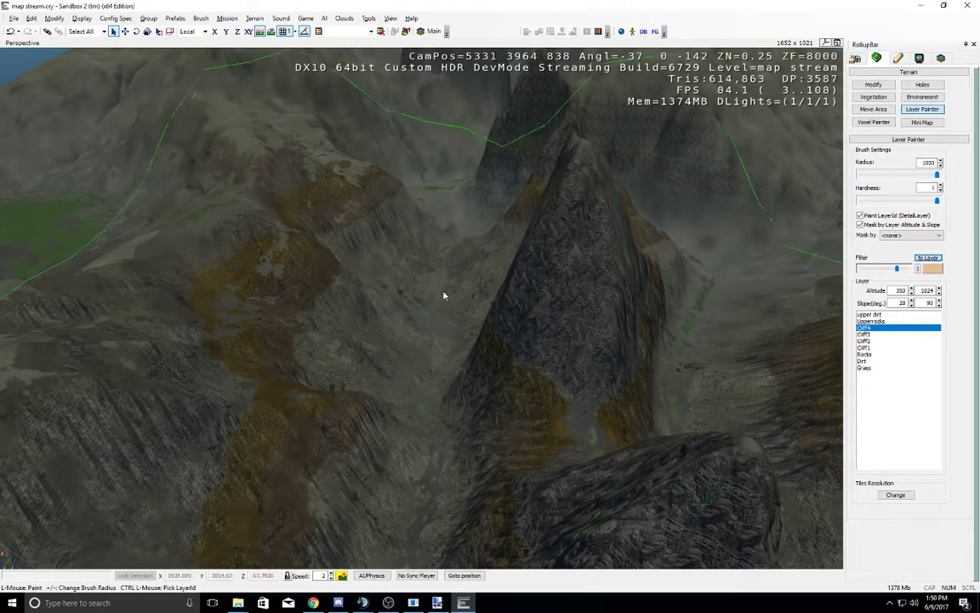
# Step: Lighten the Cliff3 filter colour to a pale sandy orange and repaint that layer over the canyon walls
pyautogui.click(872, 335)
pyautogui.click(932, 268)
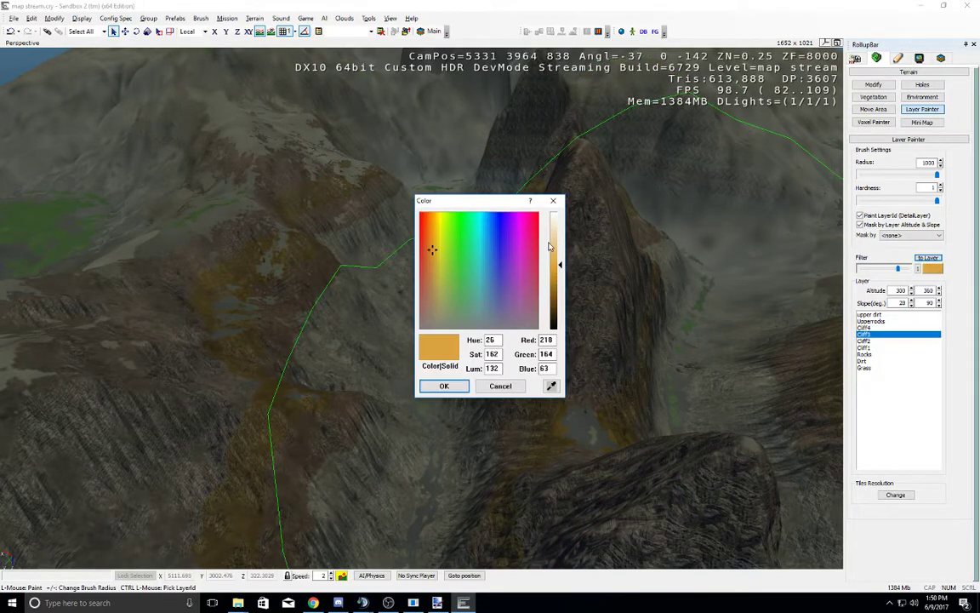
pyautogui.click(465, 387)
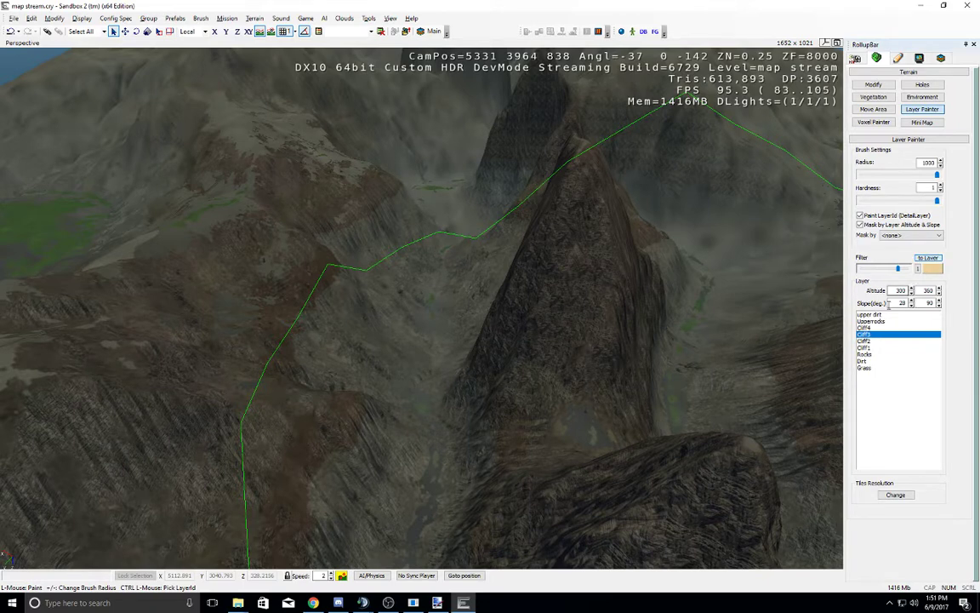
# Step: Set the Cliff4 filter colour to a light sandy orange
pyautogui.click(891, 329)
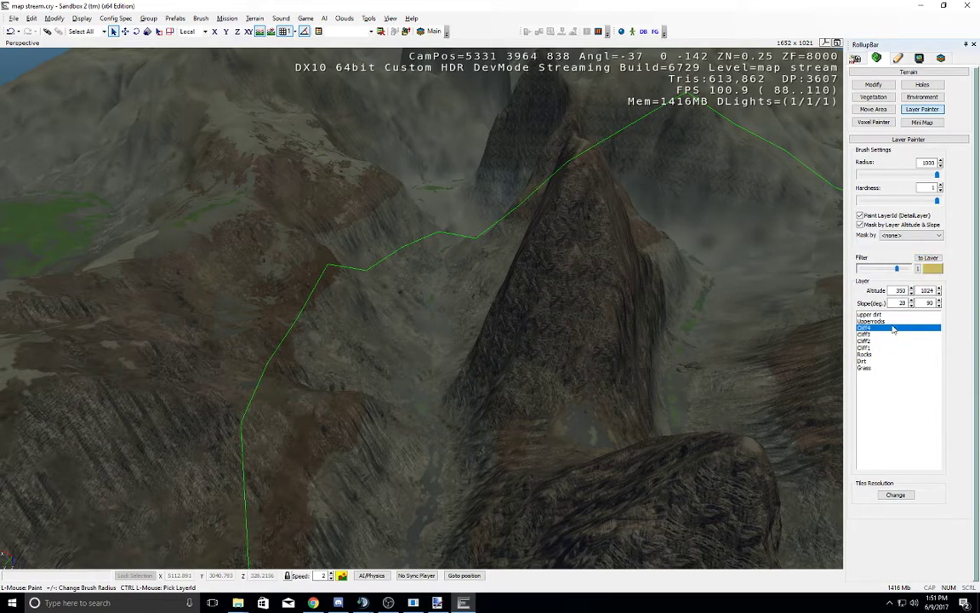
pyautogui.click(933, 269)
pyautogui.click(432, 262)
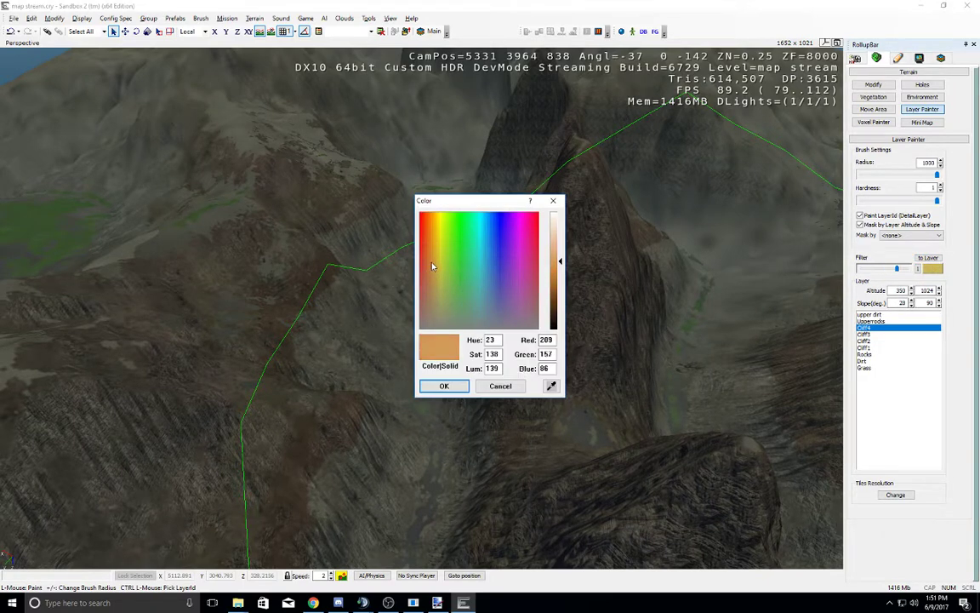
pyautogui.click(555, 234)
pyautogui.click(440, 386)
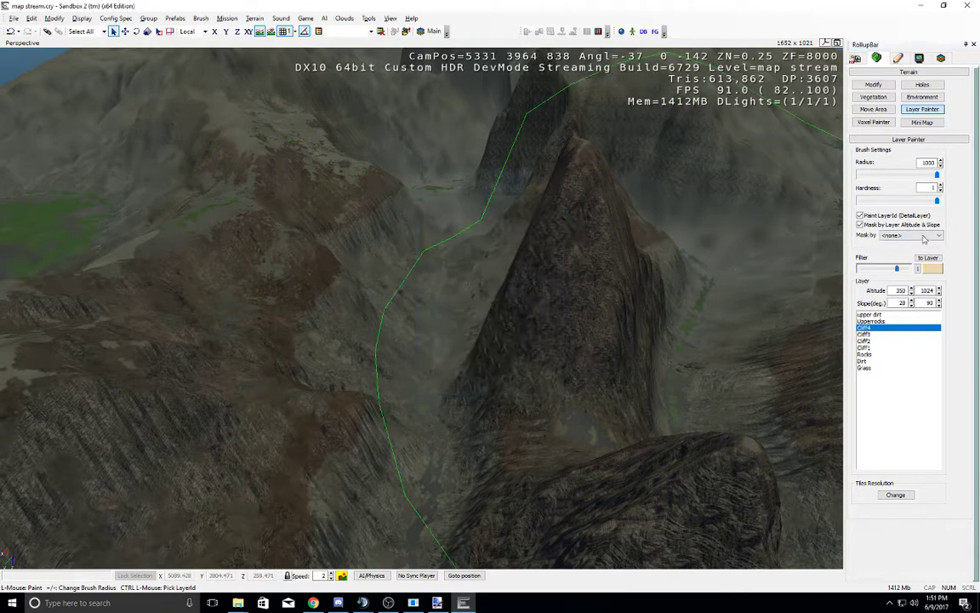
# Step: Lighten the Cliff2 filter colour to a pale pinkish tan, apply it to the layer and repaint the canyon walls
pyautogui.click(875, 341)
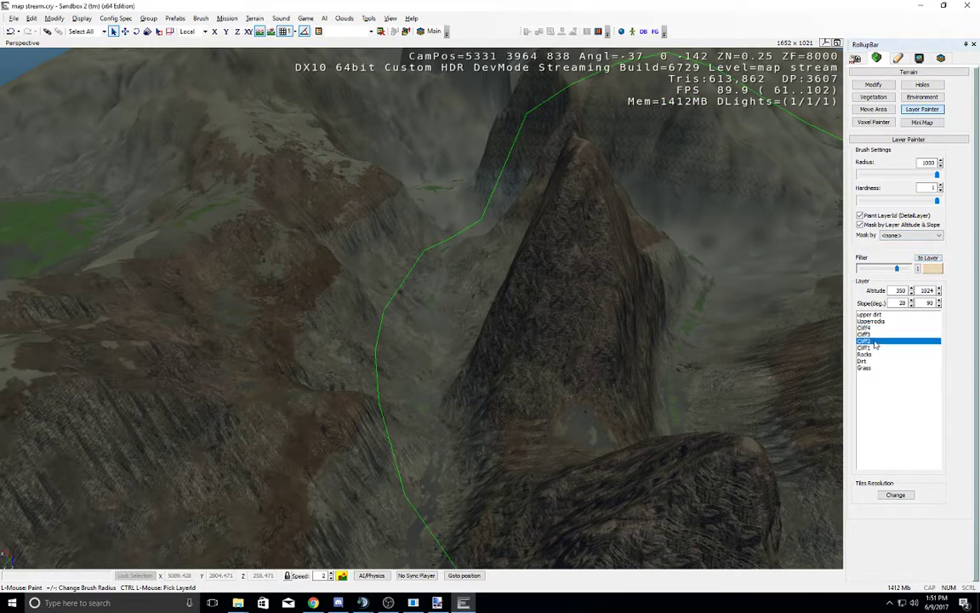
pyautogui.click(931, 271)
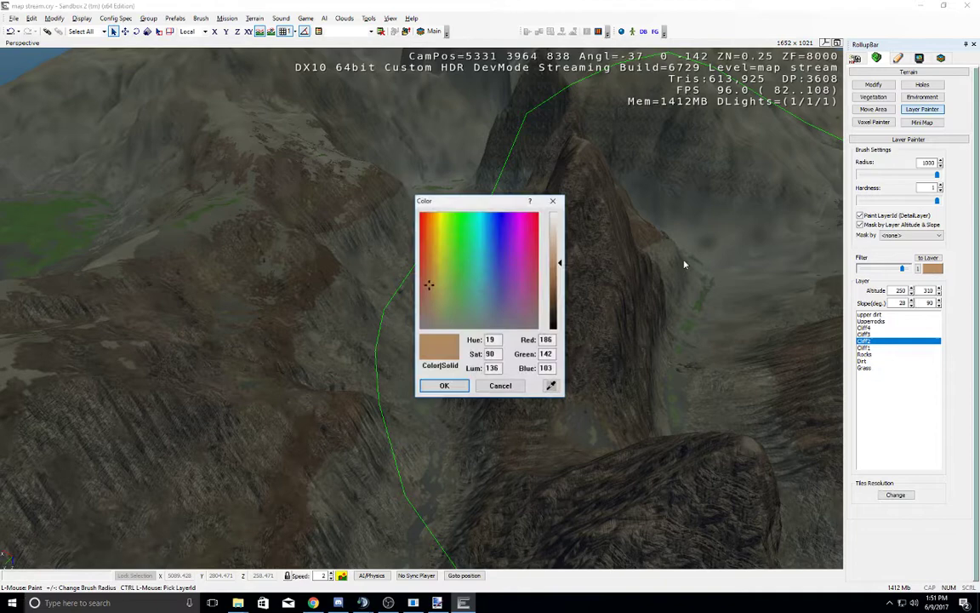
pyautogui.click(560, 244)
pyautogui.click(444, 387)
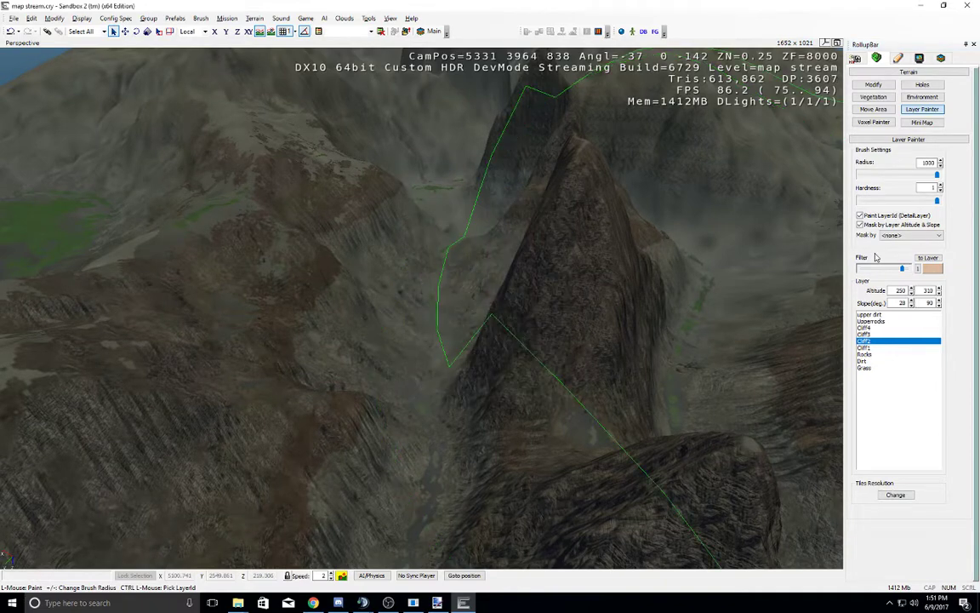
pyautogui.click(928, 259)
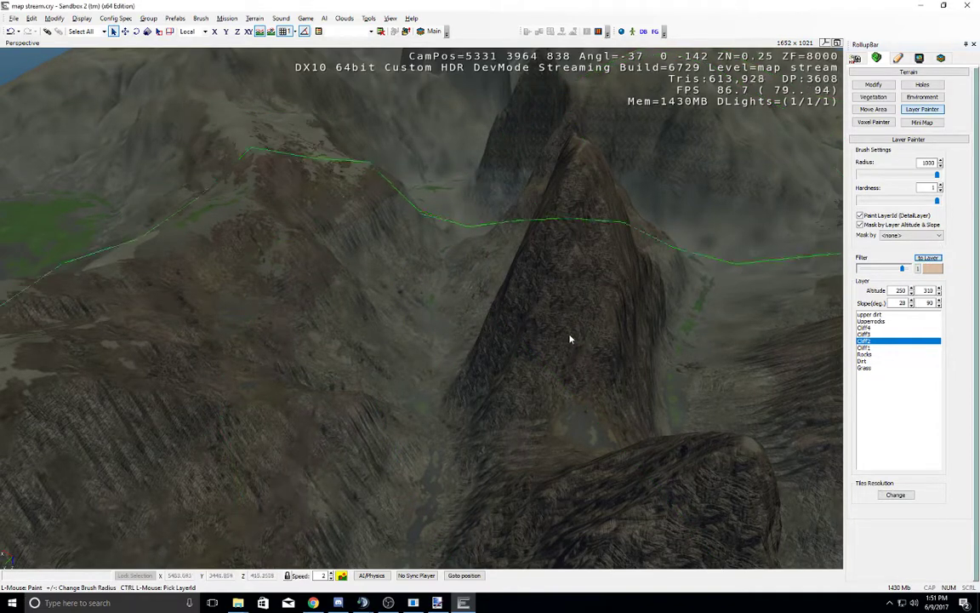
# Step: Repaint the Cliff3 and Cliff4 layers over the steep peaks with their lightened filter colours
pyautogui.moveTo(570, 335); pyautogui.dragTo(594, 342, button='right')
pyautogui.moveTo(594, 343); pyautogui.dragTo(593, 338, button='middle')
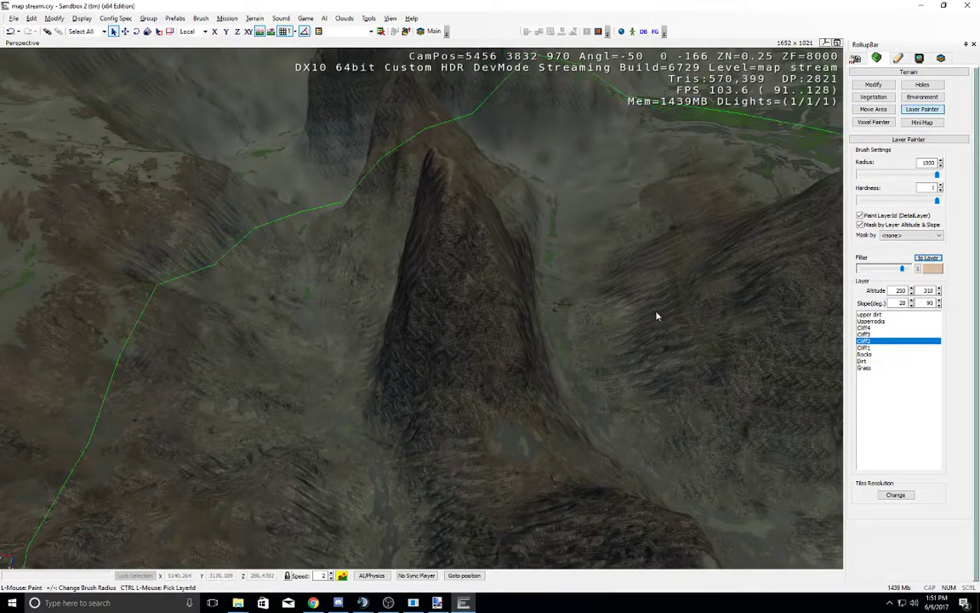
pyautogui.click(864, 335)
pyautogui.click(487, 313)
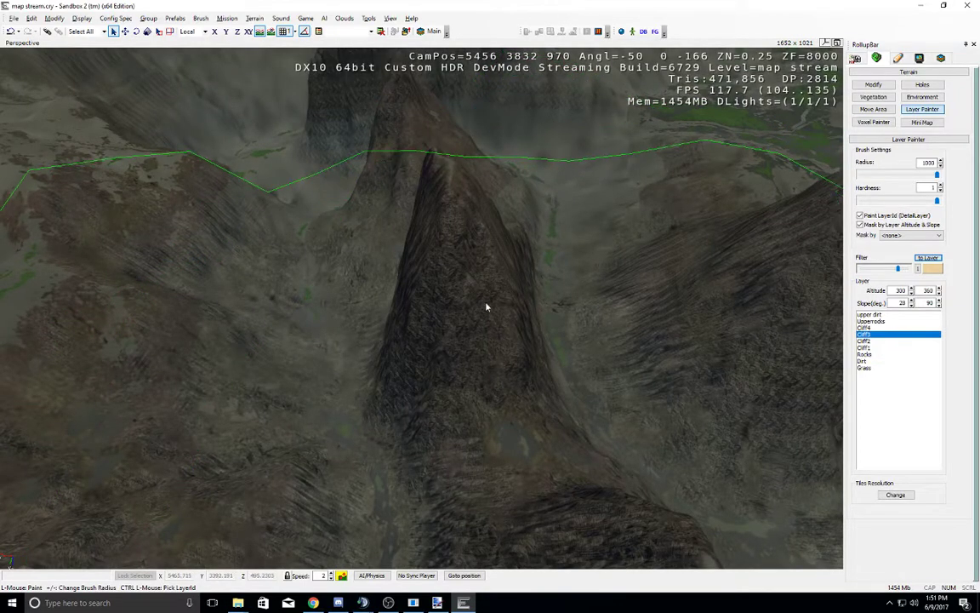
pyautogui.moveTo(543, 284); pyautogui.dragTo(543, 284, button='right')
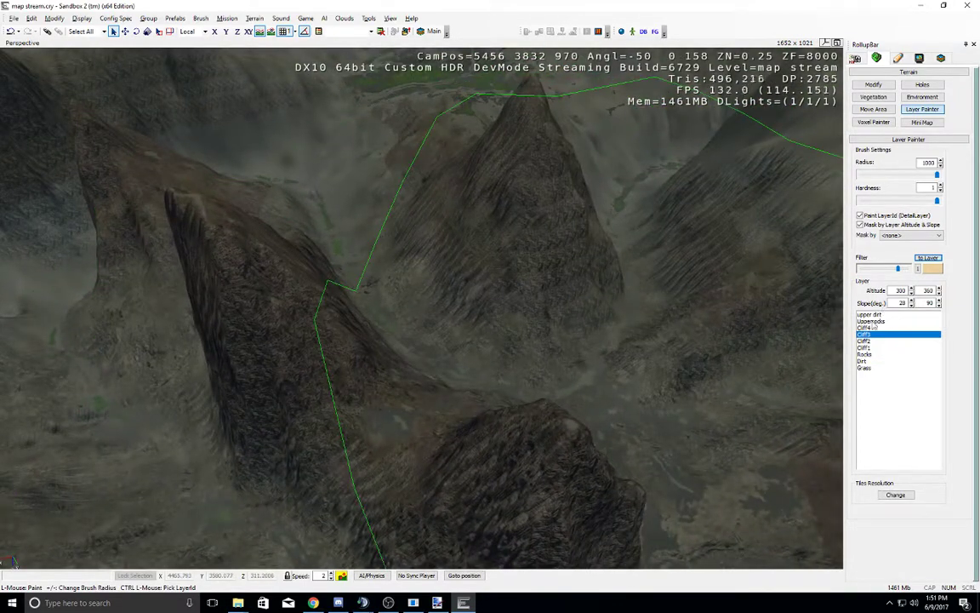
pyautogui.click(869, 329)
pyautogui.click(459, 364)
# Step: Paint the Upperrocks and upper dirt layers over the high ground above the cliffs
pyautogui.moveTo(455, 342); pyautogui.dragTo(457, 342, button='right')
pyautogui.moveTo(458, 342); pyautogui.dragTo(453, 351, button='middle')
pyautogui.moveTo(453, 351); pyautogui.dragTo(461, 353, button='right')
pyautogui.moveTo(462, 352); pyautogui.dragTo(447, 331, button='middle')
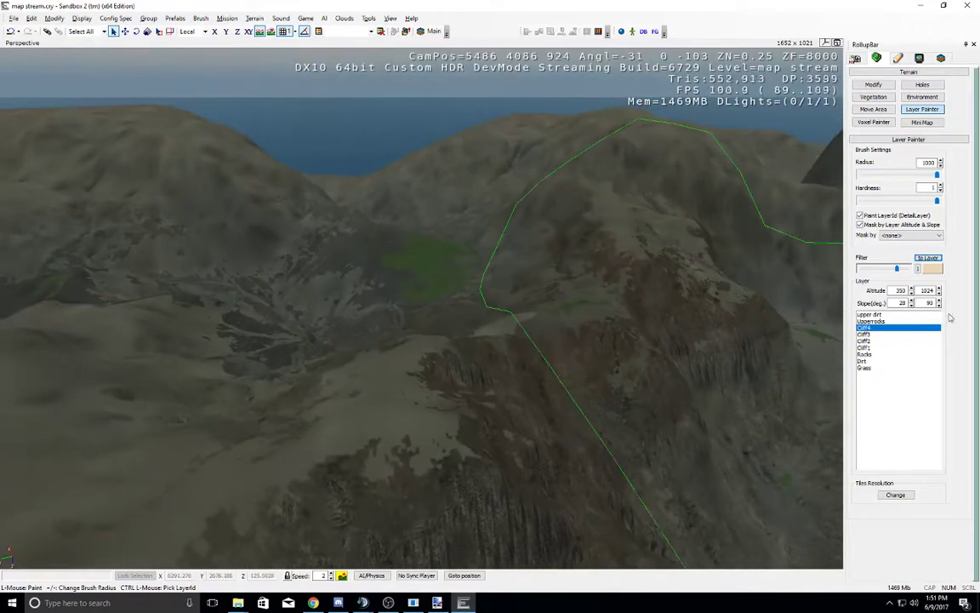
pyautogui.click(918, 322)
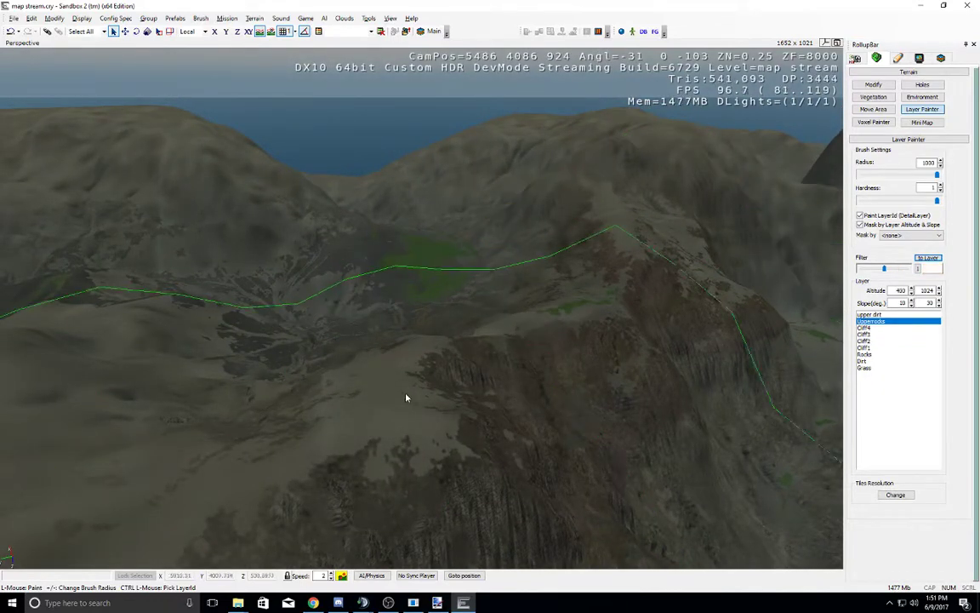
pyautogui.click(887, 315)
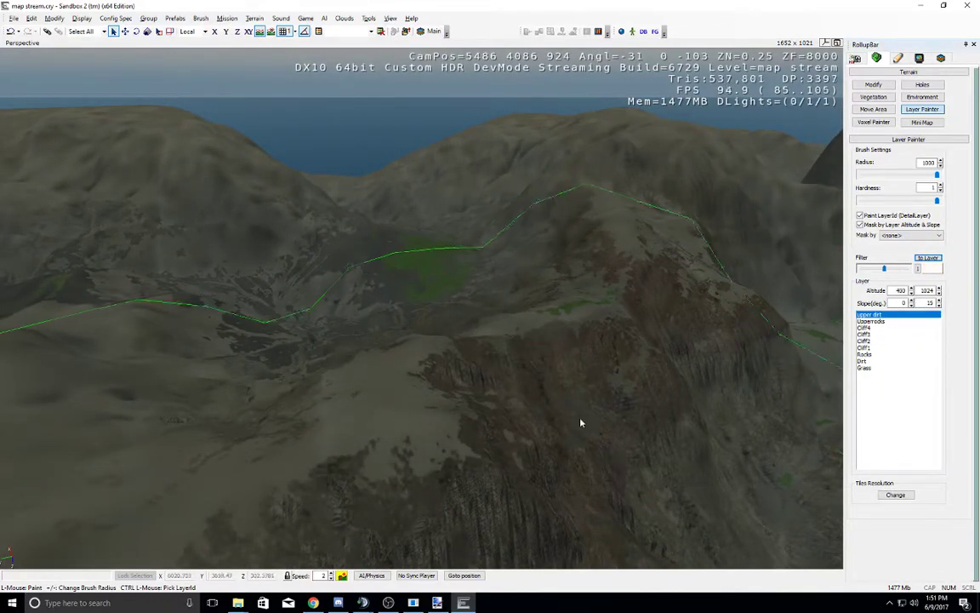
# Step: Examine the repainted cliff, rock and dirt textures up close along the ridge and the slopes below it
pyautogui.moveTo(549, 402); pyautogui.dragTo(549, 405, button='right')
pyautogui.press('w')
pyautogui.press('w')
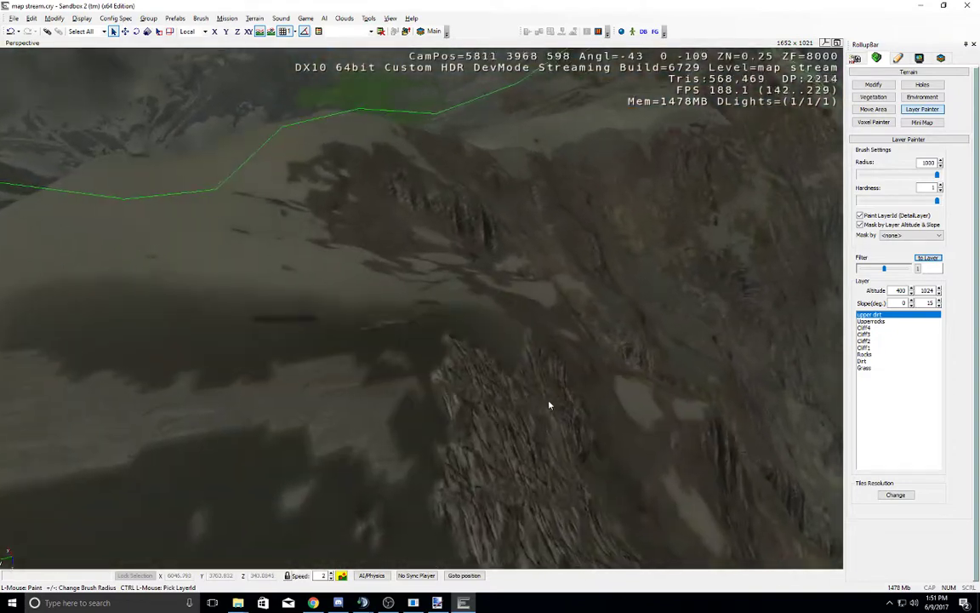
pyautogui.press('w')
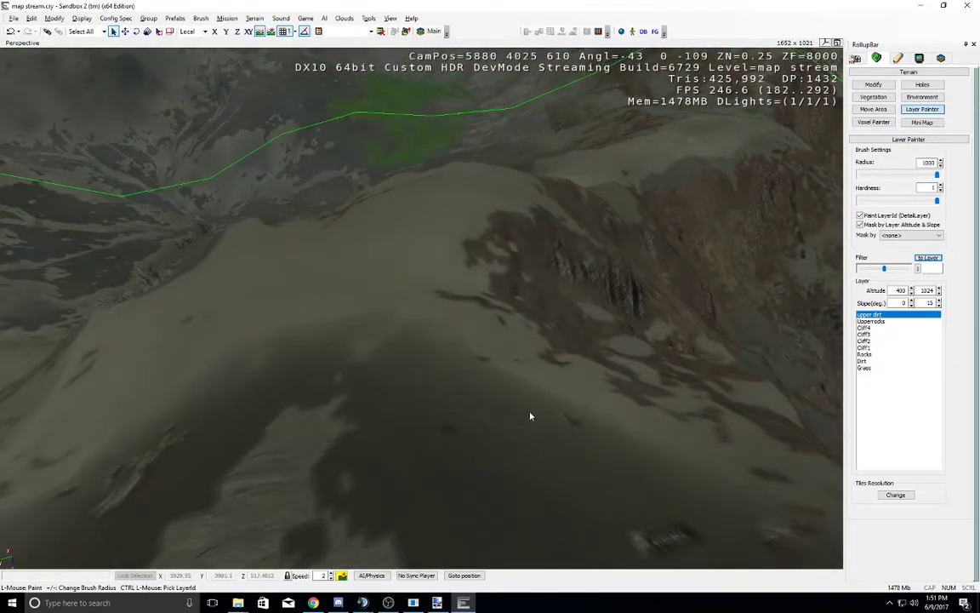
pyautogui.moveTo(530, 416); pyautogui.dragTo(523, 386, button='right')
pyautogui.press('w')
pyautogui.press('s')
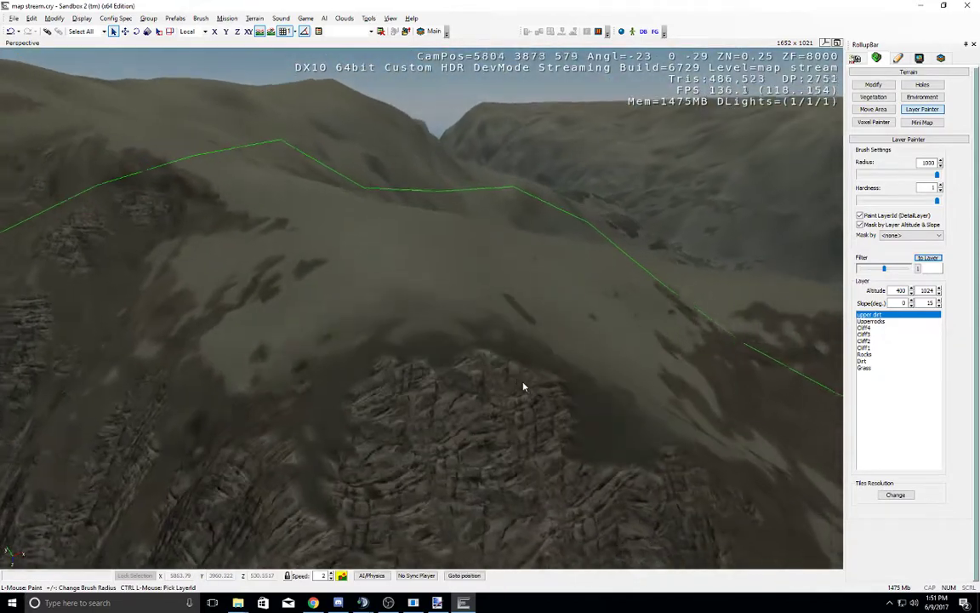
pyautogui.press('w')
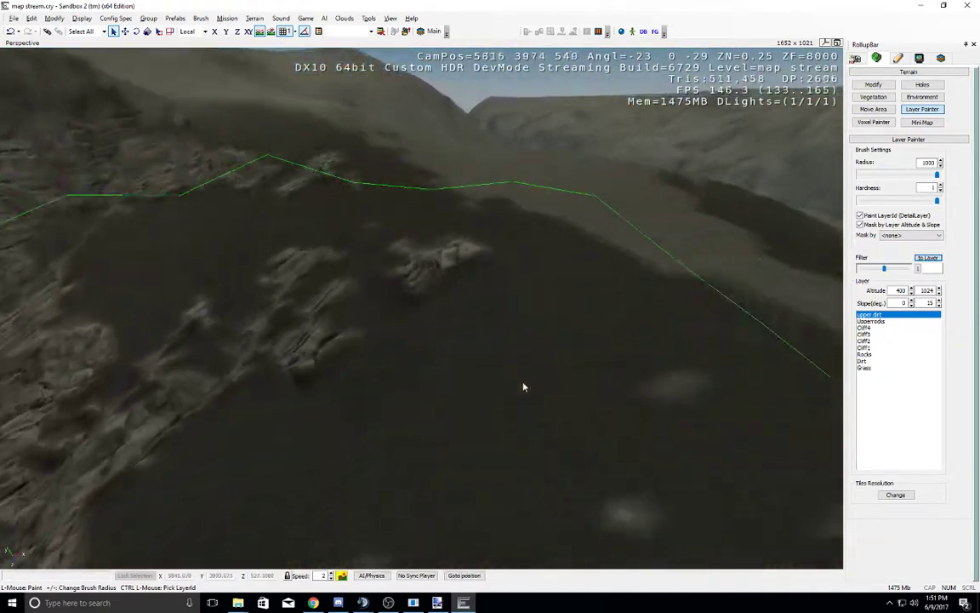
pyautogui.press('s')
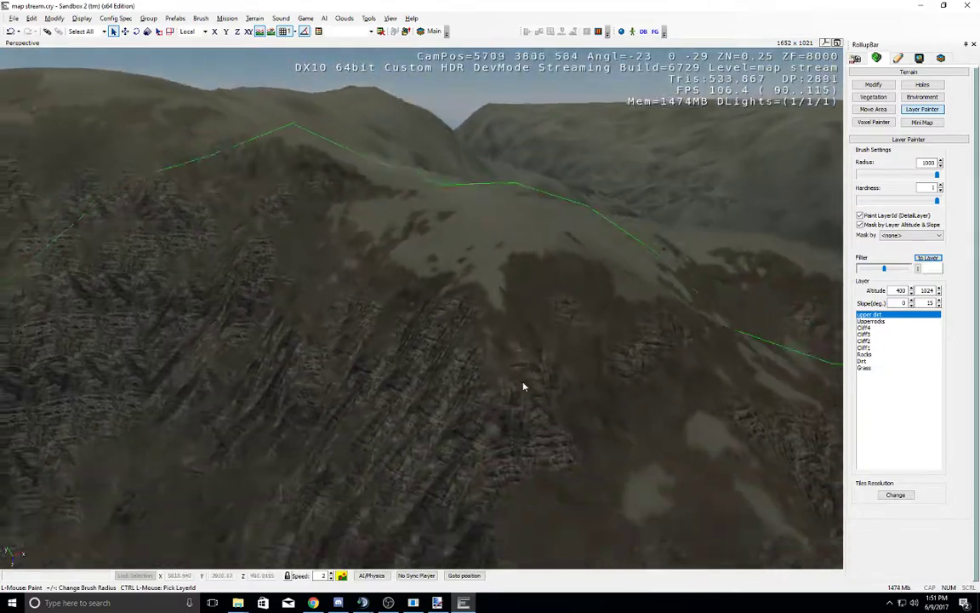
pyautogui.moveTo(524, 387); pyautogui.dragTo(525, 389, button='middle')
pyautogui.press('w')
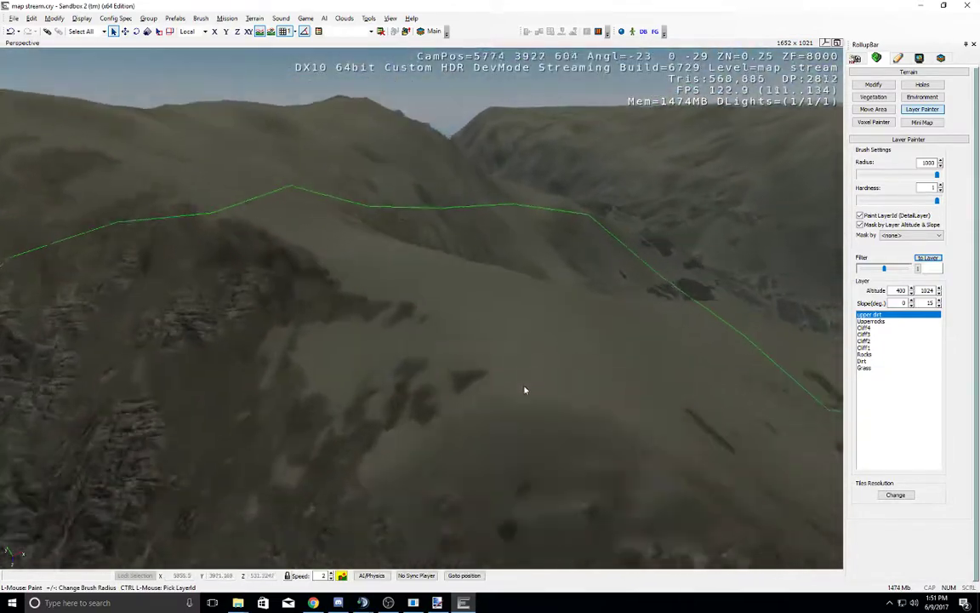
pyautogui.press('w')
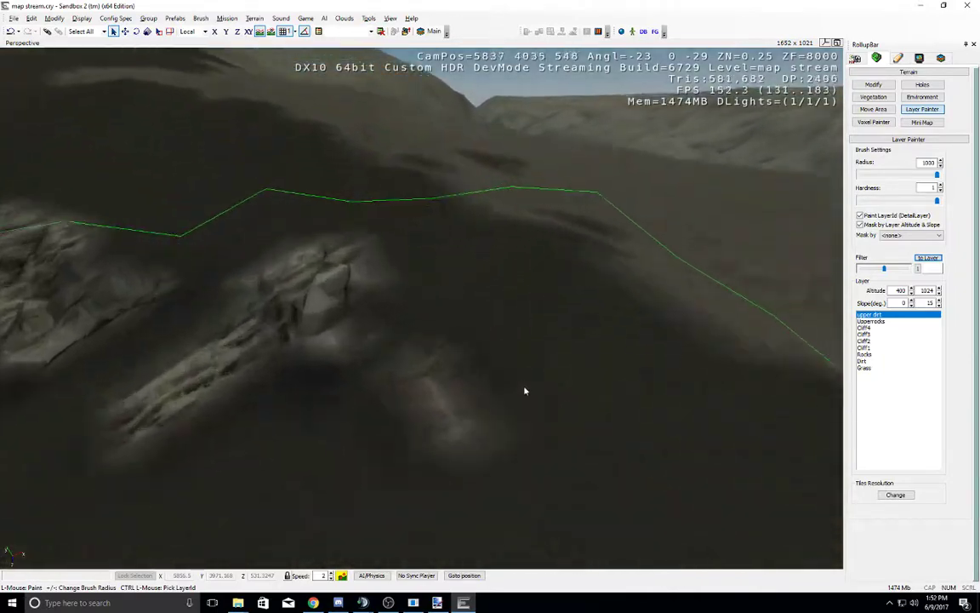
pyautogui.press('s')
pyautogui.moveTo(621, 337); pyautogui.dragTo(621, 337, button='right')
pyautogui.press('w')
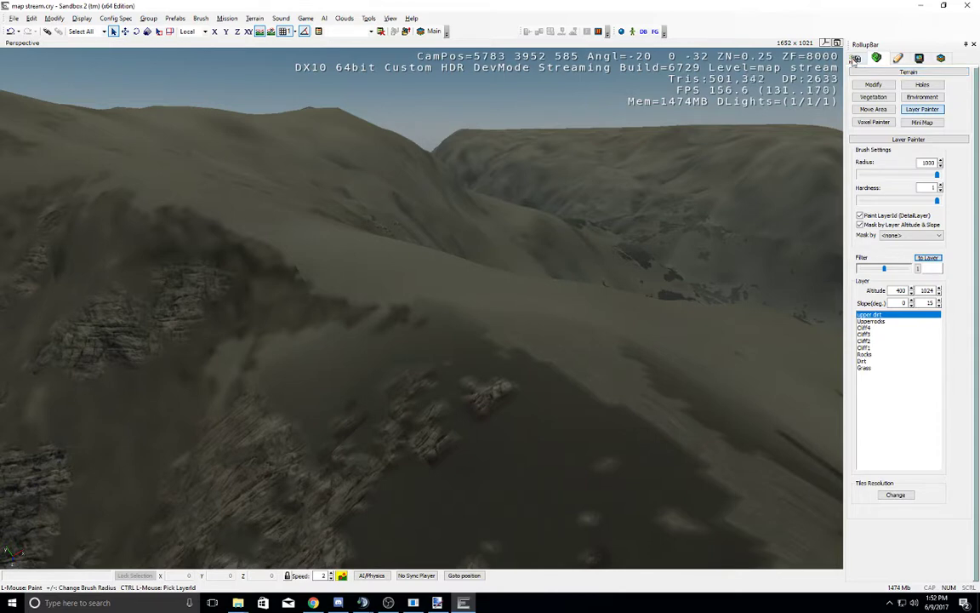
# Step: Raise the terrain detail layers' view distance ratio to 18.18 in the environment settings
pyautogui.click(918, 100)
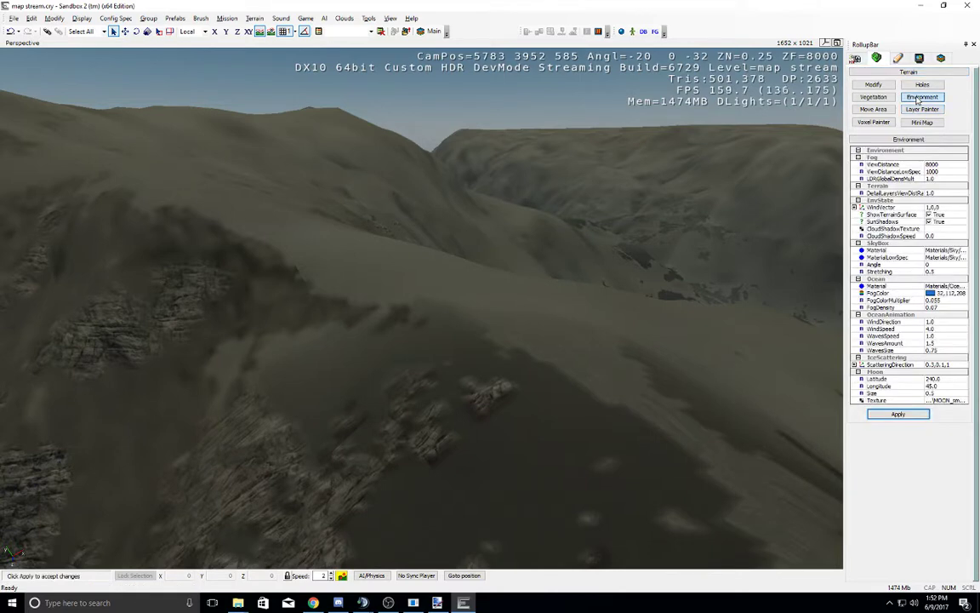
pyautogui.click(868, 194)
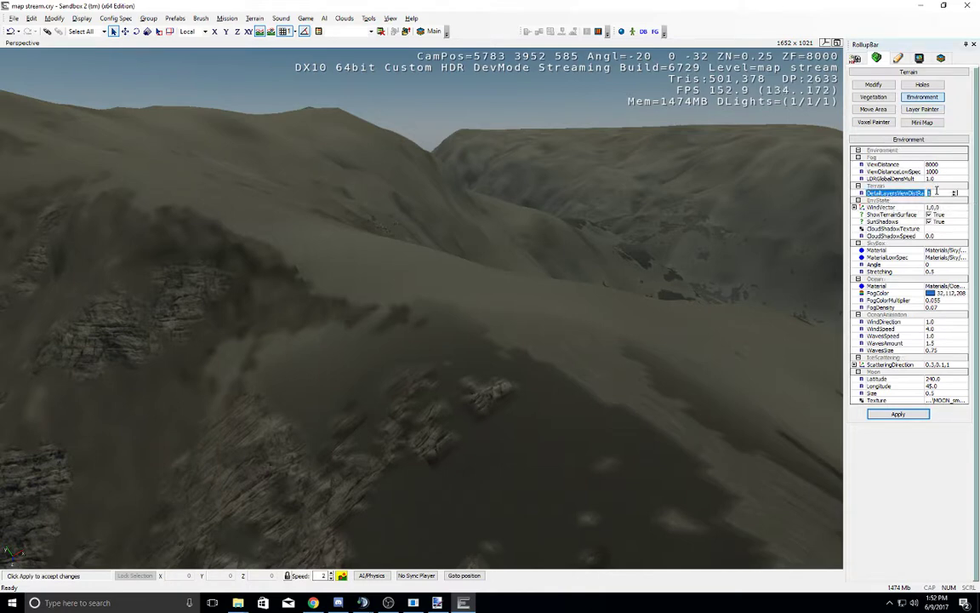
pyautogui.moveTo(959, 194); pyautogui.dragTo(960, 192)
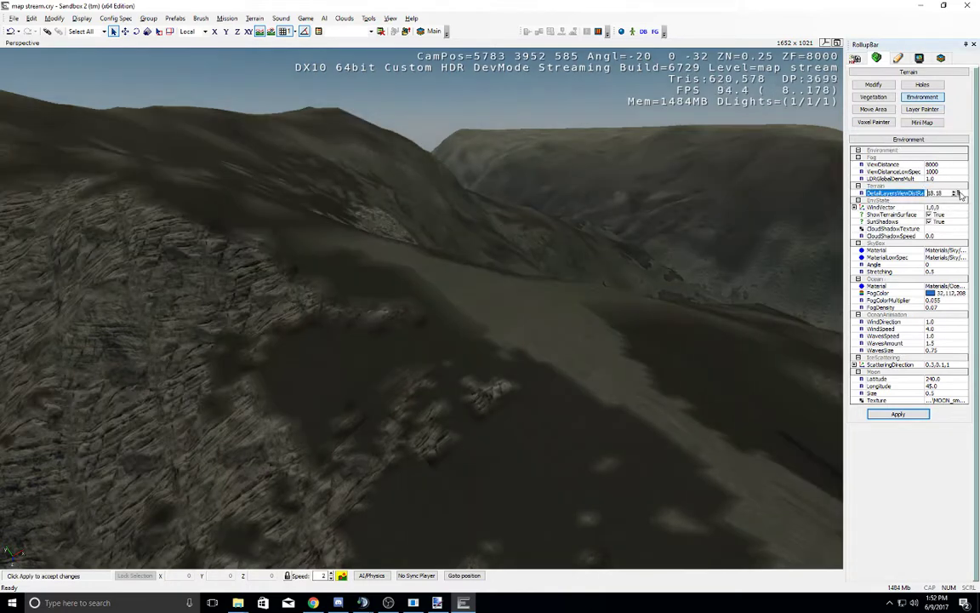
# Step: Examine how the cliff, rock and dirt detail textures look along the ridge, from a distance and up close
pyautogui.press('s')
pyautogui.moveTo(686, 249); pyautogui.dragTo(630, 248, button='right')
pyautogui.press('w')
pyautogui.press('s')
pyautogui.press('w')
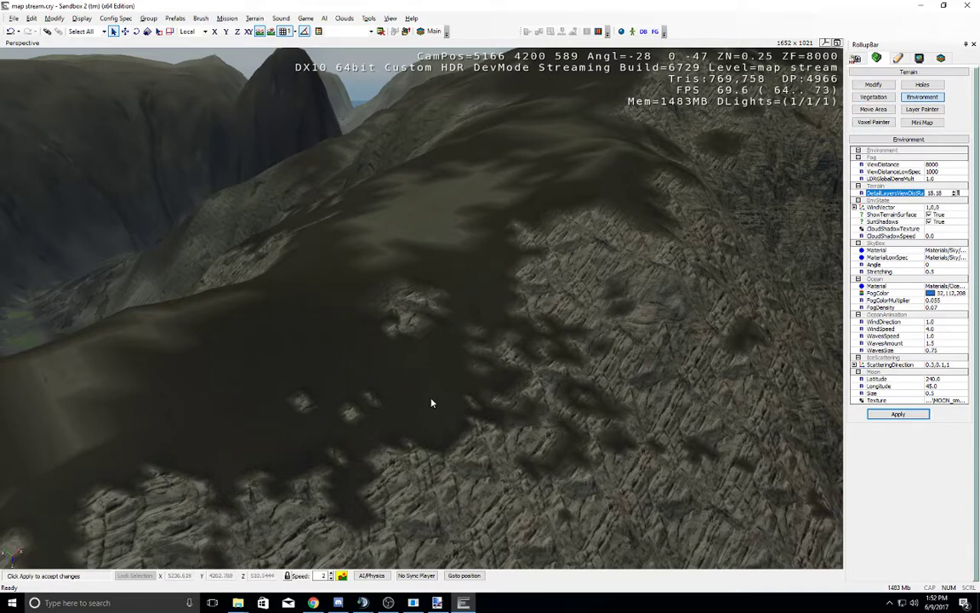
pyautogui.moveTo(432, 403); pyautogui.dragTo(468, 389, button='right')
pyautogui.moveTo(468, 389); pyautogui.dragTo(476, 389, button='middle')
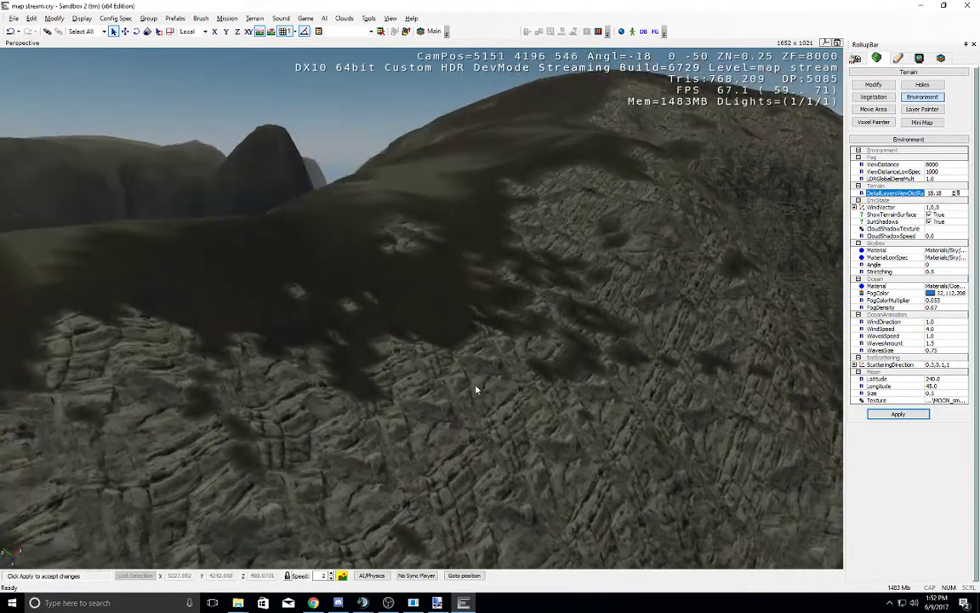
pyautogui.scroll(3, 476, 389)
pyautogui.scroll(-1, 476, 389)
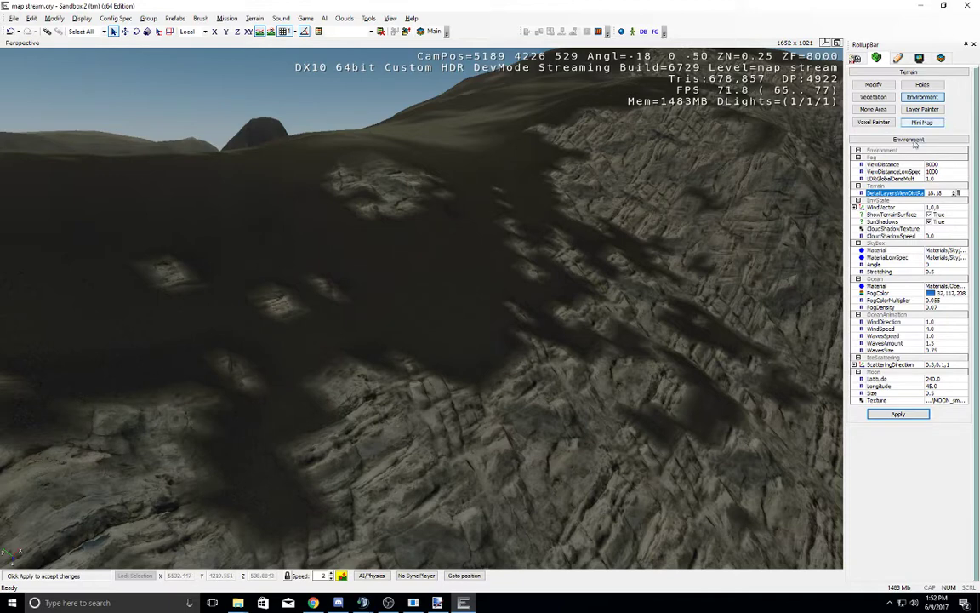
# Step: Brighten the Upperrocks filter, apply it to the layer and repaint the ridge slopes
pyautogui.click(922, 110)
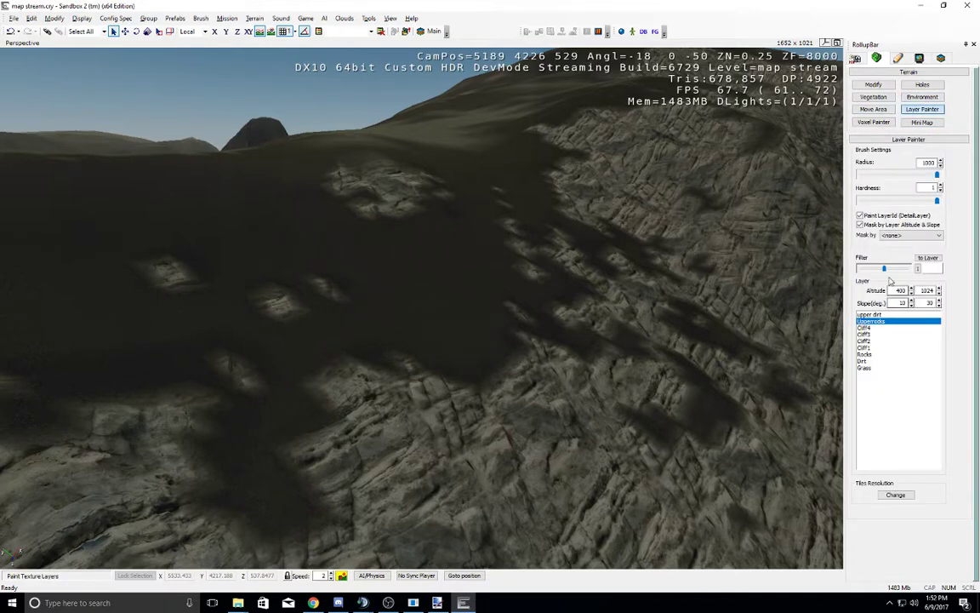
pyautogui.click(889, 322)
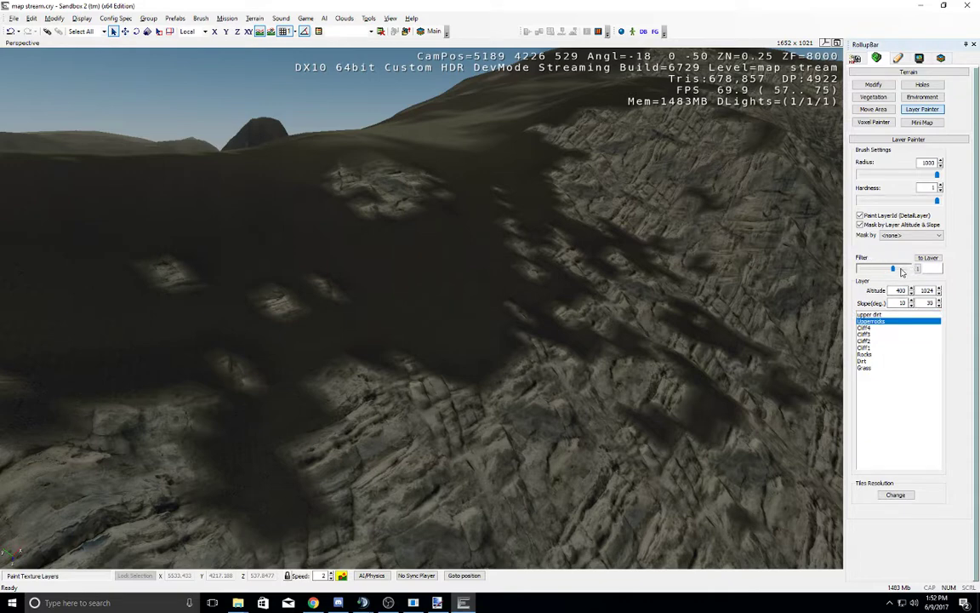
pyautogui.click(519, 226)
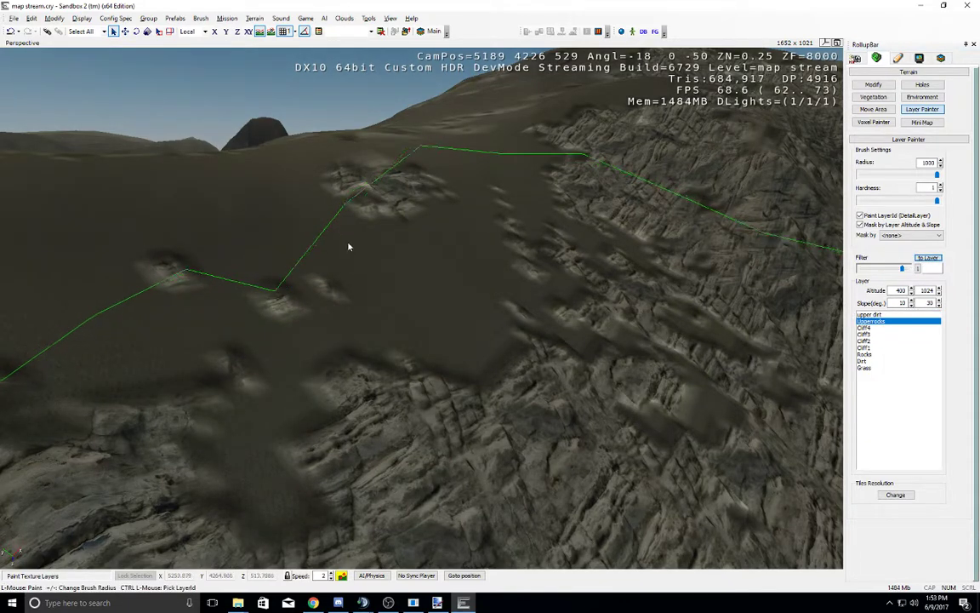
pyautogui.moveTo(349, 245); pyautogui.dragTo(367, 255, button='right')
pyautogui.scroll(-5, 367, 254)
pyautogui.scroll(3, 366, 254)
pyautogui.press('w')
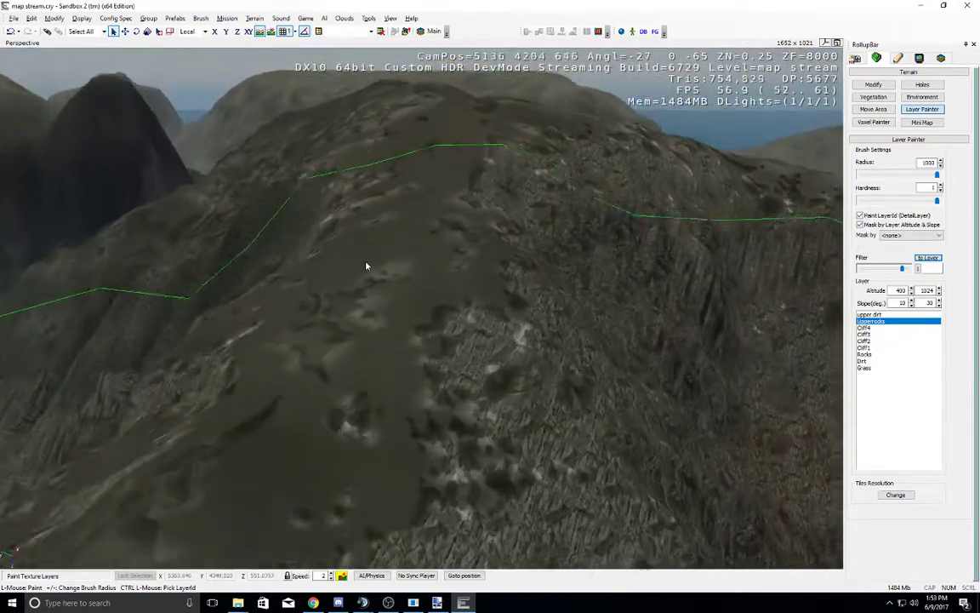
# Step: Brighten the upper dirt filter, apply it to the layer and repaint the ridge top
pyautogui.click(890, 316)
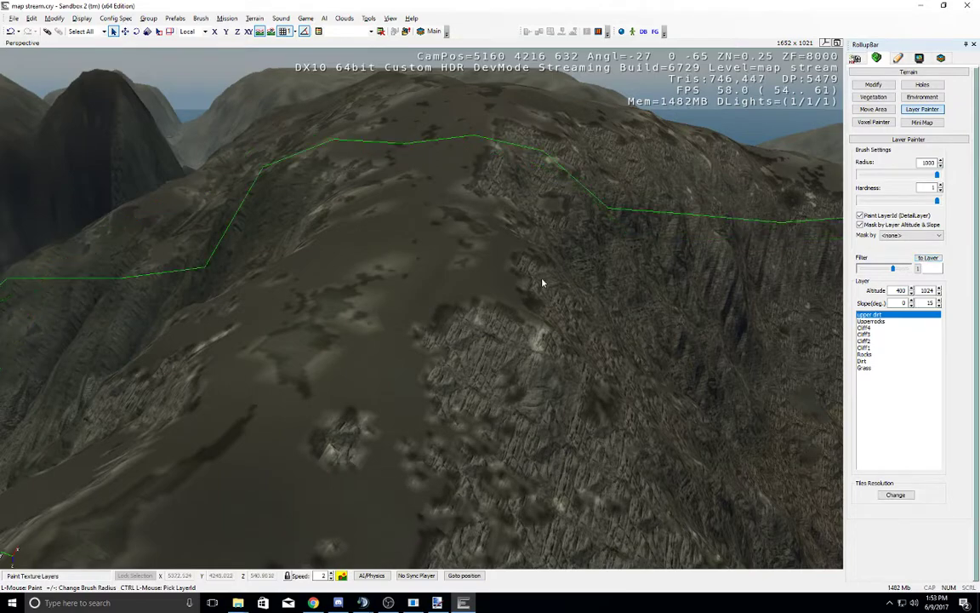
pyautogui.scroll(3, 614, 212)
pyautogui.moveTo(625, 206); pyautogui.dragTo(569, 278, button='middle')
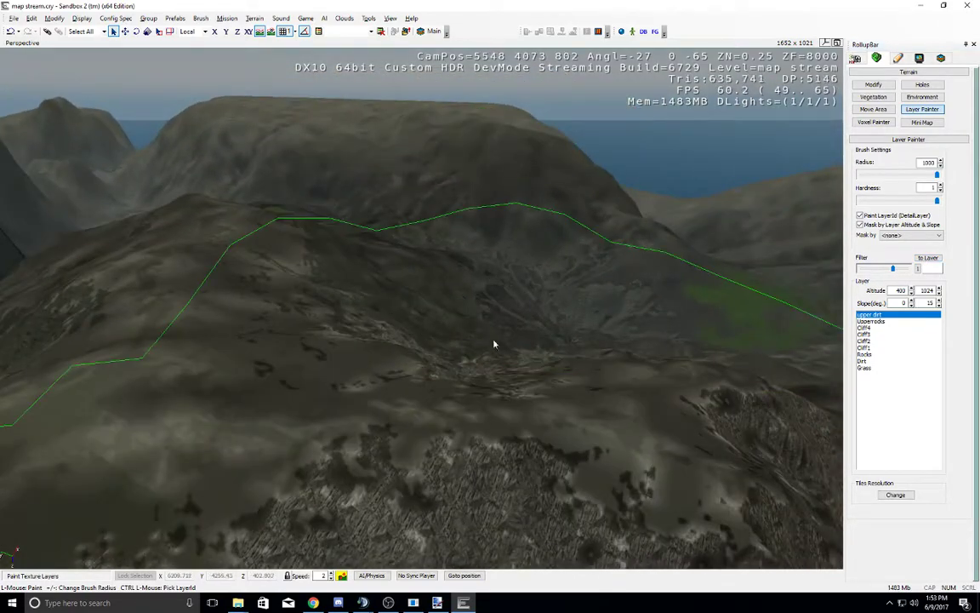
# Step: Brighten the Rocks filter, apply it to the layer and repaint the canyon floor
pyautogui.scroll(3, 438, 366)
pyautogui.moveTo(438, 367); pyautogui.dragTo(496, 364, button='middle')
pyautogui.moveTo(496, 363); pyautogui.dragTo(505, 359, button='right')
pyautogui.moveTo(506, 359); pyautogui.dragTo(512, 405, button='middle')
pyautogui.scroll(8, 512, 404)
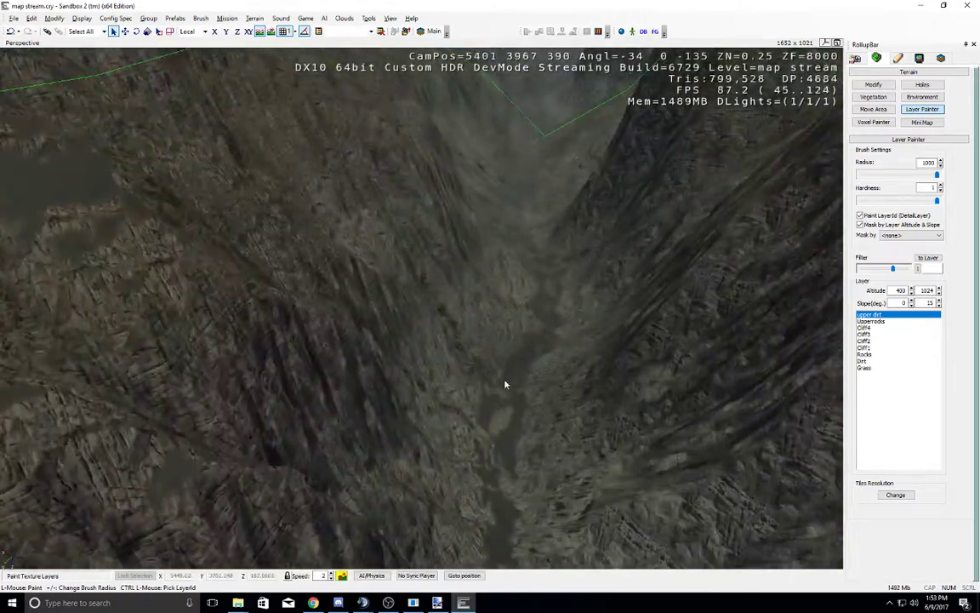
pyautogui.moveTo(505, 384); pyautogui.dragTo(508, 393, button='right')
pyautogui.moveTo(508, 393)
pyautogui.mouseDown(button='middle')
pyautogui.moveTo(505, 384)
pyautogui.moveTo(508, 399)
pyautogui.mouseUp(button='middle')
pyautogui.scroll(1, 509, 402)
pyautogui.scroll(3, 508, 402)
pyautogui.click(887, 355)
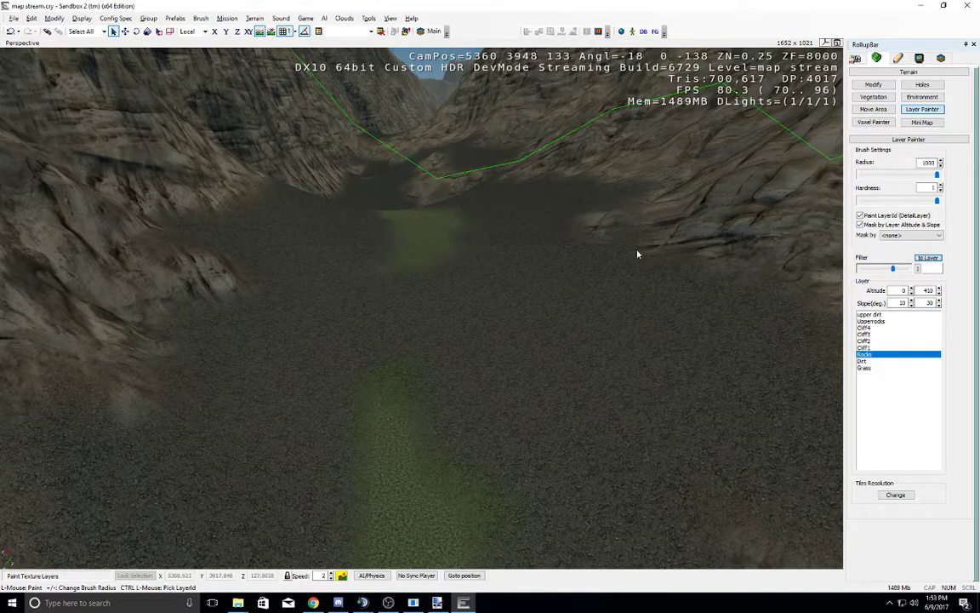
pyautogui.moveTo(637, 253); pyautogui.dragTo(656, 305)
# Step: Examine the repainted rock texture along the canyon floor and at the foot of the walls
pyautogui.moveTo(602, 337); pyautogui.dragTo(603, 333, button='right')
pyautogui.scroll(-5, 603, 333)
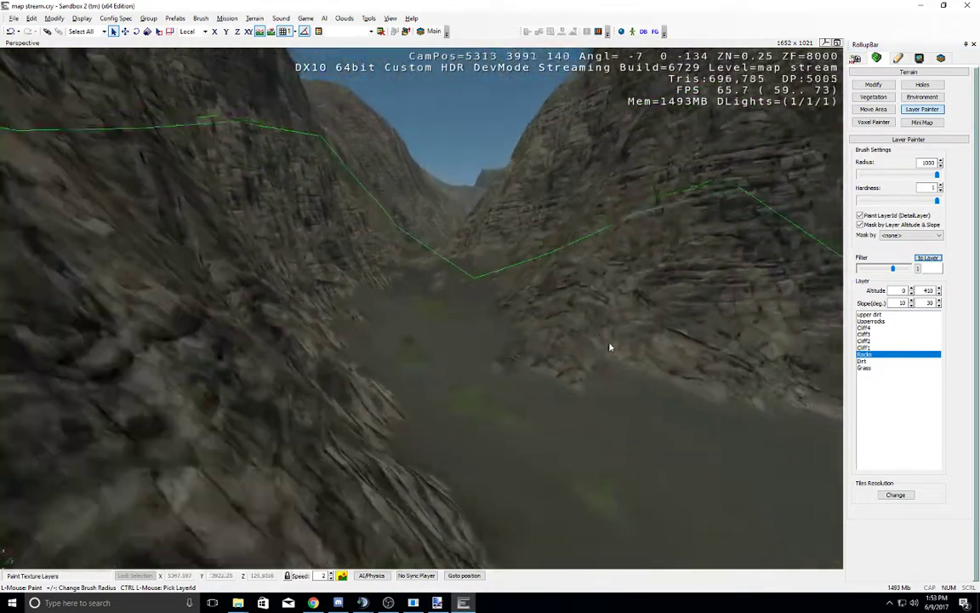
pyautogui.moveTo(608, 342); pyautogui.dragTo(606, 339, button='middle')
pyautogui.scroll(3, 605, 339)
pyautogui.scroll(2, 606, 342)
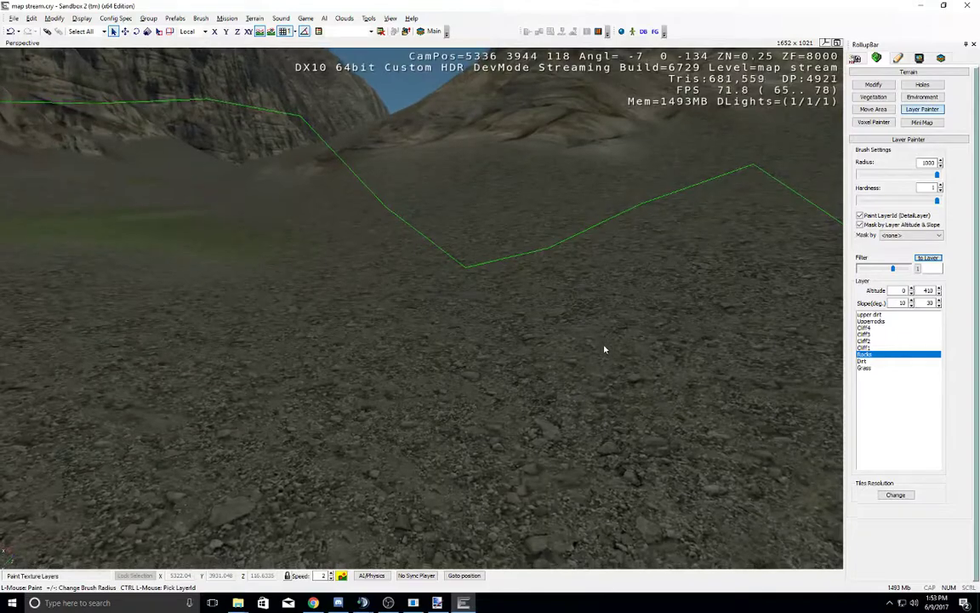
pyautogui.moveTo(604, 347); pyautogui.dragTo(606, 343, button='right')
pyautogui.scroll(-5, 606, 342)
pyautogui.scroll(1, 606, 341)
pyautogui.moveTo(607, 343)
pyautogui.mouseDown(button='middle')
pyautogui.moveTo(608, 326)
pyautogui.moveTo(605, 339)
pyautogui.mouseUp(button='middle')
pyautogui.scroll(3, 606, 342)
pyautogui.scroll(3, 606, 343)
pyautogui.moveTo(605, 339)
pyautogui.mouseDown(button='right')
pyautogui.moveTo(617, 333)
pyautogui.moveTo(606, 343)
pyautogui.mouseUp(button='right')
# Step: Paint the cliff layers, Upperrocks and upper dirt in turn over the hills beside the grassy hollow near the coast
pyautogui.moveTo(606, 342); pyautogui.dragTo(632, 411, button='middle')
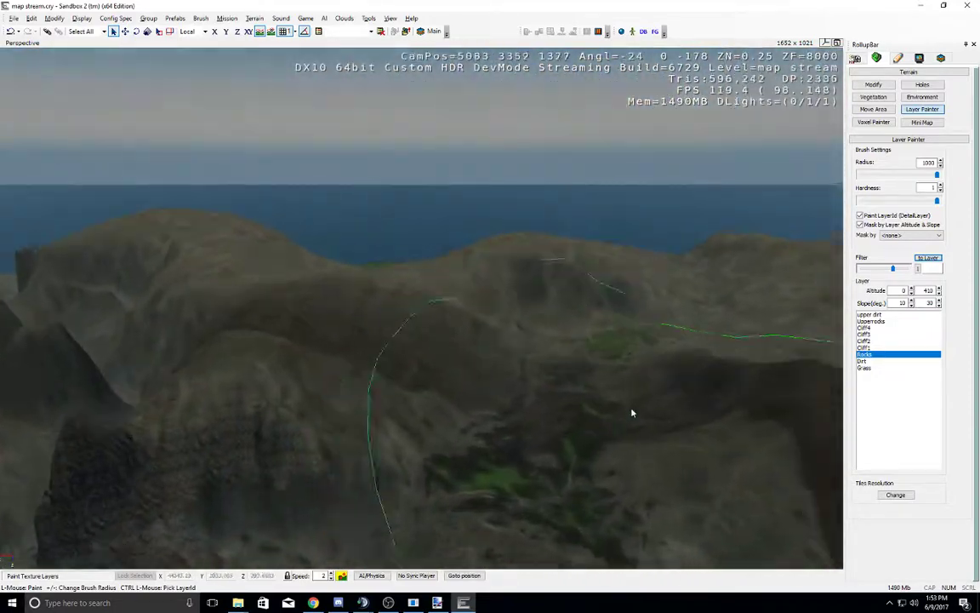
pyautogui.scroll(3, 633, 417)
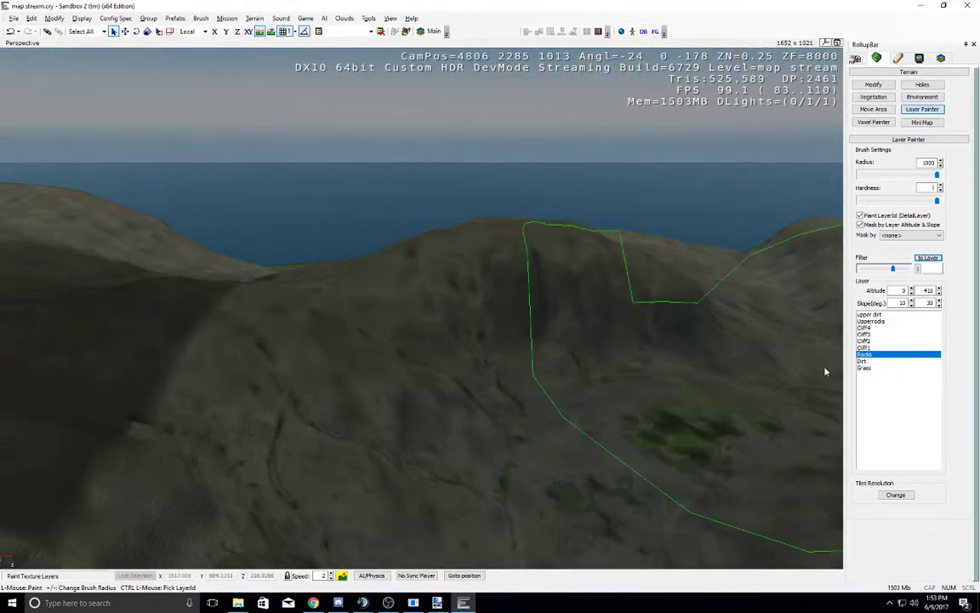
pyautogui.click(885, 348)
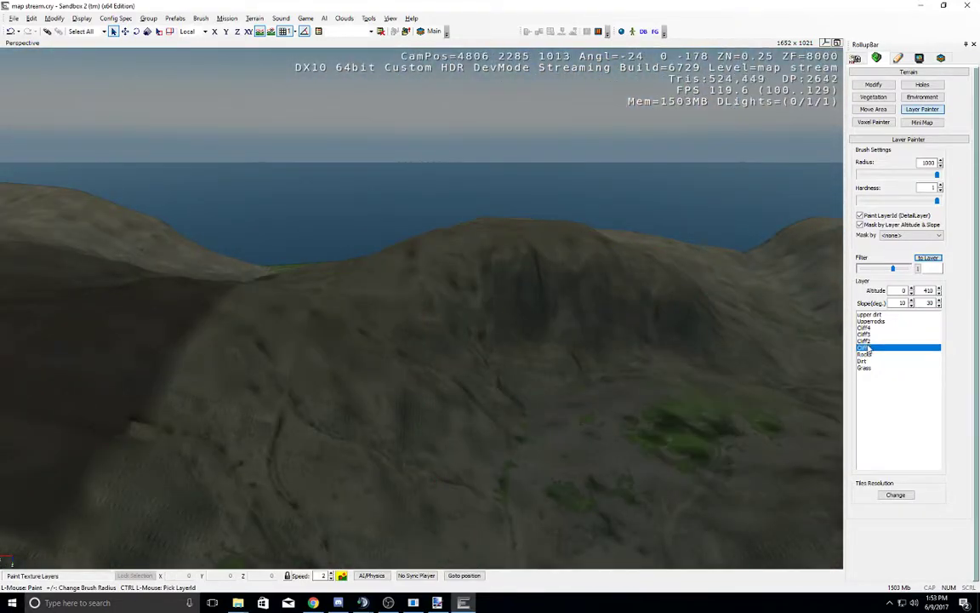
pyautogui.click(875, 334)
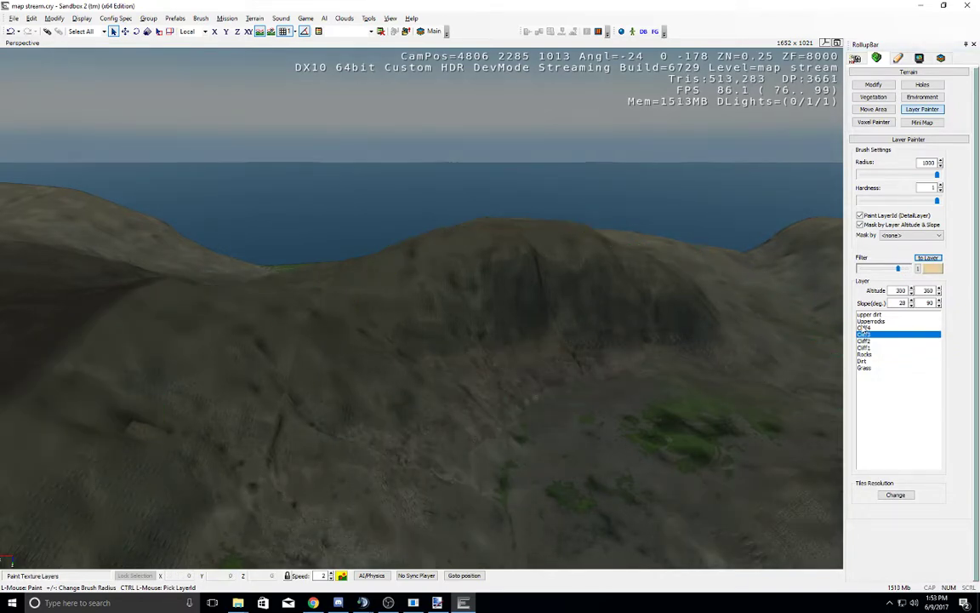
pyautogui.click(868, 328)
pyautogui.click(869, 321)
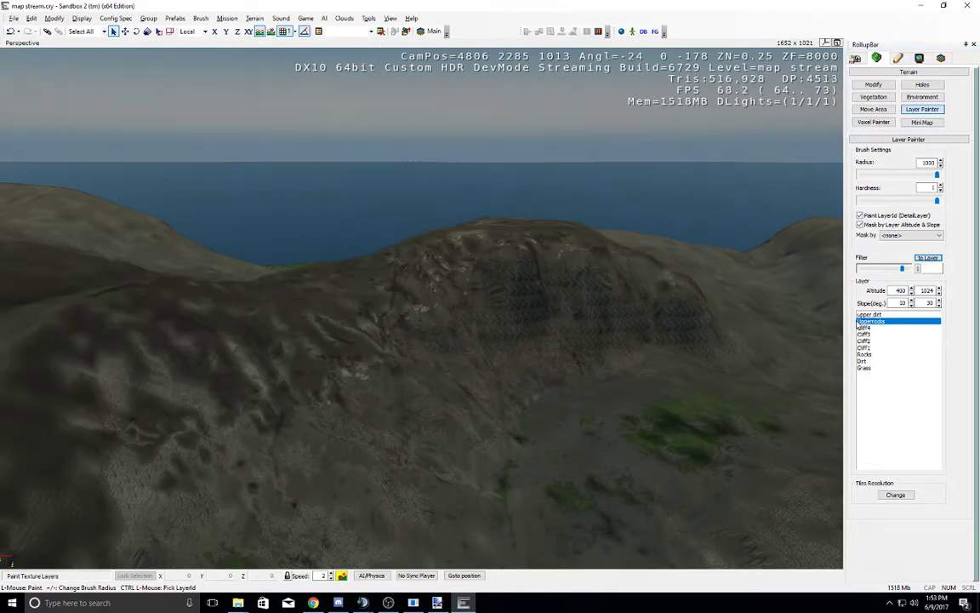
pyautogui.click(870, 315)
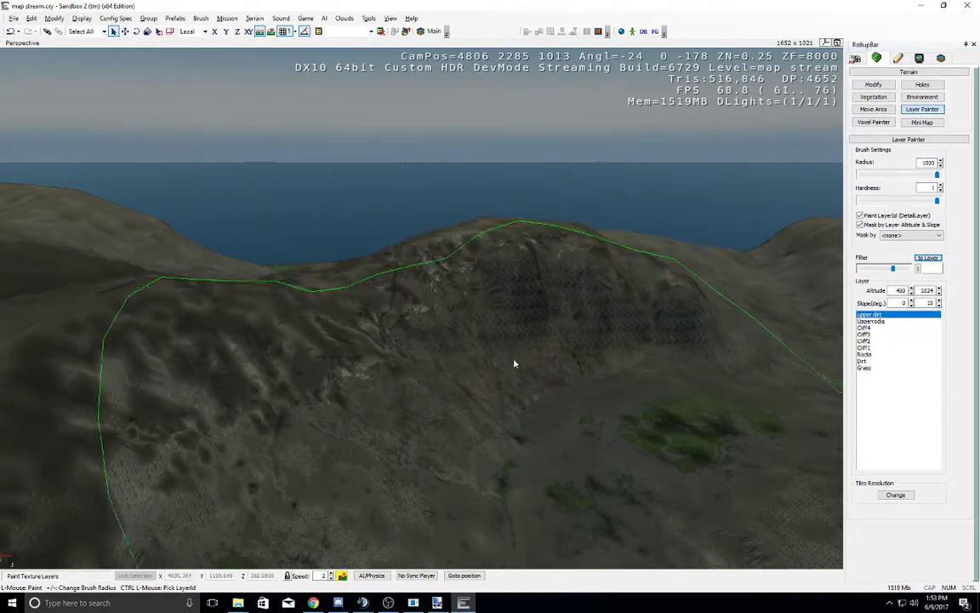
# Step: Brighten the Upperrocks filter further and repaint the rocky hillsides near the coast with it
pyautogui.click(868, 322)
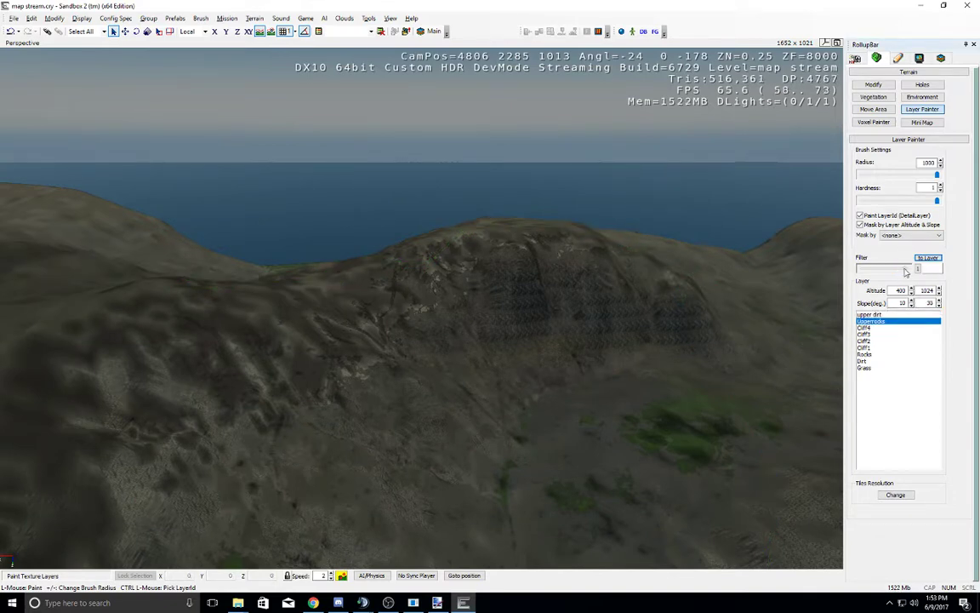
pyautogui.moveTo(436, 332); pyautogui.dragTo(508, 364, button='right')
pyautogui.press('w')
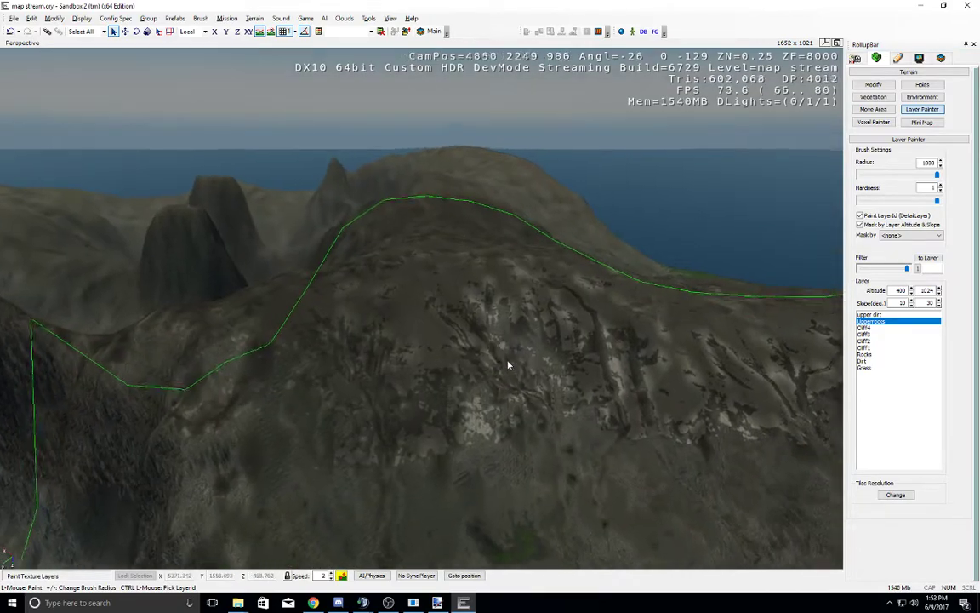
pyautogui.press('s')
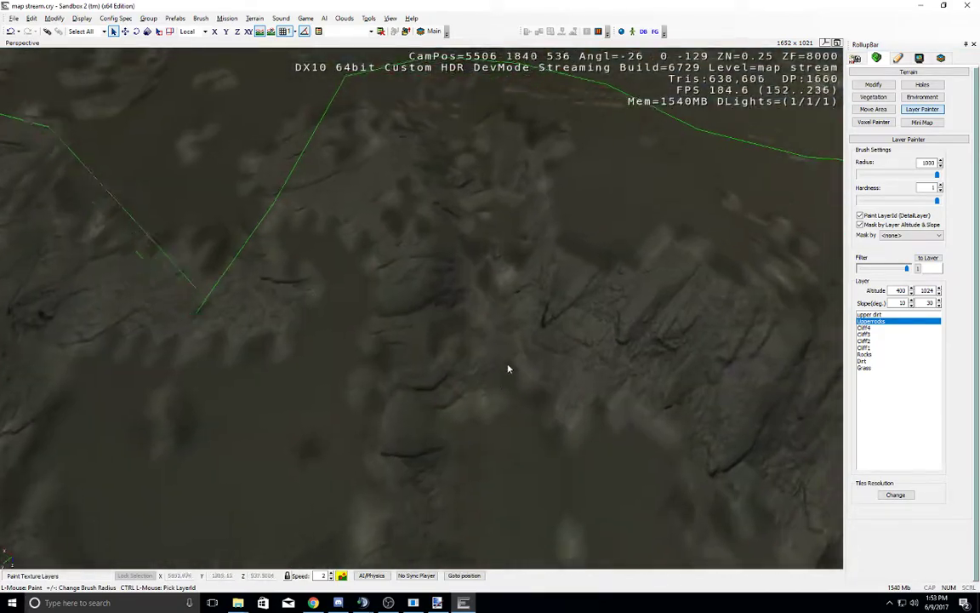
pyautogui.press('a')
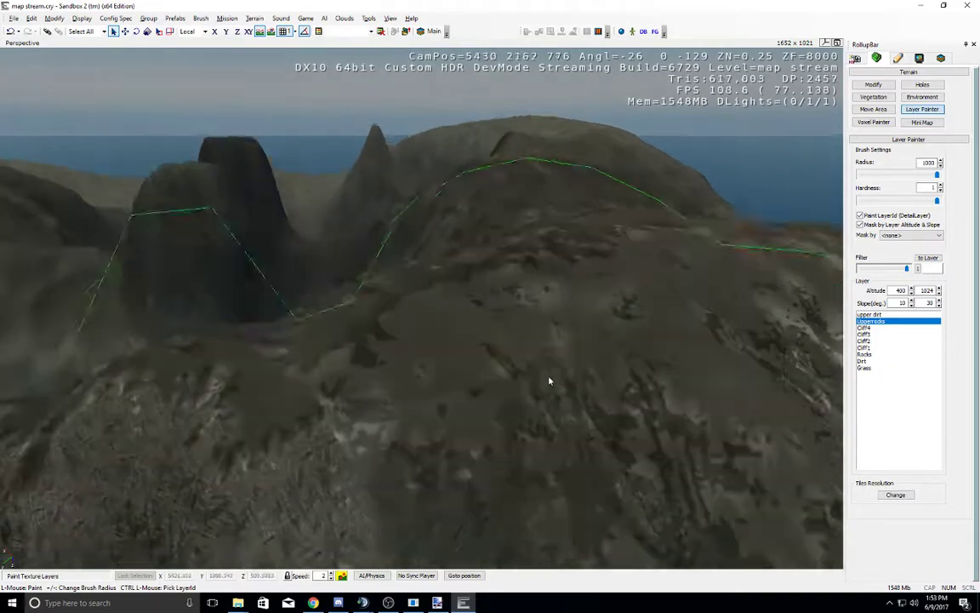
pyautogui.press('a')
pyautogui.press('w')
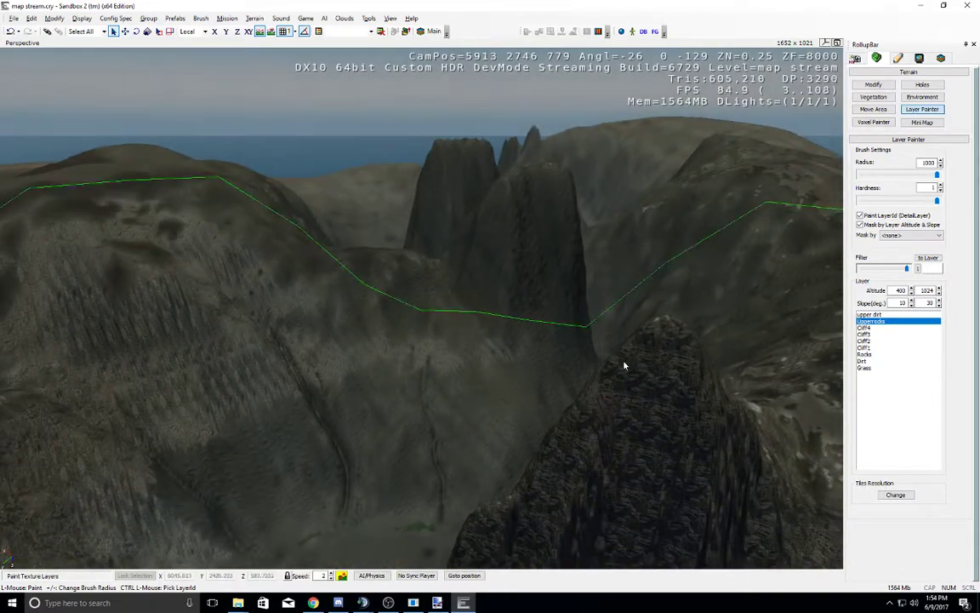
# Step: Continue painting the brightened Upperrocks layer over the flat-topped hills past the rock pillars
pyautogui.moveTo(624, 365); pyautogui.dragTo(586, 383, button='right')
pyautogui.moveTo(586, 383)
pyautogui.mouseDown(button='middle')
pyautogui.moveTo(514, 299)
pyautogui.moveTo(580, 385)
pyautogui.mouseUp(button='middle')
pyautogui.moveTo(571, 427); pyautogui.dragTo(488, 411, button='right')
pyautogui.moveTo(489, 411); pyautogui.dragTo(489, 410, button='middle')
pyautogui.click(486, 403)
pyautogui.moveTo(484, 395); pyautogui.dragTo(502, 401, button='right')
pyautogui.press('w')
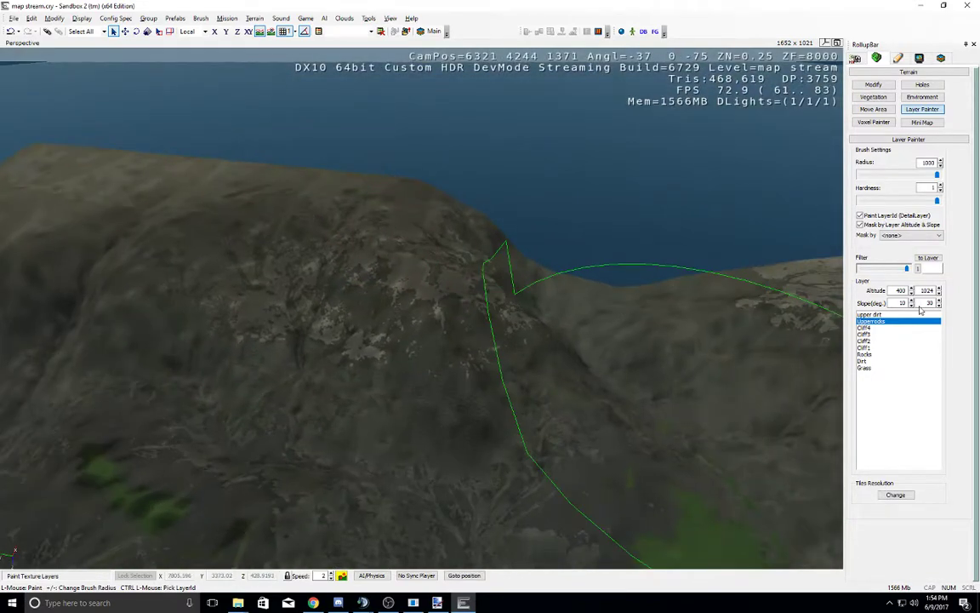
# Step: Paint the Cliff4, Cliff3, Cliff2 and Cliff1 layers in turn over the slopes around the grassy hollow
pyautogui.click(866, 328)
pyautogui.click(479, 435)
pyautogui.moveTo(494, 366)
pyautogui.mouseDown(button='middle')
pyautogui.moveTo(626, 387)
pyautogui.moveTo(583, 424)
pyautogui.moveTo(528, 447)
pyautogui.mouseUp(button='middle')
pyautogui.click(490, 322)
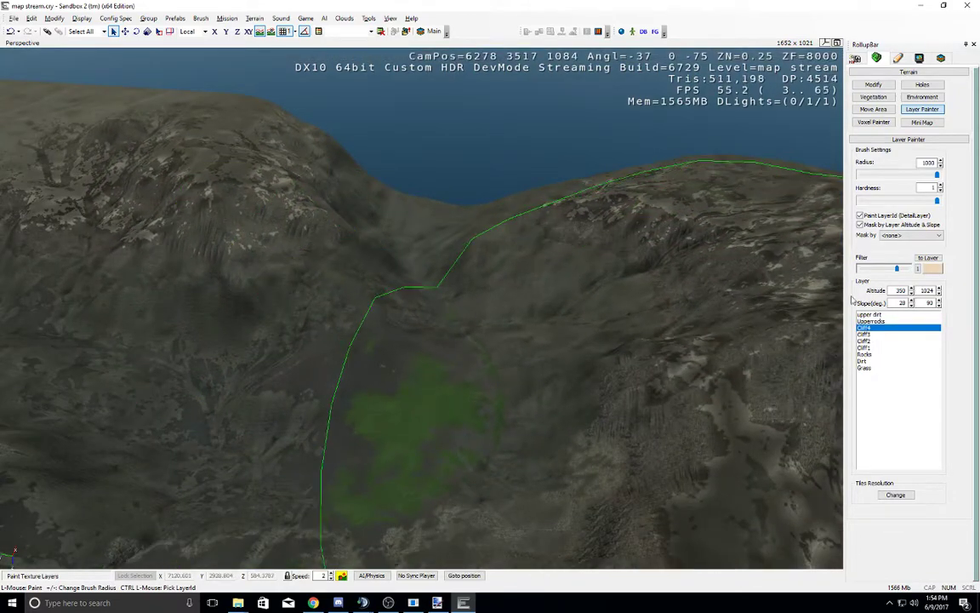
pyautogui.click(864, 335)
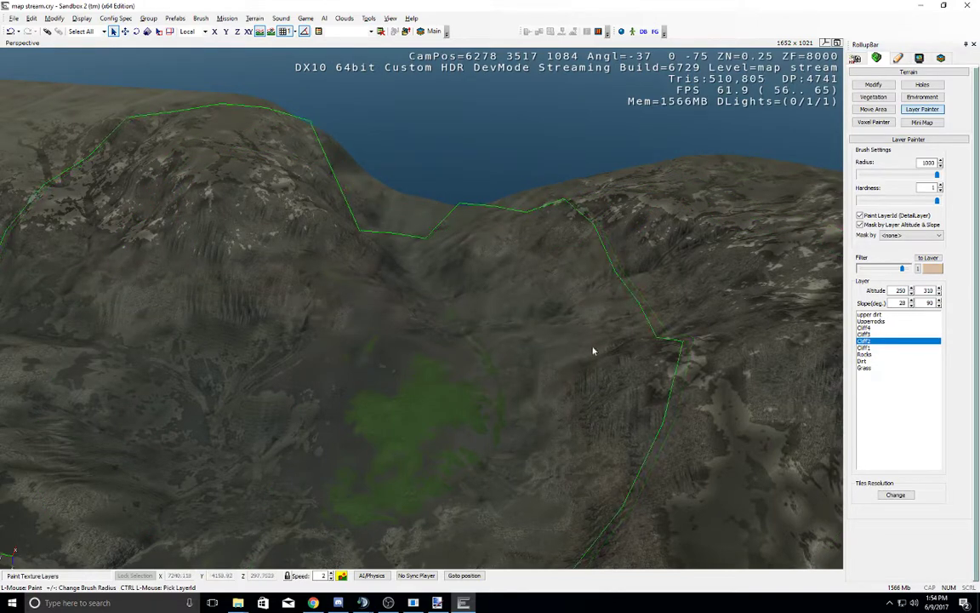
pyautogui.click(864, 340)
pyautogui.click(864, 348)
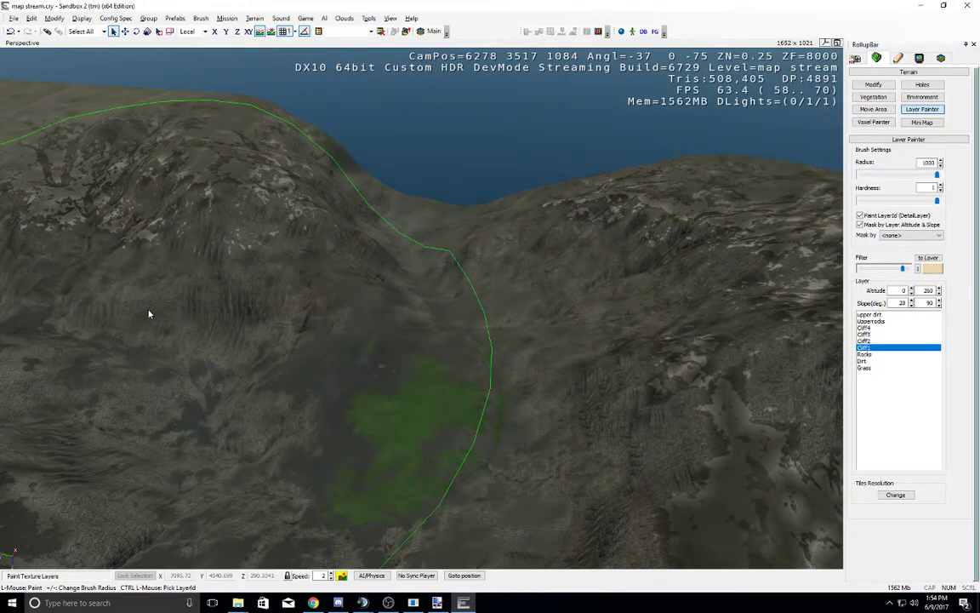
pyautogui.moveTo(577, 403); pyautogui.dragTo(466, 395, button='right')
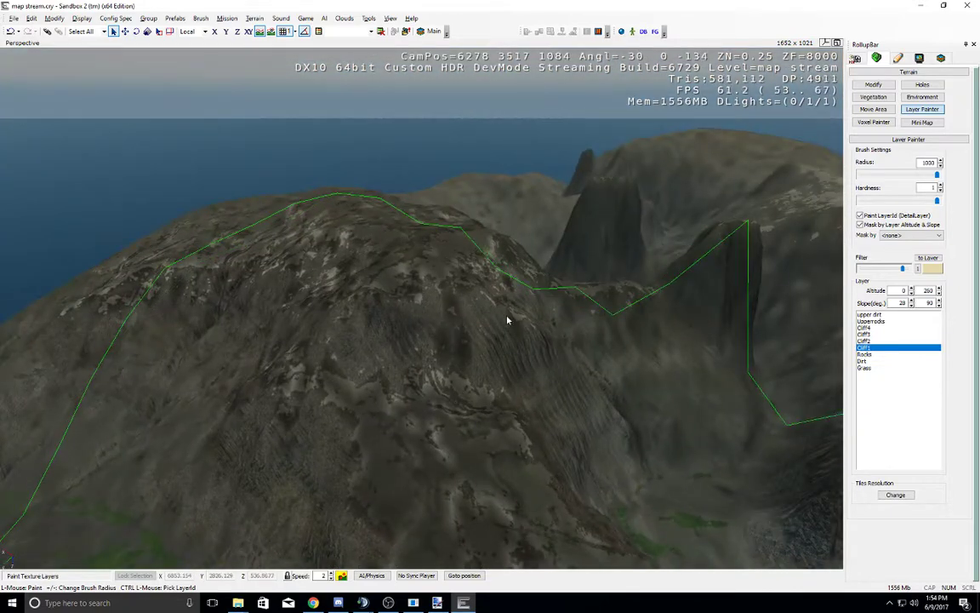
# Step: Paint the Rocks, Cliff1 and Cliff3 layers in turn over the hills and slopes around the flat-topped rock pillar
pyautogui.click(877, 354)
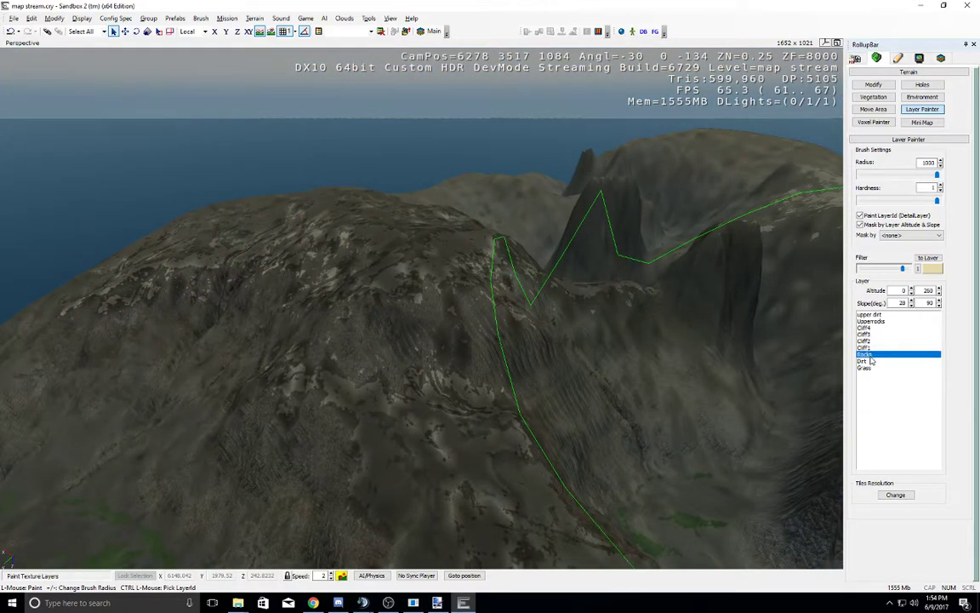
pyautogui.moveTo(400, 387); pyautogui.dragTo(432, 369, button='right')
pyautogui.moveTo(432, 369); pyautogui.dragTo(458, 365, button='middle')
pyautogui.scroll(3, 456, 358)
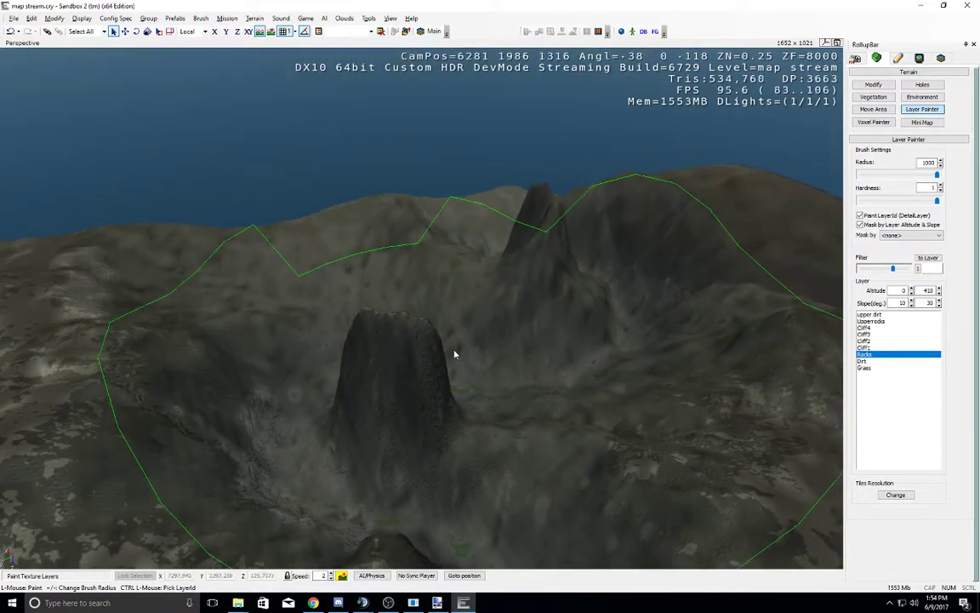
pyautogui.click(885, 348)
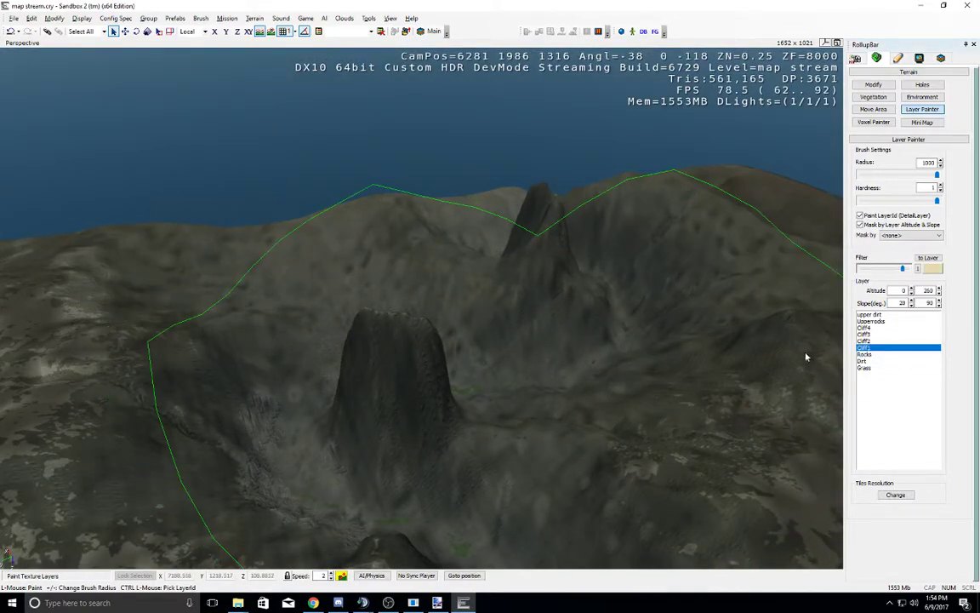
pyautogui.click(867, 335)
# Step: Paint the Cliff4 layer over the high ridge and across the neighbouring valley and hills
pyautogui.click(867, 327)
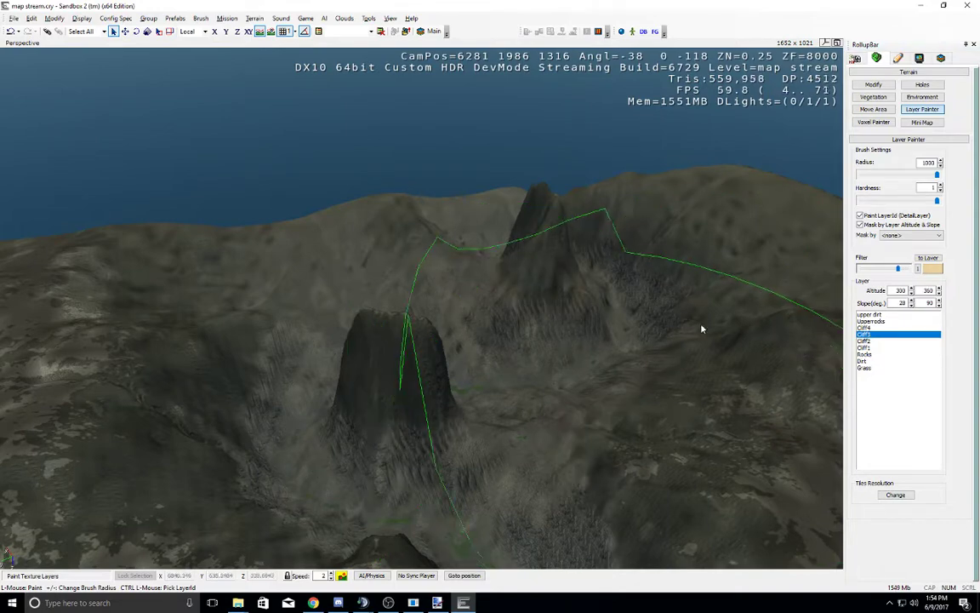
pyautogui.moveTo(482, 331); pyautogui.dragTo(594, 331, button='middle')
pyautogui.moveTo(554, 368)
pyautogui.mouseDown(button='right')
pyautogui.moveTo(574, 367)
pyautogui.moveTo(554, 367)
pyautogui.mouseUp(button='right')
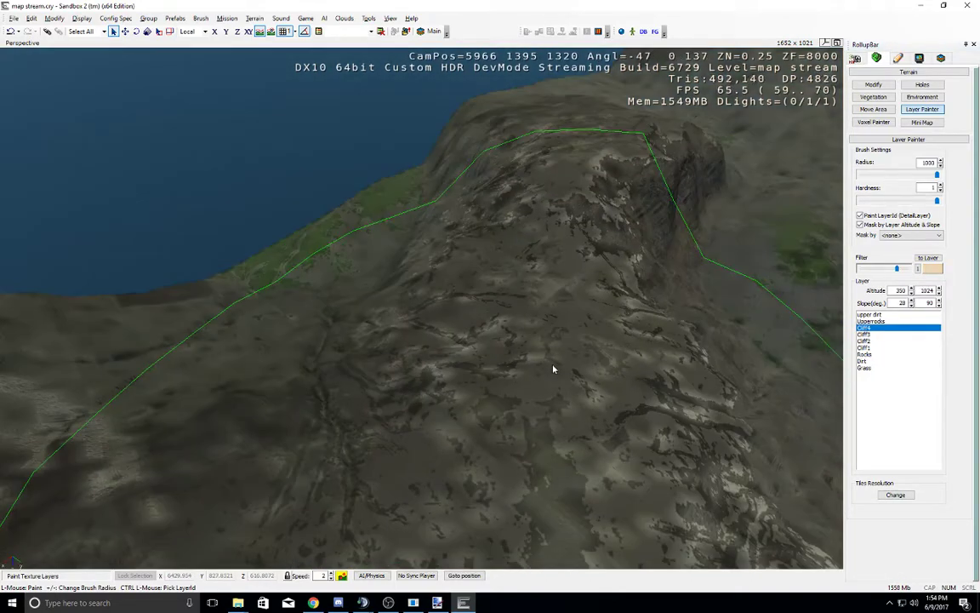
pyautogui.press('d')
pyautogui.press('w')
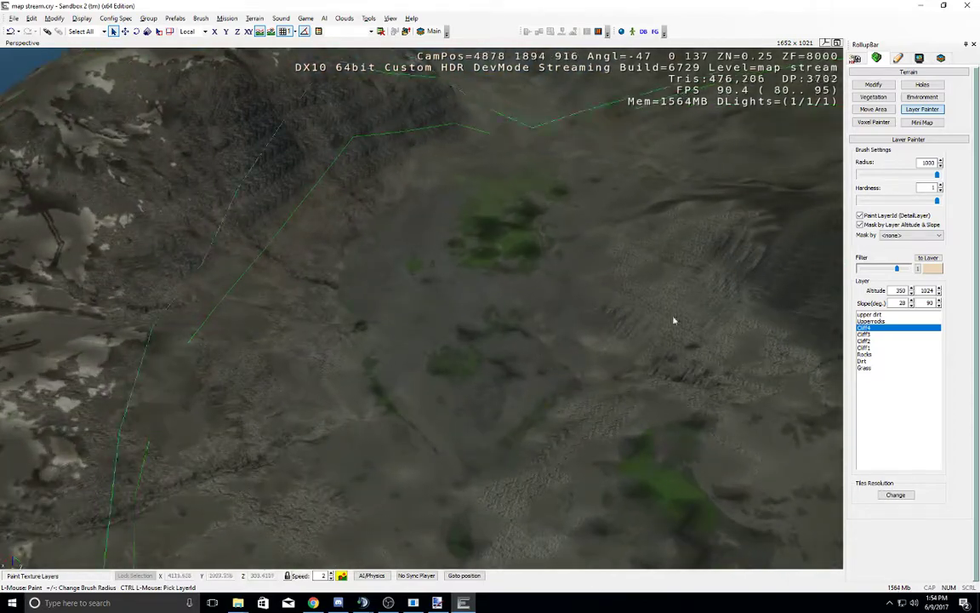
pyautogui.moveTo(531, 313)
pyautogui.mouseDown(button='right')
pyautogui.moveTo(460, 214)
pyautogui.moveTo(530, 323)
pyautogui.moveTo(551, 300)
pyautogui.moveTo(530, 312)
pyautogui.mouseUp(button='right')
pyautogui.press('w')
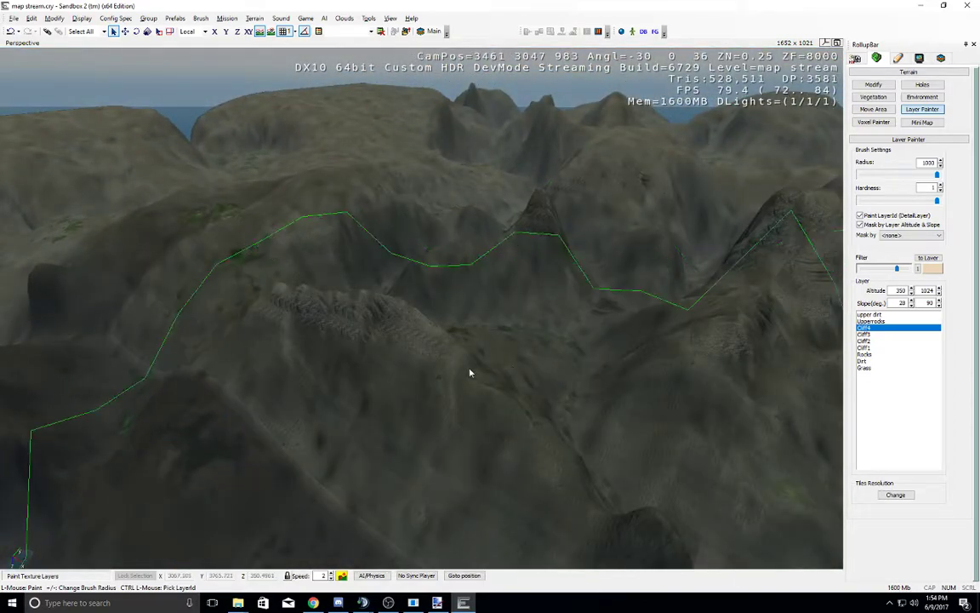
# Step: Paint the Cliff3, Cliff2 and Cliff1 layers in turn over the ridges of the inland hills
pyautogui.click(882, 335)
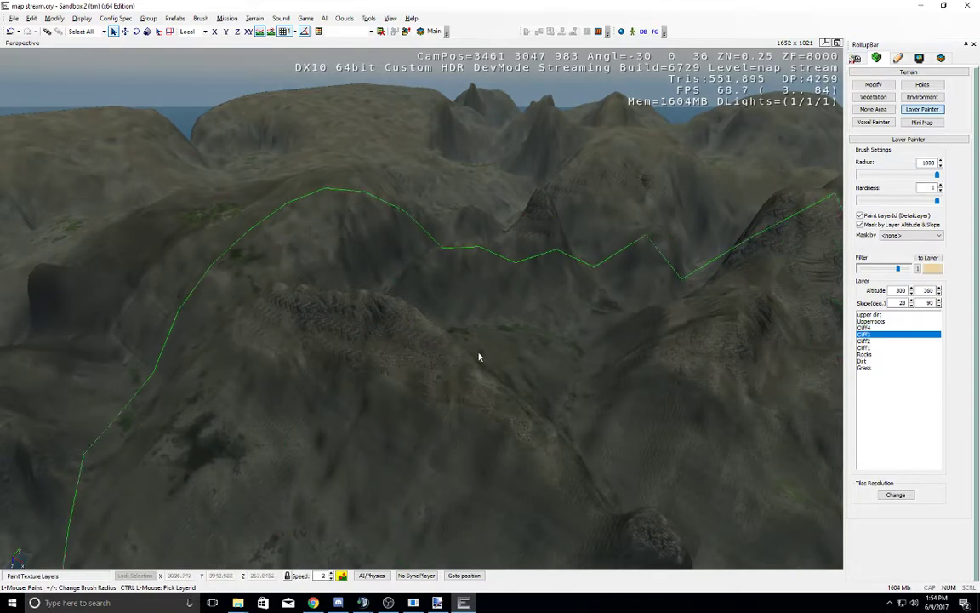
pyautogui.click(880, 342)
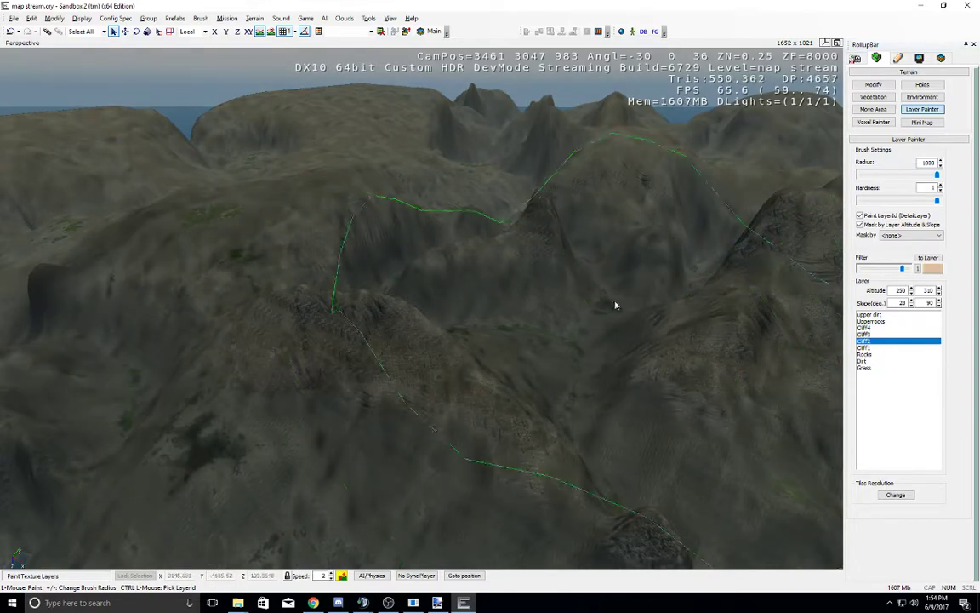
pyautogui.click(881, 348)
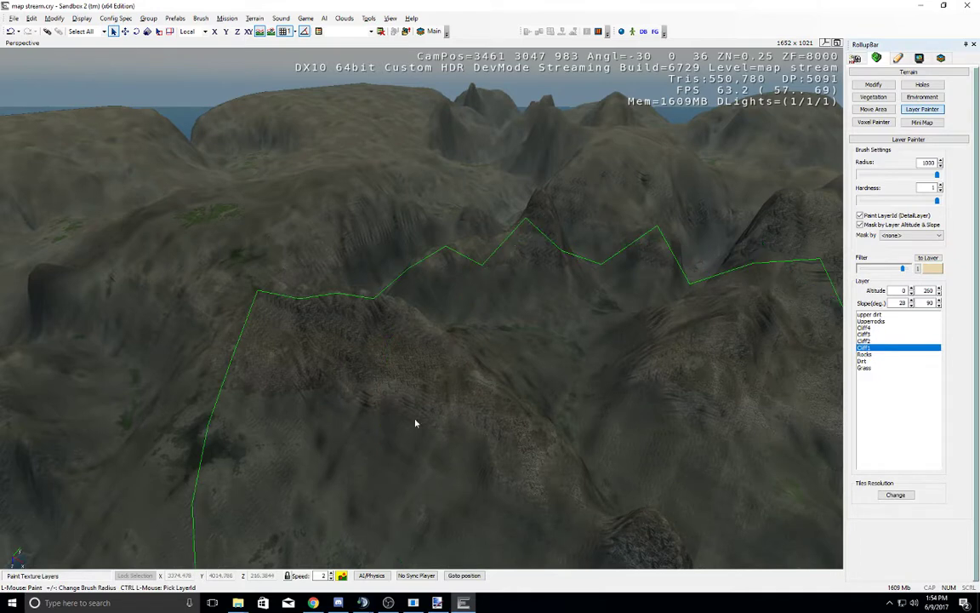
# Step: Paint the Rocks layer, the Dirt layer with a brightened filter, and the Grass layer over the same inland hills
pyautogui.click(881, 354)
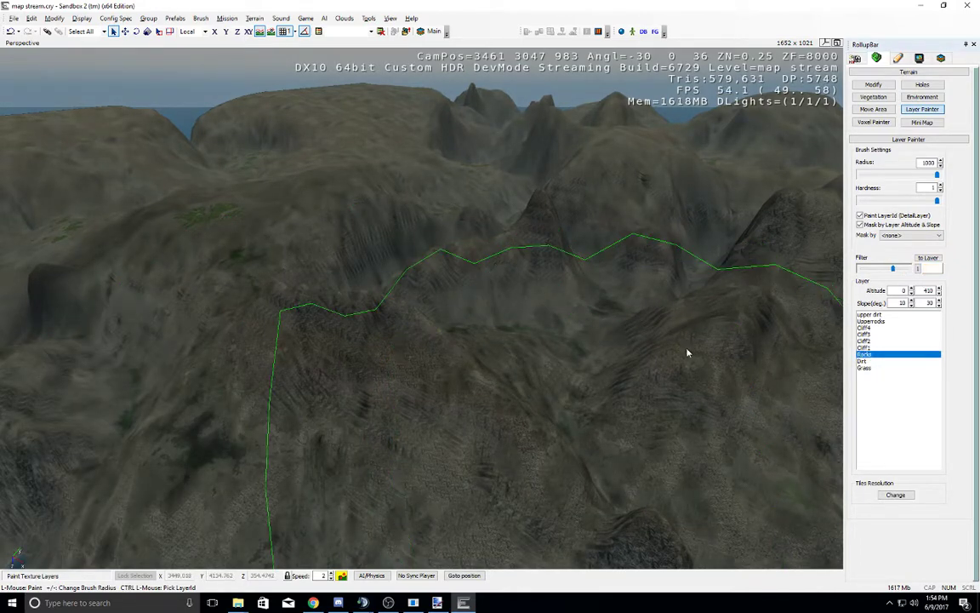
pyautogui.click(890, 361)
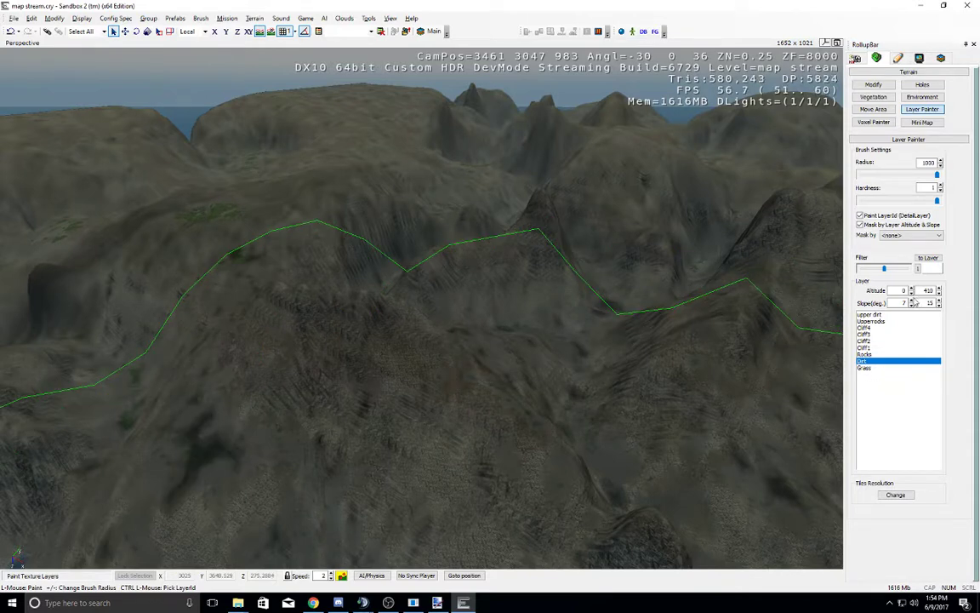
pyautogui.click(929, 258)
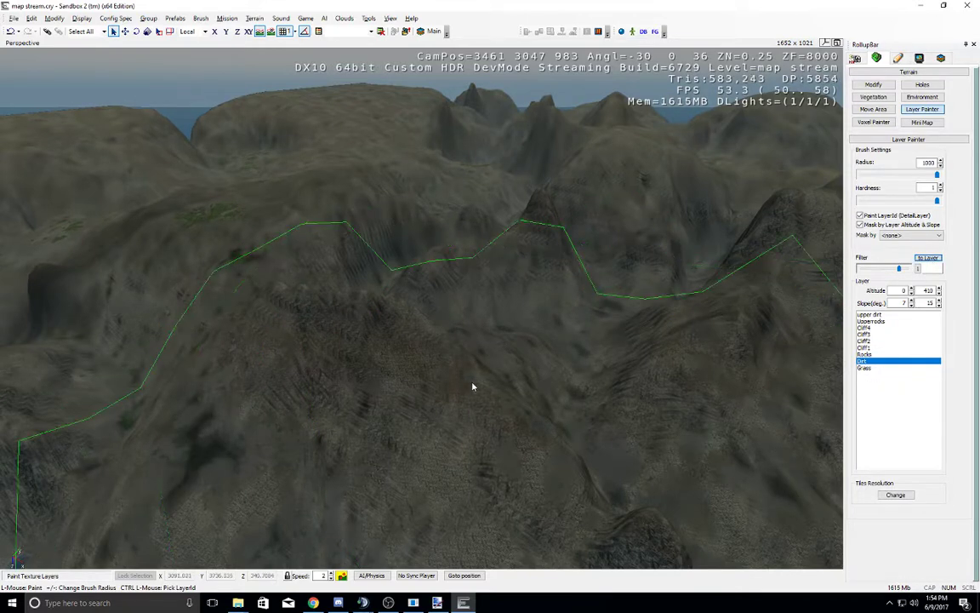
pyautogui.click(866, 370)
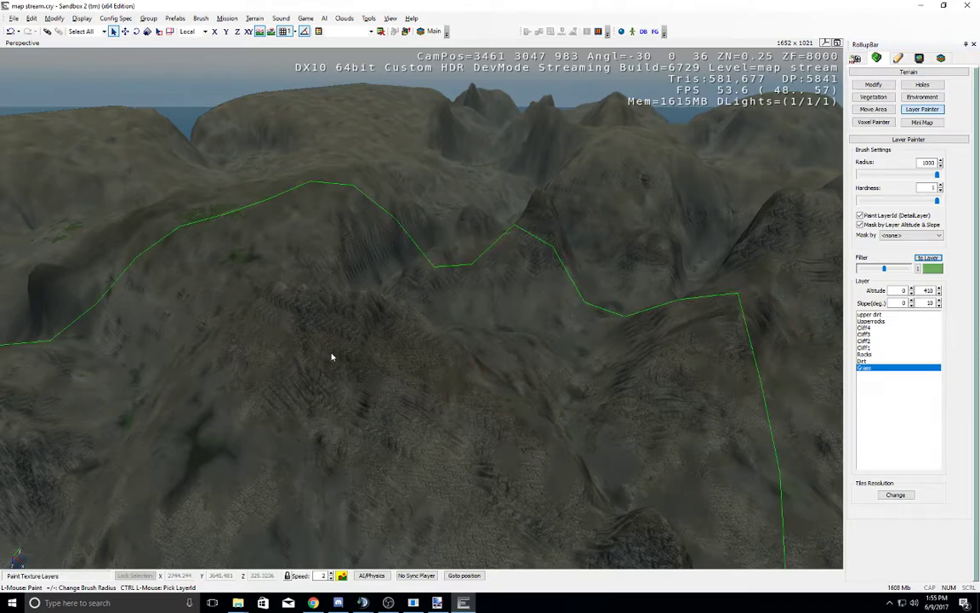
# Step: Hand-paint Grass over the patchy flat ground between the cliffs with a 16.982 radius brush, painting detail layers without the altitude and slope mask
pyautogui.moveTo(434, 338)
pyautogui.mouseDown(button='right')
pyautogui.moveTo(451, 308)
pyautogui.moveTo(407, 353)
pyautogui.moveTo(444, 325)
pyautogui.moveTo(444, 344)
pyautogui.moveTo(451, 310)
pyautogui.moveTo(430, 310)
pyautogui.mouseUp(button='right')
pyautogui.press('w')
pyautogui.press('w')
pyautogui.press('w')
pyautogui.press('s')
pyautogui.moveTo(430, 310); pyautogui.dragTo(434, 321, button='middle')
pyautogui.press('s')
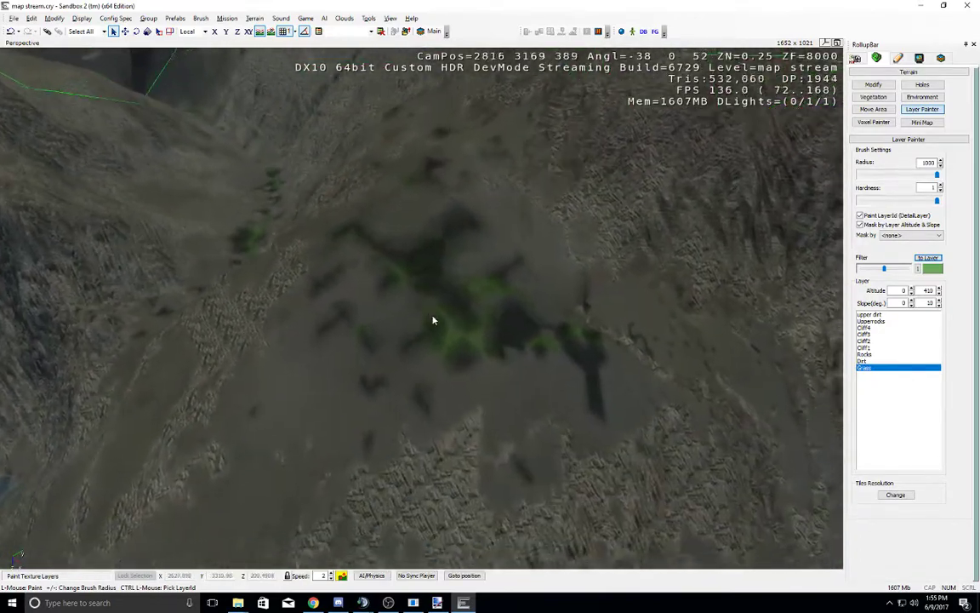
pyautogui.press('w')
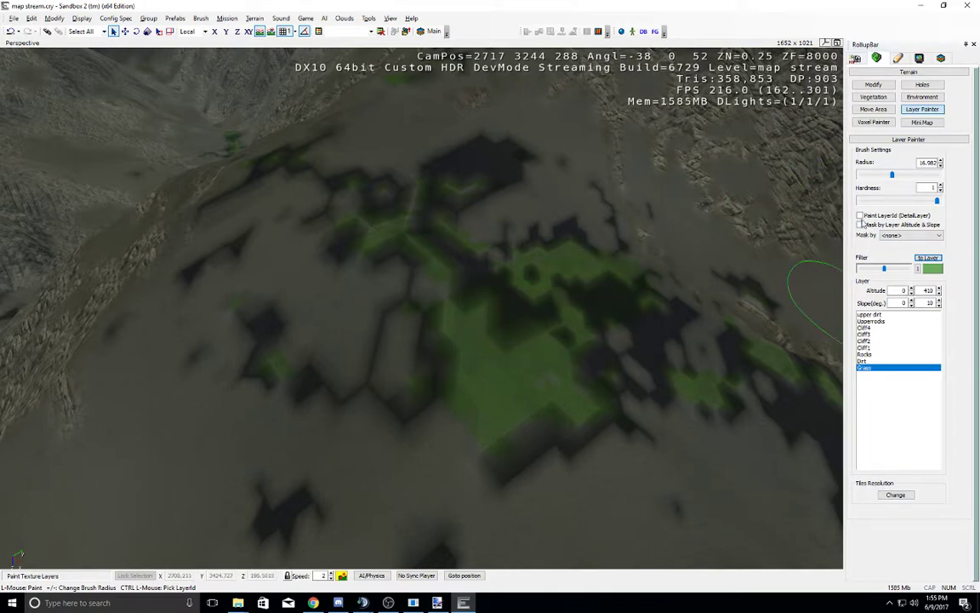
pyautogui.click(861, 215)
pyautogui.moveTo(630, 273)
pyautogui.mouseDown()
pyautogui.moveTo(554, 326)
pyautogui.moveTo(612, 318)
pyautogui.mouseUp()
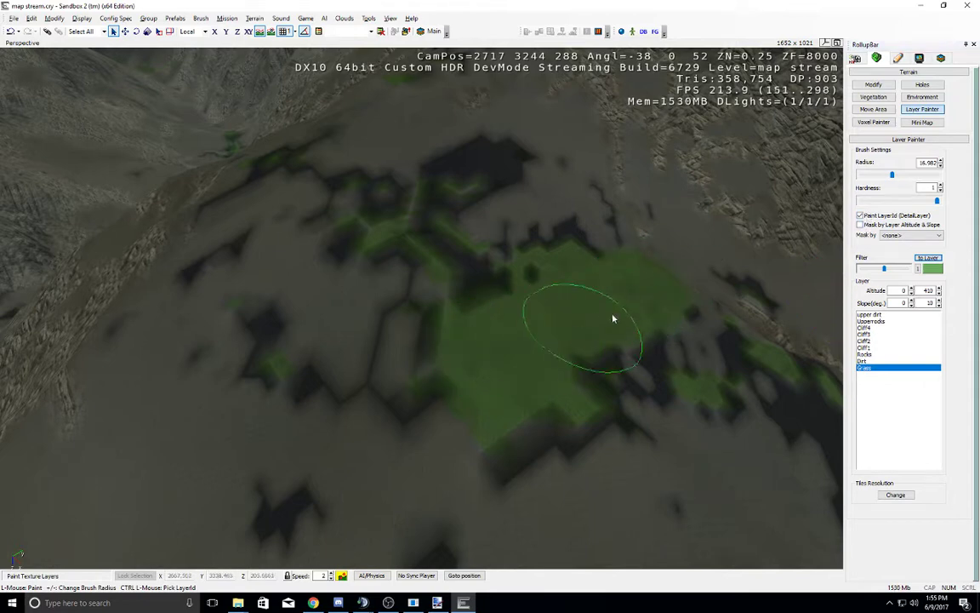
# Step: Lower the brush hardness to 0.59 and extend the Grass over the surrounding dark patches
pyautogui.moveTo(726, 290)
pyautogui.mouseDown()
pyautogui.moveTo(444, 357)
pyautogui.moveTo(386, 287)
pyautogui.moveTo(367, 397)
pyautogui.mouseUp()
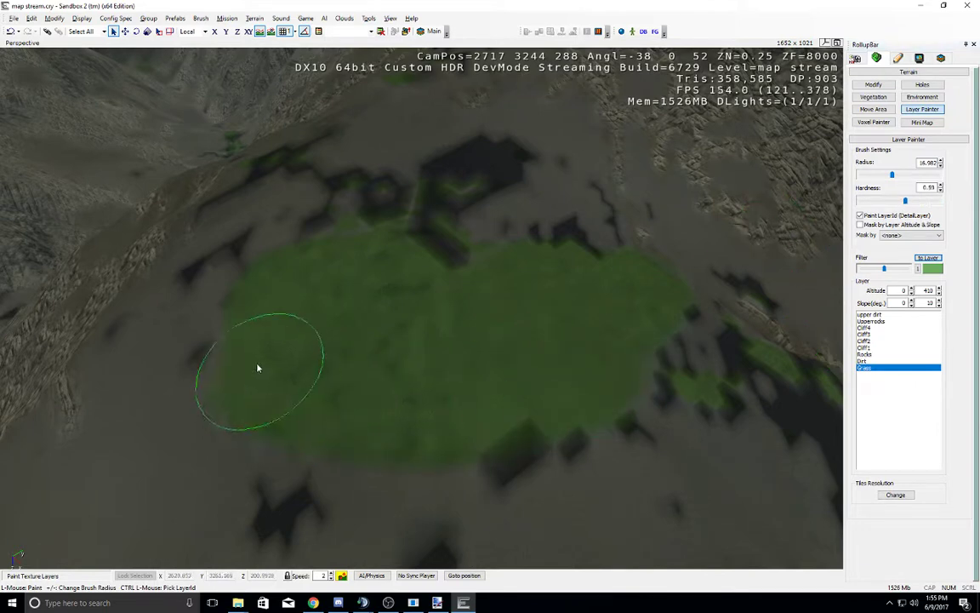
pyautogui.moveTo(258, 368)
pyautogui.mouseDown()
pyautogui.moveTo(227, 335)
pyautogui.moveTo(234, 238)
pyautogui.moveTo(479, 226)
pyautogui.moveTo(452, 186)
pyautogui.moveTo(491, 180)
pyautogui.mouseUp()
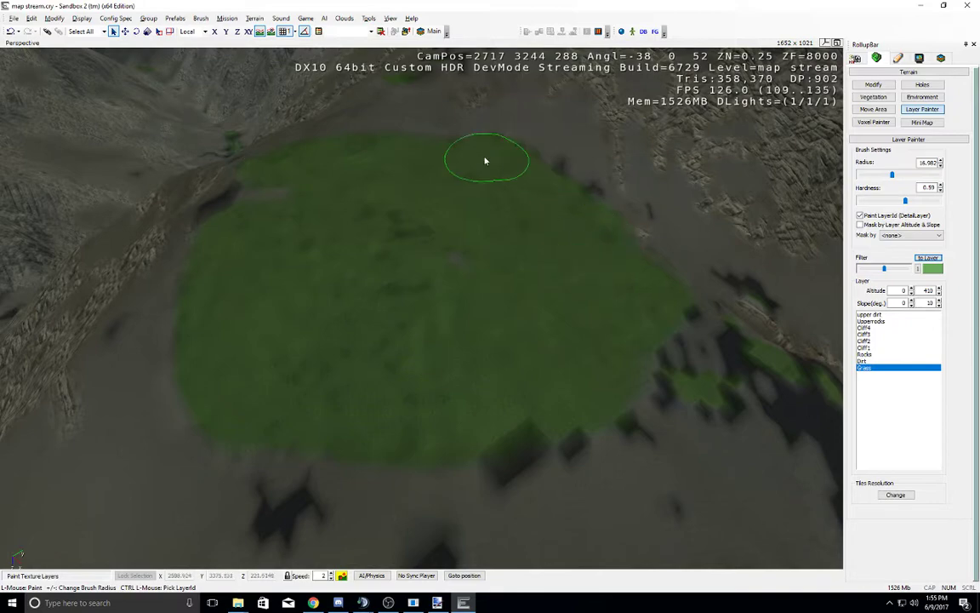
pyautogui.moveTo(678, 273); pyautogui.dragTo(670, 351)
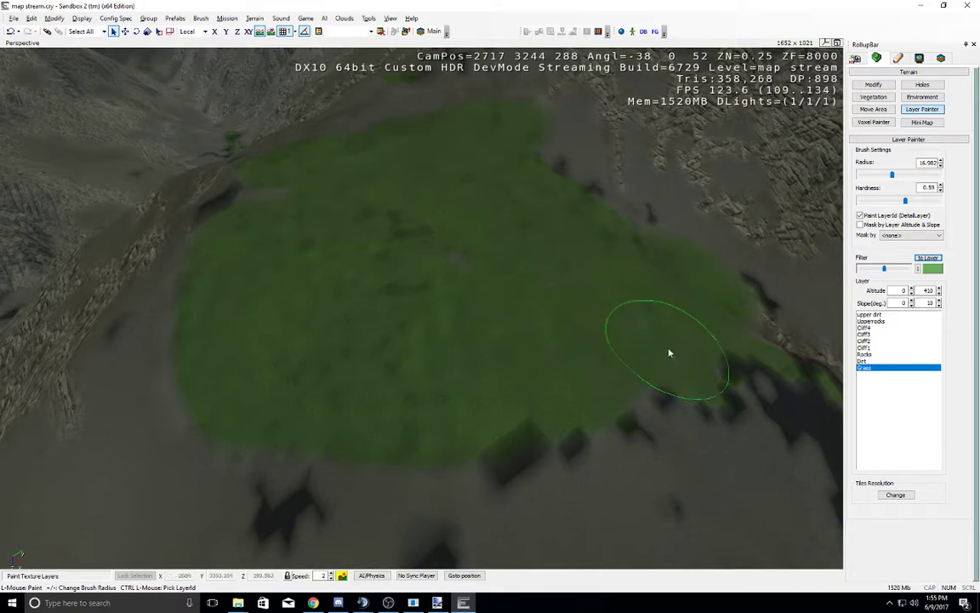
# Step: Examine the painted cliffs, valleys and grass patches from several viewpoints across the map
pyautogui.moveTo(582, 335); pyautogui.dragTo(584, 335, button='right')
pyautogui.press('w')
pyautogui.press('w')
pyautogui.moveTo(584, 336); pyautogui.dragTo(584, 335, button='middle')
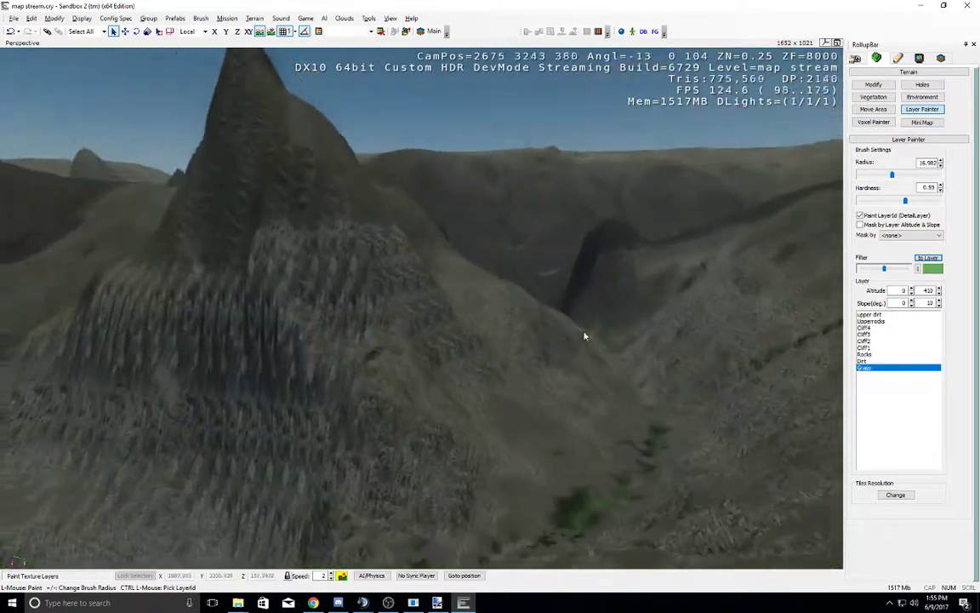
pyautogui.moveTo(584, 335); pyautogui.dragTo(584, 336, button='right')
pyautogui.moveTo(585, 335); pyautogui.dragTo(585, 335, button='middle')
pyautogui.moveTo(585, 336); pyautogui.dragTo(596, 335, button='right')
pyautogui.moveTo(595, 335); pyautogui.dragTo(597, 337, button='middle')
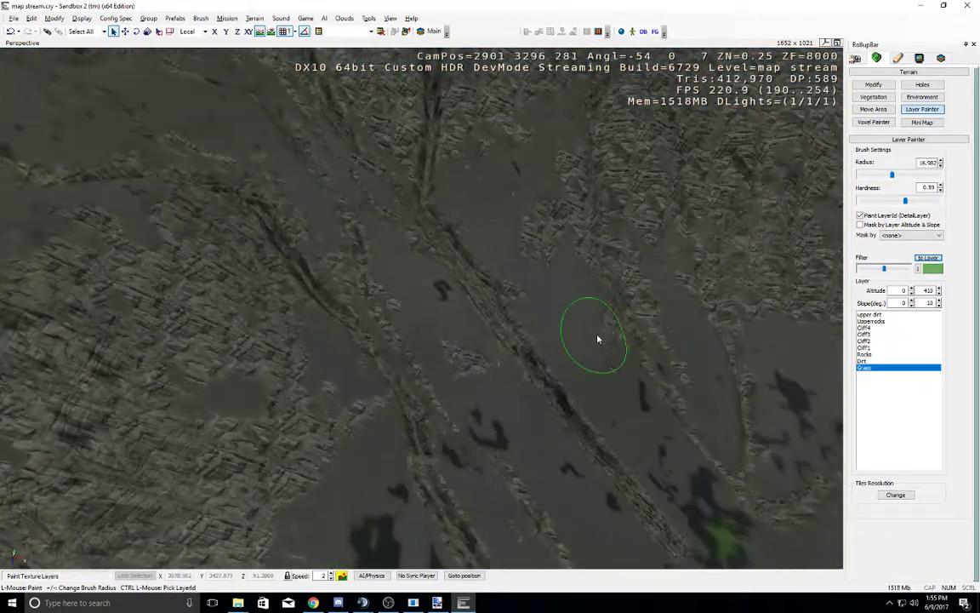
pyautogui.moveTo(597, 338); pyautogui.dragTo(597, 338, button='right')
pyautogui.moveTo(598, 338); pyautogui.dragTo(598, 338, button='middle')
pyautogui.moveTo(597, 339); pyautogui.dragTo(598, 337, button='right')
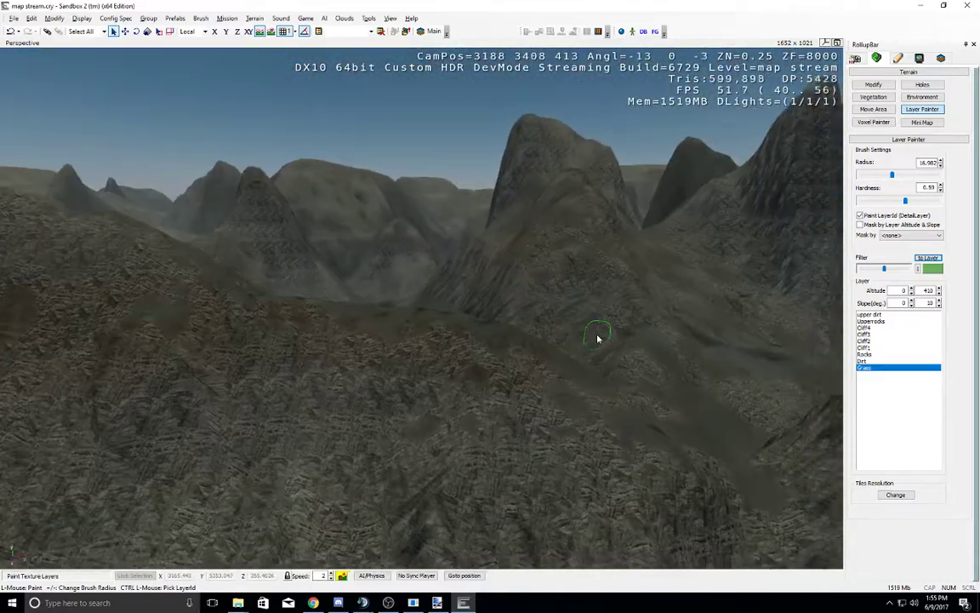
pyautogui.moveTo(597, 337)
pyautogui.mouseDown(button='middle')
pyautogui.moveTo(556, 206)
pyautogui.moveTo(599, 324)
pyautogui.mouseUp(button='middle')
pyautogui.scroll(10, 597, 325)
pyautogui.scroll(-10, 595, 292)
pyautogui.moveTo(597, 324)
pyautogui.mouseDown(button='right')
pyautogui.moveTo(595, 292)
pyautogui.moveTo(594, 331)
pyautogui.moveTo(600, 322)
pyautogui.moveTo(588, 306)
pyautogui.mouseUp(button='right')
pyautogui.scroll(10, 587, 307)
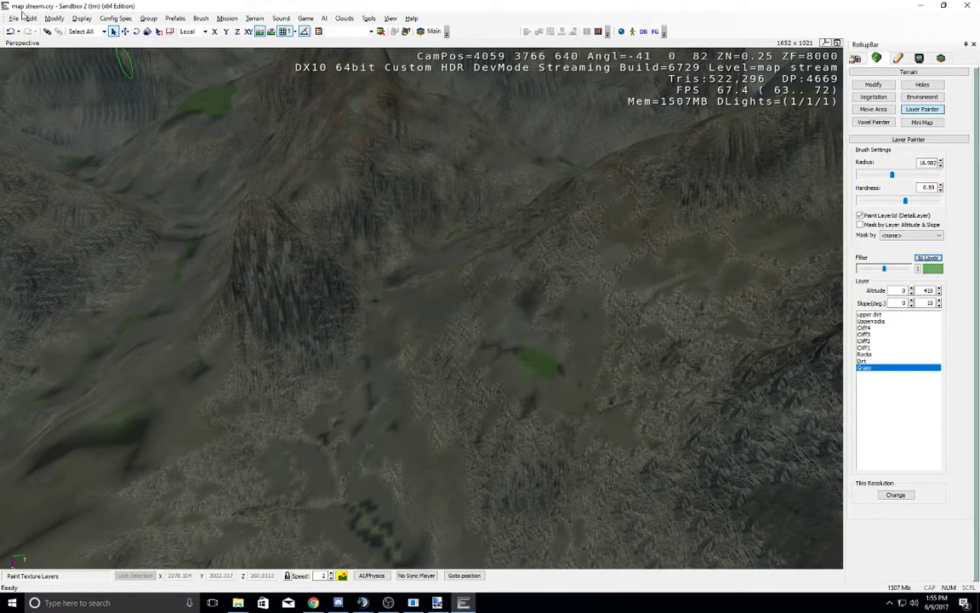
# Step: Save the level and generate its surface texture at 4096 x 4096
pyautogui.click(14, 18)
pyautogui.click(42, 51)
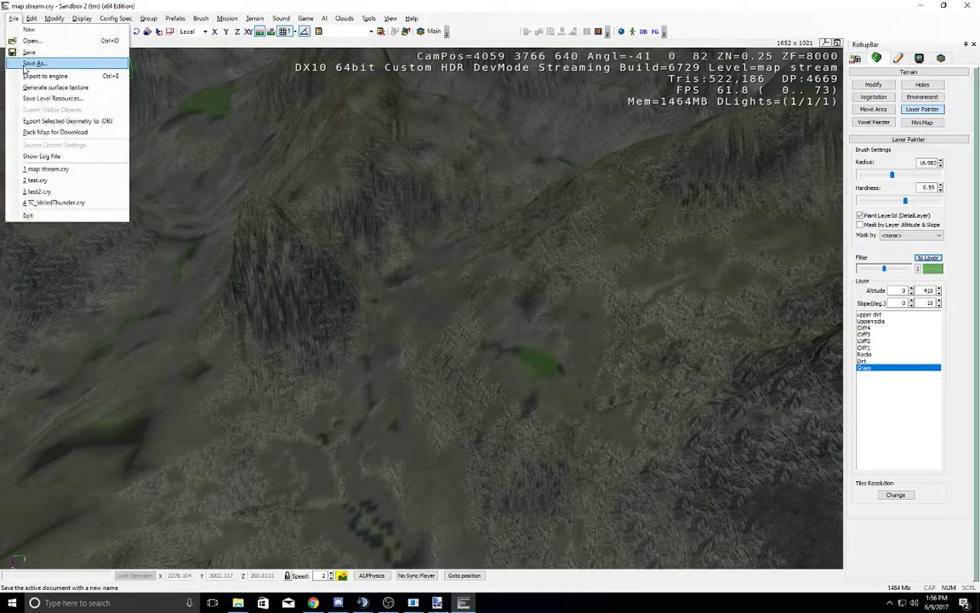
pyautogui.click(81, 86)
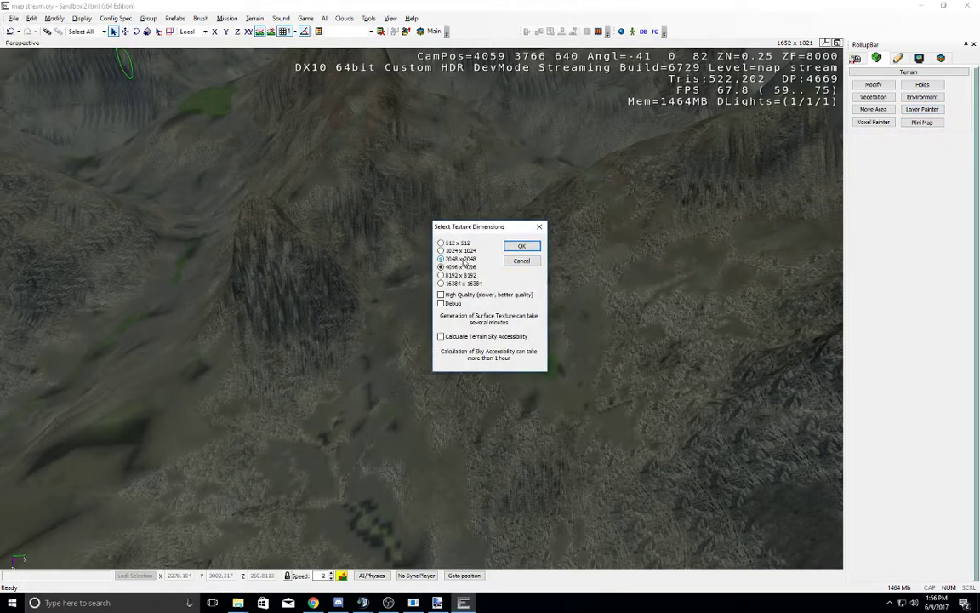
pyautogui.click(522, 247)
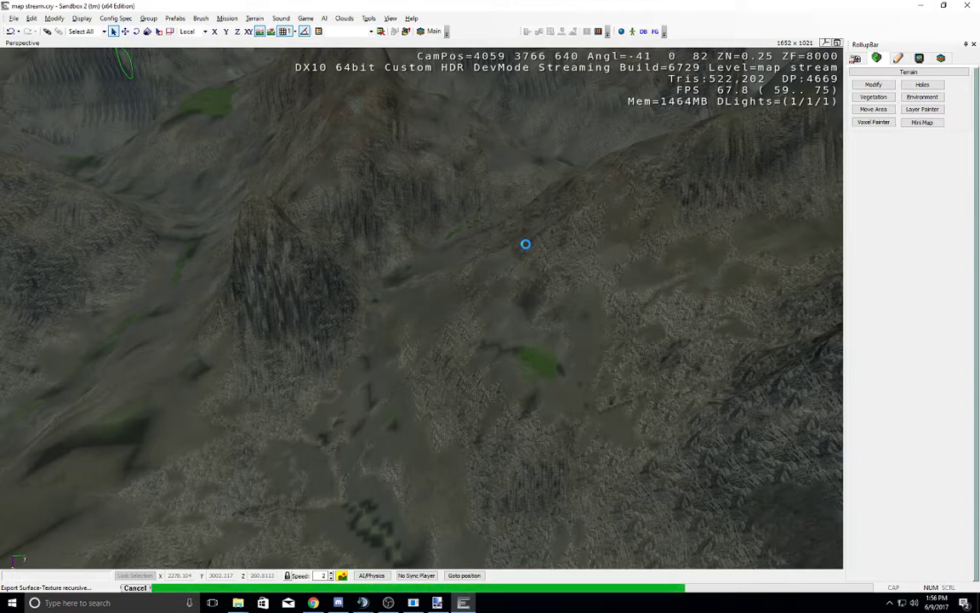
# Step: Examine the regenerated surface texture on the rocky hills and grass patches
pyautogui.moveTo(479, 244); pyautogui.dragTo(479, 244, button='right')
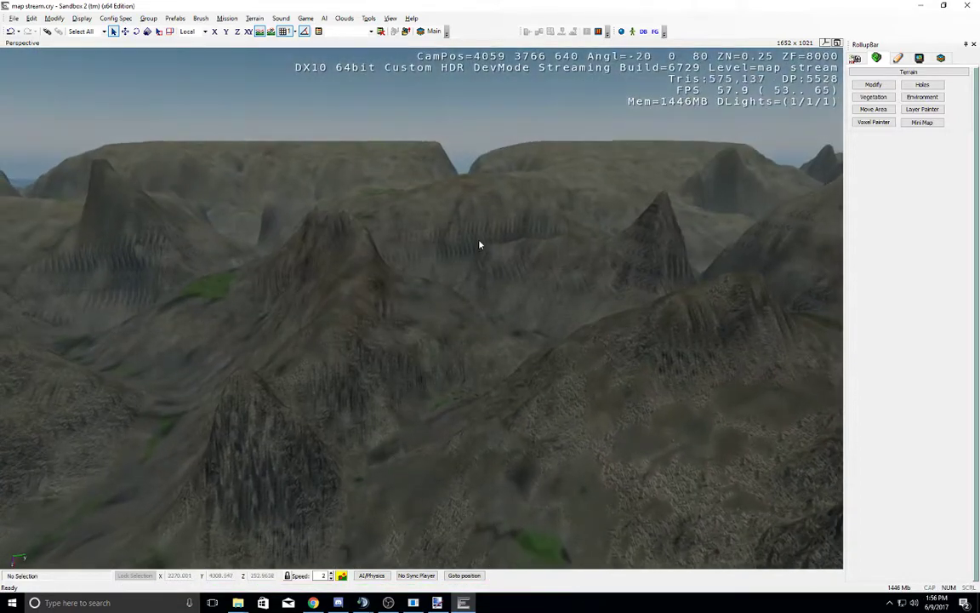
pyautogui.moveTo(479, 245); pyautogui.dragTo(480, 255, button='middle')
pyautogui.press('w')
pyautogui.moveTo(479, 244)
pyautogui.mouseDown(button='right')
pyautogui.moveTo(481, 237)
pyautogui.moveTo(481, 249)
pyautogui.mouseUp(button='right')
pyautogui.press('w')
pyautogui.press('s')
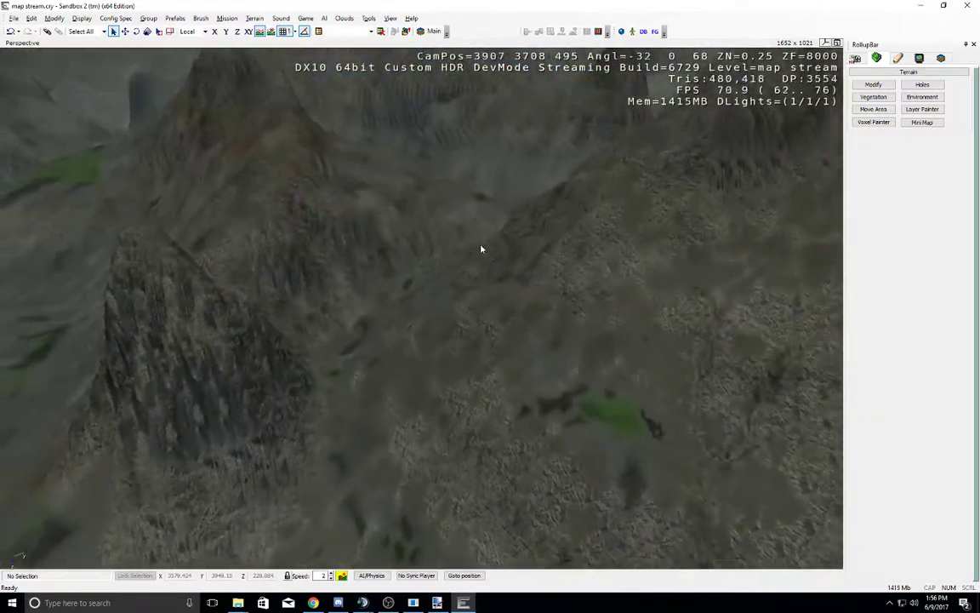
pyautogui.moveTo(482, 248); pyautogui.dragTo(481, 248, button='middle')
# Step: Reopen the recent level map stream.cry and dismiss the errors report
pyautogui.click(14, 19)
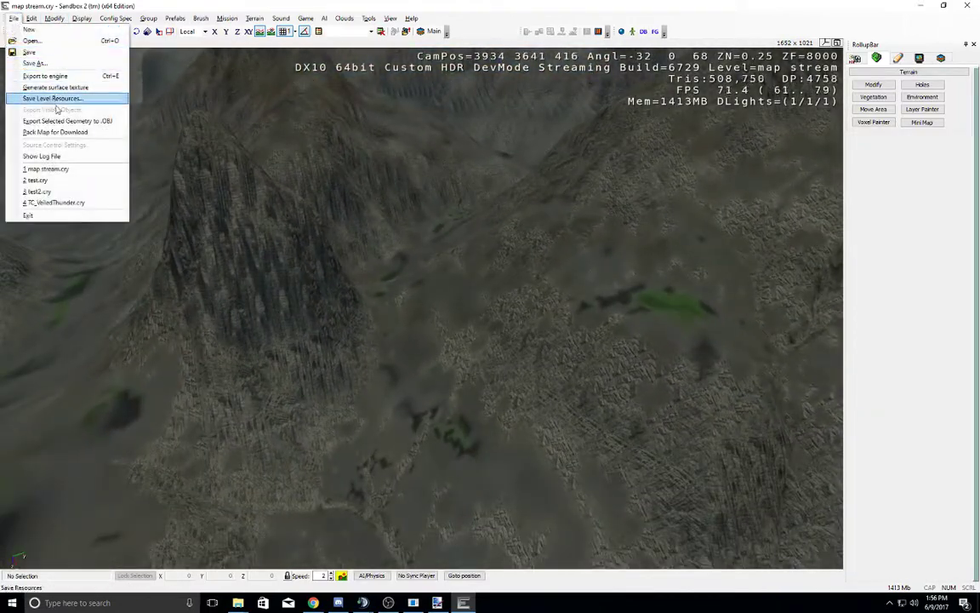
pyautogui.click(65, 170)
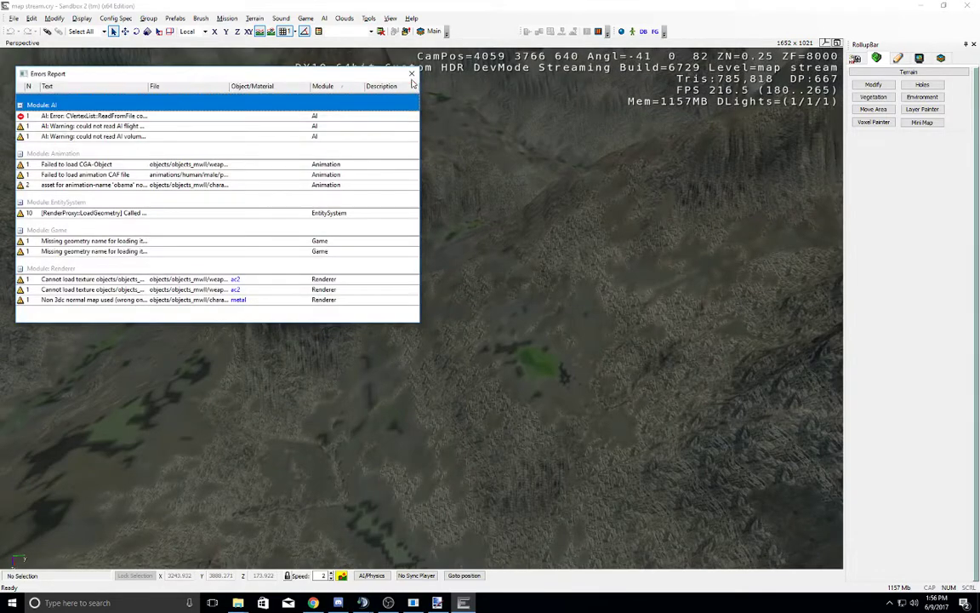
pyautogui.click(412, 75)
# Step: Examine the terrain textures of the reloaded level across its hills and valleys
pyautogui.moveTo(423, 211)
pyautogui.mouseDown(button='right')
pyautogui.moveTo(424, 194)
pyautogui.moveTo(424, 205)
pyautogui.mouseUp(button='right')
pyautogui.scroll(-8, 423, 210)
pyautogui.scroll(-4, 423, 212)
pyautogui.scroll(-6, 423, 204)
pyautogui.scroll(8, 424, 204)
pyautogui.scroll(8, 423, 206)
pyautogui.scroll(-5, 422, 205)
pyautogui.scroll(5, 423, 206)
pyautogui.moveTo(423, 205); pyautogui.dragTo(423, 205, button='middle')
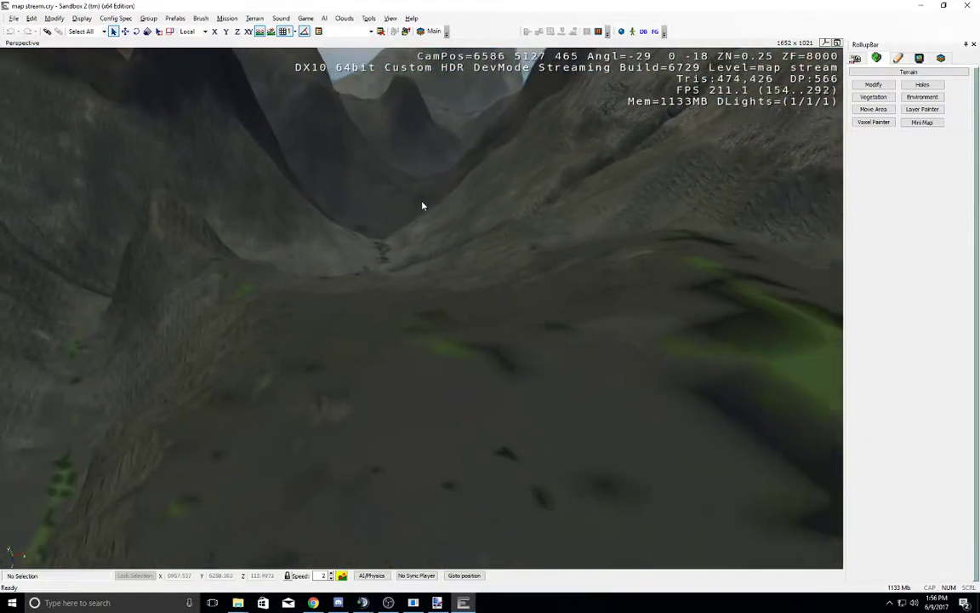
# Step: Paint the Dirt layer over the green grass patches on the hillside with a brush radius of about 66
pyautogui.moveTo(423, 206); pyautogui.dragTo(444, 206, button='right')
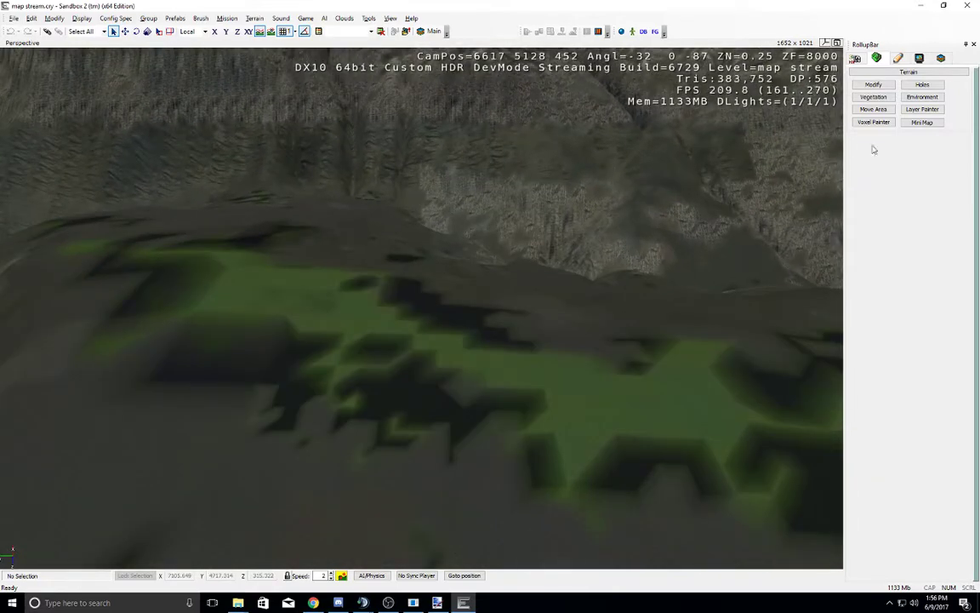
pyautogui.click(923, 110)
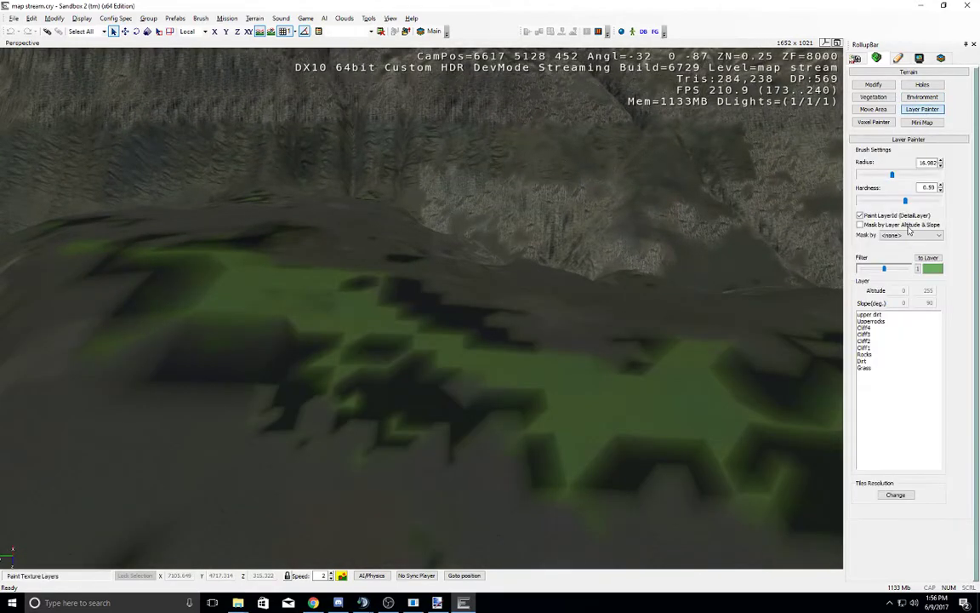
pyautogui.click(864, 361)
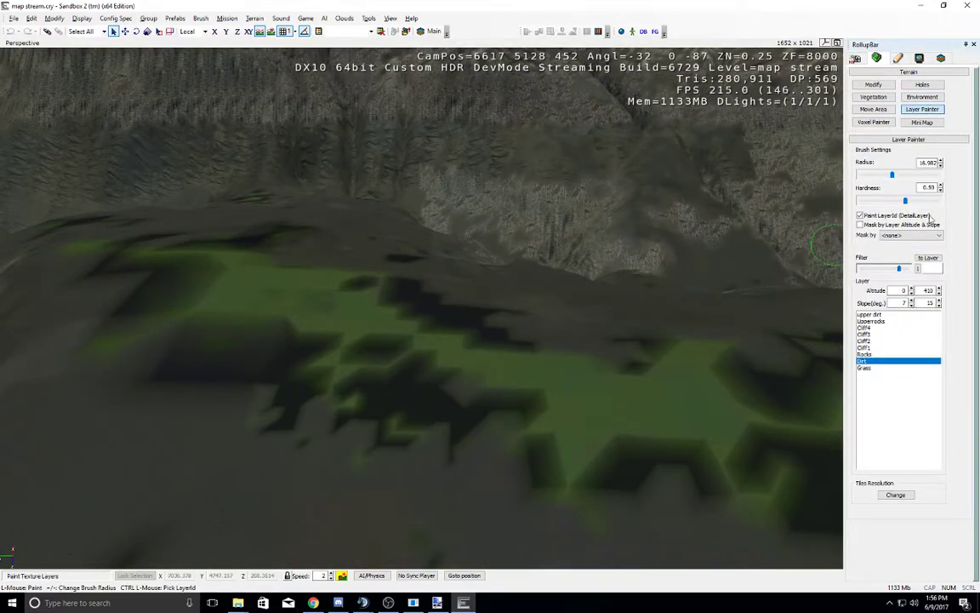
pyautogui.moveTo(358, 340)
pyautogui.mouseDown()
pyautogui.moveTo(294, 287)
pyautogui.moveTo(255, 281)
pyautogui.mouseUp()
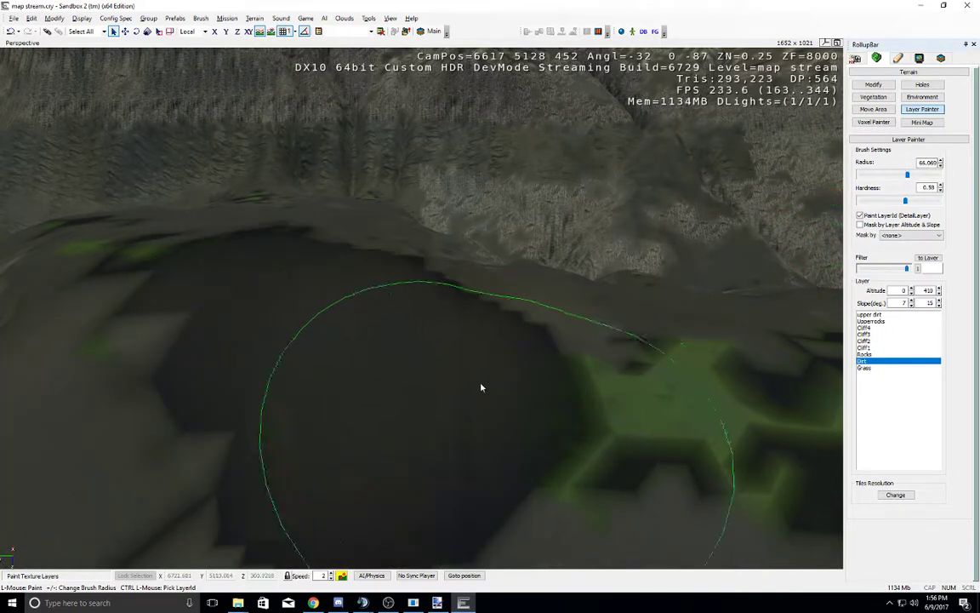
pyautogui.moveTo(482, 387); pyautogui.dragTo(478, 329)
pyautogui.click(874, 355)
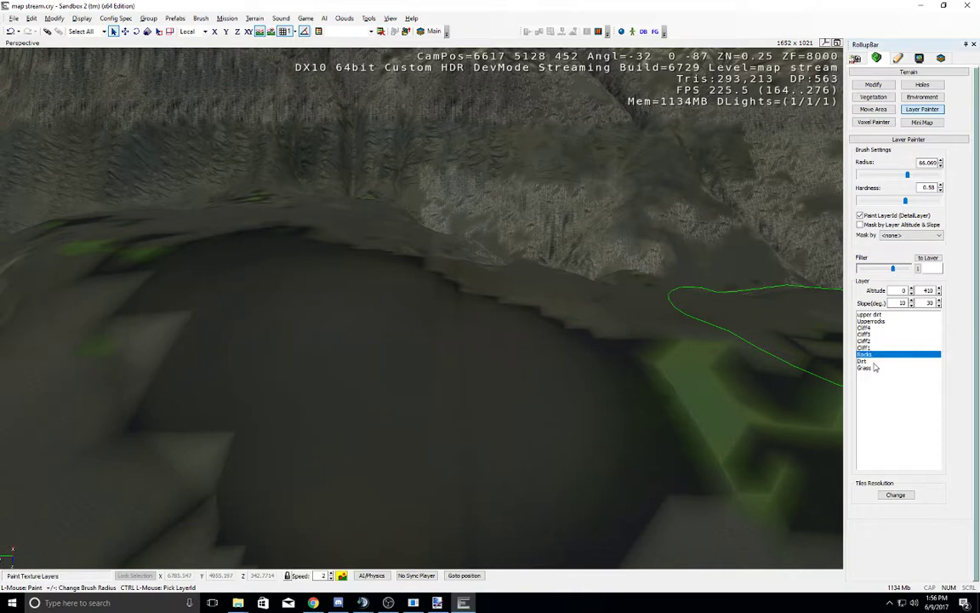
pyautogui.click(871, 362)
# Step: Open the terrain texture layers list and bring up the Dirt layer's material in the Material Editor
pyautogui.click(388, 21)
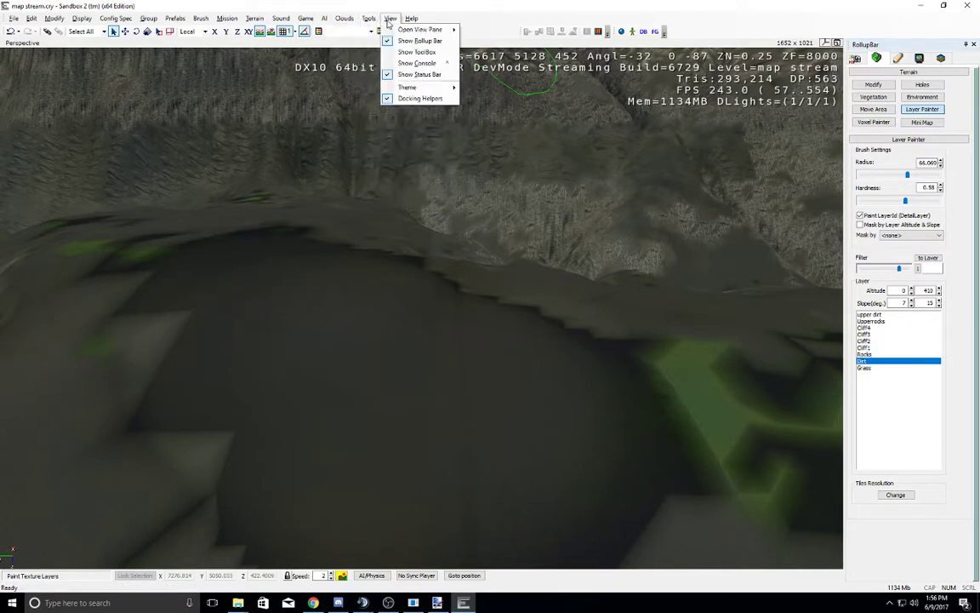
pyautogui.moveTo(396, 30)
pyautogui.click(510, 39)
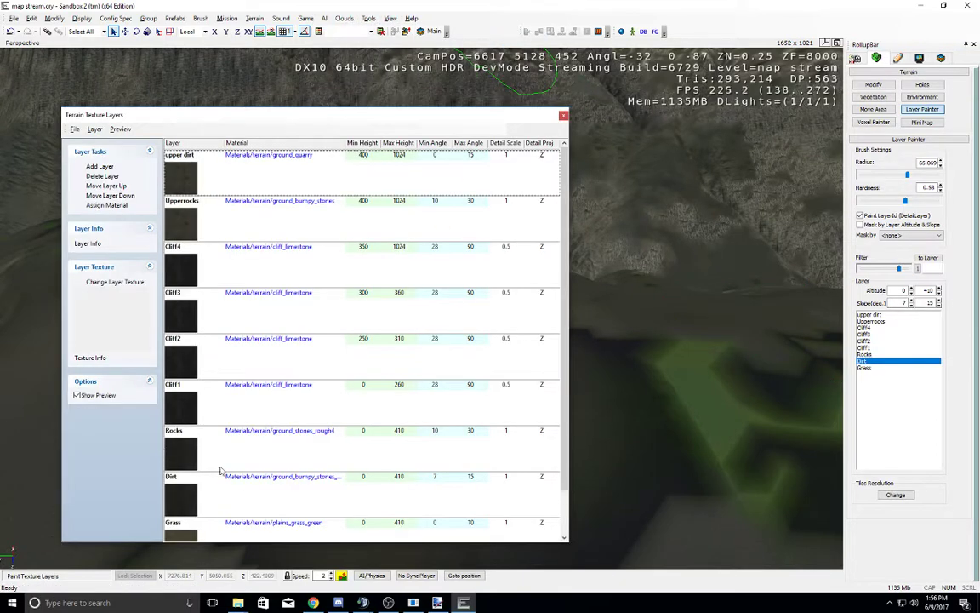
pyautogui.click(262, 506)
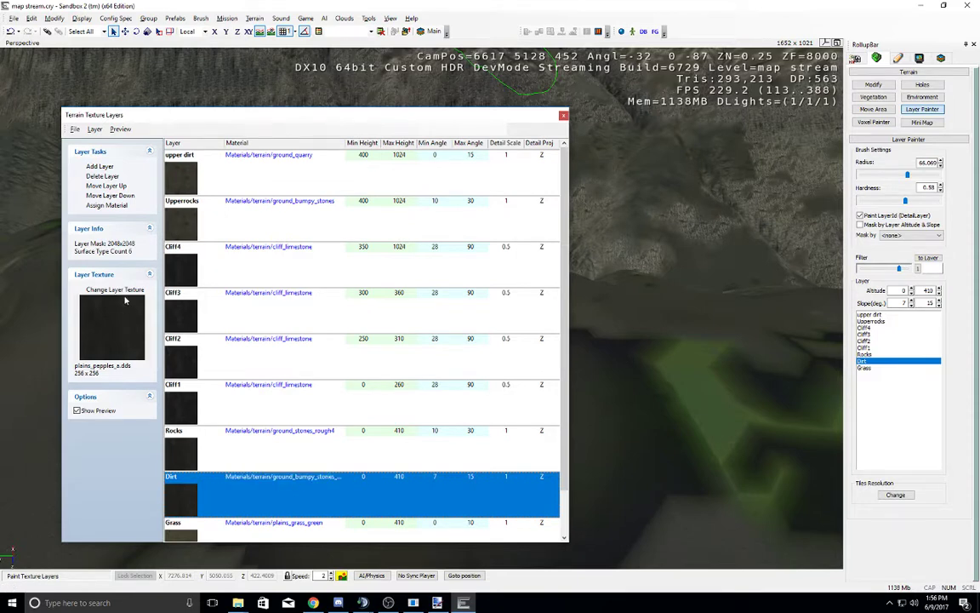
pyautogui.doubleClick(265, 493)
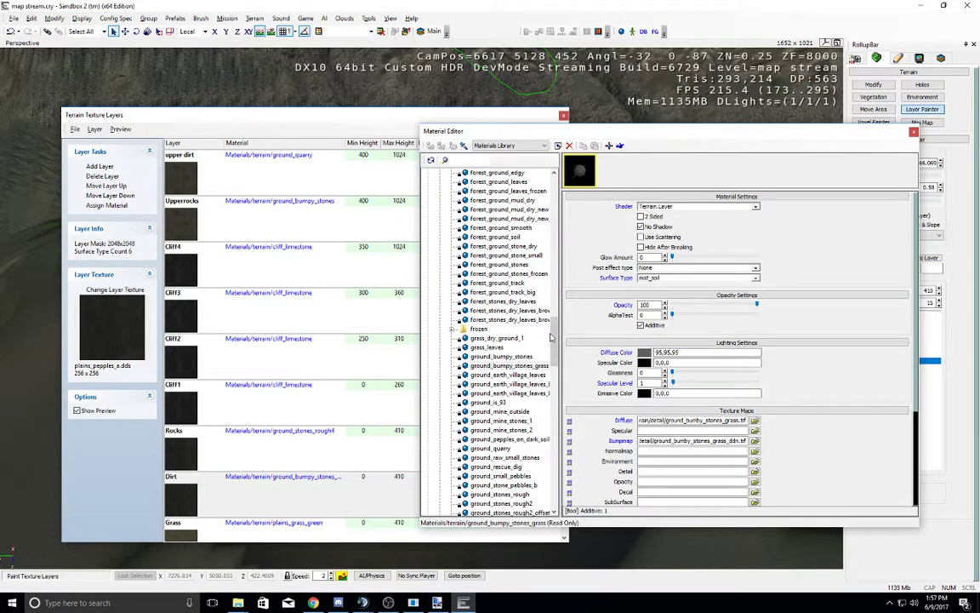
# Step: Compare the ground materials' diffuse textures and assign ground_mine_outside to the Dirt layer
pyautogui.moveTo(667, 429)
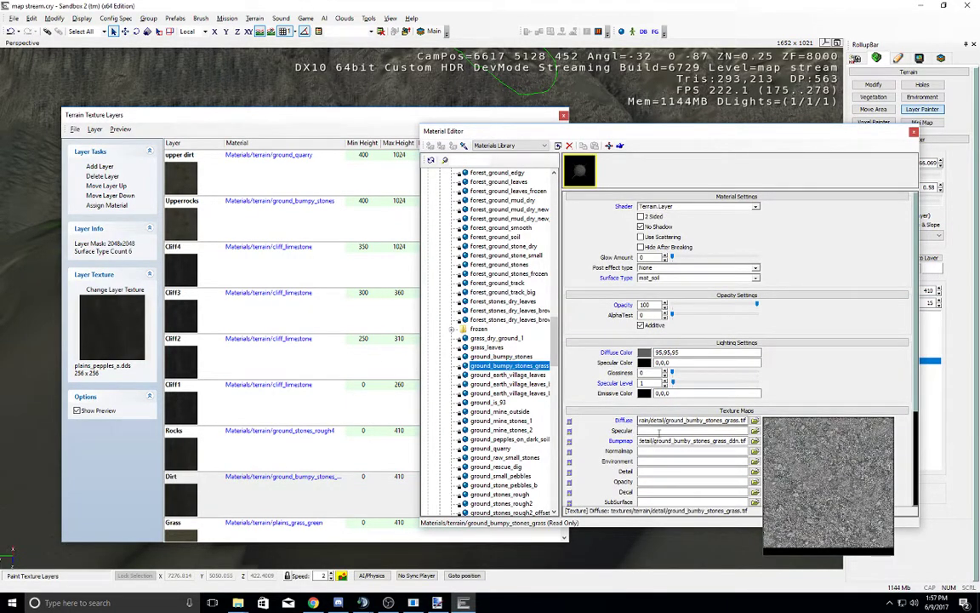
pyautogui.click(525, 358)
pyautogui.click(504, 374)
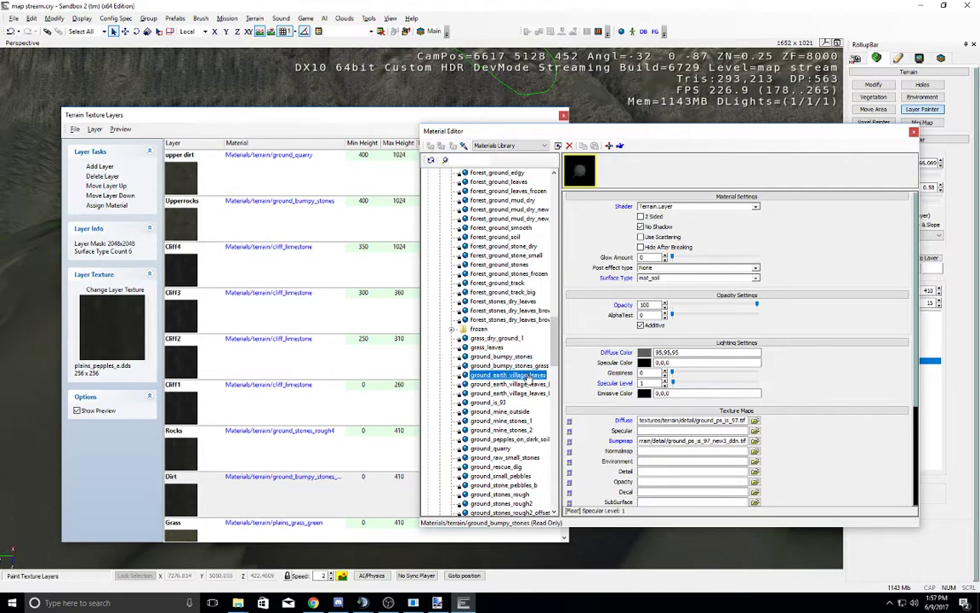
pyautogui.moveTo(654, 420)
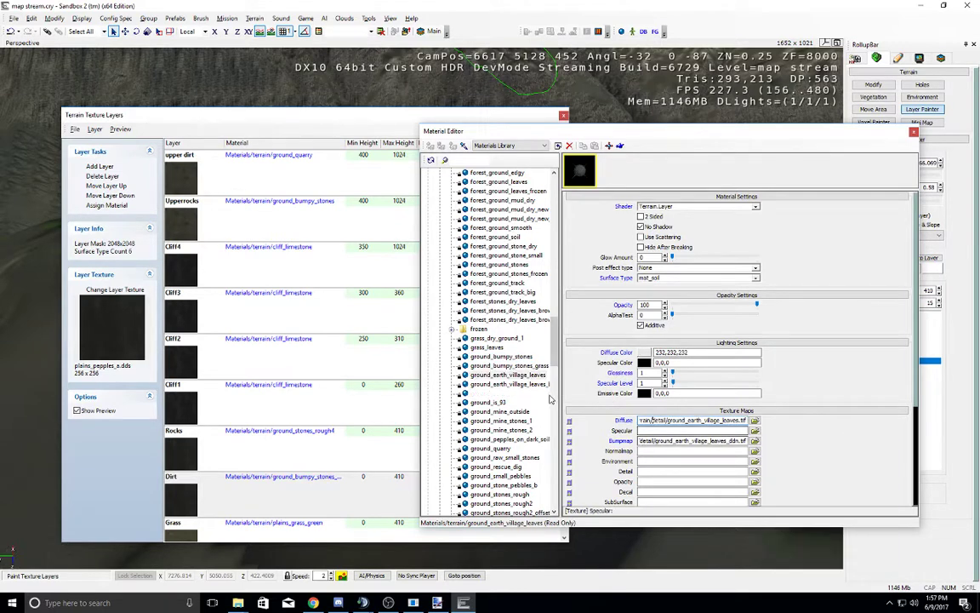
pyautogui.click(501, 411)
pyautogui.moveTo(672, 421)
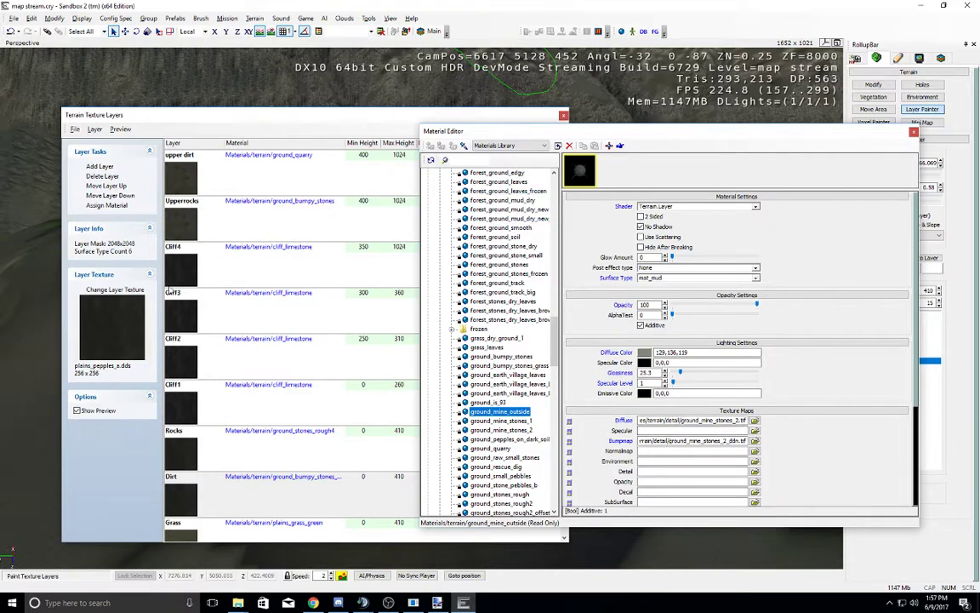
pyautogui.click(107, 206)
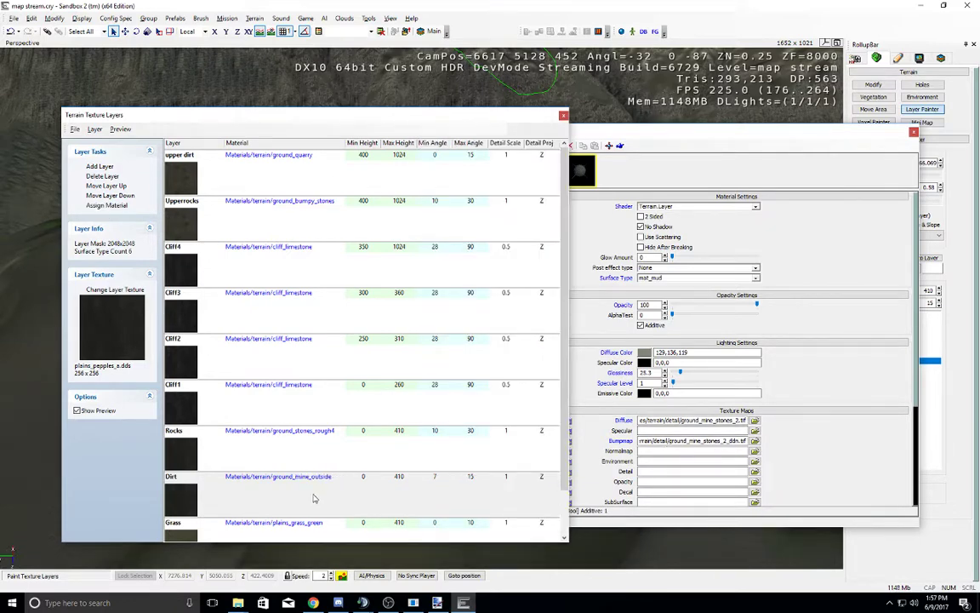
# Step: Preview replacement textures for the Dirt layer in the terrain folder, including the plains, river and road_concrete_grey.dds textures
pyautogui.click(314, 498)
pyautogui.click(128, 290)
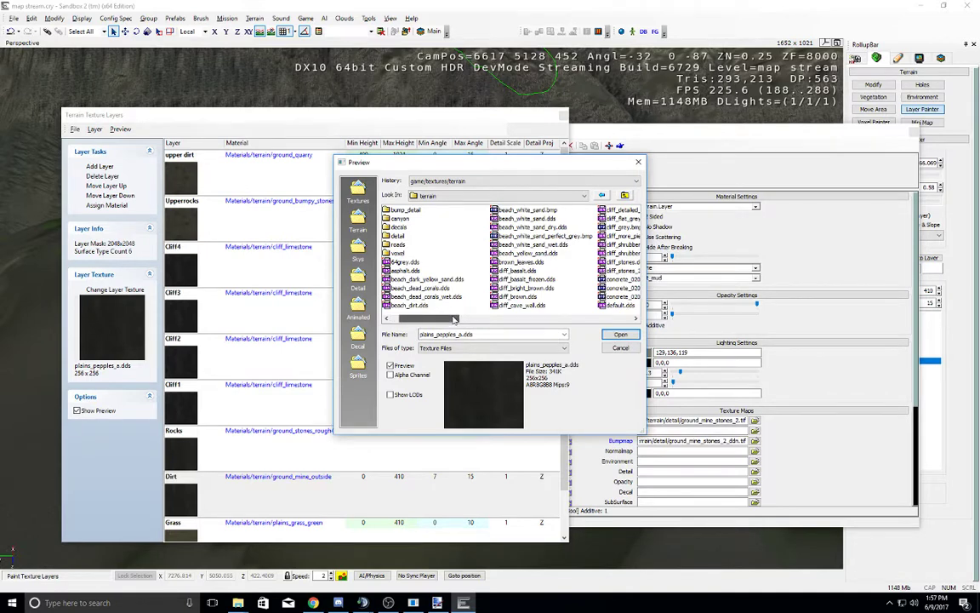
pyautogui.moveTo(454, 319); pyautogui.dragTo(501, 318)
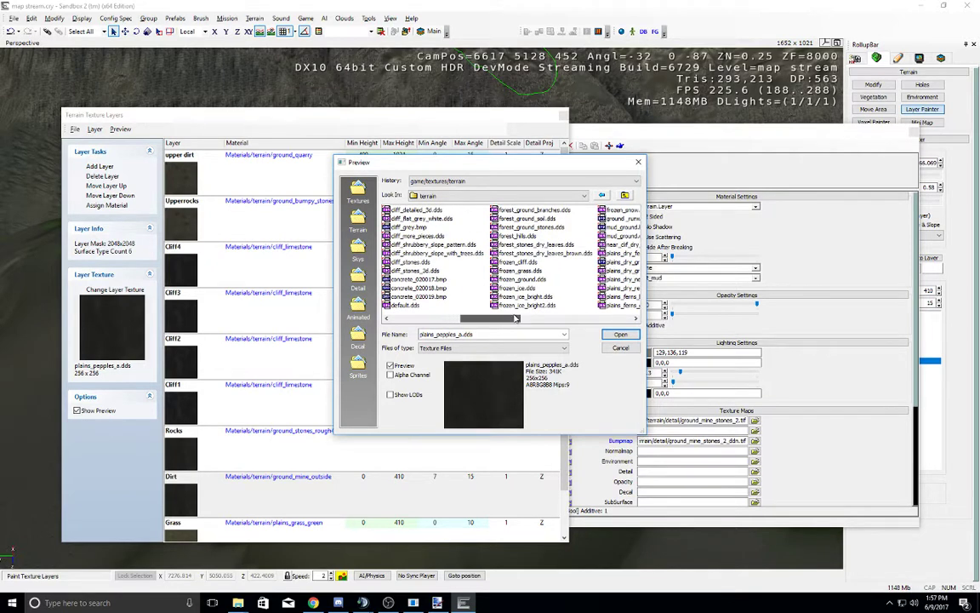
pyautogui.moveTo(517, 318); pyautogui.dragTo(560, 318)
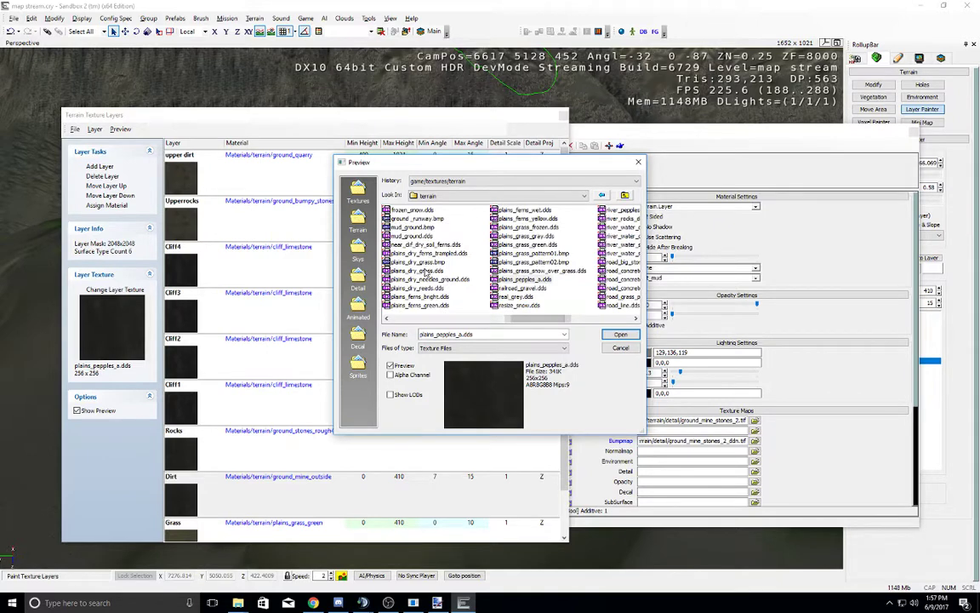
pyautogui.click(525, 304)
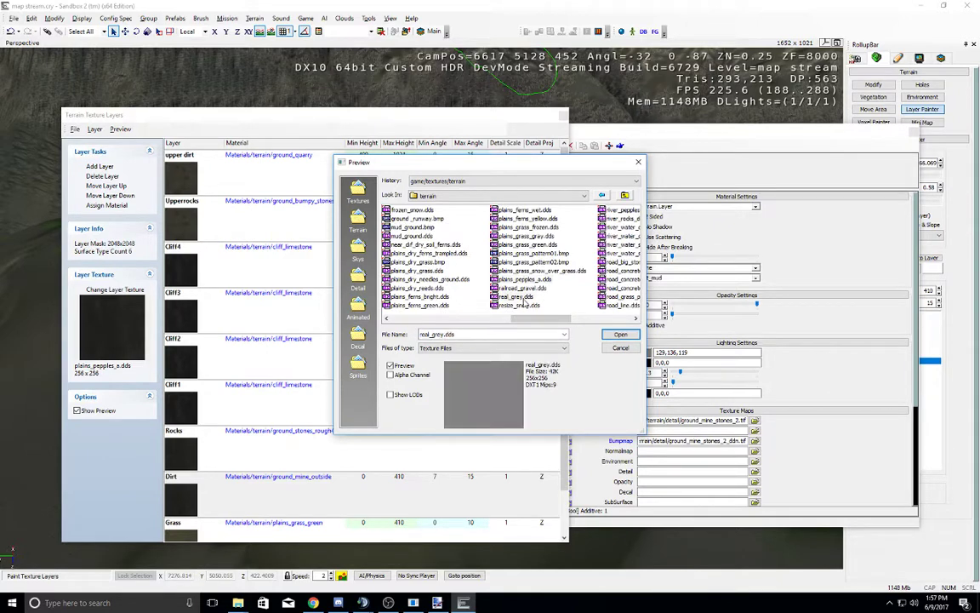
pyautogui.click(532, 269)
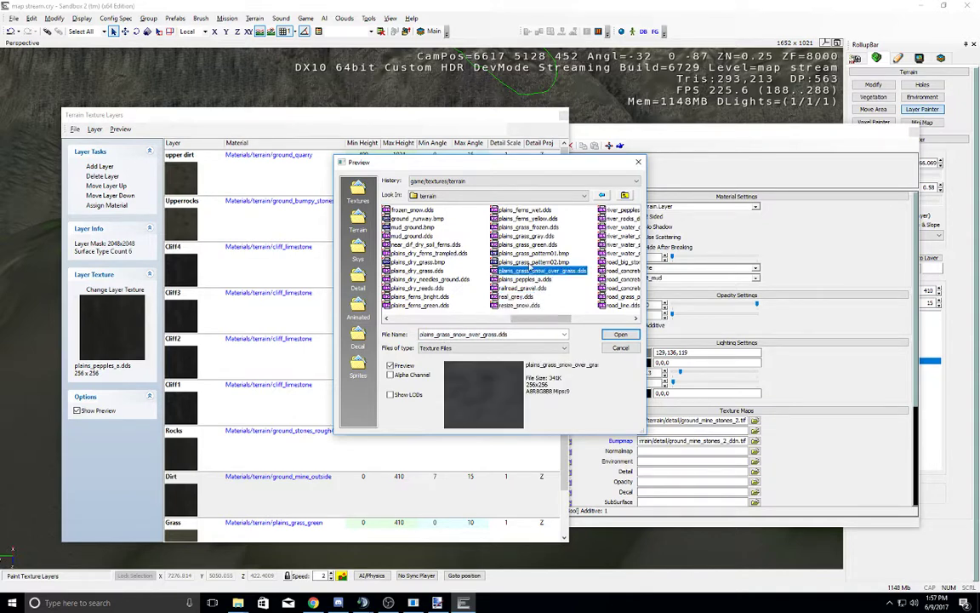
pyautogui.click(530, 221)
pyautogui.scroll(-1, 528, 221)
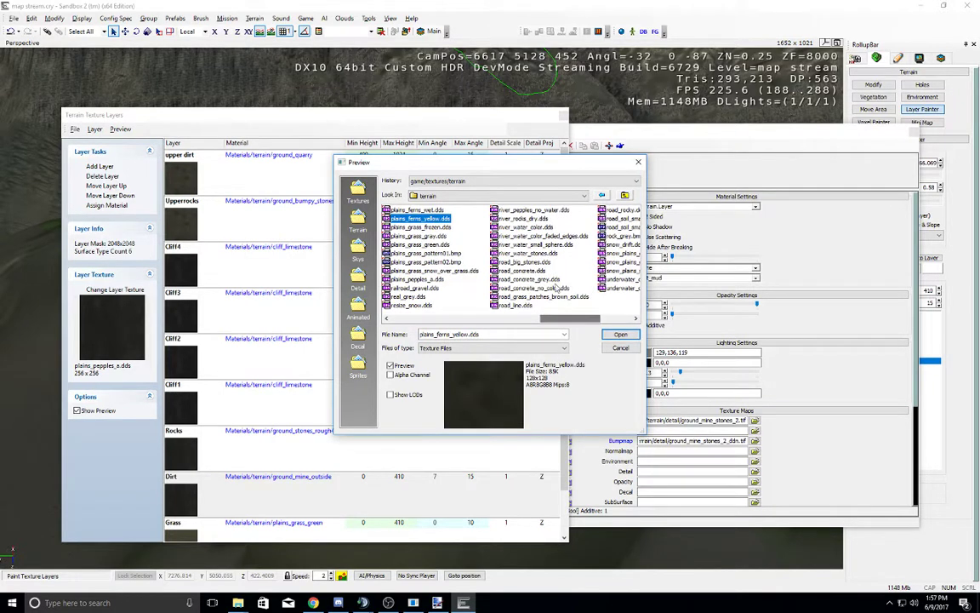
pyautogui.click(522, 219)
pyautogui.click(534, 228)
pyautogui.click(549, 235)
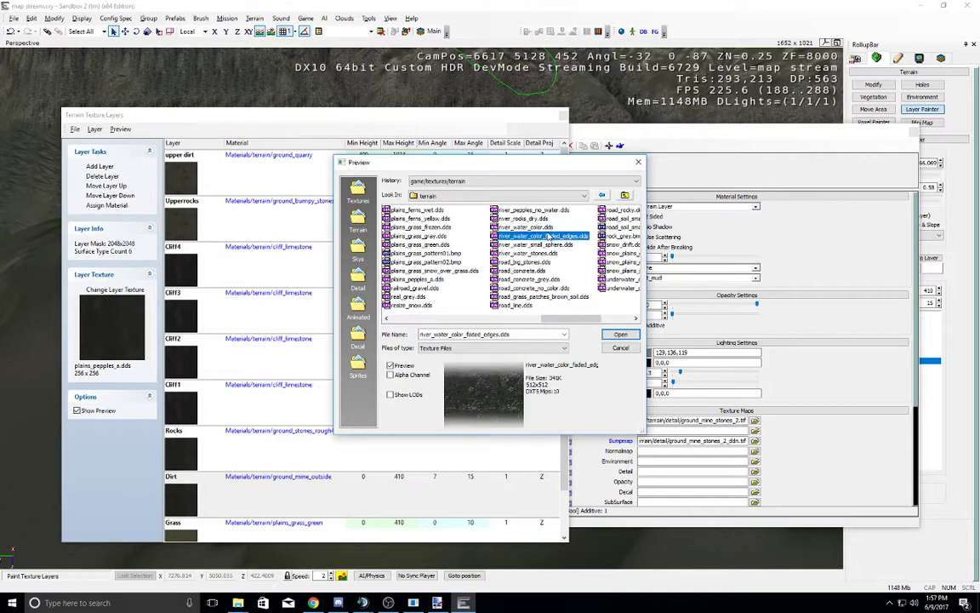
pyautogui.click(545, 278)
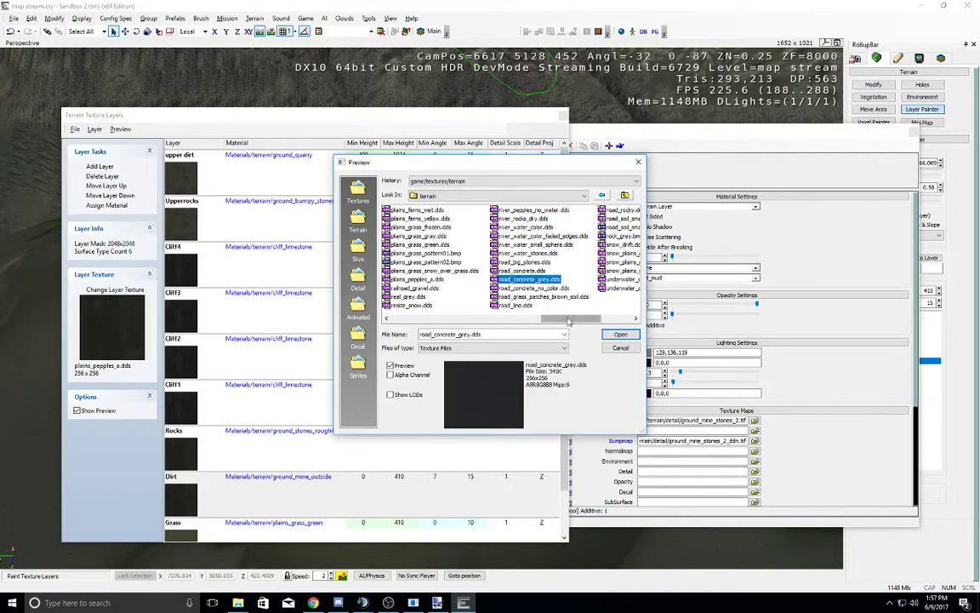
# Step: Replace the Dirt layer's texture with forest_ground_stones.dds, then close the terrain texture layers and material windows
pyautogui.scroll(-1, 519, 255)
pyautogui.scroll(2, 506, 221)
pyautogui.click(509, 217)
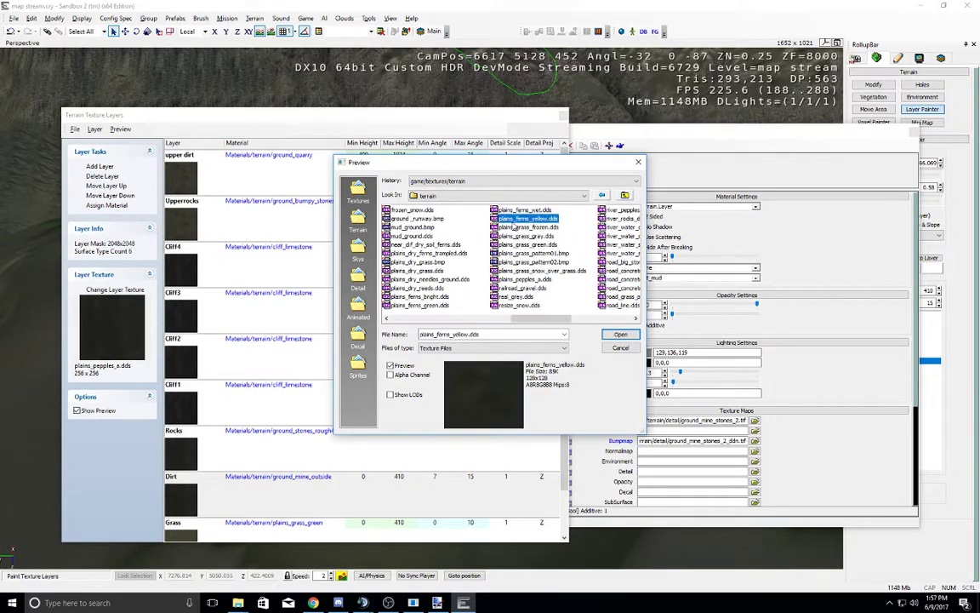
pyautogui.click(521, 227)
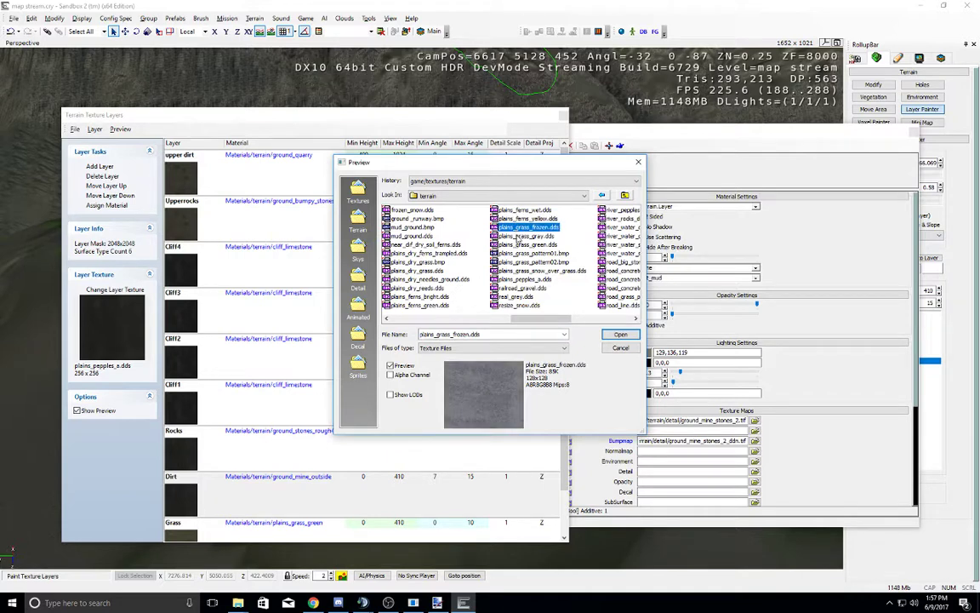
pyautogui.scroll(2, 502, 289)
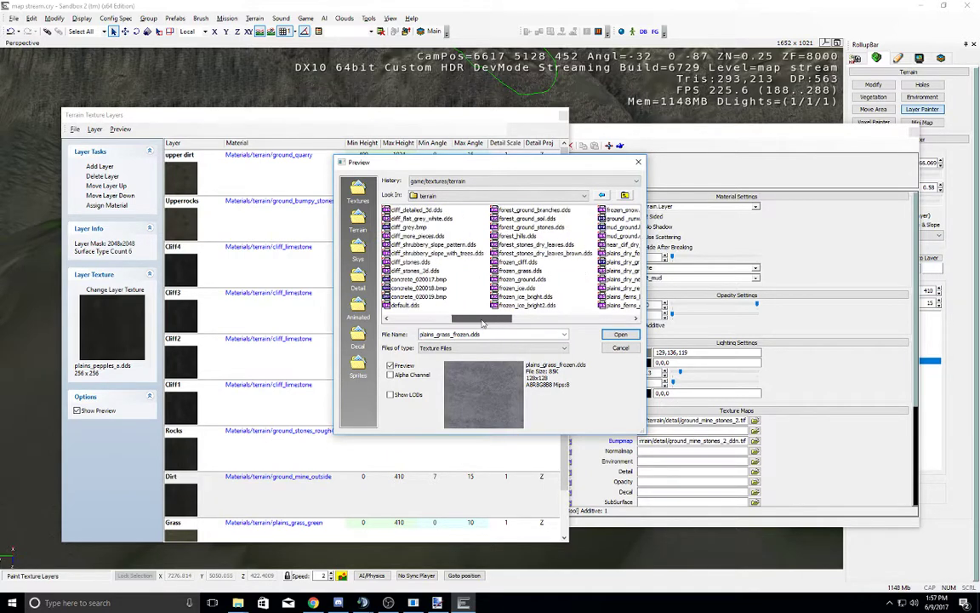
pyautogui.click(521, 219)
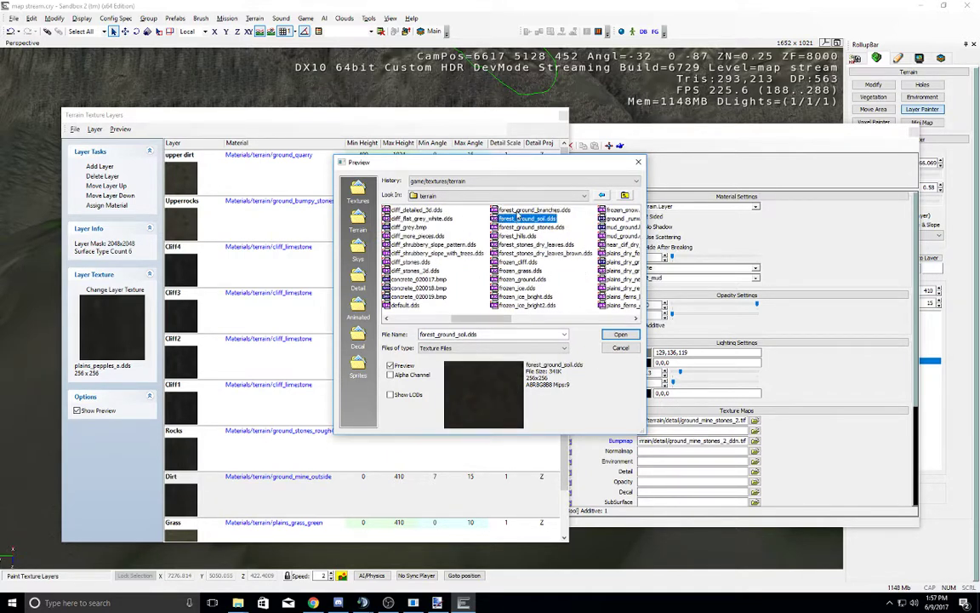
pyautogui.doubleClick(513, 230)
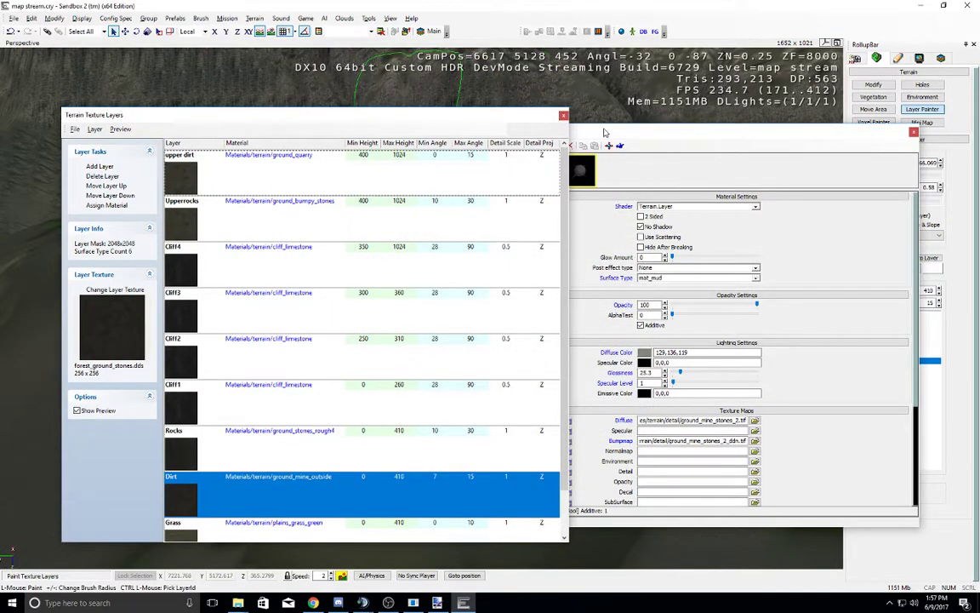
pyautogui.click(562, 114)
pyautogui.click(913, 133)
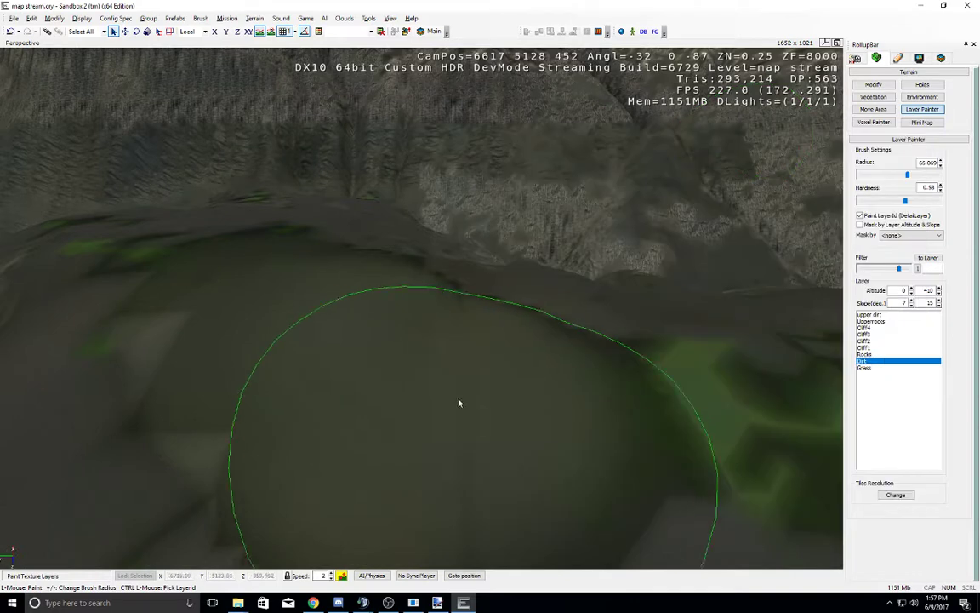
# Step: Raise the layer filter to its maximum and paint the Dirt layer across the valley floor below the cliffs
pyautogui.moveTo(349, 350); pyautogui.dragTo(366, 342, button='right')
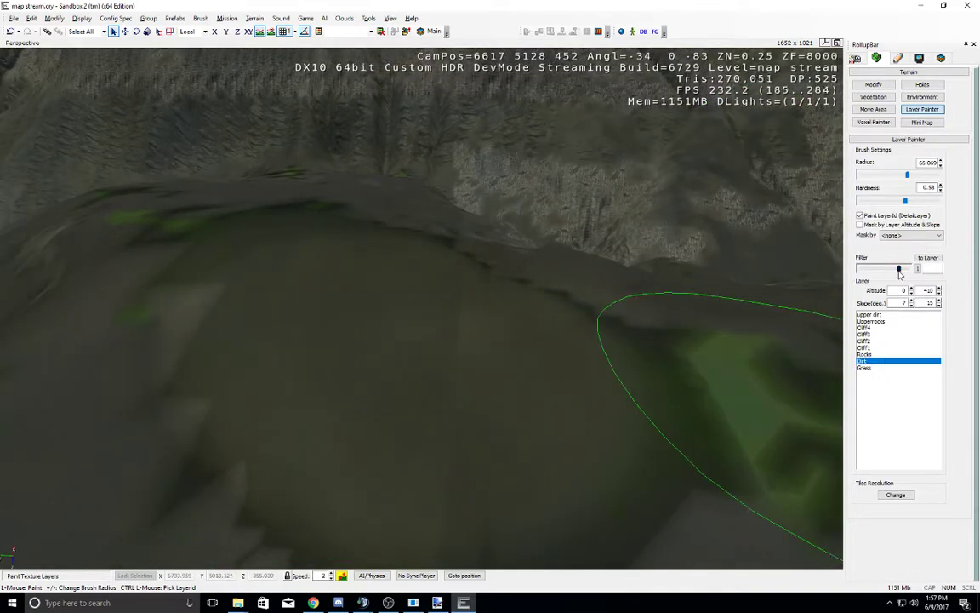
pyautogui.moveTo(900, 269); pyautogui.dragTo(907, 269)
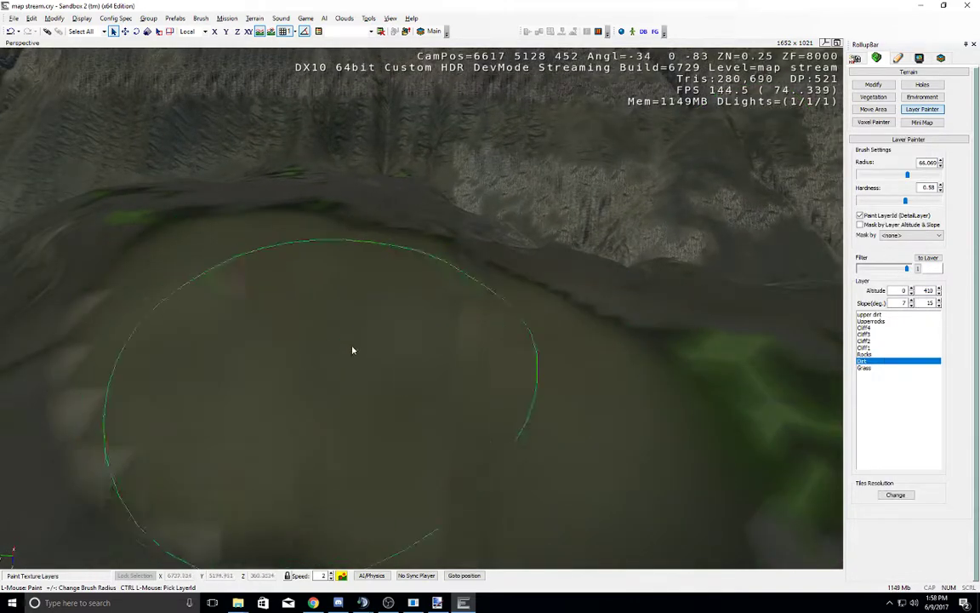
pyautogui.press('w')
pyautogui.moveTo(387, 362); pyautogui.dragTo(387, 363, button='right')
pyautogui.press('s')
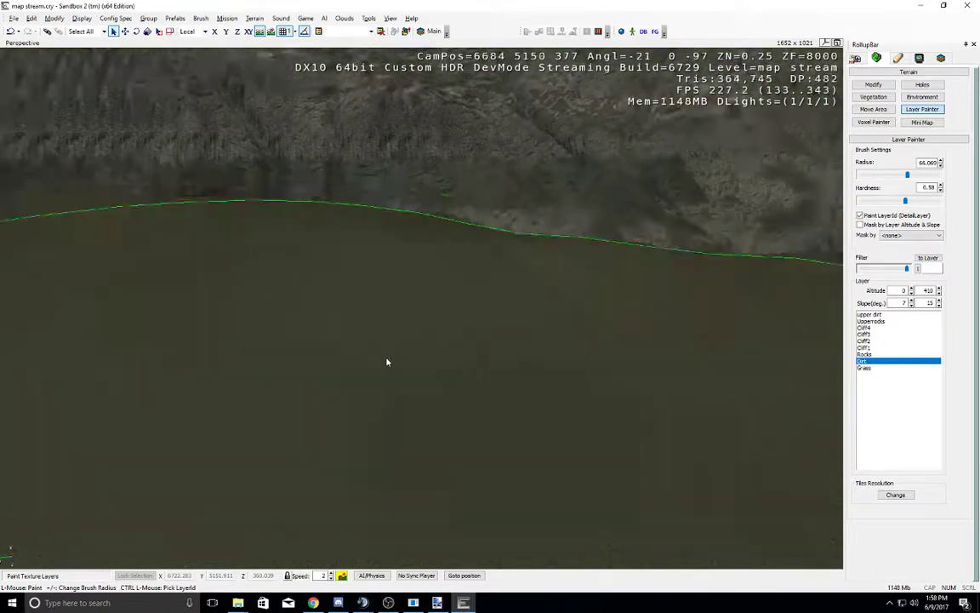
pyautogui.press('s')
pyautogui.moveTo(387, 363)
pyautogui.mouseDown()
pyautogui.moveTo(514, 337)
pyautogui.moveTo(331, 386)
pyautogui.moveTo(590, 373)
pyautogui.moveTo(610, 394)
pyautogui.mouseUp()
pyautogui.moveTo(610, 394); pyautogui.dragTo(610, 394, button='right')
pyautogui.moveTo(563, 349)
pyautogui.mouseDown()
pyautogui.moveTo(534, 314)
pyautogui.moveTo(431, 315)
pyautogui.mouseUp()
pyautogui.moveTo(430, 314); pyautogui.dragTo(431, 315, button='right')
pyautogui.moveTo(431, 315); pyautogui.dragTo(430, 295, button='middle')
pyautogui.press('s')
pyautogui.moveTo(434, 350)
pyautogui.mouseDown()
pyautogui.moveTo(468, 365)
pyautogui.moveTo(507, 358)
pyautogui.mouseUp()
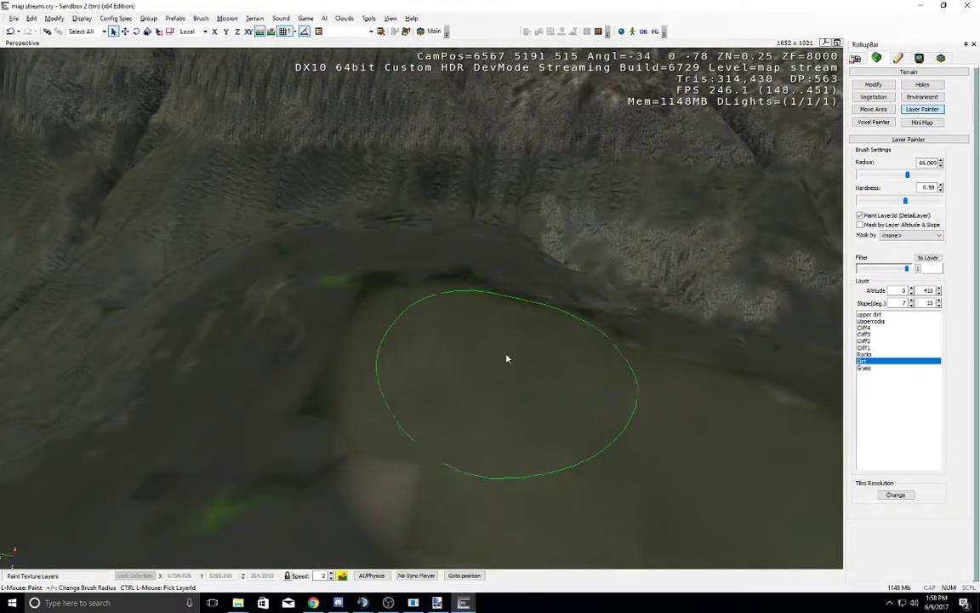
# Step: Save the level and generate its surface texture
pyautogui.click(14, 18)
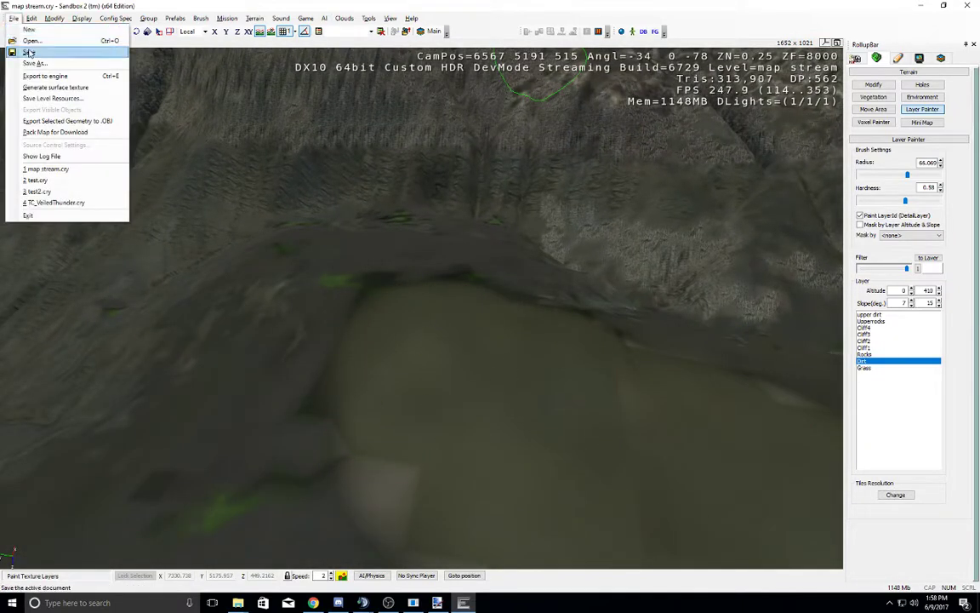
pyautogui.click(29, 52)
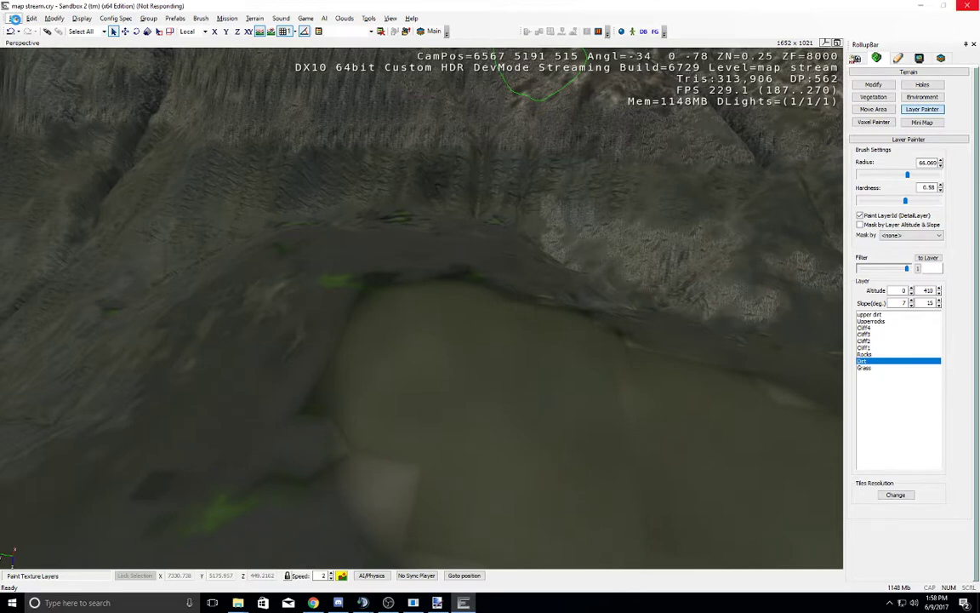
pyautogui.click(14, 18)
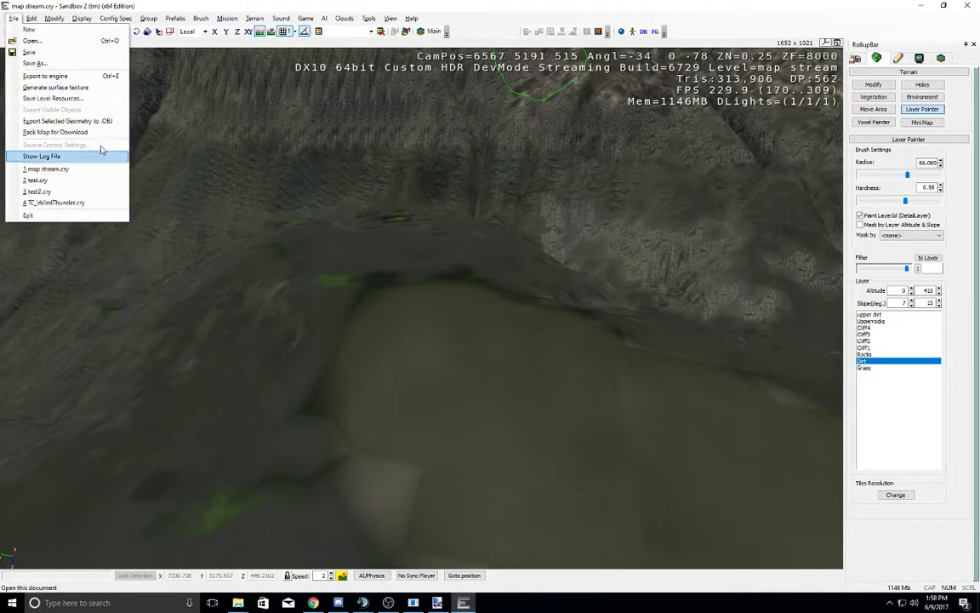
pyautogui.click(94, 88)
pyautogui.click(522, 247)
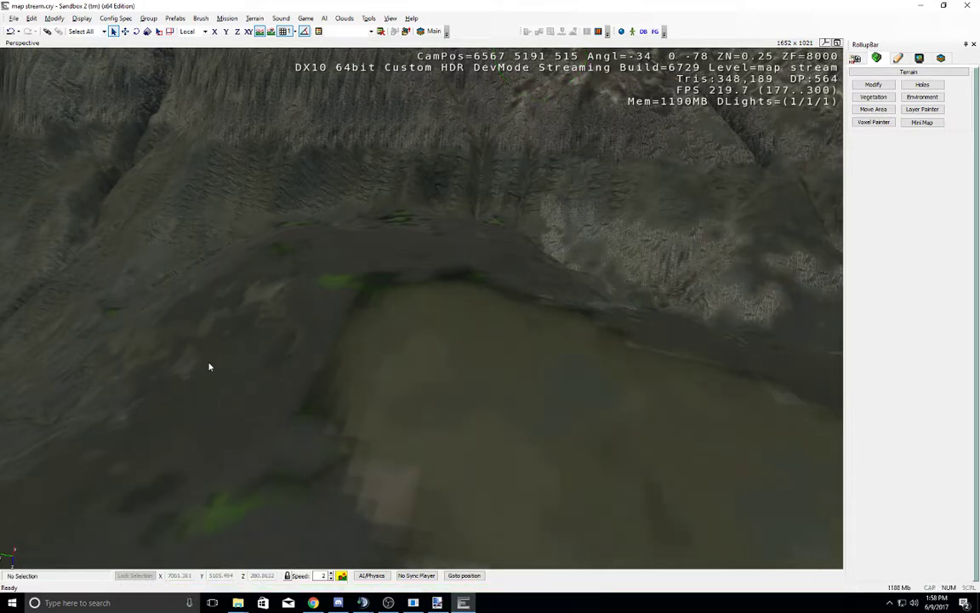
# Step: Examine the regenerated ground texture, the surrounding cliffs and the sun in the sky from several viewpoints
pyautogui.moveTo(342, 361); pyautogui.dragTo(323, 269, button='right')
pyautogui.scroll(4, 324, 270)
pyautogui.scroll(-1, 323, 269)
pyautogui.moveTo(324, 269); pyautogui.dragTo(323, 269, button='middle')
pyautogui.moveTo(323, 269); pyautogui.dragTo(324, 269, button='right')
pyautogui.moveTo(323, 269); pyautogui.dragTo(322, 269, button='middle')
pyautogui.moveTo(323, 268); pyautogui.dragTo(322, 269, button='right')
pyautogui.moveTo(323, 268); pyautogui.dragTo(323, 268, button='middle')
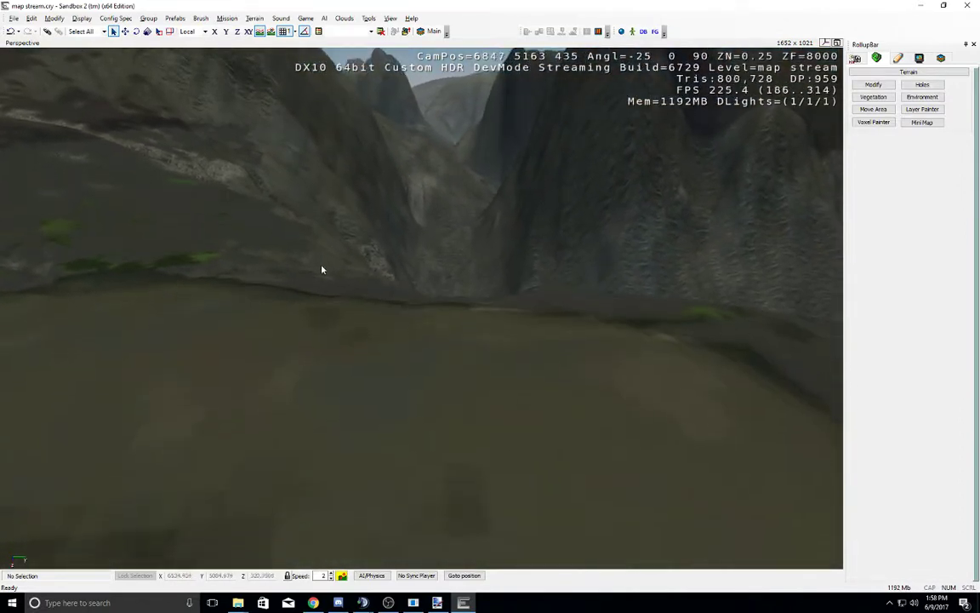
pyautogui.moveTo(595, 219); pyautogui.dragTo(595, 218, button='right')
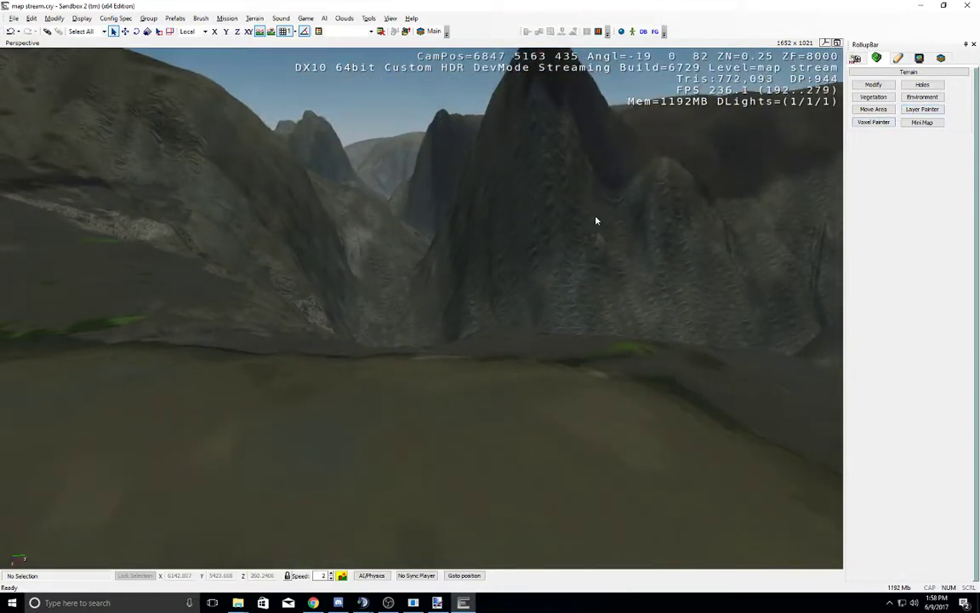
pyautogui.moveTo(448, 262); pyautogui.dragTo(451, 262, button='right')
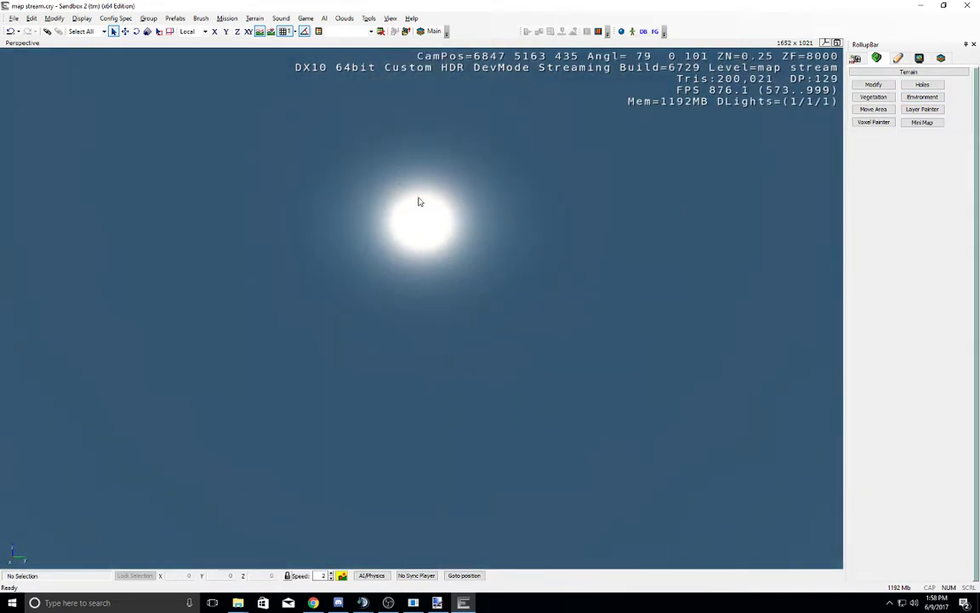
pyautogui.moveTo(387, 252); pyautogui.dragTo(385, 246, button='right')
pyautogui.press('s')
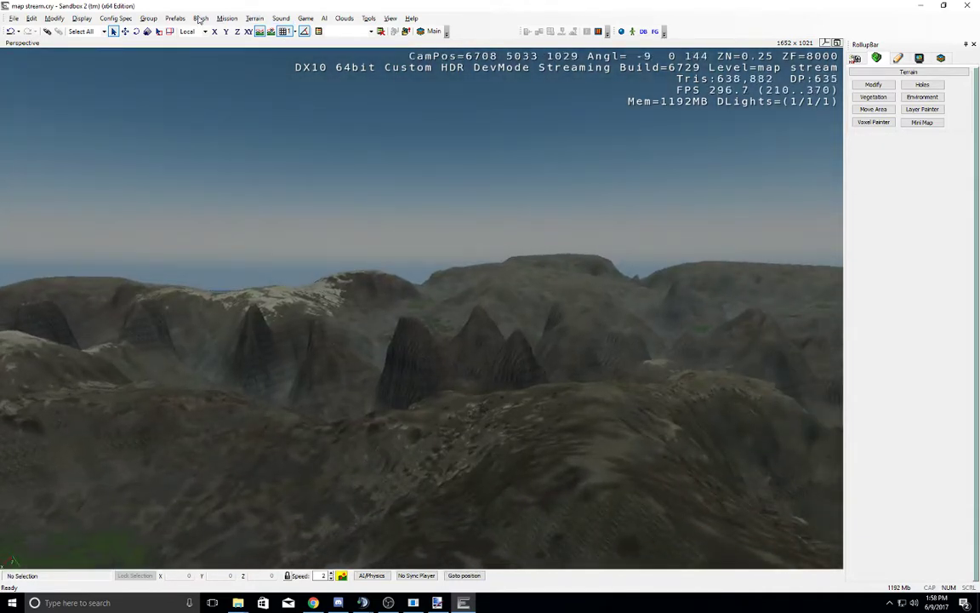
# Step: Open the Time Of Day editor and enlarge its window to show more of the parameter curves and values
pyautogui.click(389, 18)
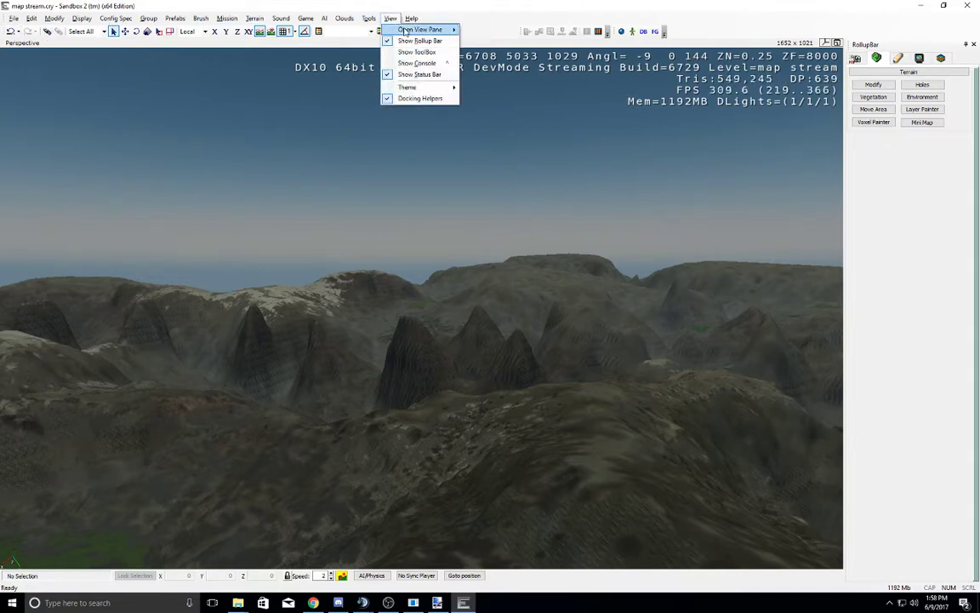
pyautogui.moveTo(407, 30)
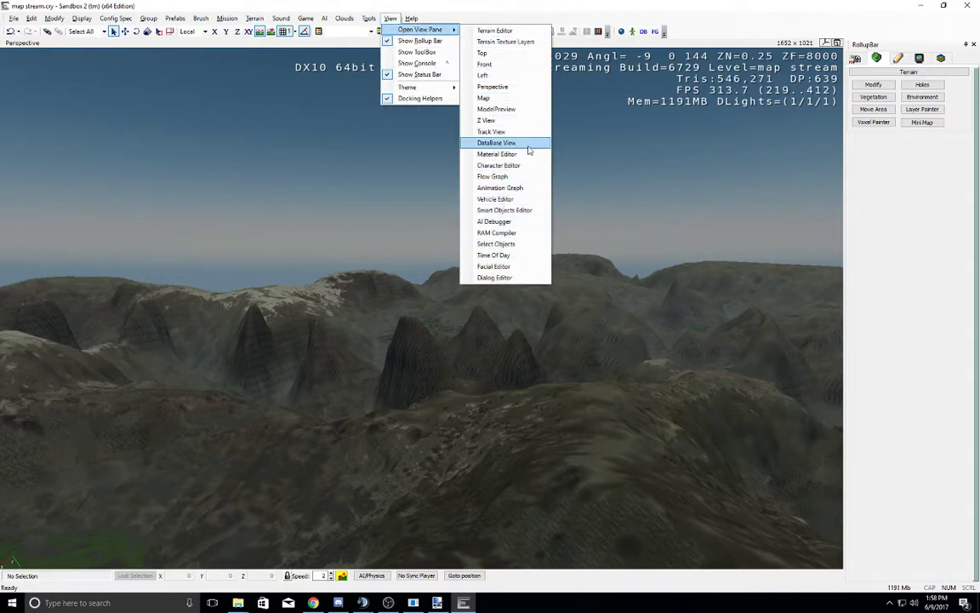
pyautogui.click(498, 255)
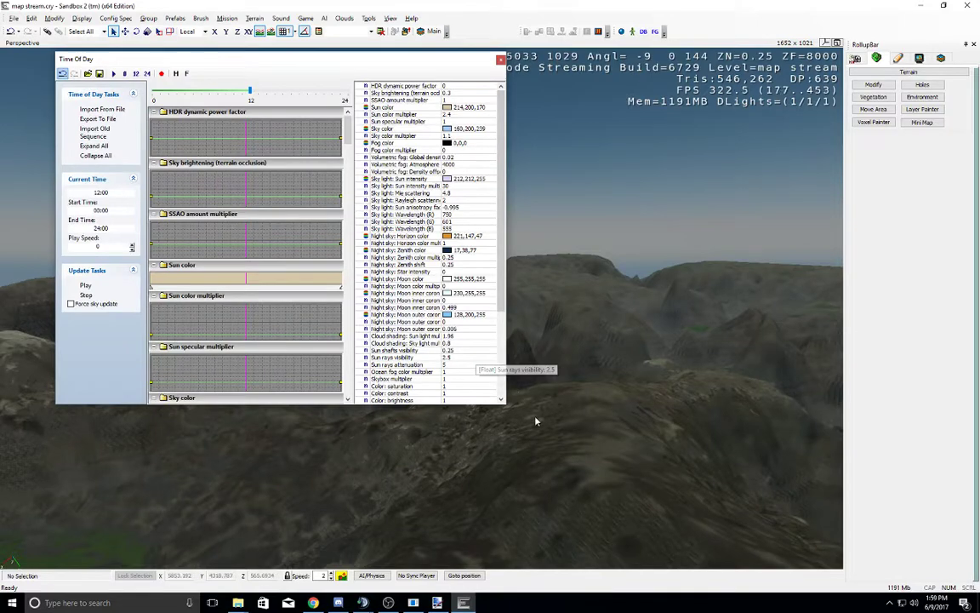
pyautogui.moveTo(506, 409); pyautogui.dragTo(721, 503)
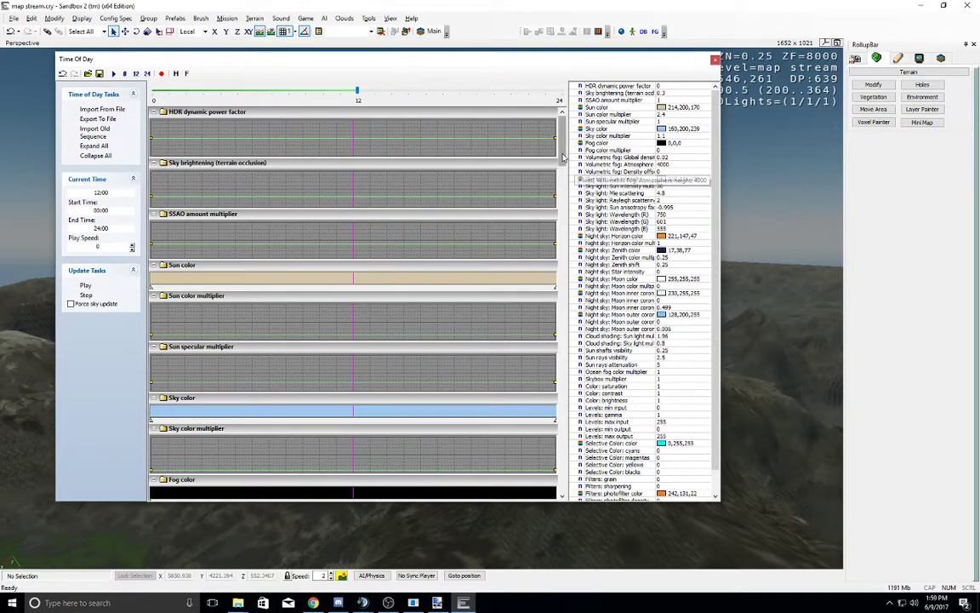
pyautogui.moveTo(562, 156); pyautogui.dragTo(563, 115)
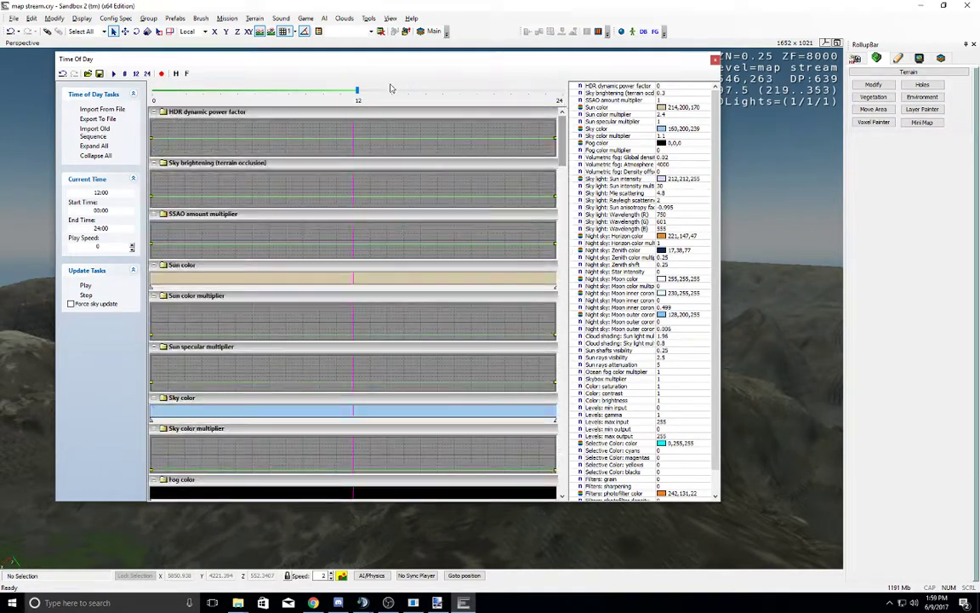
# Step: Set the current time of day to 11:59, reposition the editor window and save the level
pyautogui.moveTo(403, 92); pyautogui.dragTo(376, 91)
pyautogui.moveTo(562, 155); pyautogui.dragTo(580, 136)
pyautogui.moveTo(269, 83); pyautogui.dragTo(316, 105)
pyautogui.moveTo(290, 60); pyautogui.dragTo(365, 104)
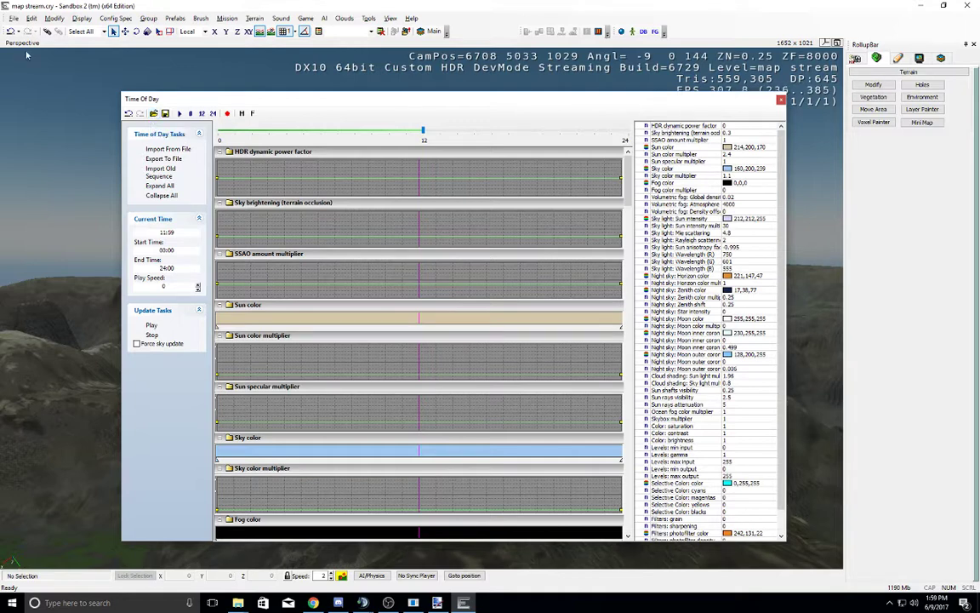
pyautogui.click(12, 18)
pyautogui.click(29, 52)
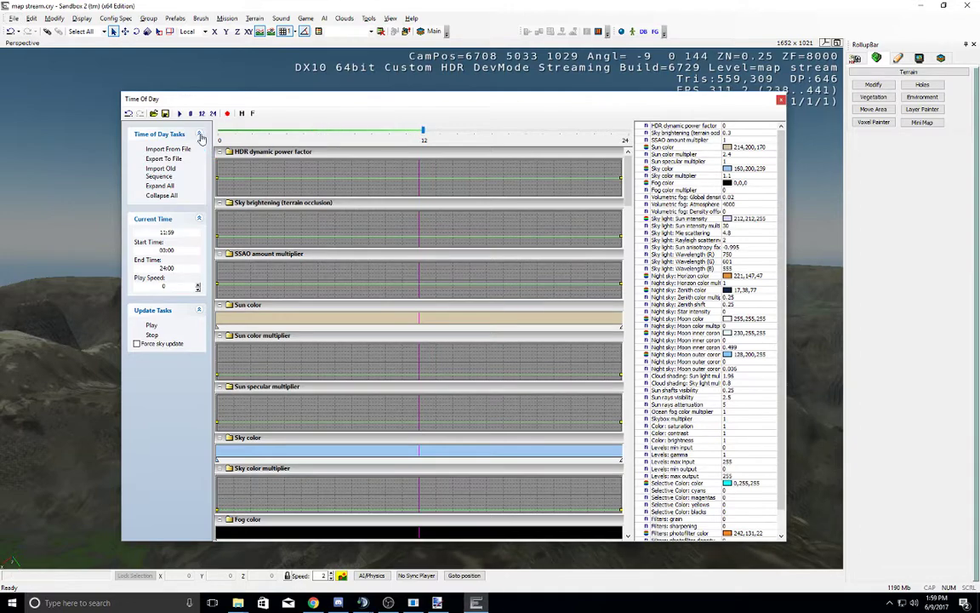
# Step: Look for an existing level to open in the IA and PS folders of Crysis Wars' Game/Levels/Multiplayer directory
pyautogui.click(13, 18)
pyautogui.click(38, 42)
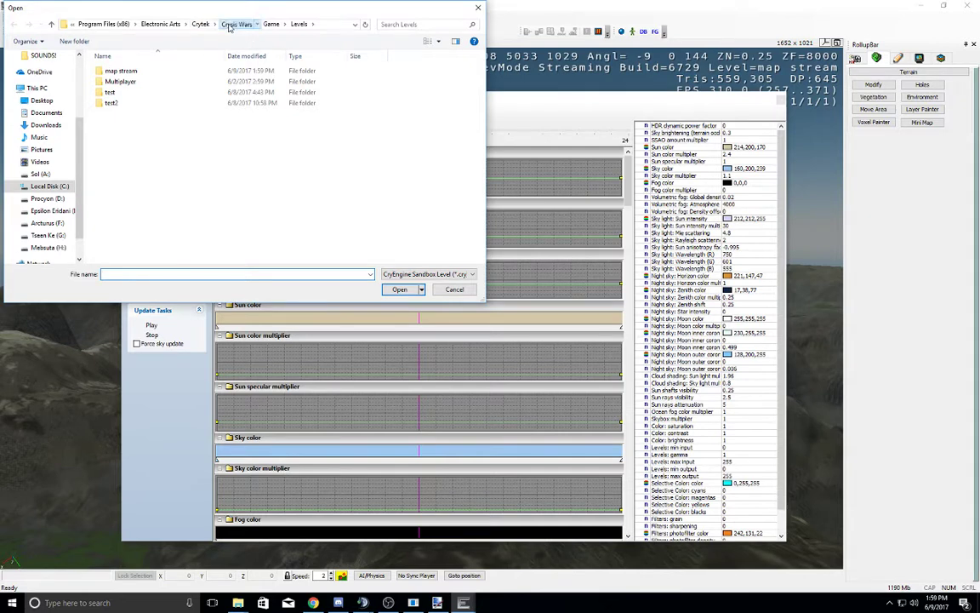
pyautogui.click(228, 26)
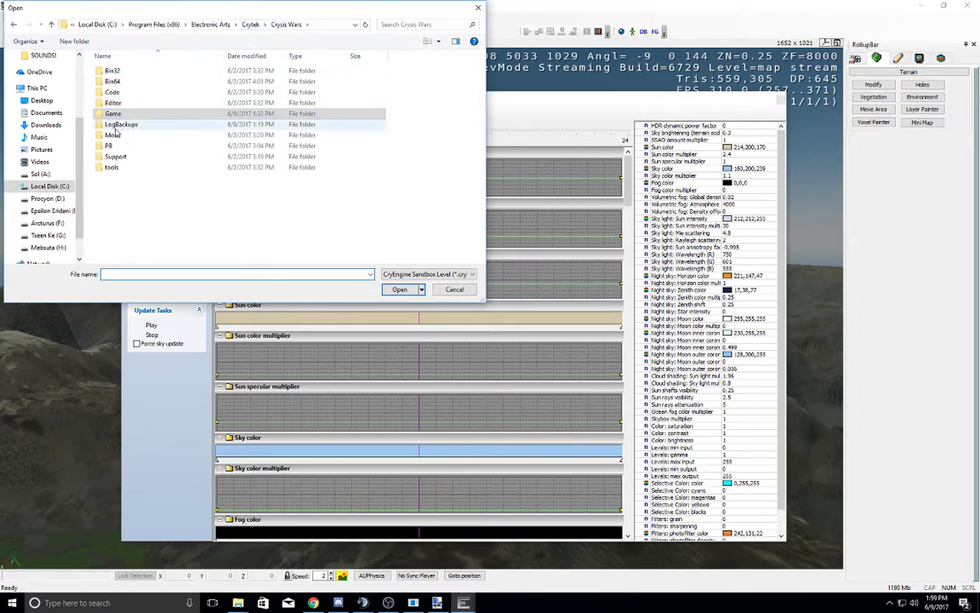
pyautogui.doubleClick(116, 116)
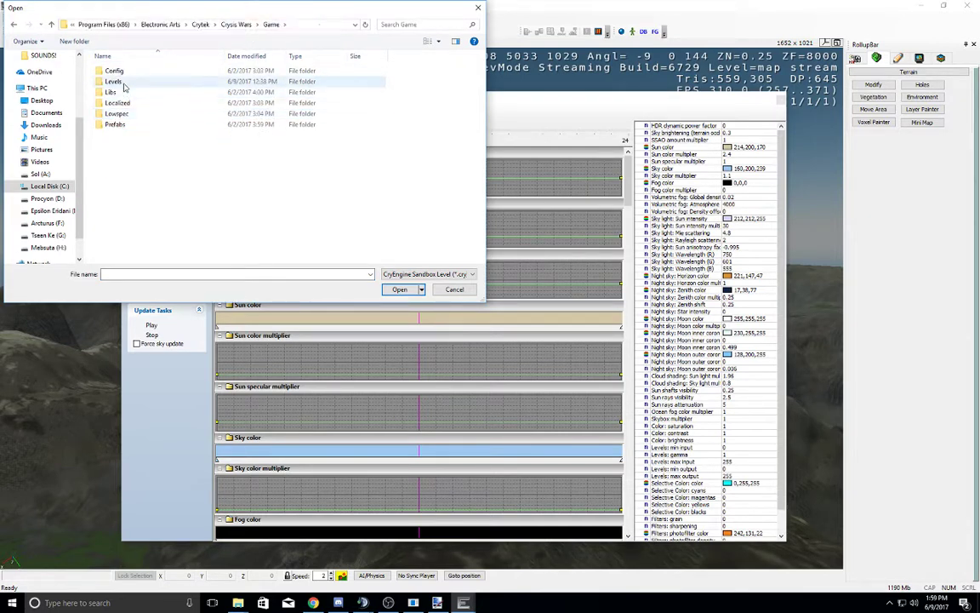
pyautogui.doubleClick(121, 80)
pyautogui.doubleClick(128, 81)
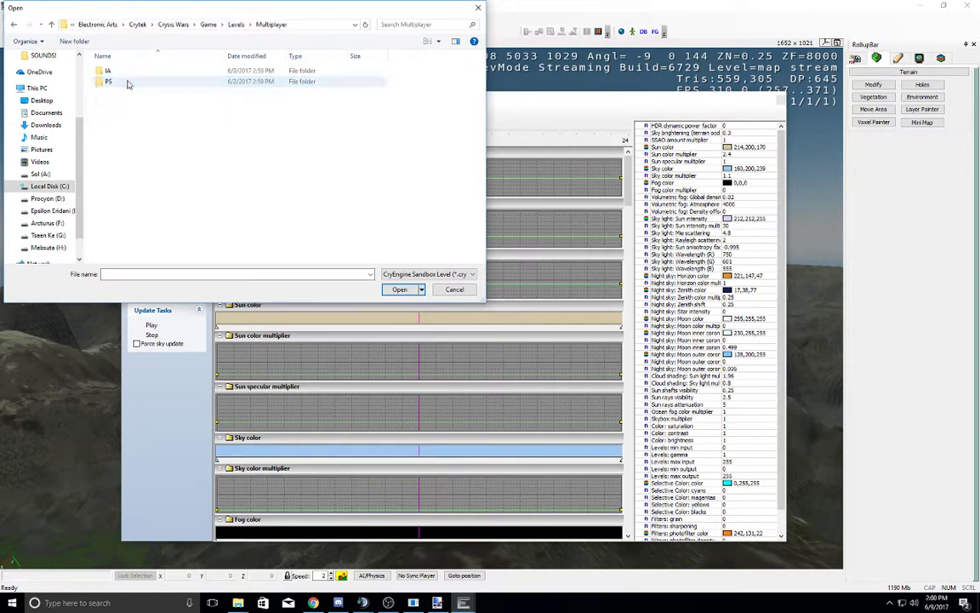
pyautogui.doubleClick(124, 82)
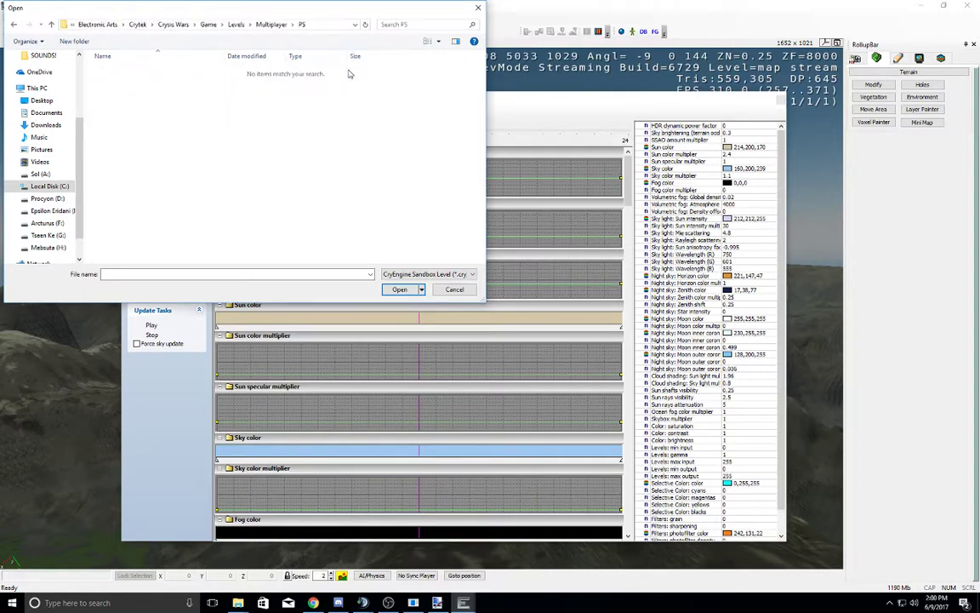
pyautogui.press('BackSpace')
pyautogui.doubleClick(173, 65)
pyautogui.press('BackSpace')
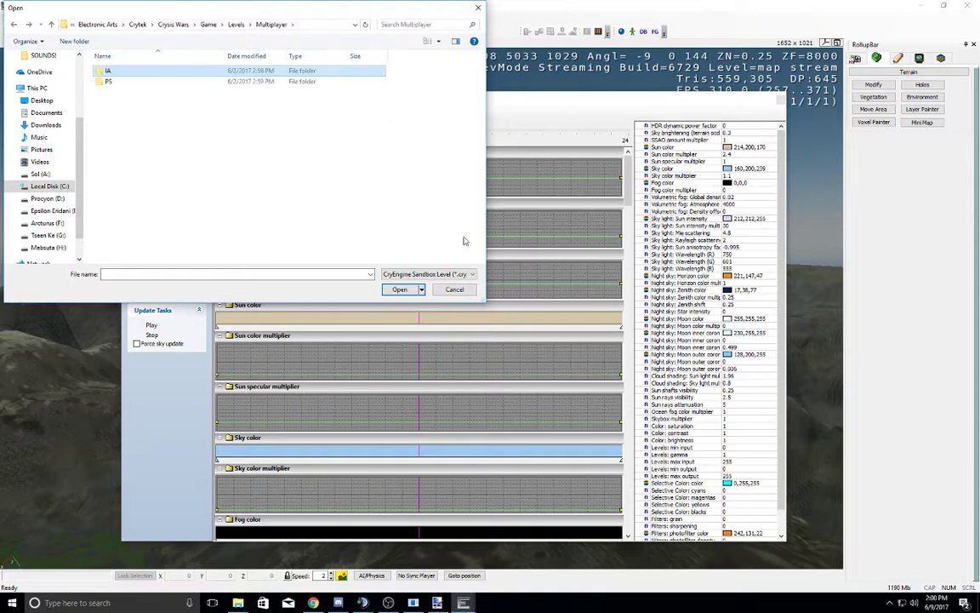
pyautogui.doubleClick(181, 74)
pyautogui.press('BackSpace')
pyautogui.click(453, 290)
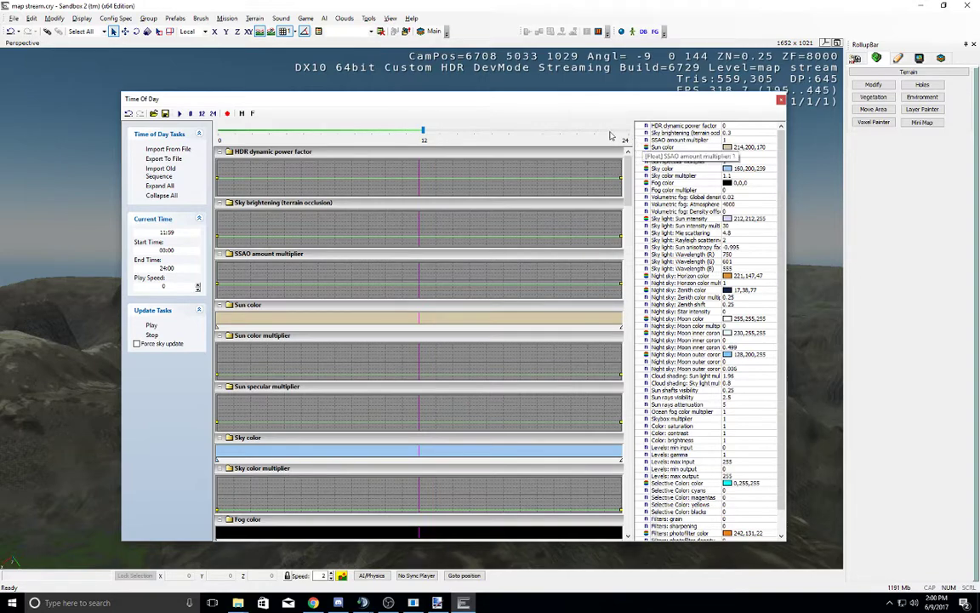
# Step: Uncover the desktop, open the second Mods shortcut and browse to the Game/Levels folder of the Steam Crysis Wars installation
pyautogui.moveTo(118, 5); pyautogui.dragTo(246, 11)
pyautogui.click(86, 203)
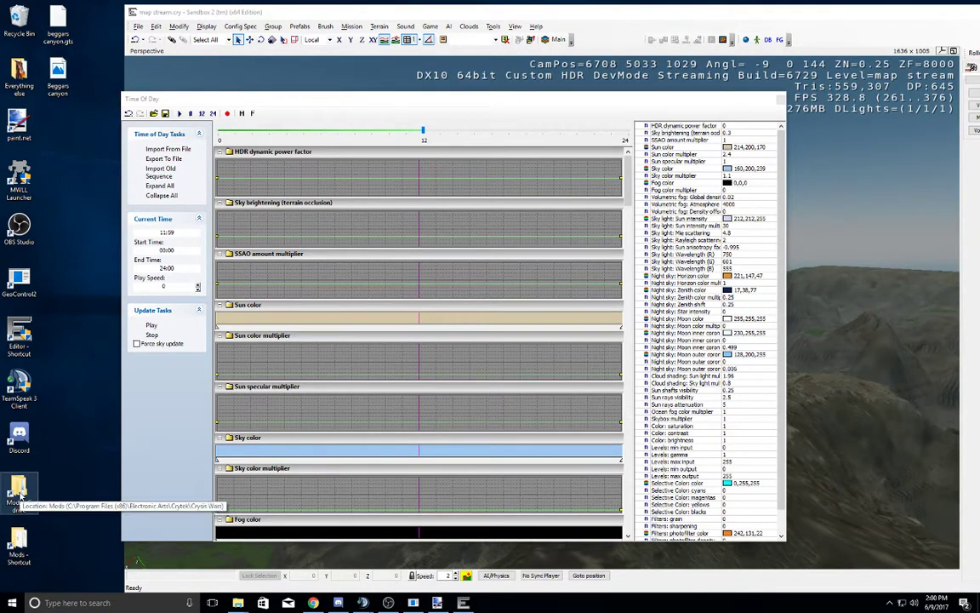
pyautogui.doubleClick(19, 541)
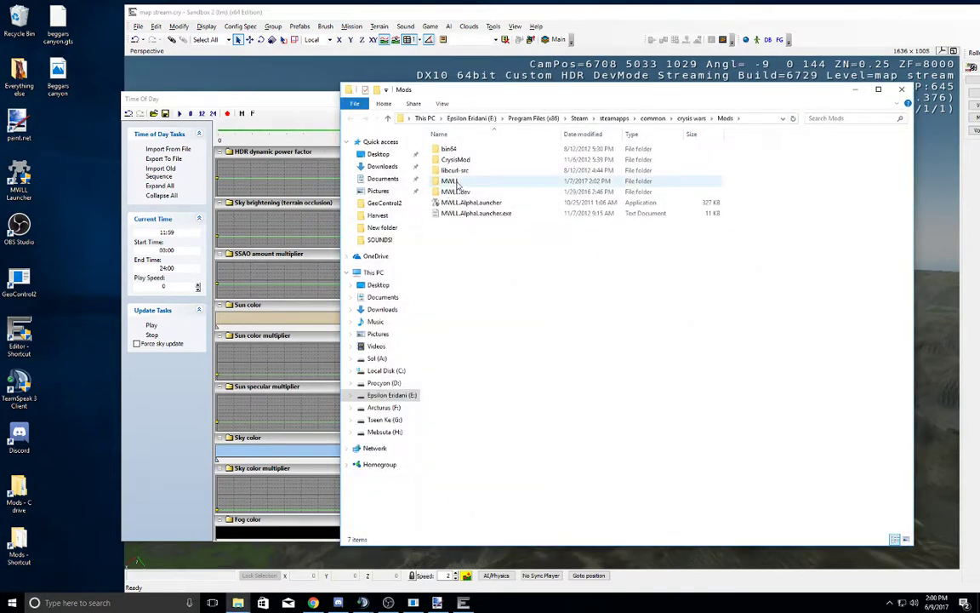
pyautogui.hotkey('alt', 'Left')
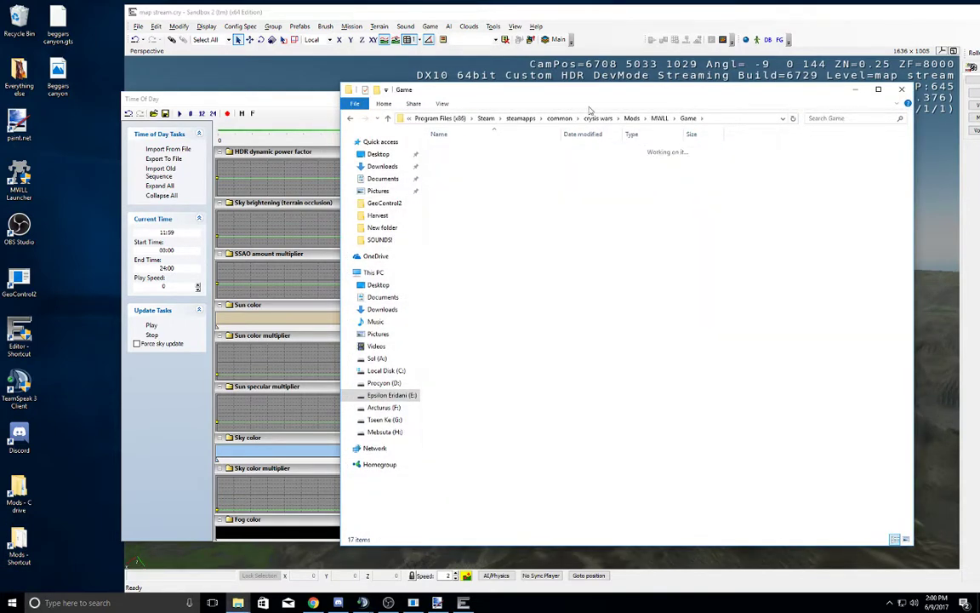
pyautogui.click(661, 120)
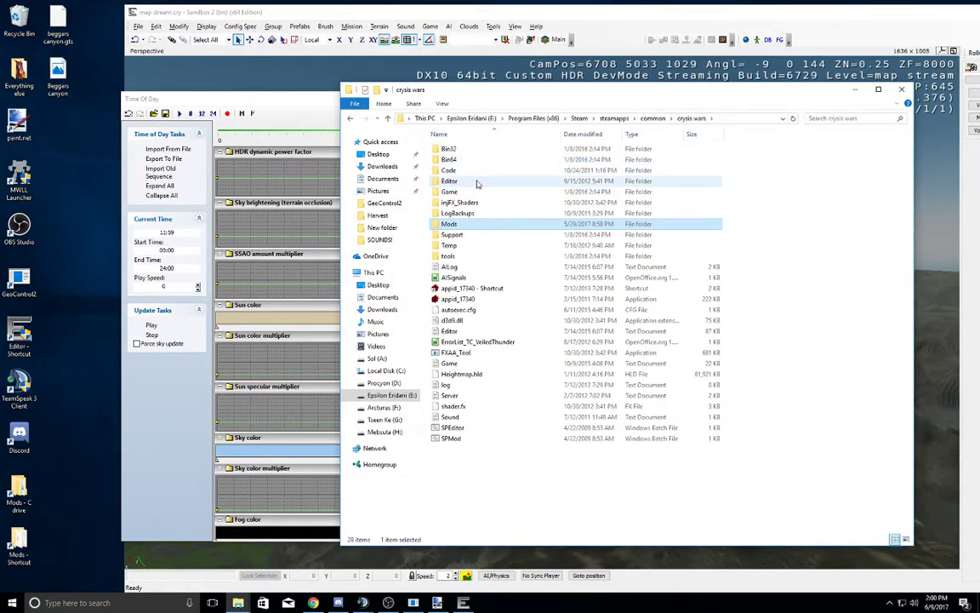
pyautogui.doubleClick(475, 193)
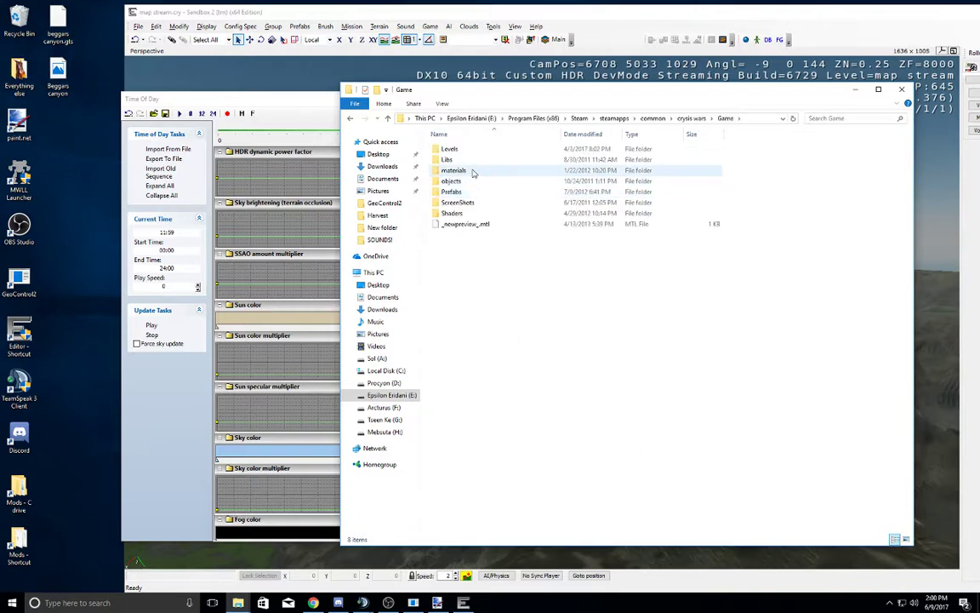
pyautogui.doubleClick(473, 149)
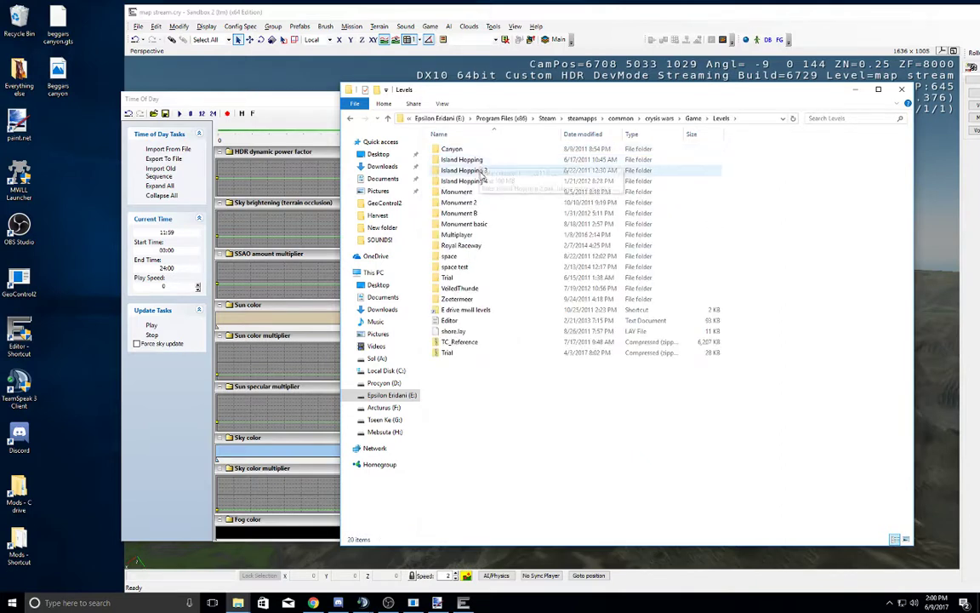
# Step: Look through the tc, PS and tsa subfolders of the Multiplayer levels folder for a usable existing level
pyautogui.doubleClick(455, 234)
pyautogui.doubleClick(468, 161)
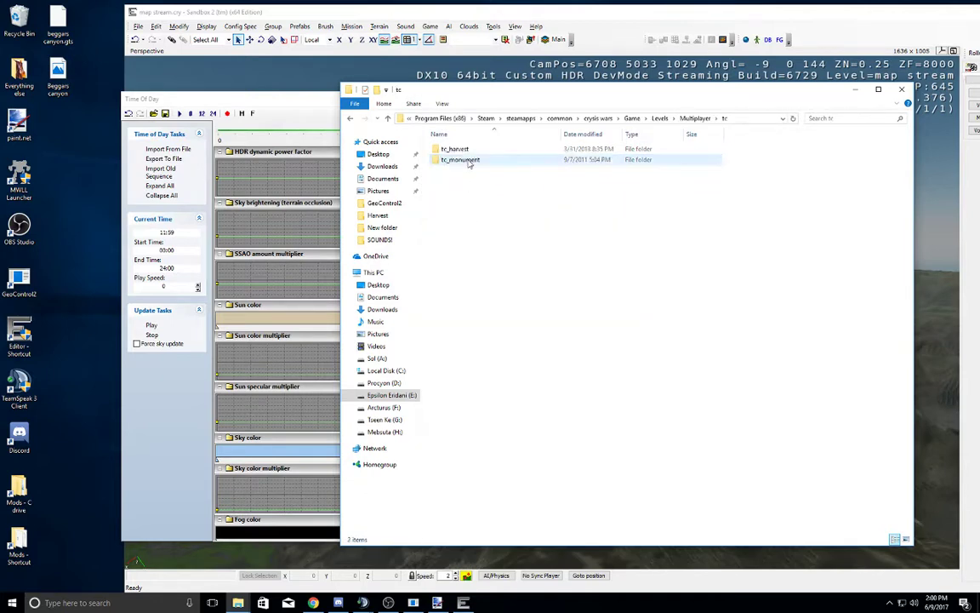
pyautogui.hotkey('alt', 'Left')
pyautogui.doubleClick(452, 152)
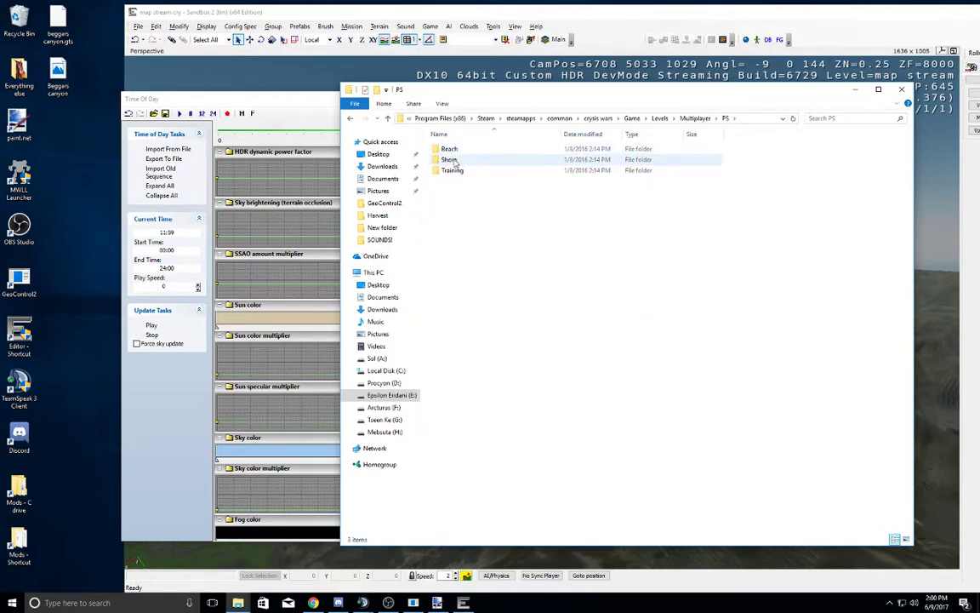
pyautogui.hotkey('alt', 'Left')
pyautogui.doubleClick(455, 169)
pyautogui.hotkey('alt', 'Left')
pyautogui.doubleClick(454, 161)
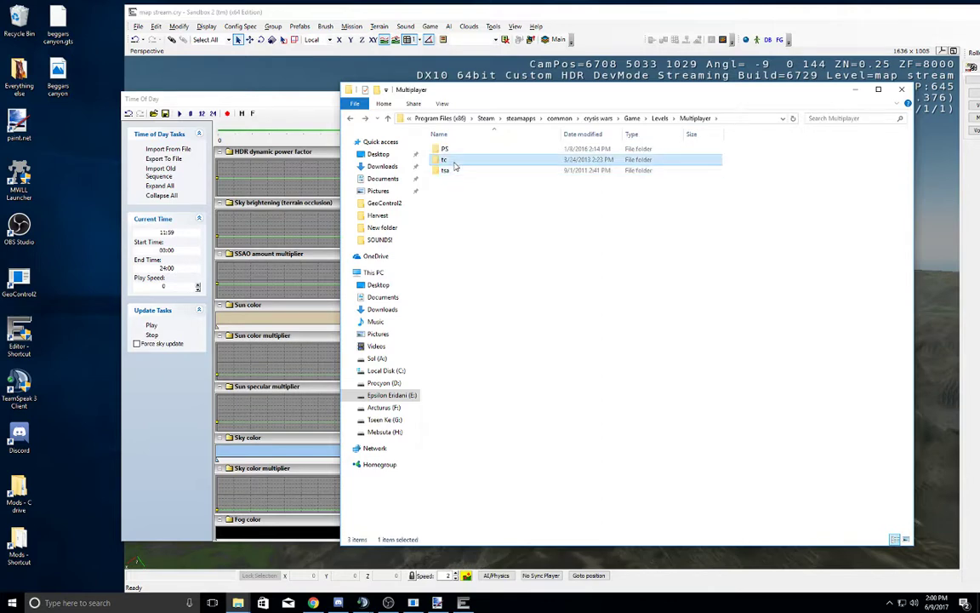
pyautogui.doubleClick(455, 161)
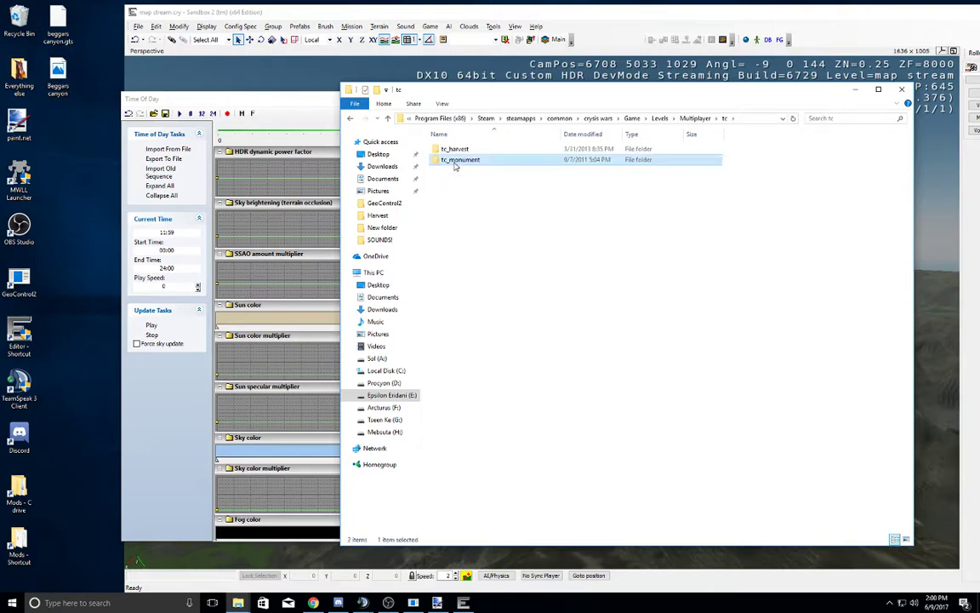
pyautogui.hotkey('alt', 'Left')
pyautogui.hotkey('alt', 'Left')
pyautogui.hotkey('alt', 'Left')
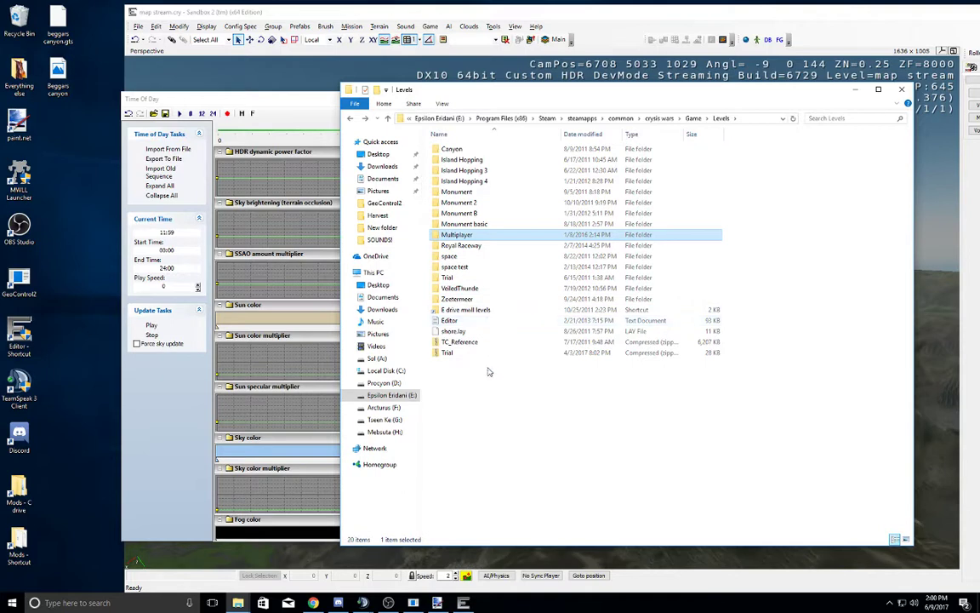
# Step: Copy the desert, mesa and monument time-of-day files from the Monument B level folder to the desktop and close the folder window
pyautogui.doubleClick(463, 213)
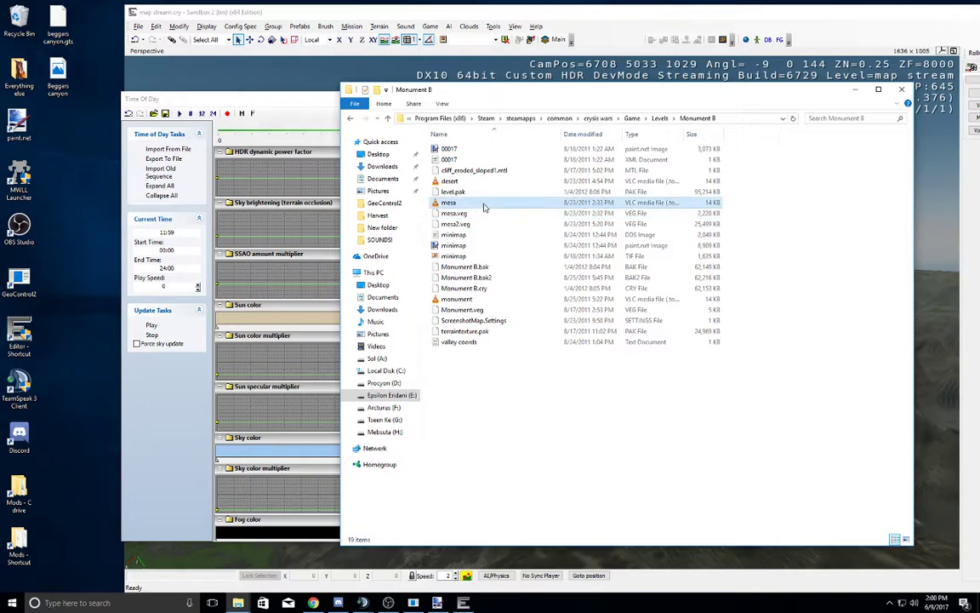
pyautogui.click(477, 202)
pyautogui.moveTo(561, 134)
pyautogui.mouseDown()
pyautogui.moveTo(608, 138)
pyautogui.moveTo(578, 134)
pyautogui.mouseUp()
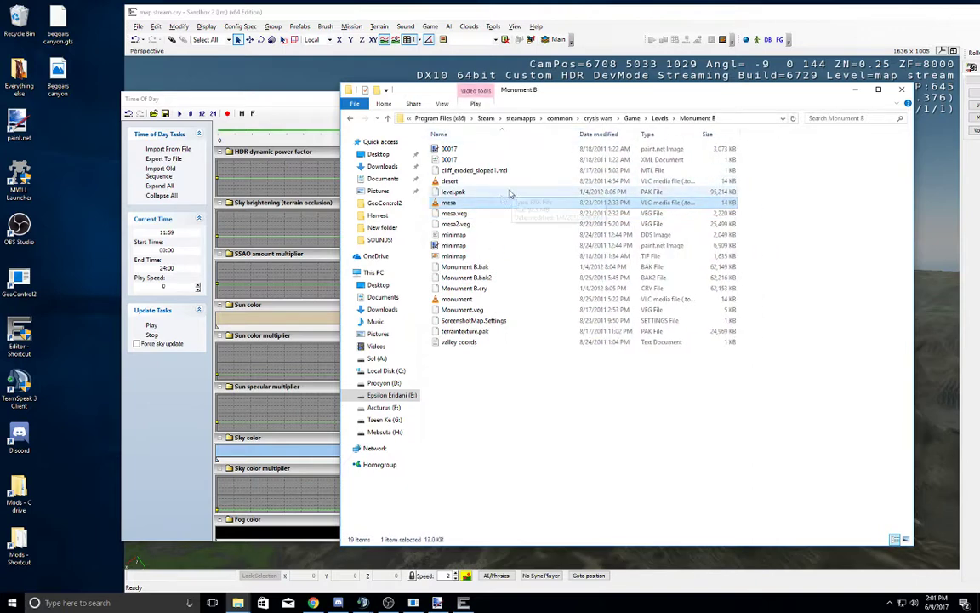
pyautogui.keyDown('ctrl'); pyautogui.click(487, 181); pyautogui.keyUp('ctrl')
pyautogui.keyDown('ctrl'); pyautogui.click(459, 299); pyautogui.keyUp('ctrl')
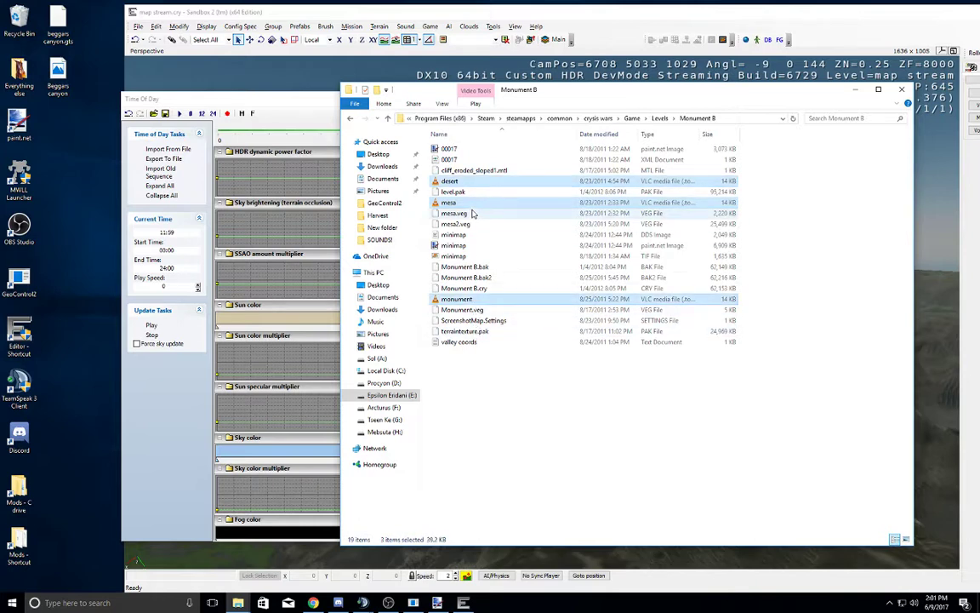
pyautogui.moveTo(449, 203); pyautogui.dragTo(92, 232)
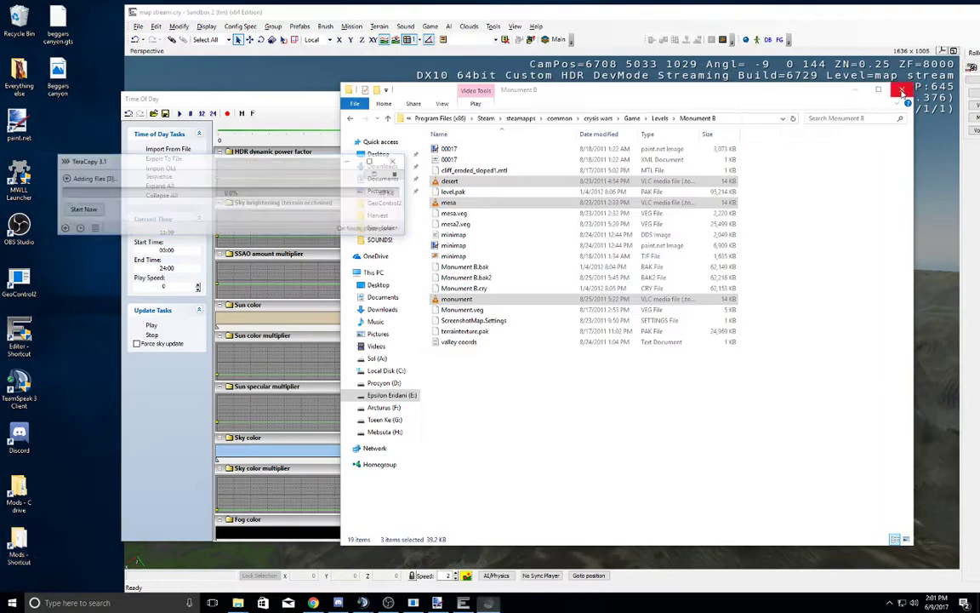
pyautogui.click(902, 89)
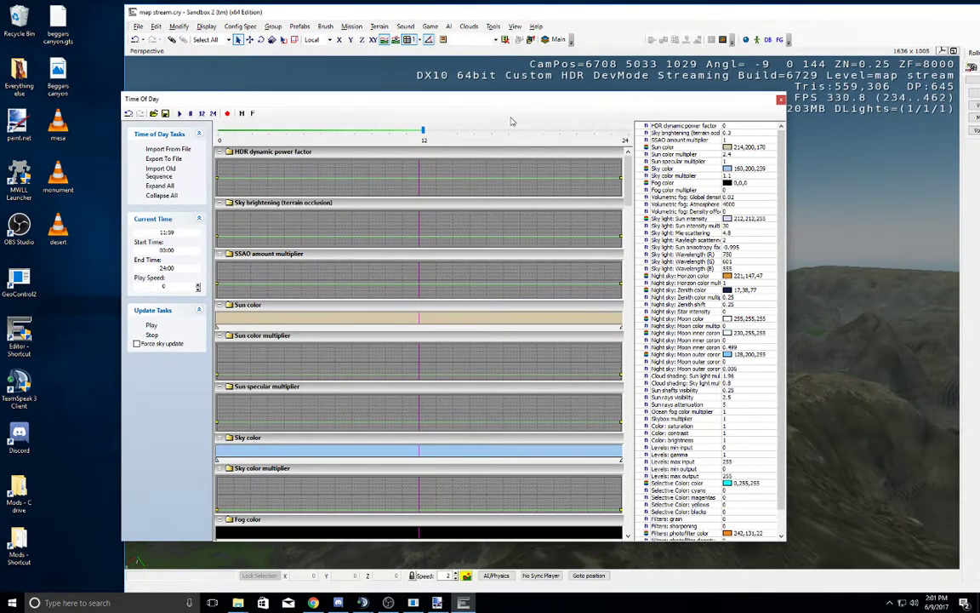
# Step: Import the mesa time-of-day settings from the Desktop into the level
pyautogui.moveTo(502, 105); pyautogui.dragTo(559, 94)
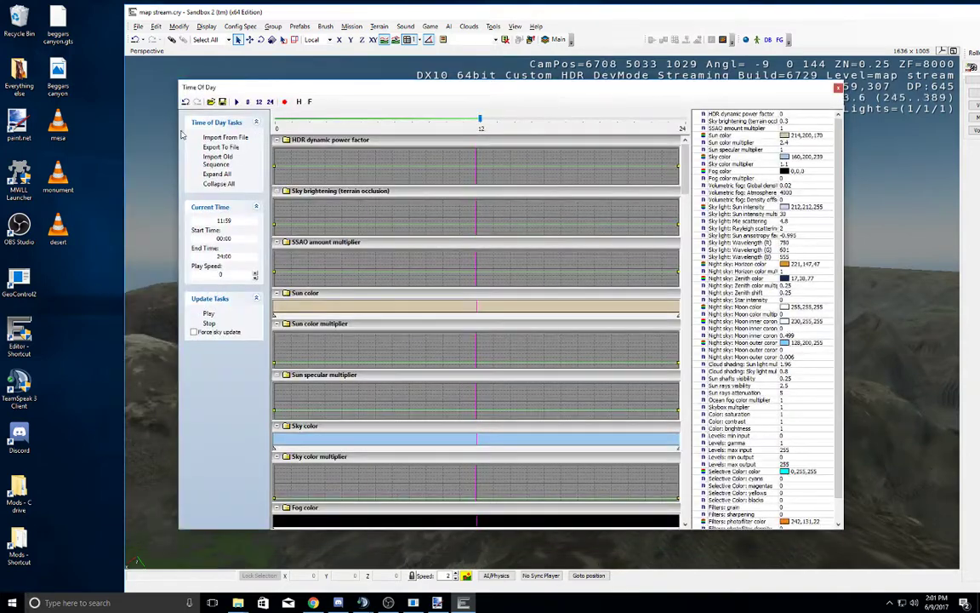
pyautogui.click(226, 138)
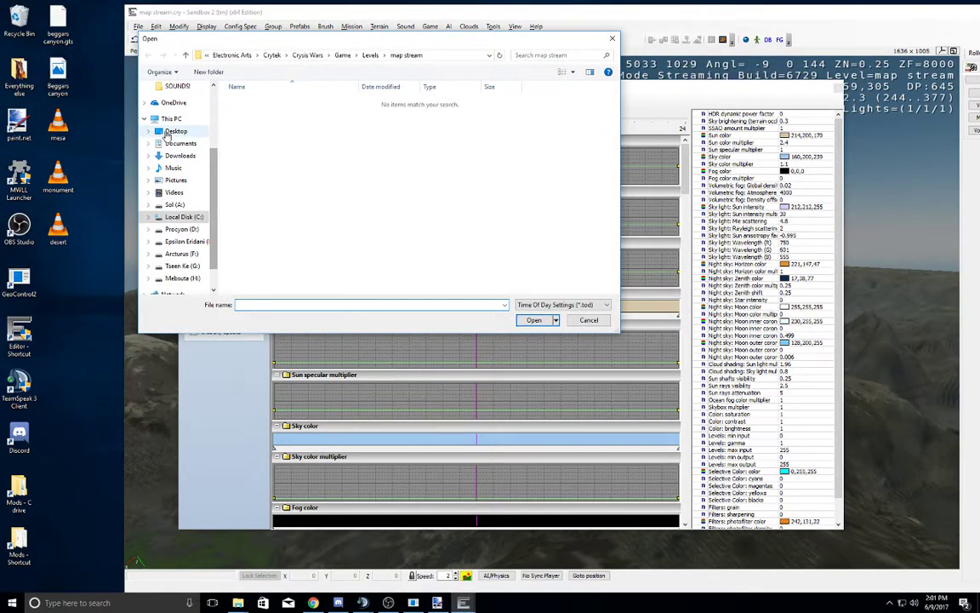
pyautogui.click(179, 143)
pyautogui.click(176, 131)
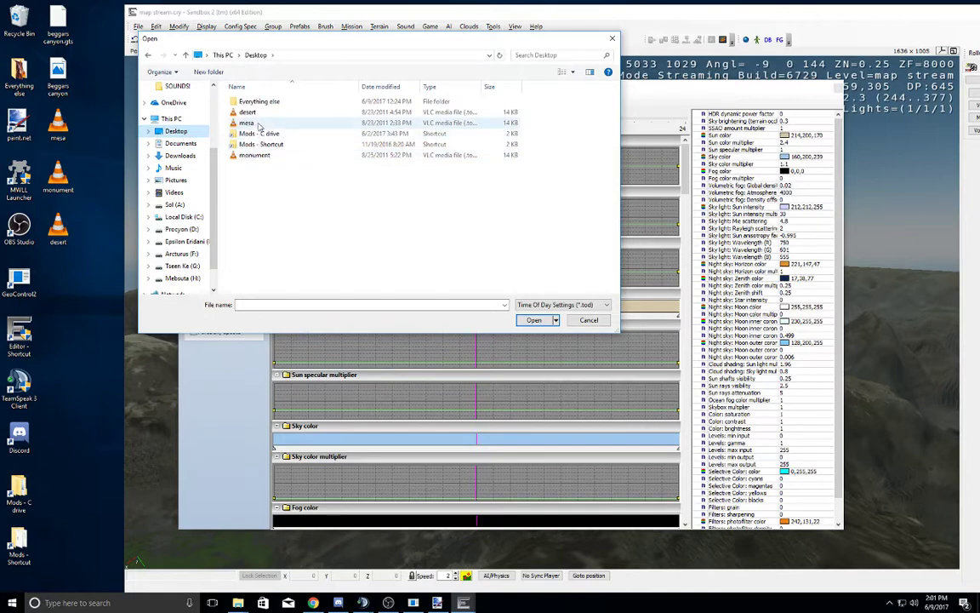
pyautogui.doubleClick(260, 124)
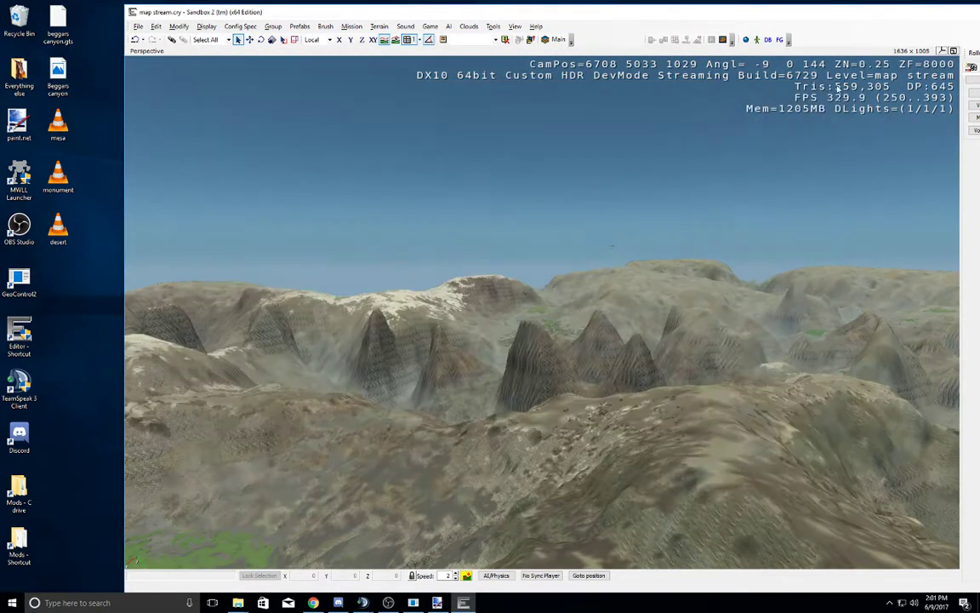
# Step: Reopen the Time Of Day editor, scrub through the day to preview the mesa lighting and move the editor off the viewport
pyautogui.moveTo(521, 227); pyautogui.dragTo(568, 264, button='right')
pyautogui.click(515, 26)
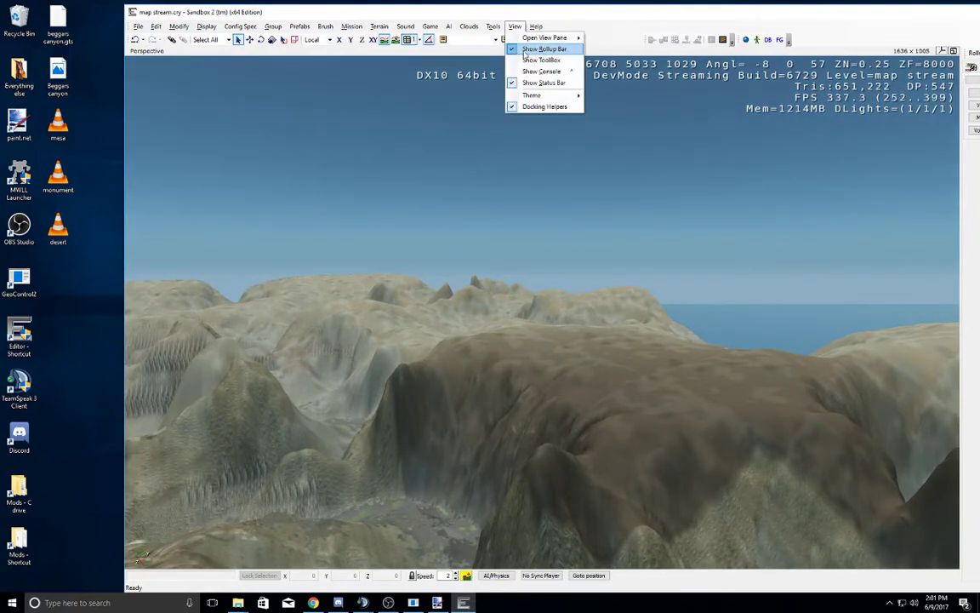
pyautogui.moveTo(549, 37)
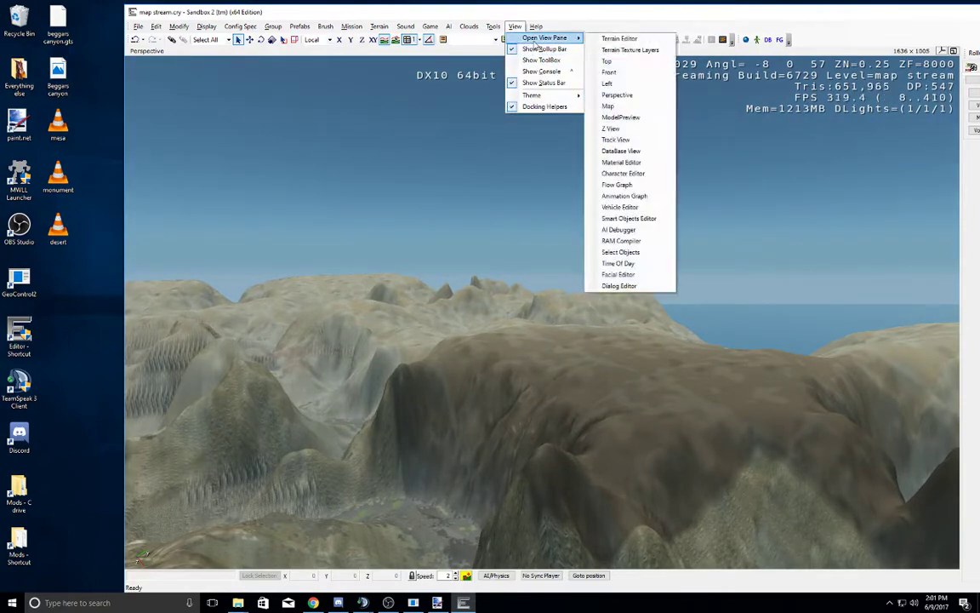
pyautogui.click(620, 263)
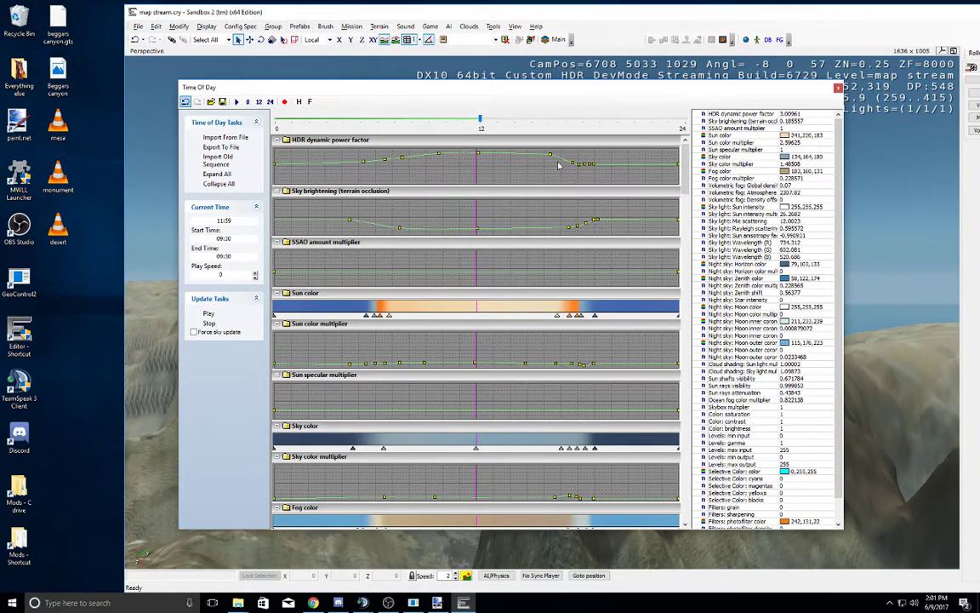
pyautogui.moveTo(572, 124); pyautogui.dragTo(653, 124)
pyautogui.moveTo(580, 125); pyautogui.dragTo(0, 98)
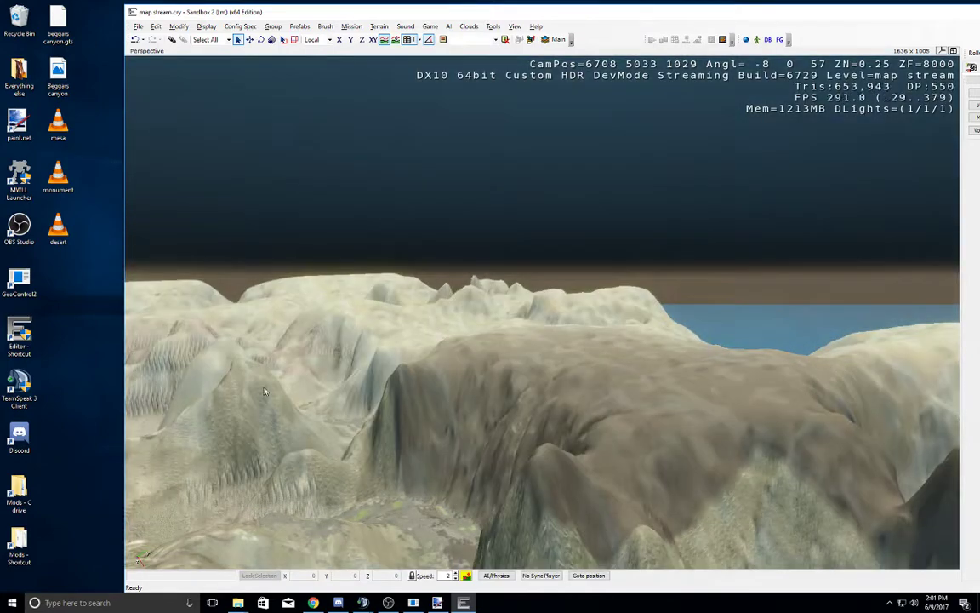
# Step: Import the monument time-of-day settings from the Desktop over the current ones
pyautogui.moveTo(263, 390); pyautogui.dragTo(502, 383, button='right')
pyautogui.moveTo(502, 383); pyautogui.dragTo(251, 307, button='middle')
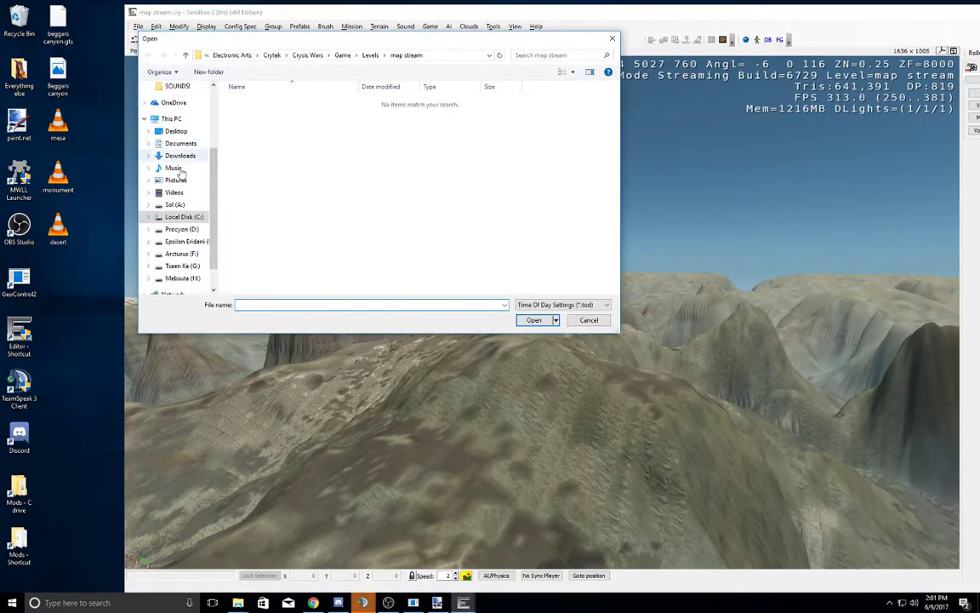
pyautogui.click(177, 133)
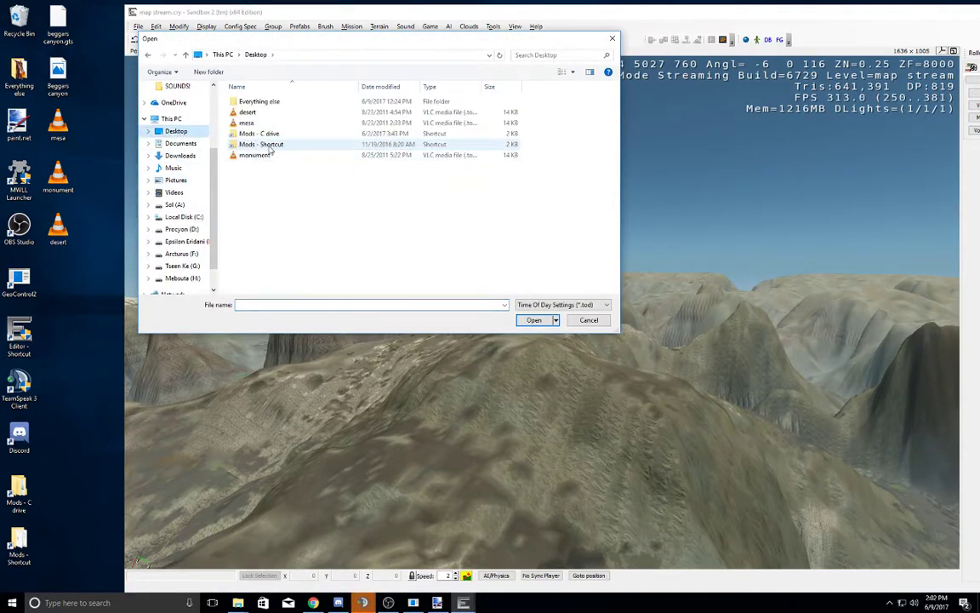
pyautogui.doubleClick(273, 160)
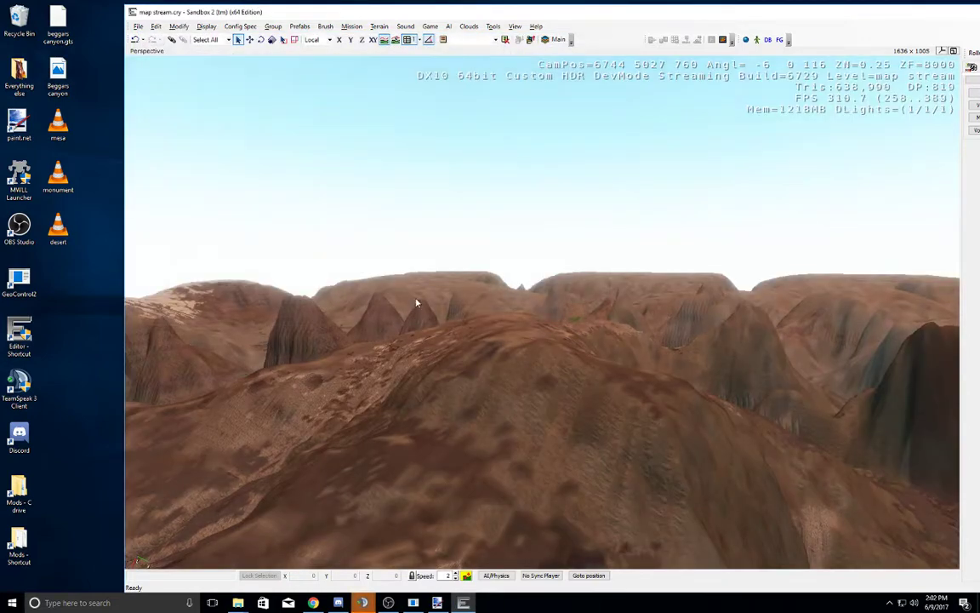
# Step: Examine the monument lighting on the canyon from several viewpoints while scrubbing the time of day into night and back
pyautogui.moveTo(417, 302); pyautogui.dragTo(417, 302, button='right')
pyautogui.press('w')
pyautogui.moveTo(0, 156)
pyautogui.mouseDown()
pyautogui.moveTo(477, 78)
pyautogui.moveTo(440, 115)
pyautogui.moveTo(124, 150)
pyautogui.moveTo(17, 147)
pyautogui.mouseUp()
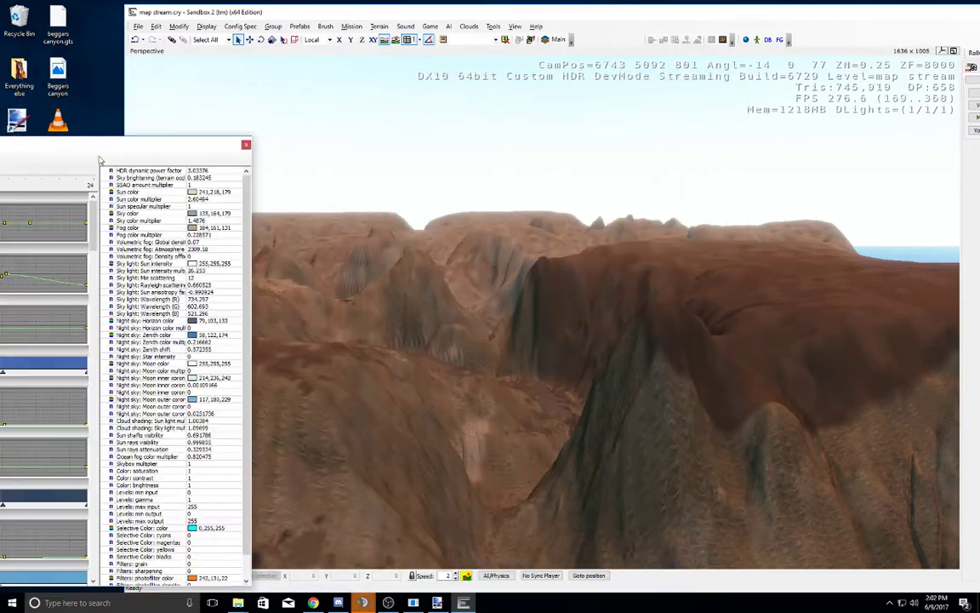
pyautogui.moveTo(476, 243); pyautogui.dragTo(483, 242, button='right')
pyautogui.moveTo(484, 242); pyautogui.dragTo(499, 217, button='middle')
pyautogui.moveTo(499, 217); pyautogui.dragTo(505, 274, button='right')
pyautogui.click(61, 175)
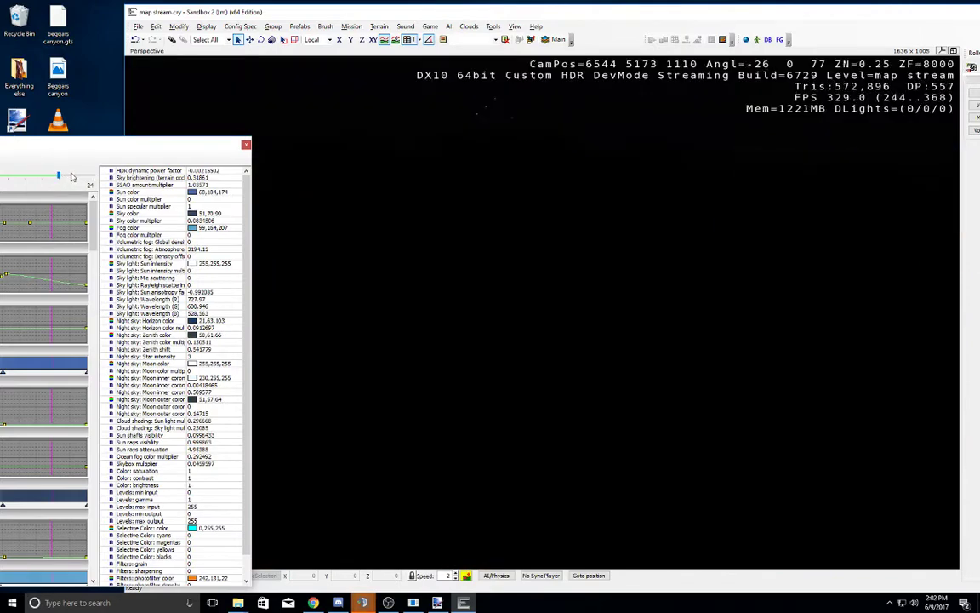
pyautogui.moveTo(59, 174); pyautogui.dragTo(0, 174)
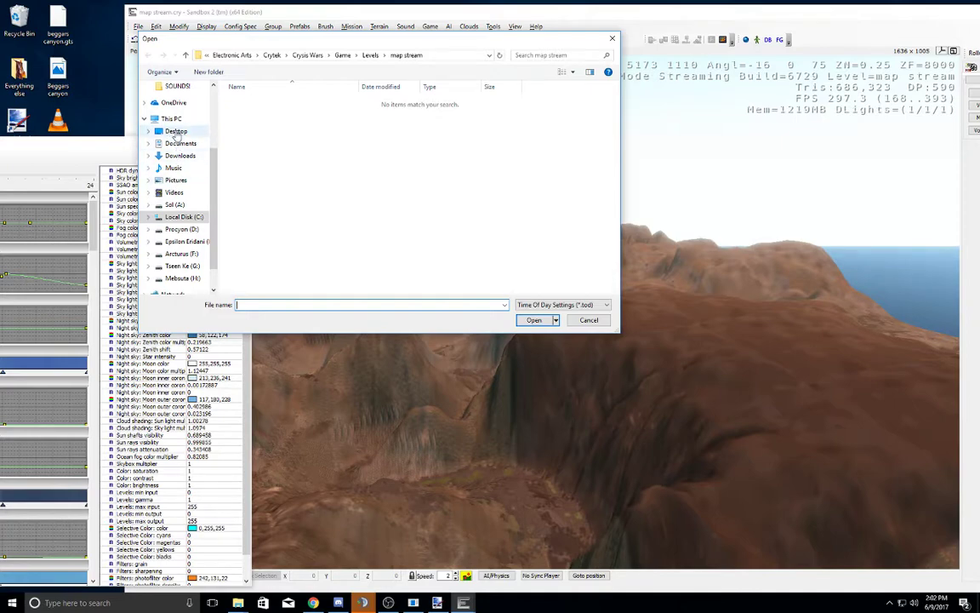
# Step: Import the desert time-of-day settings from the Desktop to compare their lighting
pyautogui.click(176, 131)
pyautogui.click(284, 114)
pyautogui.doubleClick(284, 114)
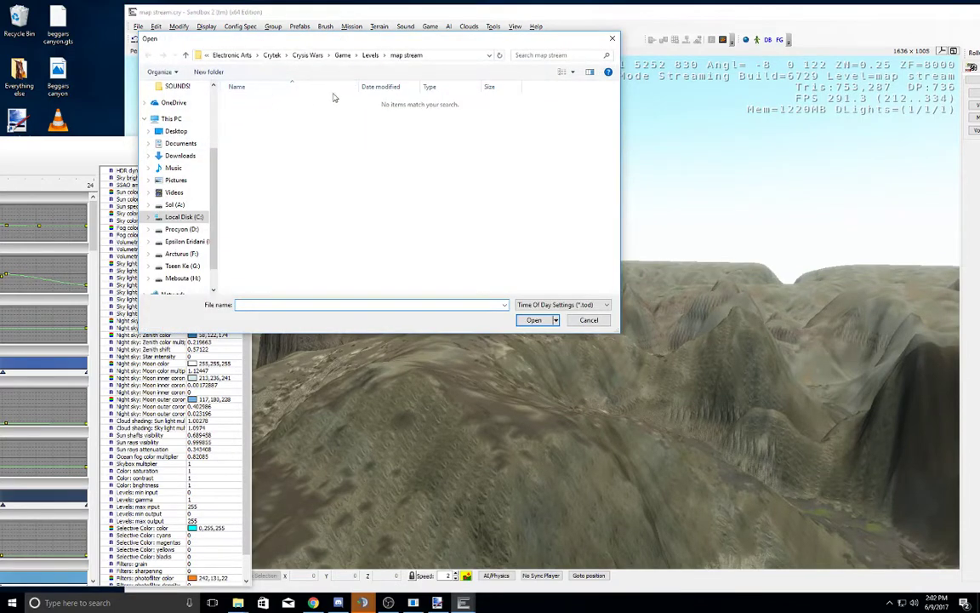
# Step: Import the mesa time-of-day settings again in place of the desert ones
pyautogui.click(175, 131)
pyautogui.click(285, 117)
pyautogui.doubleClick(285, 117)
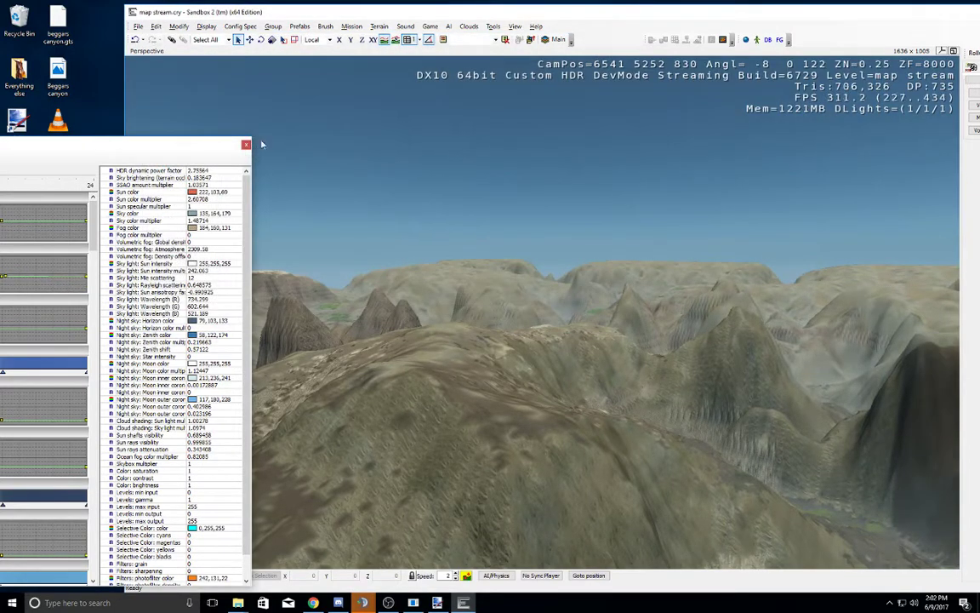
# Step: Bring the Time Of Day editor back into full view and review its parameter curves from HDR down to the sky light settings
pyautogui.doubleClick(205, 149)
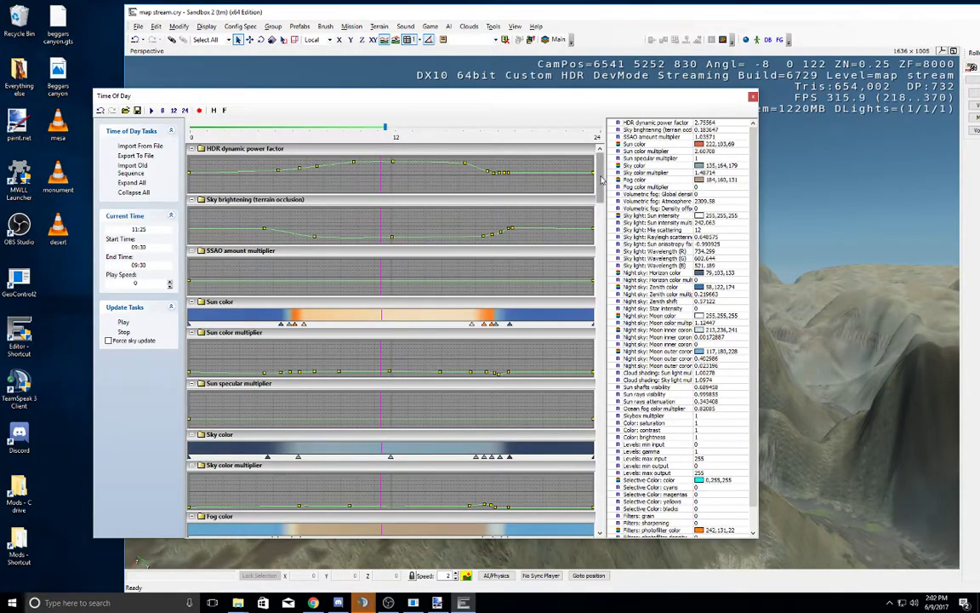
pyautogui.moveTo(393, 162)
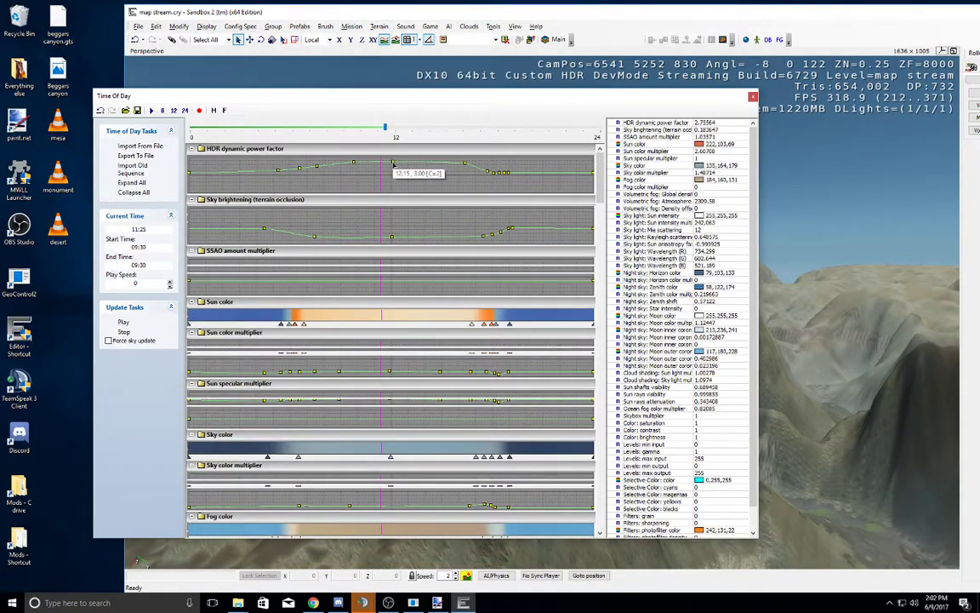
pyautogui.moveTo(604, 198); pyautogui.dragTo(604, 239)
pyautogui.scroll(-5, 450, 298)
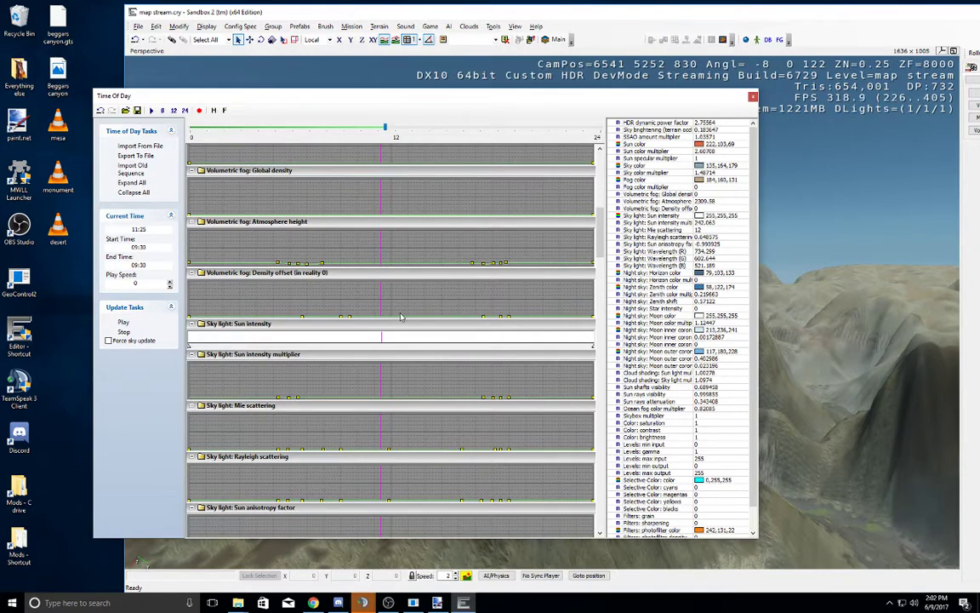
# Step: Add midday keys to the volumetric fog curves: density offset about 100, atmosphere height about 30,000 and global density 100
pyautogui.moveTo(382, 315); pyautogui.dragTo(381, 280)
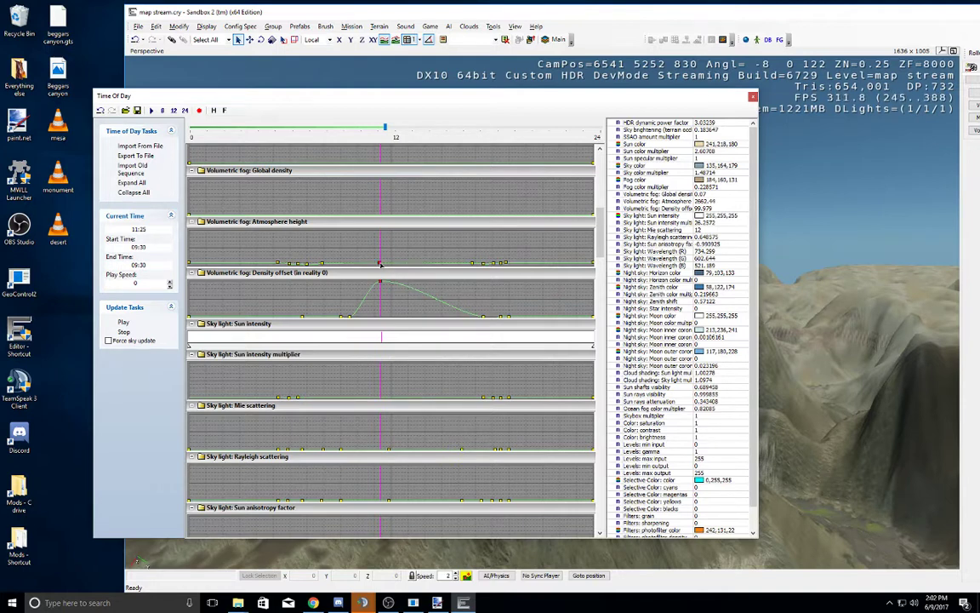
pyautogui.moveTo(380, 264); pyautogui.dragTo(385, 229)
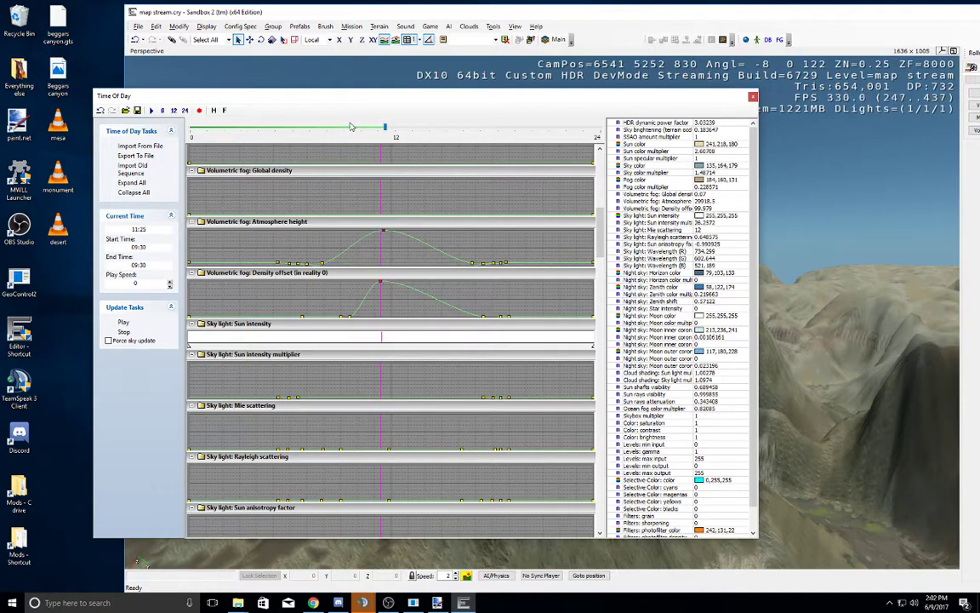
pyautogui.click(389, 128)
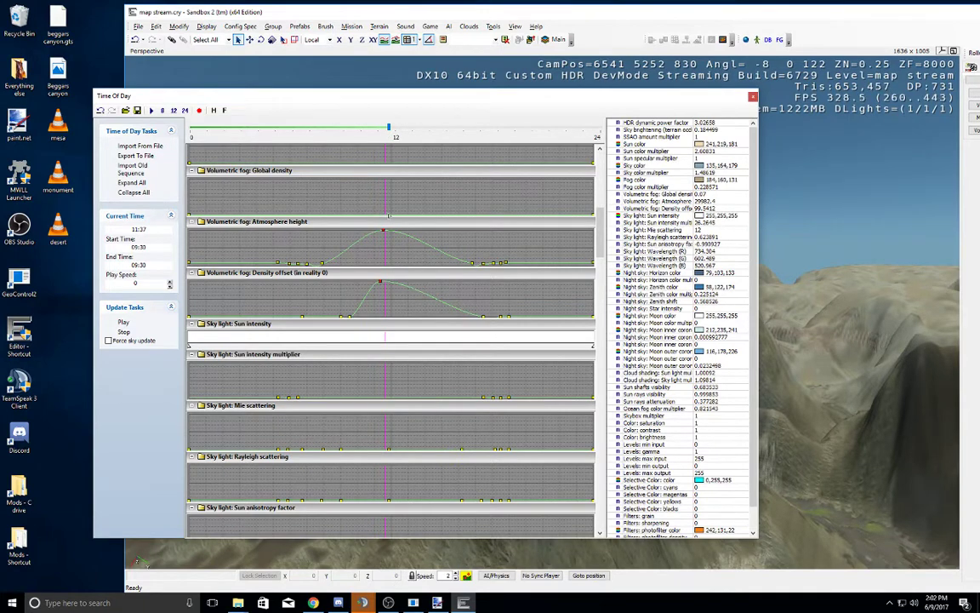
pyautogui.moveTo(387, 215); pyautogui.dragTo(387, 180)
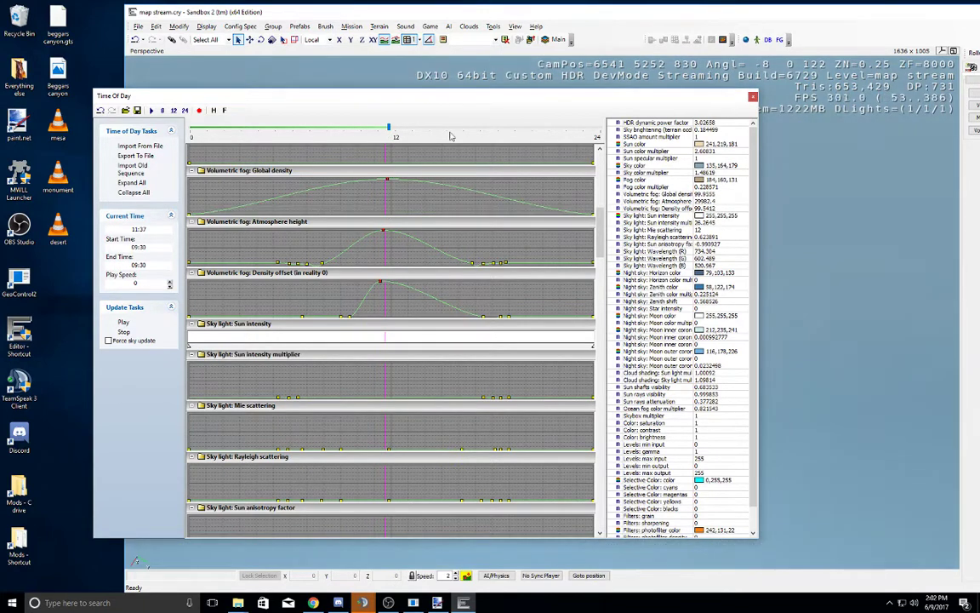
pyautogui.moveTo(489, 105); pyautogui.dragTo(99, 118)
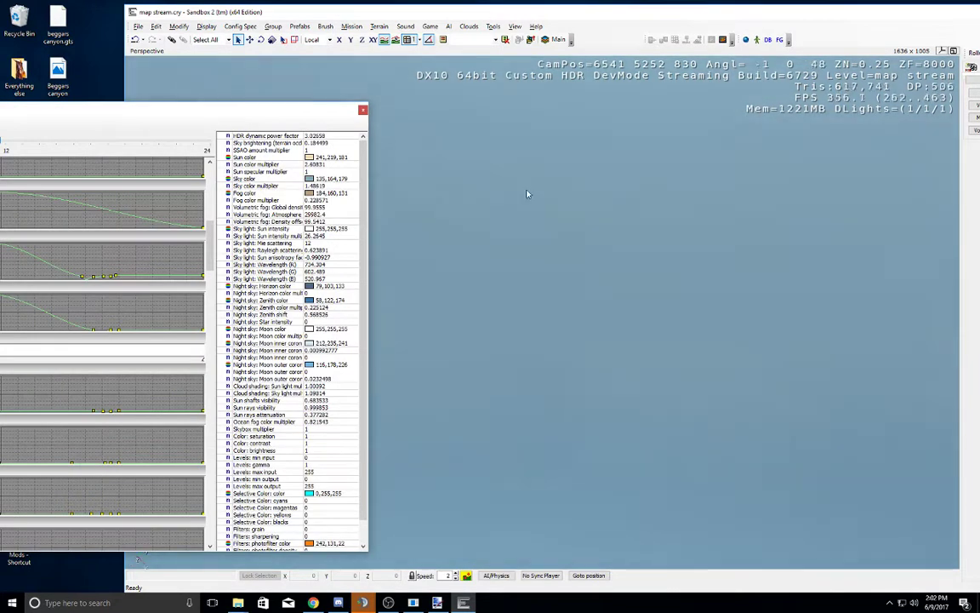
pyautogui.moveTo(206, 106); pyautogui.dragTo(488, 115)
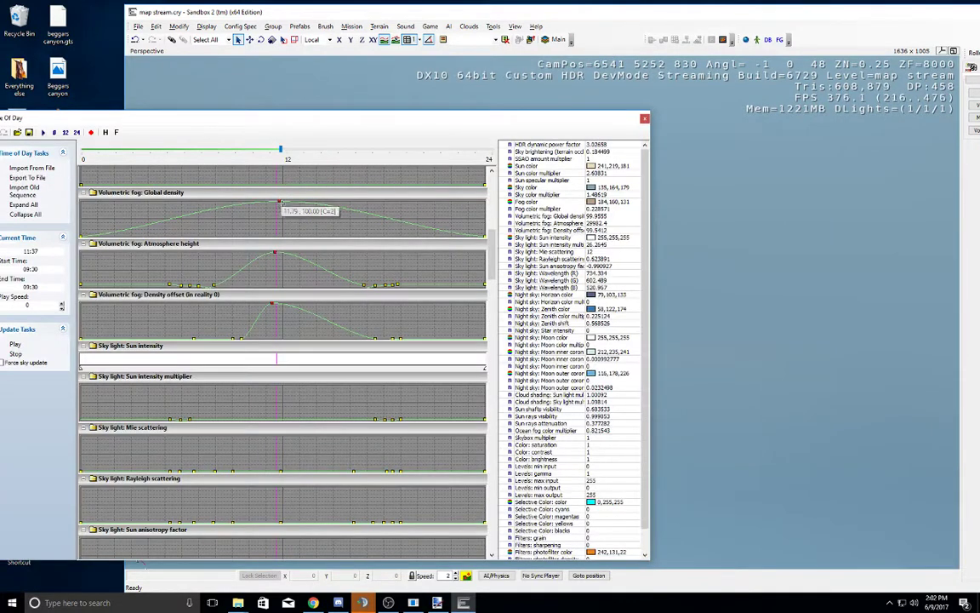
# Step: Lower the midday fog keys to a global density of about 5.7, atmosphere height of about 19,300 and density offset of about 2.8
pyautogui.moveTo(280, 204); pyautogui.dragTo(279, 264)
pyautogui.moveTo(273, 304); pyautogui.dragTo(278, 338)
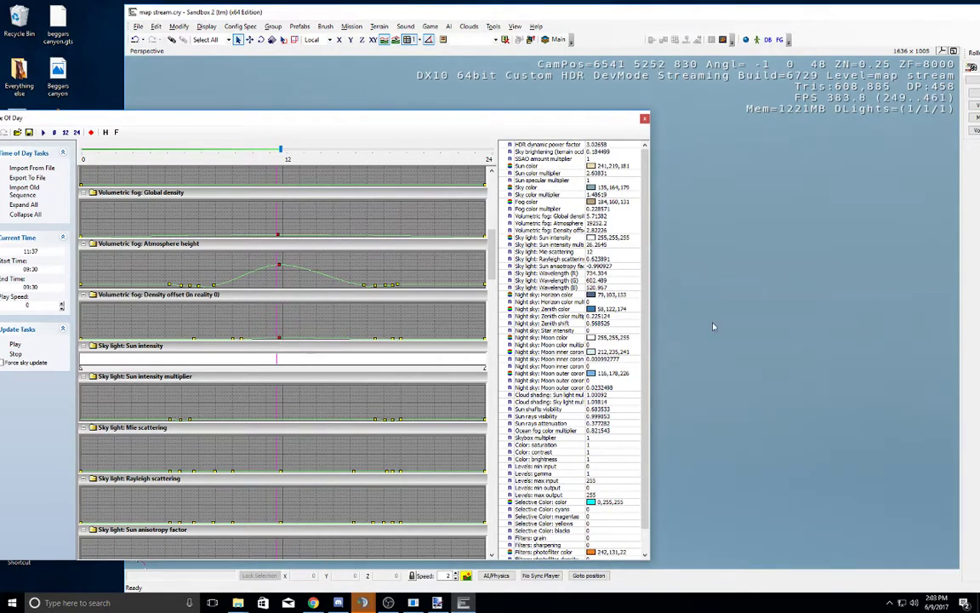
pyautogui.moveTo(714, 326); pyautogui.dragTo(734, 315, button='right')
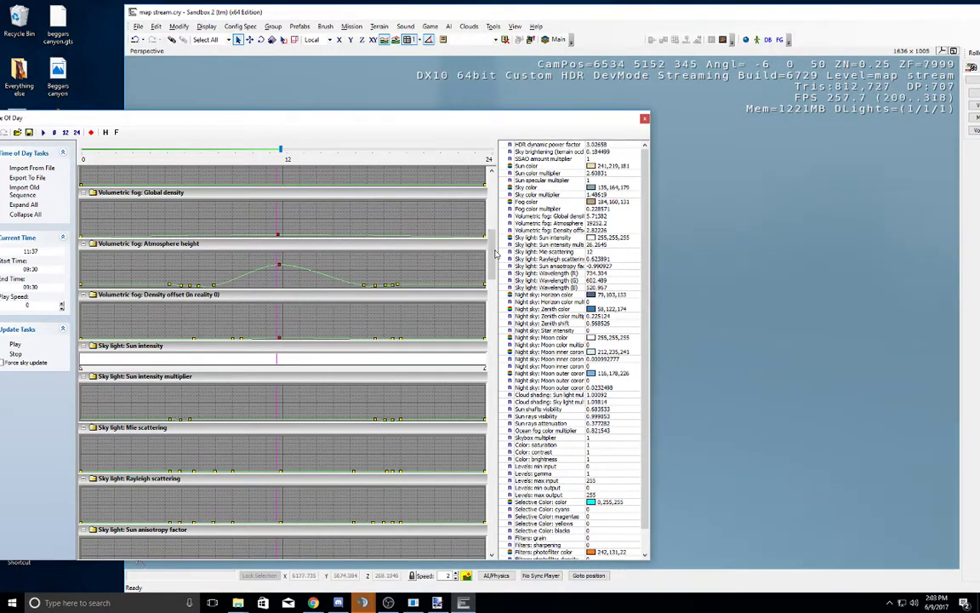
# Step: Delete the midday key from the fog density offset curve and lower the global density key to about 2.86
pyautogui.doubleClick(280, 340)
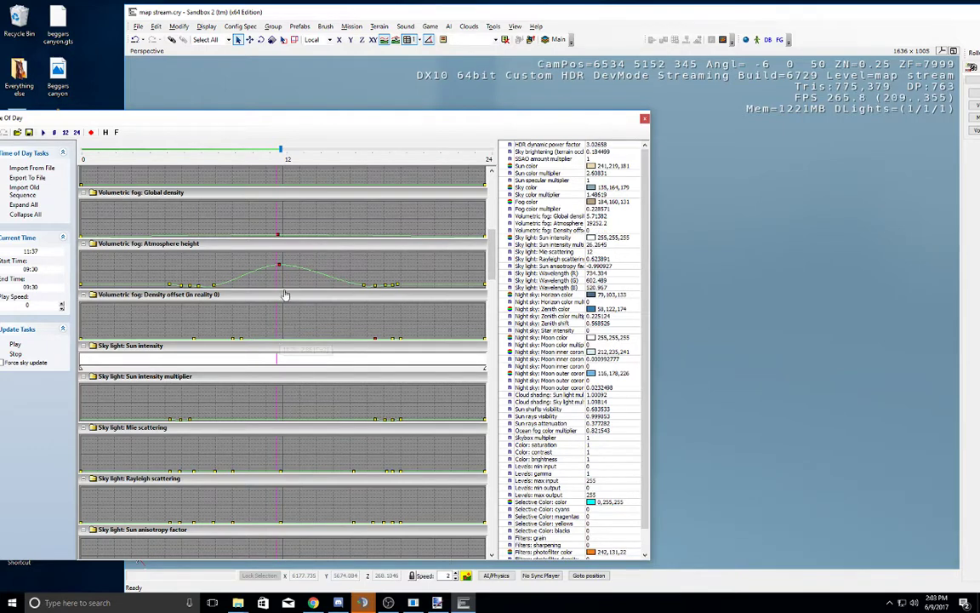
pyautogui.moveTo(277, 340); pyautogui.dragTo(274, 304)
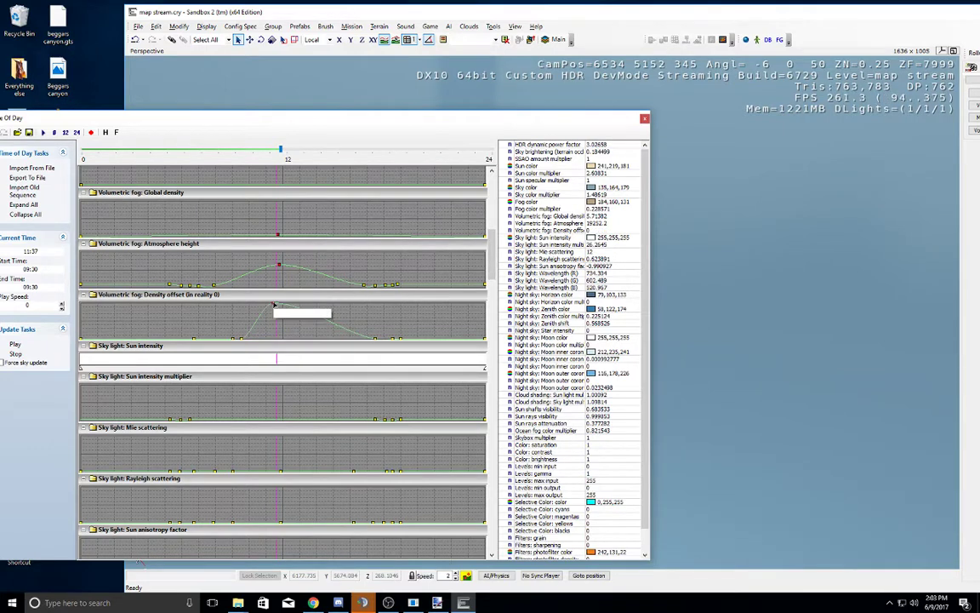
pyautogui.doubleClick(274, 305)
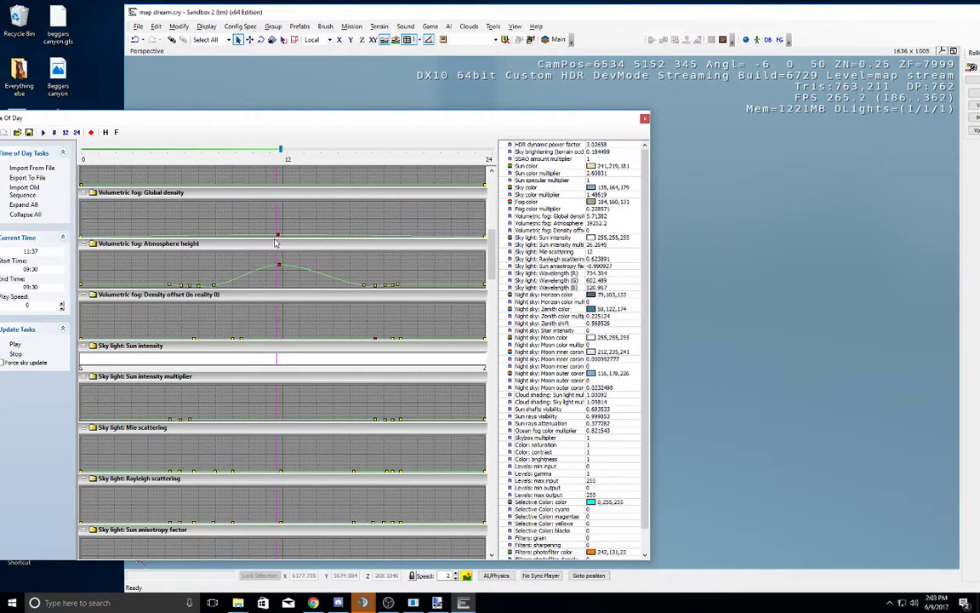
pyautogui.moveTo(278, 238); pyautogui.dragTo(277, 237)
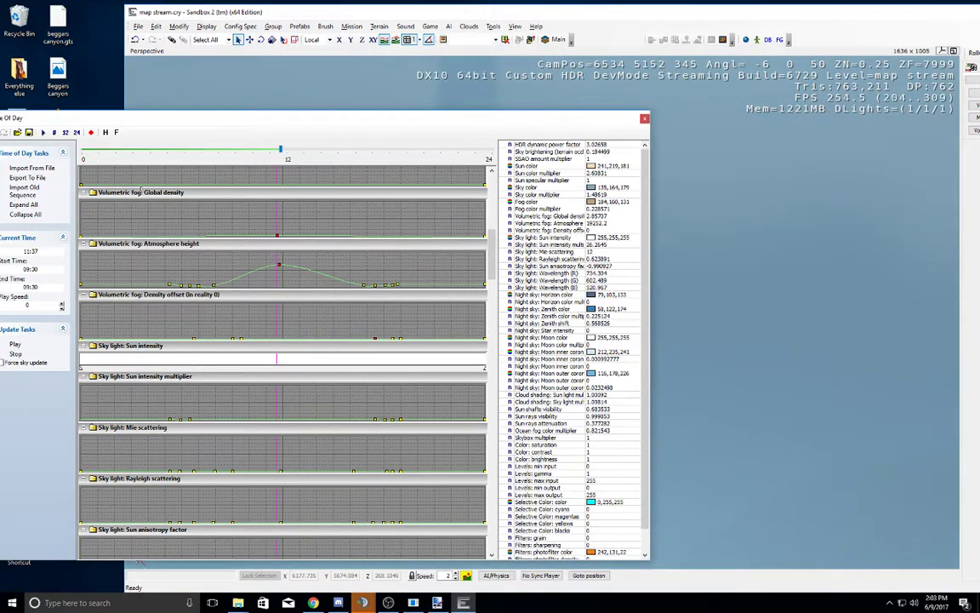
# Step: Turn on recording for the volumetric fog global density parameter and move the current time to 11:48
pyautogui.click(613, 216)
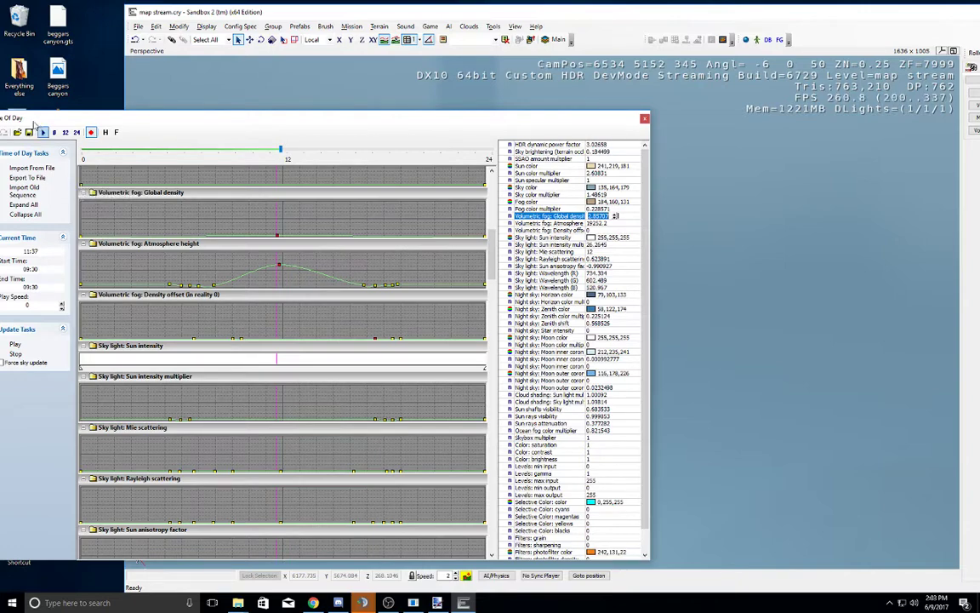
pyautogui.moveTo(268, 118); pyautogui.dragTo(390, 96)
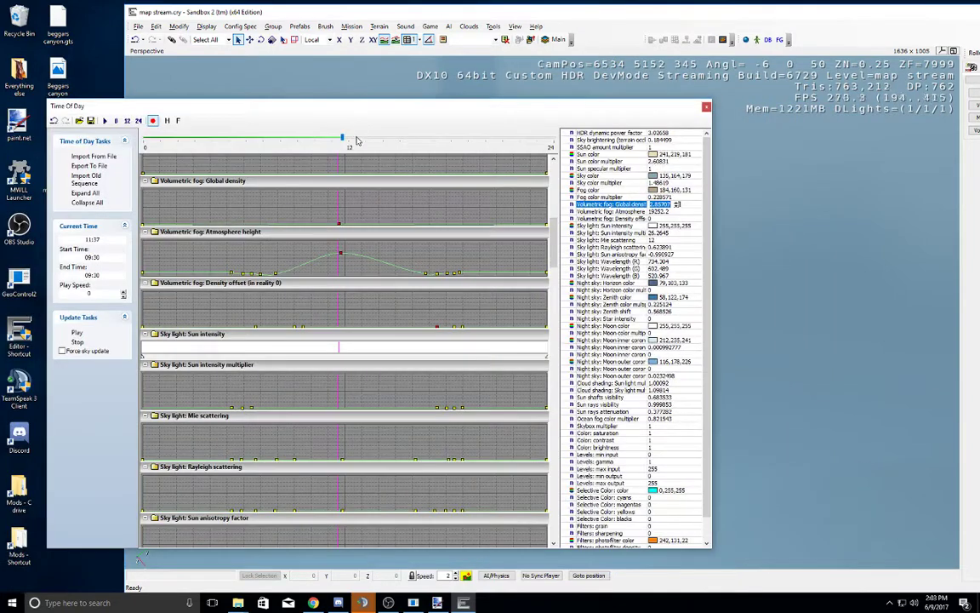
pyautogui.moveTo(344, 139)
pyautogui.mouseDown()
pyautogui.moveTo(324, 139)
pyautogui.moveTo(346, 140)
pyautogui.mouseUp()
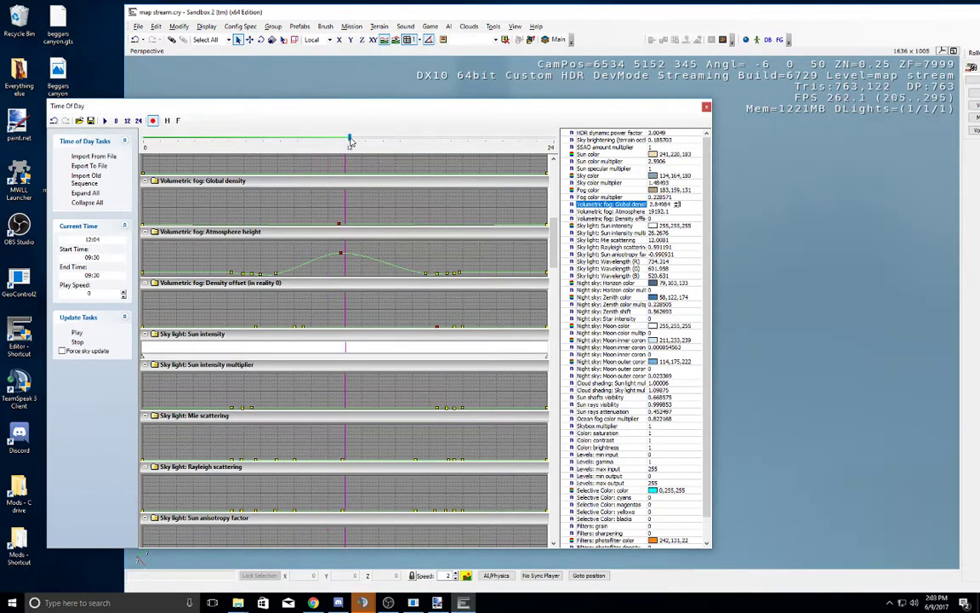
pyautogui.moveTo(341, 254)
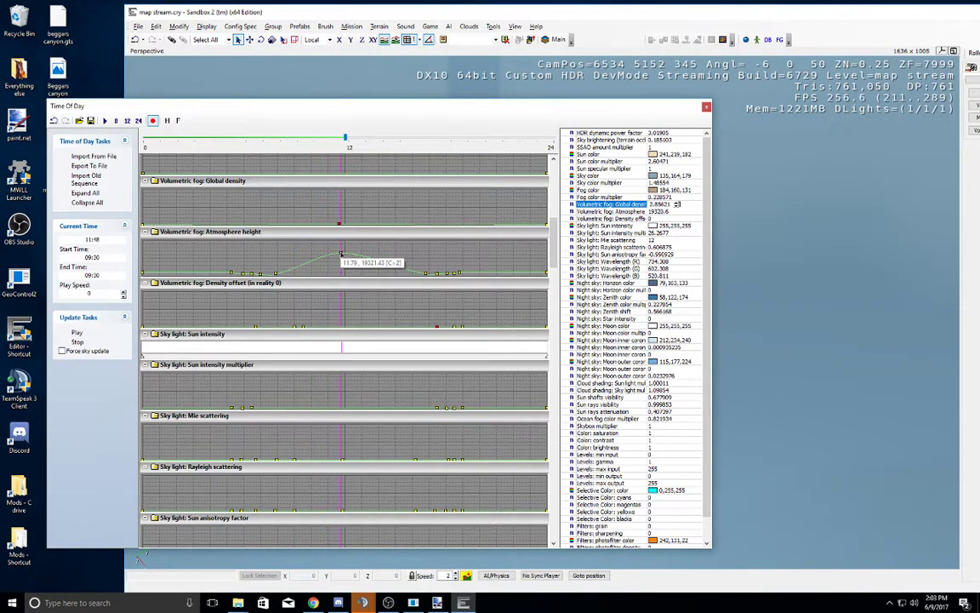
# Step: Set the control height of the curve graphs to 80
pyautogui.rightClick(236, 255)
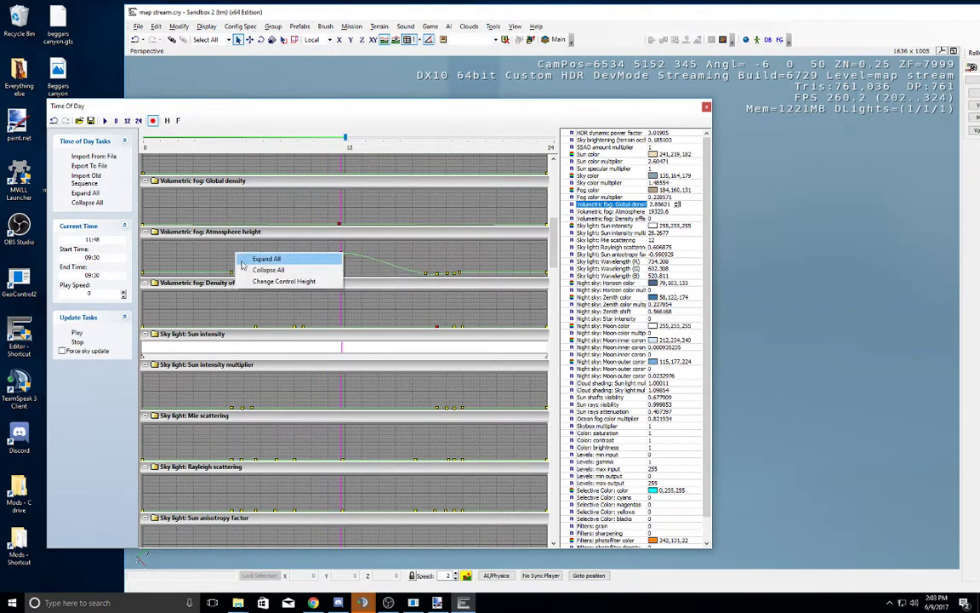
pyautogui.click(281, 279)
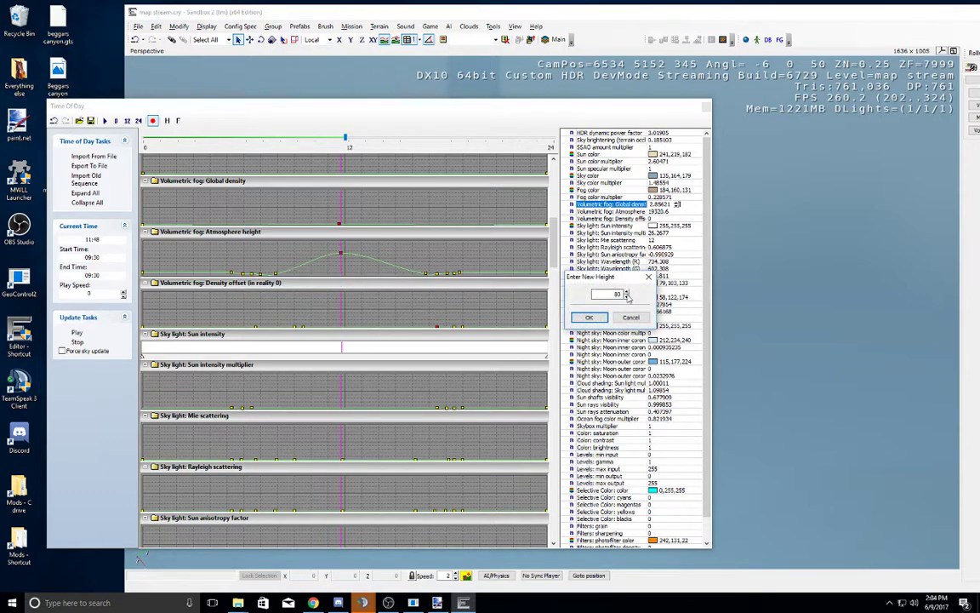
pyautogui.click(588, 317)
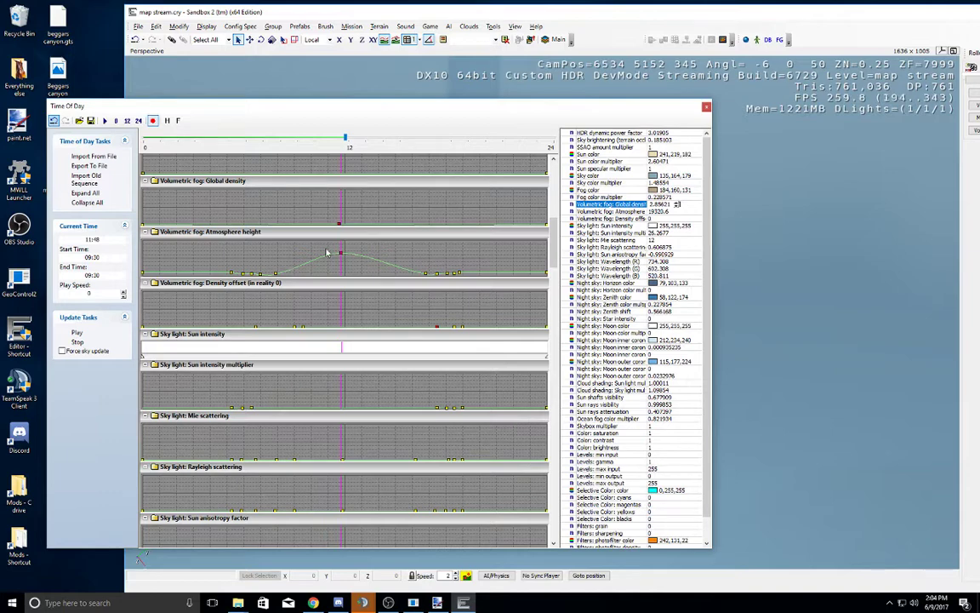
# Step: Lower the fog global density key to about 1.43 and raise the atmosphere height key to about 21,900, checking the haze on the rocks
pyautogui.moveTo(375, 101); pyautogui.dragTo(223, 105)
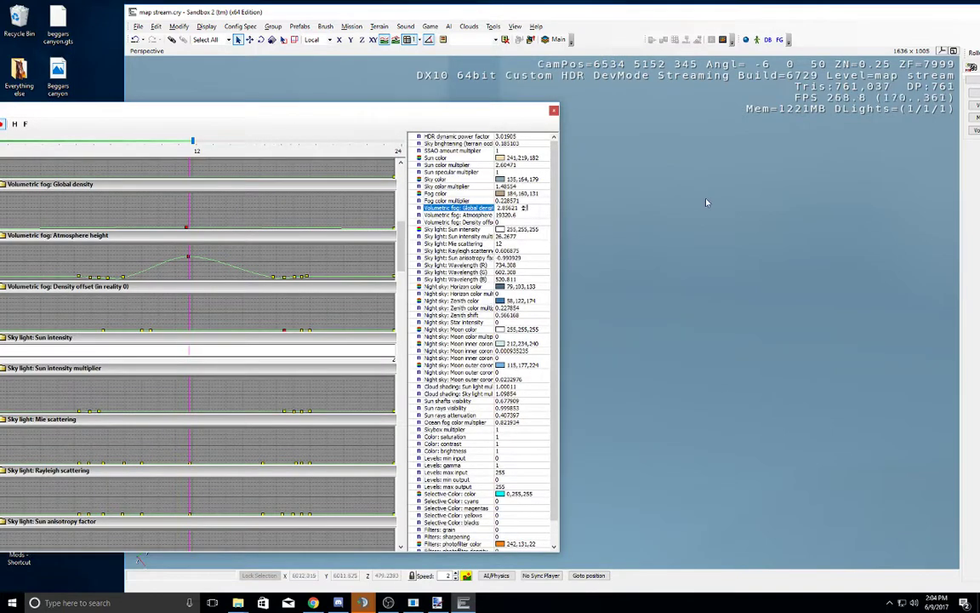
pyautogui.moveTo(710, 202); pyautogui.dragTo(710, 203, button='right')
pyautogui.moveTo(721, 191); pyautogui.dragTo(721, 192, button='middle')
pyautogui.moveTo(189, 256); pyautogui.dragTo(188, 229)
pyautogui.moveTo(728, 258); pyautogui.dragTo(715, 246, button='right')
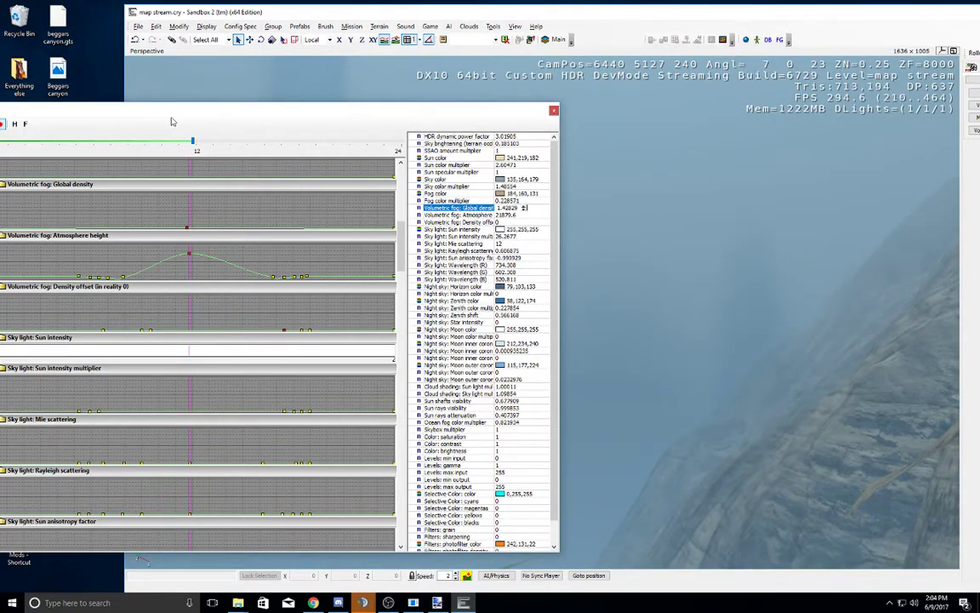
pyautogui.moveTo(154, 111); pyautogui.dragTo(296, 108)
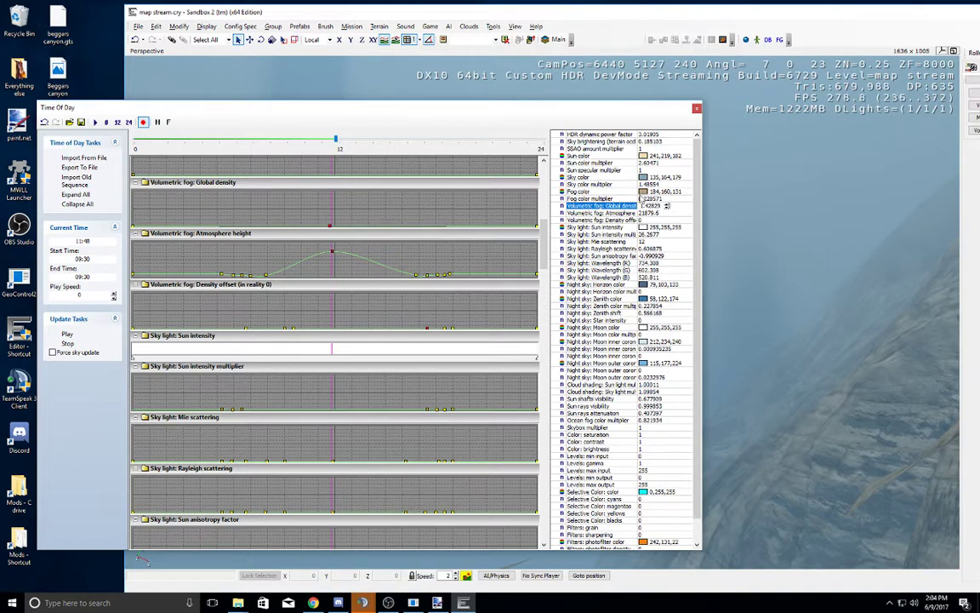
# Step: Move the time to 11:50 and reduce the volumetric fog global density to 0.25 and finally to 0.05
pyautogui.moveTo(337, 140); pyautogui.dragTo(338, 140)
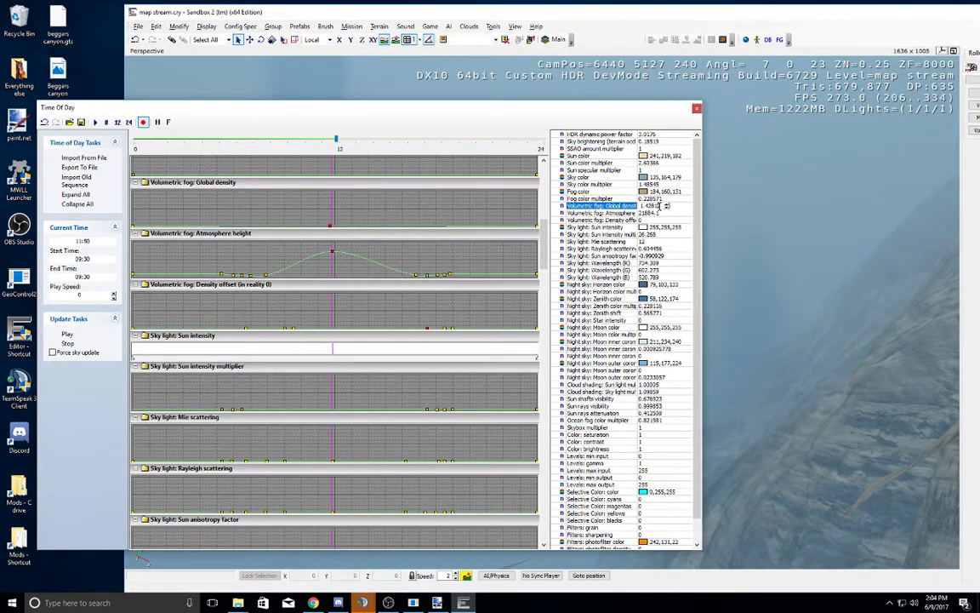
pyautogui.click(665, 206)
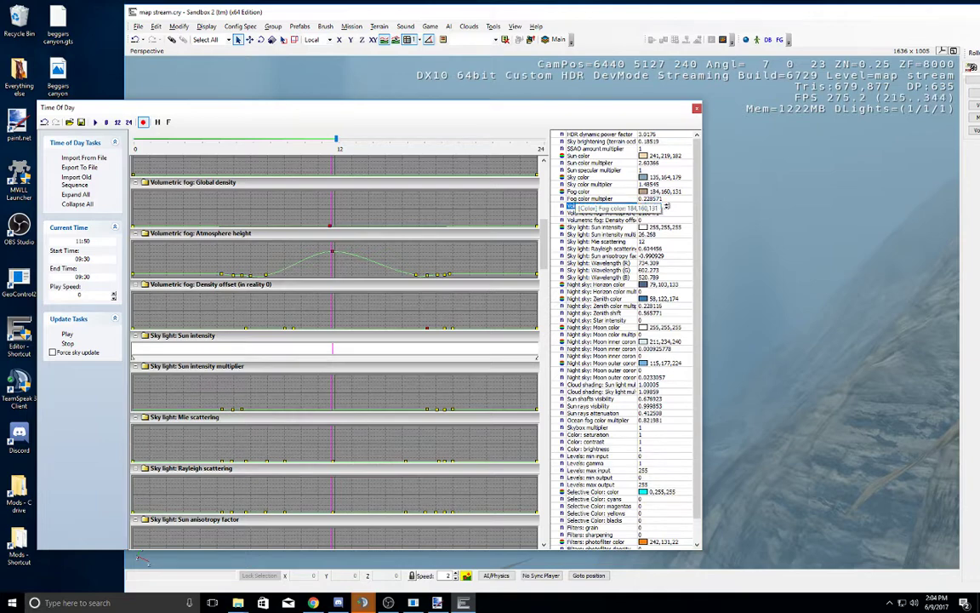
pyautogui.press('Return')
pyautogui.moveTo(624, 110); pyautogui.dragTo(558, 173)
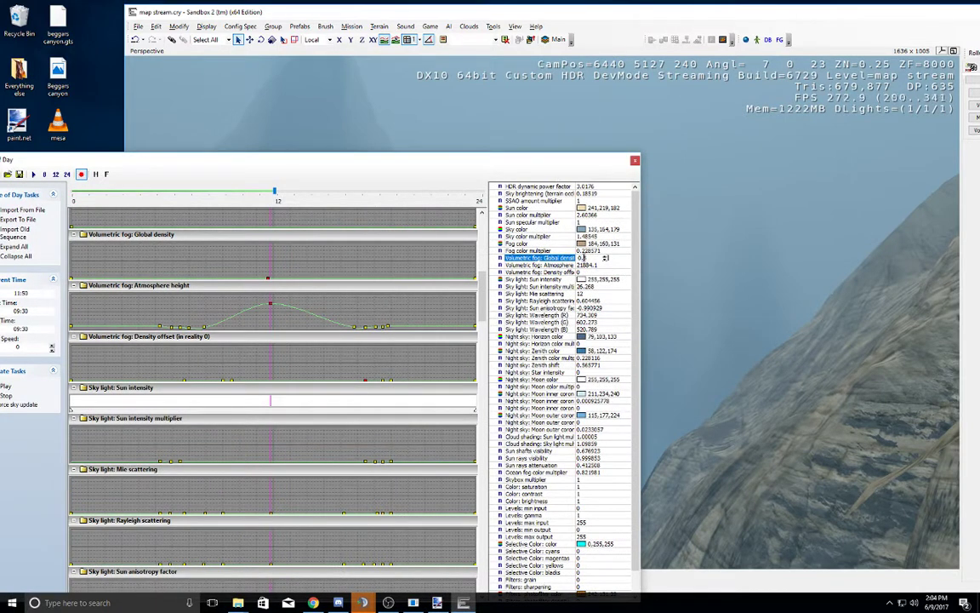
pyautogui.press('Return')
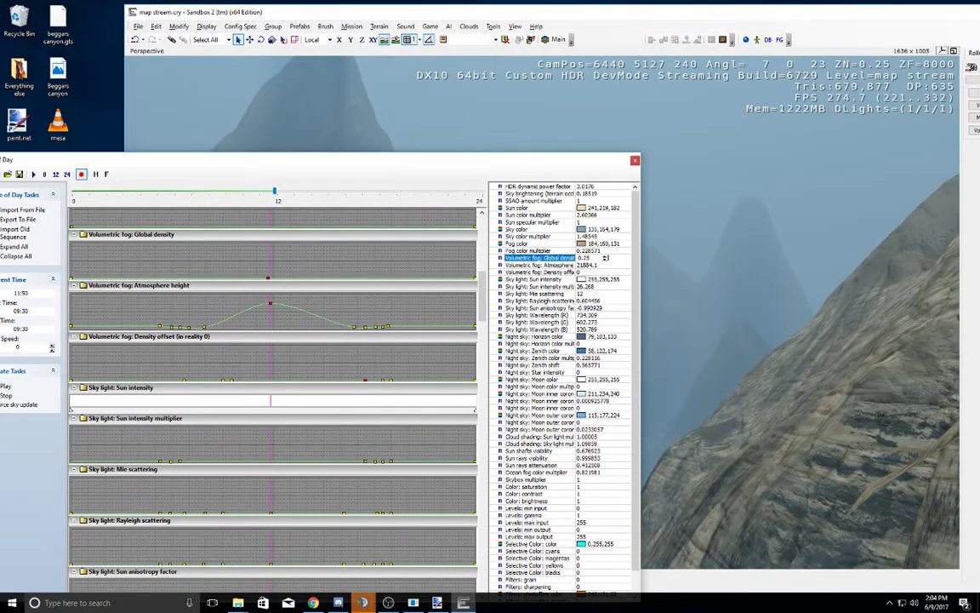
pyautogui.moveTo(461, 156); pyautogui.dragTo(546, 85)
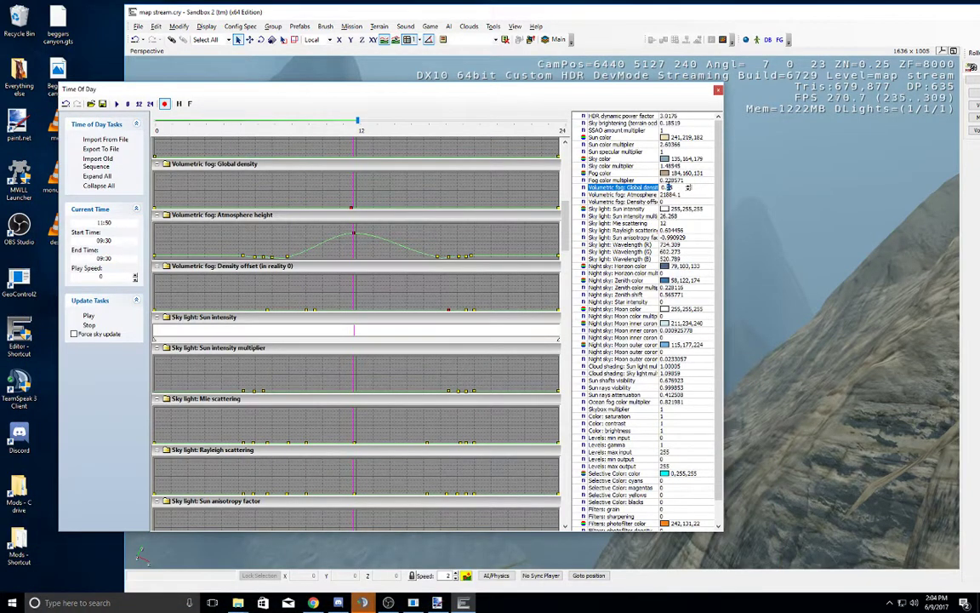
pyautogui.write('0')
# Step: Fly over the canyon to examine how the reduced fog density affects the near and distant mountains
pyautogui.moveTo(663, 91); pyautogui.dragTo(594, 494)
pyautogui.moveTo(647, 277); pyautogui.dragTo(666, 284, button='right')
pyautogui.press('w')
pyautogui.press('s')
pyautogui.press('a')
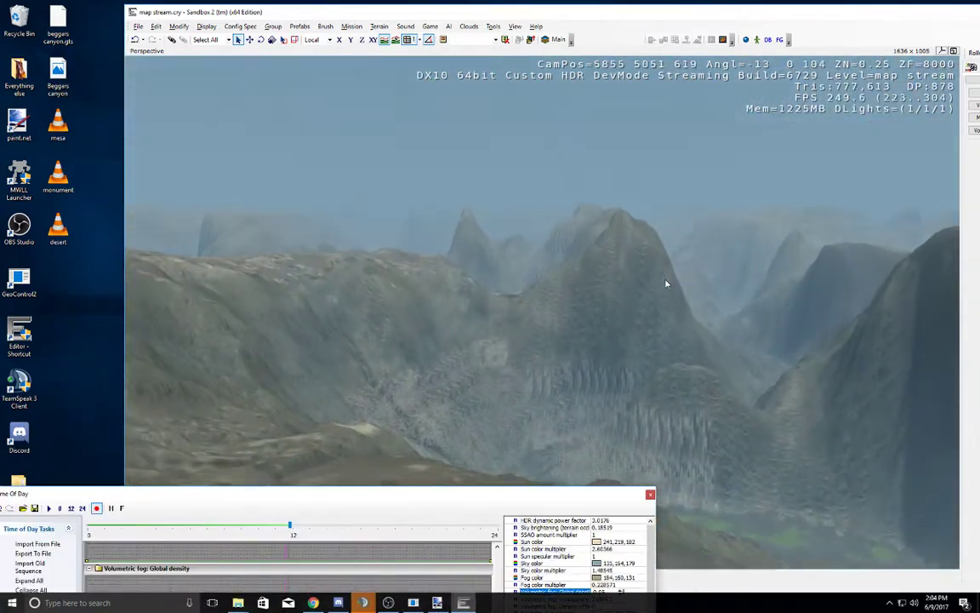
pyautogui.press('d')
pyautogui.press('w')
pyautogui.press('w')
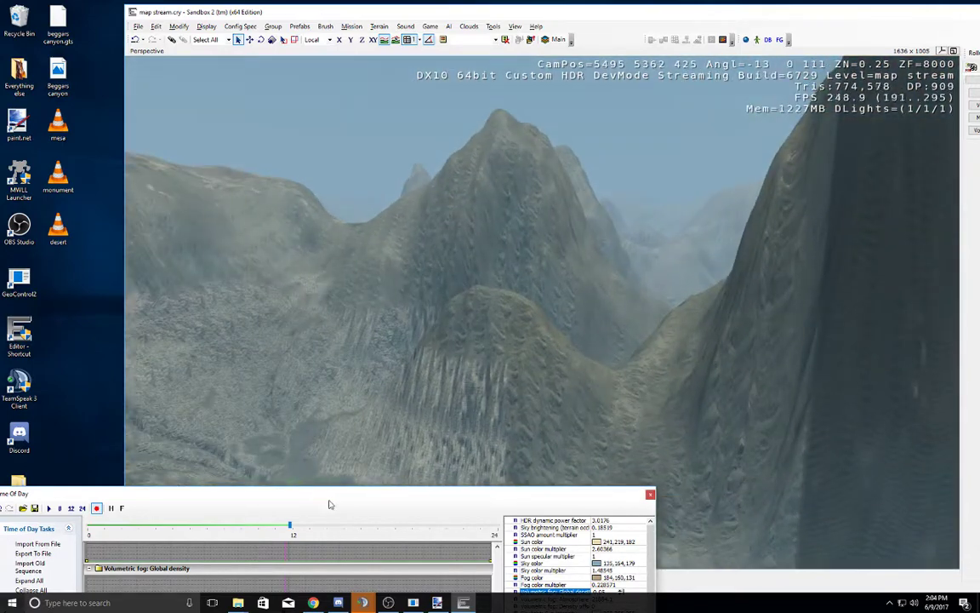
# Step: Move the current time to 14:46 and set the volumetric fog global density there to 1
pyautogui.moveTo(328, 495); pyautogui.dragTo(438, 141)
pyautogui.click(409, 151)
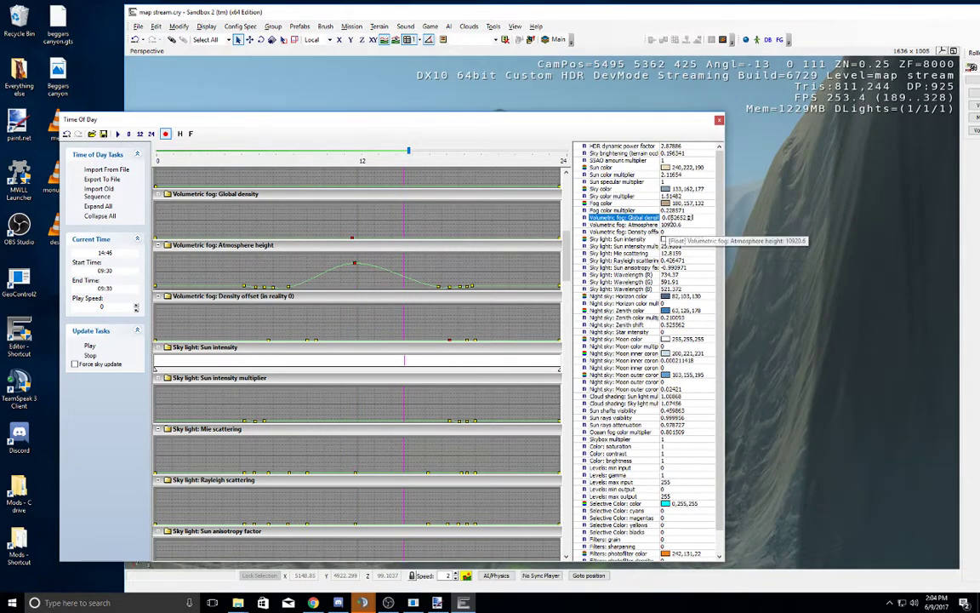
pyautogui.moveTo(664, 219); pyautogui.dragTo(701, 219)
pyautogui.write('1')
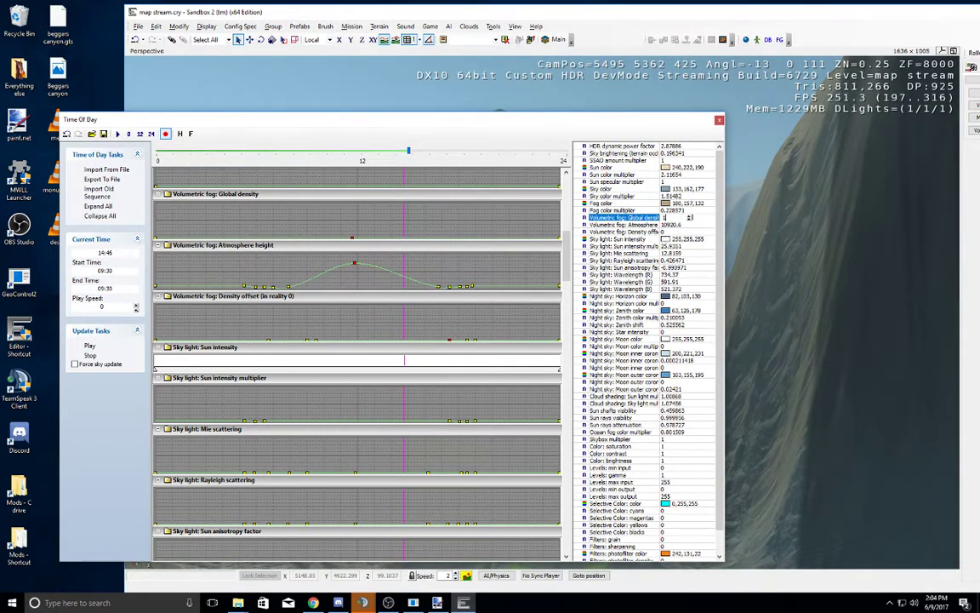
pyautogui.press('Return')
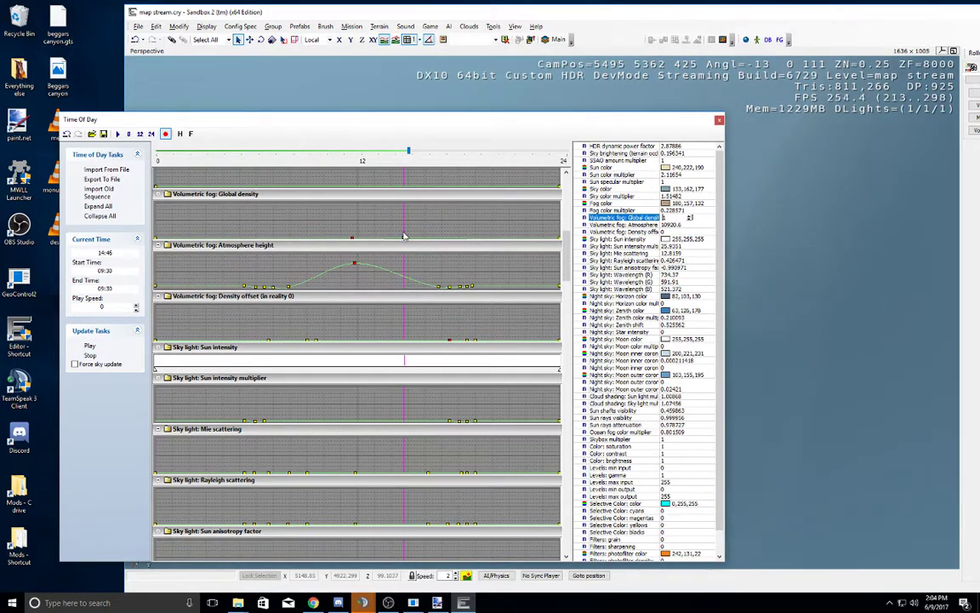
# Step: Delete the added keys from the volumetric fog global density and atmosphere height curves
pyautogui.moveTo(403, 237)
pyautogui.doubleClick(403, 238)
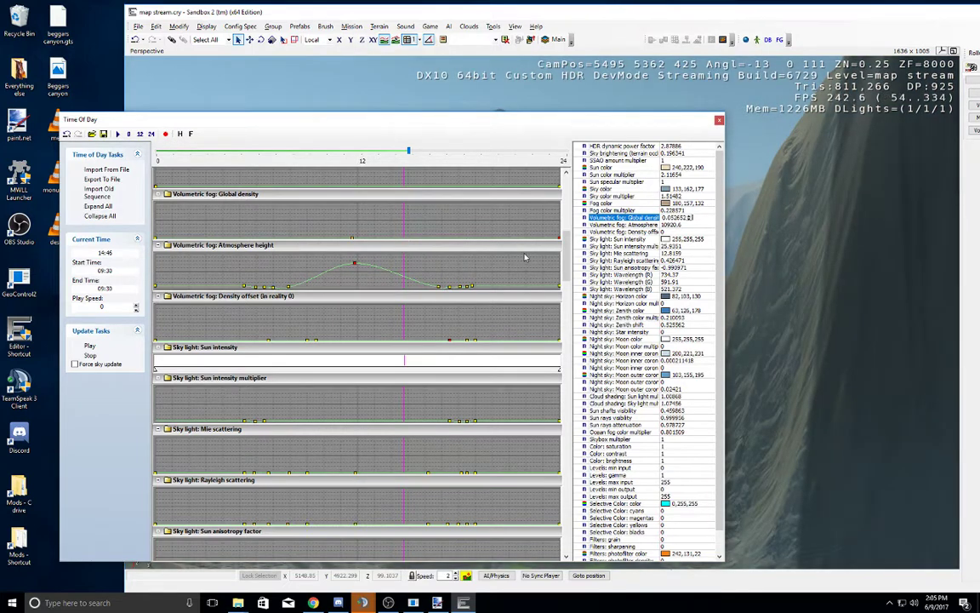
pyautogui.doubleClick(351, 237)
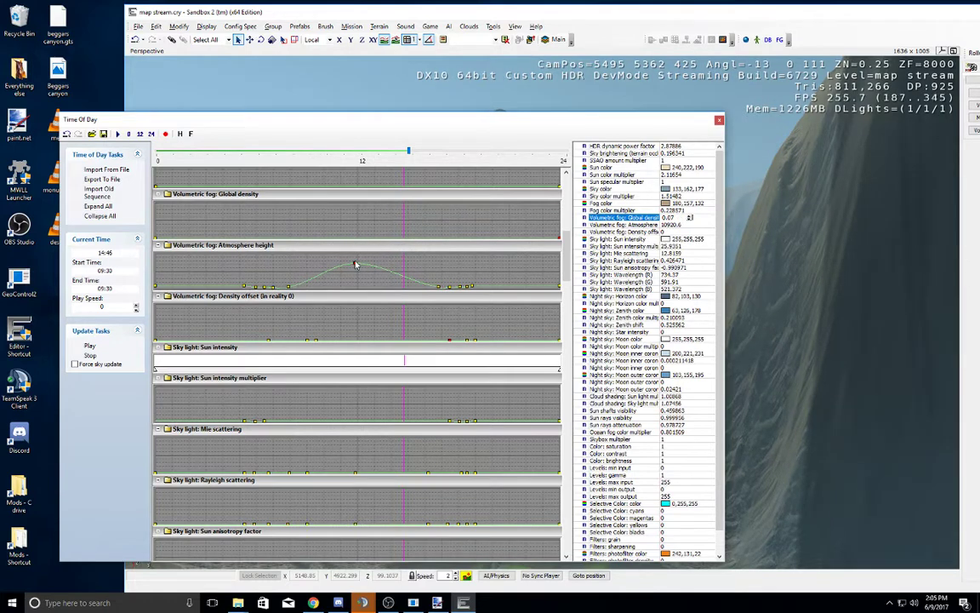
pyautogui.doubleClick(356, 265)
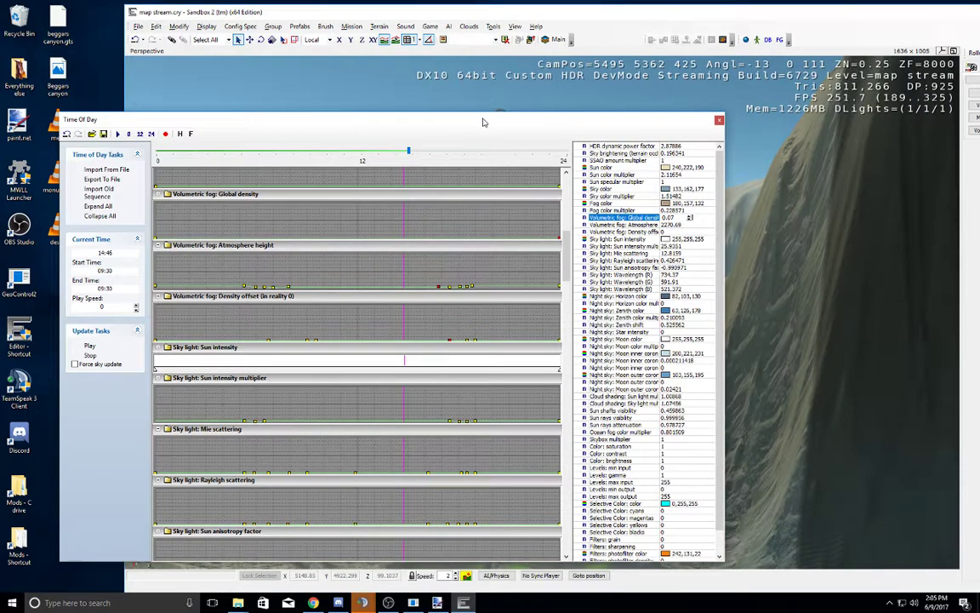
# Step: Survey the canyon terrain from a higher viewpoint with the Time of Day window moved aside
pyautogui.moveTo(485, 121); pyautogui.dragTo(403, 233)
pyautogui.moveTo(786, 273); pyautogui.dragTo(785, 272, button='right')
pyautogui.moveTo(785, 272); pyautogui.dragTo(786, 273, button='middle')
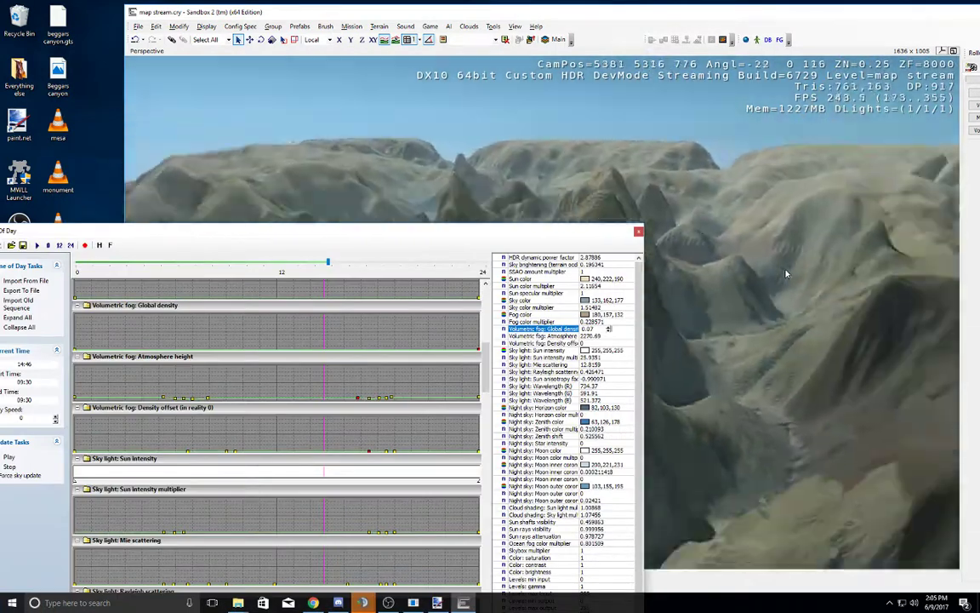
pyautogui.moveTo(786, 273); pyautogui.dragTo(785, 273, button='right')
pyautogui.moveTo(486, 233); pyautogui.dragTo(568, 84)
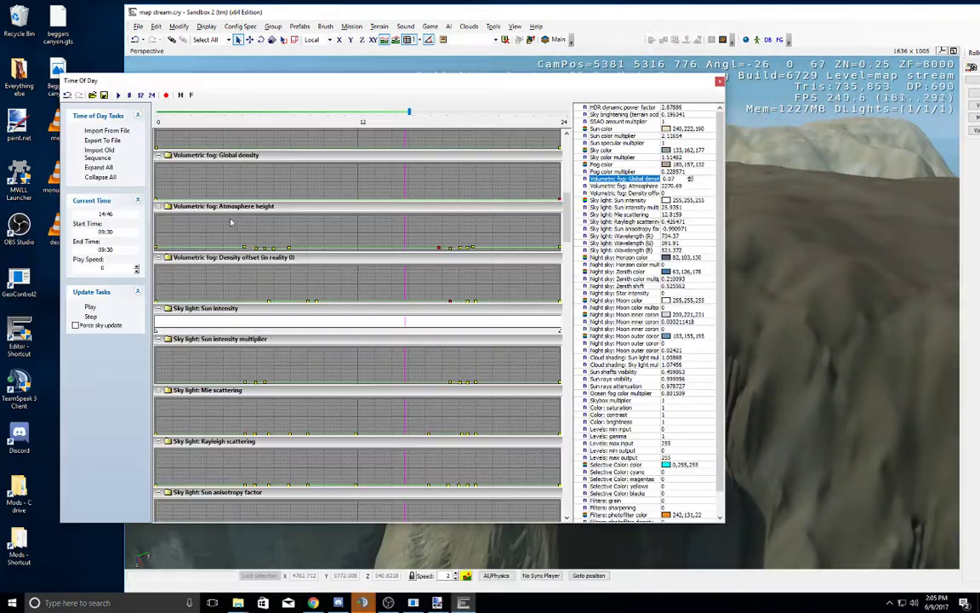
# Step: Set the current time to 12:00, the start time to 00:00, the end time to 23:59 and the play speed to 0.03
pyautogui.click(91, 248)
pyautogui.click(103, 269)
pyautogui.doubleClick(122, 232)
pyautogui.write('00:00')
pyautogui.moveTo(121, 249); pyautogui.dragTo(62, 249)
pyautogui.write('23')
pyautogui.moveTo(96, 213); pyautogui.dragTo(115, 216)
pyautogui.write('1')
pyautogui.press('Return')
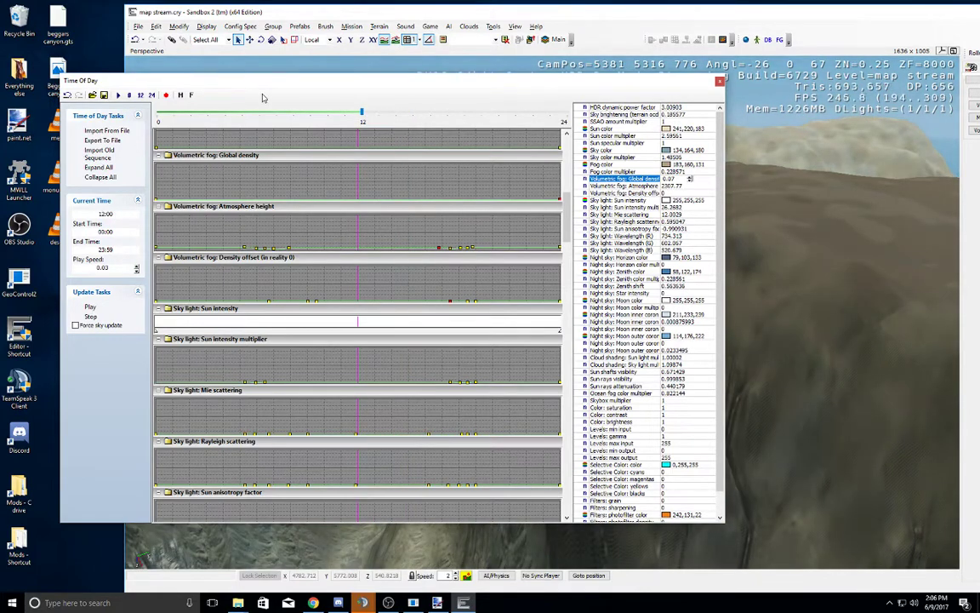
pyautogui.moveTo(264, 88); pyautogui.dragTo(269, 104)
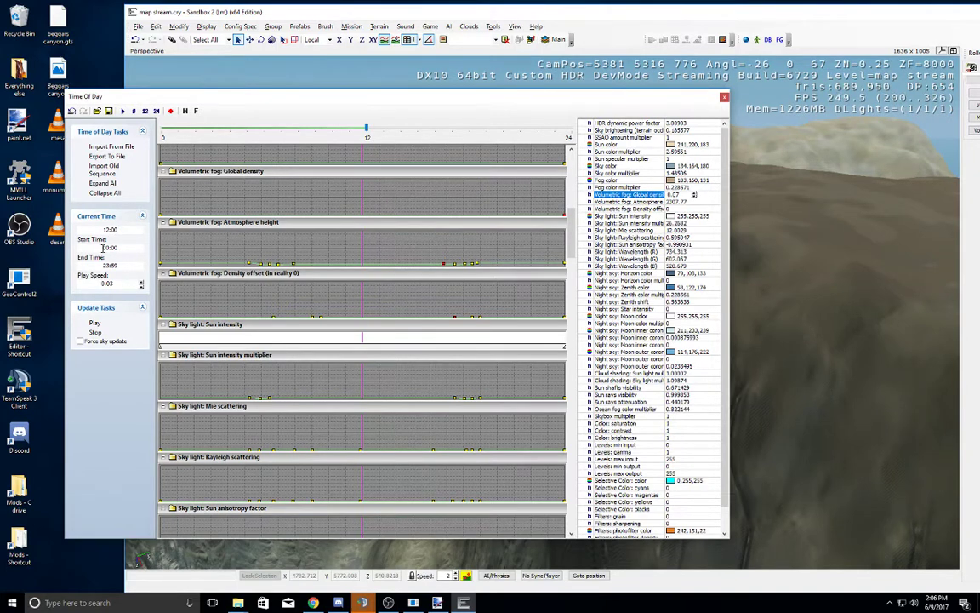
pyautogui.moveTo(103, 248); pyautogui.dragTo(116, 247)
pyautogui.click(108, 246)
pyautogui.moveTo(103, 247); pyautogui.dragTo(60, 202)
pyautogui.click(103, 228)
pyautogui.moveTo(585, 102); pyautogui.dragTo(560, 102)
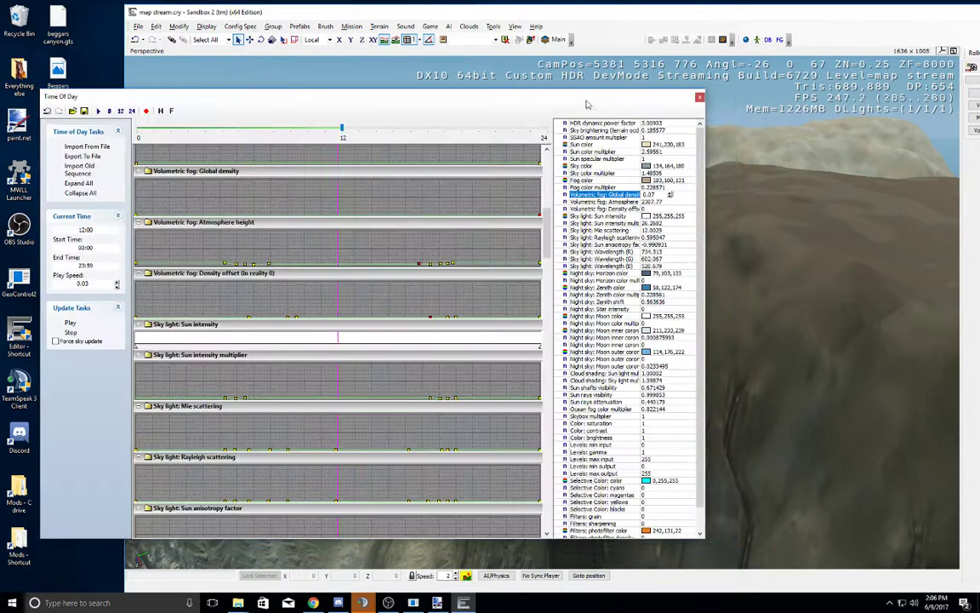
pyautogui.moveTo(546, 226); pyautogui.dragTo(553, 175)
# Step: Close the Time of Day window and open the terrain's Environment settings in the maximized editor
pyautogui.click(700, 97)
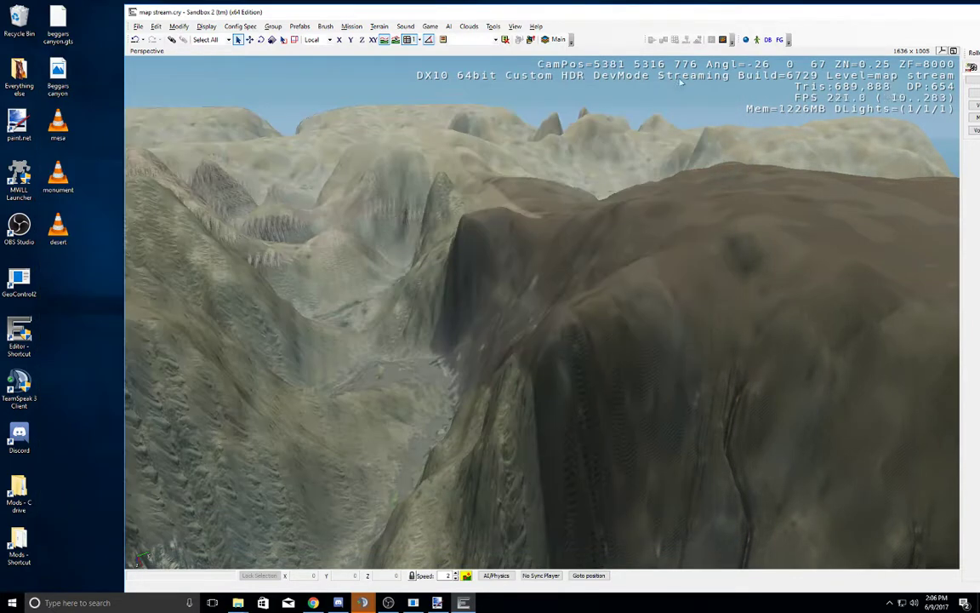
pyautogui.doubleClick(640, 15)
pyautogui.moveTo(520, 219); pyautogui.dragTo(504, 270, button='right')
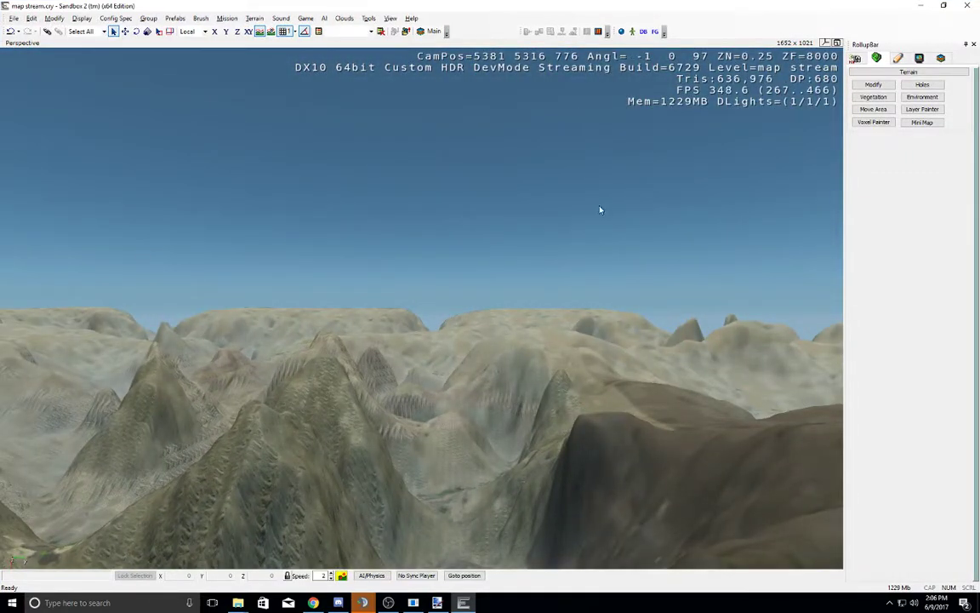
pyautogui.click(924, 97)
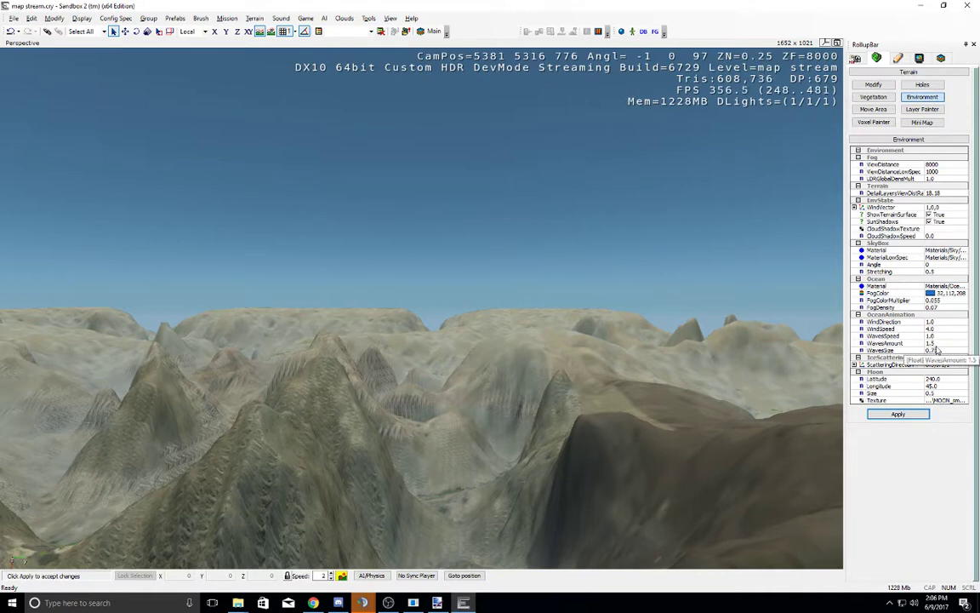
# Step: Browse the Sky materials, including day3 and evening, from the skybox's low-spec material setting, leaving the assignment as it is
pyautogui.click(956, 250)
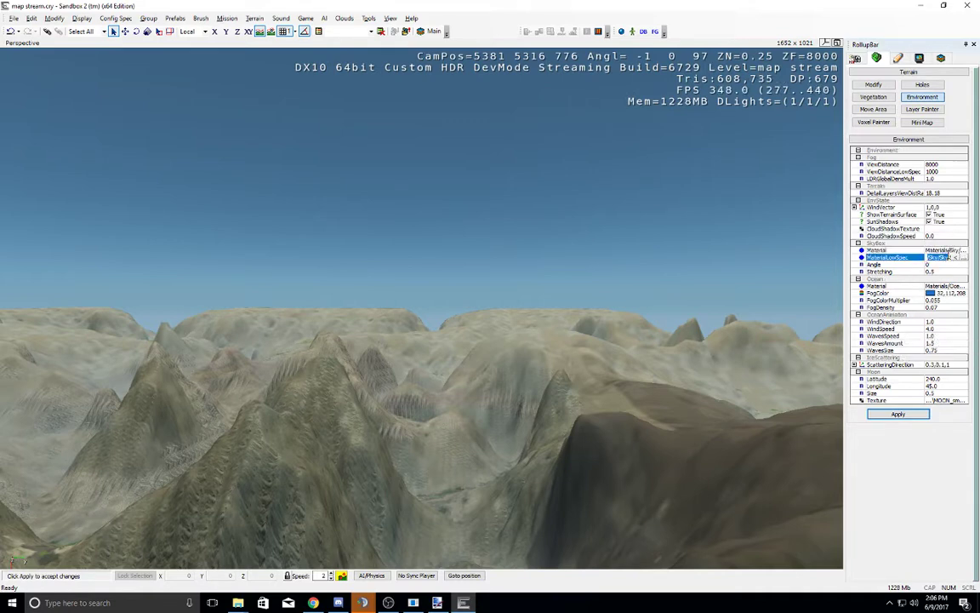
pyautogui.click(948, 259)
pyautogui.moveTo(697, 315); pyautogui.dragTo(699, 316, button='right')
pyautogui.moveTo(700, 316); pyautogui.dragTo(700, 313, button='middle')
pyautogui.press('w')
pyautogui.press('s')
pyautogui.moveTo(526, 233); pyautogui.dragTo(526, 239, button='right')
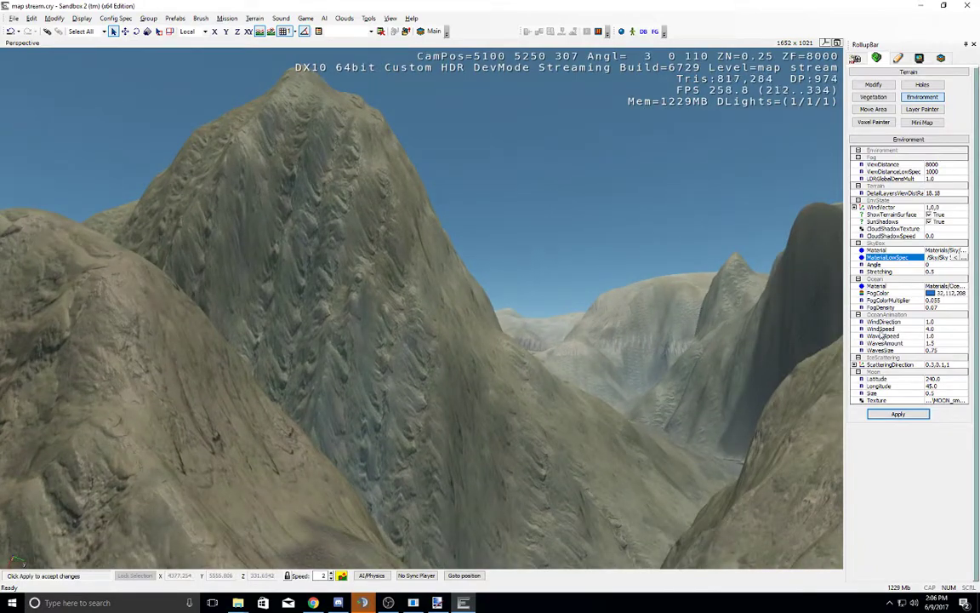
pyautogui.click(964, 257)
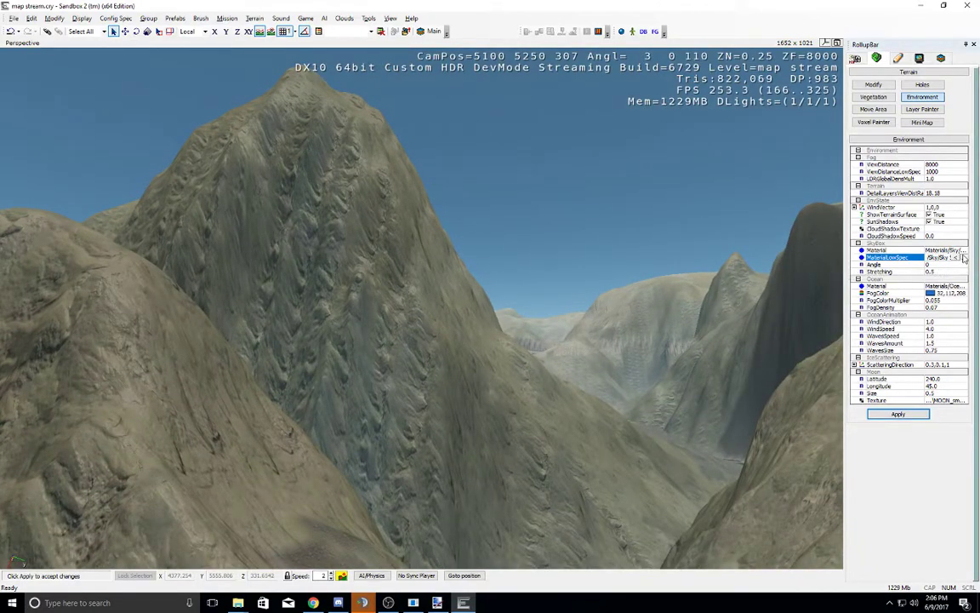
pyautogui.click(479, 356)
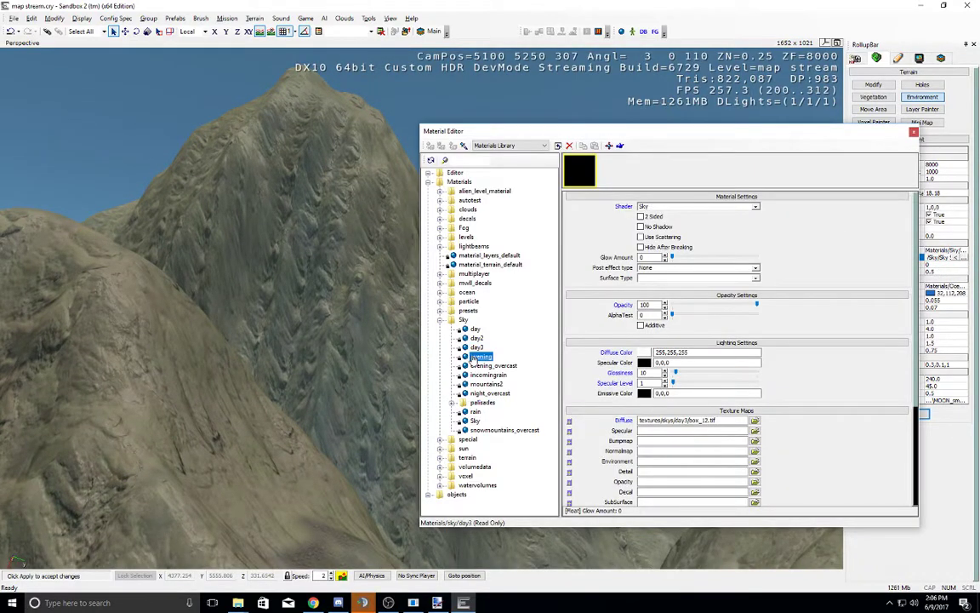
pyautogui.click(913, 132)
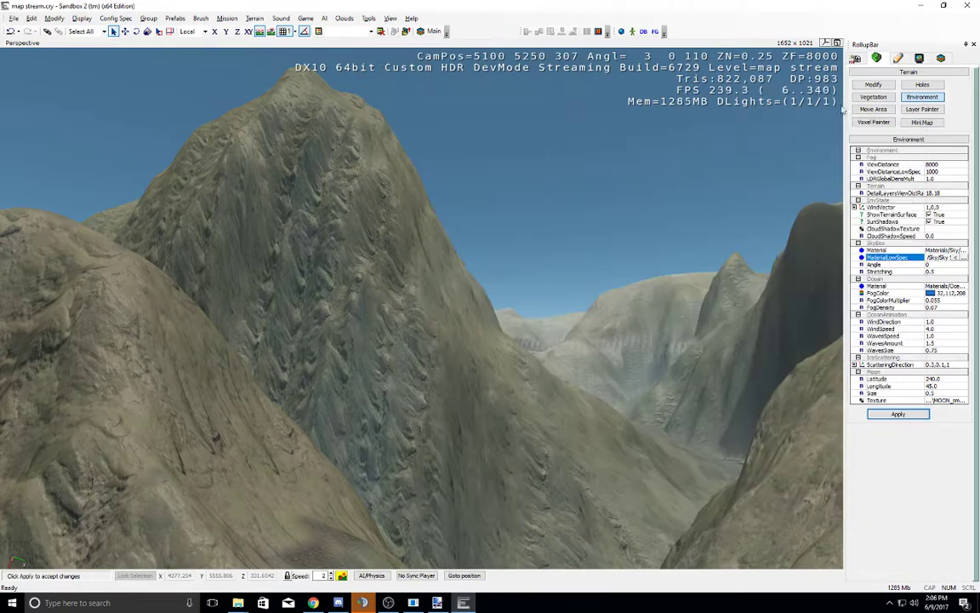
# Step: Switch the editor's config spec to Low and fly forward to examine the canyon in low-spec rendering
pyautogui.click(230, 18)
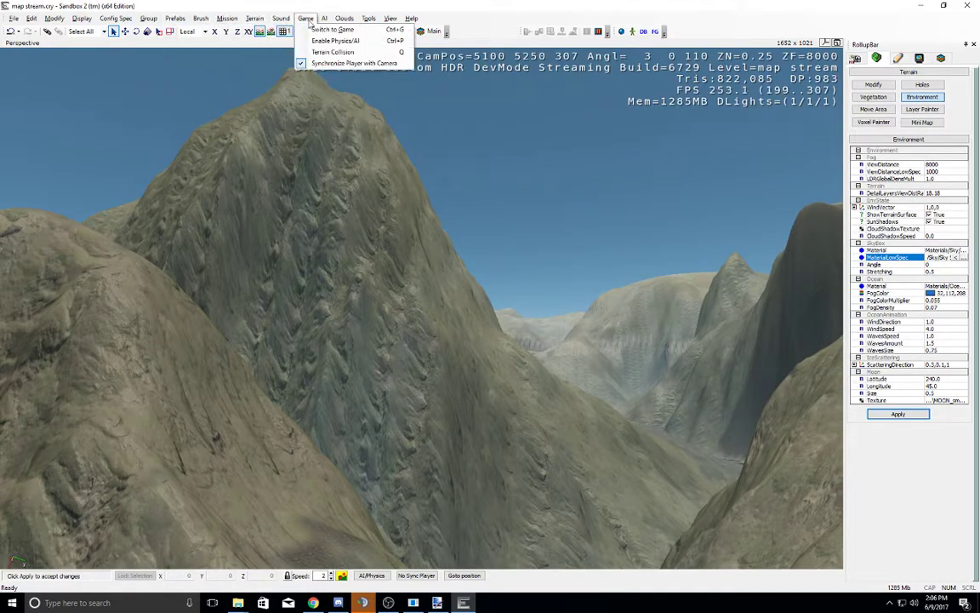
pyautogui.moveTo(116, 18)
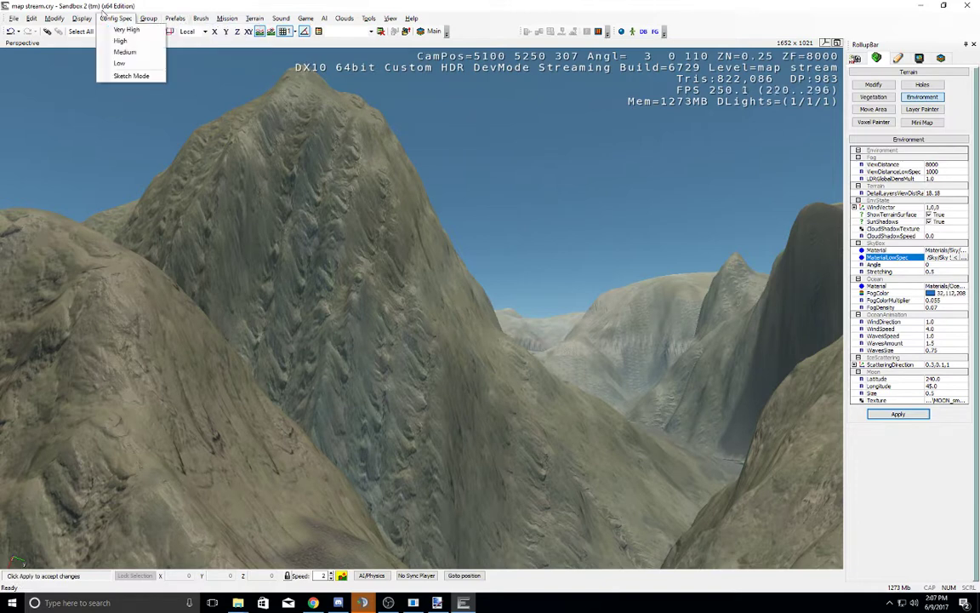
pyautogui.click(132, 64)
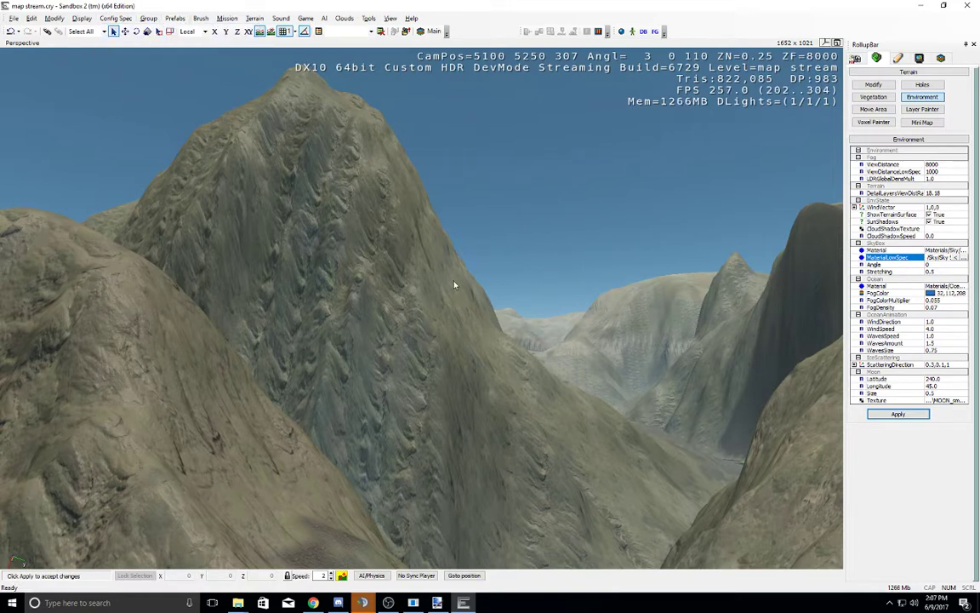
pyautogui.moveTo(453, 285); pyautogui.dragTo(437, 288, button='right')
pyautogui.moveTo(525, 308); pyautogui.dragTo(525, 308, button='right')
pyautogui.press('w')
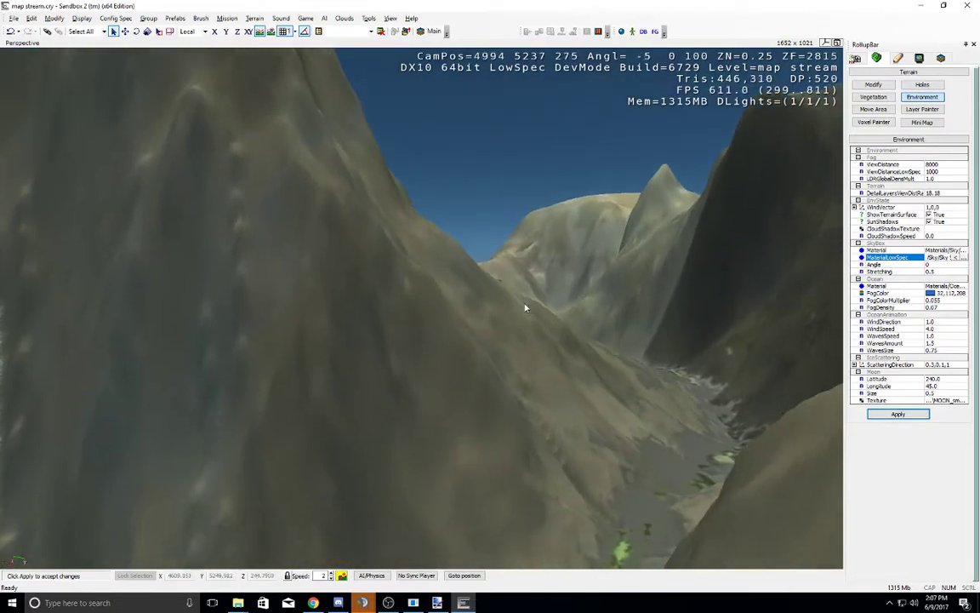
# Step: Assign the canyons material from the Sky palisades folder as the skybox's low-spec material, and close the Material Editor
pyautogui.click(964, 258)
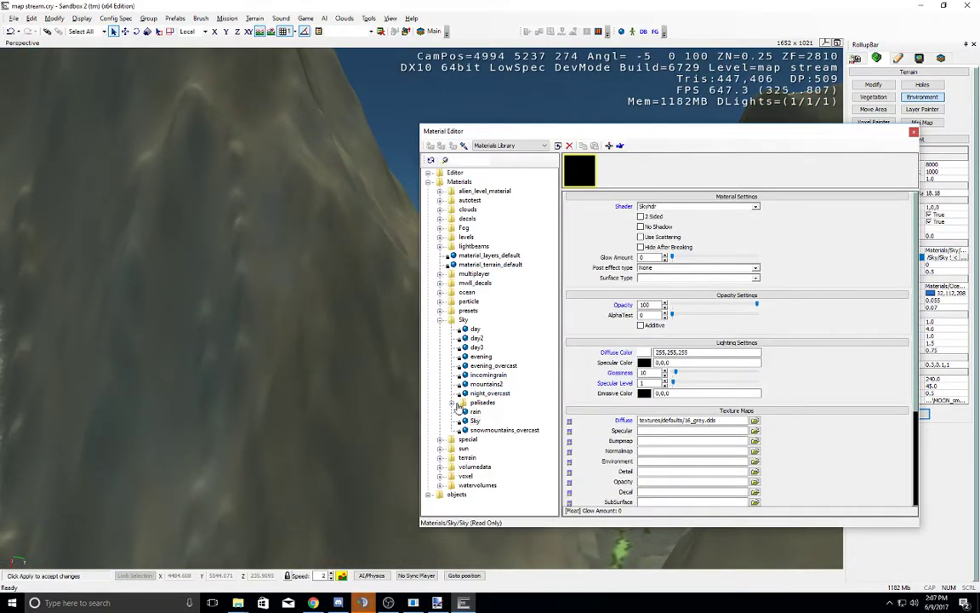
pyautogui.doubleClick(481, 402)
pyautogui.click(492, 411)
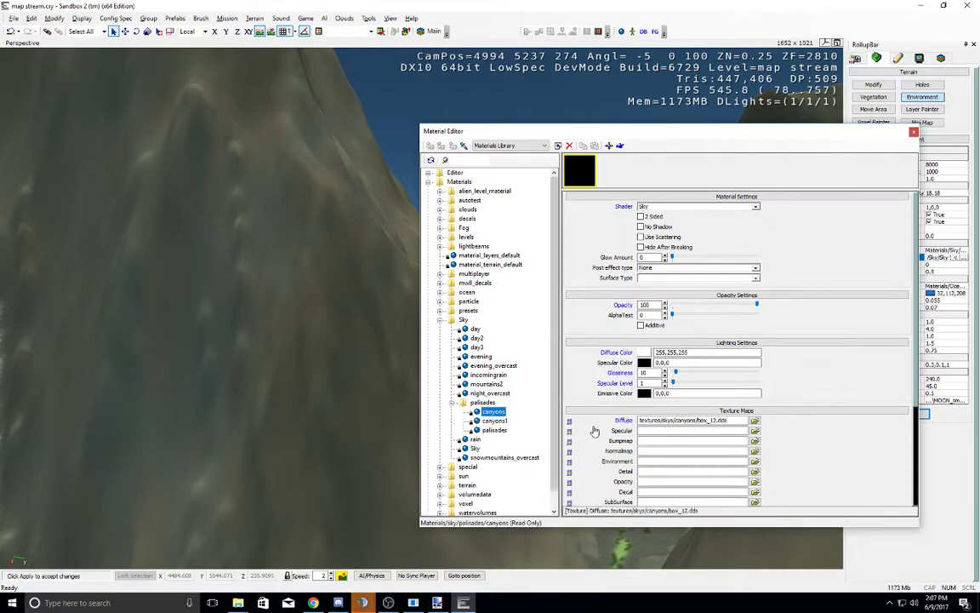
pyautogui.moveTo(753, 139); pyautogui.dragTo(559, 110)
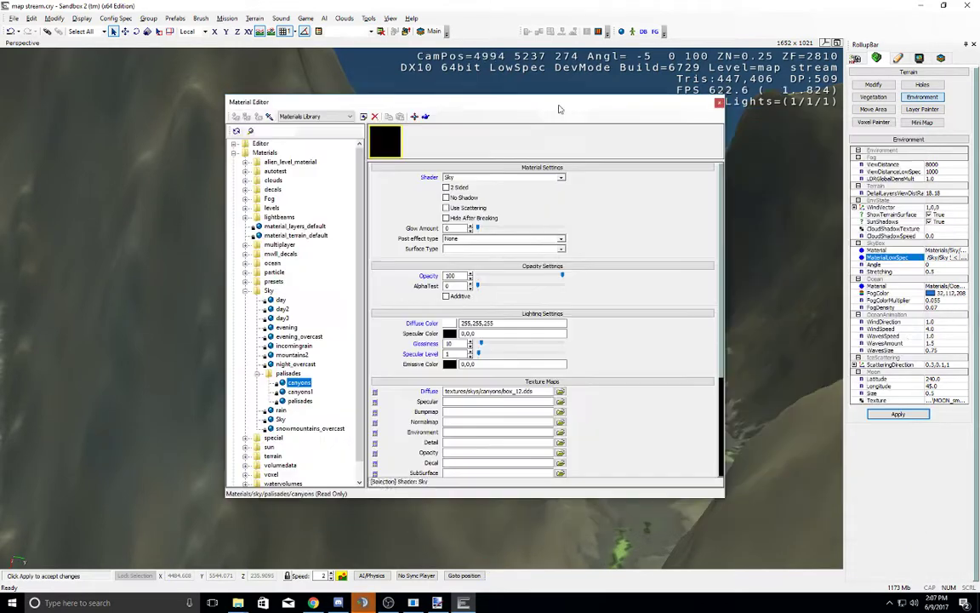
pyautogui.click(957, 258)
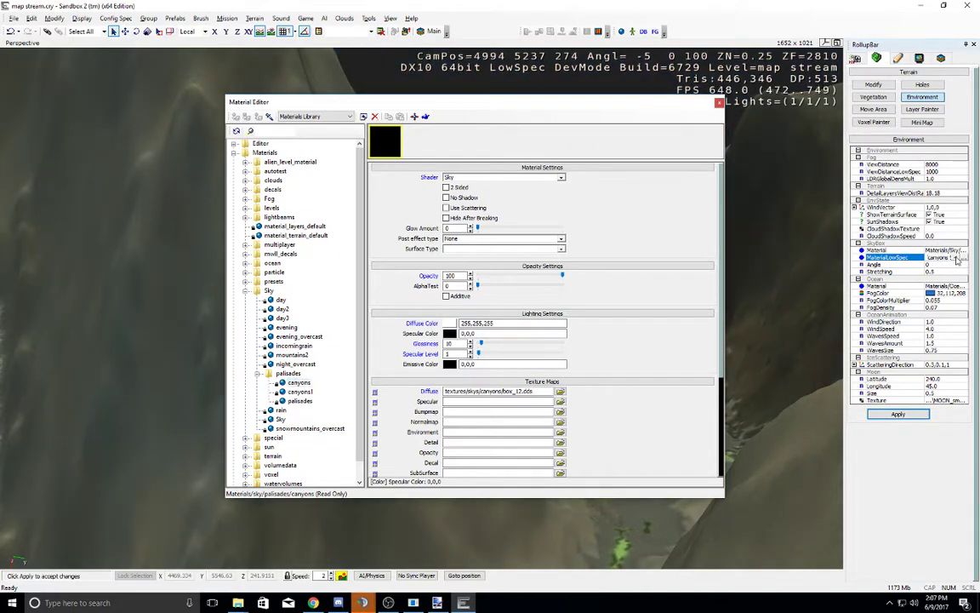
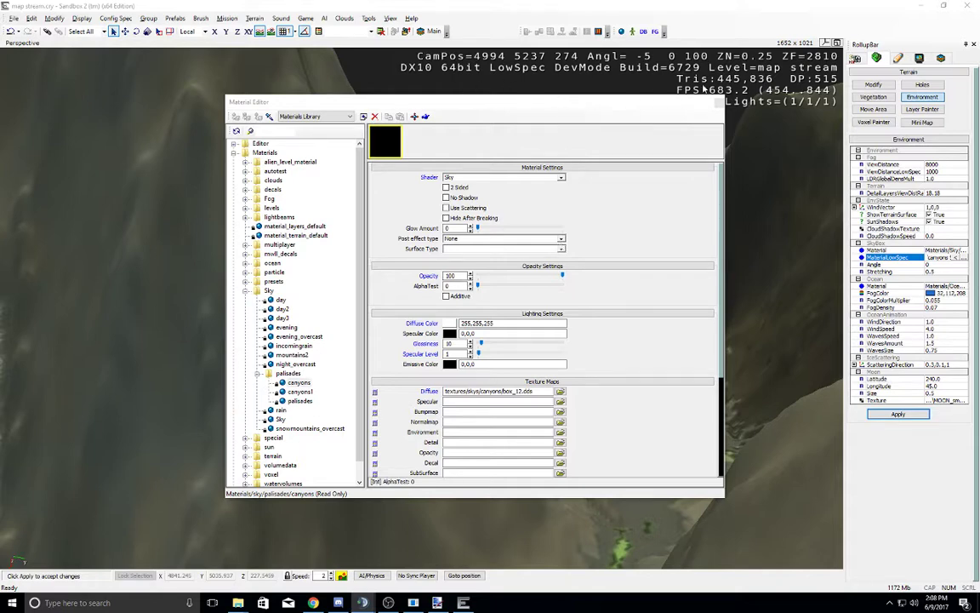
pyautogui.click(718, 103)
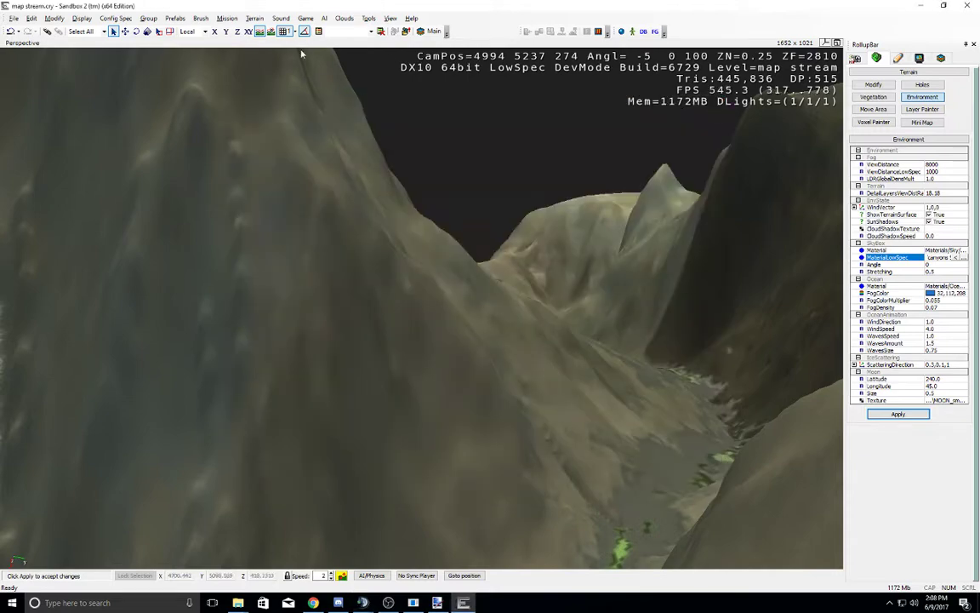
# Step: Reopen the Time of Day window and bring up the volumetric fog curves
pyautogui.click(368, 18)
pyautogui.moveTo(389, 18)
pyautogui.moveTo(426, 29)
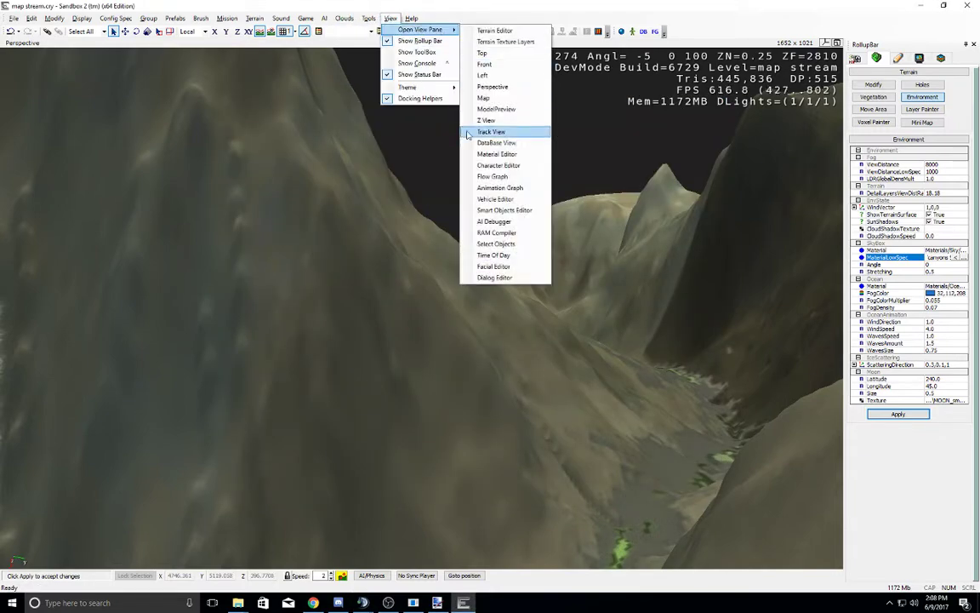
pyautogui.click(494, 255)
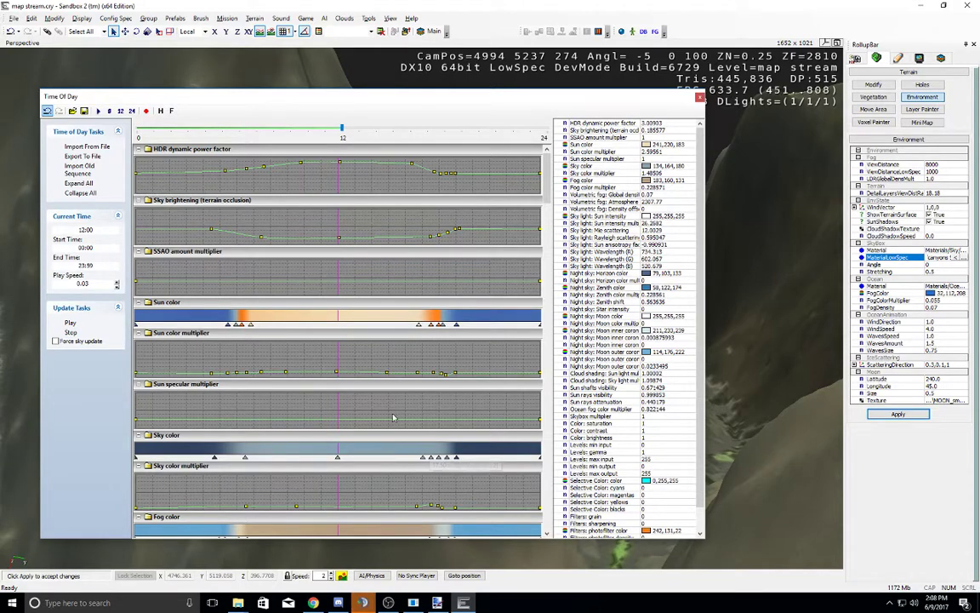
pyautogui.scroll(-6, 549, 247)
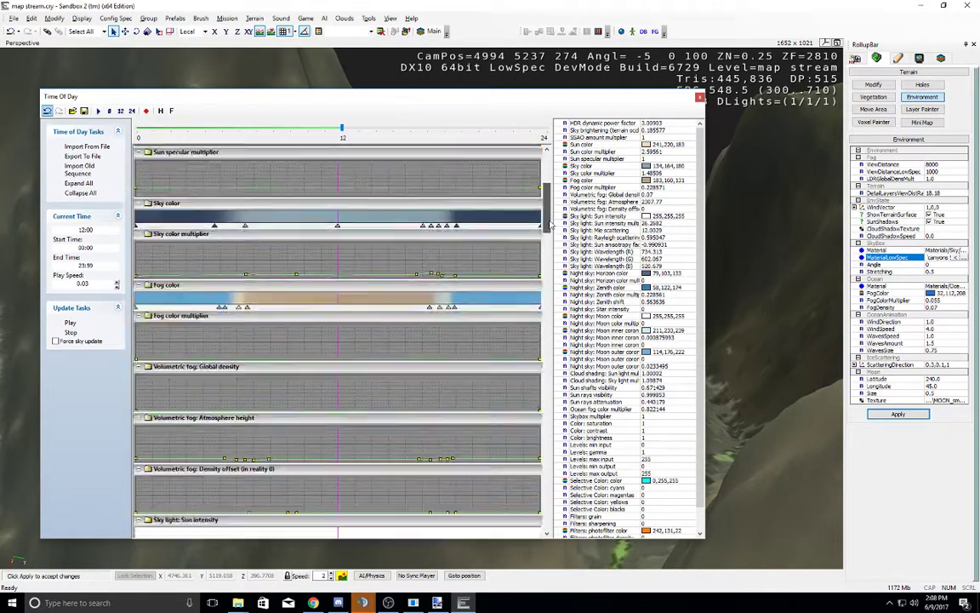
pyautogui.scroll(6, 553, 238)
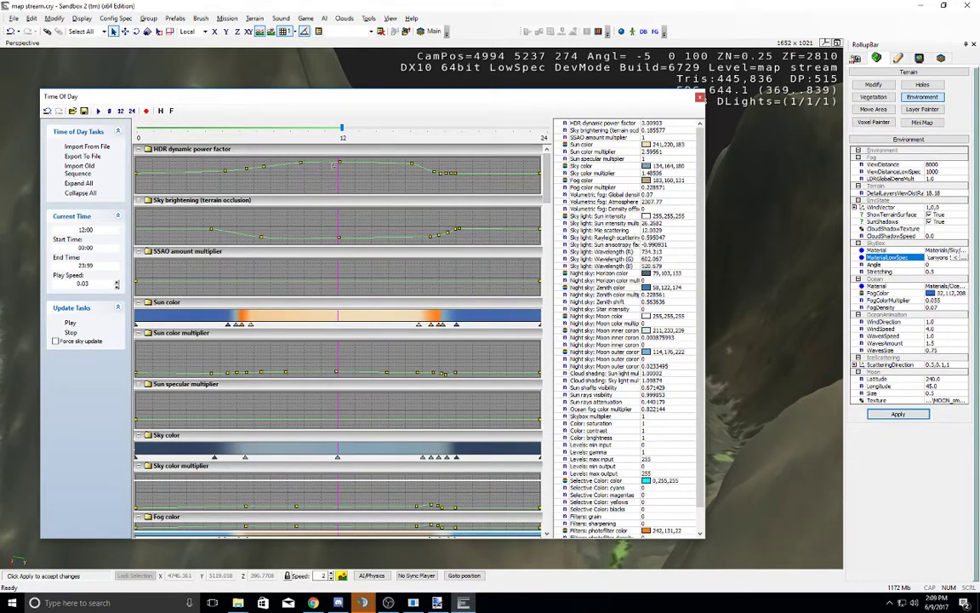
pyautogui.scroll(-5, 552, 219)
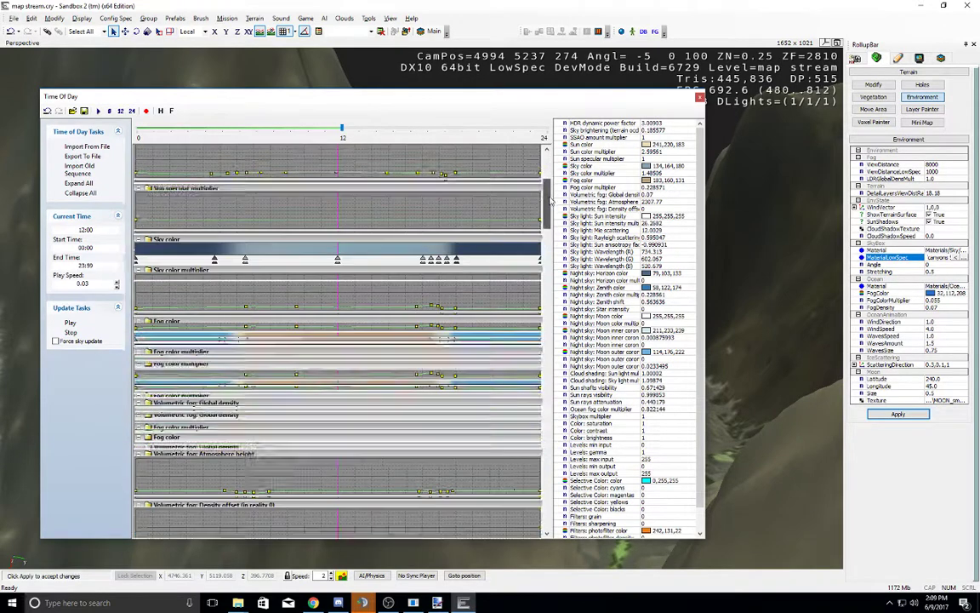
pyautogui.scroll(-1, 552, 219)
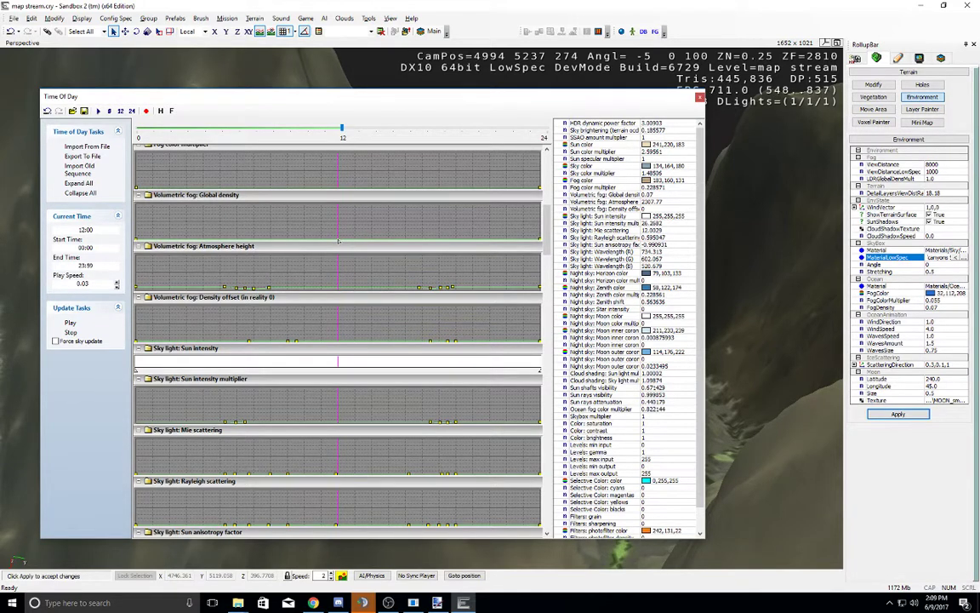
pyautogui.scroll(1, 442, 220)
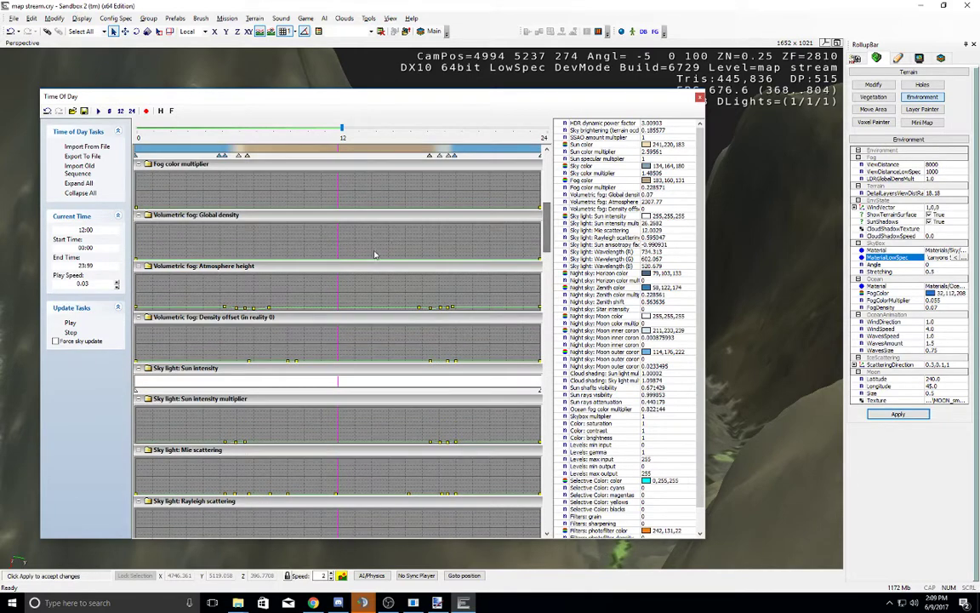
pyautogui.rightClick(340, 230)
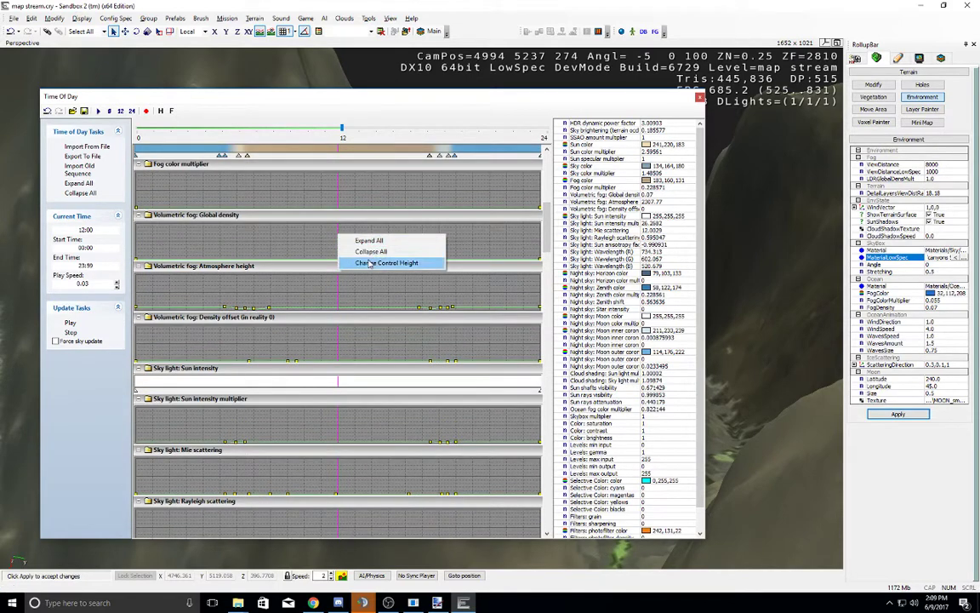
pyautogui.click(374, 263)
pyautogui.click(524, 314)
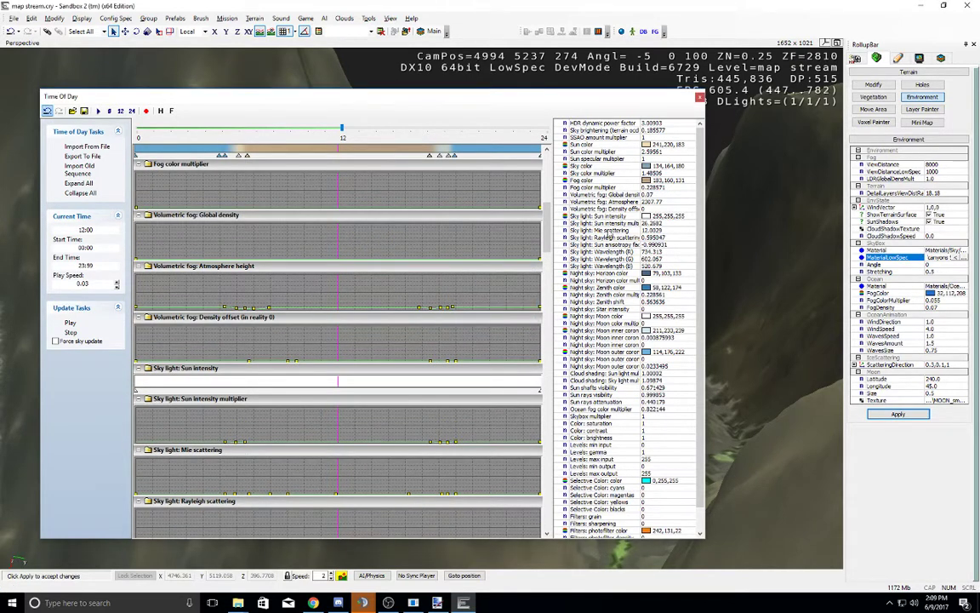
# Step: Turn on time-of-day recording and set the volumetric fog global density at 12:00 to 1
pyautogui.click(146, 110)
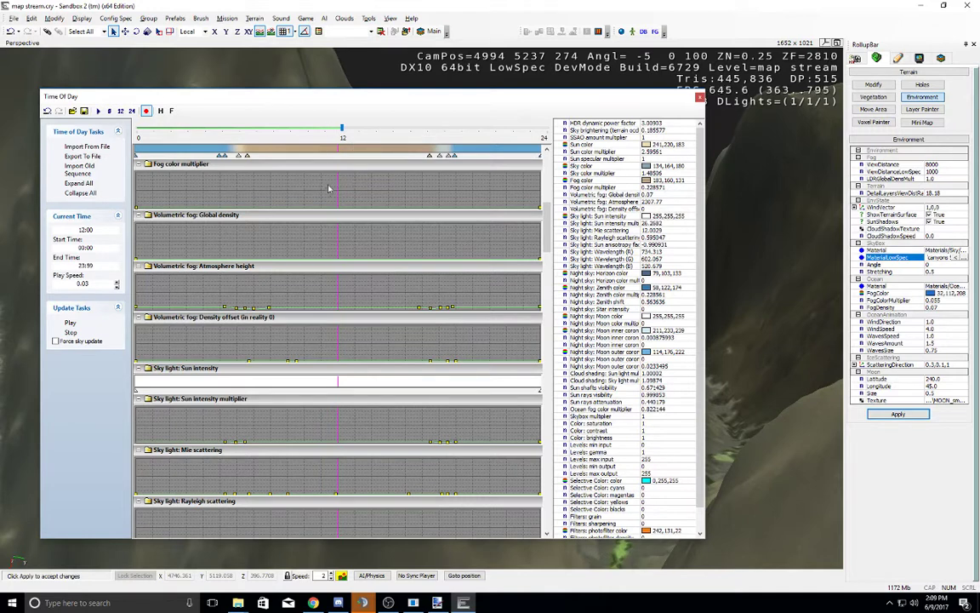
pyautogui.click(655, 195)
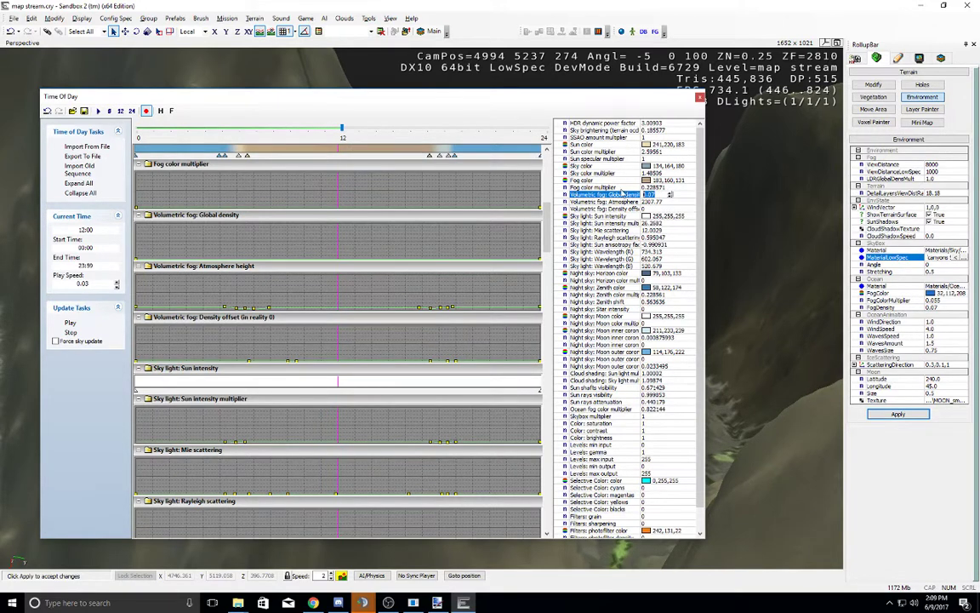
pyautogui.write('1')
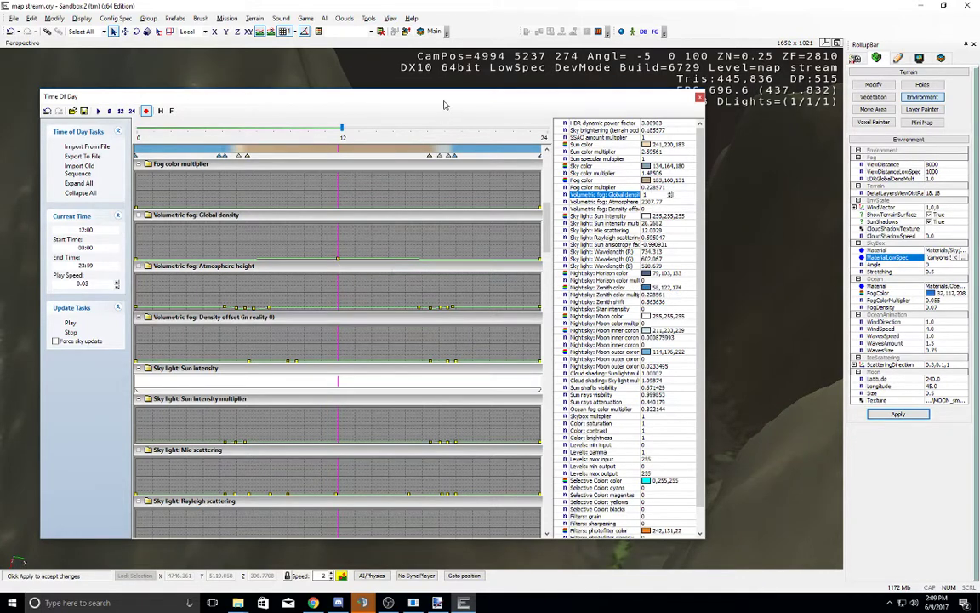
# Step: Adjust the volumetric fog global density at 12:00 to 10 and lower it to 0.07, checking the fog in the canyon
pyautogui.moveTo(444, 102); pyautogui.dragTo(166, 243)
pyautogui.moveTo(624, 219); pyautogui.dragTo(624, 218, button='right')
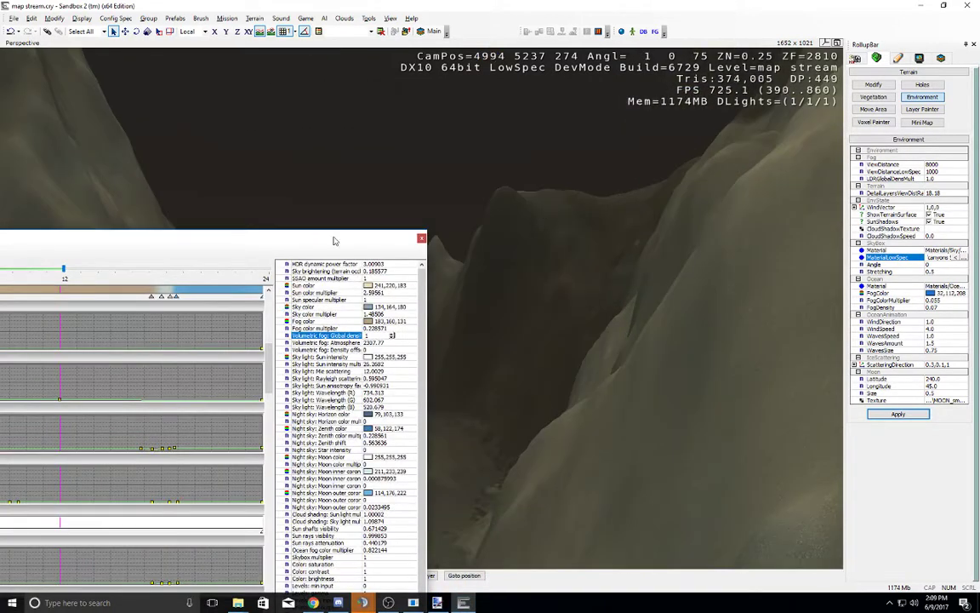
pyautogui.moveTo(334, 241); pyautogui.dragTo(552, 92)
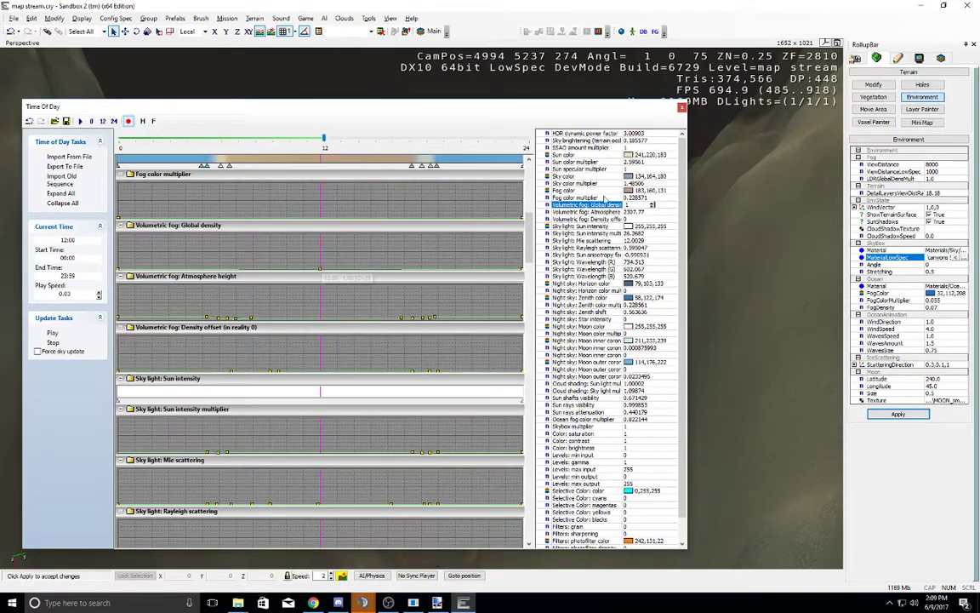
pyautogui.write('0')
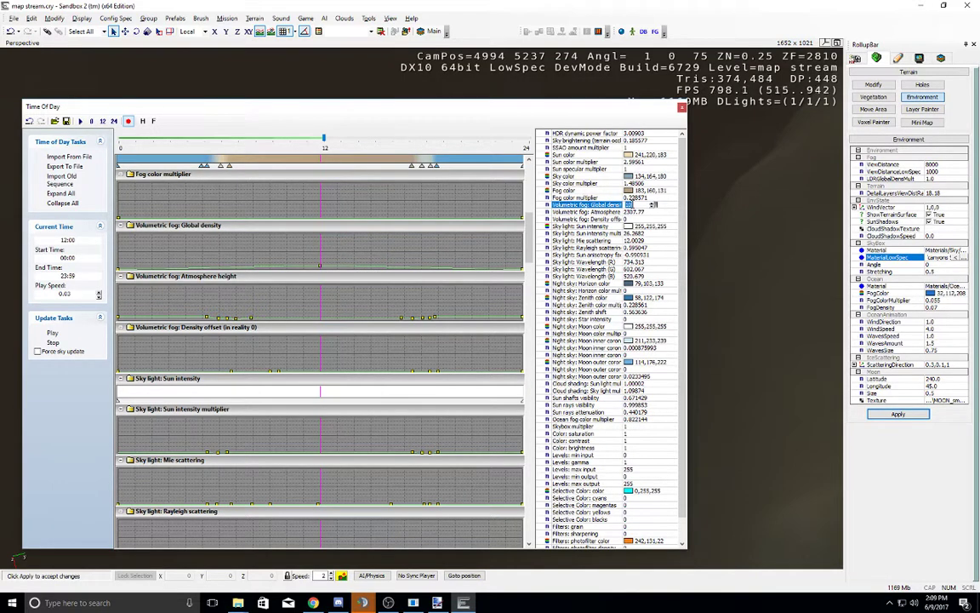
pyautogui.write('.05')
pyautogui.press('Return')
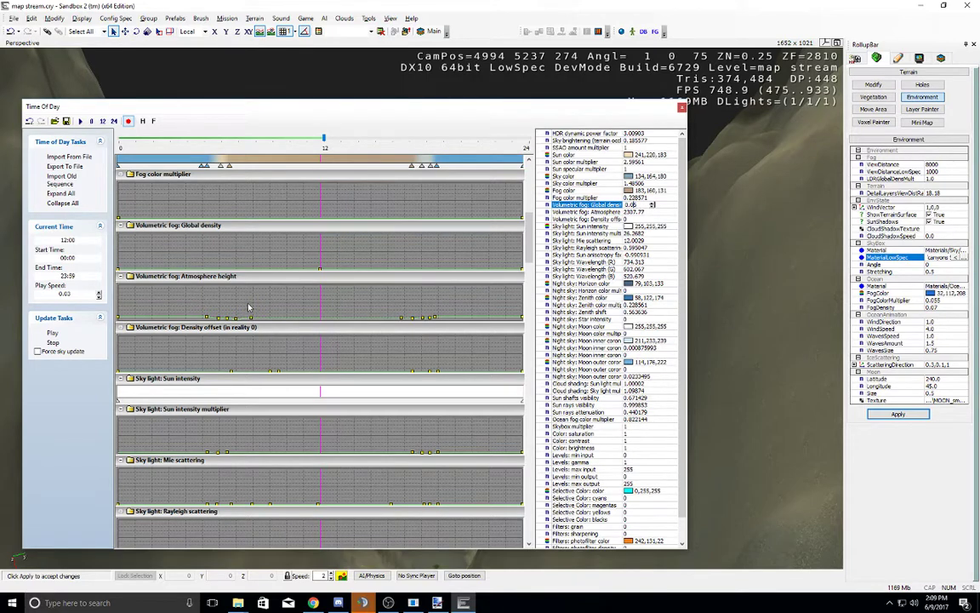
pyautogui.doubleClick(320, 269)
# Step: Look through the sky light and night sky curves and the start time, end time and play speed settings
pyautogui.moveTo(534, 260); pyautogui.dragTo(531, 307)
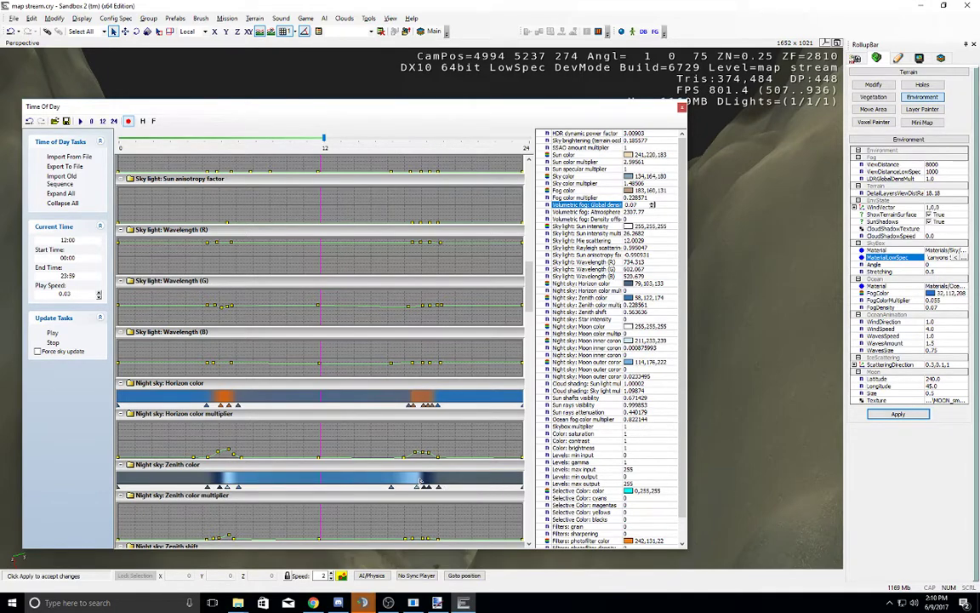
pyautogui.moveTo(530, 300); pyautogui.dragTo(534, 328)
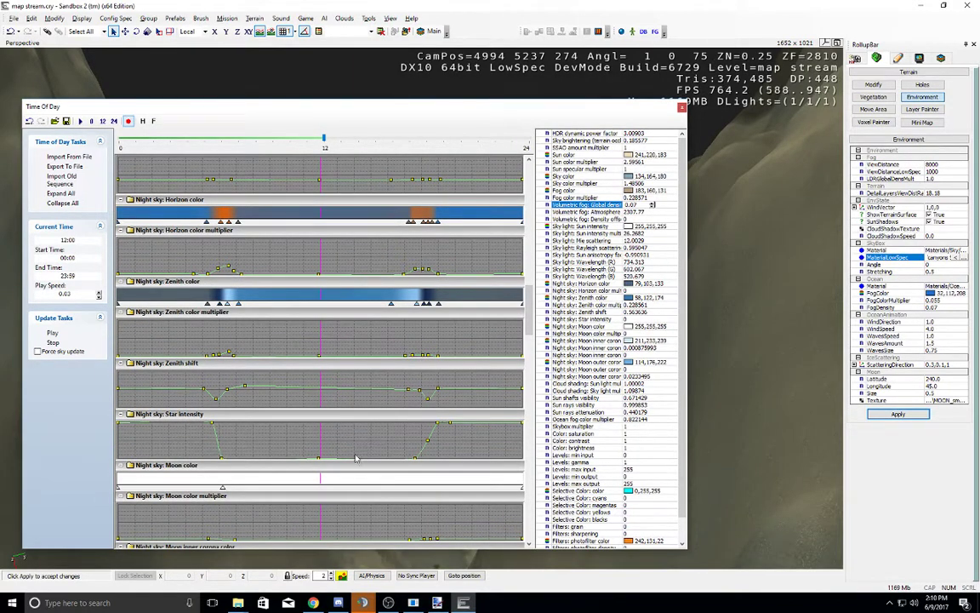
pyautogui.scroll(-3, 528, 351)
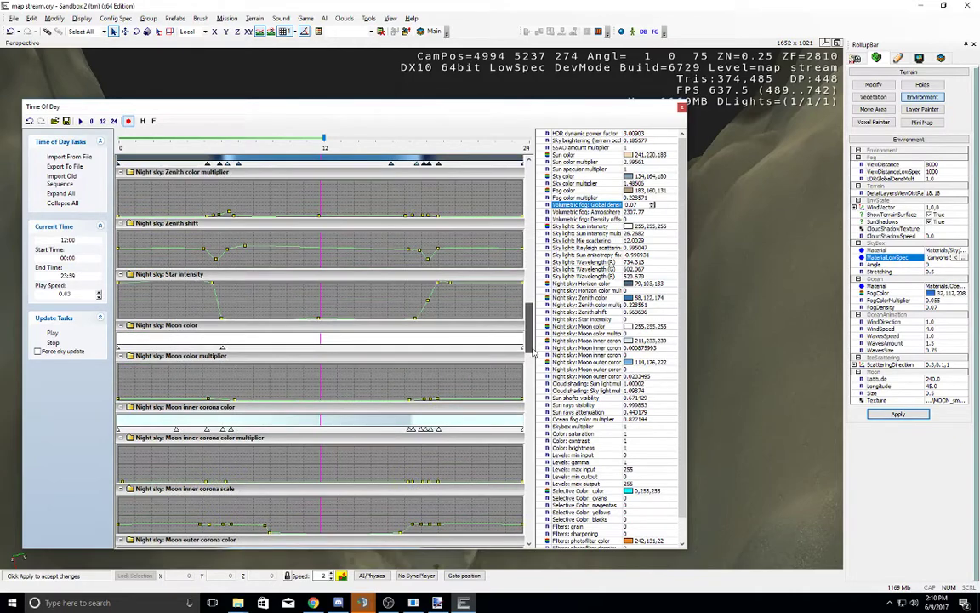
pyautogui.scroll(-3, 532, 352)
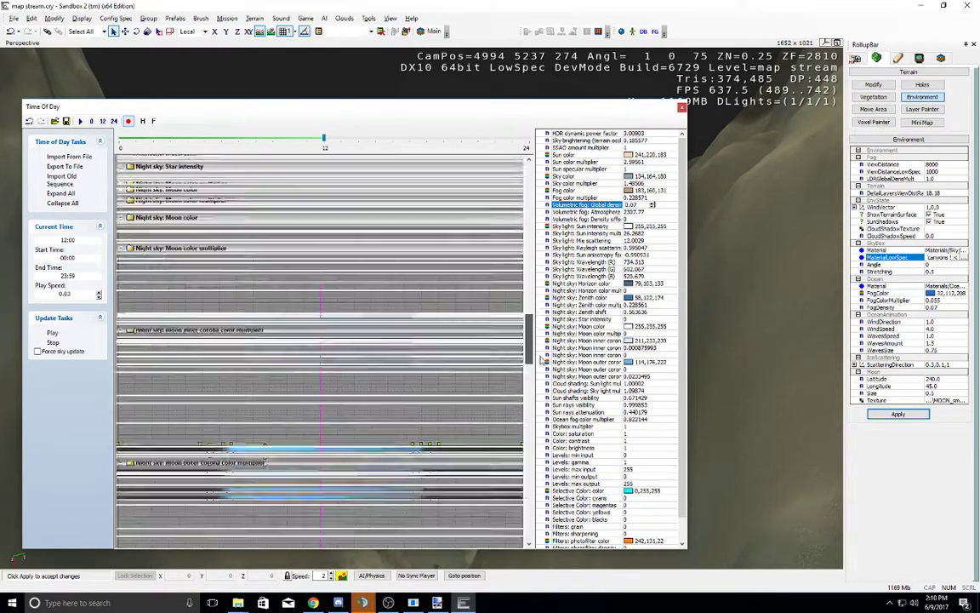
pyautogui.scroll(5, 541, 361)
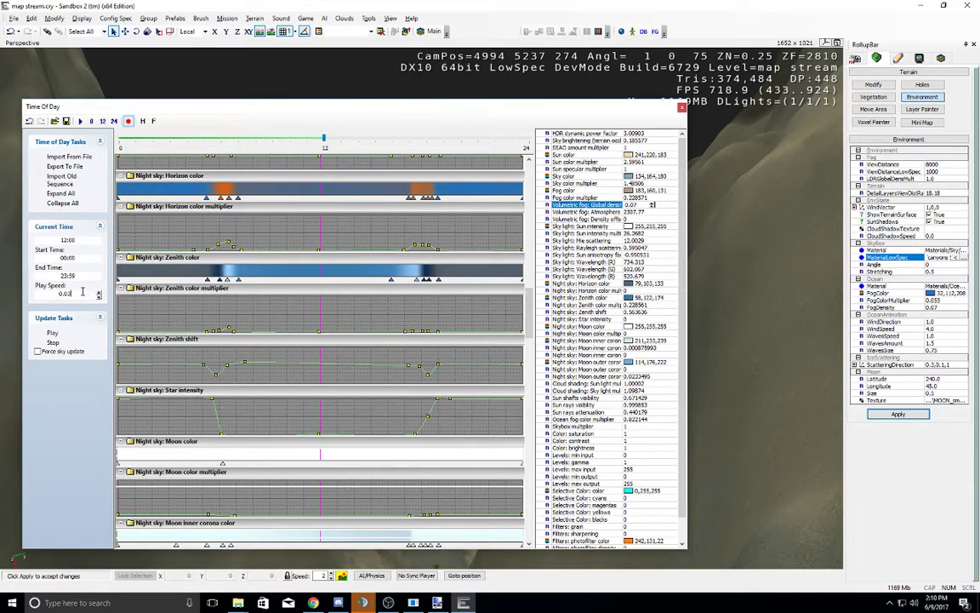
pyautogui.moveTo(82, 292)
pyautogui.mouseDown()
pyautogui.moveTo(55, 290)
pyautogui.moveTo(63, 293)
pyautogui.mouseUp()
pyautogui.click(79, 258)
pyautogui.click(83, 277)
pyautogui.click(61, 259)
pyautogui.click(76, 275)
pyautogui.click(61, 240)
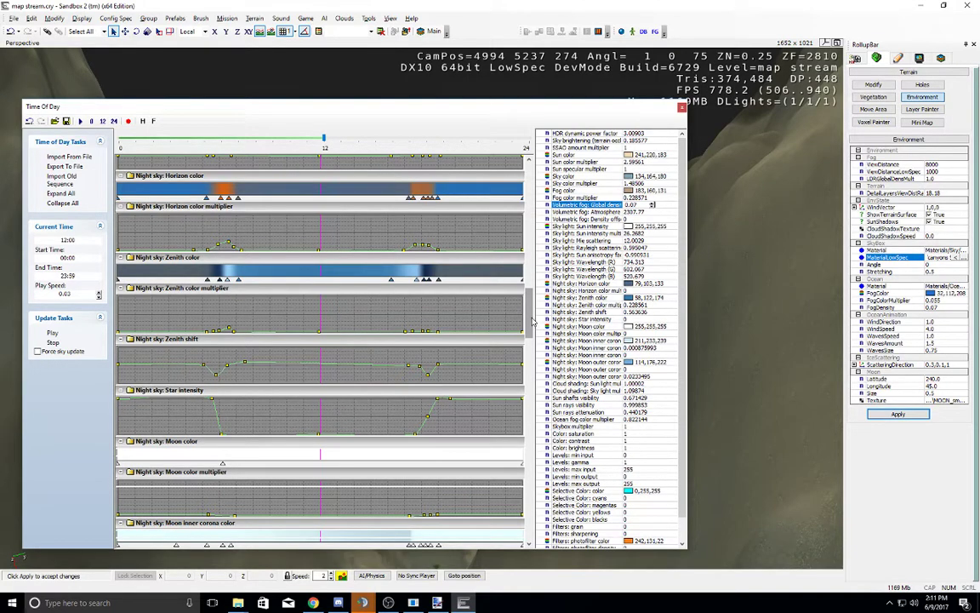
# Step: Import the mesa time-of-day settings file from the Desktop, and close the Time of Day window
pyautogui.moveTo(532, 319); pyautogui.dragTo(533, 181)
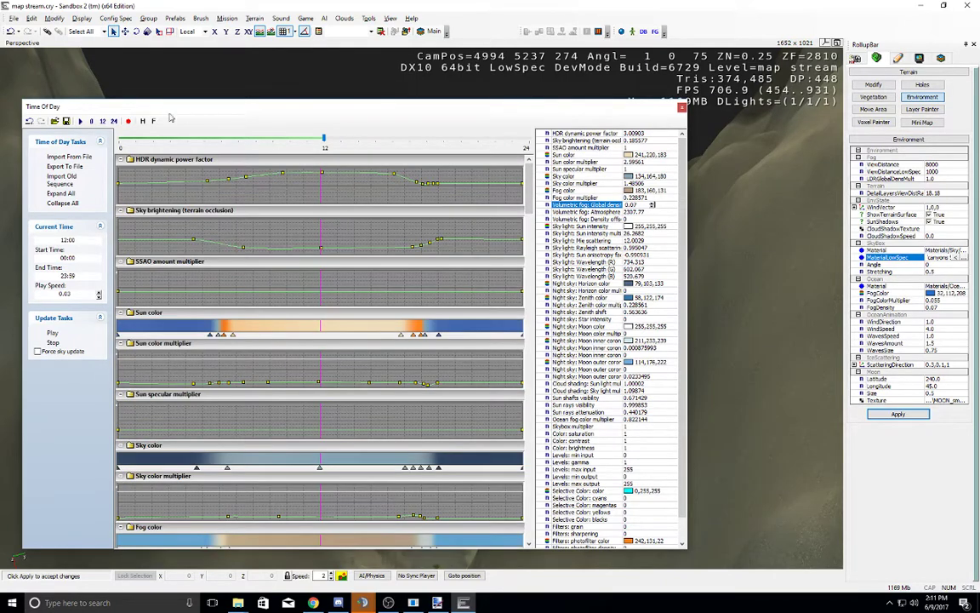
pyautogui.click(72, 157)
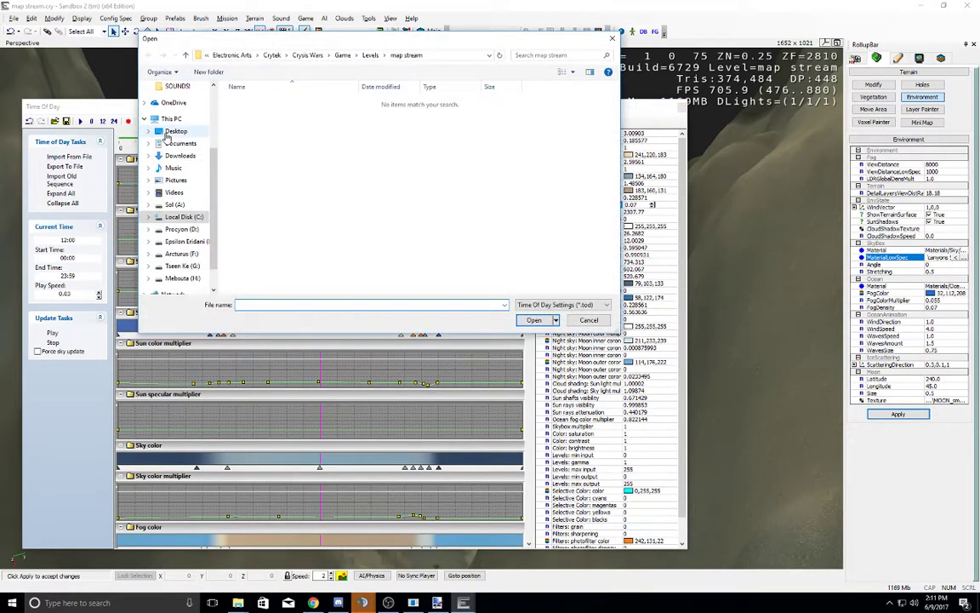
pyautogui.click(168, 134)
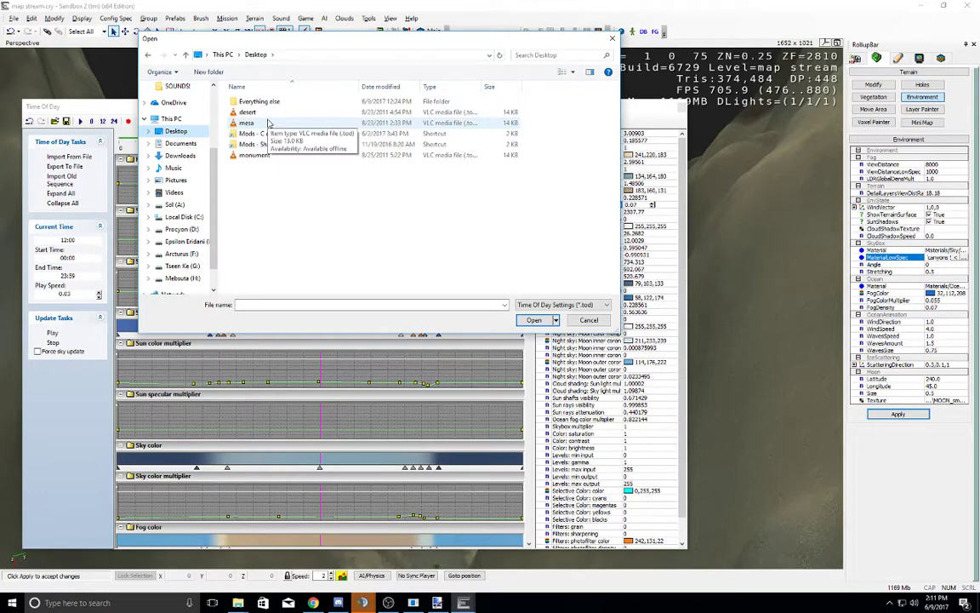
pyautogui.doubleClick(269, 124)
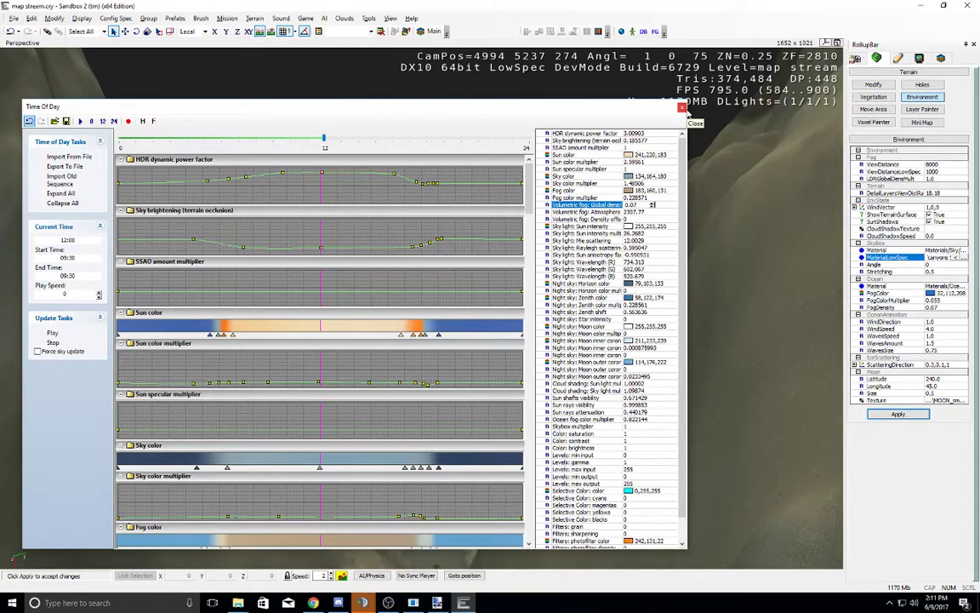
pyautogui.click(682, 109)
# Step: Fly through the canyon and above its walls to examine the low-spec lighting, terrain and sky
pyautogui.moveTo(563, 196); pyautogui.dragTo(563, 196, button='right')
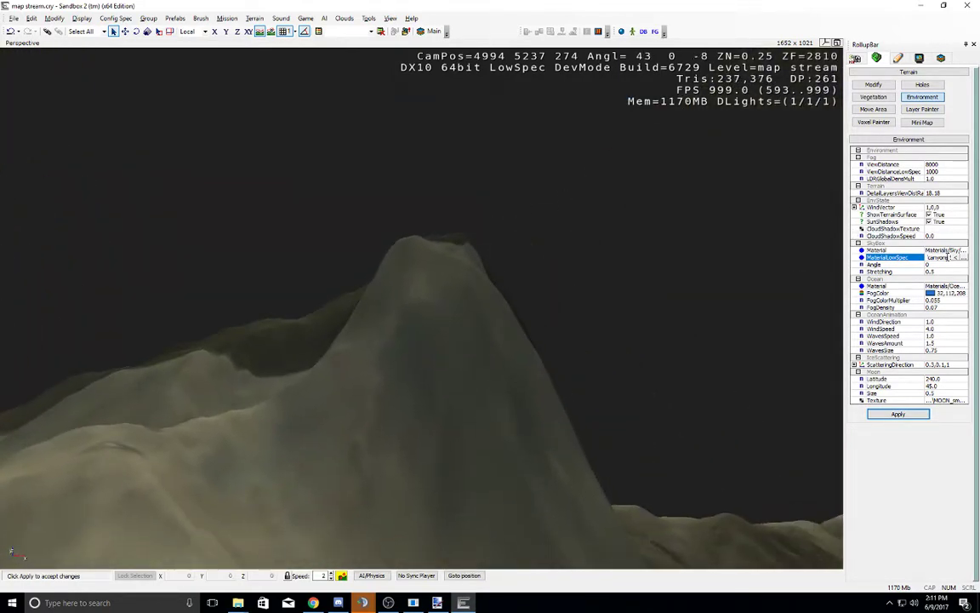
pyautogui.moveTo(680, 269); pyautogui.dragTo(680, 266, button='right')
pyautogui.press('s')
pyautogui.press('w')
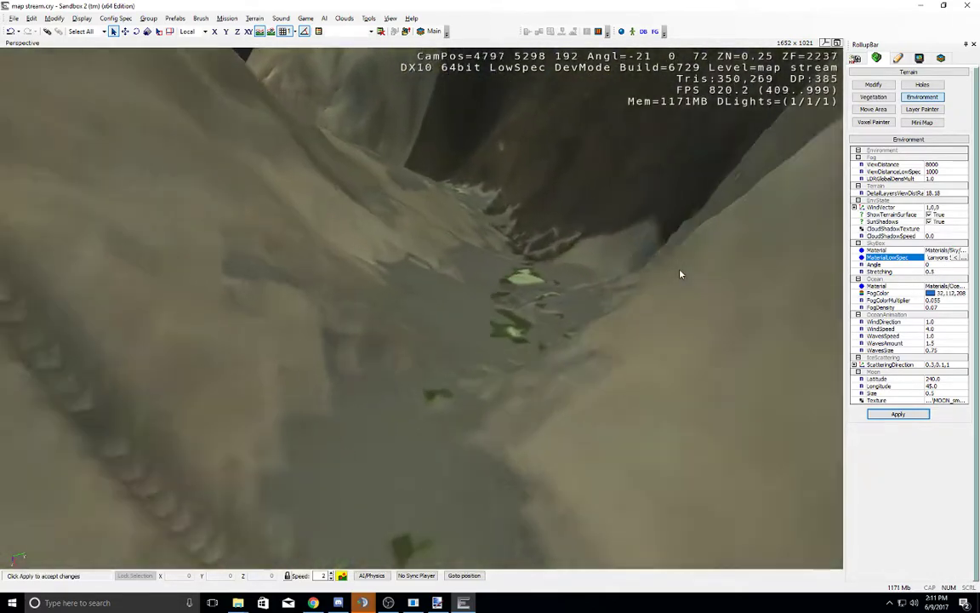
pyautogui.press('s')
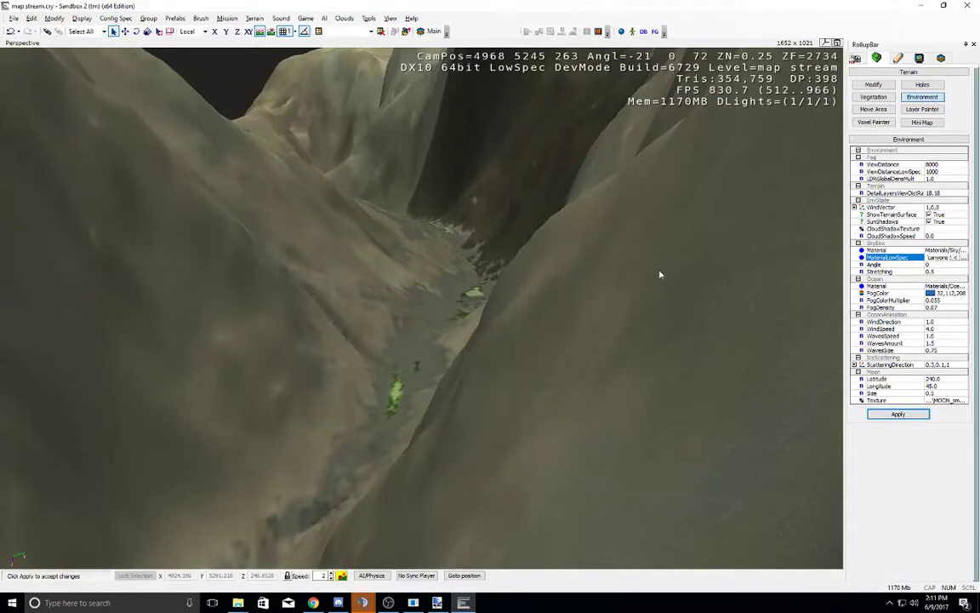
pyautogui.moveTo(656, 270); pyautogui.dragTo(656, 271, button='right')
pyautogui.press('s')
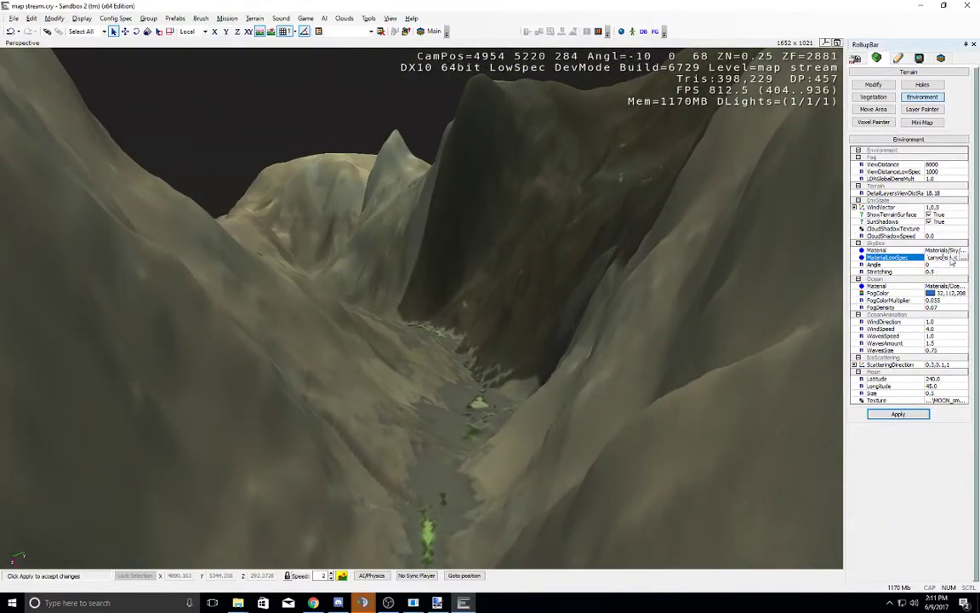
pyautogui.moveTo(662, 278); pyautogui.dragTo(662, 277, button='right')
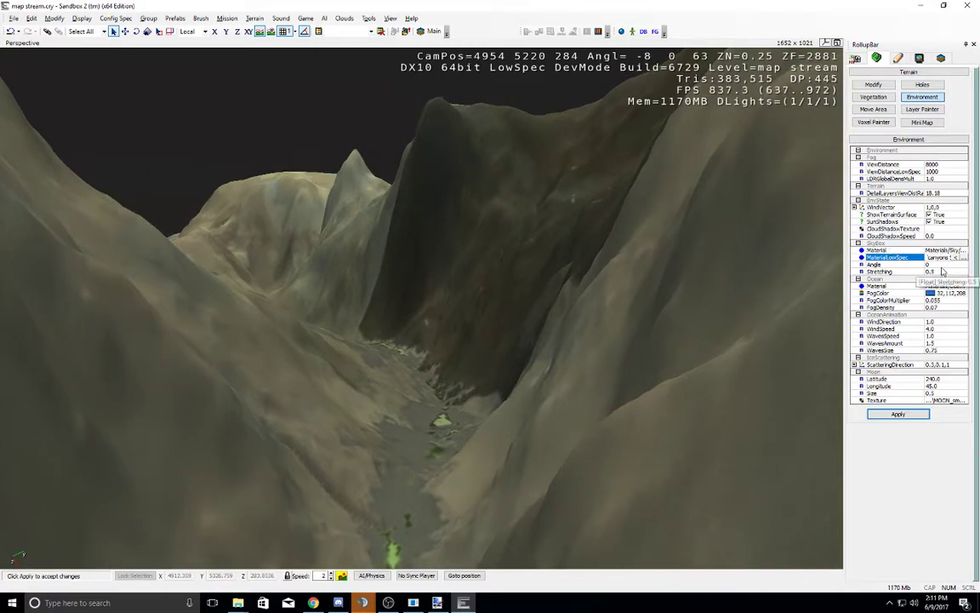
pyautogui.moveTo(377, 258); pyautogui.dragTo(377, 258, button='right')
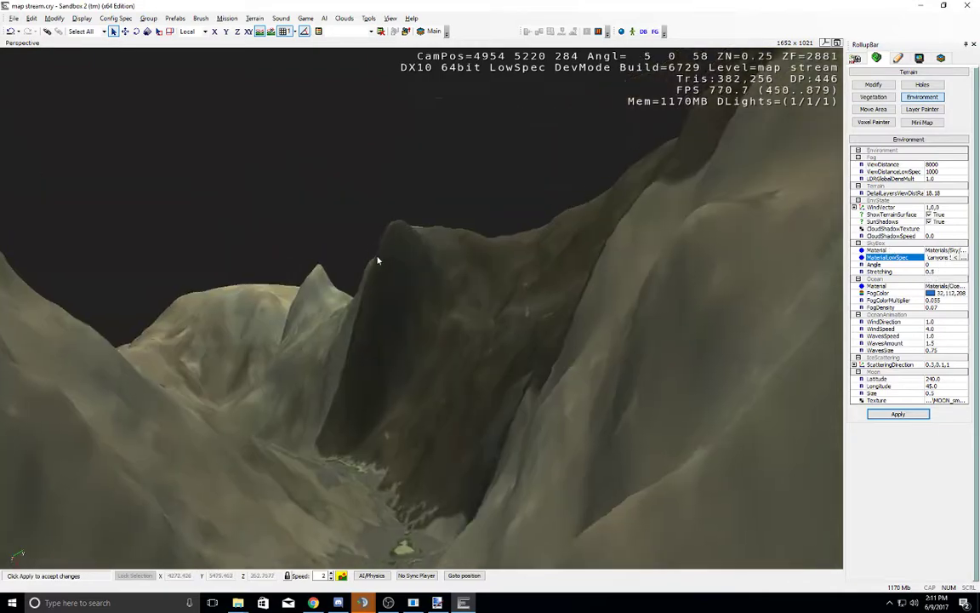
pyautogui.moveTo(377, 258); pyautogui.dragTo(372, 244, button='middle')
pyautogui.moveTo(374, 264); pyautogui.dragTo(374, 264, button='right')
pyautogui.moveTo(378, 267); pyautogui.dragTo(389, 276, button='middle')
# Step: Assign the palisades material from the Sky palisades folder as the skybox's low-spec material, and close the Material Editor
pyautogui.click(965, 258)
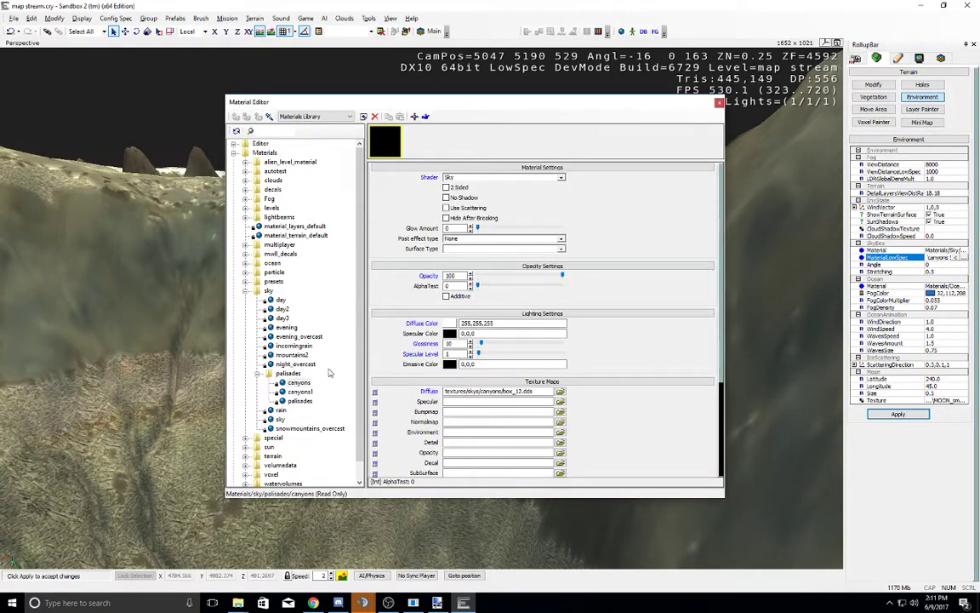
pyautogui.click(298, 401)
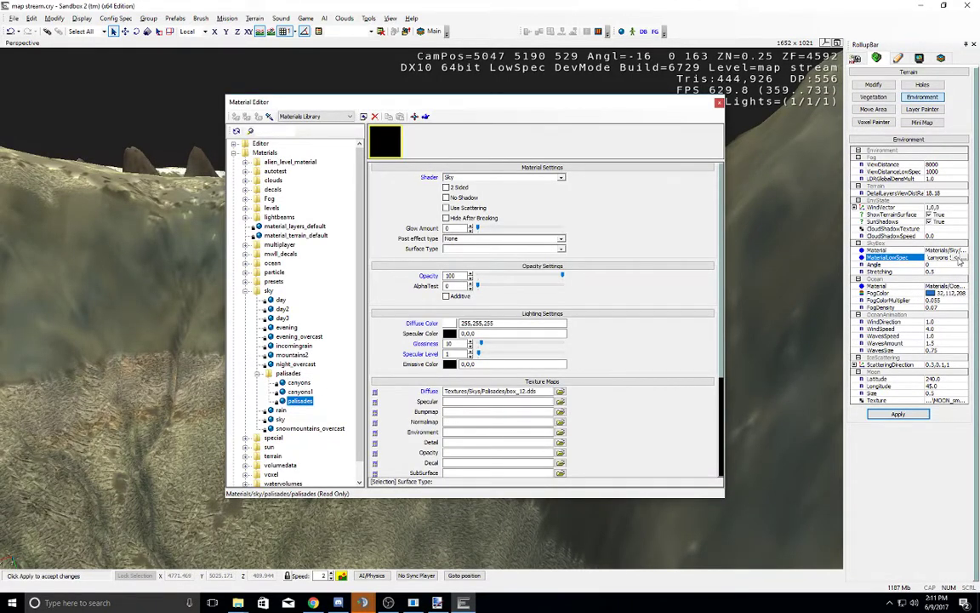
pyautogui.click(958, 258)
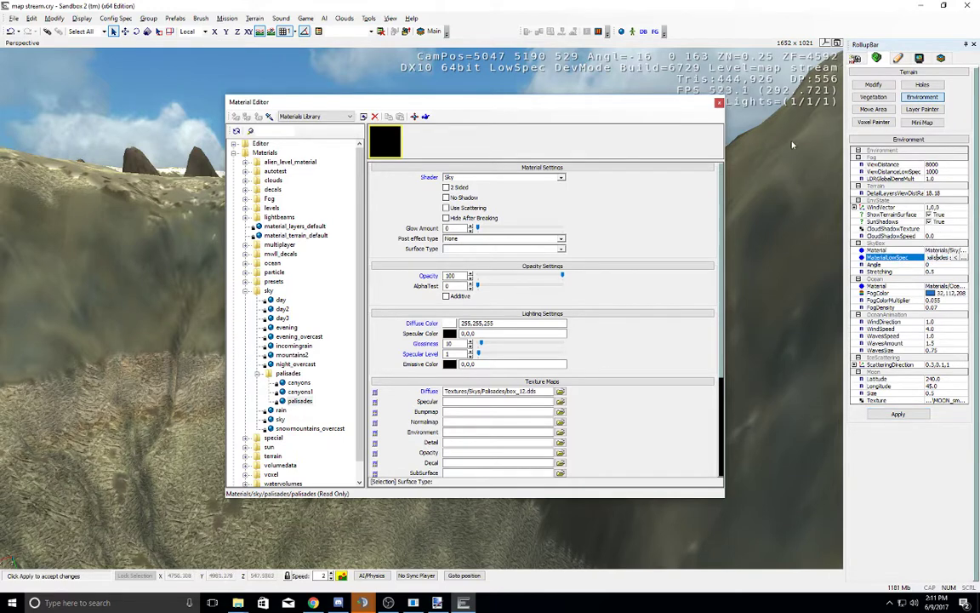
pyautogui.click(719, 103)
# Step: Fly over the terrain and look around to examine the palisades skybox along the horizon and overhead
pyautogui.moveTo(609, 203); pyautogui.dragTo(609, 199, button='middle')
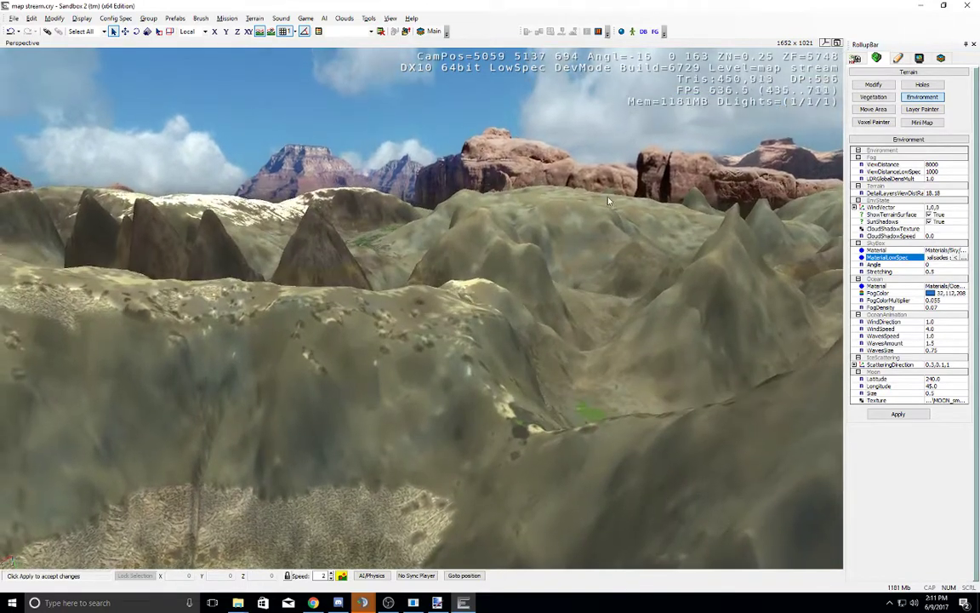
pyautogui.moveTo(608, 199); pyautogui.dragTo(535, 267, button='right')
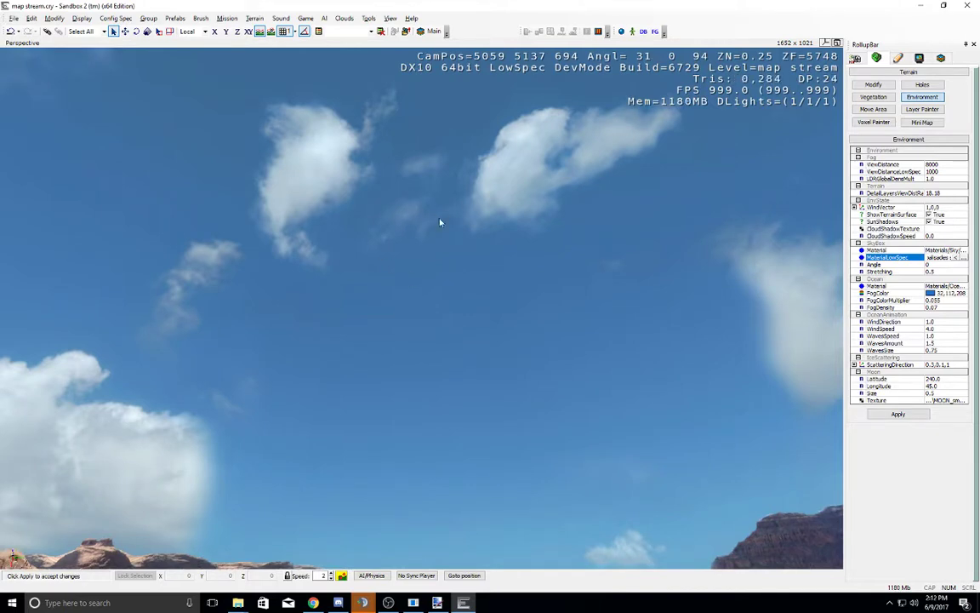
pyautogui.moveTo(428, 217); pyautogui.dragTo(443, 251, button='right')
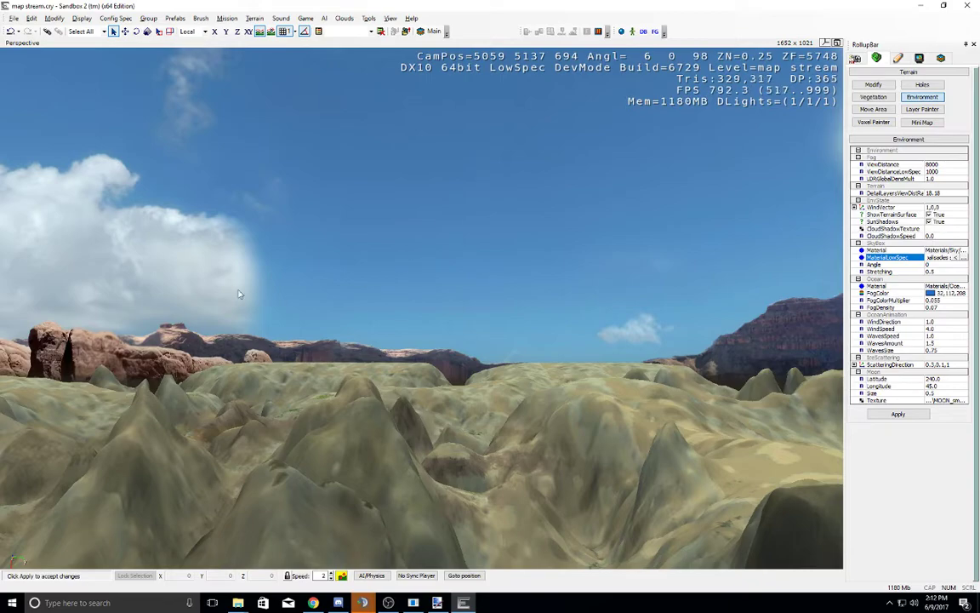
pyautogui.moveTo(401, 288); pyautogui.dragTo(419, 301, button='right')
pyautogui.moveTo(418, 301); pyautogui.dragTo(417, 302, button='middle')
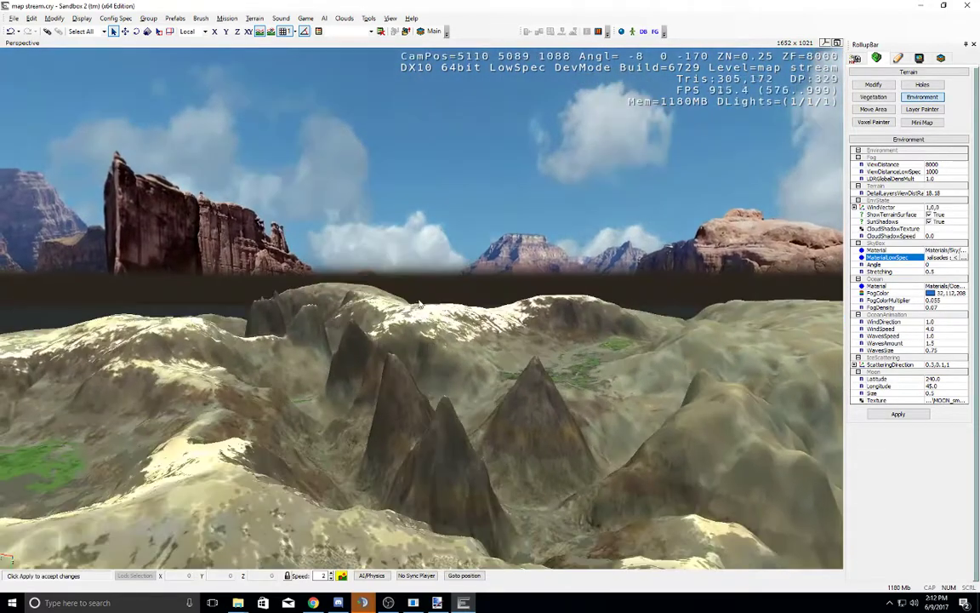
pyautogui.moveTo(443, 302); pyautogui.dragTo(441, 300, button='right')
pyautogui.moveTo(441, 297); pyautogui.dragTo(441, 298, button='middle')
pyautogui.moveTo(442, 298); pyautogui.dragTo(441, 298, button='right')
pyautogui.moveTo(440, 298); pyautogui.dragTo(441, 298, button='middle')
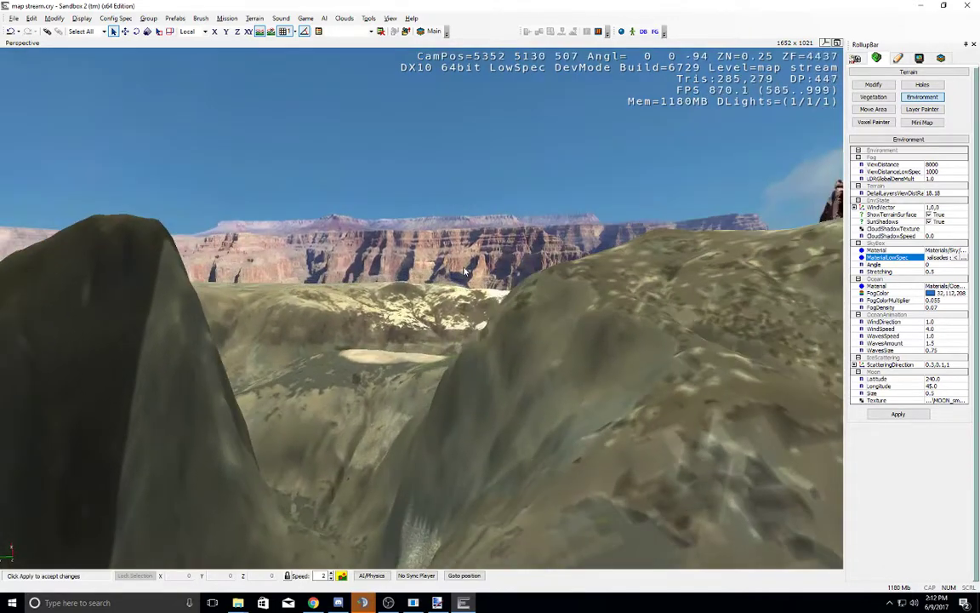
pyautogui.moveTo(441, 297); pyautogui.dragTo(688, 305, button='right')
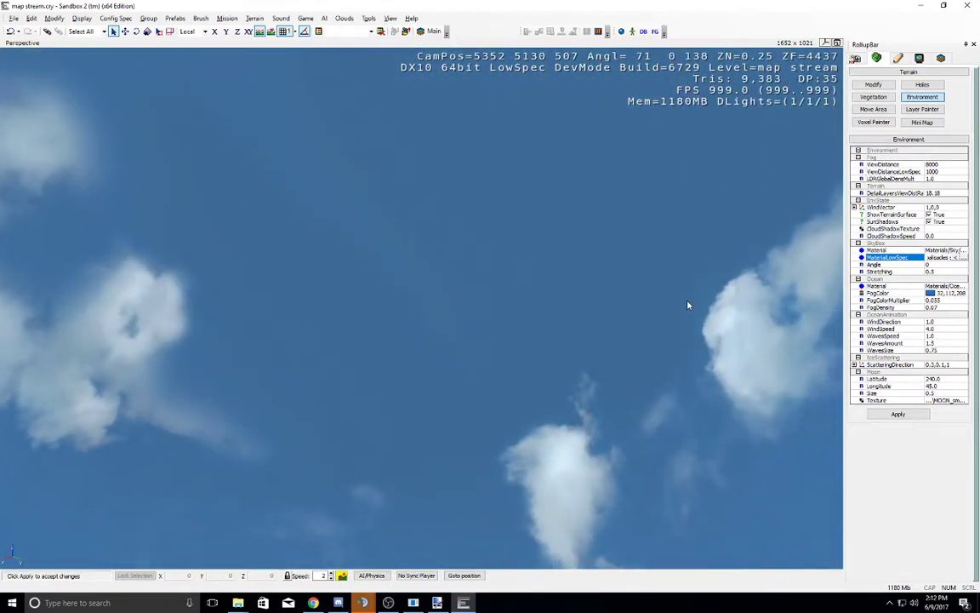
# Step: Assign the sky material from the Sky folder as the skybox's low-spec material, close the Material Editor and check the horizon
pyautogui.click(963, 259)
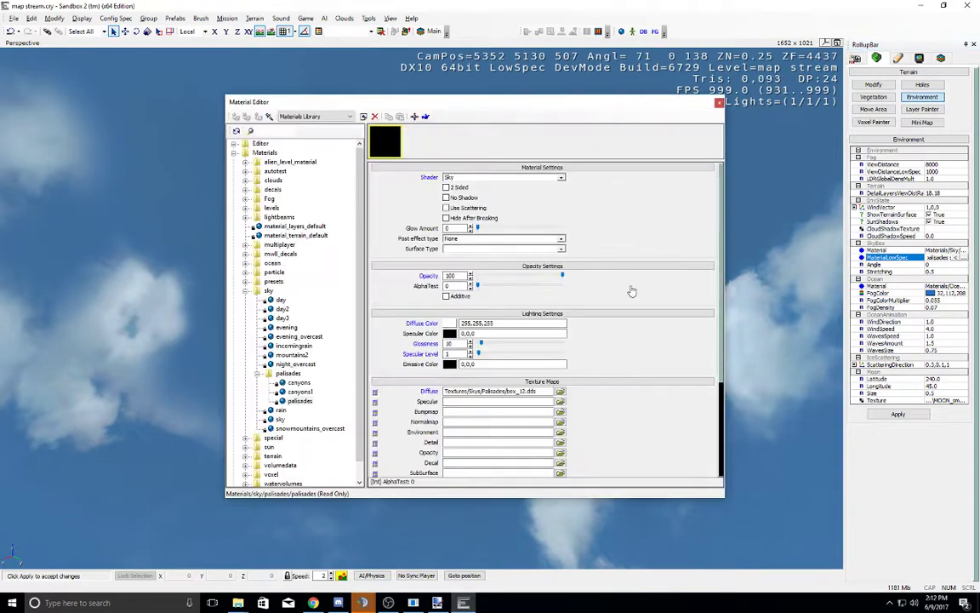
pyautogui.click(279, 419)
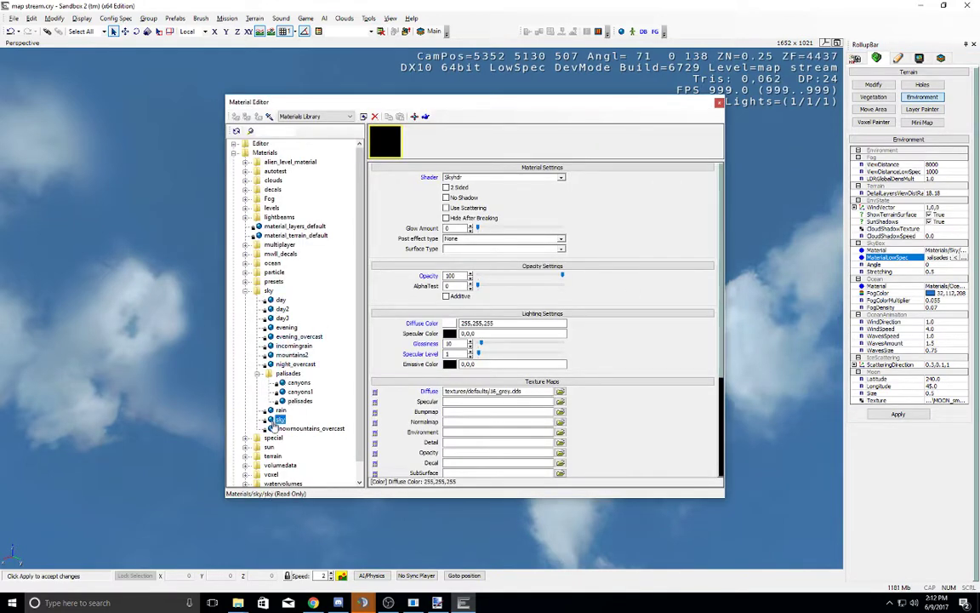
pyautogui.click(956, 261)
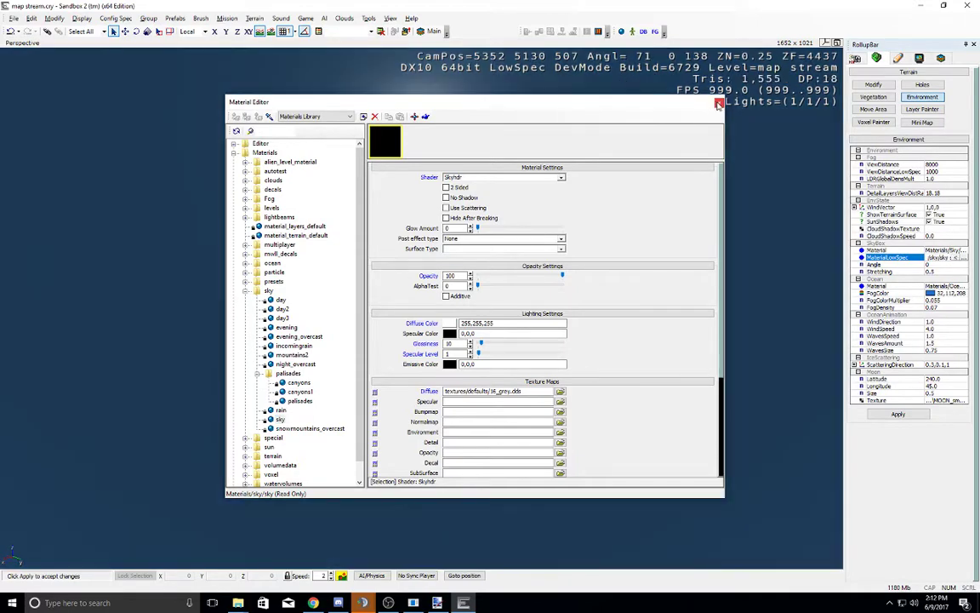
pyautogui.click(719, 103)
pyautogui.moveTo(581, 192); pyautogui.dragTo(575, 194, button='right')
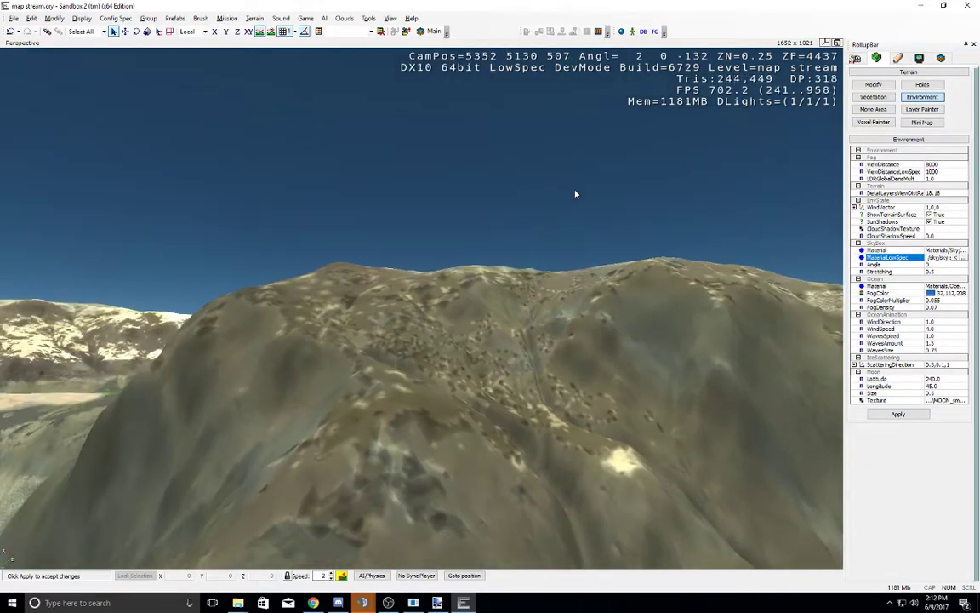
pyautogui.moveTo(509, 215); pyautogui.dragTo(511, 216, button='right')
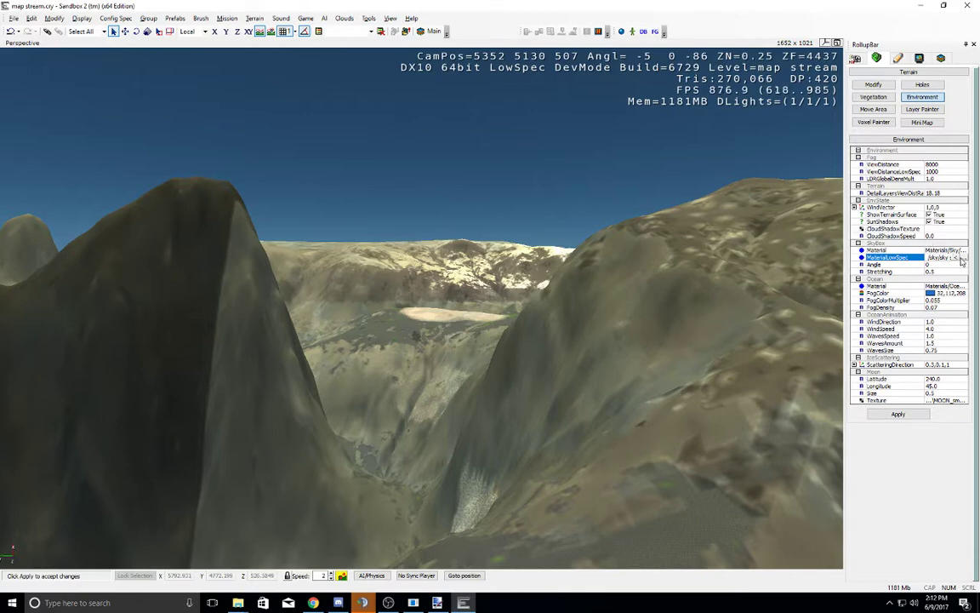
# Step: Assign the evening_overcast material from the Sky folder as the skybox's low-spec material, close the Material Editor and look at the sky
pyautogui.click(964, 258)
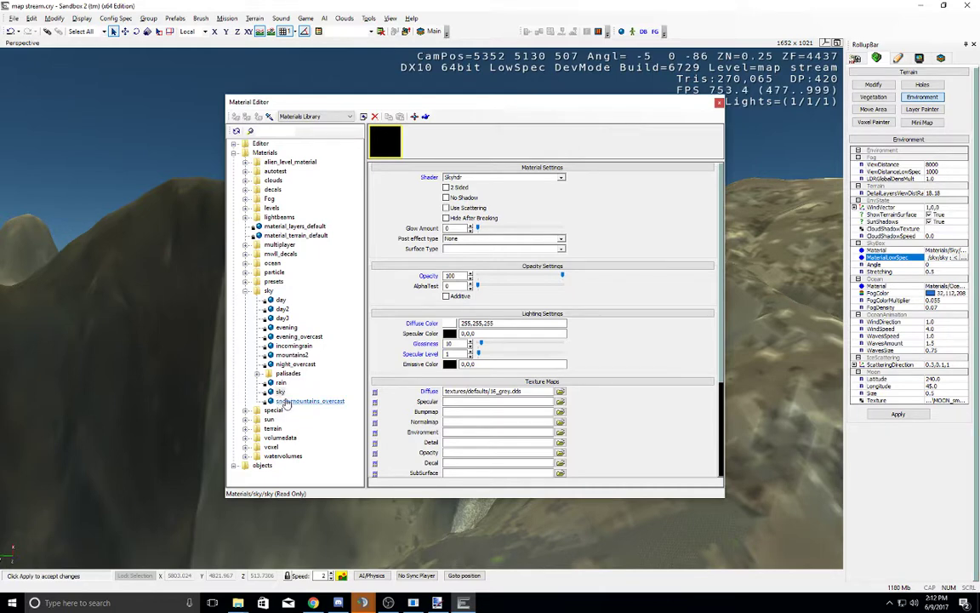
pyautogui.click(296, 345)
pyautogui.click(308, 337)
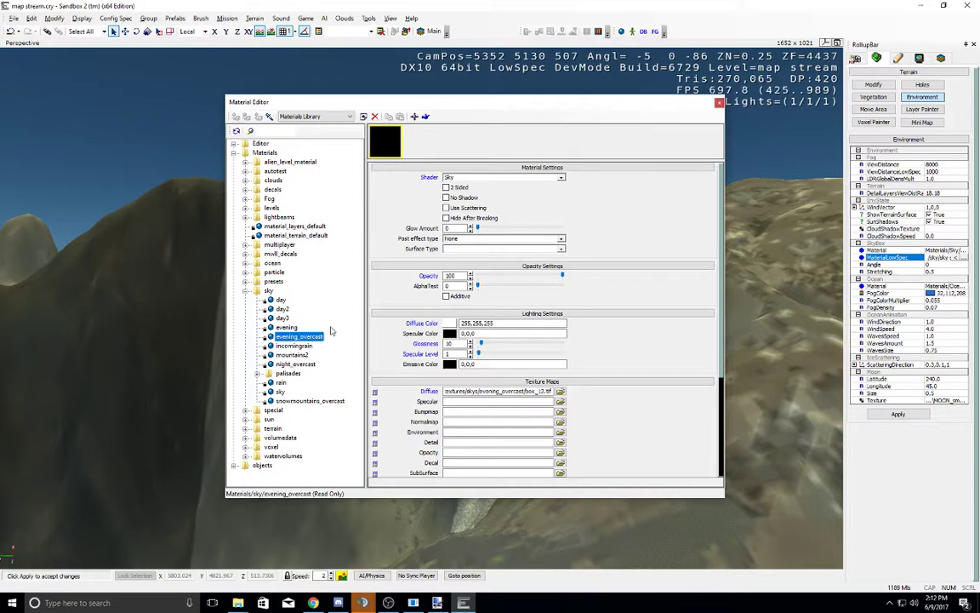
pyautogui.click(956, 258)
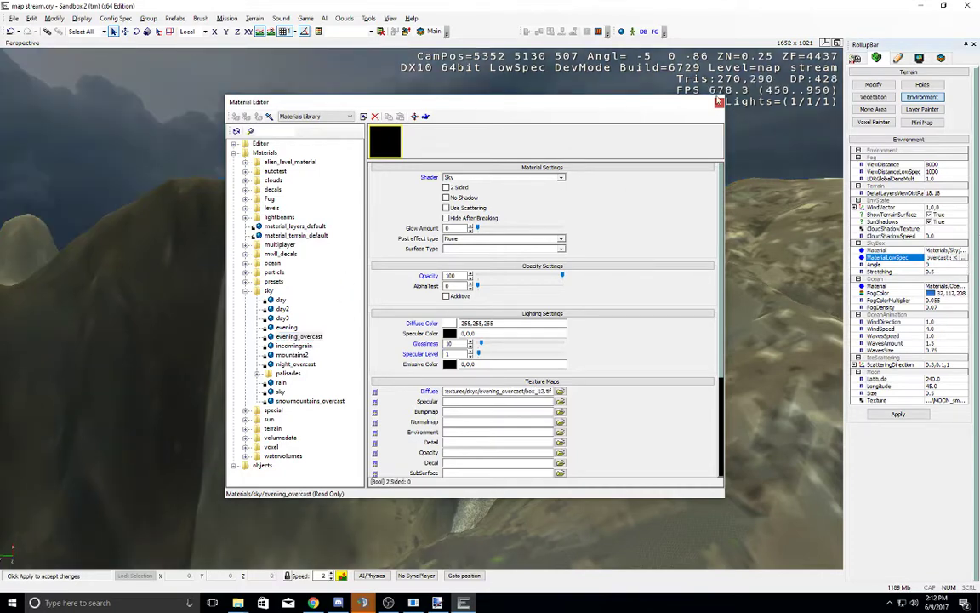
pyautogui.click(719, 103)
pyautogui.moveTo(625, 270); pyautogui.dragTo(626, 278, button='right')
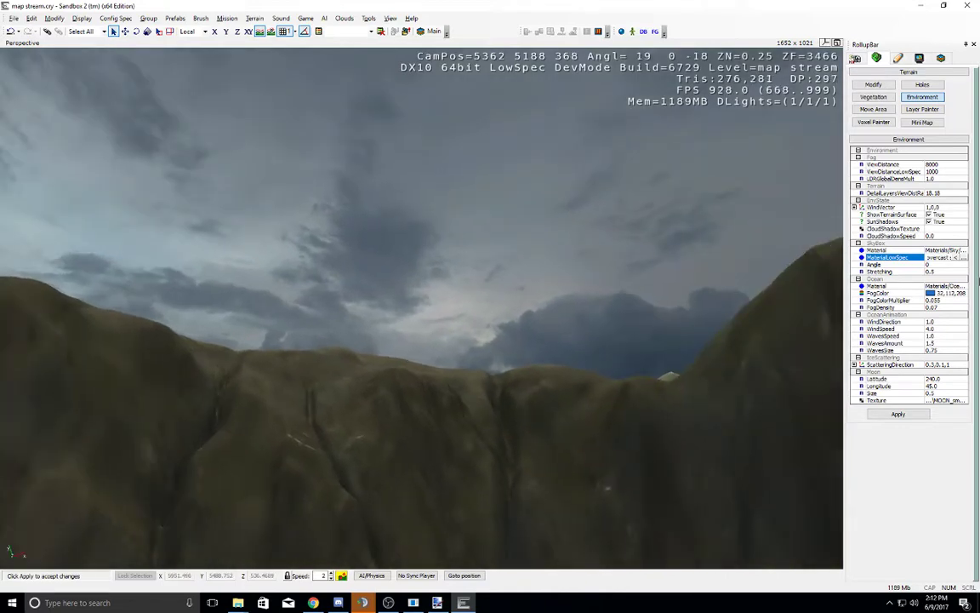
# Step: Reassign the palisades material from the palisades folder as the skybox's low-spec material and close the Material Editor
pyautogui.click(964, 259)
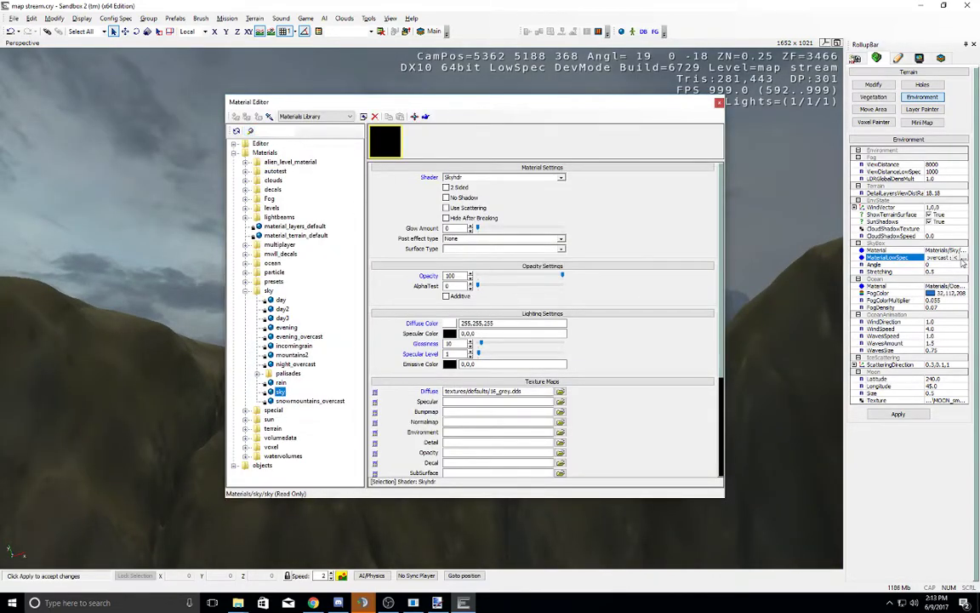
pyautogui.click(955, 259)
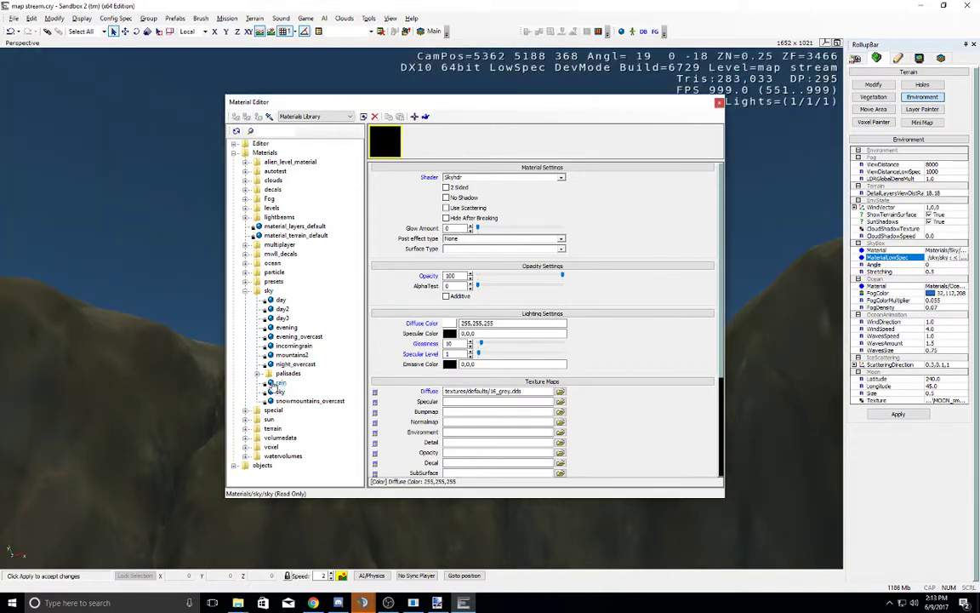
pyautogui.click(258, 375)
pyautogui.click(298, 401)
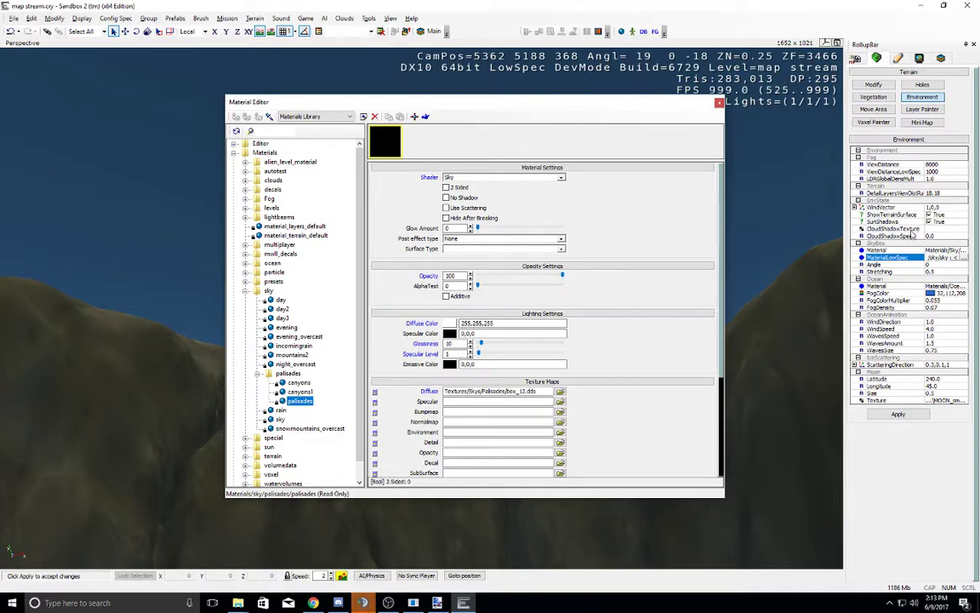
pyautogui.click(956, 258)
pyautogui.click(720, 102)
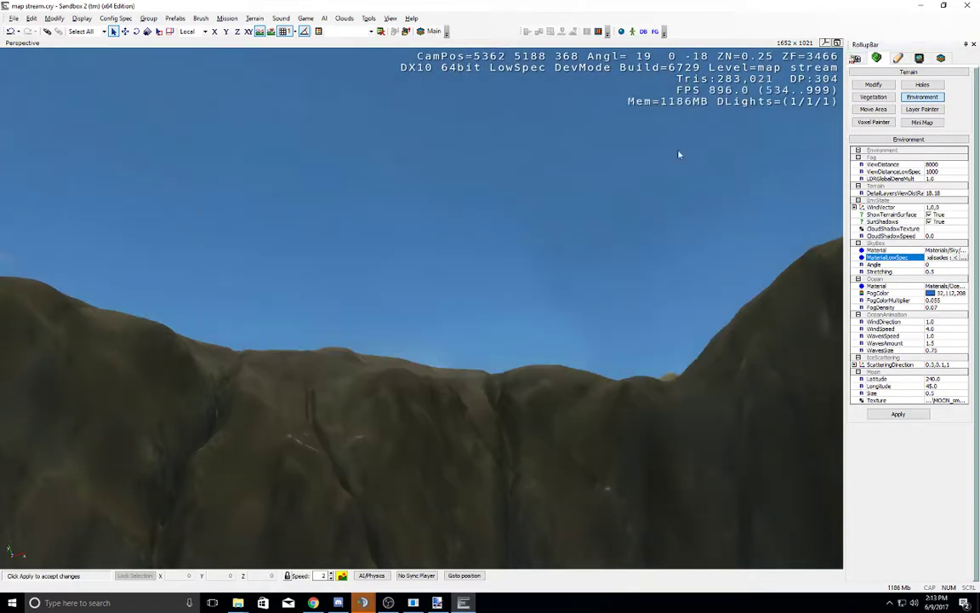
# Step: Fly through the canyon to examine how the palisades skybox lines up with the terrain on the horizon
pyautogui.moveTo(656, 292); pyautogui.dragTo(656, 292, button='right')
pyautogui.moveTo(656, 292); pyautogui.dragTo(656, 292, button='middle')
pyautogui.moveTo(656, 292); pyautogui.dragTo(657, 292, button='right')
pyautogui.moveTo(657, 291); pyautogui.dragTo(659, 296, button='middle')
pyautogui.moveTo(659, 295); pyautogui.dragTo(660, 295, button='right')
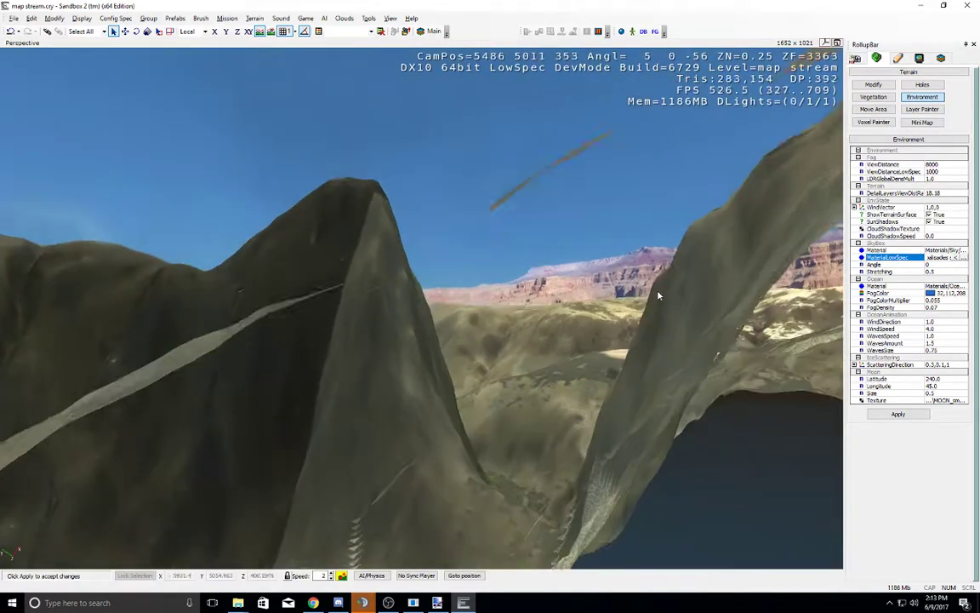
pyautogui.moveTo(660, 295); pyautogui.dragTo(659, 294, button='middle')
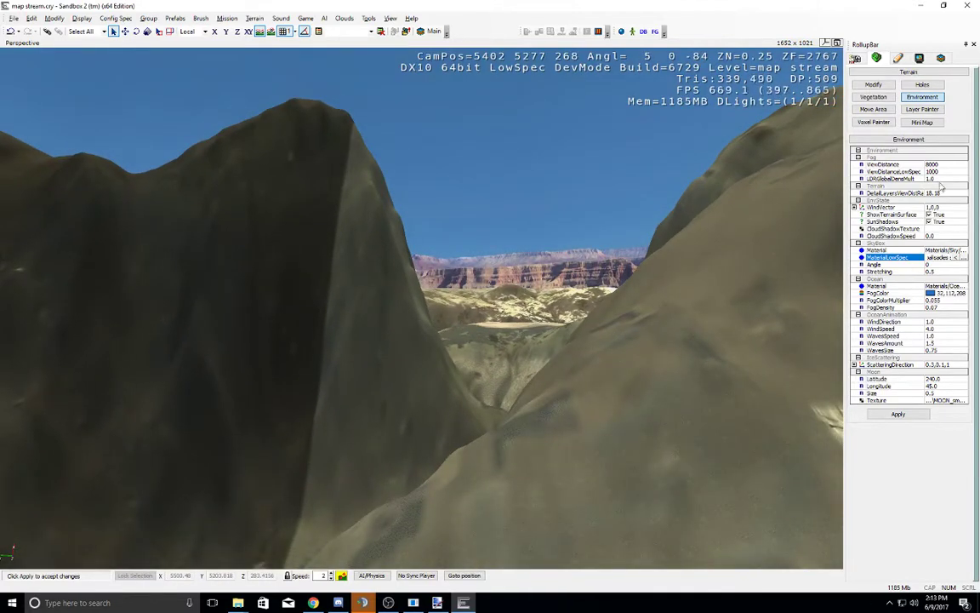
pyautogui.moveTo(581, 241); pyautogui.dragTo(582, 241, button='right')
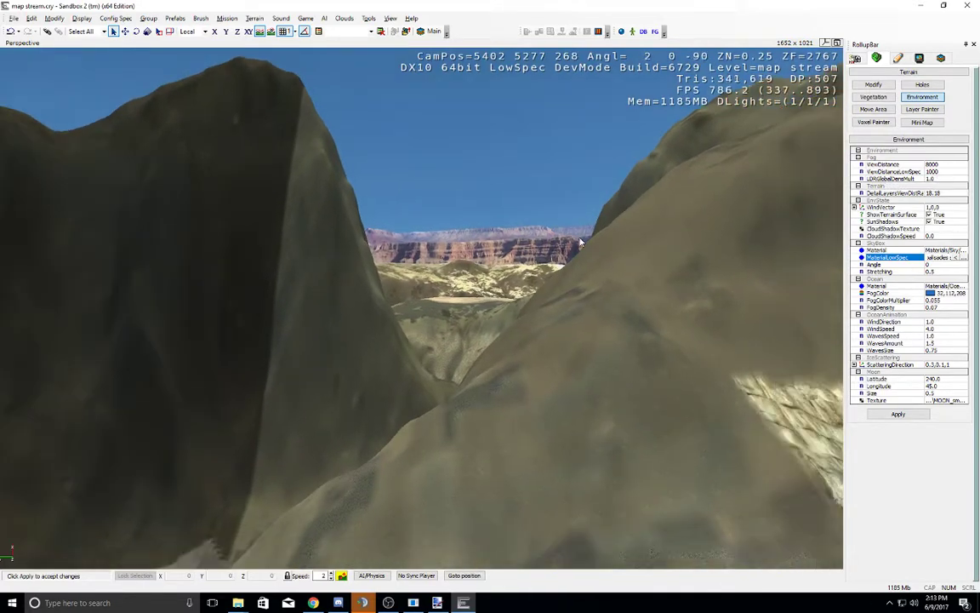
# Step: Set the low-spec view distance to 500, keep the configuration spec on Low and inspect the terrain from above the canyon
pyautogui.click(933, 171)
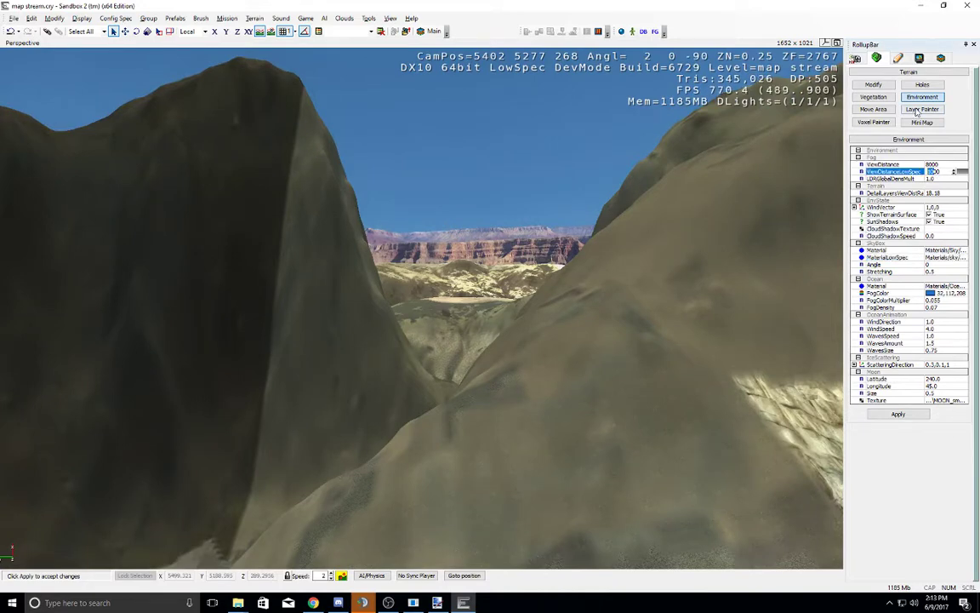
pyautogui.moveTo(612, 314); pyautogui.dragTo(612, 314, button='right')
pyautogui.moveTo(612, 314); pyautogui.dragTo(612, 314, button='middle')
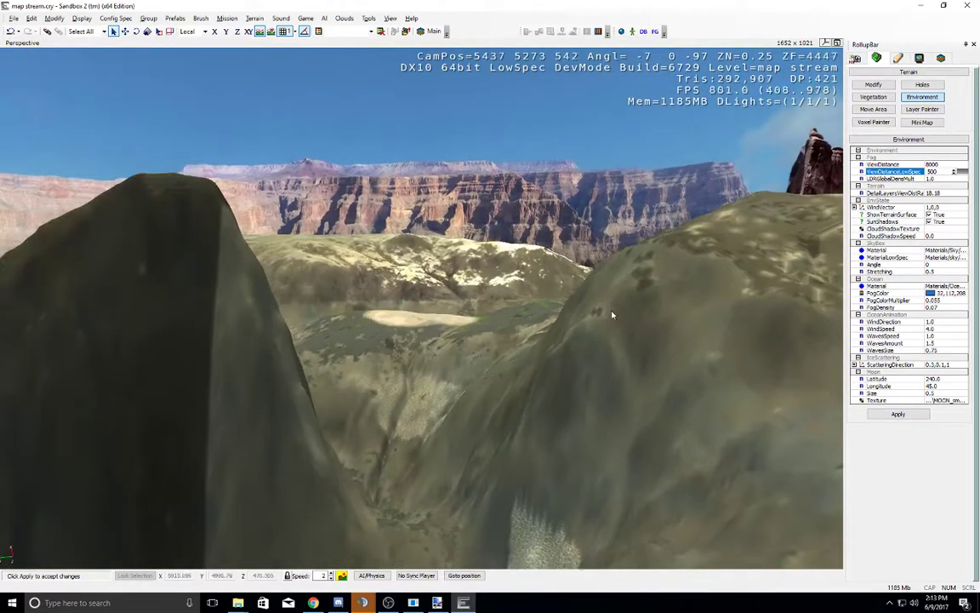
pyautogui.click(175, 18)
pyautogui.moveTo(116, 18)
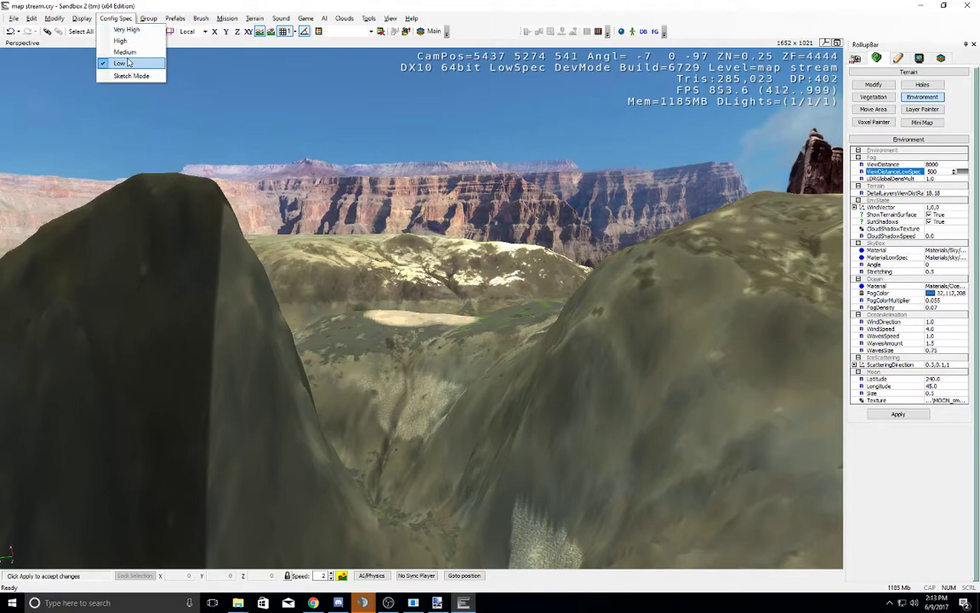
pyautogui.click(129, 62)
pyautogui.moveTo(586, 284); pyautogui.dragTo(586, 284, button='right')
pyautogui.moveTo(627, 282); pyautogui.dragTo(626, 283, button='middle')
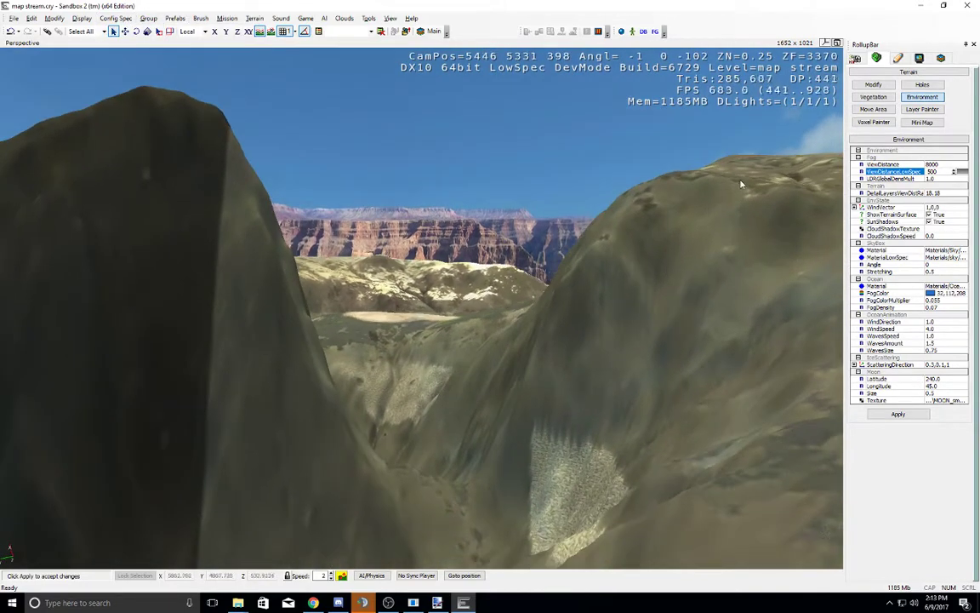
pyautogui.moveTo(736, 188); pyautogui.dragTo(732, 192, button='right')
pyautogui.moveTo(732, 192); pyautogui.dragTo(732, 192, button='middle')
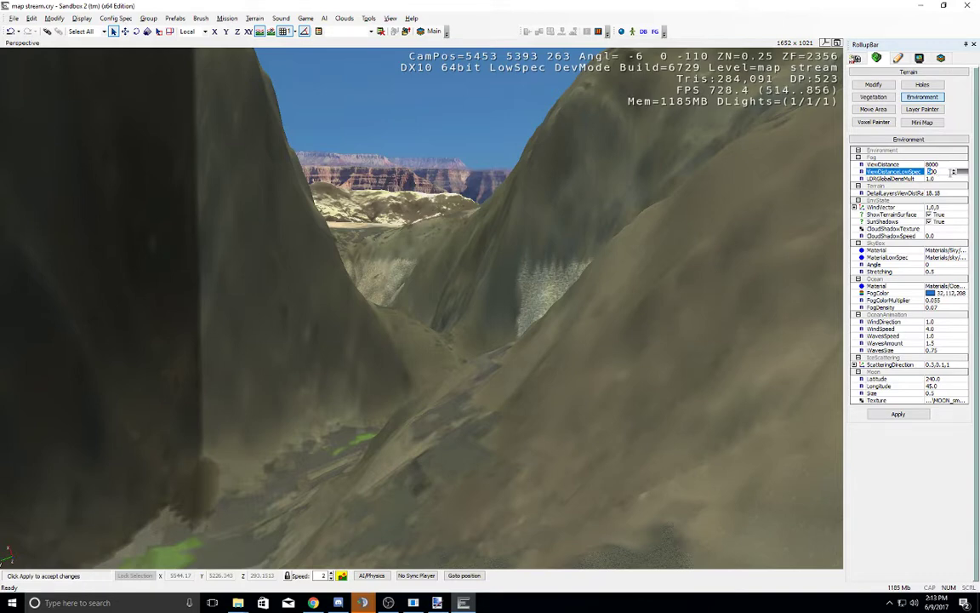
# Step: Set the low-spec view distance to 1000 and look across the canyon walls and sky
pyautogui.click(858, 150)
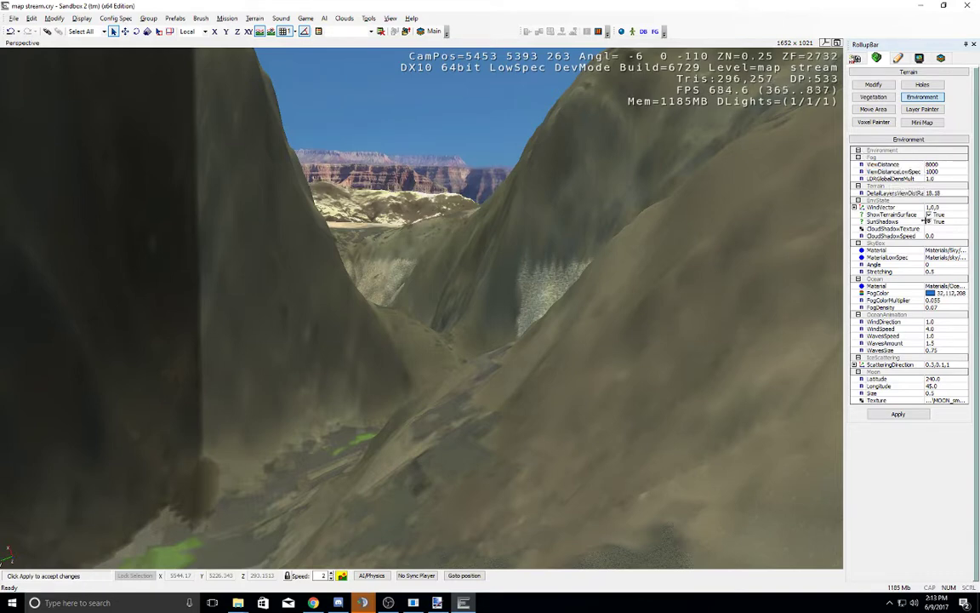
pyautogui.moveTo(536, 242); pyautogui.dragTo(540, 242, button='right')
pyautogui.moveTo(645, 284); pyautogui.dragTo(642, 286, button='right')
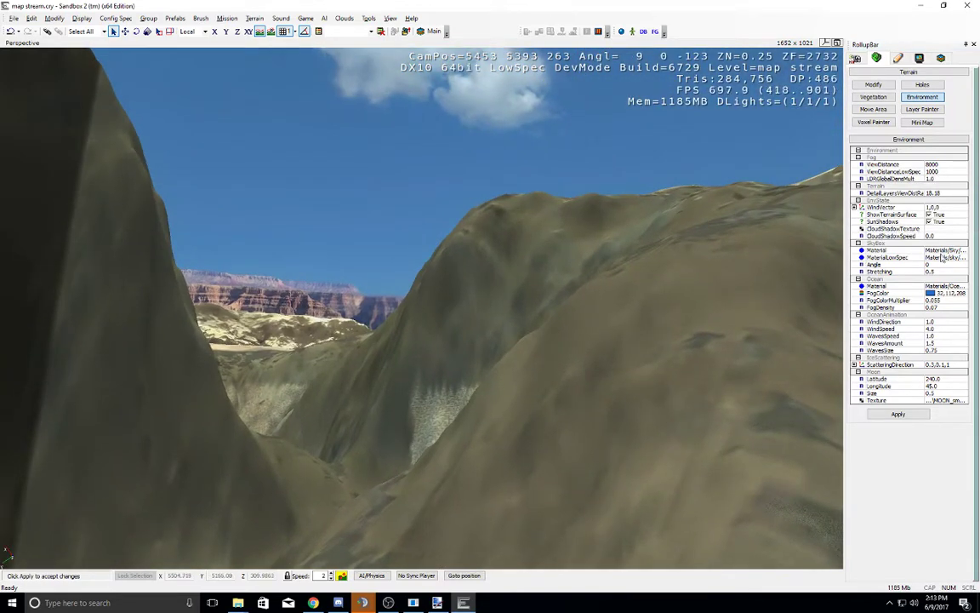
# Step: Assign the snowmountains_overcast material from the Sky folder as the skybox's main material and close the Material Editor
pyautogui.click(943, 251)
pyautogui.moveTo(945, 251); pyautogui.dragTo(961, 252)
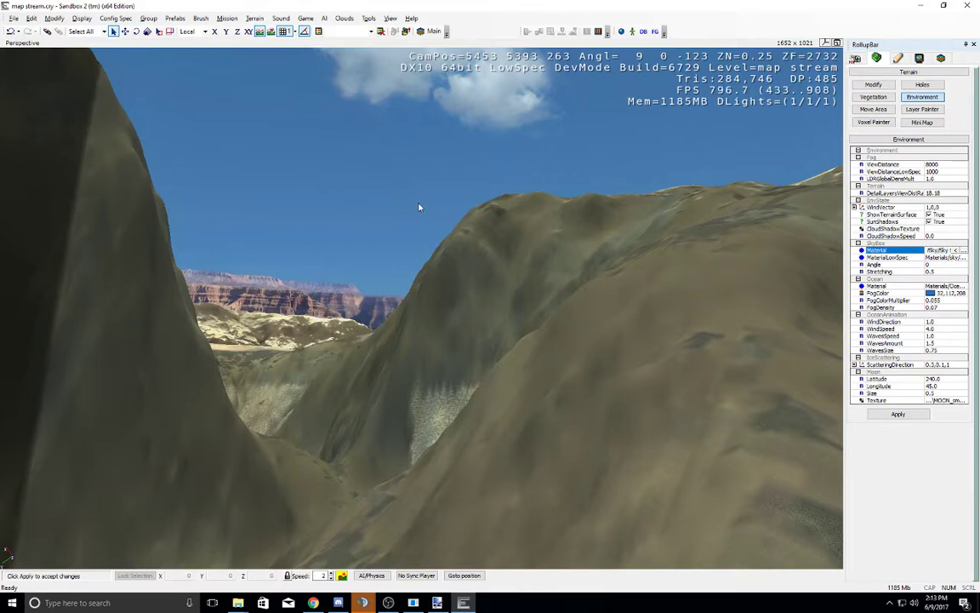
pyautogui.click(959, 250)
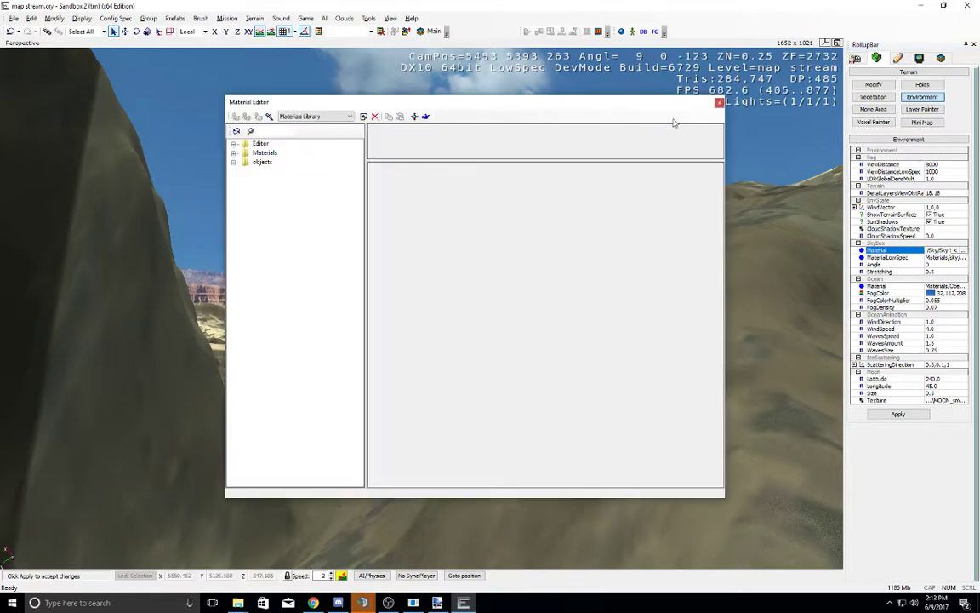
pyautogui.click(719, 104)
pyautogui.click(964, 249)
pyautogui.click(234, 153)
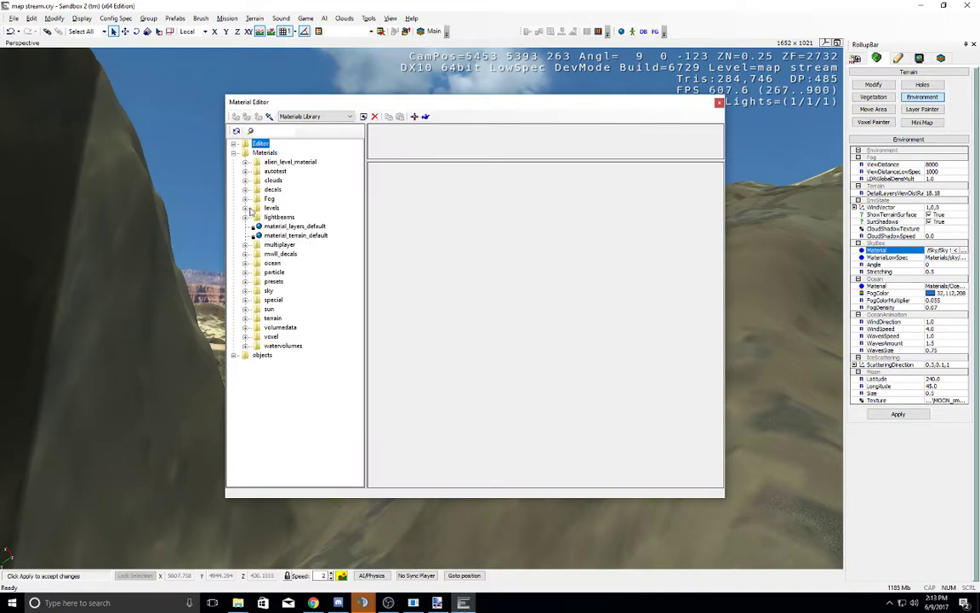
pyautogui.click(245, 291)
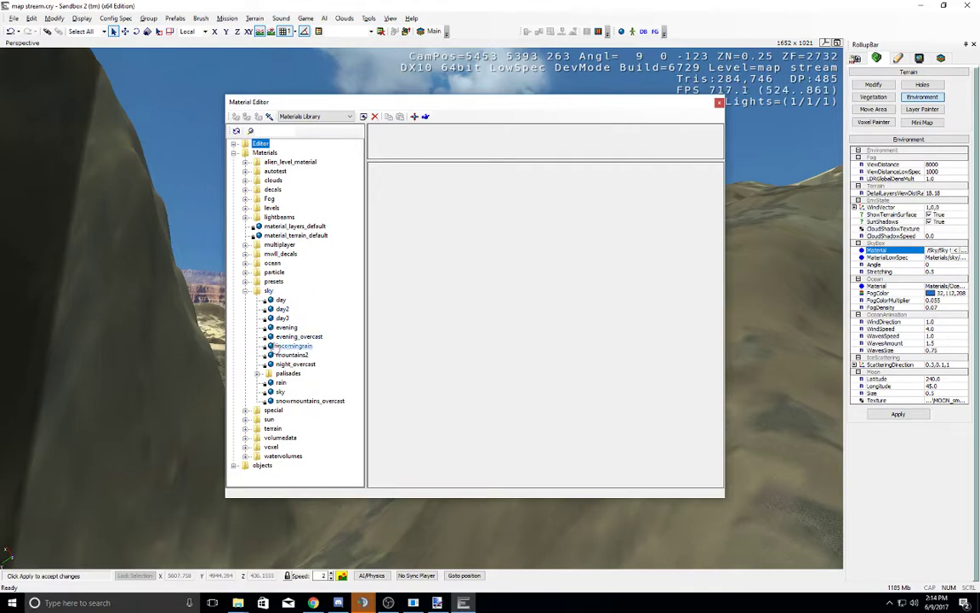
pyautogui.click(257, 375)
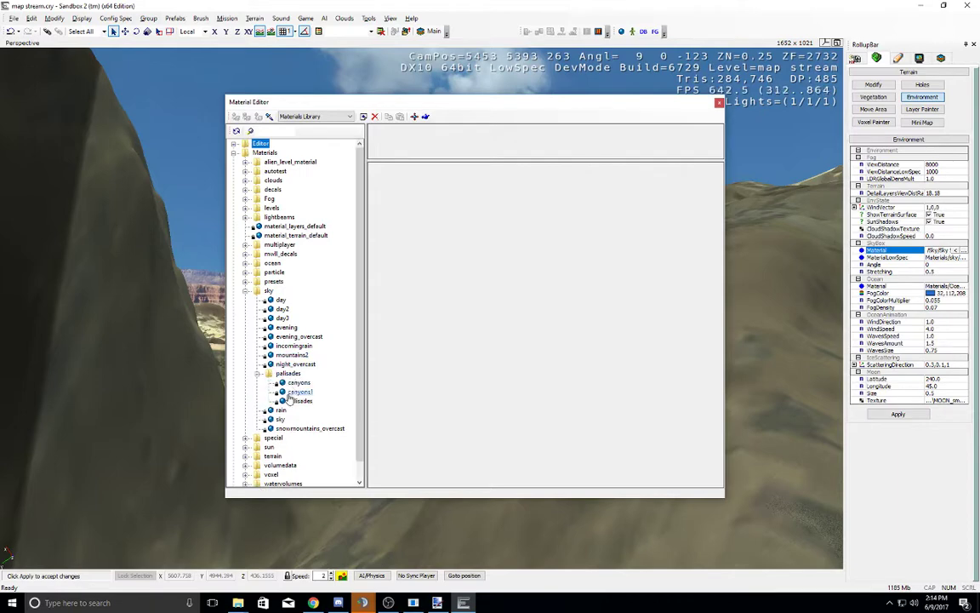
pyautogui.click(277, 428)
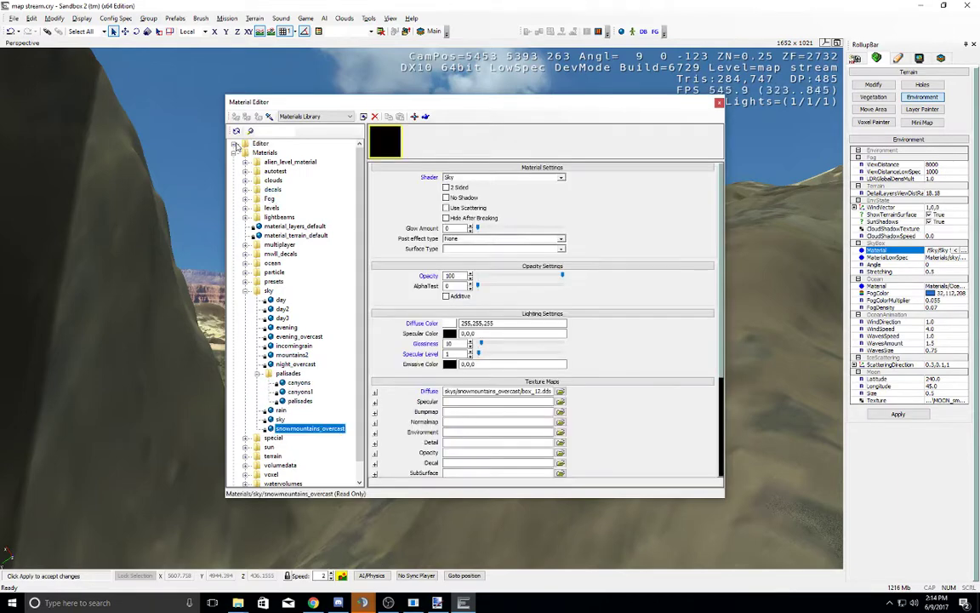
pyautogui.click(957, 252)
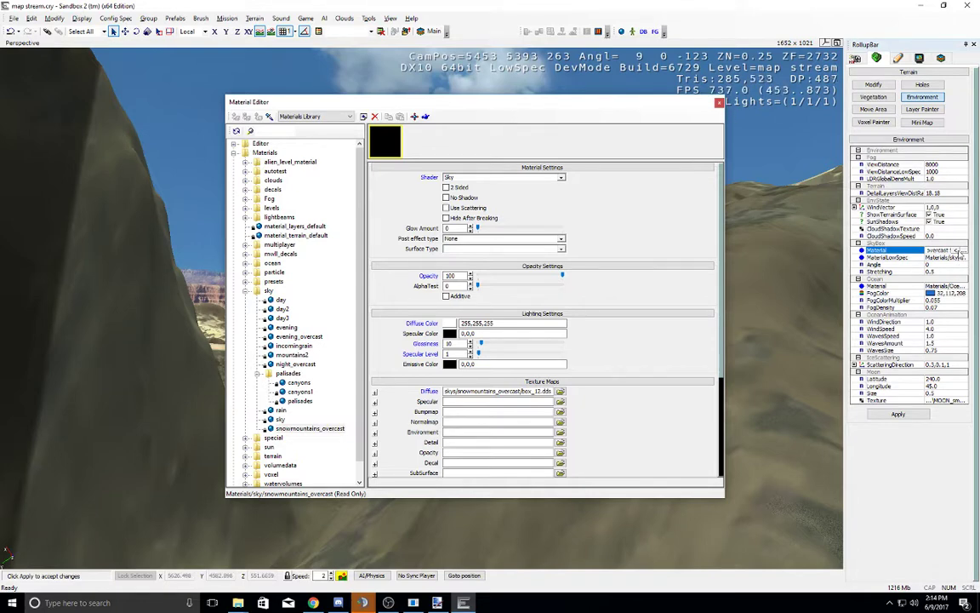
pyautogui.click(719, 103)
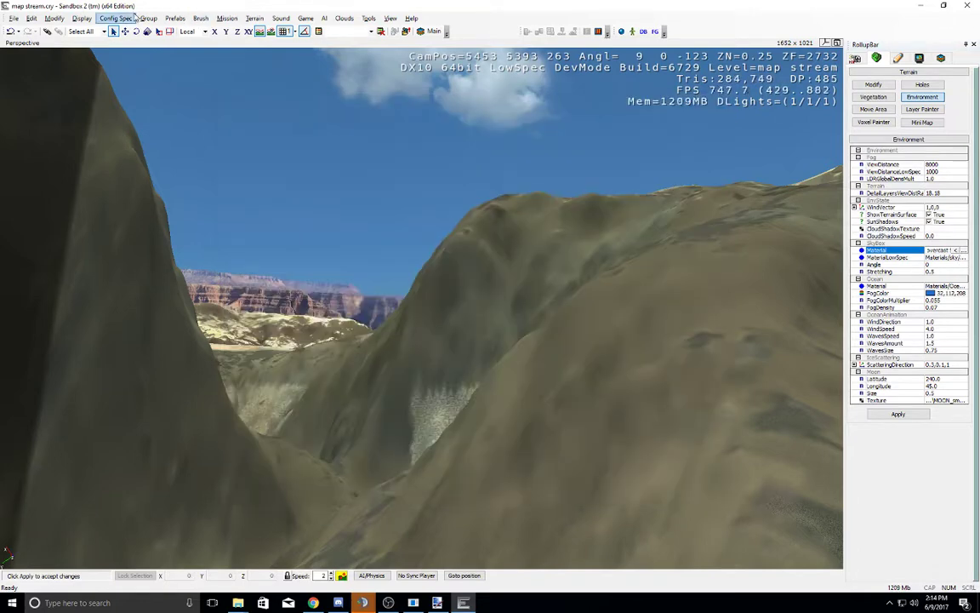
# Step: Switch the configuration spec to Medium and fly around the canyon to examine the skybox on all sides
pyautogui.click(117, 17)
pyautogui.click(115, 38)
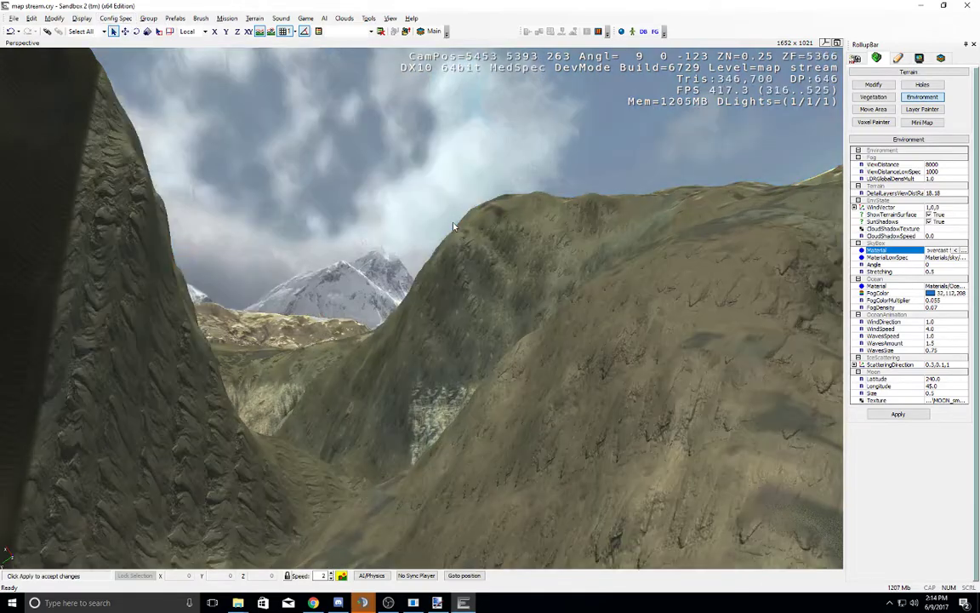
pyautogui.moveTo(427, 278); pyautogui.dragTo(442, 278, button='right')
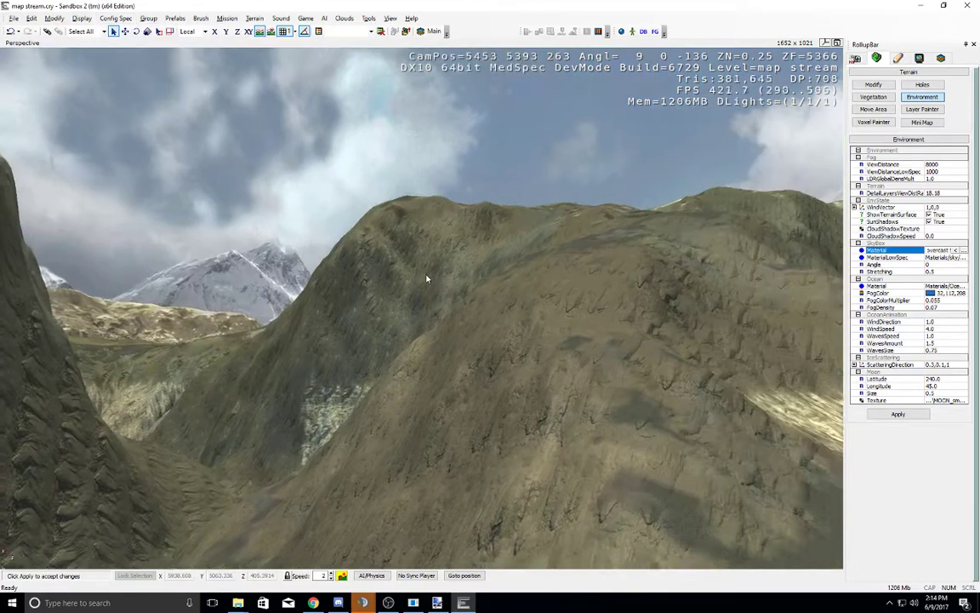
pyautogui.moveTo(427, 278); pyautogui.dragTo(427, 294, button='middle')
pyautogui.moveTo(427, 279); pyautogui.dragTo(444, 278, button='right')
pyautogui.moveTo(427, 278); pyautogui.dragTo(428, 259, button='middle')
pyautogui.moveTo(427, 279); pyautogui.dragTo(470, 294, button='right')
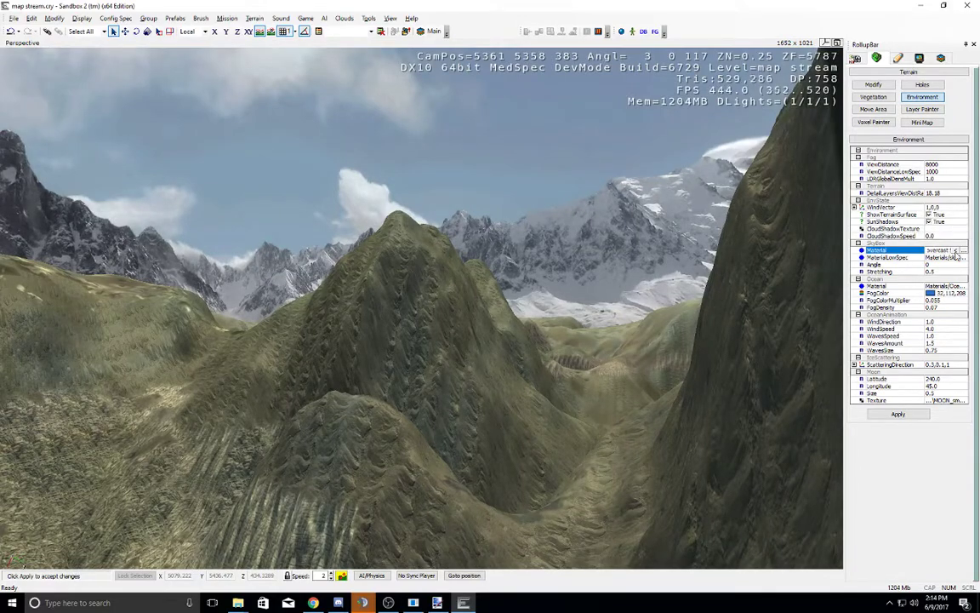
# Step: Assign the sky material from the Sky folder as the skybox's main material and close the Material Editor
pyautogui.click(963, 251)
pyautogui.click(280, 392)
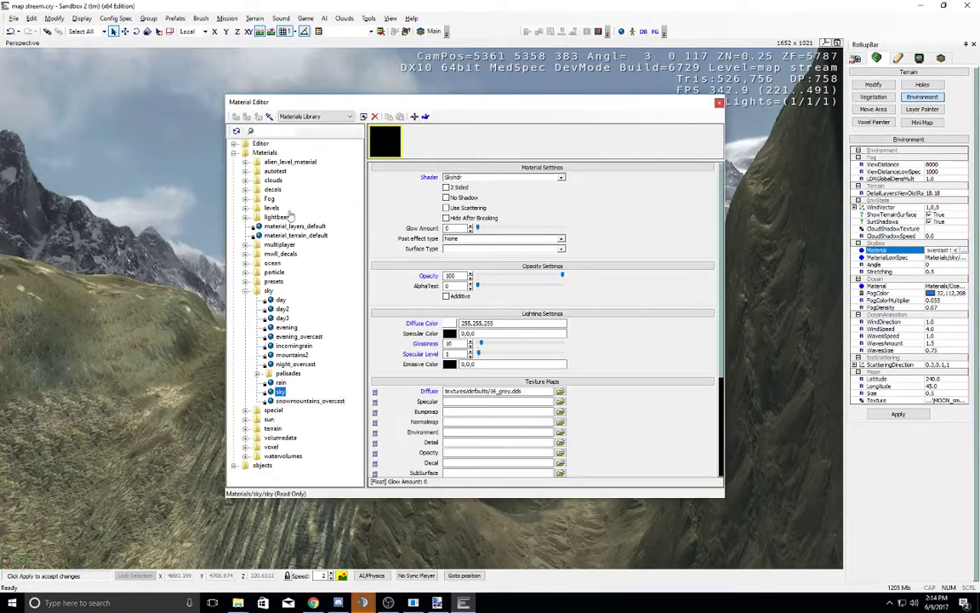
pyautogui.click(957, 253)
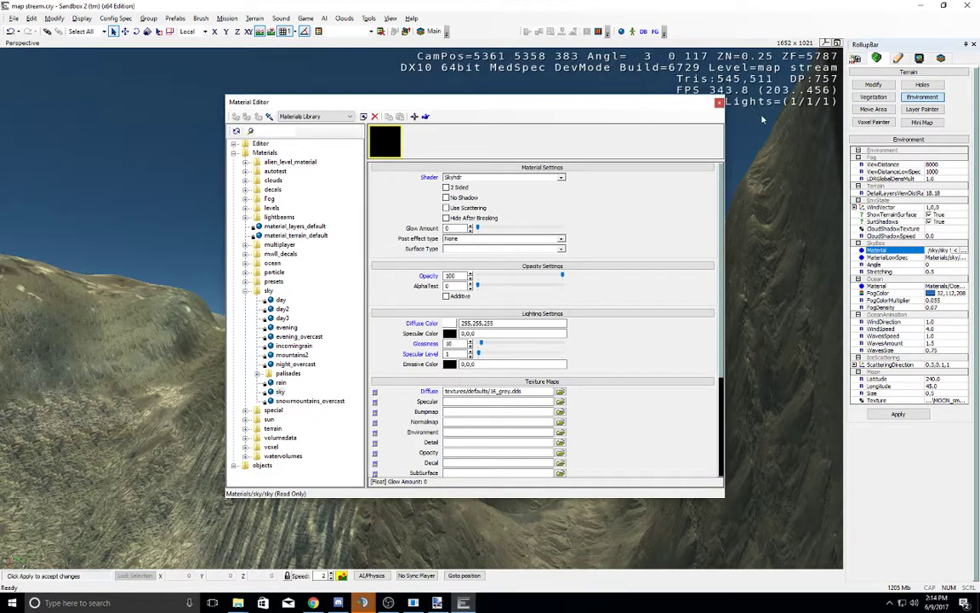
pyautogui.click(719, 103)
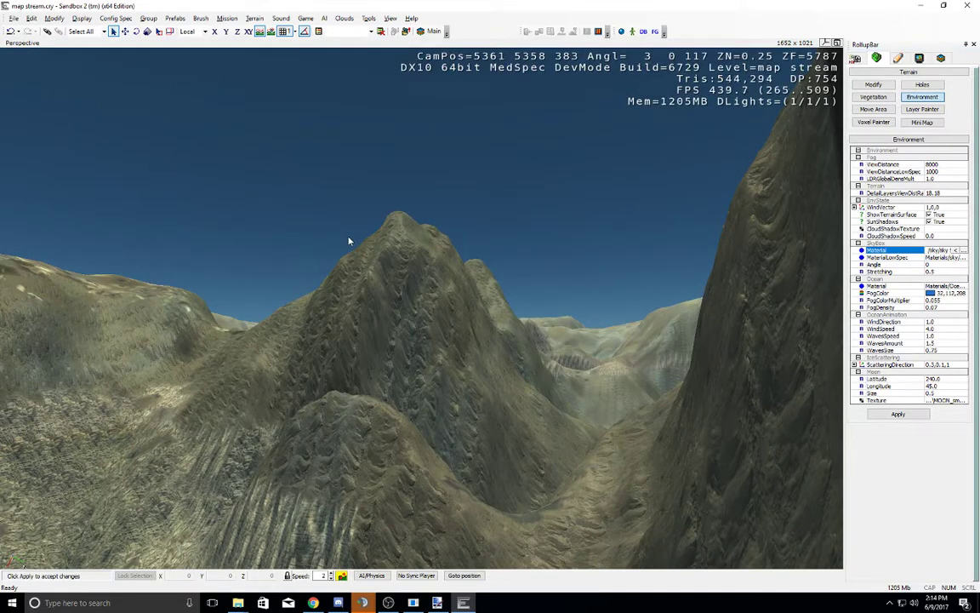
# Step: Fly through the canyon and high above the terrain to examine the medium-spec sky and landscape
pyautogui.moveTo(378, 254); pyautogui.dragTo(379, 254, button='right')
pyautogui.moveTo(378, 254); pyautogui.dragTo(379, 255, button='middle')
pyautogui.moveTo(378, 254); pyautogui.dragTo(402, 239, button='right')
pyautogui.moveTo(402, 239); pyautogui.dragTo(515, 239, button='middle')
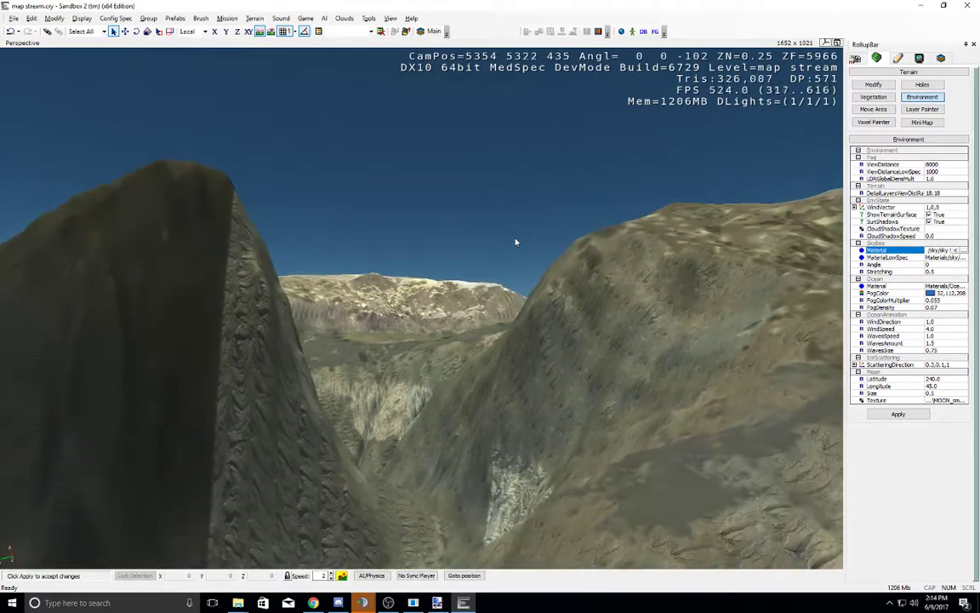
pyautogui.moveTo(483, 296); pyautogui.dragTo(483, 296, button='right')
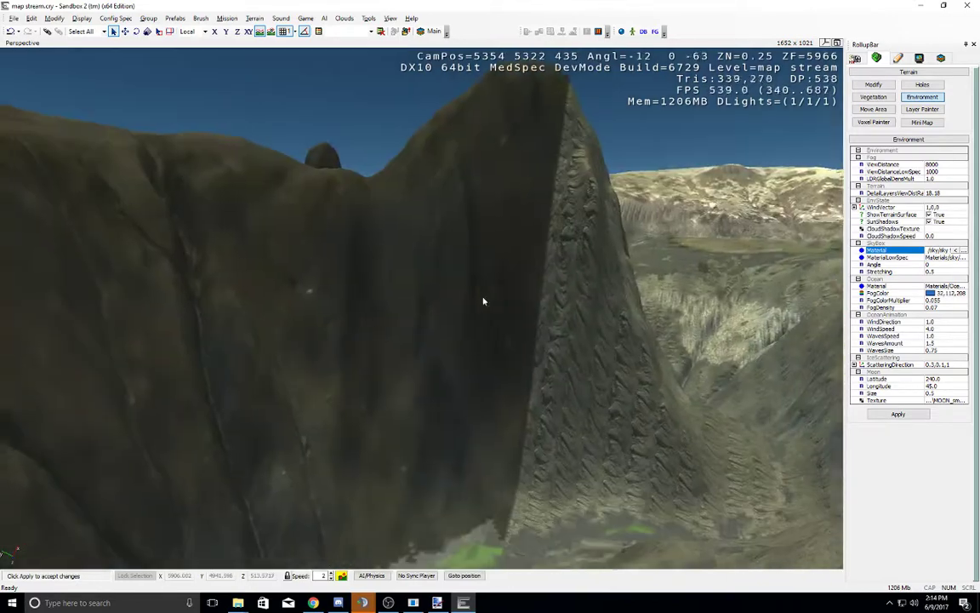
pyautogui.moveTo(484, 296); pyautogui.dragTo(485, 297, button='middle')
pyautogui.moveTo(486, 296); pyautogui.dragTo(494, 305, button='right')
pyautogui.press('d')
pyautogui.press('s')
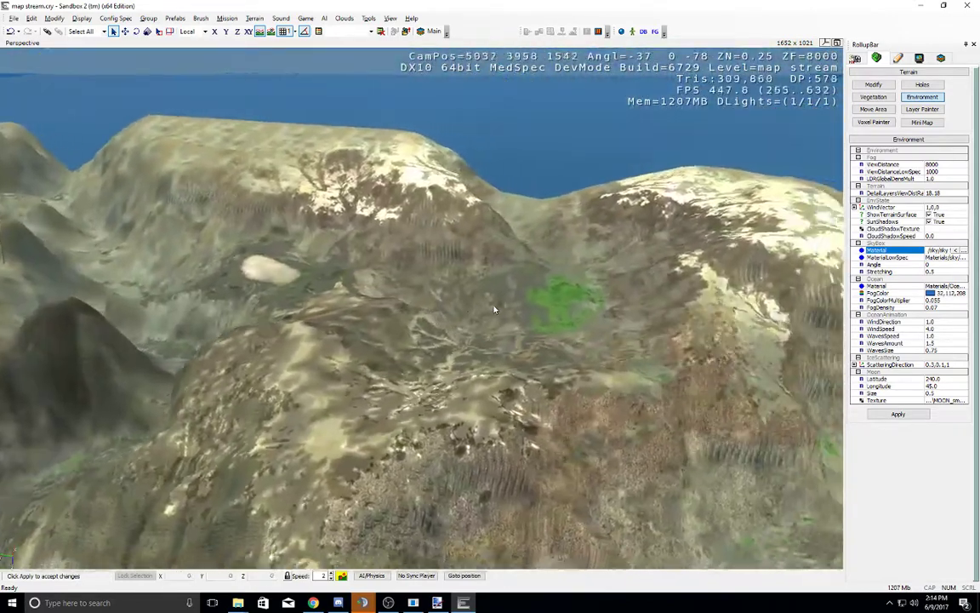
# Step: Fly from the mountains to the grassy valley floor and back above the canyon to examine the terrain and sky
pyautogui.press('w')
pyautogui.press('w')
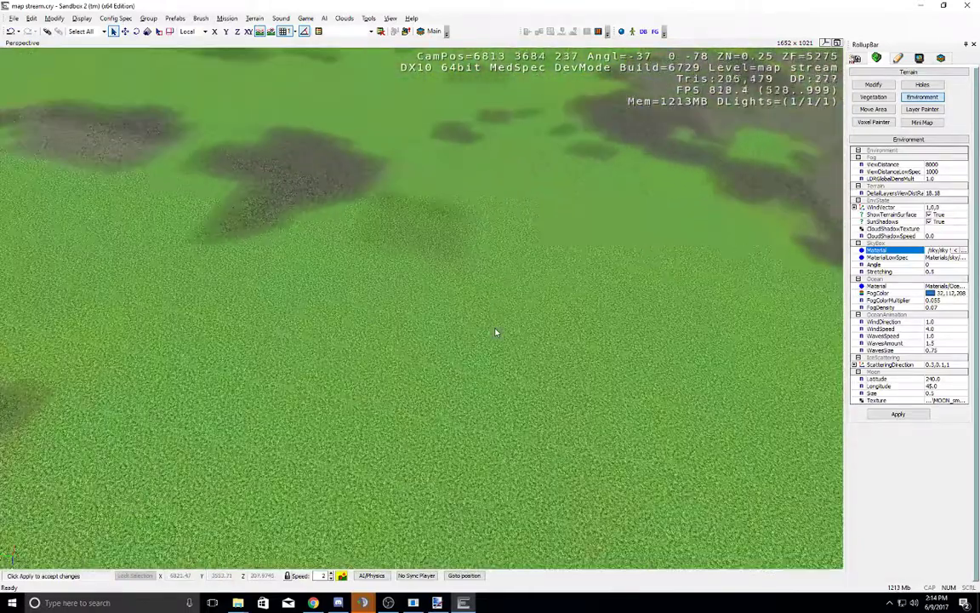
pyautogui.moveTo(495, 332); pyautogui.dragTo(496, 330, button='right')
pyautogui.moveTo(496, 330); pyautogui.dragTo(497, 331, button='middle')
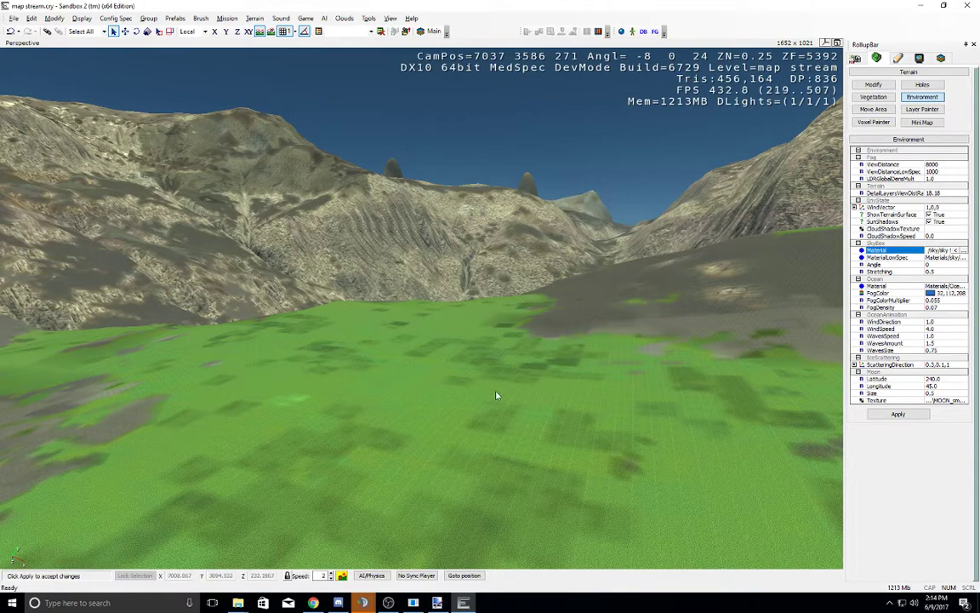
pyautogui.moveTo(504, 391); pyautogui.dragTo(628, 386, button='middle')
pyautogui.moveTo(669, 322); pyautogui.dragTo(493, 407, button='right')
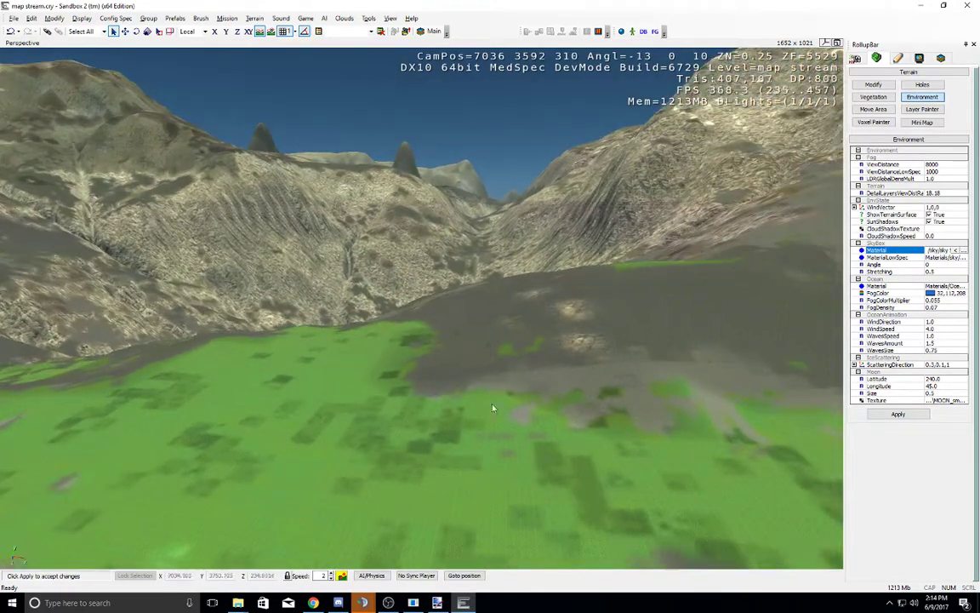
pyautogui.moveTo(493, 406); pyautogui.dragTo(519, 297, button='middle')
pyautogui.moveTo(522, 300); pyautogui.dragTo(675, 172, button='right')
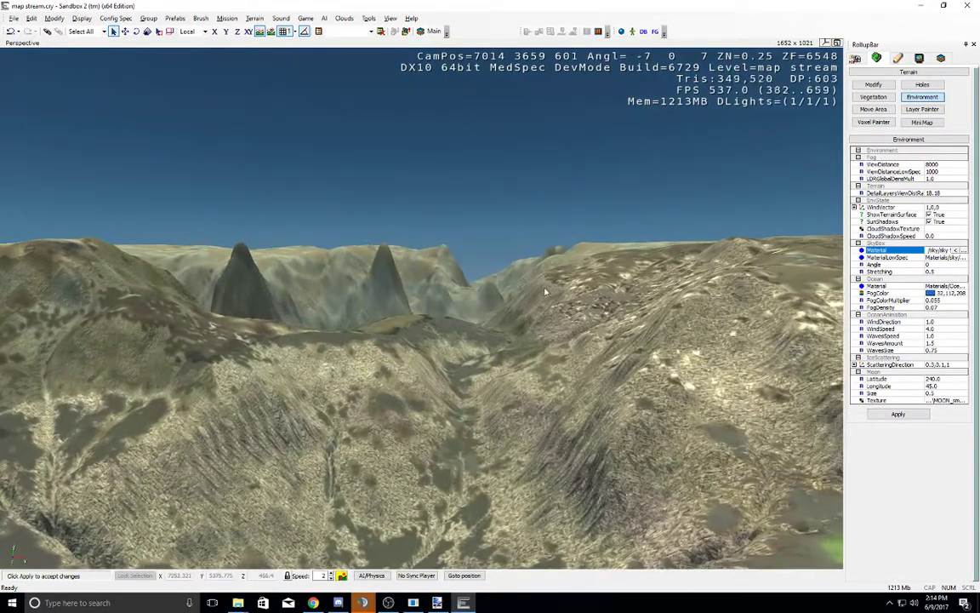
# Step: Load the Ancient's_Prefabs.xml library into the Prefabs Library of the DataBase View
pyautogui.click(855, 57)
pyautogui.click(874, 128)
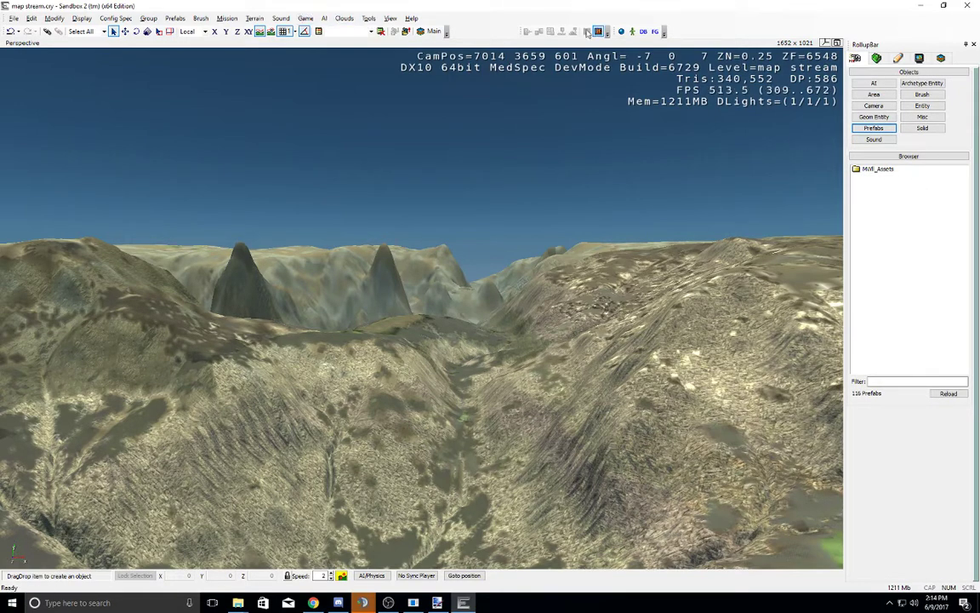
pyautogui.click(389, 18)
pyautogui.moveTo(425, 30)
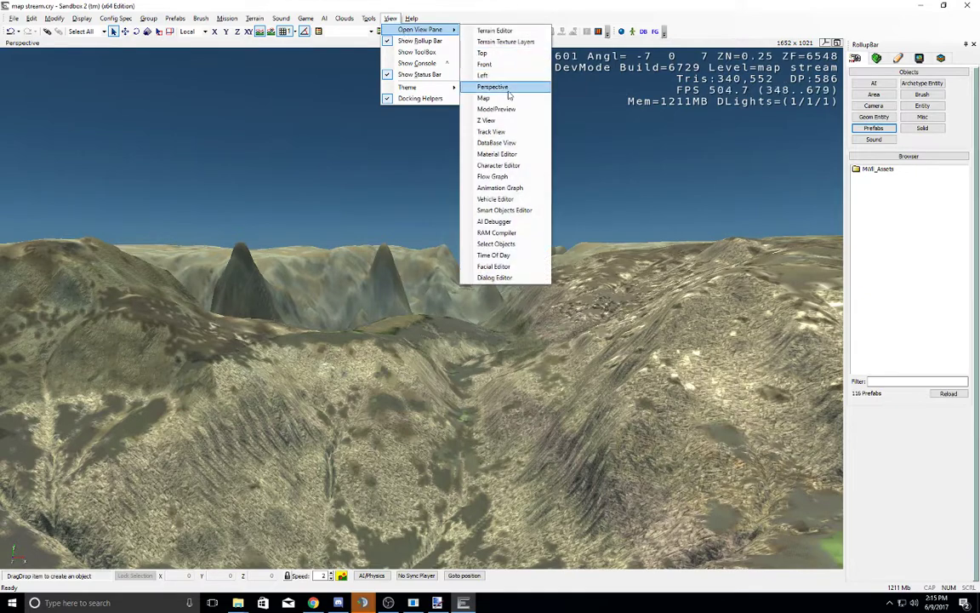
pyautogui.click(526, 146)
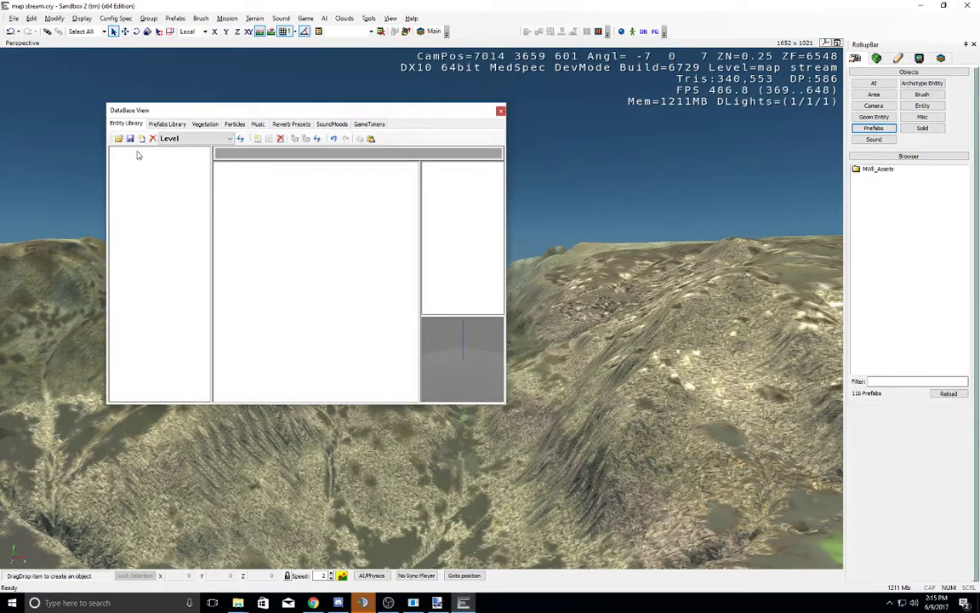
pyautogui.click(167, 125)
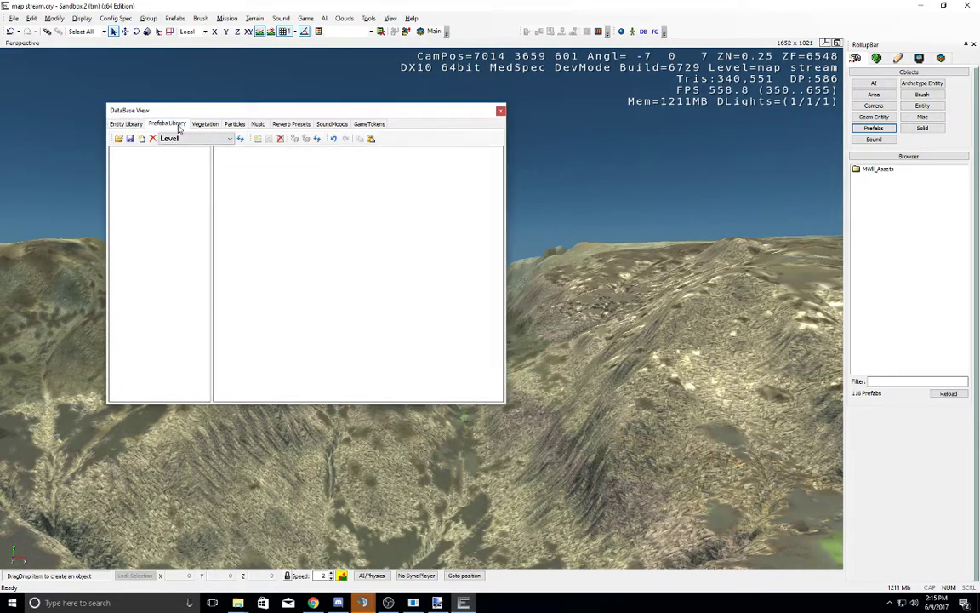
pyautogui.click(120, 137)
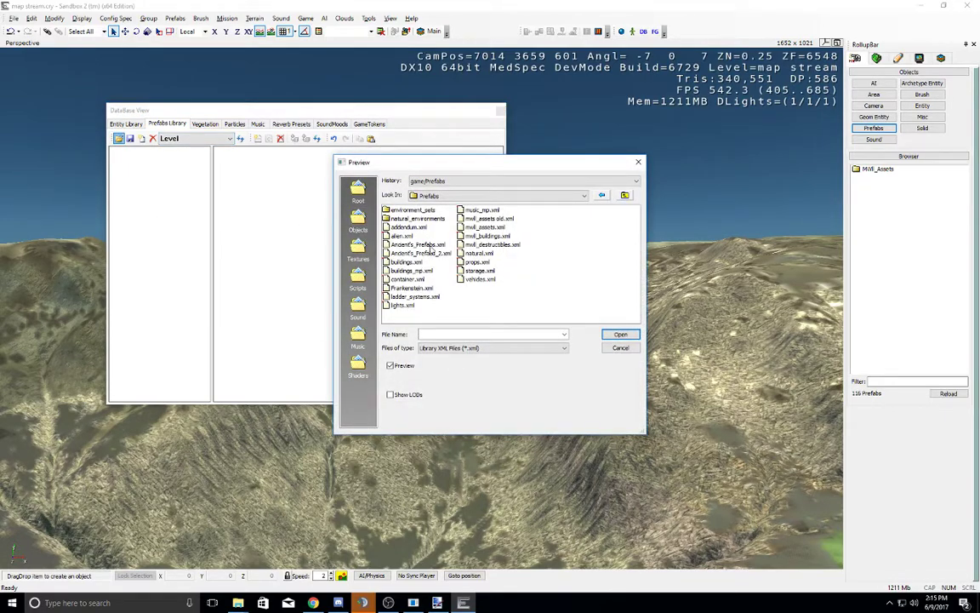
pyautogui.doubleClick(429, 245)
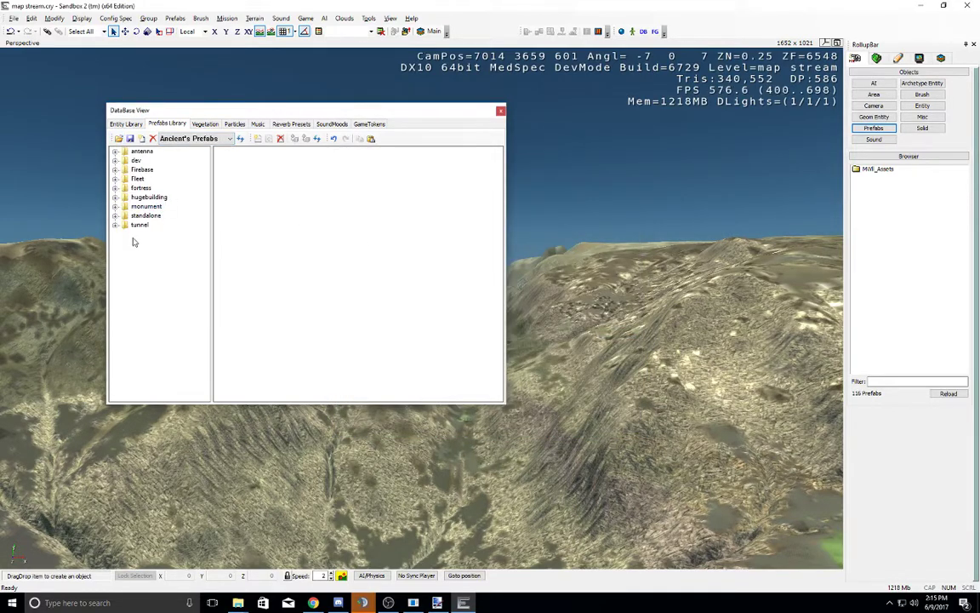
# Step: Place the clouds prefab from the dev folder of Ancient's Prefabs in the level and close the DataBase View
pyautogui.click(116, 207)
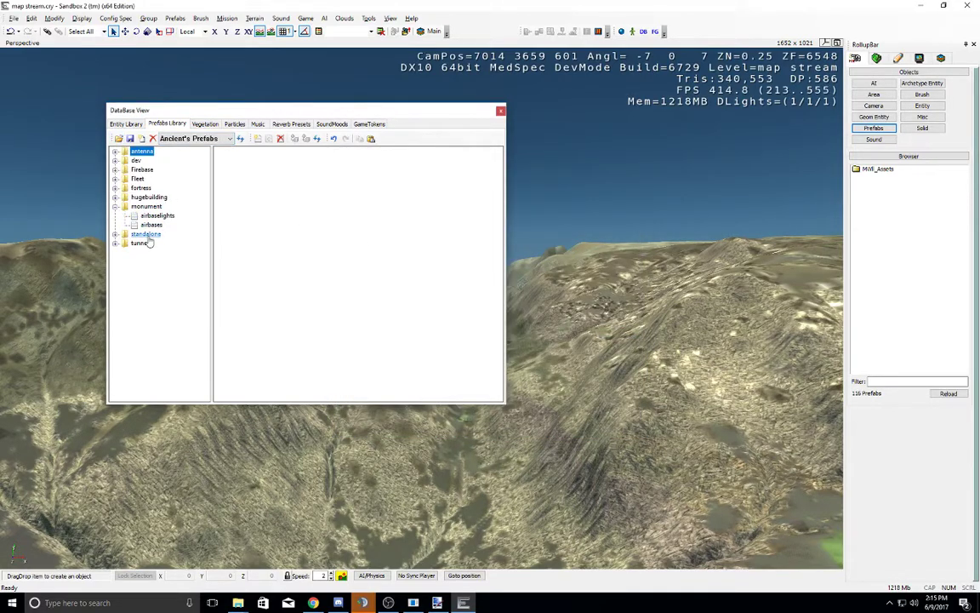
pyautogui.click(116, 207)
pyautogui.click(116, 161)
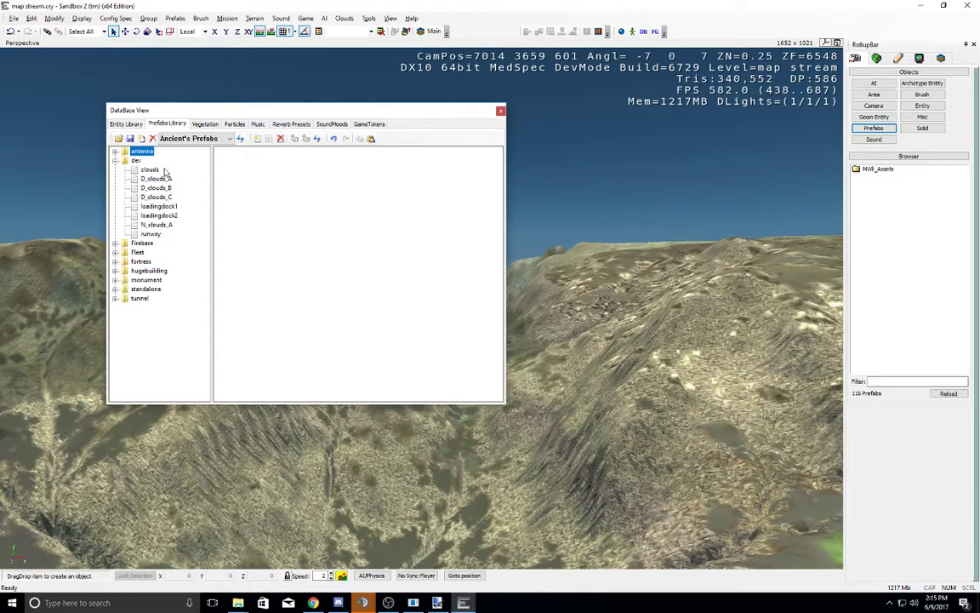
pyautogui.click(151, 171)
pyautogui.moveTo(603, 218); pyautogui.dragTo(526, 126)
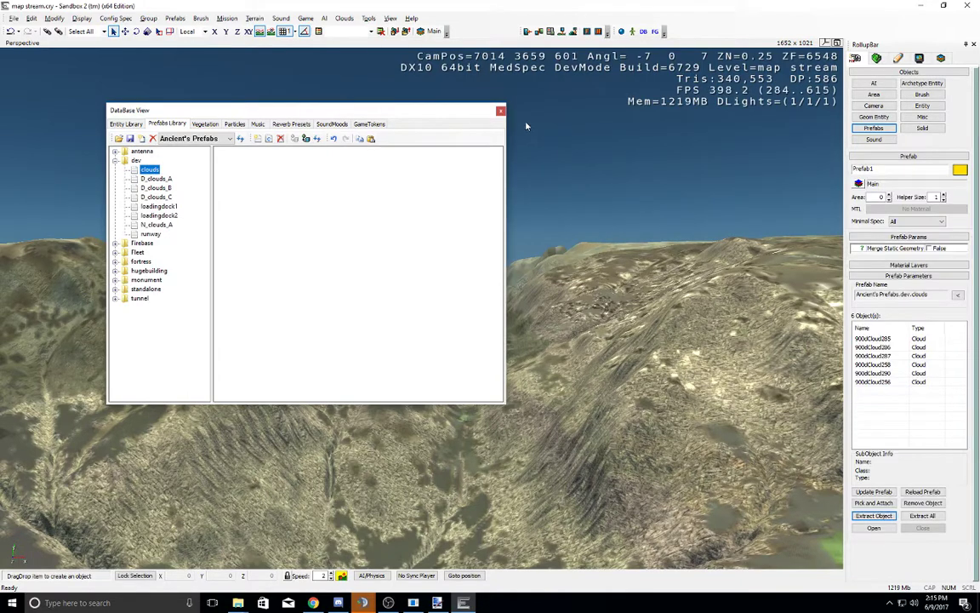
pyautogui.click(501, 110)
# Step: Move the clouds prefab over the canyon to about X 6870, Y 4218 and raise it to about Z 1086
pyautogui.moveTo(482, 204); pyautogui.dragTo(481, 205, button='right')
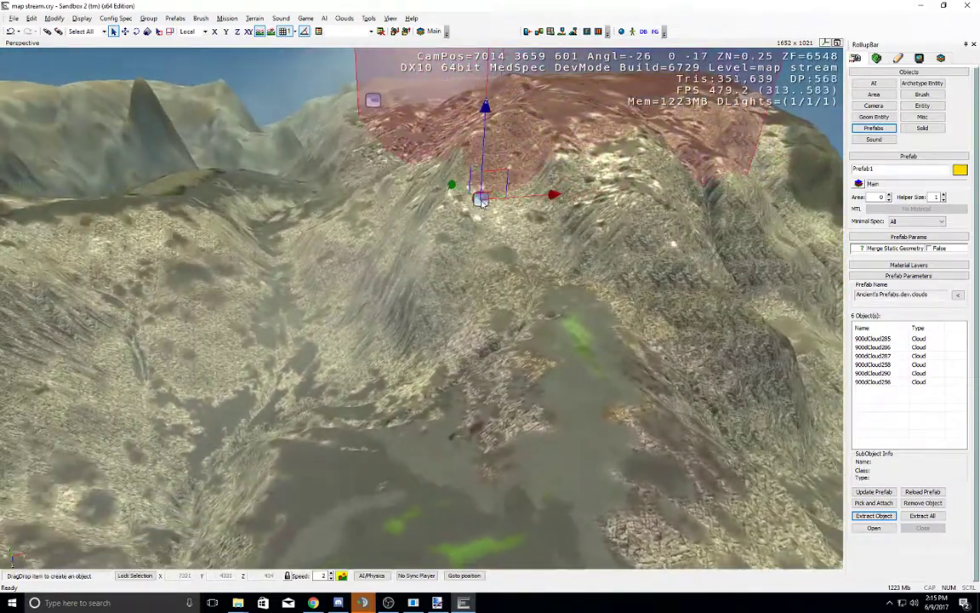
pyautogui.click(125, 30)
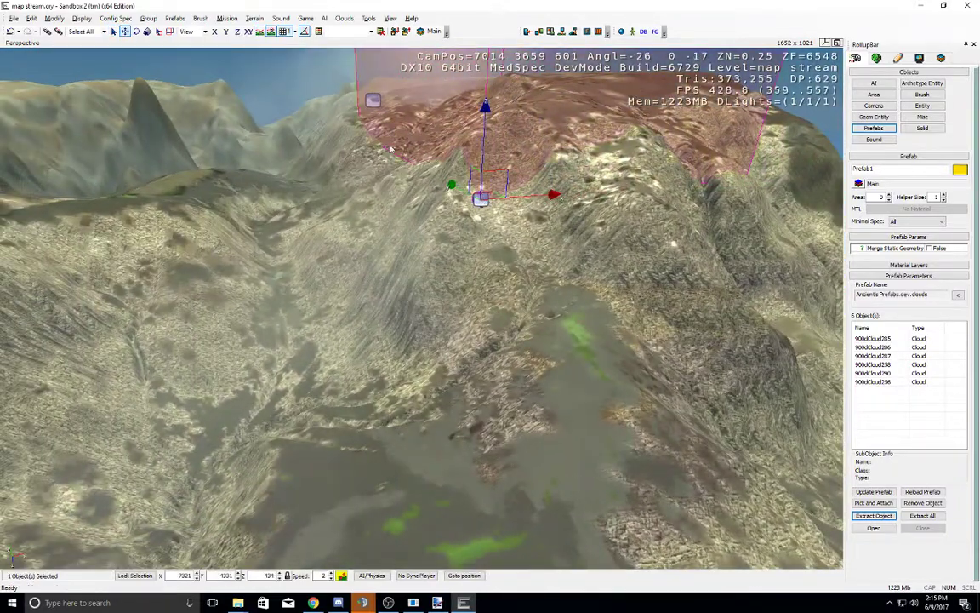
pyautogui.moveTo(506, 196); pyautogui.dragTo(205, 242)
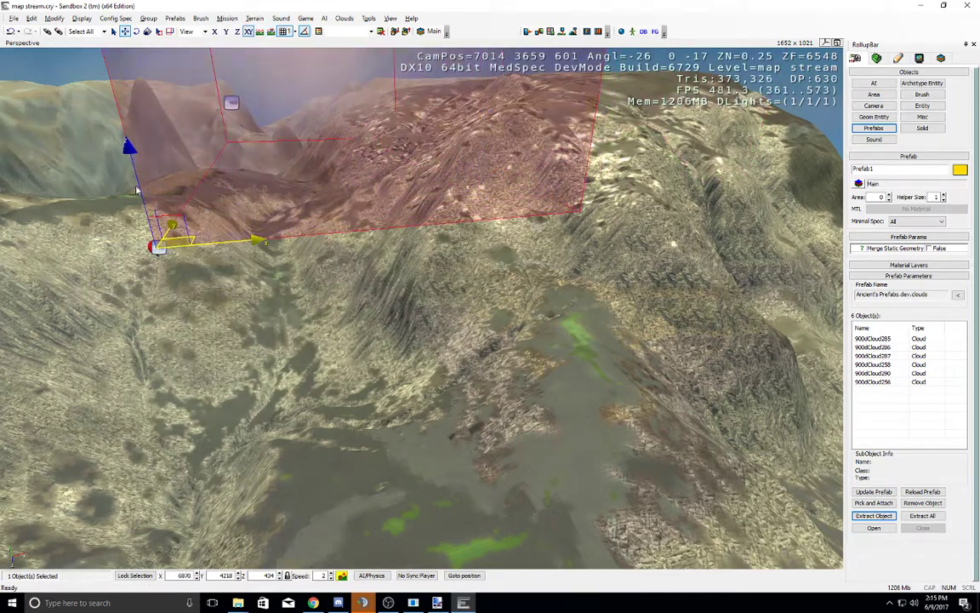
pyautogui.moveTo(137, 189); pyautogui.dragTo(107, 63)
pyautogui.moveTo(231, 277); pyautogui.dragTo(231, 278, button='right')
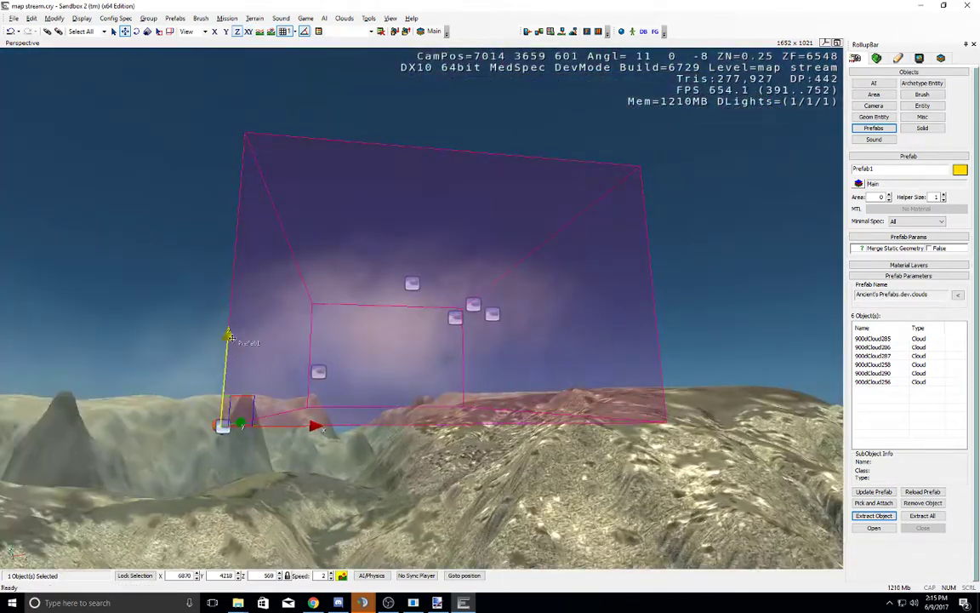
pyautogui.moveTo(230, 337); pyautogui.dragTo(310, 105)
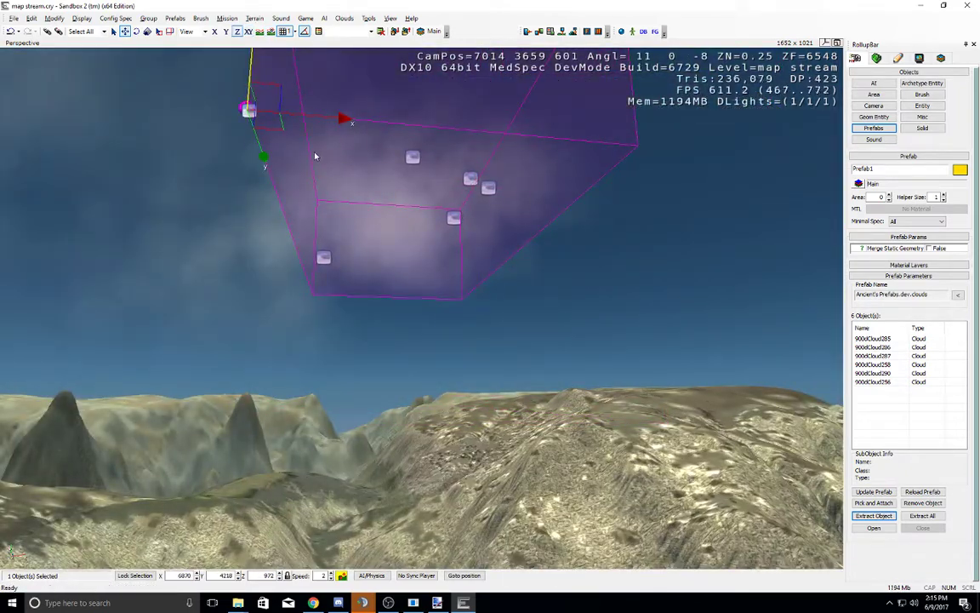
pyautogui.moveTo(308, 154); pyautogui.dragTo(313, 82)
pyautogui.click(521, 267)
pyautogui.moveTo(545, 290); pyautogui.dragTo(545, 291, button='right')
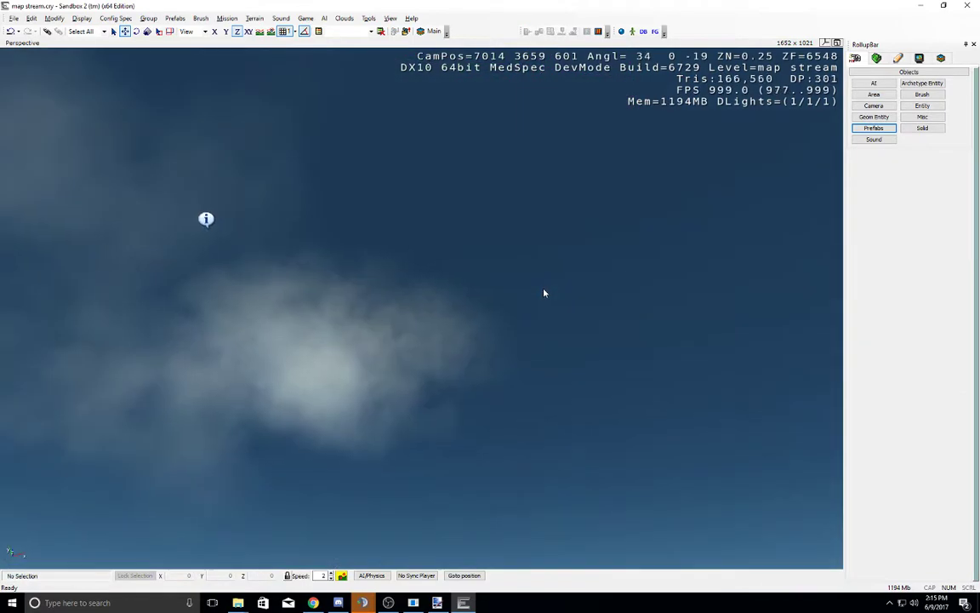
pyautogui.moveTo(545, 291); pyautogui.dragTo(547, 290, button='middle')
pyautogui.moveTo(550, 284); pyautogui.dragTo(551, 285, button='right')
# Step: Open the clouds prefab, try to move one of its clouds along the X axis, and close the prefab
pyautogui.click(418, 346)
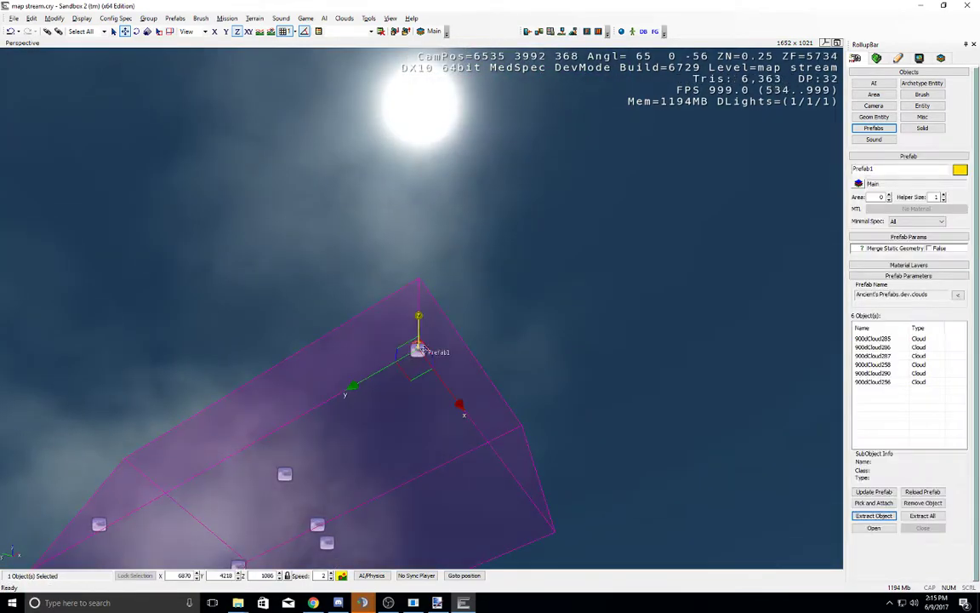
pyautogui.moveTo(667, 370); pyautogui.dragTo(617, 337, button='right')
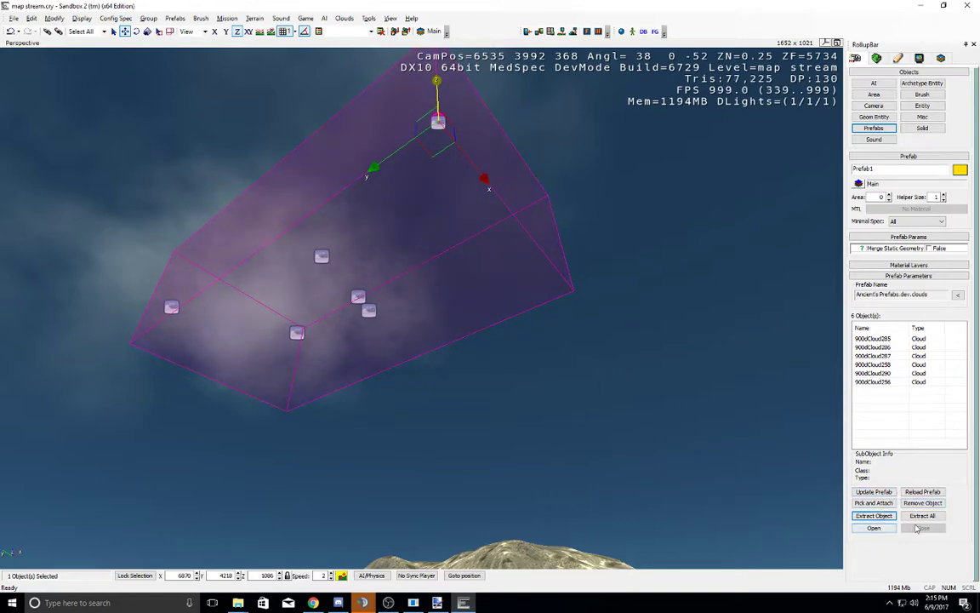
pyautogui.click(480, 283)
pyautogui.click(321, 256)
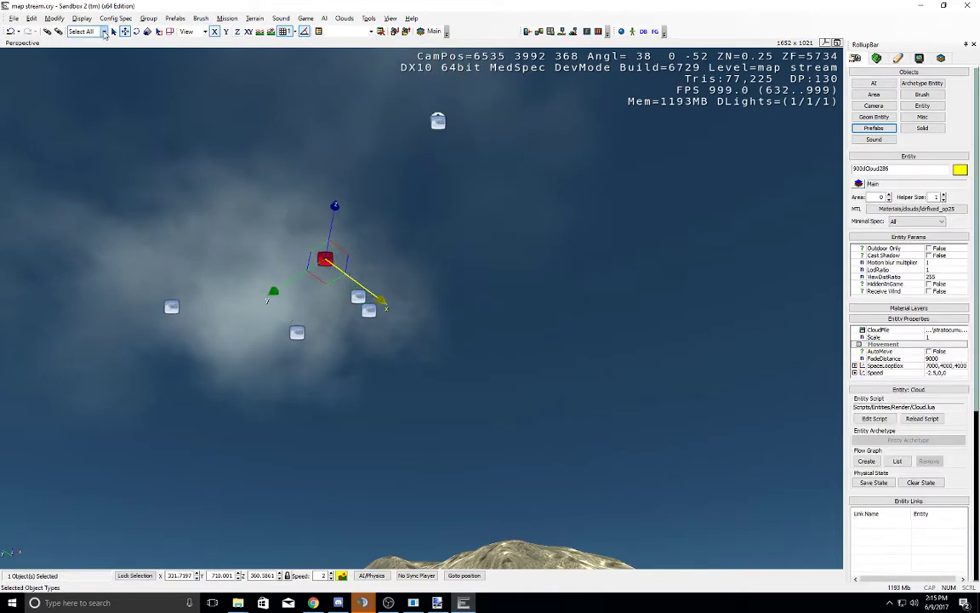
pyautogui.click(12, 31)
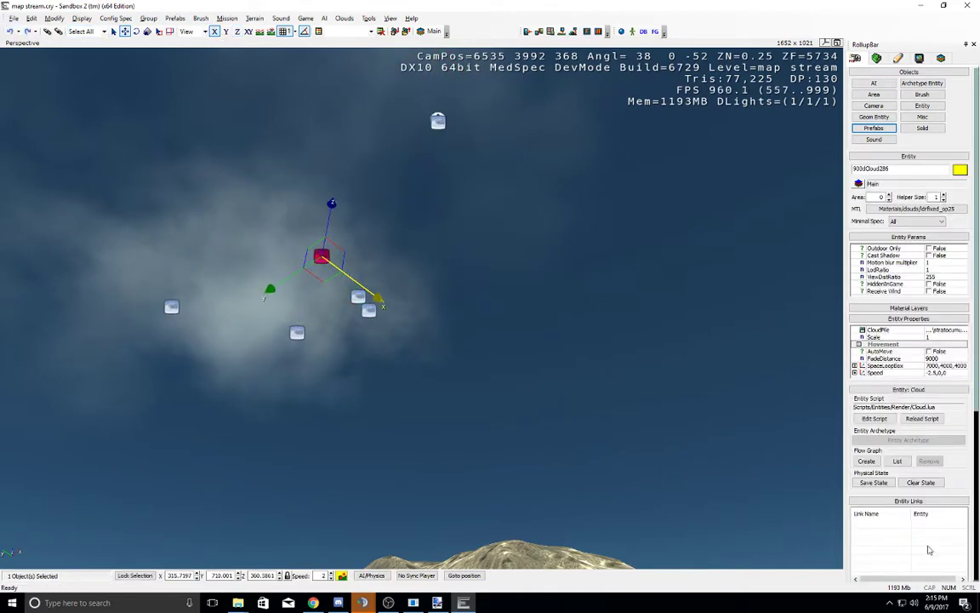
pyautogui.click(626, 373)
pyautogui.click(439, 120)
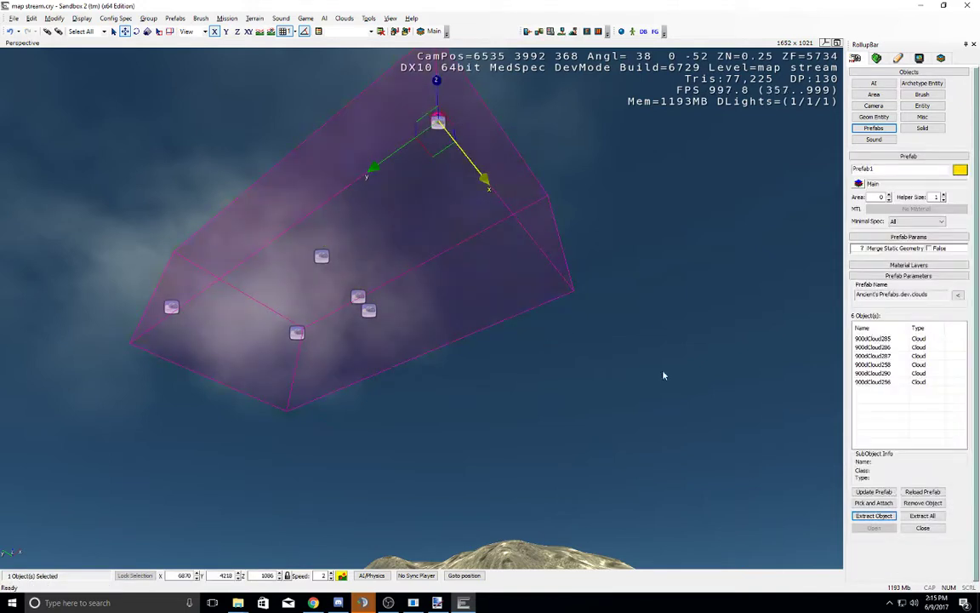
pyautogui.click(923, 528)
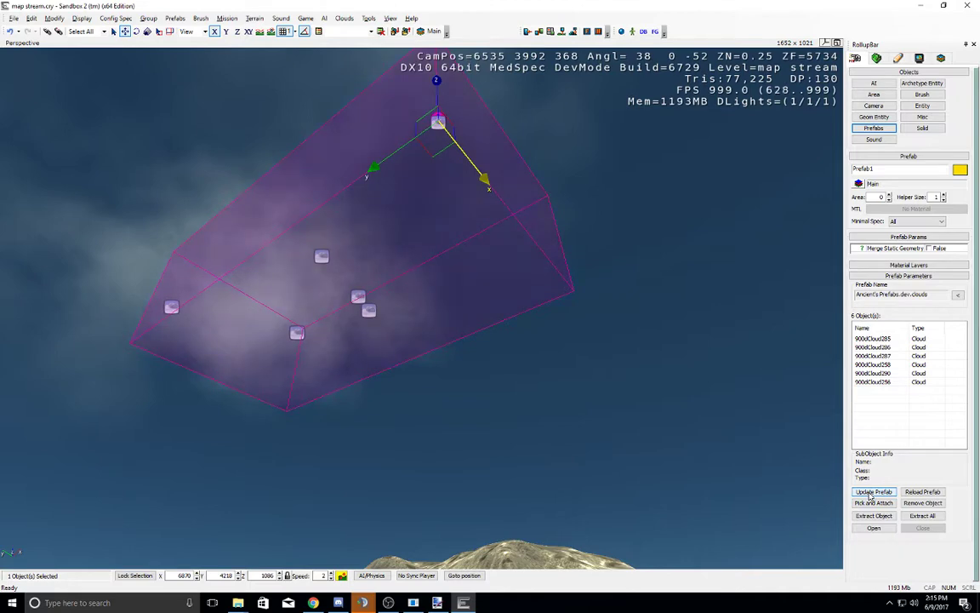
# Step: Extract all clouds from the prefab and move the upper middle cloud far away from the group along the X axis
pyautogui.click(919, 517)
pyautogui.click(343, 272)
pyautogui.click(323, 257)
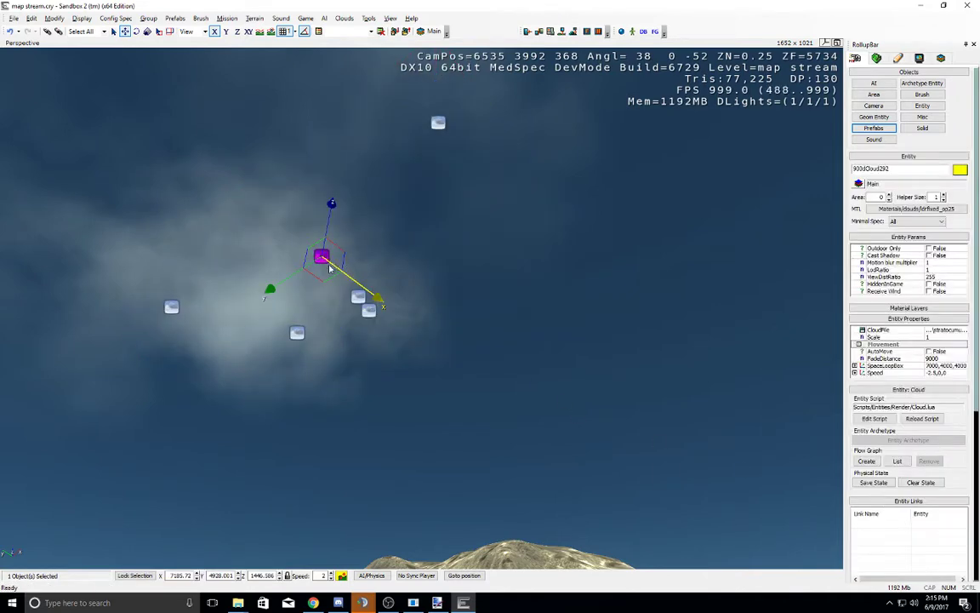
pyautogui.moveTo(330, 269); pyautogui.dragTo(162, 143)
# Step: Spread three more clouds apart, one along the X axis and two along the Y axis, and check their arrangement above the mountains
pyautogui.click(354, 294)
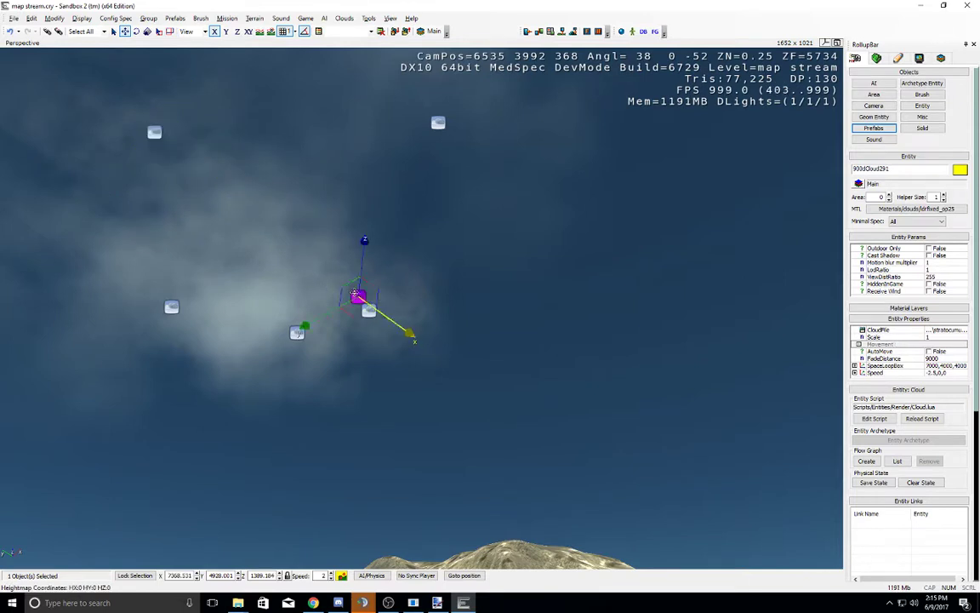
pyautogui.moveTo(354, 293); pyautogui.dragTo(470, 379)
pyautogui.click(360, 310)
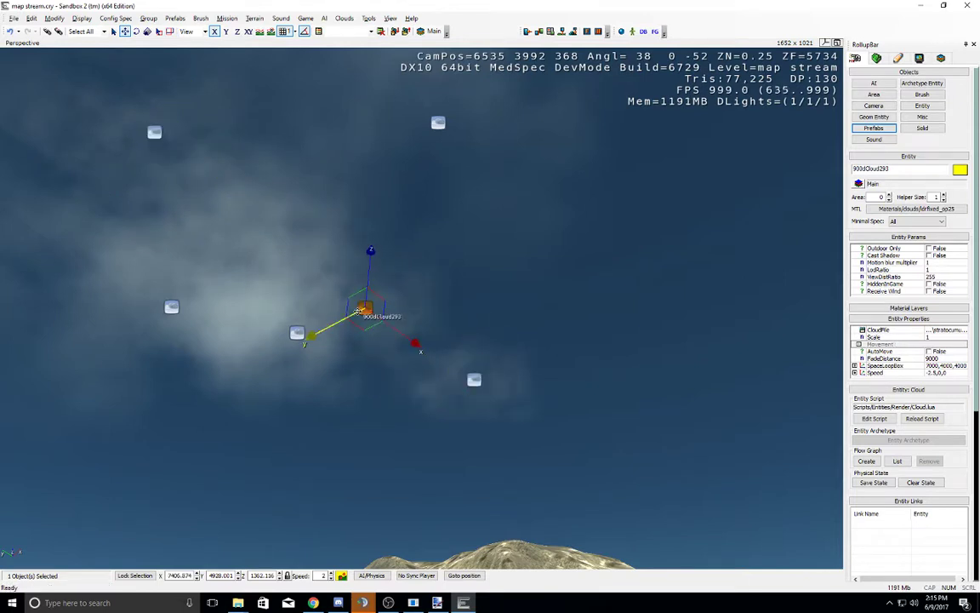
pyautogui.moveTo(361, 310); pyautogui.dragTo(483, 247)
pyautogui.moveTo(303, 328); pyautogui.dragTo(206, 289)
pyautogui.moveTo(260, 320); pyautogui.dragTo(262, 332, button='right')
pyautogui.scroll(-5, 262, 332)
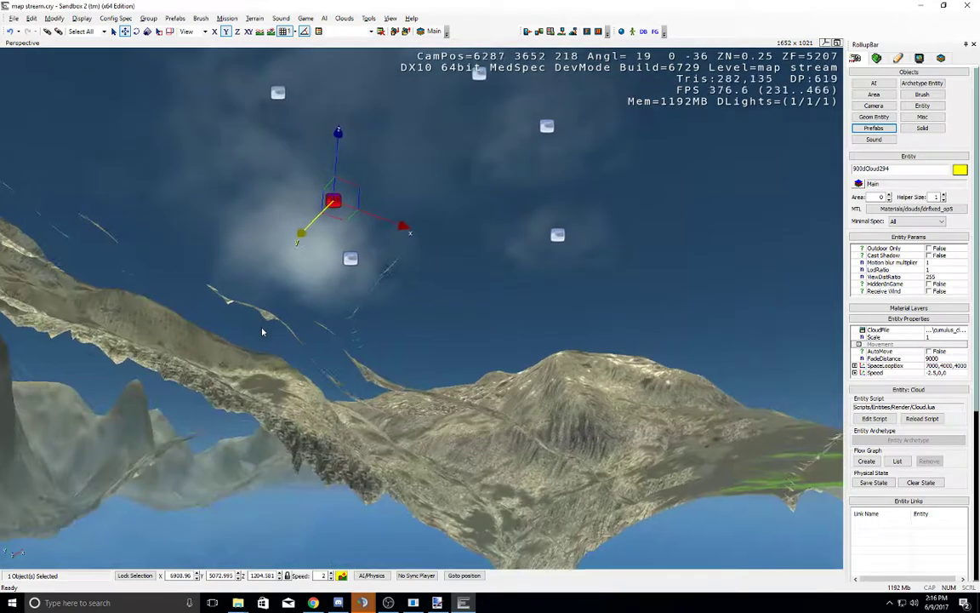
pyautogui.moveTo(262, 332); pyautogui.dragTo(263, 329, button='middle')
pyautogui.moveTo(263, 329); pyautogui.dragTo(262, 332, button='right')
pyautogui.moveTo(263, 331); pyautogui.dragTo(265, 326, button='middle')
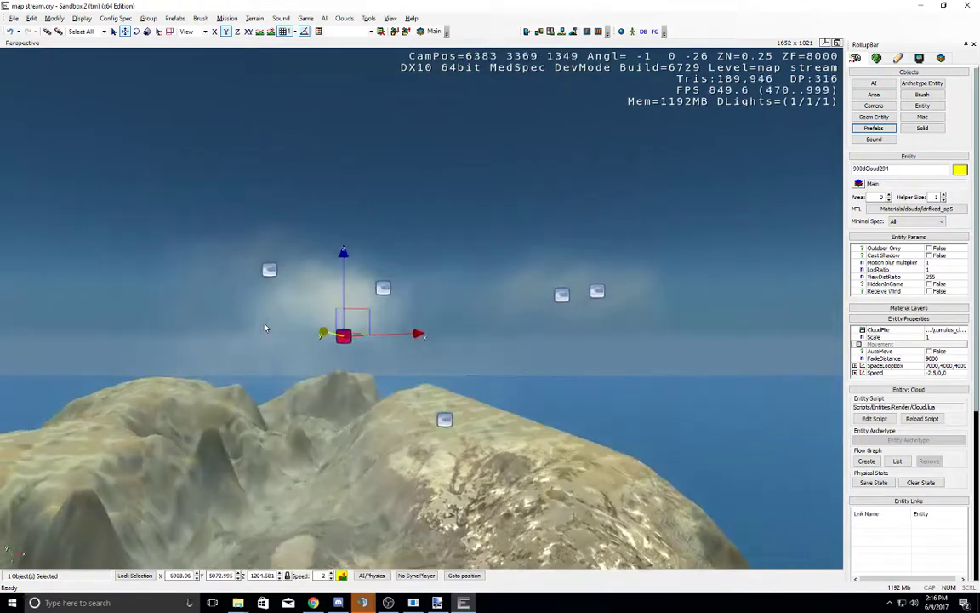
pyautogui.click(580, 395)
# Step: Place a CloudVolume on the canyon slope at about X 7185, Y 4231, following the terrain, and raise it to about Z 1122
pyautogui.click(922, 105)
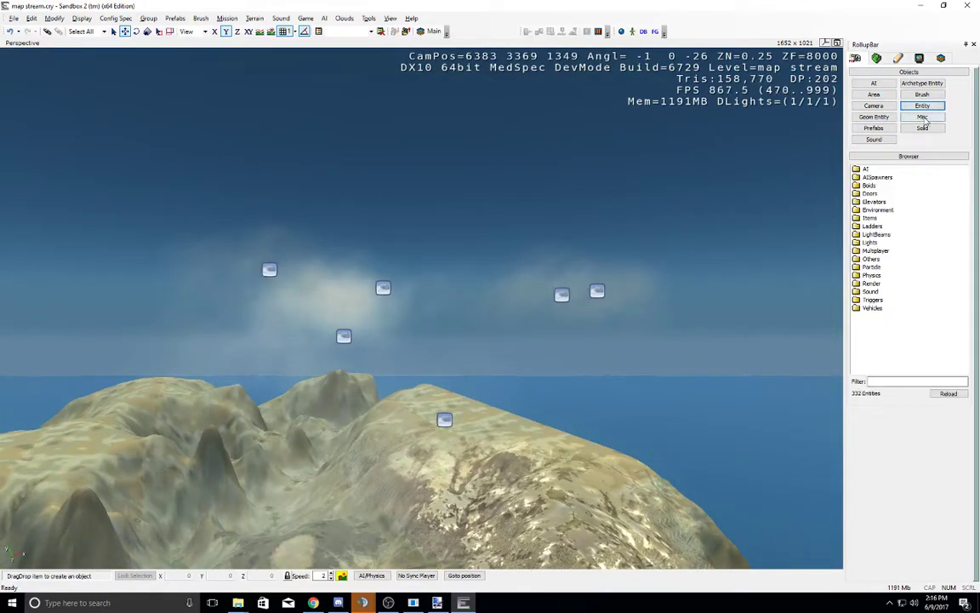
pyautogui.click(922, 116)
pyautogui.click(898, 176)
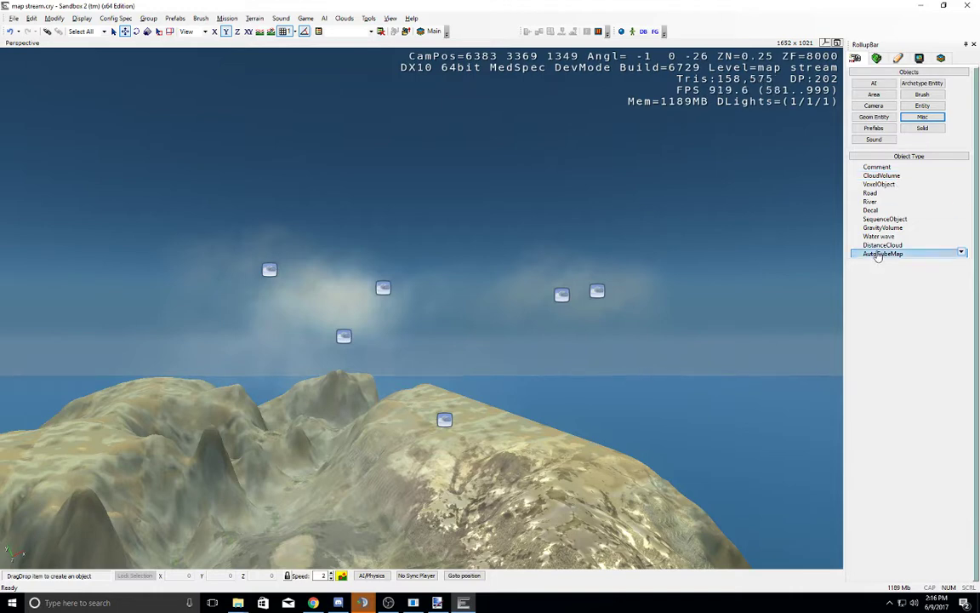
pyautogui.click(872, 177)
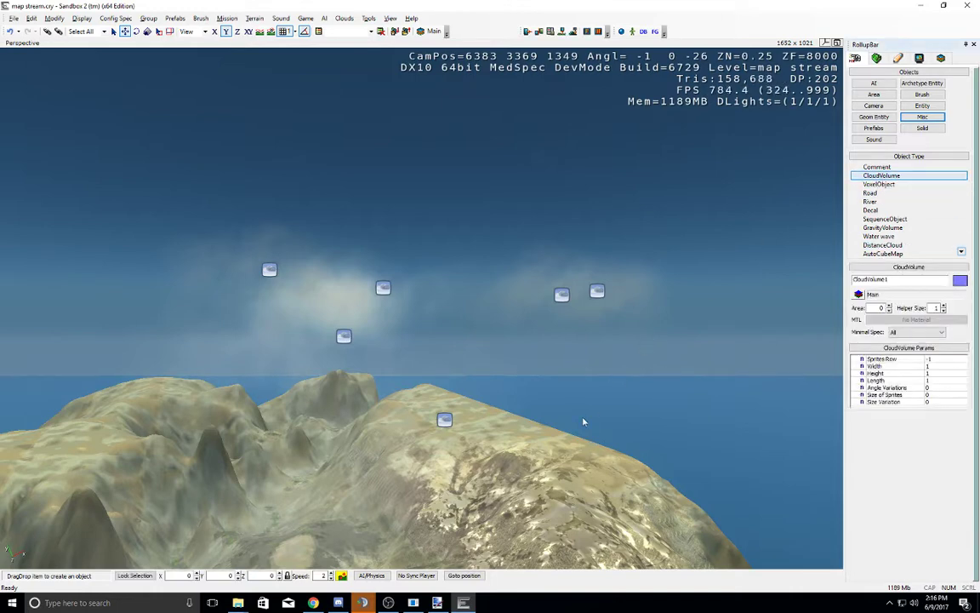
pyautogui.moveTo(721, 334); pyautogui.dragTo(701, 264, button='right')
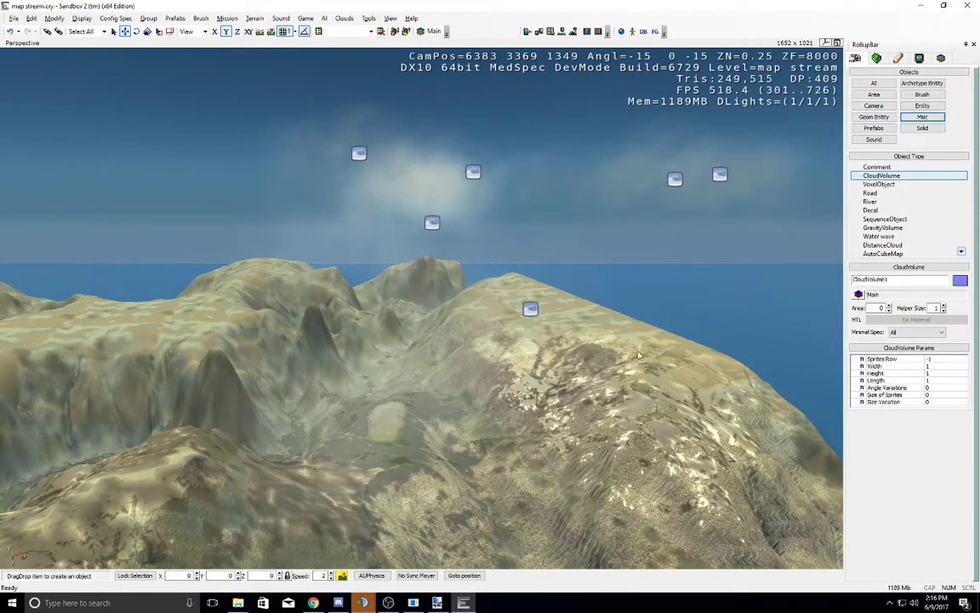
pyautogui.click(260, 31)
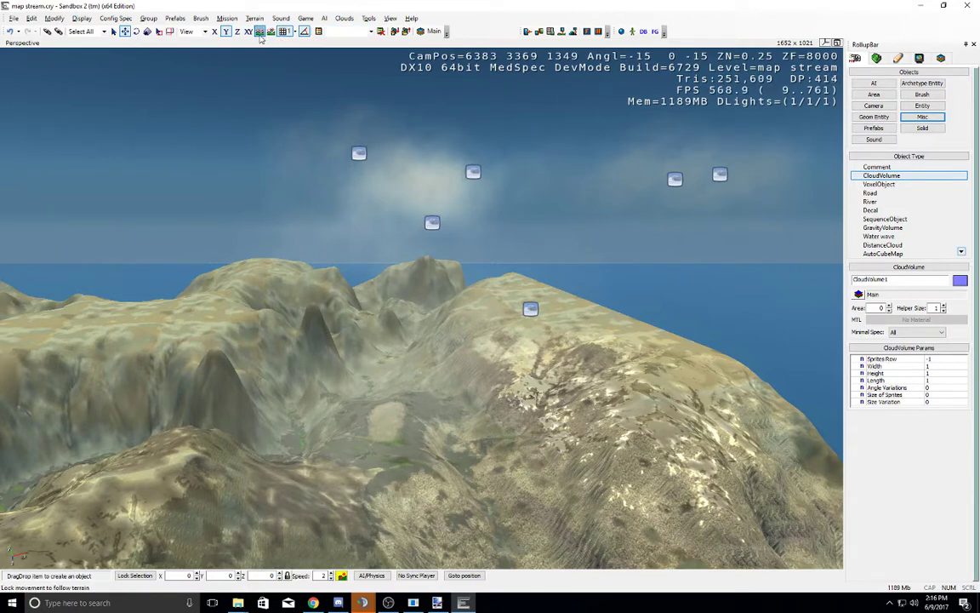
pyautogui.moveTo(613, 425); pyautogui.dragTo(613, 418, button='right')
pyautogui.click(613, 417)
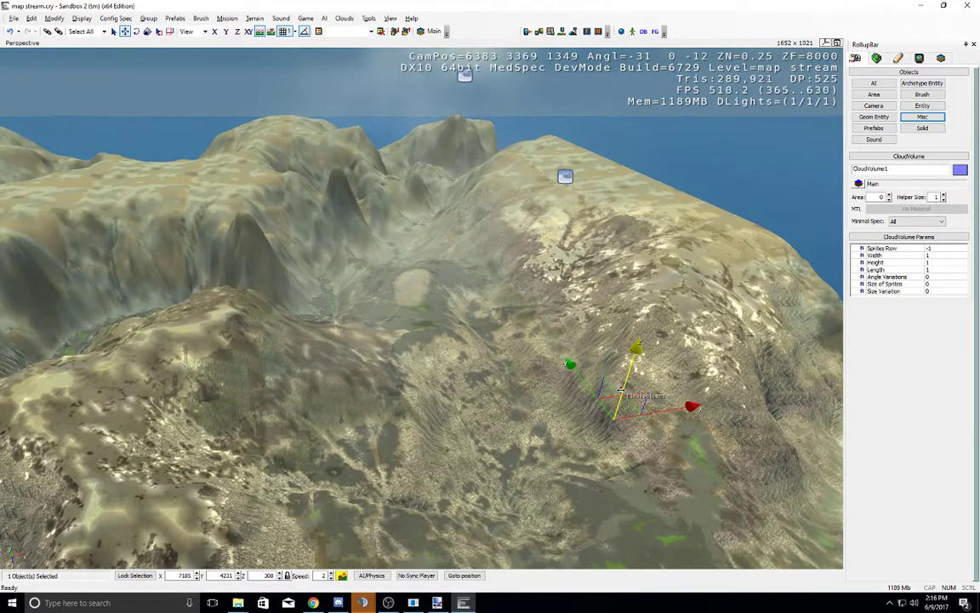
pyautogui.moveTo(628, 375); pyautogui.dragTo(686, 139)
pyautogui.moveTo(694, 181); pyautogui.dragTo(708, 137)
# Step: Open the ldrfixed_op5 material of the existing cloud in front of the mountain ridge in the Material Editor
pyautogui.press('m')
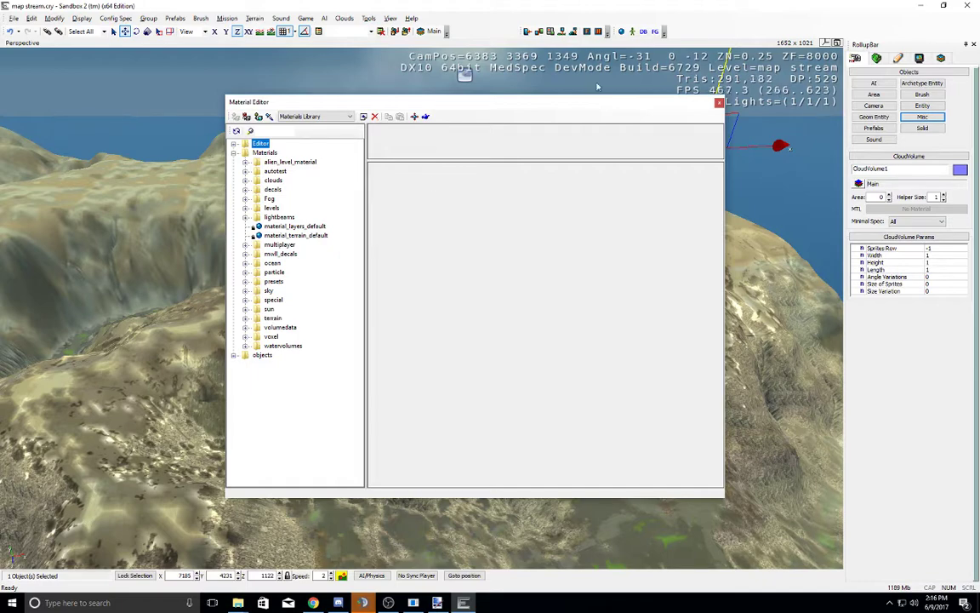
pyautogui.moveTo(676, 101); pyautogui.dragTo(456, 160)
pyautogui.click(500, 160)
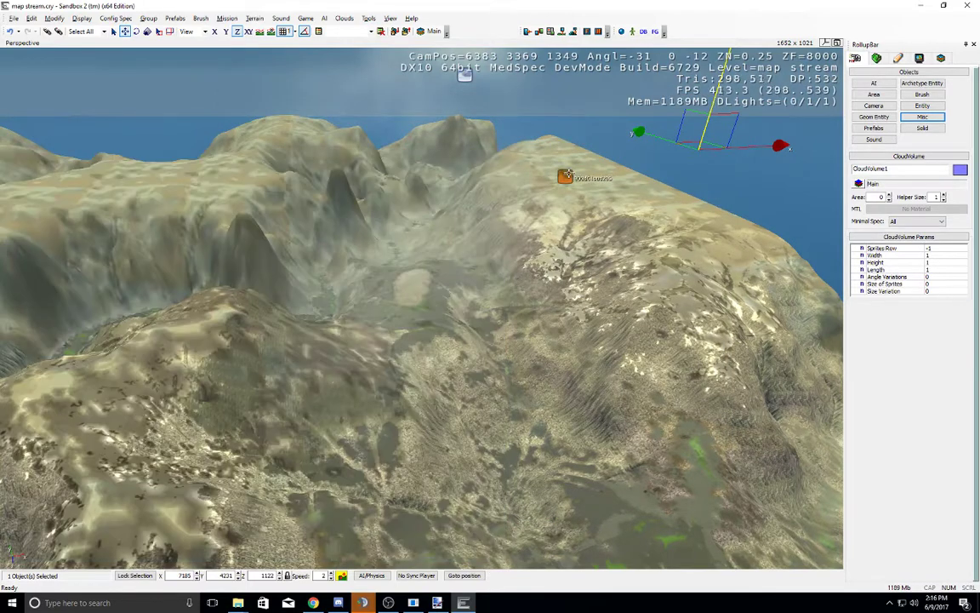
pyautogui.click(565, 177)
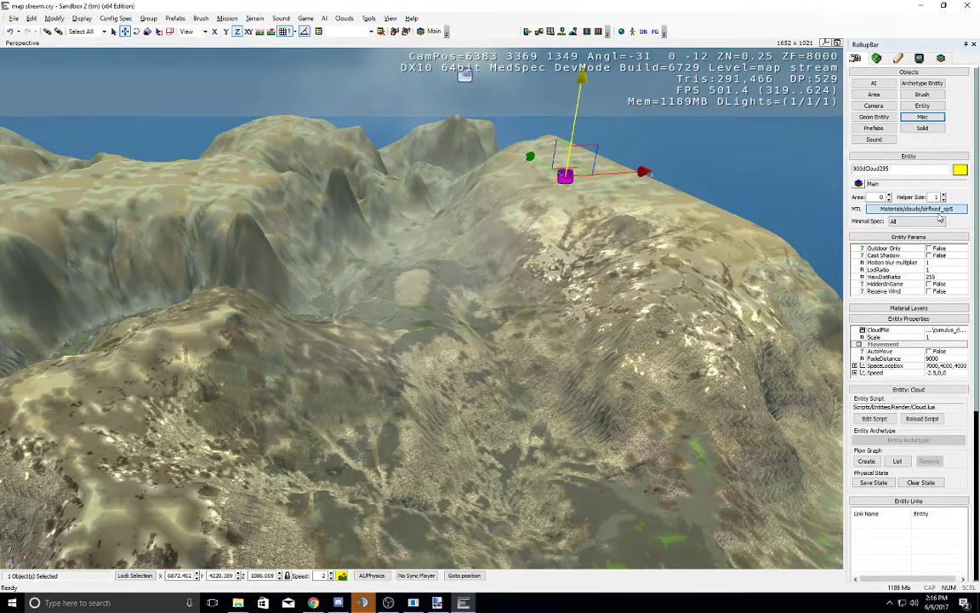
pyautogui.click(916, 209)
pyautogui.moveTo(260, 160); pyautogui.dragTo(290, 147)
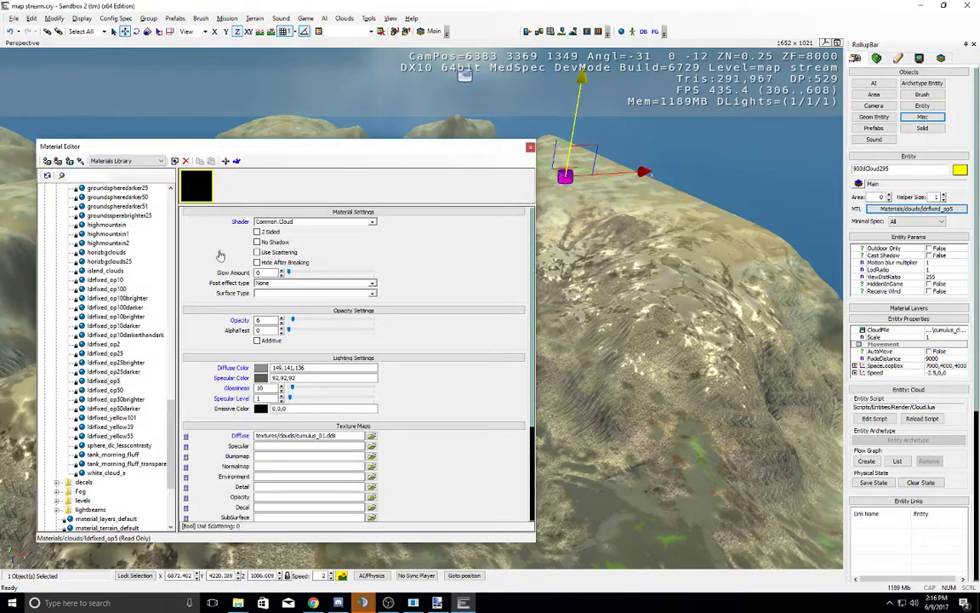
pyautogui.click(674, 185)
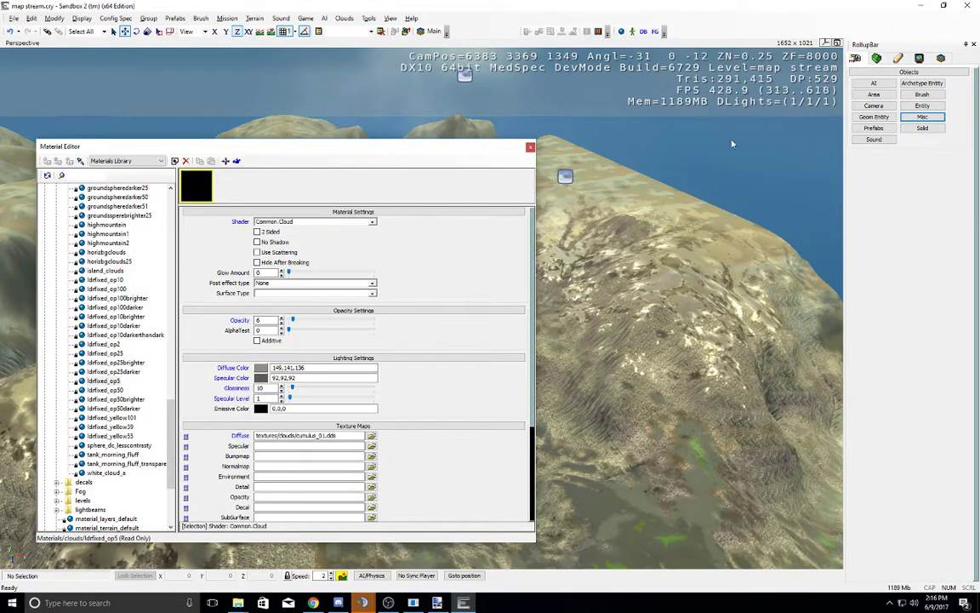
# Step: Place another CloudVolume at about X 7409, Y 4407, raise it to about Z 1005 and assign it the ldrfixed_op5 material
pyautogui.click(927, 116)
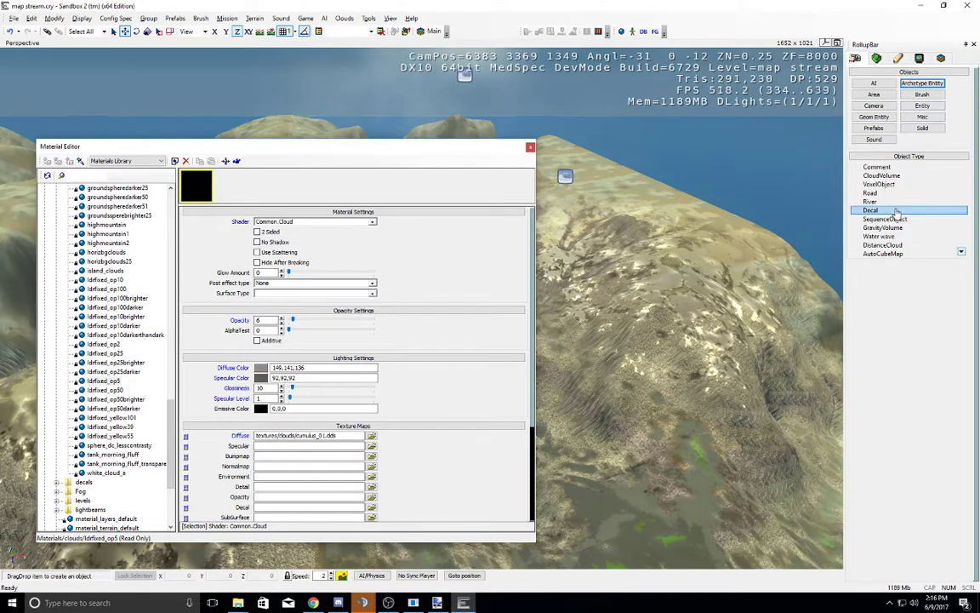
pyautogui.click(885, 176)
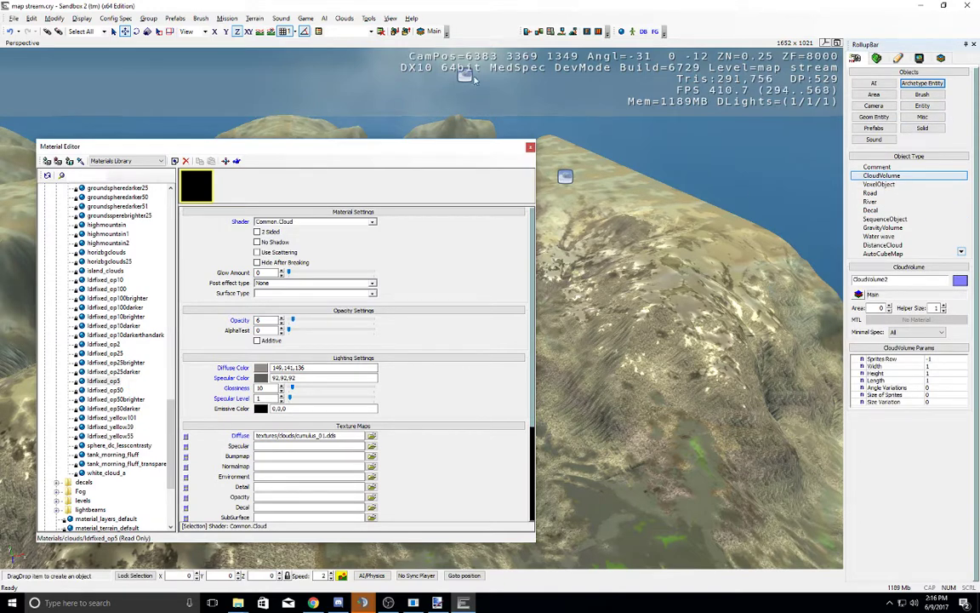
pyautogui.click(658, 325)
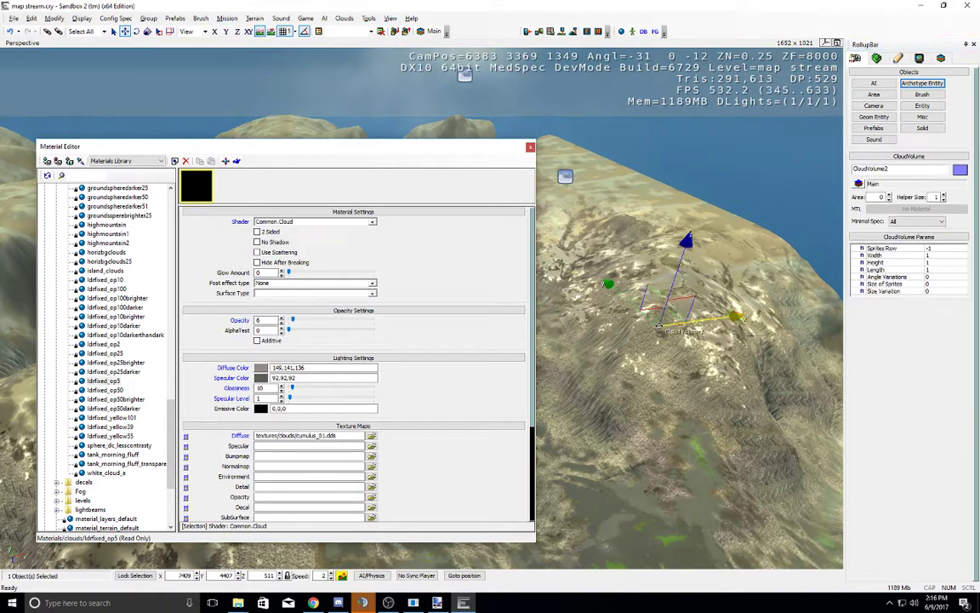
pyautogui.moveTo(672, 284); pyautogui.dragTo(722, 135)
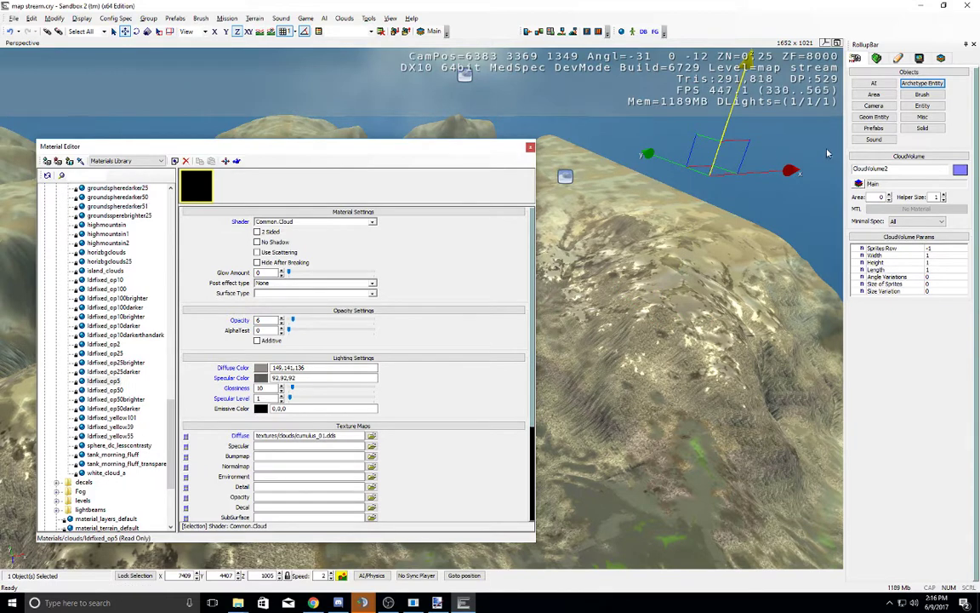
pyautogui.click(47, 160)
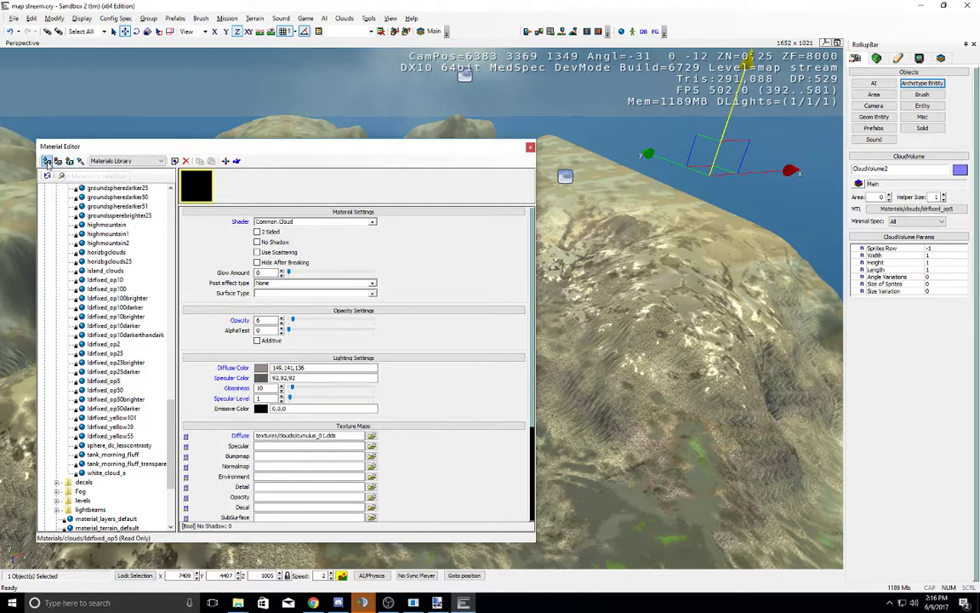
pyautogui.click(643, 163)
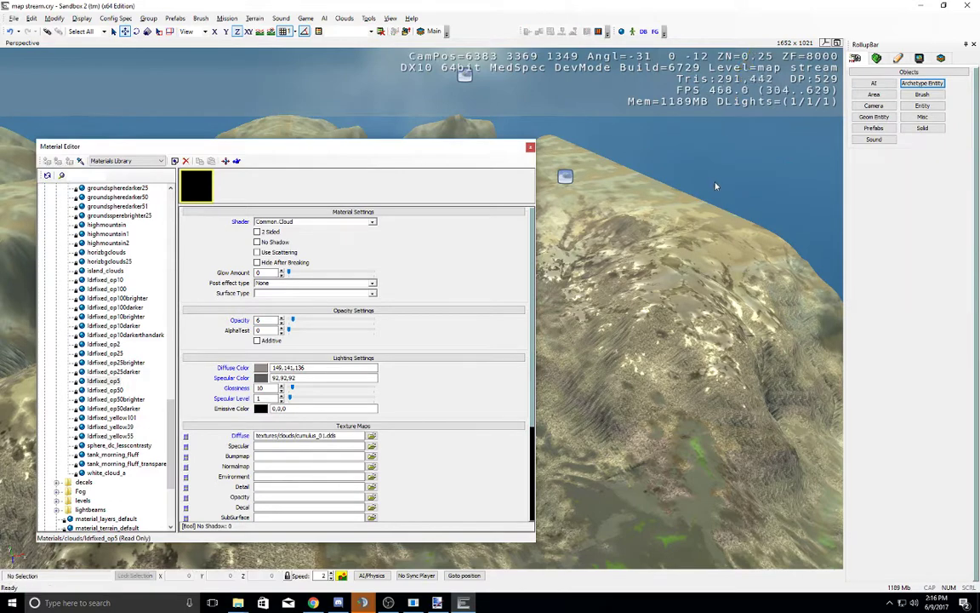
# Step: Check the object type of the existing cloud and look through the miscellaneous object types for a matching cloud object
pyautogui.click(565, 176)
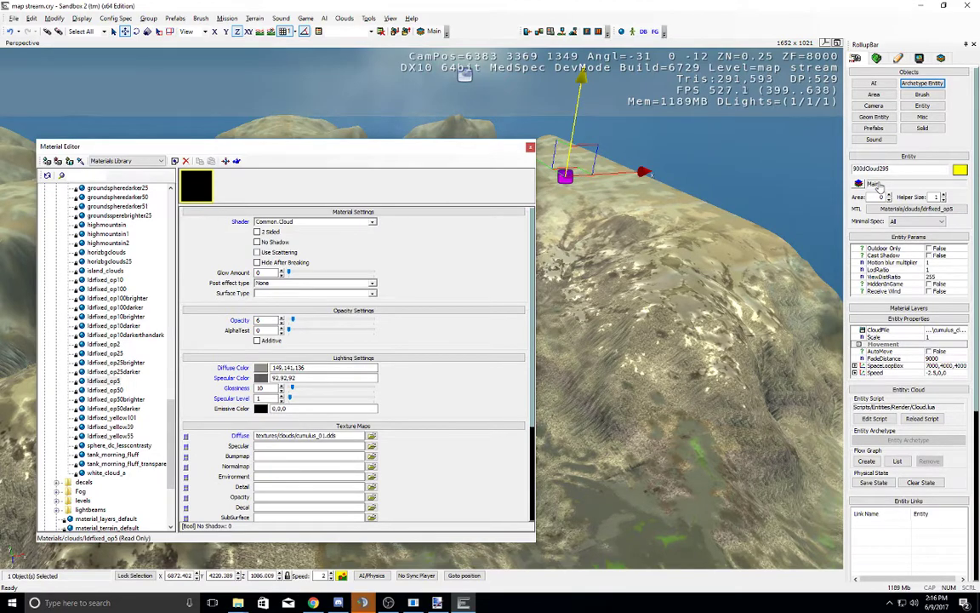
pyautogui.click(789, 193)
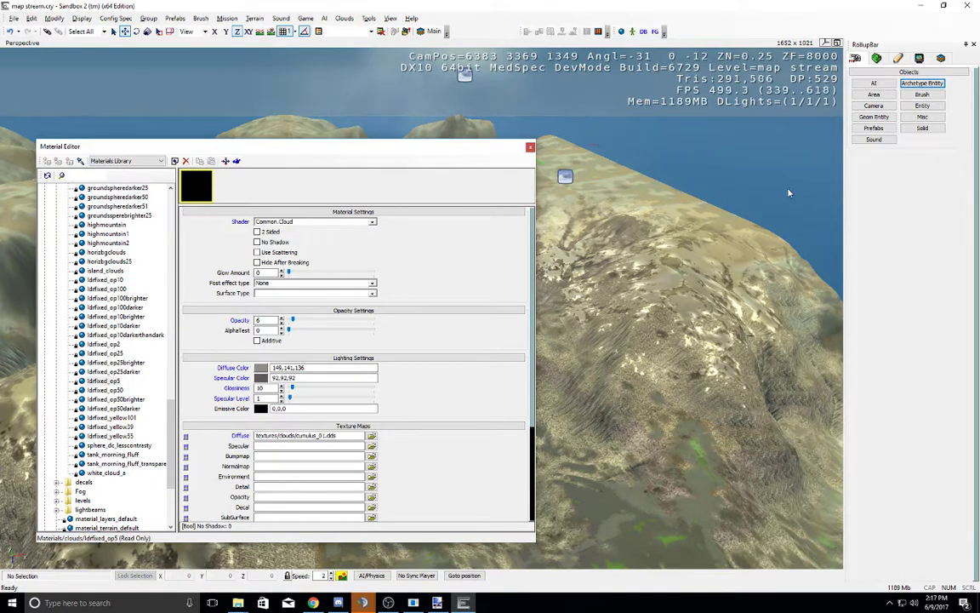
pyautogui.click(921, 116)
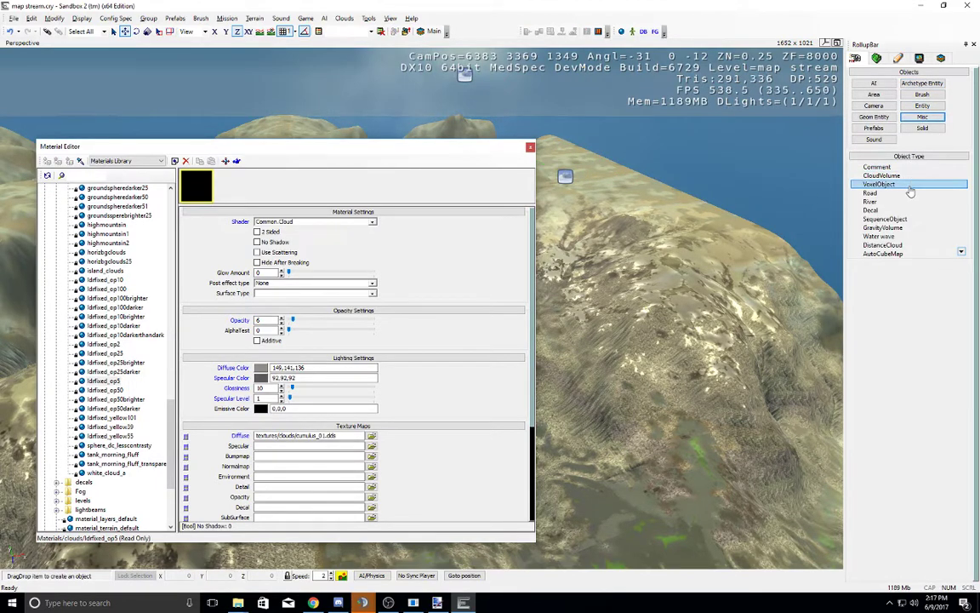
pyautogui.click(914, 228)
pyautogui.click(914, 236)
pyautogui.scroll(-1, 914, 237)
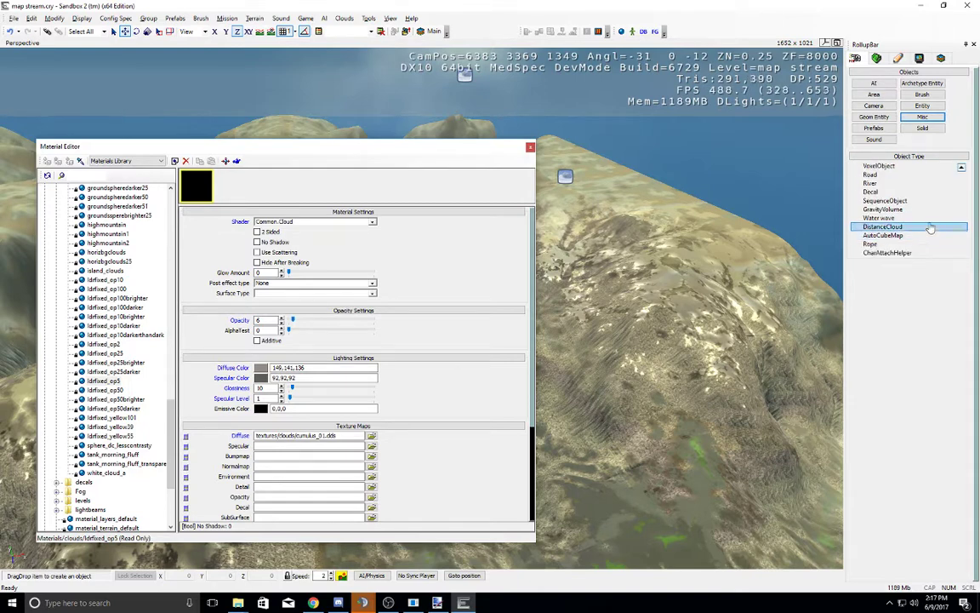
# Step: Filter the entity library for "cloud"
pyautogui.click(922, 106)
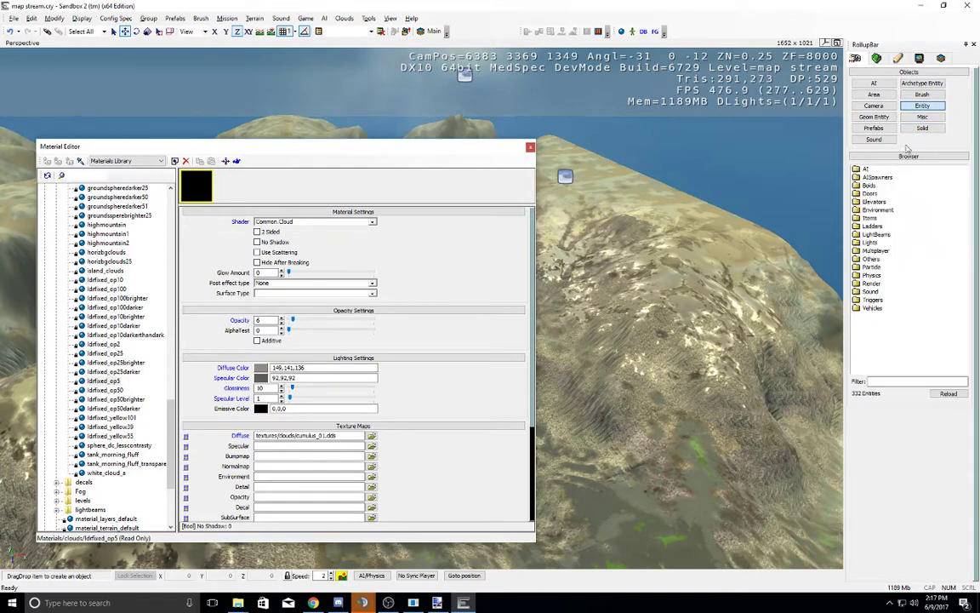
pyautogui.doubleClick(875, 251)
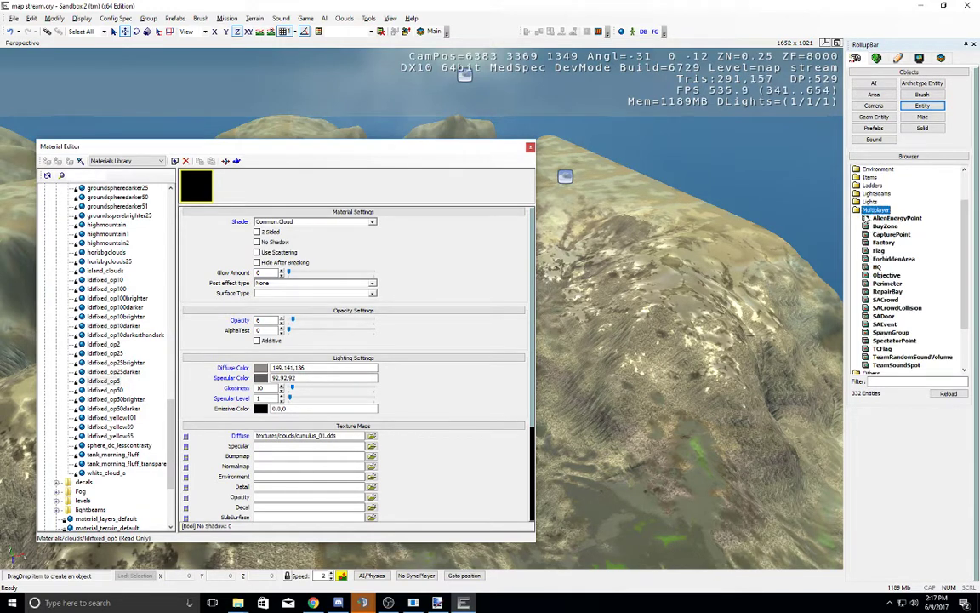
pyautogui.click(866, 217)
pyautogui.doubleClick(865, 212)
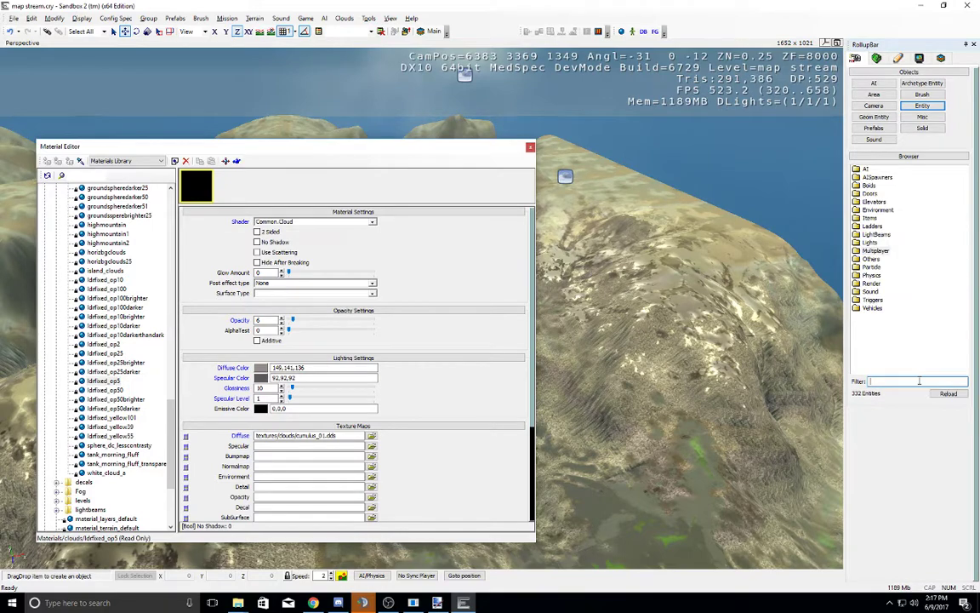
pyautogui.write('cloud')
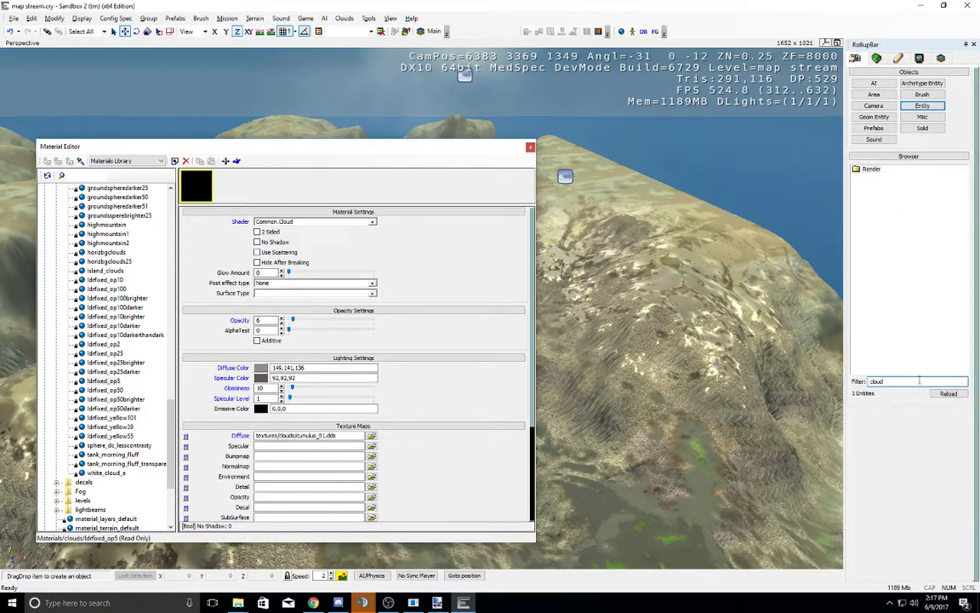
# Step: Place a Cloud entity at about X 7396, Y 4356, raise it to about Z 1058 and assign it the ldrfixed_op5 material
pyautogui.click(866, 178)
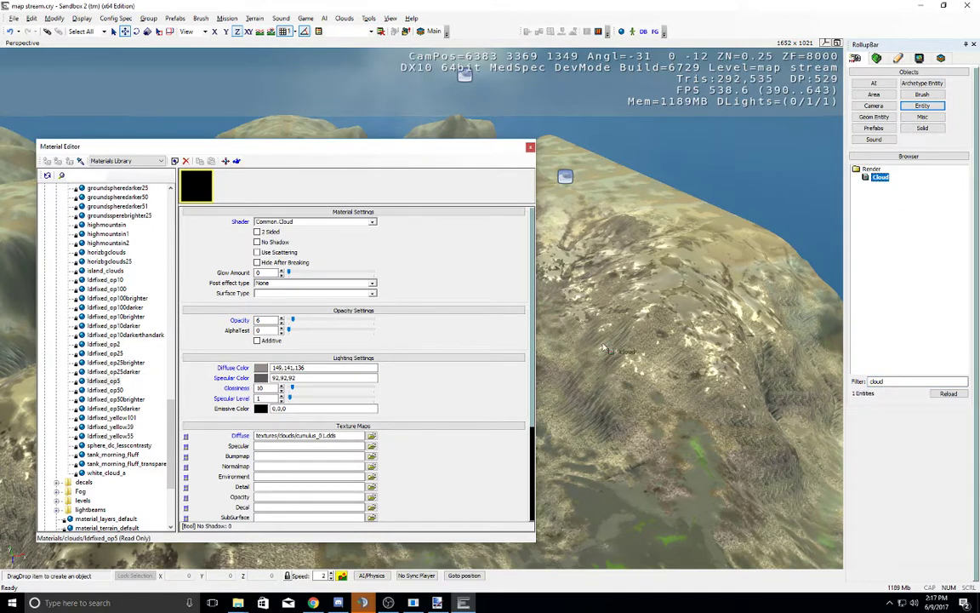
pyautogui.moveTo(604, 347); pyautogui.dragTo(605, 347)
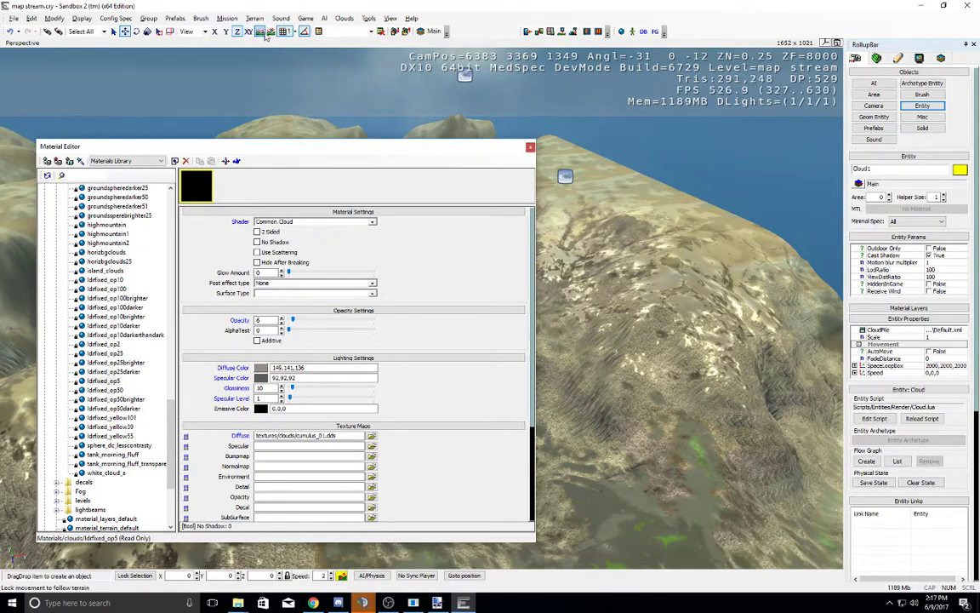
pyautogui.click(666, 334)
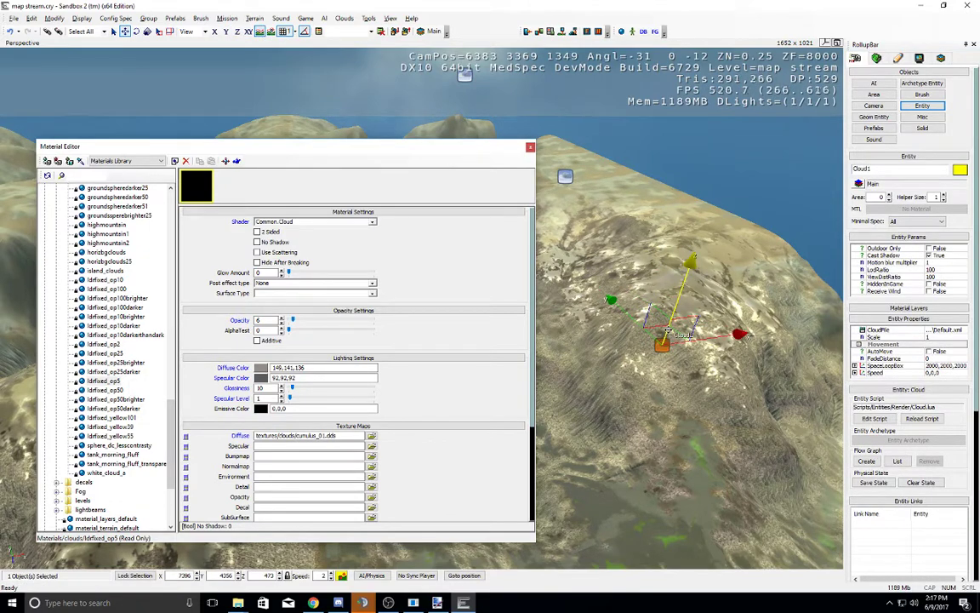
pyautogui.moveTo(668, 331); pyautogui.dragTo(733, 146)
pyautogui.moveTo(739, 222); pyautogui.dragTo(739, 223, button='right')
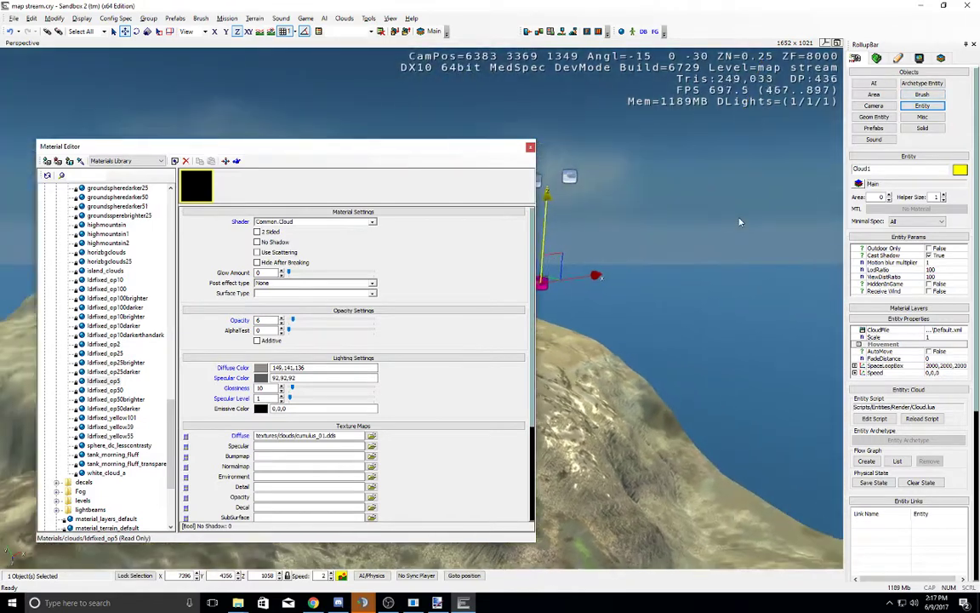
pyautogui.press('w')
pyautogui.click(47, 160)
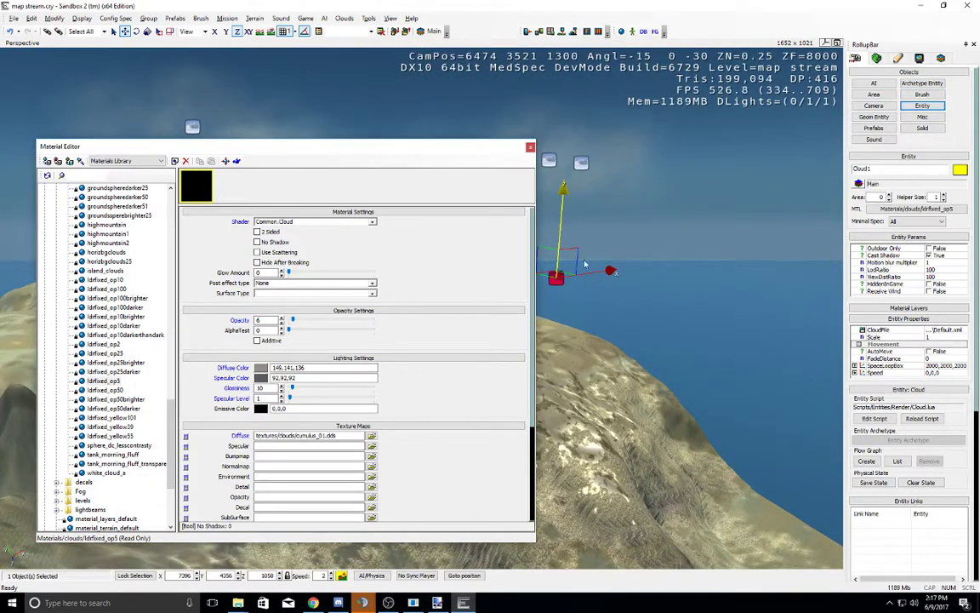
# Step: Set the new cloud's CloudFile to cumulus_cluster1.xml and close the Material Editor to view the cloud in the sky
pyautogui.press('w')
pyautogui.press('w')
pyautogui.moveTo(703, 298); pyautogui.dragTo(704, 299, button='middle')
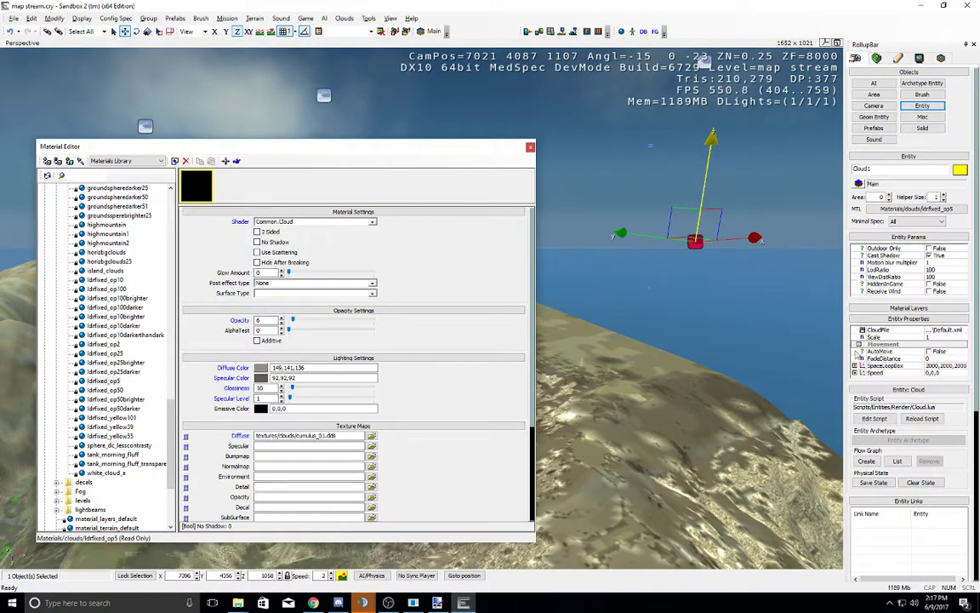
pyautogui.click(942, 331)
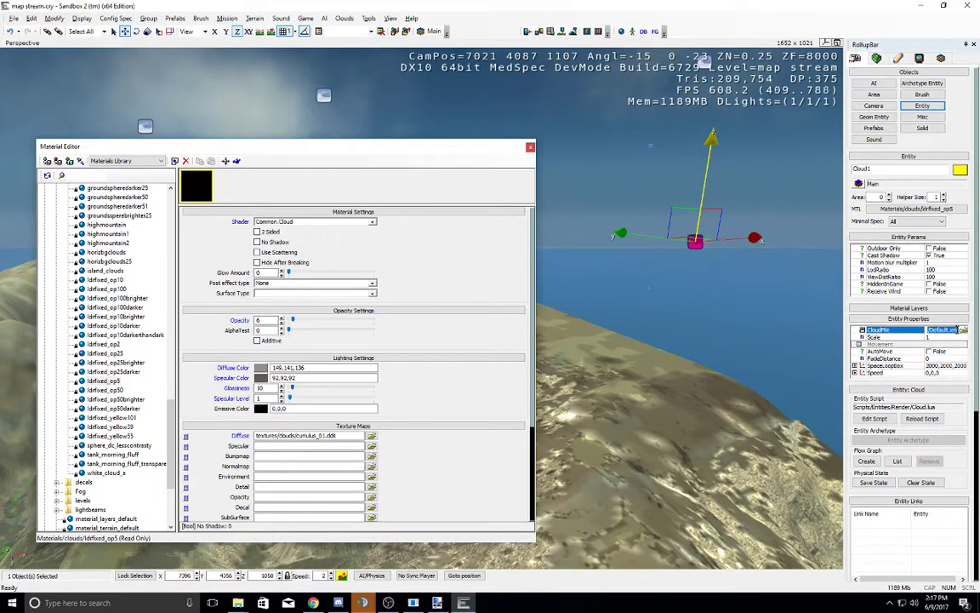
pyautogui.click(964, 331)
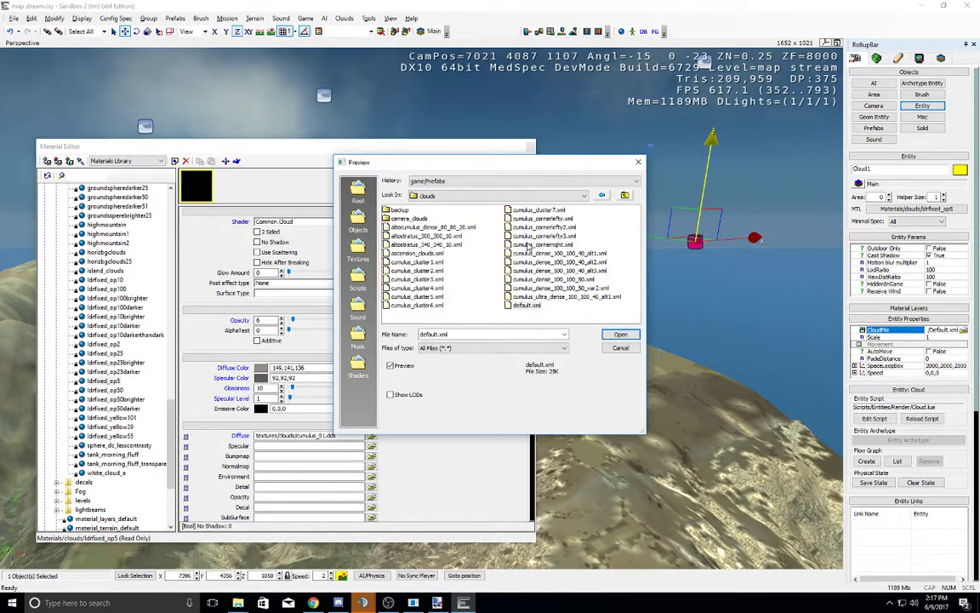
pyautogui.click(419, 252)
pyautogui.click(425, 279)
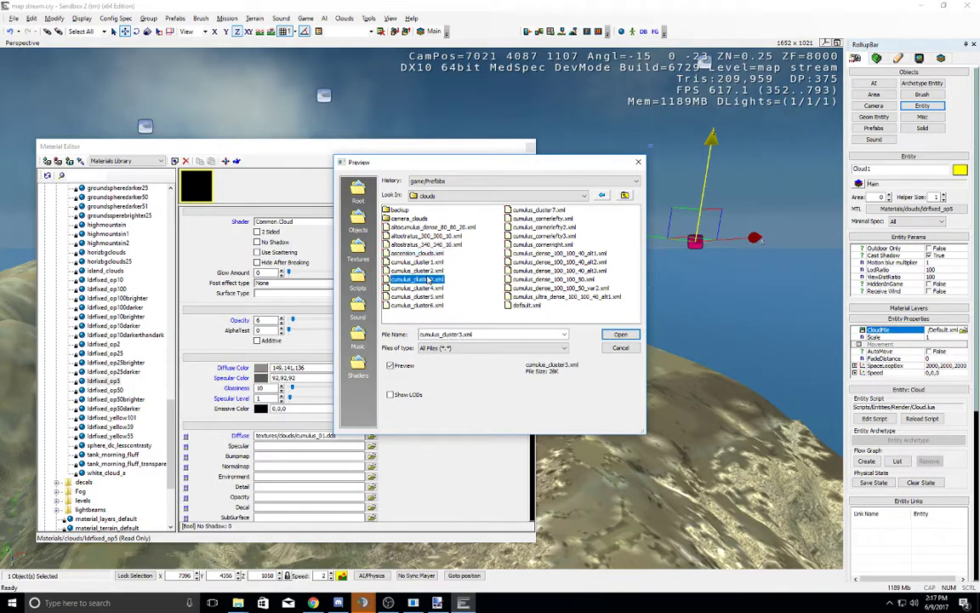
pyautogui.doubleClick(430, 261)
pyautogui.moveTo(659, 270); pyautogui.dragTo(660, 272, button='right')
pyautogui.press('w')
pyautogui.click(530, 146)
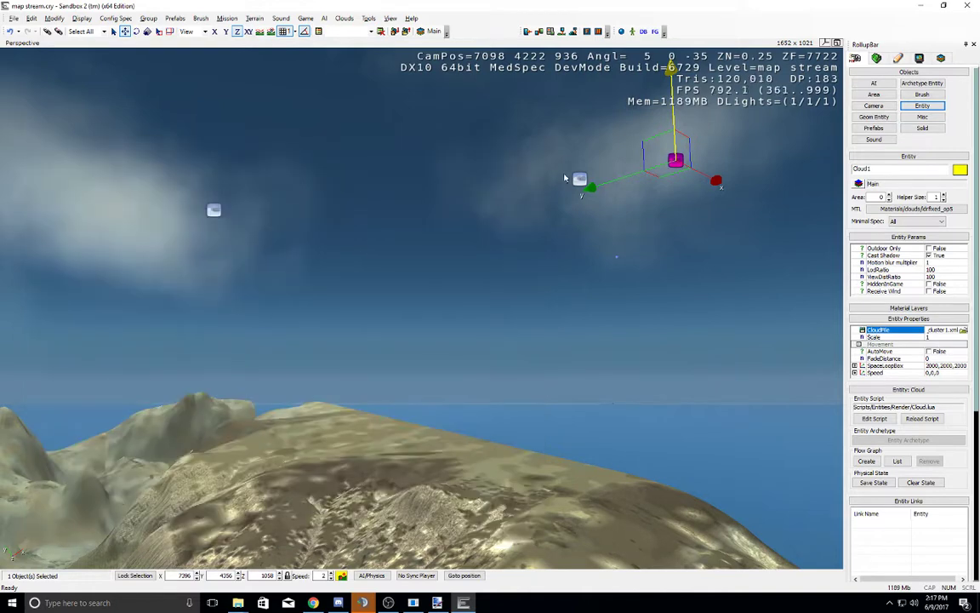
# Step: Scale the new cloud uniformly to 5 and view it from farther back over the canyon
pyautogui.moveTo(530, 146); pyautogui.dragTo(384, 56, button='right')
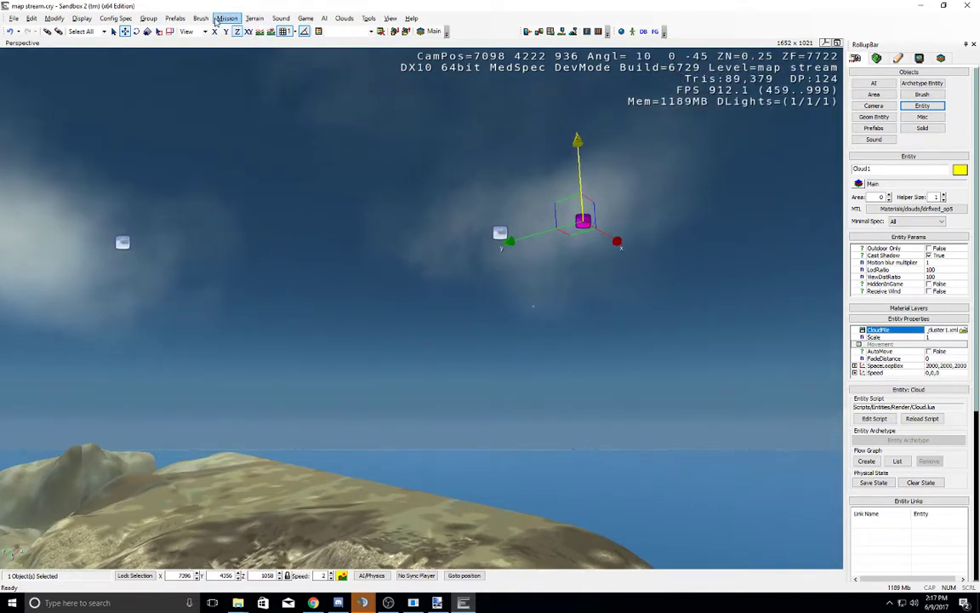
pyautogui.click(146, 30)
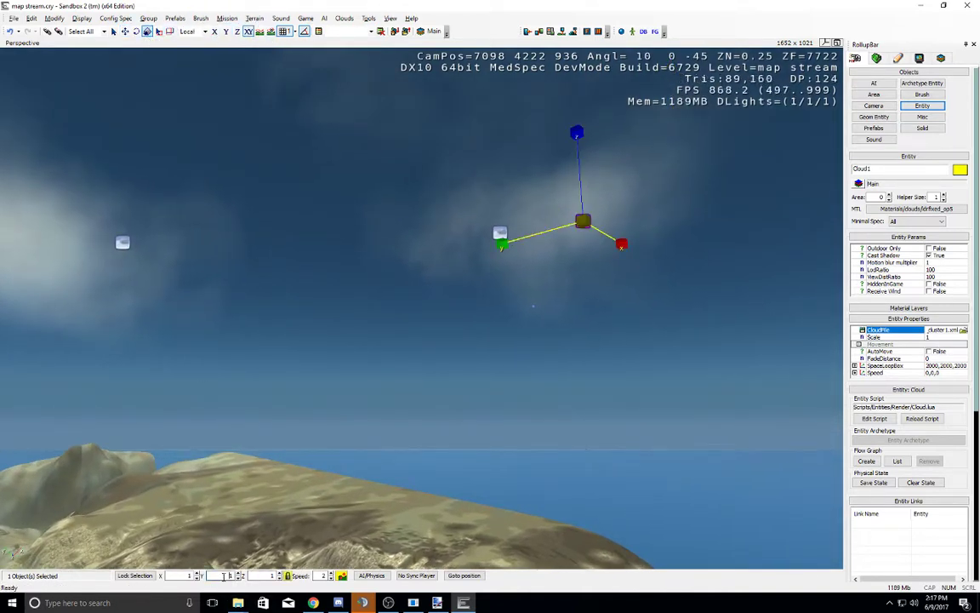
pyautogui.press('Return')
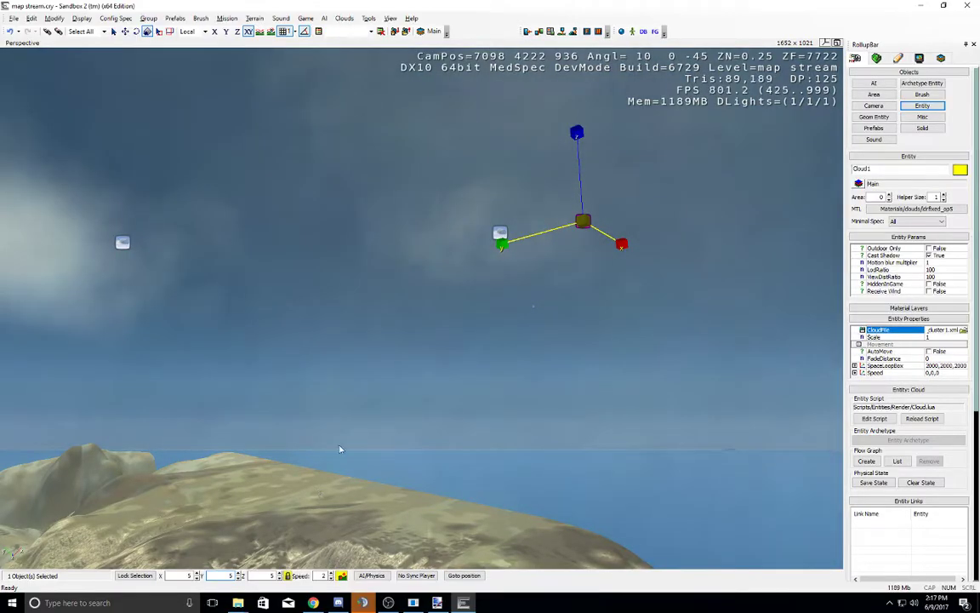
pyautogui.moveTo(340, 449); pyautogui.dragTo(353, 425, button='right')
pyautogui.press('s')
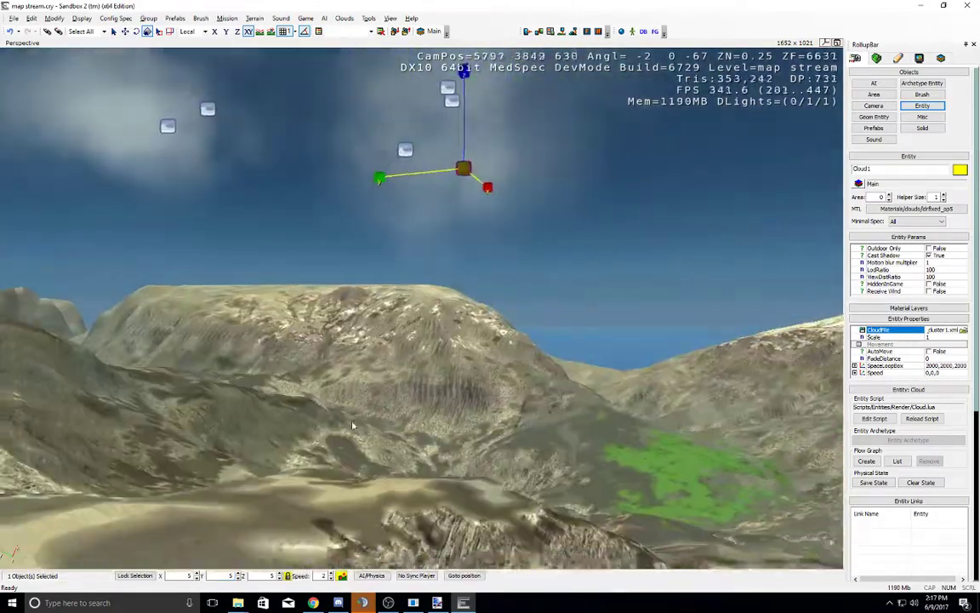
pyautogui.press('s')
pyautogui.moveTo(353, 425); pyautogui.dragTo(354, 421, button='middle')
pyautogui.moveTo(333, 451); pyautogui.dragTo(333, 452, button='right')
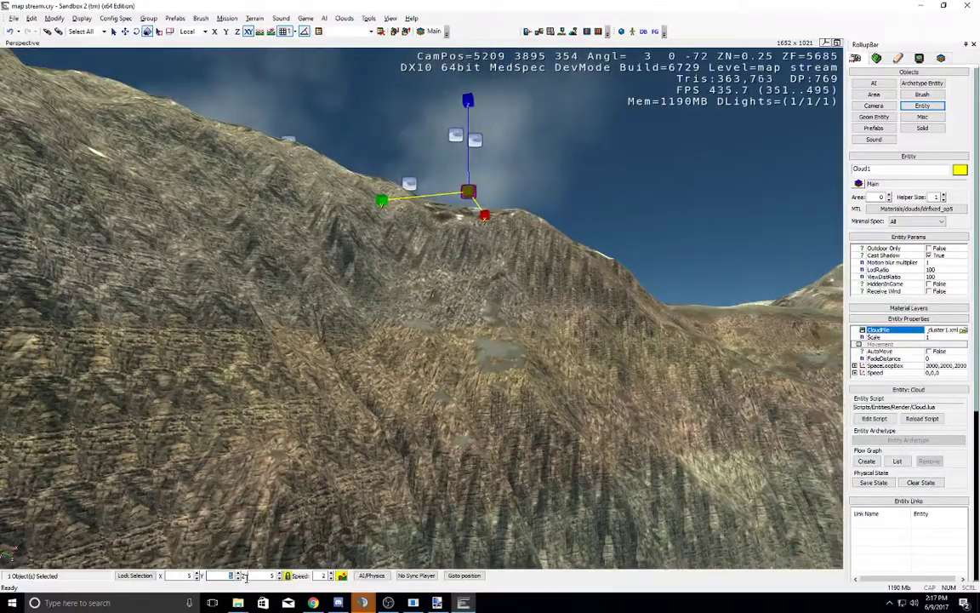
# Step: Try uniform scales of 50 and 10 on the cloud while viewing it from down in the canyon
pyautogui.press('Return')
pyautogui.moveTo(392, 449); pyautogui.dragTo(394, 445, button='right')
pyautogui.press('s')
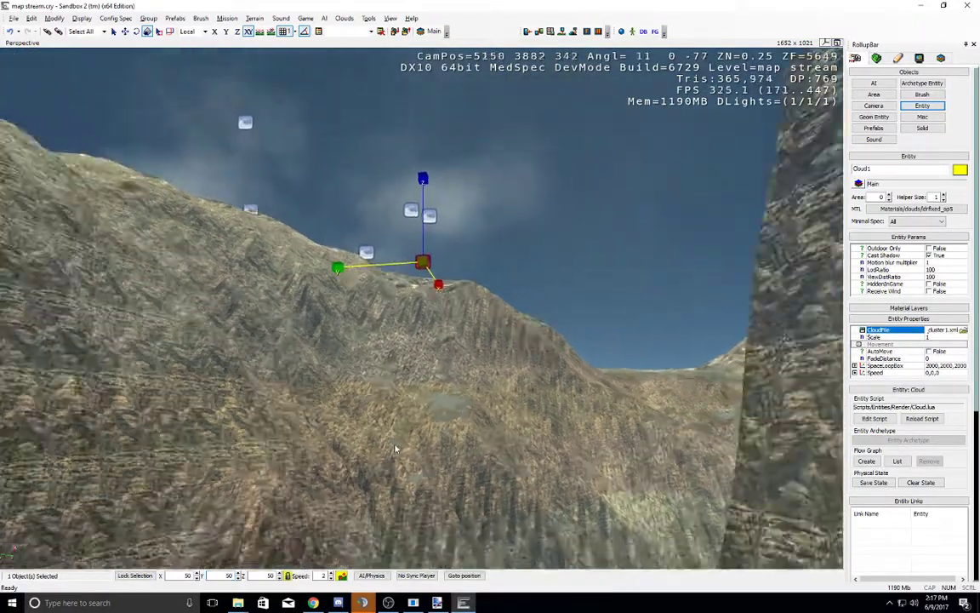
pyautogui.press('s')
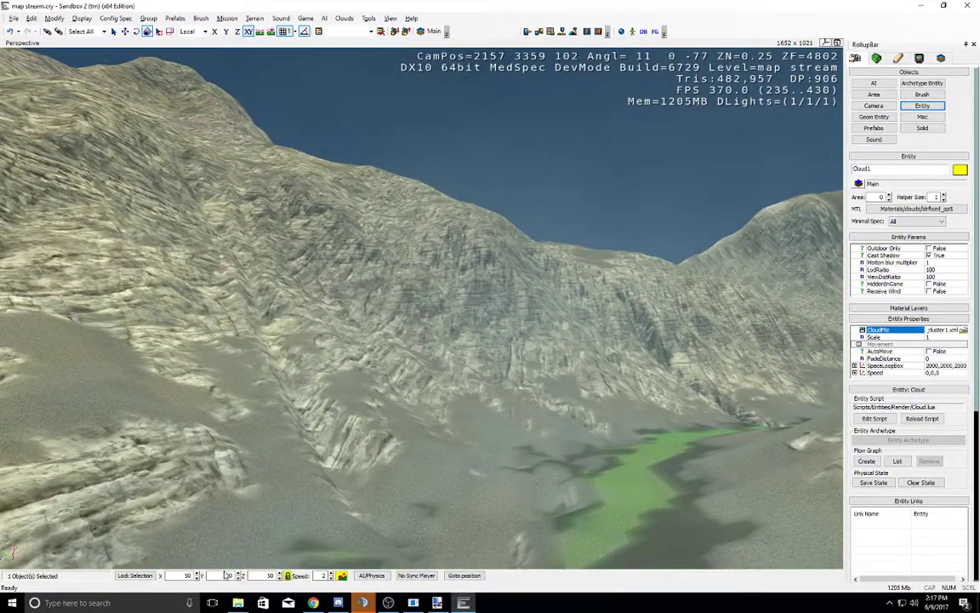
pyautogui.write('10')
pyautogui.press('Return')
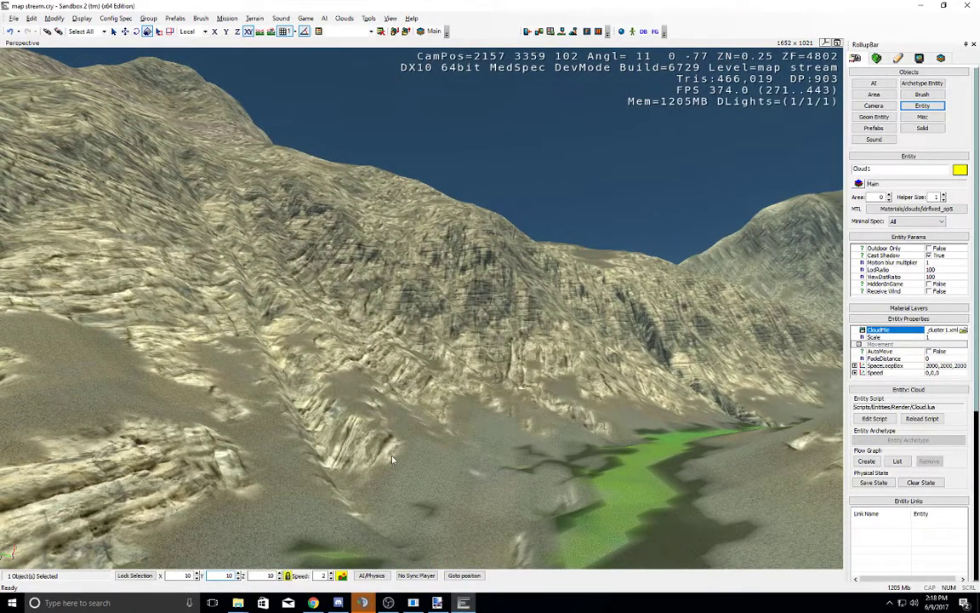
# Step: Examine the scaled cloud's size and position in the sky from the canyon peaks and from above the terrain
pyautogui.moveTo(392, 459); pyautogui.dragTo(393, 464, button='right')
pyautogui.press('w')
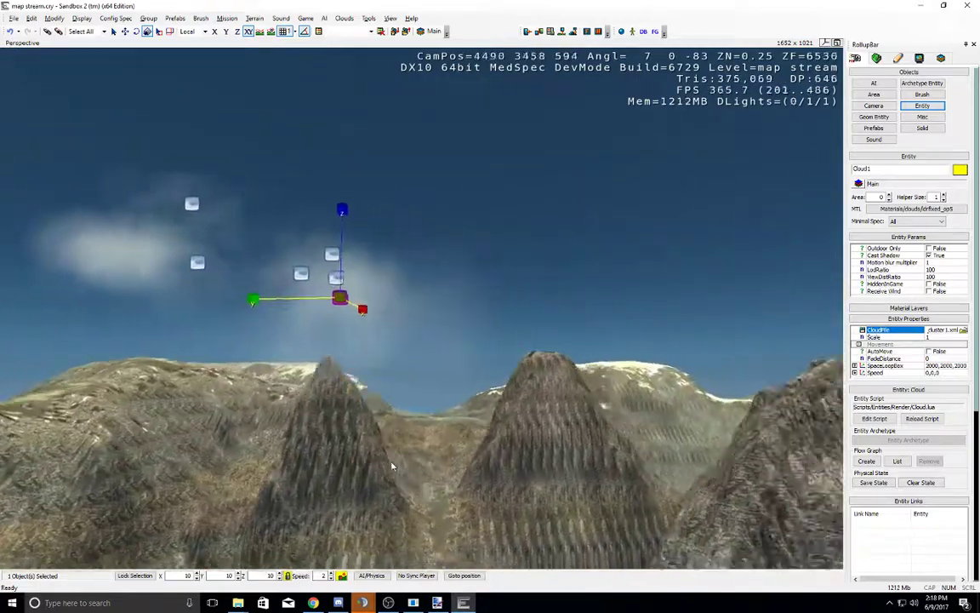
pyautogui.press('w')
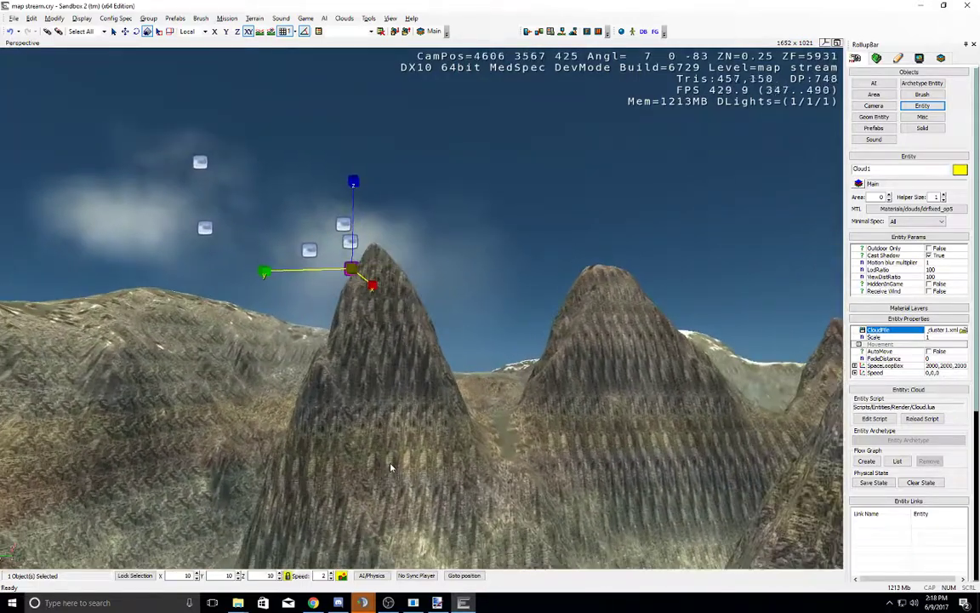
pyautogui.press('s')
pyautogui.press('w')
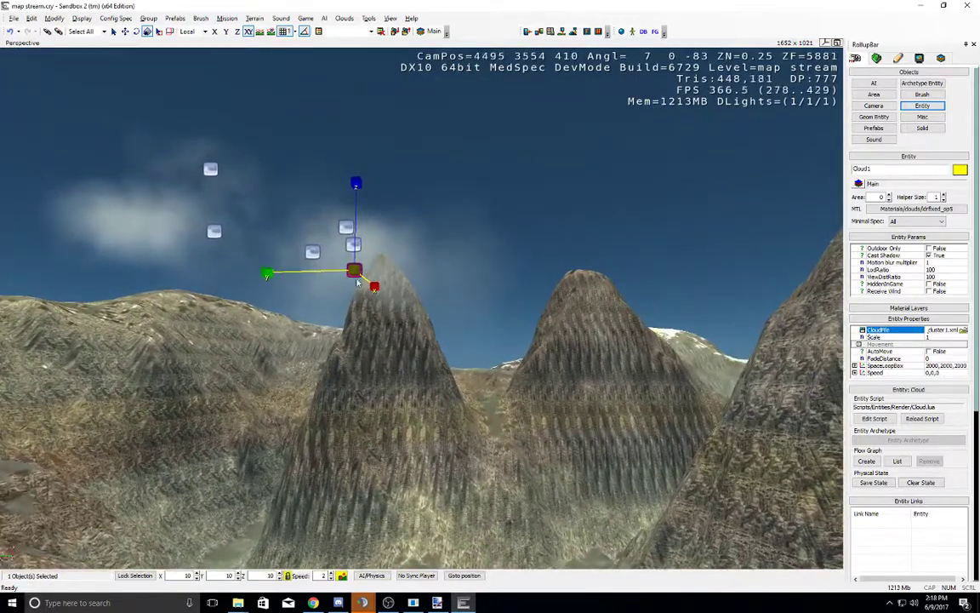
pyautogui.press('s')
pyautogui.press('w')
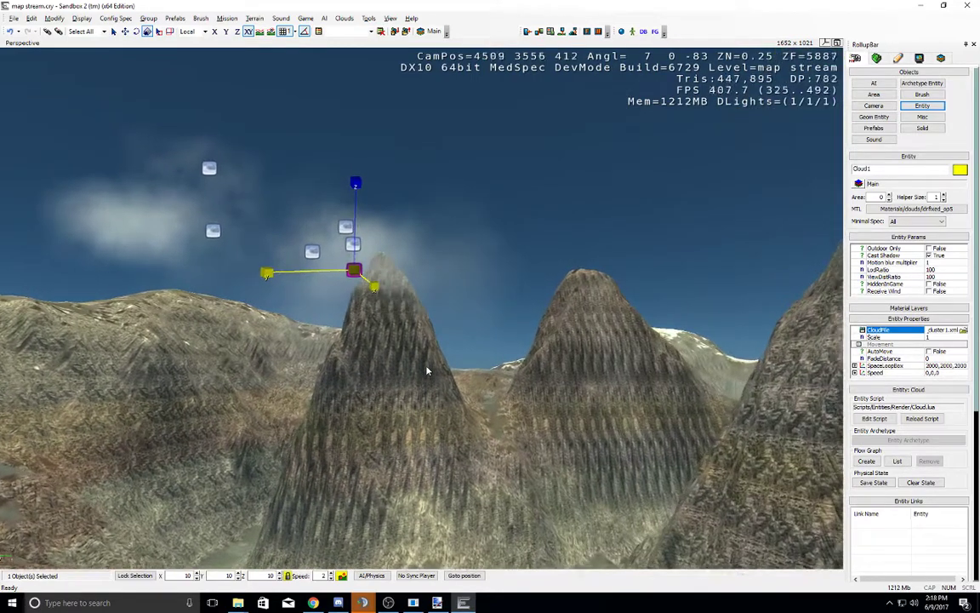
pyautogui.press('w')
pyautogui.press('s')
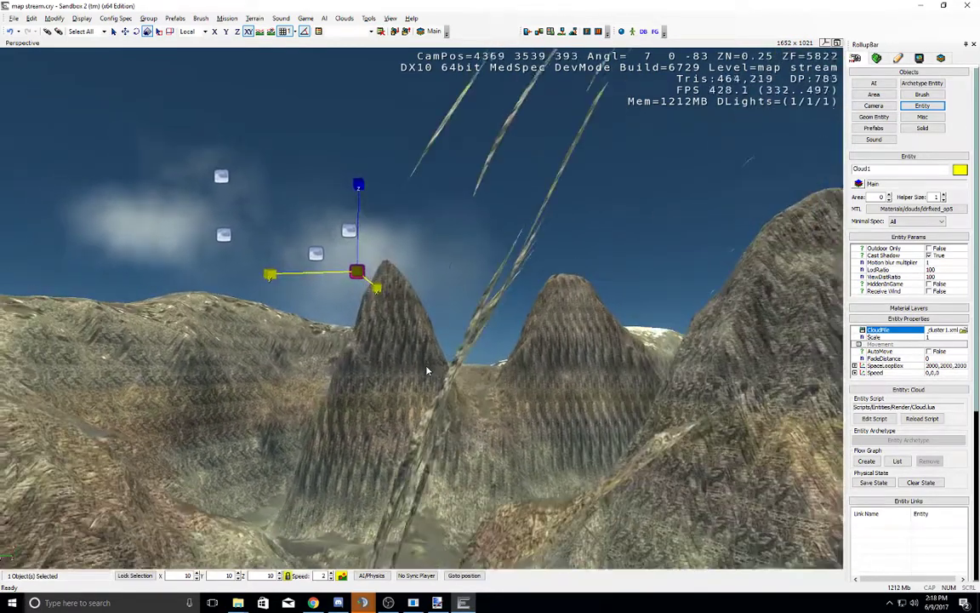
pyautogui.press('w')
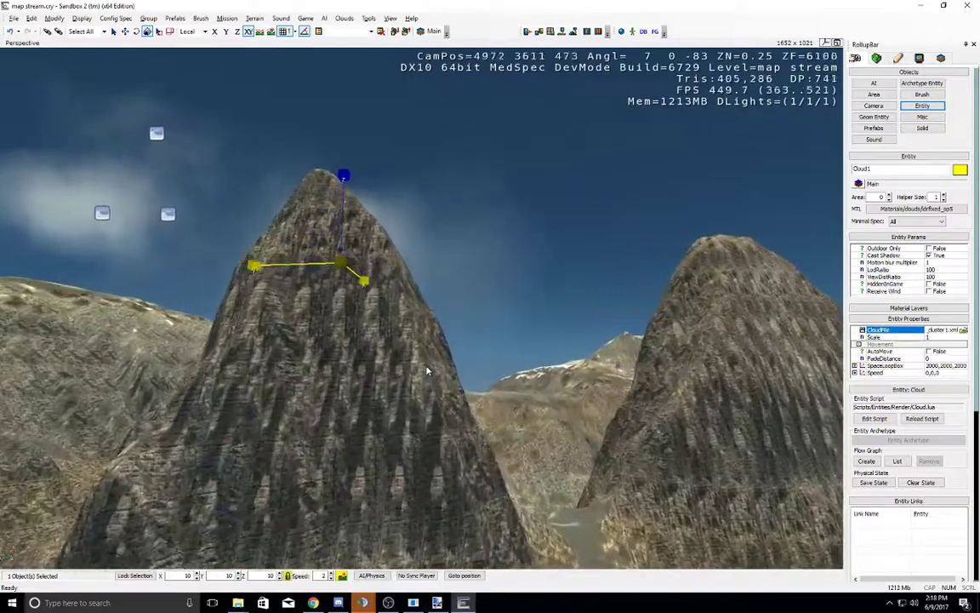
pyautogui.press('s')
pyautogui.press('w')
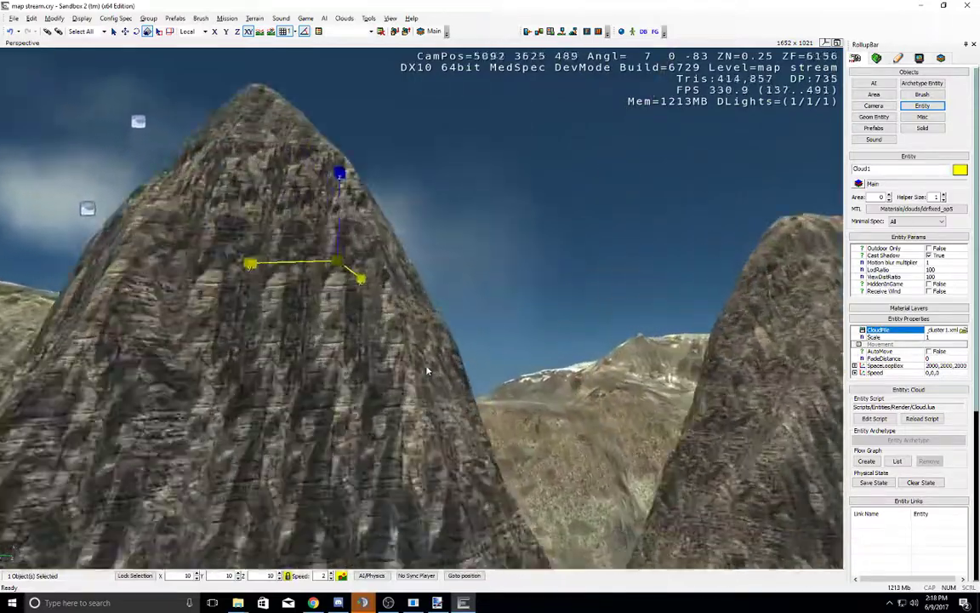
pyautogui.moveTo(426, 367); pyautogui.dragTo(426, 367, button='middle')
pyautogui.moveTo(427, 367); pyautogui.dragTo(426, 367, button='right')
pyautogui.moveTo(427, 367); pyautogui.dragTo(426, 367, button='middle')
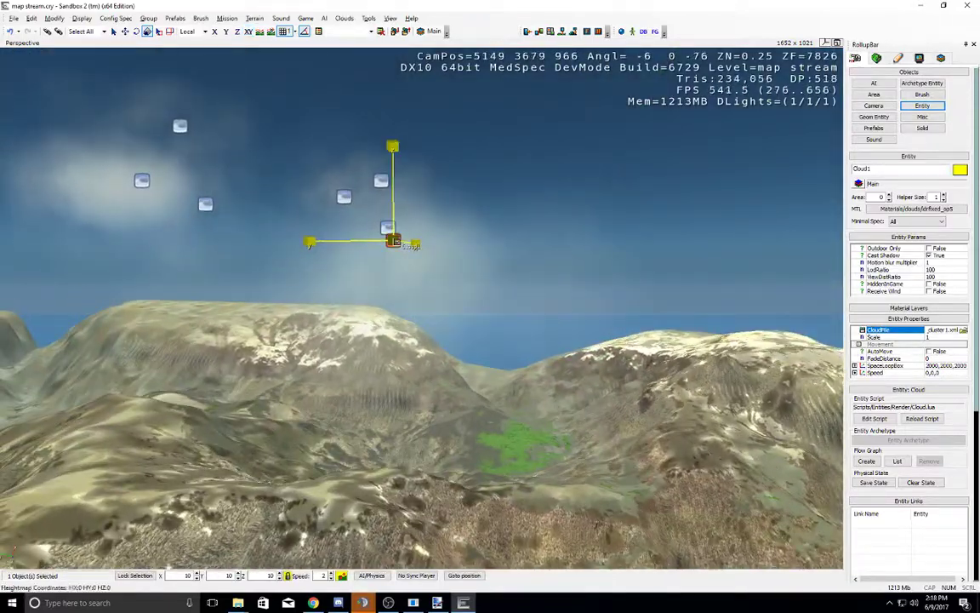
pyautogui.moveTo(413, 274); pyautogui.dragTo(413, 274, button='middle')
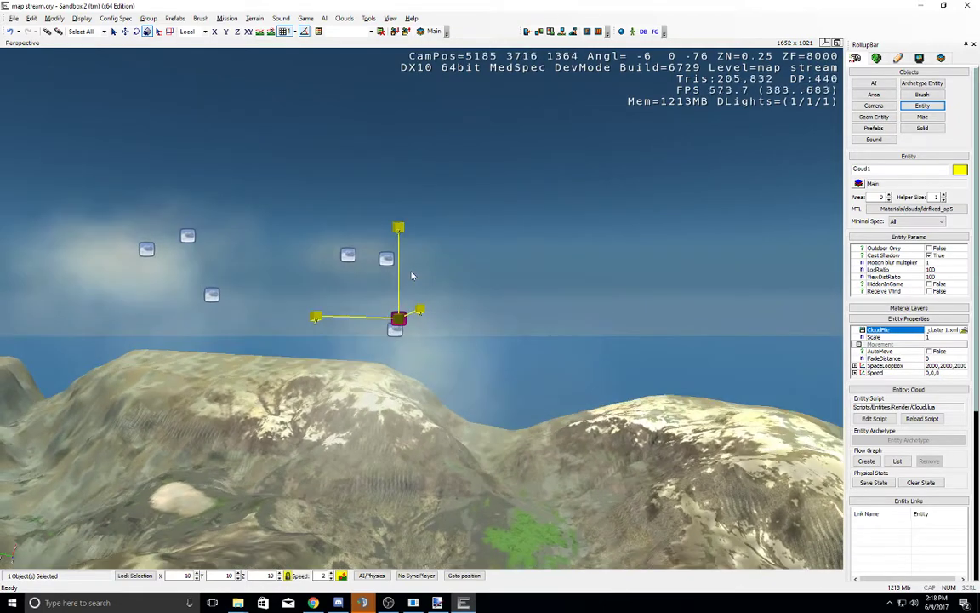
# Step: Scale the cloud uniformly to 2
pyautogui.press('1')
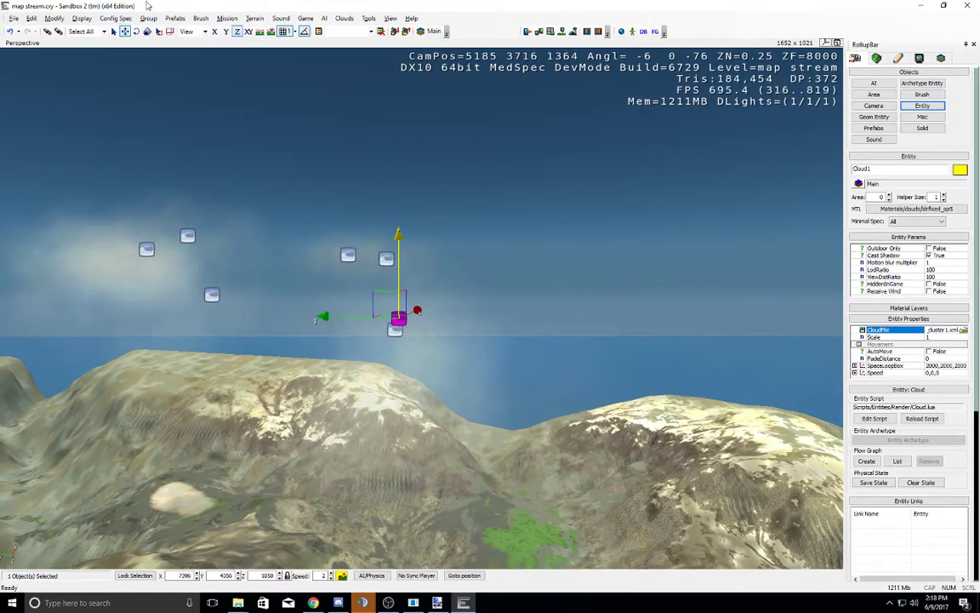
pyautogui.click(147, 32)
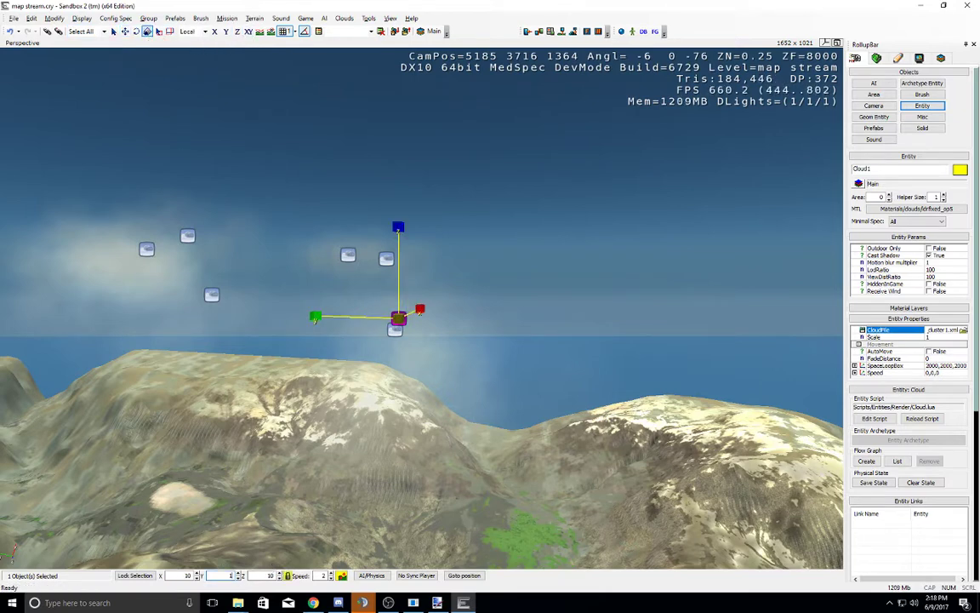
pyautogui.press('Return')
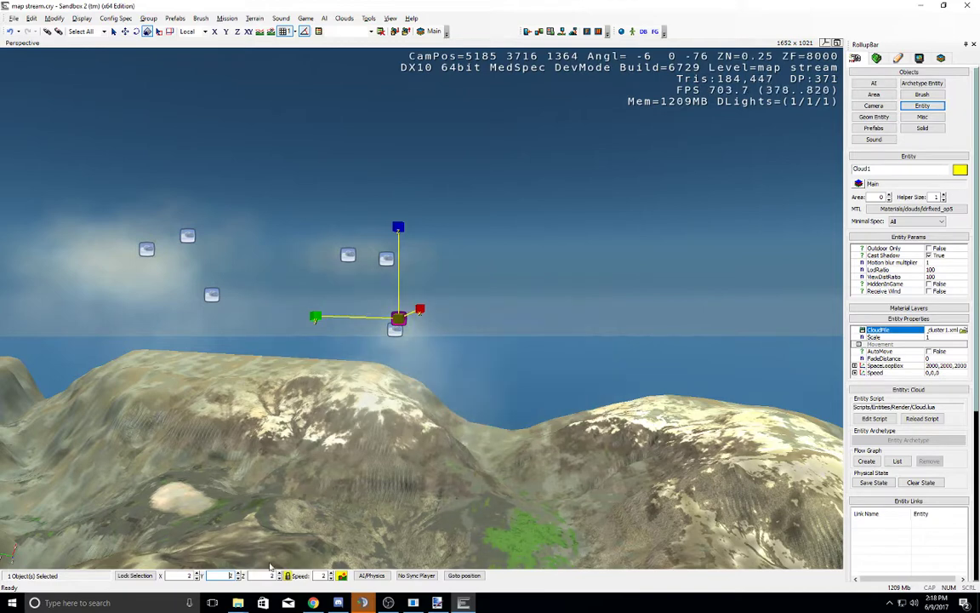
# Step: Move the cloud along the Y axis to about Y 3518, away from the other clouds
pyautogui.click(125, 31)
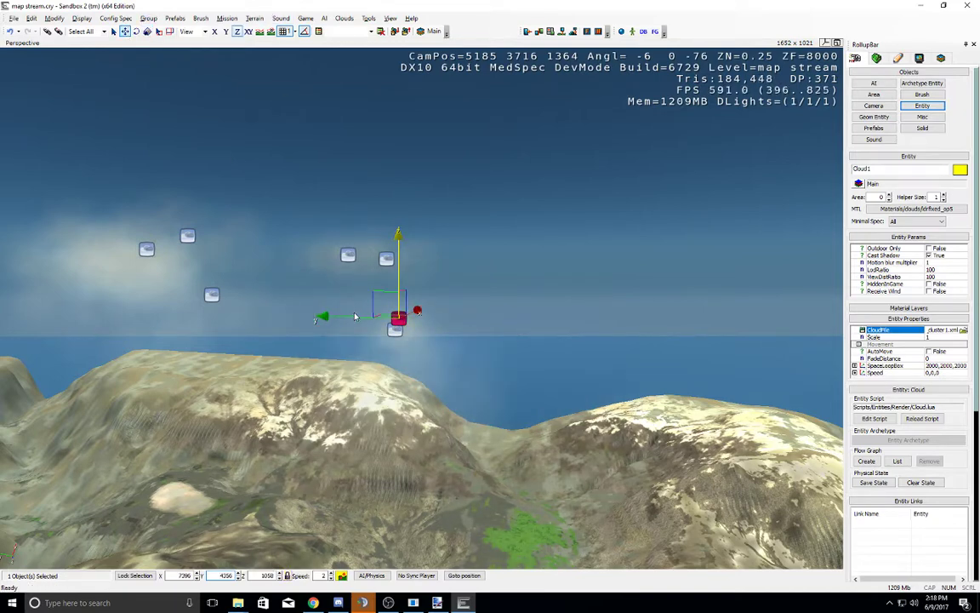
pyautogui.moveTo(355, 317)
pyautogui.mouseDown()
pyautogui.moveTo(527, 323)
pyautogui.moveTo(624, 397)
pyautogui.mouseUp()
pyautogui.press('Delete')
# Step: Clone the moved cloud twice, placing one copy above it at about Z 1233 and another at about Y 3780, Z 1117
pyautogui.moveTo(606, 375); pyautogui.dragTo(610, 383, button='middle')
pyautogui.press('w')
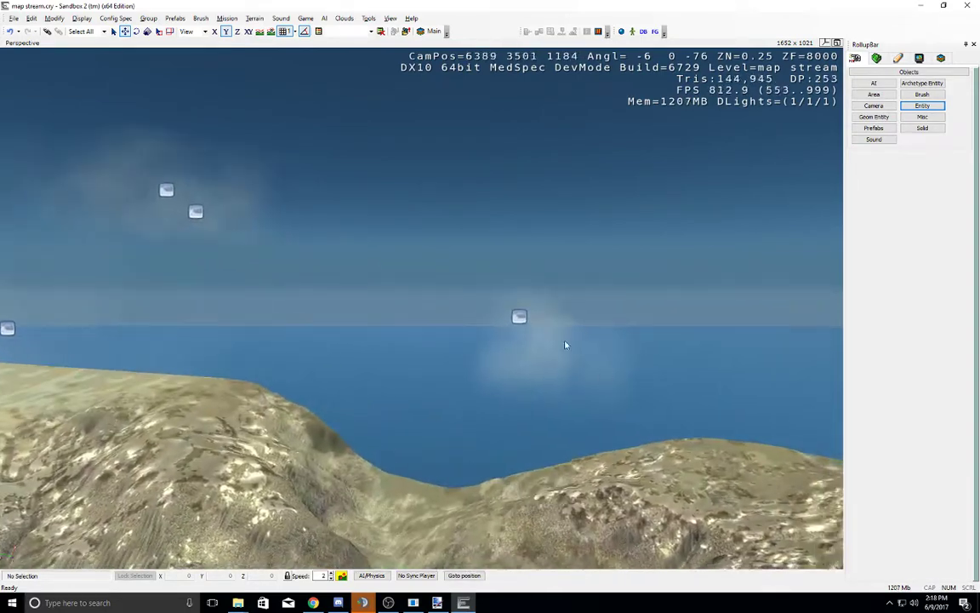
pyautogui.click(519, 316)
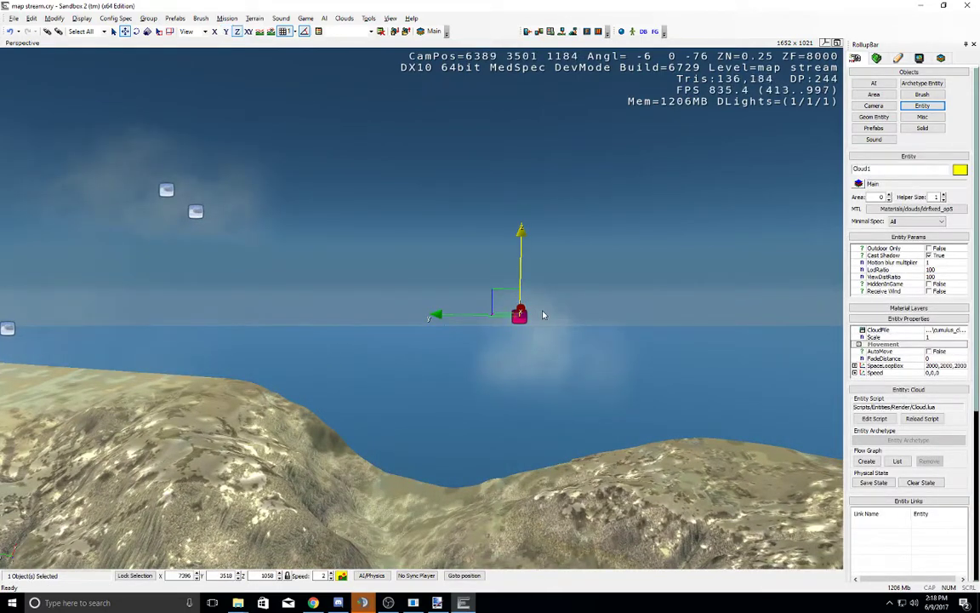
pyautogui.keyDown('shift'); pyautogui.moveTo(507, 313); pyautogui.dragTo(505, 235); pyautogui.keyUp('shift')
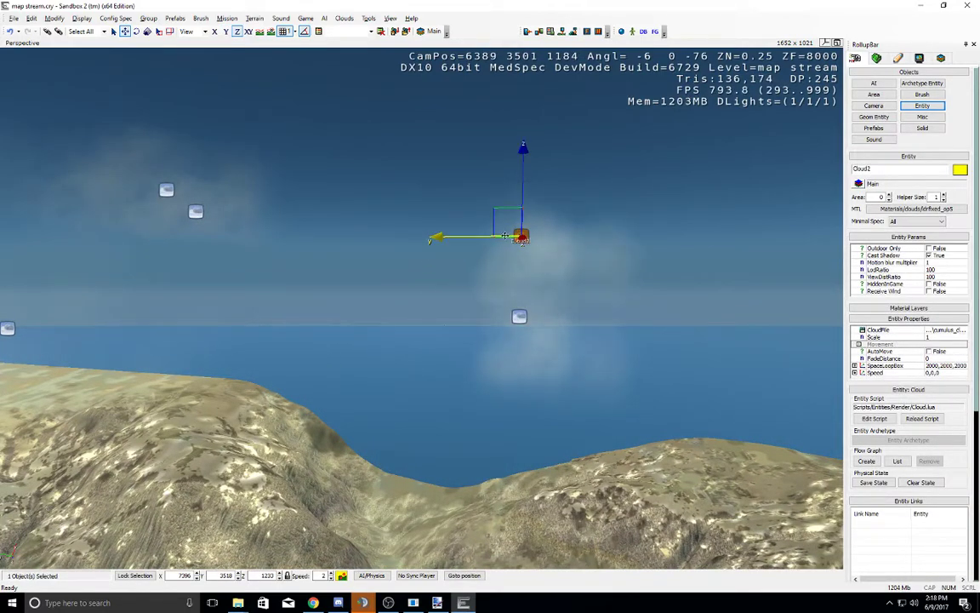
pyautogui.hotkey('ctrl', 'c')
pyautogui.click(403, 234)
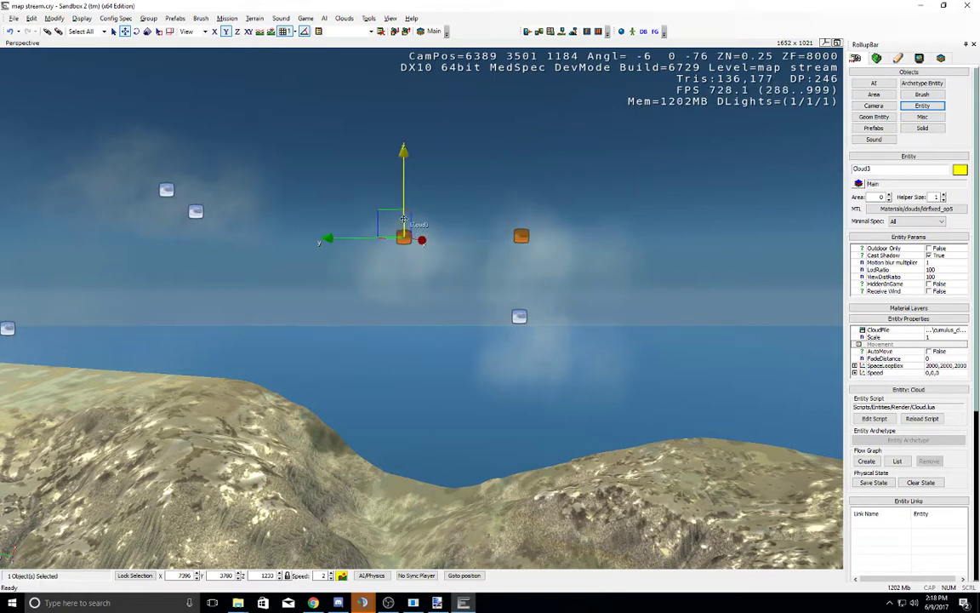
pyautogui.moveTo(404, 218); pyautogui.dragTo(404, 270)
# Step: Try cumulus_cornerlefty2.xml as the second copy's CloudFile, set it to cumulus_dense_100_100_40_alt1.xml instead, and deselect the cloud
pyautogui.click(945, 329)
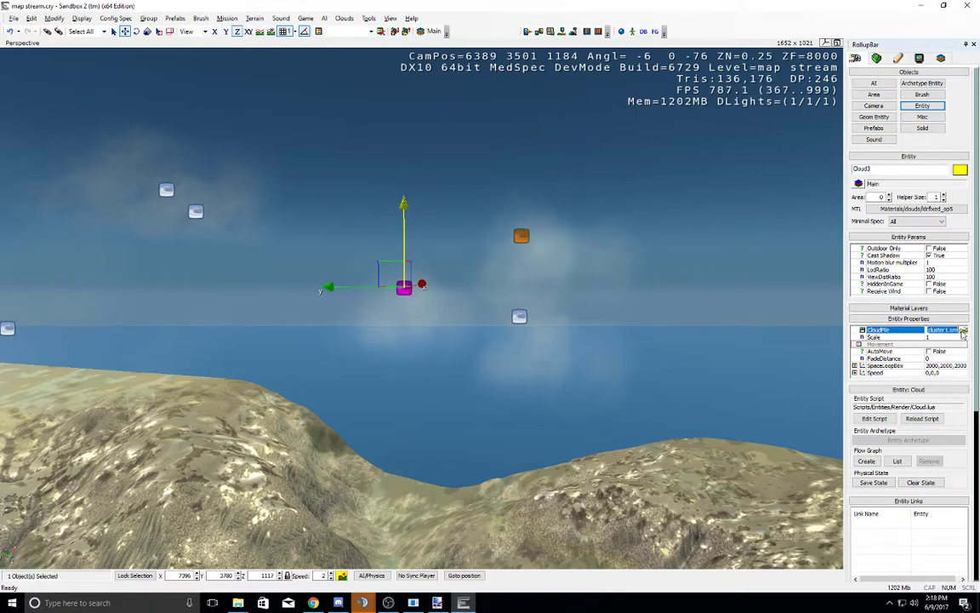
pyautogui.click(963, 329)
pyautogui.doubleClick(534, 227)
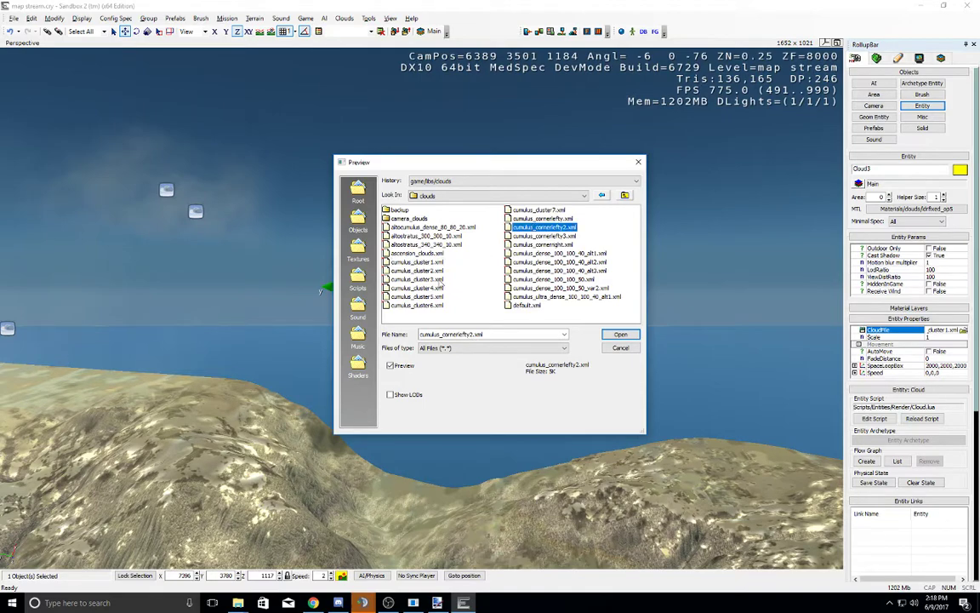
pyautogui.click(962, 331)
pyautogui.click(962, 330)
pyautogui.doubleClick(535, 255)
pyautogui.click(581, 298)
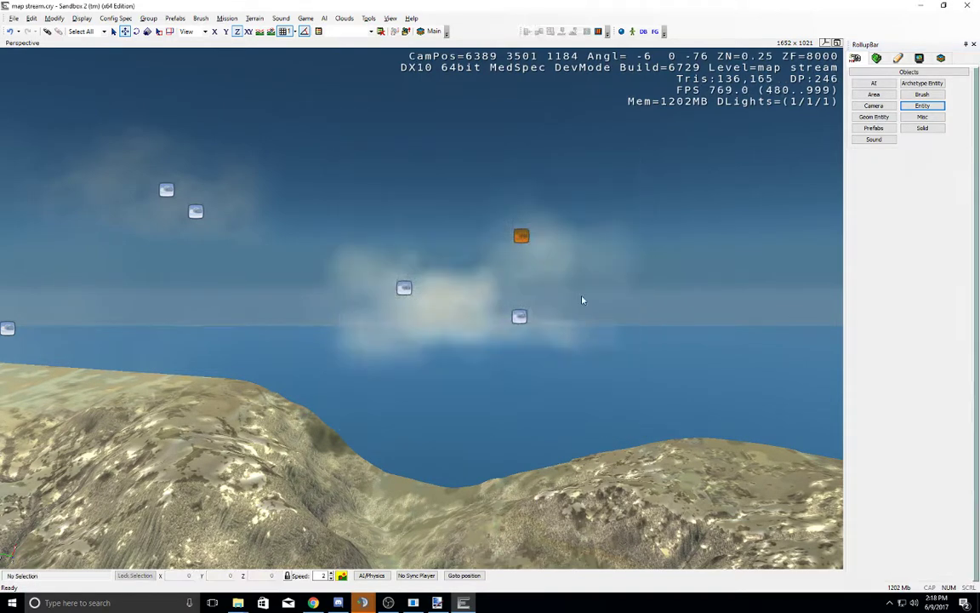
# Step: Scale the original lower cloud, Cloud1, uniformly to 5
pyautogui.moveTo(571, 324); pyautogui.dragTo(567, 324, button='right')
pyautogui.press('s')
pyautogui.press('d')
pyautogui.press('w')
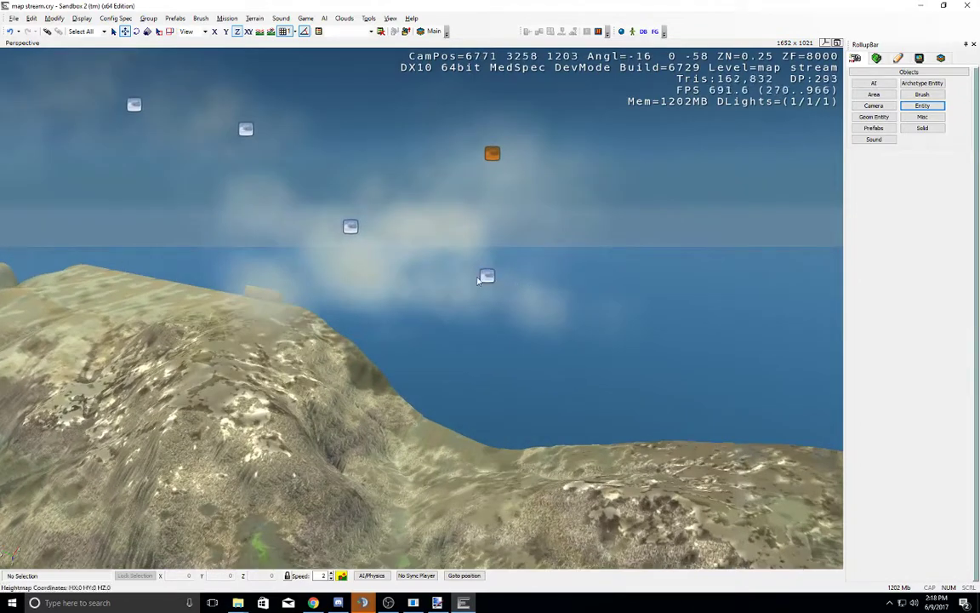
pyautogui.click(434, 251)
pyautogui.click(148, 32)
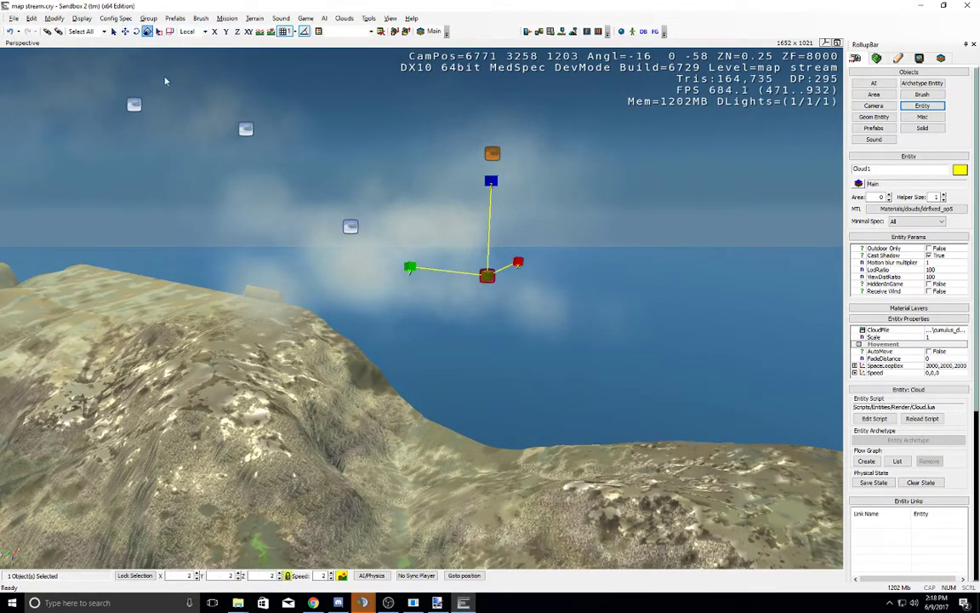
pyautogui.write('5')
pyautogui.press('Return')
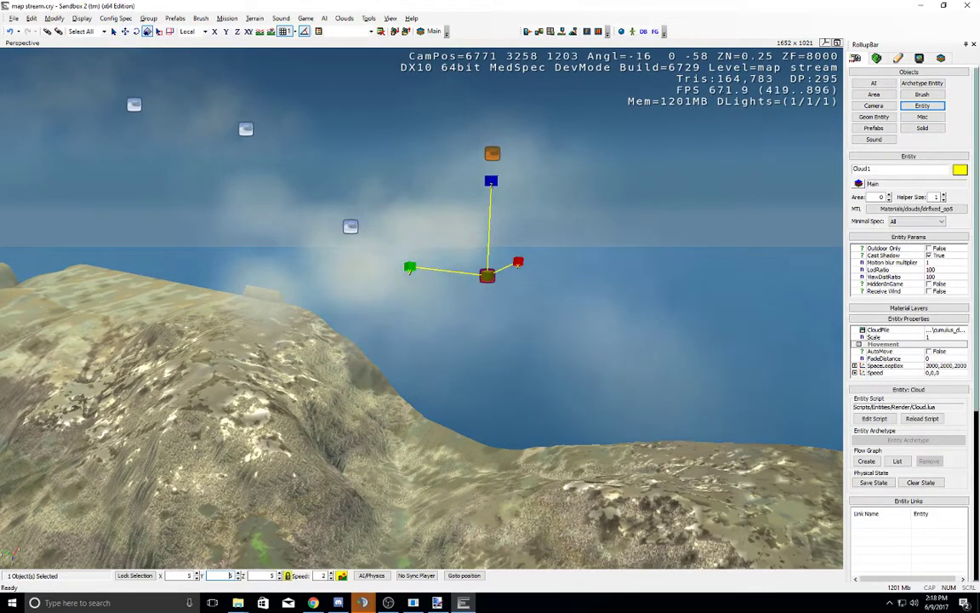
# Step: Examine the cloud group over the mountains from several sides and distances
pyautogui.moveTo(305, 436); pyautogui.dragTo(322, 427, button='right')
pyautogui.press('d')
pyautogui.press('s')
pyautogui.press('d')
pyautogui.moveTo(322, 424); pyautogui.dragTo(322, 426, button='middle')
pyautogui.moveTo(323, 424); pyautogui.dragTo(321, 424, button='right')
pyautogui.moveTo(320, 424); pyautogui.dragTo(322, 427, button='middle')
pyautogui.scroll(-3, 321, 423)
pyautogui.scroll(5, 320, 424)
pyautogui.moveTo(321, 424); pyautogui.dragTo(323, 424, button='right')
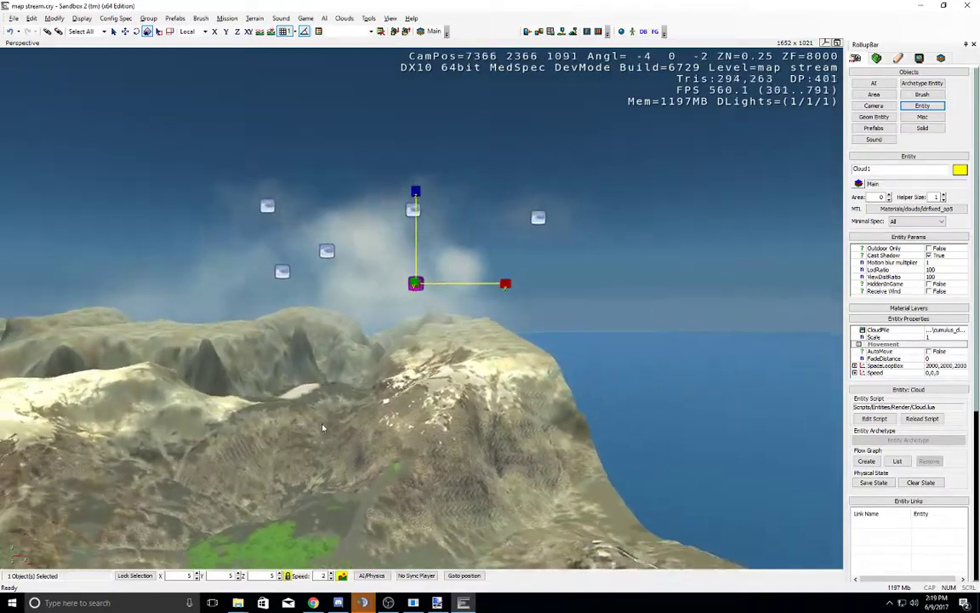
pyautogui.moveTo(323, 425); pyautogui.dragTo(322, 424, button='middle')
pyautogui.moveTo(322, 424); pyautogui.dragTo(322, 425, button='right')
pyautogui.scroll(-4, 323, 424)
pyautogui.moveTo(322, 425); pyautogui.dragTo(322, 424, button='middle')
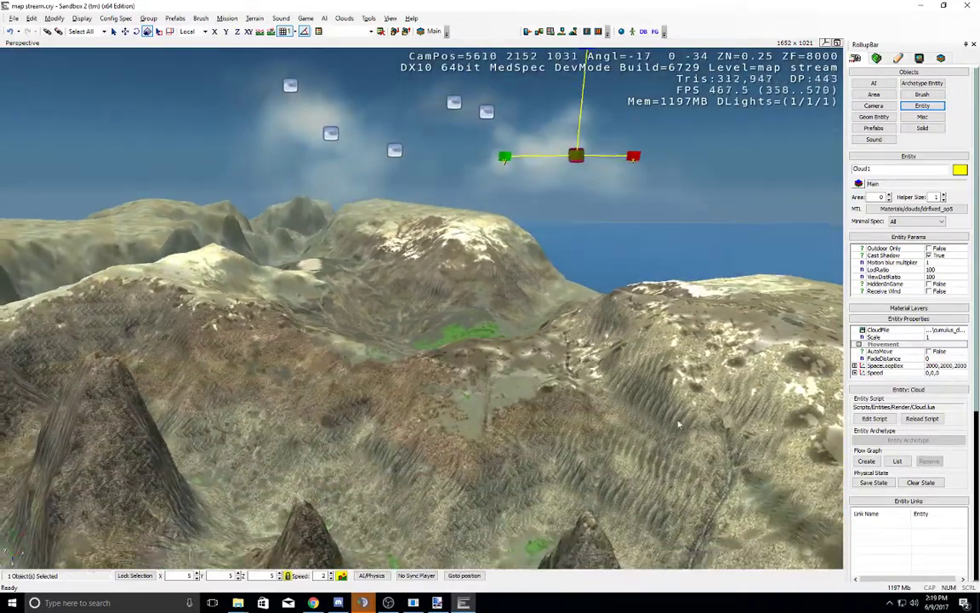
pyautogui.moveTo(668, 450); pyautogui.dragTo(671, 448, button='middle')
pyautogui.scroll(5, 668, 451)
# Step: Enable AutoMove for Cloud1, and for the six clouds selected together
pyautogui.click(929, 351)
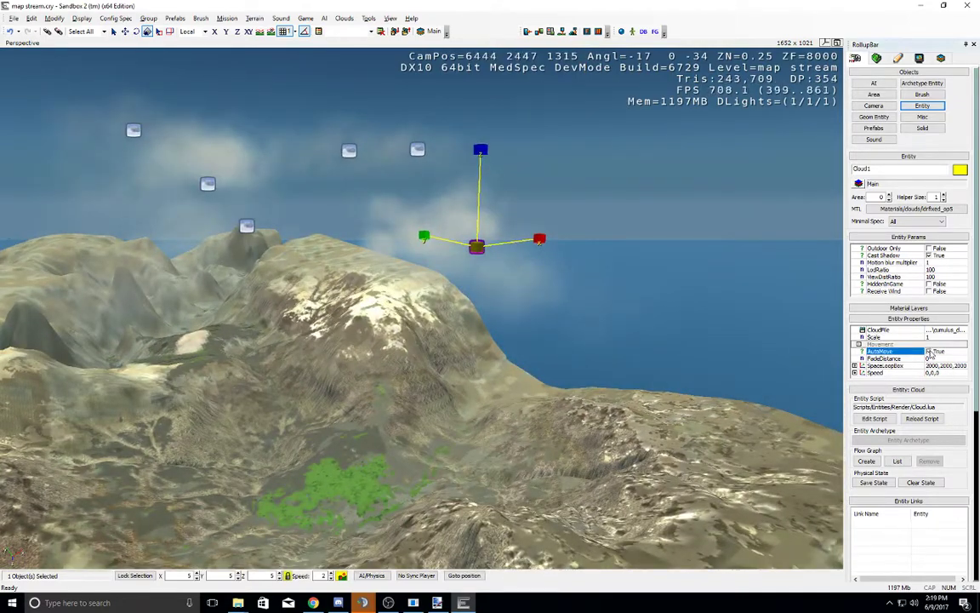
pyautogui.moveTo(616, 340); pyautogui.dragTo(399, 178)
pyautogui.moveTo(594, 334); pyautogui.dragTo(119, 111)
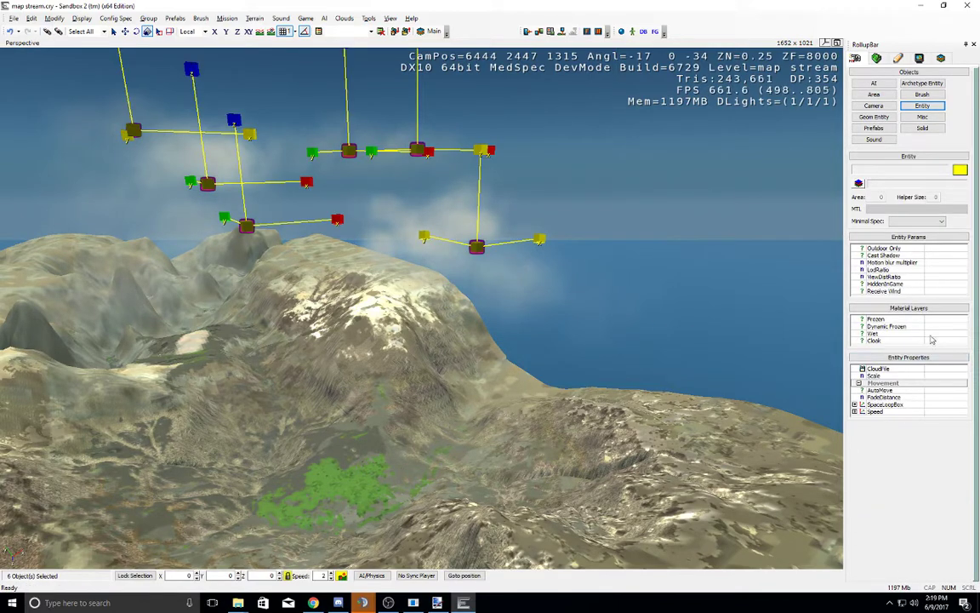
# Step: Set FadeDistance to 1000 for the six selected clouds, check their SpaceLoopBox and Speed values, and select Cloud1 alone
pyautogui.click(929, 397)
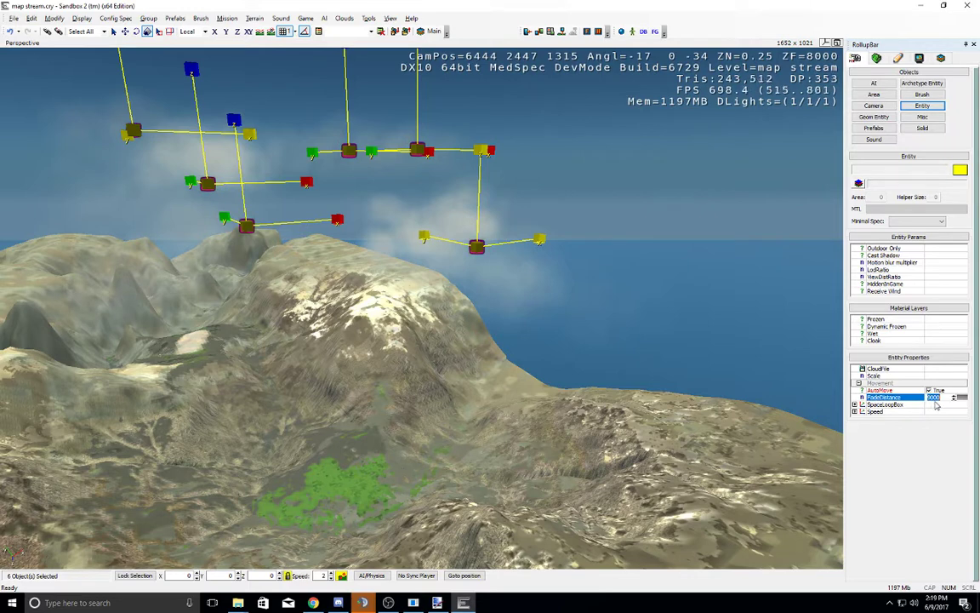
pyautogui.click(932, 405)
pyautogui.moveTo(934, 405); pyautogui.dragTo(922, 406)
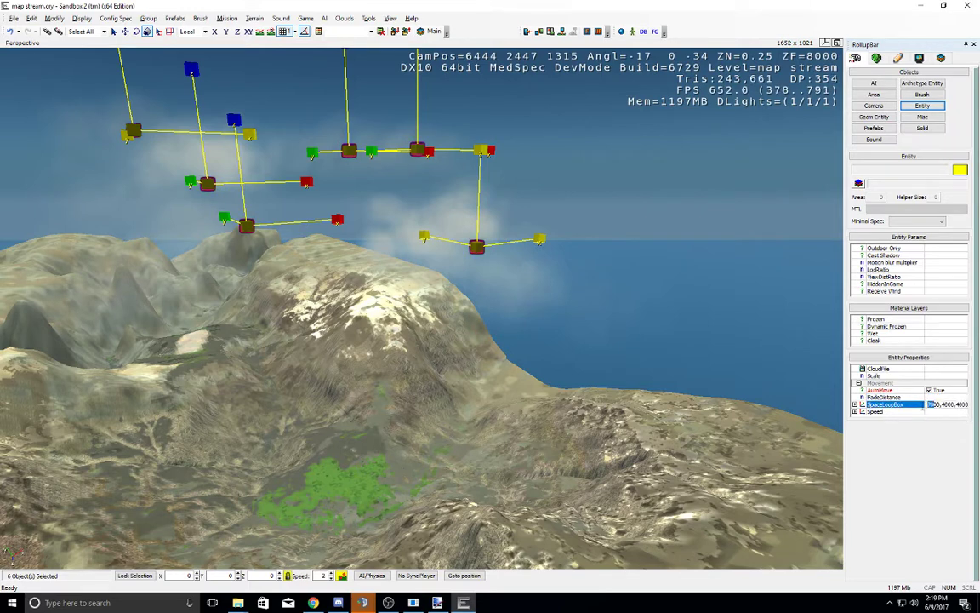
pyautogui.click(936, 412)
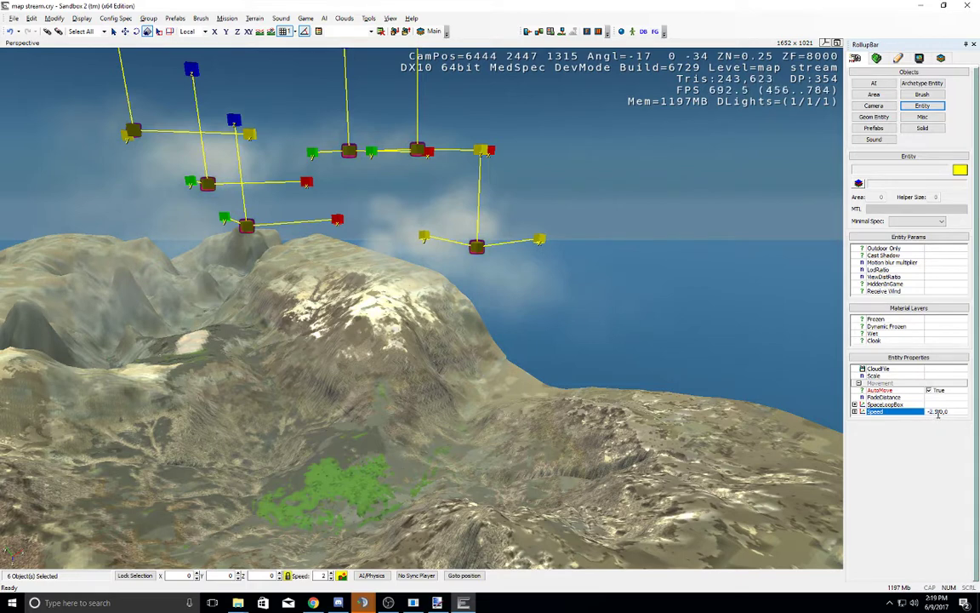
pyautogui.click(933, 405)
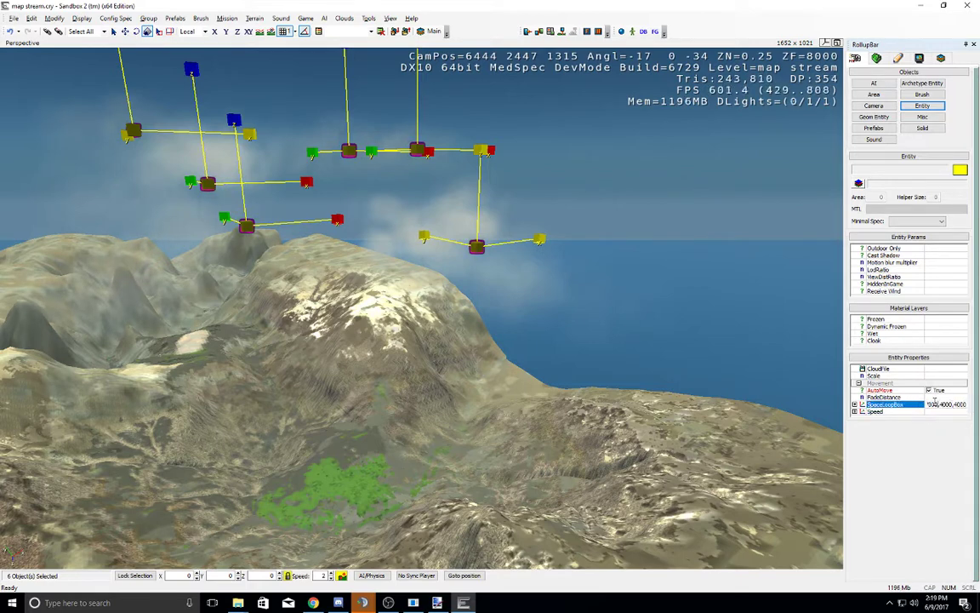
pyautogui.click(935, 398)
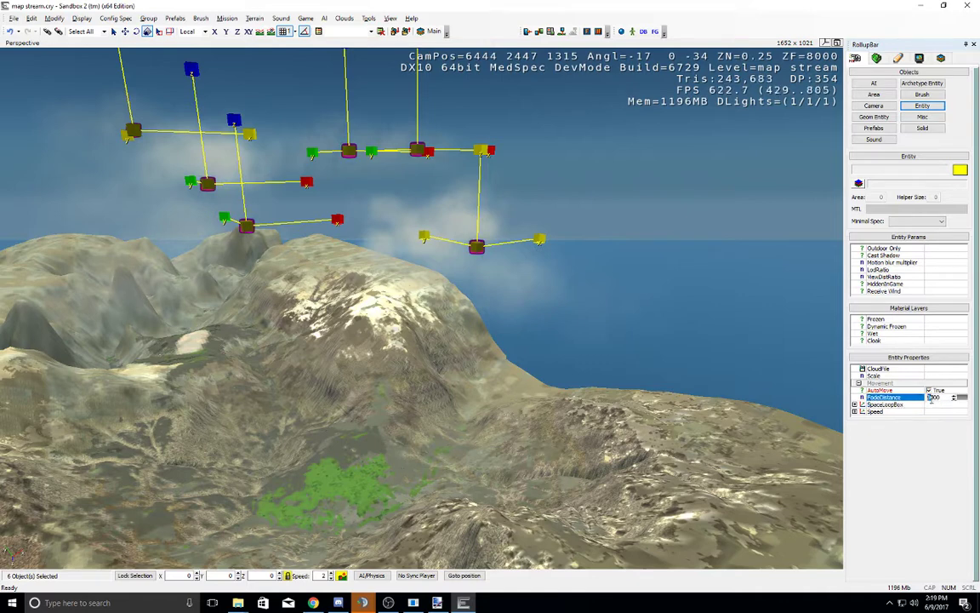
pyautogui.click(933, 405)
pyautogui.click(932, 398)
pyautogui.click(566, 286)
pyautogui.click(477, 247)
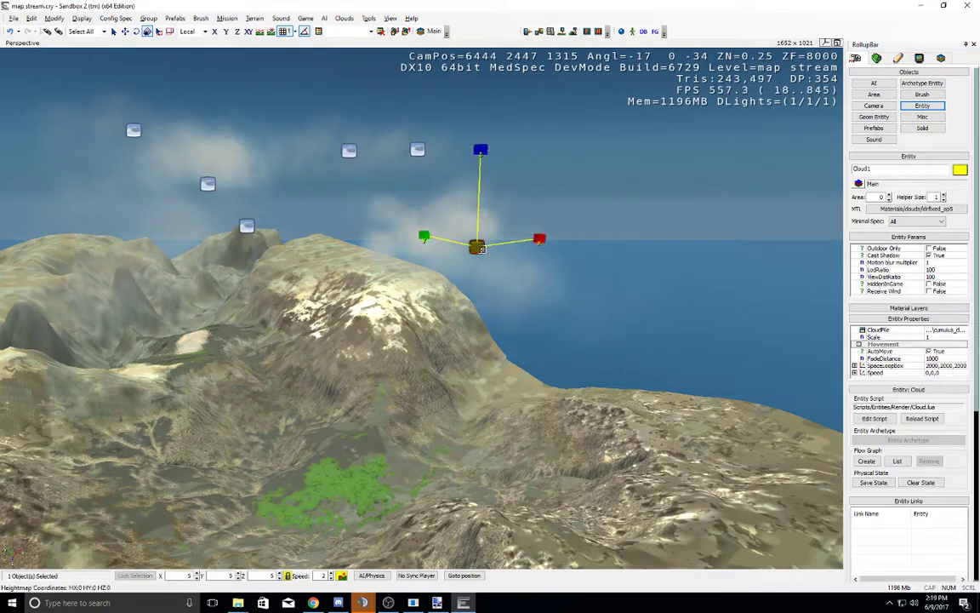
# Step: Set Cloud1's movement Speed to 5,0,0
pyautogui.moveTo(515, 330); pyautogui.dragTo(521, 338, button='middle')
pyautogui.press('w')
pyautogui.moveTo(521, 339); pyautogui.dragTo(517, 334, button='right')
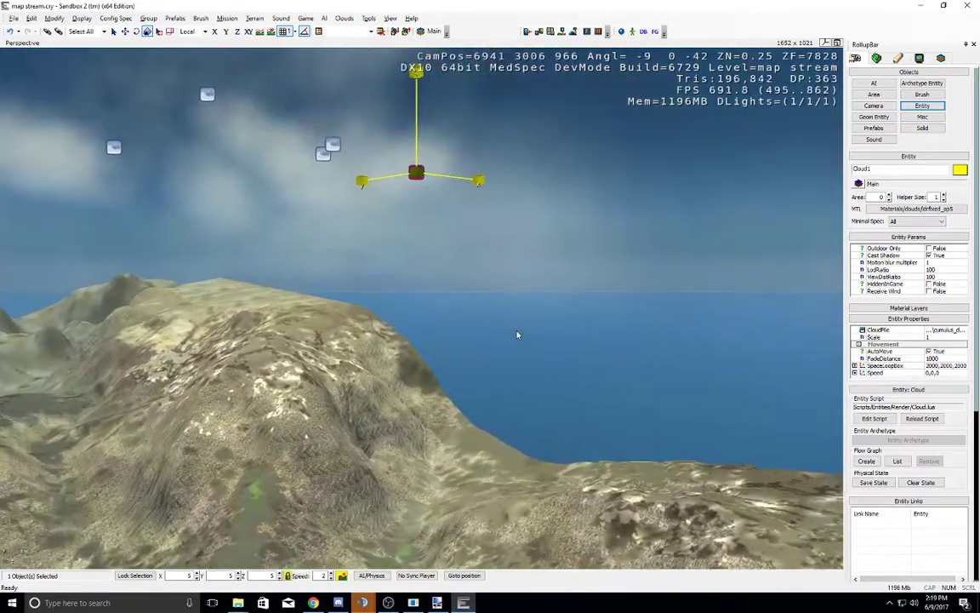
pyautogui.click(931, 373)
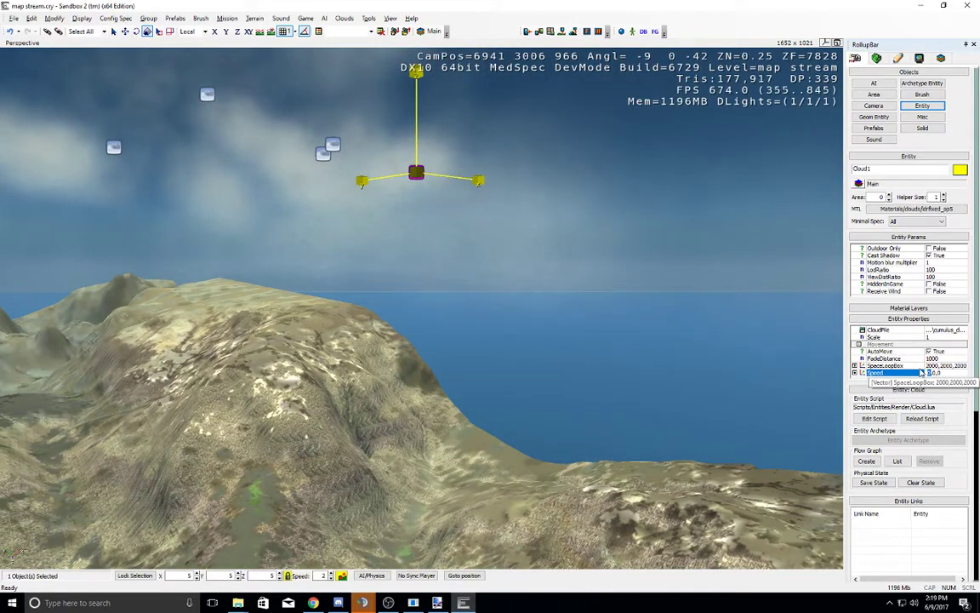
pyautogui.moveTo(453, 280); pyautogui.dragTo(519, 300, button='right')
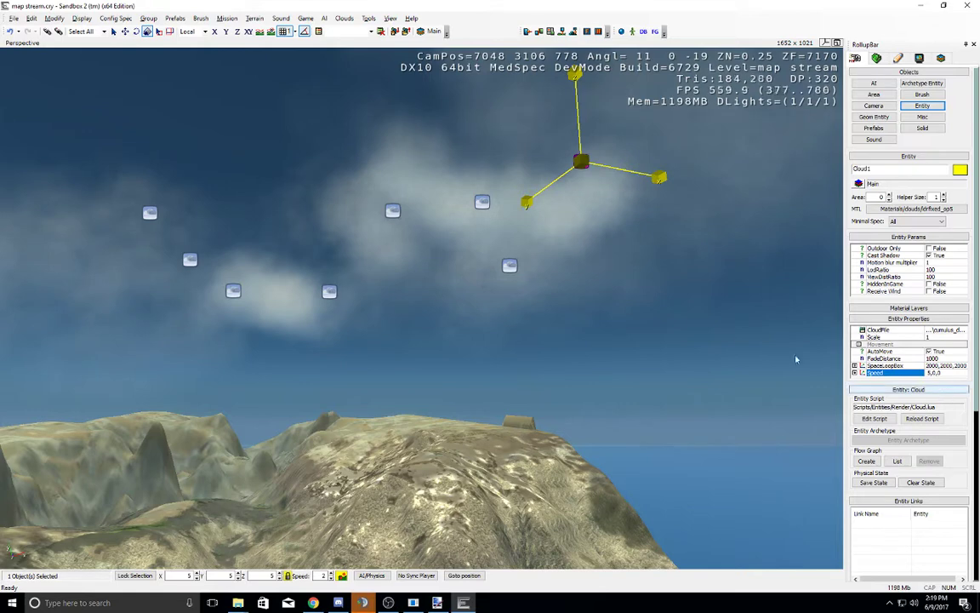
# Step: Deselect the cloud and switch the configuration spec to Very High
pyautogui.click(307, 150)
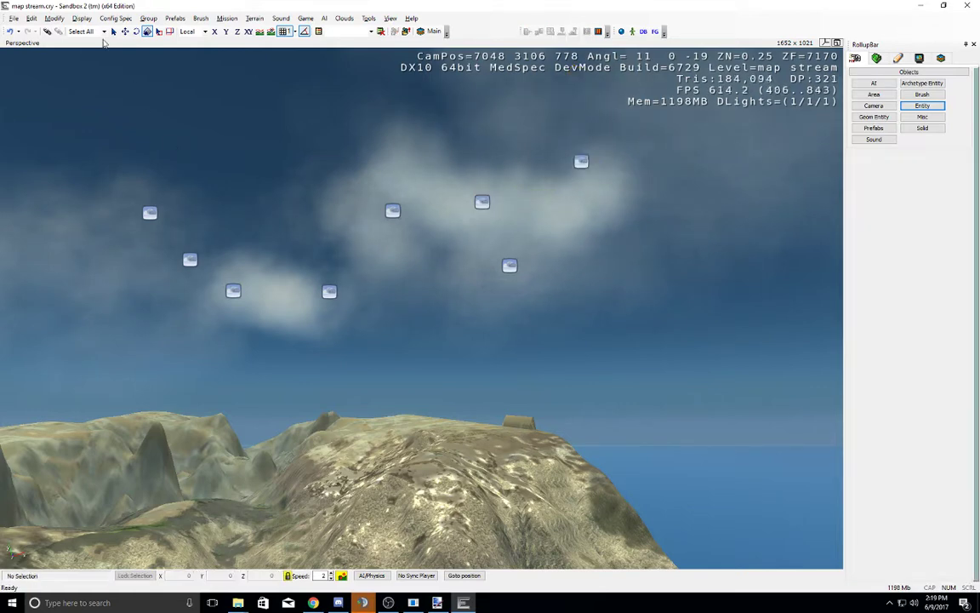
pyautogui.click(117, 18)
pyautogui.click(162, 45)
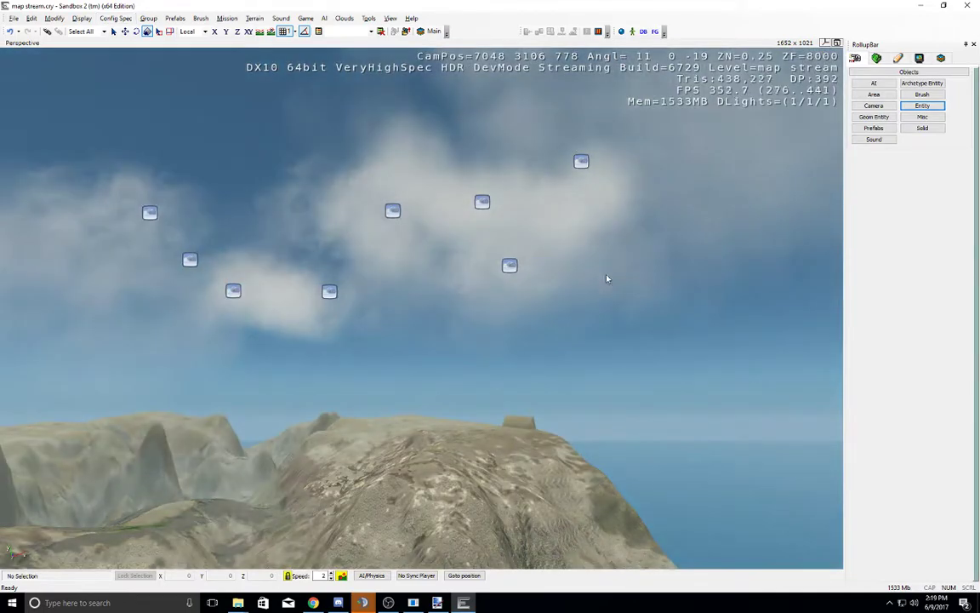
# Step: Go down to the canyon floor and open the MechHangar folder under MWll_Assets in the prefab browser
pyautogui.moveTo(607, 276); pyautogui.dragTo(437, 247, button='right')
pyautogui.press('w')
pyautogui.click(874, 128)
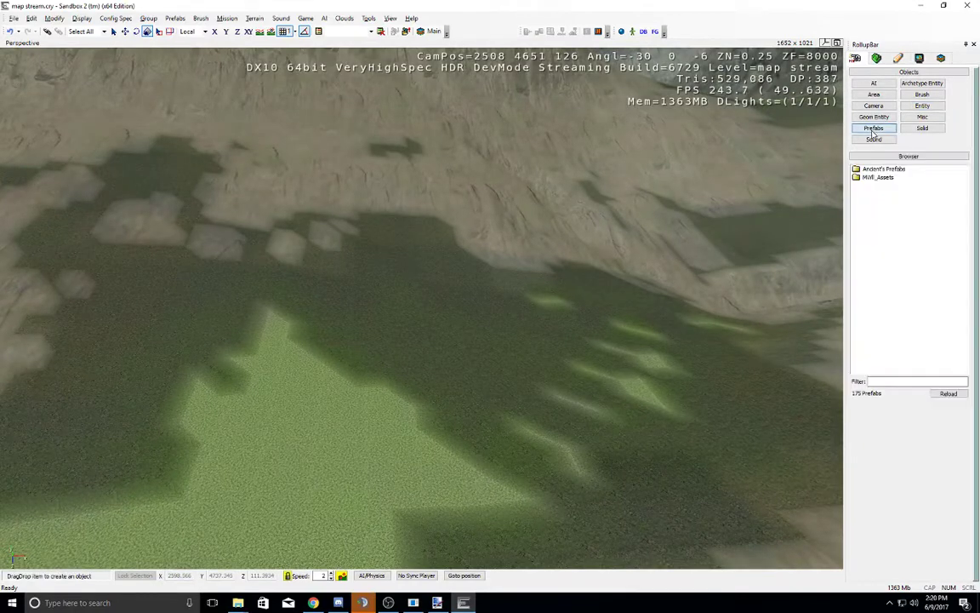
pyautogui.click(862, 178)
pyautogui.doubleClick(861, 181)
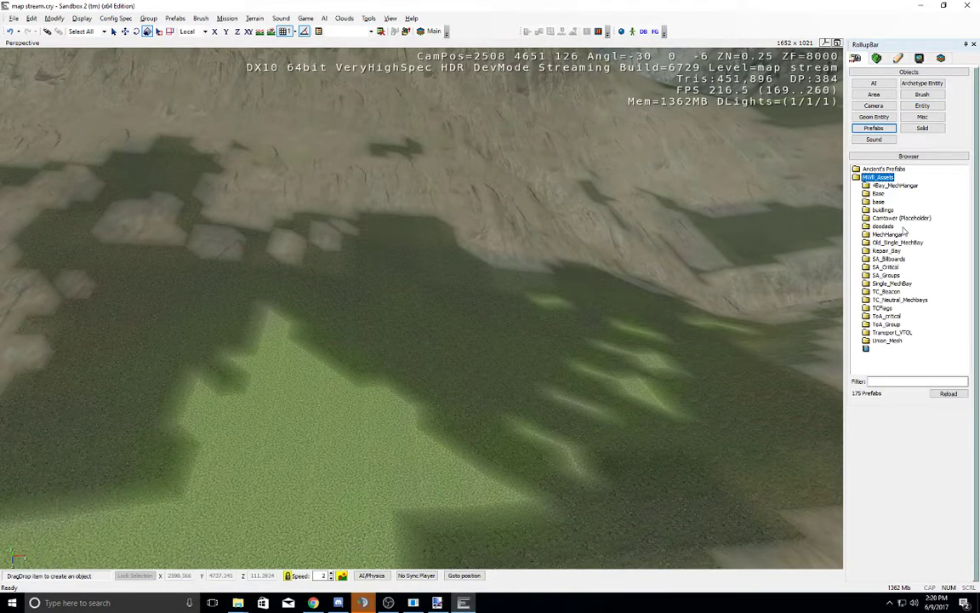
pyautogui.doubleClick(872, 234)
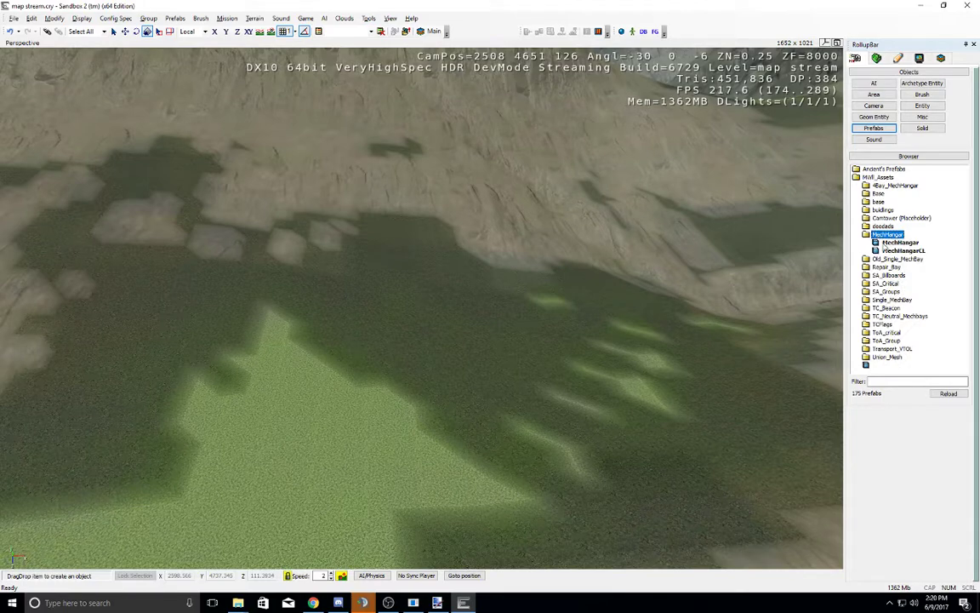
# Step: Try the MechHangarCL prefab on the canyon floor, inspect it from above, and remove it
pyautogui.click(886, 251)
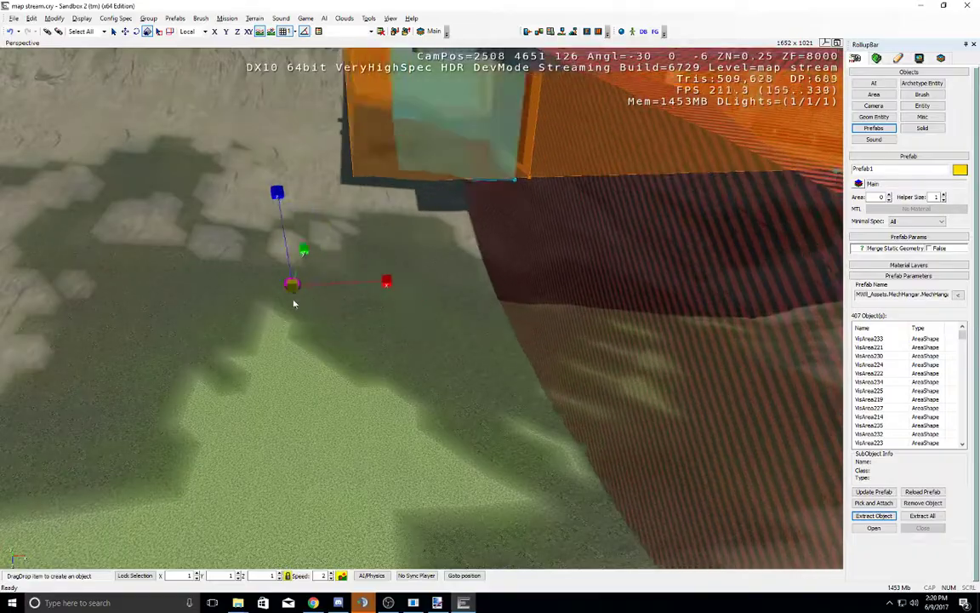
pyautogui.click(315, 299)
pyautogui.moveTo(361, 323); pyautogui.dragTo(388, 324, button='right')
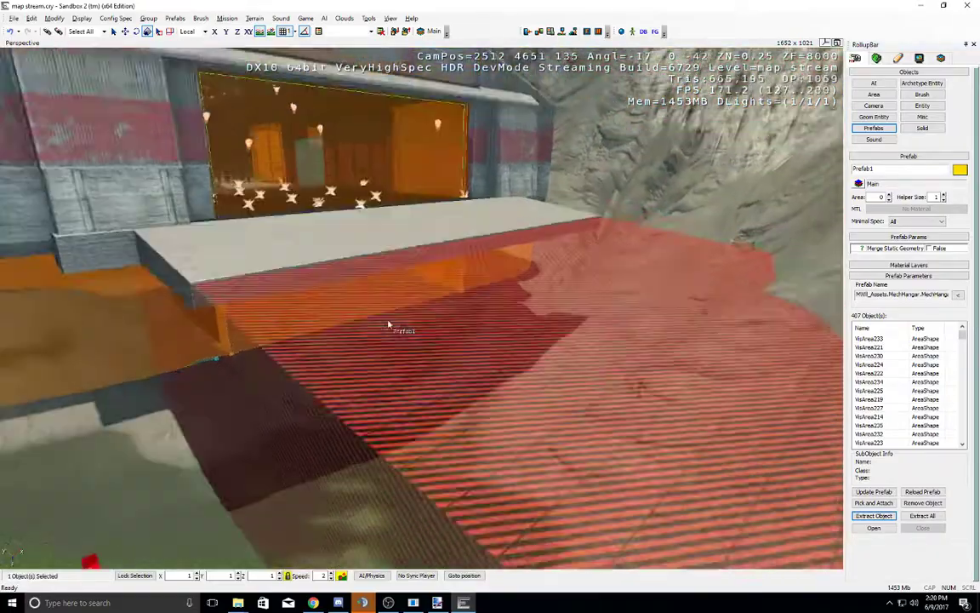
pyautogui.moveTo(388, 324); pyautogui.dragTo(391, 328, button='middle')
pyautogui.scroll(-5, 389, 330)
pyautogui.scroll(5, 388, 330)
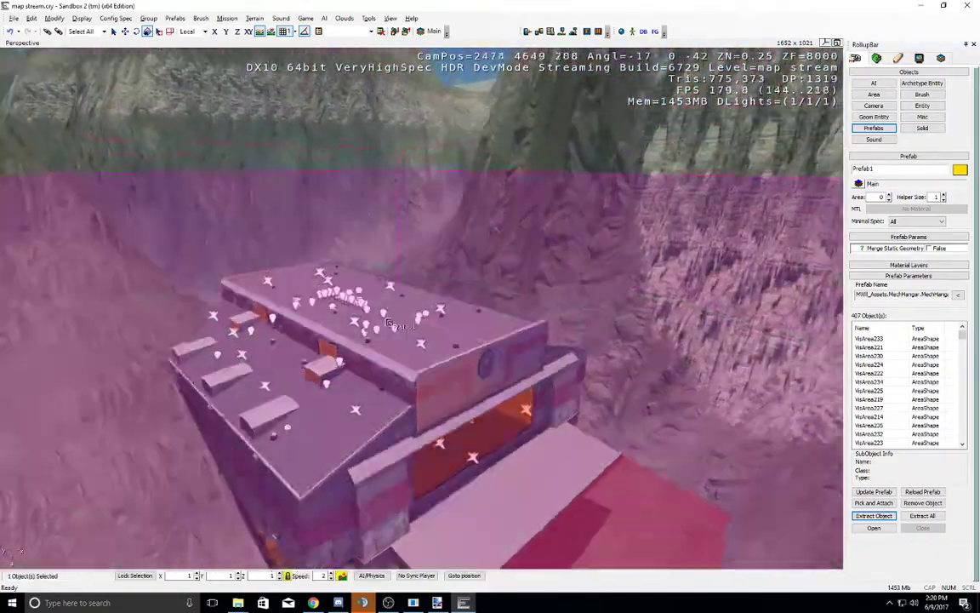
pyautogui.scroll(-12, 388, 330)
pyautogui.scroll(-10, 388, 330)
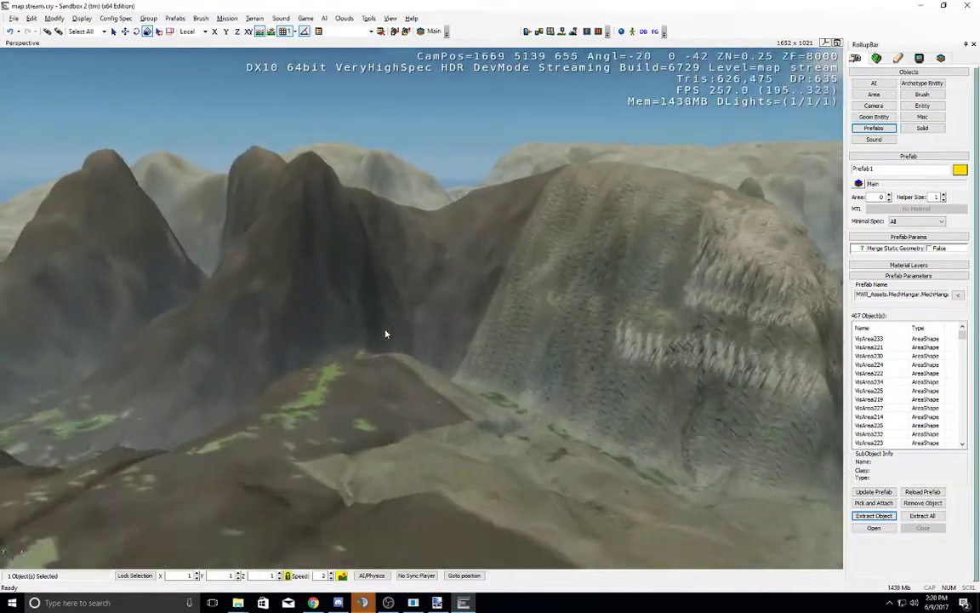
pyautogui.moveTo(386, 333); pyautogui.dragTo(372, 341, button='right')
pyautogui.scroll(-5, 386, 334)
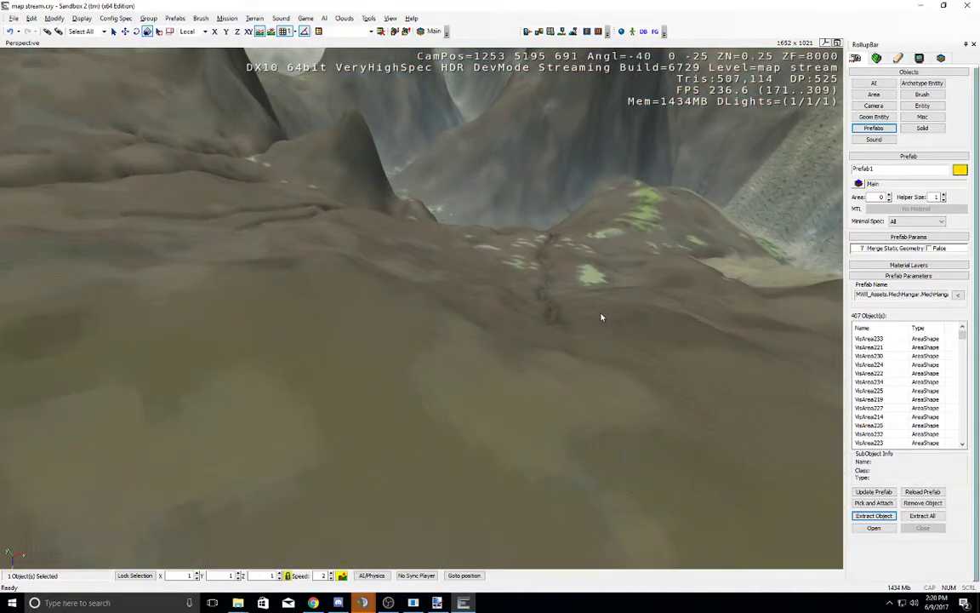
pyautogui.click(725, 299)
# Step: Place a mech hangar prefab on the high plateau at about X 442, Y 6130
pyautogui.click(873, 129)
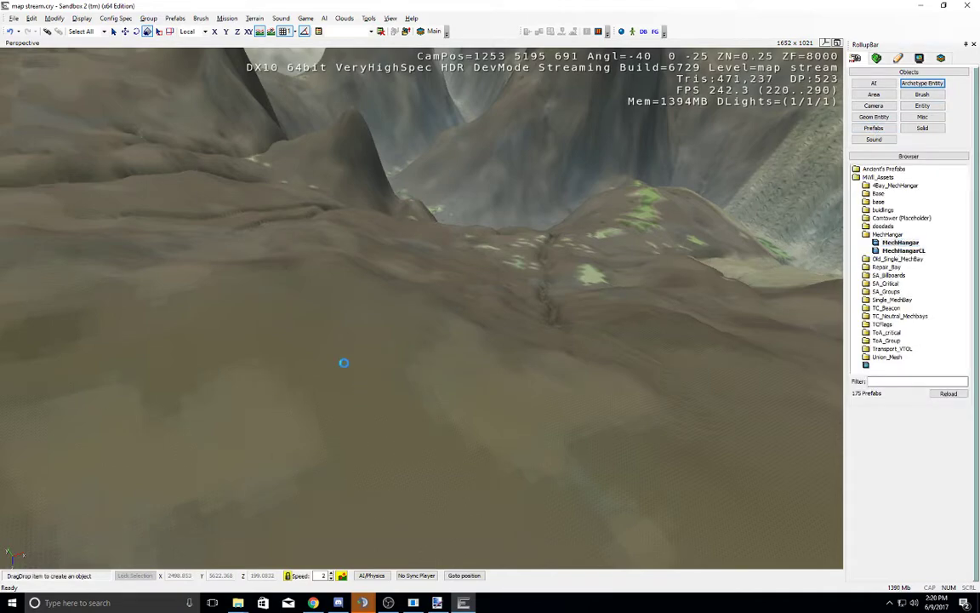
pyautogui.moveTo(320, 251); pyautogui.dragTo(322, 252, button='right')
pyautogui.press('s')
pyautogui.press('a')
pyautogui.press('w')
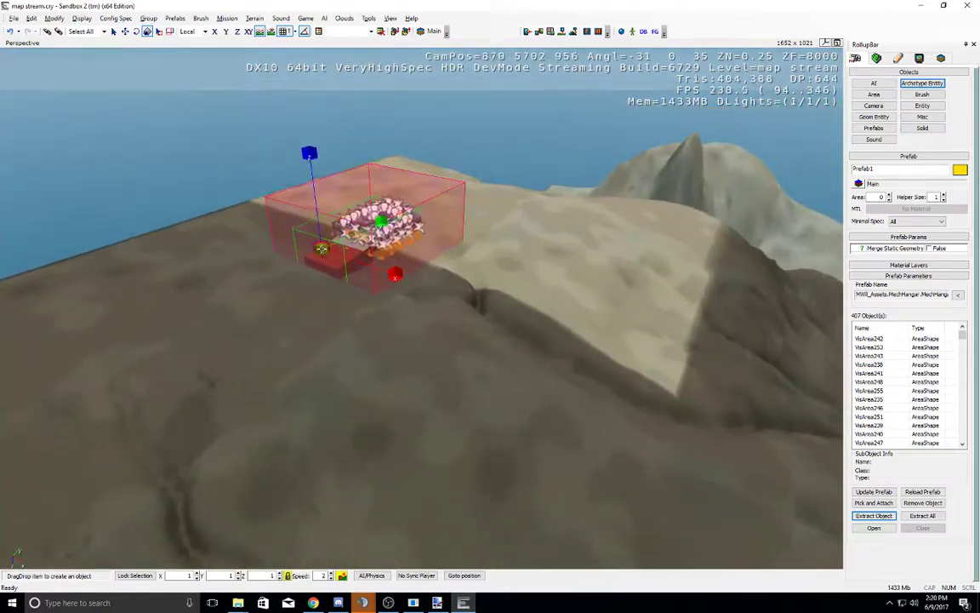
pyautogui.press('a')
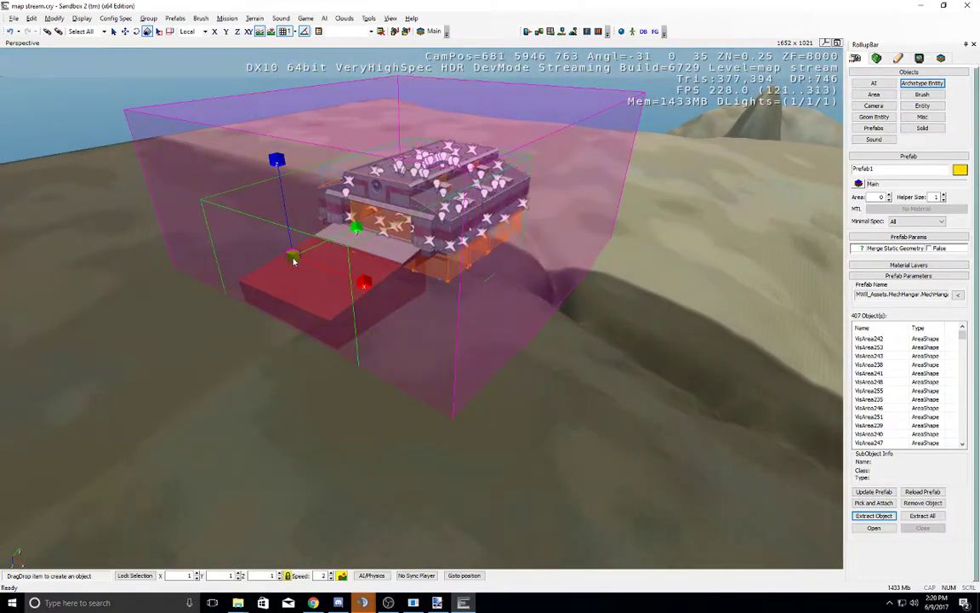
# Step: Lower the hangar prefab to about Z 605 so its entrance ramp meets the plateau ground
pyautogui.click(125, 32)
pyautogui.moveTo(284, 200); pyautogui.dragTo(287, 220)
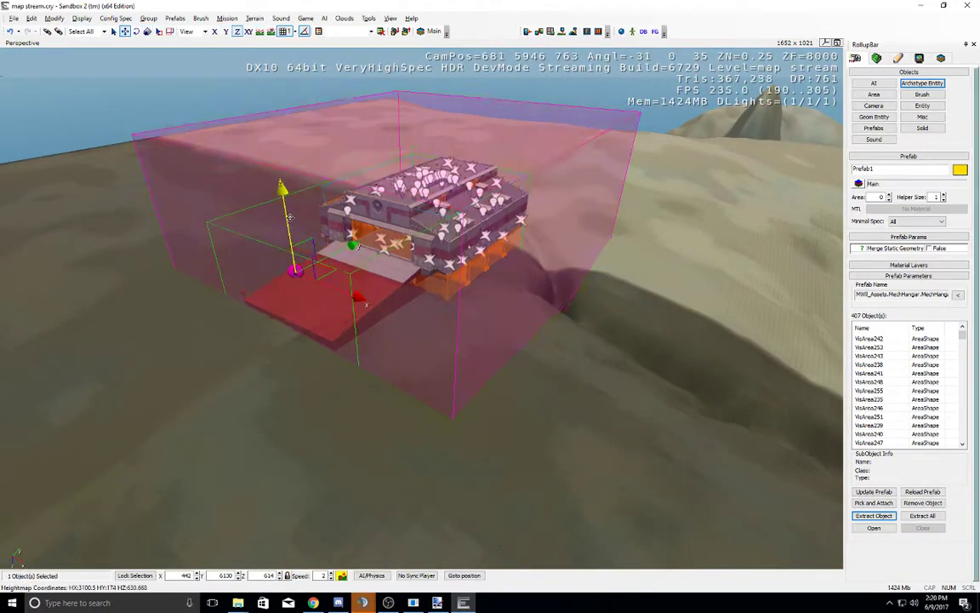
pyautogui.moveTo(307, 225); pyautogui.dragTo(303, 226, button='right')
pyautogui.press('w')
pyautogui.moveTo(302, 228); pyautogui.dragTo(301, 226, button='middle')
pyautogui.moveTo(302, 225); pyautogui.dragTo(302, 226, button='right')
pyautogui.press('s')
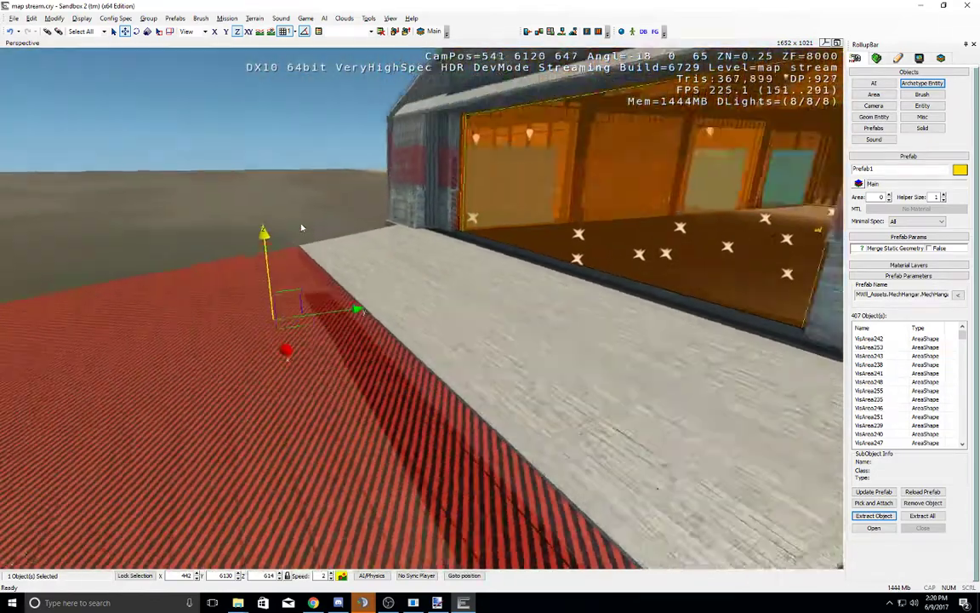
pyautogui.moveTo(397, 314); pyautogui.dragTo(407, 318, button='right')
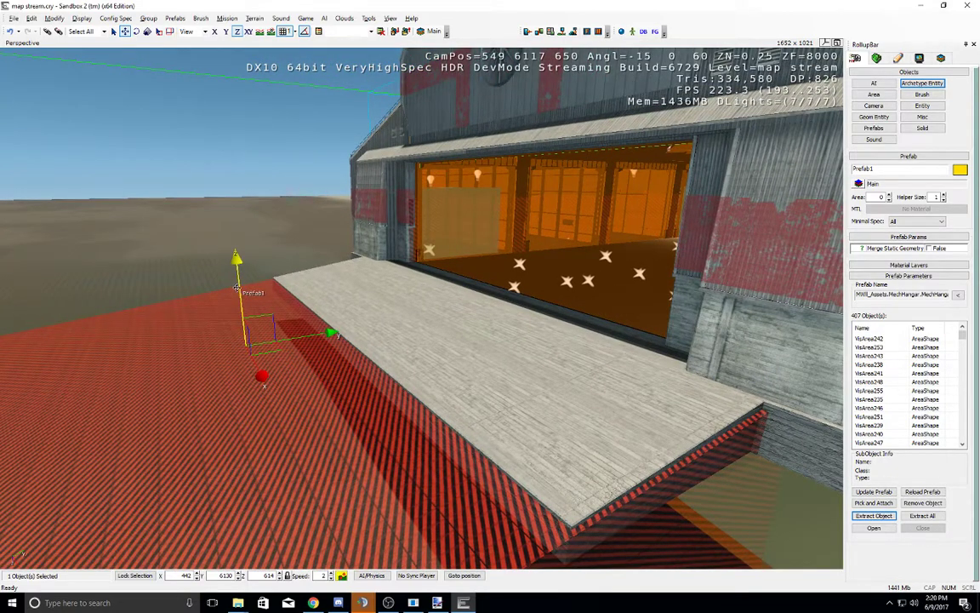
pyautogui.moveTo(237, 288); pyautogui.dragTo(252, 326)
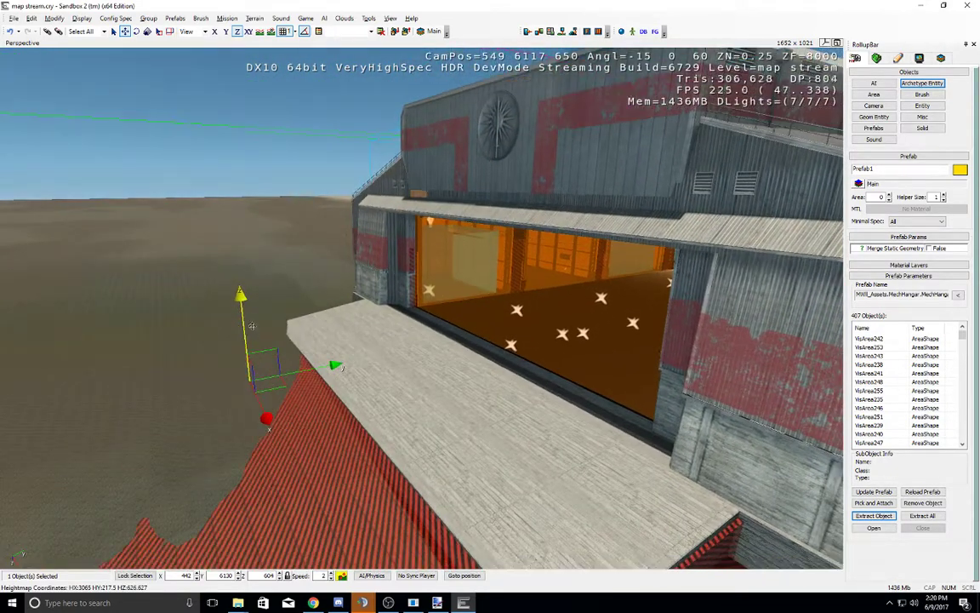
# Step: Examine how the hangar's entrance ramp and front wall meet the surrounding terrain
pyautogui.moveTo(309, 322); pyautogui.dragTo(308, 322, button='right')
pyautogui.press('w')
pyautogui.press('a')
pyautogui.press('s')
pyautogui.press('w')
pyautogui.press('a')
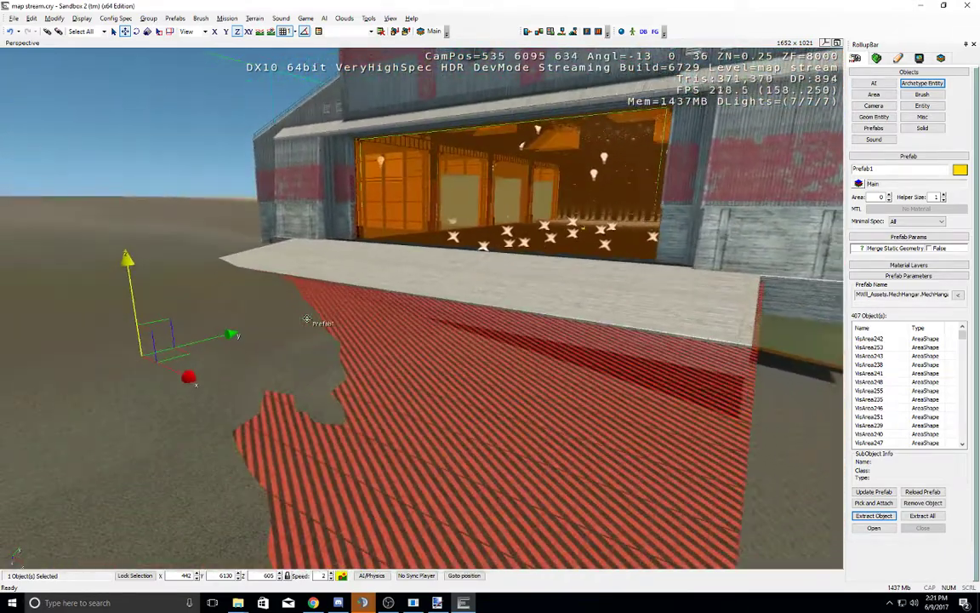
pyautogui.press('s')
pyautogui.press('w')
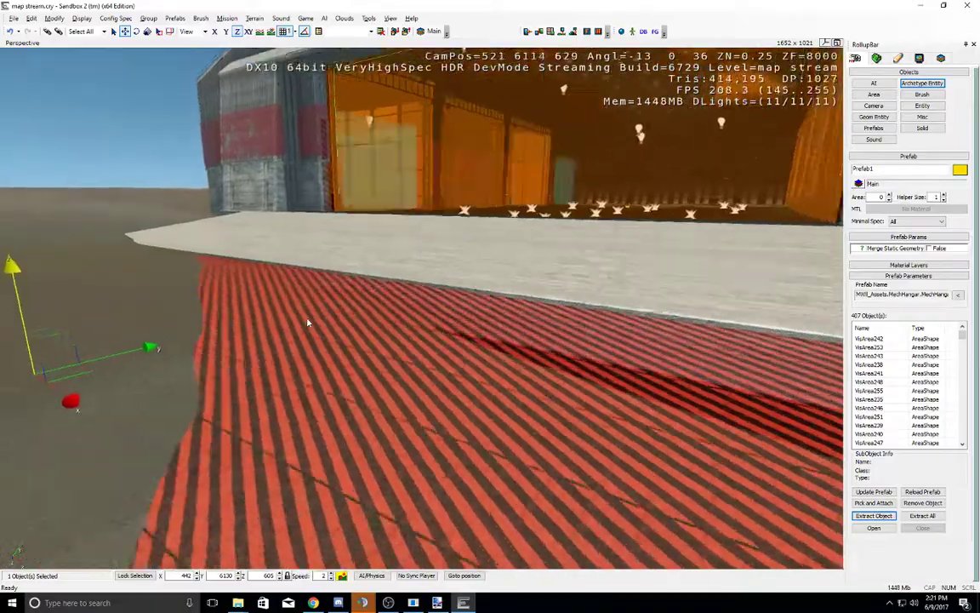
pyautogui.moveTo(309, 322); pyautogui.dragTo(577, 398, button='right')
pyautogui.moveTo(577, 399); pyautogui.dragTo(581, 400, button='middle')
pyautogui.scroll(-8, 579, 402)
pyautogui.scroll(8, 579, 402)
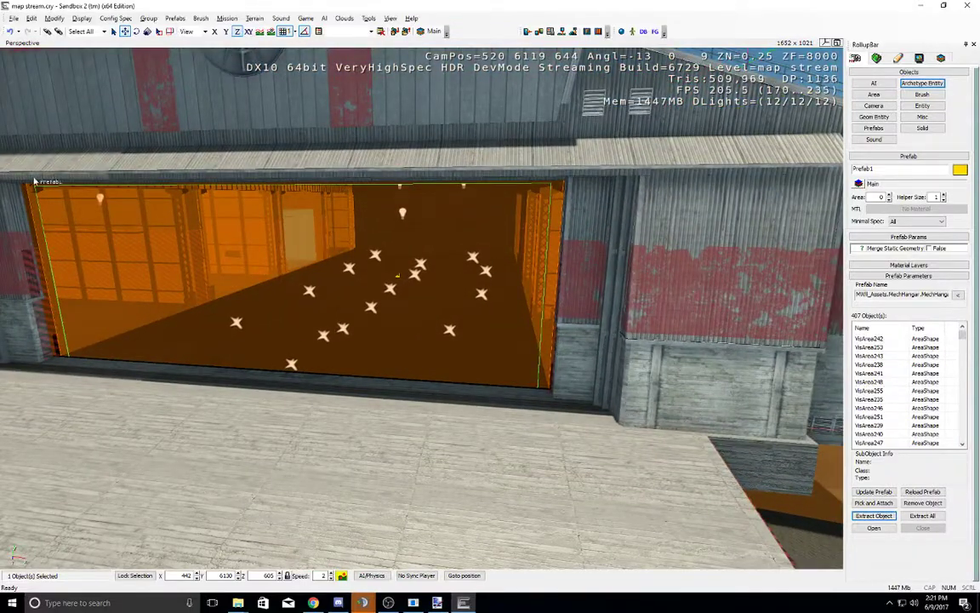
# Step: Examine the hangar's interior and the view out through its main entrance
pyautogui.moveTo(209, 375); pyautogui.dragTo(219, 378, button='right')
pyautogui.press('w')
pyautogui.press('w')
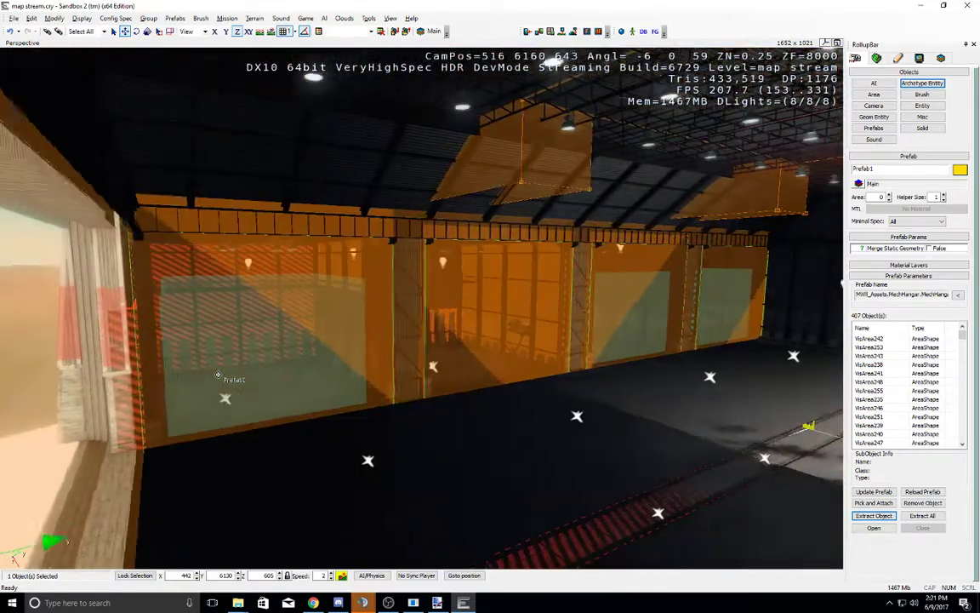
pyautogui.moveTo(246, 375); pyautogui.dragTo(249, 377, button='right')
pyautogui.press('w')
pyautogui.press('s')
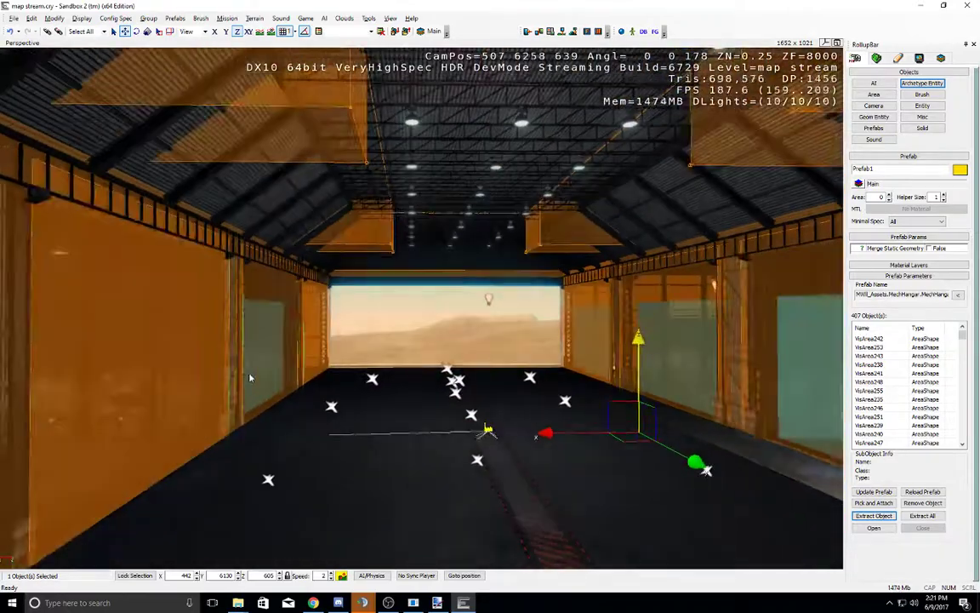
pyautogui.press('w')
pyautogui.press('w')
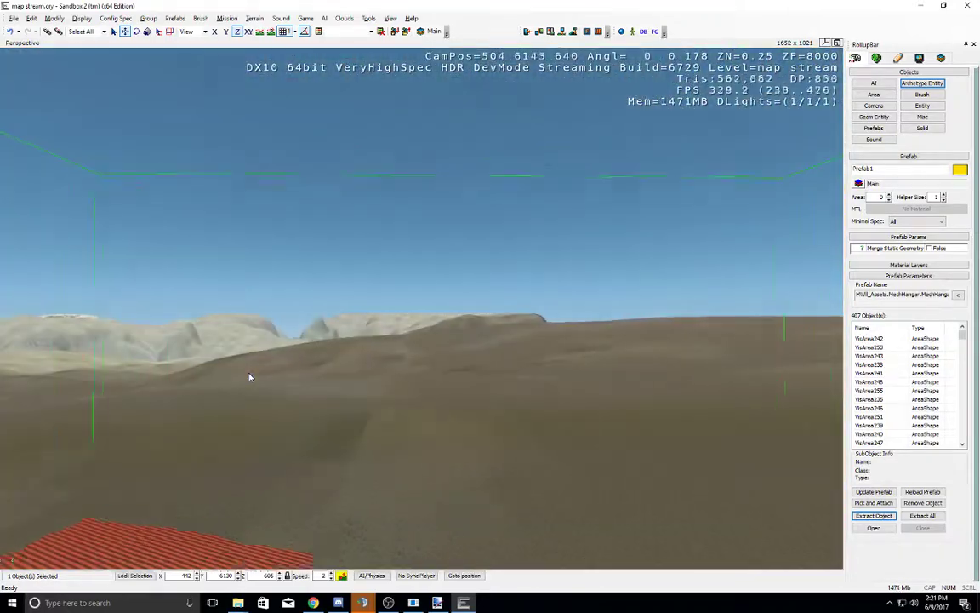
pyautogui.press('s')
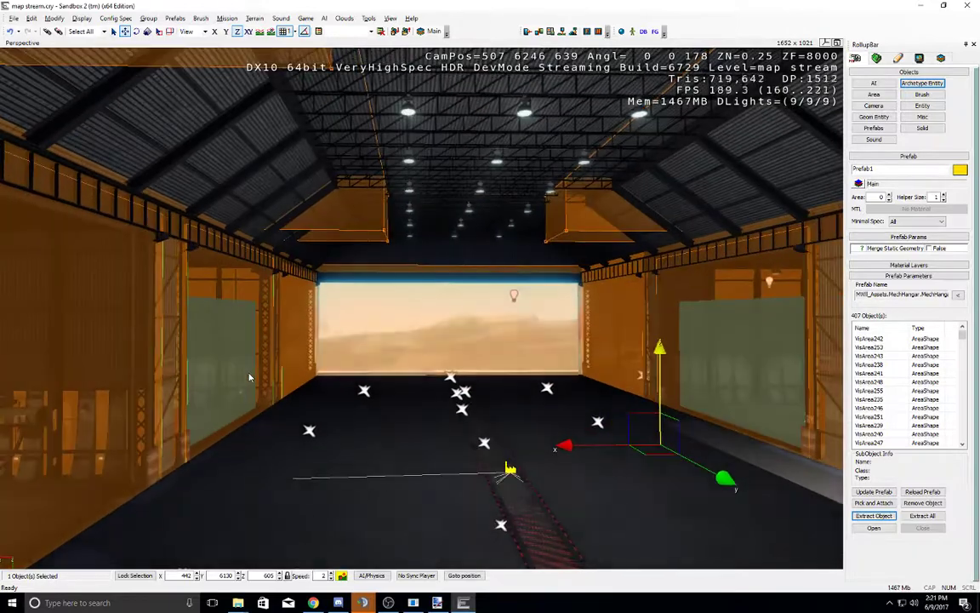
# Step: Extract all objects from the plateau's mech hangar prefab so its parts become individual objects, and clear the selection
pyautogui.press('w')
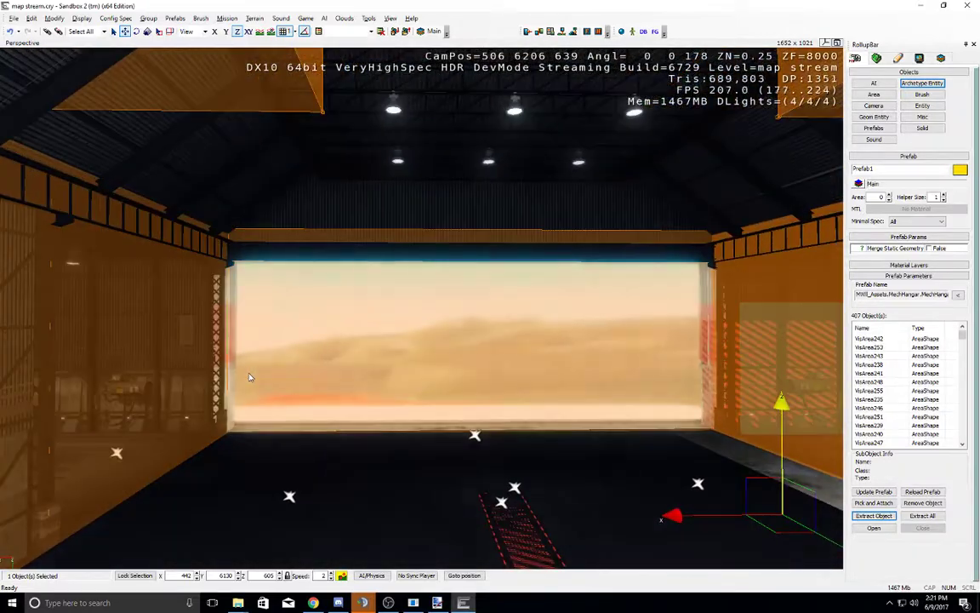
pyautogui.press('w')
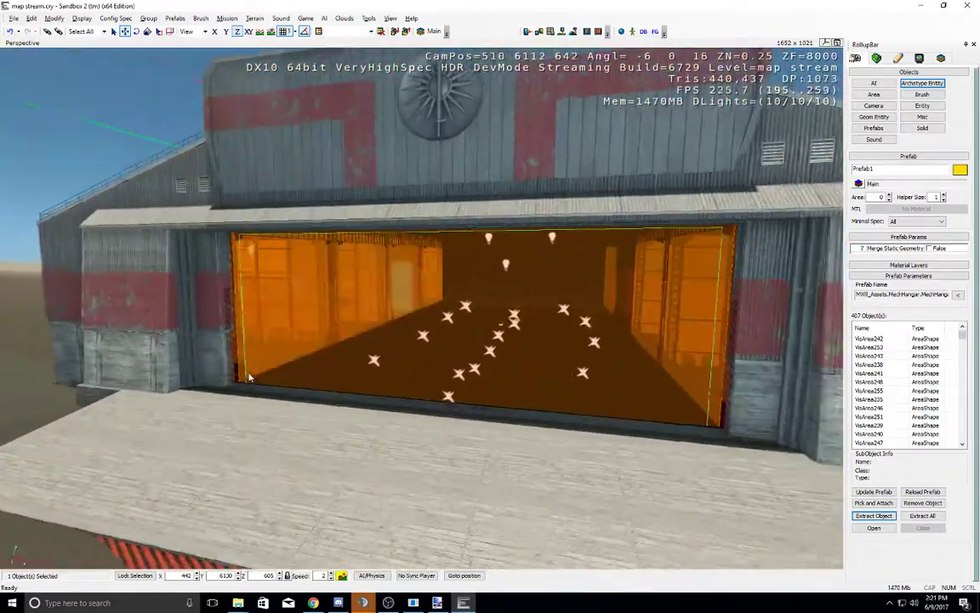
pyautogui.moveTo(249, 377); pyautogui.dragTo(251, 359, button='right')
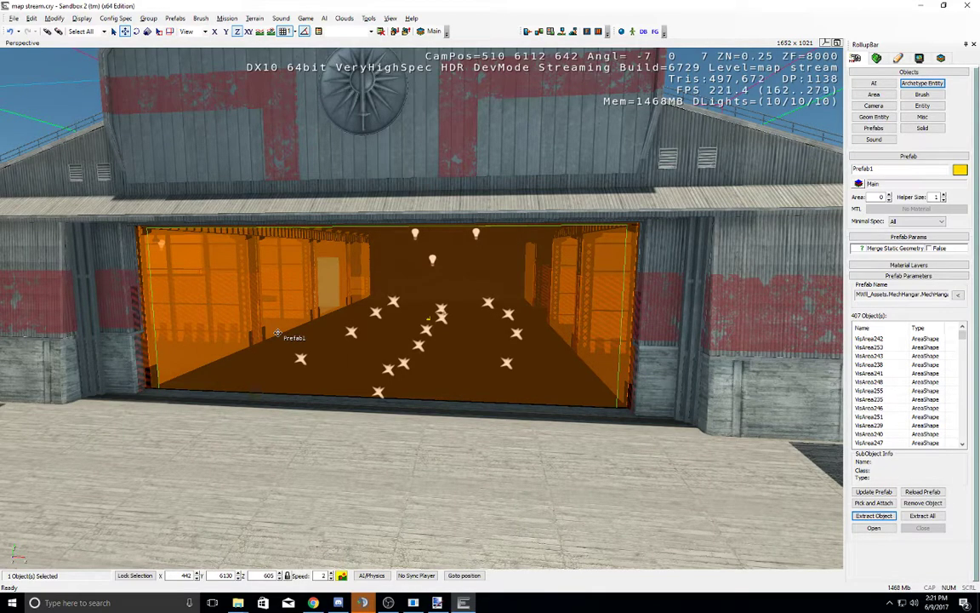
pyautogui.moveTo(399, 380); pyautogui.dragTo(403, 375, button='right')
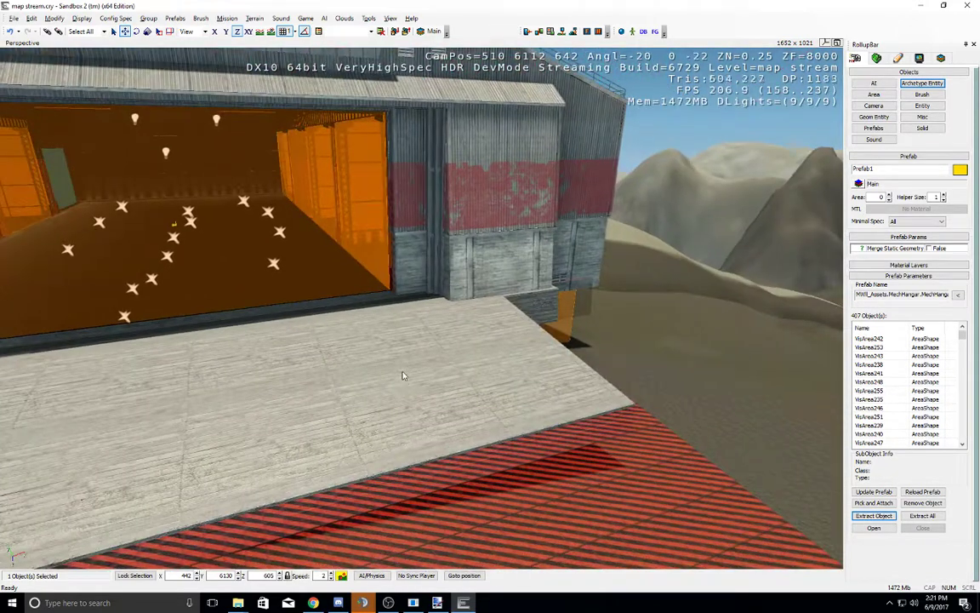
pyautogui.press('s')
pyautogui.click(781, 499)
pyautogui.click(439, 294)
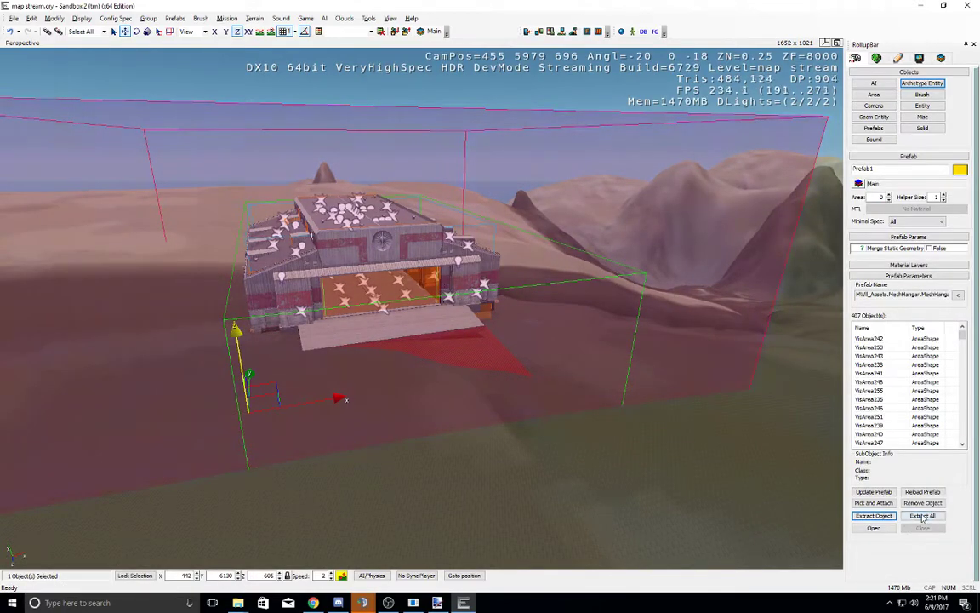
pyautogui.click(923, 517)
pyautogui.click(693, 405)
# Step: Save the map stream level with the extracted hangar parts
pyautogui.moveTo(626, 402); pyautogui.dragTo(625, 398, button='right')
pyautogui.press('w')
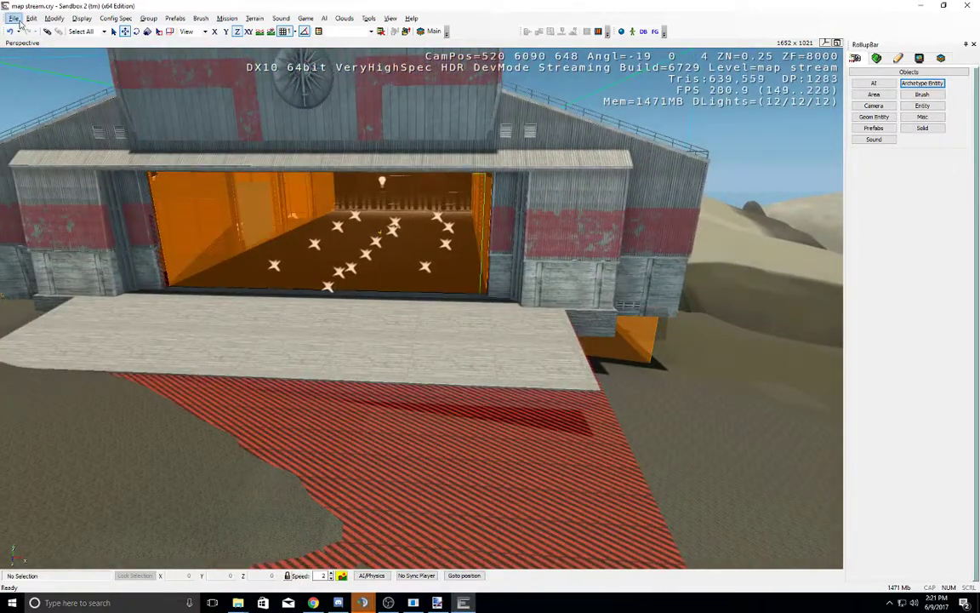
pyautogui.click(19, 22)
pyautogui.click(34, 50)
pyautogui.press('w')
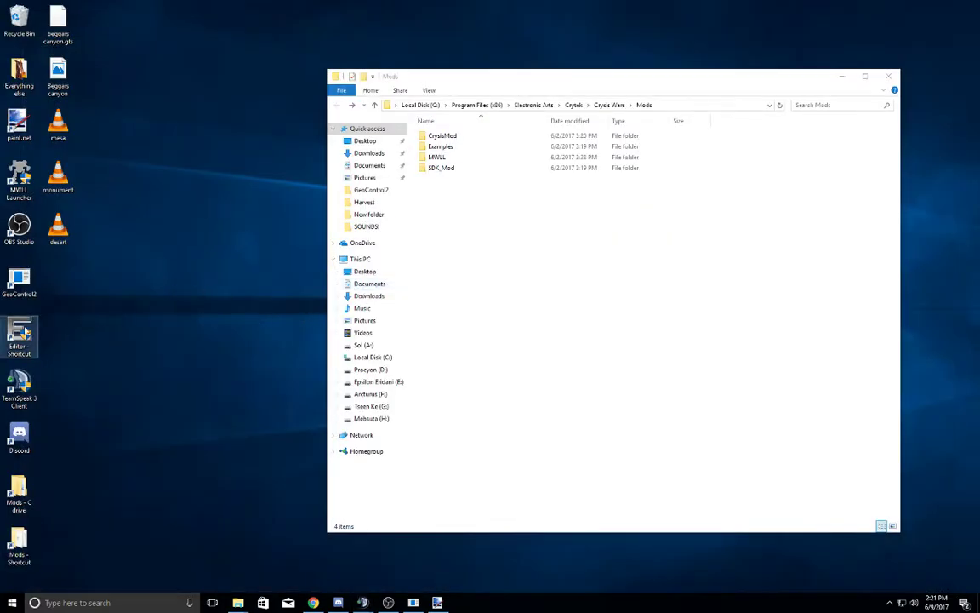
# Step: Relaunch the Sandbox 2 editor from the desktop, load map stream.cry and dismiss the errors report
pyautogui.doubleClick(23, 330)
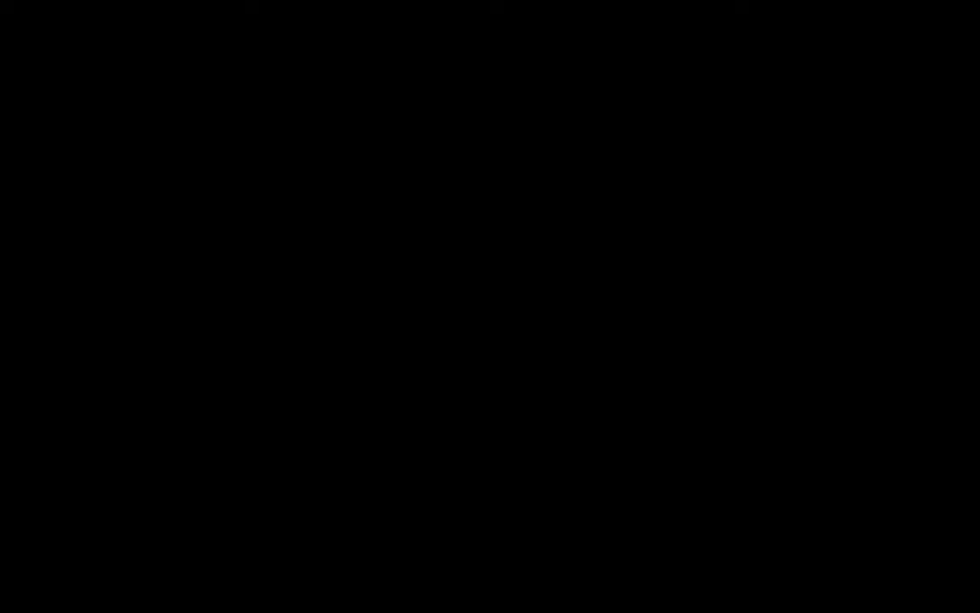
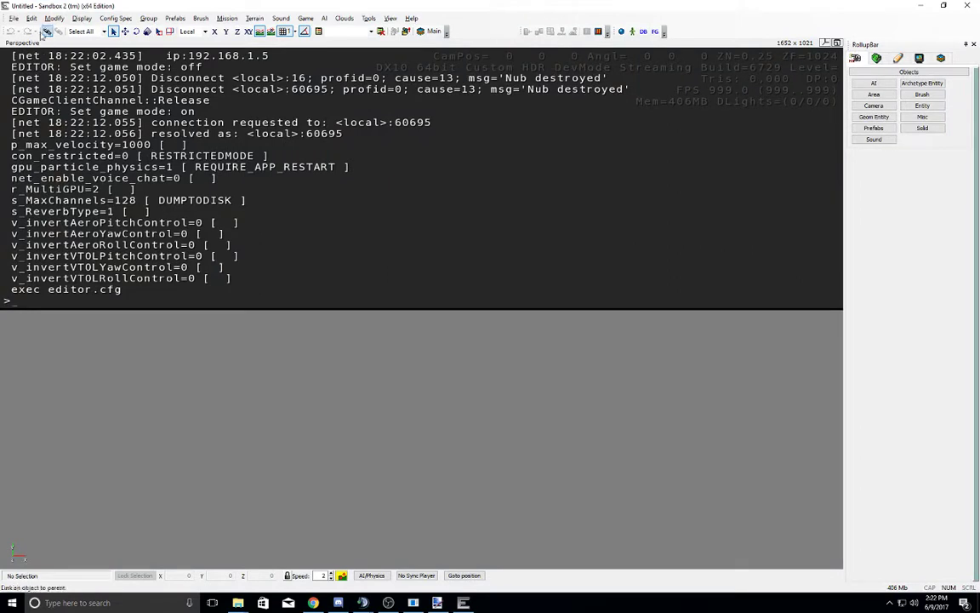
pyautogui.click(13, 19)
pyautogui.click(75, 168)
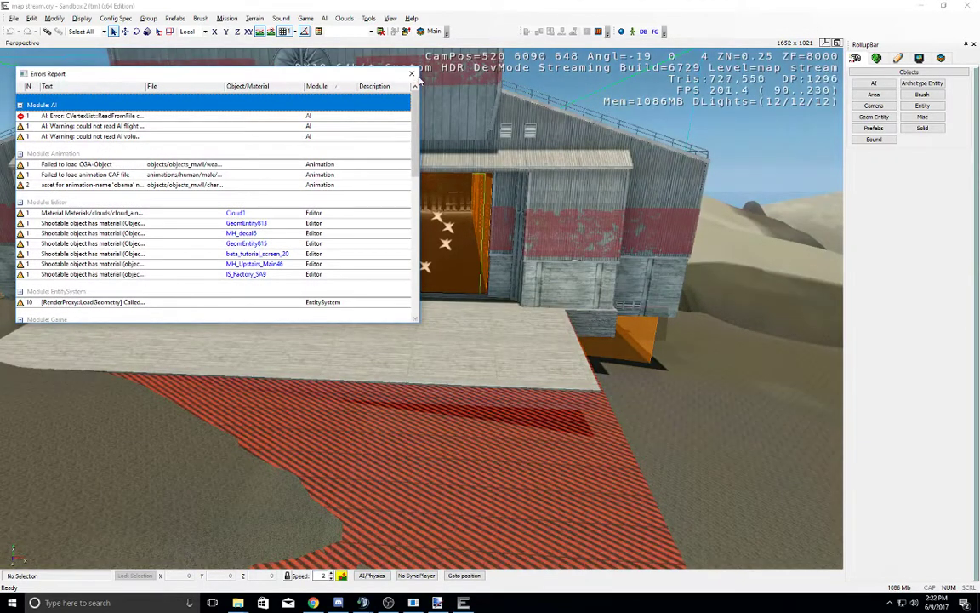
pyautogui.click(413, 74)
pyautogui.press('w')
pyautogui.moveTo(418, 224); pyautogui.dragTo(417, 225, button='right')
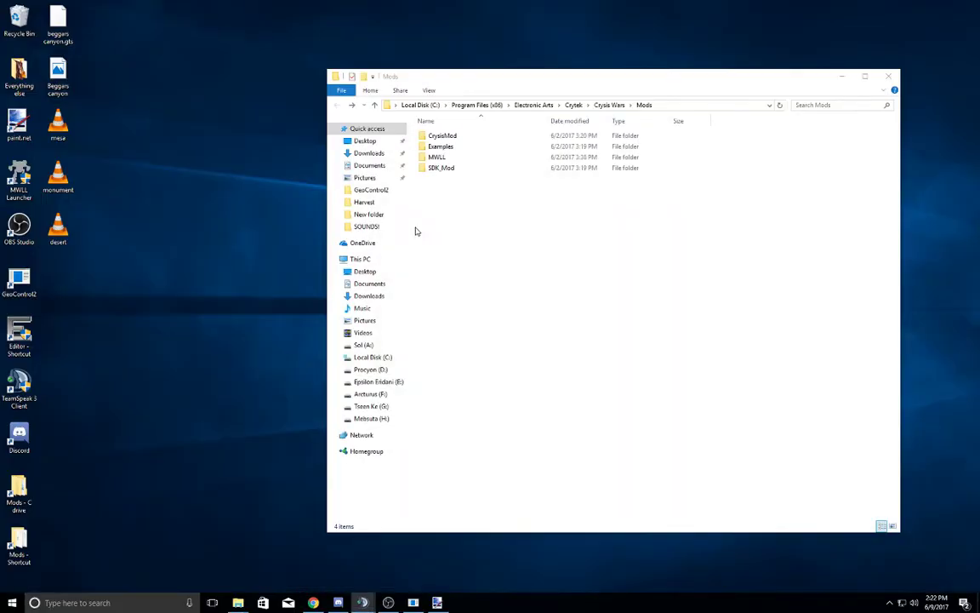
# Step: Start the Sandbox 2 editor again and reopen the recent level map stream.cry
pyautogui.doubleClick(19, 334)
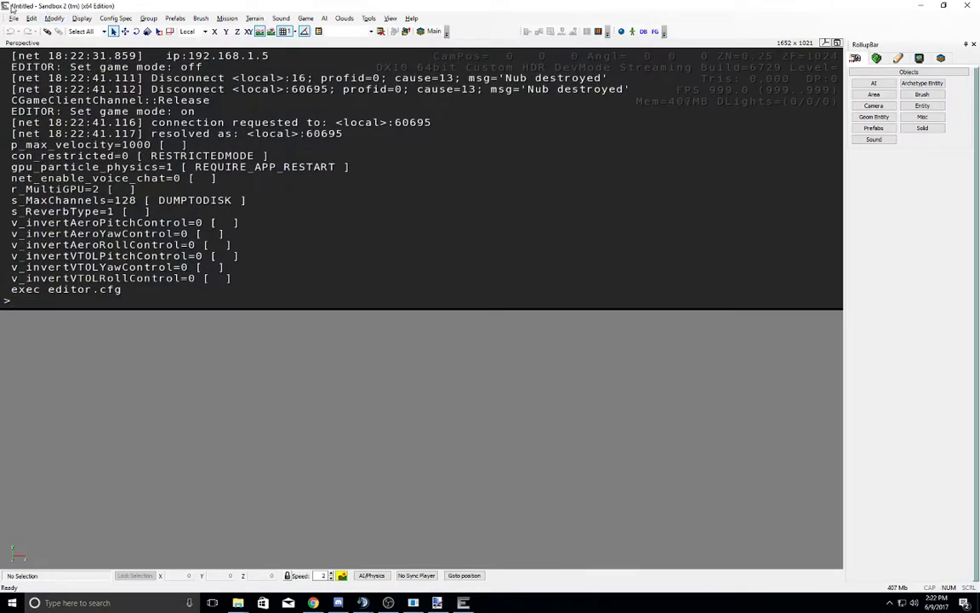
pyautogui.click(13, 18)
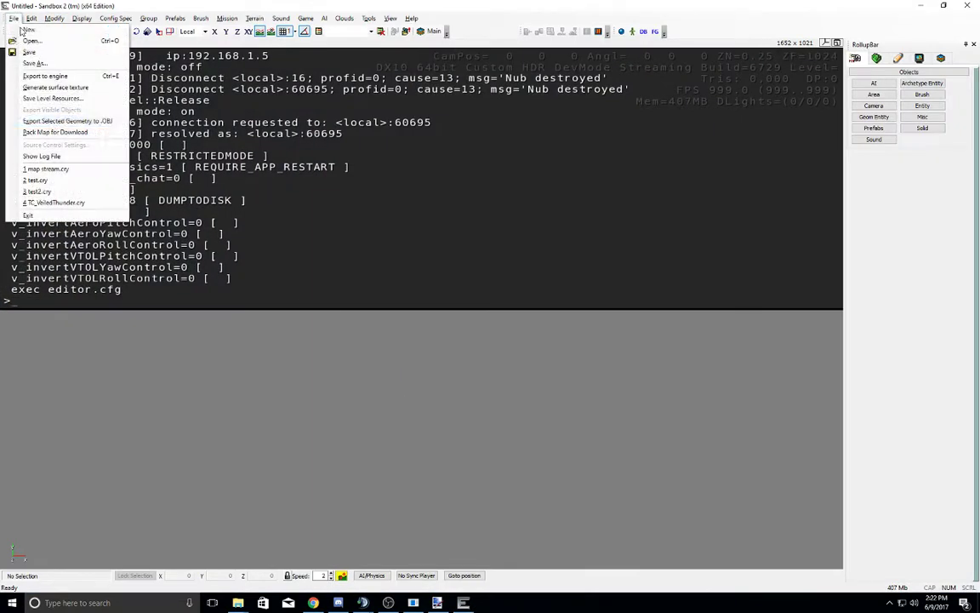
pyautogui.click(83, 171)
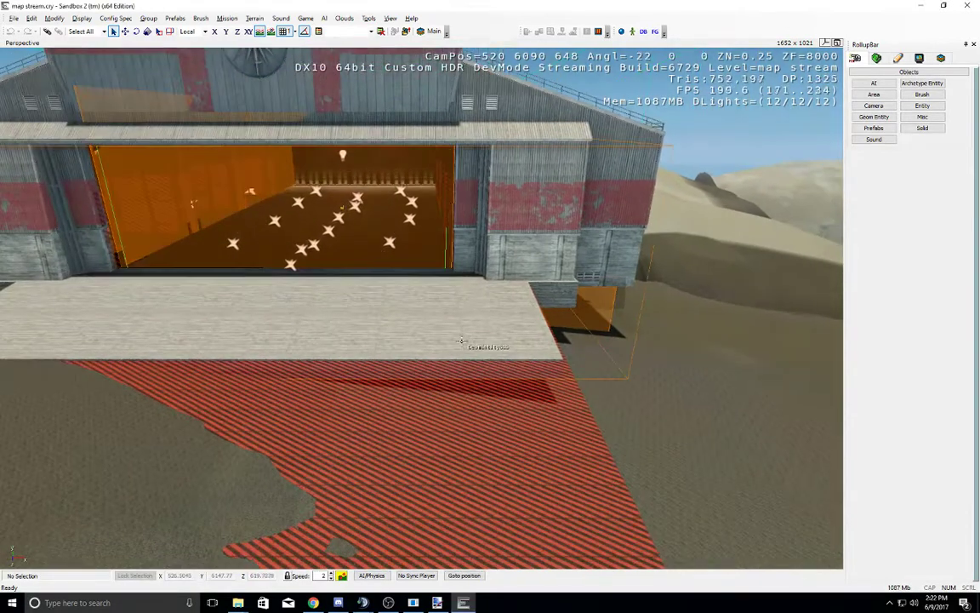
# Step: Hide the Brushes category to expose the hangar's vis areas, portals and entities, and deselect the hangar shell
pyautogui.moveTo(461, 342); pyautogui.dragTo(482, 343, button='middle')
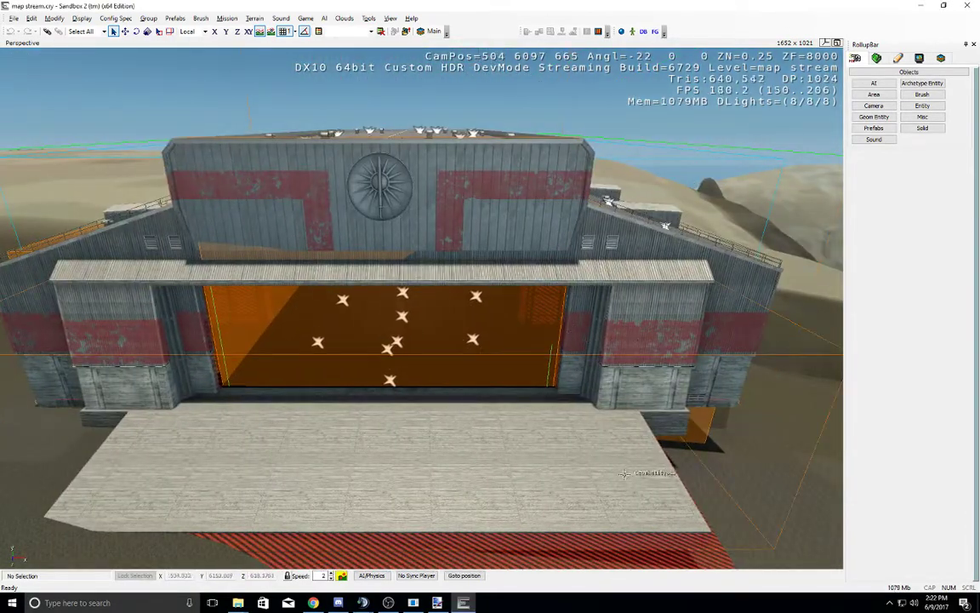
pyautogui.moveTo(621, 434); pyautogui.dragTo(596, 400, button='right')
pyautogui.click(327, 226)
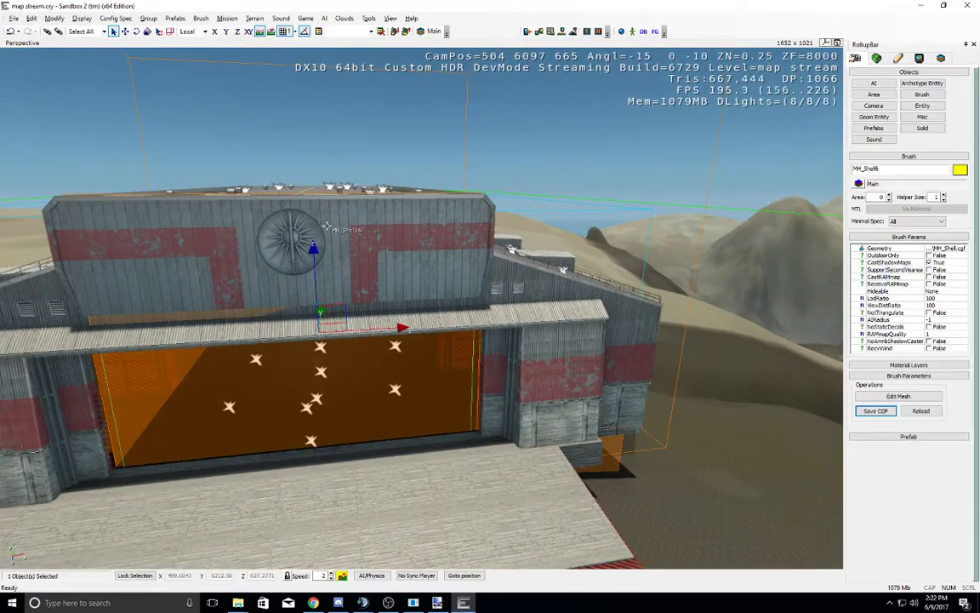
pyautogui.click(923, 58)
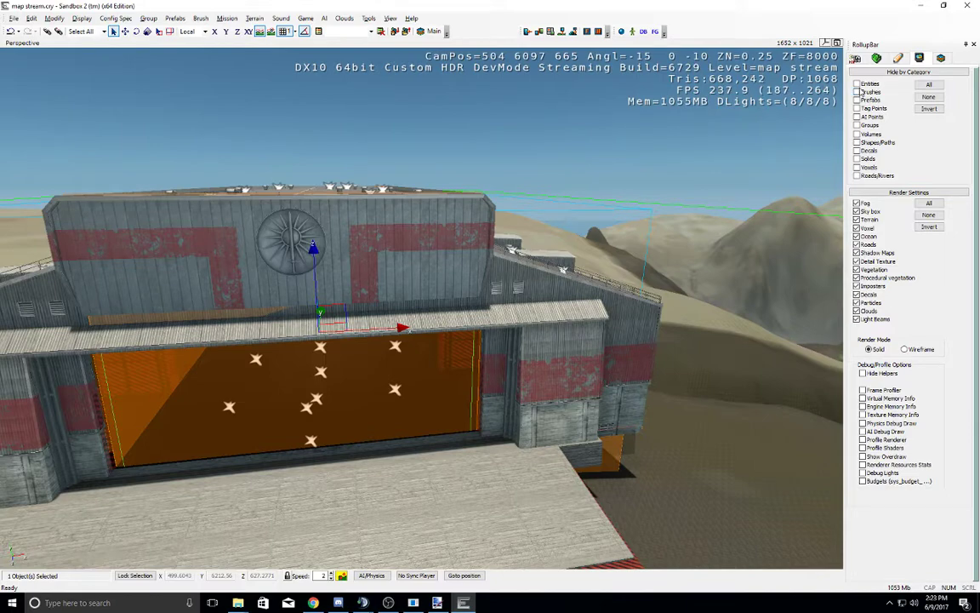
pyautogui.click(858, 84)
pyautogui.click(858, 92)
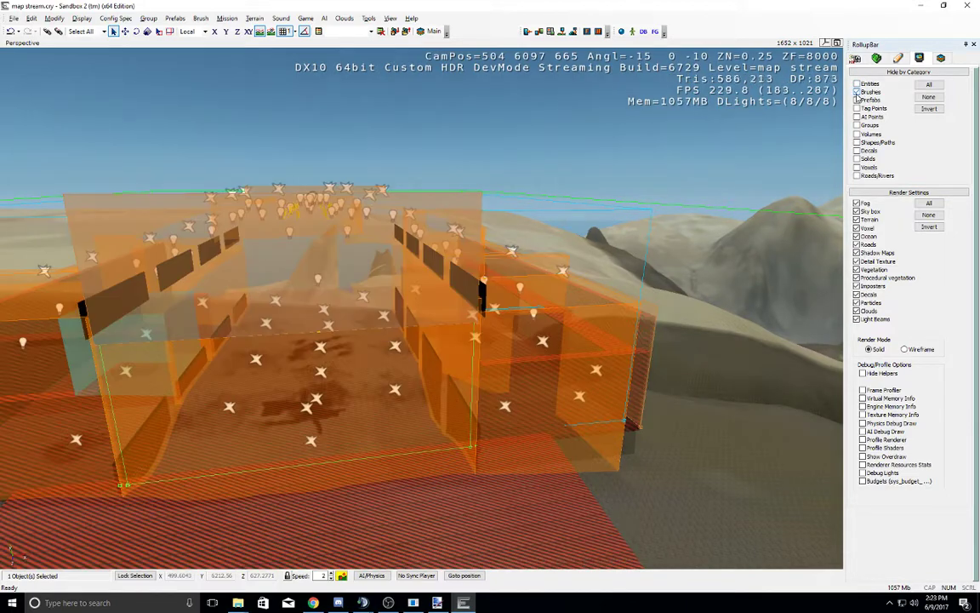
pyautogui.click(858, 93)
pyautogui.click(552, 177)
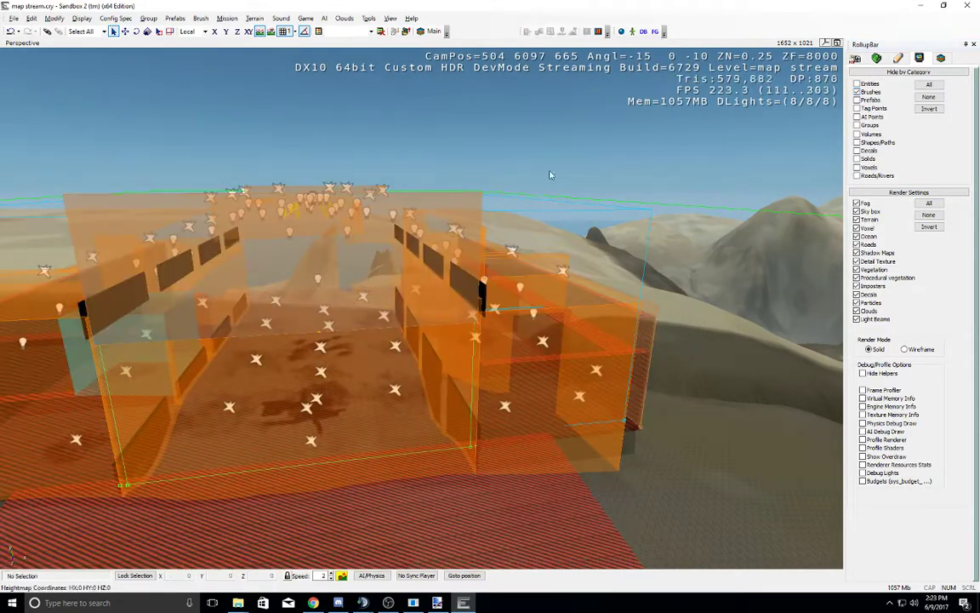
# Step: Examine the area shapes, lights and entities inside the hangar with its brushes hidden
pyautogui.moveTo(482, 195); pyautogui.dragTo(476, 190, button='right')
pyautogui.moveTo(476, 191); pyautogui.dragTo(474, 188, button='middle')
pyautogui.press('w')
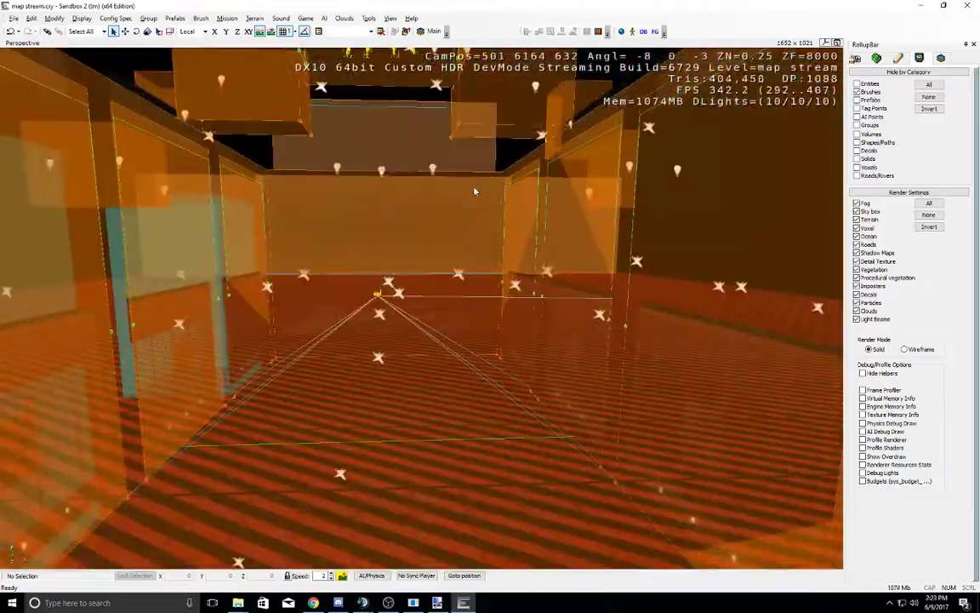
# Step: Examine the building's vis areas and portals from inside its rooms and from above the roof
pyautogui.moveTo(477, 191)
pyautogui.mouseDown(button='right')
pyautogui.moveTo(495, 191)
pyautogui.moveTo(469, 191)
pyautogui.moveTo(477, 191)
pyautogui.mouseUp(button='right')
pyautogui.press('w')
pyautogui.moveTo(459, 218); pyautogui.dragTo(458, 222, button='middle')
pyautogui.moveTo(459, 225); pyautogui.dragTo(454, 223, button='right')
pyautogui.moveTo(454, 223); pyautogui.dragTo(454, 225, button='middle')
pyautogui.moveTo(454, 225); pyautogui.dragTo(472, 222, button='right')
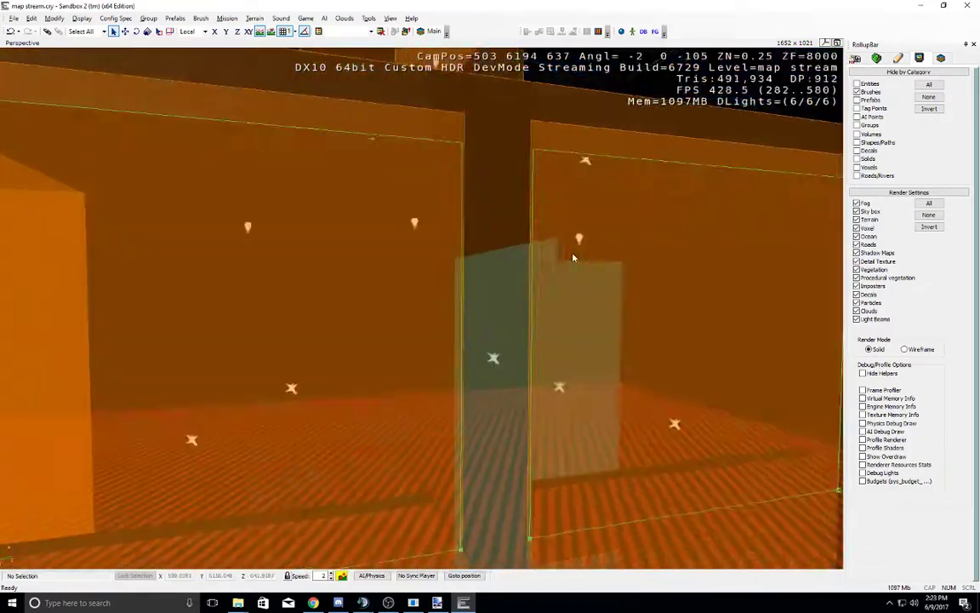
pyautogui.moveTo(573, 257); pyautogui.dragTo(579, 256, button='right')
pyautogui.moveTo(485, 298); pyautogui.dragTo(438, 319, button='right')
pyautogui.moveTo(437, 319); pyautogui.dragTo(436, 315, button='middle')
pyautogui.moveTo(436, 315); pyautogui.dragTo(438, 320, button='right')
pyautogui.moveTo(469, 215); pyautogui.dragTo(385, 222, button='right')
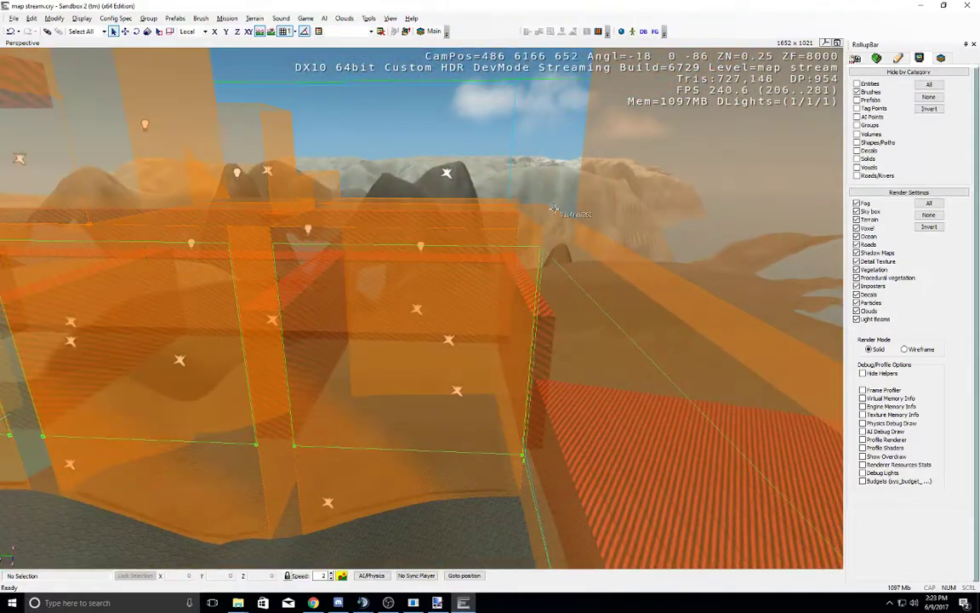
# Step: Select individual area volumes above and beside the building to inspect their extents
pyautogui.click(482, 223)
pyautogui.press('d')
pyautogui.moveTo(481, 223); pyautogui.dragTo(482, 223, button='middle')
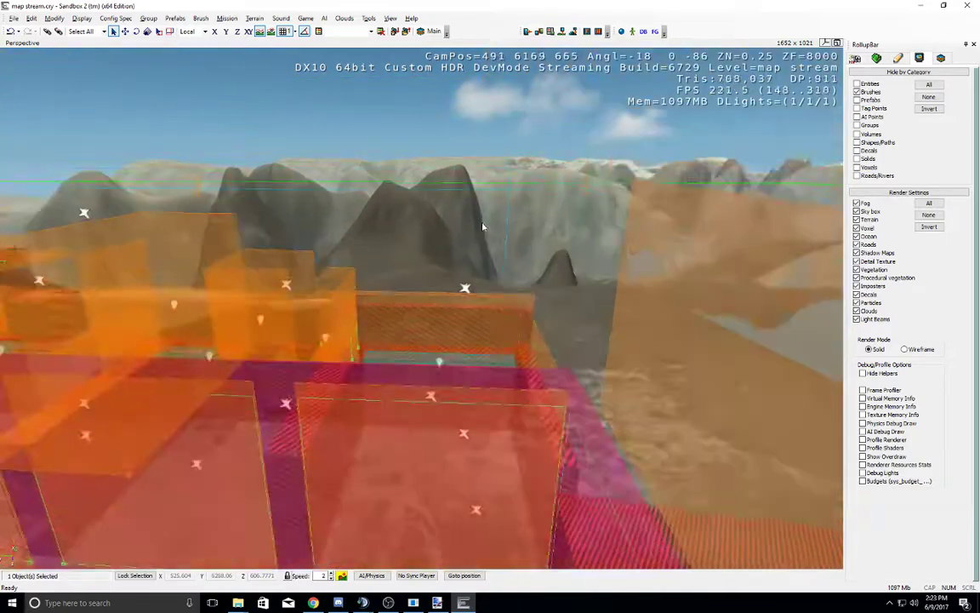
pyautogui.moveTo(482, 223); pyautogui.dragTo(482, 223, button='right')
pyautogui.press('d')
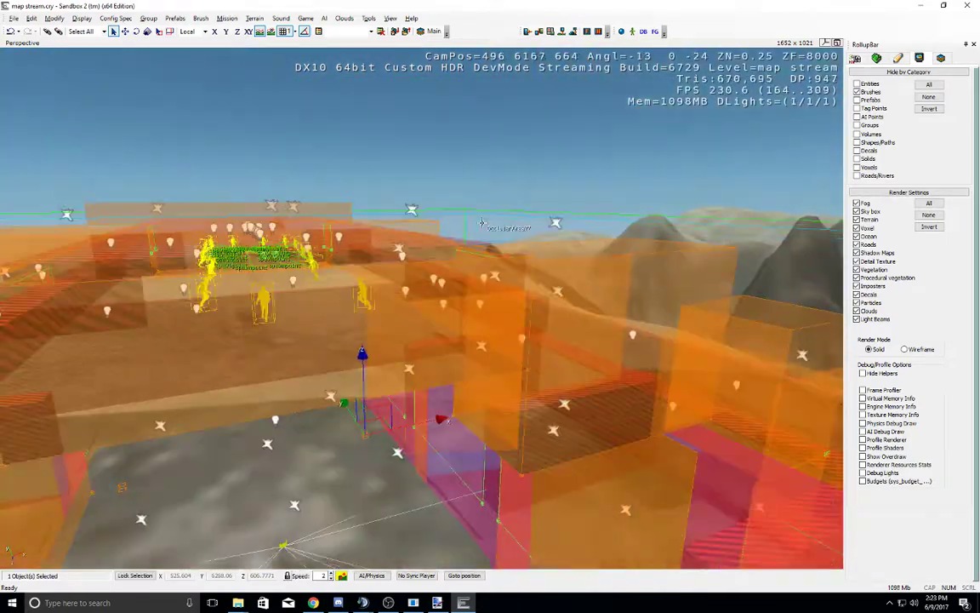
pyautogui.moveTo(482, 222); pyautogui.dragTo(482, 223, button='middle')
pyautogui.press('w')
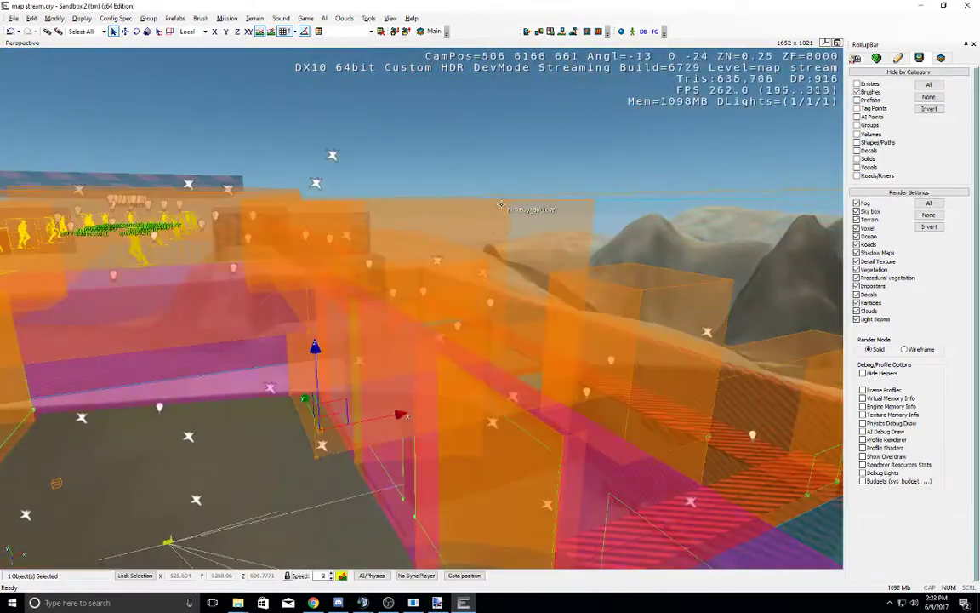
pyautogui.click(518, 203)
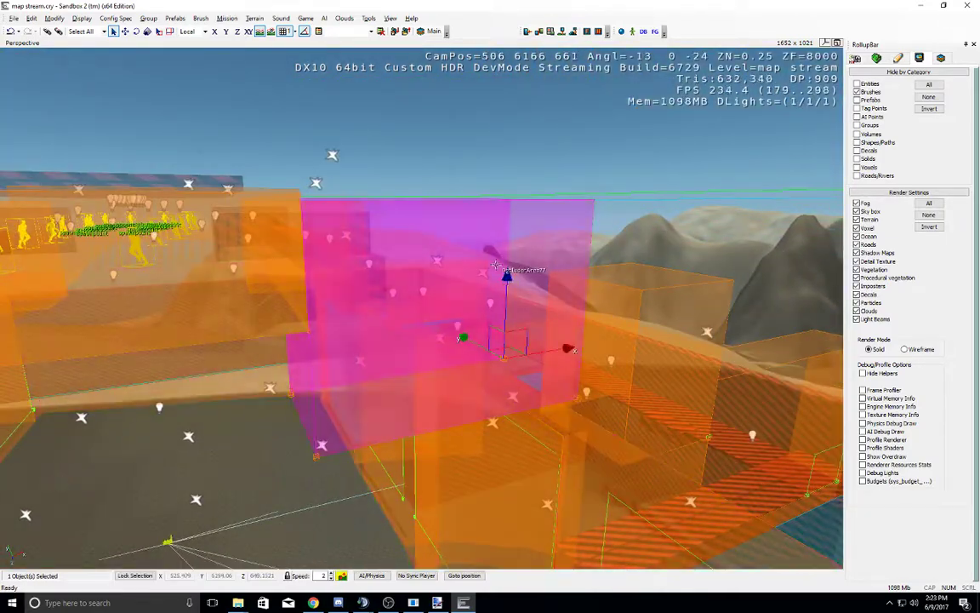
pyautogui.moveTo(496, 264); pyautogui.dragTo(496, 264, button='middle')
pyautogui.press('w')
pyautogui.moveTo(496, 264); pyautogui.dragTo(497, 266, button='right')
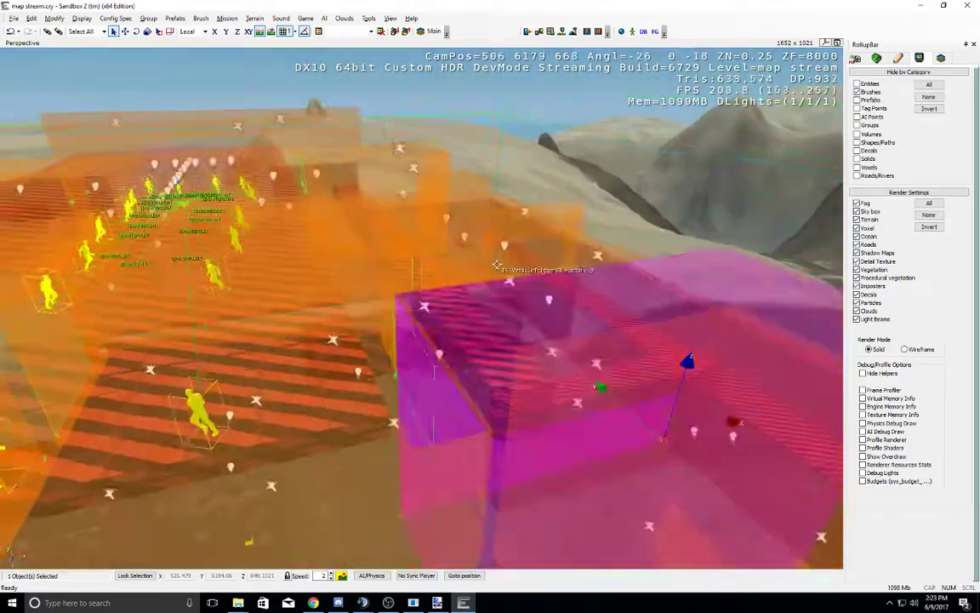
pyautogui.moveTo(497, 266); pyautogui.dragTo(497, 268, button='middle')
pyautogui.press('w')
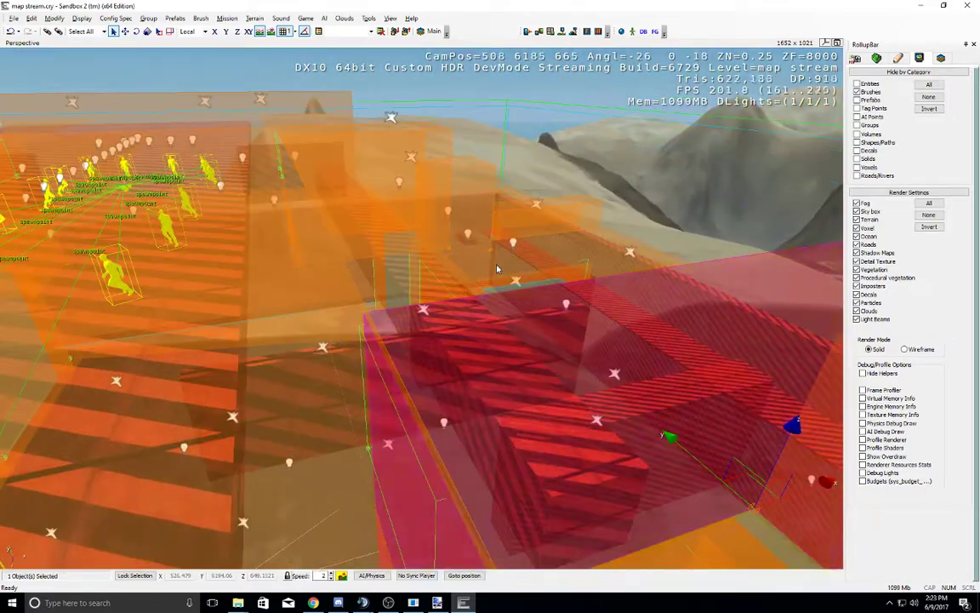
pyautogui.click(379, 378)
# Step: Move the corner room's vis area together with Portal375 out of the building onto the open terrain
pyautogui.press('w')
pyautogui.moveTo(382, 376); pyautogui.dragTo(390, 361, button='right')
pyautogui.press('d')
pyautogui.press('w')
pyautogui.press('s')
pyautogui.press('s')
pyautogui.press('w')
pyautogui.press('s')
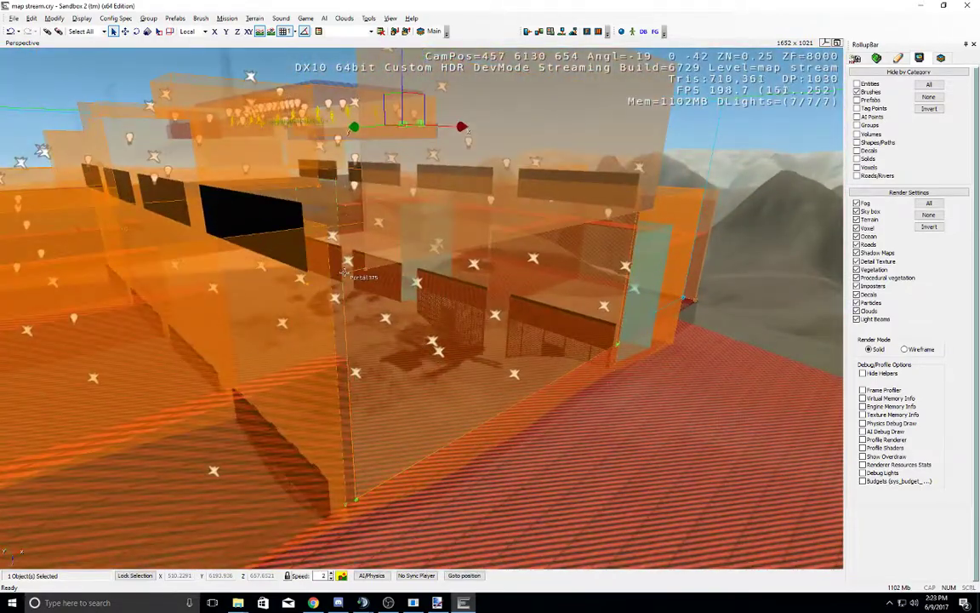
pyautogui.click(344, 272)
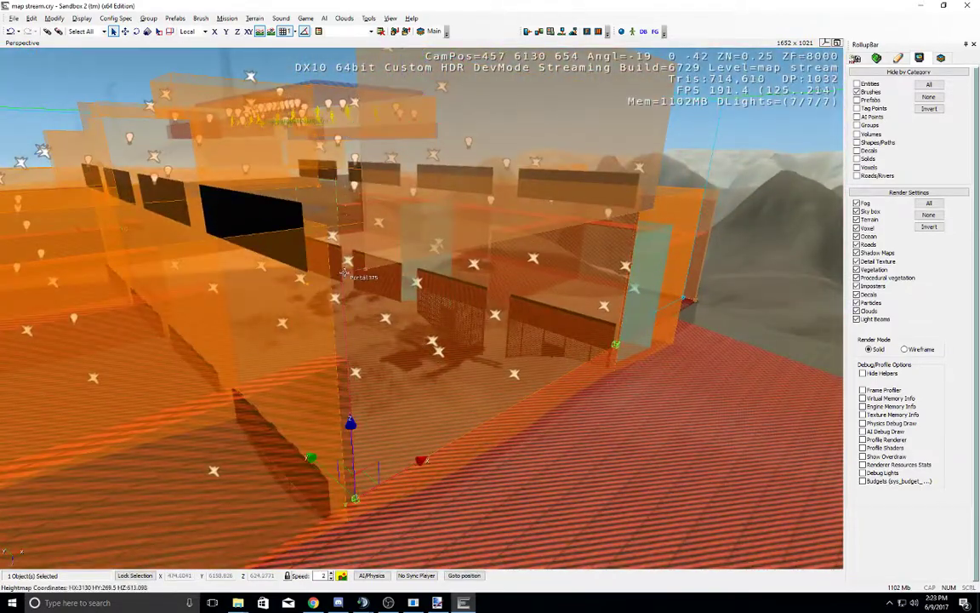
pyautogui.keyDown('ctrl'); pyautogui.click(332, 269); pyautogui.keyUp('ctrl')
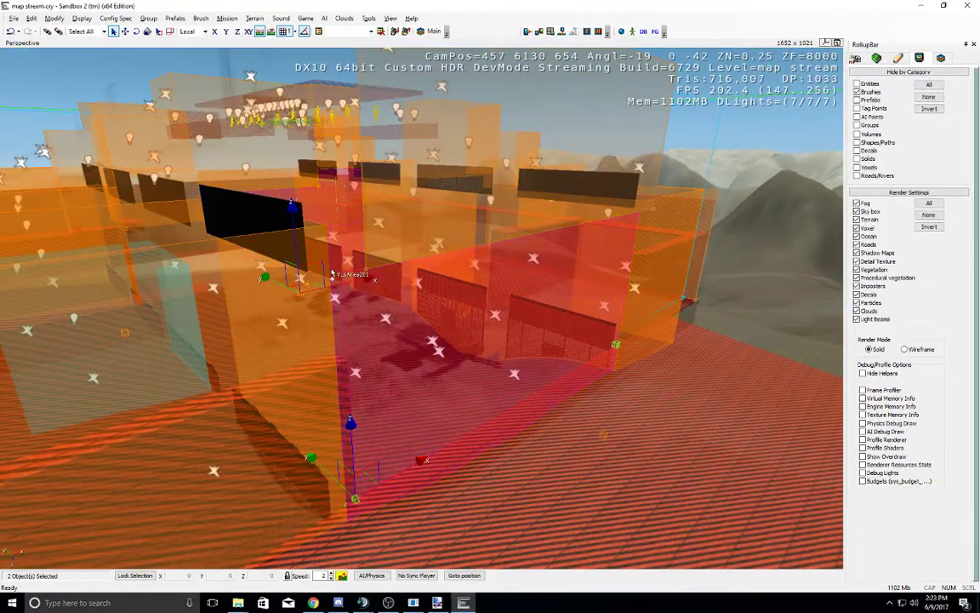
pyautogui.click(126, 33)
pyautogui.moveTo(316, 278); pyautogui.dragTo(253, 272, button='right')
pyautogui.press('s')
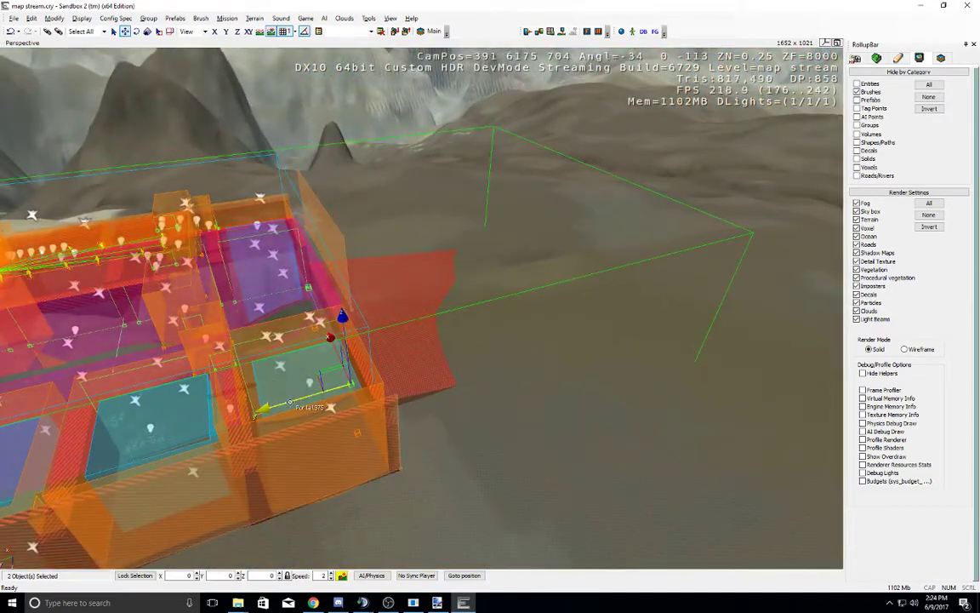
pyautogui.moveTo(340, 316); pyautogui.dragTo(565, 193)
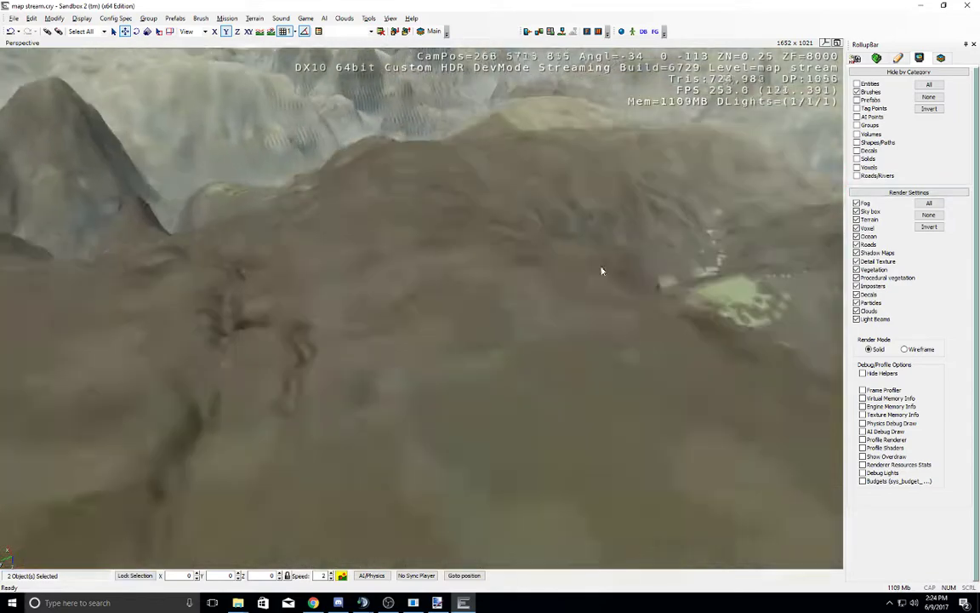
pyautogui.moveTo(602, 270); pyautogui.dragTo(560, 279, button='middle')
pyautogui.moveTo(560, 279); pyautogui.dragTo(560, 279, button='right')
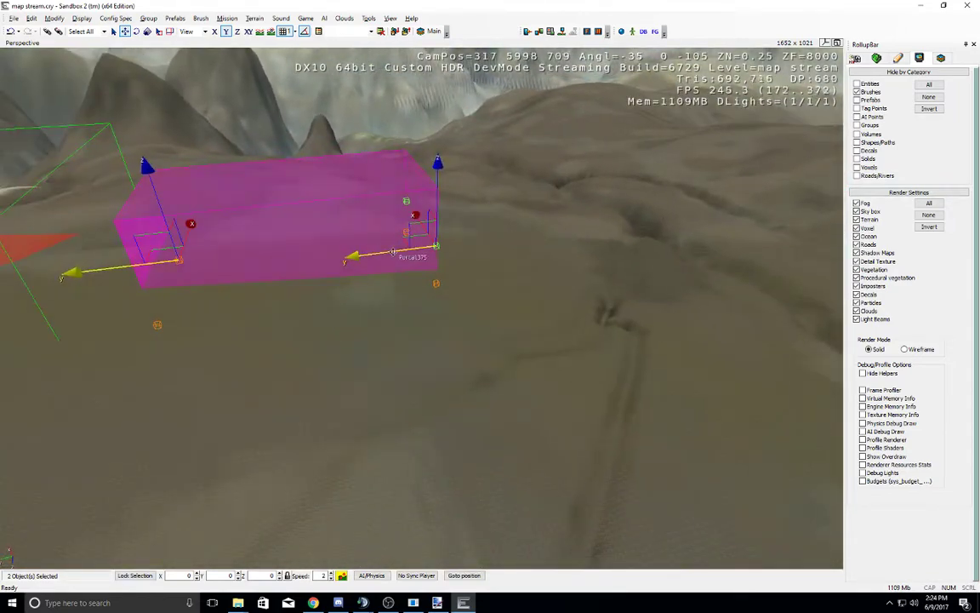
# Step: Examine how the distant building renders from inside and outside the relocated vis area and through its portal
pyautogui.moveTo(393, 252); pyautogui.dragTo(470, 279, button='middle')
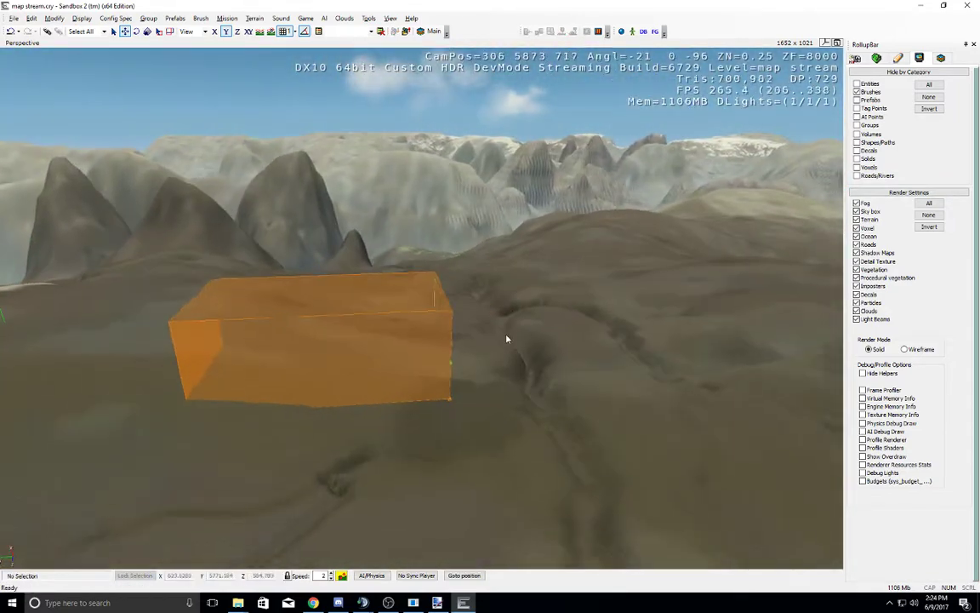
pyautogui.press('w')
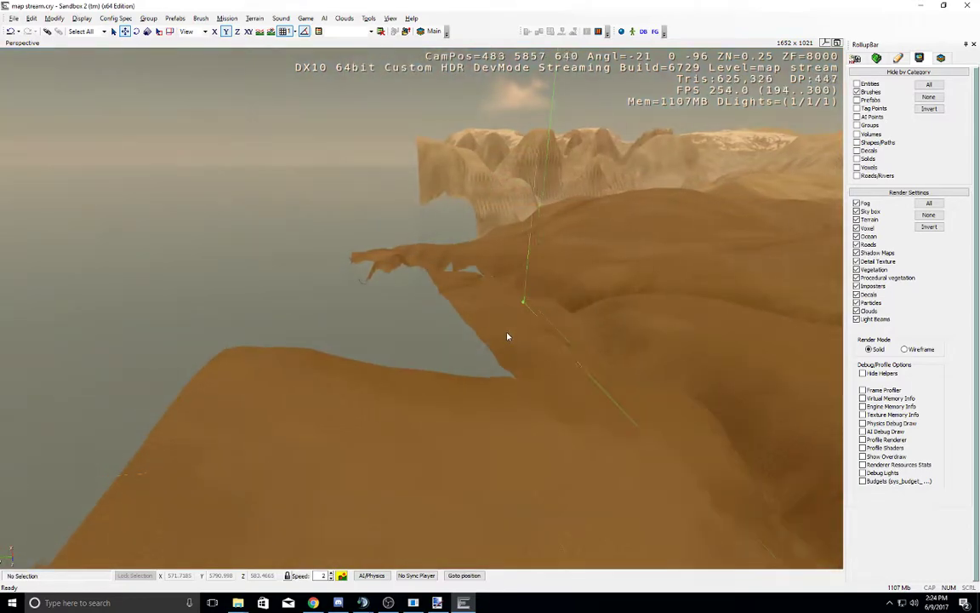
pyautogui.press('s')
pyautogui.moveTo(507, 336); pyautogui.dragTo(448, 322, button='right')
pyautogui.press('d')
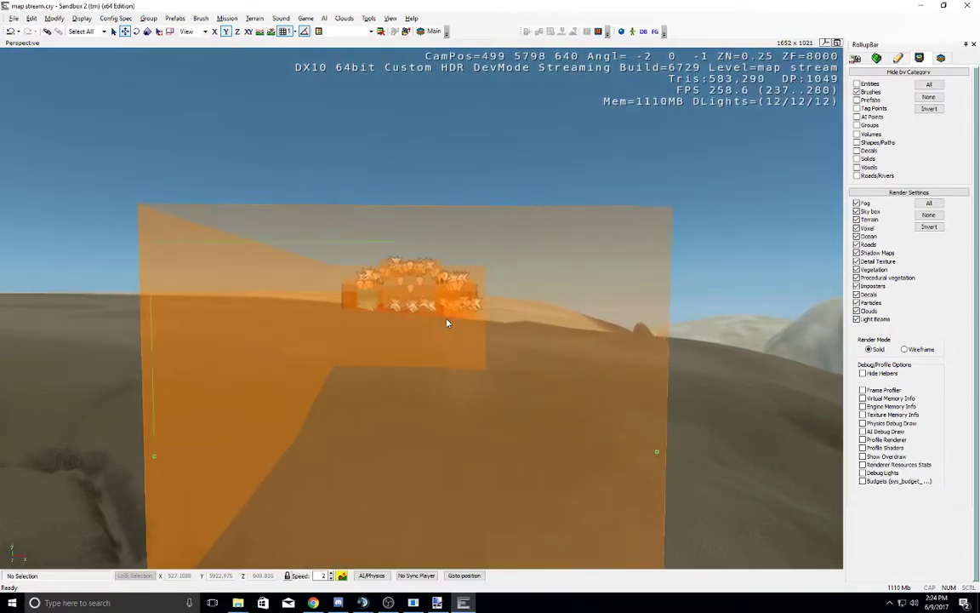
pyautogui.press('w')
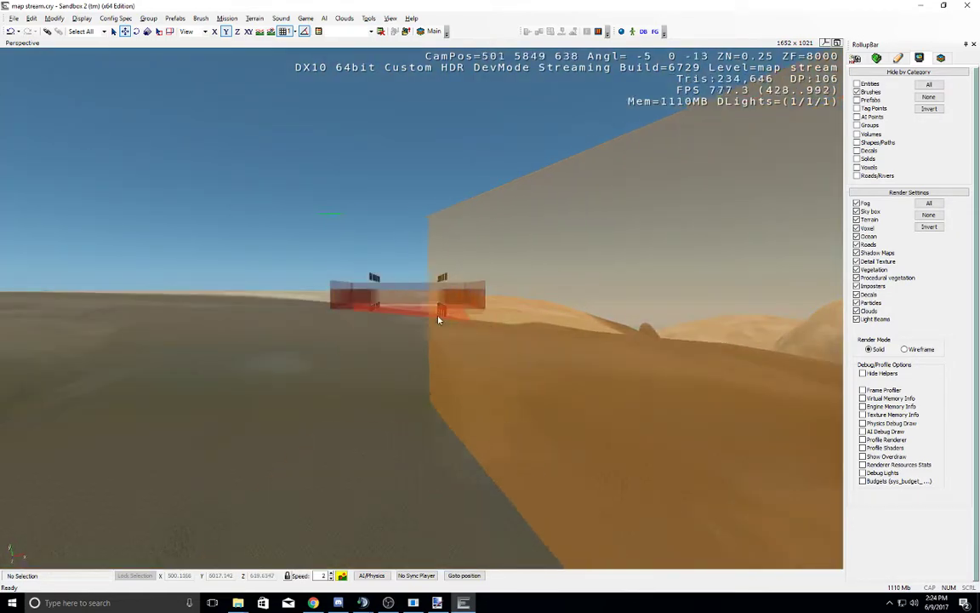
pyautogui.press('s')
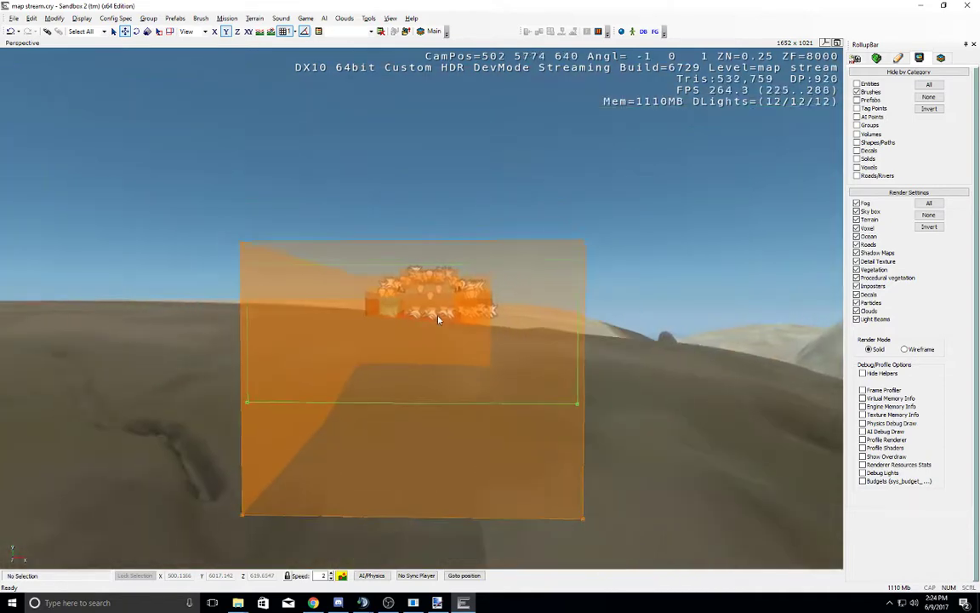
pyautogui.press('w')
pyautogui.moveTo(439, 320); pyautogui.dragTo(439, 320, button='right')
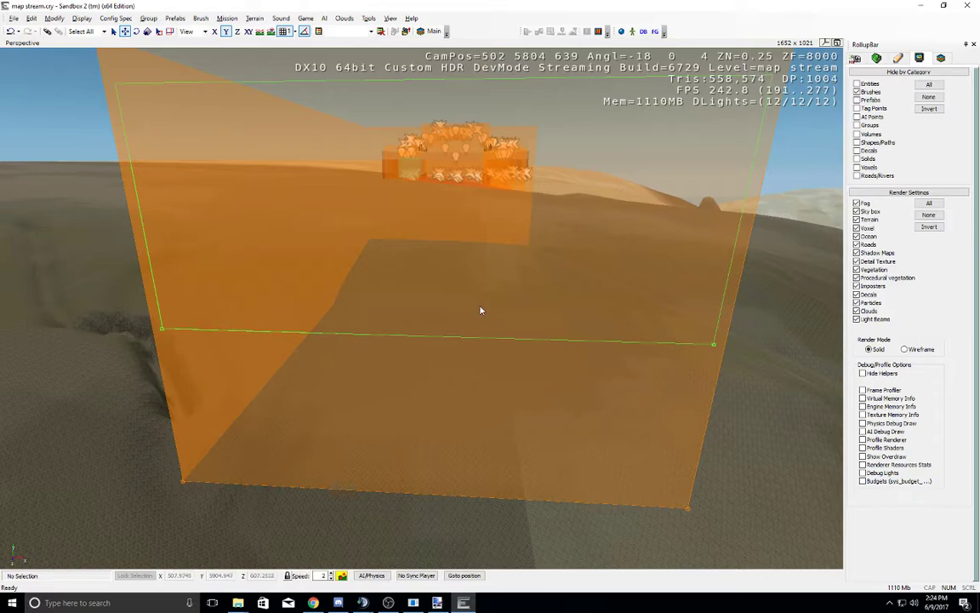
pyautogui.moveTo(392, 319); pyautogui.dragTo(403, 319, button='right')
pyautogui.press('w')
pyautogui.moveTo(439, 319); pyautogui.dragTo(440, 319, button='middle')
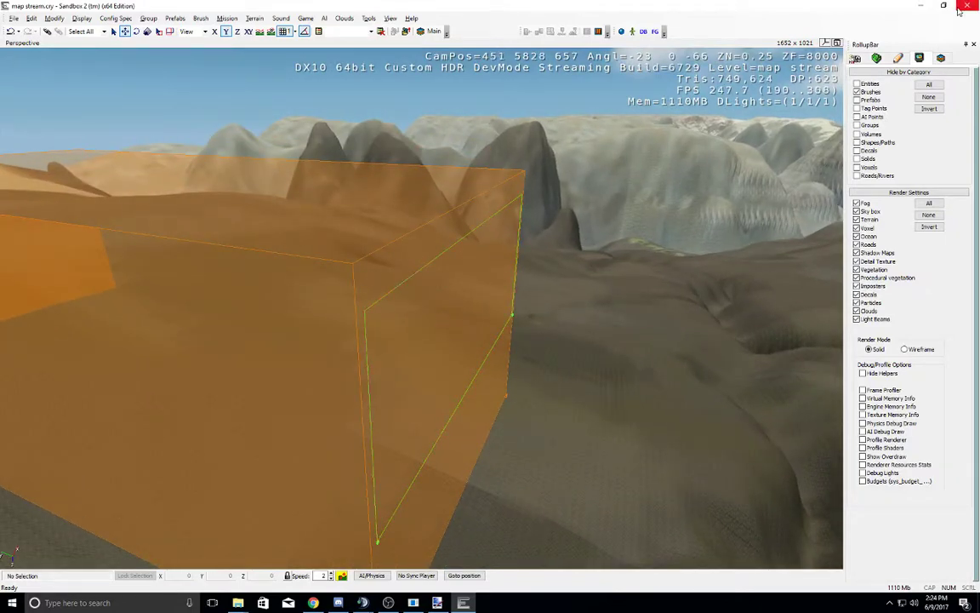
# Step: Begin a new VisArea on the open terrain with movement locked to the XY plane
pyautogui.click(856, 59)
pyautogui.click(875, 85)
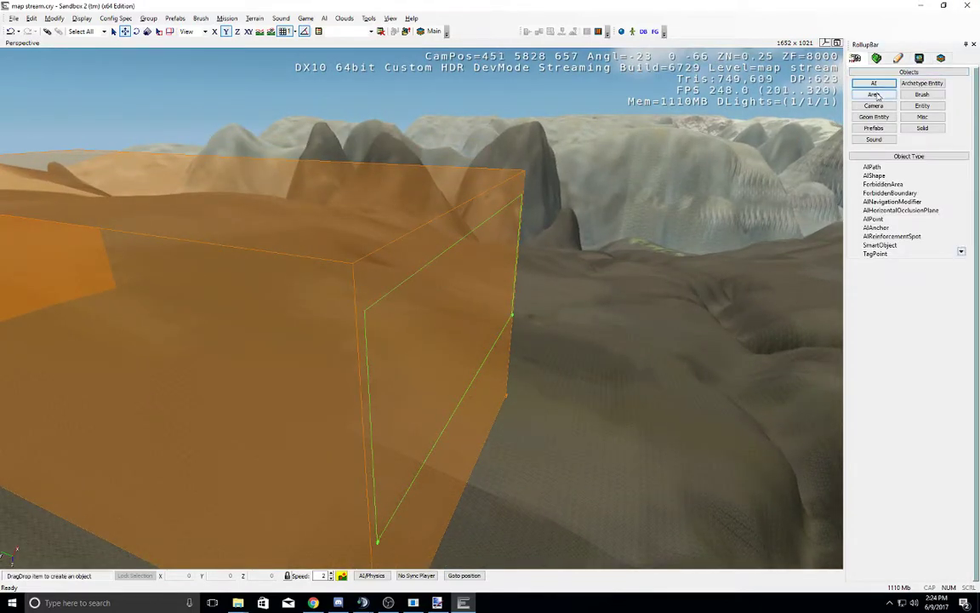
pyautogui.click(875, 94)
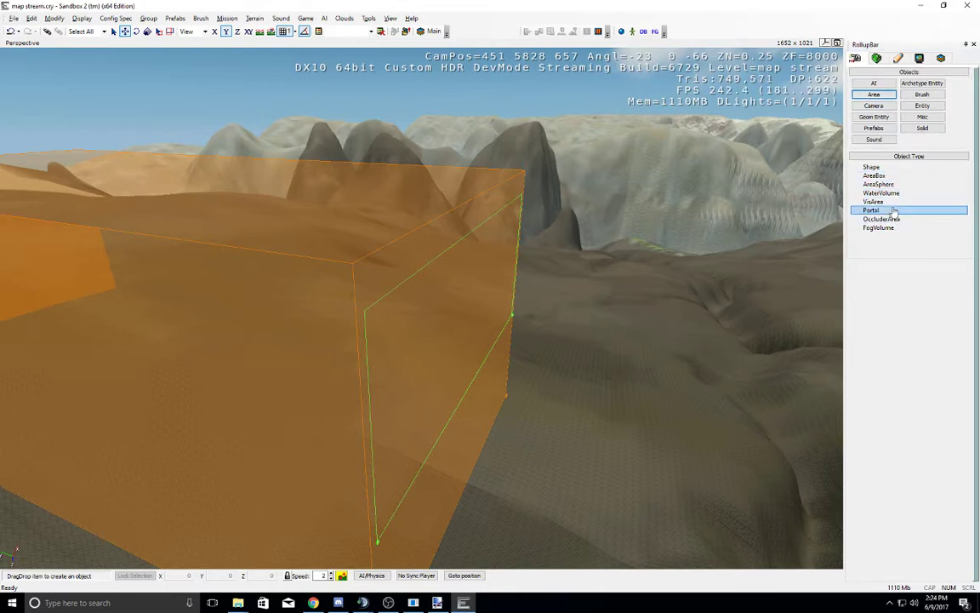
pyautogui.moveTo(671, 230); pyautogui.dragTo(646, 224, button='right')
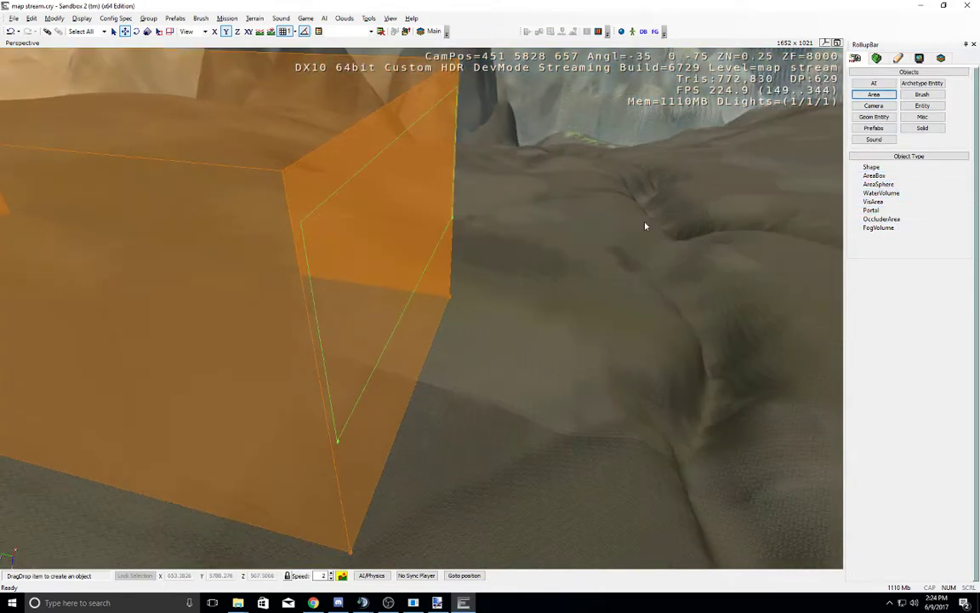
pyautogui.click(886, 204)
pyautogui.moveTo(664, 183); pyautogui.dragTo(497, 229, button='right')
pyautogui.moveTo(497, 230); pyautogui.dragTo(218, 90, button='middle')
pyautogui.click(249, 32)
pyautogui.moveTo(259, 155); pyautogui.dragTo(271, 167, button='middle')
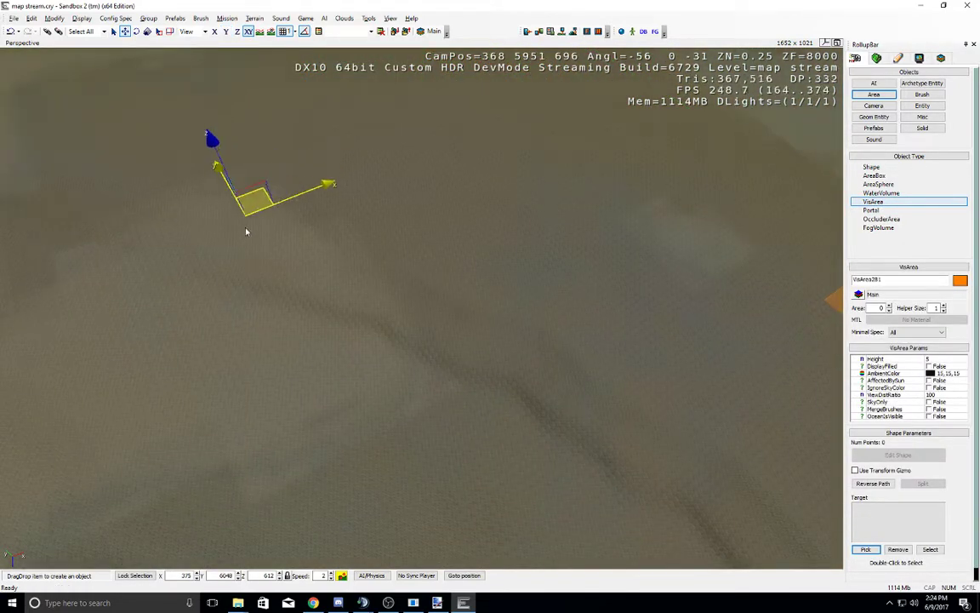
pyautogui.moveTo(258, 468); pyautogui.dragTo(299, 374, button='right')
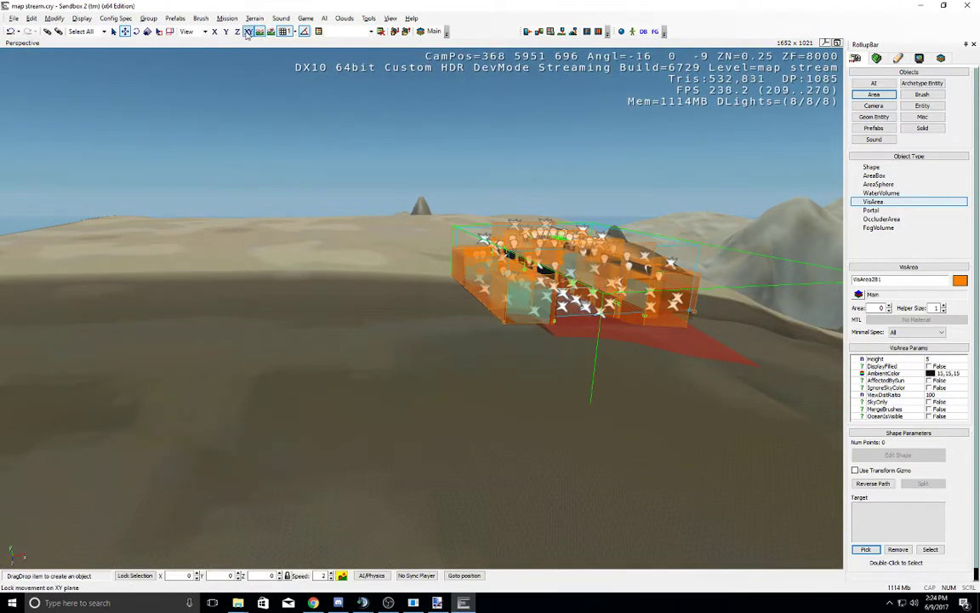
pyautogui.moveTo(259, 254); pyautogui.dragTo(263, 317, button='right')
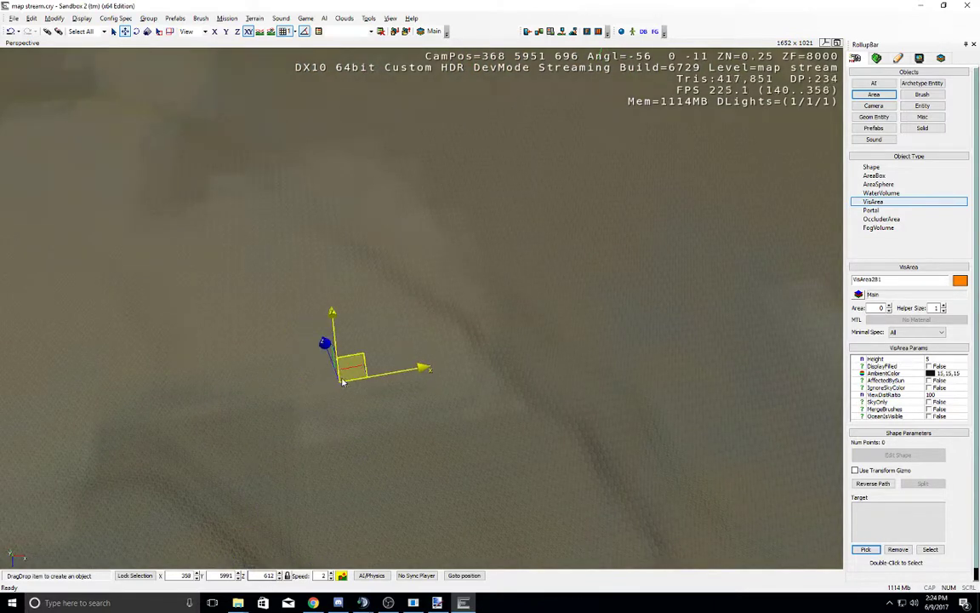
pyautogui.moveTo(343, 382); pyautogui.dragTo(343, 378, button='middle')
pyautogui.moveTo(344, 378); pyautogui.dragTo(346, 372, button='right')
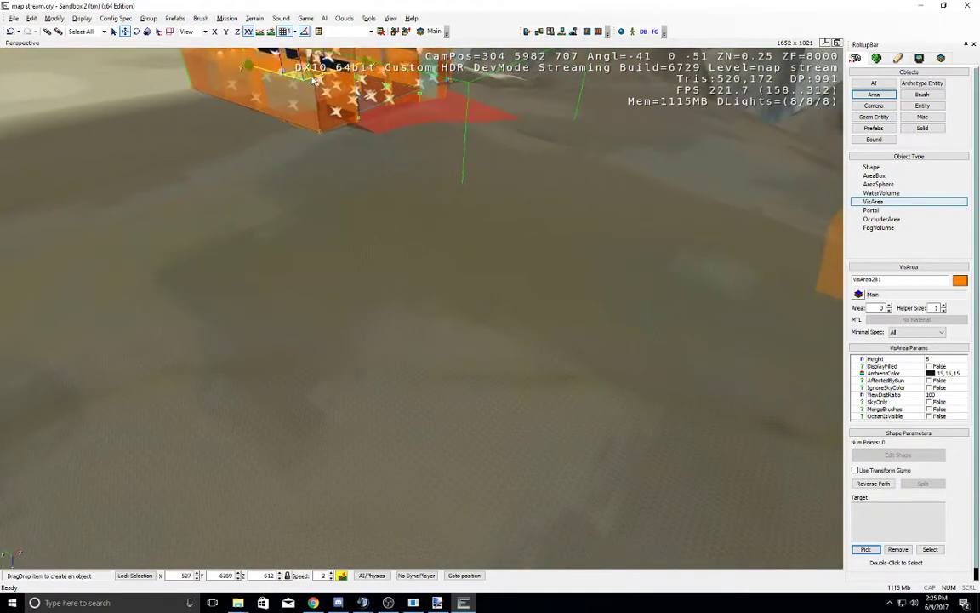
# Step: Outline the new VisArea with five points on the ground near the relocated box and finish the shape
pyautogui.click(293, 32)
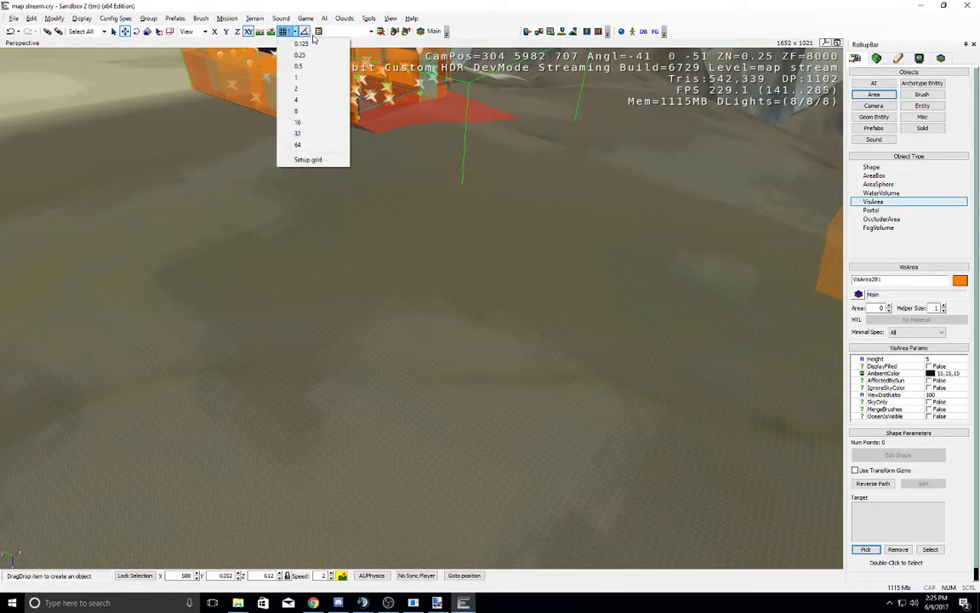
pyautogui.click(294, 32)
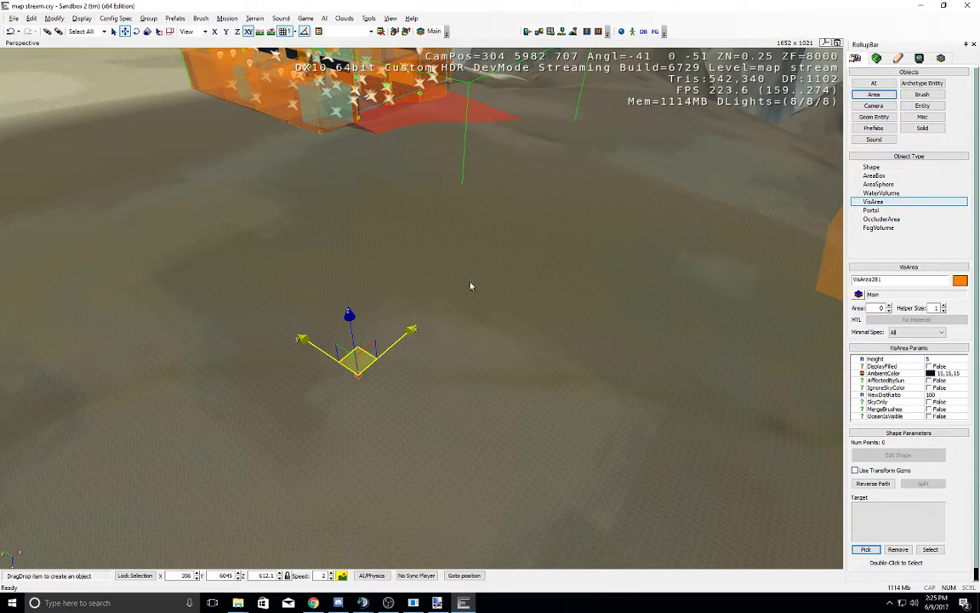
pyautogui.click(503, 245)
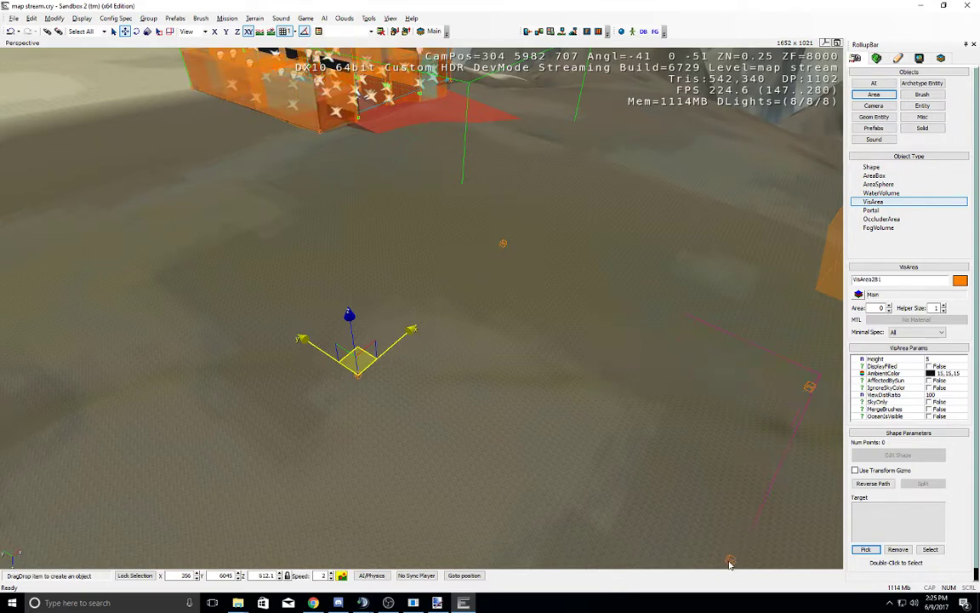
pyautogui.click(730, 562)
pyautogui.moveTo(737, 501); pyautogui.dragTo(694, 518, button='right')
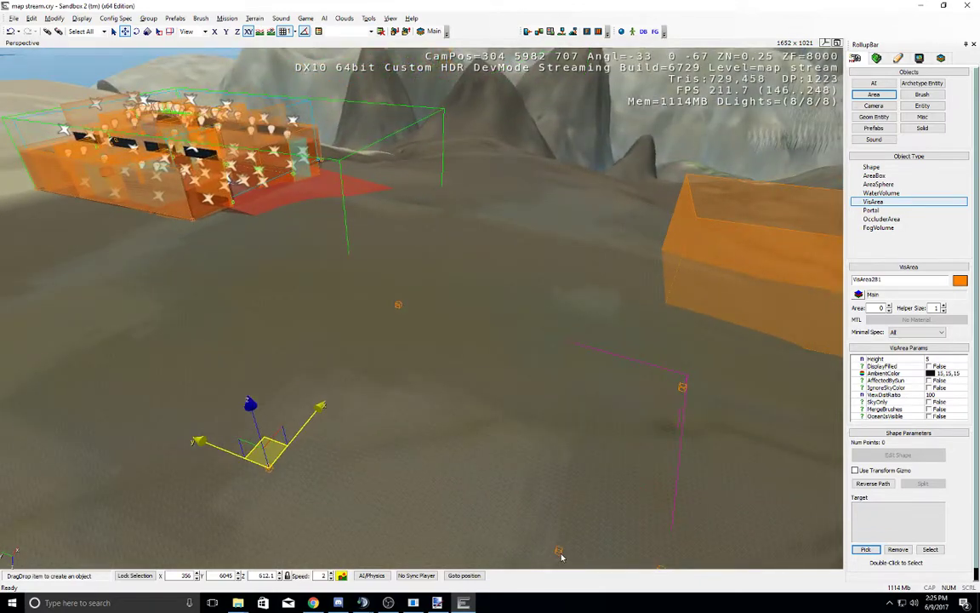
pyautogui.doubleClick(560, 541)
pyautogui.moveTo(529, 430); pyautogui.dragTo(592, 460, button='right')
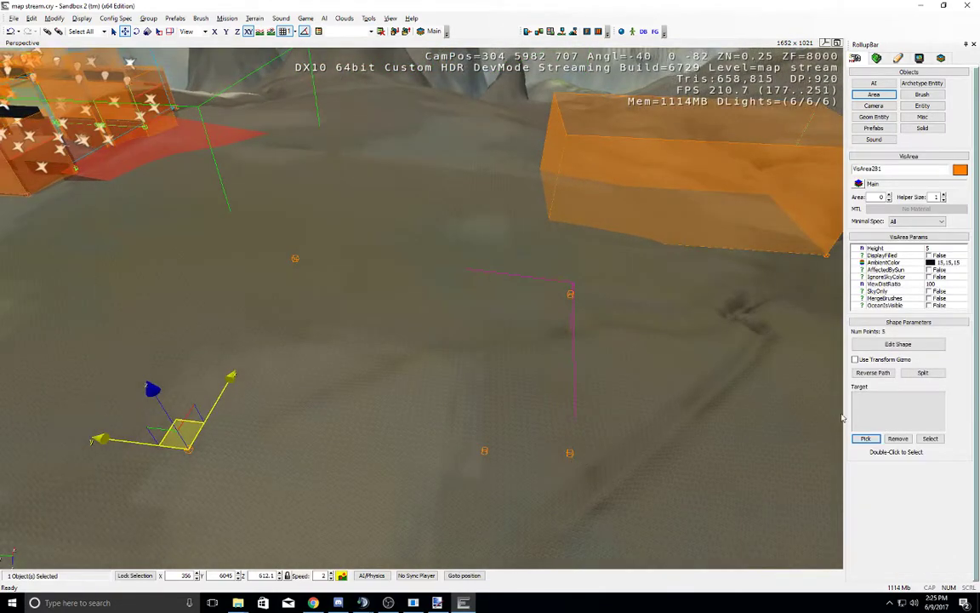
pyautogui.click(901, 345)
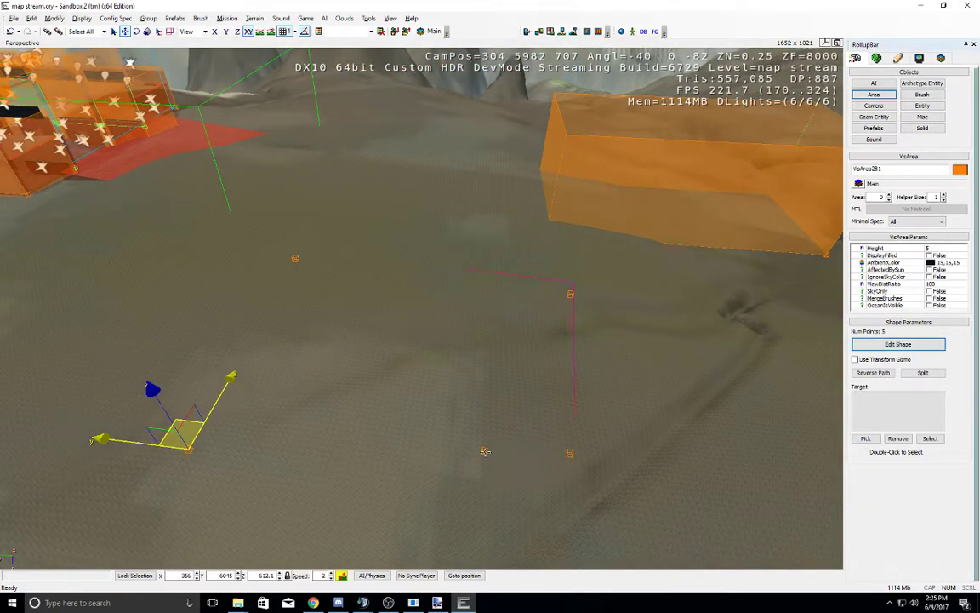
pyautogui.click(887, 348)
pyautogui.moveTo(676, 417); pyautogui.dragTo(671, 394, button='right')
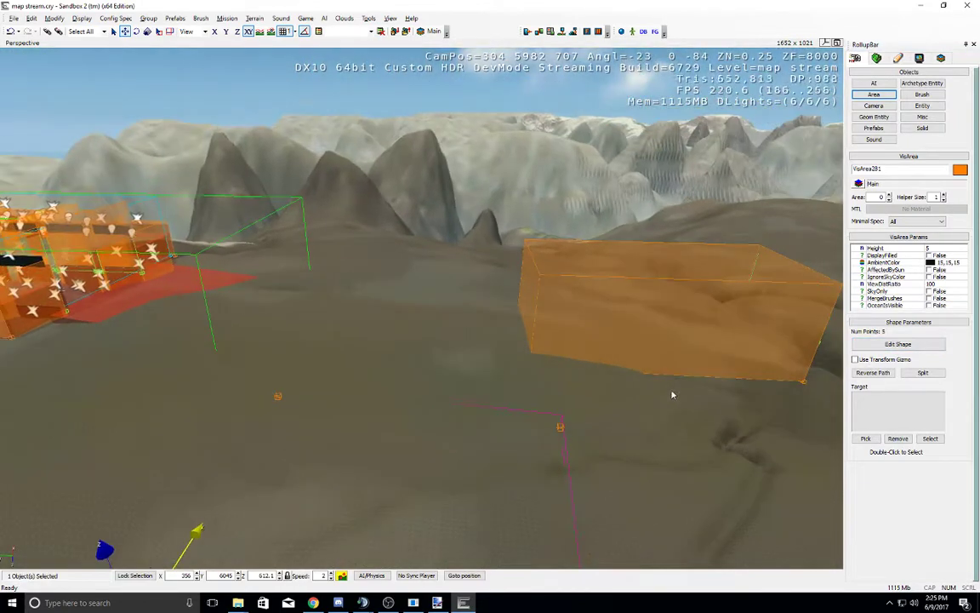
# Step: Raise the new vis area above the terrain along Z to about 634.1
pyautogui.moveTo(671, 394); pyautogui.dragTo(661, 392, button='middle')
pyautogui.moveTo(76, 289); pyautogui.dragTo(41, 183)
pyautogui.moveTo(198, 248); pyautogui.dragTo(199, 250, button='middle')
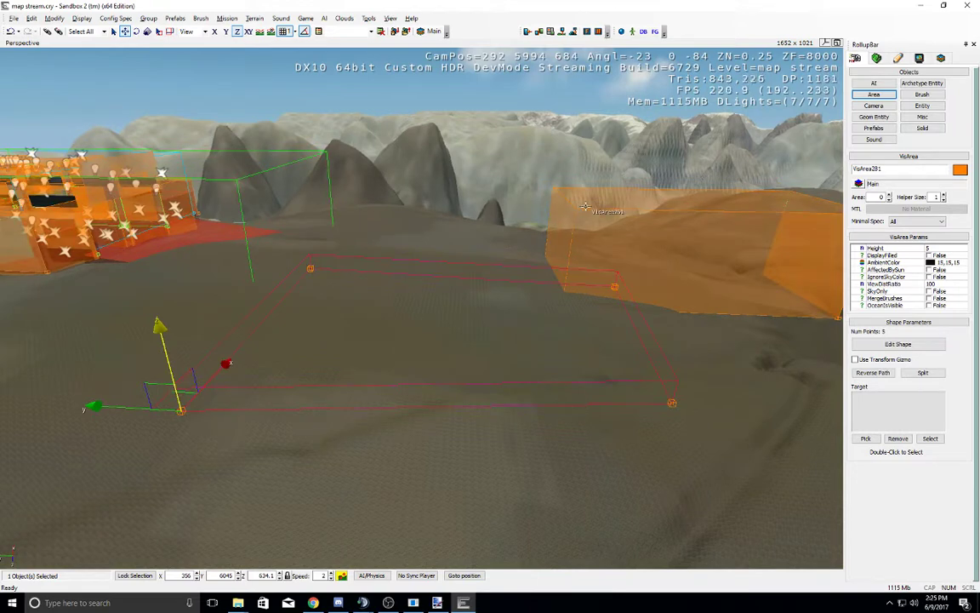
# Step: Turn on DisplayFilled for the new vis area and set its height to 15
pyautogui.click(930, 256)
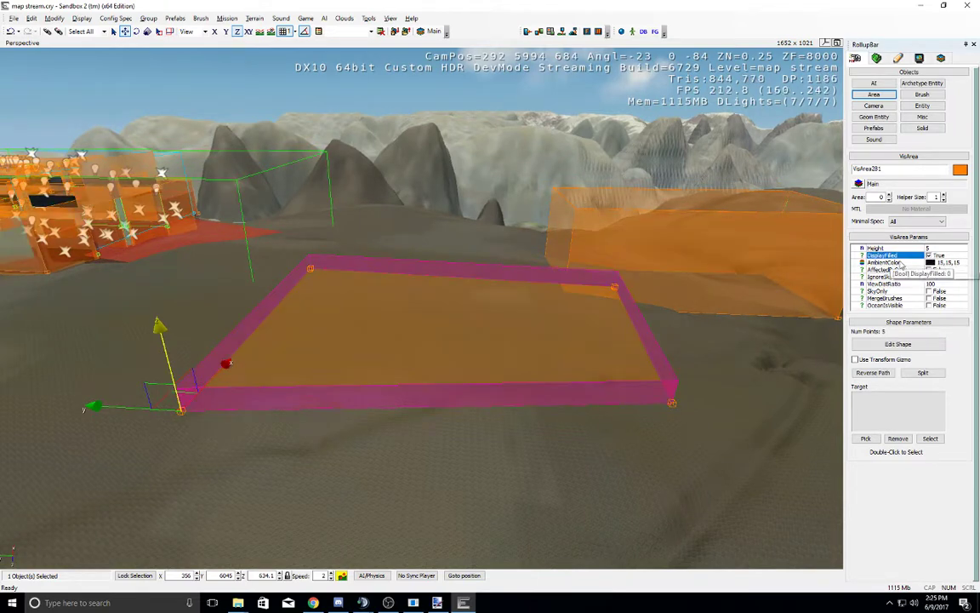
pyautogui.click(372, 242)
pyautogui.click(457, 271)
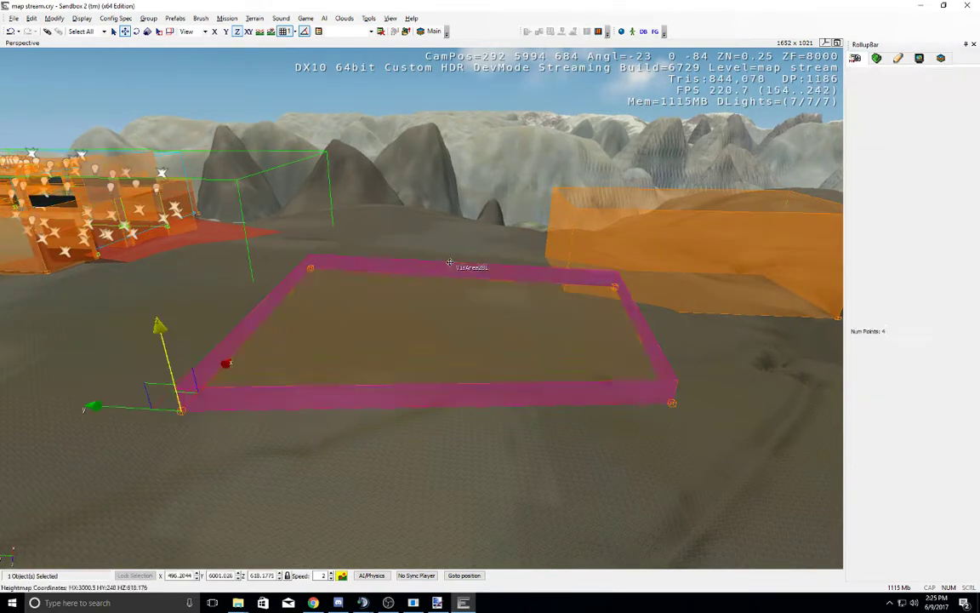
pyautogui.click(935, 248)
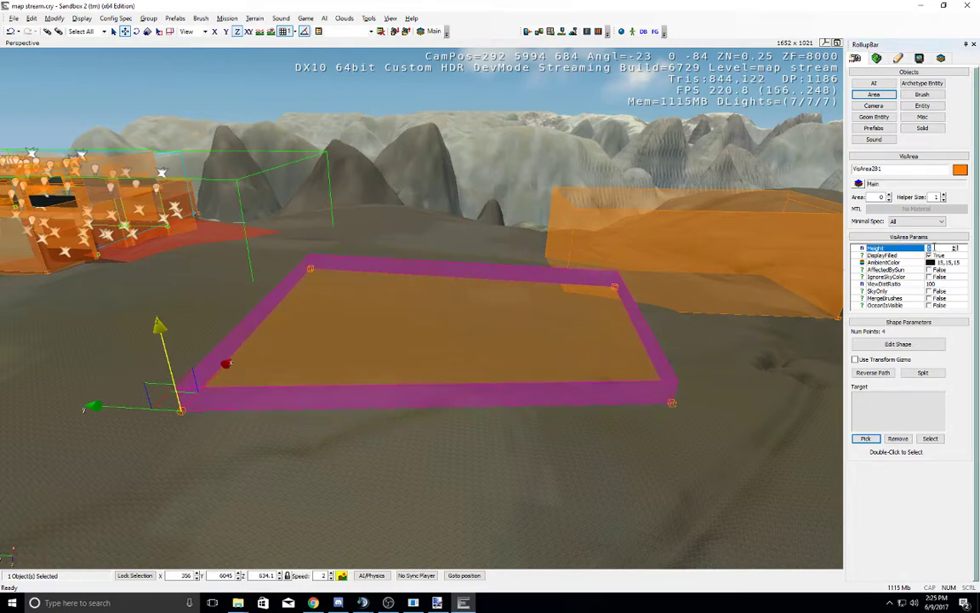
pyautogui.write('15')
pyautogui.press('Return')
# Step: Select Portal375 at the end of the relocated vis area, viewed from close range
pyautogui.moveTo(590, 307); pyautogui.dragTo(590, 306, button='middle')
pyautogui.moveTo(591, 306); pyautogui.dragTo(421, 301, button='right')
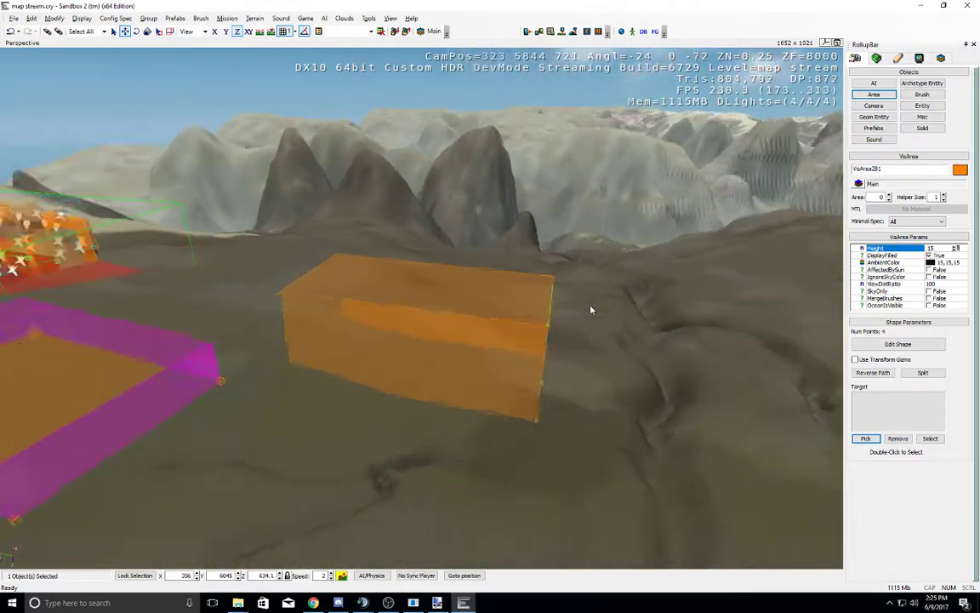
pyautogui.press('d')
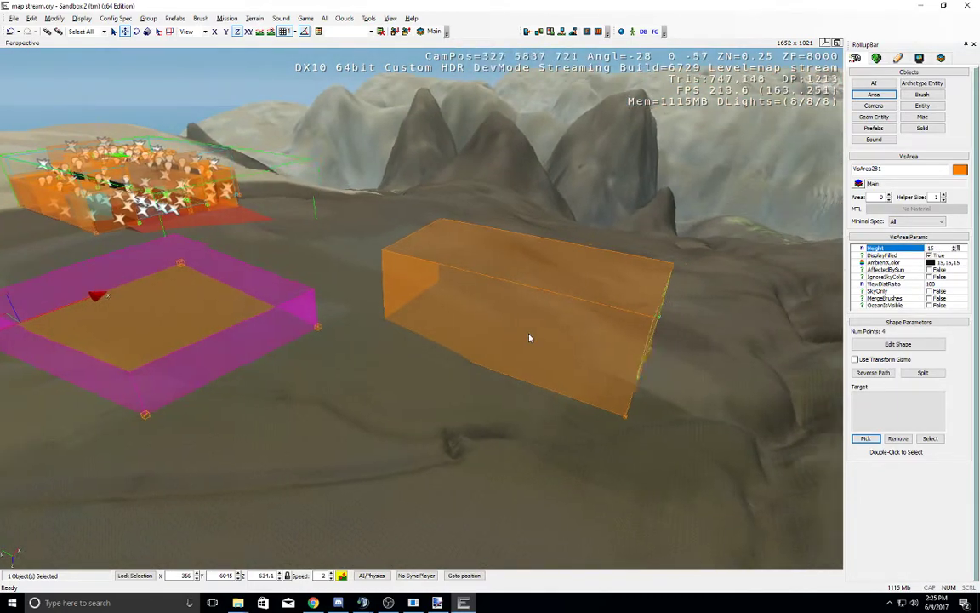
pyautogui.press('w')
pyautogui.press('a')
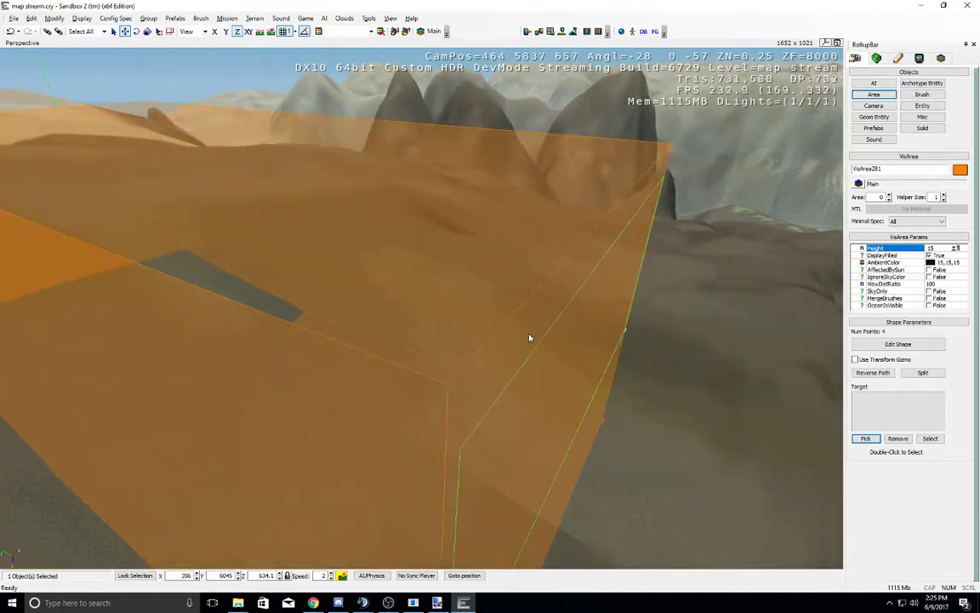
pyautogui.click(634, 217)
pyautogui.moveTo(634, 217); pyautogui.dragTo(546, 234, button='right')
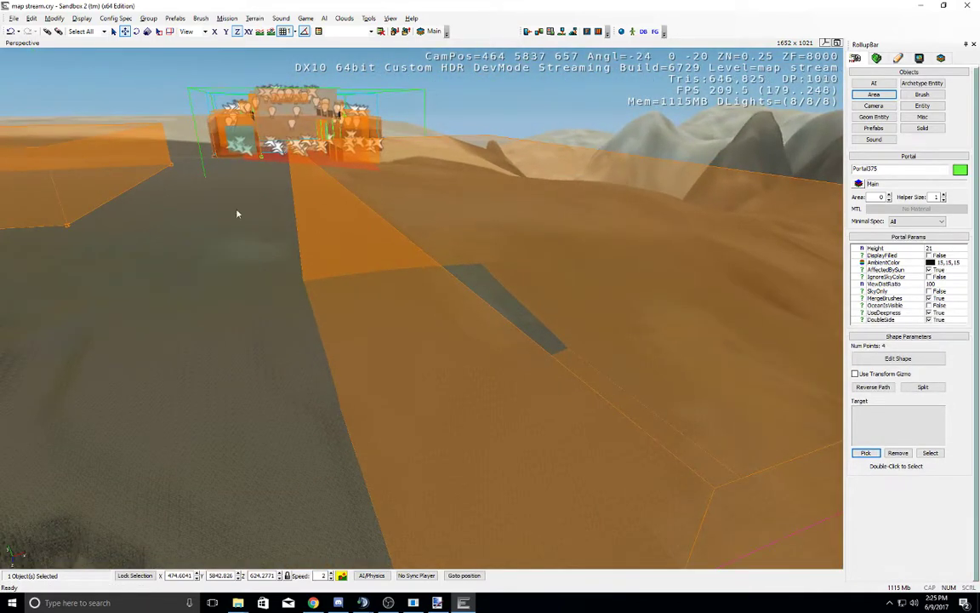
pyautogui.moveTo(238, 212); pyautogui.dragTo(233, 205, button='right')
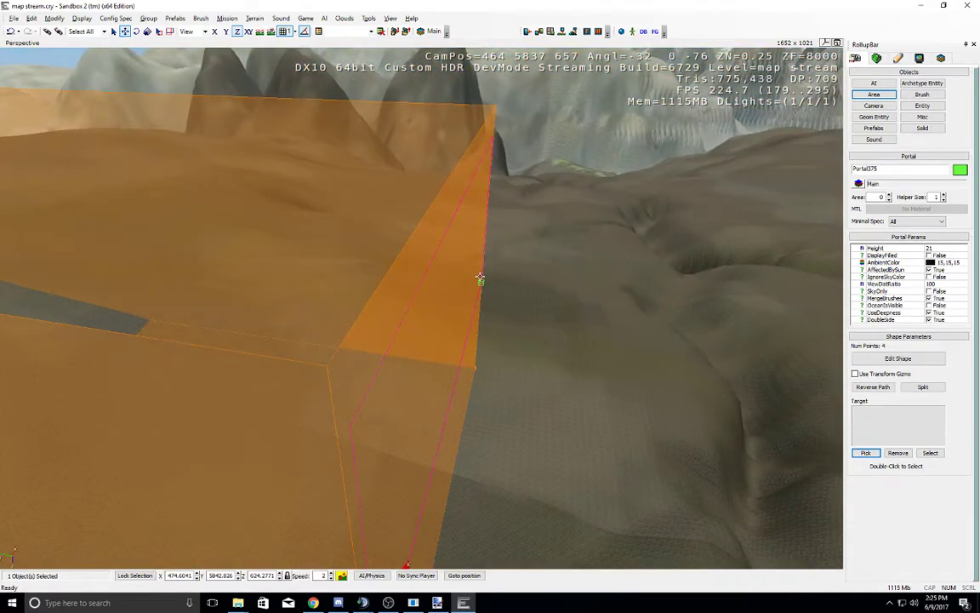
pyautogui.click(519, 293)
pyautogui.click(415, 289)
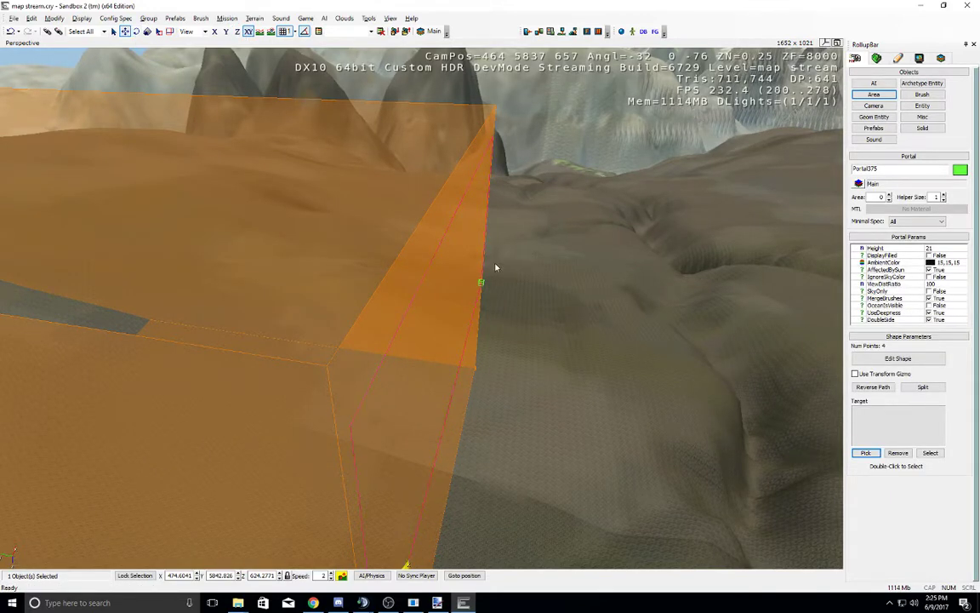
# Step: Move Portal375 along Y to 5837.826, outside the vis area's side, and examine the gap between them
pyautogui.moveTo(492, 304); pyautogui.dragTo(492, 315, button='right')
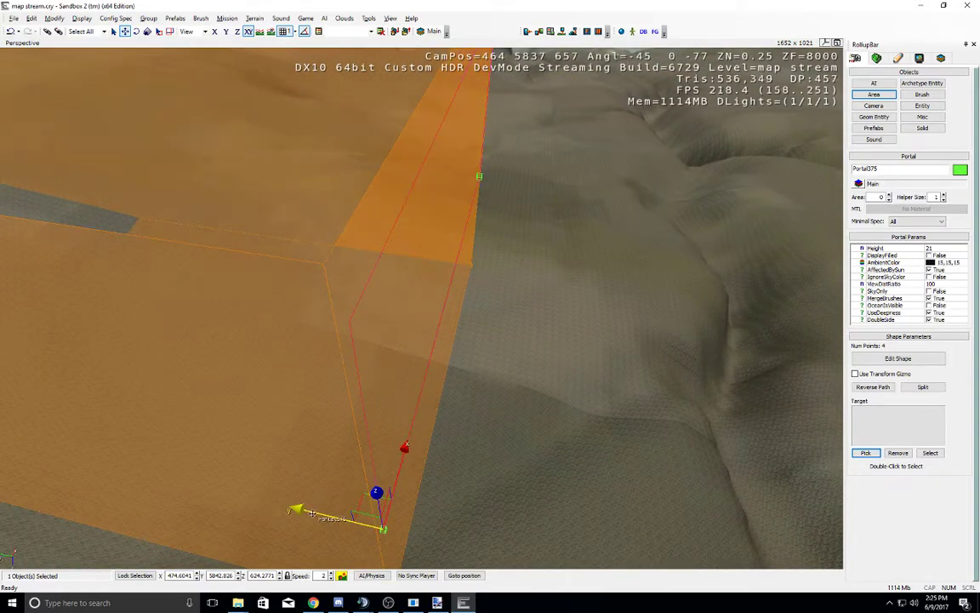
pyautogui.moveTo(376, 514); pyautogui.dragTo(388, 514)
pyautogui.moveTo(459, 476); pyautogui.dragTo(464, 477, button='right')
pyautogui.press('w')
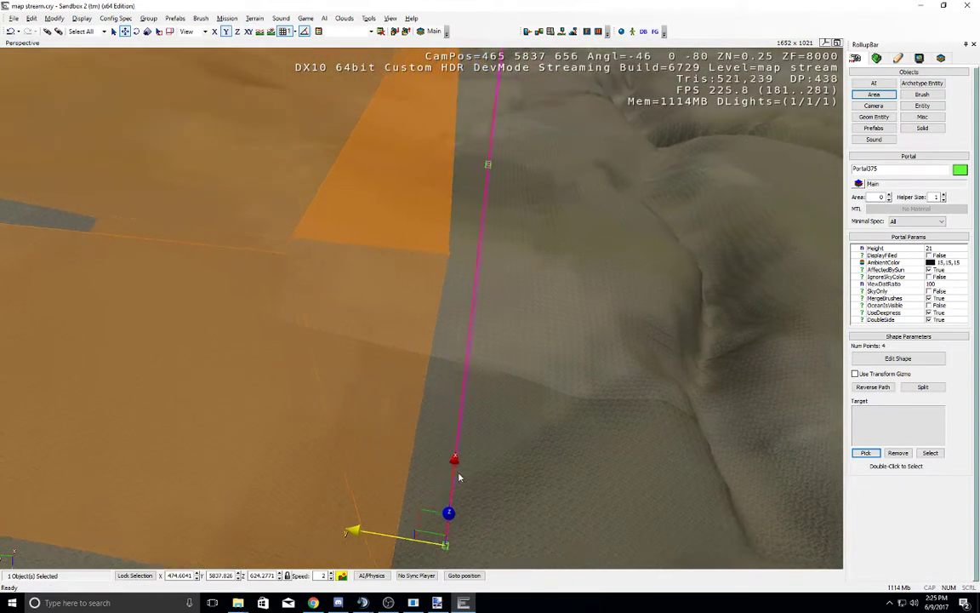
pyautogui.press('w')
pyautogui.press('d')
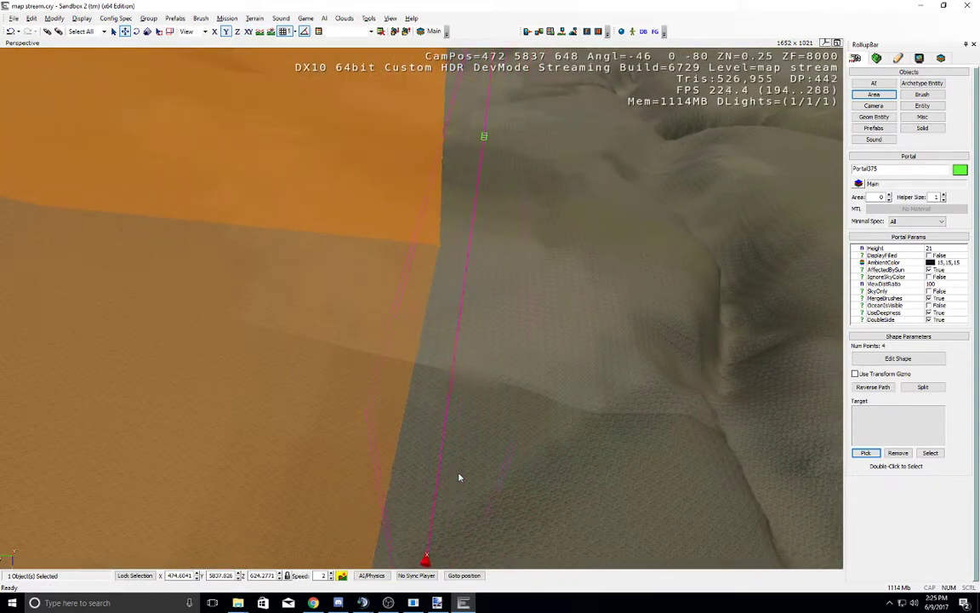
pyautogui.press('w')
pyautogui.moveTo(459, 477); pyautogui.dragTo(459, 477, button='right')
pyautogui.press('w')
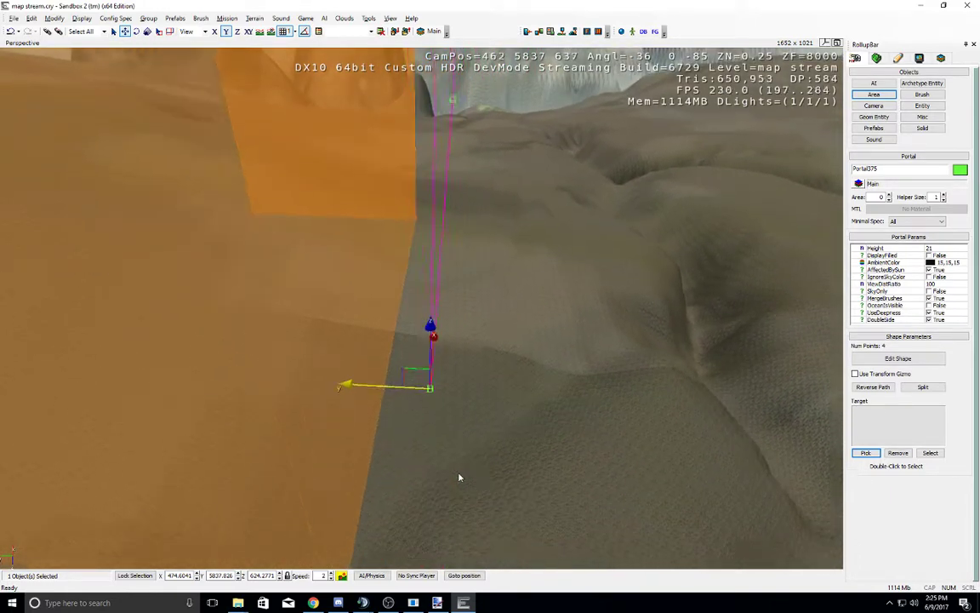
pyautogui.moveTo(459, 474); pyautogui.dragTo(461, 470, button='middle')
pyautogui.moveTo(462, 470); pyautogui.dragTo(481, 393, button='right')
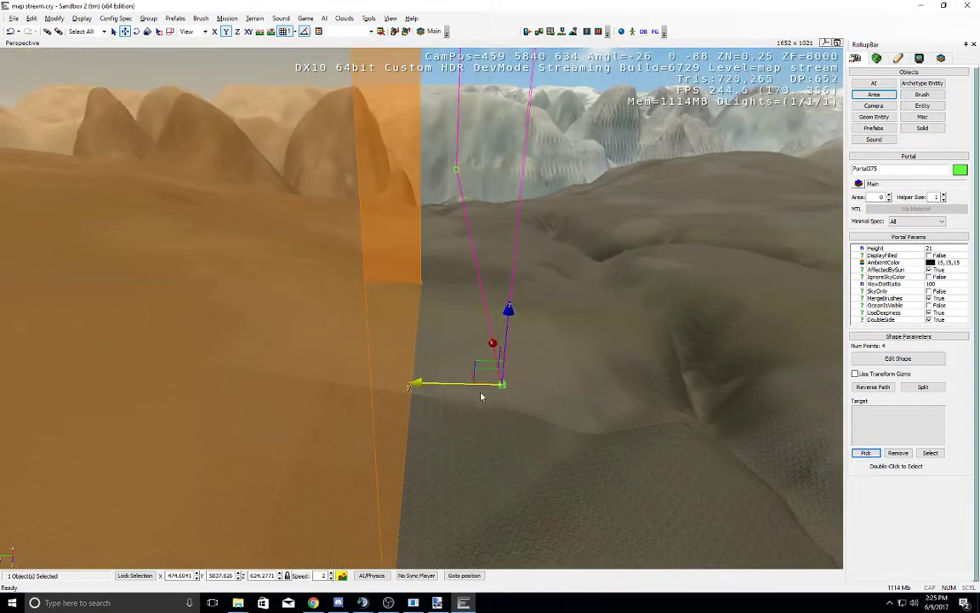
# Step: Move Portal375 back along Y to 5842.826 so it overlaps the vis area, and check its edges
pyautogui.moveTo(482, 385); pyautogui.dragTo(350, 385)
pyautogui.moveTo(367, 387); pyautogui.dragTo(366, 386, button='right')
pyautogui.press('a')
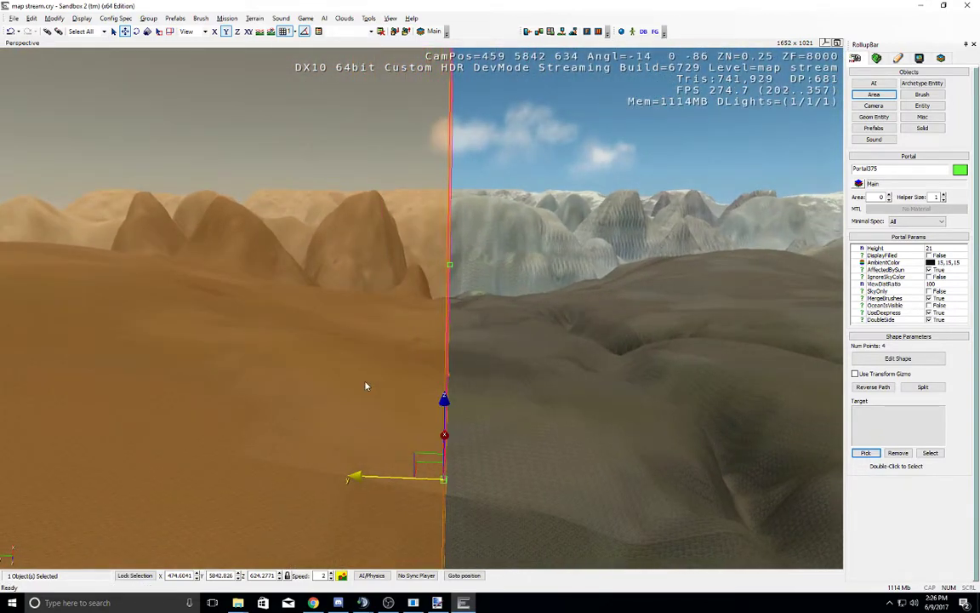
pyautogui.press('w')
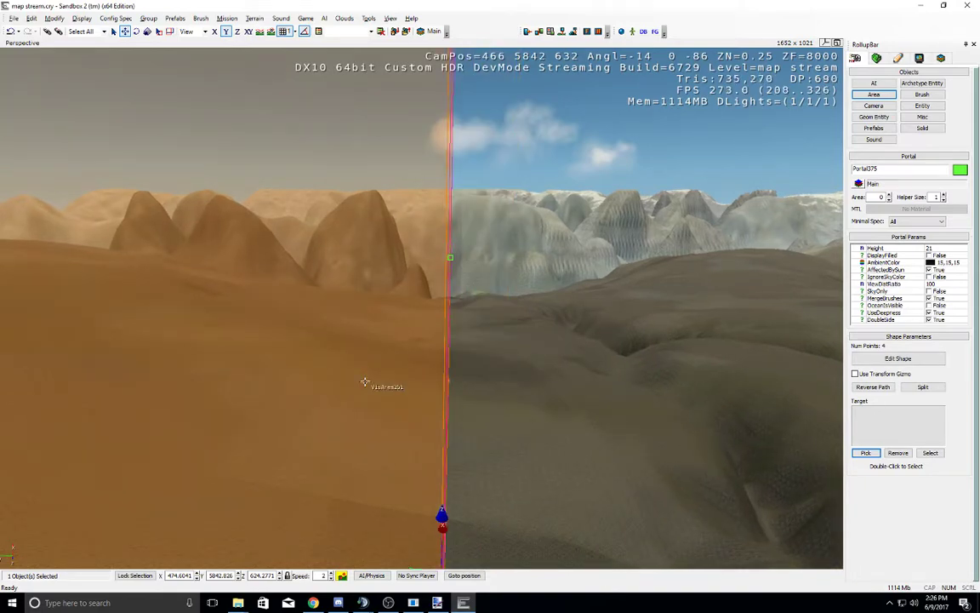
pyautogui.moveTo(365, 383); pyautogui.dragTo(366, 383, button='right')
pyautogui.press('w')
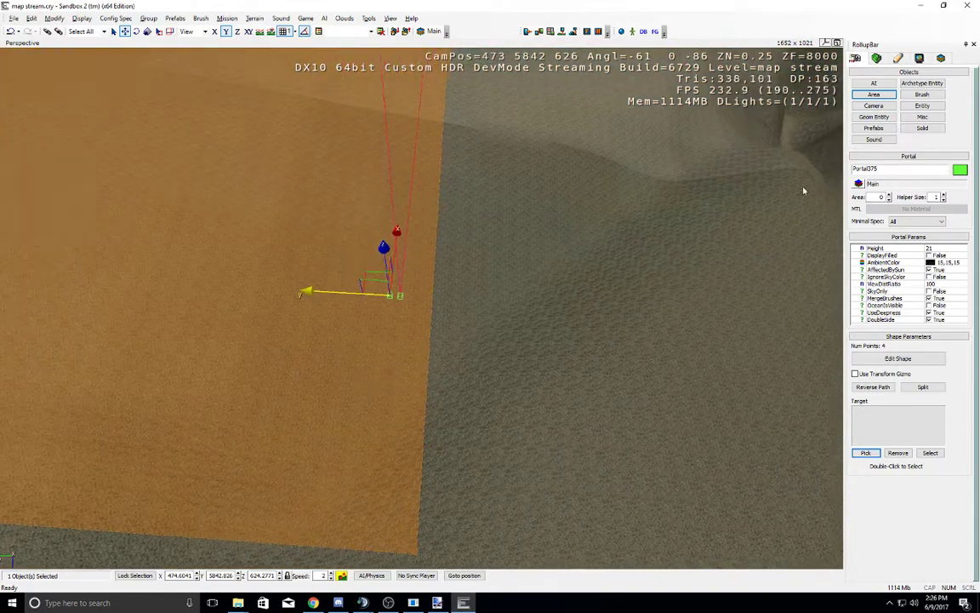
# Step: Turn on DisplayFilled for Portal375 and view it from outside the vis area
pyautogui.click(929, 255)
pyautogui.moveTo(591, 278); pyautogui.dragTo(593, 280, button='right')
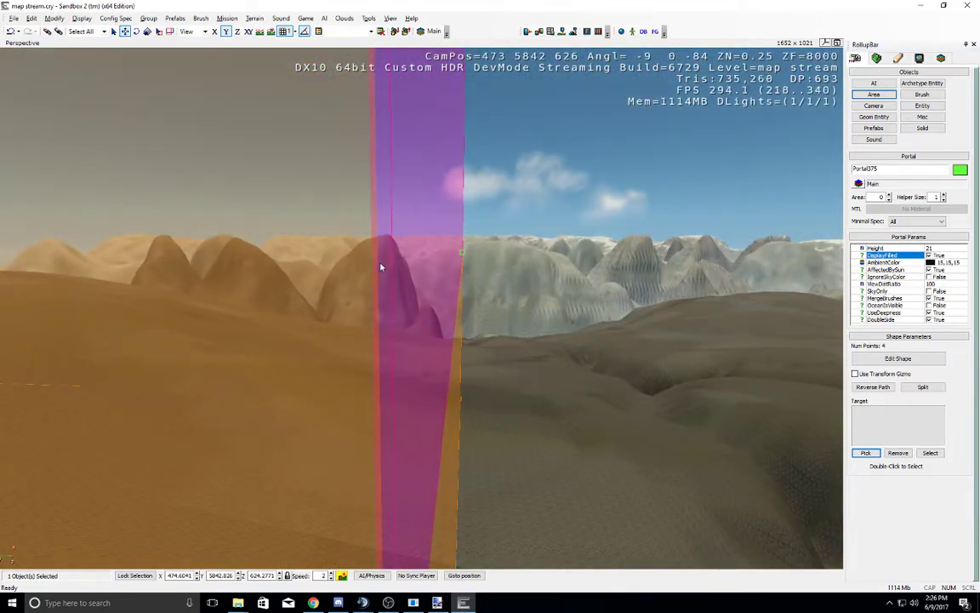
pyautogui.moveTo(380, 267); pyautogui.dragTo(427, 364, button='right')
pyautogui.press('s')
pyautogui.press('d')
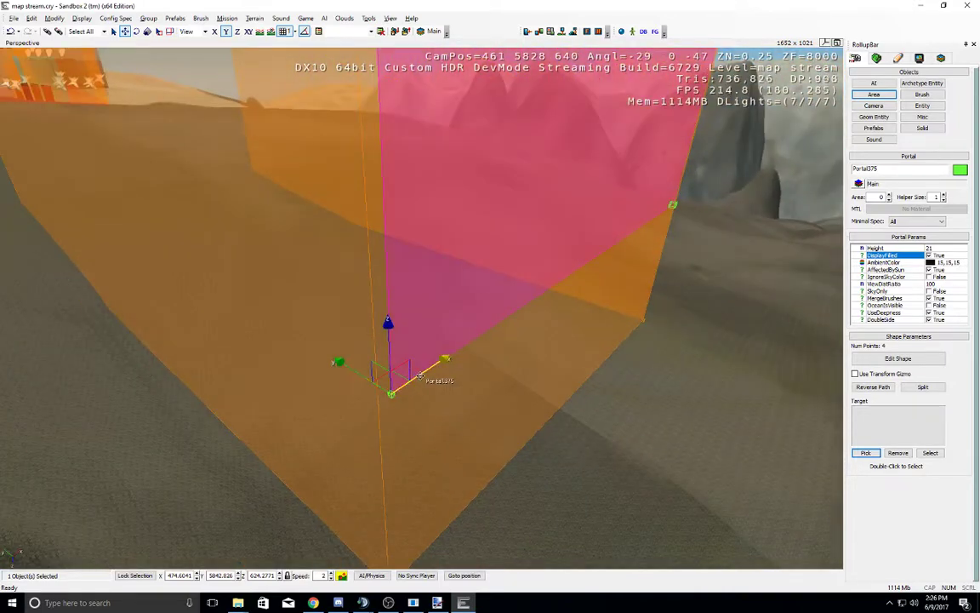
# Step: Try shifting Portal375 along X and examine how it sits across the vis area's end wall
pyautogui.moveTo(420, 376)
pyautogui.mouseDown()
pyautogui.moveTo(377, 405)
pyautogui.moveTo(432, 380)
pyautogui.mouseUp()
pyautogui.moveTo(434, 385); pyautogui.dragTo(434, 385, button='right')
pyautogui.moveTo(434, 385); pyautogui.dragTo(434, 385, button='middle')
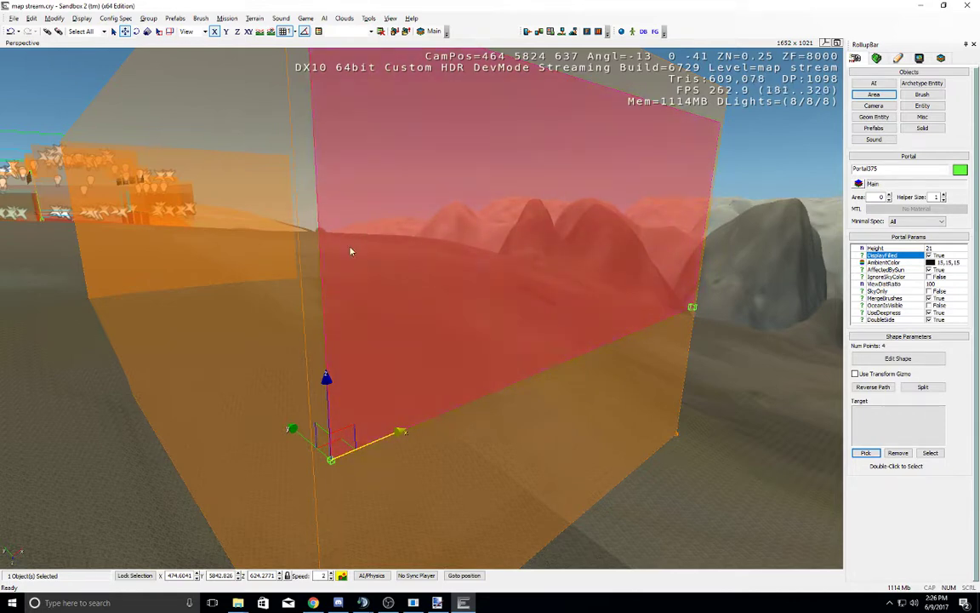
pyautogui.moveTo(204, 357); pyautogui.dragTo(120, 344, button='right')
pyautogui.press('s')
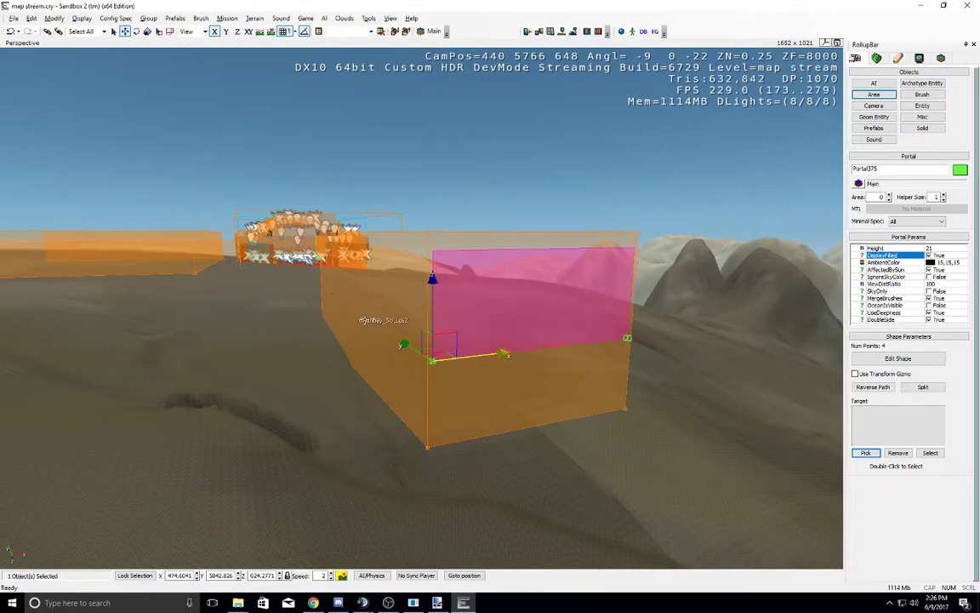
# Step: Return to the hangar building and unhide the Brushes category
pyautogui.moveTo(381, 336); pyautogui.dragTo(369, 337, button='right')
pyautogui.press('w')
pyautogui.press('w')
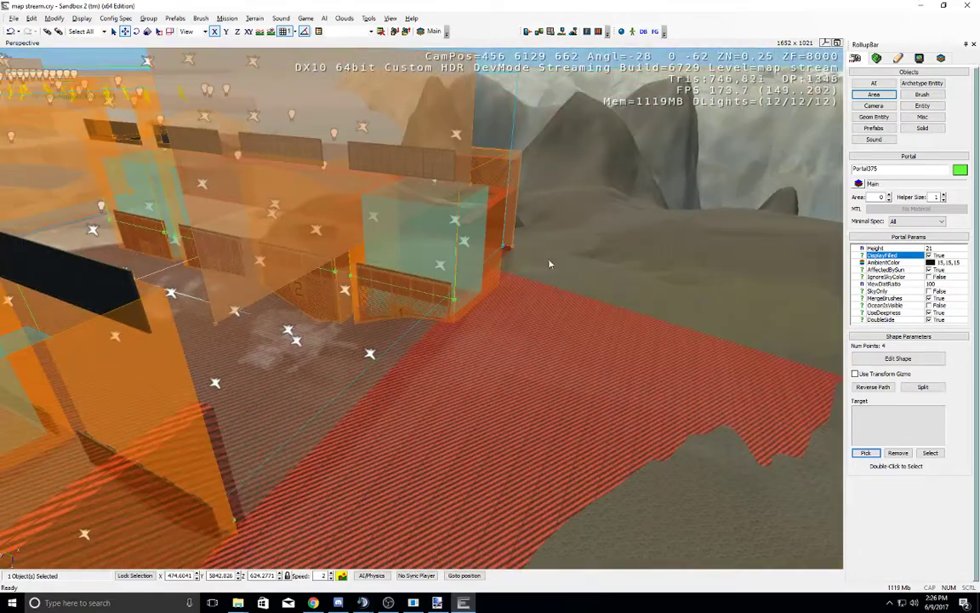
pyautogui.click(941, 60)
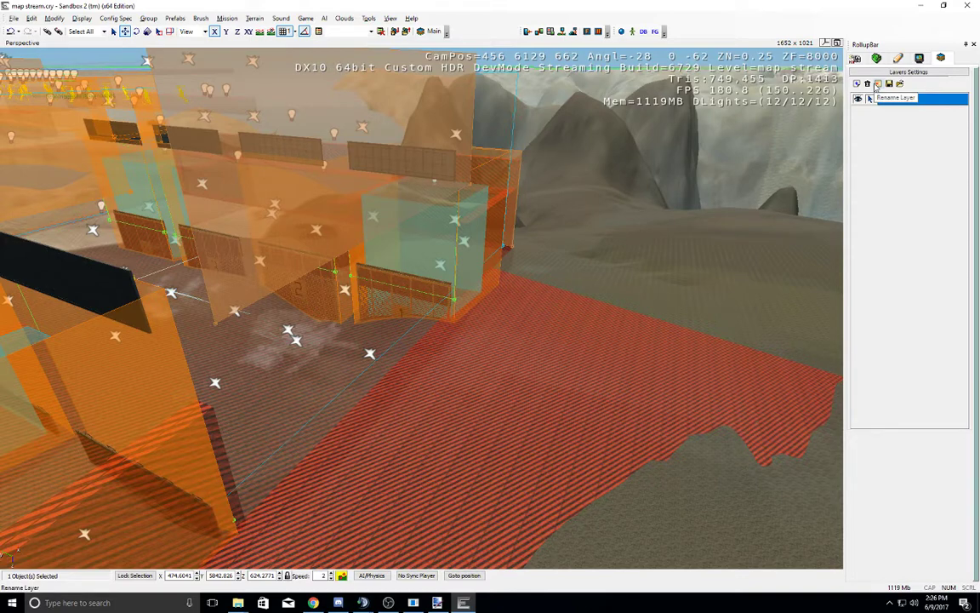
pyautogui.moveTo(438, 239); pyautogui.dragTo(442, 245, button='right')
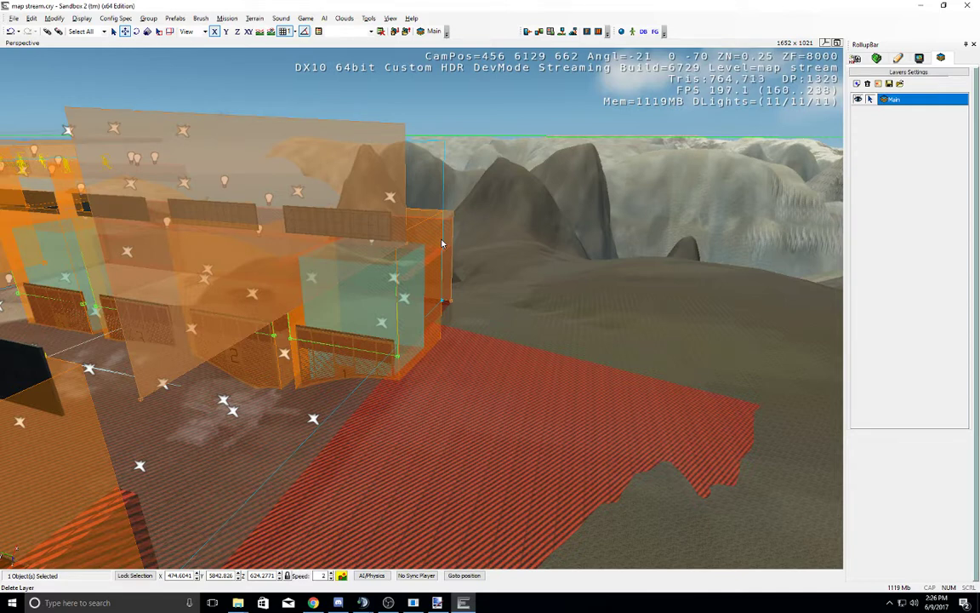
pyautogui.click(919, 58)
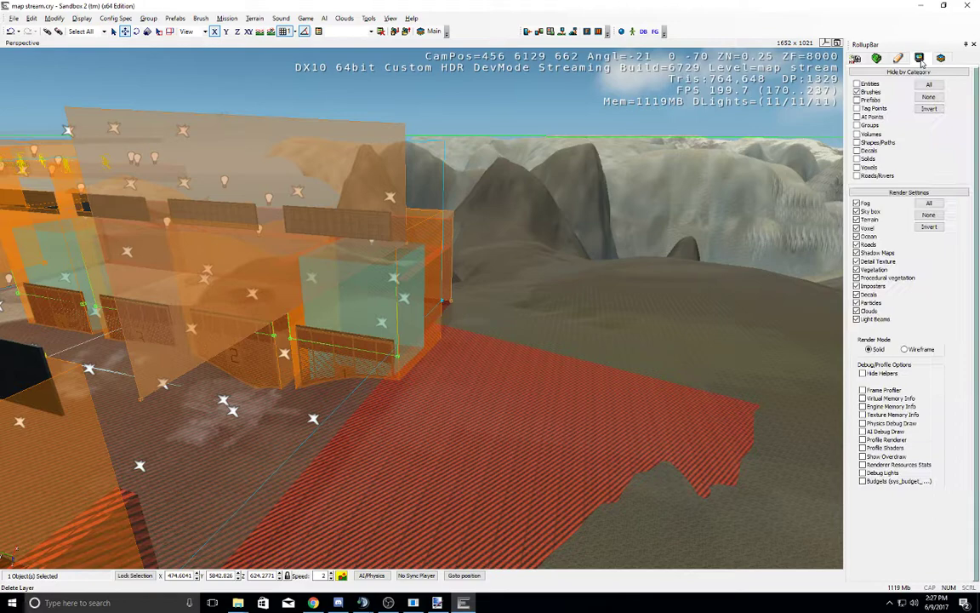
pyautogui.click(871, 92)
# Step: Lift the hangar's outer shell along Z, and lower it again over the entrance's occluder area
pyautogui.moveTo(386, 301); pyautogui.dragTo(397, 323, button='right')
pyautogui.moveTo(244, 294); pyautogui.dragTo(257, 107)
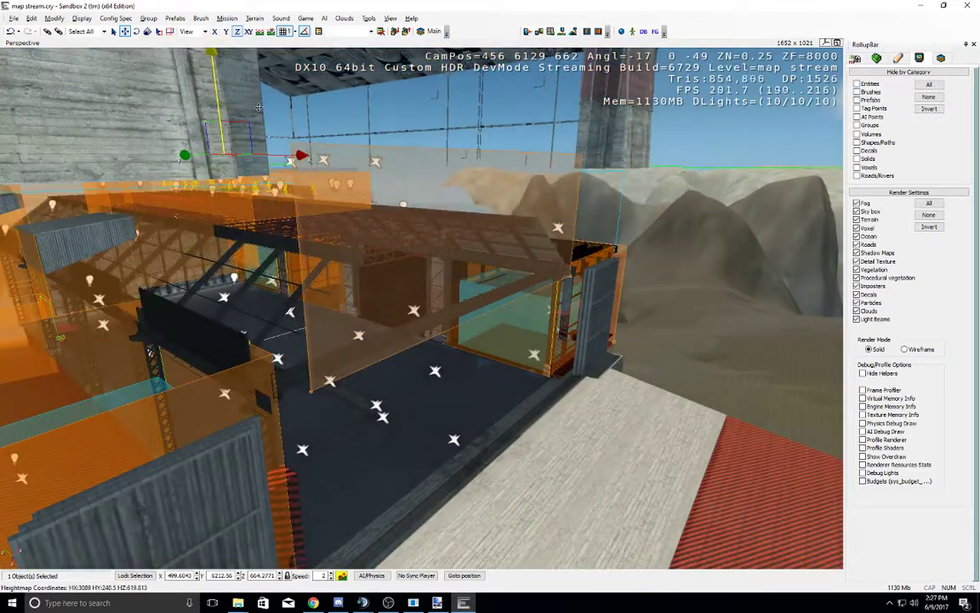
pyautogui.moveTo(333, 215); pyautogui.dragTo(332, 211, button='right')
pyautogui.moveTo(333, 212); pyautogui.dragTo(333, 214, button='middle')
pyautogui.moveTo(332, 215); pyautogui.dragTo(333, 218, button='right')
pyautogui.moveTo(532, 149); pyautogui.dragTo(560, 398)
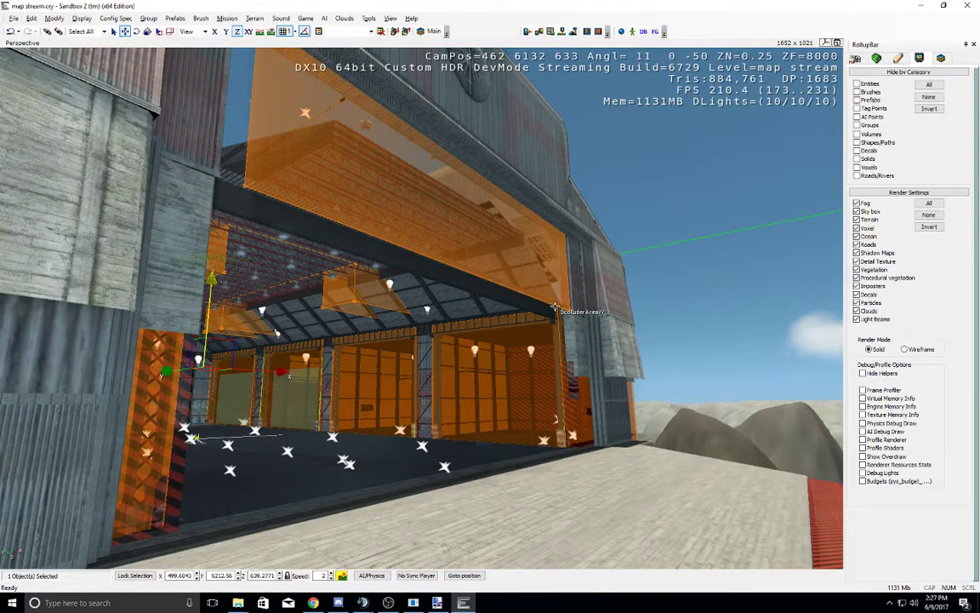
# Step: Raise the hangar's outer shell along Z to 654.2771 and view the building beside the open-terrain vis areas
pyautogui.moveTo(595, 307); pyautogui.dragTo(605, 129)
pyautogui.moveTo(505, 296); pyautogui.dragTo(486, 315, button='right')
pyautogui.press('w')
pyautogui.press('s')
pyautogui.press('d')
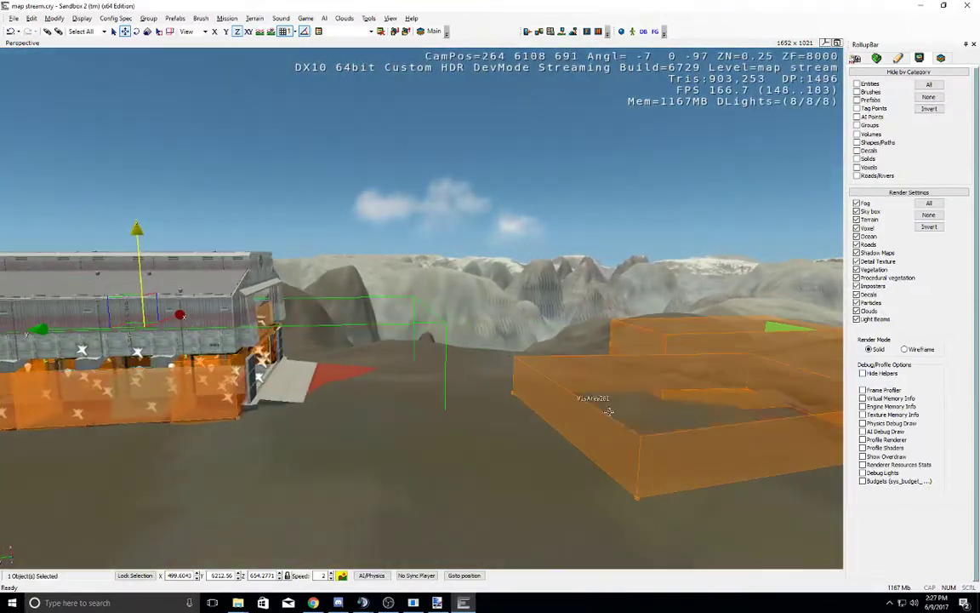
# Step: Delete all objects of the hangar together with both open-terrain vis areas and Portal375
pyautogui.click(660, 335)
pyautogui.press('s')
pyautogui.moveTo(558, 379); pyautogui.dragTo(547, 337, button='right')
pyautogui.moveTo(284, 191); pyautogui.dragTo(745, 460)
pyautogui.press('Delete')
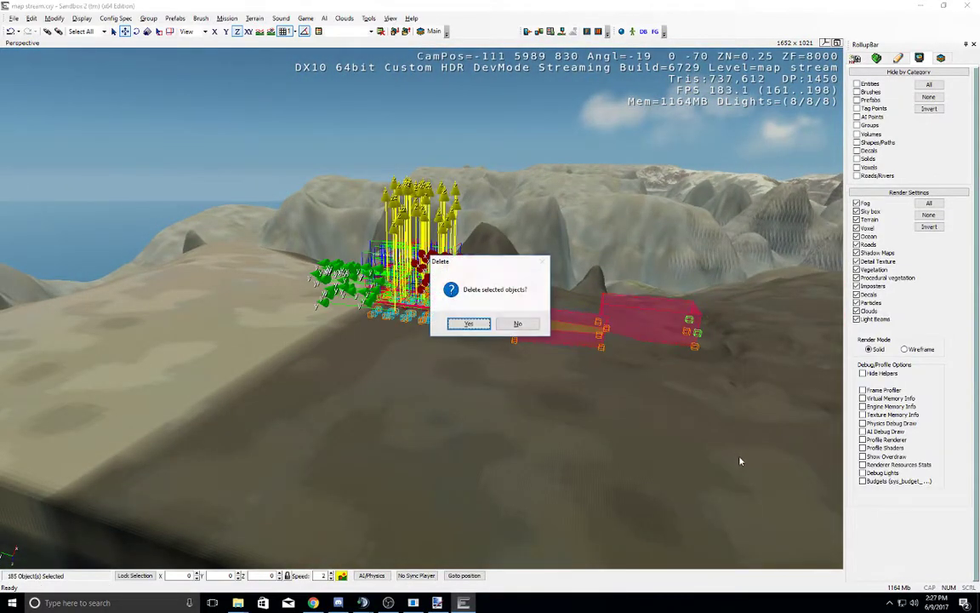
pyautogui.press('Return')
# Step: Place the MechHangar prefab from the MWll_Assets MechHangar folder on the open terrain
pyautogui.click(854, 57)
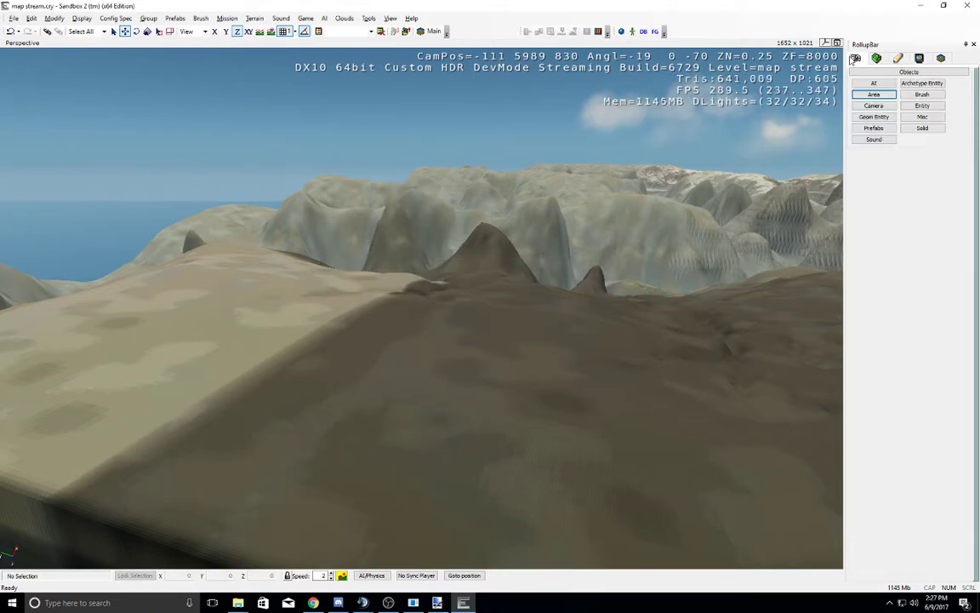
pyautogui.click(876, 128)
pyautogui.click(878, 178)
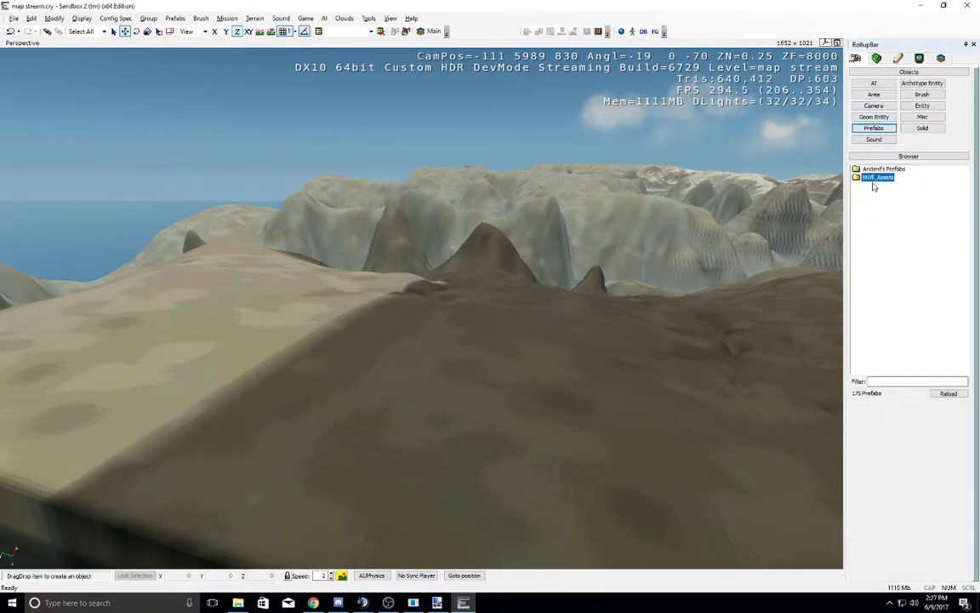
pyautogui.doubleClick(868, 179)
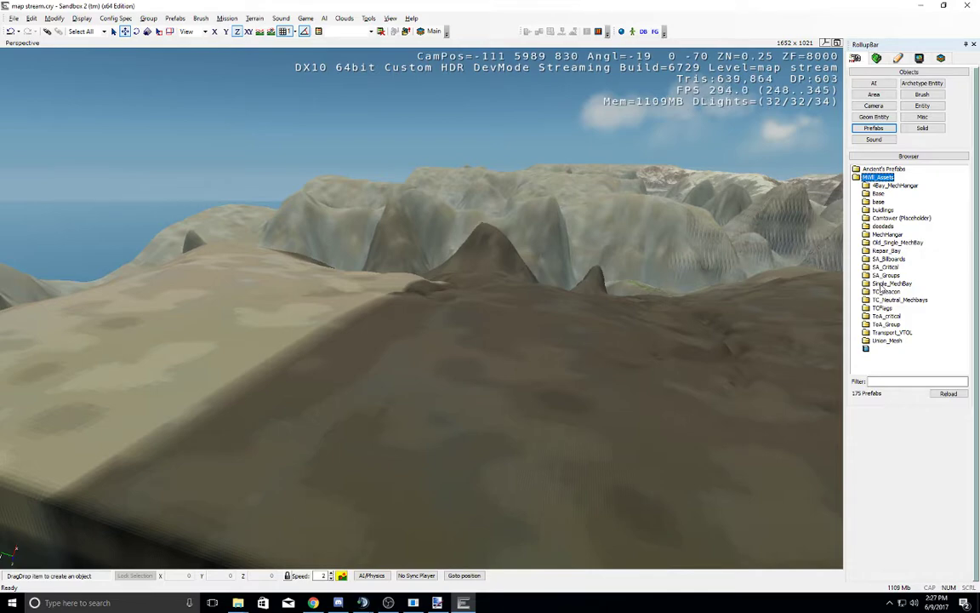
pyautogui.doubleClick(886, 235)
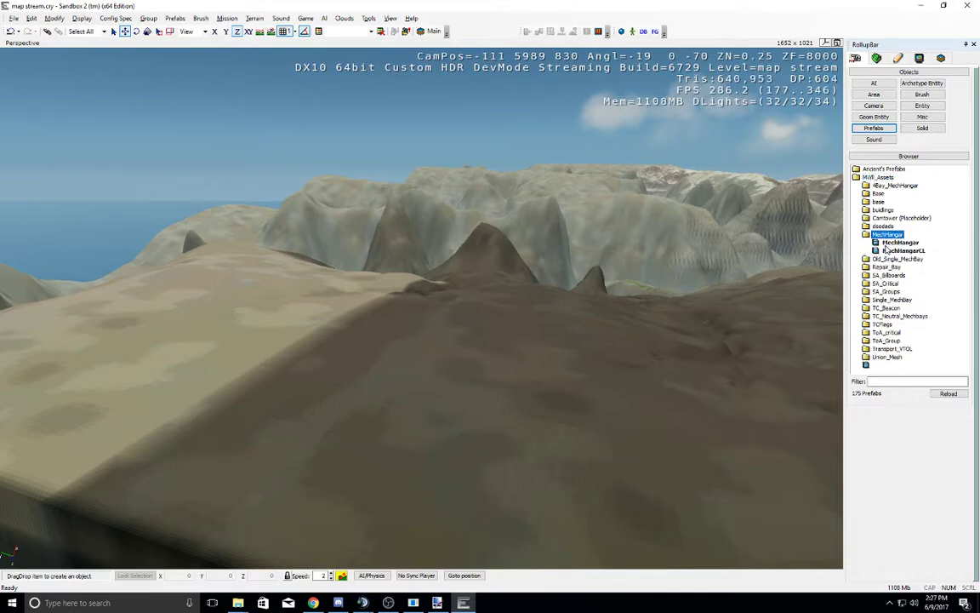
pyautogui.click(892, 243)
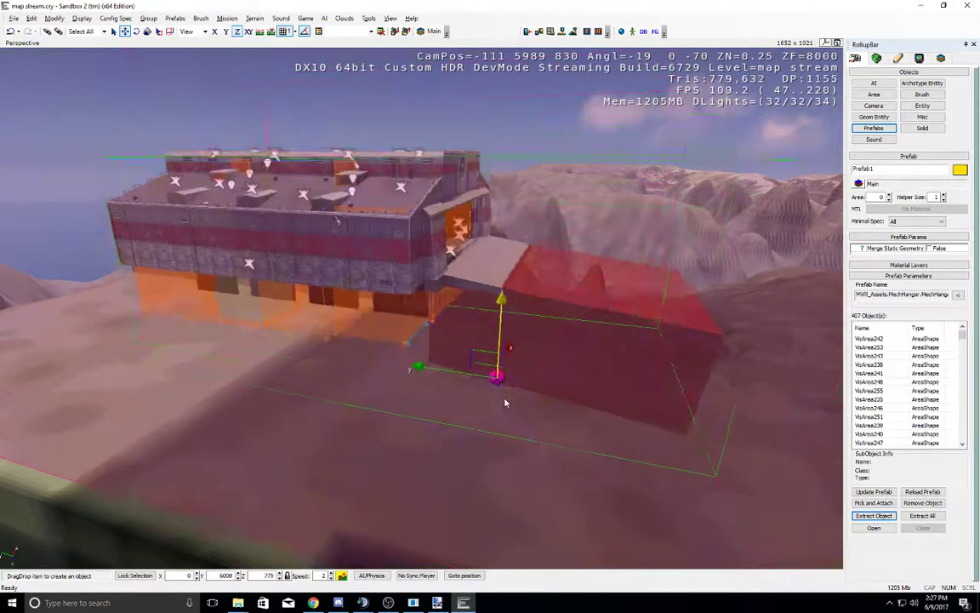
# Step: Position the MechHangar prefab on the open terrain at X 255, Y 5984, Z 611, and extract all of its objects
pyautogui.click(570, 517)
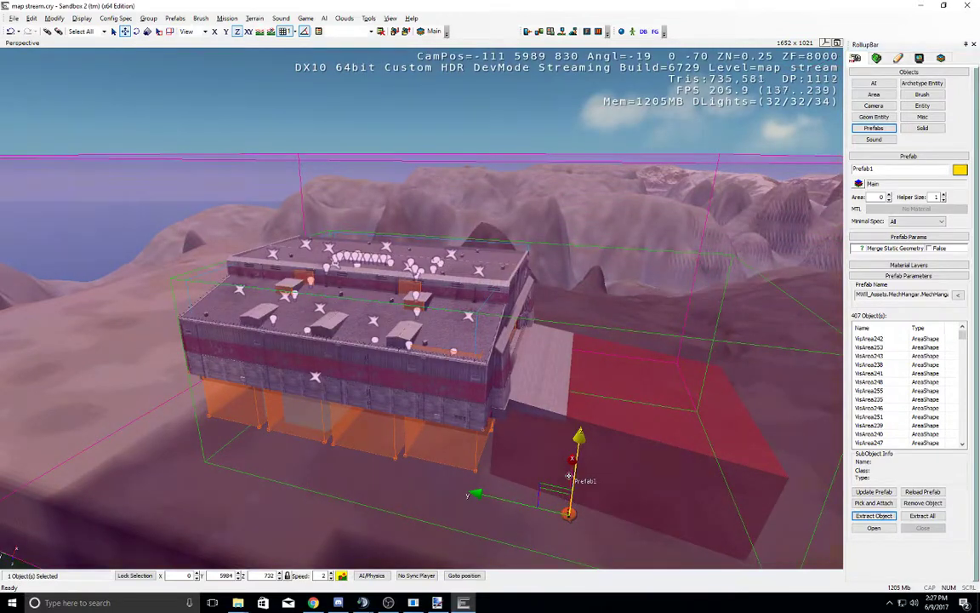
pyautogui.moveTo(569, 517); pyautogui.dragTo(588, 400)
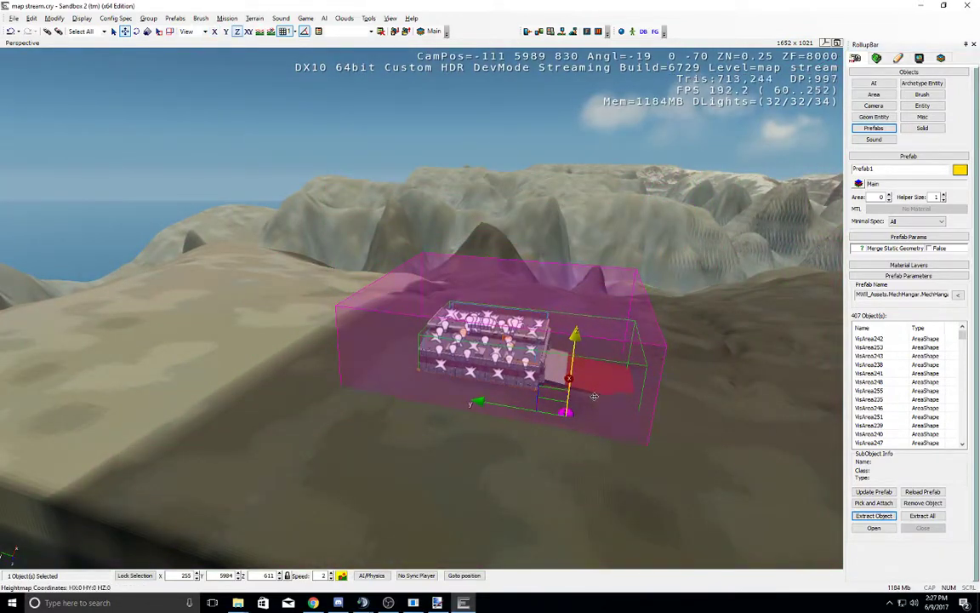
pyautogui.moveTo(588, 400); pyautogui.dragTo(599, 406, button='right')
pyautogui.press('w')
pyautogui.press('s')
pyautogui.press('w')
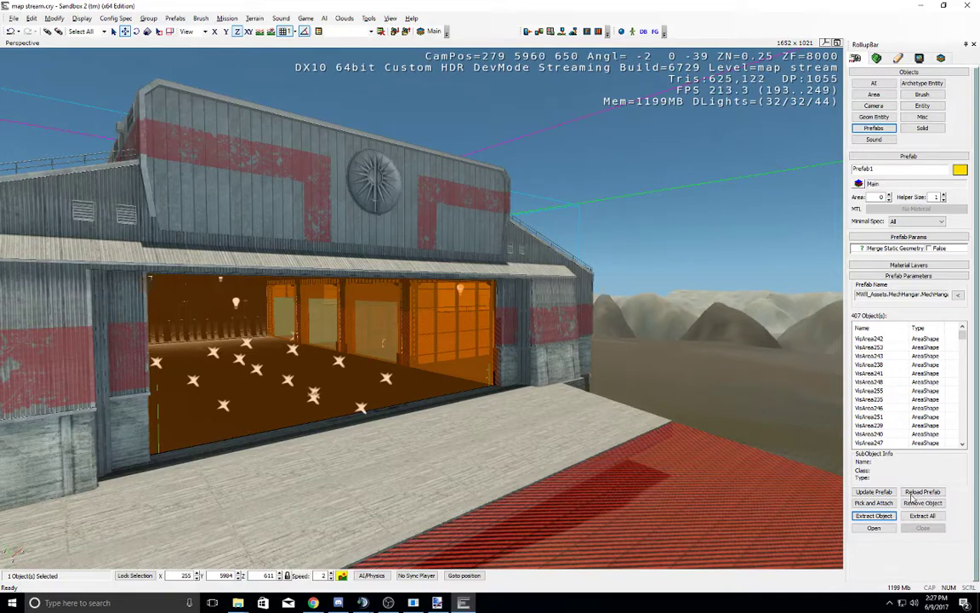
pyautogui.click(923, 516)
# Step: Raise the extracted hangar's outer shell along Z to about 724, exposing the interior structure
pyautogui.click(471, 162)
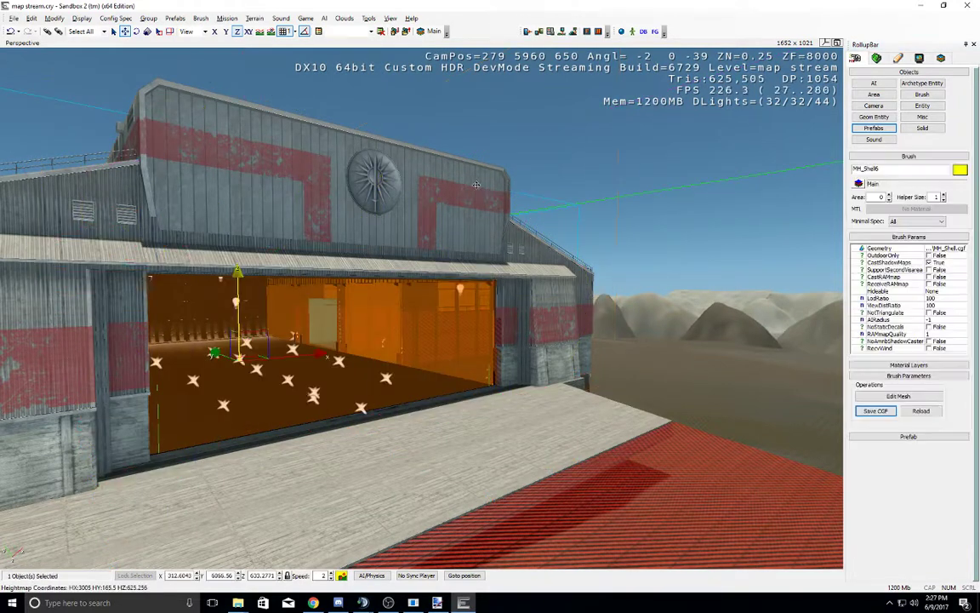
pyautogui.moveTo(474, 160); pyautogui.dragTo(472, 103)
pyautogui.moveTo(472, 102); pyautogui.dragTo(469, 92, button='right')
pyautogui.moveTo(436, 217); pyautogui.dragTo(459, 53)
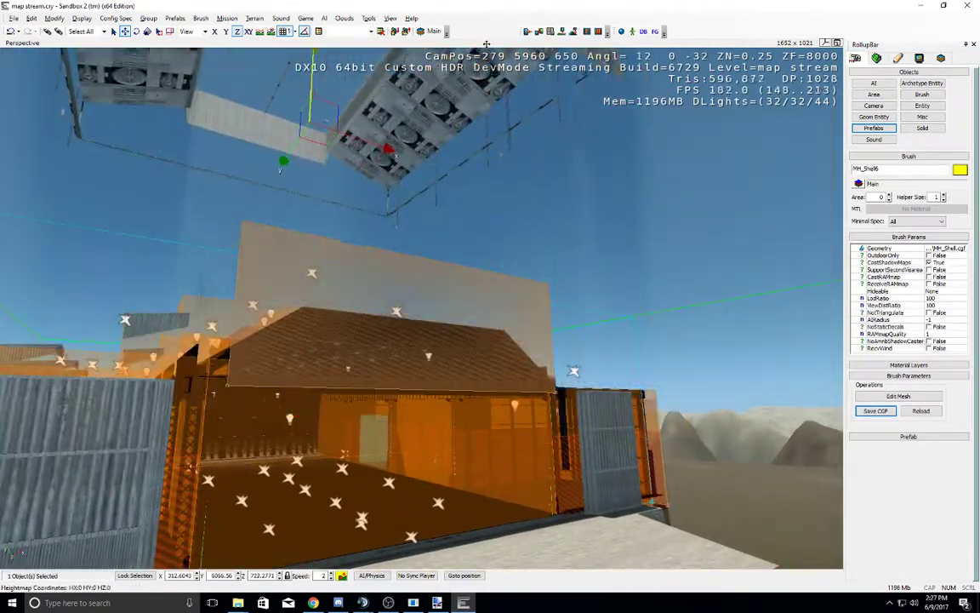
# Step: Select the MechBay_Solids2 group near the entrance, beneath the raised shell
pyautogui.moveTo(438, 309); pyautogui.dragTo(438, 310, button='right')
pyautogui.press('w')
pyautogui.press('a')
pyautogui.press('s')
pyautogui.press('a')
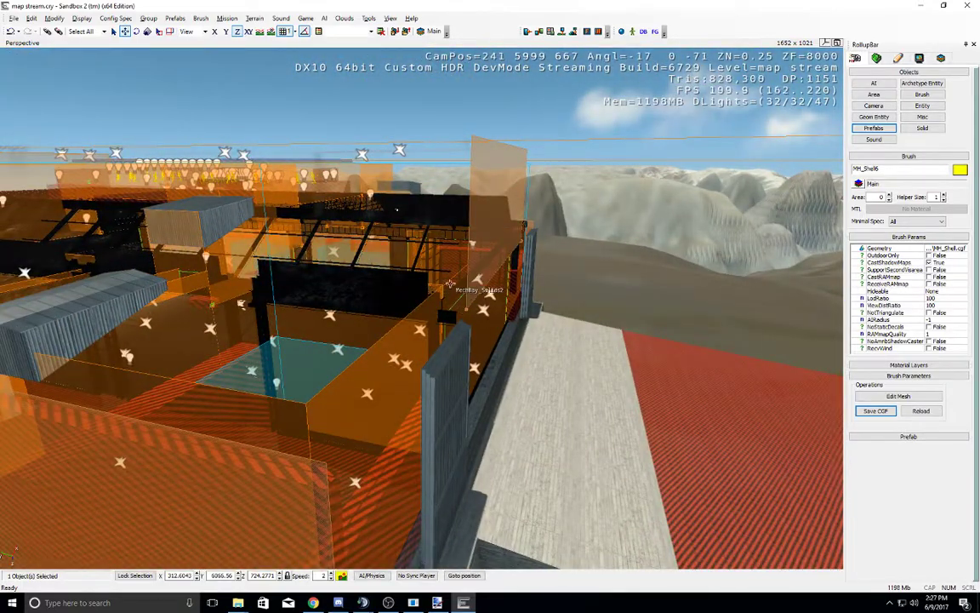
pyautogui.click(450, 284)
# Step: Examine the entrance, side bays and ceiling areas from inside the hangar, and clear the selection
pyautogui.moveTo(414, 299); pyautogui.dragTo(414, 300, button='right')
pyautogui.moveTo(413, 300); pyautogui.dragTo(408, 289, button='middle')
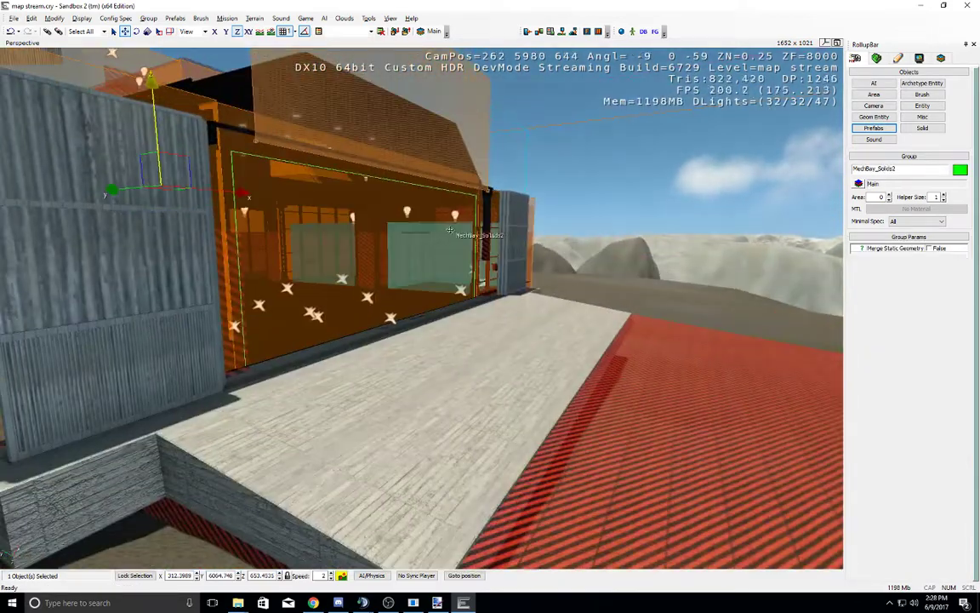
pyautogui.moveTo(416, 229); pyautogui.dragTo(416, 229, button='right')
pyautogui.moveTo(416, 229); pyautogui.dragTo(416, 228, button='middle')
pyautogui.scroll(5, 416, 229)
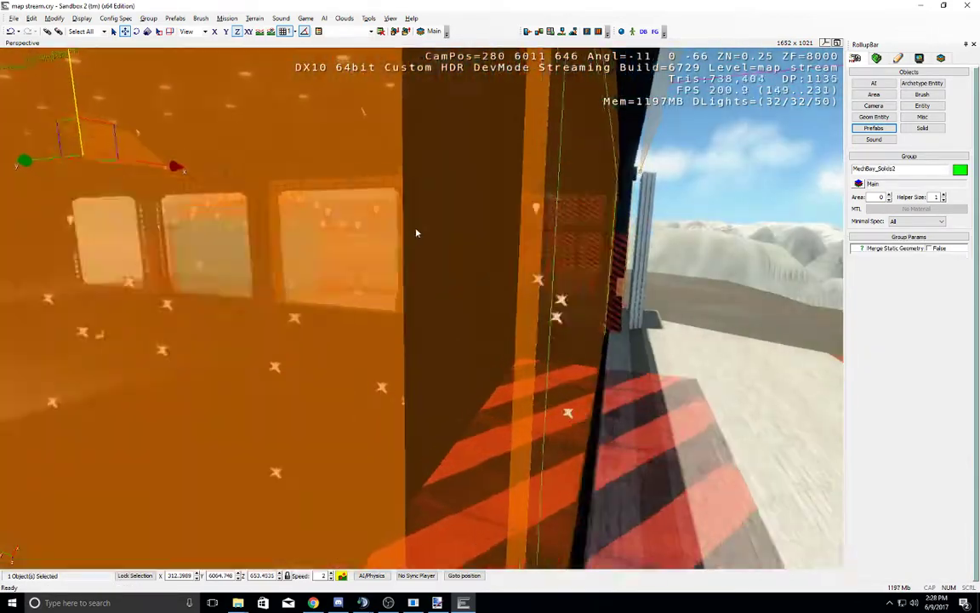
pyautogui.moveTo(416, 229); pyautogui.dragTo(416, 226, button='right')
pyautogui.moveTo(416, 226); pyautogui.dragTo(416, 227, button='middle')
pyautogui.scroll(5, 416, 228)
pyautogui.moveTo(417, 230); pyautogui.dragTo(417, 228, button='right')
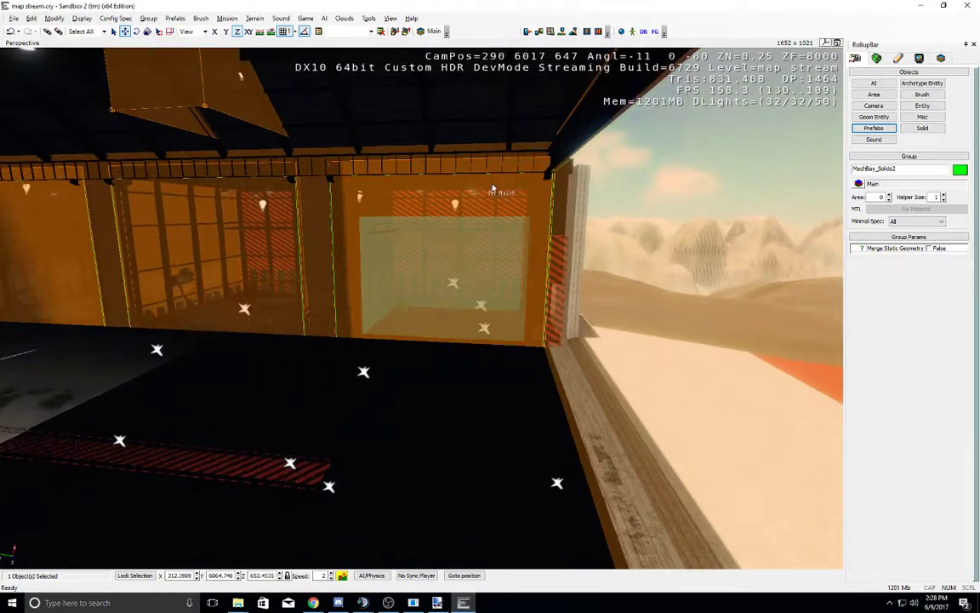
pyautogui.moveTo(614, 131); pyautogui.dragTo(613, 130, button='right')
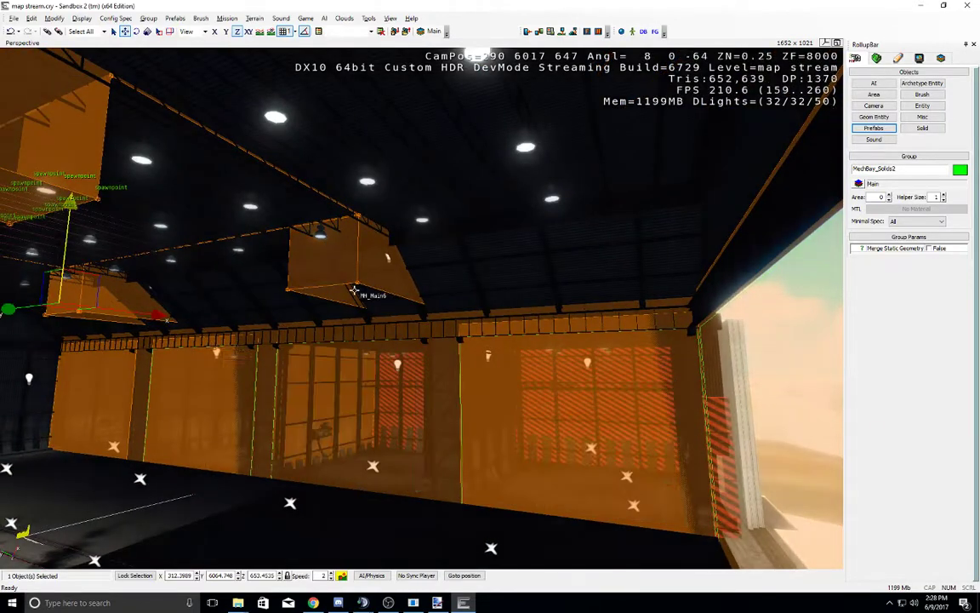
pyautogui.click(354, 290)
pyautogui.moveTo(354, 290)
pyautogui.mouseDown(button='right')
pyautogui.moveTo(371, 324)
pyautogui.moveTo(426, 376)
pyautogui.mouseUp(button='right')
pyautogui.click(426, 376)
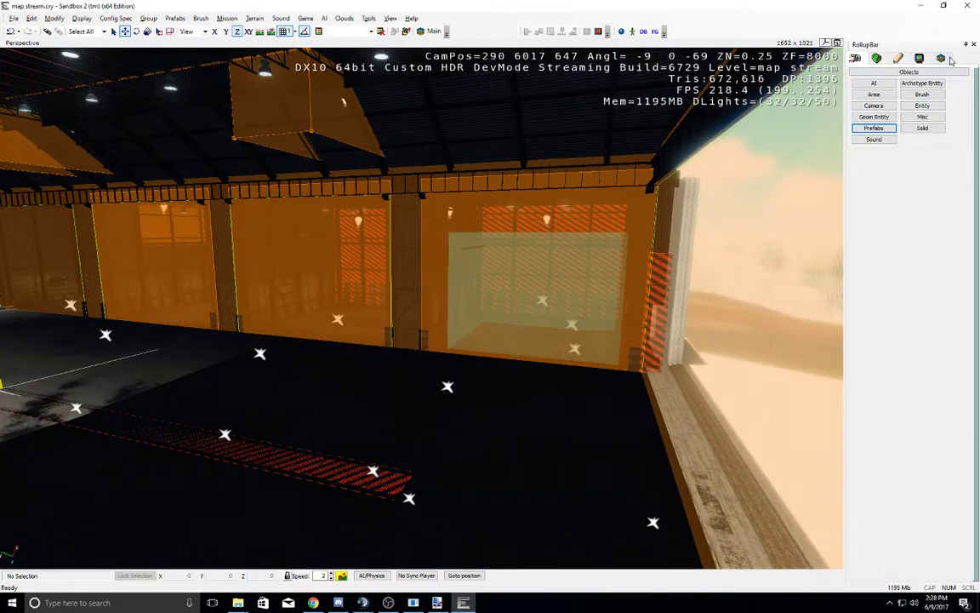
# Step: Hide all brushes and select VisArea282, the hangar's main interior vis area
pyautogui.click(940, 58)
pyautogui.click(919, 58)
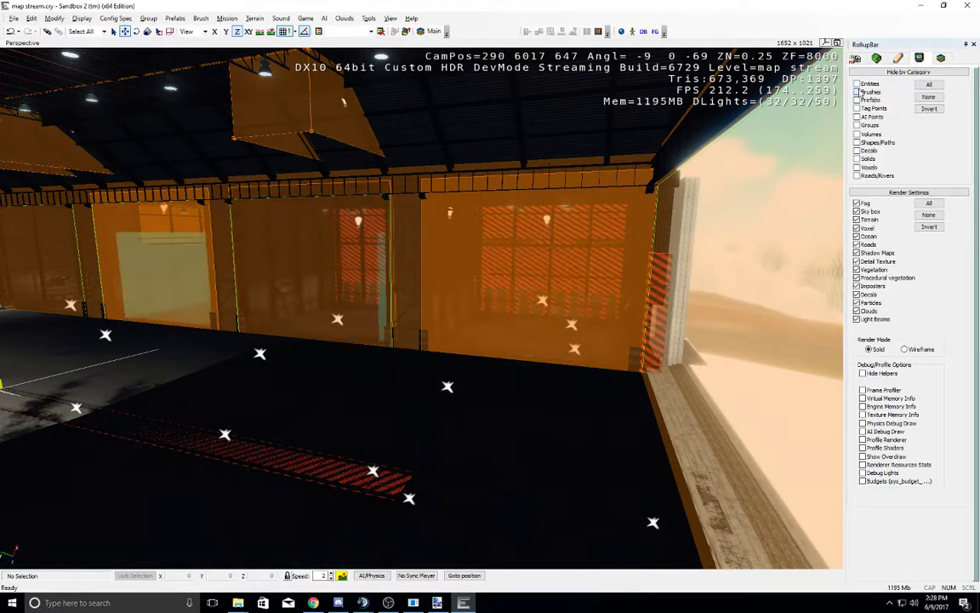
pyautogui.click(858, 91)
pyautogui.click(652, 149)
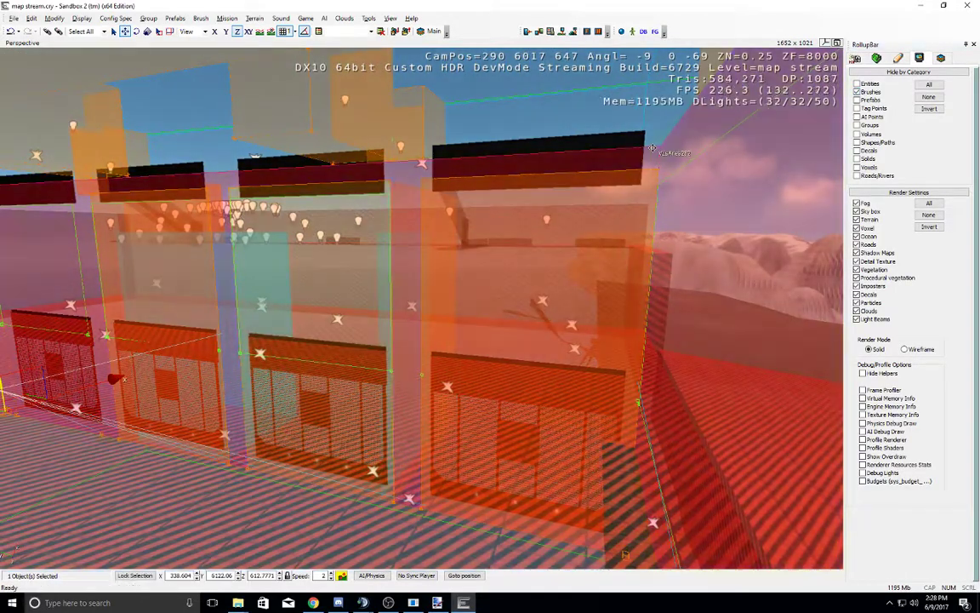
# Step: Show the brushes again and move the selected interior vis area in the XY plane to X 350.604, Y 6097.06
pyautogui.click(940, 58)
pyautogui.click(919, 58)
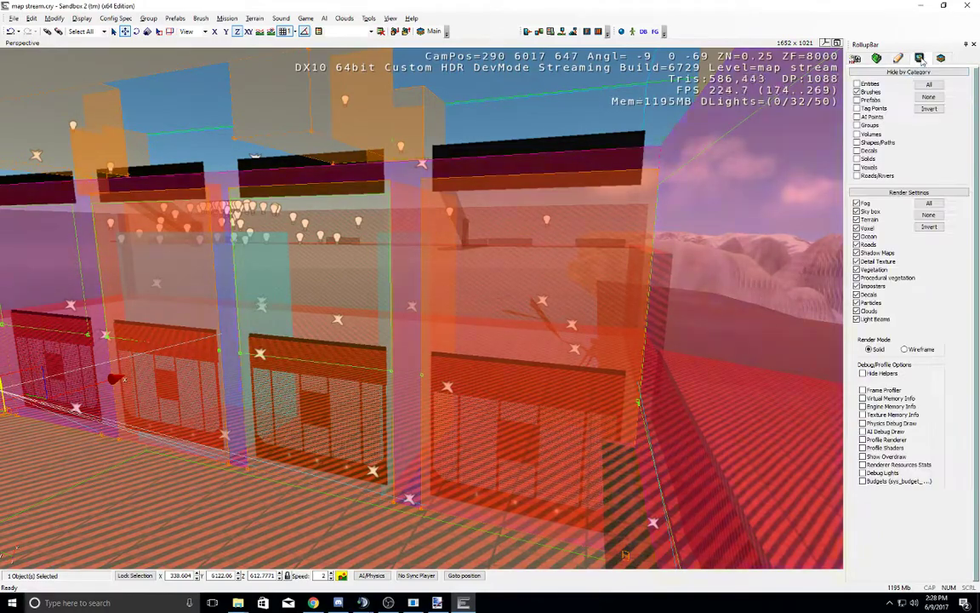
pyautogui.click(868, 93)
pyautogui.moveTo(653, 257); pyautogui.dragTo(652, 265, button='right')
pyautogui.press('s')
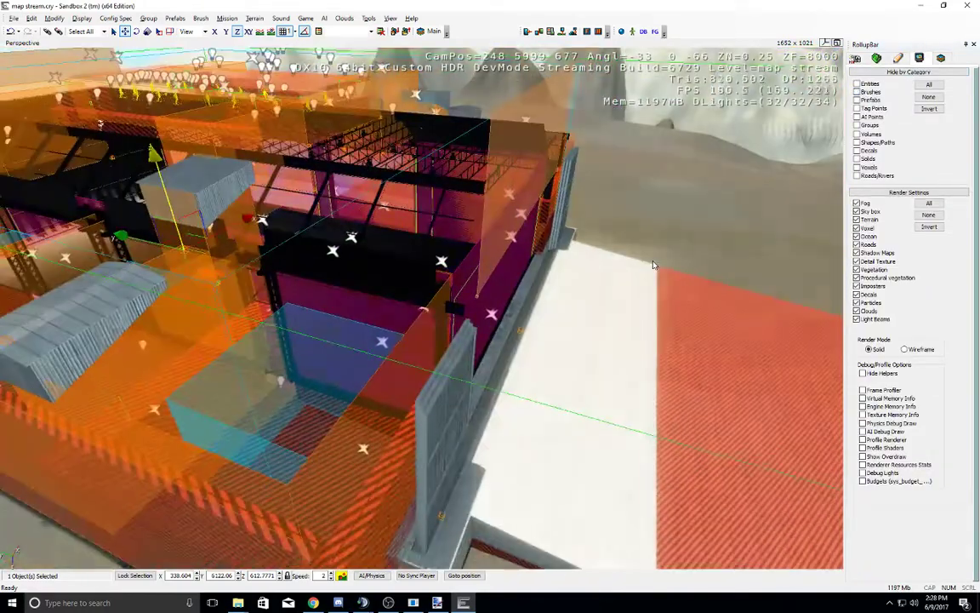
pyautogui.moveTo(174, 243); pyautogui.dragTo(247, 239)
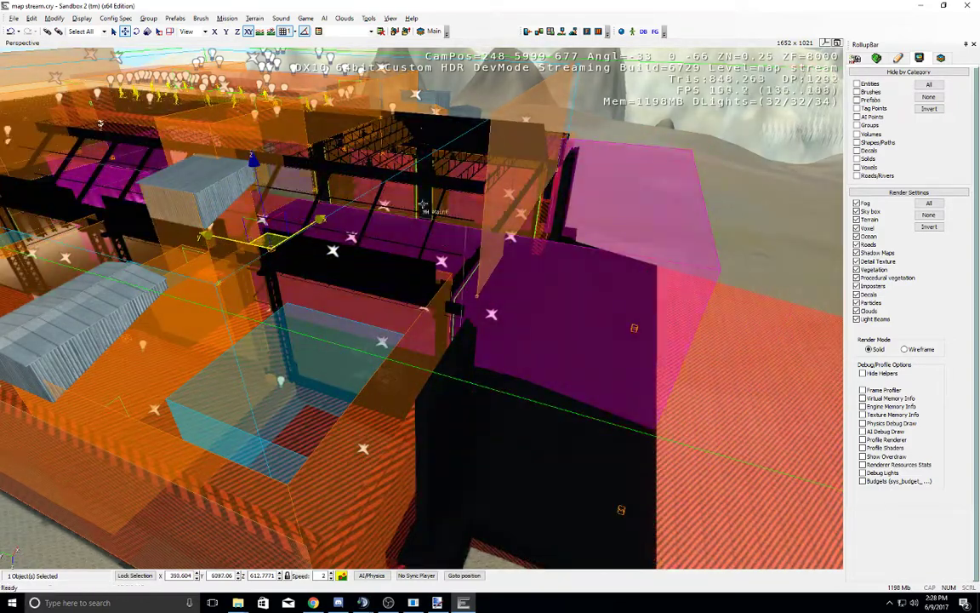
# Step: Preview the vis area's ambient color at 202,202,202 and at 74,74,74, and discard the change
pyautogui.click(854, 59)
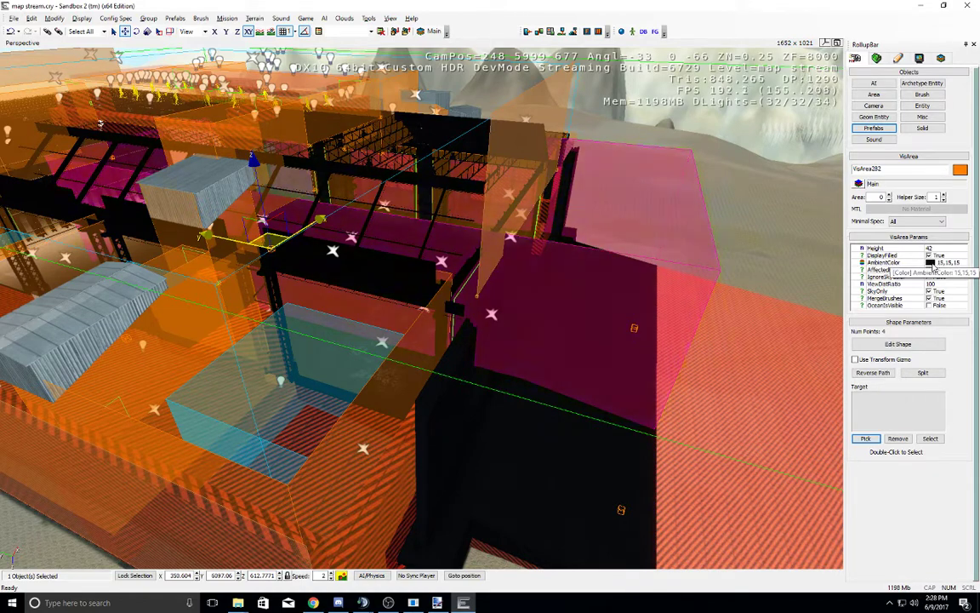
pyautogui.doubleClick(933, 264)
pyautogui.moveTo(550, 271); pyautogui.dragTo(559, 240)
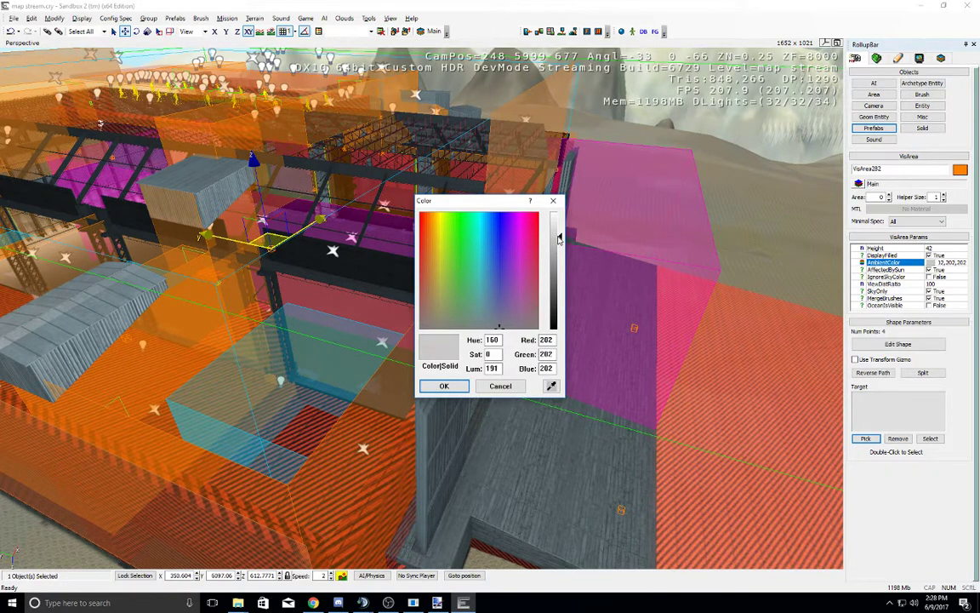
pyautogui.moveTo(559, 238); pyautogui.dragTo(560, 297)
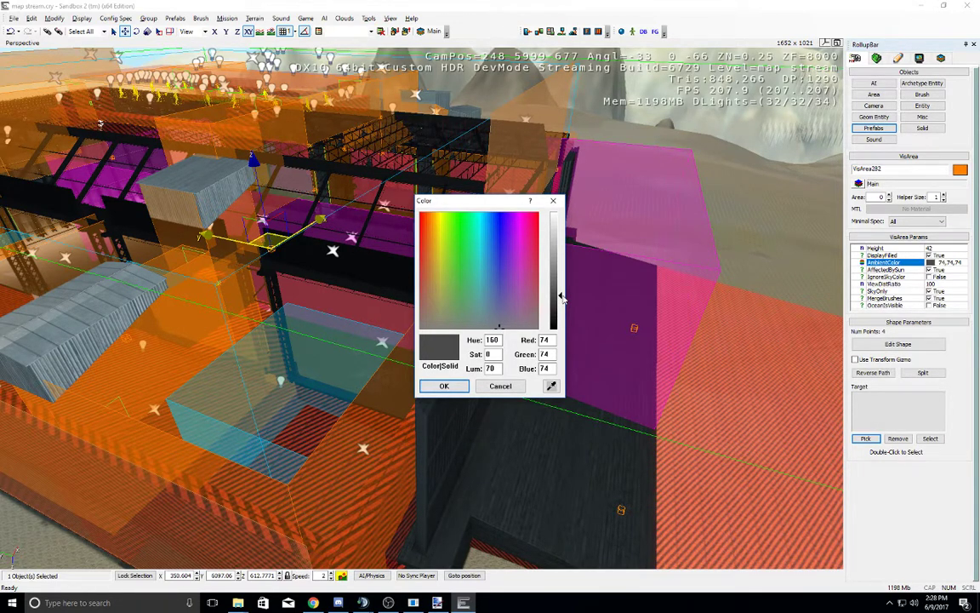
pyautogui.click(501, 386)
# Step: Filter the visible object list by "factory" and select the IS_Factory_SA9 entity
pyautogui.scroll(-10, 406, 199)
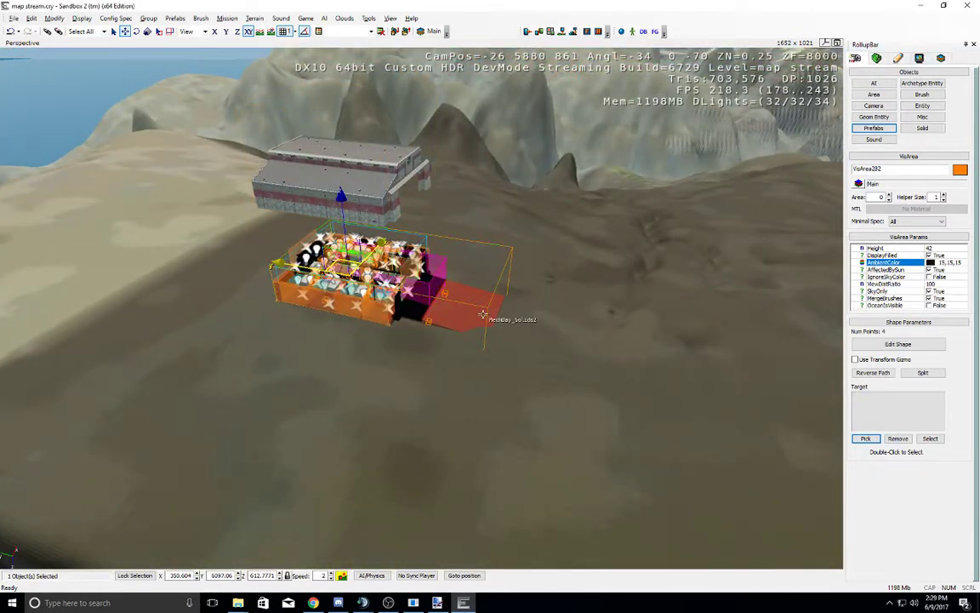
pyautogui.scroll(10, 483, 315)
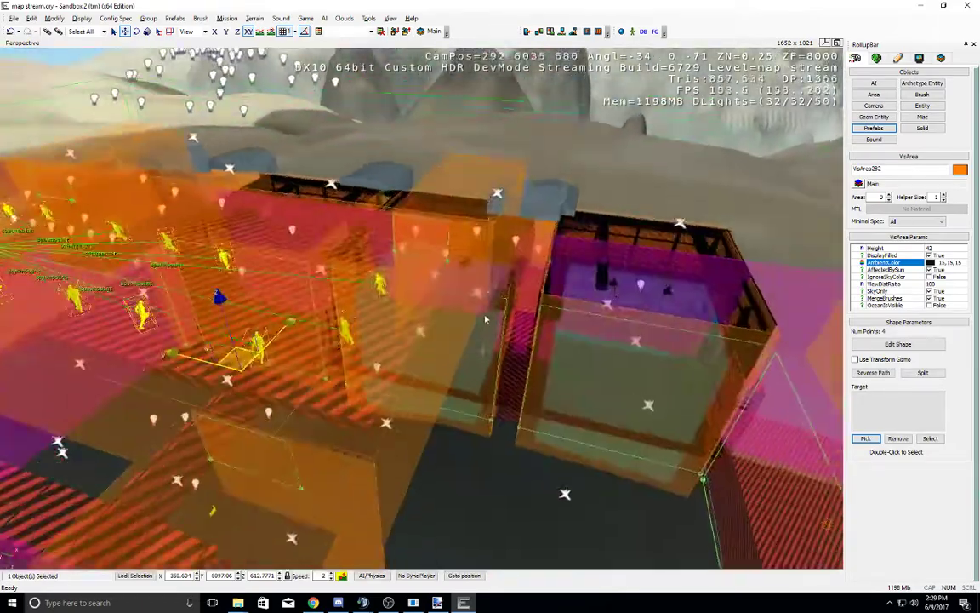
pyautogui.moveTo(485, 319); pyautogui.dragTo(442, 370, button='right')
pyautogui.scroll(8, 442, 370)
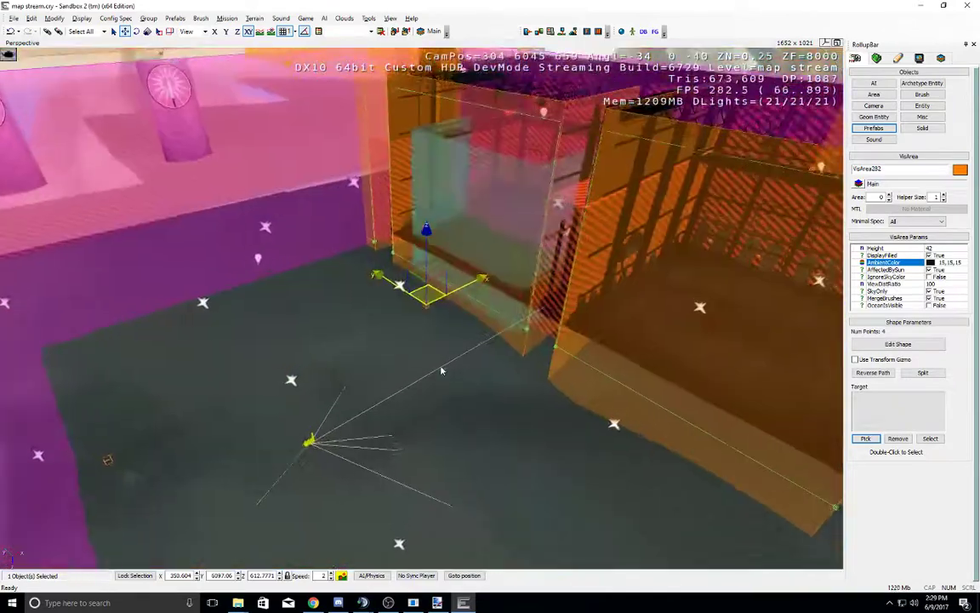
pyautogui.scroll(3, 441, 370)
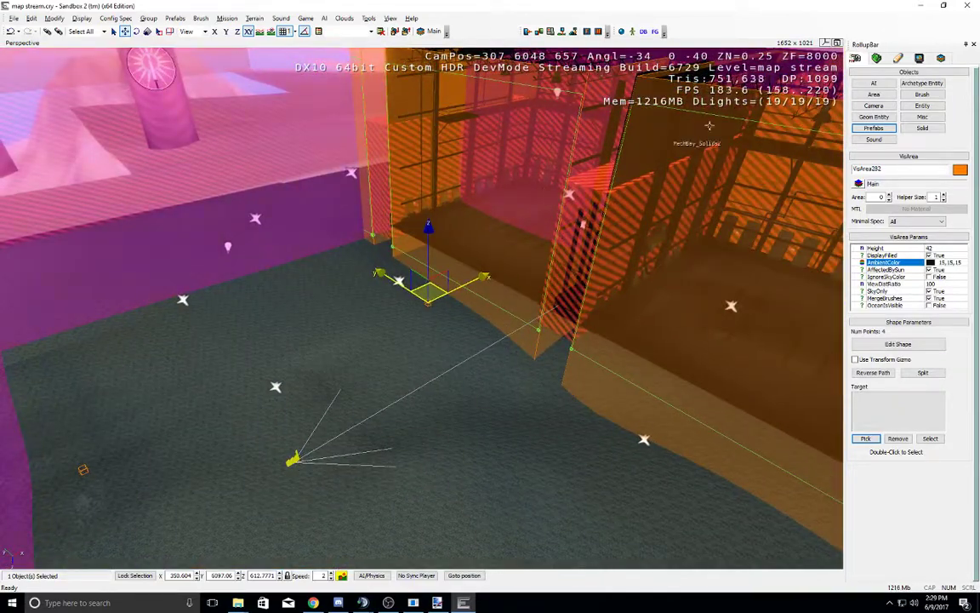
pyautogui.moveTo(295, 462); pyautogui.dragTo(317, 415, button='right')
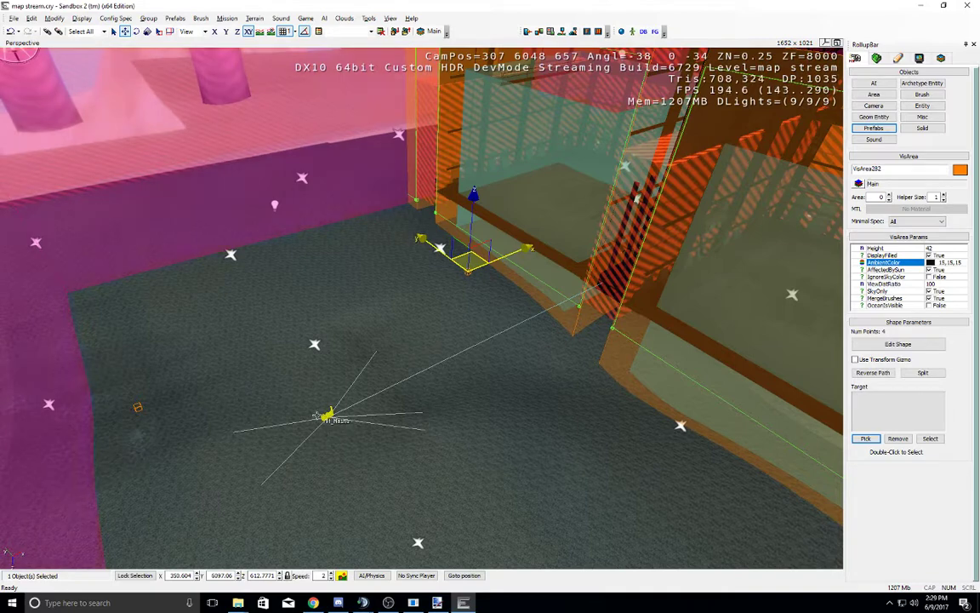
pyautogui.click(369, 17)
pyautogui.moveTo(390, 17)
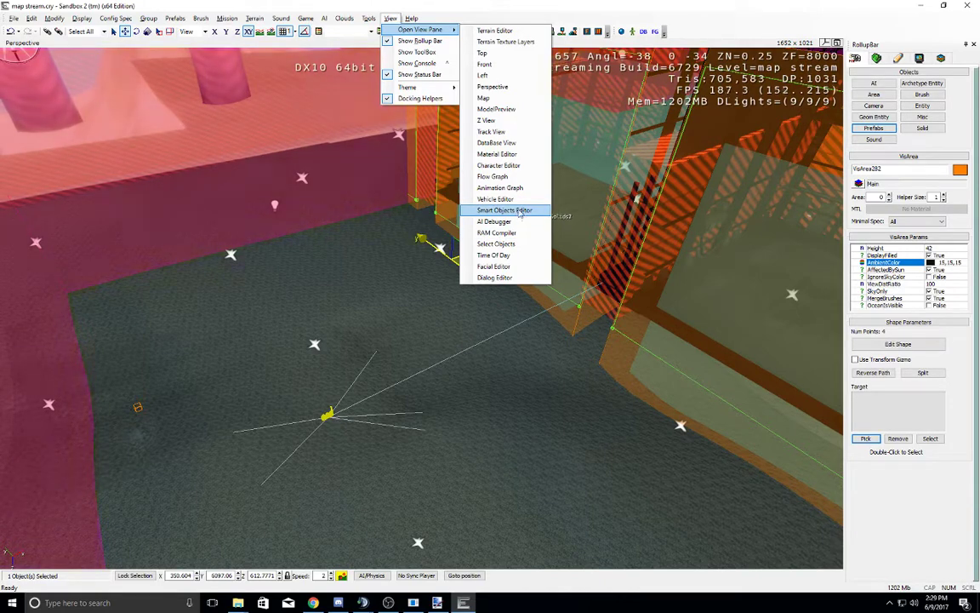
pyautogui.click(496, 244)
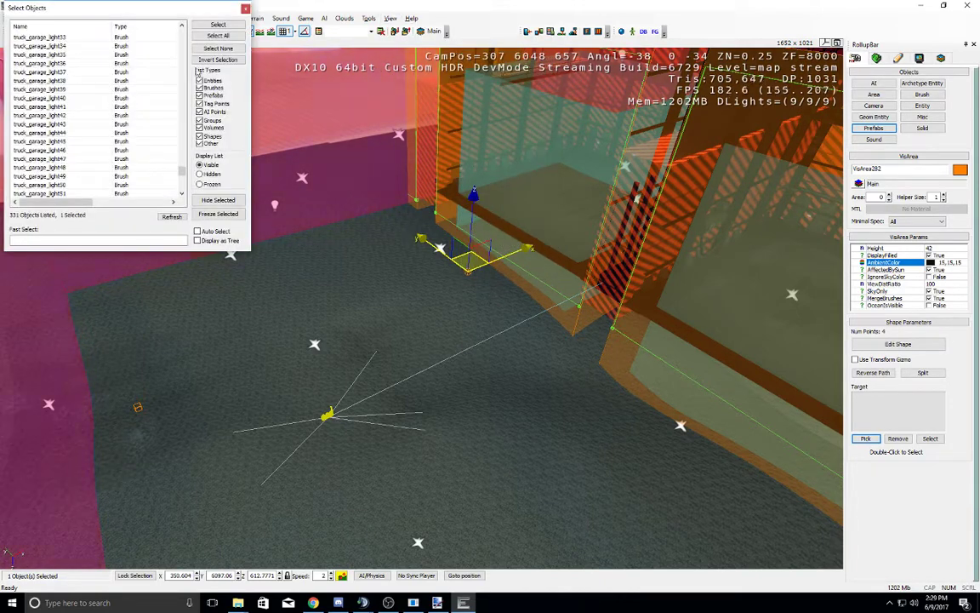
pyautogui.click(154, 241)
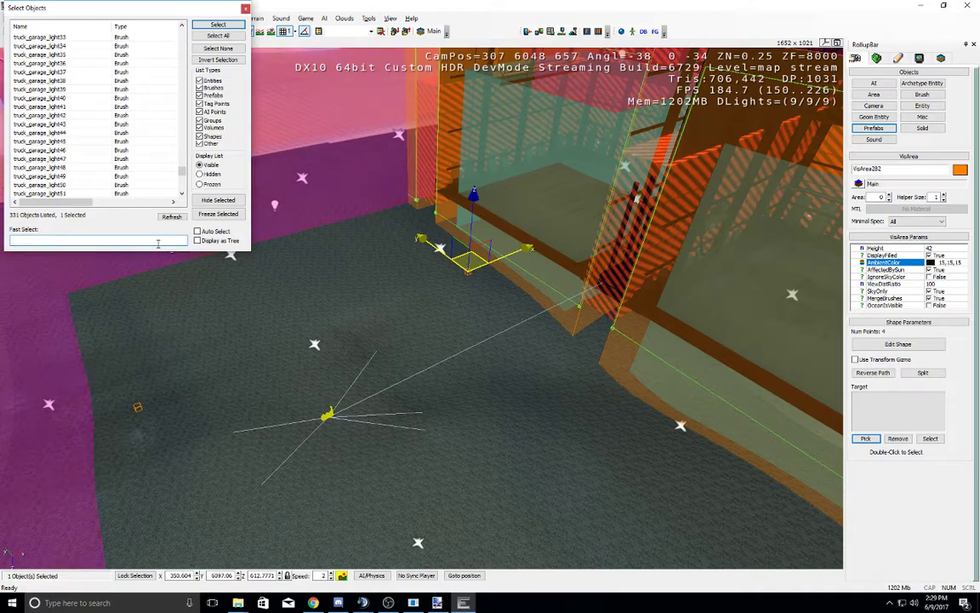
pyautogui.write('factory')
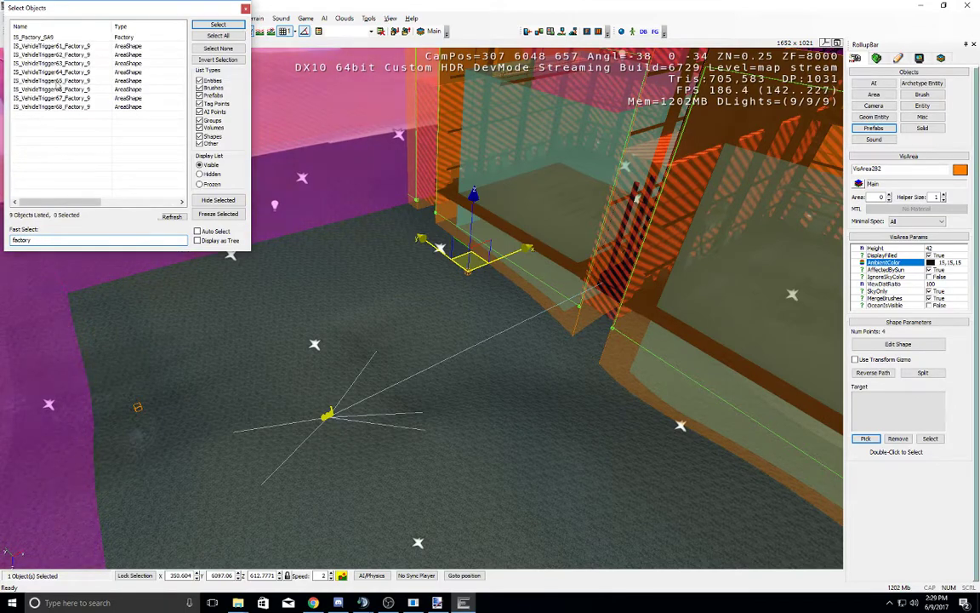
pyautogui.doubleClick(75, 37)
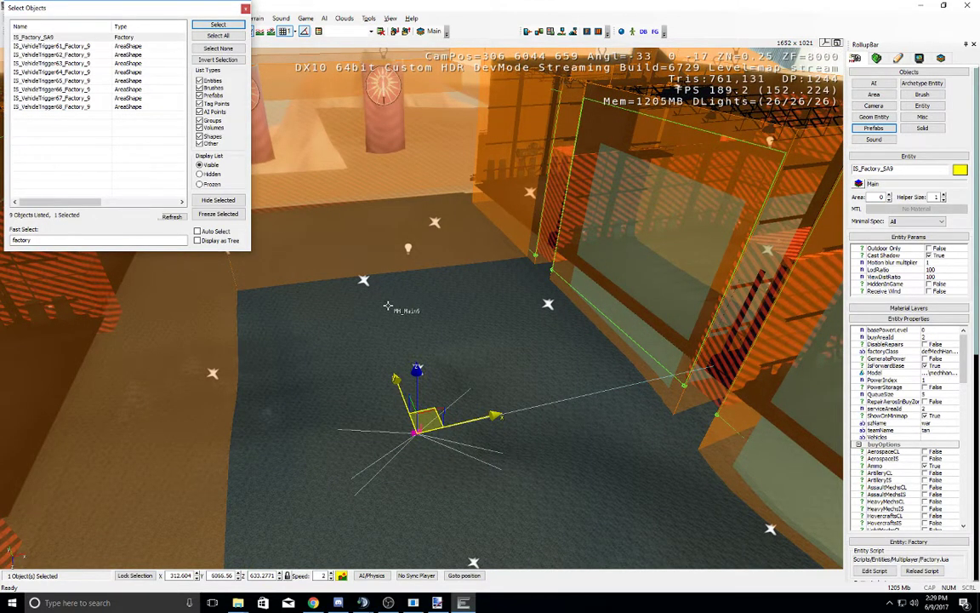
# Step: Examine the factory entity on the hangar floor and the spawn points around it
pyautogui.moveTo(587, 329); pyautogui.dragTo(573, 340, button='right')
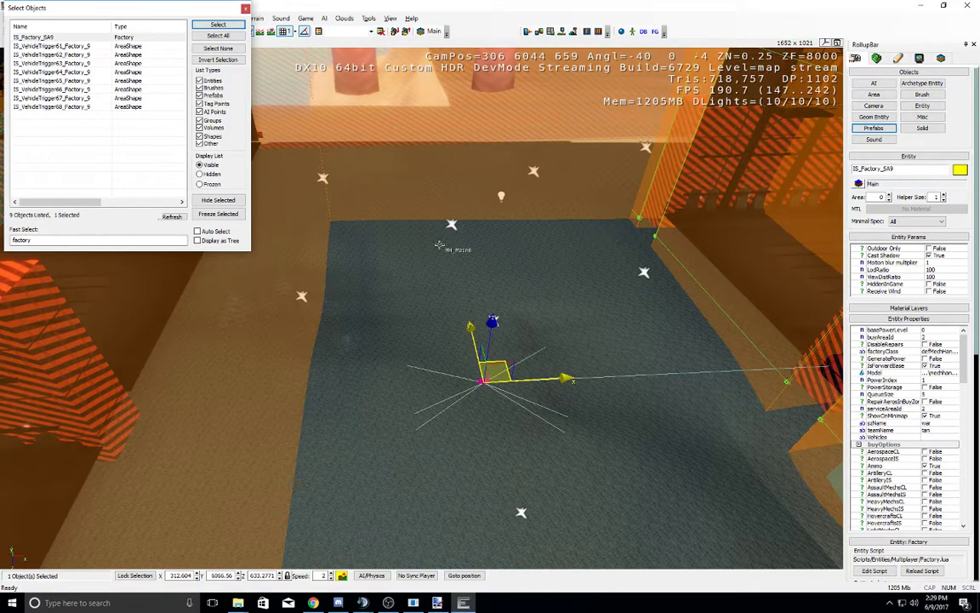
pyautogui.scroll(-3, 439, 245)
pyautogui.scroll(5, 439, 245)
pyautogui.moveTo(439, 245); pyautogui.dragTo(439, 245, button='middle')
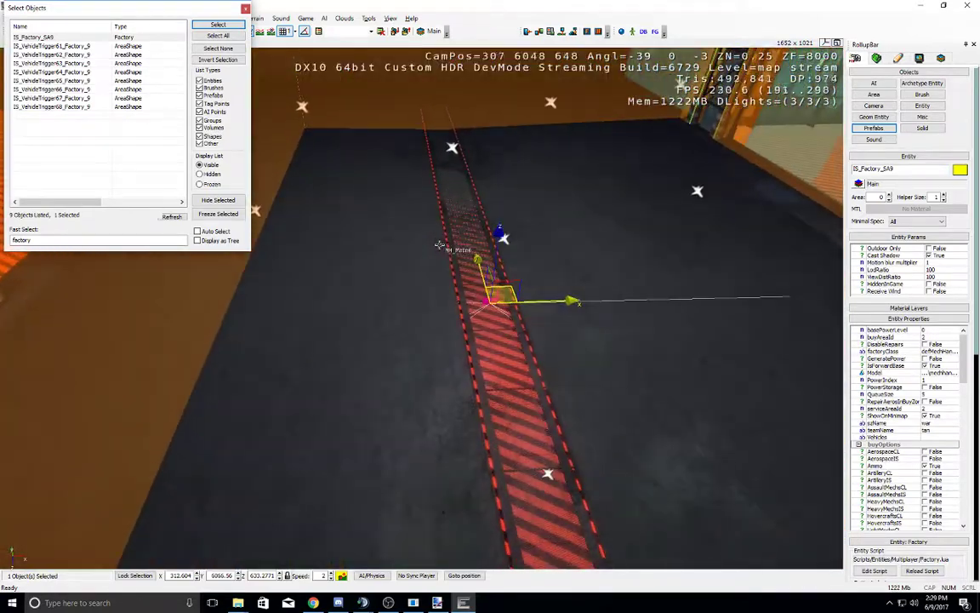
pyautogui.moveTo(465, 248); pyautogui.dragTo(464, 248, button='right')
pyautogui.press('s')
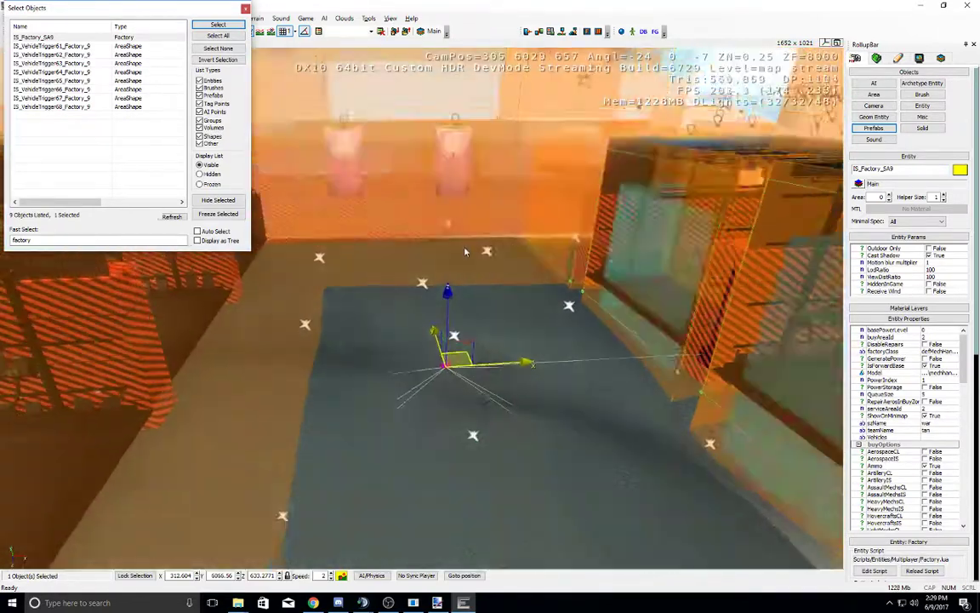
pyautogui.scroll(-3, 464, 248)
pyautogui.moveTo(465, 248); pyautogui.dragTo(464, 247, button='middle')
pyautogui.scroll(4, 467, 248)
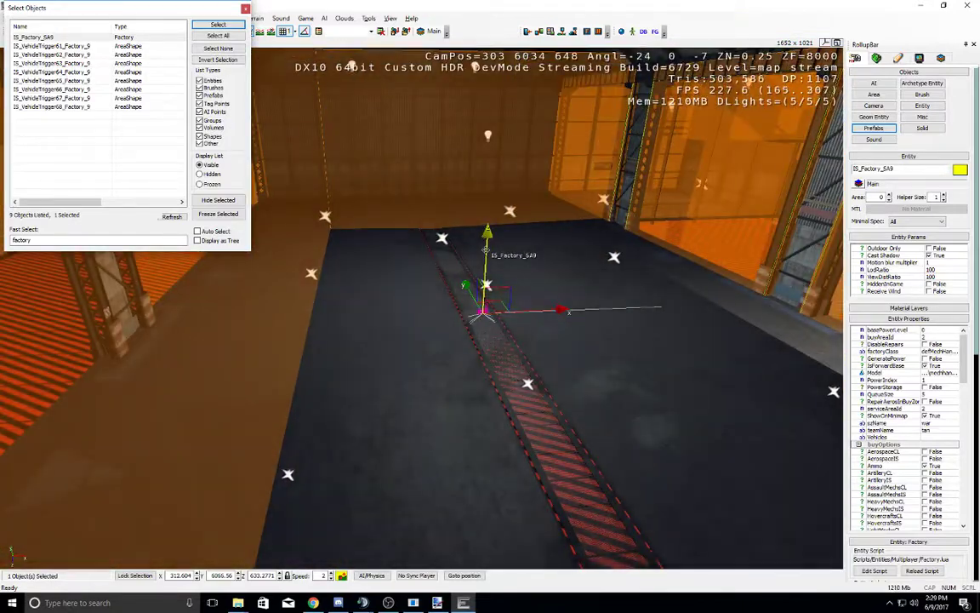
pyautogui.moveTo(485, 250); pyautogui.dragTo(473, 286, button='right')
pyautogui.moveTo(443, 224); pyautogui.dragTo(442, 224, button='middle')
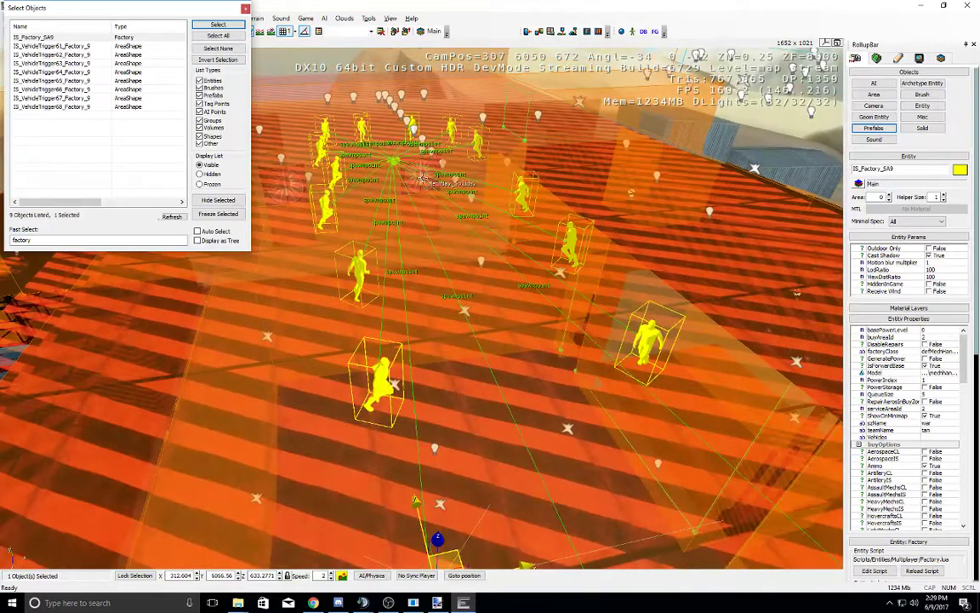
pyautogui.moveTo(417, 133); pyautogui.dragTo(417, 133, button='right')
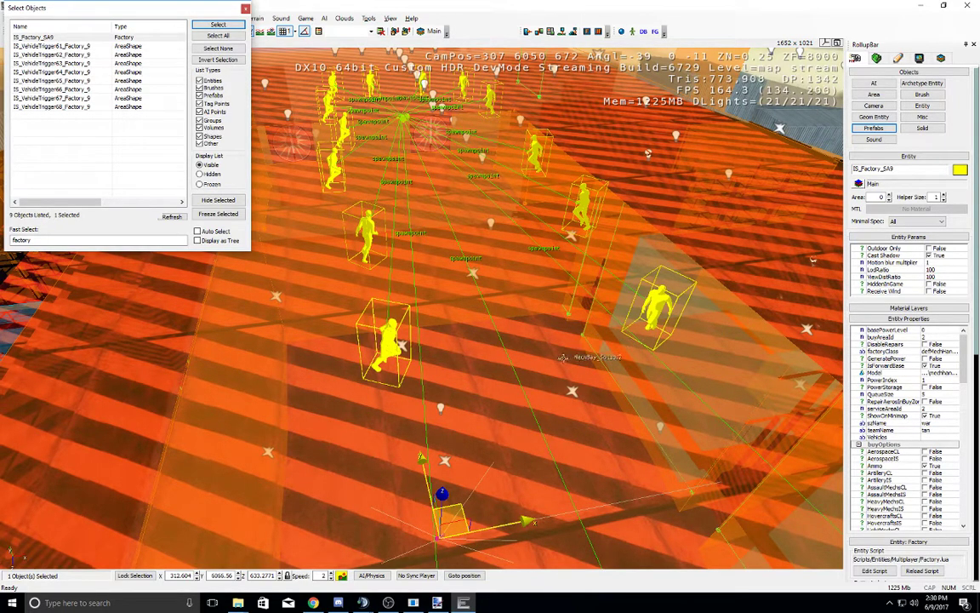
# Step: Examine the IS_Factory_SA9 entity's properties, from the general settings through the buyOptions down to the Slot1 to Slot3 settings
pyautogui.moveTo(460, 486); pyautogui.dragTo(468, 456, button='right')
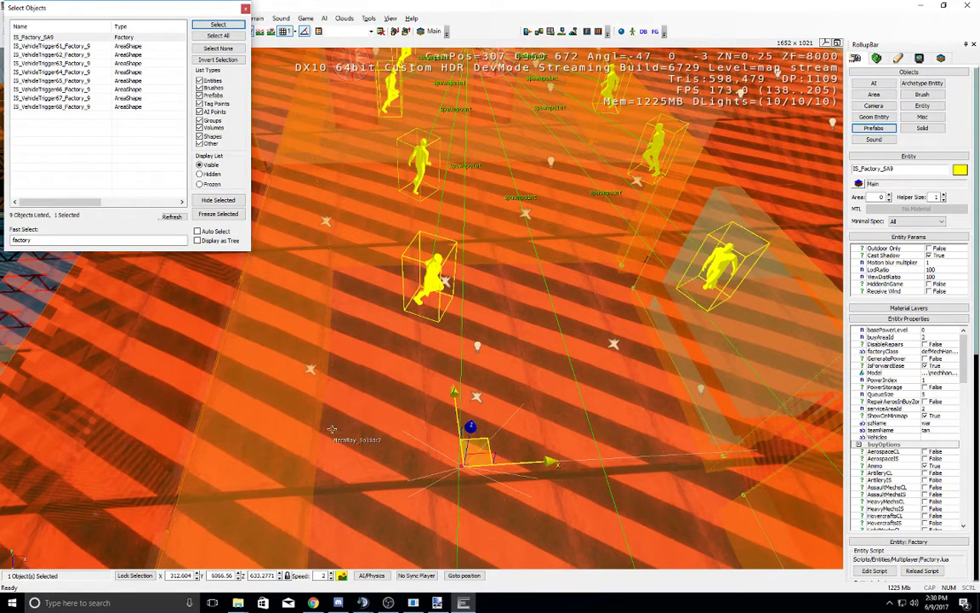
pyautogui.moveTo(331, 429); pyautogui.dragTo(339, 349, button='right')
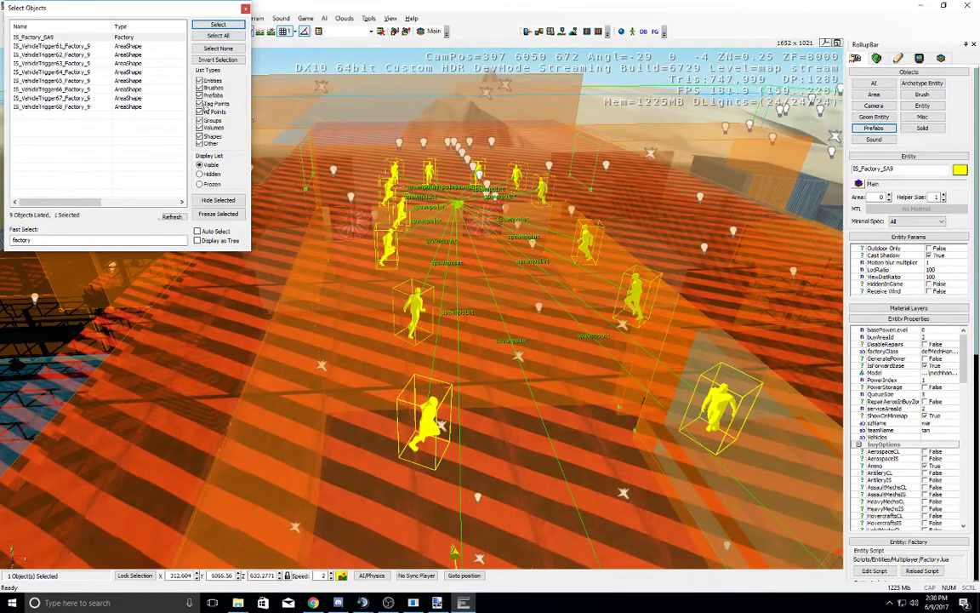
pyautogui.click(92, 37)
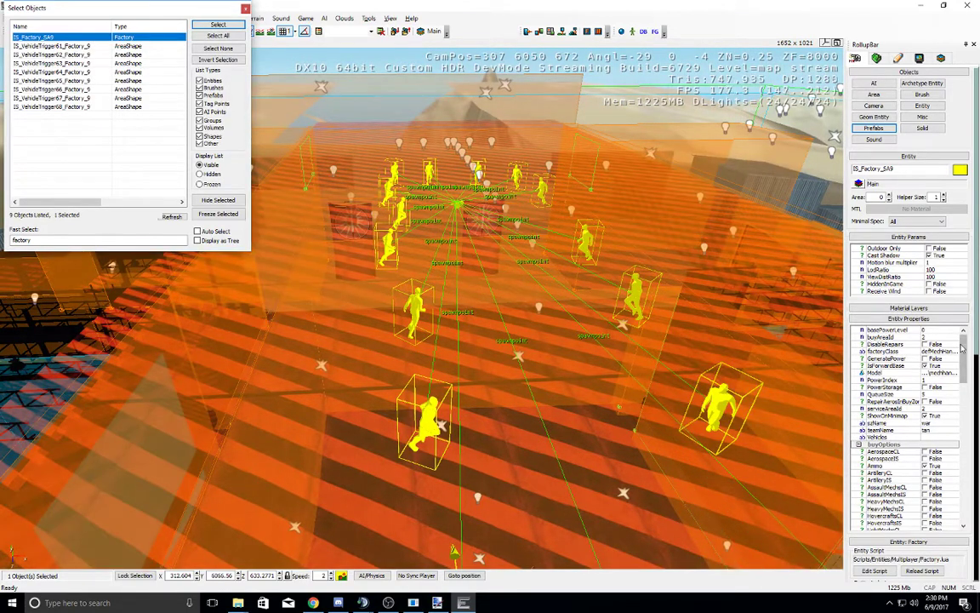
pyautogui.moveTo(964, 349)
pyautogui.mouseDown()
pyautogui.moveTo(965, 360)
pyautogui.moveTo(973, 337)
pyautogui.mouseUp()
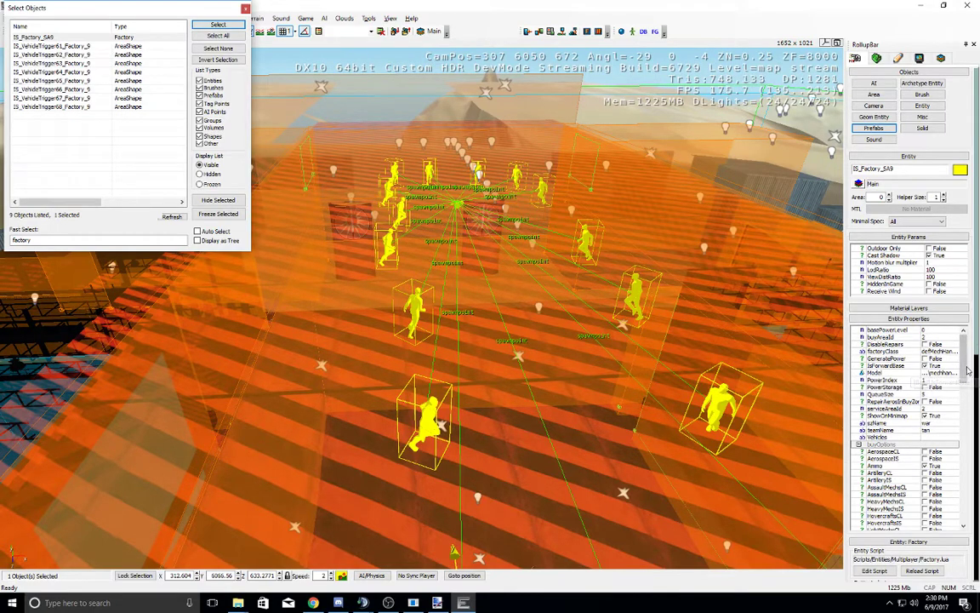
pyautogui.moveTo(965, 345); pyautogui.dragTo(968, 392)
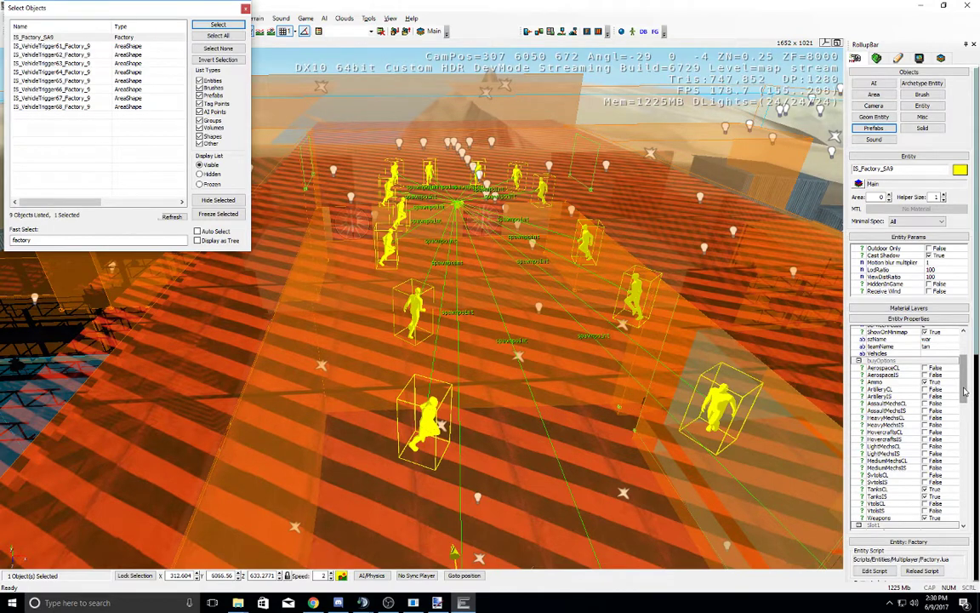
pyautogui.scroll(-3, 965, 391)
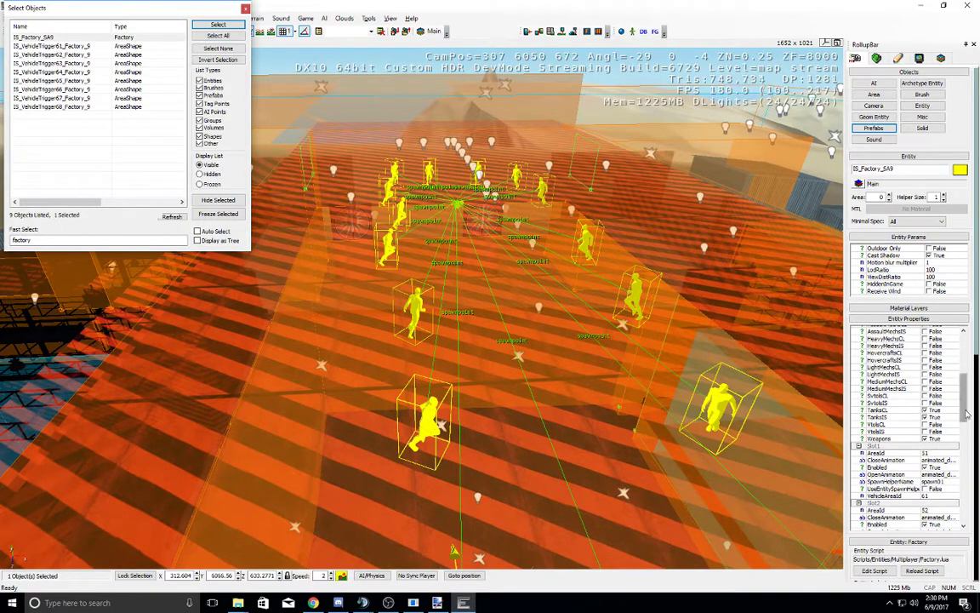
pyautogui.scroll(-4, 967, 413)
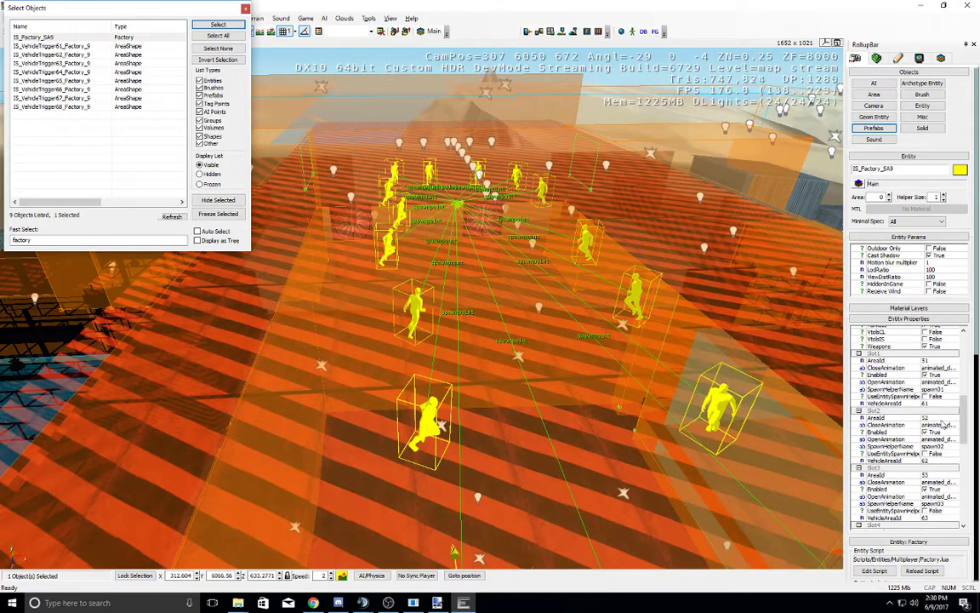
# Step: Inspect the caution door numbered 2 and the bay opening around it from close up
pyautogui.press('w')
pyautogui.moveTo(568, 307); pyautogui.dragTo(562, 325, button='right')
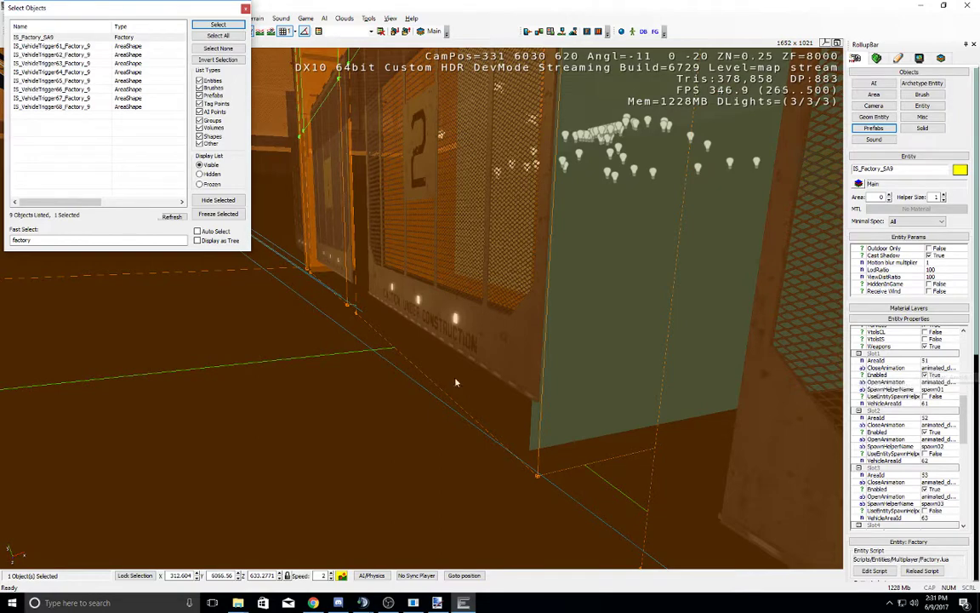
pyautogui.moveTo(531, 435); pyautogui.dragTo(575, 435, button='right')
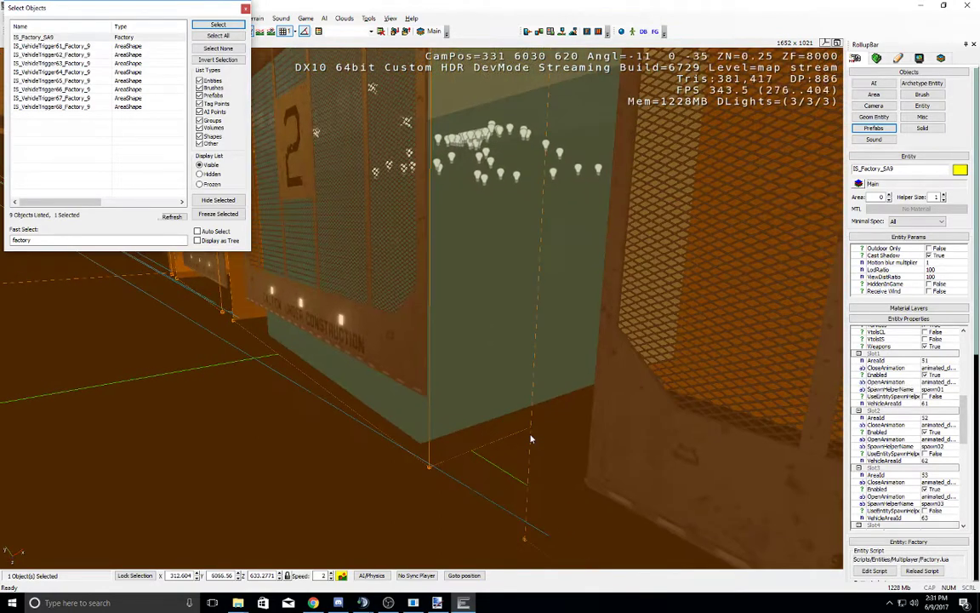
pyautogui.scroll(-7, 530, 436)
pyautogui.moveTo(530, 438); pyautogui.dragTo(515, 374, button='middle')
pyautogui.scroll(6, 531, 439)
pyautogui.scroll(1, 532, 438)
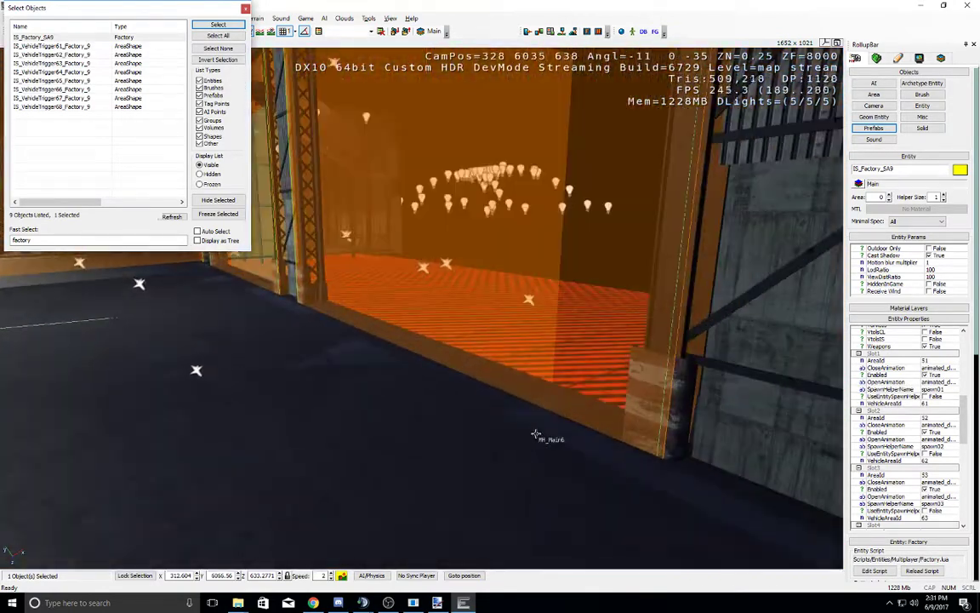
# Step: Examine the factory's Slot7 and Slot8 settings and open the Slot8 AreaId value
pyautogui.moveTo(975, 439); pyautogui.dragTo(968, 509)
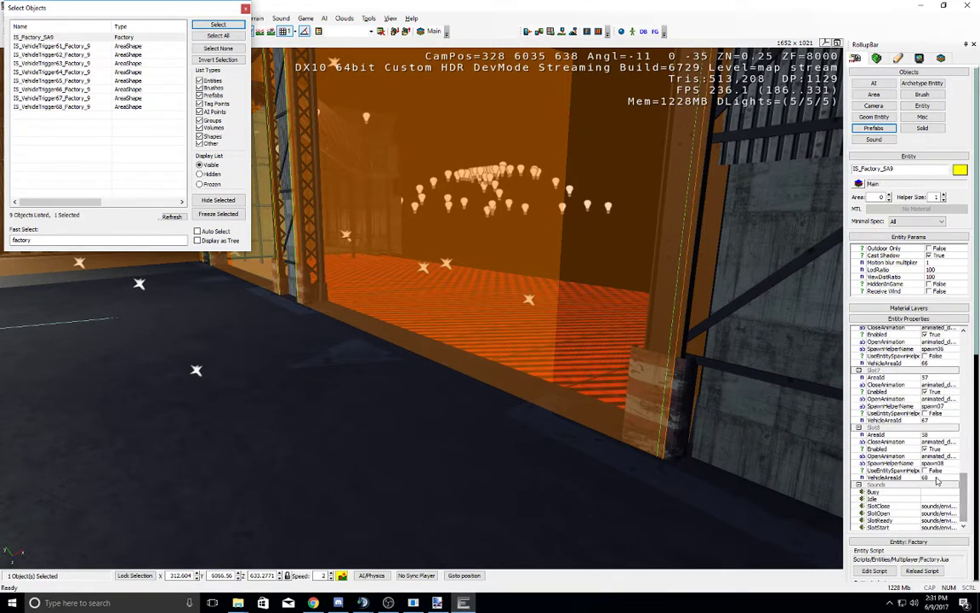
pyautogui.click(939, 378)
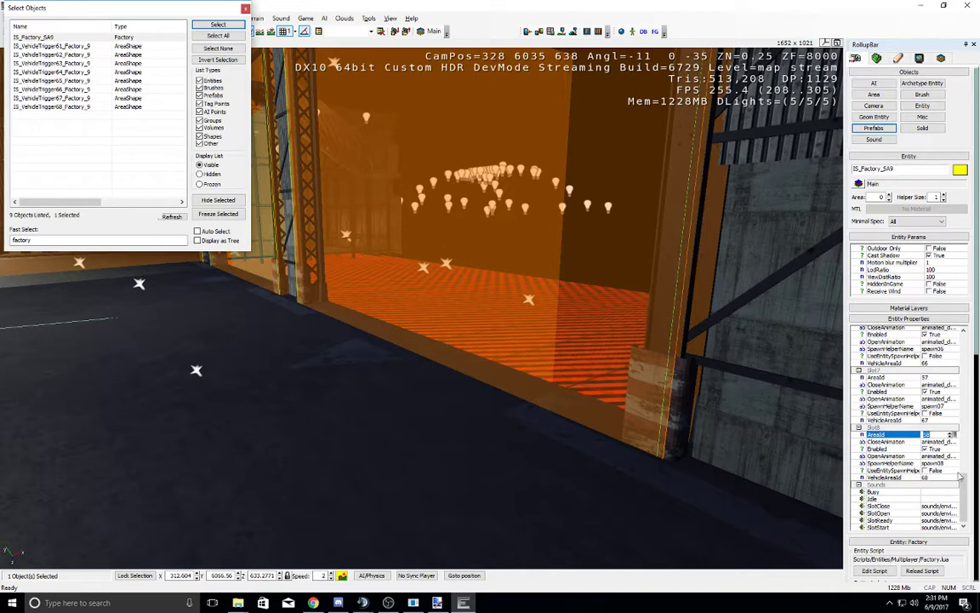
pyautogui.click(932, 435)
# Step: Lift the factory entity above the hangar to about Z 679.2771 to expose its bay doors, and lower it back to Z 633.2771
pyautogui.moveTo(499, 356); pyautogui.dragTo(499, 357, button='right')
pyautogui.press('s')
pyautogui.moveTo(498, 357); pyautogui.dragTo(500, 353, button='middle')
pyautogui.press('s')
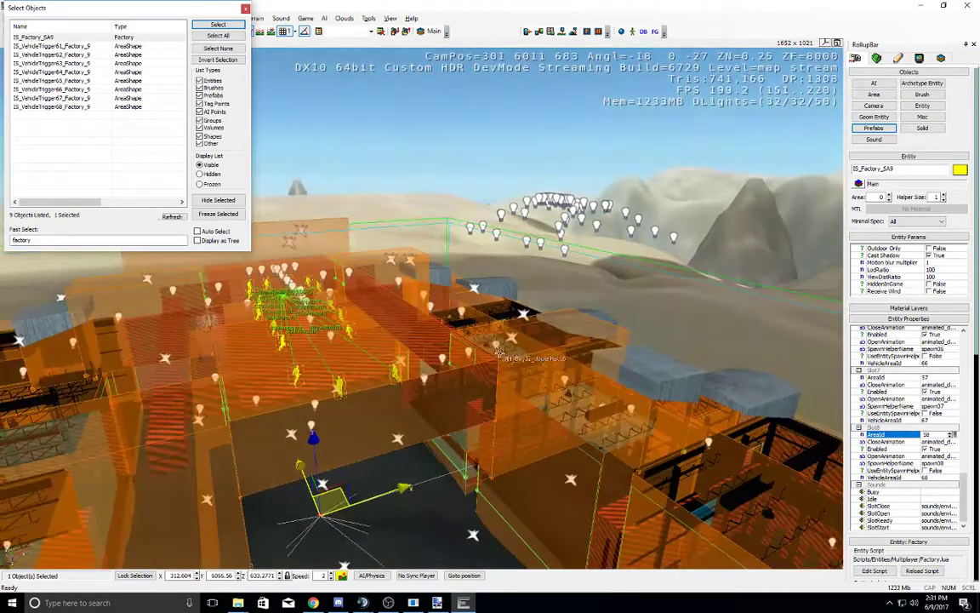
pyautogui.moveTo(424, 412); pyautogui.dragTo(417, 416, button='right')
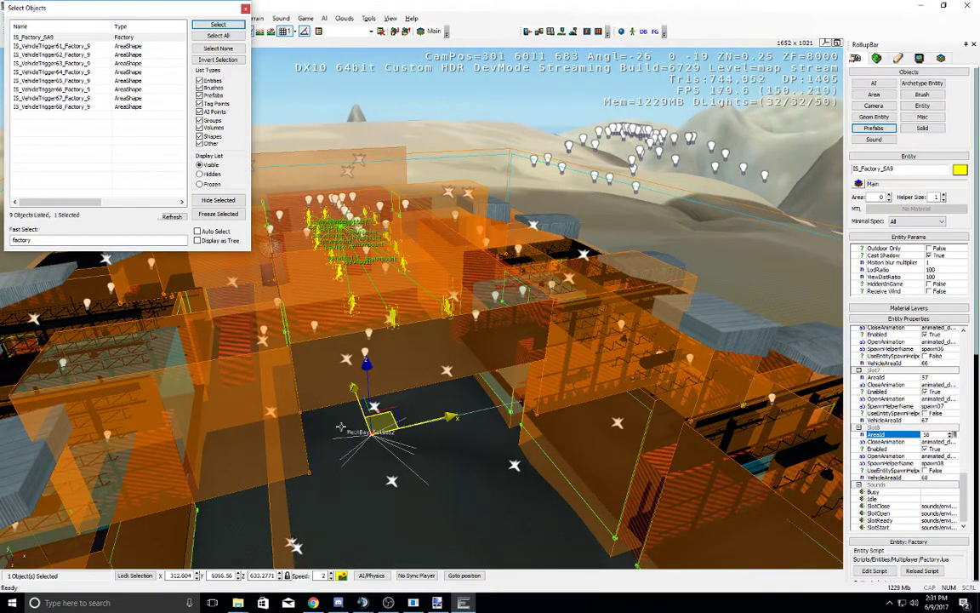
pyautogui.moveTo(370, 374); pyautogui.dragTo(353, 92)
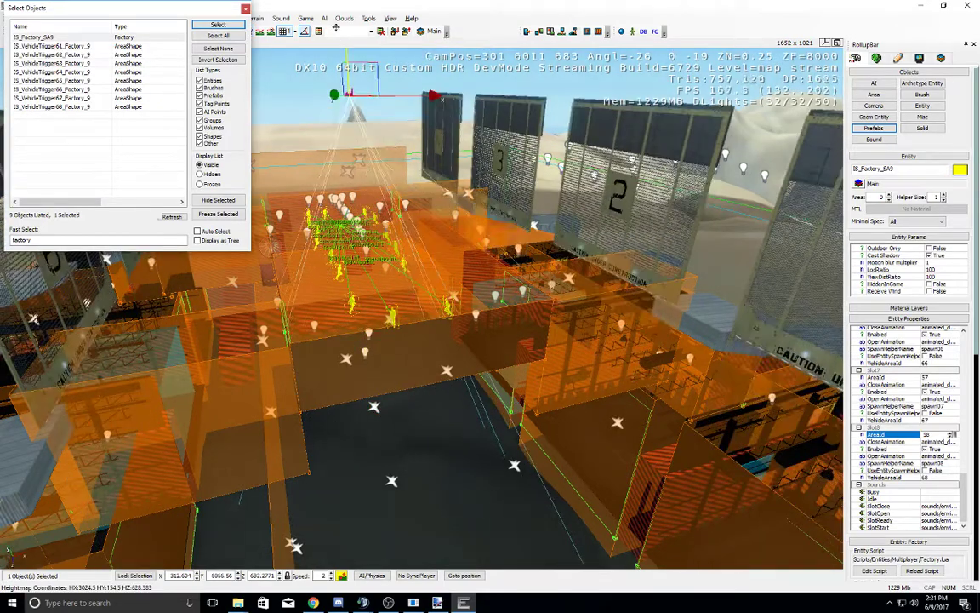
pyautogui.moveTo(366, 153); pyautogui.dragTo(396, 146, button='middle')
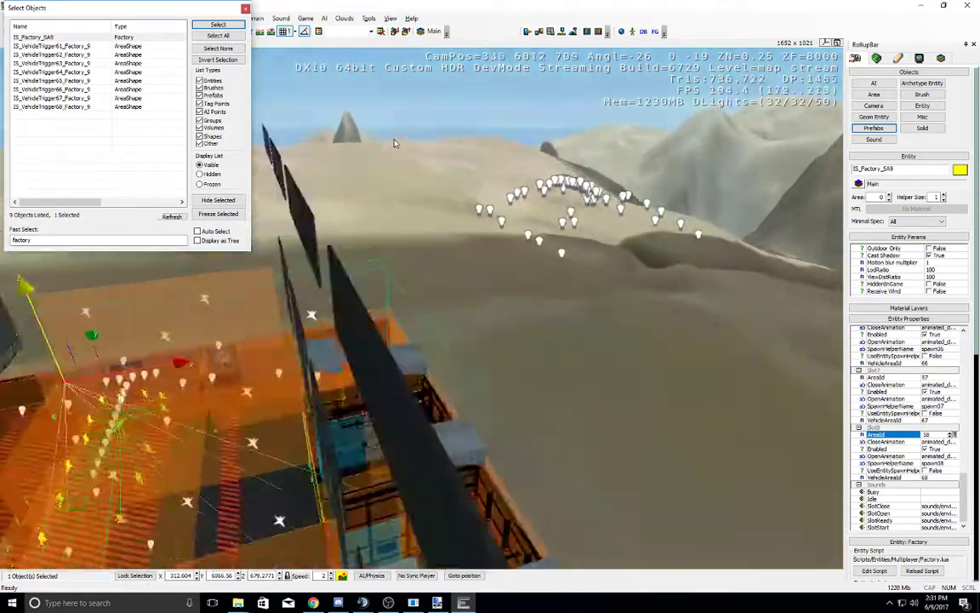
pyautogui.scroll(-8, 395, 147)
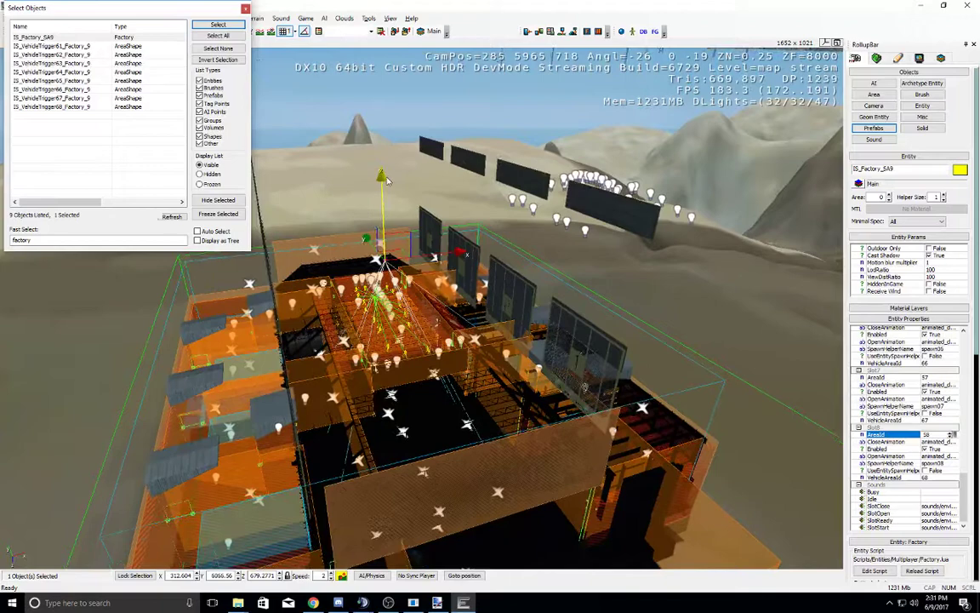
pyautogui.moveTo(386, 178); pyautogui.dragTo(383, 270)
# Step: Move the Select Objects window clear of the toolbar and examine the factory's Slot1 SpawnHelperName and buyOptions
pyautogui.moveTo(119, 10); pyautogui.dragTo(181, 82)
pyautogui.moveTo(342, 226); pyautogui.dragTo(341, 234, button='right')
pyautogui.press('w')
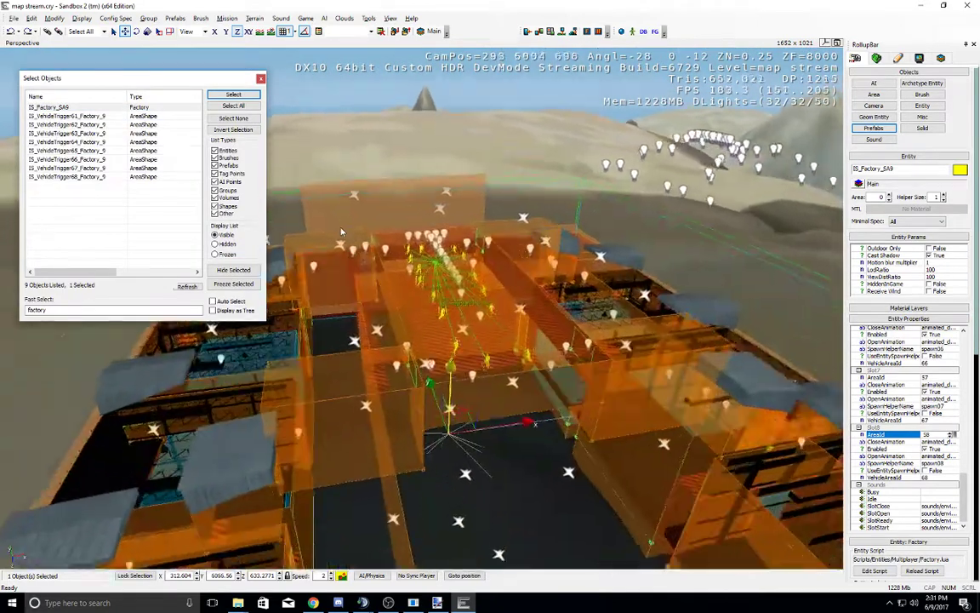
pyautogui.moveTo(970, 506); pyautogui.dragTo(963, 415)
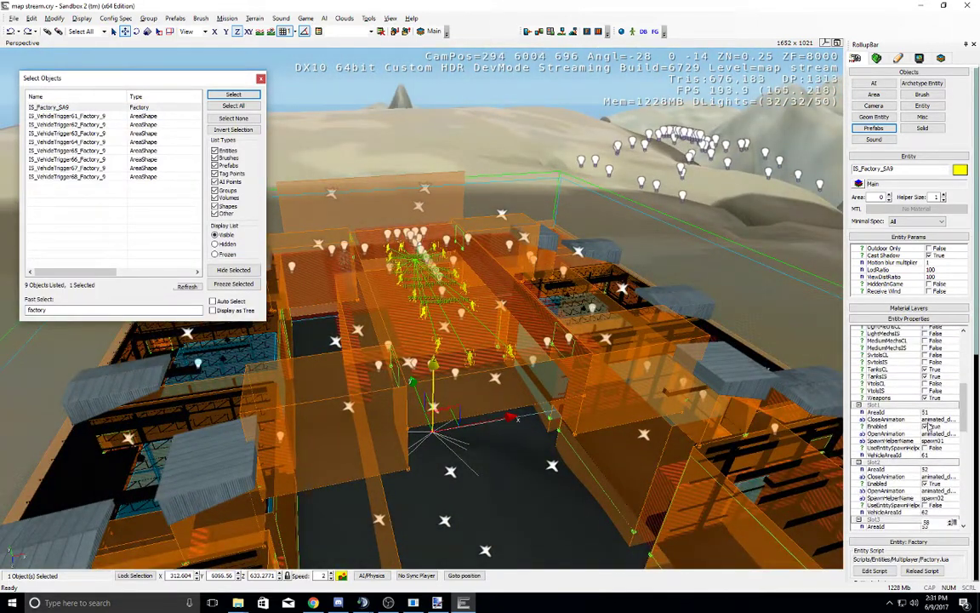
pyautogui.click(933, 440)
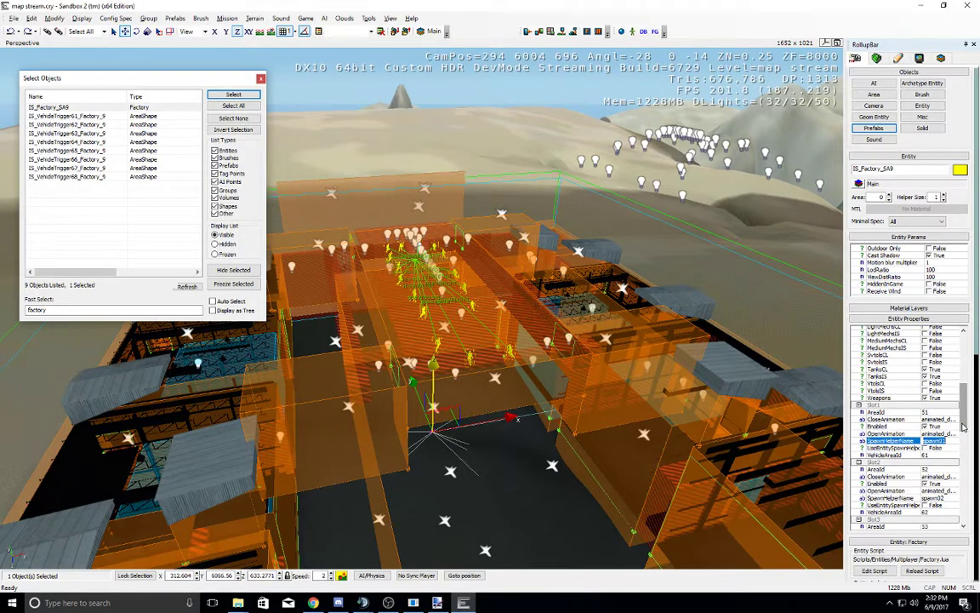
pyautogui.moveTo(963, 427); pyautogui.dragTo(963, 400)
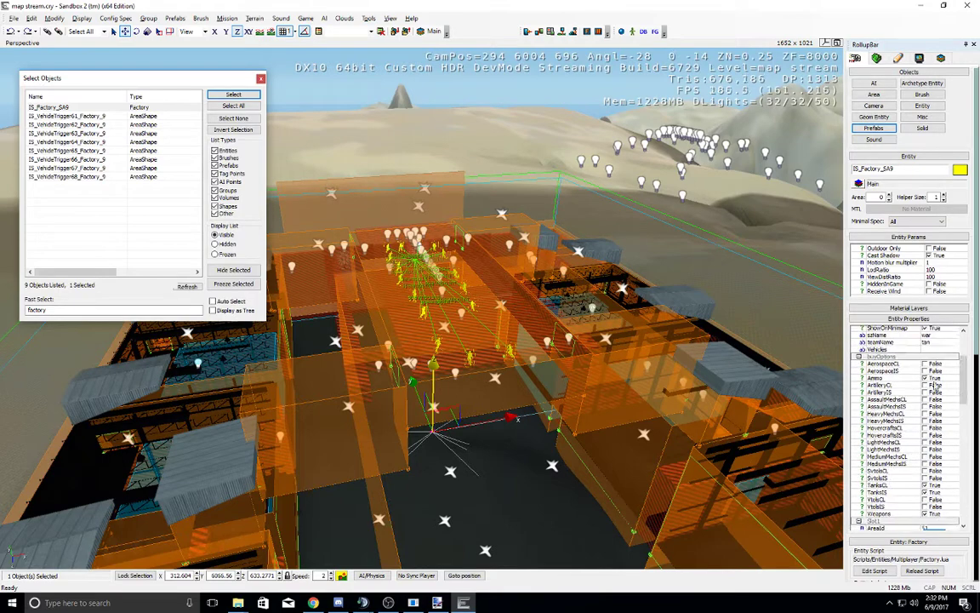
pyautogui.scroll(2, 921, 397)
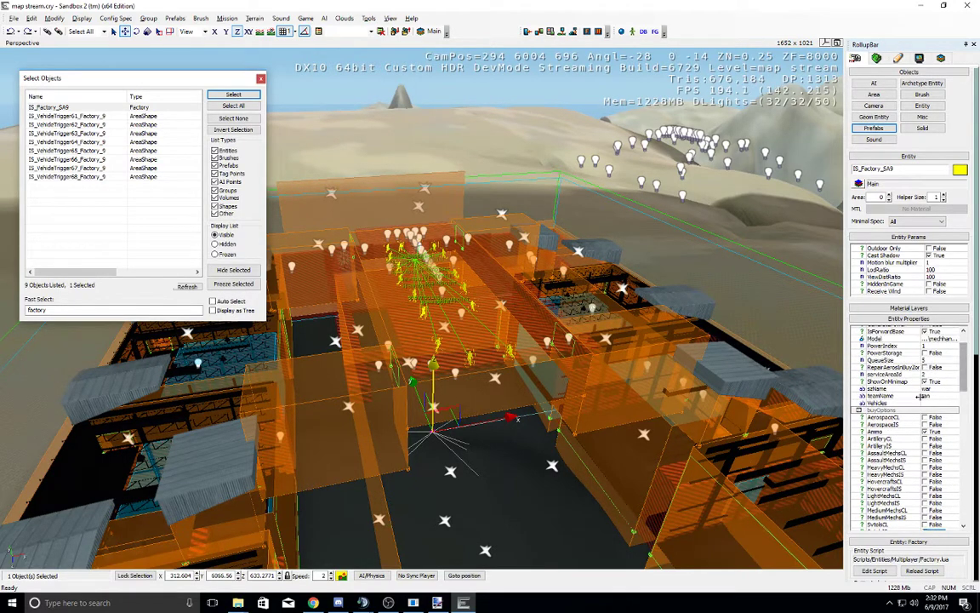
# Step: Examine the factory's teamName, szName and Model properties and look over the hangar bays around the entity
pyautogui.click(926, 396)
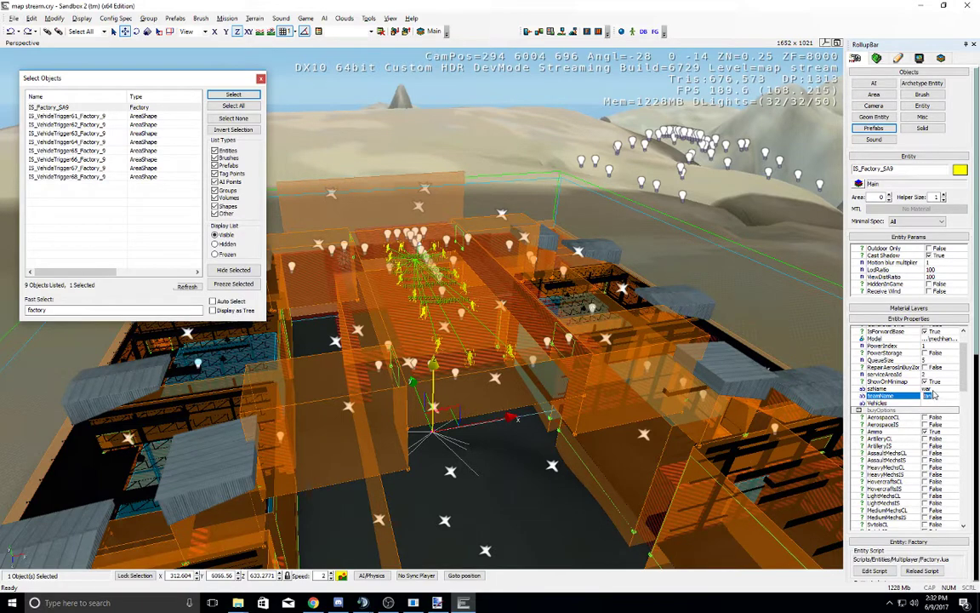
pyautogui.scroll(2, 936, 391)
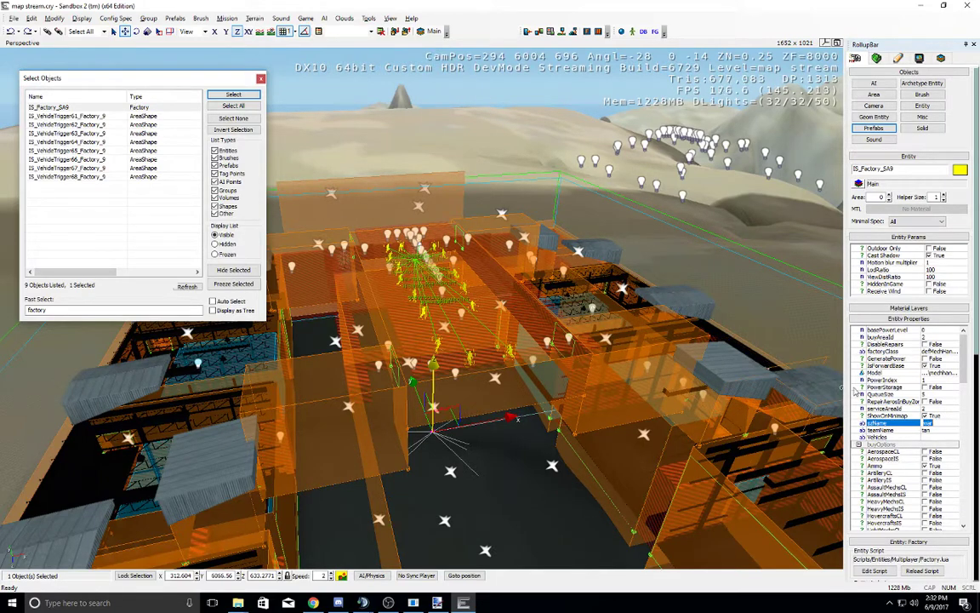
pyautogui.click(943, 373)
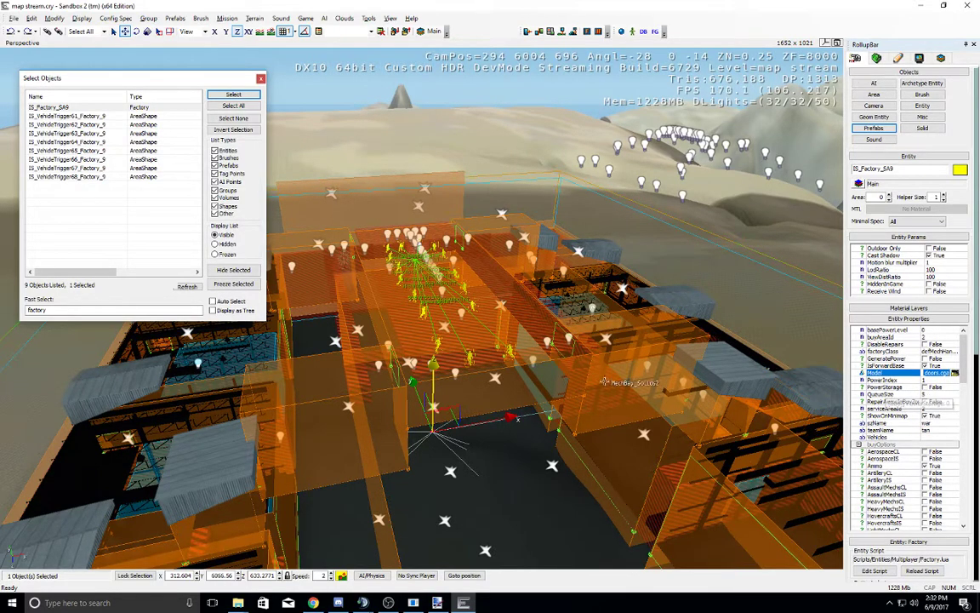
pyautogui.moveTo(654, 467); pyautogui.dragTo(658, 464, button='right')
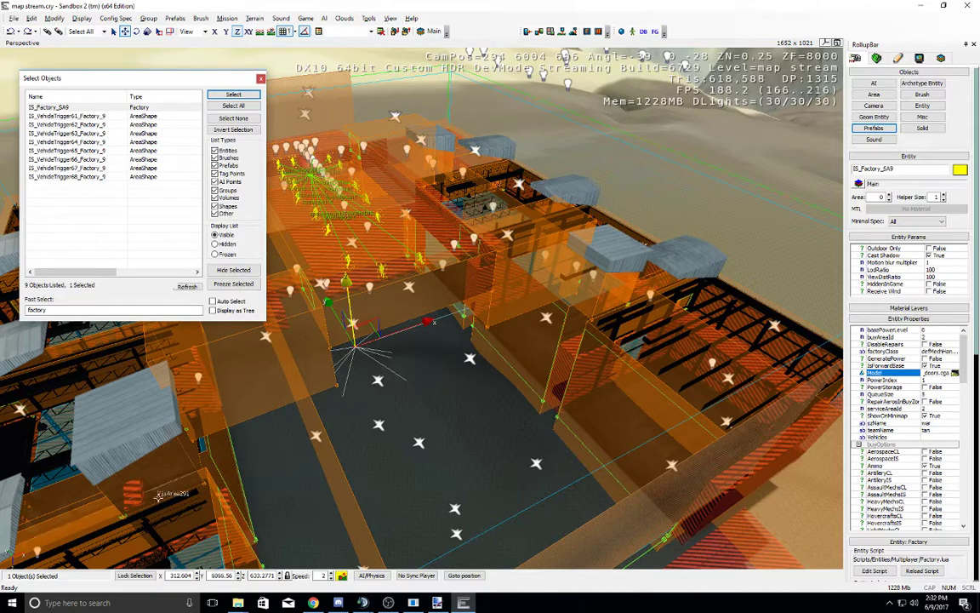
pyautogui.moveTo(368, 396); pyautogui.dragTo(375, 394, button='right')
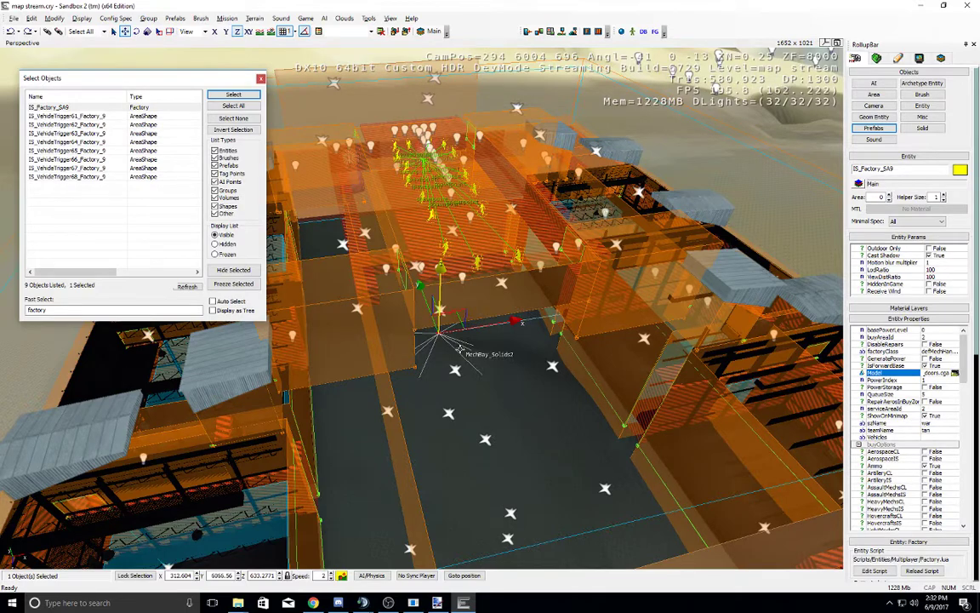
pyautogui.moveTo(520, 289); pyautogui.dragTo(520, 287, button='right')
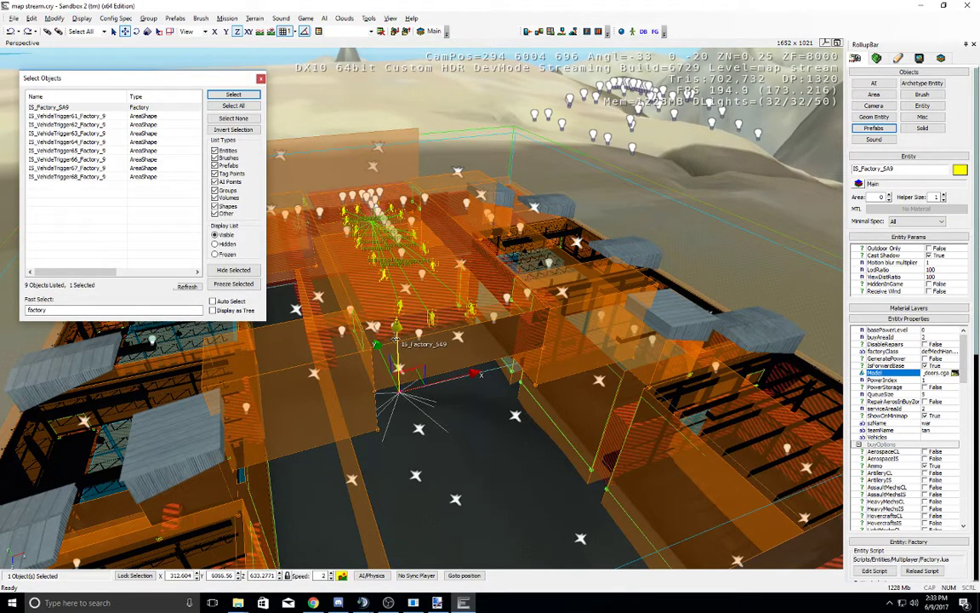
# Step: Filter the visible object list by "spawngrou" and select the SpawnGroup_IS_MechHangar3 entity
pyautogui.doubleClick(100, 309)
pyautogui.write('spa')
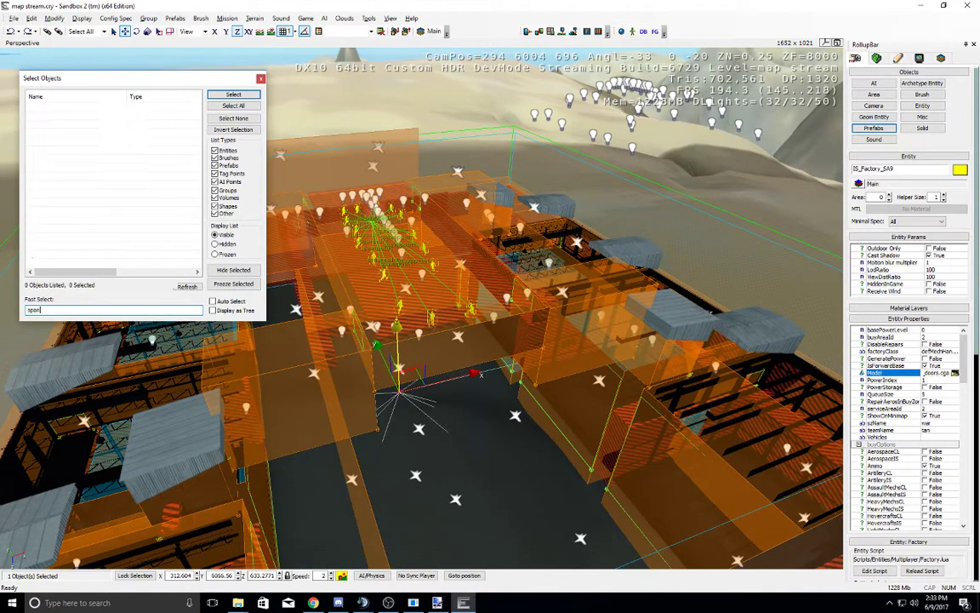
pyautogui.write('wngrou')
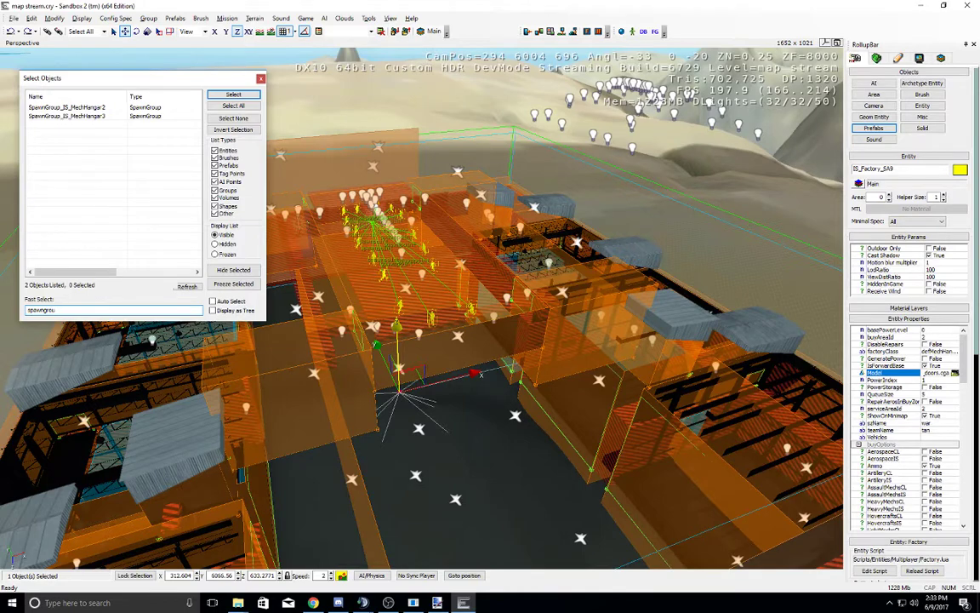
pyautogui.click(101, 108)
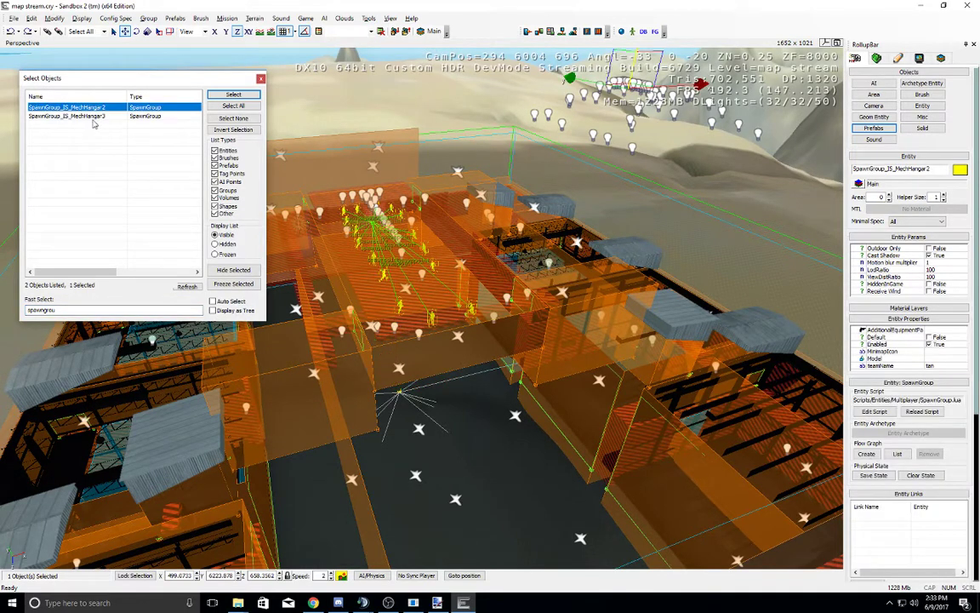
pyautogui.doubleClick(92, 119)
# Step: Raise the selected spawn group vertically above its linked spawn points to about Z 670.3562
pyautogui.moveTo(508, 68); pyautogui.dragTo(521, 37, button='right')
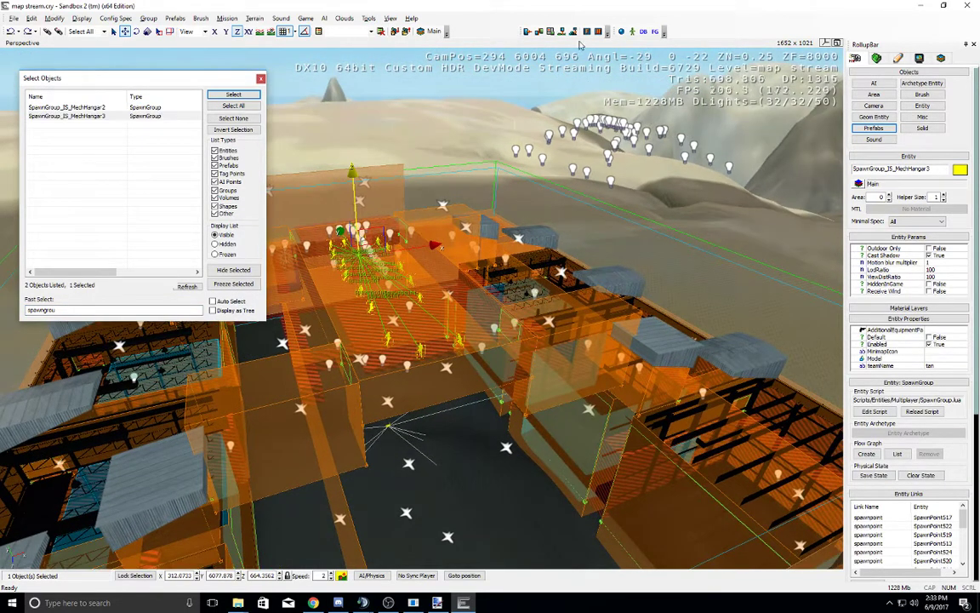
pyautogui.press('w')
pyautogui.moveTo(613, 218); pyautogui.dragTo(570, 292, button='right')
pyautogui.press('s')
pyautogui.press('w')
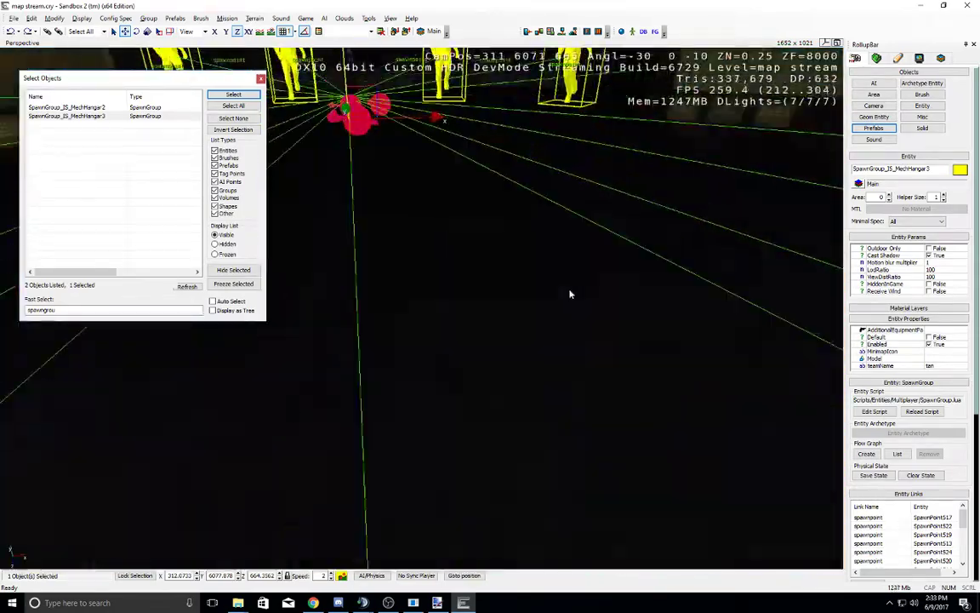
pyautogui.press('s')
pyautogui.moveTo(571, 294); pyautogui.dragTo(553, 294, button='right')
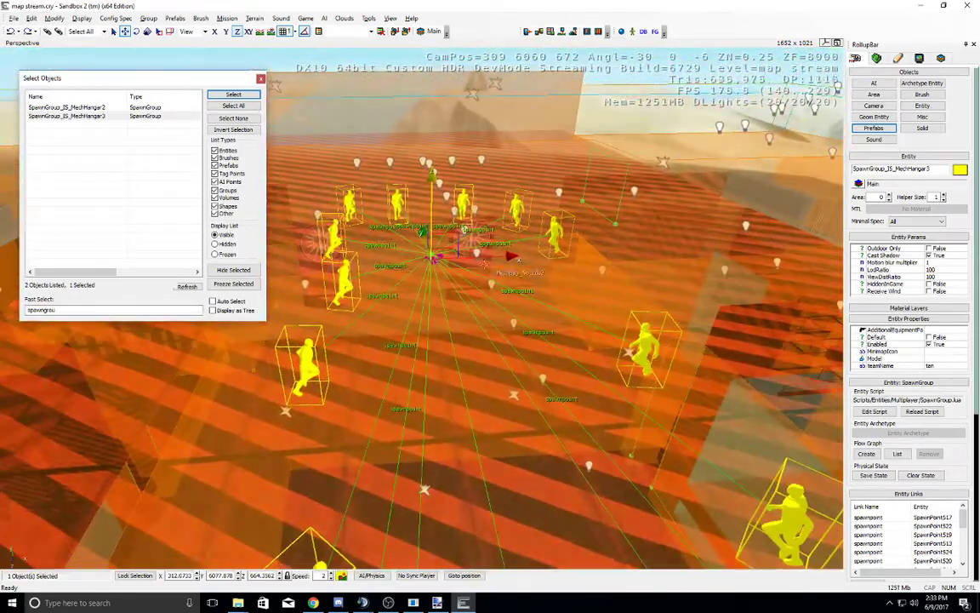
pyautogui.moveTo(433, 226); pyautogui.dragTo(432, 75)
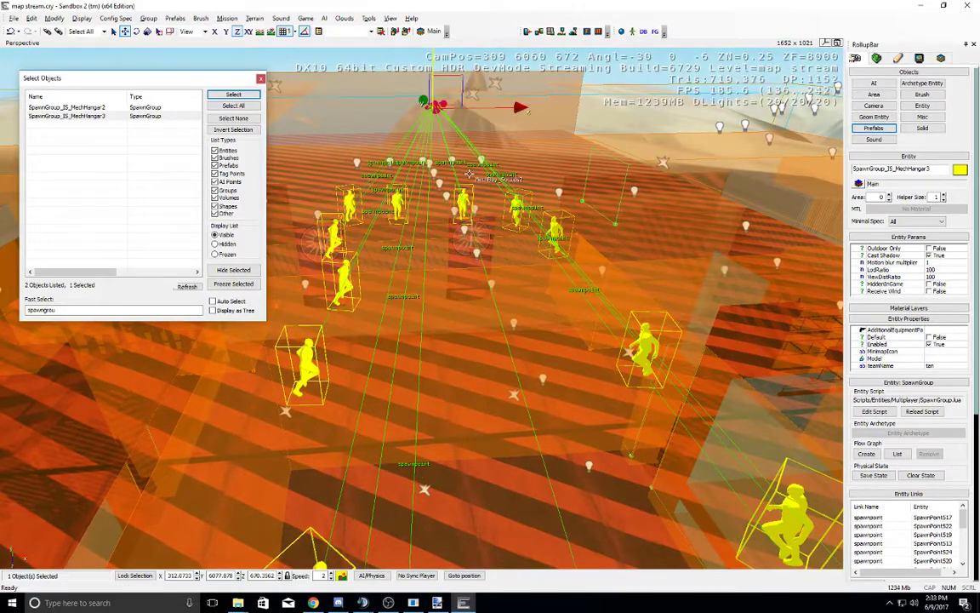
# Step: Raise the selected spawn group further above the hangar to about Z 676.3562
pyautogui.press('s')
pyautogui.moveTo(470, 178); pyautogui.dragTo(469, 174, button='right')
pyautogui.moveTo(430, 175); pyautogui.dragTo(432, 82)
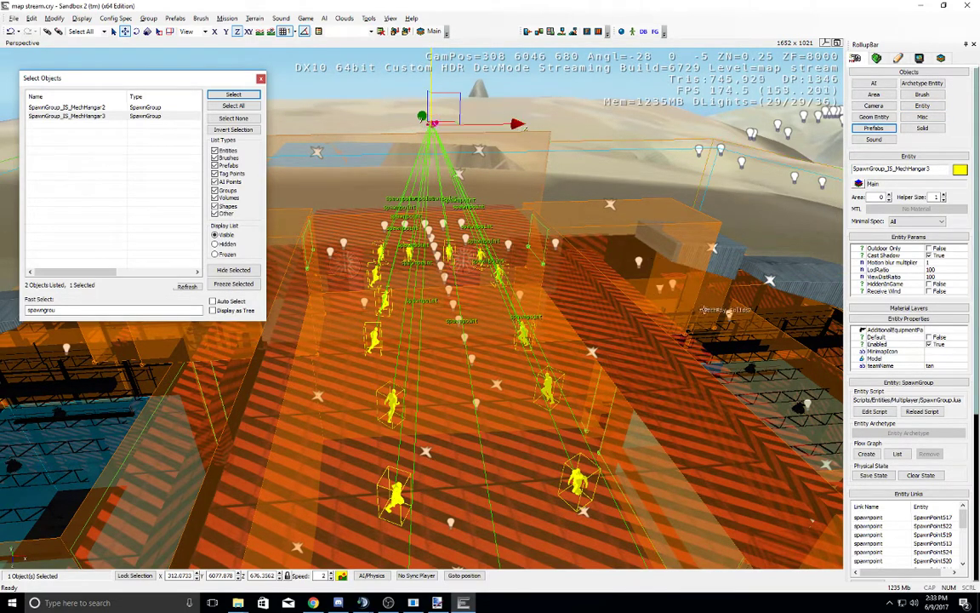
# Step: Examine the spawn group's teamName and Model properties and its list of entity links
pyautogui.scroll(-1, 979, 352)
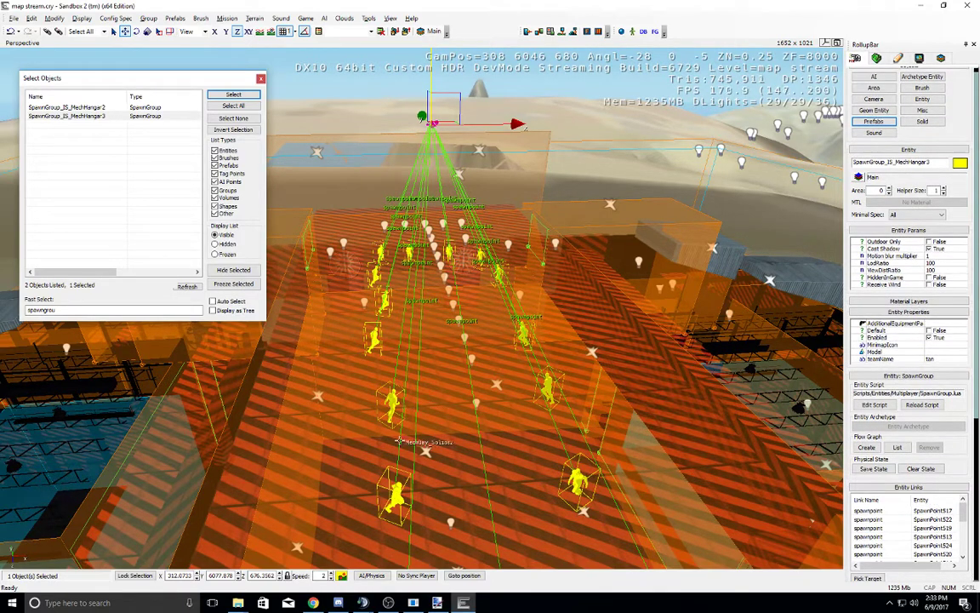
pyautogui.scroll(-1, 977, 410)
pyautogui.moveTo(977, 411); pyautogui.dragTo(977, 423)
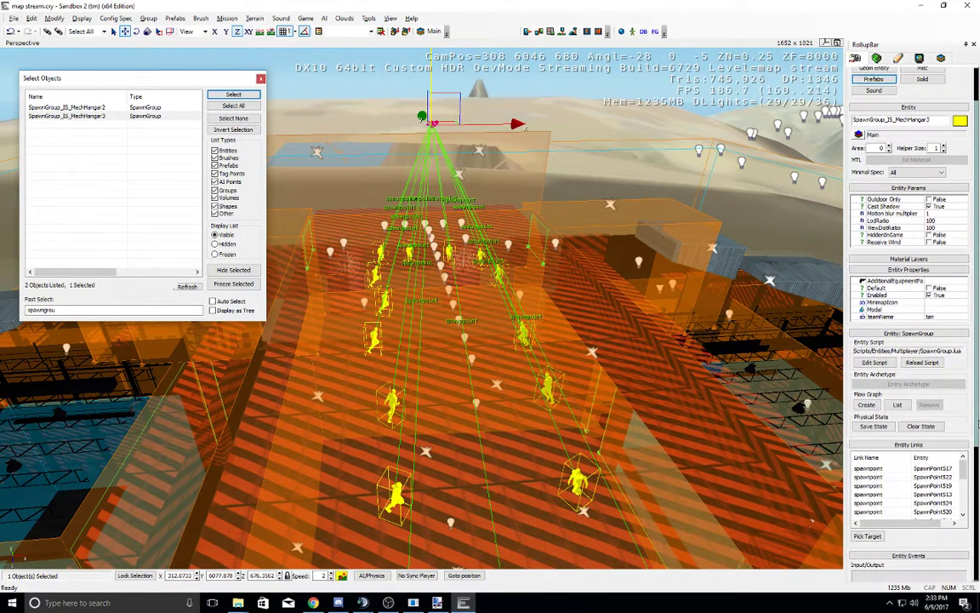
pyautogui.click(939, 317)
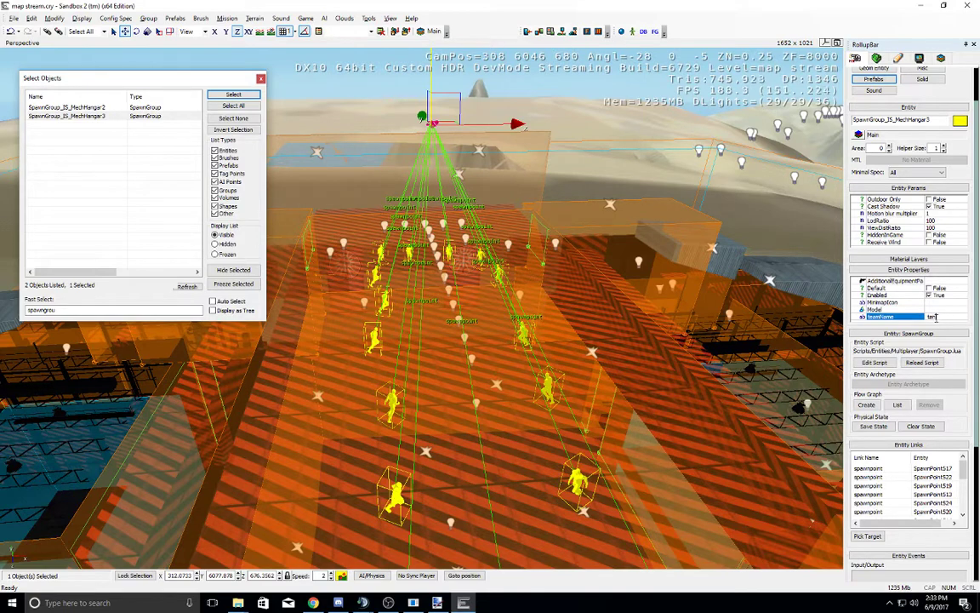
pyautogui.click(937, 309)
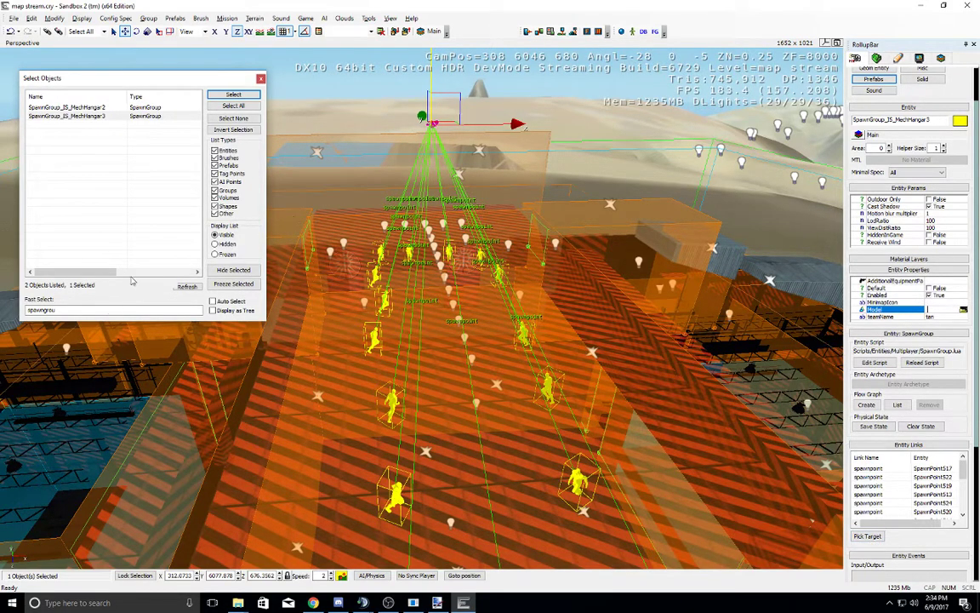
# Step: Filter the object list by "spawn" and delete the spawn group's link to SpawnPoint517
pyautogui.doubleClick(42, 310)
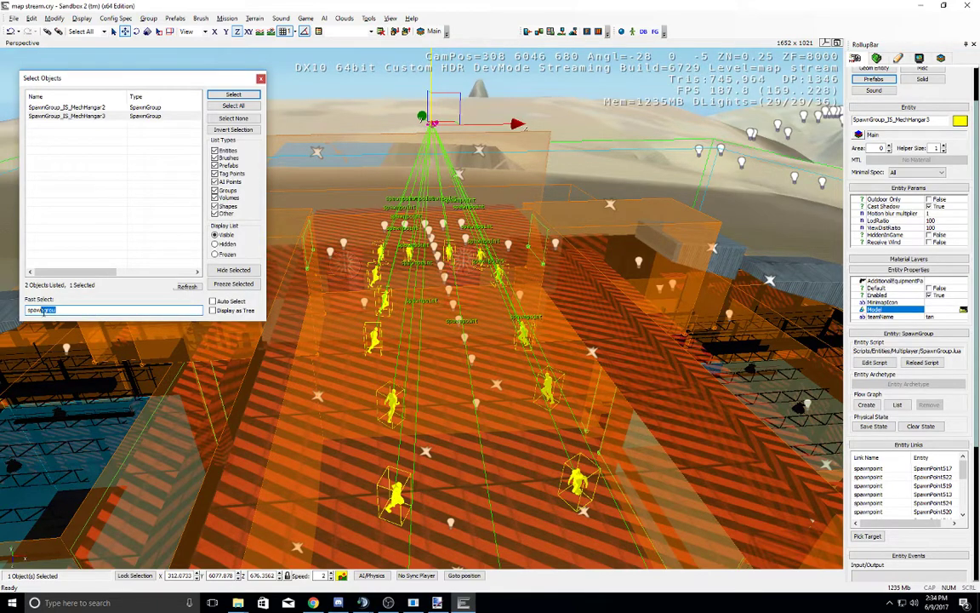
pyautogui.write('n')
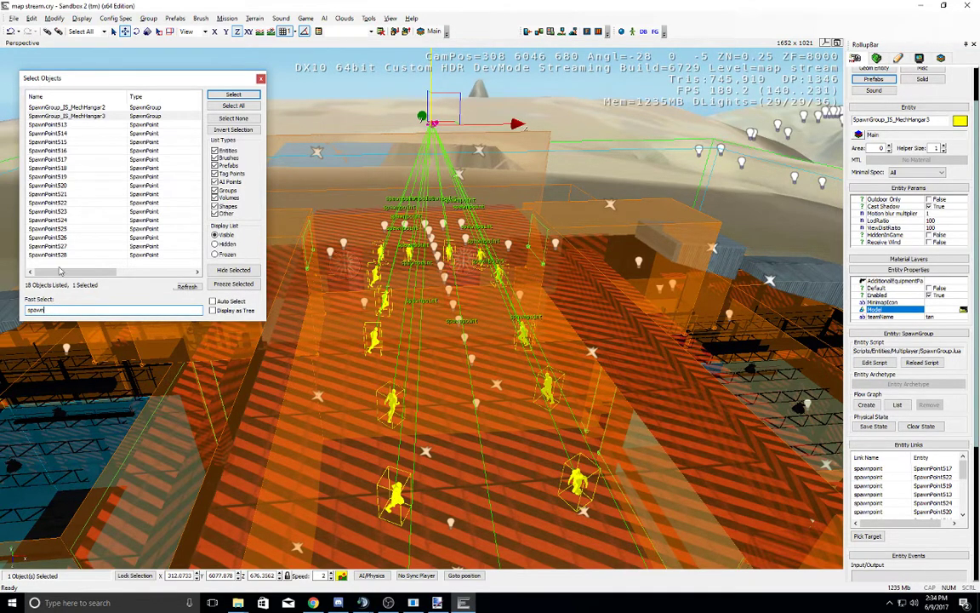
pyautogui.click(885, 469)
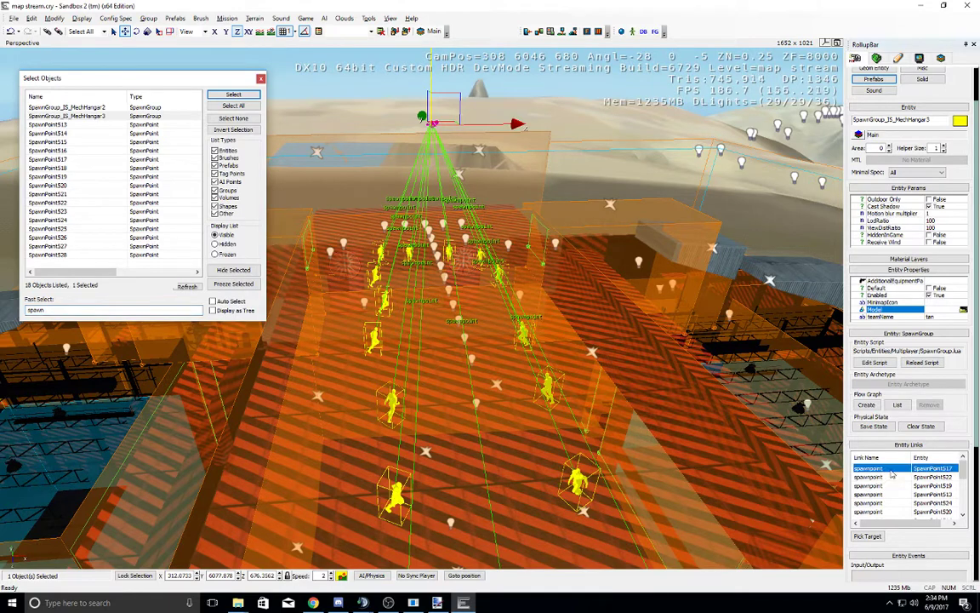
pyautogui.rightClick(902, 476)
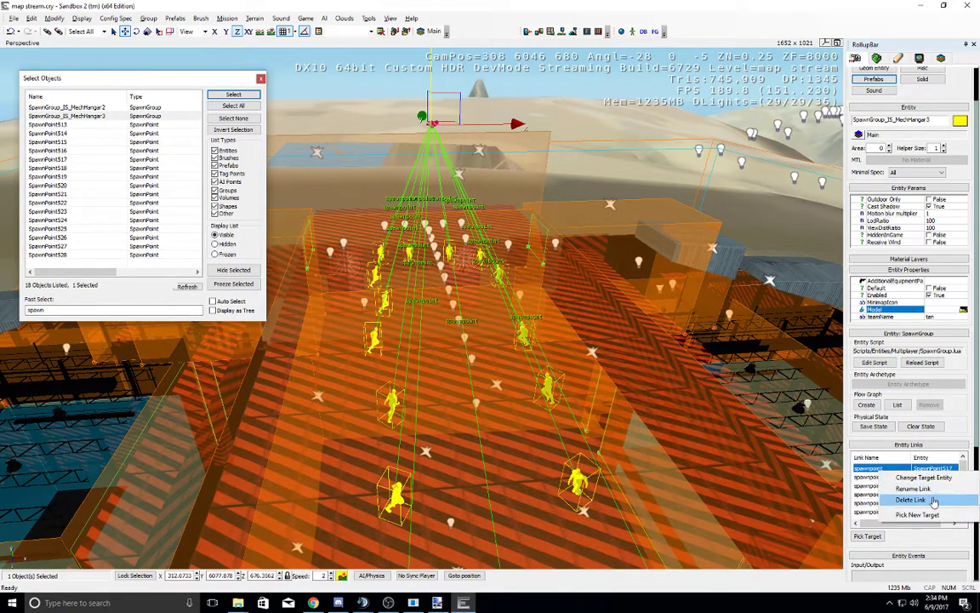
pyautogui.click(901, 500)
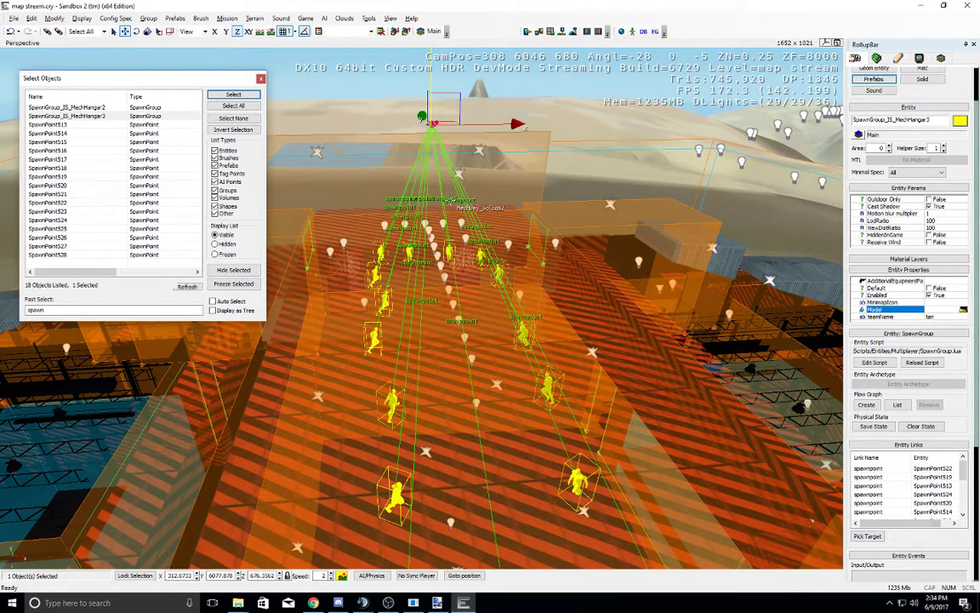
# Step: Link the spawn group to SpawnPoint517 by picking it as target and rename the new link "spawnpoint"
pyautogui.moveTo(685, 403); pyautogui.dragTo(675, 383, button='right')
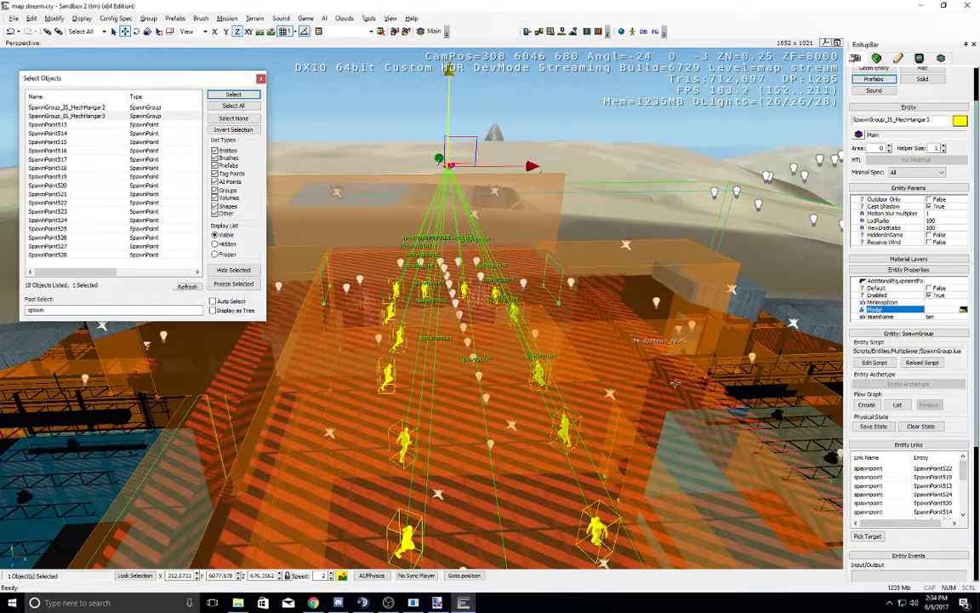
pyautogui.click(869, 536)
pyautogui.doubleClick(67, 160)
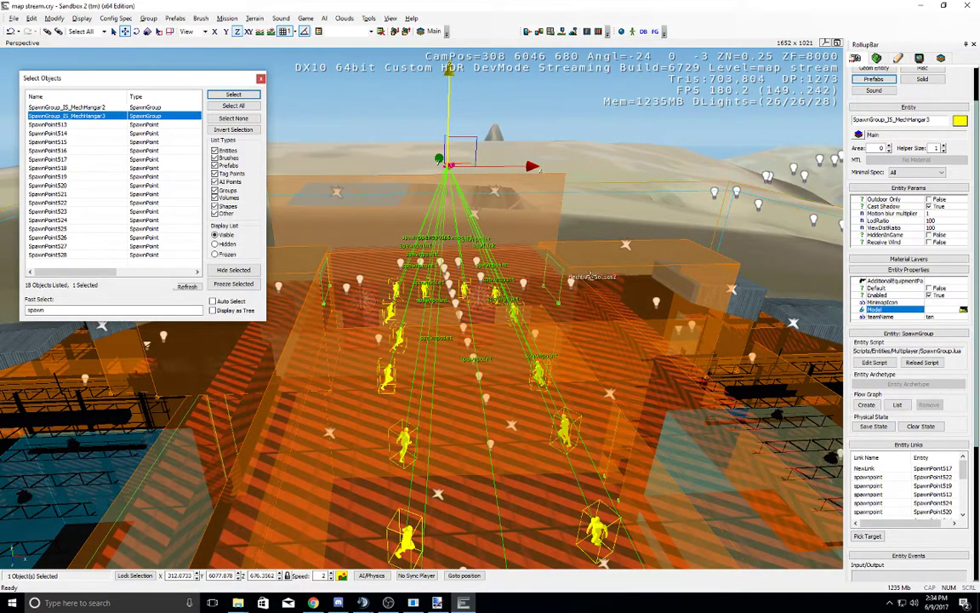
pyautogui.rightClick(877, 469)
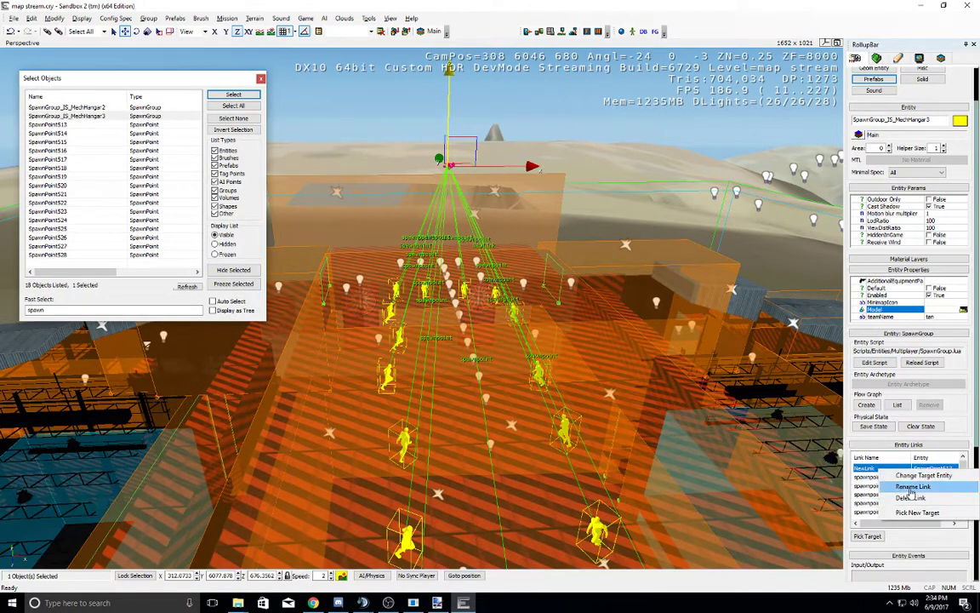
pyautogui.click(912, 487)
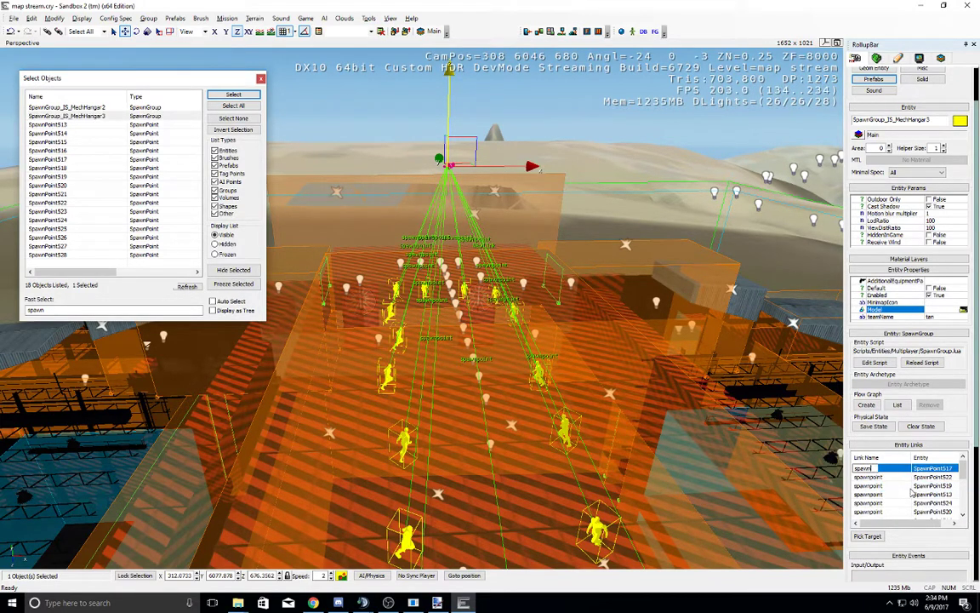
pyautogui.write('spawnpoint')
pyautogui.press('Return')
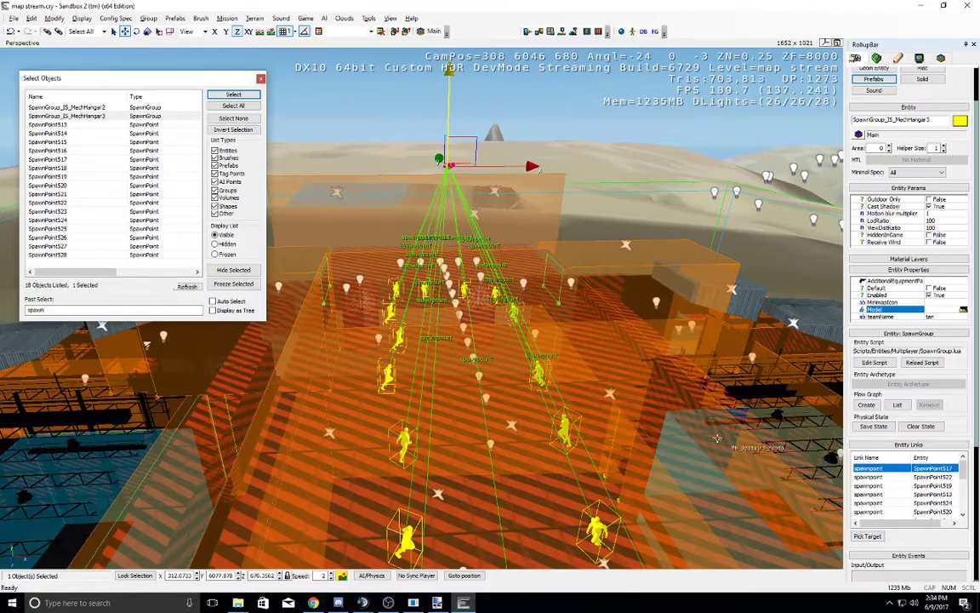
# Step: Look over the whole mech hangar prefab from a distance and from its front entrance
pyautogui.press('s')
pyautogui.moveTo(635, 404); pyautogui.dragTo(637, 407, button='right')
pyautogui.press('w')
pyautogui.press('s')
pyautogui.press('w')
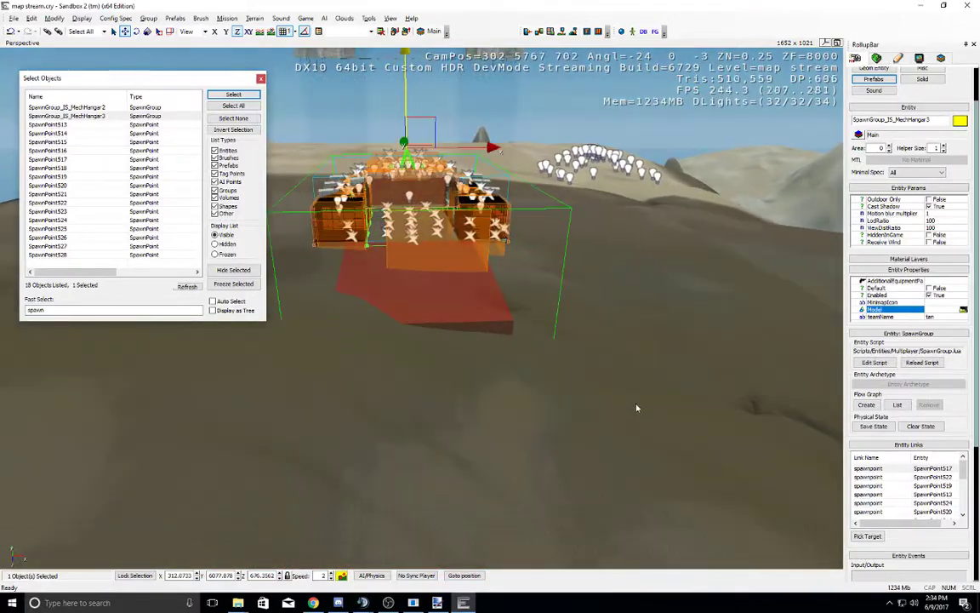
pyautogui.moveTo(504, 312); pyautogui.dragTo(505, 313, button='middle')
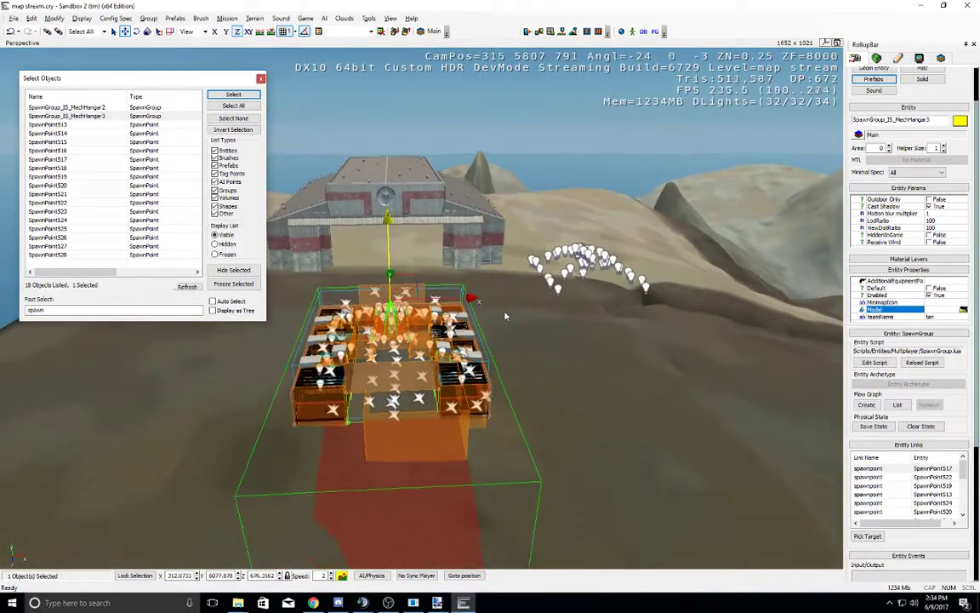
pyautogui.press('w')
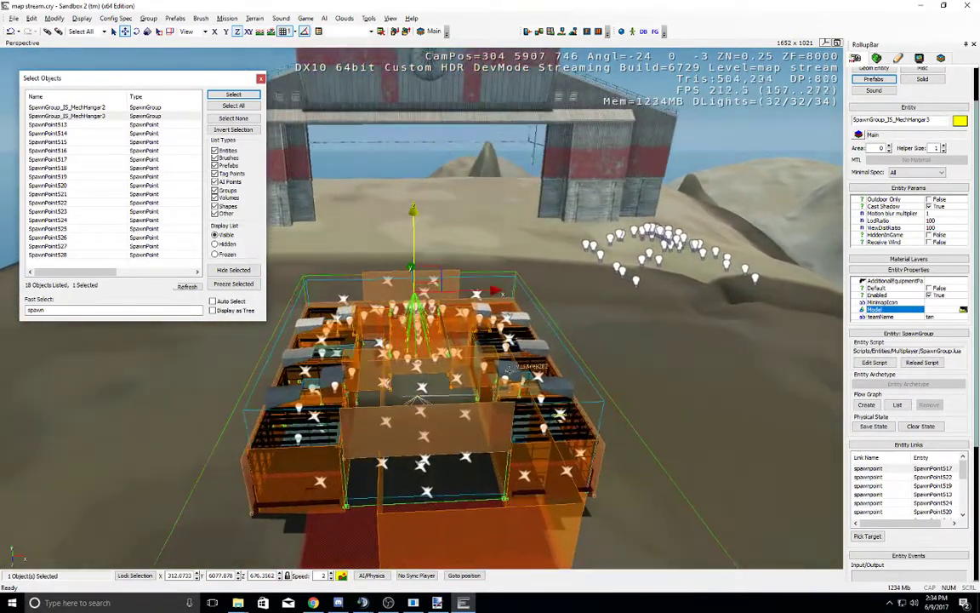
pyautogui.moveTo(497, 409); pyautogui.dragTo(496, 387, button='right')
pyautogui.moveTo(495, 387); pyautogui.dragTo(495, 387, button='middle')
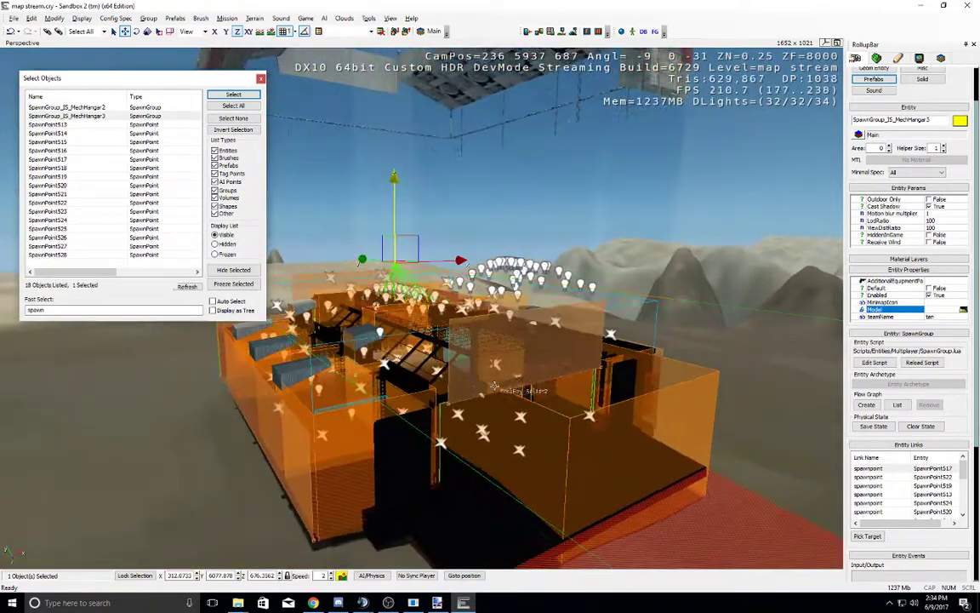
# Step: Hide all brushes in the level while keeping entities visible
pyautogui.click(940, 58)
pyautogui.click(858, 84)
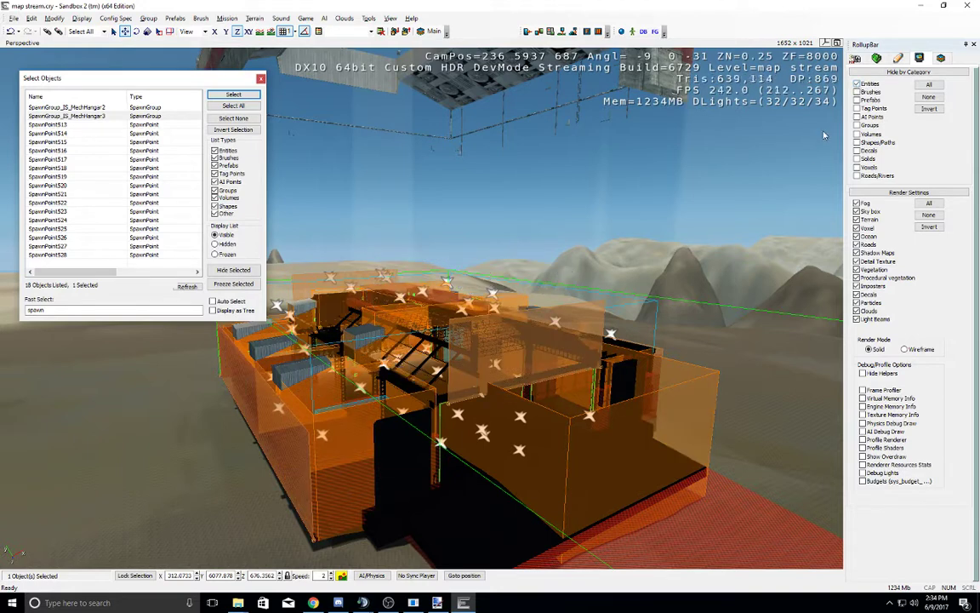
pyautogui.click(857, 92)
pyautogui.click(858, 84)
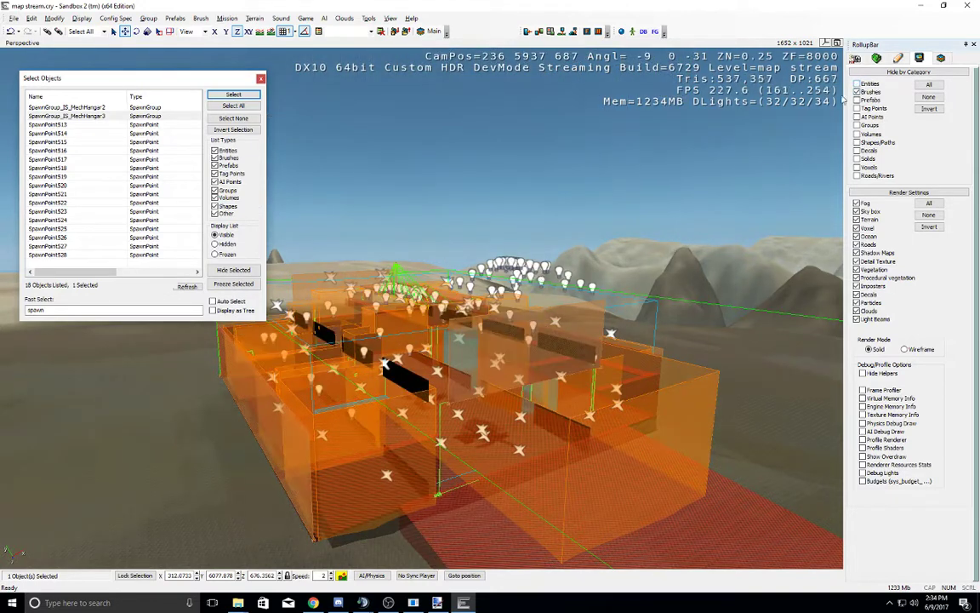
# Step: Select the flat upright solid inside the hangar and raise it above the structure to about Z 685.9296
pyautogui.click(554, 310)
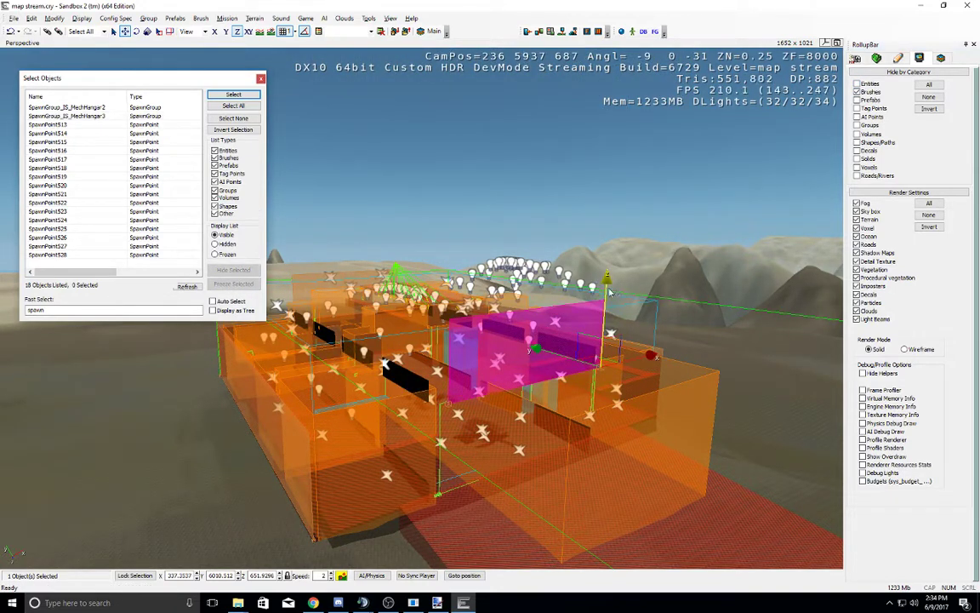
pyautogui.moveTo(608, 282); pyautogui.dragTo(659, 144)
pyautogui.moveTo(610, 264); pyautogui.dragTo(611, 264, button='right')
pyautogui.moveTo(611, 264); pyautogui.dragTo(547, 269, button='middle')
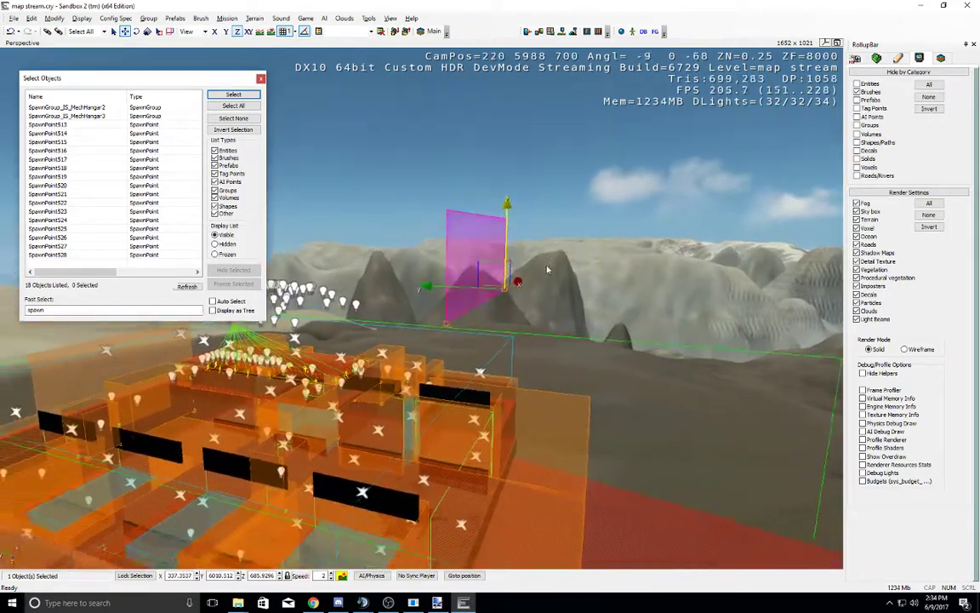
# Step: Examine the raised flat solid up close from several angles
pyautogui.press('w')
pyautogui.moveTo(547, 269); pyautogui.dragTo(550, 269, button='right')
pyautogui.press('d')
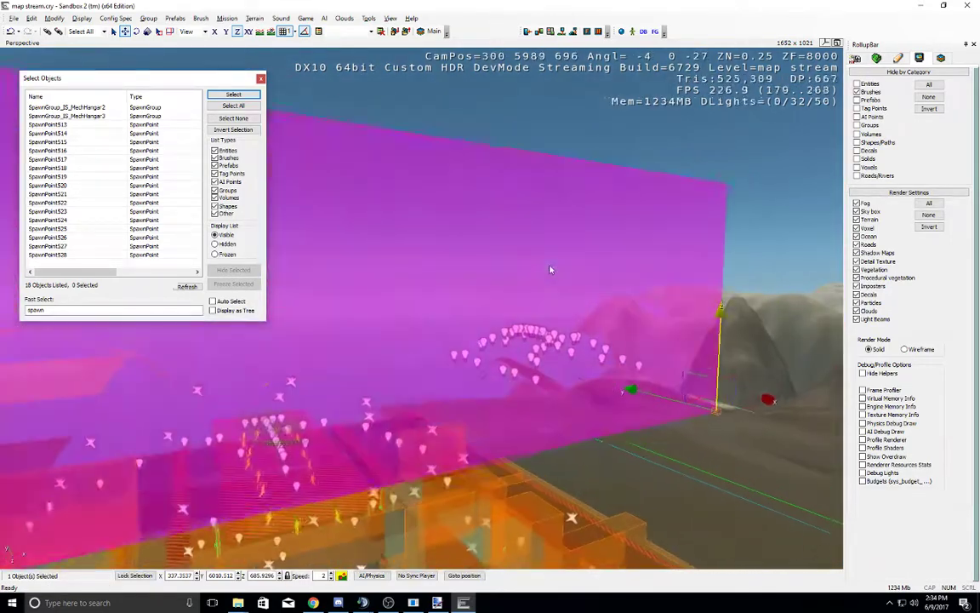
pyautogui.press('s')
pyautogui.press('w')
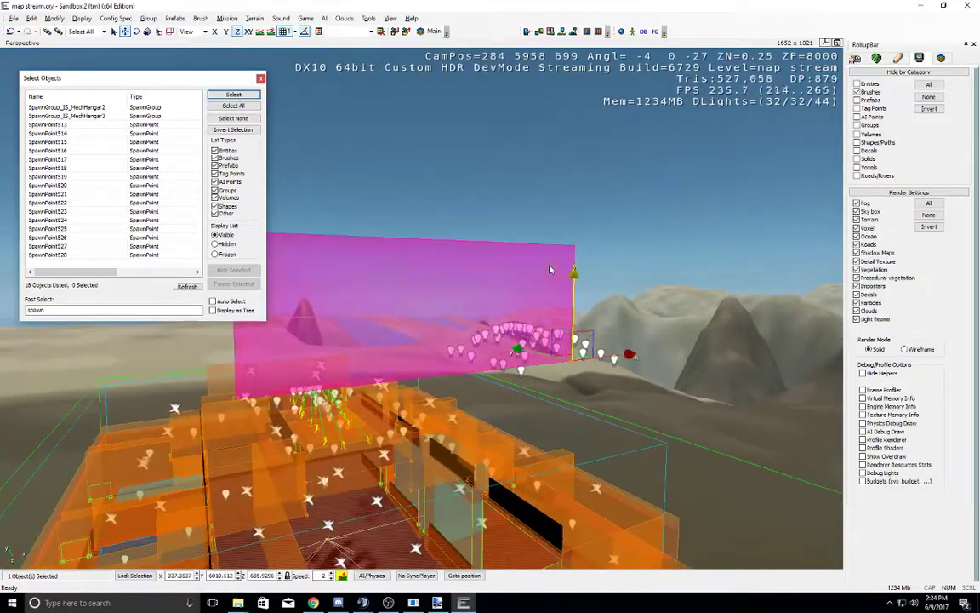
pyautogui.moveTo(549, 269); pyautogui.dragTo(506, 277, button='right')
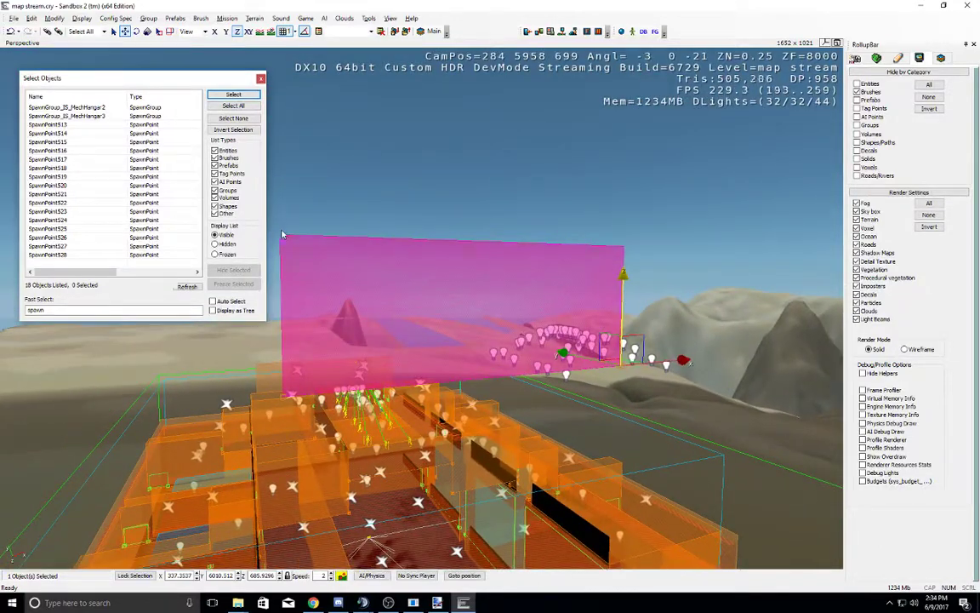
pyautogui.moveTo(321, 252); pyautogui.dragTo(322, 253, button='right')
pyautogui.press('w')
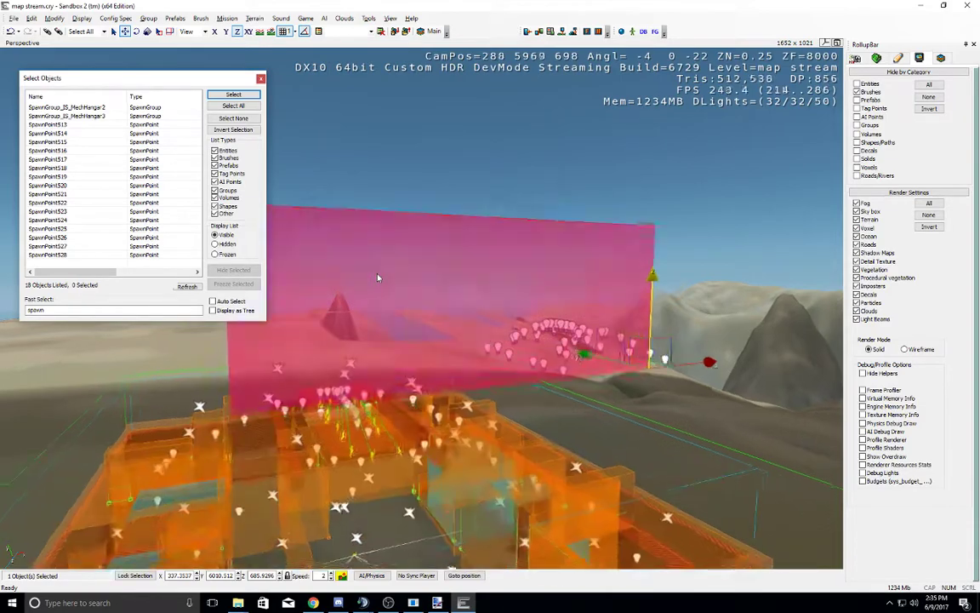
pyautogui.press('w')
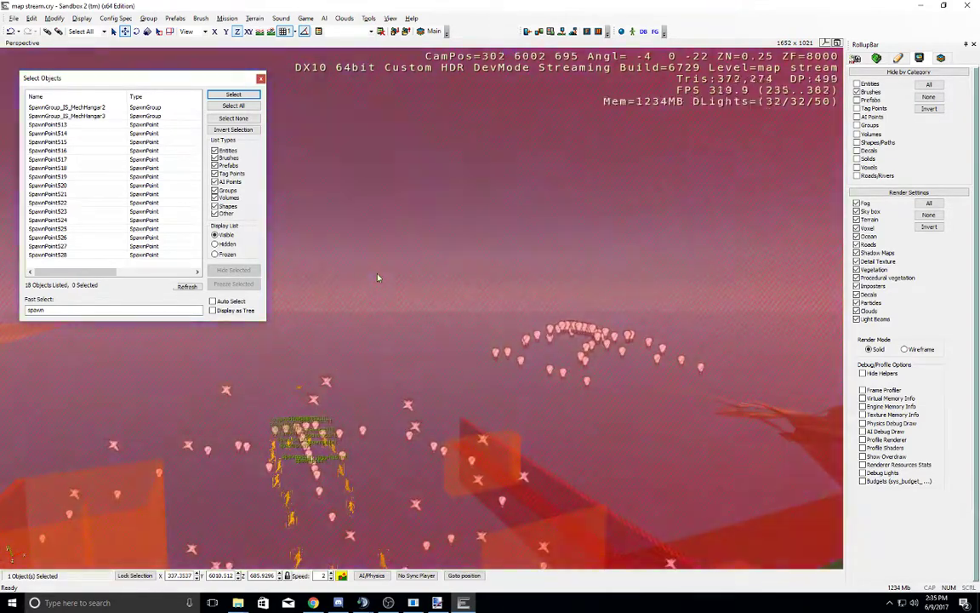
pyautogui.moveTo(378, 278); pyautogui.dragTo(379, 278, button='right')
pyautogui.moveTo(467, 274); pyautogui.dragTo(469, 274, button='middle')
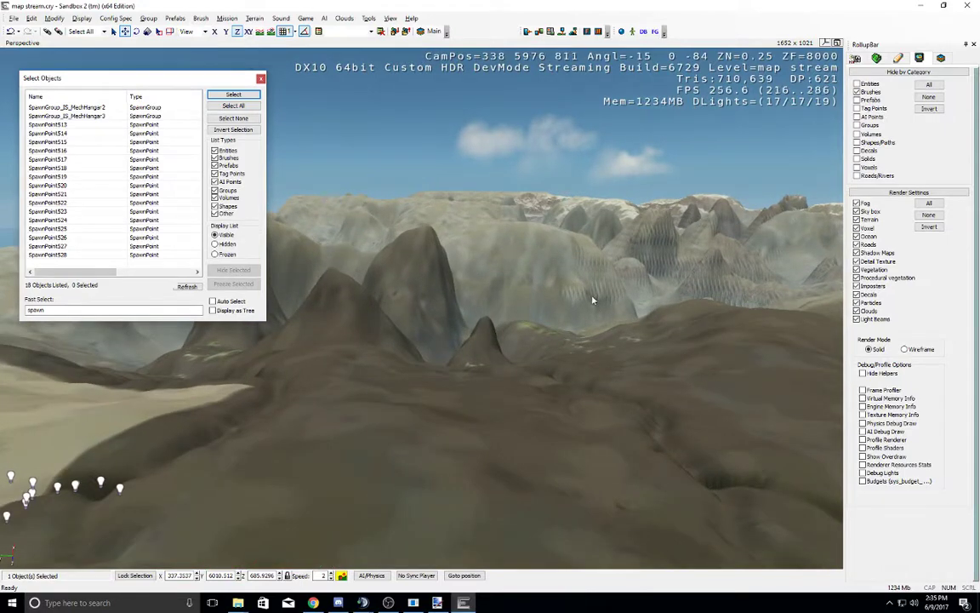
# Step: View the raised solid together with the rest of the hangar's solids and areas from outside and from farther away
pyautogui.moveTo(455, 311); pyautogui.dragTo(487, 318, button='right')
pyautogui.moveTo(494, 315); pyautogui.dragTo(494, 316, button='middle')
pyautogui.scroll(-6, 493, 317)
pyautogui.scroll(2, 494, 316)
pyautogui.scroll(8, 495, 317)
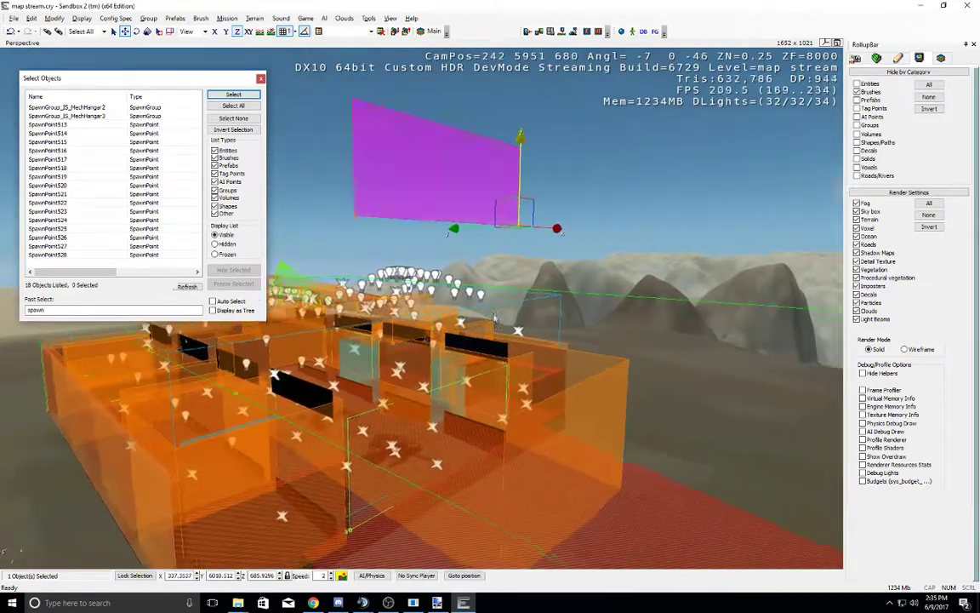
pyautogui.moveTo(495, 317); pyautogui.dragTo(497, 317, button='right')
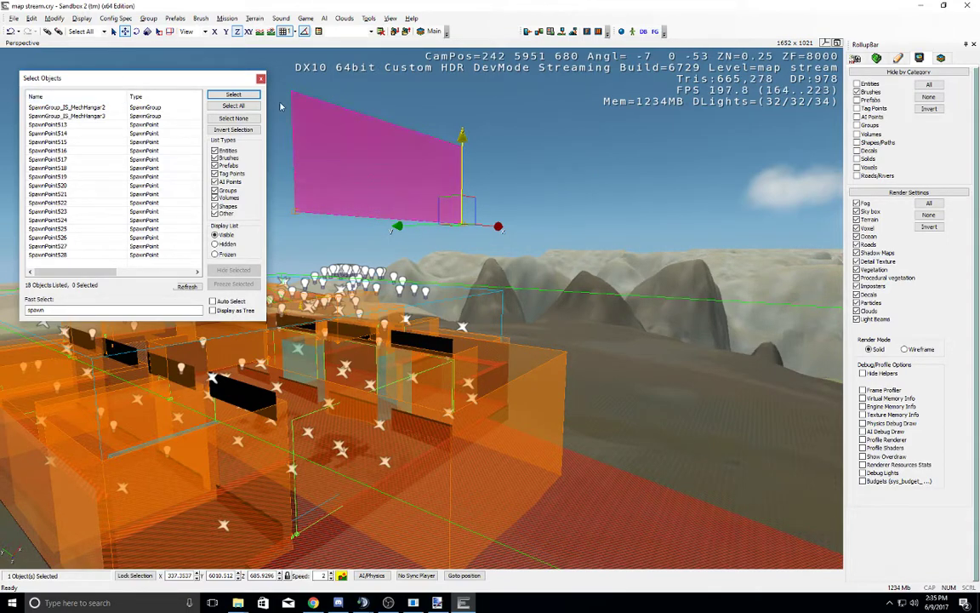
pyautogui.moveTo(367, 147); pyautogui.dragTo(367, 147, button='right')
pyautogui.moveTo(368, 147); pyautogui.dragTo(367, 147, button='middle')
pyautogui.moveTo(367, 147); pyautogui.dragTo(368, 149, button='right')
pyautogui.scroll(-10, 367, 148)
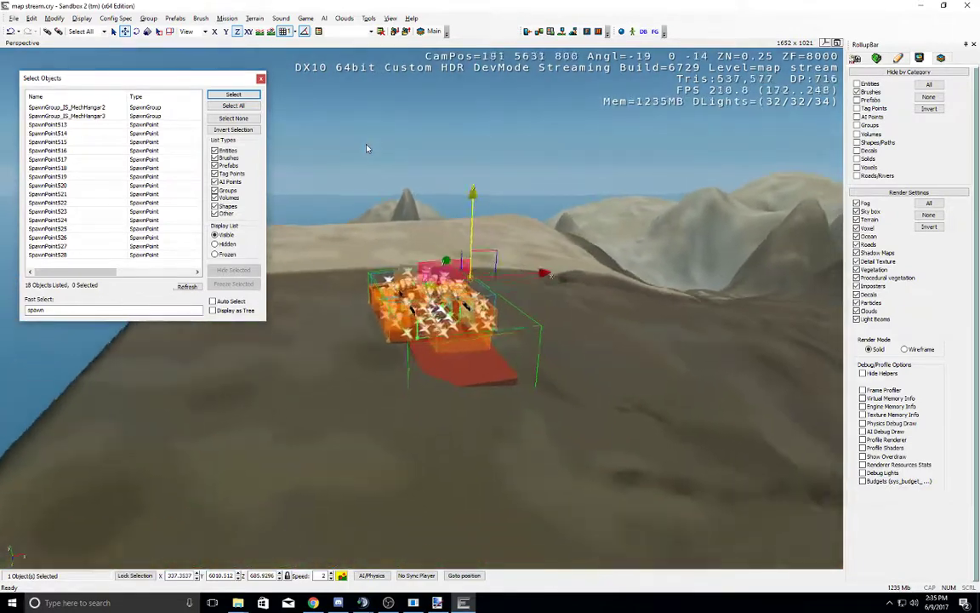
pyautogui.moveTo(368, 149); pyautogui.dragTo(368, 149, button='middle')
pyautogui.moveTo(368, 149); pyautogui.dragTo(368, 148, button='right')
pyautogui.moveTo(368, 148); pyautogui.dragTo(369, 152, button='middle')
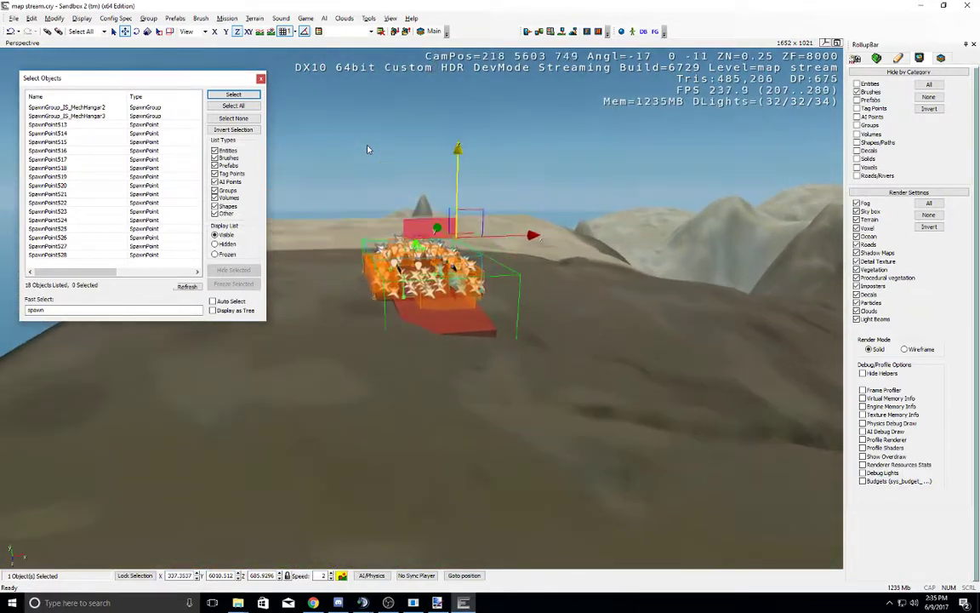
pyautogui.scroll(5, 369, 152)
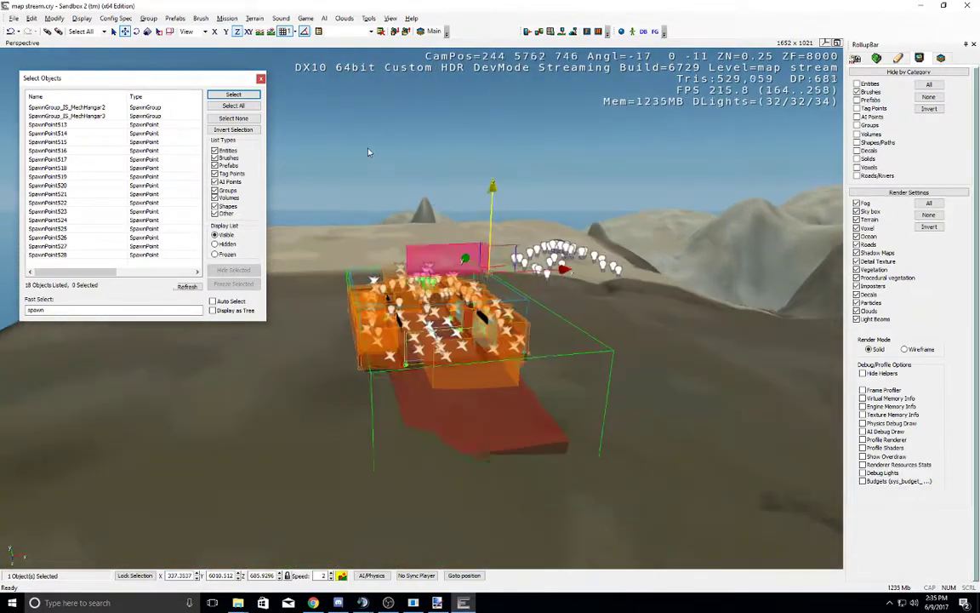
pyautogui.scroll(8, 370, 152)
pyautogui.scroll(-4, 370, 152)
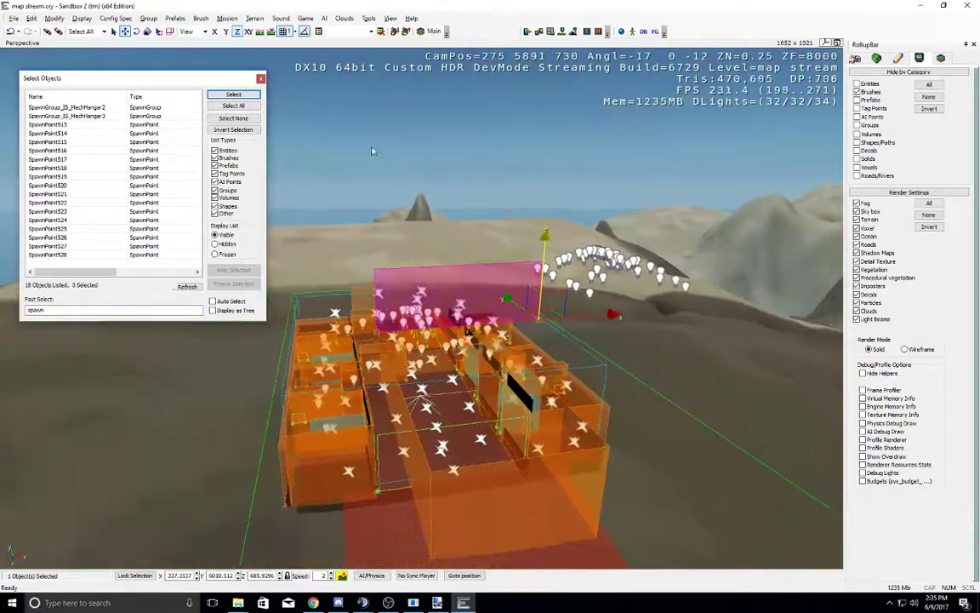
# Step: Select a light in the cluster beside the hangar and examine its view distance ratio, radius, HDR and specular properties
pyautogui.moveTo(372, 151); pyautogui.dragTo(376, 152, button='right')
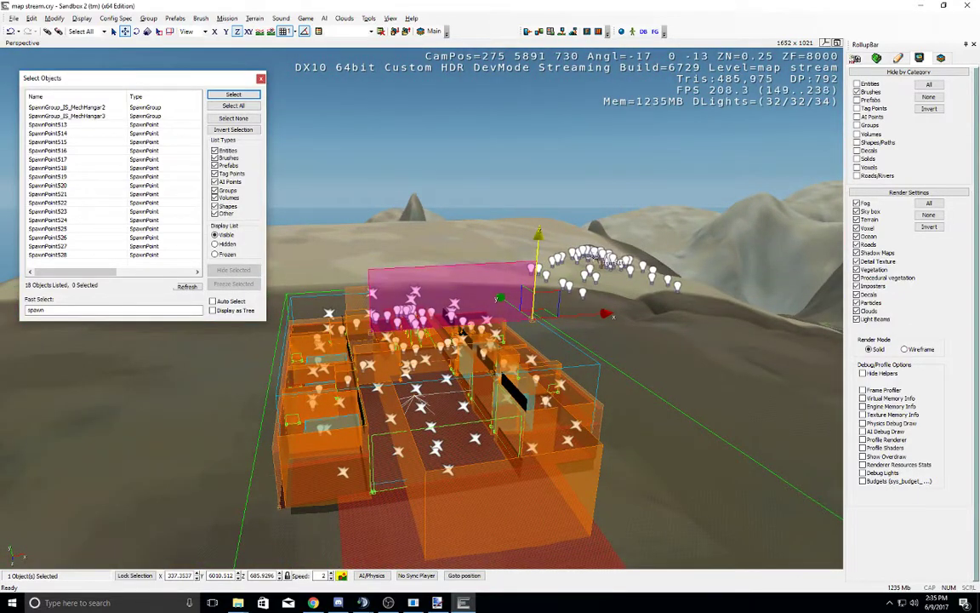
pyautogui.click(628, 261)
pyautogui.click(857, 58)
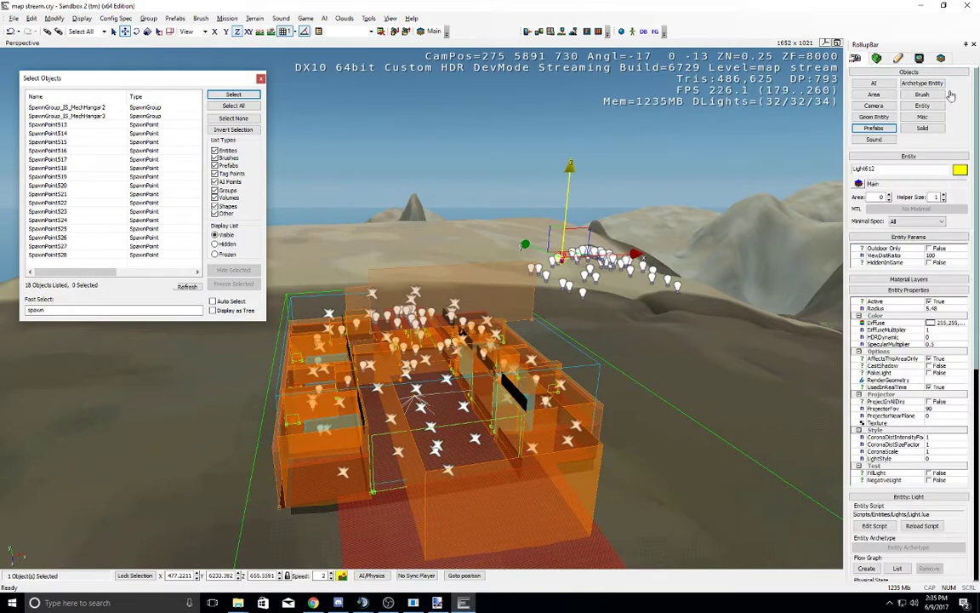
pyautogui.click(941, 255)
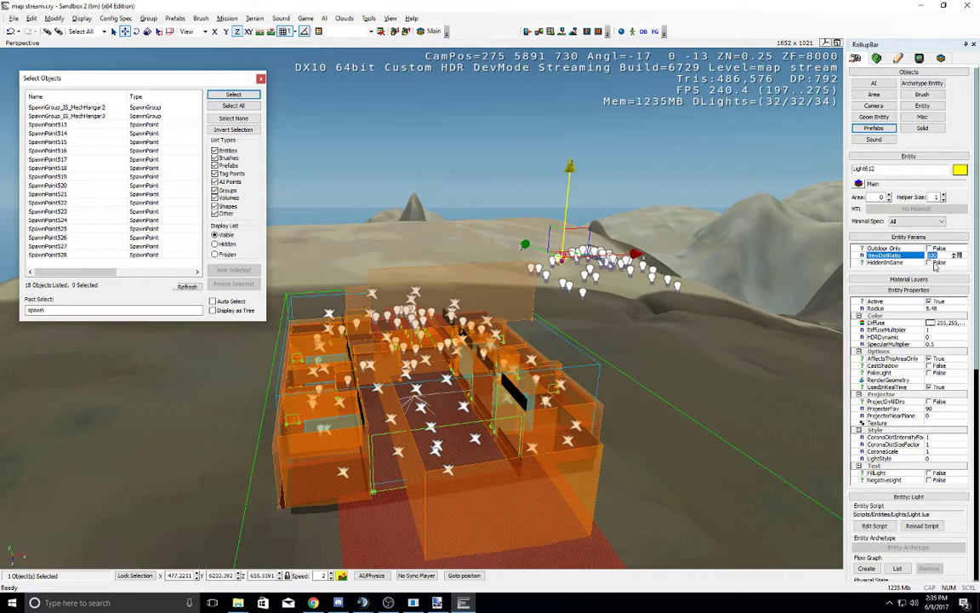
pyautogui.click(941, 308)
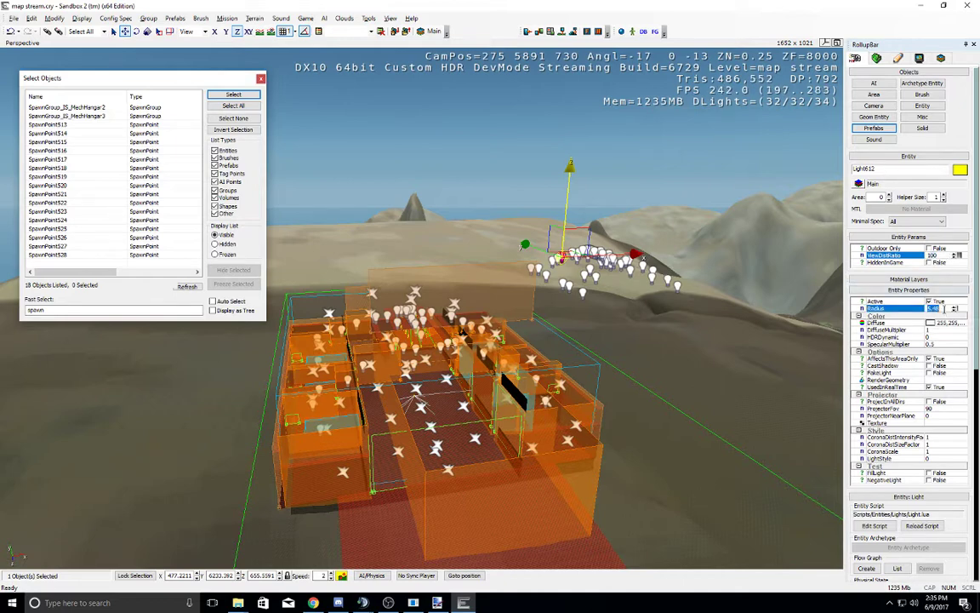
pyautogui.click(933, 337)
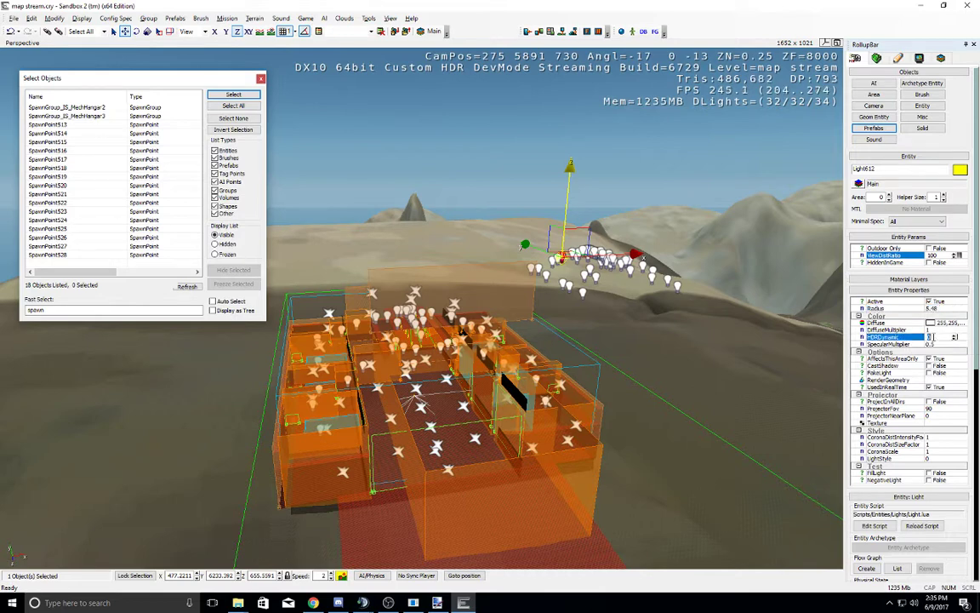
pyautogui.click(940, 344)
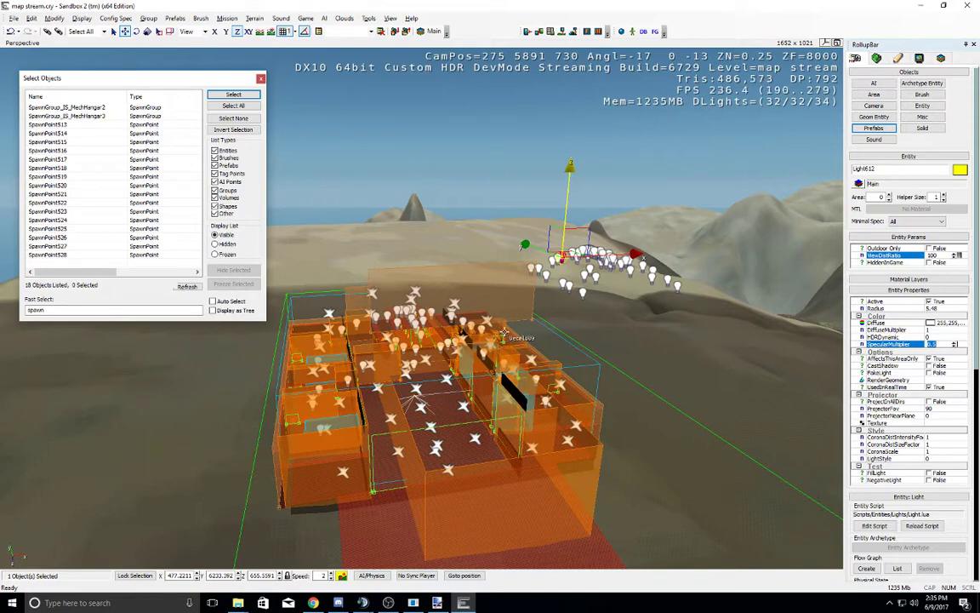
# Step: Select the whole cluster of lights beside the hangar, including SpawnGroup_IS_MechHangar2, and delete it
pyautogui.moveTo(504, 333); pyautogui.dragTo(512, 337, button='middle')
pyautogui.scroll(5, 512, 337)
pyautogui.scroll(2, 513, 337)
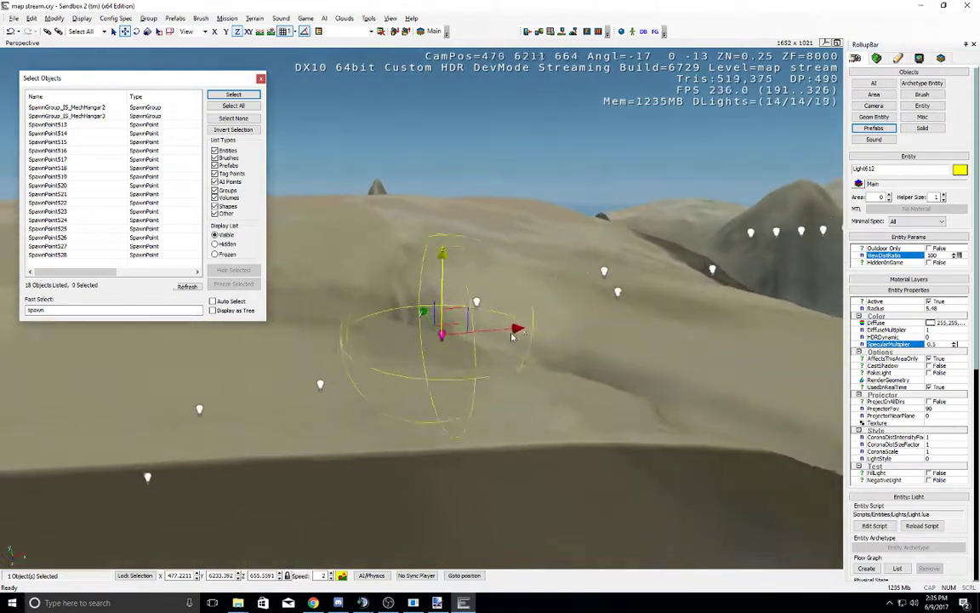
pyautogui.scroll(-8, 512, 337)
pyautogui.moveTo(317, 176); pyautogui.dragTo(595, 437)
pyautogui.press('Delete')
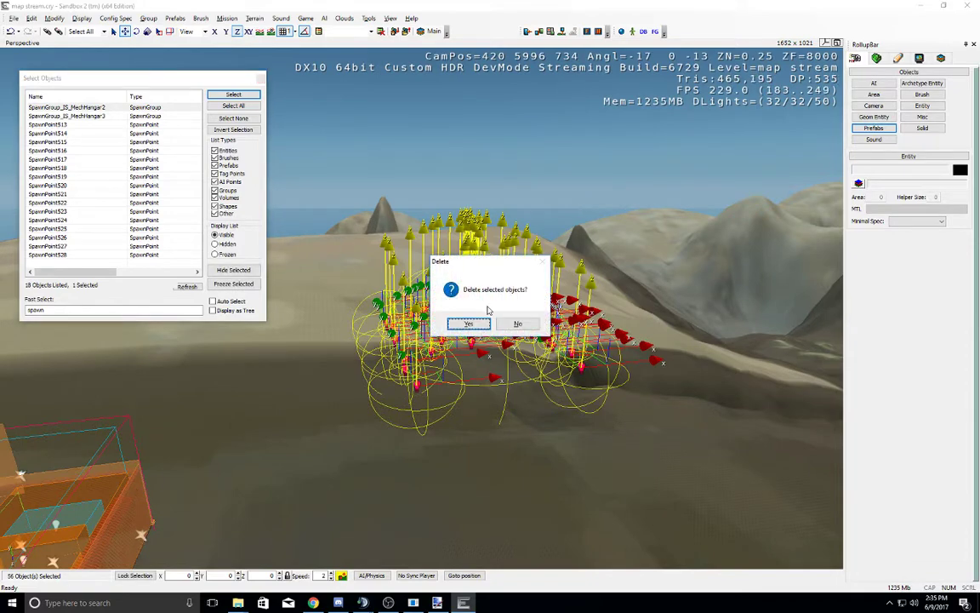
pyautogui.click(469, 323)
pyautogui.press('Delete')
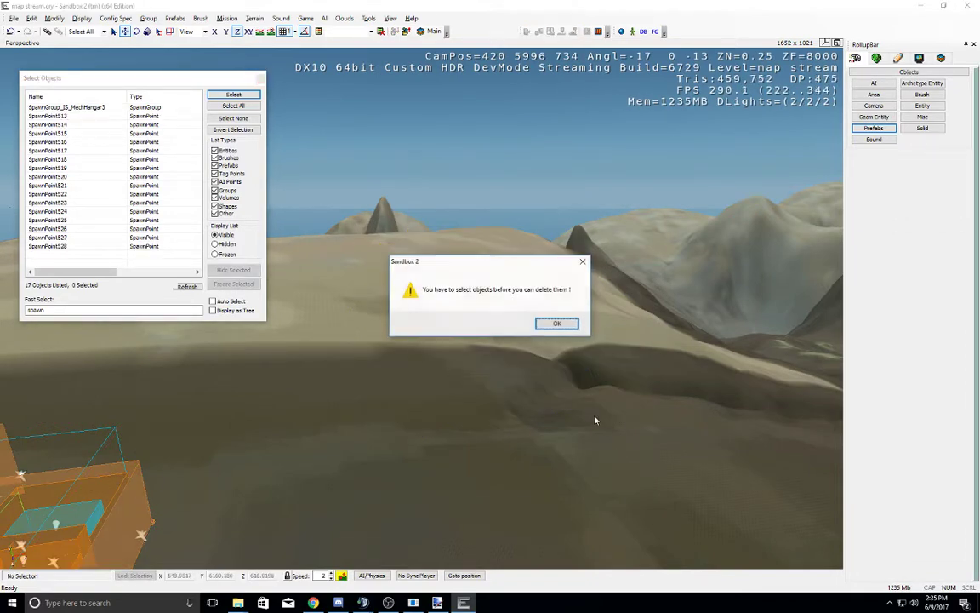
pyautogui.press('Return')
# Step: Browse the MWLL_Assets prefab folders from Repair_Bay through Base, buildings and doodads to see which prefabs they offer
pyautogui.moveTo(596, 420); pyautogui.dragTo(585, 417, button='right')
pyautogui.press('s')
pyautogui.press('a')
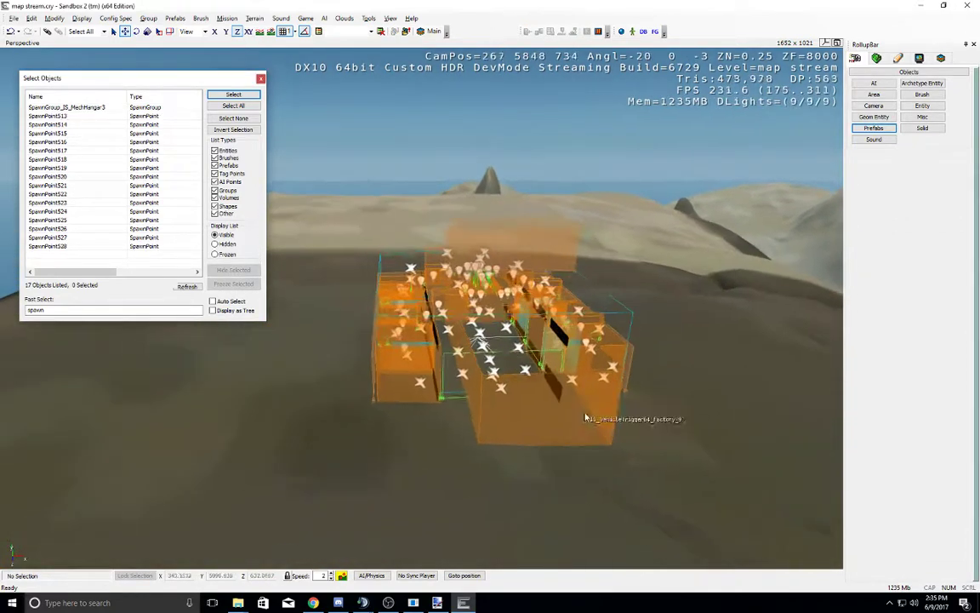
pyautogui.press('w')
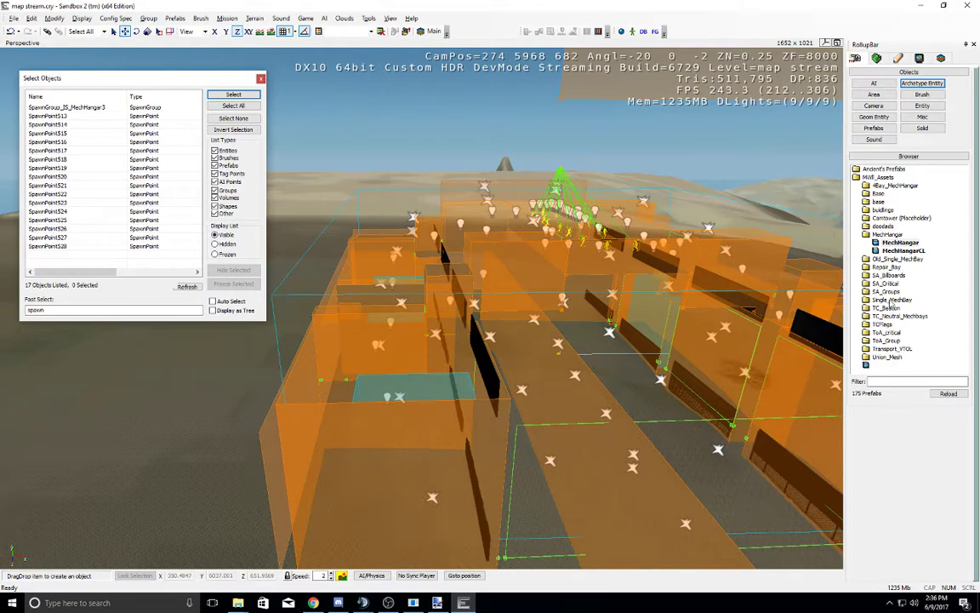
pyautogui.doubleClick(893, 267)
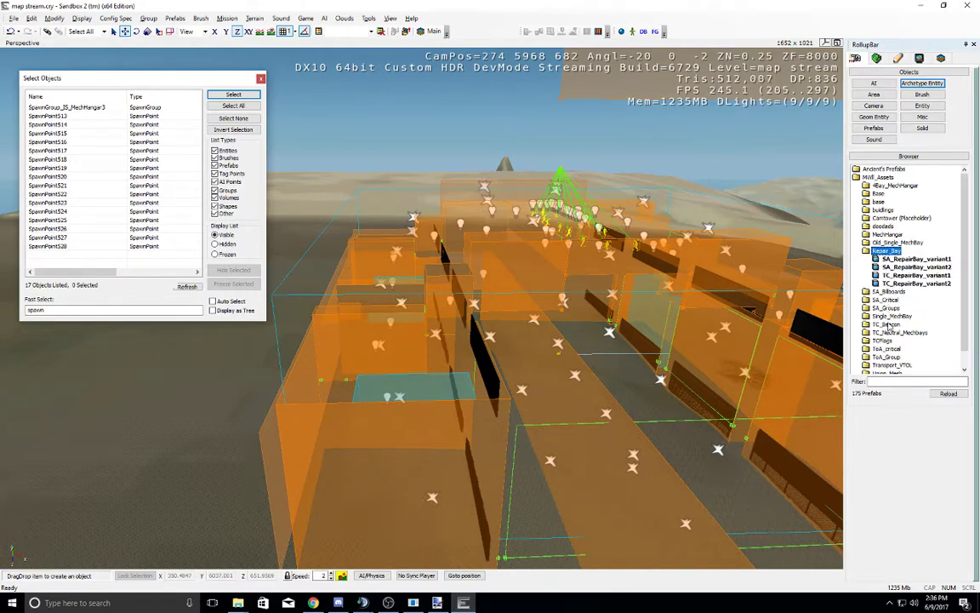
pyautogui.scroll(-1, 889, 326)
pyautogui.scroll(1, 884, 244)
pyautogui.doubleClick(880, 195)
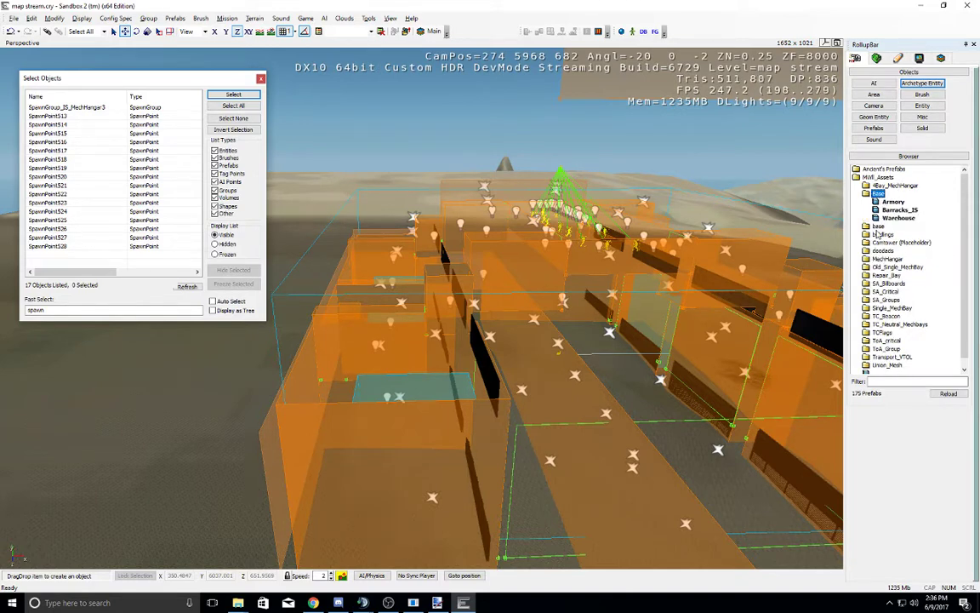
pyautogui.doubleClick(879, 226)
pyautogui.doubleClick(883, 218)
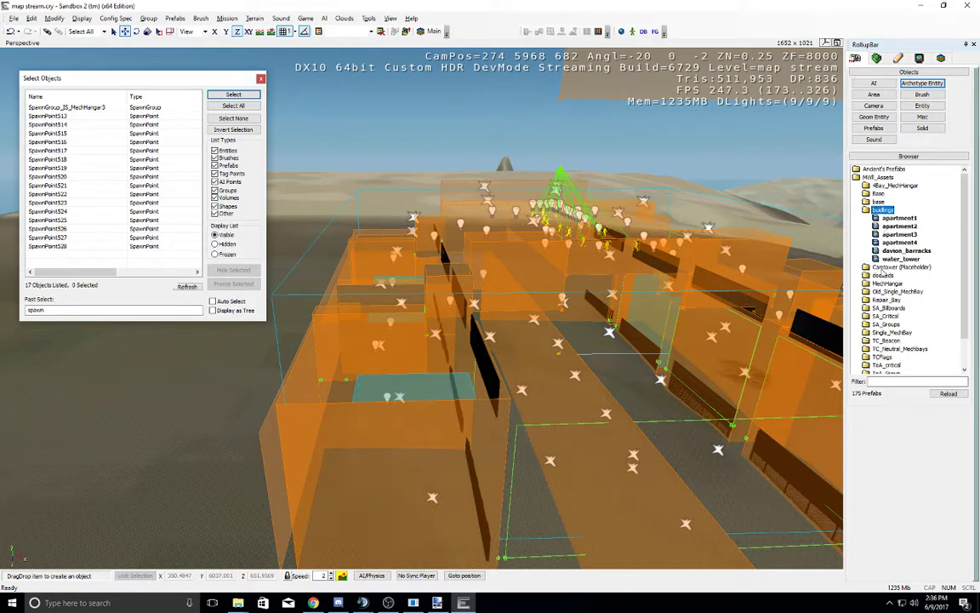
pyautogui.doubleClick(883, 267)
pyautogui.doubleClick(883, 234)
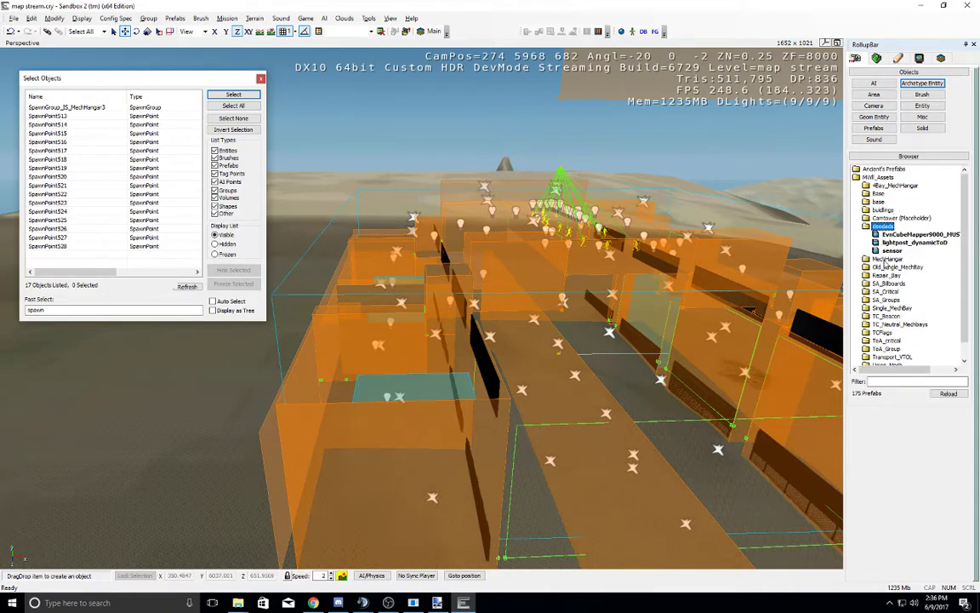
# Step: Look through the SA_Groups, TCFlags and TC_Neutral_Mechbays prefab folders
pyautogui.doubleClick(884, 261)
pyautogui.doubleClick(886, 268)
pyautogui.doubleClick(890, 309)
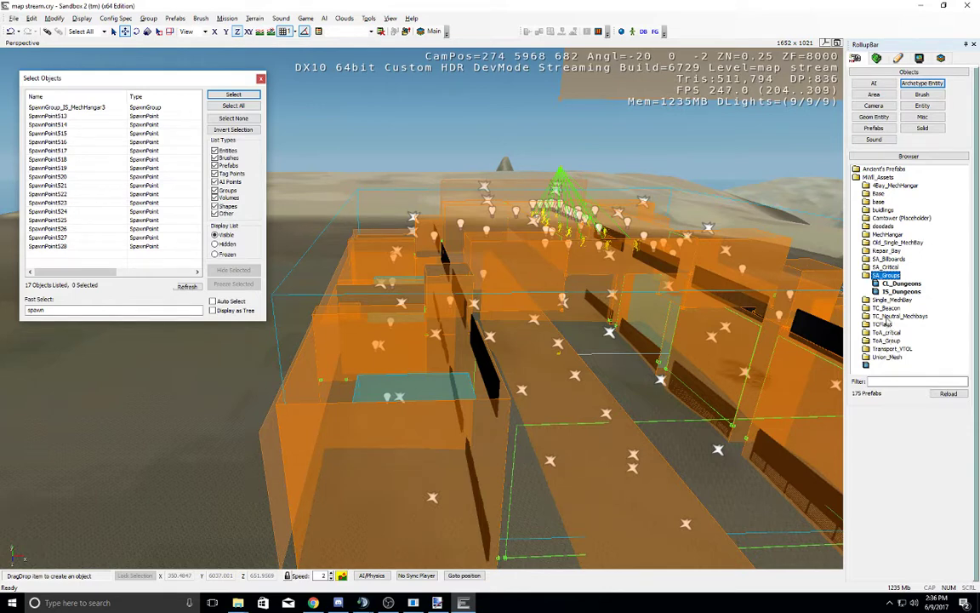
pyautogui.click(895, 350)
pyautogui.click(892, 325)
pyautogui.click(890, 309)
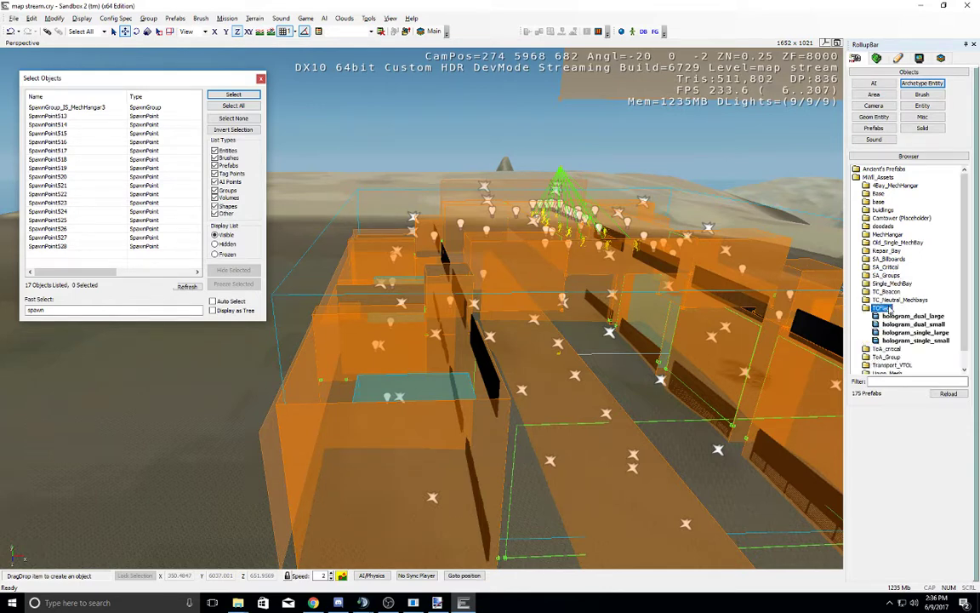
pyautogui.click(889, 301)
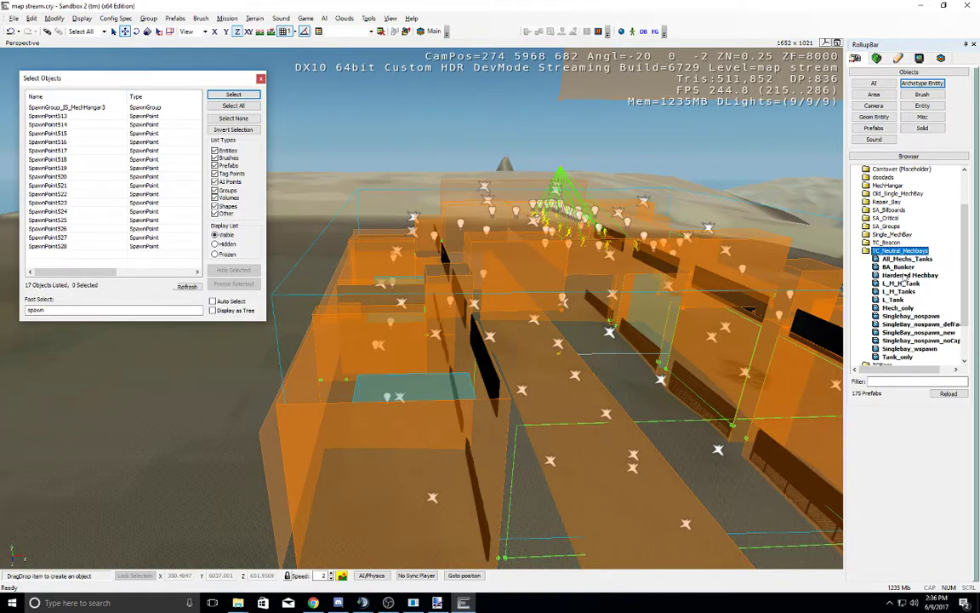
# Step: Place the BA_Bunker prefab from TC_Neutral_Mechbays on the terrain beside the hangar, at about X 340, Y 5844, Z 612
pyautogui.scroll(-2, 893, 305)
pyautogui.press('s')
pyautogui.moveTo(692, 320); pyautogui.dragTo(694, 322, button='right')
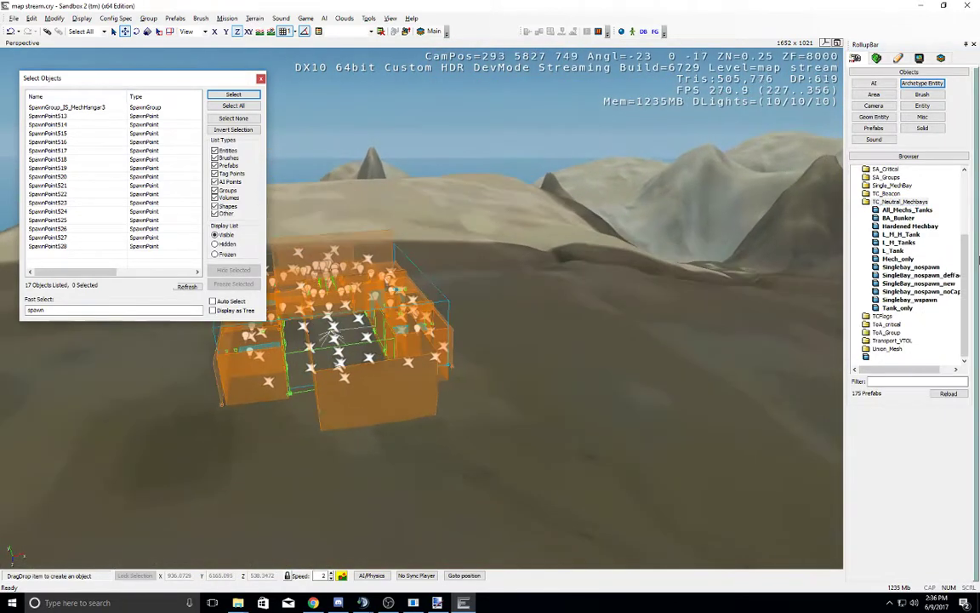
pyautogui.doubleClick(907, 203)
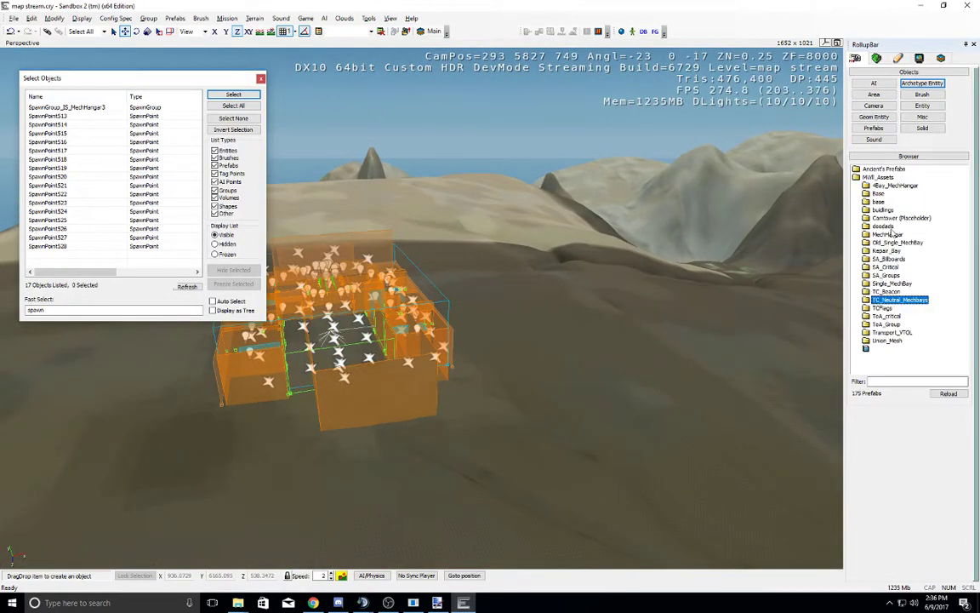
pyautogui.doubleClick(908, 304)
pyautogui.moveTo(907, 269); pyautogui.dragTo(621, 393)
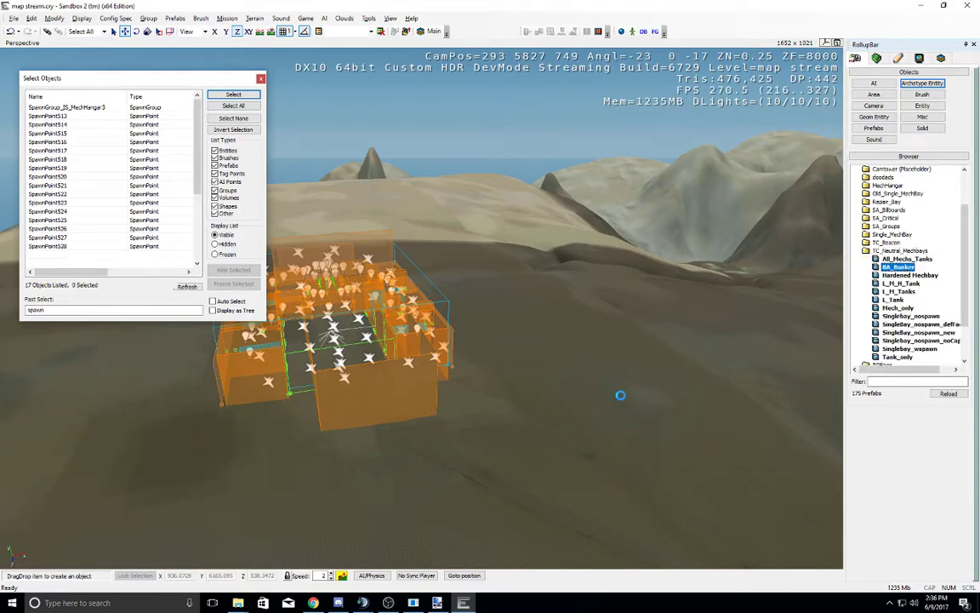
pyautogui.click(270, 32)
pyautogui.moveTo(498, 356); pyautogui.dragTo(507, 367, button='middle')
pyautogui.moveTo(510, 318); pyautogui.dragTo(498, 361, button='right')
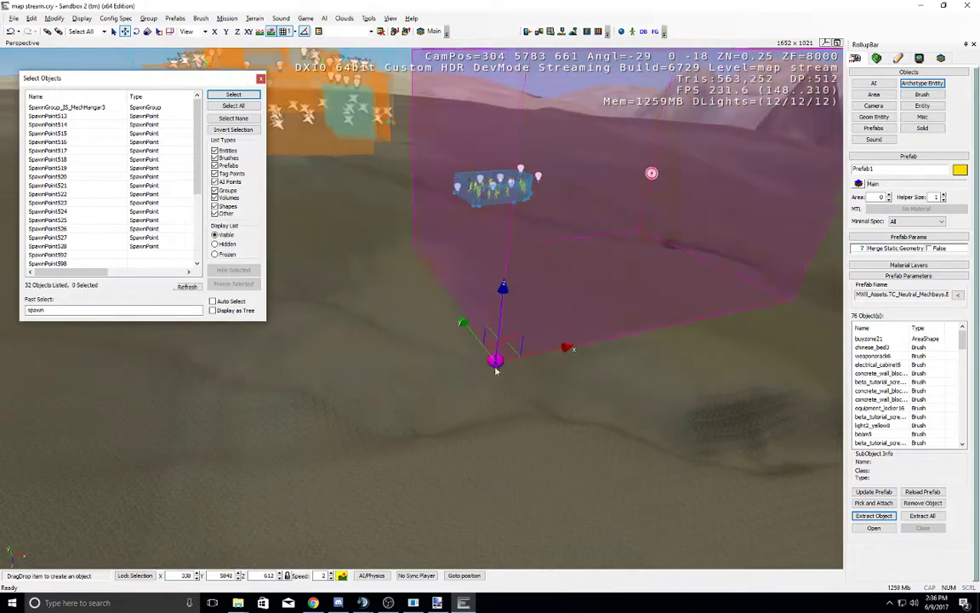
pyautogui.click(499, 358)
# Step: Show all brushes again to view the bunker's structure up close, and delete the placed bunker prefab
pyautogui.click(919, 57)
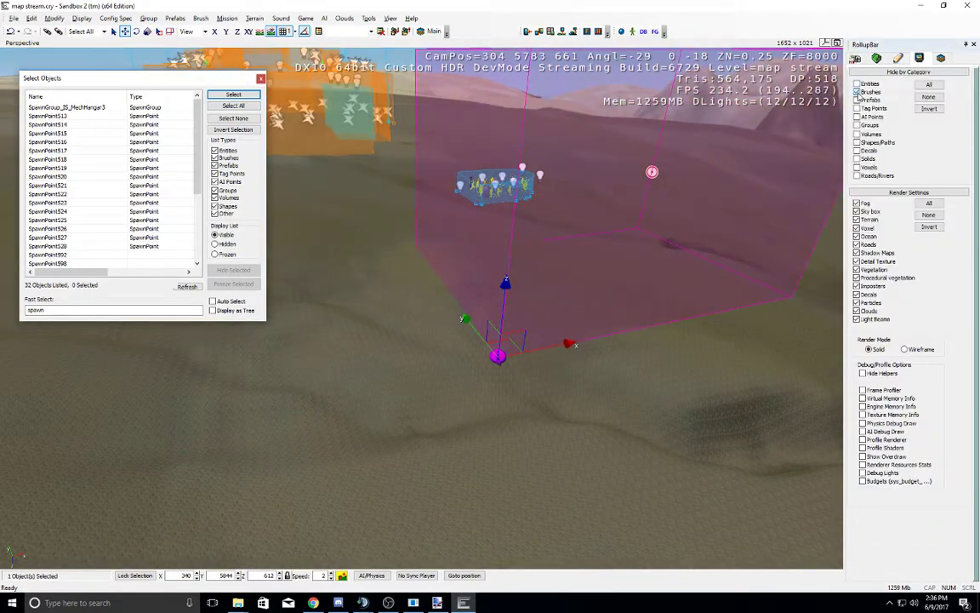
pyautogui.press('w')
pyautogui.moveTo(677, 160); pyautogui.dragTo(629, 200, button='right')
pyautogui.press('d')
pyautogui.press('w')
pyautogui.press('s')
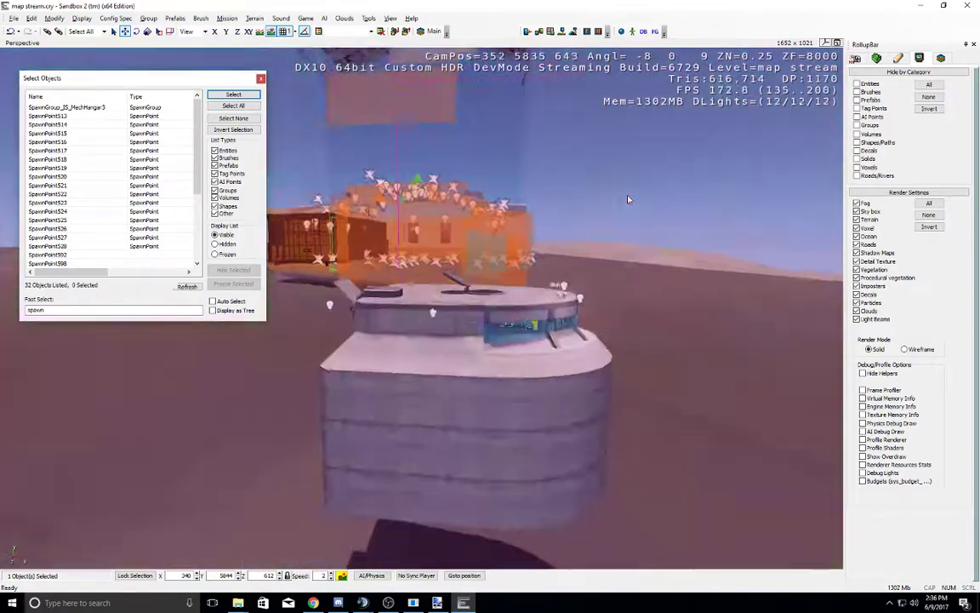
pyautogui.press('Delete')
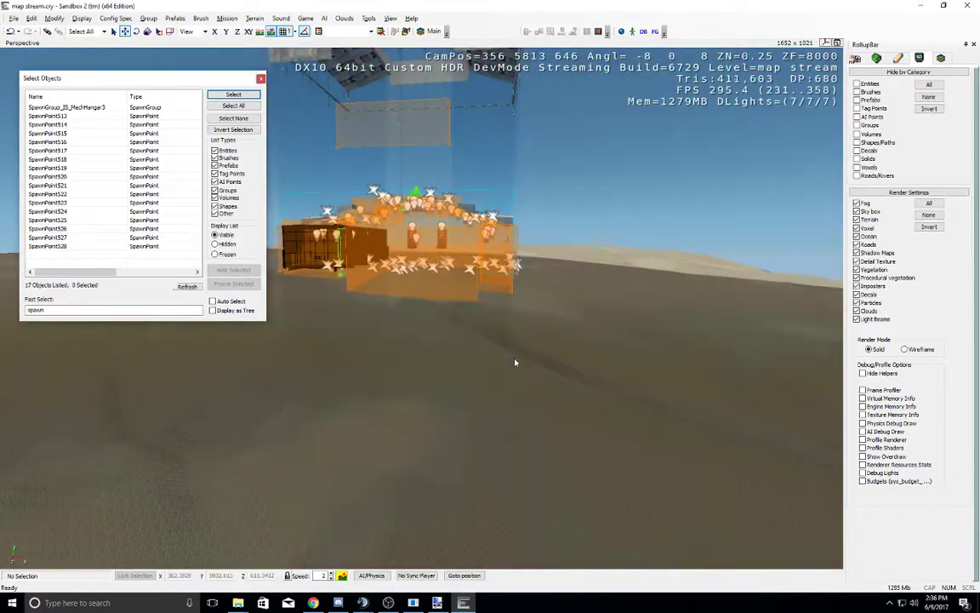
# Step: Review the tank, single bay and bunker prefabs in the TC_Neutral_Mechbays folder
pyautogui.click(856, 57)
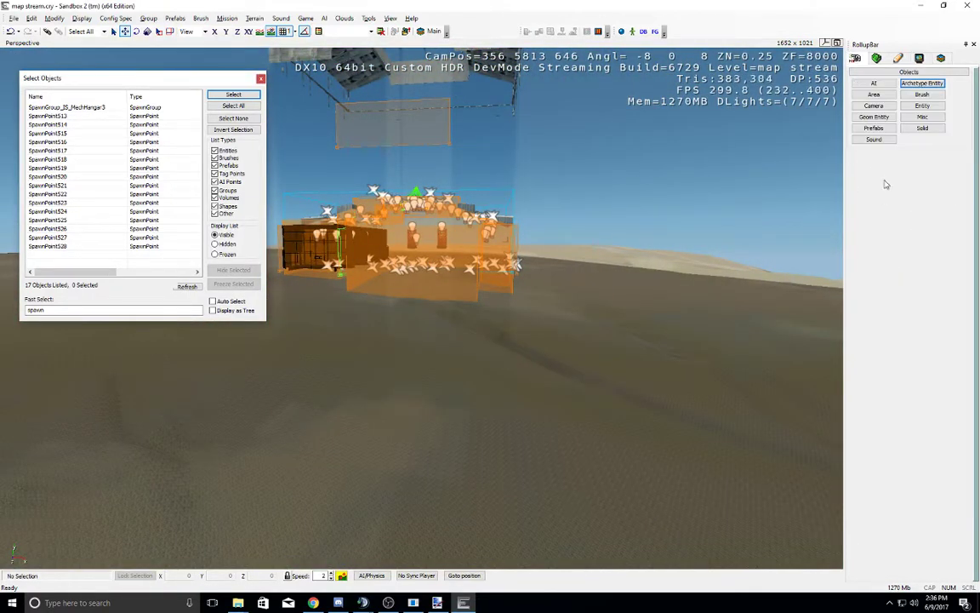
pyautogui.click(874, 128)
pyautogui.click(900, 283)
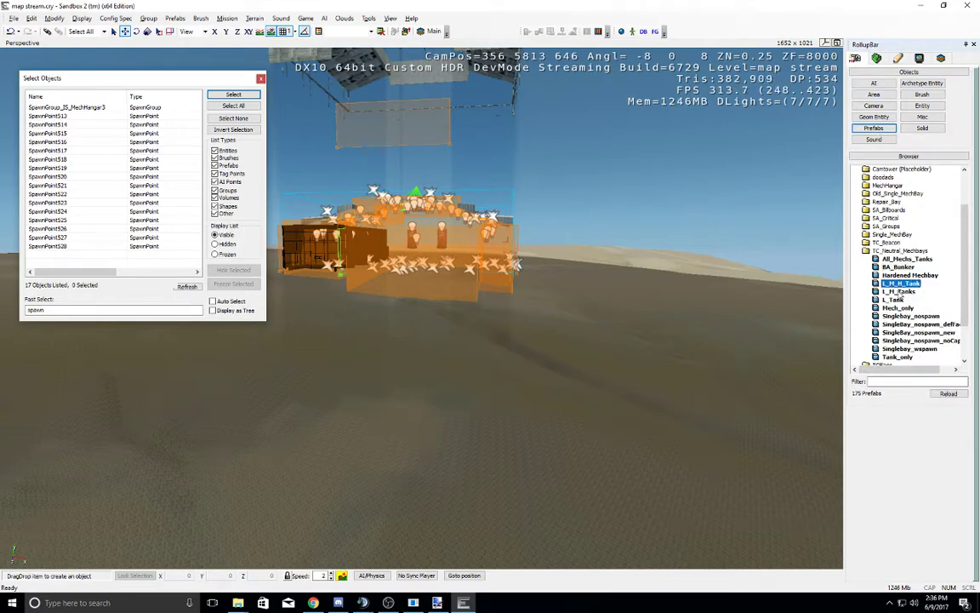
pyautogui.click(895, 299)
pyautogui.scroll(-1, 899, 312)
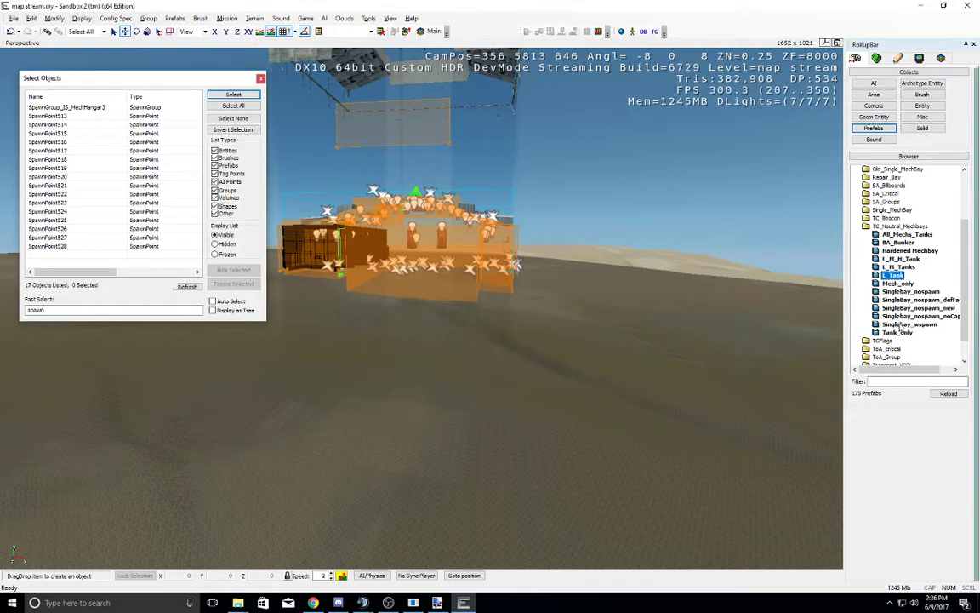
pyautogui.click(902, 291)
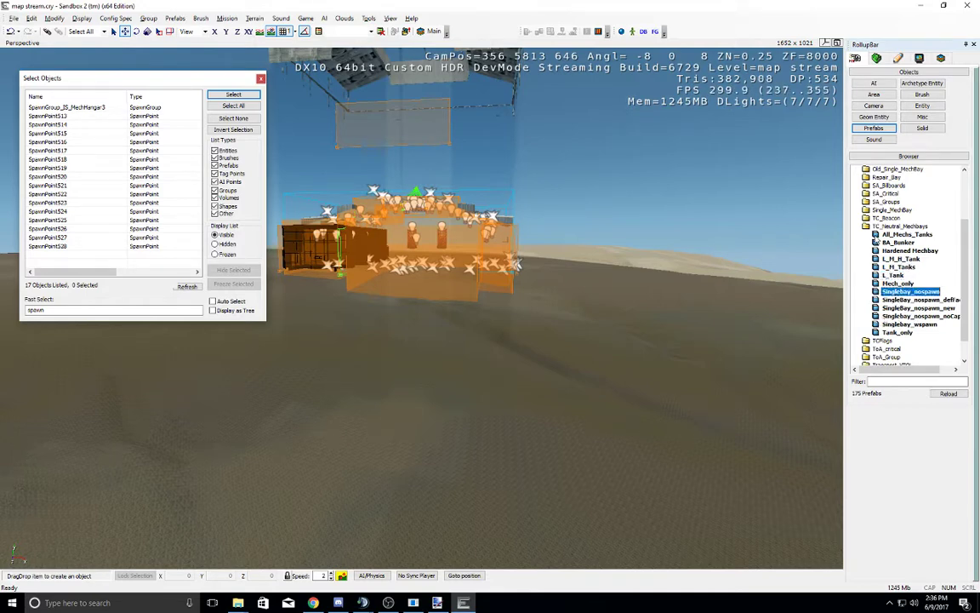
pyautogui.click(885, 242)
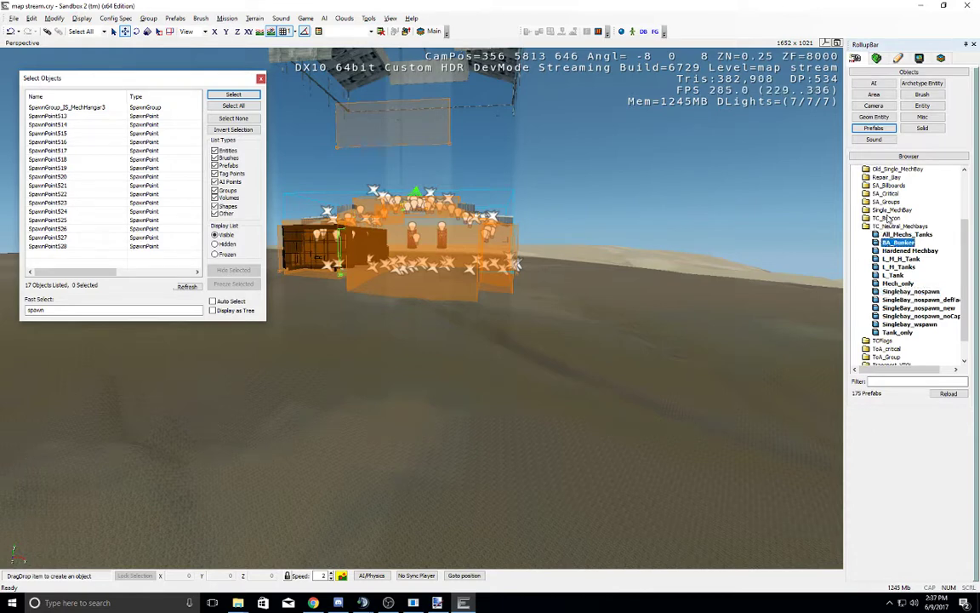
# Step: Look through the prefabs in the Single_MechBay and buildings folders
pyautogui.click(888, 210)
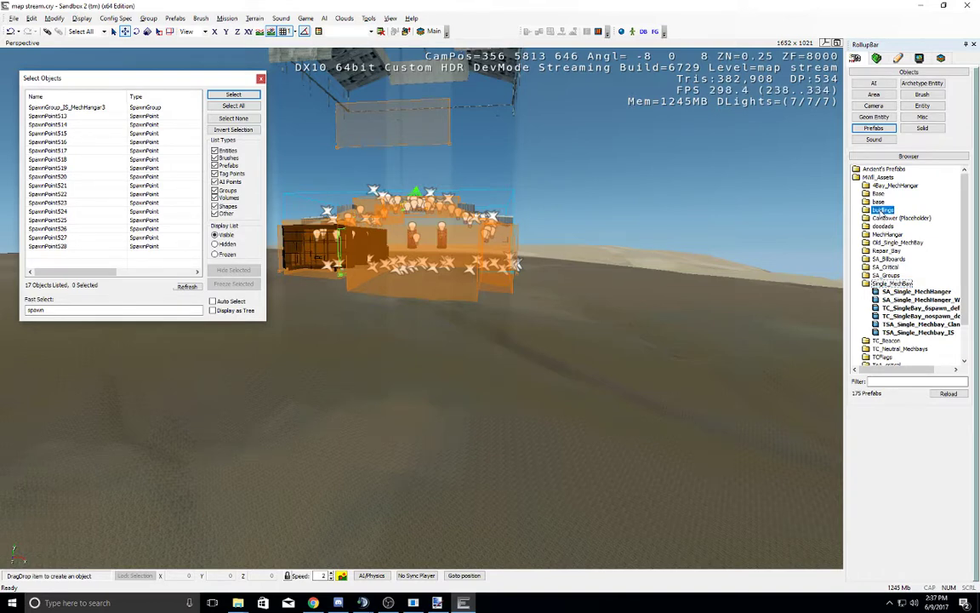
pyautogui.click(885, 211)
pyautogui.scroll(-2, 877, 333)
pyautogui.click(888, 357)
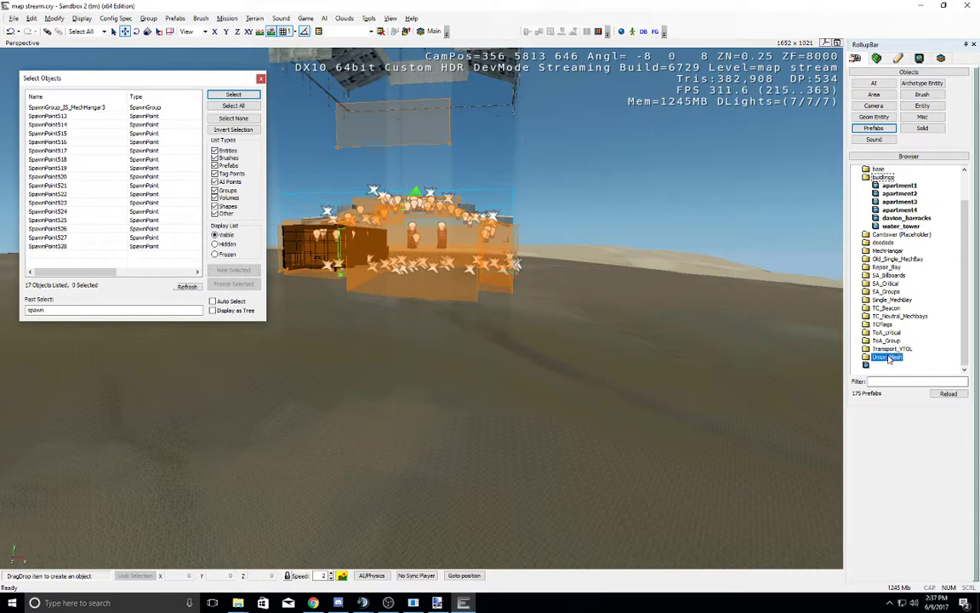
# Step: Open the ToA_critical prefab folder and look at its Aerospace_Standalone_IS and HQ_Aerospace_CL prefabs
pyautogui.click(891, 332)
pyautogui.click(892, 324)
pyautogui.click(888, 315)
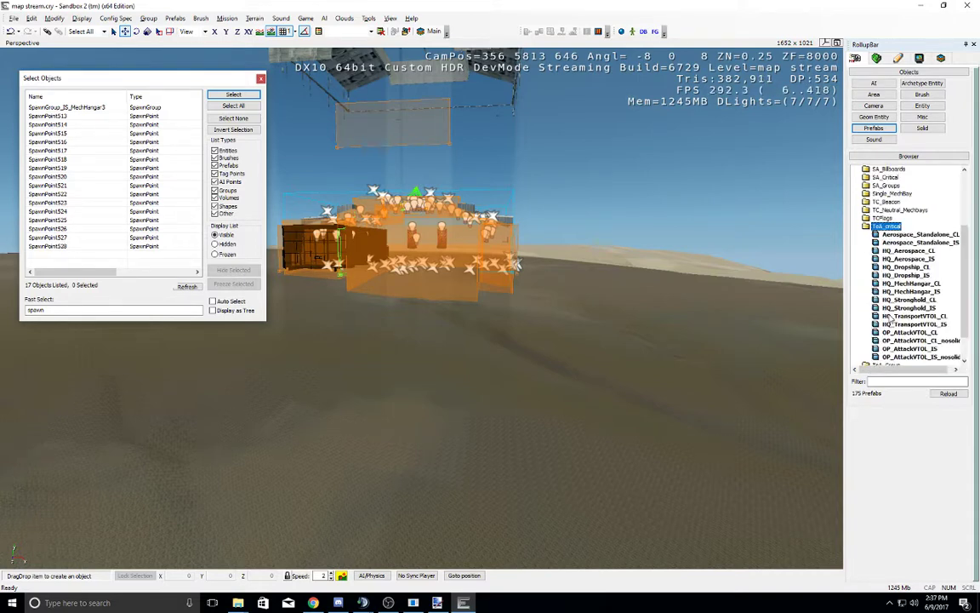
pyautogui.click(885, 243)
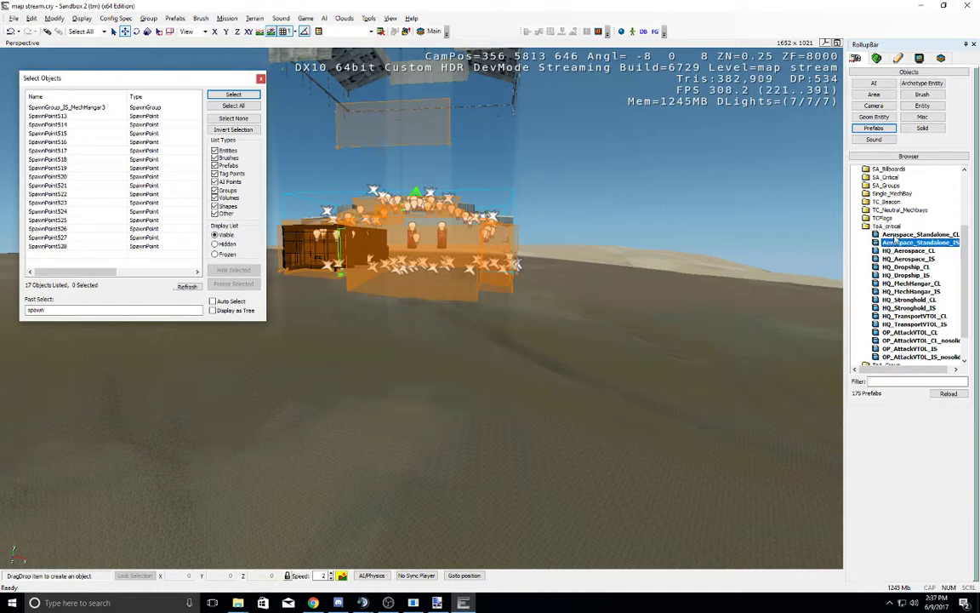
pyautogui.click(909, 251)
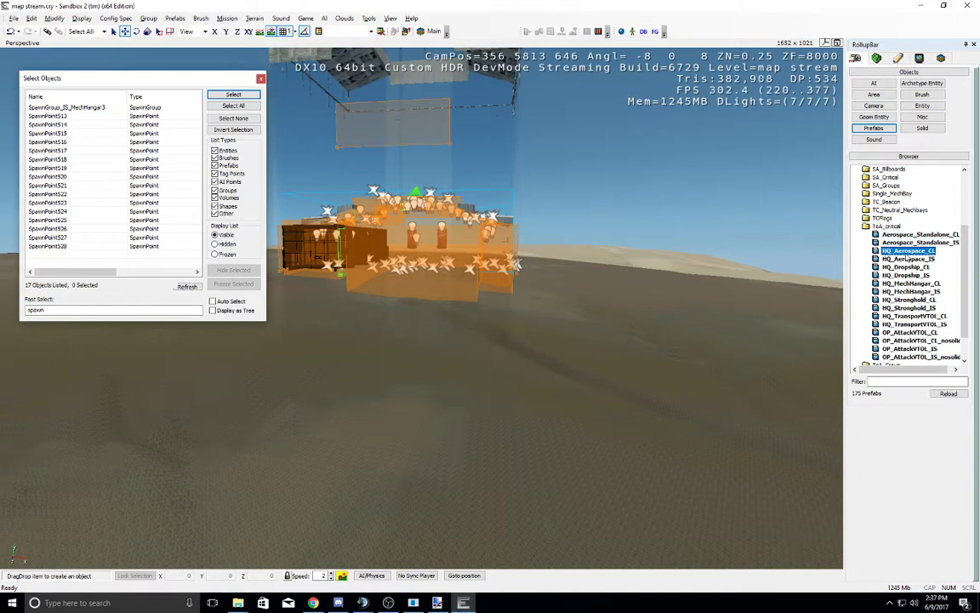
# Step: Place an HQ_Aerospace_CL prefab from the ToA_critical folder on the terrain beside the mech hangar
pyautogui.click(908, 285)
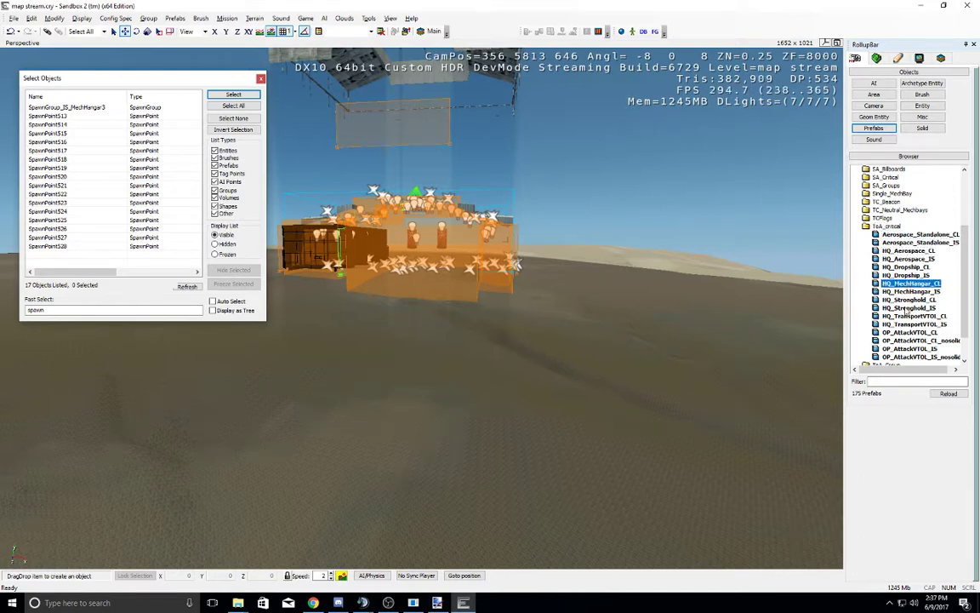
pyautogui.click(905, 334)
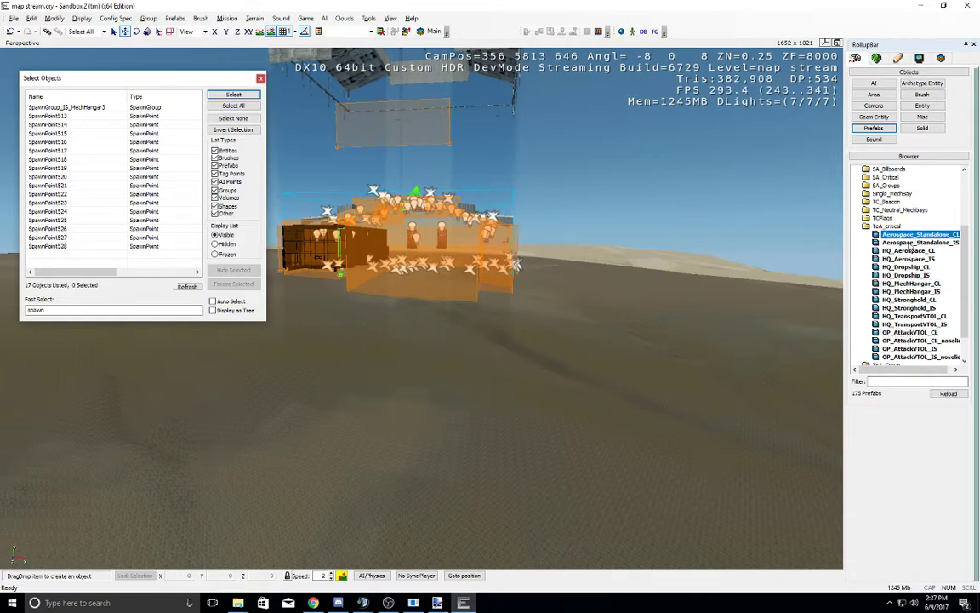
pyautogui.click(905, 251)
pyautogui.moveTo(903, 253); pyautogui.dragTo(582, 325)
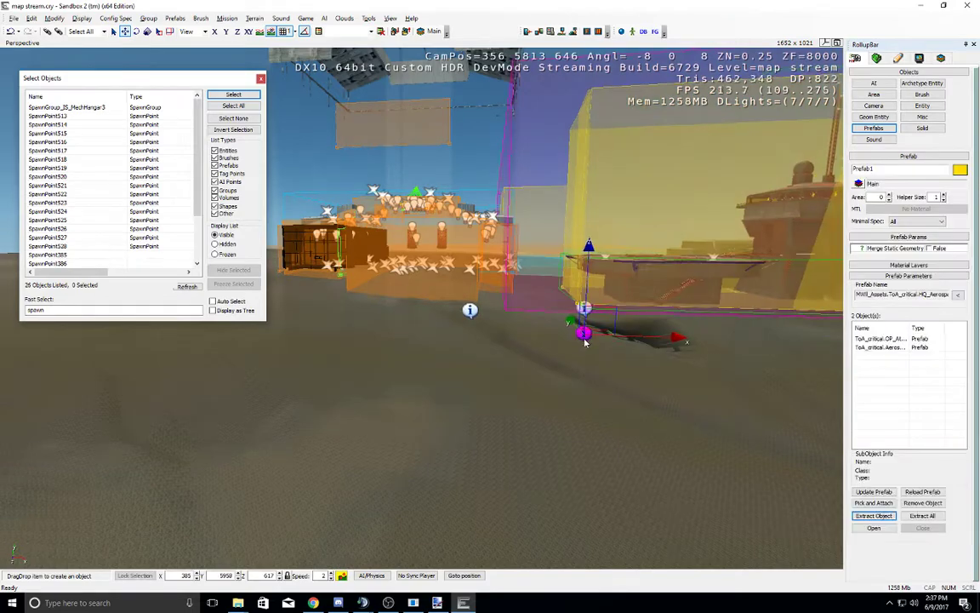
# Step: Examine the placed aerospace HQ's control tower, landing platforms and surrounding volumes up close
pyautogui.moveTo(584, 340); pyautogui.dragTo(462, 411, button='right')
pyautogui.press('s')
pyautogui.click(569, 339)
pyautogui.press('d')
pyautogui.press('w')
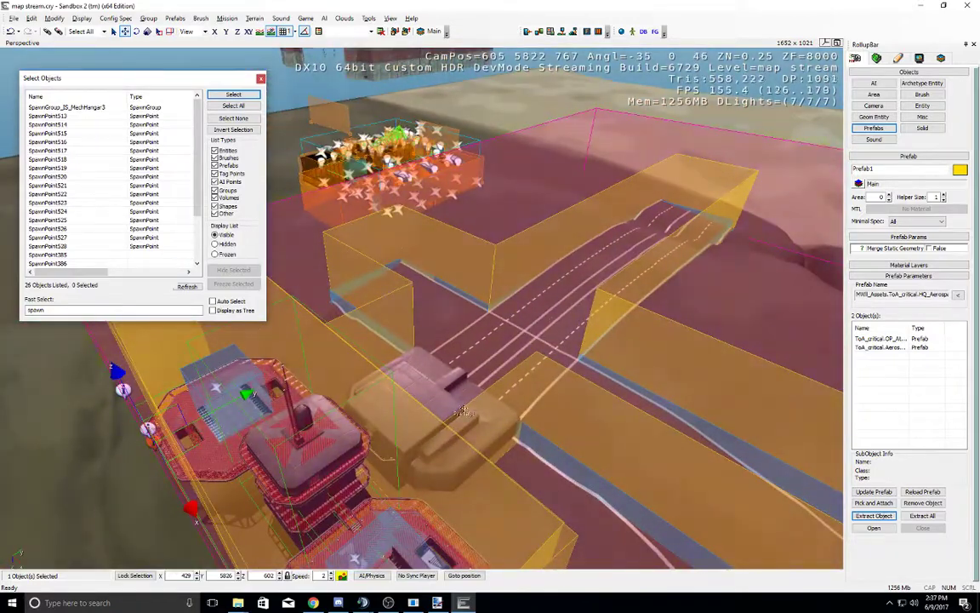
pyautogui.moveTo(616, 329); pyautogui.dragTo(398, 236, button='right')
pyautogui.moveTo(397, 236); pyautogui.dragTo(446, 437, button='middle')
pyautogui.moveTo(386, 440)
pyautogui.mouseDown(button='middle')
pyautogui.moveTo(400, 440)
pyautogui.moveTo(388, 440)
pyautogui.mouseUp(button='middle')
pyautogui.press('w')
pyautogui.scroll(5, 385, 439)
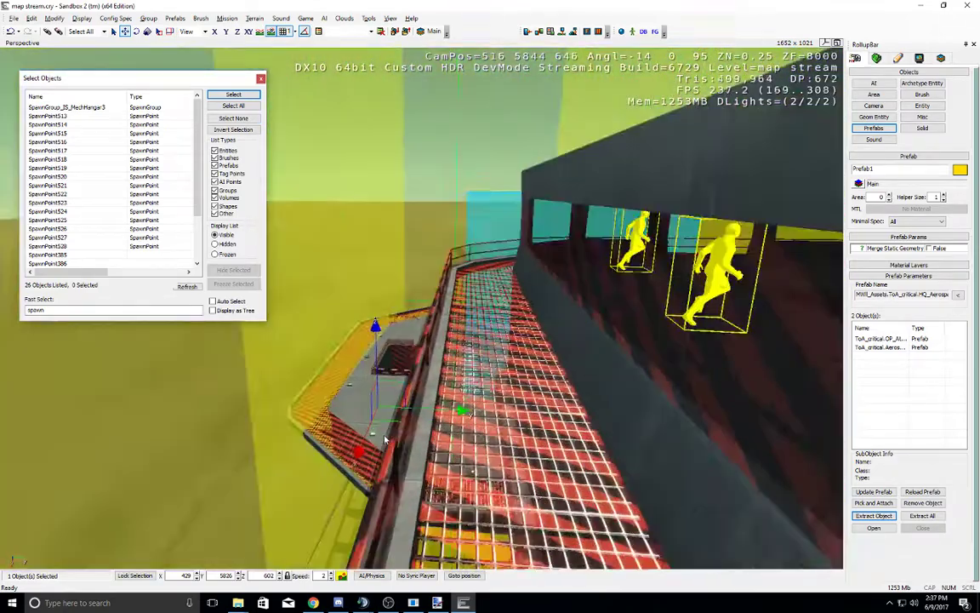
pyautogui.scroll(-10, 385, 439)
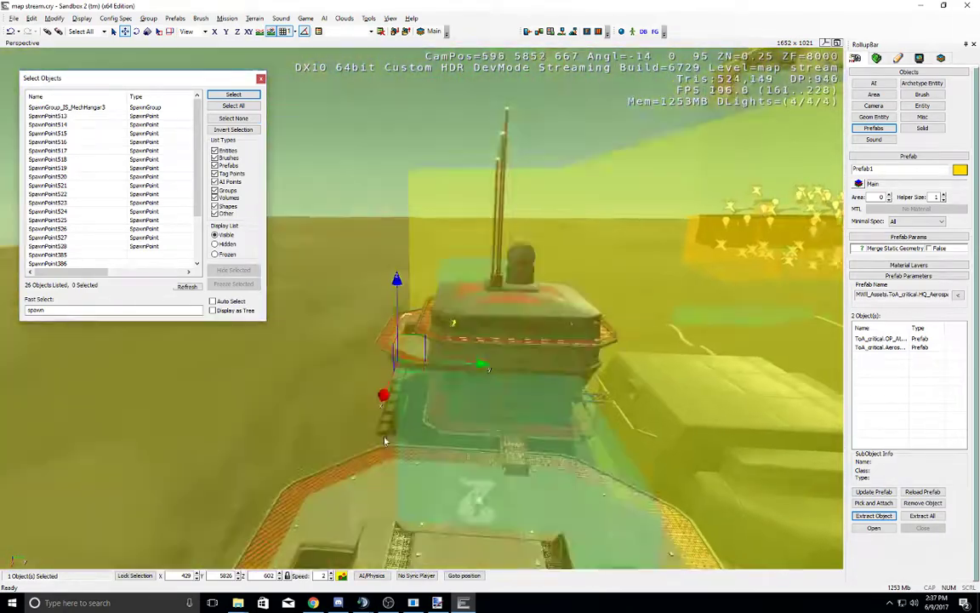
pyautogui.scroll(5, 385, 439)
pyautogui.moveTo(385, 436); pyautogui.dragTo(388, 439, button='right')
pyautogui.scroll(-8, 387, 439)
pyautogui.moveTo(387, 439); pyautogui.dragTo(387, 441, button='middle')
pyautogui.scroll(10, 384, 439)
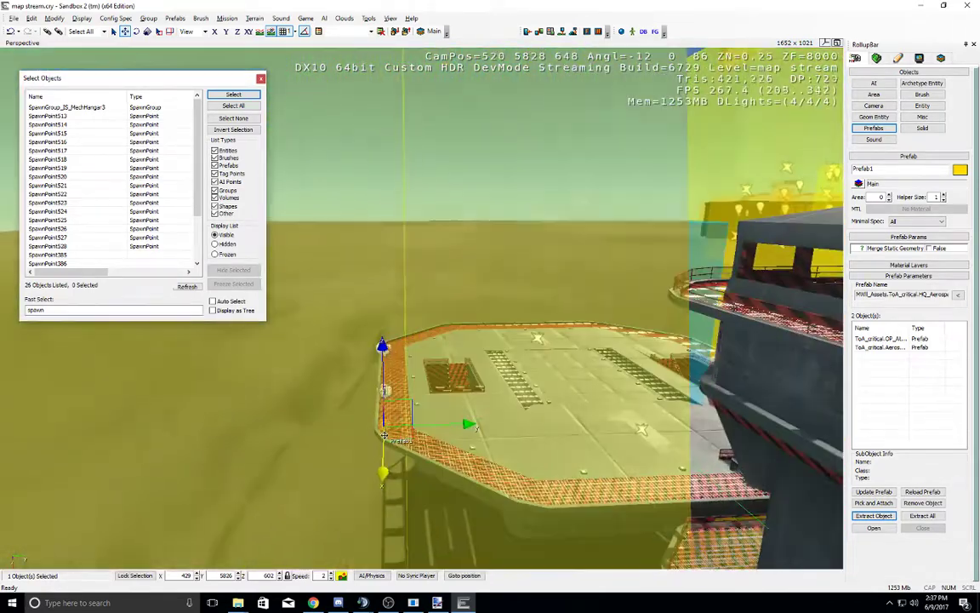
pyautogui.scroll(4, 386, 439)
pyautogui.moveTo(386, 439); pyautogui.dragTo(386, 440, button='right')
pyautogui.scroll(-4, 385, 439)
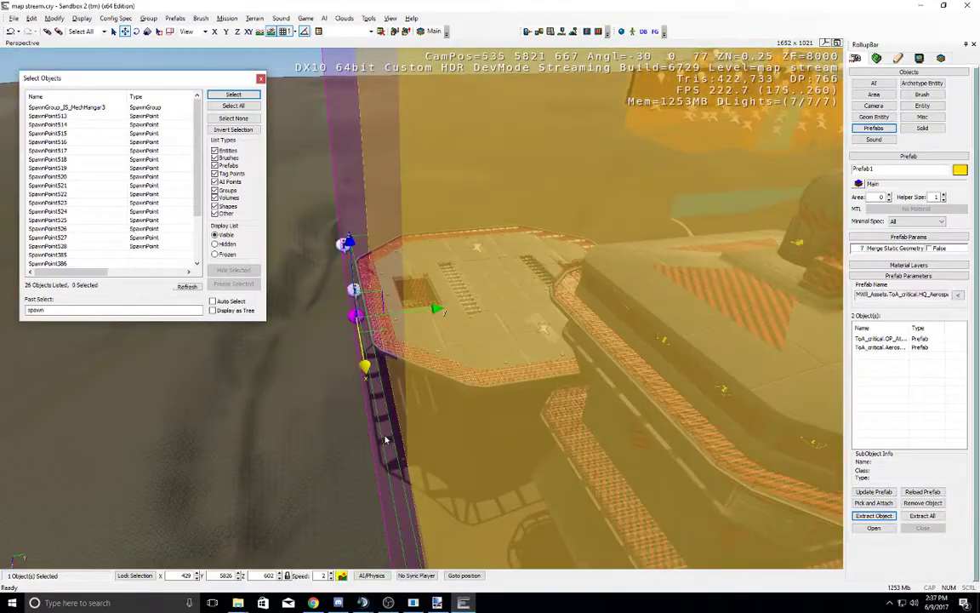
# Step: Inspect the aerospace HQ's runway lanes, aircraft hangar entrance and the platforms behind it
pyautogui.moveTo(601, 355); pyautogui.dragTo(604, 355, button='right')
pyautogui.scroll(-4, 603, 355)
pyautogui.moveTo(603, 355)
pyautogui.mouseDown(button='middle')
pyautogui.moveTo(613, 354)
pyautogui.moveTo(601, 355)
pyautogui.mouseUp(button='middle')
pyautogui.moveTo(601, 355); pyautogui.dragTo(602, 355, button='right')
pyautogui.scroll(3, 602, 355)
pyautogui.moveTo(602, 354); pyautogui.dragTo(617, 350, button='middle')
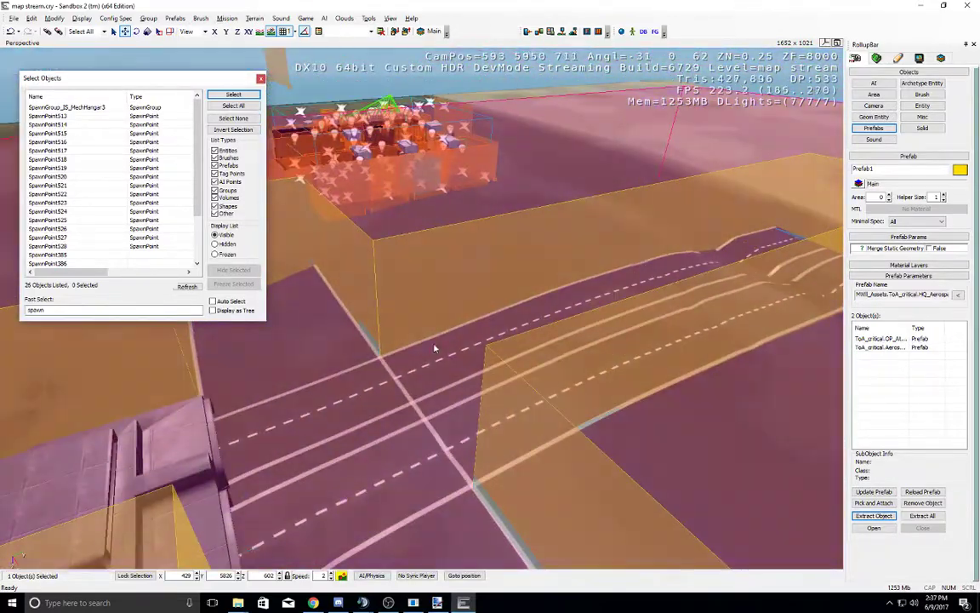
pyautogui.moveTo(363, 246); pyautogui.dragTo(362, 244, button='right')
pyautogui.moveTo(753, 257); pyautogui.dragTo(465, 382, button='right')
pyautogui.moveTo(519, 270); pyautogui.dragTo(341, 277, button='right')
pyautogui.moveTo(340, 276); pyautogui.dragTo(332, 287, button='middle')
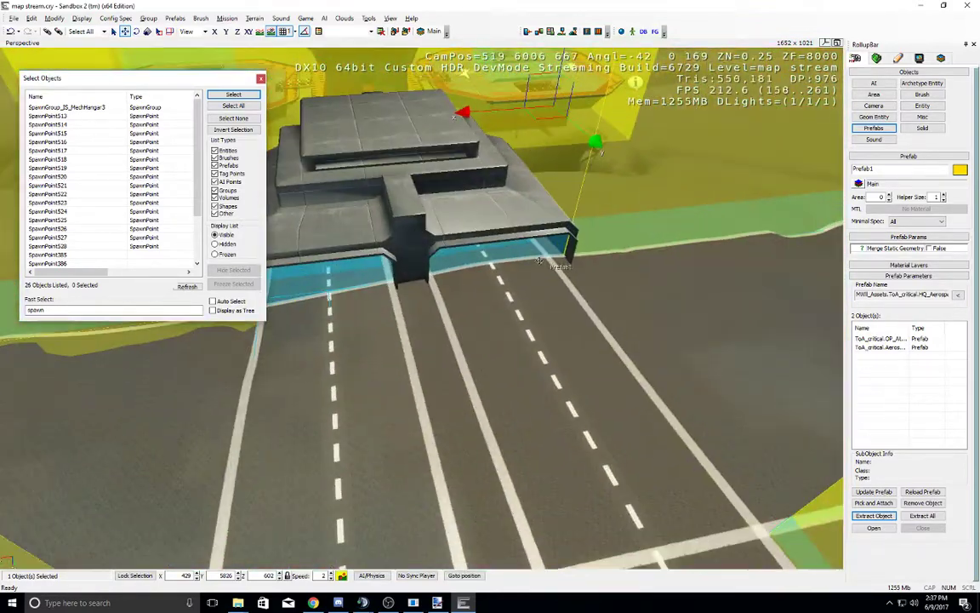
pyautogui.moveTo(459, 285); pyautogui.dragTo(445, 271, button='right')
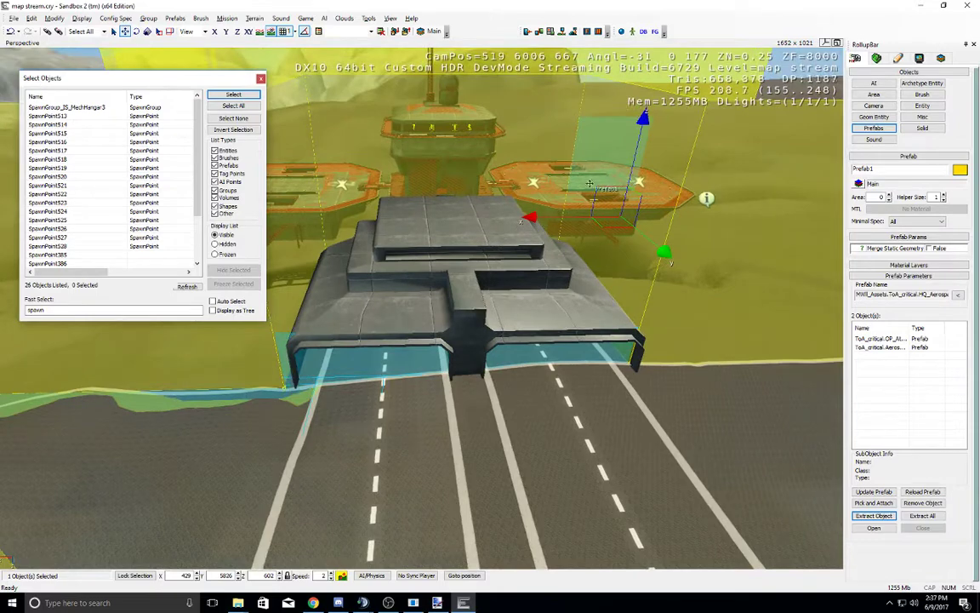
pyautogui.moveTo(589, 306); pyautogui.dragTo(573, 197, button='middle')
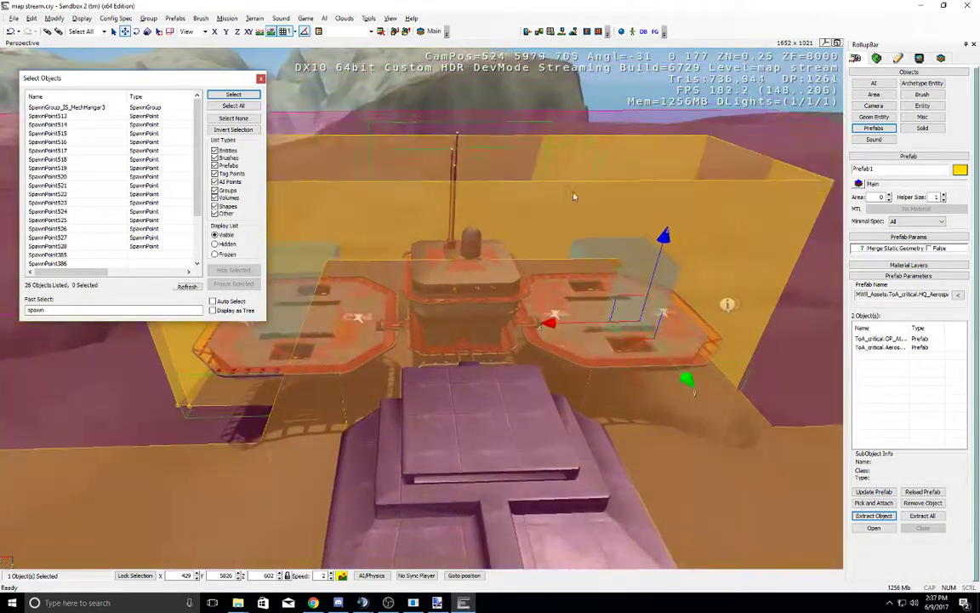
# Step: Take a last view of the tower and delete the placed aerospace HQ prefab
pyautogui.press('w')
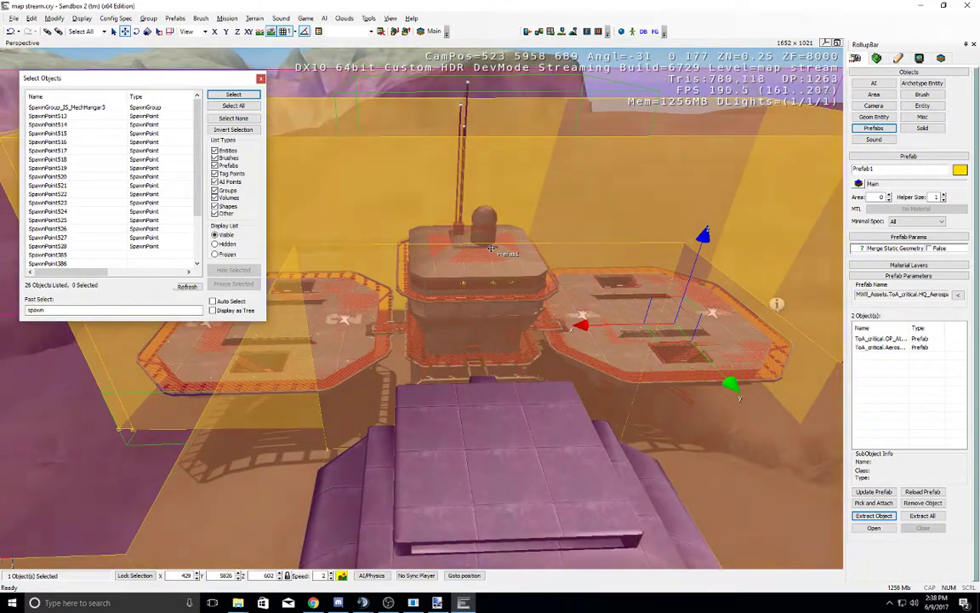
pyautogui.press('s')
pyautogui.moveTo(528, 334); pyautogui.dragTo(686, 326, button='right')
pyautogui.press('Delete')
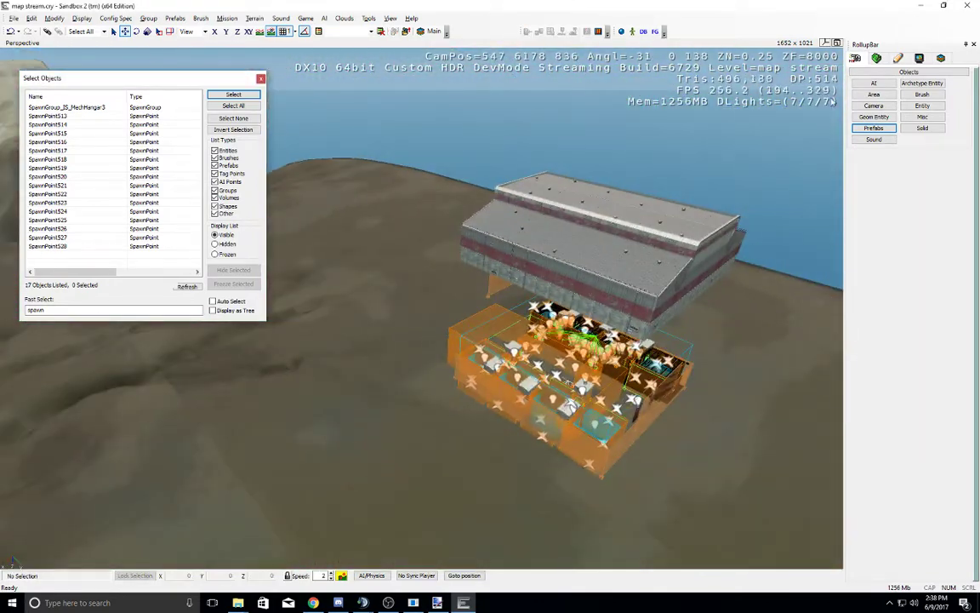
# Step: Draw a closed five-point area Shape outlining a roughly rectangular zone on the open terrain near the mech hangar
pyautogui.click(874, 84)
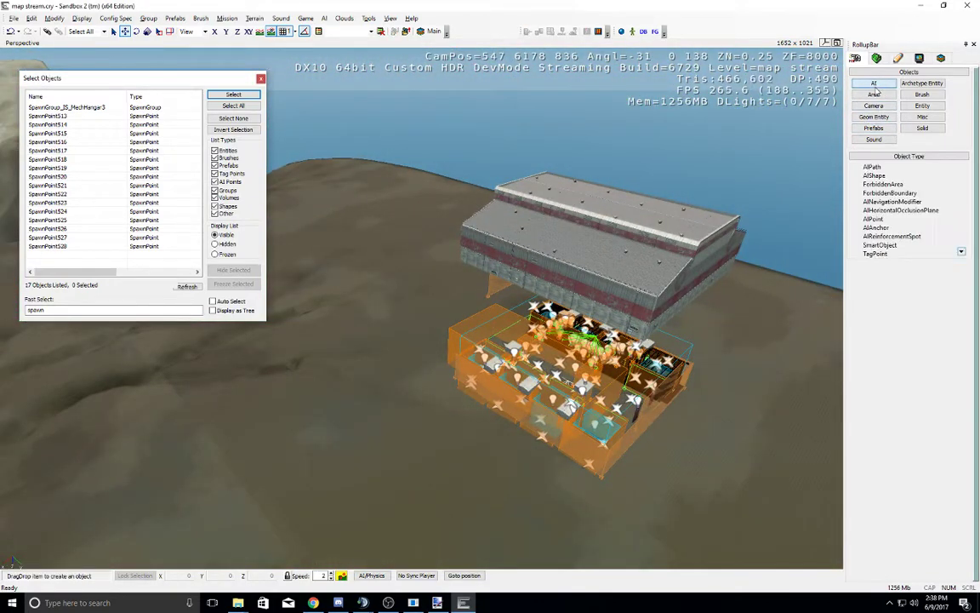
pyautogui.click(872, 176)
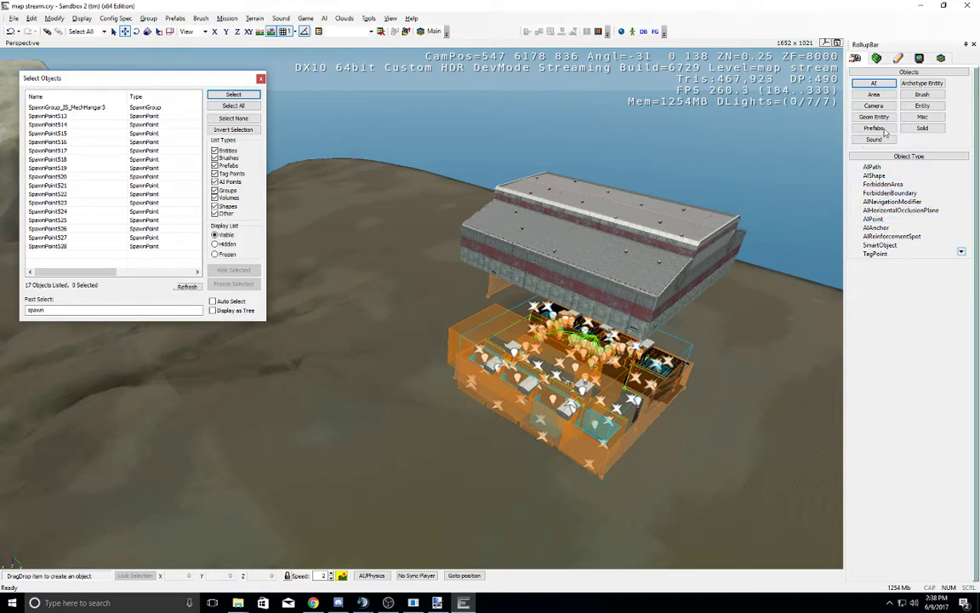
pyautogui.click(874, 94)
pyautogui.click(872, 167)
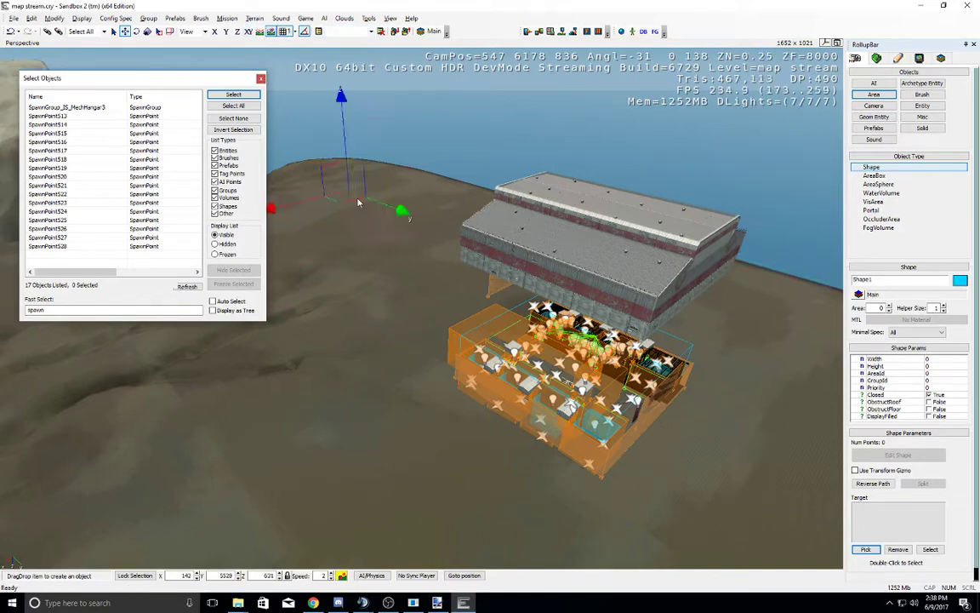
pyautogui.moveTo(358, 202); pyautogui.dragTo(374, 215, button='right')
pyautogui.press('d')
pyautogui.moveTo(374, 215); pyautogui.dragTo(419, 187, button='middle')
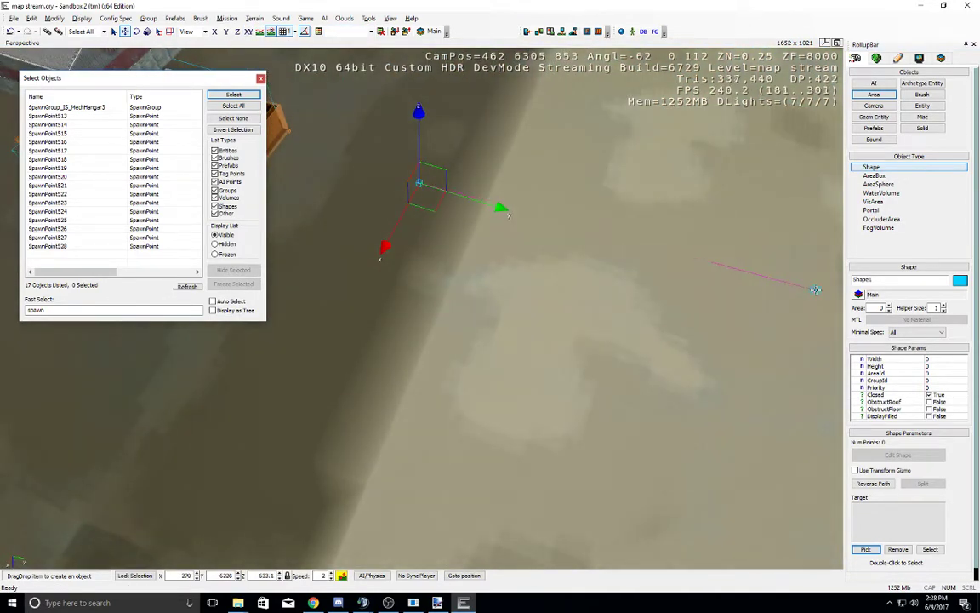
pyautogui.click(713, 512)
pyautogui.click(313, 390)
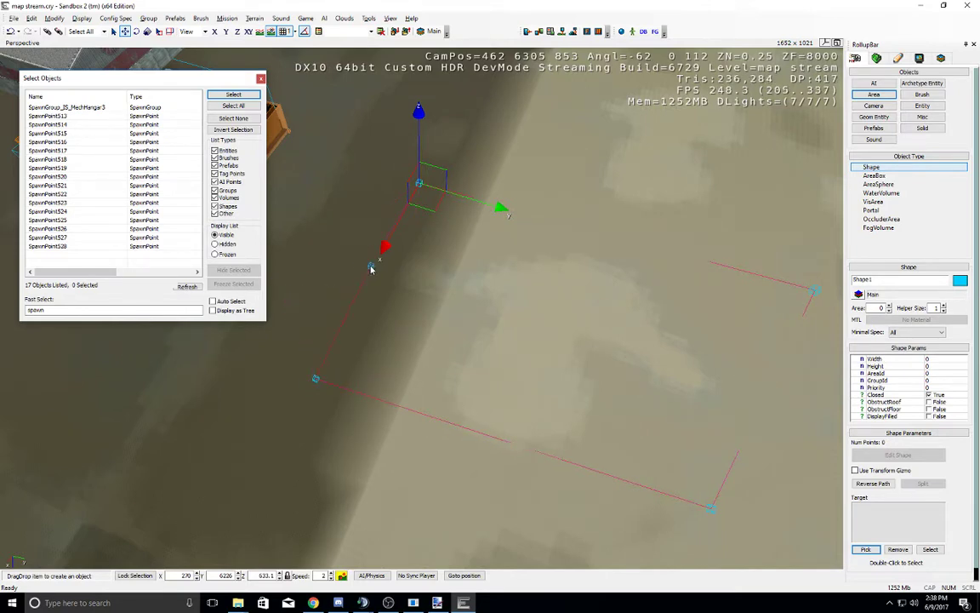
pyautogui.doubleClick(371, 269)
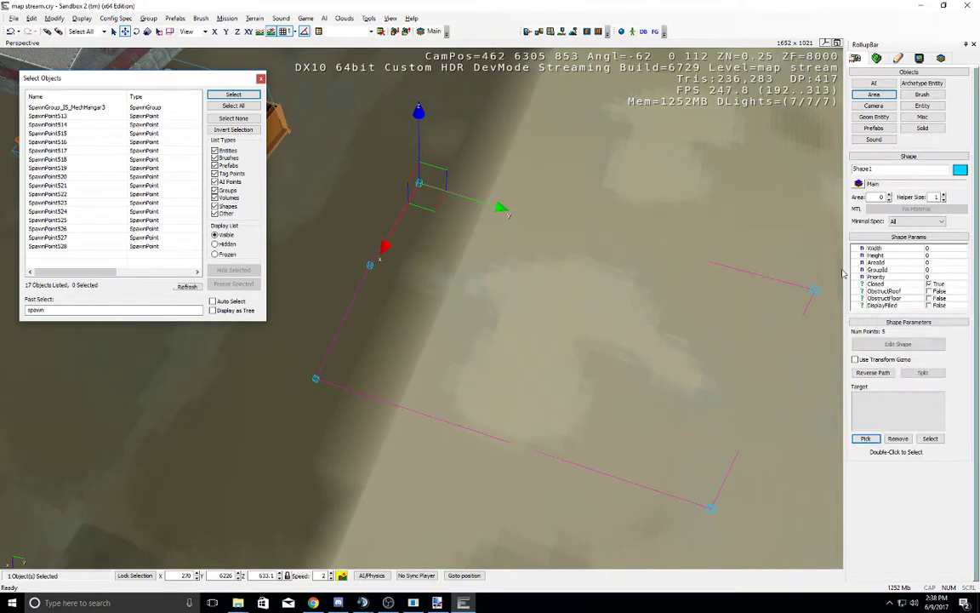
# Step: Set the new area shape's height to 20
pyautogui.click(938, 254)
pyautogui.write('20')
pyautogui.press('Return')
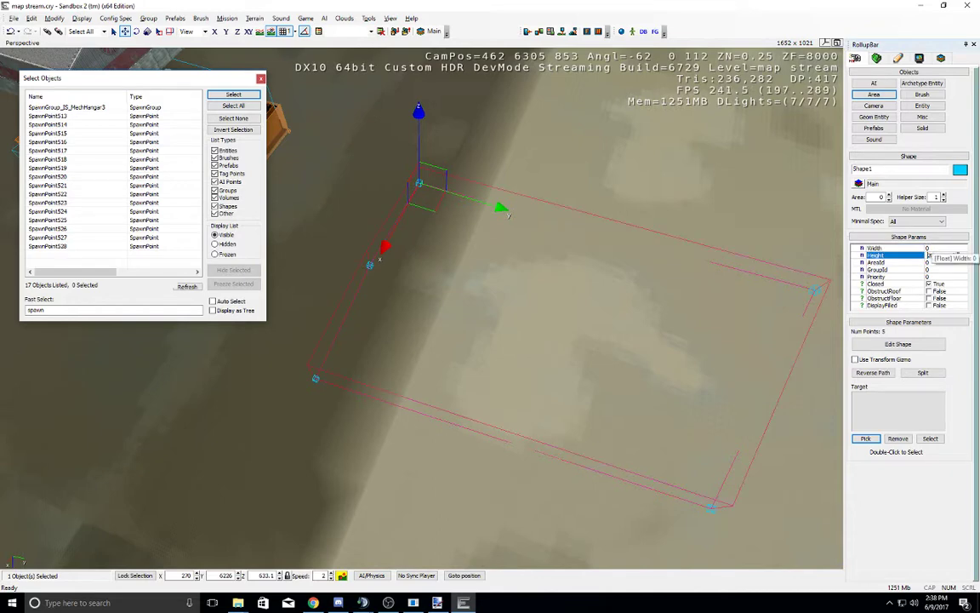
# Step: Place a CapturePoint entity from the Multiplayer category inside the area shape
pyautogui.keyDown('alt'); pyautogui.moveTo(602, 248); pyautogui.dragTo(602, 254, button='middle'); pyautogui.keyUp('alt')
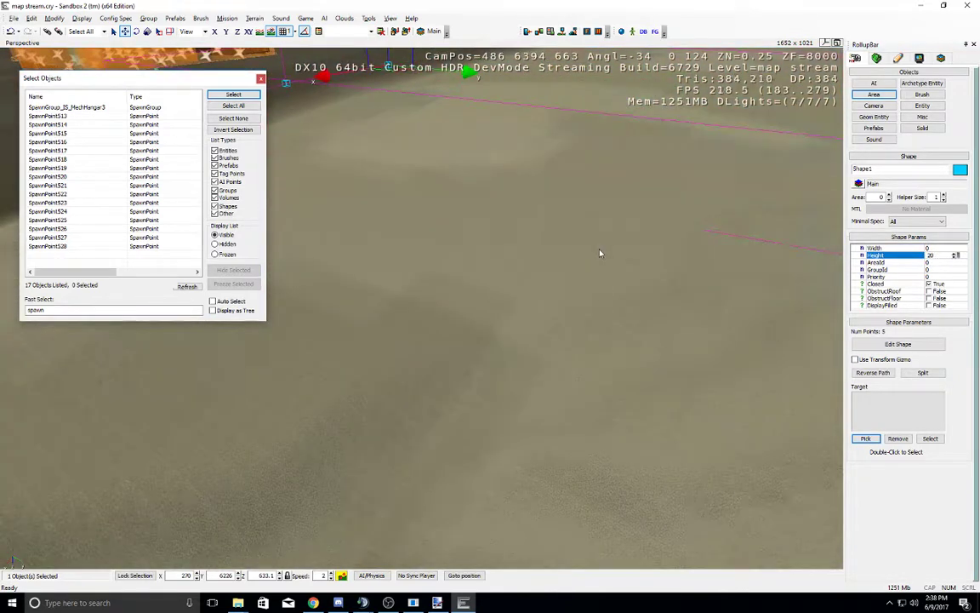
pyautogui.moveTo(601, 253); pyautogui.dragTo(601, 254, button='right')
pyautogui.click(923, 105)
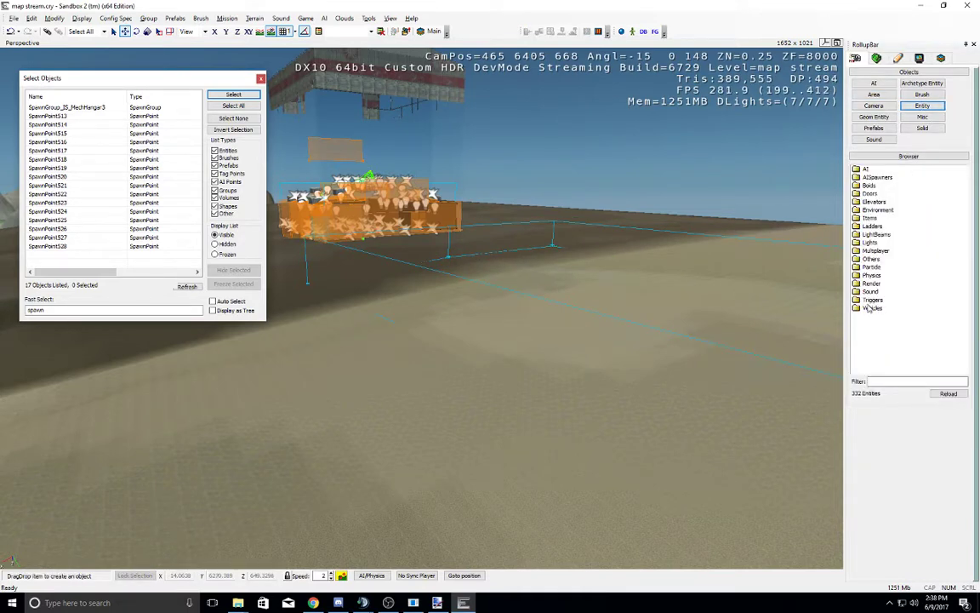
pyautogui.doubleClick(876, 250)
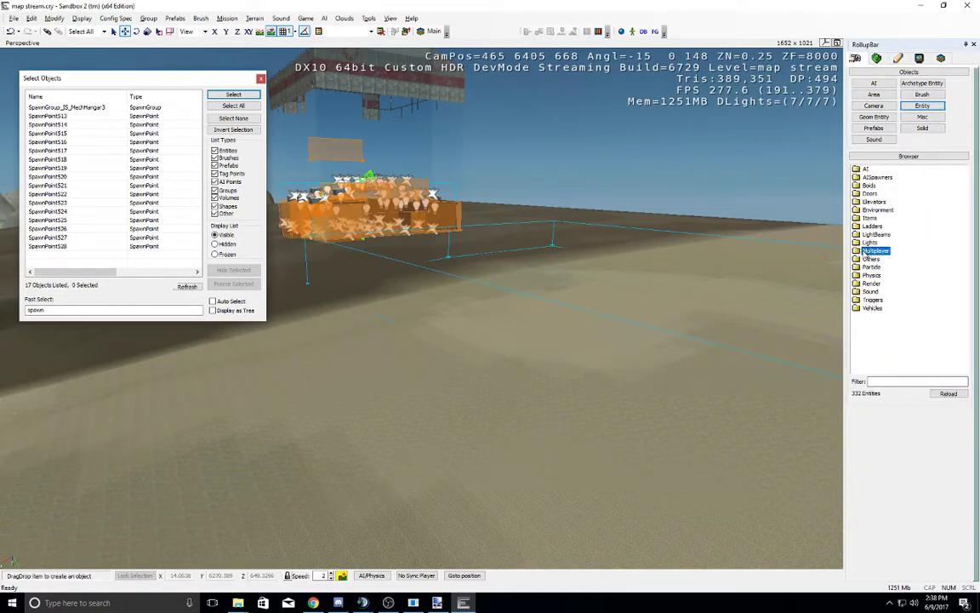
pyautogui.moveTo(891, 234); pyautogui.dragTo(663, 187)
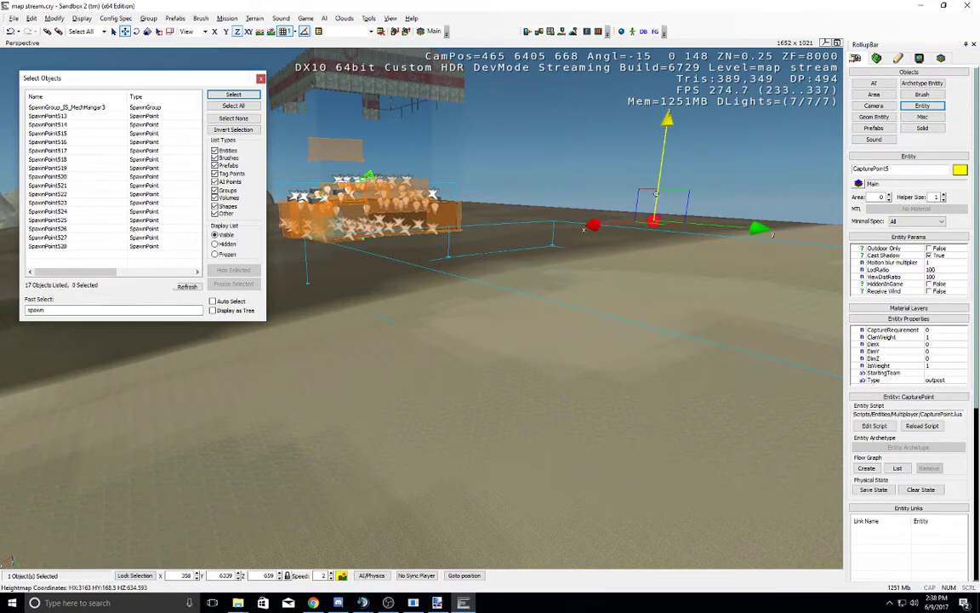
pyautogui.moveTo(671, 191); pyautogui.dragTo(638, 275, button='middle')
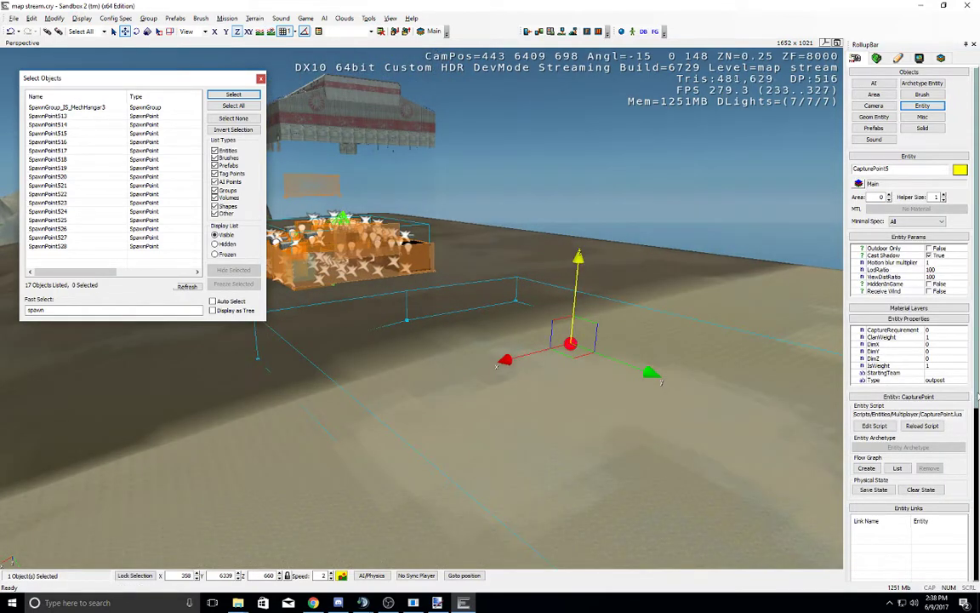
# Step: Link the area shape to the capture point by picking the capture point as the shape's target
pyautogui.moveTo(978, 397); pyautogui.dragTo(978, 483)
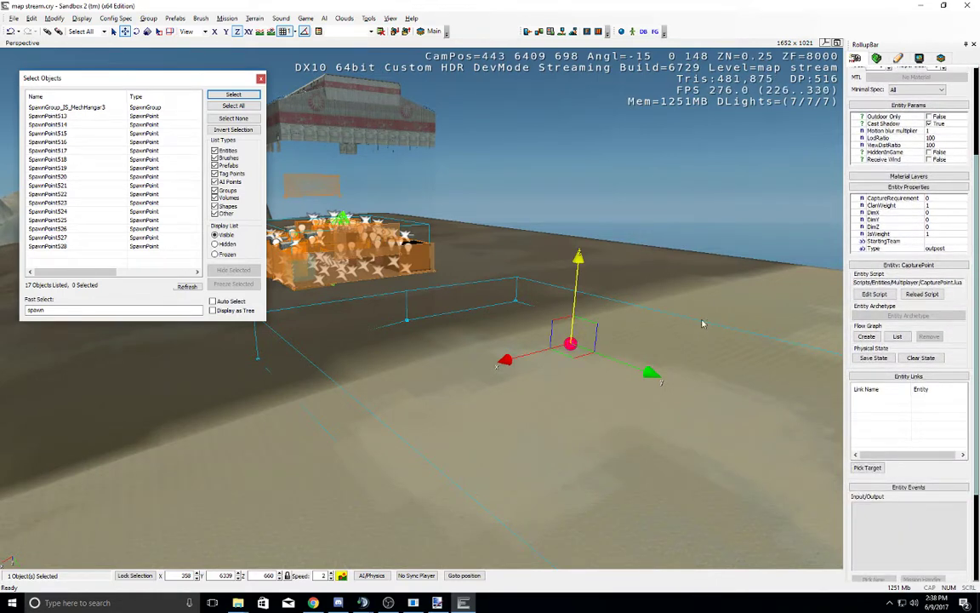
pyautogui.click(456, 313)
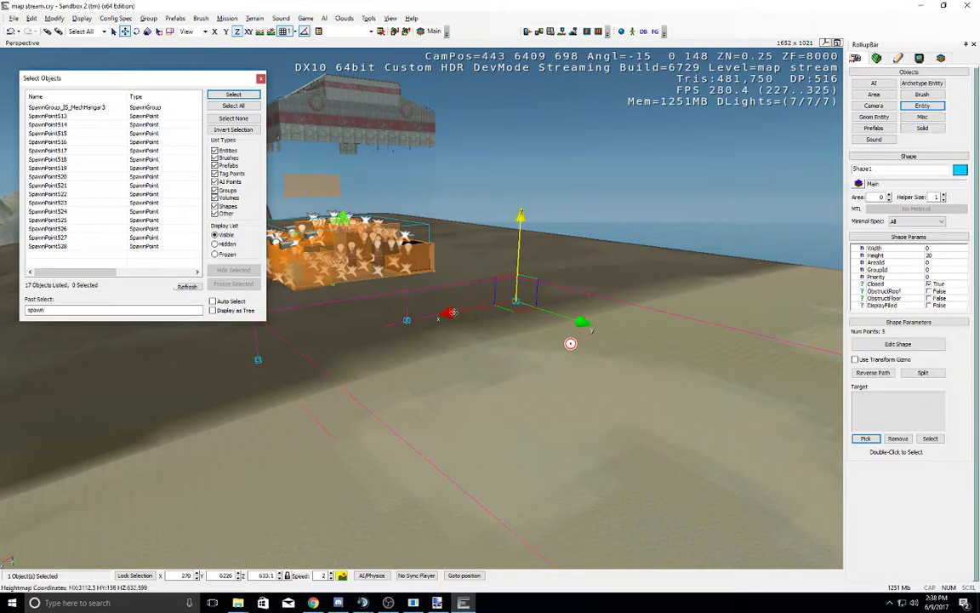
pyautogui.click(866, 438)
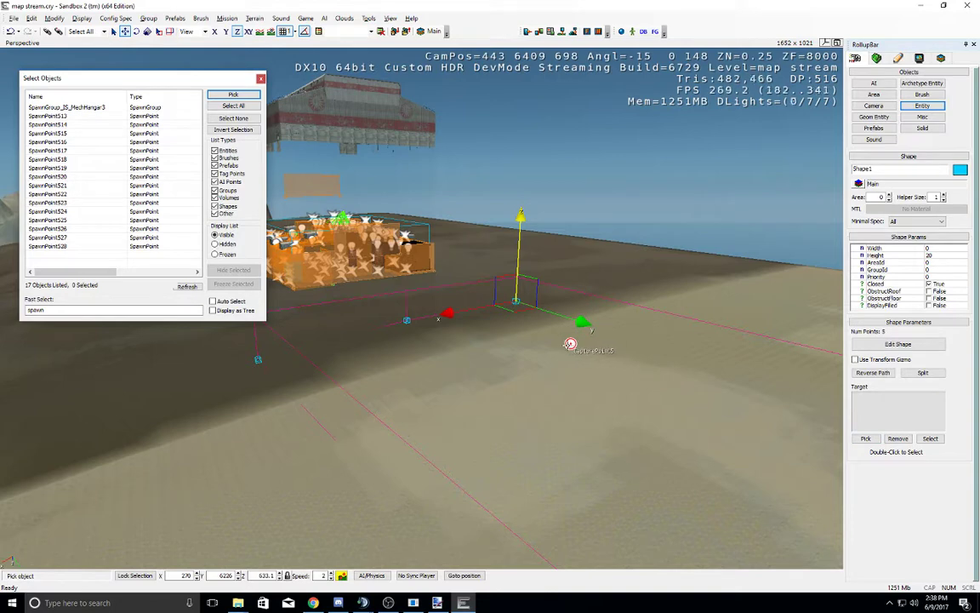
pyautogui.click(569, 344)
pyautogui.moveTo(554, 374); pyautogui.dragTo(550, 372, button='right')
pyautogui.moveTo(550, 372); pyautogui.dragTo(556, 373, button='middle')
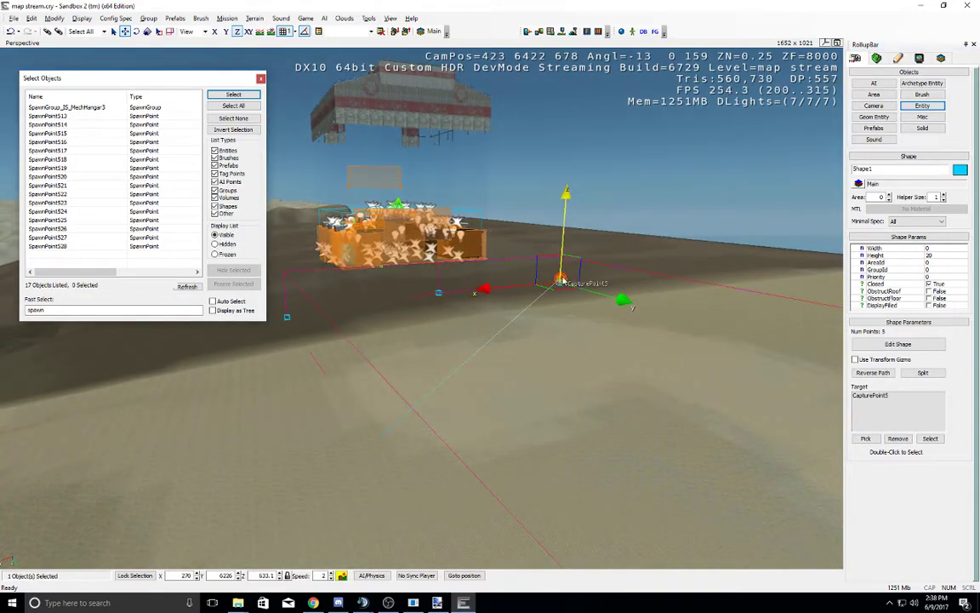
# Step: Examine the capture point's weight, Type and StartingTeam properties
pyautogui.click(562, 281)
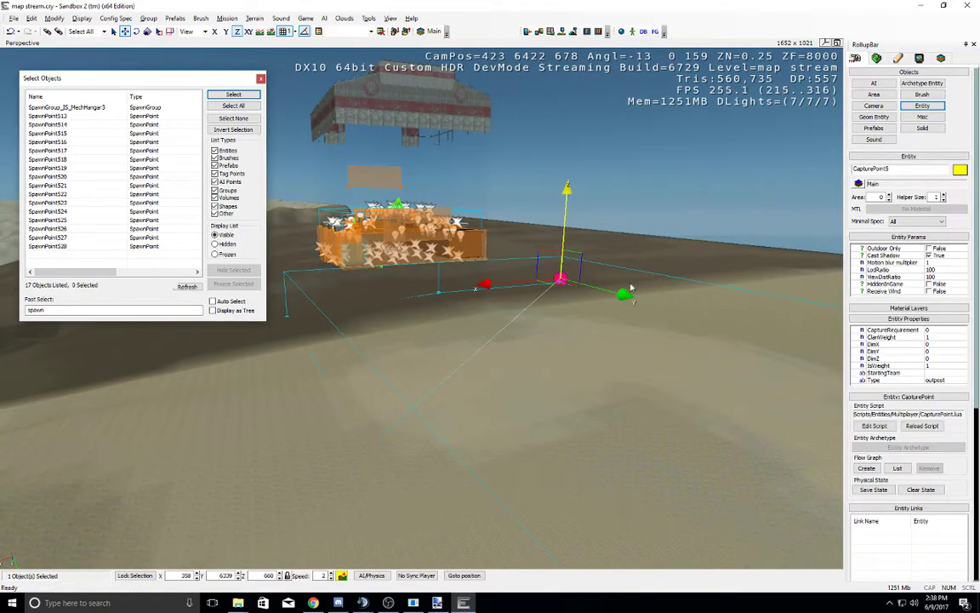
pyautogui.click(934, 339)
pyautogui.click(933, 366)
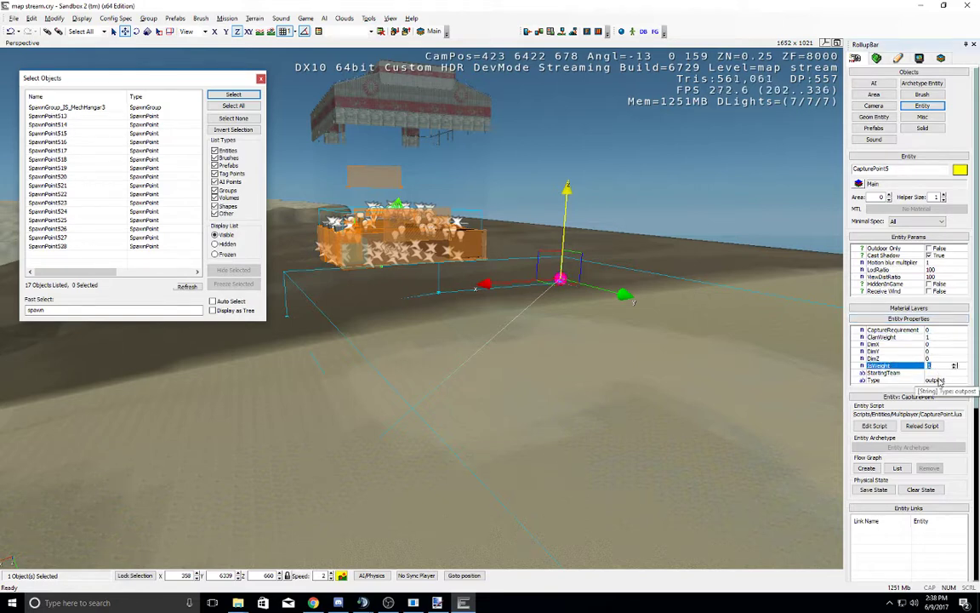
pyautogui.click(936, 380)
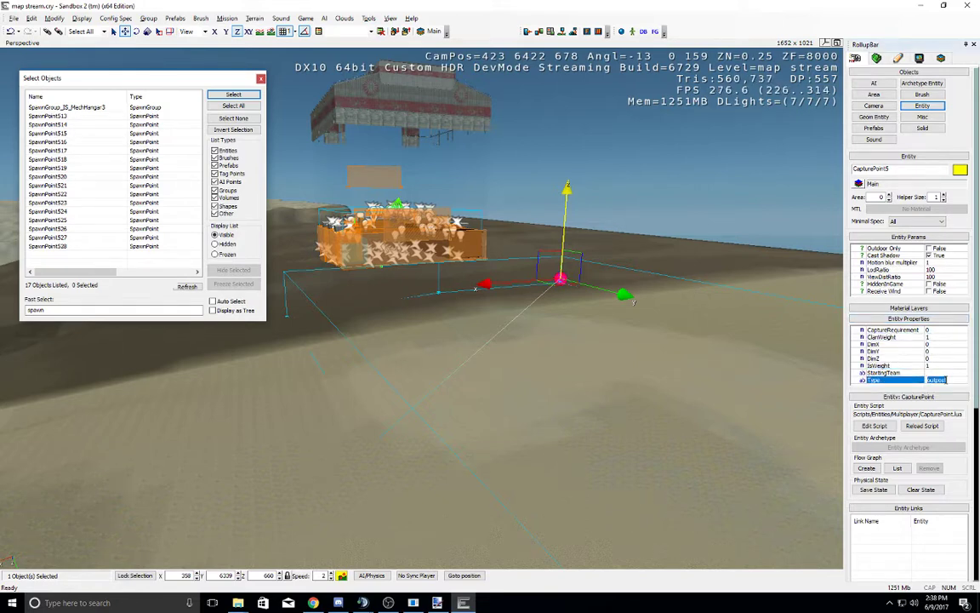
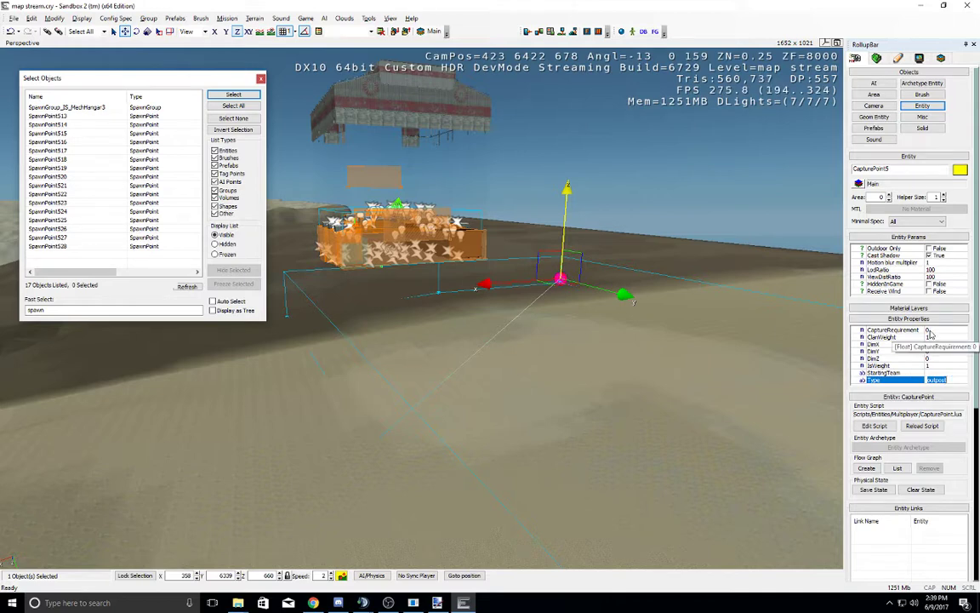
pyautogui.click(935, 373)
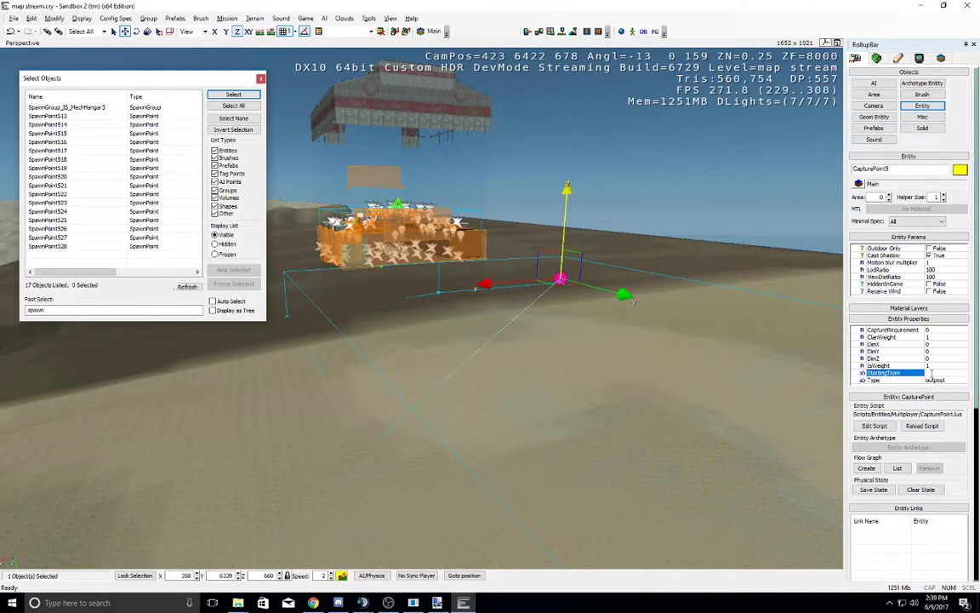
# Step: Link the capture point to the mech hangar's spawn group by picking SpawnGroup_IS_MechHangar3 as its entity link target
pyautogui.moveTo(557, 275); pyautogui.dragTo(560, 276, button='middle')
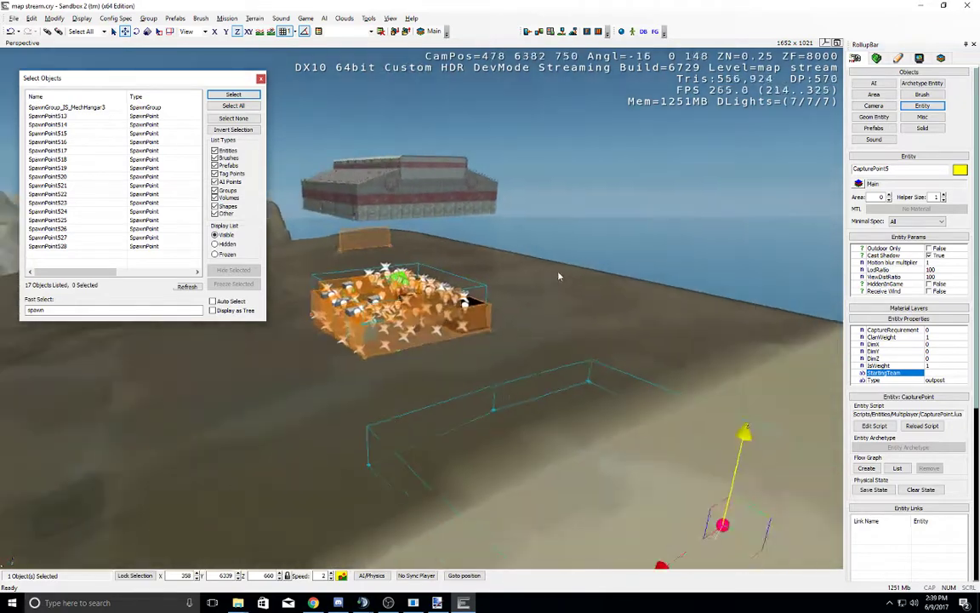
pyautogui.moveTo(560, 276); pyautogui.dragTo(560, 273, button='right')
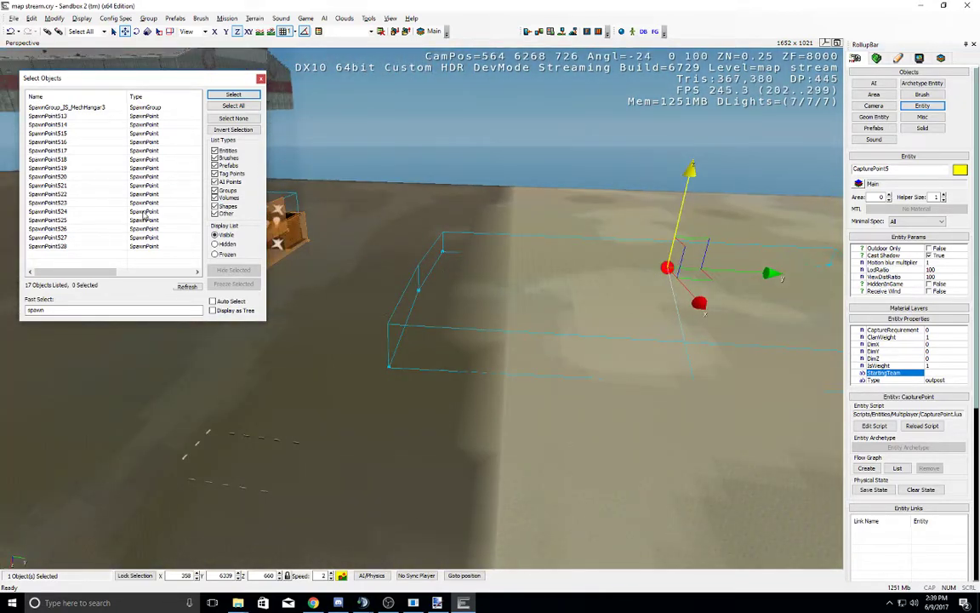
pyautogui.click(801, 334)
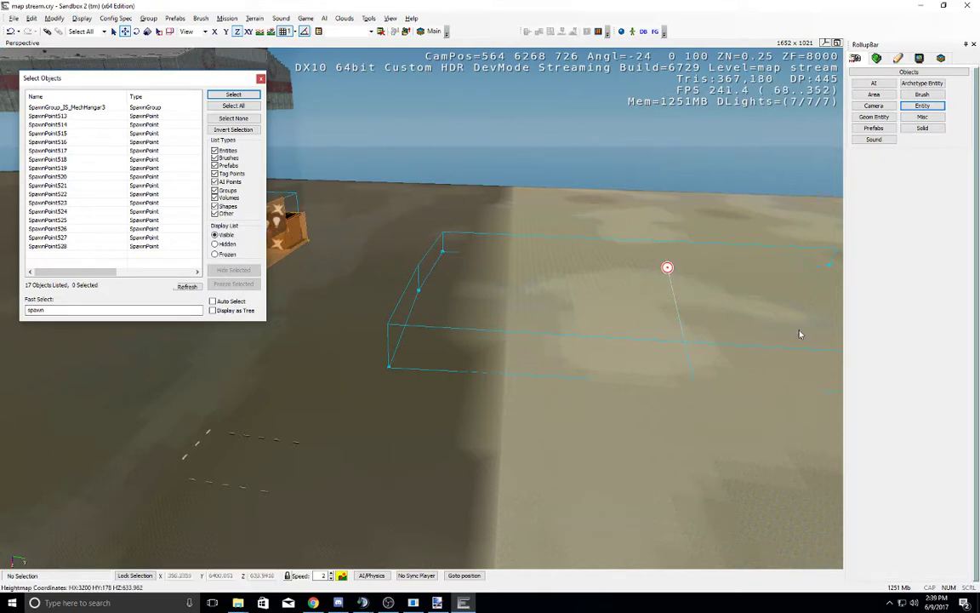
pyautogui.click(662, 268)
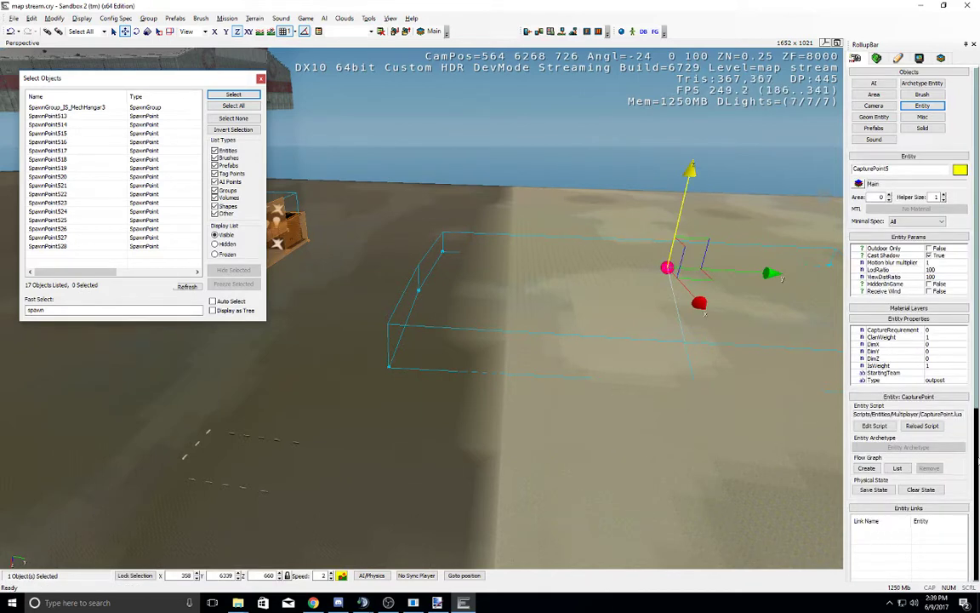
pyautogui.scroll(-5, 976, 409)
pyautogui.click(868, 466)
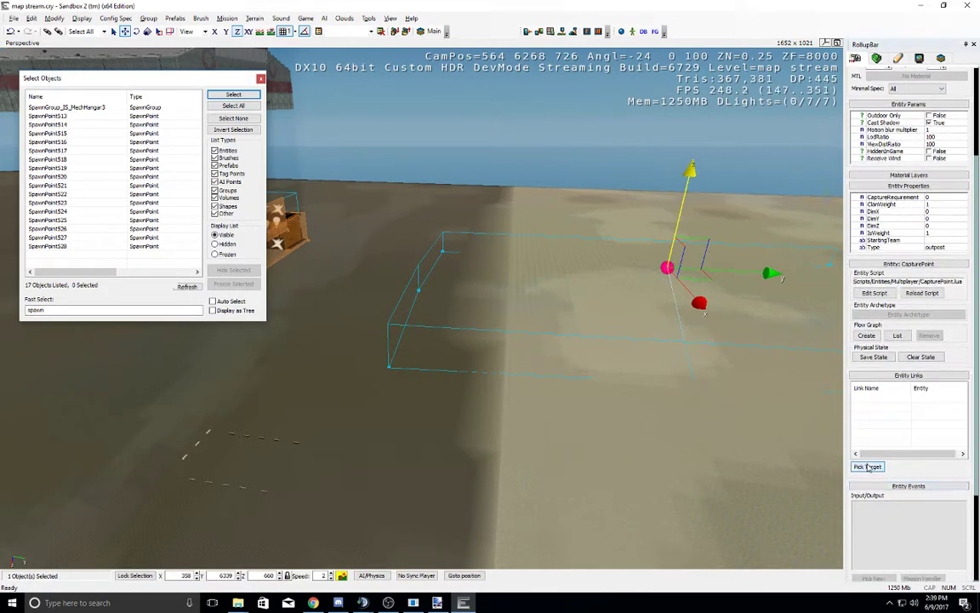
pyautogui.doubleClick(87, 109)
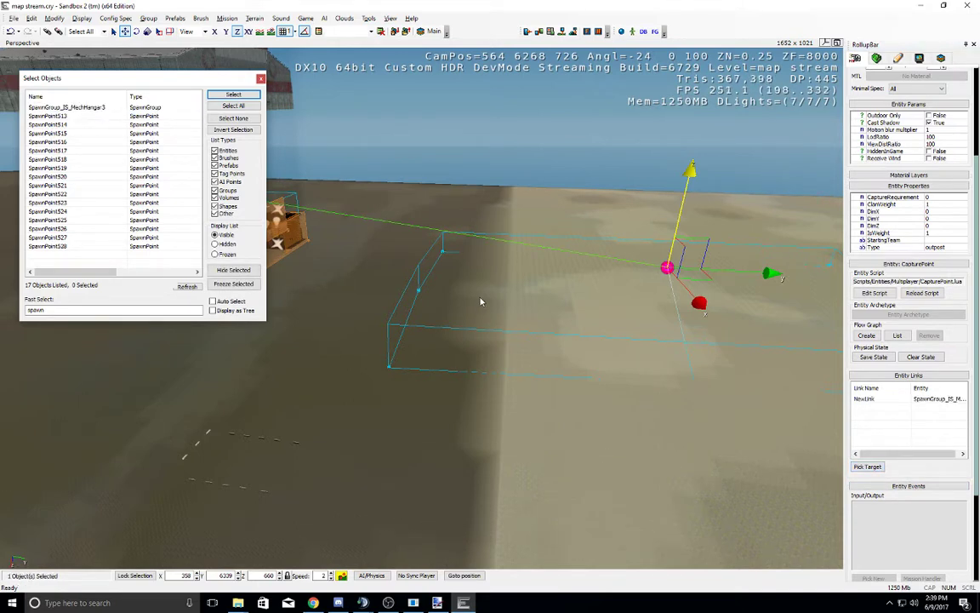
# Step: Select the mech hangar's spawn group and inspect its teamName property
pyautogui.moveTo(482, 299); pyautogui.dragTo(426, 281, button='right')
pyautogui.moveTo(585, 323); pyautogui.dragTo(649, 333, button='right')
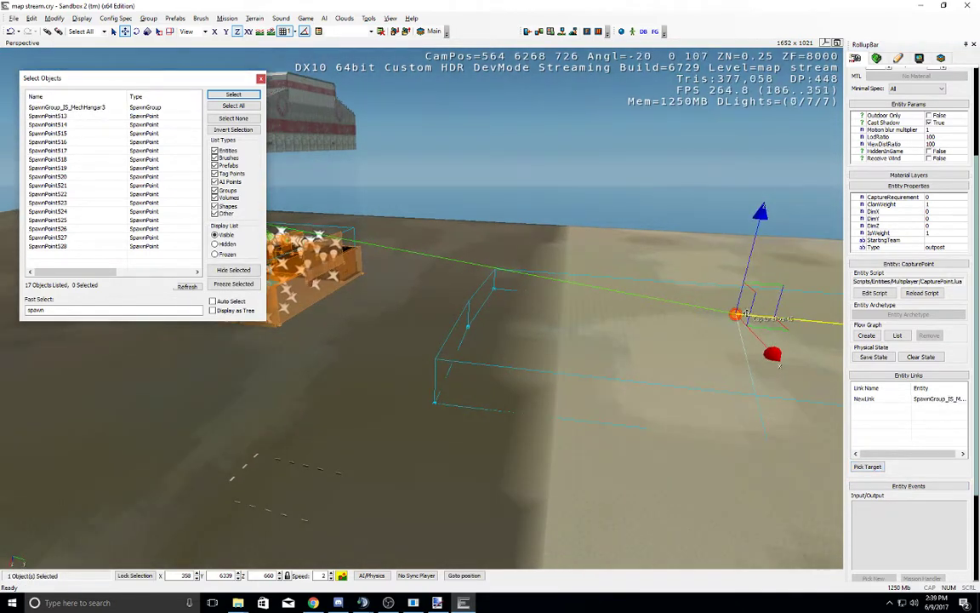
pyautogui.moveTo(717, 307); pyautogui.dragTo(671, 307, button='right')
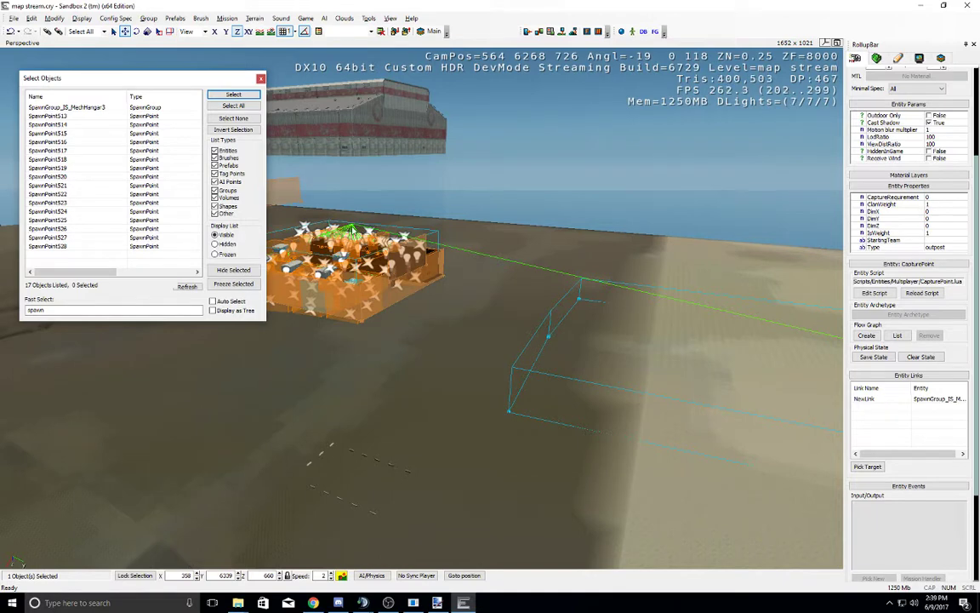
pyautogui.click(90, 108)
pyautogui.click(938, 366)
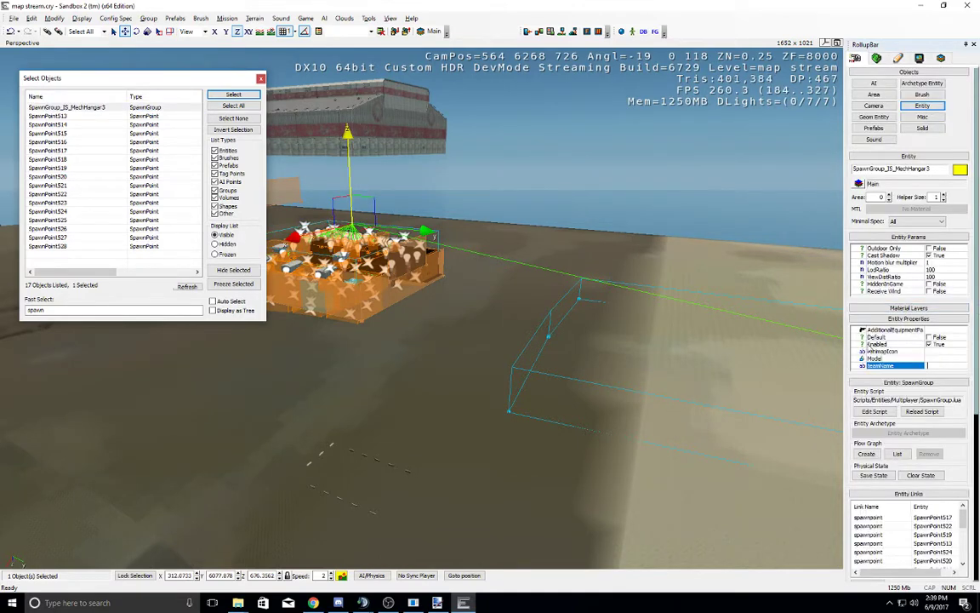
# Step: Rename the capture point's entity link to the spawn group as "capture"
pyautogui.click(720, 309)
pyautogui.moveTo(720, 309); pyautogui.dragTo(761, 318, button='right')
pyautogui.click(680, 277)
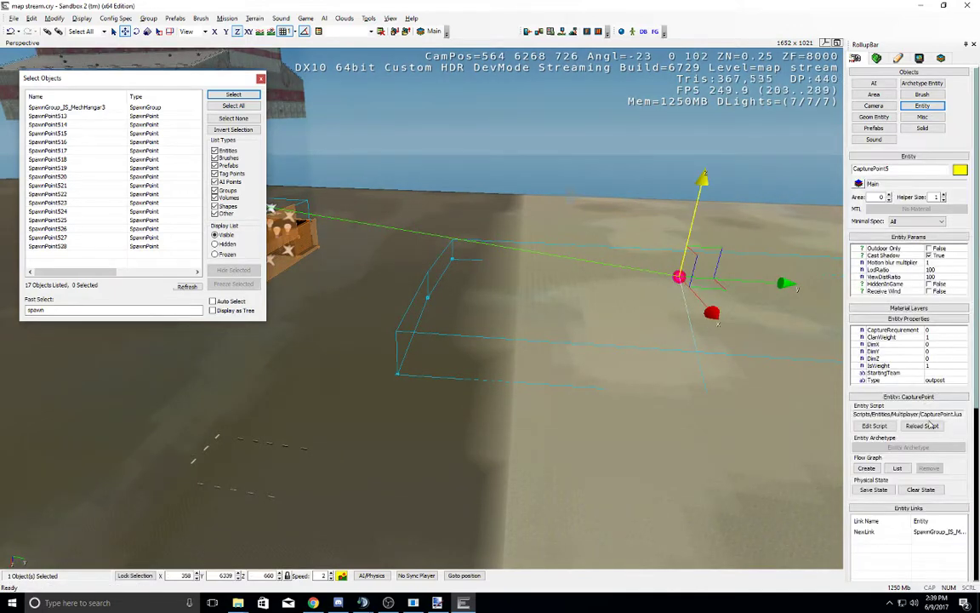
pyautogui.rightClick(879, 532)
pyautogui.click(909, 549)
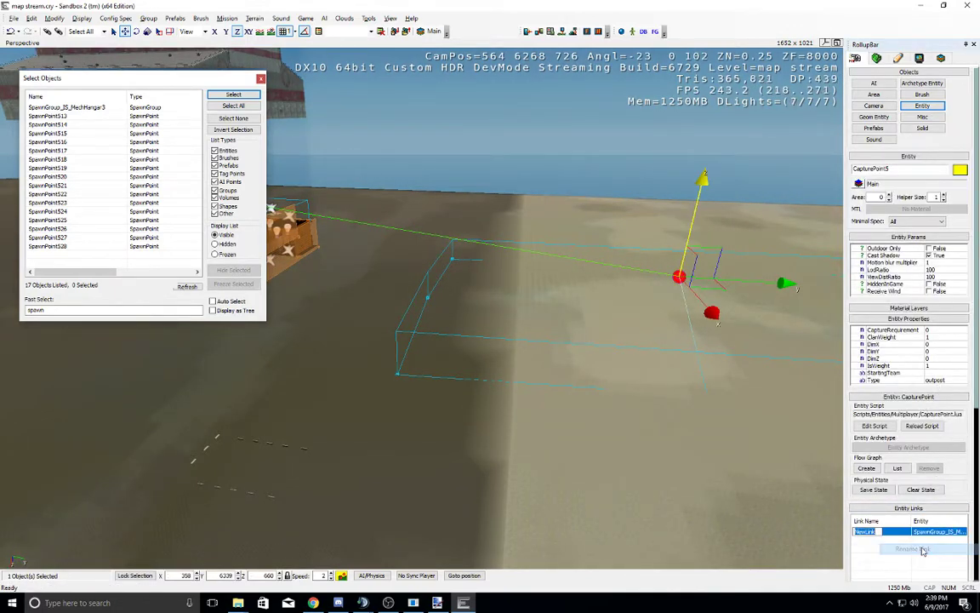
pyautogui.write('capture')
pyautogui.press('Return')
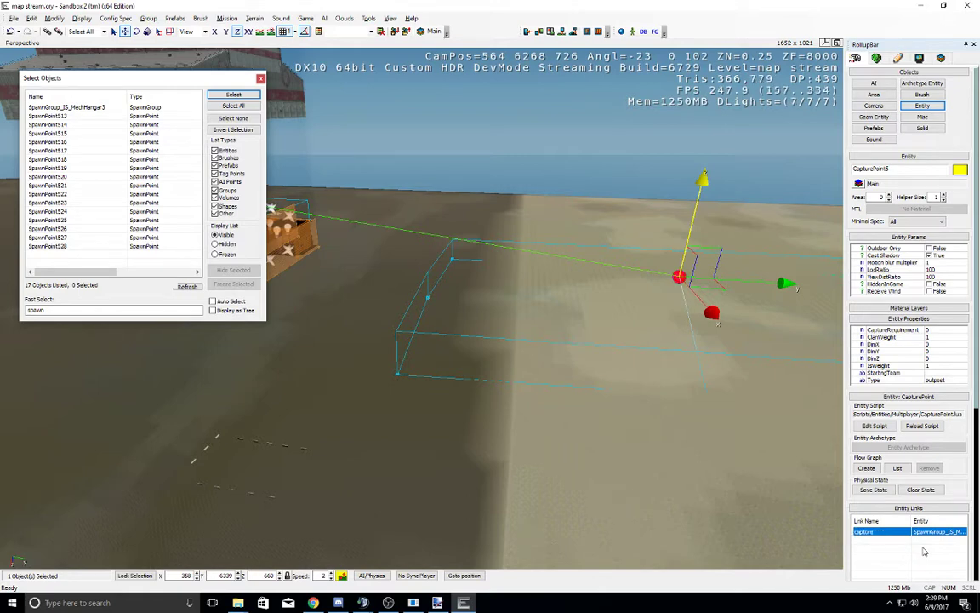
# Step: Review the capture point's link to the spawn group, the area shape's target and the linked mech hangar
pyautogui.click(687, 434)
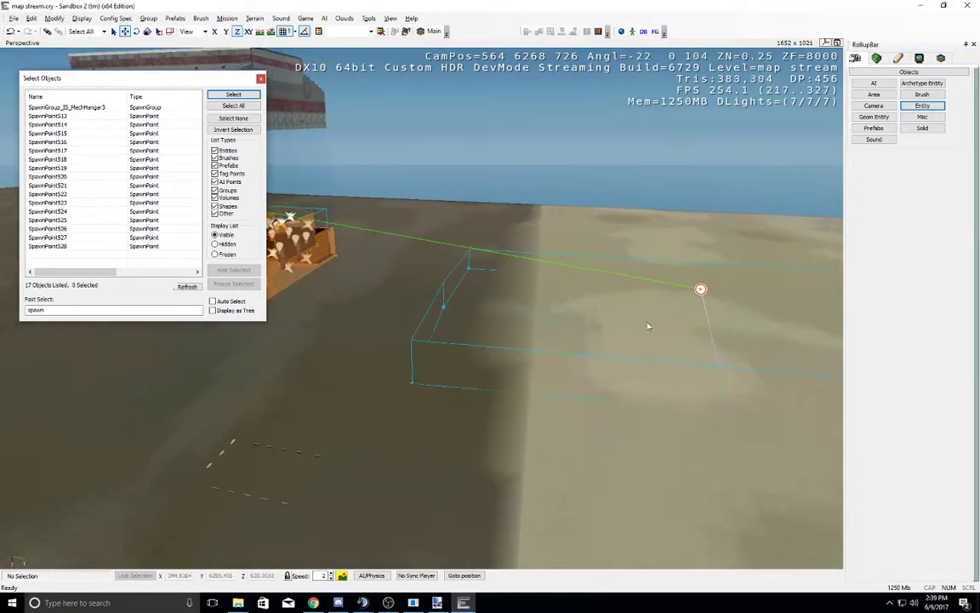
pyautogui.click(701, 289)
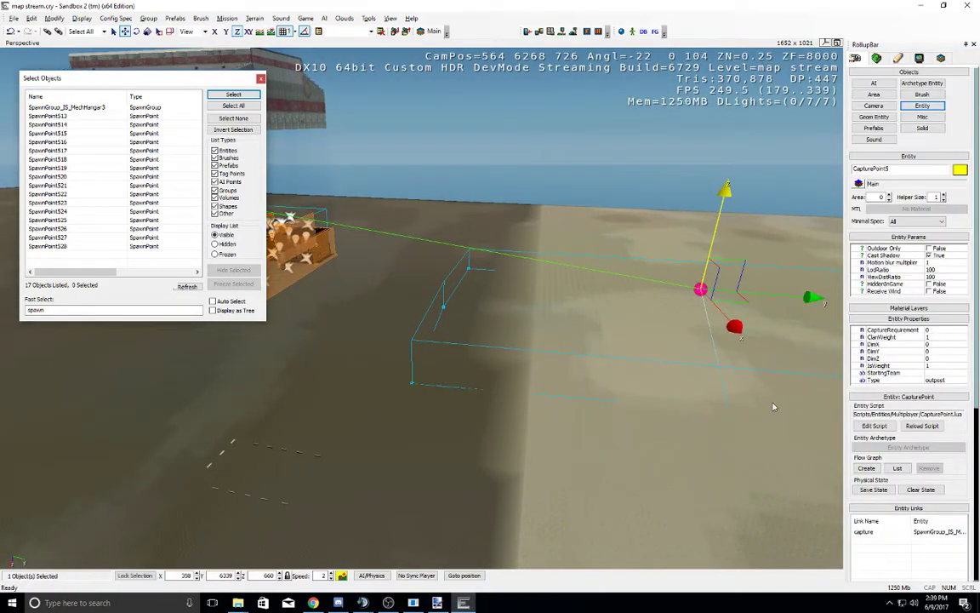
pyautogui.click(887, 533)
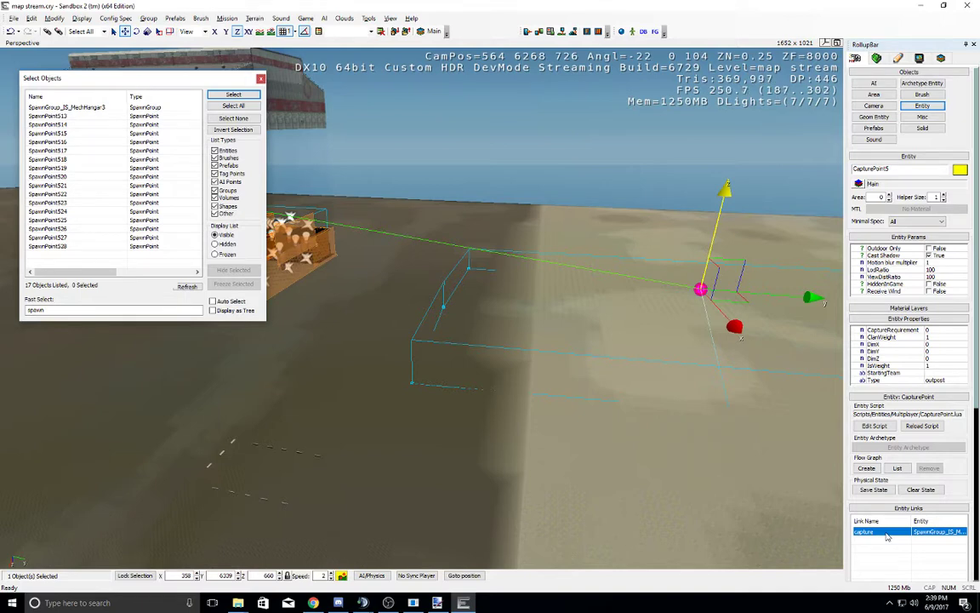
pyautogui.moveTo(599, 441); pyautogui.dragTo(647, 451, button='right')
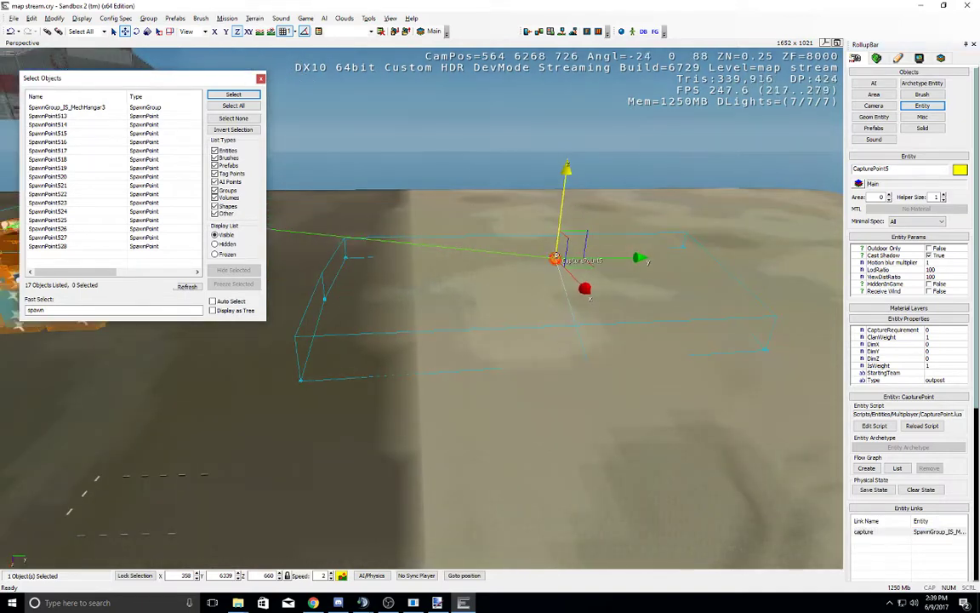
pyautogui.click(543, 326)
pyautogui.press('a')
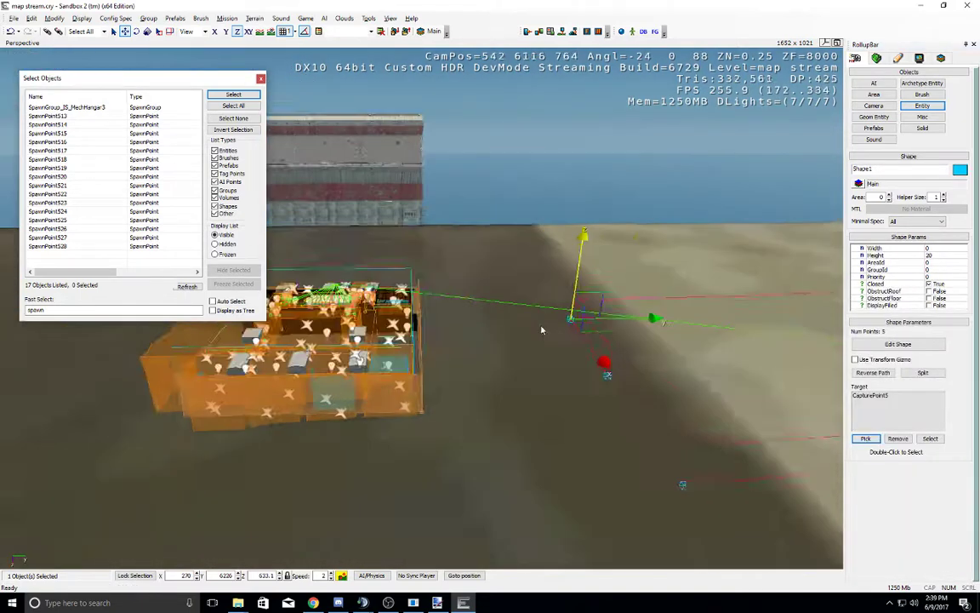
pyautogui.moveTo(543, 329); pyautogui.dragTo(606, 333, button='right')
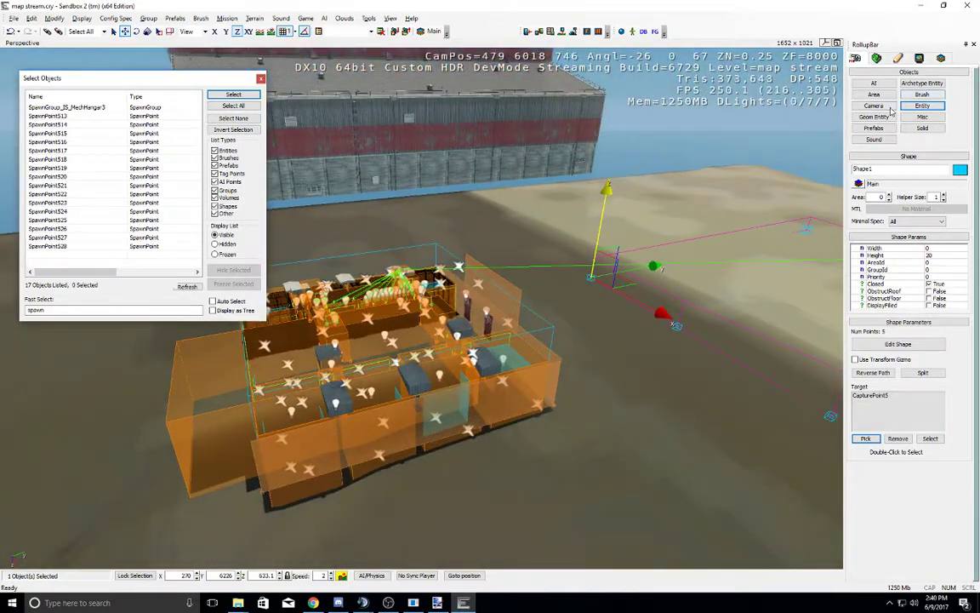
# Step: Place the TC_RepairBay_variant1 prefab from the Repair_Bay folder on the map near the capture zone
pyautogui.click(873, 128)
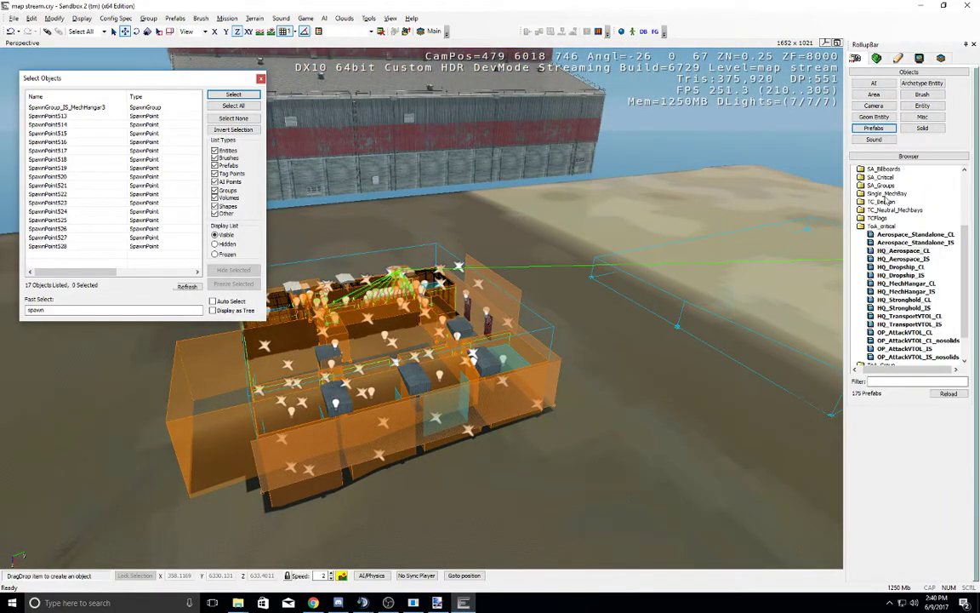
pyautogui.scroll(3, 887, 205)
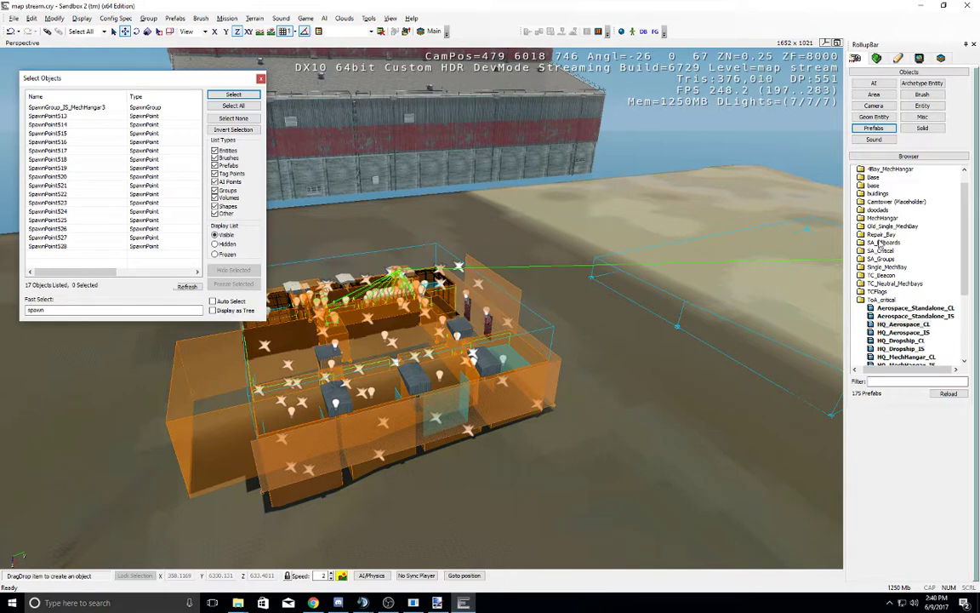
pyautogui.doubleClick(872, 236)
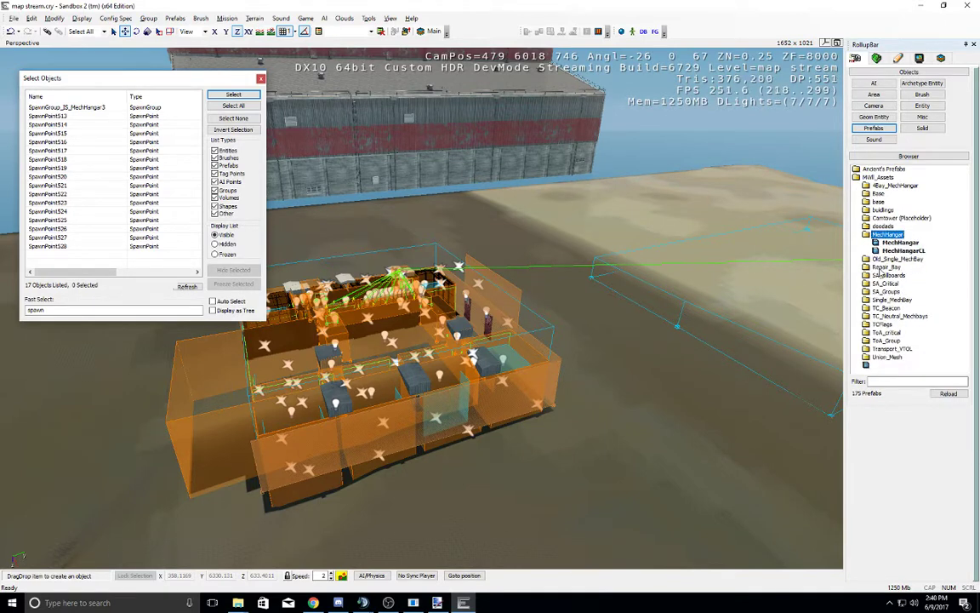
pyautogui.doubleClick(884, 268)
pyautogui.click(896, 259)
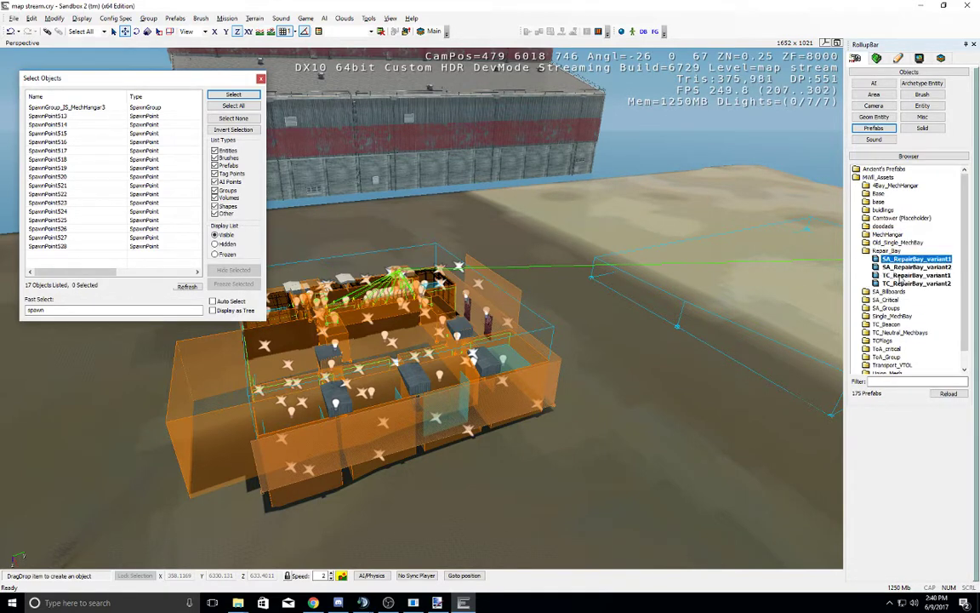
pyautogui.moveTo(900, 277); pyautogui.dragTo(753, 347)
pyautogui.moveTo(703, 366); pyautogui.dragTo(696, 364, button='middle')
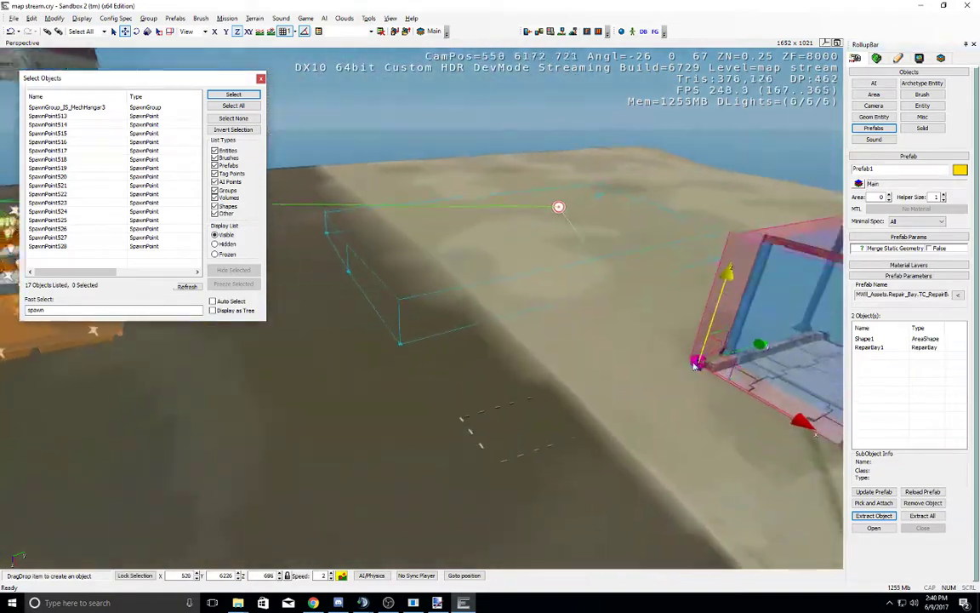
# Step: Turn on terrain following and move the repair bay prefab onto the sand beside the capture zone
pyautogui.click(272, 31)
pyautogui.moveTo(415, 226); pyautogui.dragTo(417, 225, button='middle')
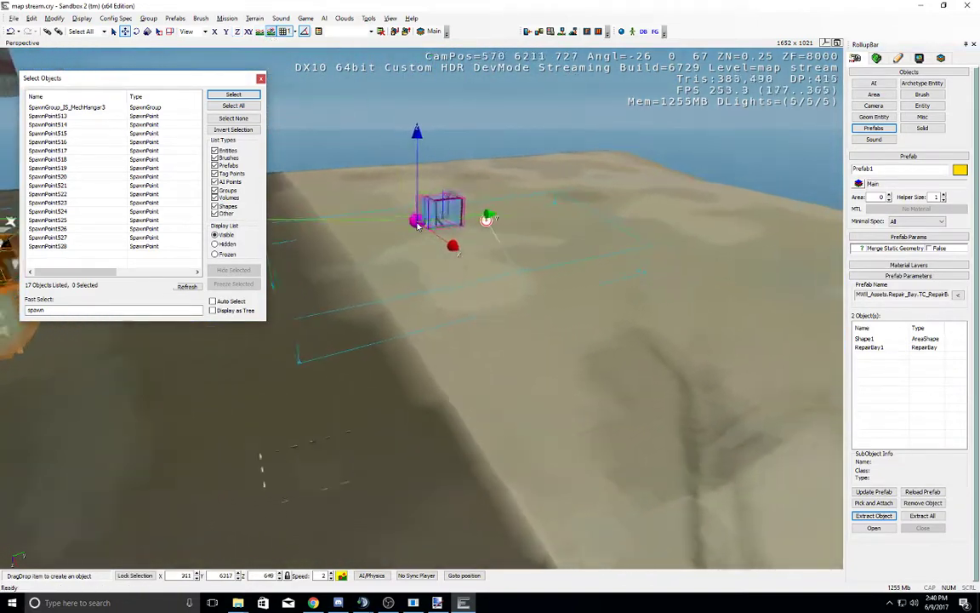
pyautogui.press('w')
pyautogui.click(437, 246)
pyautogui.moveTo(437, 246); pyautogui.dragTo(460, 207, button='right')
pyautogui.press('w')
pyautogui.press('a')
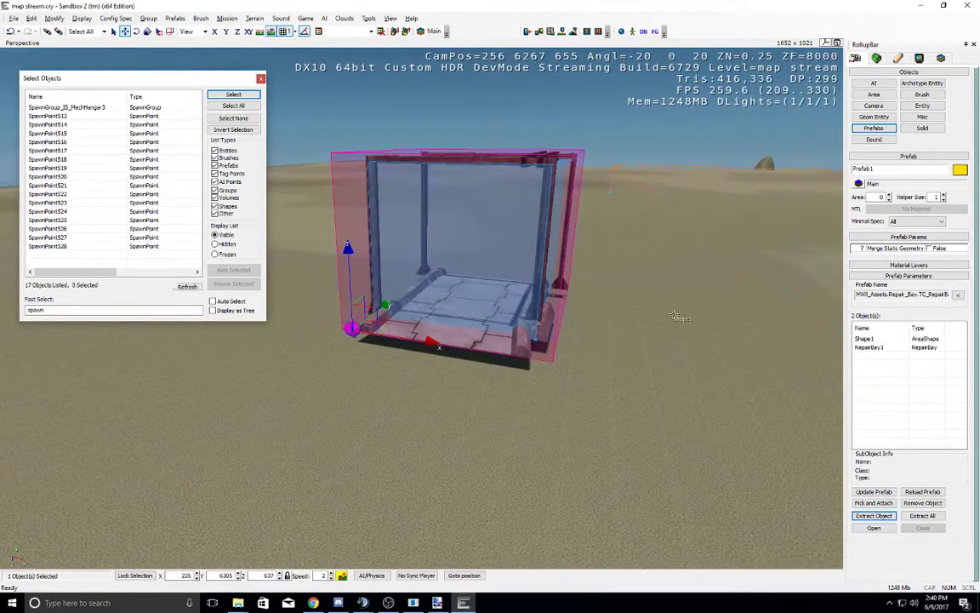
# Step: Extract all objects from the repair bay prefab and select the extracted repair bay entity together with its area shape
pyautogui.click(882, 347)
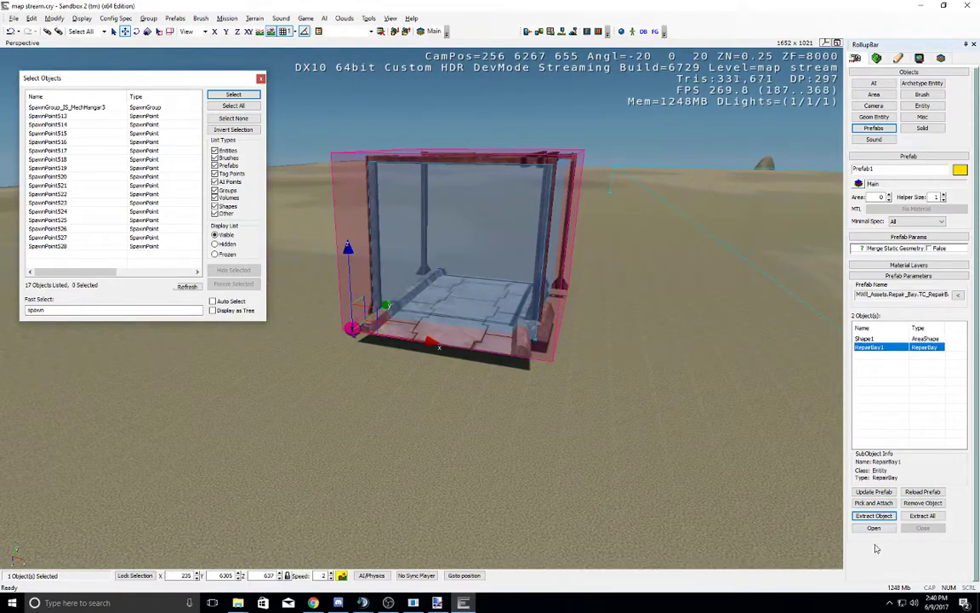
pyautogui.click(921, 515)
pyautogui.click(562, 406)
pyautogui.click(478, 298)
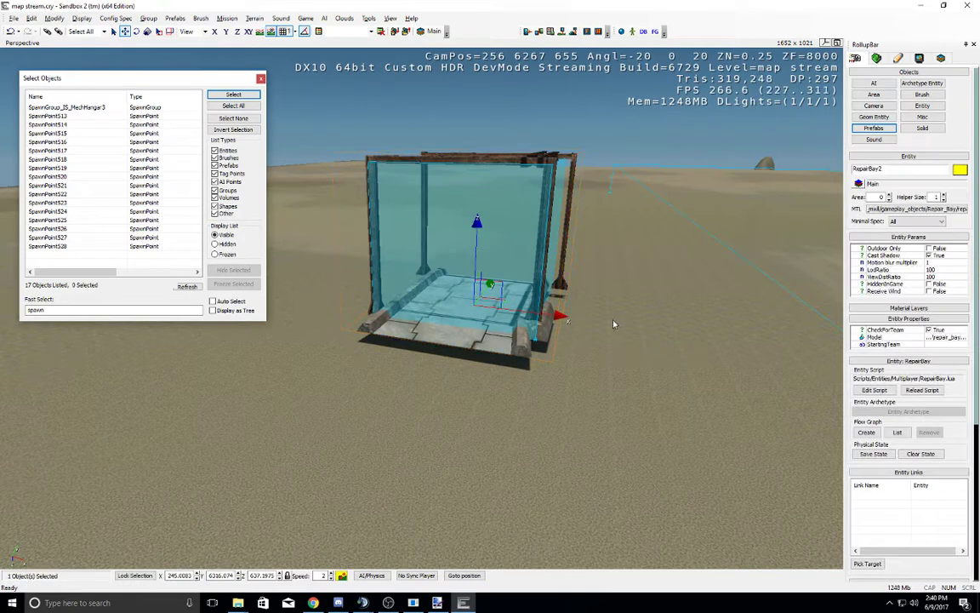
pyautogui.moveTo(359, 107); pyautogui.dragTo(594, 408)
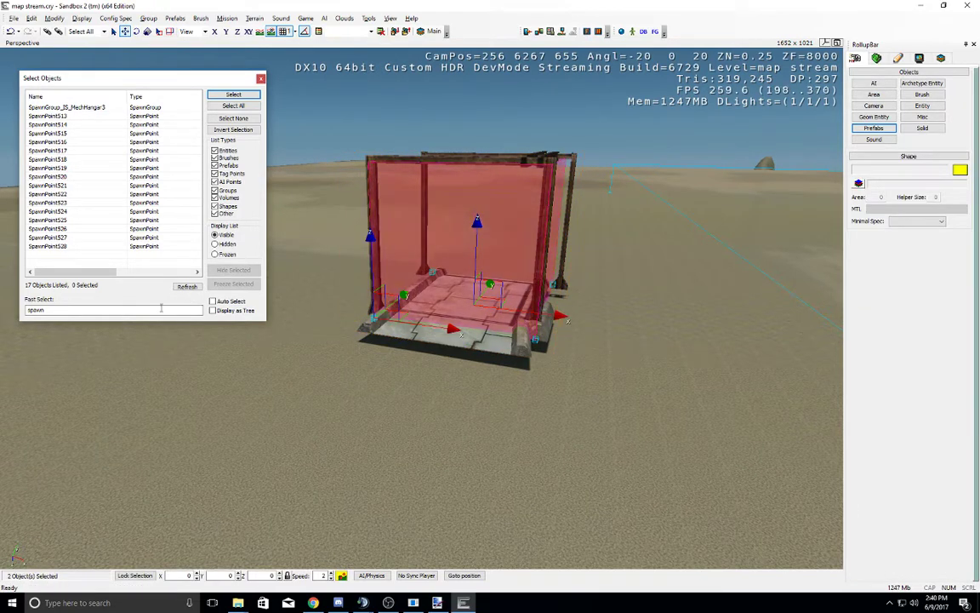
# Step: Filter the object list by "buy" and select the buyzone16 area shape to review its target
pyautogui.doubleClick(36, 310)
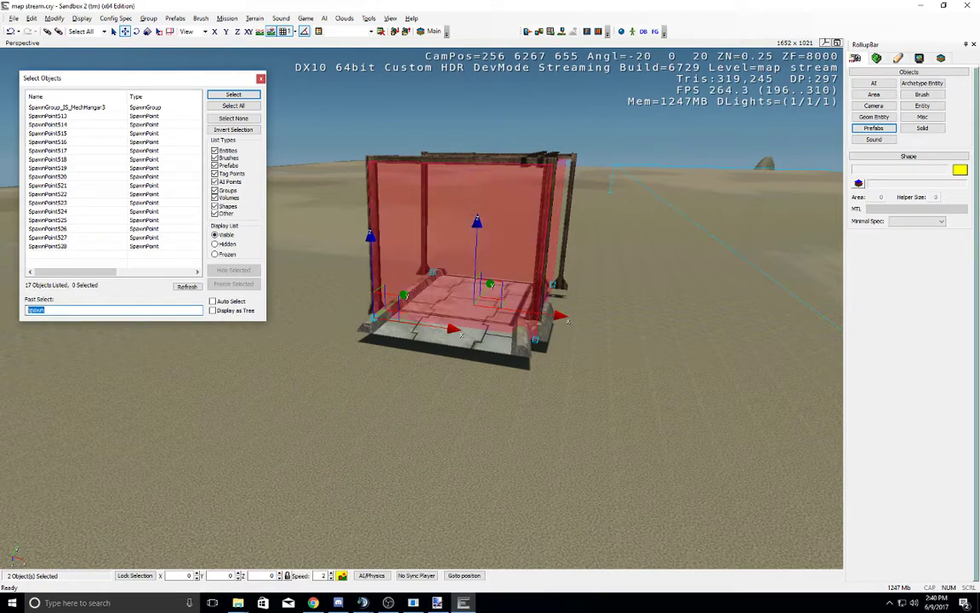
pyautogui.write('buy')
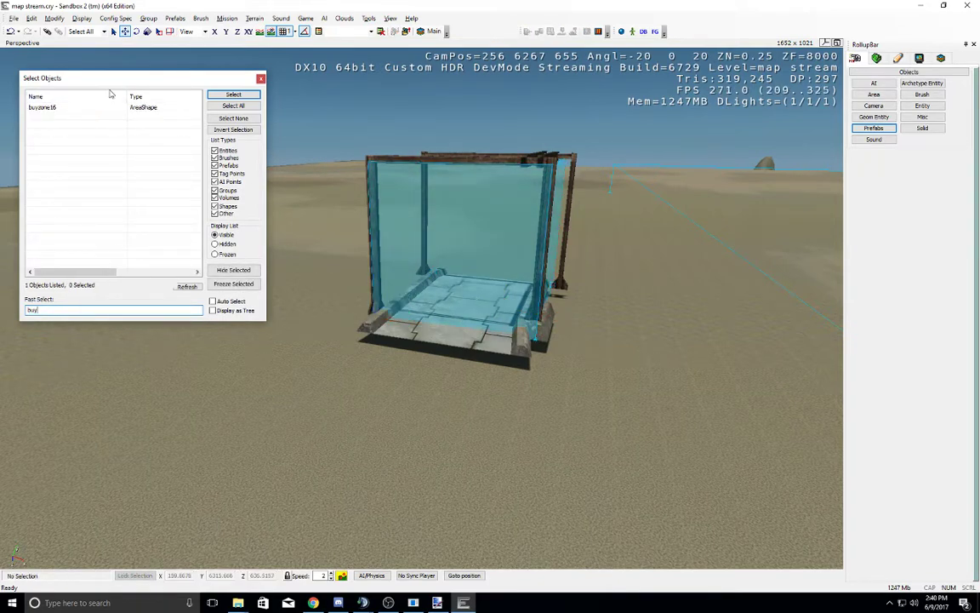
pyautogui.click(89, 106)
pyautogui.press('a')
pyautogui.moveTo(487, 202); pyautogui.dragTo(486, 196, button='right')
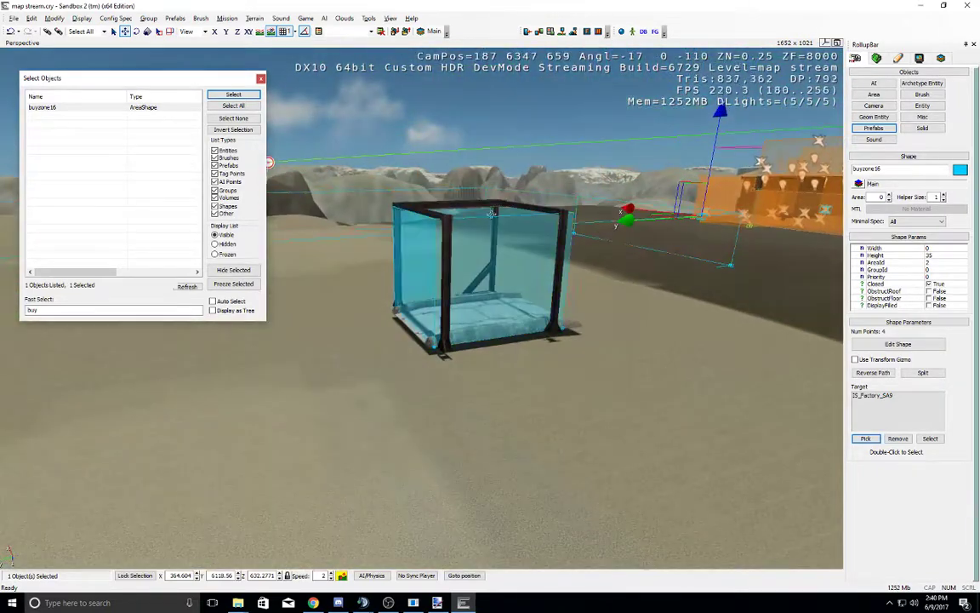
# Step: Raise the repair bay's area shape off its platform, inspect the RepairBay entity it targets, and undo the move
pyautogui.click(490, 203)
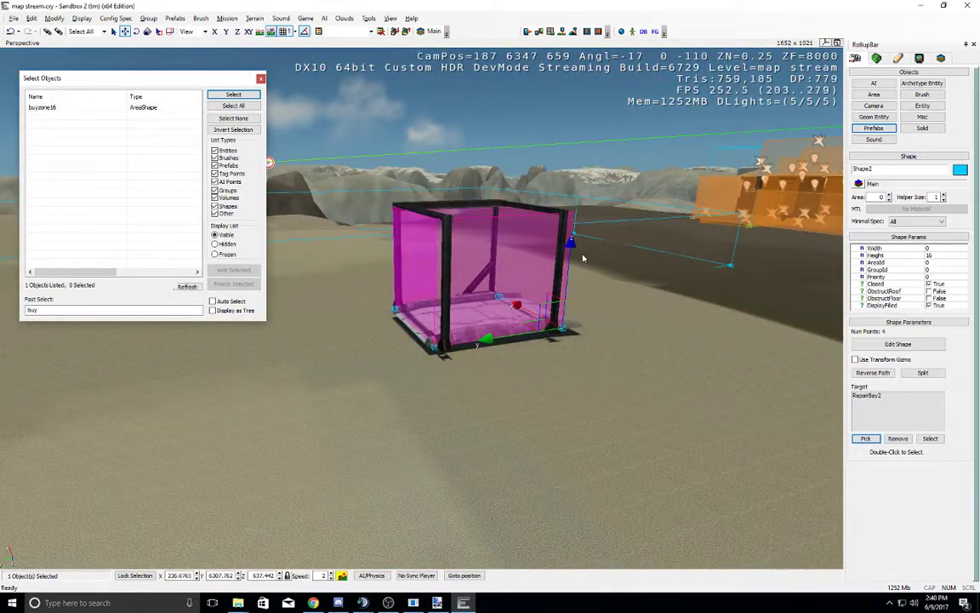
pyautogui.moveTo(570, 244); pyautogui.dragTo(582, 127)
pyautogui.moveTo(567, 239); pyautogui.dragTo(553, 260, button='right')
pyautogui.press('w')
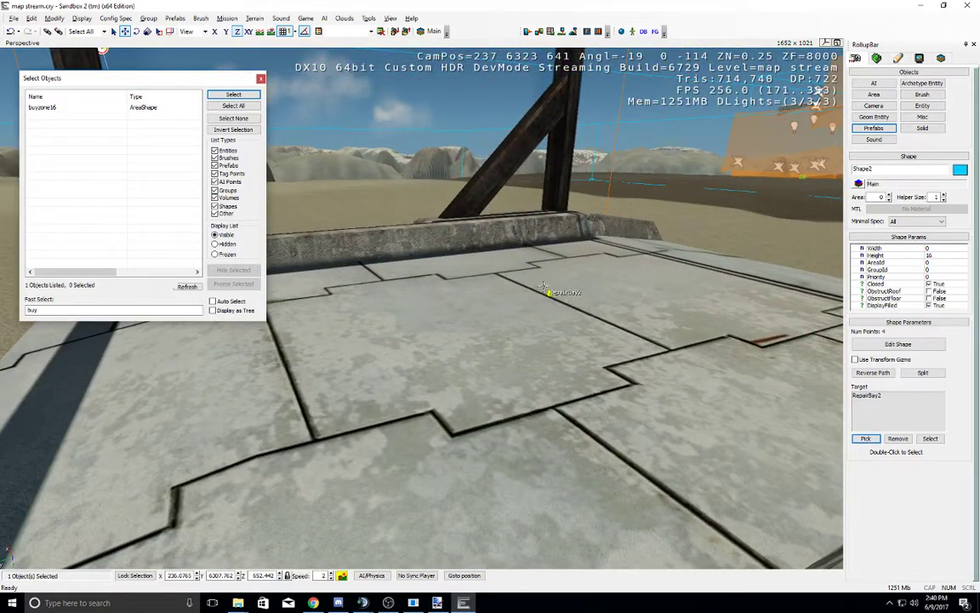
pyautogui.moveTo(556, 312); pyautogui.dragTo(568, 317, button='right')
pyautogui.press('s')
pyautogui.click(491, 322)
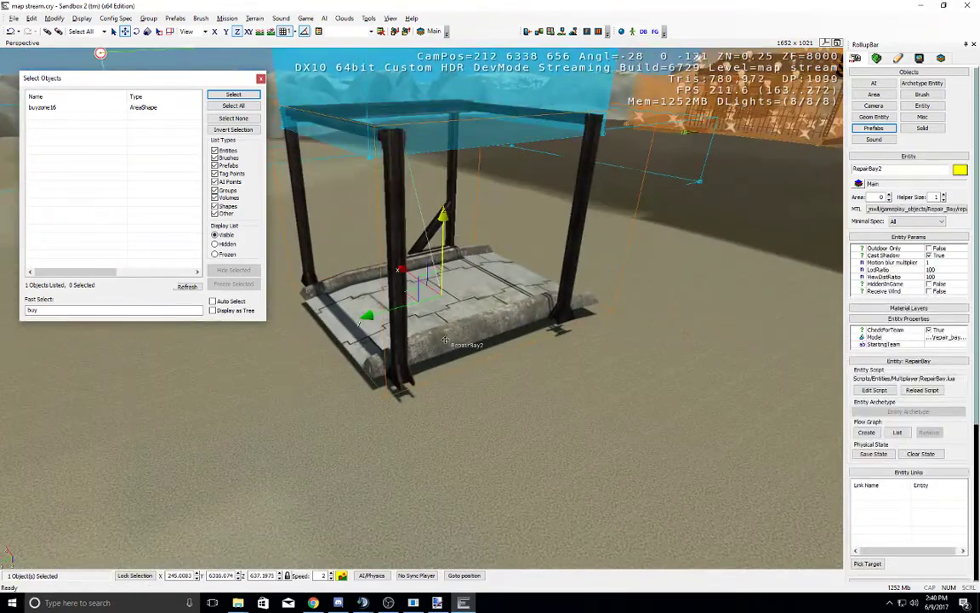
pyautogui.hotkey('ctrl', 'z')
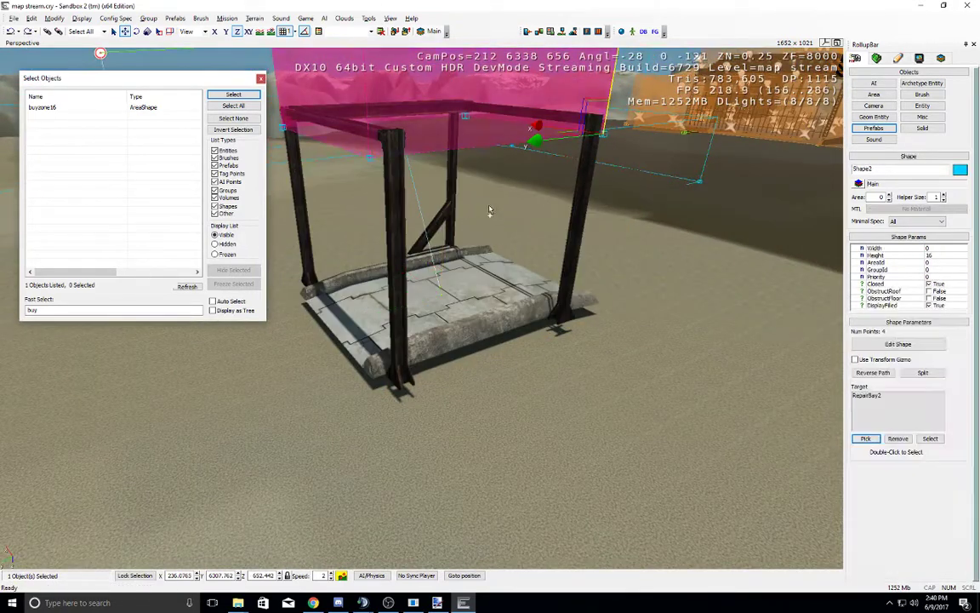
pyautogui.hotkey('ctrl', 'z')
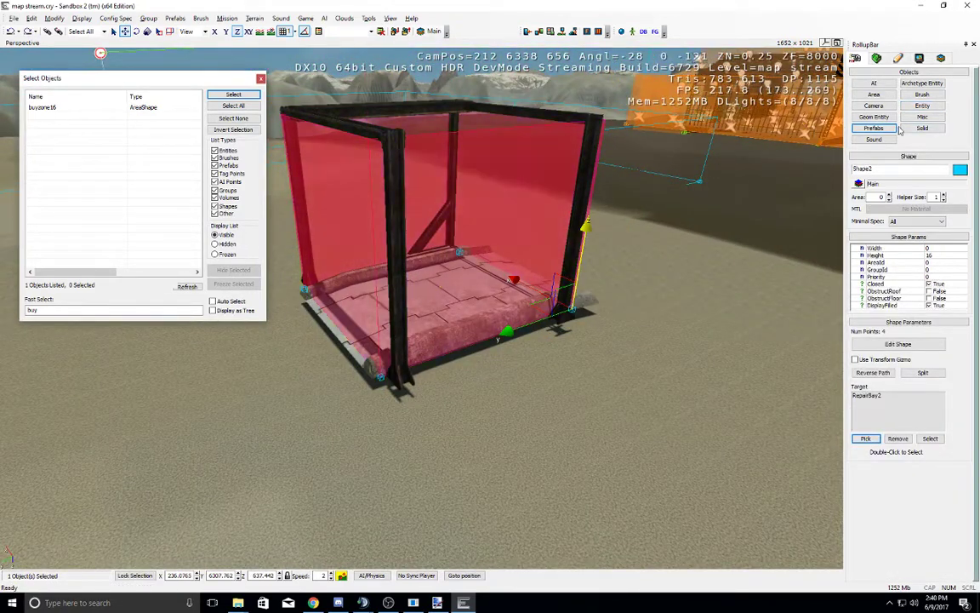
# Step: Place a RepairBay entity from the Multiplayer folder on the sand beside the existing repair bay
pyautogui.click(922, 95)
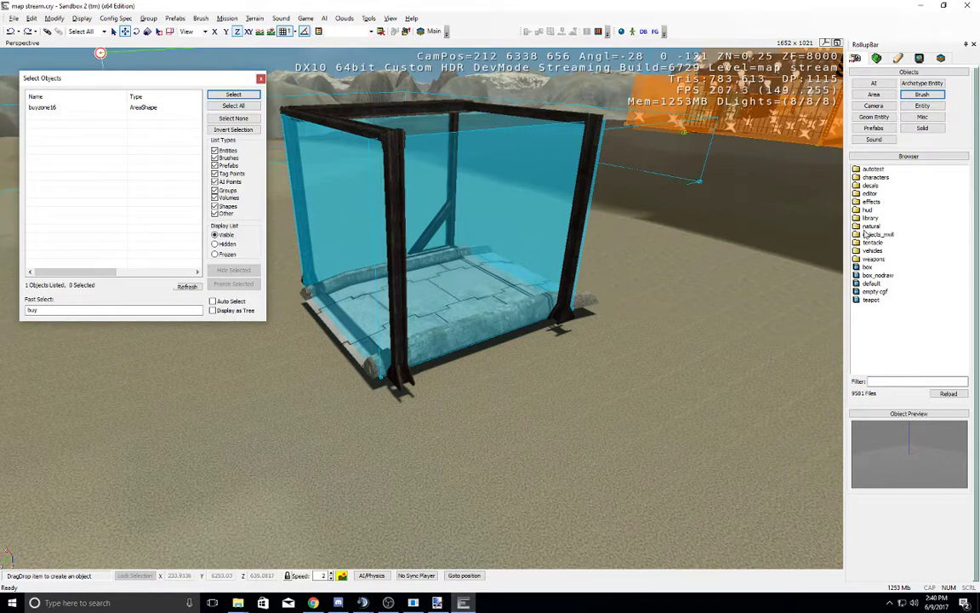
pyautogui.click(922, 105)
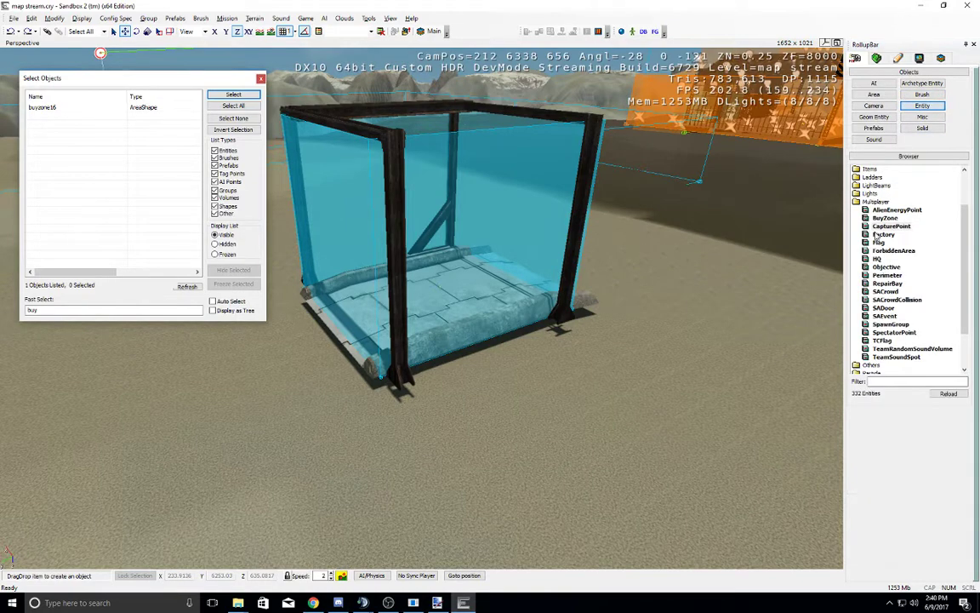
pyautogui.click(886, 283)
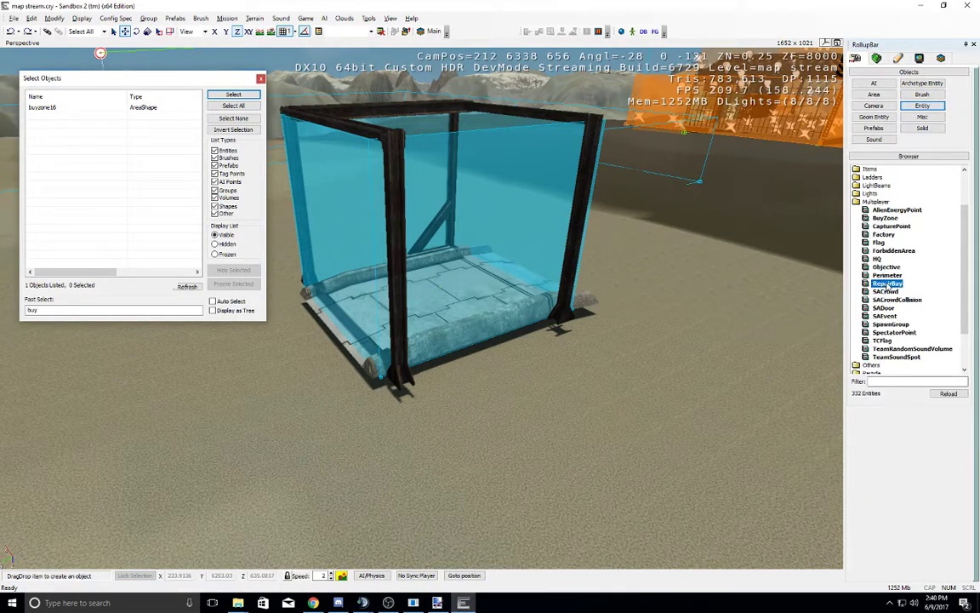
pyautogui.moveTo(888, 285); pyautogui.dragTo(672, 451)
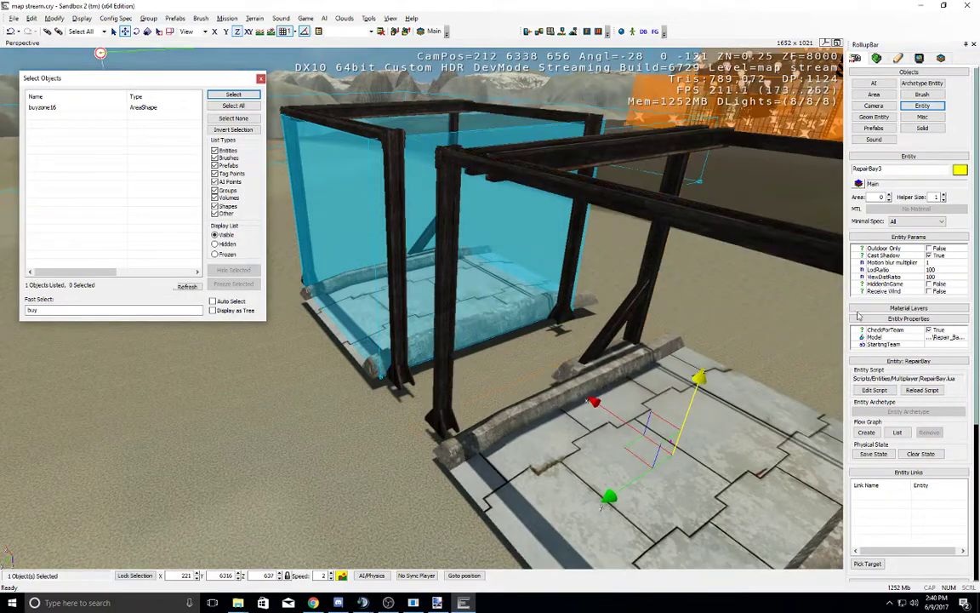
# Step: Place a BuyZone entity from the Multiplayer folder inside the original repair bay's area shape
pyautogui.click(924, 108)
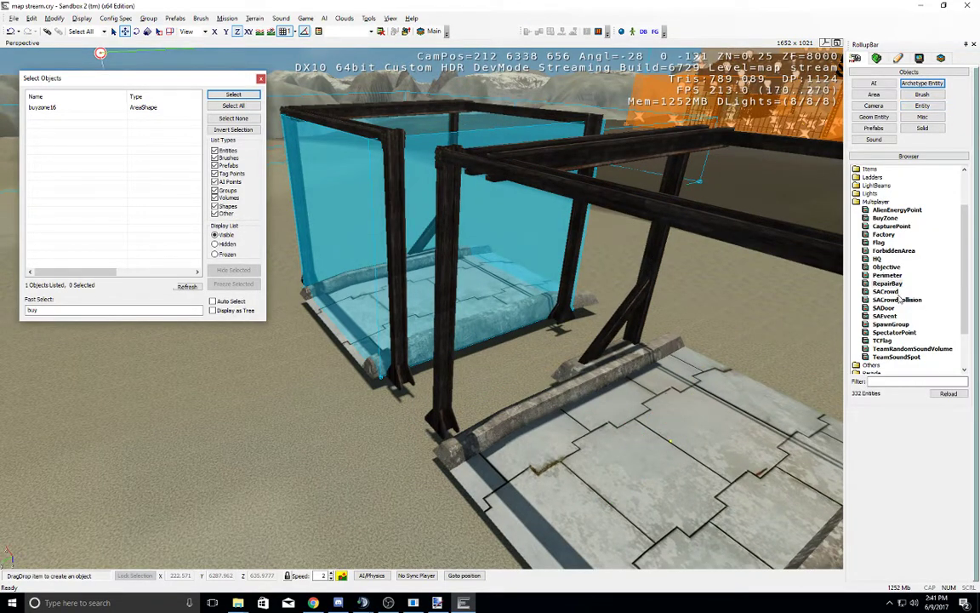
pyautogui.moveTo(889, 219); pyautogui.dragTo(440, 344)
pyautogui.moveTo(440, 344); pyautogui.dragTo(440, 344, button='right')
pyautogui.press('w')
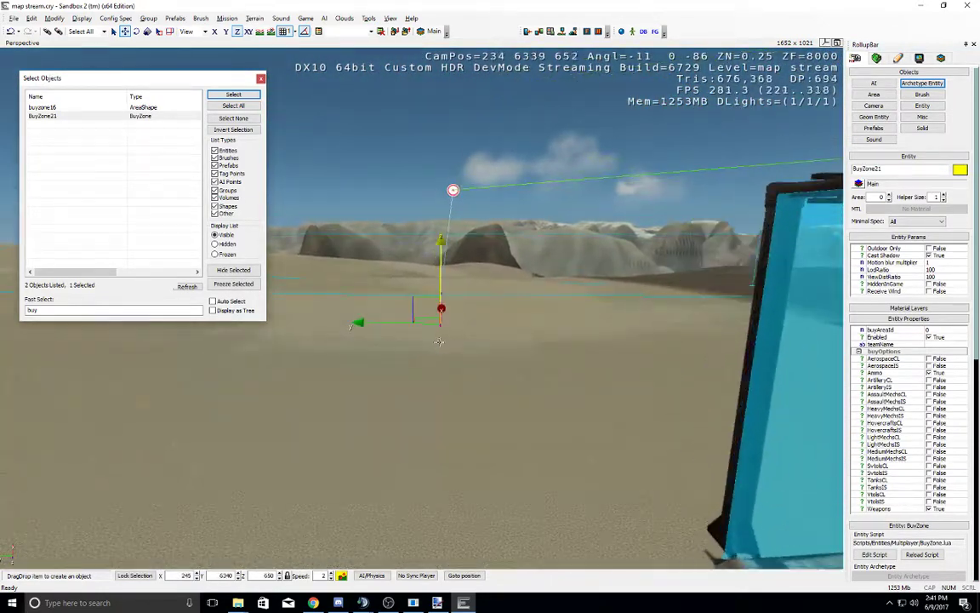
pyautogui.moveTo(509, 367); pyautogui.dragTo(508, 367, button='right')
pyautogui.press('a')
pyautogui.press('s')
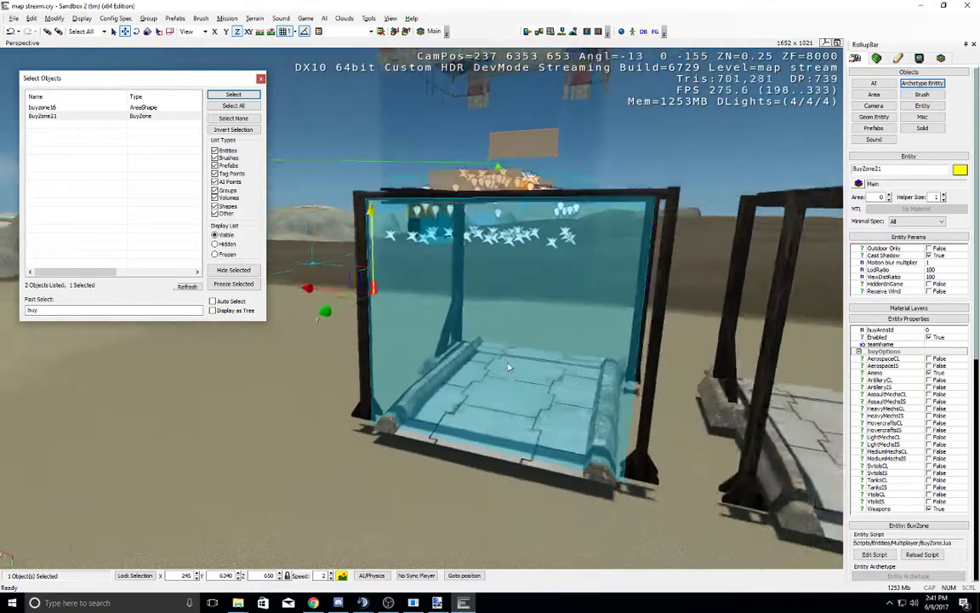
pyautogui.press('a')
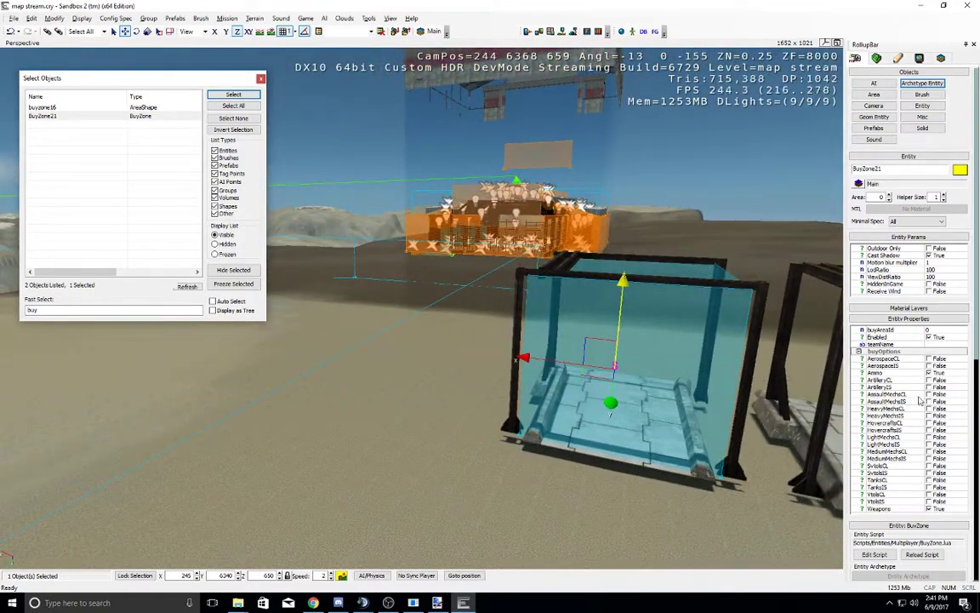
# Step: Add the new buy zone as a target of the capture zone's area shape, Shape1
pyautogui.moveTo(976, 328); pyautogui.dragTo(977, 528)
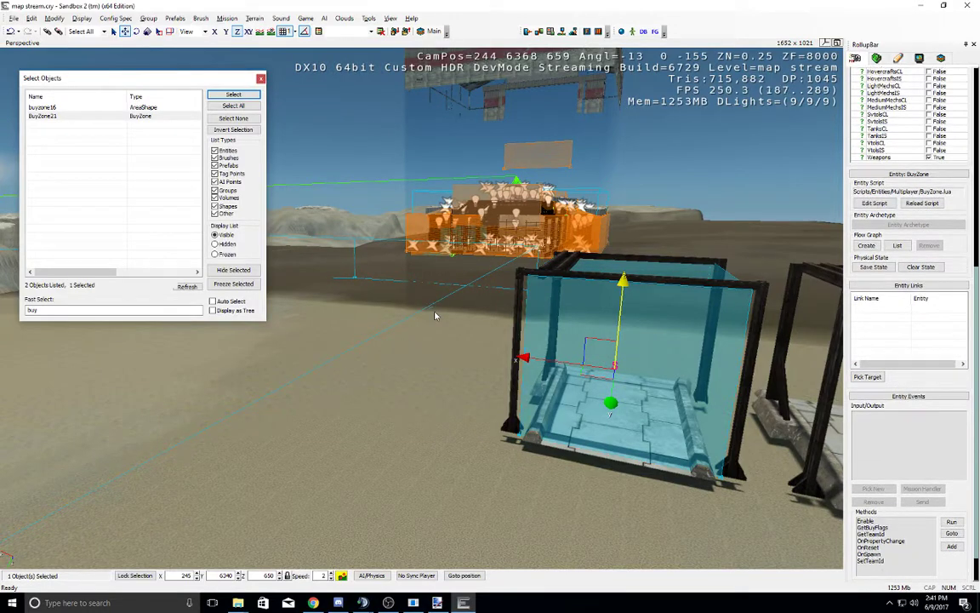
pyautogui.moveTo(424, 310); pyautogui.dragTo(421, 317, button='right')
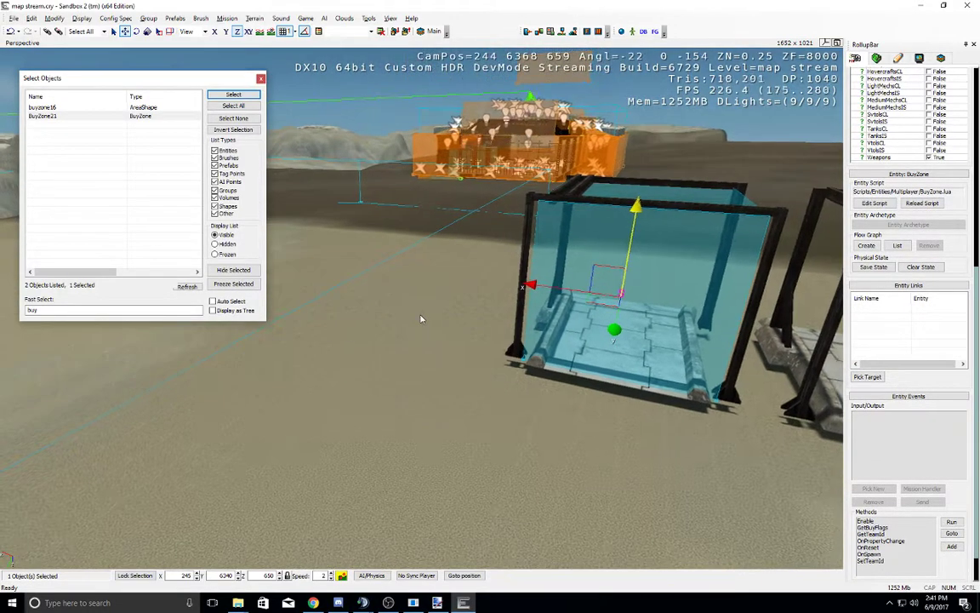
pyautogui.press('s')
pyautogui.press('a')
pyautogui.press('s')
pyautogui.press('d')
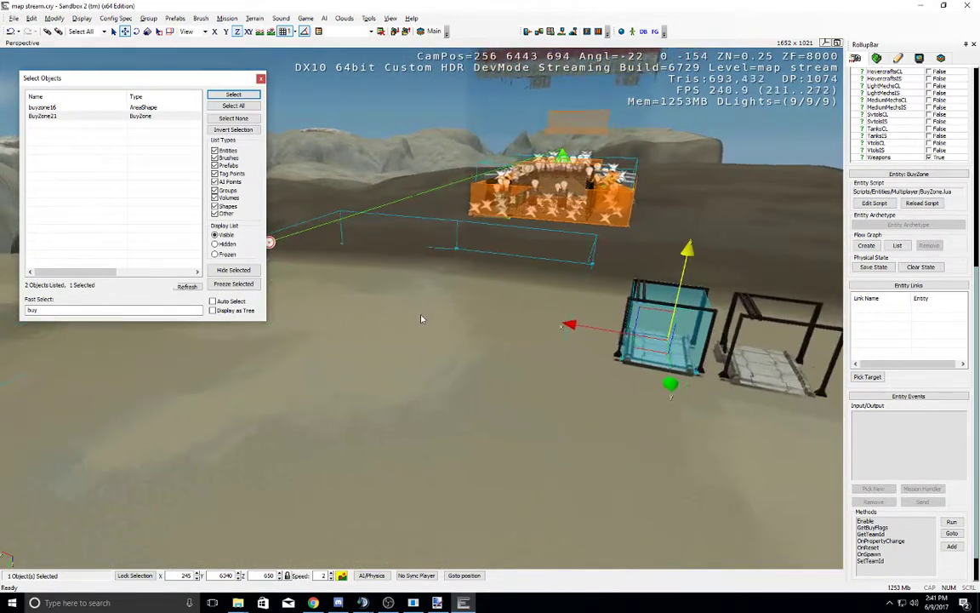
pyautogui.moveTo(534, 200); pyautogui.dragTo(534, 200, button='middle')
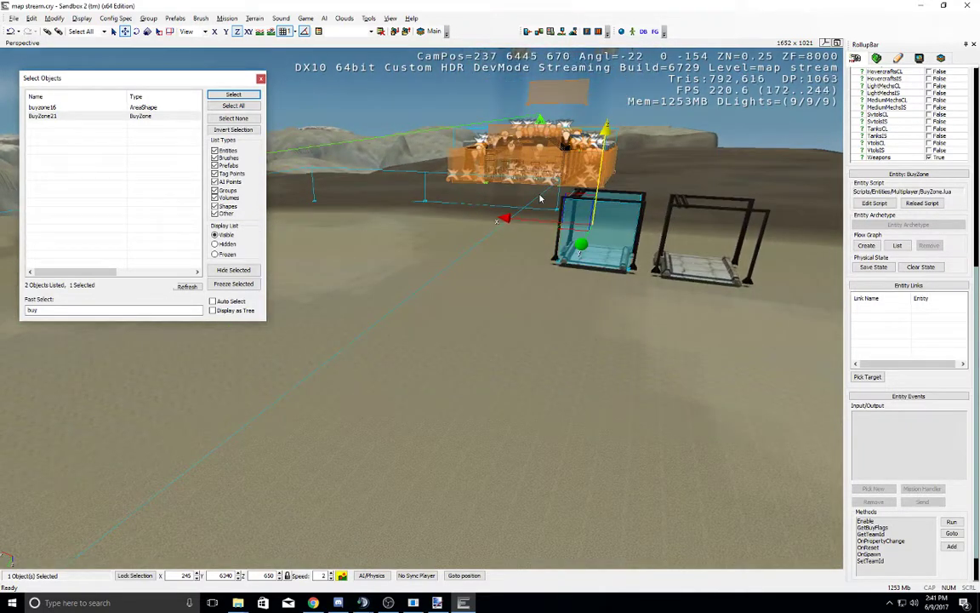
pyautogui.click(526, 200)
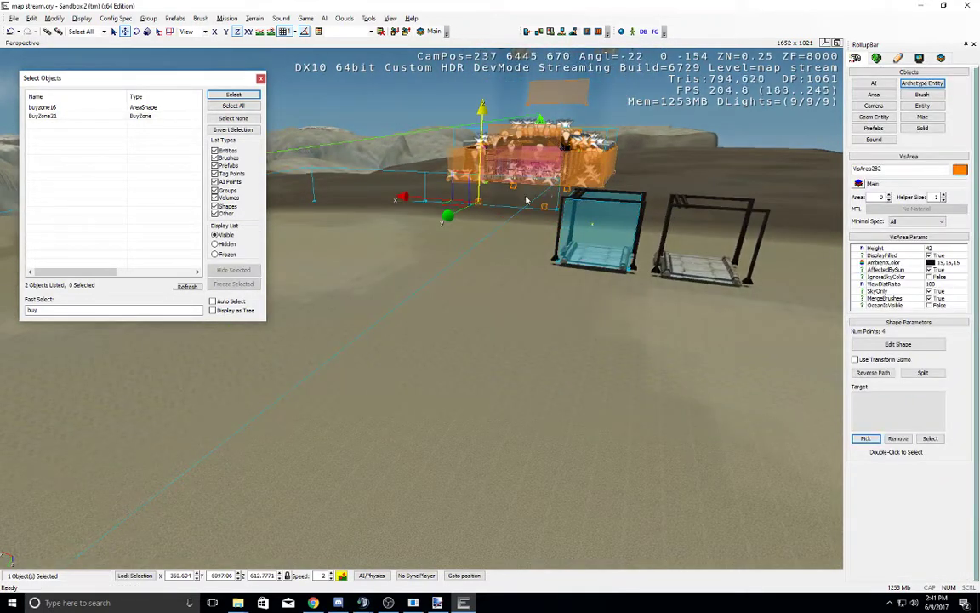
pyautogui.click(381, 165)
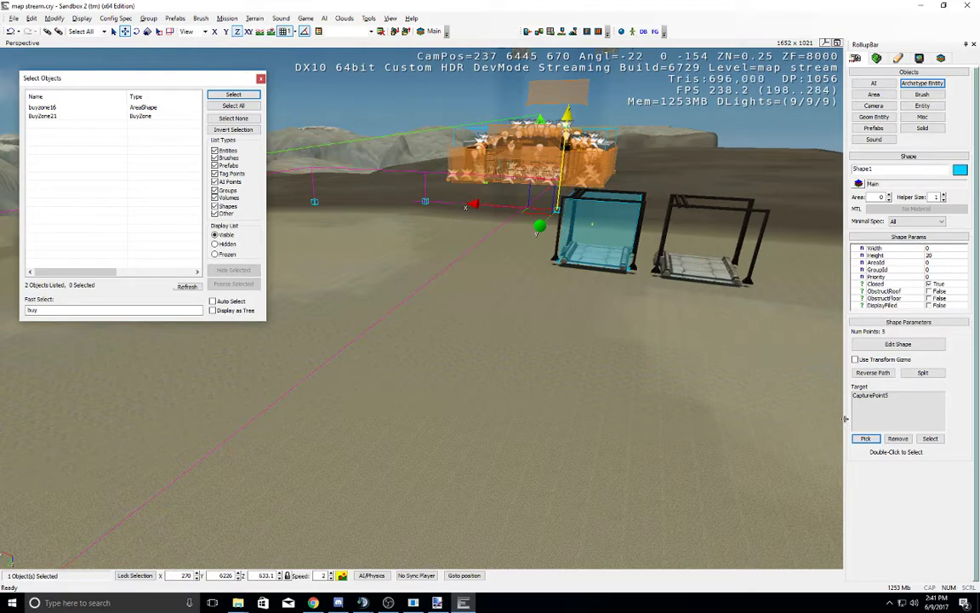
pyautogui.click(865, 439)
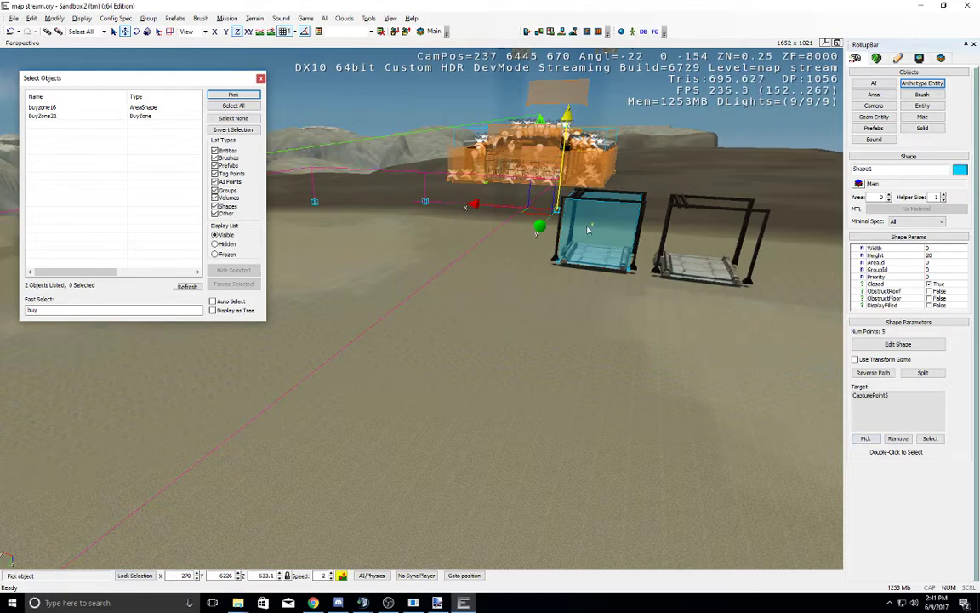
pyautogui.click(72, 117)
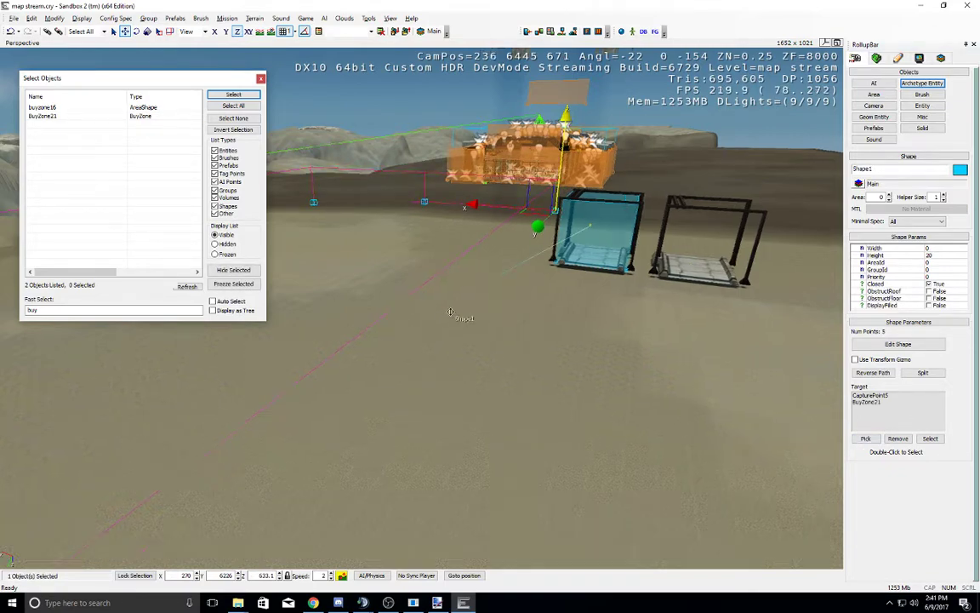
# Step: Select the new buy zone, review its buy options and delete it
pyautogui.scroll(-3, 460, 318)
pyautogui.moveTo(451, 317); pyautogui.dragTo(482, 325, button='right')
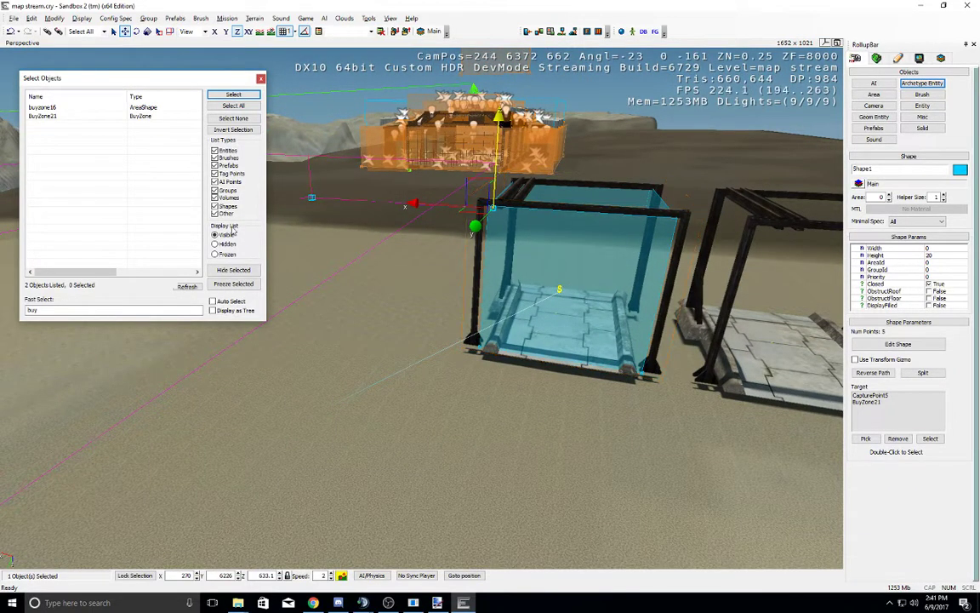
pyautogui.click(59, 116)
pyautogui.scroll(-3, 965, 361)
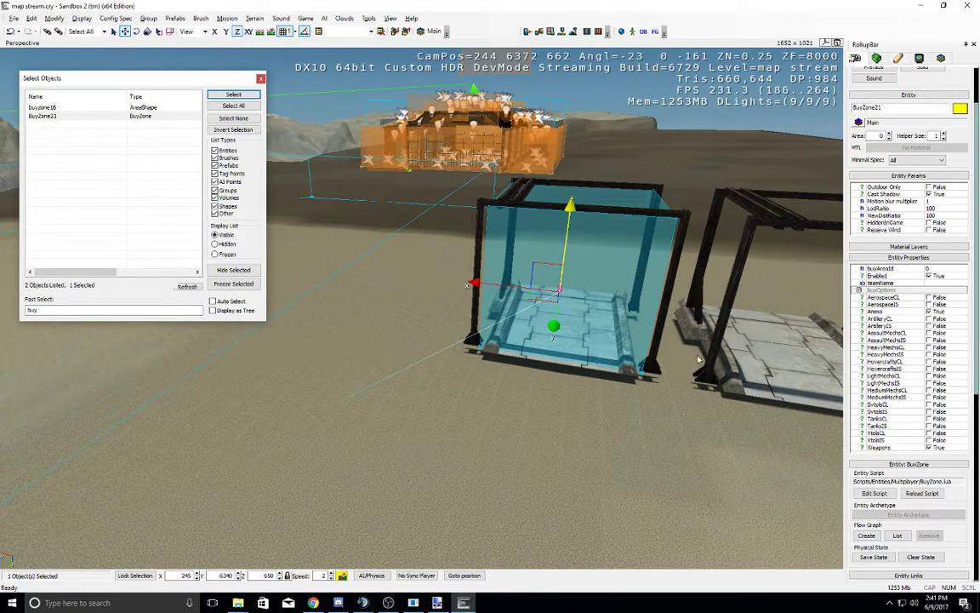
pyautogui.scroll(-2, 374, 393)
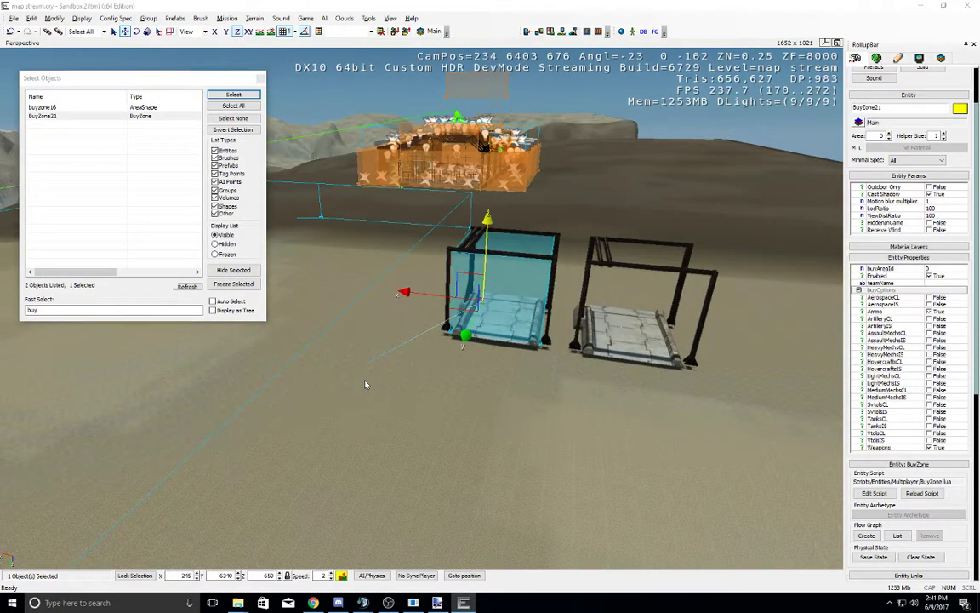
pyautogui.press('Delete')
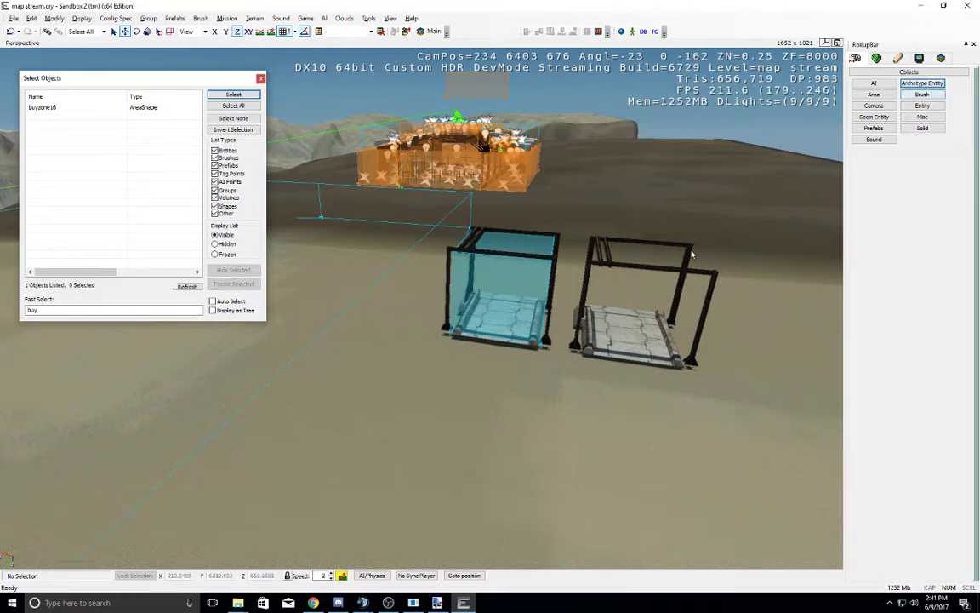
# Step: Open the DataBase View and load the mwll_props.xml archetype library into the Entity Library
pyautogui.moveTo(692, 253); pyautogui.dragTo(425, 245, button='right')
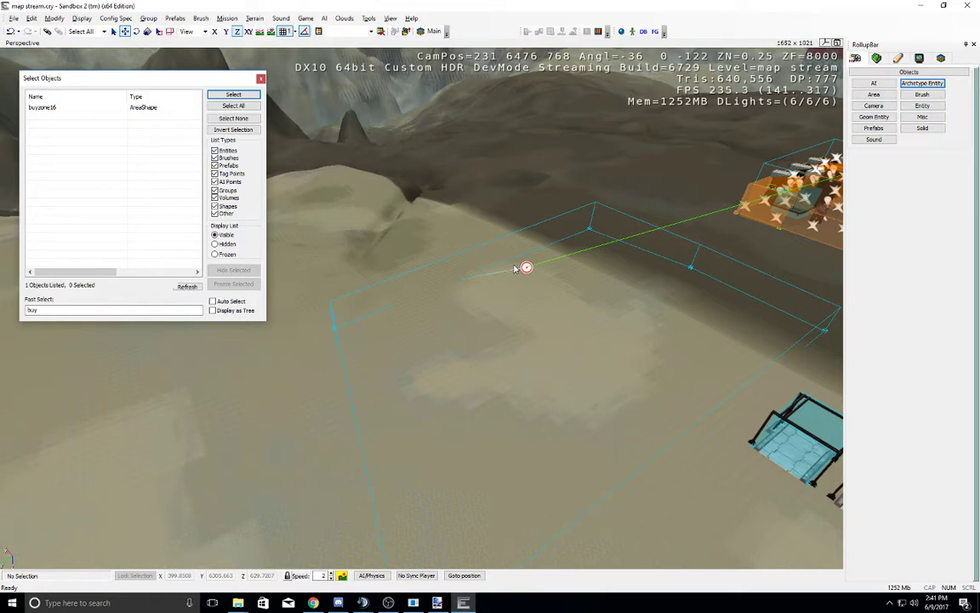
pyautogui.click(922, 84)
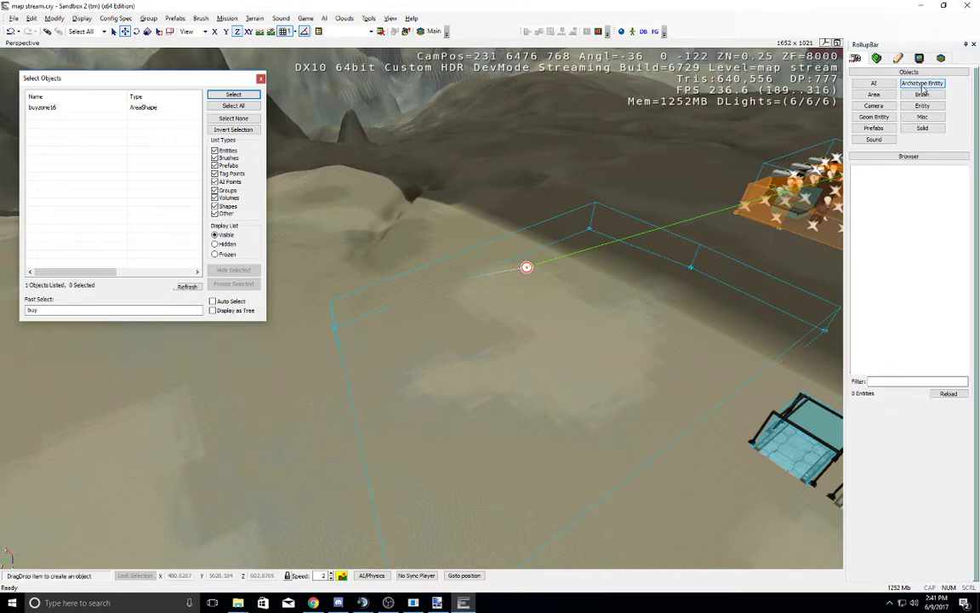
pyautogui.click(262, 80)
pyautogui.click(368, 18)
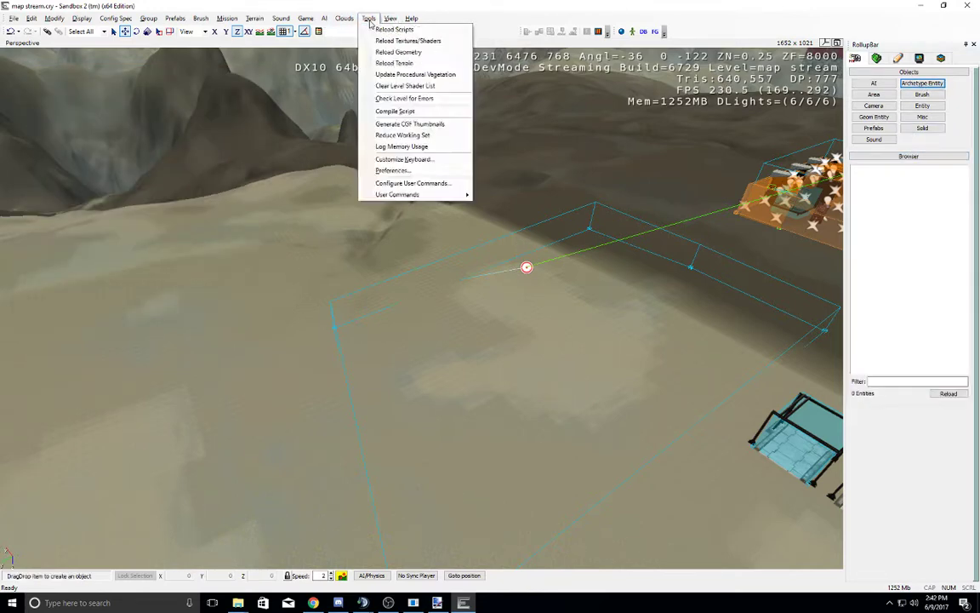
pyautogui.moveTo(390, 18)
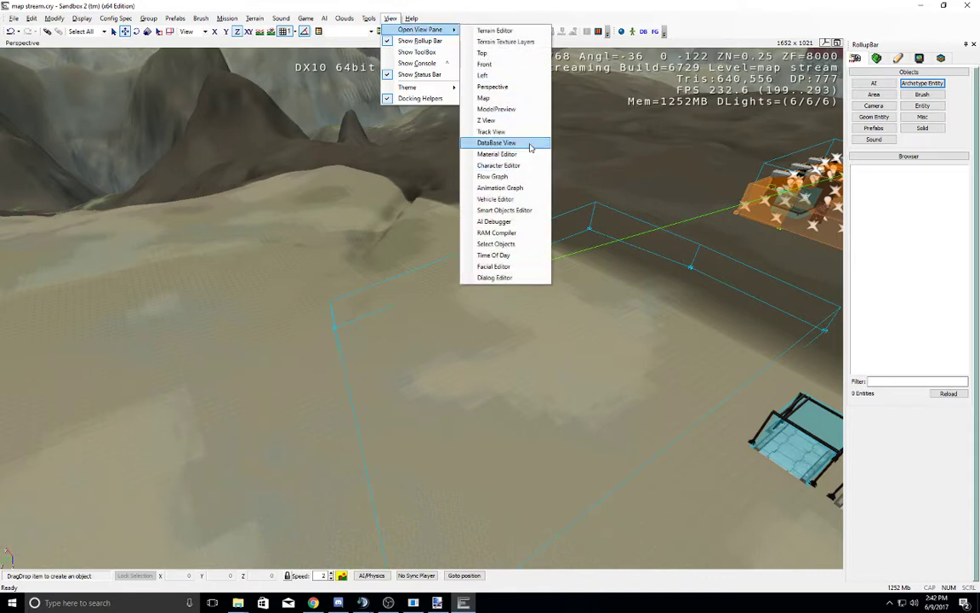
pyautogui.click(498, 132)
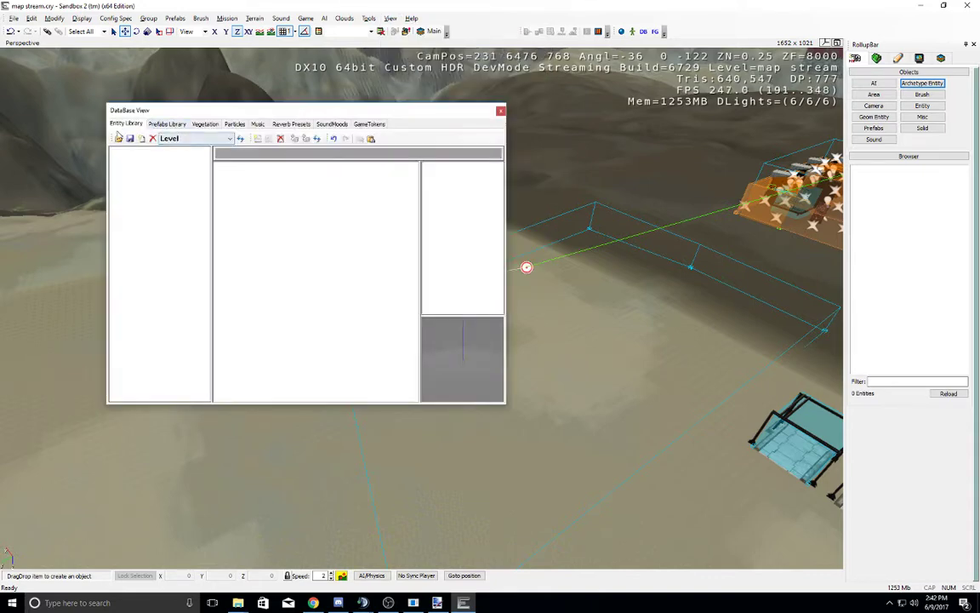
pyautogui.click(118, 138)
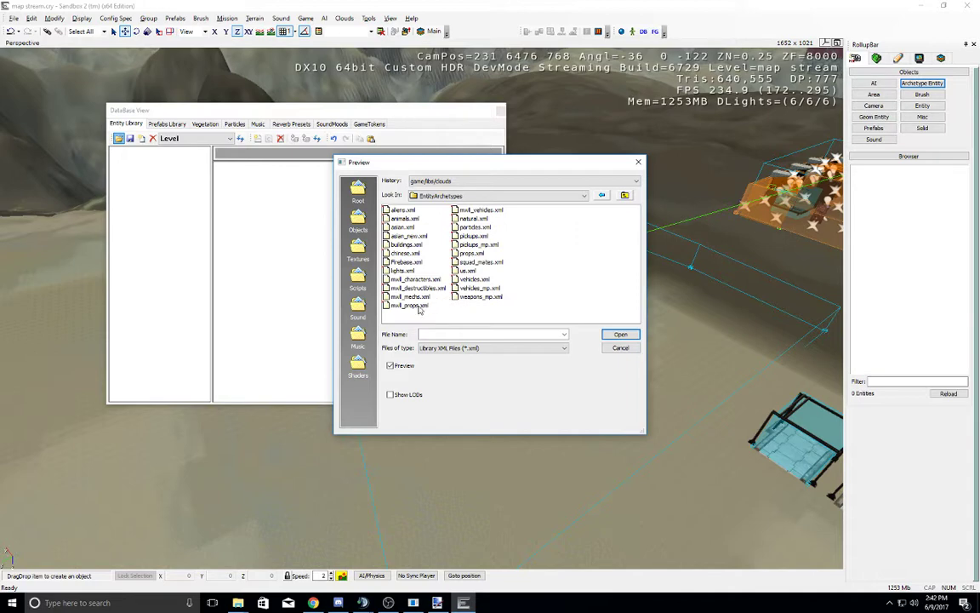
pyautogui.doubleClick(410, 304)
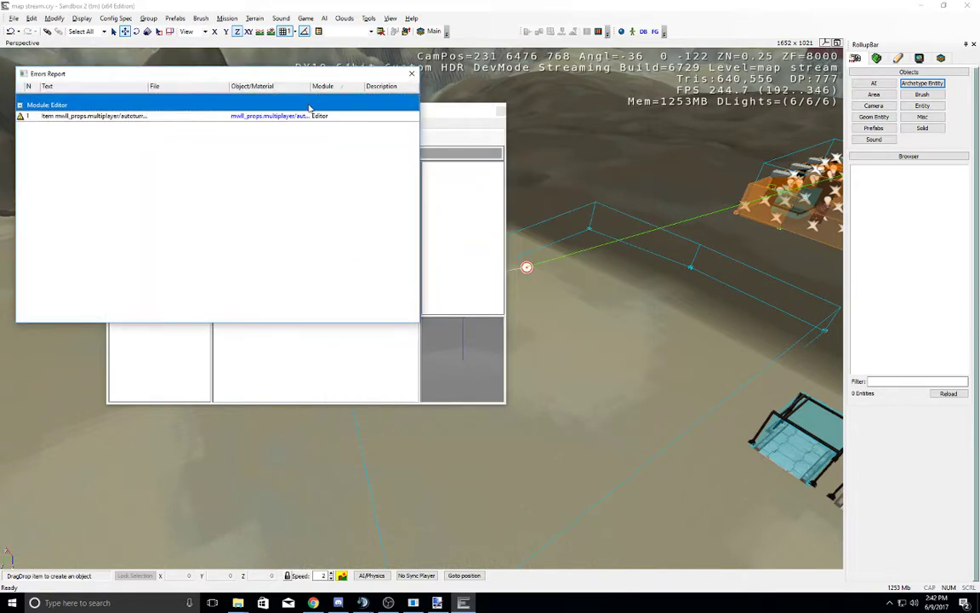
# Step: Widen the text column of the Errors Report to read the library warning, and close the report
pyautogui.click(142, 116)
pyautogui.moveTo(147, 88); pyautogui.dragTo(254, 91)
pyautogui.click(411, 73)
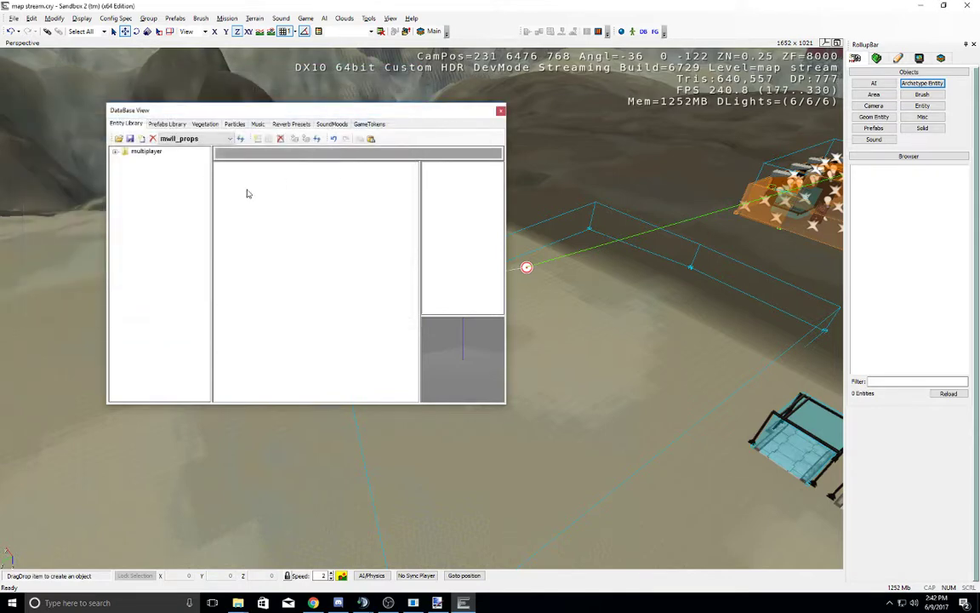
# Step: Expand the library's multiplayer folder, refresh the Archetype Entity browser so it lists mwll_props, and close the DataBase View
pyautogui.doubleClick(121, 152)
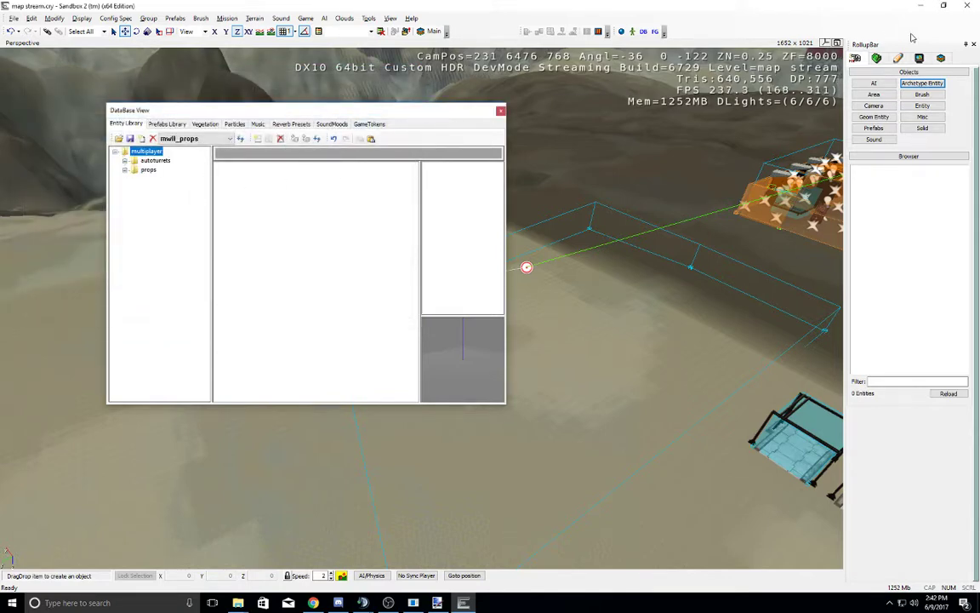
pyautogui.click(922, 85)
pyautogui.click(922, 85)
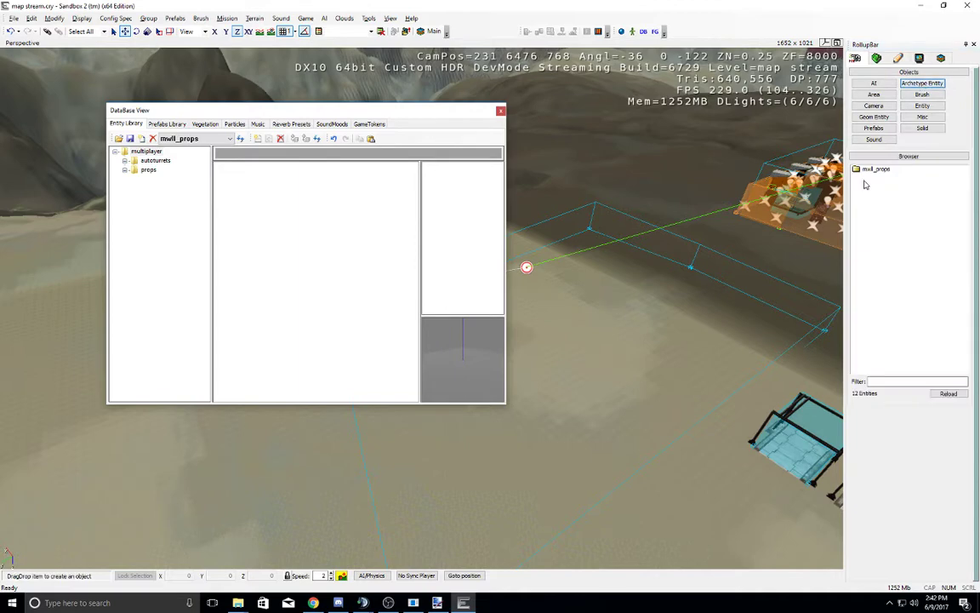
pyautogui.click(501, 111)
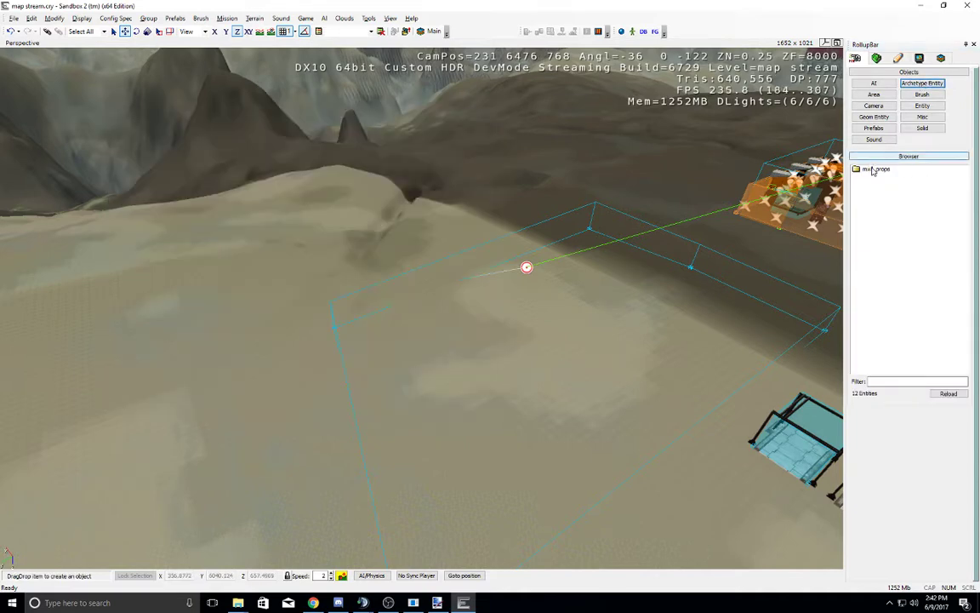
# Step: Look through the mwll_props archetype folders and place Turret_HawkEye from the multiplayer folder on open ground inside the base area
pyautogui.doubleClick(876, 168)
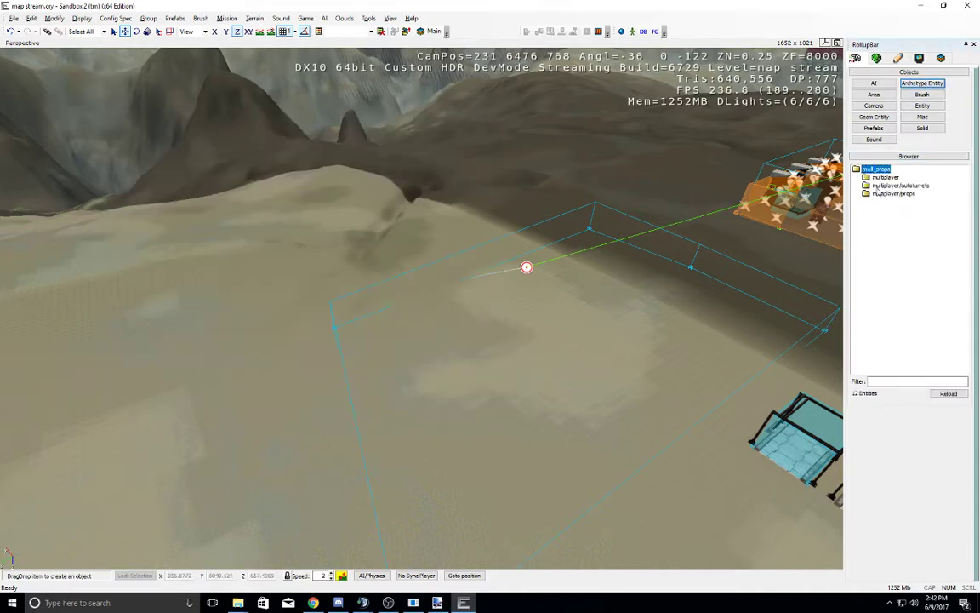
pyautogui.doubleClick(897, 185)
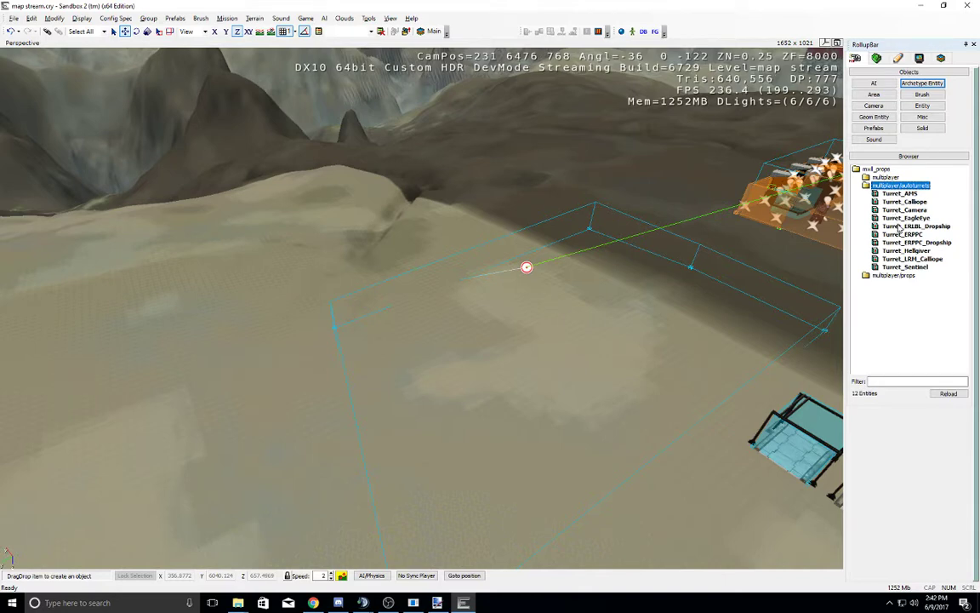
pyautogui.doubleClick(885, 274)
pyautogui.doubleClick(885, 177)
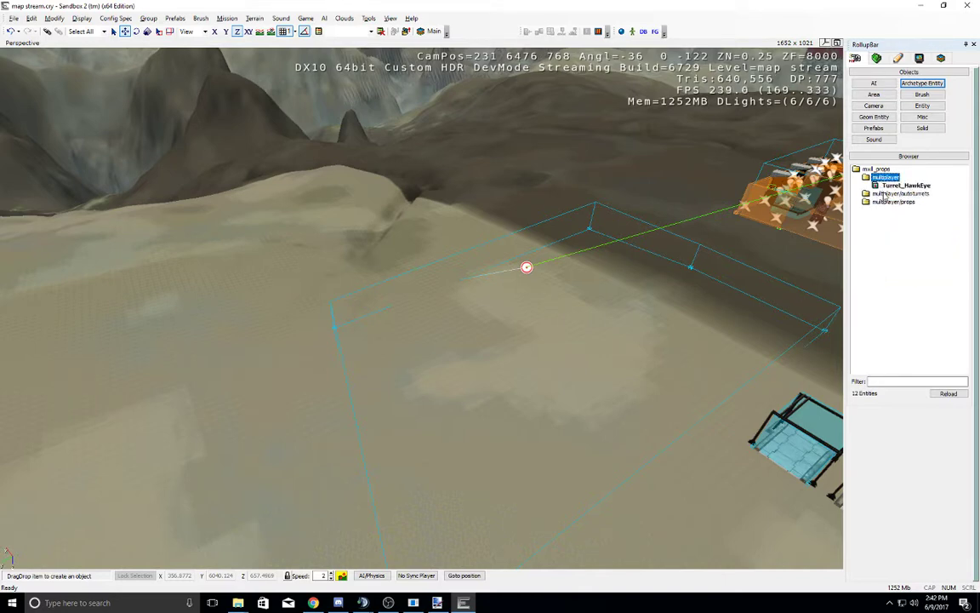
pyautogui.doubleClick(885, 194)
pyautogui.press('w')
pyautogui.moveTo(482, 337); pyautogui.dragTo(488, 338, button='right')
pyautogui.press('w')
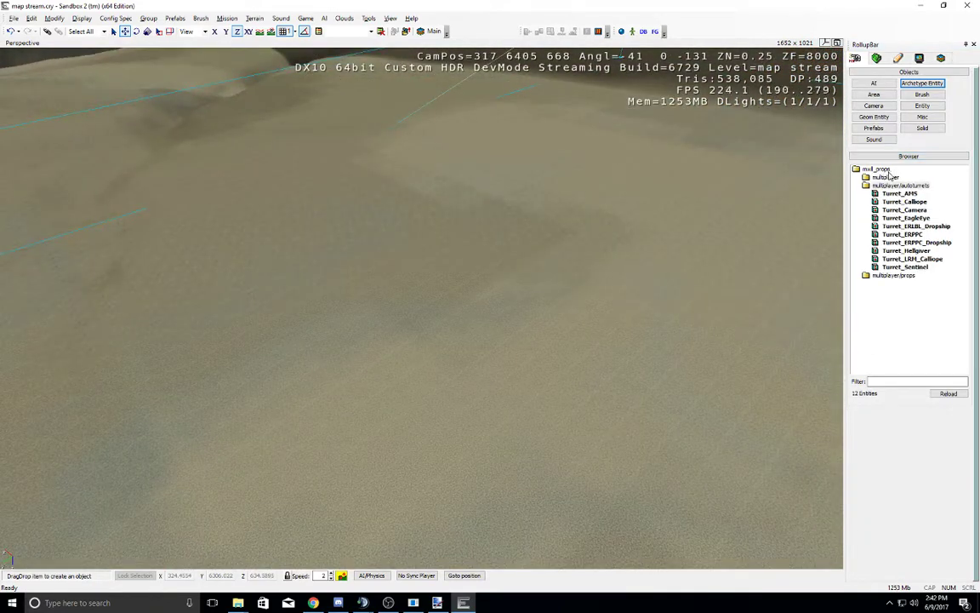
pyautogui.doubleClick(886, 177)
pyautogui.moveTo(899, 185); pyautogui.dragTo(476, 336)
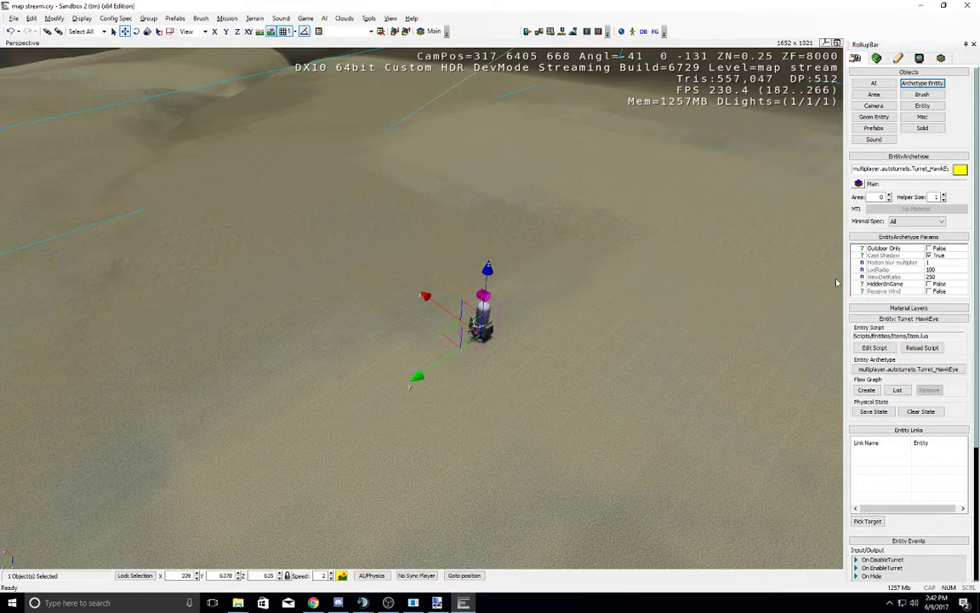
# Step: Place a Turret_EagleEye archetype from multiplayer/autoturrets beside the HawkEye turret and view both up close
pyautogui.click(927, 86)
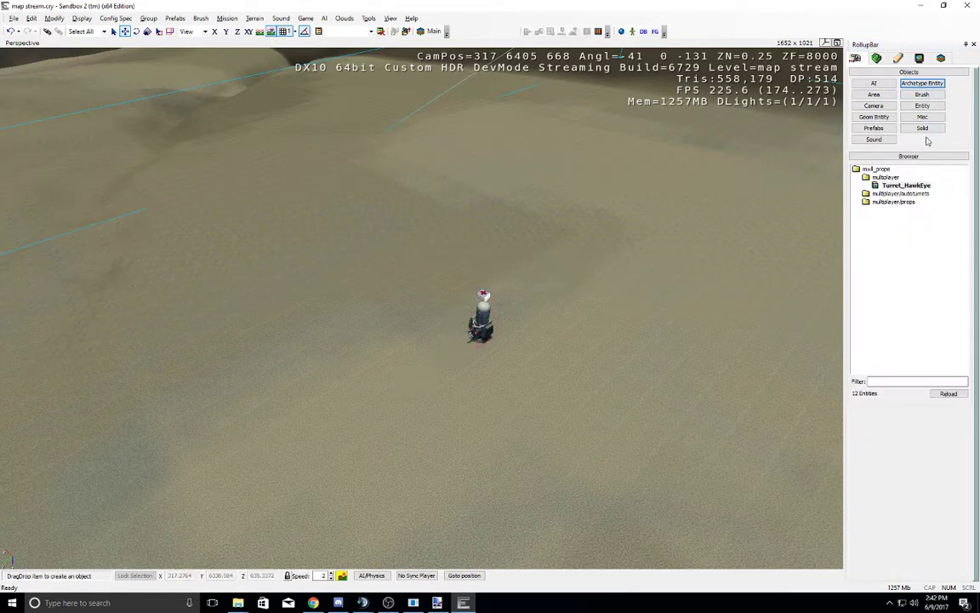
pyautogui.click(887, 193)
pyautogui.moveTo(902, 220); pyautogui.dragTo(583, 390)
pyautogui.moveTo(583, 390)
pyautogui.mouseDown(button='right')
pyautogui.moveTo(595, 387)
pyautogui.moveTo(583, 389)
pyautogui.mouseUp(button='right')
pyautogui.moveTo(583, 389); pyautogui.dragTo(583, 389, button='middle')
pyautogui.scroll(5, 583, 389)
pyautogui.moveTo(583, 389); pyautogui.dragTo(583, 389, button='right')
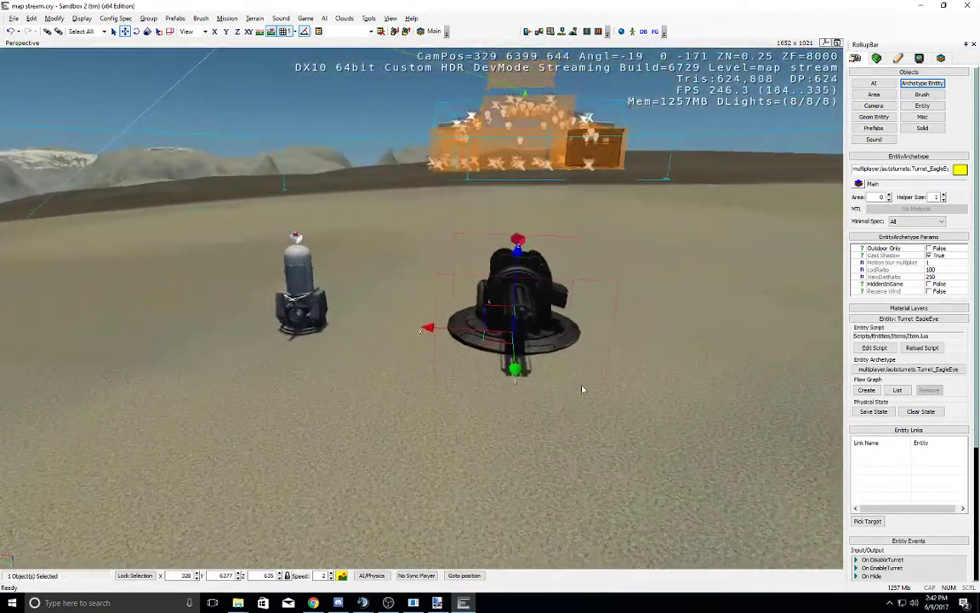
pyautogui.scroll(-5, 582, 389)
pyautogui.scroll(6, 583, 388)
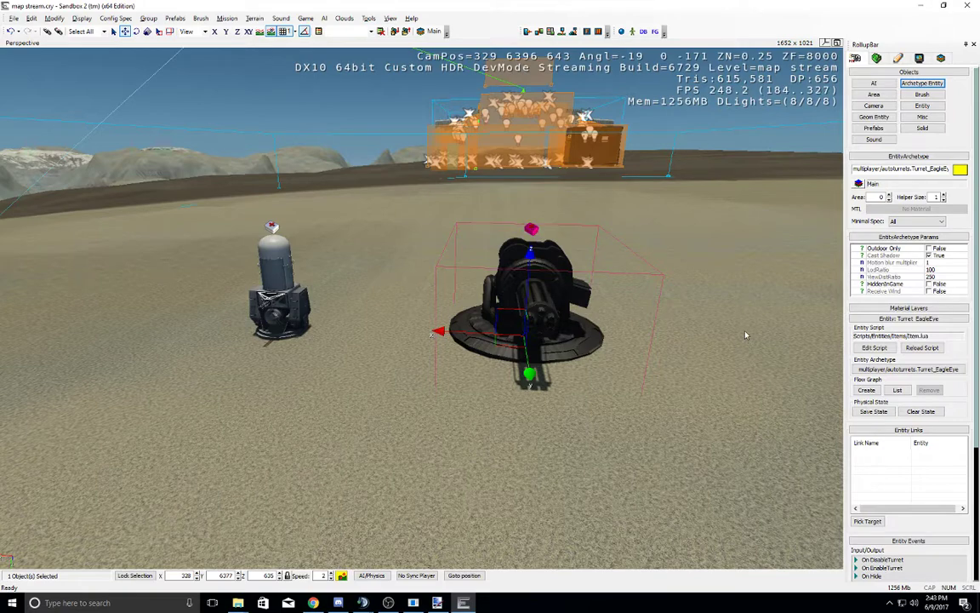
# Step: Place a Turret_Sentinel archetype on the ground beside the EagleEye turret
pyautogui.click(922, 83)
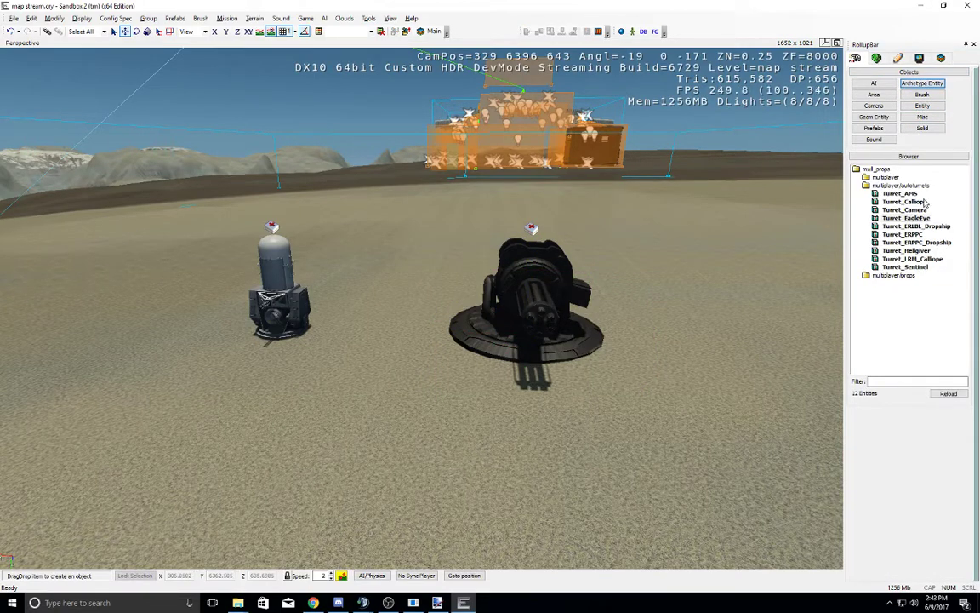
pyautogui.click(902, 250)
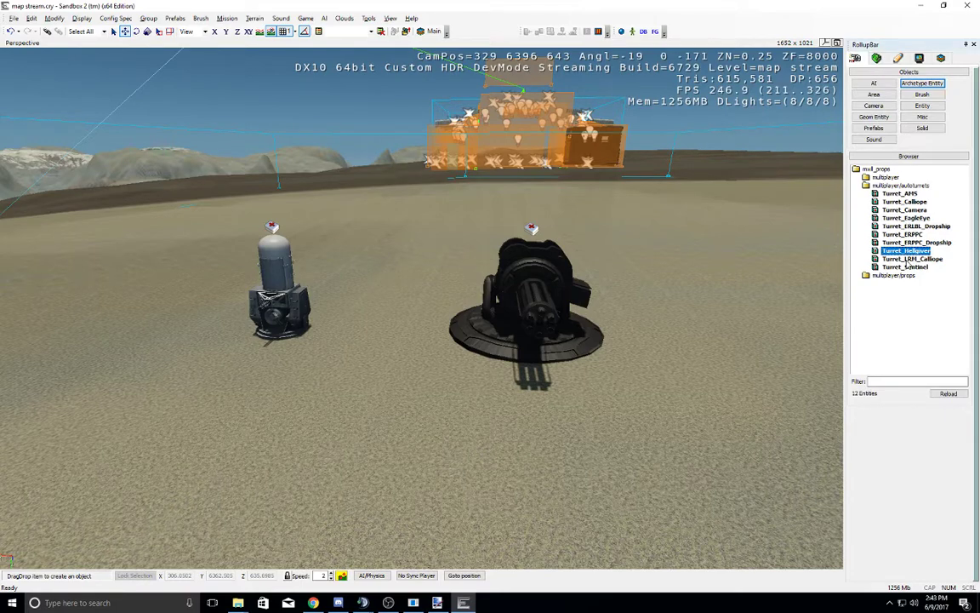
pyautogui.moveTo(907, 267); pyautogui.dragTo(733, 320)
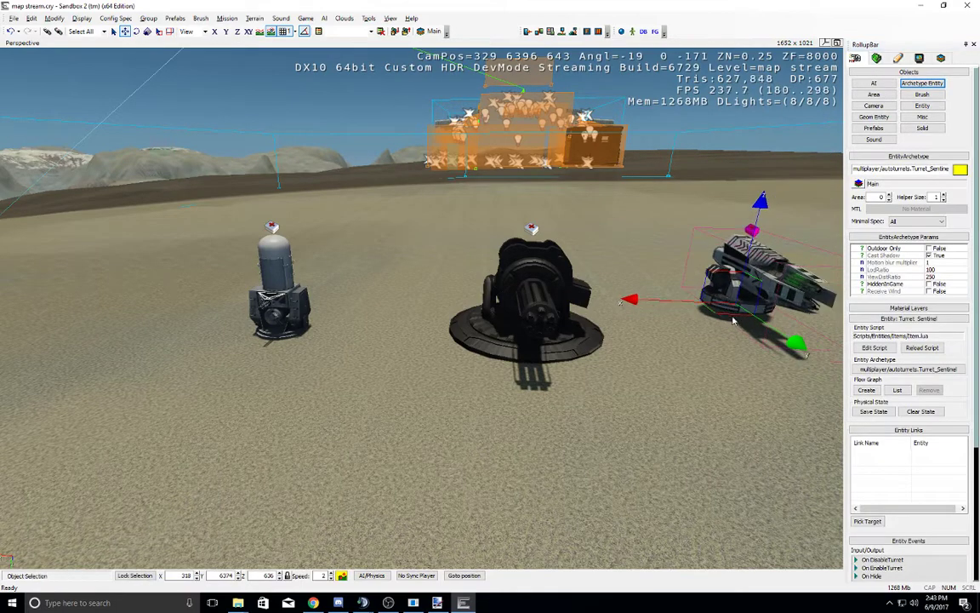
pyautogui.press('d')
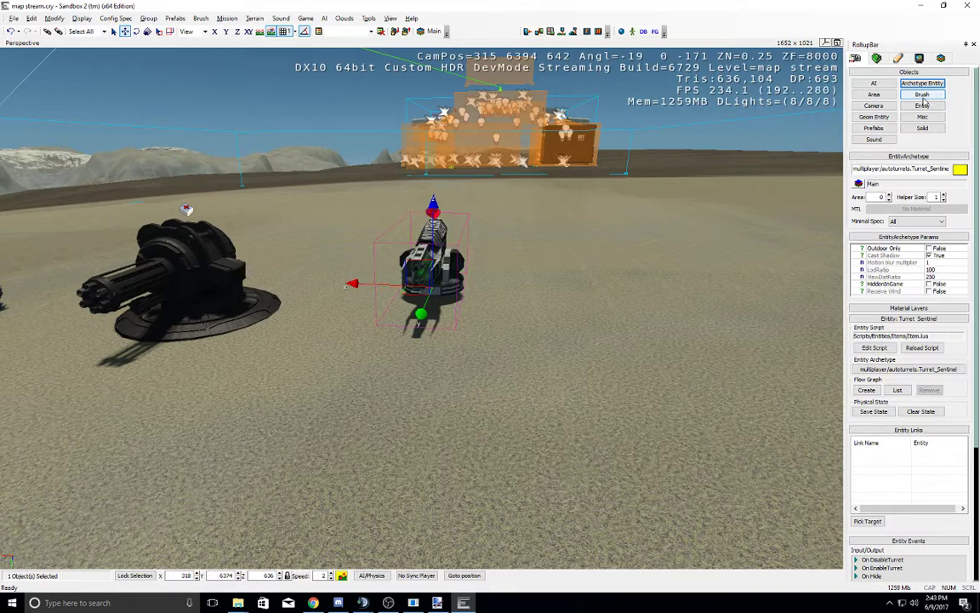
# Step: Place a Turret_Hellgiver archetype beside the Sentinel turret, continuing the row
pyautogui.click(922, 96)
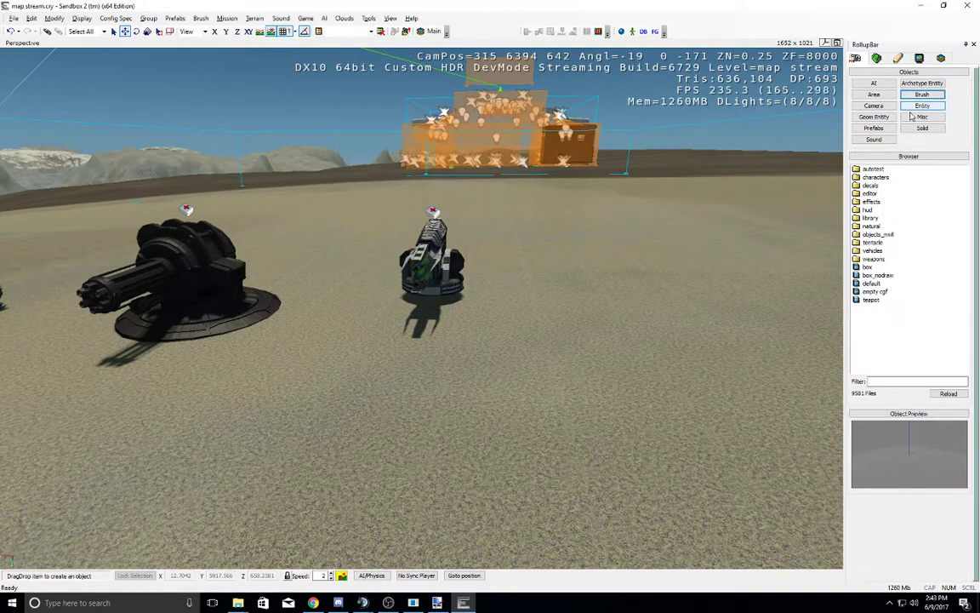
pyautogui.click(935, 85)
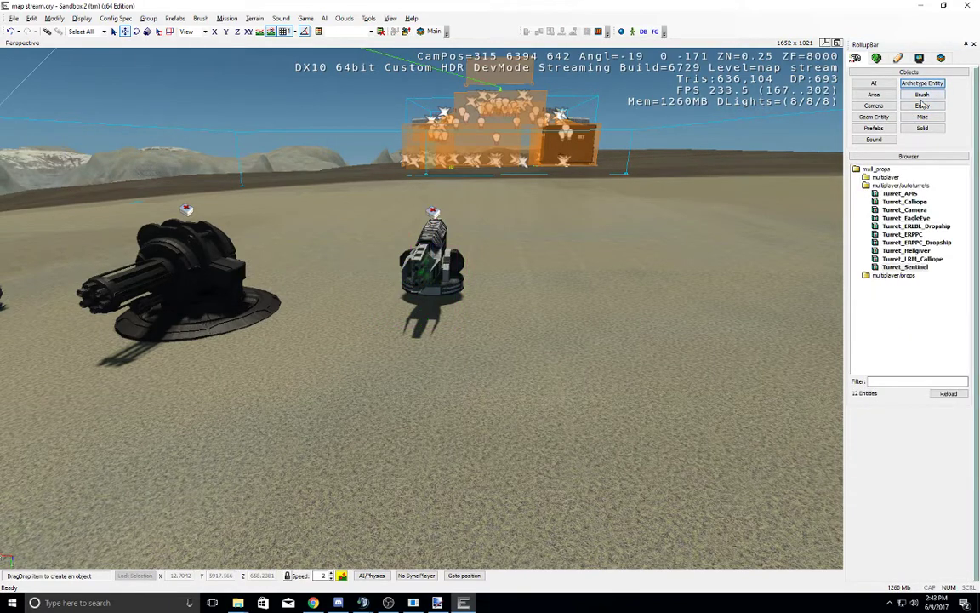
pyautogui.click(905, 252)
pyautogui.moveTo(901, 252); pyautogui.dragTo(585, 296)
pyautogui.moveTo(536, 321); pyautogui.dragTo(538, 321, button='right')
pyautogui.press('d')
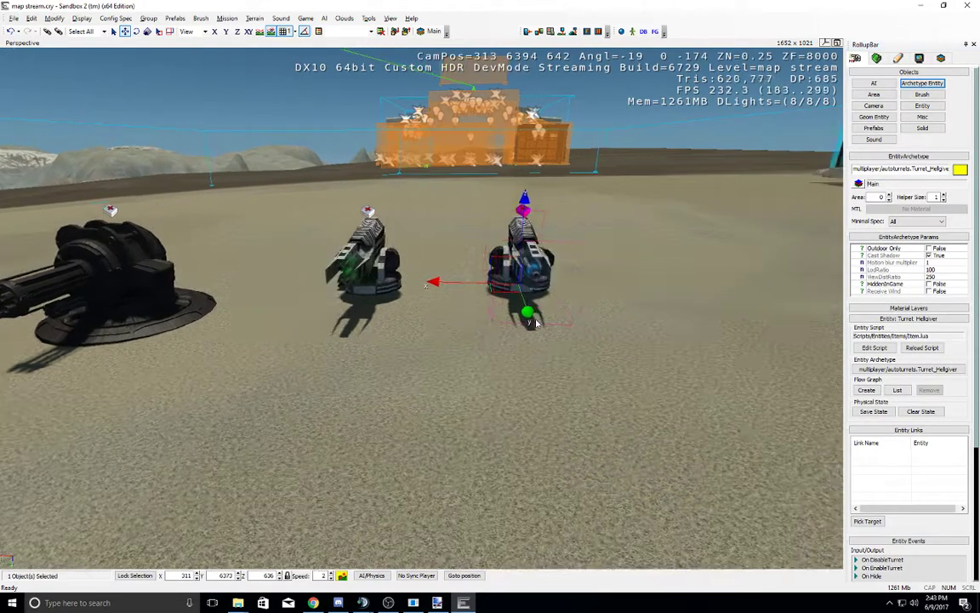
# Step: Browse the ERPPC and Dropship turret archetypes and place a Turret_Camera beside the Hellgiver turret
pyautogui.click(922, 83)
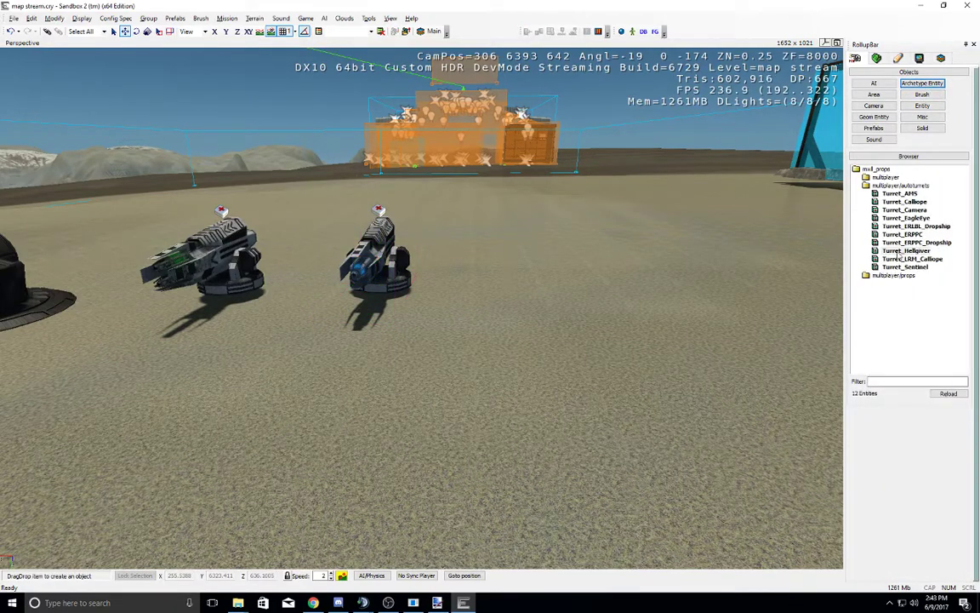
pyautogui.click(900, 236)
pyautogui.click(901, 242)
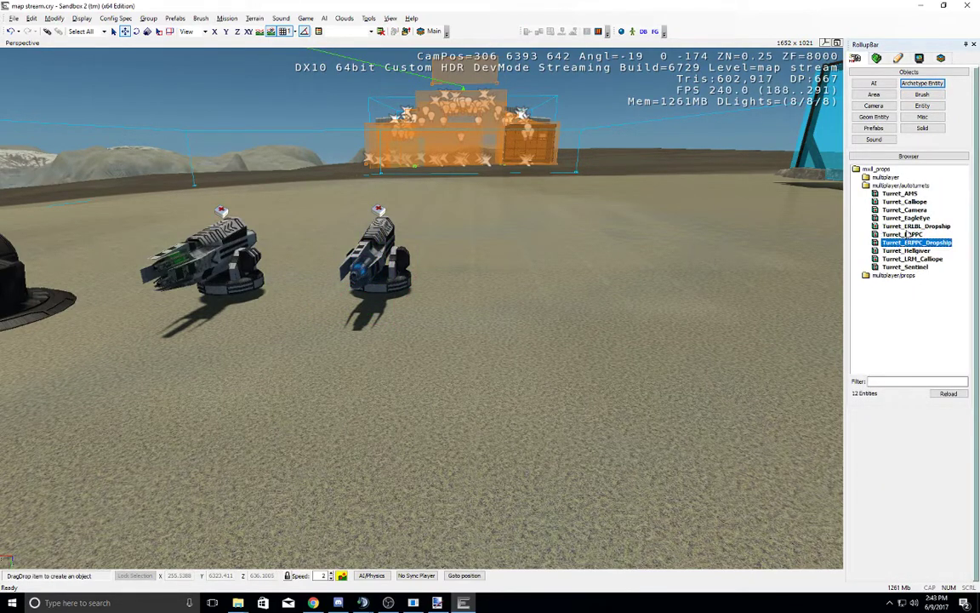
pyautogui.click(907, 228)
pyautogui.click(904, 235)
pyautogui.click(909, 242)
pyautogui.moveTo(912, 213); pyautogui.dragTo(576, 290)
pyautogui.press('d')
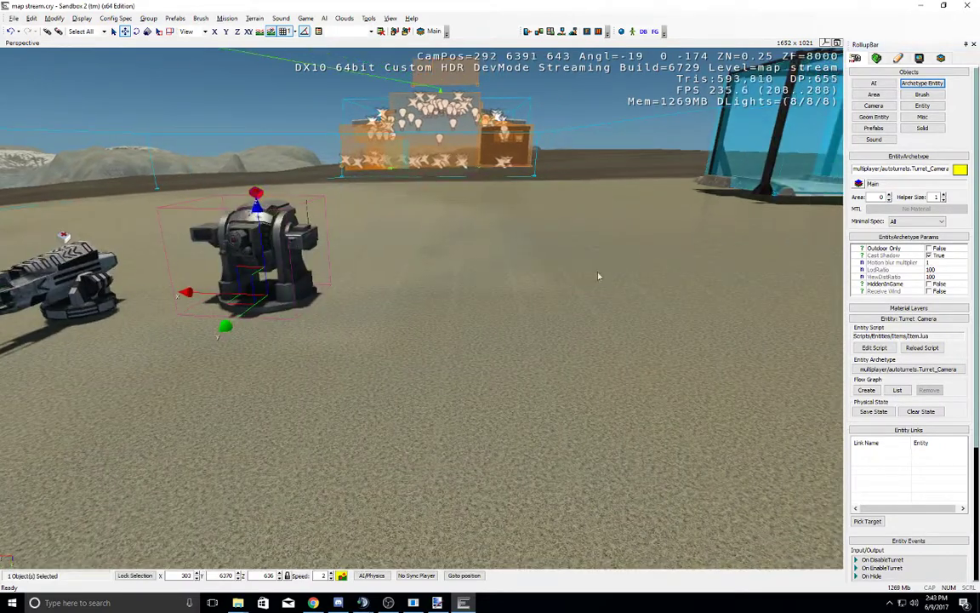
# Step: Place a Turret_AMS archetype beside the camera turret and scale it to 5 on the X, Y and Z axes
pyautogui.click(923, 94)
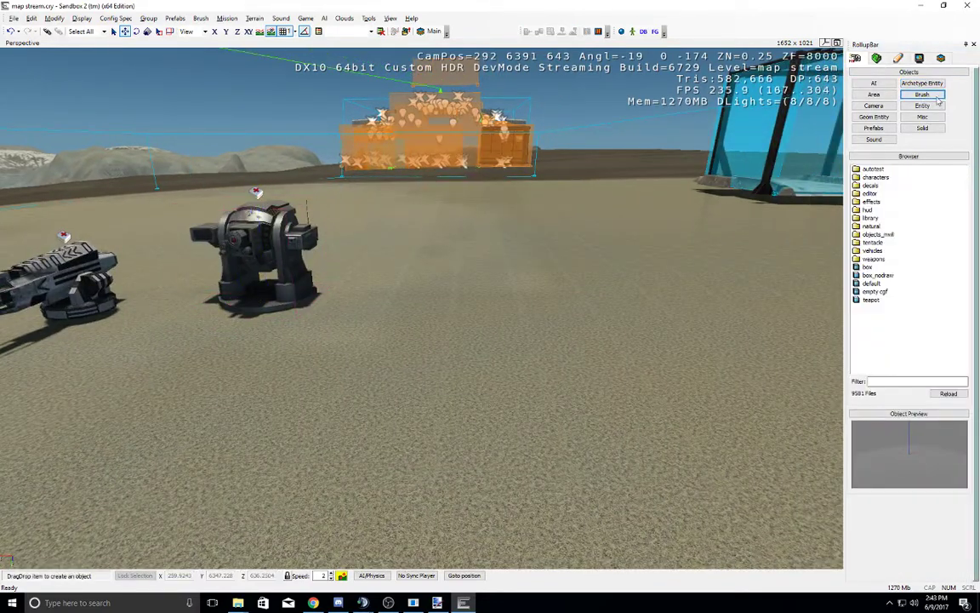
pyautogui.click(928, 83)
pyautogui.click(899, 193)
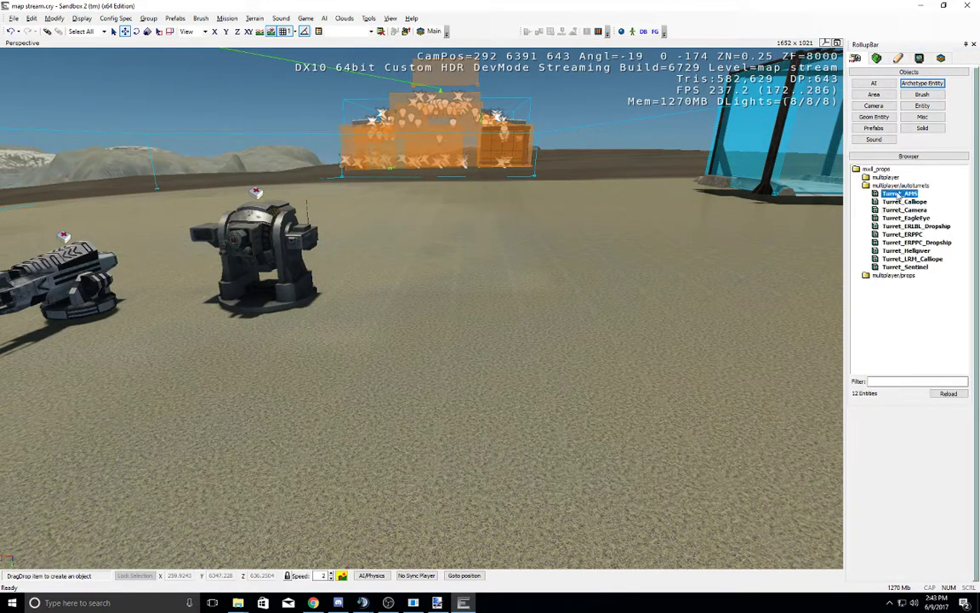
pyautogui.moveTo(848, 199); pyautogui.dragTo(416, 295)
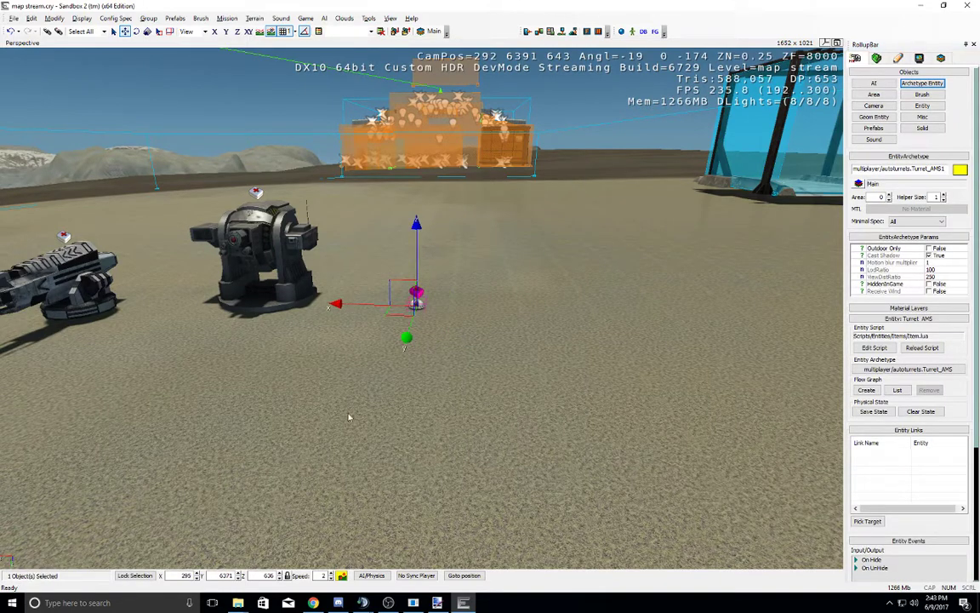
pyautogui.click(147, 30)
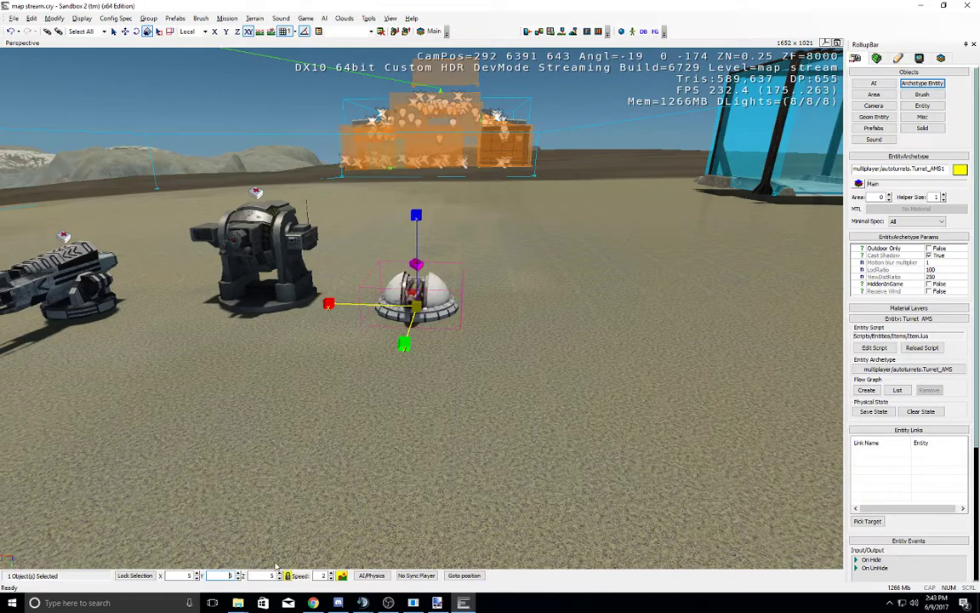
# Step: Place a Turret_Calliope archetype beside the AMS turret and raise it along Z until its base sits on the ground
pyautogui.click(923, 83)
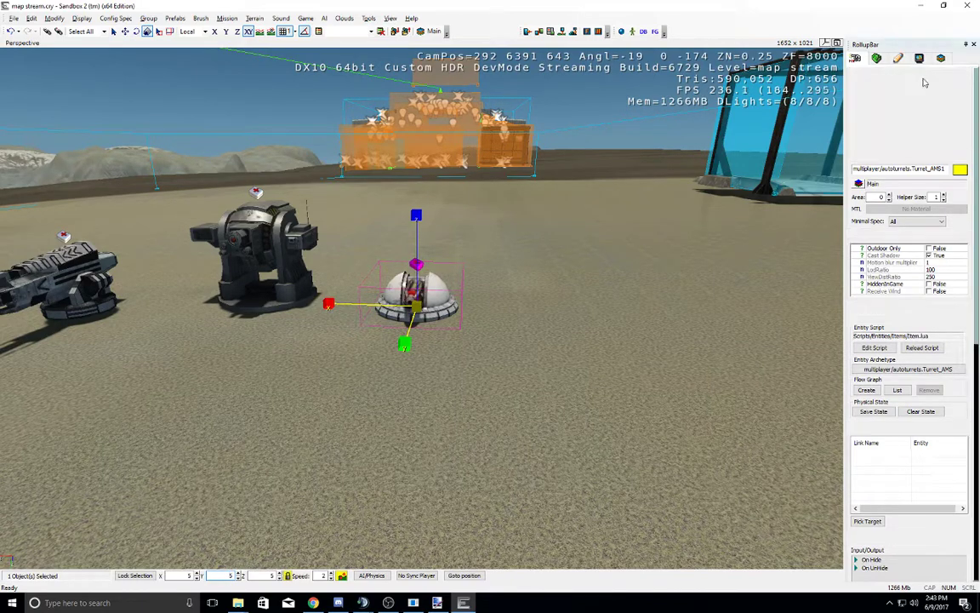
pyautogui.click(906, 258)
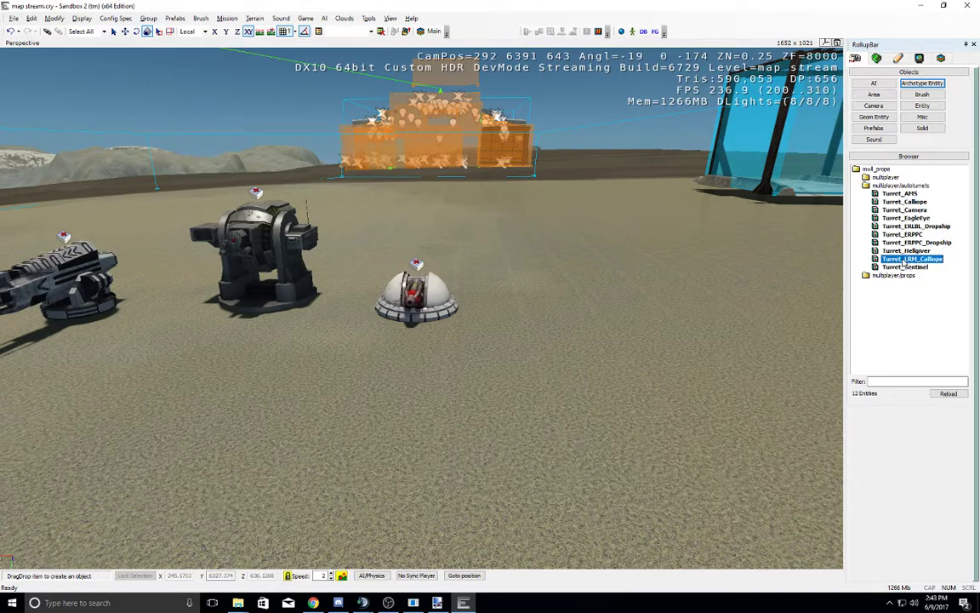
pyautogui.click(905, 267)
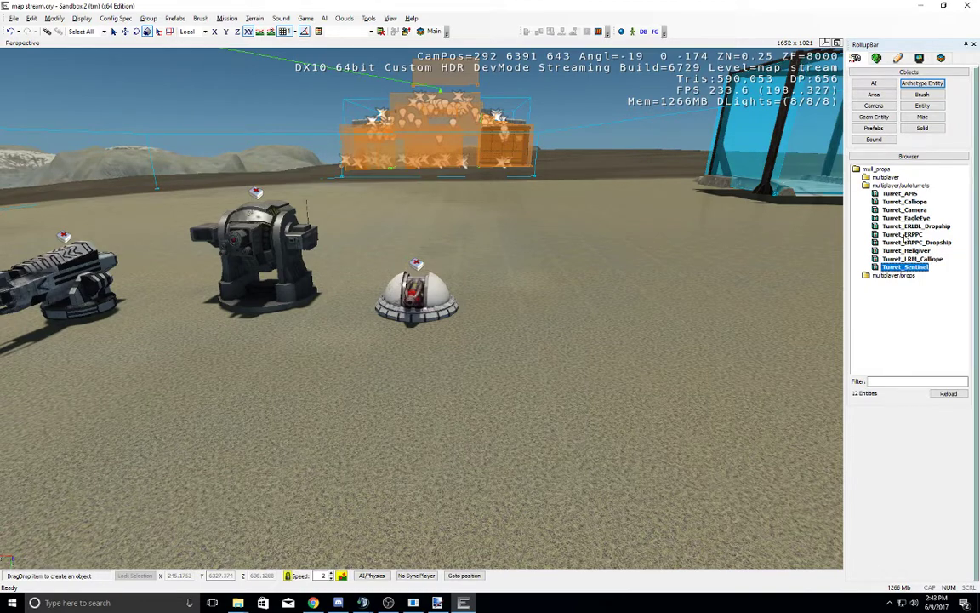
pyautogui.moveTo(904, 201); pyautogui.dragTo(602, 346)
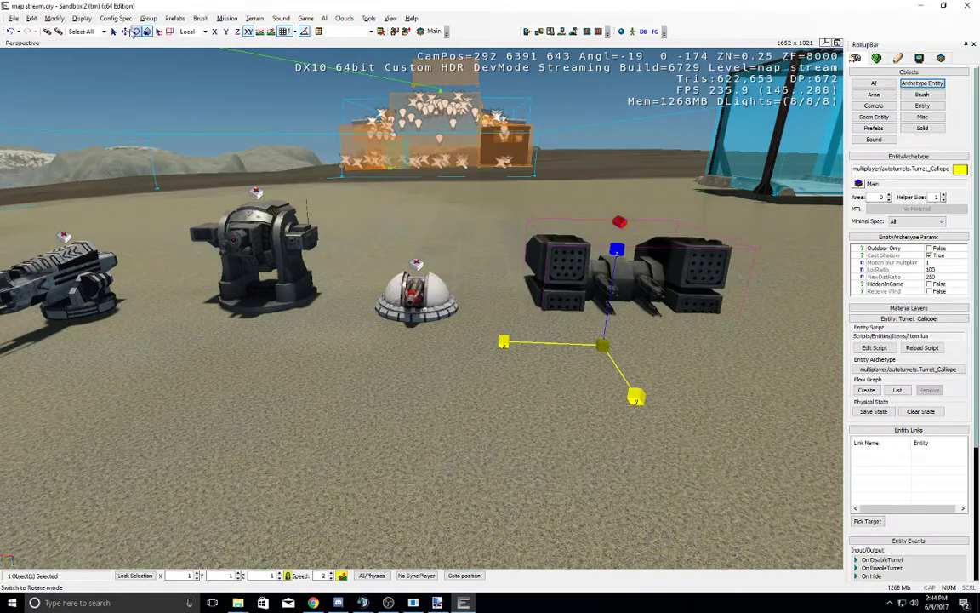
pyautogui.click(125, 31)
pyautogui.moveTo(616, 285); pyautogui.dragTo(615, 224)
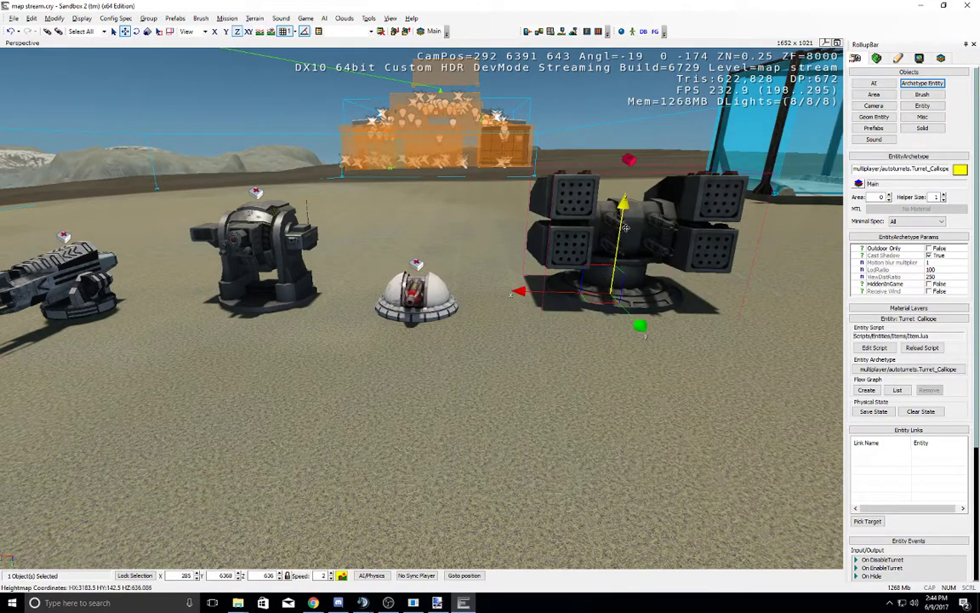
pyautogui.moveTo(520, 241); pyautogui.dragTo(579, 269, button='middle')
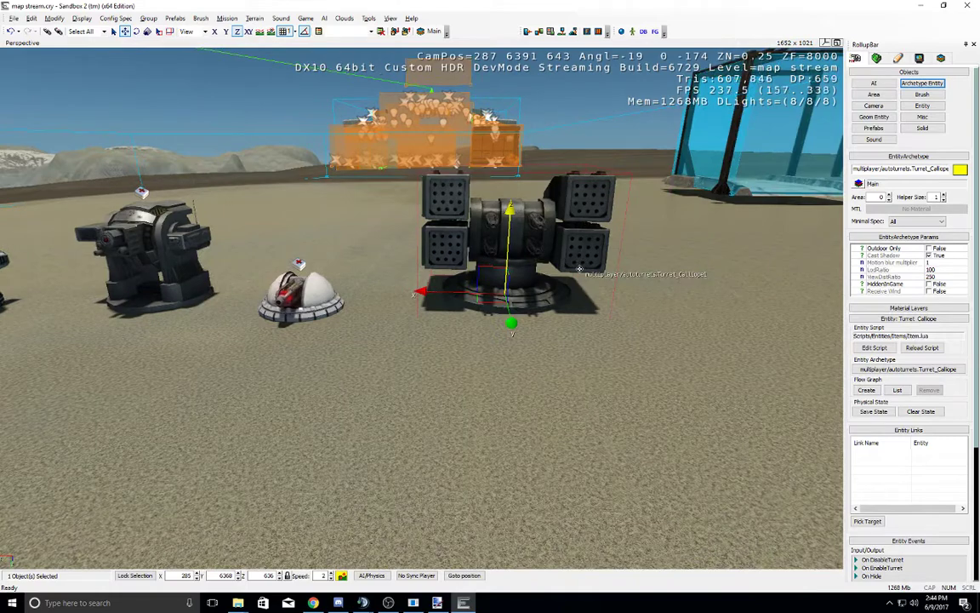
pyautogui.scroll(-2, 580, 268)
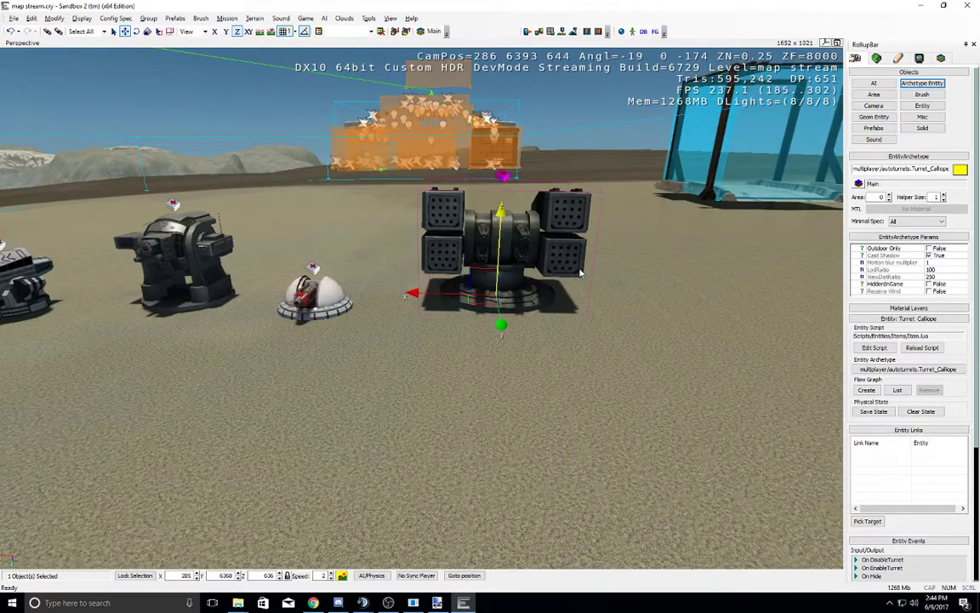
# Step: Examine the whole row of placed turrets from above in relation to the base's capture area and repair bays
pyautogui.moveTo(580, 273); pyautogui.dragTo(605, 298, button='right')
pyautogui.press('s')
pyautogui.press('a')
pyautogui.press('a')
pyautogui.press('s')
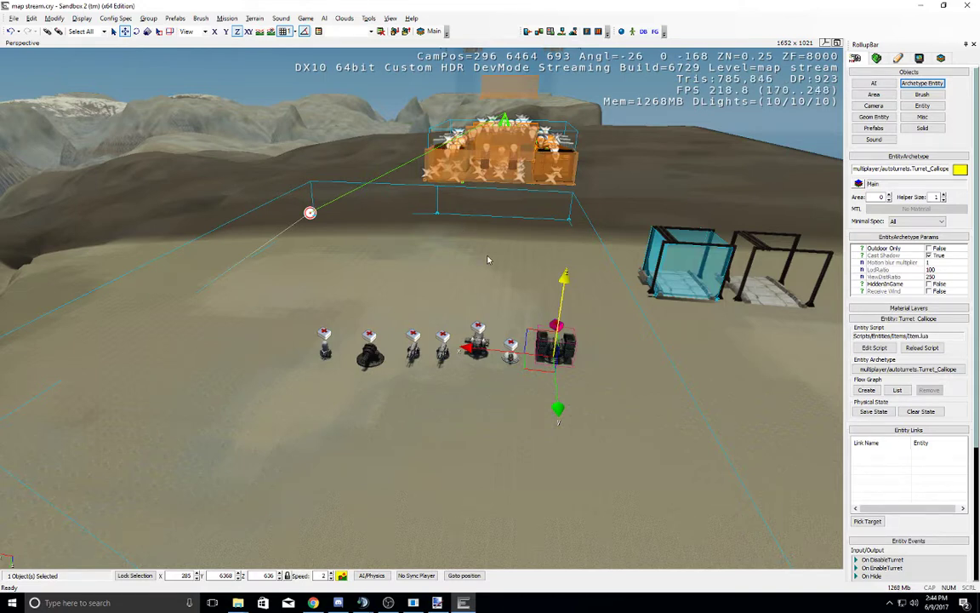
pyautogui.moveTo(489, 260); pyautogui.dragTo(474, 267, button='right')
pyautogui.press('a')
pyautogui.press('w')
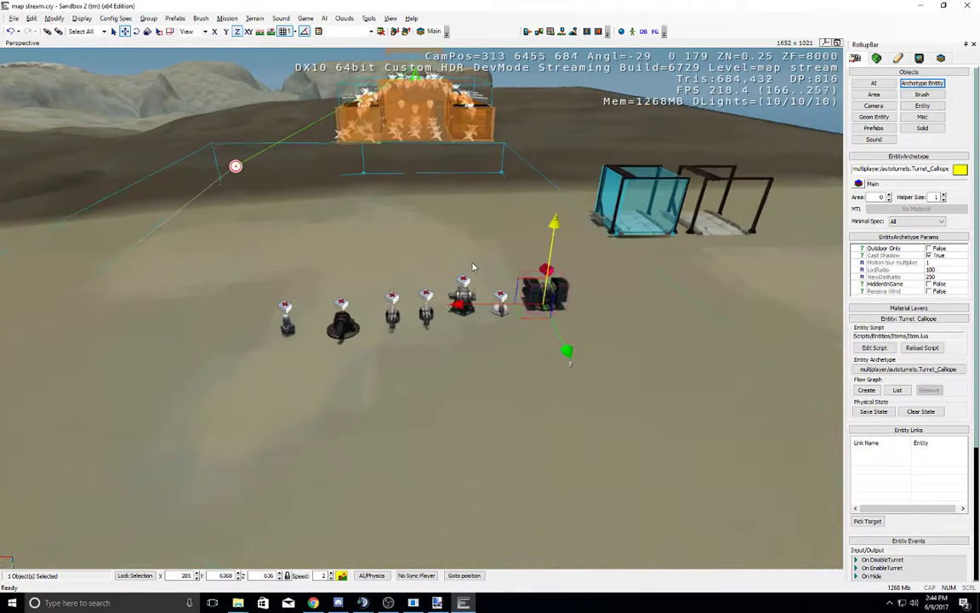
# Step: Add an entity link from the base's capture point to the turret at the near end of the row
pyautogui.press('w')
pyautogui.press('a')
pyautogui.press('s')
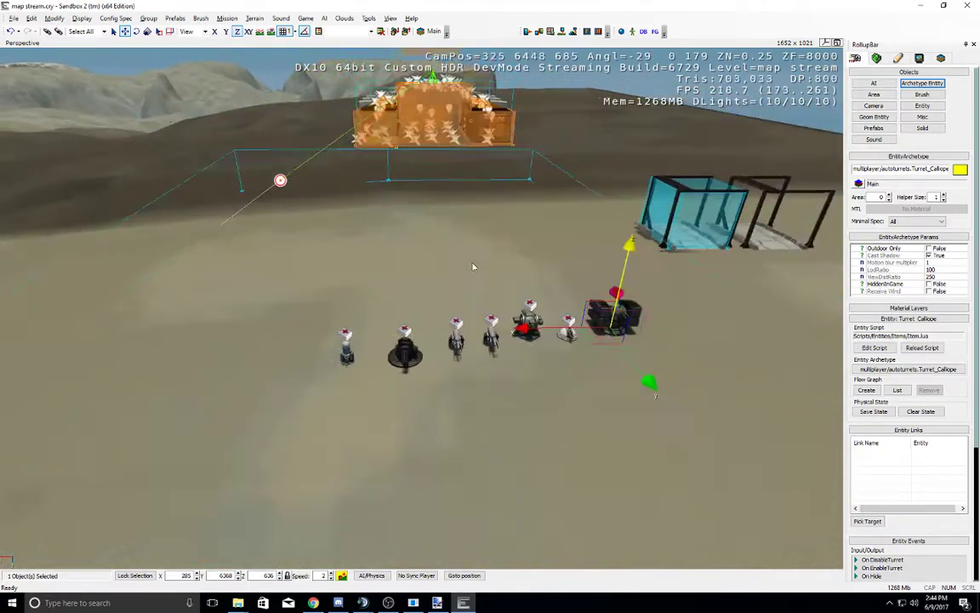
pyautogui.click(281, 181)
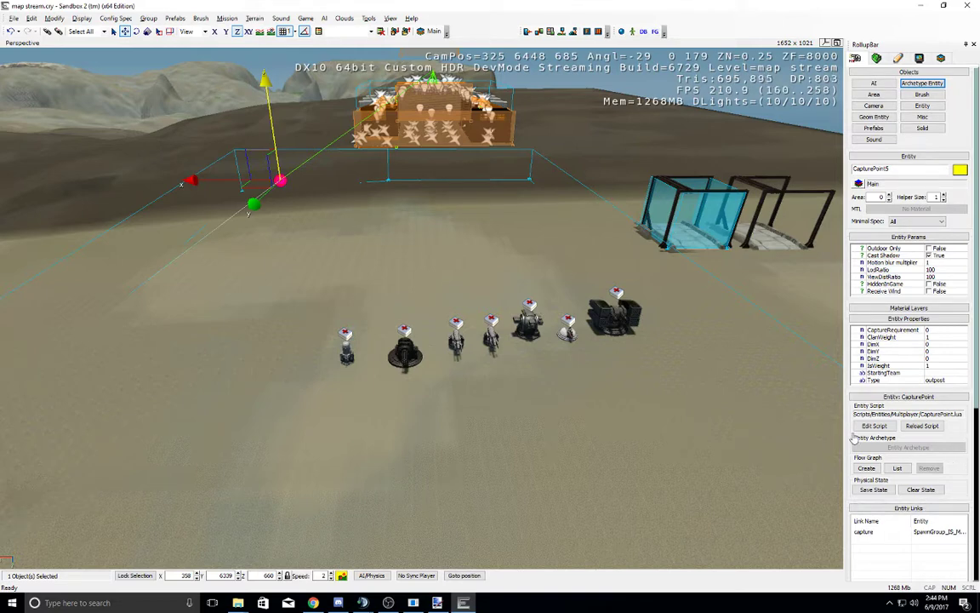
pyautogui.scroll(-5, 893, 408)
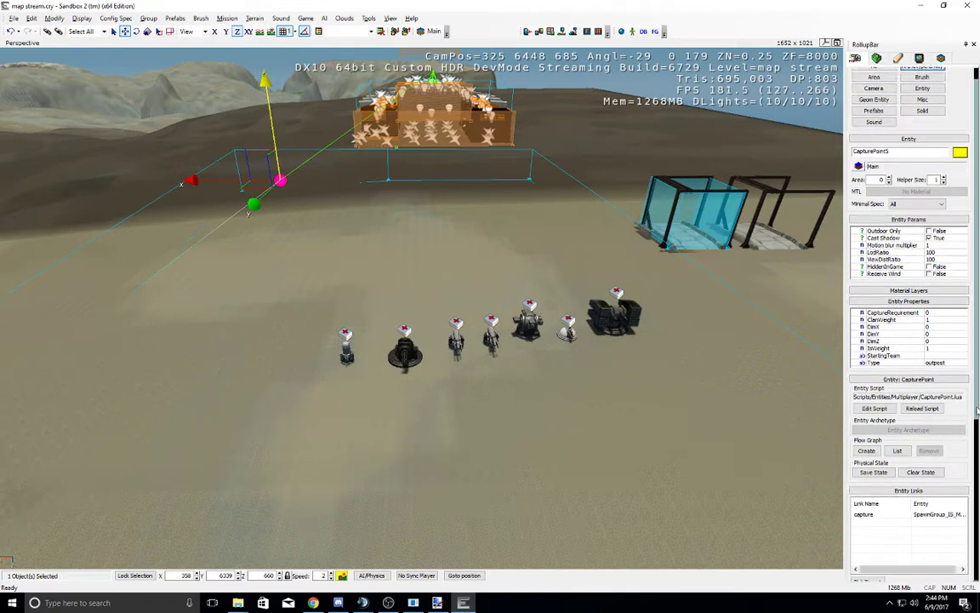
pyautogui.click(867, 418)
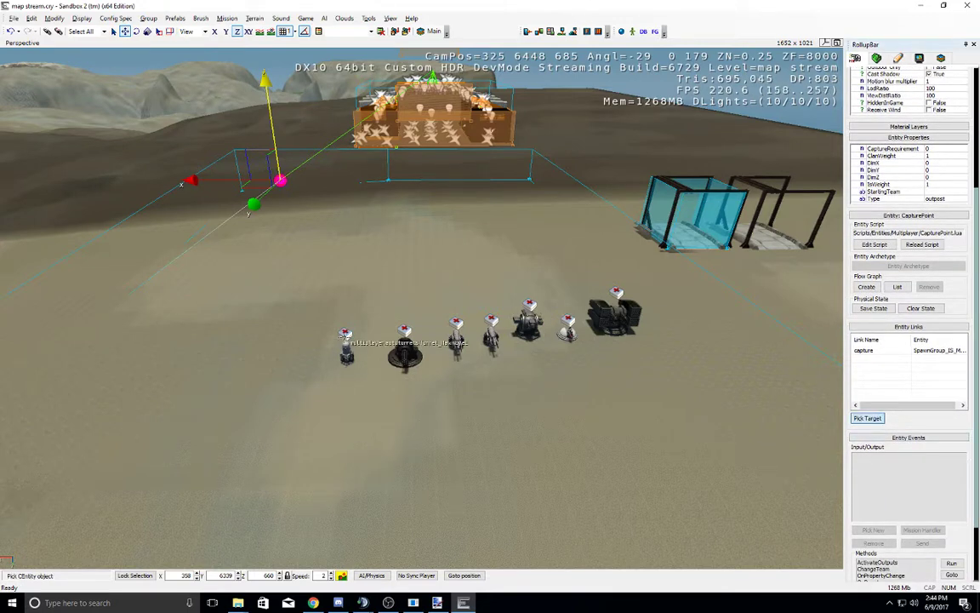
pyautogui.click(346, 340)
# Step: Rename the capture point's new turret link to "capture"
pyautogui.click(881, 361)
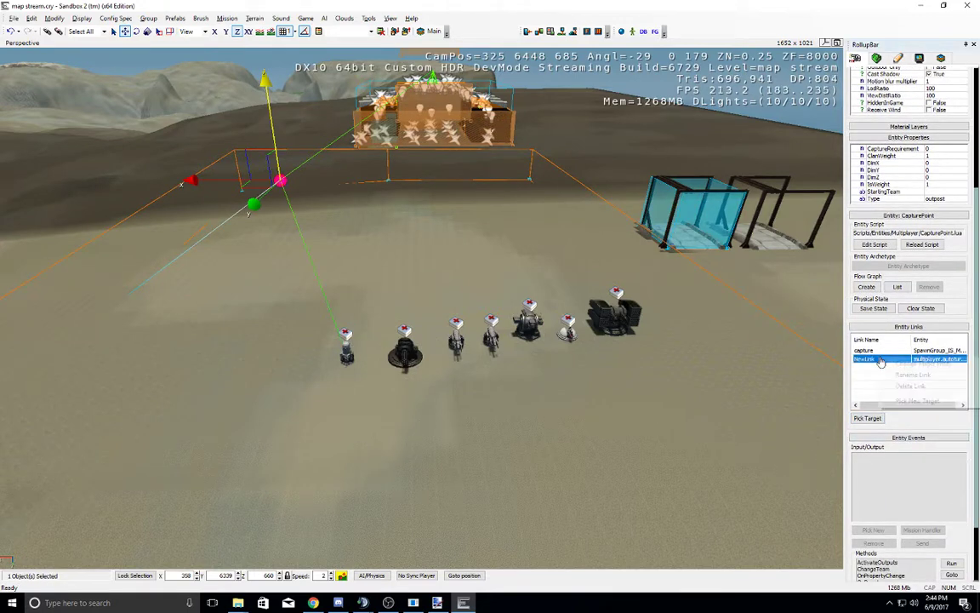
pyautogui.rightClick(881, 361)
pyautogui.click(890, 374)
pyautogui.write('captu')
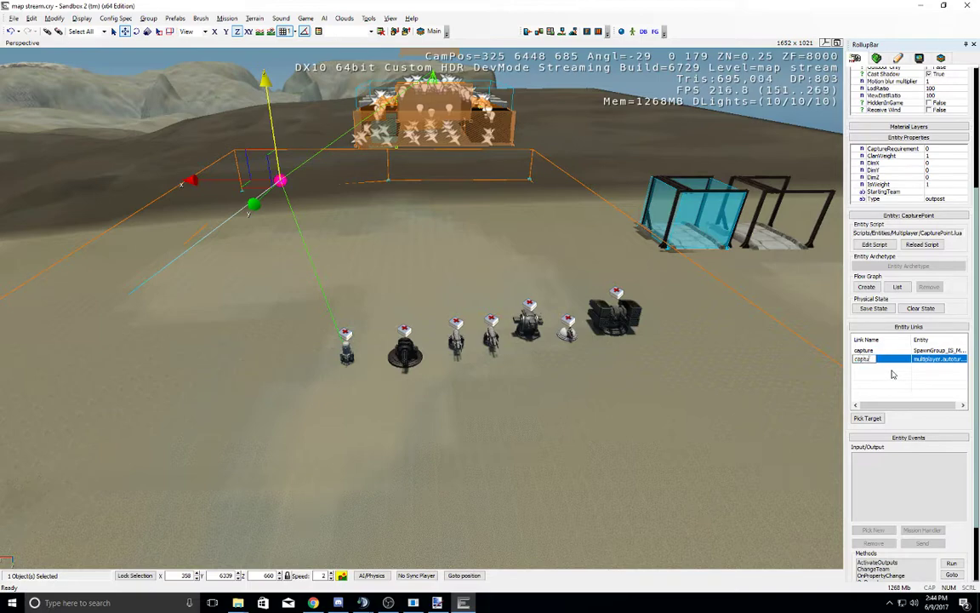
pyautogui.write('re')
pyautogui.press('Return')
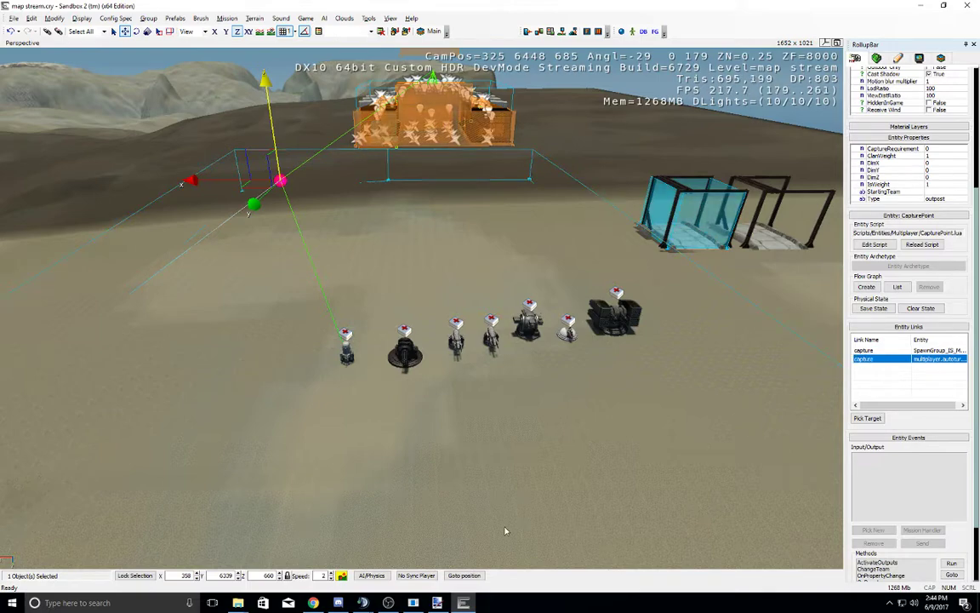
# Step: Examine the capture point's links in the scene and select the surrounding area shape to check its target
pyautogui.moveTo(484, 517); pyautogui.dragTo(458, 473, button='right')
pyautogui.press('w')
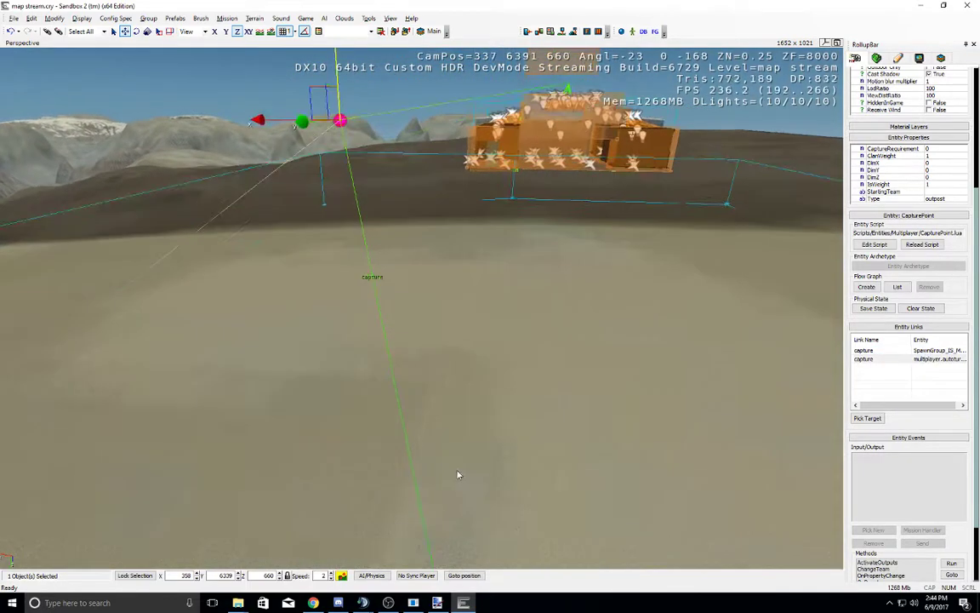
pyautogui.press('s')
pyautogui.moveTo(458, 475); pyautogui.dragTo(457, 475, button='middle')
pyautogui.moveTo(457, 475); pyautogui.dragTo(421, 388, button='right')
pyautogui.press('s')
pyautogui.moveTo(422, 388); pyautogui.dragTo(418, 383, button='middle')
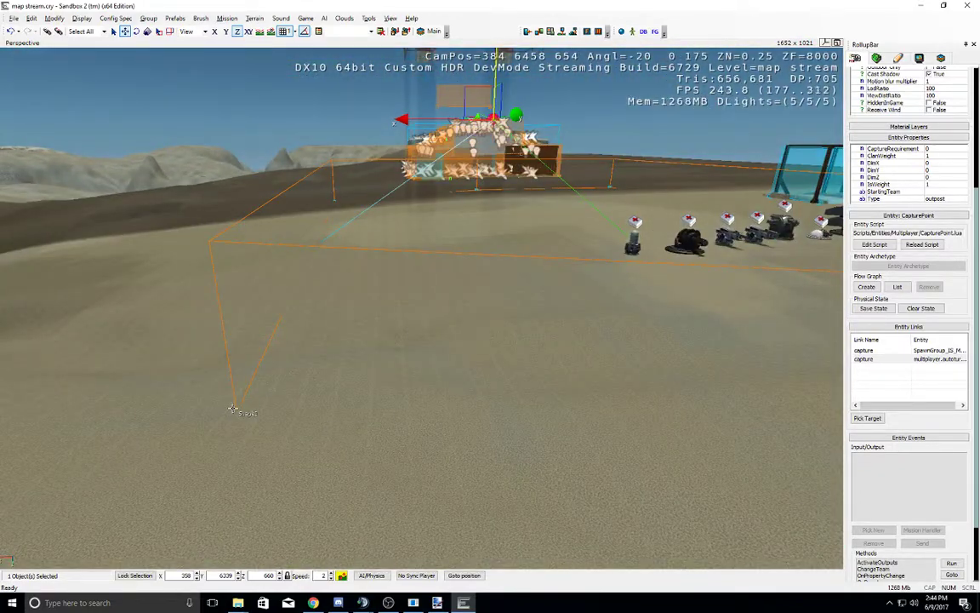
pyautogui.click(239, 410)
pyautogui.moveTo(560, 323); pyautogui.dragTo(560, 323, button='right')
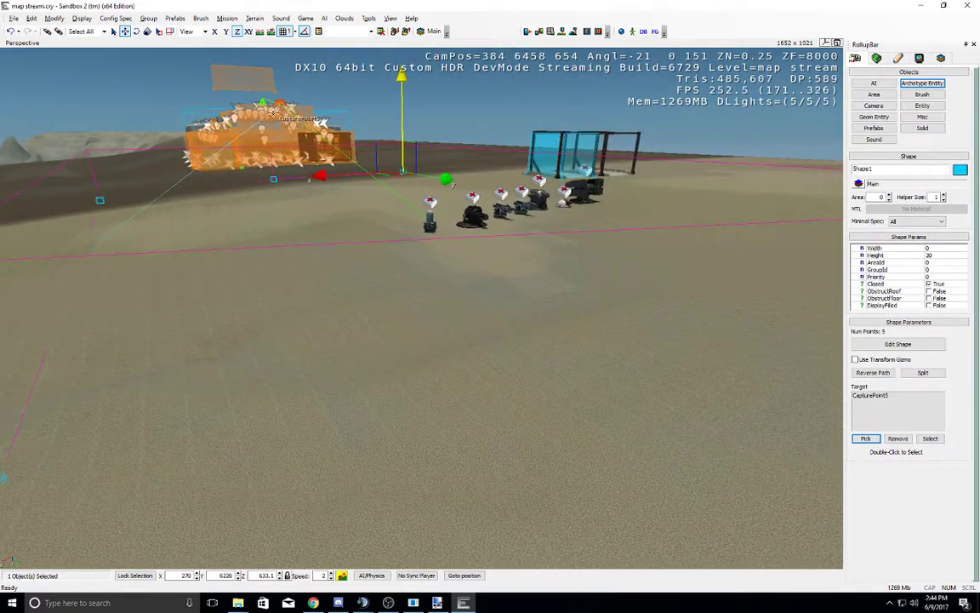
# Step: Place a hologram_dual_large prefab from the TCFlags group of MWll_Assets on the open ground in front of the turrets
pyautogui.click(874, 128)
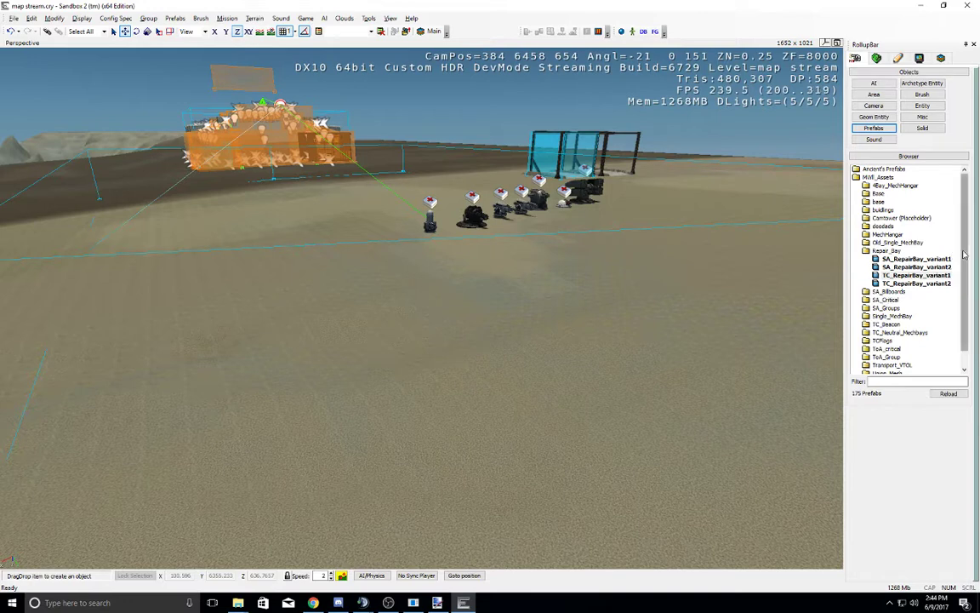
pyautogui.scroll(-1, 936, 281)
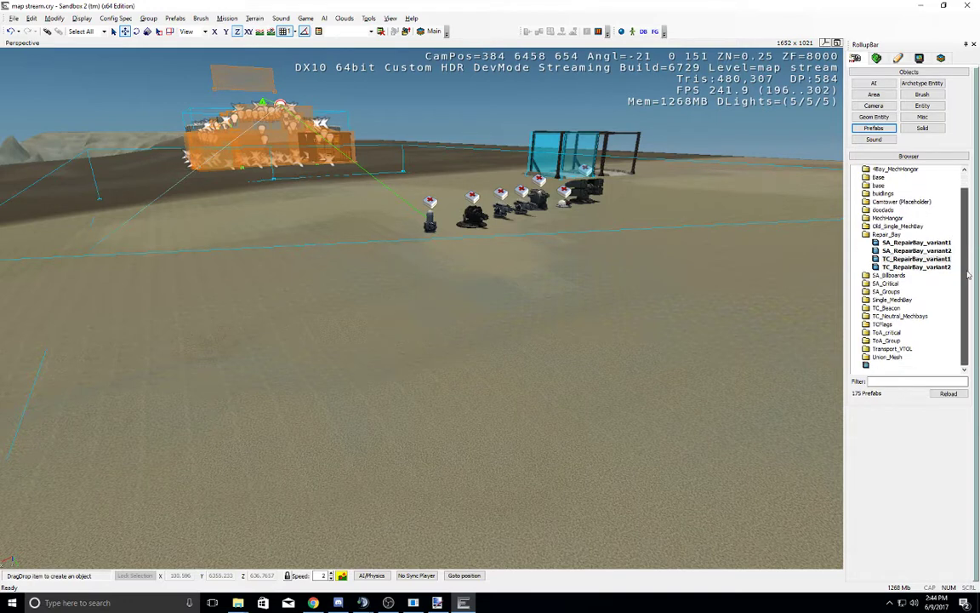
pyautogui.doubleClick(885, 325)
pyautogui.click(883, 316)
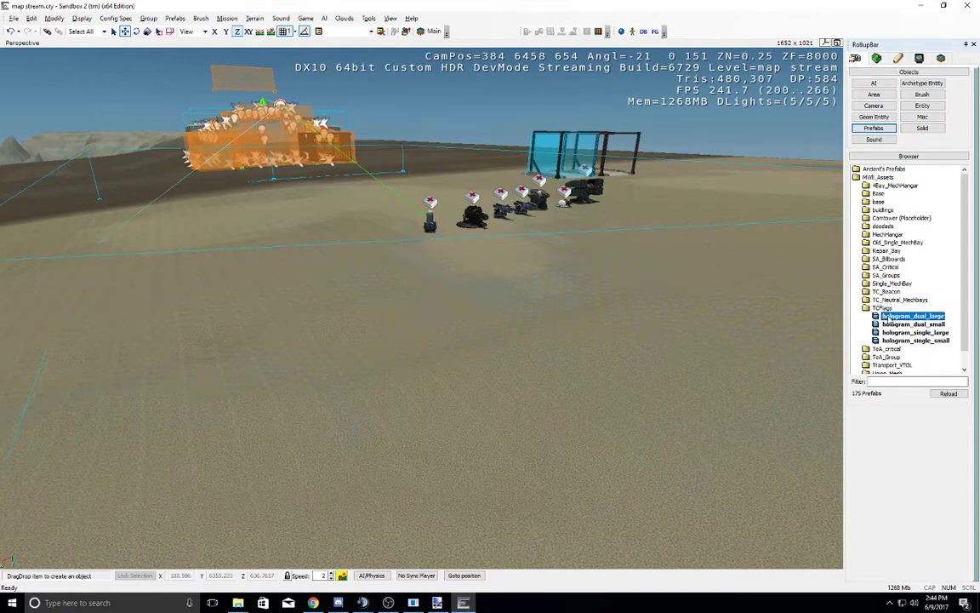
pyautogui.moveTo(892, 319); pyautogui.dragTo(618, 308)
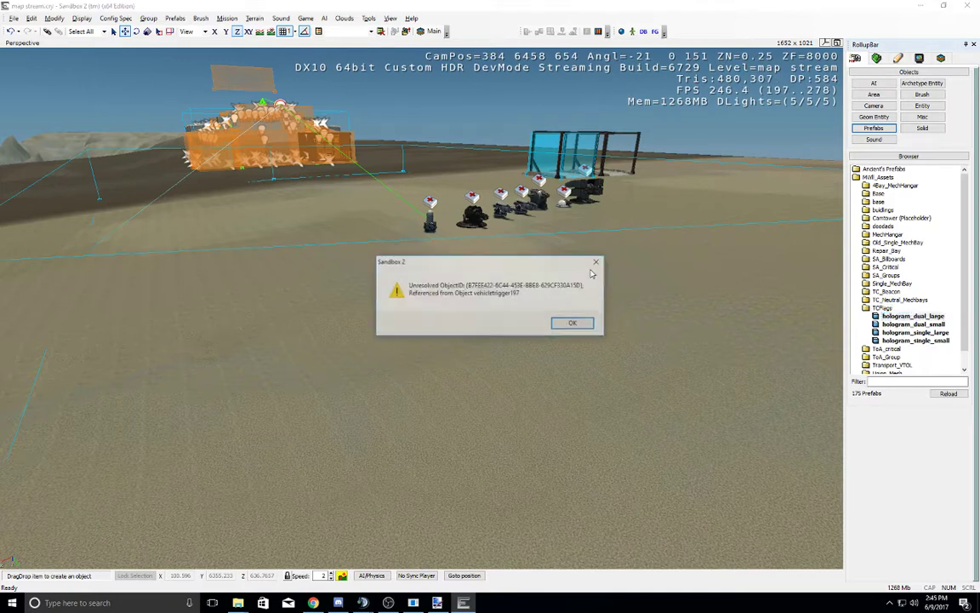
pyautogui.click(581, 327)
pyautogui.click(581, 327)
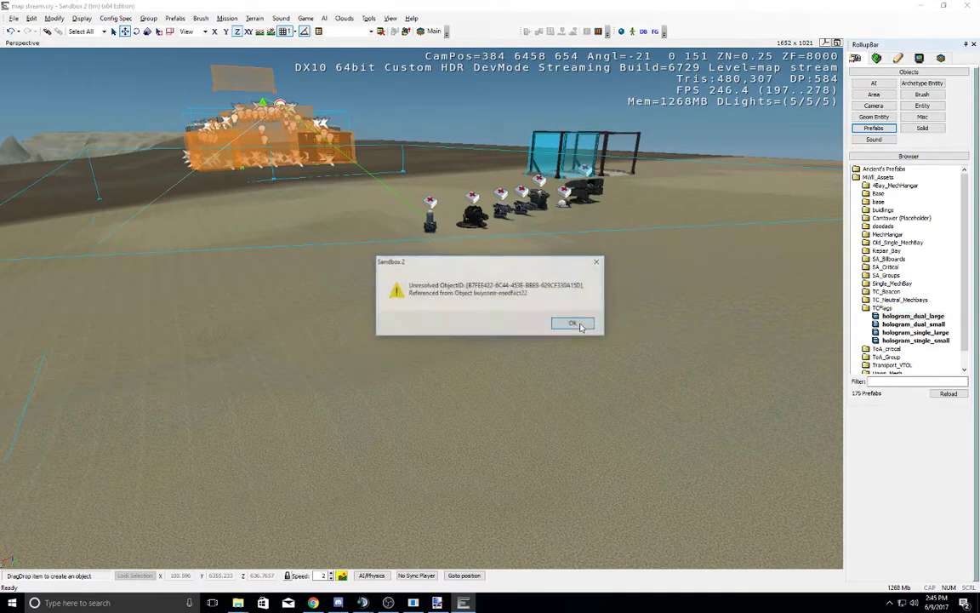
pyautogui.click(581, 327)
pyautogui.click(582, 327)
pyautogui.click(579, 327)
pyautogui.click(579, 327)
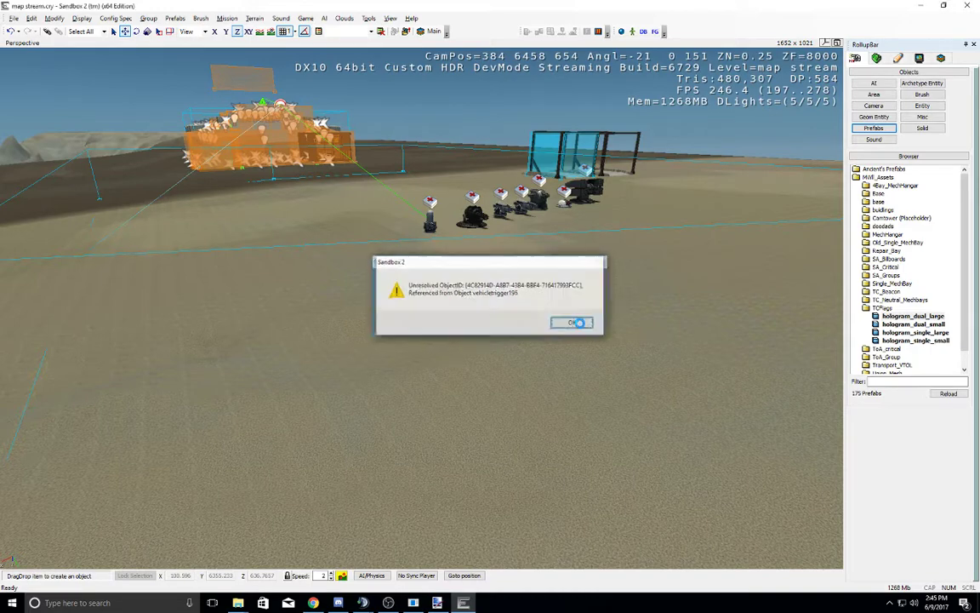
pyautogui.click(579, 327)
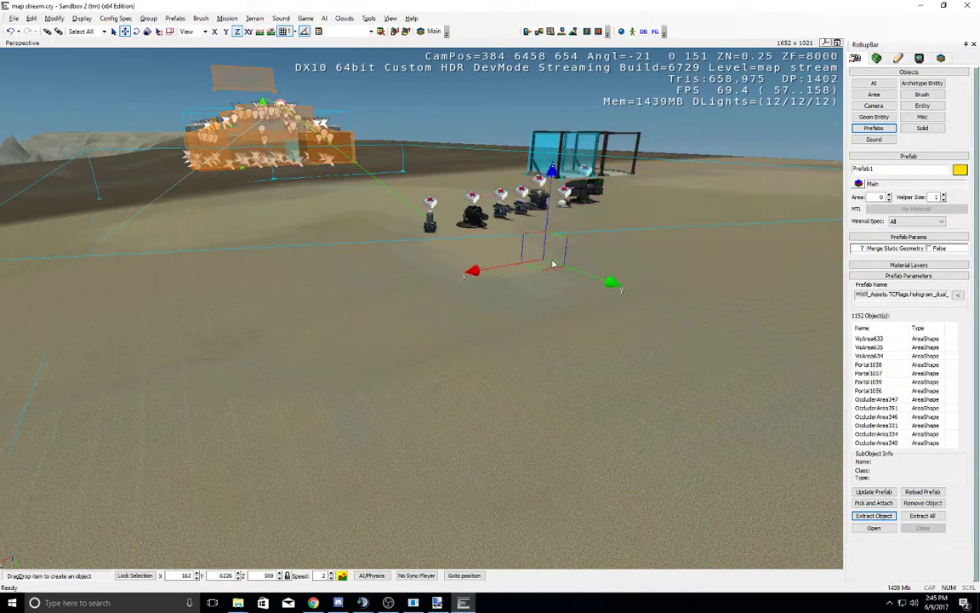
# Step: Delete the dual hologram prefab selected in the level
pyautogui.click(557, 262)
pyautogui.press('Delete')
pyautogui.press('Return')
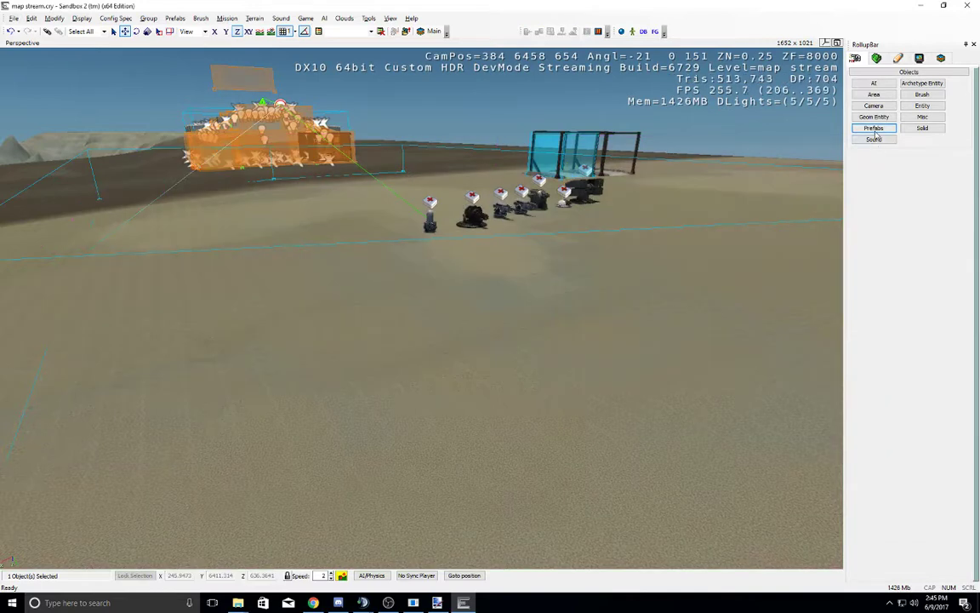
# Step: Place the hologram_single_large prefab from TCFlags near the two framed bays and select TCFlag76 in its object list
pyautogui.click(875, 129)
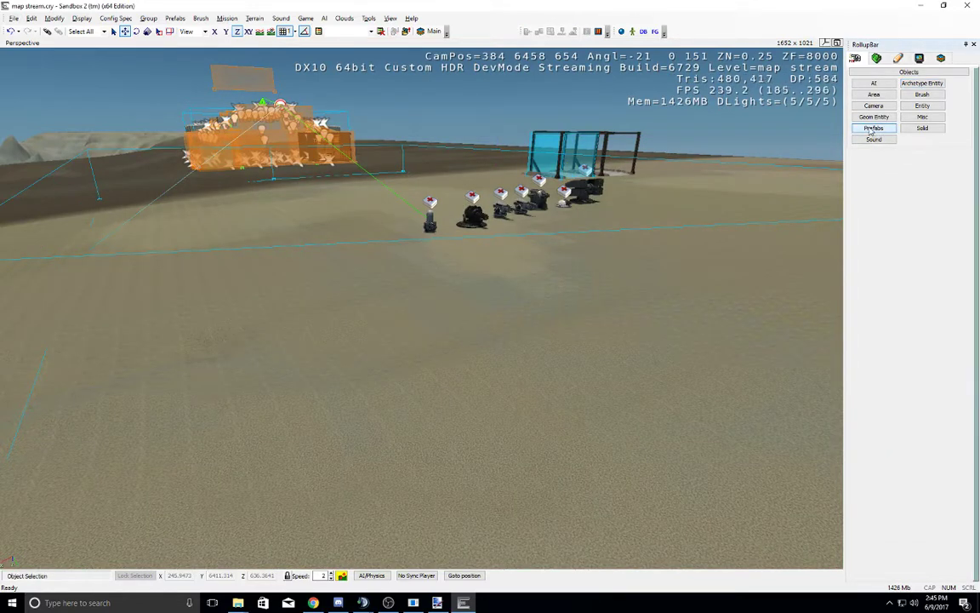
pyautogui.click(868, 117)
pyautogui.click(874, 127)
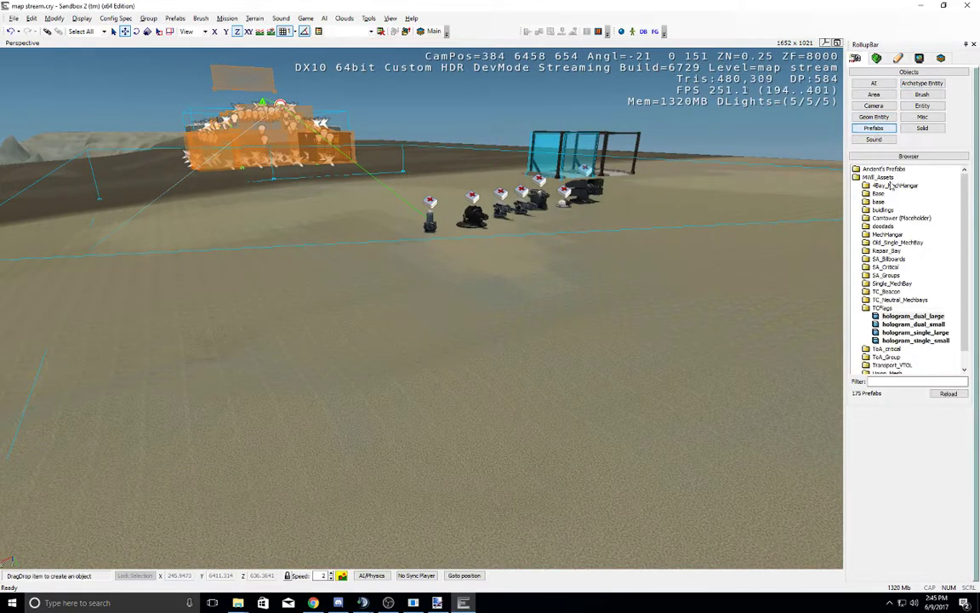
pyautogui.click(893, 333)
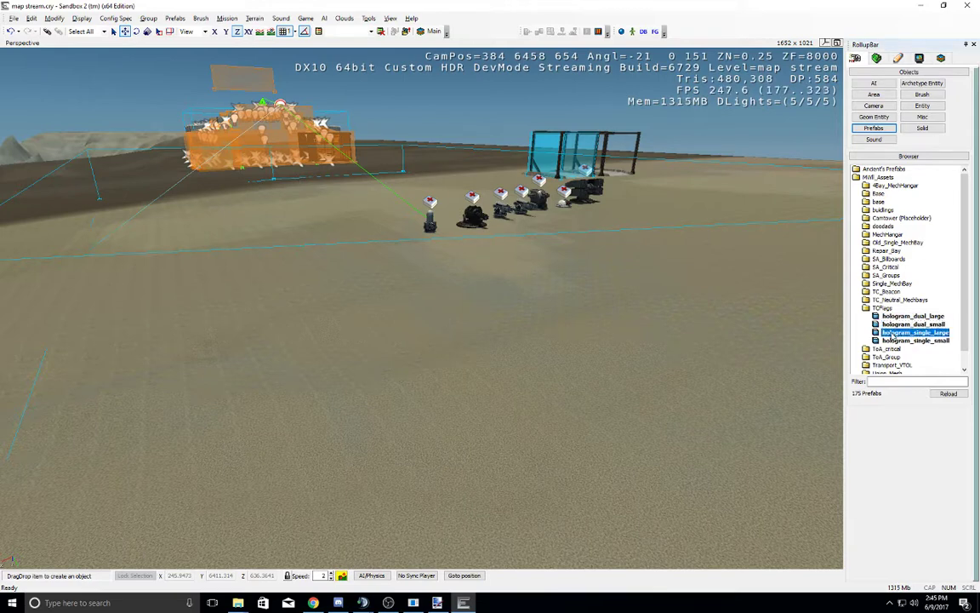
pyautogui.moveTo(883, 333); pyautogui.dragTo(648, 126)
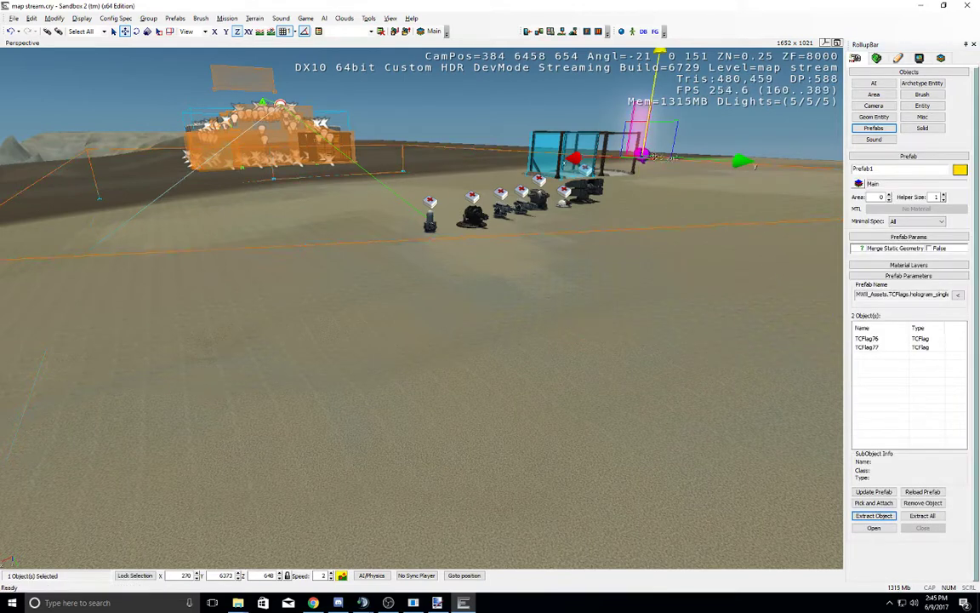
pyautogui.moveTo(666, 172); pyautogui.dragTo(666, 172, button='right')
pyautogui.moveTo(667, 172); pyautogui.dragTo(667, 172, button='middle')
pyautogui.scroll(5, 666, 171)
pyautogui.moveTo(667, 172); pyautogui.dragTo(666, 172, button='right')
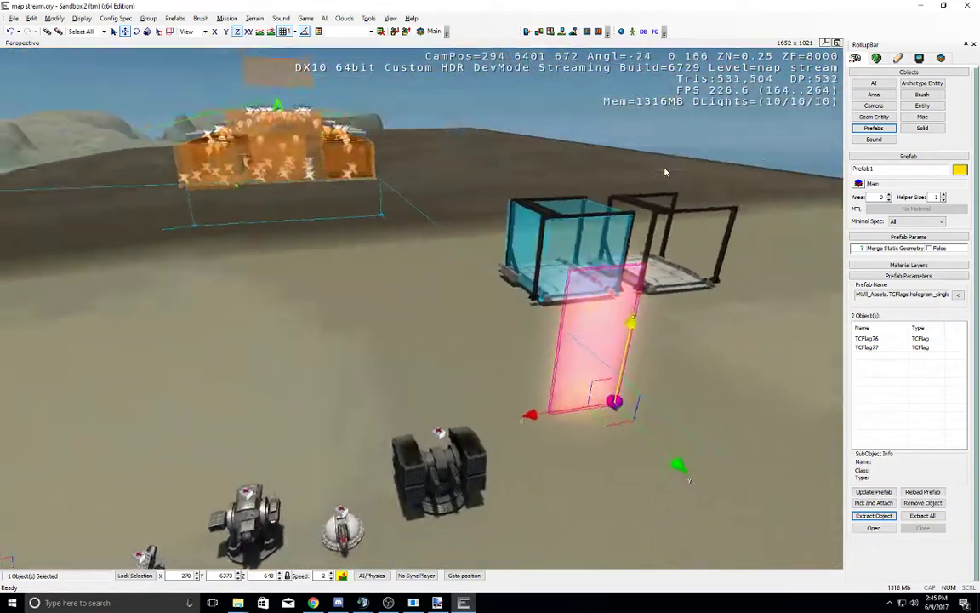
pyautogui.moveTo(666, 173); pyautogui.dragTo(667, 173, button='middle')
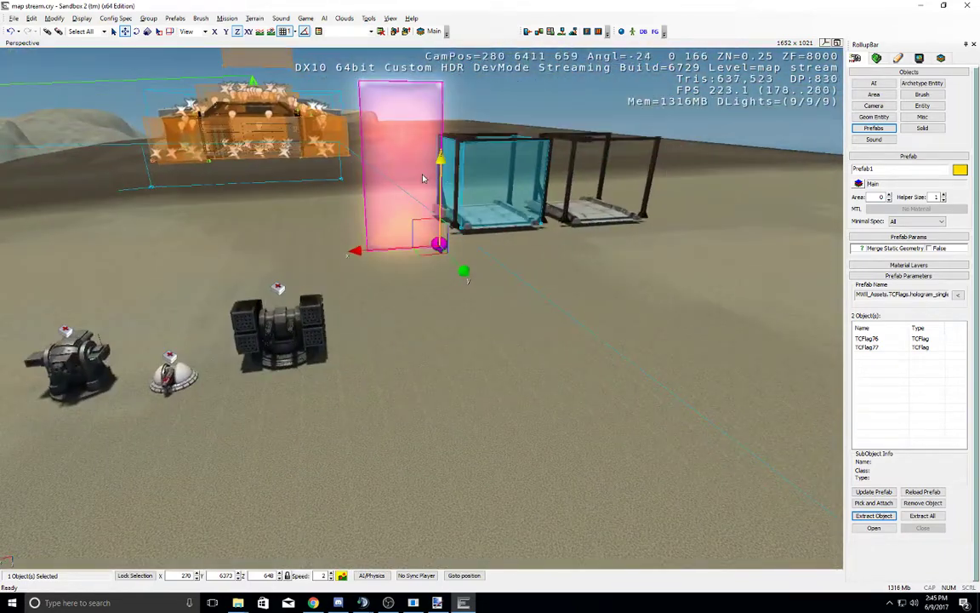
pyautogui.click(885, 338)
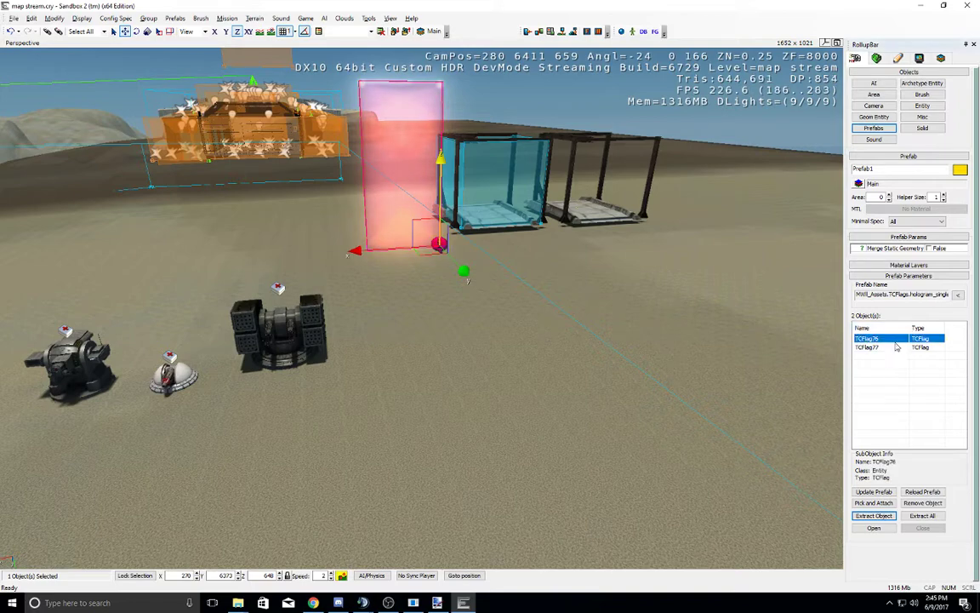
# Step: Place the tc_beacon_placeholder prefab from the TC_Beacon folder on the open ground beyond the row of turrets
pyautogui.scroll(-5, 499, 233)
pyautogui.moveTo(499, 232); pyautogui.dragTo(499, 232, button='right')
pyautogui.moveTo(498, 233); pyautogui.dragTo(499, 233, button='middle')
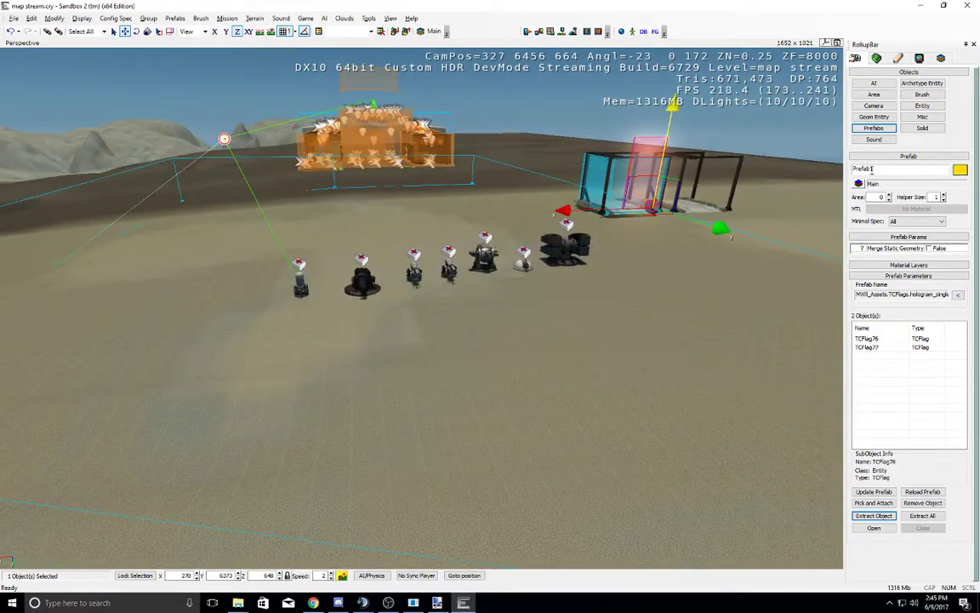
pyautogui.click(874, 128)
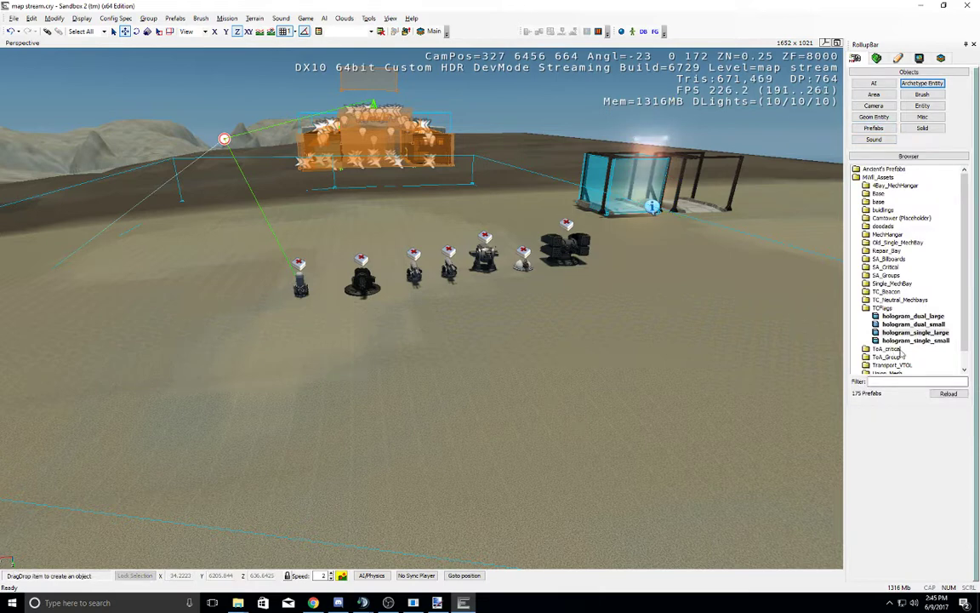
pyautogui.scroll(-1, 902, 355)
pyautogui.click(893, 284)
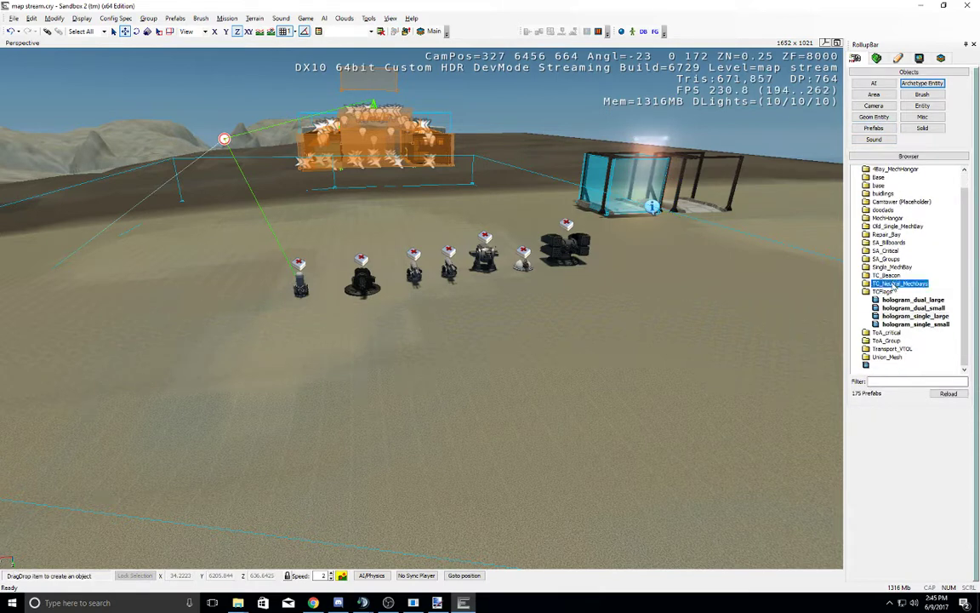
pyautogui.click(887, 242)
pyautogui.click(902, 301)
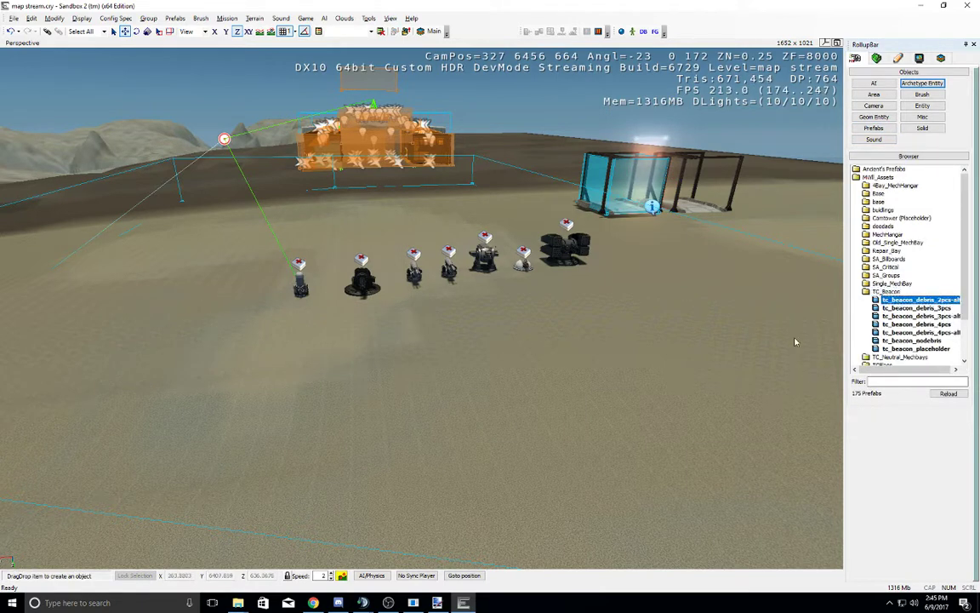
pyautogui.click(895, 342)
pyautogui.moveTo(893, 350); pyautogui.dragTo(748, 360)
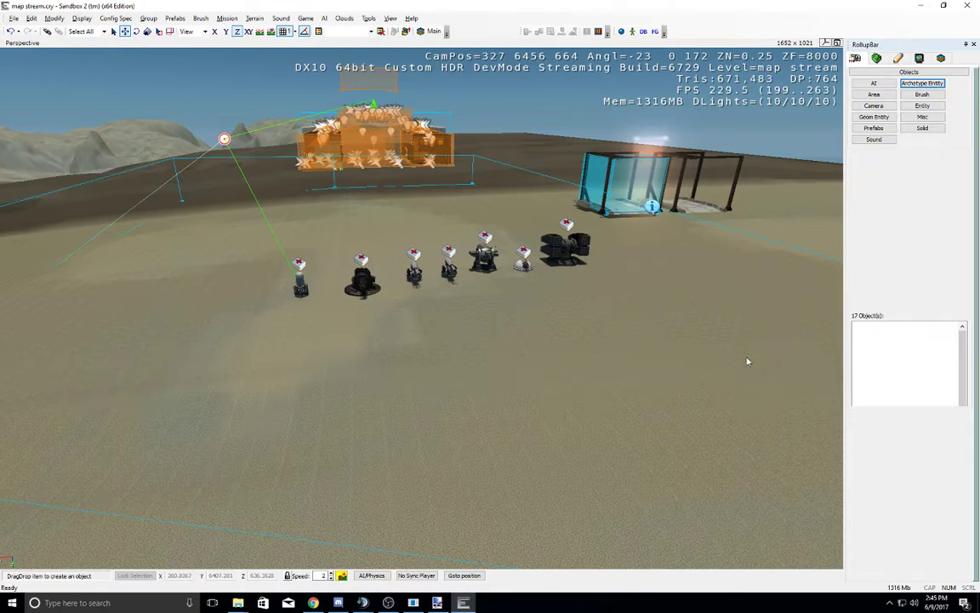
pyautogui.click(757, 341)
# Step: Examine the placed beacon prefab up close and its position relative to the turrets and framed bays
pyautogui.moveTo(757, 342); pyautogui.dragTo(758, 342, button='right')
pyautogui.press('w')
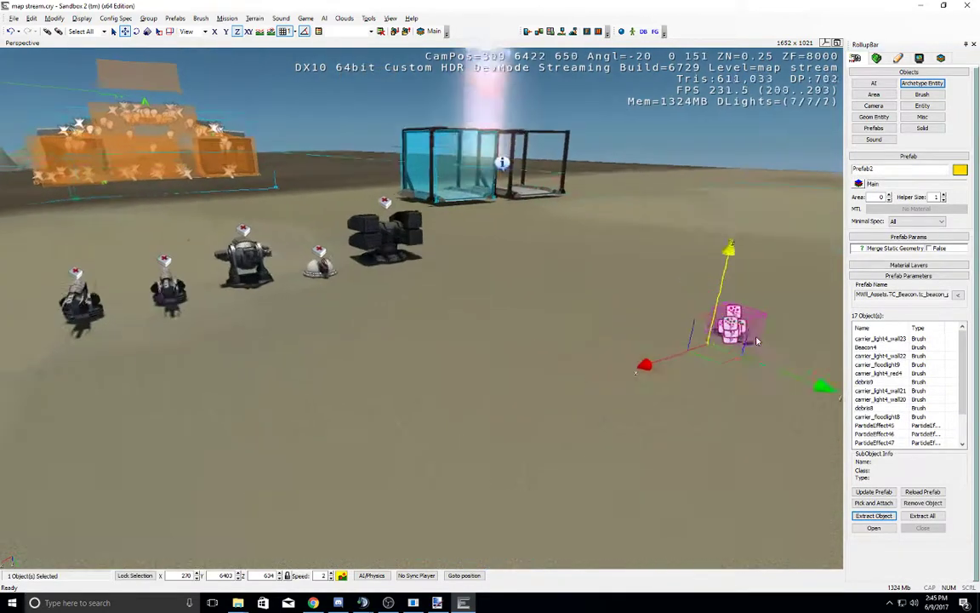
pyautogui.press('d')
pyautogui.press('w')
pyautogui.press('d')
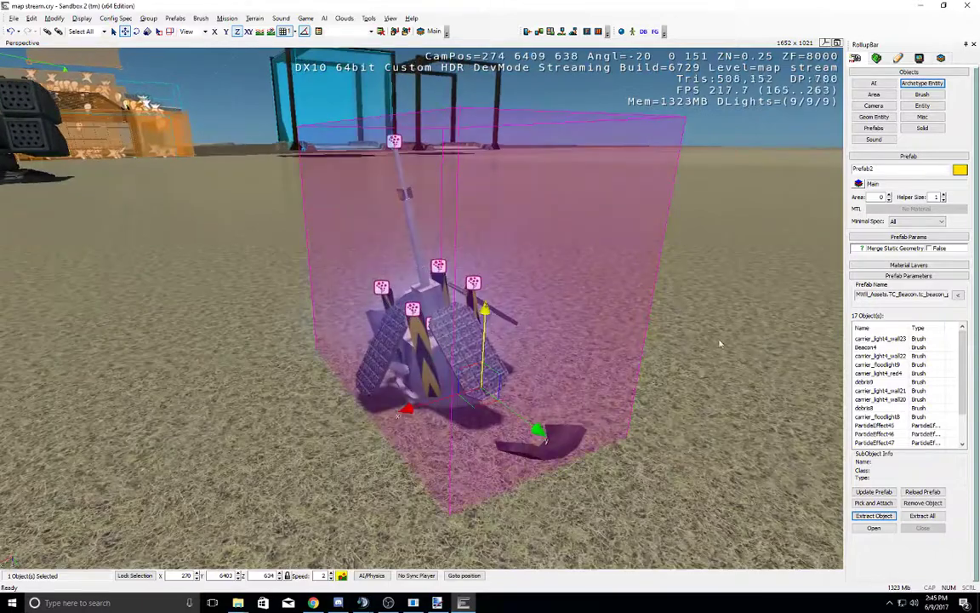
pyautogui.moveTo(492, 350); pyautogui.dragTo(494, 324)
pyautogui.press('s')
pyautogui.moveTo(495, 323); pyautogui.dragTo(494, 323, button='right')
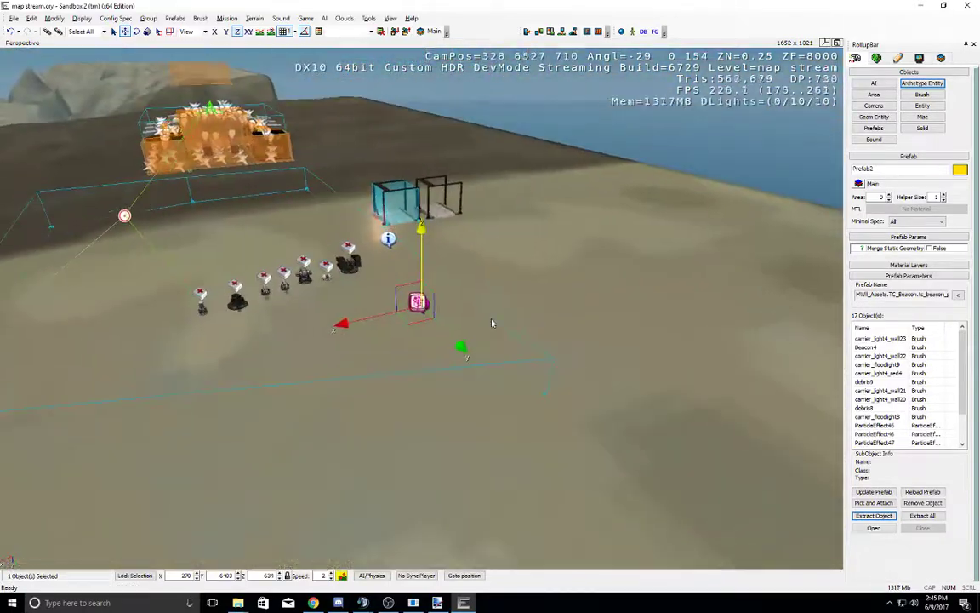
# Step: Move the beacon prefab across the ground to the near corner of the outlined area, at about X 260, Y 6458
pyautogui.moveTo(430, 330); pyautogui.dragTo(548, 418)
pyautogui.moveTo(550, 426); pyautogui.dragTo(550, 426, button='right')
pyautogui.press('w')
pyautogui.press('s')
pyautogui.press('w')
pyautogui.press('s')
pyautogui.press('s')
pyautogui.press('a')
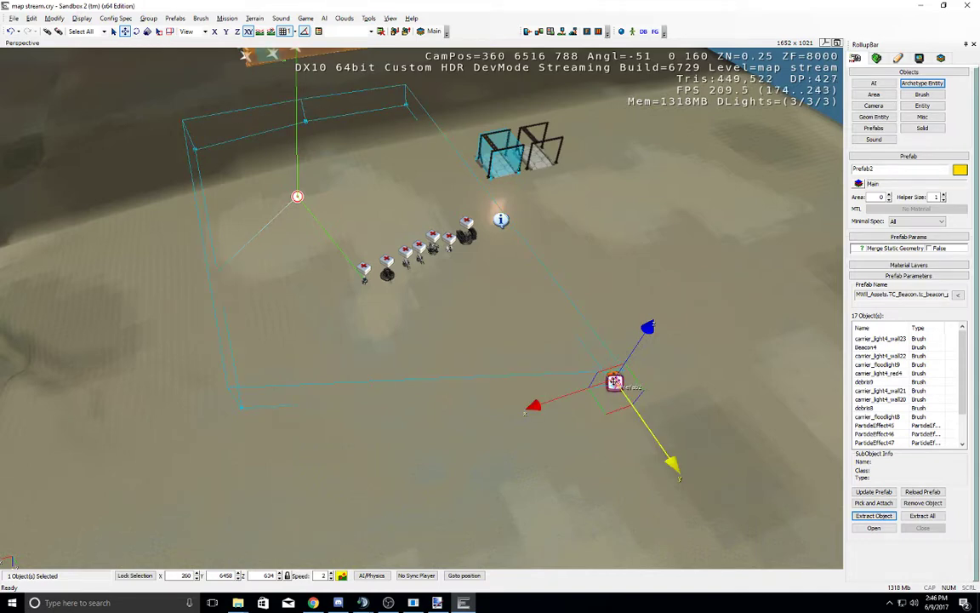
pyautogui.press('d')
# Step: Examine the beacon prefab at its new location and clear the selection
pyautogui.moveTo(593, 383); pyautogui.dragTo(591, 383, button='right')
pyautogui.press('w')
pyautogui.press('s')
pyautogui.moveTo(590, 383); pyautogui.dragTo(593, 383, button='middle')
pyautogui.scroll(-4, 593, 383)
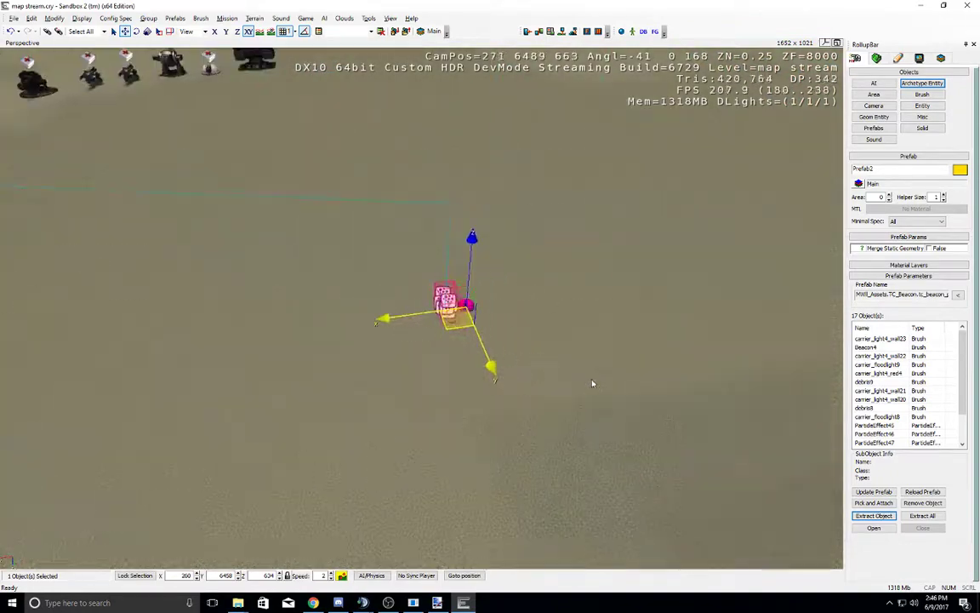
pyautogui.scroll(4, 594, 383)
pyautogui.scroll(7, 593, 383)
pyautogui.moveTo(594, 383); pyautogui.dragTo(593, 381, button='right')
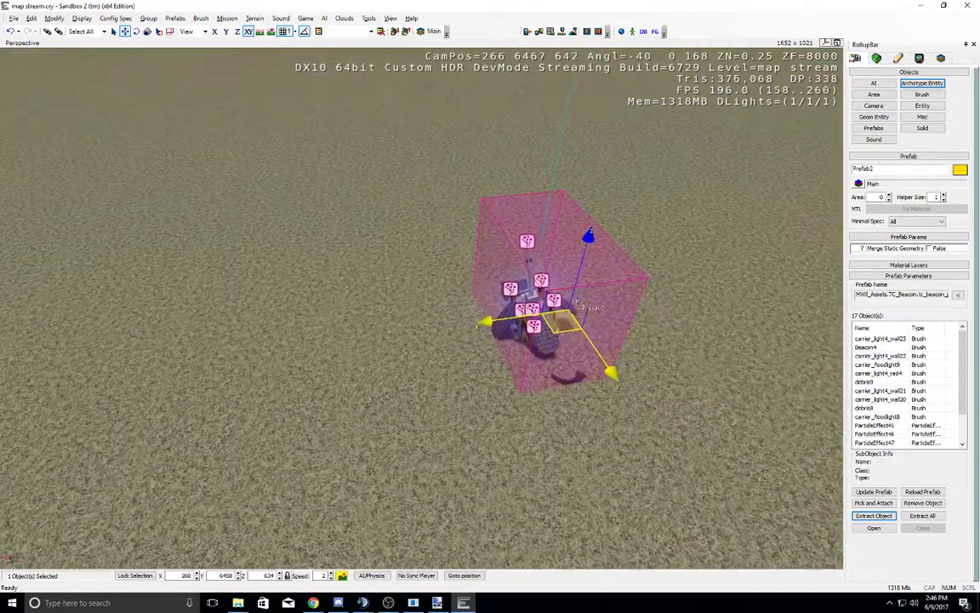
pyautogui.click(749, 371)
pyautogui.moveTo(630, 332); pyautogui.dragTo(630, 333, button='right')
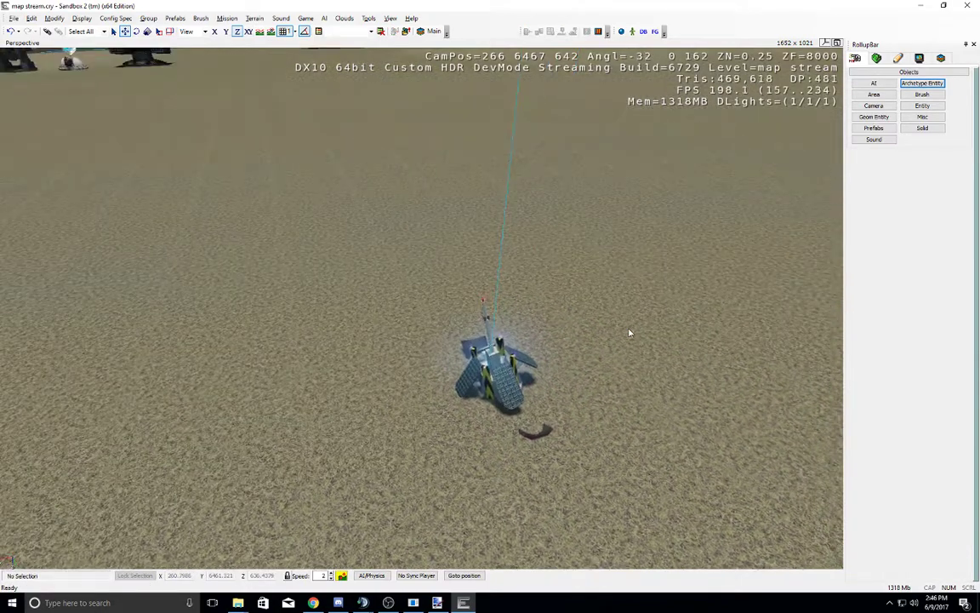
# Step: Browse the prefab library, opening the TCFlags folder and both top-level prefab collections
pyautogui.scroll(-6, 629, 333)
pyautogui.moveTo(630, 333); pyautogui.dragTo(630, 333, button='middle')
pyautogui.moveTo(491, 394); pyautogui.dragTo(490, 394, button='right')
pyautogui.click(874, 127)
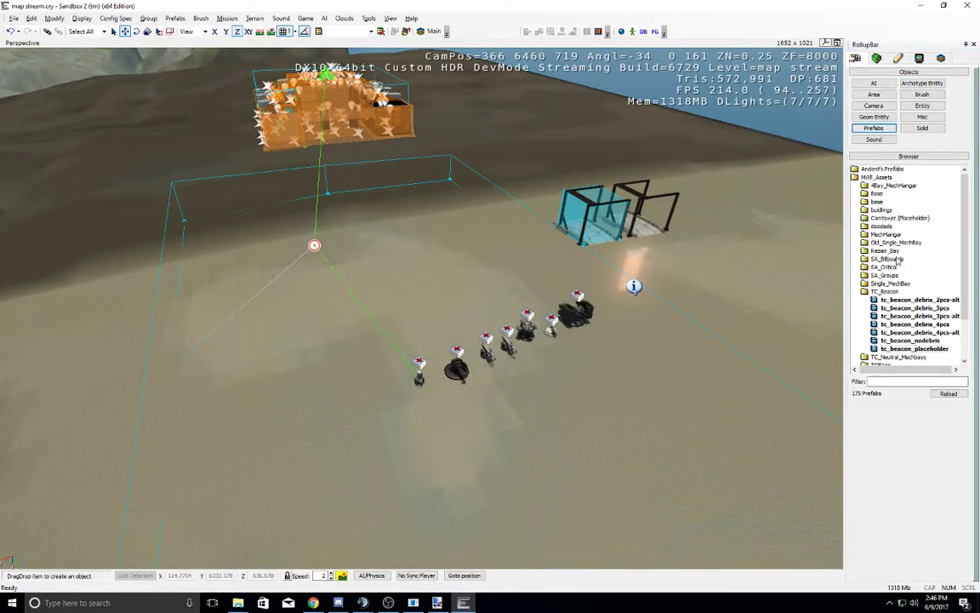
pyautogui.scroll(-2, 892, 296)
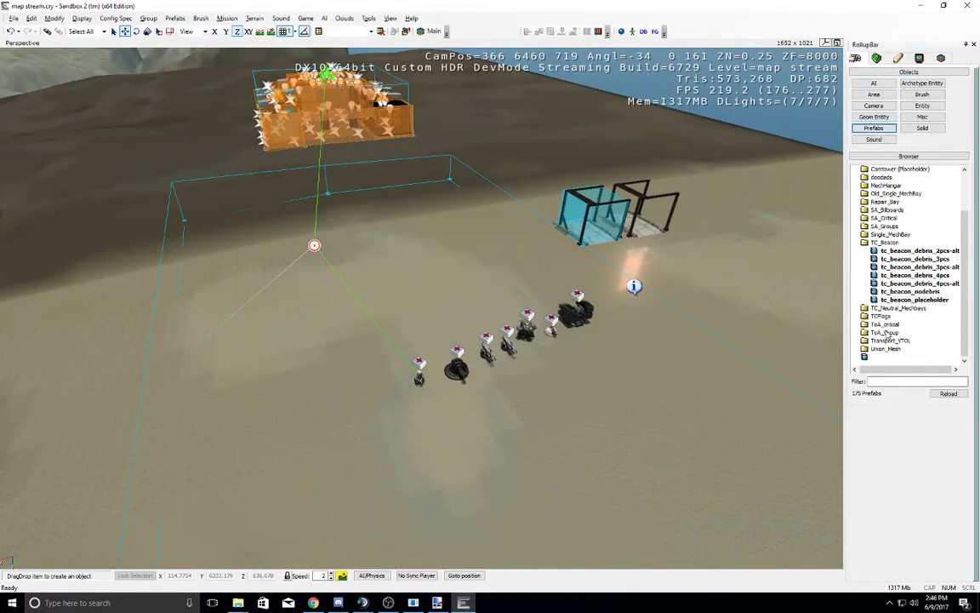
pyautogui.doubleClick(884, 316)
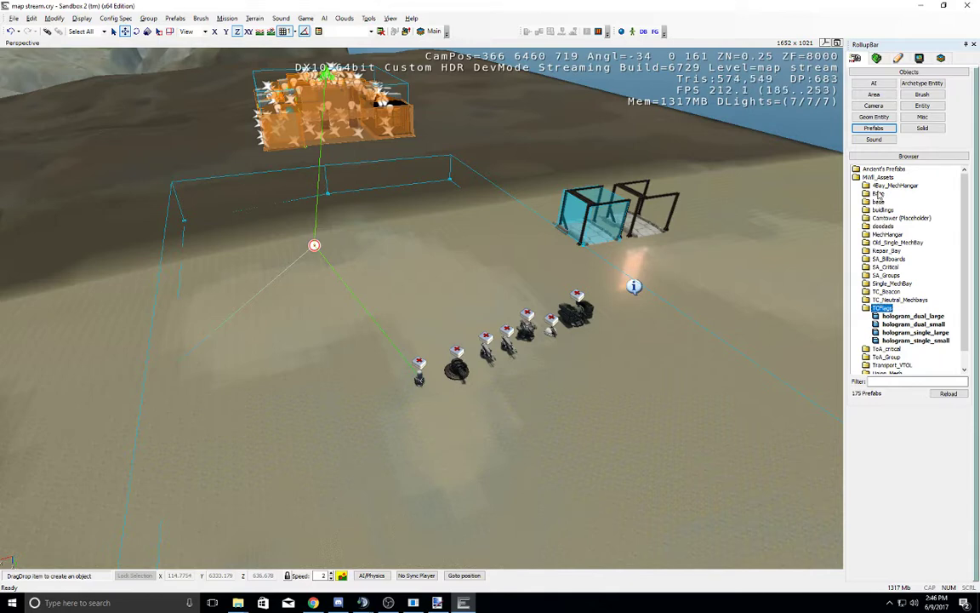
pyautogui.scroll(-1, 883, 315)
pyautogui.scroll(1, 885, 277)
pyautogui.click(883, 170)
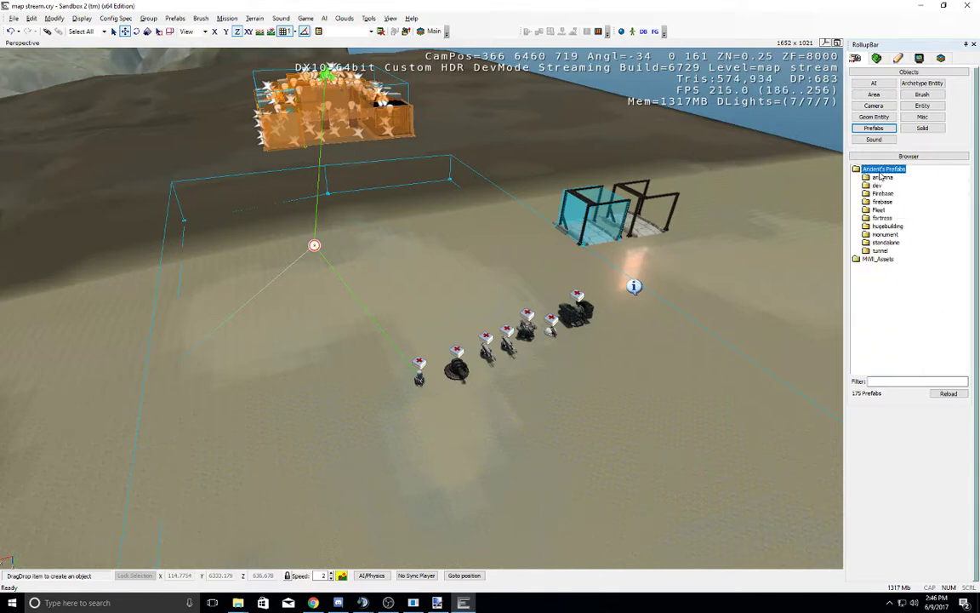
pyautogui.click(866, 260)
# Step: Compare the available objects in the Entity, Brush and Geom Entity libraries
pyautogui.moveTo(605, 371); pyautogui.dragTo(605, 371, button='right')
pyautogui.press('s')
pyautogui.moveTo(606, 373); pyautogui.dragTo(605, 374, button='middle')
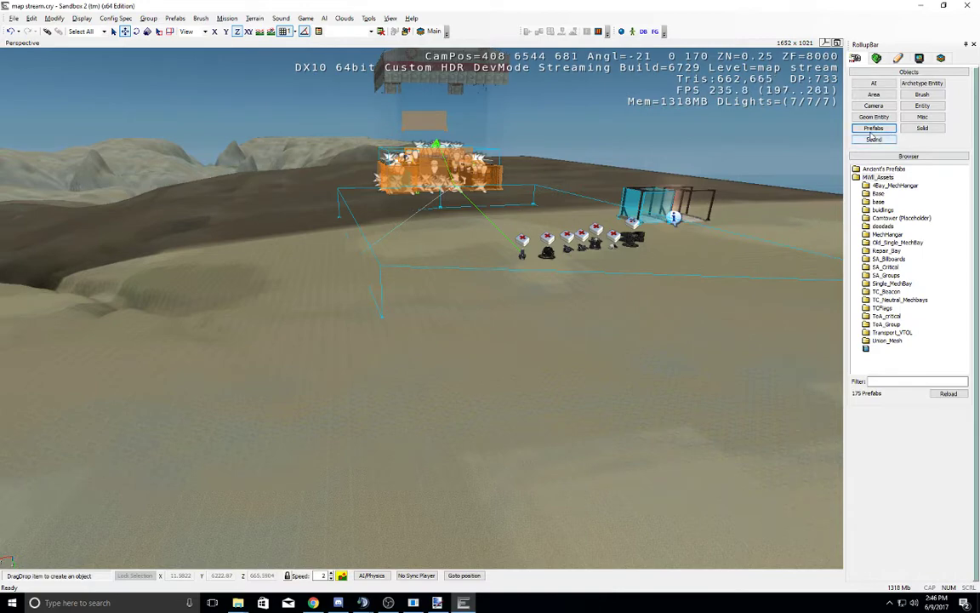
pyautogui.moveTo(596, 274); pyautogui.dragTo(596, 274, button='right')
pyautogui.moveTo(596, 274); pyautogui.dragTo(595, 274, button='middle')
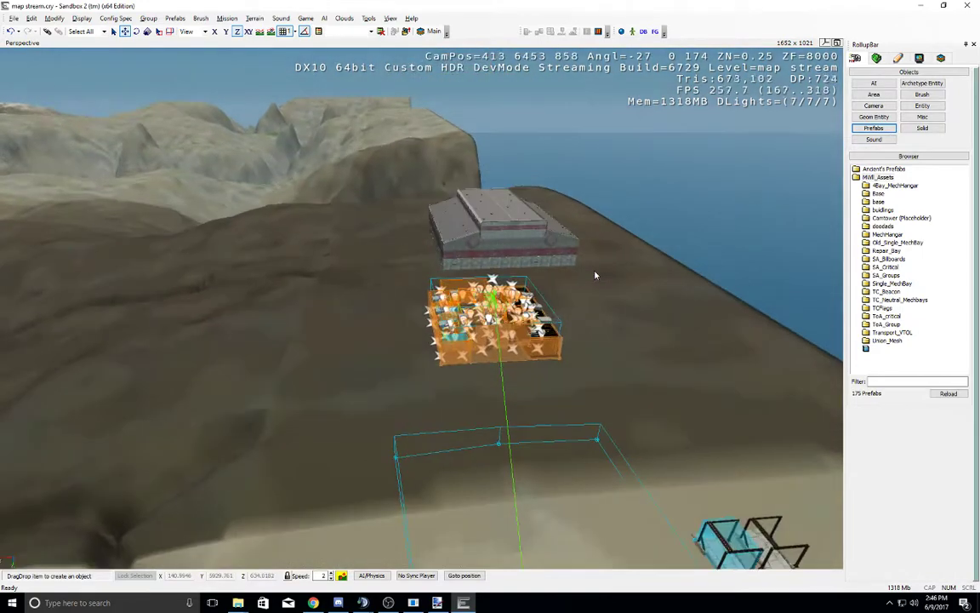
pyautogui.click(923, 105)
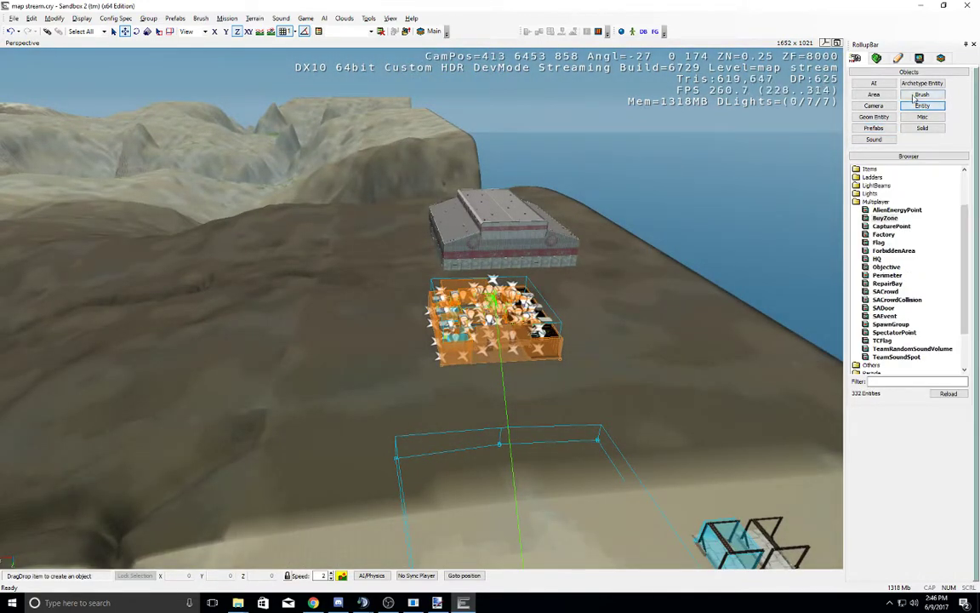
pyautogui.click(922, 94)
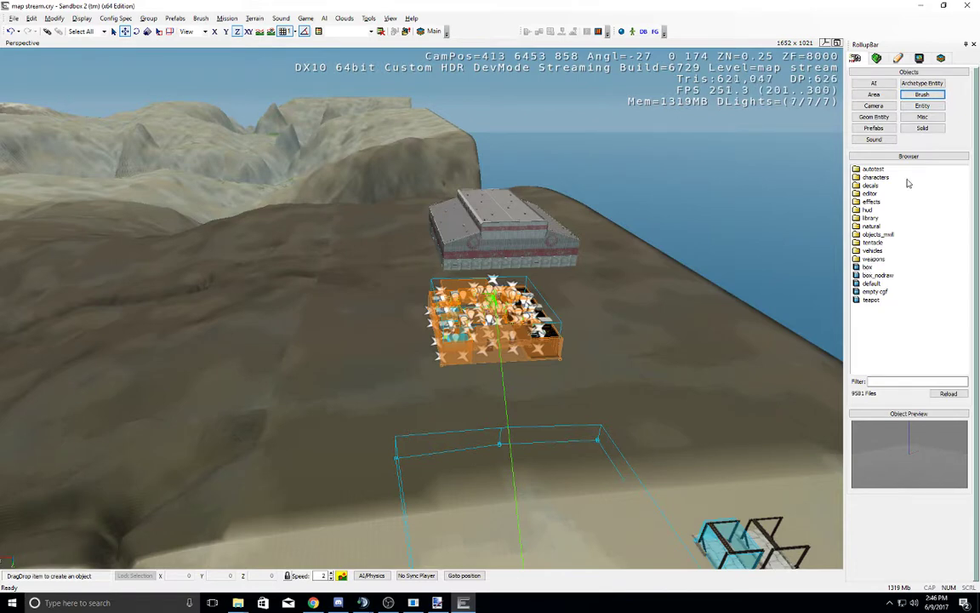
pyautogui.click(874, 116)
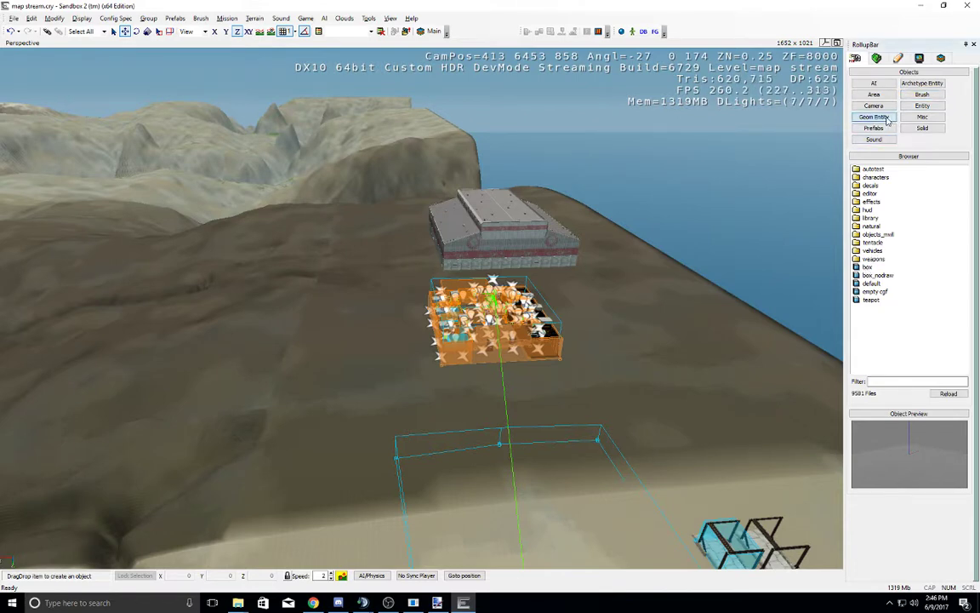
pyautogui.click(924, 95)
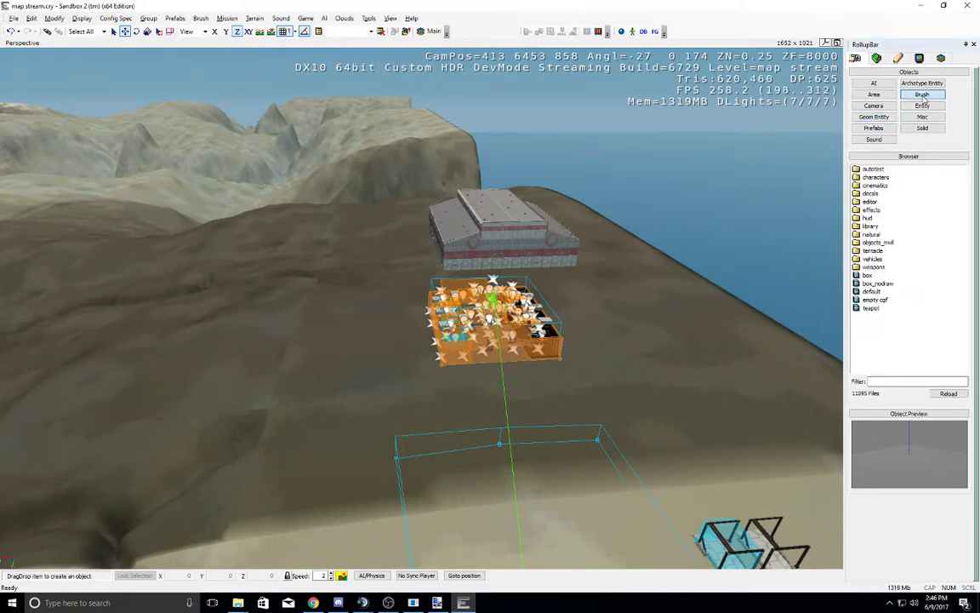
pyautogui.click(887, 120)
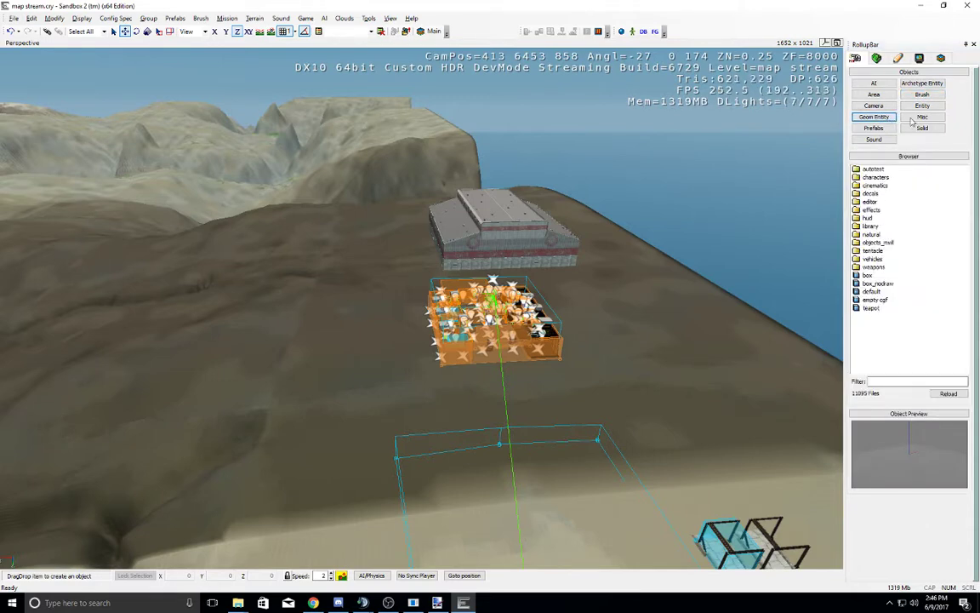
pyautogui.click(923, 94)
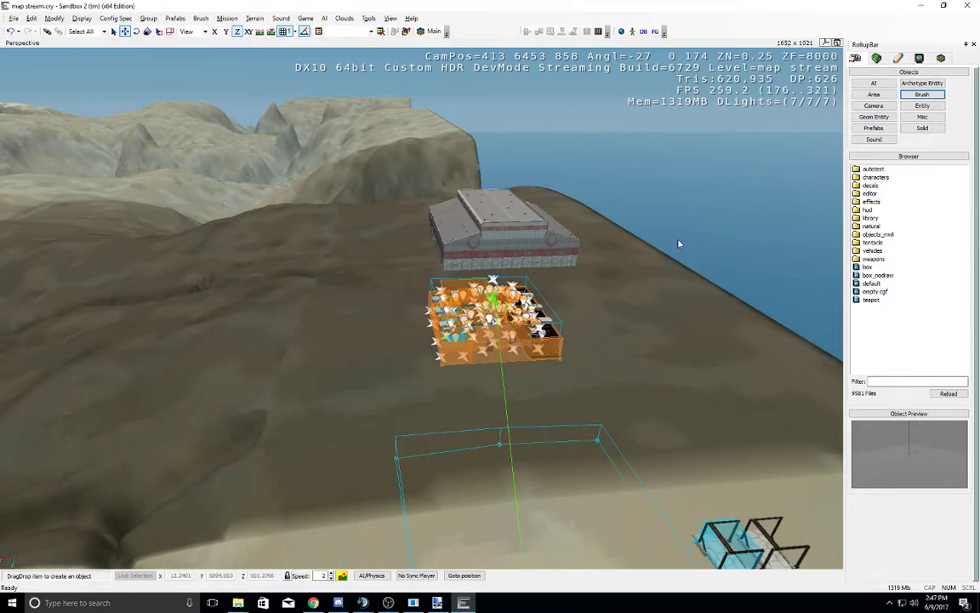
# Step: Filter the brush library by "union"
pyautogui.moveTo(679, 244); pyautogui.dragTo(673, 244, button='right')
pyautogui.moveTo(673, 244); pyautogui.dragTo(672, 242, button='middle')
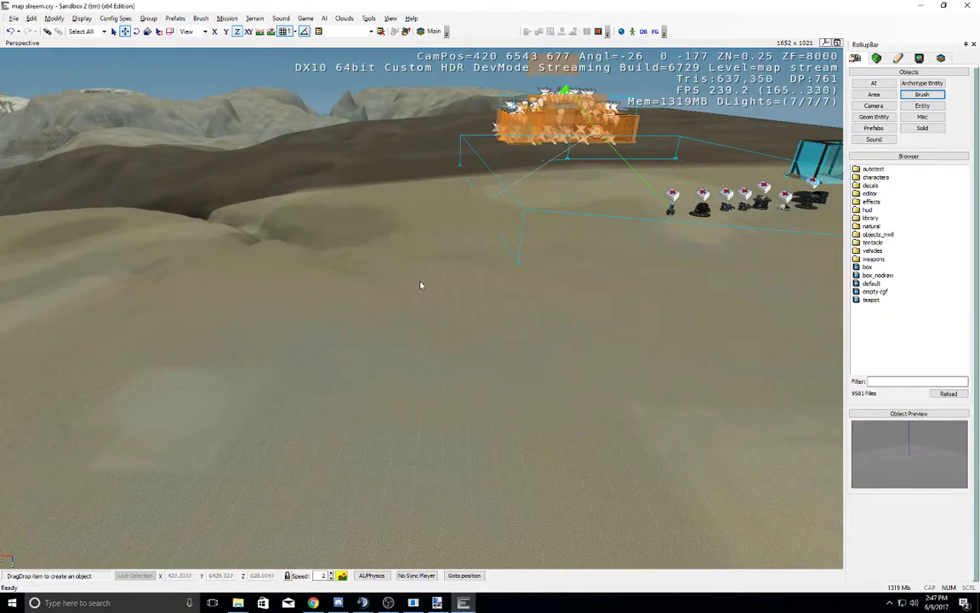
pyautogui.moveTo(420, 285); pyautogui.dragTo(424, 281, button='middle')
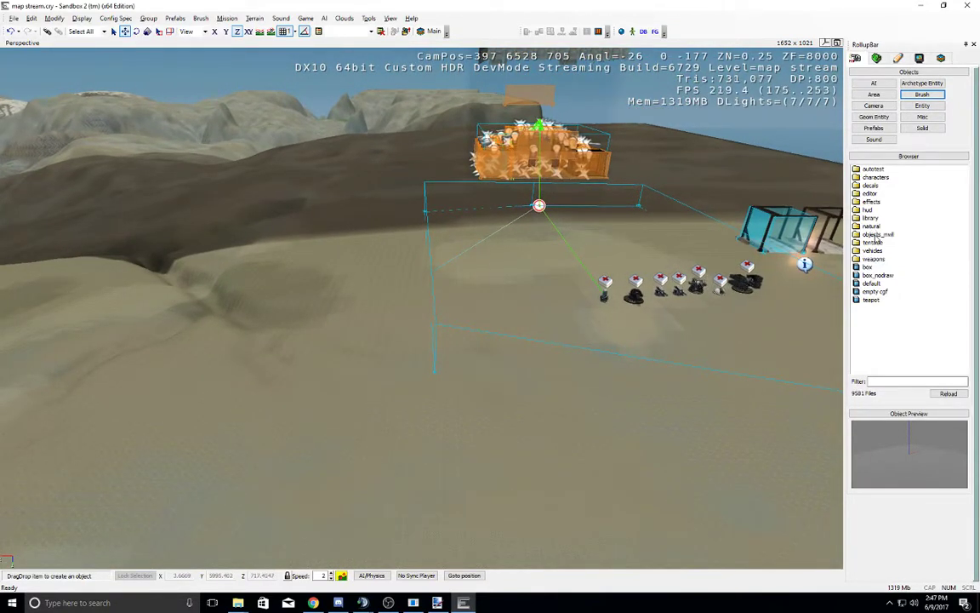
pyautogui.click(880, 382)
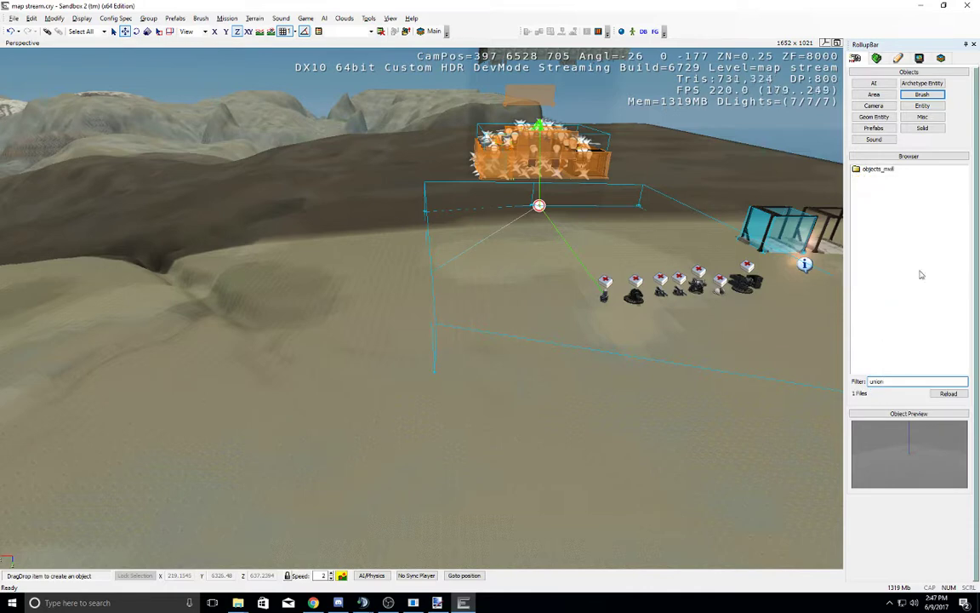
# Step: Place the cl_union_dropship brush on the terrain from the critical_structures architecture folder of objects_mwll
pyautogui.doubleClick(872, 171)
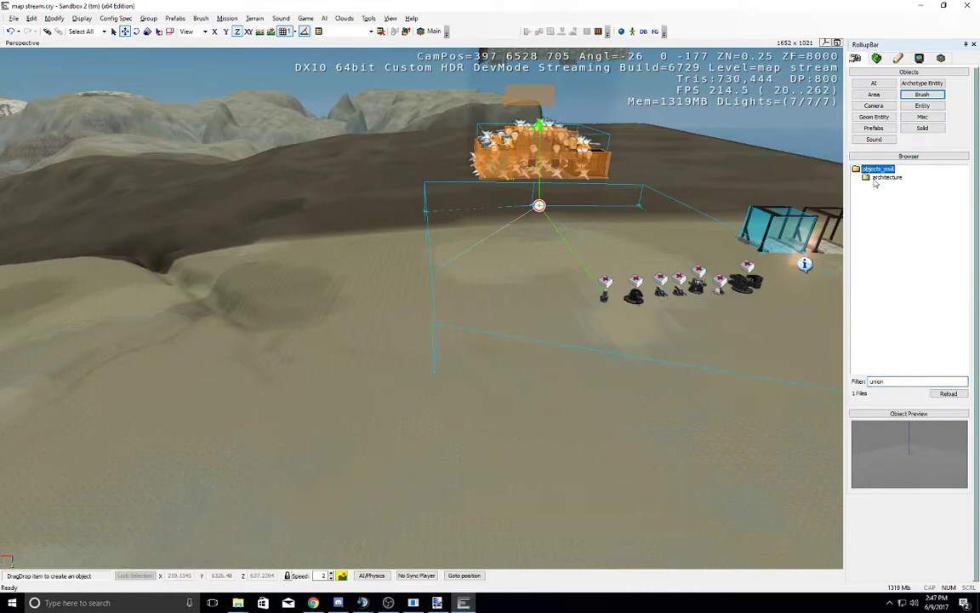
pyautogui.doubleClick(887, 177)
pyautogui.doubleClick(902, 185)
pyautogui.doubleClick(913, 193)
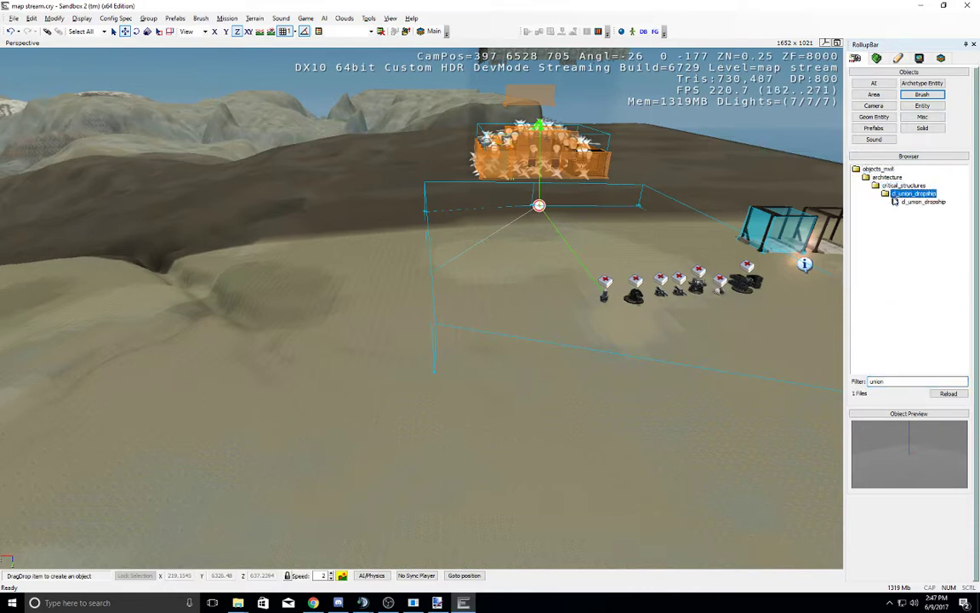
pyautogui.moveTo(895, 201)
pyautogui.mouseDown()
pyautogui.moveTo(812, 181)
pyautogui.moveTo(290, 328)
pyautogui.moveTo(345, 211)
pyautogui.moveTo(363, 428)
pyautogui.moveTo(380, 407)
pyautogui.mouseUp()
# Step: Lower the dropship vertically toward the terrain to a Z position of 633
pyautogui.press('s')
pyautogui.moveTo(380, 407); pyautogui.dragTo(383, 406, button='right')
pyautogui.moveTo(383, 407); pyautogui.dragTo(383, 399, button='middle')
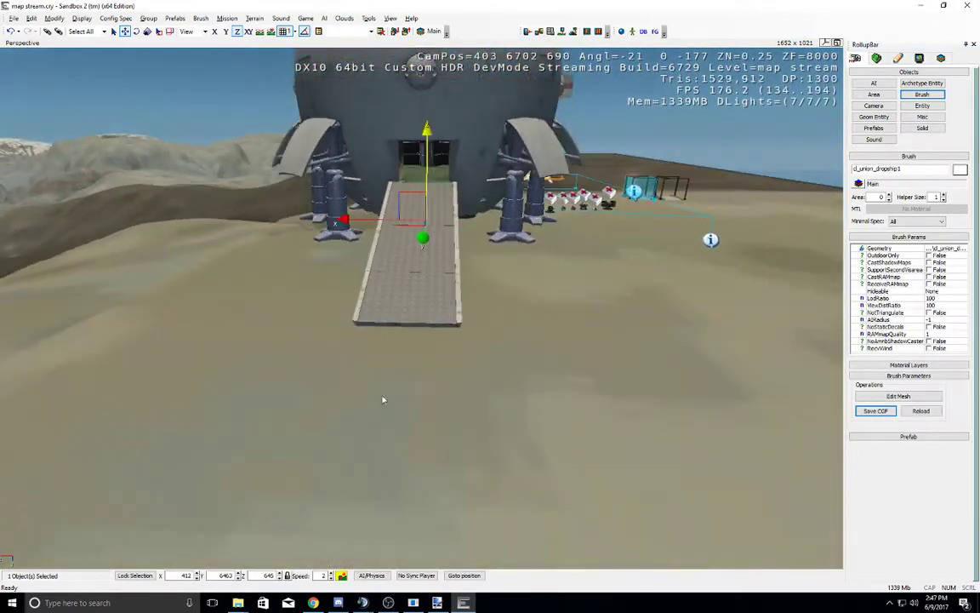
pyautogui.moveTo(430, 175)
pyautogui.mouseDown()
pyautogui.moveTo(431, 217)
pyautogui.moveTo(434, 198)
pyautogui.mouseUp()
# Step: Examine the dropship's landing legs, ramp and hull from several sides and distances
pyautogui.moveTo(460, 204); pyautogui.dragTo(475, 209, button='right')
pyautogui.moveTo(475, 208); pyautogui.dragTo(475, 207, button='middle')
pyautogui.moveTo(475, 207); pyautogui.dragTo(475, 206, button='right')
pyautogui.moveTo(475, 207); pyautogui.dragTo(493, 210, button='middle')
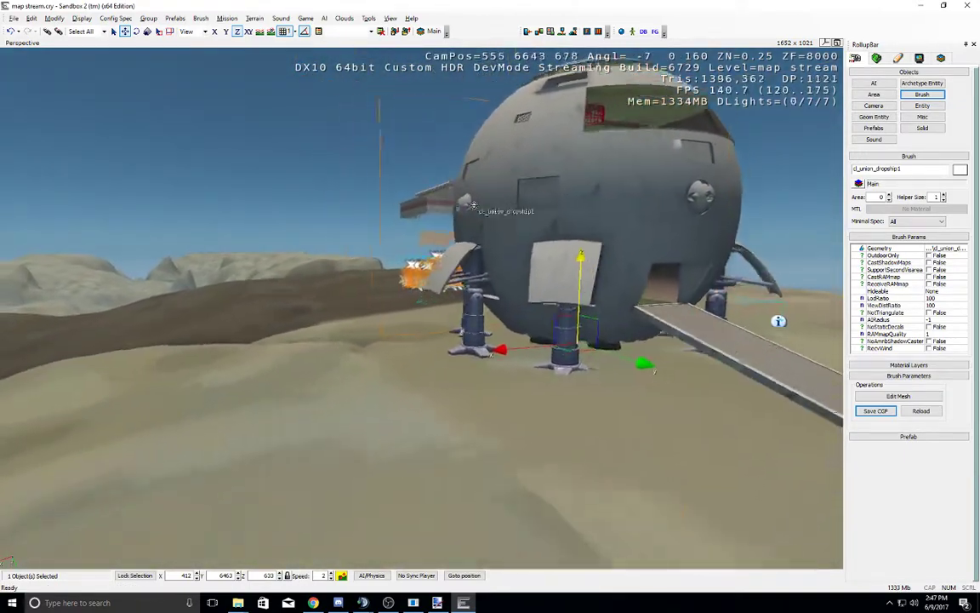
pyautogui.moveTo(494, 210); pyautogui.dragTo(495, 212, button='right')
pyautogui.moveTo(495, 212); pyautogui.dragTo(491, 207, button='middle')
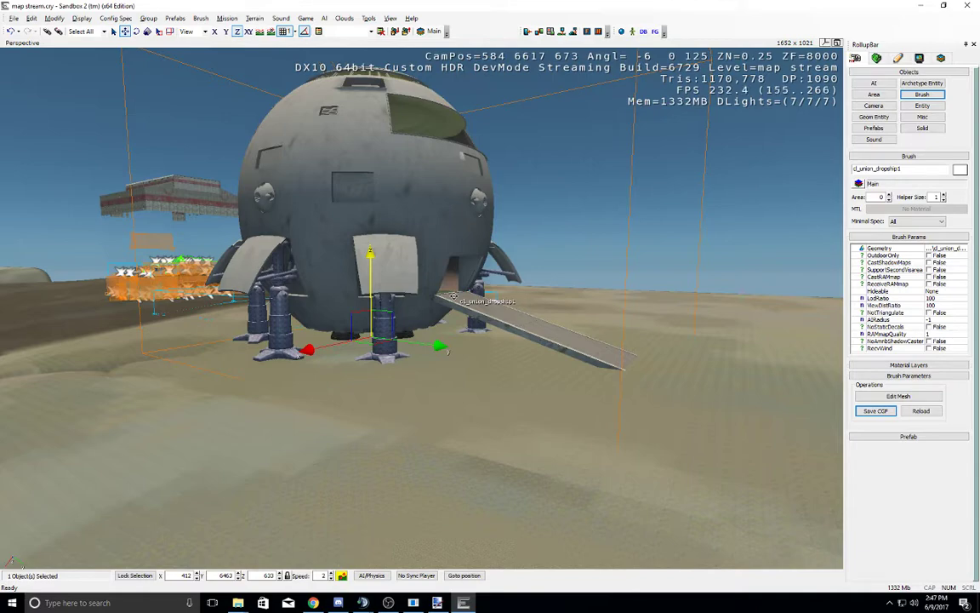
pyautogui.moveTo(453, 296)
pyautogui.mouseDown(button='middle')
pyautogui.moveTo(432, 296)
pyautogui.moveTo(441, 300)
pyautogui.mouseUp(button='middle')
pyautogui.moveTo(441, 299); pyautogui.dragTo(441, 300, button='right')
pyautogui.moveTo(441, 300); pyautogui.dragTo(440, 300, button='middle')
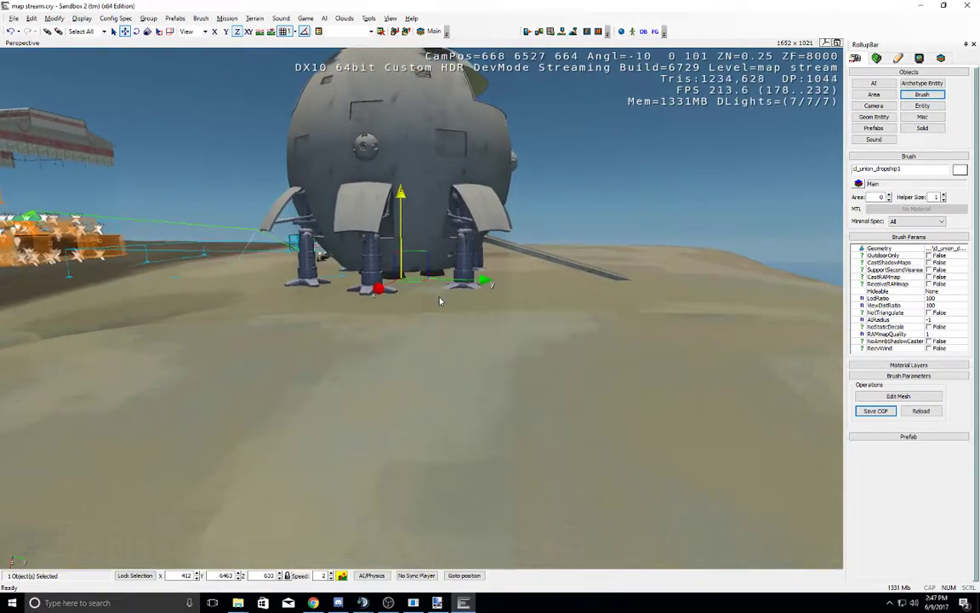
pyautogui.press('s')
pyautogui.moveTo(440, 301); pyautogui.dragTo(438, 300, button='right')
pyautogui.press('w')
pyautogui.moveTo(437, 301); pyautogui.dragTo(440, 300, button='middle')
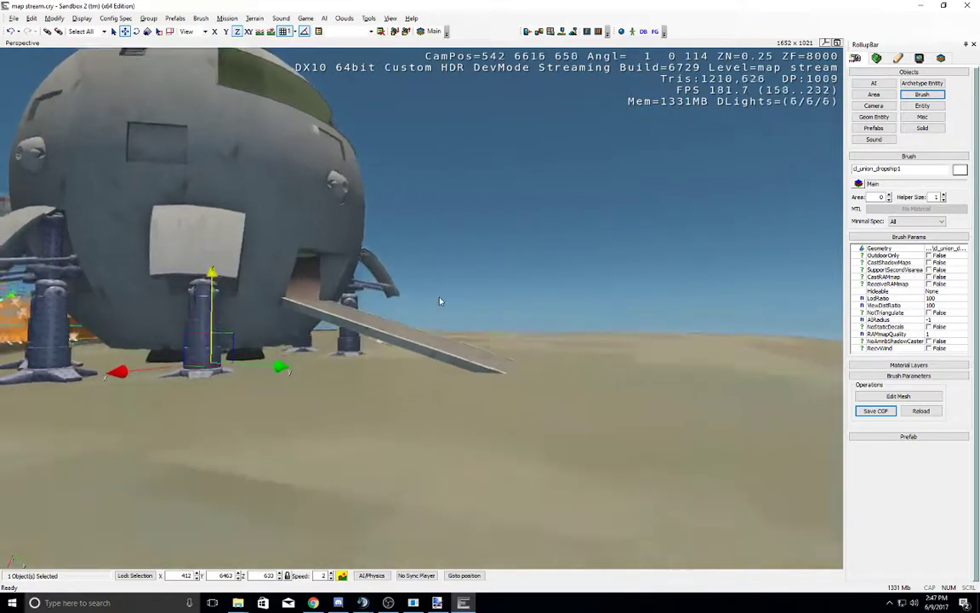
pyautogui.moveTo(440, 301); pyautogui.dragTo(439, 300, button='right')
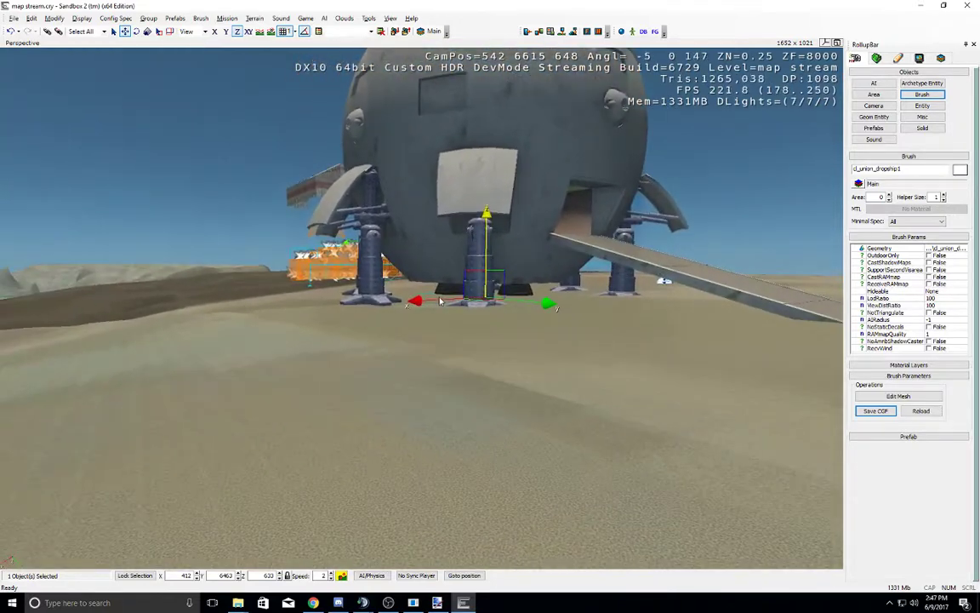
pyautogui.press('s')
pyautogui.moveTo(439, 300); pyautogui.dragTo(430, 297, button='middle')
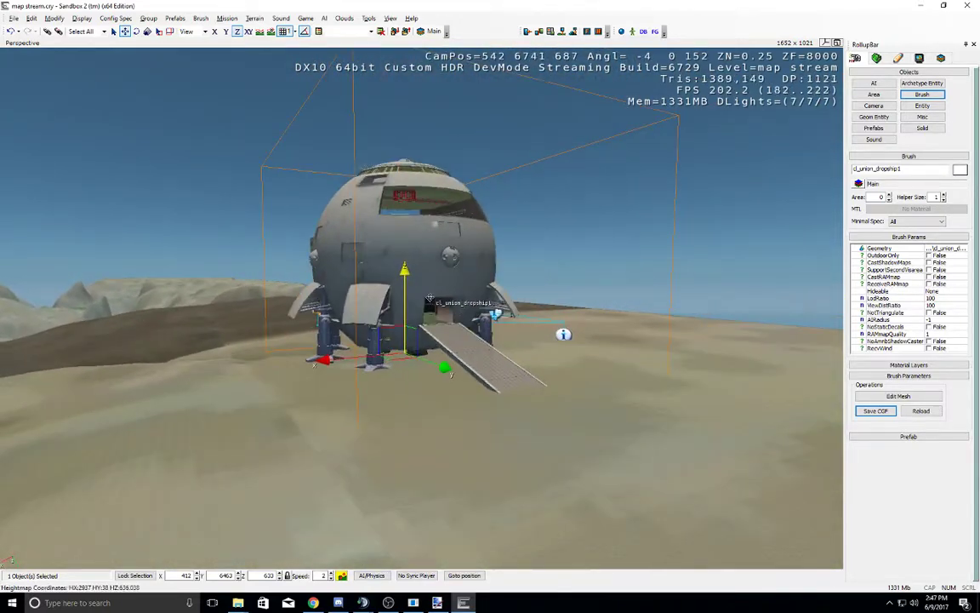
# Step: Delete the dropship brush from the level
pyautogui.press('Delete')
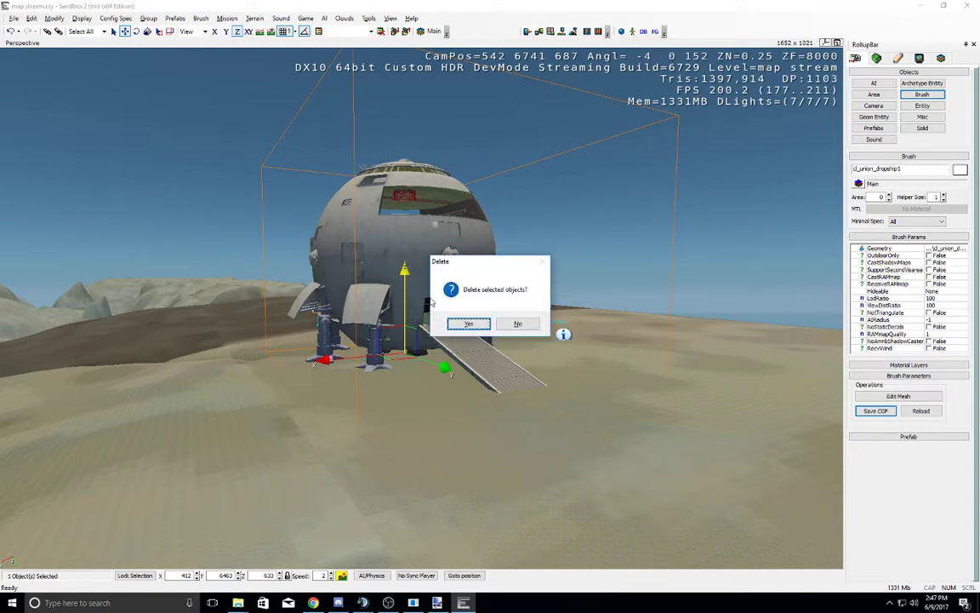
pyautogui.press('Return')
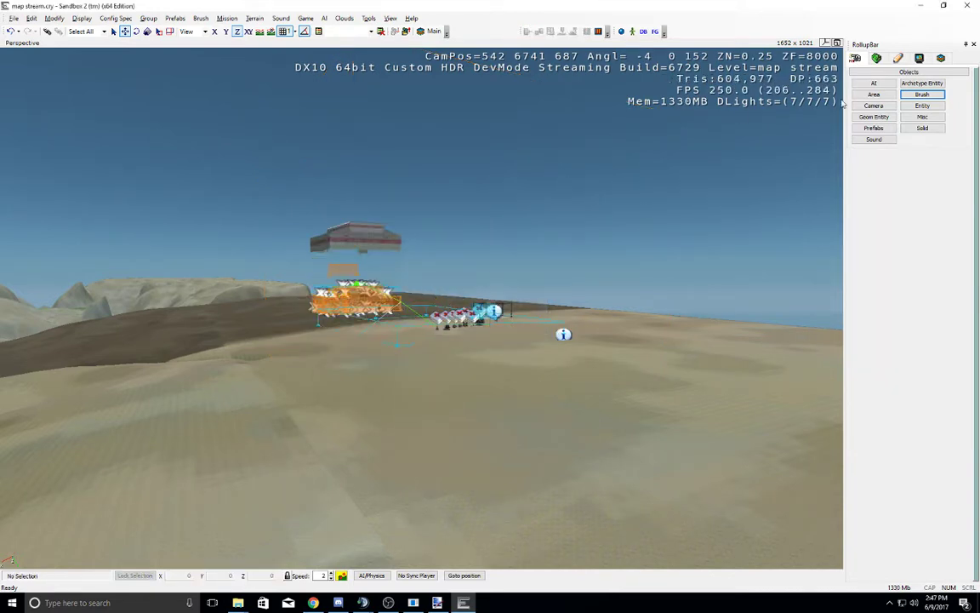
# Step: Switch to the Archetype Entity library and collapse its cl_union_dropship and objects_mwll folders
pyautogui.click(923, 83)
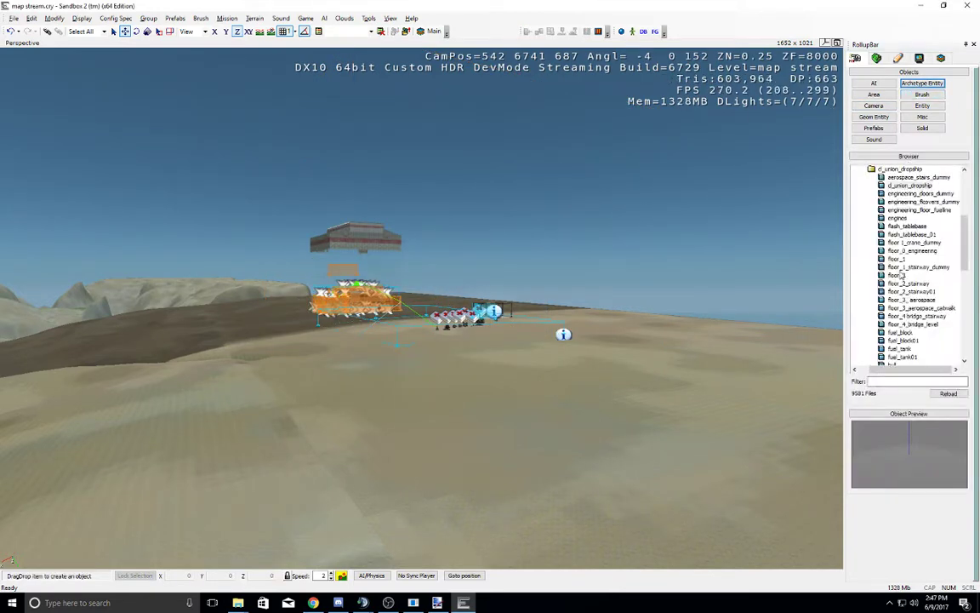
pyautogui.scroll(3, 903, 274)
pyautogui.doubleClick(884, 242)
pyautogui.scroll(3, 880, 223)
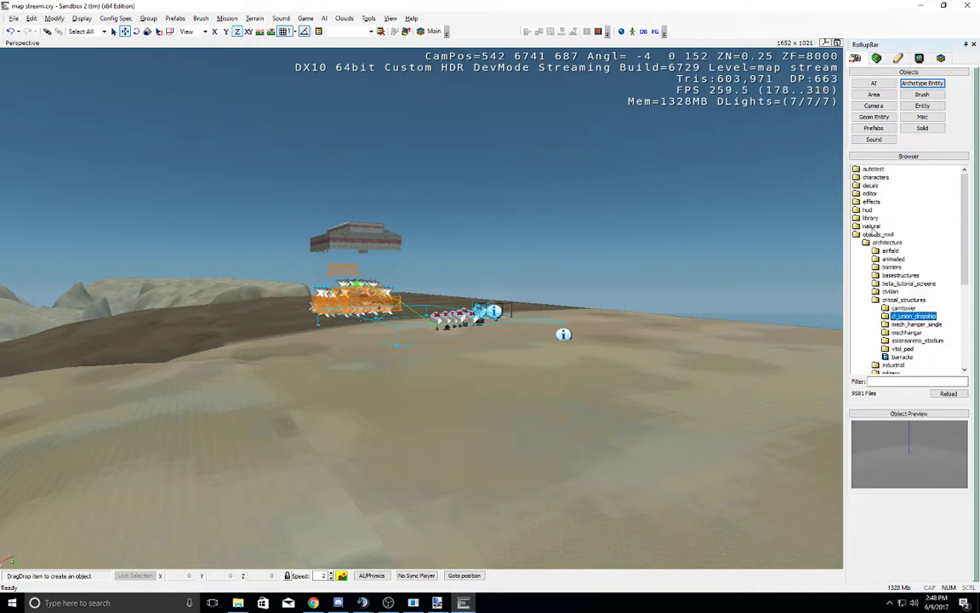
pyautogui.doubleClick(874, 234)
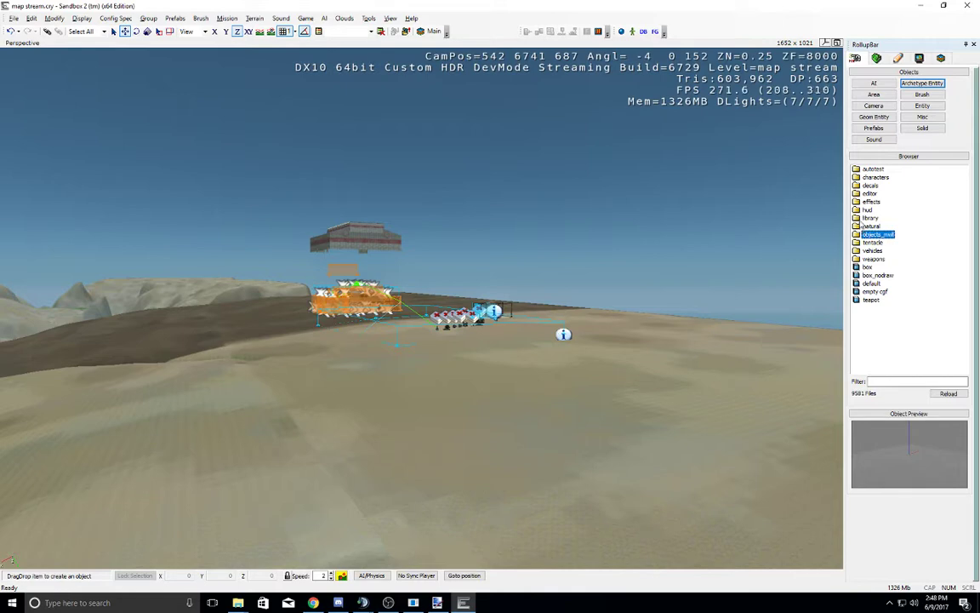
# Step: Browse the architecture assets in the library folder, including the submarine subfolder, and collapse the library folder
pyautogui.doubleClick(863, 220)
pyautogui.doubleClick(877, 235)
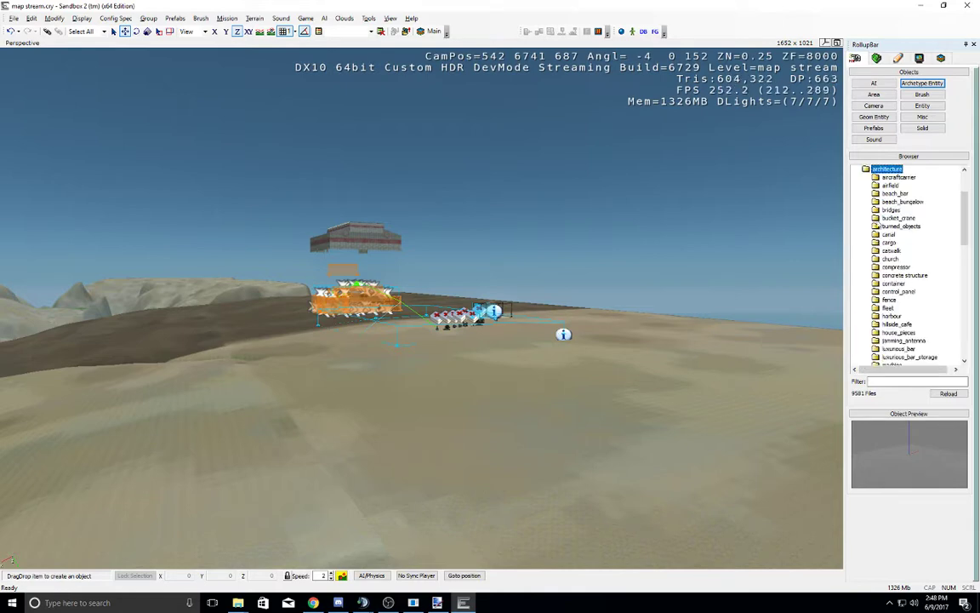
pyautogui.scroll(-5, 890, 283)
pyautogui.scroll(-5, 890, 283)
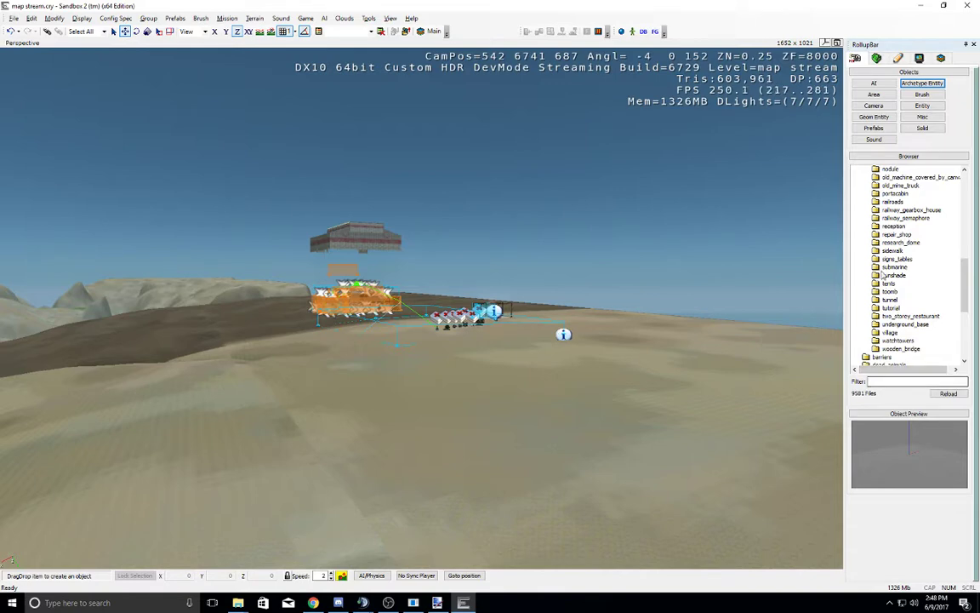
pyautogui.doubleClick(894, 267)
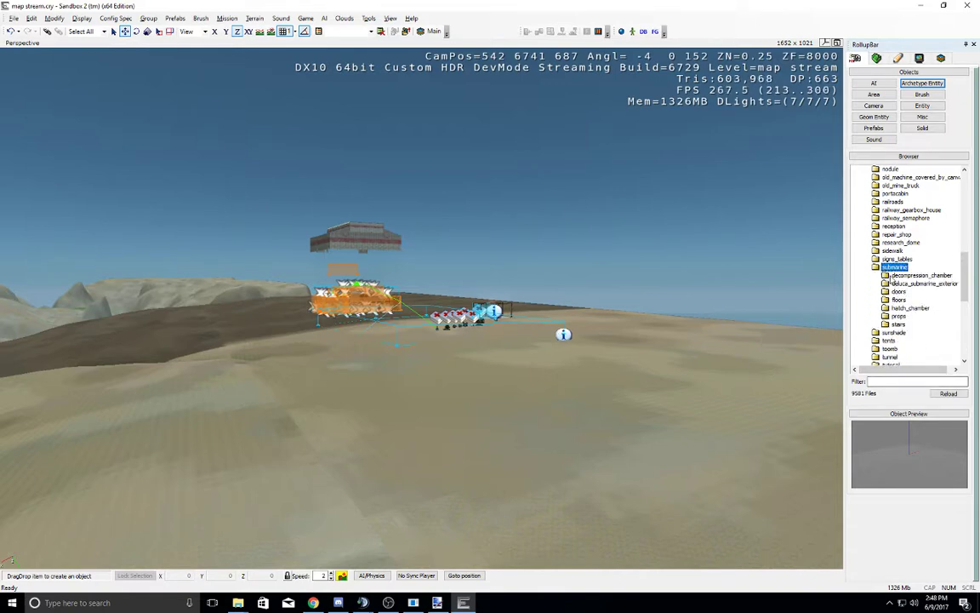
pyautogui.scroll(8, 890, 282)
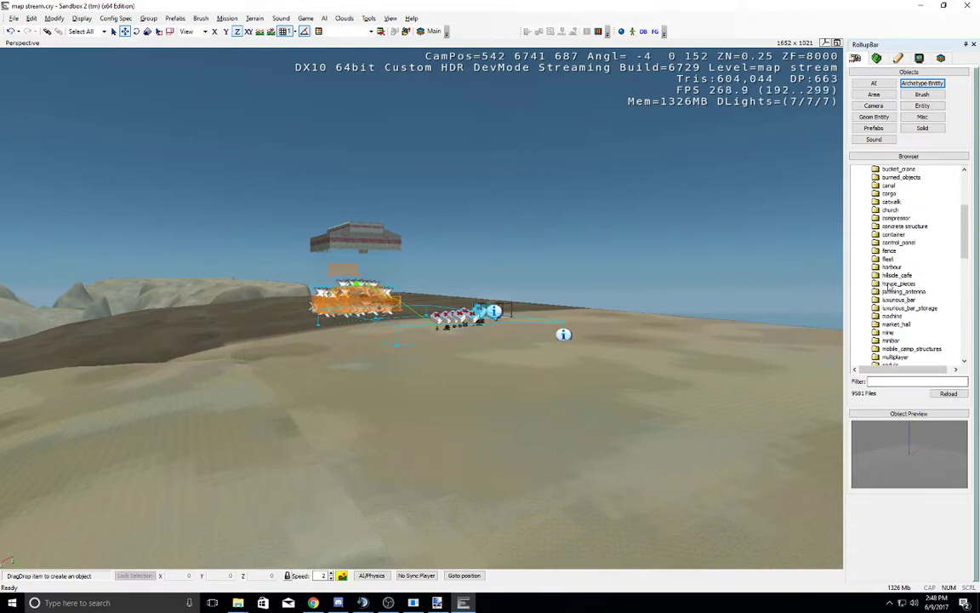
pyautogui.scroll(5, 890, 288)
pyautogui.doubleClick(870, 218)
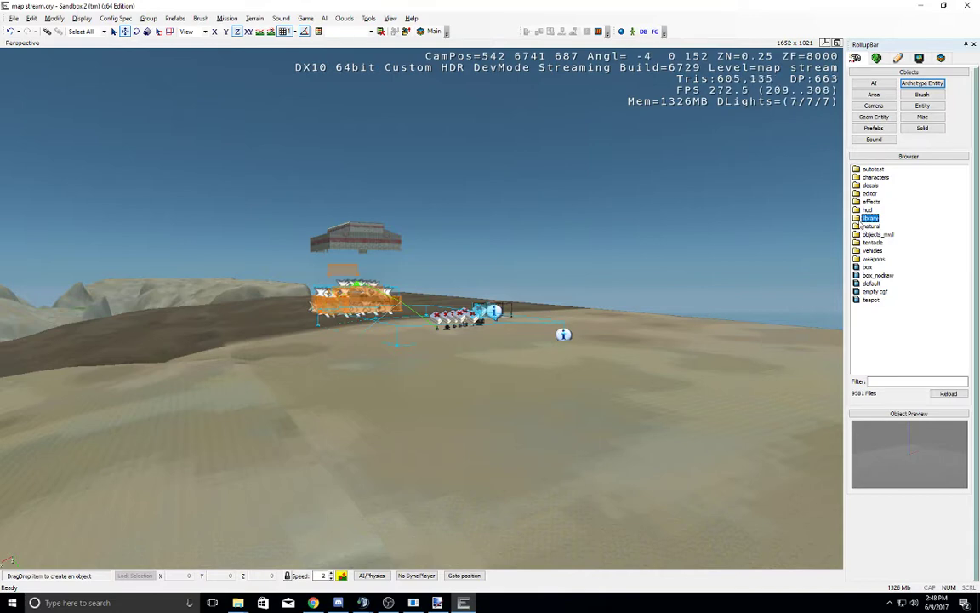
# Step: Look through the gameplay_objects, effects and characters folders inside objects_mwll
pyautogui.doubleClick(868, 235)
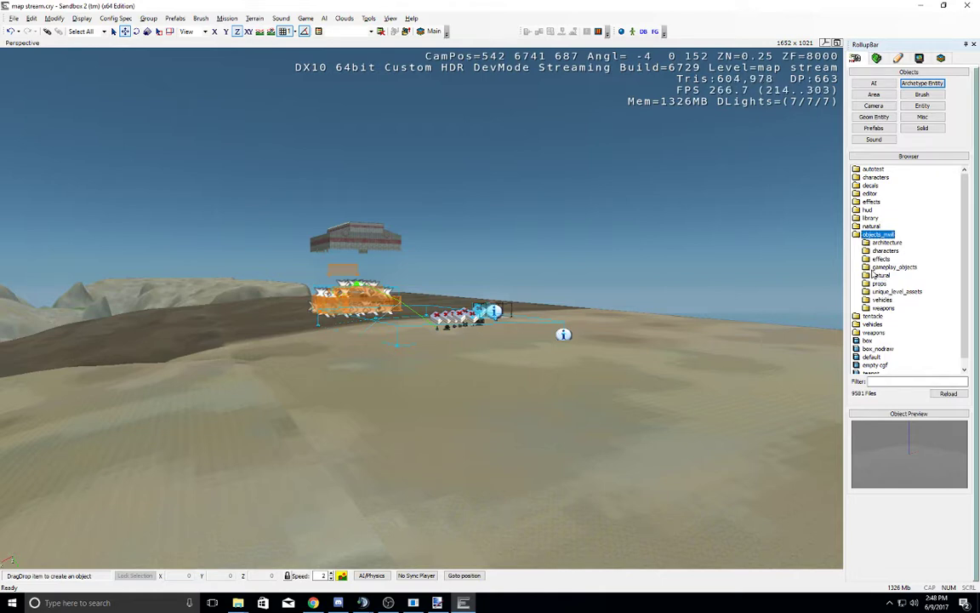
pyautogui.doubleClick(893, 267)
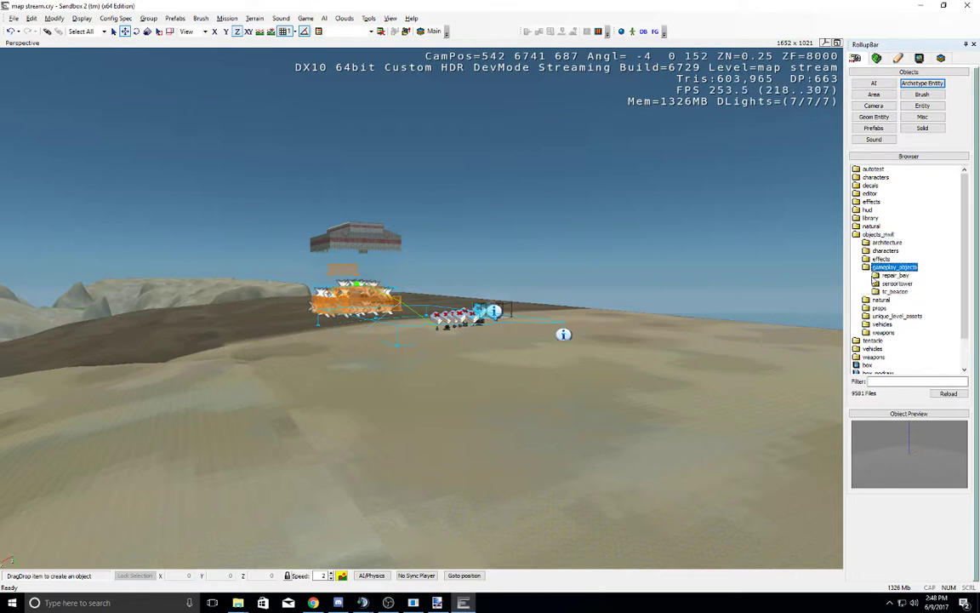
pyautogui.doubleClick(882, 259)
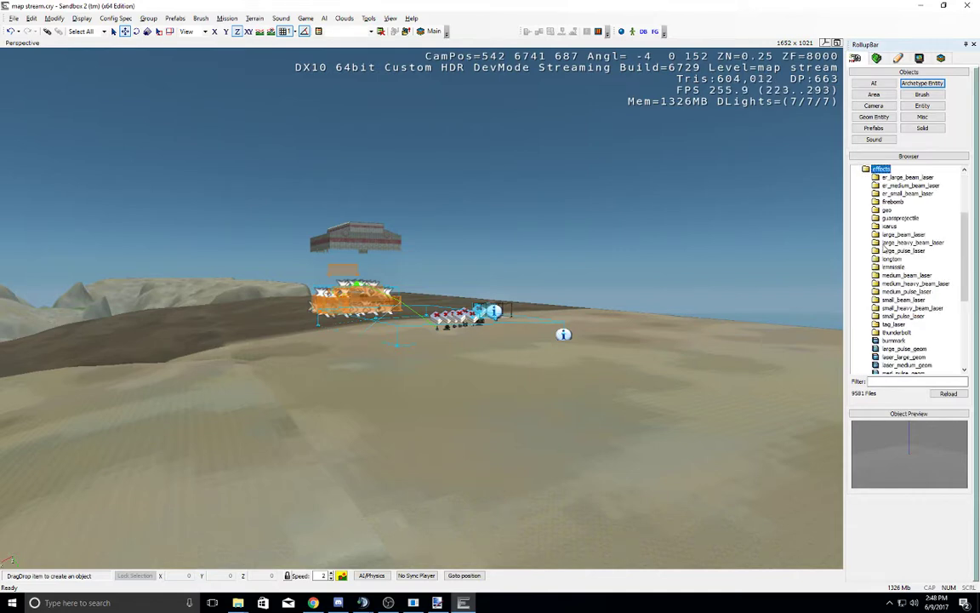
pyautogui.scroll(1, 892, 233)
pyautogui.doubleClick(876, 187)
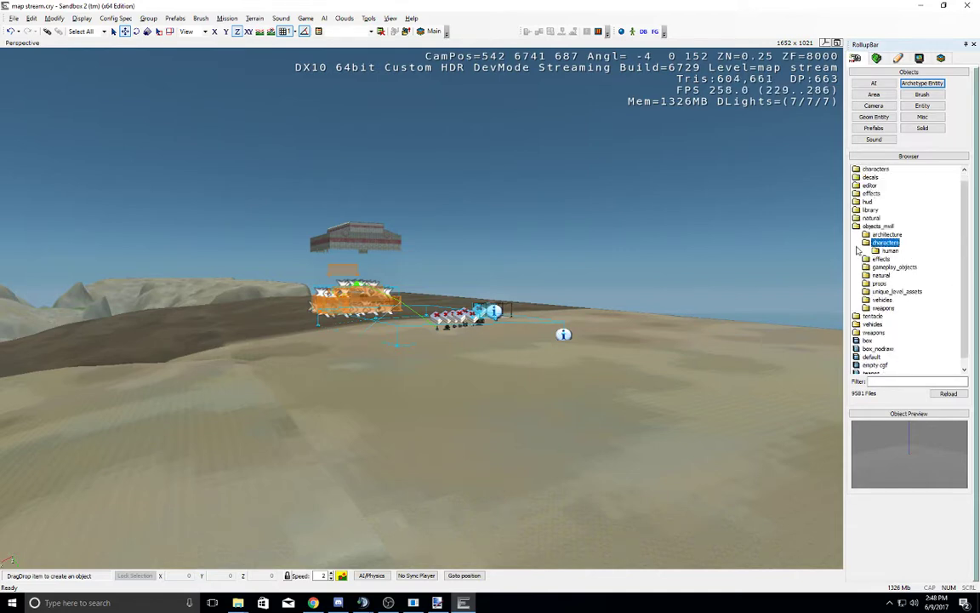
# Step: Browse the airfield and barriers folders of the objects_mwll architecture assets, previewing the hardenedhanger model
pyautogui.doubleClick(878, 234)
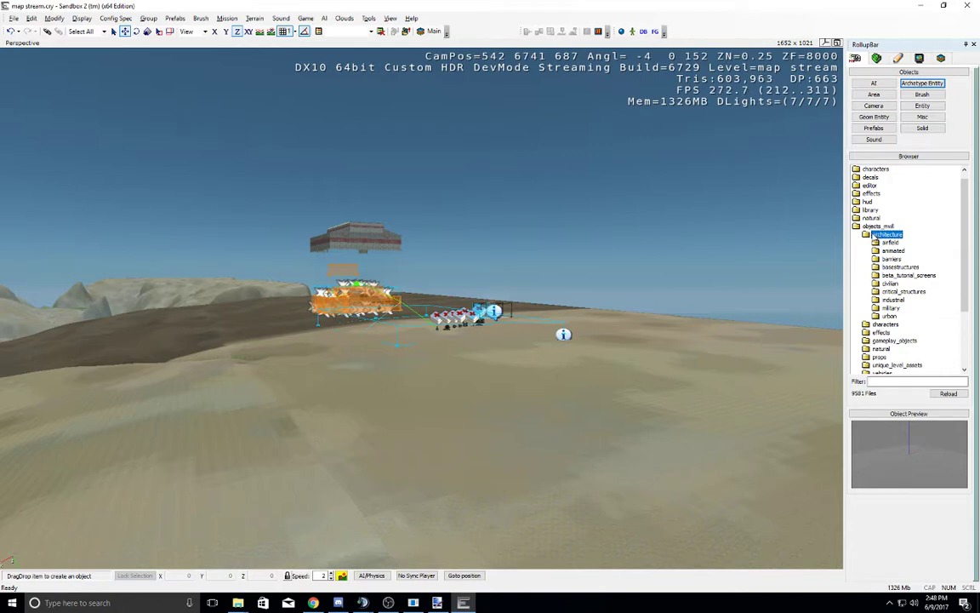
pyautogui.doubleClick(889, 242)
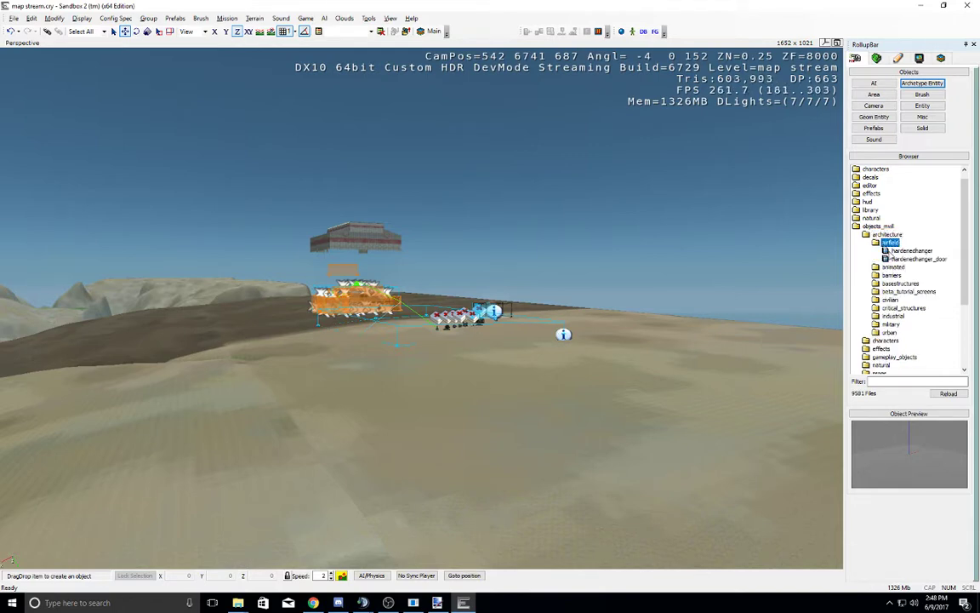
pyautogui.click(893, 251)
pyautogui.doubleClick(892, 275)
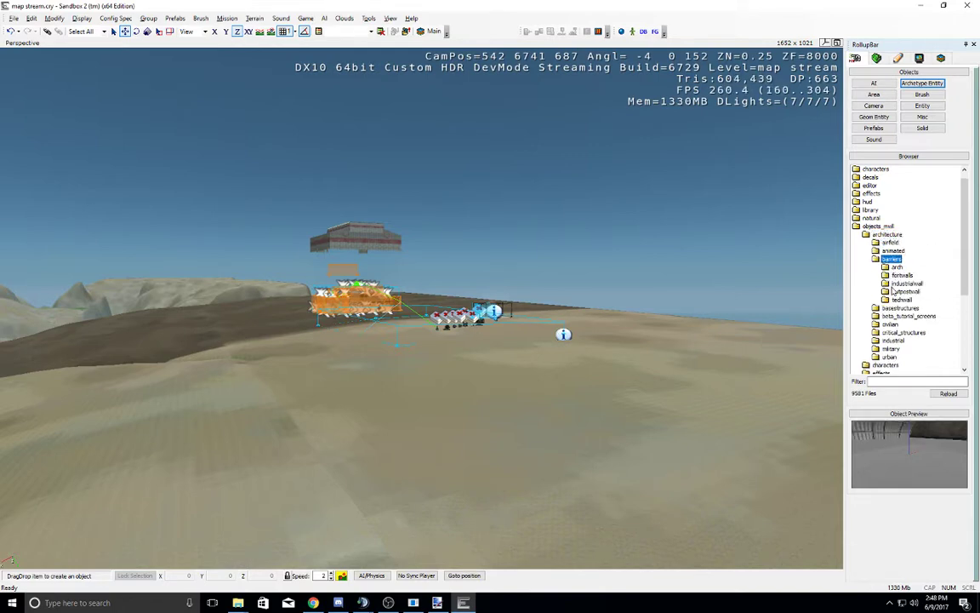
# Step: Place the armory building from the basestructures folder on the terrain at X 412, Y 6641, Z 637
pyautogui.doubleClick(894, 309)
pyautogui.doubleClick(898, 308)
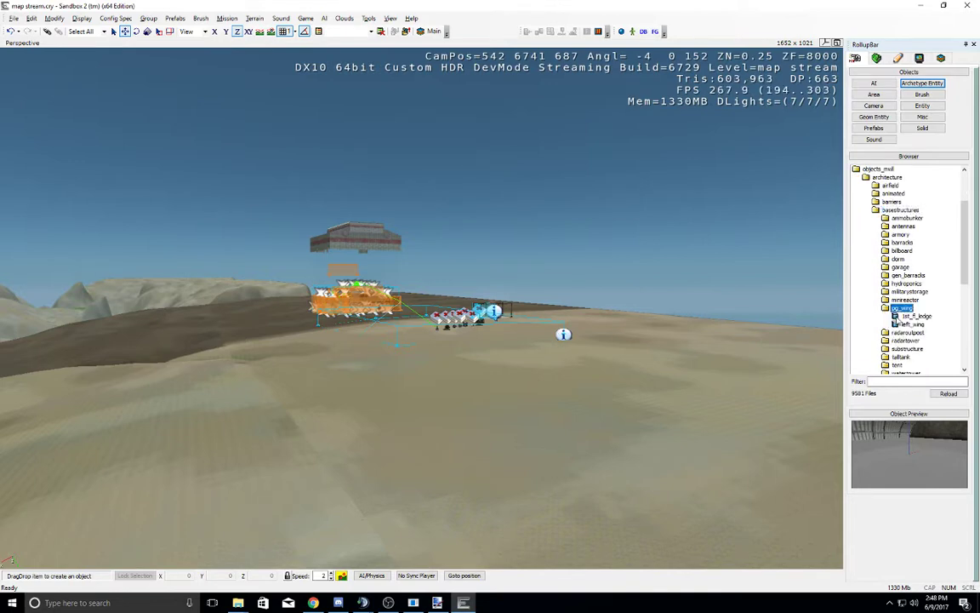
pyautogui.doubleClick(903, 234)
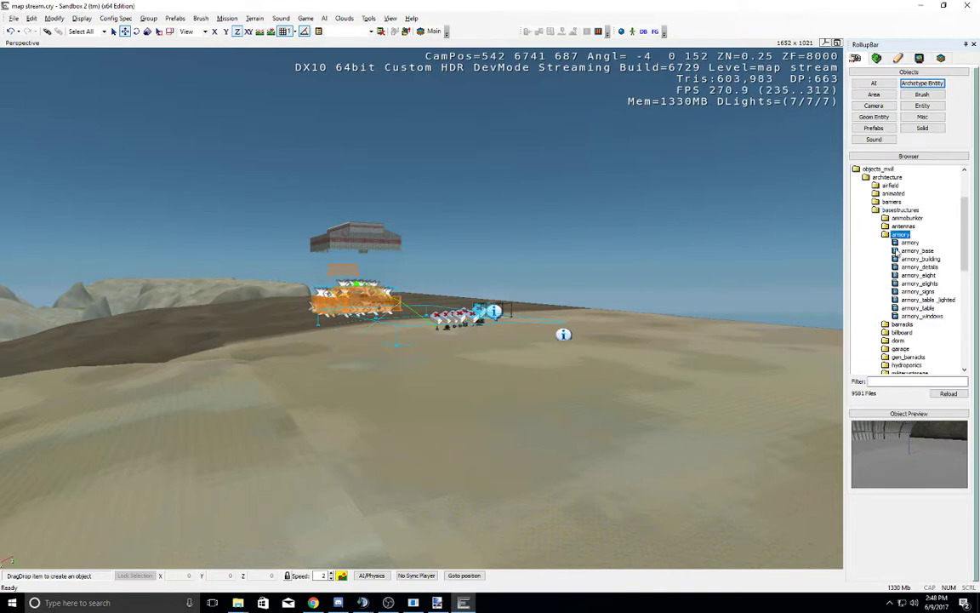
pyautogui.click(910, 243)
pyautogui.moveTo(598, 422)
pyautogui.mouseDown()
pyautogui.moveTo(592, 434)
pyautogui.moveTo(636, 407)
pyautogui.moveTo(636, 432)
pyautogui.mouseUp()
pyautogui.moveTo(636, 432); pyautogui.dragTo(639, 436, button='right')
pyautogui.press('w')
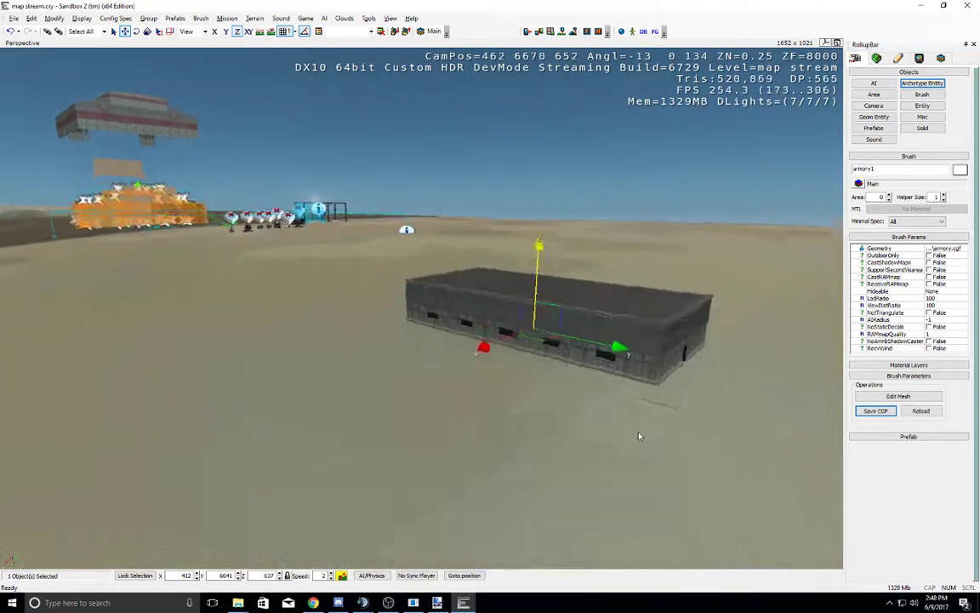
# Step: Examine the armory building from its long side around to its doorway end
pyautogui.moveTo(639, 431); pyautogui.dragTo(639, 427, button='middle')
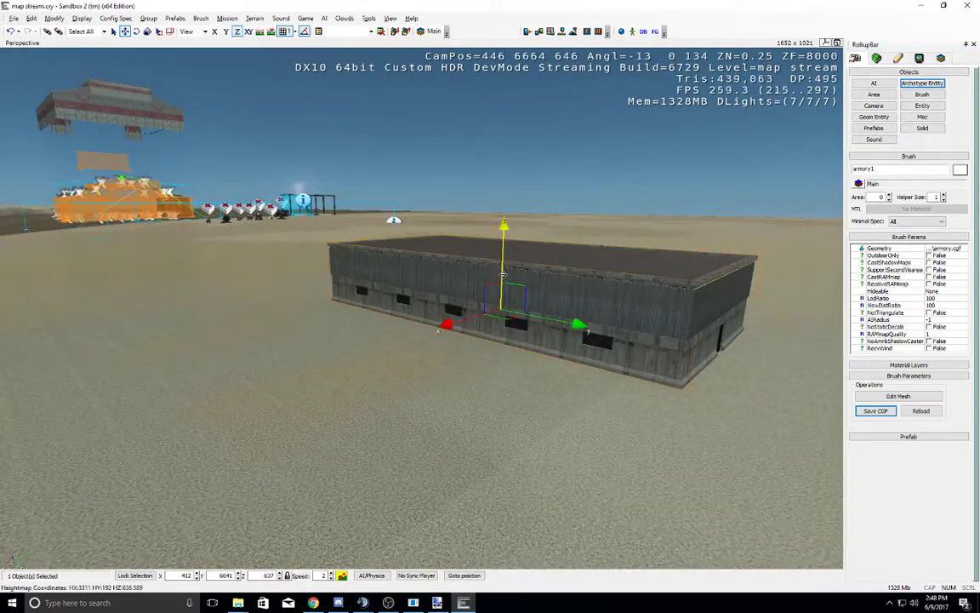
pyautogui.moveTo(823, 243); pyautogui.dragTo(820, 245, button='right')
pyautogui.press('d')
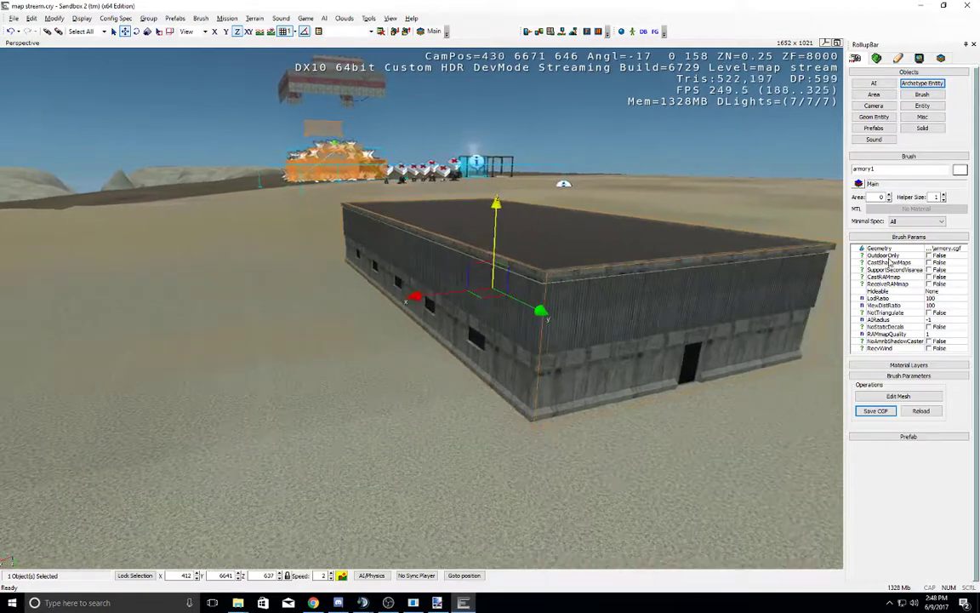
pyautogui.moveTo(691, 254); pyautogui.dragTo(685, 257, button='right')
pyautogui.press('d')
pyautogui.moveTo(685, 257); pyautogui.dragTo(685, 259, button='middle')
pyautogui.press('s')
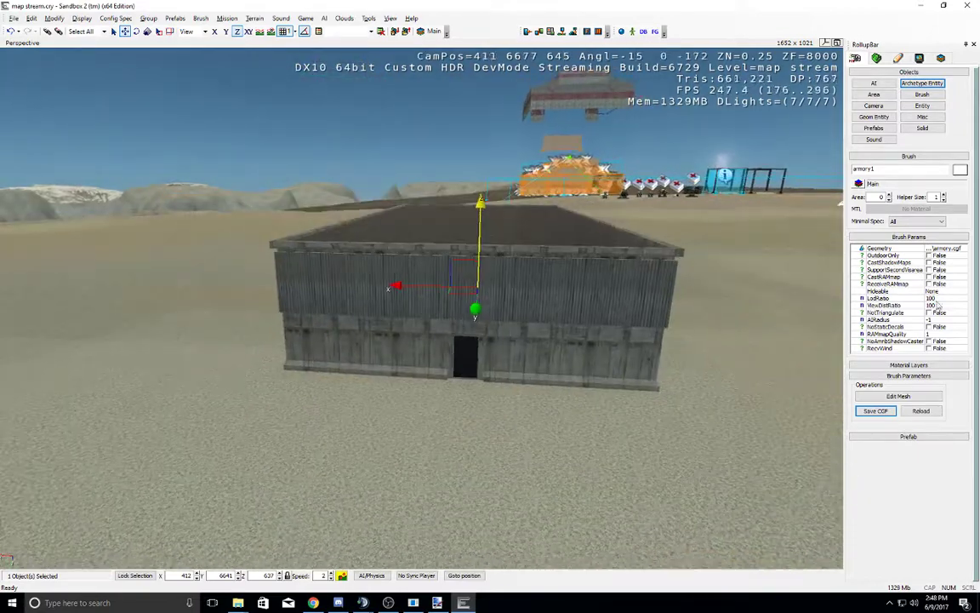
# Step: Expand the armory's material layer options, enable CastShadowMaps, and view the building from its opposite side
pyautogui.click(925, 366)
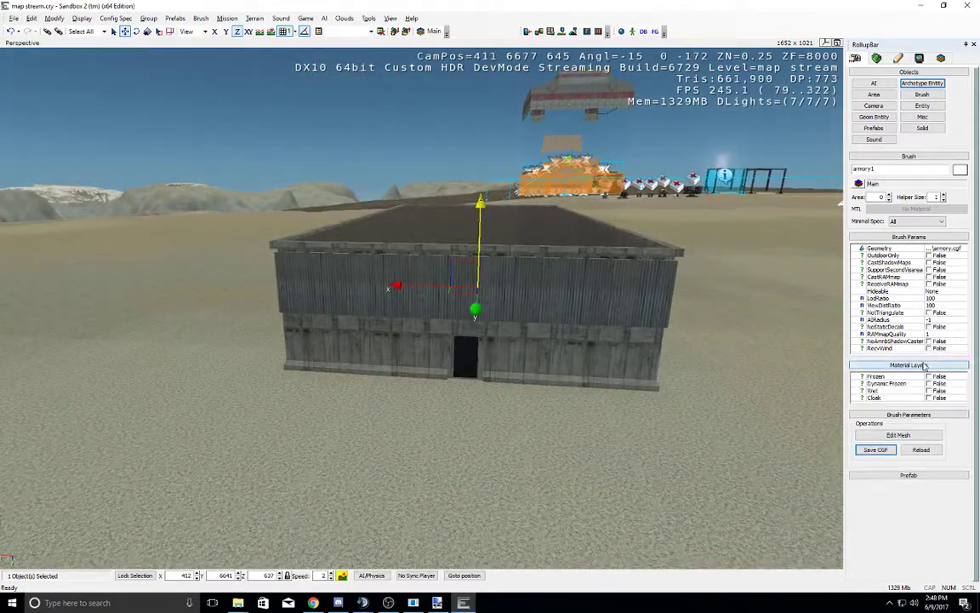
pyautogui.click(929, 263)
pyautogui.press('d')
pyautogui.moveTo(593, 280); pyautogui.dragTo(587, 277, button='right')
pyautogui.press('s')
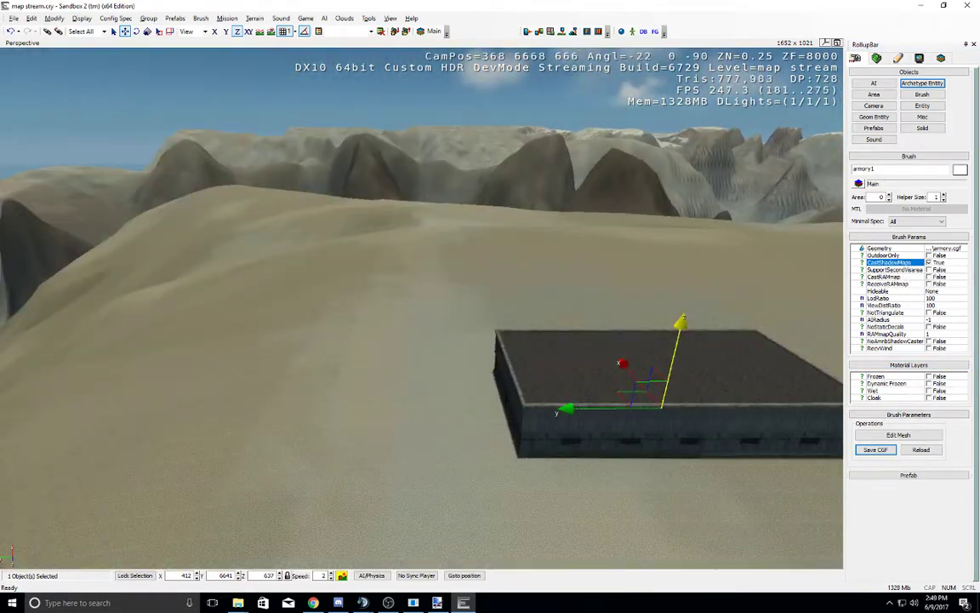
# Step: Set the level's time of day to 09:56 and view the armory from its doorway end
pyautogui.click(306, 18)
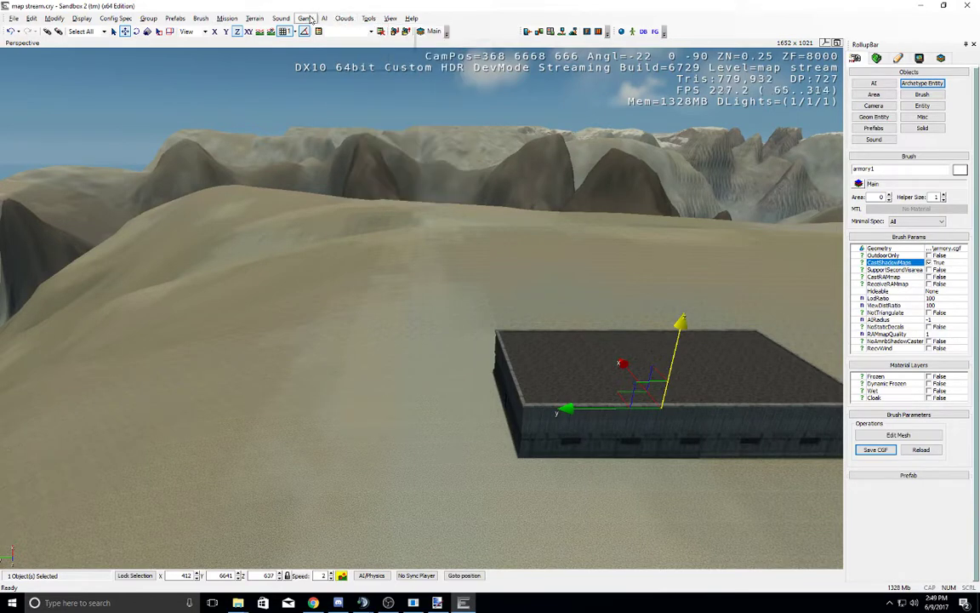
pyautogui.moveTo(438, 29)
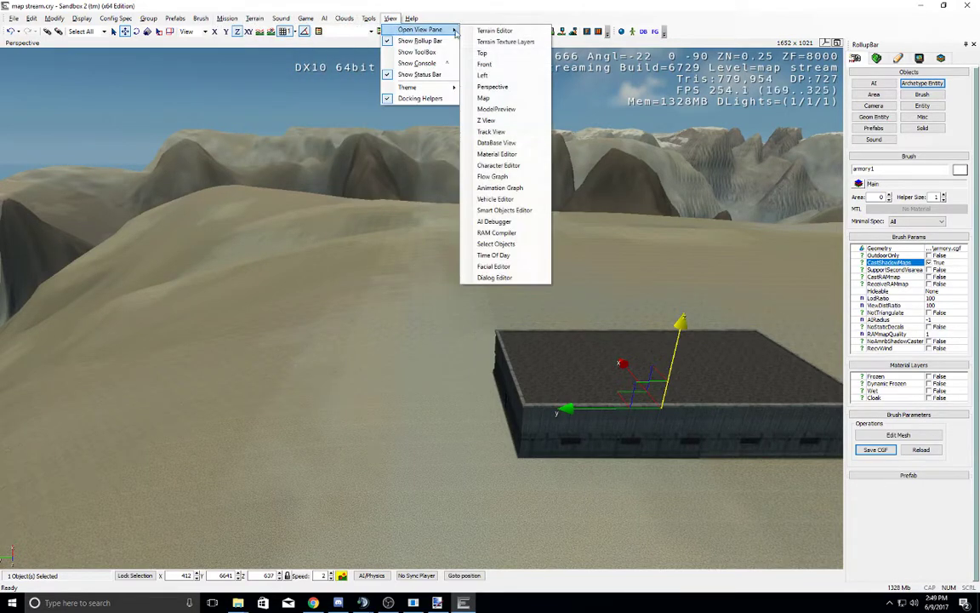
pyautogui.click(494, 254)
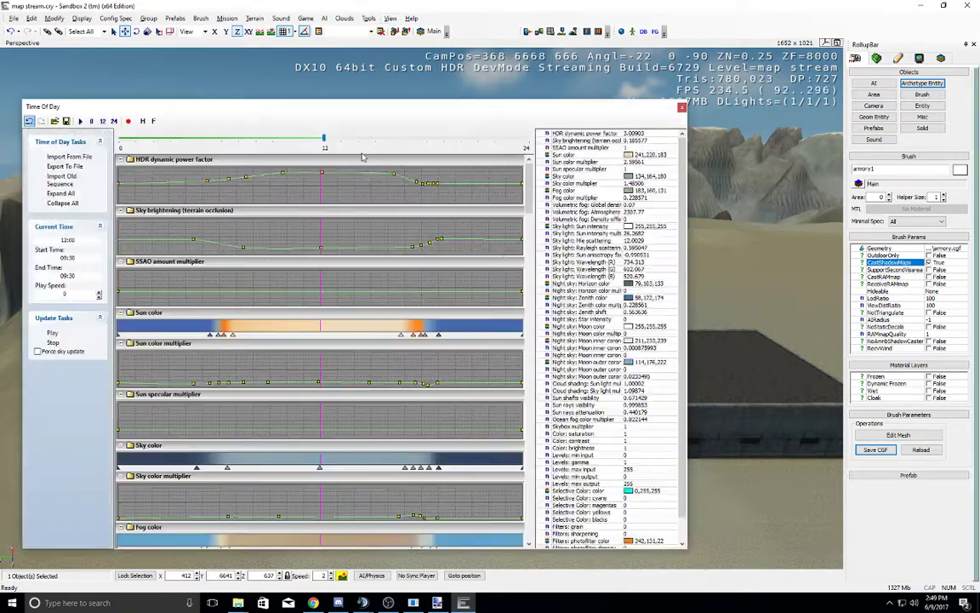
pyautogui.click(288, 138)
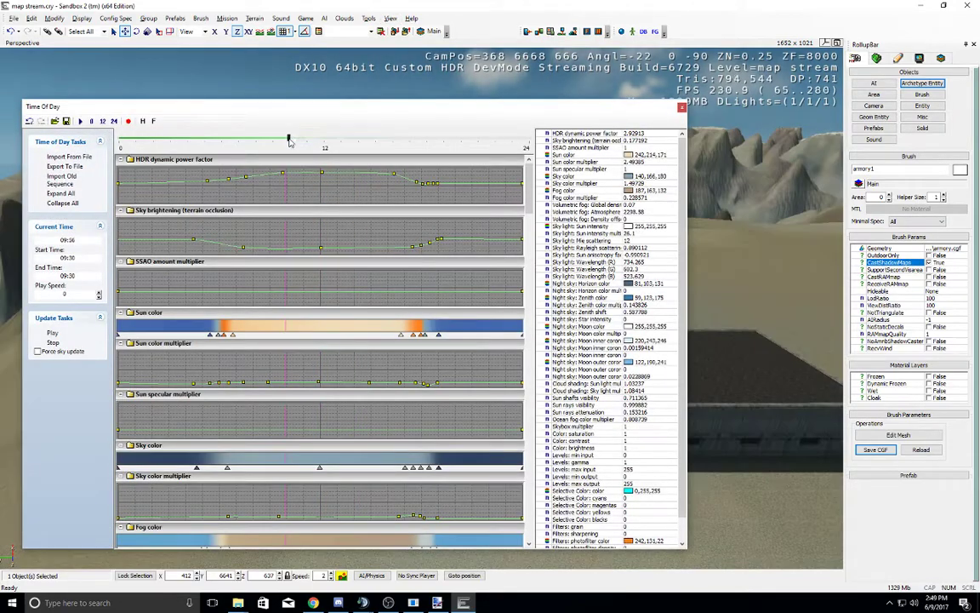
pyautogui.click(682, 108)
pyautogui.moveTo(627, 220); pyautogui.dragTo(628, 223, button='right')
pyautogui.press('a')
pyautogui.press('w')
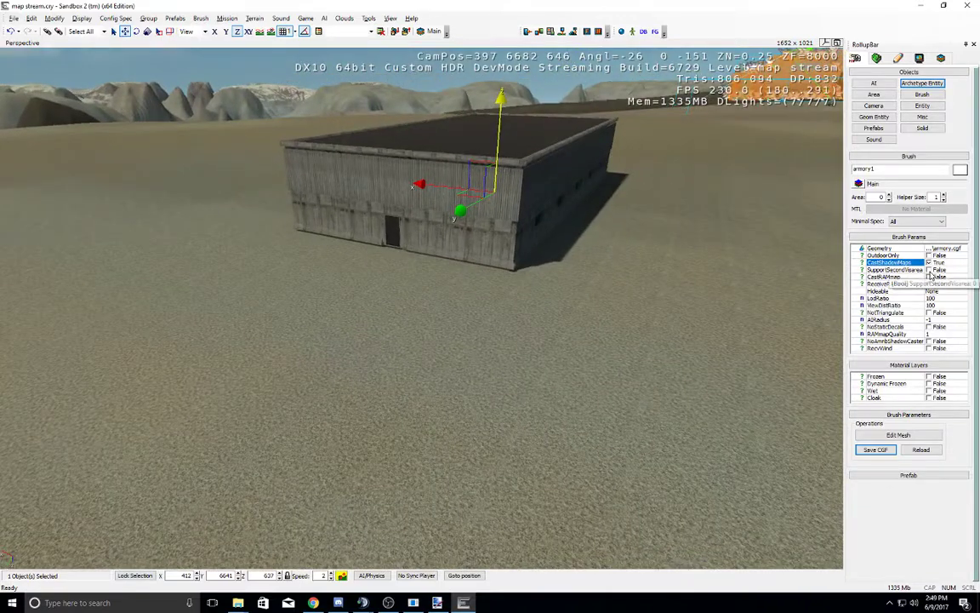
# Step: Try the Frozen and Wet material layers on the armory in turn, switching each off again after viewing it
pyautogui.moveTo(464, 276); pyautogui.dragTo(463, 276, button='right')
pyautogui.moveTo(590, 160); pyautogui.dragTo(590, 160, button='right')
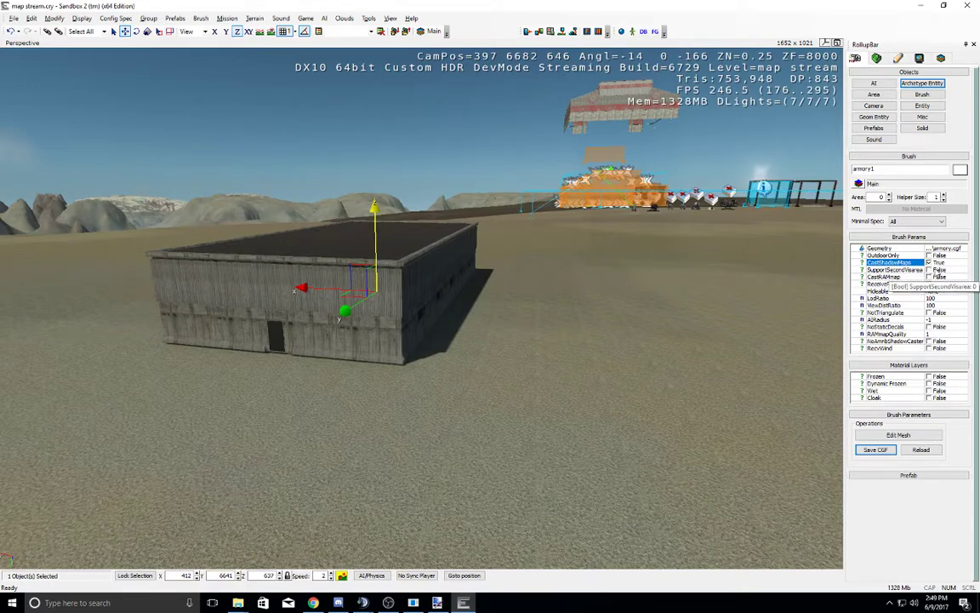
pyautogui.moveTo(611, 319); pyautogui.dragTo(611, 318, button='right')
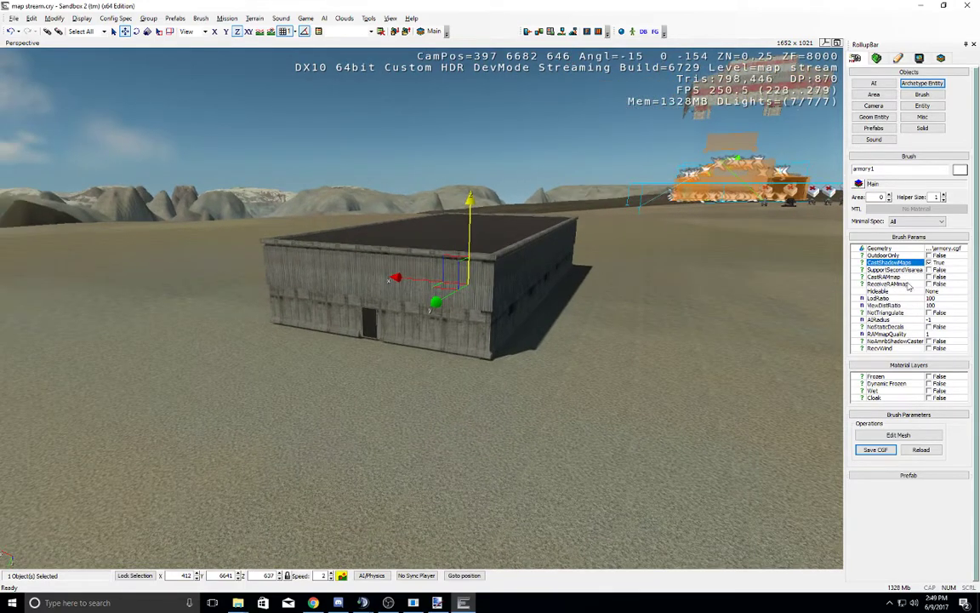
pyautogui.click(931, 377)
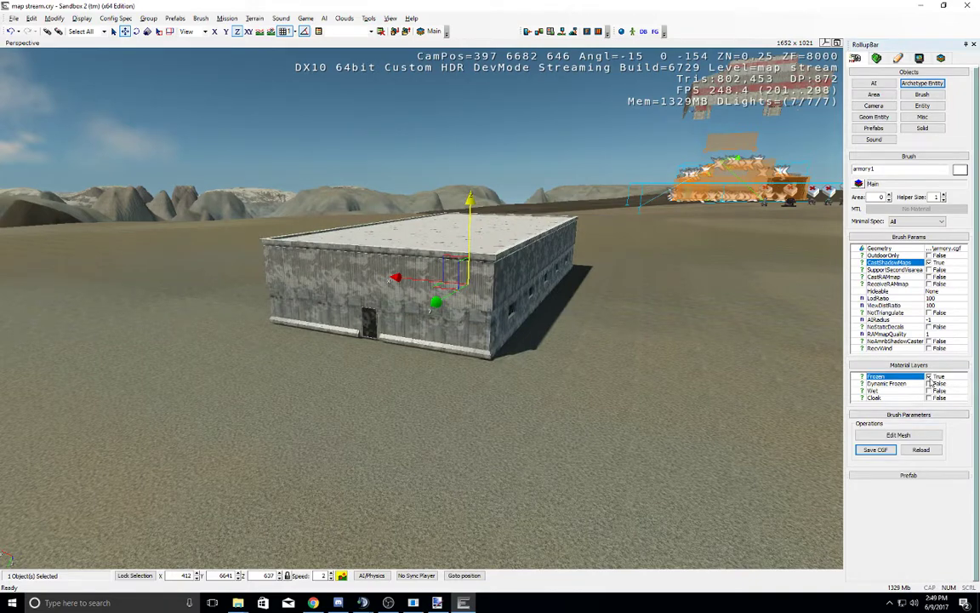
pyautogui.click(929, 377)
pyautogui.click(930, 391)
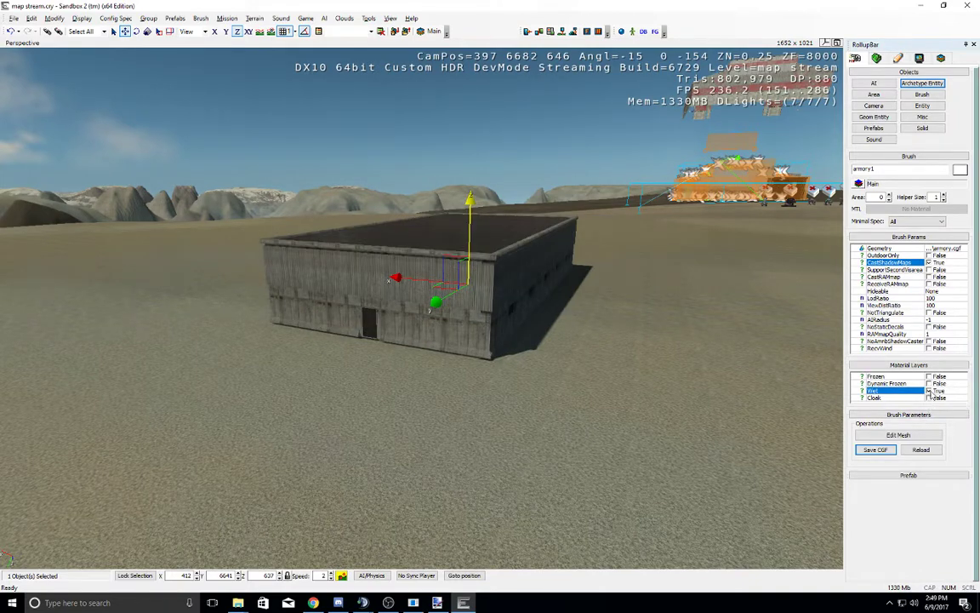
pyautogui.moveTo(672, 344); pyautogui.dragTo(671, 342, button='right')
pyautogui.press('w')
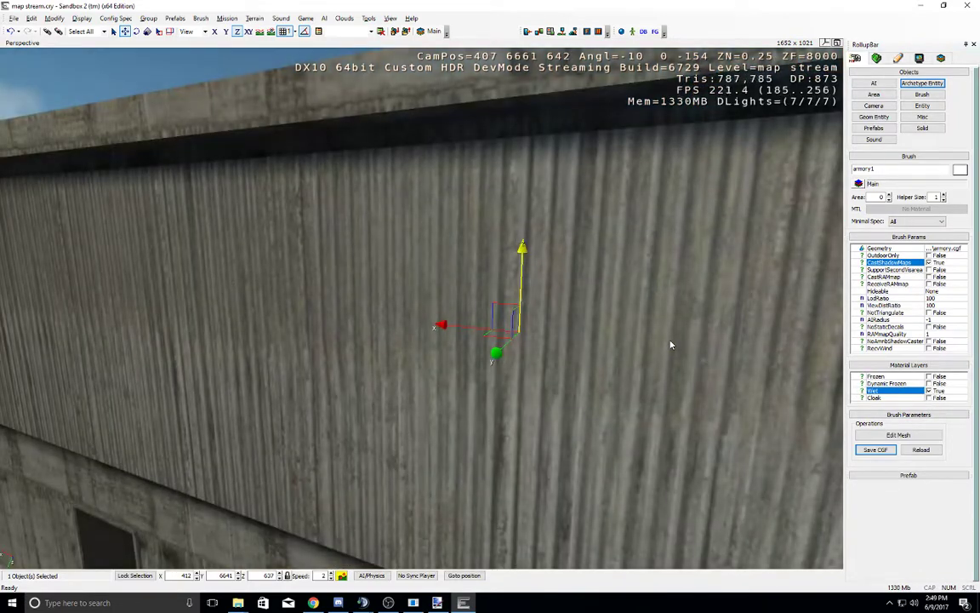
pyautogui.press('s')
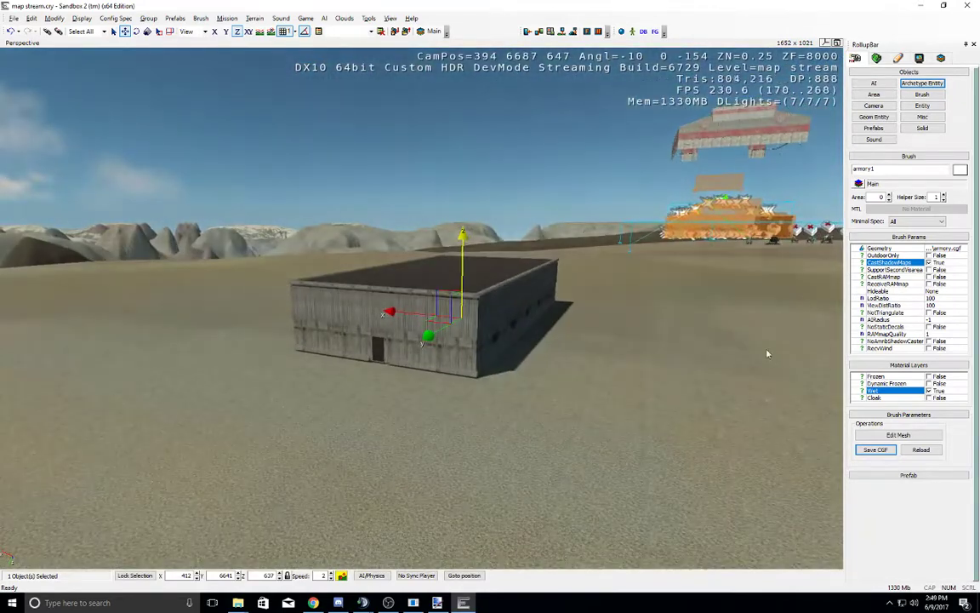
pyautogui.click(930, 390)
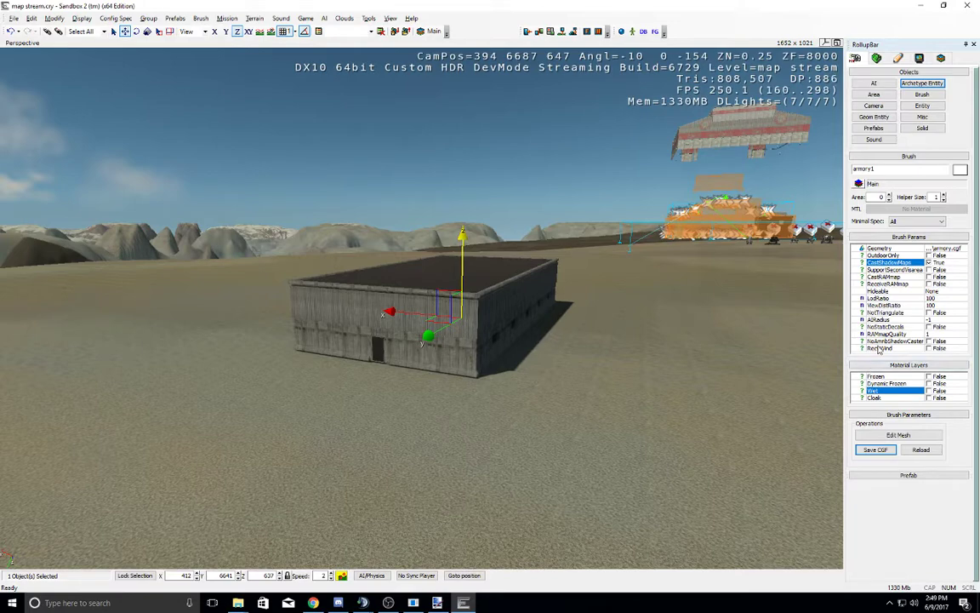
# Step: Place a CL_Cougar_Mech vehicle entity on the terrain beside the armory at X 384, Y 6641, Z 639
pyautogui.moveTo(716, 331); pyautogui.dragTo(739, 336, button='right')
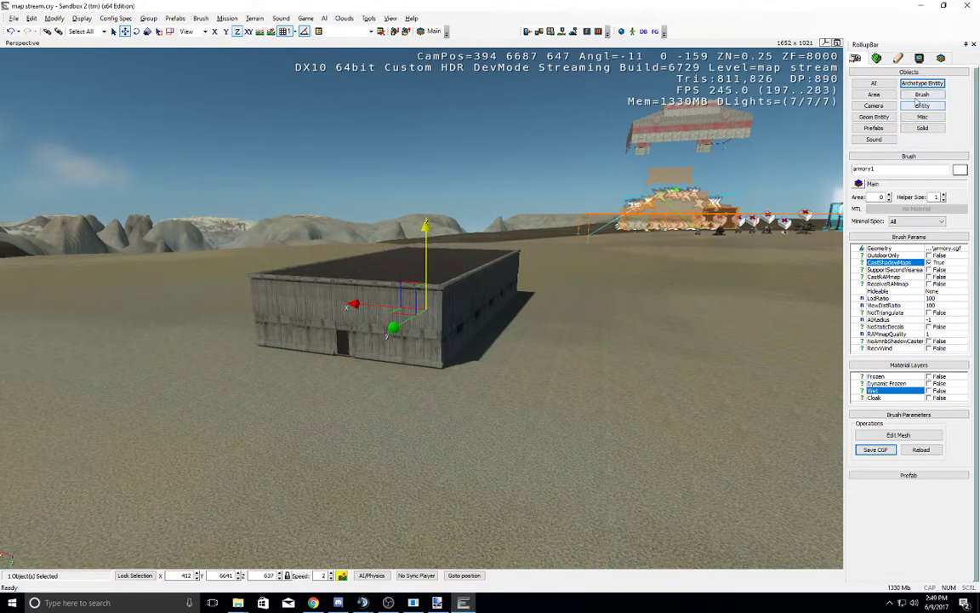
pyautogui.click(876, 57)
pyautogui.click(855, 60)
pyautogui.click(932, 108)
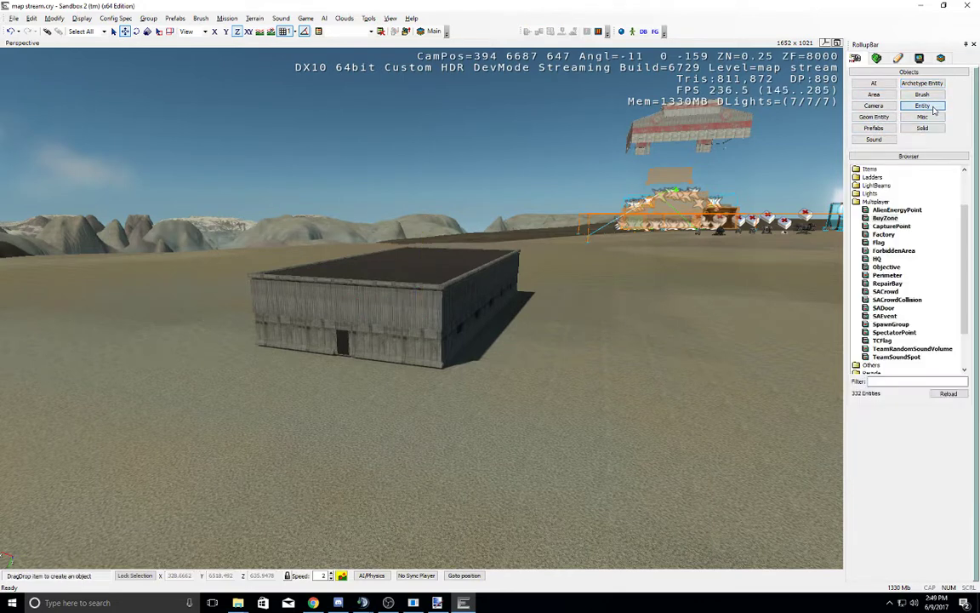
pyautogui.doubleClick(868, 202)
pyautogui.doubleClick(871, 308)
pyautogui.scroll(-4, 880, 311)
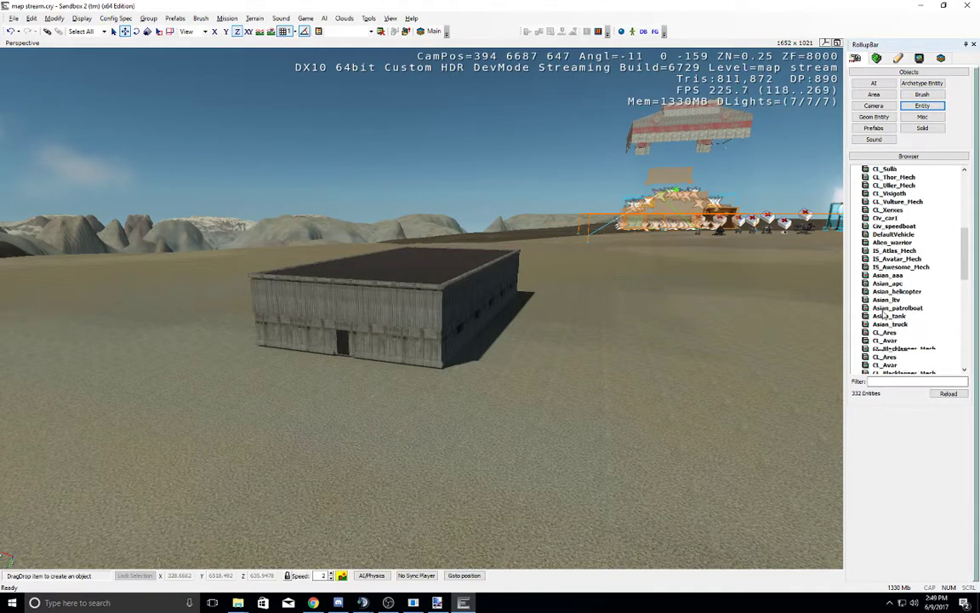
pyautogui.click(14, 18)
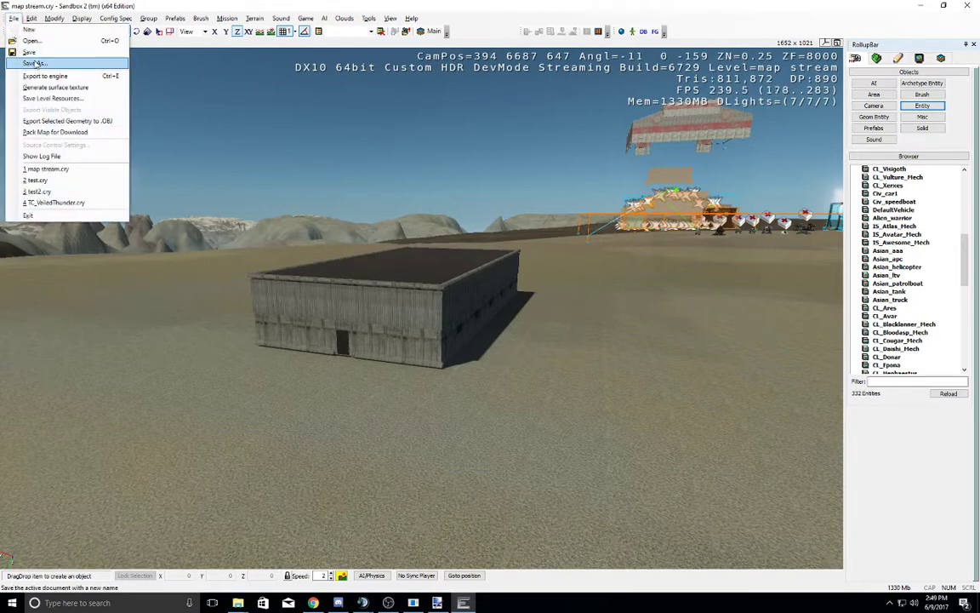
pyautogui.press('Escape')
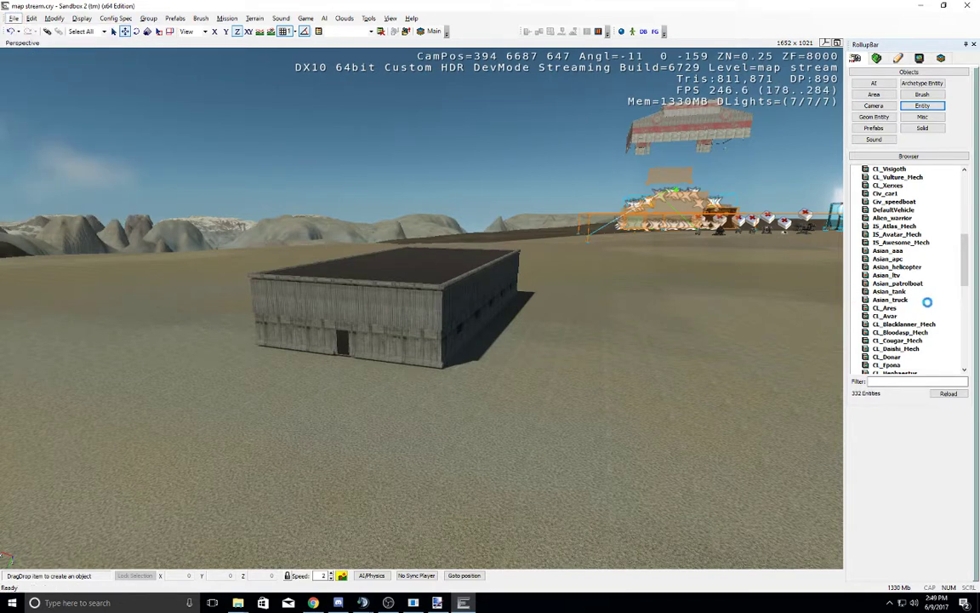
pyautogui.click(878, 341)
pyautogui.moveTo(891, 349); pyautogui.dragTo(721, 270)
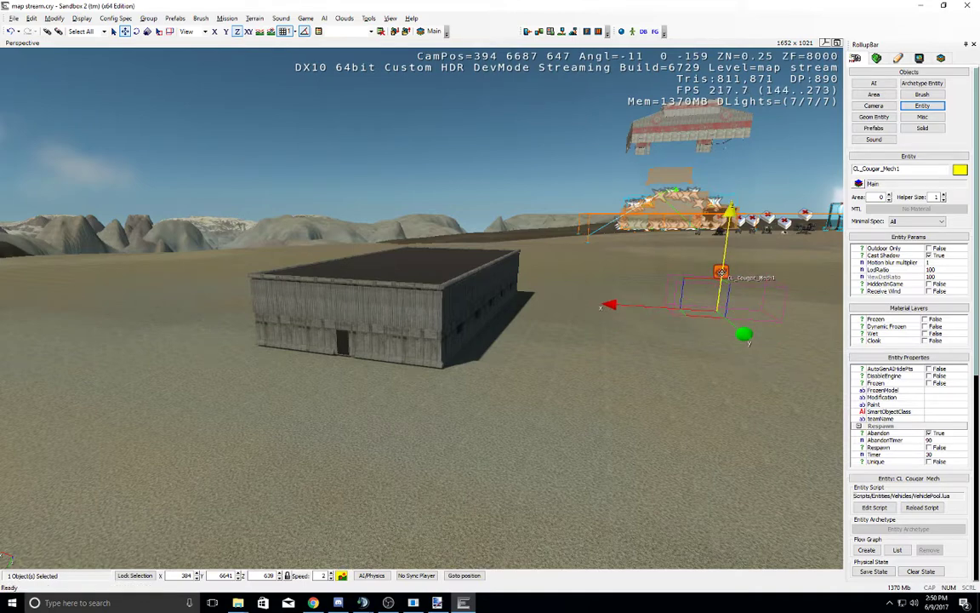
# Step: Reload the Cougar mech entity's script to load its model, and view the mech up close
pyautogui.press('d')
pyautogui.press('w')
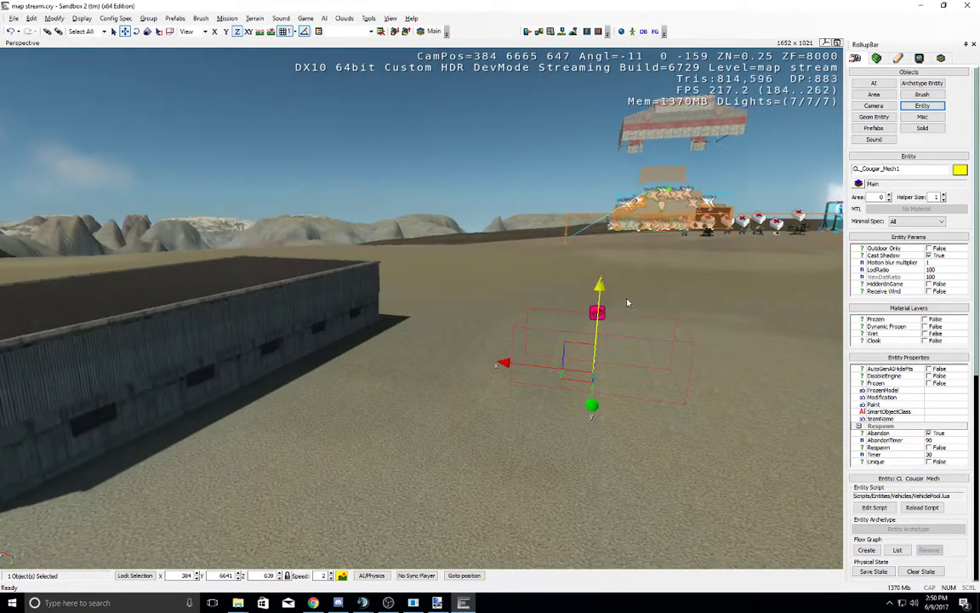
pyautogui.rightClick(598, 311)
pyautogui.click(611, 330)
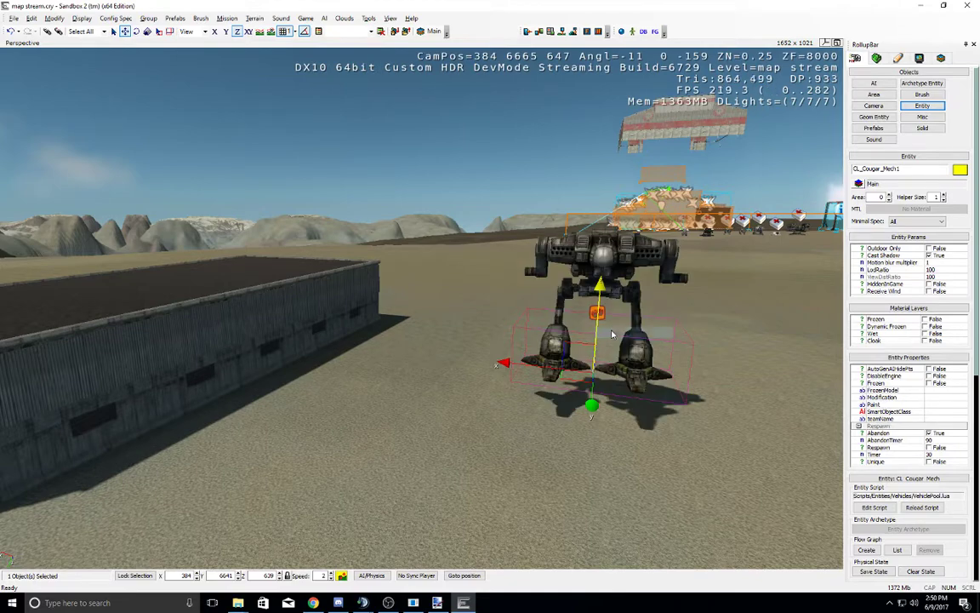
pyautogui.moveTo(611, 330); pyautogui.dragTo(617, 330, button='right')
pyautogui.press('s')
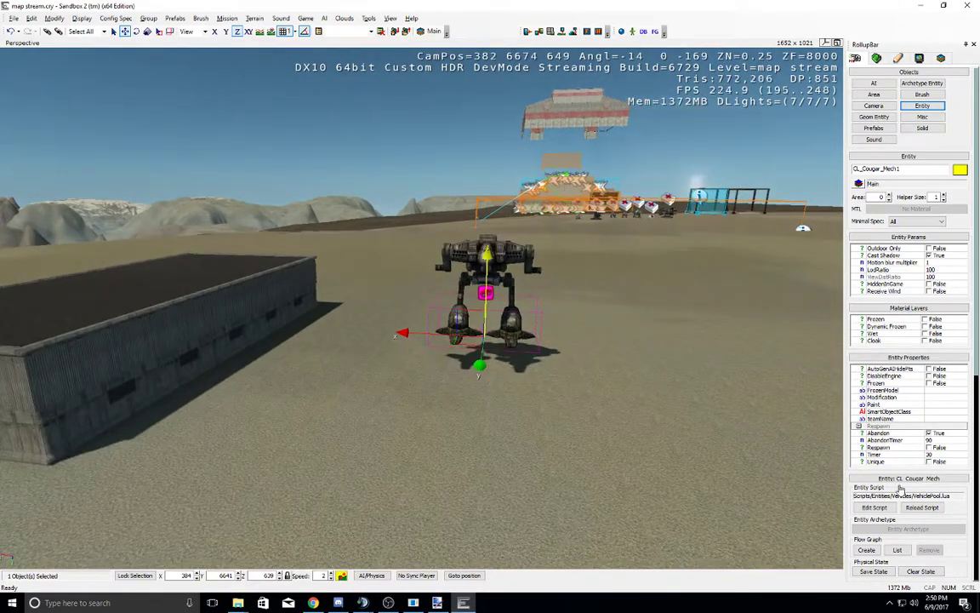
pyautogui.click(917, 510)
pyautogui.press('w')
pyautogui.moveTo(530, 304); pyautogui.dragTo(526, 302, button='right')
pyautogui.press('d')
pyautogui.scroll(3, 526, 302)
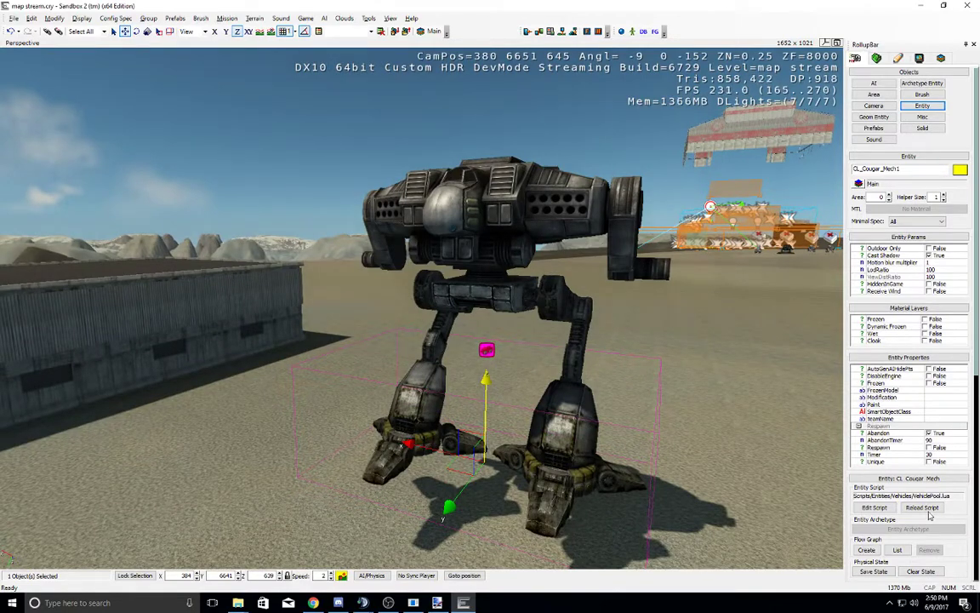
pyautogui.moveTo(681, 422); pyautogui.dragTo(679, 420, button='right')
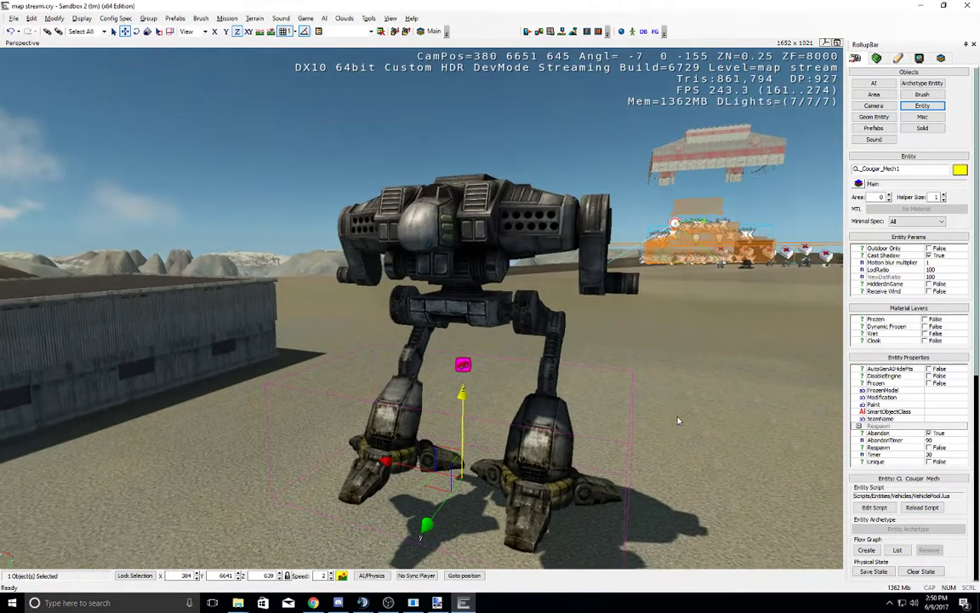
pyautogui.press('s')
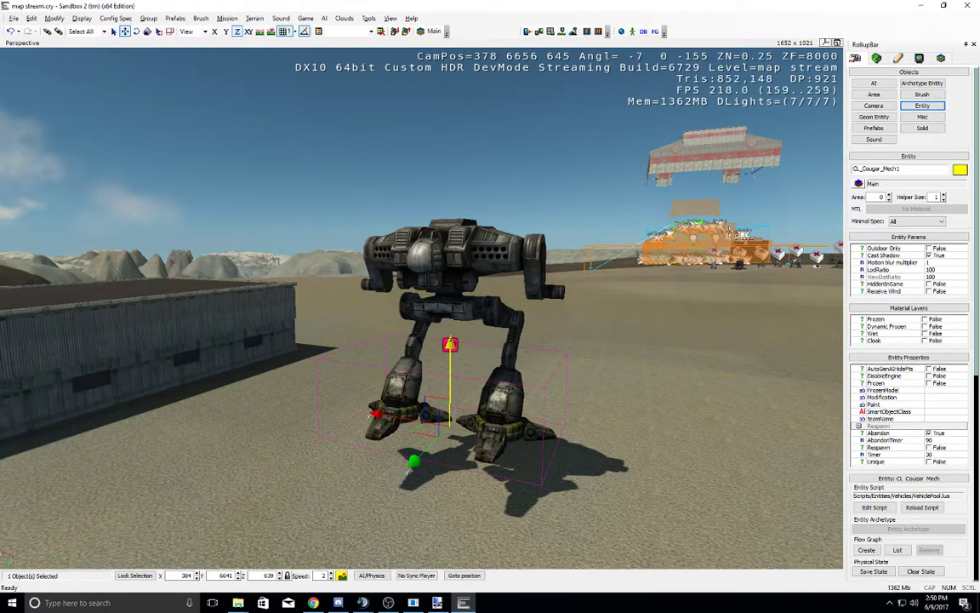
# Step: Set the Cougar mech's Modification to prime and its Paint to moon, and reload its script
pyautogui.click(933, 397)
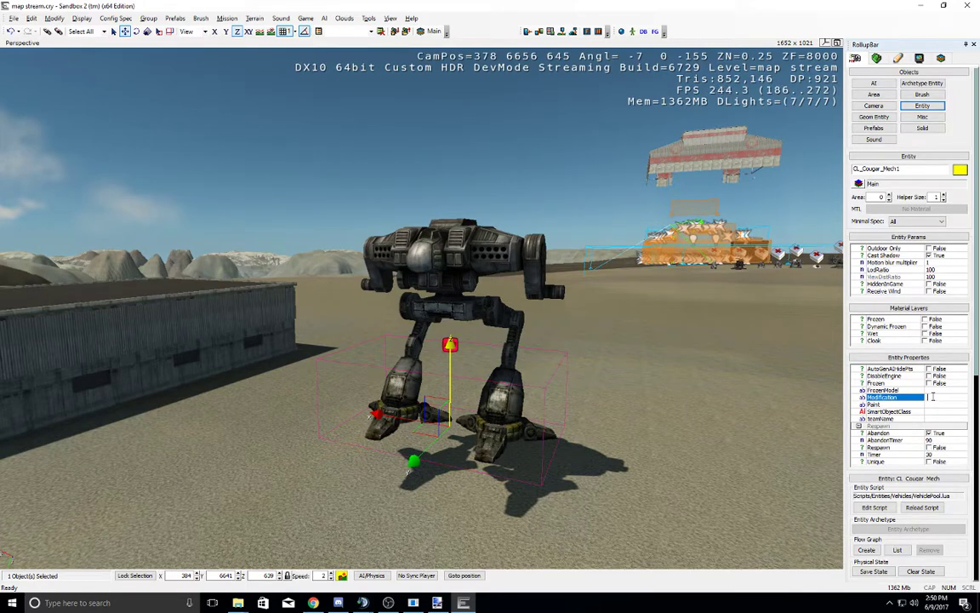
pyautogui.click(933, 403)
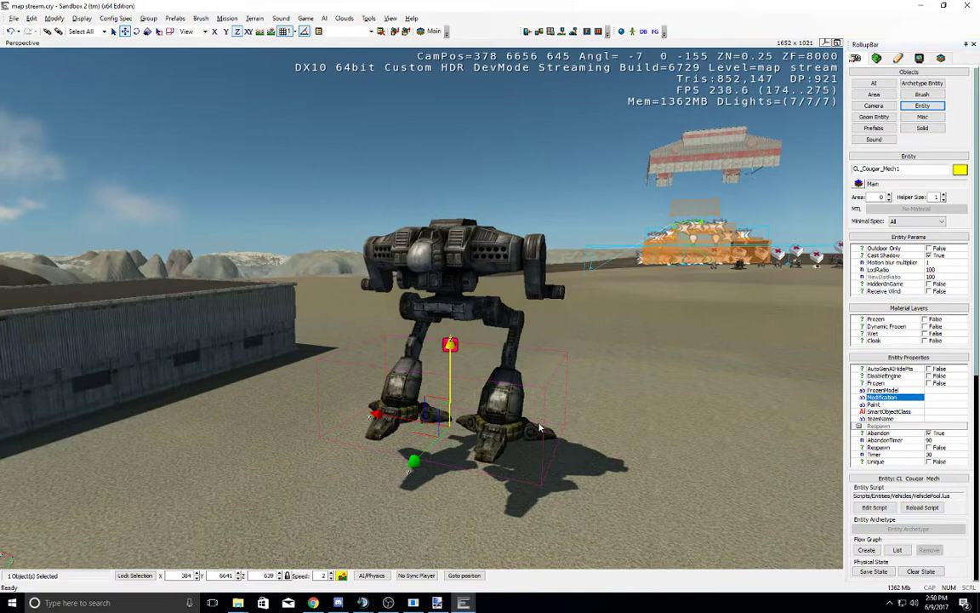
pyautogui.press('s')
pyautogui.moveTo(541, 428); pyautogui.dragTo(561, 428, button='right')
pyautogui.press('w')
pyautogui.press('w')
pyautogui.press('a')
pyautogui.press('s')
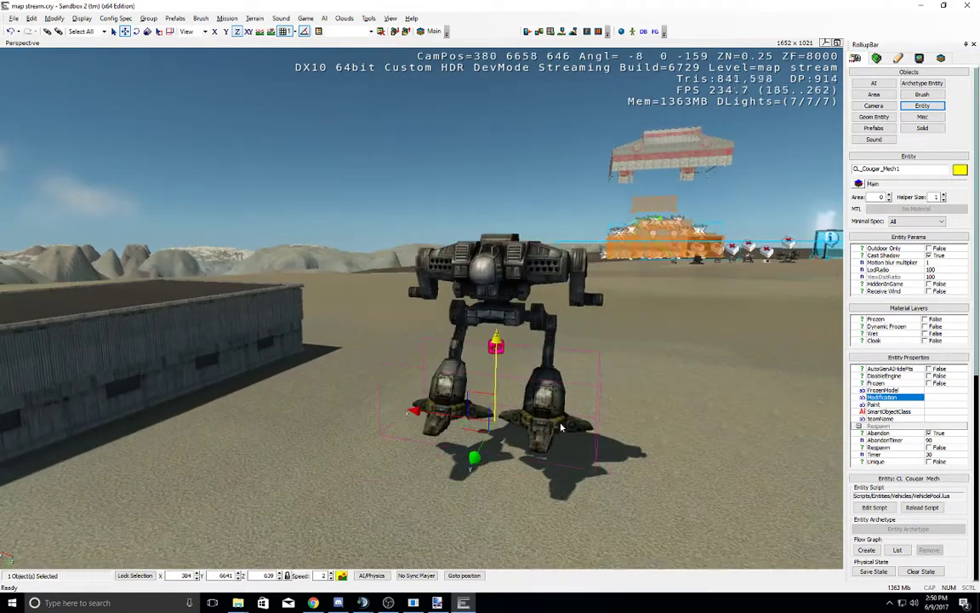
pyautogui.click(943, 397)
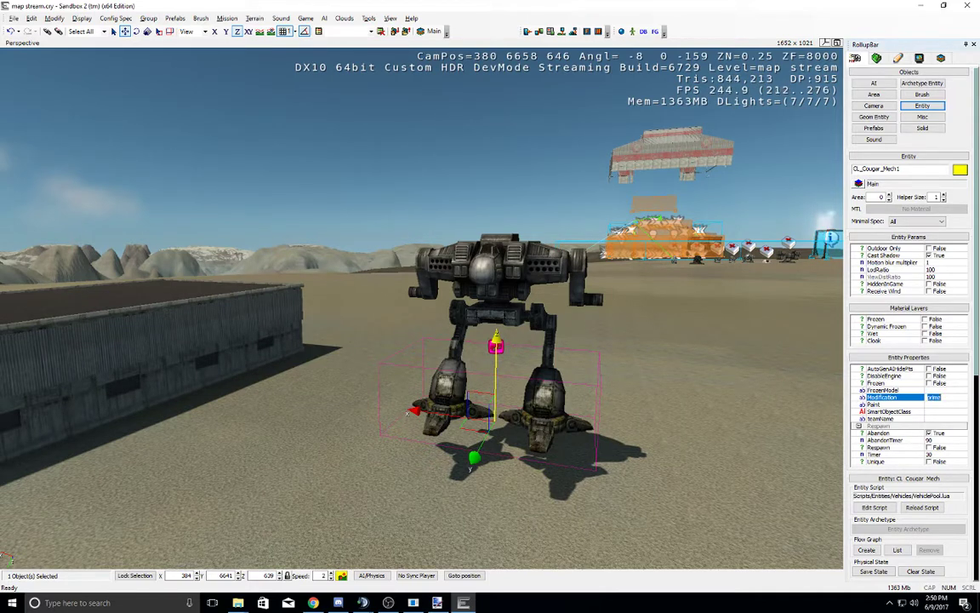
pyautogui.click(927, 404)
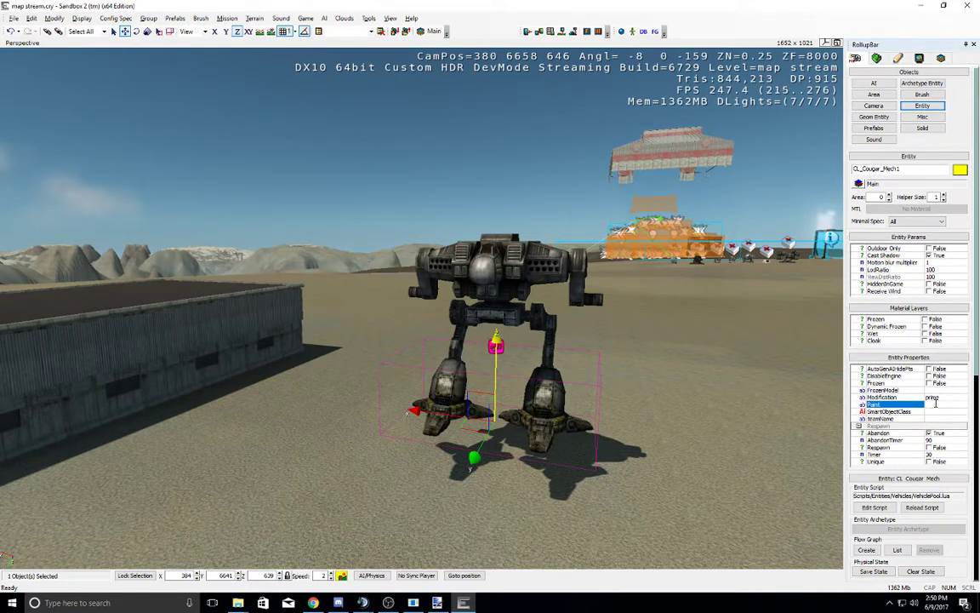
pyautogui.click(922, 507)
# Step: Examine the Cougar mech's moon paint and arm weapons from the front, both up close and from a distance
pyautogui.moveTo(617, 324); pyautogui.dragTo(617, 323, button='right')
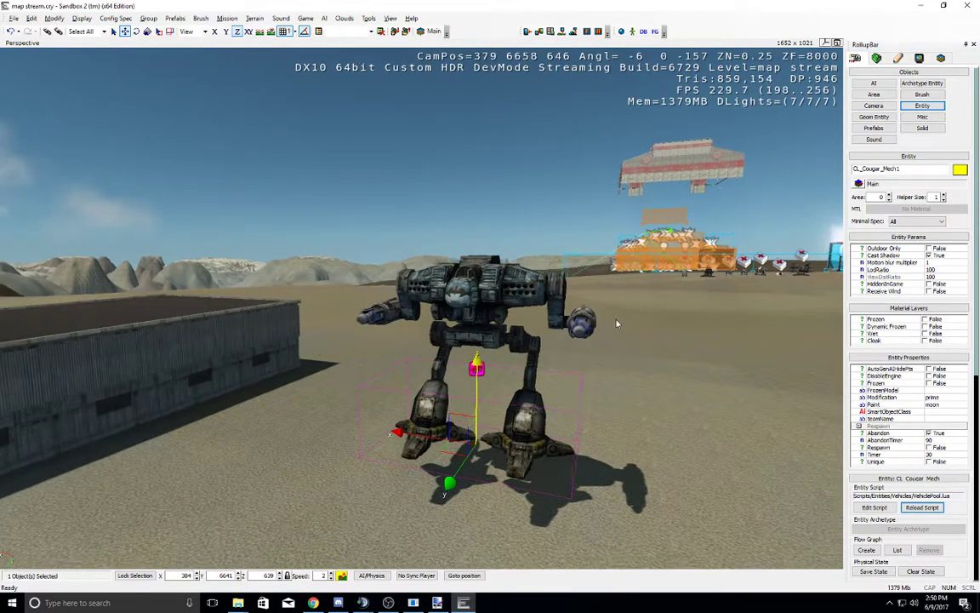
pyautogui.press('w')
pyautogui.moveTo(617, 324); pyautogui.dragTo(617, 323, button='middle')
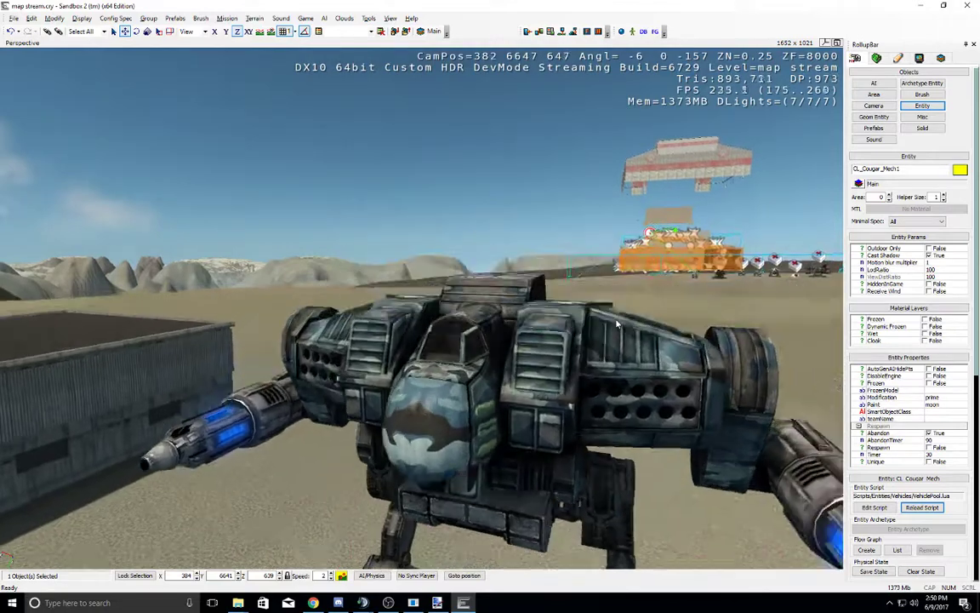
pyautogui.moveTo(617, 323); pyautogui.dragTo(617, 324, button='right')
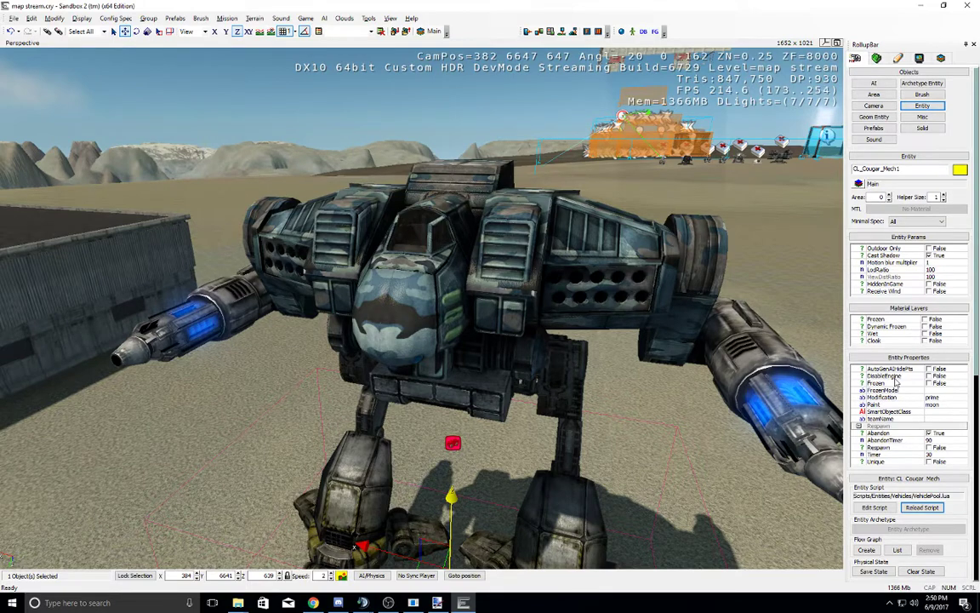
pyautogui.click(915, 405)
pyautogui.moveTo(498, 378); pyautogui.dragTo(478, 371, button='right')
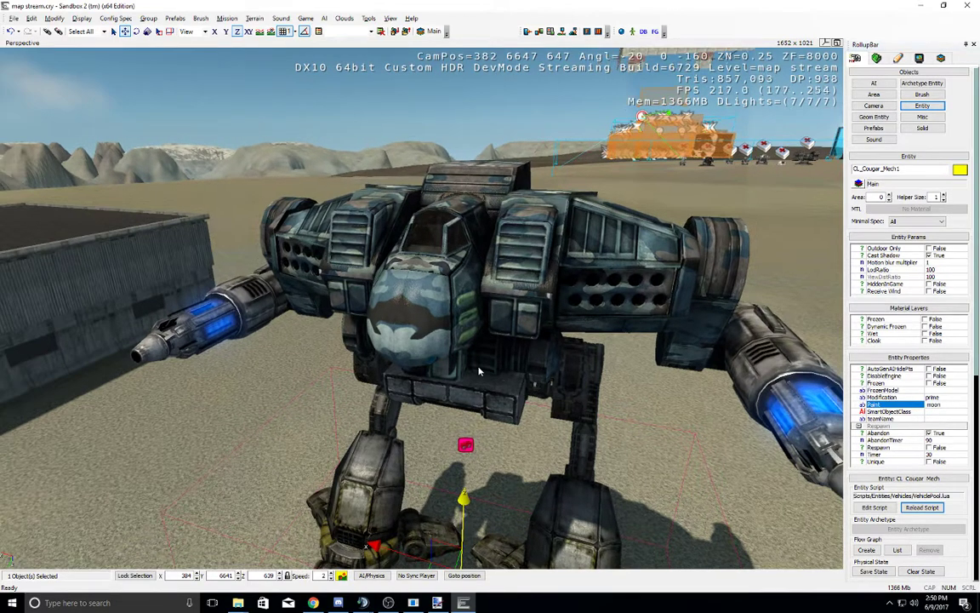
pyautogui.scroll(-8, 478, 371)
pyautogui.scroll(8, 479, 371)
pyautogui.scroll(3, 478, 371)
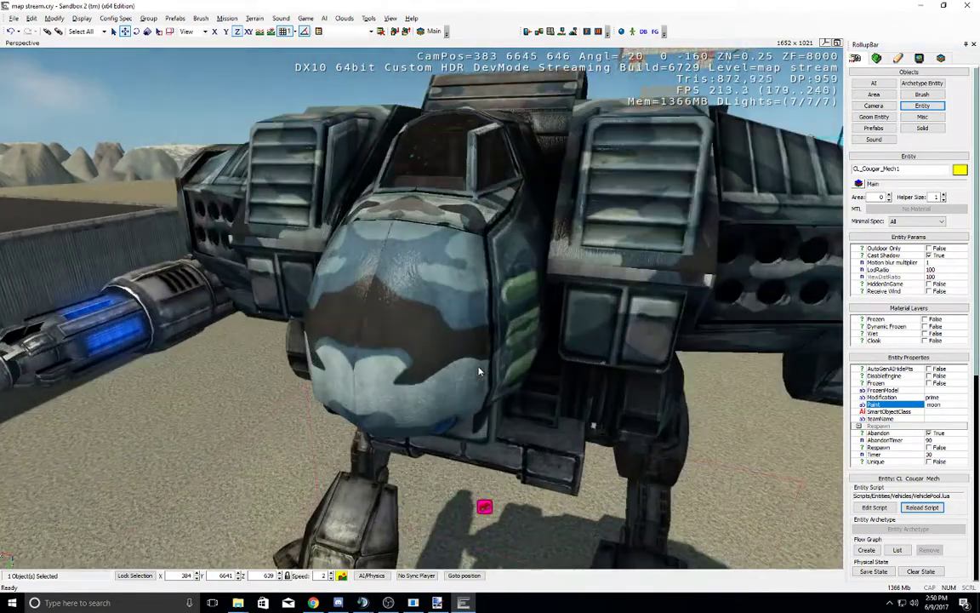
pyautogui.scroll(-1, 478, 371)
pyautogui.moveTo(478, 372); pyautogui.dragTo(478, 409, button='middle')
pyautogui.scroll(-3, 478, 371)
pyautogui.scroll(-6, 479, 371)
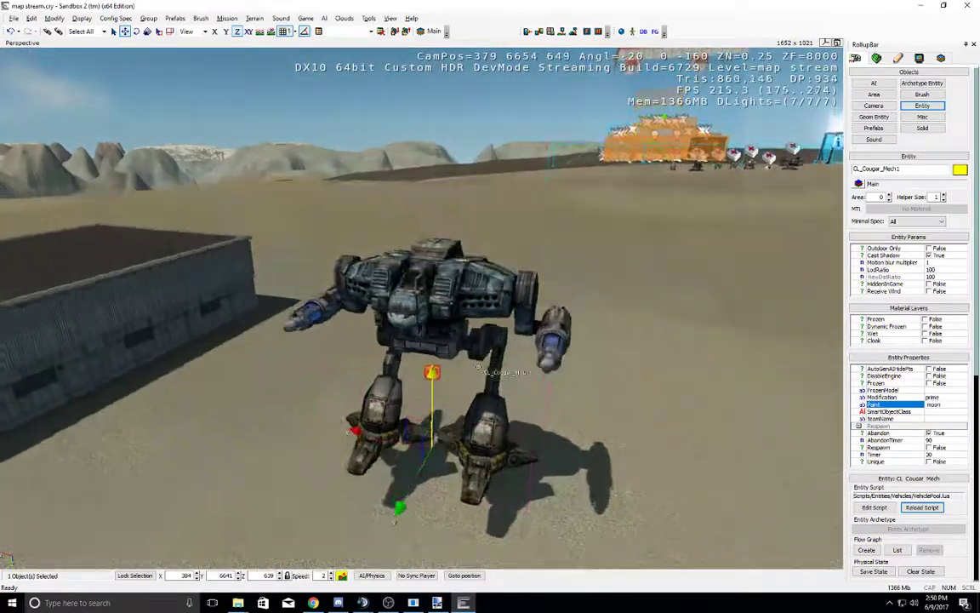
# Step: Enable Physics/AI processing in the level with the Cougar mech in view and try to switch to game mode
pyautogui.scroll(2, 478, 371)
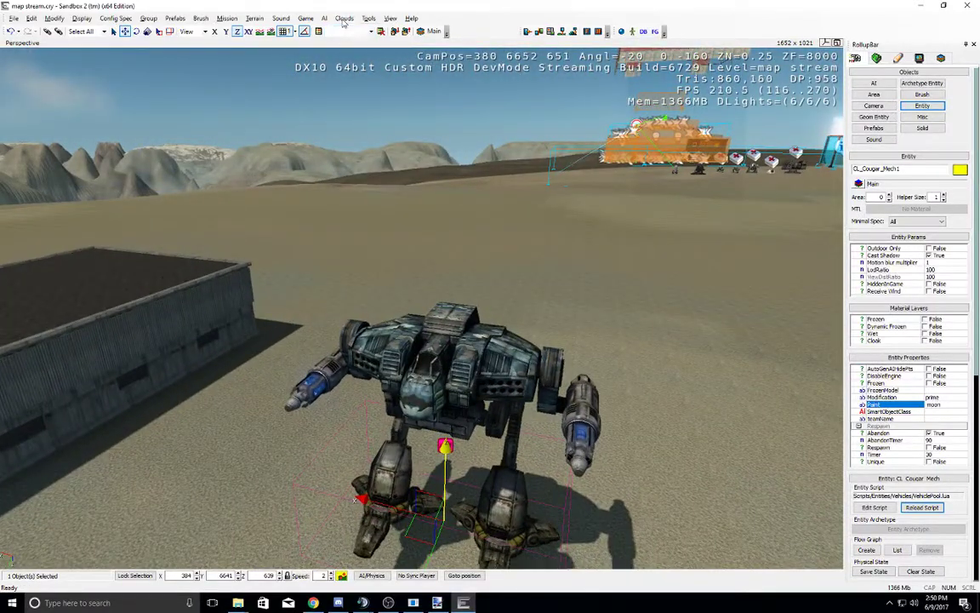
pyautogui.click(389, 18)
pyautogui.moveTo(400, 30)
pyautogui.moveTo(361, 19)
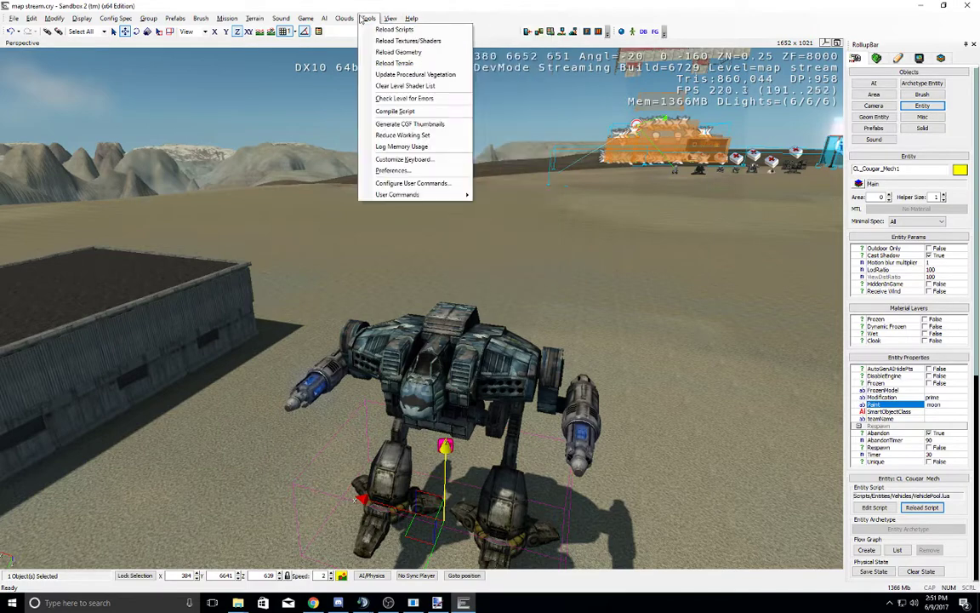
pyautogui.moveTo(307, 18)
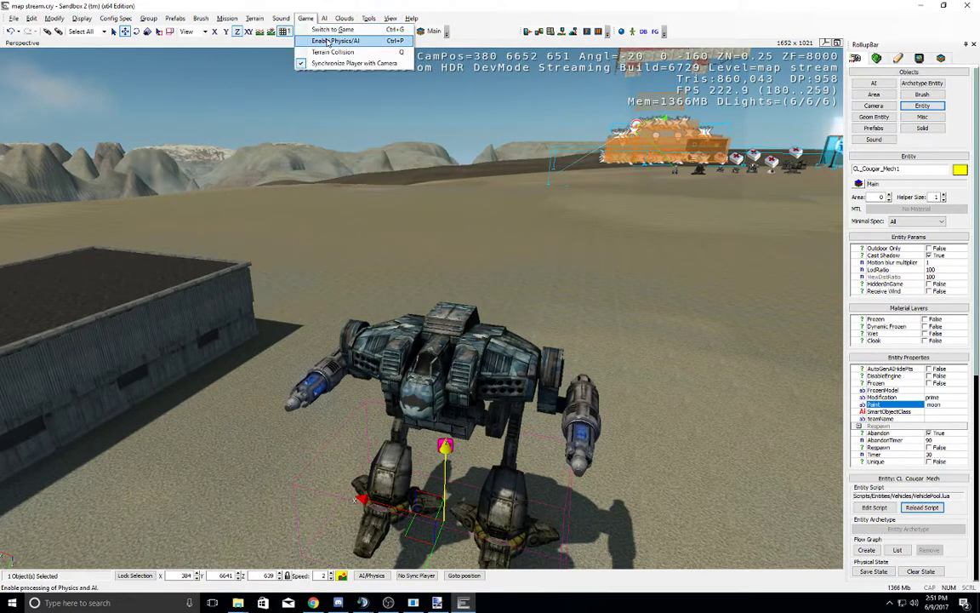
pyautogui.click(334, 40)
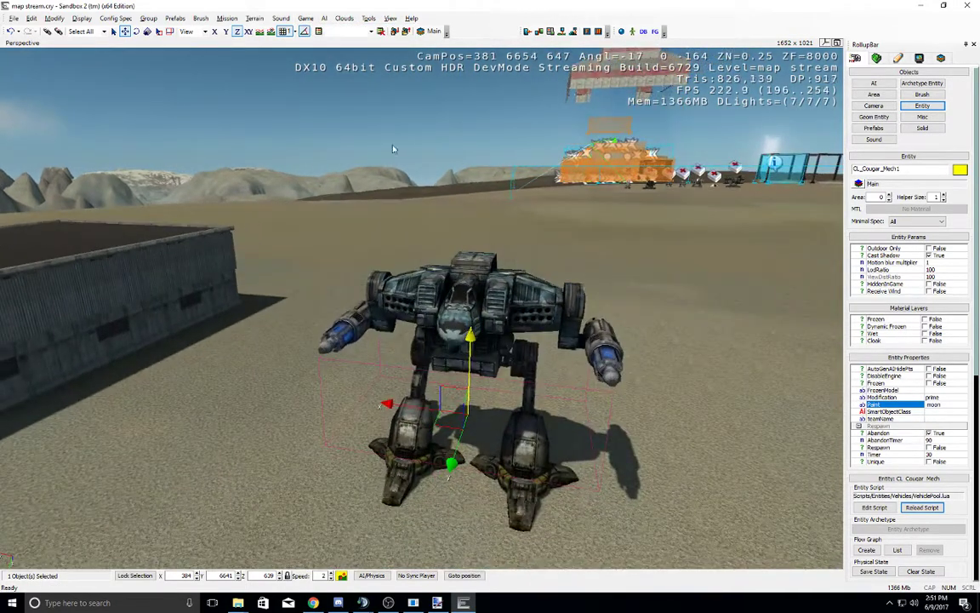
pyautogui.click(282, 18)
pyautogui.moveTo(305, 19)
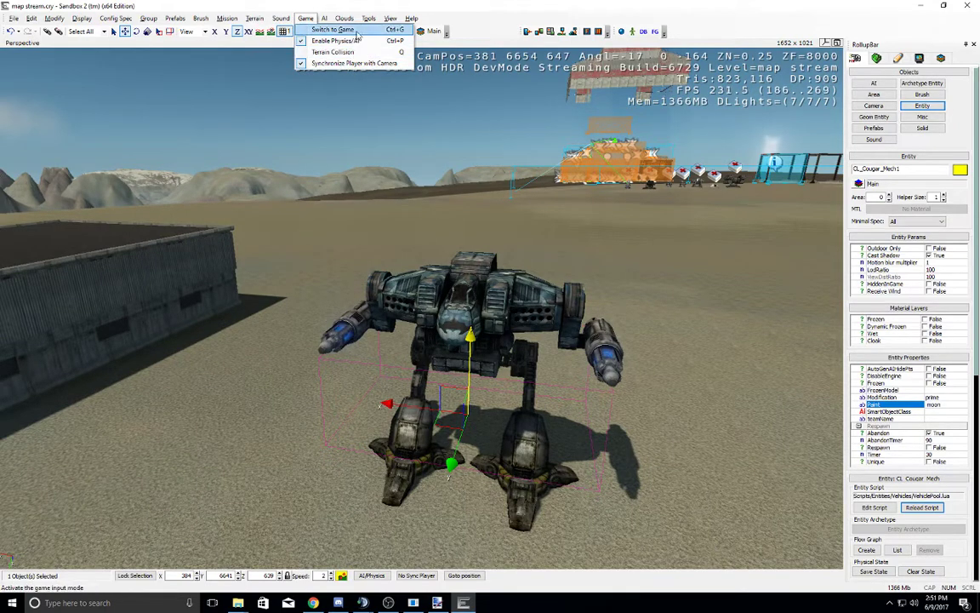
pyautogui.click(327, 30)
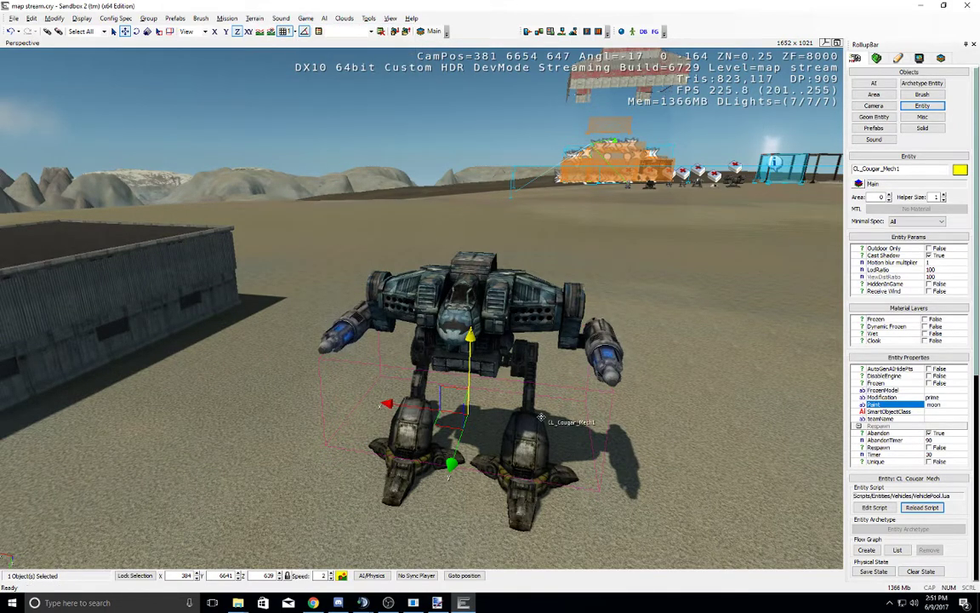
# Step: Delete the CL_Cougar_Mech1 entity standing beside the armory
pyautogui.press('s')
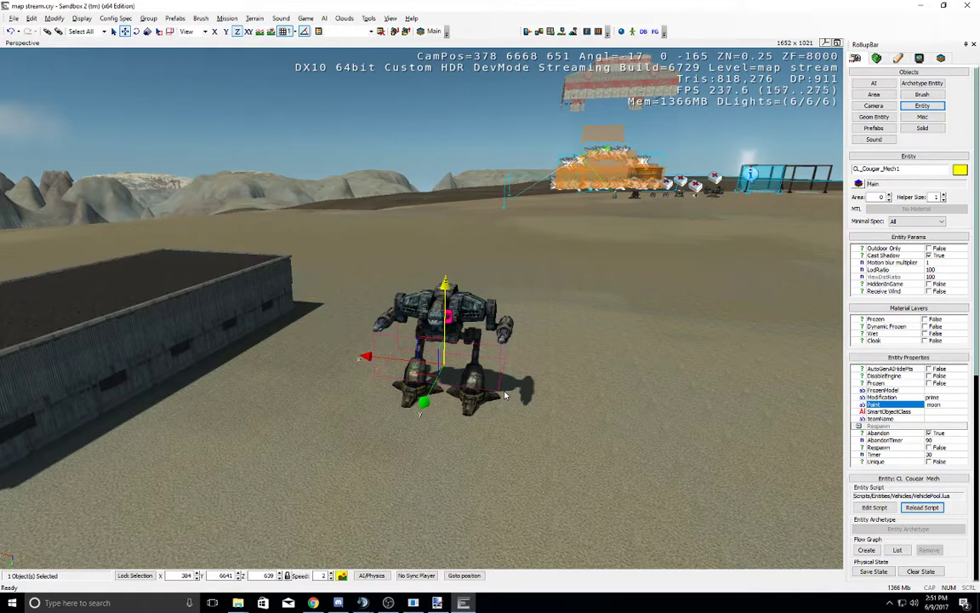
pyautogui.press('Delete')
pyautogui.press('Return')
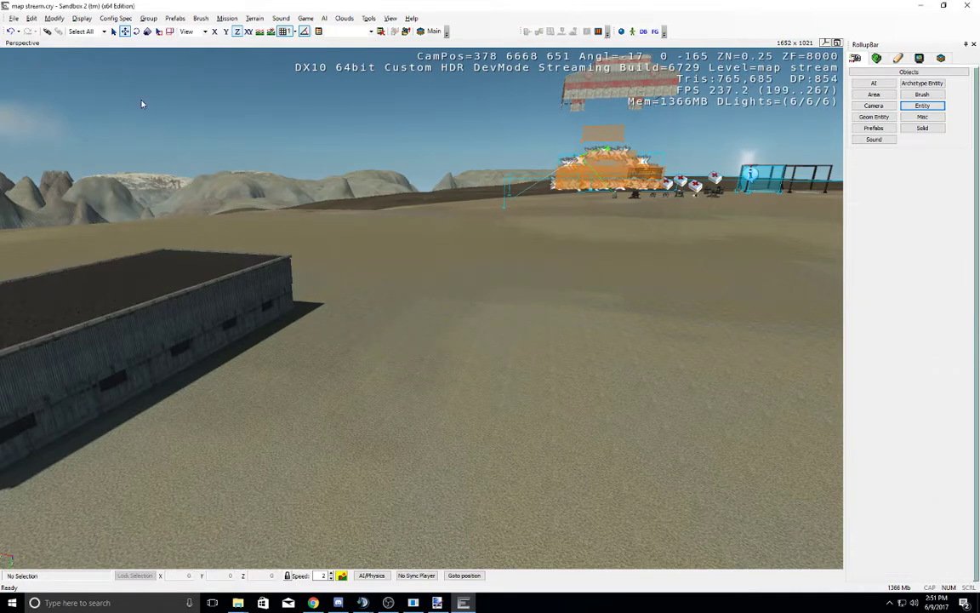
# Step: Go to the mountain valley terrain and open the terrain Vegetation tool
pyautogui.moveTo(302, 252); pyautogui.dragTo(330, 256, button='right')
pyautogui.moveTo(330, 256); pyautogui.dragTo(330, 232, button='middle')
pyautogui.moveTo(546, 201); pyautogui.dragTo(537, 213, button='right')
pyautogui.moveTo(538, 212); pyautogui.dragTo(525, 211, button='middle')
pyautogui.moveTo(523, 207); pyautogui.dragTo(526, 208, button='right')
pyautogui.scroll(10, 526, 208)
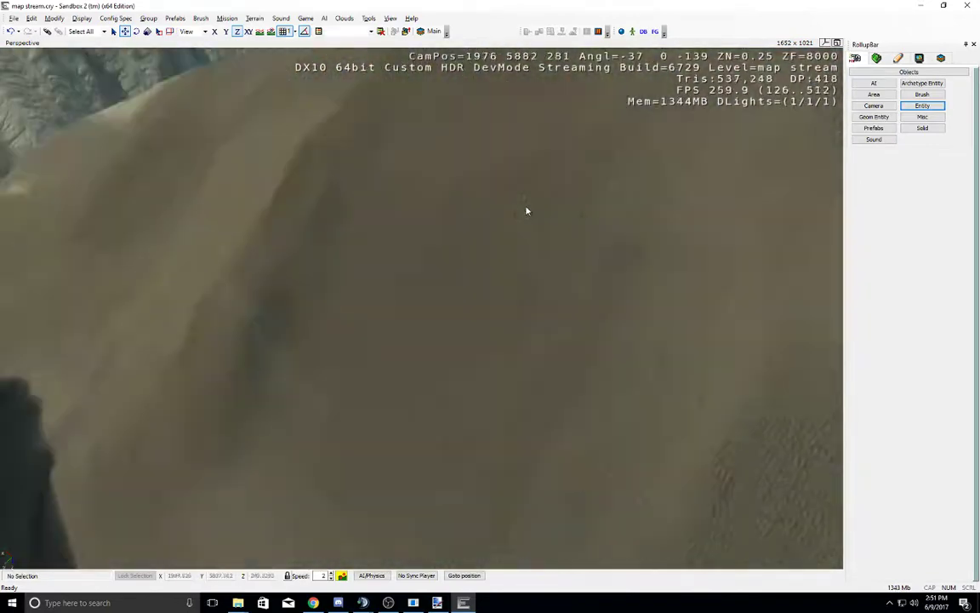
pyautogui.moveTo(526, 207); pyautogui.dragTo(526, 208, button='middle')
pyautogui.click(877, 58)
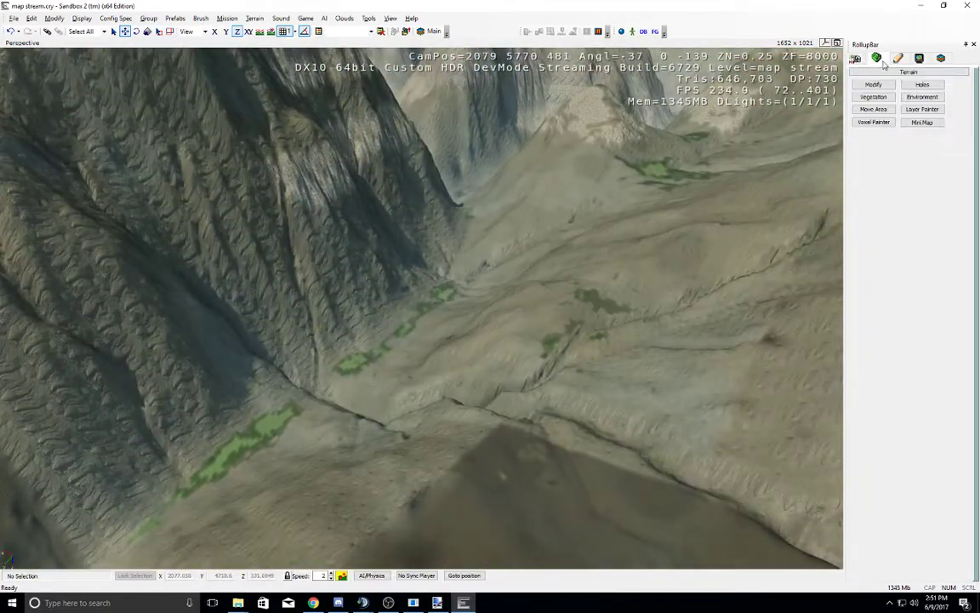
pyautogui.click(876, 97)
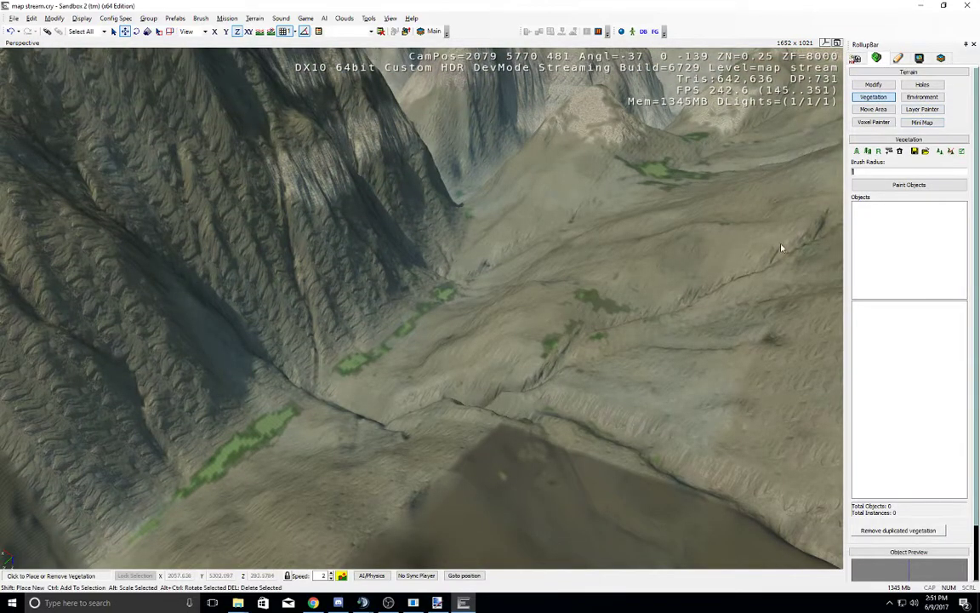
# Step: Add the cliff_bush_grey_mini.cgf model from the Natural bushes/cliffbush folder to the vegetation objects
pyautogui.moveTo(369, 307); pyautogui.dragTo(368, 307, button='right')
pyautogui.moveTo(605, 304)
pyautogui.mouseDown(button='right')
pyautogui.moveTo(620, 307)
pyautogui.moveTo(609, 304)
pyautogui.mouseUp(button='right')
pyautogui.press('d')
pyautogui.press('w')
pyautogui.moveTo(610, 304); pyautogui.dragTo(610, 304, button='middle')
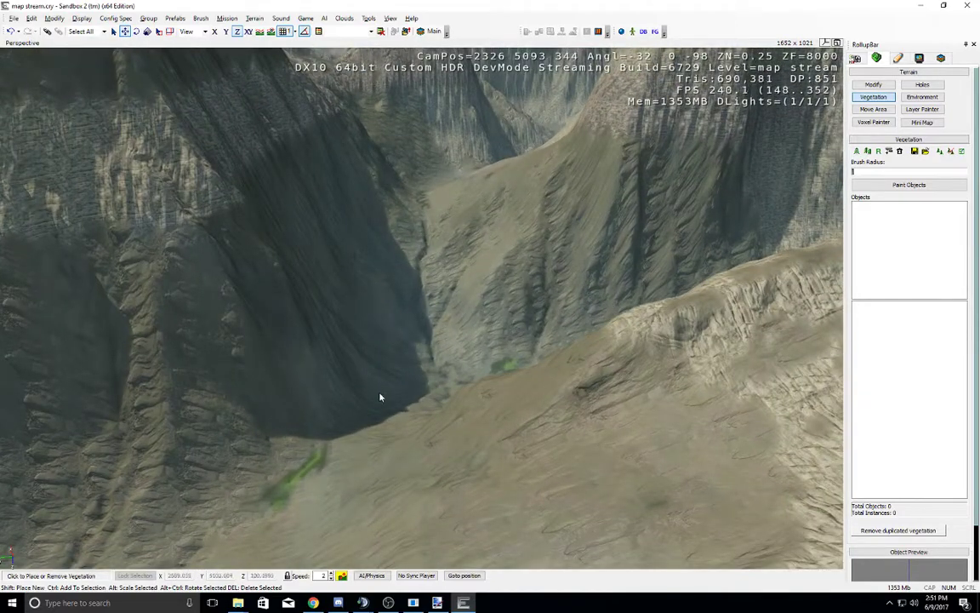
pyautogui.moveTo(381, 399); pyautogui.dragTo(400, 394, button='middle')
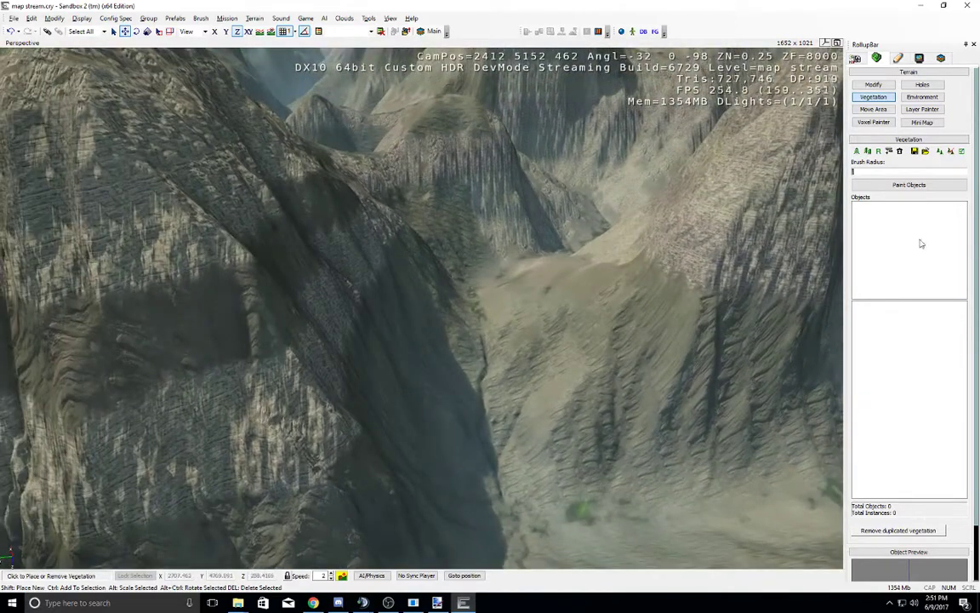
pyautogui.click(856, 151)
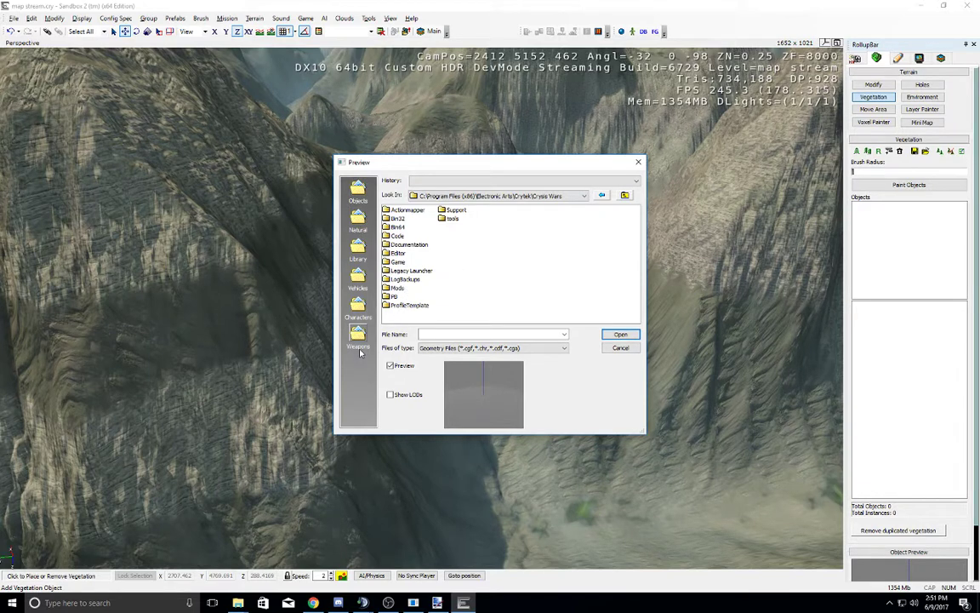
pyautogui.click(358, 220)
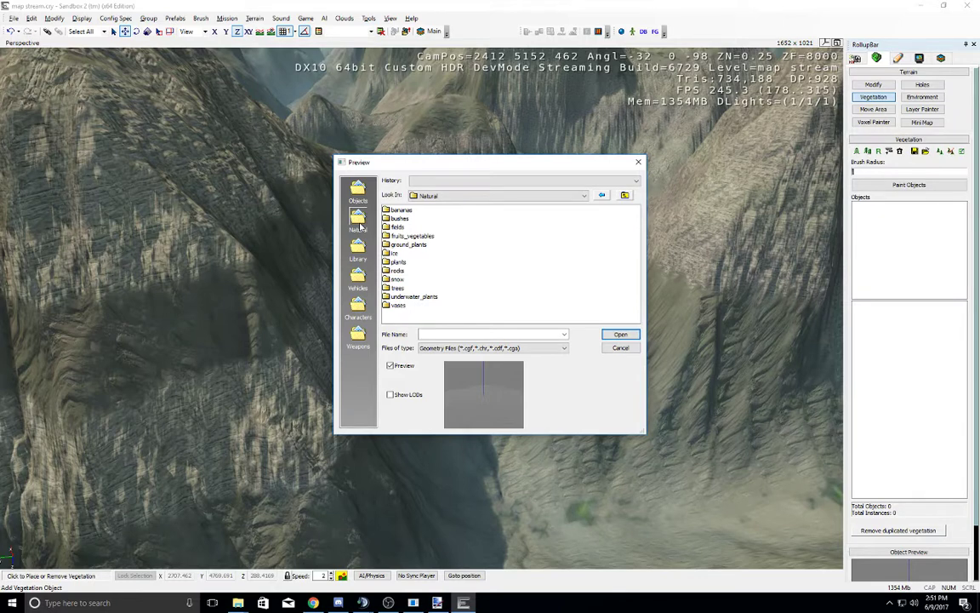
pyautogui.doubleClick(399, 218)
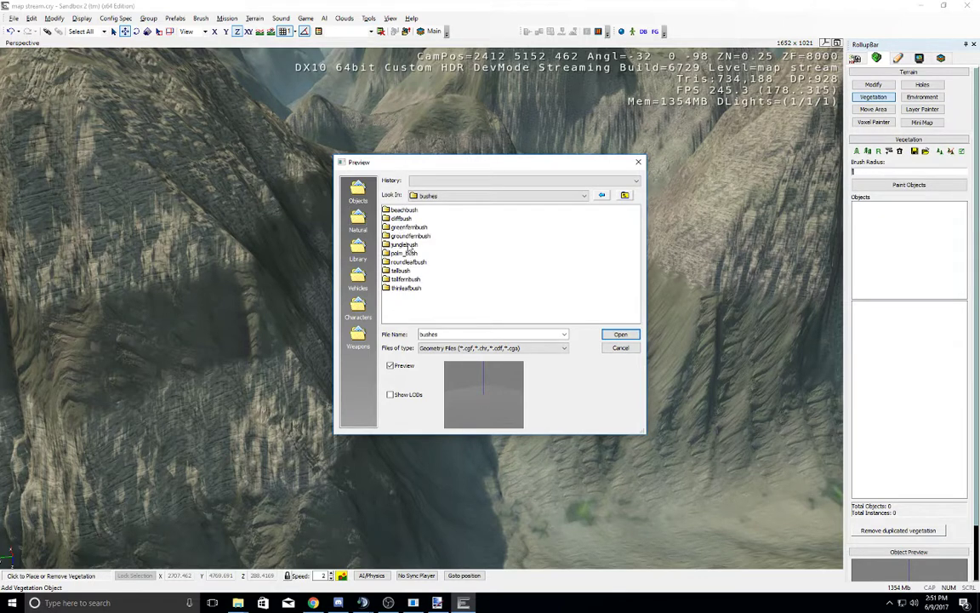
pyautogui.doubleClick(399, 219)
pyautogui.click(411, 237)
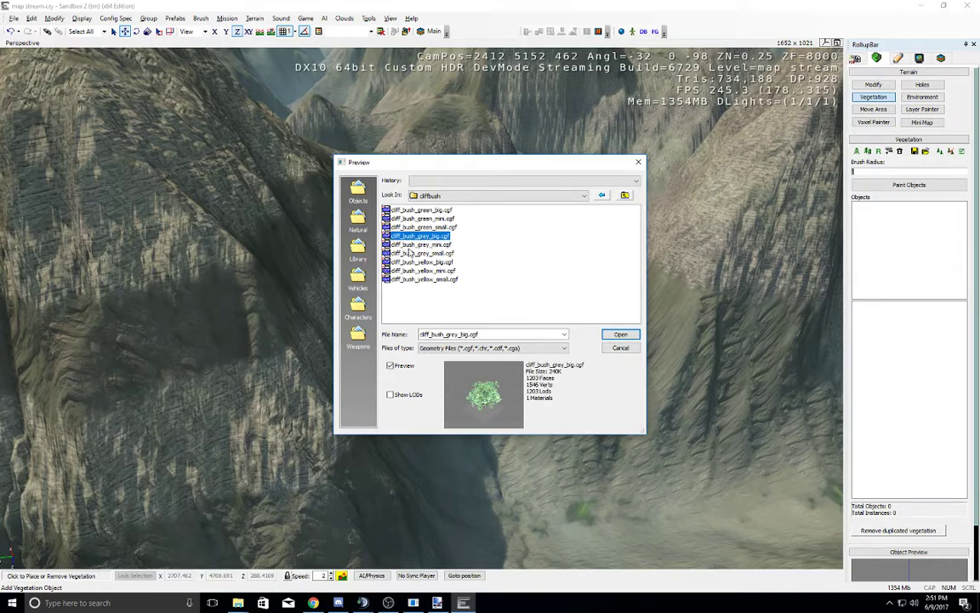
pyautogui.click(421, 262)
pyautogui.doubleClick(421, 245)
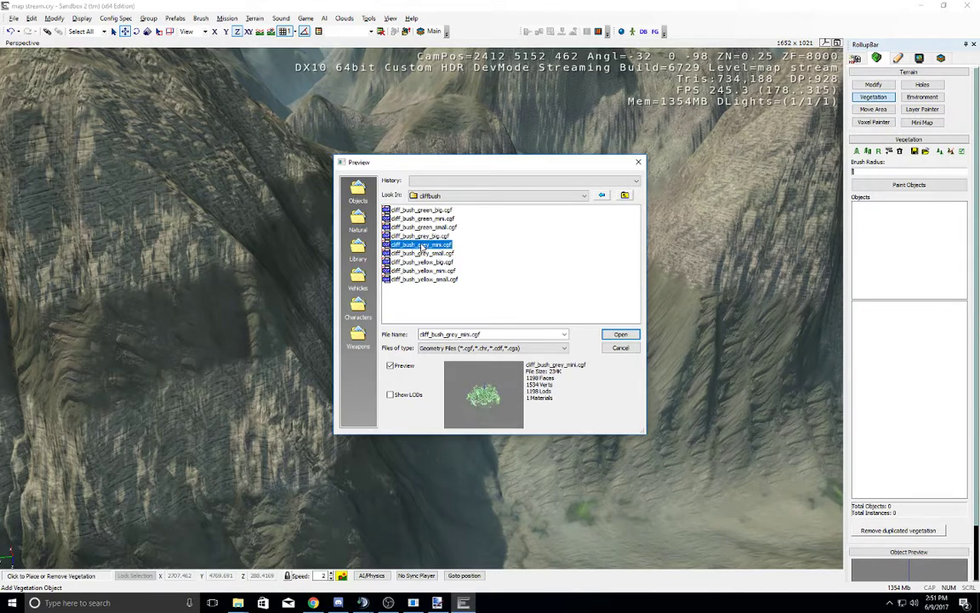
# Step: Start adding another vegetation object and browse the fields and plants folders of the Natural library
pyautogui.click(857, 151)
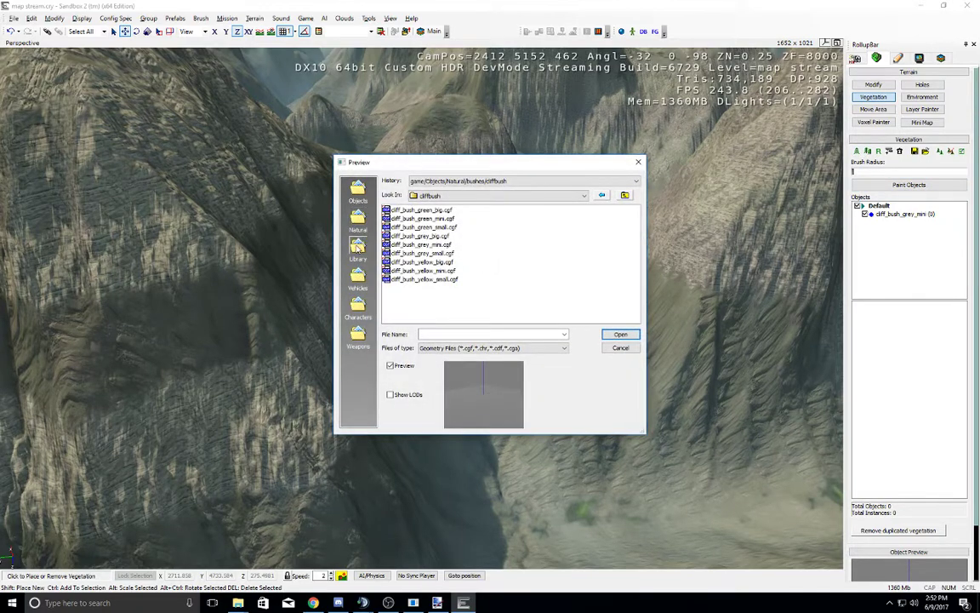
pyautogui.click(358, 219)
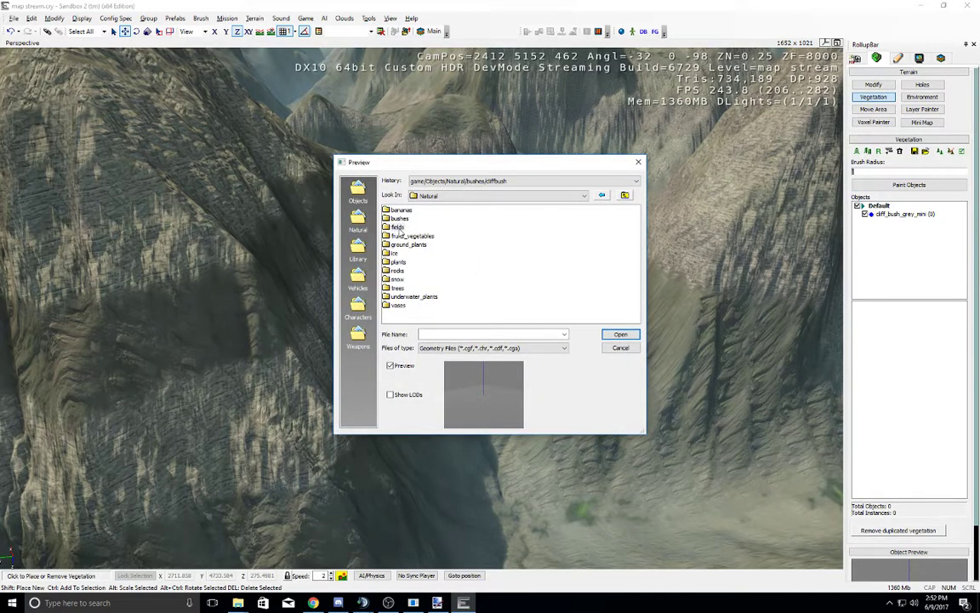
pyautogui.doubleClick(397, 227)
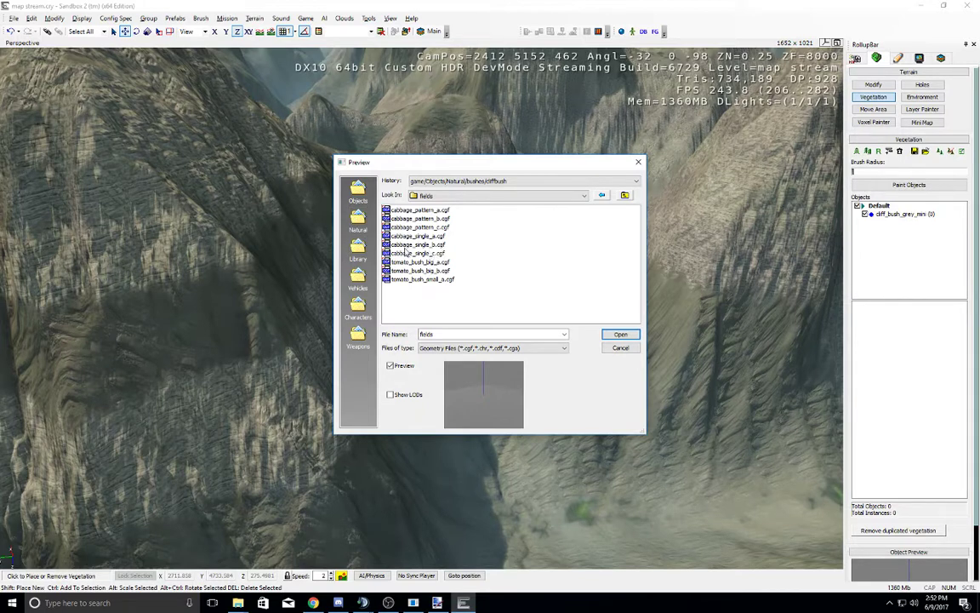
pyautogui.click(359, 222)
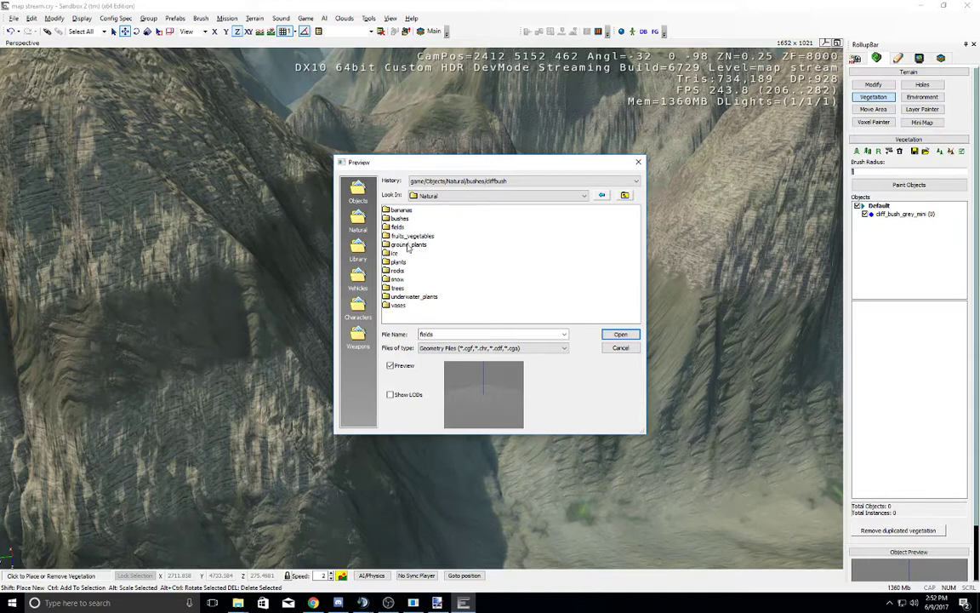
pyautogui.doubleClick(400, 262)
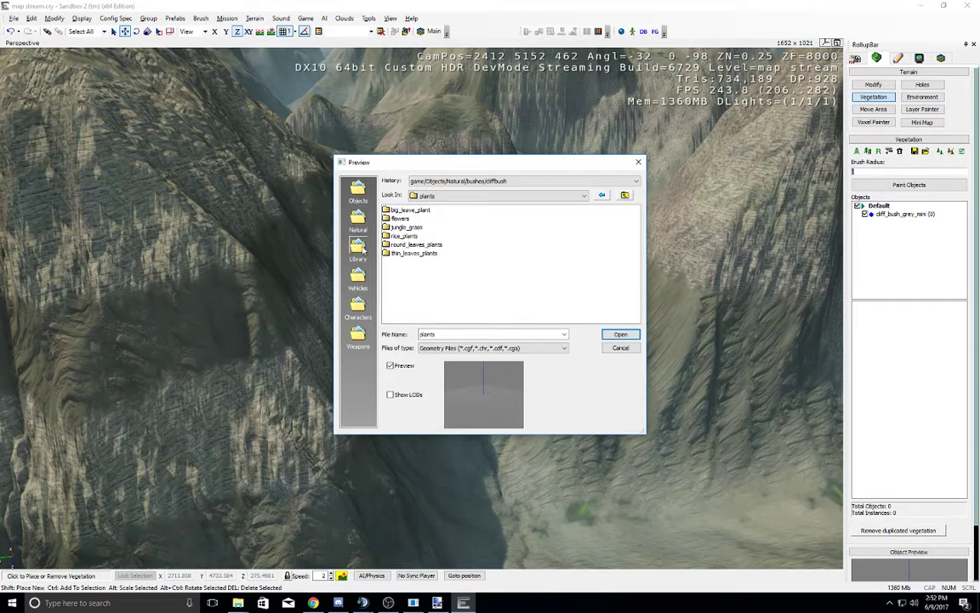
pyautogui.press('BackSpace')
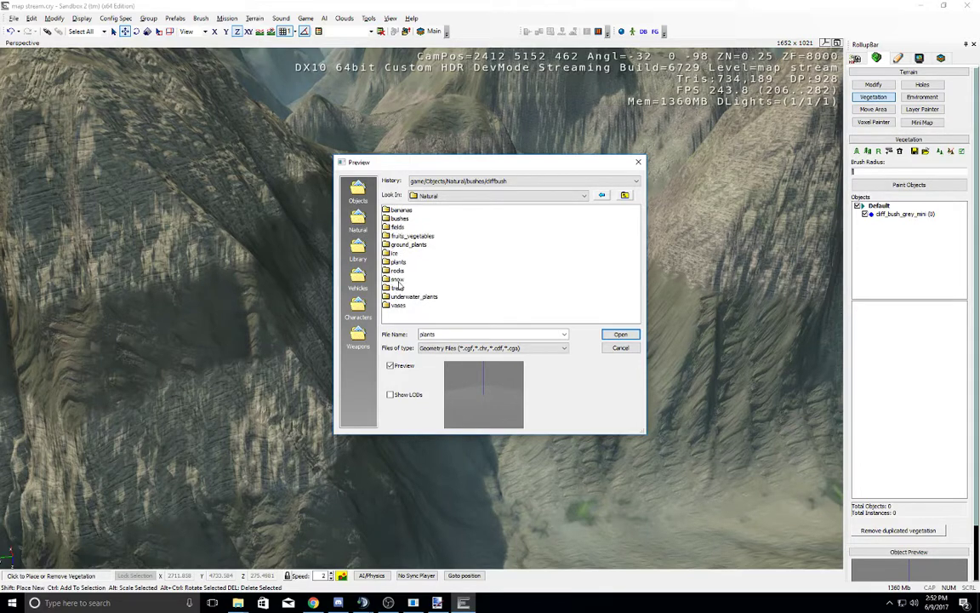
# Step: Preview models in the ground_plants/grass folder, including frozen_nicegrass_drygreen_s, grass_buildings_a, grass_a and frozen_nicegrass_drygreen_m
pyautogui.doubleClick(405, 246)
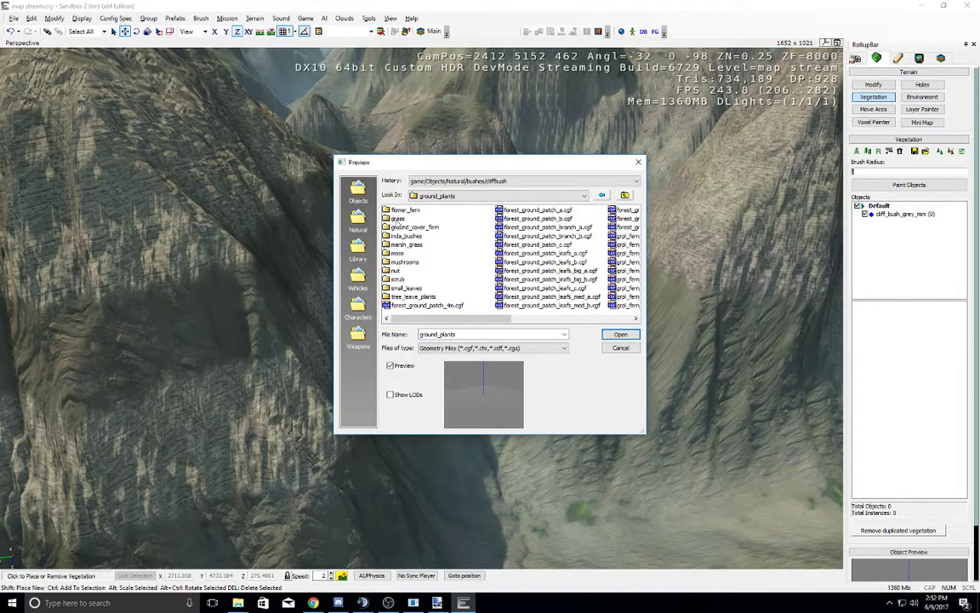
pyautogui.doubleClick(398, 219)
pyautogui.click(374, 219)
pyautogui.click(378, 236)
pyautogui.click(432, 305)
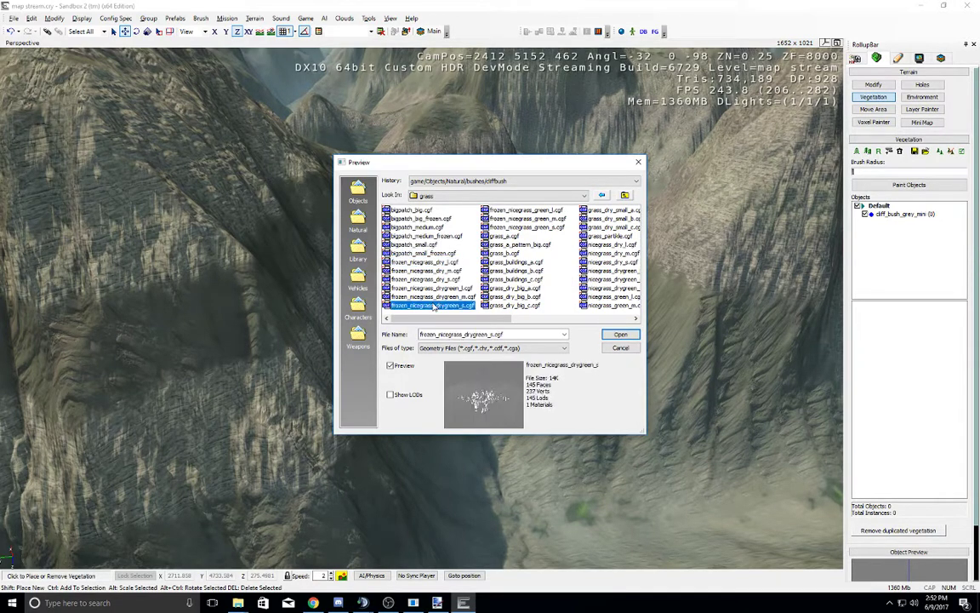
pyautogui.click(441, 287)
pyautogui.click(517, 296)
pyautogui.click(520, 278)
pyautogui.click(522, 265)
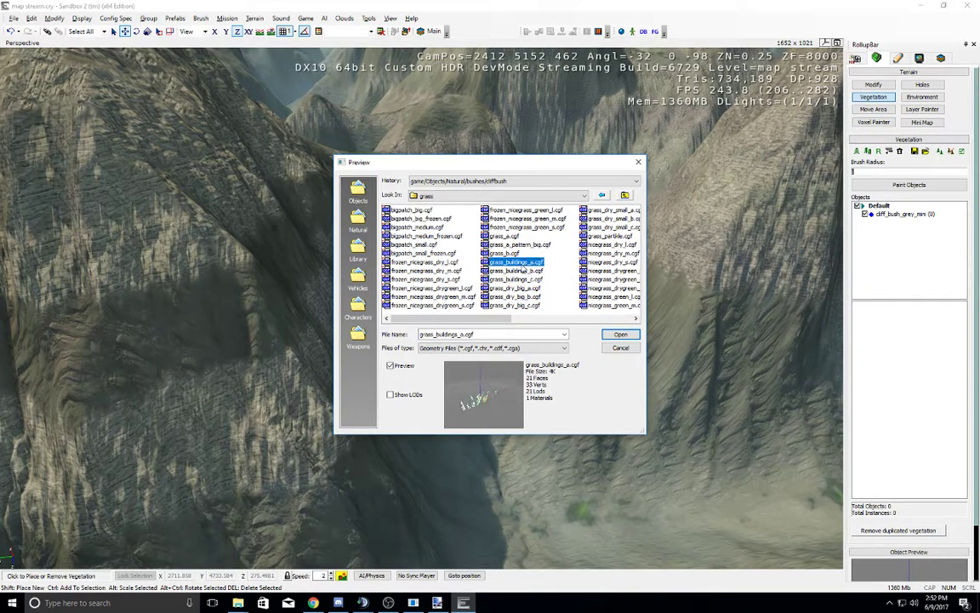
pyautogui.click(505, 253)
pyautogui.click(505, 236)
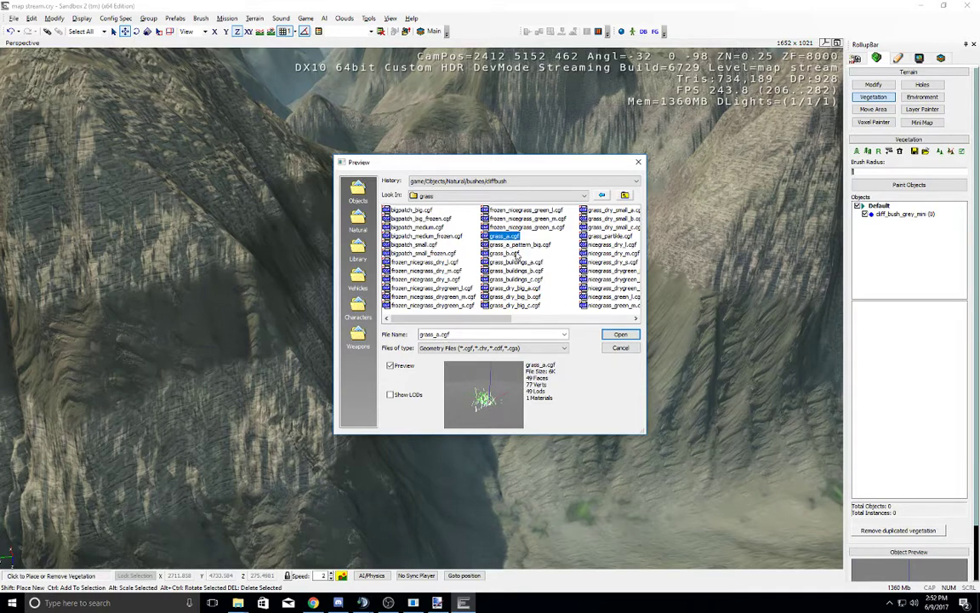
pyautogui.click(451, 288)
pyautogui.click(451, 296)
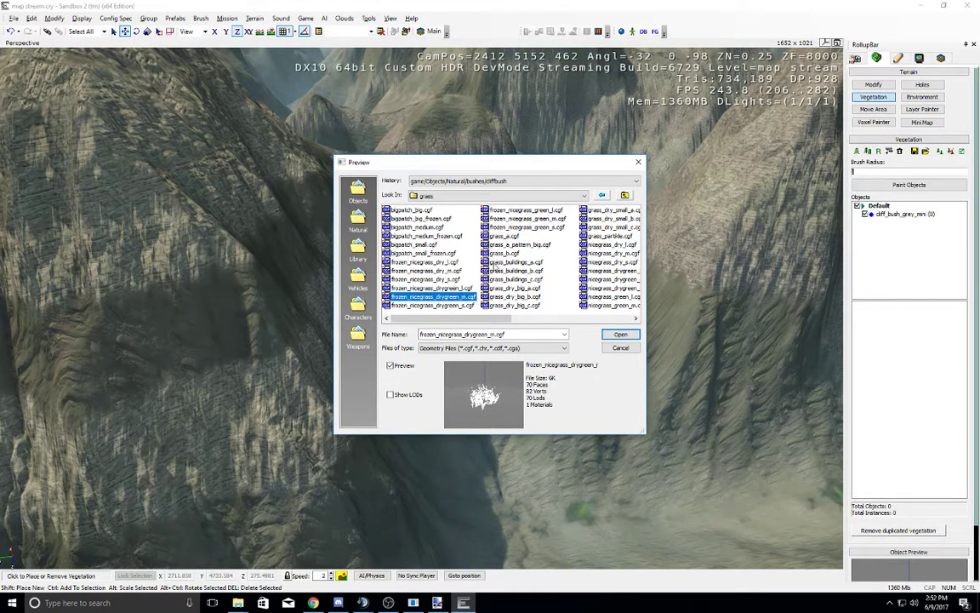
# Step: Compare the nicegrass_dry models and add nicegrass_dry_s.cgf to the vegetation objects
pyautogui.moveTo(506, 319); pyautogui.dragTo(553, 320)
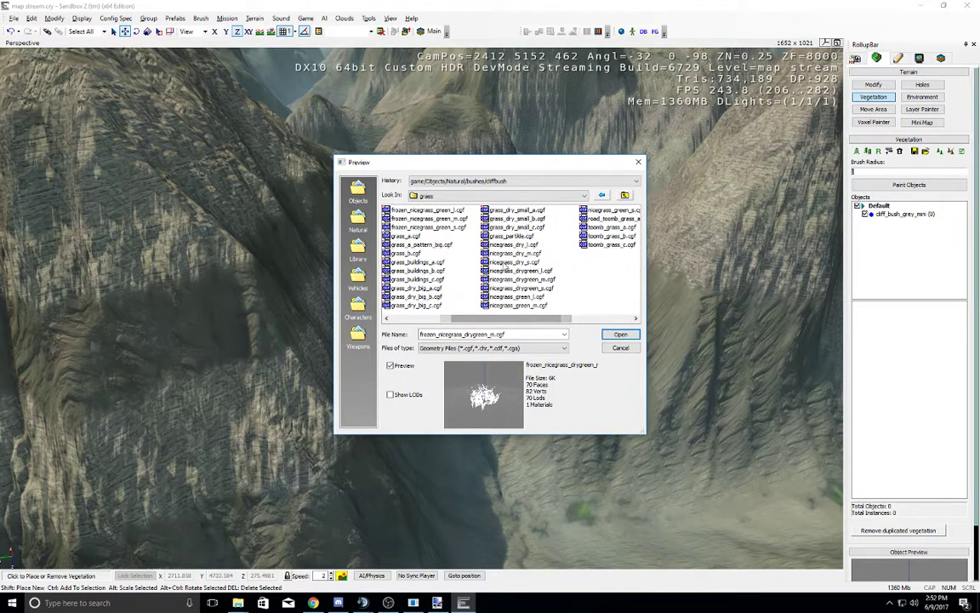
pyautogui.click(508, 262)
pyautogui.click(518, 254)
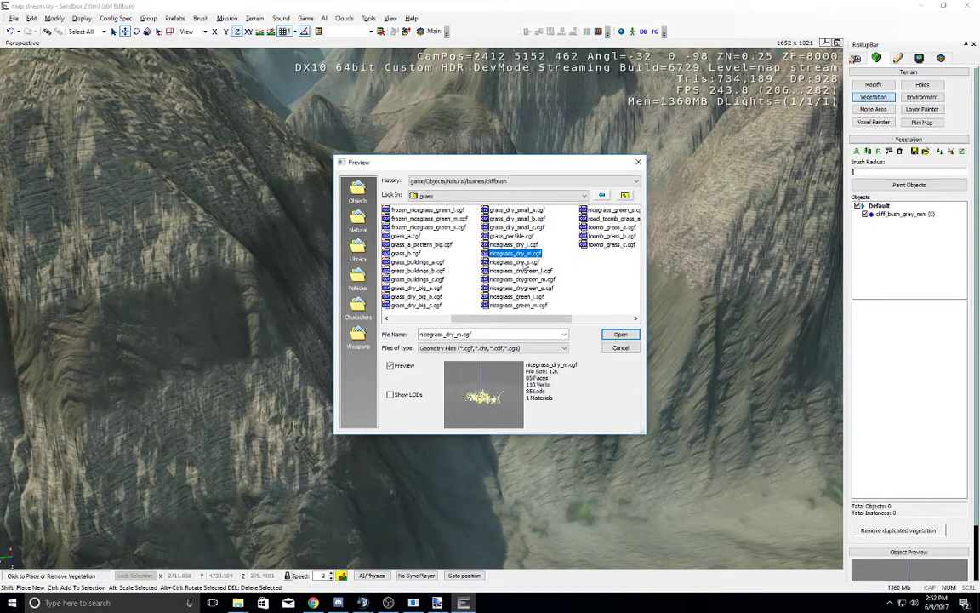
pyautogui.click(526, 264)
pyautogui.click(528, 254)
pyautogui.doubleClick(528, 262)
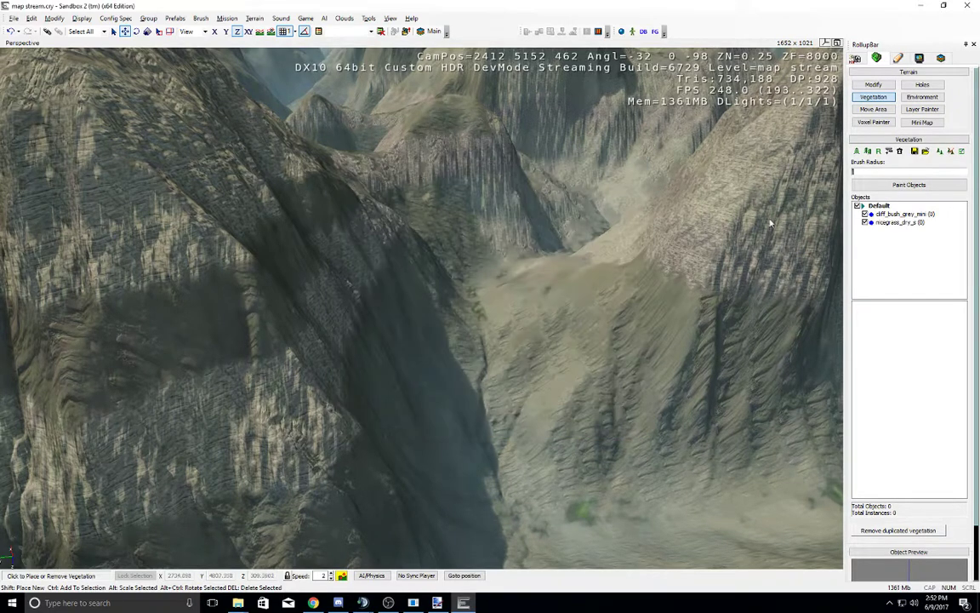
# Step: Preview the nicegrass_drygreen models and add nicegrass_drygreen_m.cgf to the vegetation objects
pyautogui.click(868, 151)
pyautogui.scroll(-1, 501, 286)
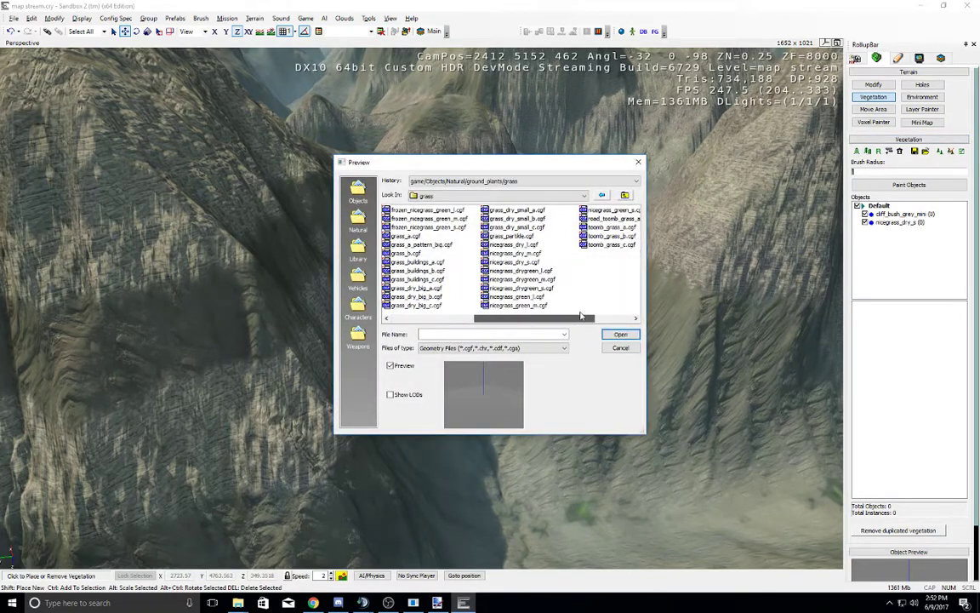
pyautogui.click(516, 271)
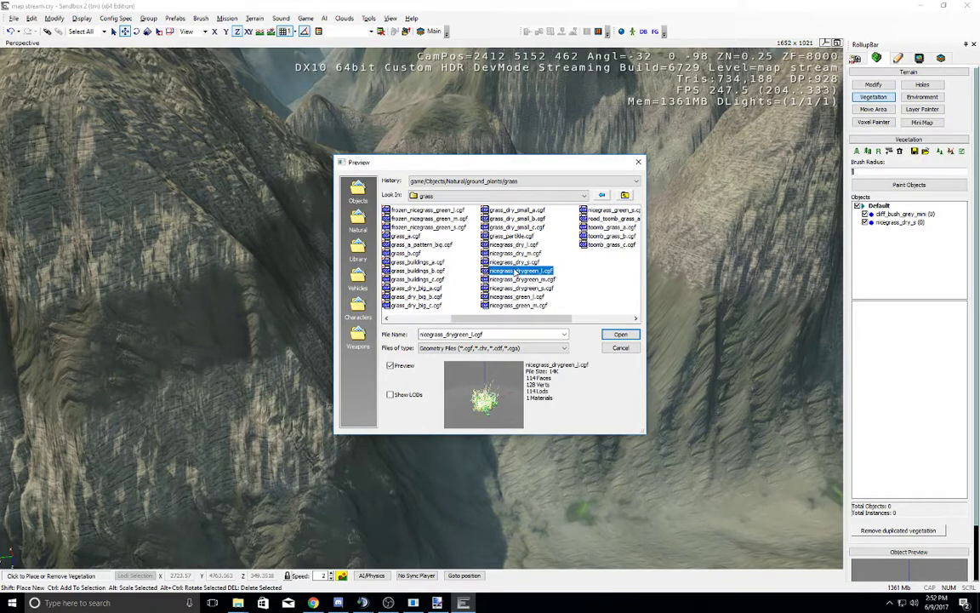
pyautogui.click(518, 289)
pyautogui.doubleClick(519, 280)
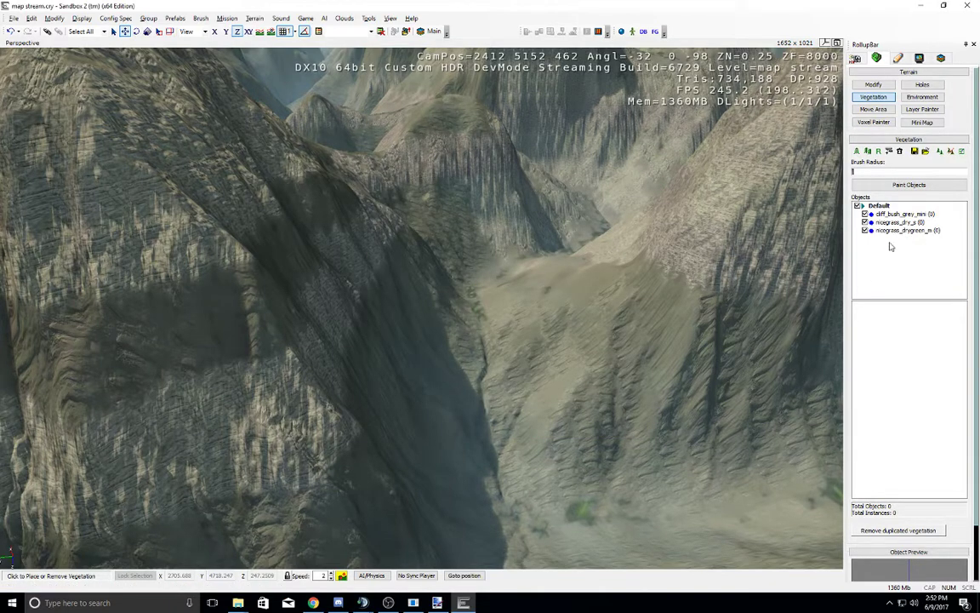
# Step: Start adding another vegetation object and open the rocks/cliff_rocks folder of the Natural library
pyautogui.click(867, 152)
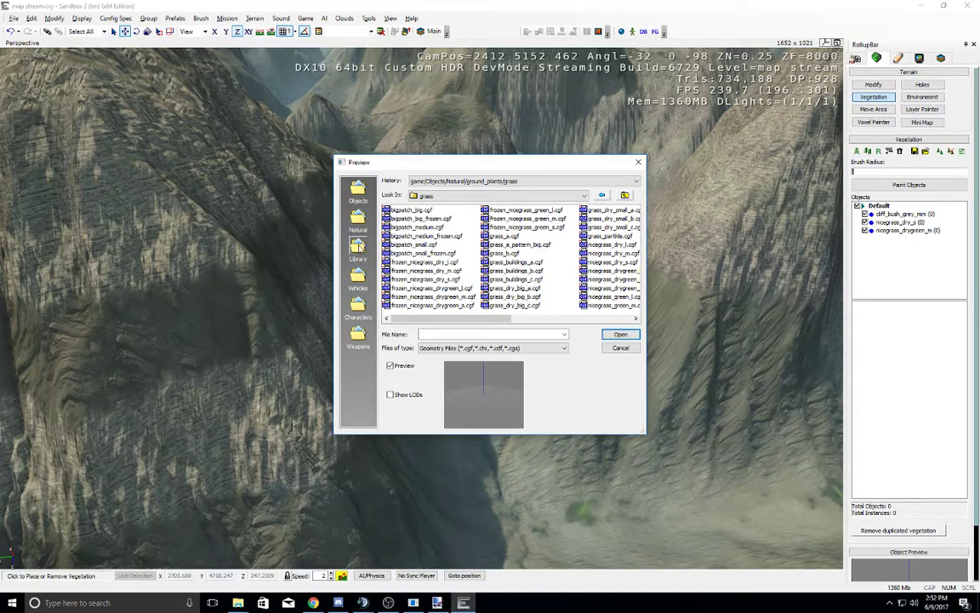
pyautogui.click(362, 276)
pyautogui.click(360, 221)
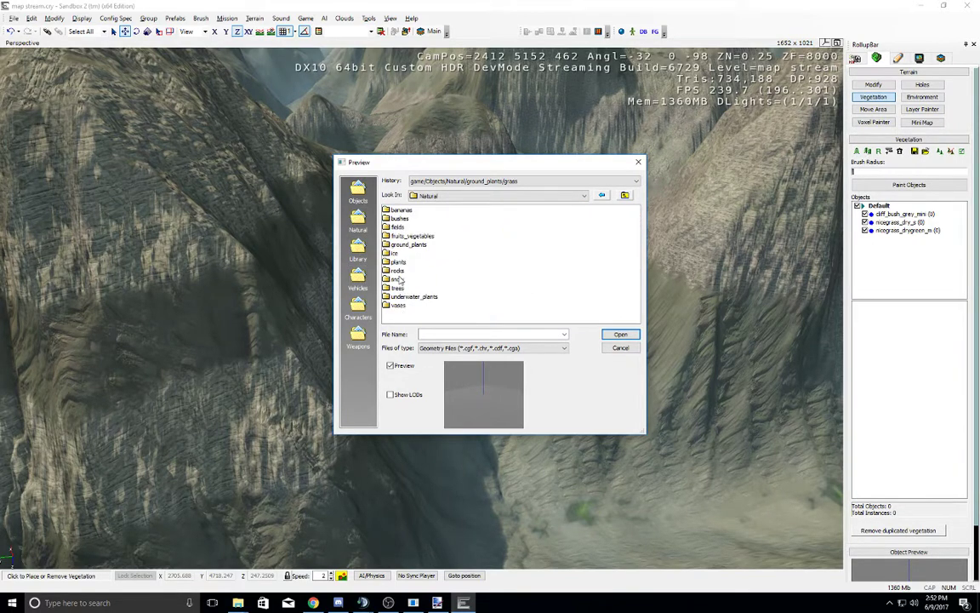
pyautogui.doubleClick(400, 270)
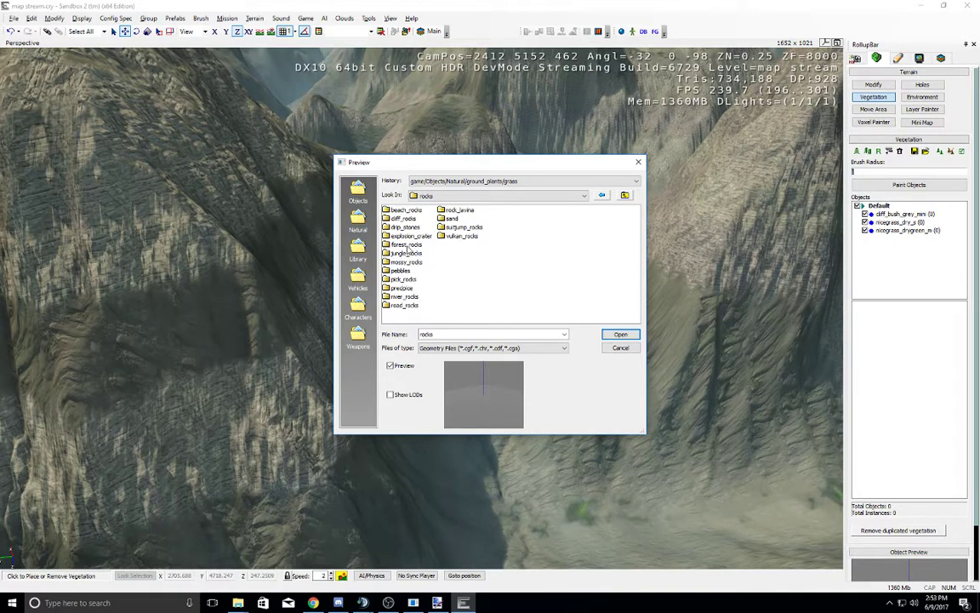
pyautogui.doubleClick(403, 219)
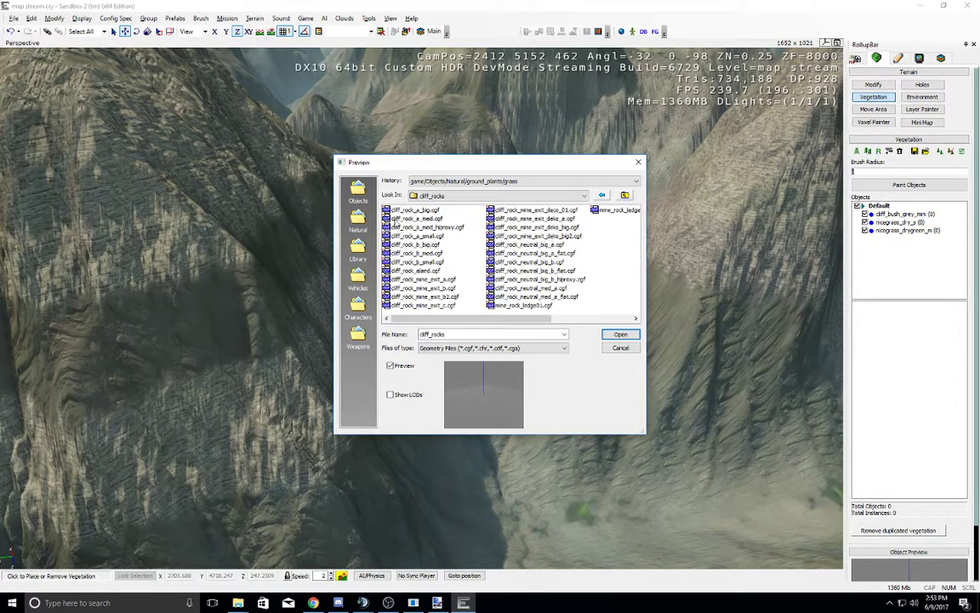
# Step: Preview the cliff_rocks models one after another, from the cliff_rock_a files through cliff_rock_mine_exit_a to cliff_rock_neutral_big_b_flat
pyautogui.press('Down')
pyautogui.press('Down')
pyautogui.press('Down')
pyautogui.press('Down')
pyautogui.press('Down')
pyautogui.press('Down')
pyautogui.press('Down')
pyautogui.press('Down')
pyautogui.press('Down')
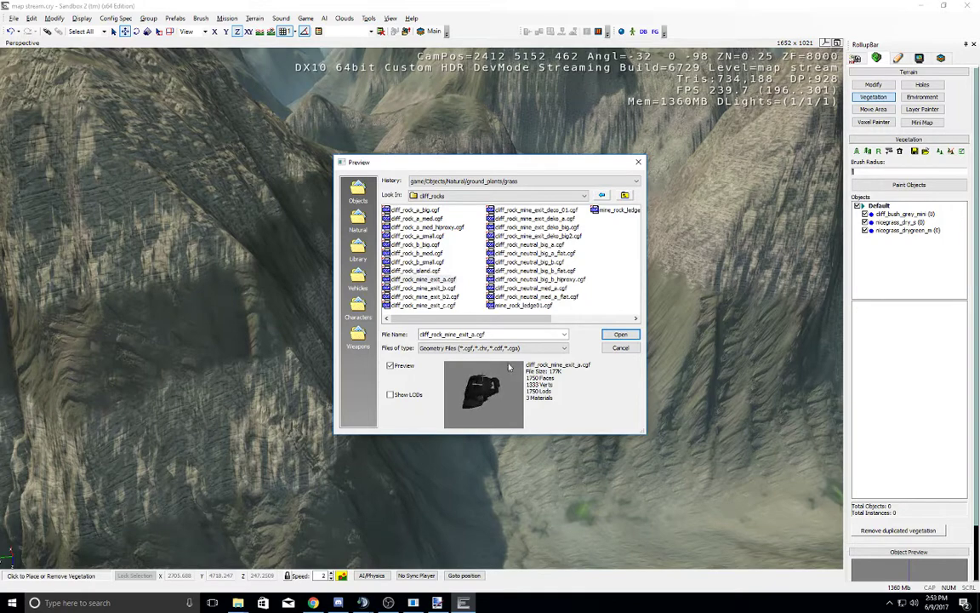
pyautogui.press('Down')
pyautogui.press('Down')
pyautogui.press('Down')
pyautogui.press('Down')
pyautogui.press('Down')
pyautogui.press('Down')
pyautogui.press('Down')
pyautogui.press('Down')
pyautogui.press('Down')
pyautogui.press('Down')
pyautogui.press('Down')
pyautogui.moveTo(499, 374); pyautogui.dragTo(492, 395)
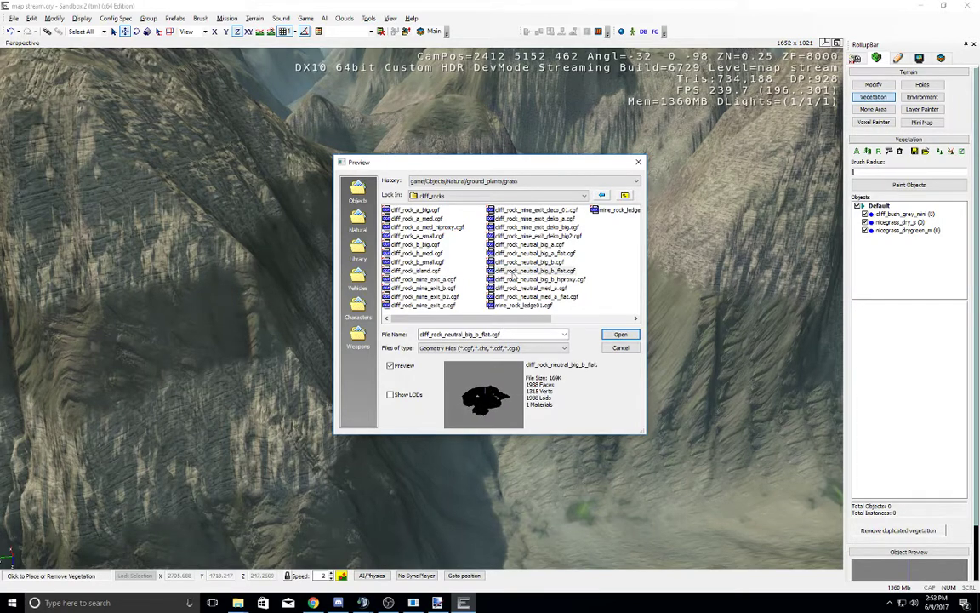
# Step: Compare the mine_exit, neutral and cliff_rock_a models and add cliff_rock_a_big.cgf to the vegetation objects
pyautogui.click(513, 288)
pyautogui.click(525, 247)
pyautogui.click(528, 227)
pyautogui.click(530, 212)
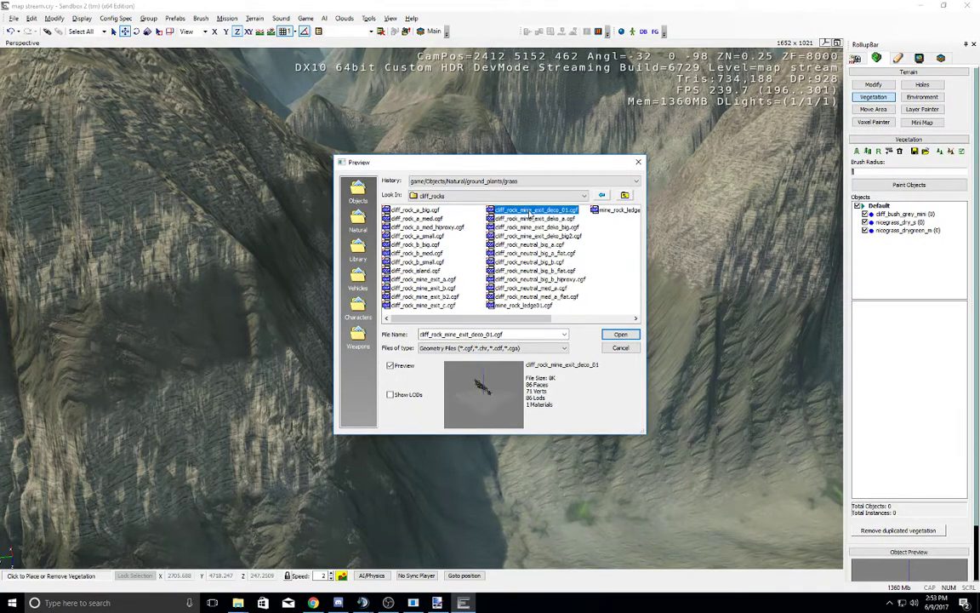
pyautogui.click(609, 210)
pyautogui.click(434, 237)
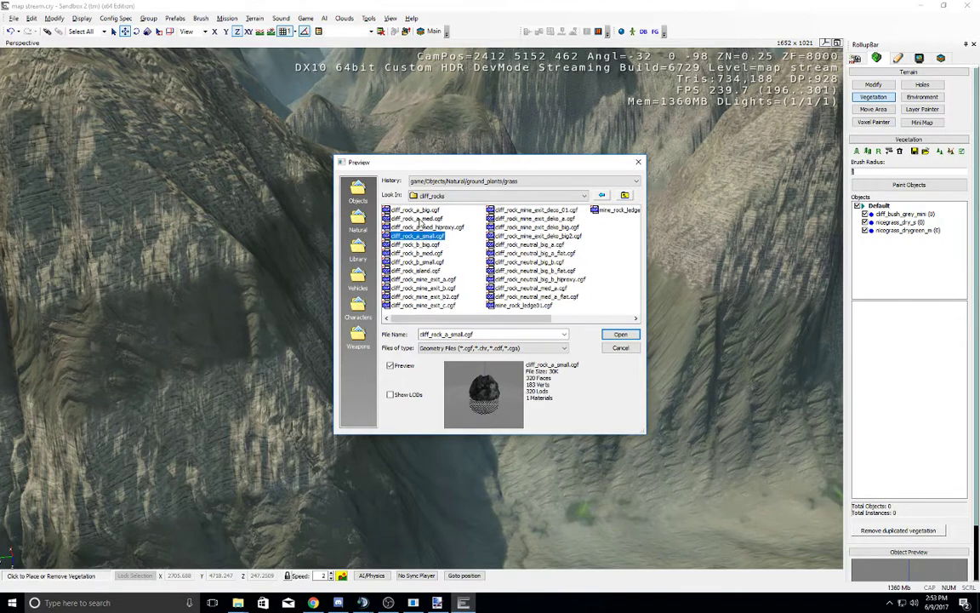
pyautogui.click(418, 220)
pyautogui.click(412, 210)
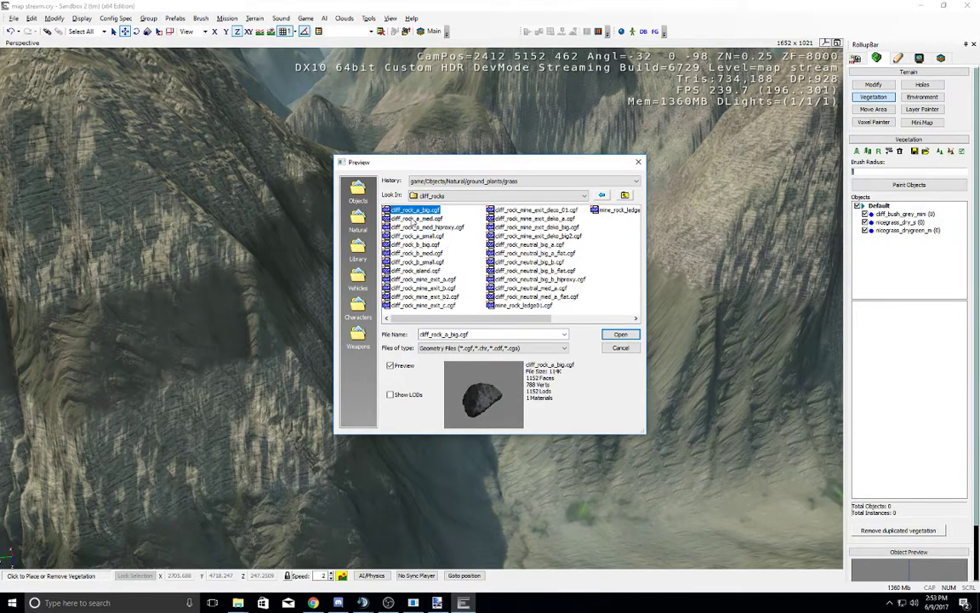
pyautogui.click(617, 335)
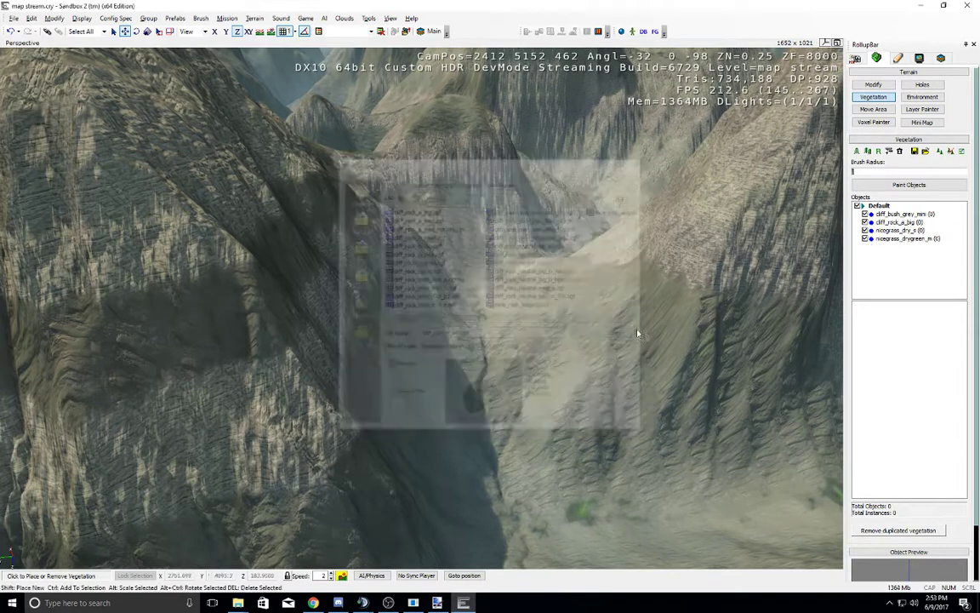
# Step: Select the cliff_bush_grey_mini object and review its properties and terrain layer options, with the view over the green plain
pyautogui.click(895, 225)
pyautogui.click(892, 214)
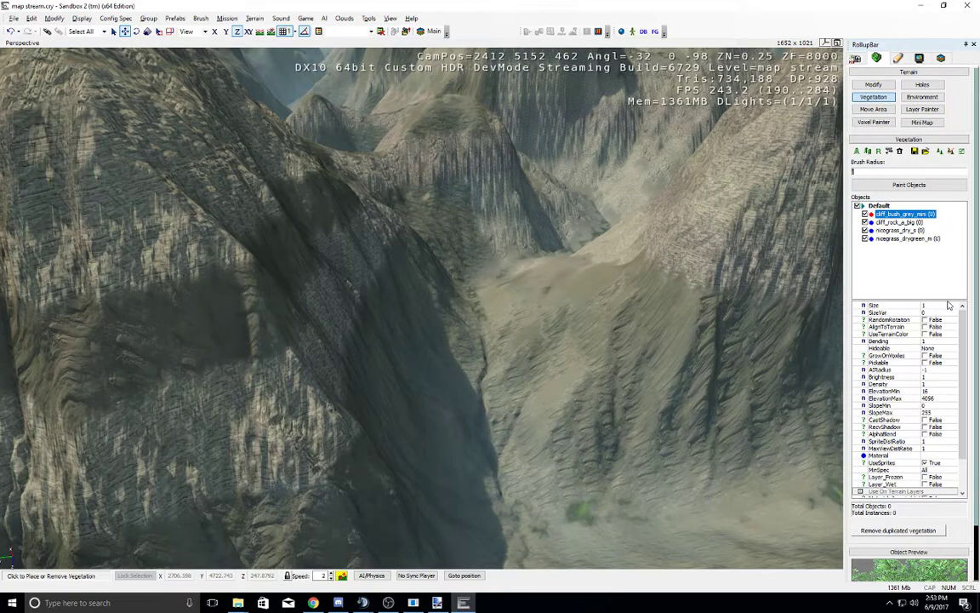
pyautogui.moveTo(949, 305); pyautogui.dragTo(944, 264)
pyautogui.moveTo(640, 434); pyautogui.dragTo(641, 425, button='right')
pyautogui.press('w')
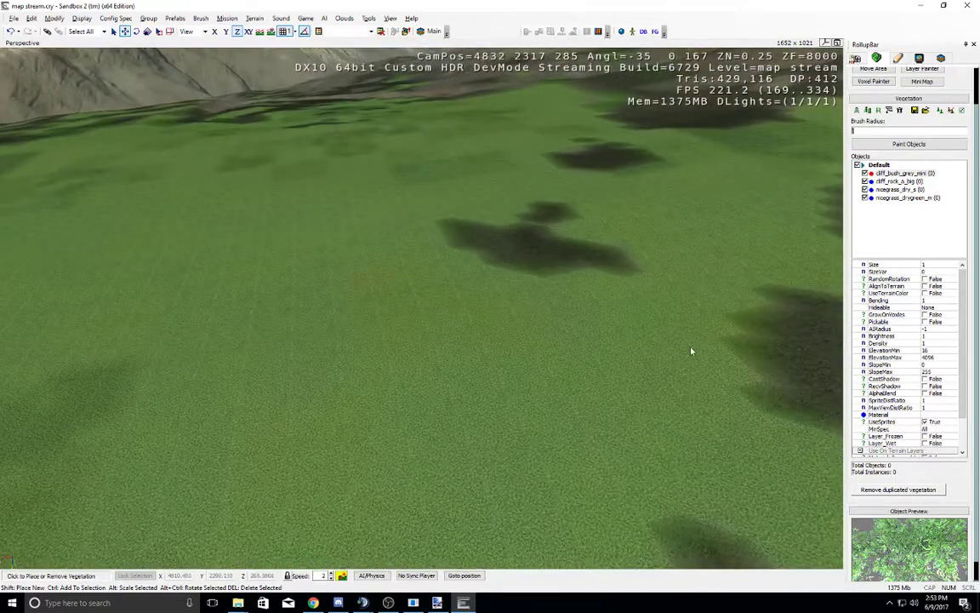
pyautogui.scroll(-2, 958, 400)
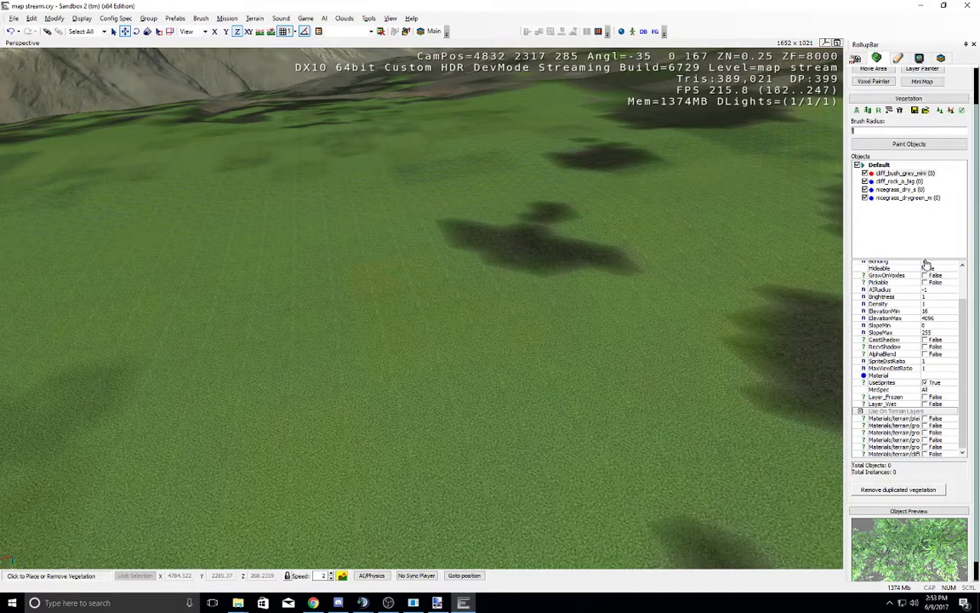
pyautogui.scroll(-1, 926, 264)
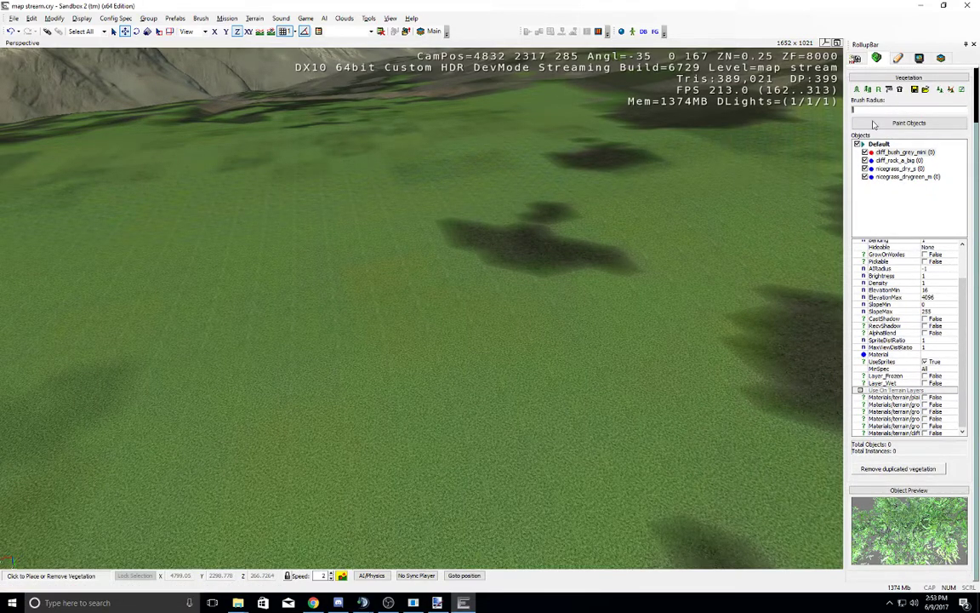
# Step: Preview the models in the Natural library's trees/dead_trees folder and add dead_tree_a.cgf to the vegetation objects
pyautogui.click(858, 90)
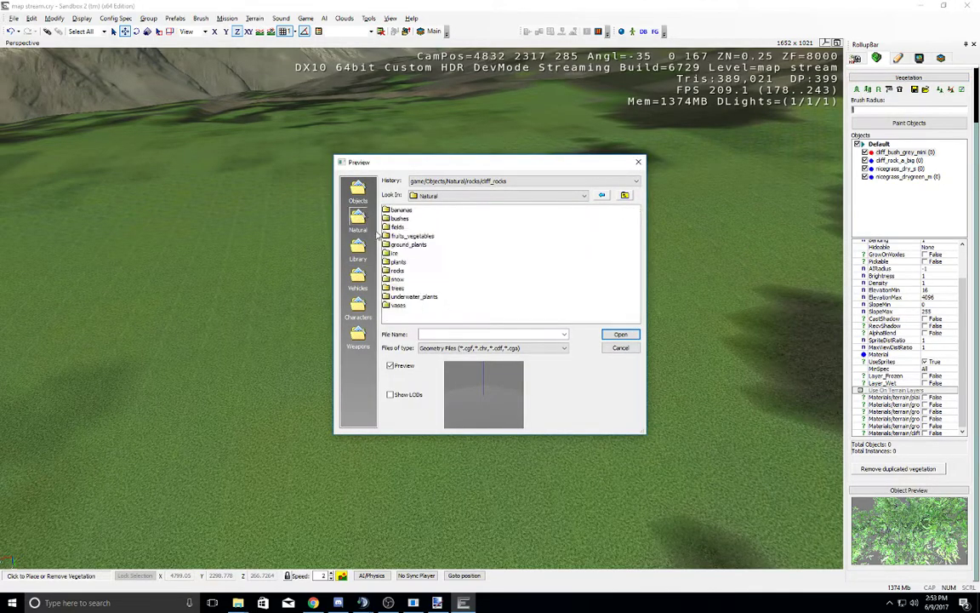
pyautogui.doubleClick(396, 287)
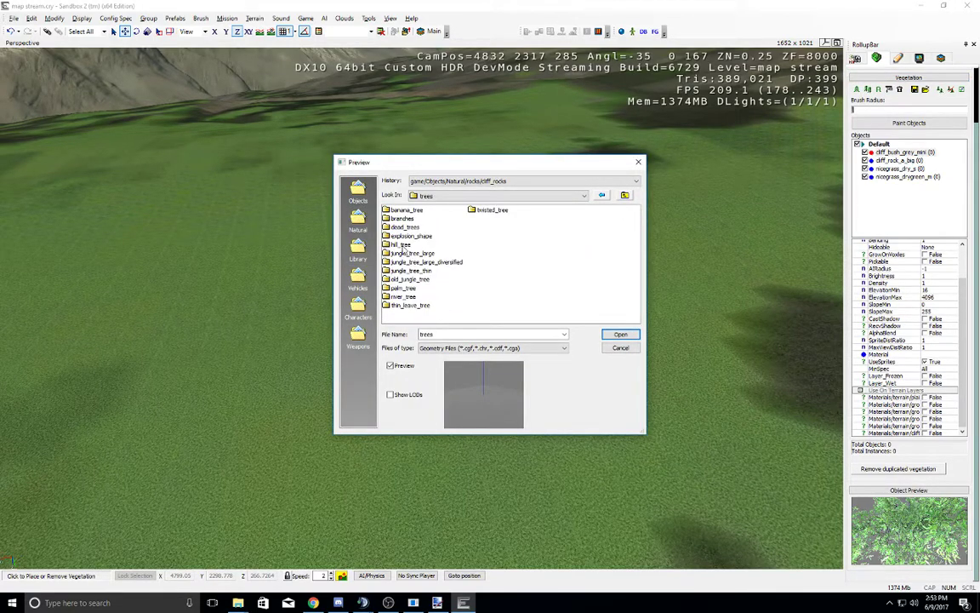
pyautogui.doubleClick(405, 227)
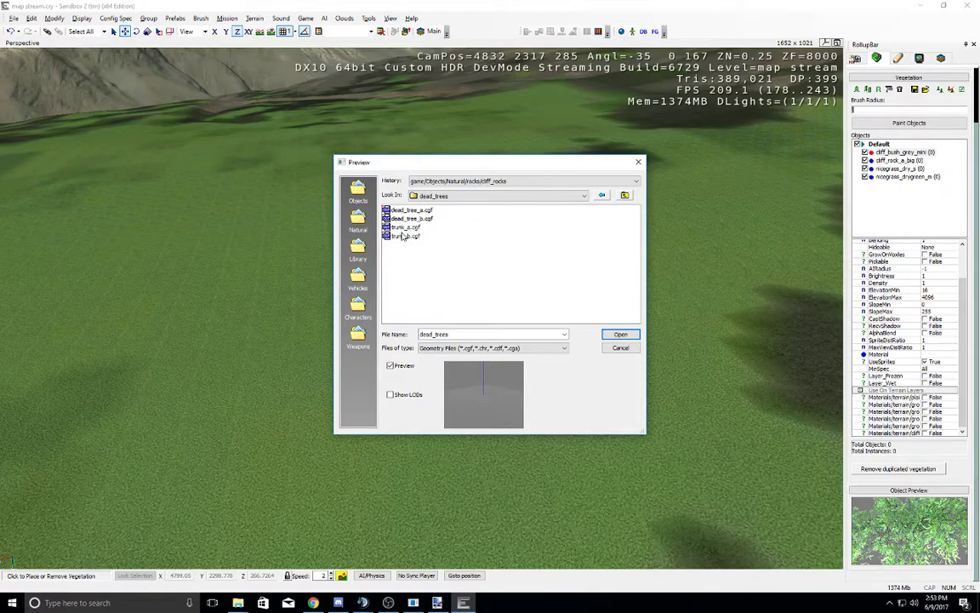
pyautogui.click(405, 220)
pyautogui.click(408, 213)
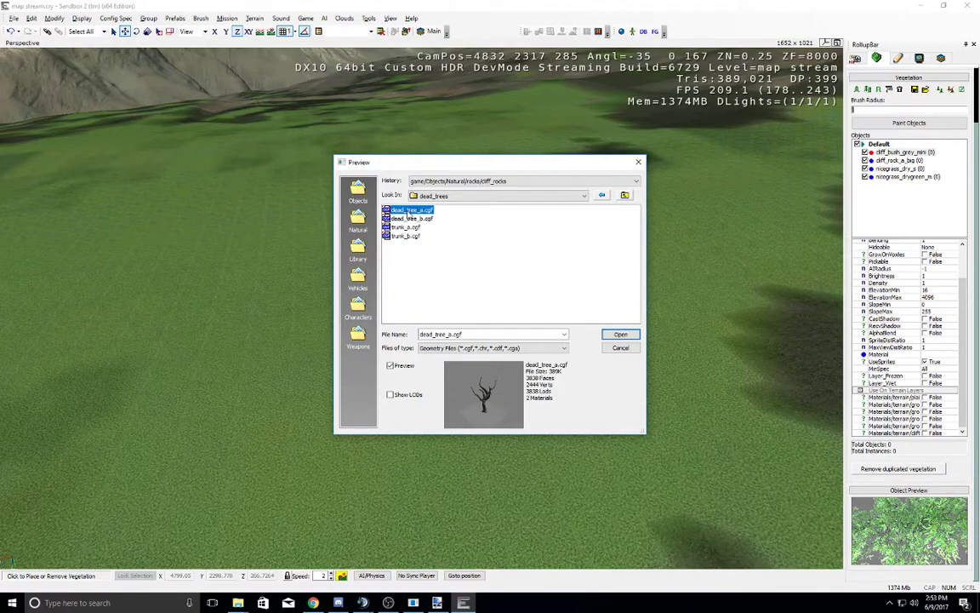
pyautogui.doubleClick(409, 212)
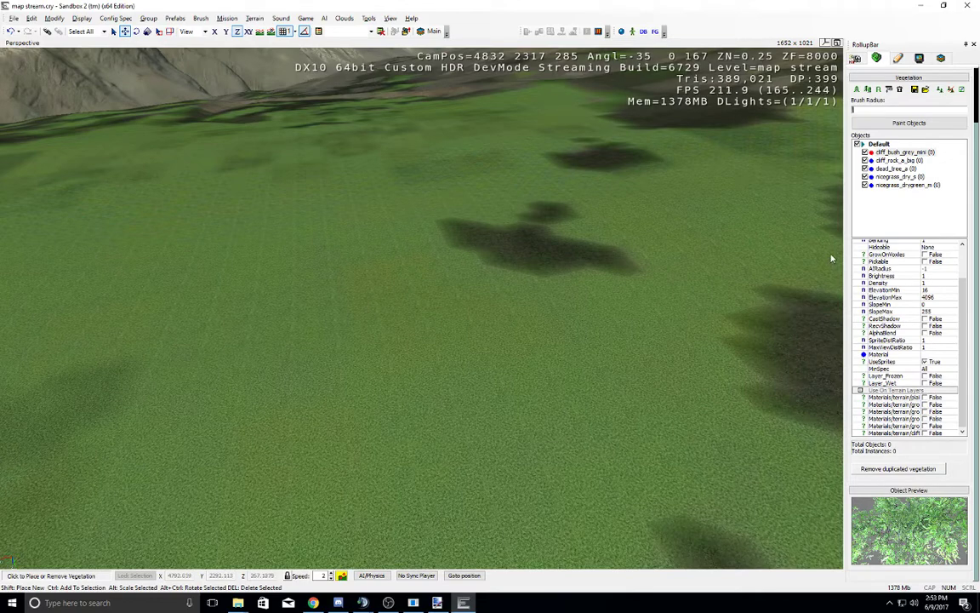
# Step: Select the nicegrass_drygreen_m object, widen the property name column and turn off UseSprites
pyautogui.click(889, 169)
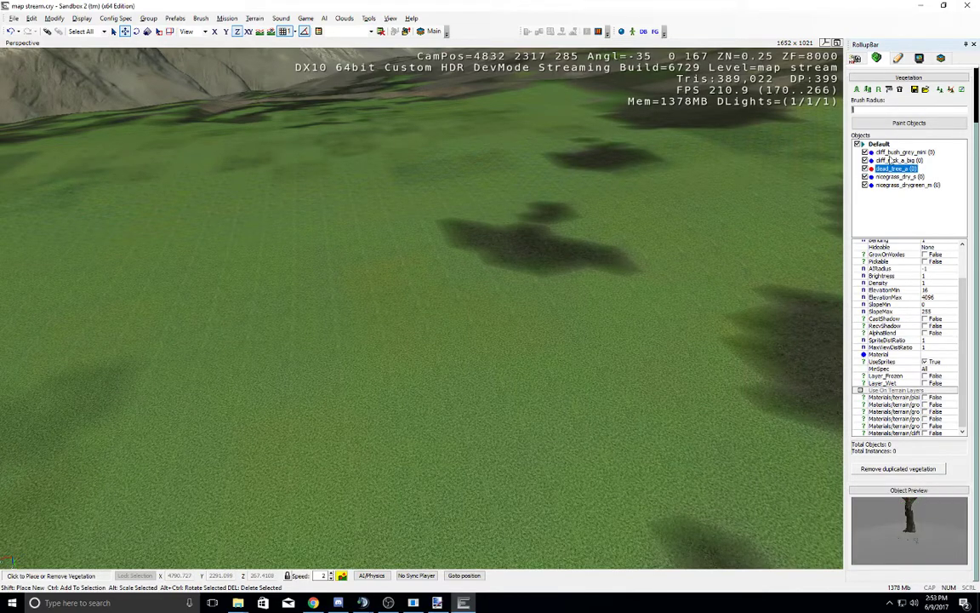
pyautogui.click(904, 153)
pyautogui.click(907, 184)
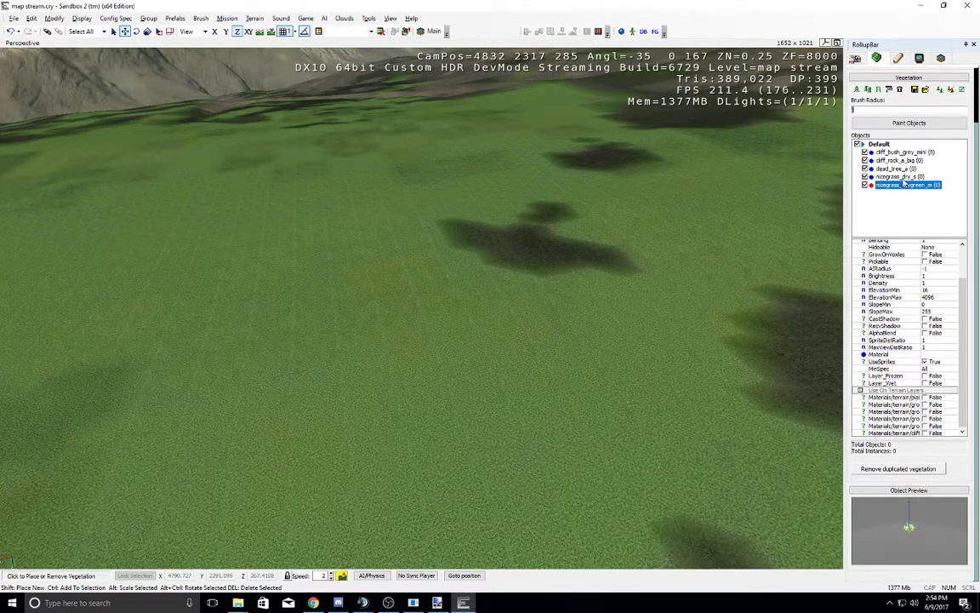
pyautogui.click(902, 176)
pyautogui.click(907, 184)
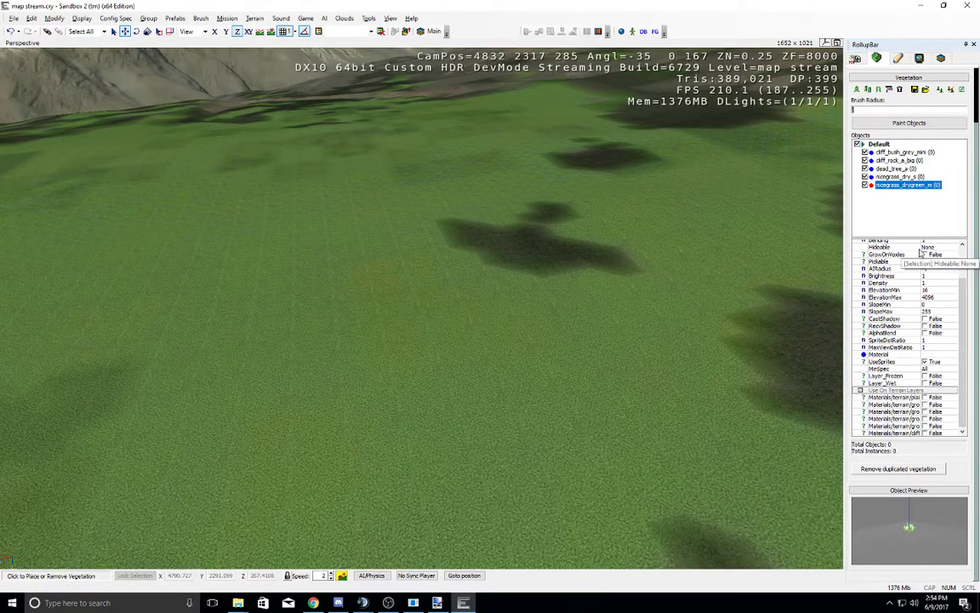
pyautogui.moveTo(923, 248); pyautogui.dragTo(940, 249)
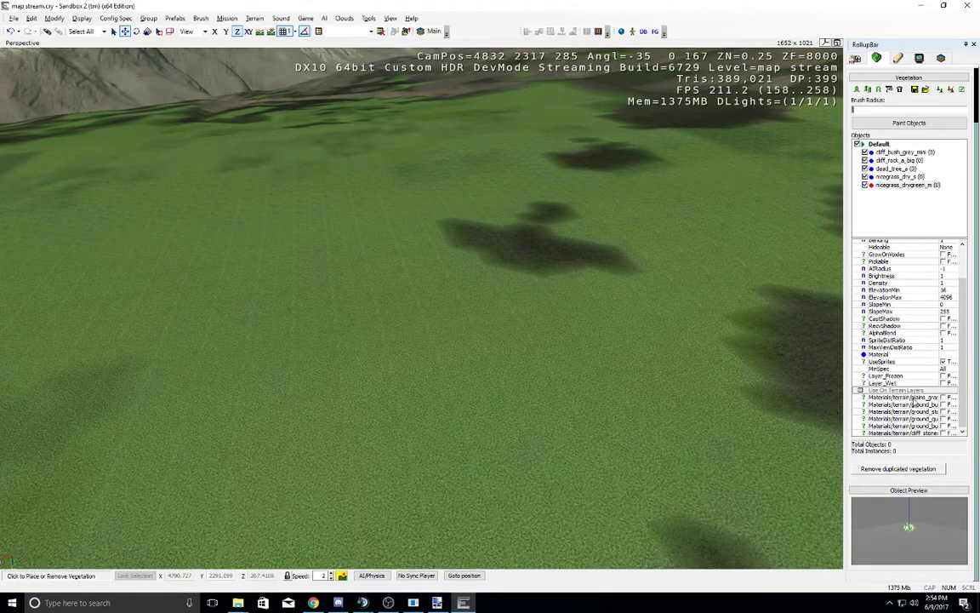
pyautogui.moveTo(926, 382); pyautogui.dragTo(944, 367)
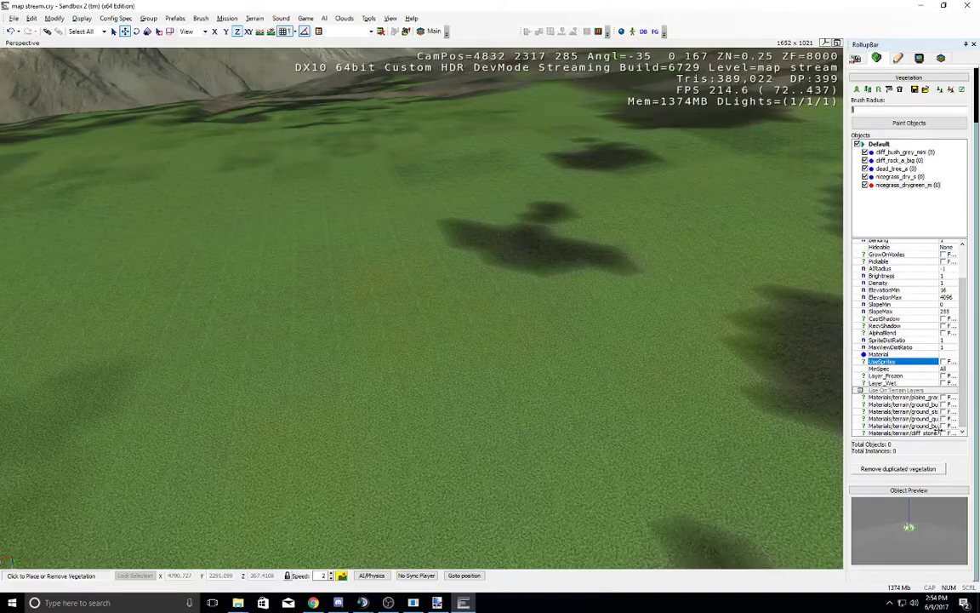
# Step: Enable nicegrass_drygreen_m on the plains grass terrain layer and inspect the grass coverage across the plain
pyautogui.click(943, 398)
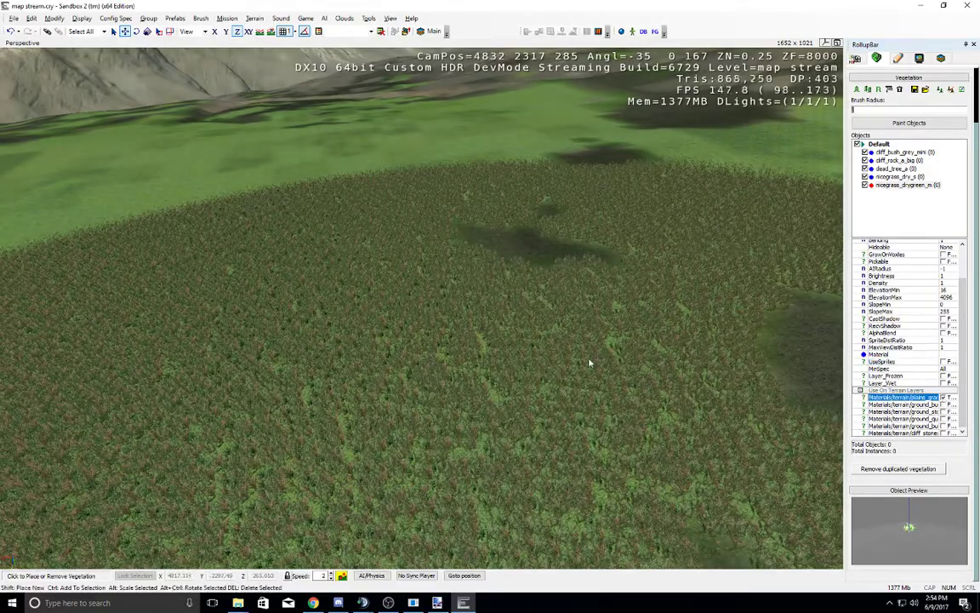
pyautogui.moveTo(589, 363); pyautogui.dragTo(589, 363, button='right')
pyautogui.moveTo(588, 363); pyautogui.dragTo(589, 363, button='middle')
pyautogui.press('w')
pyautogui.moveTo(589, 363); pyautogui.dragTo(589, 364, button='right')
pyautogui.press('s')
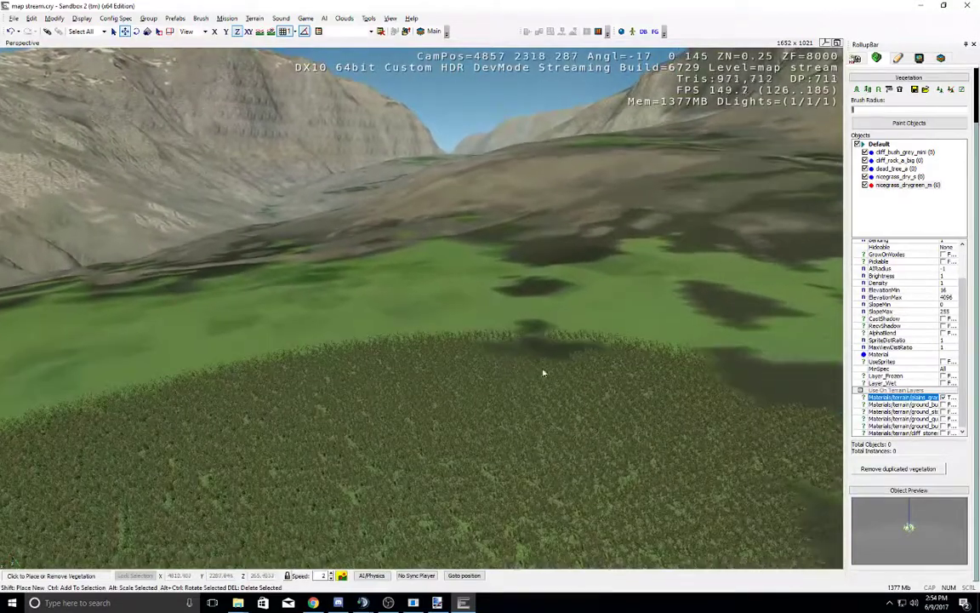
pyautogui.moveTo(636, 337); pyautogui.dragTo(634, 337, button='right')
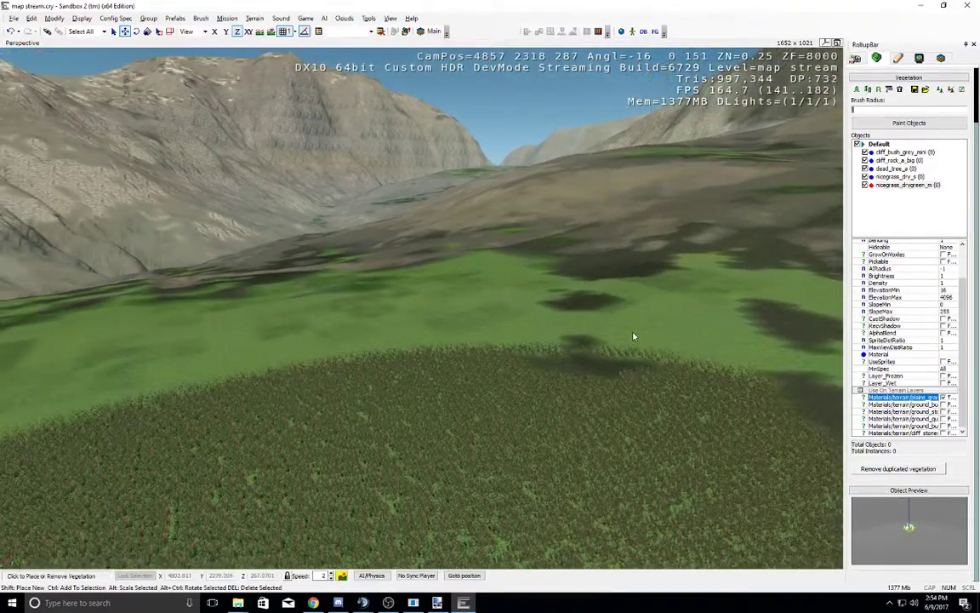
pyautogui.press('s')
pyautogui.press('w')
pyautogui.press('w')
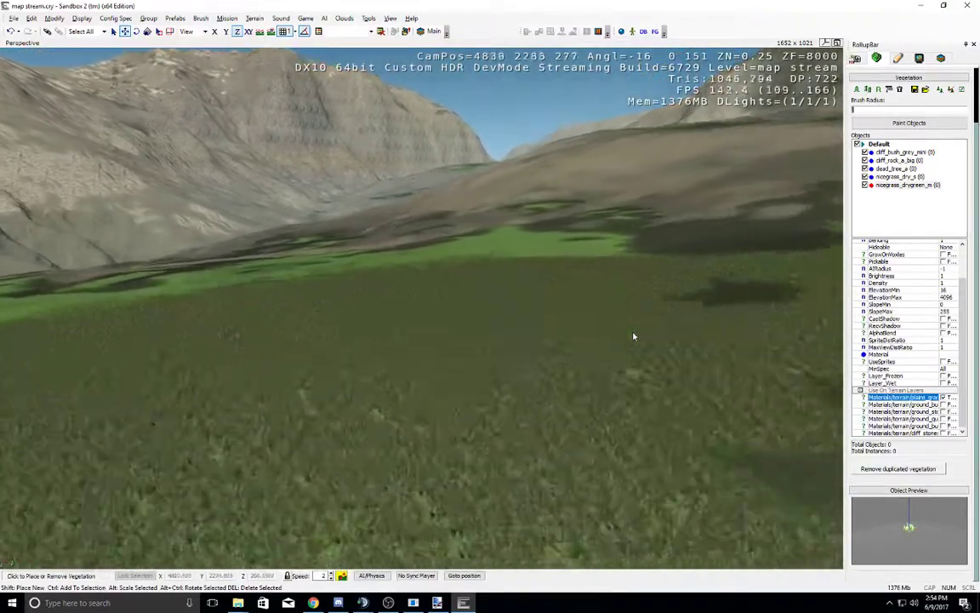
pyautogui.press('s')
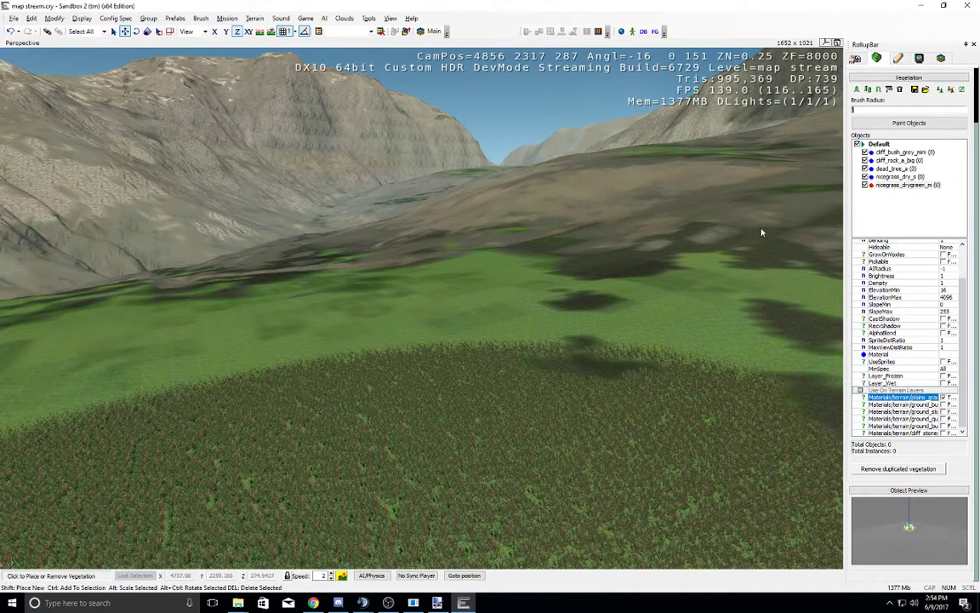
# Step: Reselect nicegrass_drygreen_m and disable its use on the plains grass terrain layer
pyautogui.rightClick(904, 184)
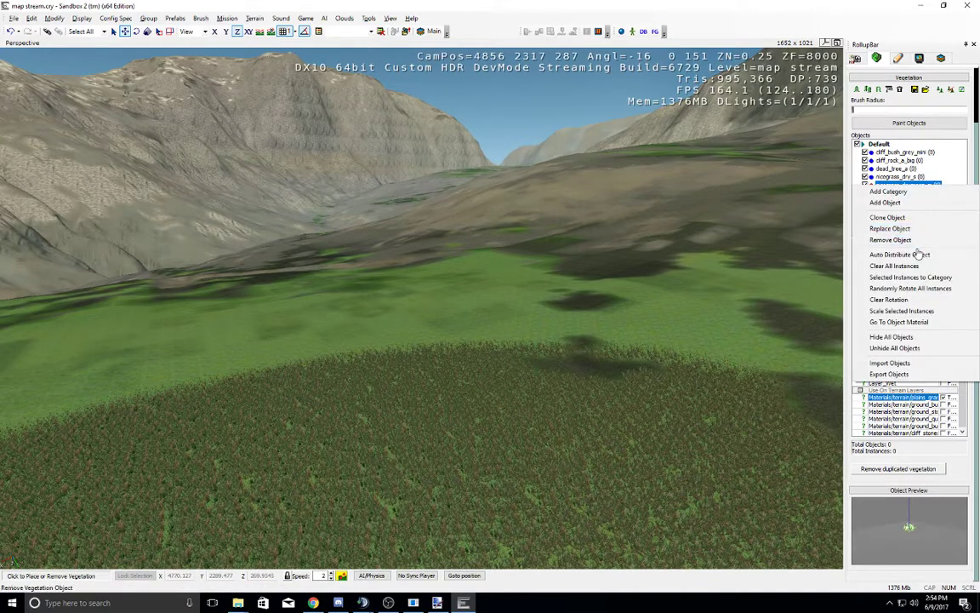
pyautogui.click(774, 309)
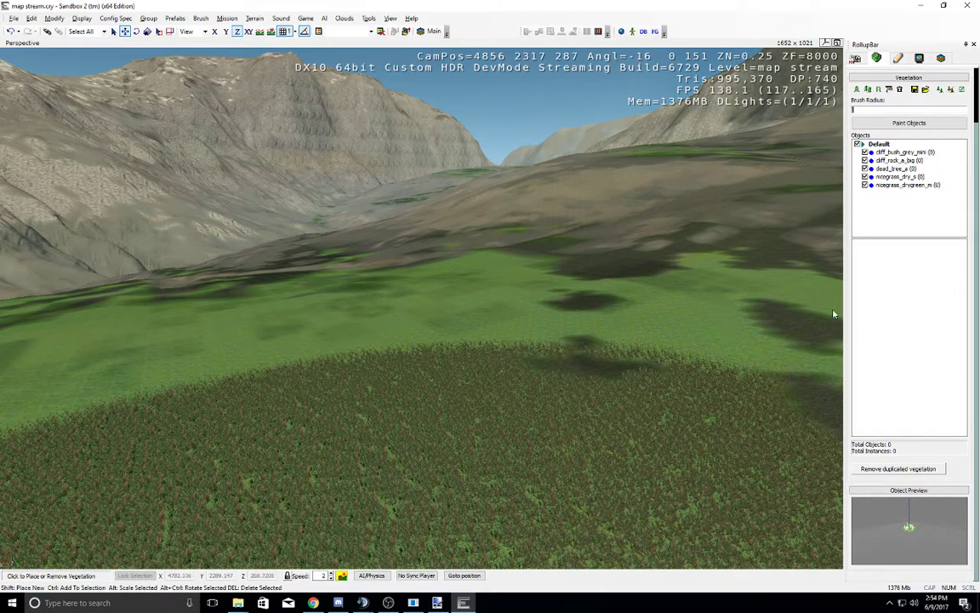
pyautogui.click(894, 185)
pyautogui.click(900, 179)
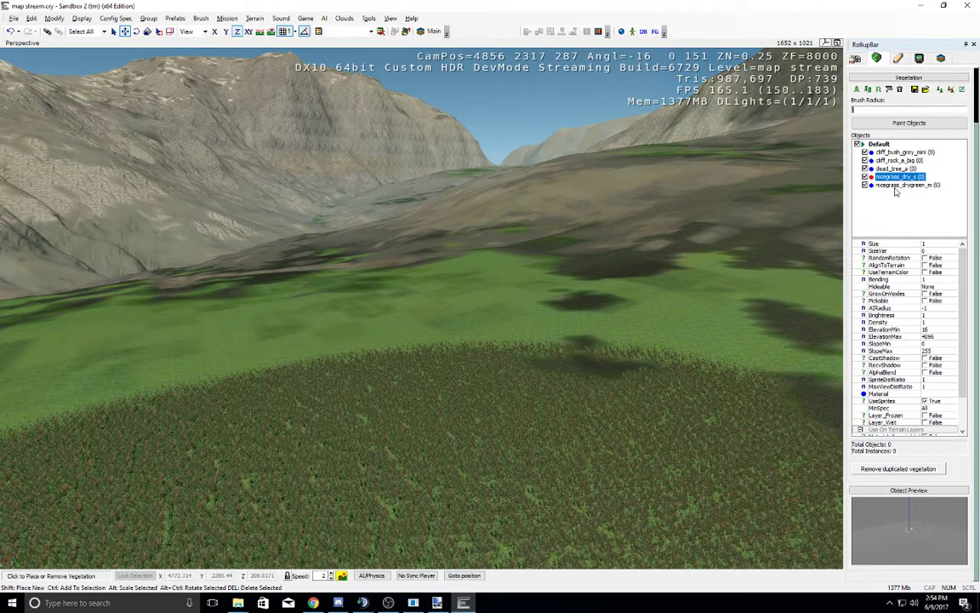
pyautogui.click(900, 185)
pyautogui.scroll(-2, 925, 407)
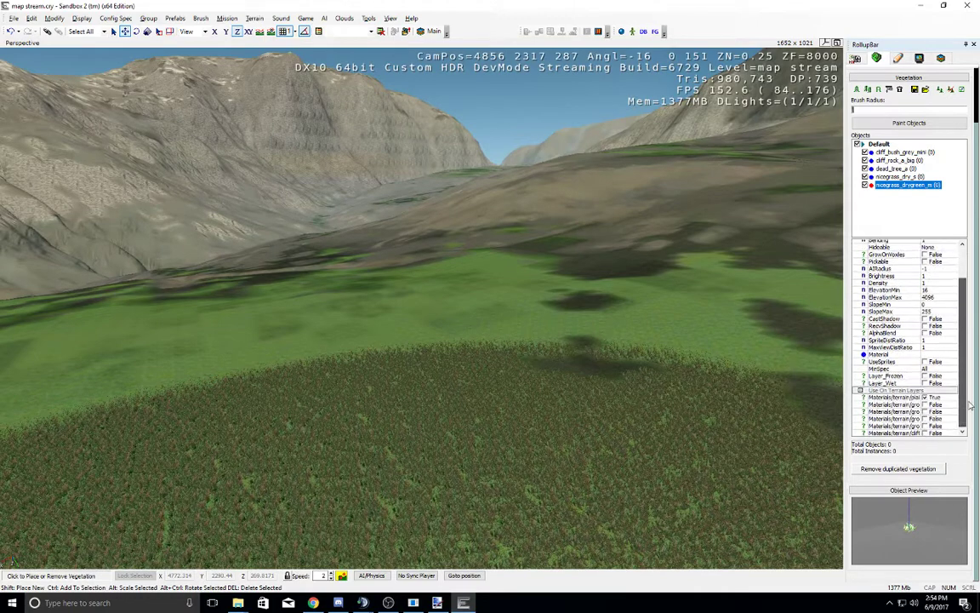
pyautogui.click(925, 397)
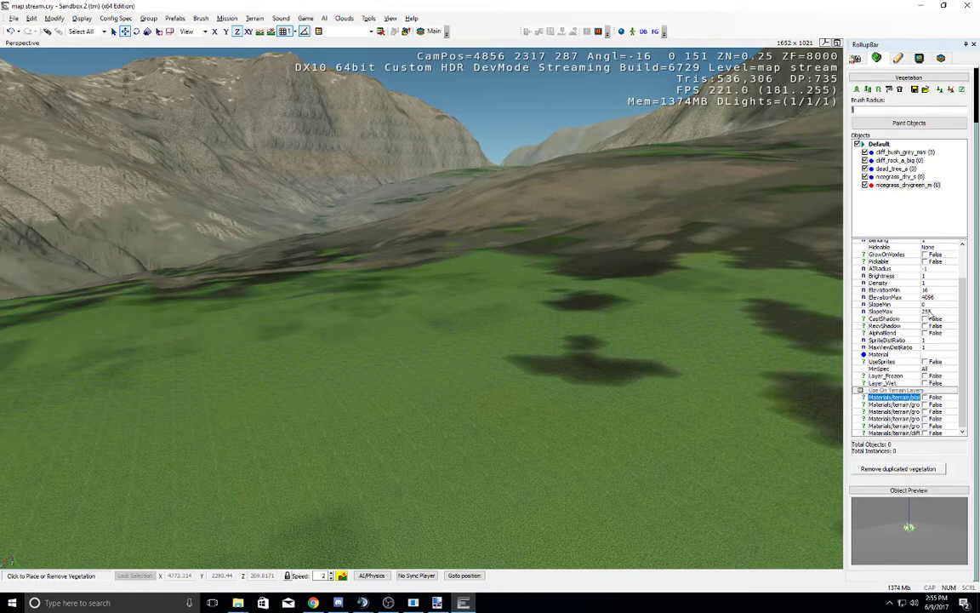
# Step: Set the SlopeMax of the nicegrass_drygreen_m vegetation object to 45
pyautogui.click(934, 312)
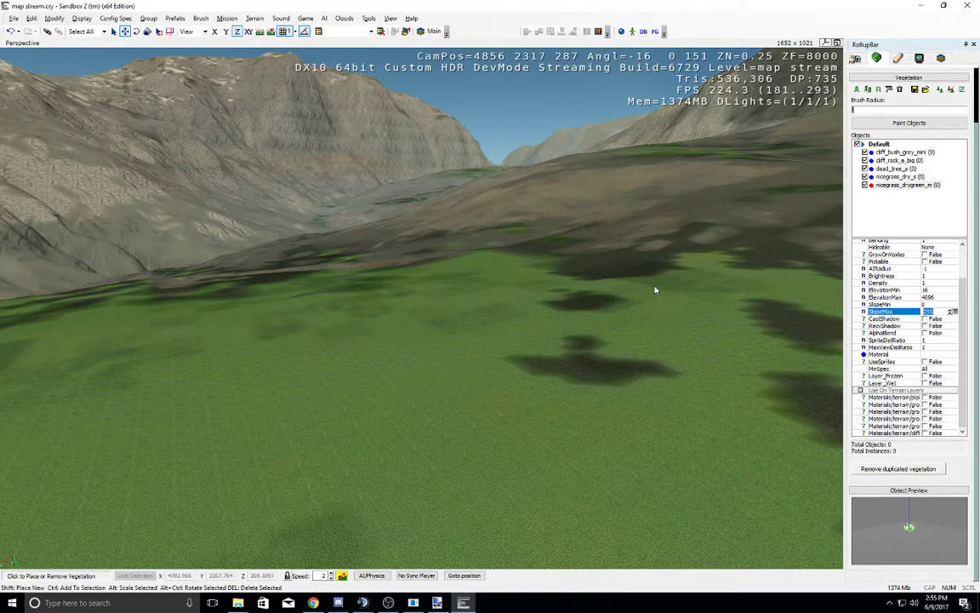
pyautogui.write('45')
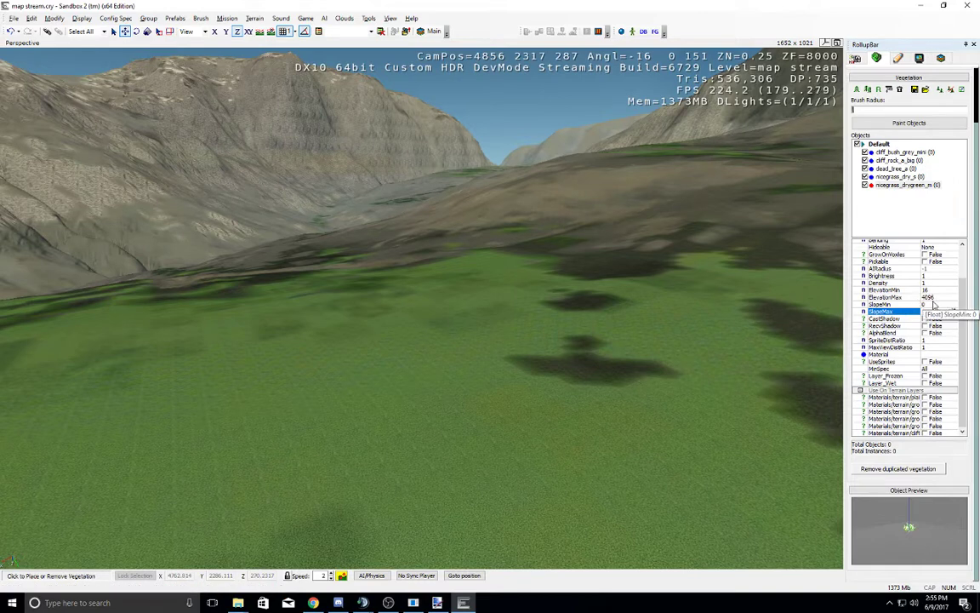
pyautogui.click(934, 308)
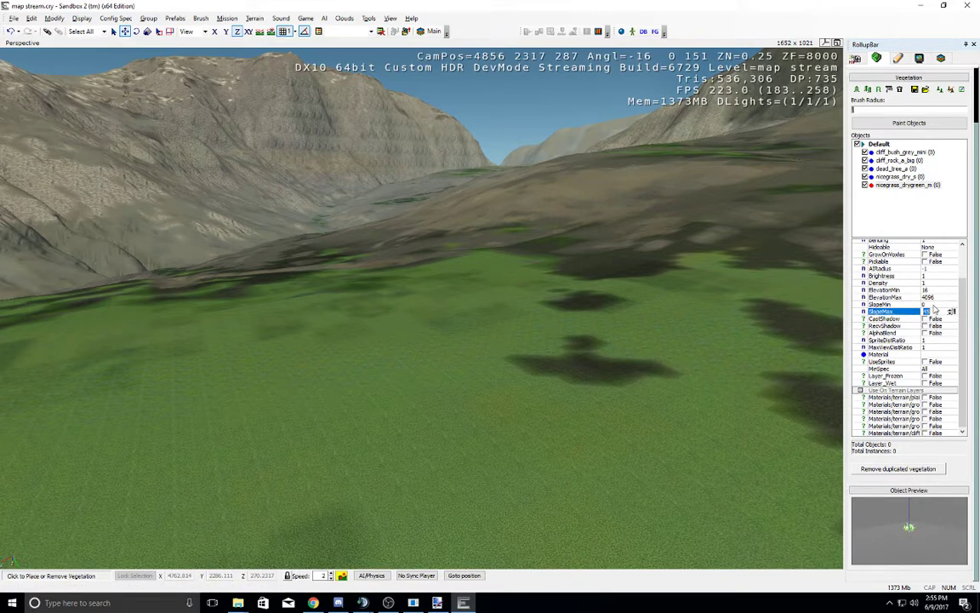
pyautogui.click(933, 306)
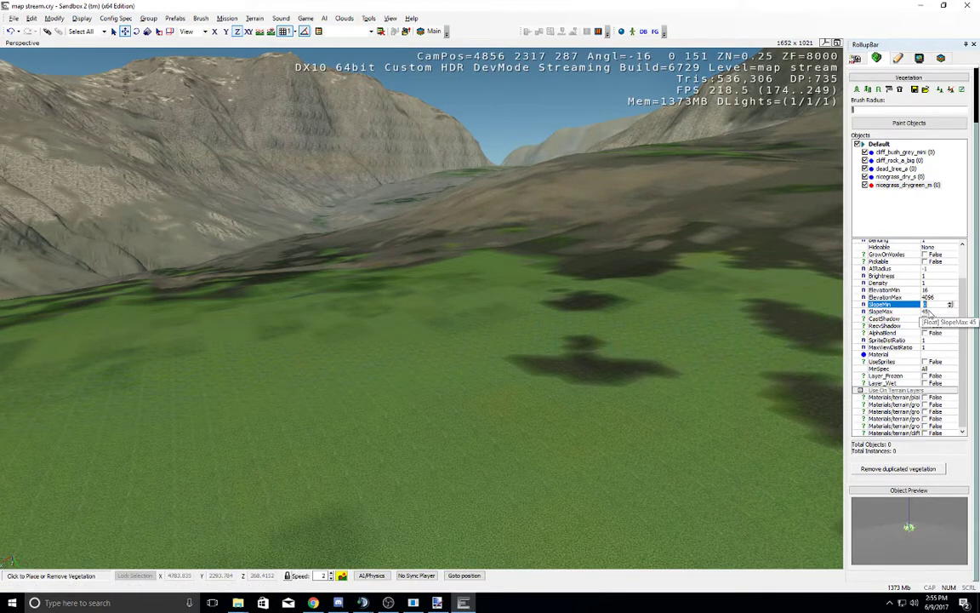
pyautogui.click(930, 311)
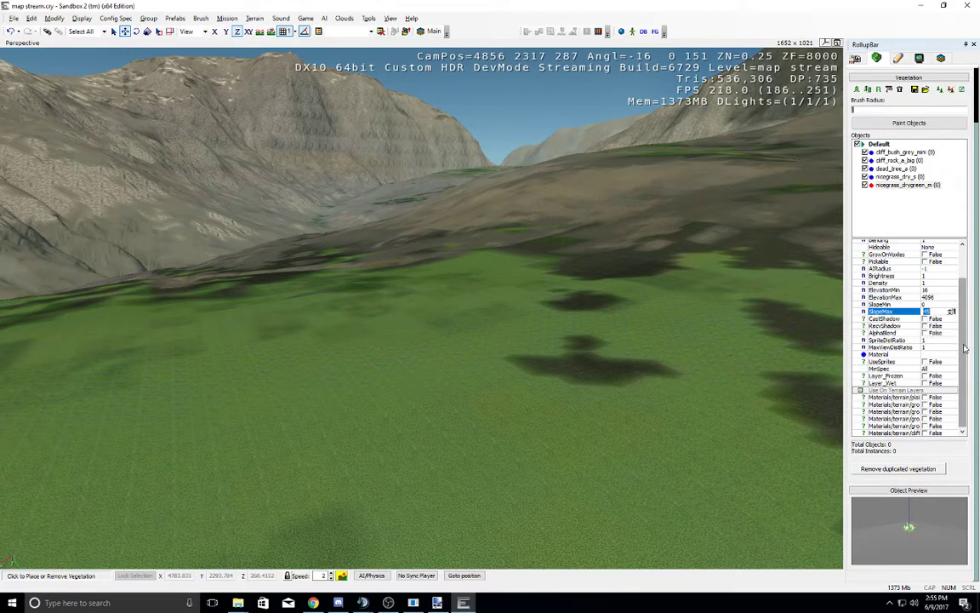
# Step: Turn on UseTerrainColor and AlphaBlend for the nicegrass_drygreen_m vegetation object
pyautogui.scroll(1, 967, 317)
pyautogui.scroll(1, 967, 317)
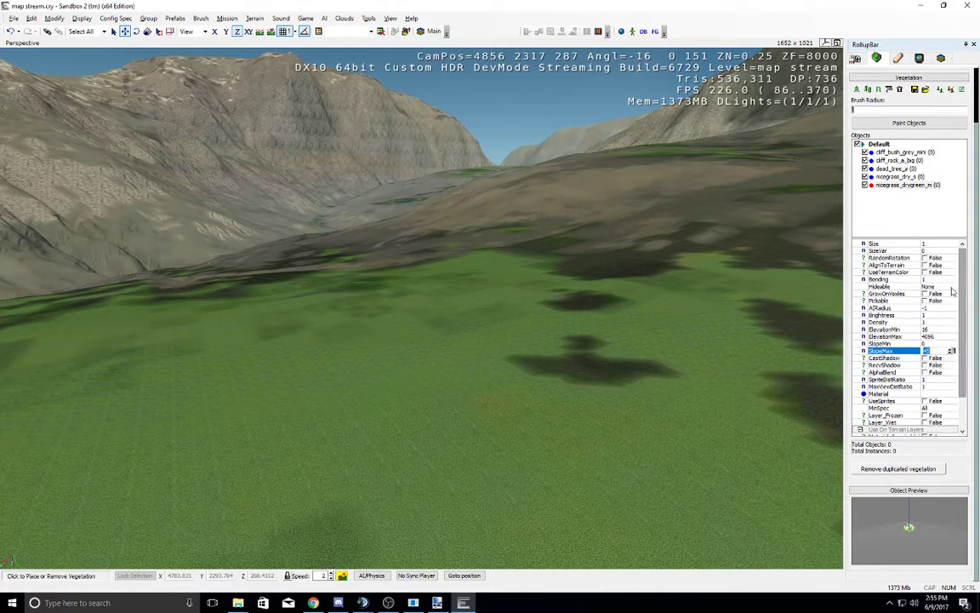
pyautogui.click(926, 273)
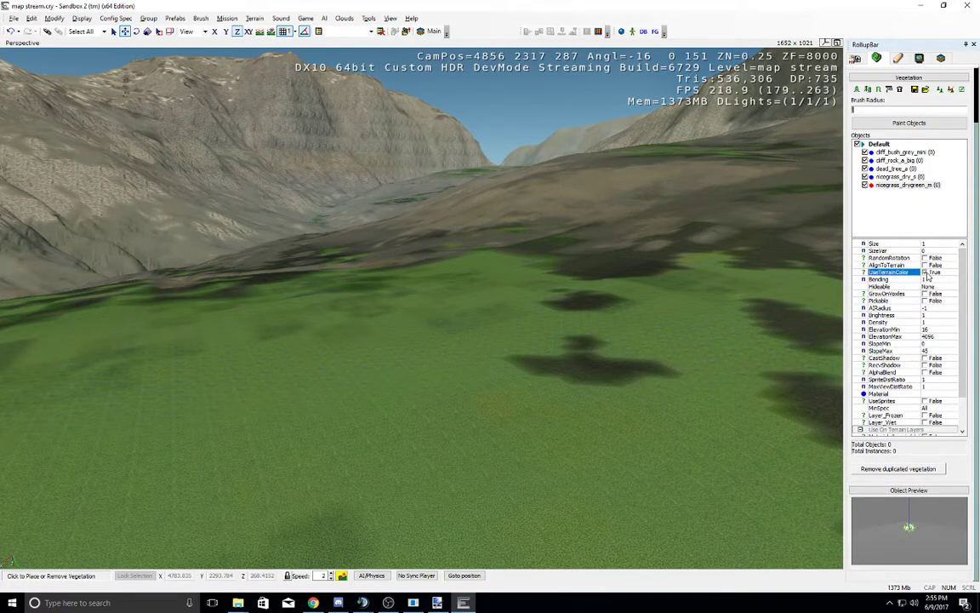
pyautogui.scroll(-2, 927, 341)
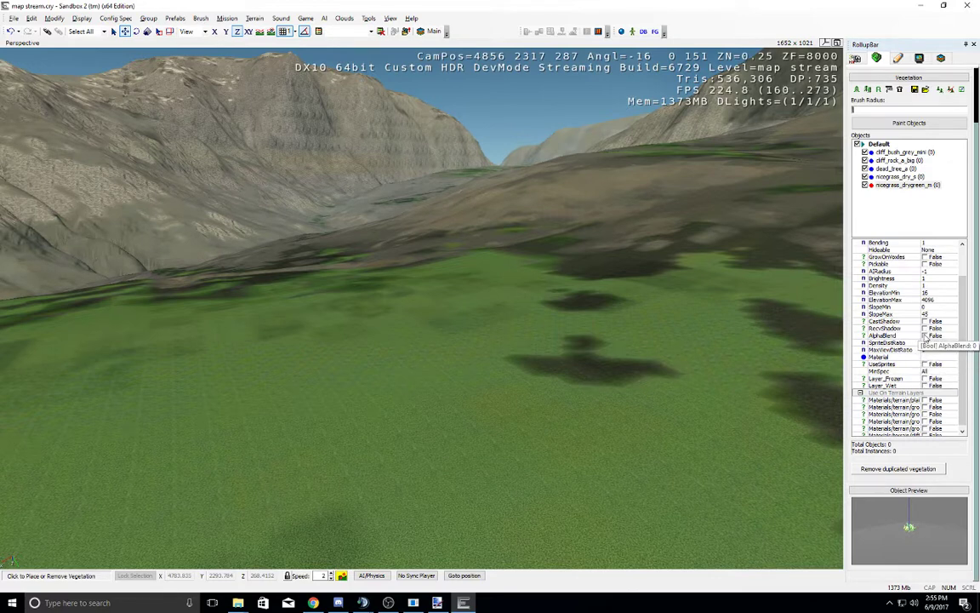
pyautogui.click(925, 336)
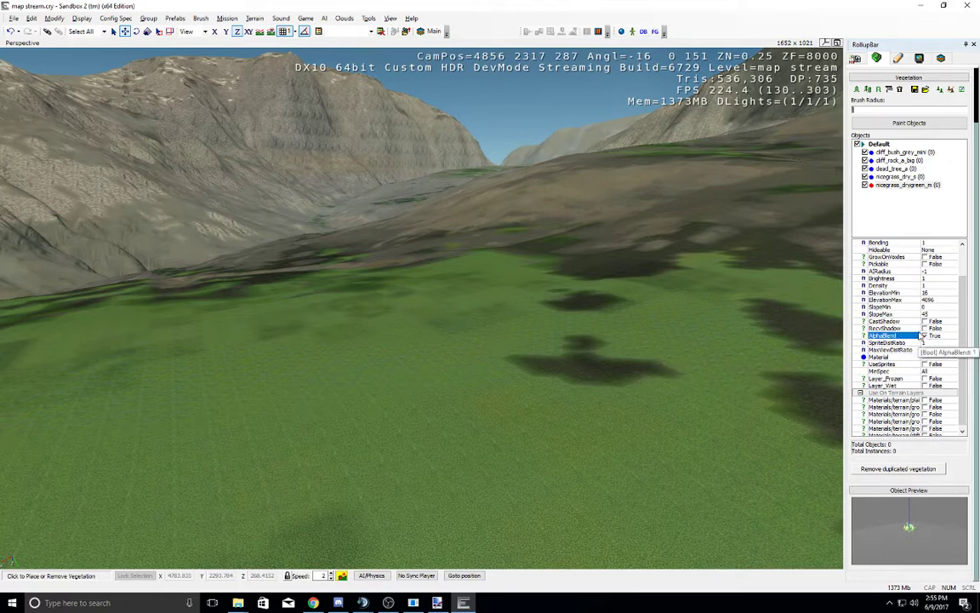
# Step: Set the Density of nicegrass_drygreen_m to 10 and auto-distribute the object over the whole terrain
pyautogui.scroll(1, 902, 323)
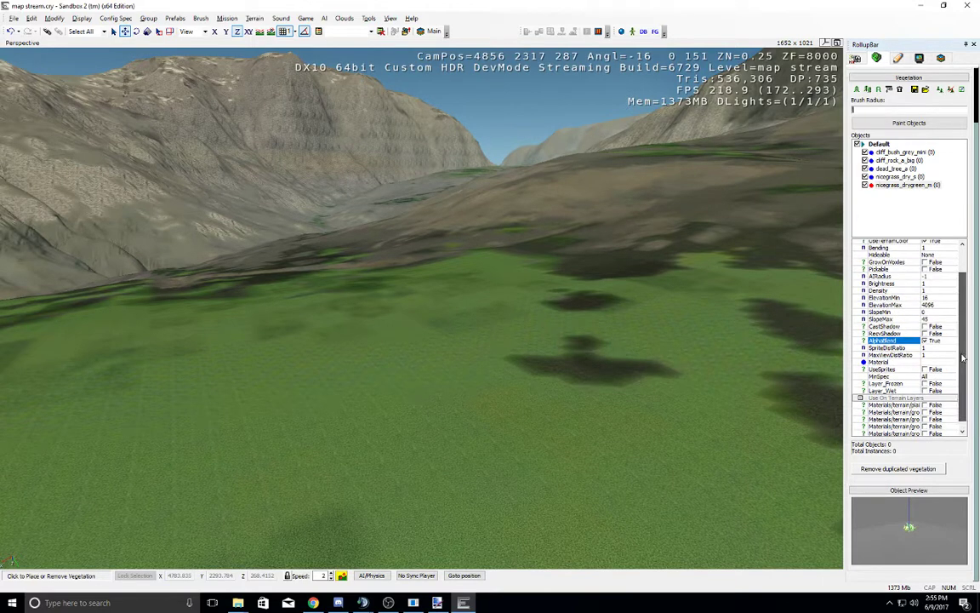
pyautogui.click(927, 291)
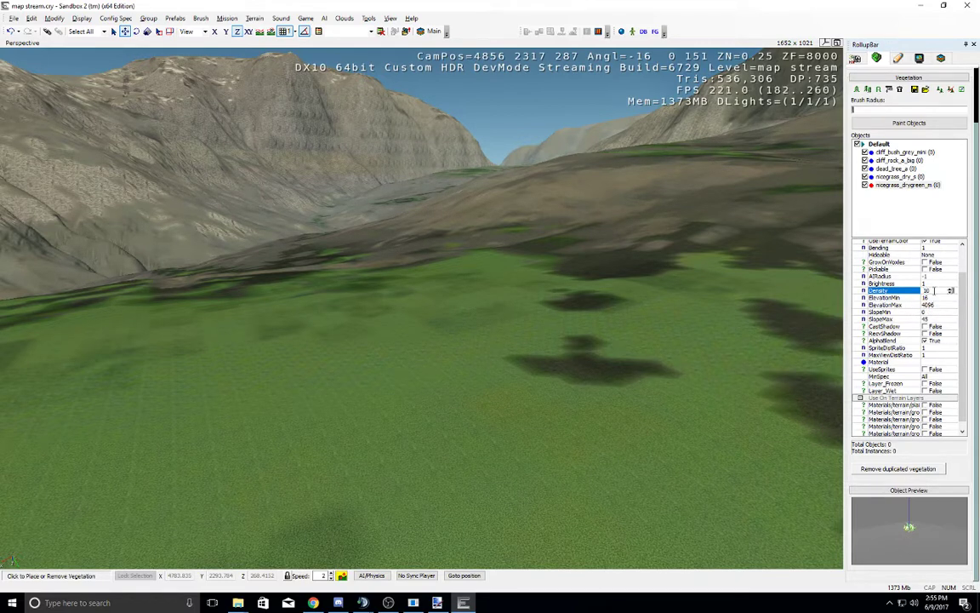
pyautogui.moveTo(965, 293)
pyautogui.mouseDown()
pyautogui.moveTo(964, 272)
pyautogui.moveTo(964, 292)
pyautogui.mouseUp()
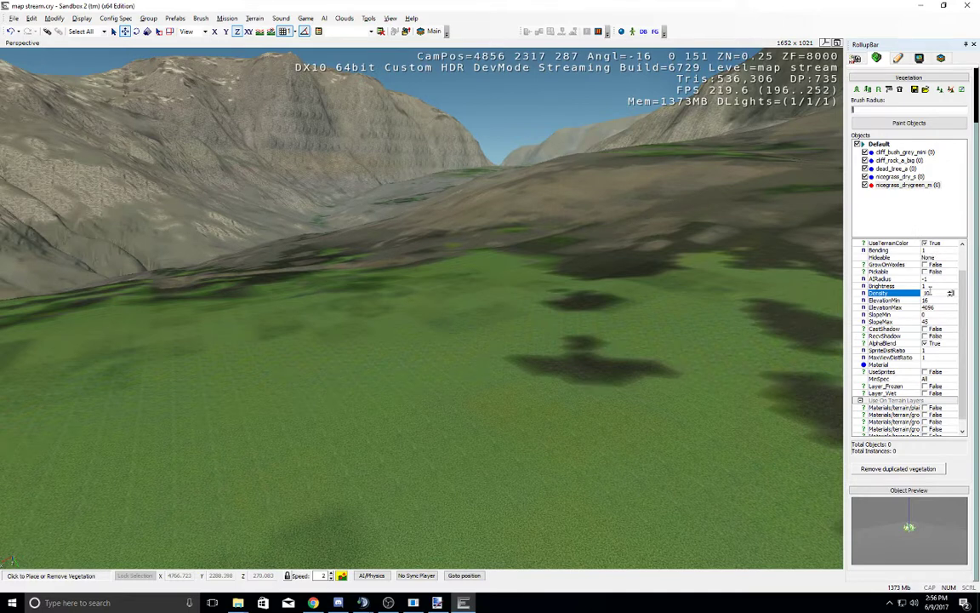
pyautogui.rightClick(902, 184)
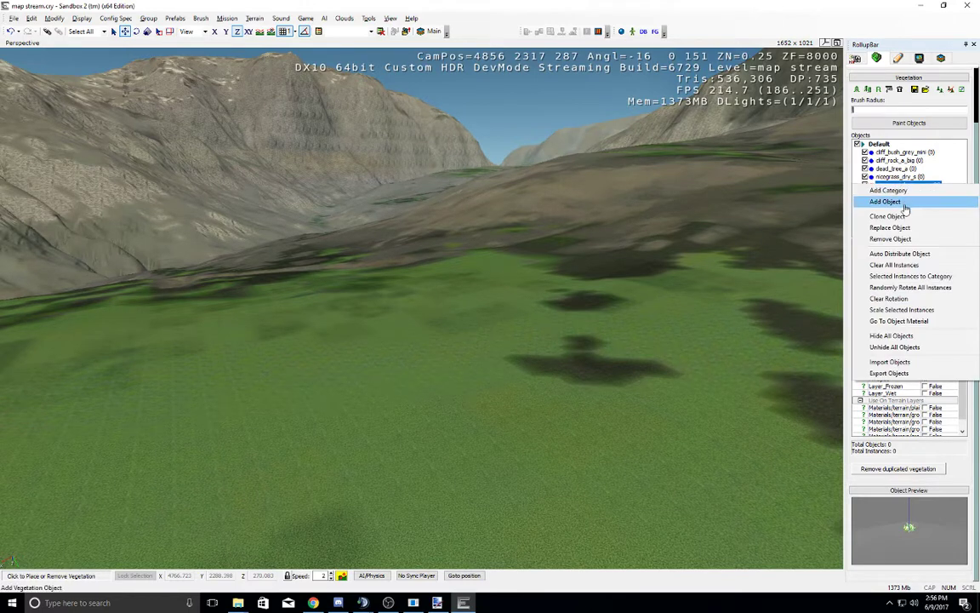
pyautogui.click(916, 257)
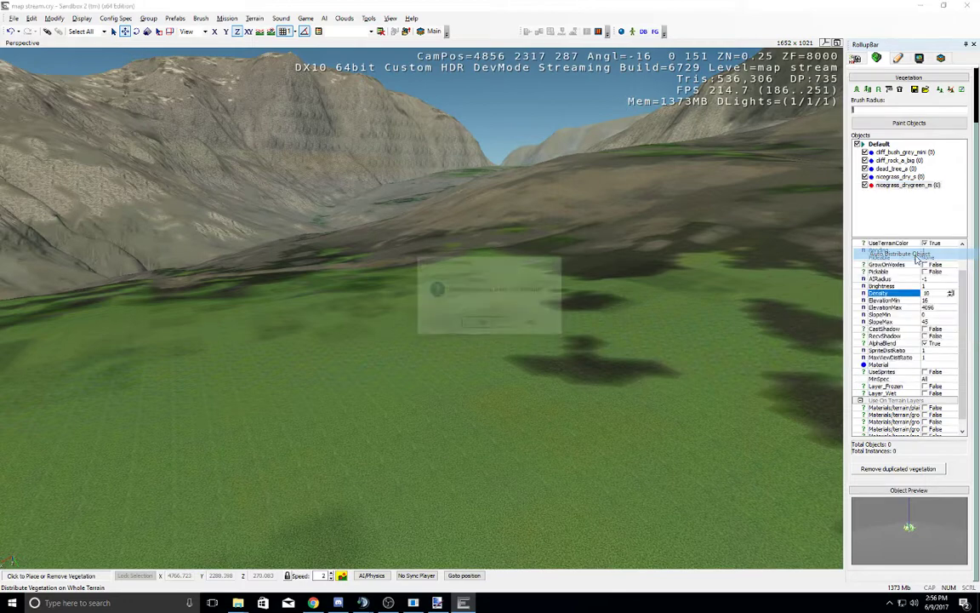
pyautogui.click(484, 324)
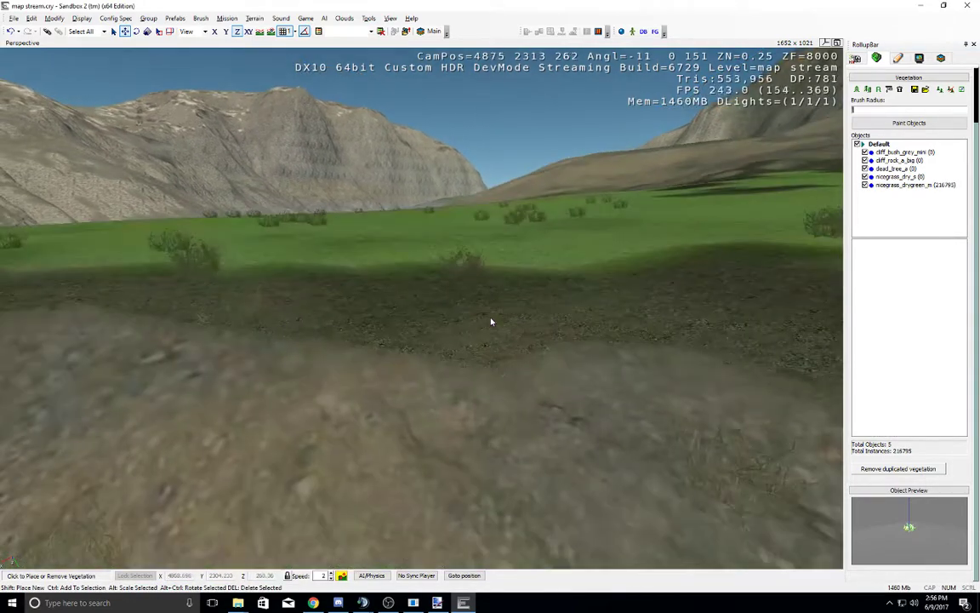
# Step: Fly over the hillside and plain to inspect how the distributed nicegrass_drygreen_m instances cover the terrain
pyautogui.scroll(3, 491, 322)
pyautogui.moveTo(491, 322); pyautogui.dragTo(492, 321, button='middle')
pyautogui.moveTo(492, 322); pyautogui.dragTo(491, 322, button='right')
pyautogui.moveTo(432, 319); pyautogui.dragTo(438, 319, button='right')
pyautogui.moveTo(438, 319); pyautogui.dragTo(439, 319, button='middle')
pyautogui.press('w')
pyautogui.moveTo(438, 315); pyautogui.dragTo(437, 315, button='right')
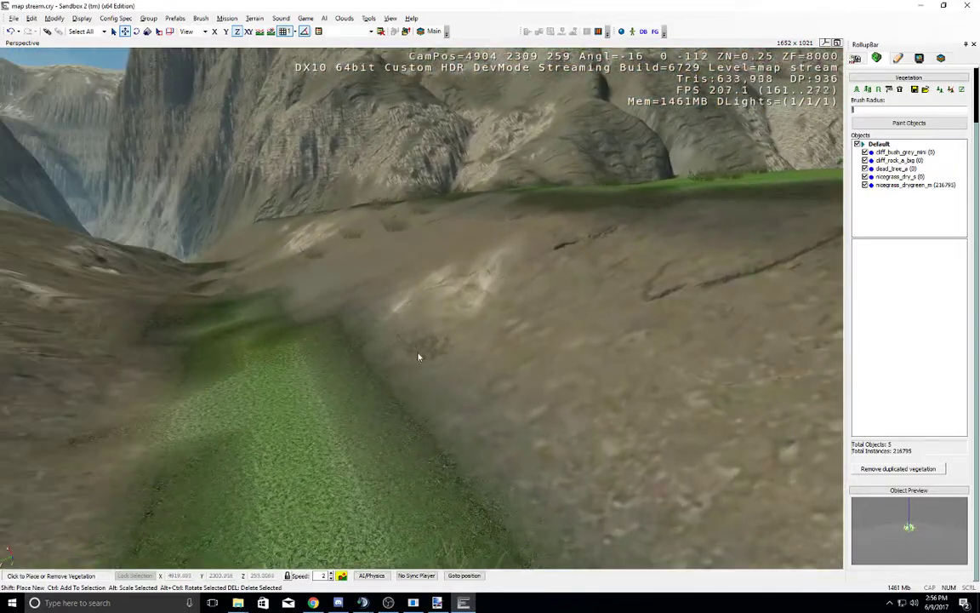
pyautogui.moveTo(421, 353); pyautogui.dragTo(440, 346, button='right')
pyautogui.press('d')
pyautogui.moveTo(369, 346); pyautogui.dragTo(347, 301)
pyautogui.click(385, 314)
pyautogui.moveTo(381, 303); pyautogui.dragTo(380, 303, button='right')
pyautogui.press('a')
pyautogui.press('w')
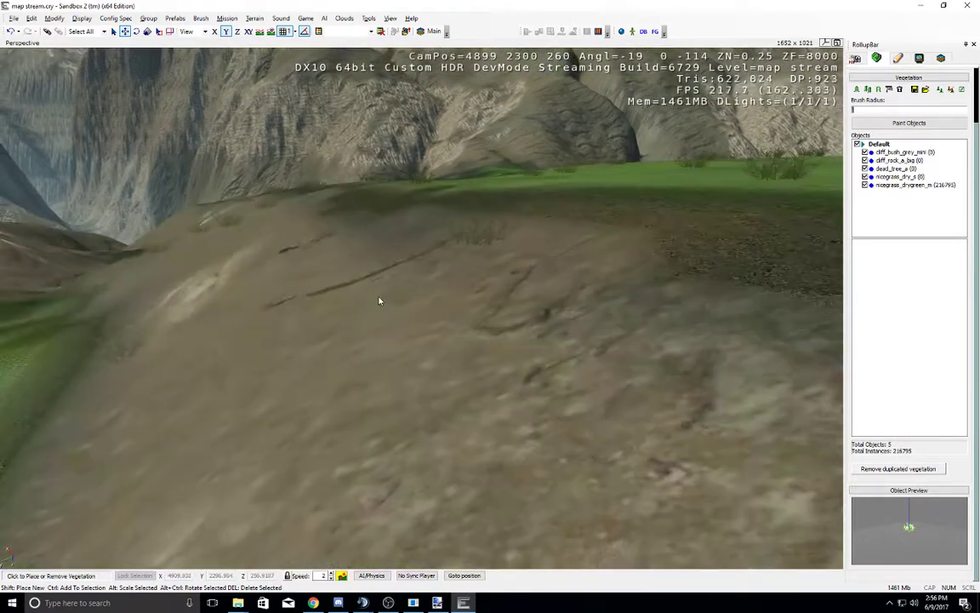
pyautogui.moveTo(488, 296); pyautogui.dragTo(488, 296, button='right')
pyautogui.press('s')
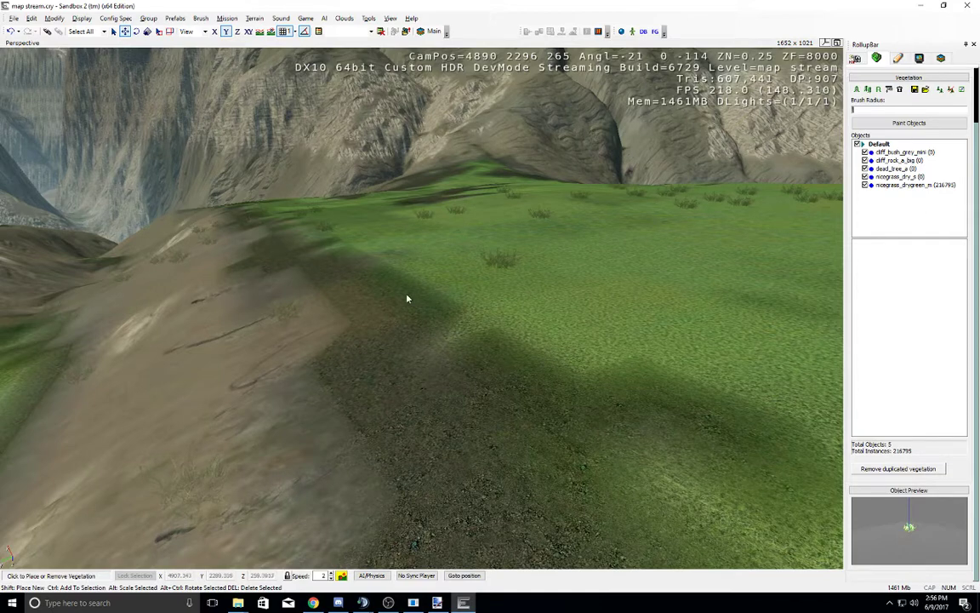
# Step: Compare the nicegrass_drygreen_m slope settings with the Grass layer's angle range in the Terrain Texture Layers window
pyautogui.click(915, 184)
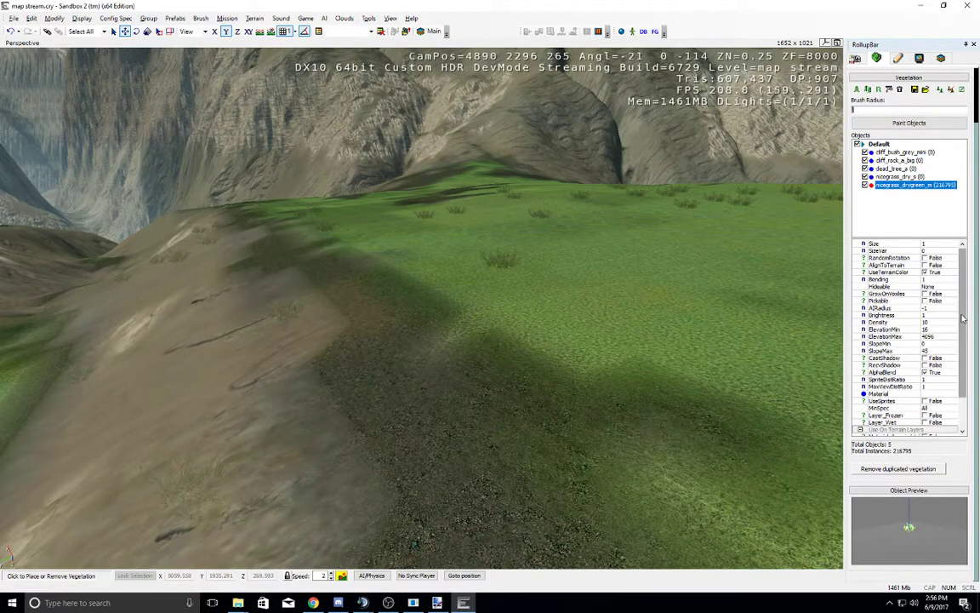
pyautogui.scroll(-1, 943, 331)
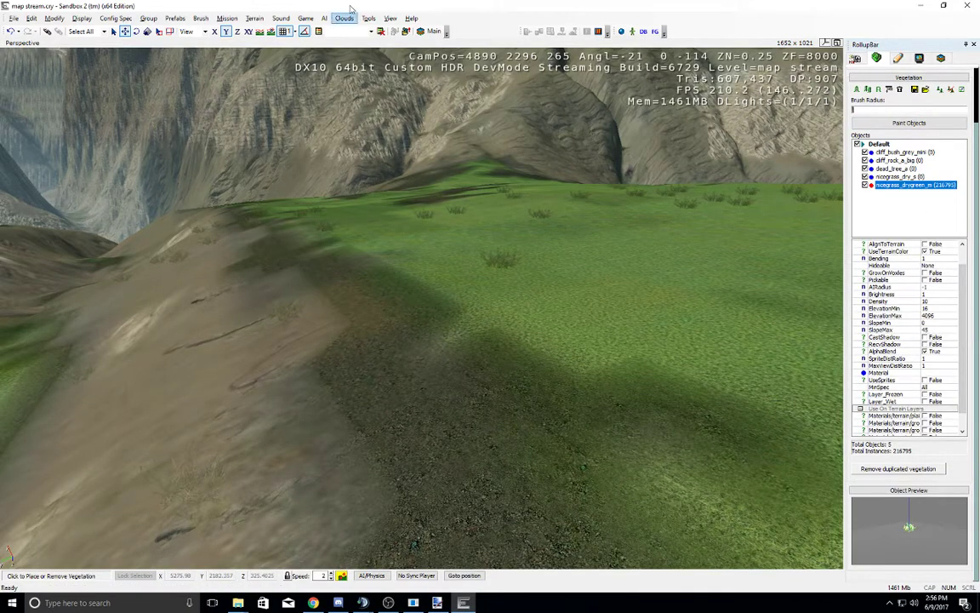
pyautogui.click(389, 18)
pyautogui.moveTo(417, 28)
pyautogui.click(479, 40)
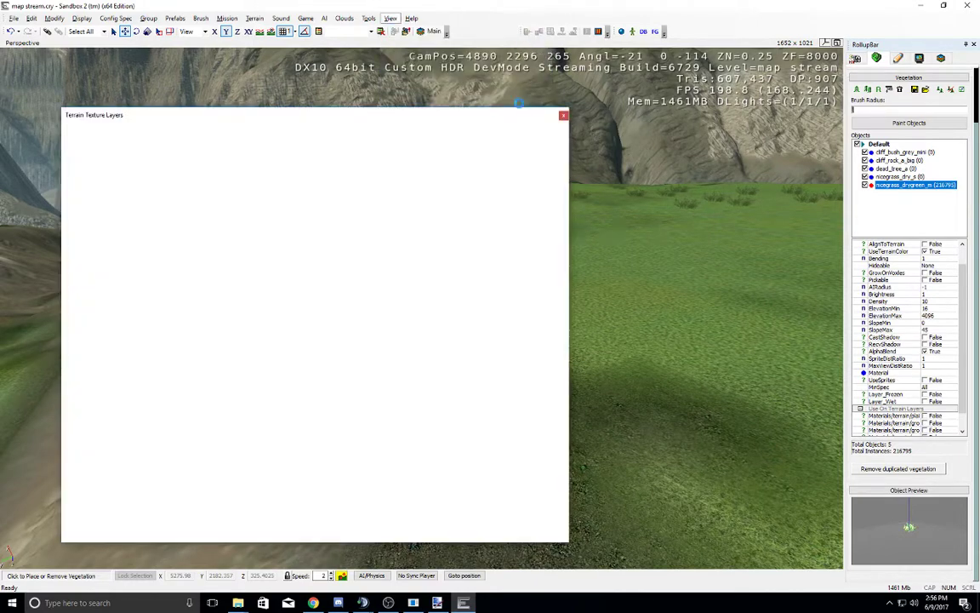
pyautogui.scroll(-1, 469, 371)
pyautogui.click(478, 488)
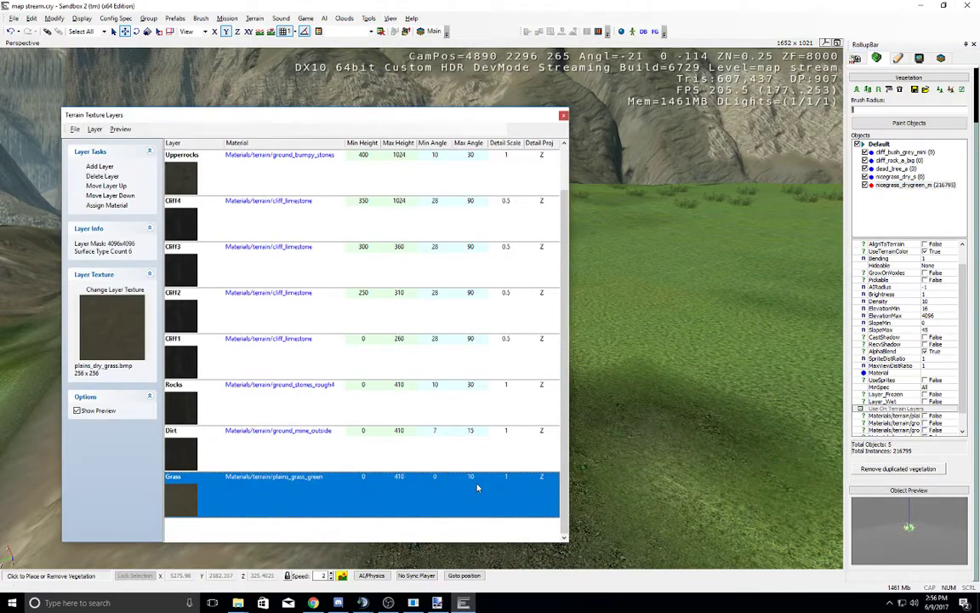
pyautogui.click(563, 116)
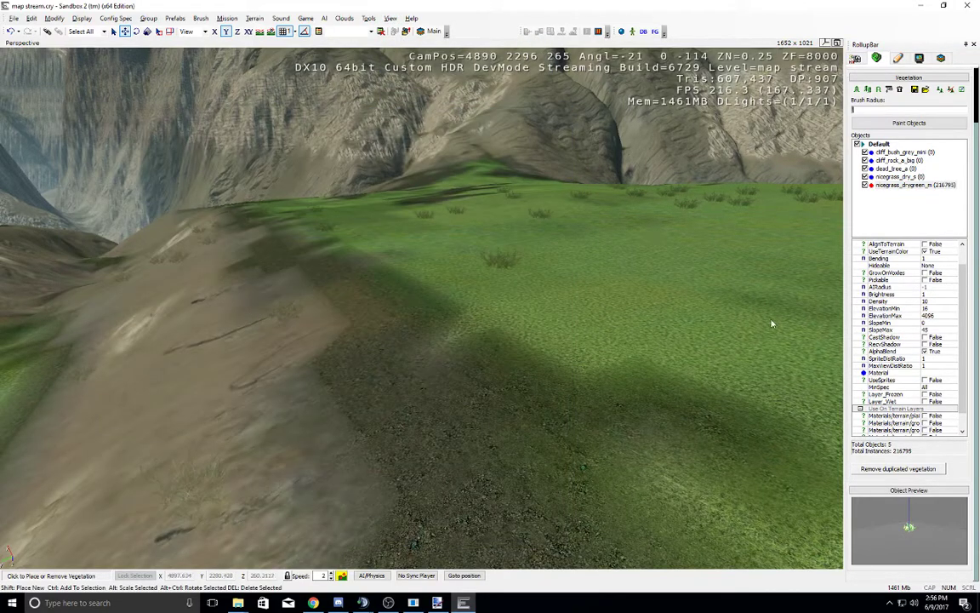
# Step: Clear all distributed instances of nicegrass_drygreen_m from the terrain
pyautogui.press('d')
pyautogui.moveTo(677, 321); pyautogui.dragTo(678, 321, button='right')
pyautogui.press('d')
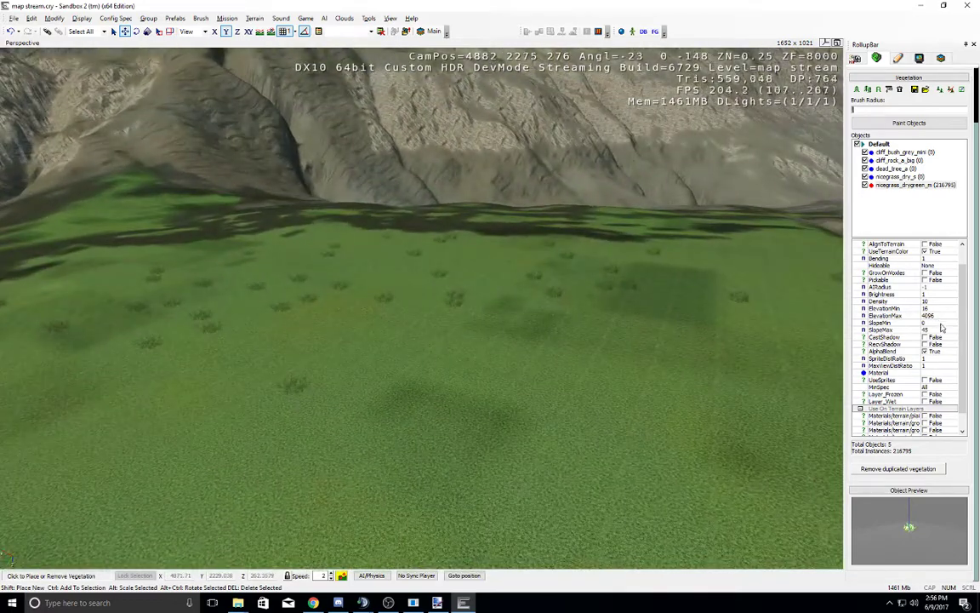
pyautogui.click(893, 184)
pyautogui.rightClick(893, 184)
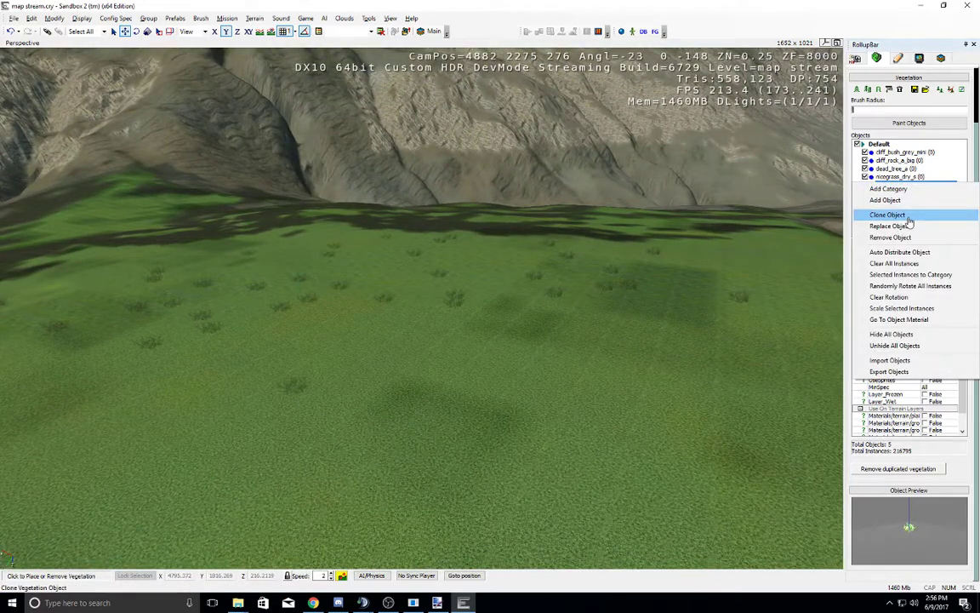
pyautogui.click(912, 265)
pyautogui.press('Return')
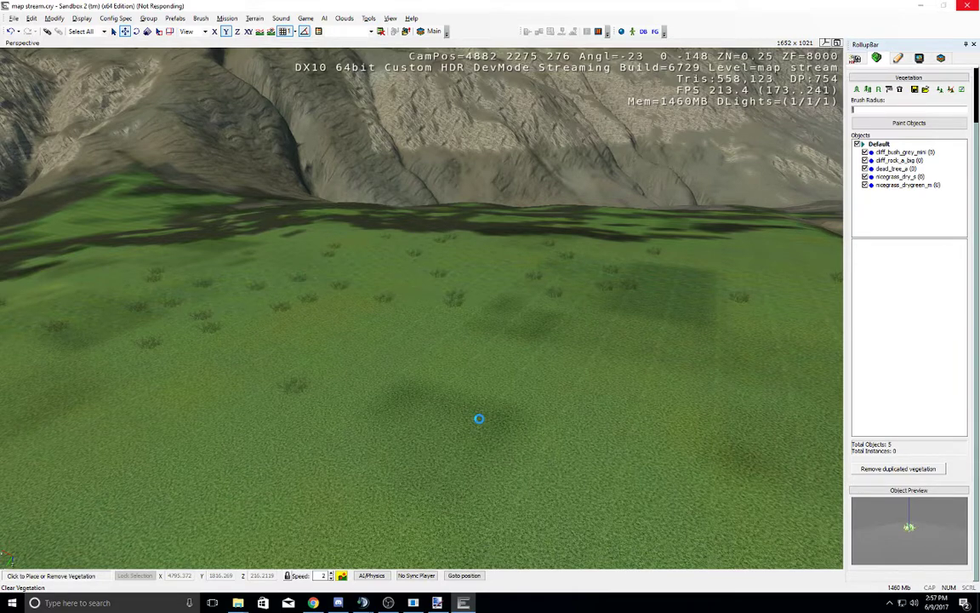
# Step: Reselect the nicegrass_drygreen_m vegetation object and set its SlopeMax to 10
pyautogui.moveTo(572, 245); pyautogui.dragTo(766, 227, button='right')
pyautogui.click(905, 185)
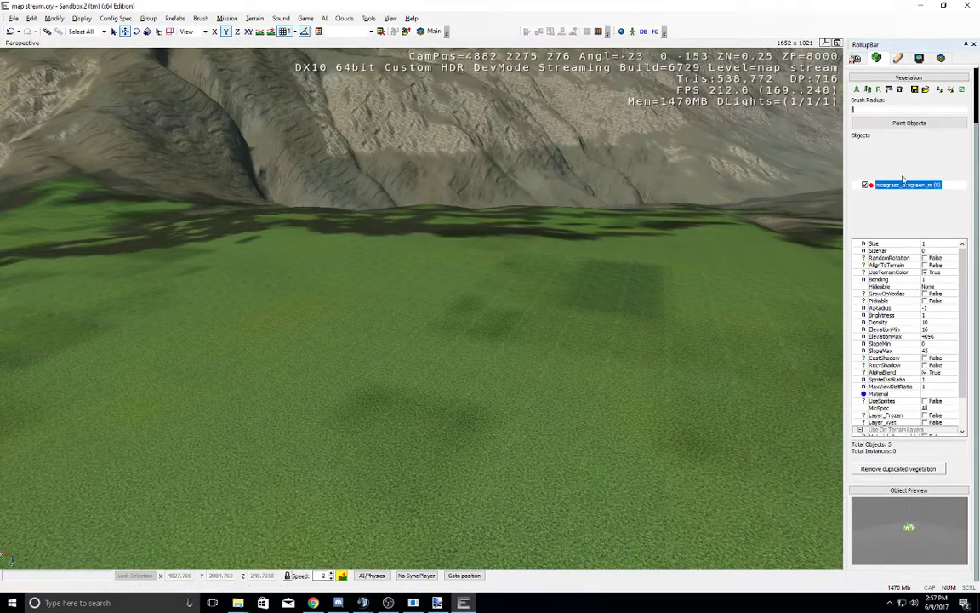
pyautogui.moveTo(965, 295)
pyautogui.mouseDown()
pyautogui.moveTo(965, 265)
pyautogui.moveTo(969, 319)
pyautogui.moveTo(967, 299)
pyautogui.mouseUp()
pyautogui.click(931, 343)
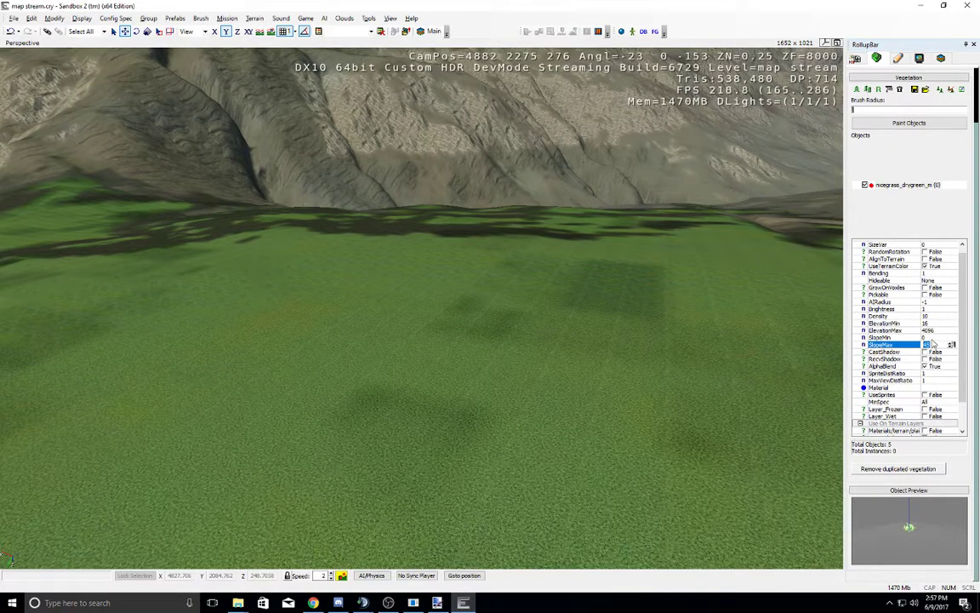
# Step: Briefly enable nicegrass_drygreen_m on the plains grass terrain layer to check its coverage, and disable it again
pyautogui.scroll(-2, 932, 374)
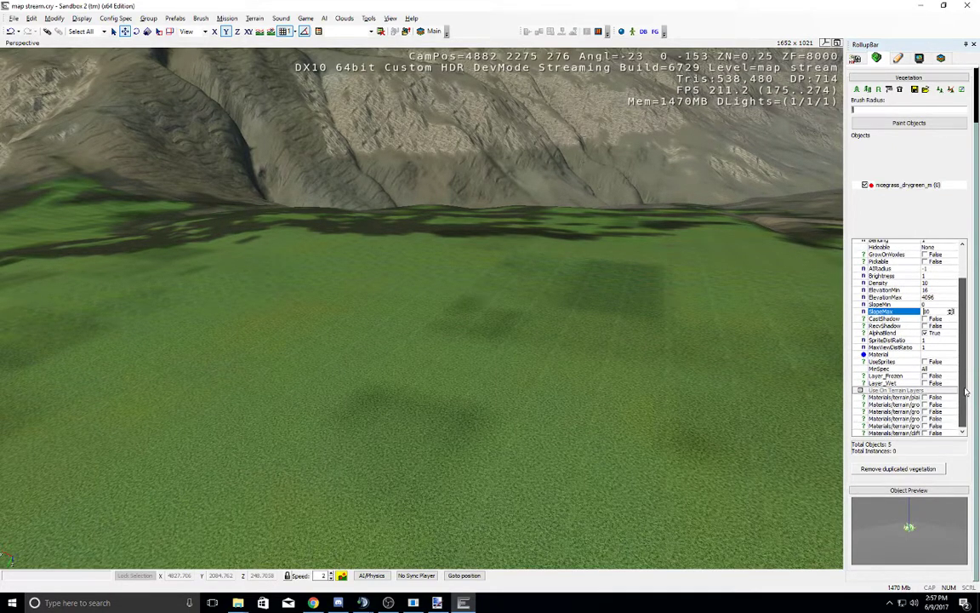
pyautogui.click(925, 398)
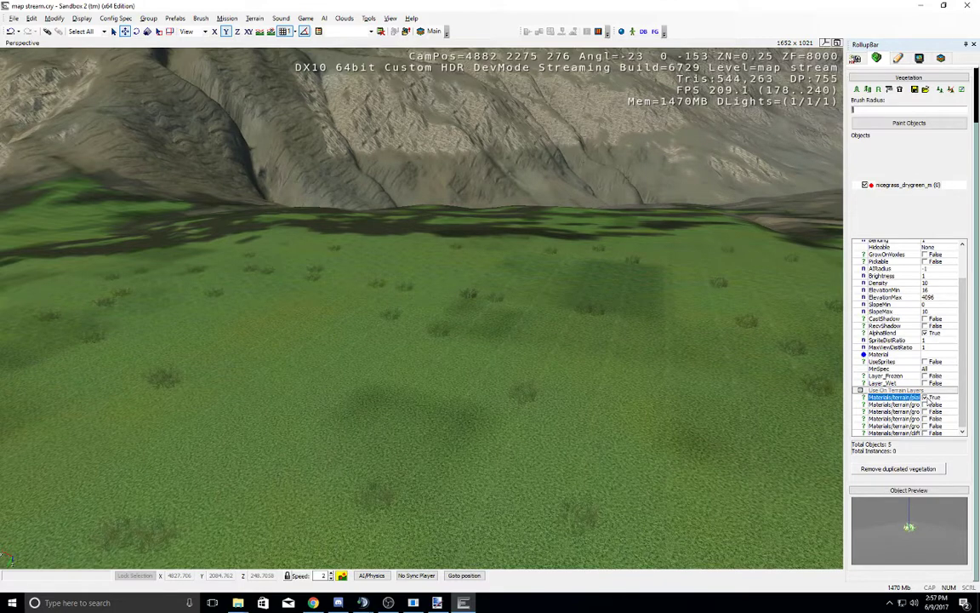
pyautogui.click(926, 398)
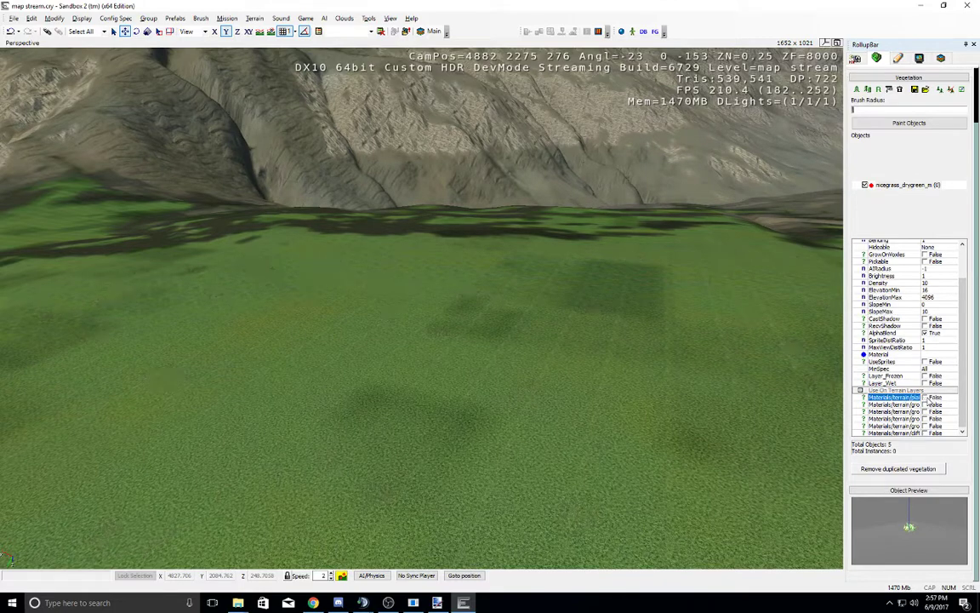
# Step: Set the Density of nicegrass_drygreen_m to 5 and paint a patch of it on the green plain with an enlarged brush
pyautogui.click(927, 283)
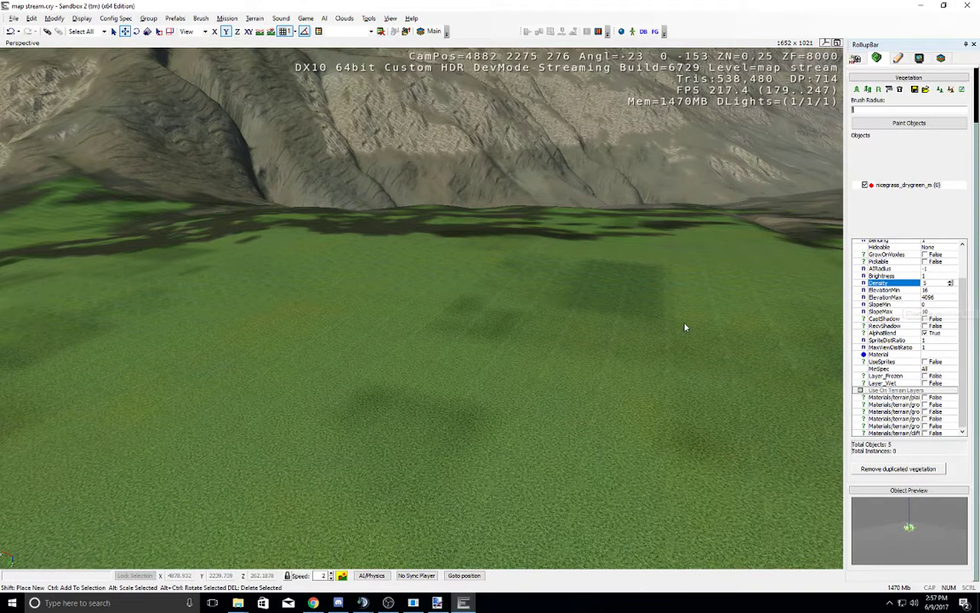
pyautogui.click(887, 126)
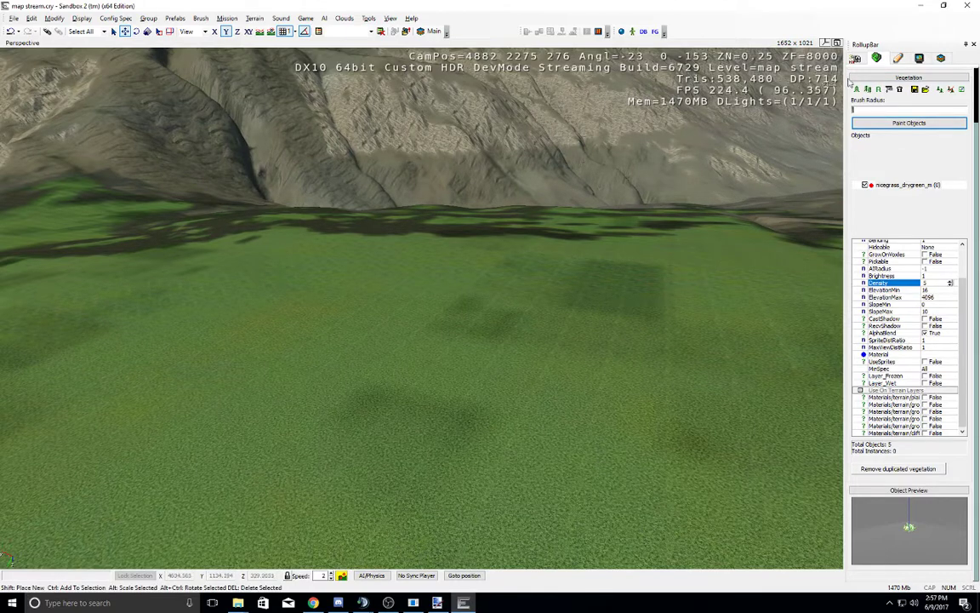
pyautogui.click(477, 350)
pyautogui.press('s')
pyautogui.moveTo(476, 350); pyautogui.dragTo(486, 349, button='right')
pyautogui.press('a')
pyautogui.moveTo(485, 349)
pyautogui.mouseDown()
pyautogui.moveTo(410, 311)
pyautogui.moveTo(601, 306)
pyautogui.moveTo(632, 287)
pyautogui.moveTo(594, 269)
pyautogui.moveTo(468, 294)
pyautogui.mouseUp()
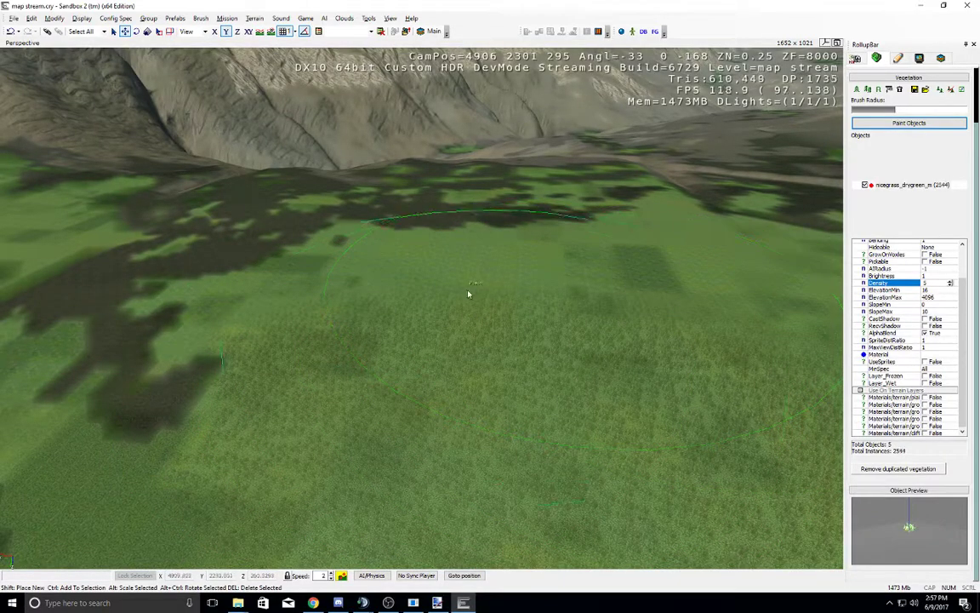
pyautogui.press('w')
pyautogui.moveTo(468, 293); pyautogui.dragTo(461, 315, button='right')
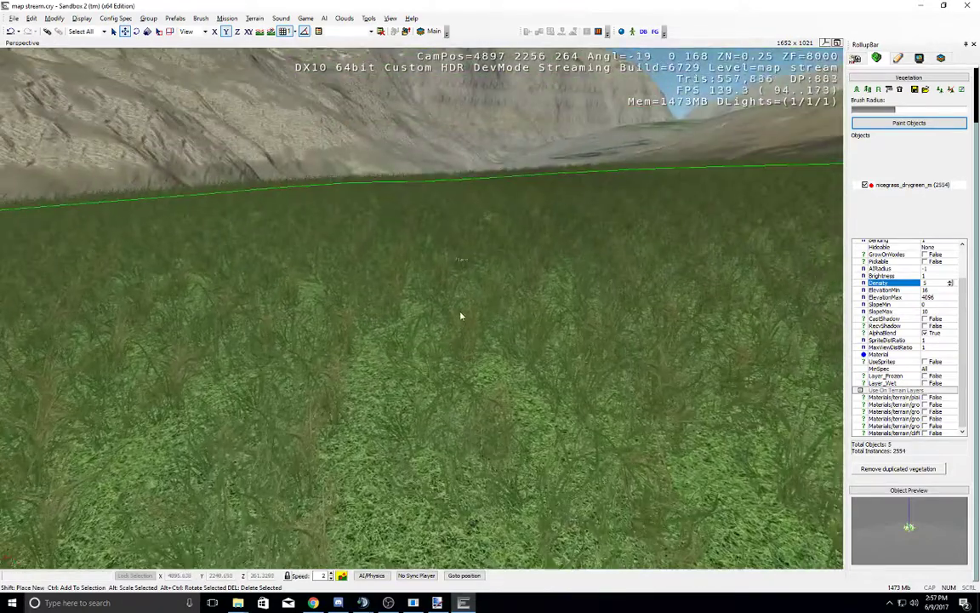
# Step: Paint another large patch of nicegrass_drygreen_m across the green plain and inspect its coverage up close
pyautogui.press('s')
pyautogui.press('d')
pyautogui.press('s')
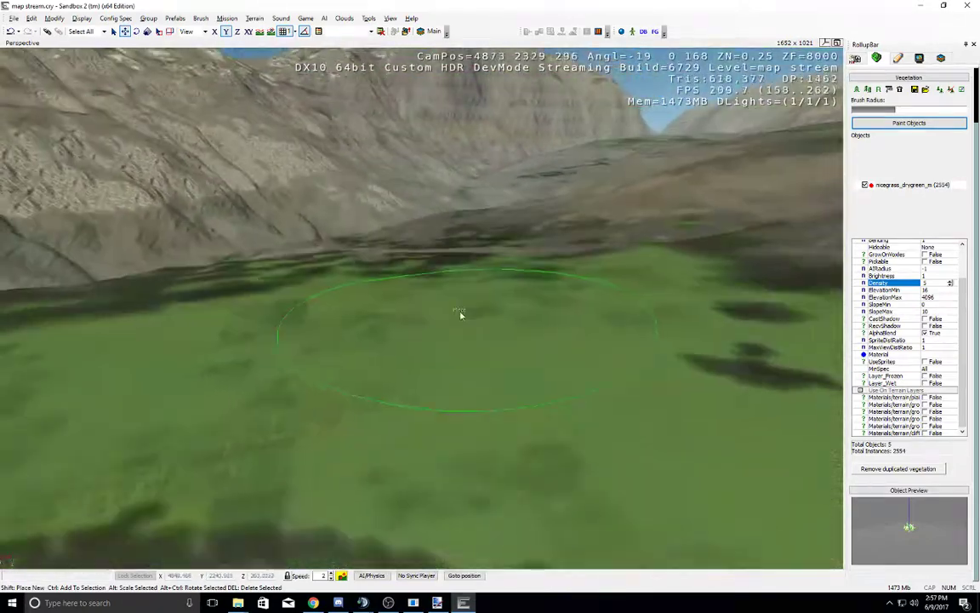
pyautogui.moveTo(462, 316)
pyautogui.mouseDown()
pyautogui.moveTo(436, 342)
pyautogui.moveTo(753, 329)
pyautogui.mouseUp()
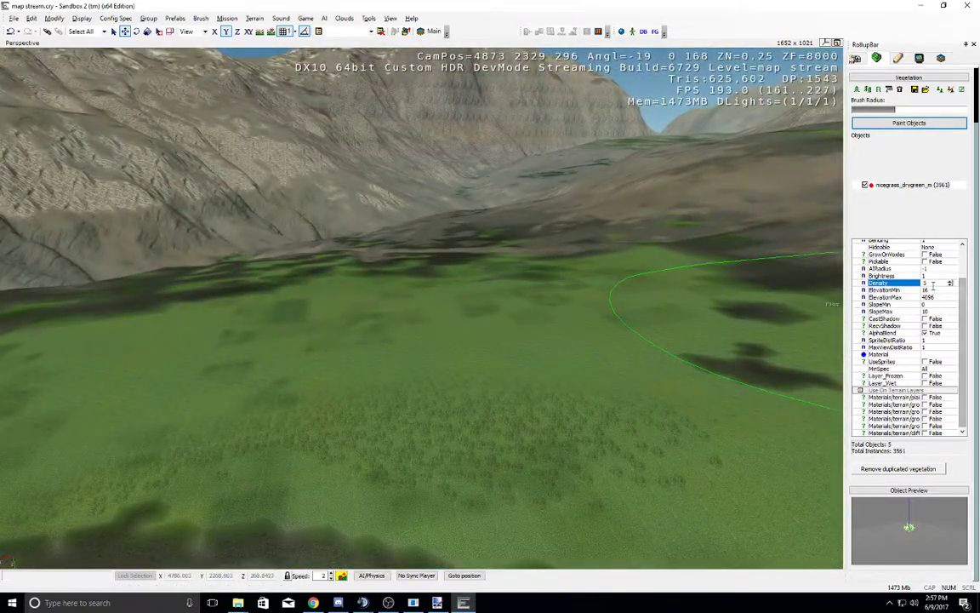
pyautogui.press('w')
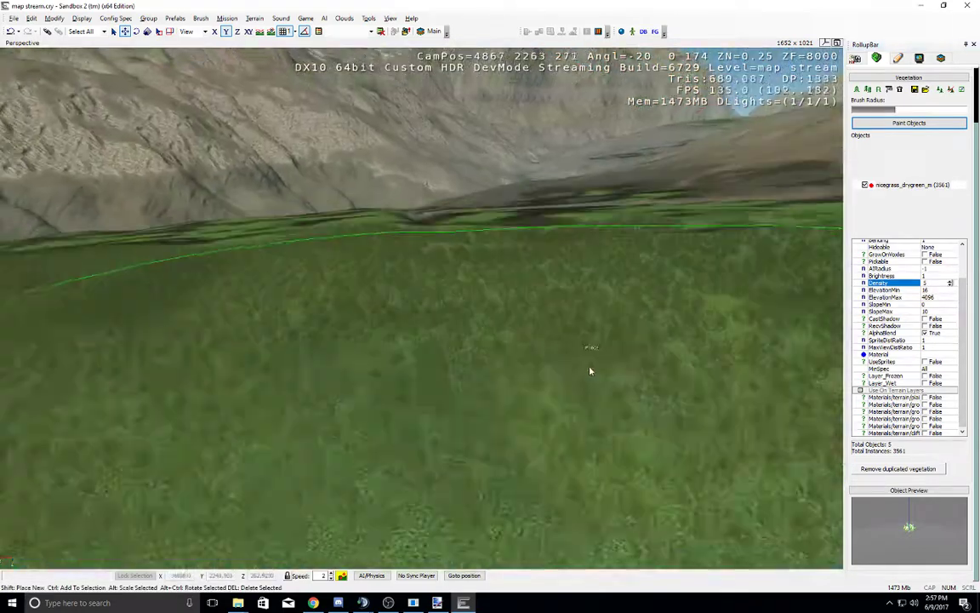
pyautogui.moveTo(591, 370); pyautogui.dragTo(590, 370, button='right')
pyautogui.press('s')
pyautogui.press('w')
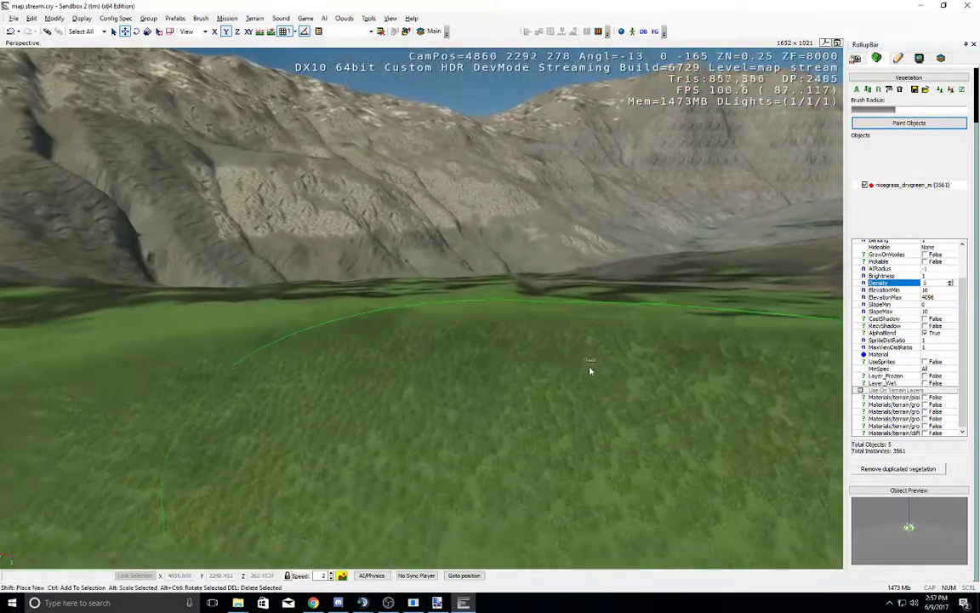
# Step: Check the UseTerrainColor property of nicegrass_drygreen_m and paint a further strip of the grass on the plain
pyautogui.scroll(2, 963, 306)
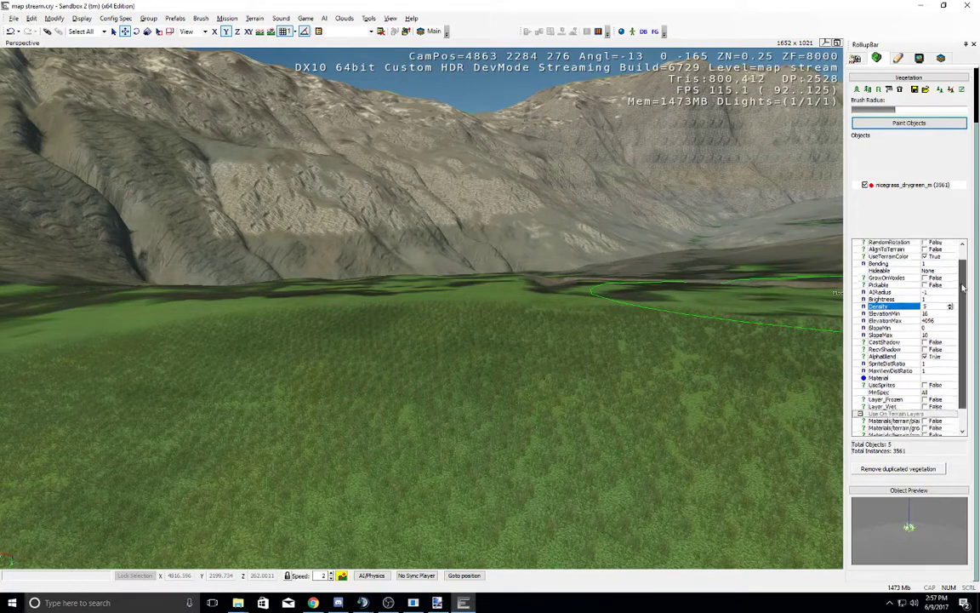
pyautogui.click(927, 273)
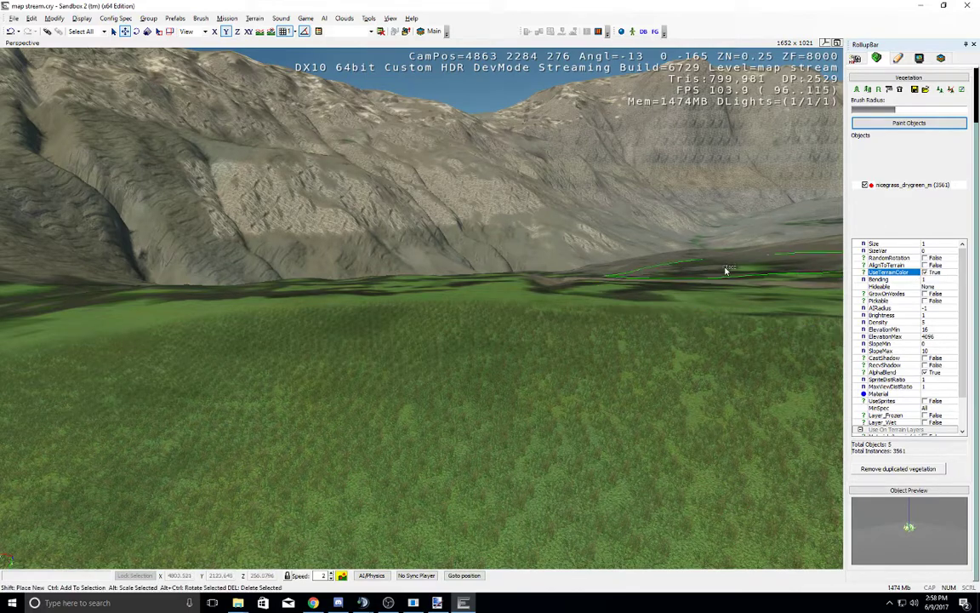
pyautogui.moveTo(683, 290); pyautogui.dragTo(682, 291, button='right')
pyautogui.moveTo(683, 291); pyautogui.dragTo(691, 291, button='middle')
pyautogui.moveTo(630, 313)
pyautogui.mouseDown()
pyautogui.moveTo(544, 343)
pyautogui.moveTo(509, 343)
pyautogui.mouseUp()
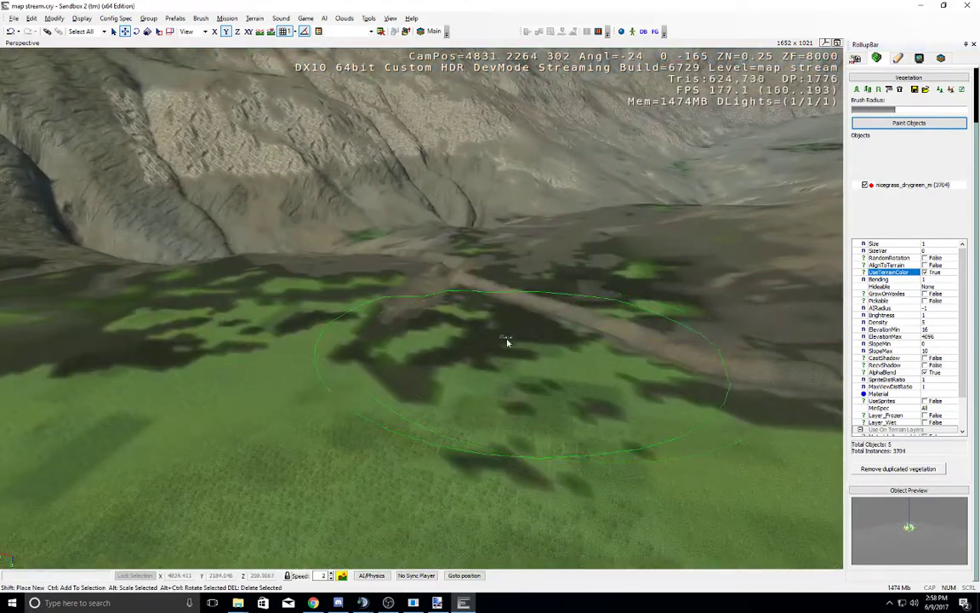
# Step: Turn AlphaBlend off and back on for nicegrass_drygreen_m to compare how the painted grass blends with the terrain
pyautogui.press('w')
pyautogui.moveTo(509, 342); pyautogui.dragTo(509, 343, button='right')
pyautogui.press('s')
pyautogui.press('a')
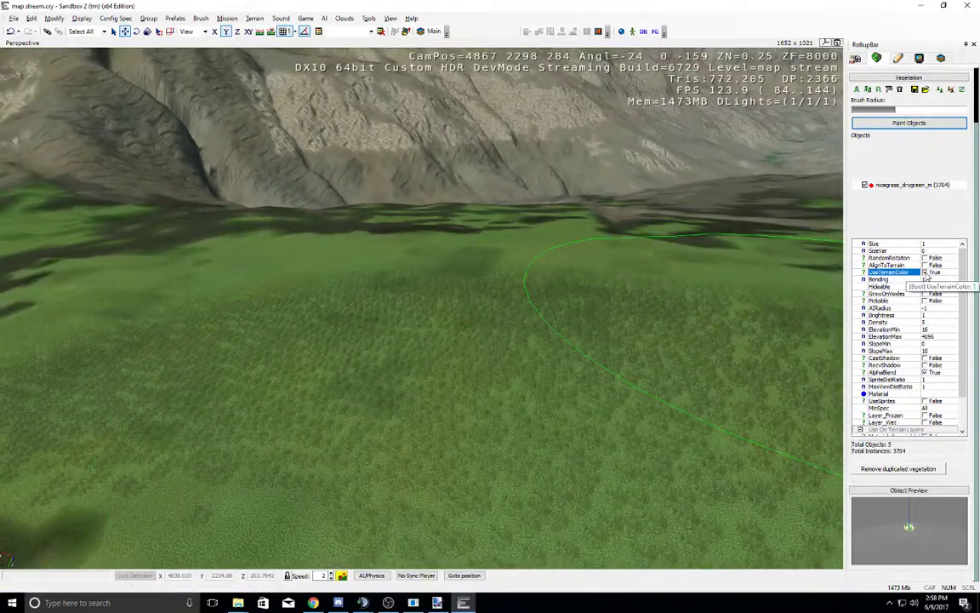
pyautogui.click(927, 372)
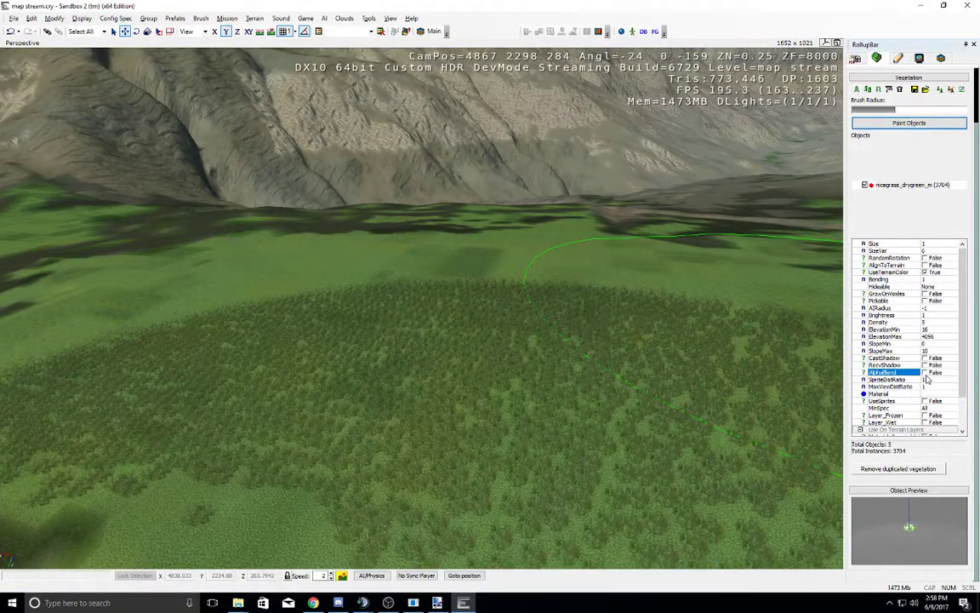
pyautogui.click(926, 372)
pyautogui.moveTo(554, 311); pyautogui.dragTo(554, 311, button='right')
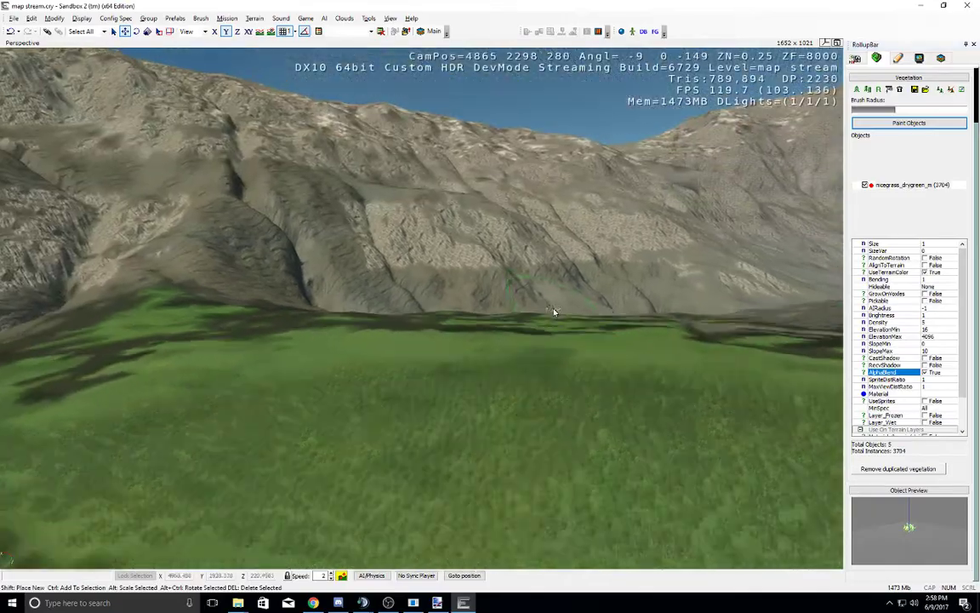
pyautogui.moveTo(554, 311); pyautogui.dragTo(554, 311, button='middle')
pyautogui.press('w')
pyautogui.press('d')
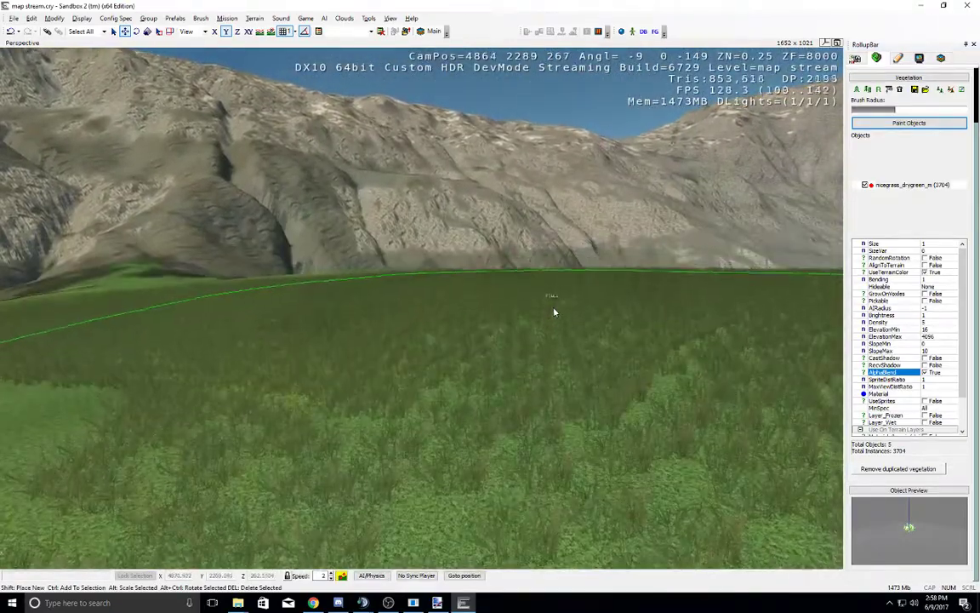
pyautogui.moveTo(554, 311); pyautogui.dragTo(554, 311, button='right')
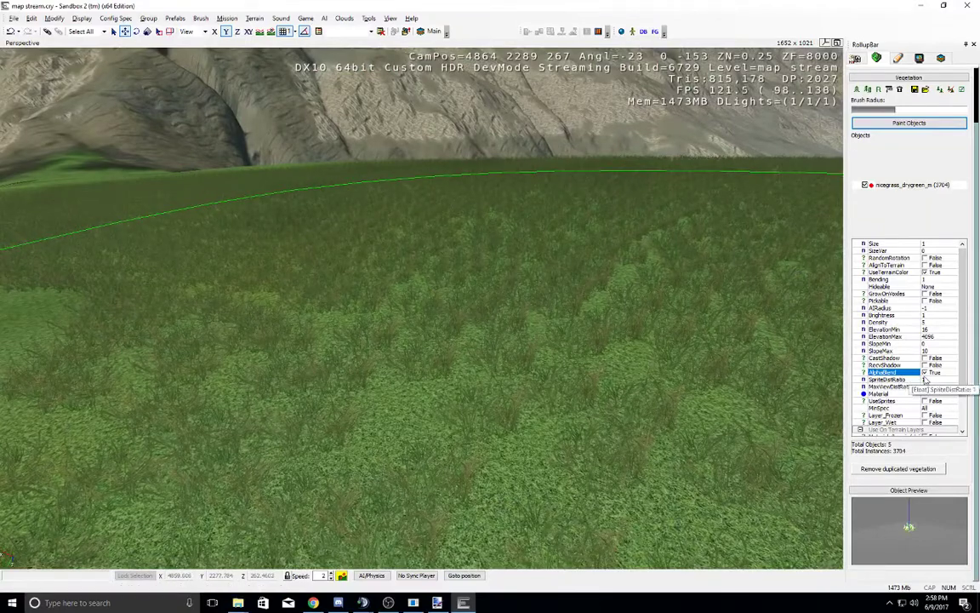
# Step: Enable UseSprites for nicegrass_drygreen_m, compare the grass from near and far, and disable it again
pyautogui.click(926, 401)
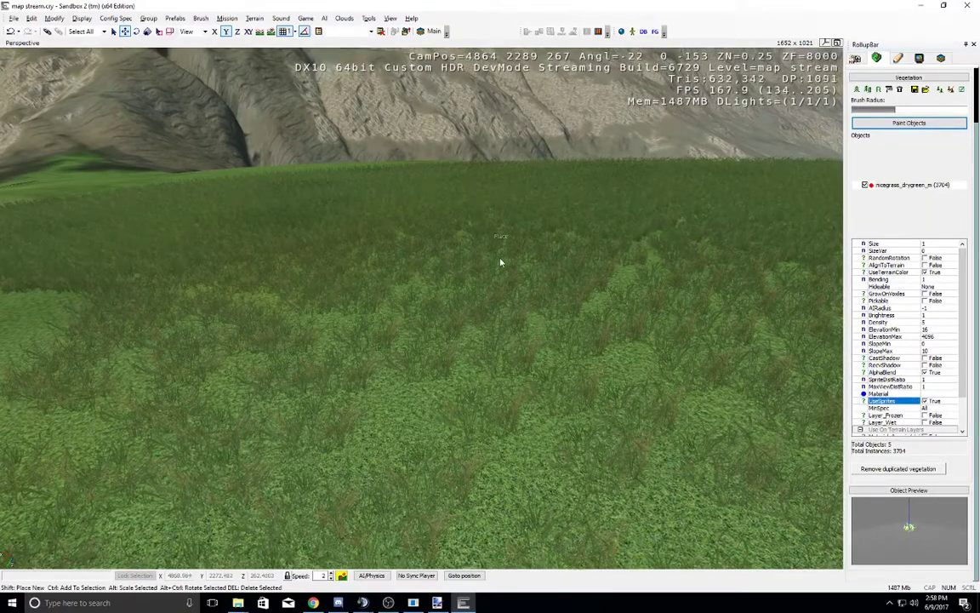
pyautogui.press('s')
pyautogui.press('w')
pyautogui.press('s')
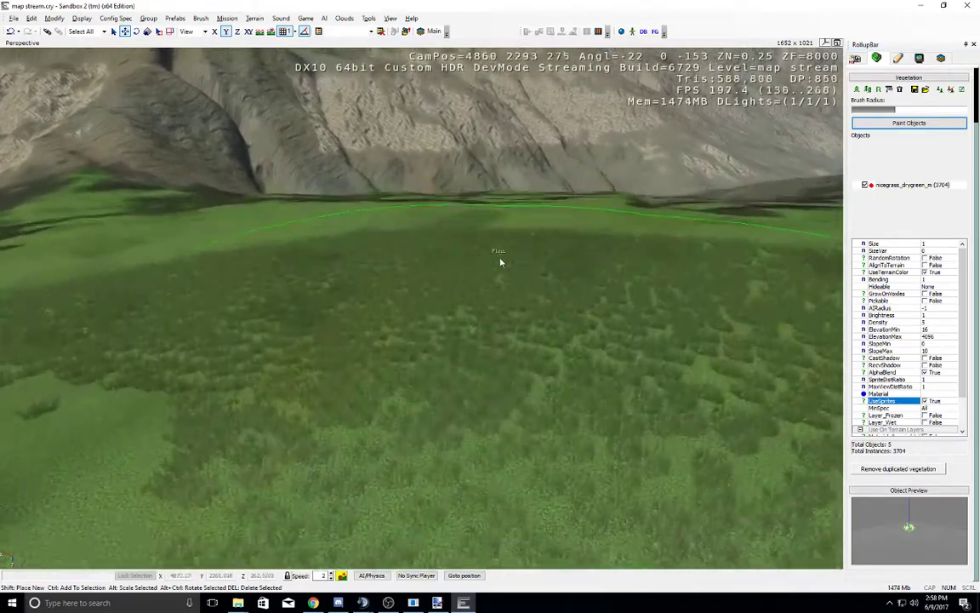
pyautogui.press('w')
pyautogui.press('w')
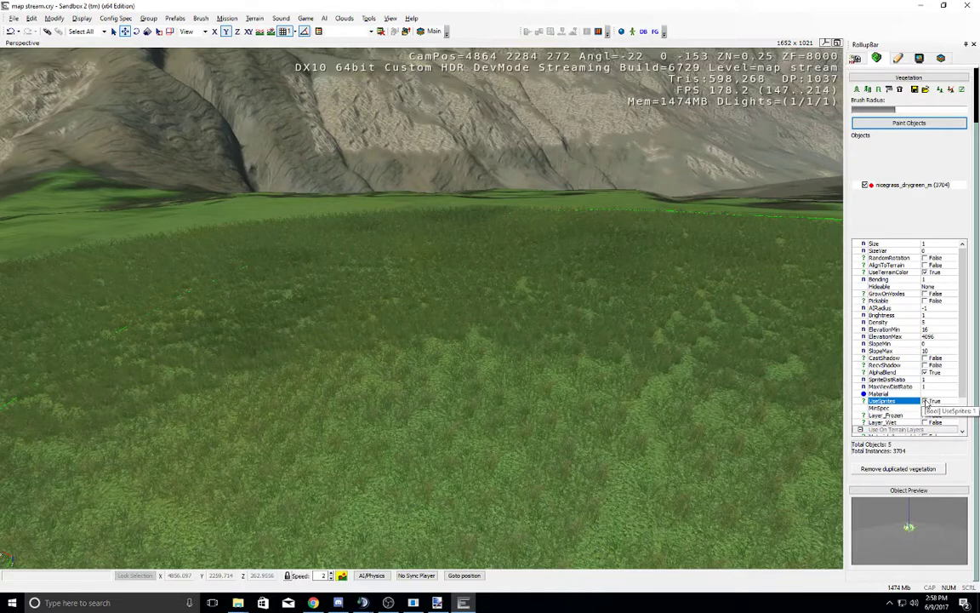
pyautogui.click(925, 400)
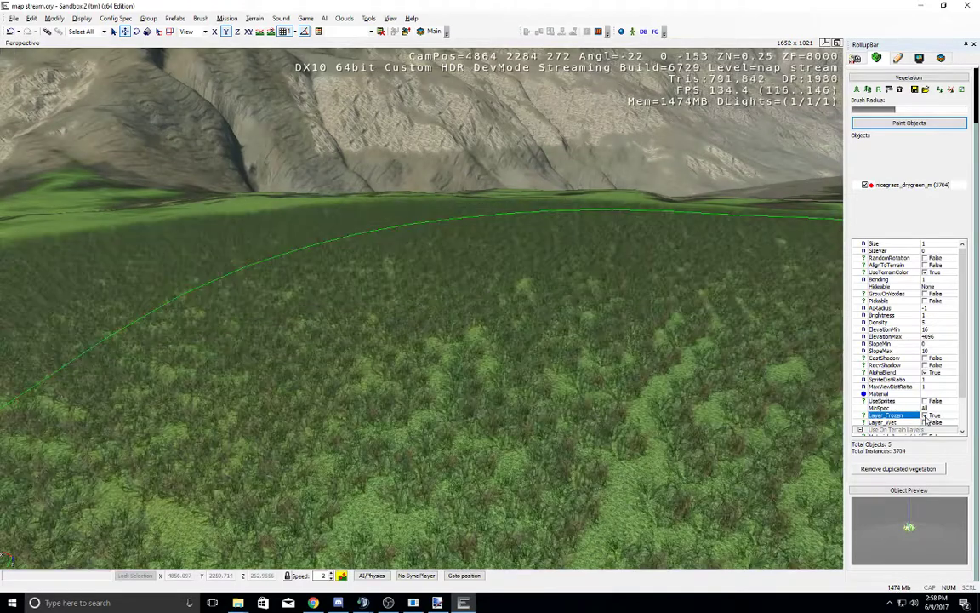
# Step: Try the Layer_Frozen and Layer_Wet options on nicegrass_drygreen_m and switch both off again
pyautogui.click(927, 416)
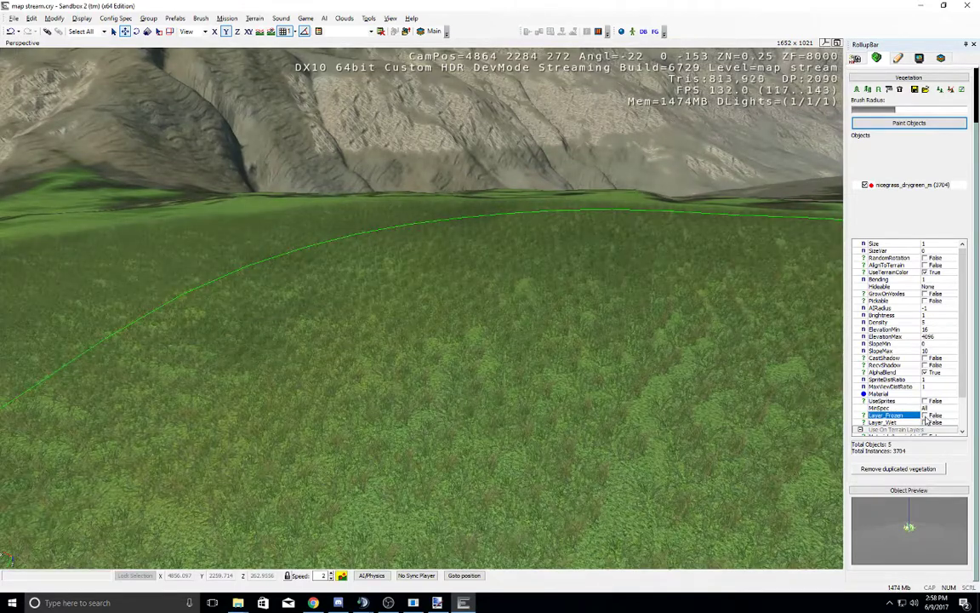
pyautogui.click(926, 423)
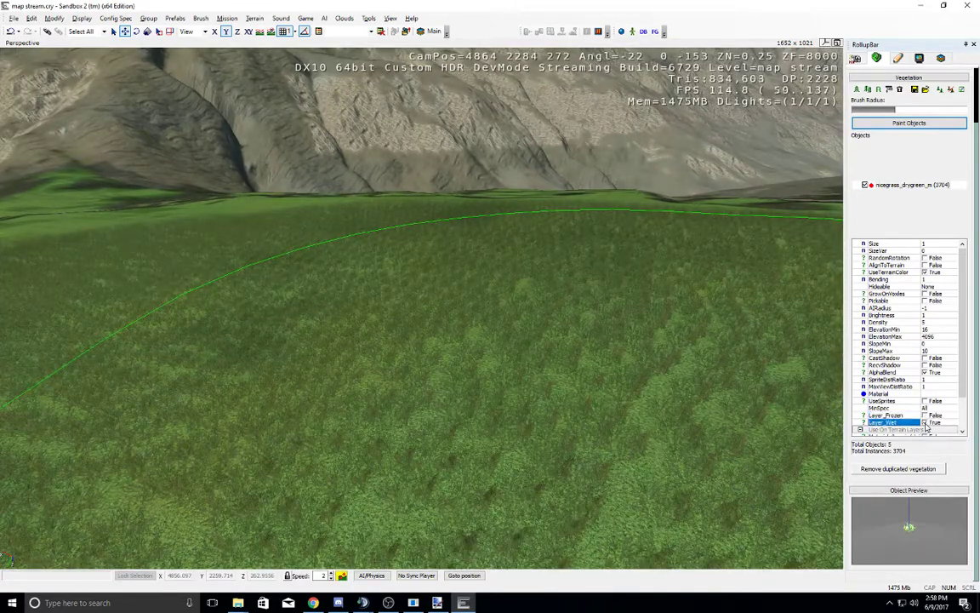
pyautogui.moveTo(462, 266); pyautogui.dragTo(464, 267, button='right')
pyautogui.press('w')
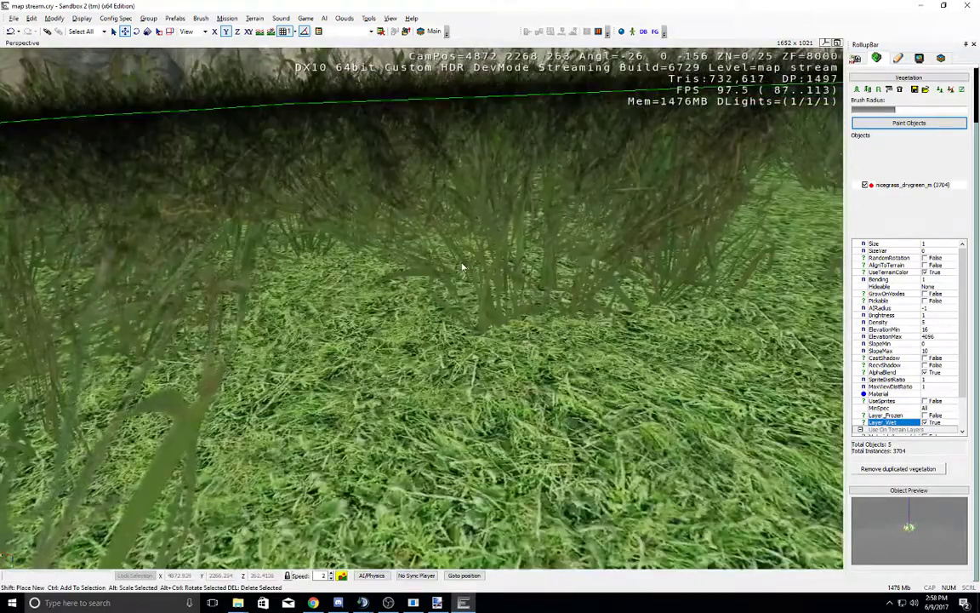
pyautogui.press('s')
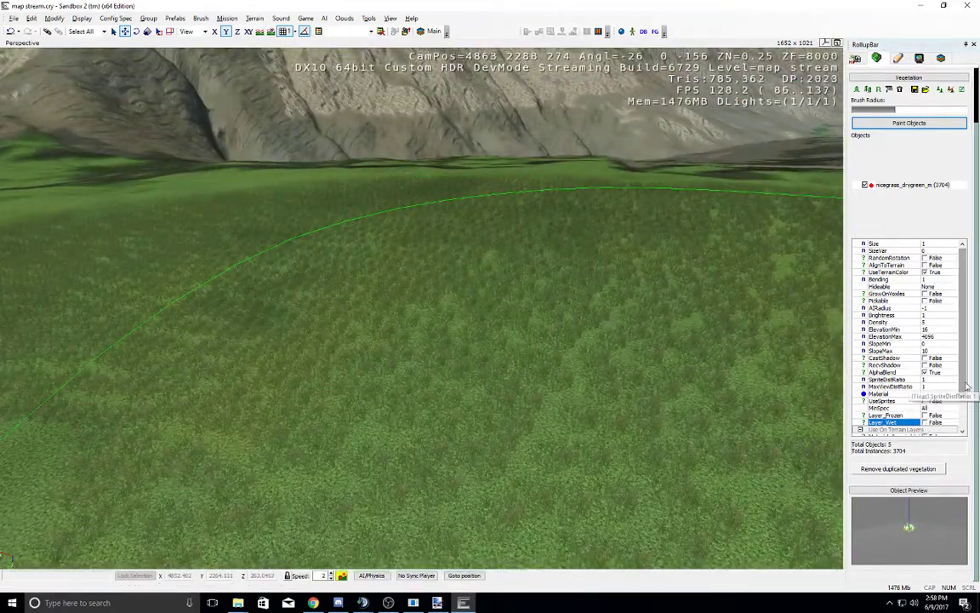
# Step: Enable RandomRotation for nicegrass_drygreen_m and leave the vegetation painting mode
pyautogui.moveTo(962, 368); pyautogui.dragTo(961, 345)
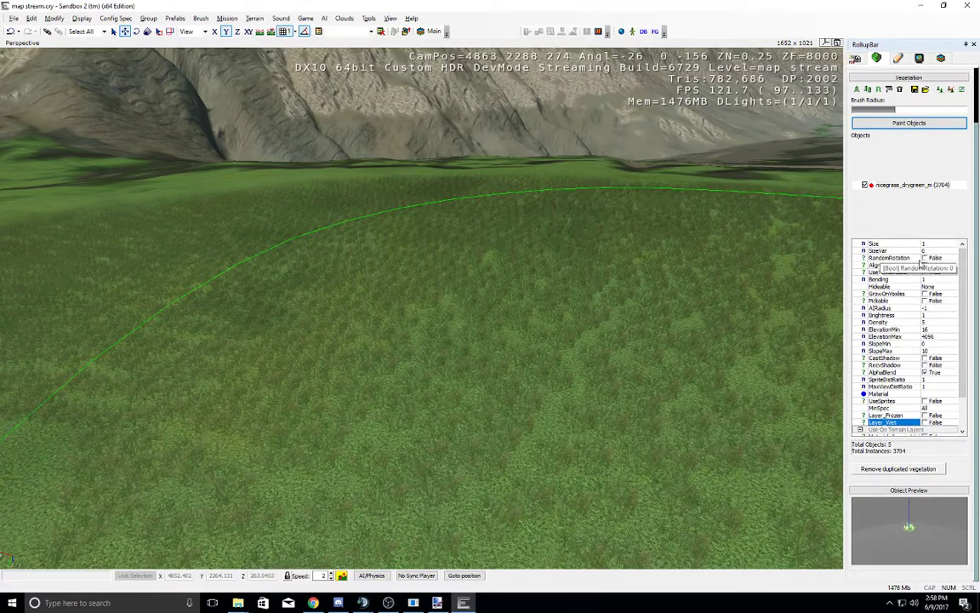
pyautogui.click(925, 258)
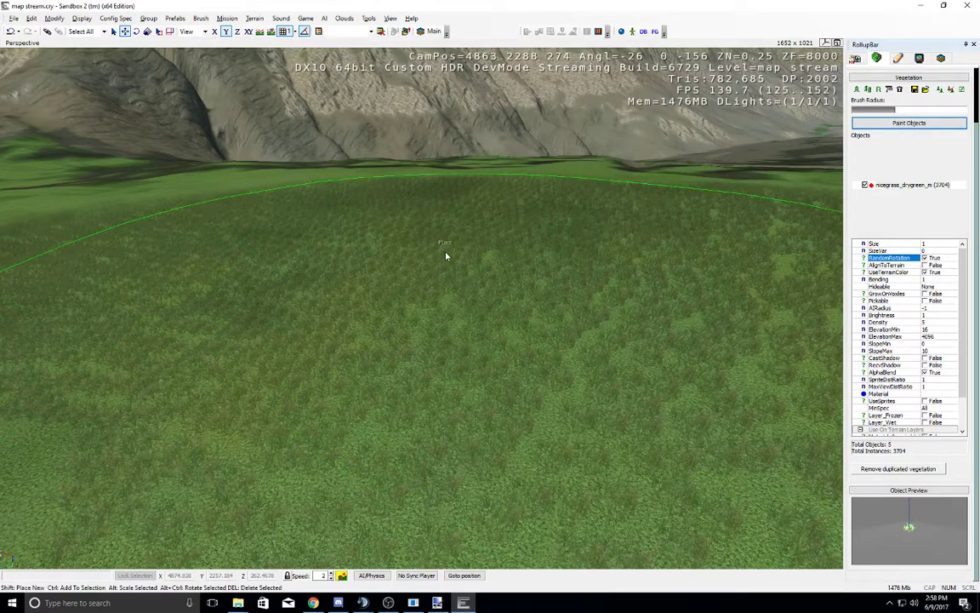
pyautogui.press('Escape')
# Step: Return to vegetation editing, select the bulk of the painted grass instances on the plain and delete them
pyautogui.moveTo(212, 150); pyautogui.dragTo(789, 477)
pyautogui.moveTo(570, 368); pyautogui.dragTo(577, 373, button='right')
pyautogui.press('s')
pyautogui.moveTo(274, 161); pyautogui.dragTo(508, 354)
pyautogui.click(870, 97)
pyautogui.moveTo(195, 144); pyautogui.dragTo(683, 439)
pyautogui.press('Delete')
pyautogui.press('Return')
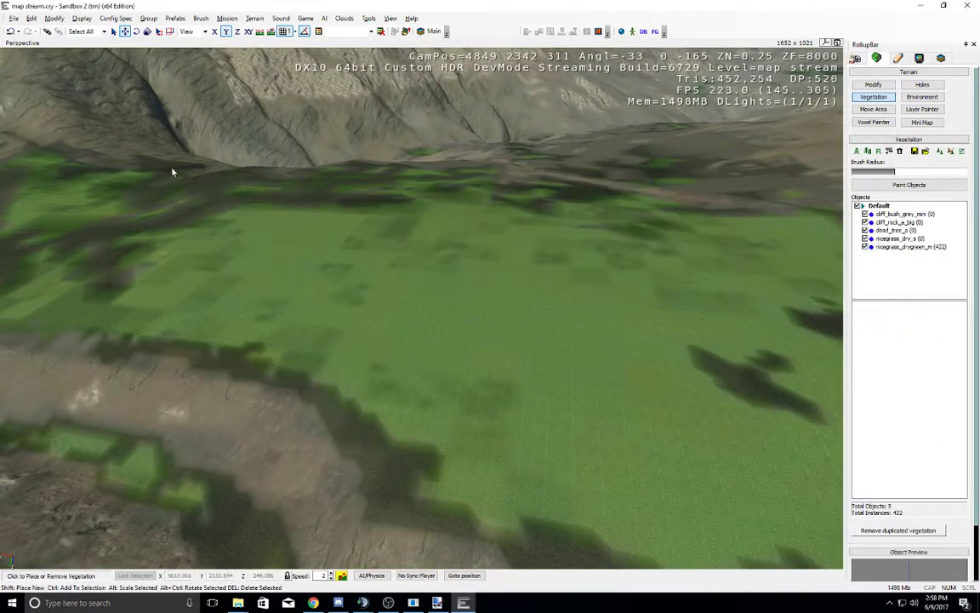
# Step: Select the remaining nicegrass_drygreen_m instances at the plain's edge and delete them
pyautogui.moveTo(126, 148); pyautogui.dragTo(505, 470)
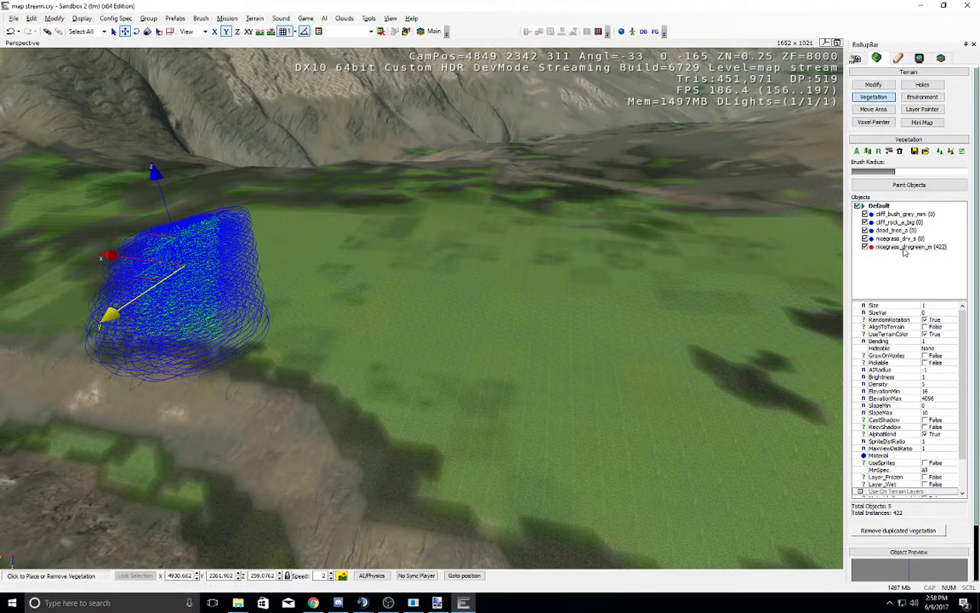
pyautogui.click(939, 247)
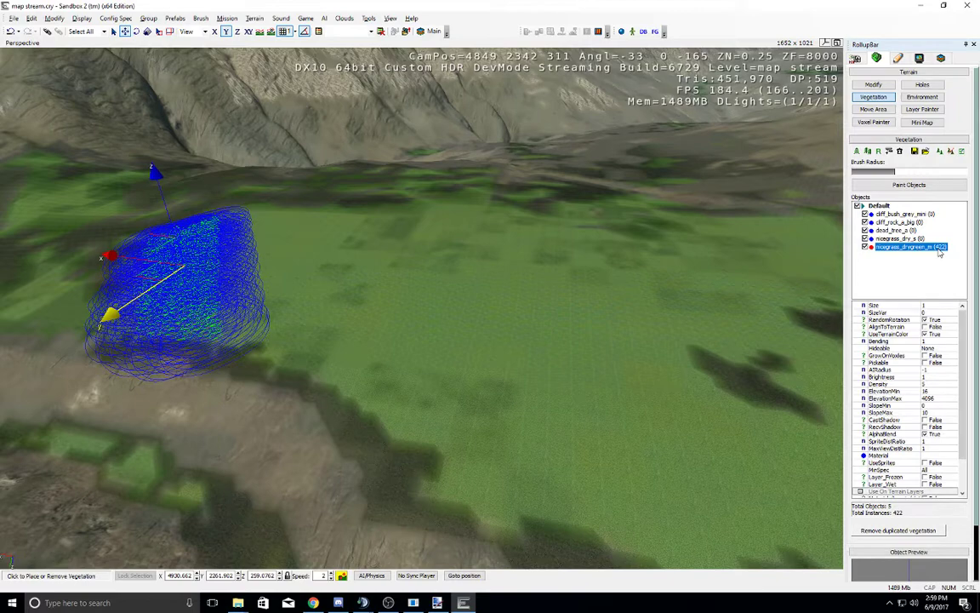
pyautogui.click(528, 267)
pyautogui.moveTo(262, 232); pyautogui.dragTo(64, 119)
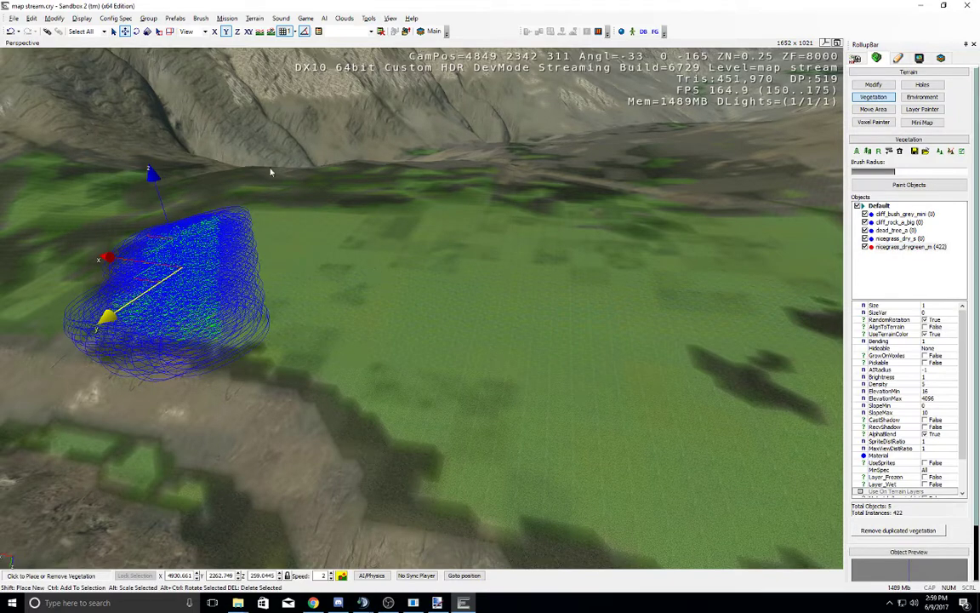
pyautogui.press('Delete')
pyautogui.press('Return')
pyautogui.moveTo(421, 157)
pyautogui.mouseDown()
pyautogui.moveTo(737, 349)
pyautogui.moveTo(804, 402)
pyautogui.mouseUp()
pyautogui.press('Delete')
pyautogui.press('Return')
# Step: Auto-distribute nicegrass_drygreen_m over the whole terrain
pyautogui.moveTo(573, 330); pyautogui.dragTo(576, 329, button='right')
pyautogui.click(909, 247)
pyautogui.rightClick(909, 247)
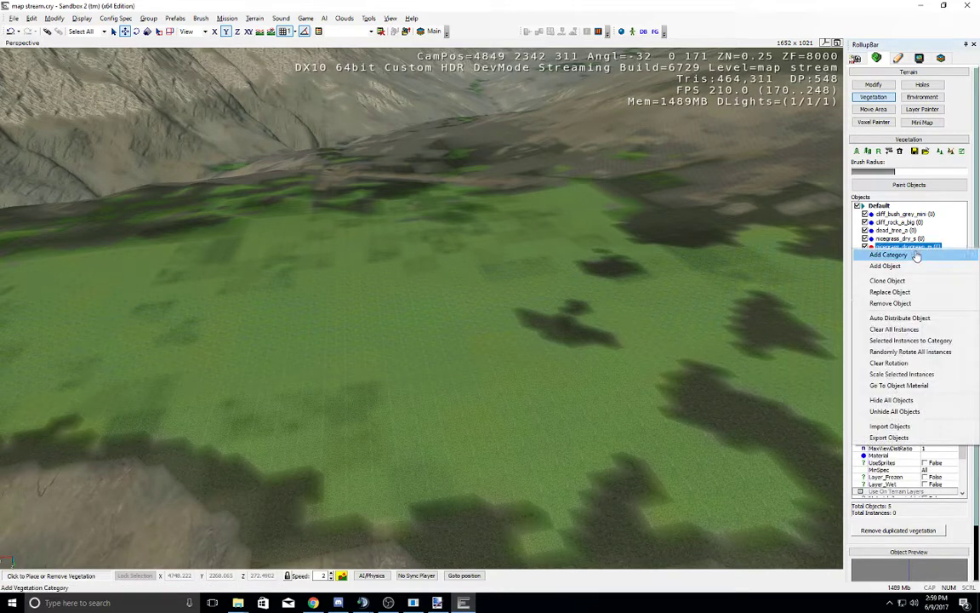
pyautogui.click(792, 324)
pyautogui.click(903, 247)
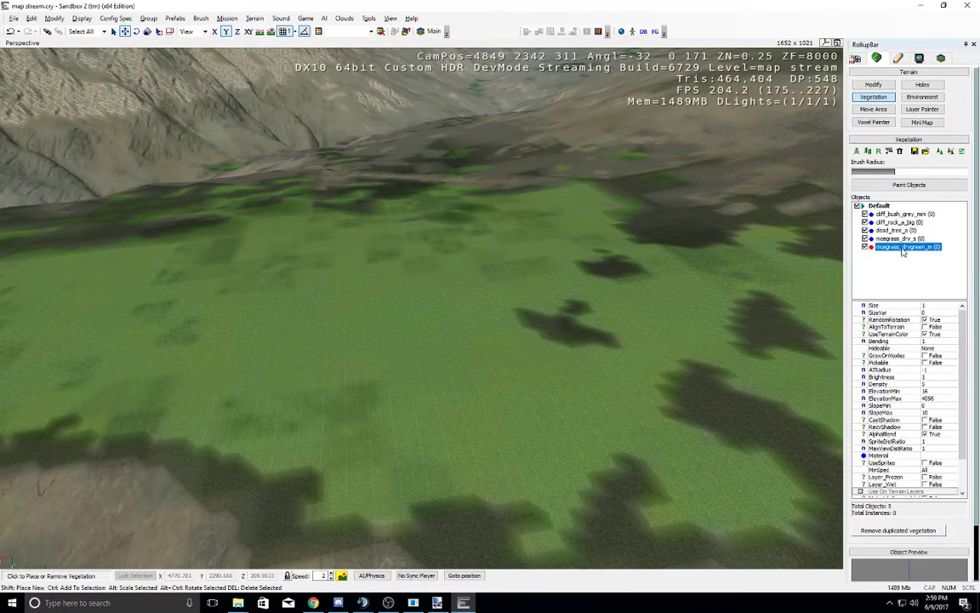
pyautogui.rightClick(903, 248)
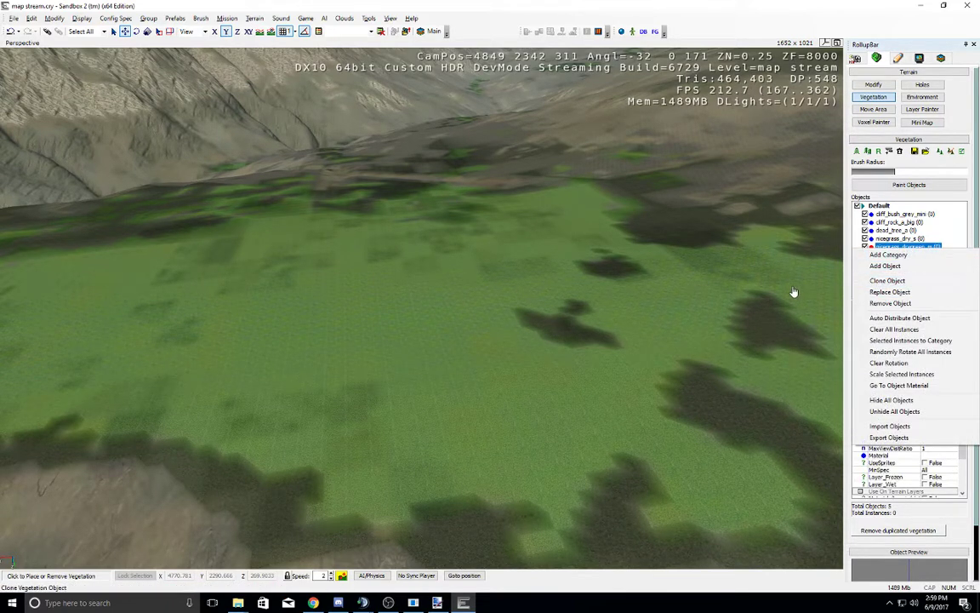
pyautogui.click(902, 318)
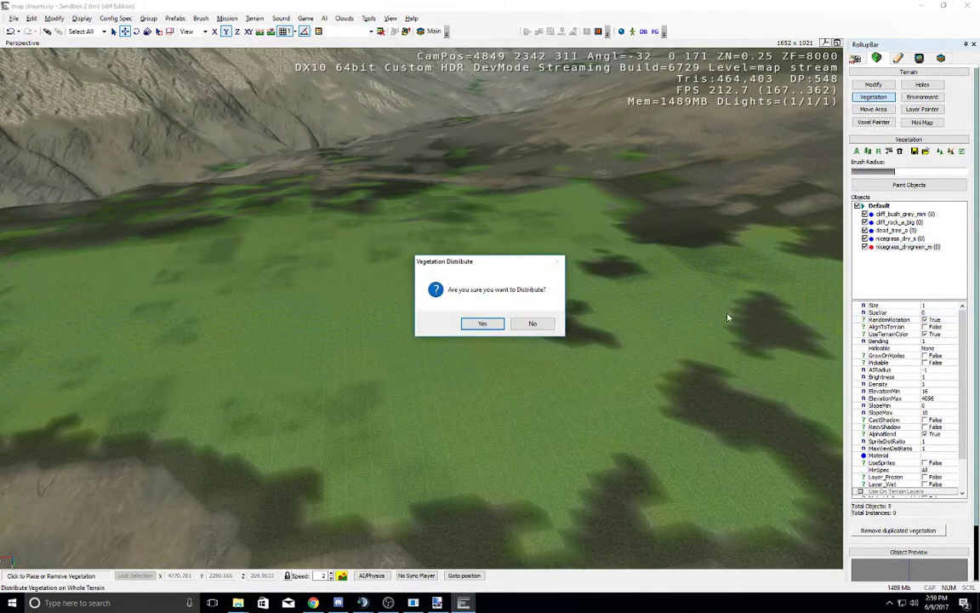
pyautogui.click(490, 323)
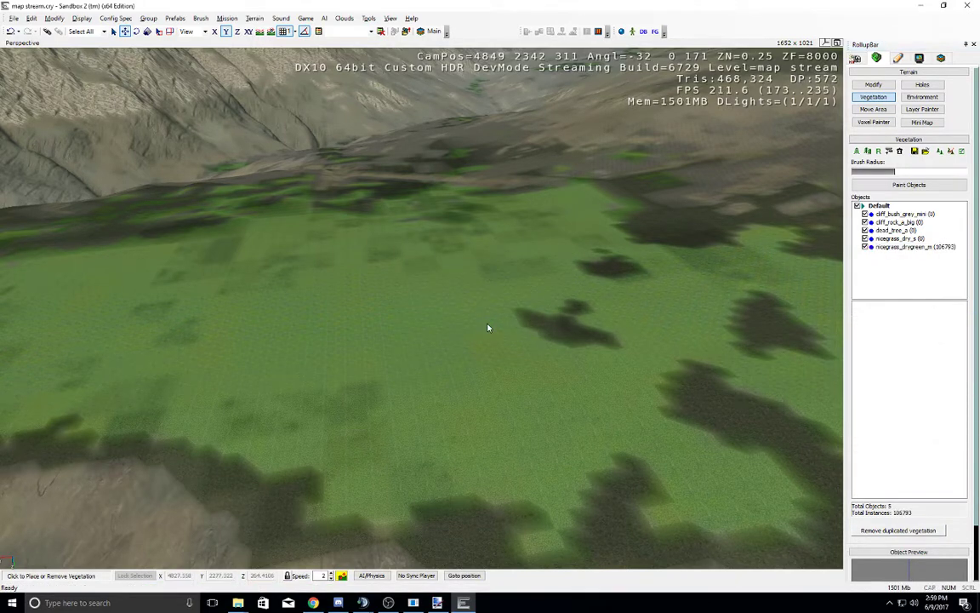
# Step: Examine how densely the distributed nicegrass_drygreen_m covers the green plain, from close up and from above
pyautogui.moveTo(507, 330); pyautogui.dragTo(508, 329, button='right')
pyautogui.press('w')
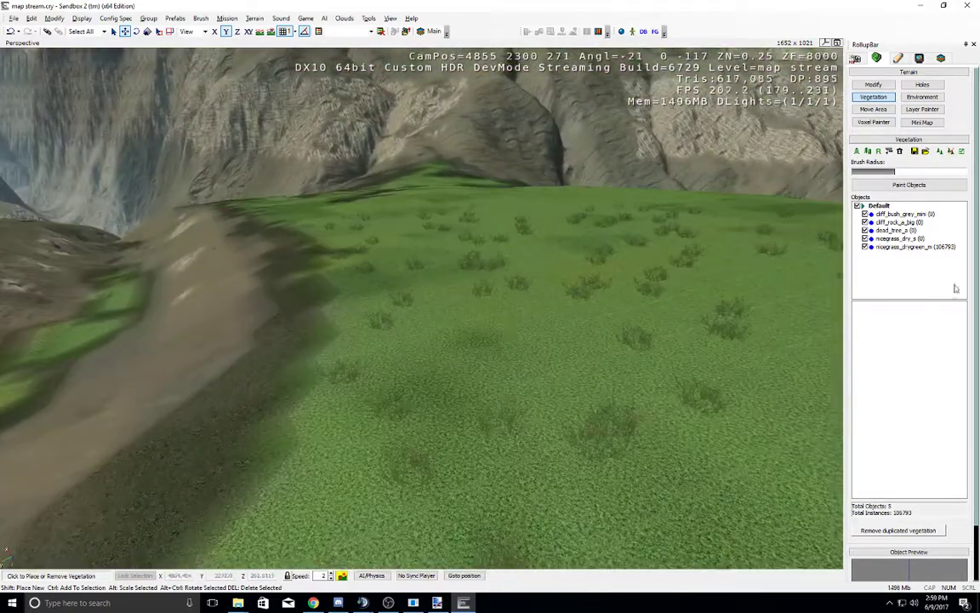
pyautogui.click(915, 248)
pyautogui.moveTo(769, 282); pyautogui.dragTo(768, 282, button='right')
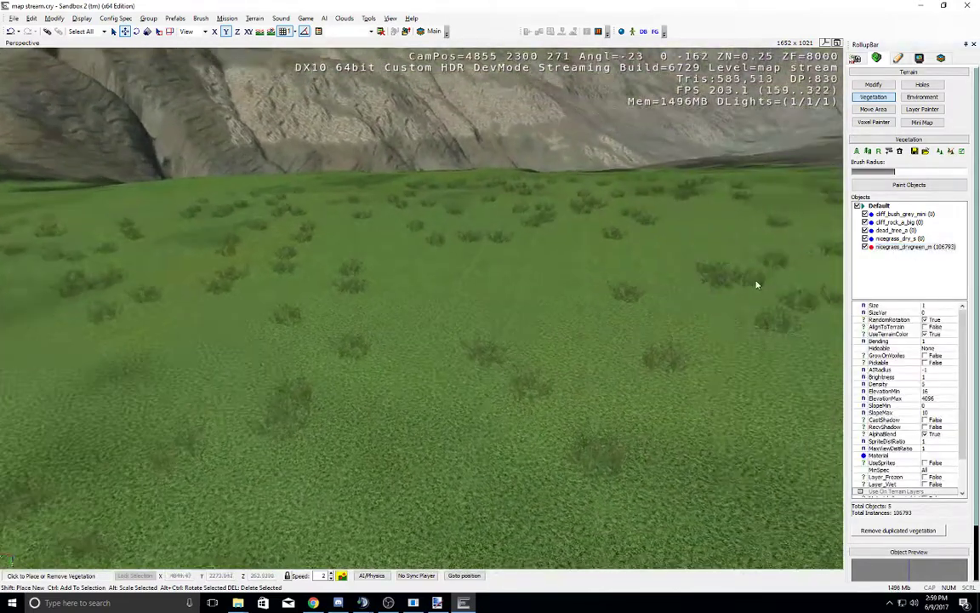
pyautogui.moveTo(625, 274); pyautogui.dragTo(624, 273, button='middle')
pyautogui.moveTo(624, 273); pyautogui.dragTo(624, 273, button='right')
pyautogui.click(897, 248)
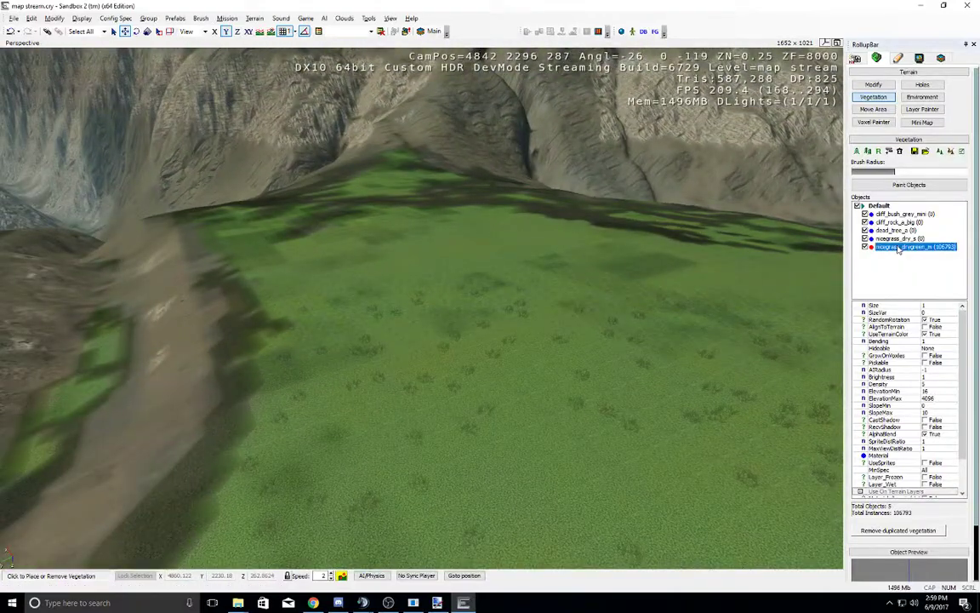
# Step: Select the nicegrass_dry_s vegetation object to bring up its properties
pyautogui.click(896, 240)
pyautogui.rightClick(893, 239)
pyautogui.click(886, 237)
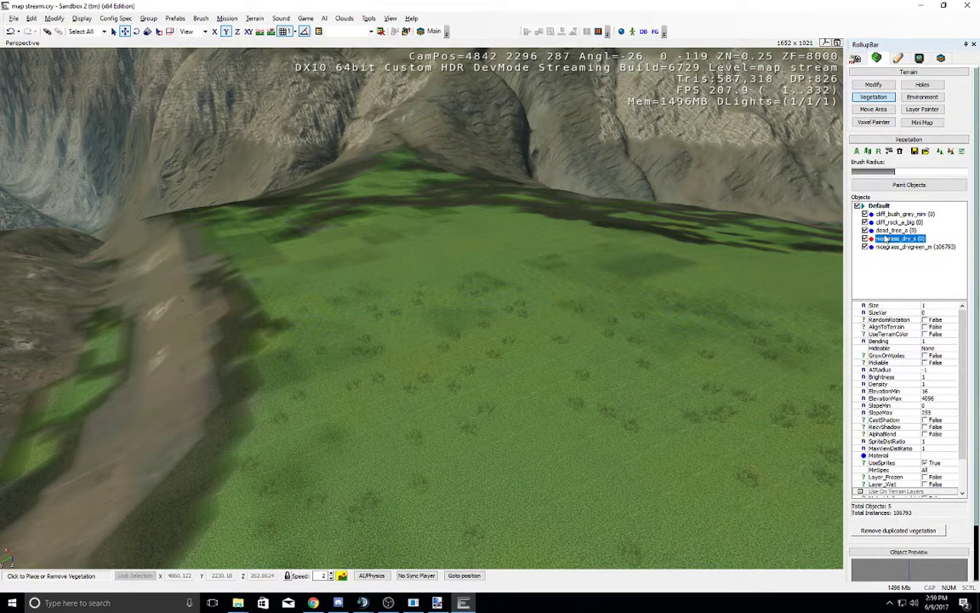
# Step: Set nicegrass_dry_s to Density 7 and SlopeMax 15, and turn on UseTerrainColor and AlphaBlend
pyautogui.click(928, 377)
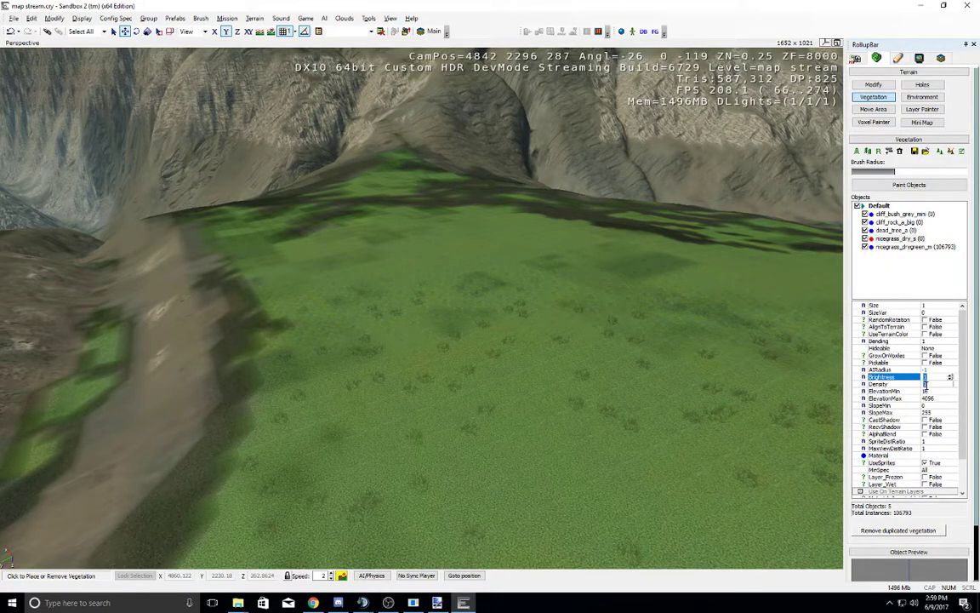
pyautogui.click(927, 383)
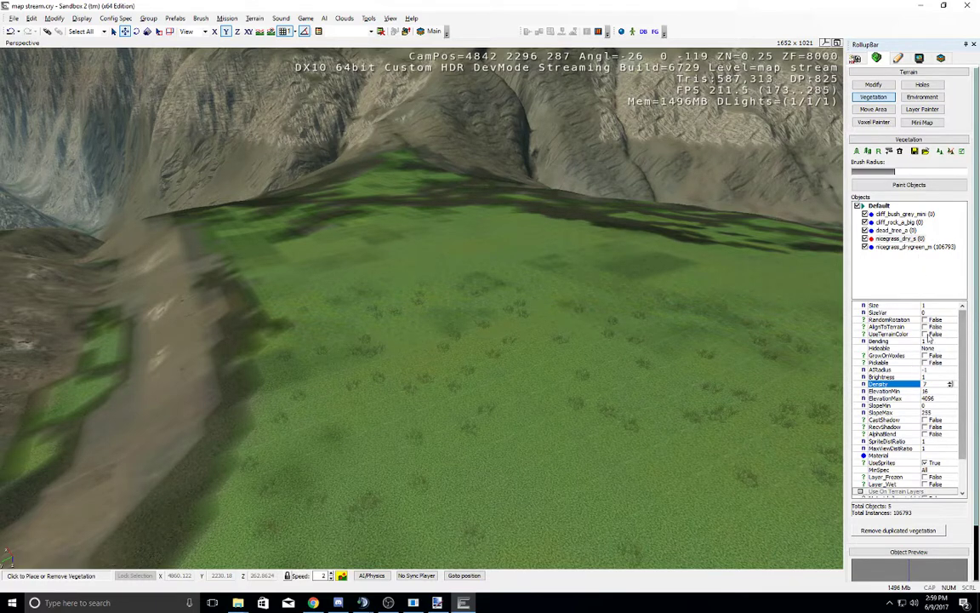
pyautogui.click(926, 333)
pyautogui.click(926, 434)
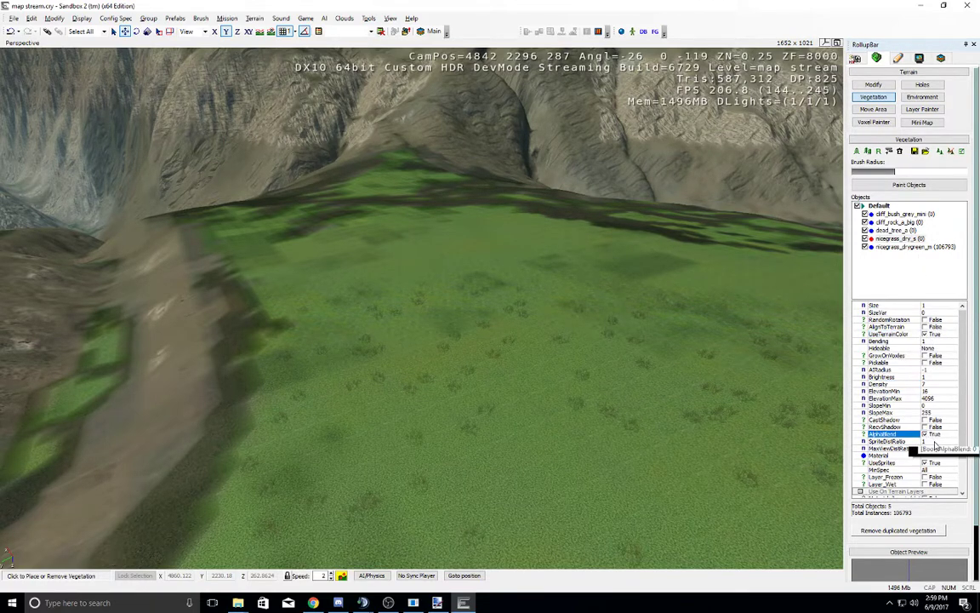
pyautogui.click(936, 398)
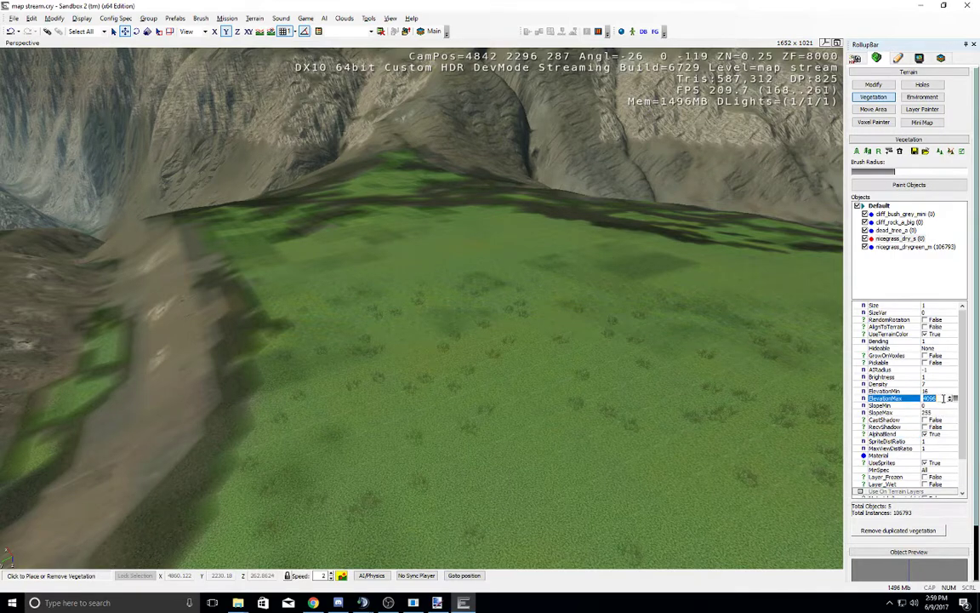
pyautogui.click(936, 413)
pyautogui.write('15')
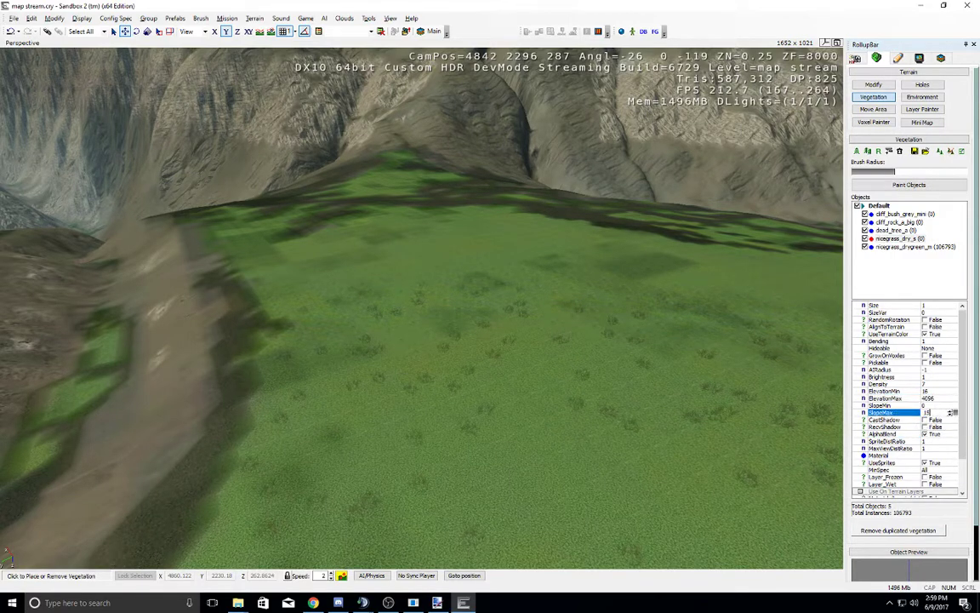
# Step: Auto-distribute nicegrass_dry_s over the whole terrain and inspect the grass up close
pyautogui.rightClick(916, 244)
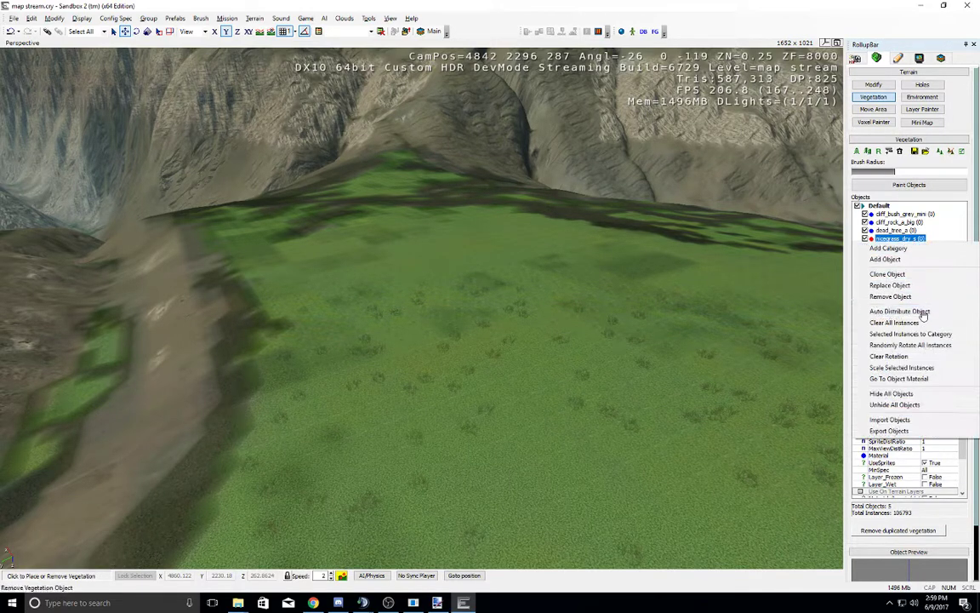
pyautogui.click(902, 311)
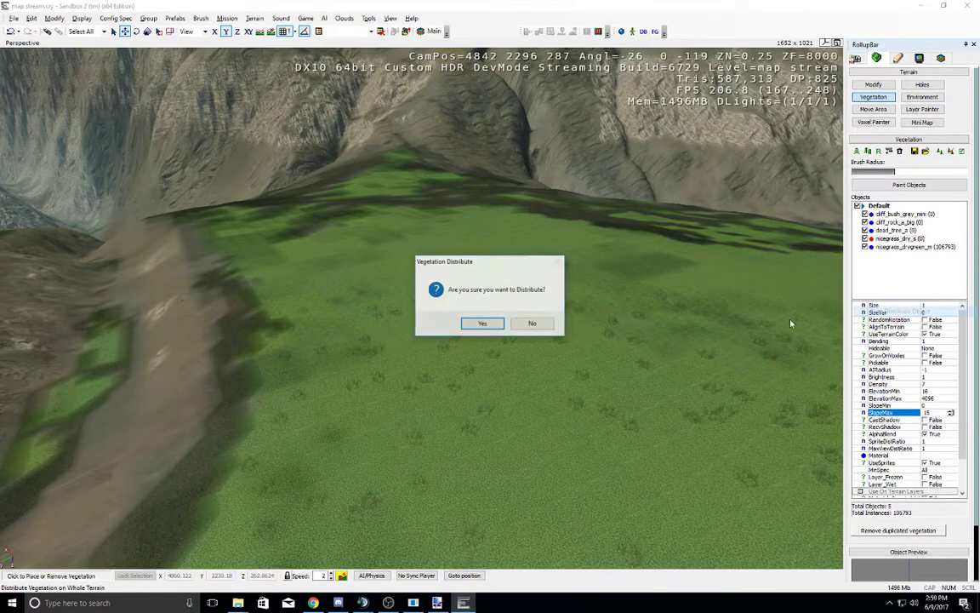
pyautogui.press('Return')
pyautogui.moveTo(539, 325); pyautogui.dragTo(532, 324, button='right')
pyautogui.press('w')
pyautogui.press('s')
pyautogui.press('w')
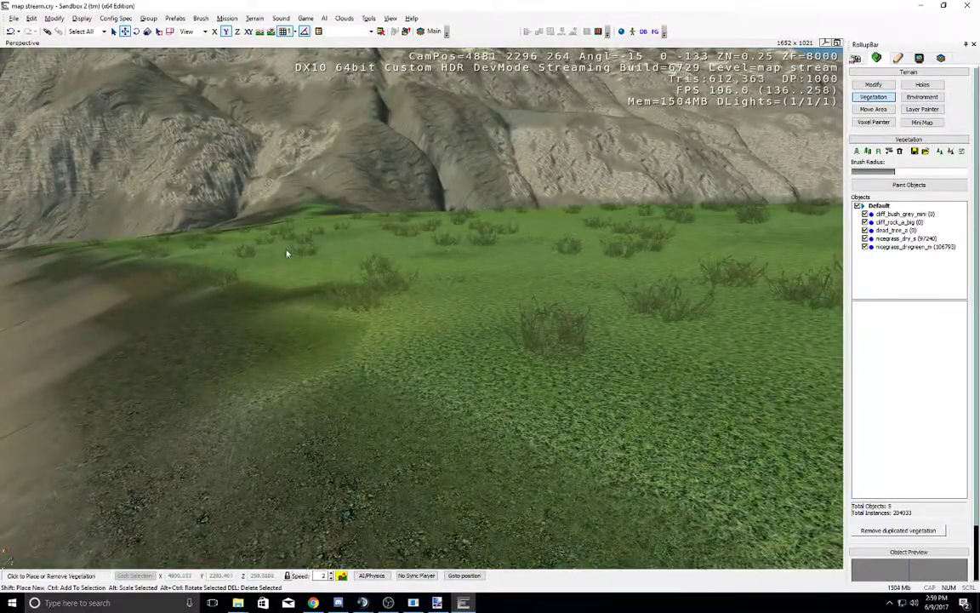
# Step: Set the Density of the dead_tree_a vegetation object to 20
pyautogui.click(895, 230)
pyautogui.rightClick(896, 229)
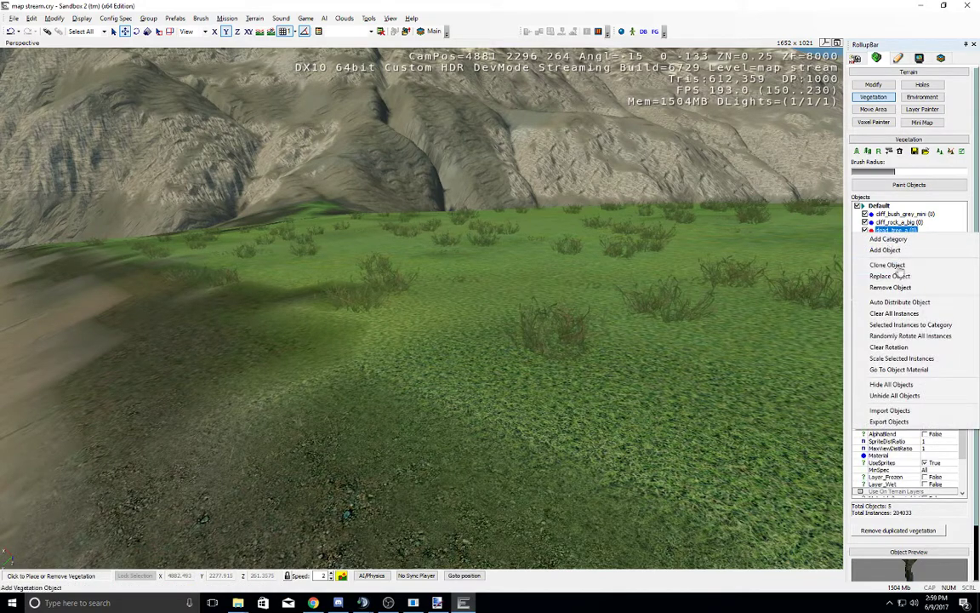
pyautogui.click(800, 319)
pyautogui.click(894, 231)
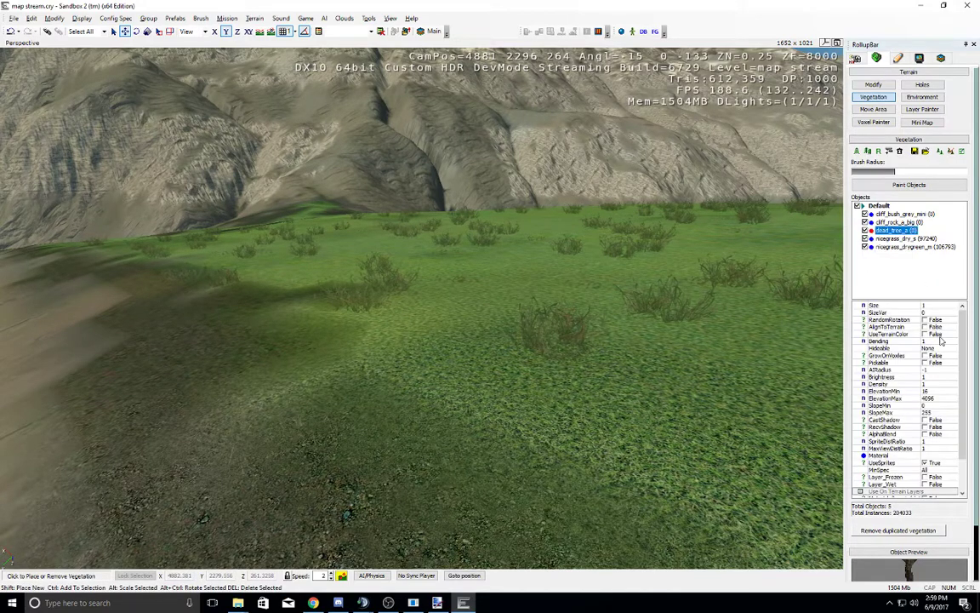
pyautogui.click(932, 384)
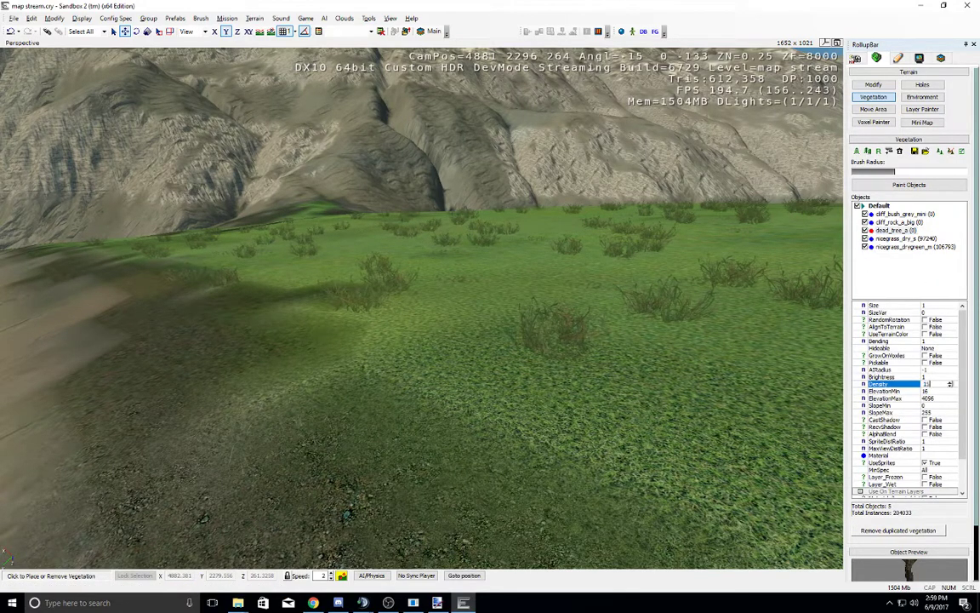
pyautogui.press('Return')
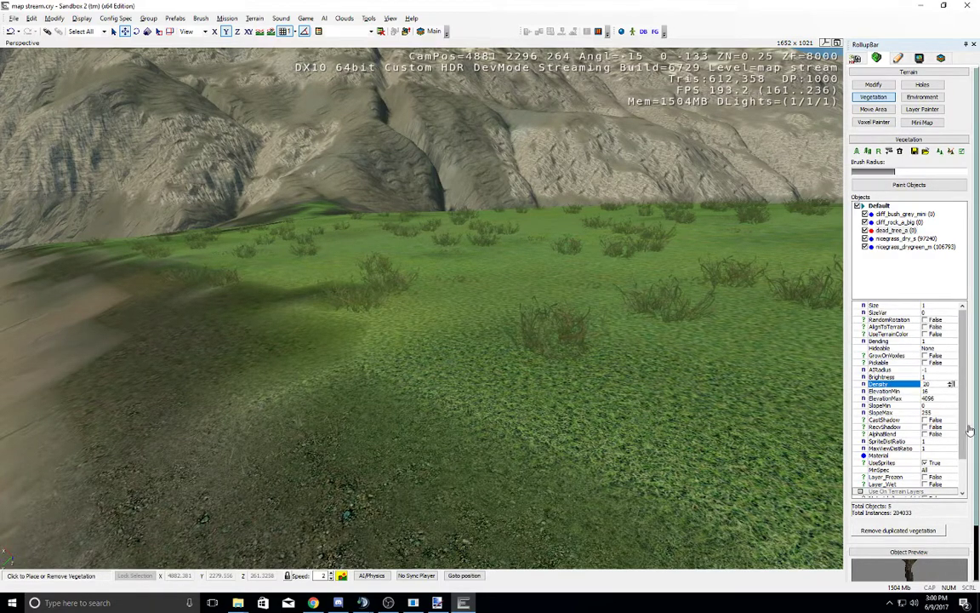
# Step: Turn on CastShadow for dead_tree_a and enable its use on the first listed terrain layer
pyautogui.scroll(-1, 968, 436)
pyautogui.scroll(-1, 968, 436)
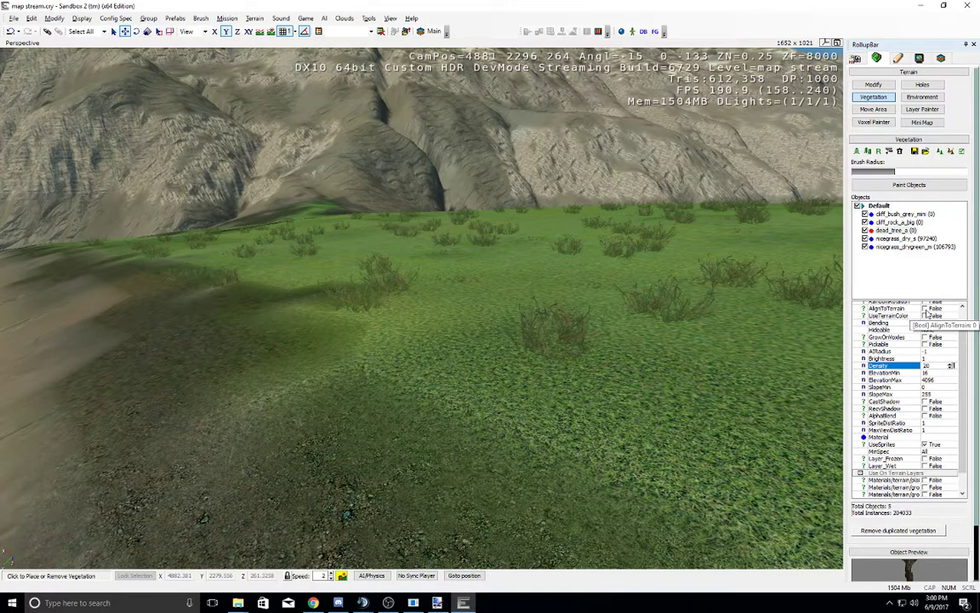
pyautogui.scroll(-3, 557, 297)
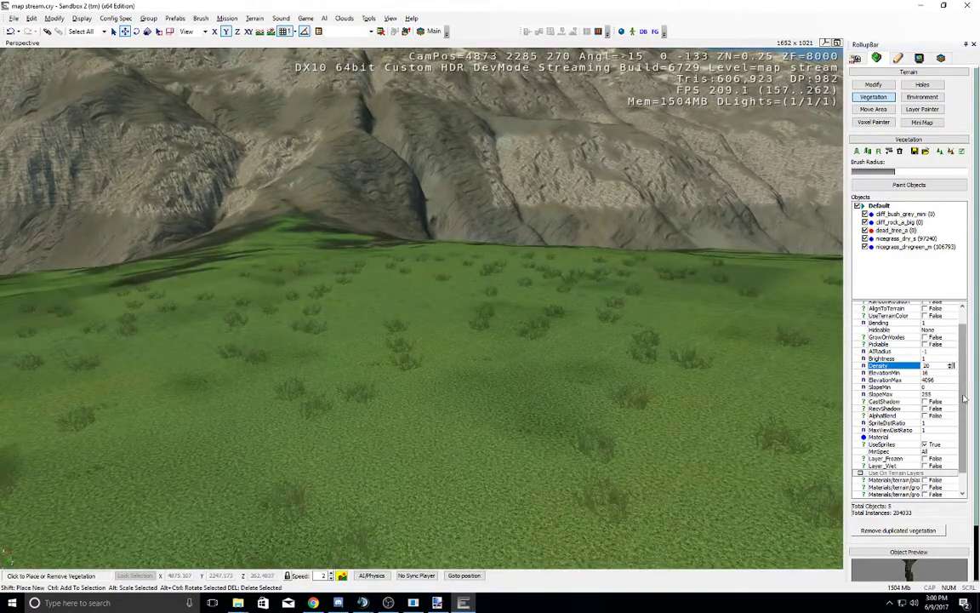
pyautogui.moveTo(964, 398); pyautogui.dragTo(965, 402)
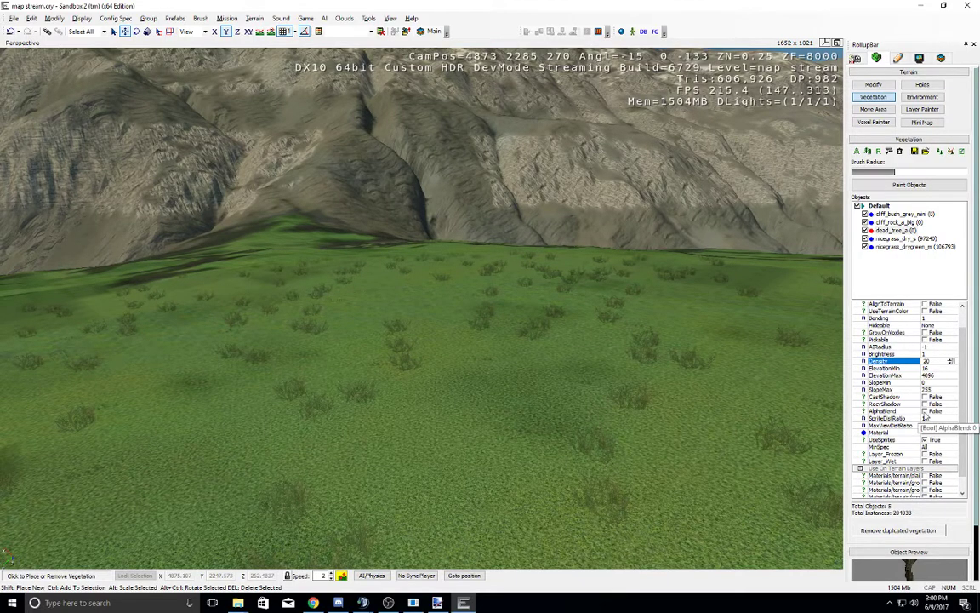
pyautogui.click(925, 397)
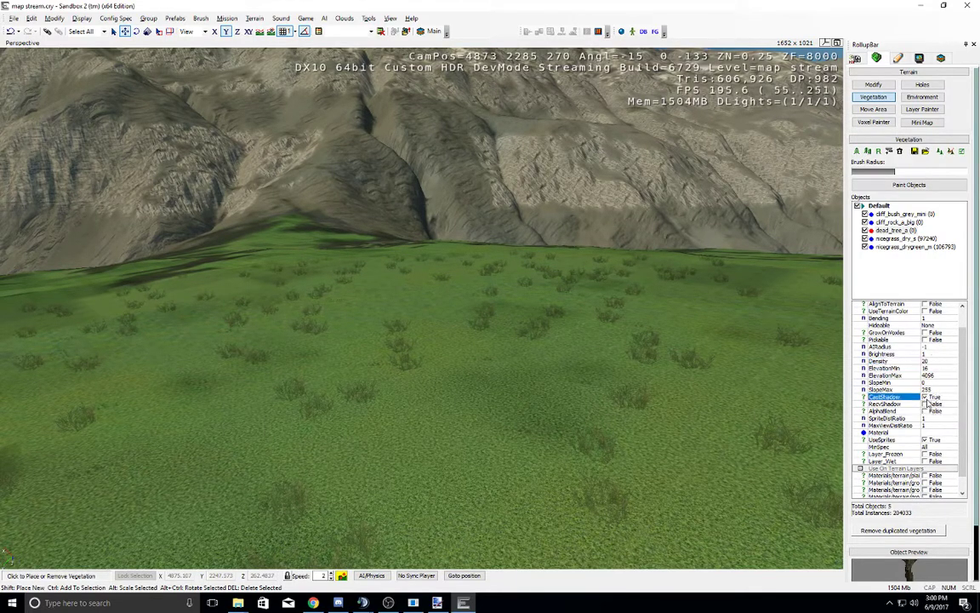
pyautogui.moveTo(966, 415); pyautogui.dragTo(968, 432)
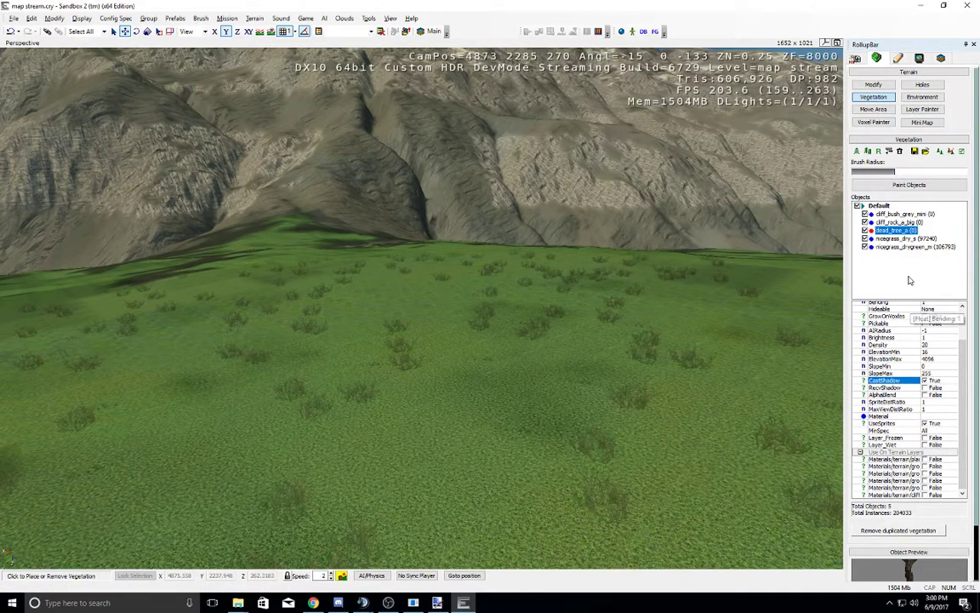
pyautogui.click(925, 460)
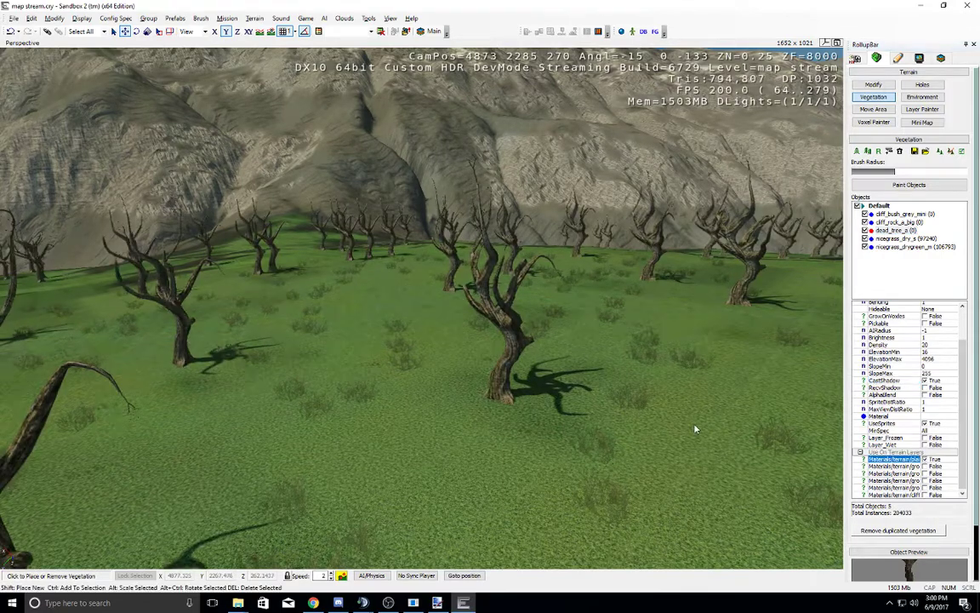
# Step: Look over the dead trees across the valley and turn on RandomRotation for dead_tree_a
pyautogui.moveTo(696, 428); pyautogui.dragTo(697, 428, button='right')
pyautogui.press('s')
pyautogui.press('s')
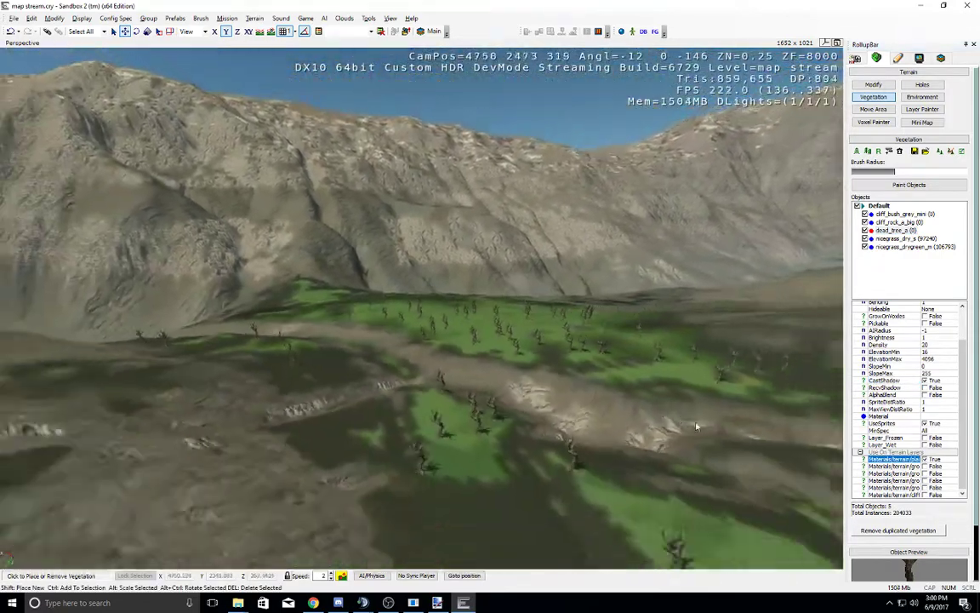
pyautogui.press('w')
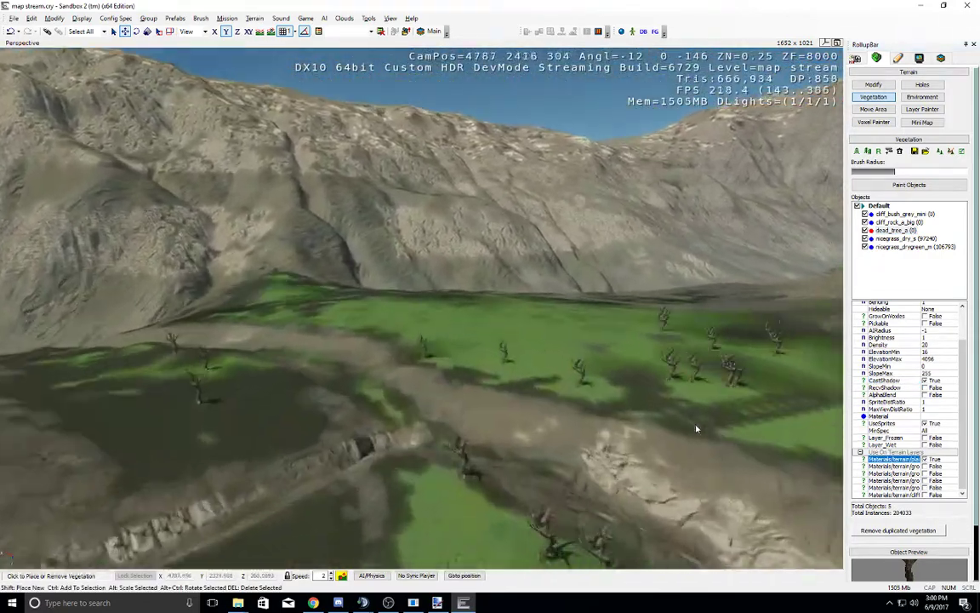
pyautogui.press('s')
pyautogui.press('w')
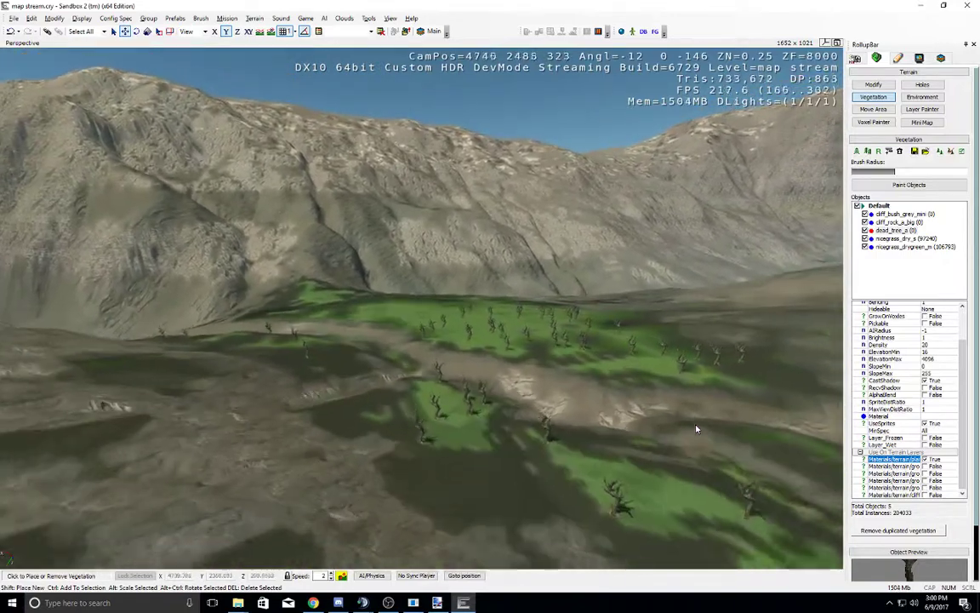
pyautogui.scroll(2, 911, 383)
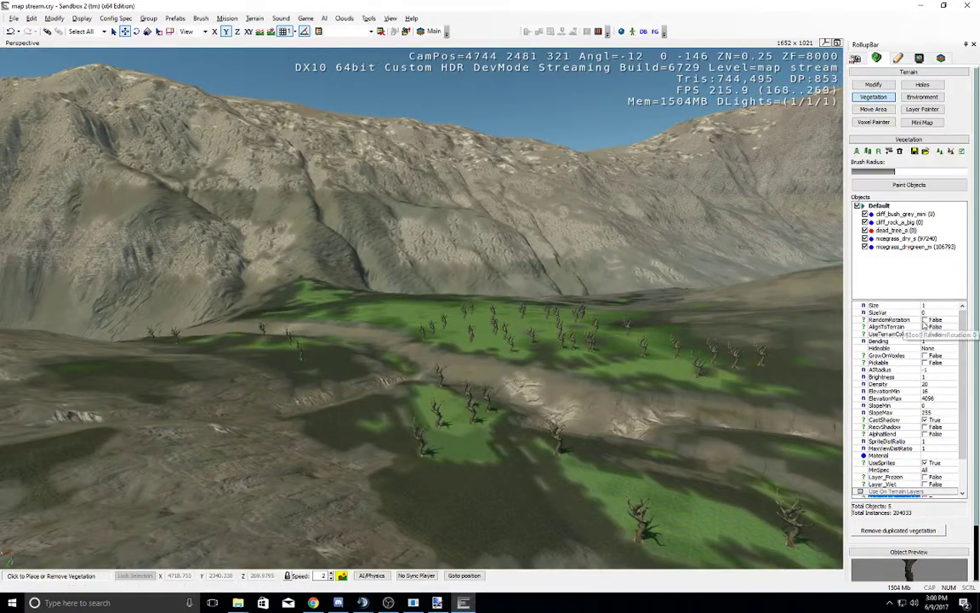
pyautogui.click(926, 319)
pyautogui.press('w')
pyautogui.press('w')
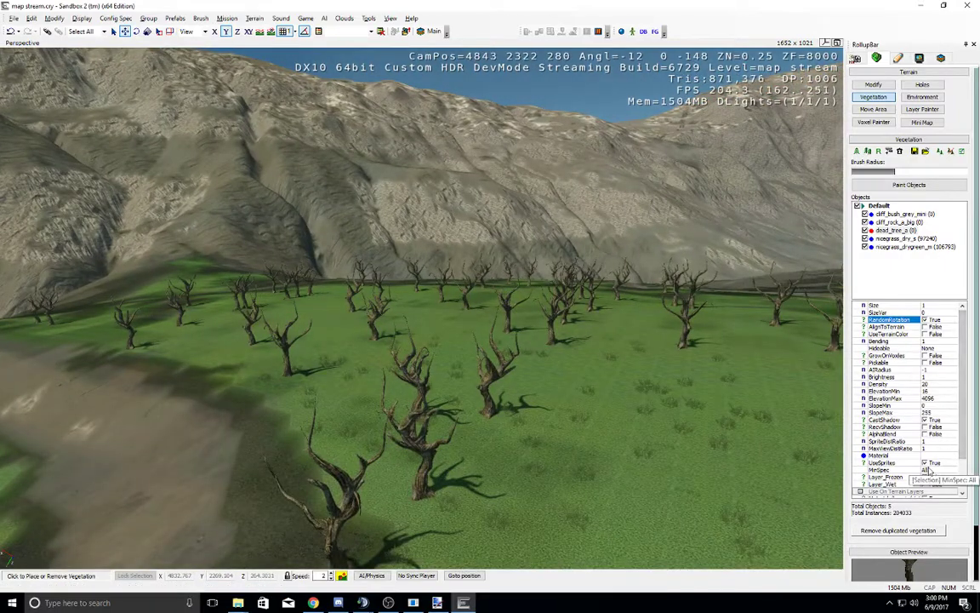
# Step: Replace the dead_tree_a vegetation object with river_tree_a.cgf from the river_tree folder and inspect the new trees
pyautogui.rightClick(913, 230)
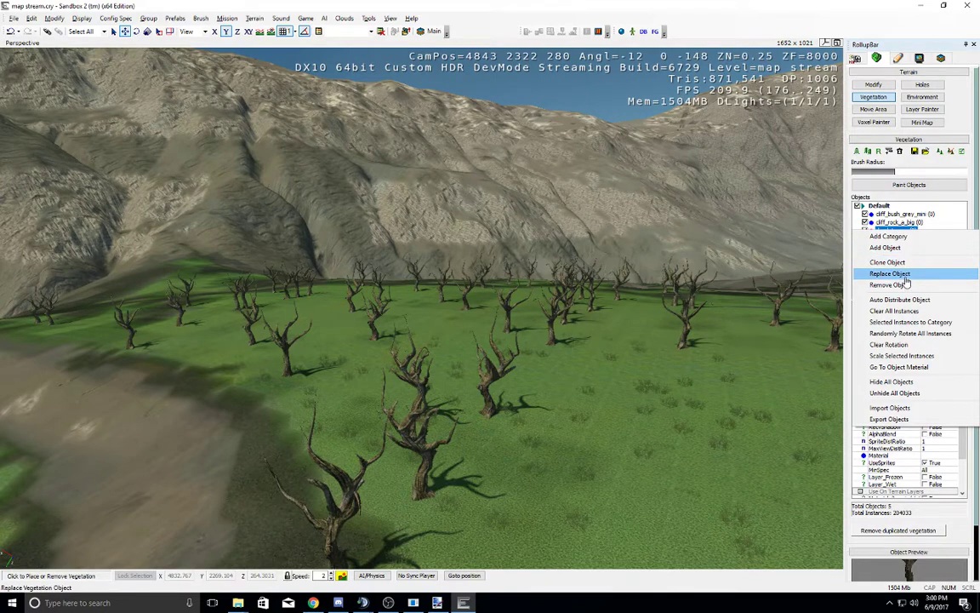
pyautogui.click(889, 274)
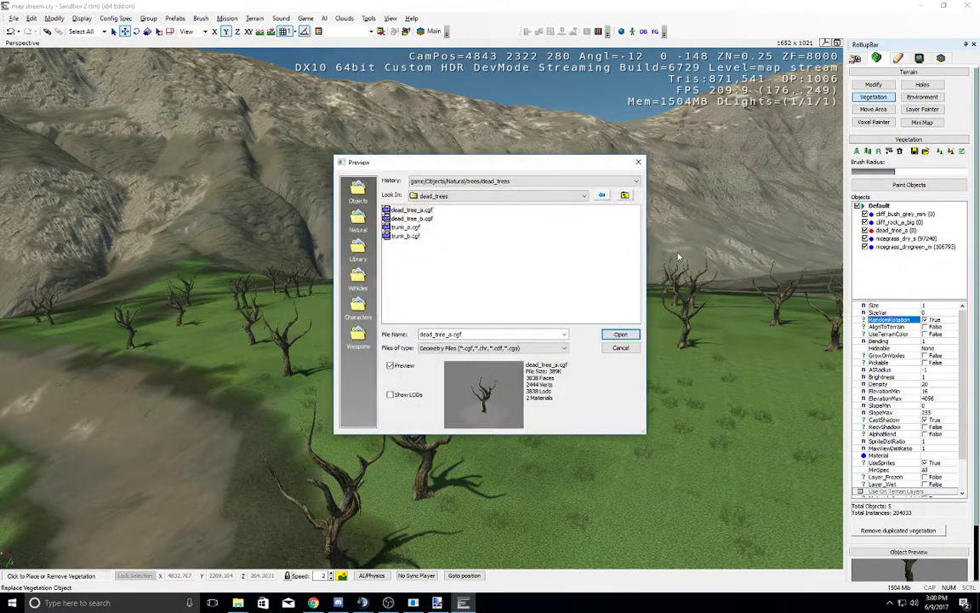
pyautogui.click(625, 196)
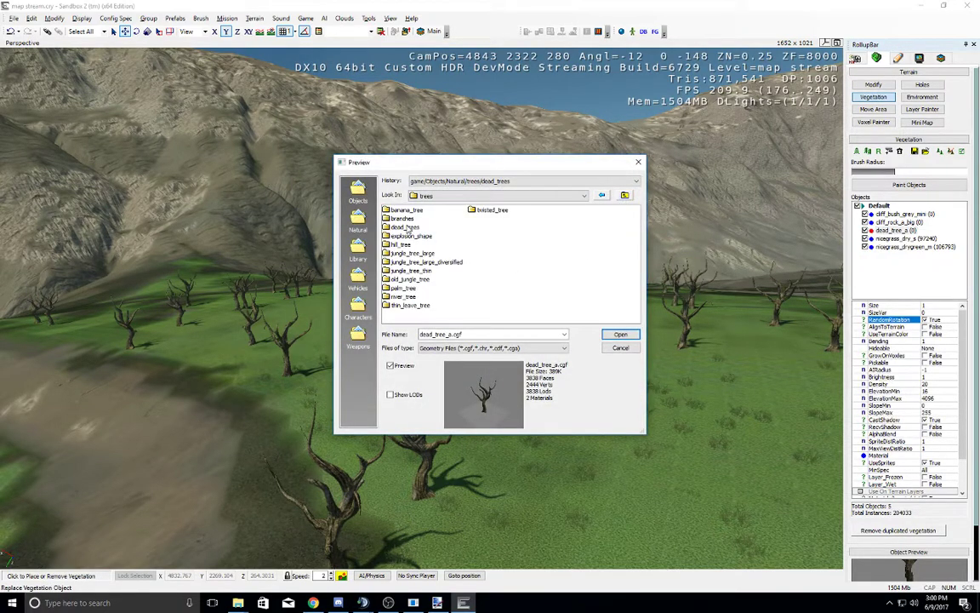
pyautogui.doubleClick(415, 298)
pyautogui.click(408, 228)
pyautogui.click(410, 245)
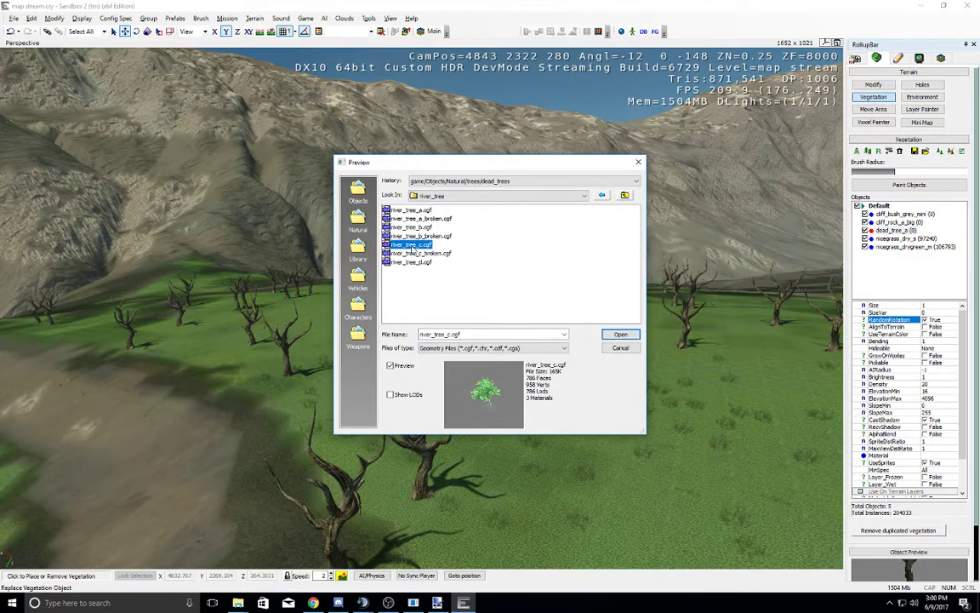
pyautogui.doubleClick(420, 211)
pyautogui.moveTo(571, 386); pyautogui.dragTo(587, 386, button='right')
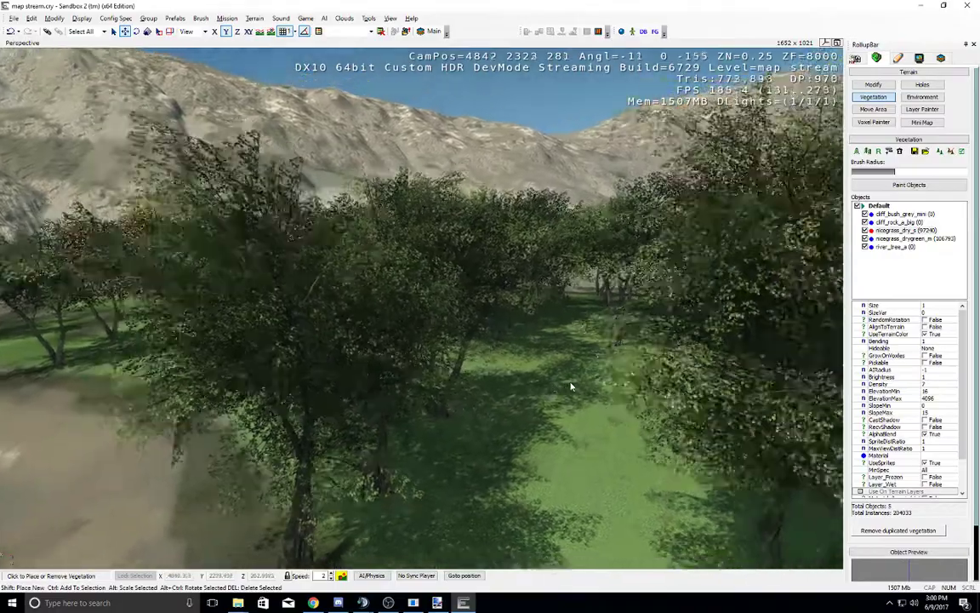
pyautogui.press('s')
pyautogui.press('w')
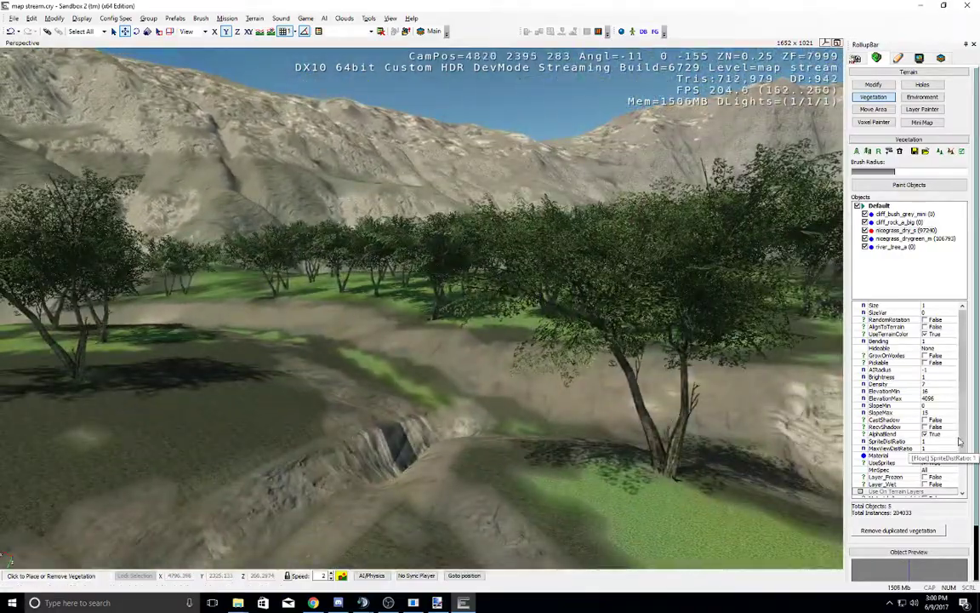
# Step: Switch UseSprites off and back on for nicegrass_dry_s
pyautogui.scroll(-1, 965, 451)
pyautogui.moveTo(965, 451); pyautogui.dragTo(965, 455)
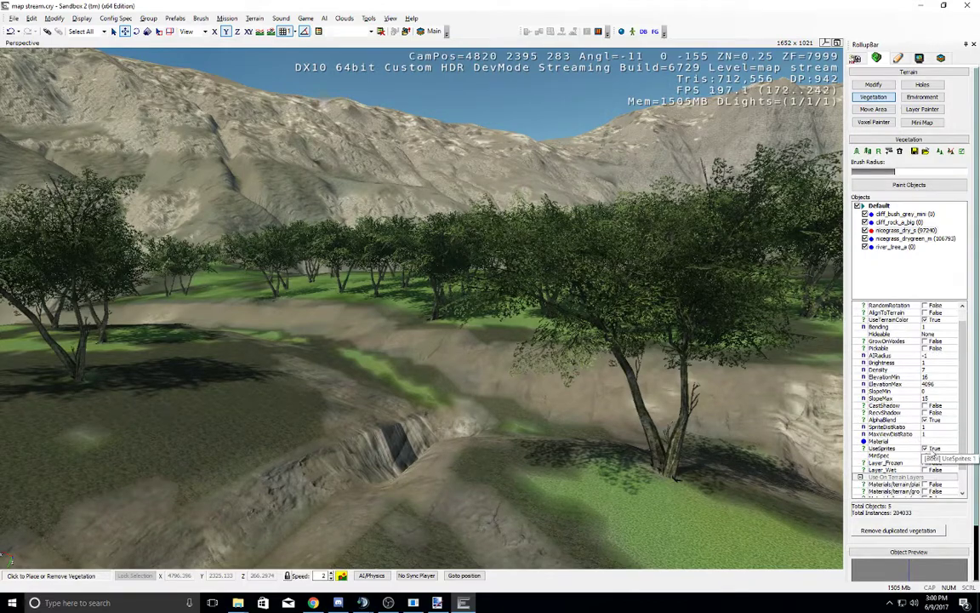
pyautogui.click(926, 449)
pyautogui.click(926, 450)
# Step: Check the river trees from a distance and select river_tree_a to bring up its properties
pyautogui.moveTo(90, 391); pyautogui.dragTo(91, 391, button='right')
pyautogui.press('s')
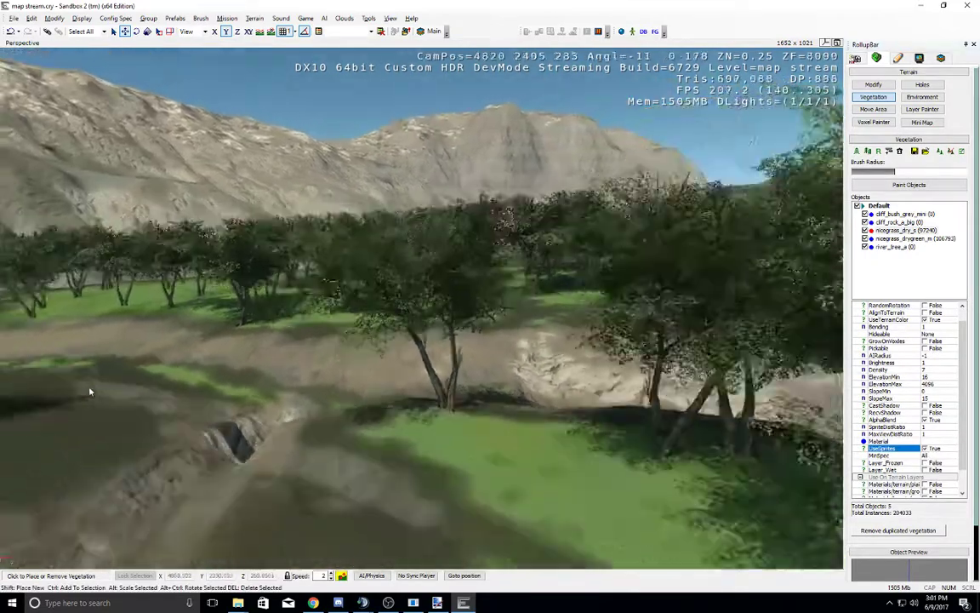
pyautogui.moveTo(91, 391); pyautogui.dragTo(91, 391, button='middle')
pyautogui.press('w')
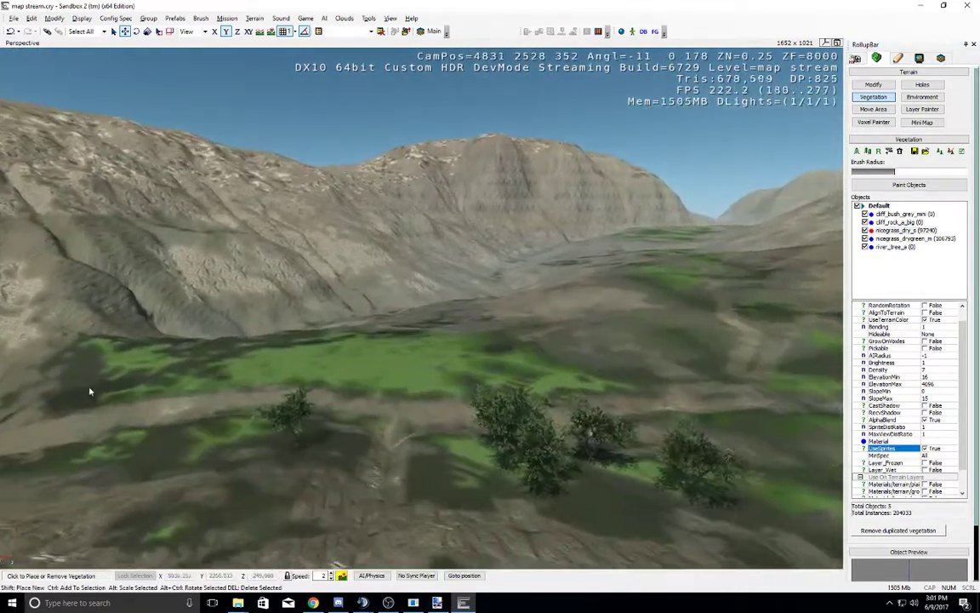
pyautogui.moveTo(90, 391); pyautogui.dragTo(91, 391, button='right')
pyautogui.scroll(-1, 957, 383)
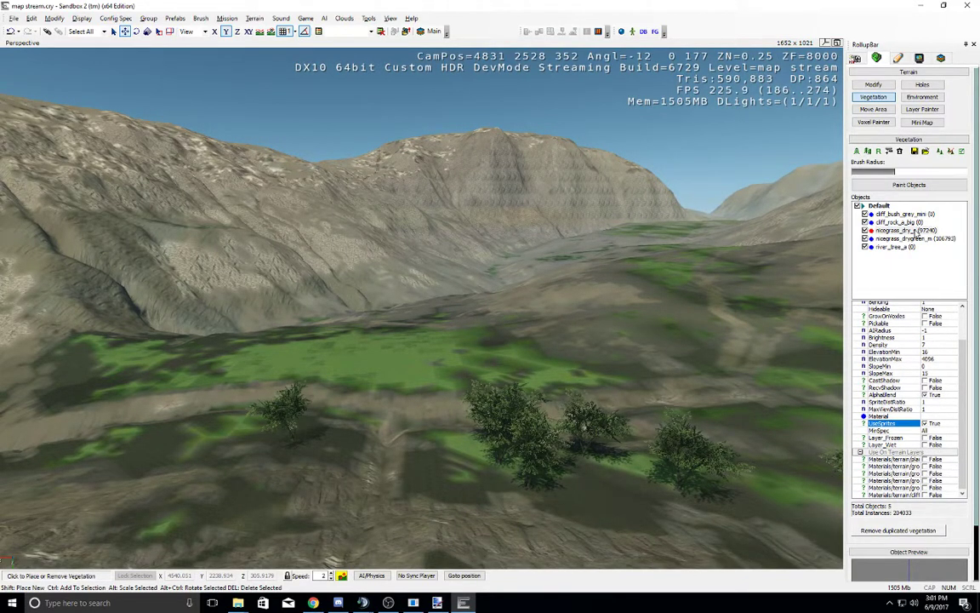
pyautogui.click(906, 231)
pyautogui.click(906, 239)
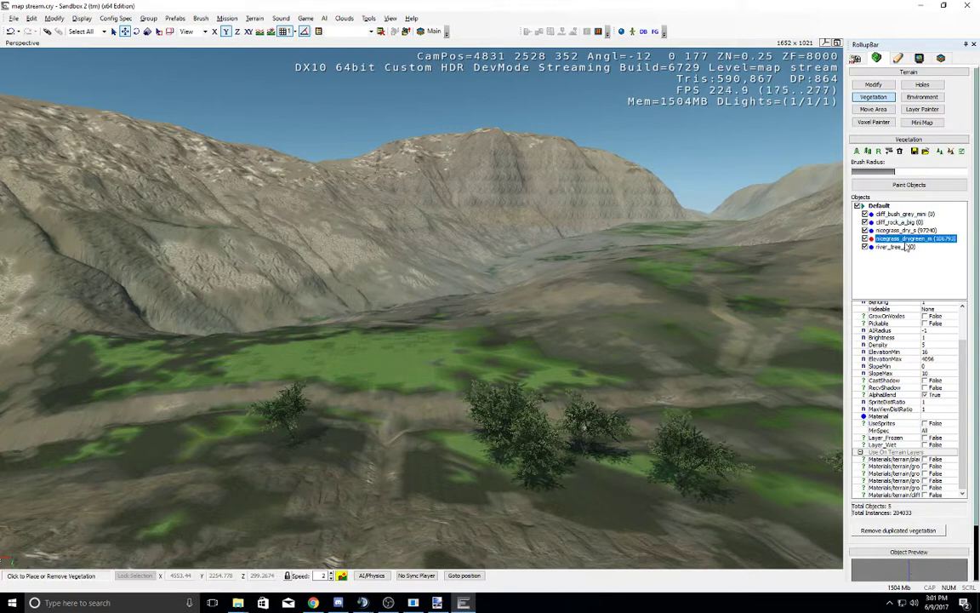
pyautogui.click(905, 247)
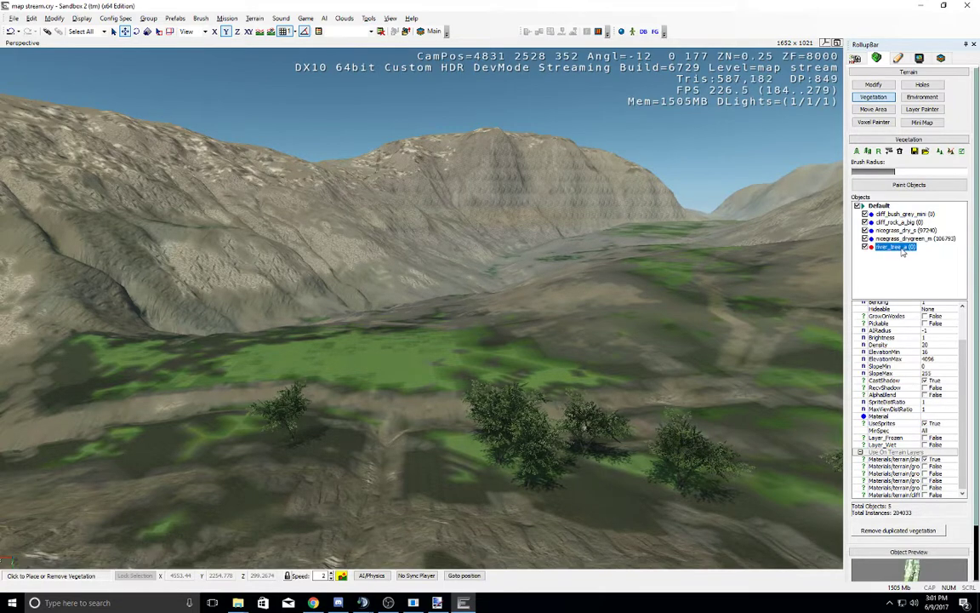
# Step: Toggle the first terrain layer for river_tree_a, examine the resulting trees, and turn the layer off
pyautogui.click(925, 460)
pyautogui.click(925, 461)
pyautogui.press('w')
pyautogui.moveTo(425, 340); pyautogui.dragTo(425, 340, button='right')
pyautogui.press('s')
pyautogui.press('w')
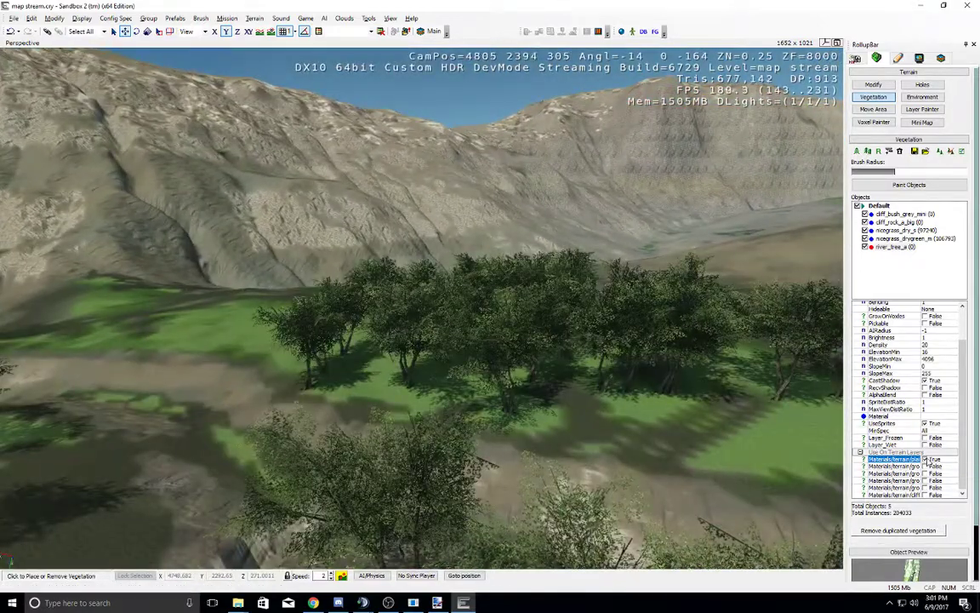
pyautogui.click(925, 459)
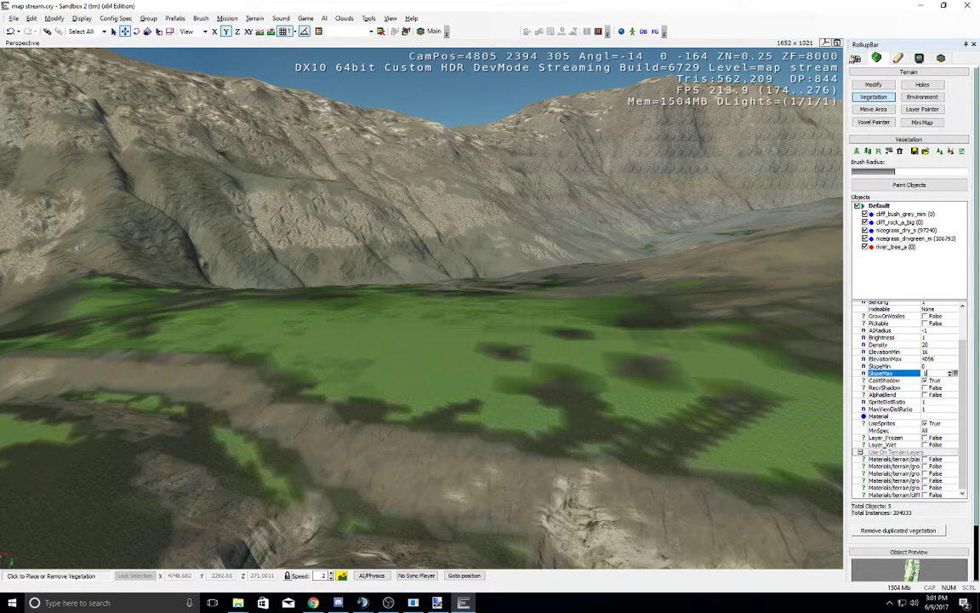
# Step: Set SlopeMax to 10 for river_tree_a and auto-distribute it over the whole terrain
pyautogui.rightClick(900, 246)
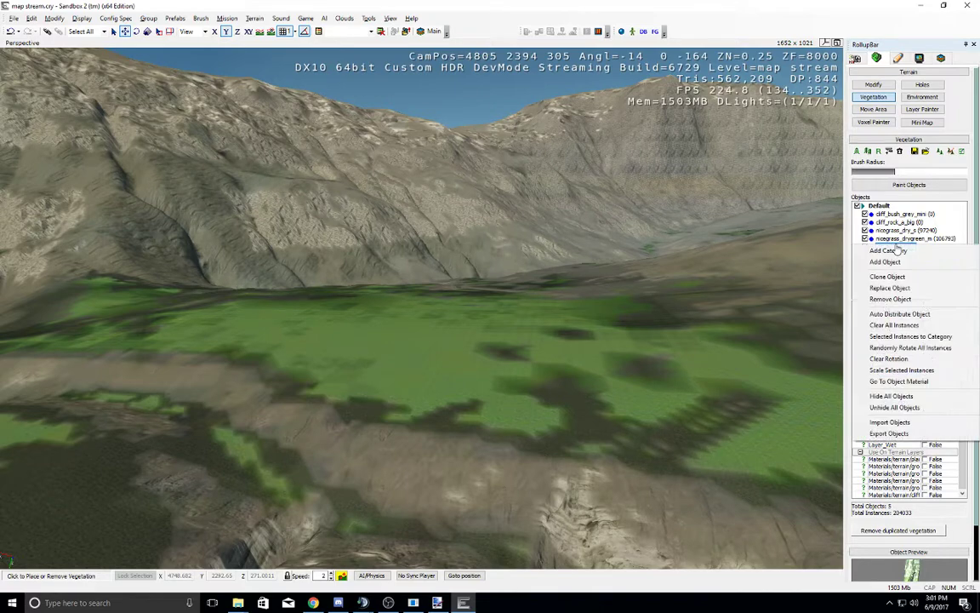
pyautogui.click(824, 316)
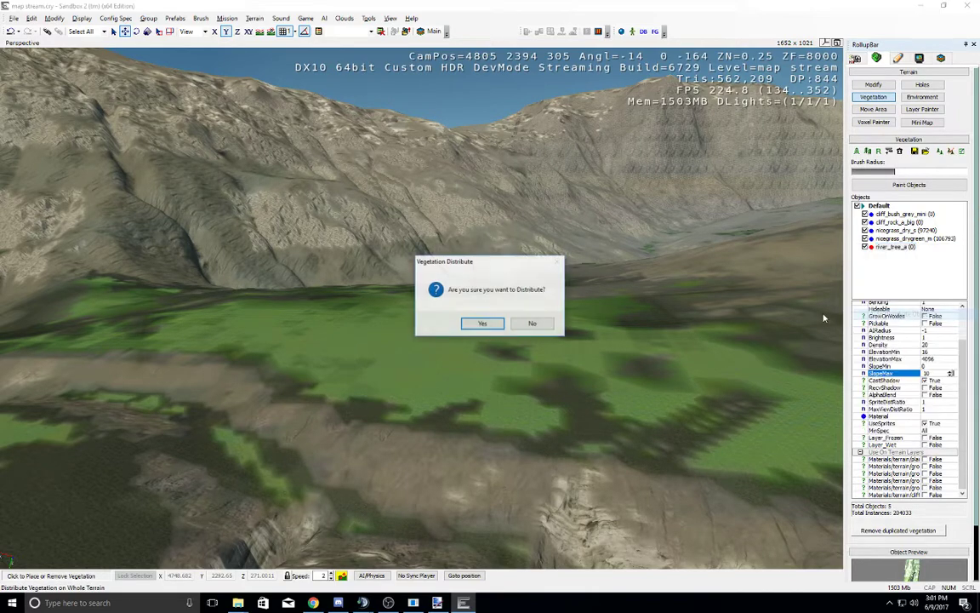
pyautogui.click(483, 323)
pyautogui.scroll(-3, 481, 347)
pyautogui.scroll(-5, 486, 351)
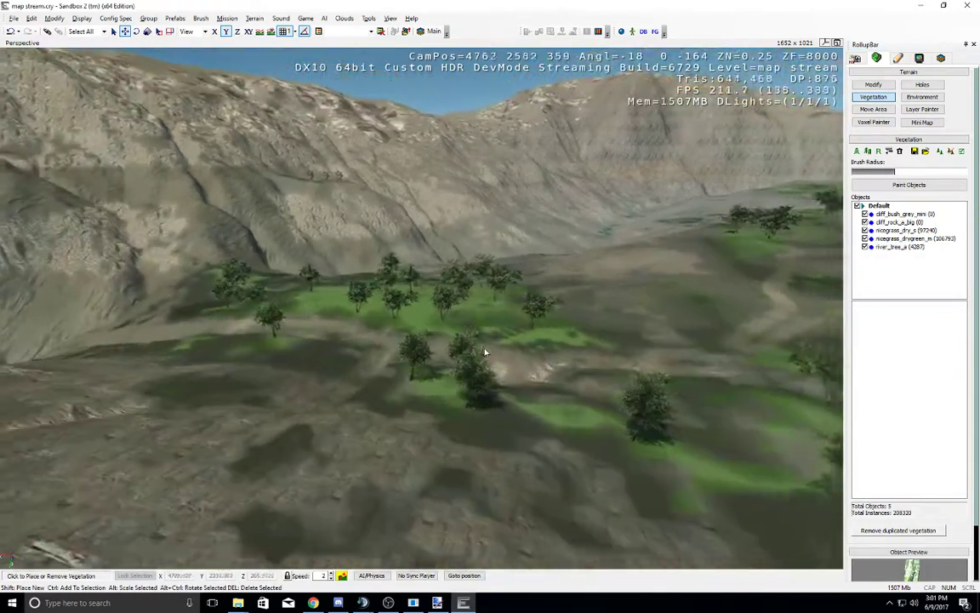
# Step: Select the trees on the mountainside ledge and fly toward them to check where they were distributed
pyautogui.moveTo(370, 227); pyautogui.dragTo(352, 203, button='right')
pyautogui.moveTo(348, 203); pyautogui.dragTo(392, 243)
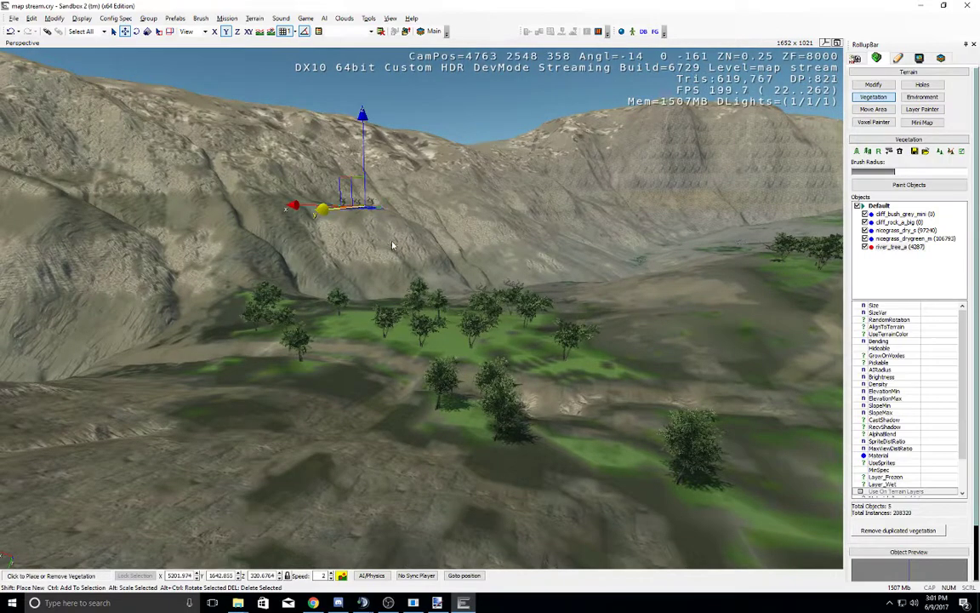
pyautogui.moveTo(392, 245); pyautogui.dragTo(368, 214, button='right')
pyautogui.press('w')
pyautogui.press('s')
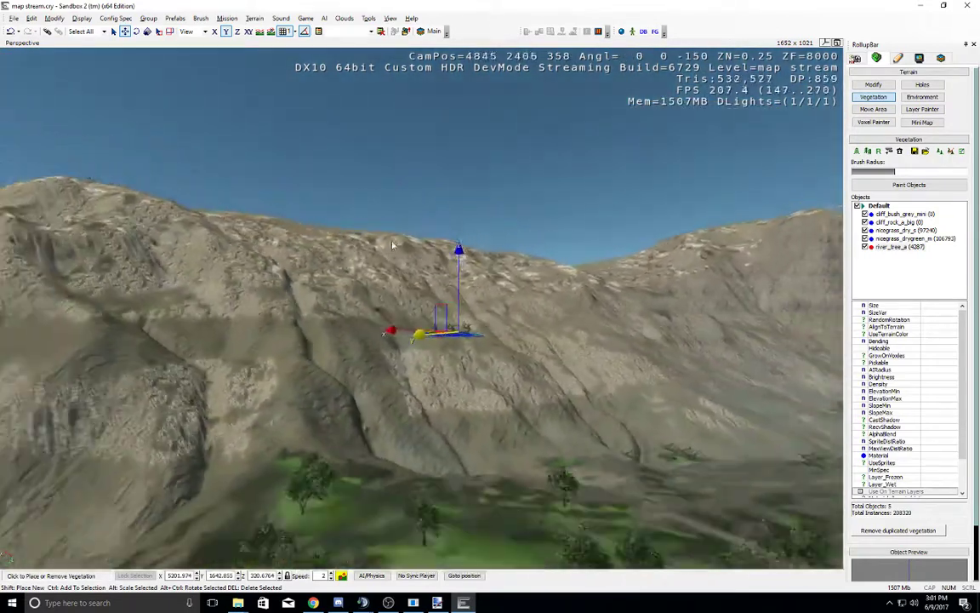
pyautogui.press('w')
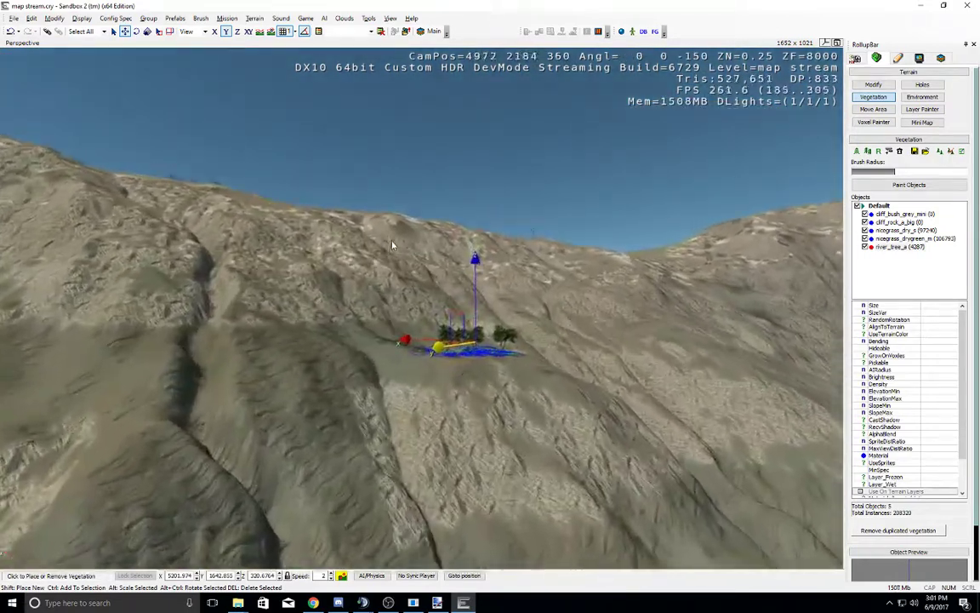
pyautogui.moveTo(392, 245)
pyautogui.mouseDown(button='right')
pyautogui.moveTo(402, 266)
pyautogui.moveTo(401, 256)
pyautogui.mouseUp(button='right')
pyautogui.press('s')
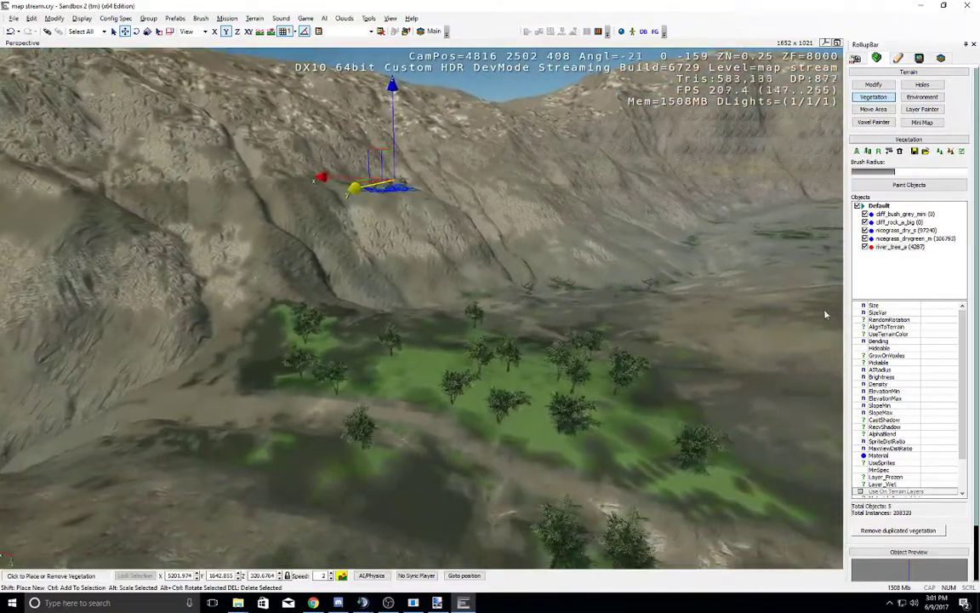
# Step: Box-select the vegetation around the mountainside ledge, clear the selection, and survey the tree spacing in the valley
pyautogui.moveTo(755, 308); pyautogui.dragTo(595, 280, button='right')
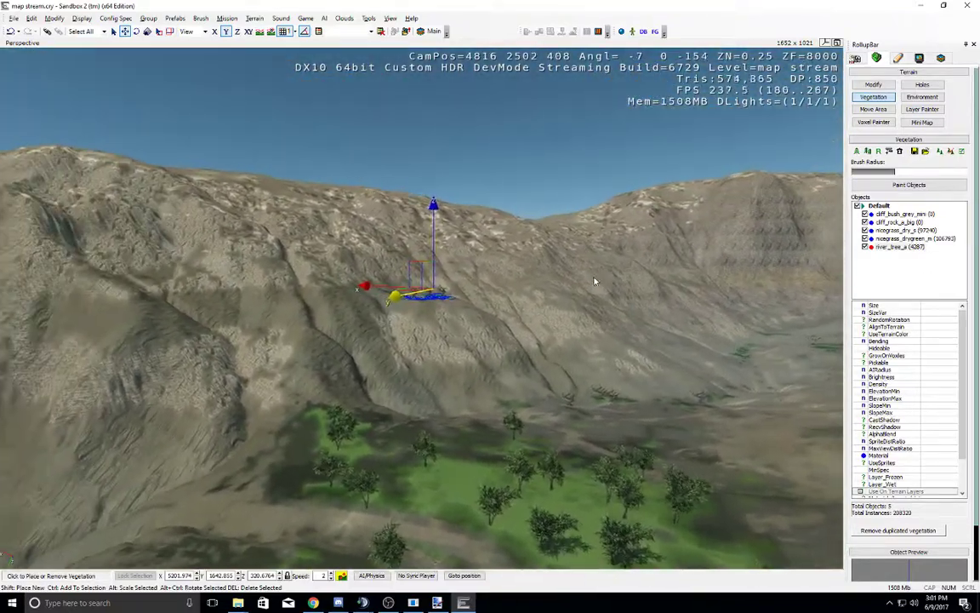
pyautogui.press('w')
pyautogui.click(455, 311)
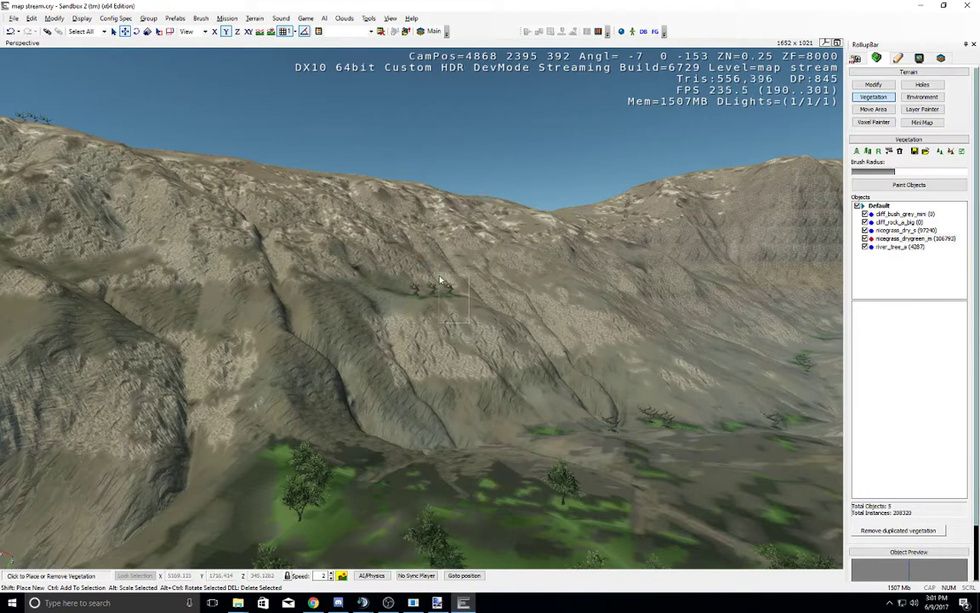
pyautogui.moveTo(440, 279); pyautogui.dragTo(412, 262)
pyautogui.click(514, 353)
pyautogui.press('s')
pyautogui.moveTo(514, 352); pyautogui.dragTo(519, 354, button='right')
pyautogui.press('a')
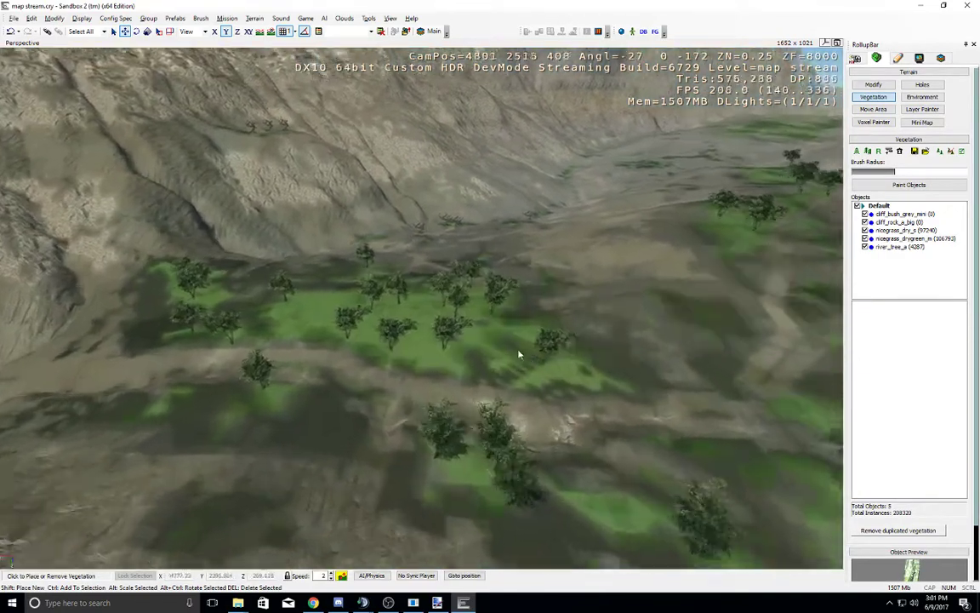
pyautogui.press('d')
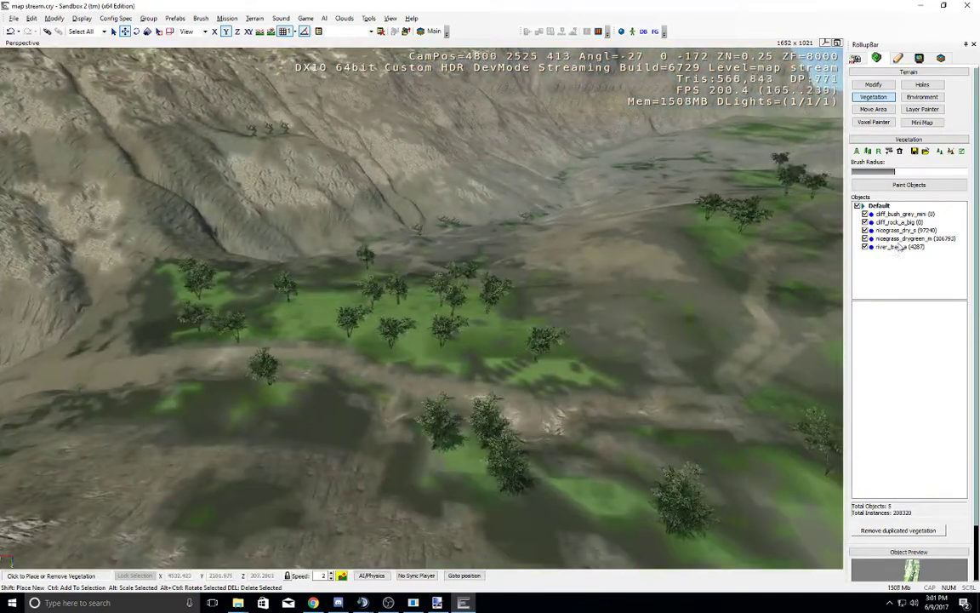
# Step: Remove the river_tree_a vegetation object and add river_tree_a again as a fresh object
pyautogui.click(899, 246)
pyautogui.rightClick(899, 247)
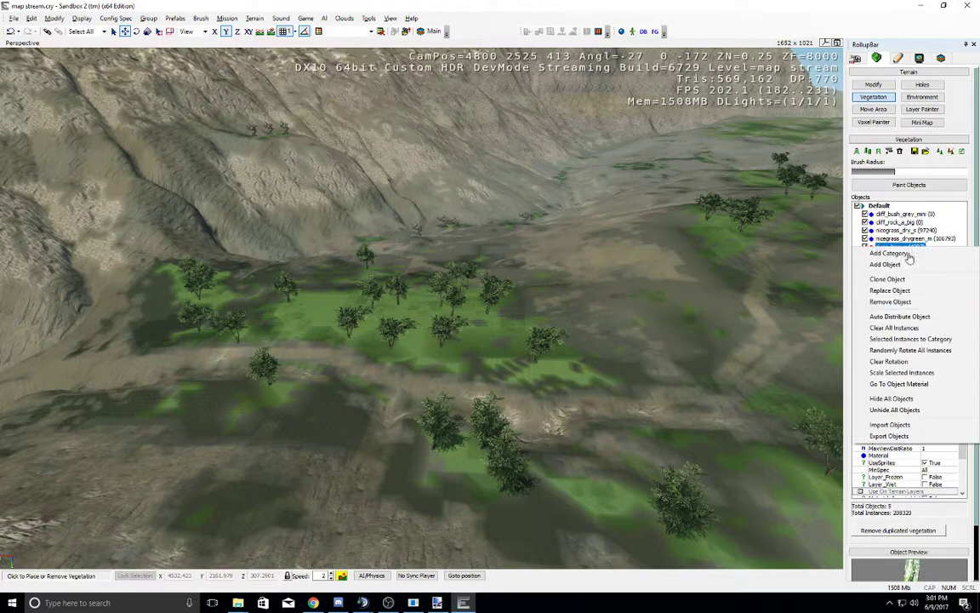
pyautogui.click(923, 303)
pyautogui.click(472, 323)
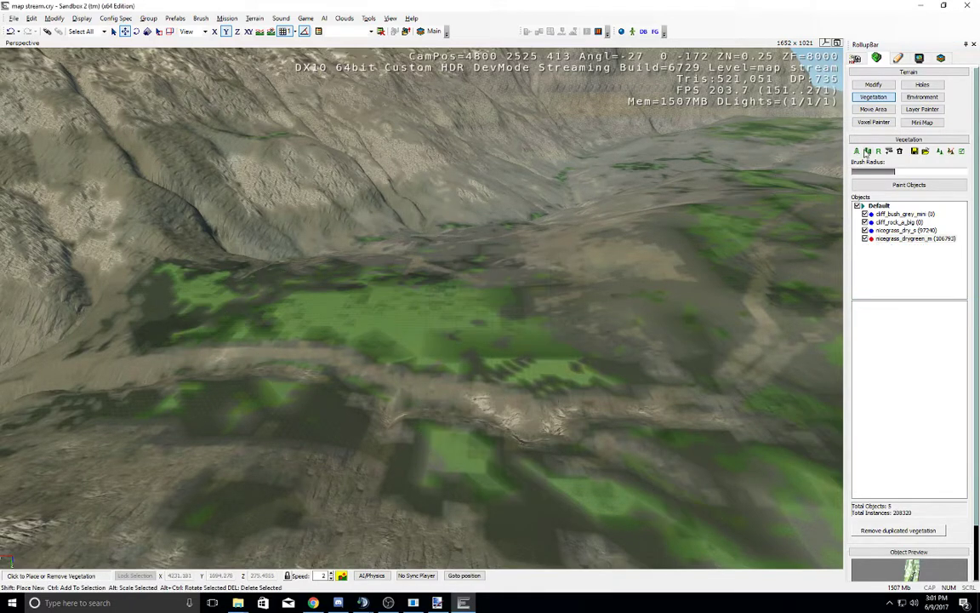
pyautogui.click(857, 150)
pyautogui.doubleClick(419, 217)
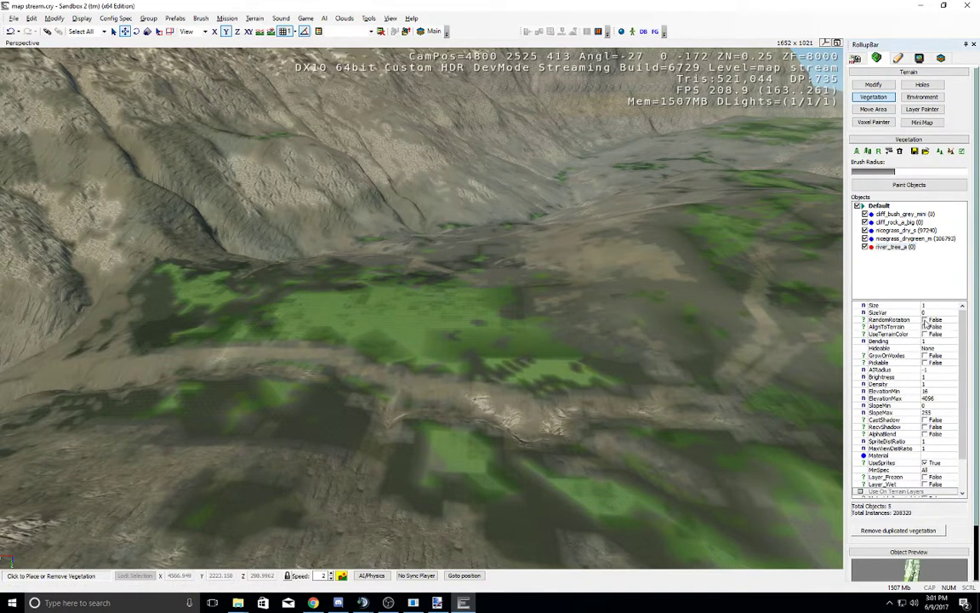
# Step: Turn on RandomRotation, set Density and SlopeMax to 10 for river_tree_a, and auto-distribute it over the terrain
pyautogui.click(925, 320)
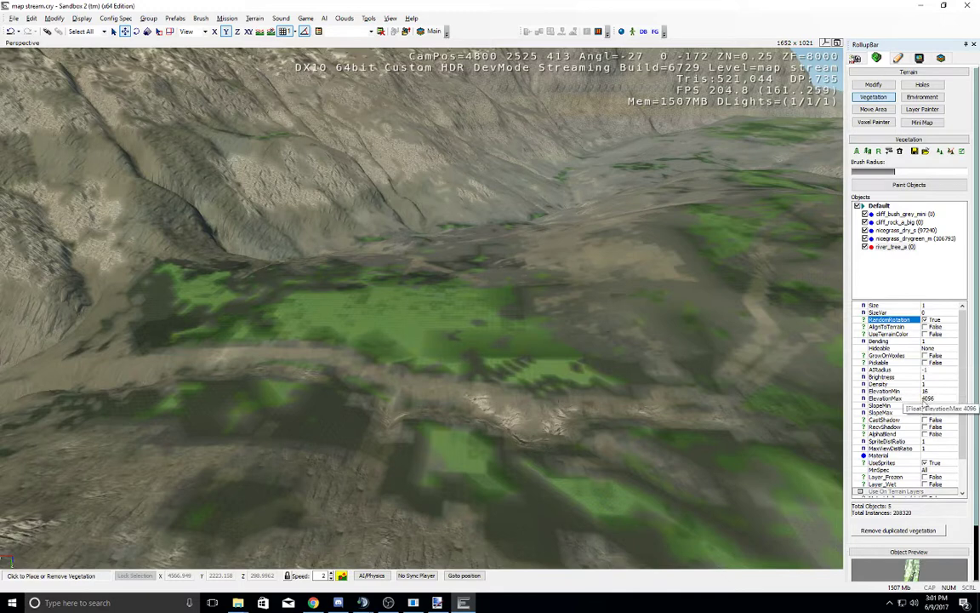
pyautogui.click(926, 384)
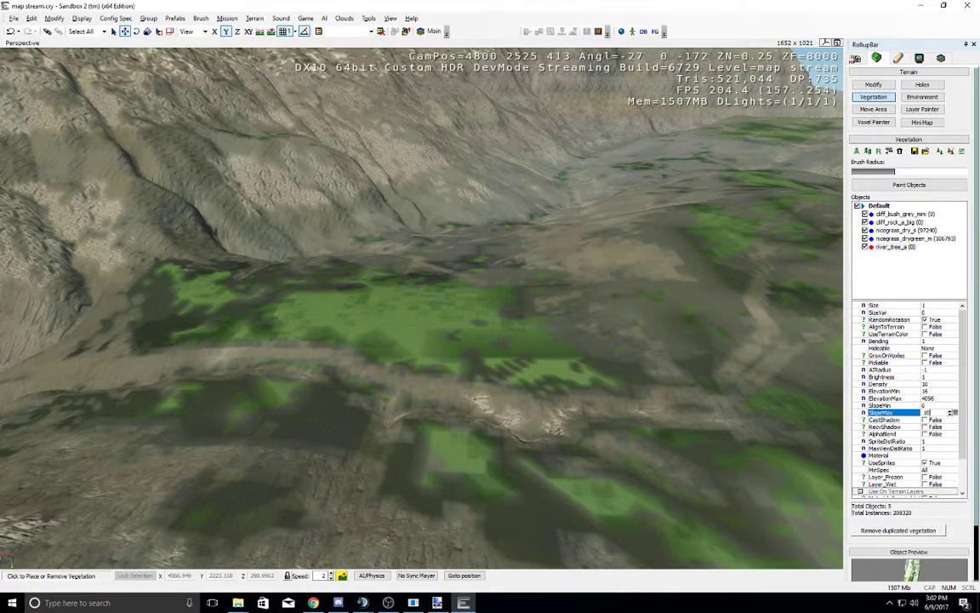
pyautogui.rightClick(885, 247)
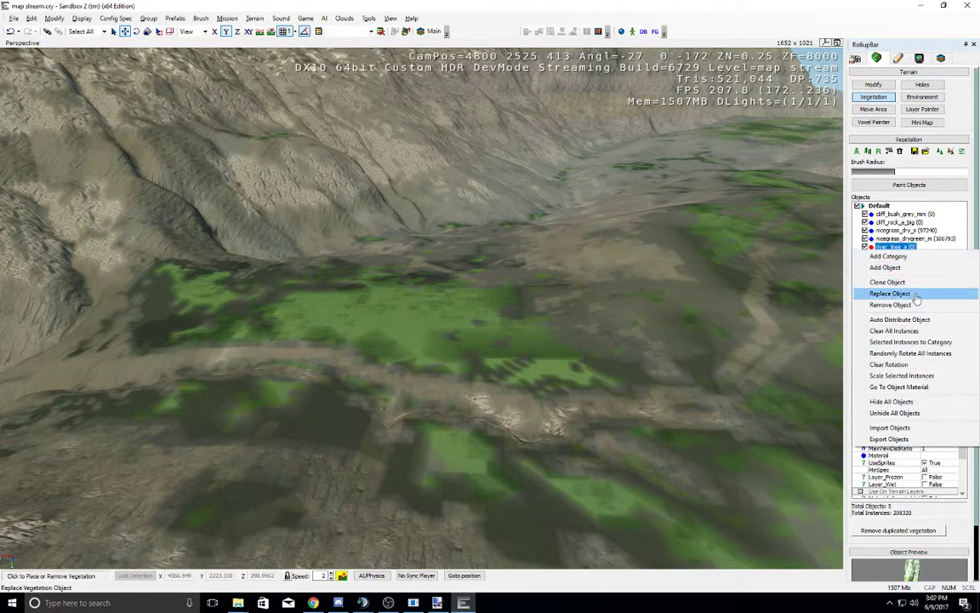
pyautogui.click(919, 319)
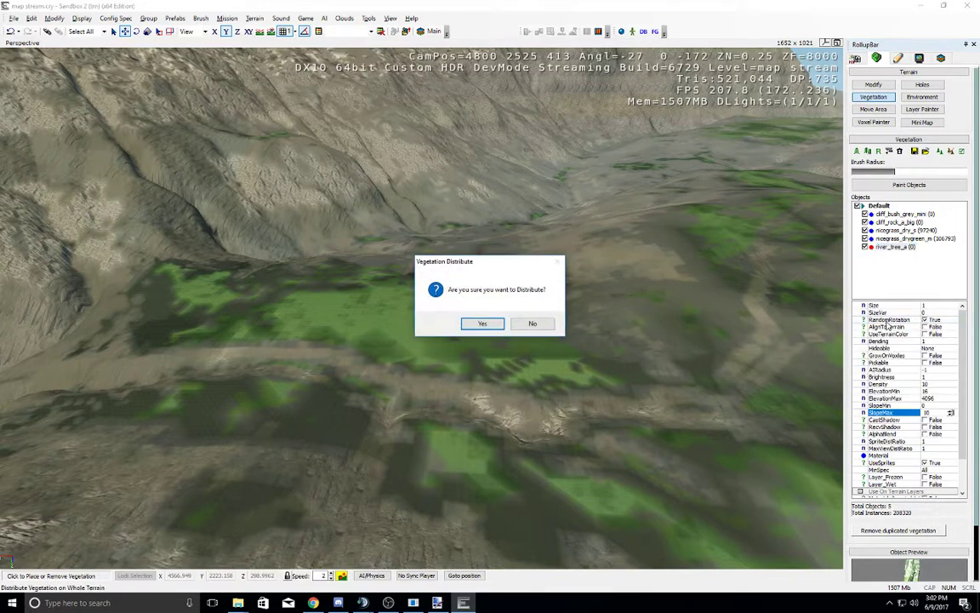
pyautogui.click(481, 324)
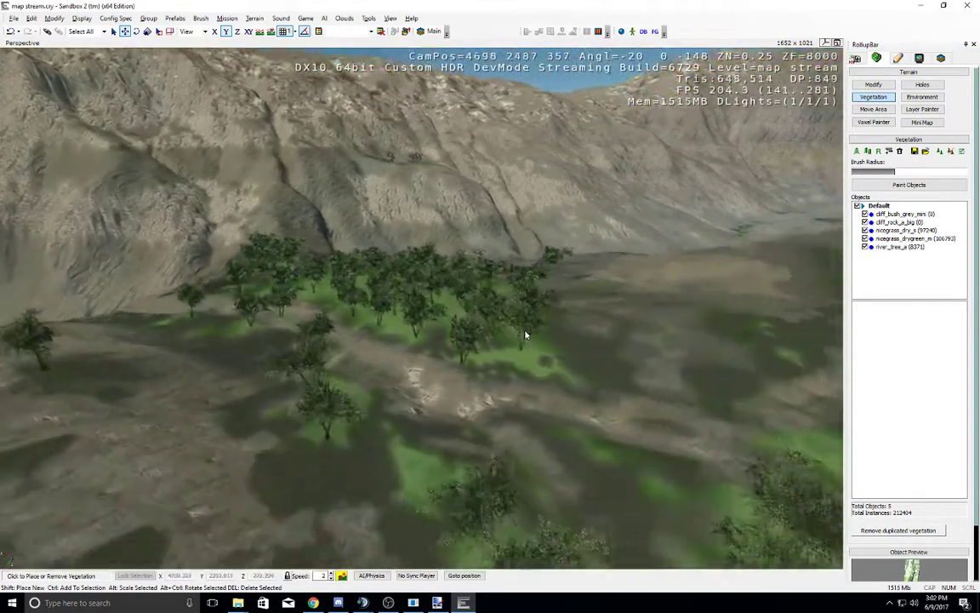
# Step: Select the trees on the mountainside and fly over the valley to examine the new river tree distribution
pyautogui.press('w')
pyautogui.moveTo(525, 332); pyautogui.dragTo(525, 332, button='right')
pyautogui.moveTo(394, 219); pyautogui.dragTo(478, 265)
pyautogui.press('w')
pyautogui.press('s')
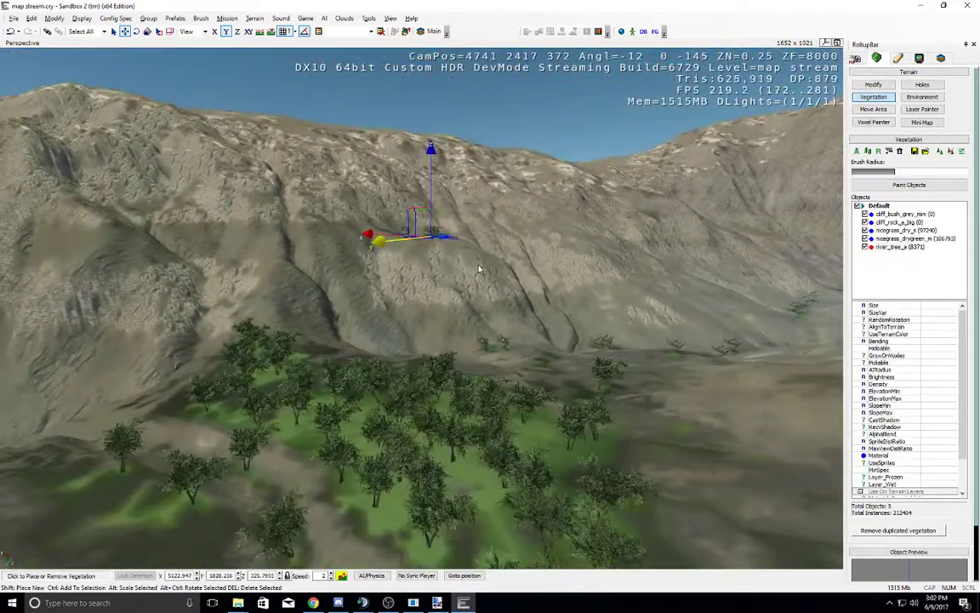
pyautogui.press('w')
pyautogui.moveTo(479, 269); pyautogui.dragTo(478, 269, button='middle')
pyautogui.moveTo(478, 268); pyautogui.dragTo(478, 269, button='right')
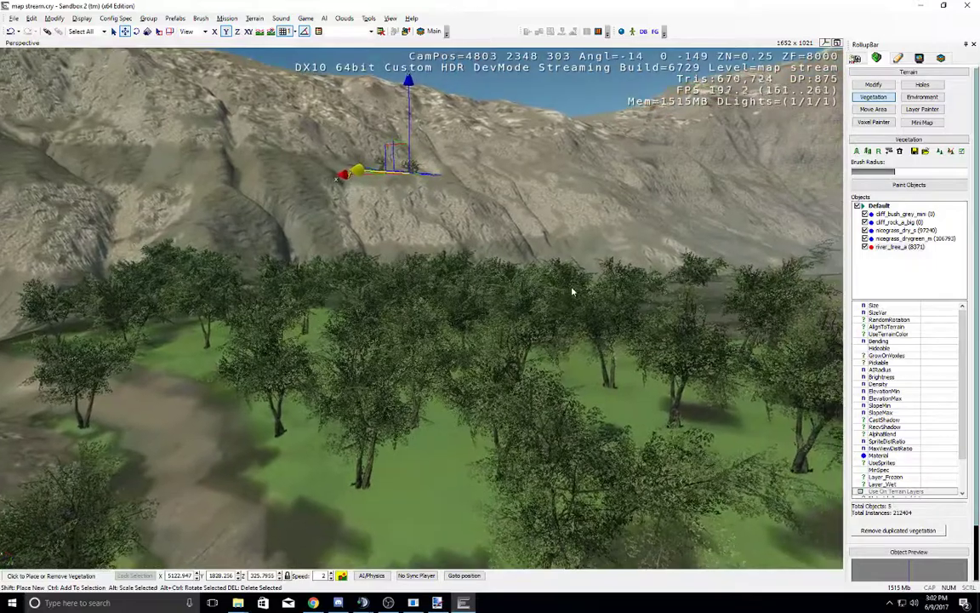
# Step: Inspect the river trees up close at ground level, box-select some in the grove, clear the selection, and look across the valley
pyautogui.moveTo(572, 291); pyautogui.dragTo(572, 291, button='middle')
pyautogui.moveTo(572, 291); pyautogui.dragTo(572, 291, button='right')
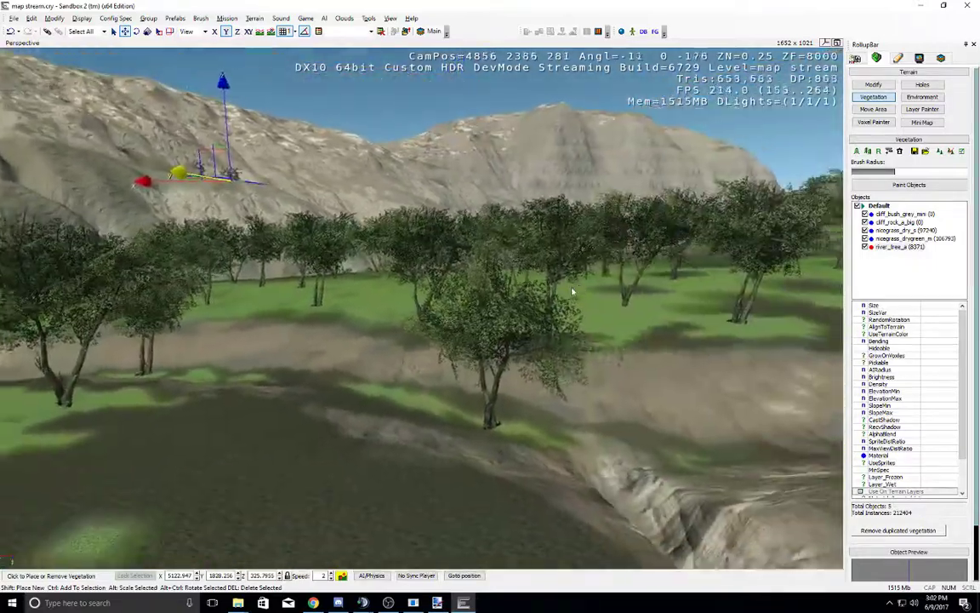
pyautogui.moveTo(571, 291); pyautogui.dragTo(572, 291, button='middle')
pyautogui.moveTo(449, 367); pyautogui.dragTo(449, 366, button='right')
pyautogui.press('s')
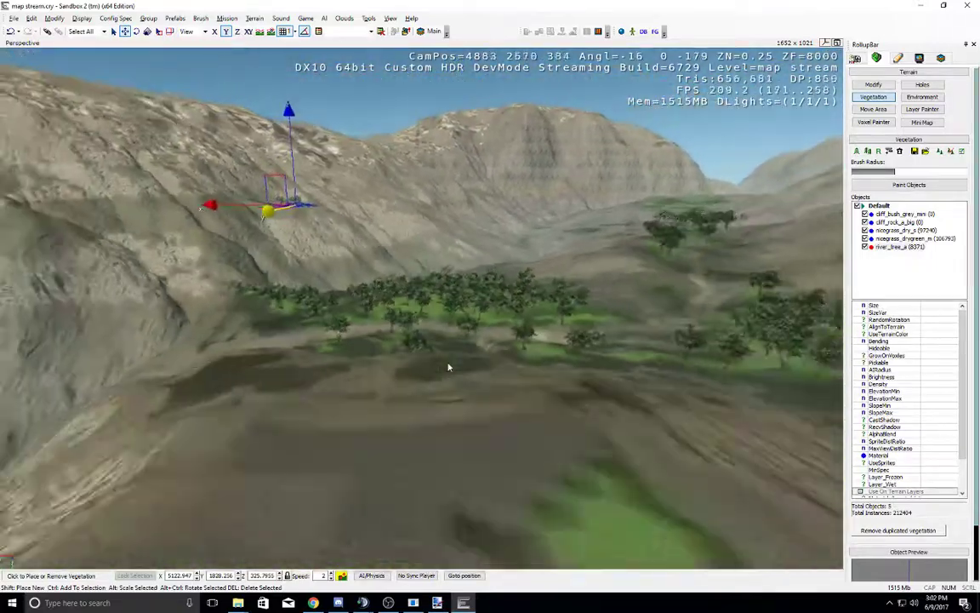
pyautogui.press('w')
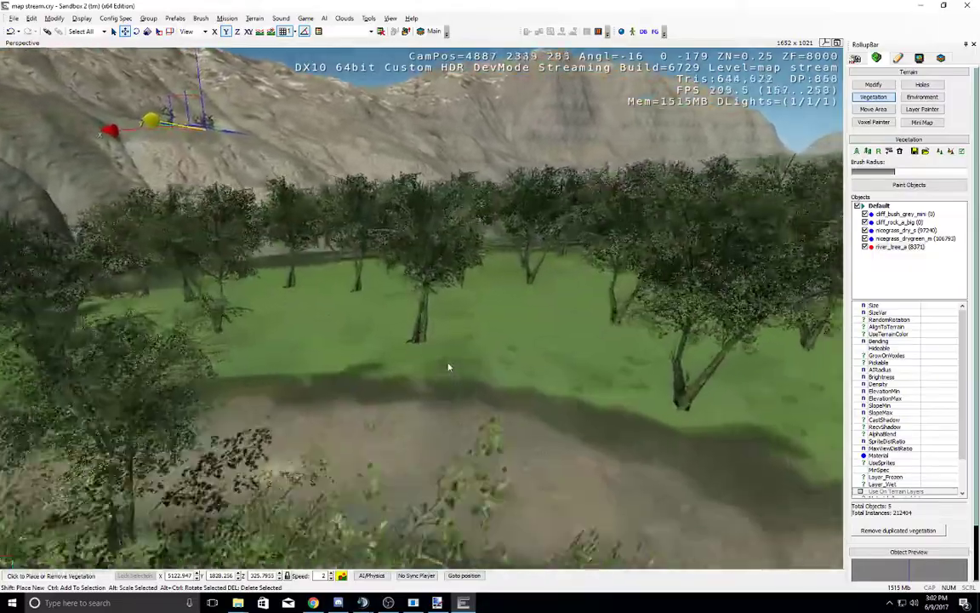
pyautogui.press('w')
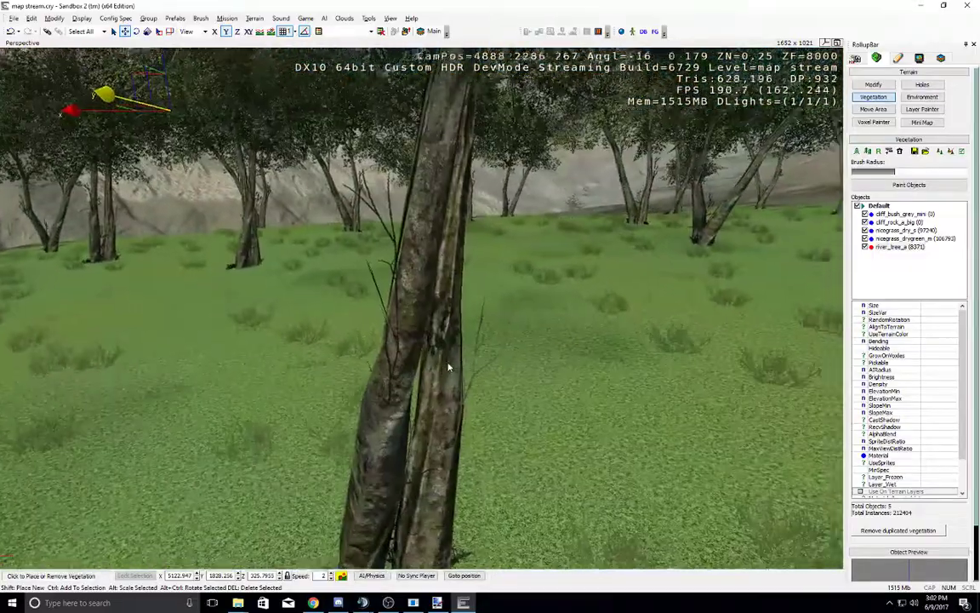
pyautogui.moveTo(449, 367); pyautogui.dragTo(450, 367, button='right')
pyautogui.press('s')
pyautogui.moveTo(415, 228); pyautogui.dragTo(539, 379)
pyautogui.moveTo(521, 343); pyautogui.dragTo(521, 343, button='right')
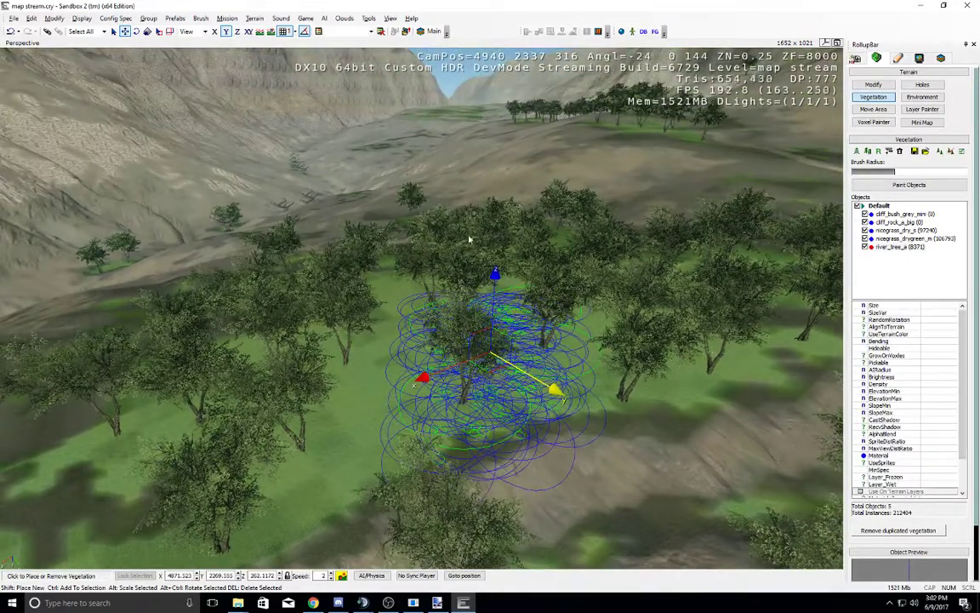
pyautogui.click(502, 172)
pyautogui.moveTo(501, 171); pyautogui.dragTo(501, 172, button='right')
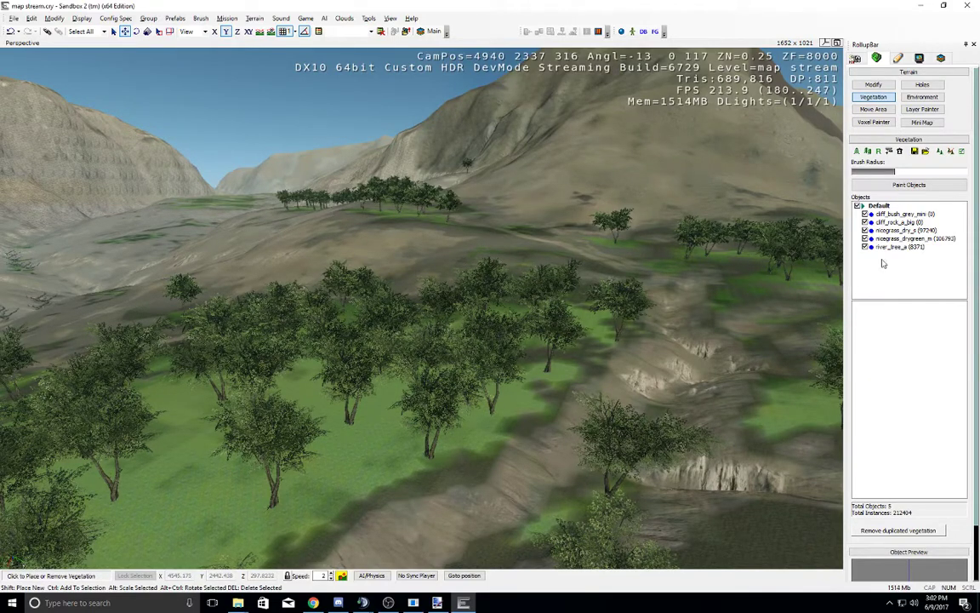
# Step: Clear all instances of river_tree_a from the terrain
pyautogui.click(902, 239)
pyautogui.rightClick(895, 247)
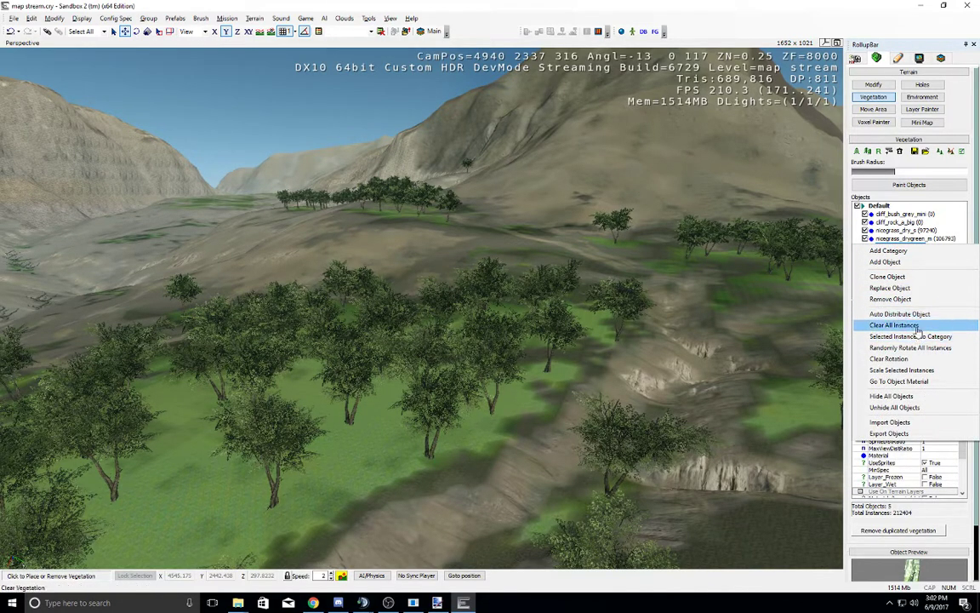
pyautogui.click(894, 325)
pyautogui.click(481, 323)
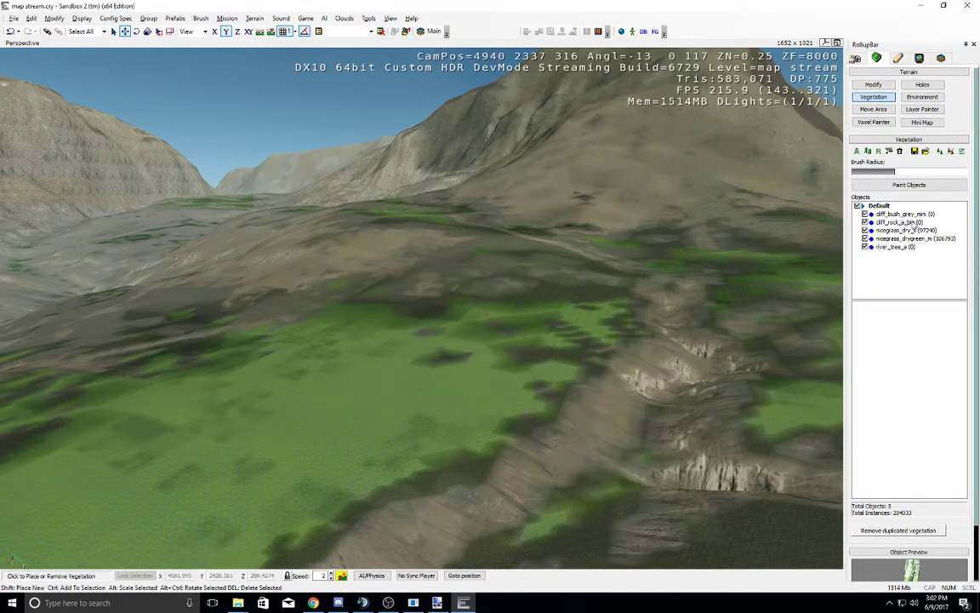
# Step: Set Brightness to 10 for cliff_rock_a_big
pyautogui.click(898, 222)
pyautogui.click(934, 376)
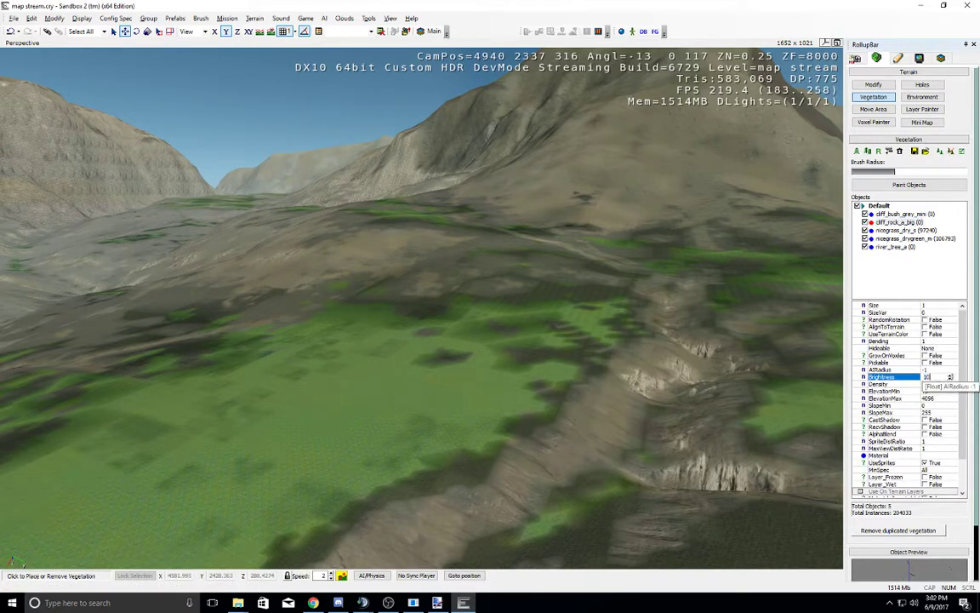
# Step: Set Density to 10 and ElevationMax to 20 for cliff_bush_grey_mini
pyautogui.click(902, 213)
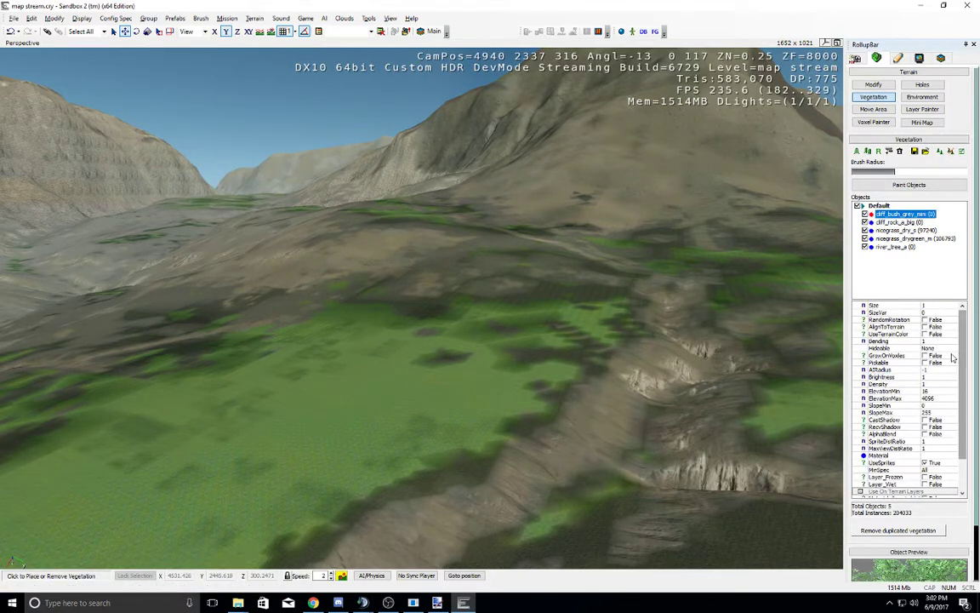
pyautogui.click(934, 384)
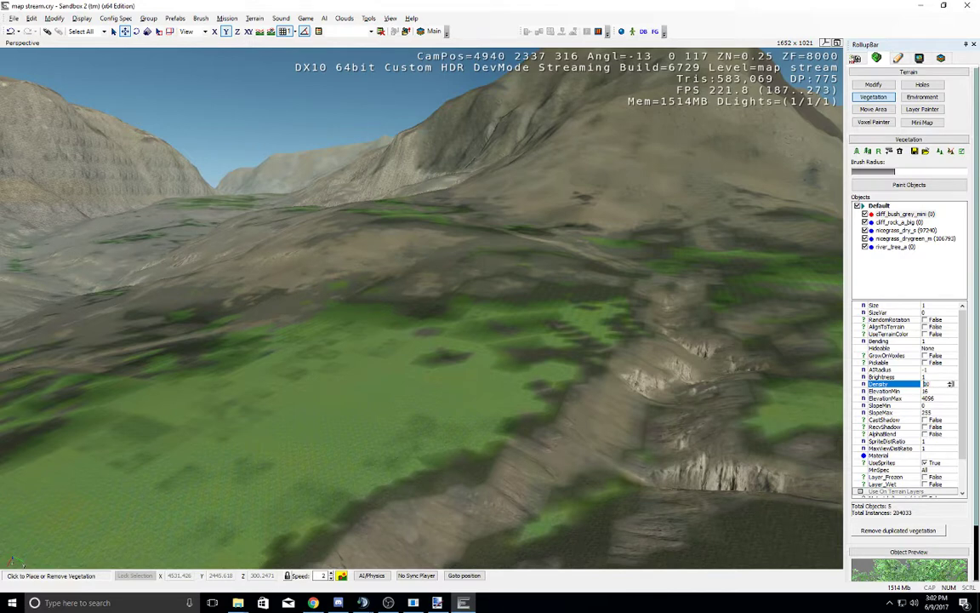
pyautogui.click(933, 399)
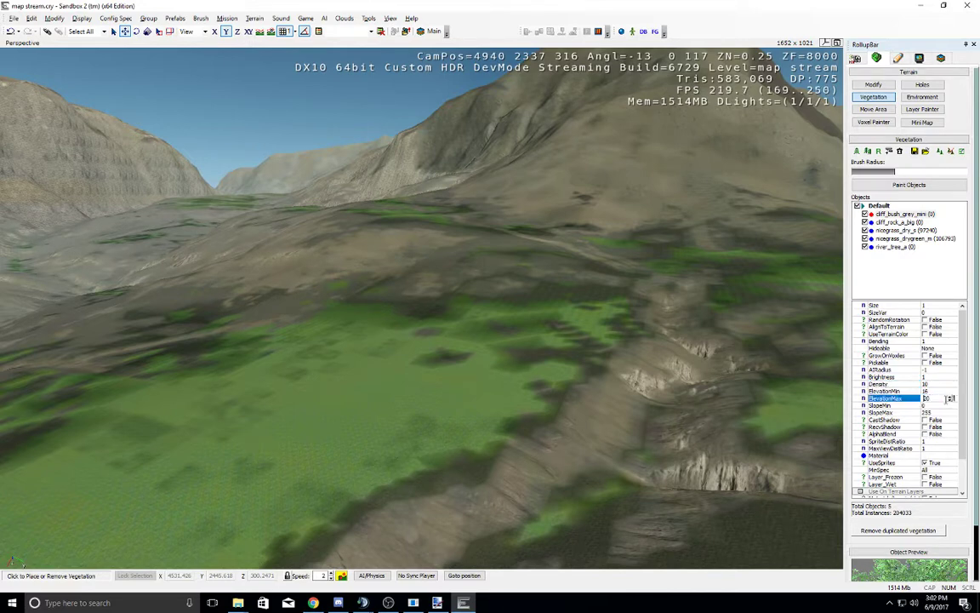
# Step: Auto-distribute cliff_bush_grey_mini over the whole terrain and check the grassy valley floor up close
pyautogui.click(902, 214)
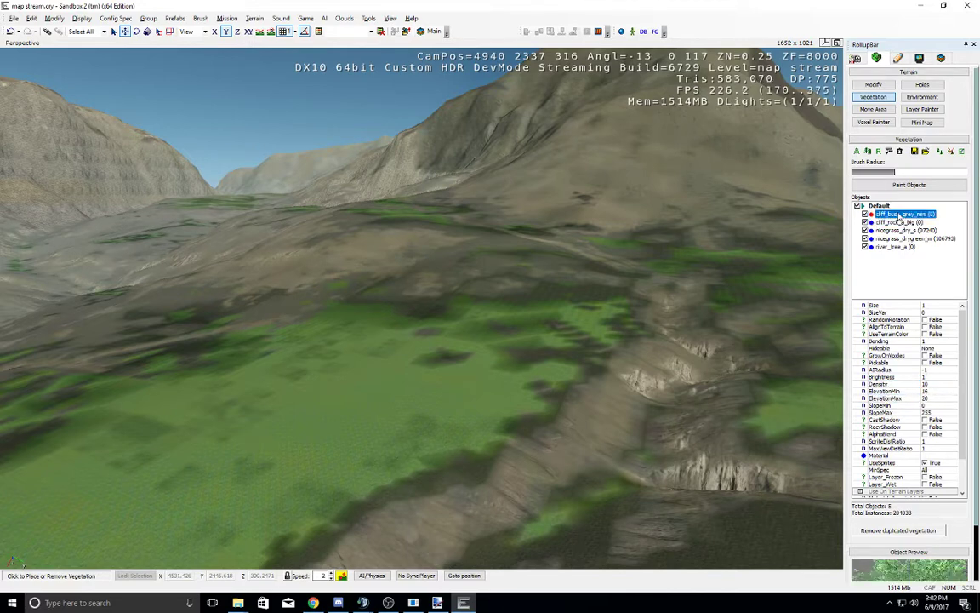
pyautogui.rightClick(902, 213)
pyautogui.click(920, 268)
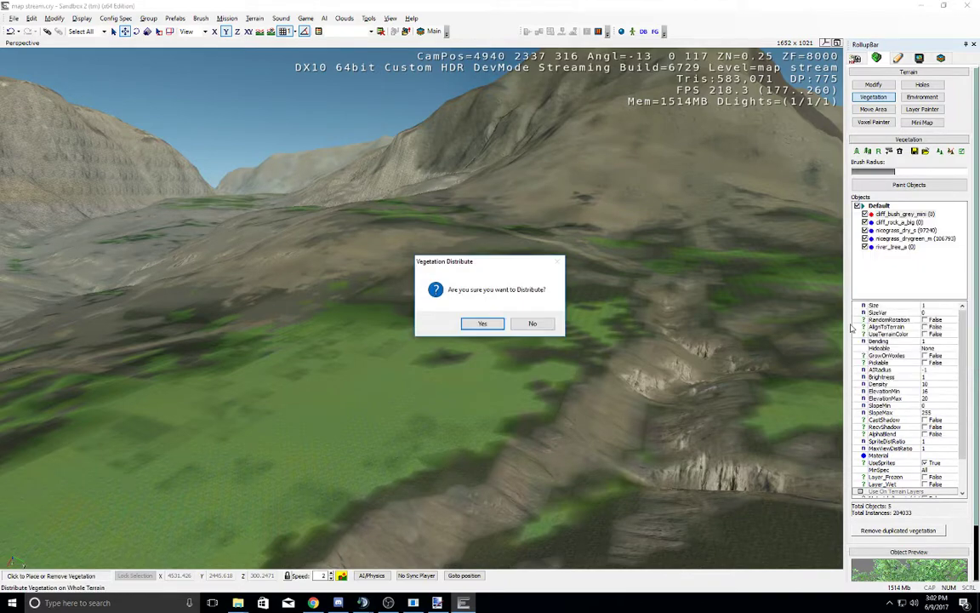
pyautogui.click(466, 294)
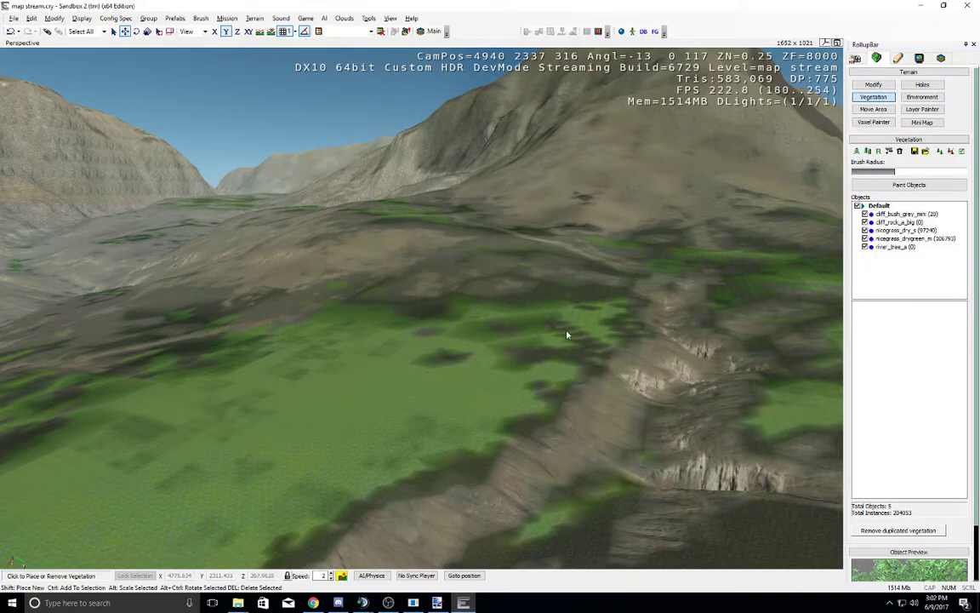
pyautogui.moveTo(505, 300); pyautogui.dragTo(500, 301, button='right')
pyautogui.press('w')
pyautogui.press('w')
# Step: Set ElevationMax to 1024 and SlopeMax to 20 for cliff_bush_grey_mini
pyautogui.click(920, 214)
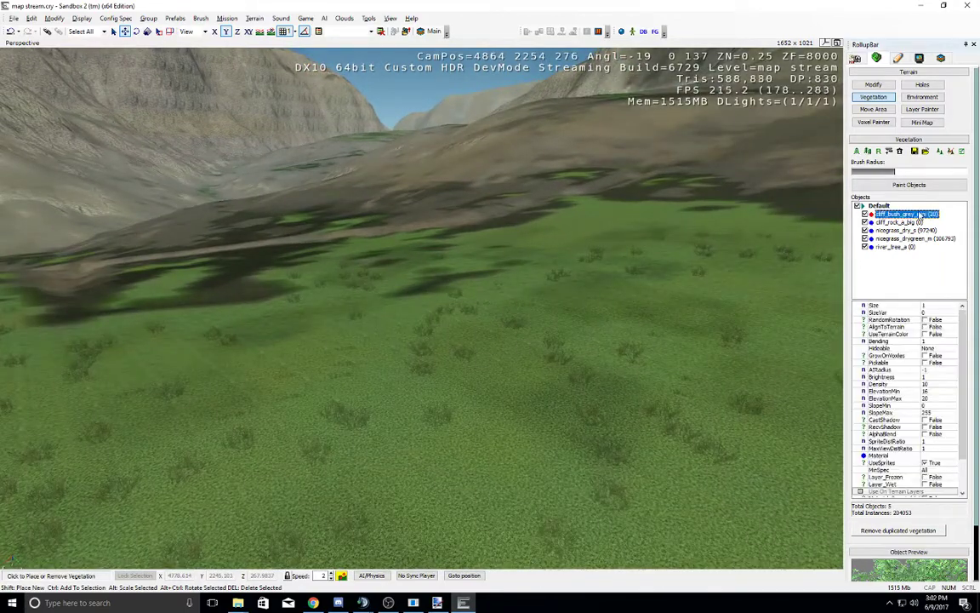
pyautogui.click(940, 399)
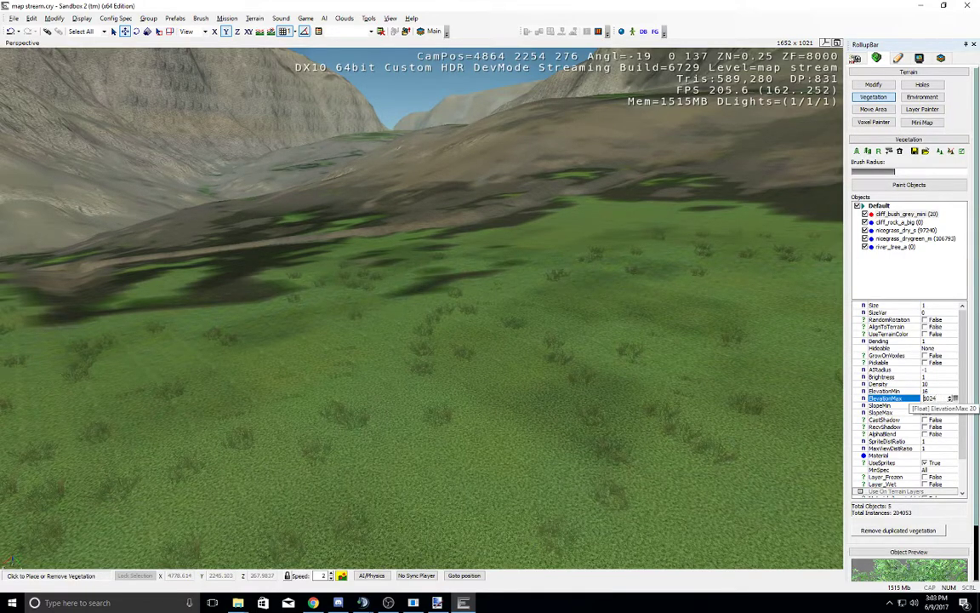
pyautogui.click(934, 414)
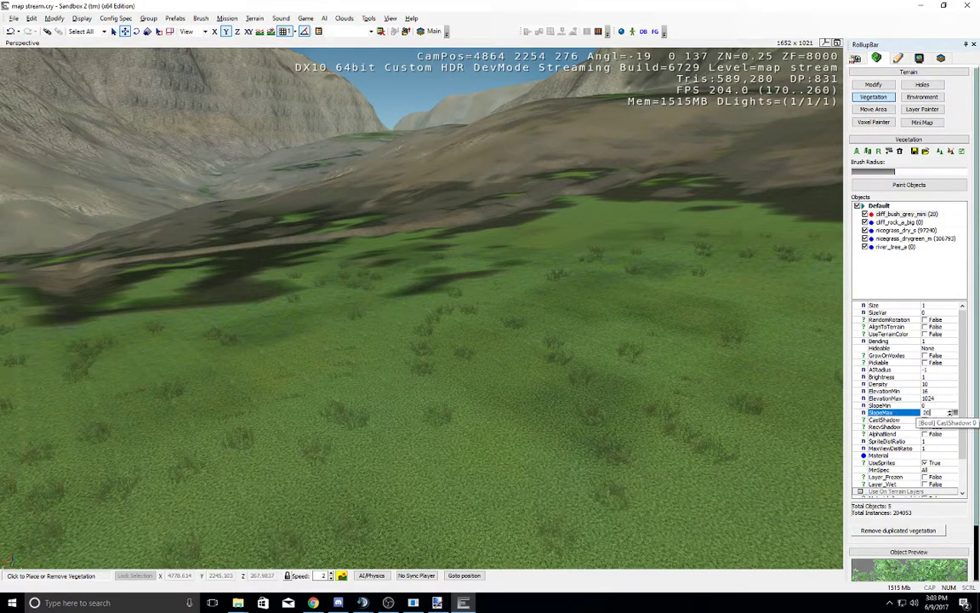
# Step: Auto-distribute cliff_bush_grey_mini again with the new elevation and slope limits and survey the bushes across the valley
pyautogui.rightClick(900, 220)
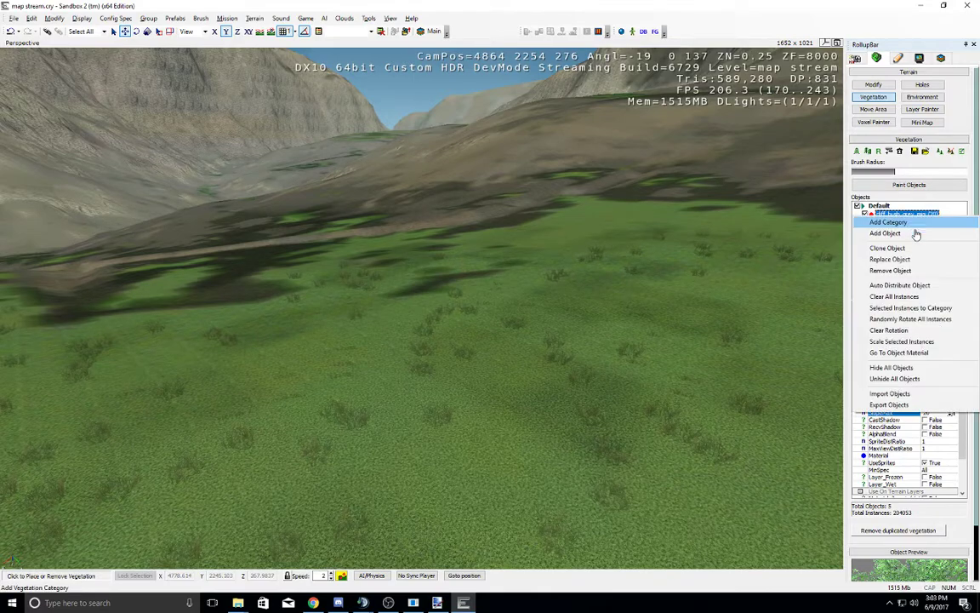
pyautogui.click(904, 284)
pyautogui.press('Return')
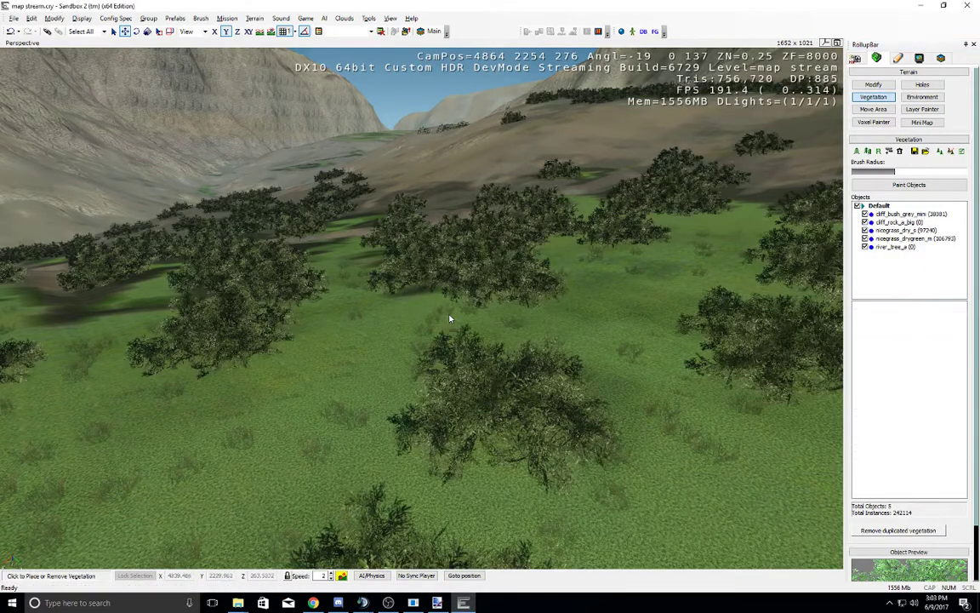
pyautogui.moveTo(468, 331); pyautogui.dragTo(473, 331, button='right')
pyautogui.press('w')
pyautogui.press('w')
# Step: Try UseTerrainColor on cliff_bush_grey_mini and switch it back off
pyautogui.click(900, 215)
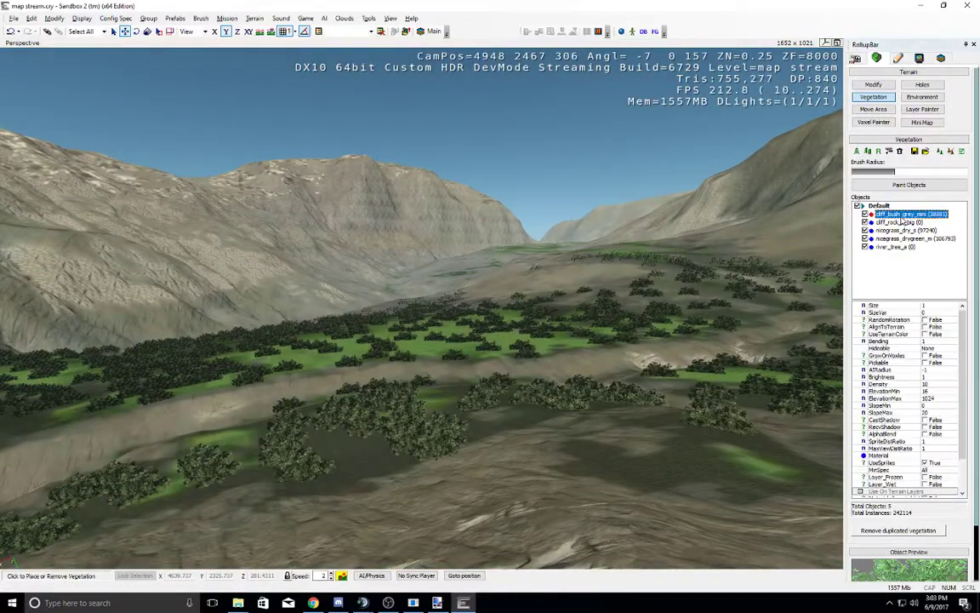
pyautogui.scroll(-2, 919, 409)
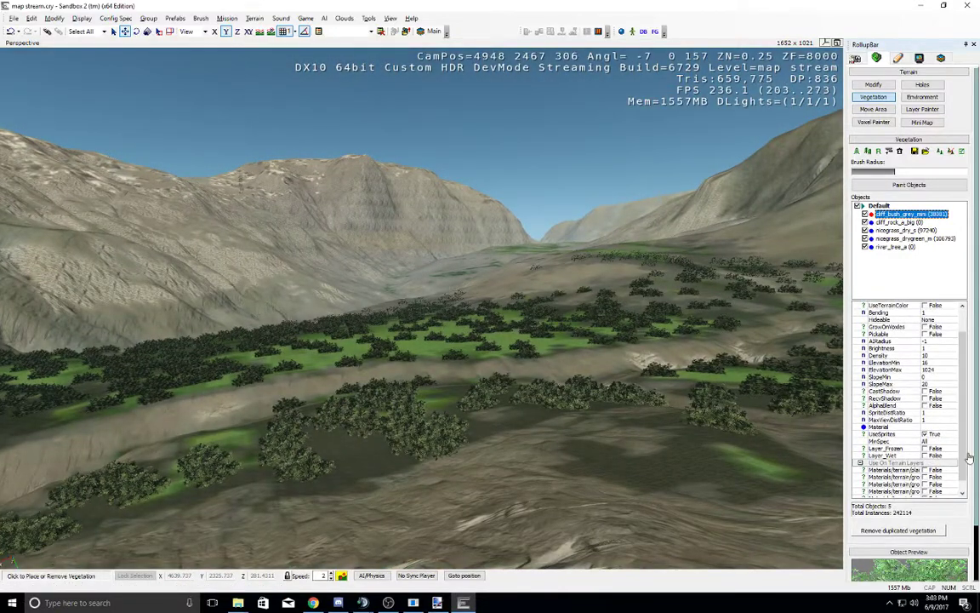
pyautogui.click(935, 420)
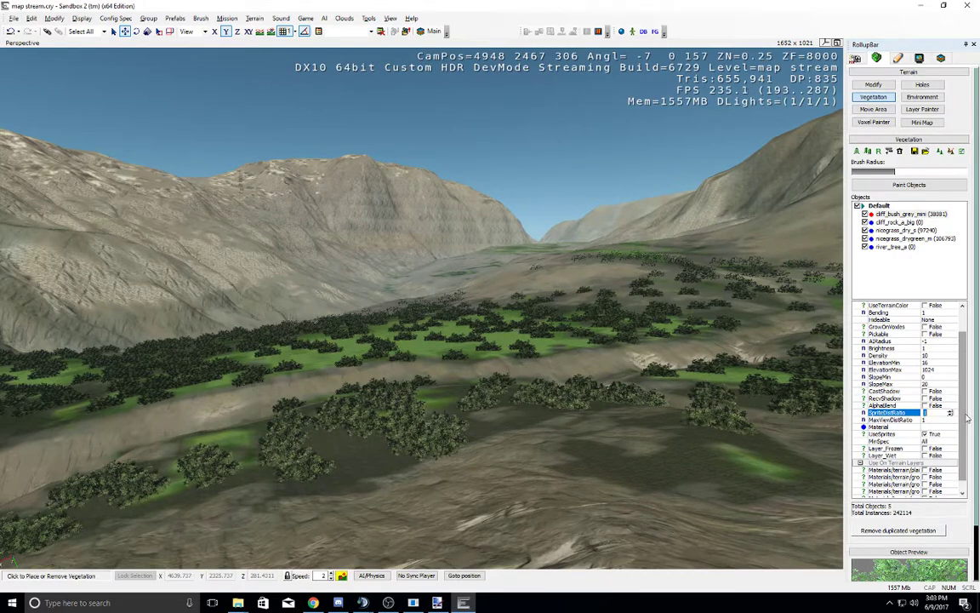
pyautogui.scroll(1, 967, 417)
pyautogui.click(926, 315)
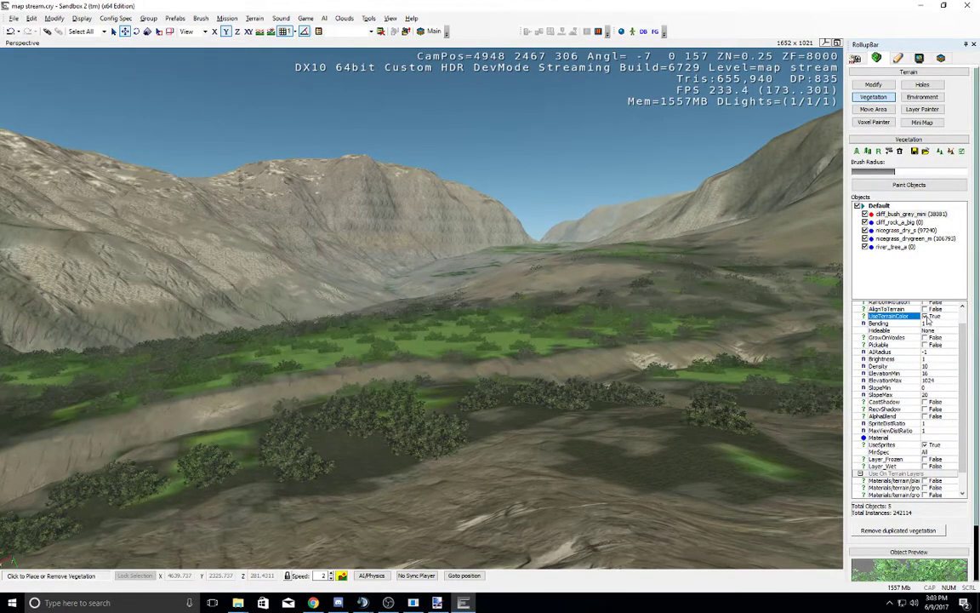
pyautogui.click(925, 317)
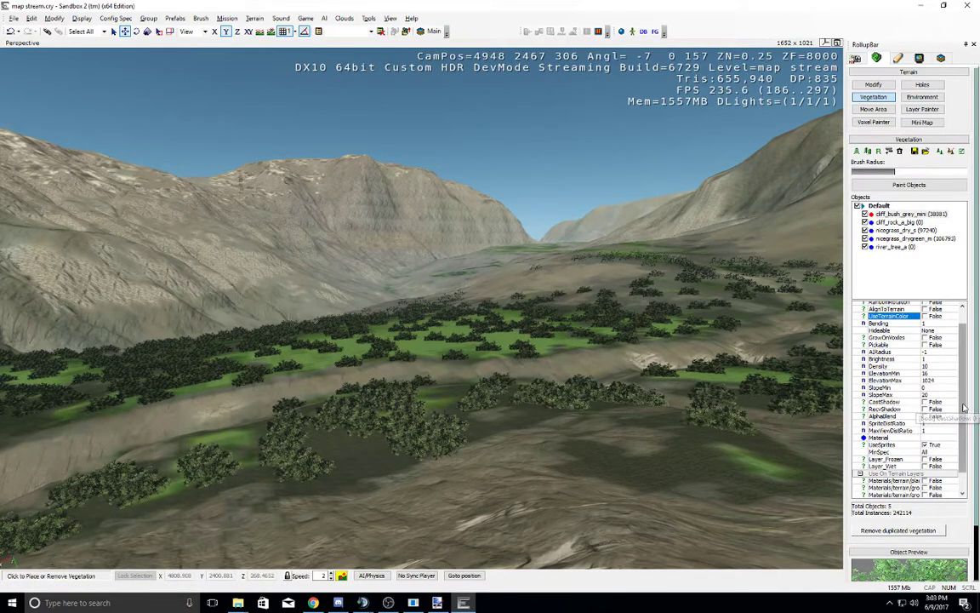
pyautogui.scroll(1, 962, 392)
pyautogui.moveTo(967, 392); pyautogui.dragTo(968, 407)
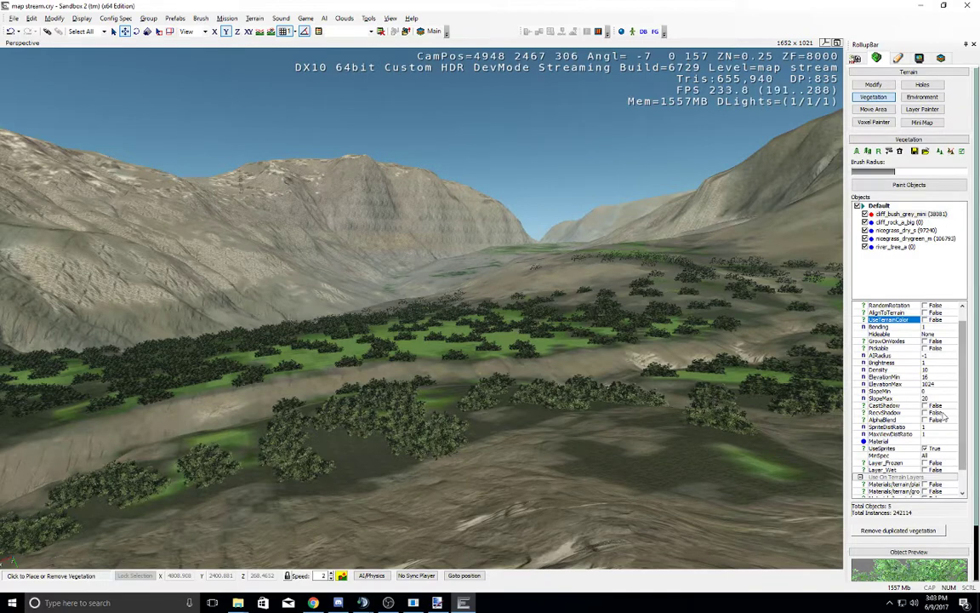
# Step: Turn off UseSprites for cliff_bush_grey_mini and compare how the near and distant bushes look
pyautogui.click(926, 448)
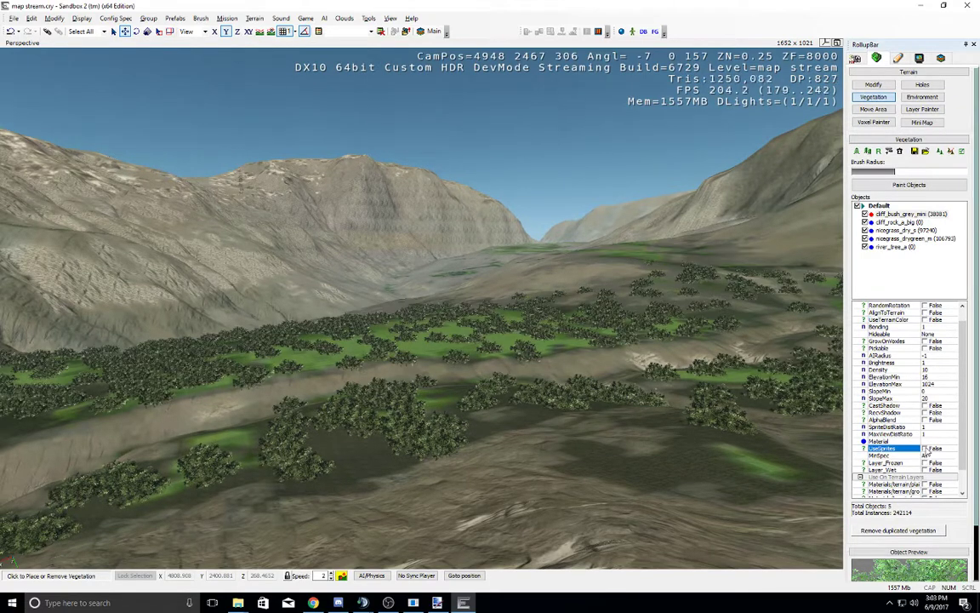
pyautogui.click(926, 449)
pyautogui.click(926, 449)
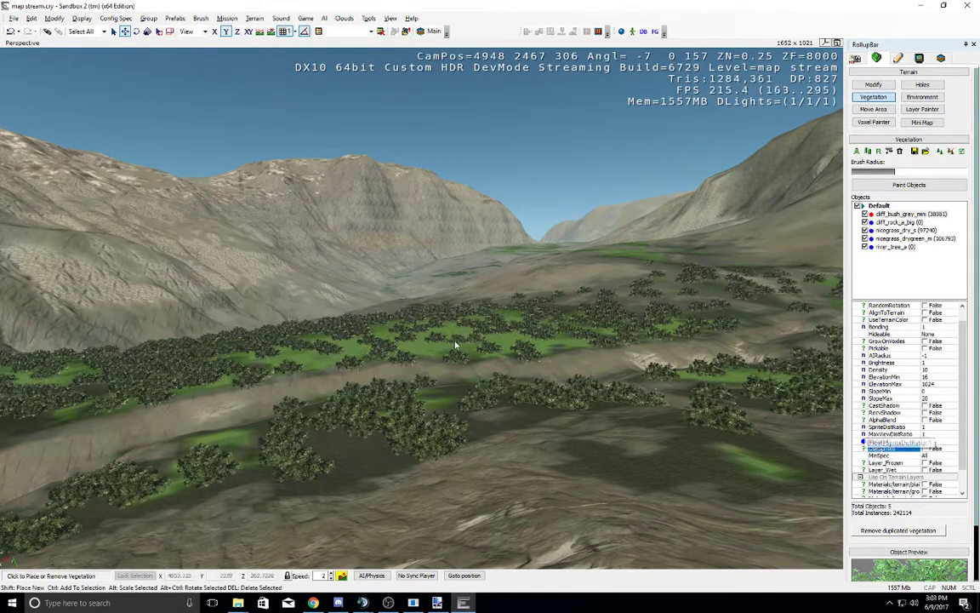
pyautogui.moveTo(457, 344)
pyautogui.mouseDown(button='right')
pyautogui.moveTo(457, 368)
pyautogui.moveTo(449, 339)
pyautogui.mouseUp(button='right')
pyautogui.press('s')
pyautogui.press('w')
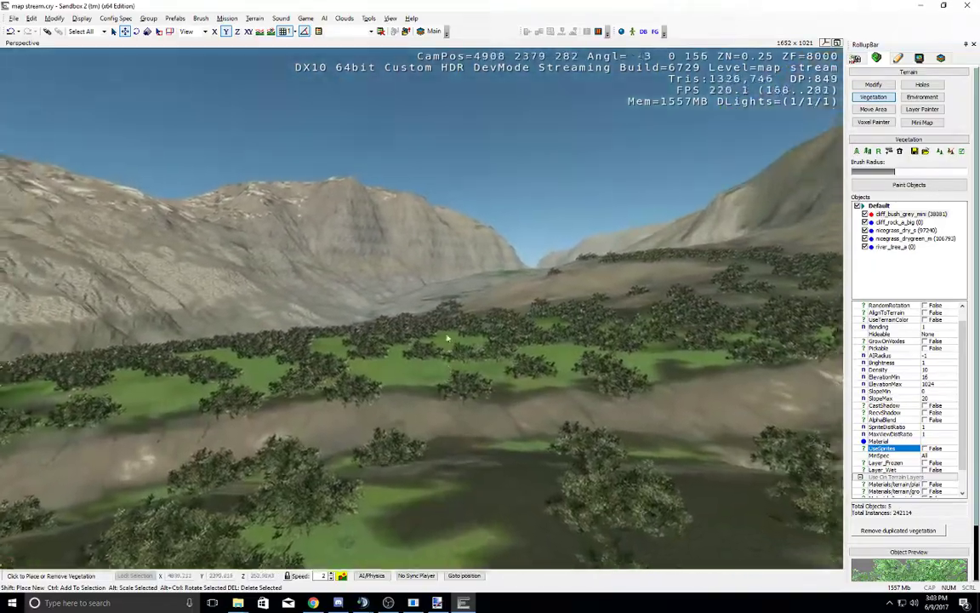
pyautogui.press('w')
pyautogui.press('s')
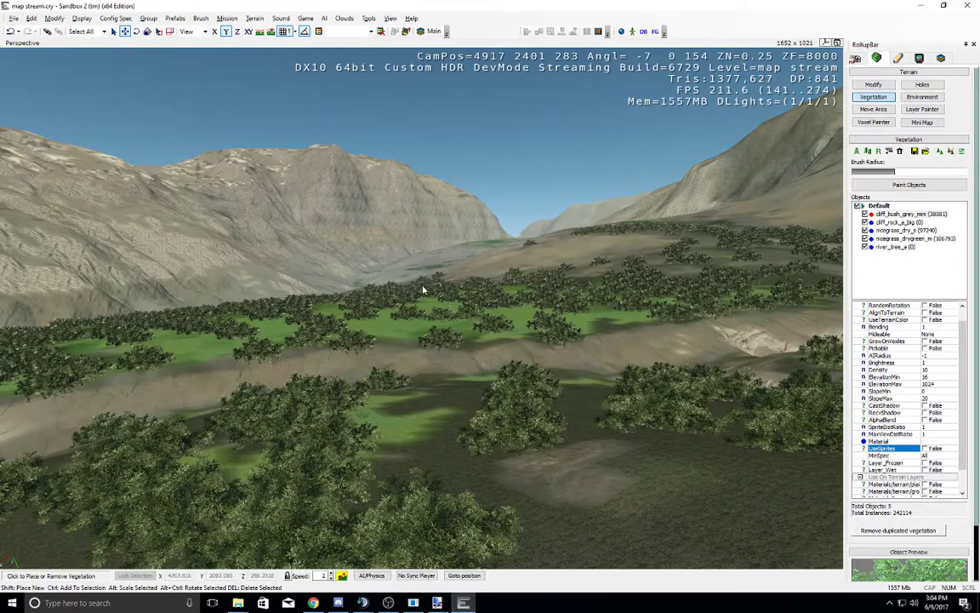
pyautogui.moveTo(632, 330); pyautogui.dragTo(626, 365, button='right')
pyautogui.scroll(-5, 633, 330)
pyautogui.scroll(5, 633, 330)
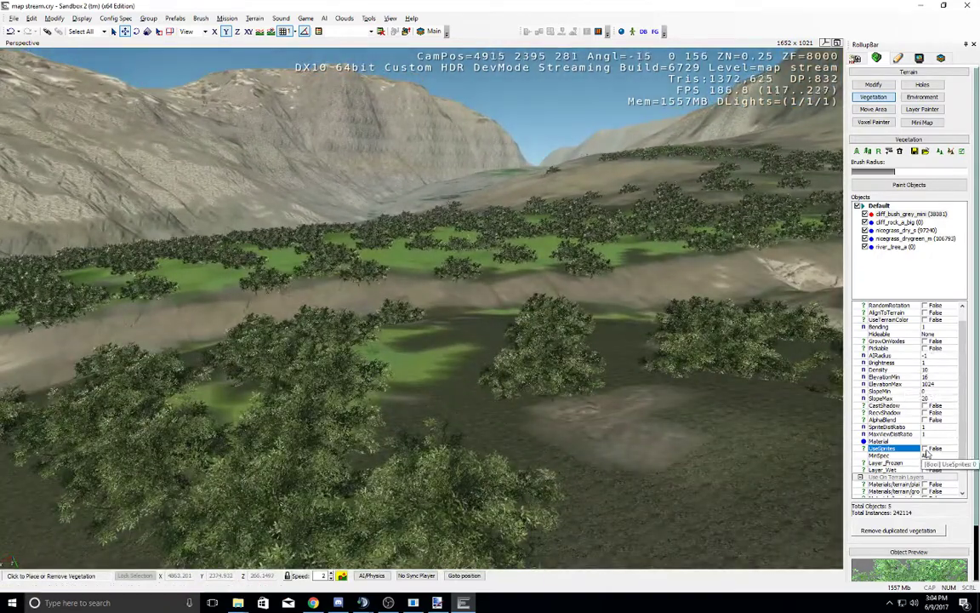
# Step: Turn UseSprites back on for cliff_bush_grey_mini and check the distant bushes
pyautogui.click(925, 448)
pyautogui.click(925, 449)
pyautogui.click(925, 450)
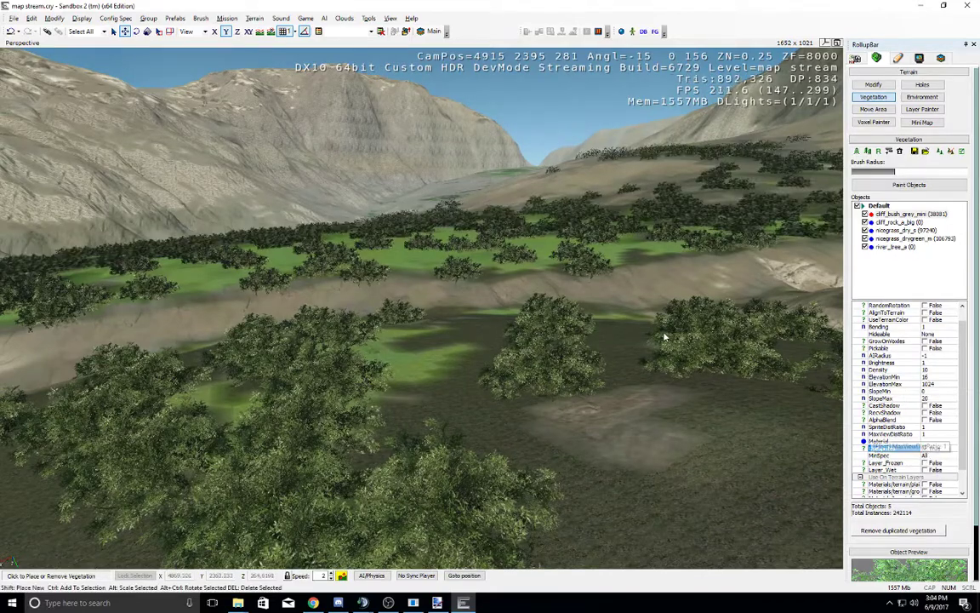
pyautogui.moveTo(667, 336); pyautogui.dragTo(686, 330, button='right')
pyautogui.press('s')
pyautogui.scroll(5, 667, 337)
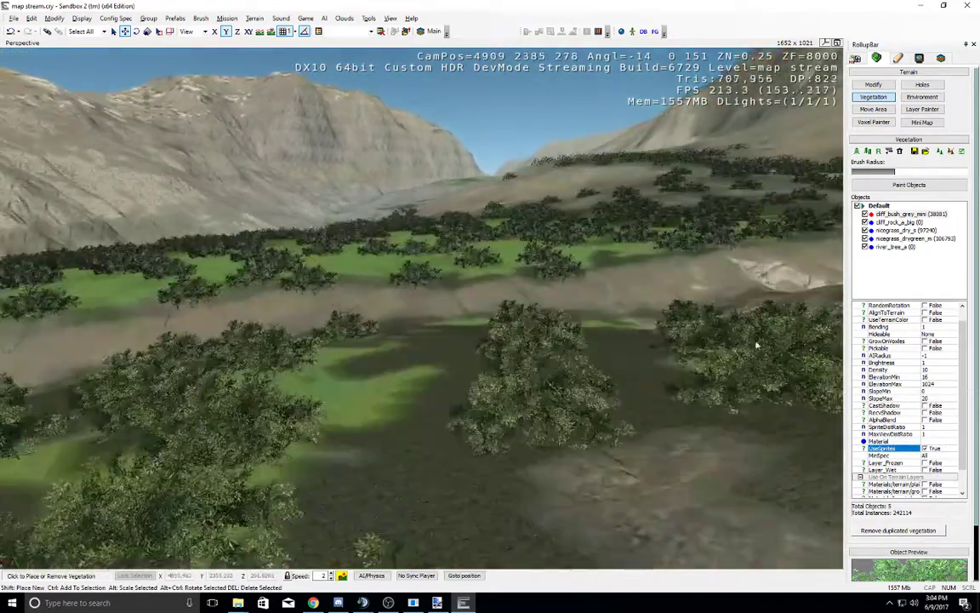
# Step: Set SpriteDistRatio to 10 and adjust MaxViewDistRatio for cliff_bush_grey_mini
pyautogui.click(936, 434)
pyautogui.click(952, 427)
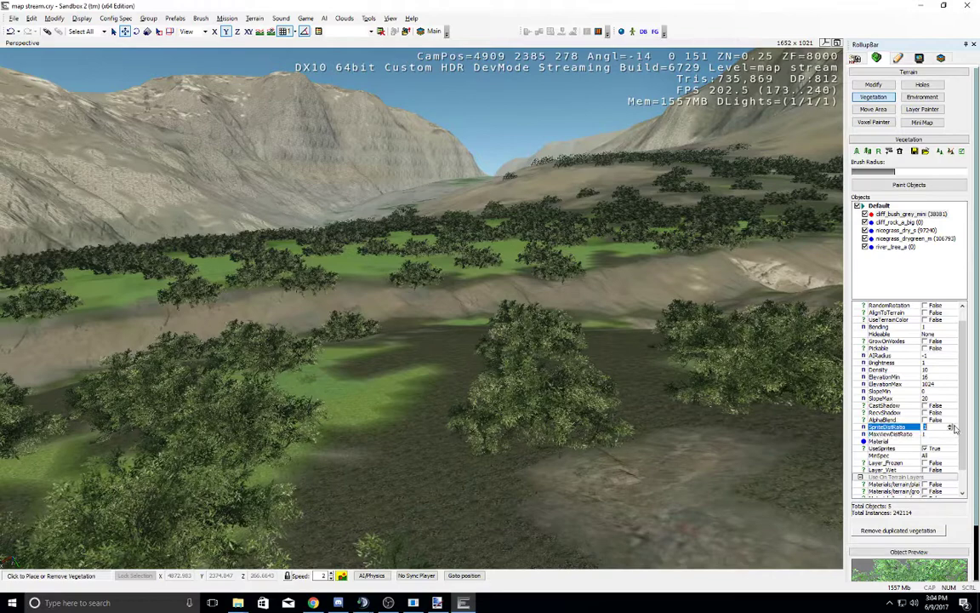
pyautogui.write('20')
pyautogui.press('Return')
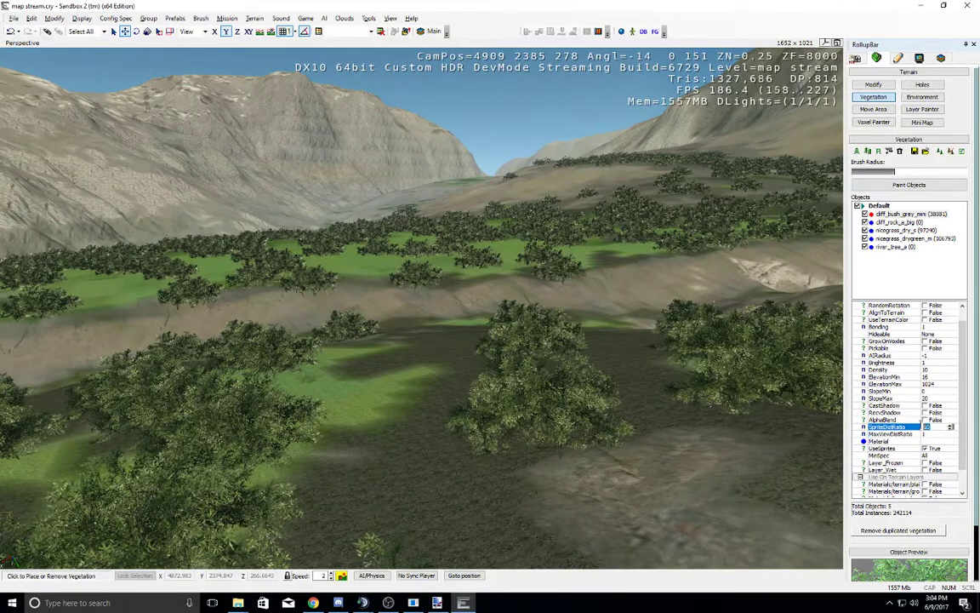
pyautogui.click(933, 434)
pyautogui.write('5')
pyautogui.press('Return')
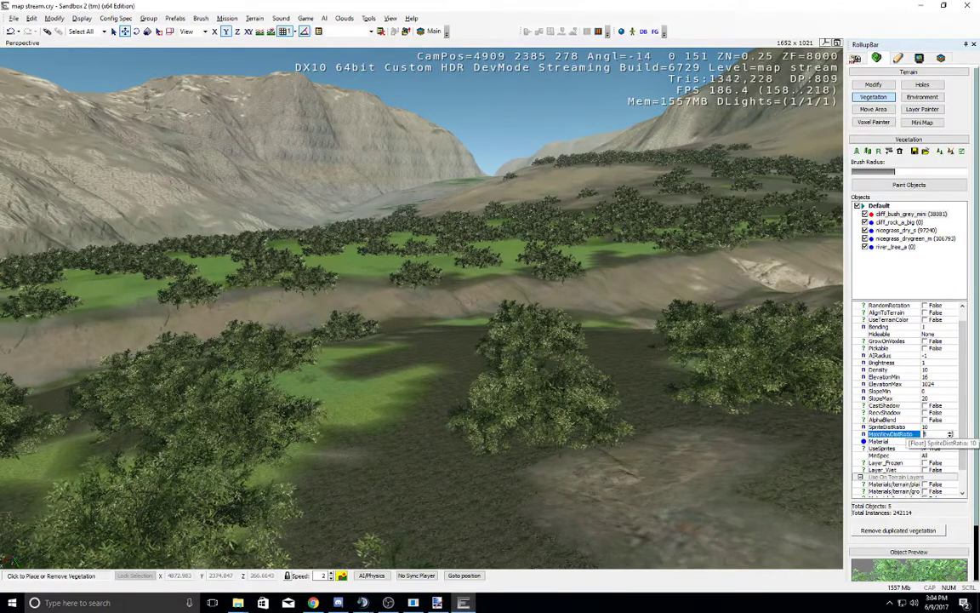
# Step: Inspect the vegetation coverage from above the peaks, box-select and deselect a patch, and examine the valley with cliff_rock_a_big selected
pyautogui.moveTo(626, 332)
pyautogui.mouseDown(button='right')
pyautogui.moveTo(618, 327)
pyautogui.moveTo(621, 336)
pyautogui.moveTo(633, 270)
pyautogui.moveTo(630, 325)
pyautogui.moveTo(617, 335)
pyautogui.mouseUp(button='right')
pyautogui.press('s')
pyautogui.press('w')
pyautogui.press('s')
pyautogui.moveTo(443, 254); pyautogui.dragTo(582, 355)
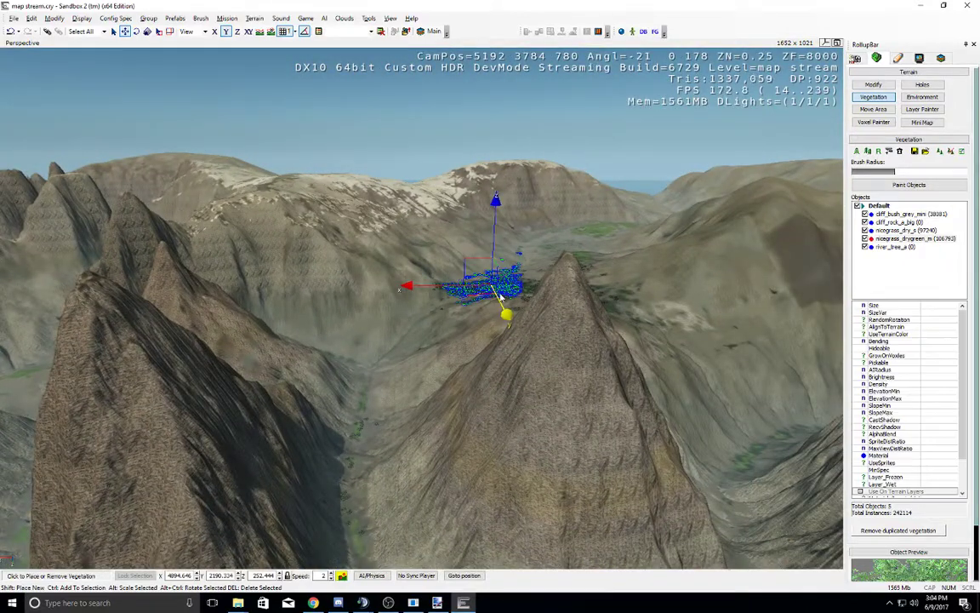
pyautogui.click(456, 263)
pyautogui.moveTo(488, 273)
pyautogui.mouseDown(button='right')
pyautogui.moveTo(491, 287)
pyautogui.moveTo(492, 276)
pyautogui.mouseUp(button='right')
pyautogui.press('w')
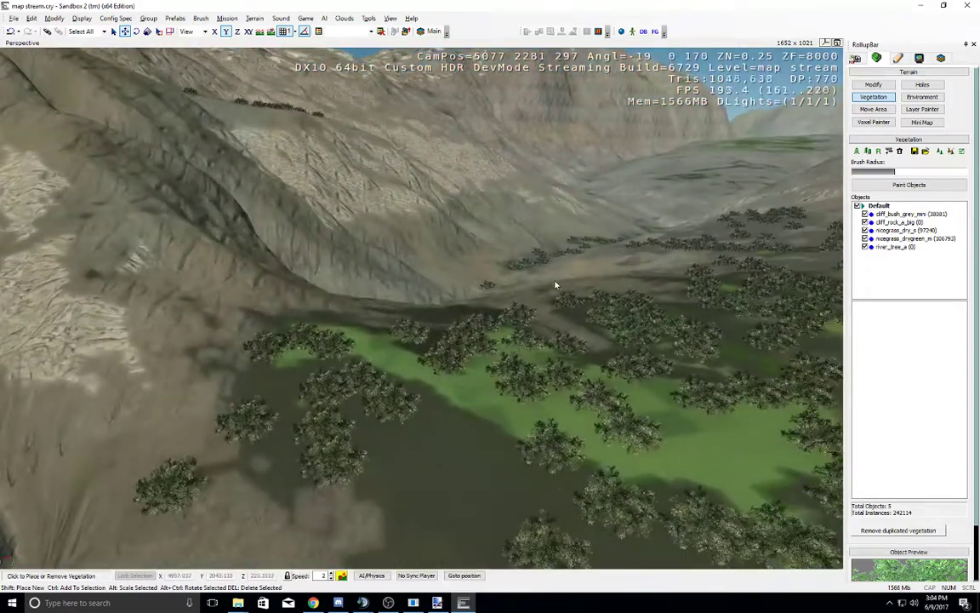
pyautogui.click(899, 223)
pyautogui.moveTo(725, 332); pyautogui.dragTo(729, 333, button='right')
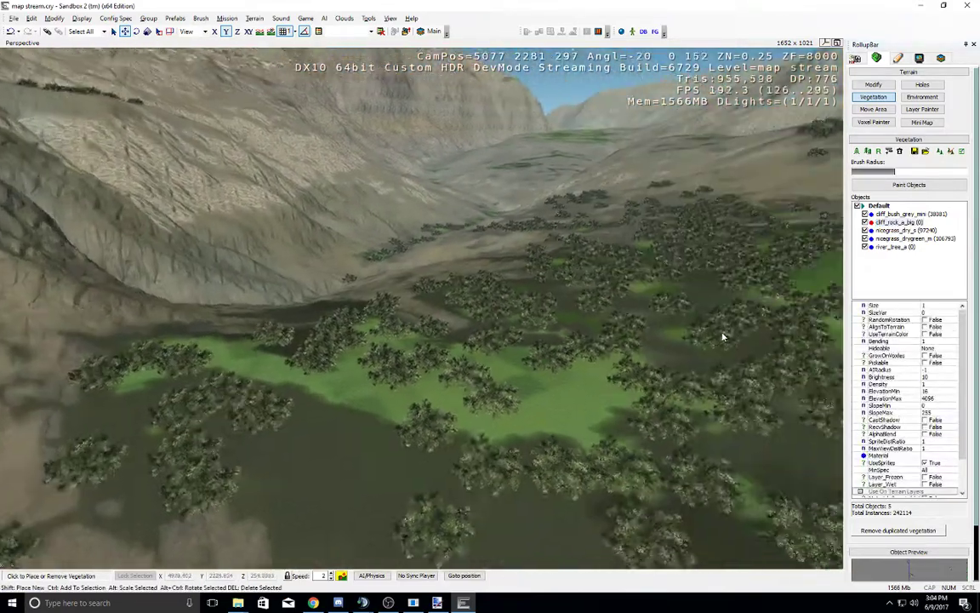
pyautogui.moveTo(728, 332); pyautogui.dragTo(724, 335, button='middle')
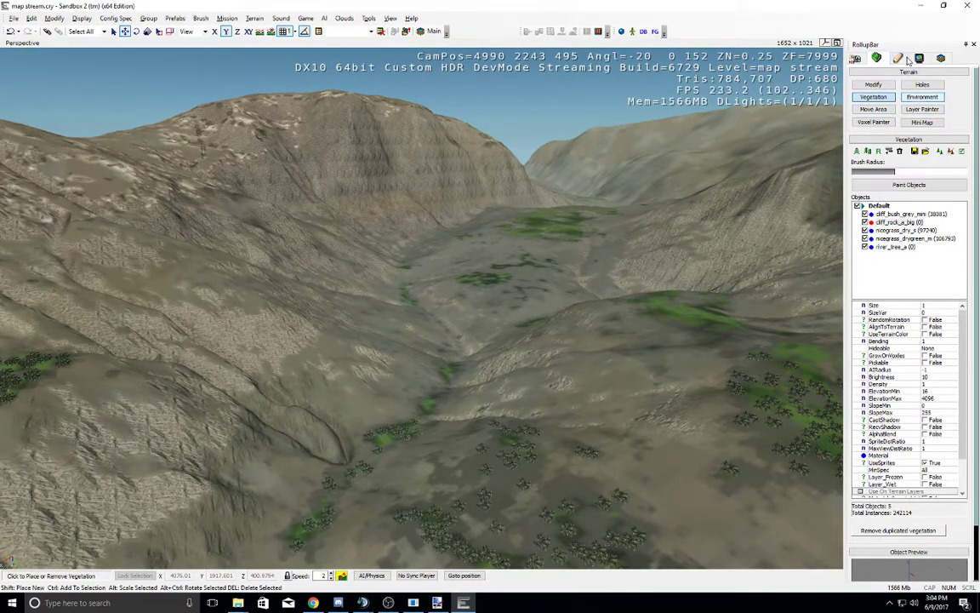
# Step: Open the entity object browser, collapse the Vehicles category and look through the Multiplayer entities
pyautogui.click(857, 58)
pyautogui.click(923, 106)
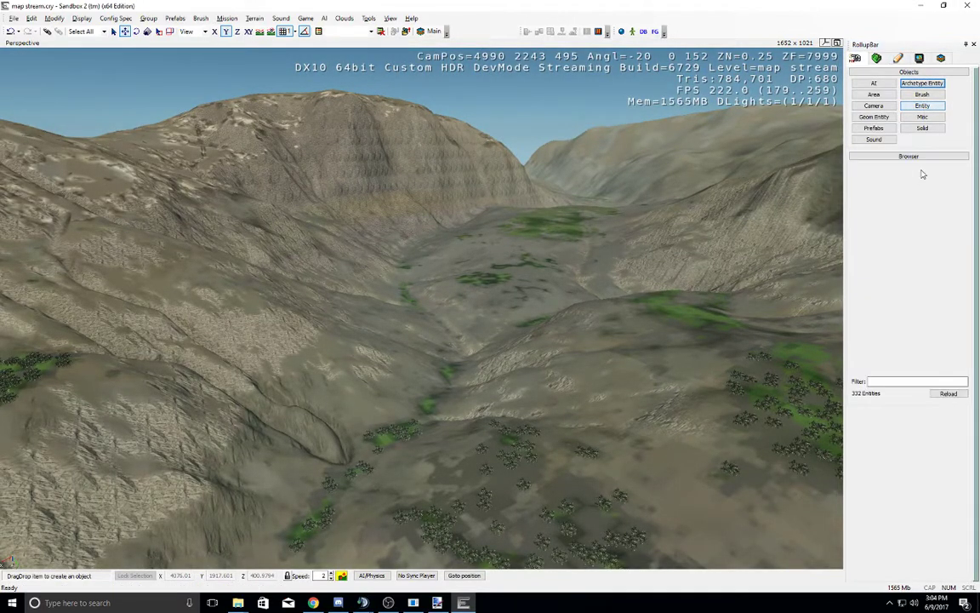
pyautogui.click(927, 105)
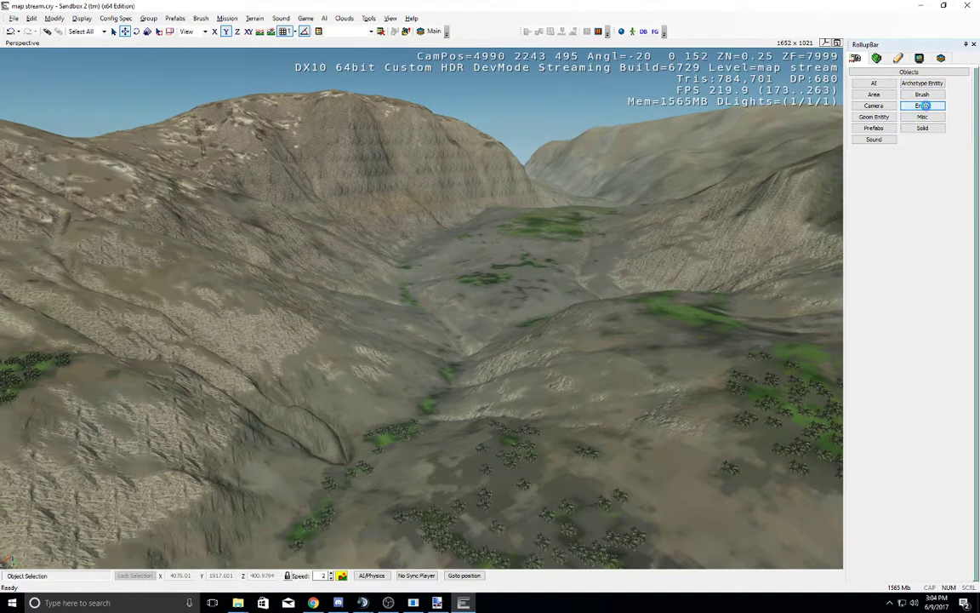
pyautogui.click(925, 106)
pyautogui.scroll(9, 871, 247)
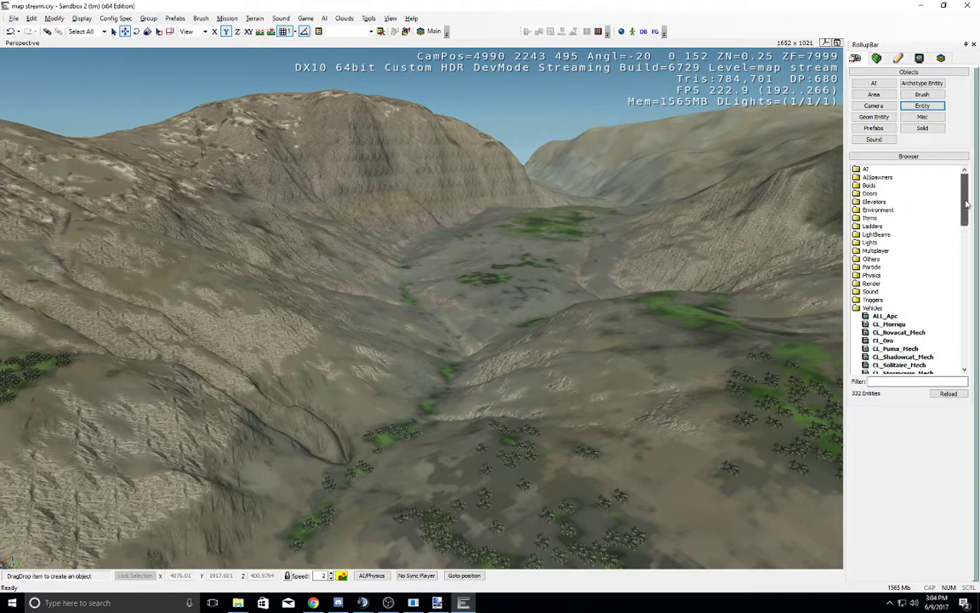
pyautogui.doubleClick(872, 308)
pyautogui.doubleClick(875, 251)
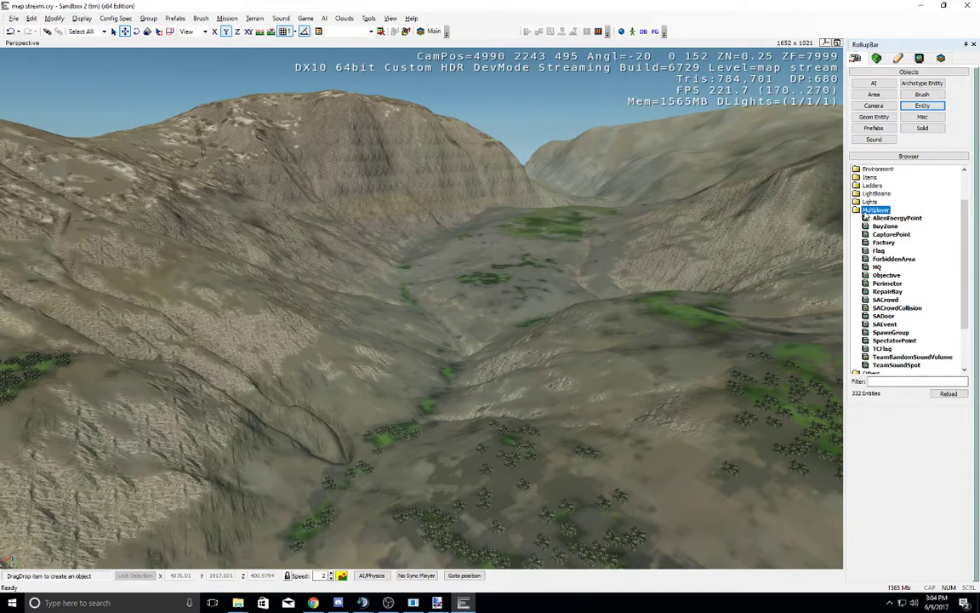
pyautogui.doubleClick(874, 210)
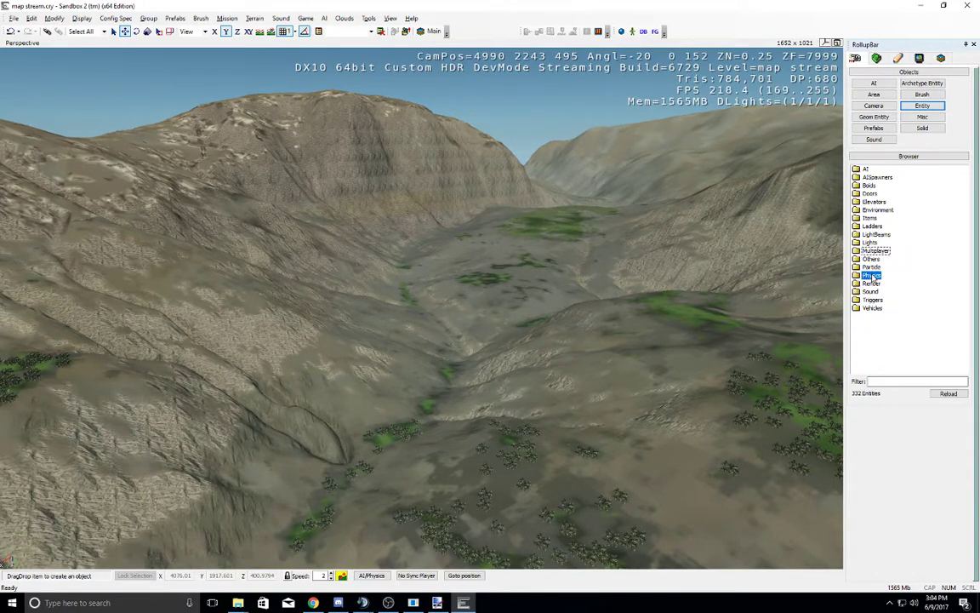
# Step: Place an MWLLDestructableObject from the Physics entities on the open valley ground, using terrain-following placement
pyautogui.doubleClick(873, 275)
pyautogui.click(892, 340)
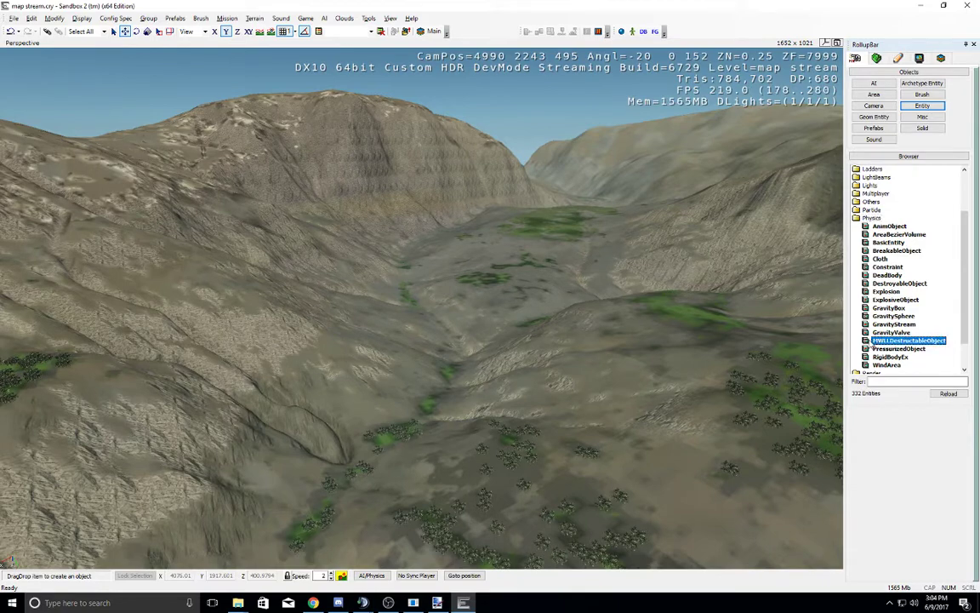
pyautogui.moveTo(744, 355); pyautogui.dragTo(720, 348)
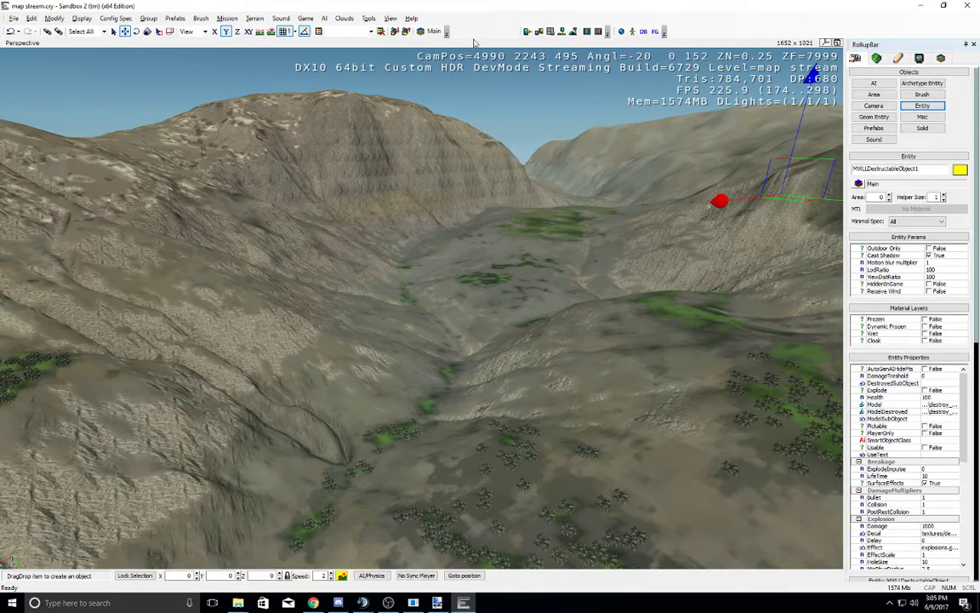
pyautogui.click(261, 32)
pyautogui.moveTo(536, 407); pyautogui.dragTo(594, 400, button='right')
pyautogui.scroll(8, 554, 415)
pyautogui.click(650, 405)
pyautogui.press('w')
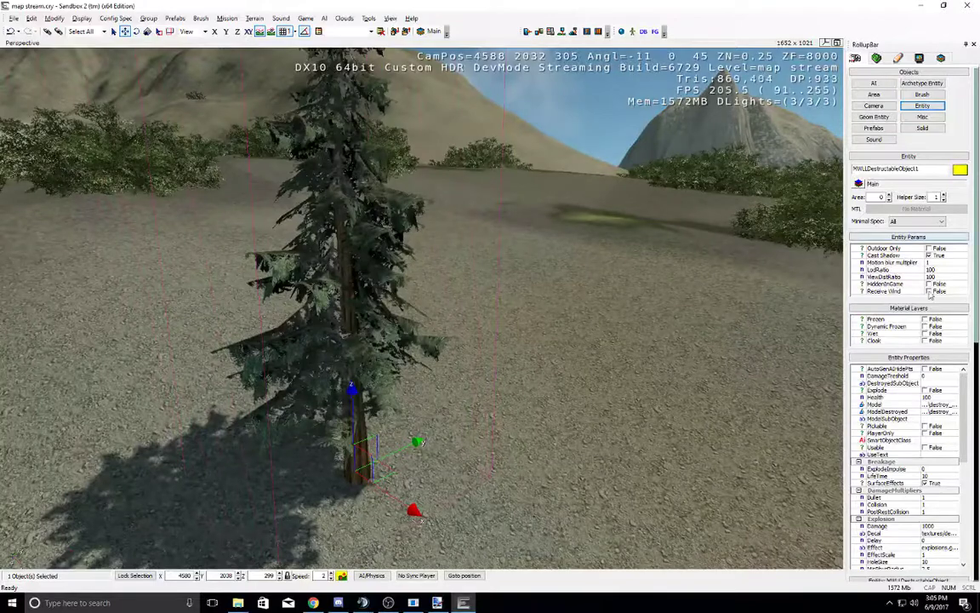
# Step: Widen the properties area and examine the Model and ModelDestroyed file paths of the destructible pine
pyautogui.click(951, 404)
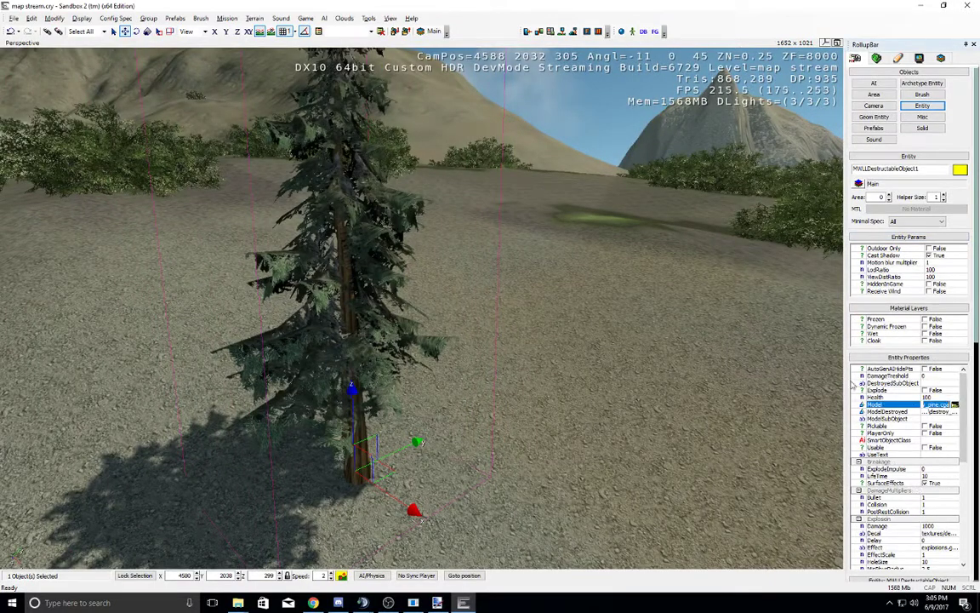
pyautogui.moveTo(848, 385); pyautogui.dragTo(760, 347)
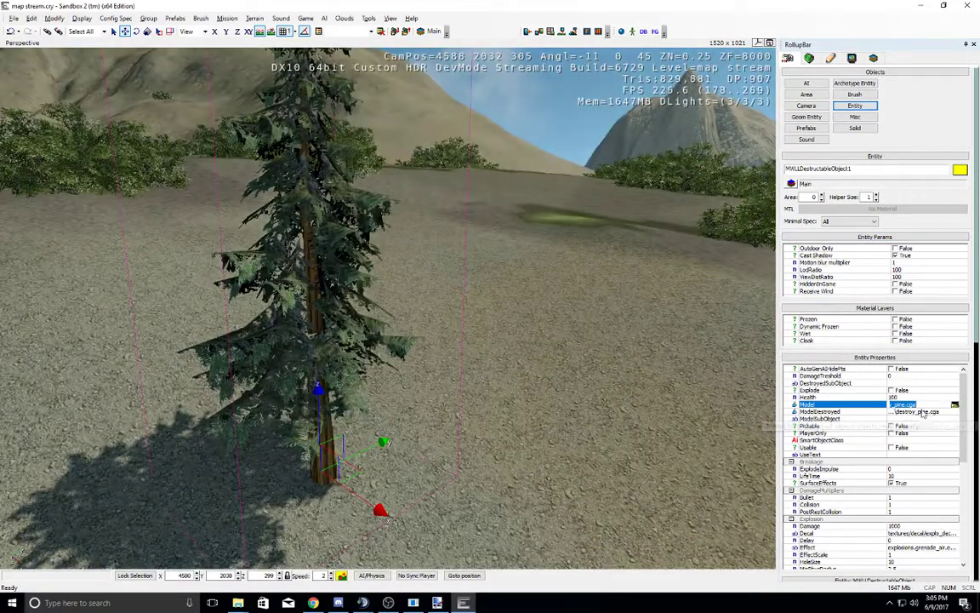
pyautogui.click(923, 412)
pyautogui.click(916, 404)
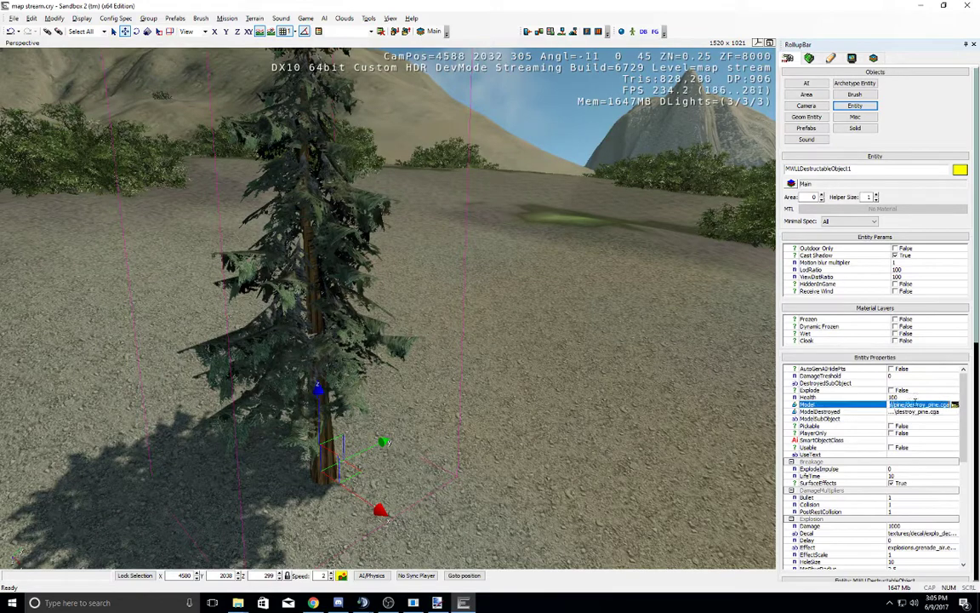
pyautogui.click(919, 412)
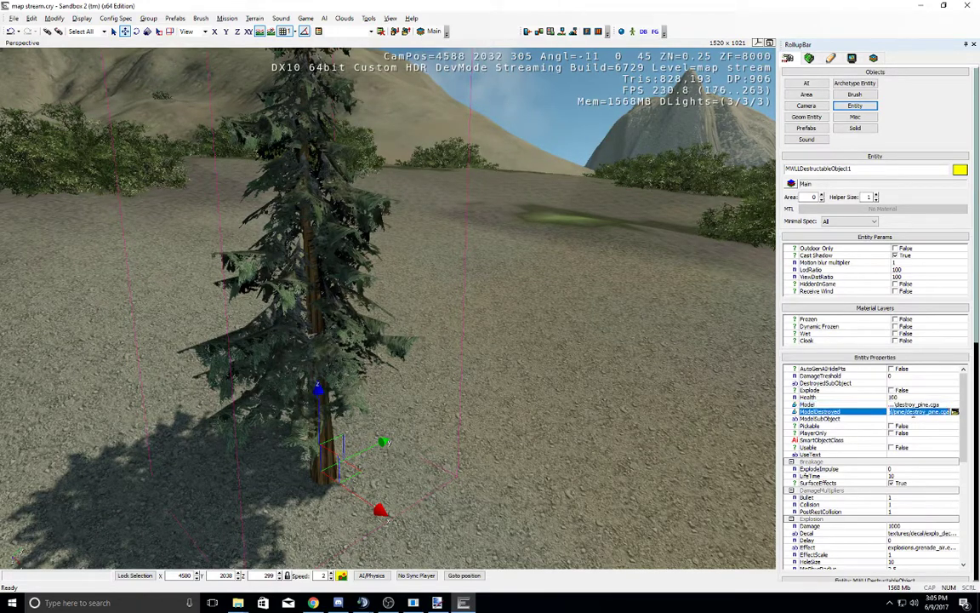
pyautogui.click(942, 405)
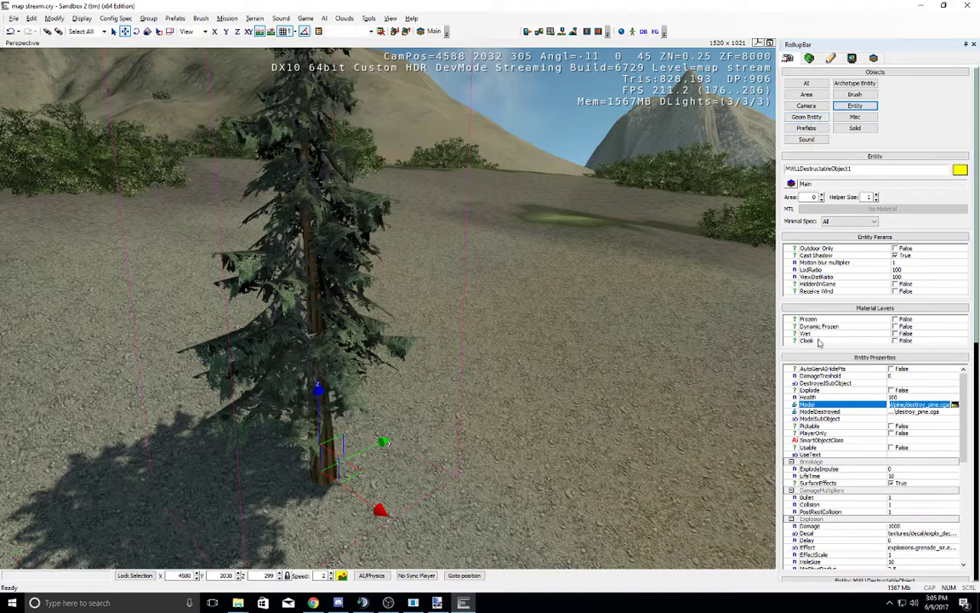
# Step: View the destructible pine from farther away, checking how it selects and deselects
pyautogui.moveTo(704, 384); pyautogui.dragTo(674, 415, button='right')
pyautogui.press('s')
pyautogui.click(434, 306)
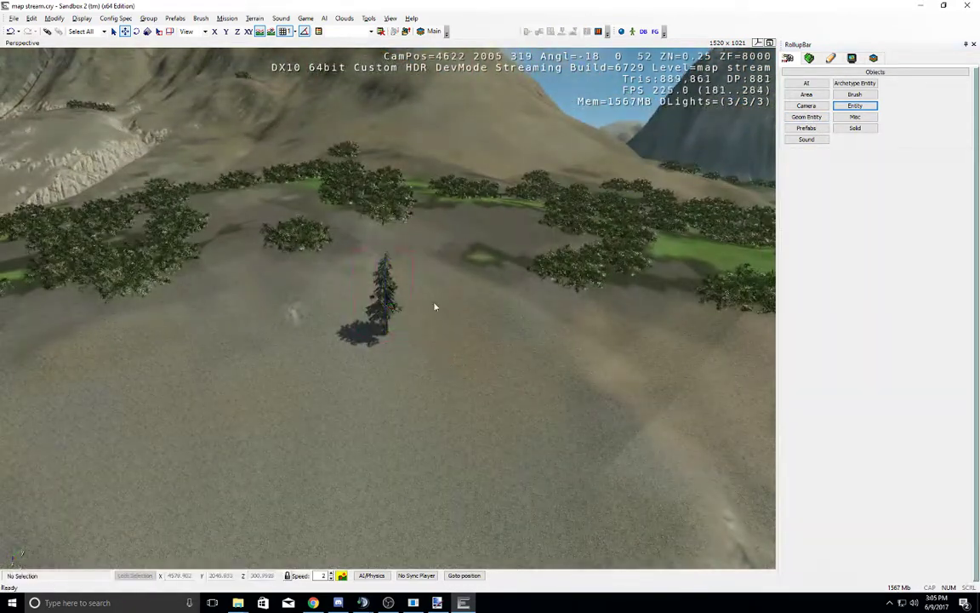
pyautogui.click(385, 316)
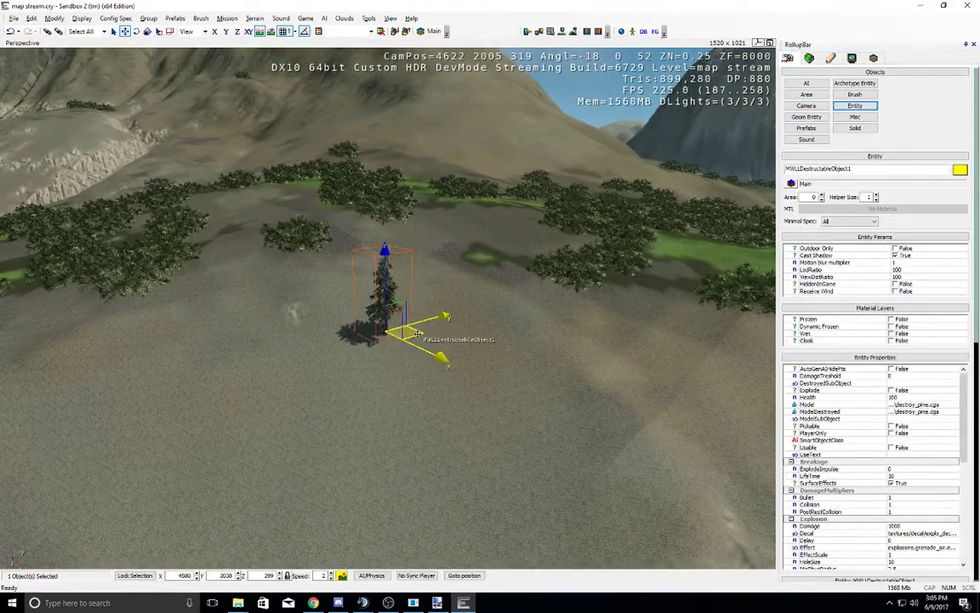
pyautogui.click(458, 396)
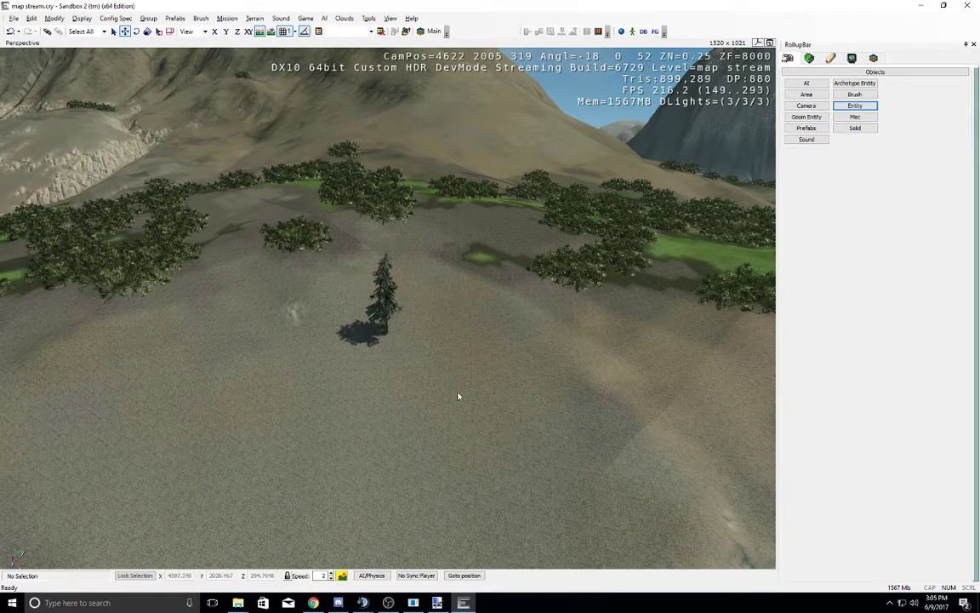
# Step: Clone the destructible pine with movement locked to the XY plane and place the copy beside the original
pyautogui.click(379, 315)
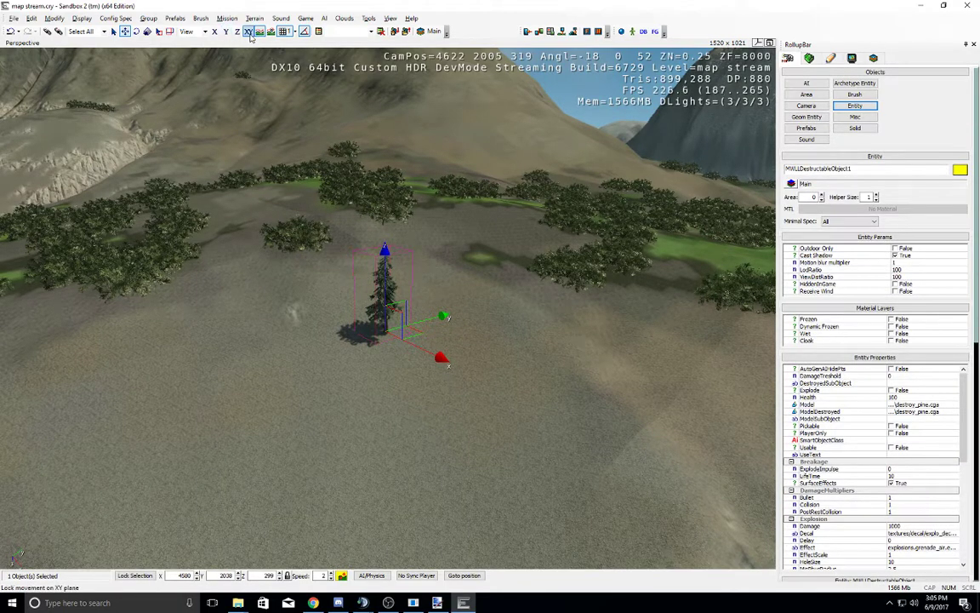
pyautogui.moveTo(323, 206); pyautogui.dragTo(324, 205, button='right')
pyautogui.press('s')
pyautogui.scroll(5, 324, 206)
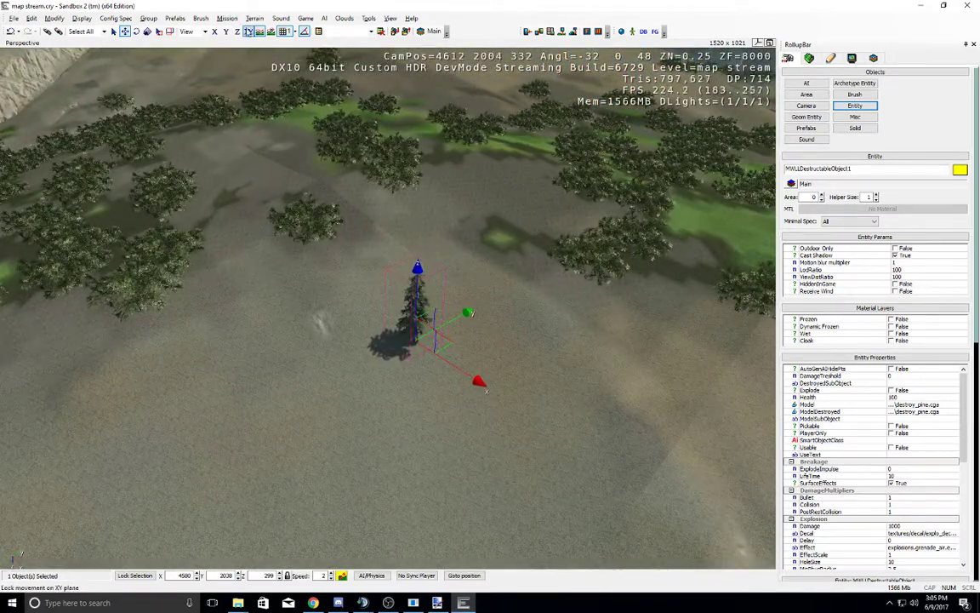
pyautogui.hotkey('ctrl', 'c')
pyautogui.click(471, 361)
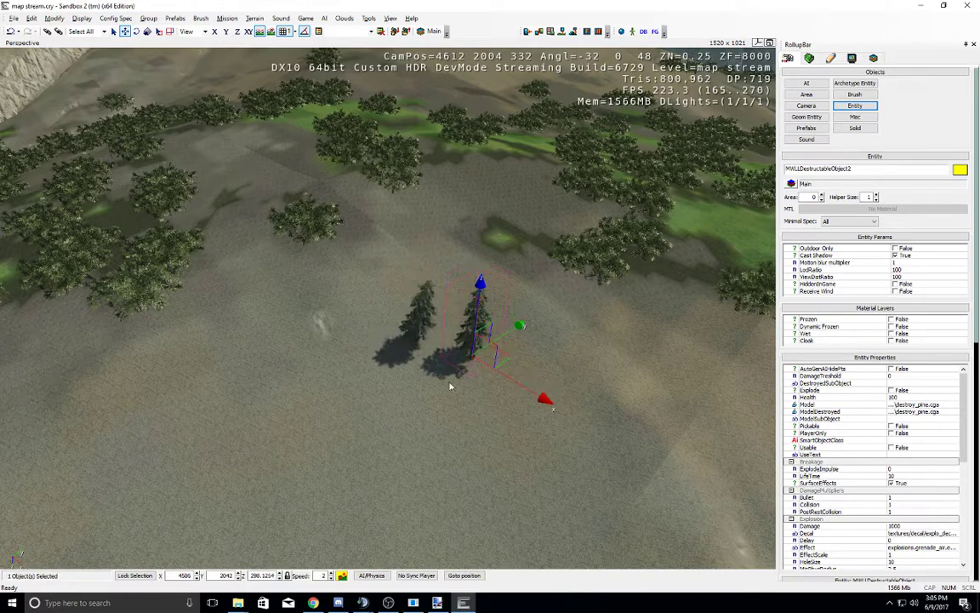
# Step: Clone the destructible pine beside the two existing pines and turn off physics and AI processing
pyautogui.hotkey('ctrl', 'c')
pyautogui.click(392, 399)
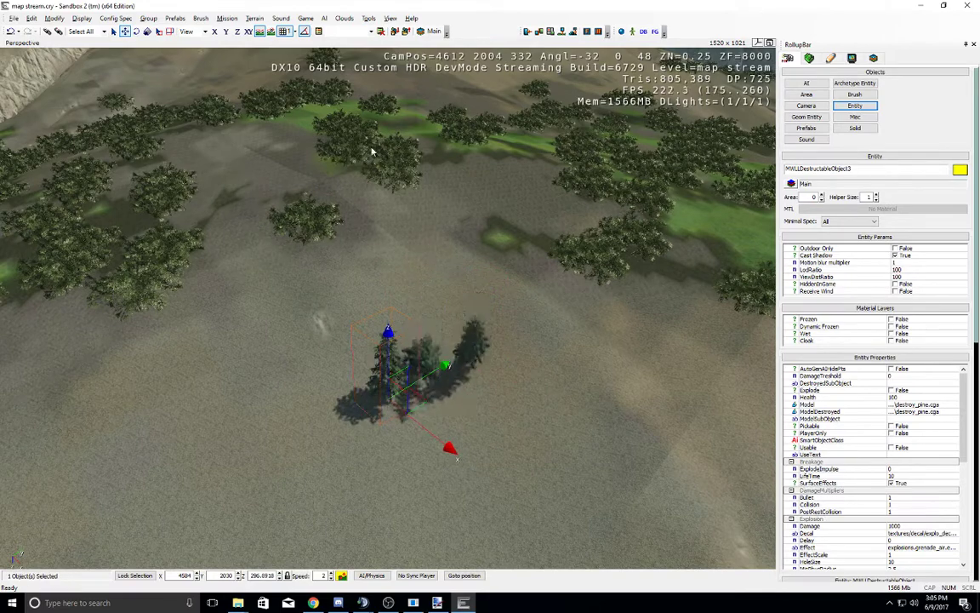
pyautogui.click(369, 18)
pyautogui.moveTo(308, 19)
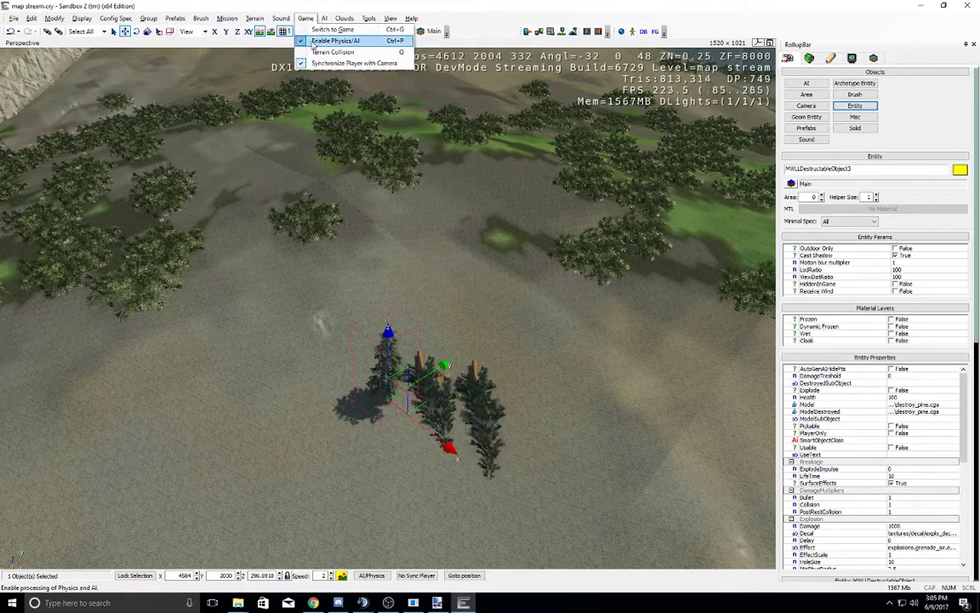
pyautogui.click(314, 42)
# Step: Clone the destructible pine four times, placing the copies behind and to the left of the original trees
pyautogui.moveTo(322, 269); pyautogui.dragTo(531, 446)
pyautogui.click(481, 381)
pyautogui.click(420, 313)
pyautogui.hotkey('ctrl', 'c')
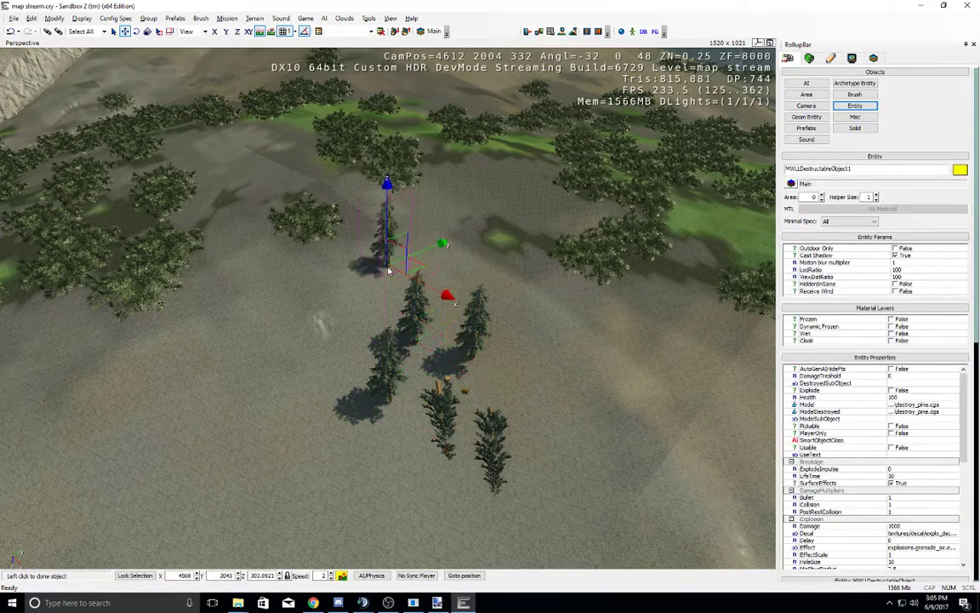
pyautogui.click(390, 267)
pyautogui.hotkey('ctrl', 'c')
pyautogui.click(331, 324)
pyautogui.hotkey('ctrl', 'c')
pyautogui.click(283, 372)
pyautogui.hotkey('ctrl', 'c')
pyautogui.click(457, 272)
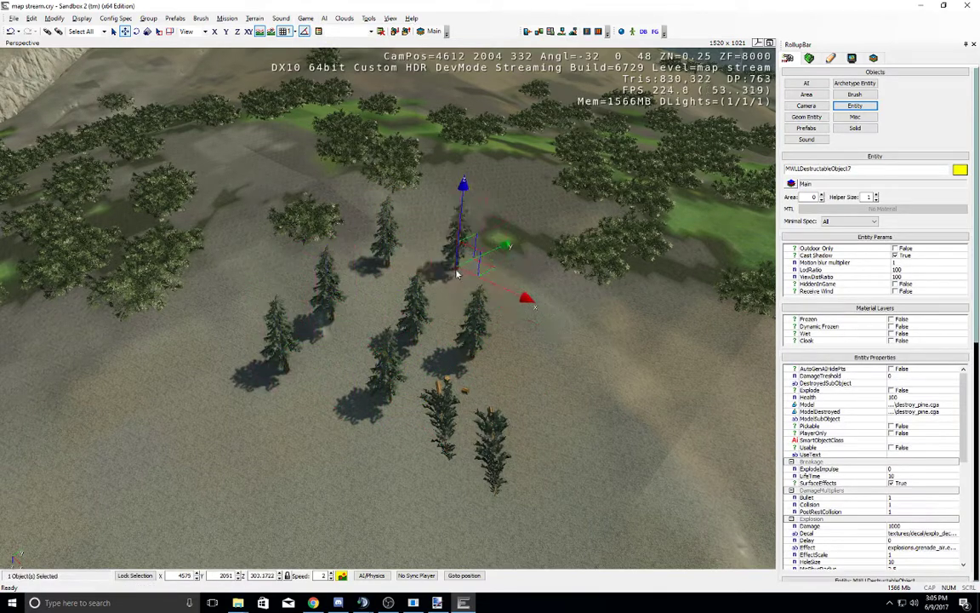
# Step: Clone six more pines around the outside of the cluster, from the right side round the back to the left
pyautogui.hotkey('ctrl', 'c')
pyautogui.click(583, 392)
pyautogui.hotkey('ctrl', 'c')
pyautogui.click(539, 298)
pyautogui.hotkey('ctrl', 'c')
pyautogui.click(511, 227)
pyautogui.hotkey('ctrl', 'c')
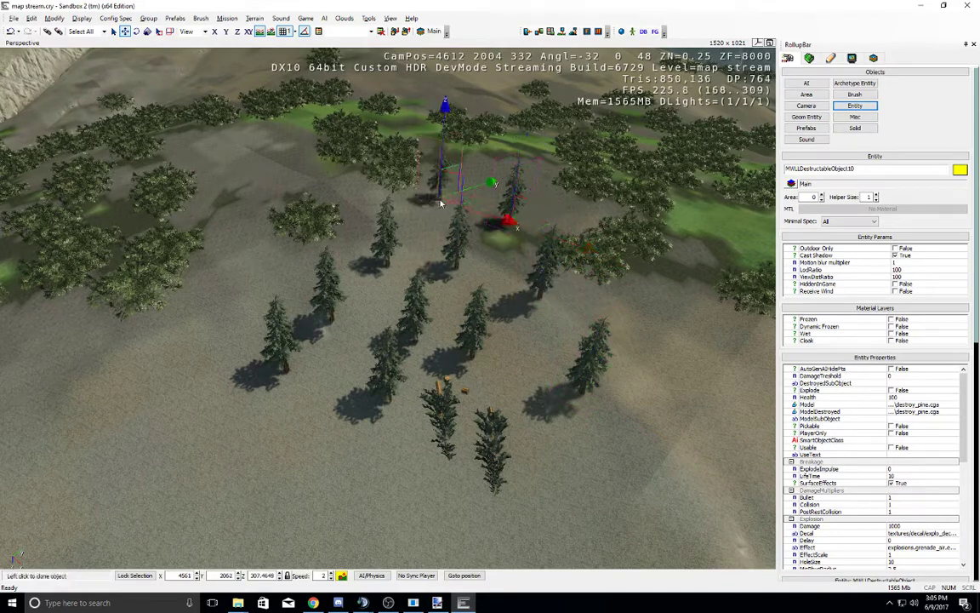
pyautogui.click(347, 228)
pyautogui.hotkey('ctrl', 'c')
pyautogui.click(260, 291)
pyautogui.hotkey('ctrl', 'c')
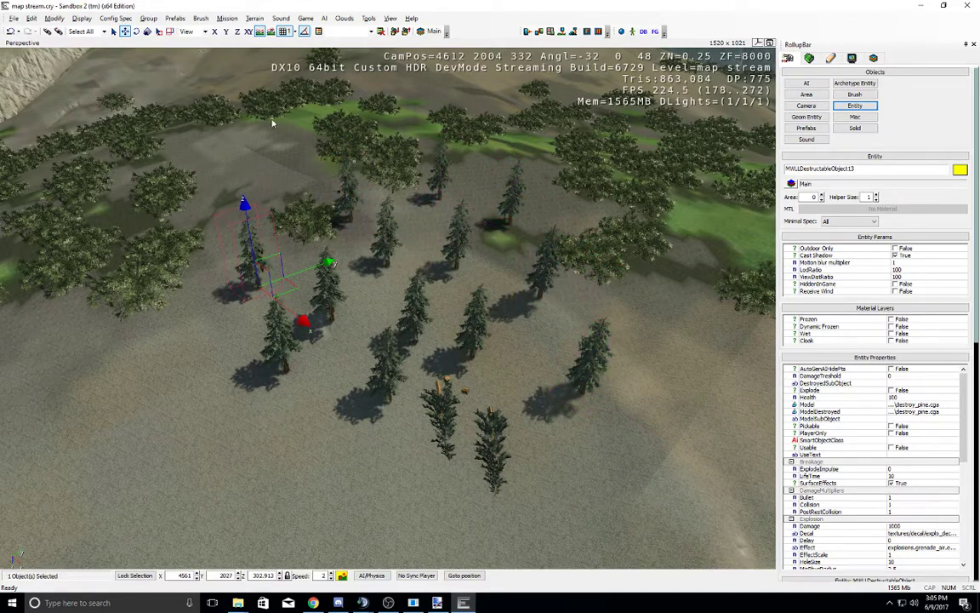
# Step: Rotate several overlapping groups of pines freely about their vertical axes to vary their orientation
pyautogui.moveTo(215, 170); pyautogui.dragTo(367, 341)
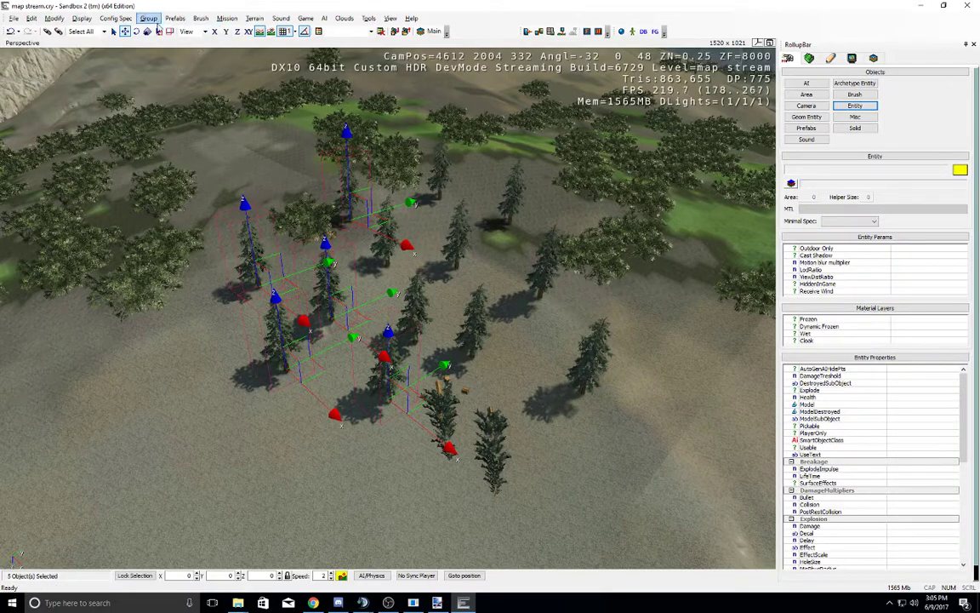
pyautogui.click(137, 31)
pyautogui.moveTo(347, 172); pyautogui.dragTo(417, 229)
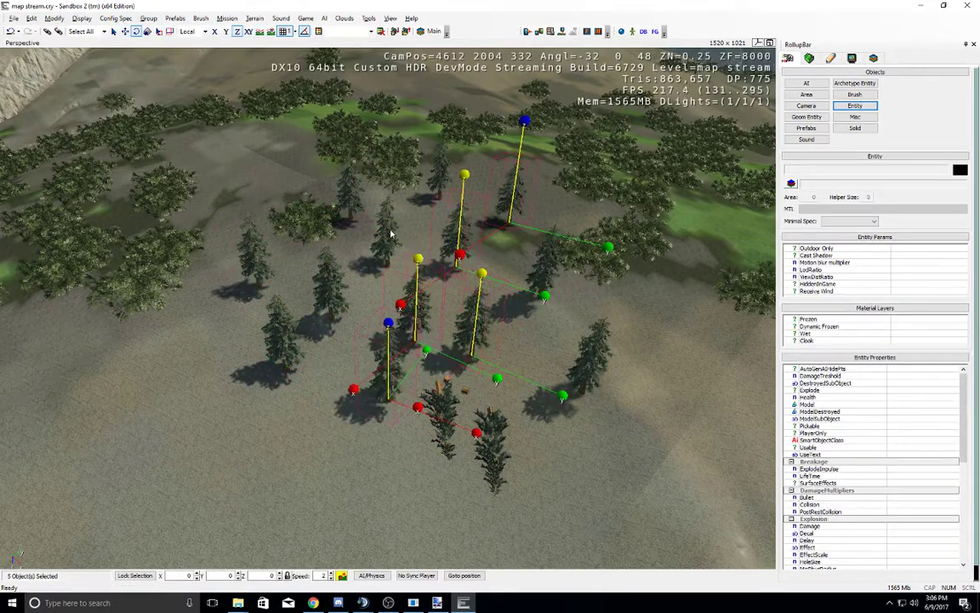
pyautogui.moveTo(359, 210); pyautogui.dragTo(478, 304)
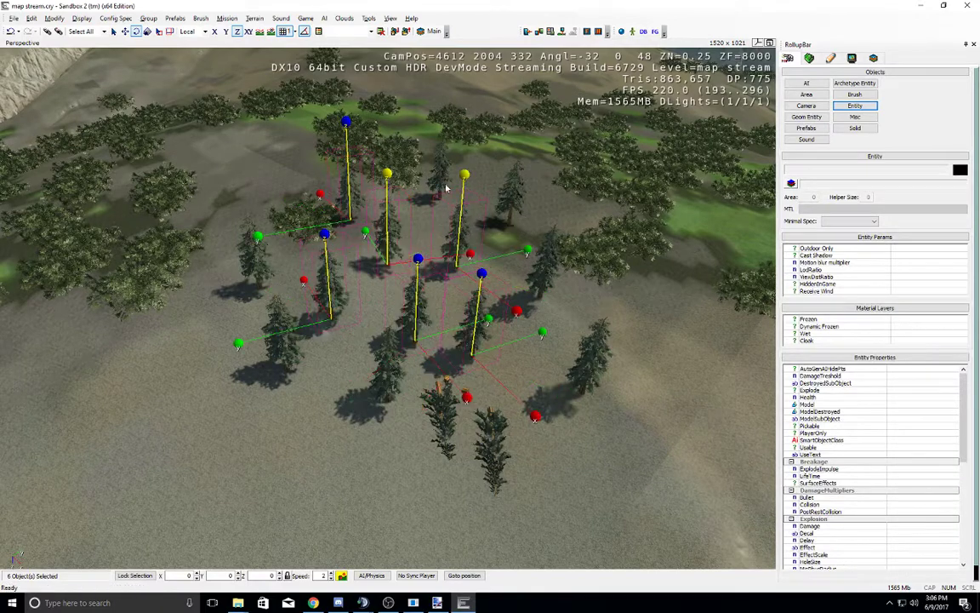
pyautogui.moveTo(400, 284); pyautogui.dragTo(555, 441)
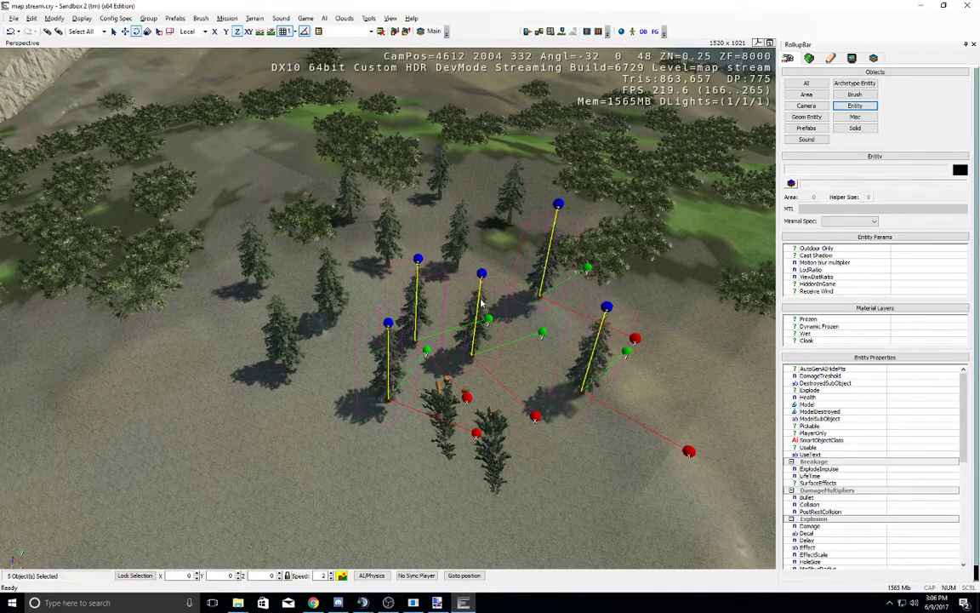
# Step: Clone the whole pine cluster repeatedly around the original on the hillside with terrain following enabled
pyautogui.moveTo(236, 157)
pyautogui.mouseDown()
pyautogui.moveTo(245, 193)
pyautogui.moveTo(668, 464)
pyautogui.mouseUp()
pyautogui.moveTo(413, 372); pyautogui.dragTo(413, 370, button='right')
pyautogui.press('s')
pyautogui.hotkey('ctrl', 'c')
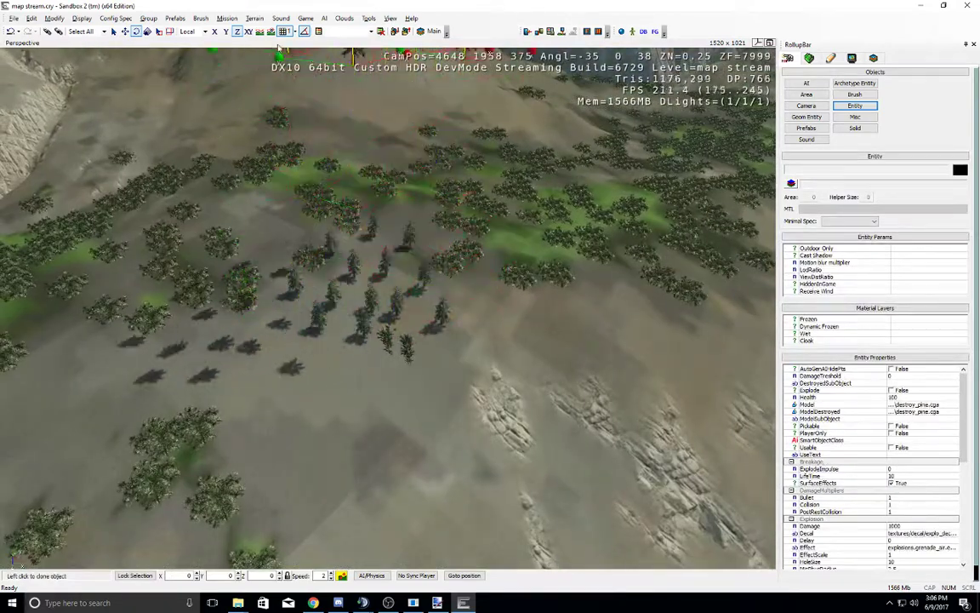
pyautogui.click(259, 32)
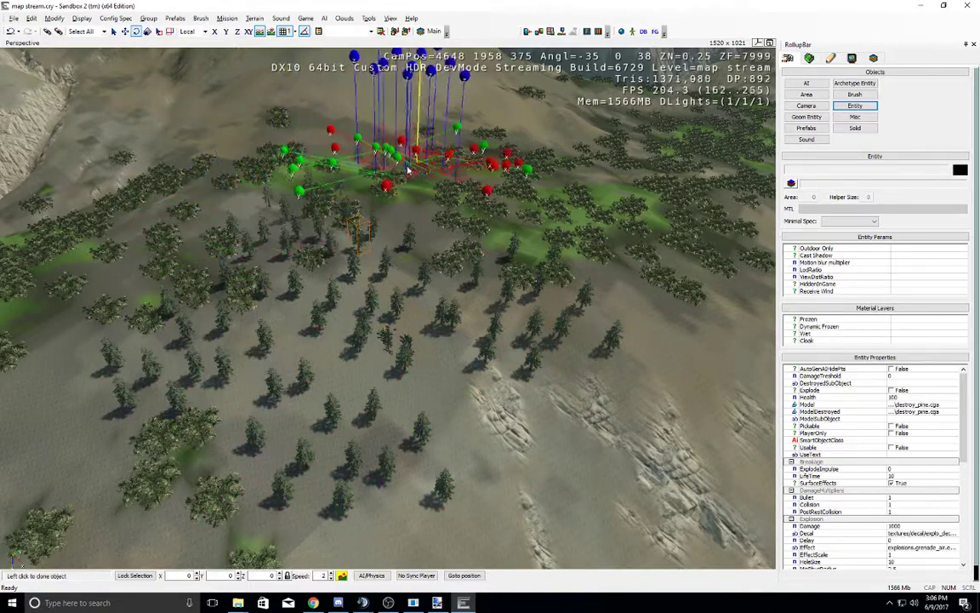
pyautogui.click(419, 194)
pyautogui.hotkey('ctrl', 'c')
pyautogui.click(568, 436)
# Step: Place further copies of the pine cluster down the rocky slope and clear the selection
pyautogui.hotkey('ctrl', 'c')
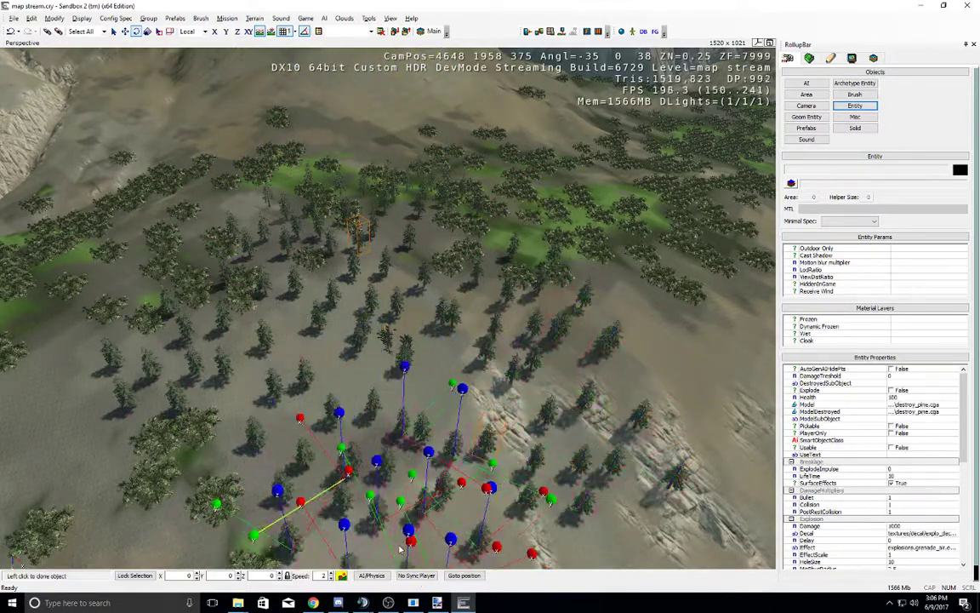
pyautogui.click(458, 518)
pyautogui.moveTo(508, 493); pyautogui.dragTo(469, 479, button='right')
pyautogui.moveTo(508, 493)
pyautogui.mouseDown(button='middle')
pyautogui.moveTo(572, 553)
pyautogui.moveTo(558, 545)
pyautogui.mouseUp(button='middle')
pyautogui.hotkey('ctrl', 'c')
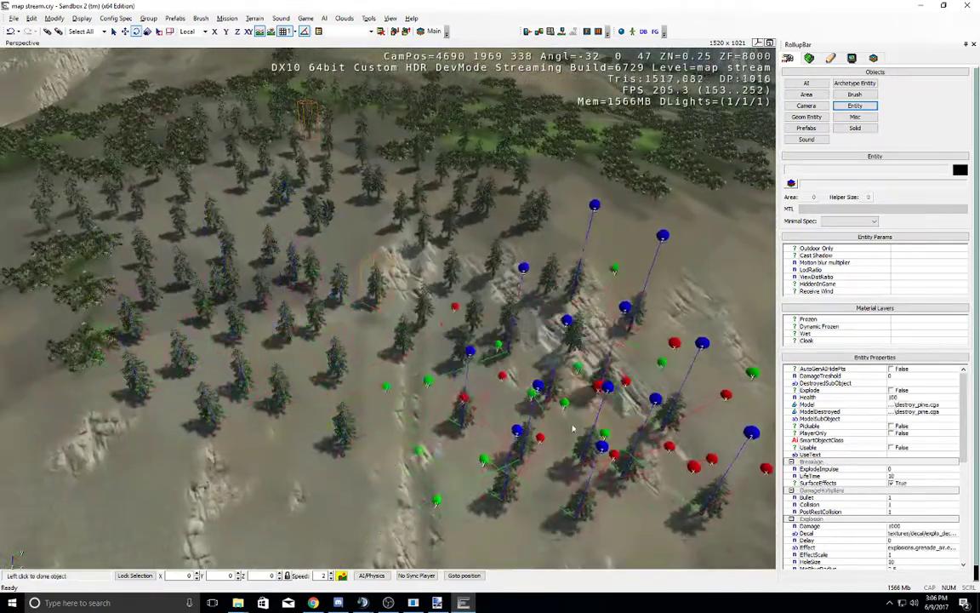
pyautogui.click(527, 442)
pyautogui.click(590, 233)
# Step: Delete two groups of pines standing on the rock outcrops of the slope
pyautogui.press('d')
pyautogui.moveTo(591, 233); pyautogui.dragTo(628, 254, button='right')
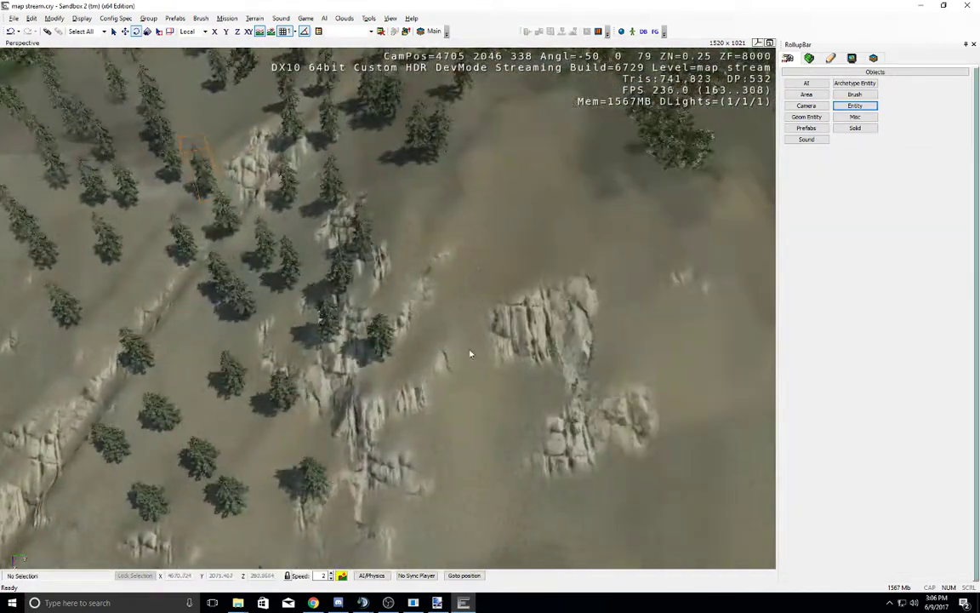
pyautogui.moveTo(423, 395); pyautogui.dragTo(277, 210)
pyautogui.press('Delete')
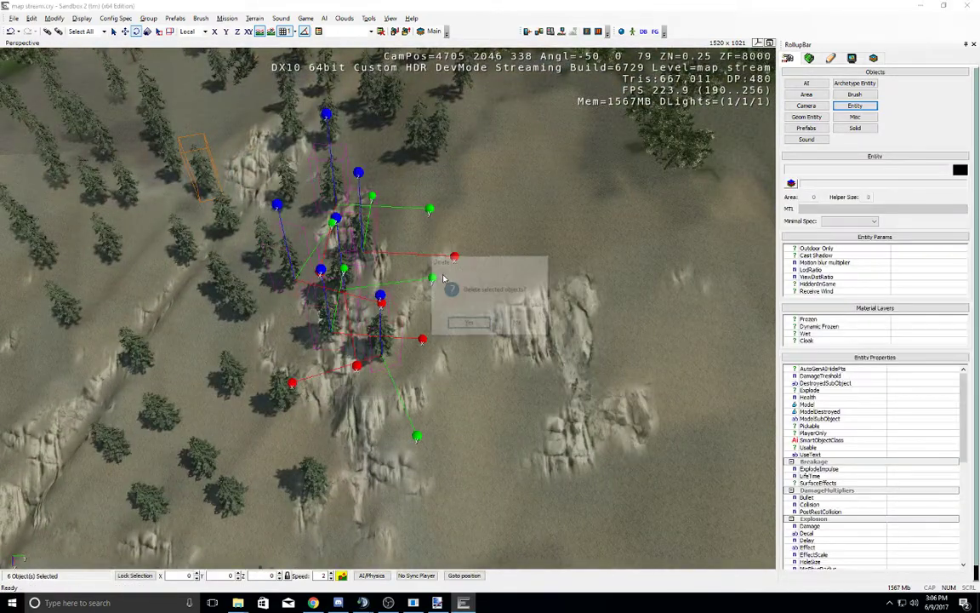
pyautogui.press('Return')
pyautogui.moveTo(429, 273); pyautogui.dragTo(528, 322, button='middle')
pyautogui.moveTo(317, 156); pyautogui.dragTo(445, 239)
pyautogui.press('Delete')
pyautogui.press('Return')
# Step: Delete the pines growing along the narrow rocky gully between the tree clusters
pyautogui.moveTo(377, 258); pyautogui.dragTo(377, 258, button='middle')
pyautogui.press('a')
pyautogui.moveTo(346, 241); pyautogui.dragTo(324, 149, button='right')
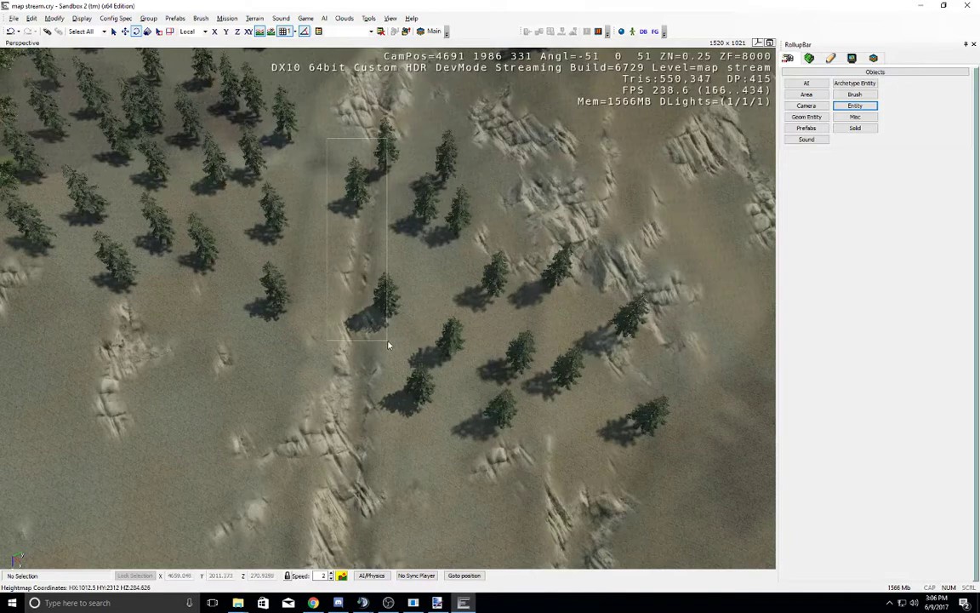
pyautogui.moveTo(410, 321); pyautogui.dragTo(415, 316, button='middle')
pyautogui.moveTo(415, 315); pyautogui.dragTo(415, 315, button='right')
pyautogui.moveTo(393, 174); pyautogui.dragTo(513, 307)
pyautogui.press('Delete')
pyautogui.press('Return')
# Step: Delete the outlying pines near the rocks at the downhill edge of the forest
pyautogui.moveTo(509, 298); pyautogui.dragTo(505, 291, button='right')
pyautogui.moveTo(506, 292); pyautogui.dragTo(506, 291, button='middle')
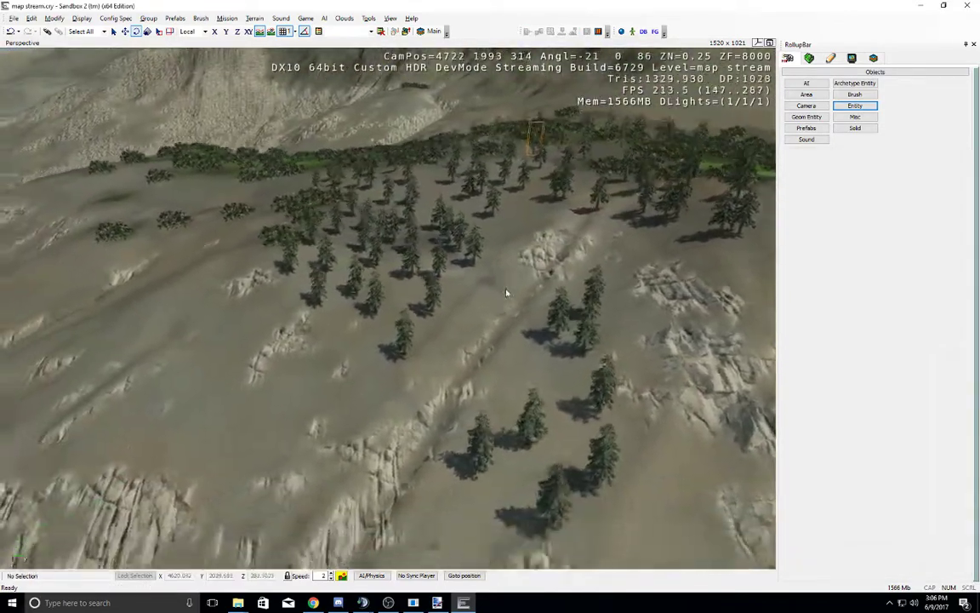
pyautogui.press('w')
pyautogui.moveTo(506, 291); pyautogui.dragTo(501, 288, button='right')
pyautogui.press('s')
pyautogui.moveTo(358, 277); pyautogui.dragTo(445, 324)
pyautogui.press('Delete')
pyautogui.press('Return')
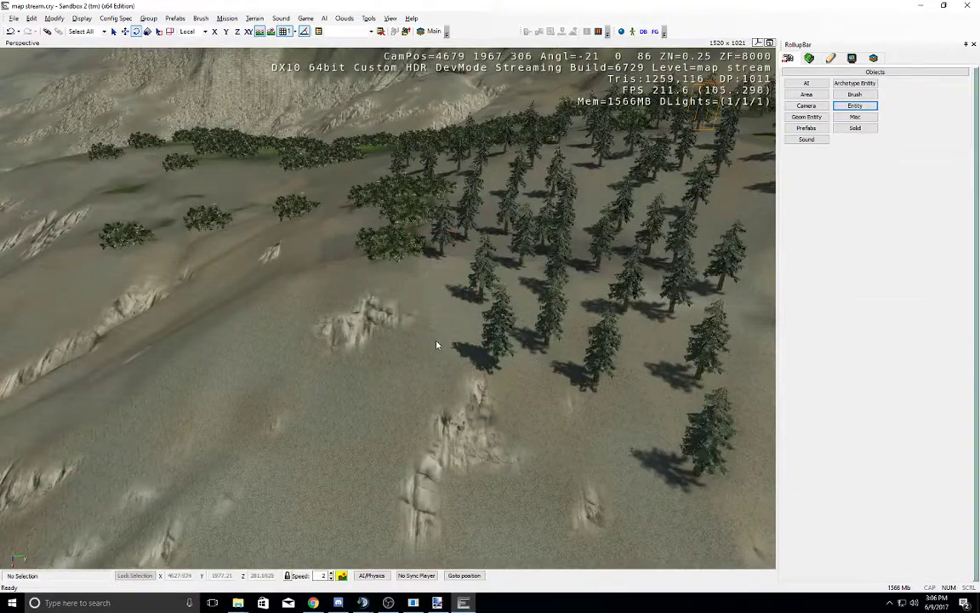
pyautogui.press('w')
pyautogui.click(441, 319)
pyautogui.press('Delete')
pyautogui.press('Return')
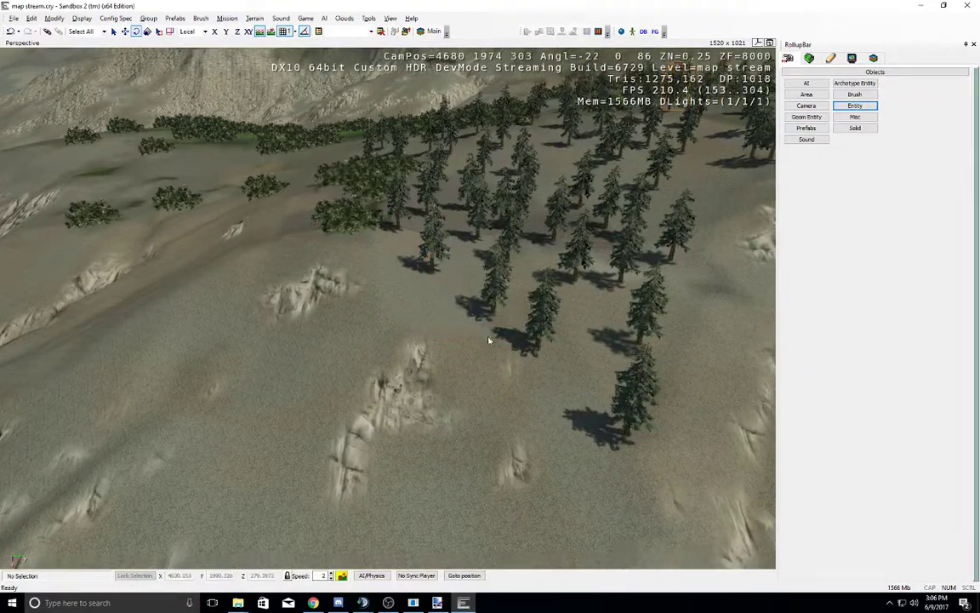
# Step: Select all the cloned pines on the hillside to inspect their shared entity properties
pyautogui.press('w')
pyautogui.moveTo(488, 340); pyautogui.dragTo(488, 340, button='right')
pyautogui.press('s')
pyautogui.press('s')
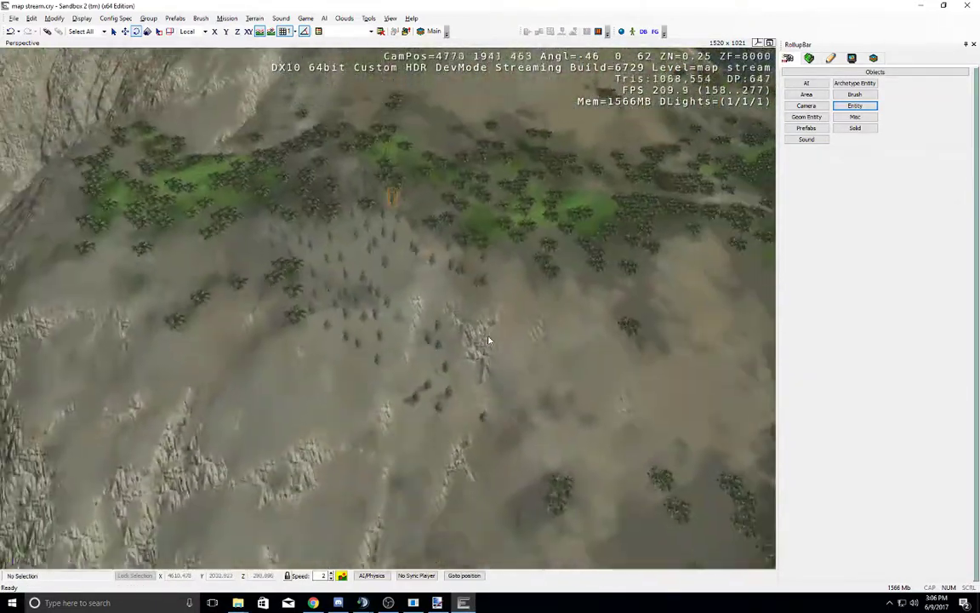
pyautogui.press('w')
pyautogui.press('w')
pyautogui.press('s')
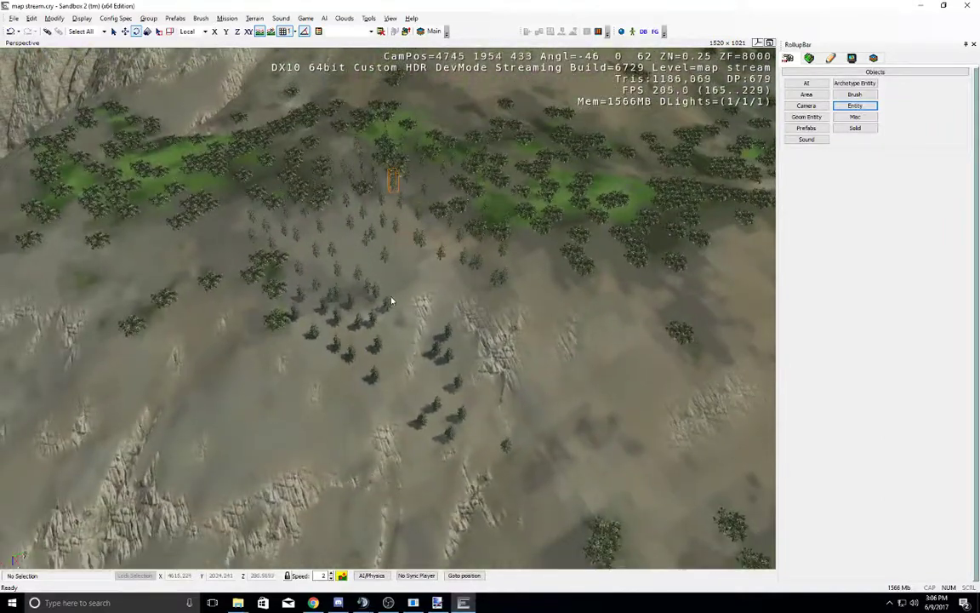
pyautogui.moveTo(600, 470); pyautogui.dragTo(127, 52)
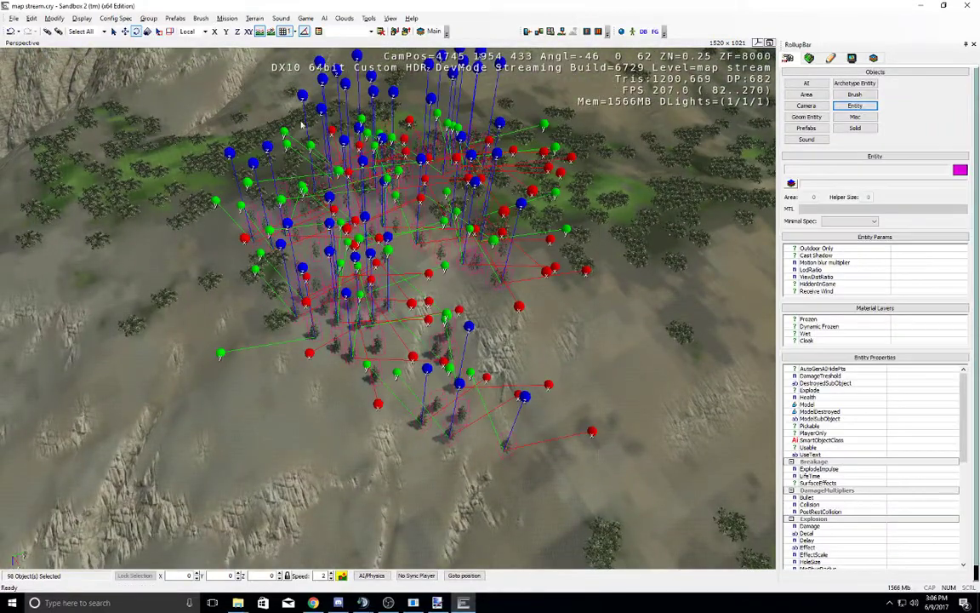
pyautogui.moveTo(658, 306); pyautogui.dragTo(659, 305, button='right')
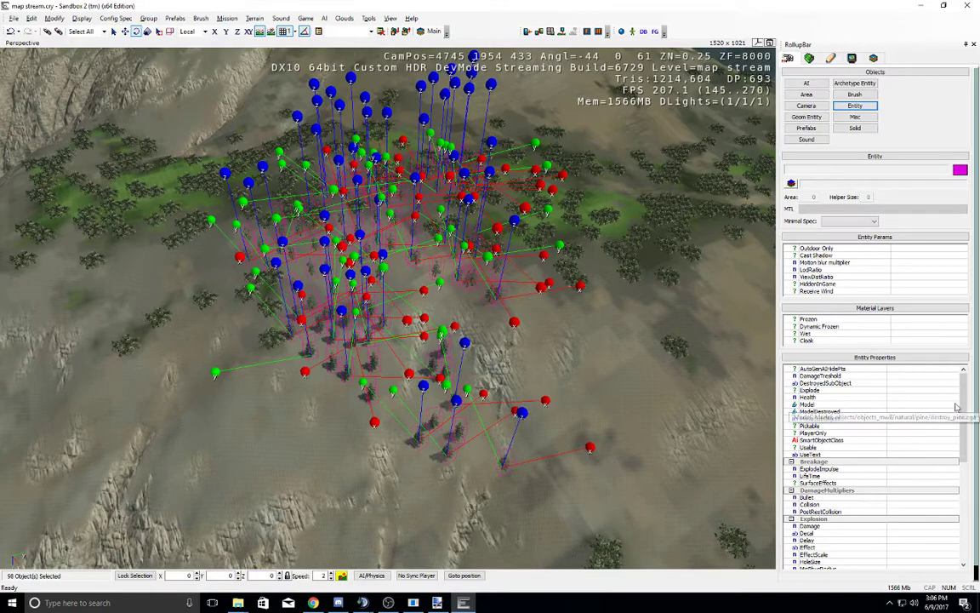
pyautogui.press('Delete')
# Step: Set the ViewDistRatio of a single pine beside the rocks to 61, checking its visibility from far away
pyautogui.click(498, 295)
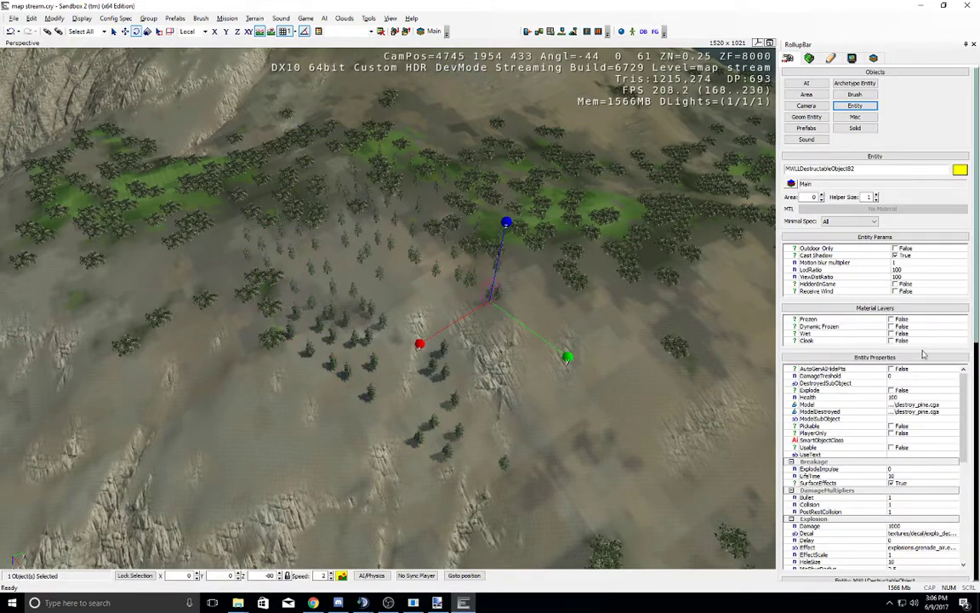
pyautogui.scroll(-1, 966, 394)
pyautogui.scroll(1, 966, 393)
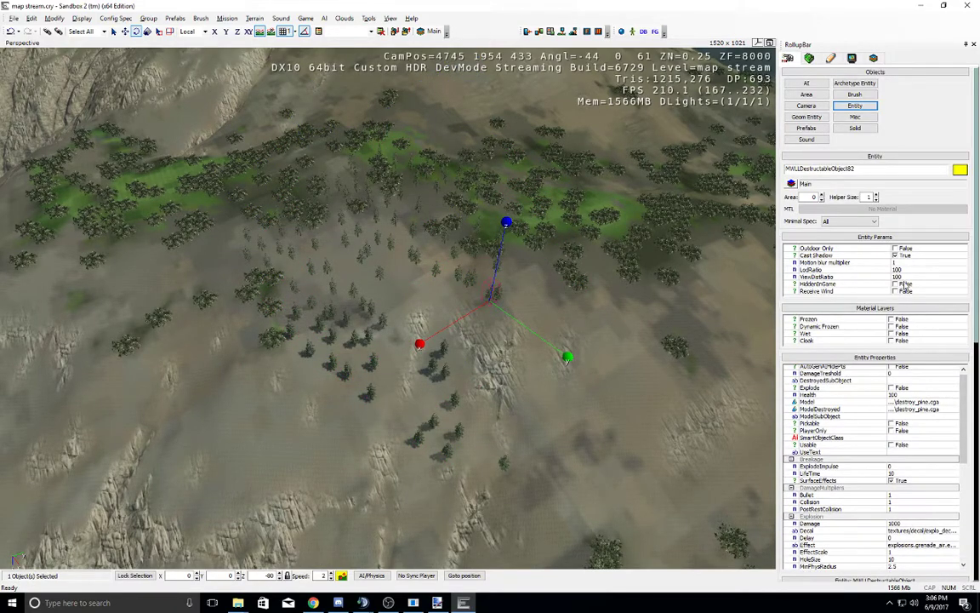
pyautogui.click(843, 279)
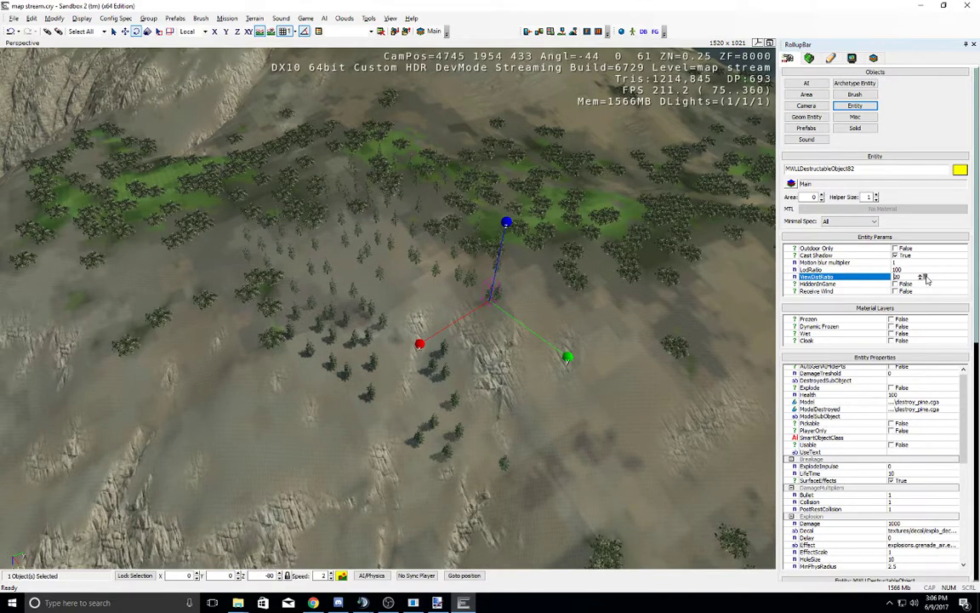
pyautogui.press('s')
pyautogui.moveTo(594, 271)
pyautogui.mouseDown(button='right')
pyautogui.moveTo(586, 260)
pyautogui.moveTo(600, 281)
pyautogui.mouseUp(button='right')
pyautogui.press('w')
pyautogui.press('s')
pyautogui.moveTo(600, 281); pyautogui.dragTo(595, 271, button='middle')
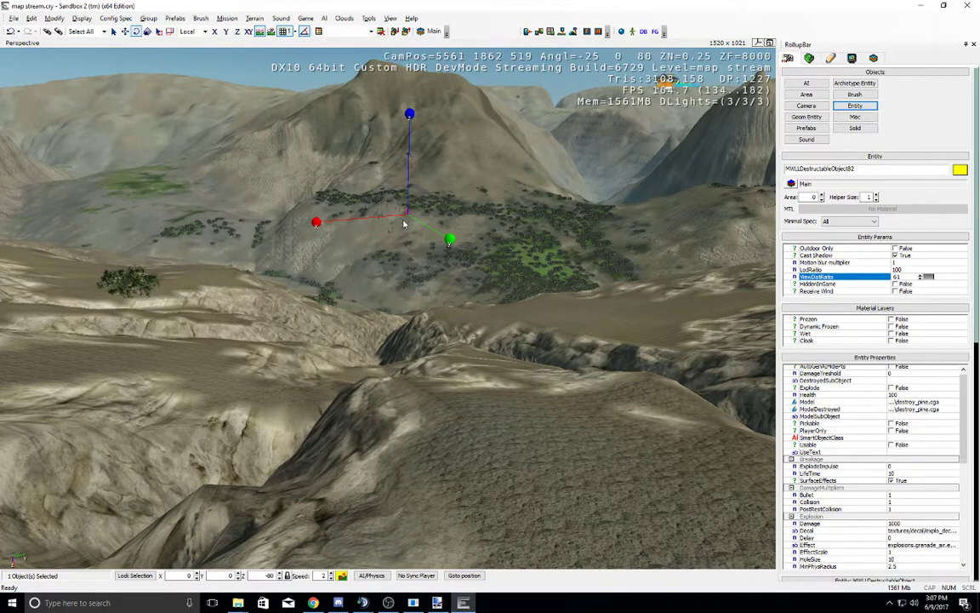
pyautogui.press('w')
pyautogui.moveTo(445, 293)
pyautogui.mouseDown(button='right')
pyautogui.moveTo(448, 304)
pyautogui.moveTo(446, 295)
pyautogui.mouseUp(button='right')
# Step: Open the Prefabs Library in the DataBase View and load mwll_destructbles.xml
pyautogui.click(806, 127)
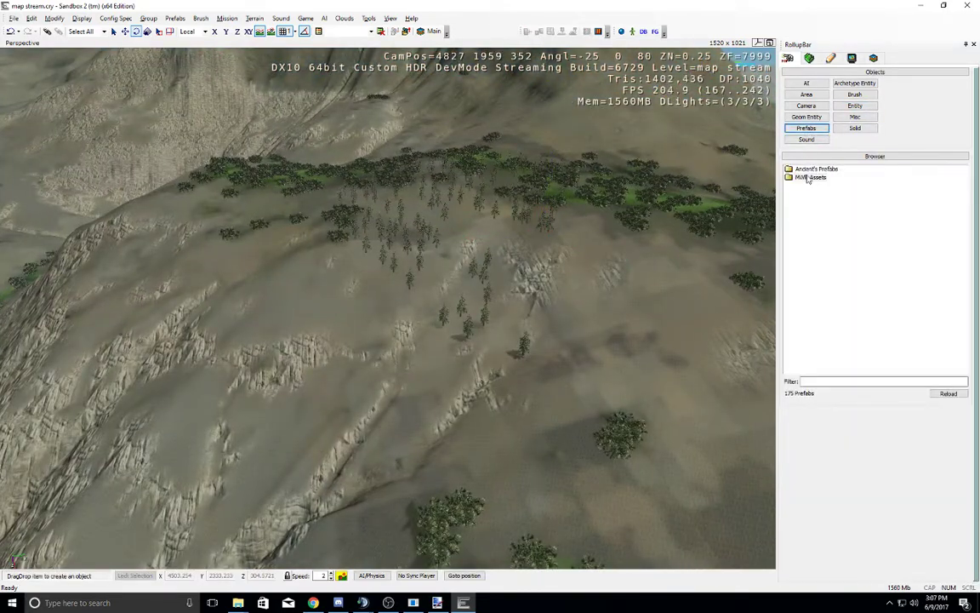
pyautogui.click(390, 18)
pyautogui.moveTo(421, 29)
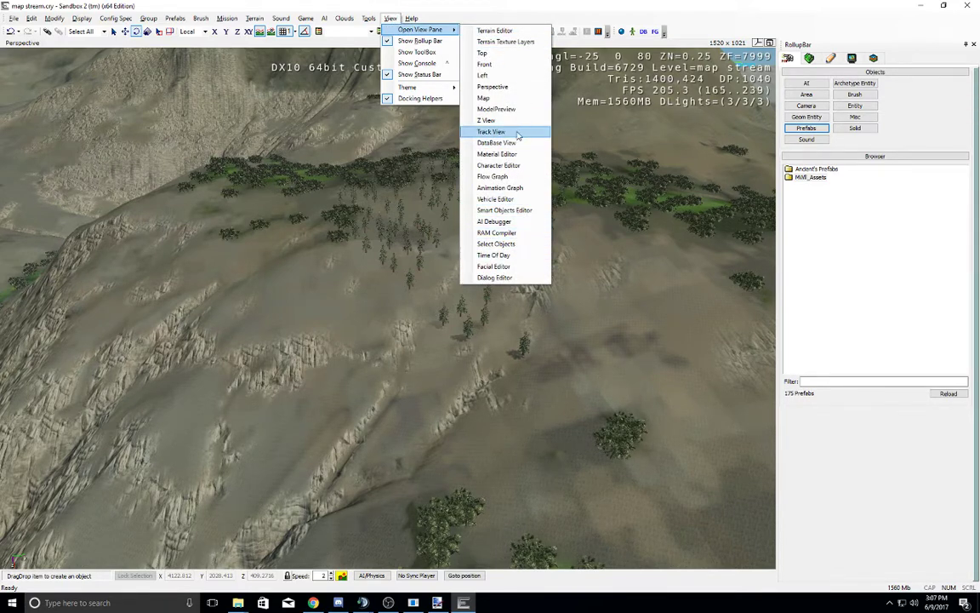
pyautogui.click(496, 142)
pyautogui.click(183, 125)
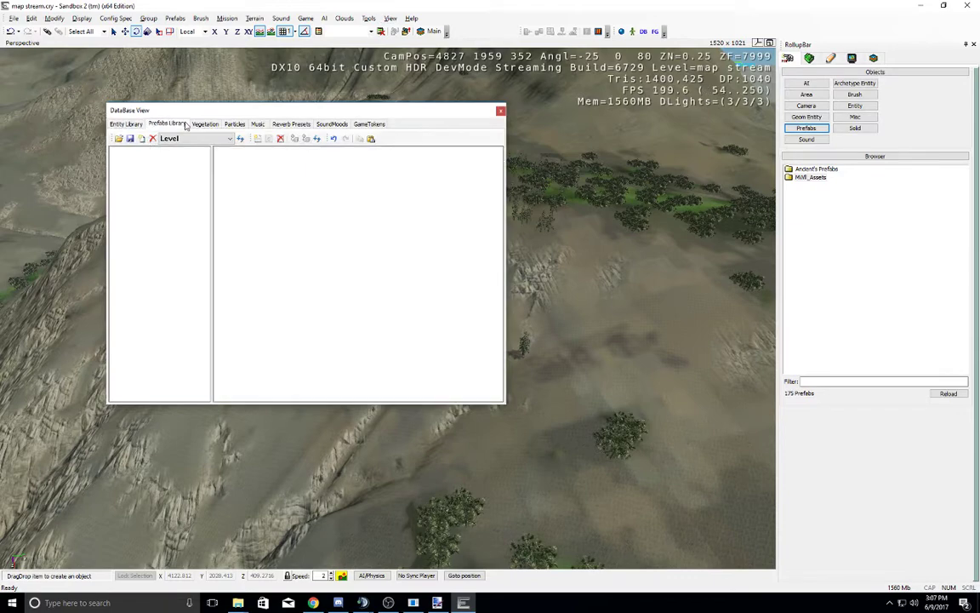
pyautogui.click(128, 139)
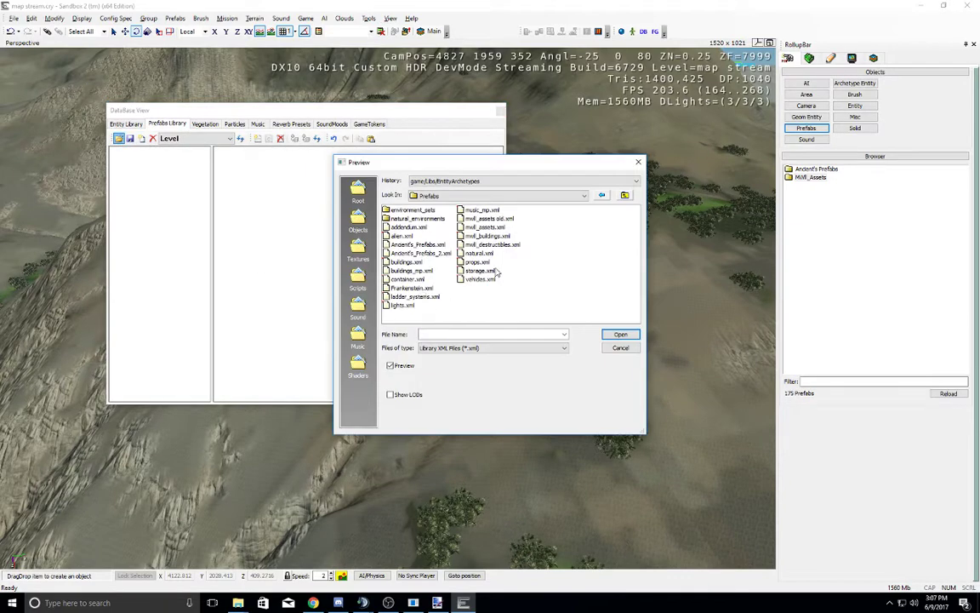
pyautogui.doubleClick(501, 244)
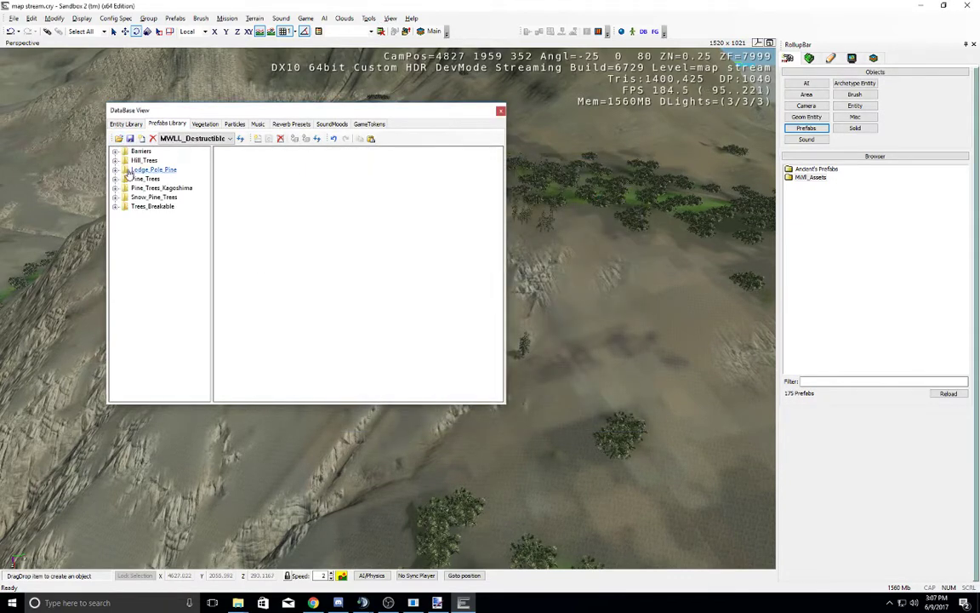
# Step: Examine the Barriers, Snow_Pine_Trees and Trees_Breakable folders of the loaded destructibles library and close the DataBase View
pyautogui.click(116, 151)
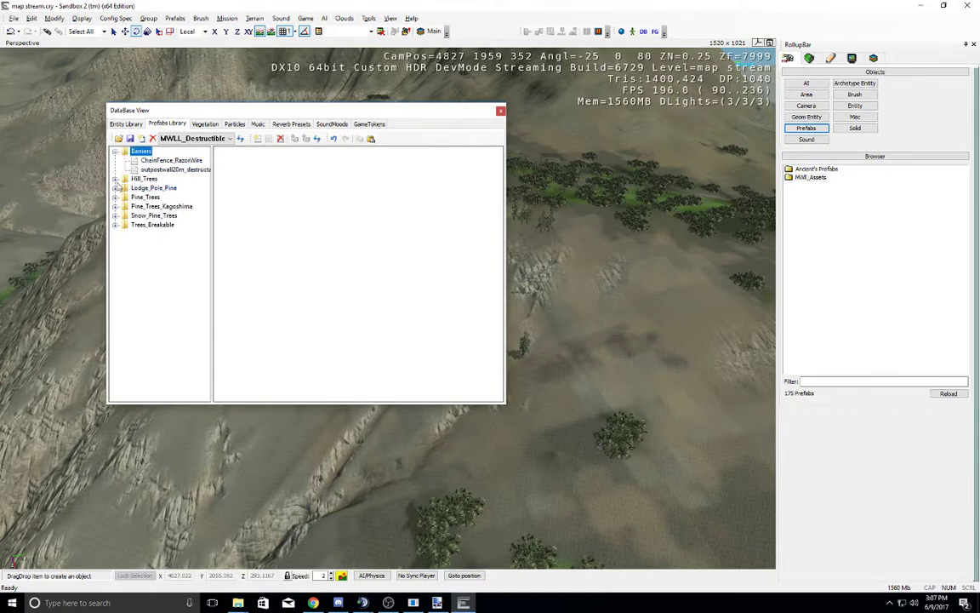
pyautogui.click(116, 217)
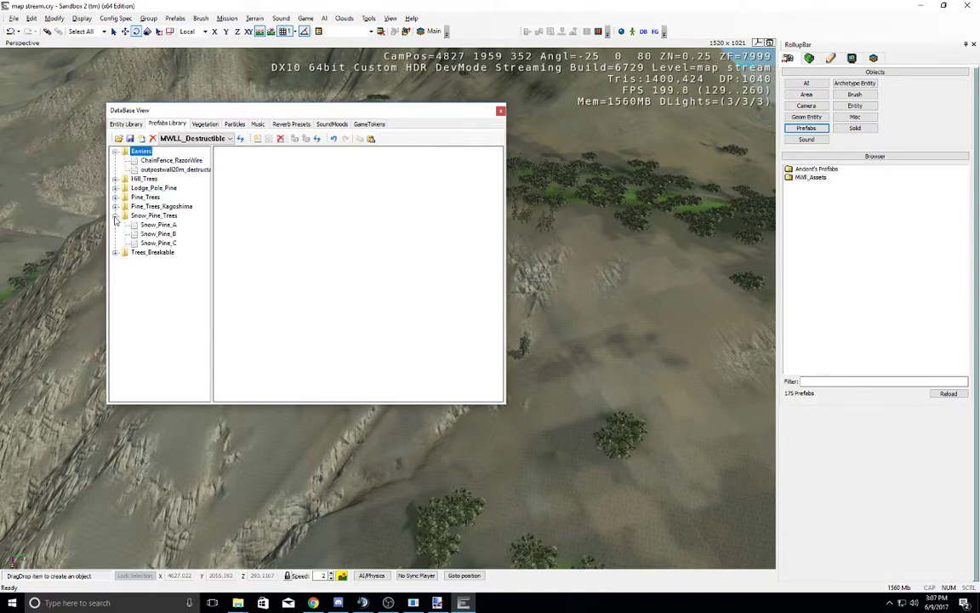
pyautogui.click(115, 253)
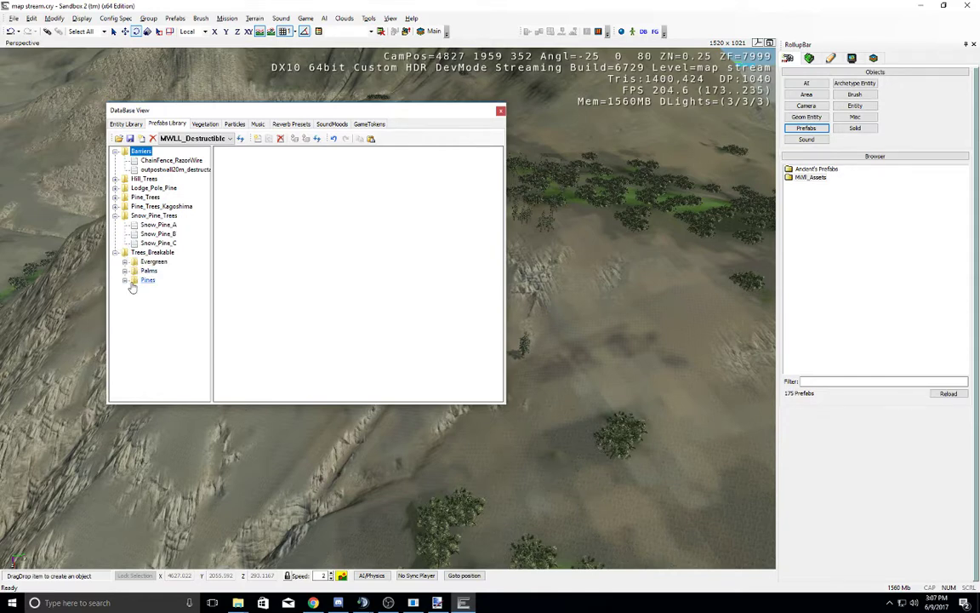
pyautogui.click(501, 111)
# Step: Place the outpostwall20m_destructable prefab from the MWLL_Destructibles Barriers folder on the open ground of the hillside
pyautogui.click(806, 129)
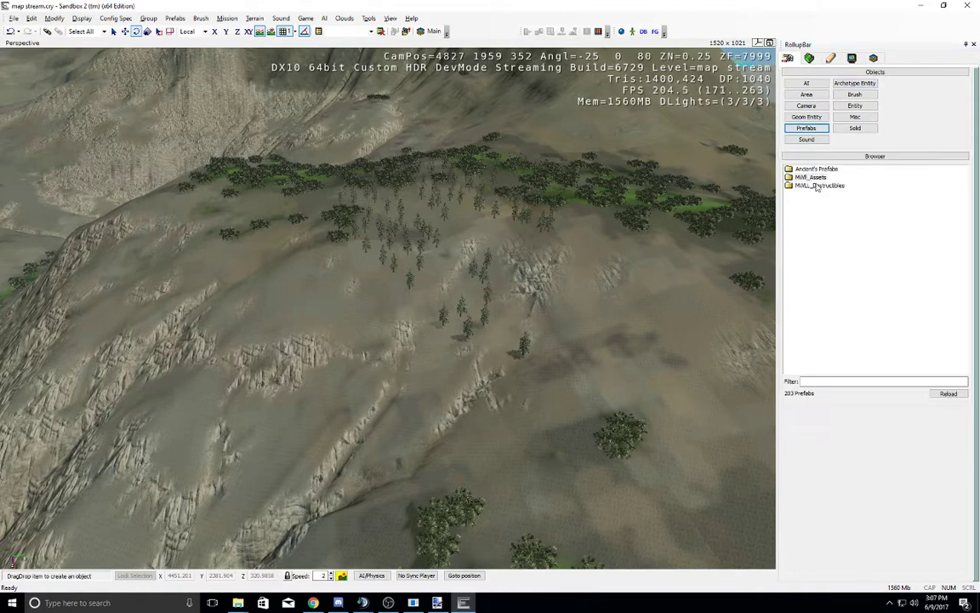
pyautogui.doubleClick(811, 186)
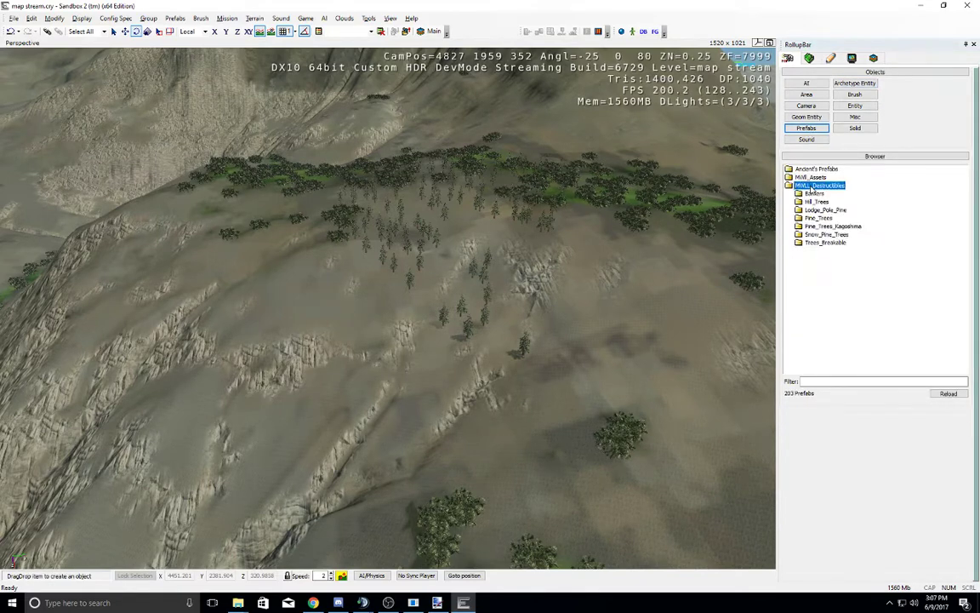
pyautogui.doubleClick(809, 219)
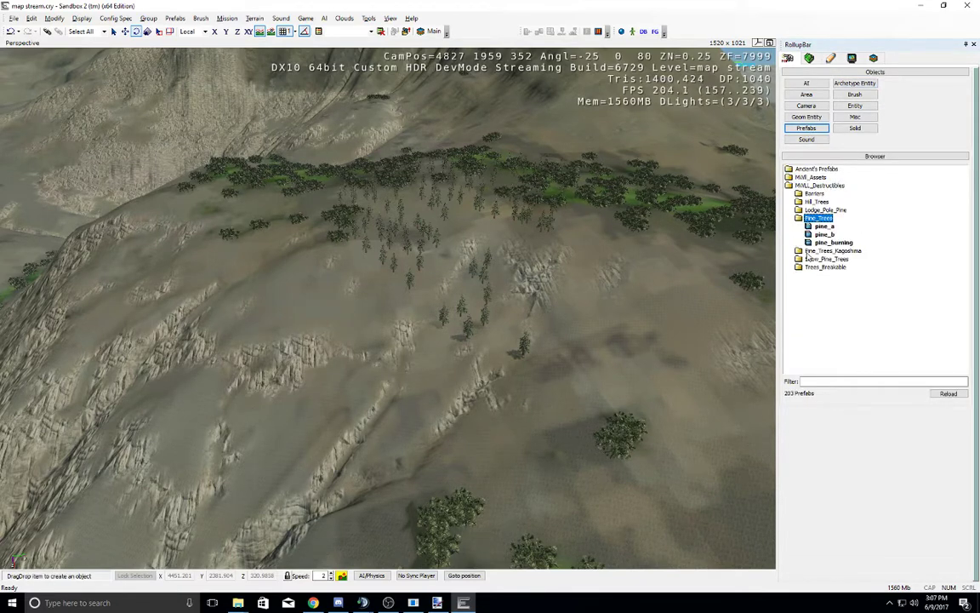
pyautogui.doubleClick(806, 195)
pyautogui.moveTo(829, 212); pyautogui.dragTo(536, 227)
pyautogui.scroll(8, 446, 222)
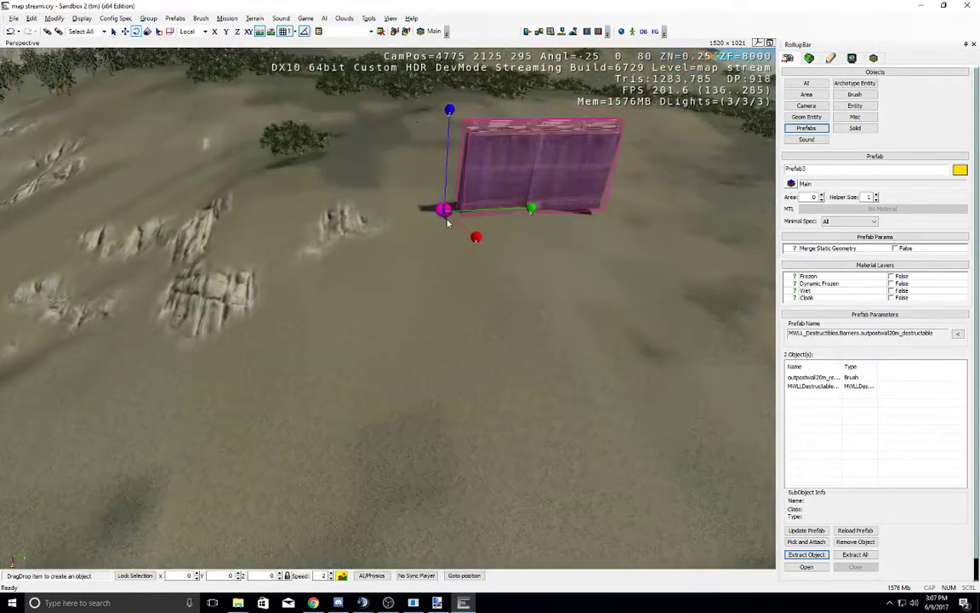
pyautogui.click(447, 221)
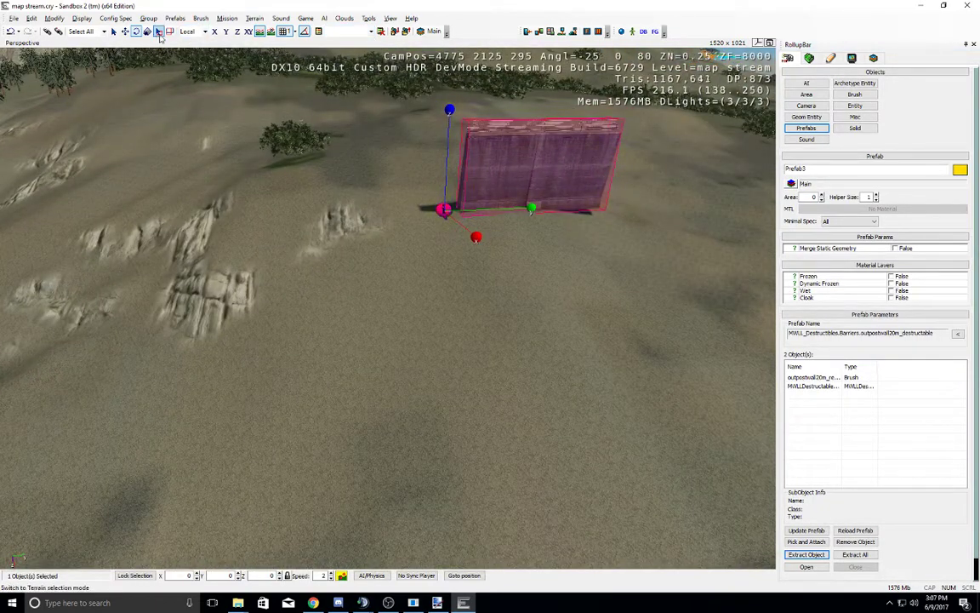
# Step: Clone the outpost wall twice along the Y axis to form a continuous row of three segments
pyautogui.moveTo(363, 305); pyautogui.dragTo(357, 284, button='right')
pyautogui.moveTo(356, 284); pyautogui.dragTo(370, 267, button='middle')
pyautogui.click(370, 268)
pyautogui.click(410, 347)
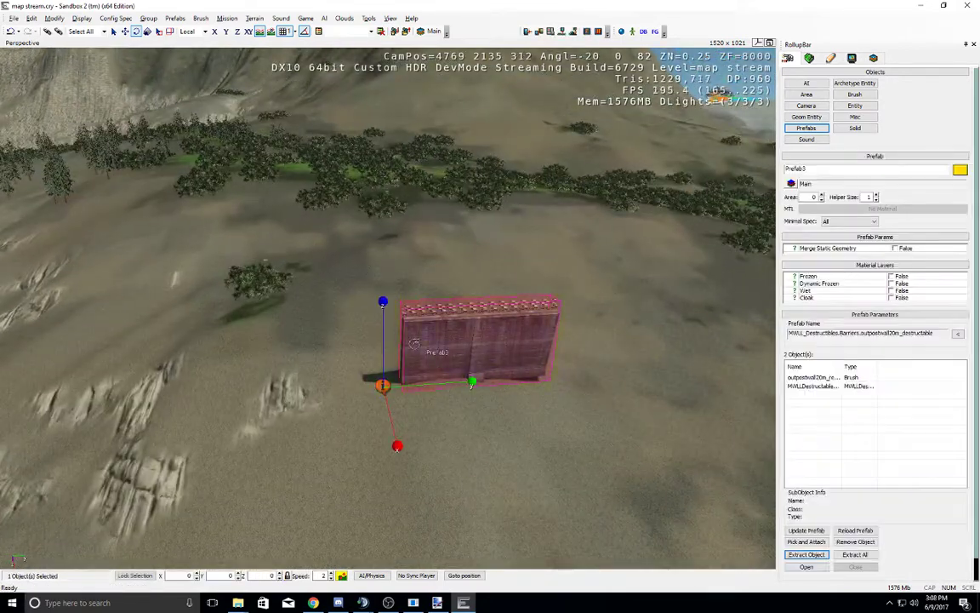
pyautogui.click(124, 31)
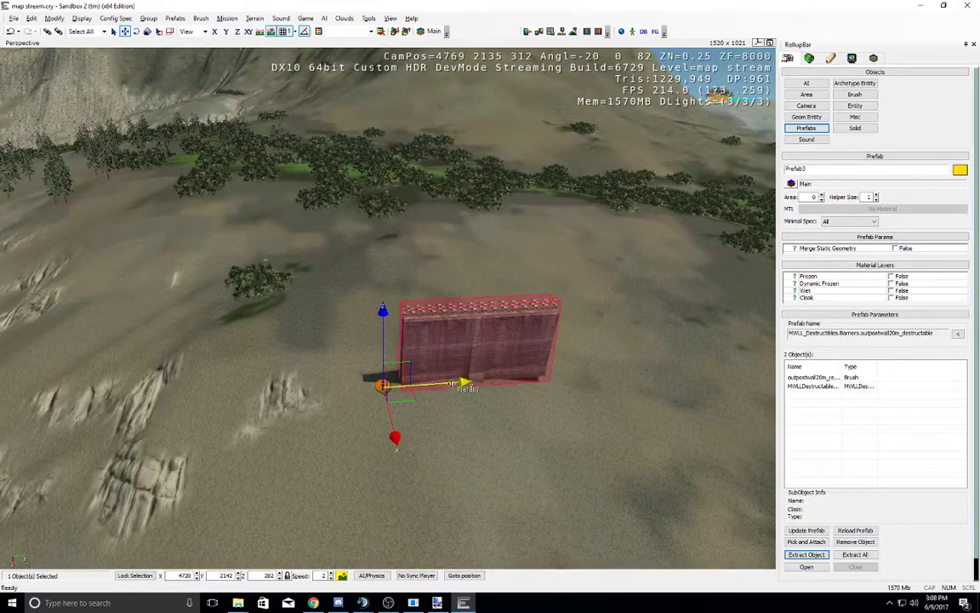
pyautogui.moveTo(399, 213); pyautogui.dragTo(385, 276, button='right')
pyautogui.moveTo(386, 276); pyautogui.dragTo(395, 246, button='middle')
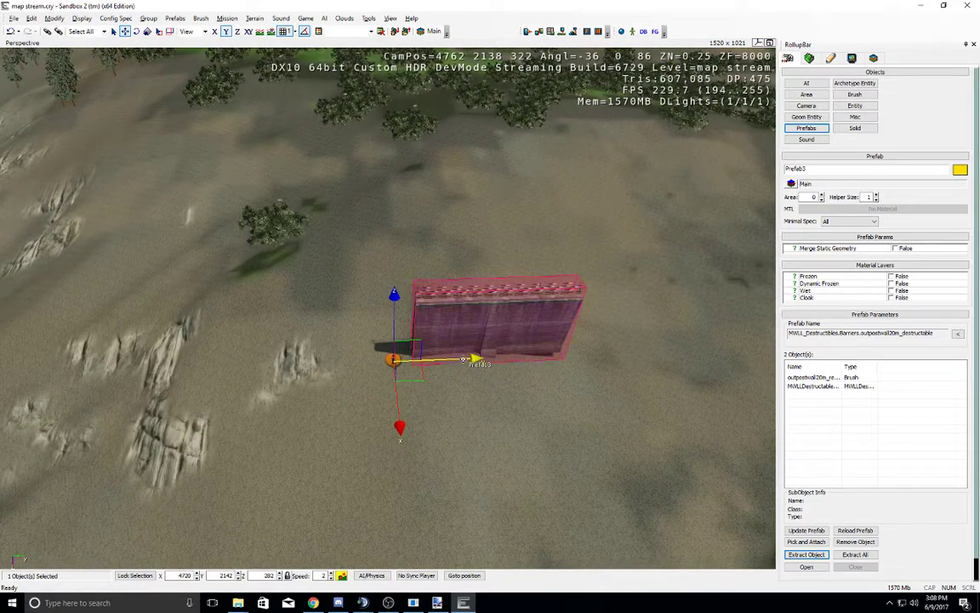
pyautogui.moveTo(464, 359)
pyautogui.keyDown('shift'); pyautogui.mouseDown()
pyautogui.moveTo(66, 371)
pyautogui.moveTo(74, 369)
pyautogui.mouseUp(); pyautogui.keyUp('shift')
# Step: Select all three wall segments and place a clone of the set end to end, extending the row to six
pyautogui.keyDown('ctrl'); pyautogui.click(323, 345); pyautogui.keyUp('ctrl')
pyautogui.keyDown('ctrl'); pyautogui.click(452, 337); pyautogui.keyUp('ctrl')
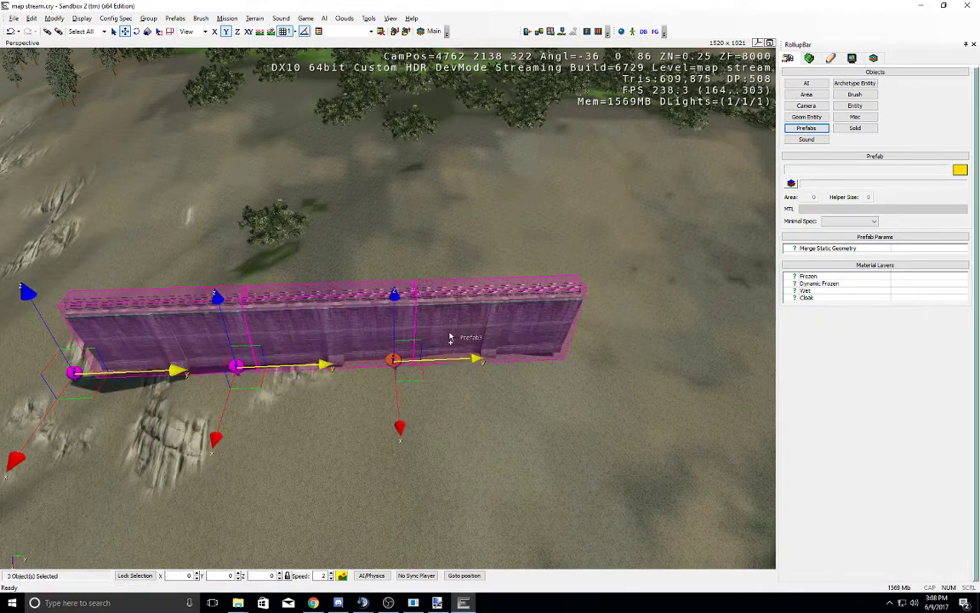
pyautogui.hotkey('ctrl', 'c')
pyautogui.moveTo(468, 334); pyautogui.dragTo(530, 328, button='middle')
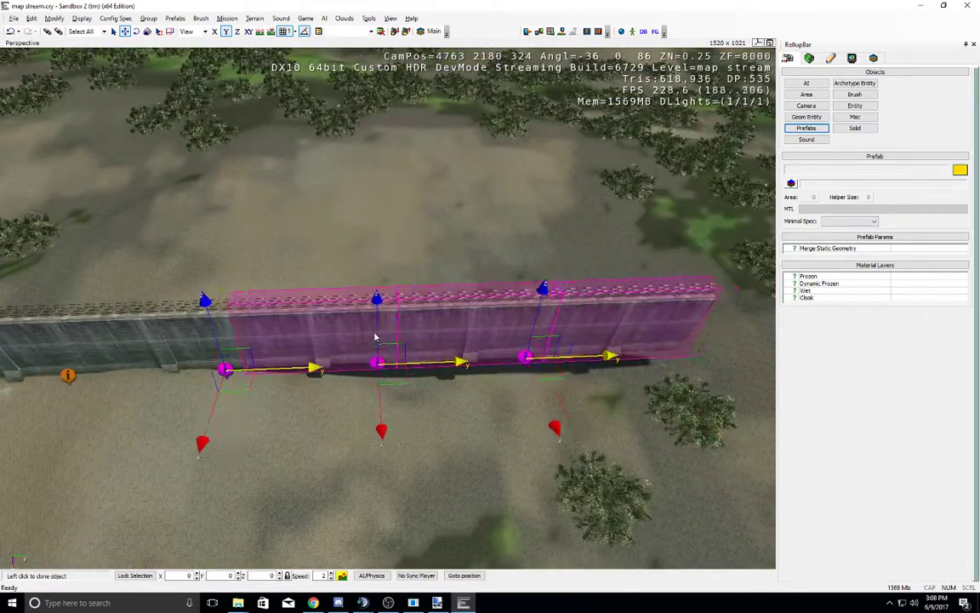
pyautogui.click(379, 335)
pyautogui.moveTo(380, 334); pyautogui.dragTo(378, 333, button='middle')
pyautogui.scroll(-4, 379, 334)
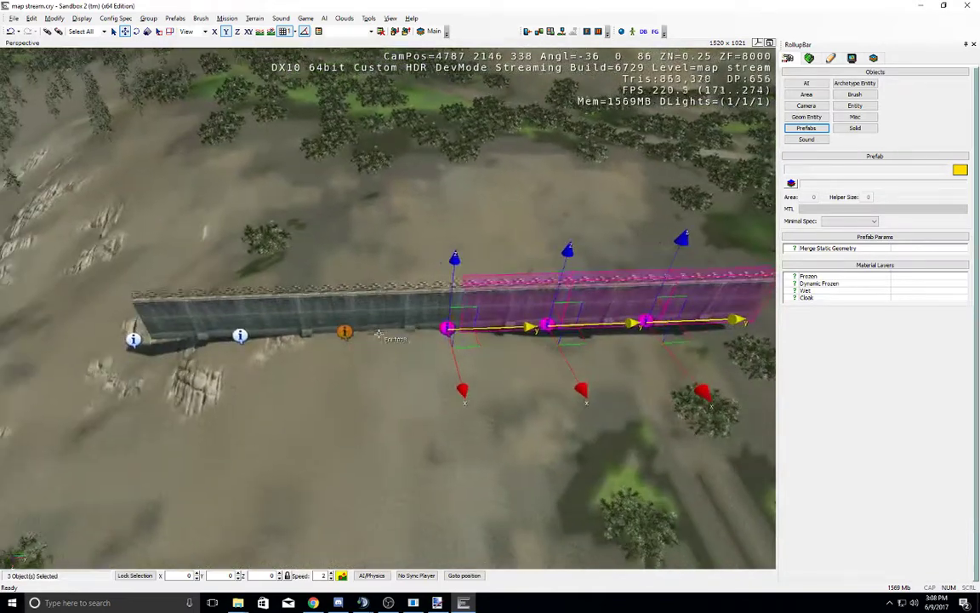
# Step: Add the three original segments to the selection and group all six wall segments under the name "wall"
pyautogui.keyDown('ctrl'); pyautogui.click(374, 328); pyautogui.keyUp('ctrl')
pyautogui.keyDown('ctrl'); pyautogui.click(255, 322); pyautogui.keyUp('ctrl')
pyautogui.keyDown('ctrl'); pyautogui.click(170, 325); pyautogui.keyUp('ctrl')
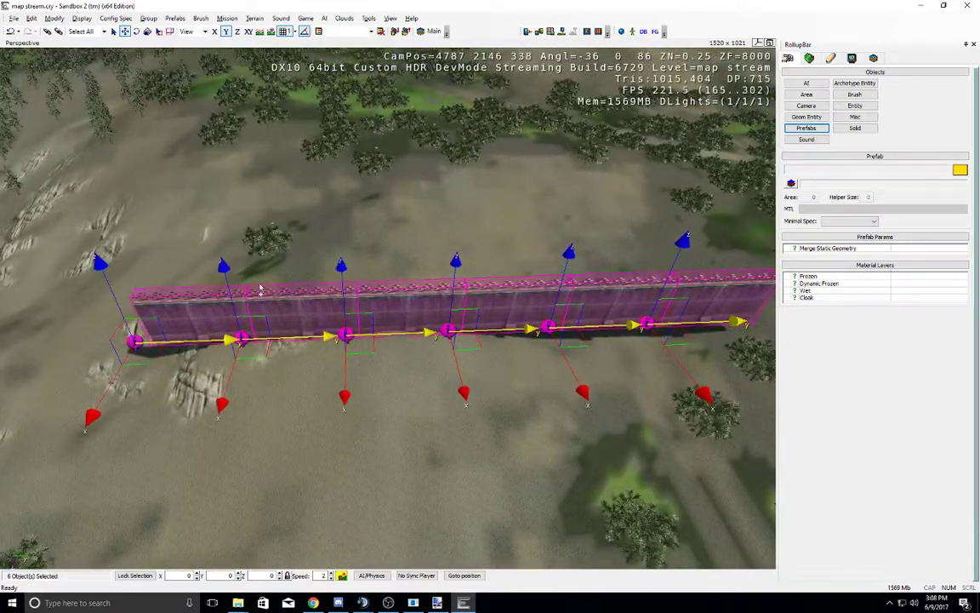
pyautogui.click(150, 19)
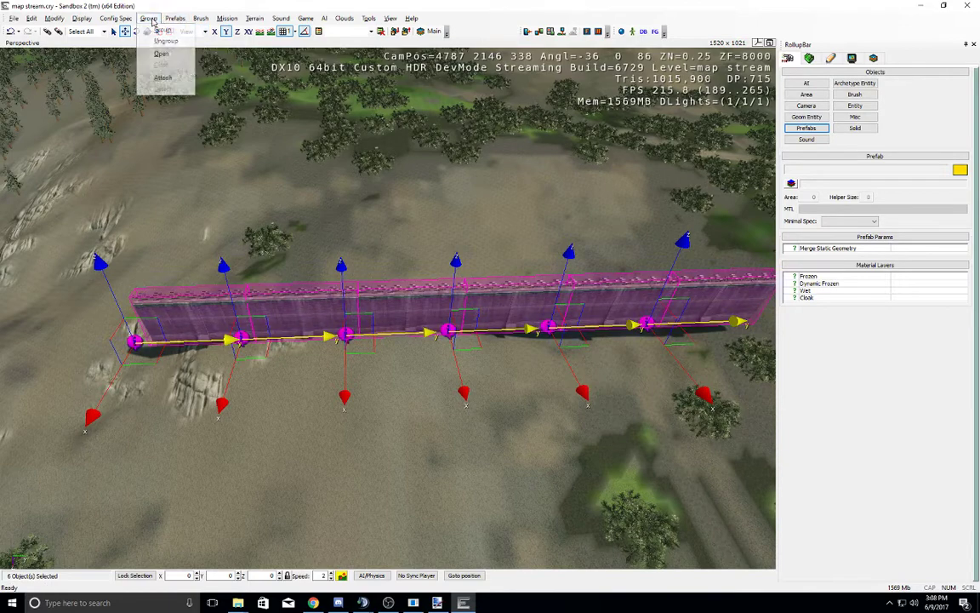
pyautogui.click(162, 31)
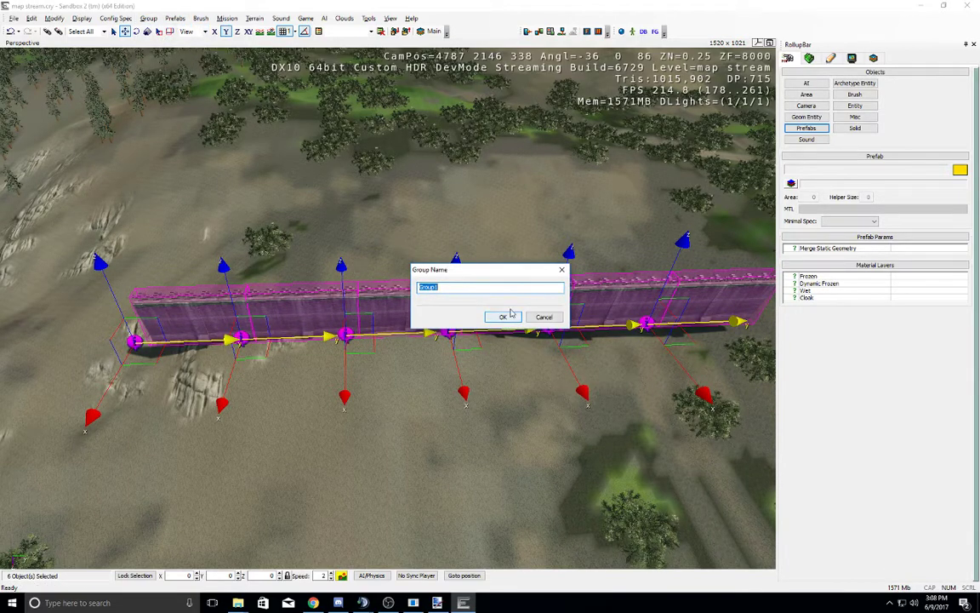
pyautogui.write('wall')
pyautogui.press('Return')
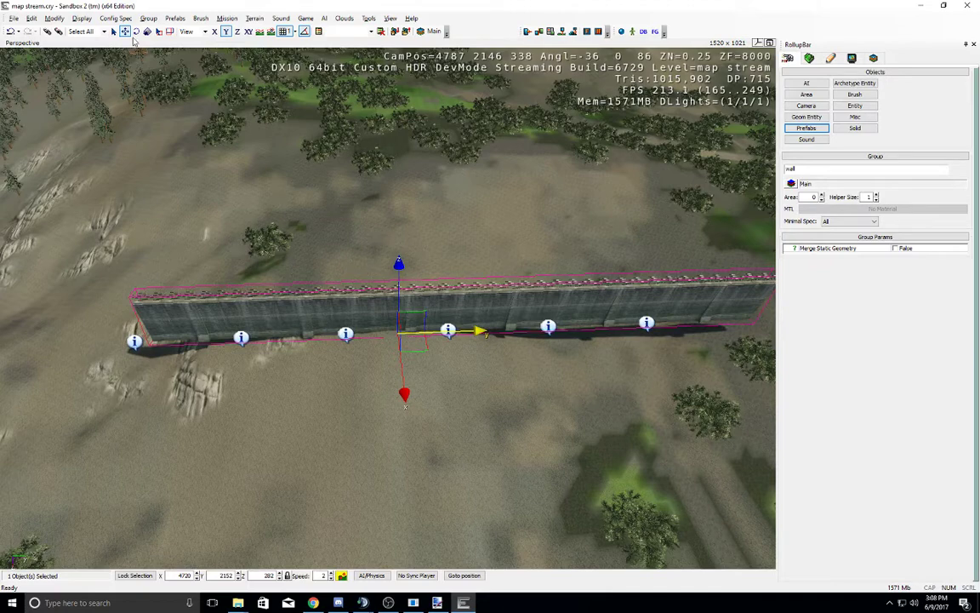
# Step: Clone the wall group at the far end of the row and set the clone's Z rotation to -90
pyautogui.moveTo(285, 243); pyautogui.dragTo(291, 245, button='middle')
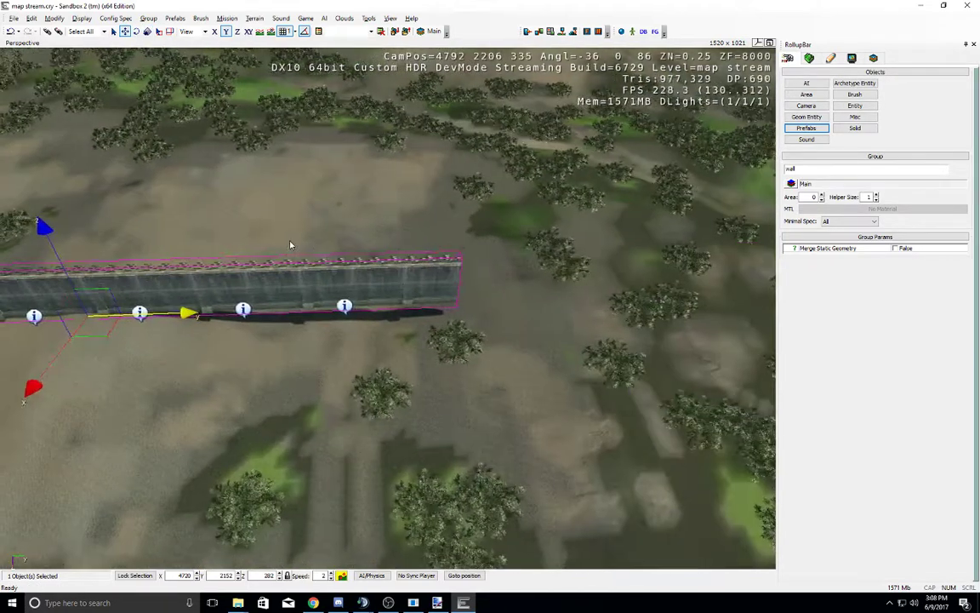
pyautogui.hotkey('ctrl', 'c')
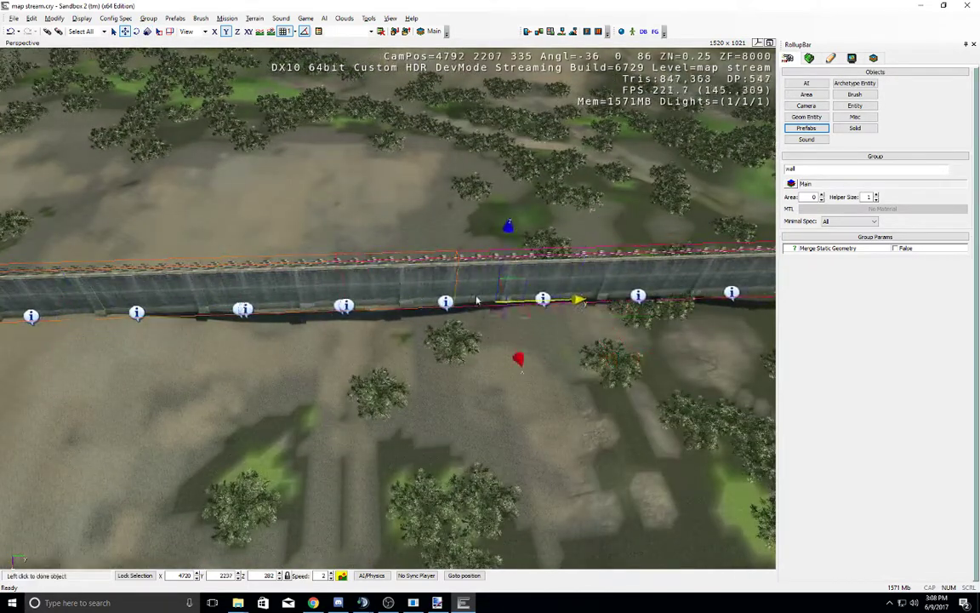
pyautogui.click(453, 307)
pyautogui.click(135, 30)
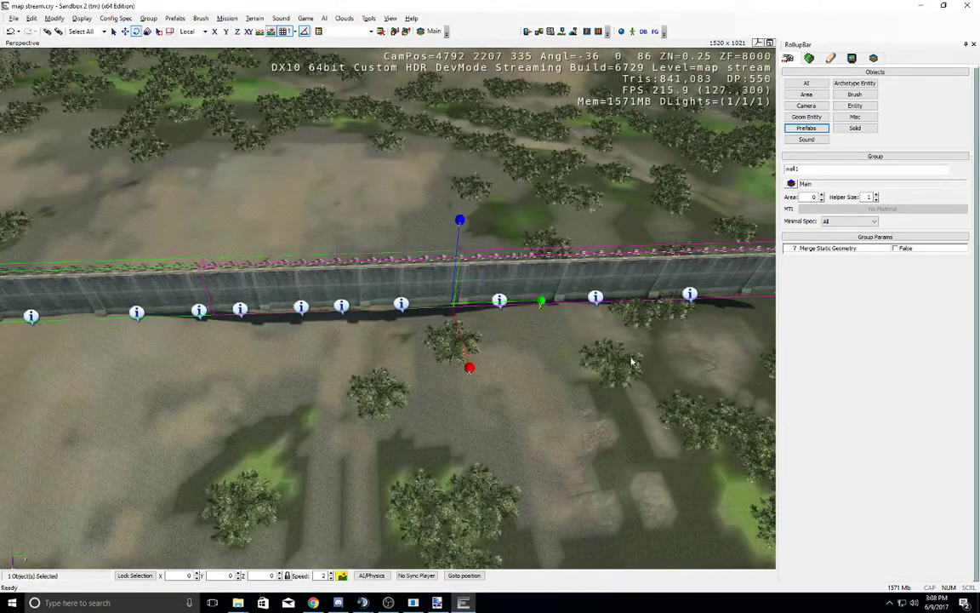
pyautogui.click(272, 576)
pyautogui.write('90')
pyautogui.press('Return')
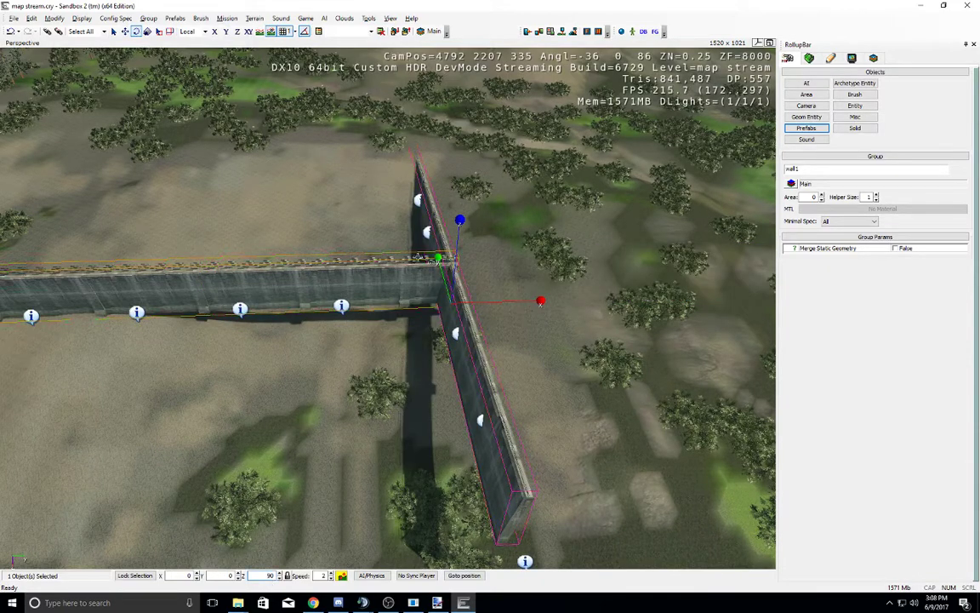
pyautogui.click(258, 576)
pyautogui.write('-')
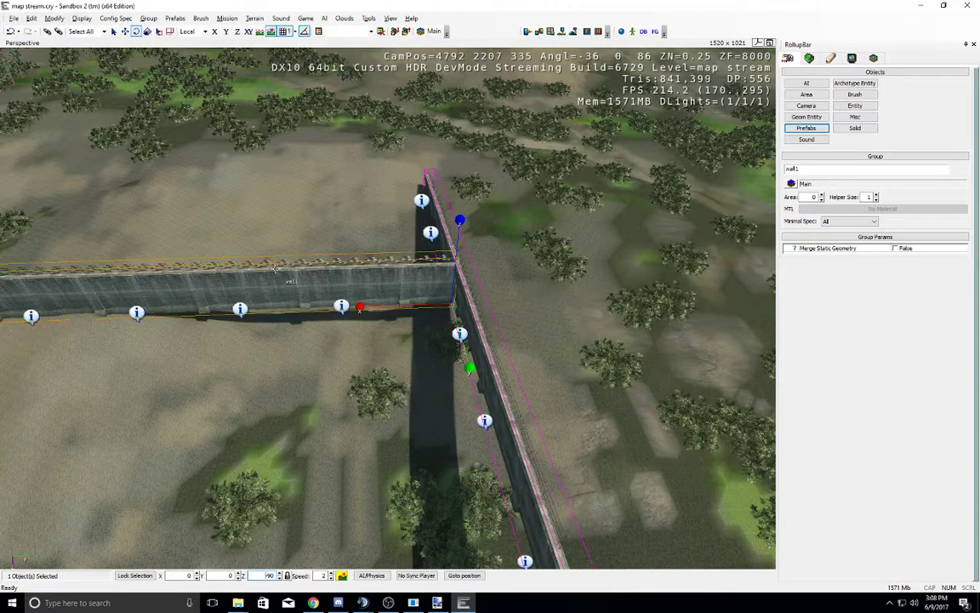
# Step: Move the rotated wall clone along X to about 4768 so it forms a corner with the original wall
pyautogui.click(124, 30)
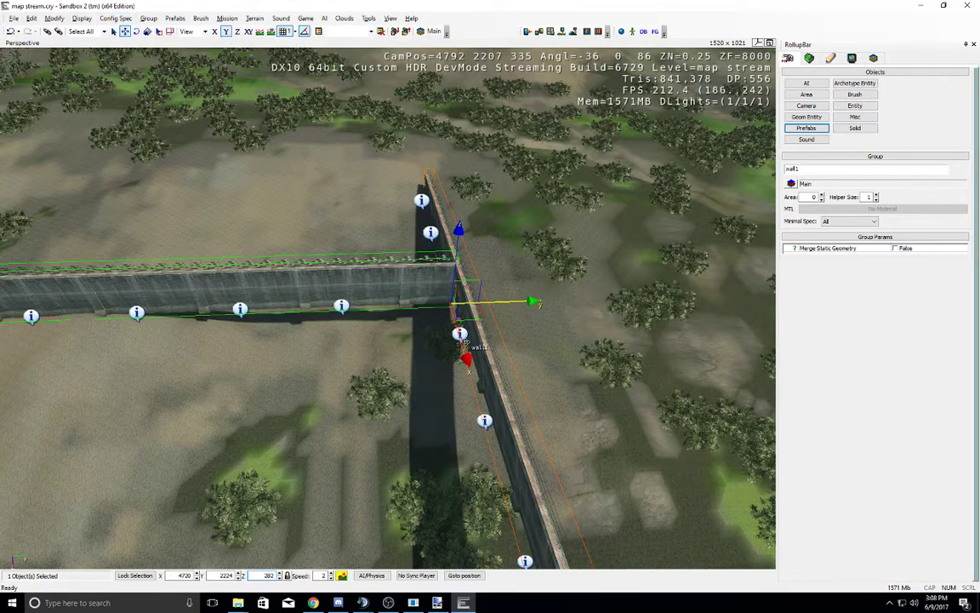
pyautogui.moveTo(460, 340); pyautogui.dragTo(499, 397)
pyautogui.moveTo(486, 389)
pyautogui.mouseDown(button='right')
pyautogui.moveTo(478, 386)
pyautogui.moveTo(485, 389)
pyautogui.mouseUp(button='right')
pyautogui.press('d')
pyautogui.press('w')
pyautogui.press('d')
pyautogui.moveTo(422, 352); pyautogui.dragTo(420, 351, button='right')
pyautogui.press('s')
pyautogui.moveTo(408, 335); pyautogui.dragTo(398, 335)
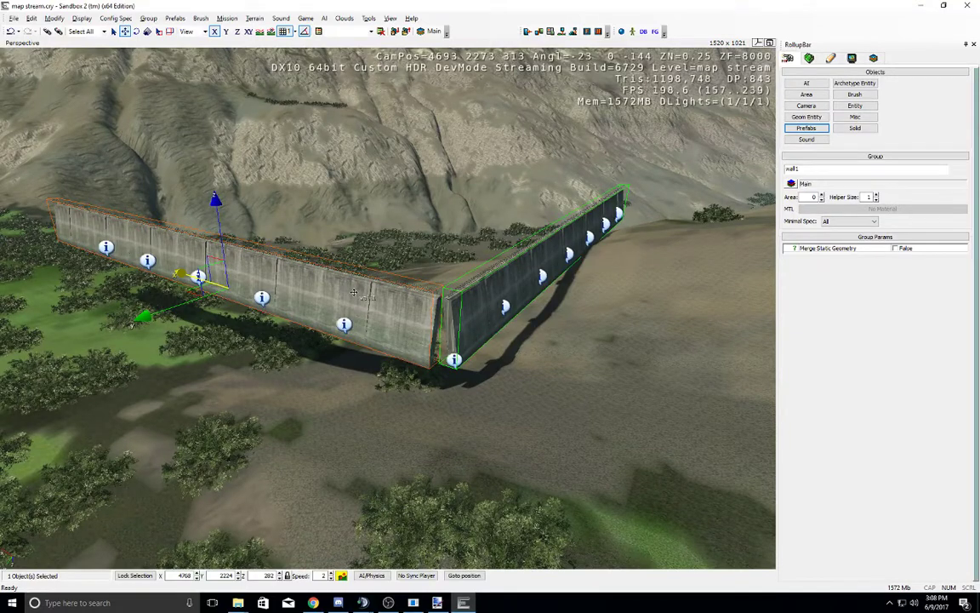
# Step: Look over the wall corner from above and delete the perpendicular cloned wall group
pyautogui.moveTo(354, 292); pyautogui.dragTo(354, 292, button='right')
pyautogui.moveTo(354, 292); pyautogui.dragTo(354, 294, button='middle')
pyautogui.press('s')
pyautogui.moveTo(354, 293); pyautogui.dragTo(355, 295, button='right')
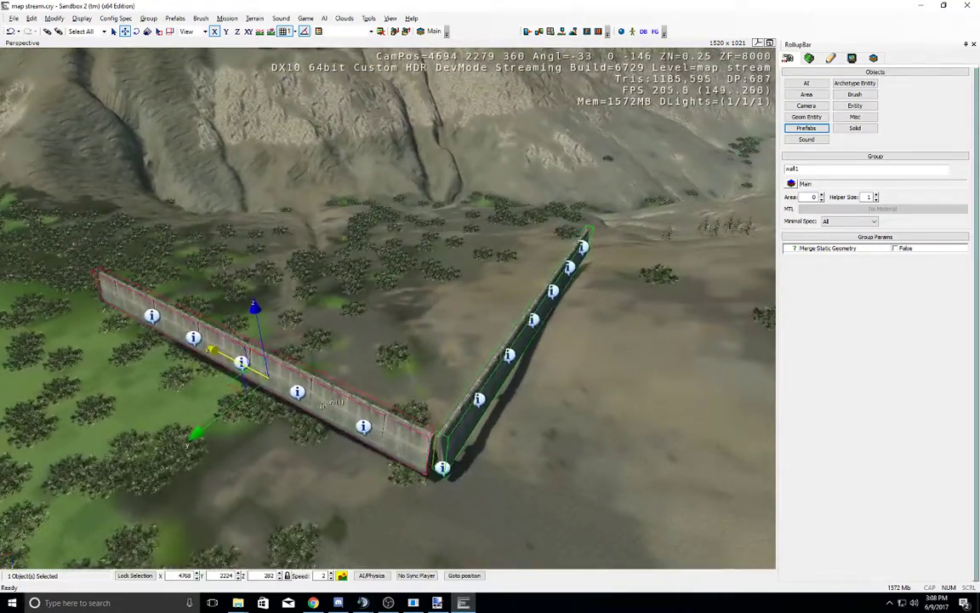
pyautogui.press('Delete')
# Step: Try ungrouping the remaining wall into its separate segments, and restore the group
pyautogui.click(509, 355)
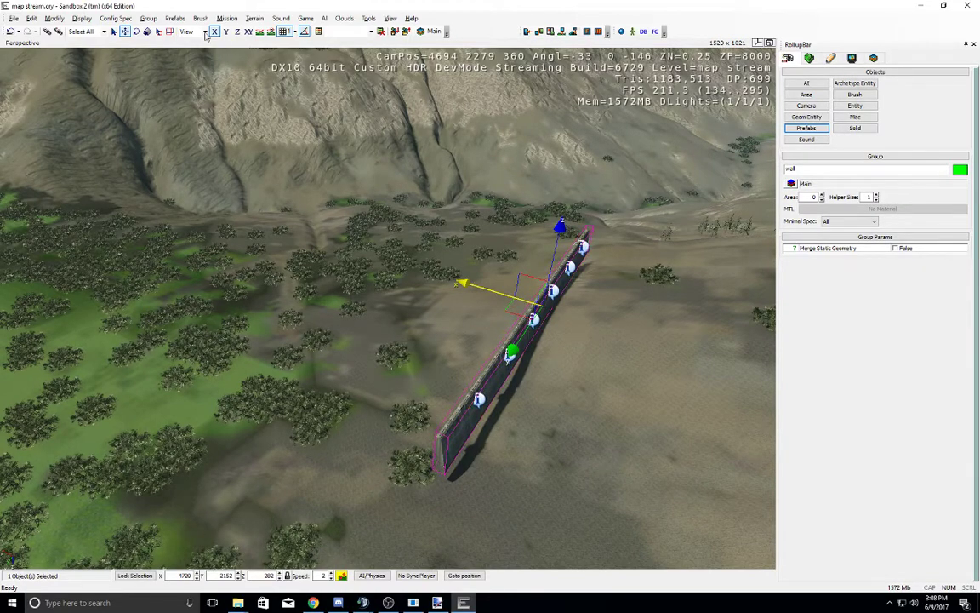
pyautogui.click(148, 18)
pyautogui.click(161, 40)
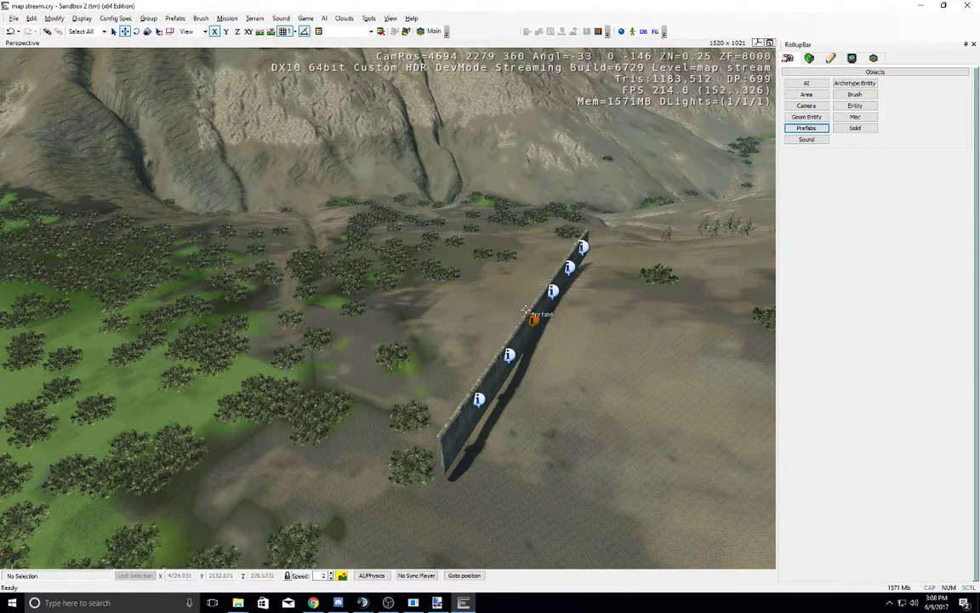
pyautogui.click(526, 310)
pyautogui.moveTo(369, 342); pyautogui.dragTo(370, 342, button='right')
pyautogui.moveTo(369, 342); pyautogui.dragTo(370, 342, button='middle')
pyautogui.click(371, 341)
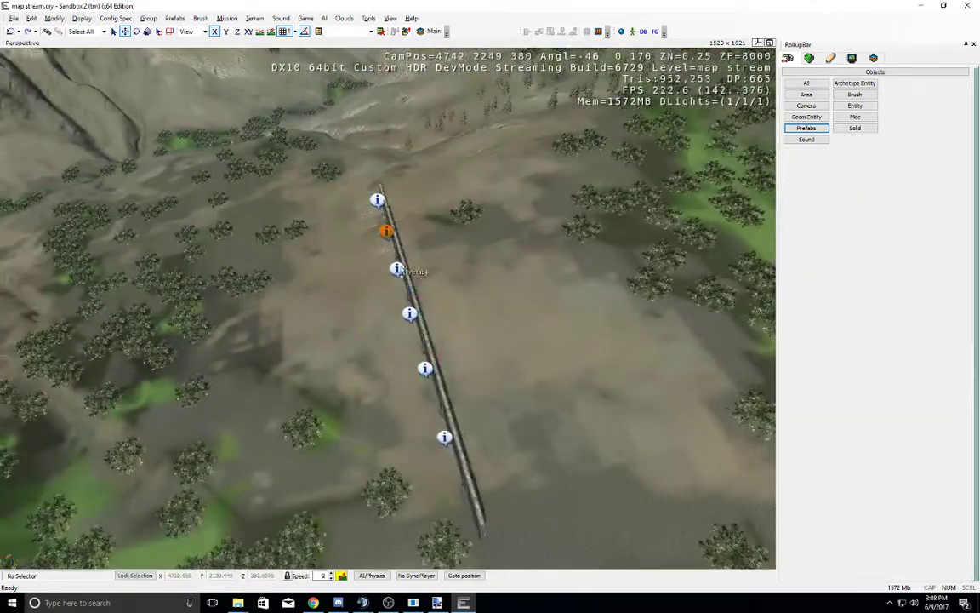
pyautogui.click(397, 271)
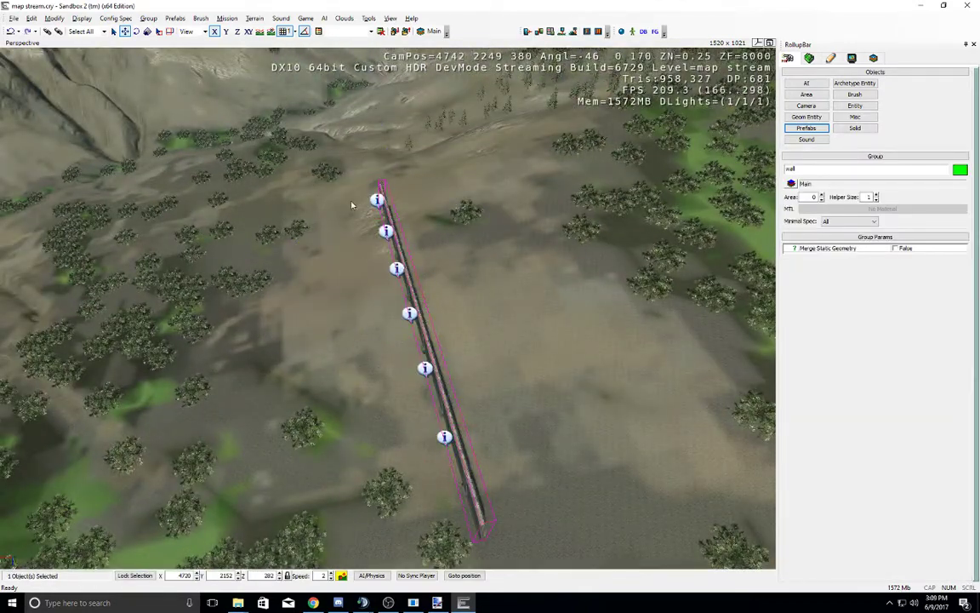
# Step: Rotate the whole wall group 40 degrees about its Z axis
pyautogui.click(136, 32)
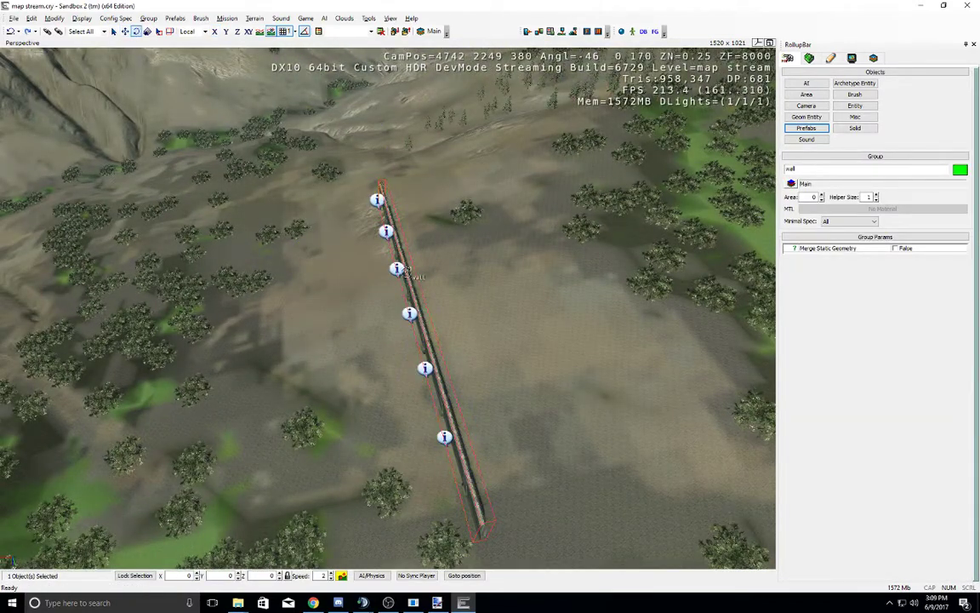
pyautogui.moveTo(409, 274); pyautogui.dragTo(238, 473)
pyautogui.moveTo(405, 449); pyautogui.dragTo(209, 10, button='right')
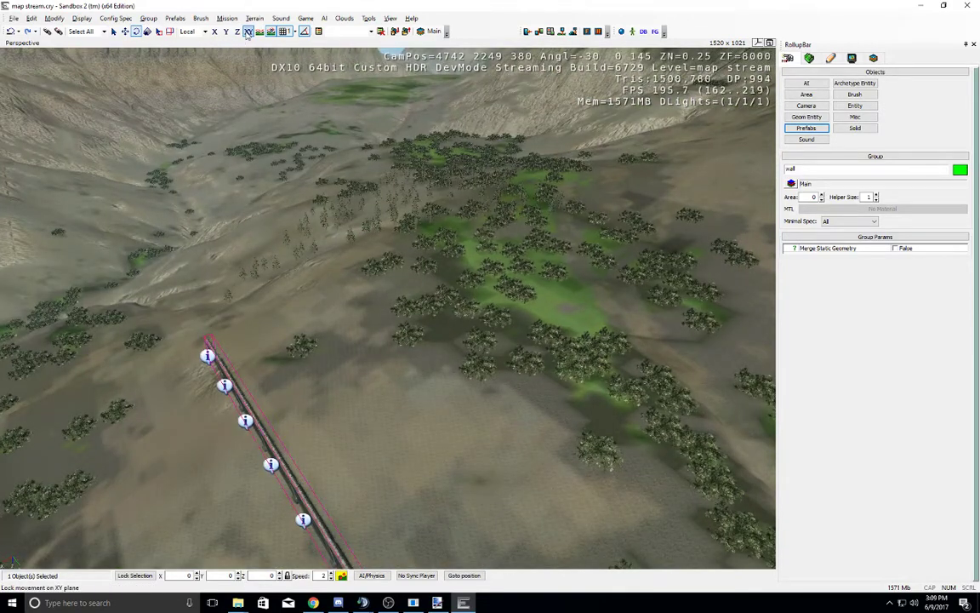
pyautogui.click(249, 33)
pyautogui.moveTo(329, 192); pyautogui.dragTo(324, 226, button='middle')
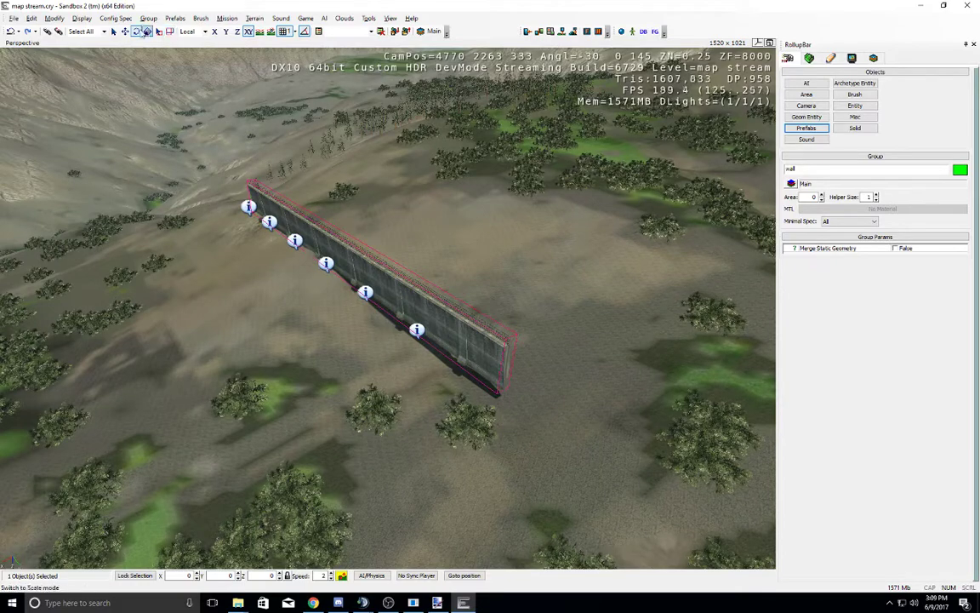
pyautogui.click(125, 32)
pyautogui.press('a')
pyautogui.moveTo(455, 241); pyautogui.dragTo(459, 239, button='right')
pyautogui.click(459, 239)
pyautogui.click(344, 226)
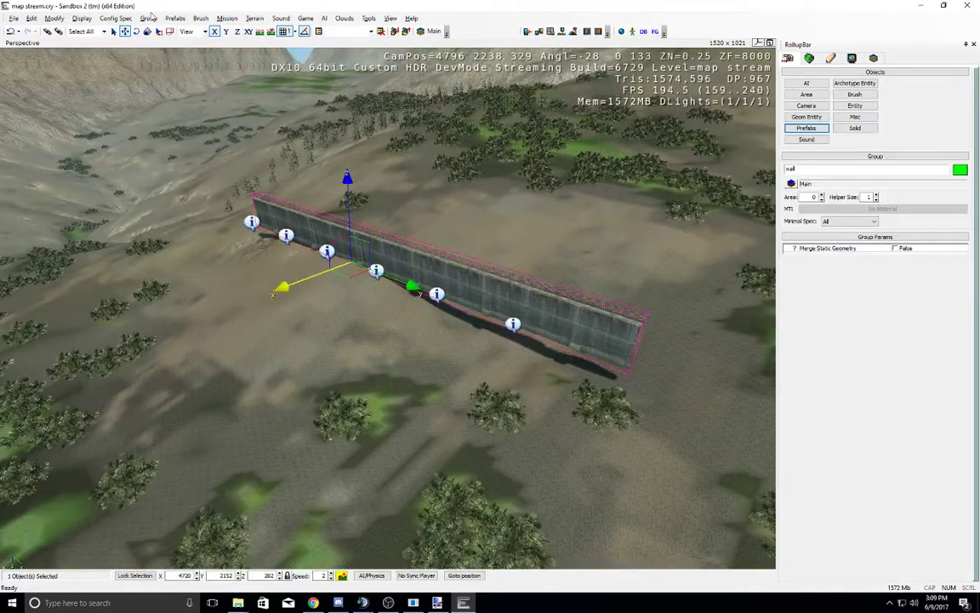
pyautogui.click(137, 32)
pyautogui.moveTo(349, 189); pyautogui.dragTo(366, 202)
# Step: Ungroup the rotated wall and regroup its six segments under the default name so the group's axes are reset
pyautogui.click(148, 18)
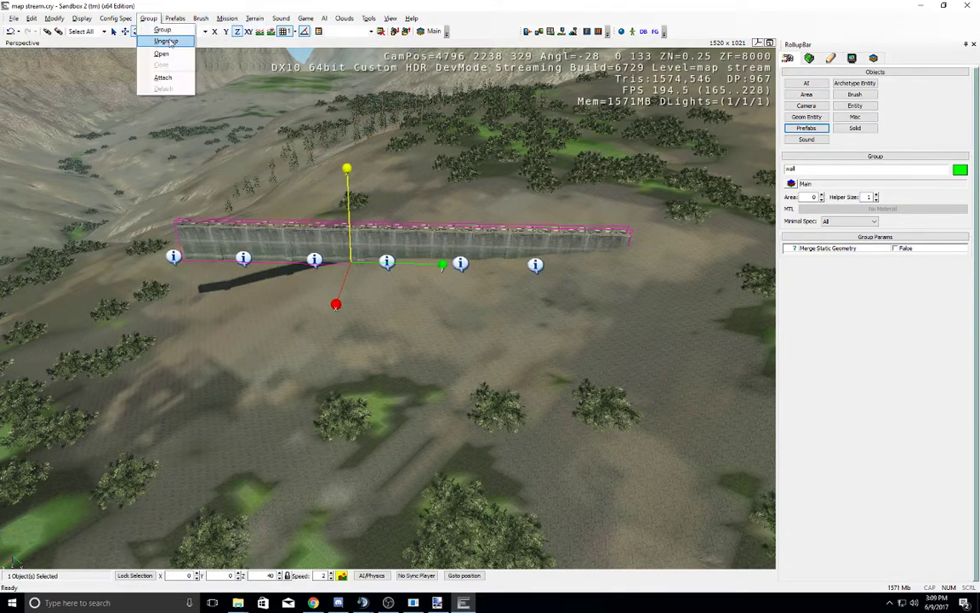
pyautogui.click(170, 42)
pyautogui.click(456, 381)
pyautogui.moveTo(455, 366); pyautogui.dragTo(456, 459, button='middle')
pyautogui.moveTo(155, 310); pyautogui.dragTo(713, 505)
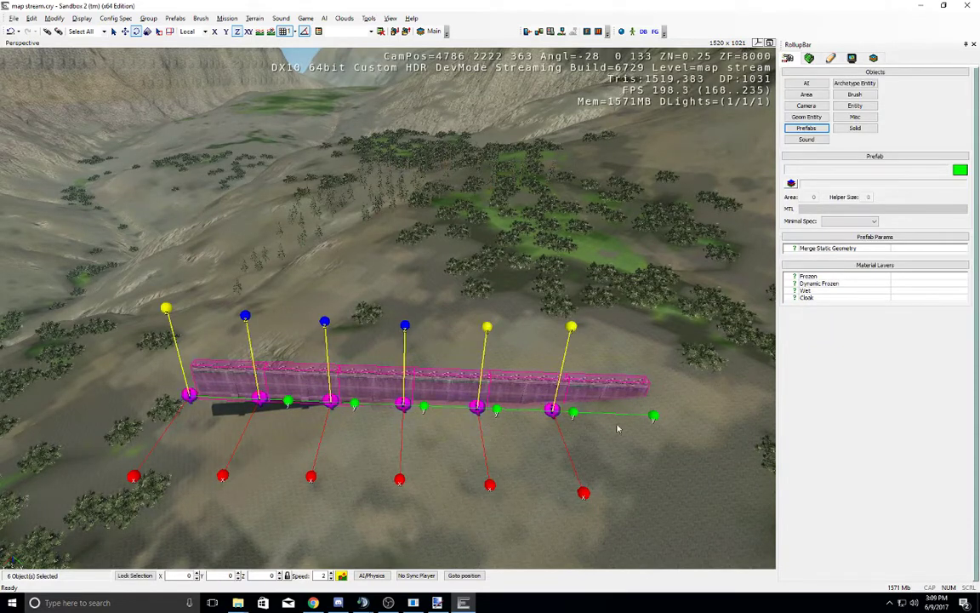
pyautogui.click(148, 18)
pyautogui.click(147, 30)
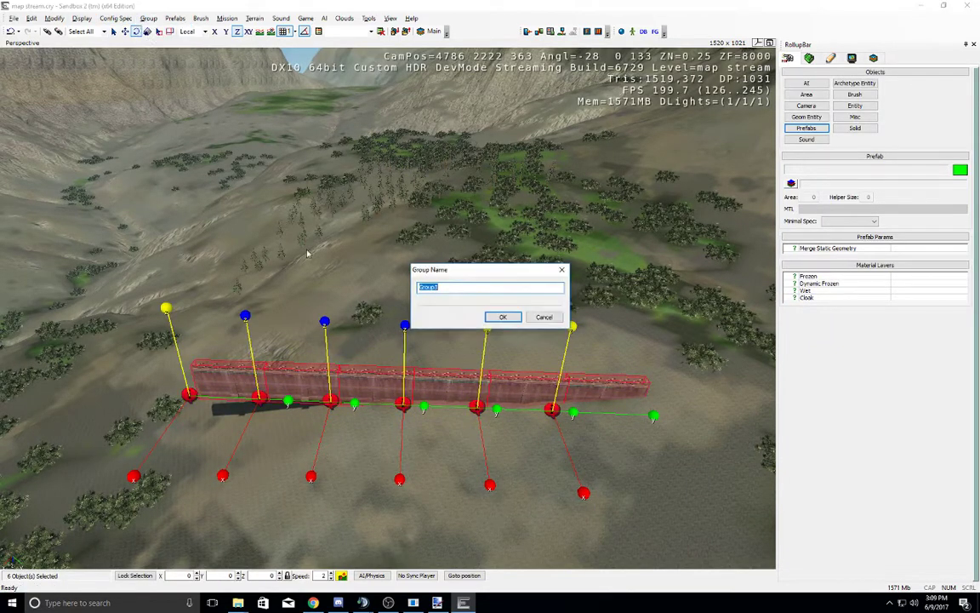
pyautogui.click(496, 314)
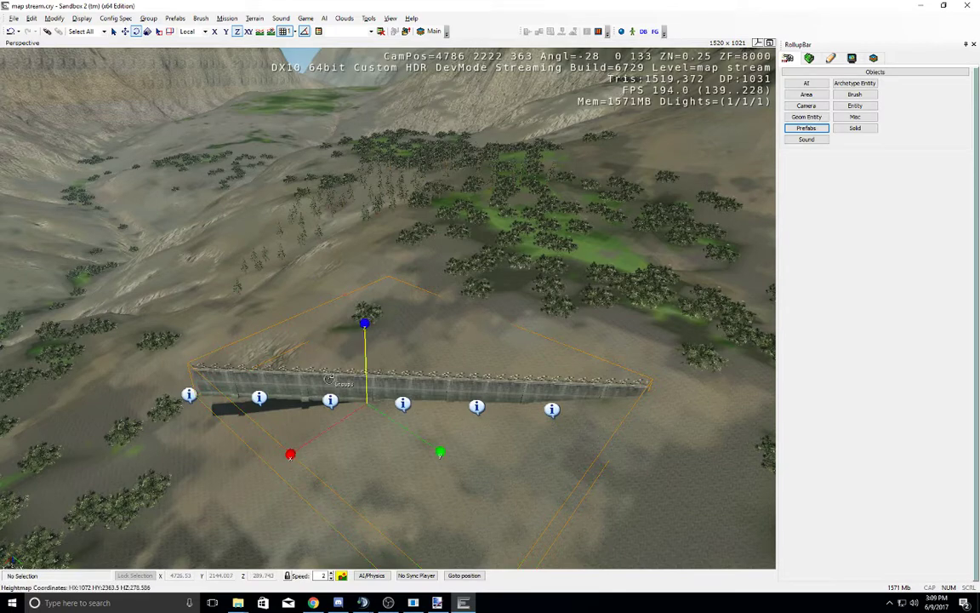
# Step: Try rotating the regrouped wall by -30 degrees about its Z axis, and undo the rotation, the regrouping and the earlier 40-degree rotation
pyautogui.moveTo(369, 350); pyautogui.dragTo(291, 240, button='right')
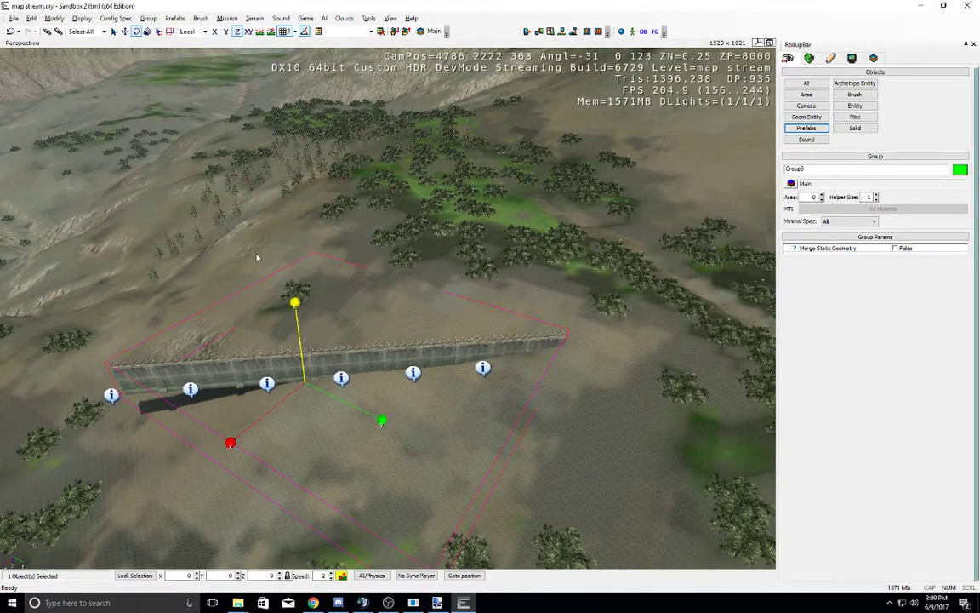
pyautogui.moveTo(301, 338); pyautogui.dragTo(353, 343)
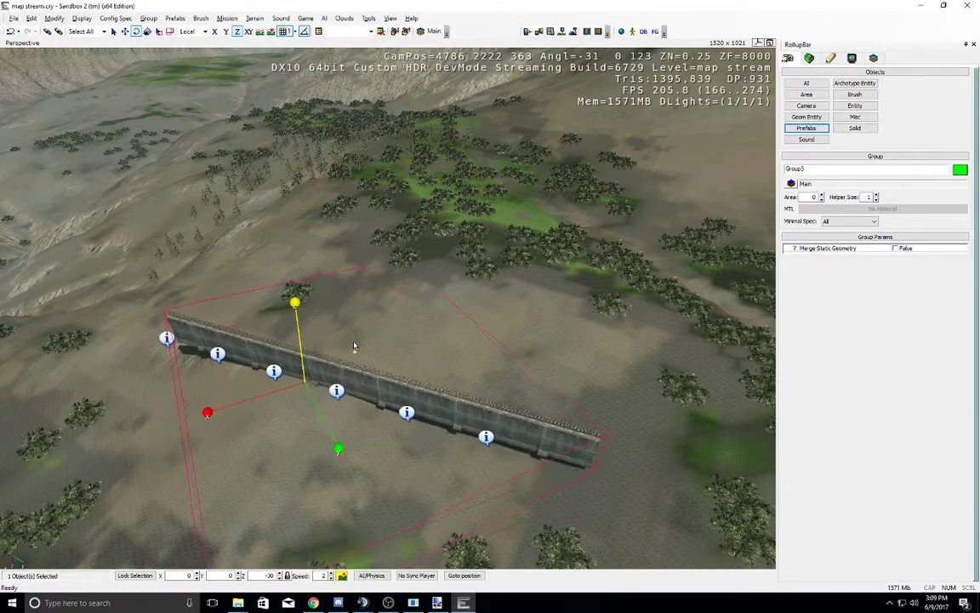
pyautogui.hotkey('ctrl', 'z')
pyautogui.hotkey('ctrl', 'z')
pyautogui.hotkey('ctrl', 'shift', 'z')
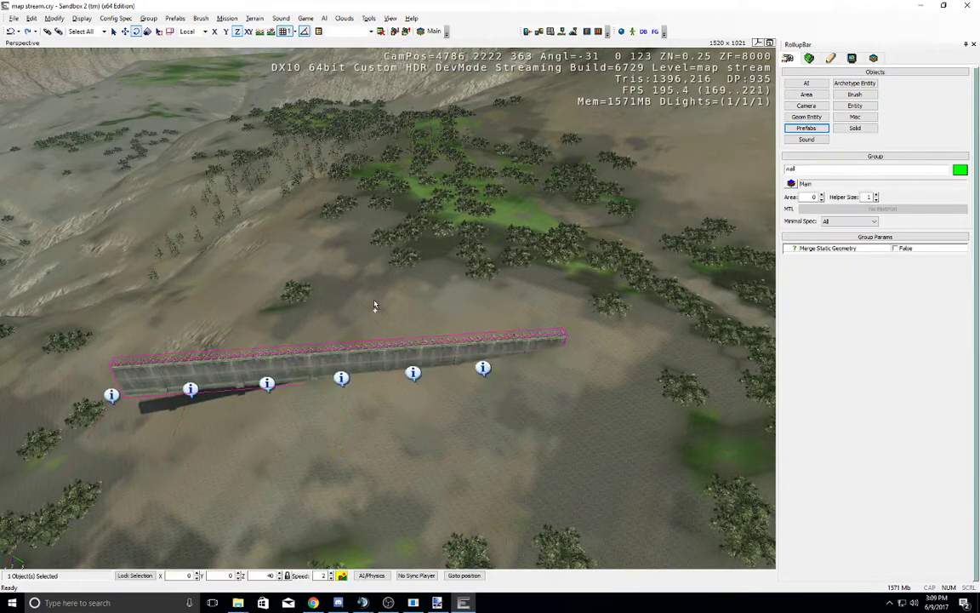
pyautogui.hotkey('ctrl', 'shift', 'z')
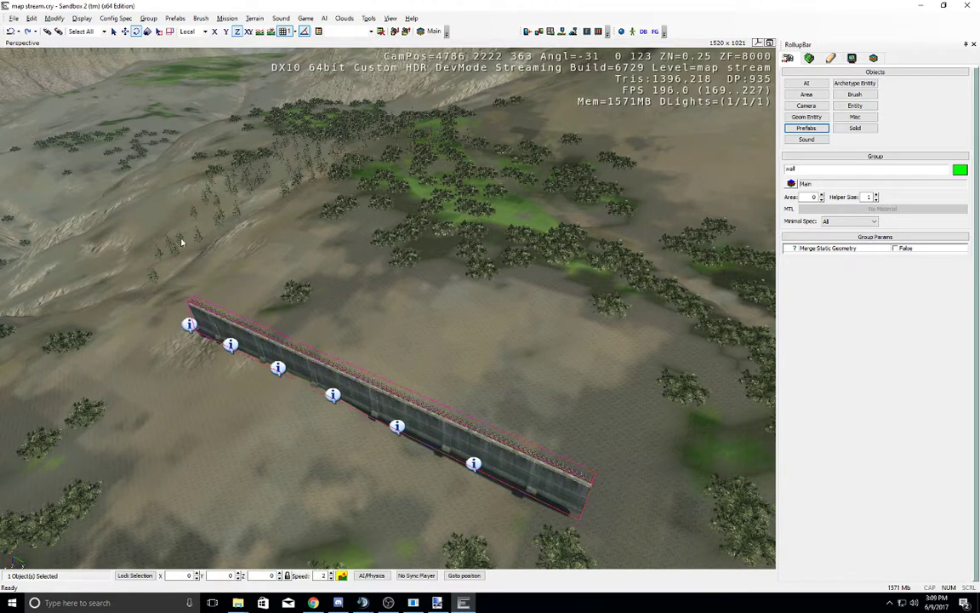
# Step: Delete the whole wall group from the hillside
pyautogui.moveTo(491, 332); pyautogui.dragTo(506, 359, button='right')
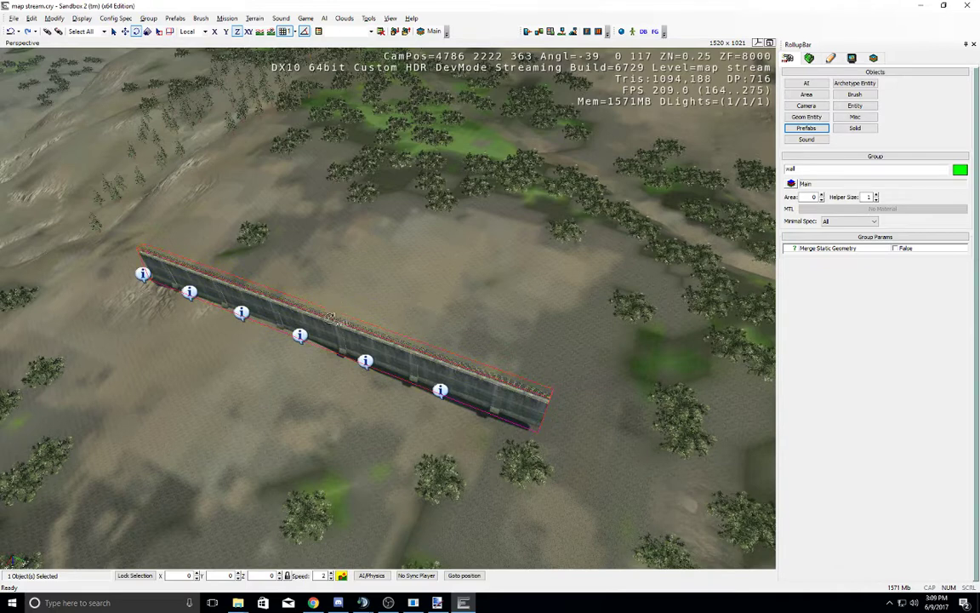
pyautogui.click(526, 356)
pyautogui.moveTo(652, 464); pyautogui.dragTo(160, 188)
pyautogui.press('Delete')
pyautogui.press('Return')
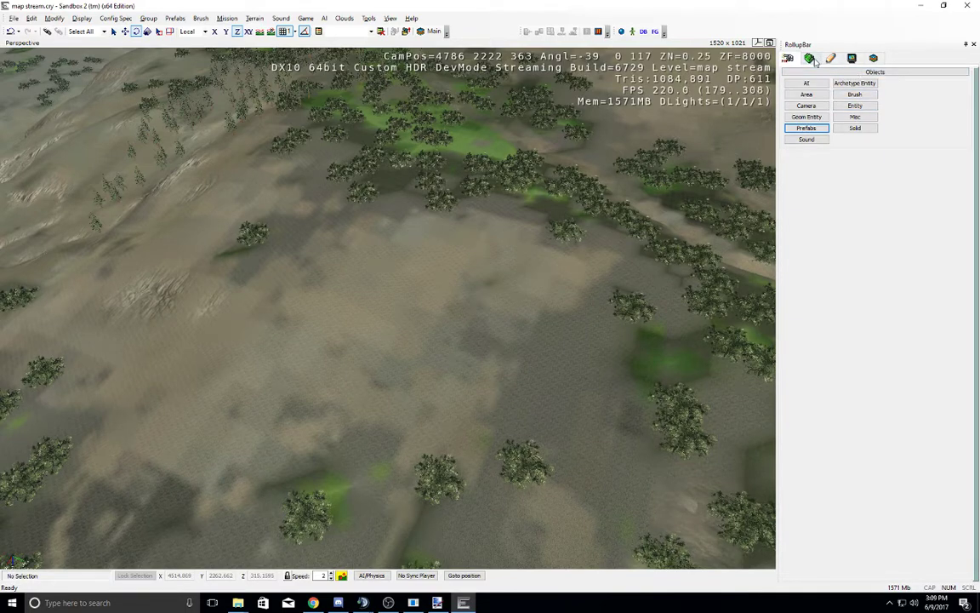
# Step: Open the entity browser, collapse the Physics category and expand the Boids category
pyautogui.moveTo(520, 252); pyautogui.dragTo(518, 240, button='right')
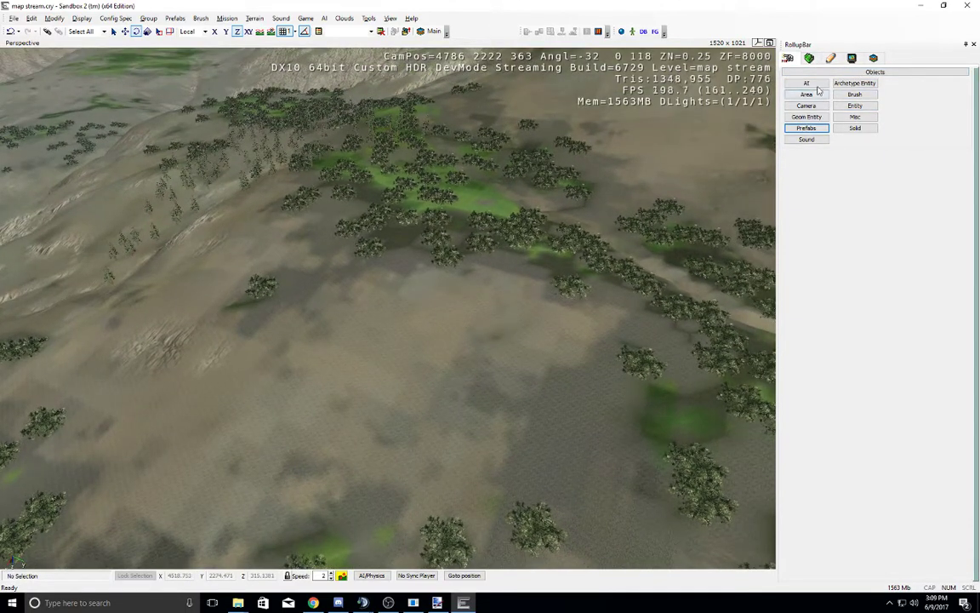
pyautogui.click(810, 59)
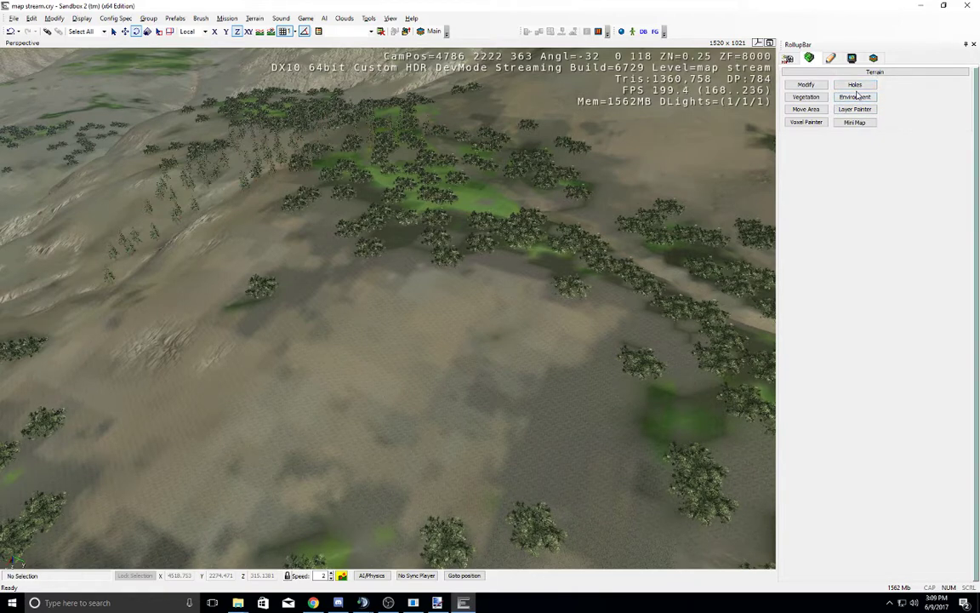
pyautogui.click(801, 59)
pyautogui.click(855, 105)
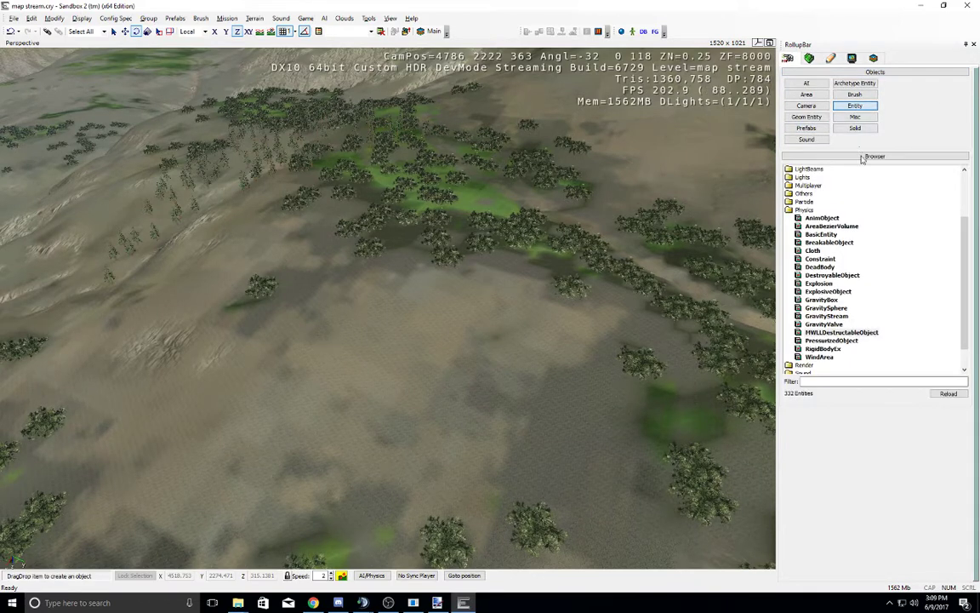
pyautogui.doubleClick(804, 209)
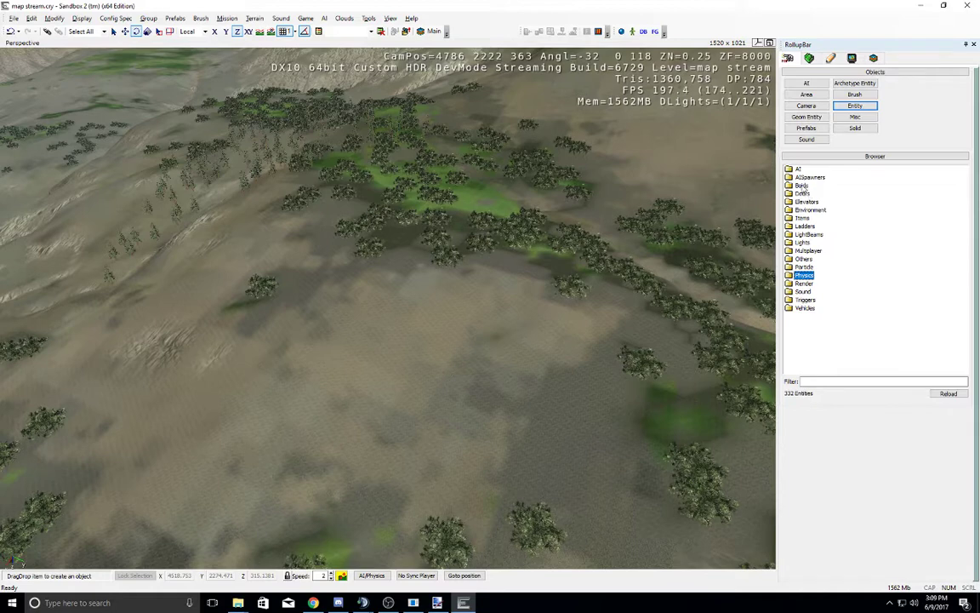
pyautogui.doubleClick(802, 185)
# Step: Place a Chickens boid entity on the bare ground between the trees
pyautogui.click(813, 193)
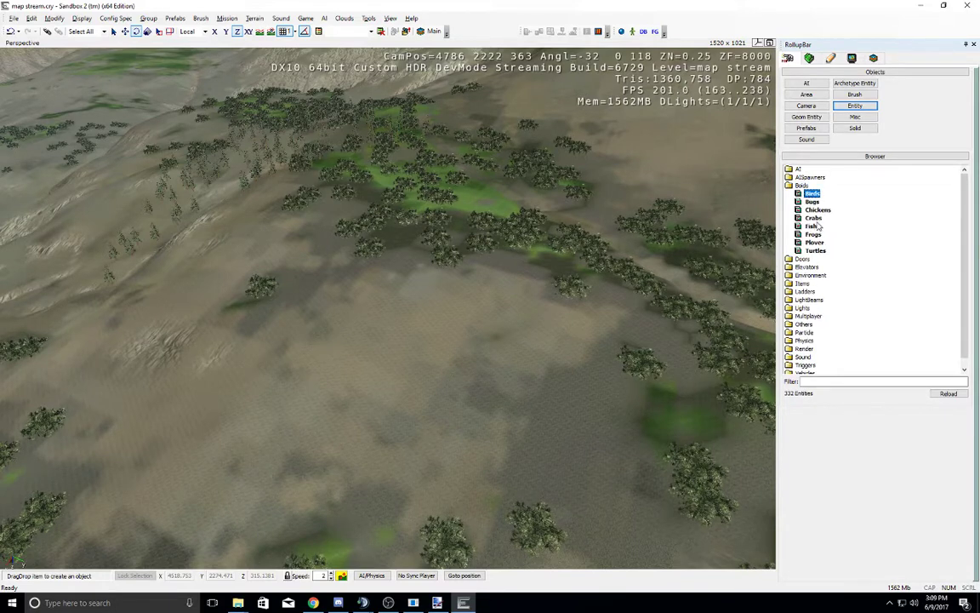
pyautogui.click(812, 210)
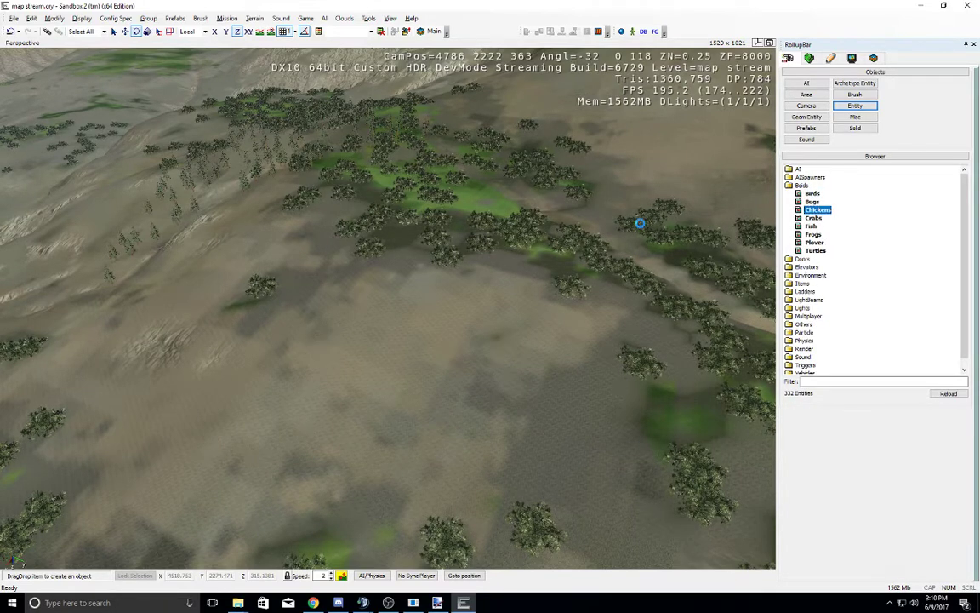
pyautogui.moveTo(316, 144); pyautogui.dragTo(370, 218, button='middle')
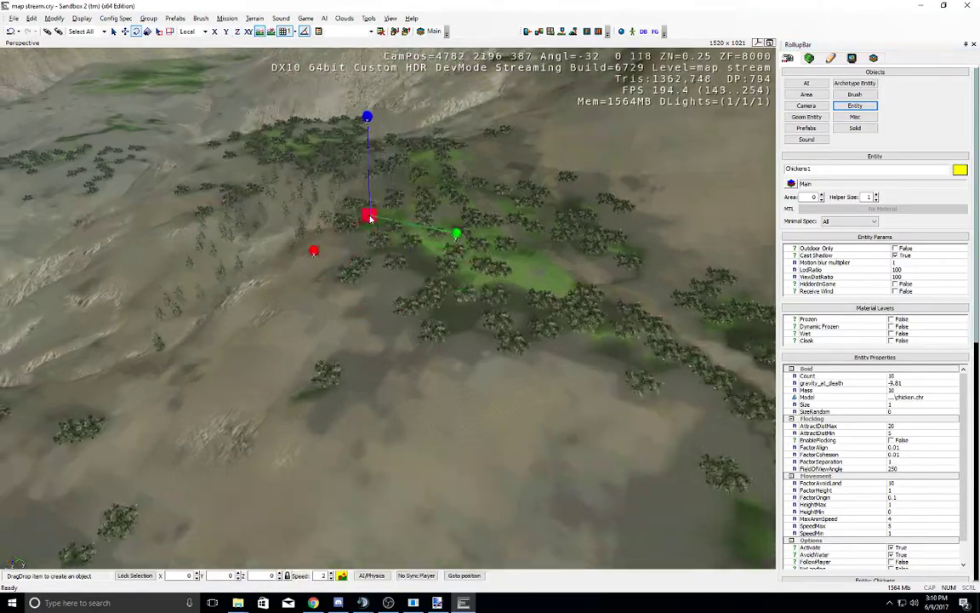
pyautogui.scroll(5, 369, 218)
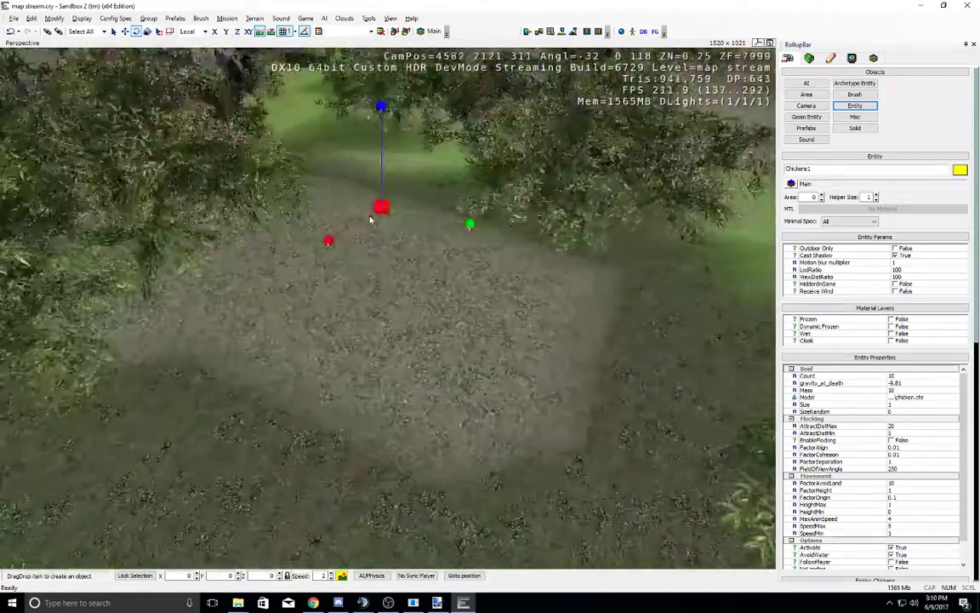
pyautogui.scroll(2, 369, 218)
pyautogui.click(515, 281)
pyautogui.moveTo(517, 280); pyautogui.dragTo(628, 270, button='right')
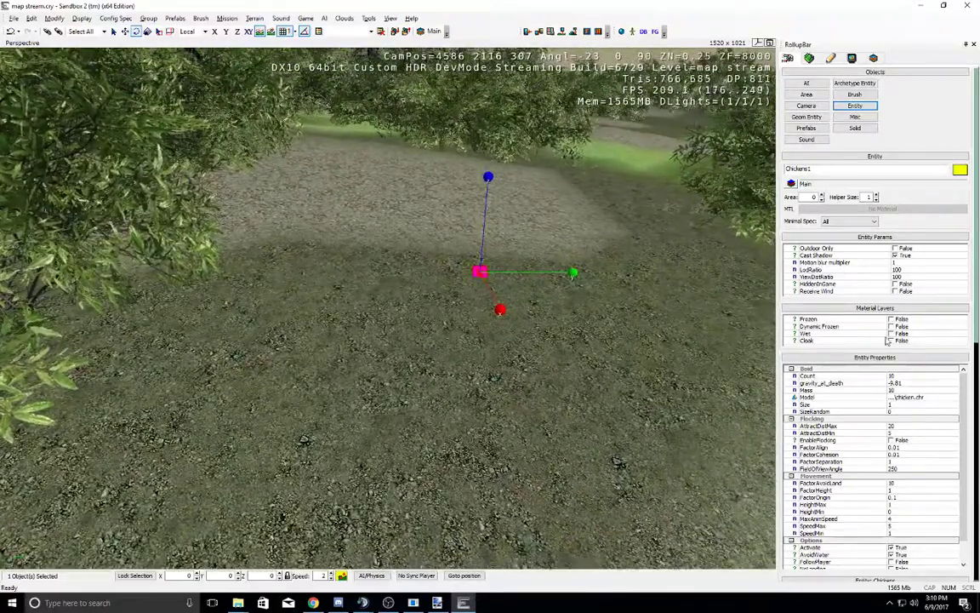
# Step: Set the chickens' Count to 100 and enable the Physics/AI simulation
pyautogui.click(898, 376)
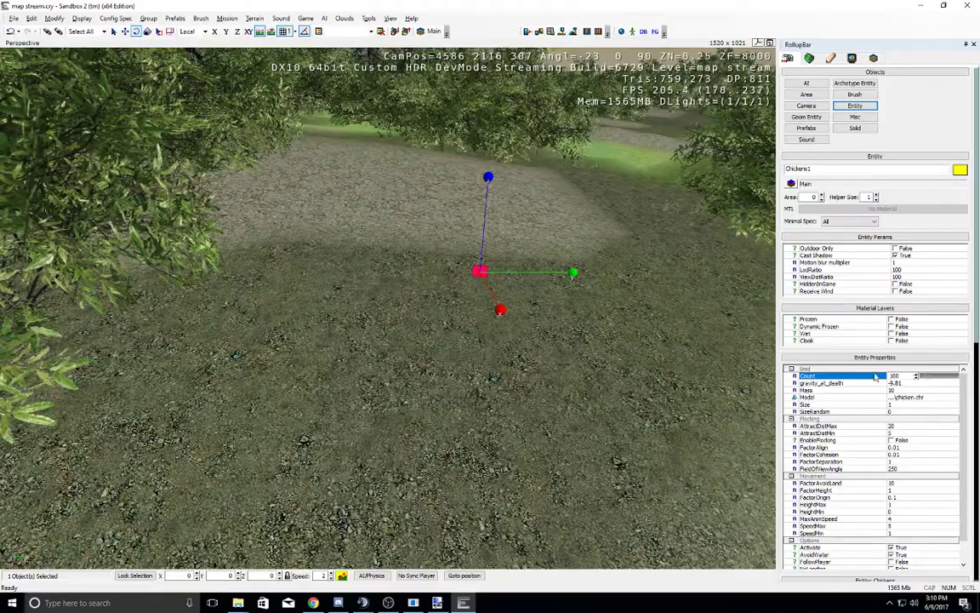
pyautogui.scroll(-4, 621, 385)
pyautogui.click(305, 18)
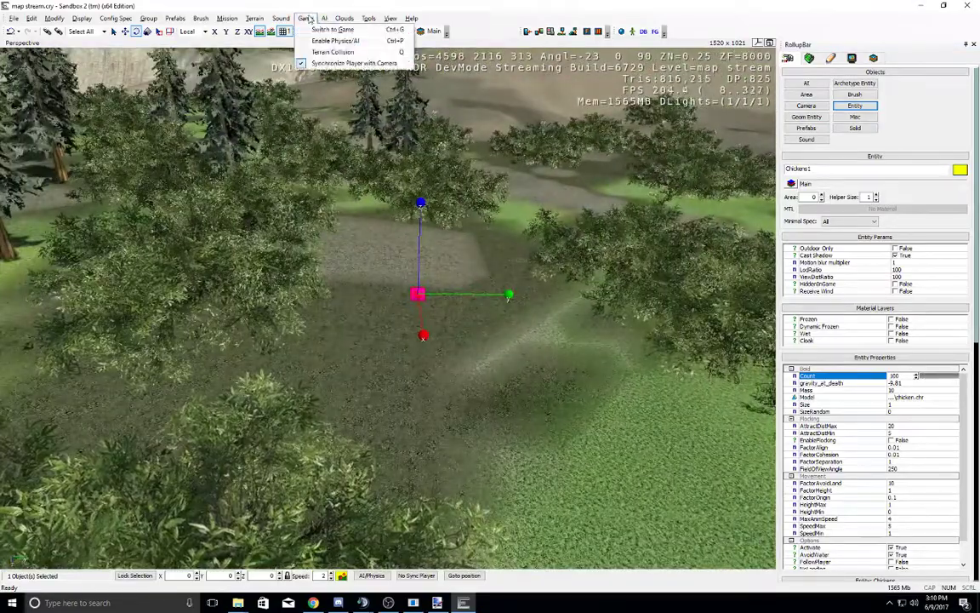
pyautogui.click(332, 40)
pyautogui.scroll(3, 433, 257)
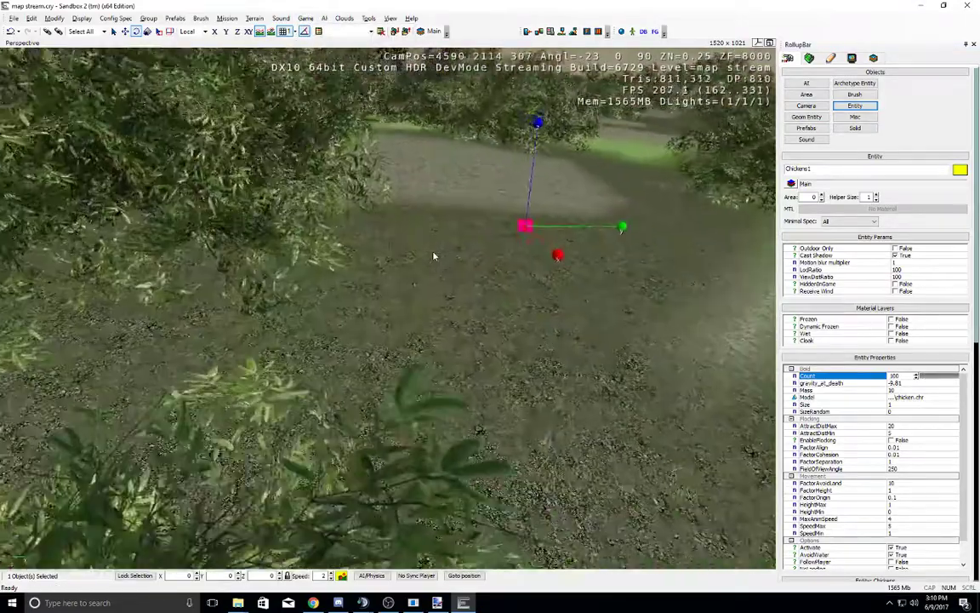
pyautogui.moveTo(433, 257); pyautogui.dragTo(434, 256, button='right')
# Step: Raise the Chickens entity to about Z 307 and shift it to the grassy clearing at about X 4613, Y 2171
pyautogui.click(126, 31)
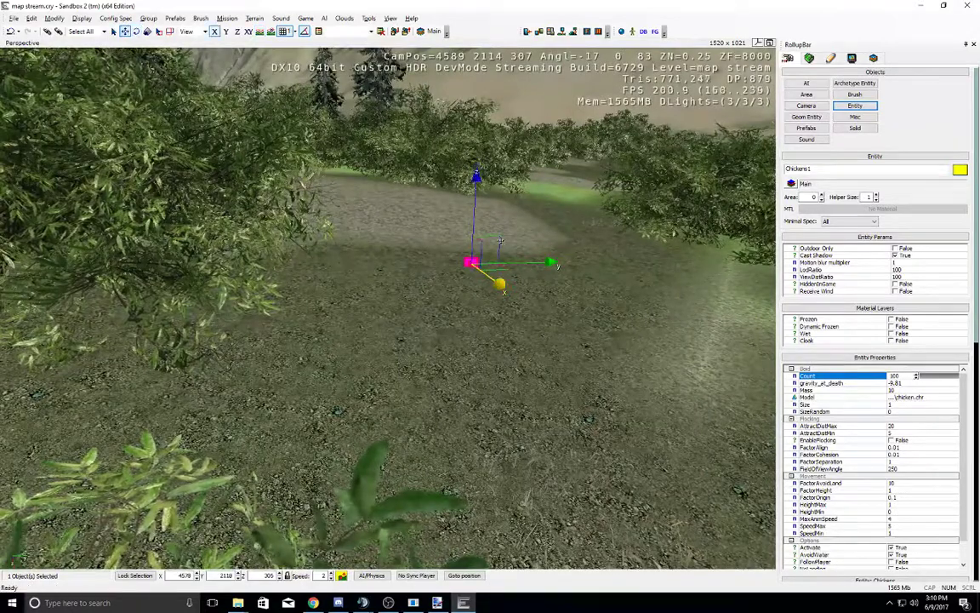
pyautogui.moveTo(468, 231); pyautogui.dragTo(511, 199)
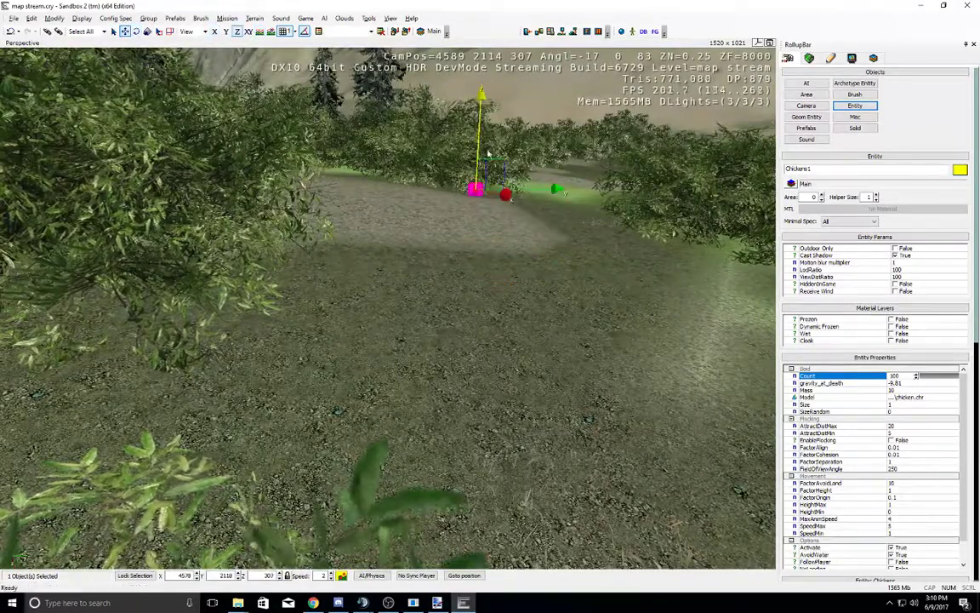
pyautogui.press('s')
pyautogui.moveTo(508, 252); pyautogui.dragTo(508, 252, button='right')
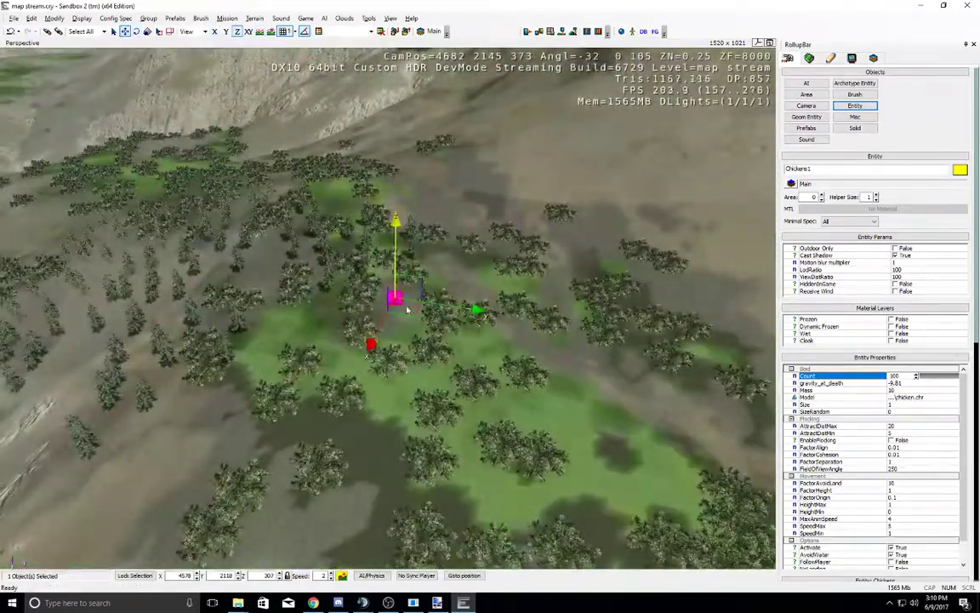
pyautogui.moveTo(407, 308); pyautogui.dragTo(629, 441)
pyautogui.moveTo(501, 432); pyautogui.dragTo(501, 433, button='middle')
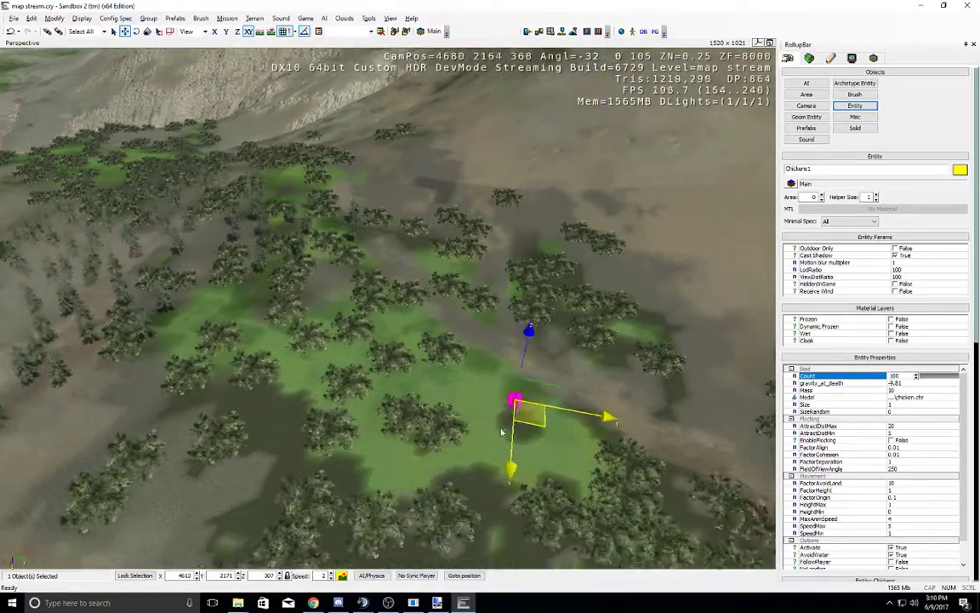
# Step: Check the clearing around the Chickens entity from ground level and delete the entity
pyautogui.press('w')
pyautogui.moveTo(501, 433); pyautogui.dragTo(501, 432, button='right')
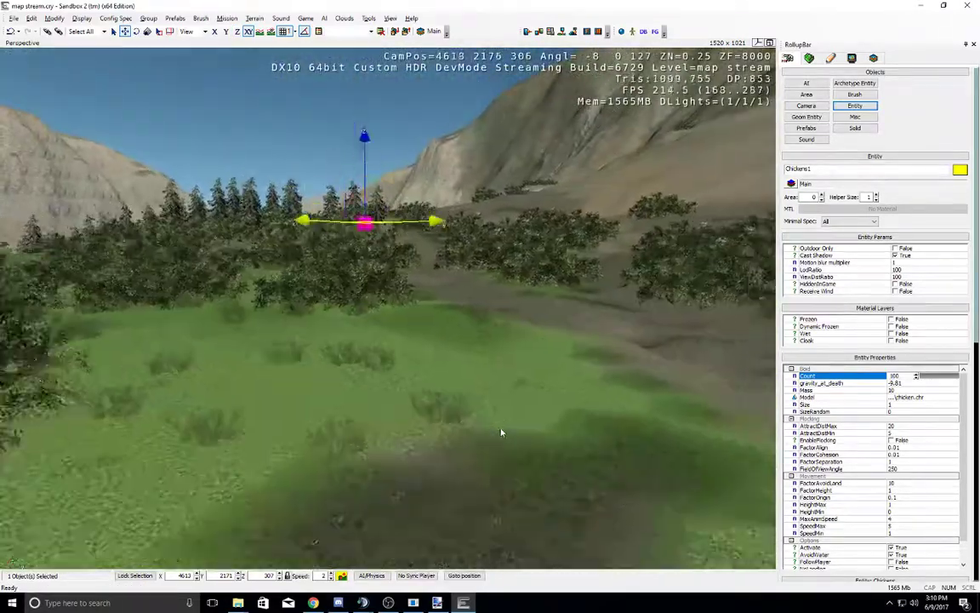
pyautogui.press('s')
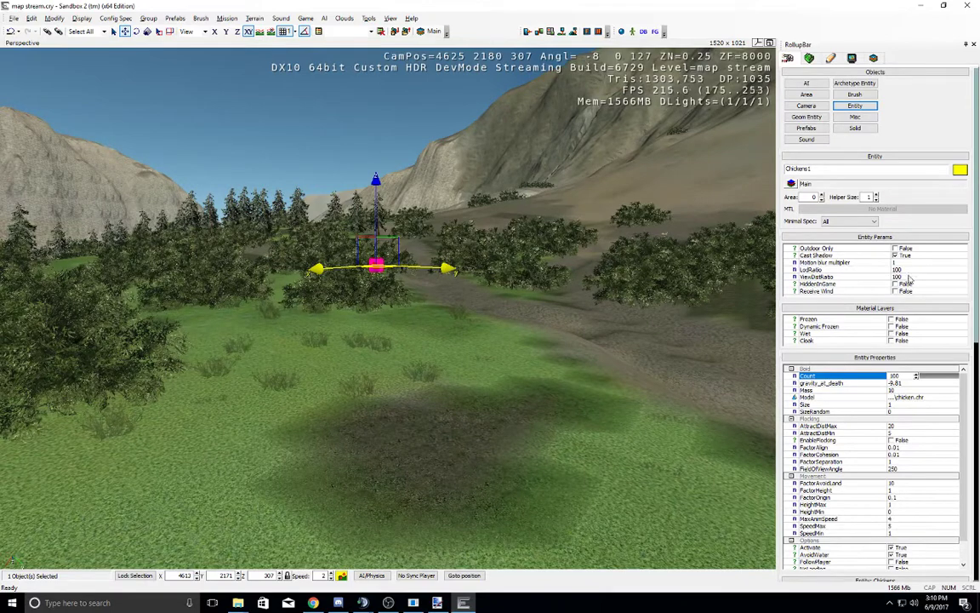
pyautogui.moveTo(400, 350); pyautogui.dragTo(410, 318, button='right')
pyautogui.press('Delete')
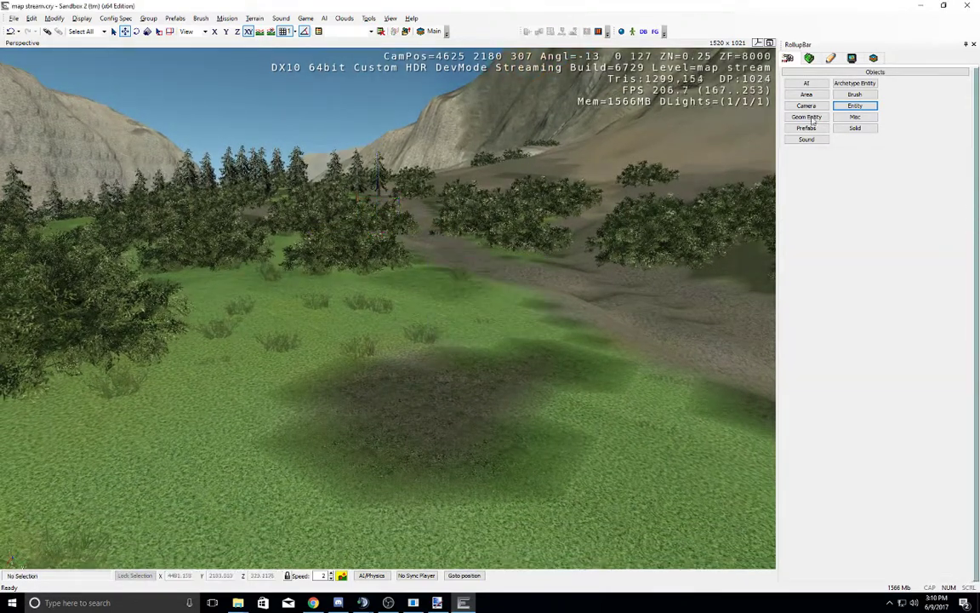
# Step: Place a Birds boid entity on the grassy clearing at about X 4623, Y 2180, Z 308
pyautogui.click(855, 105)
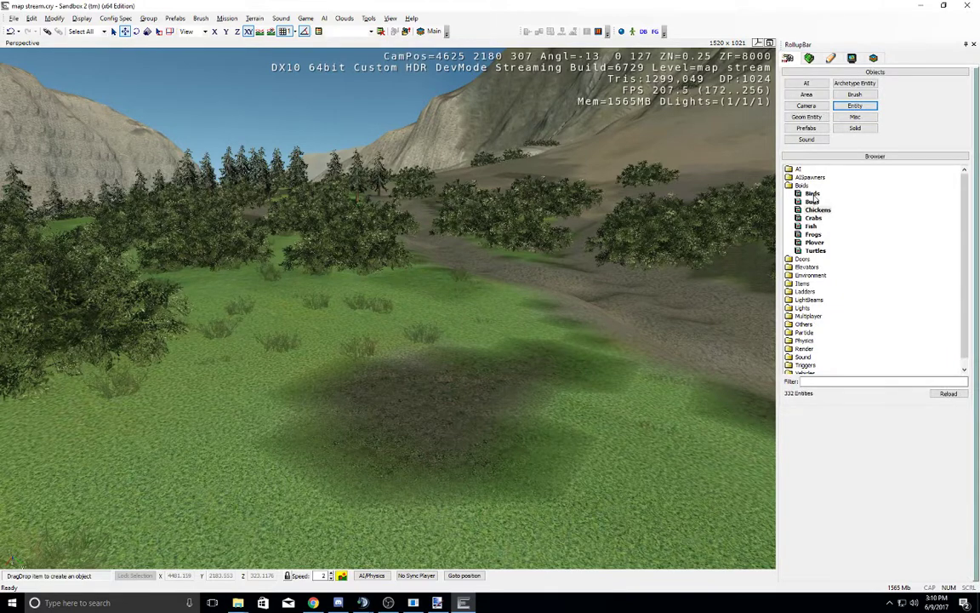
pyautogui.click(812, 195)
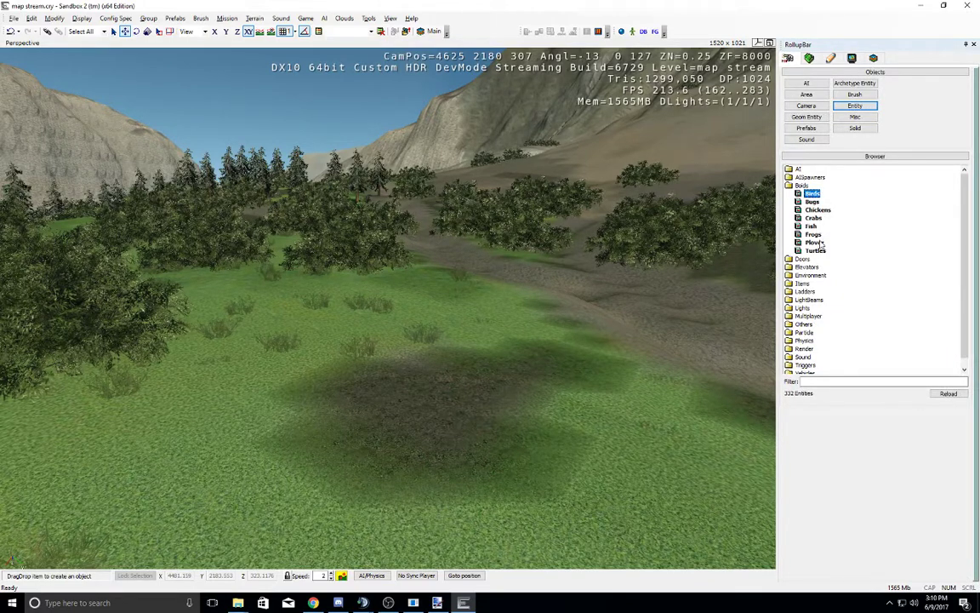
pyautogui.moveTo(813, 195); pyautogui.dragTo(549, 176)
pyautogui.moveTo(528, 263); pyautogui.dragTo(696, 278, button='middle')
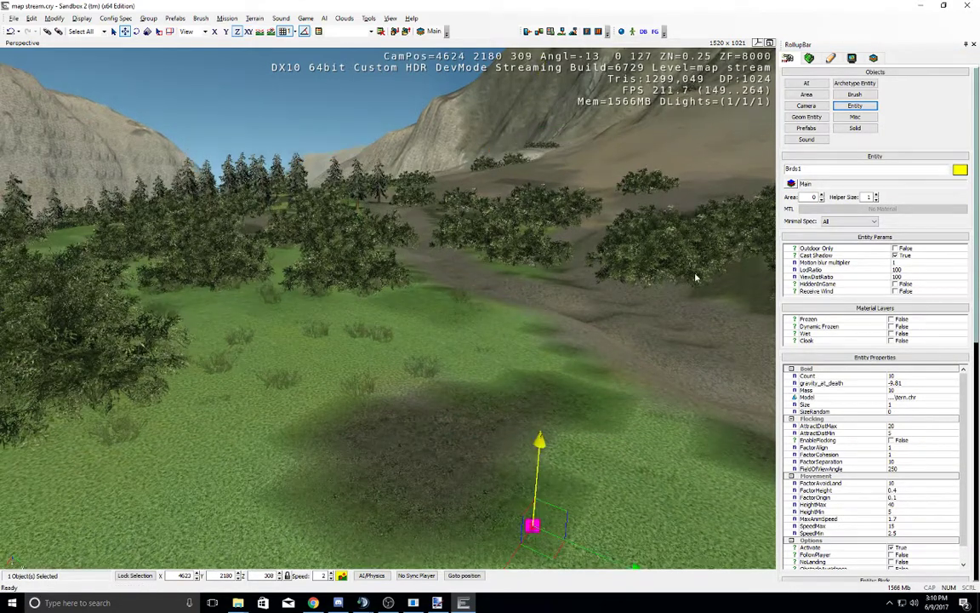
pyautogui.scroll(-3, 661, 392)
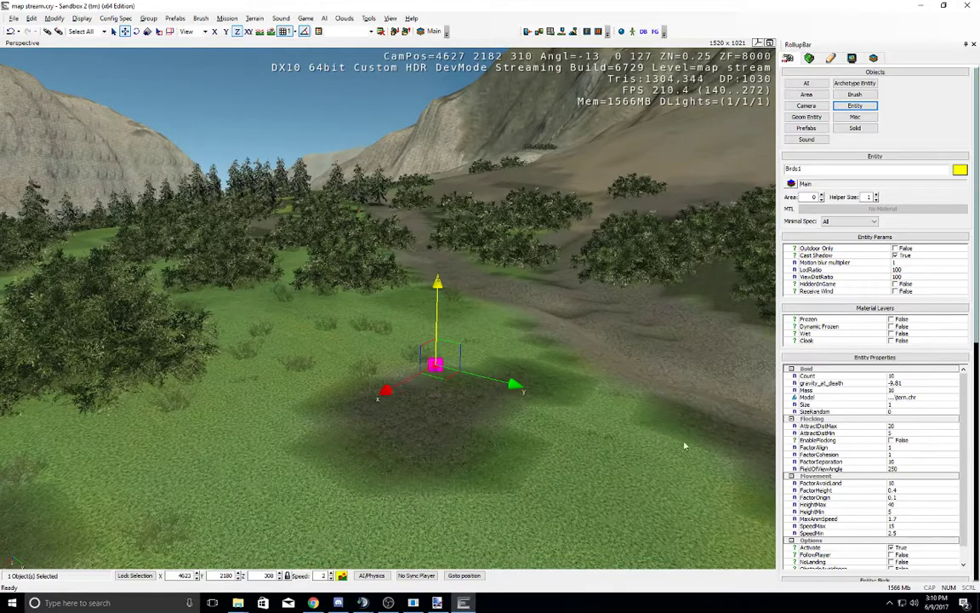
pyautogui.moveTo(964, 379); pyautogui.dragTo(965, 416)
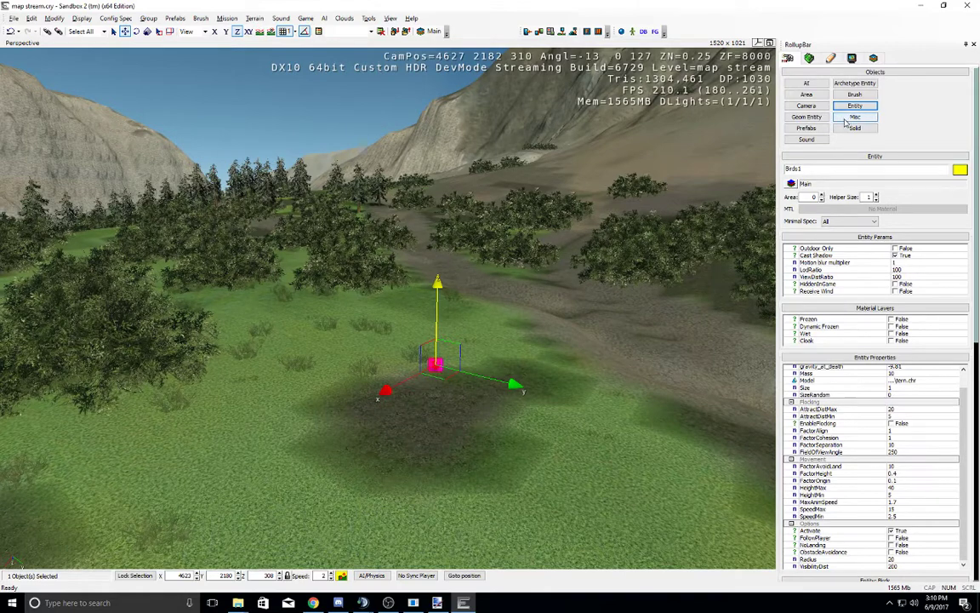
pyautogui.click(854, 83)
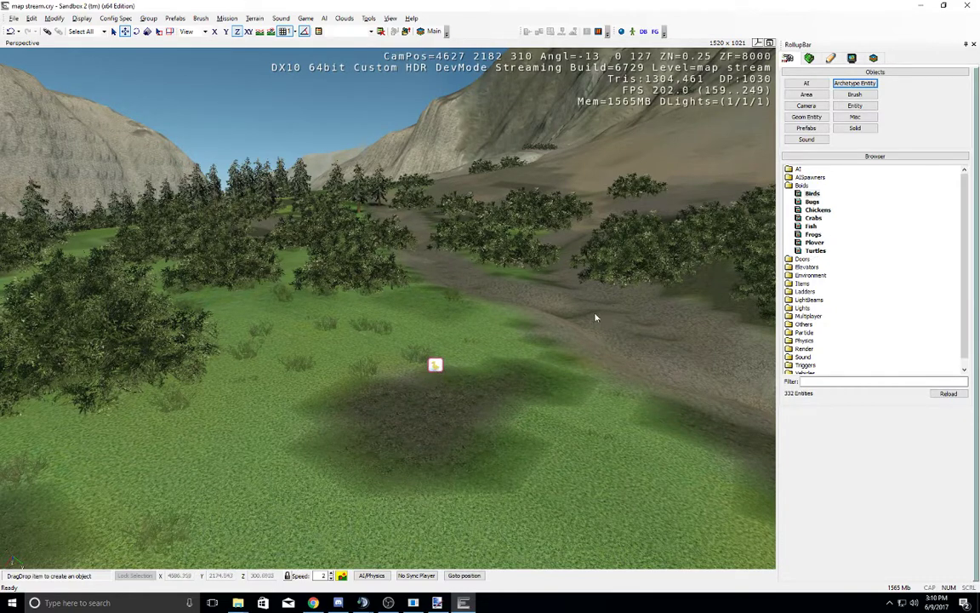
pyautogui.click(435, 364)
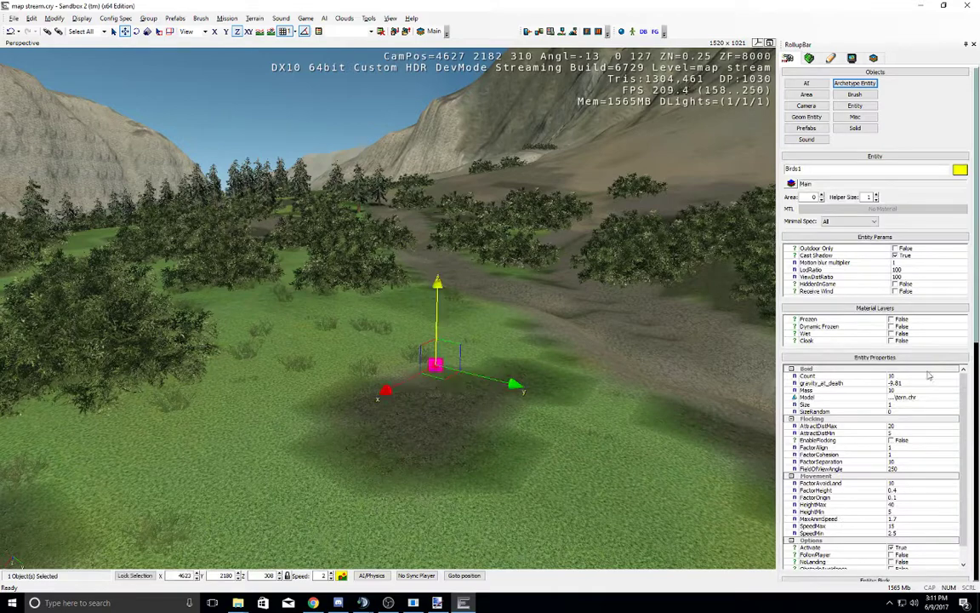
pyautogui.click(907, 396)
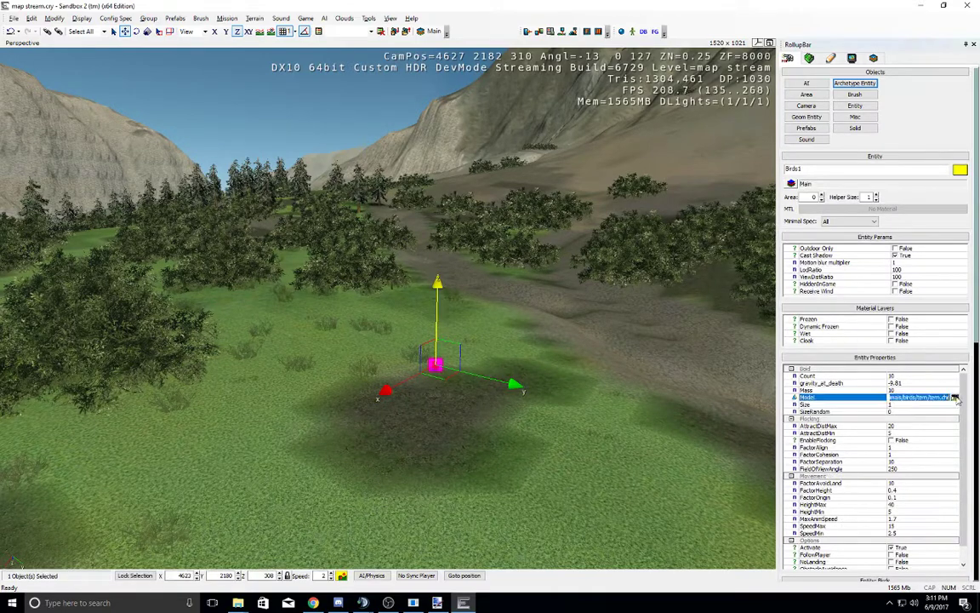
pyautogui.click(955, 397)
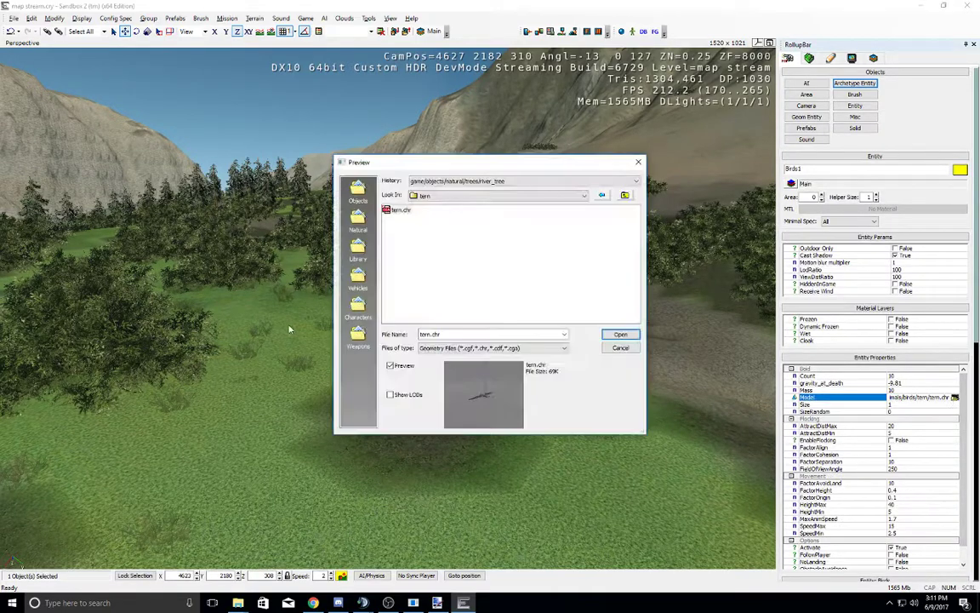
pyautogui.click(621, 349)
pyautogui.click(545, 379)
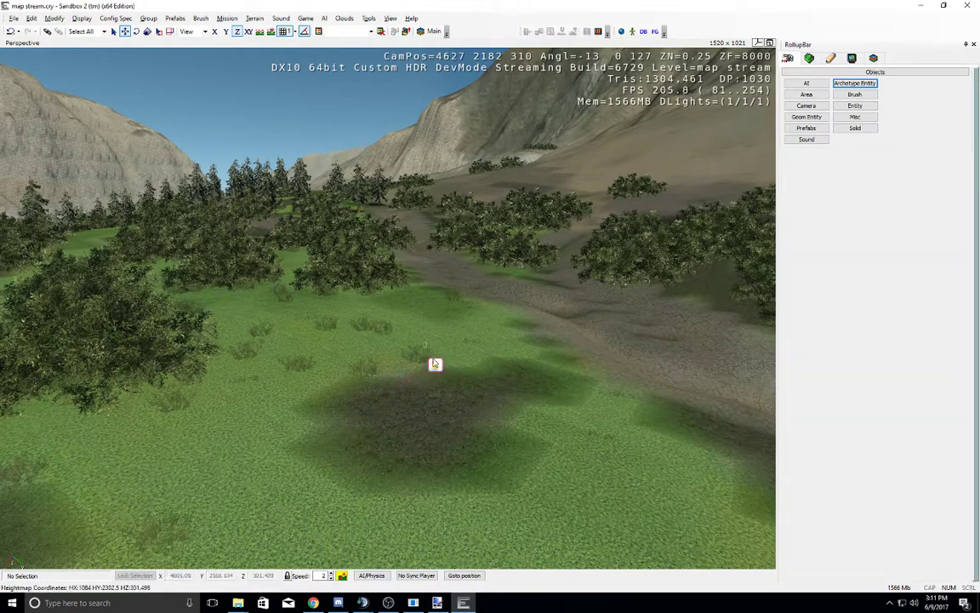
# Step: Change the Birds entity's model to finch.chr from the finch folder
pyautogui.click(436, 366)
pyautogui.click(940, 397)
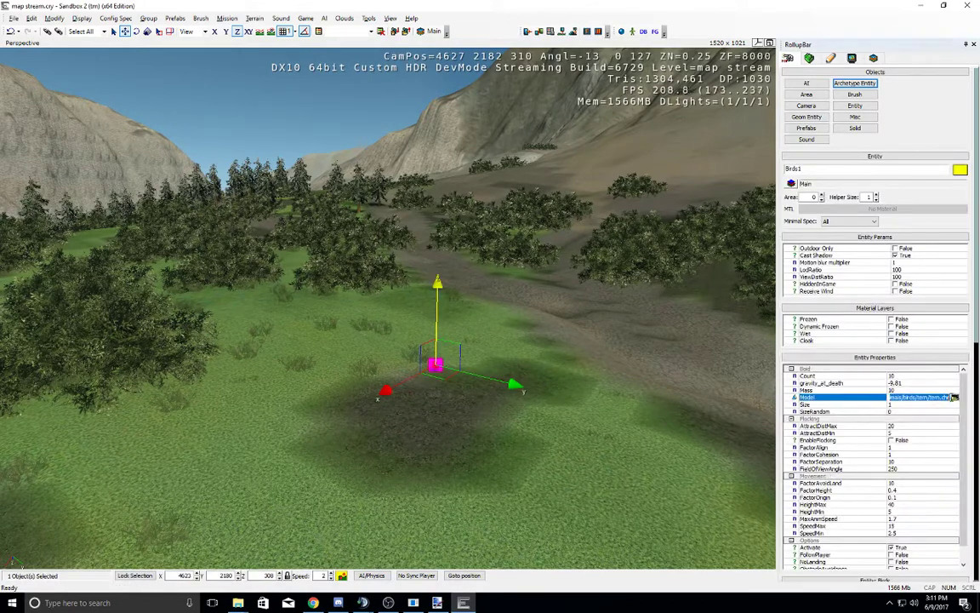
pyautogui.click(955, 398)
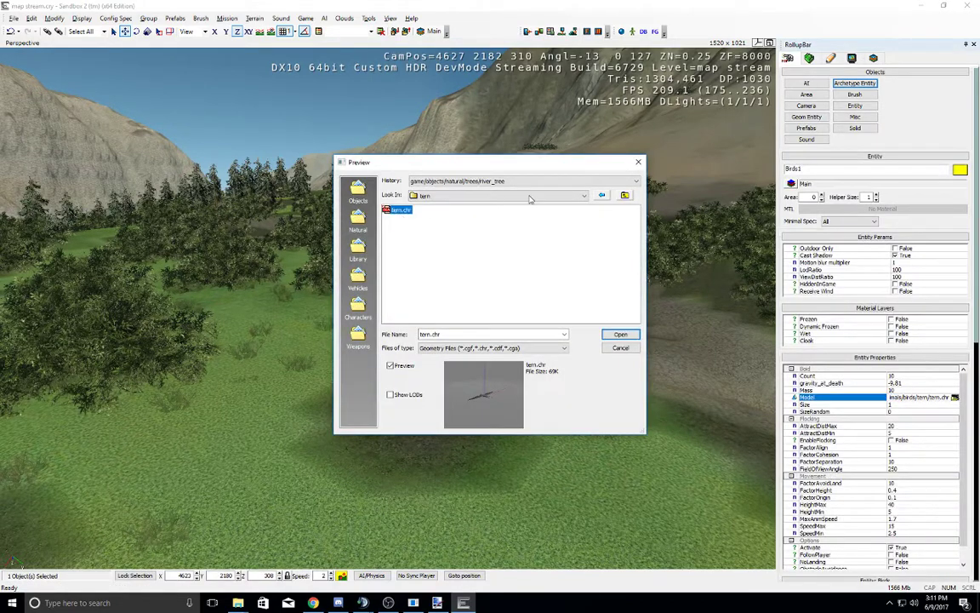
pyautogui.click(626, 195)
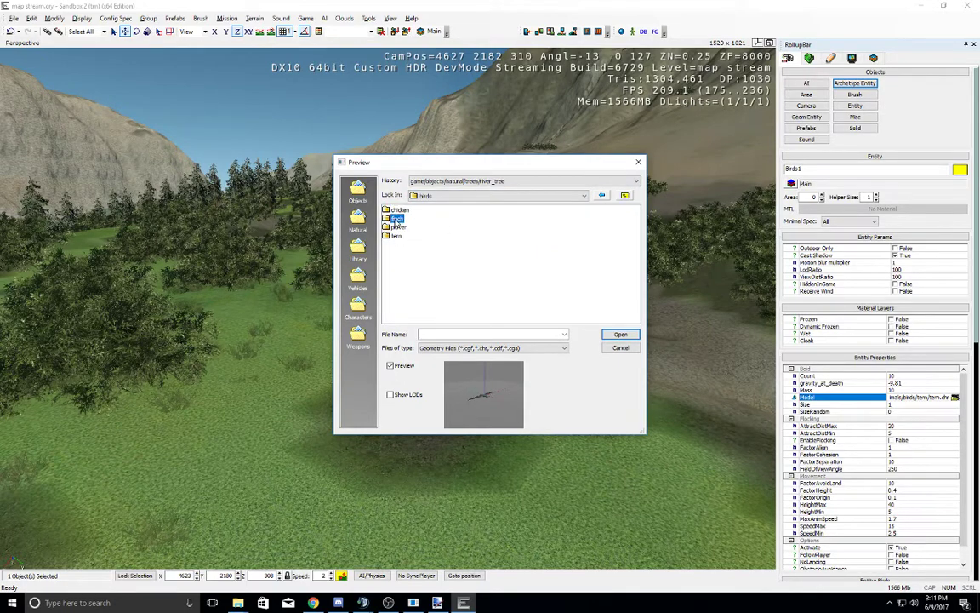
pyautogui.doubleClick(395, 217)
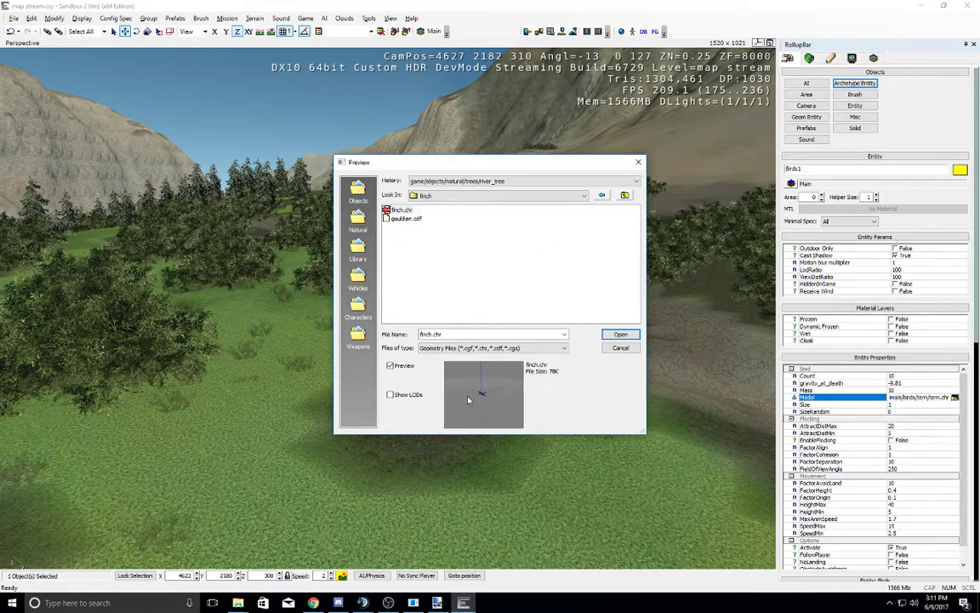
pyautogui.scroll(-5, 468, 399)
pyautogui.doubleClick(398, 210)
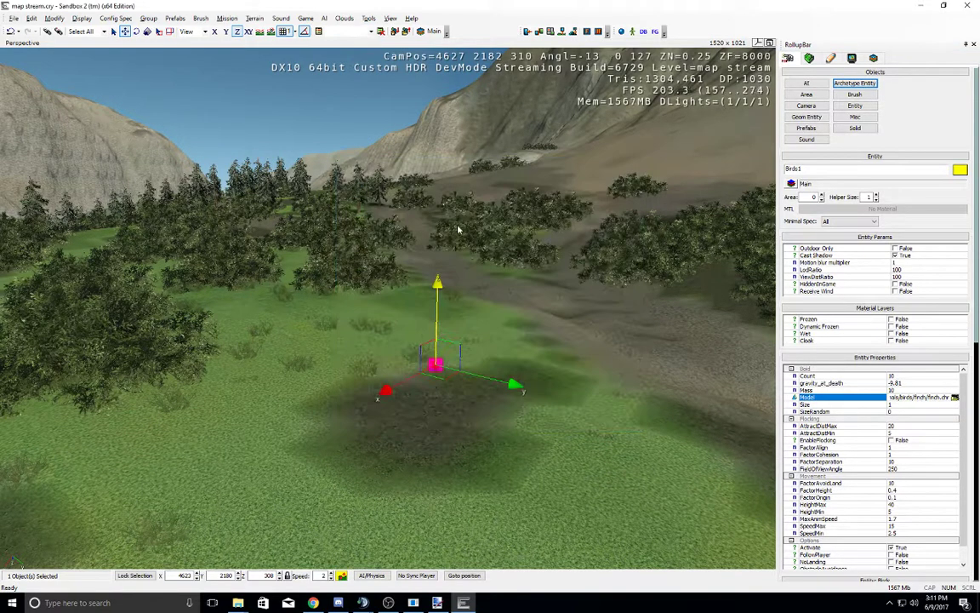
# Step: Set the Birds entity's Size to 10 and its Count to 100
pyautogui.click(910, 405)
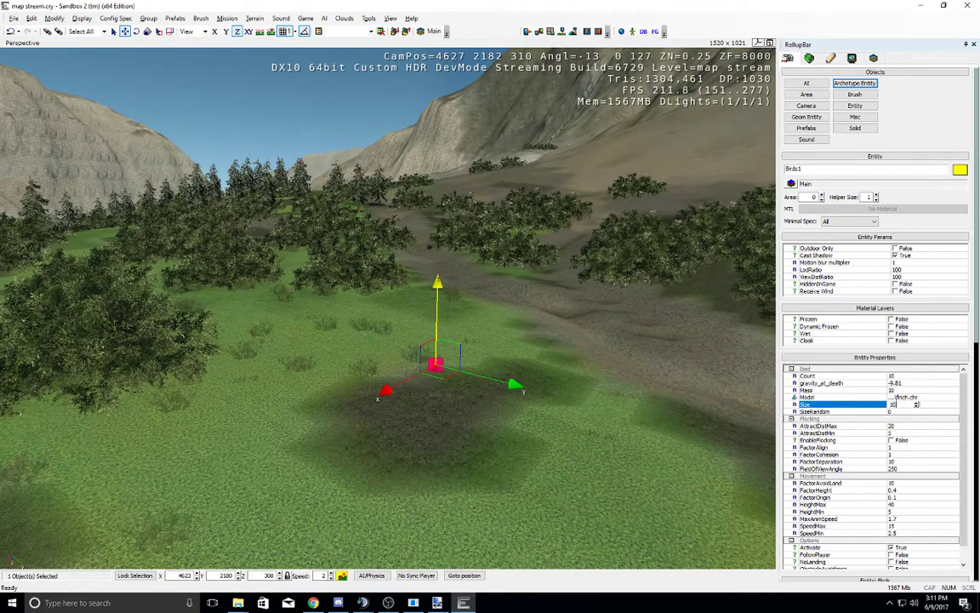
pyautogui.click(903, 375)
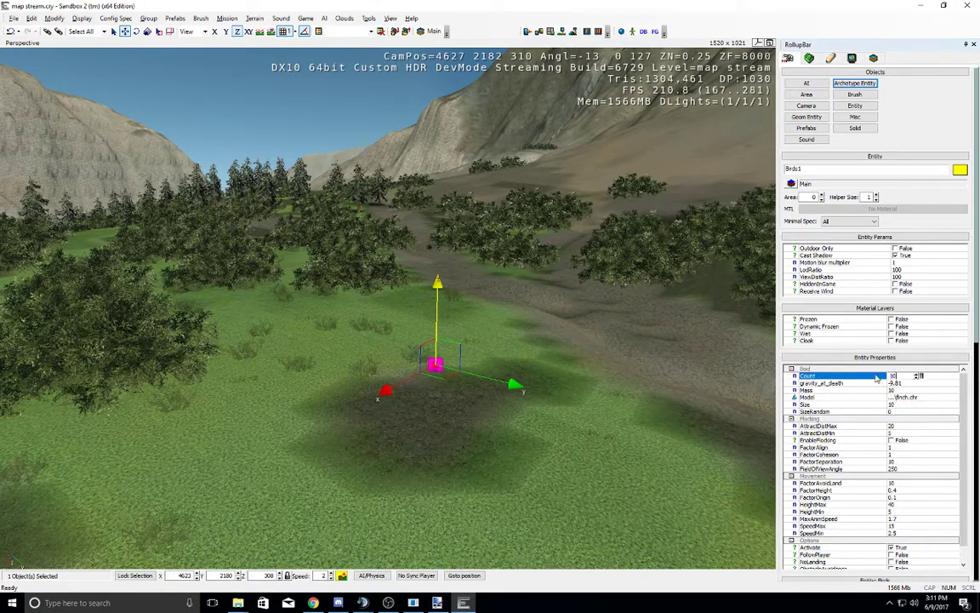
pyautogui.moveTo(541, 371); pyautogui.dragTo(540, 371, button='right')
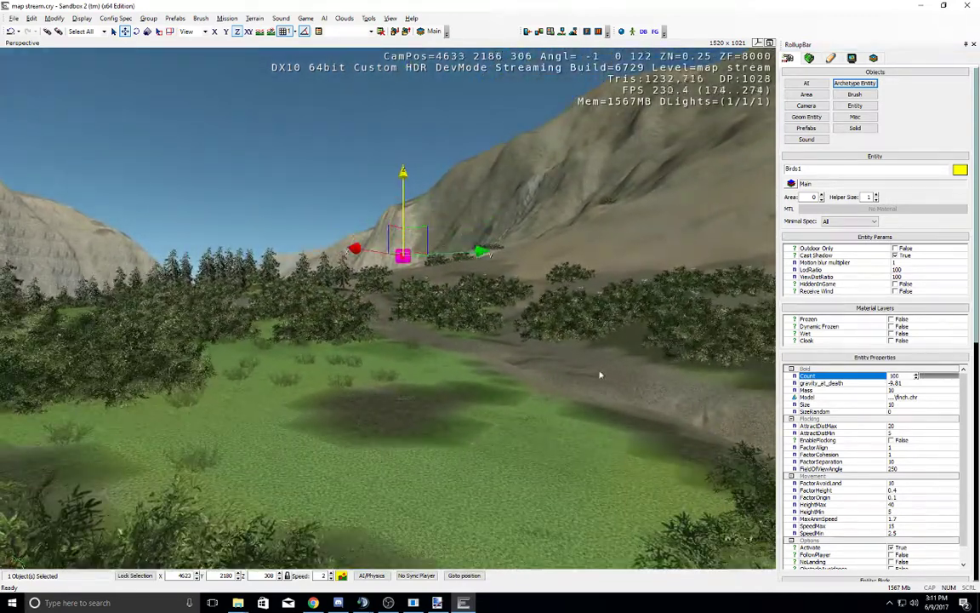
pyautogui.click(893, 404)
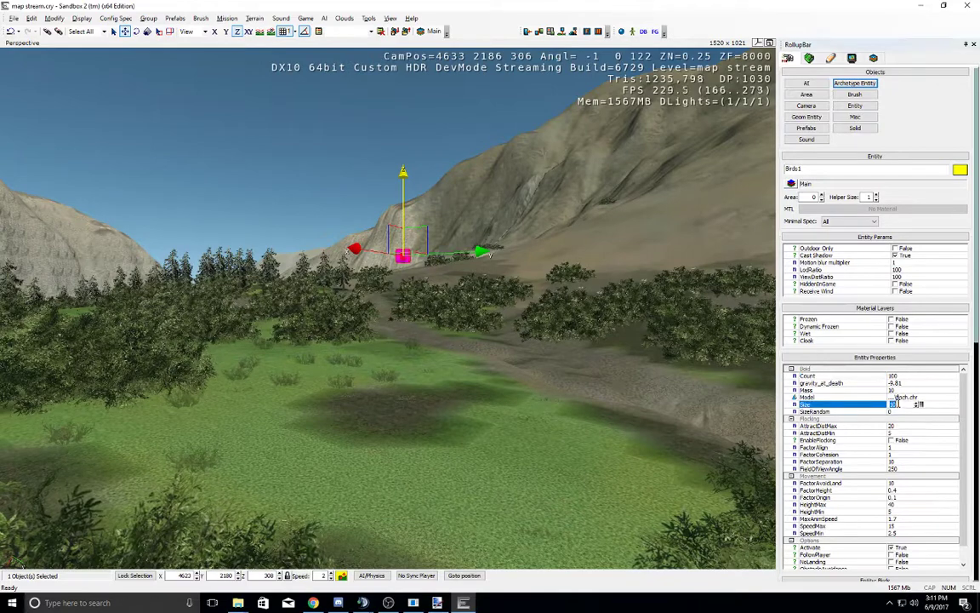
pyautogui.click(896, 411)
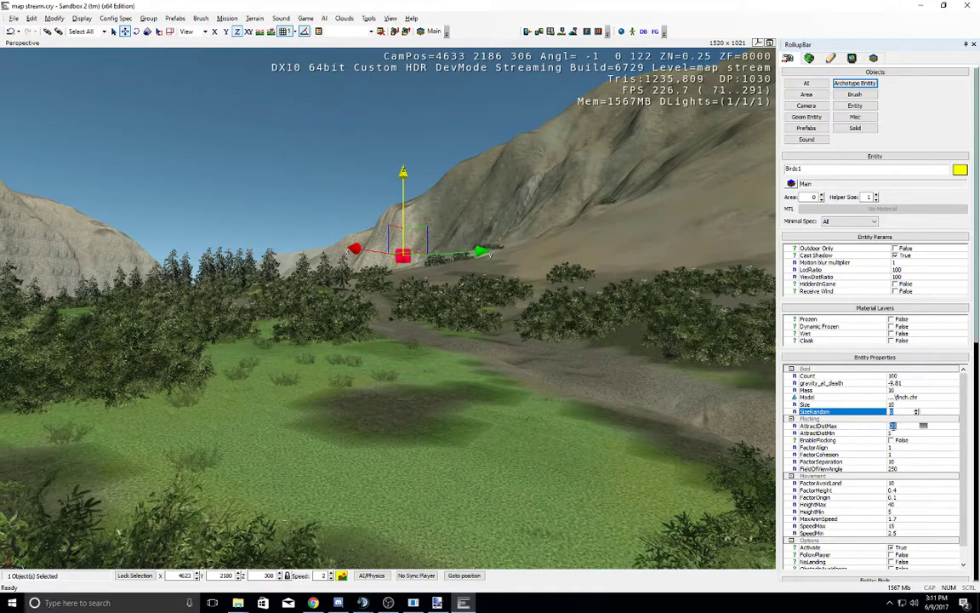
# Step: Enable flocking for the Birds entity and set its Radius to 200
pyautogui.click(893, 425)
pyautogui.click(892, 440)
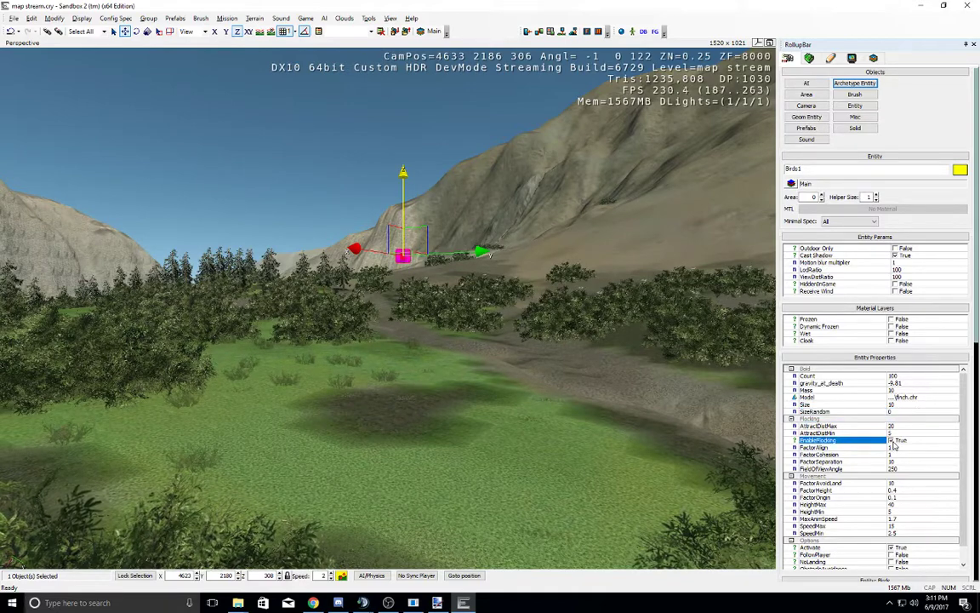
pyautogui.scroll(-1, 965, 444)
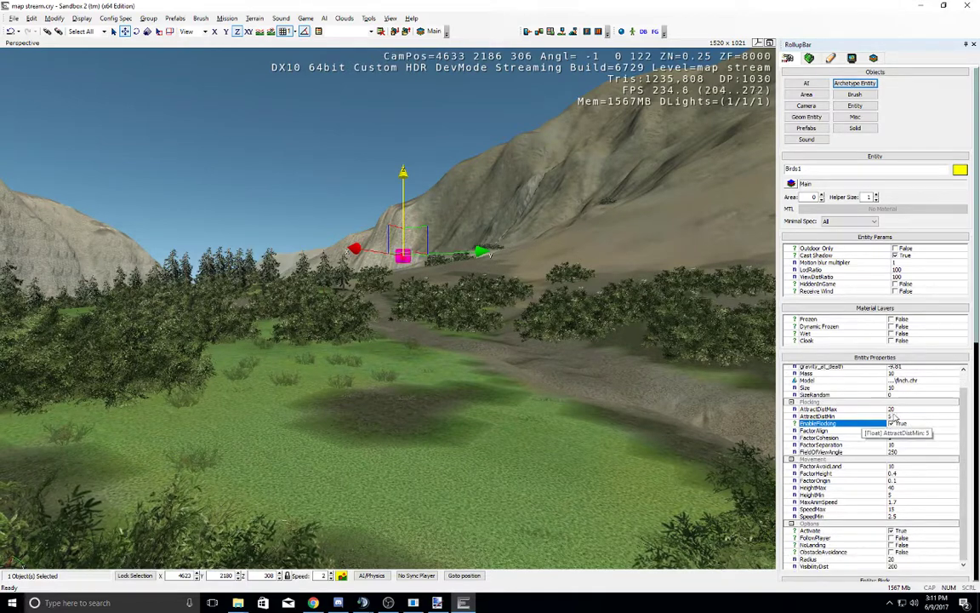
pyautogui.scroll(1, 964, 390)
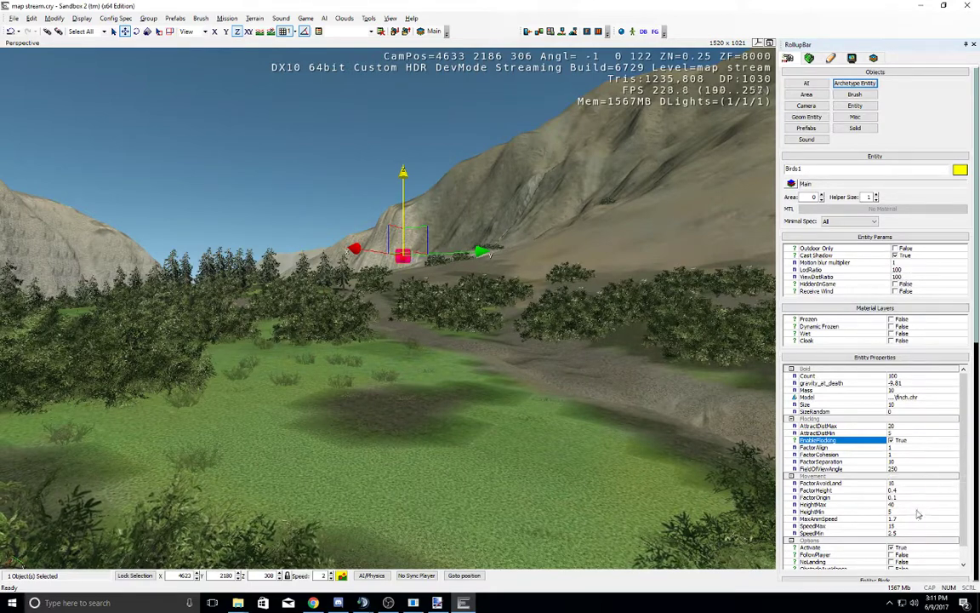
pyautogui.scroll(-2, 923, 528)
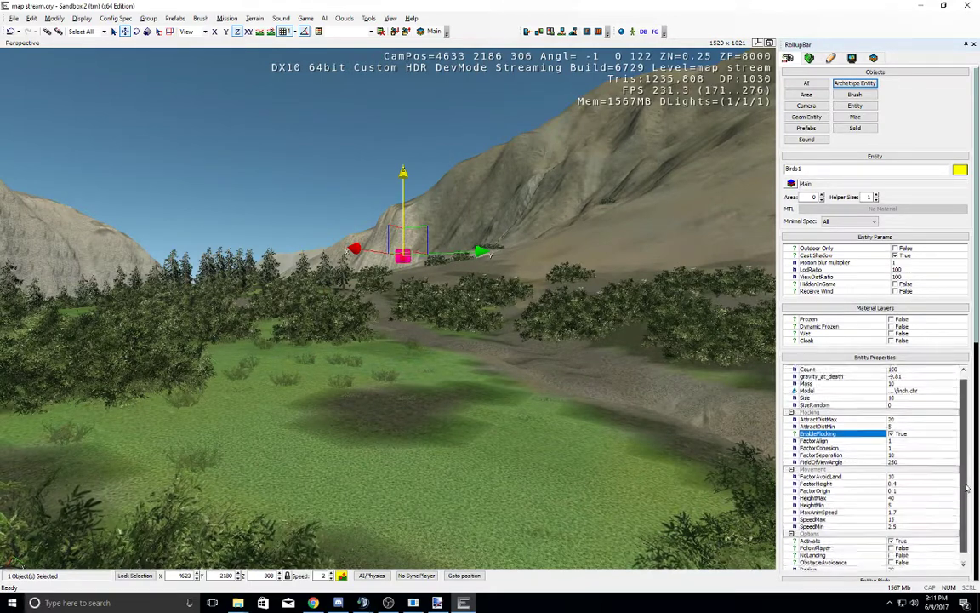
pyautogui.click(895, 559)
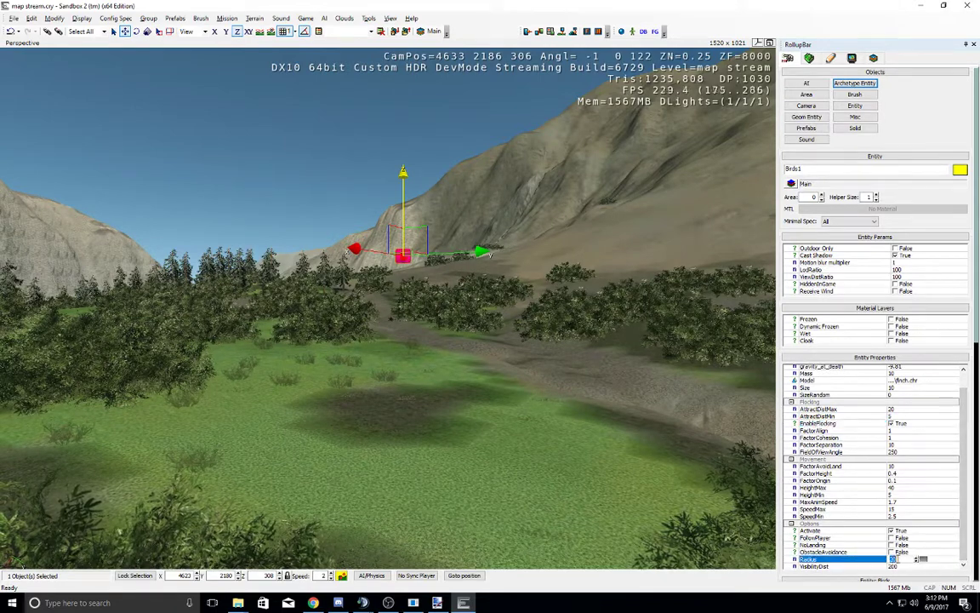
pyautogui.click(906, 566)
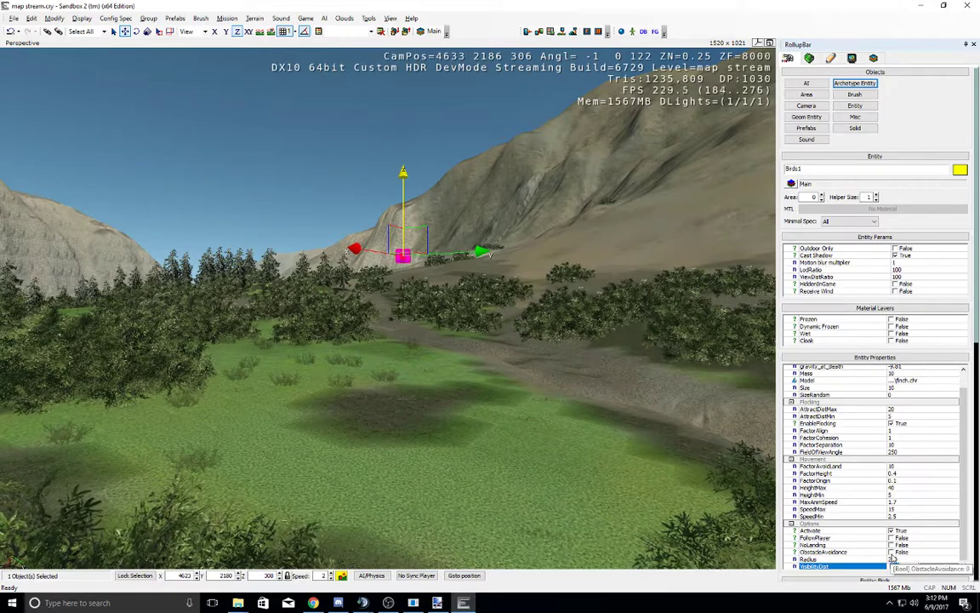
pyautogui.click(894, 565)
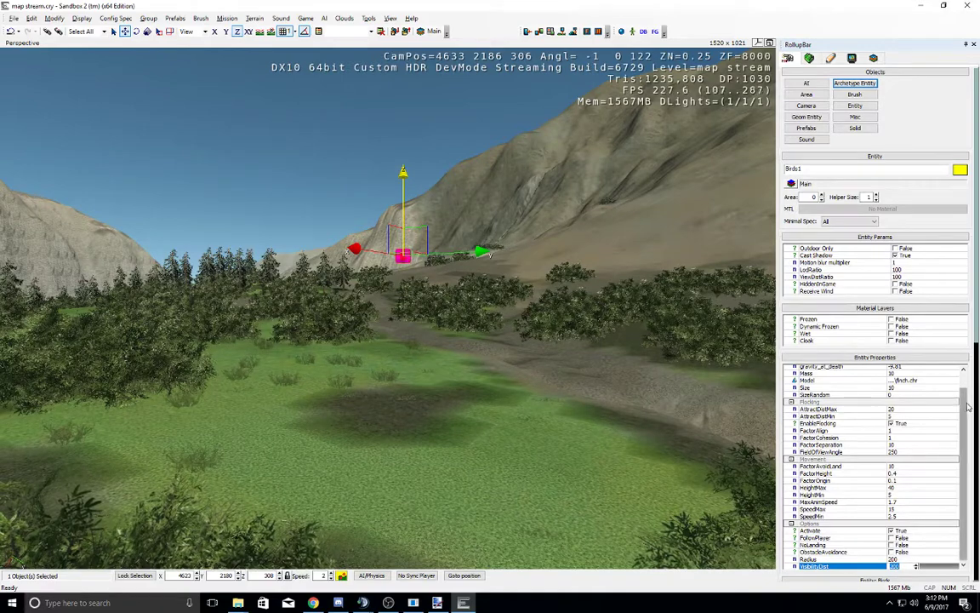
pyautogui.scroll(1, 548, 437)
# Step: Delete the Birds entity from the grassy clearing
pyautogui.moveTo(548, 437); pyautogui.dragTo(544, 432, button='middle')
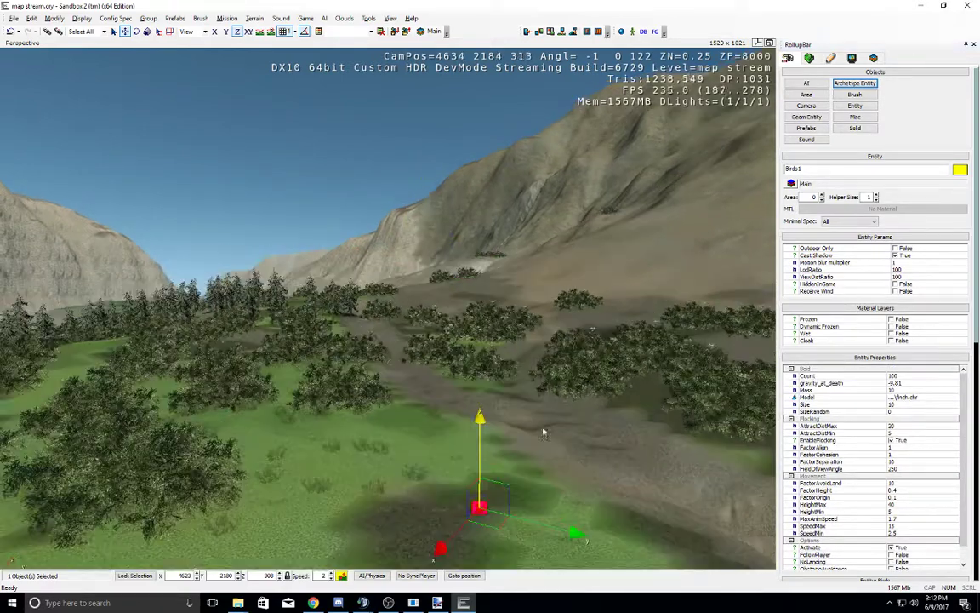
pyautogui.moveTo(525, 410); pyautogui.dragTo(533, 402, button='right')
pyautogui.press('Delete')
pyautogui.press('Return')
pyautogui.moveTo(643, 273); pyautogui.dragTo(672, 289, button='right')
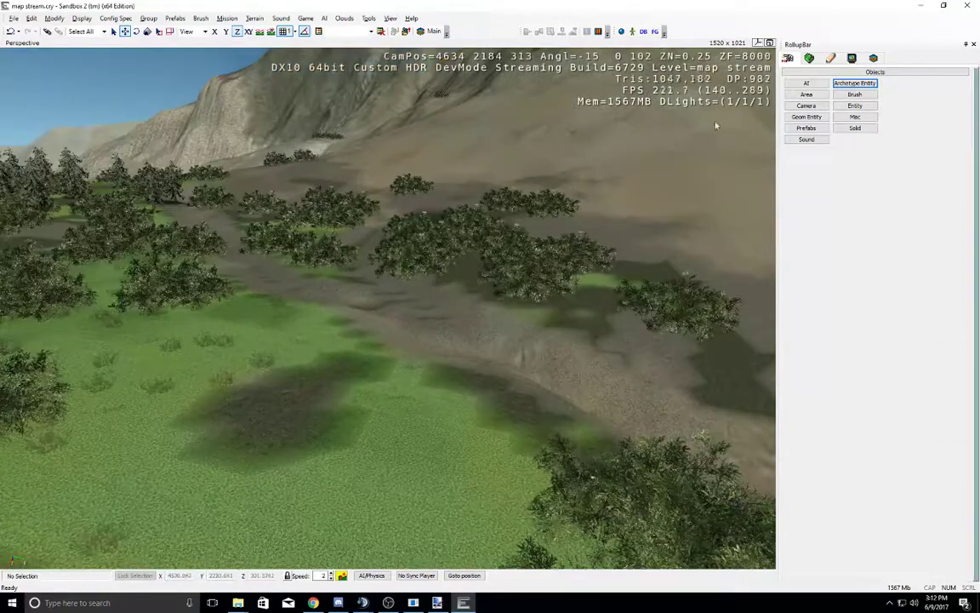
# Step: Examine the mountains from above, ending over the rock ridge between two valleys at about X 5008, Y 4923
pyautogui.click(809, 58)
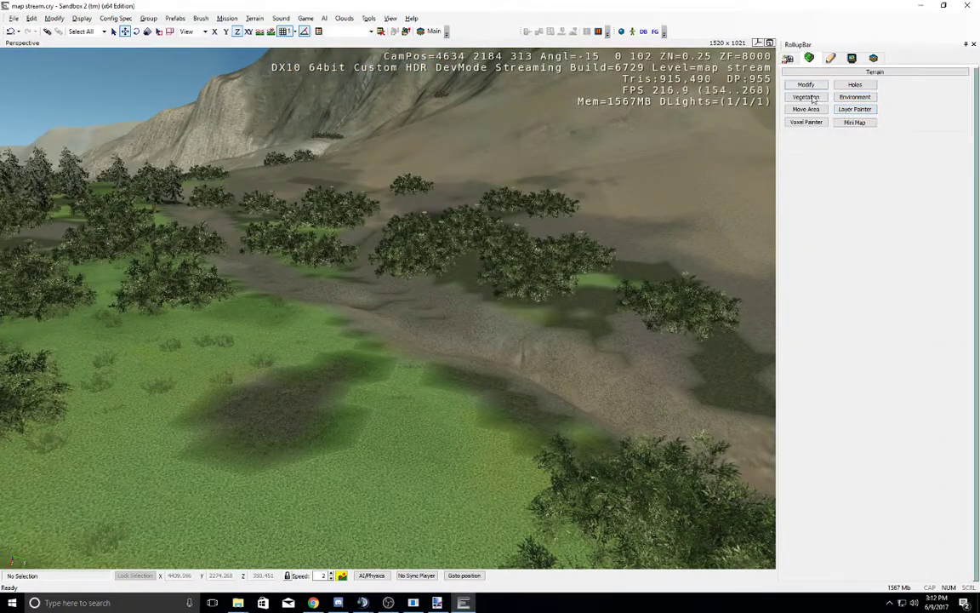
pyautogui.moveTo(477, 298); pyautogui.dragTo(520, 283, button='right')
pyautogui.hotkey('shift', 'w')
pyautogui.hotkey('shift', 'w')
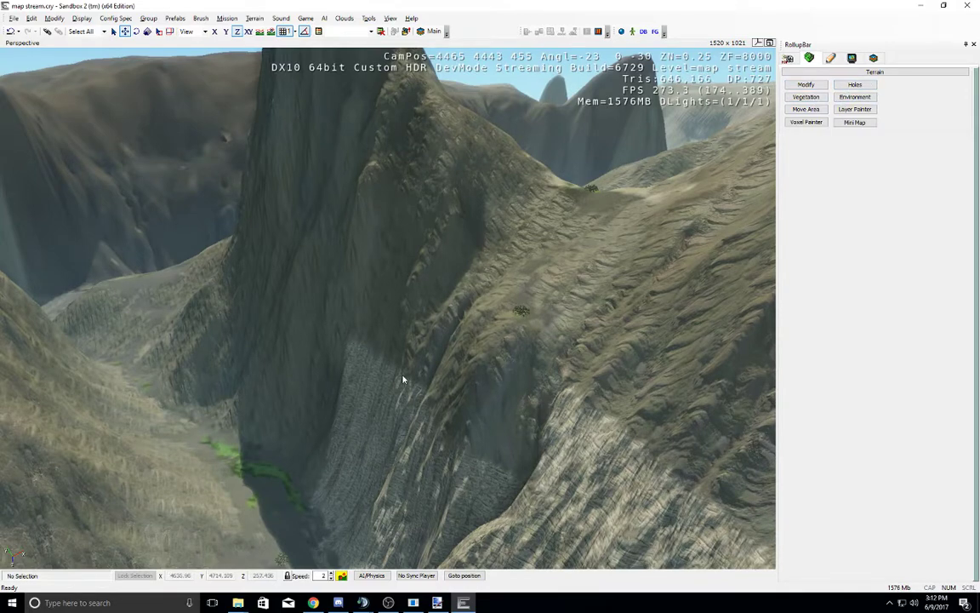
pyautogui.moveTo(558, 251); pyautogui.dragTo(496, 271, button='right')
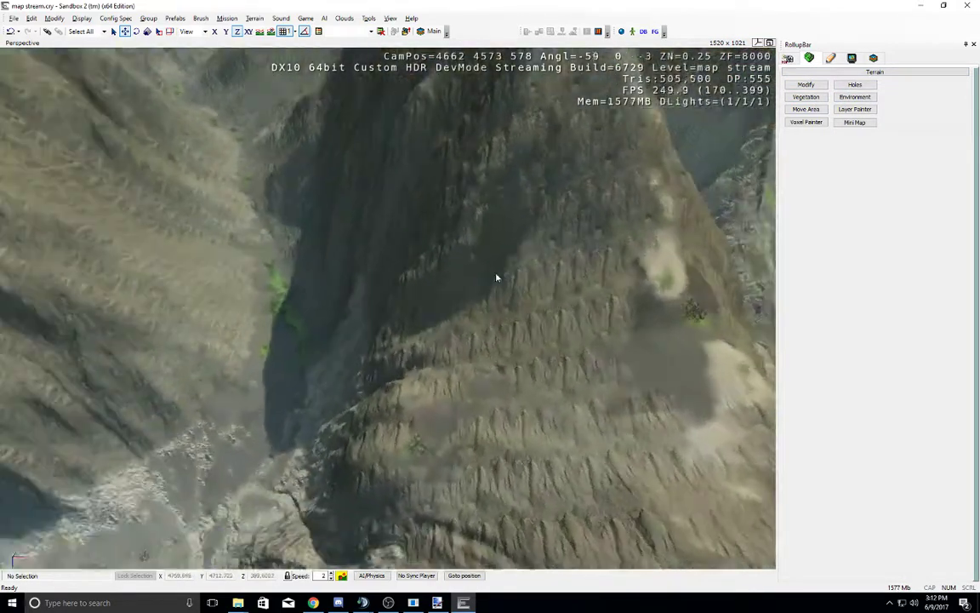
pyautogui.moveTo(496, 271); pyautogui.dragTo(500, 273, button='middle')
pyautogui.moveTo(519, 307); pyautogui.dragTo(460, 319, button='right')
pyautogui.press('w')
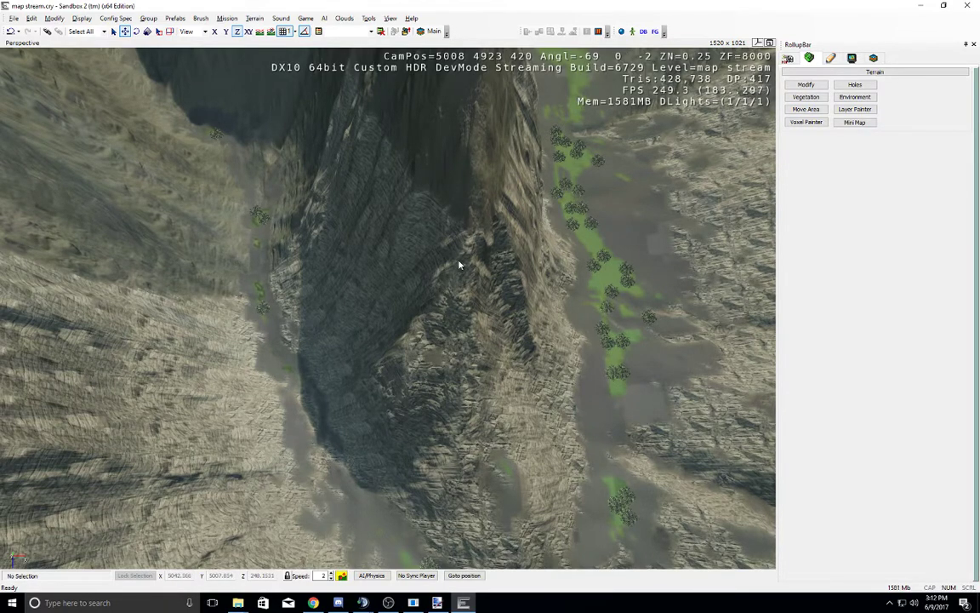
pyautogui.click(858, 99)
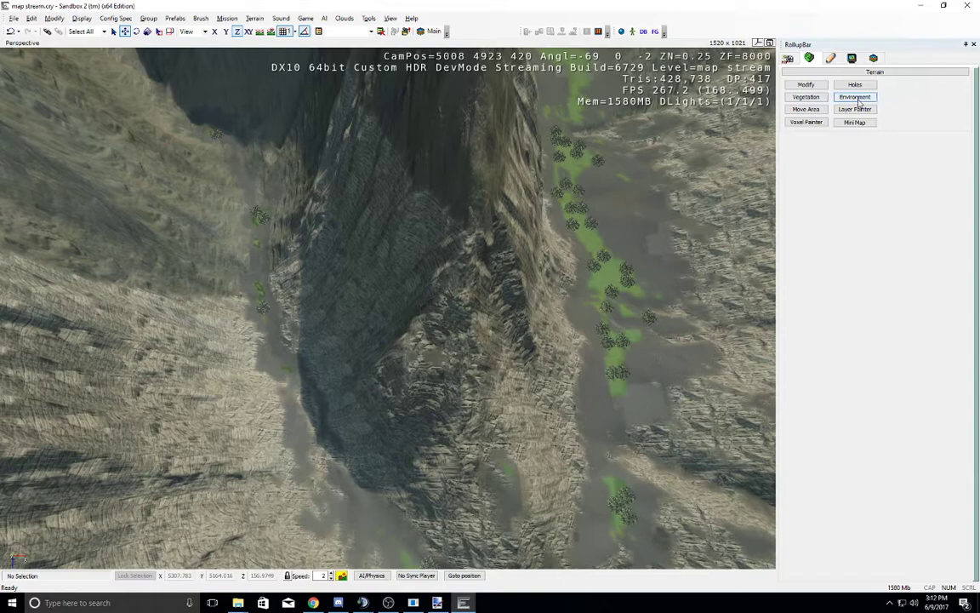
# Step: Filter the brush objects by "tunnel"
pyautogui.click(789, 58)
pyautogui.click(854, 95)
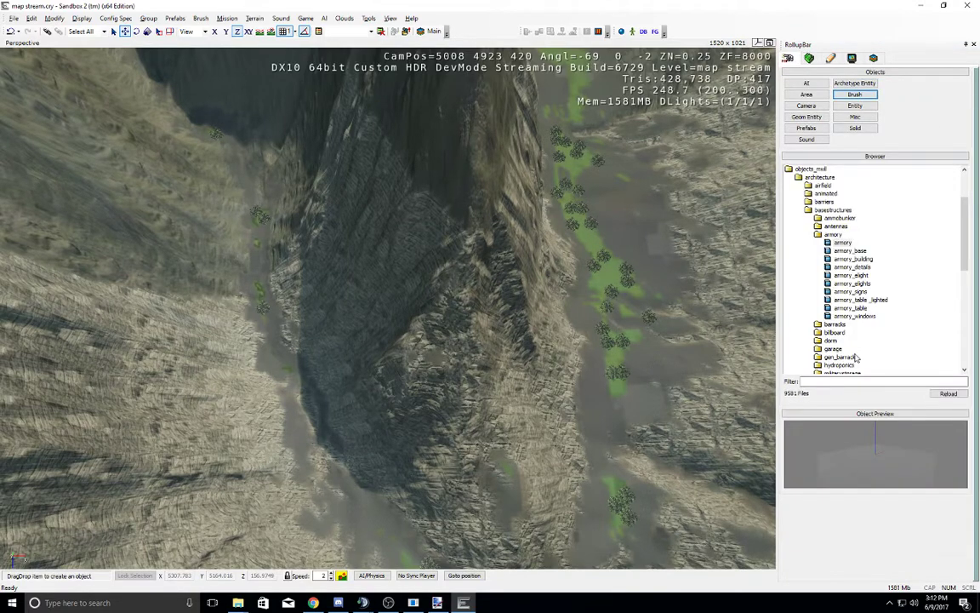
pyautogui.click(820, 382)
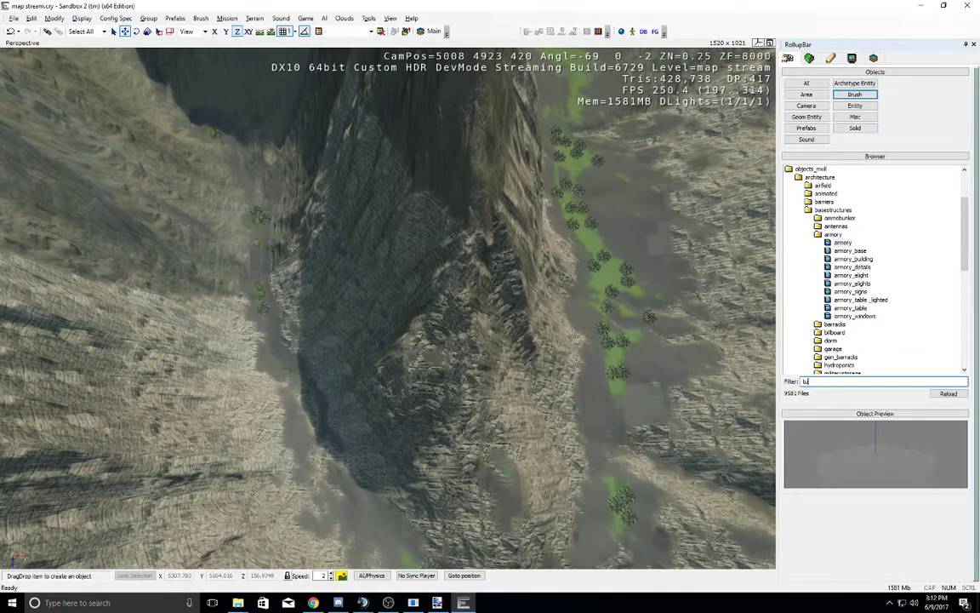
pyautogui.write('tunnel')
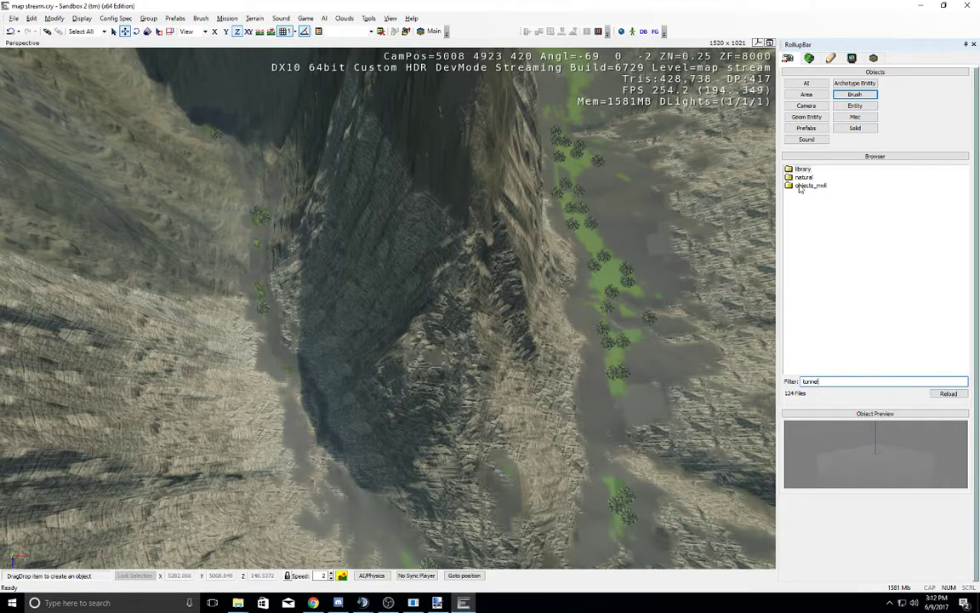
# Step: Look through the filtered architecture/military/fortifications folders for tunnel models and collapse the parent folder
pyautogui.doubleClick(800, 187)
pyautogui.doubleClick(819, 194)
pyautogui.doubleClick(823, 202)
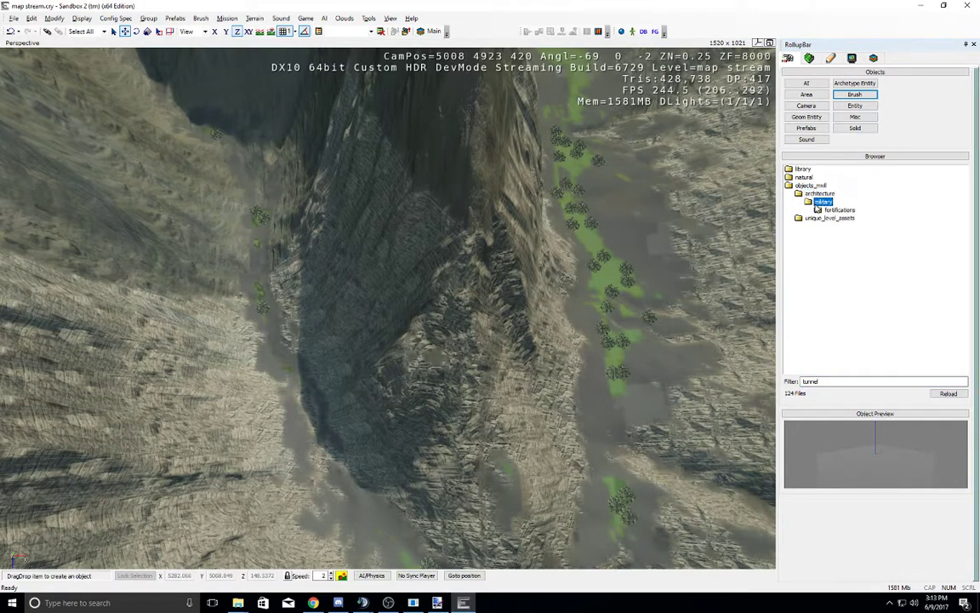
pyautogui.doubleClick(837, 210)
pyautogui.doubleClick(841, 218)
pyautogui.doubleClick(807, 185)
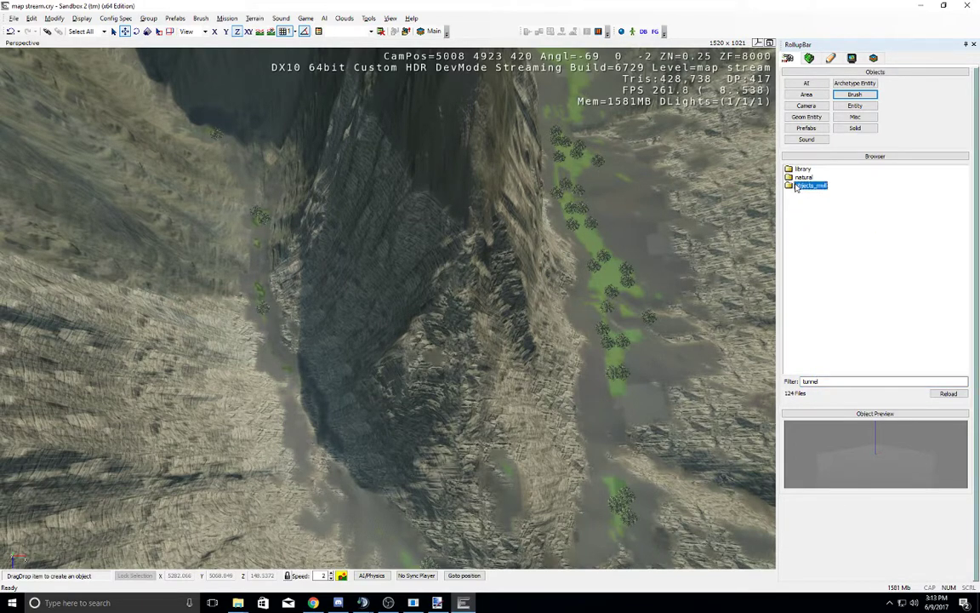
# Step: Open the roundtunnel folder inside library/architecture/multiplayer in the filtered brush list
pyautogui.doubleClick(801, 177)
pyautogui.doubleClick(802, 168)
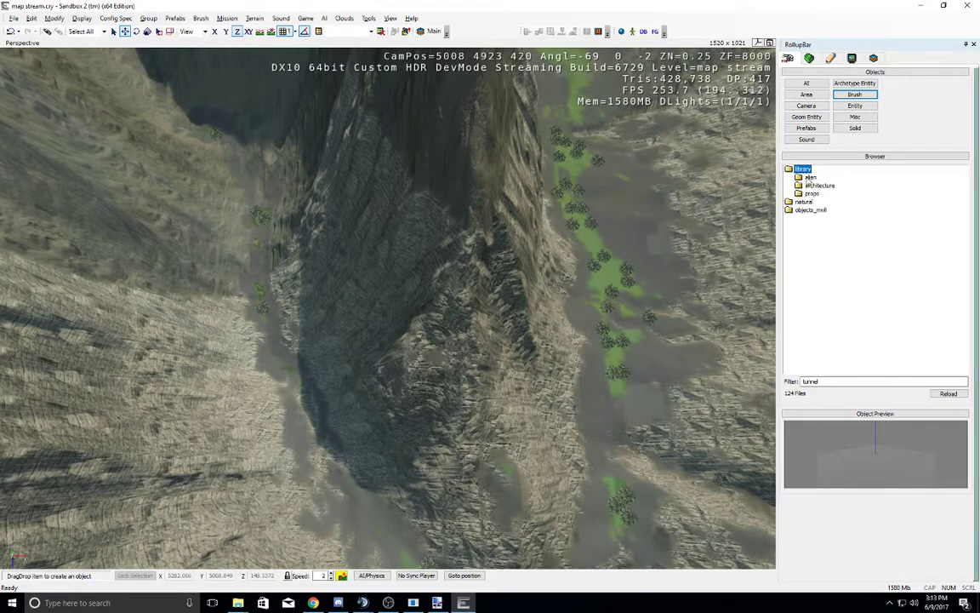
pyautogui.doubleClick(812, 185)
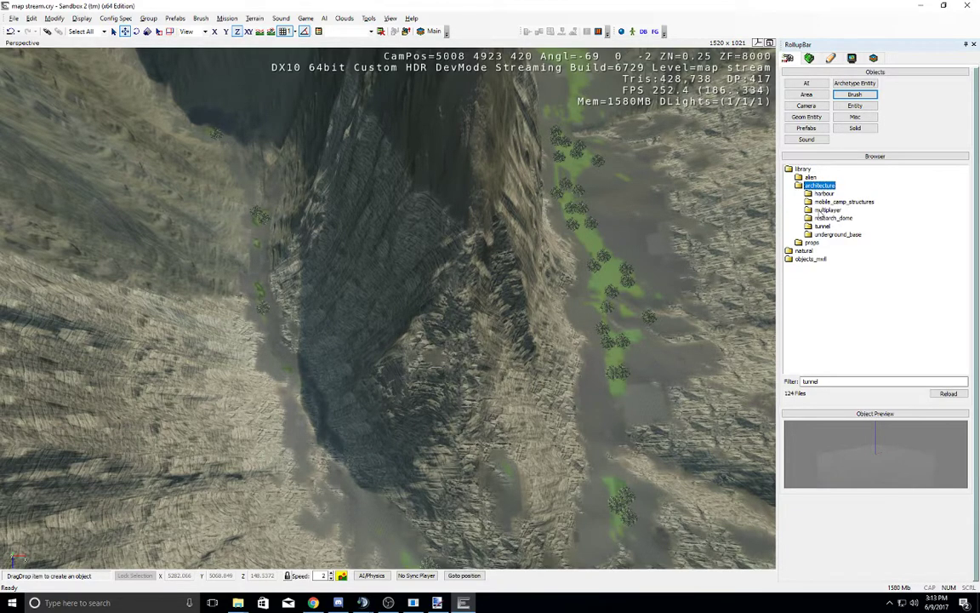
pyautogui.doubleClick(821, 211)
pyautogui.doubleClick(829, 218)
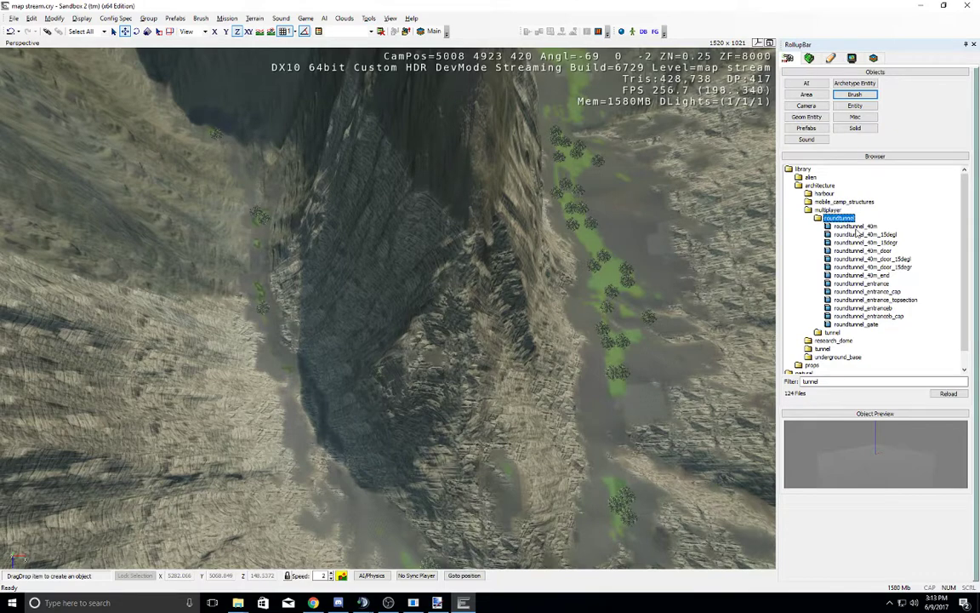
# Step: Place a roundtunnel_40m brush on the valley floor beside the ridge, with its placement following the terrain
pyautogui.click(856, 227)
pyautogui.click(649, 320)
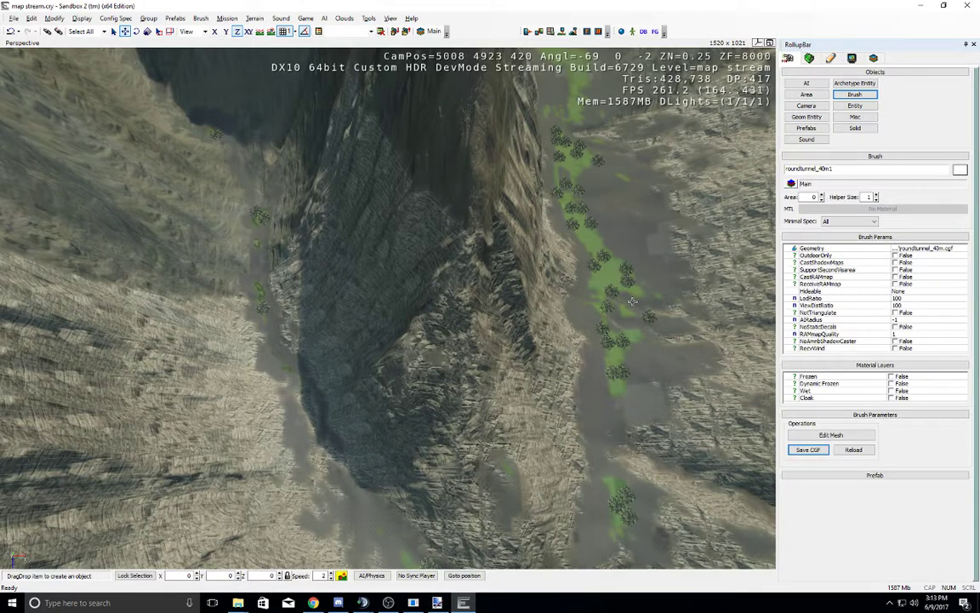
pyautogui.click(259, 34)
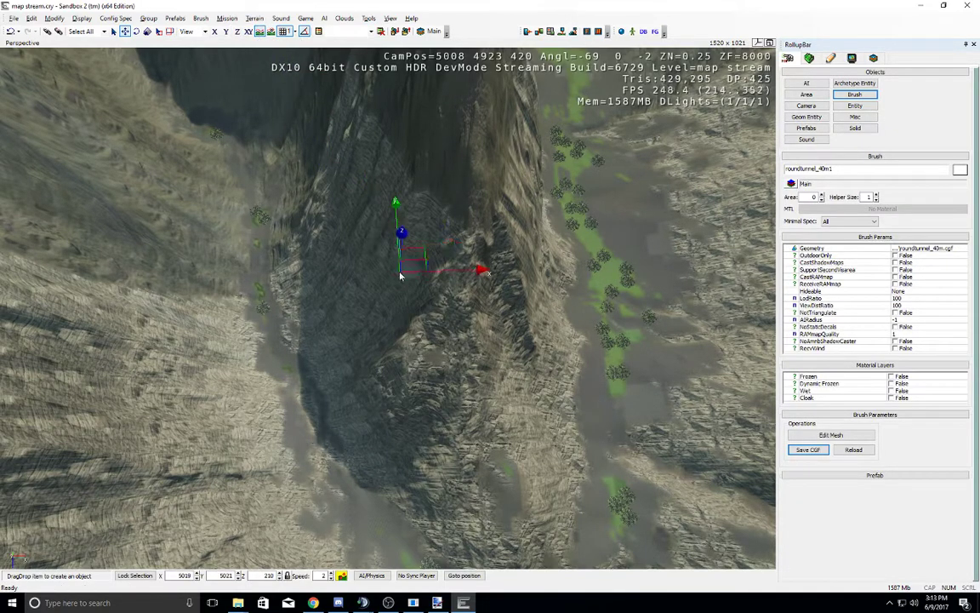
pyautogui.press('d')
pyautogui.press('w')
pyautogui.press('w')
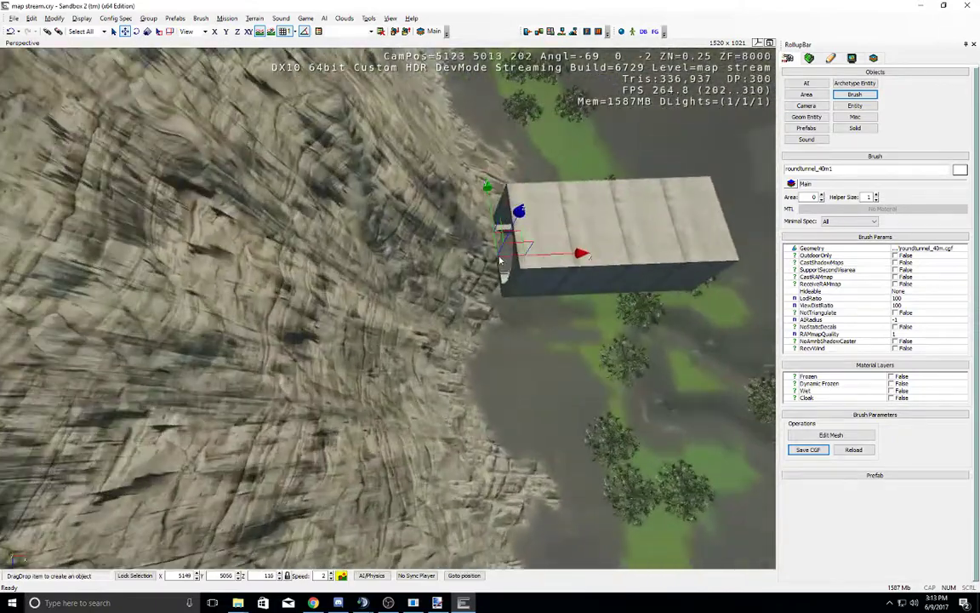
pyautogui.press('d')
pyautogui.click(497, 249)
# Step: Raise the 40 m tunnel section off the valley floor to Z 118
pyautogui.press('d')
pyautogui.press('w')
pyautogui.moveTo(426, 248); pyautogui.dragTo(428, 253, button='right')
pyautogui.press('d')
pyautogui.press('w')
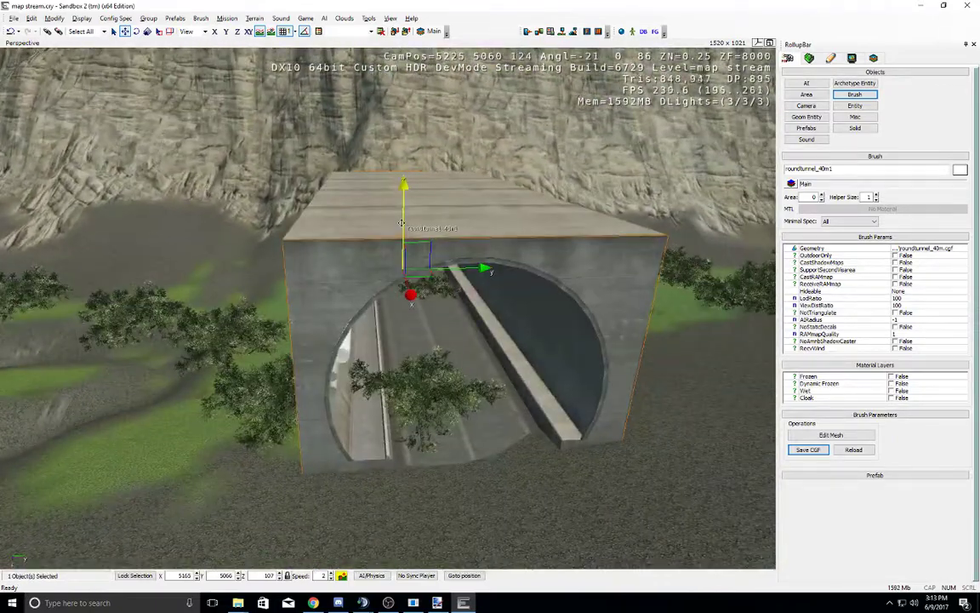
pyautogui.moveTo(406, 220); pyautogui.dragTo(406, 134)
pyautogui.moveTo(388, 172); pyautogui.dragTo(390, 173, button='right')
pyautogui.press('d')
pyautogui.press('w')
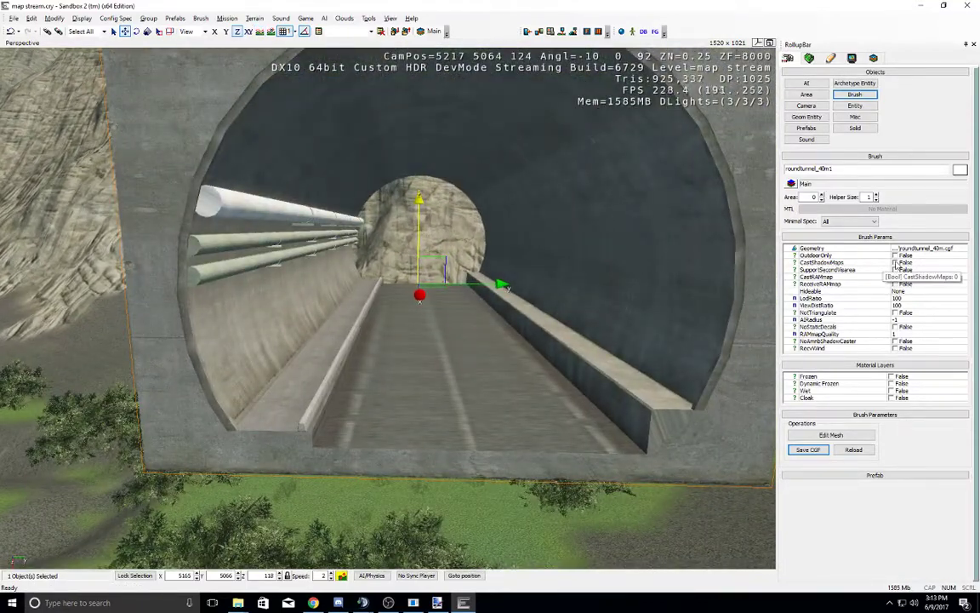
# Step: Place a roundtunnel_entrance brush on the ground beside the tunnel section at about X 5218, Y 5080, with terrain following enabled
pyautogui.moveTo(516, 282); pyautogui.dragTo(515, 281, button='right')
pyautogui.press('s')
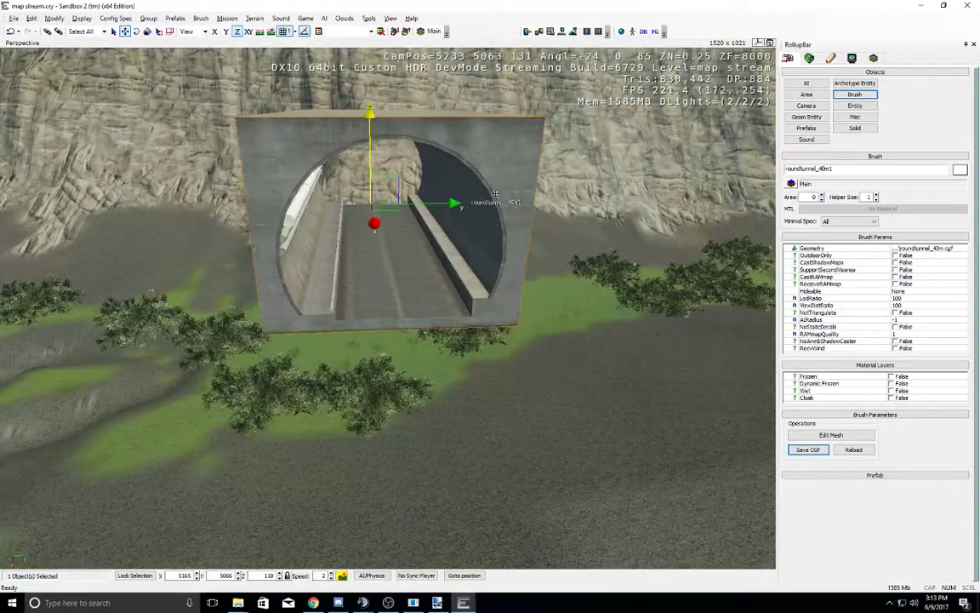
pyautogui.click(854, 83)
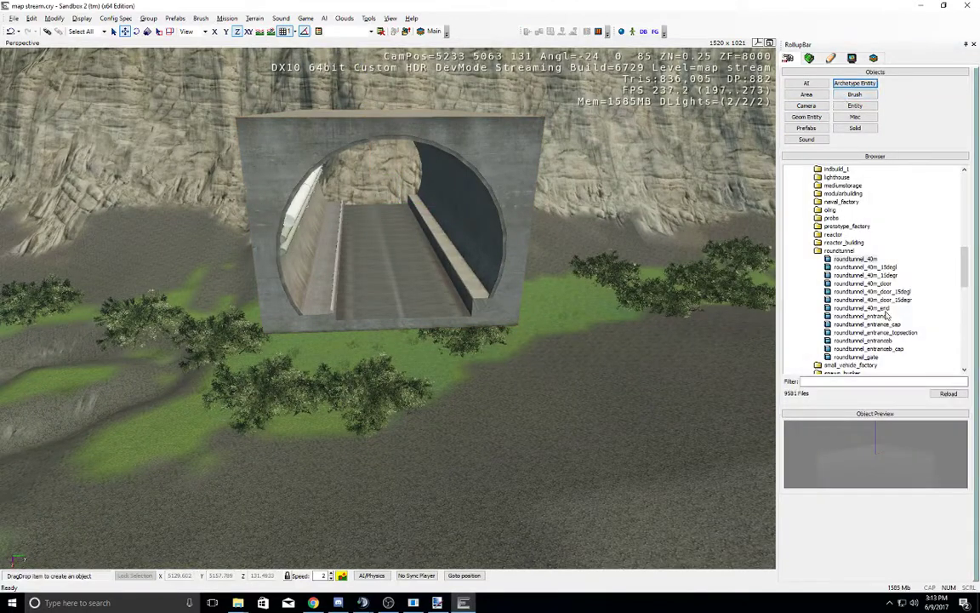
pyautogui.click(864, 275)
pyautogui.click(862, 315)
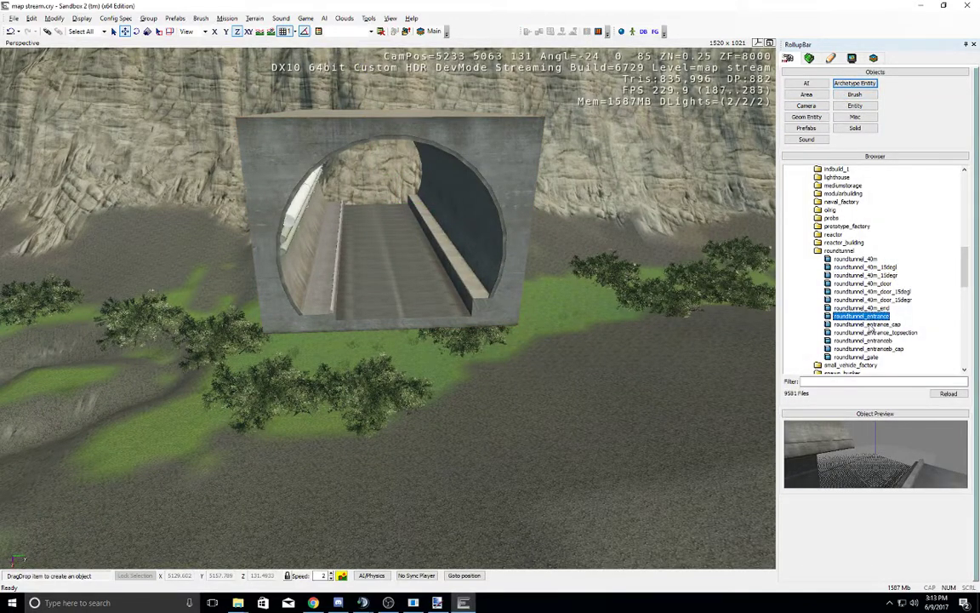
pyautogui.moveTo(862, 318)
pyautogui.mouseDown()
pyautogui.moveTo(783, 294)
pyautogui.moveTo(587, 328)
pyautogui.moveTo(523, 204)
pyautogui.mouseUp()
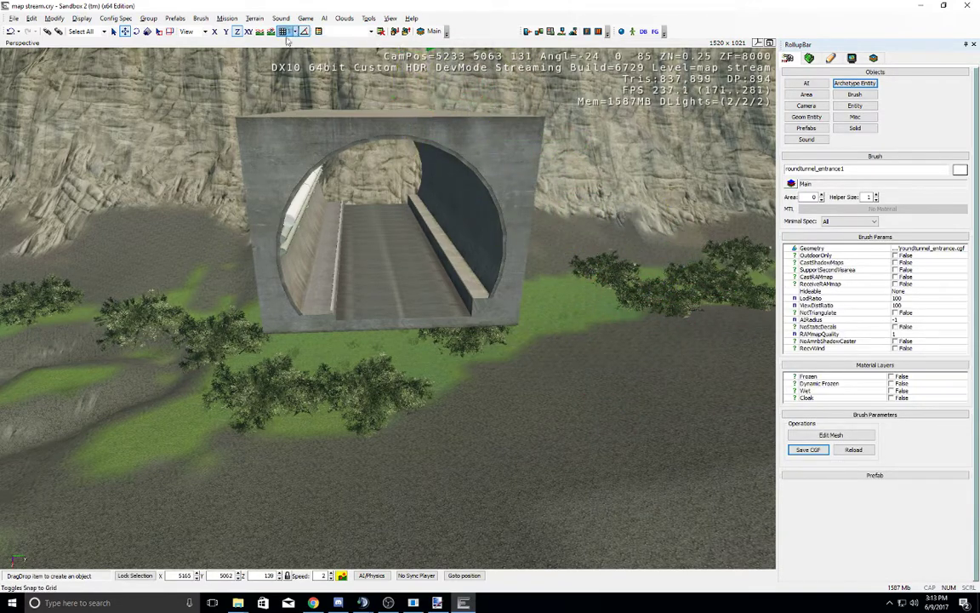
pyautogui.click(261, 32)
pyautogui.moveTo(280, 145); pyautogui.dragTo(309, 188, button='right')
pyautogui.click(559, 354)
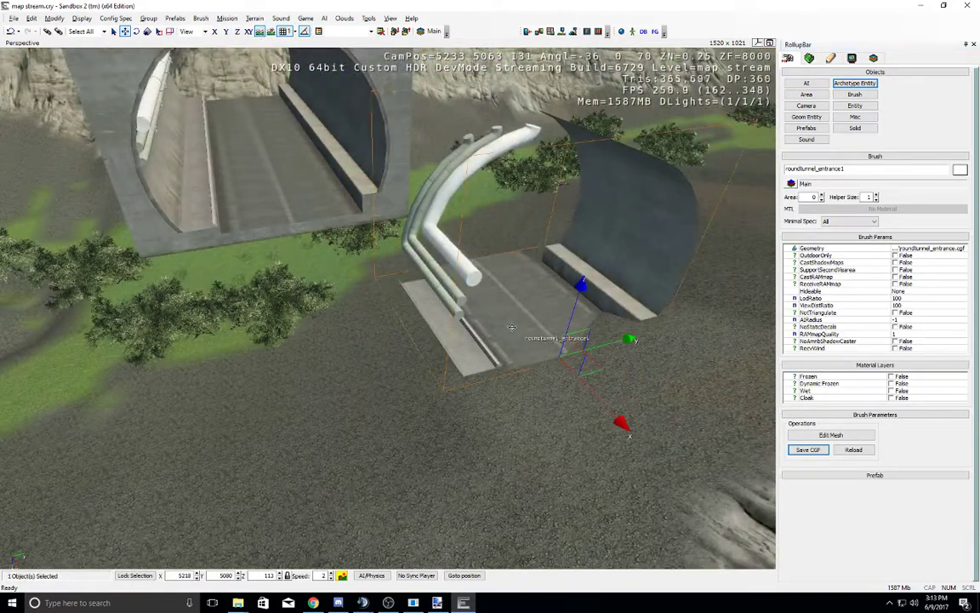
# Step: Move the entrance piece to the cliff-side end of the tunnel section, at about X 5167, Y 5060, Z 125
pyautogui.moveTo(512, 328); pyautogui.dragTo(520, 324, button='right')
pyautogui.moveTo(301, 224); pyautogui.dragTo(301, 226, button='right')
pyautogui.press('a')
pyautogui.press('s')
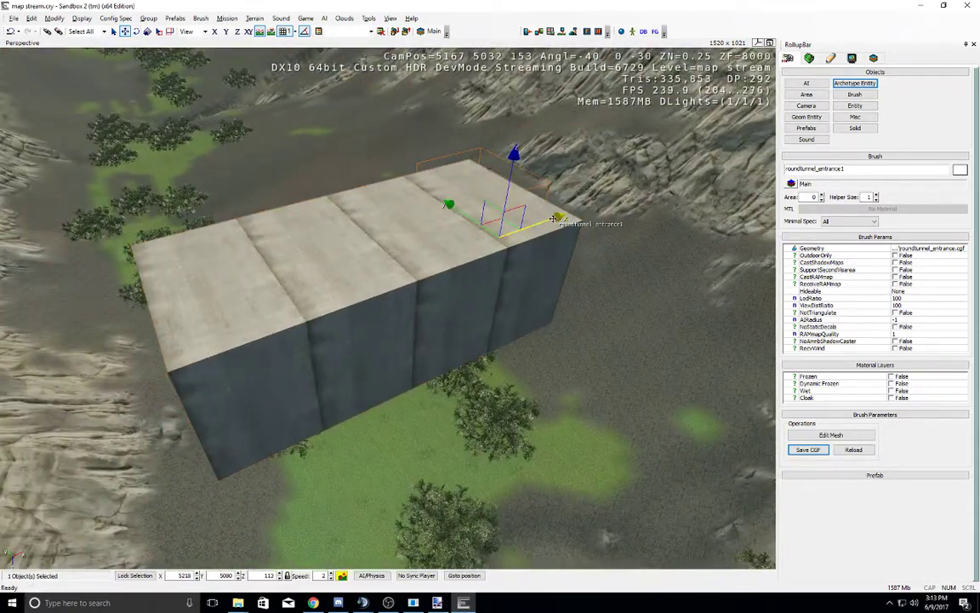
pyautogui.moveTo(554, 218); pyautogui.dragTo(260, 323)
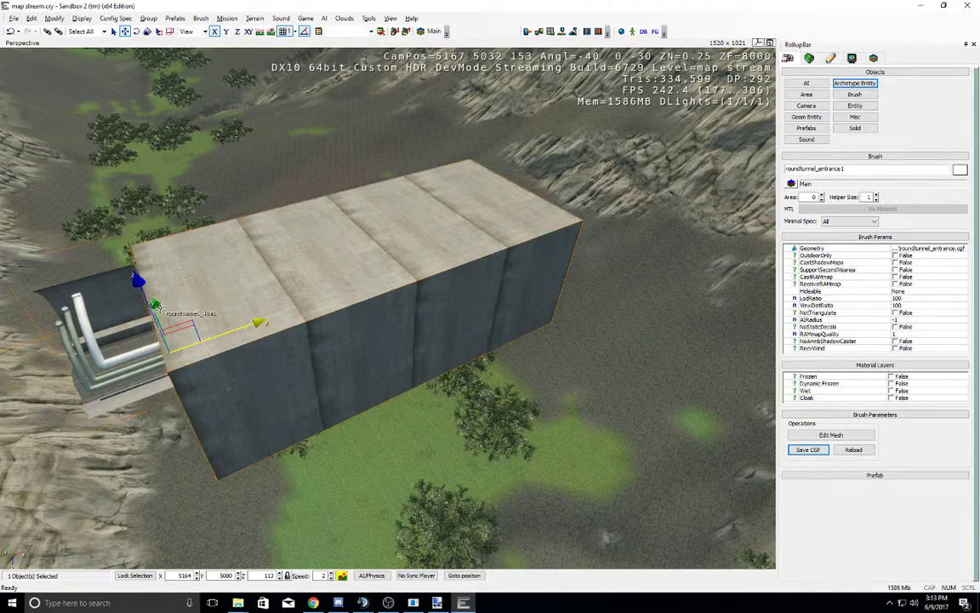
pyautogui.moveTo(156, 307); pyautogui.dragTo(136, 348)
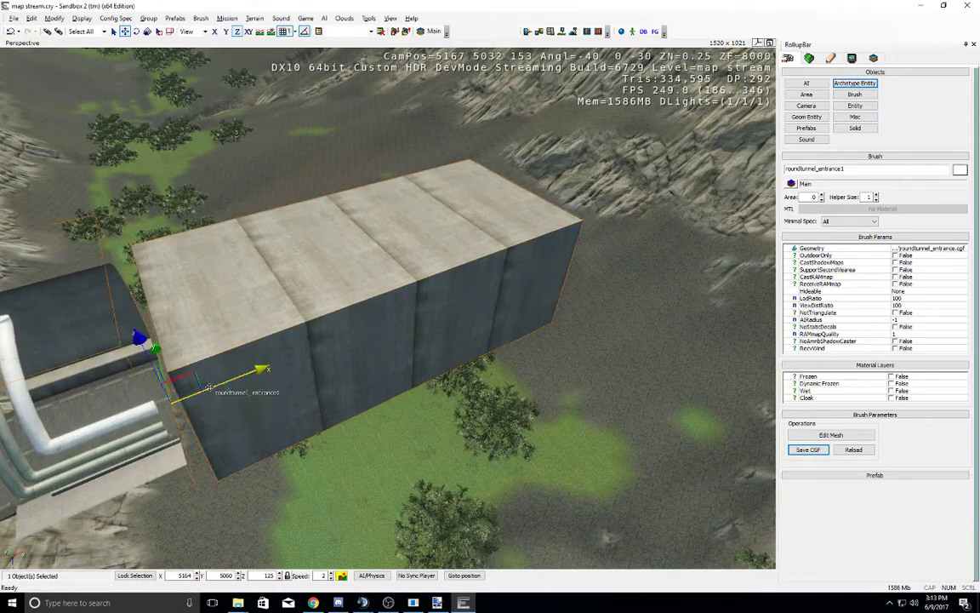
pyautogui.moveTo(209, 387); pyautogui.dragTo(245, 375)
# Step: Align the entrance piece flush with the tunnel section's opening at X 5165, Y 5066, Z 118
pyautogui.moveTo(310, 342)
pyautogui.mouseDown(button='right')
pyautogui.moveTo(323, 351)
pyautogui.moveTo(321, 338)
pyautogui.mouseUp(button='right')
pyautogui.press('a')
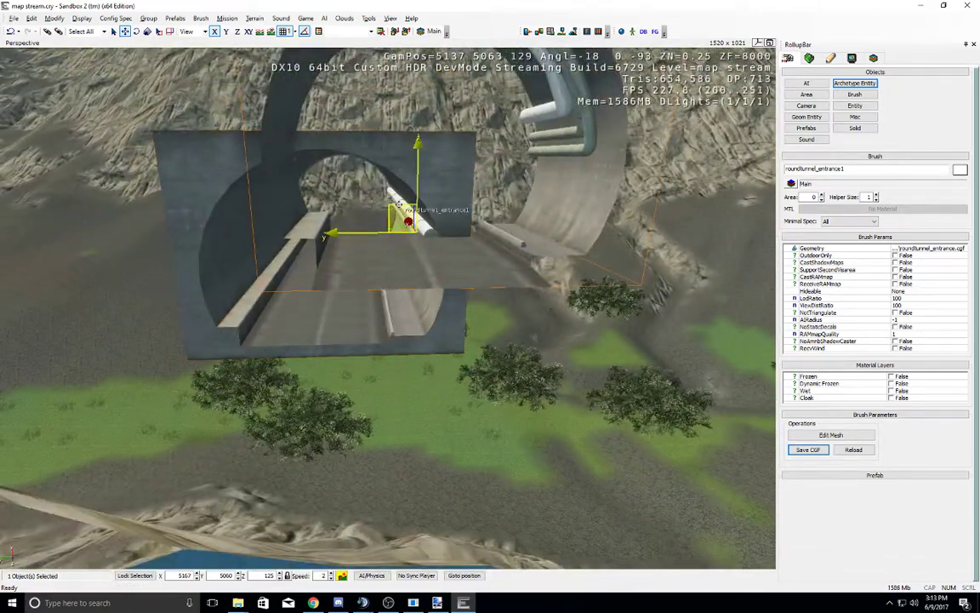
pyautogui.moveTo(394, 217)
pyautogui.mouseDown()
pyautogui.moveTo(385, 235)
pyautogui.moveTo(252, 306)
pyautogui.moveTo(316, 304)
pyautogui.moveTo(330, 332)
pyautogui.moveTo(332, 323)
pyautogui.mouseUp()
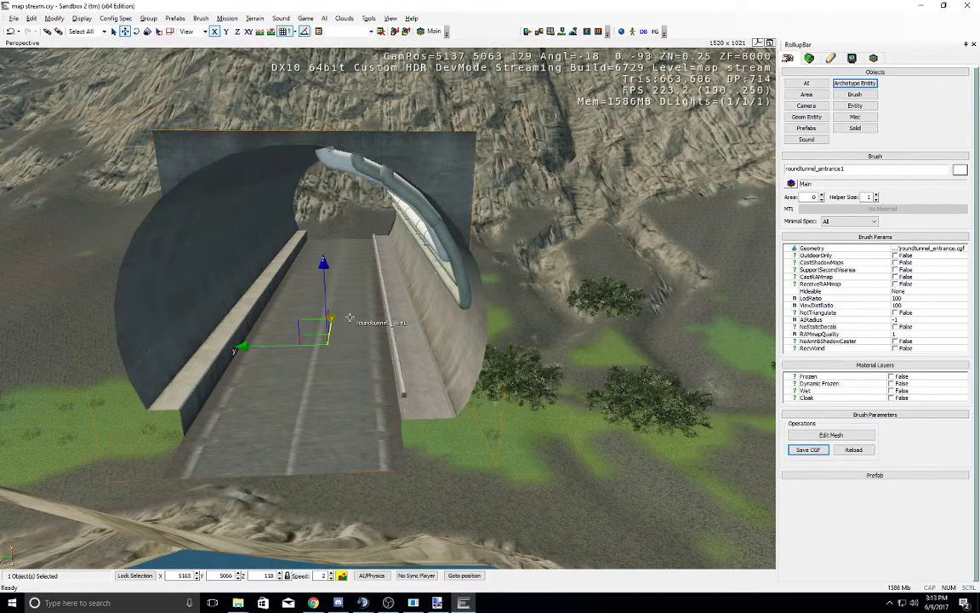
pyautogui.moveTo(356, 322); pyautogui.dragTo(350, 318, button='right')
pyautogui.moveTo(350, 317); pyautogui.dragTo(350, 318, button='middle')
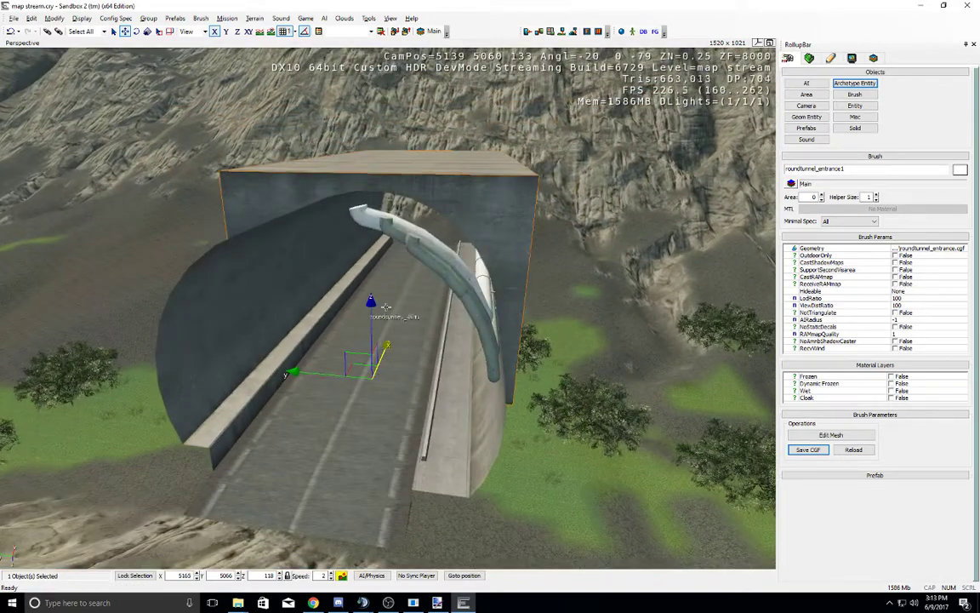
# Step: Place a roundtunnel_entrance_cap brush over the entrance piece at X 5165, Y 5066, Z 118 and check the fit
pyautogui.click(865, 95)
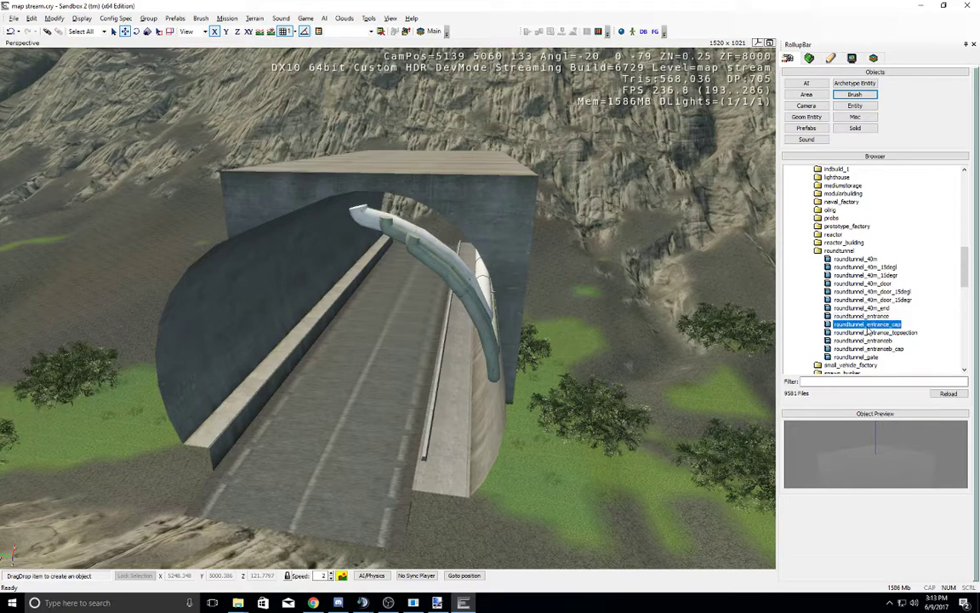
pyautogui.moveTo(866, 326)
pyautogui.mouseDown()
pyautogui.moveTo(778, 298)
pyautogui.moveTo(706, 398)
pyautogui.moveTo(380, 370)
pyautogui.mouseUp()
pyautogui.click(381, 370)
pyautogui.moveTo(380, 366)
pyautogui.mouseDown(button='right')
pyautogui.moveTo(380, 343)
pyautogui.moveTo(388, 345)
pyautogui.moveTo(357, 347)
pyautogui.mouseUp(button='right')
pyautogui.press('d')
pyautogui.press('a')
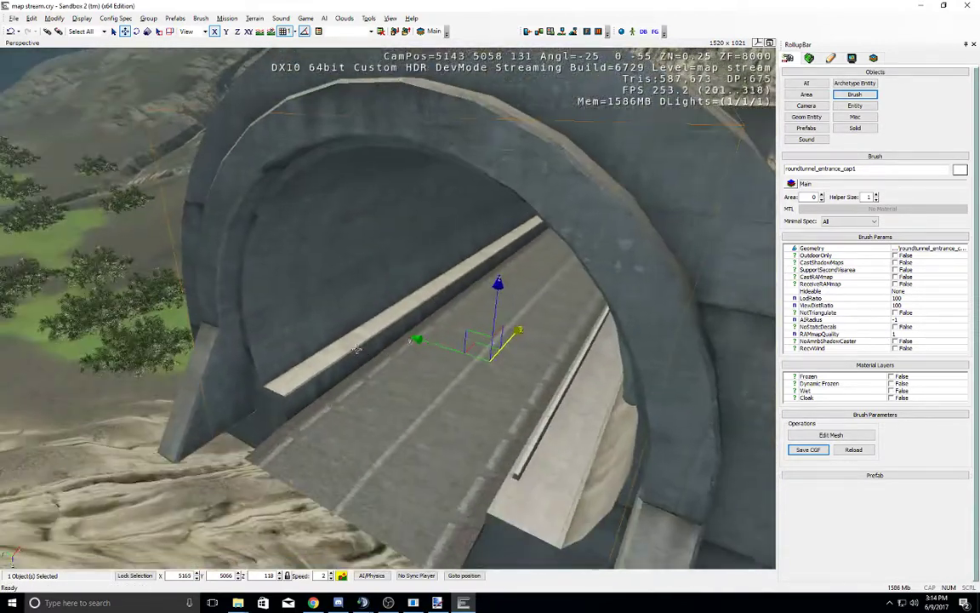
pyautogui.click(309, 218)
pyautogui.moveTo(312, 225); pyautogui.dragTo(332, 214, button='right')
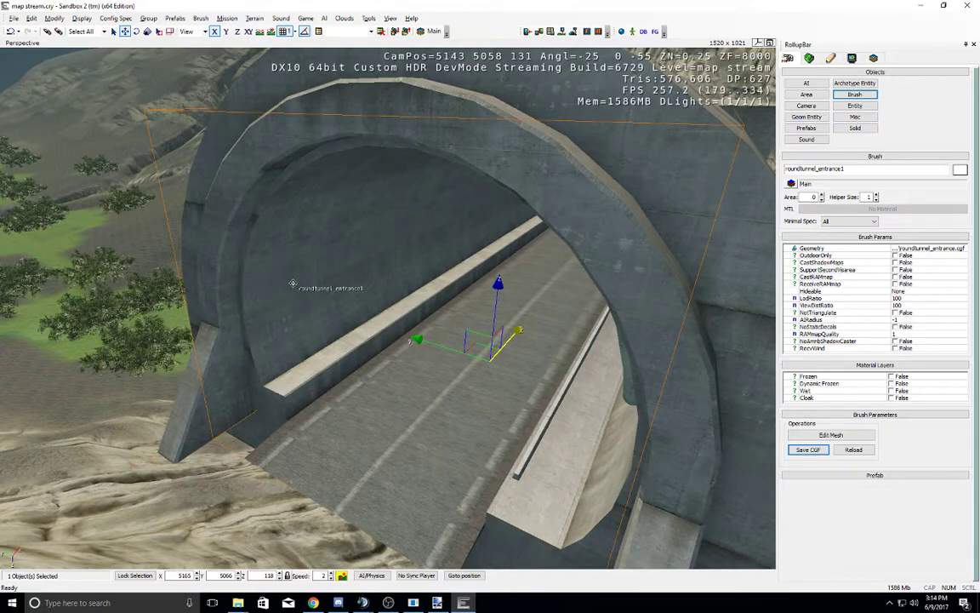
# Step: Group the tunnel section, entrance and entrance cap together, keeping the suggested group name
pyautogui.click(470, 326)
pyautogui.moveTo(469, 327); pyautogui.dragTo(453, 314, button='right')
pyautogui.press('w')
pyautogui.press('s')
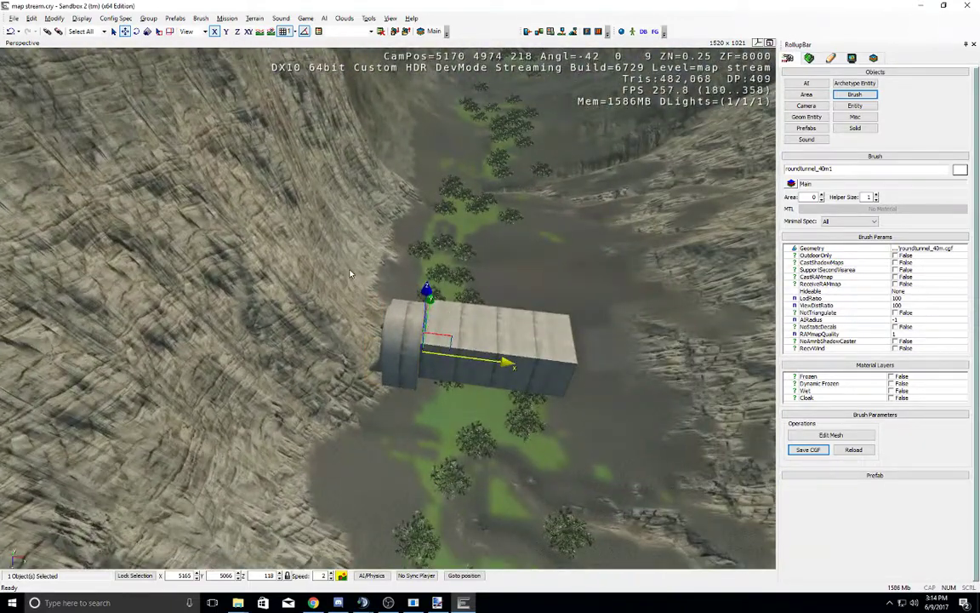
pyautogui.moveTo(361, 253); pyautogui.dragTo(568, 415)
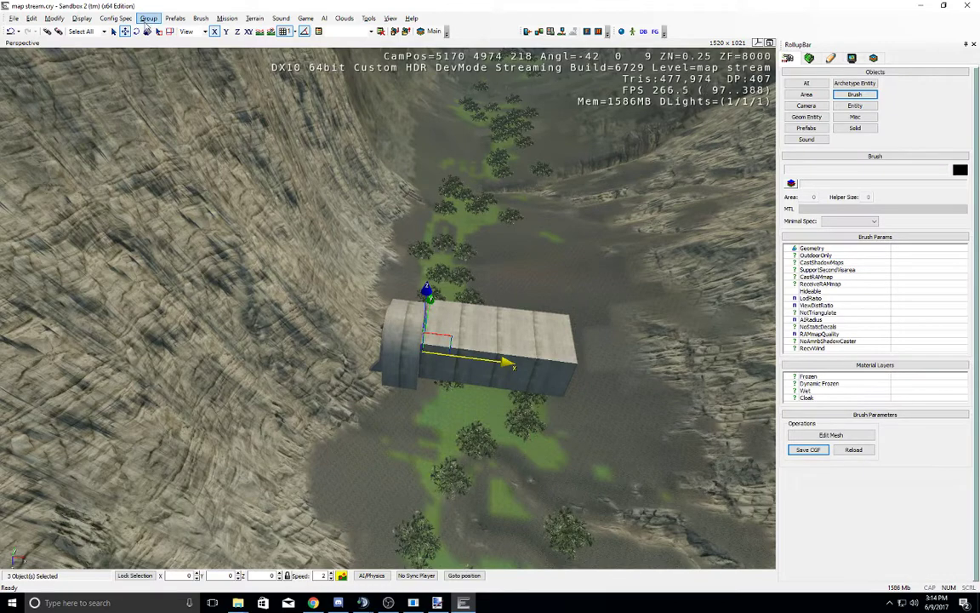
pyautogui.click(148, 18)
pyautogui.click(144, 28)
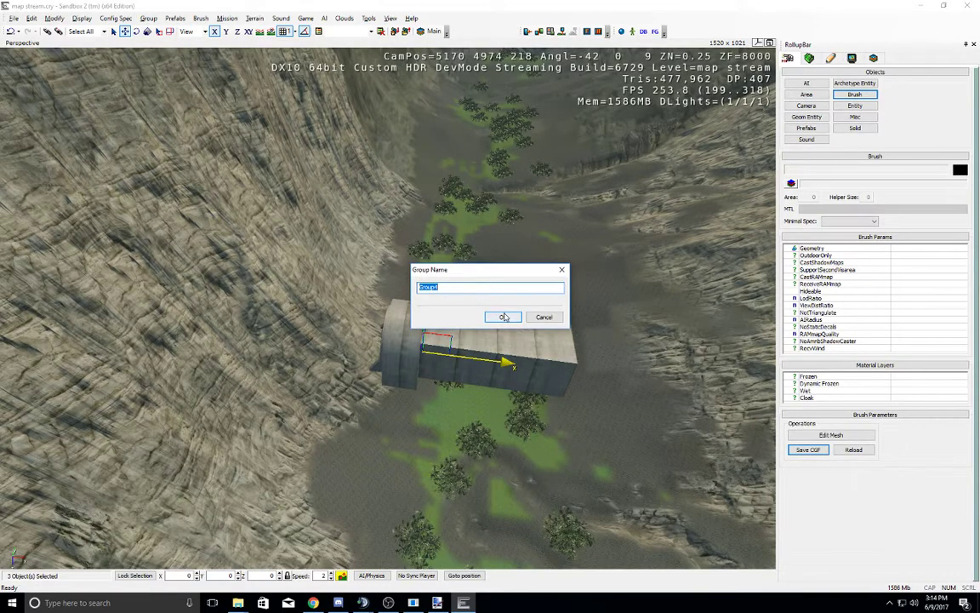
pyautogui.click(503, 316)
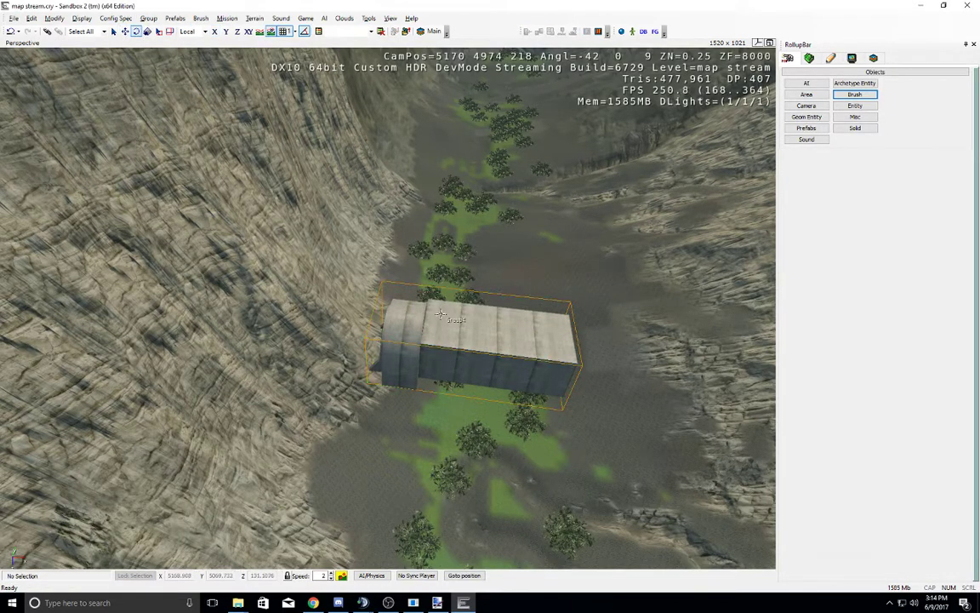
# Step: Rotate the tunnel group half a turn so its capped entrance faces away from the cliff
pyautogui.click(443, 316)
pyautogui.moveTo(423, 282); pyautogui.dragTo(407, 189)
pyautogui.press('w')
pyautogui.press('d')
pyautogui.moveTo(407, 190); pyautogui.dragTo(408, 195, button='right')
# Step: Lower the tunnel group to Z 108 and push it into the cliff at X 5142, Y 5078
pyautogui.click(124, 31)
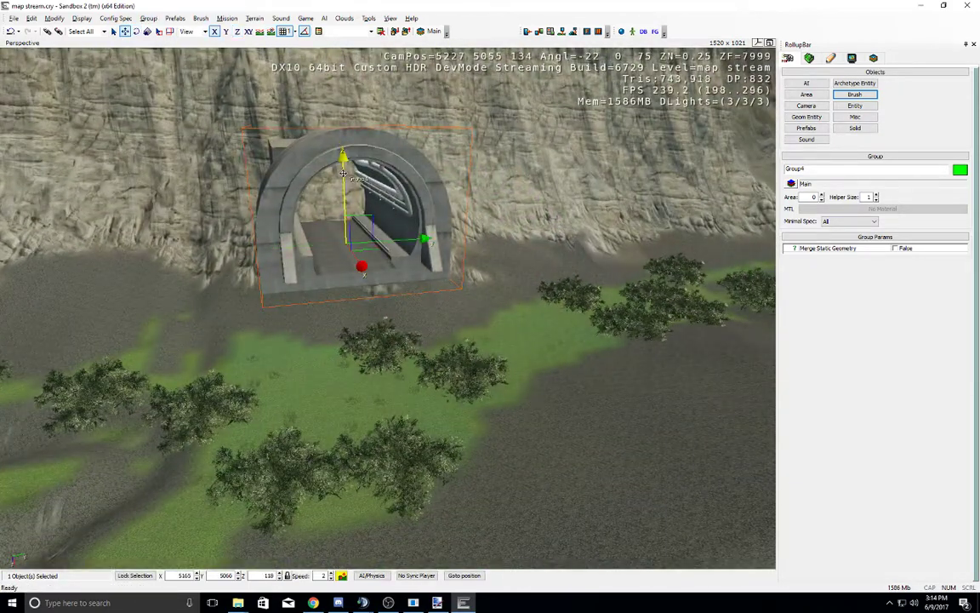
pyautogui.moveTo(343, 173); pyautogui.dragTo(352, 282)
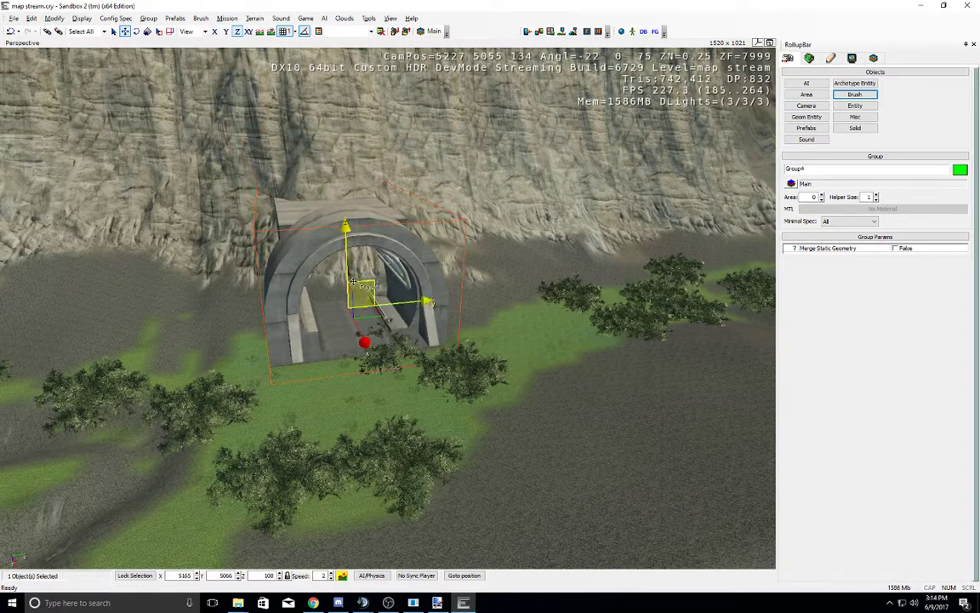
pyautogui.moveTo(358, 321); pyautogui.dragTo(349, 298)
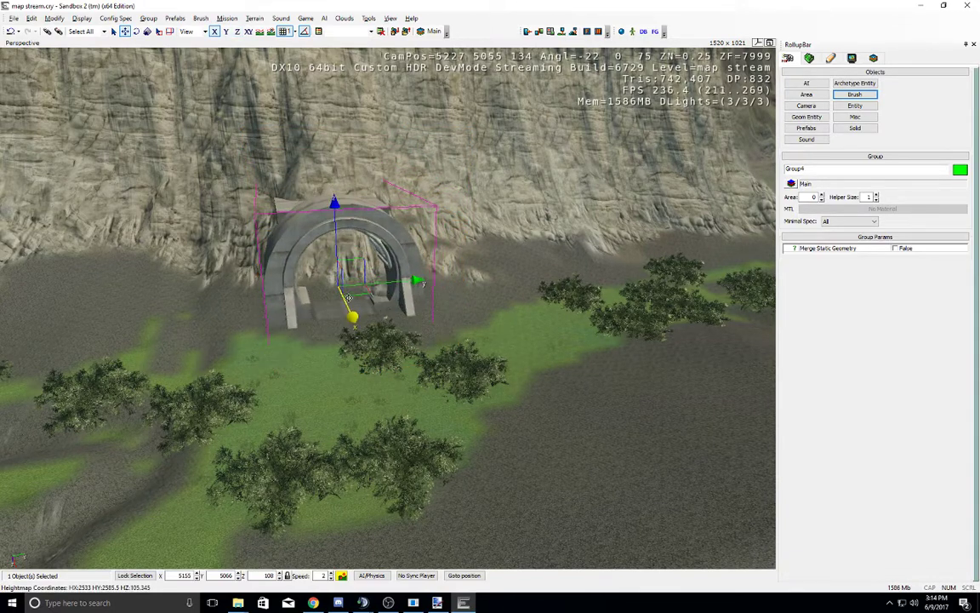
pyautogui.press('w')
pyautogui.moveTo(339, 273); pyautogui.dragTo(334, 278, button='right')
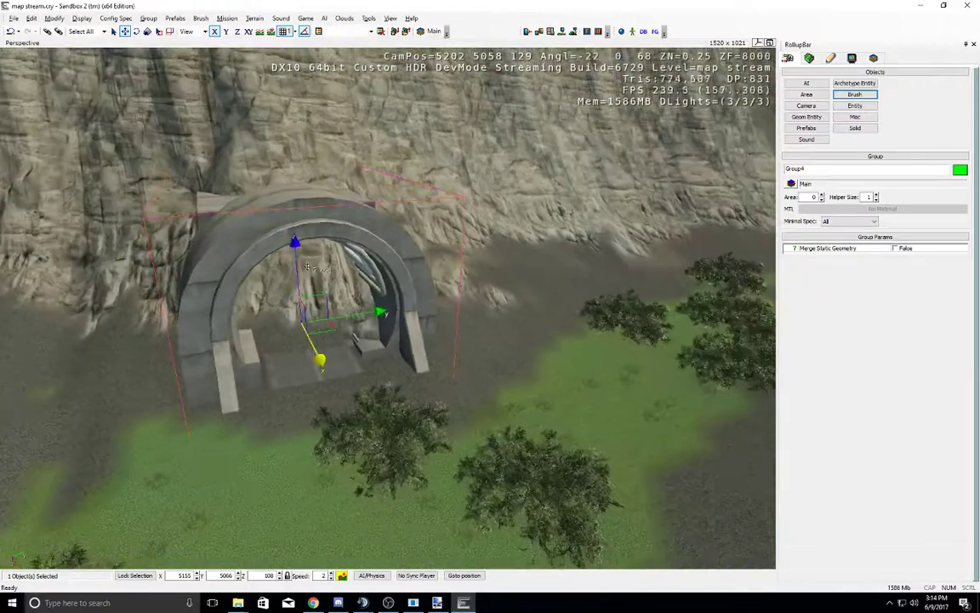
pyautogui.moveTo(313, 323); pyautogui.dragTo(420, 291)
pyautogui.moveTo(425, 331); pyautogui.dragTo(382, 286)
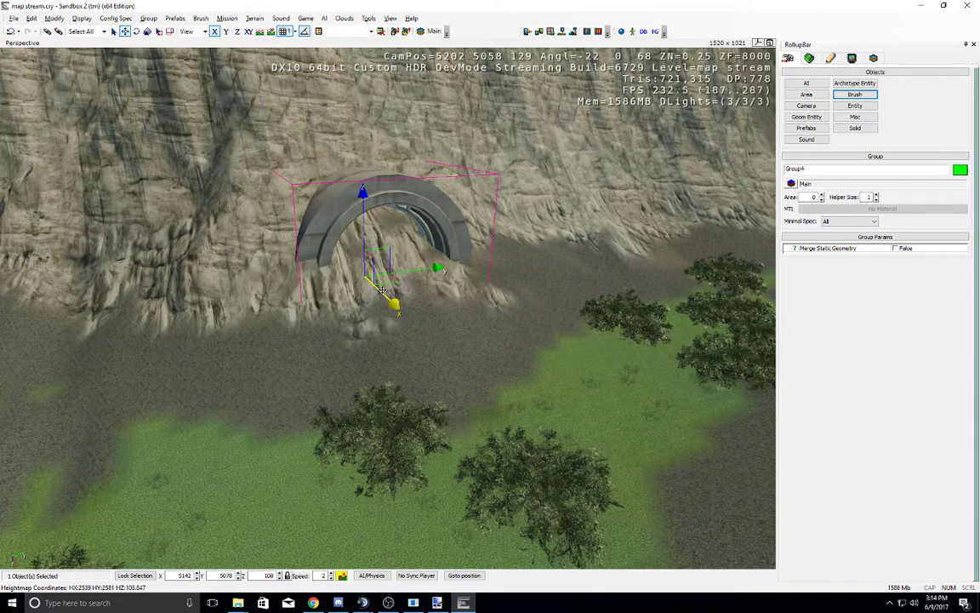
# Step: Shift the tunnel group along the cliff and deeper into the rock, to X 5131, Y 5103, Z 111
pyautogui.moveTo(380, 286); pyautogui.dragTo(378, 291, button='middle')
pyautogui.moveTo(379, 292); pyautogui.dragTo(378, 291, button='right')
pyautogui.moveTo(377, 291); pyautogui.dragTo(379, 294, button='middle')
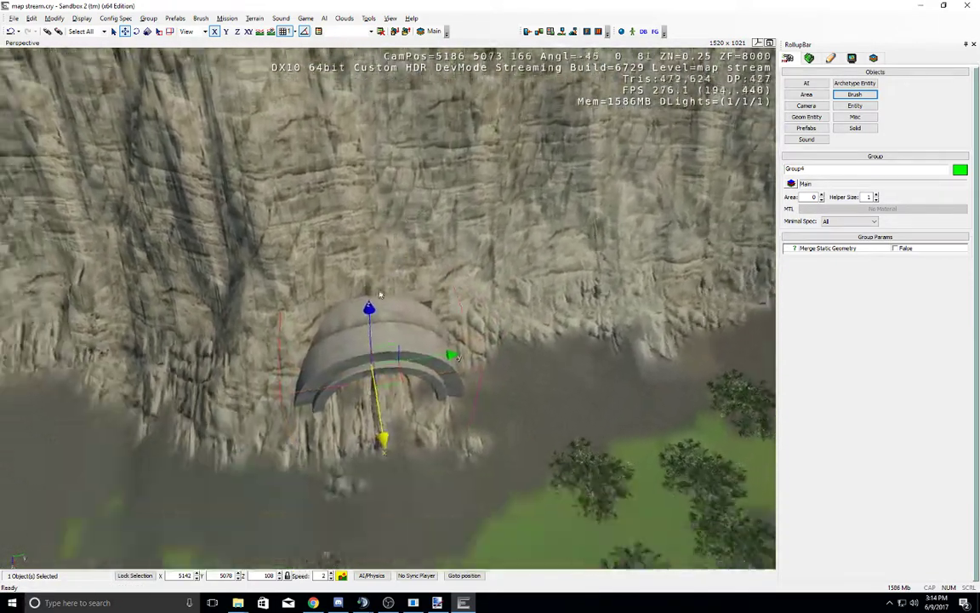
pyautogui.moveTo(378, 294); pyautogui.dragTo(381, 298, button='right')
pyautogui.moveTo(415, 331); pyautogui.dragTo(534, 296)
pyautogui.moveTo(518, 232); pyautogui.dragTo(526, 214)
pyautogui.press('d')
pyautogui.moveTo(527, 215); pyautogui.dragTo(528, 219, button='right')
pyautogui.press('w')
pyautogui.click(367, 291)
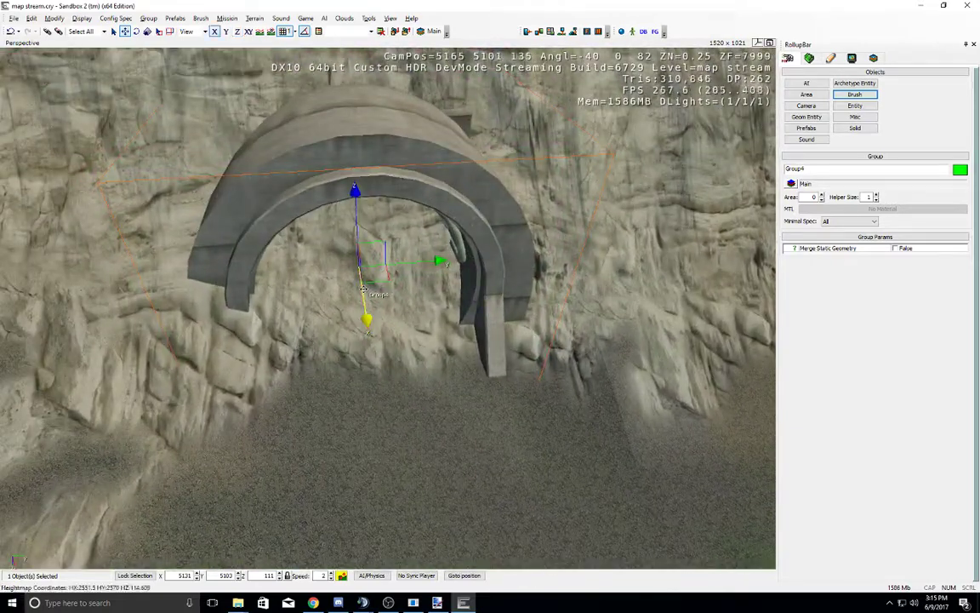
# Step: Clone the tunnel group and place the copy at the opposite cliff, at about X 4938, Y 5103, Z 111
pyautogui.moveTo(374, 284); pyautogui.dragTo(379, 285, button='right')
pyautogui.press('a')
pyautogui.press('s')
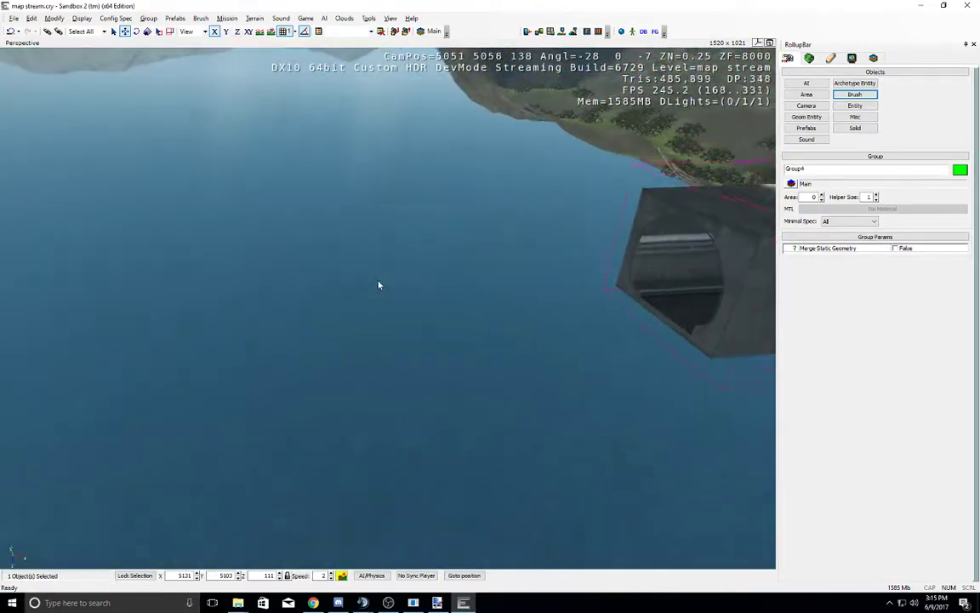
pyautogui.press('d')
pyautogui.hotkey('ctrl', 'c')
pyautogui.press('a')
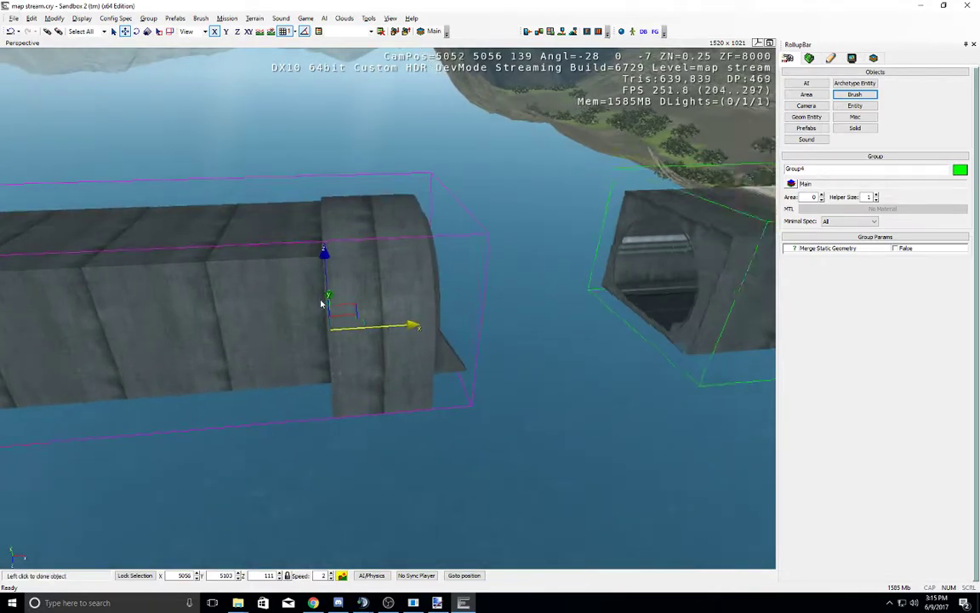
pyautogui.press('s')
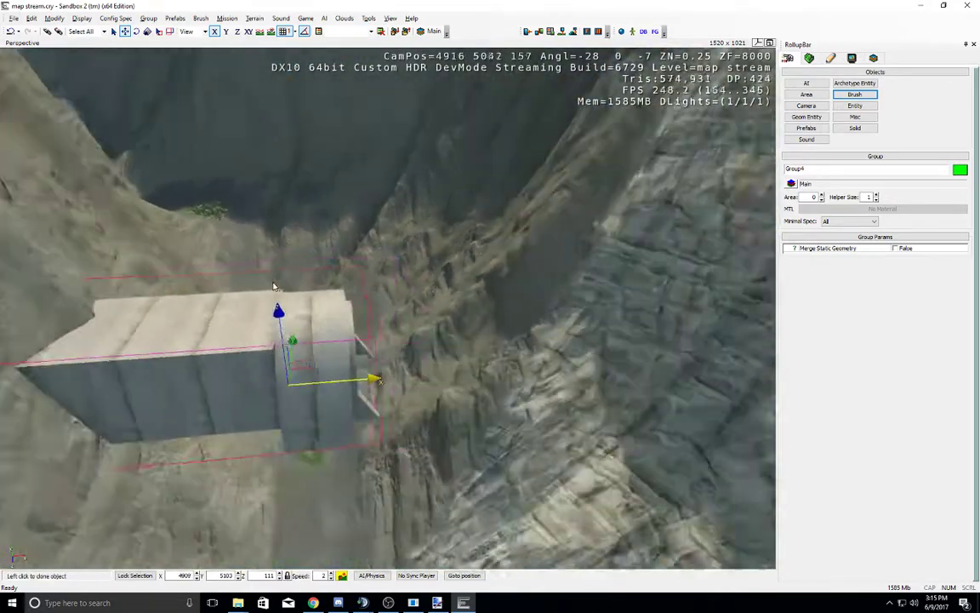
pyautogui.press('d')
pyautogui.click(277, 286)
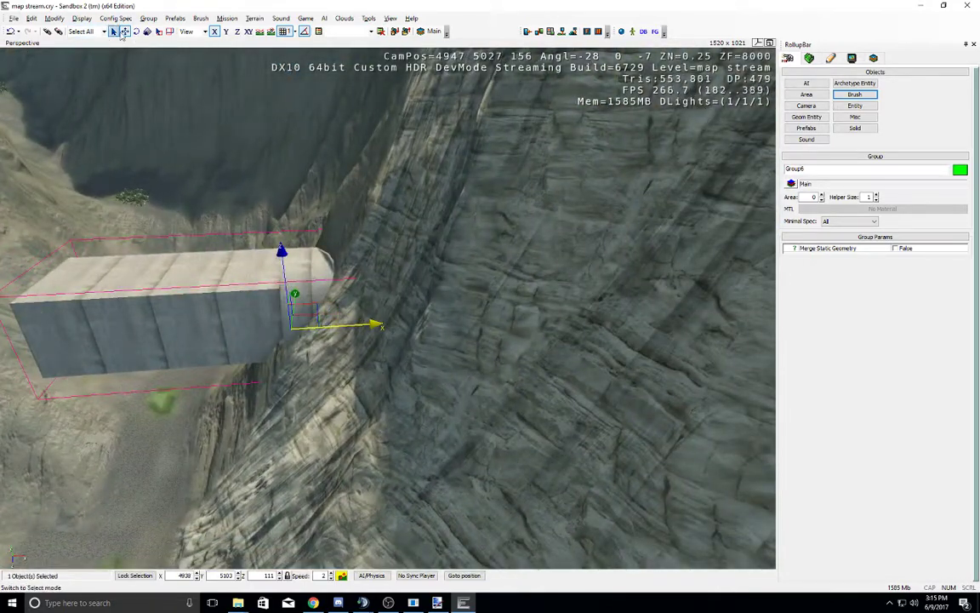
# Step: Turn the copied tunnel group to a Z rotation of 0 and slide it along X to 4946
pyautogui.click(136, 31)
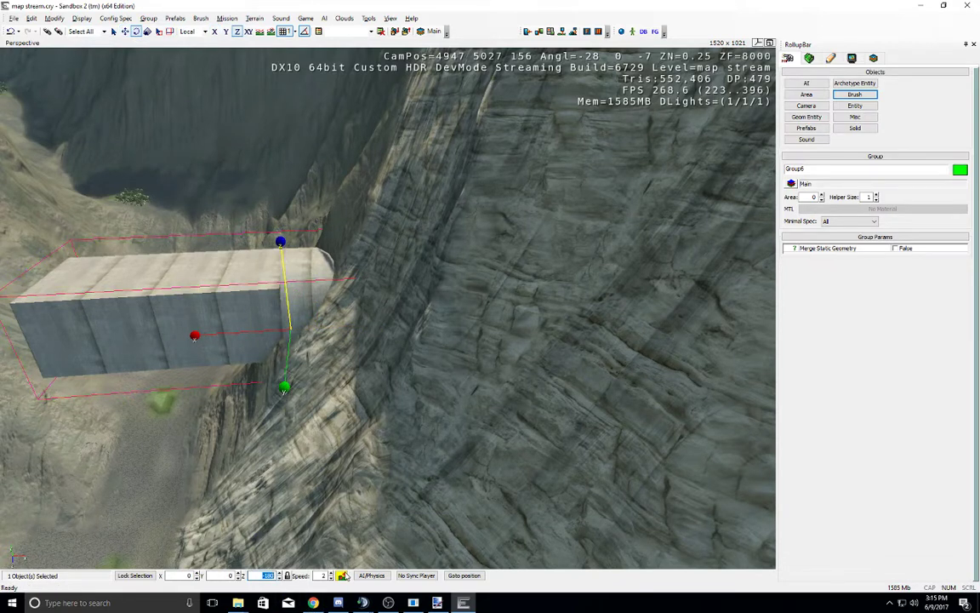
pyautogui.hotkey('ctrl', 'z')
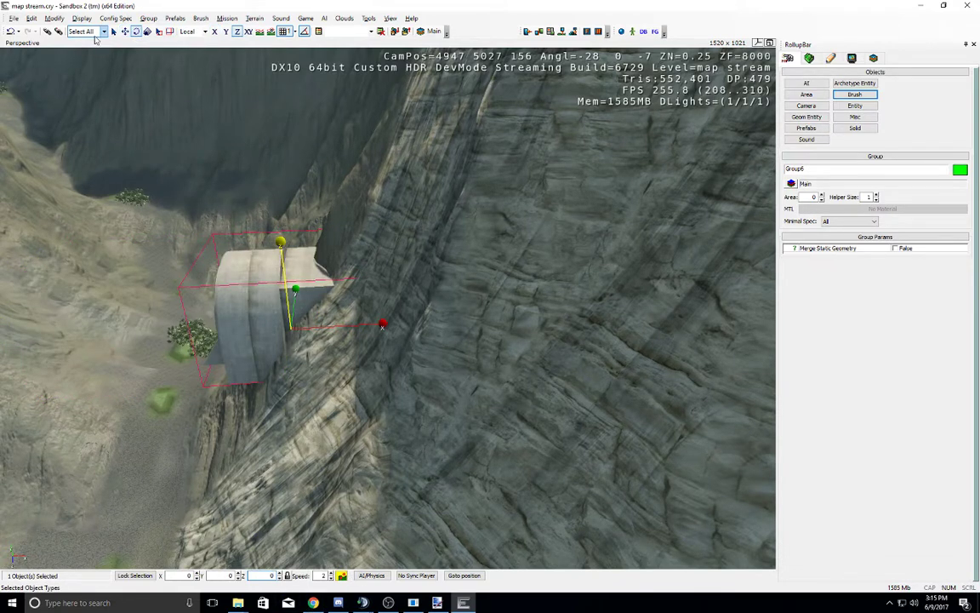
pyautogui.click(126, 32)
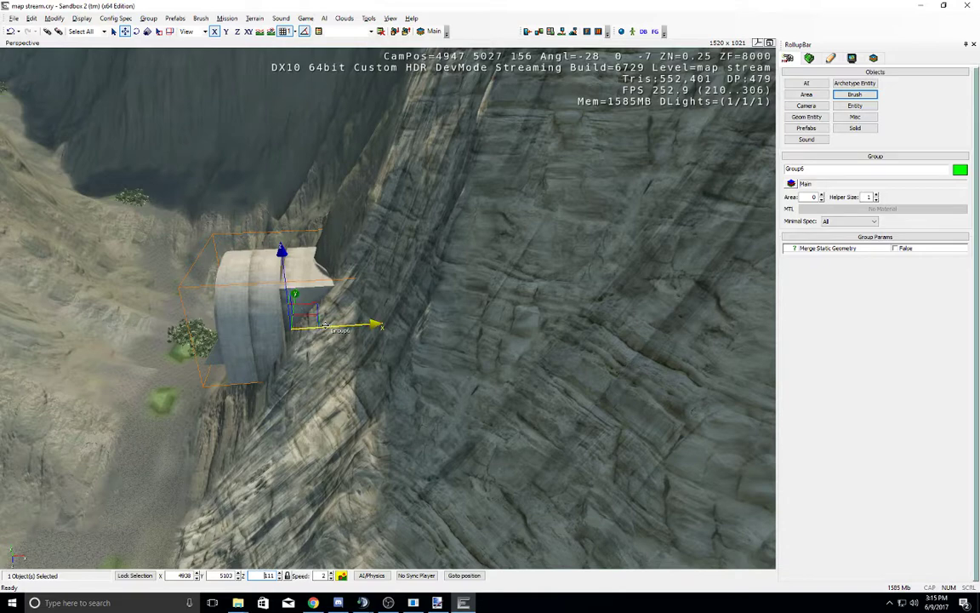
pyautogui.moveTo(325, 325); pyautogui.dragTo(369, 323)
pyautogui.moveTo(370, 322); pyautogui.dragTo(369, 322, button='right')
pyautogui.moveTo(369, 323); pyautogui.dragTo(369, 322, button='middle')
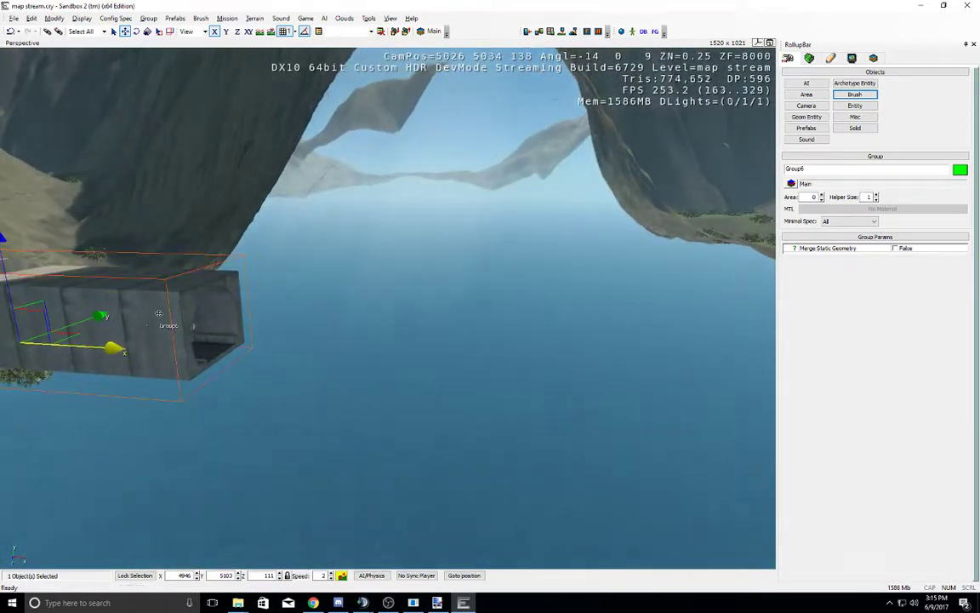
# Step: Ungroup the copied tunnel and clone its 40 m tunnel section twice end to end, at X 4986 and X 5026
pyautogui.click(148, 18)
pyautogui.click(161, 40)
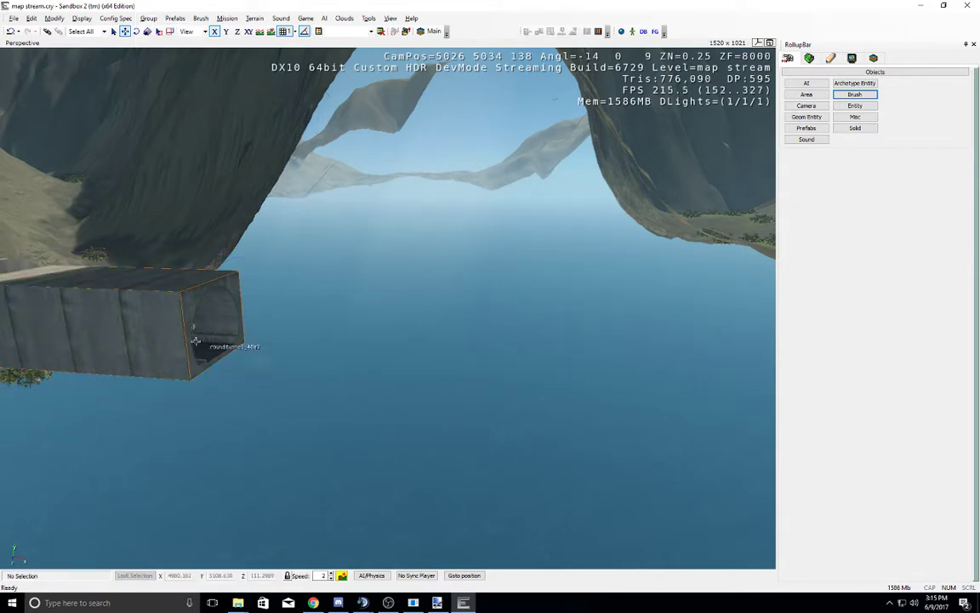
pyautogui.click(140, 354)
pyautogui.hotkey('ctrl', 'c')
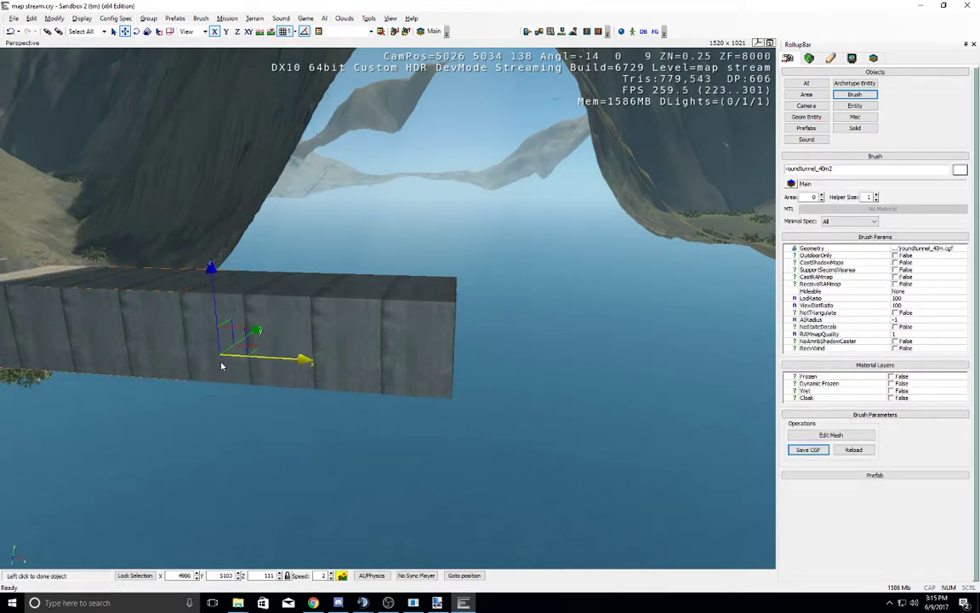
pyautogui.hotkey('ctrl', 'c')
pyautogui.click(455, 385)
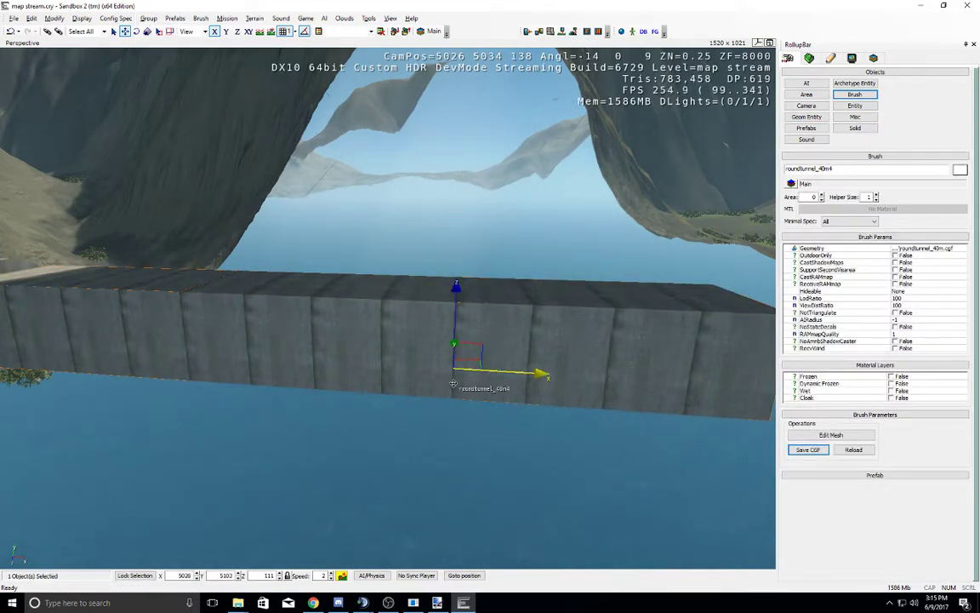
# Step: Clone one more 40 m tunnel section to X 5066 to close the gap to the original tunnel group
pyautogui.moveTo(444, 388); pyautogui.dragTo(444, 388, button='middle')
pyautogui.hotkey('ctrl', 'c')
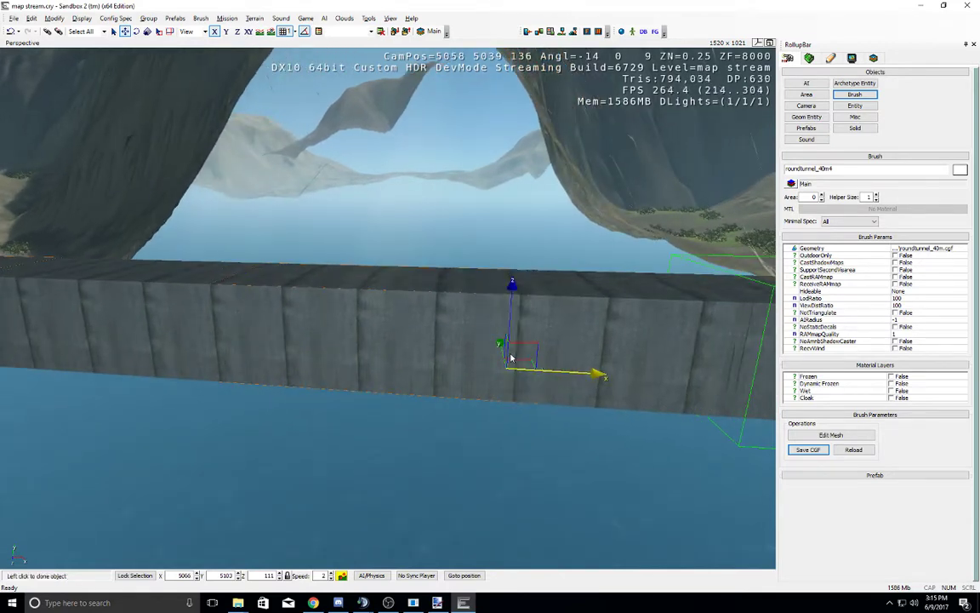
pyautogui.press('d')
pyautogui.moveTo(458, 351); pyautogui.dragTo(411, 333, button='right')
pyautogui.press('d')
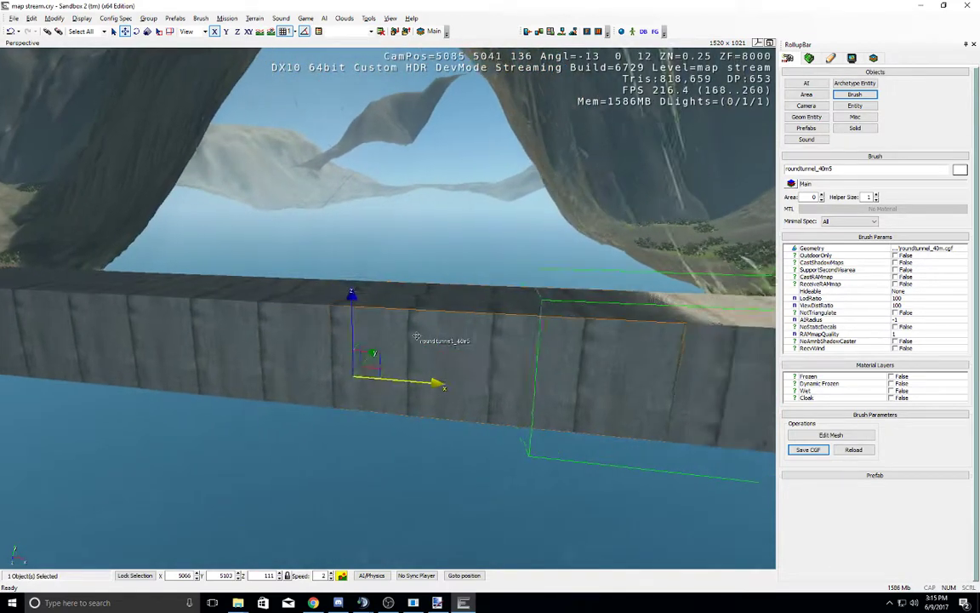
# Step: Examine the tunnel interior and the joint between the last cloned section and the original tunnel group
pyautogui.moveTo(550, 346); pyautogui.dragTo(551, 347, button='right')
pyautogui.press('w')
pyautogui.press('w')
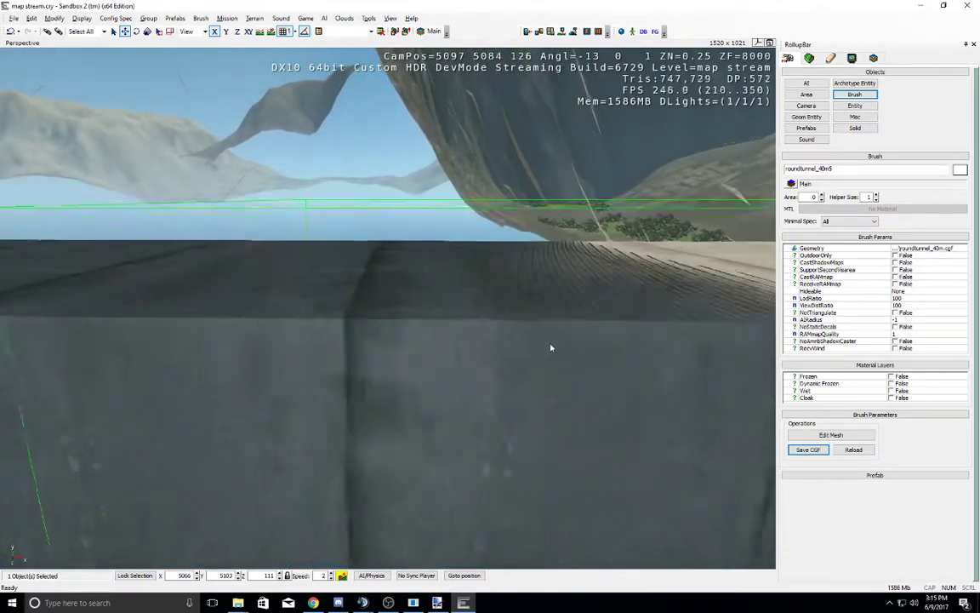
pyautogui.press('w')
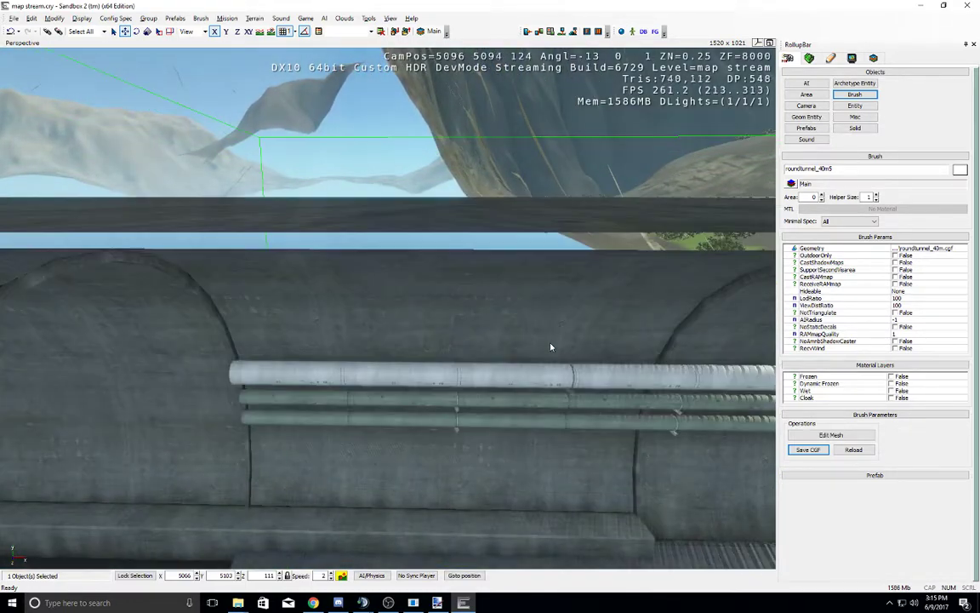
pyautogui.press('s')
pyautogui.press('s')
pyautogui.press('w')
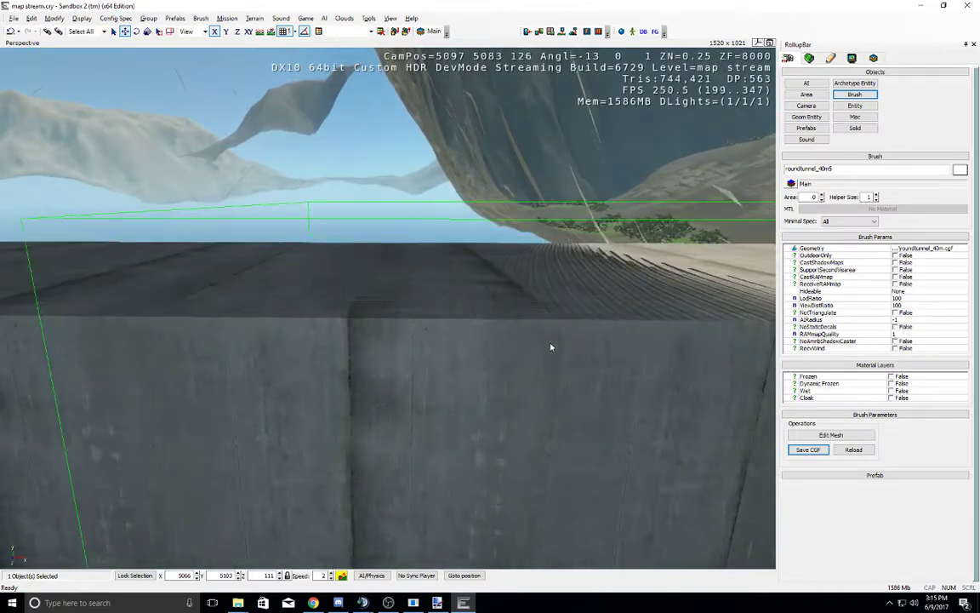
pyautogui.press('s')
pyautogui.press('w')
pyautogui.moveTo(551, 347); pyautogui.dragTo(550, 347, button='right')
pyautogui.moveTo(551, 348); pyautogui.dragTo(550, 348, button='middle')
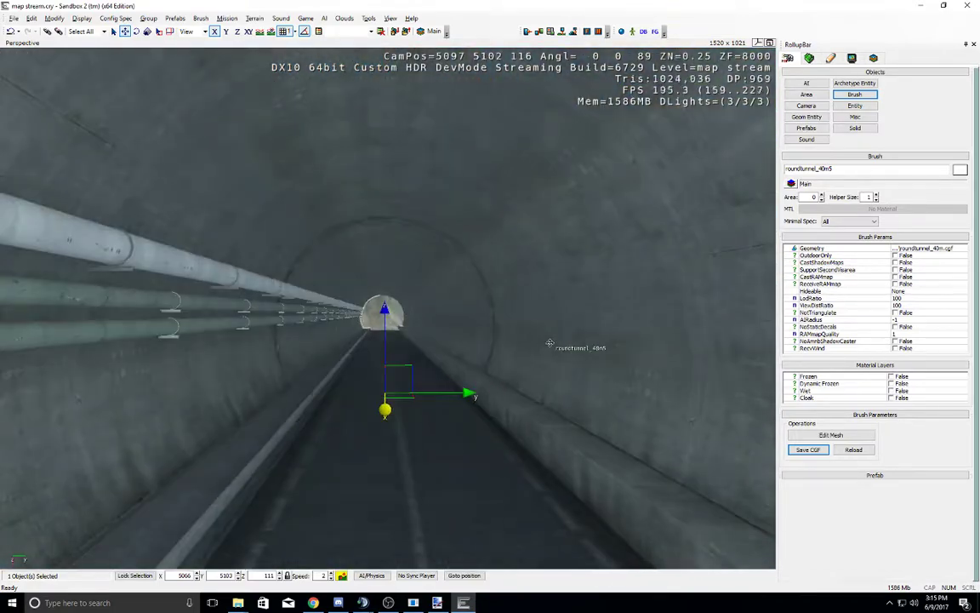
pyautogui.press('s')
pyautogui.press('w')
pyautogui.press('w')
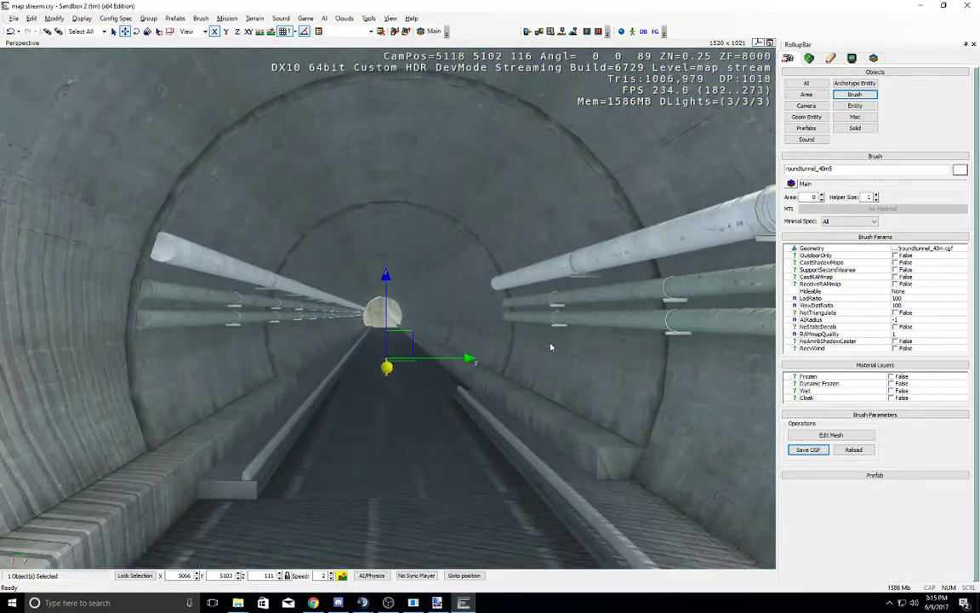
# Step: Raise the last cloned tunnel section to Z 111.1 and check its floor joint with the original group
pyautogui.moveTo(343, 271); pyautogui.dragTo(343, 274, button='right')
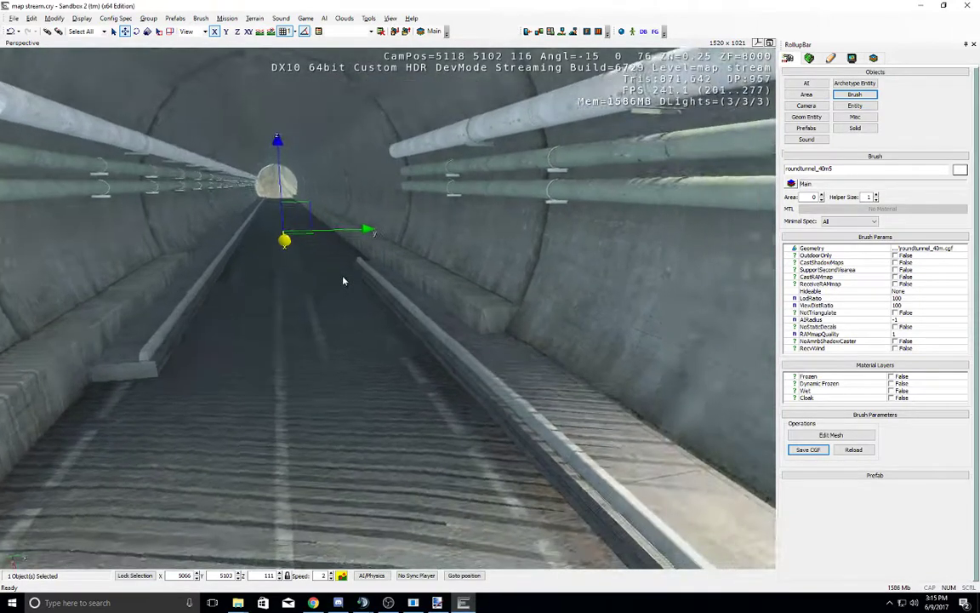
pyautogui.moveTo(343, 274); pyautogui.dragTo(343, 274, button='middle')
pyautogui.moveTo(284, 250); pyautogui.dragTo(288, 237, button='right')
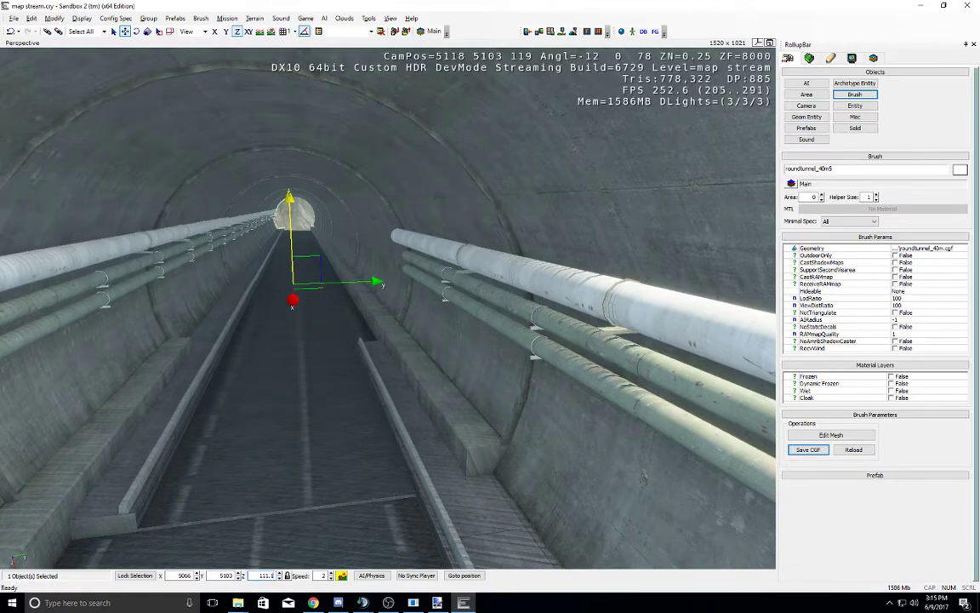
pyautogui.moveTo(304, 503); pyautogui.dragTo(304, 503, button='right')
pyautogui.moveTo(304, 504); pyautogui.dragTo(303, 504, button='middle')
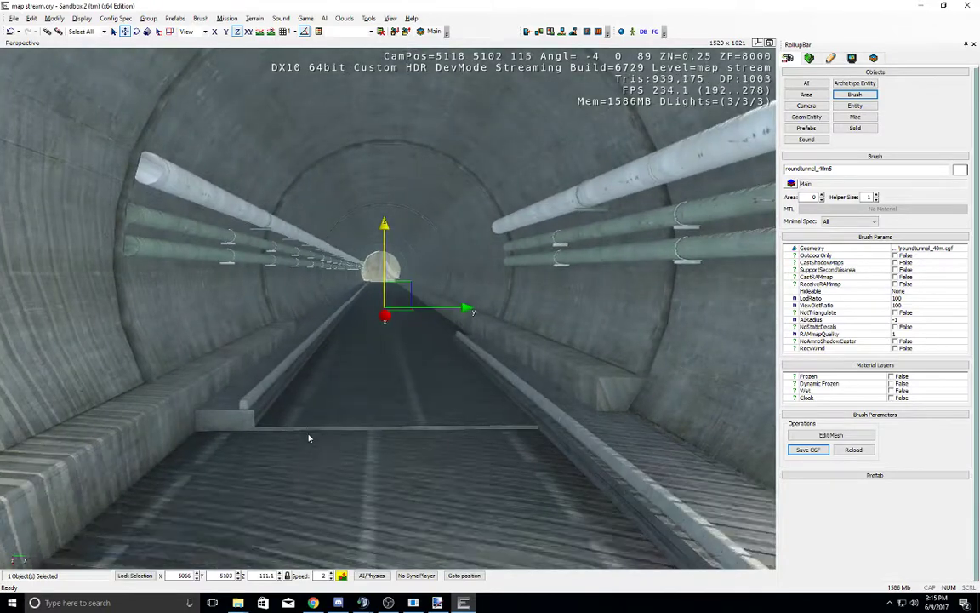
pyautogui.scroll(12, 307, 434)
pyautogui.moveTo(307, 434); pyautogui.dragTo(305, 545, button='middle')
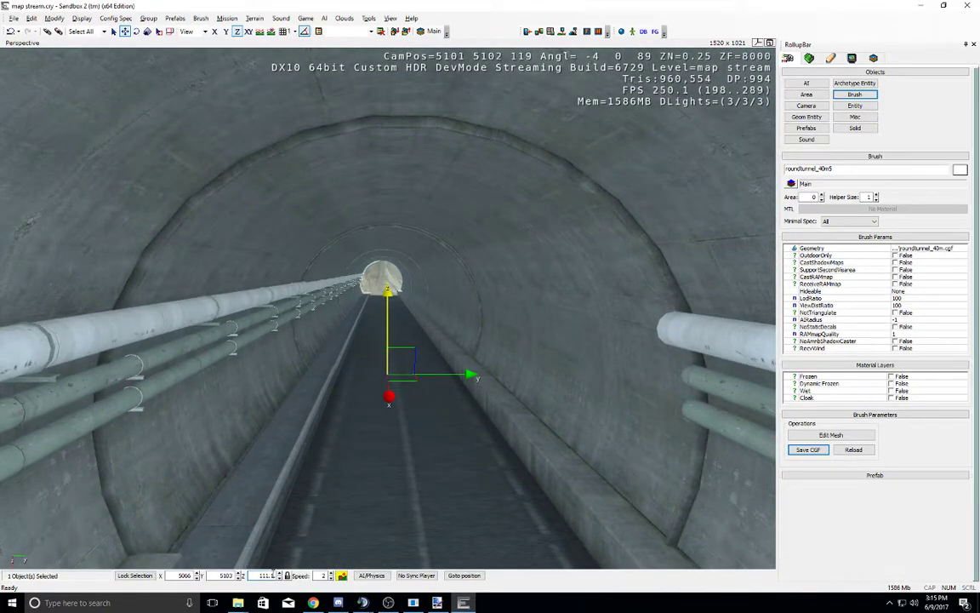
# Step: Set the last cloned tunnel section's height to Z 111.01 and inspect the joint from outside and inside
pyautogui.write('0')
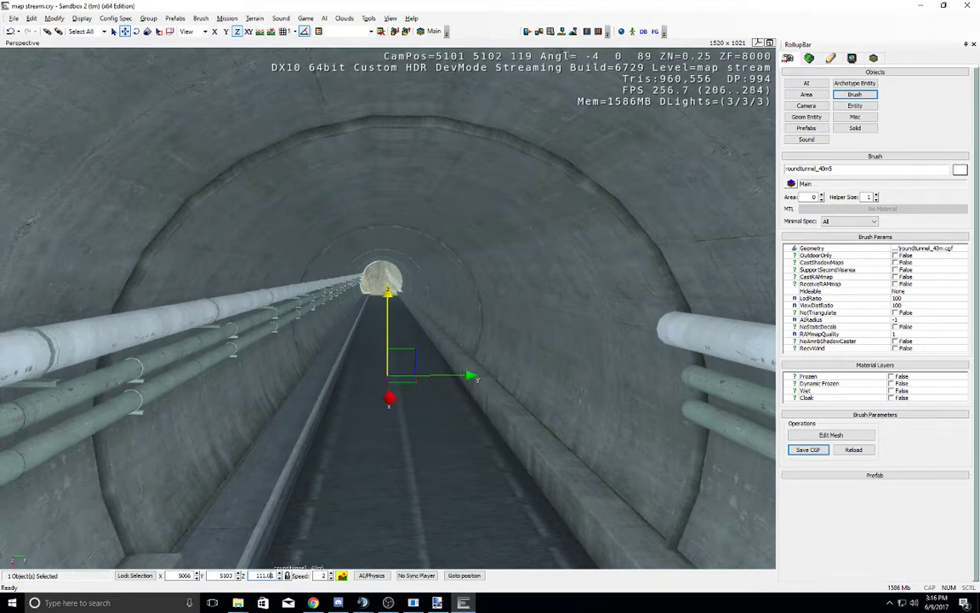
pyautogui.scroll(-5, 254, 475)
pyautogui.scroll(3, 254, 475)
pyautogui.moveTo(254, 475); pyautogui.dragTo(253, 475, button='right')
pyautogui.moveTo(254, 475); pyautogui.dragTo(256, 473, button='middle')
pyautogui.moveTo(255, 473); pyautogui.dragTo(258, 473, button='right')
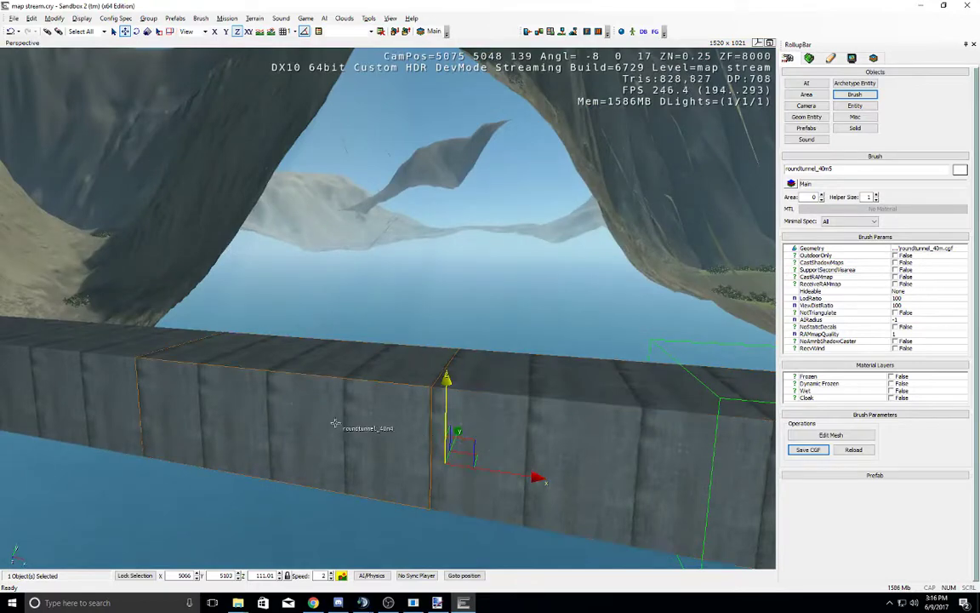
pyautogui.moveTo(297, 424); pyautogui.dragTo(301, 424, button='right')
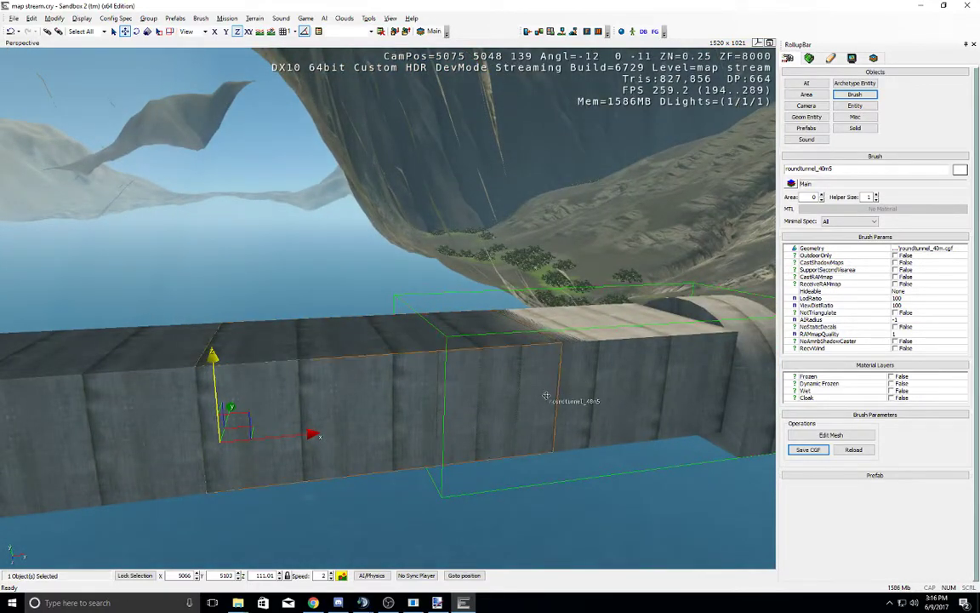
pyautogui.moveTo(546, 395); pyautogui.dragTo(544, 401, button='middle')
pyautogui.scroll(9, 545, 401)
pyautogui.moveTo(544, 401); pyautogui.dragTo(534, 401, button='right')
pyautogui.moveTo(534, 400); pyautogui.dragTo(532, 401, button='middle')
pyautogui.scroll(-6, 532, 401)
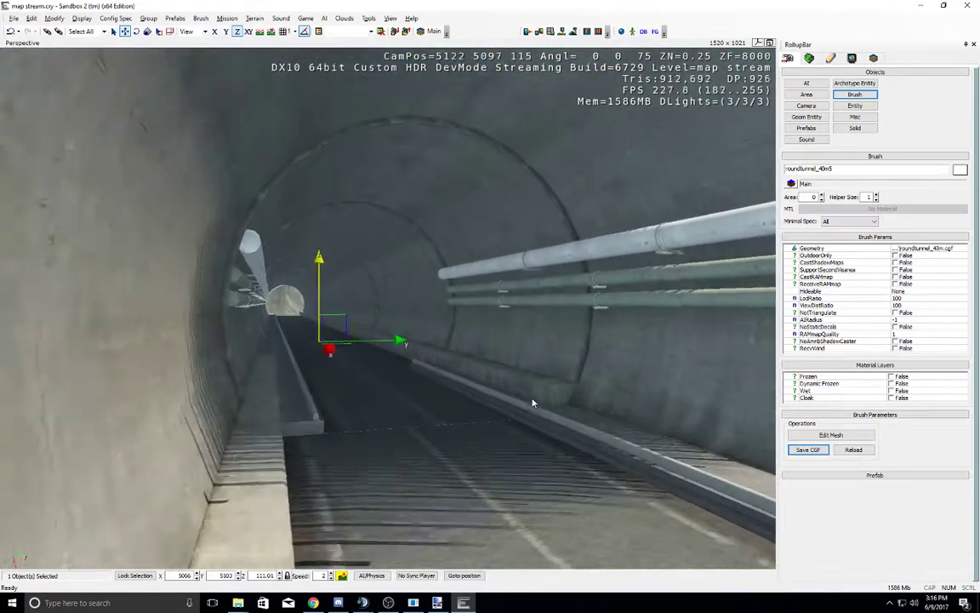
pyautogui.scroll(1, 534, 403)
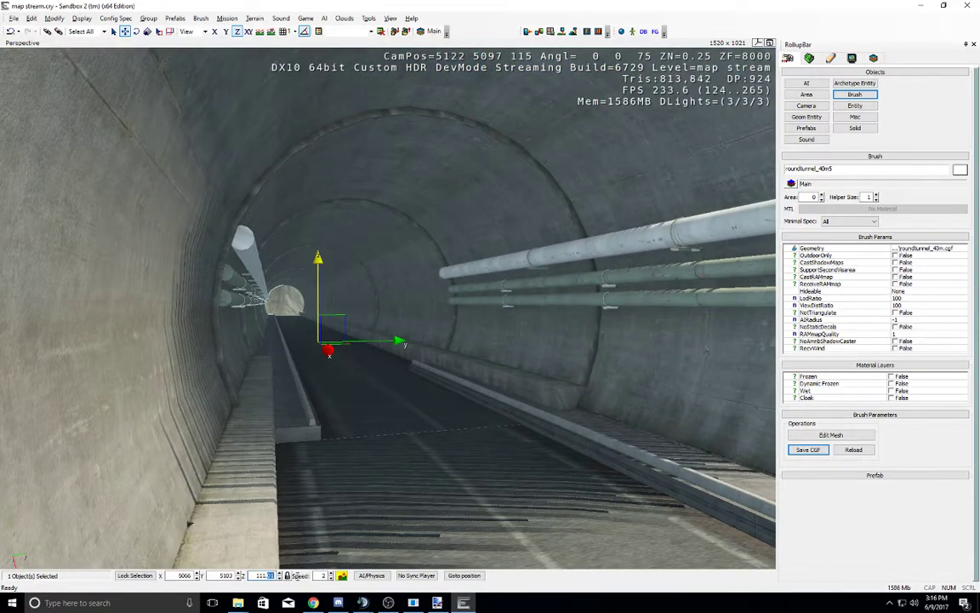
# Step: Set the last cloned tunnel section's height to Z 111.05
pyautogui.write('111.5')
pyautogui.press('Return')
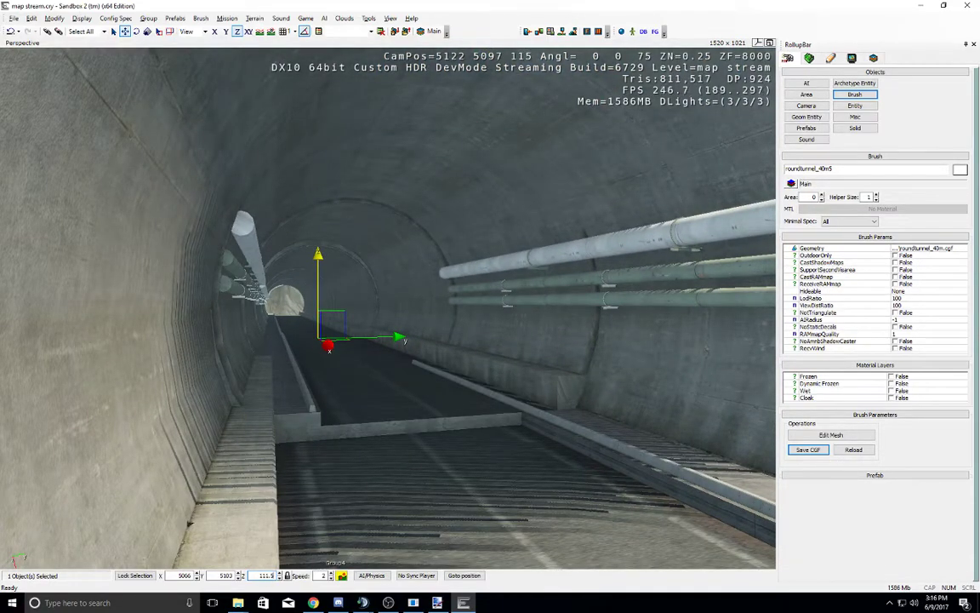
pyautogui.write('5')
pyautogui.press('Return')
# Step: Start modifying the terrain at the original tunnel entrance with the brush type set to Flatten
pyautogui.moveTo(344, 448); pyautogui.dragTo(344, 448, button='right')
pyautogui.press('s')
pyautogui.moveTo(344, 448); pyautogui.dragTo(344, 430, button='middle')
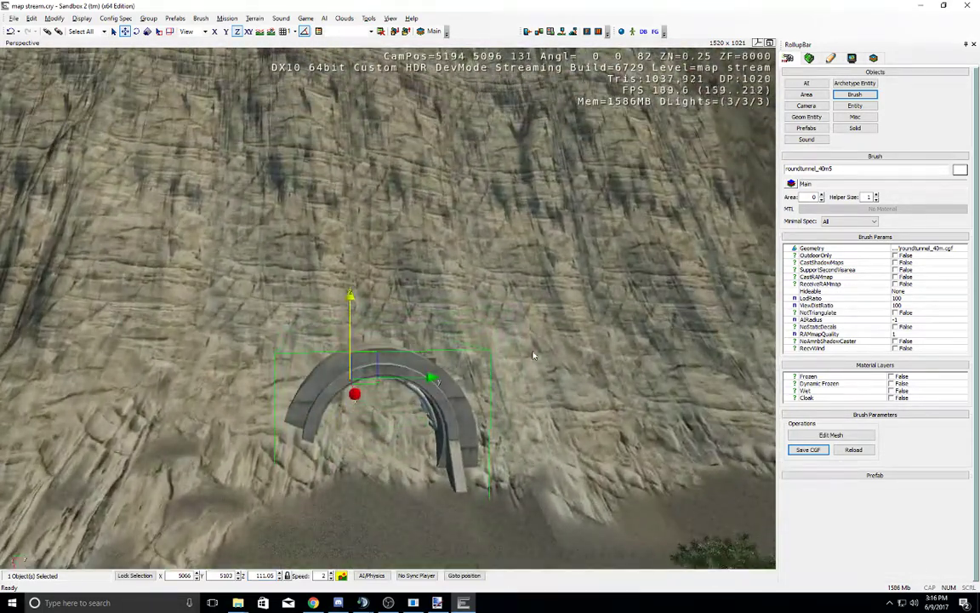
pyautogui.click(532, 354)
pyautogui.click(440, 398)
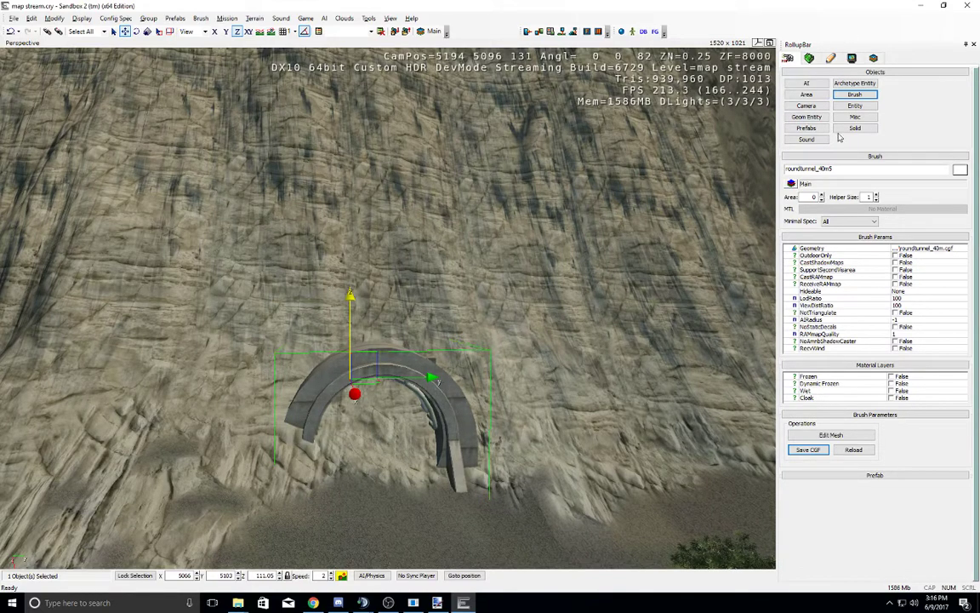
pyautogui.click(810, 58)
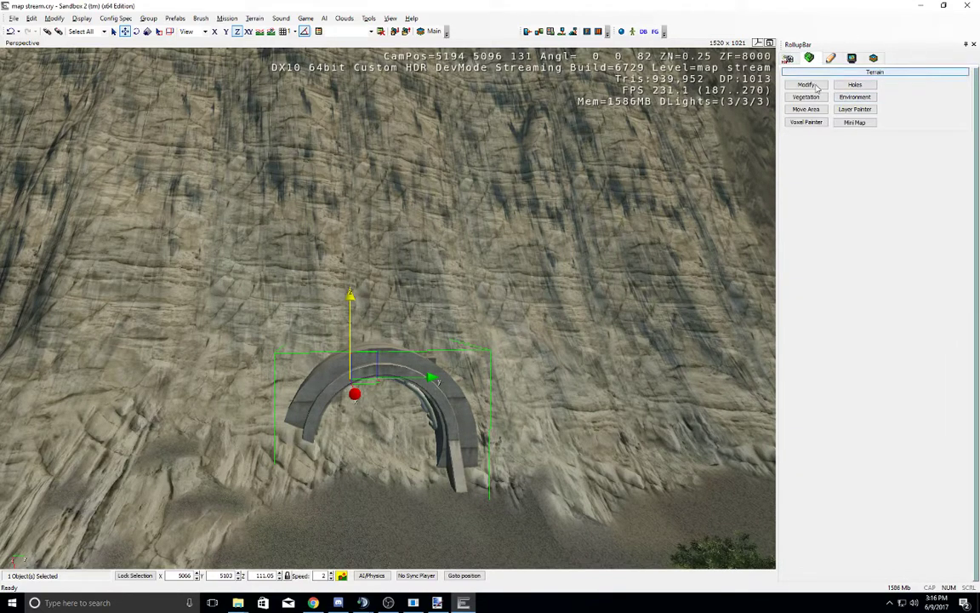
pyautogui.click(806, 84)
pyautogui.click(839, 161)
pyautogui.click(817, 167)
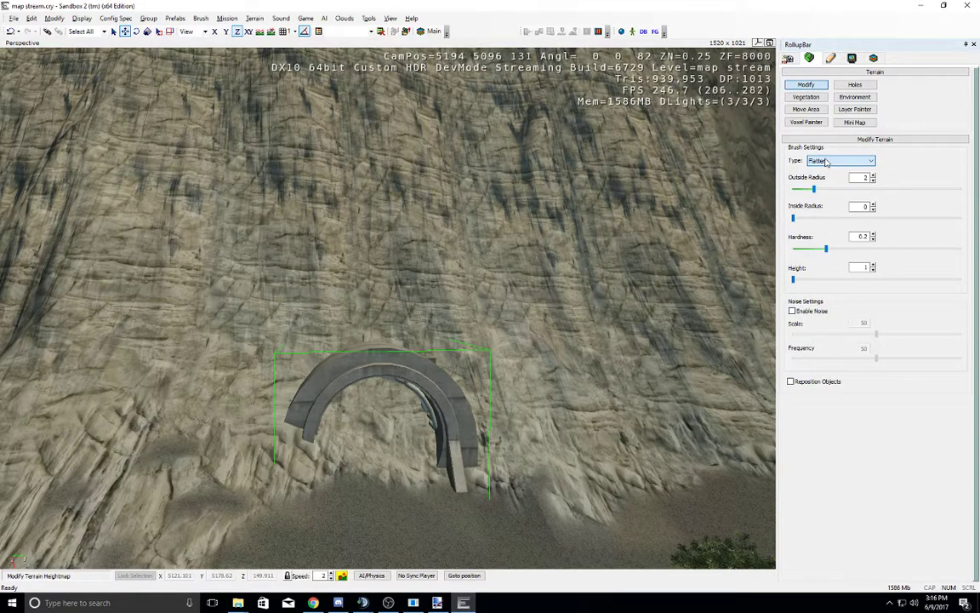
# Step: Turn on snapping to terrain and objects and set the Flatten brush to height 111 and outside radius about 4.37
pyautogui.click(270, 32)
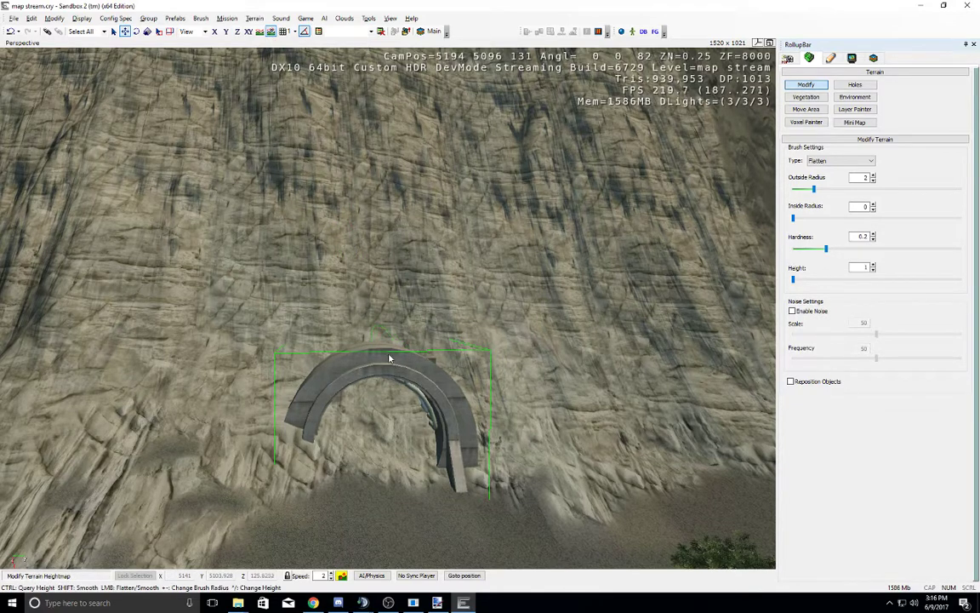
pyautogui.moveTo(424, 377); pyautogui.dragTo(436, 339, button='right')
pyautogui.press('w')
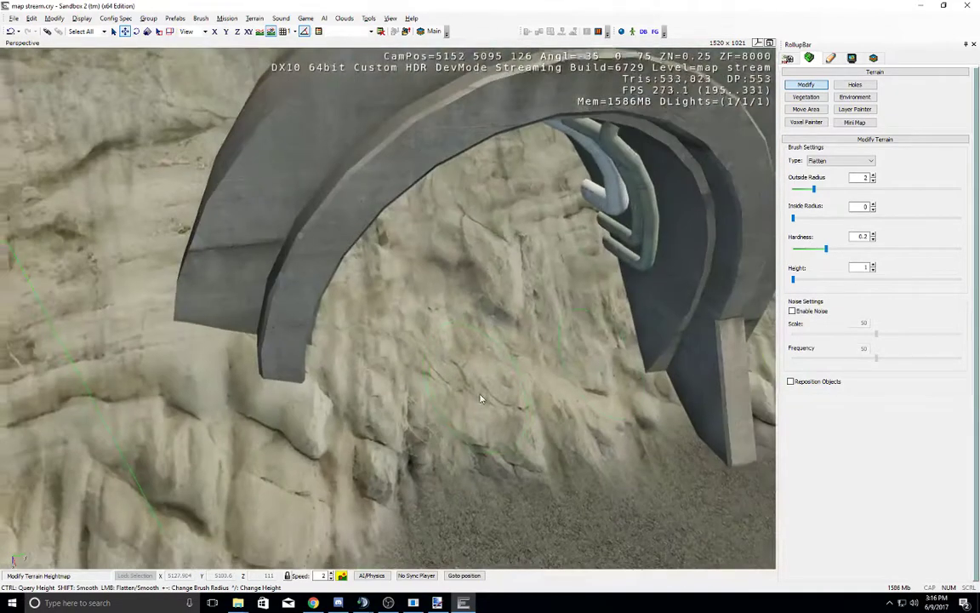
pyautogui.click(862, 266)
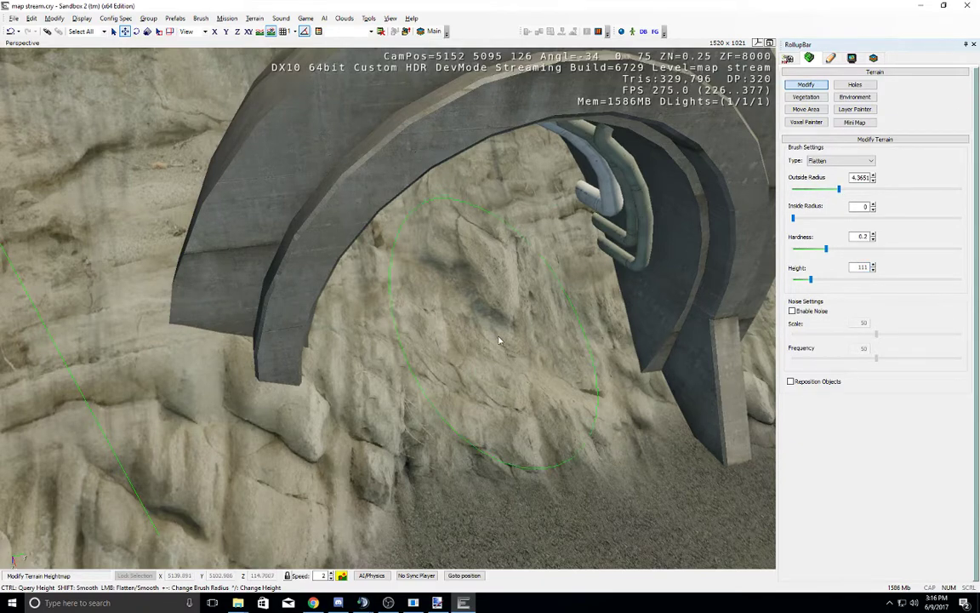
# Step: Flatten the rock inside both sides of the tunnel entrance to height 111
pyautogui.moveTo(499, 340); pyautogui.dragTo(490, 336, button='right')
pyautogui.moveTo(453, 292)
pyautogui.mouseDown()
pyautogui.moveTo(442, 287)
pyautogui.moveTo(549, 304)
pyautogui.moveTo(436, 218)
pyautogui.moveTo(340, 326)
pyautogui.moveTo(563, 333)
pyautogui.moveTo(577, 342)
pyautogui.moveTo(584, 288)
pyautogui.moveTo(565, 274)
pyautogui.mouseUp()
pyautogui.moveTo(464, 344); pyautogui.dragTo(480, 339, button='middle')
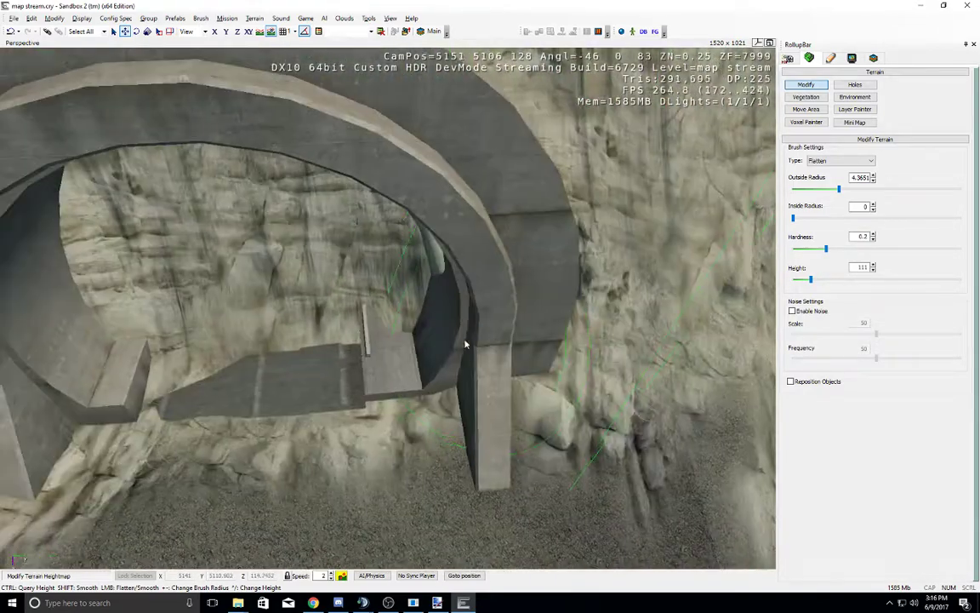
pyautogui.moveTo(423, 290)
pyautogui.mouseDown()
pyautogui.moveTo(410, 277)
pyautogui.moveTo(157, 309)
pyautogui.moveTo(296, 355)
pyautogui.moveTo(288, 320)
pyautogui.mouseUp()
pyautogui.moveTo(376, 329); pyautogui.dragTo(379, 324, button='right')
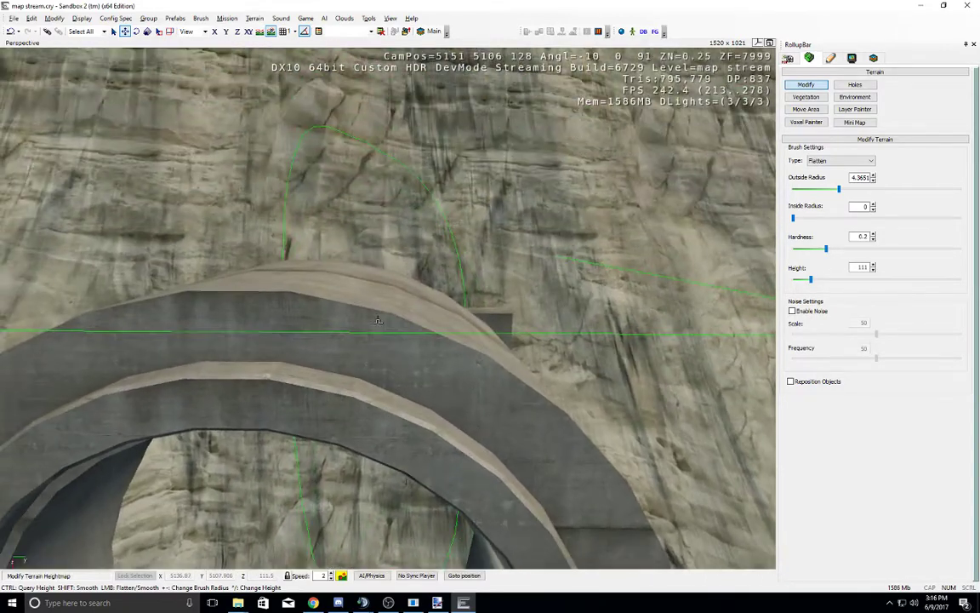
pyautogui.press('s')
pyautogui.press('w')
pyautogui.moveTo(379, 327); pyautogui.dragTo(383, 315, button='middle')
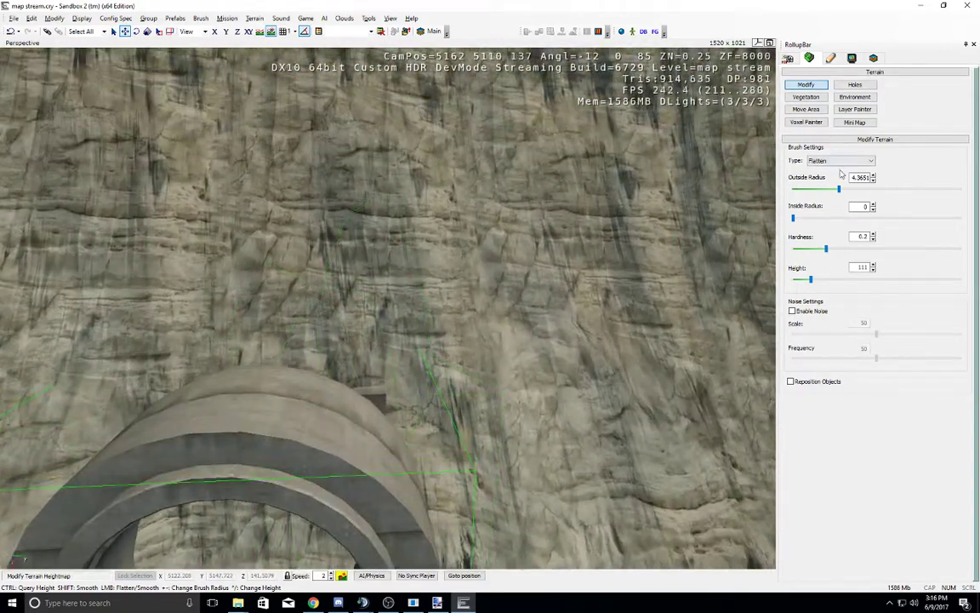
# Step: Raise the cliff terrain around the outside of the tunnel entrance with the Rise/Lower brush at height 1
pyautogui.click(838, 161)
pyautogui.click(822, 183)
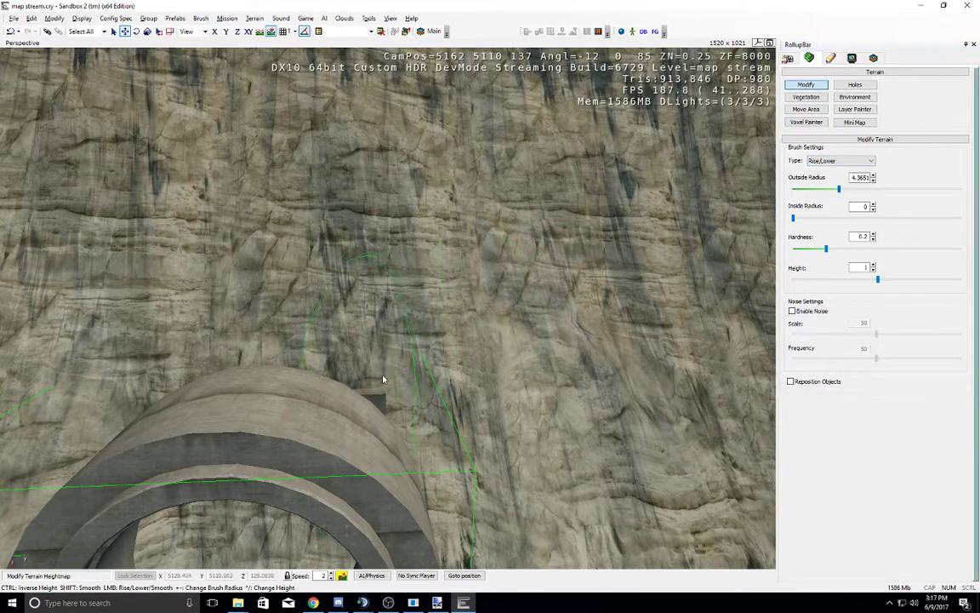
pyautogui.moveTo(400, 444)
pyautogui.mouseDown()
pyautogui.moveTo(377, 422)
pyautogui.moveTo(325, 437)
pyautogui.moveTo(366, 453)
pyautogui.mouseUp()
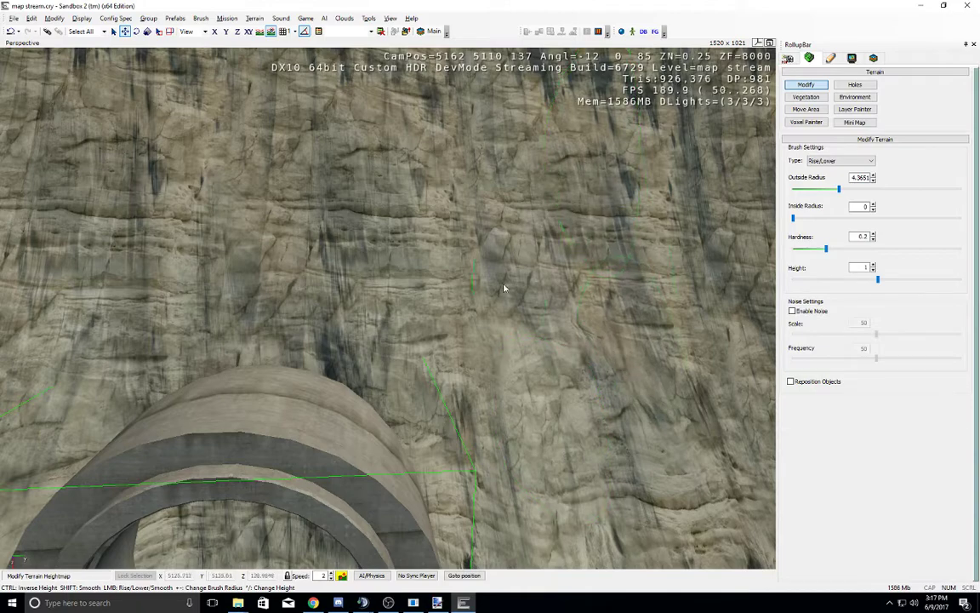
pyautogui.press('a')
pyautogui.moveTo(378, 302); pyautogui.dragTo(391, 319, button='right')
pyautogui.press('a')
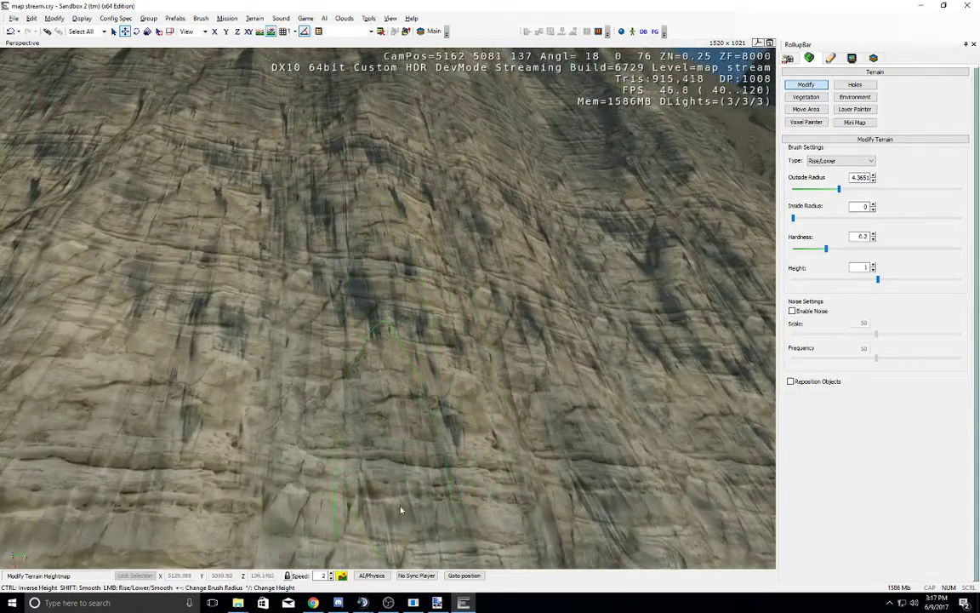
pyautogui.moveTo(422, 395); pyautogui.dragTo(422, 396, button='right')
pyautogui.press('d')
# Step: Switch the terrain brush back to Flatten and level the ground across the front of the tunnel entrance at height 111
pyautogui.click(838, 160)
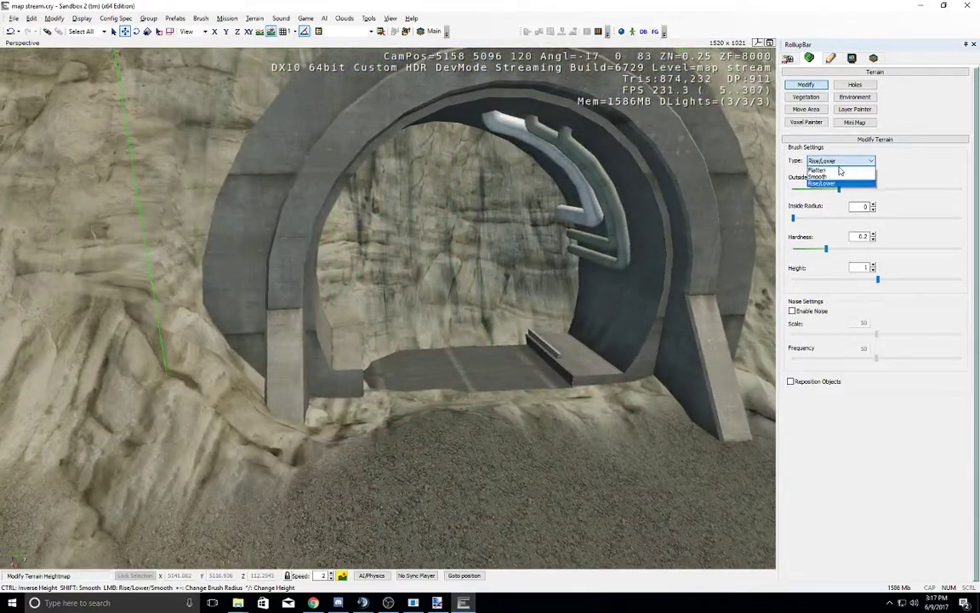
pyautogui.click(819, 170)
pyautogui.moveTo(438, 430)
pyautogui.mouseDown()
pyautogui.moveTo(604, 459)
pyautogui.moveTo(521, 418)
pyautogui.mouseUp()
pyautogui.press('d')
pyautogui.moveTo(484, 414); pyautogui.dragTo(484, 416, button='right')
pyautogui.press('s')
pyautogui.press('w')
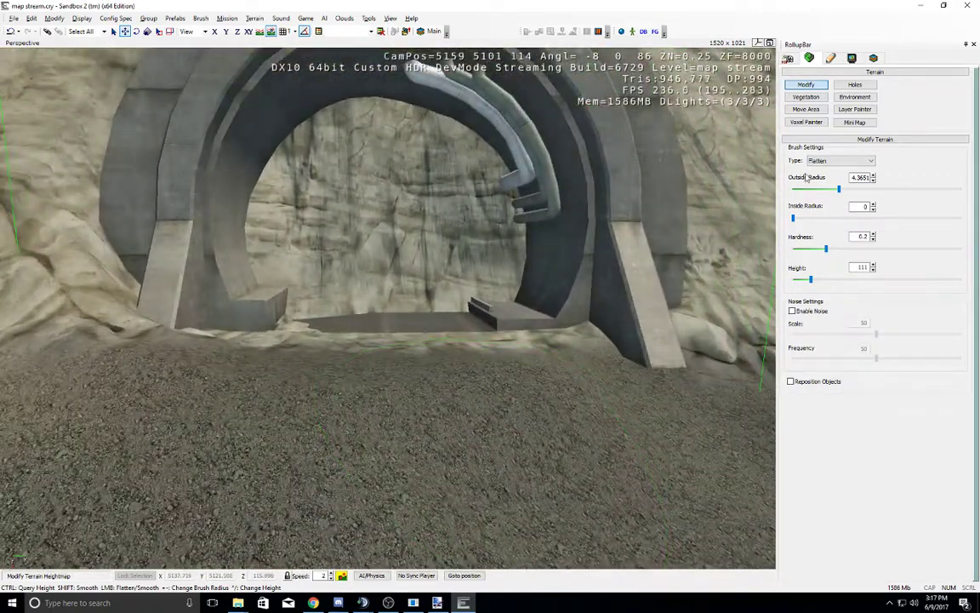
# Step: Smooth the terrain across the tunnel entrance floor with the Smooth brush at hardness 0.55
pyautogui.click(838, 160)
pyautogui.click(845, 180)
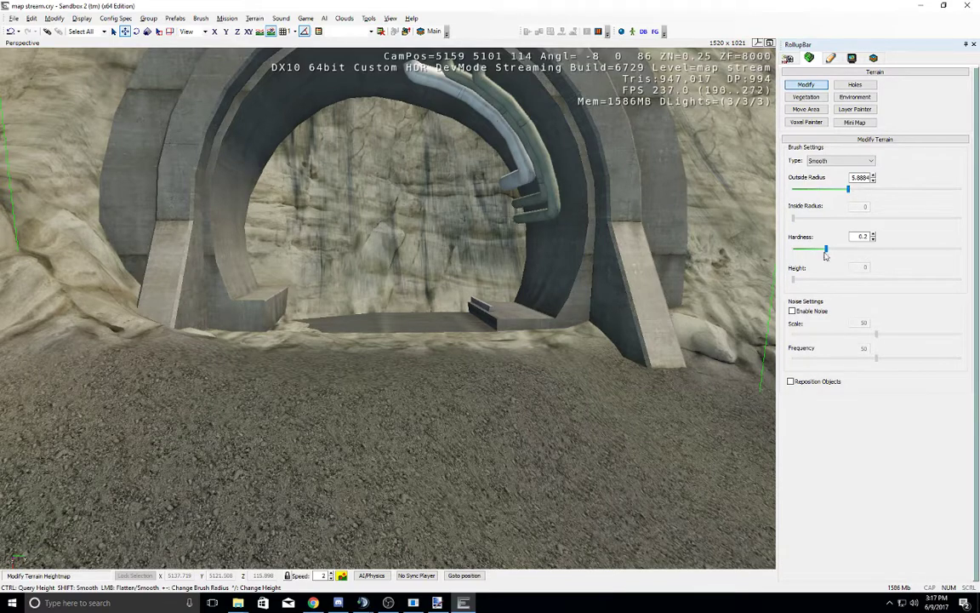
pyautogui.moveTo(396, 393)
pyautogui.mouseDown()
pyautogui.moveTo(406, 360)
pyautogui.moveTo(361, 376)
pyautogui.moveTo(405, 367)
pyautogui.moveTo(408, 311)
pyautogui.moveTo(312, 300)
pyautogui.moveTo(350, 315)
pyautogui.mouseUp()
# Step: Set the Flatten brush height to 110.5 and lower the terrain covering the road at the tunnel entrance
pyautogui.click(841, 162)
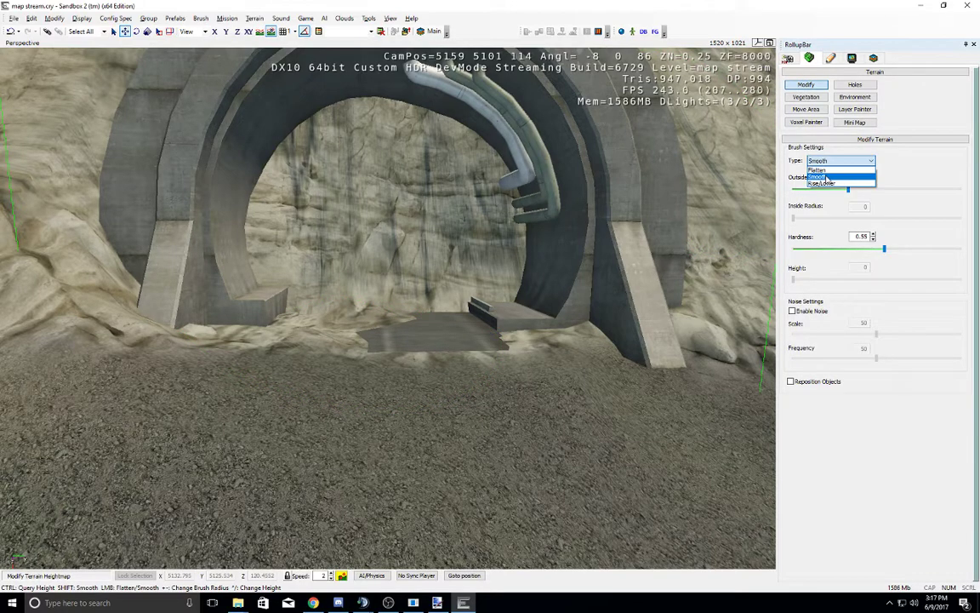
pyautogui.click(838, 171)
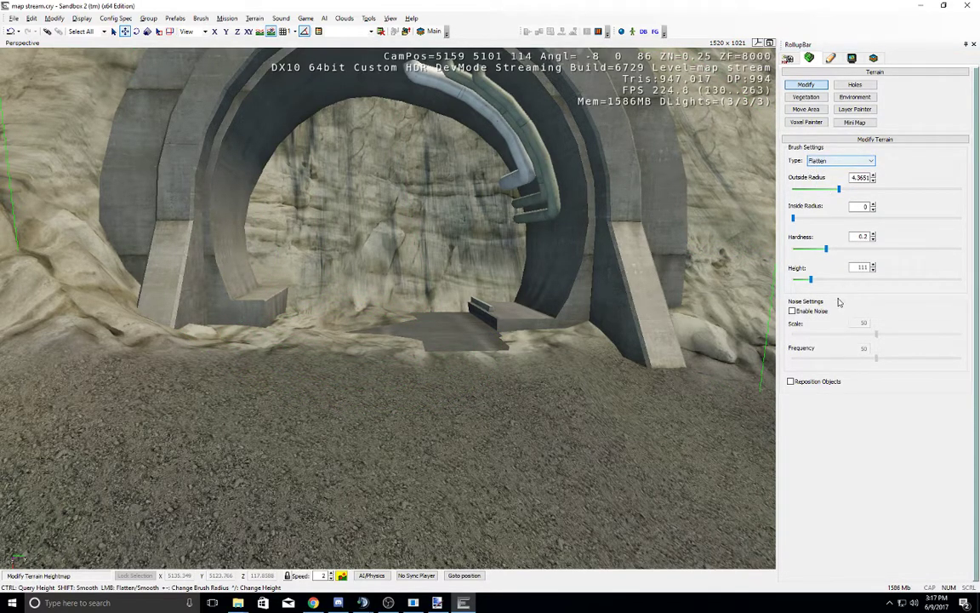
pyautogui.moveTo(865, 270); pyautogui.dragTo(877, 271)
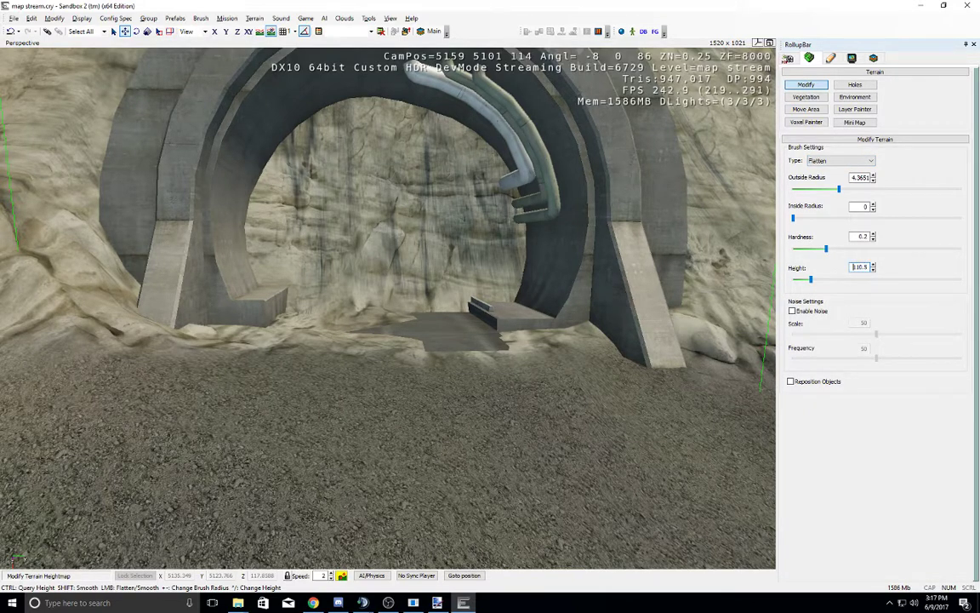
pyautogui.moveTo(360, 340)
pyautogui.mouseDown()
pyautogui.moveTo(331, 337)
pyautogui.moveTo(409, 333)
pyautogui.moveTo(381, 331)
pyautogui.mouseUp()
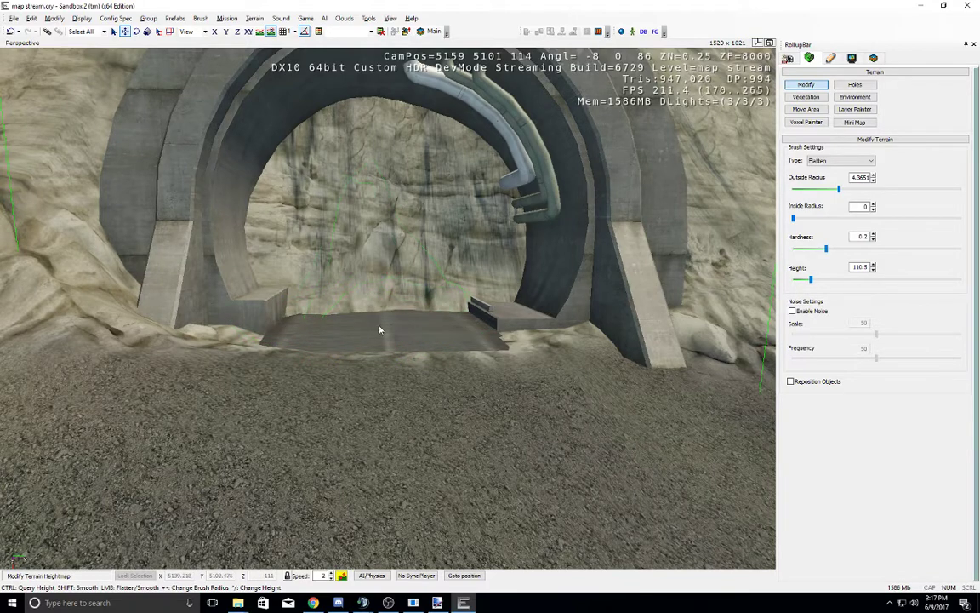
# Step: Cut a terrain hole through the centre of the tunnel entrance with an enlarged hole brush
pyautogui.click(854, 84)
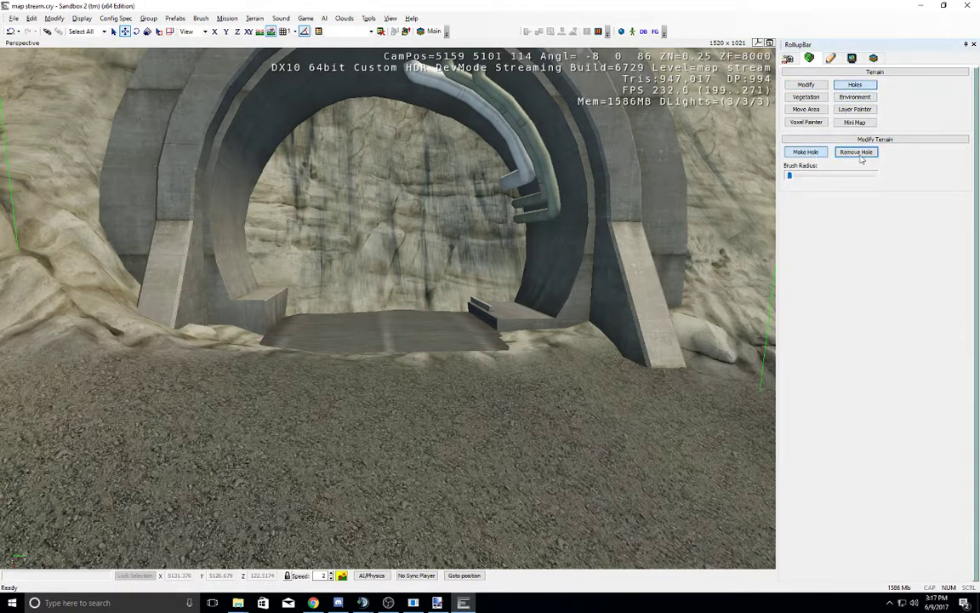
pyautogui.click(382, 236)
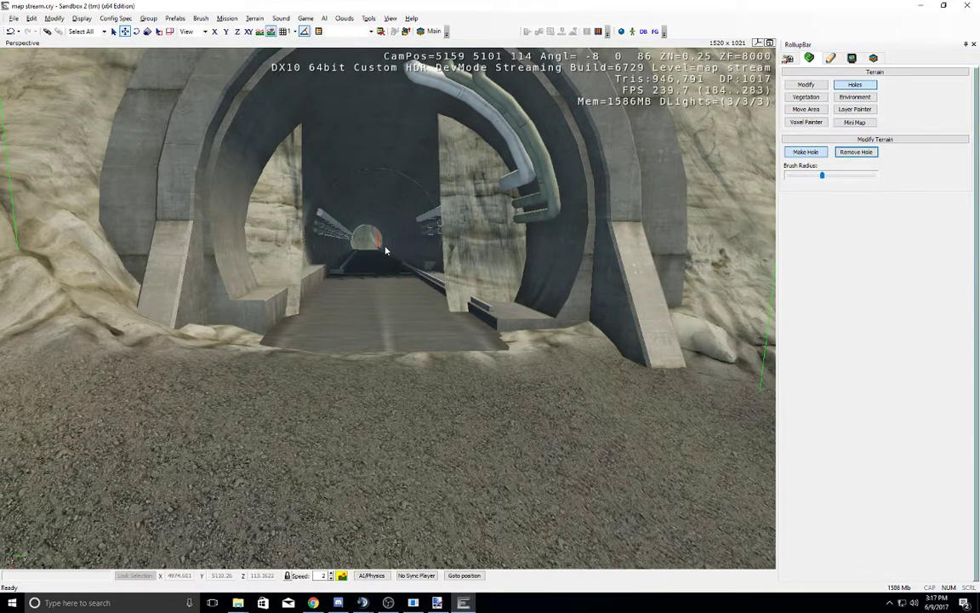
# Step: Examine the tunnel from the entrance through to the far side of the ridge and back
pyautogui.moveTo(386, 250); pyautogui.dragTo(379, 239, button='right')
pyautogui.press('w')
pyautogui.press('w')
pyautogui.press('w')
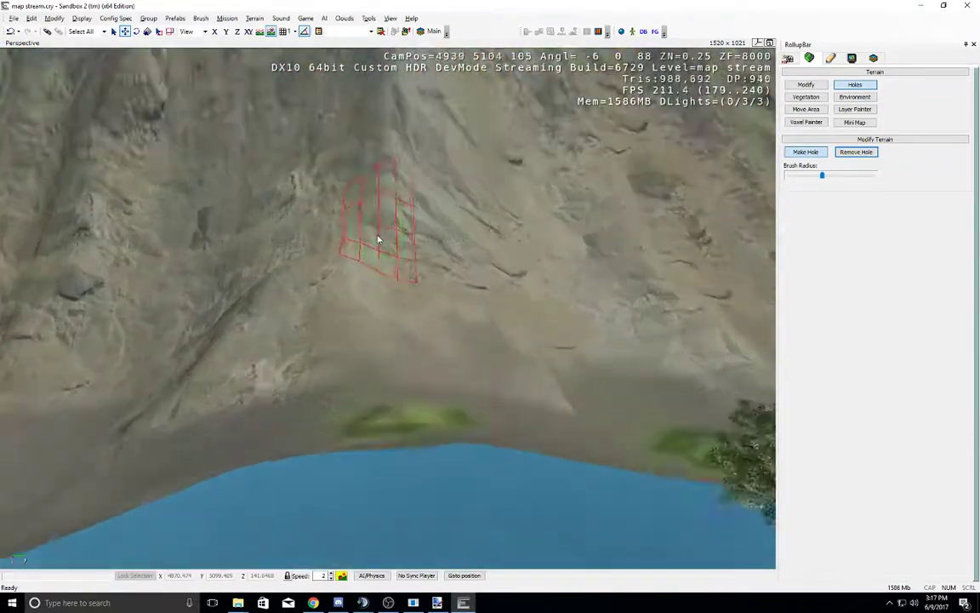
pyautogui.moveTo(378, 239); pyautogui.dragTo(378, 239, button='middle')
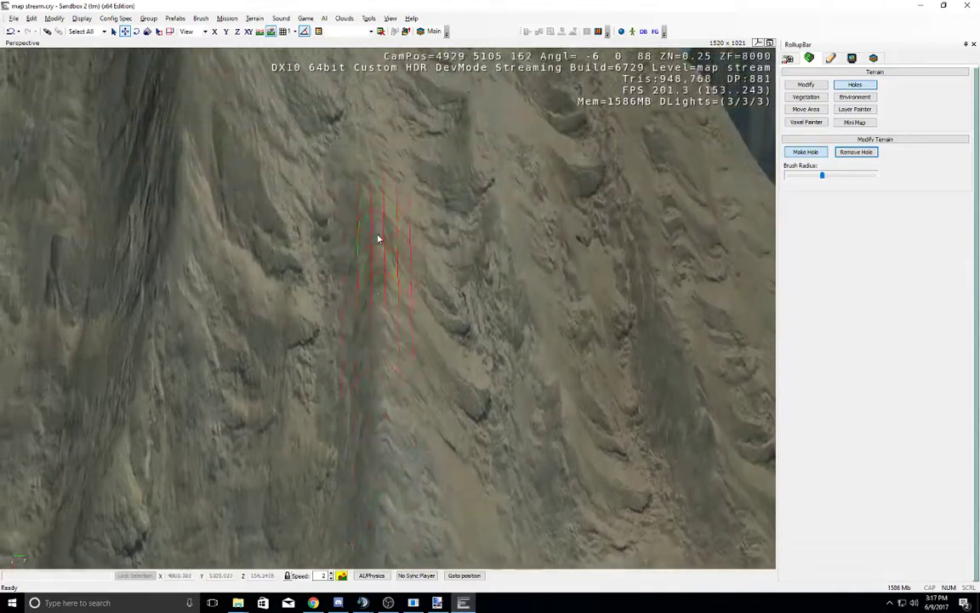
pyautogui.press('s')
pyautogui.moveTo(379, 239); pyautogui.dragTo(379, 239, button='right')
pyautogui.press('w')
pyautogui.press('w')
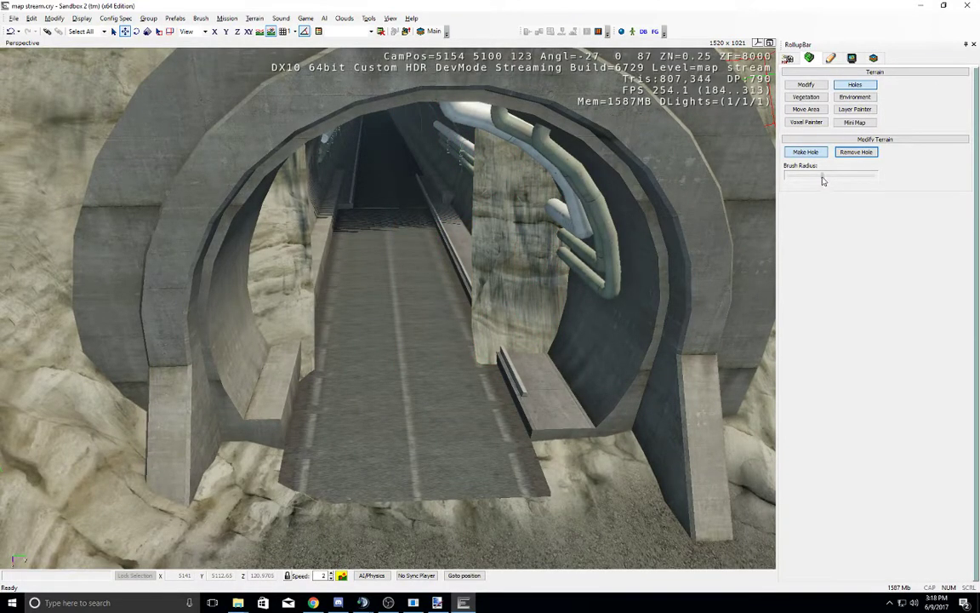
# Step: Reduce the hole brush radius and cut away the terrain along both side walls of the tunnel entrance
pyautogui.moveTo(823, 177); pyautogui.dragTo(808, 177)
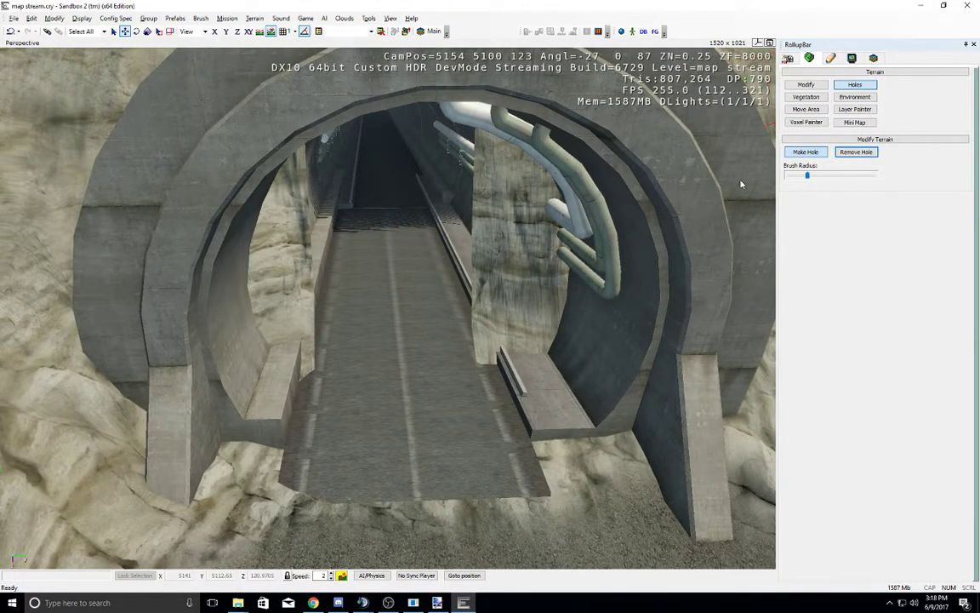
pyautogui.click(491, 225)
pyautogui.click(527, 265)
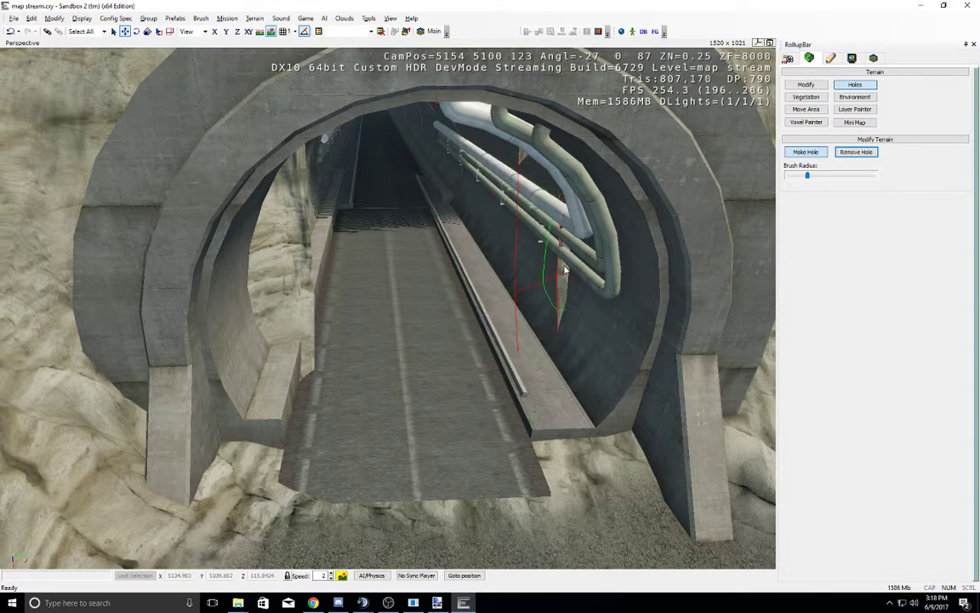
pyautogui.click(298, 249)
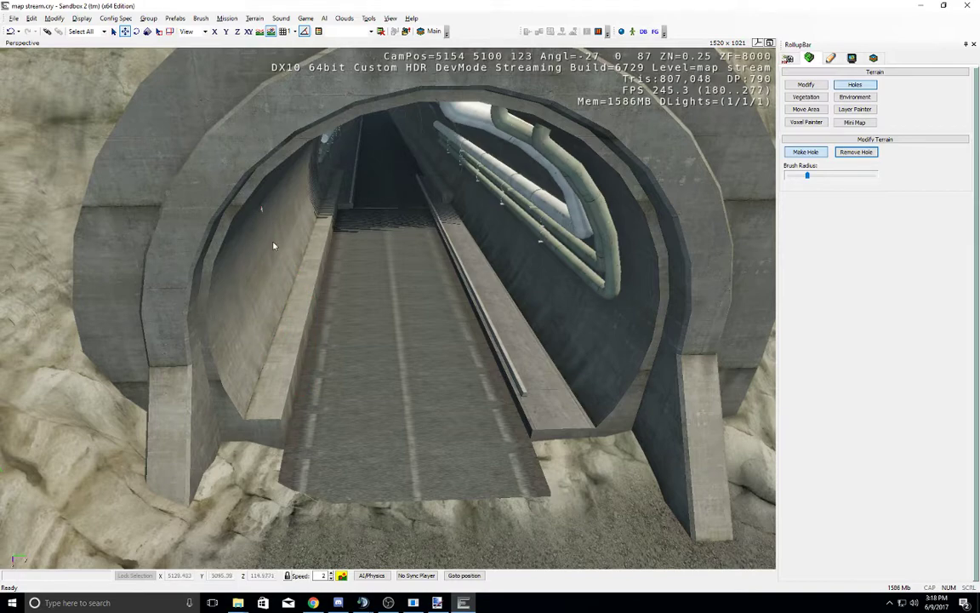
pyautogui.click(263, 209)
# Step: Remove the excess terrain holes above and beside the tunnel's outer shell to restore the cliff face
pyautogui.moveTo(394, 304); pyautogui.dragTo(394, 303, button='right')
pyautogui.moveTo(394, 304); pyautogui.dragTo(394, 304, button='middle')
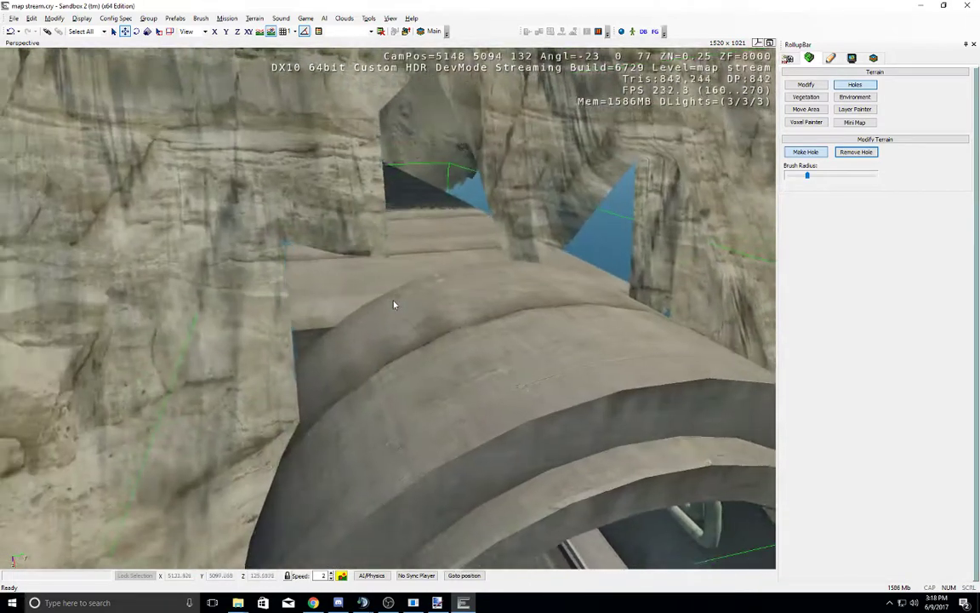
pyautogui.moveTo(394, 304); pyautogui.dragTo(394, 305, button='right')
pyautogui.click(864, 156)
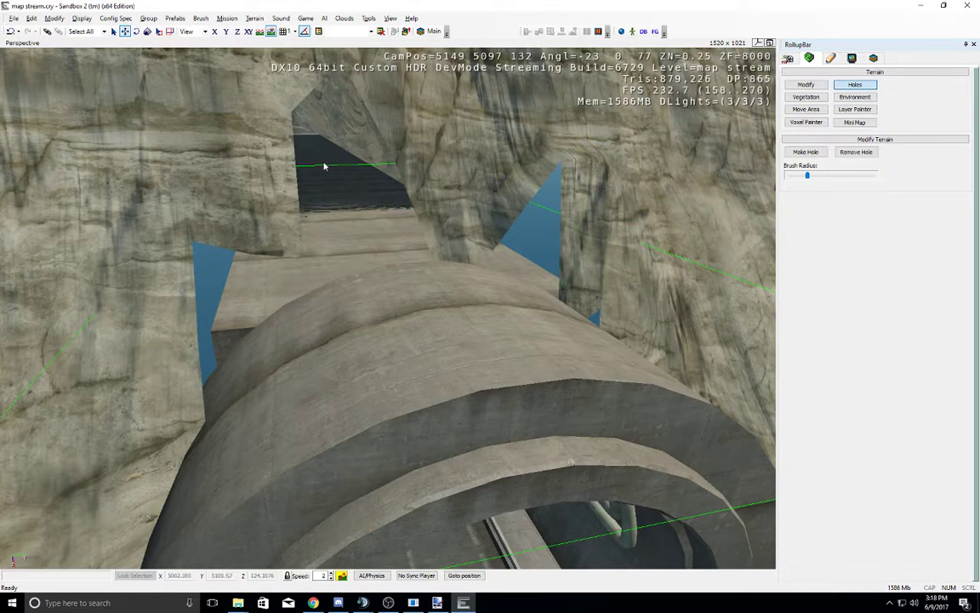
pyautogui.click(288, 134)
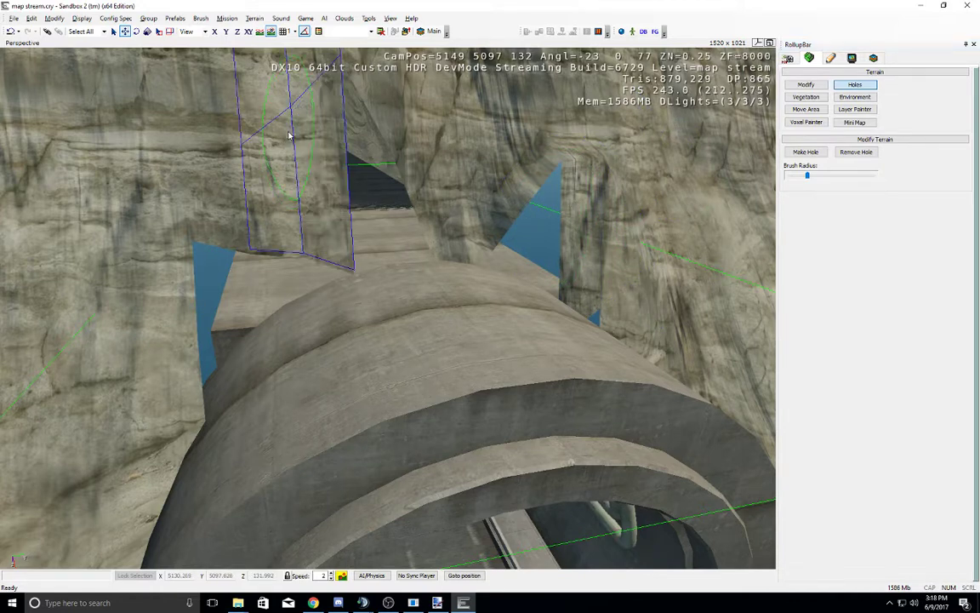
pyautogui.click(337, 128)
pyautogui.click(380, 130)
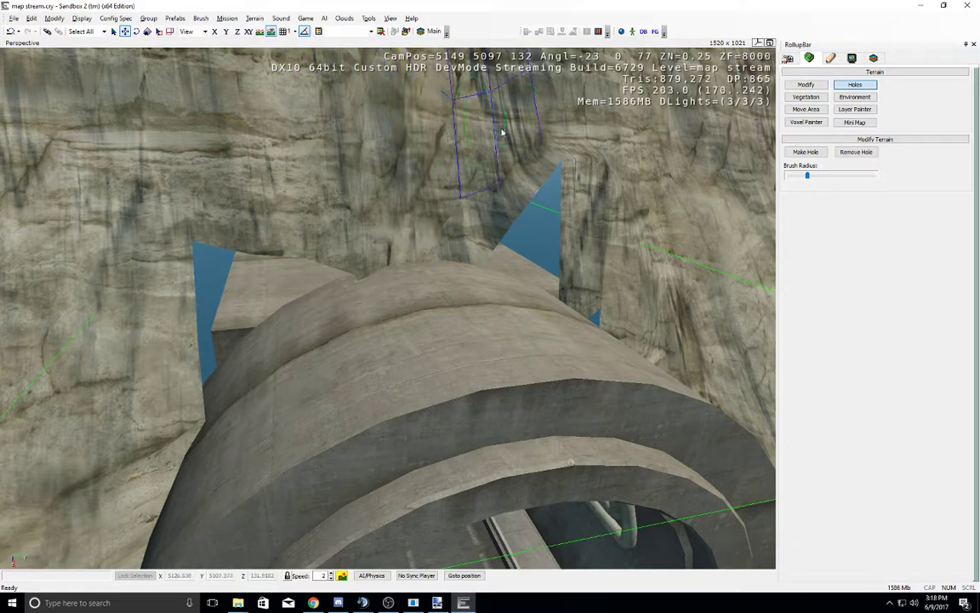
pyautogui.click(555, 184)
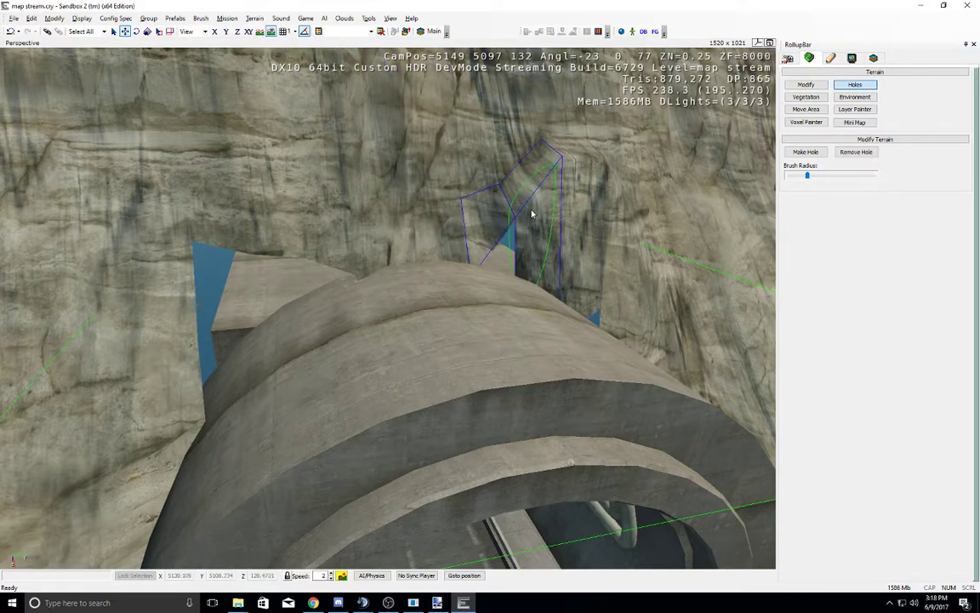
pyautogui.click(532, 214)
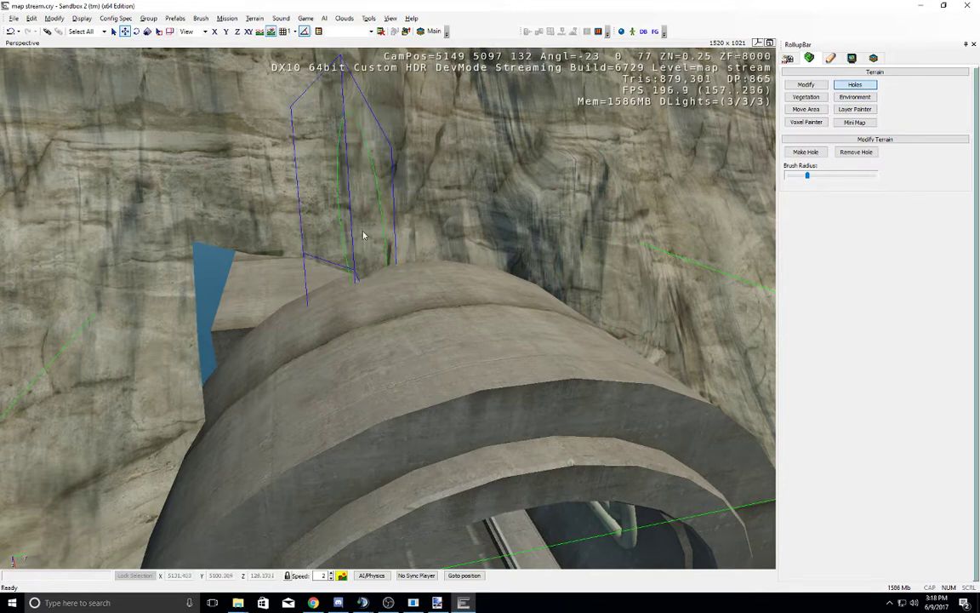
pyautogui.click(225, 235)
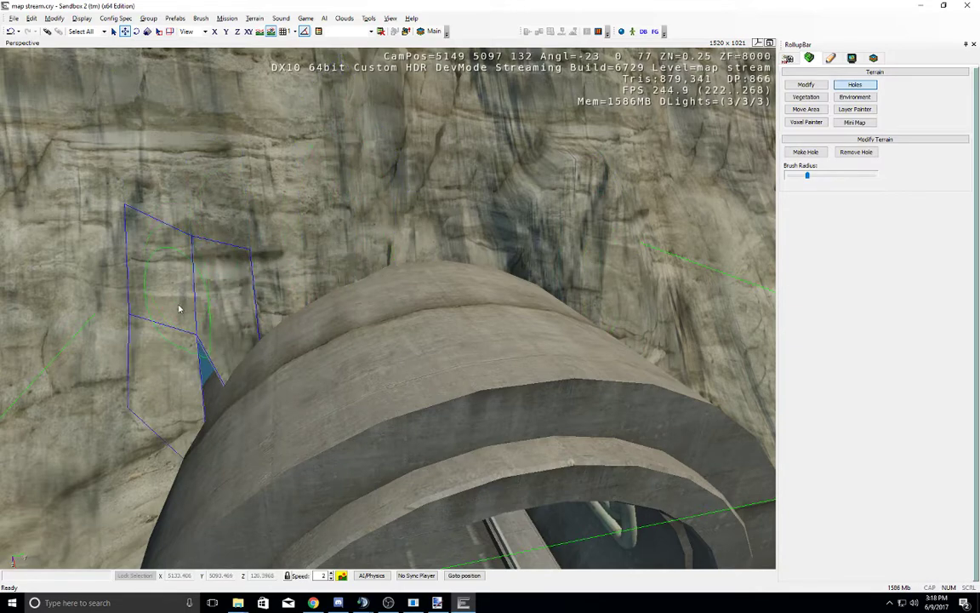
# Step: Return to making holes and cut out the restored rock blocking the side wall inside the tunnel
pyautogui.moveTo(180, 304); pyautogui.dragTo(181, 297, button='right')
pyautogui.moveTo(180, 297); pyautogui.dragTo(183, 290, button='middle')
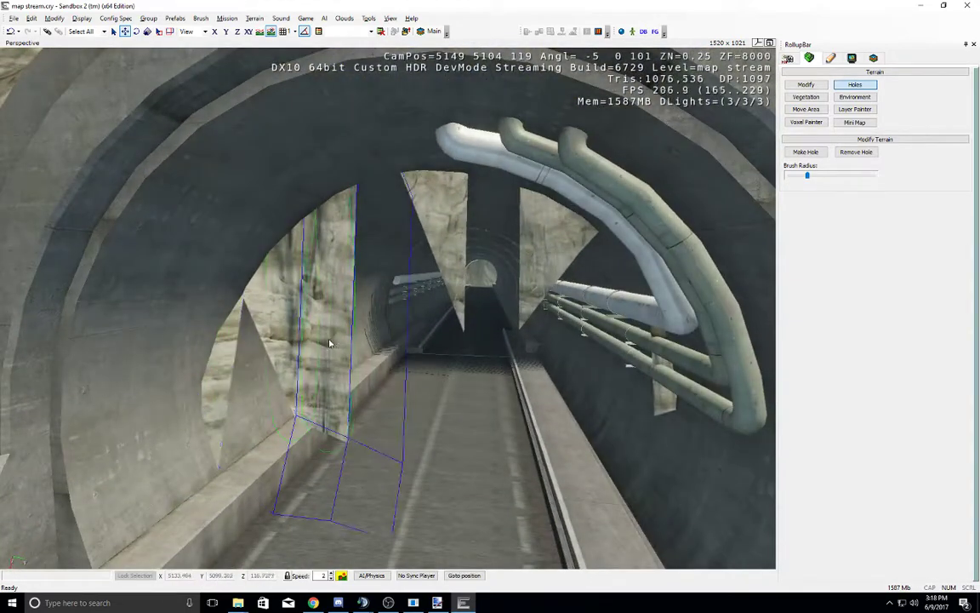
pyautogui.click(802, 153)
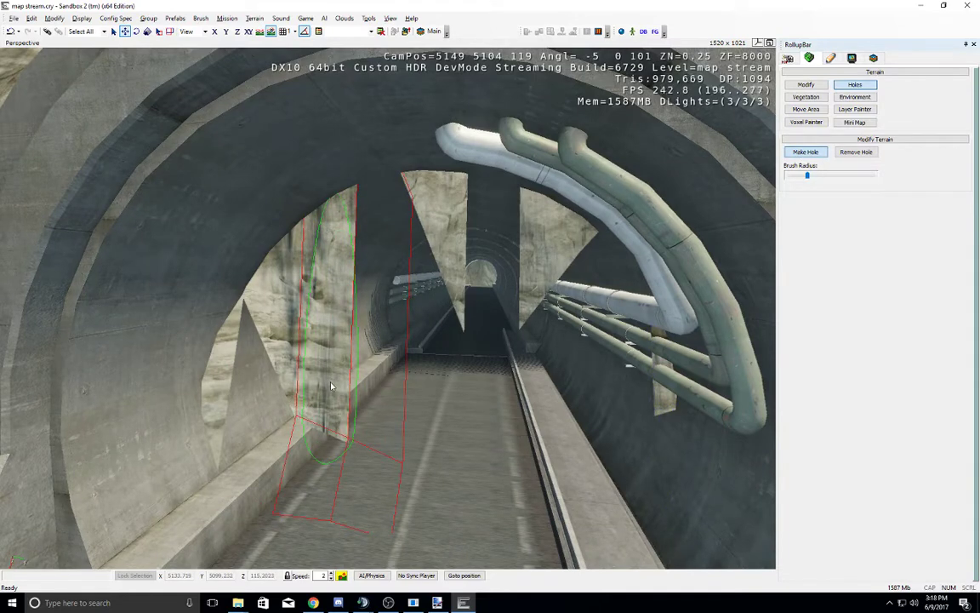
pyautogui.click(337, 438)
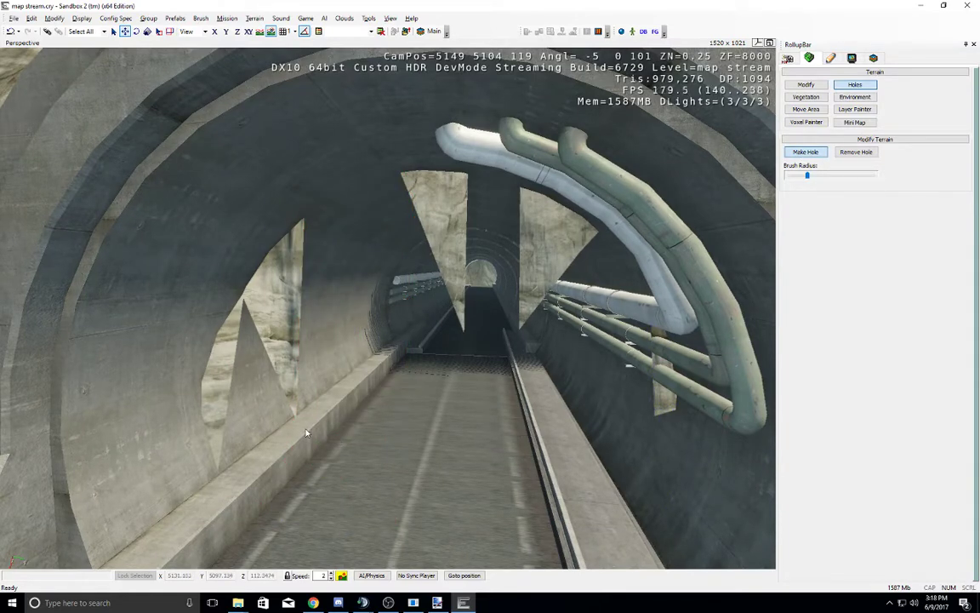
# Step: Shrink the hole brush radius further and cut out the rock fragments sticking through the tunnel's walls and ceiling
pyautogui.moveTo(807, 175); pyautogui.dragTo(775, 187)
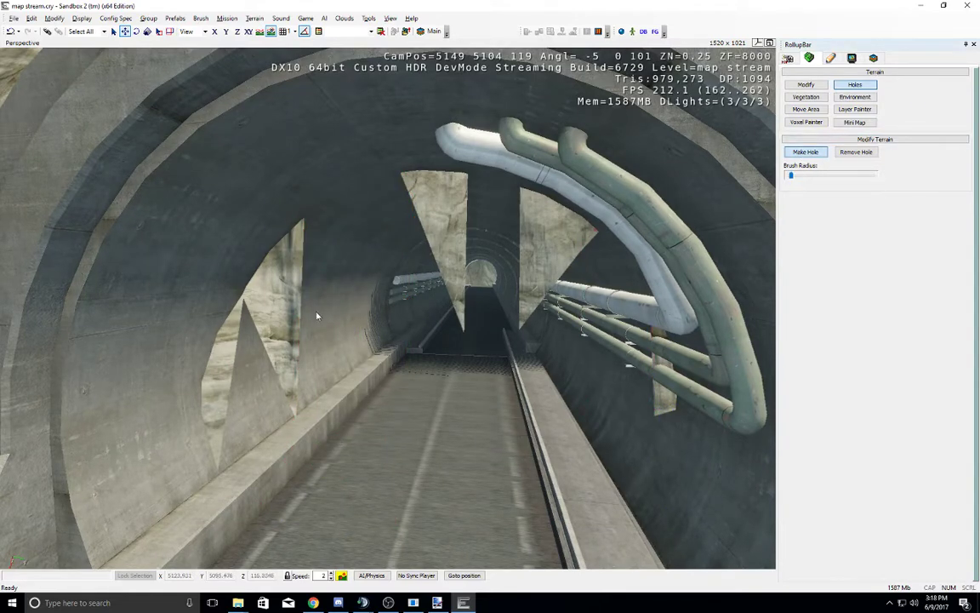
pyautogui.click(288, 315)
pyautogui.click(220, 396)
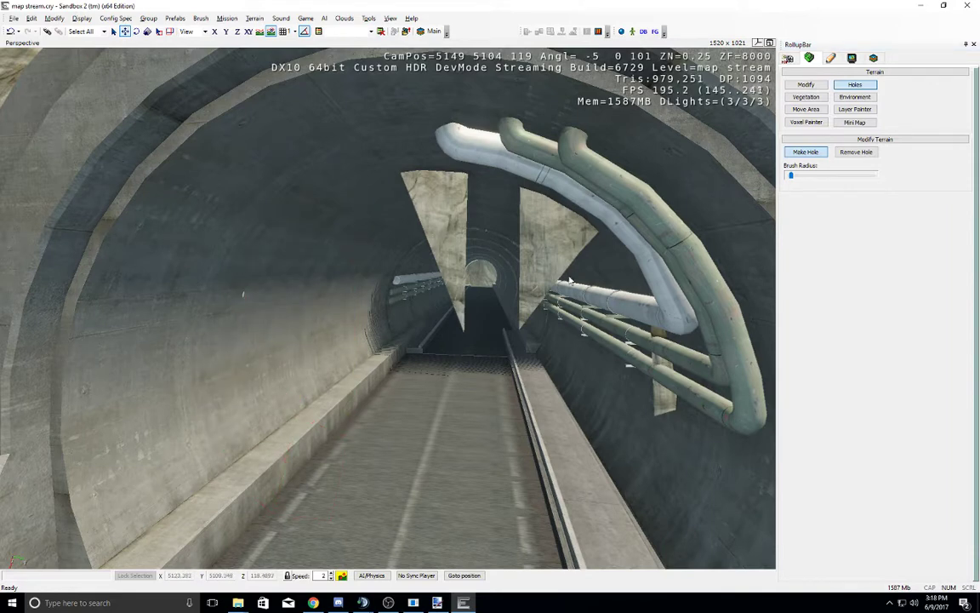
pyautogui.click(454, 260)
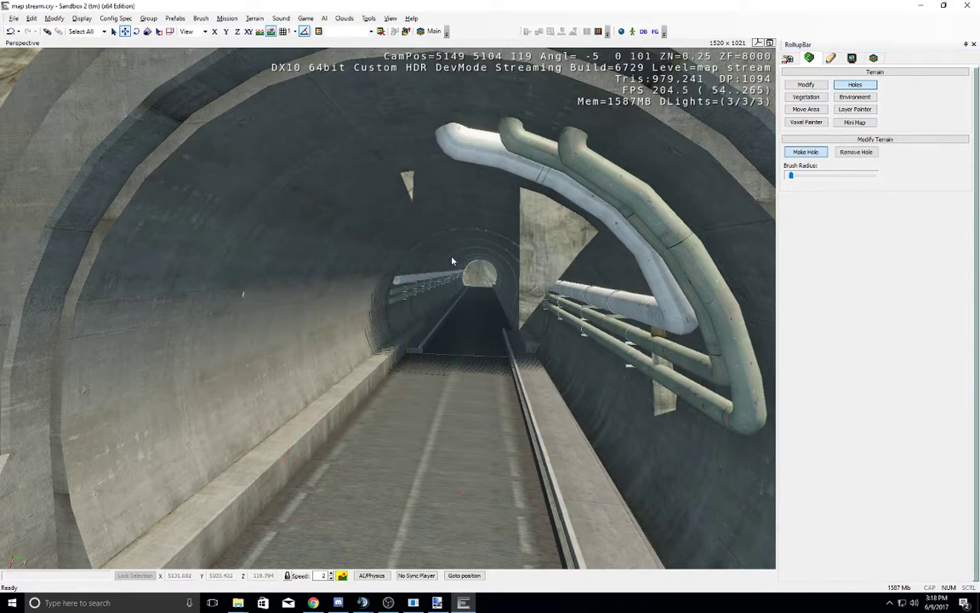
pyautogui.click(558, 283)
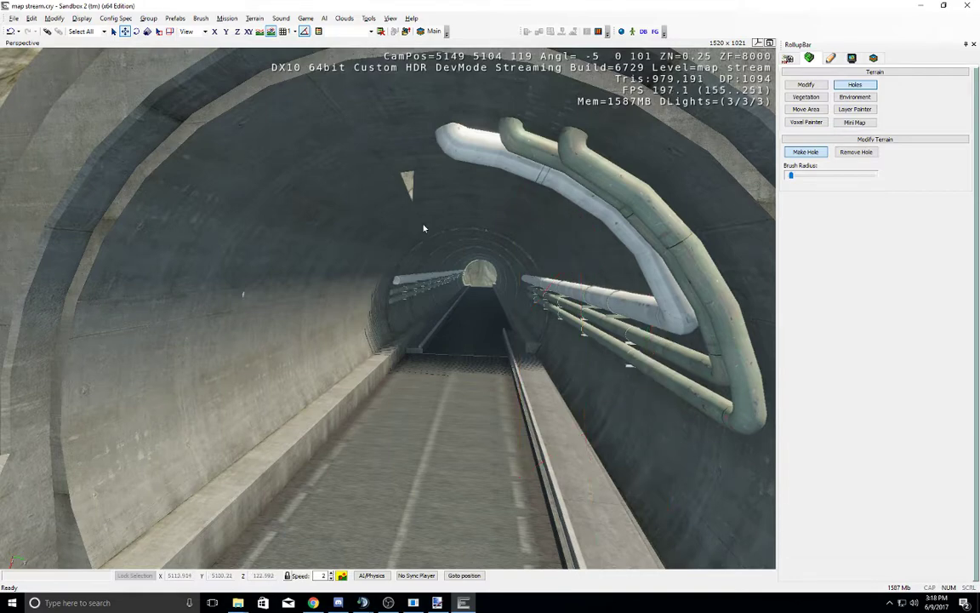
# Step: Examine the cliff face above and beside the tunnel's outer shell for open terrain gaps
pyautogui.press('s')
pyautogui.moveTo(458, 320); pyautogui.dragTo(464, 328, button='right')
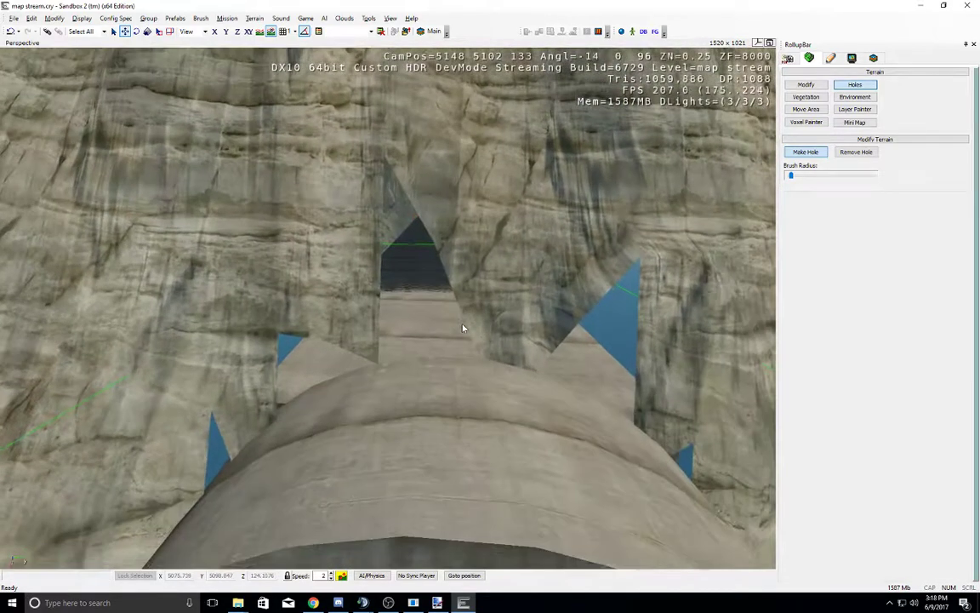
pyautogui.press('d')
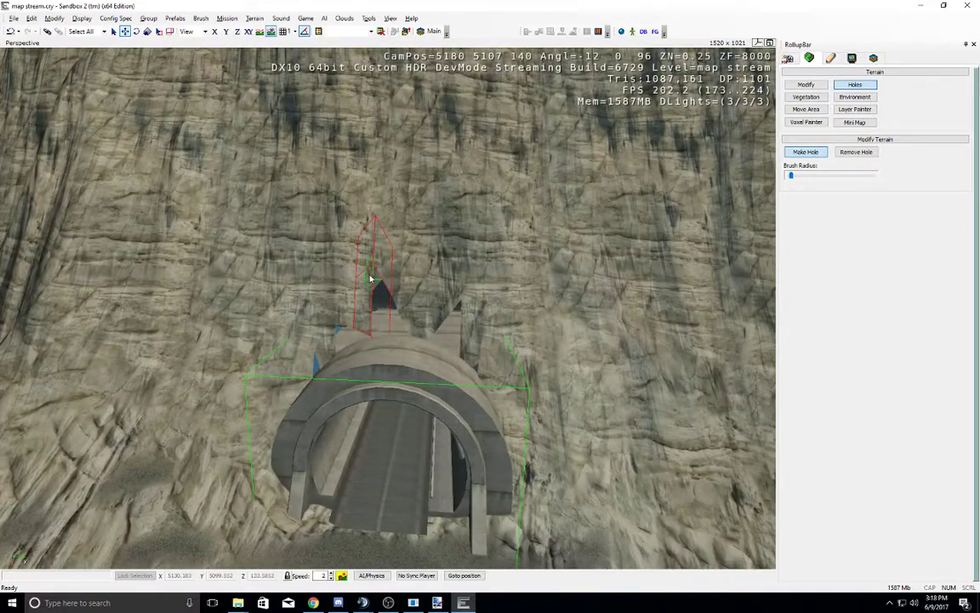
pyautogui.press('w')
pyautogui.press('a')
pyautogui.moveTo(376, 290); pyautogui.dragTo(372, 309, button='right')
pyautogui.press('w')
pyautogui.press('d')
pyautogui.moveTo(427, 385); pyautogui.dragTo(426, 385, button='right')
pyautogui.press('s')
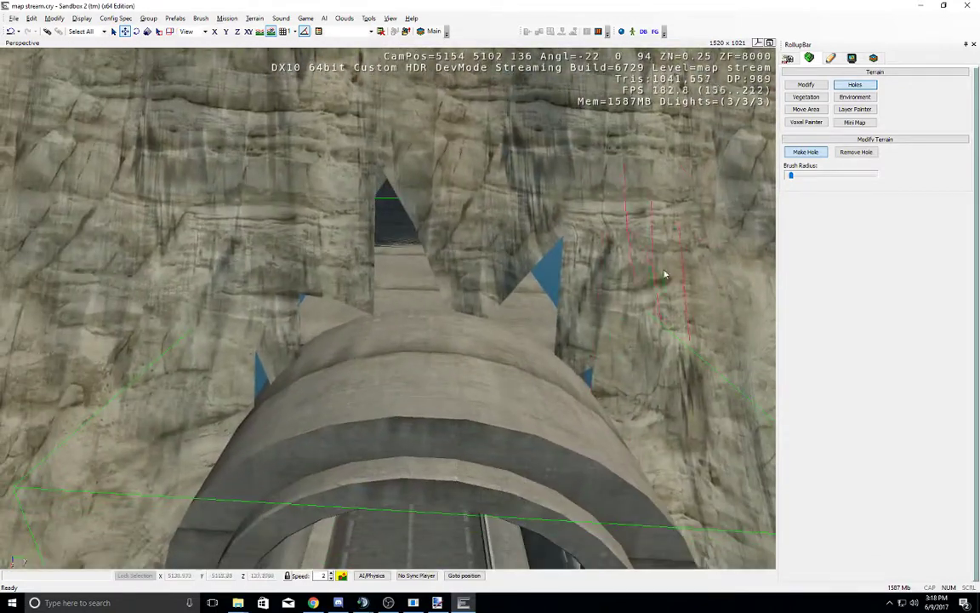
# Step: Switch to terrain modification with the Flatten brush at height 132 and reshape the rock above the tunnel shell
pyautogui.click(806, 85)
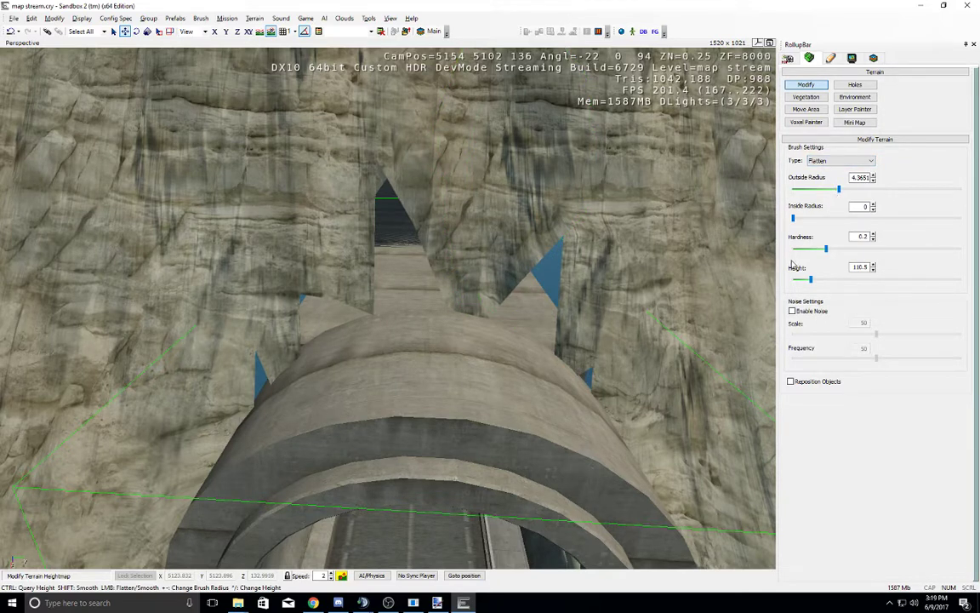
pyautogui.moveTo(810, 279); pyautogui.dragTo(831, 279)
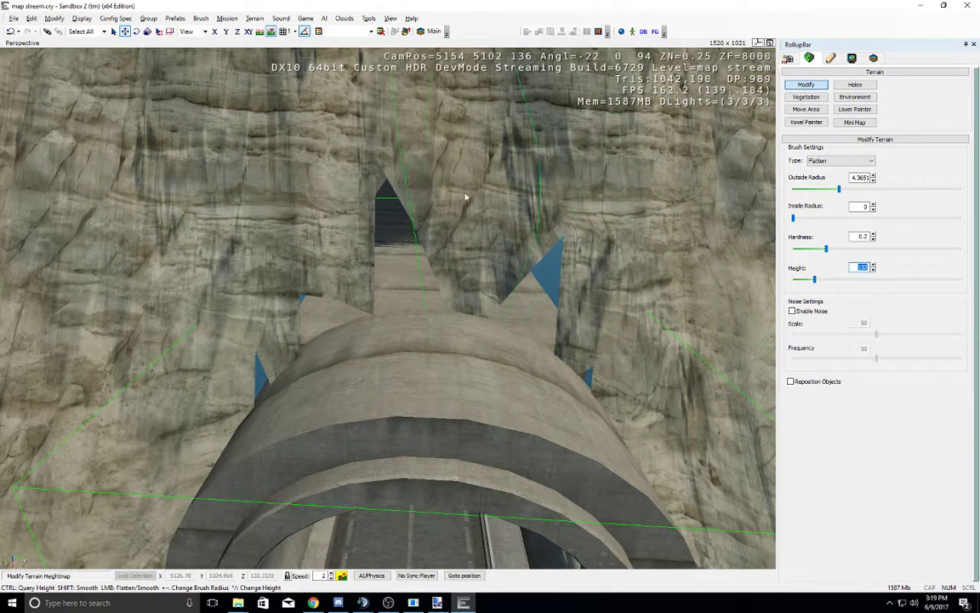
pyautogui.moveTo(451, 195)
pyautogui.mouseDown()
pyautogui.moveTo(343, 166)
pyautogui.moveTo(394, 165)
pyautogui.moveTo(311, 162)
pyautogui.moveTo(374, 239)
pyautogui.mouseUp()
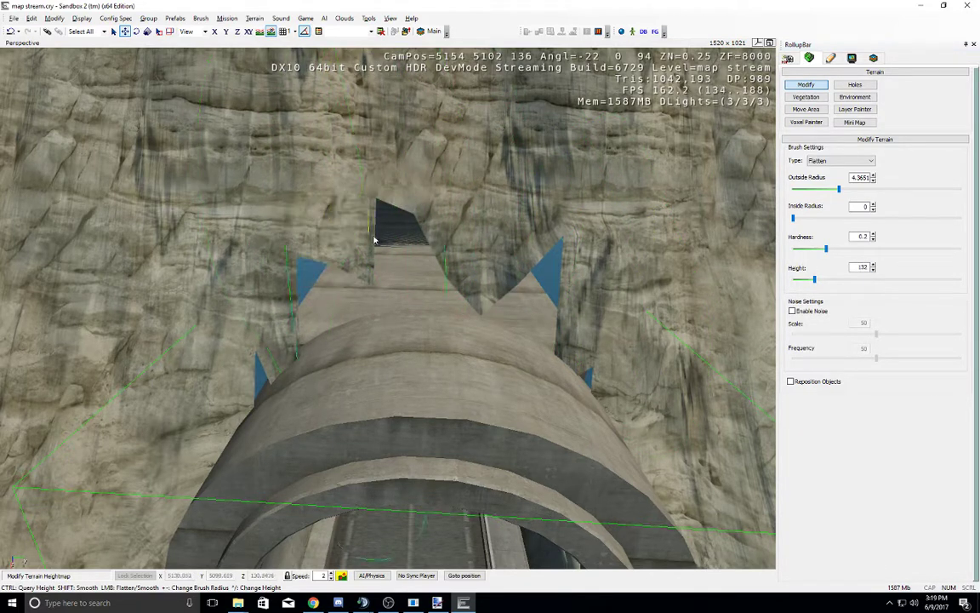
# Step: Set the flatten height to 1024 and pull up the terrain on both sides of the gap above the tunnel
pyautogui.click(862, 269)
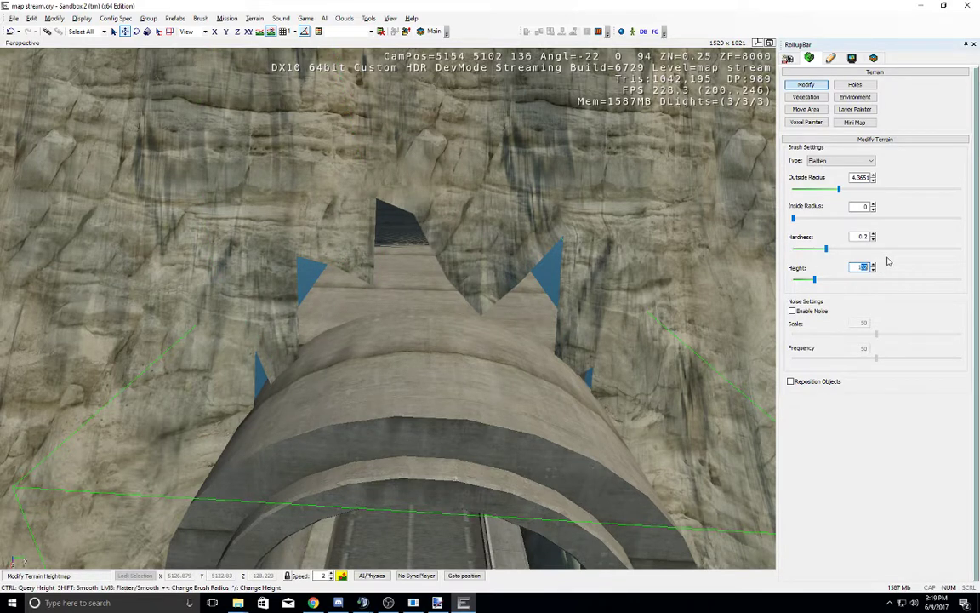
pyautogui.click(342, 247)
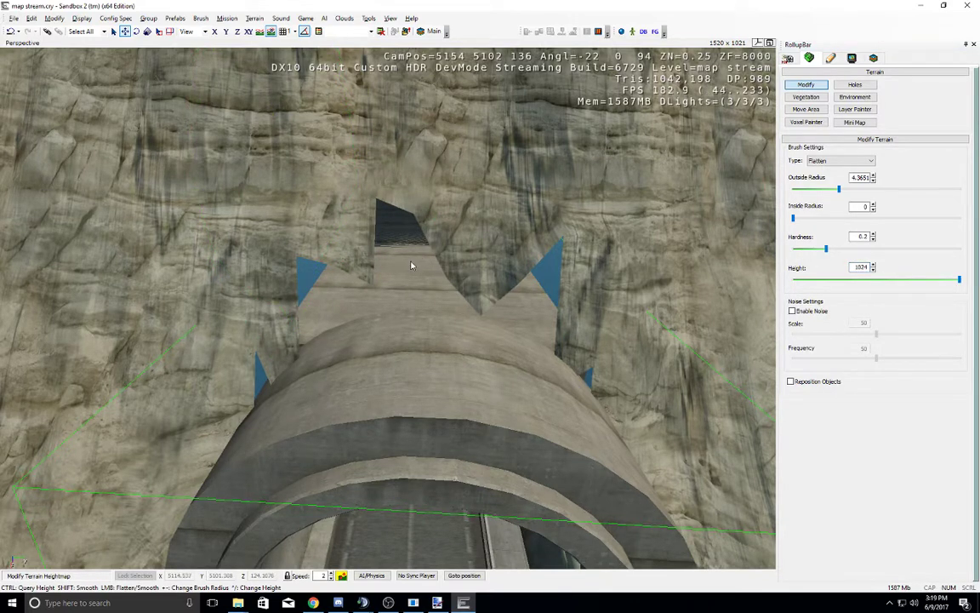
pyautogui.click(452, 228)
pyautogui.press('s')
pyautogui.moveTo(455, 290); pyautogui.dragTo(464, 290, button='right')
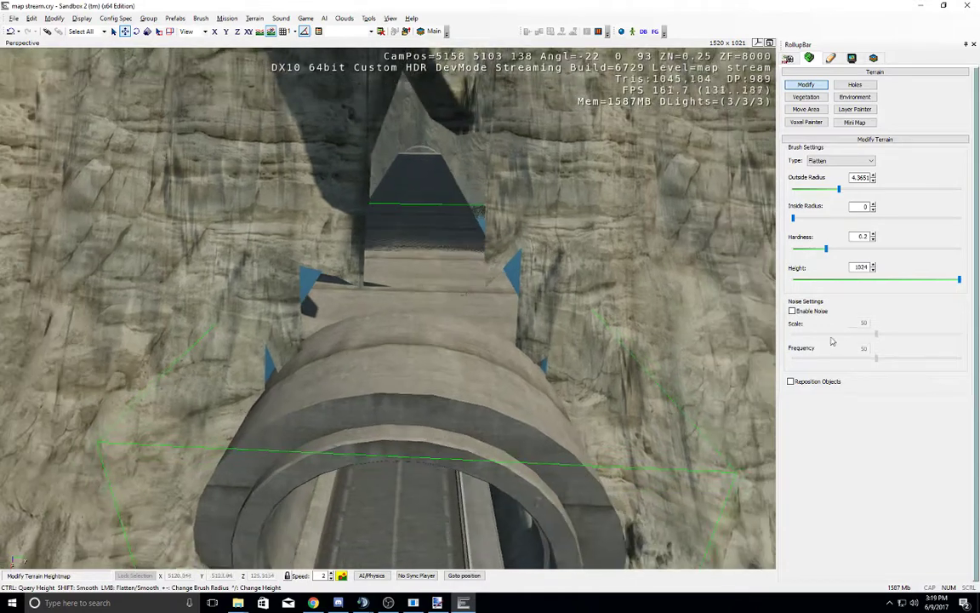
# Step: Set the flatten height to 128 and level the rock across the gap above the tunnel's outer shell
pyautogui.click(854, 267)
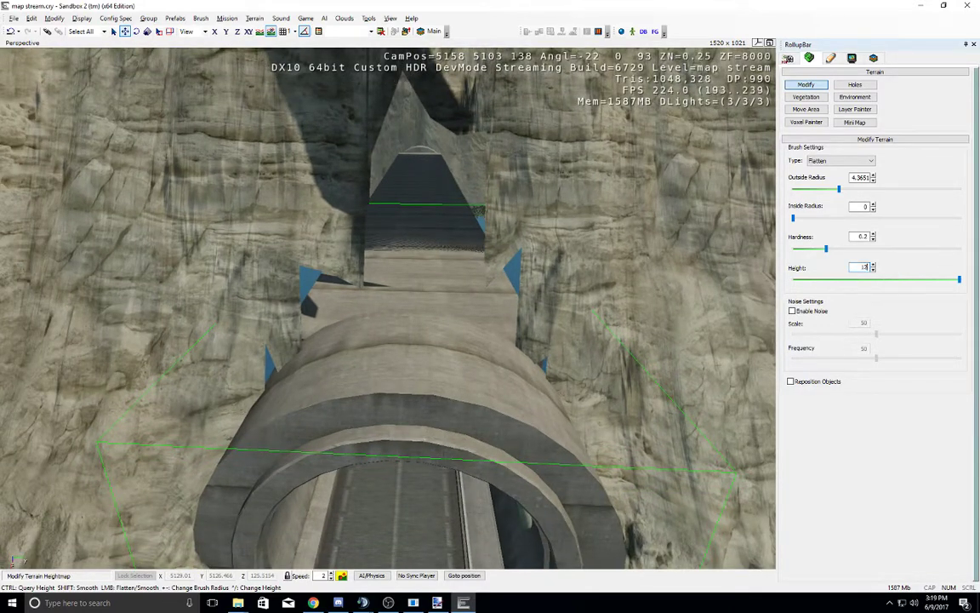
pyautogui.moveTo(376, 145)
pyautogui.mouseDown()
pyautogui.moveTo(440, 160)
pyautogui.moveTo(422, 248)
pyautogui.mouseUp()
pyautogui.press('w')
pyautogui.moveTo(485, 182)
pyautogui.mouseDown(button='right')
pyautogui.moveTo(509, 207)
pyautogui.moveTo(493, 260)
pyautogui.mouseUp(button='right')
pyautogui.press('s')
pyautogui.moveTo(444, 271)
pyautogui.mouseDown()
pyautogui.moveTo(411, 246)
pyautogui.moveTo(453, 328)
pyautogui.moveTo(440, 374)
pyautogui.mouseUp()
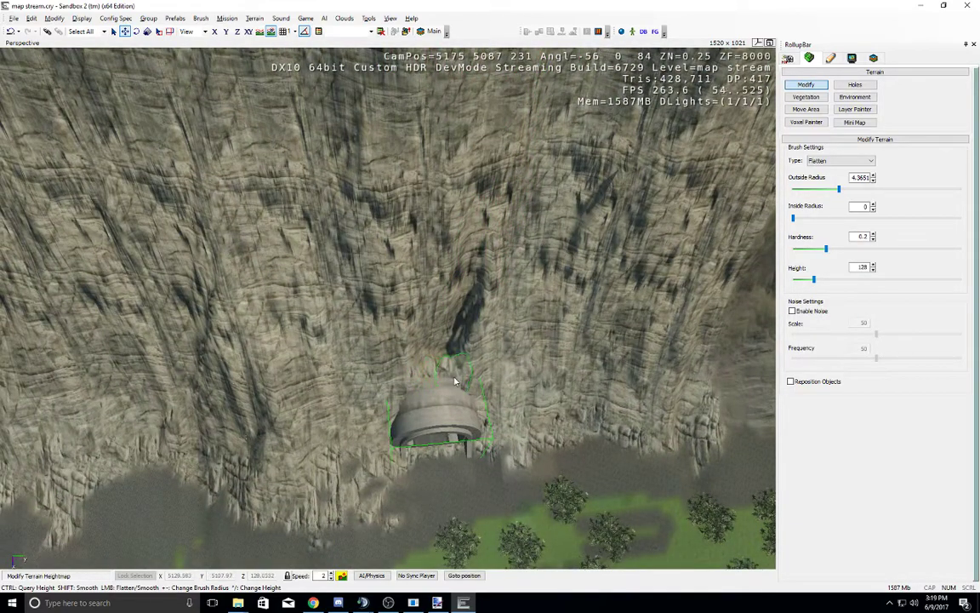
pyautogui.moveTo(444, 369); pyautogui.dragTo(443, 369, button='right')
pyautogui.moveTo(443, 368); pyautogui.dragTo(443, 370, button='middle')
pyautogui.press('w')
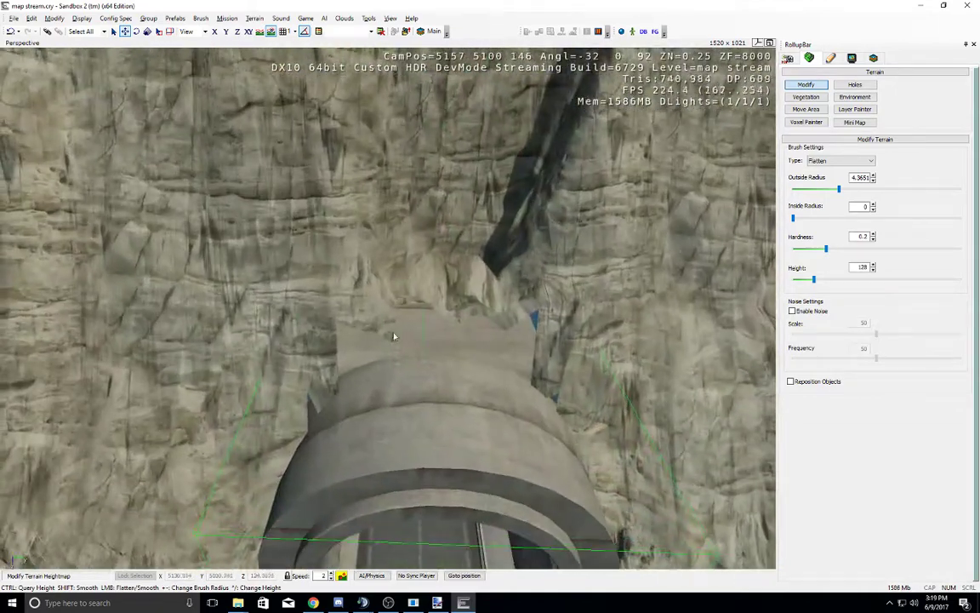
pyautogui.moveTo(394, 336)
pyautogui.mouseDown()
pyautogui.moveTo(376, 306)
pyautogui.moveTo(486, 333)
pyautogui.moveTo(565, 333)
pyautogui.mouseUp()
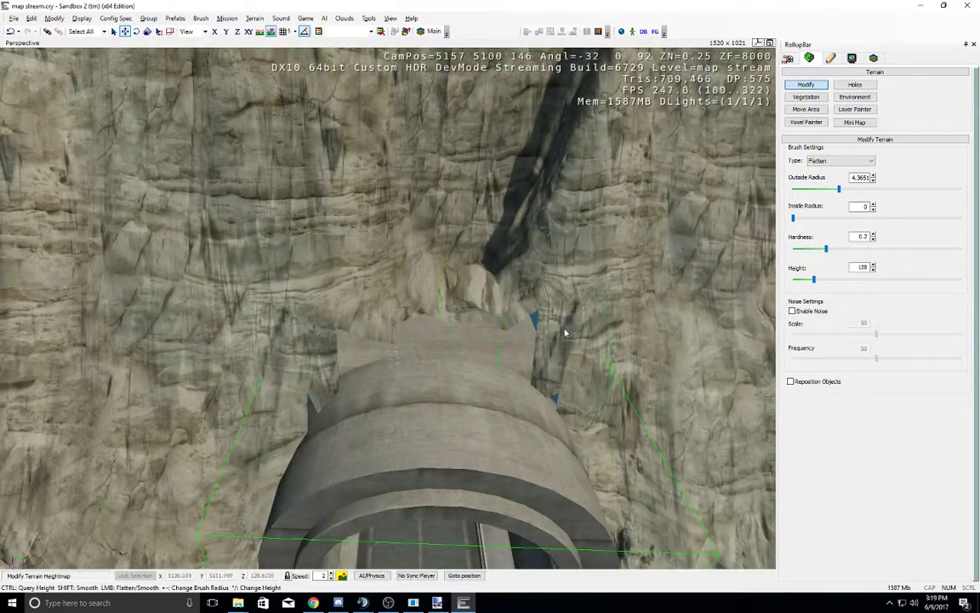
# Step: Change the terrain brush type to Rise/Lower and reshape the rock around the upper edge of the tunnel shell
pyautogui.click(843, 160)
pyautogui.click(822, 180)
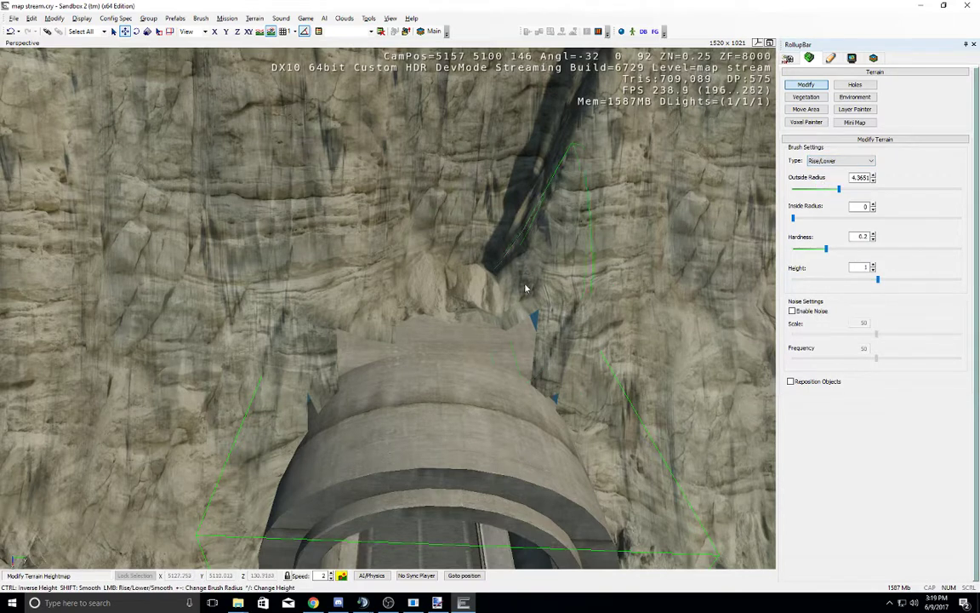
pyautogui.moveTo(461, 289); pyautogui.dragTo(379, 317)
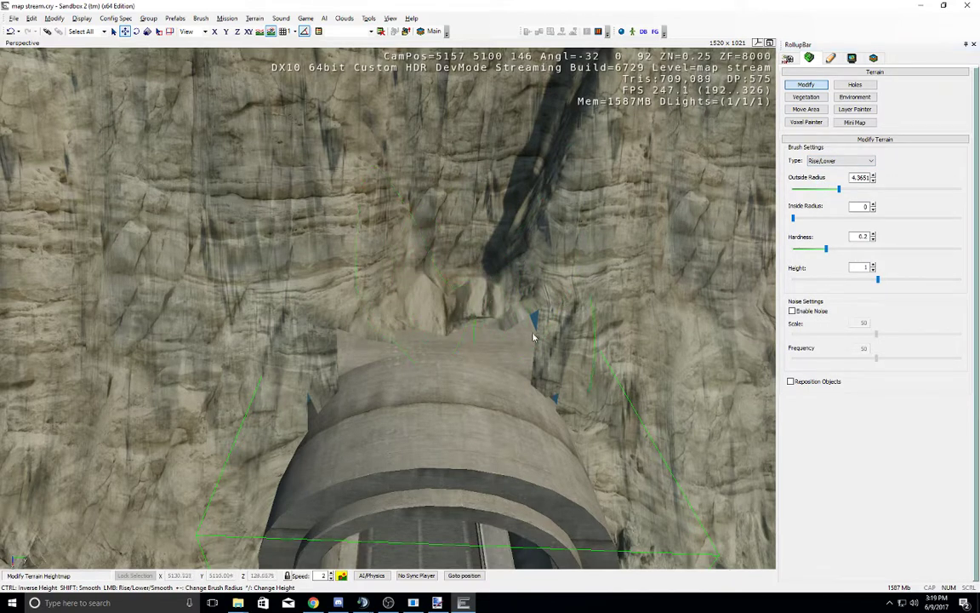
pyautogui.moveTo(533, 337)
pyautogui.mouseDown()
pyautogui.moveTo(499, 324)
pyautogui.moveTo(524, 348)
pyautogui.moveTo(407, 324)
pyautogui.moveTo(322, 325)
pyautogui.moveTo(339, 363)
pyautogui.moveTo(309, 392)
pyautogui.moveTo(486, 347)
pyautogui.moveTo(528, 372)
pyautogui.moveTo(528, 363)
pyautogui.mouseUp()
pyautogui.moveTo(529, 364); pyautogui.dragTo(532, 365, button='right')
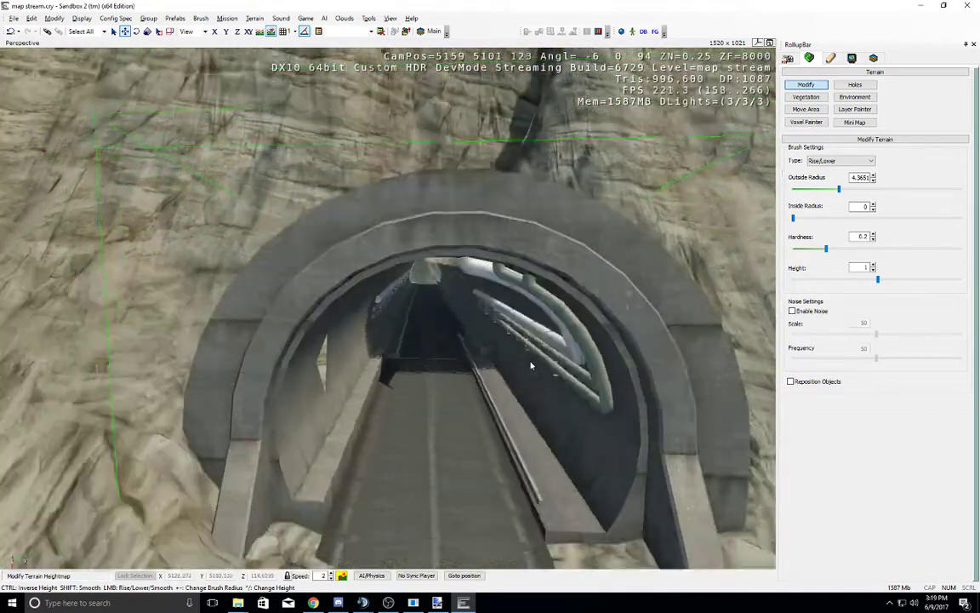
pyautogui.moveTo(532, 365); pyautogui.dragTo(532, 364, button='middle')
pyautogui.moveTo(507, 372)
pyautogui.mouseDown()
pyautogui.moveTo(503, 389)
pyautogui.moveTo(495, 374)
pyautogui.mouseUp()
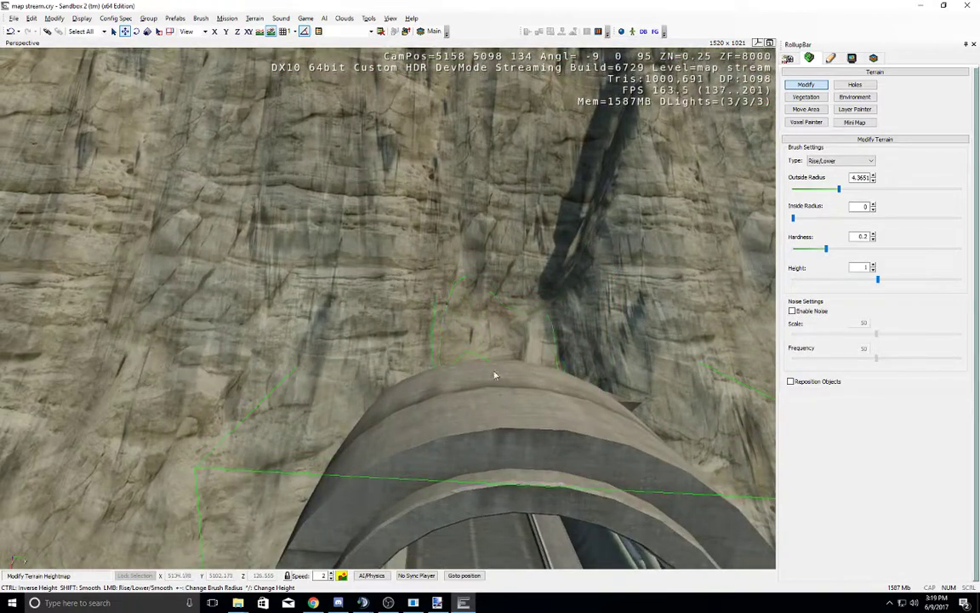
# Step: Sculpt the pointed rock ridge on the cliff above the tunnel with the Rise/Lower brush
pyautogui.moveTo(495, 375); pyautogui.dragTo(496, 378, button='middle')
pyautogui.moveTo(495, 378); pyautogui.dragTo(487, 372, button='right')
pyautogui.moveTo(488, 372); pyautogui.dragTo(487, 371, button='middle')
pyautogui.moveTo(488, 372); pyautogui.dragTo(488, 371, button='right')
pyautogui.moveTo(487, 372); pyautogui.dragTo(488, 372, button='middle')
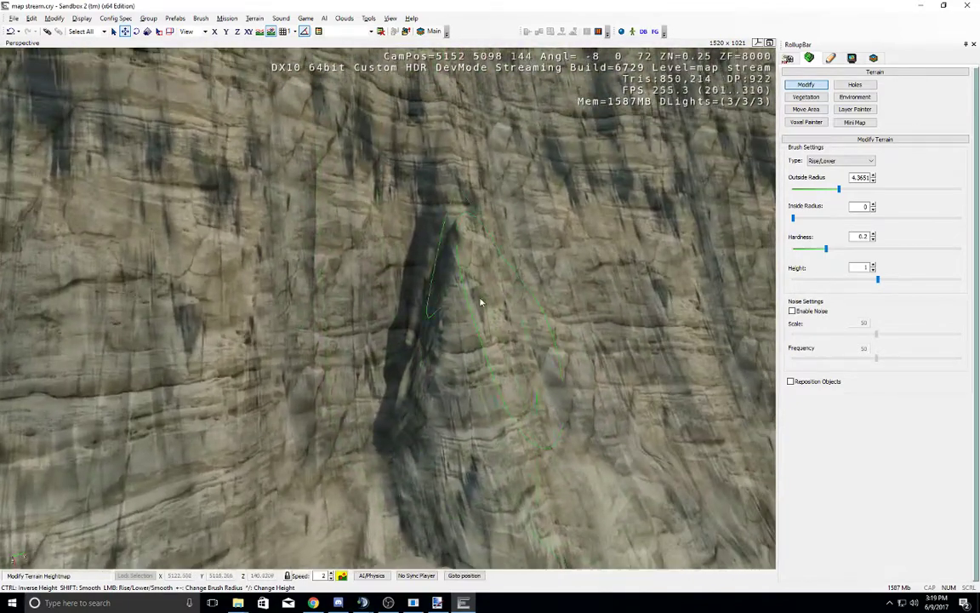
pyautogui.moveTo(466, 332)
pyautogui.mouseDown()
pyautogui.moveTo(465, 263)
pyautogui.moveTo(471, 321)
pyautogui.moveTo(449, 383)
pyautogui.moveTo(448, 356)
pyautogui.mouseUp()
pyautogui.moveTo(449, 357); pyautogui.dragTo(449, 355, button='right')
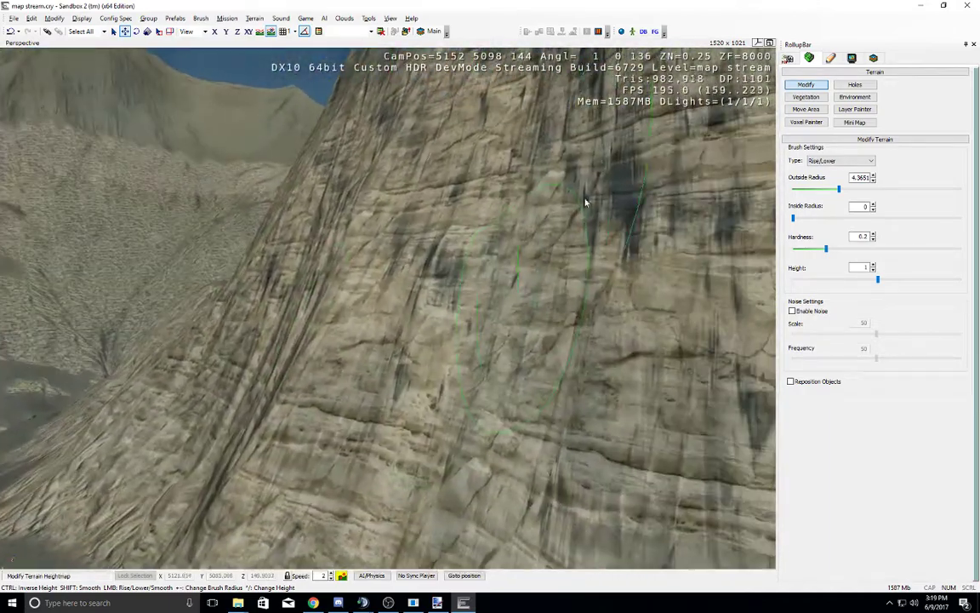
# Step: Survey the valley and surrounding mountains from high above the map
pyautogui.moveTo(579, 212); pyautogui.dragTo(593, 273, button='right')
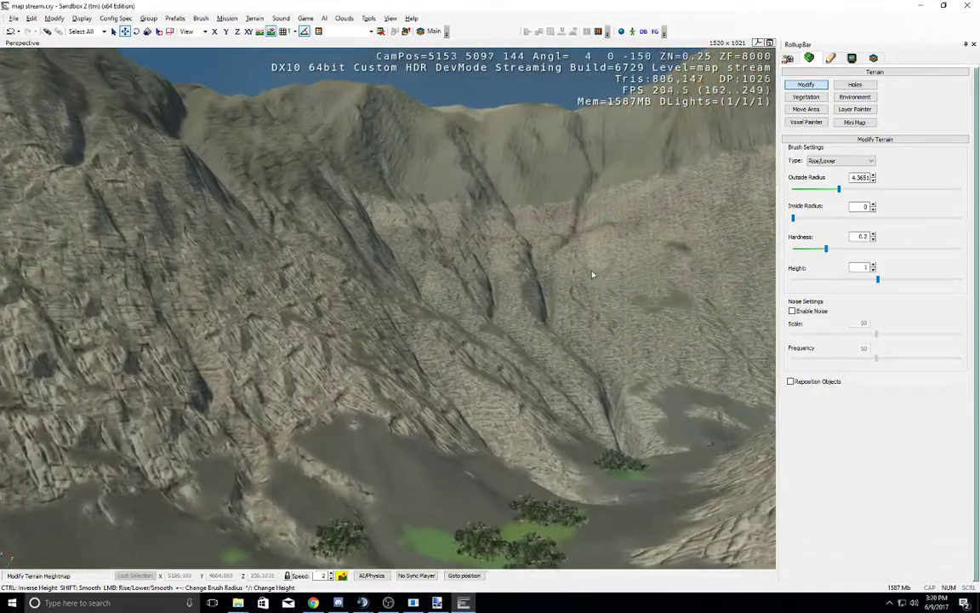
pyautogui.moveTo(593, 273); pyautogui.dragTo(590, 279, button='middle')
pyautogui.press('w')
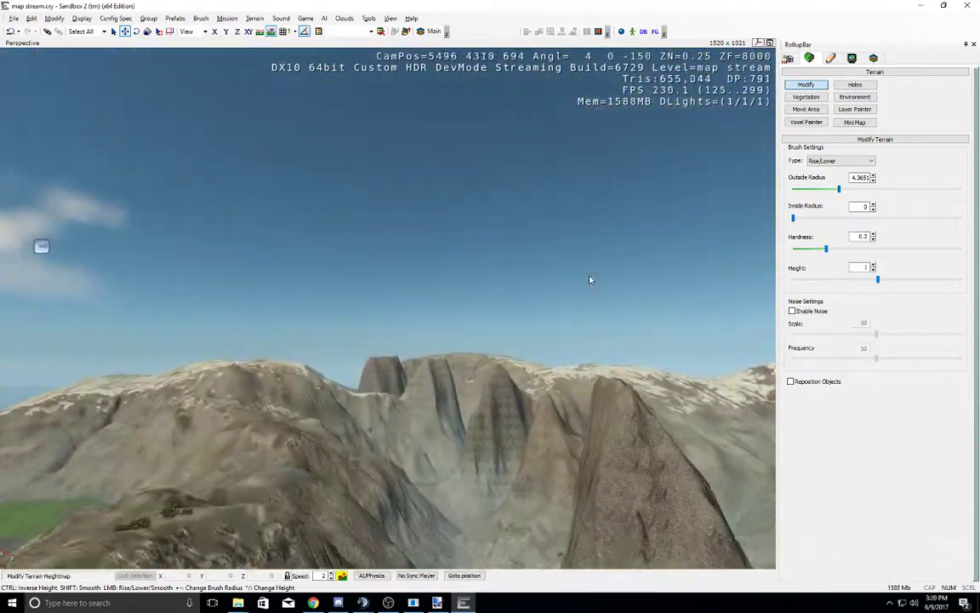
pyautogui.moveTo(591, 280)
pyautogui.mouseDown(button='right')
pyautogui.moveTo(580, 279)
pyautogui.moveTo(586, 296)
pyautogui.mouseUp(button='right')
pyautogui.press('w')
pyautogui.press('w')
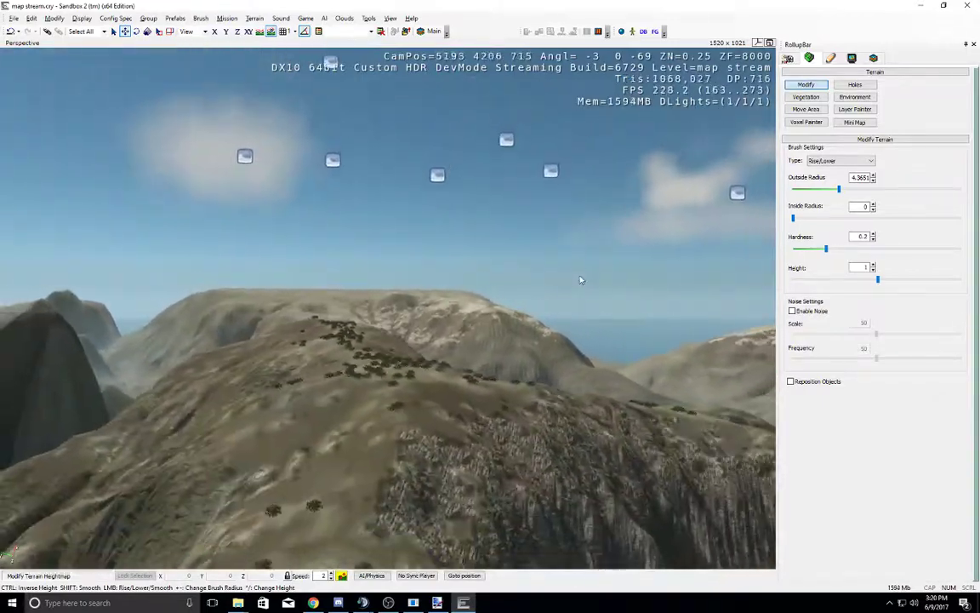
pyautogui.press('w')
pyautogui.moveTo(580, 280)
pyautogui.mouseDown(button='right')
pyautogui.moveTo(573, 286)
pyautogui.moveTo(563, 274)
pyautogui.mouseUp(button='right')
pyautogui.press('w')
pyautogui.press('s')
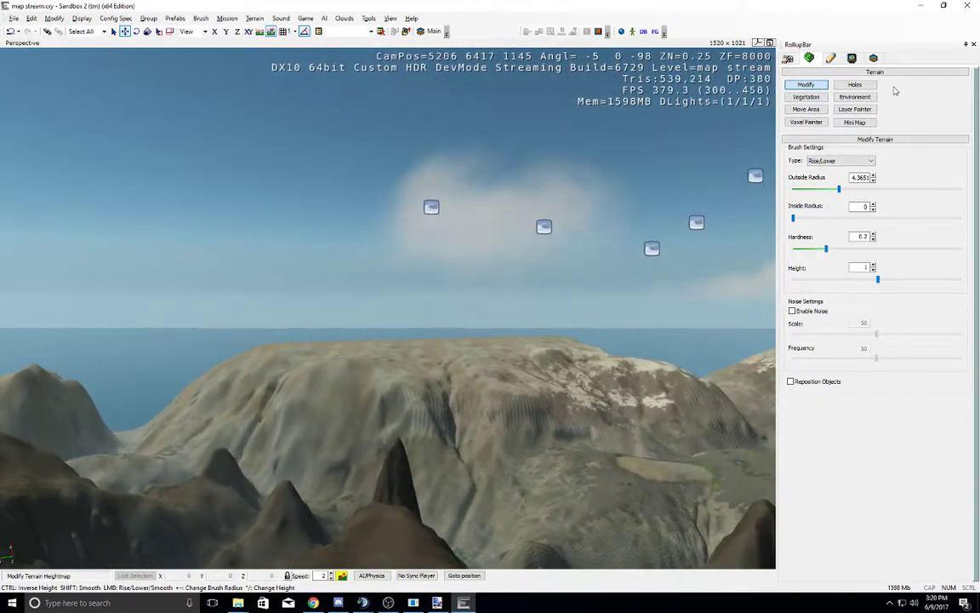
# Step: Turn off all render settings except Terrain so that only the ground surface is rendered
pyautogui.click(874, 58)
pyautogui.click(853, 59)
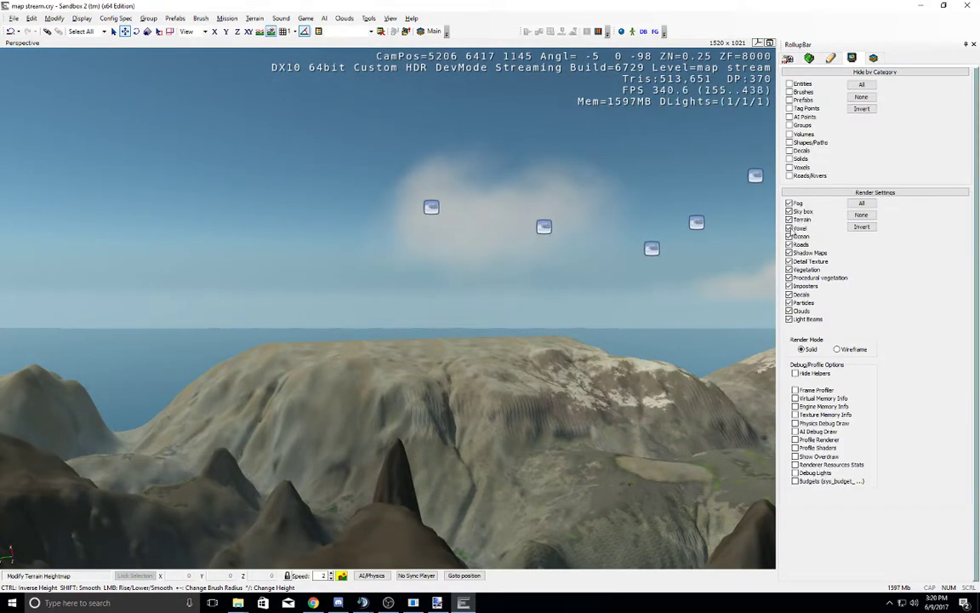
pyautogui.click(789, 271)
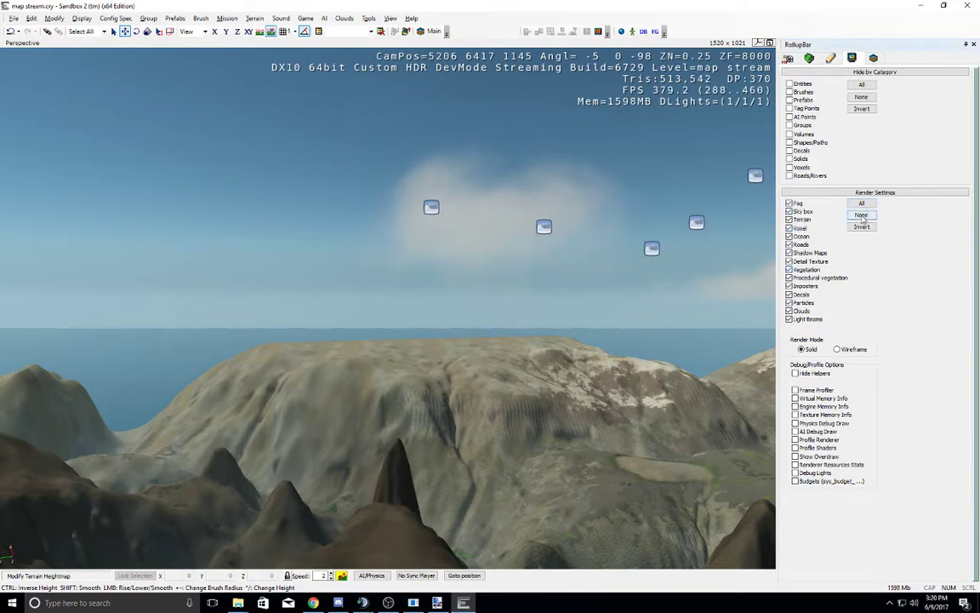
pyautogui.moveTo(726, 270); pyautogui.dragTo(701, 291, button='right')
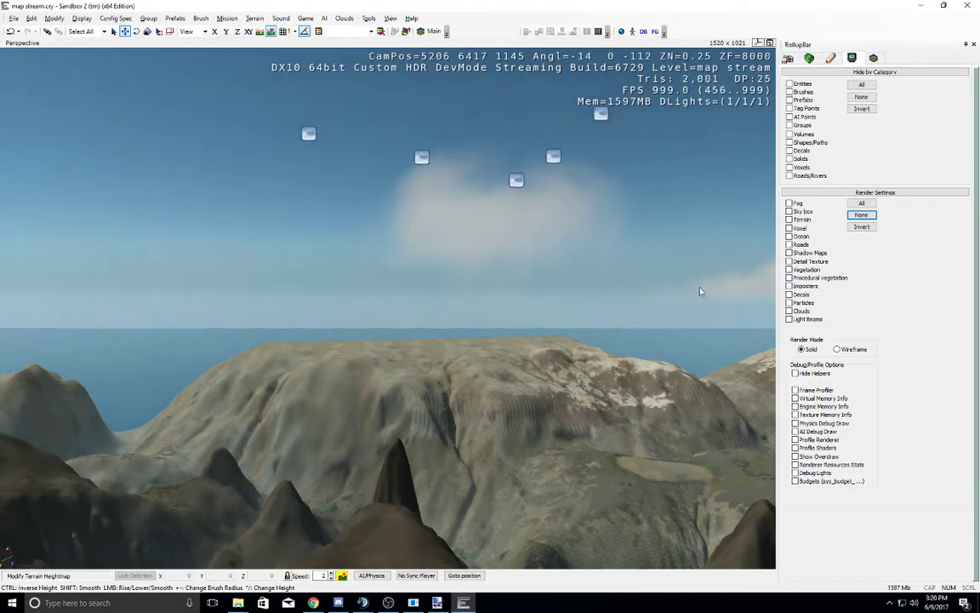
pyautogui.click(790, 221)
pyautogui.moveTo(566, 255); pyautogui.dragTo(508, 282, button='right')
pyautogui.press('w')
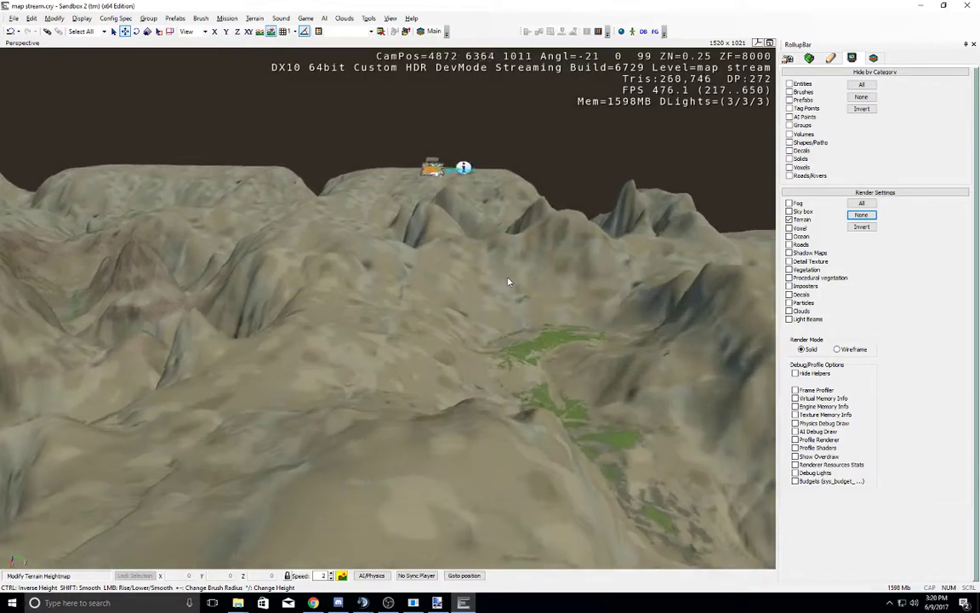
# Step: Hide all object categories and survey the bare terrain across the map's ridges and valleys
pyautogui.click(863, 86)
pyautogui.moveTo(498, 228); pyautogui.dragTo(498, 228, button='right')
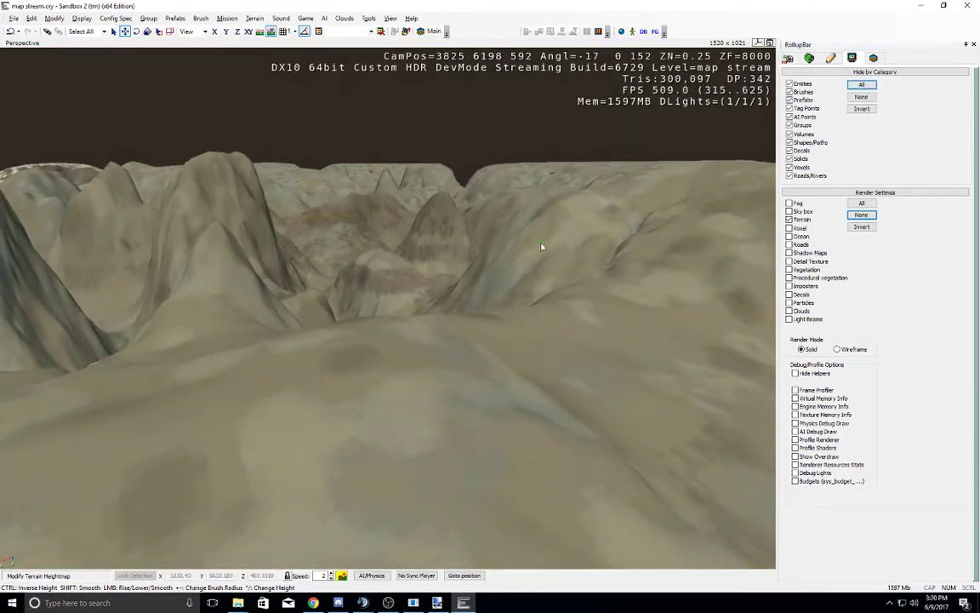
pyautogui.moveTo(542, 247); pyautogui.dragTo(542, 247, button='middle')
pyautogui.moveTo(542, 247); pyautogui.dragTo(543, 247, button='right')
pyautogui.press('w')
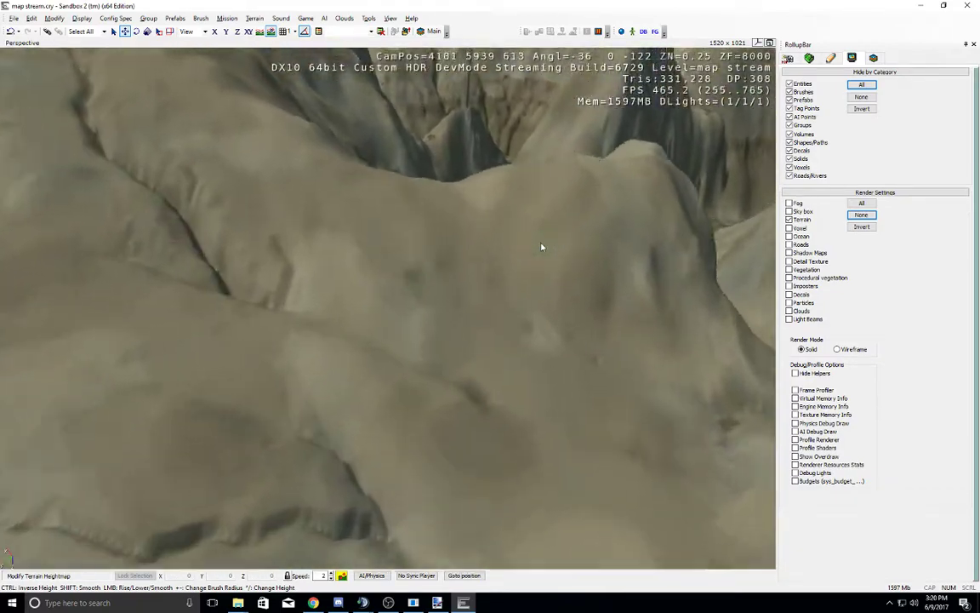
pyautogui.press('w')
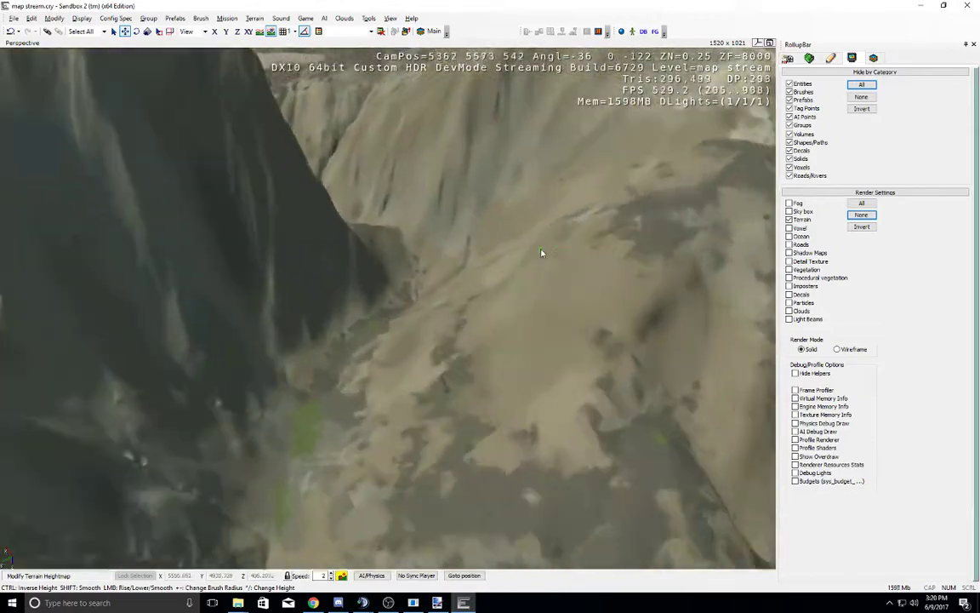
pyautogui.moveTo(542, 251)
pyautogui.mouseDown(button='right')
pyautogui.moveTo(579, 256)
pyautogui.moveTo(582, 228)
pyautogui.moveTo(570, 229)
pyautogui.mouseUp(button='right')
pyautogui.press('w')
pyautogui.press('s')
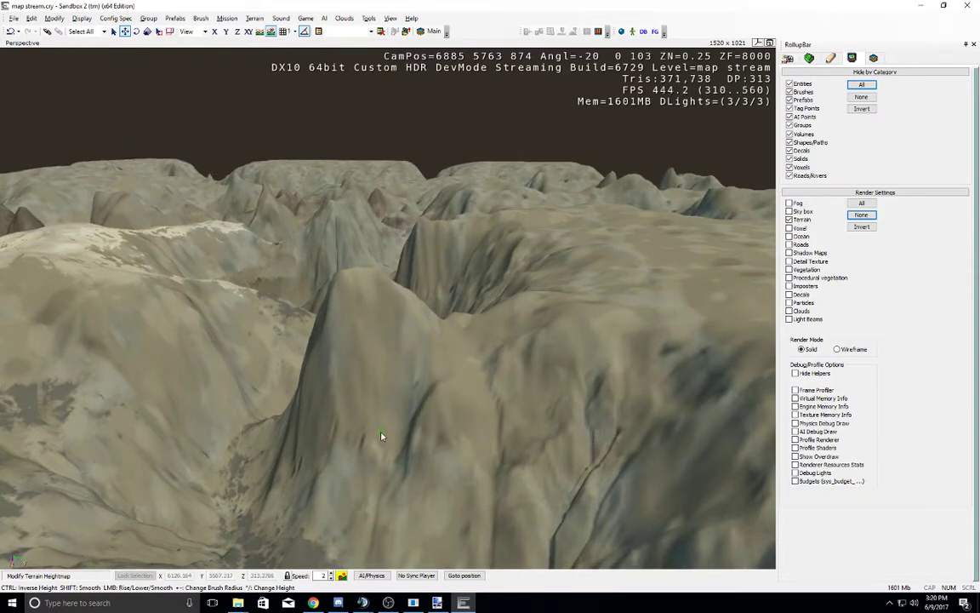
# Step: Turn all render settings back on and show every object category again
pyautogui.moveTo(381, 433); pyautogui.dragTo(382, 432, button='right')
pyautogui.moveTo(382, 433); pyautogui.dragTo(382, 432, button='middle')
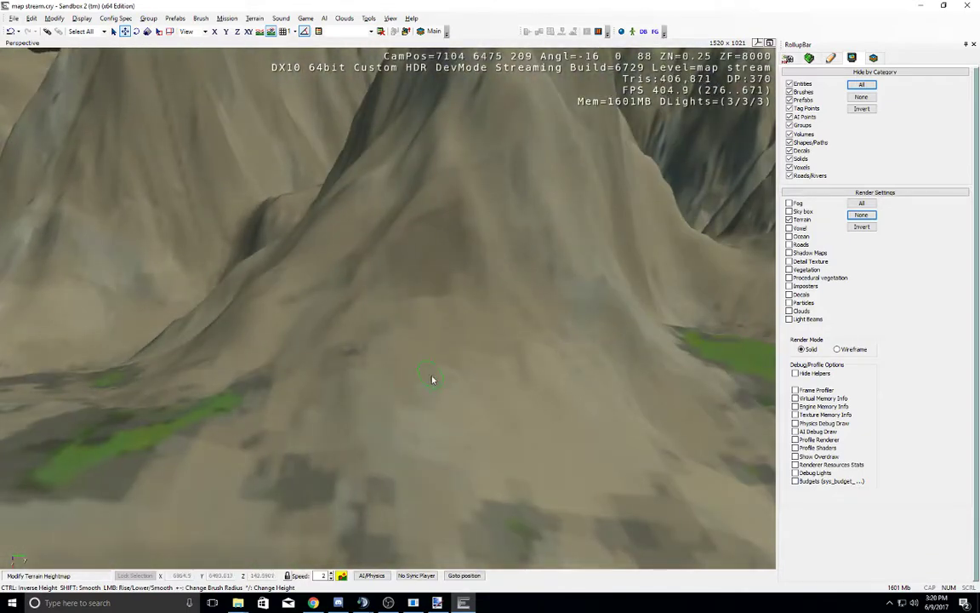
pyautogui.moveTo(433, 379); pyautogui.dragTo(432, 379, button='right')
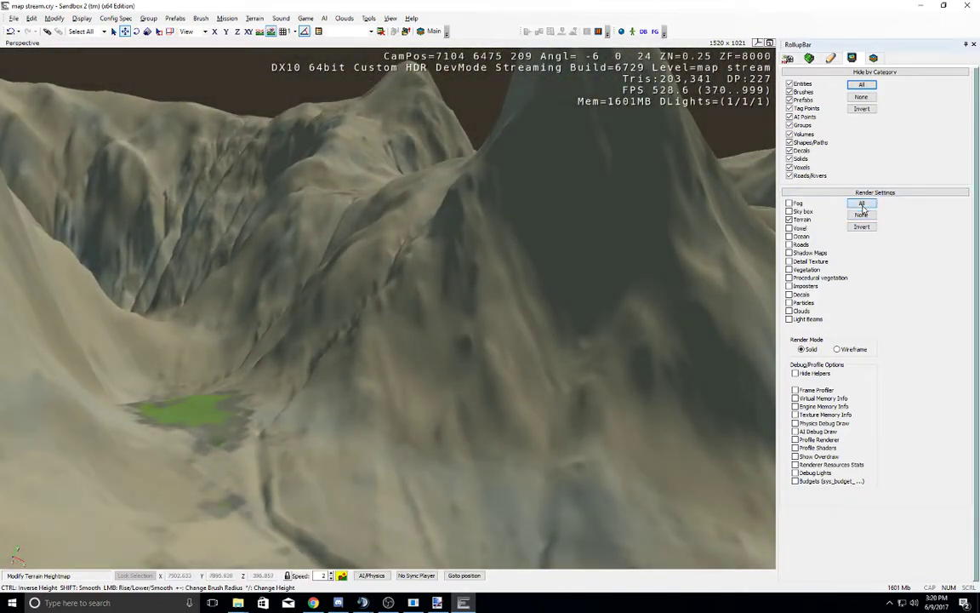
pyautogui.click(862, 204)
pyautogui.click(861, 96)
# Step: Flatten the tall rock spire on the ridge above the tunnel with the Flatten brush at height 310
pyautogui.press('s')
pyautogui.moveTo(644, 286)
pyautogui.mouseDown(button='right')
pyautogui.moveTo(654, 320)
pyautogui.moveTo(650, 290)
pyautogui.mouseUp(button='right')
pyautogui.press('w')
pyautogui.press('a')
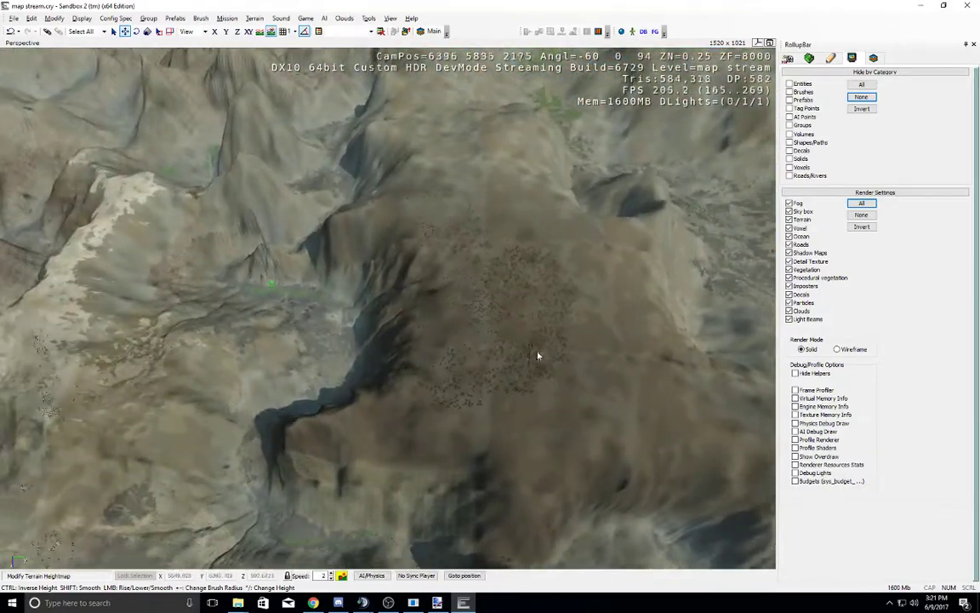
pyautogui.press('w')
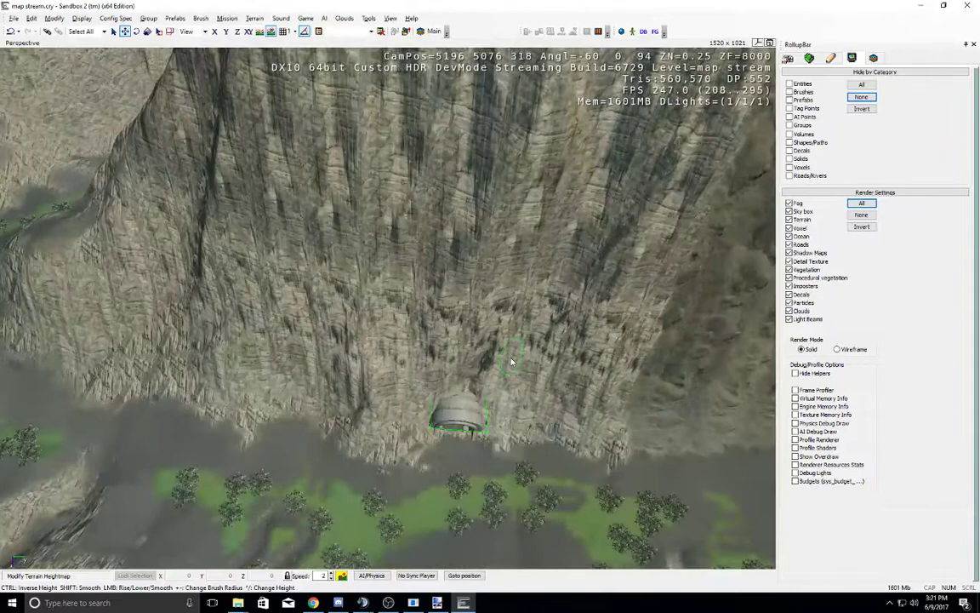
pyautogui.moveTo(511, 362); pyautogui.dragTo(417, 291, button='right')
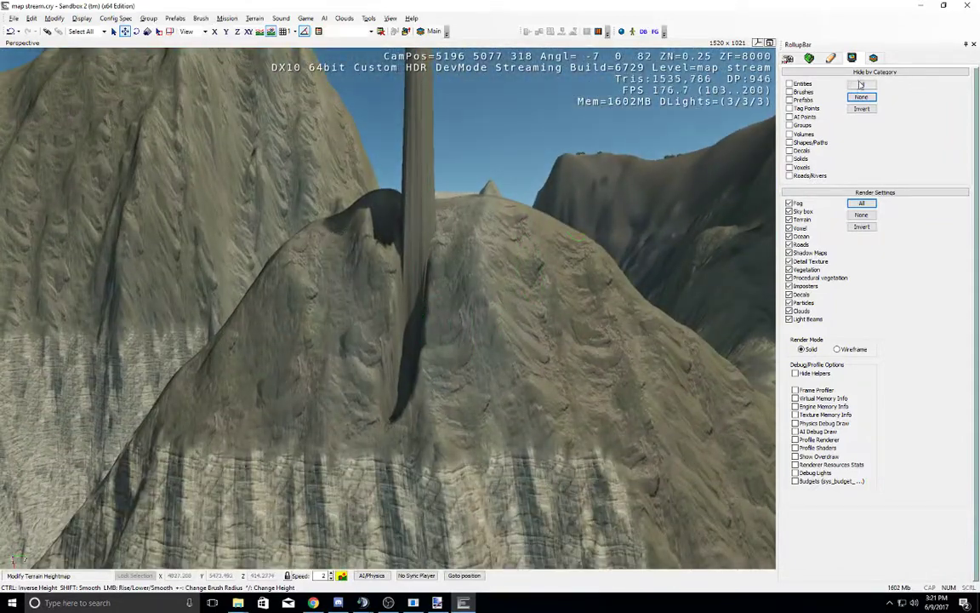
pyautogui.click(810, 60)
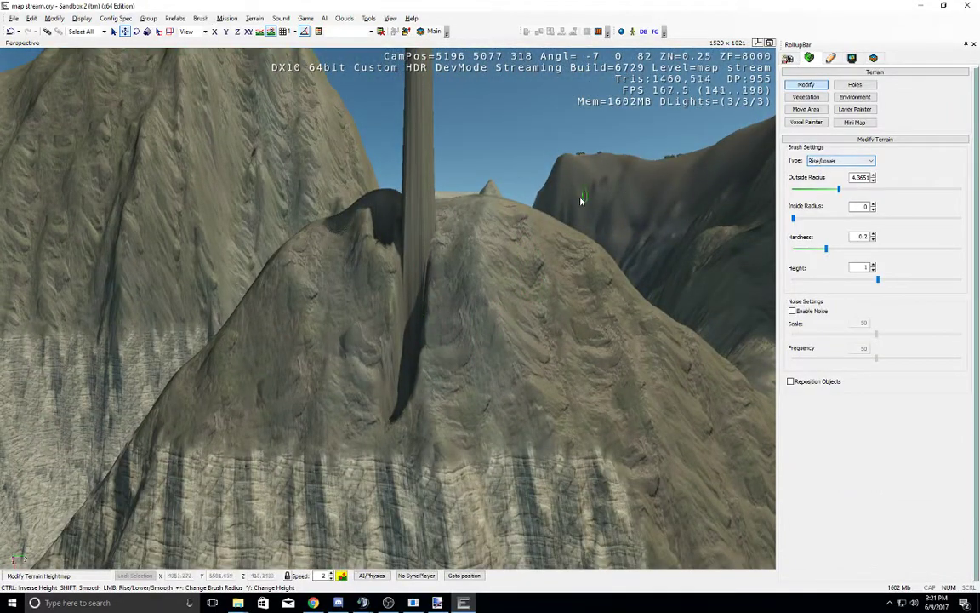
pyautogui.click(821, 162)
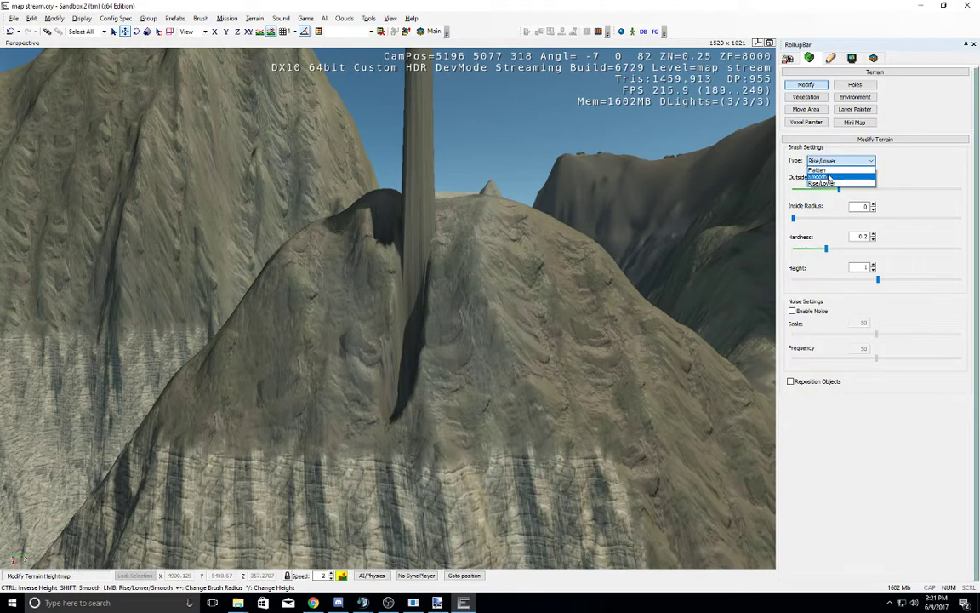
pyautogui.click(829, 171)
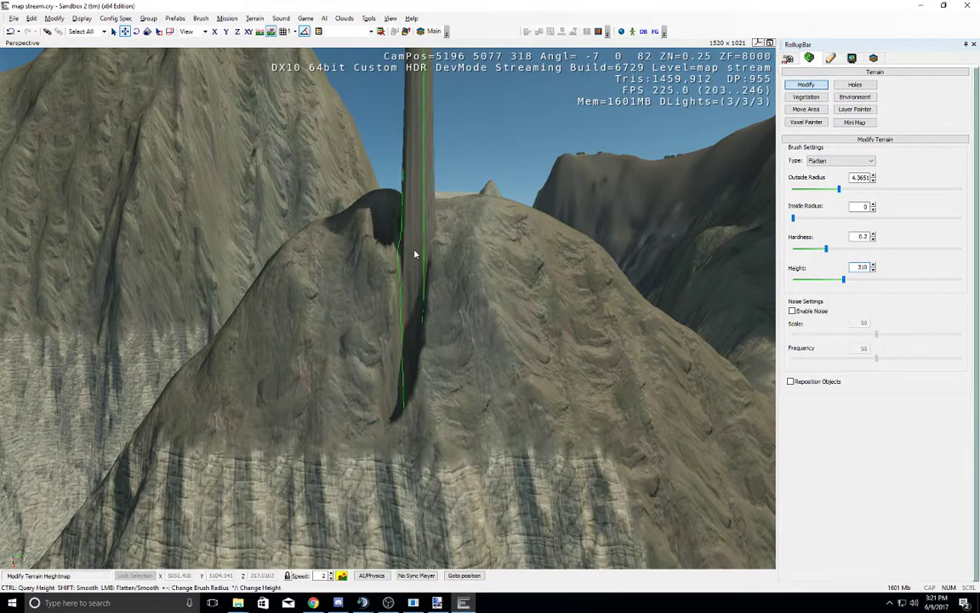
pyautogui.moveTo(417, 255); pyautogui.dragTo(471, 271, button='right')
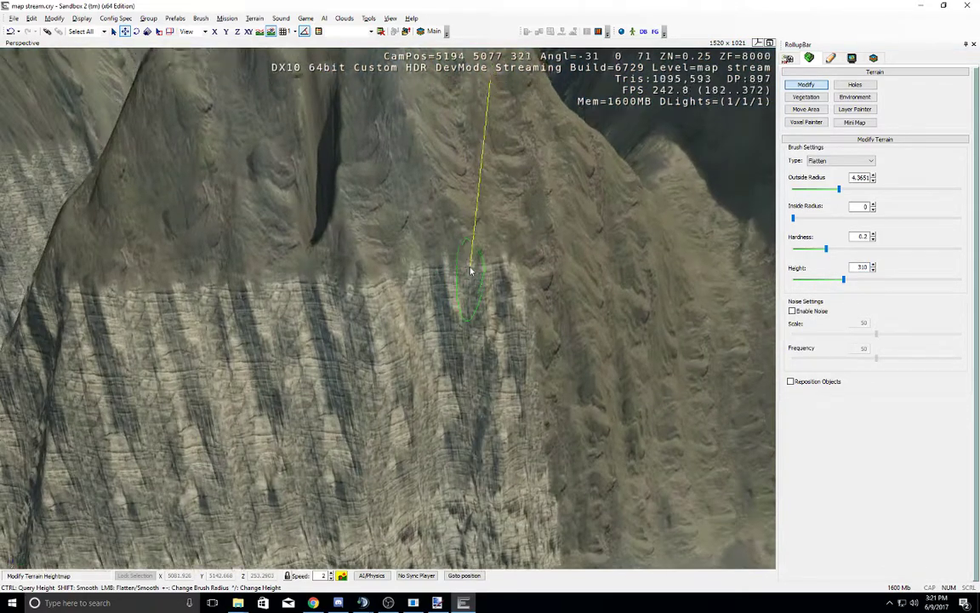
pyautogui.moveTo(470, 270); pyautogui.dragTo(471, 269, button='middle')
pyautogui.moveTo(471, 269); pyautogui.dragTo(469, 264, button='right')
pyautogui.moveTo(468, 263); pyautogui.dragTo(467, 263, button='middle')
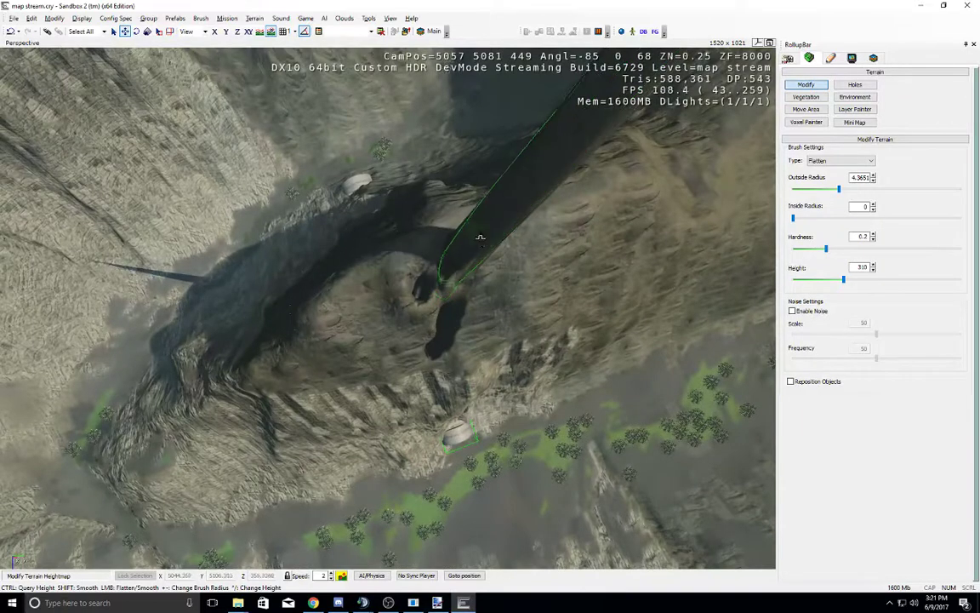
pyautogui.moveTo(480, 237)
pyautogui.mouseDown()
pyautogui.moveTo(490, 208)
pyautogui.moveTo(499, 244)
pyautogui.moveTo(466, 257)
pyautogui.mouseUp()
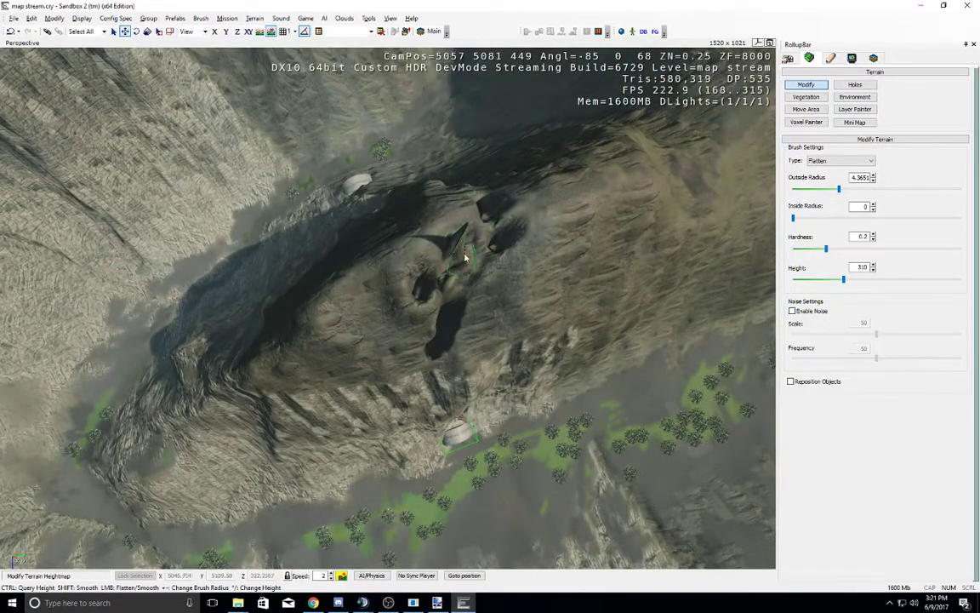
# Step: Smooth the jagged remains of the spire on the ridge top with the Smooth brush
pyautogui.click(853, 162)
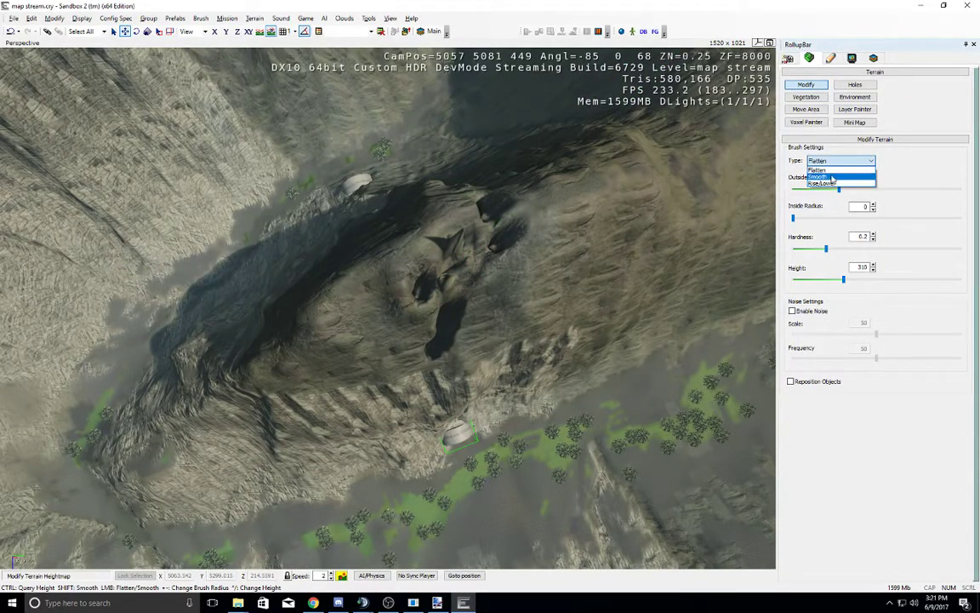
pyautogui.click(833, 177)
pyautogui.moveTo(572, 291)
pyautogui.mouseDown()
pyautogui.moveTo(437, 249)
pyautogui.moveTo(429, 306)
pyautogui.moveTo(462, 261)
pyautogui.moveTo(491, 244)
pyautogui.mouseUp()
# Step: Inspect the cliff face around the tunnel entrance and look through the tunnel's interior
pyautogui.moveTo(474, 285); pyautogui.dragTo(472, 212, button='right')
pyautogui.moveTo(472, 212); pyautogui.dragTo(472, 215, button='middle')
pyautogui.moveTo(424, 222); pyautogui.dragTo(428, 231, button='right')
pyautogui.moveTo(429, 232); pyautogui.dragTo(429, 234, button='middle')
pyautogui.moveTo(433, 295); pyautogui.dragTo(433, 292, button='middle')
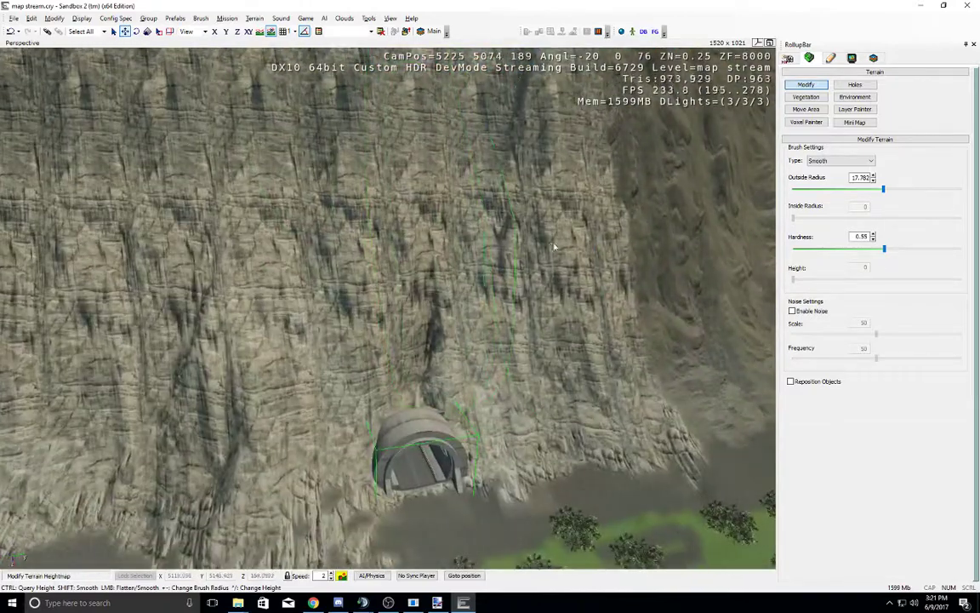
pyautogui.moveTo(523, 300); pyautogui.dragTo(525, 306, button='middle')
pyautogui.press('w')
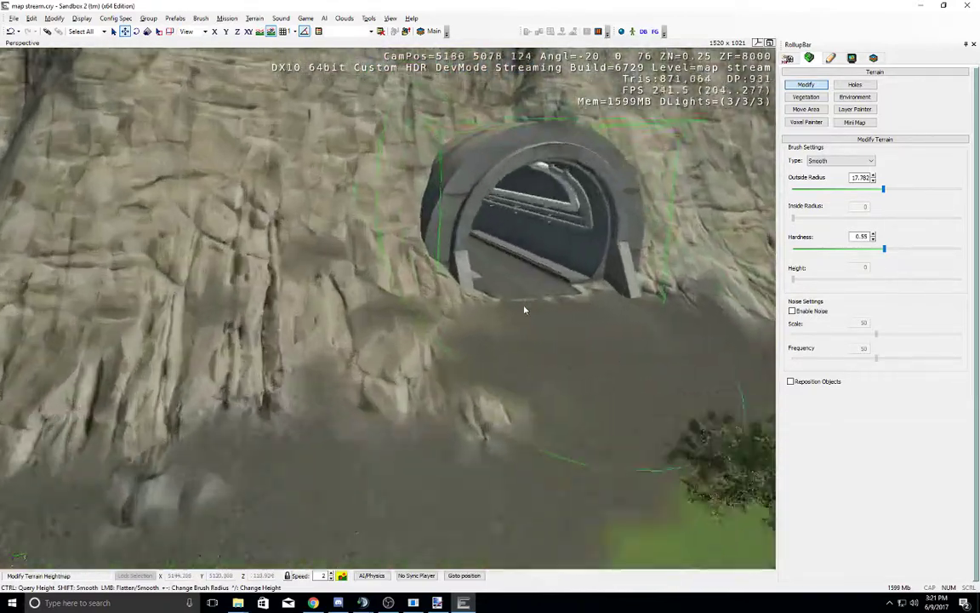
pyautogui.press('w')
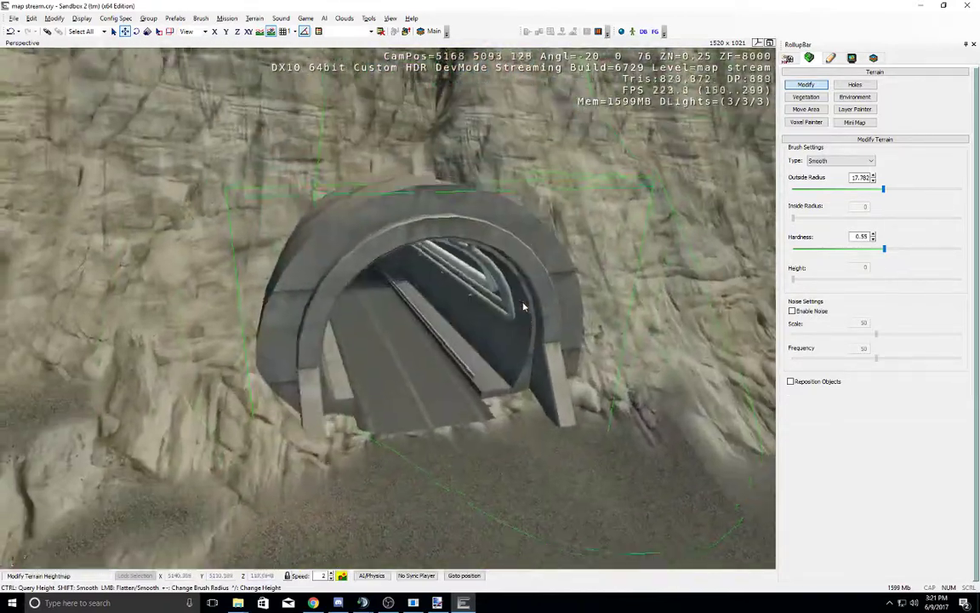
pyautogui.moveTo(523, 305); pyautogui.dragTo(525, 307, button='right')
pyautogui.moveTo(525, 306); pyautogui.dragTo(525, 306, button='middle')
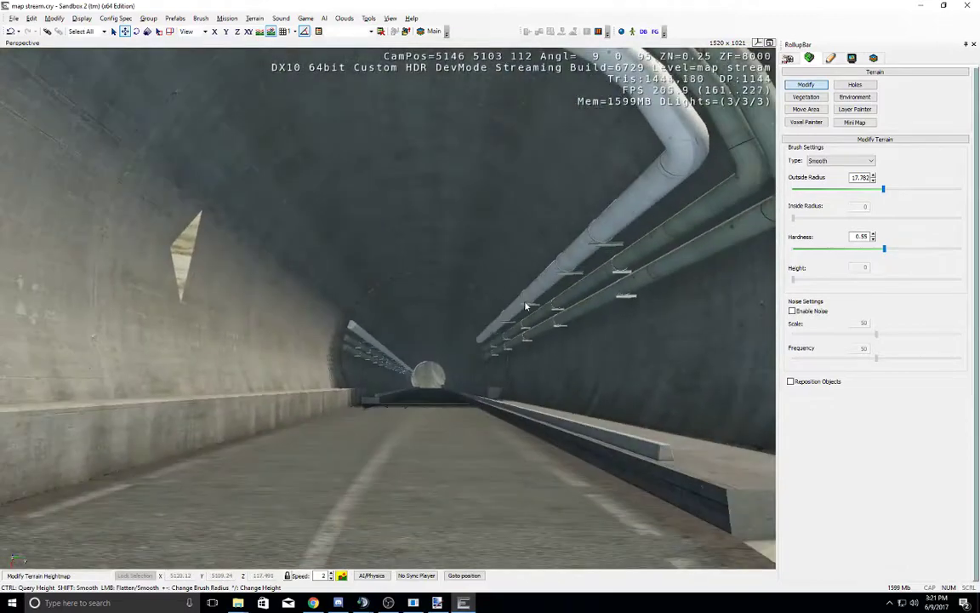
pyautogui.press('w')
pyautogui.moveTo(525, 306); pyautogui.dragTo(528, 306, button='right')
pyautogui.press('s')
pyautogui.press('s')
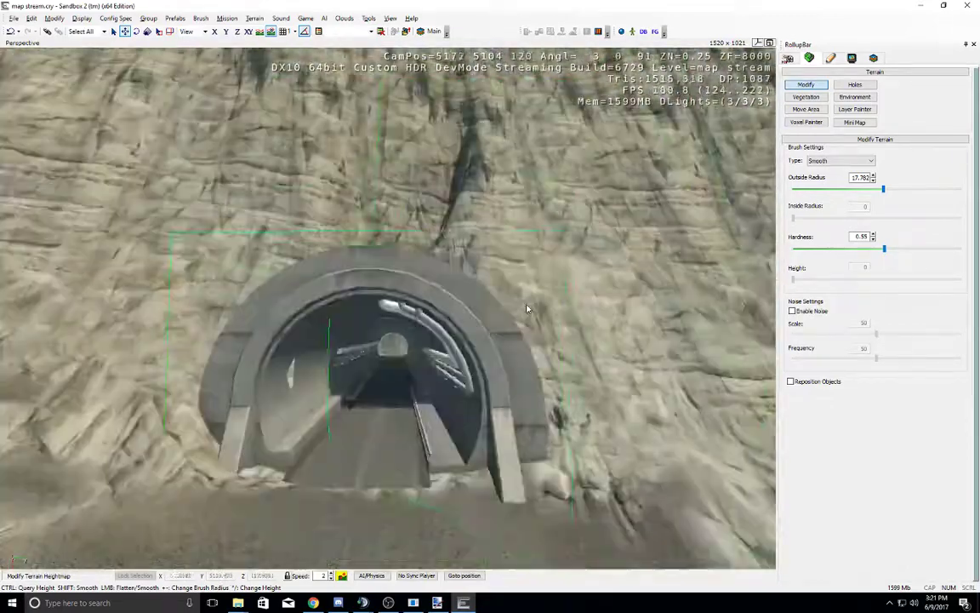
pyautogui.moveTo(528, 307); pyautogui.dragTo(529, 311, button='middle')
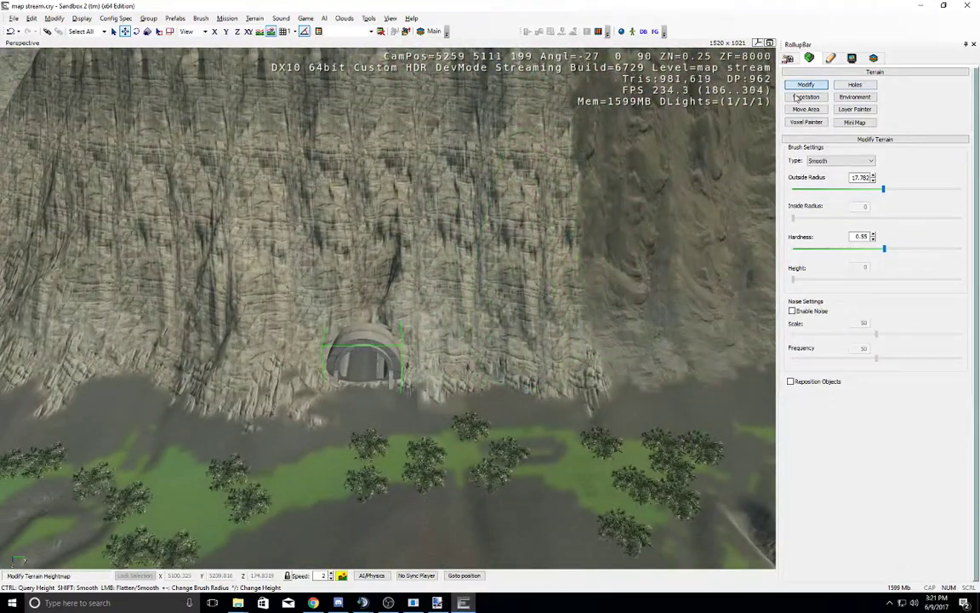
pyautogui.click(807, 121)
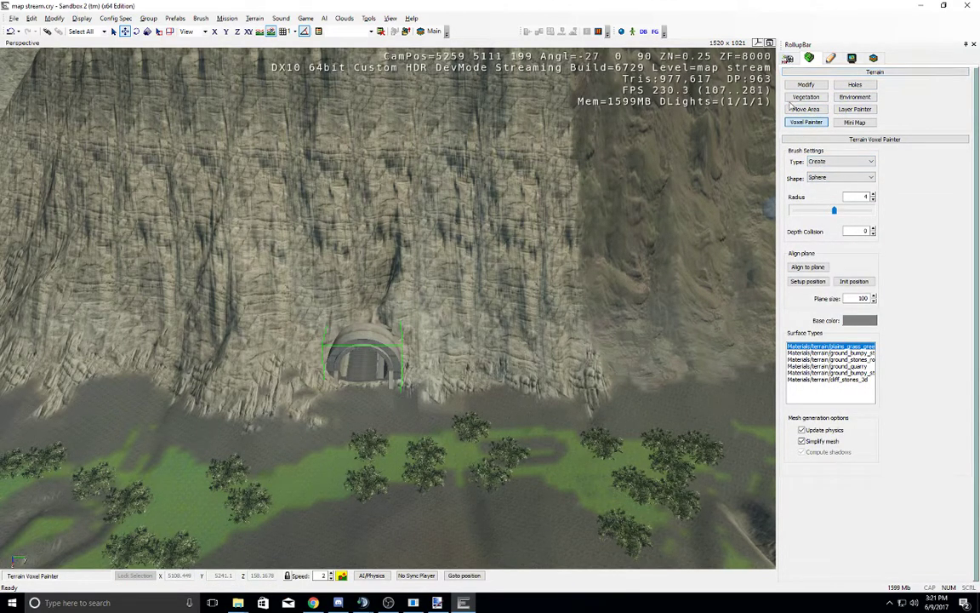
pyautogui.click(789, 57)
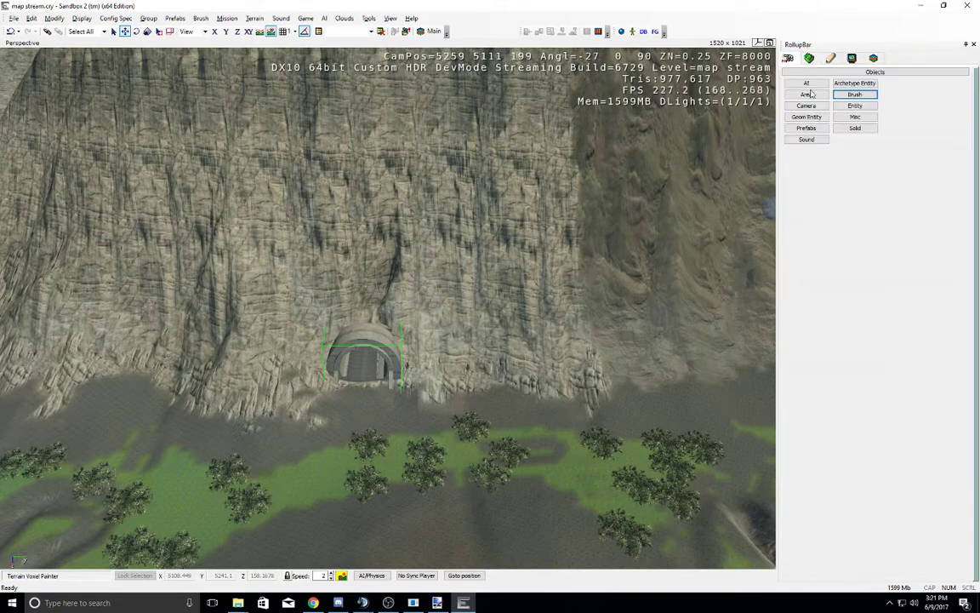
pyautogui.click(855, 106)
pyautogui.scroll(-1, 812, 337)
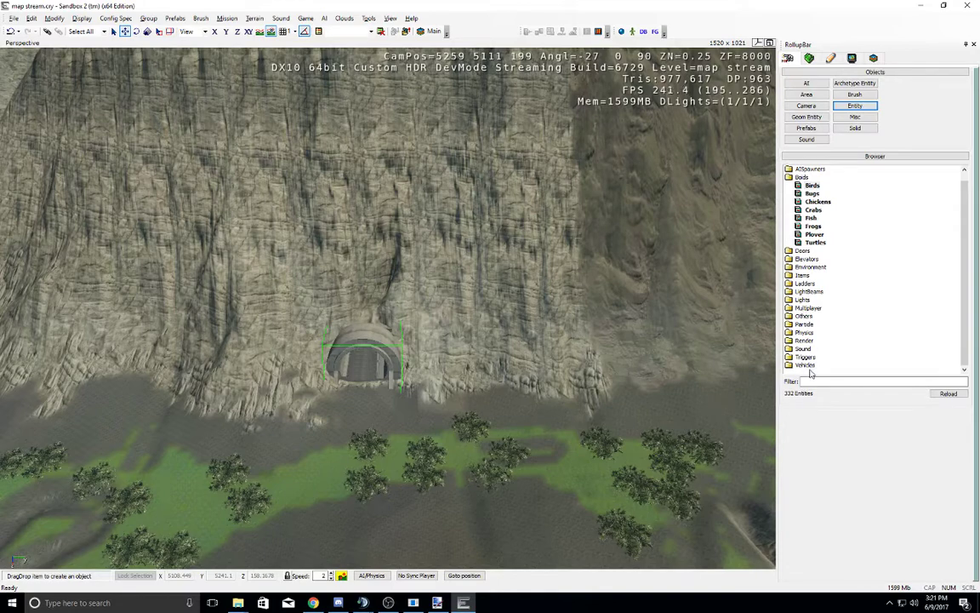
pyautogui.click(820, 380)
pyautogui.click(809, 95)
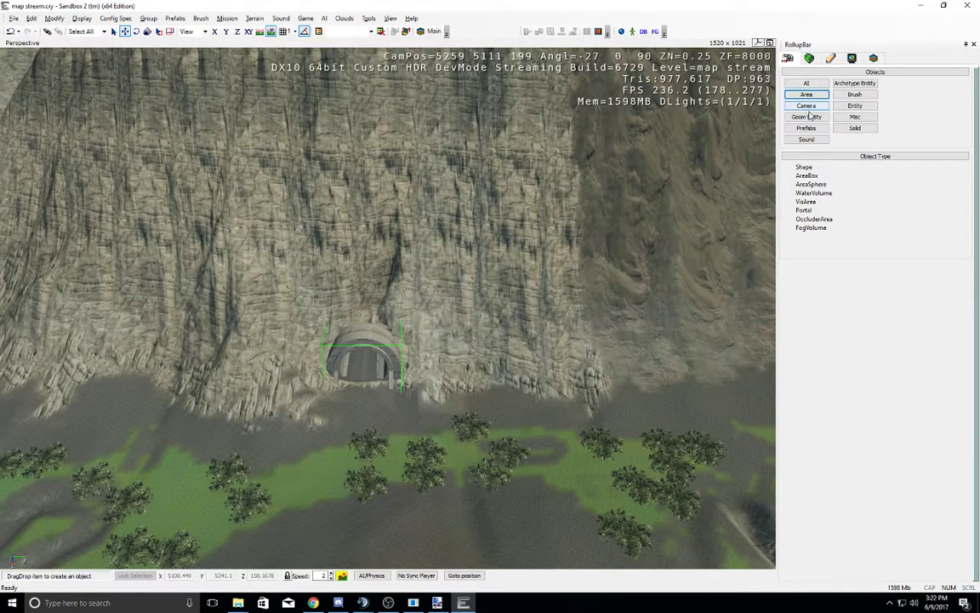
# Step: Place a VoxelObject against the foot of the shaded cliff on the tunnel's far side
pyautogui.click(856, 118)
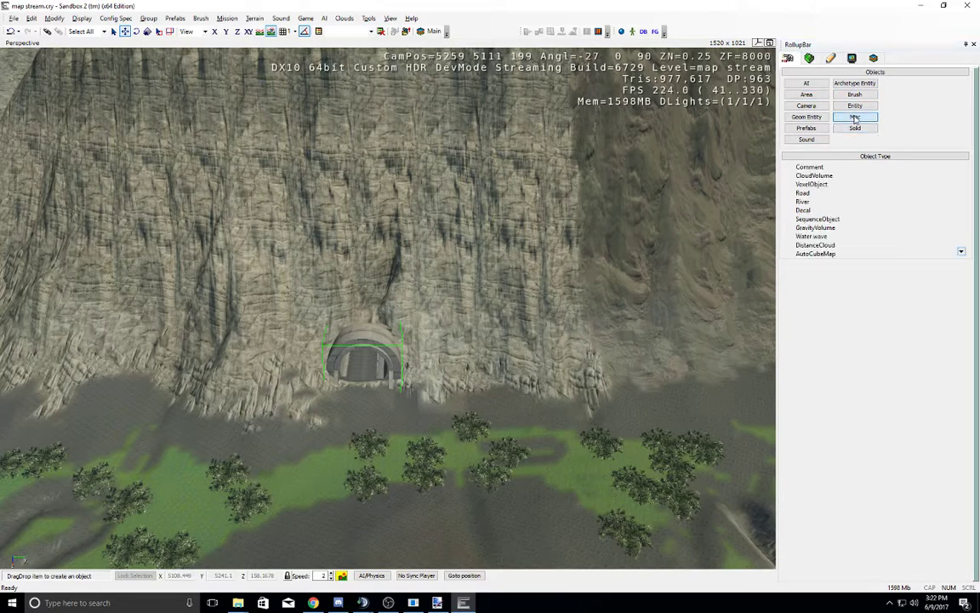
pyautogui.click(838, 187)
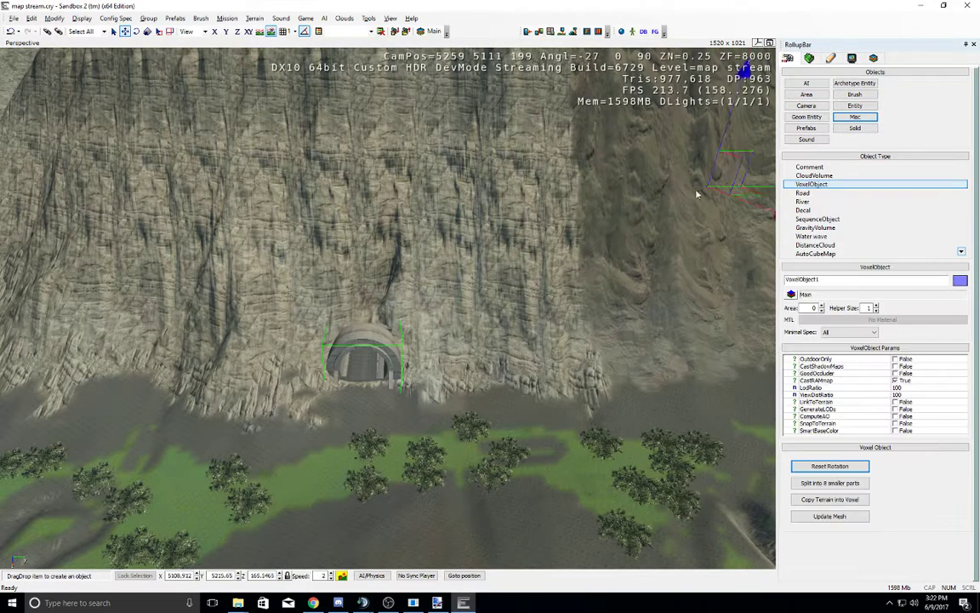
pyautogui.moveTo(499, 267); pyautogui.dragTo(501, 273, button='right')
pyautogui.press('a')
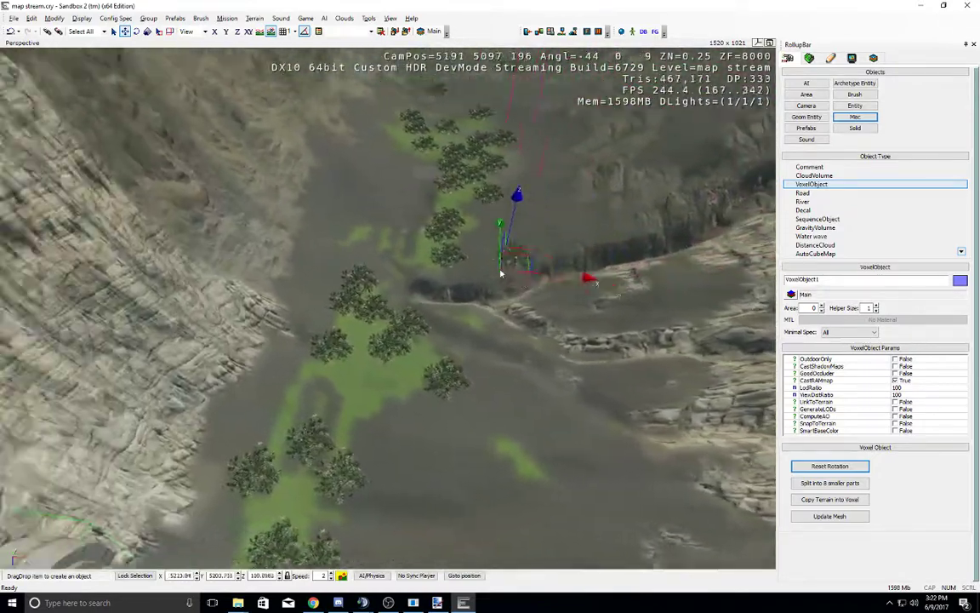
pyautogui.press('d')
pyautogui.press('s')
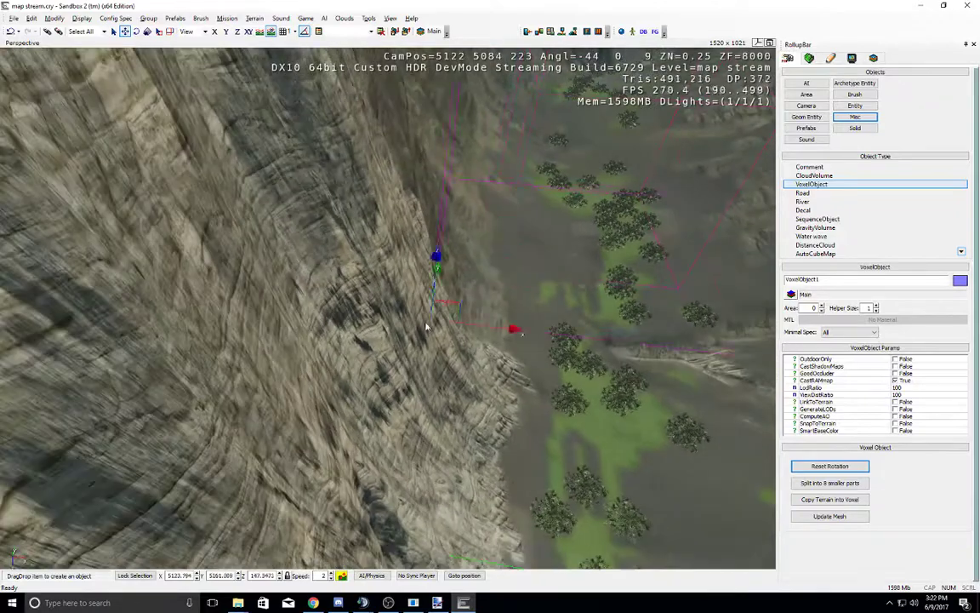
pyautogui.moveTo(452, 342); pyautogui.dragTo(452, 343, button='right')
pyautogui.press('s')
pyautogui.press('a')
pyautogui.moveTo(453, 342); pyautogui.dragTo(453, 342, button='middle')
pyautogui.click(468, 356)
# Step: Lower the voxel object along the Z axis into the cliff base, to a height of about 77
pyautogui.moveTo(514, 303); pyautogui.dragTo(514, 304, button='right')
pyautogui.moveTo(514, 304); pyautogui.dragTo(514, 304, button='middle')
pyautogui.moveTo(468, 292); pyautogui.dragTo(468, 330)
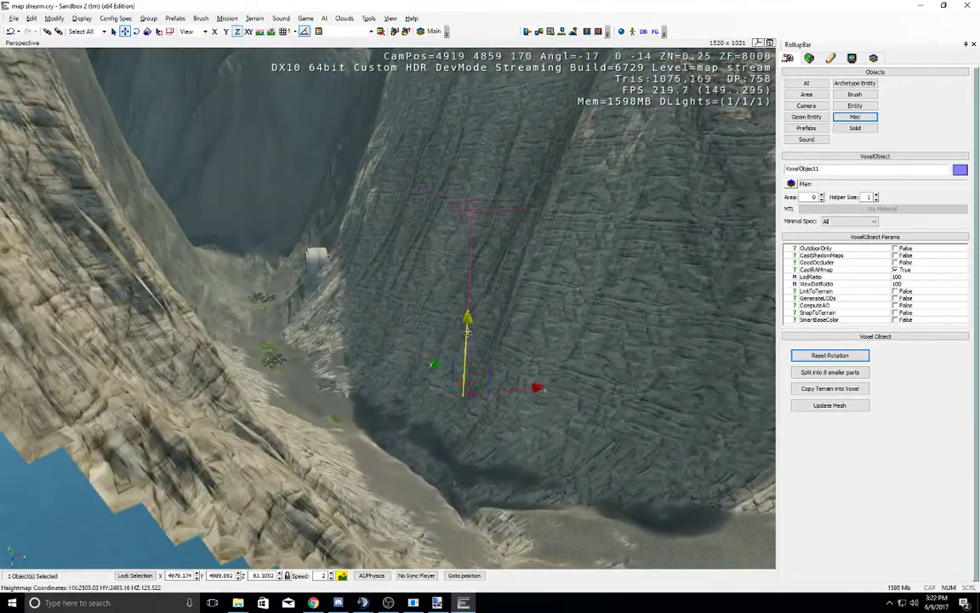
# Step: Activate scaling for the voxel object and examine its bounds against the cliff and tunnel from several sides
pyautogui.moveTo(486, 315); pyautogui.dragTo(486, 315, button='right')
pyautogui.moveTo(486, 315); pyautogui.dragTo(486, 317, button='middle')
pyautogui.scroll(5, 486, 316)
pyautogui.press('s')
pyautogui.moveTo(486, 316); pyautogui.dragTo(486, 312, button='right')
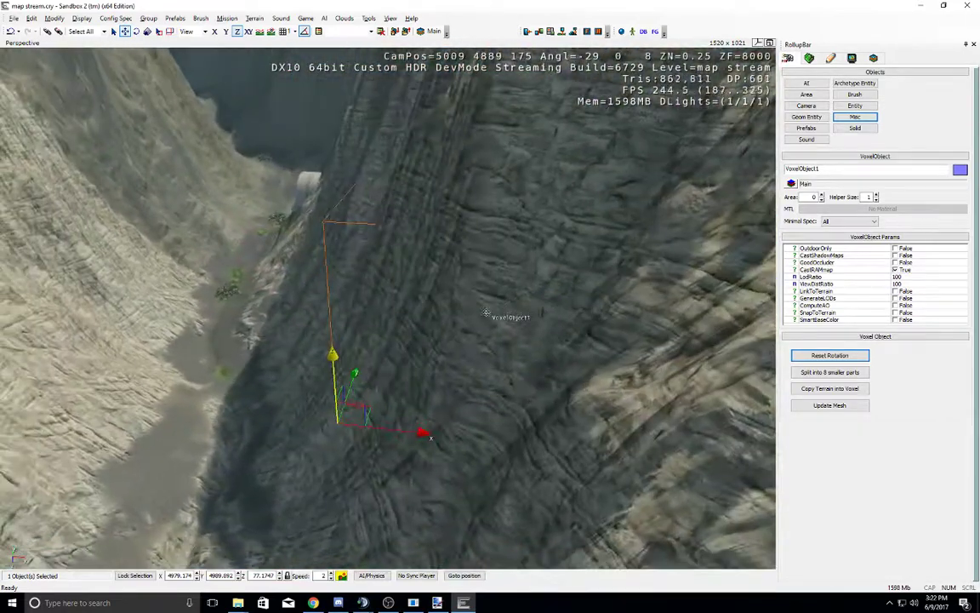
pyautogui.click(146, 31)
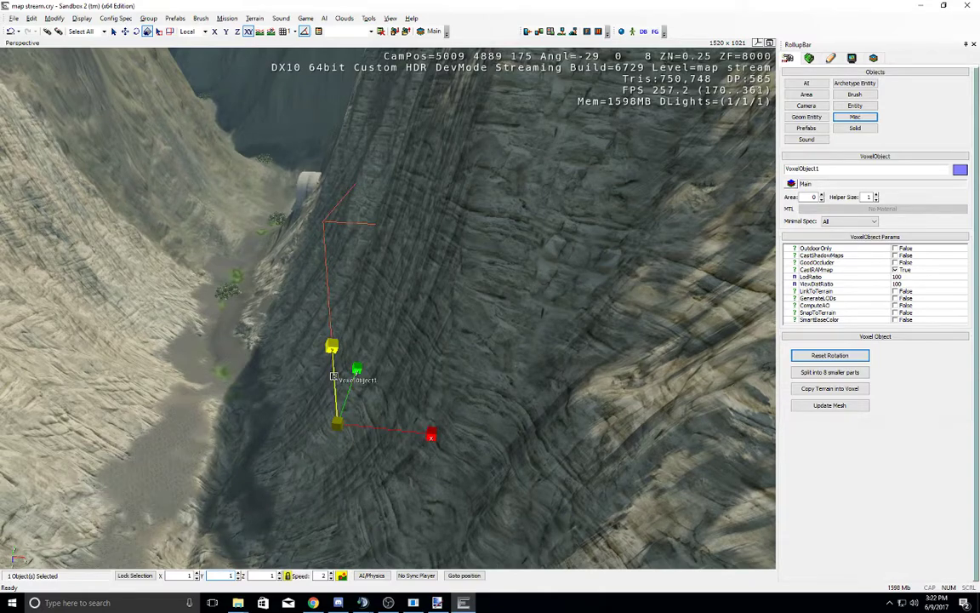
pyautogui.moveTo(334, 379); pyautogui.dragTo(334, 381, button='right')
pyautogui.press('a')
pyautogui.press('w')
pyautogui.press('w')
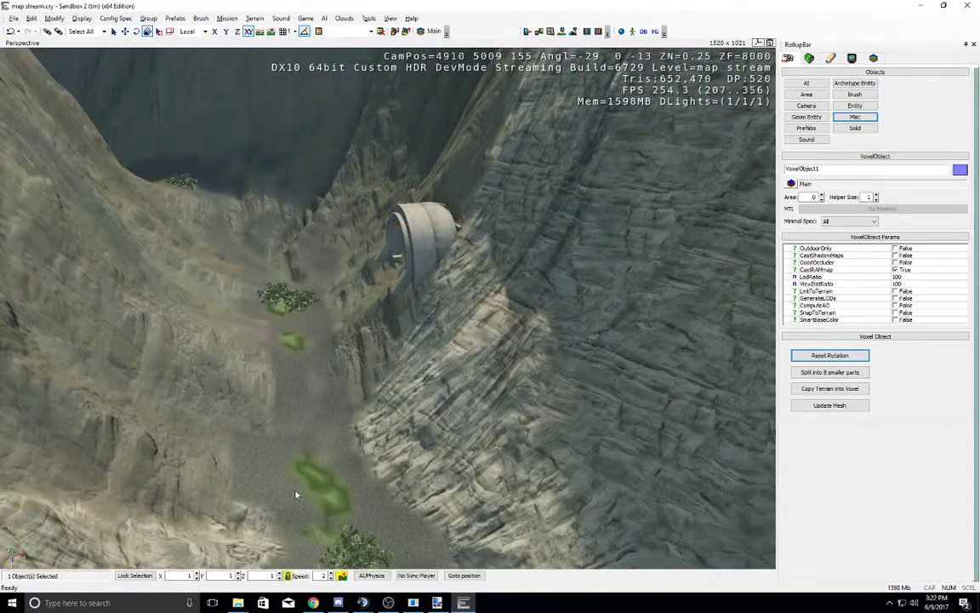
pyautogui.moveTo(265, 460); pyautogui.dragTo(294, 420, button='right')
pyautogui.moveTo(212, 552); pyautogui.dragTo(494, 421, button='right')
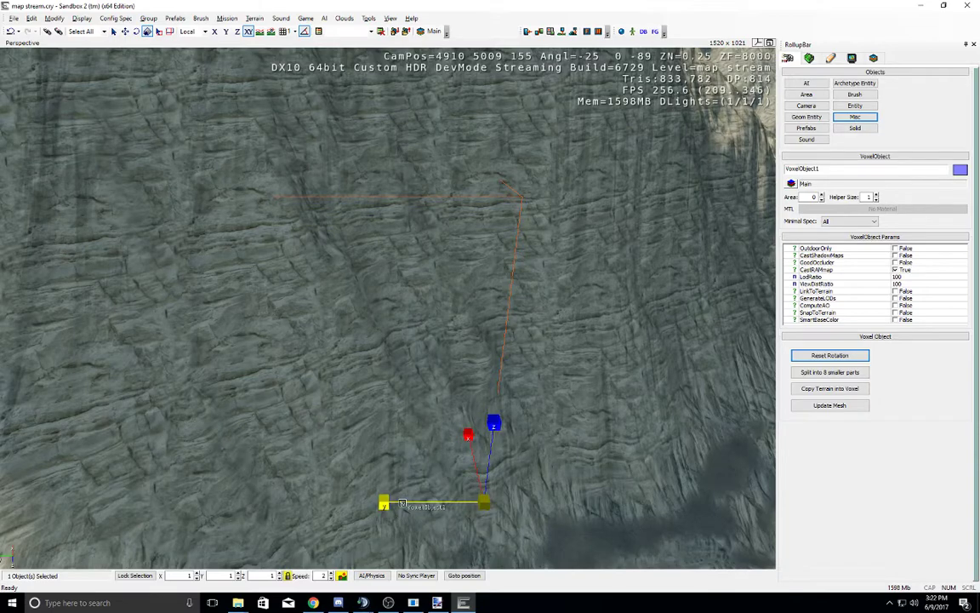
pyautogui.press('s')
pyautogui.moveTo(403, 503); pyautogui.dragTo(420, 493, button='right')
pyautogui.press('w')
pyautogui.press('s')
pyautogui.press('d')
pyautogui.press('w')
# Step: Reselect the voxel object at the cliff base and set its uniform scale to 3
pyautogui.click(310, 415)
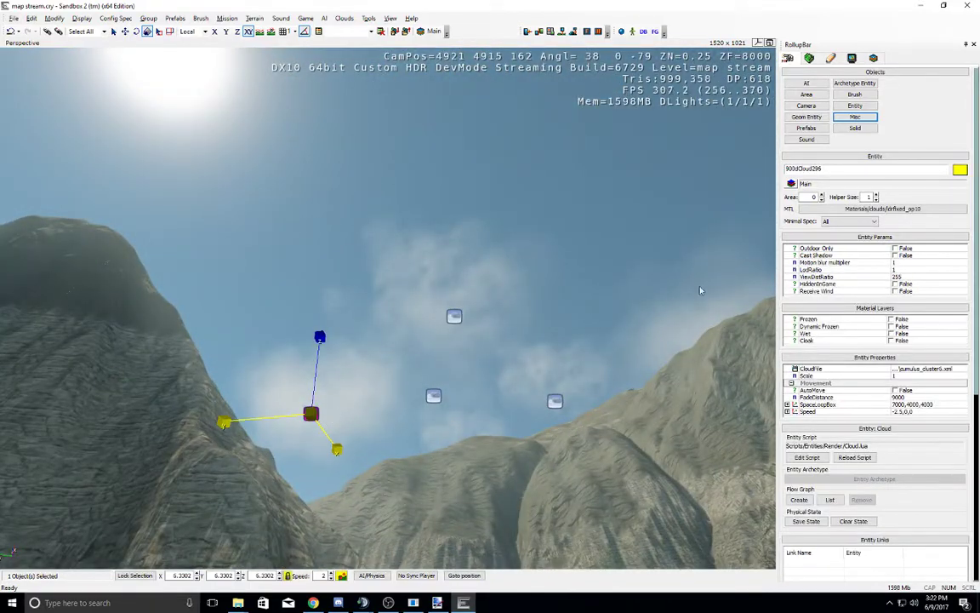
pyautogui.moveTo(351, 330); pyautogui.dragTo(356, 328, button='right')
pyautogui.click(454, 219)
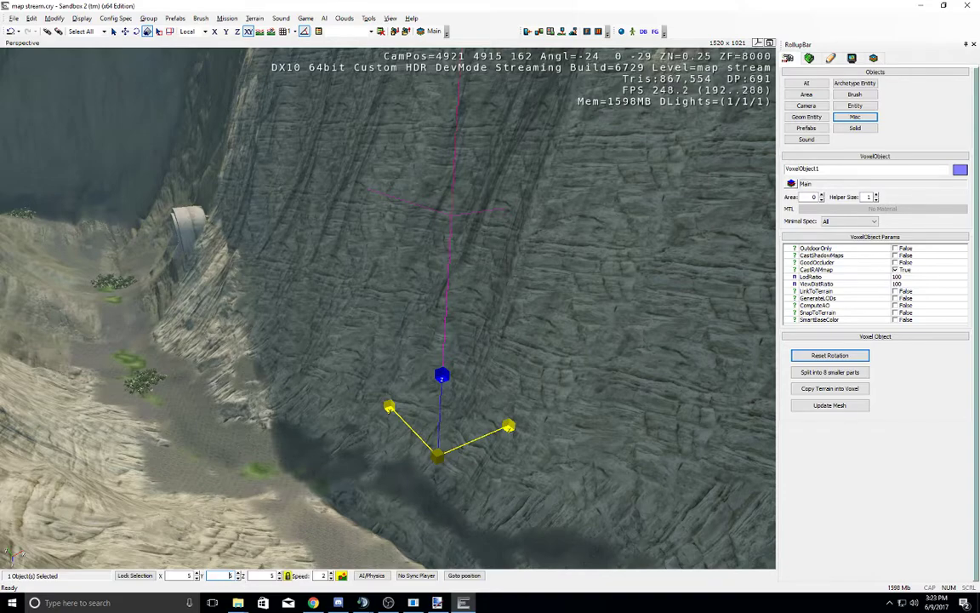
pyautogui.moveTo(365, 383); pyautogui.dragTo(365, 383, button='right')
pyautogui.moveTo(365, 383); pyautogui.dragTo(365, 383, button='middle')
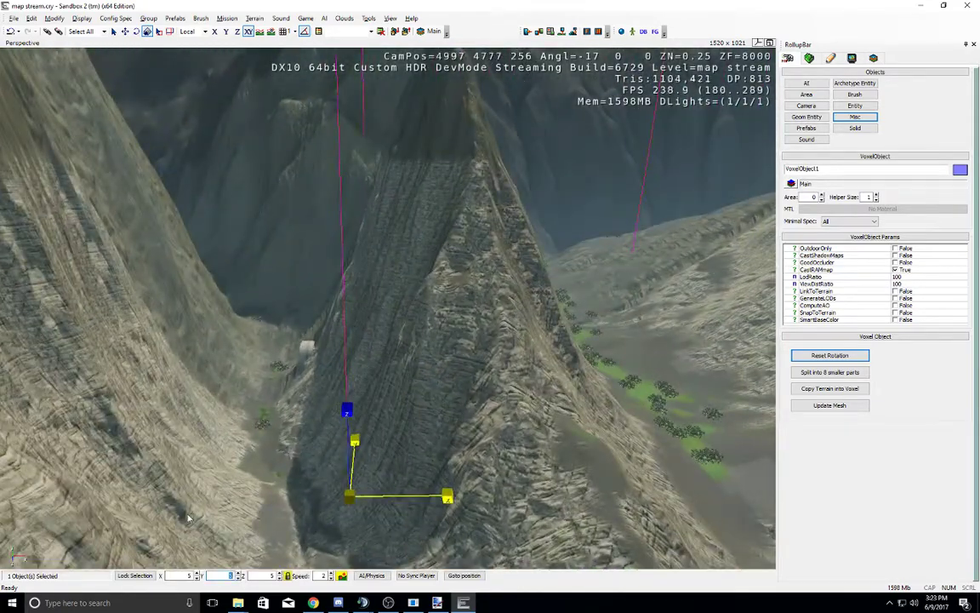
pyautogui.moveTo(189, 517); pyautogui.dragTo(188, 468, button='right')
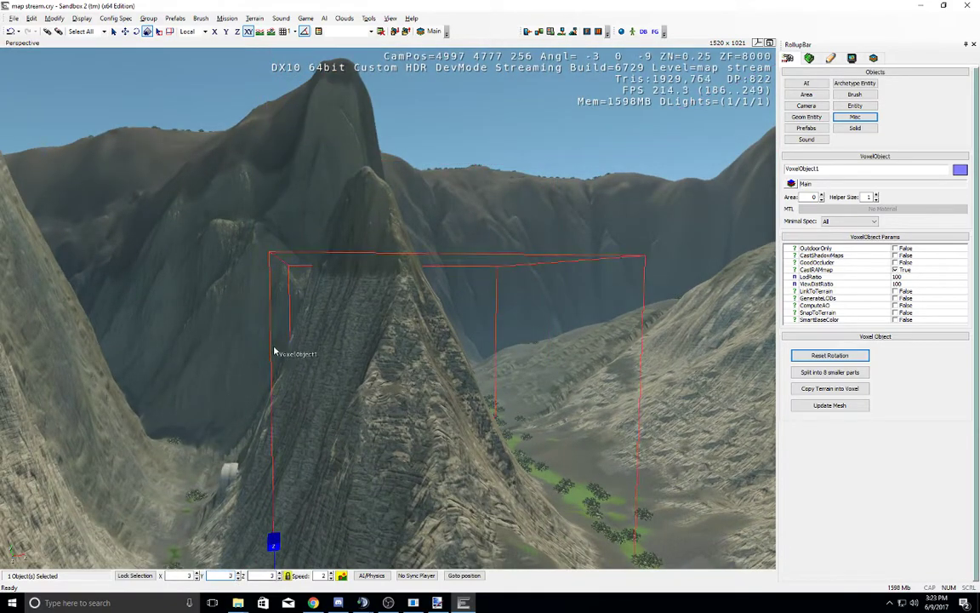
# Step: Lower the voxel object to a height of about 27 and shift it along the X axis to about 4940
pyautogui.moveTo(274, 351); pyautogui.dragTo(274, 350, button='right')
pyautogui.click(125, 32)
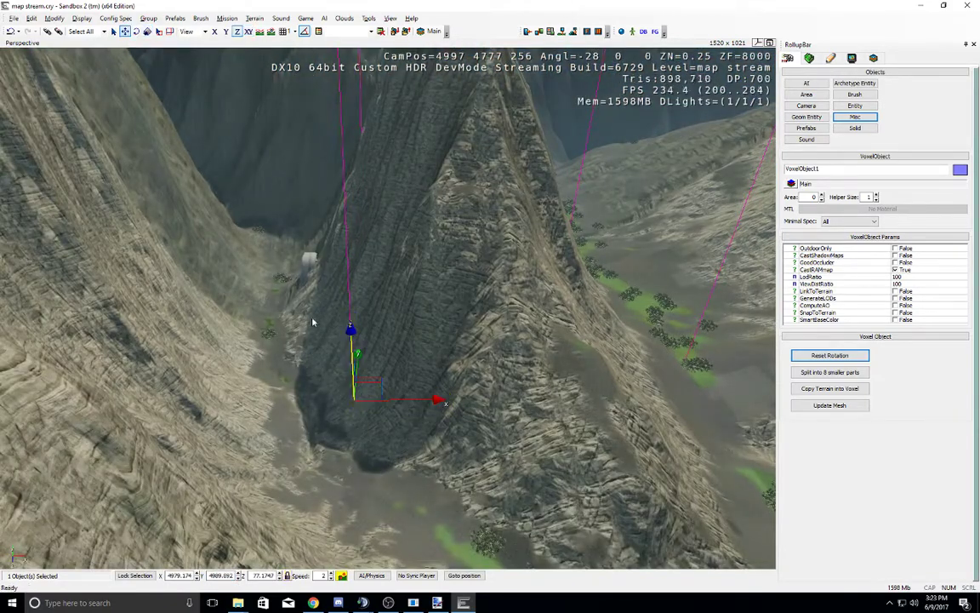
pyautogui.moveTo(350, 329); pyautogui.dragTo(353, 397)
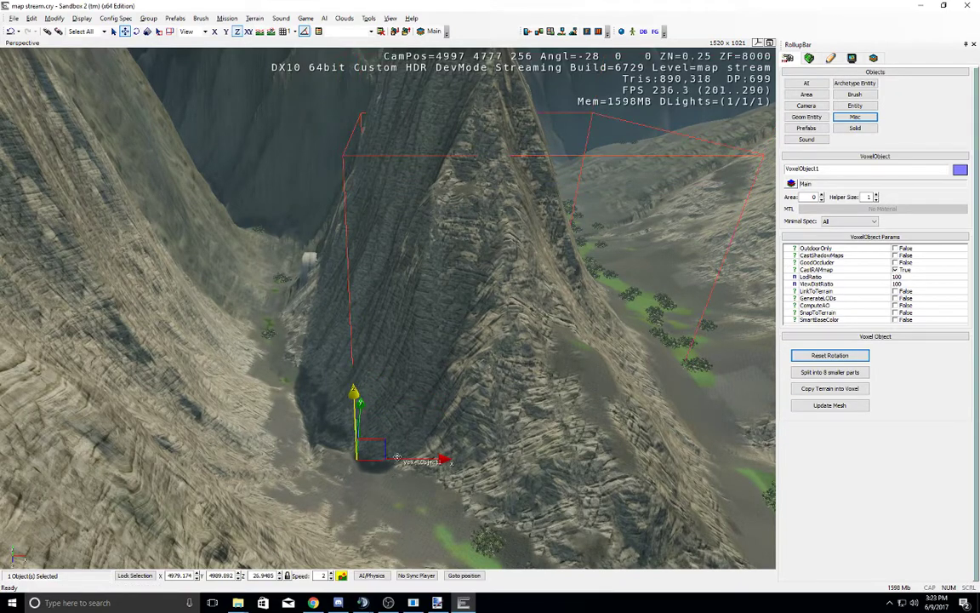
pyautogui.moveTo(398, 460); pyautogui.dragTo(331, 461)
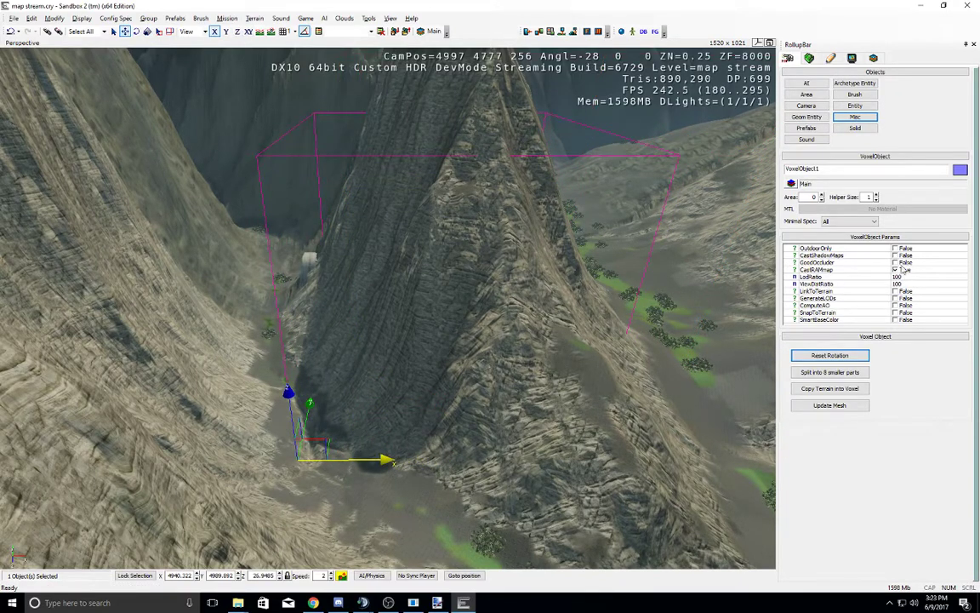
# Step: Copy the terrain into the voxel object and enable its SnapToTerrain parameter
pyautogui.click(838, 393)
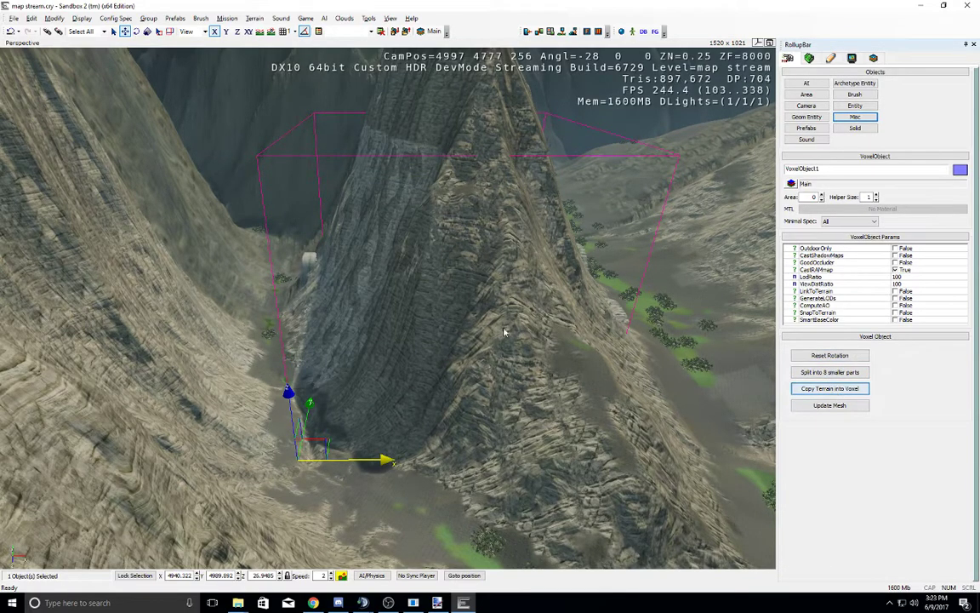
pyautogui.press('d')
pyautogui.moveTo(505, 333)
pyautogui.mouseDown(button='right')
pyautogui.moveTo(548, 405)
pyautogui.moveTo(486, 334)
pyautogui.mouseUp(button='right')
pyautogui.press('w')
pyautogui.press('w')
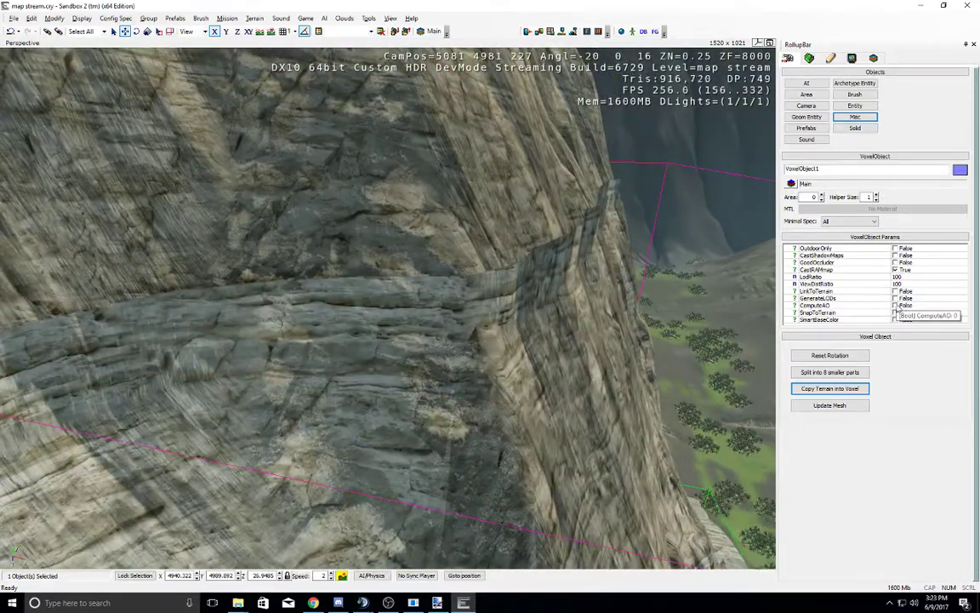
pyautogui.click(896, 313)
pyautogui.moveTo(651, 300); pyautogui.dragTo(635, 343, button='right')
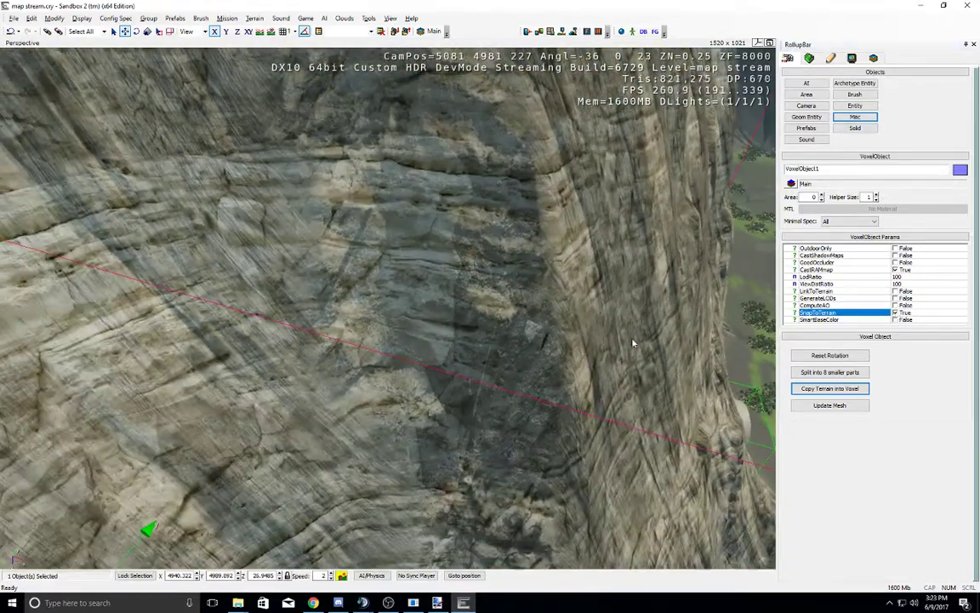
# Step: Examine the voxel-covered ridge and the cliff face around the round tunnel's entrance from outside
pyautogui.press('s')
pyautogui.click(679, 319)
pyautogui.click(436, 314)
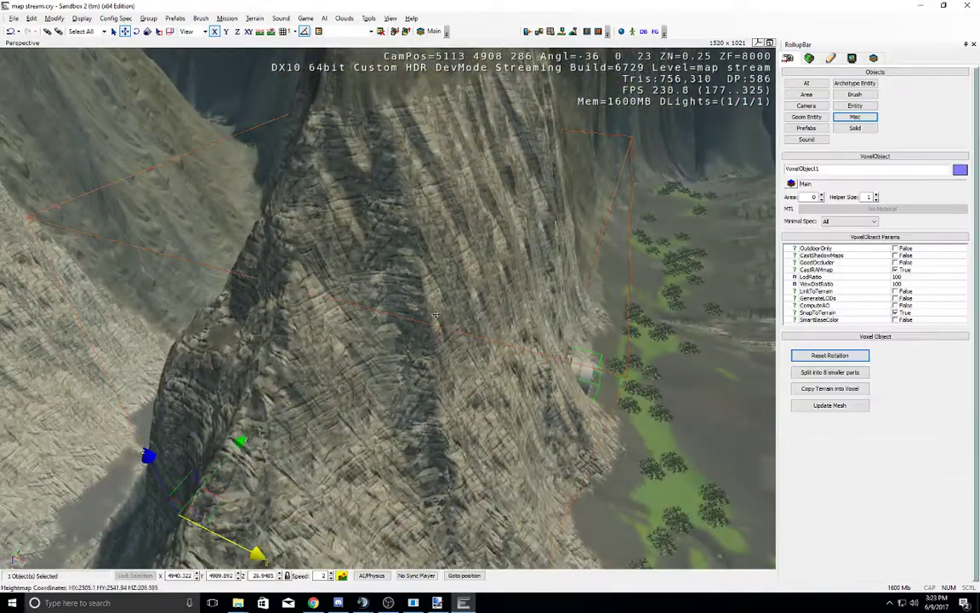
pyautogui.moveTo(436, 315); pyautogui.dragTo(429, 319, button='right')
pyautogui.moveTo(429, 319); pyautogui.dragTo(442, 328, button='middle')
pyautogui.press('w')
pyautogui.moveTo(441, 328); pyautogui.dragTo(403, 326, button='right')
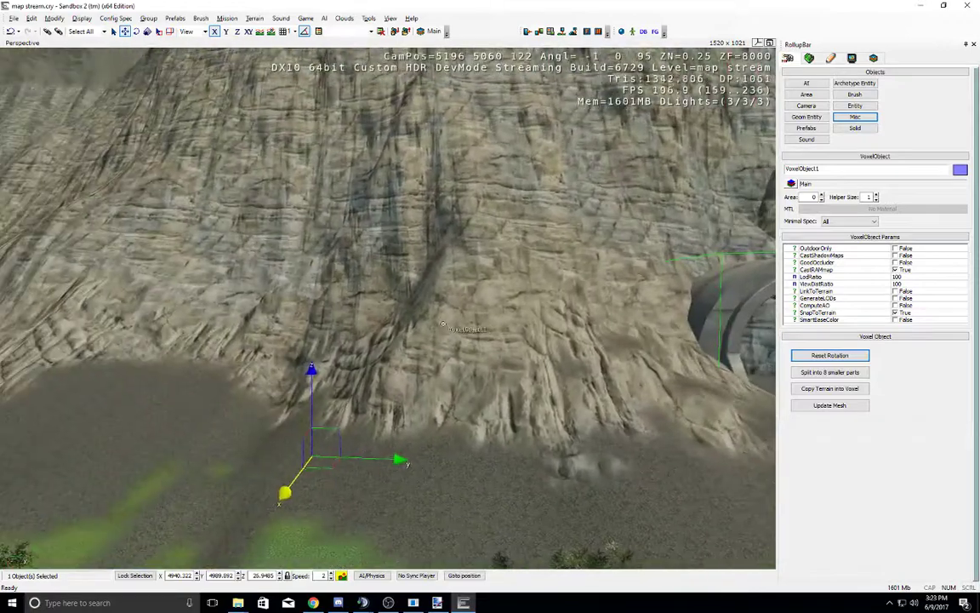
pyautogui.moveTo(403, 327); pyautogui.dragTo(401, 324, button='middle')
pyautogui.scroll(-3, 503, 396)
pyautogui.moveTo(489, 392); pyautogui.dragTo(506, 396, button='middle')
pyautogui.scroll(5, 503, 396)
pyautogui.scroll(-6, 503, 395)
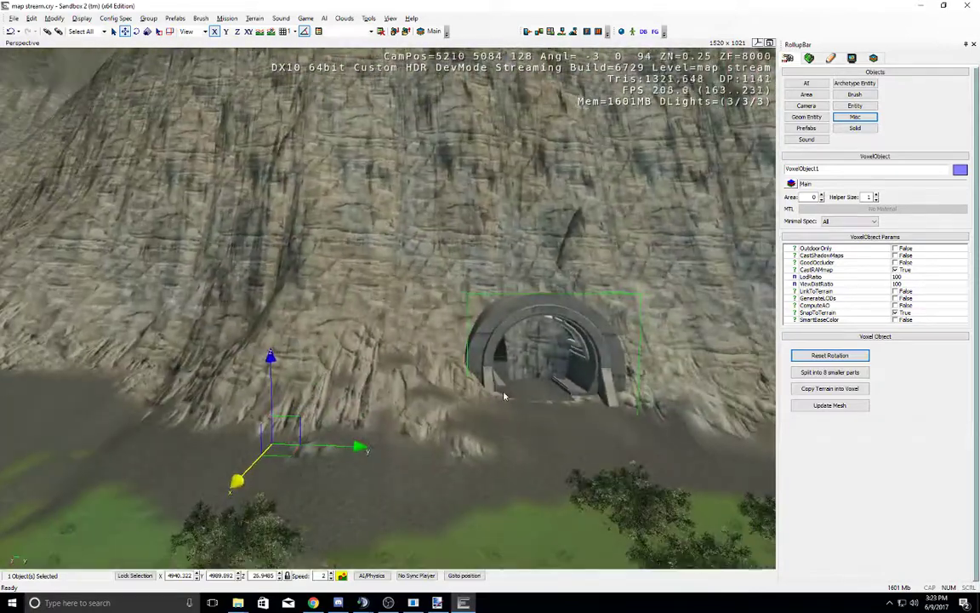
pyautogui.scroll(-2, 503, 396)
pyautogui.scroll(6, 505, 395)
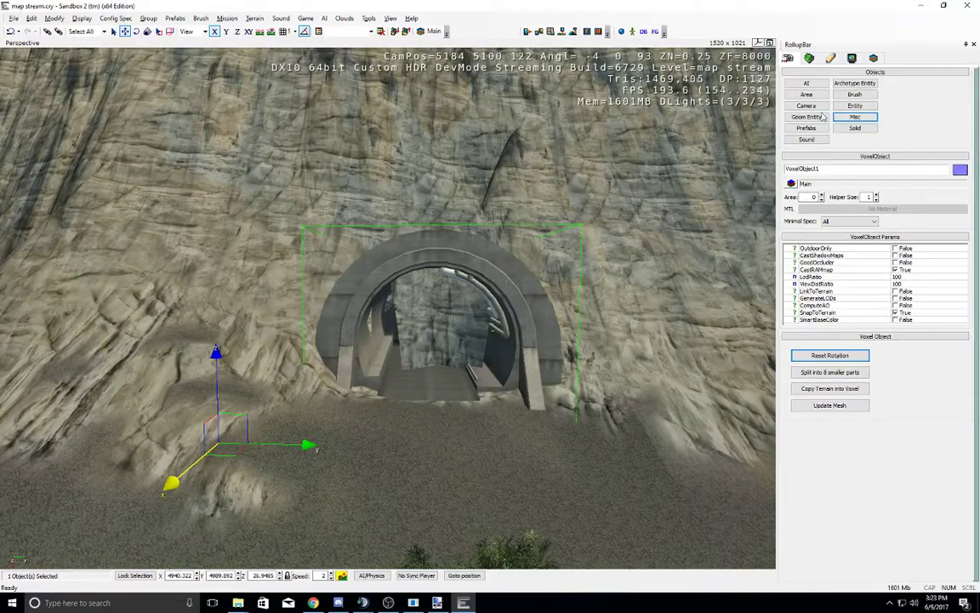
pyautogui.scroll(4, 626, 242)
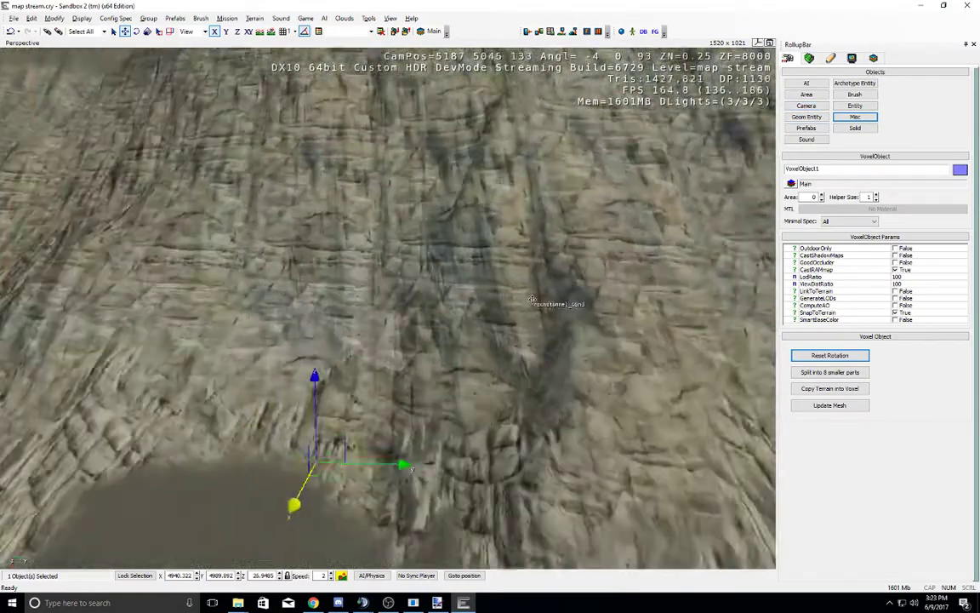
# Step: Set the Voxel Painter to a Subtract sphere brush with radius about 20.9, aligned to a plane placed on the cliff base
pyautogui.click(809, 58)
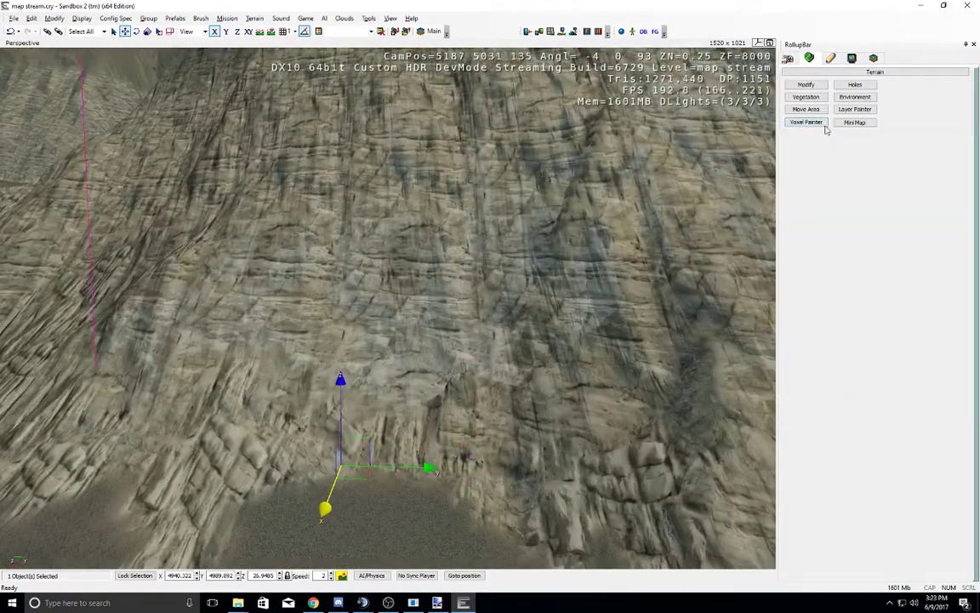
pyautogui.click(806, 122)
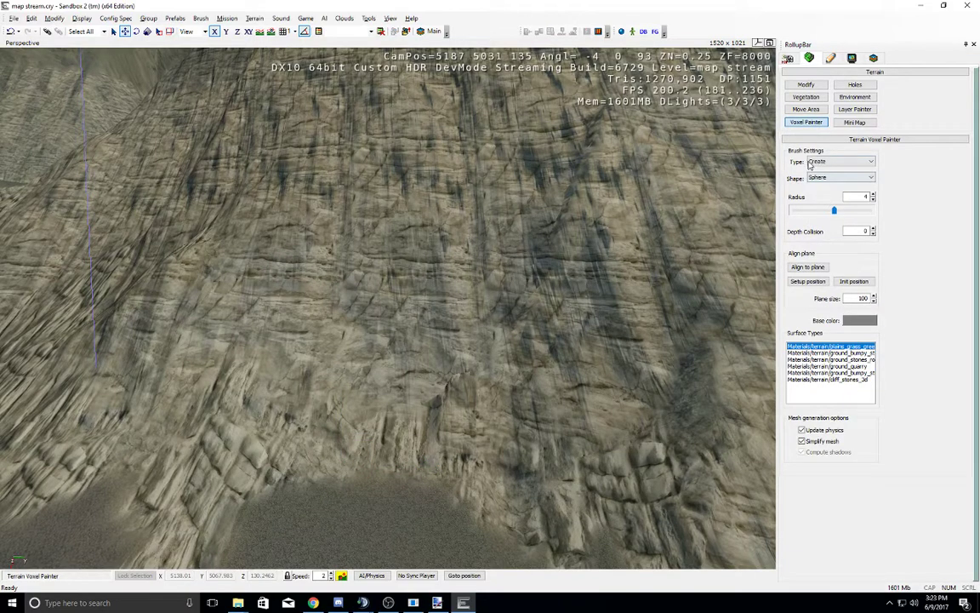
pyautogui.click(823, 163)
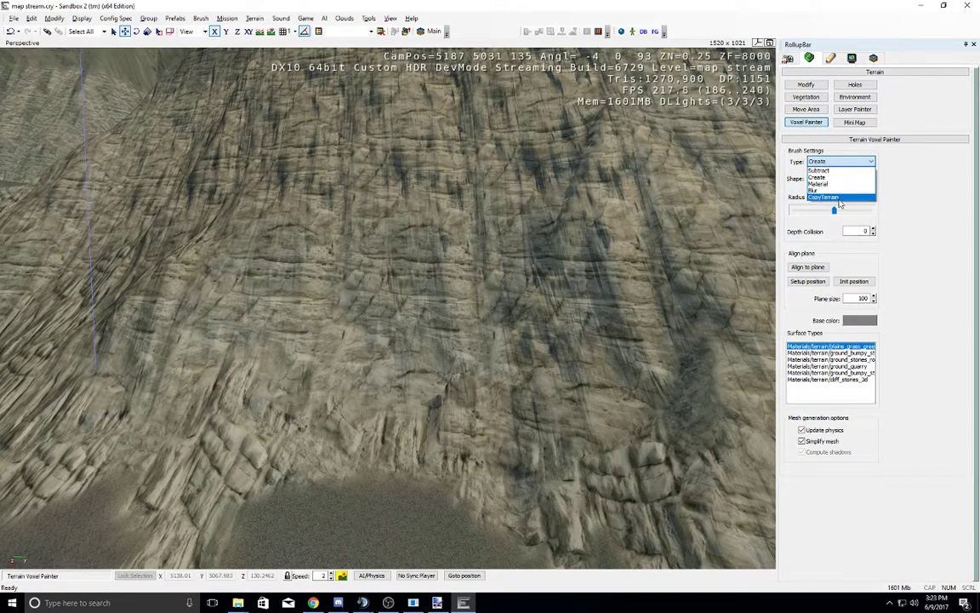
pyautogui.click(816, 177)
pyautogui.click(830, 160)
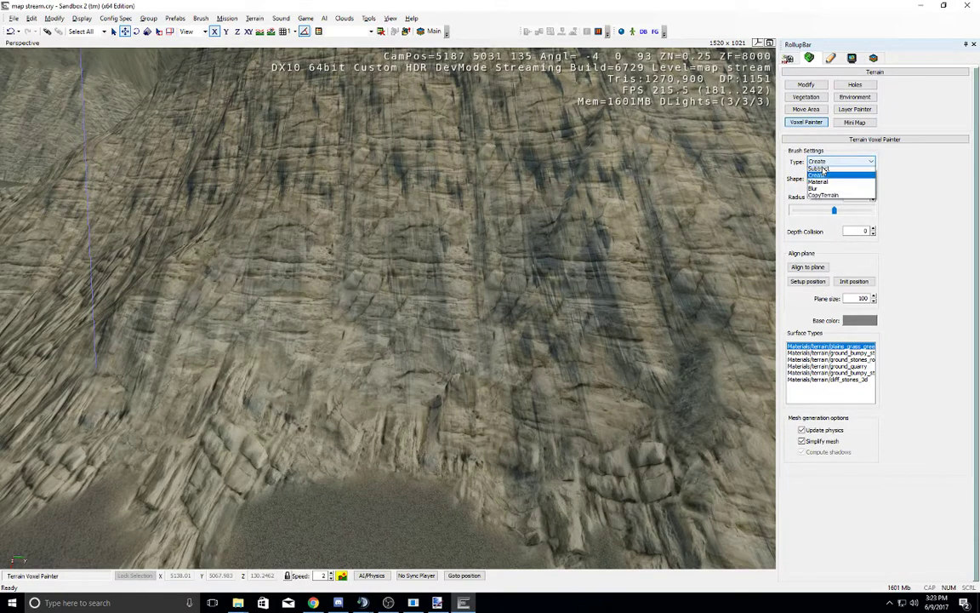
pyautogui.click(821, 174)
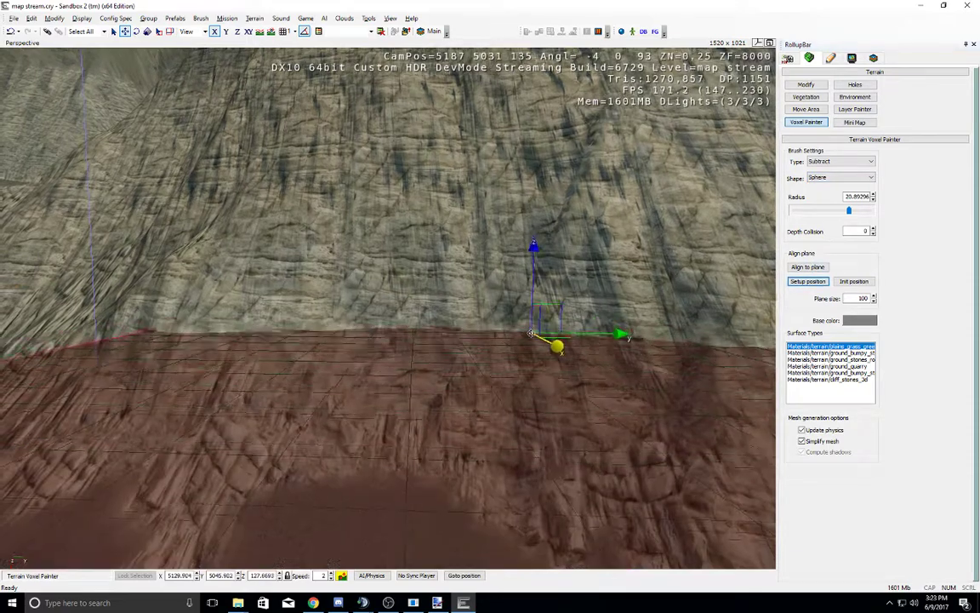
pyautogui.moveTo(478, 393); pyautogui.dragTo(481, 475, button='right')
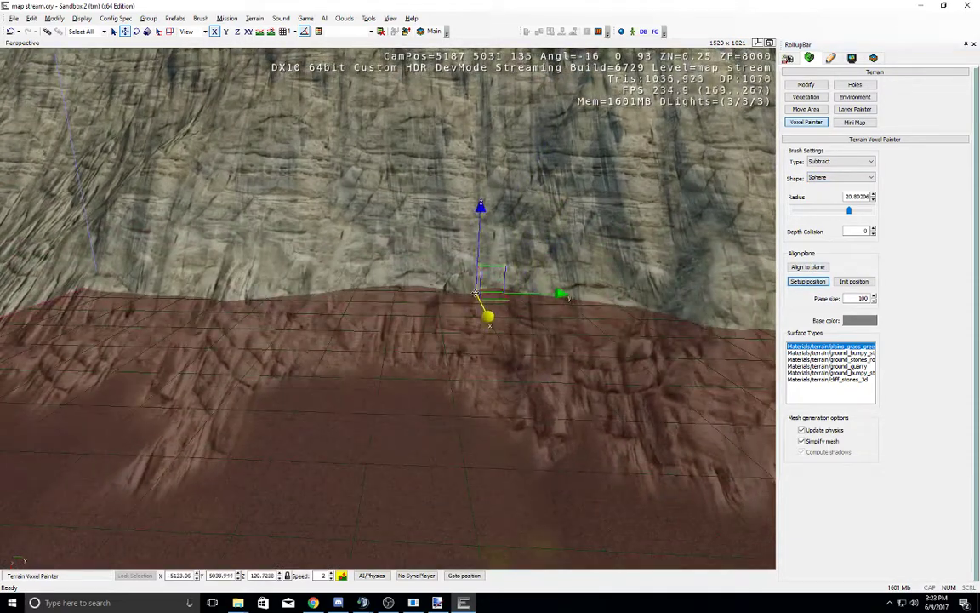
pyautogui.click(810, 267)
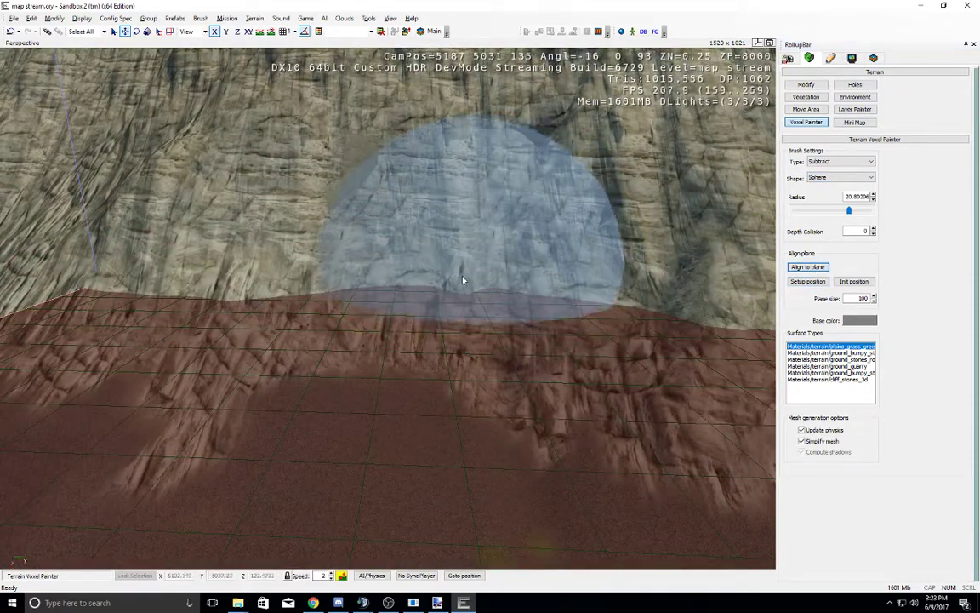
# Step: Carve a passage above the aligned plane through the voxel ridge to its far side with the Subtract brush
pyautogui.press('w')
pyautogui.moveTo(460, 257); pyautogui.dragTo(458, 255, button='right')
pyautogui.press('w')
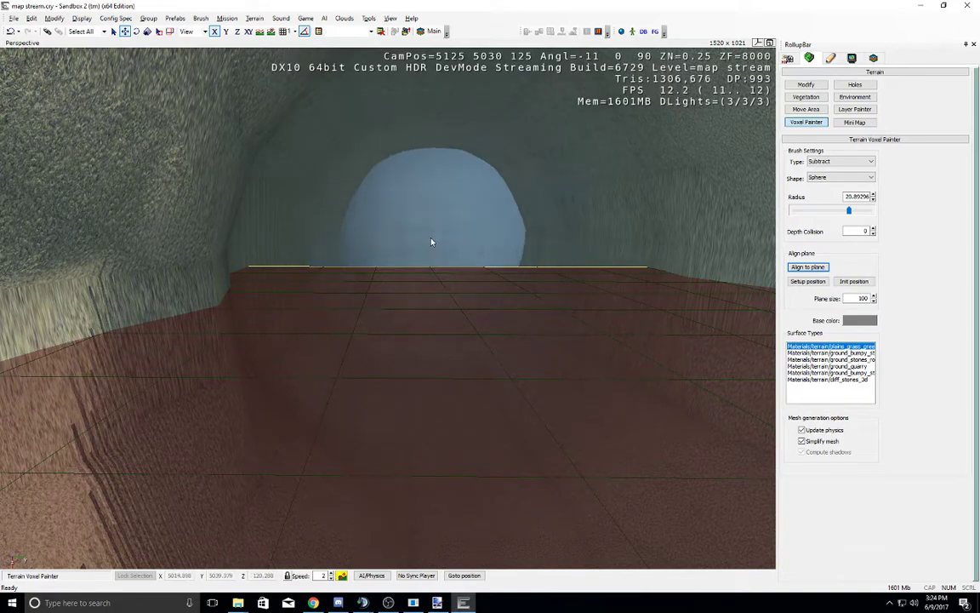
pyautogui.click(428, 238)
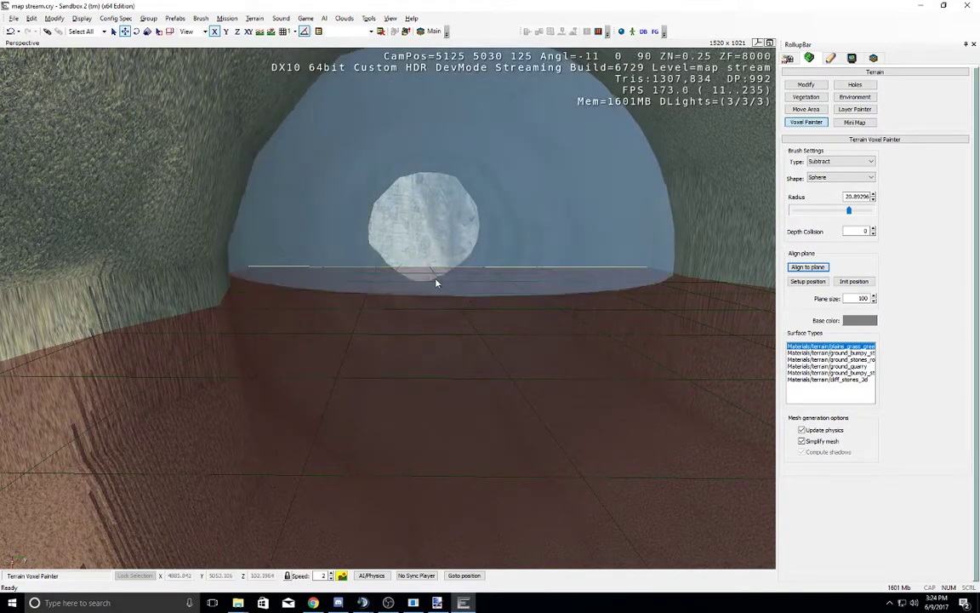
pyautogui.moveTo(436, 282)
pyautogui.mouseDown(button='right')
pyautogui.moveTo(418, 309)
pyautogui.moveTo(431, 305)
pyautogui.moveTo(448, 320)
pyautogui.mouseUp(button='right')
pyautogui.moveTo(448, 319); pyautogui.dragTo(449, 320, button='middle')
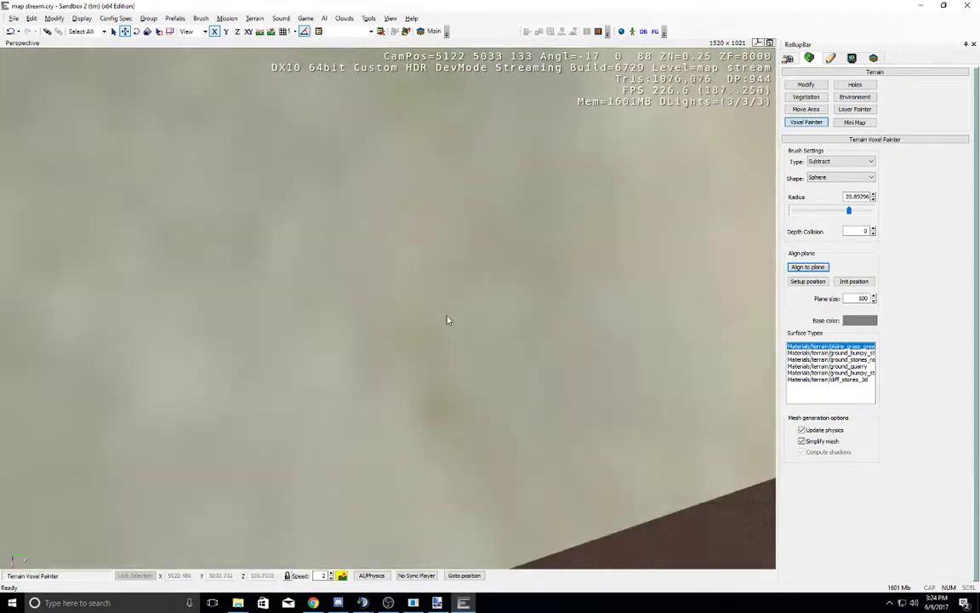
pyautogui.press('w')
pyautogui.moveTo(446, 316)
pyautogui.mouseDown()
pyautogui.moveTo(388, 256)
pyautogui.moveTo(376, 203)
pyautogui.moveTo(383, 214)
pyautogui.moveTo(391, 198)
pyautogui.mouseUp()
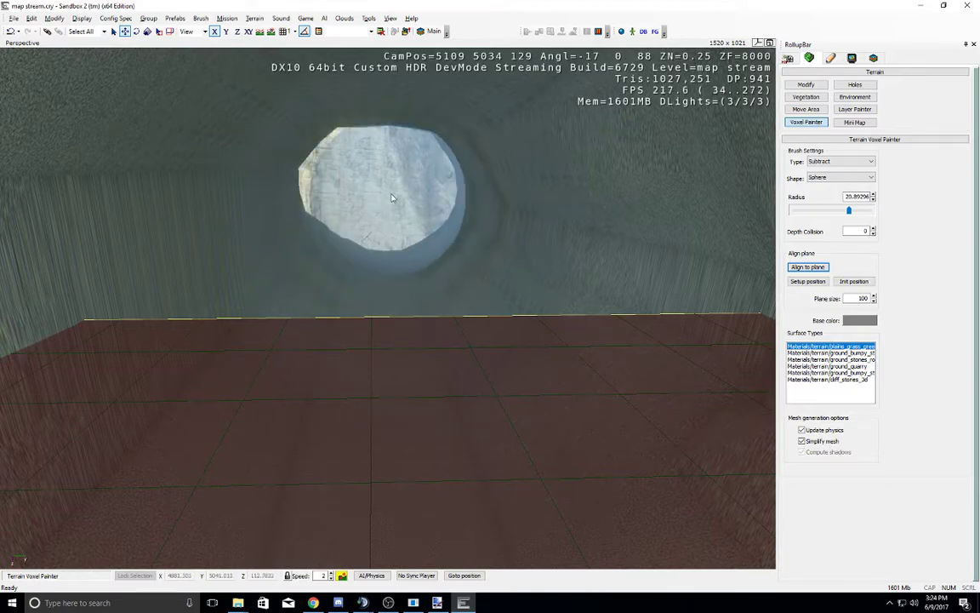
pyautogui.moveTo(384, 242); pyautogui.dragTo(383, 243, button='right')
pyautogui.press('s')
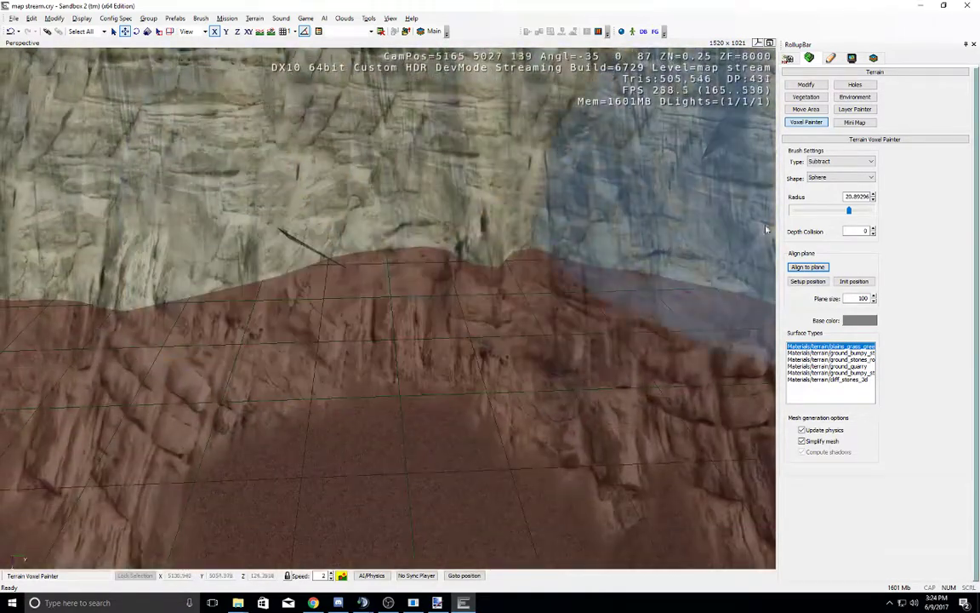
# Step: Make holes with an enlarged brush in the terrain covering the near mouth of the carved voxel passage
pyautogui.click(854, 85)
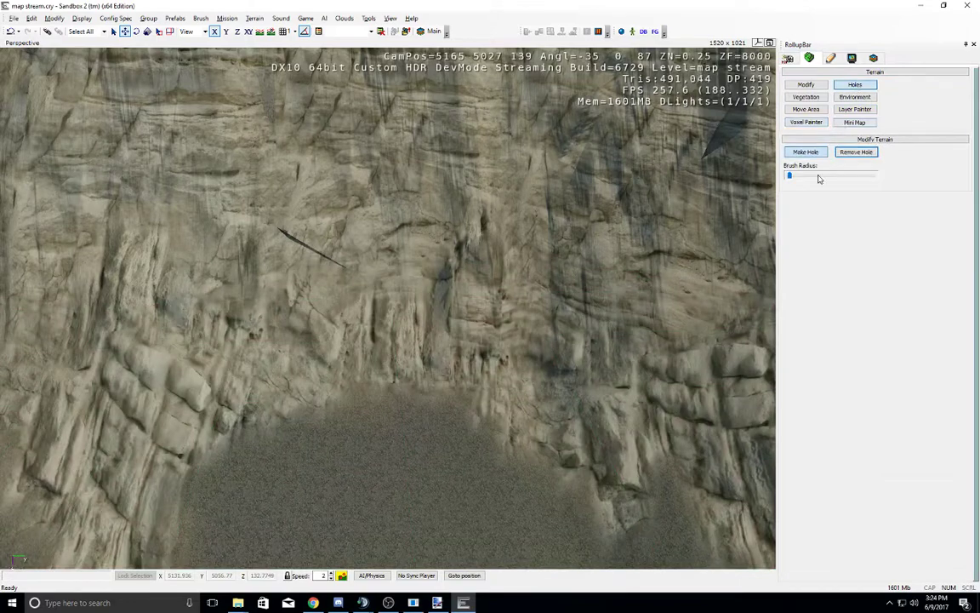
pyautogui.click(819, 176)
pyautogui.moveTo(519, 272)
pyautogui.mouseDown()
pyautogui.moveTo(338, 191)
pyautogui.moveTo(342, 396)
pyautogui.moveTo(324, 227)
pyautogui.moveTo(474, 172)
pyautogui.moveTo(560, 295)
pyautogui.mouseUp()
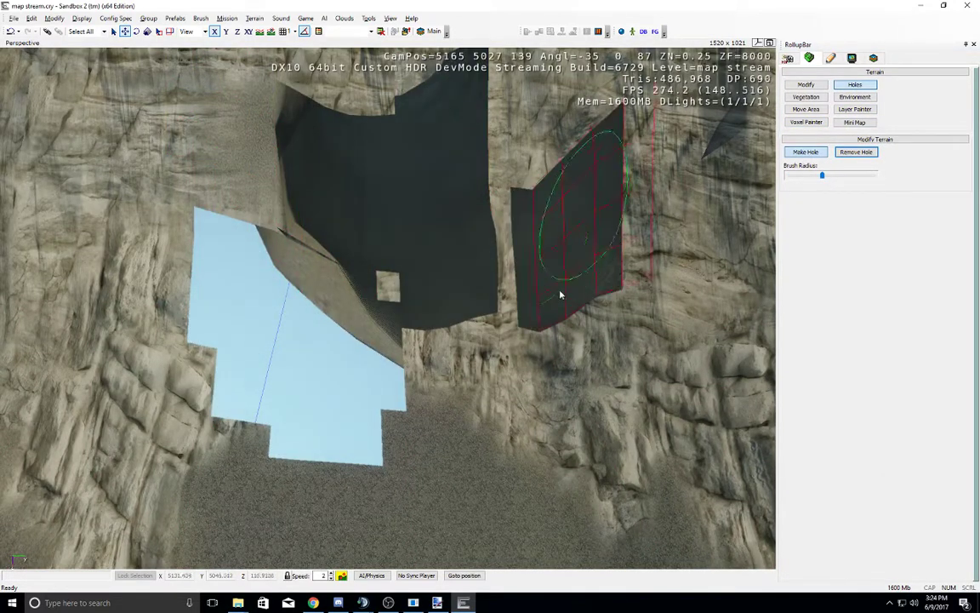
pyautogui.moveTo(514, 311); pyautogui.dragTo(514, 311, button='right')
pyautogui.moveTo(514, 310); pyautogui.dragTo(514, 308, button='middle')
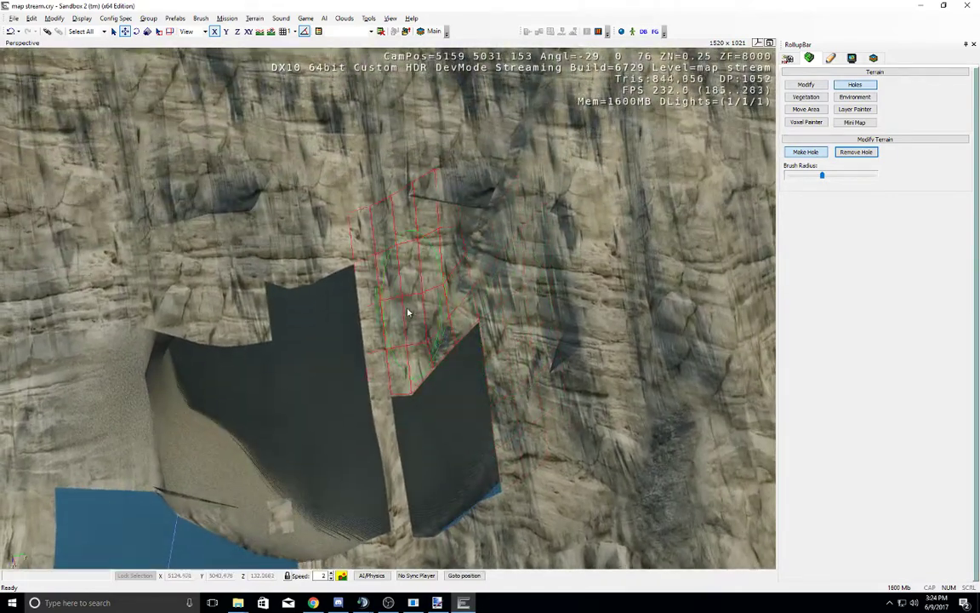
pyautogui.moveTo(407, 310)
pyautogui.mouseDown()
pyautogui.moveTo(371, 216)
pyautogui.moveTo(291, 193)
pyautogui.moveTo(219, 219)
pyautogui.moveTo(149, 300)
pyautogui.moveTo(284, 274)
pyautogui.moveTo(453, 328)
pyautogui.moveTo(445, 218)
pyautogui.moveTo(499, 202)
pyautogui.moveTo(544, 374)
pyautogui.moveTo(515, 408)
pyautogui.moveTo(447, 407)
pyautogui.moveTo(402, 463)
pyautogui.moveTo(392, 428)
pyautogui.mouseUp()
pyautogui.moveTo(392, 427)
pyautogui.mouseDown(button='right')
pyautogui.moveTo(398, 384)
pyautogui.moveTo(417, 428)
pyautogui.moveTo(311, 255)
pyautogui.moveTo(339, 285)
pyautogui.moveTo(353, 279)
pyautogui.mouseUp(button='right')
pyautogui.moveTo(353, 279)
pyautogui.mouseDown()
pyautogui.moveTo(447, 275)
pyautogui.moveTo(500, 195)
pyautogui.moveTo(491, 167)
pyautogui.mouseUp()
# Step: Make holes in the terrain over the left and upper parts of the passage's mouth on the ridge's far side
pyautogui.moveTo(526, 379); pyautogui.dragTo(529, 378, button='right')
pyautogui.moveTo(511, 370)
pyautogui.mouseDown()
pyautogui.moveTo(479, 353)
pyautogui.moveTo(426, 290)
pyautogui.moveTo(372, 272)
pyautogui.moveTo(312, 335)
pyautogui.mouseUp()
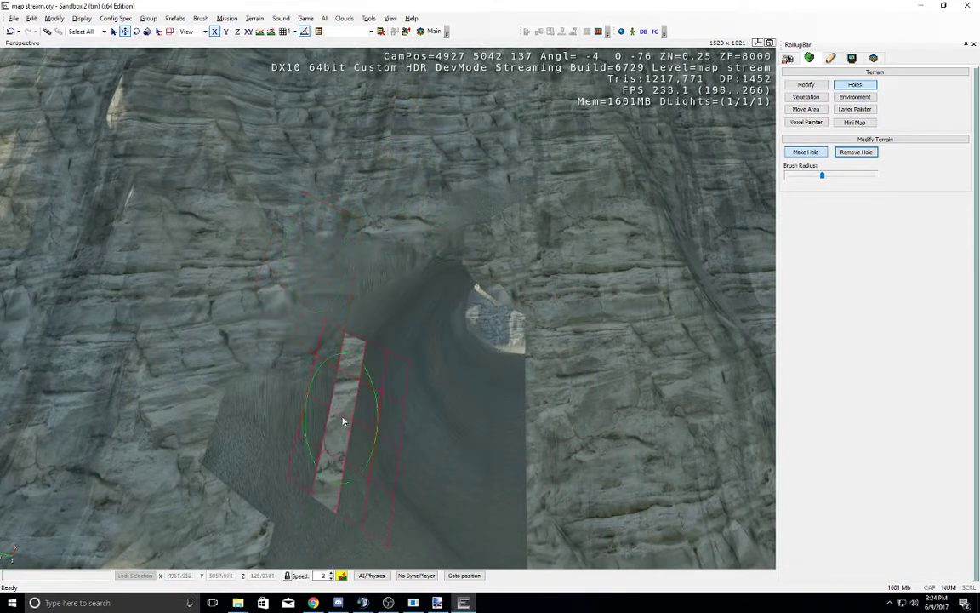
pyautogui.moveTo(316, 439); pyautogui.dragTo(347, 442)
pyautogui.moveTo(226, 477)
pyautogui.mouseDown()
pyautogui.moveTo(187, 486)
pyautogui.moveTo(192, 406)
pyautogui.mouseUp()
pyautogui.moveTo(397, 174); pyautogui.dragTo(513, 205)
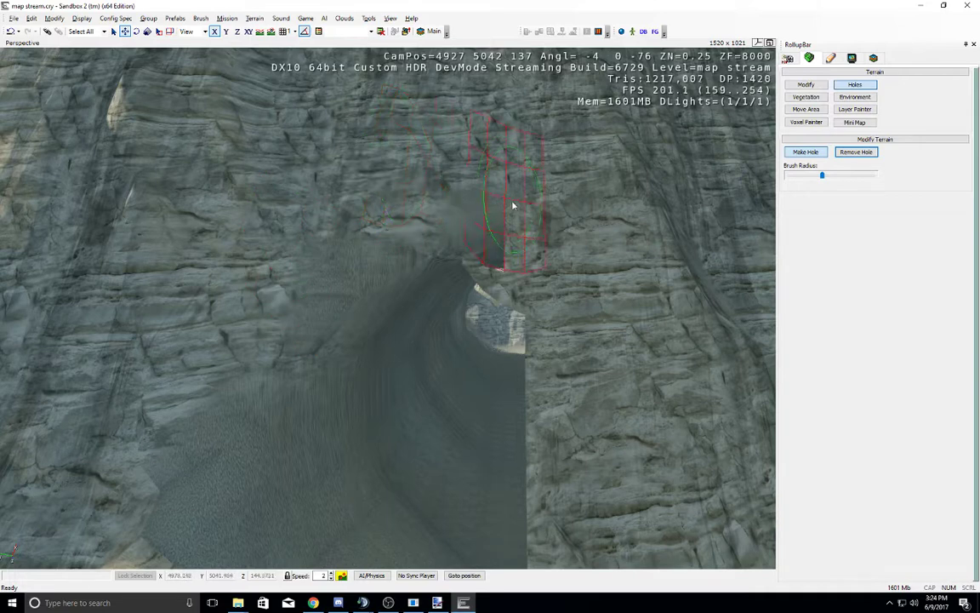
# Step: Cut away the terrain covering the right part of the far-side mouth and the wedge beneath it
pyautogui.moveTo(533, 289)
pyautogui.mouseDown()
pyautogui.moveTo(473, 270)
pyautogui.moveTo(586, 307)
pyautogui.mouseUp()
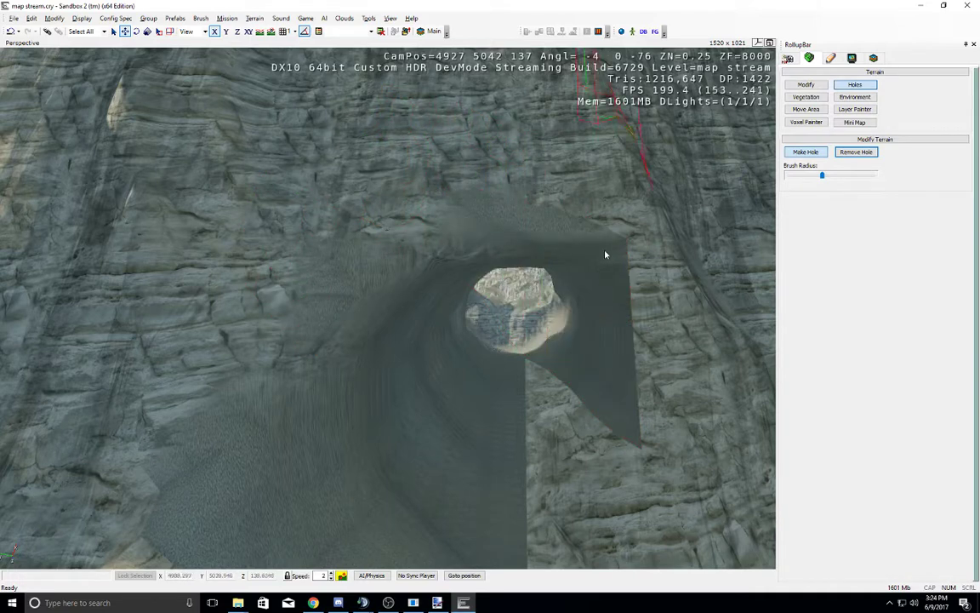
pyautogui.moveTo(605, 254); pyautogui.dragTo(602, 244)
pyautogui.moveTo(639, 368); pyautogui.dragTo(681, 395)
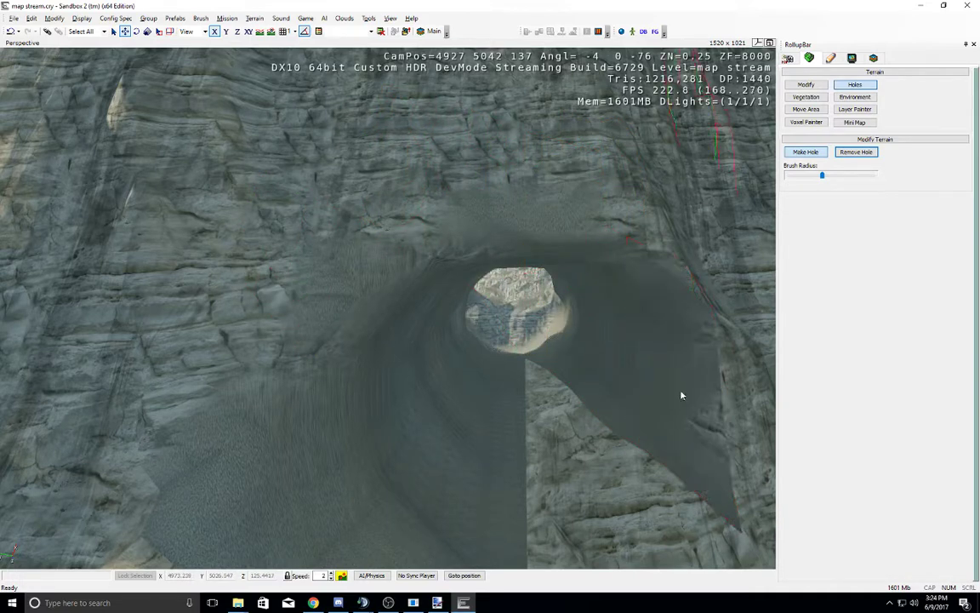
pyautogui.moveTo(668, 252); pyautogui.dragTo(584, 457)
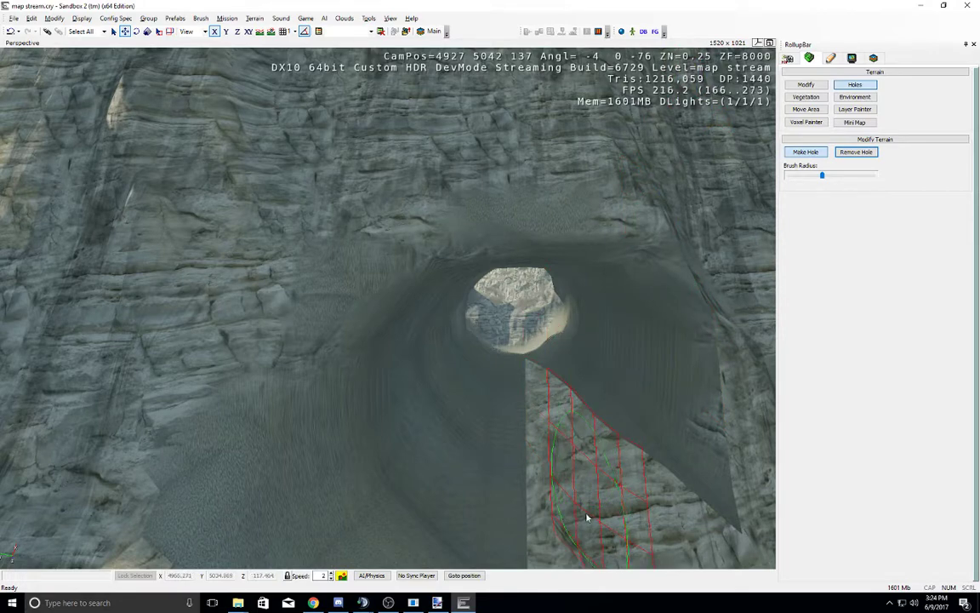
pyautogui.moveTo(587, 518); pyautogui.dragTo(574, 512)
# Step: Remove the remaining terrain along the lower edge of the far-side mouth to expose the whole carved opening
pyautogui.moveTo(574, 513); pyautogui.dragTo(533, 425, button='right')
pyautogui.moveTo(501, 360); pyautogui.dragTo(448, 419)
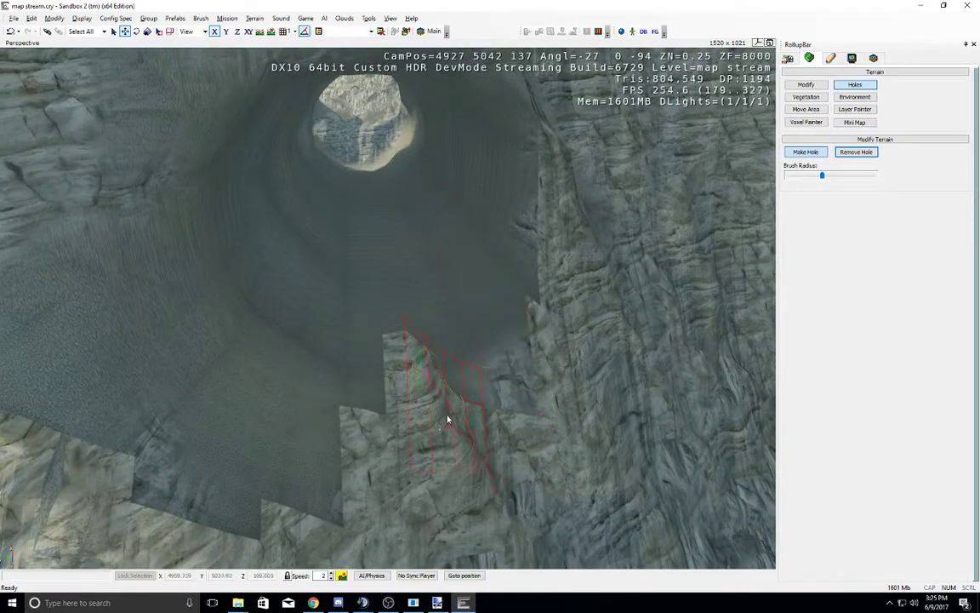
pyautogui.moveTo(425, 455)
pyautogui.mouseDown()
pyautogui.moveTo(383, 481)
pyautogui.moveTo(368, 505)
pyautogui.mouseUp()
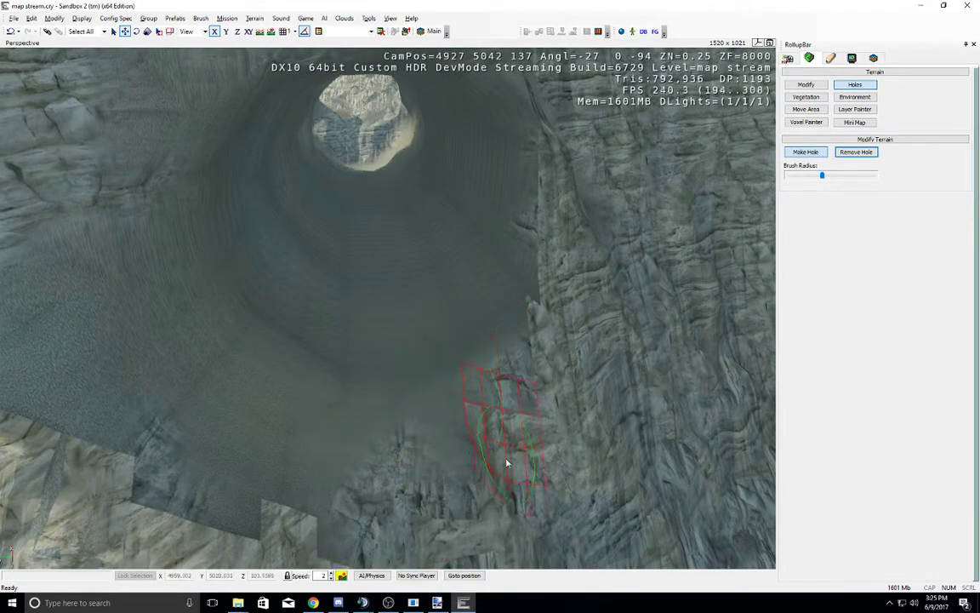
pyautogui.moveTo(508, 463)
pyautogui.mouseDown()
pyautogui.moveTo(545, 399)
pyautogui.moveTo(554, 296)
pyautogui.moveTo(560, 338)
pyautogui.mouseUp()
pyautogui.moveTo(575, 361); pyautogui.dragTo(444, 421, button='right')
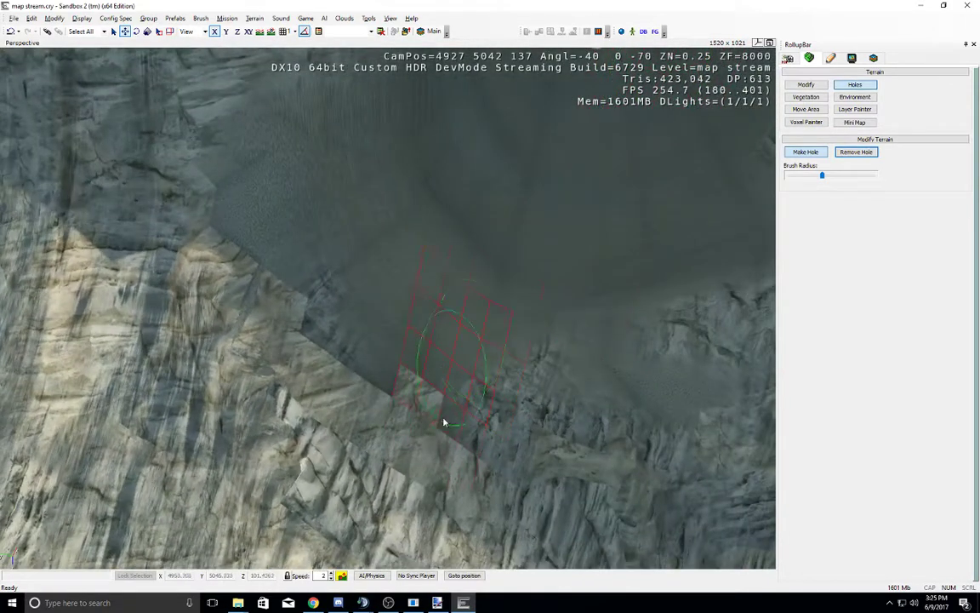
pyautogui.moveTo(254, 283); pyautogui.dragTo(329, 317, button='right')
pyautogui.moveTo(329, 318); pyautogui.dragTo(319, 320, button='middle')
pyautogui.click(330, 316)
pyautogui.moveTo(318, 323); pyautogui.dragTo(326, 323, button='right')
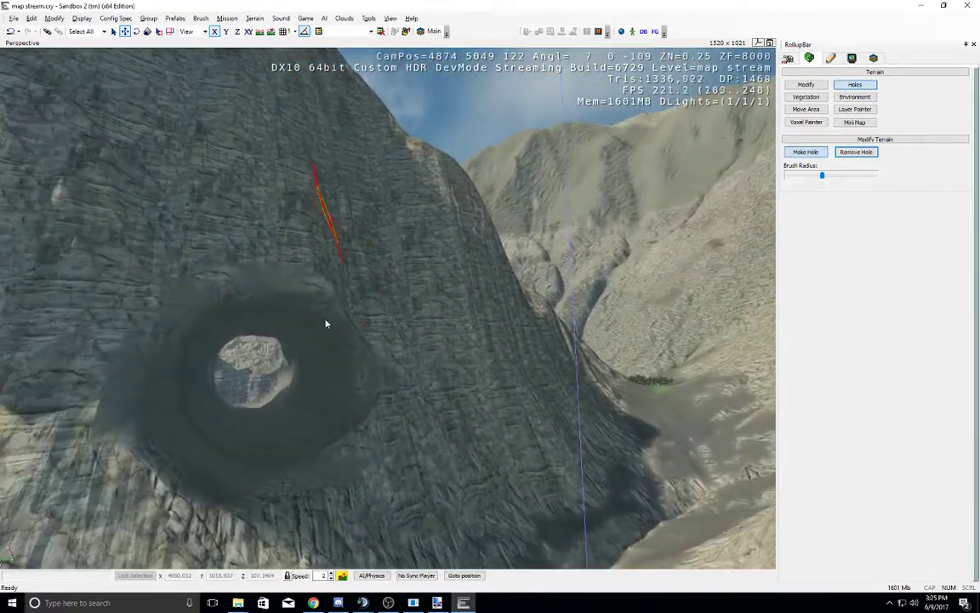
# Step: Fly from the round tunnel up over the ridge to view the surrounding mountains
pyautogui.click(788, 57)
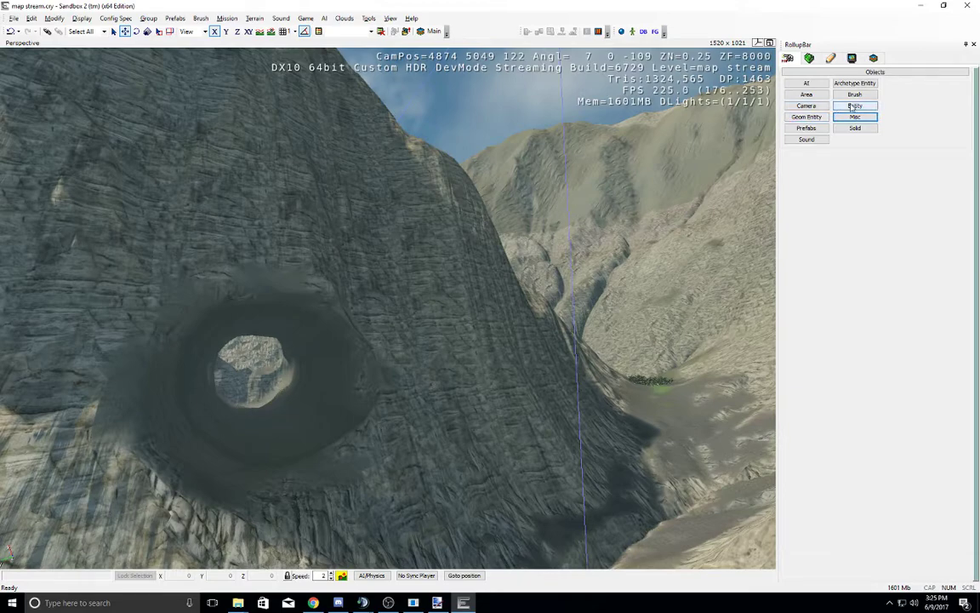
pyautogui.moveTo(533, 273); pyautogui.dragTo(532, 279, button='right')
pyautogui.moveTo(532, 278); pyautogui.dragTo(527, 312, button='middle')
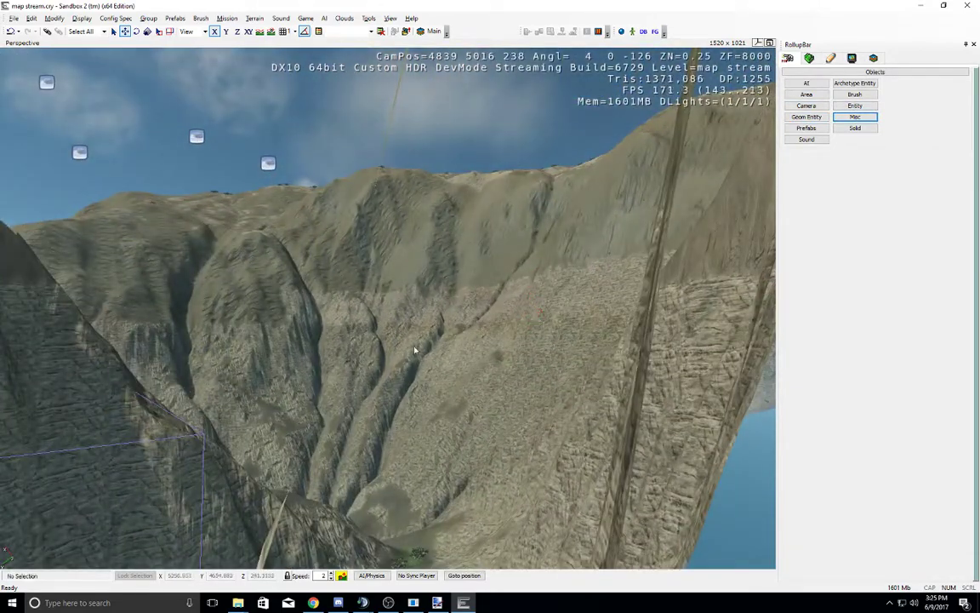
pyautogui.moveTo(459, 352); pyautogui.dragTo(459, 352, button='right')
pyautogui.moveTo(459, 352); pyautogui.dragTo(468, 340, button='middle')
pyautogui.moveTo(488, 336); pyautogui.dragTo(489, 336, button='right')
pyautogui.moveTo(489, 336); pyautogui.dragTo(489, 336, button='middle')
pyautogui.press('w')
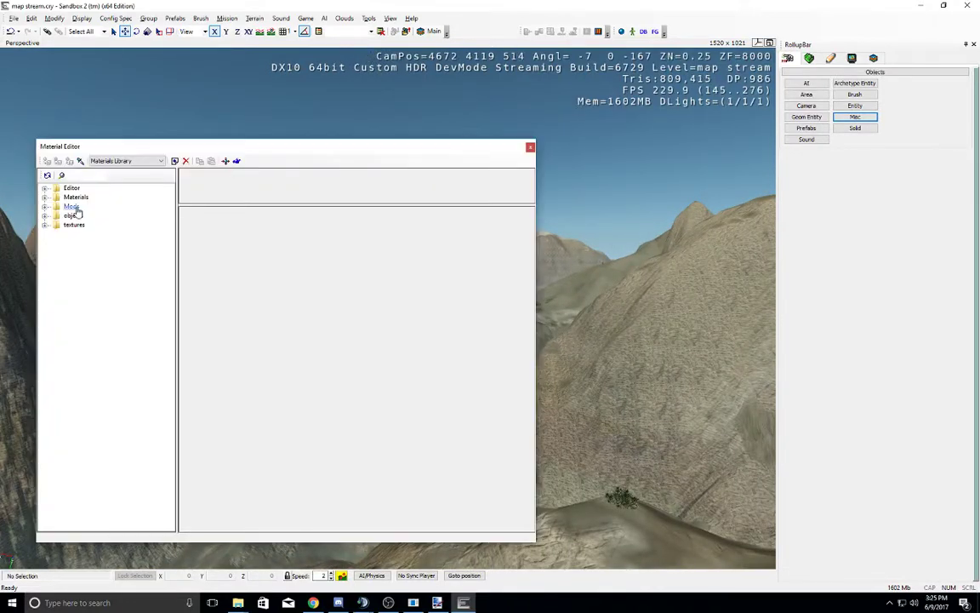
# Step: In the Material Editor, display the settings of beach_white_sand_wet_for_road_tool from the Materials/terrain folder
pyautogui.click(45, 198)
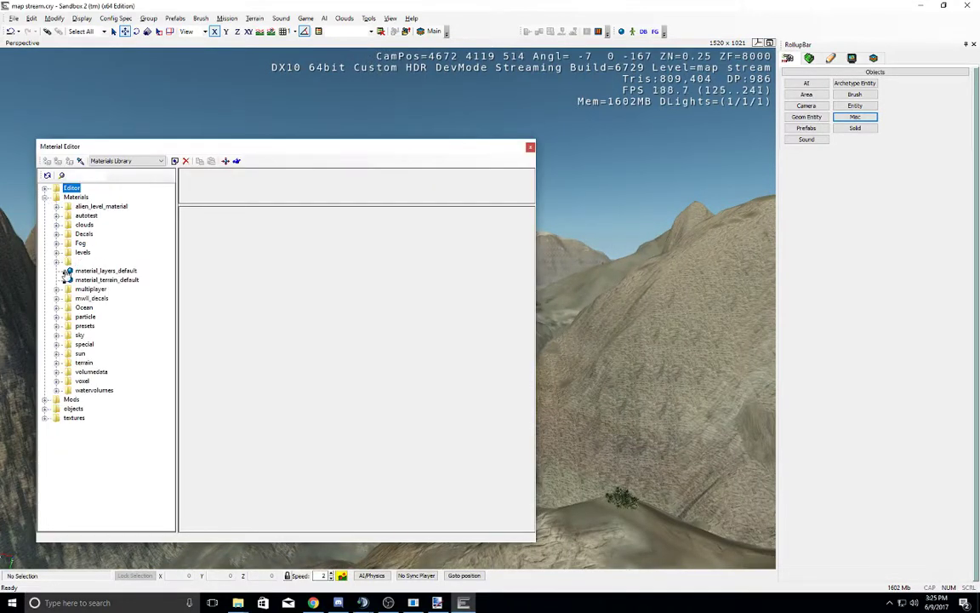
pyautogui.click(56, 363)
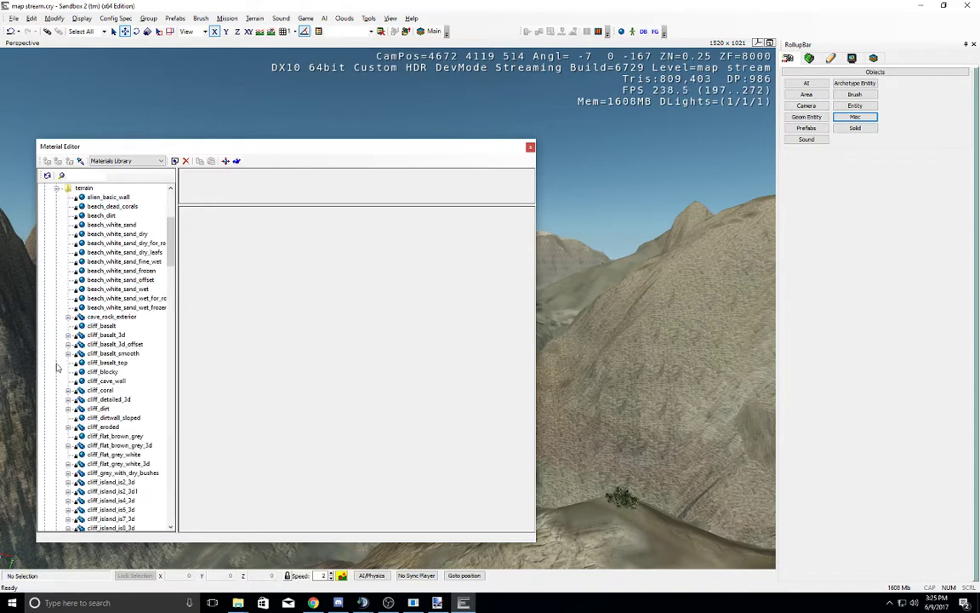
pyautogui.click(108, 299)
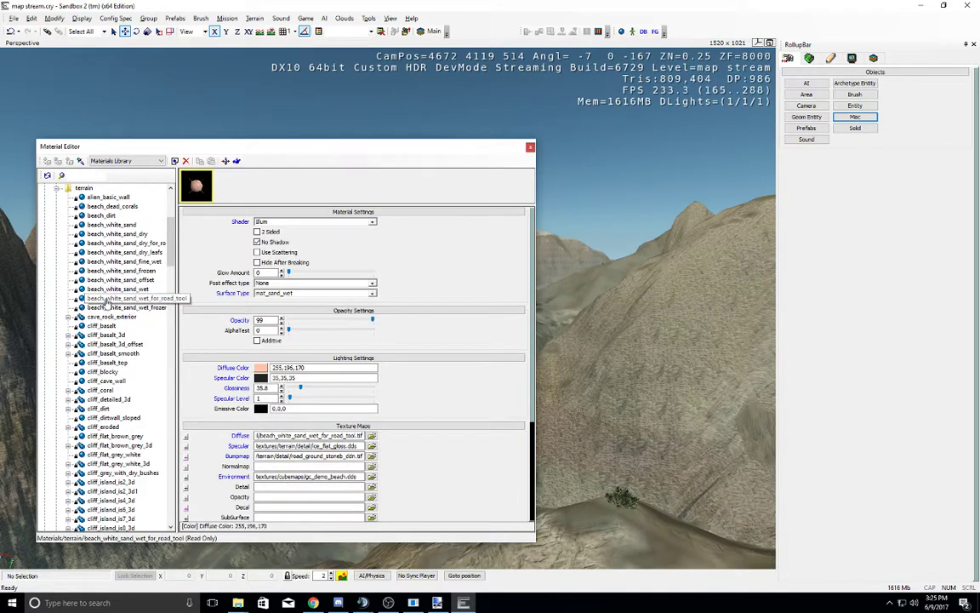
pyautogui.rightClick(120, 299)
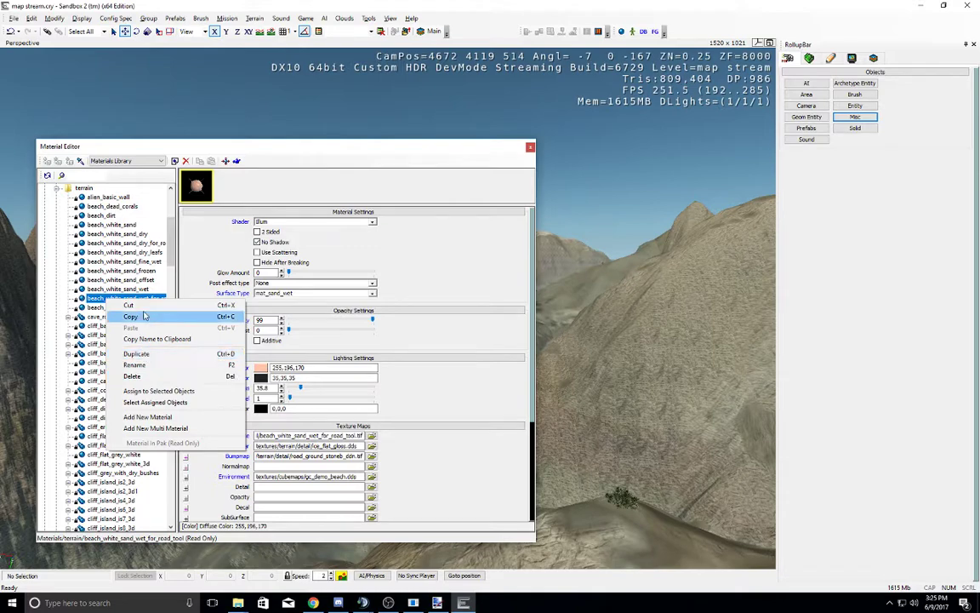
pyautogui.click(411, 471)
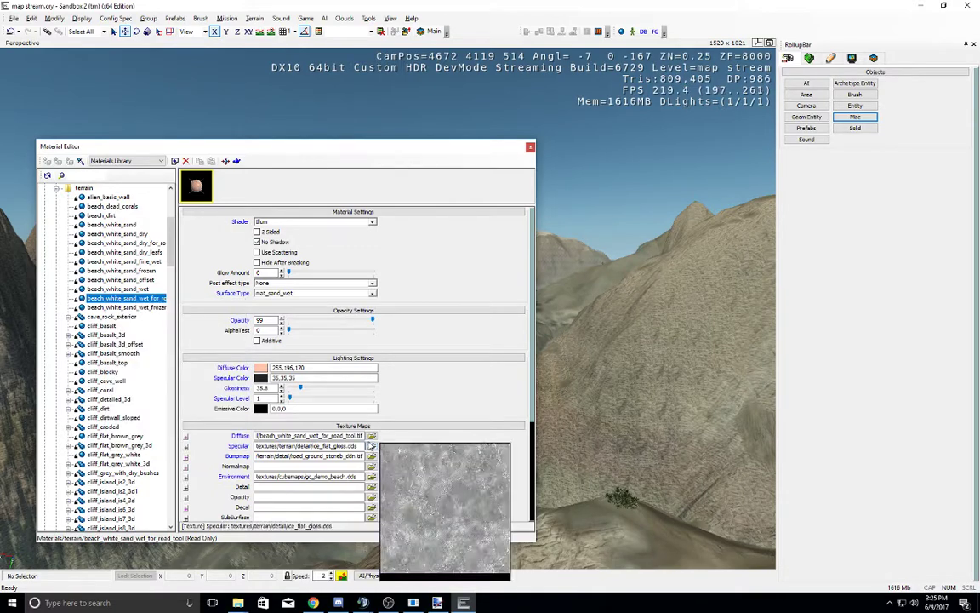
# Step: Examine the material's diffuse texture file and the diffuse map's type, filter and tiling settings without changing them
pyautogui.click(372, 436)
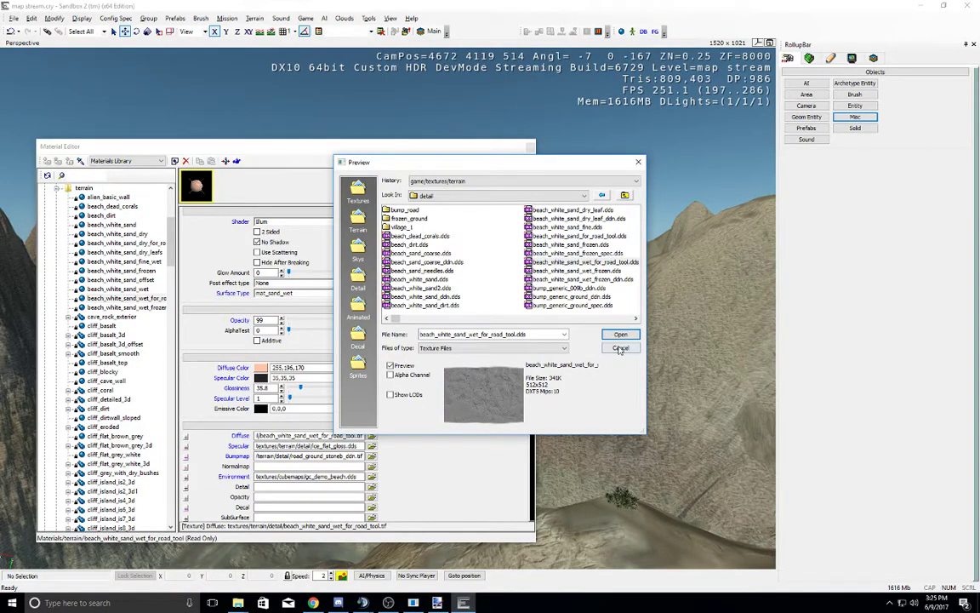
pyautogui.click(621, 349)
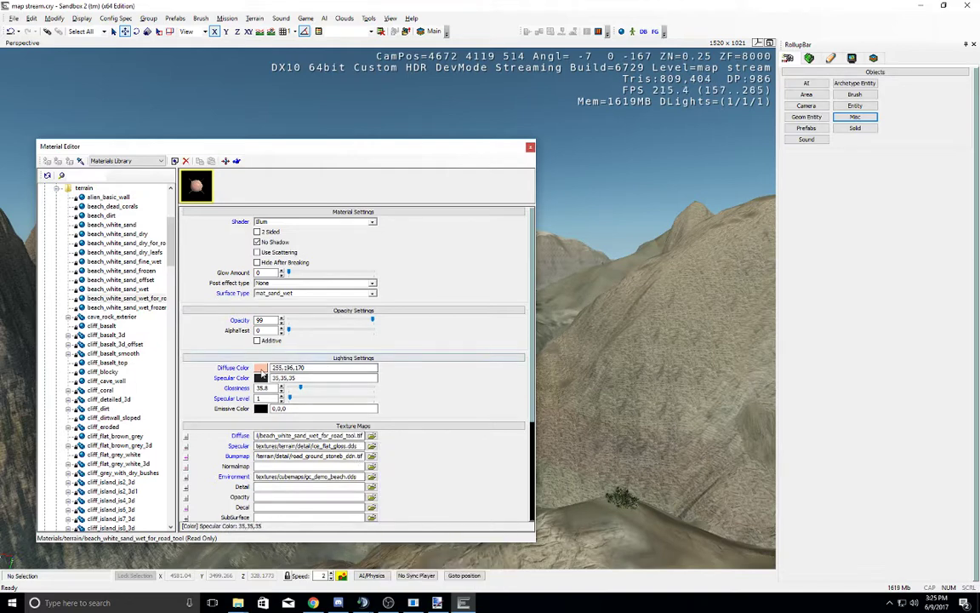
pyautogui.click(187, 437)
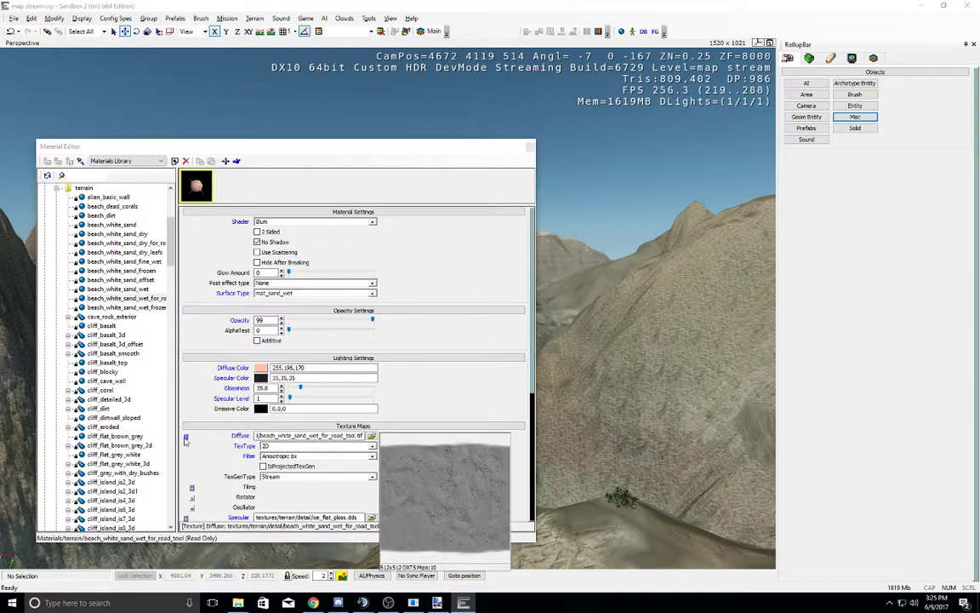
pyautogui.click(186, 436)
pyautogui.scroll(-1, 442, 409)
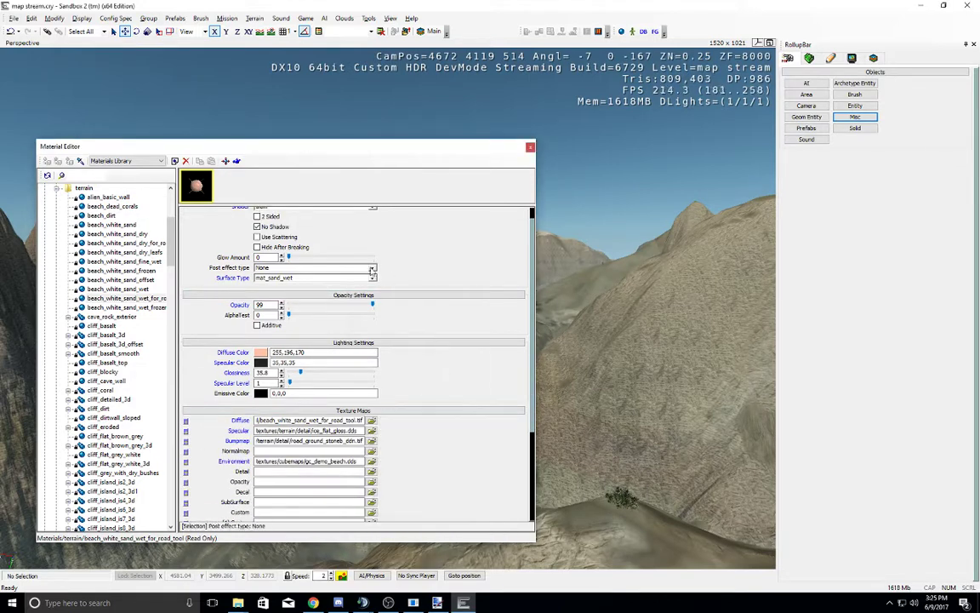
pyautogui.scroll(1, 460, 325)
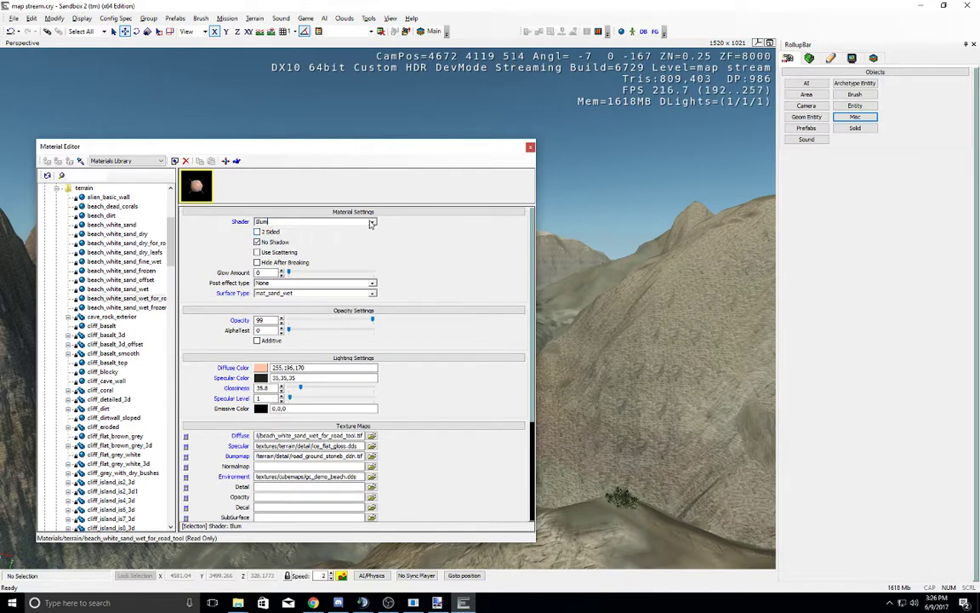
# Step: Examine the material's available surface types and its shader and shader generation parameters
pyautogui.click(373, 294)
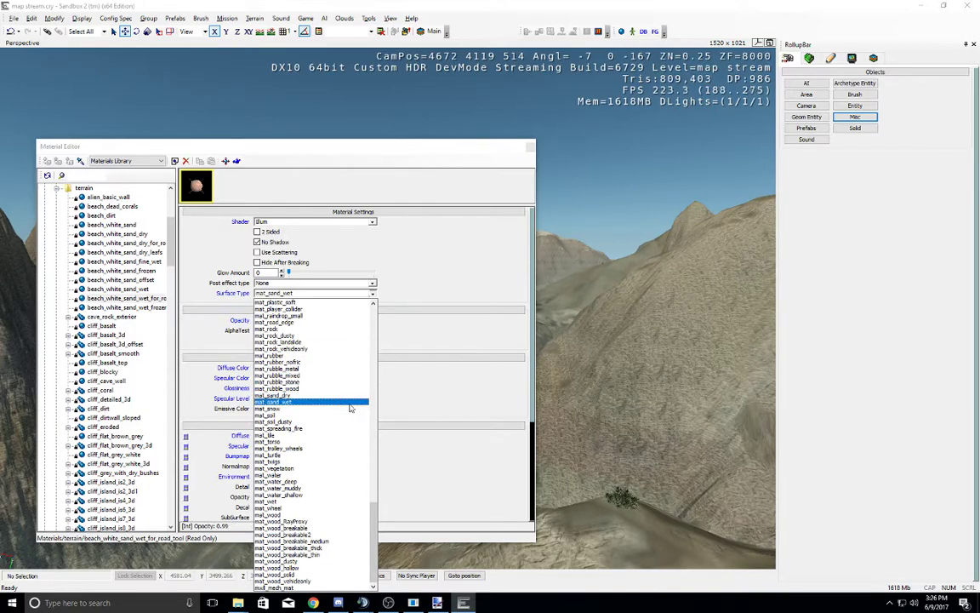
pyautogui.click(502, 329)
pyautogui.scroll(-5, 536, 338)
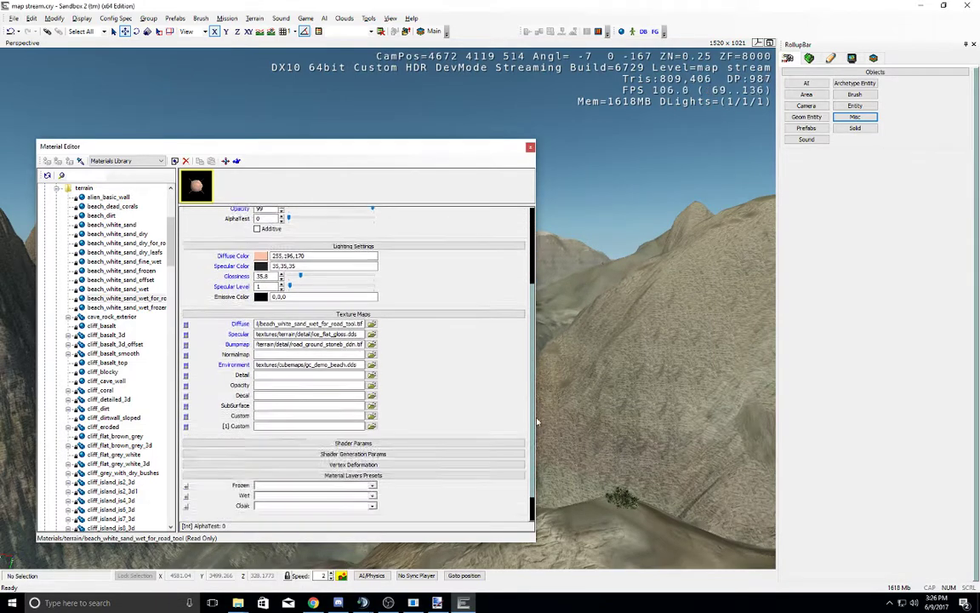
pyautogui.click(370, 422)
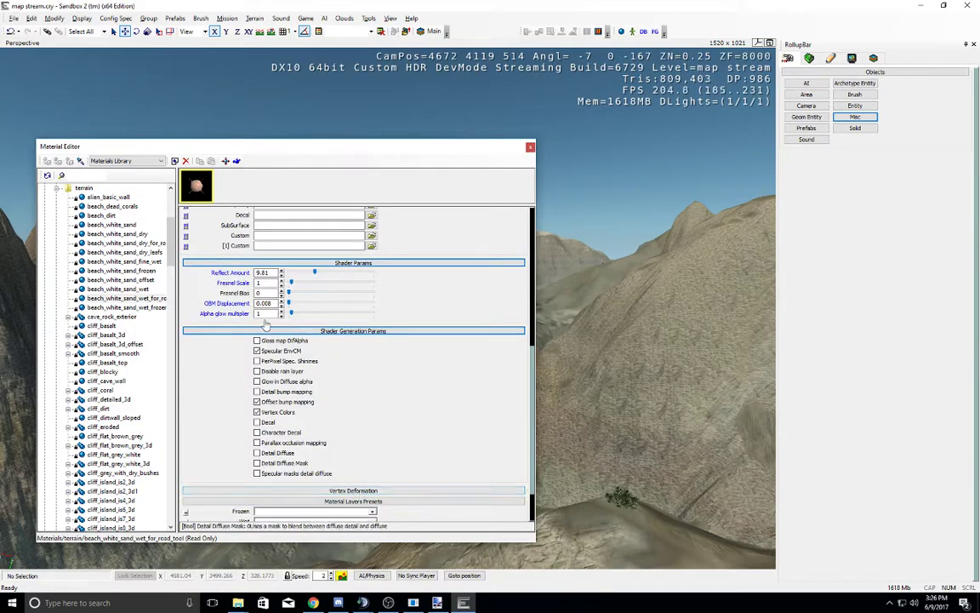
pyautogui.scroll(1, 532, 323)
# Step: Inspect the settings of the beach_white_sand_wet terrain material and look through the remaining terrain materials down to the road and underwater ones
pyautogui.click(119, 279)
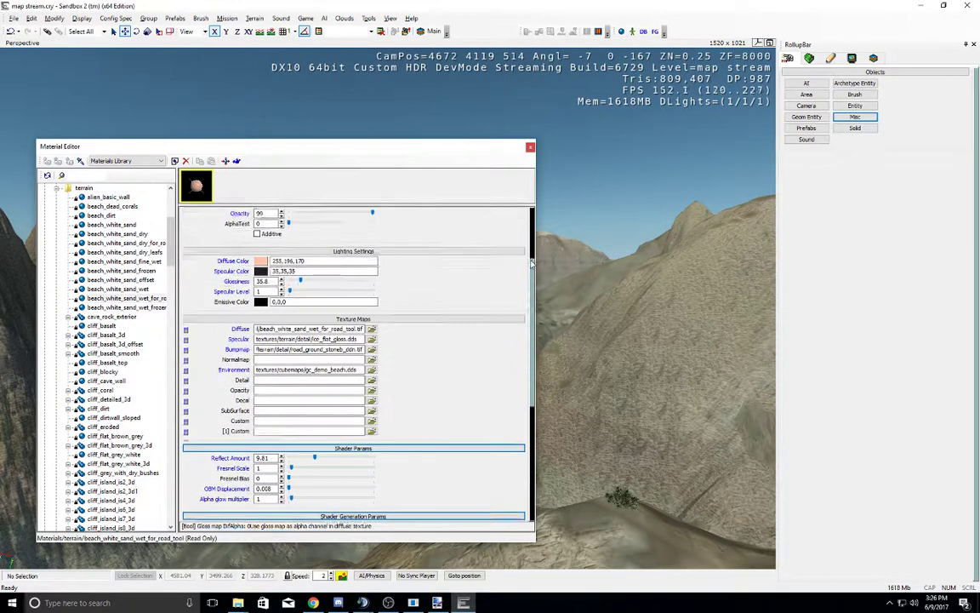
pyautogui.click(125, 290)
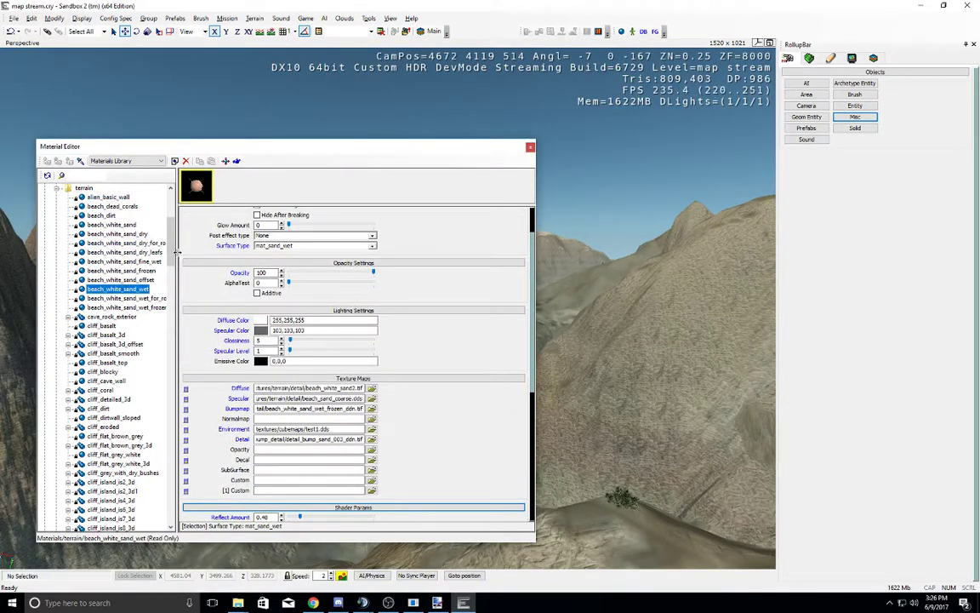
pyautogui.moveTo(170, 258); pyautogui.dragTo(195, 504)
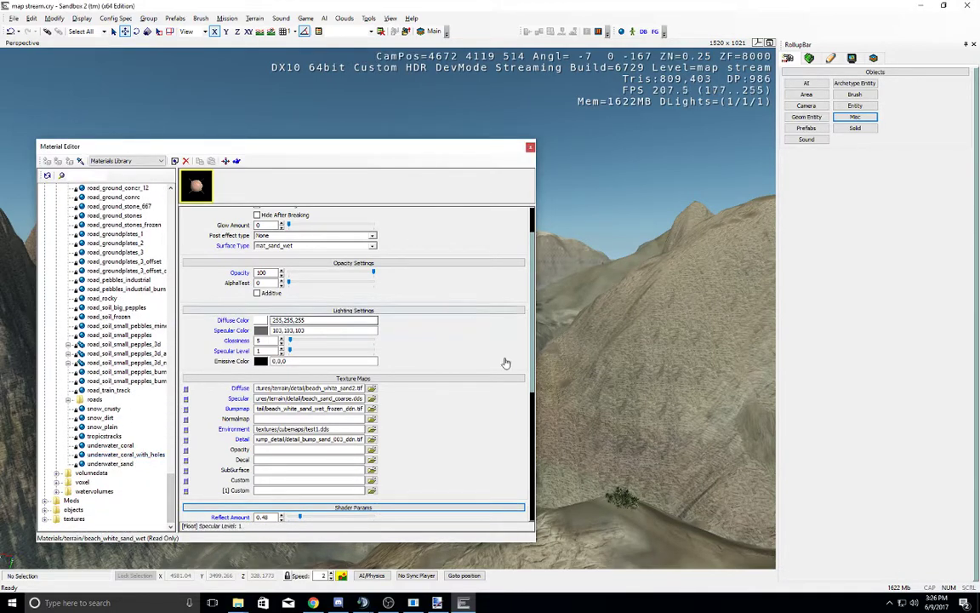
pyautogui.moveTo(536, 377); pyautogui.dragTo(533, 278)
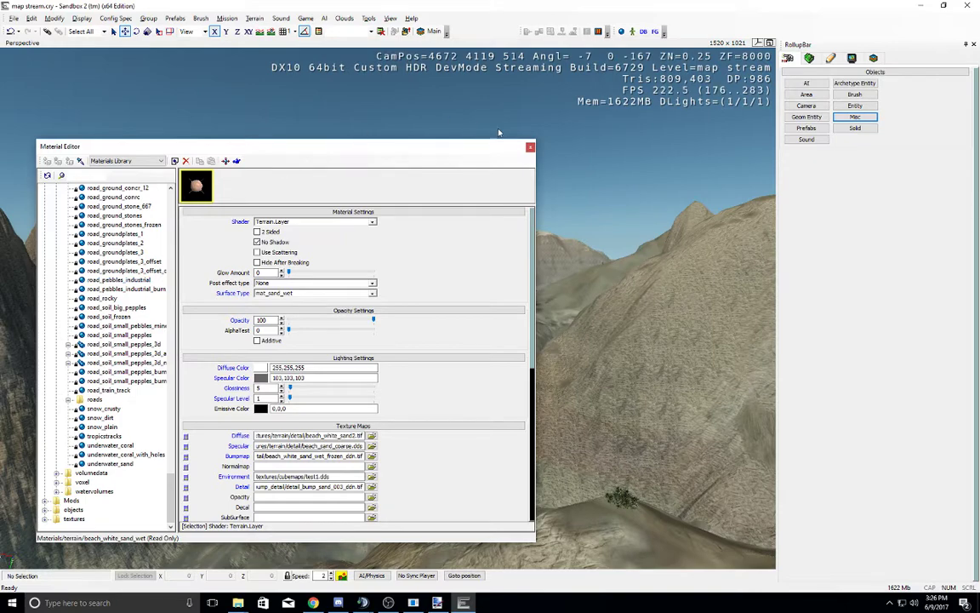
# Step: Close the Material Editor and load the mwll_explosions.xml particle library in the DataBase View
pyautogui.click(530, 148)
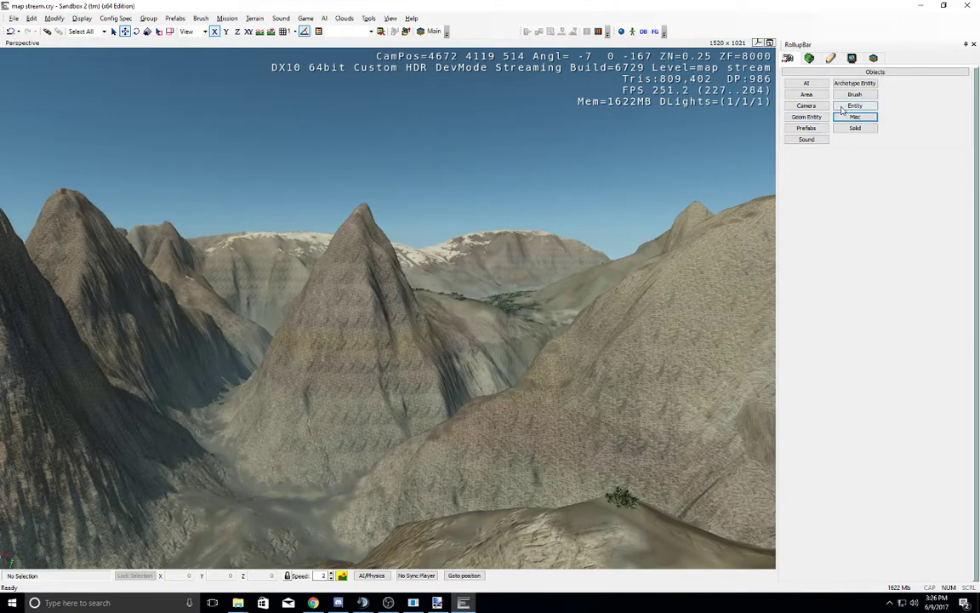
pyautogui.click(390, 18)
pyautogui.moveTo(419, 30)
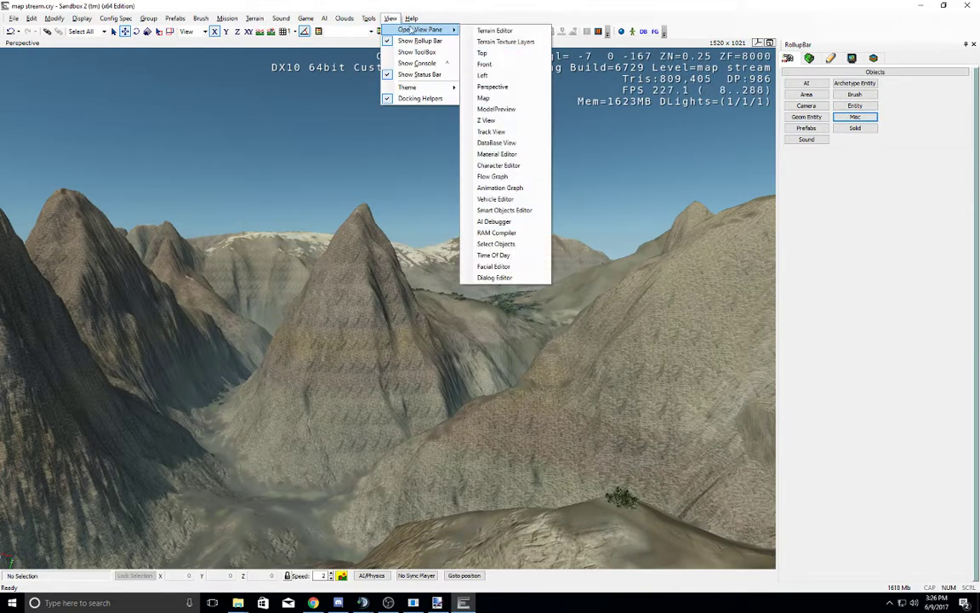
pyautogui.click(497, 143)
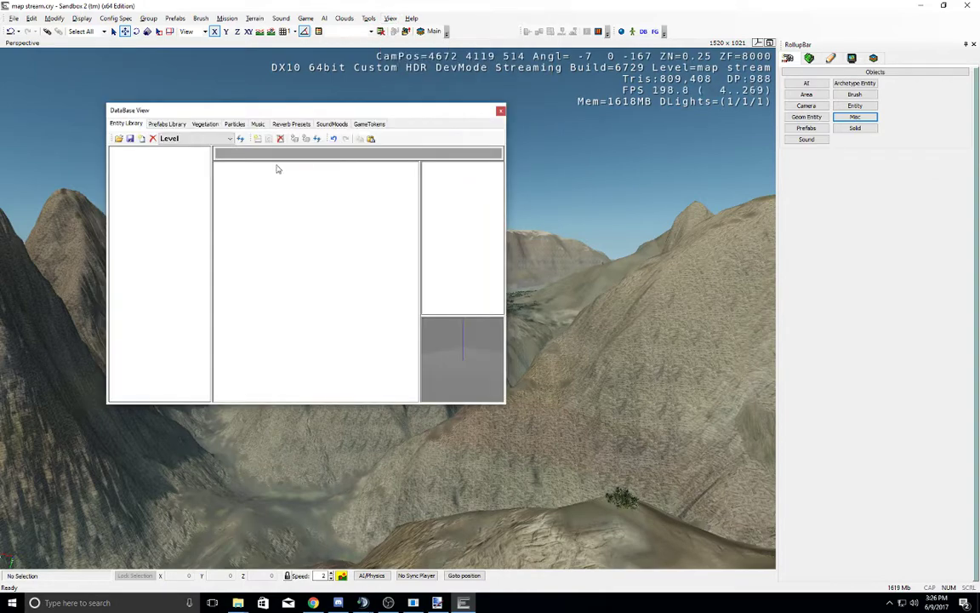
pyautogui.click(232, 124)
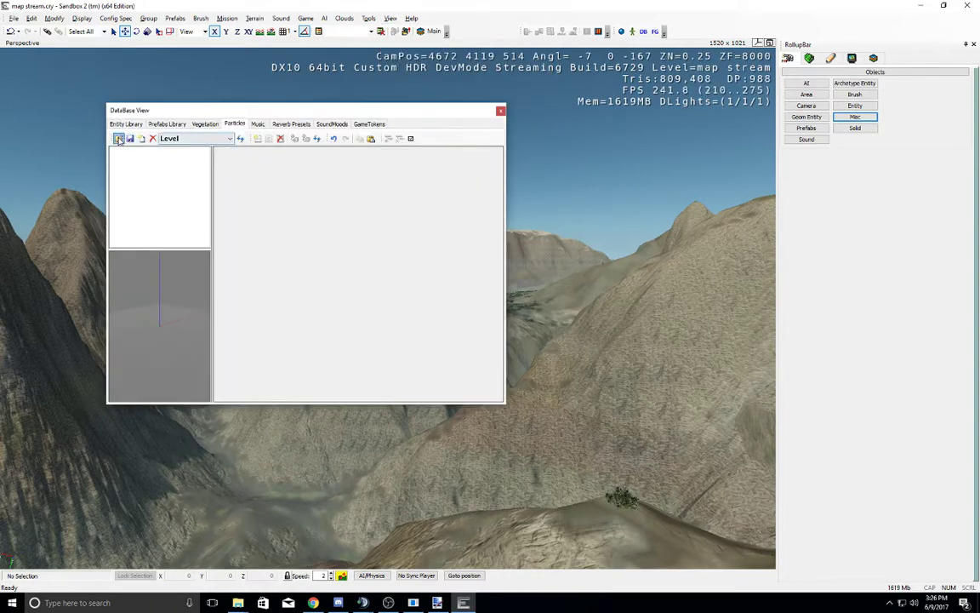
pyautogui.click(120, 140)
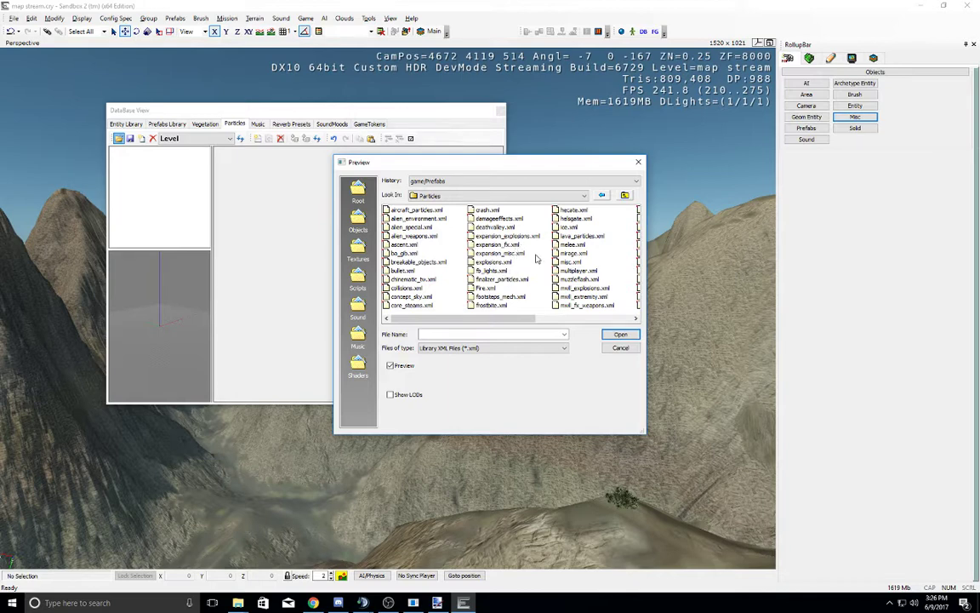
pyautogui.scroll(-1, 533, 313)
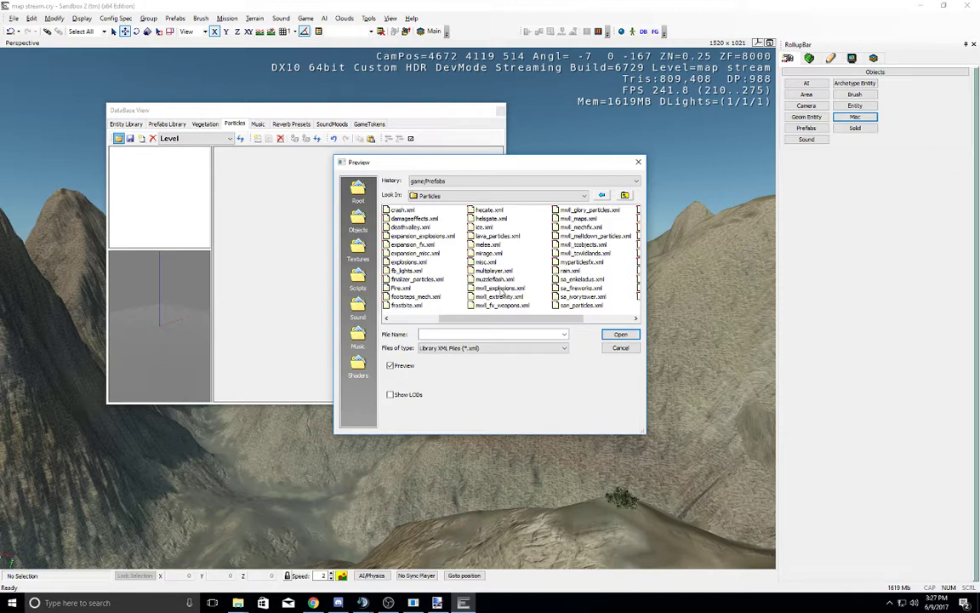
pyautogui.doubleClick(500, 287)
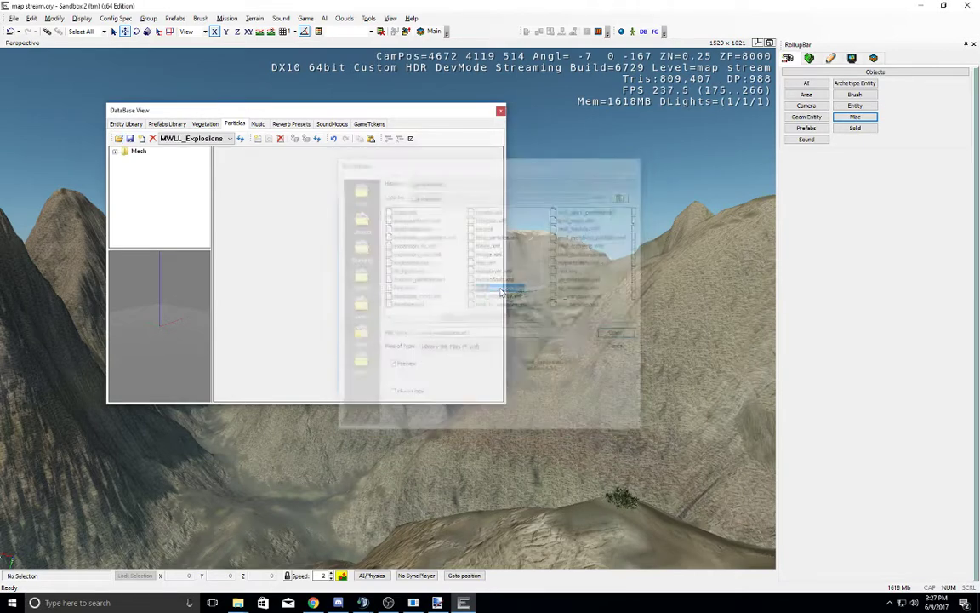
# Step: Preview the Mech group's particle effects from CriticalExplosion through small_explosion1
pyautogui.doubleClick(119, 152)
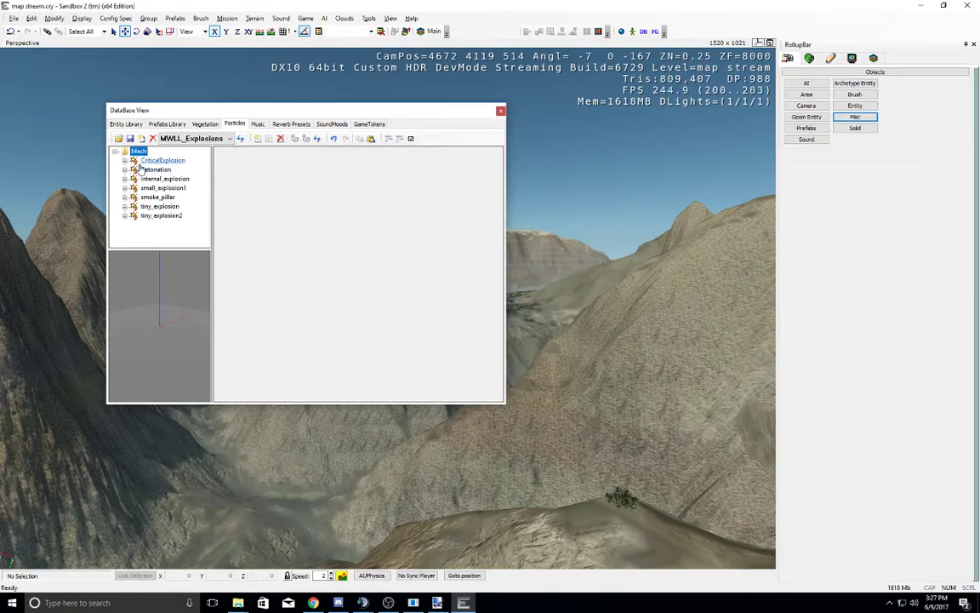
pyautogui.click(144, 161)
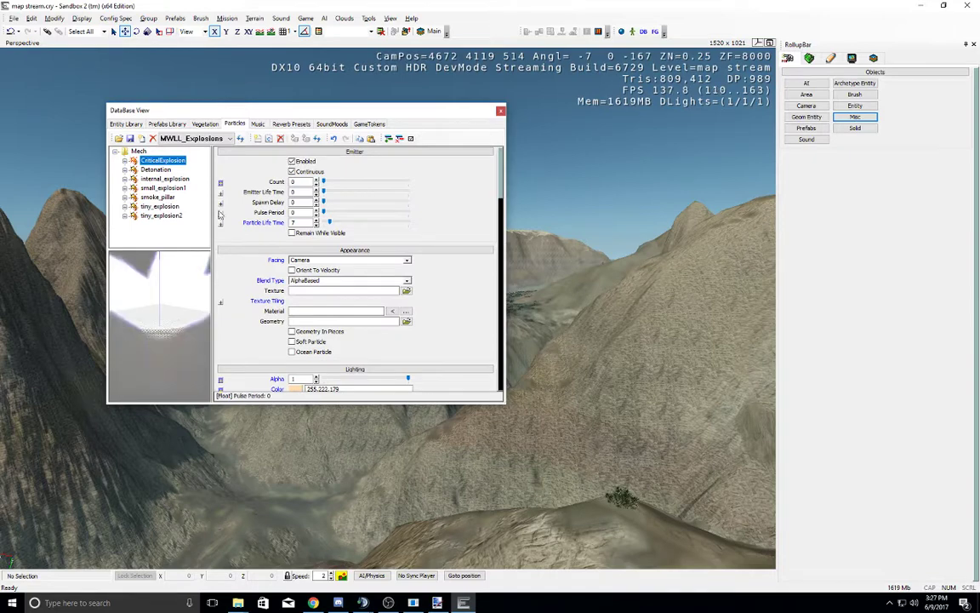
pyautogui.click(146, 171)
pyautogui.click(149, 182)
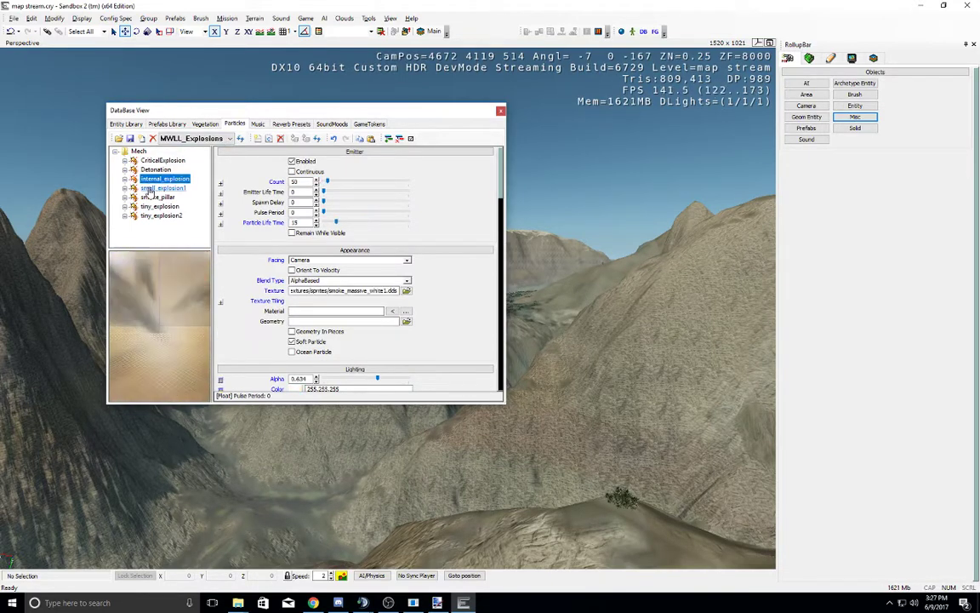
pyautogui.click(150, 189)
pyautogui.moveTo(597, 352); pyautogui.dragTo(558, 357, button='right')
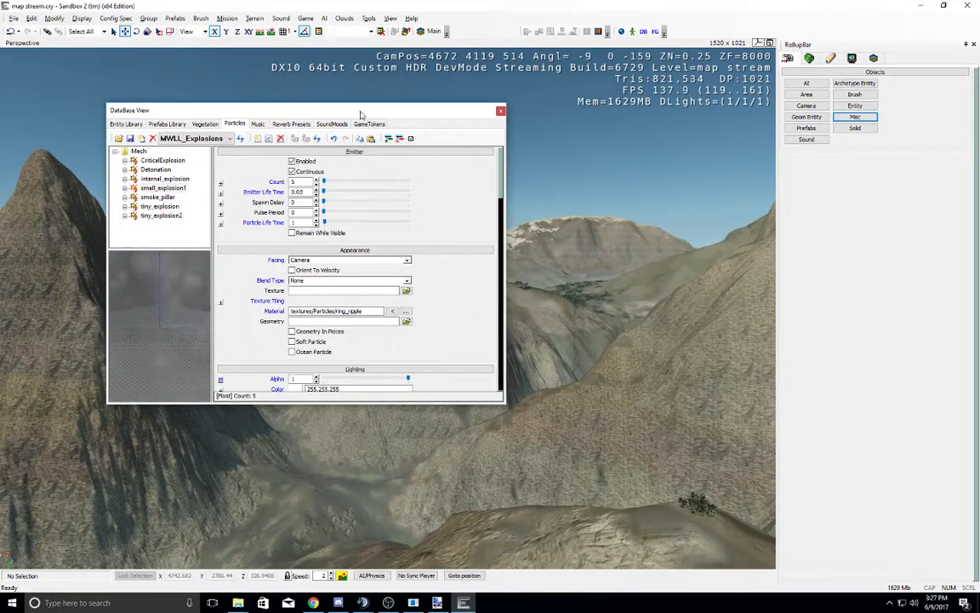
# Step: Load the mwll_meltdown_particles.xml library into the particle database
pyautogui.moveTo(257, 119)
pyautogui.mouseDown()
pyautogui.moveTo(211, 157)
pyautogui.moveTo(256, 134)
pyautogui.mouseUp()
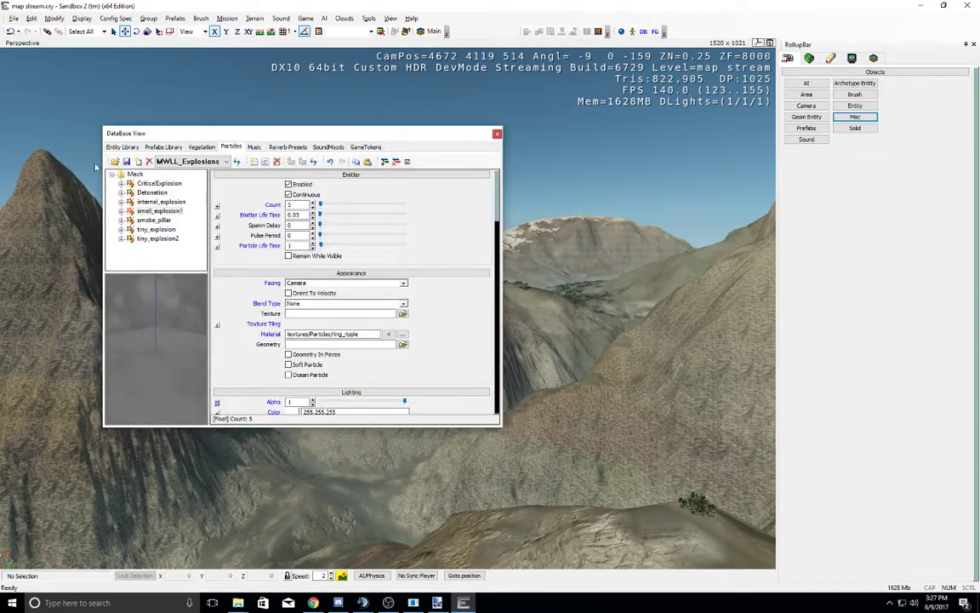
pyautogui.click(126, 162)
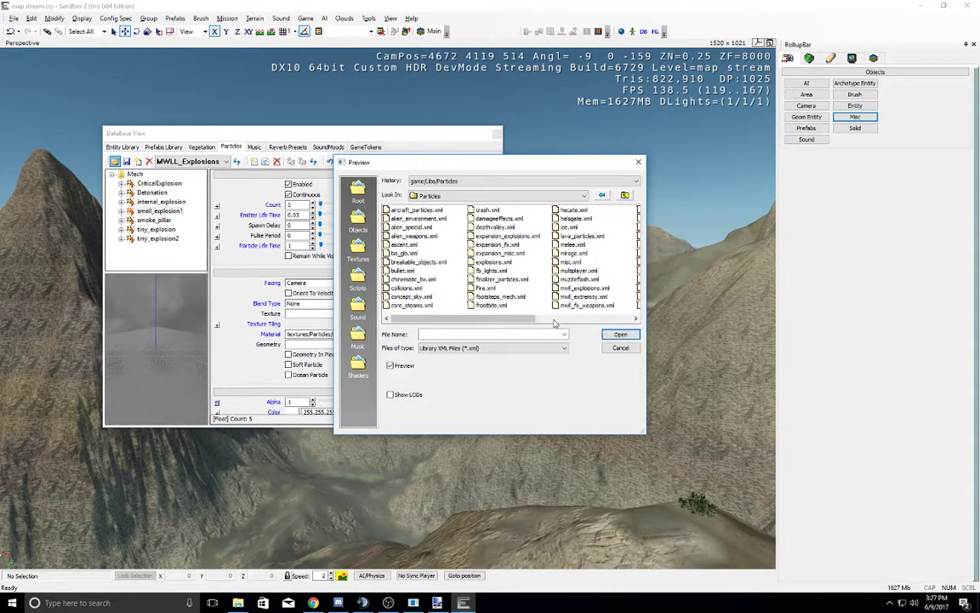
pyautogui.doubleClick(511, 236)
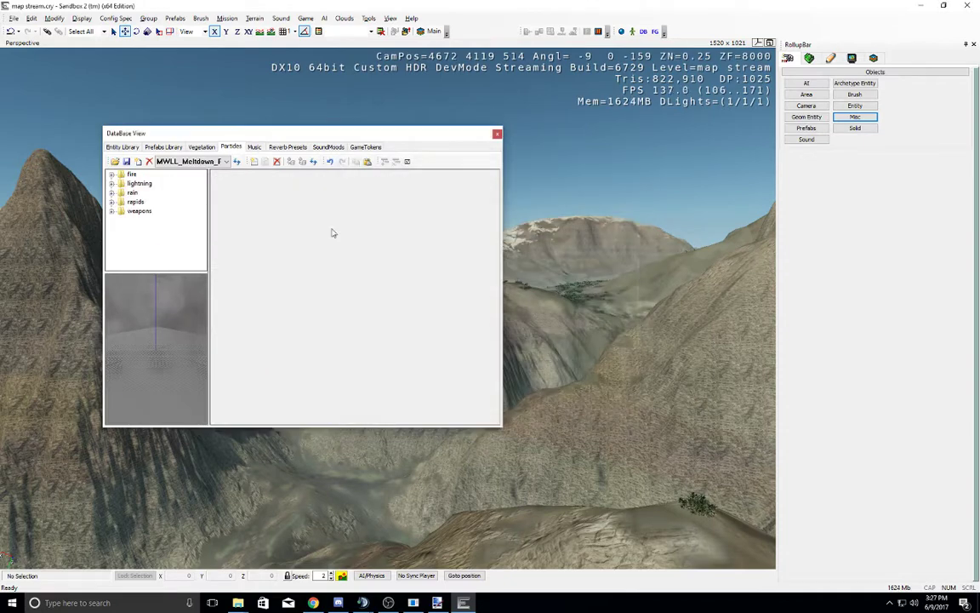
# Step: Place the crash effect from the fire group on the mountainside and inspect it up close
pyautogui.click(111, 174)
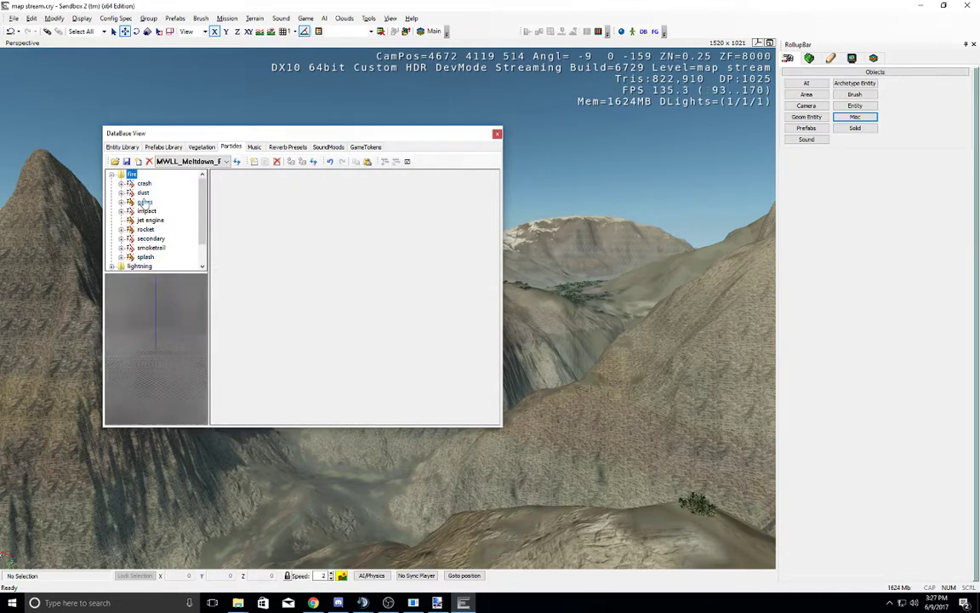
pyautogui.click(143, 185)
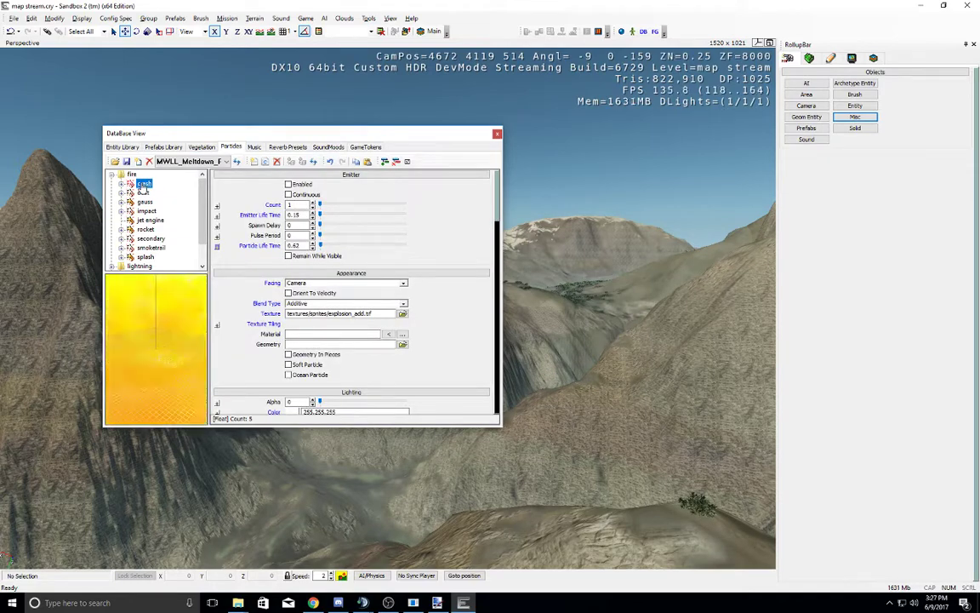
pyautogui.moveTo(606, 385); pyautogui.dragTo(585, 394)
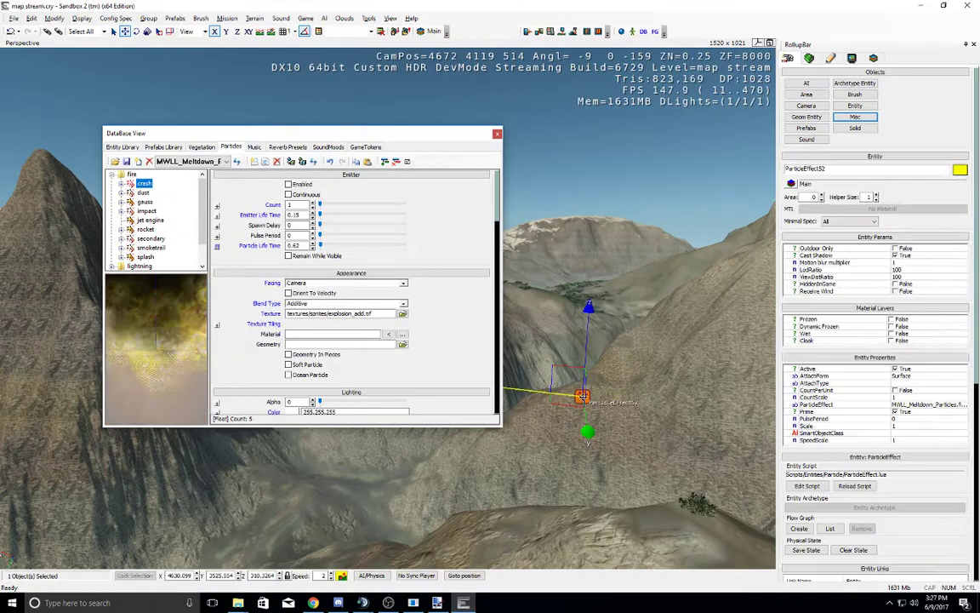
pyautogui.press('w')
pyautogui.moveTo(621, 390); pyautogui.dragTo(562, 302, button='right')
pyautogui.moveTo(415, 136); pyautogui.dragTo(271, 365)
pyautogui.press('w')
pyautogui.moveTo(514, 324); pyautogui.dragTo(521, 317, button='right')
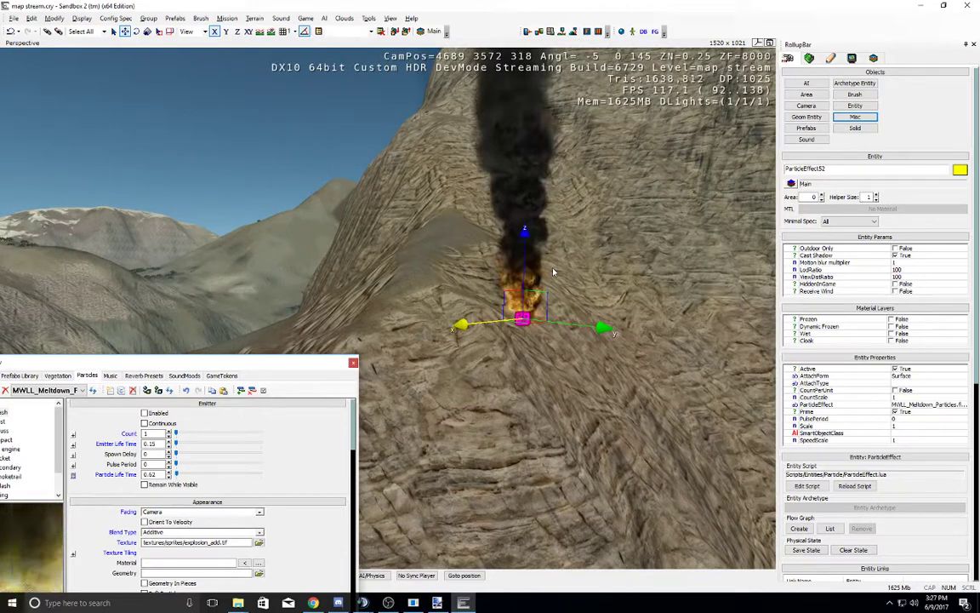
# Step: Examine the crash and HeavyGauss settings and browse the lightning, rain and rapids effect groups
pyautogui.moveTo(272, 370); pyautogui.dragTo(394, 107)
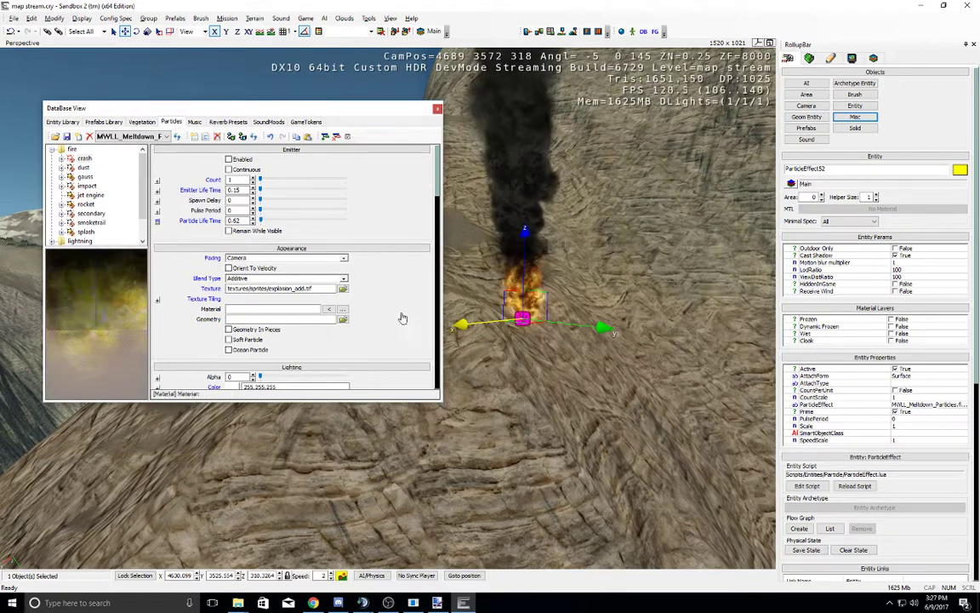
pyautogui.moveTo(439, 165); pyautogui.dragTo(439, 221)
pyautogui.click(85, 158)
pyautogui.click(61, 176)
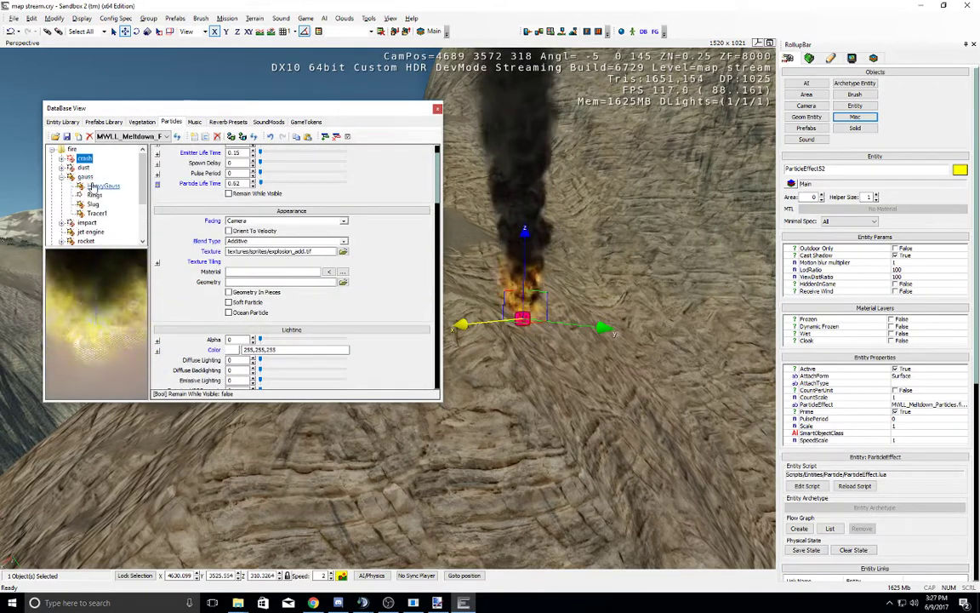
pyautogui.click(93, 187)
pyautogui.scroll(-3, 78, 216)
pyautogui.click(52, 214)
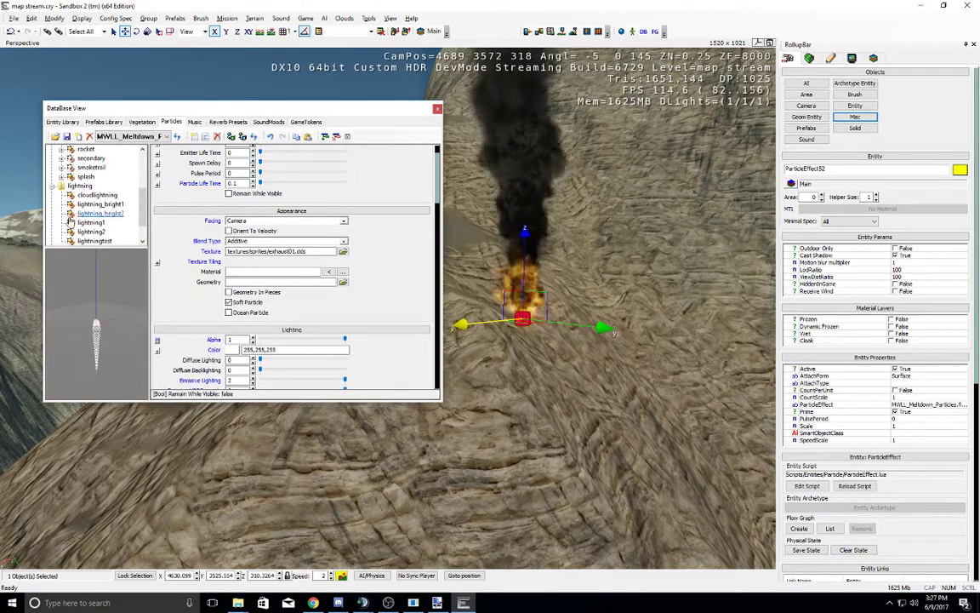
pyautogui.moveTo(406, 281)
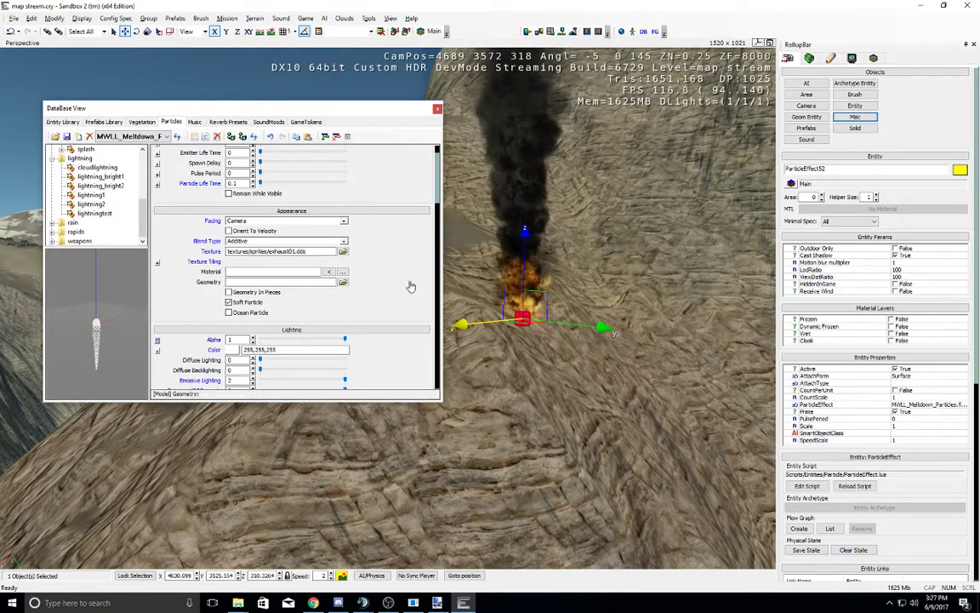
pyautogui.moveTo(529, 316); pyautogui.dragTo(522, 317, button='right')
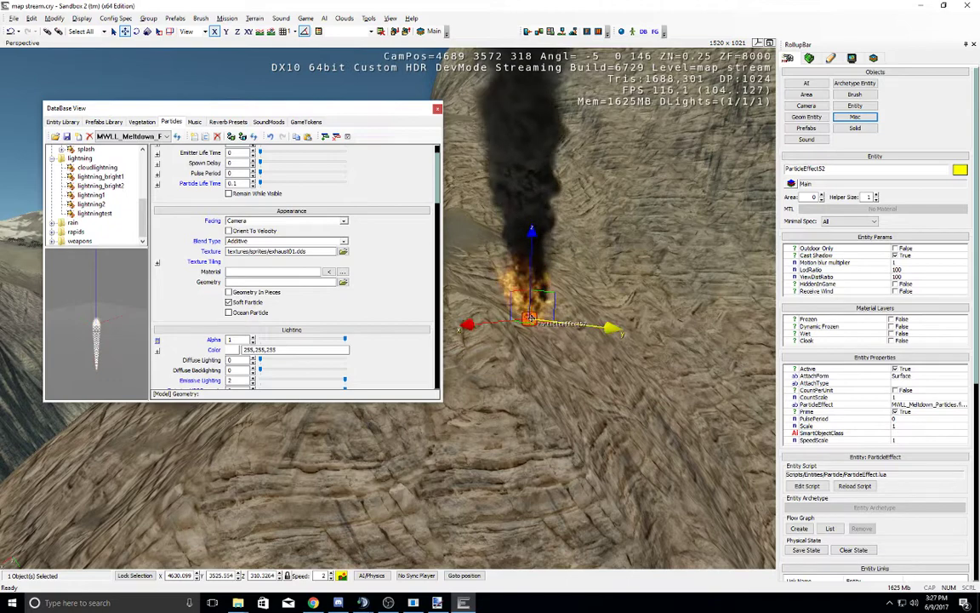
pyautogui.moveTo(533, 319); pyautogui.dragTo(533, 298, button='middle')
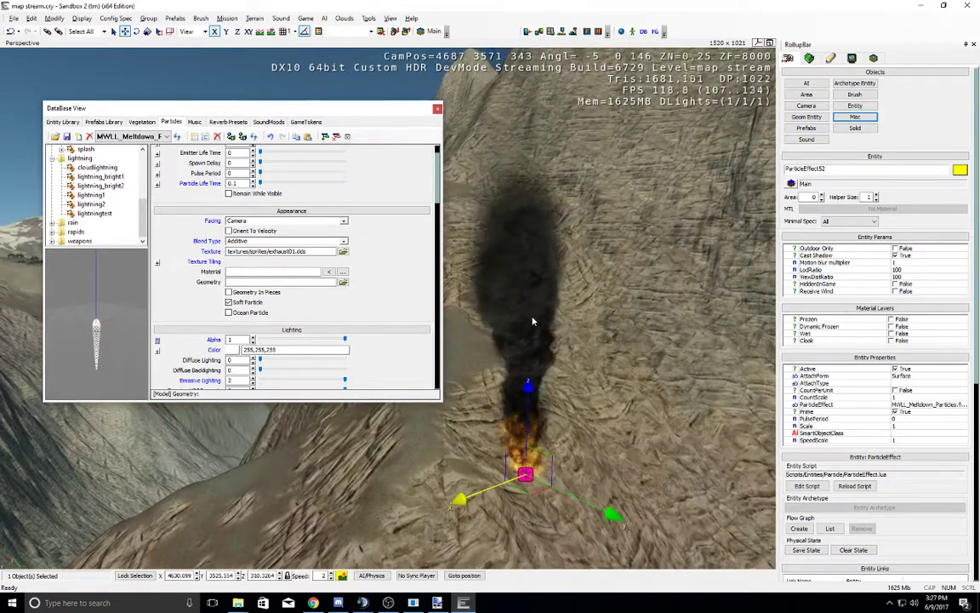
pyautogui.moveTo(197, 257)
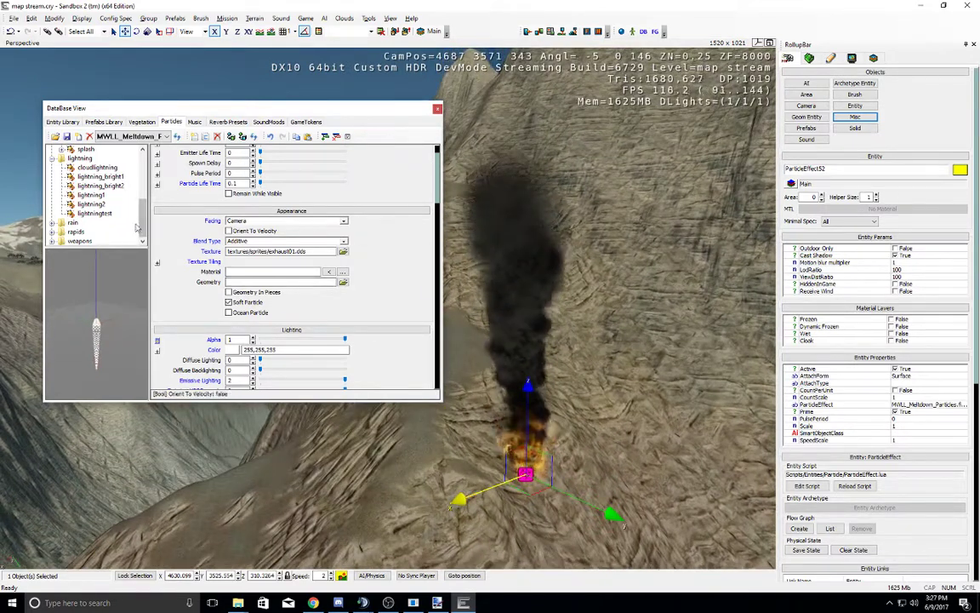
pyautogui.click(53, 224)
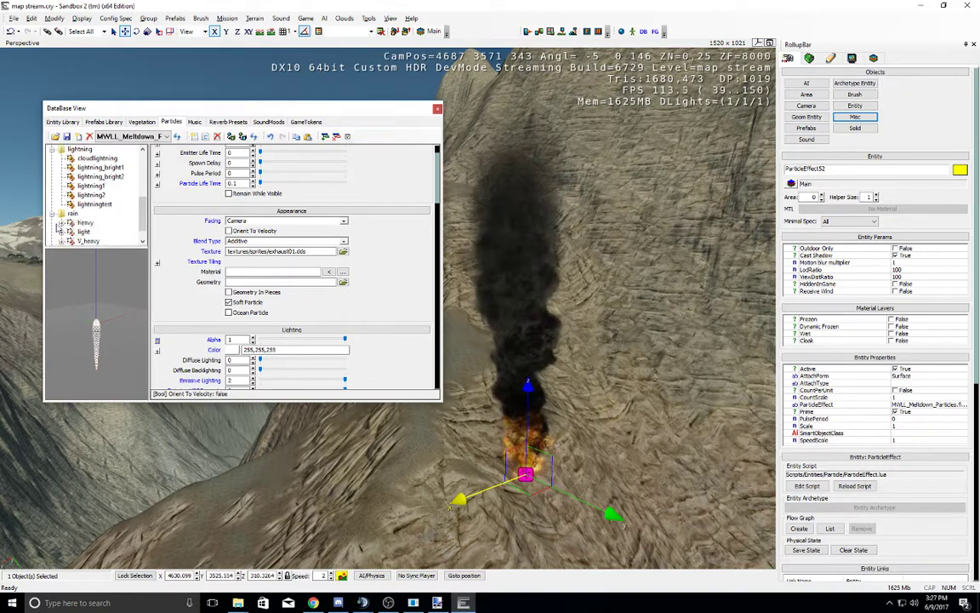
pyautogui.click(52, 233)
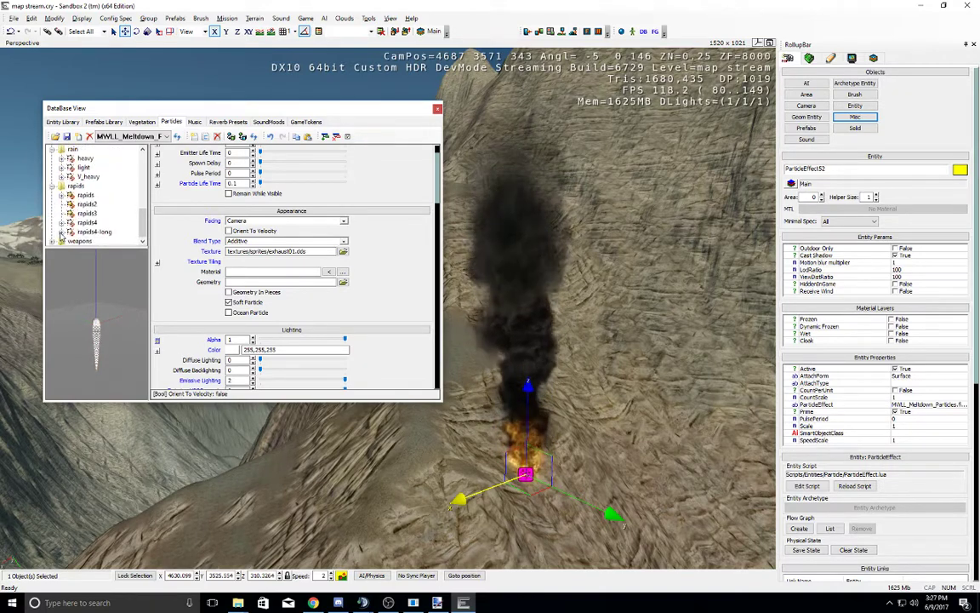
# Step: Place the lightning1 effect on the rock slope beside the burning crash effect
pyautogui.scroll(10, 57, 223)
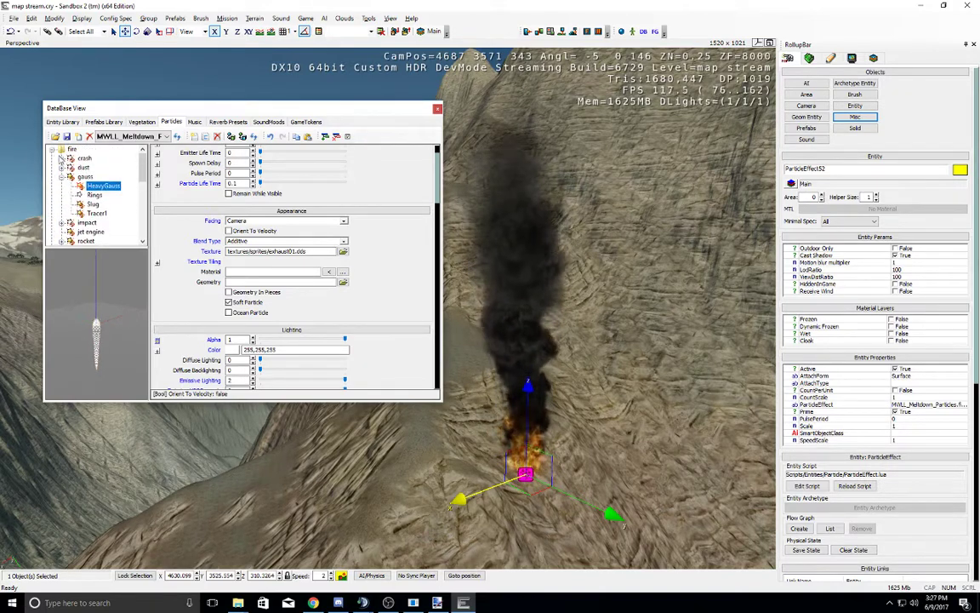
pyautogui.click(53, 150)
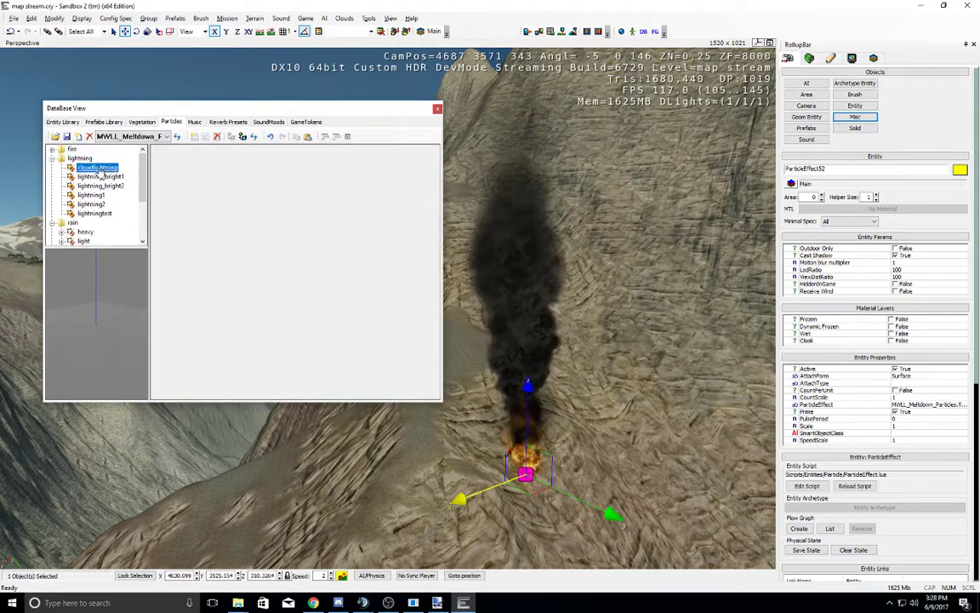
pyautogui.click(89, 195)
pyautogui.moveTo(571, 313); pyautogui.dragTo(652, 328)
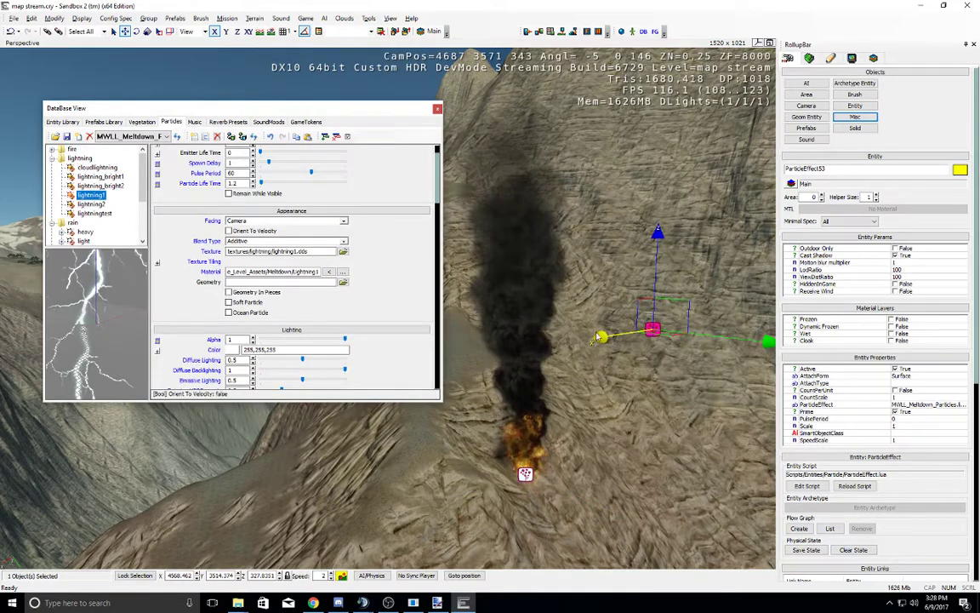
pyautogui.moveTo(652, 328); pyautogui.dragTo(585, 307, button='right')
pyautogui.press('s')
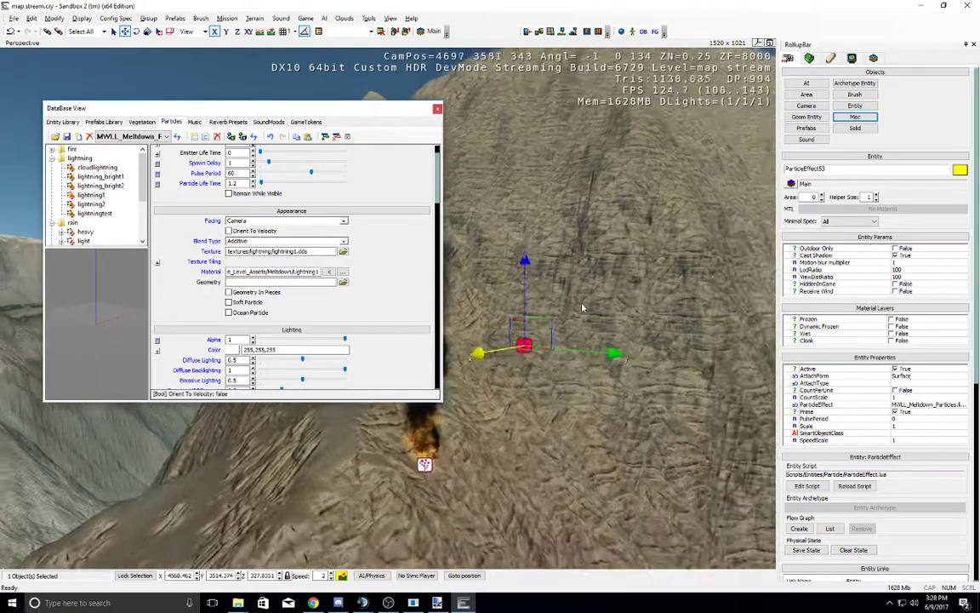
# Step: Close the DataBase View and raise the lightning effect along Z to about 449
pyautogui.click(437, 109)
pyautogui.moveTo(523, 274); pyautogui.dragTo(522, 39)
pyautogui.moveTo(491, 209); pyautogui.dragTo(495, 202, button='right')
pyautogui.moveTo(462, 185); pyautogui.dragTo(461, 60)
pyautogui.moveTo(457, 159); pyautogui.dragTo(459, 162, button='middle')
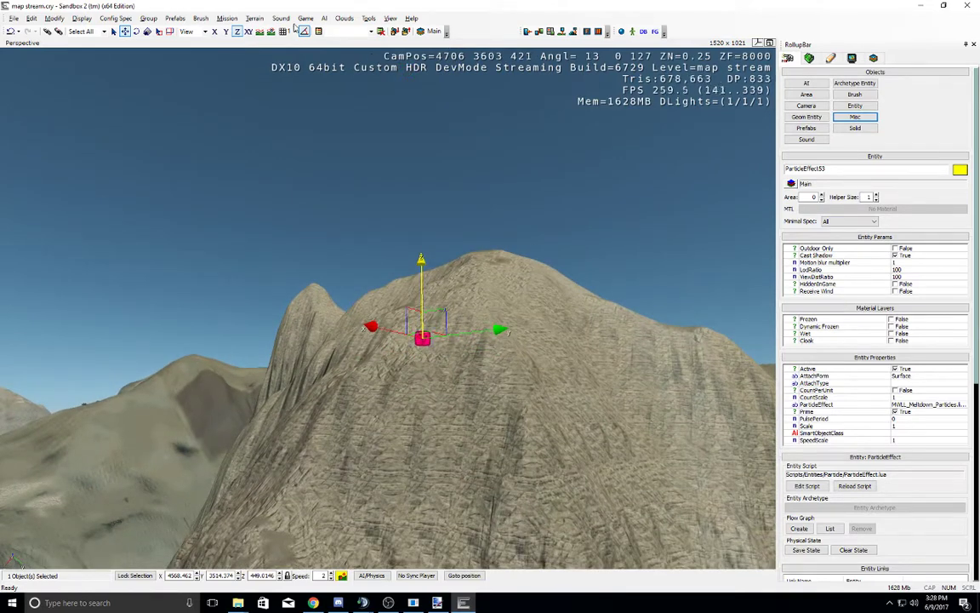
# Step: Scale the lightning effect uniformly to 10 on X, Y and Z
pyautogui.click(149, 32)
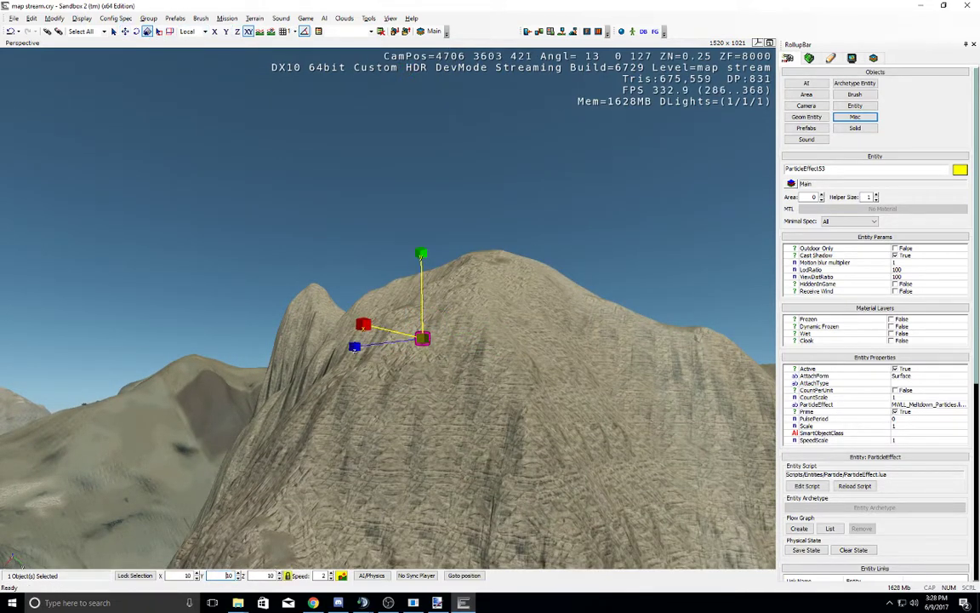
pyautogui.moveTo(439, 373); pyautogui.dragTo(440, 375, button='right')
pyautogui.press('w')
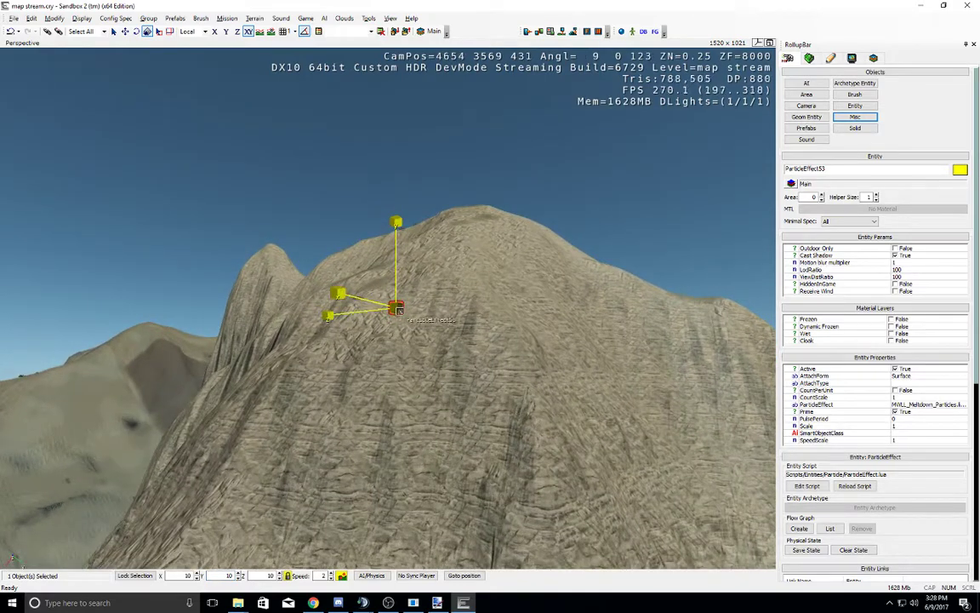
pyautogui.rightClick(399, 308)
pyautogui.click(414, 330)
pyautogui.moveTo(414, 330); pyautogui.dragTo(408, 324, button='right')
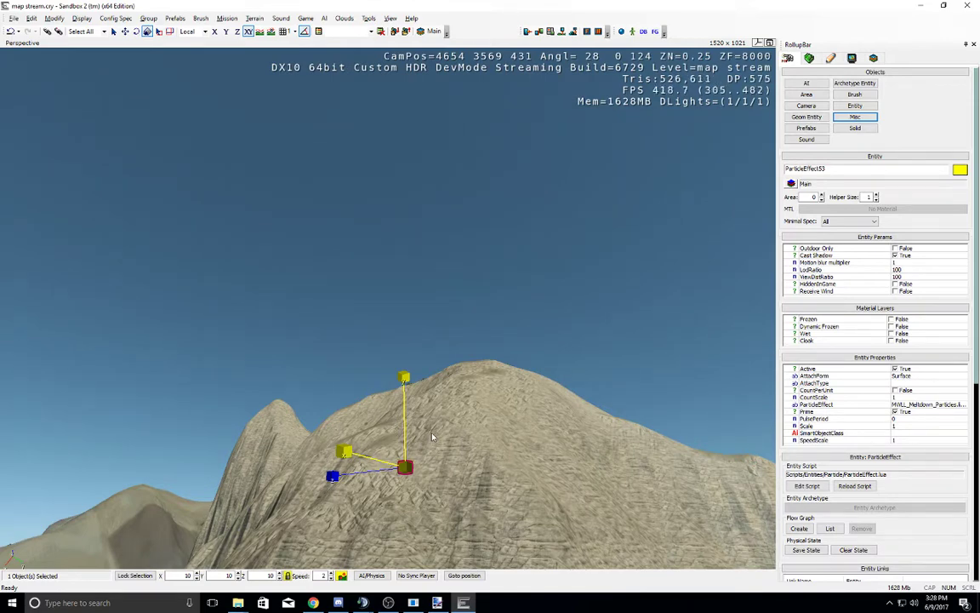
# Step: Delete the lightning particle effect and the crash effect beside it from the rock slope
pyautogui.press('Delete')
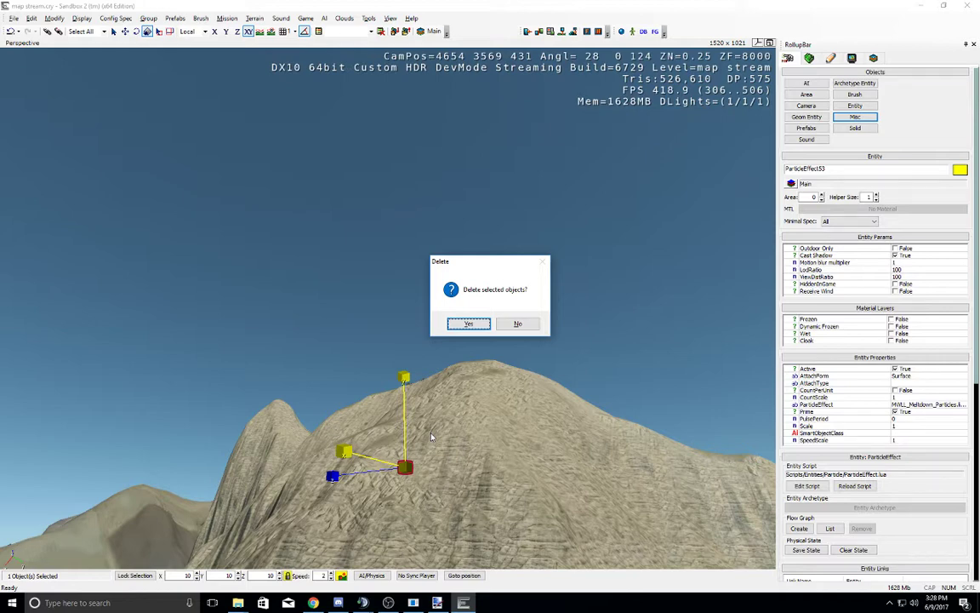
pyautogui.click(515, 327)
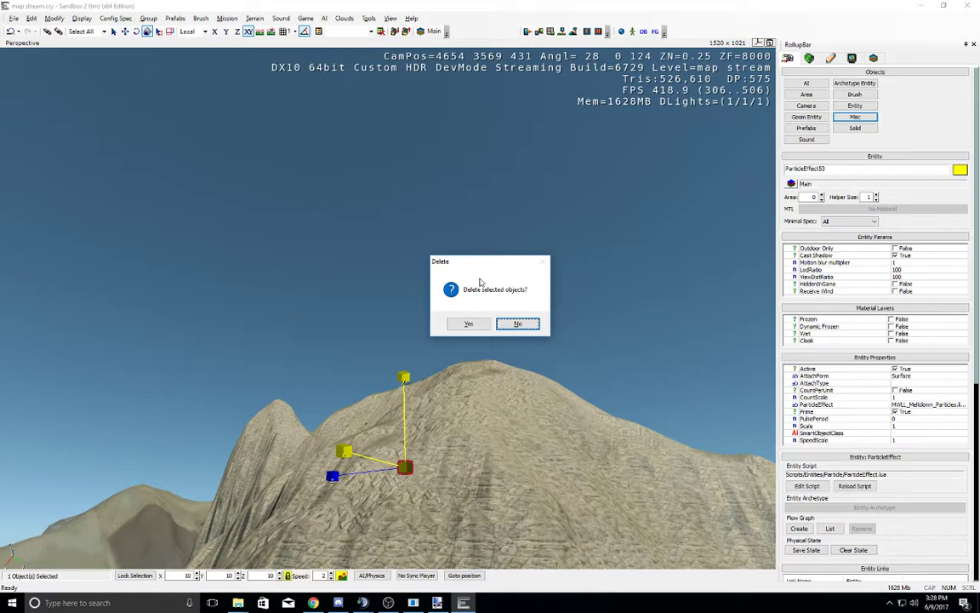
pyautogui.click(477, 327)
pyautogui.moveTo(472, 370); pyautogui.dragTo(472, 369, button='right')
pyautogui.press('s')
pyautogui.click(412, 396)
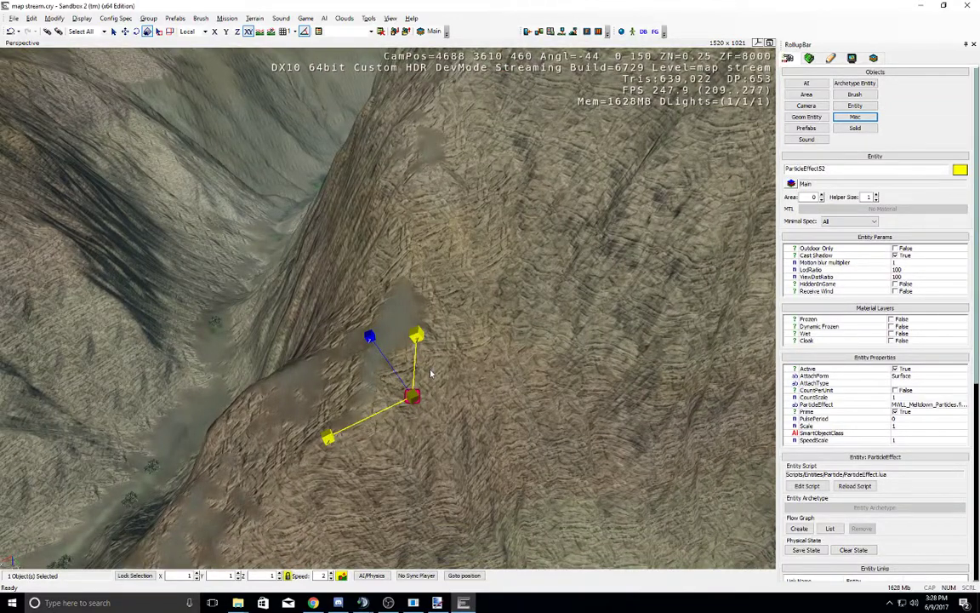
pyautogui.press('Delete')
pyautogui.press('Return')
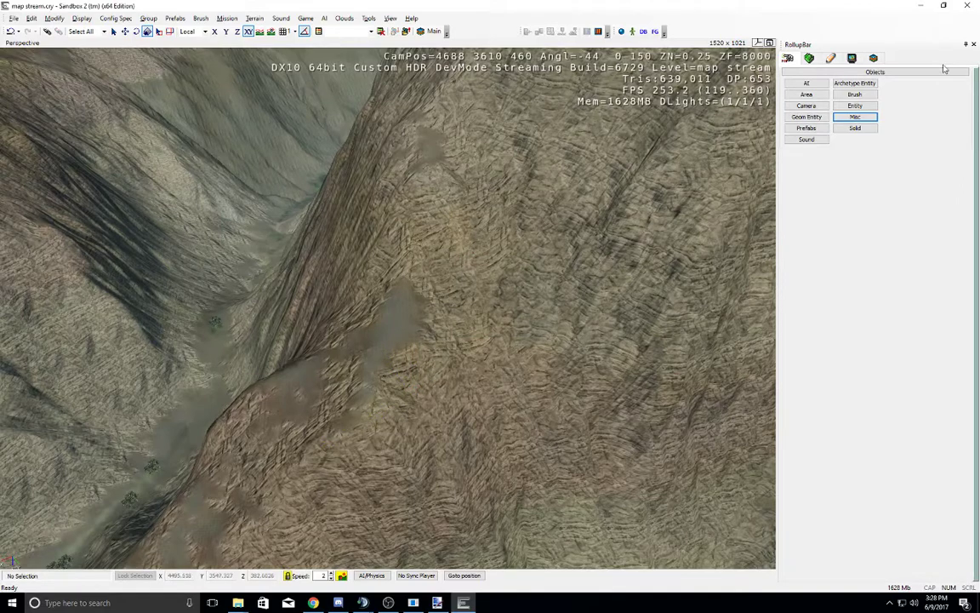
# Step: Place an AreaSphere among the trees on the valley floor
pyautogui.moveTo(503, 260); pyautogui.dragTo(505, 260, button='right')
pyautogui.press('w')
pyautogui.click(802, 98)
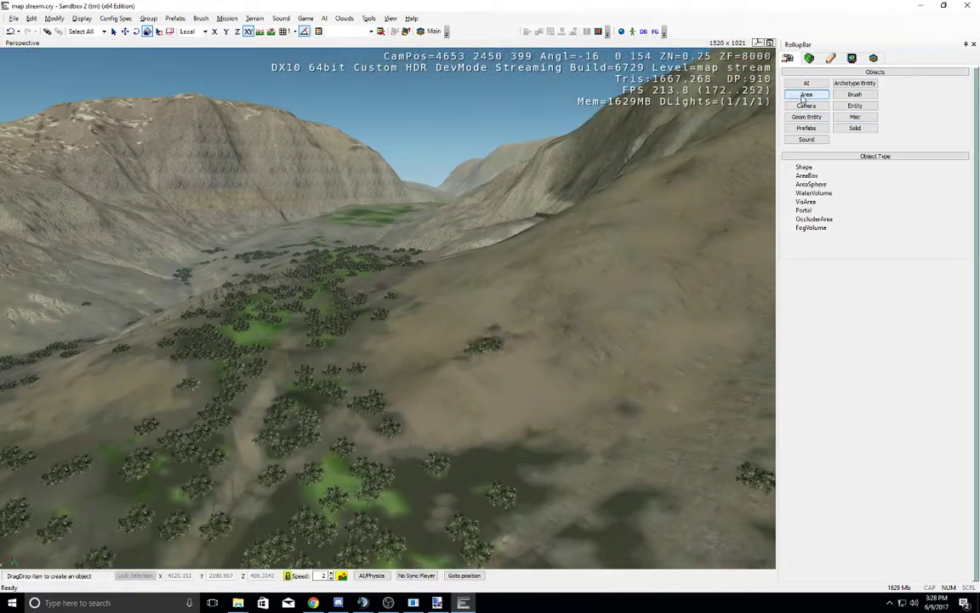
pyautogui.click(825, 168)
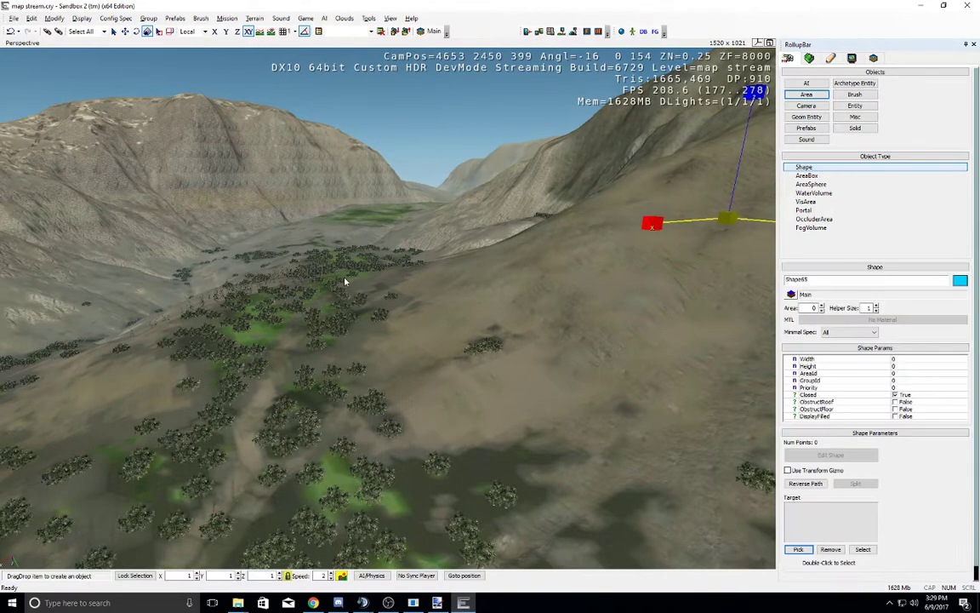
pyautogui.click(817, 184)
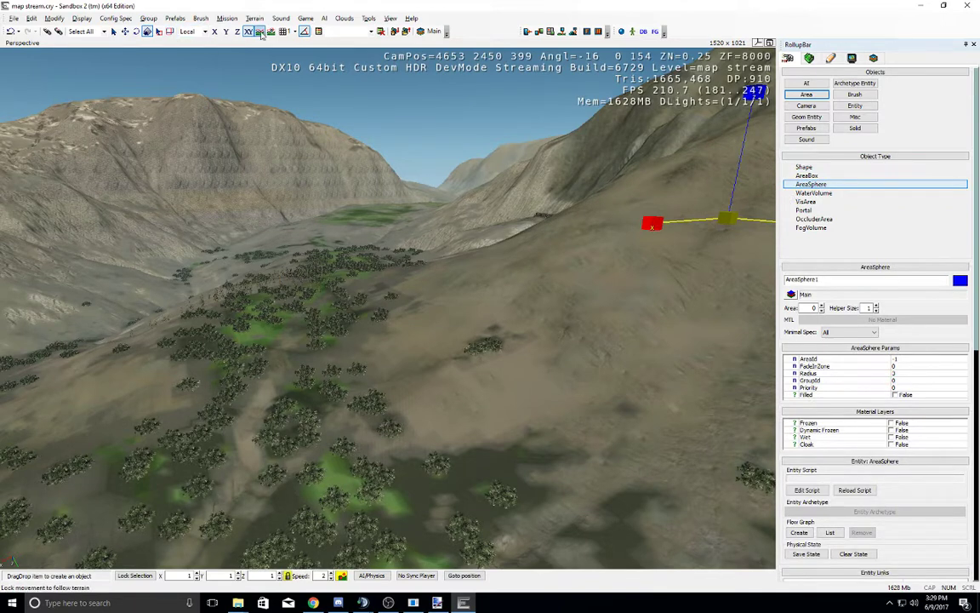
pyautogui.click(313, 415)
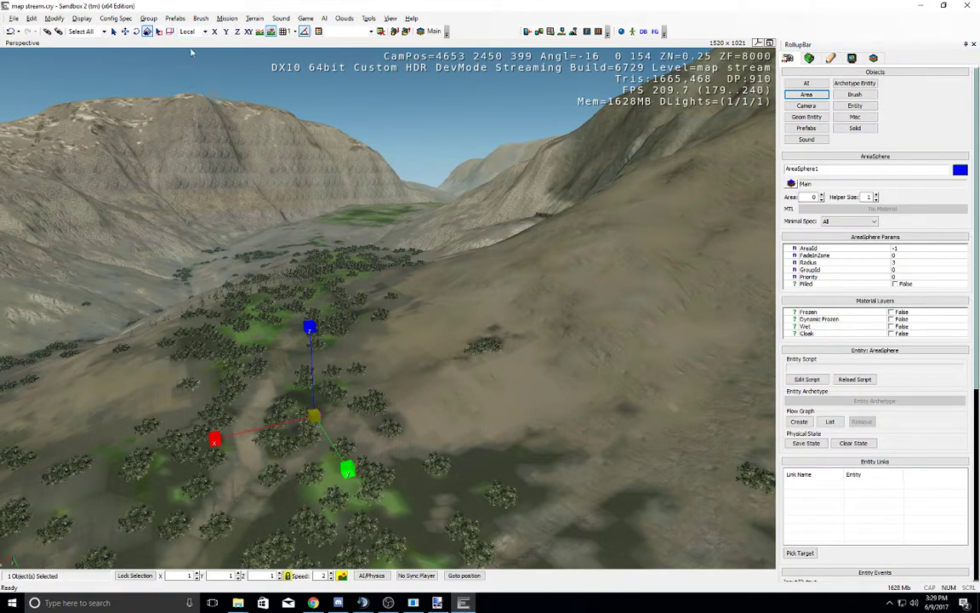
# Step: Set the area sphere's radius to 300
pyautogui.click(125, 31)
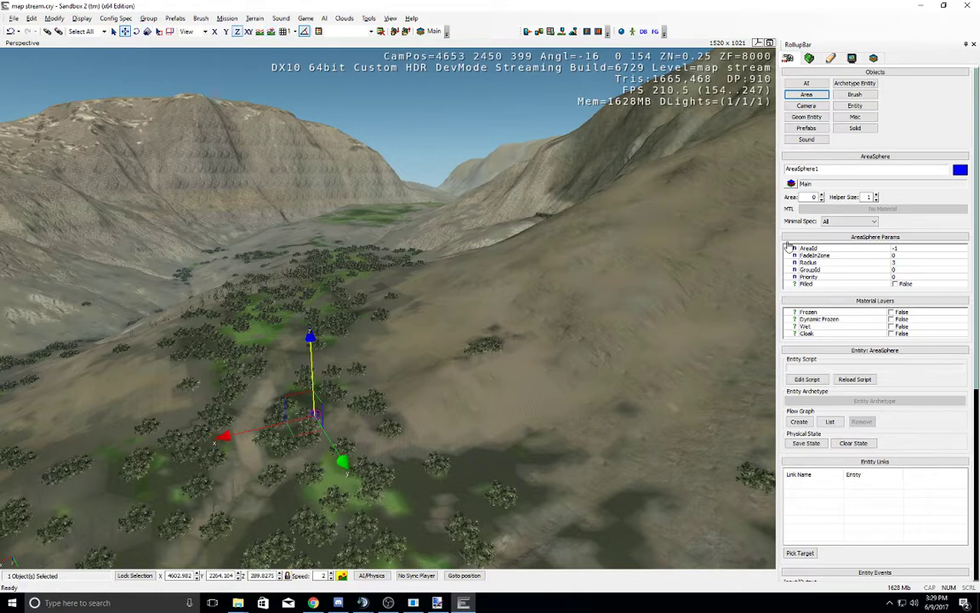
pyautogui.click(903, 263)
pyautogui.write('30')
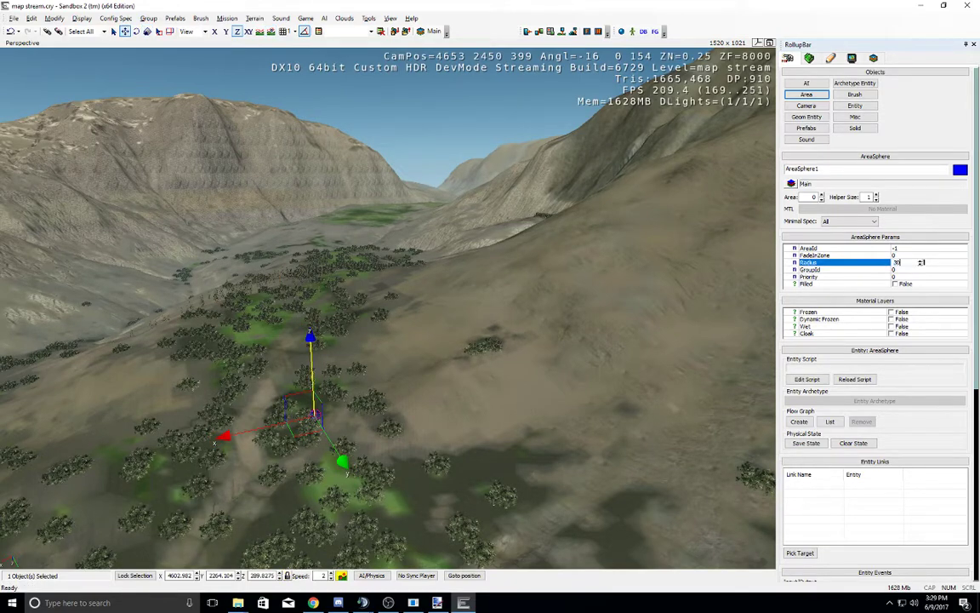
pyautogui.write('0')
pyautogui.press('Return')
pyautogui.moveTo(564, 295); pyautogui.dragTo(564, 297, button='right')
pyautogui.press('s')
pyautogui.click(653, 381)
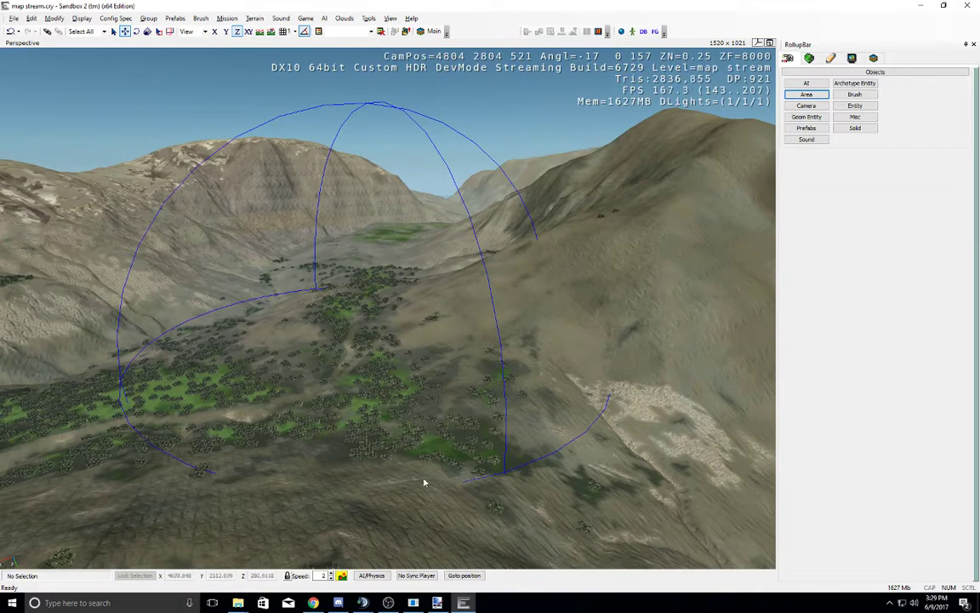
pyautogui.moveTo(277, 242); pyautogui.dragTo(606, 461)
pyautogui.click(591, 424)
pyautogui.click(389, 19)
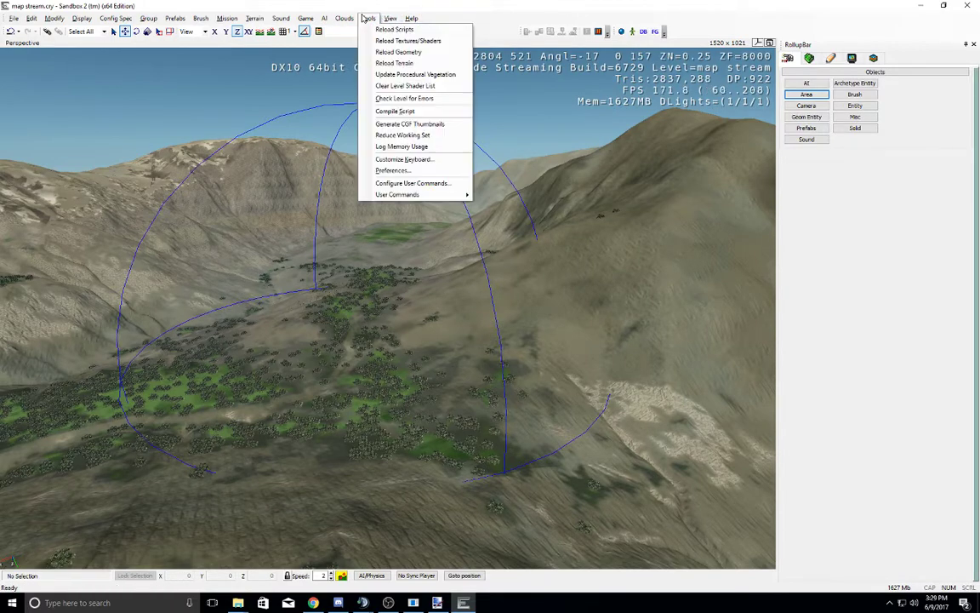
pyautogui.click(389, 28)
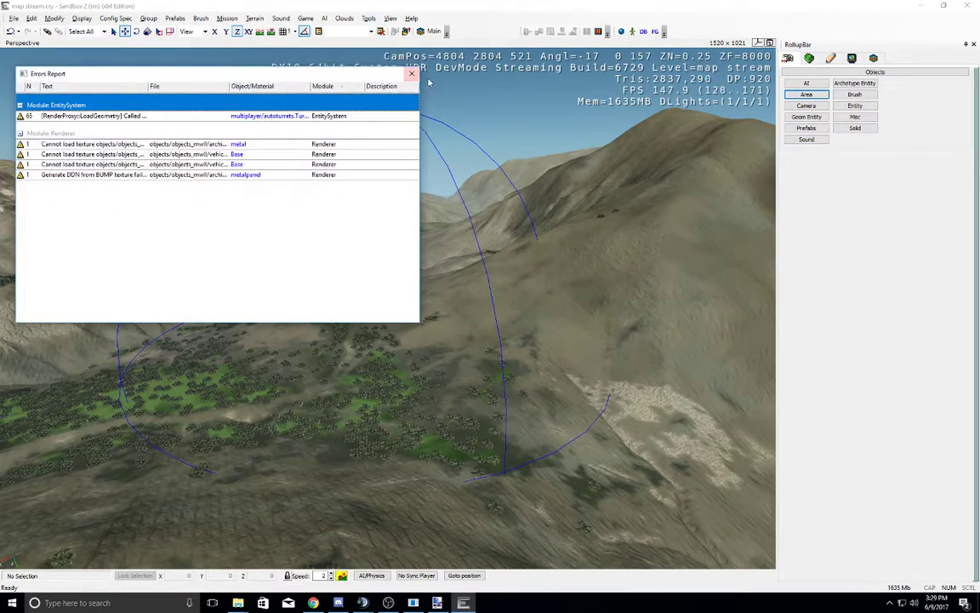
pyautogui.click(411, 73)
# Step: Filter the Select Objects list for "sphere" and select the area sphere in it
pyautogui.click(389, 18)
pyautogui.moveTo(404, 30)
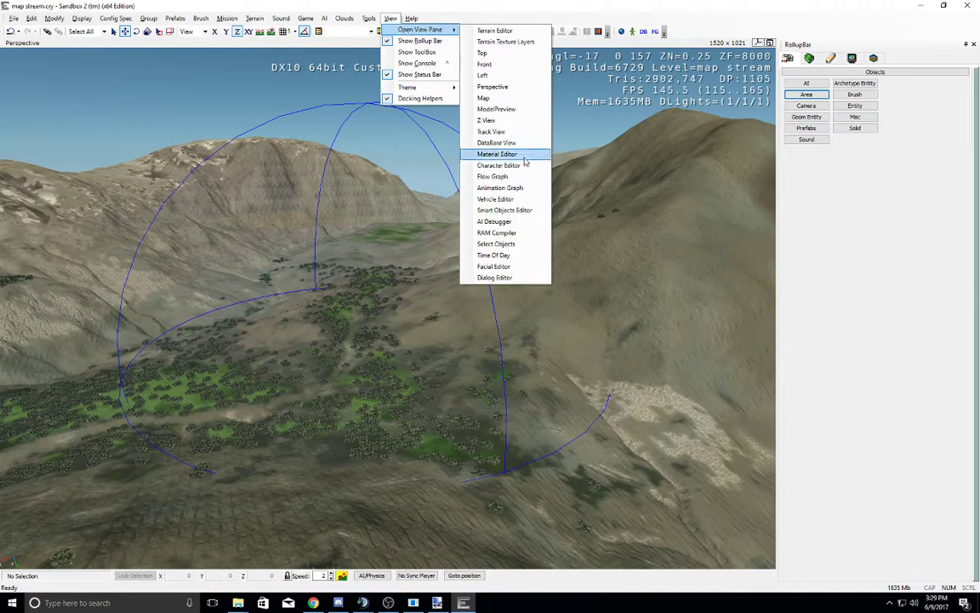
pyautogui.click(498, 243)
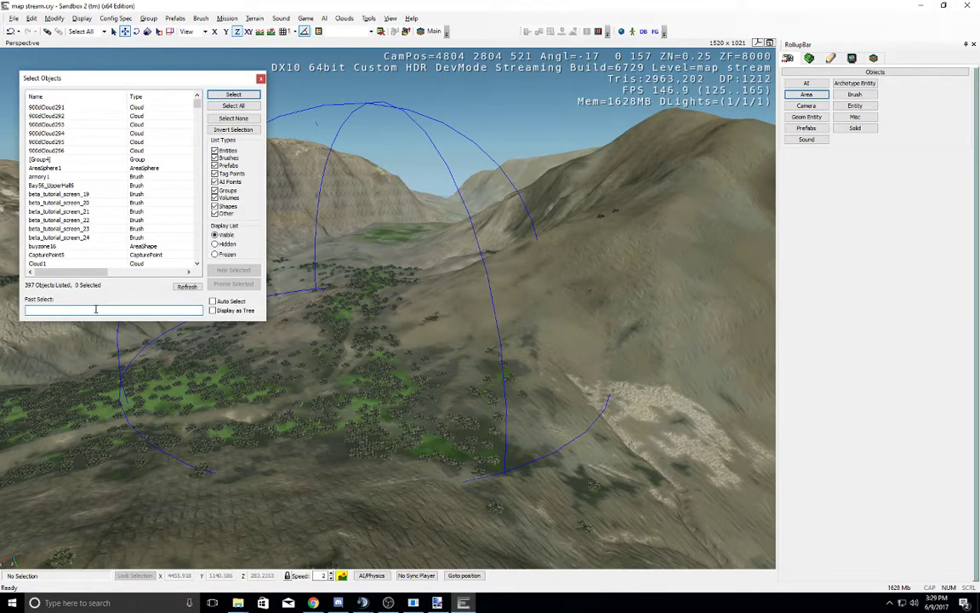
pyautogui.write('sphere')
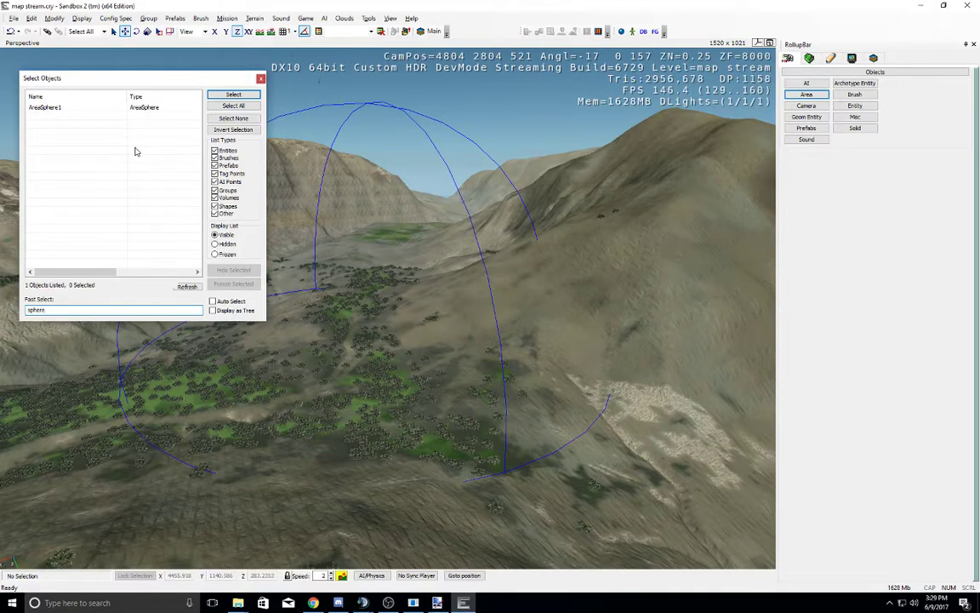
pyautogui.click(98, 108)
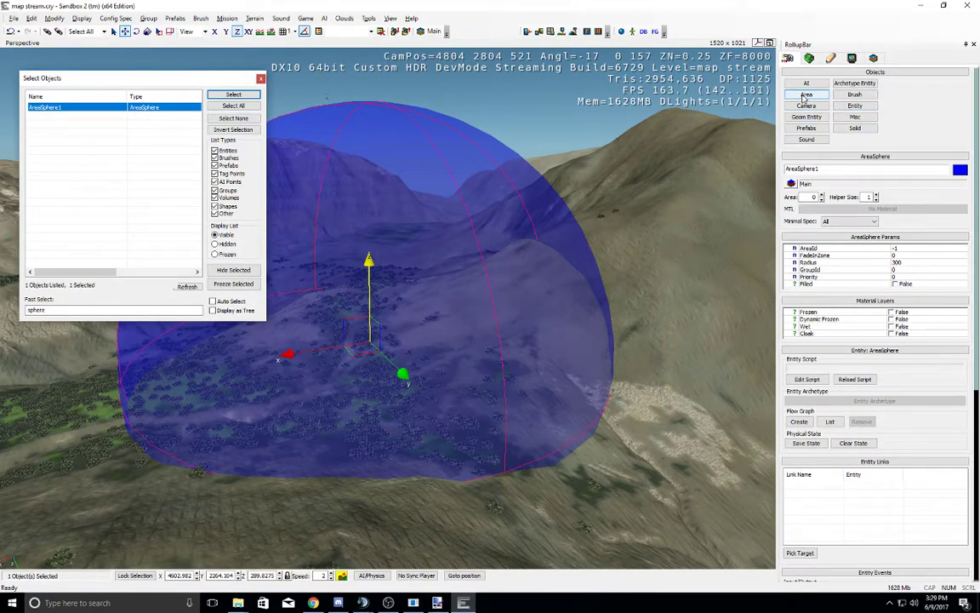
# Step: Examine the area sphere's extent over the valley from several angles and distances
pyautogui.moveTo(595, 217); pyautogui.dragTo(534, 388, button='right')
pyautogui.moveTo(533, 387); pyautogui.dragTo(543, 391, button='middle')
pyautogui.moveTo(543, 391); pyautogui.dragTo(534, 413, button='right')
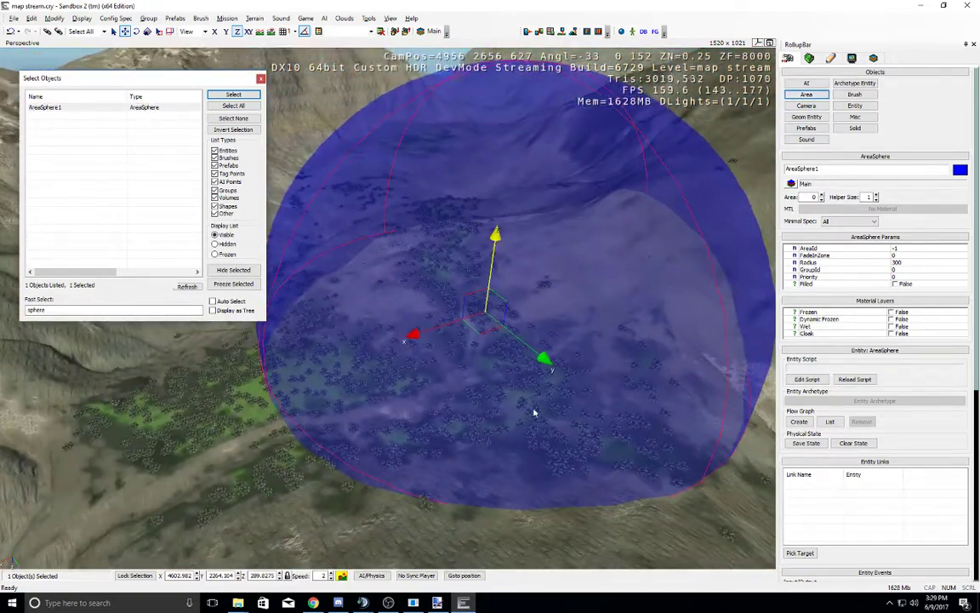
pyautogui.moveTo(516, 460); pyautogui.dragTo(485, 452, button='right')
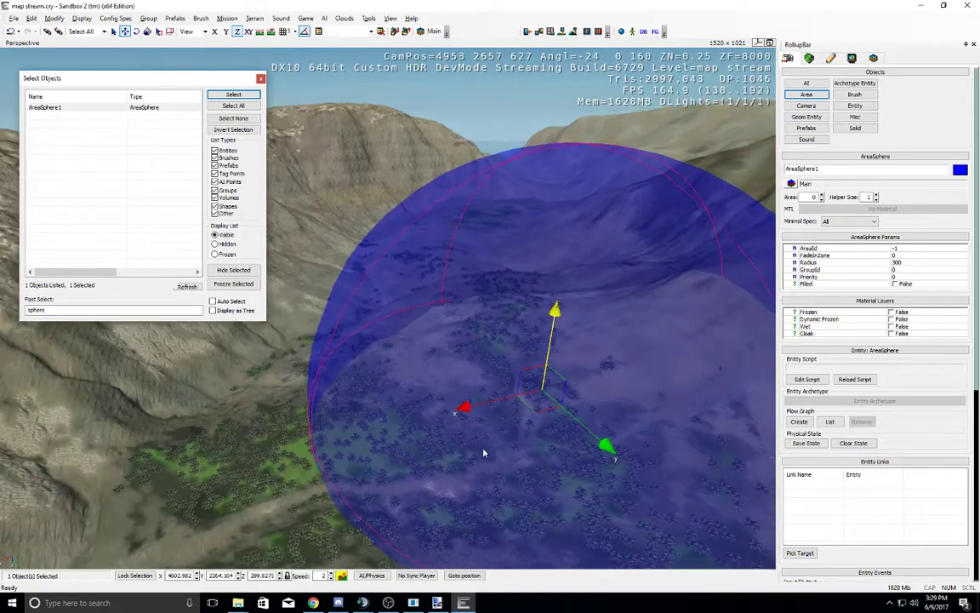
pyautogui.moveTo(485, 453); pyautogui.dragTo(485, 453, button='middle')
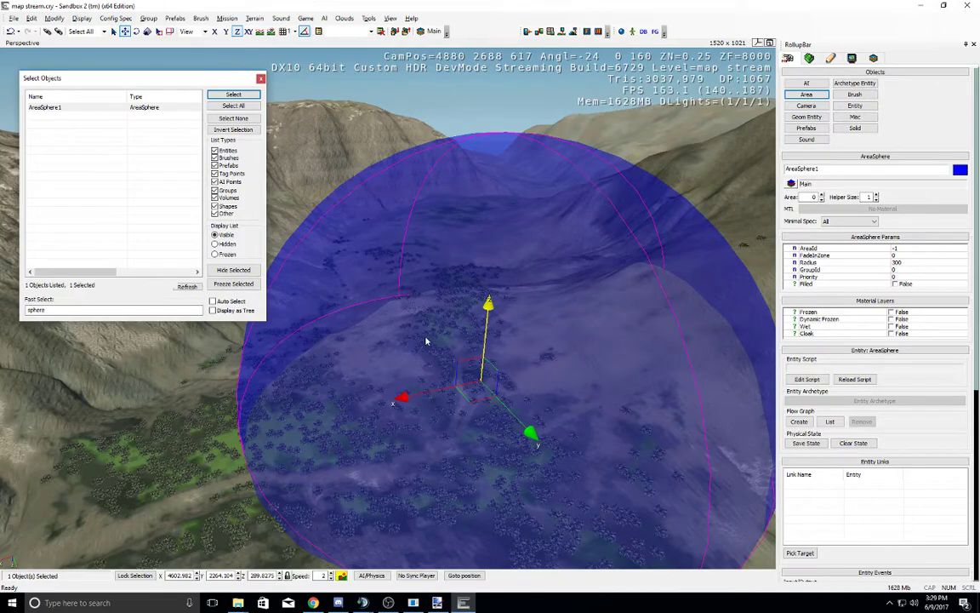
pyautogui.moveTo(429, 341); pyautogui.dragTo(466, 387, button='right')
pyautogui.scroll(20, 466, 387)
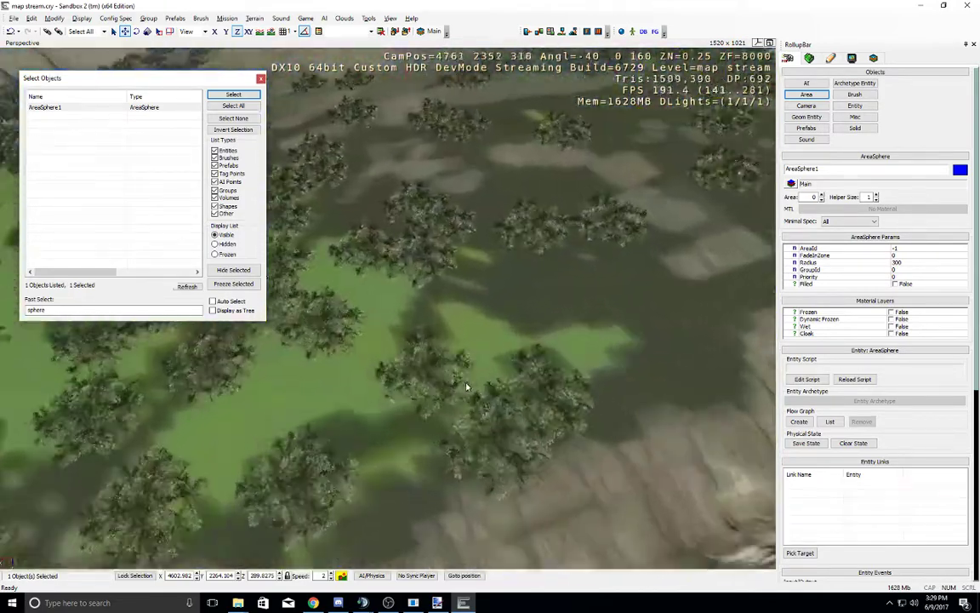
pyautogui.scroll(-15, 466, 387)
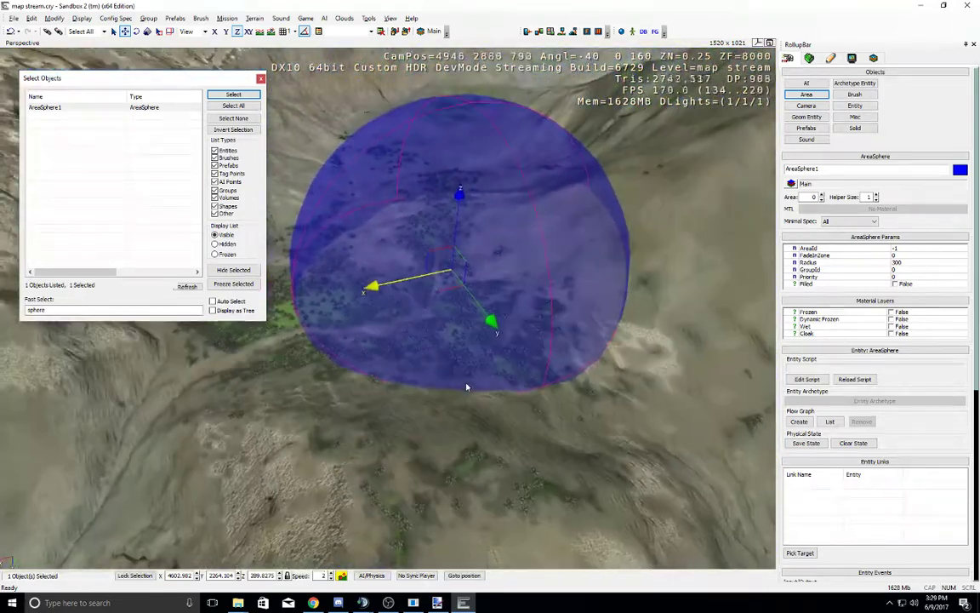
pyautogui.scroll(3, 466, 391)
pyautogui.scroll(8, 466, 390)
pyautogui.moveTo(465, 389)
pyautogui.mouseDown(button='middle')
pyautogui.moveTo(471, 360)
pyautogui.moveTo(465, 382)
pyautogui.mouseUp(button='middle')
pyautogui.scroll(-15, 464, 378)
pyautogui.scroll(10, 465, 382)
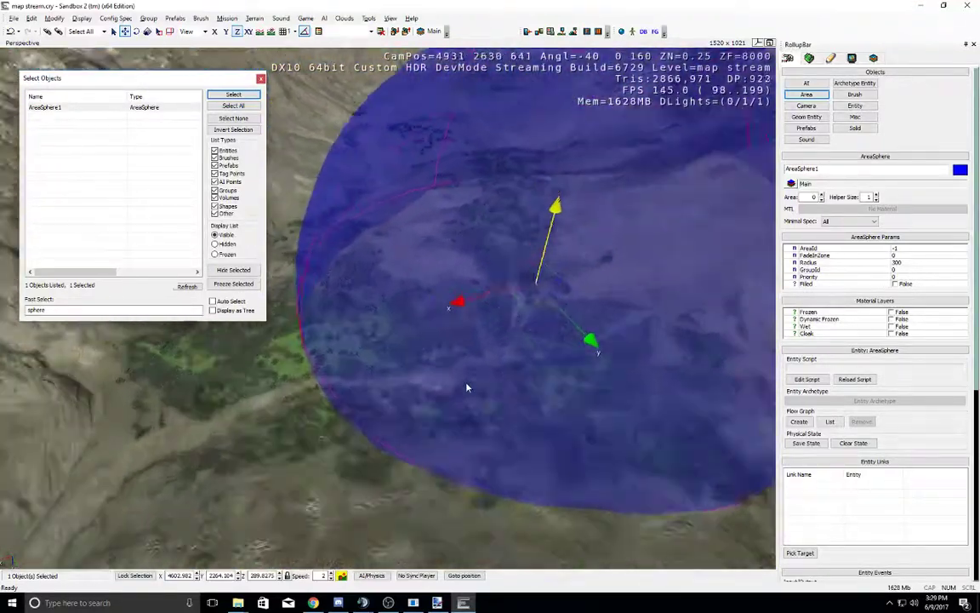
# Step: Place an AmbientVolume sound entity in the valley within the area sphere
pyautogui.click(855, 106)
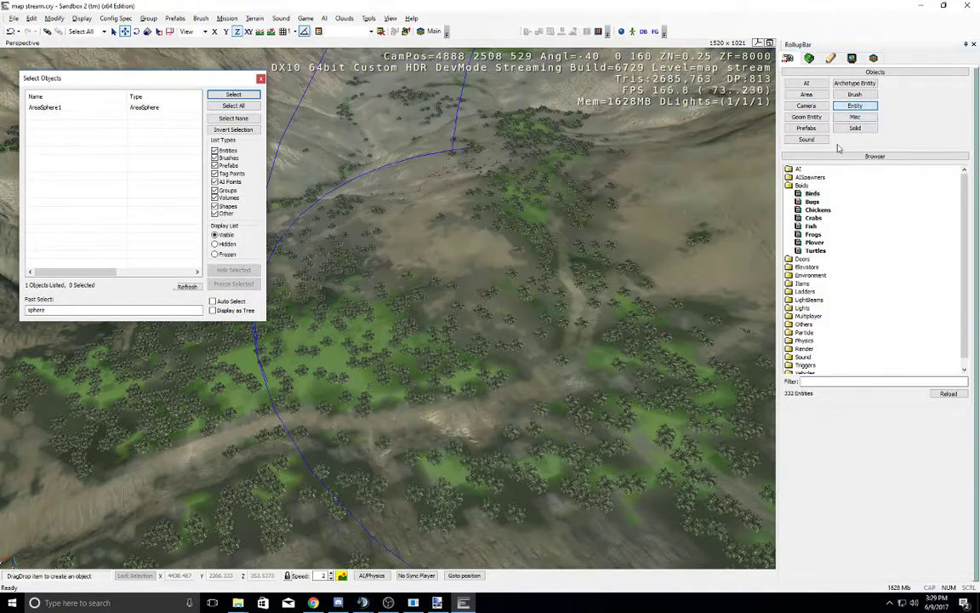
pyautogui.scroll(-1, 814, 356)
pyautogui.doubleClick(809, 349)
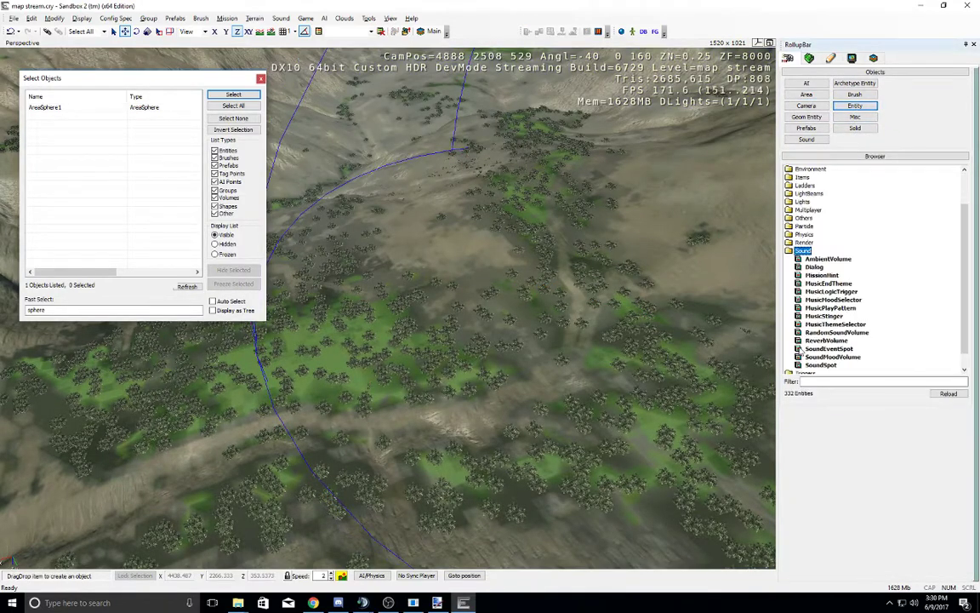
pyautogui.click(823, 316)
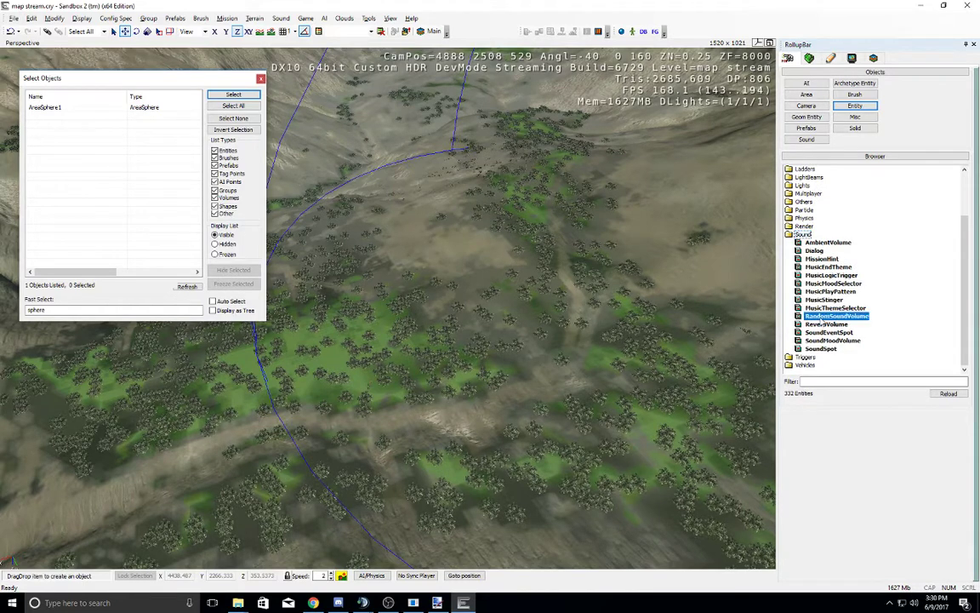
pyautogui.click(822, 349)
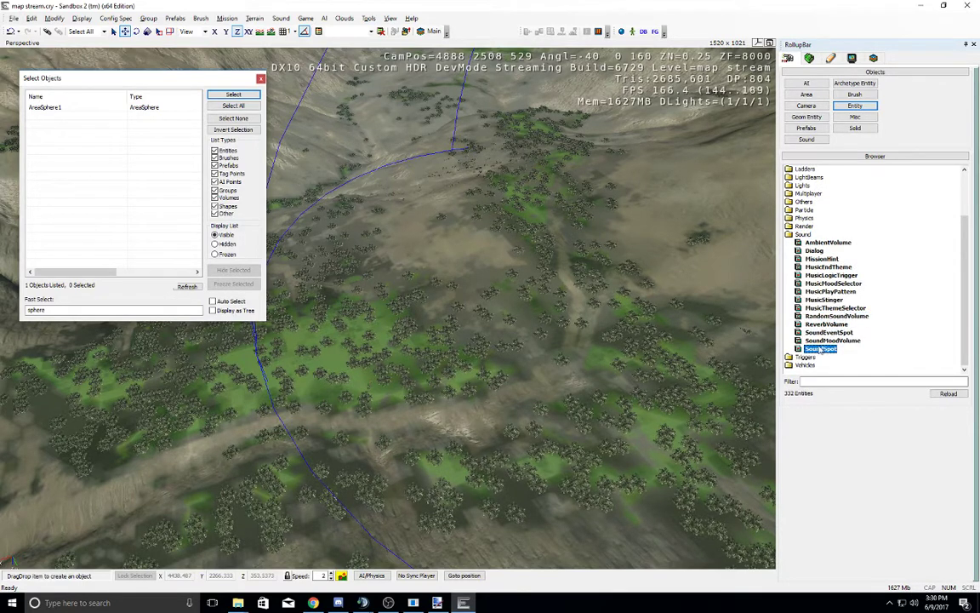
pyautogui.moveTo(822, 244); pyautogui.dragTo(672, 157)
# Step: Move the ambient volume horizontally along the valley to about X 4615, Y 1986
pyautogui.moveTo(627, 244); pyautogui.dragTo(627, 244, button='right')
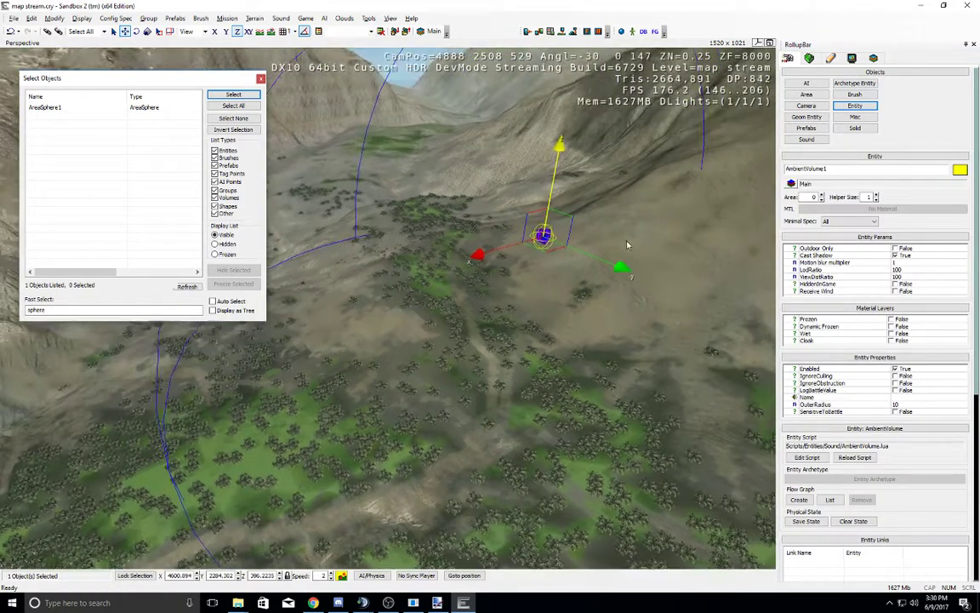
pyautogui.moveTo(546, 249); pyautogui.dragTo(378, 195)
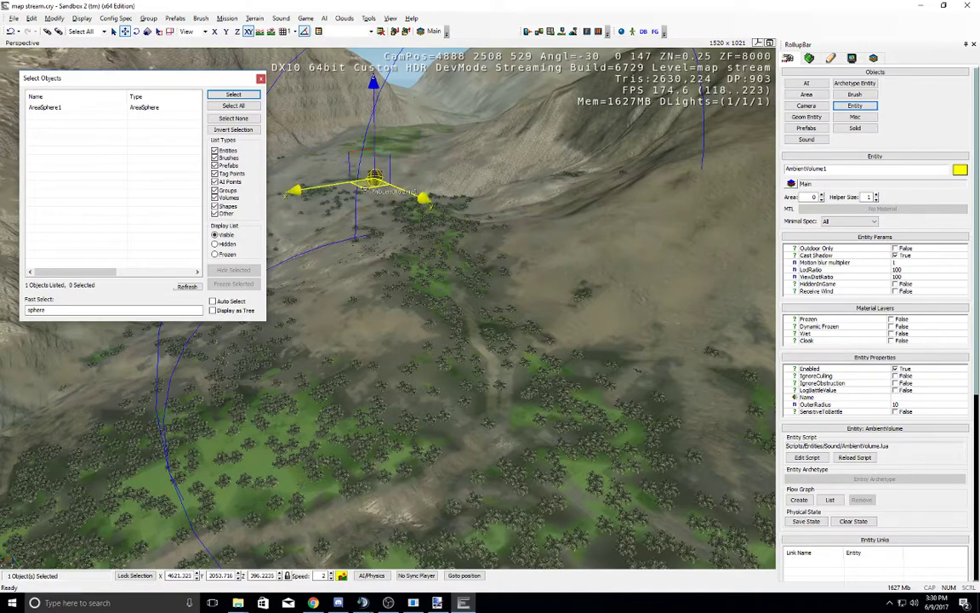
pyautogui.moveTo(378, 195); pyautogui.dragTo(457, 262, button='middle')
pyautogui.press('w')
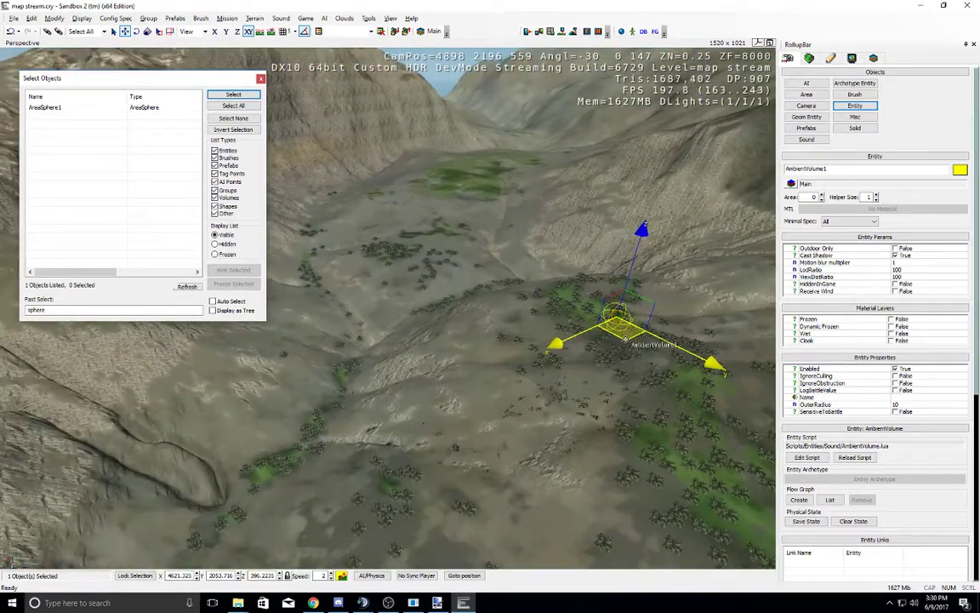
pyautogui.moveTo(624, 333); pyautogui.dragTo(547, 294)
pyautogui.moveTo(520, 292); pyautogui.dragTo(521, 292, button='right')
pyautogui.press('w')
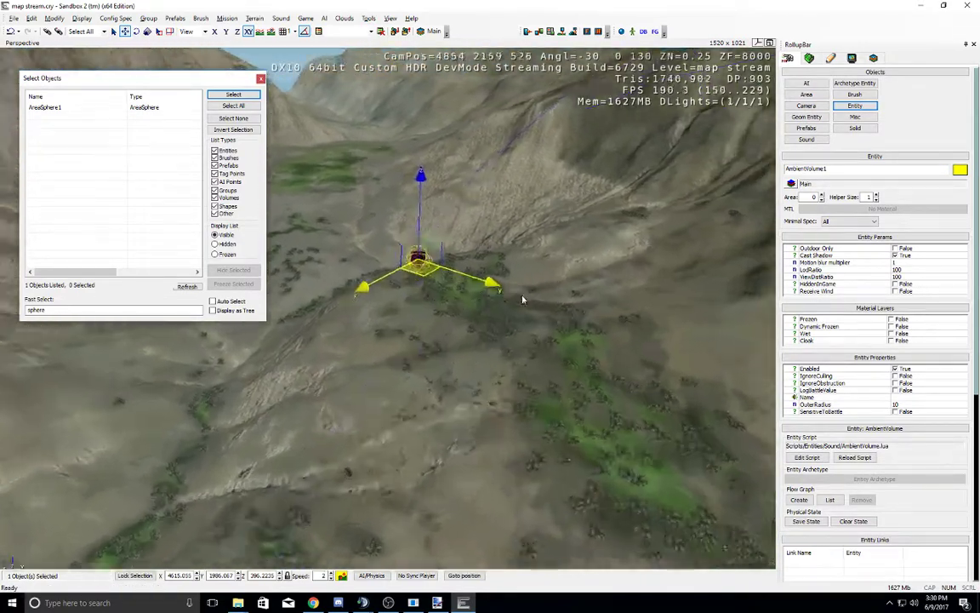
# Step: Open the sound selection for the ambient volume's Name property and browse the weapons, physics and environment sound groups
pyautogui.click(932, 398)
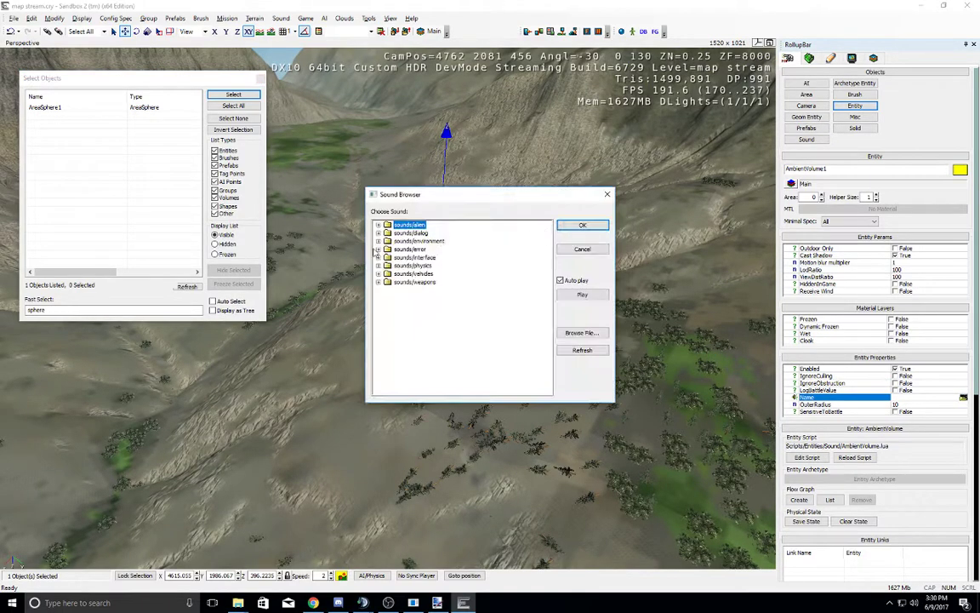
pyautogui.click(379, 282)
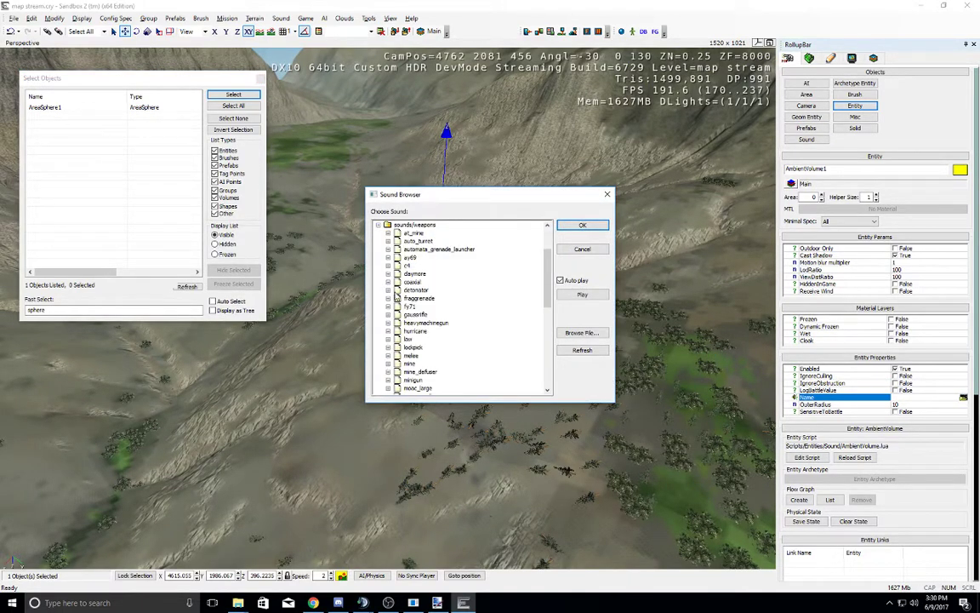
pyautogui.scroll(2, 396, 265)
pyautogui.click(378, 257)
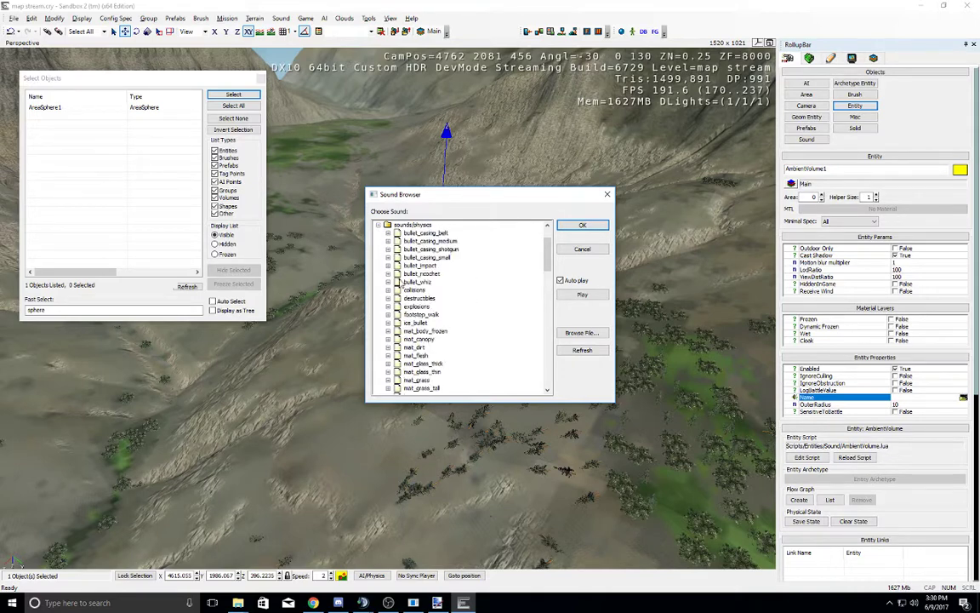
pyautogui.scroll(2, 395, 285)
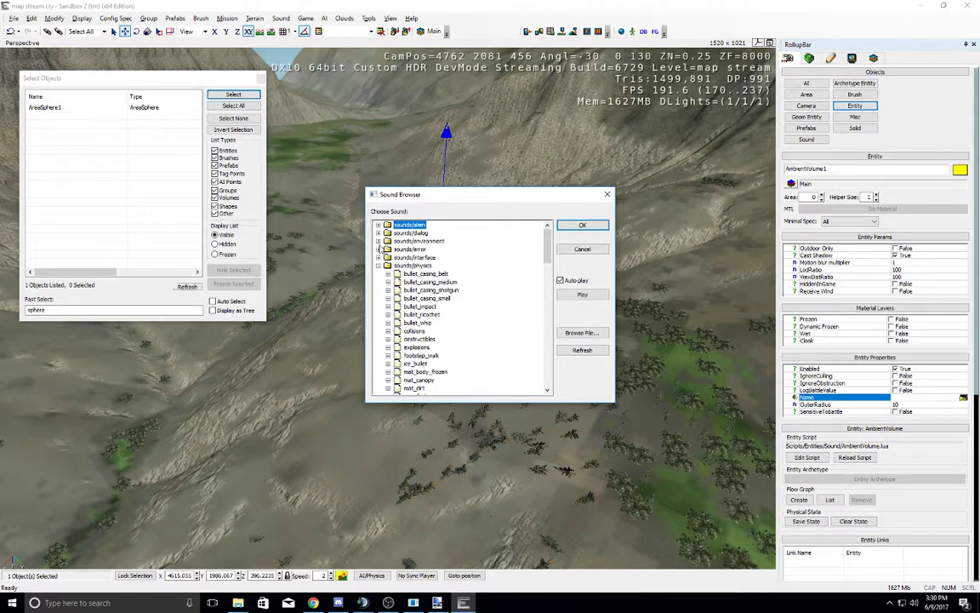
pyautogui.click(379, 241)
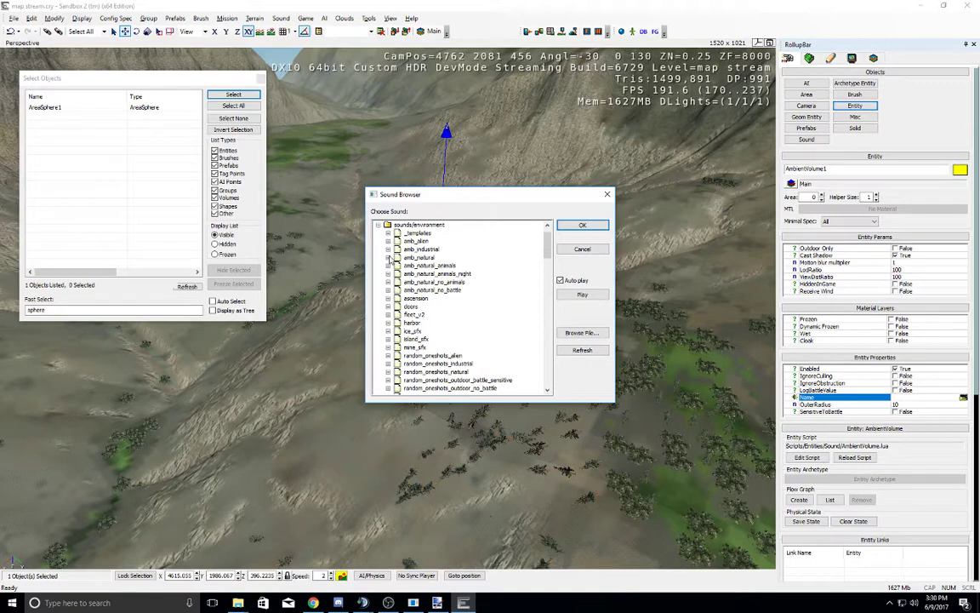
# Step: Browse the amb_natural environment sounds, trying ambience_beach_2, ambience_wind_mid and the calm open-water ambience
pyautogui.click(388, 257)
pyautogui.click(431, 266)
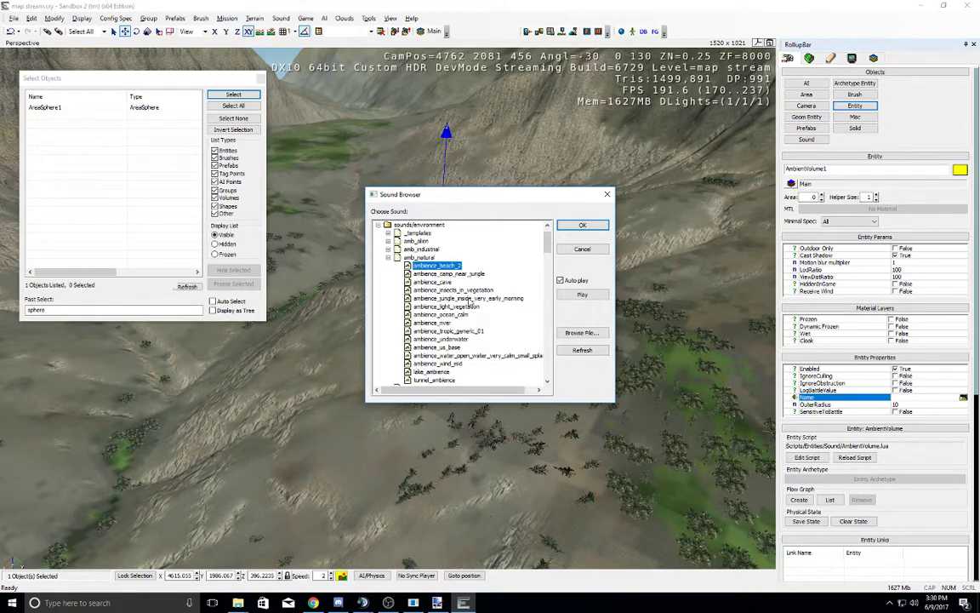
pyautogui.scroll(-1, 468, 301)
pyautogui.scroll(-4, 431, 255)
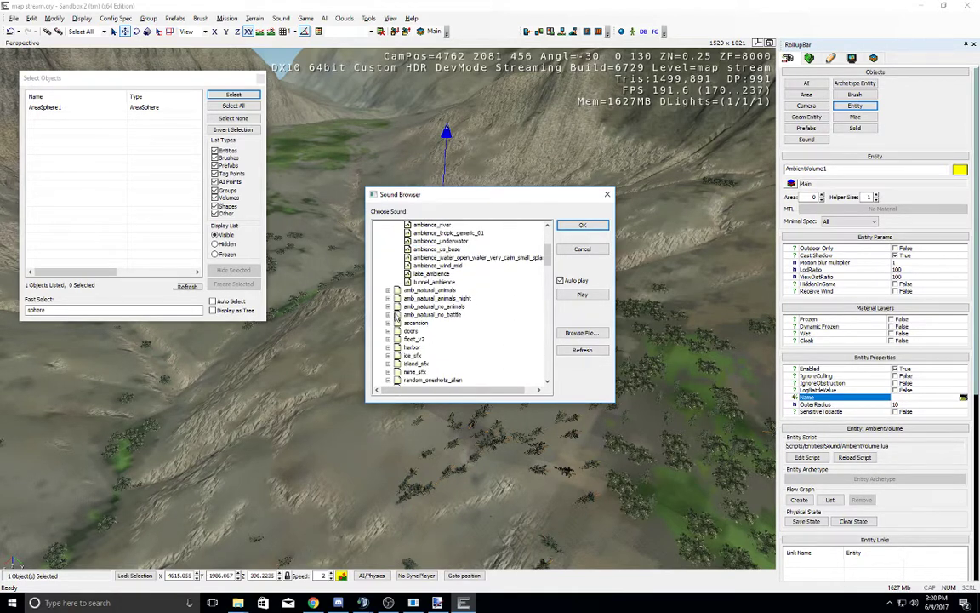
pyautogui.click(432, 243)
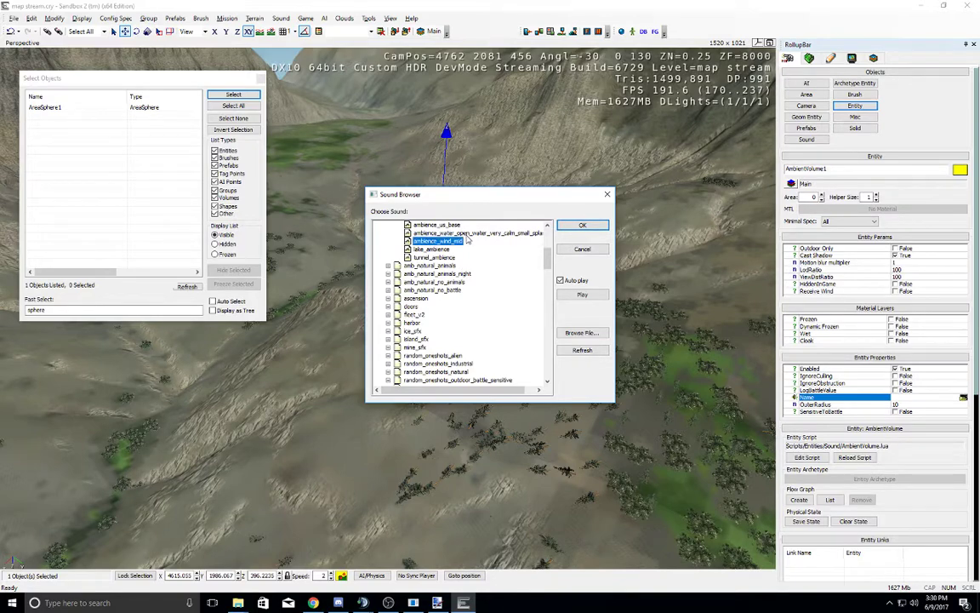
pyautogui.click(457, 233)
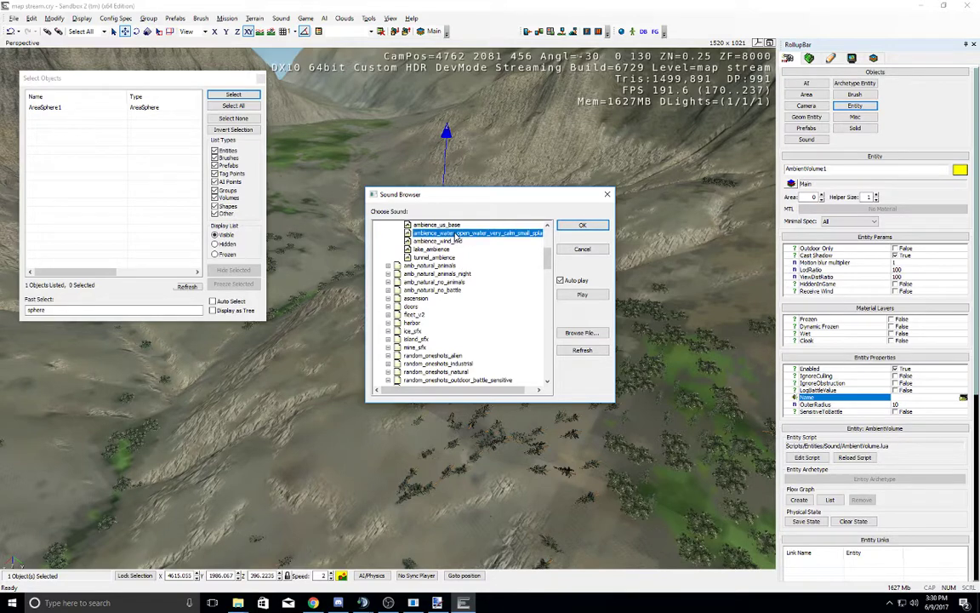
# Step: Assign the ambience_gorge sound from the amb_natural_animals group to the ambient volume
pyautogui.click(389, 265)
pyautogui.click(439, 290)
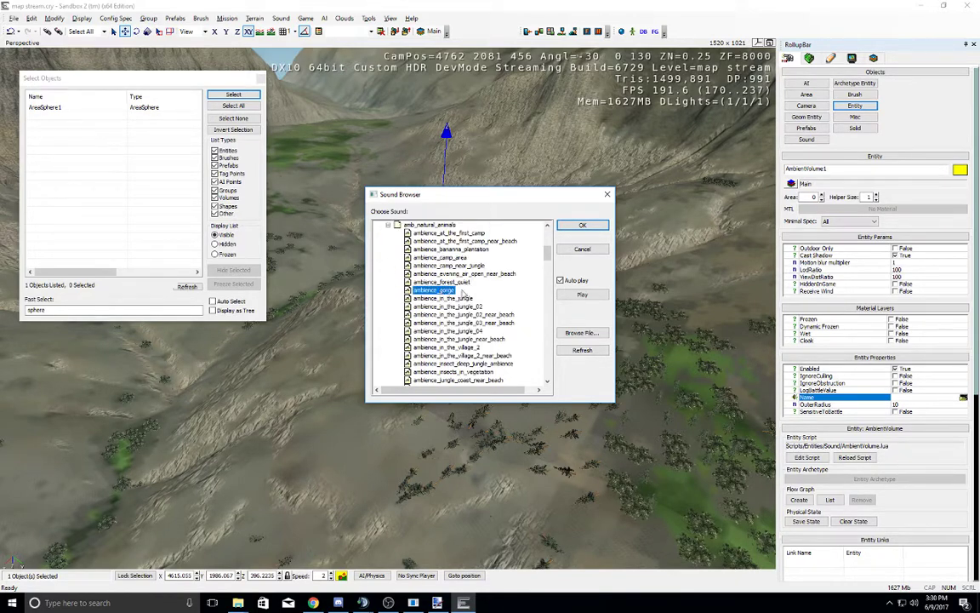
pyautogui.click(582, 225)
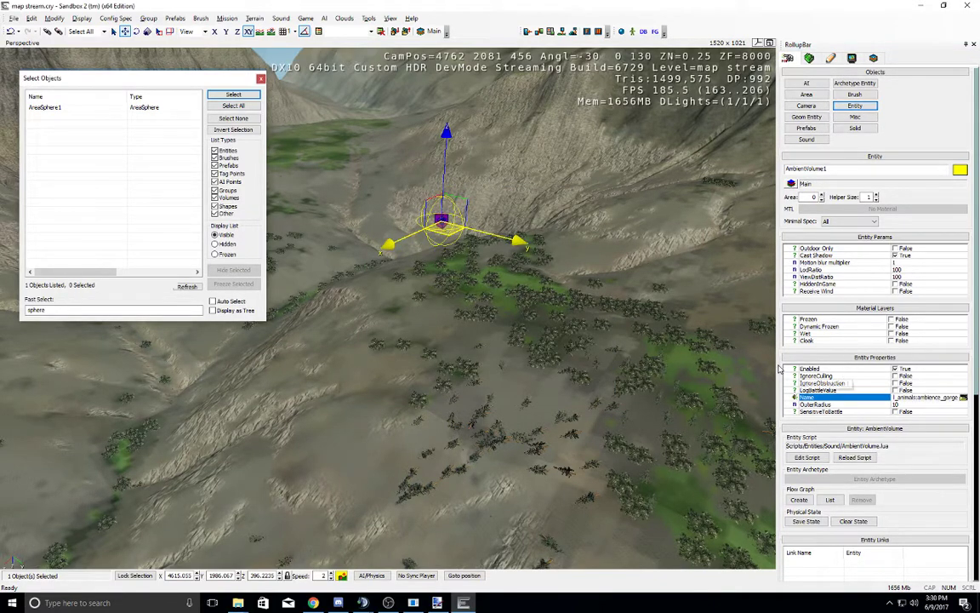
# Step: Set the ambient volume's OuterRadius to 100
pyautogui.moveTo(529, 320); pyautogui.dragTo(533, 319, button='right')
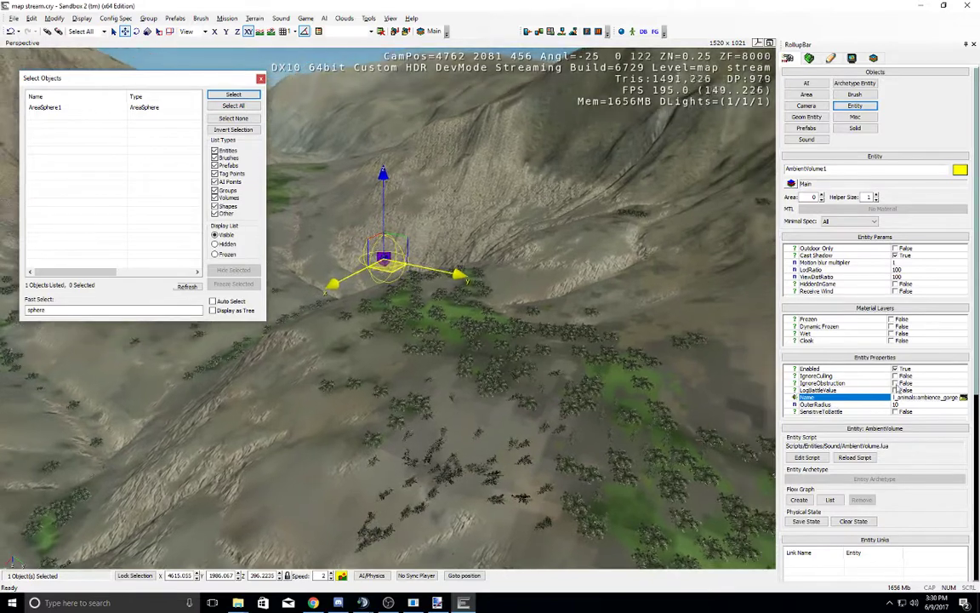
pyautogui.click(907, 405)
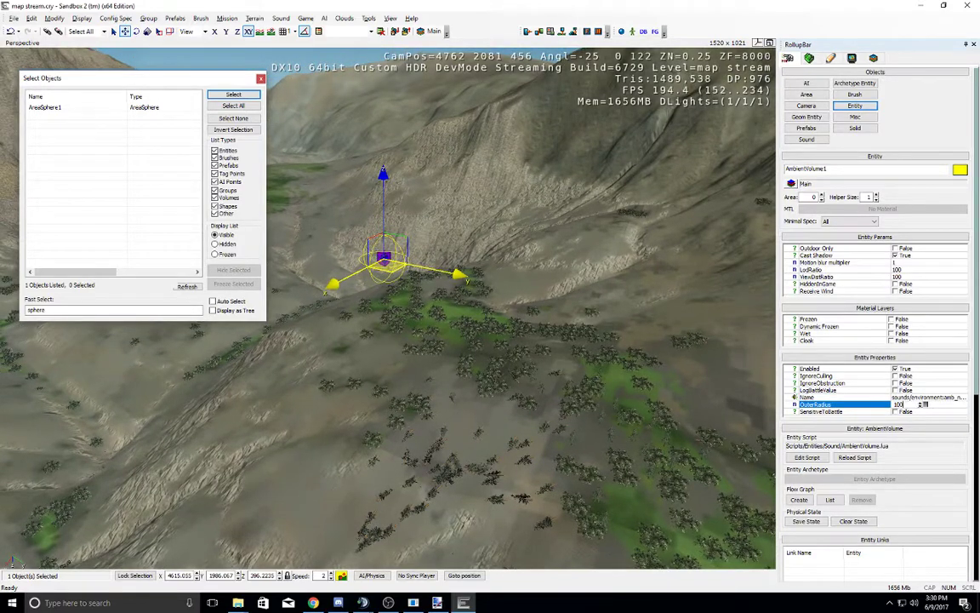
pyautogui.press('Return')
# Step: Move the ambient volume along the valley to about X 4478, Y 1792, and close the Select Objects window
pyautogui.press('s')
pyautogui.moveTo(571, 356); pyautogui.dragTo(573, 360, button='right')
pyautogui.moveTo(478, 407); pyautogui.dragTo(380, 352)
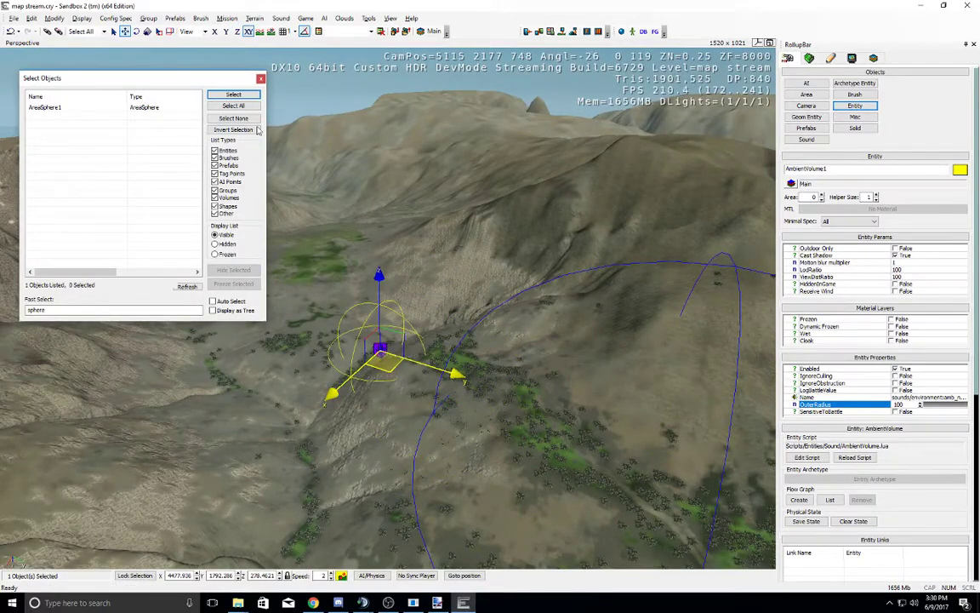
pyautogui.click(260, 79)
pyautogui.press('w')
pyautogui.moveTo(404, 339); pyautogui.dragTo(429, 352, button='right')
pyautogui.press('s')
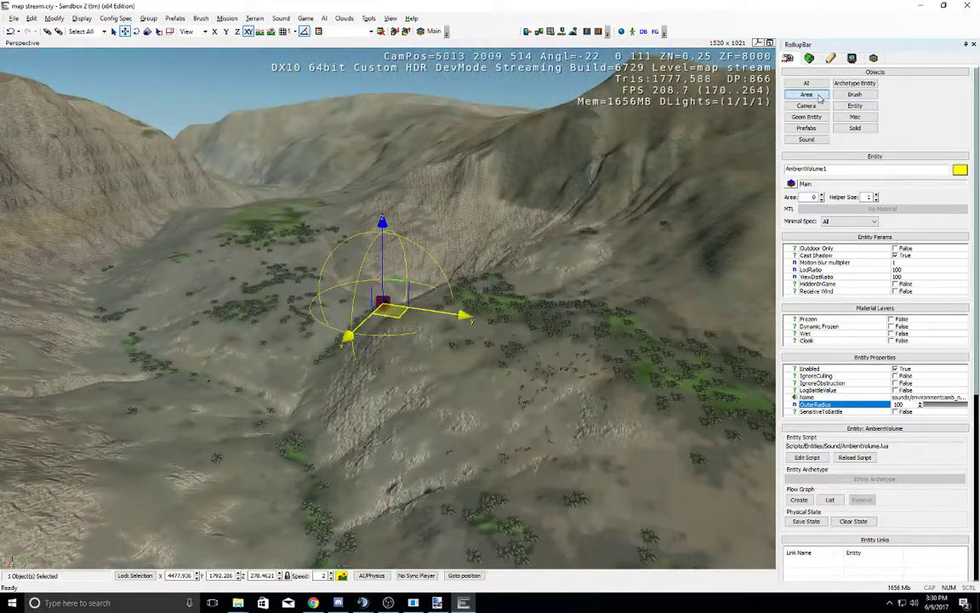
# Step: Start an area Shape and place its first point at the map's corner, at about X 403, Y 343
pyautogui.click(807, 94)
pyautogui.click(809, 170)
pyautogui.press('s')
pyautogui.moveTo(587, 229); pyautogui.dragTo(587, 229, button='right')
pyautogui.press('s')
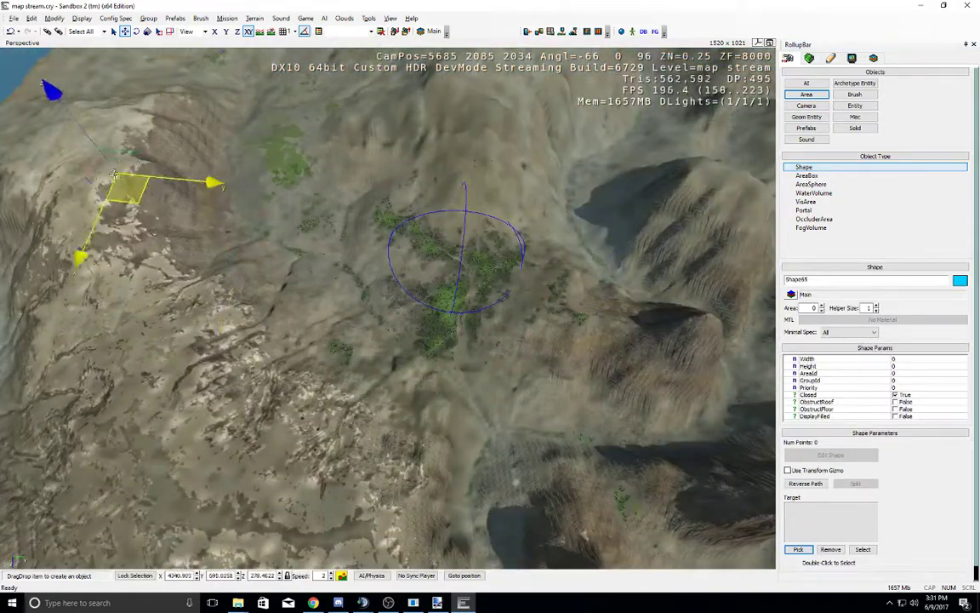
pyautogui.moveTo(259, 216); pyautogui.dragTo(259, 216, button='right')
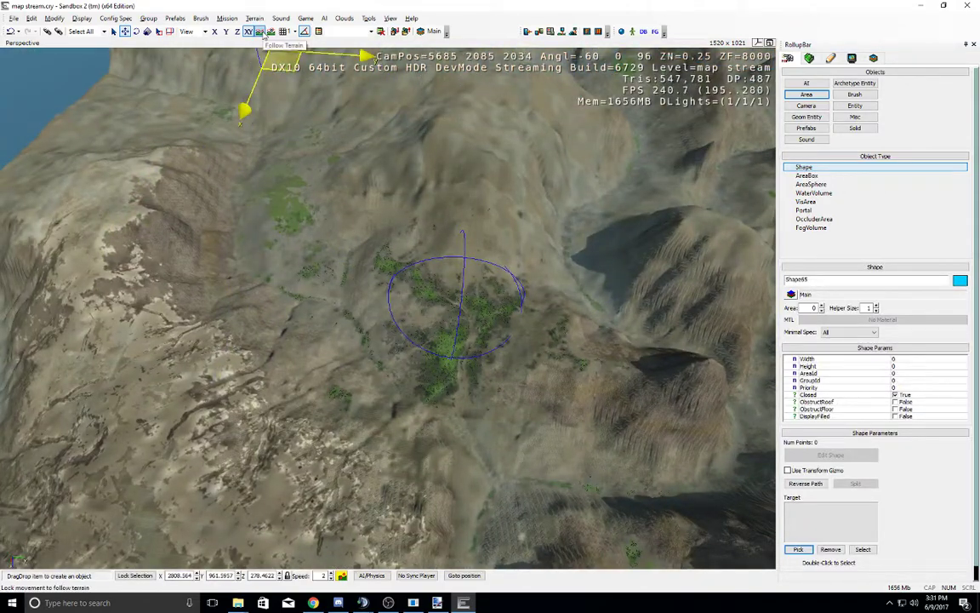
pyautogui.moveTo(336, 361); pyautogui.dragTo(335, 359, button='middle')
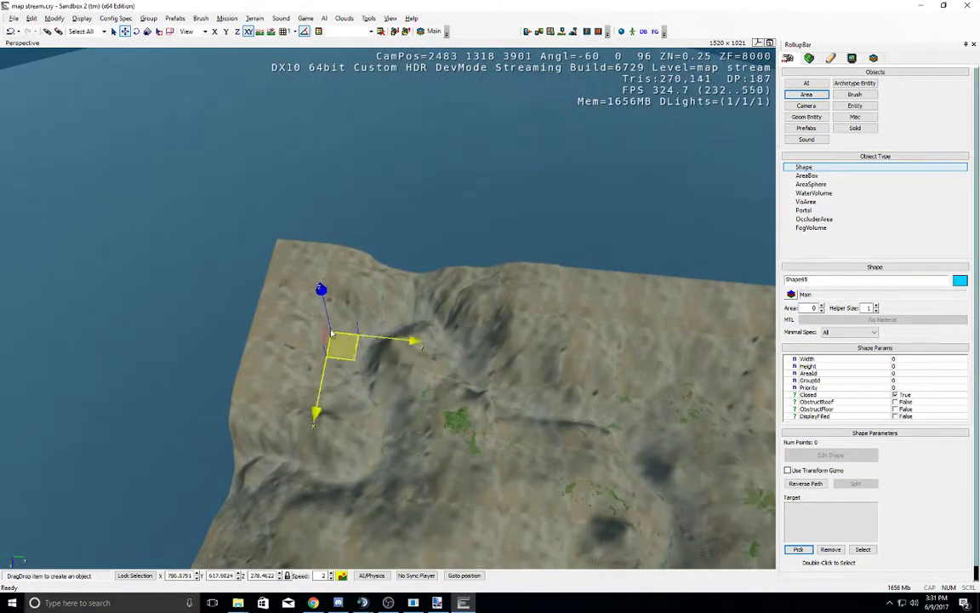
pyautogui.click(309, 298)
# Step: Place the shape's remaining points near the other map corners and finish it as a closed outline around the map
pyautogui.moveTo(510, 377); pyautogui.dragTo(372, 262, button='middle')
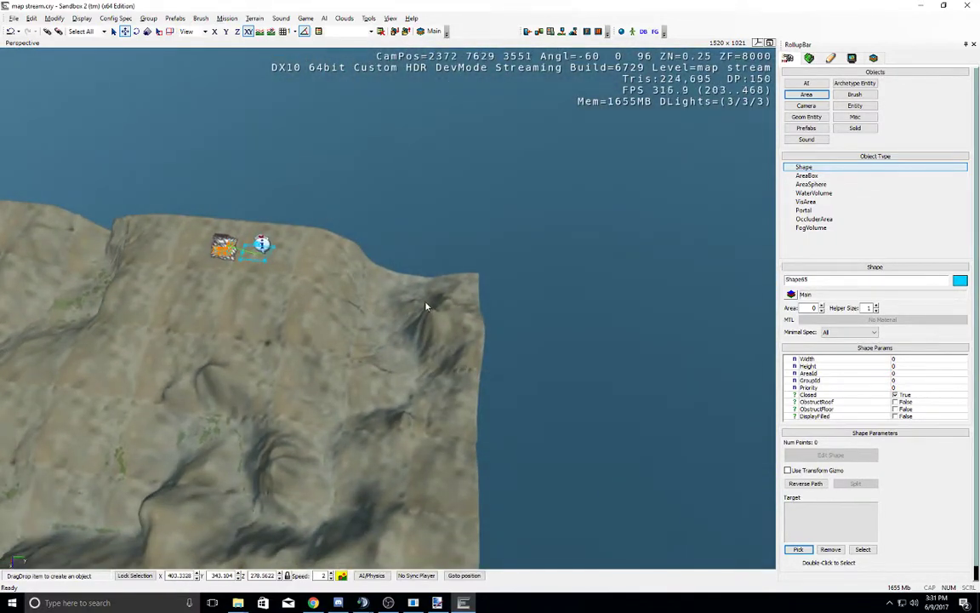
pyautogui.moveTo(433, 318); pyautogui.dragTo(433, 317, button='right')
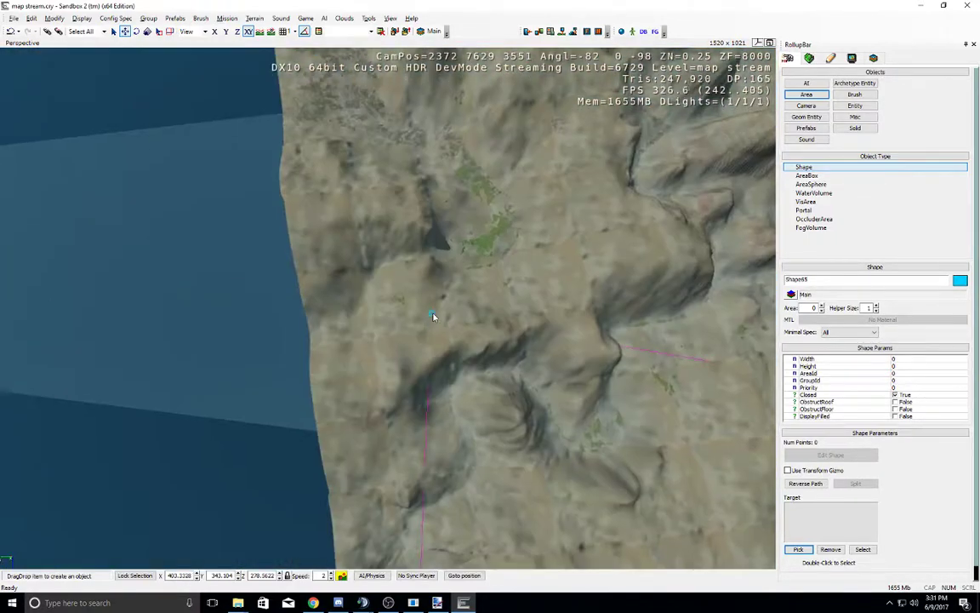
pyautogui.moveTo(433, 317); pyautogui.dragTo(419, 310, button='middle')
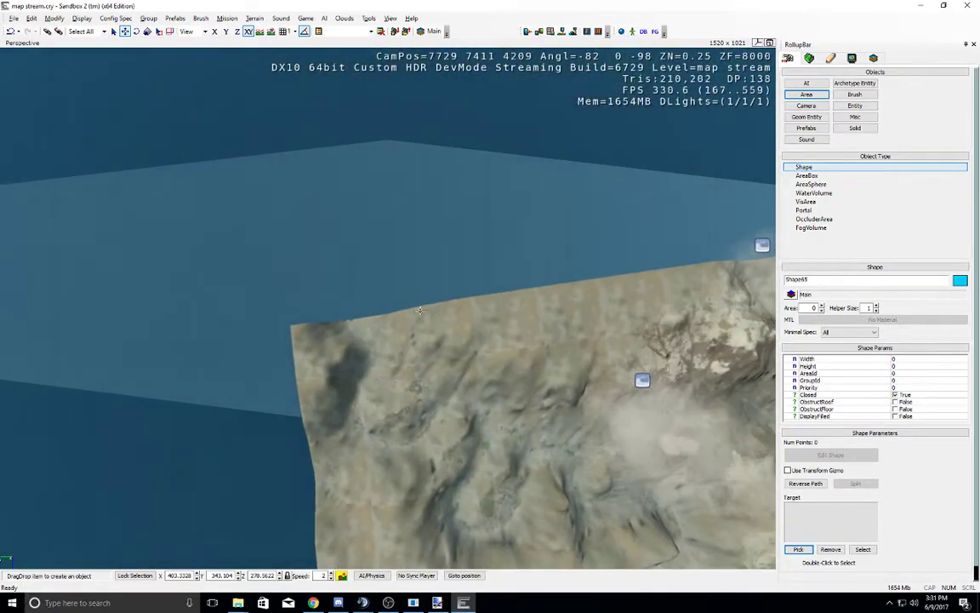
pyautogui.moveTo(405, 426); pyautogui.dragTo(406, 426, button='middle')
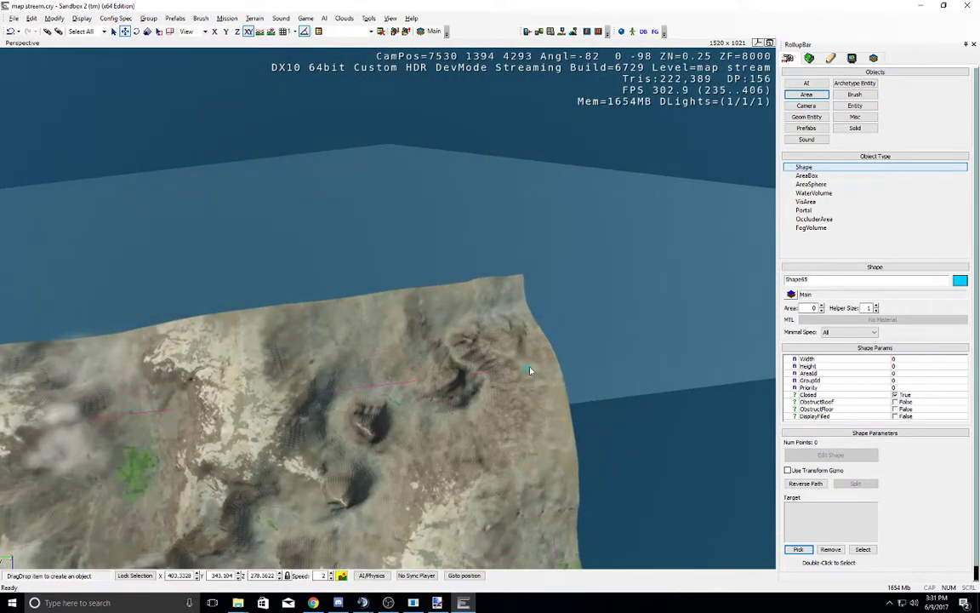
pyautogui.moveTo(530, 370); pyautogui.dragTo(626, 286, button='right')
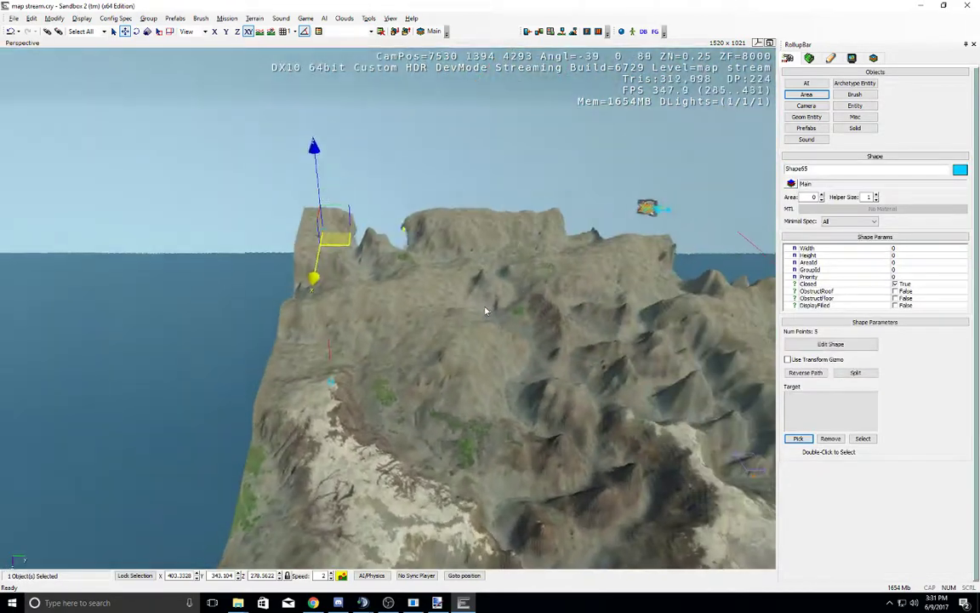
# Step: Raise the map-wide shape vertically to about Z 654
pyautogui.scroll(1, 486, 314)
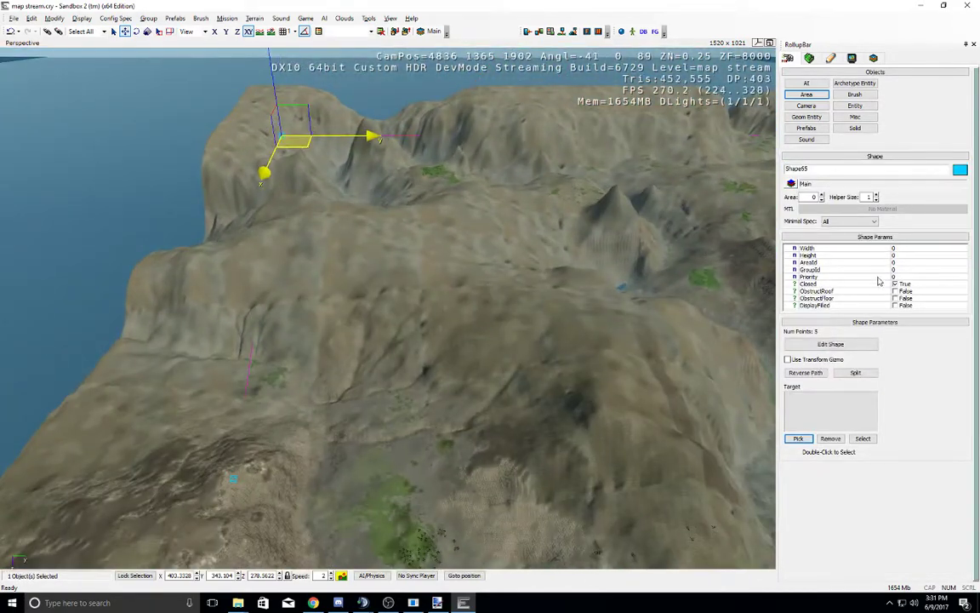
pyautogui.moveTo(643, 269); pyautogui.dragTo(428, 261, button='right')
pyautogui.press('w')
pyautogui.moveTo(339, 256); pyautogui.dragTo(339, 256, button='right')
pyautogui.moveTo(301, 181); pyautogui.dragTo(491, 162)
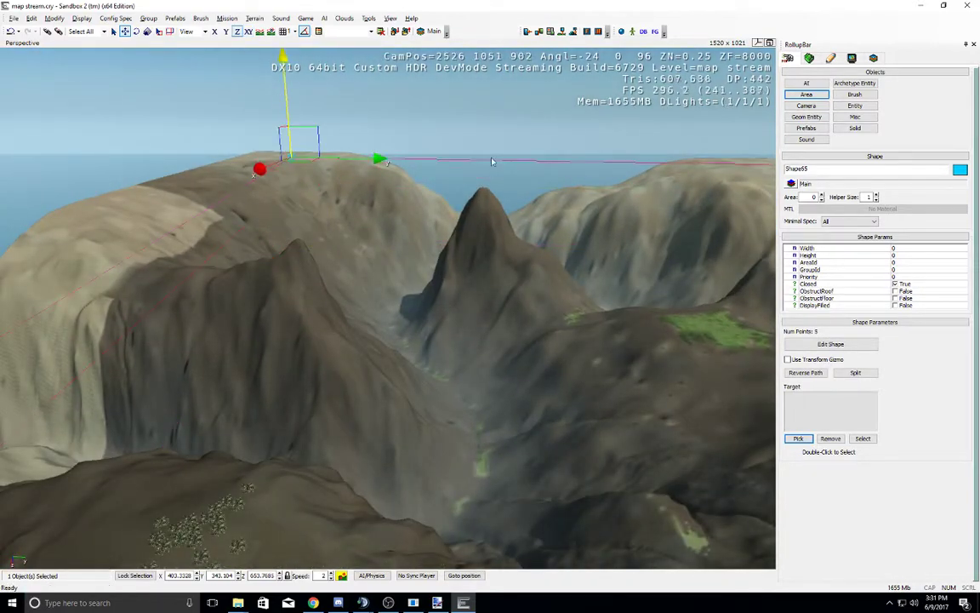
pyautogui.click(901, 249)
pyautogui.click(899, 256)
pyautogui.click(457, 276)
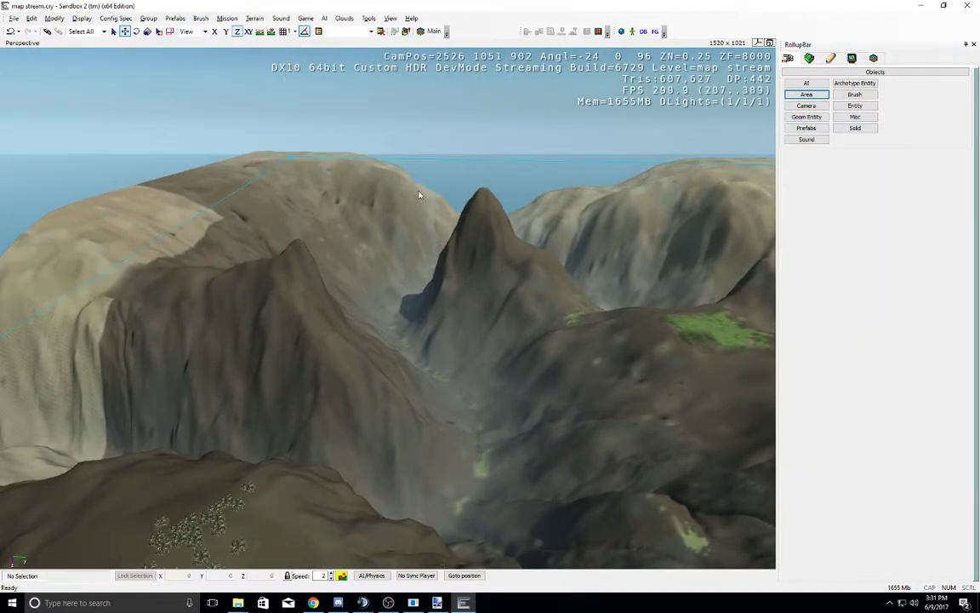
pyautogui.click(414, 162)
pyautogui.moveTo(425, 251); pyautogui.dragTo(425, 252, button='middle')
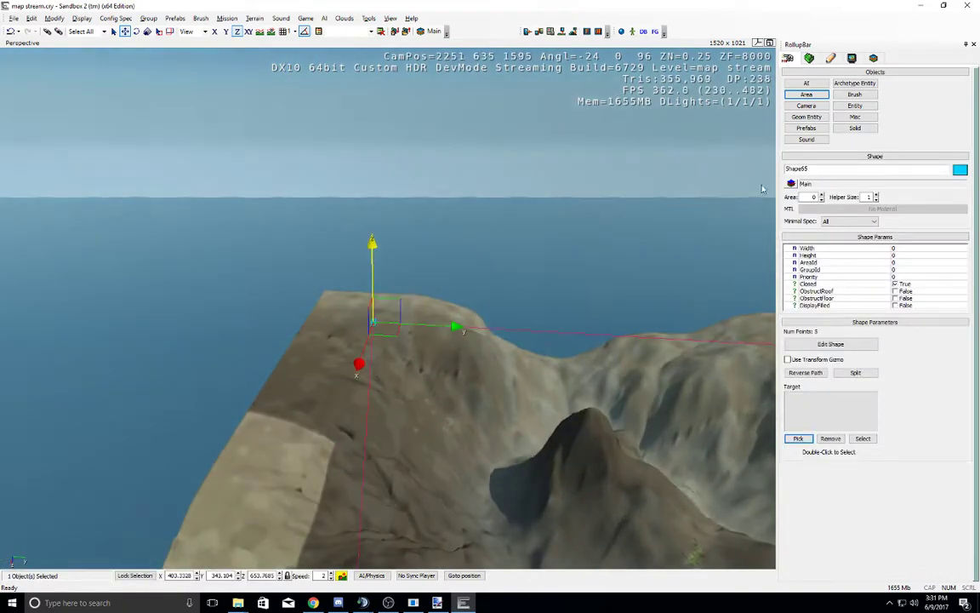
pyautogui.click(855, 94)
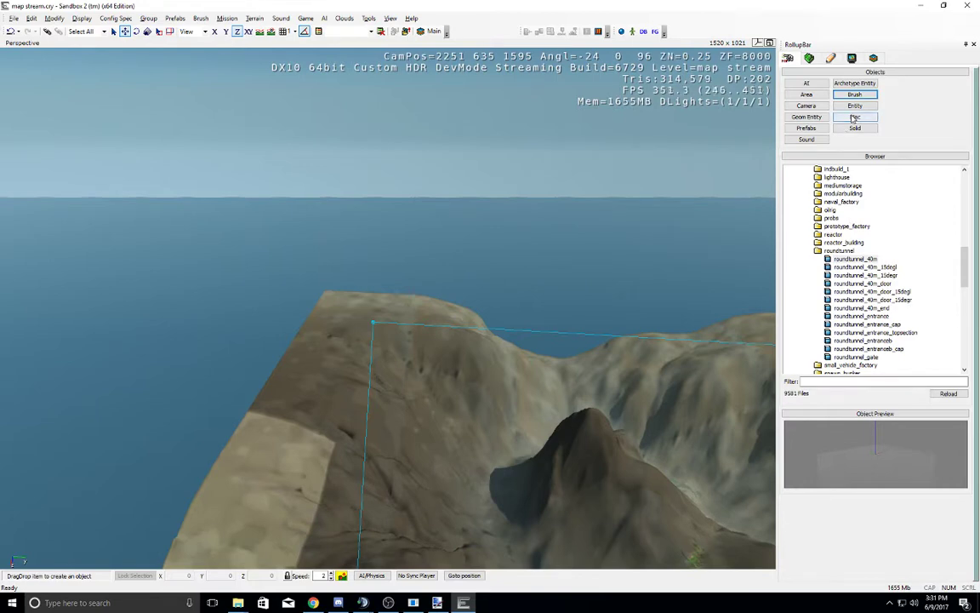
# Step: Select the map-wide shape and pick the ambient volume in the valley as its target
pyautogui.click(365, 320)
pyautogui.moveTo(364, 320); pyautogui.dragTo(433, 396)
pyautogui.click(807, 440)
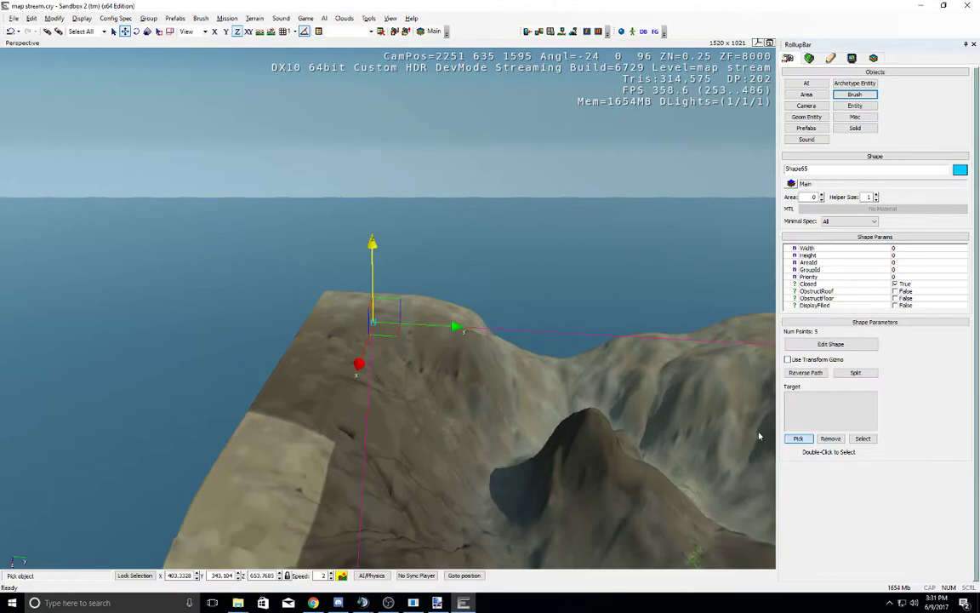
pyautogui.moveTo(599, 404)
pyautogui.mouseDown(button='right')
pyautogui.moveTo(586, 402)
pyautogui.moveTo(595, 403)
pyautogui.moveTo(603, 479)
pyautogui.moveTo(640, 418)
pyautogui.moveTo(598, 433)
pyautogui.moveTo(589, 407)
pyautogui.moveTo(584, 416)
pyautogui.mouseUp(button='right')
pyautogui.press('w')
pyautogui.press('s')
pyautogui.click(508, 507)
pyautogui.moveTo(536, 492); pyautogui.dragTo(539, 490, button='right')
pyautogui.click(431, 410)
pyautogui.click(285, 474)
pyautogui.click(479, 391)
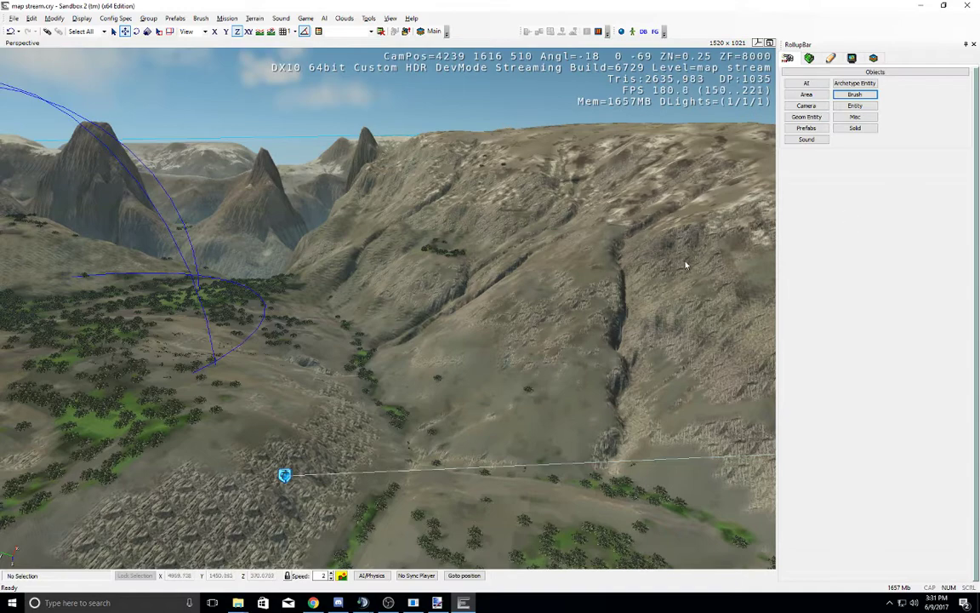
# Step: Filter the entity list for "forbidden"
pyautogui.moveTo(597, 294)
pyautogui.mouseDown(button='middle')
pyautogui.moveTo(621, 293)
pyautogui.moveTo(595, 296)
pyautogui.mouseUp(button='middle')
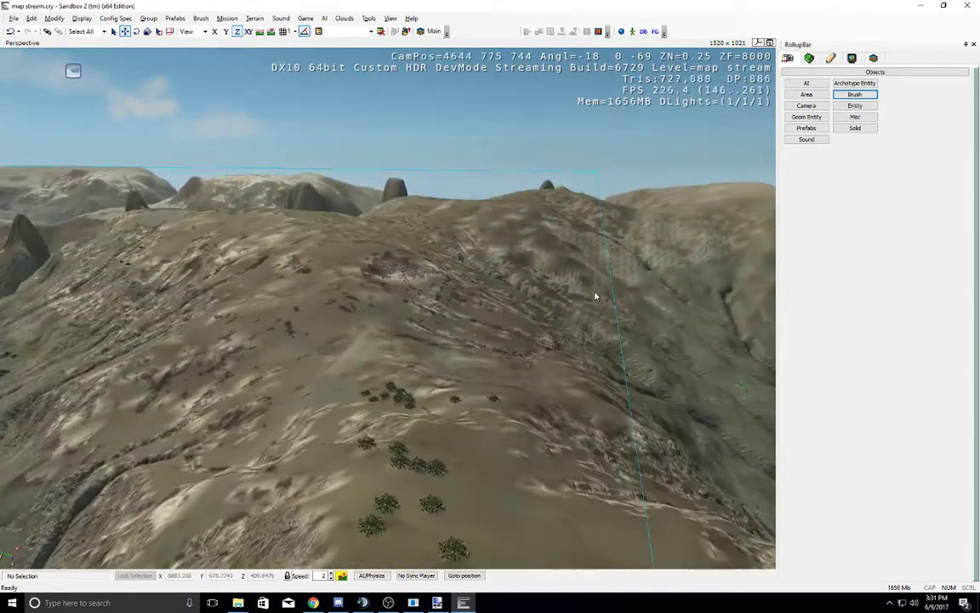
pyautogui.click(613, 274)
pyautogui.click(663, 192)
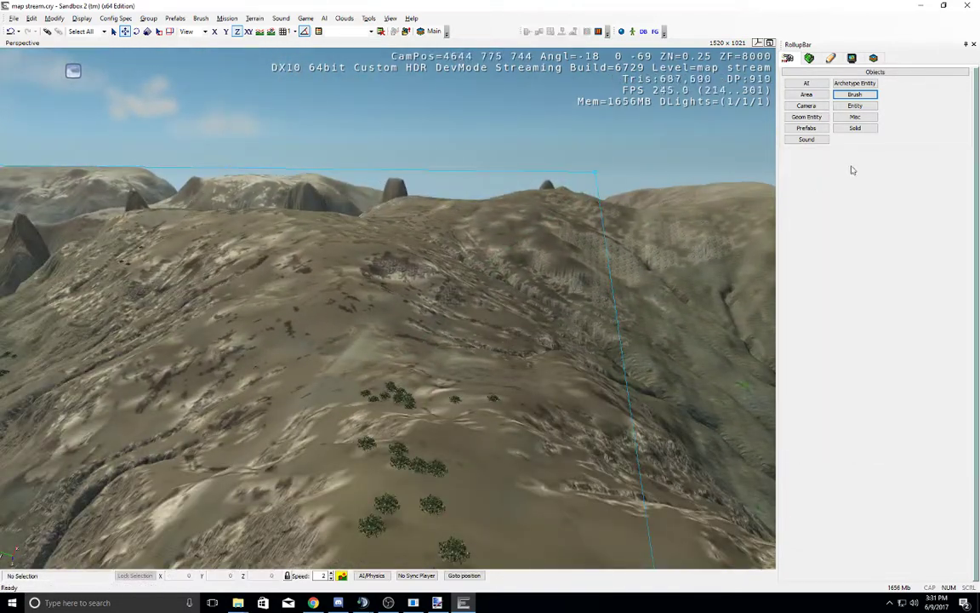
pyautogui.click(855, 105)
pyautogui.click(832, 382)
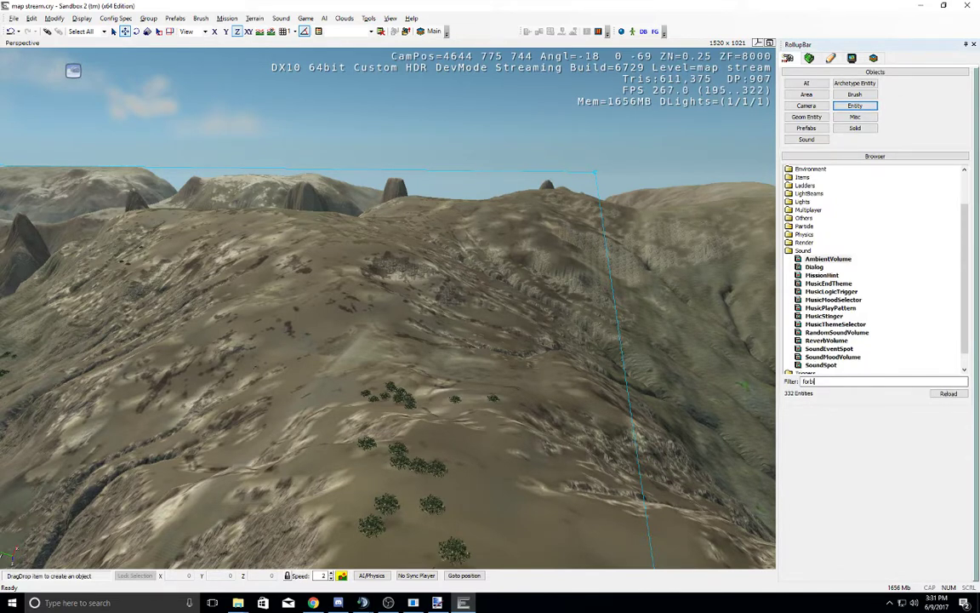
pyautogui.press('Return')
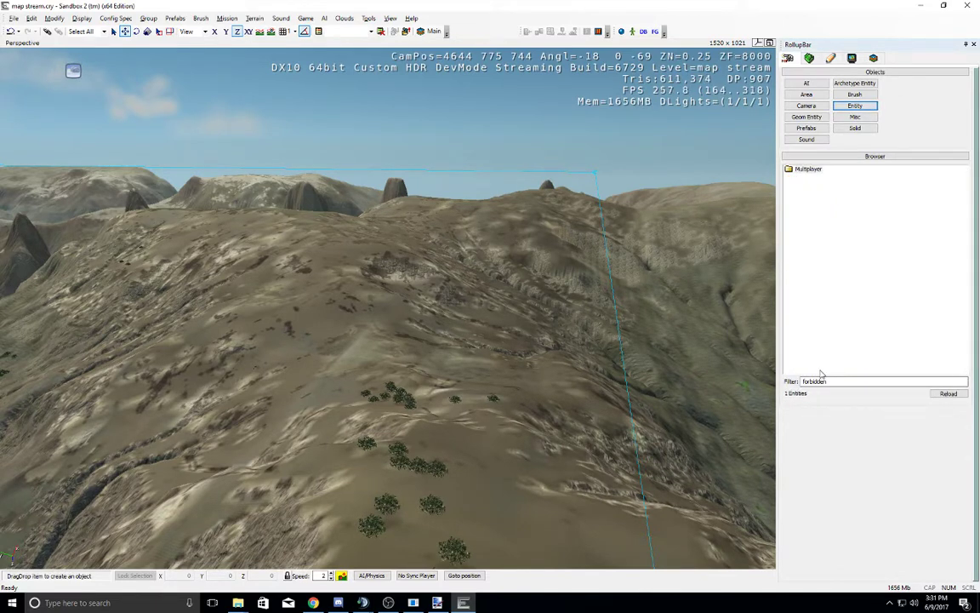
# Step: Place a ForbiddenArea multiplayer entity just outside the map-wide shape near the map's edge, at about X 6353, Y 365
pyautogui.doubleClick(809, 169)
pyautogui.click(818, 177)
pyautogui.moveTo(809, 180); pyautogui.dragTo(707, 173)
pyautogui.moveTo(693, 202); pyautogui.dragTo(694, 202, button='right')
pyautogui.moveTo(693, 202); pyautogui.dragTo(695, 210, button='middle')
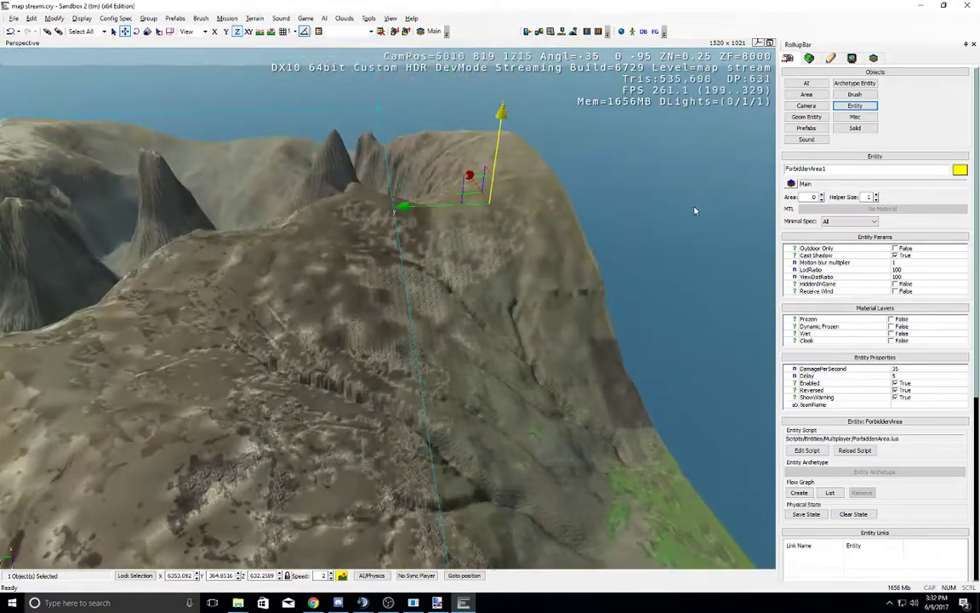
# Step: Clone the map-wide shape and place the copy directly above the original at about Z 905
pyautogui.scroll(5, 678, 191)
pyautogui.scroll(-3, 556, 339)
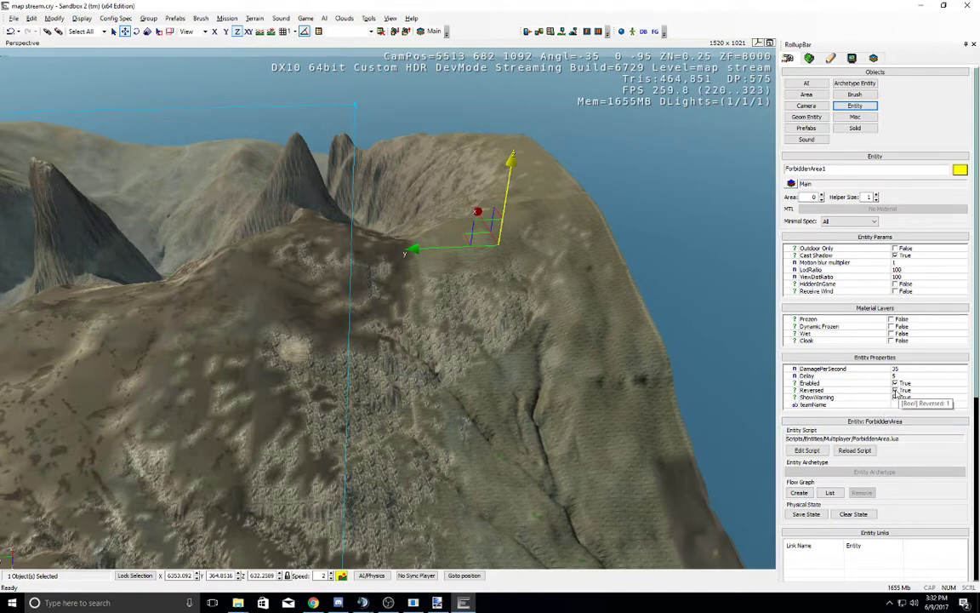
pyautogui.moveTo(575, 345); pyautogui.dragTo(533, 333, button='right')
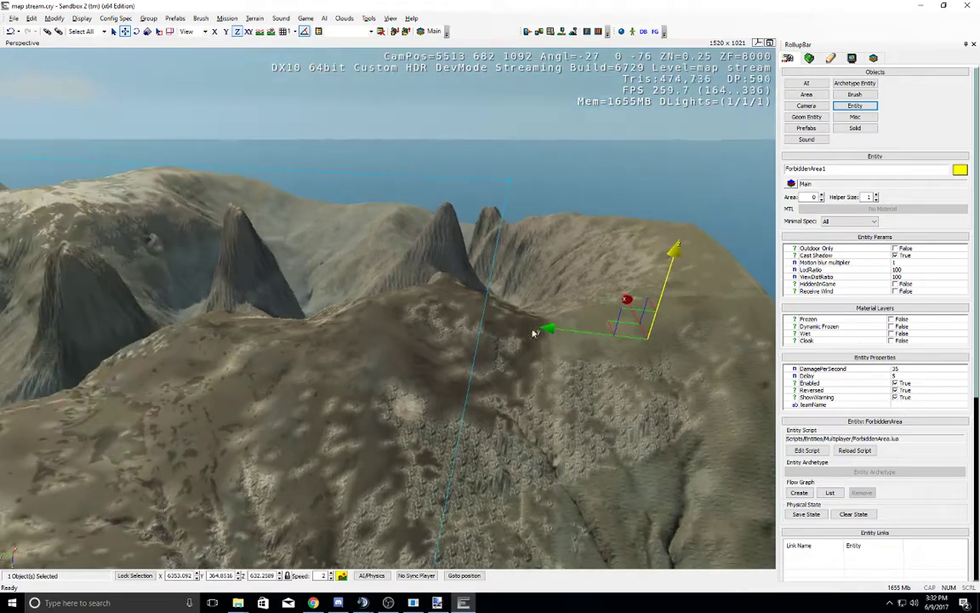
pyautogui.press('w')
pyautogui.moveTo(392, 364); pyautogui.dragTo(396, 340, button='right')
pyautogui.press('s')
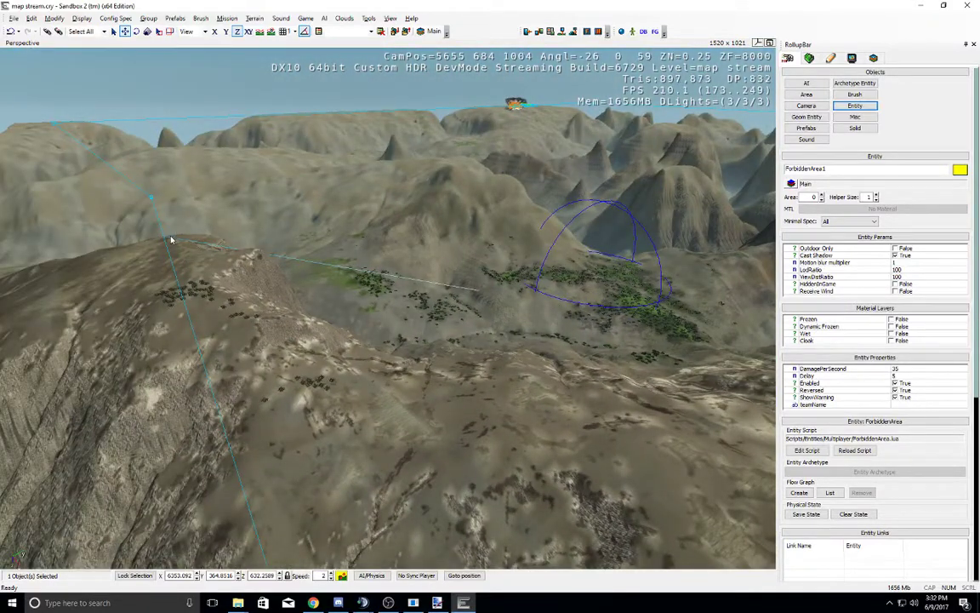
pyautogui.moveTo(167, 241); pyautogui.dragTo(263, 263, button='right')
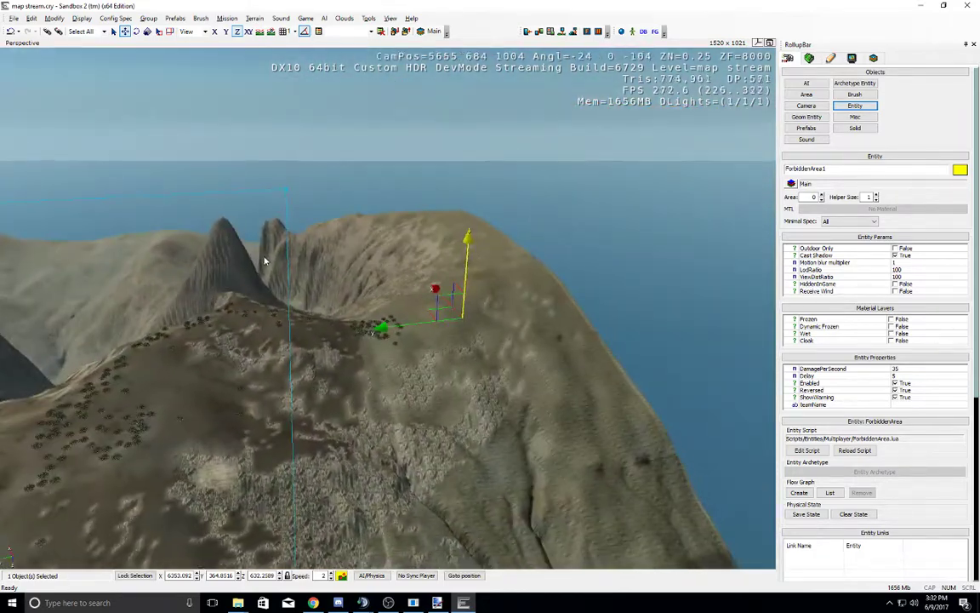
pyautogui.click(287, 262)
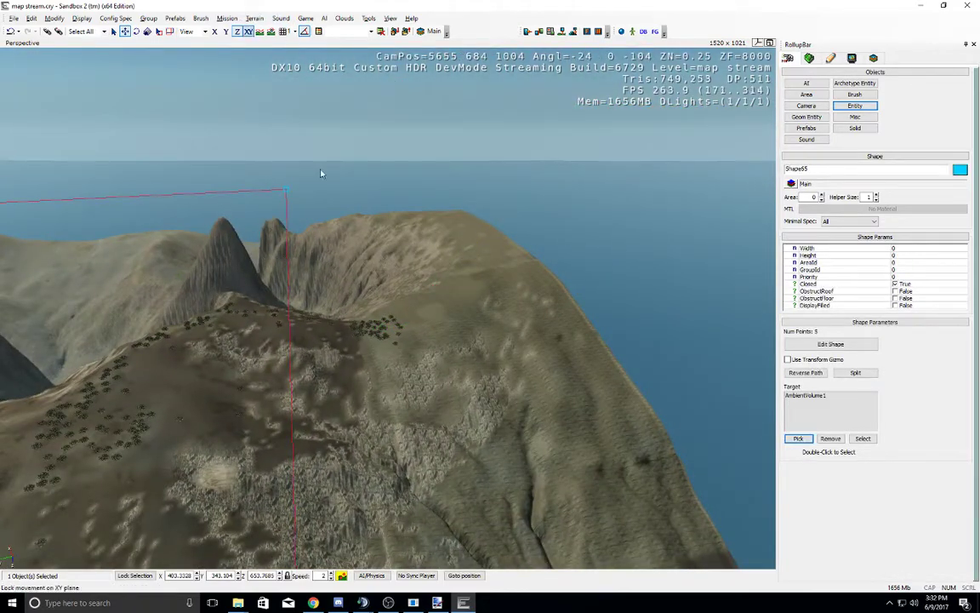
pyautogui.moveTo(269, 134); pyautogui.dragTo(306, 203, button='right')
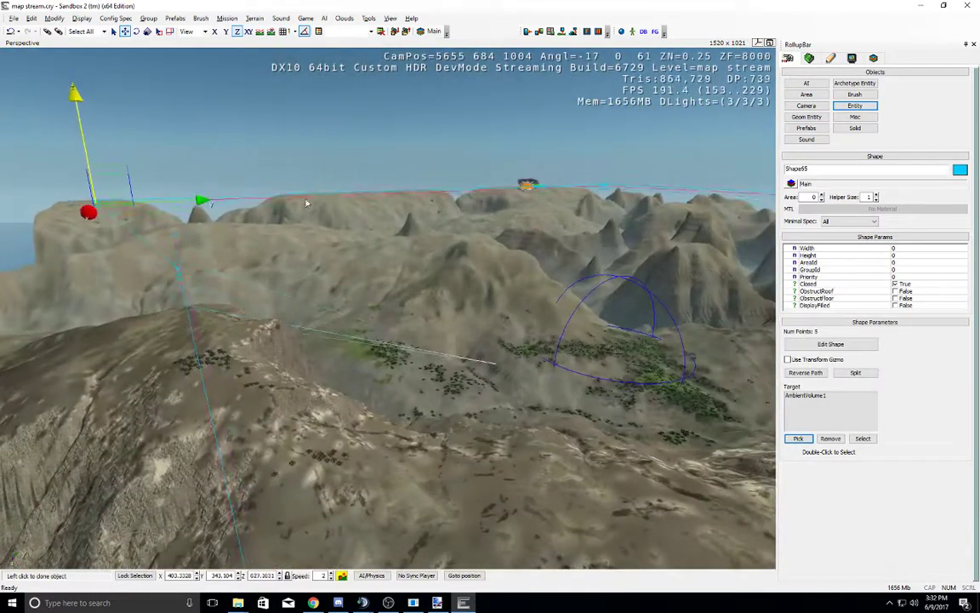
pyautogui.click(343, 290)
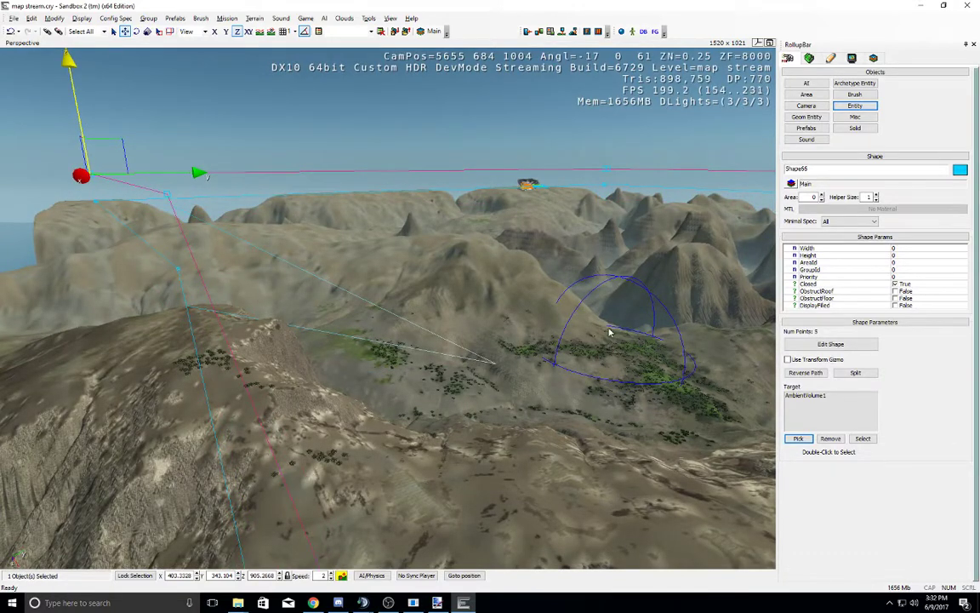
# Step: Remove the ambient volume from the cloned shape's targets
pyautogui.click(834, 439)
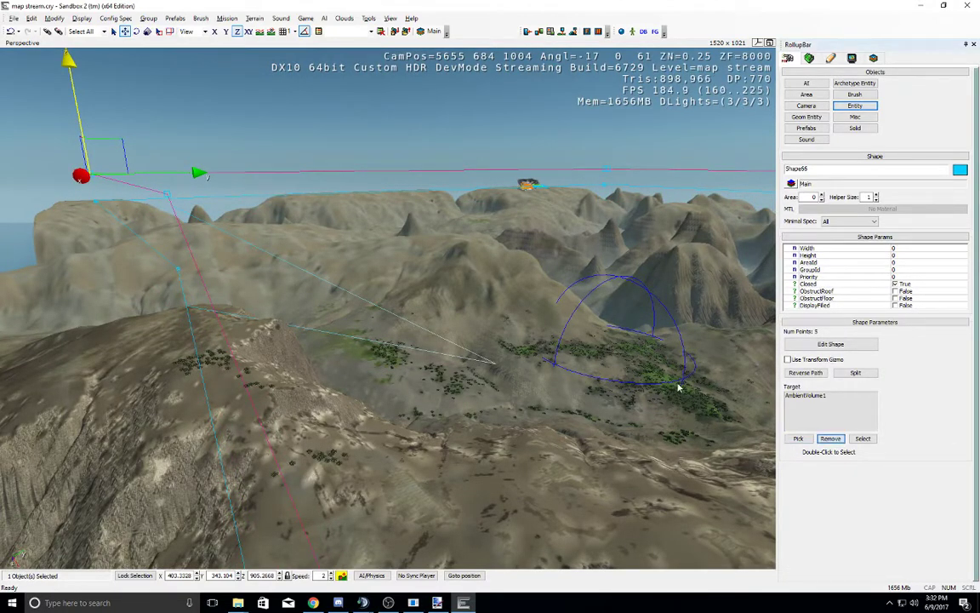
pyautogui.click(817, 396)
pyautogui.click(831, 438)
# Step: Search the level's objects for "forbi" and pick ForbiddenArea1 as the cloned shape's target
pyautogui.click(389, 18)
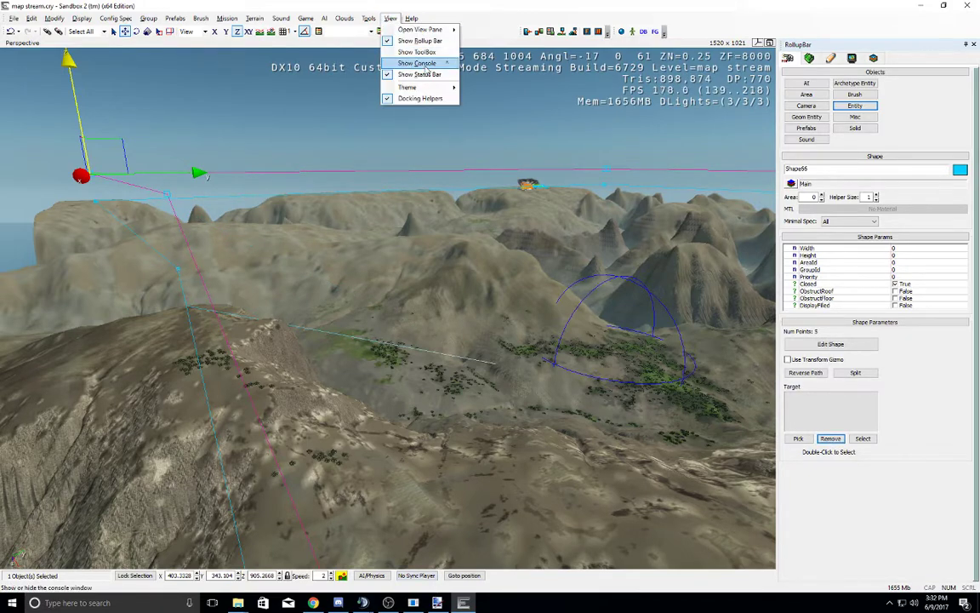
pyautogui.moveTo(426, 30)
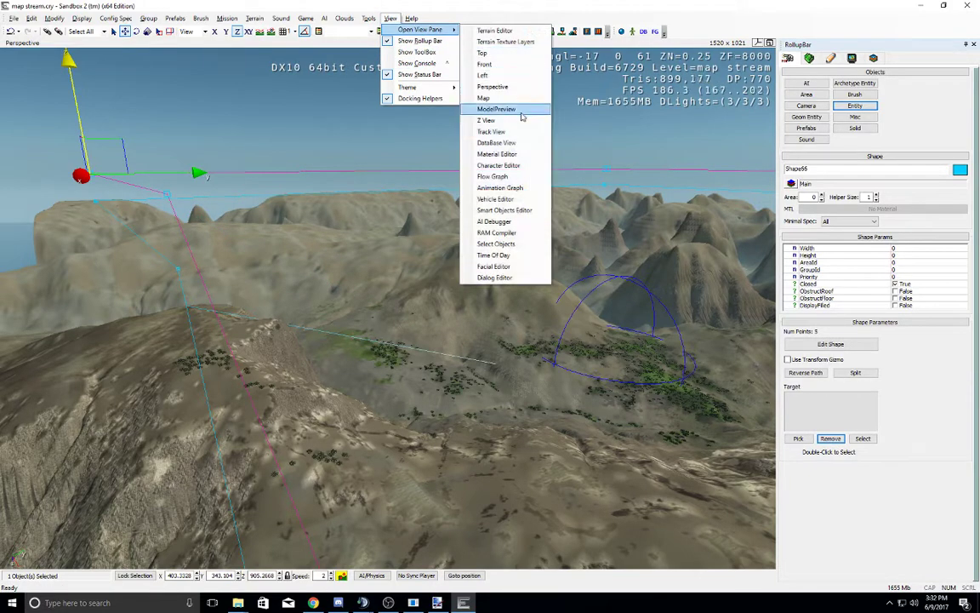
pyautogui.click(497, 243)
pyautogui.click(136, 309)
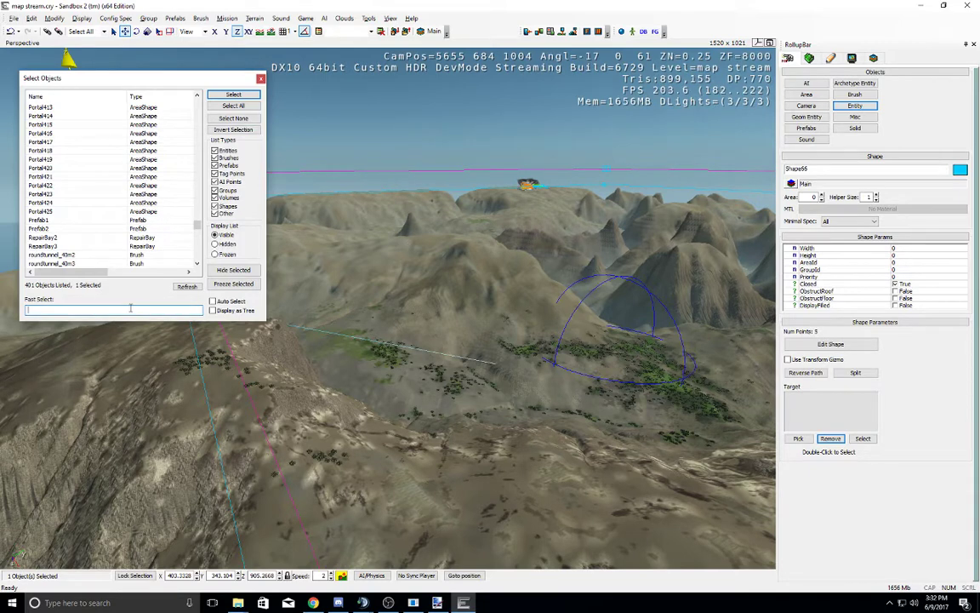
pyautogui.write('forbi')
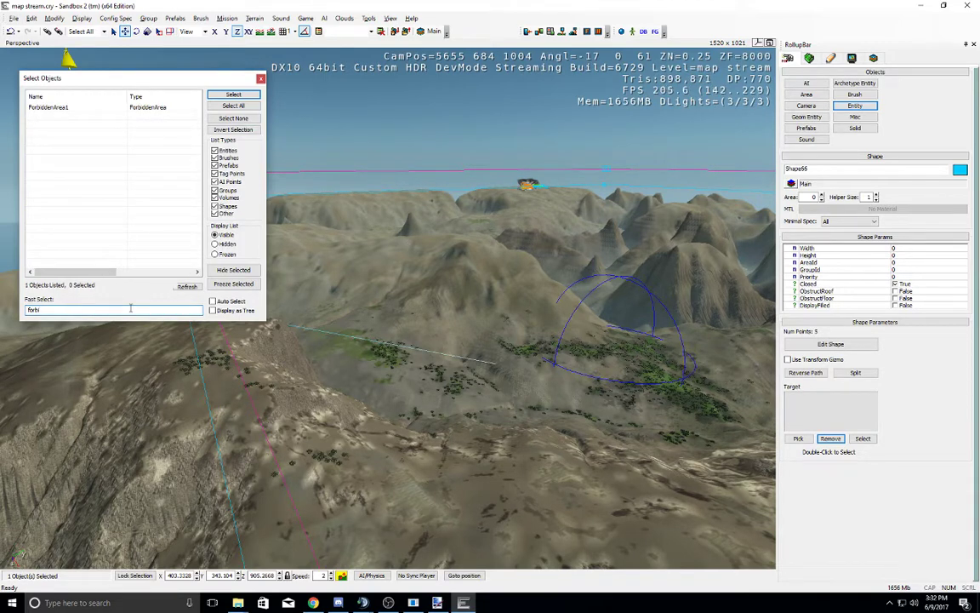
pyautogui.click(796, 440)
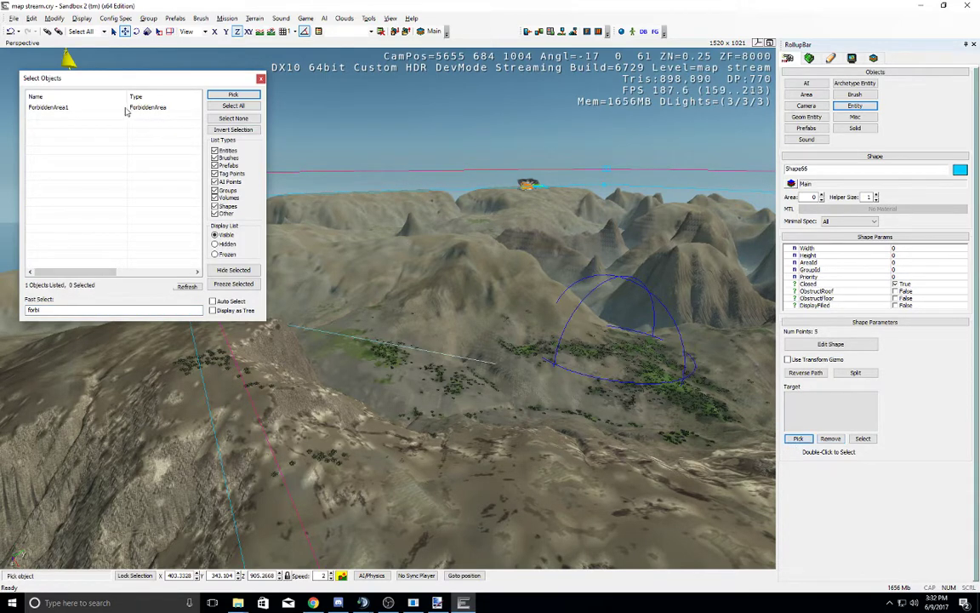
pyautogui.doubleClick(89, 106)
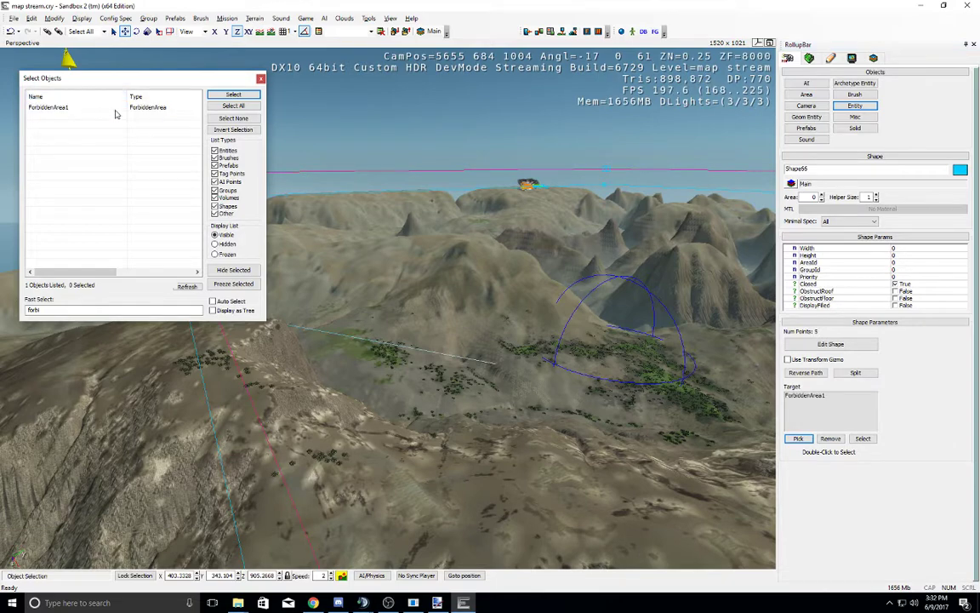
pyautogui.click(262, 78)
# Step: Select the forbidden area through the shape's target and review its DamagePerSecond, Delay and teamName properties
pyautogui.moveTo(280, 188); pyautogui.dragTo(279, 171, button='right')
pyautogui.moveTo(279, 174); pyautogui.dragTo(324, 226, button='middle')
pyautogui.moveTo(392, 272); pyautogui.dragTo(707, 358, button='right')
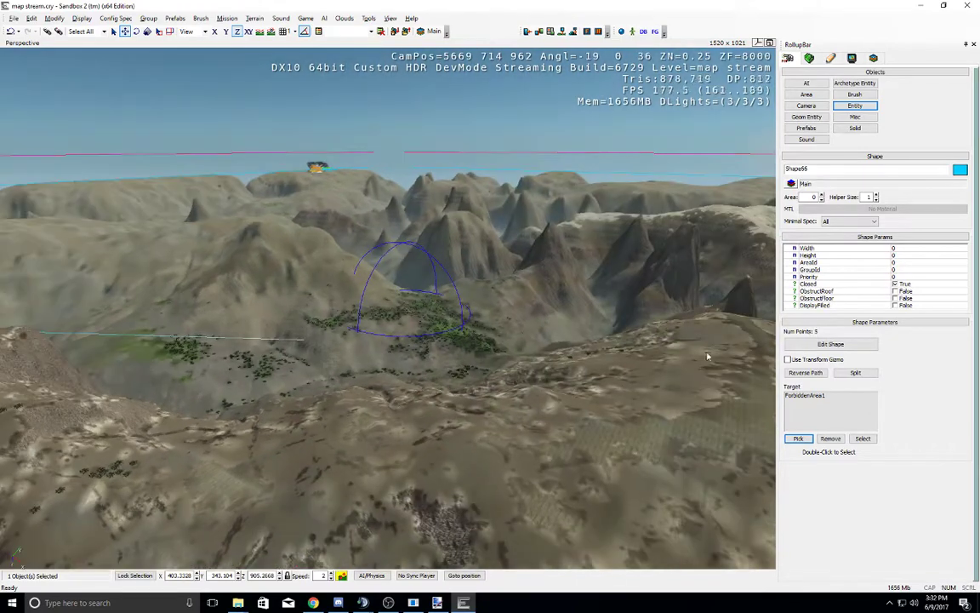
pyautogui.doubleClick(811, 398)
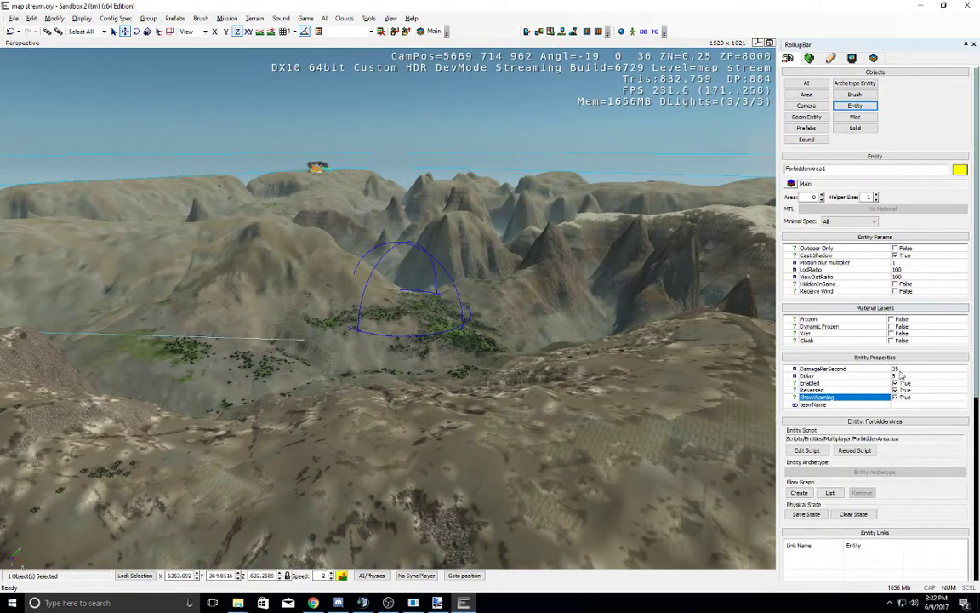
pyautogui.click(903, 375)
pyautogui.click(908, 369)
pyautogui.press('w')
pyautogui.moveTo(443, 361); pyautogui.dragTo(590, 370, button='right')
pyautogui.click(898, 404)
pyautogui.press('s')
pyautogui.press('s')
pyautogui.press('w')
pyautogui.moveTo(589, 370); pyautogui.dragTo(589, 370, button='middle')
pyautogui.moveTo(589, 371); pyautogui.dragTo(590, 370, button='right')
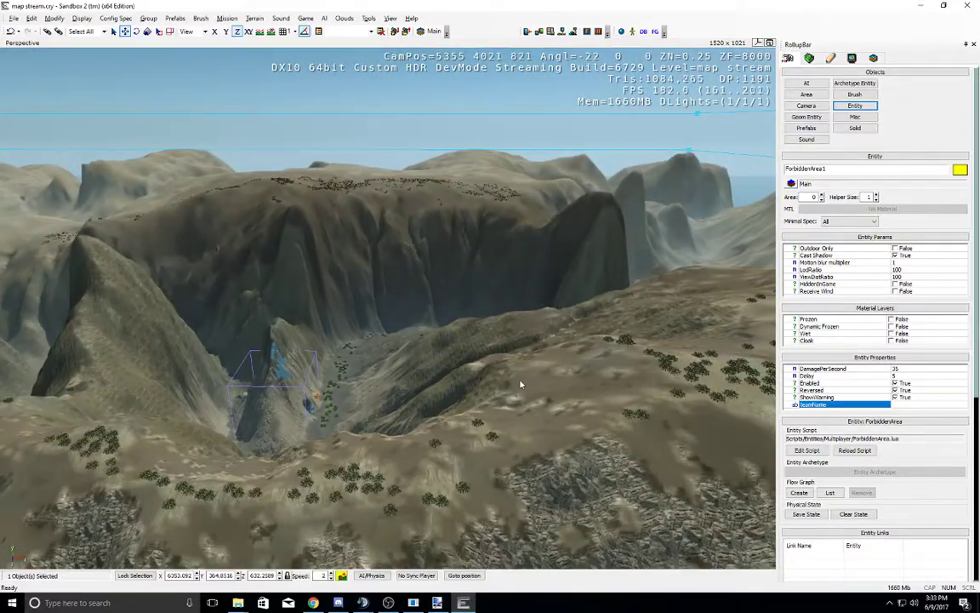
pyautogui.press('w')
pyautogui.moveTo(449, 383); pyautogui.dragTo(448, 383, button='right')
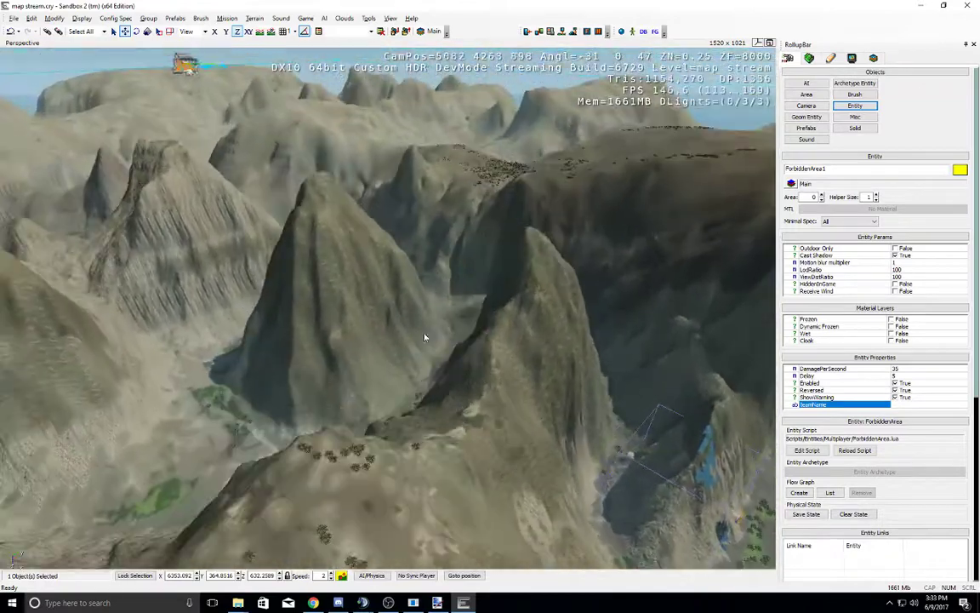
pyautogui.moveTo(424, 338); pyautogui.dragTo(448, 383, button='right')
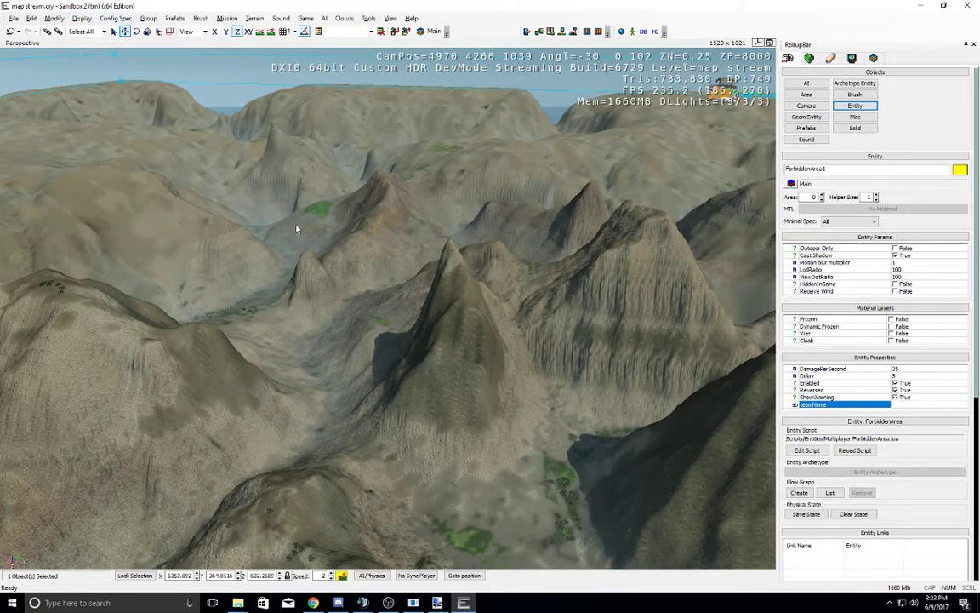
pyautogui.moveTo(307, 229); pyautogui.dragTo(354, 281, button='right')
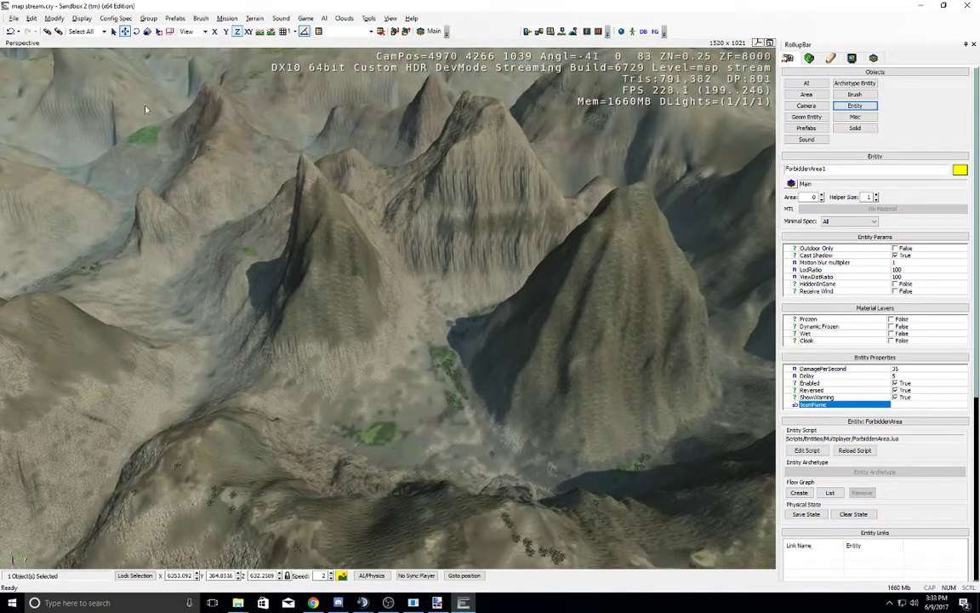
# Step: Save the level and clear the current selection
pyautogui.click(14, 20)
pyautogui.click(26, 50)
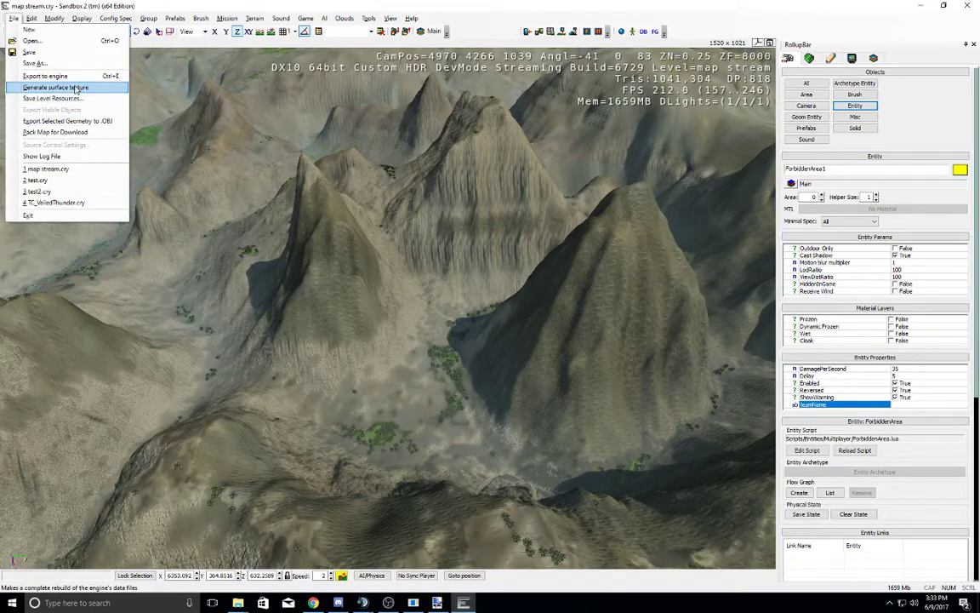
pyautogui.click(501, 207)
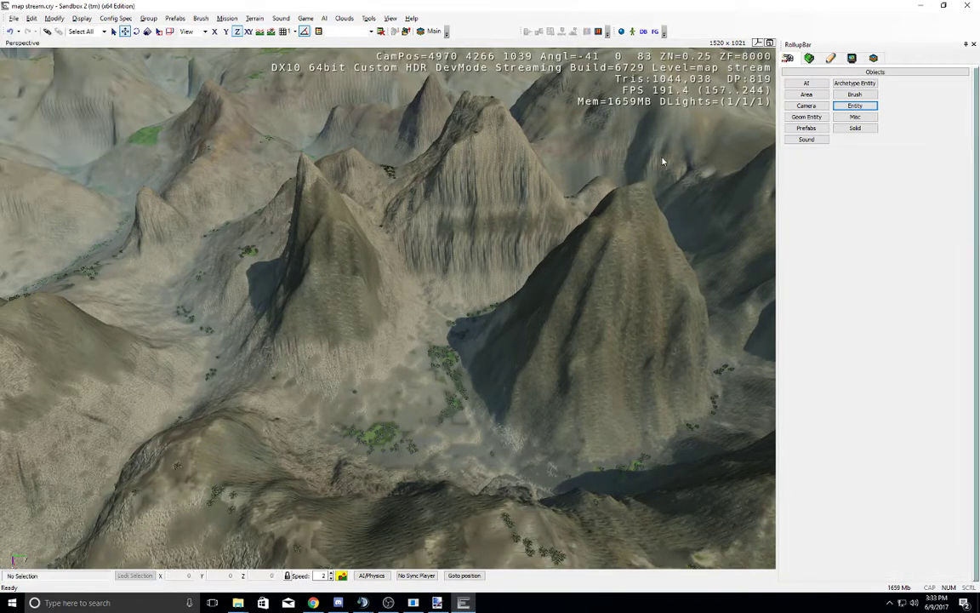
# Step: Look through the AI and area object types, and filter the entity list for "area"
pyautogui.moveTo(522, 245)
pyautogui.mouseDown(button='right')
pyautogui.moveTo(487, 246)
pyautogui.moveTo(511, 247)
pyautogui.mouseUp(button='right')
pyautogui.press('d')
pyautogui.press('w')
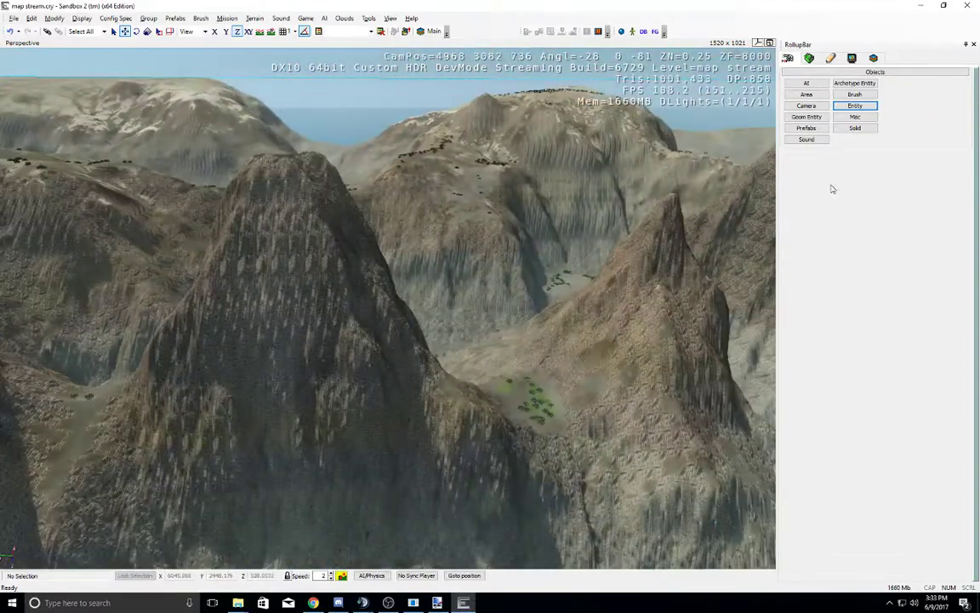
pyautogui.click(857, 107)
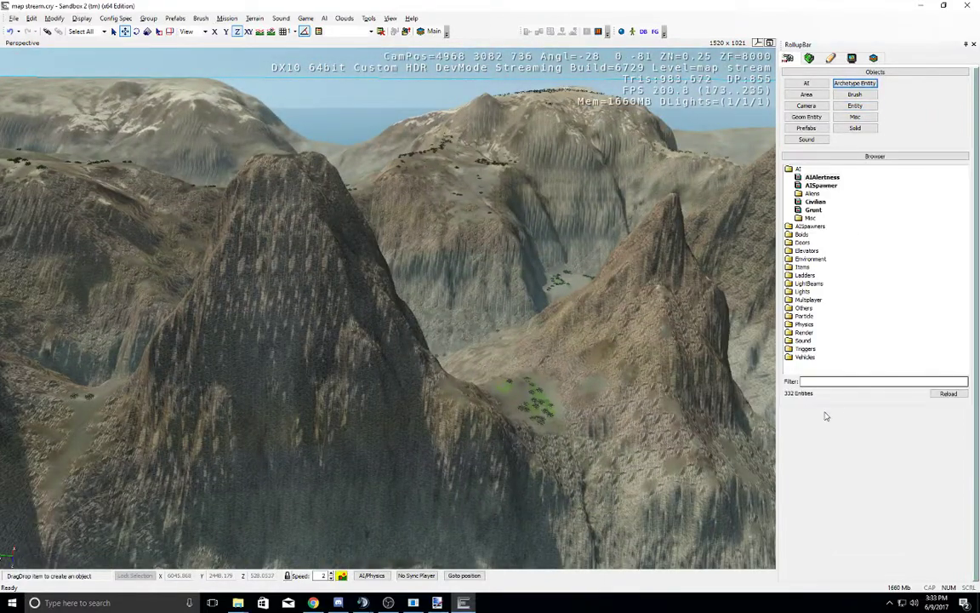
pyautogui.click(848, 382)
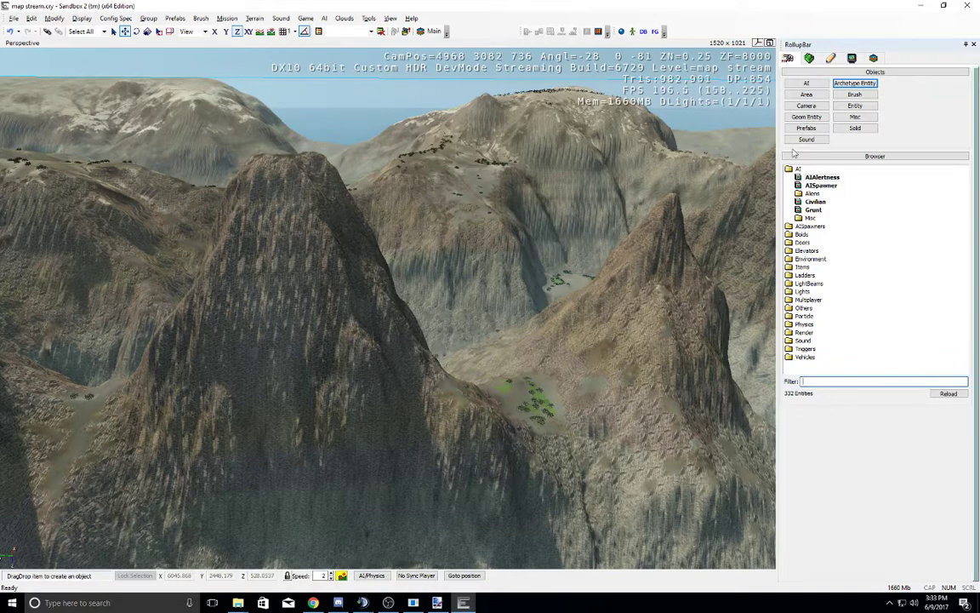
pyautogui.click(807, 94)
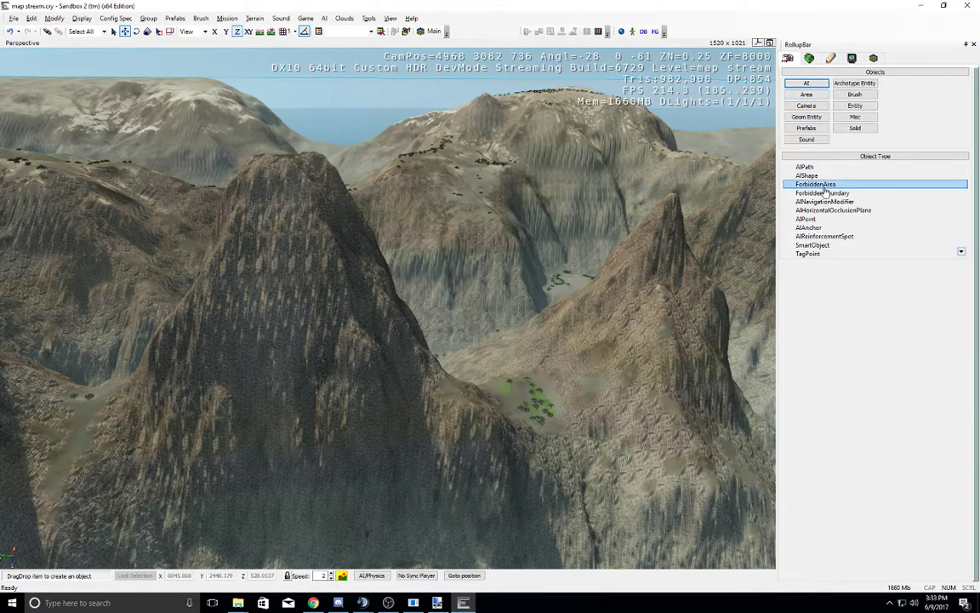
pyautogui.click(808, 96)
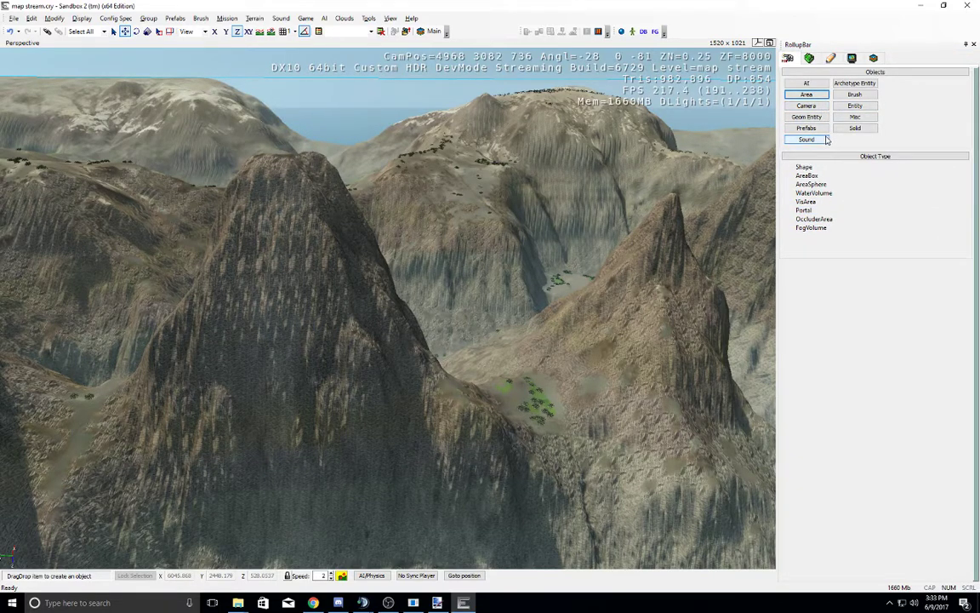
pyautogui.click(857, 106)
pyautogui.click(852, 381)
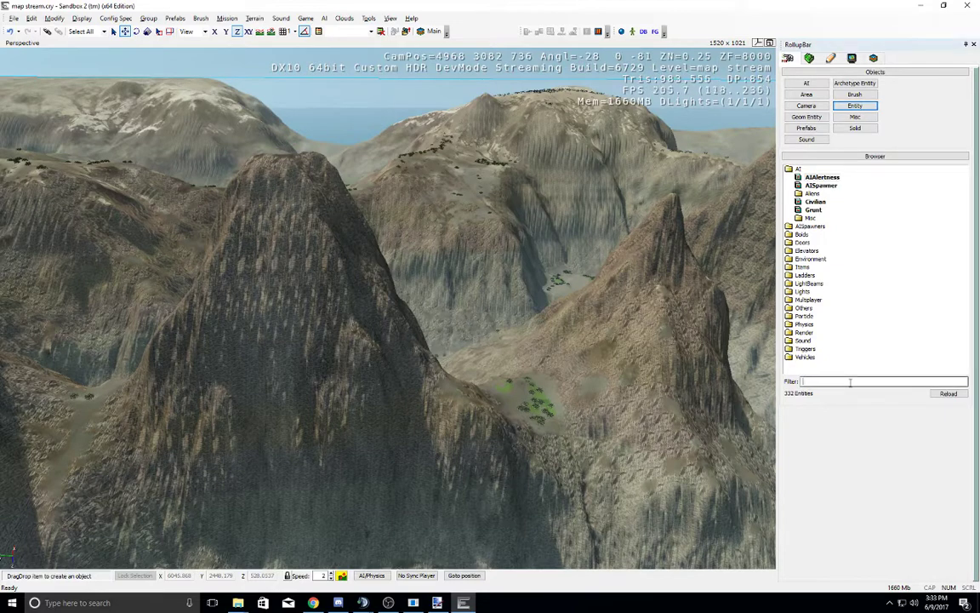
pyautogui.write('area')
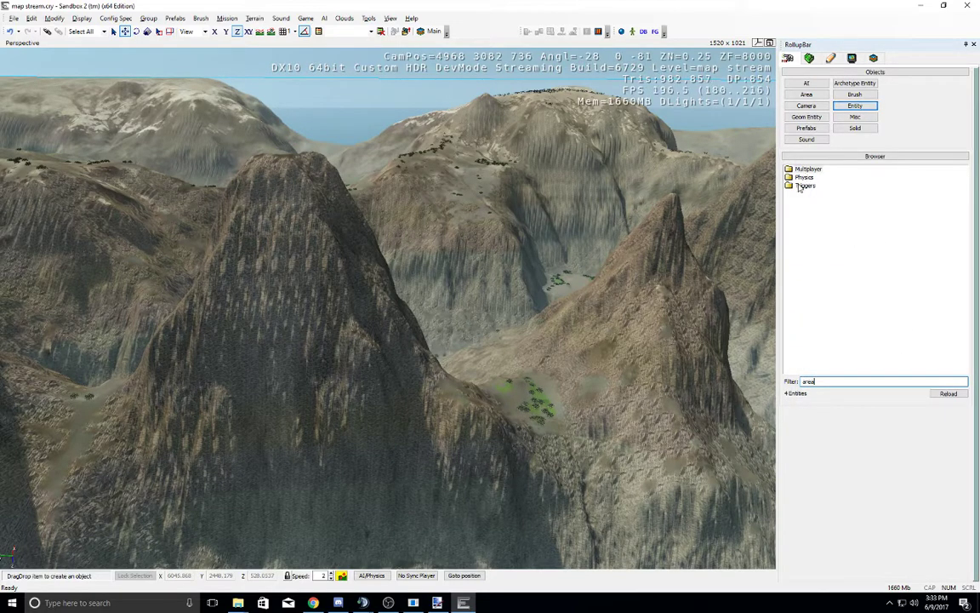
# Step: Place an AreaTrigger entity on the steep peak's slope at about X 5456, Y 3201, snapping it to the terrain
pyautogui.doubleClick(799, 185)
pyautogui.doubleClick(800, 186)
pyautogui.doubleClick(800, 178)
pyautogui.click(797, 186)
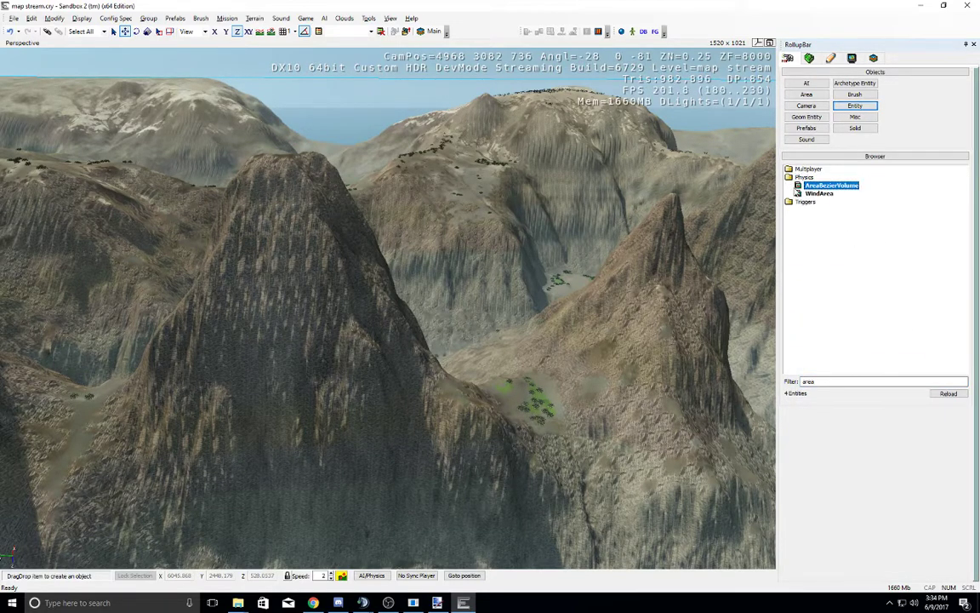
pyautogui.click(807, 203)
pyautogui.moveTo(826, 195); pyautogui.dragTo(501, 371)
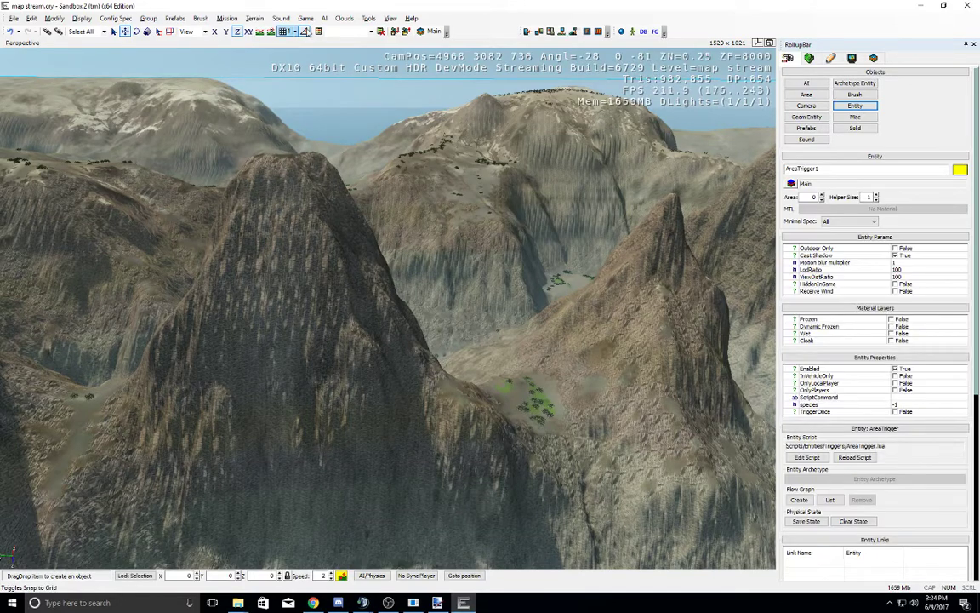
pyautogui.click(272, 32)
pyautogui.click(349, 309)
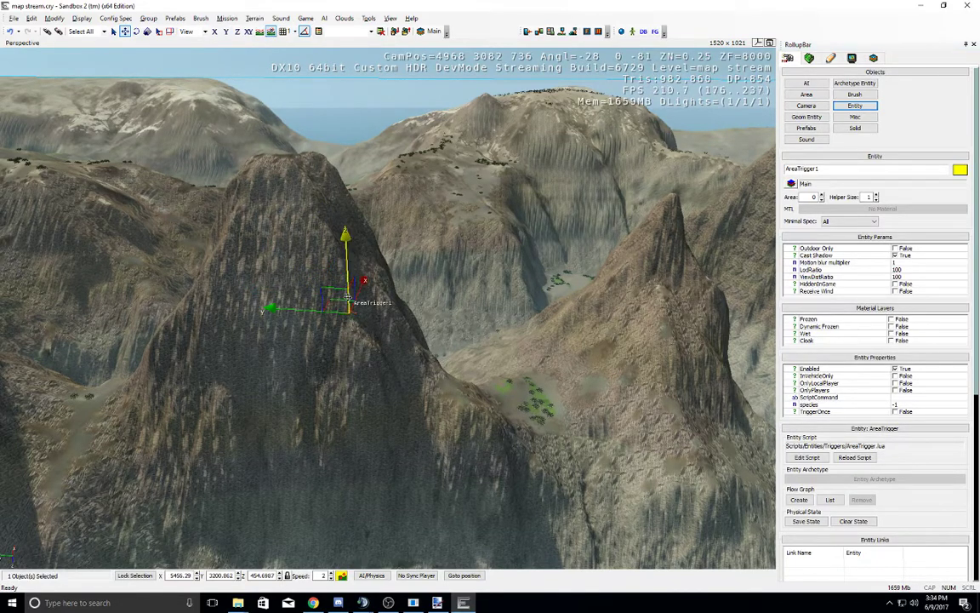
# Step: Raise the area trigger vertically to about Z 676, beside the peak's summit
pyautogui.moveTo(347, 297); pyautogui.dragTo(339, 116)
pyautogui.press('w')
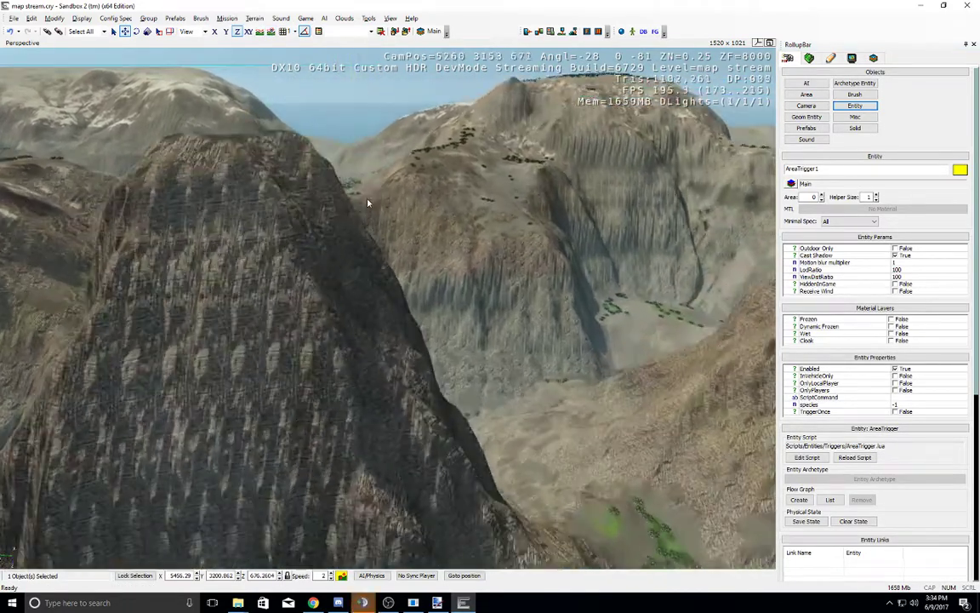
pyautogui.moveTo(368, 200); pyautogui.dragTo(368, 201, button='middle')
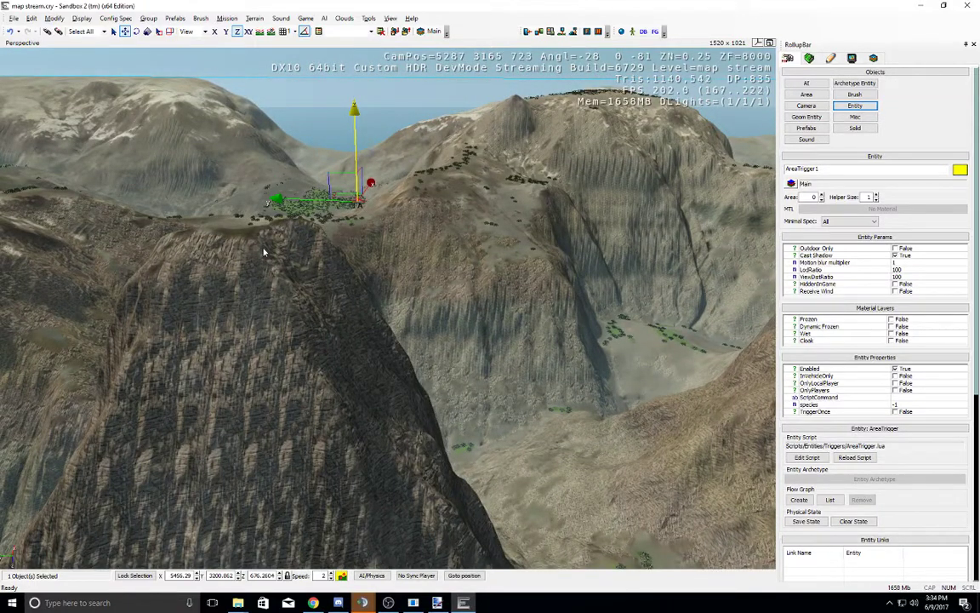
pyautogui.moveTo(344, 296); pyautogui.dragTo(343, 297, button='right')
pyautogui.press('s')
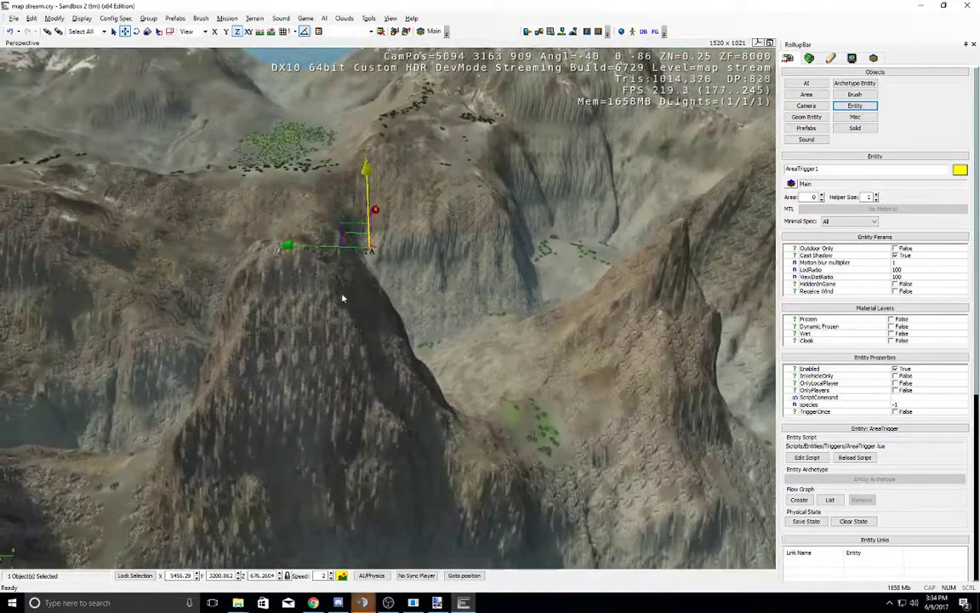
# Step: Create a flow graph for the area trigger in a new group named timeofday
pyautogui.rightClick(371, 243)
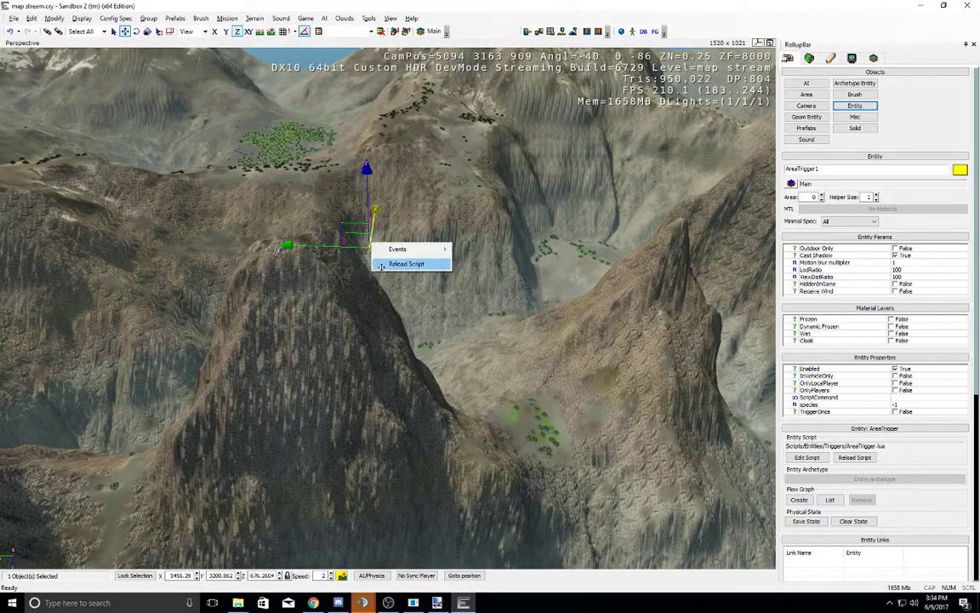
pyautogui.click(977, 385)
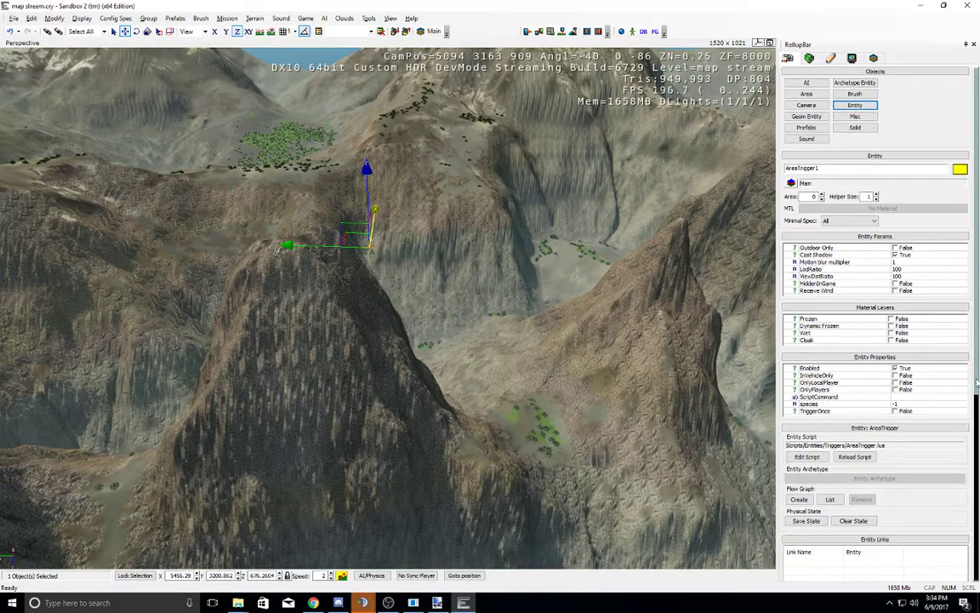
pyautogui.moveTo(977, 385); pyautogui.dragTo(976, 436)
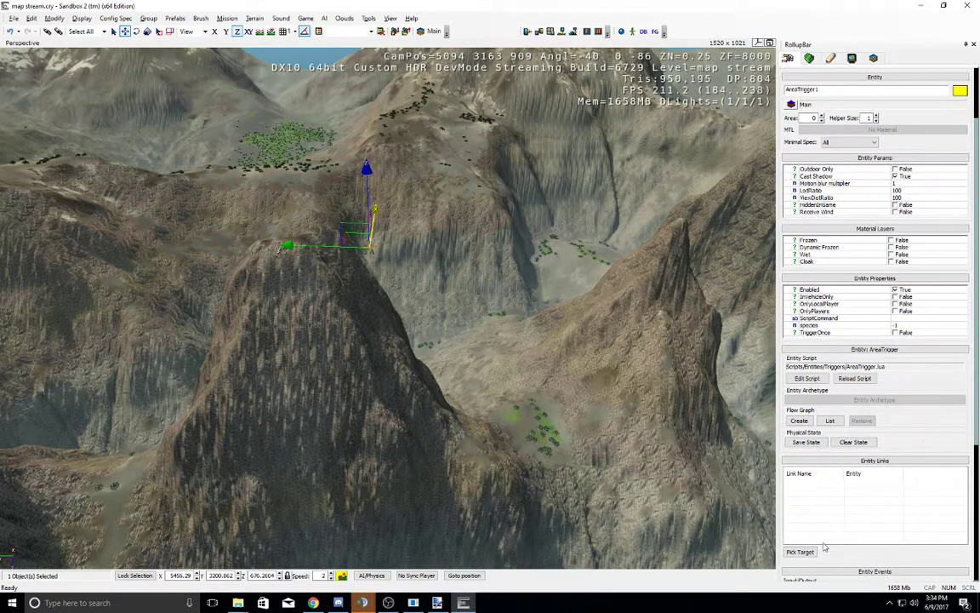
pyautogui.click(799, 421)
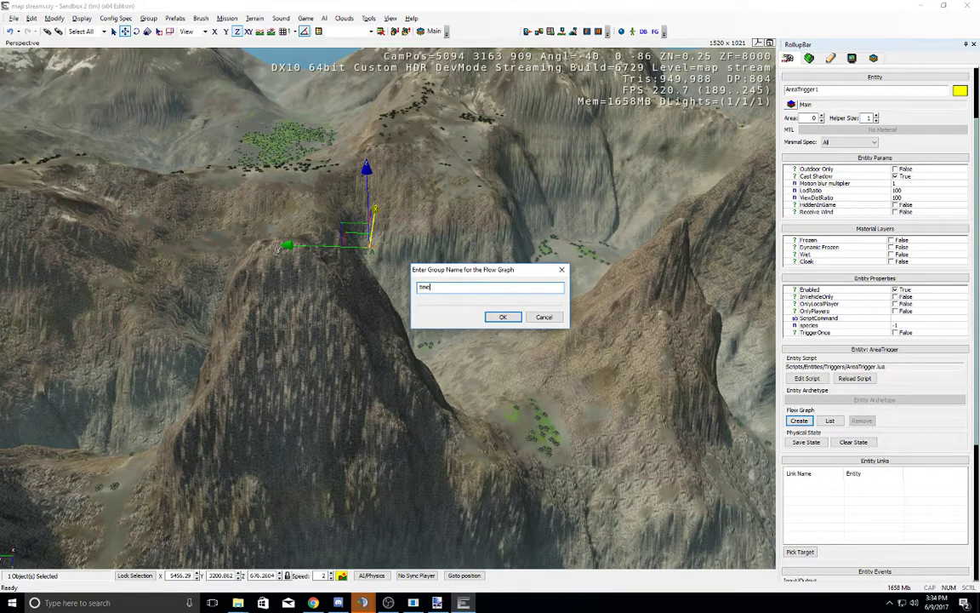
pyautogui.write('timeofday')
pyautogui.press('Return')
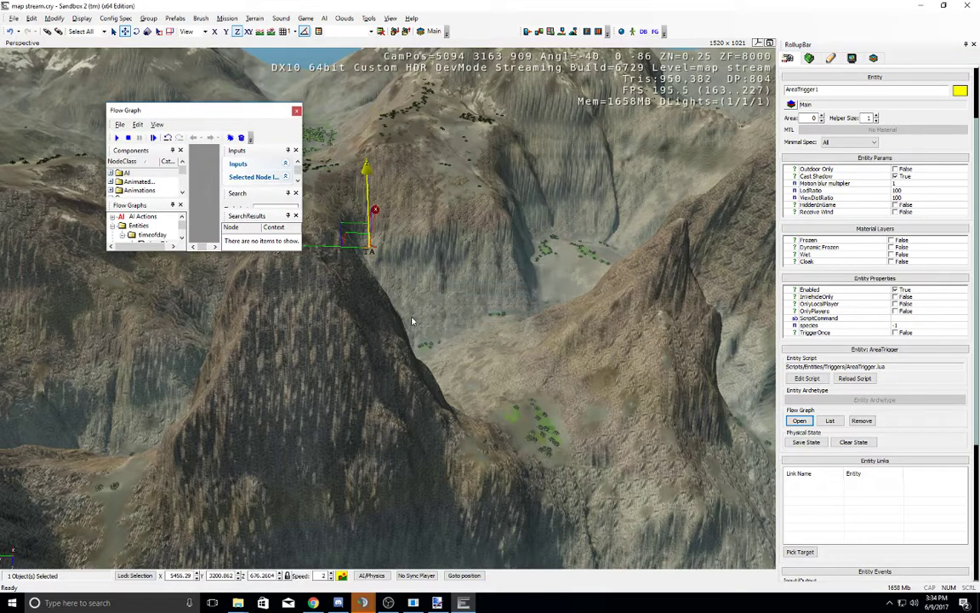
# Step: Move the Flow Graph window towards the viewport's upper corner and enlarge it to cover most of the viewport
pyautogui.moveTo(194, 106); pyautogui.dragTo(123, 62)
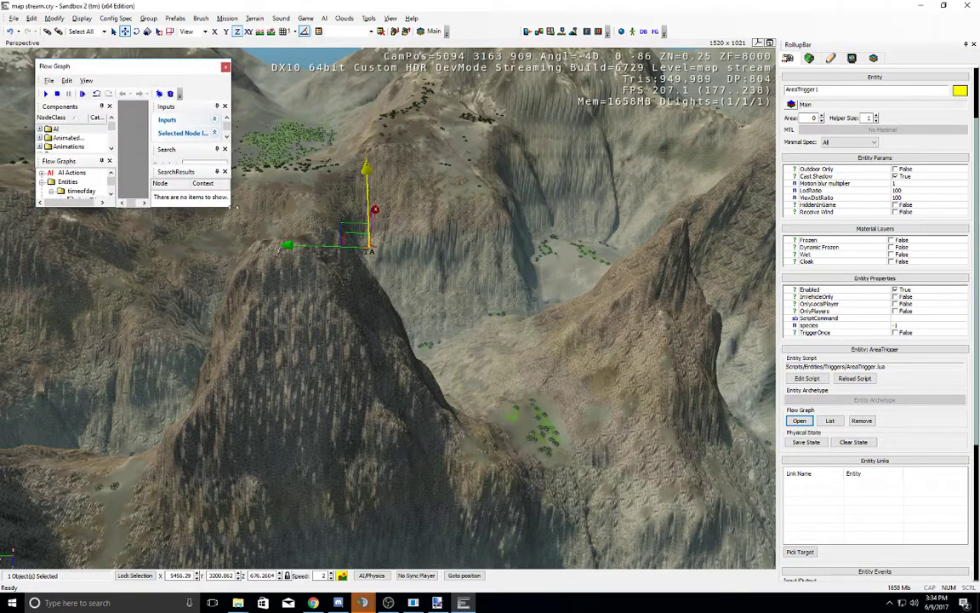
pyautogui.moveTo(231, 207); pyautogui.dragTo(759, 239)
pyautogui.moveTo(683, 211); pyautogui.dragTo(684, 513)
# Step: Add the selected area trigger entity to the graph as a node and move it up in the empty canvas
pyautogui.rightClick(267, 267)
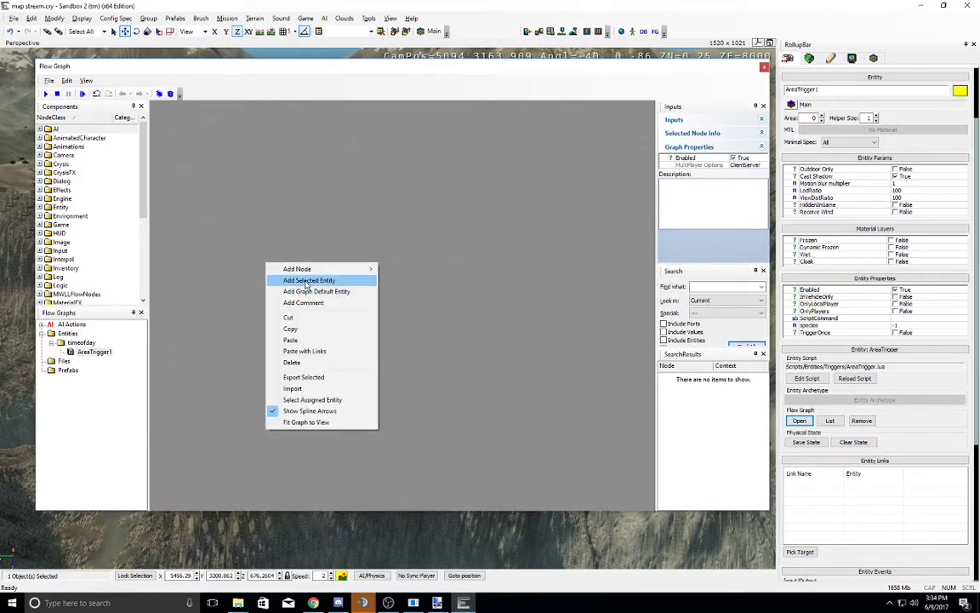
pyautogui.click(298, 280)
pyautogui.scroll(1, 292, 275)
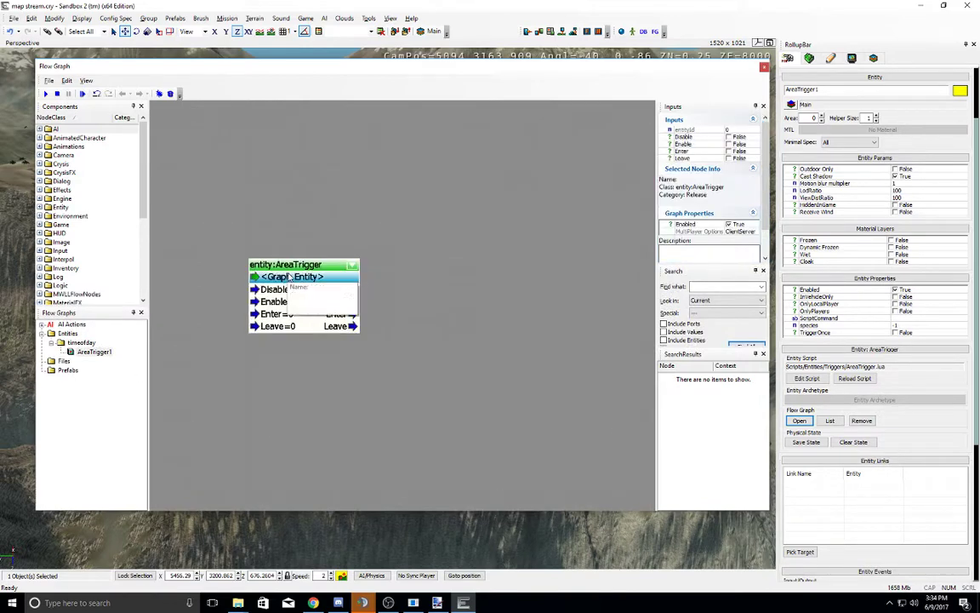
pyautogui.scroll(-5, 294, 274)
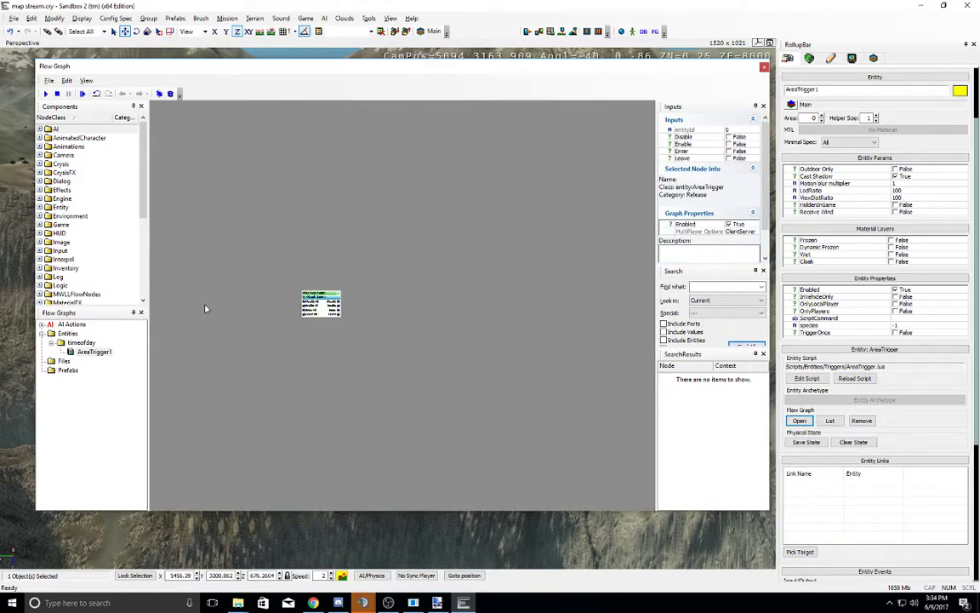
pyautogui.moveTo(334, 291); pyautogui.dragTo(351, 180)
pyautogui.click(300, 267)
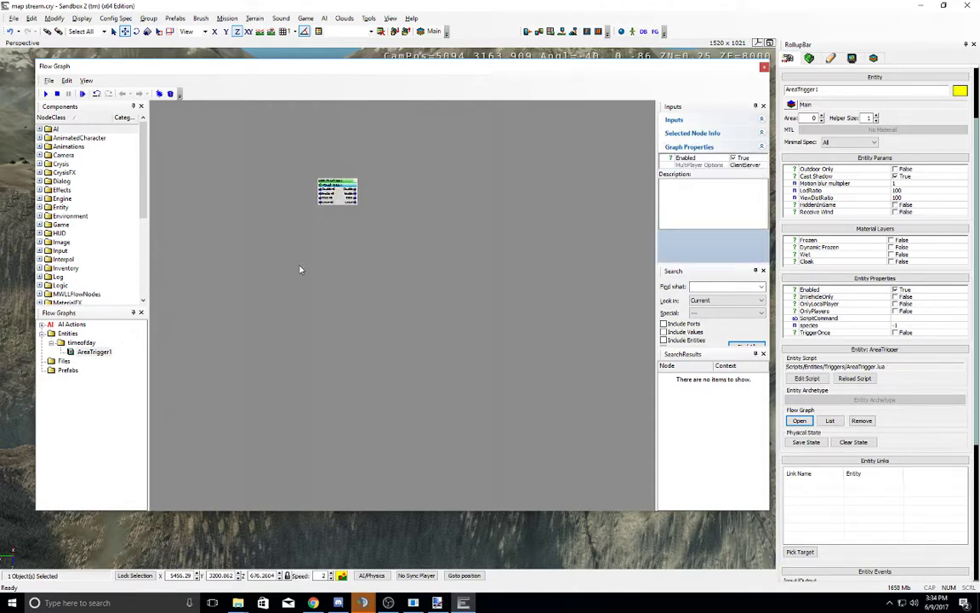
# Step: Add a Time:TimeOfDay node to the graph below the AreaTrigger node
pyautogui.rightClick(293, 268)
pyautogui.moveTo(332, 273)
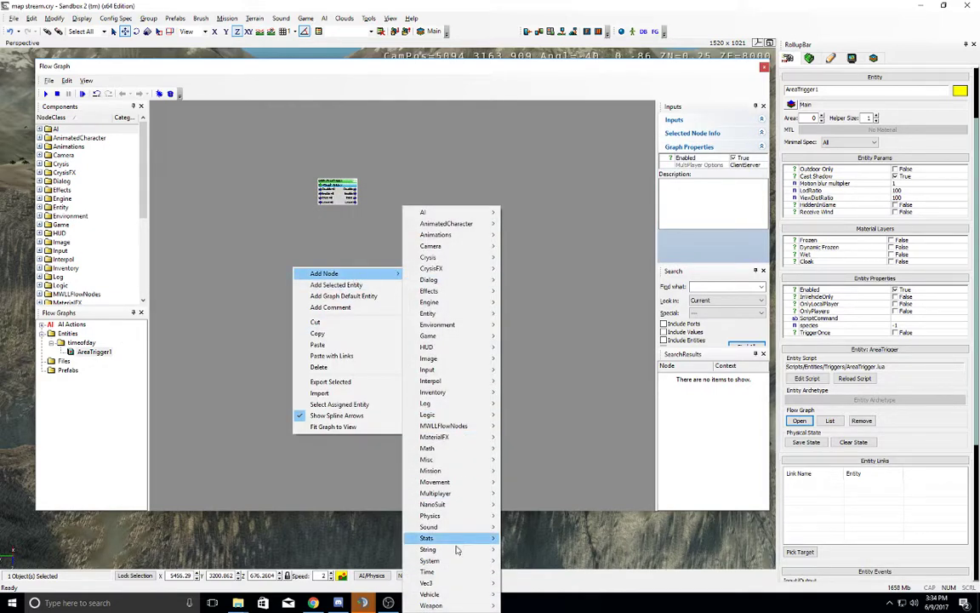
pyautogui.moveTo(469, 494)
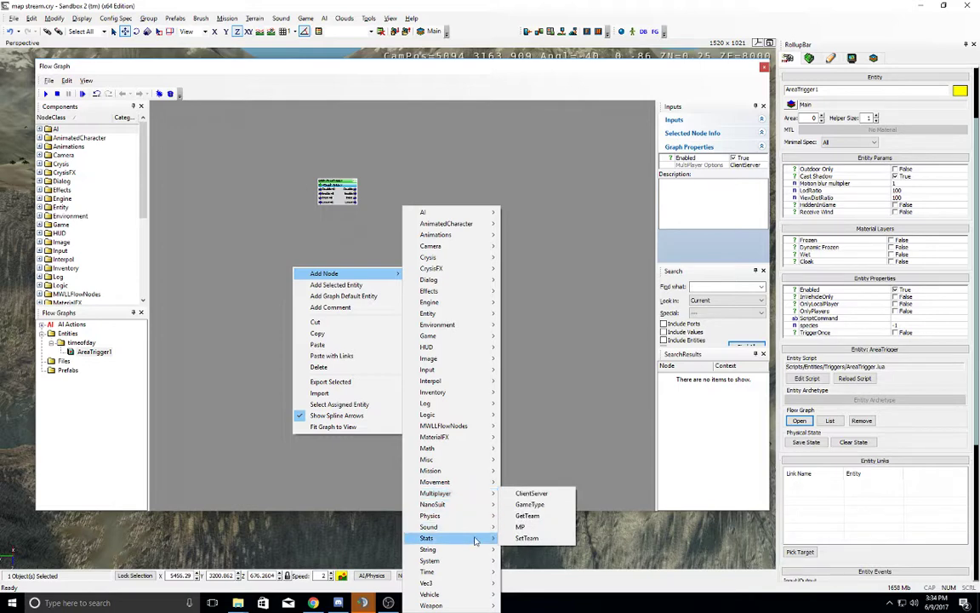
pyautogui.moveTo(473, 594)
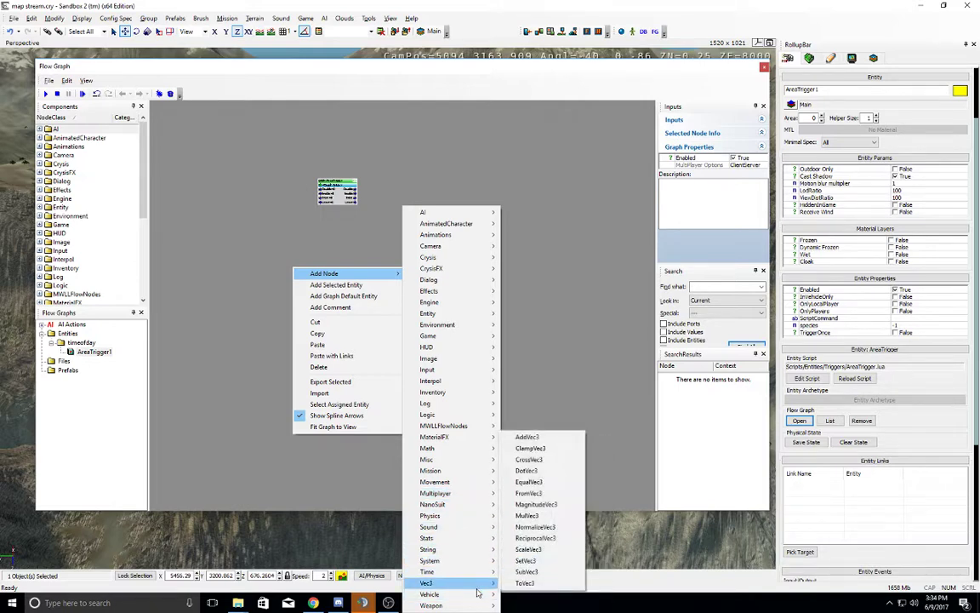
pyautogui.moveTo(482, 561)
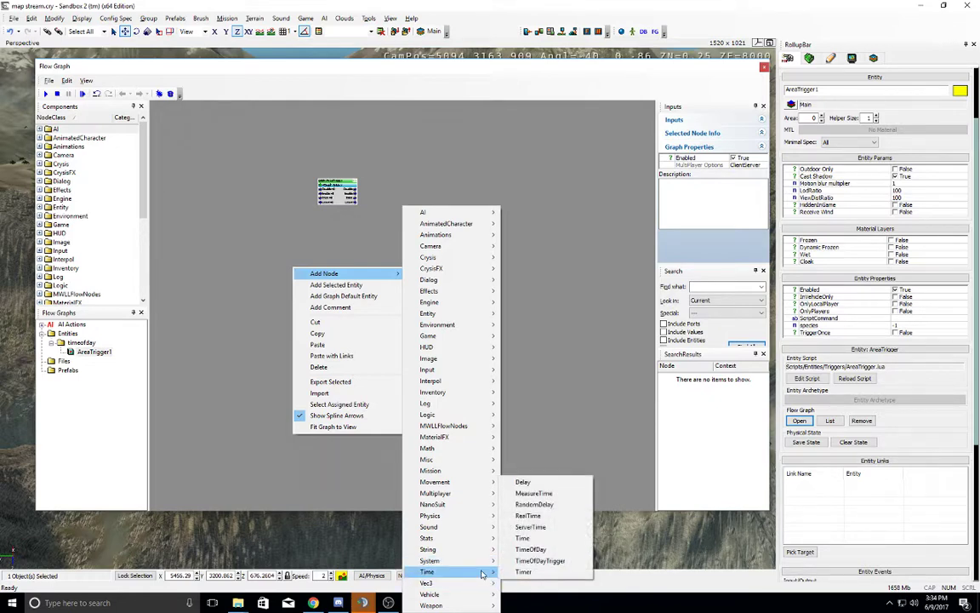
pyautogui.click(533, 549)
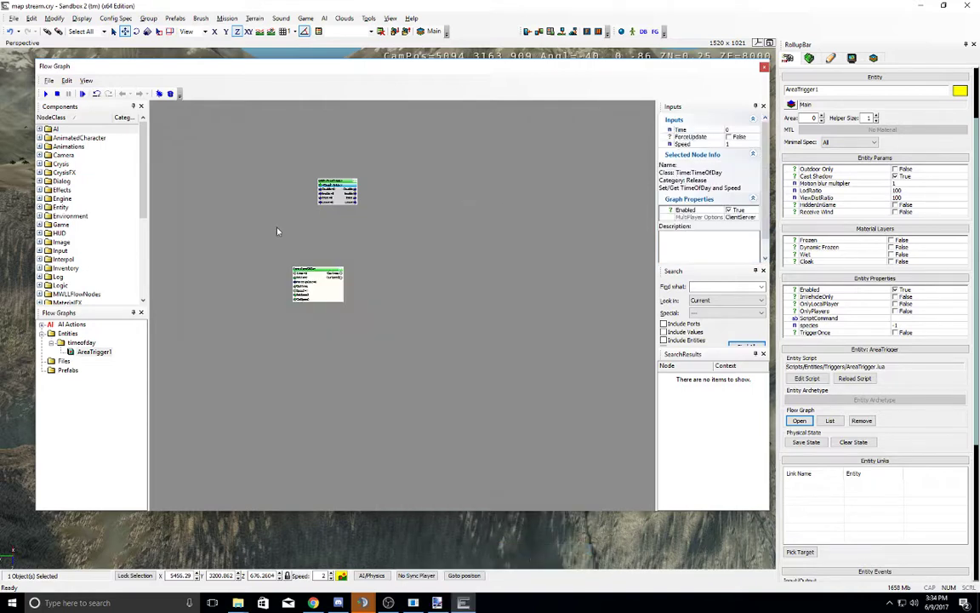
# Step: Add an MWLLFlowNodes:SetAmbientTemp node and place it between the AreaTrigger and TimeOfDay nodes
pyautogui.rightClick(317, 245)
pyautogui.moveTo(407, 248)
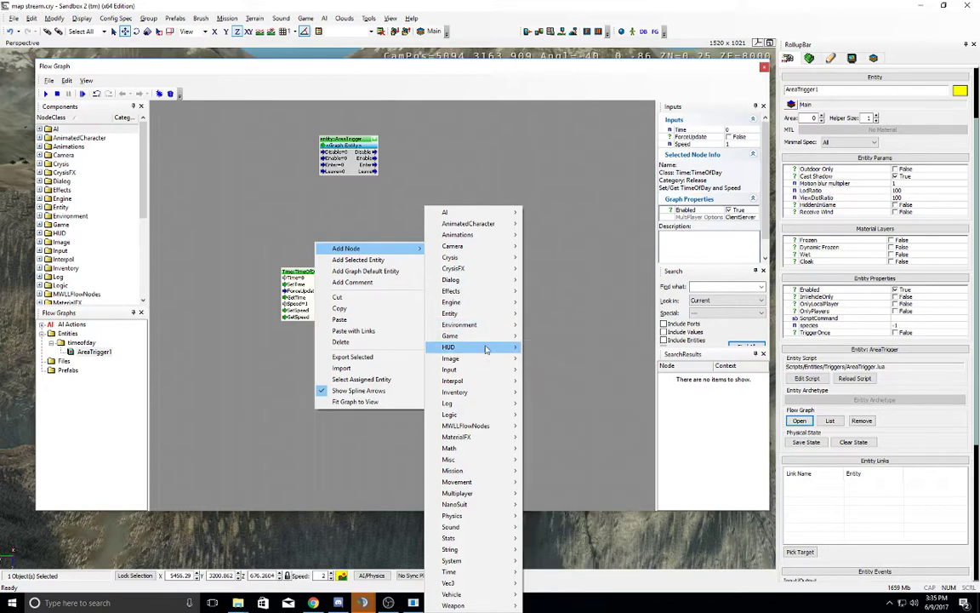
pyautogui.moveTo(477, 426)
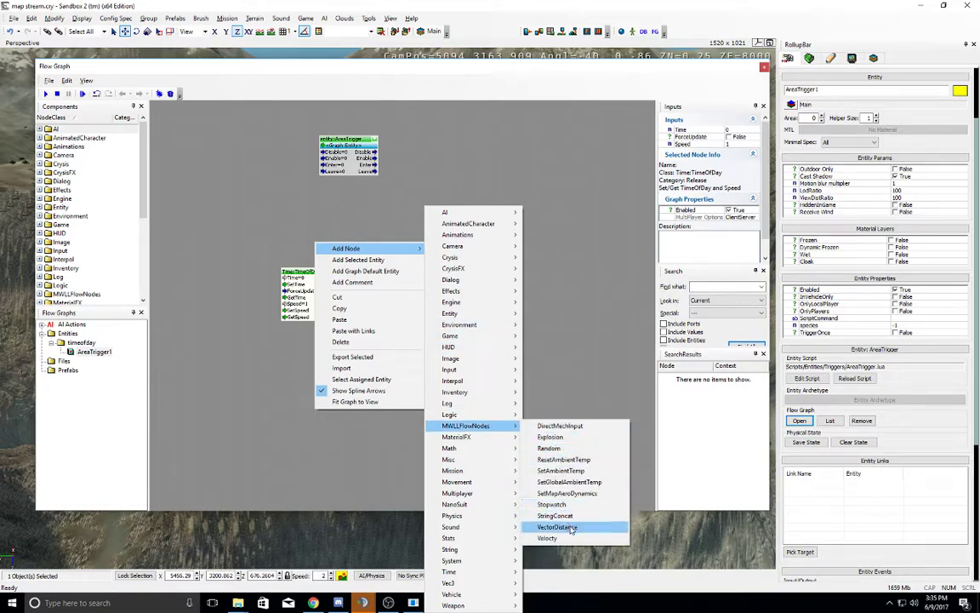
pyautogui.click(596, 476)
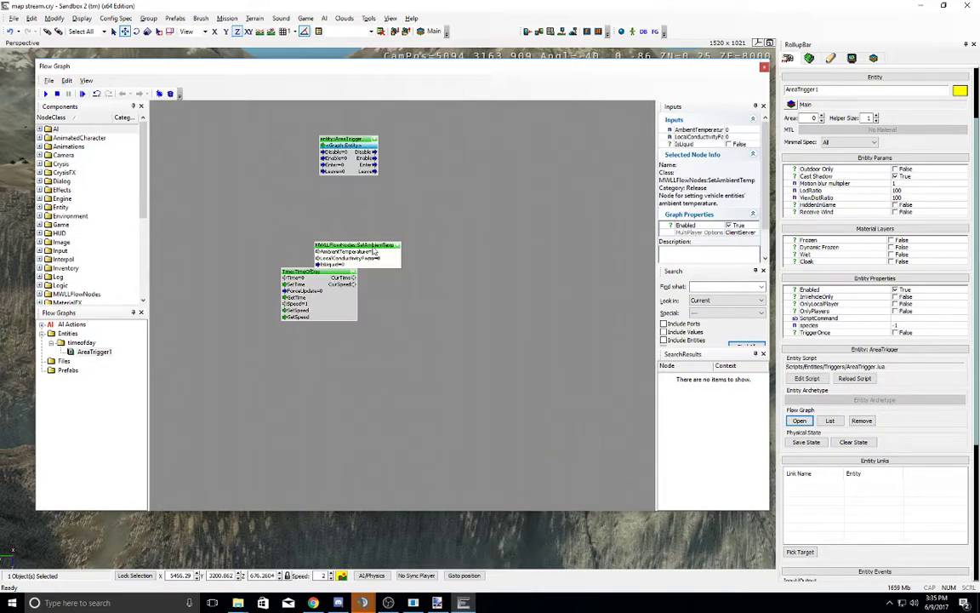
pyautogui.moveTo(373, 251); pyautogui.dragTo(336, 223)
# Step: Add a Misc Start node and place it to the left of the SetAmbientTemp node
pyautogui.rightClick(411, 322)
pyautogui.moveTo(460, 328)
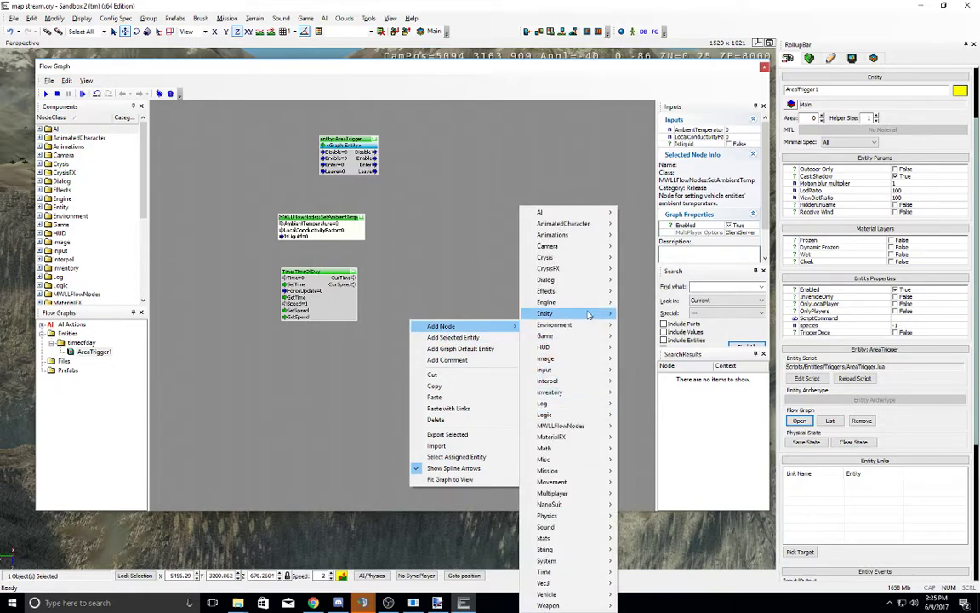
pyautogui.moveTo(587, 297)
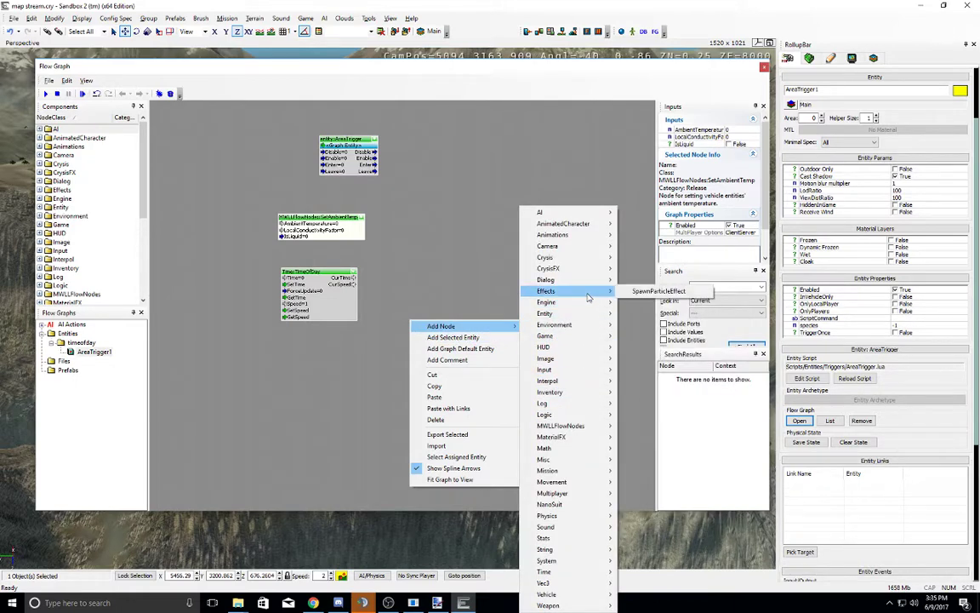
pyautogui.moveTo(593, 325)
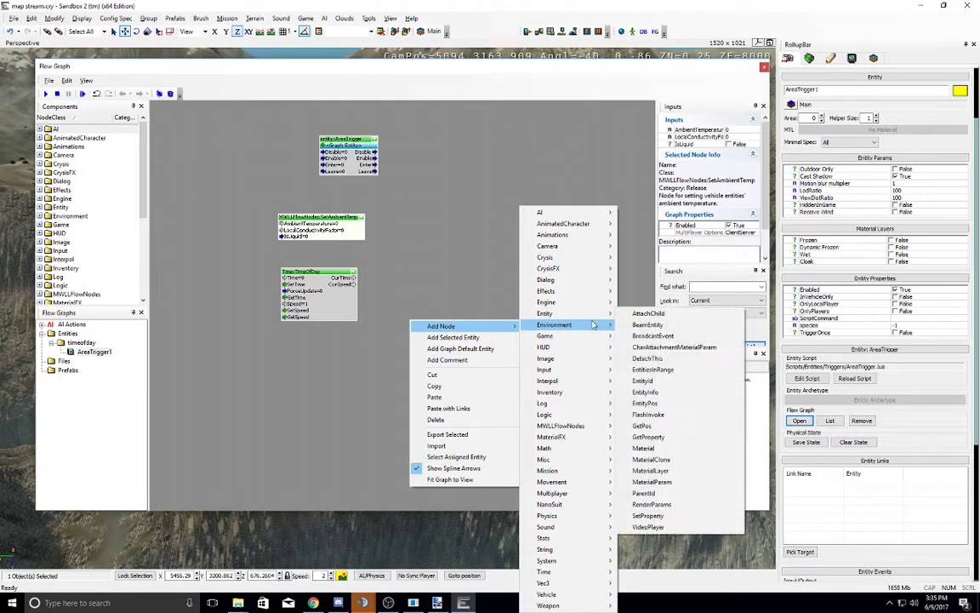
pyautogui.moveTo(596, 349)
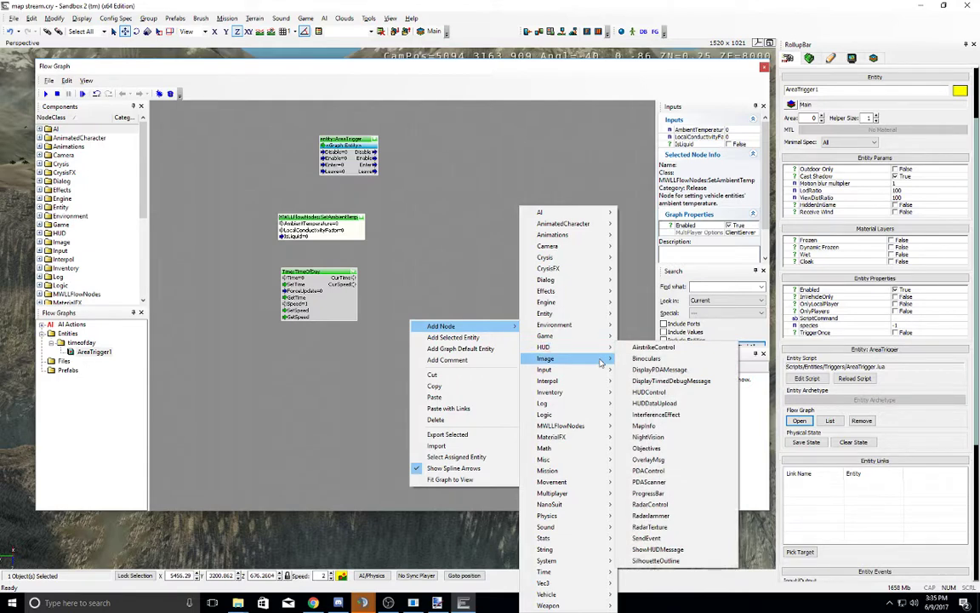
pyautogui.moveTo(601, 372)
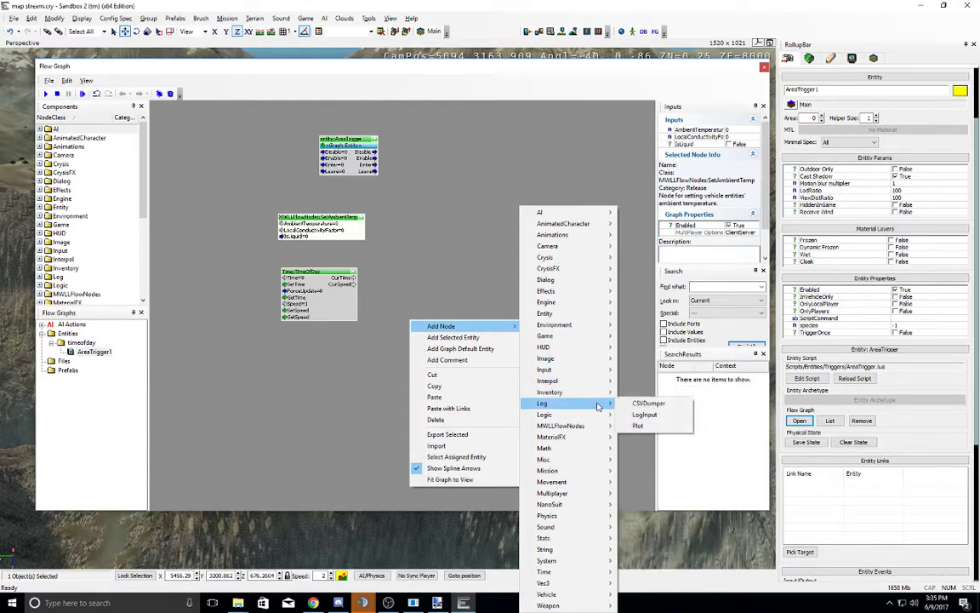
pyautogui.moveTo(598, 428)
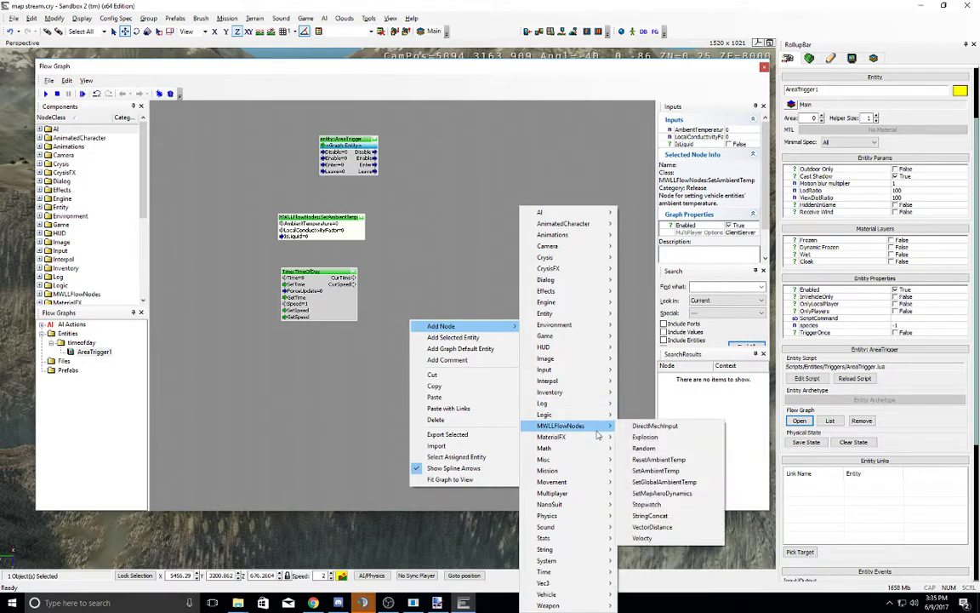
pyautogui.moveTo(597, 457)
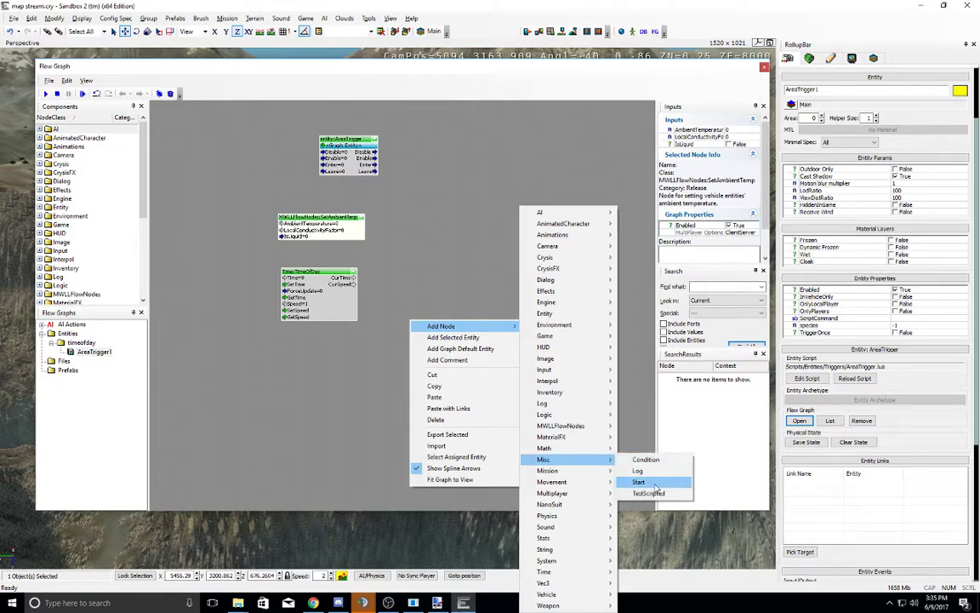
pyautogui.click(638, 482)
pyautogui.moveTo(413, 296); pyautogui.dragTo(188, 225)
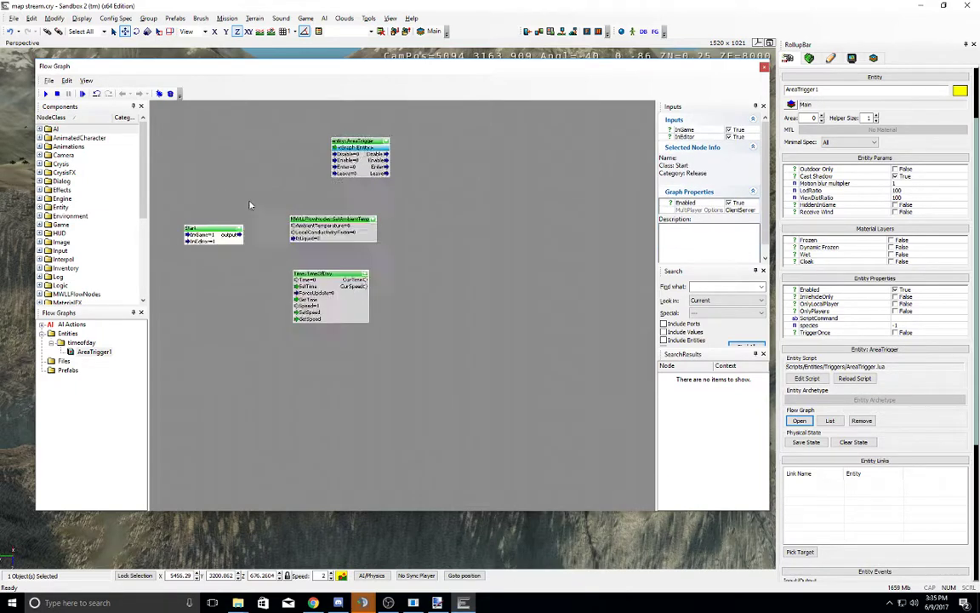
# Step: Reposition the Start node and connect its output to the SetTime input of the TimeOfDay node
pyautogui.scroll(2, 250, 205)
pyautogui.moveTo(250, 205); pyautogui.dragTo(370, 248, button='right')
pyautogui.moveTo(324, 283); pyautogui.dragTo(274, 261)
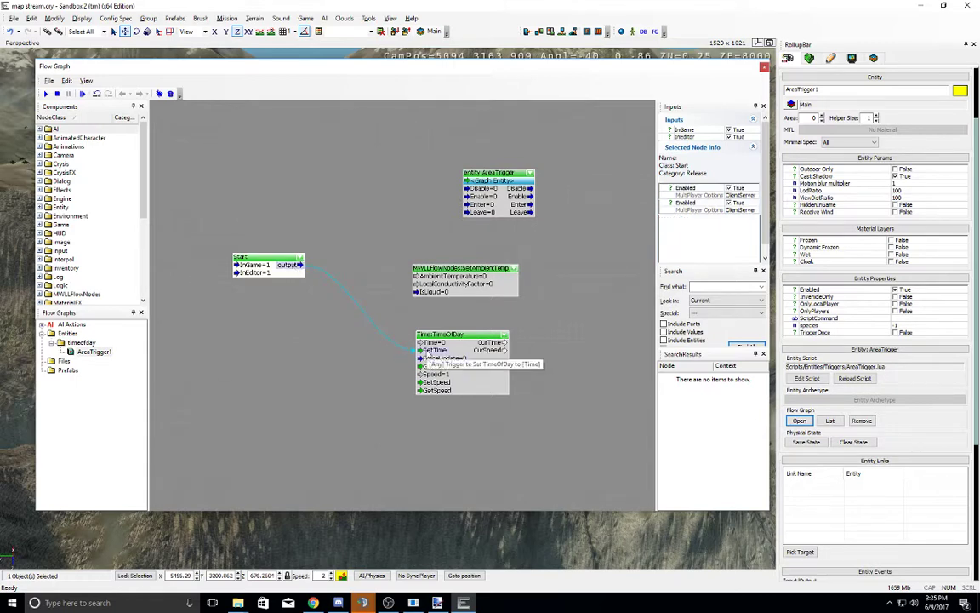
# Step: Set the TimeOfDay node's Time input to 6
pyautogui.click(477, 344)
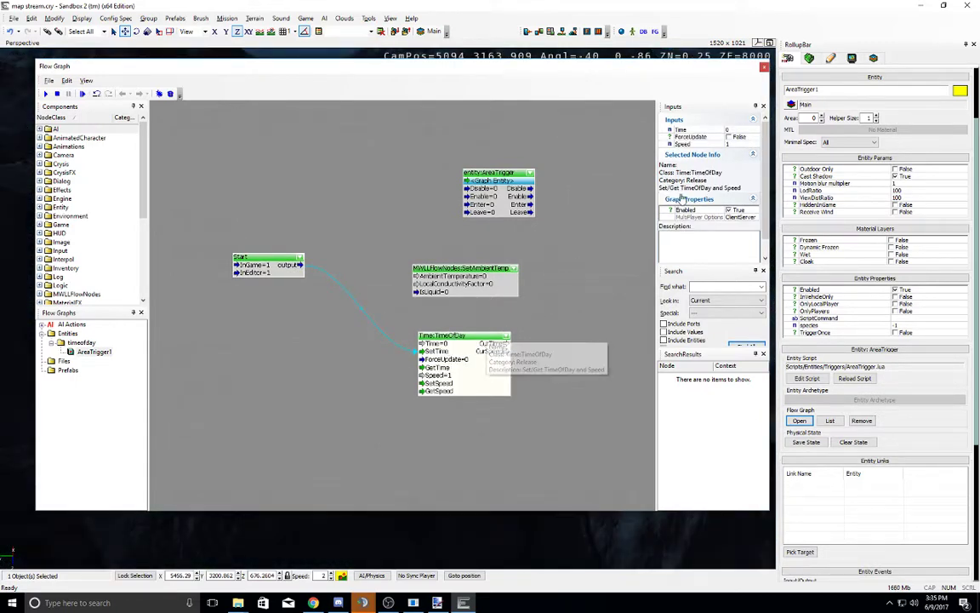
pyautogui.click(732, 129)
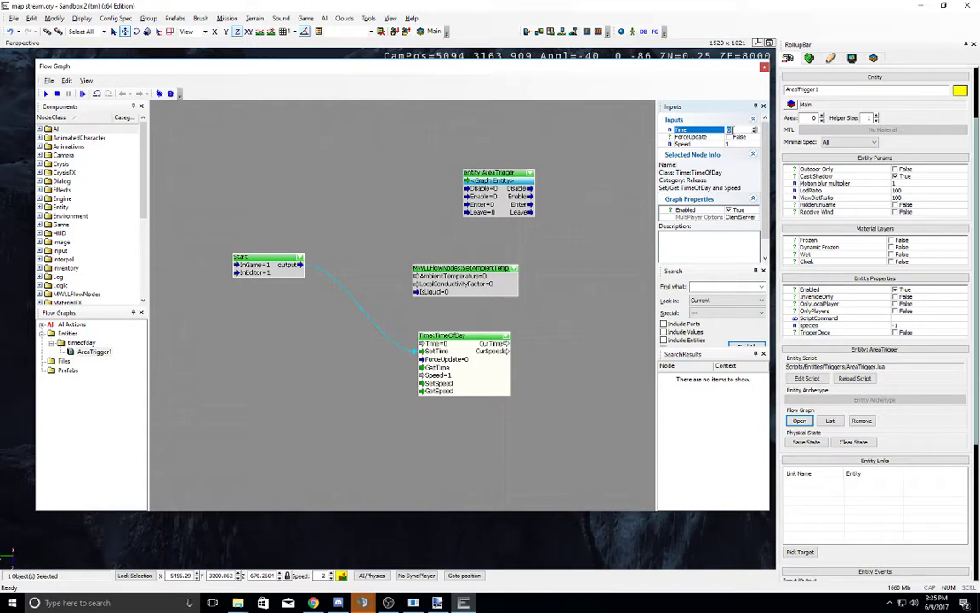
pyautogui.moveTo(628, 74); pyautogui.dragTo(596, 143)
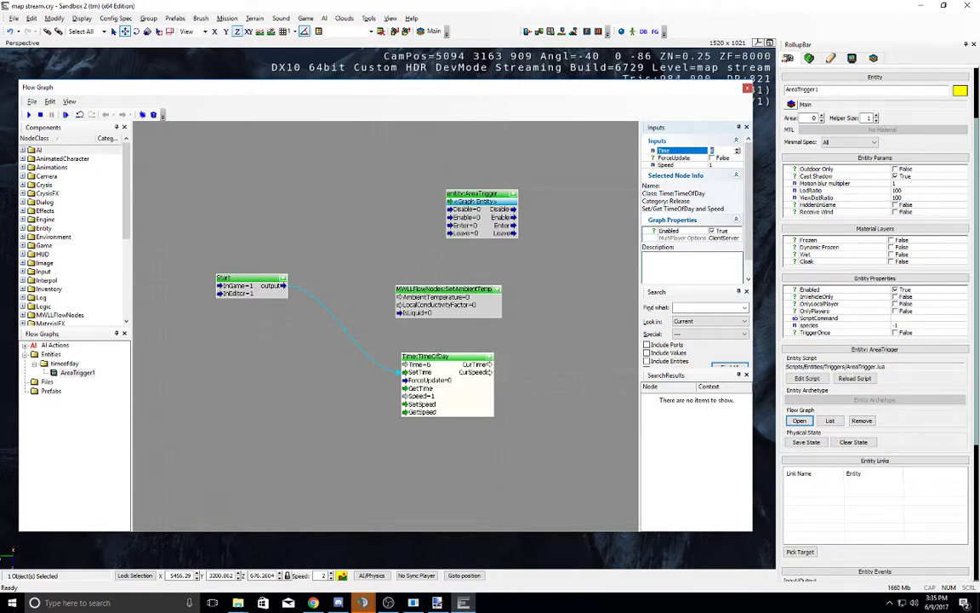
pyautogui.click(675, 142)
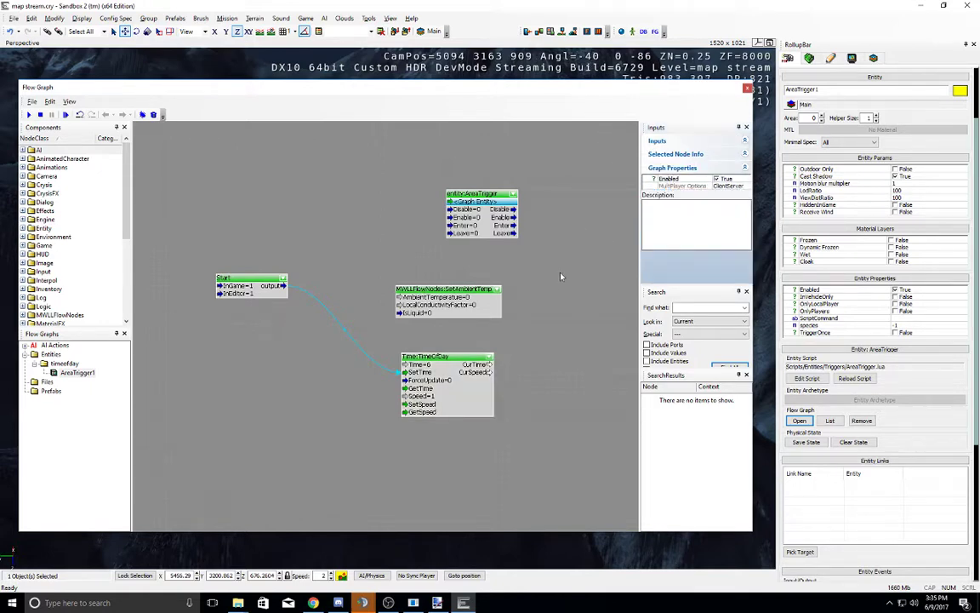
pyautogui.click(449, 355)
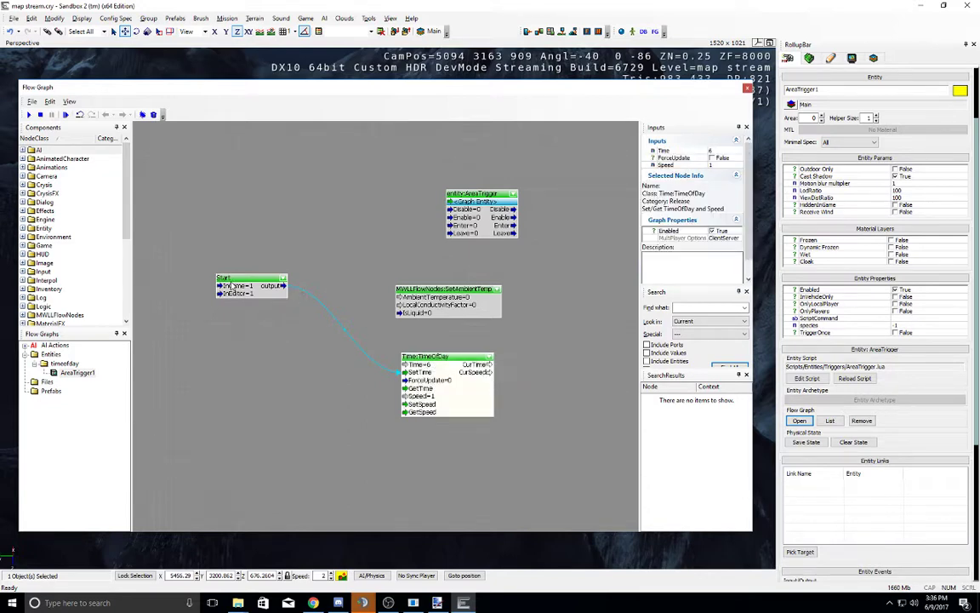
# Step: Move the SetAmbientTemp node right and slightly up, away from the Start-to-TimeOfDay connection
pyautogui.click(434, 305)
pyautogui.moveTo(434, 306); pyautogui.dragTo(502, 280)
pyautogui.click(335, 224)
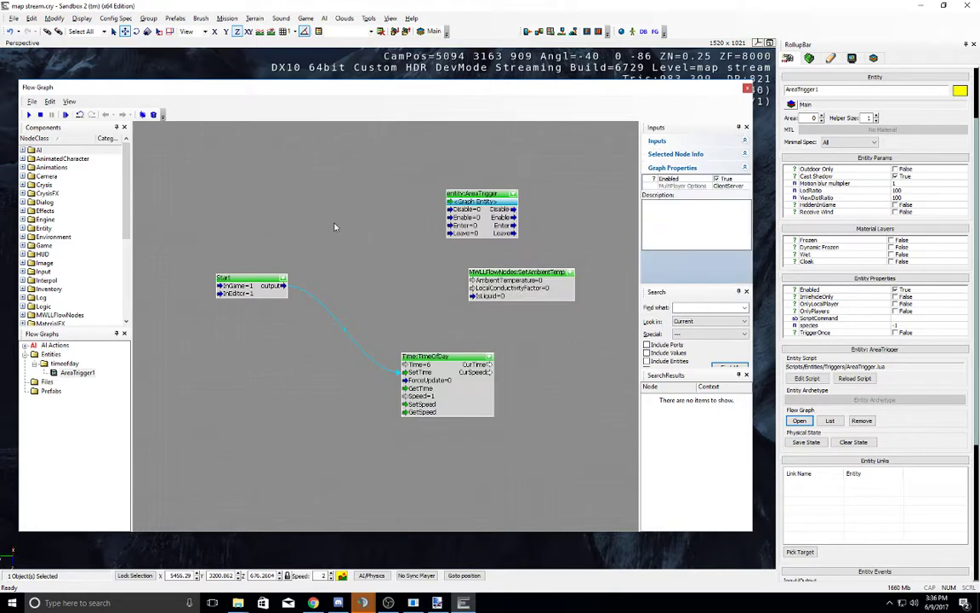
# Step: Add a Math SetNumber node and place it between the Start node and the SetAmbientTemp node
pyautogui.rightClick(335, 224)
pyautogui.moveTo(378, 230)
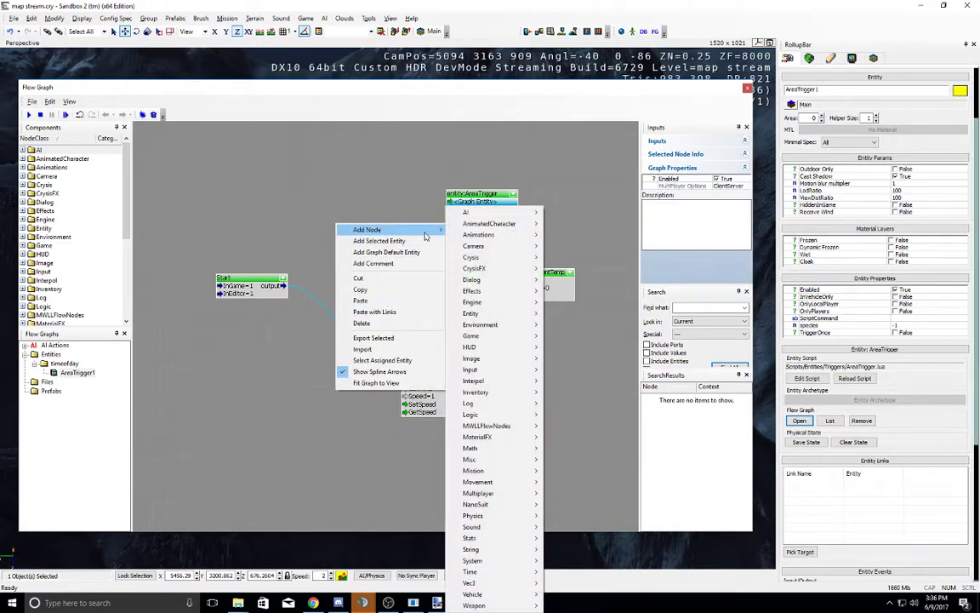
pyautogui.moveTo(499, 452)
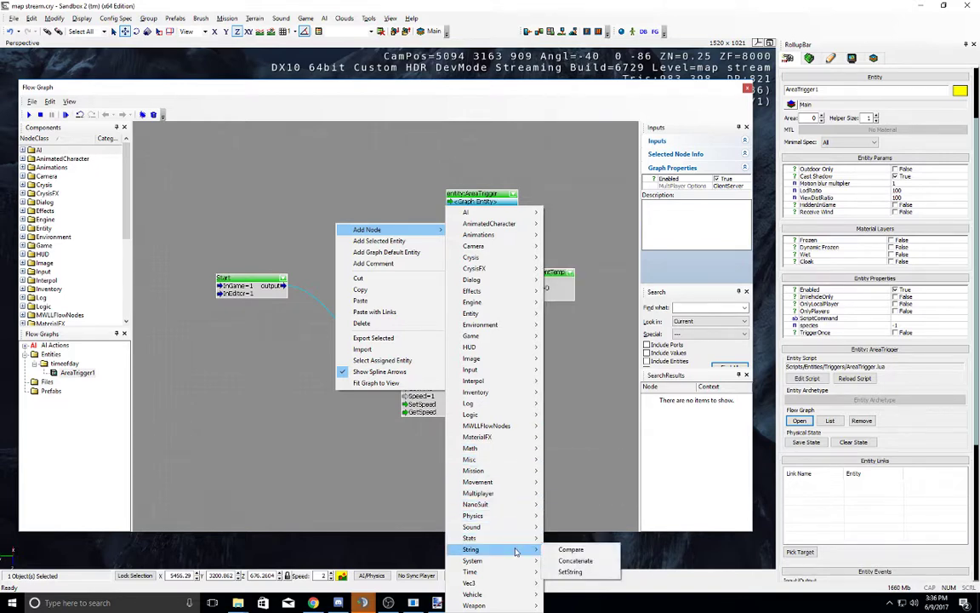
pyautogui.moveTo(516, 572)
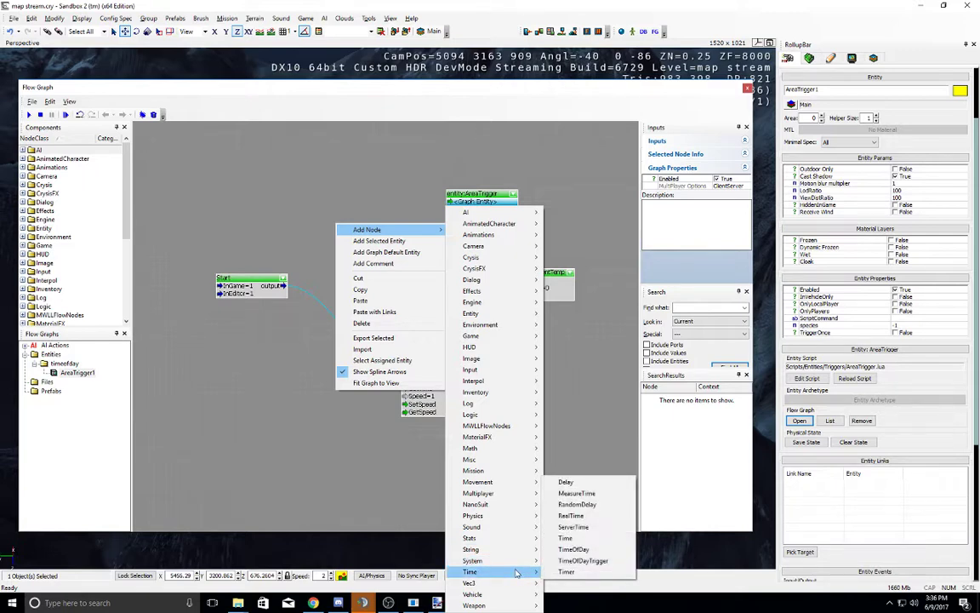
pyautogui.moveTo(514, 532)
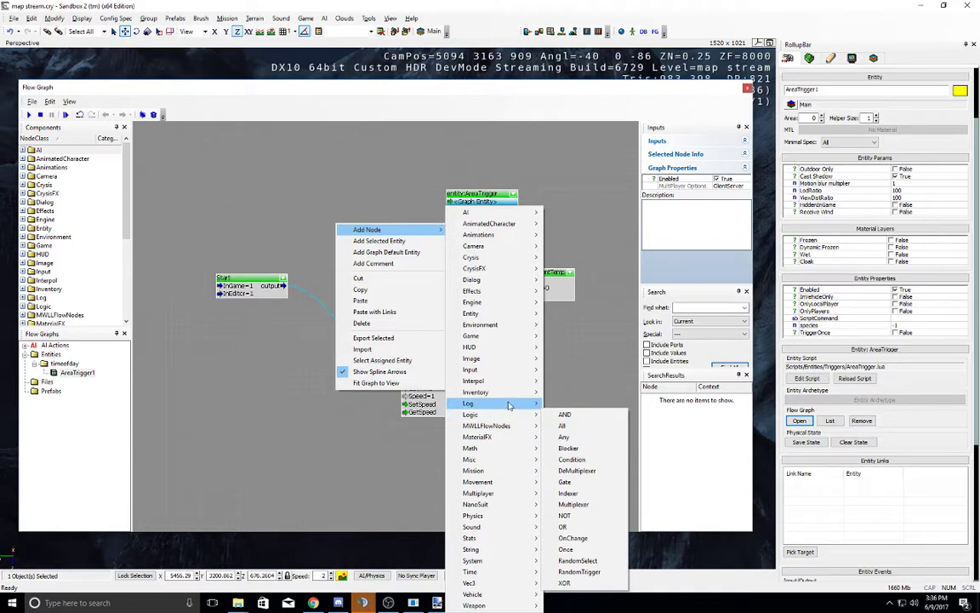
pyautogui.moveTo(509, 405)
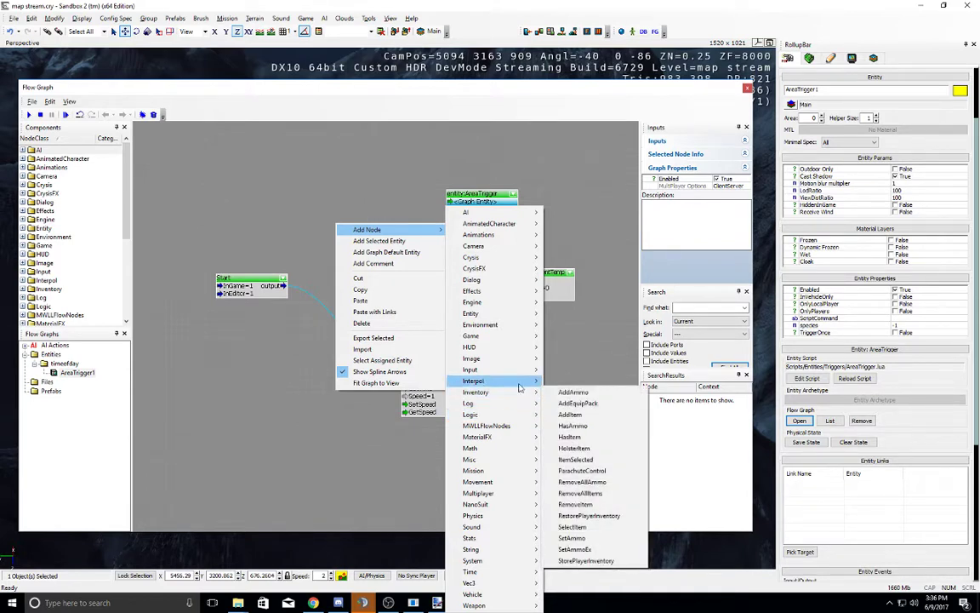
pyautogui.moveTo(520, 374)
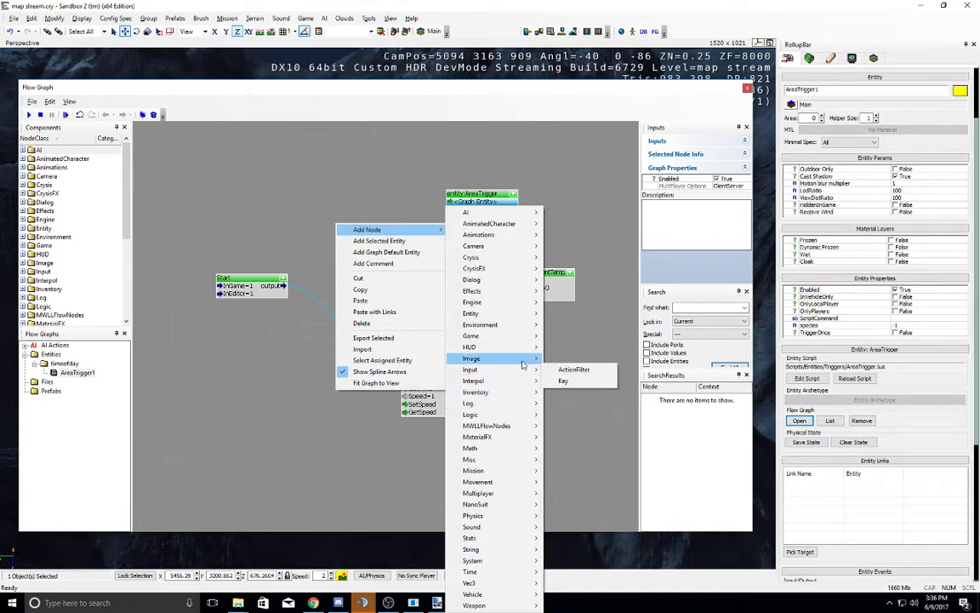
pyautogui.moveTo(523, 340)
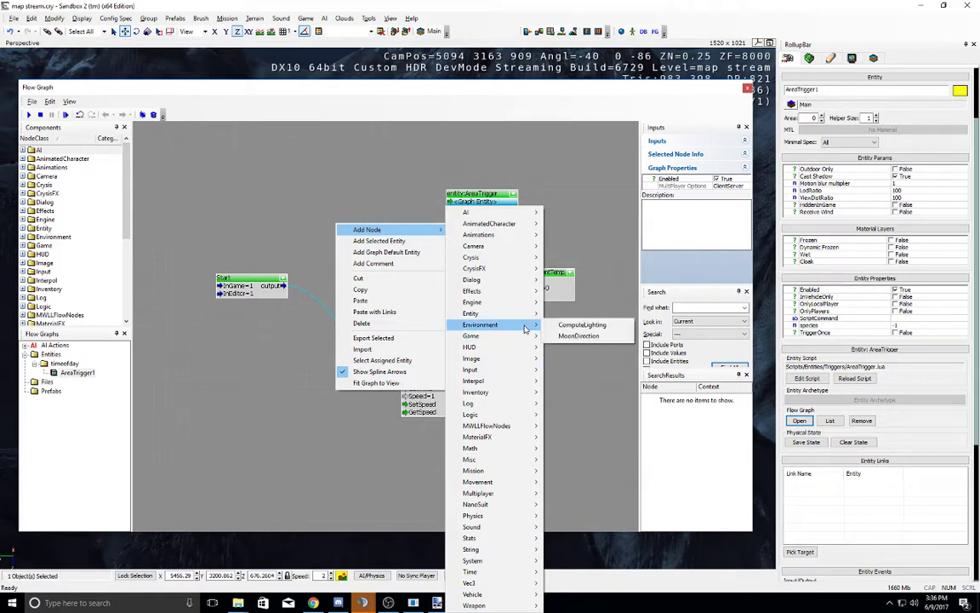
pyautogui.moveTo(525, 317)
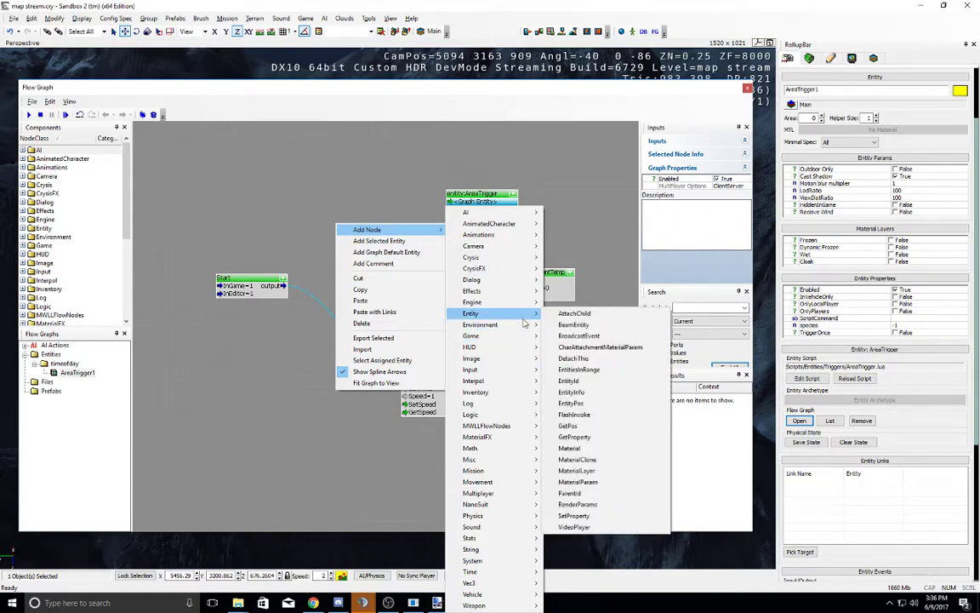
pyautogui.moveTo(525, 285)
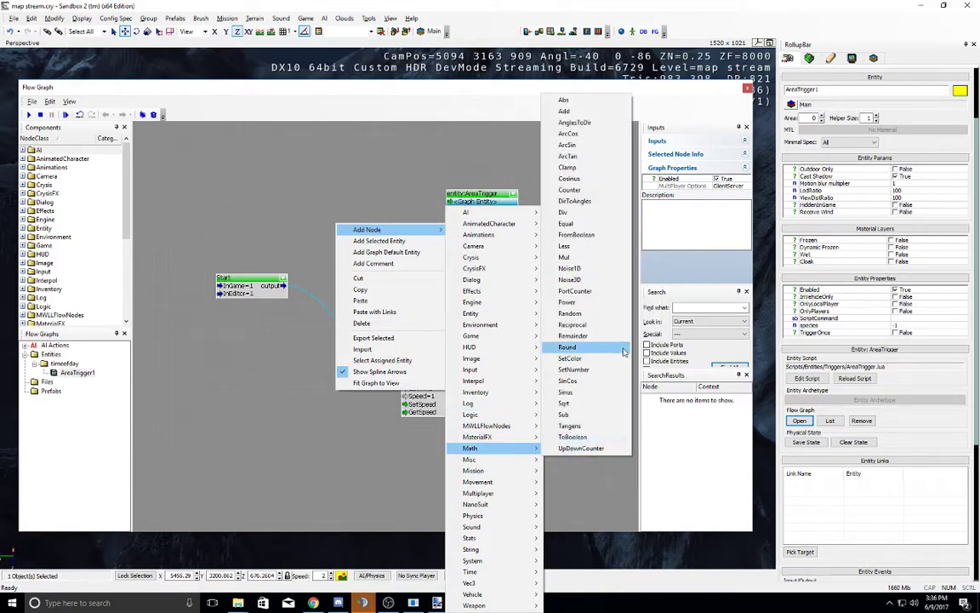
pyautogui.click(573, 369)
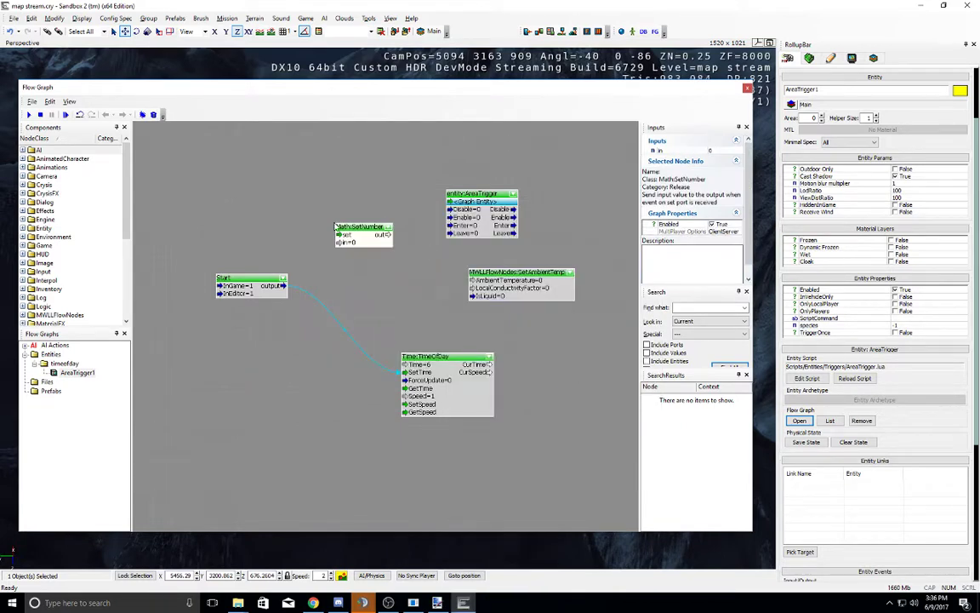
pyautogui.moveTo(358, 234); pyautogui.dragTo(385, 257)
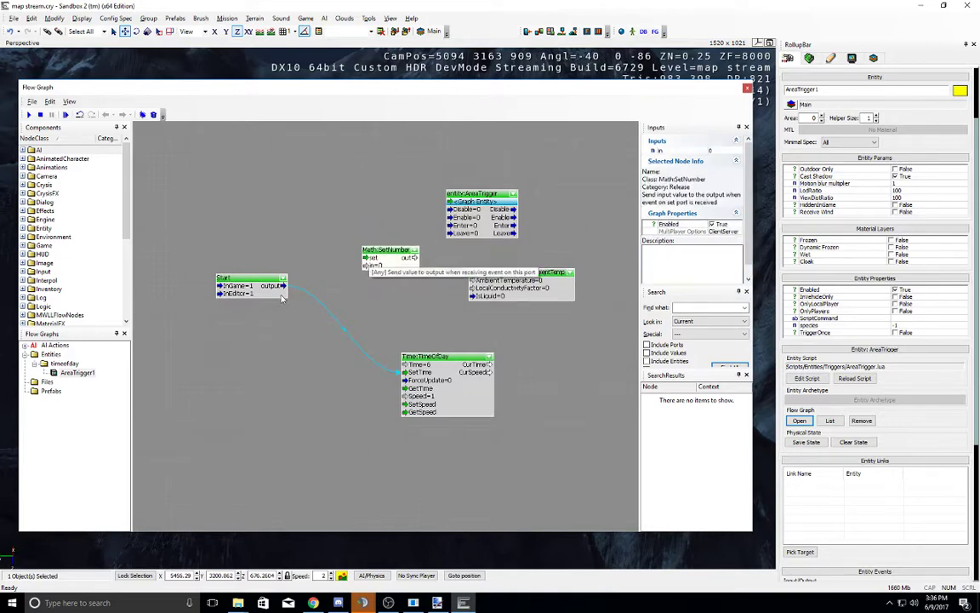
# Step: Connect the Start node's output to the SetNumber node's set input and set its in value to 20
pyautogui.moveTo(285, 285); pyautogui.dragTo(322, 280)
pyautogui.moveTo(372, 257); pyautogui.dragTo(371, 258)
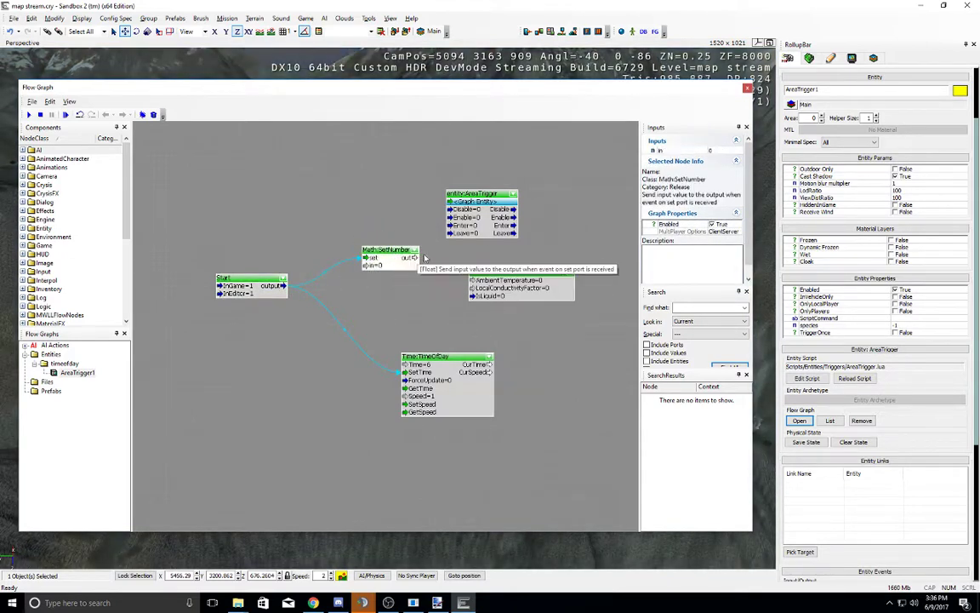
pyautogui.click(723, 150)
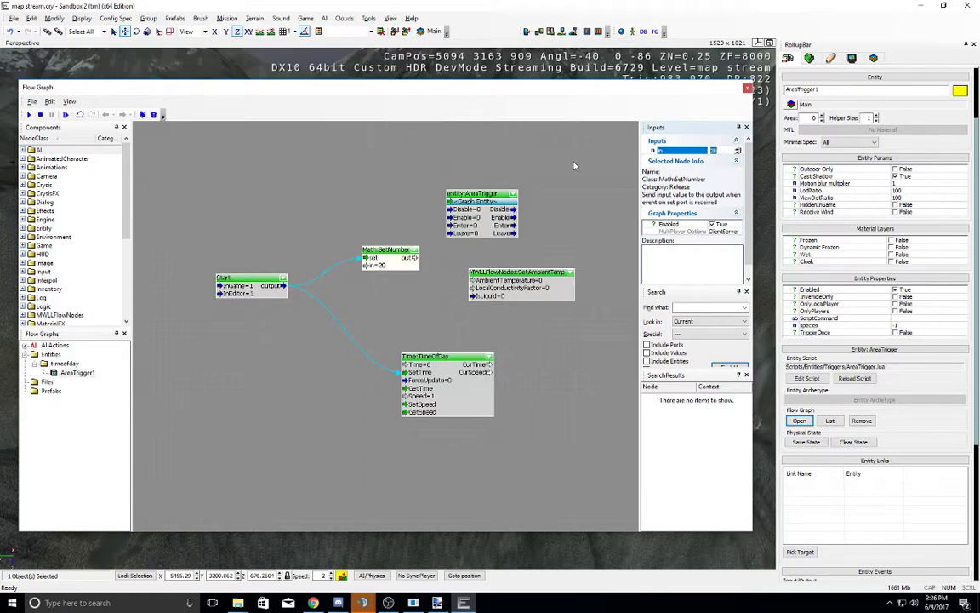
# Step: Move the SetNumber node up, duplicate it, place the copy just below and set the copy's in value to 0.9
pyautogui.moveTo(399, 254); pyautogui.dragTo(394, 238)
pyautogui.hotkey('ctrl', 'c')
pyautogui.hotkey('ctrl', 'v')
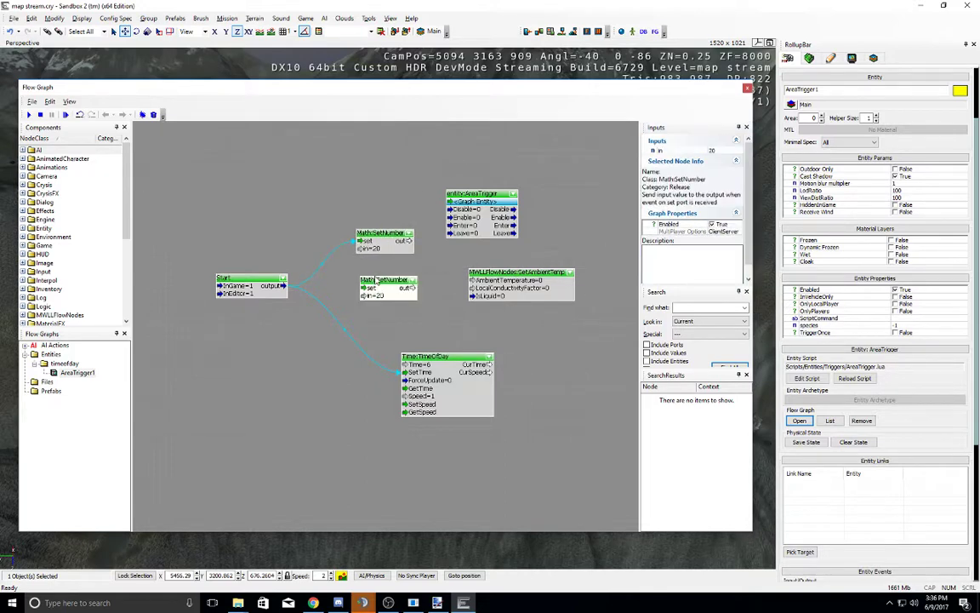
pyautogui.moveTo(380, 280); pyautogui.dragTo(382, 267)
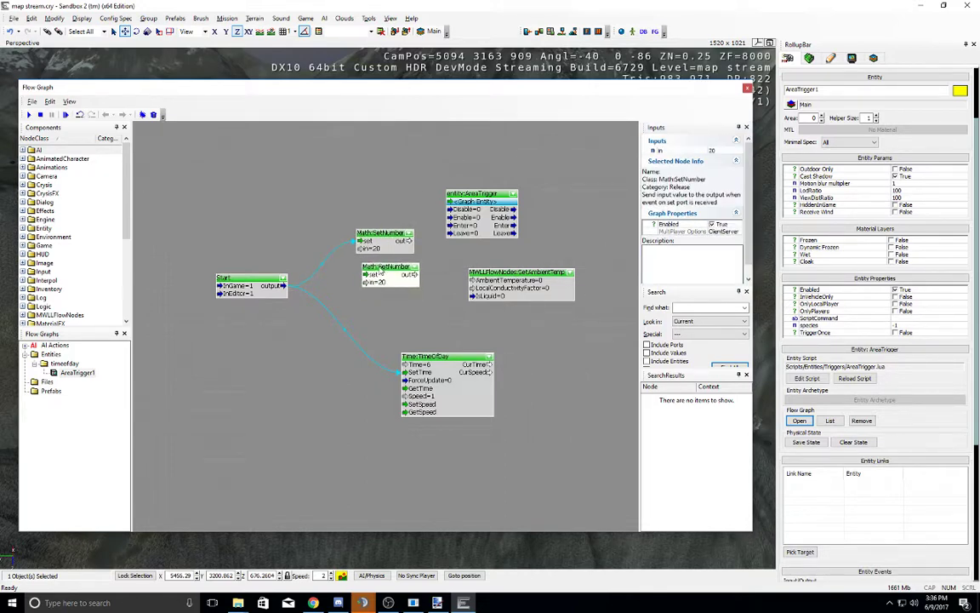
pyautogui.click(716, 150)
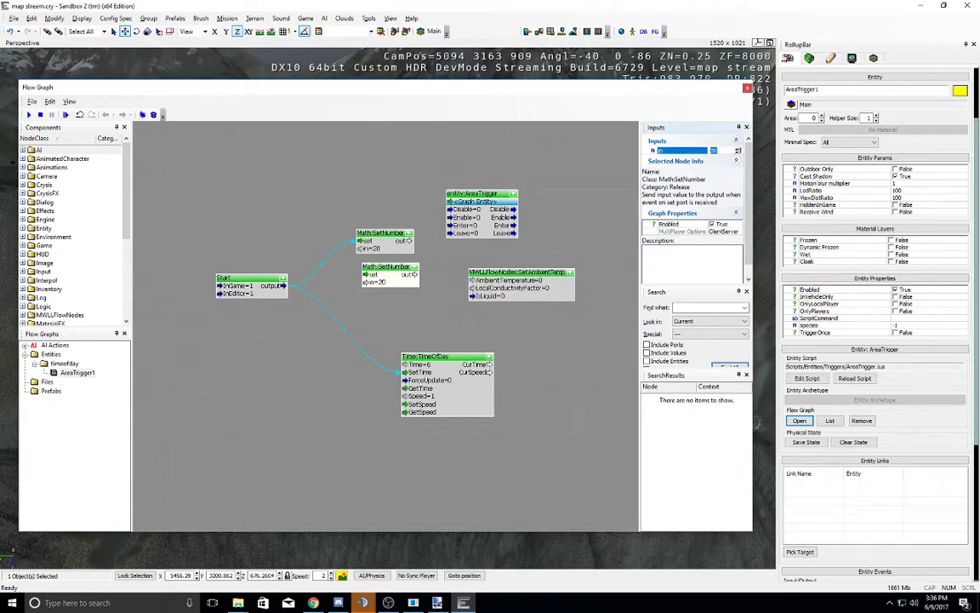
# Step: Connect Start's output to the lower SetNumber node, link that node's out to LocalConductivityFactor, and align it beneath the upper SetNumber node
pyautogui.click(251, 281)
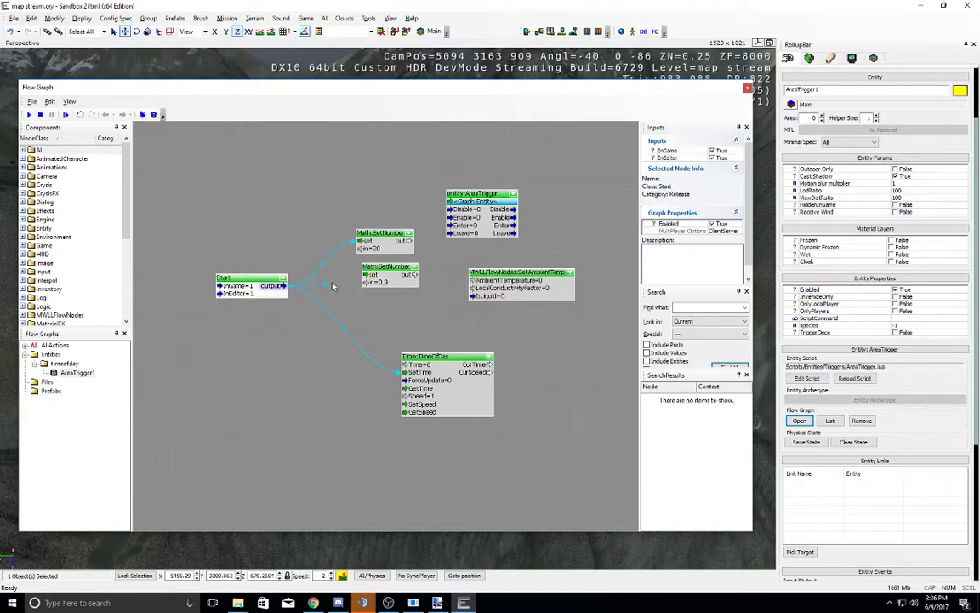
pyautogui.click(416, 276)
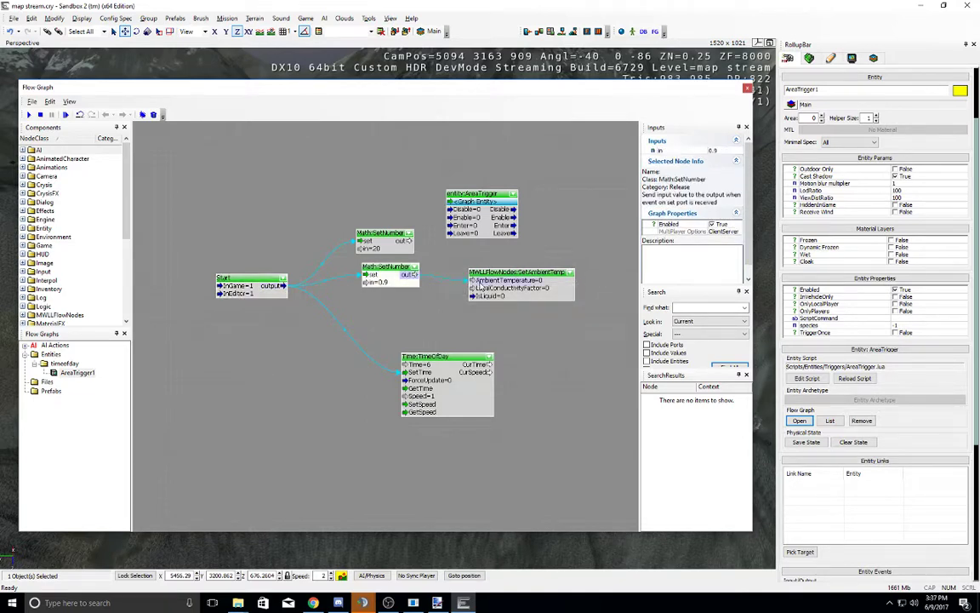
pyautogui.moveTo(475, 291); pyautogui.dragTo(474, 291)
pyautogui.moveTo(404, 271); pyautogui.dragTo(397, 271)
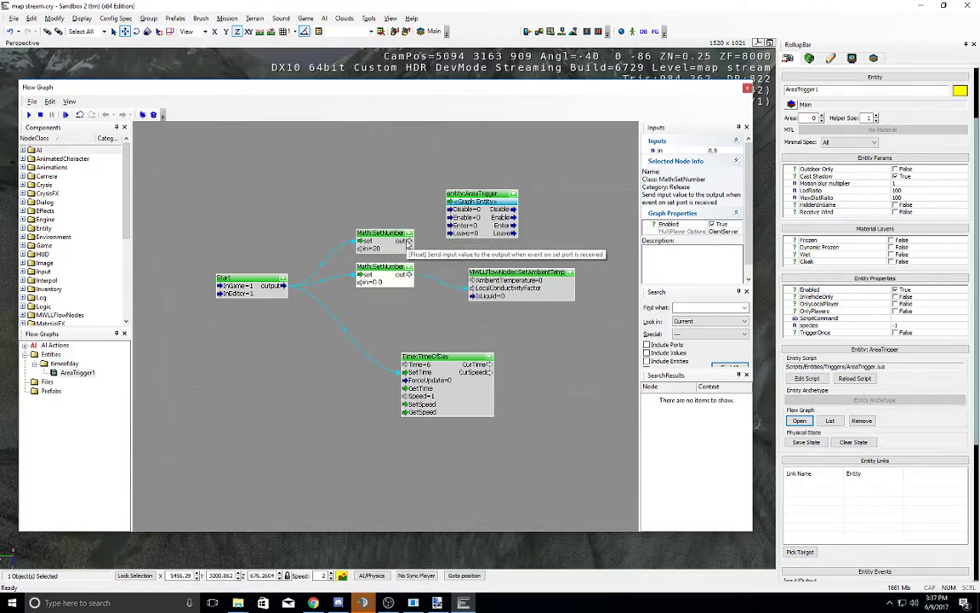
# Step: Connect the upper SetNumber node's out to SetAmbientTemp's AmbientTemperature input and enter 0.9 as the lower SetNumber node's in value
pyautogui.moveTo(410, 242); pyautogui.dragTo(475, 290)
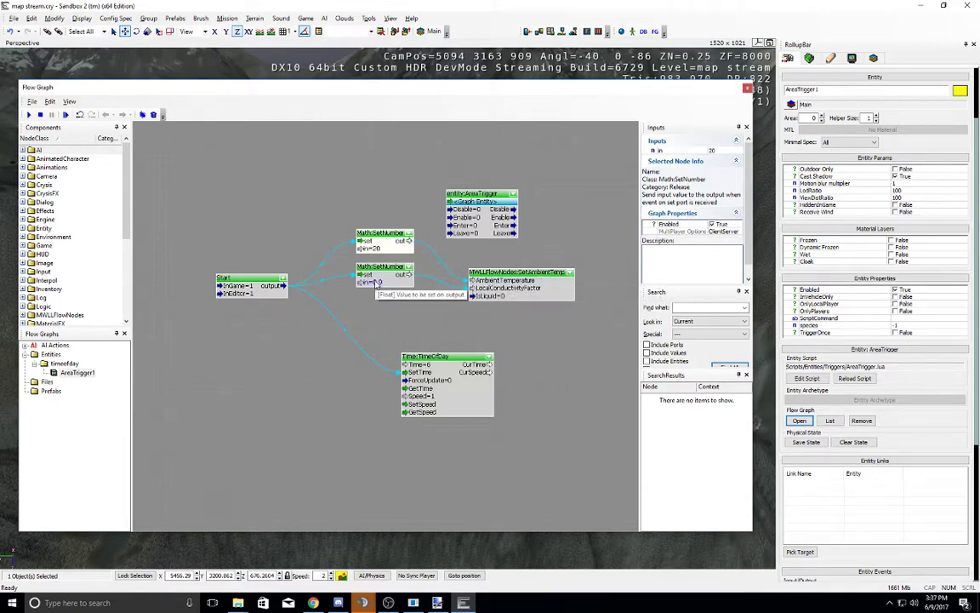
pyautogui.doubleClick(375, 282)
pyautogui.write('0.9')
pyautogui.press('Return')
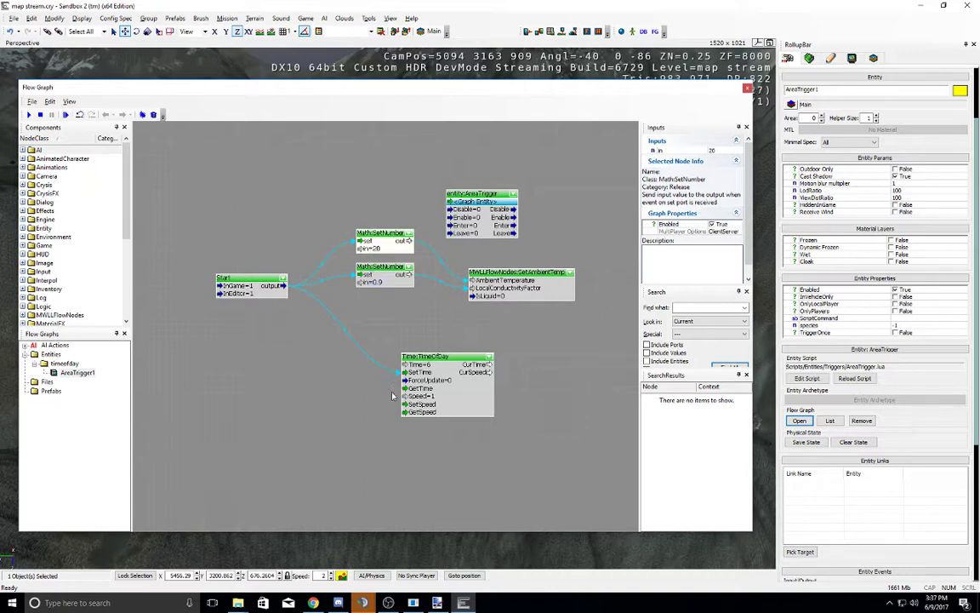
# Step: Set the Speed input of the TimeOfDay node to 0.03
pyautogui.click(453, 364)
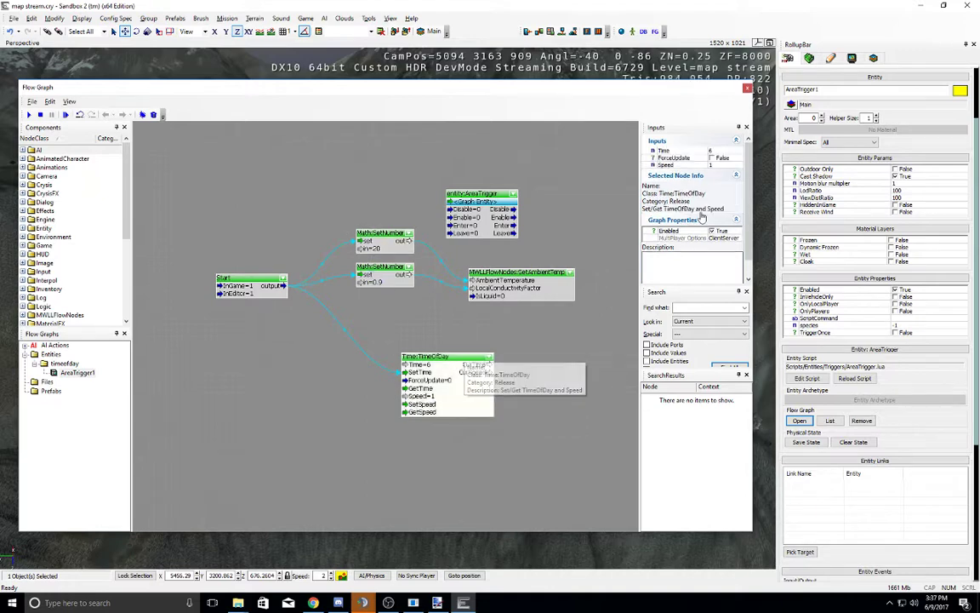
pyautogui.click(713, 165)
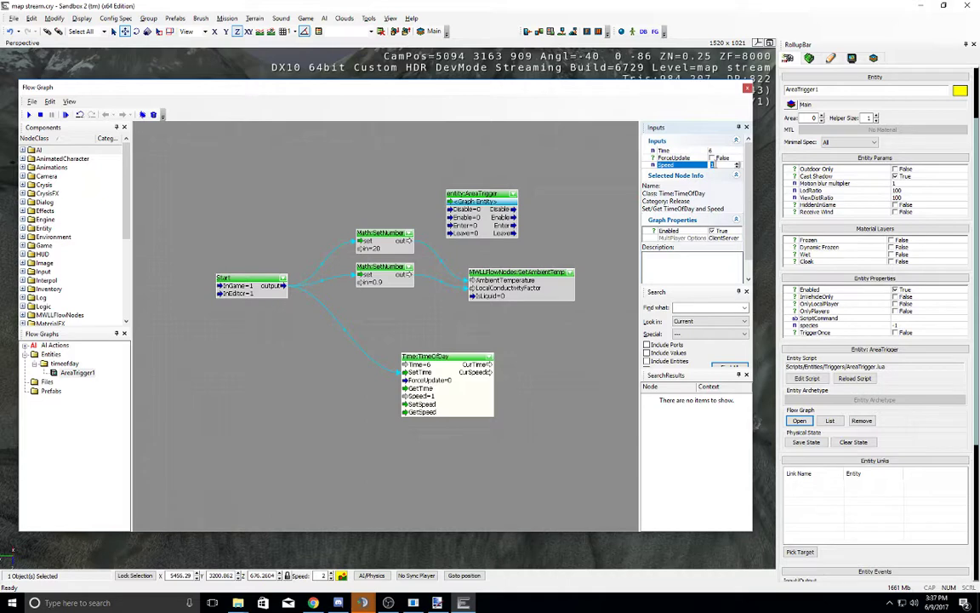
pyautogui.write('0.03')
pyautogui.press('Return')
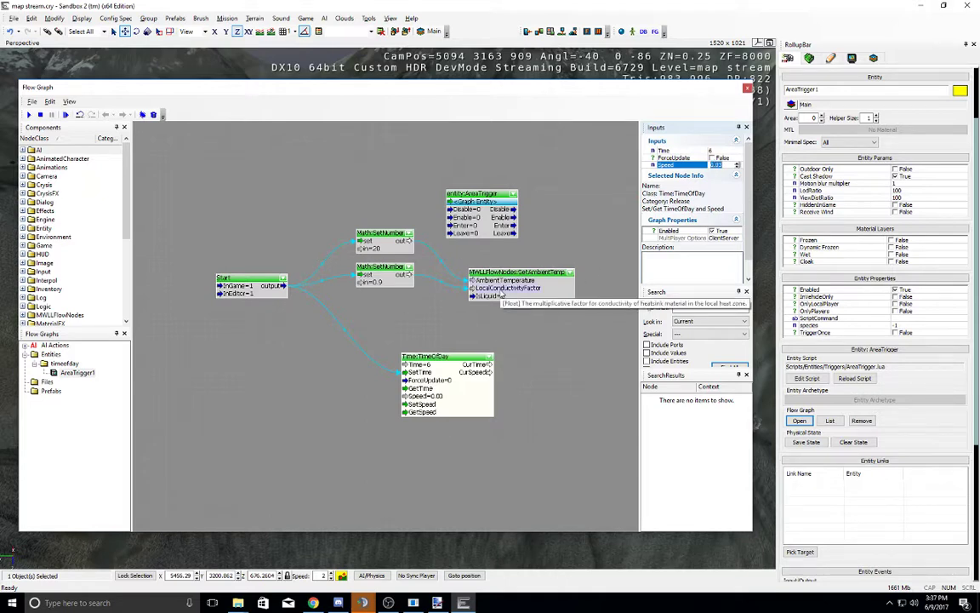
# Step: Deselect the area trigger in the level and close the flow graph editor
pyautogui.moveTo(545, 335); pyautogui.dragTo(524, 337, button='right')
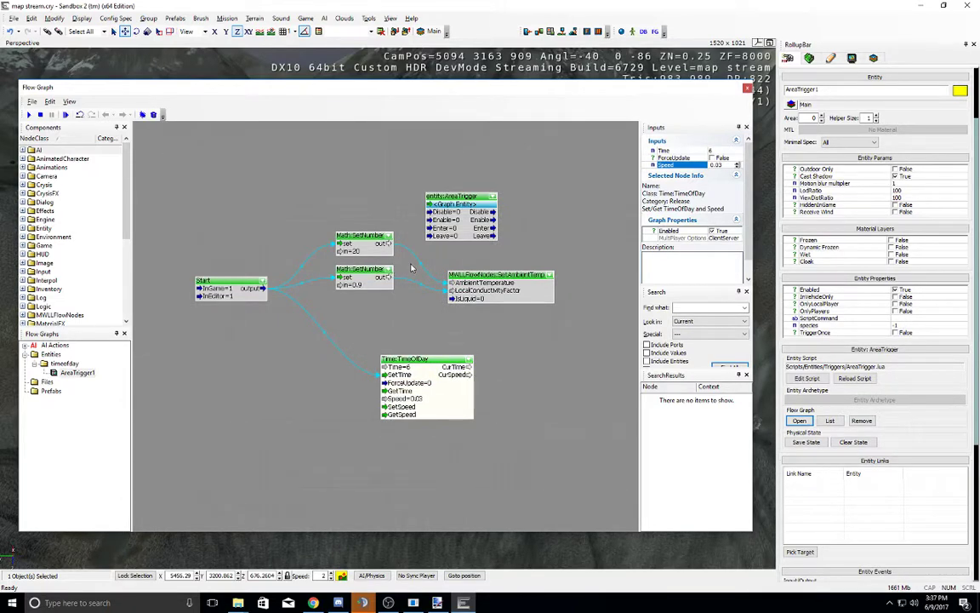
pyautogui.moveTo(534, 267); pyautogui.dragTo(518, 269, button='right')
pyautogui.scroll(-3, 544, 350)
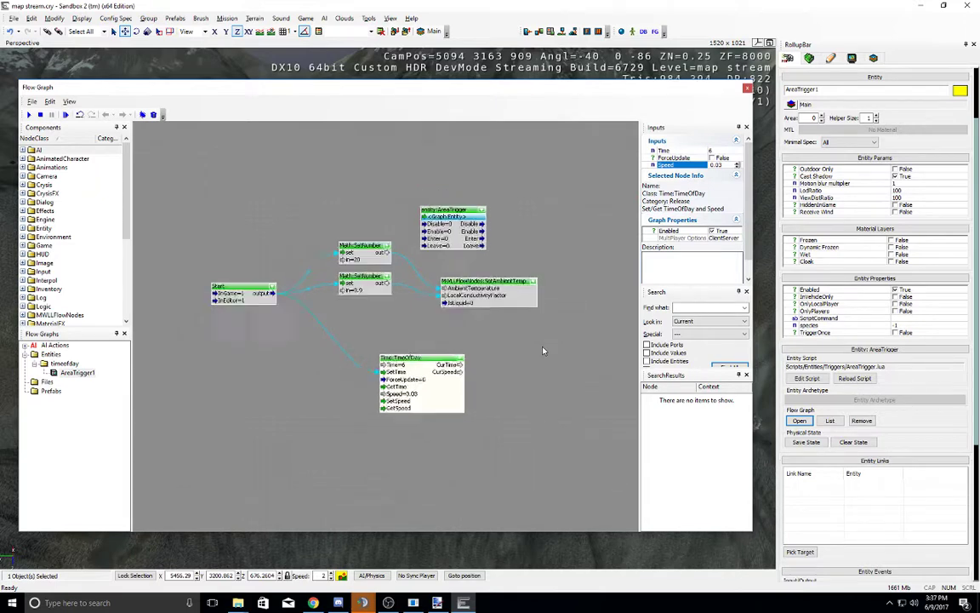
pyautogui.scroll(3, 544, 350)
pyautogui.scroll(-1, 544, 350)
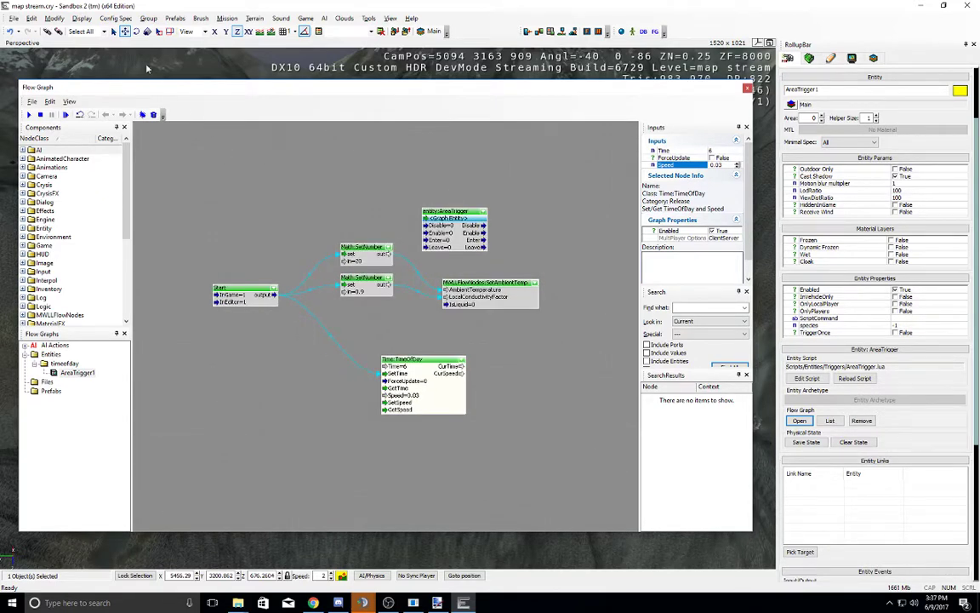
pyautogui.click(89, 63)
pyautogui.click(746, 89)
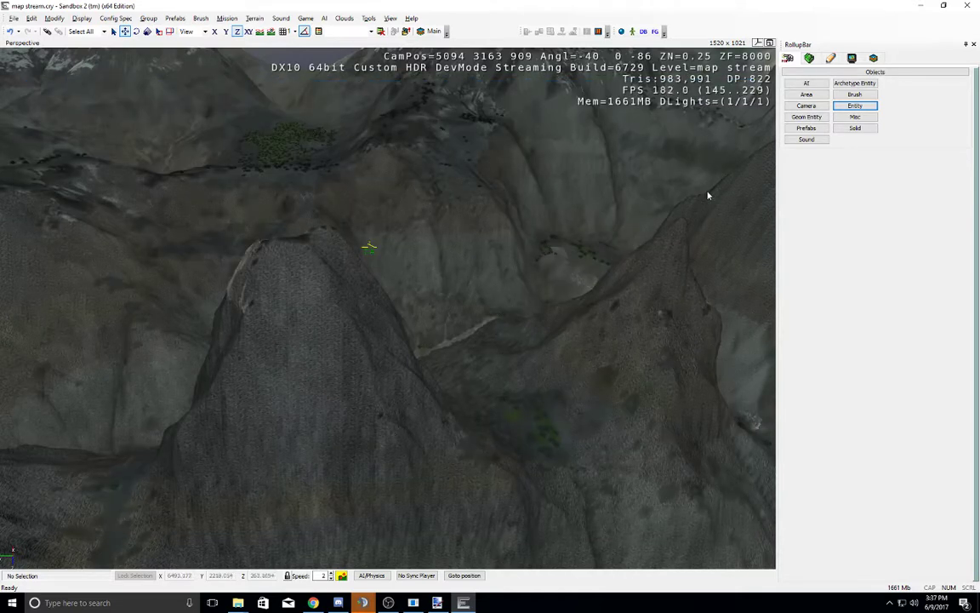
# Step: Open the terrain's Mini Map settings and set the resolution to 4096 and the camera height to 4096
pyautogui.click(831, 58)
pyautogui.click(857, 123)
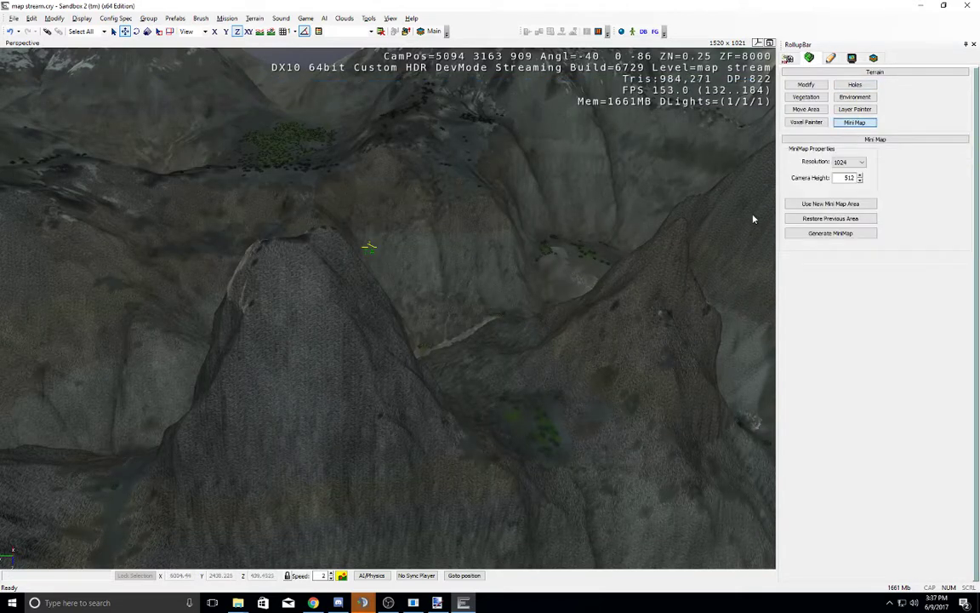
pyautogui.click(844, 162)
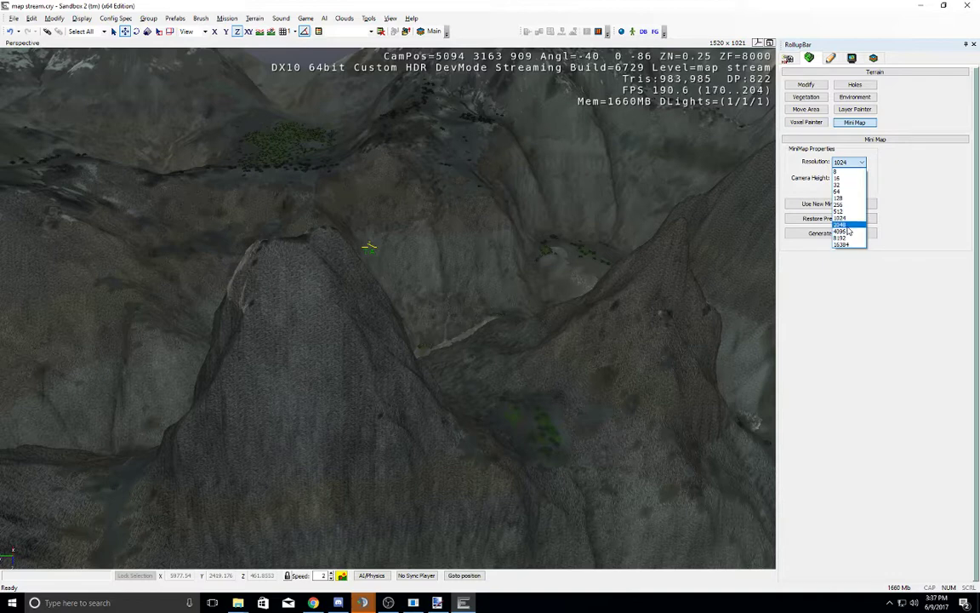
pyautogui.click(847, 224)
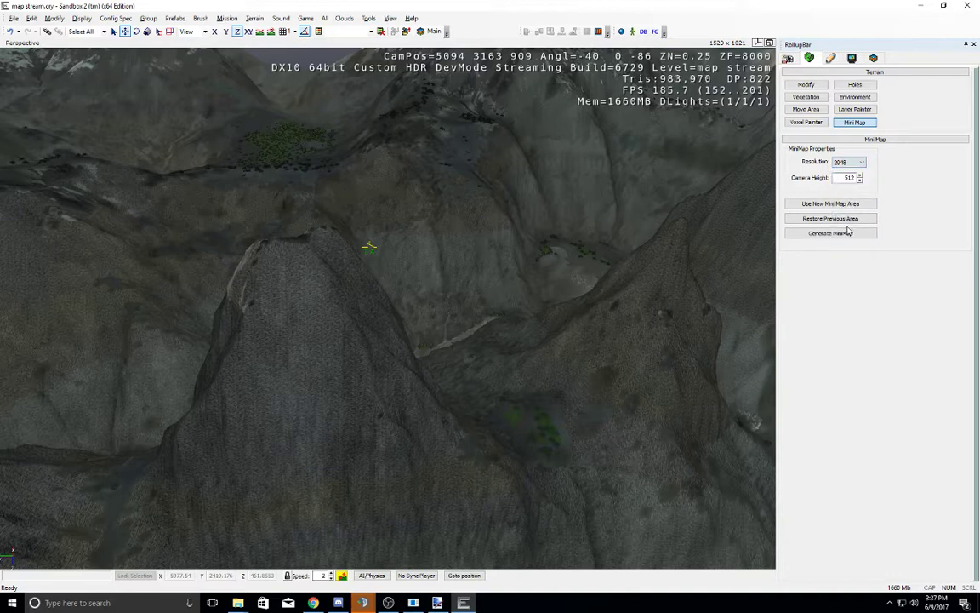
pyautogui.click(853, 164)
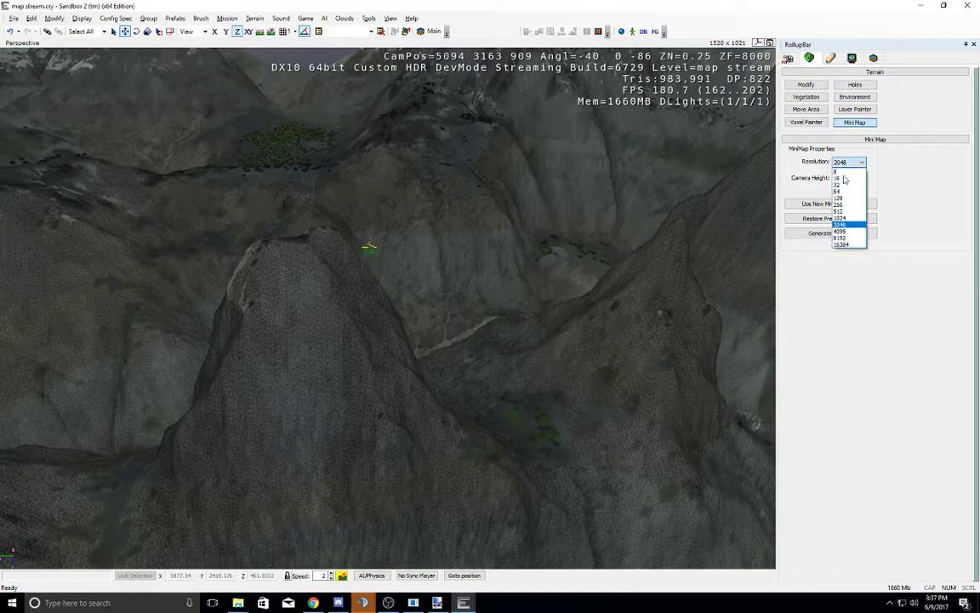
pyautogui.click(847, 232)
pyautogui.doubleClick(850, 177)
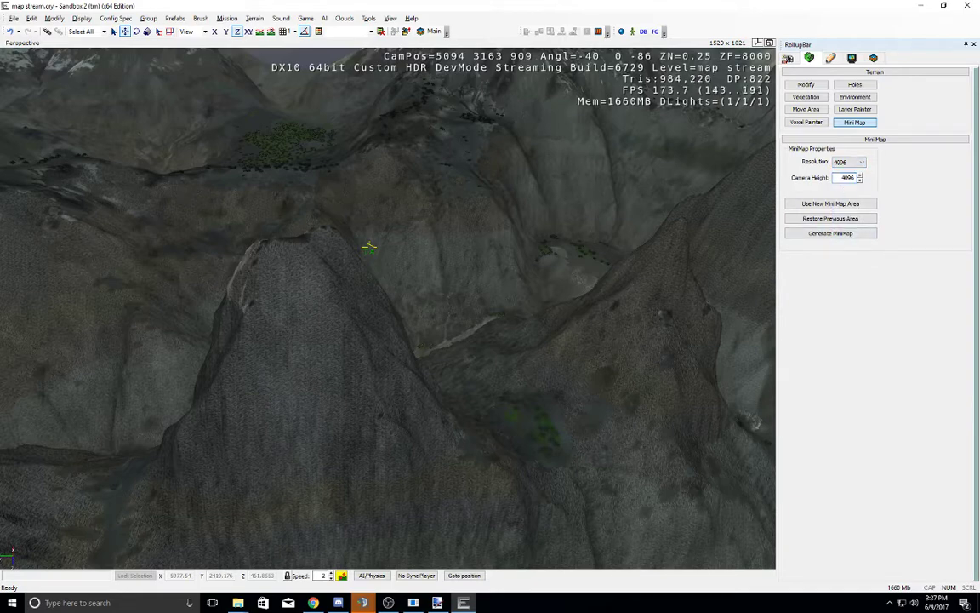
# Step: Examine the terrain from above along its outer edges and far corner against the green mini map boundary
pyautogui.moveTo(442, 280); pyautogui.dragTo(445, 253, button='right')
pyautogui.hotkey('shift', 's')
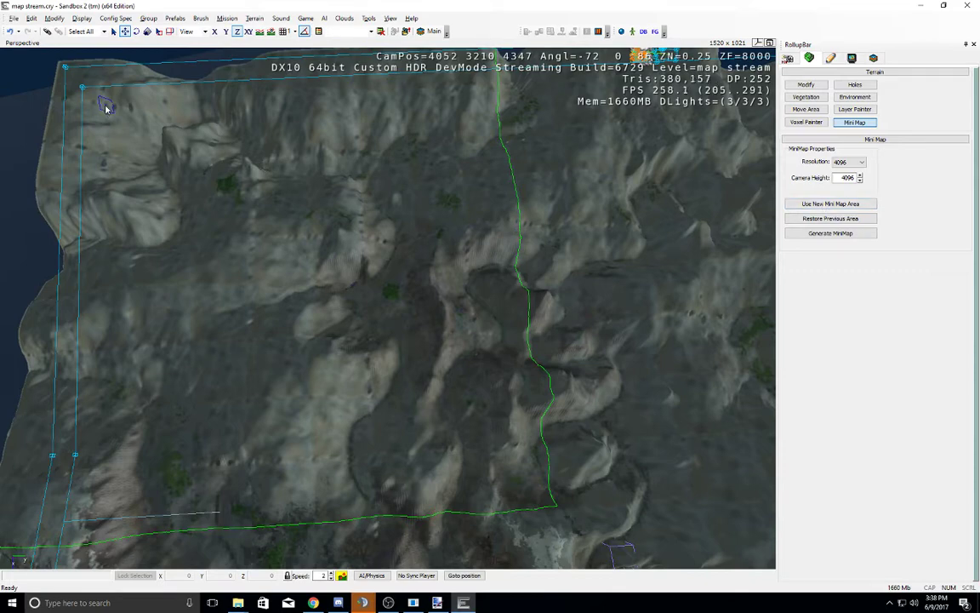
pyautogui.moveTo(499, 410); pyautogui.dragTo(334, 284, button='right')
pyautogui.moveTo(341, 341); pyautogui.dragTo(341, 426, button='right')
pyautogui.press('w')
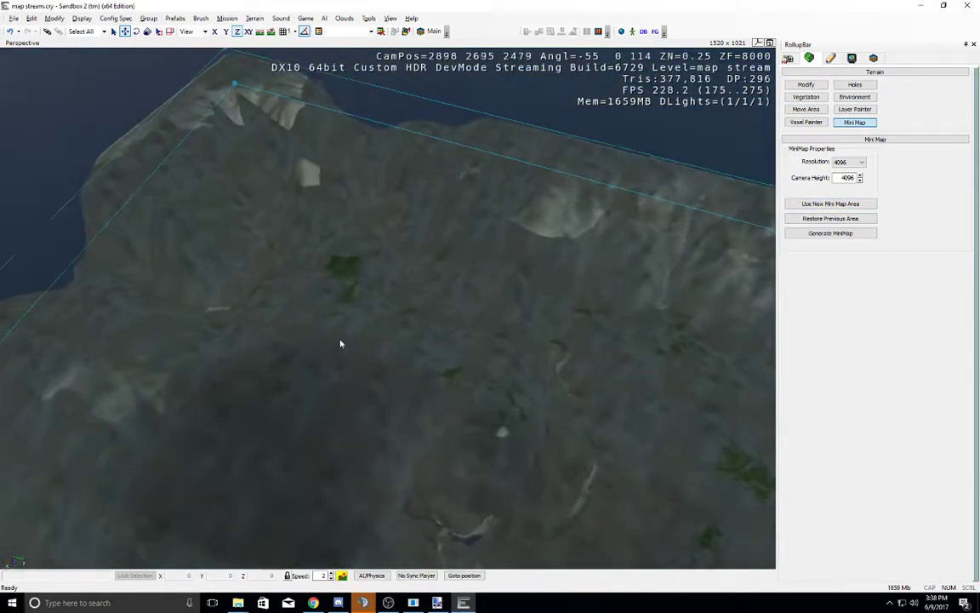
pyautogui.moveTo(341, 343); pyautogui.dragTo(264, 226, button='middle')
pyautogui.press('w')
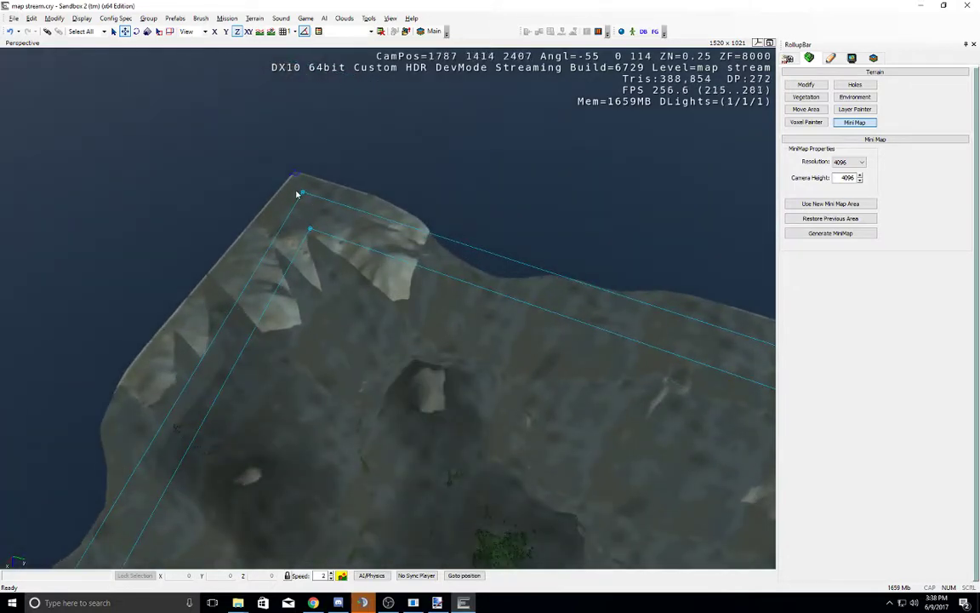
pyautogui.moveTo(308, 197); pyautogui.dragTo(472, 269, button='right')
pyautogui.press('w')
pyautogui.press('w')
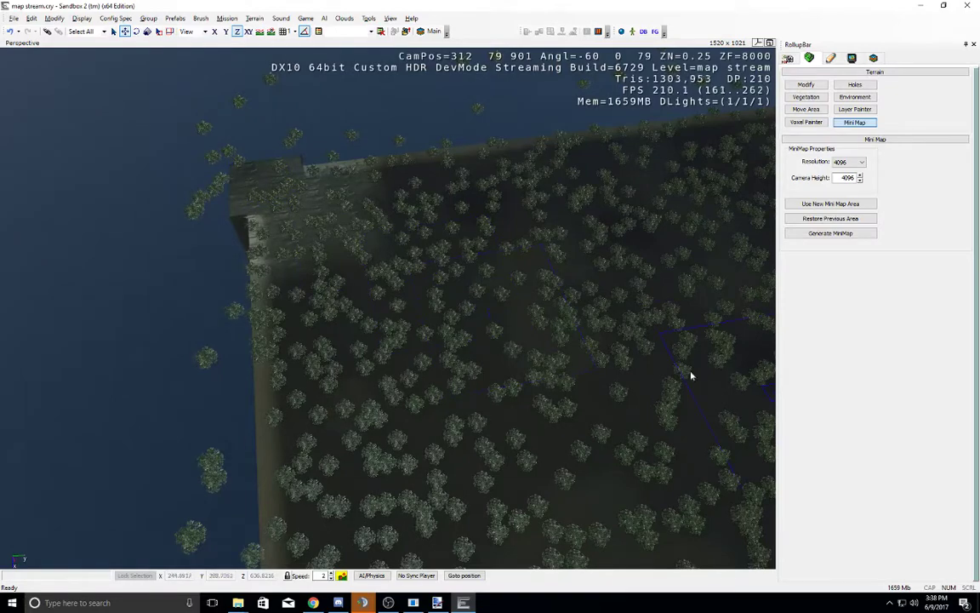
# Step: Follow the green mini map boundary across the mountains to its inner corner near the middle of the map
pyautogui.moveTo(691, 376); pyautogui.dragTo(302, 395, button='right')
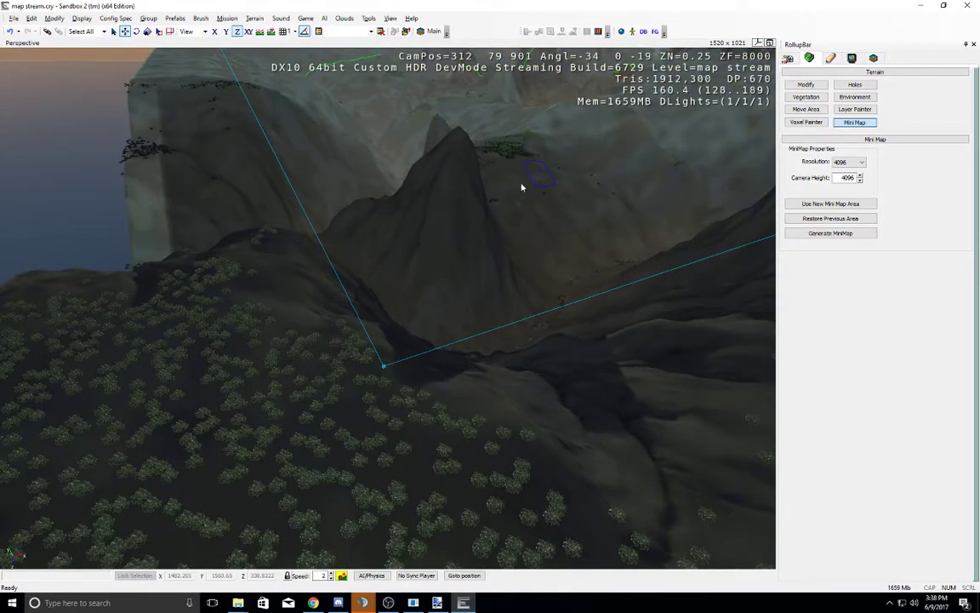
pyautogui.moveTo(523, 187); pyautogui.dragTo(418, 241, button='right')
pyautogui.moveTo(418, 241); pyautogui.dragTo(417, 241, button='middle')
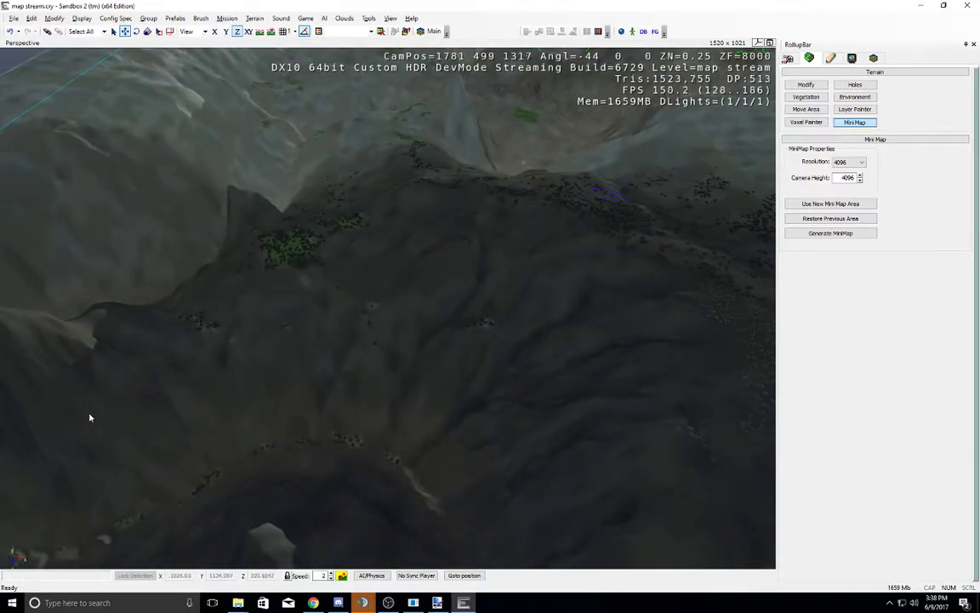
pyautogui.moveTo(91, 416); pyautogui.dragTo(90, 415, button='middle')
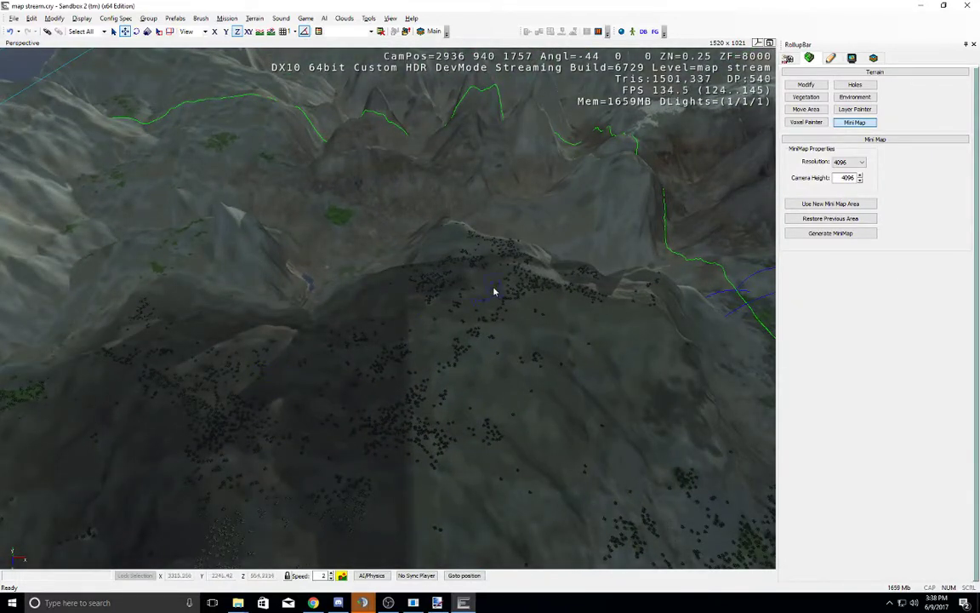
pyautogui.moveTo(482, 280); pyautogui.dragTo(482, 280, button='middle')
pyautogui.scroll(5, 481, 280)
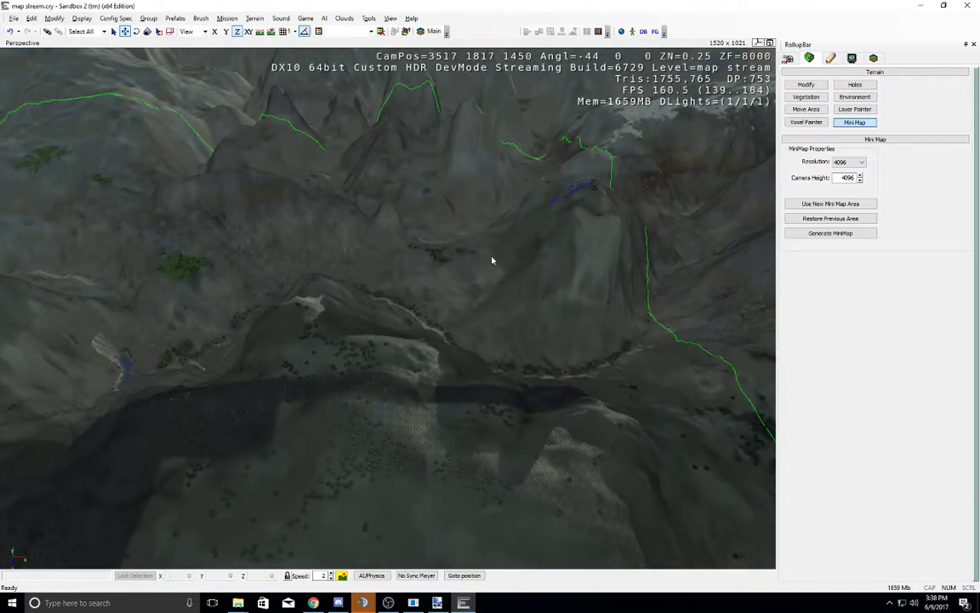
pyautogui.moveTo(488, 270); pyautogui.dragTo(488, 270, button='middle')
pyautogui.moveTo(487, 269); pyautogui.dragTo(457, 264, button='right')
pyautogui.moveTo(513, 263); pyautogui.dragTo(512, 264, button='middle')
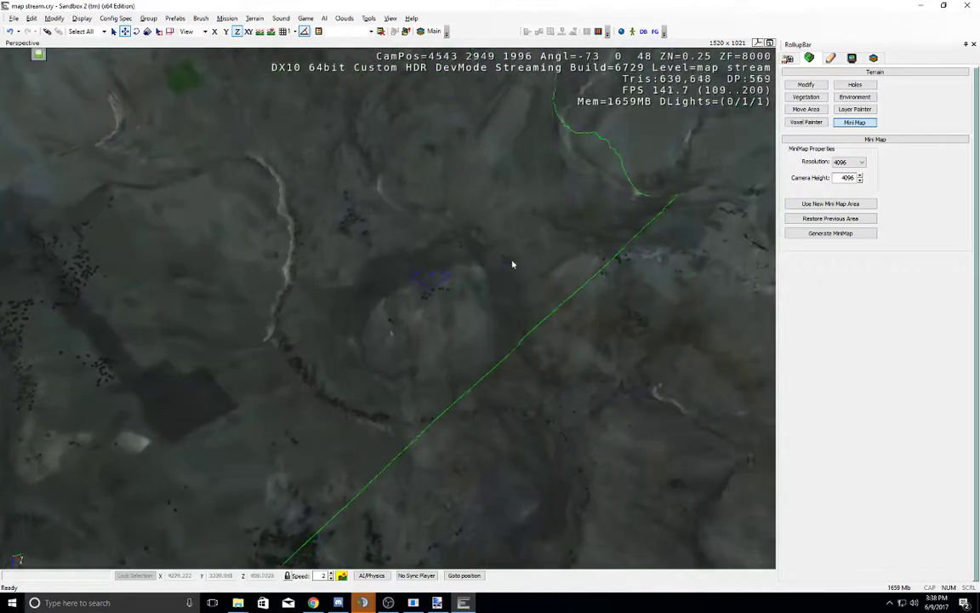
pyautogui.moveTo(512, 264); pyautogui.dragTo(467, 265, button='right')
pyautogui.moveTo(466, 264); pyautogui.dragTo(466, 264, button='middle')
pyautogui.scroll(3, 467, 265)
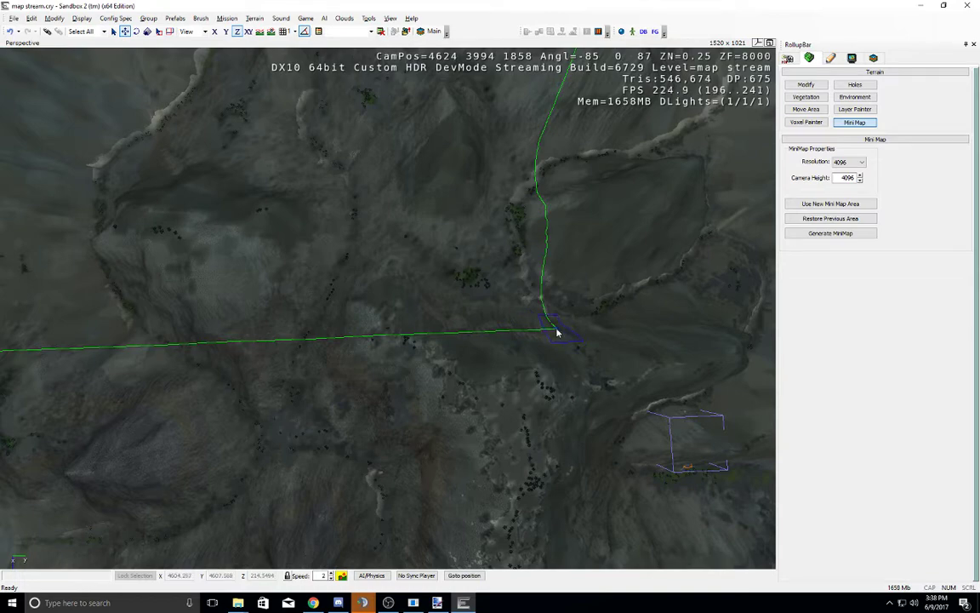
# Step: Start a new mini map area and position it over the middle of the terrain
pyautogui.moveTo(558, 332); pyautogui.dragTo(512, 248, button='right')
pyautogui.moveTo(414, 294); pyautogui.dragTo(414, 294, button='right')
pyautogui.press('s')
pyautogui.scroll(-5, 414, 294)
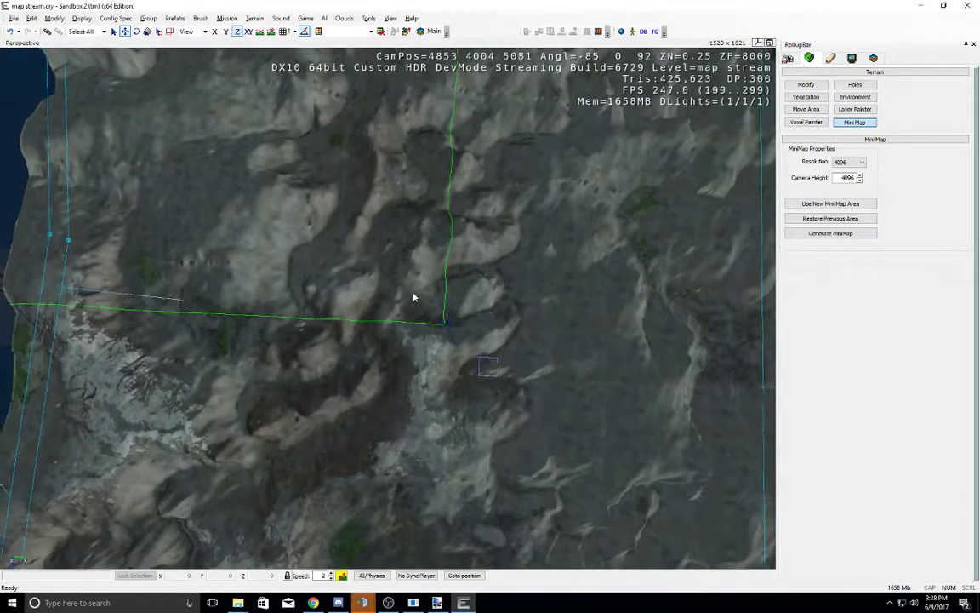
pyautogui.scroll(-6, 414, 293)
pyautogui.scroll(2, 414, 294)
pyautogui.scroll(5, 414, 297)
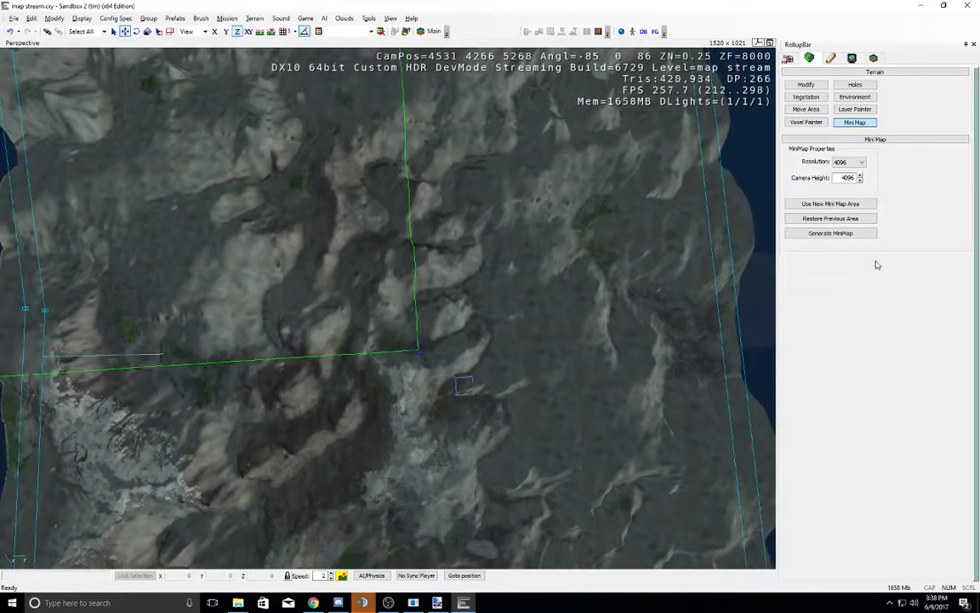
pyautogui.click(842, 208)
pyautogui.moveTo(557, 257); pyautogui.dragTo(556, 260, button='right')
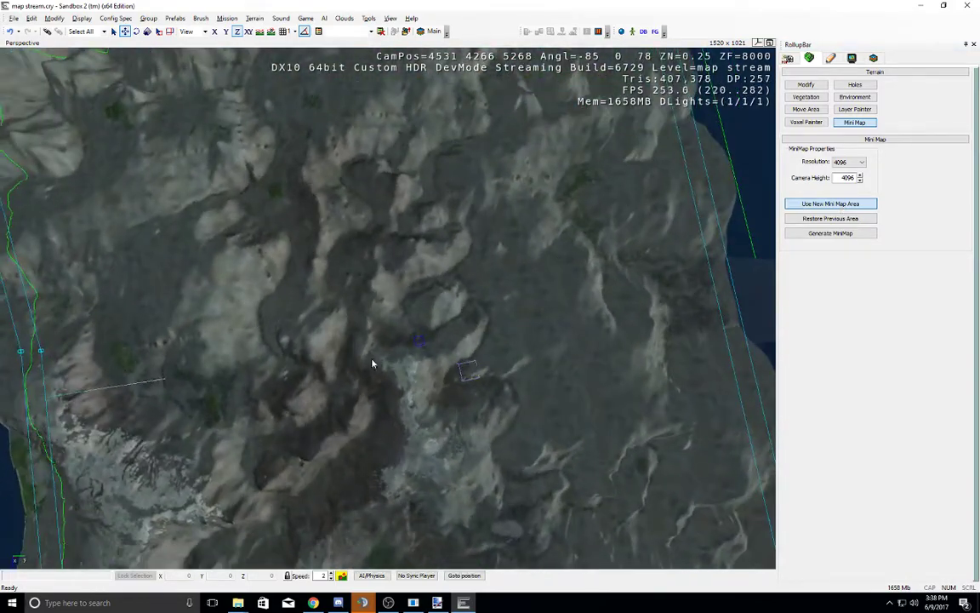
pyautogui.press('w')
pyautogui.press('w')
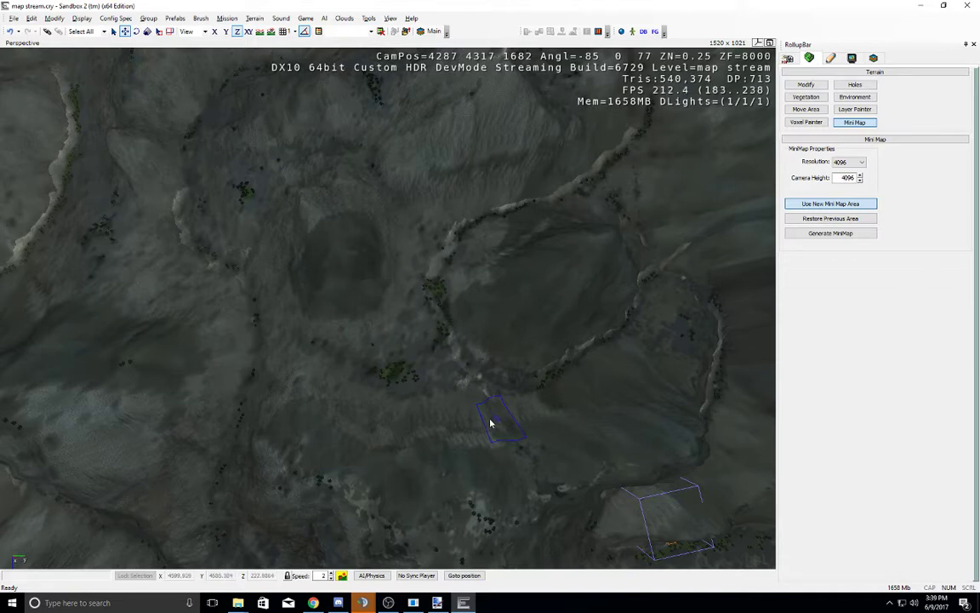
# Step: Place the new mini map area again around the map's centre so it spans the whole terrain
pyautogui.click(810, 207)
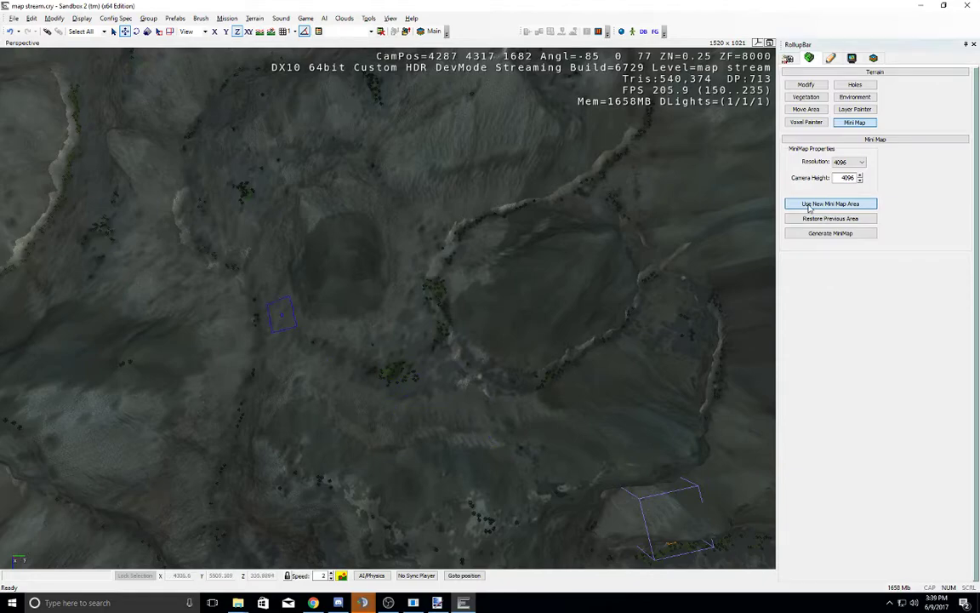
pyautogui.moveTo(577, 348); pyautogui.dragTo(585, 436, button='right')
pyautogui.hotkey('shift', 's')
pyautogui.hotkey('shift', 'w')
pyautogui.hotkey('shift', 'w')
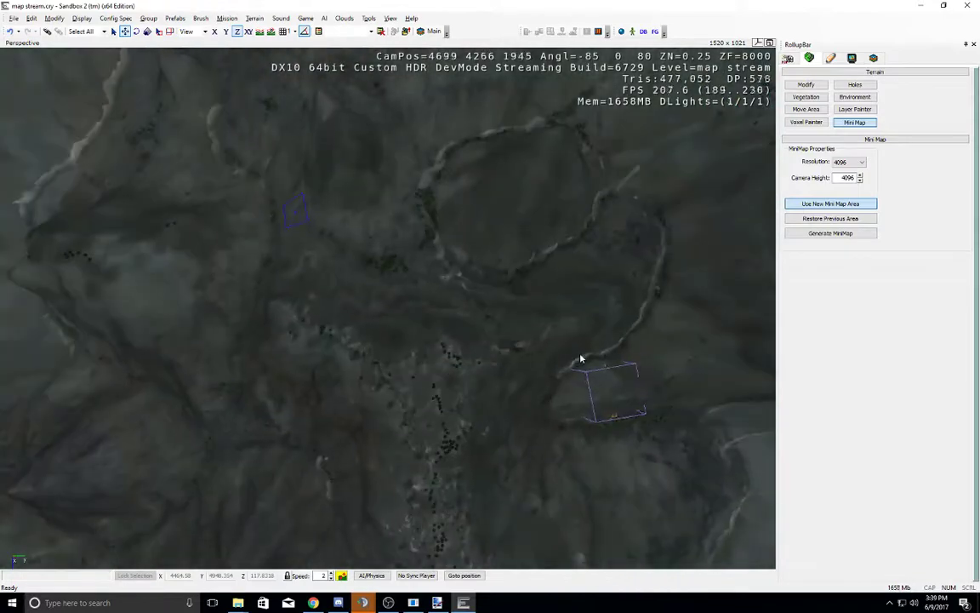
pyautogui.click(309, 215)
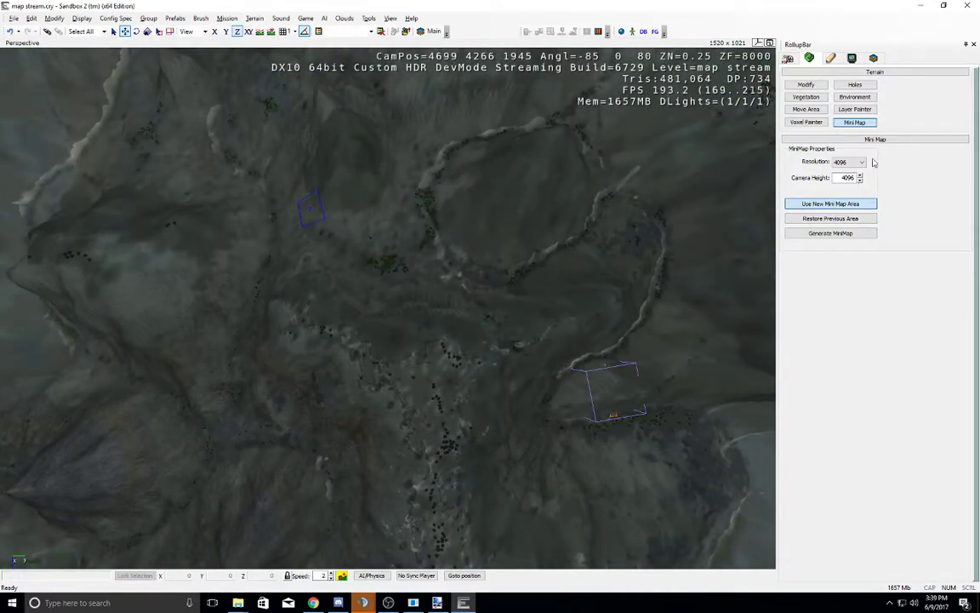
pyautogui.hotkey('shift', 's')
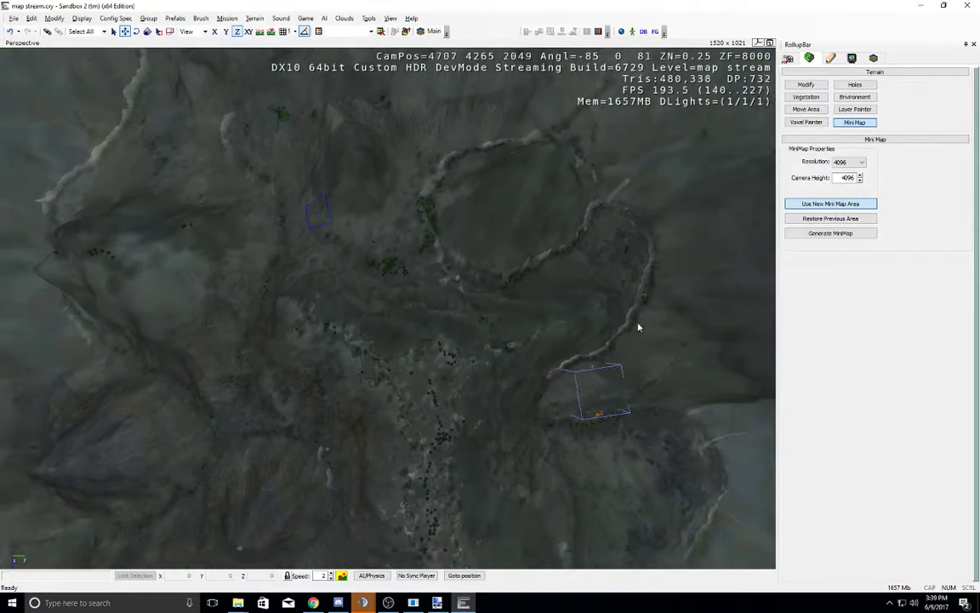
pyautogui.moveTo(639, 326)
pyautogui.mouseDown(button='right')
pyautogui.moveTo(625, 323)
pyautogui.moveTo(639, 327)
pyautogui.mouseUp(button='right')
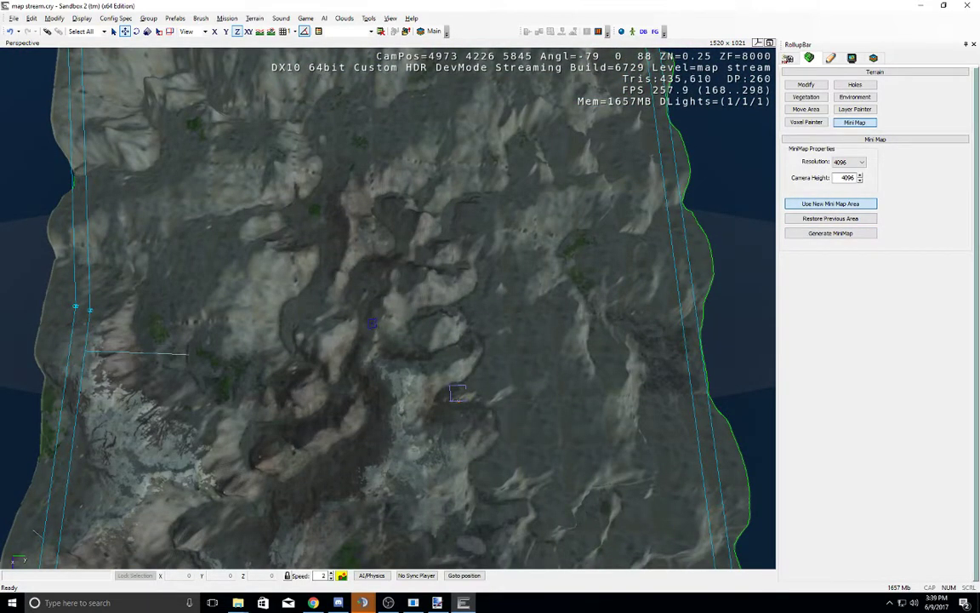
pyautogui.click(12, 18)
pyautogui.press('Escape')
pyautogui.scroll(10, 513, 309)
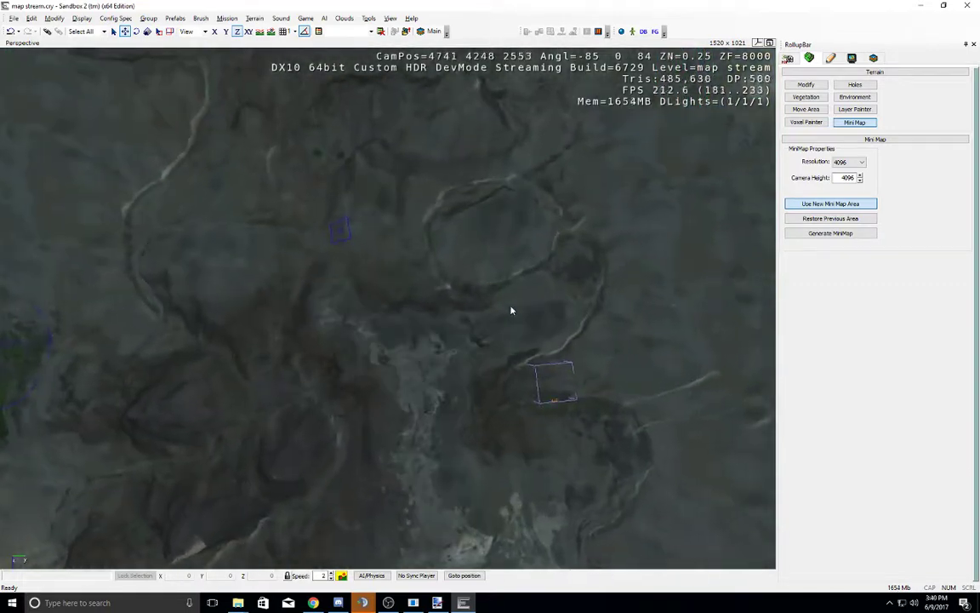
pyautogui.moveTo(433, 290); pyautogui.dragTo(427, 286, button='right')
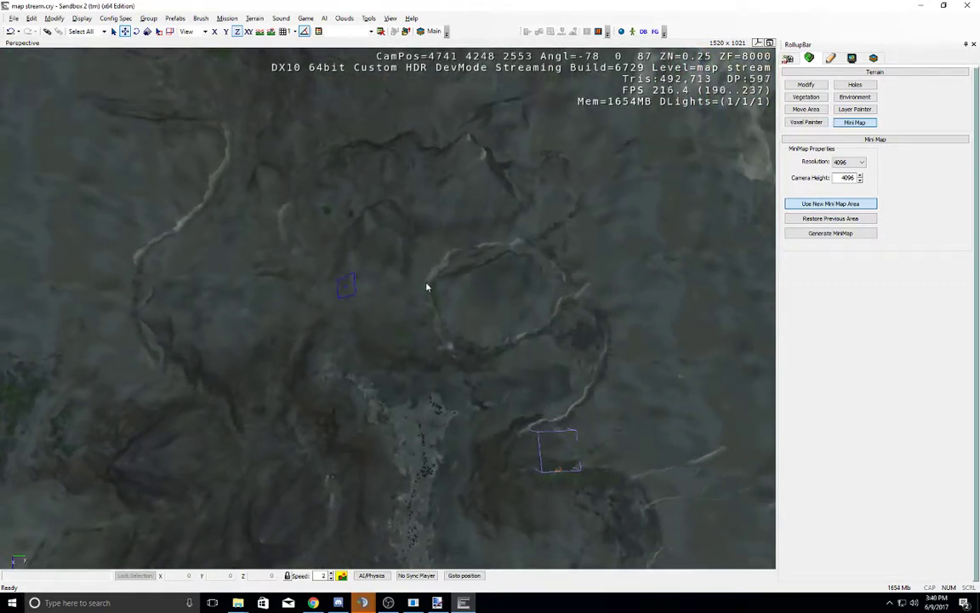
pyautogui.press('`')
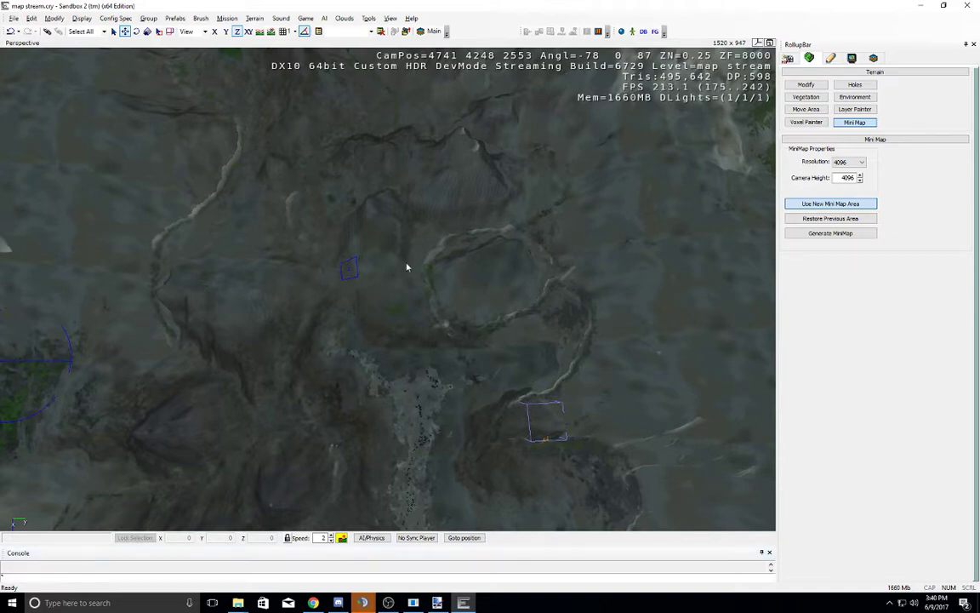
pyautogui.press('`')
# Step: Apply the new mini map area and generate the mini map
pyautogui.click(840, 204)
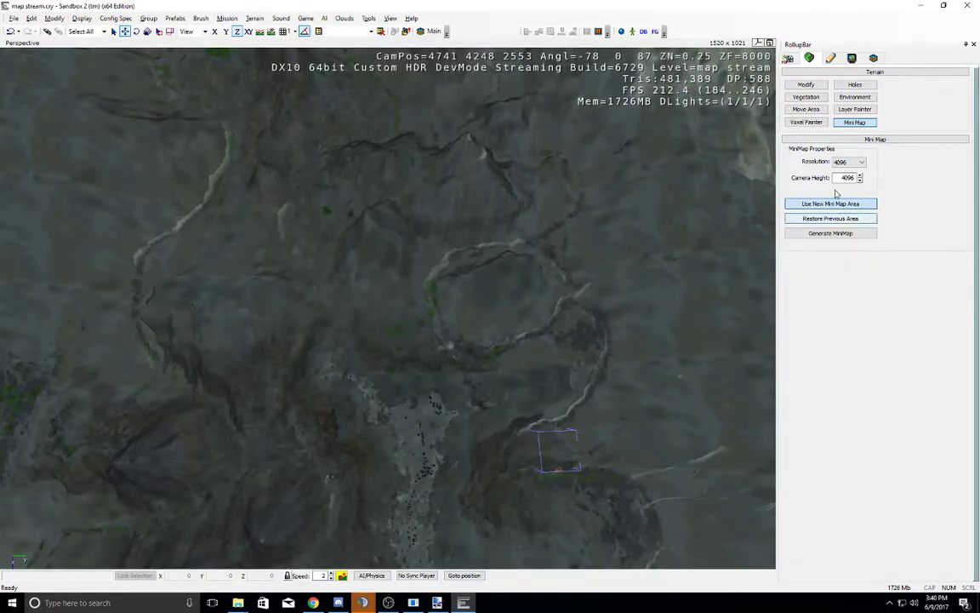
pyautogui.click(830, 233)
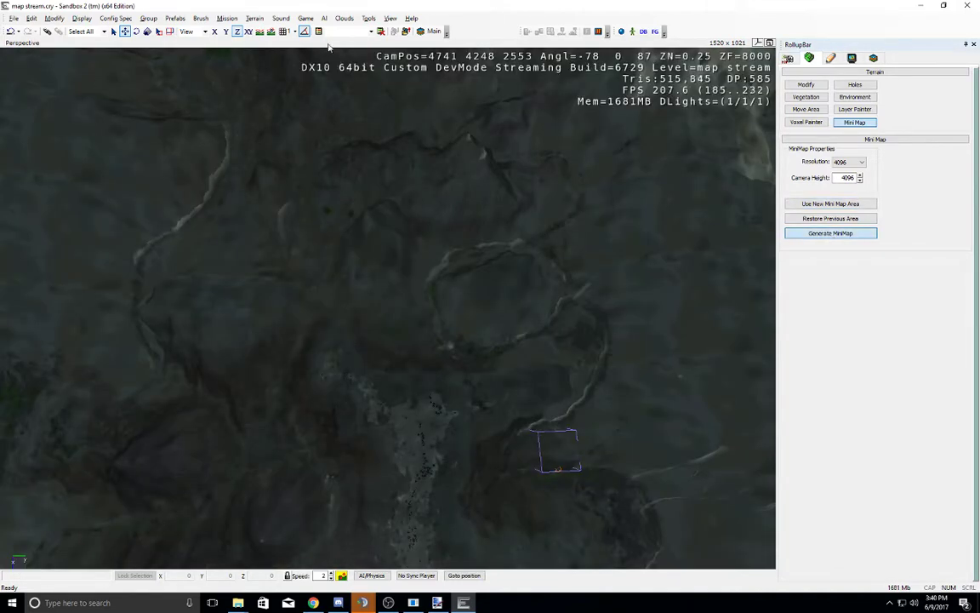
# Step: Set the terrain's current time of day to 12:00 and close the Time Of Day editor
pyautogui.click(368, 18)
pyautogui.moveTo(260, 23)
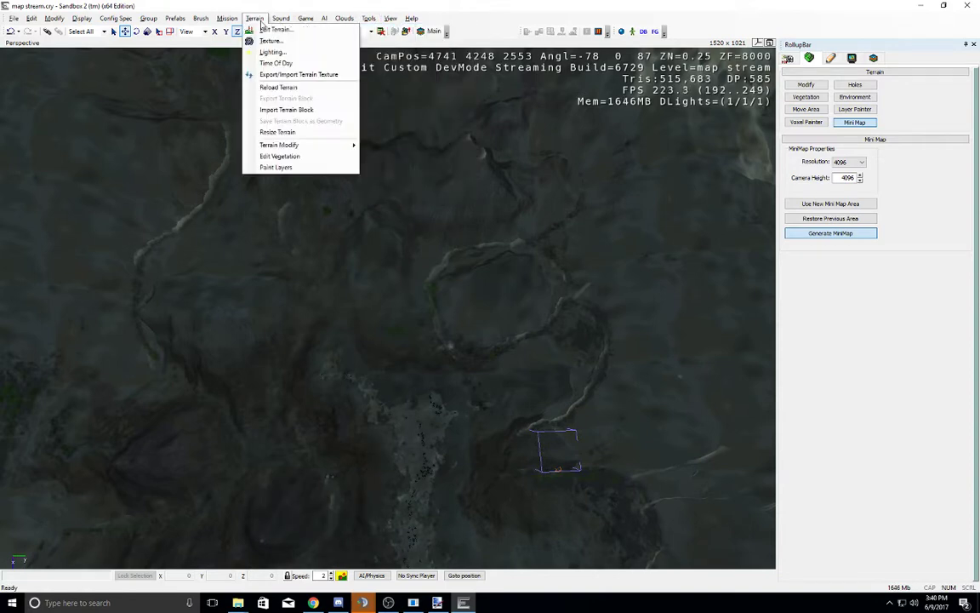
pyautogui.click(264, 63)
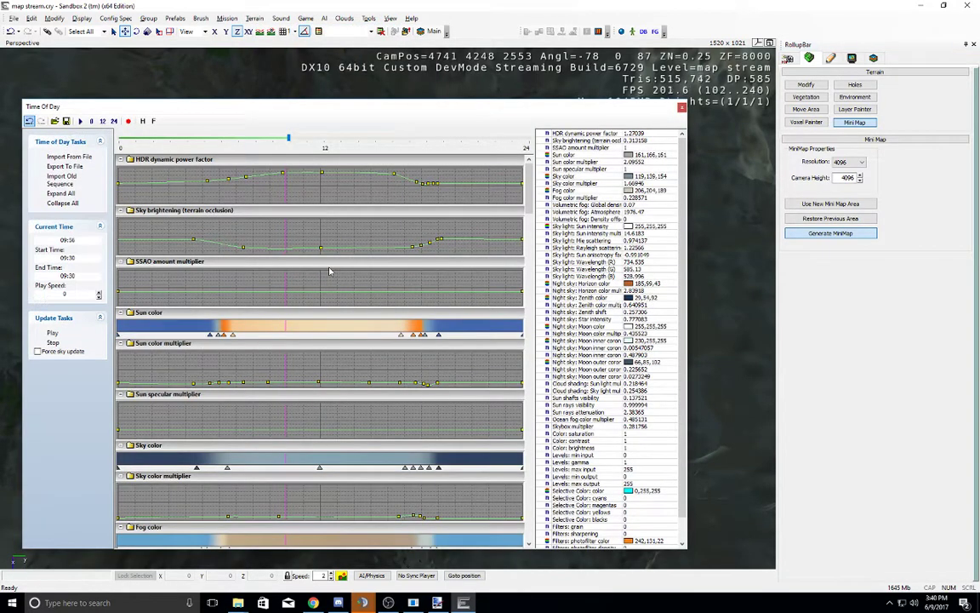
pyautogui.moveTo(286, 144); pyautogui.dragTo(324, 143)
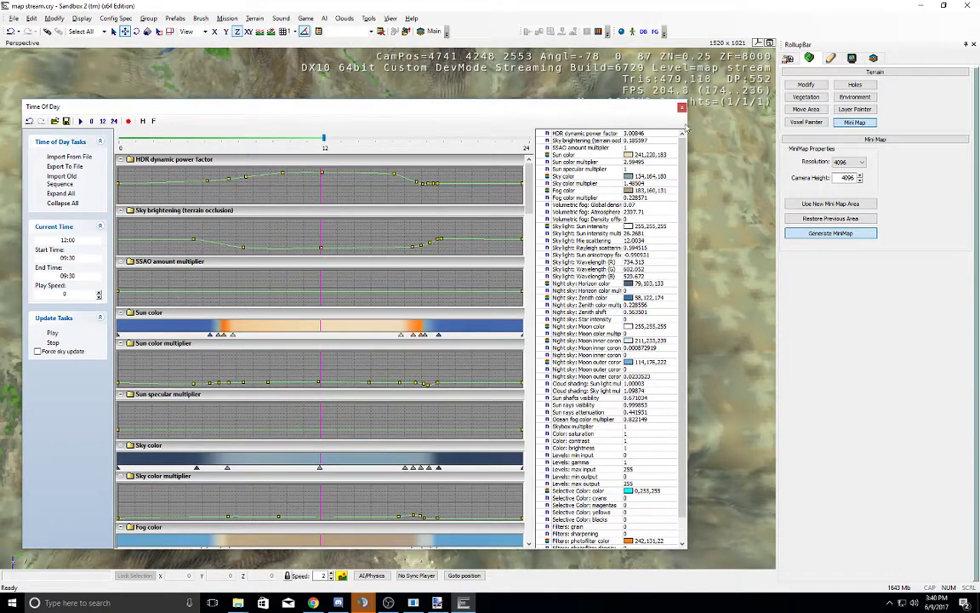
pyautogui.click(682, 108)
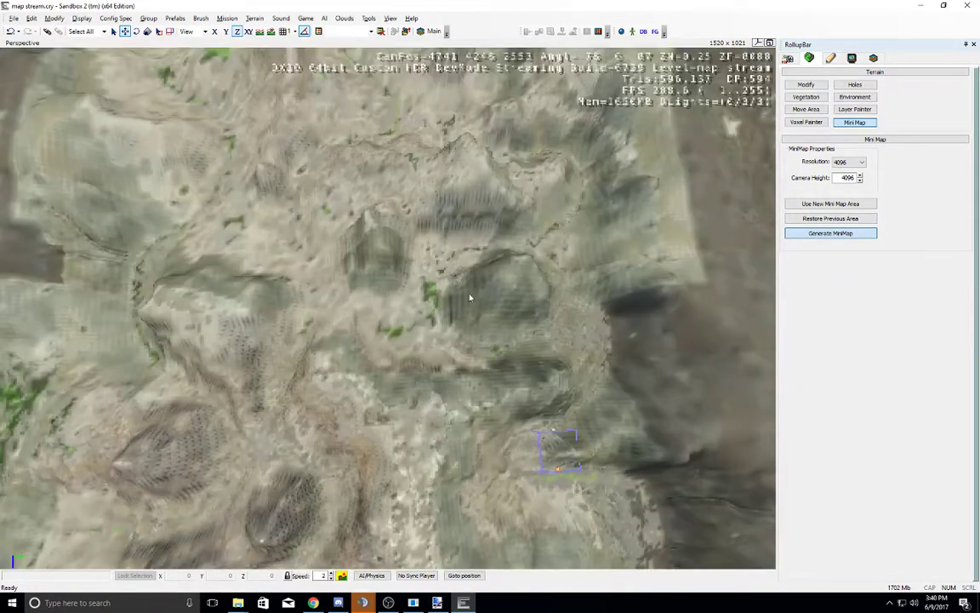
pyautogui.moveTo(480, 335); pyautogui.dragTo(372, 458, button='right')
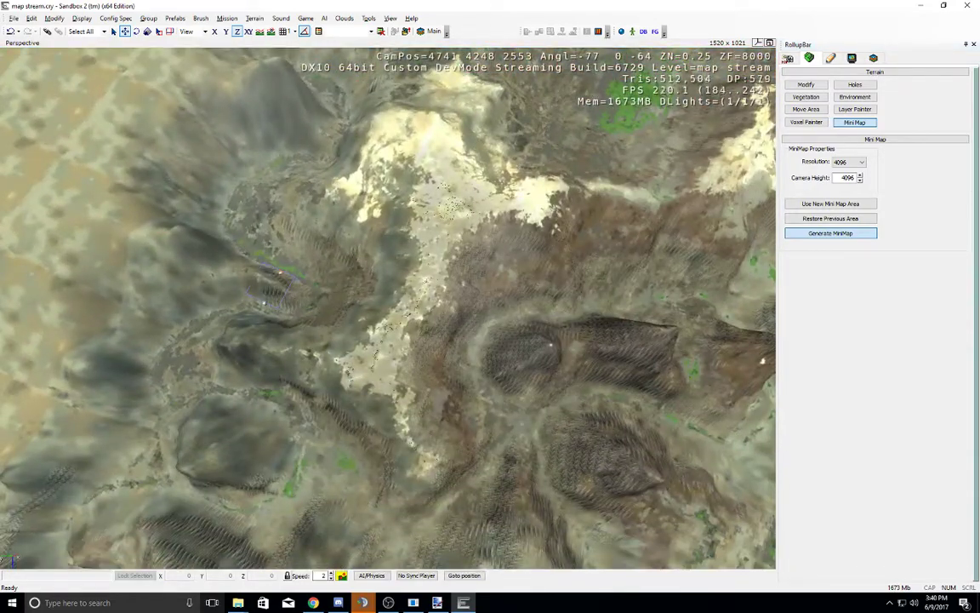
# Step: Switch to File Explorer, open the Crysis Wars Game\ScreenShots\Map folder and select the generated 00001 mini map data file
pyautogui.moveTo(239, 600)
pyautogui.moveTo(221, 538)
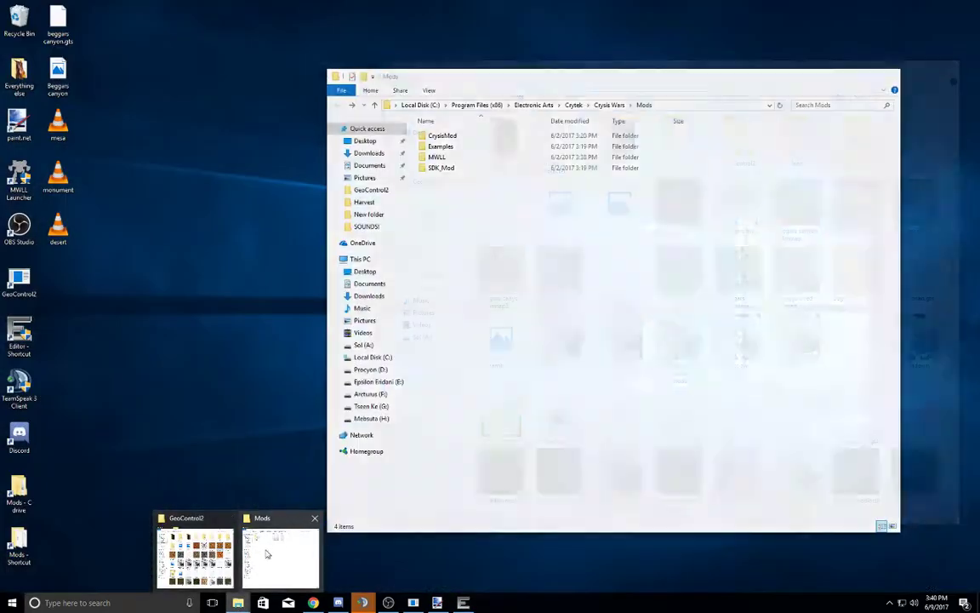
pyautogui.click(281, 558)
pyautogui.doubleClick(447, 157)
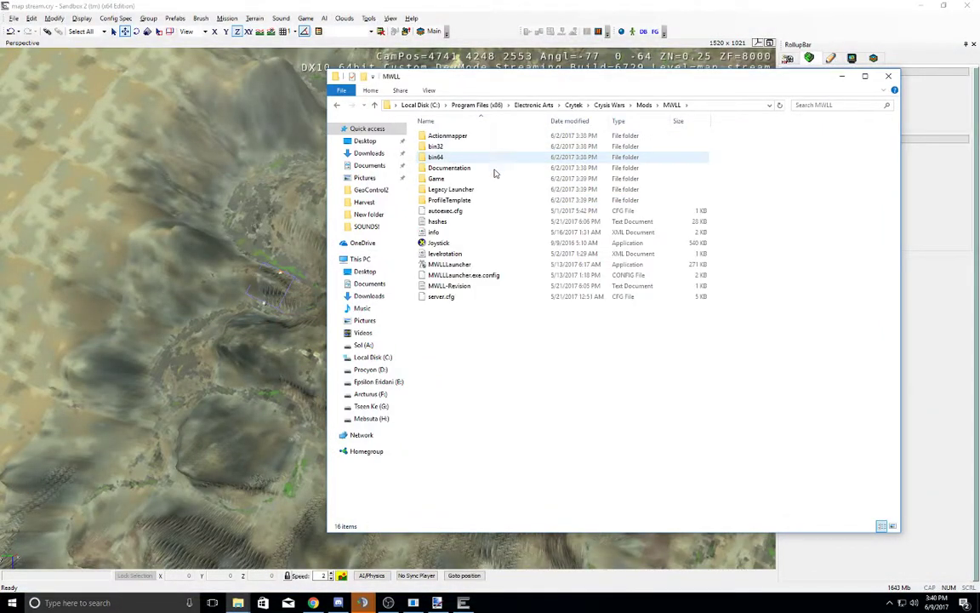
pyautogui.click(610, 105)
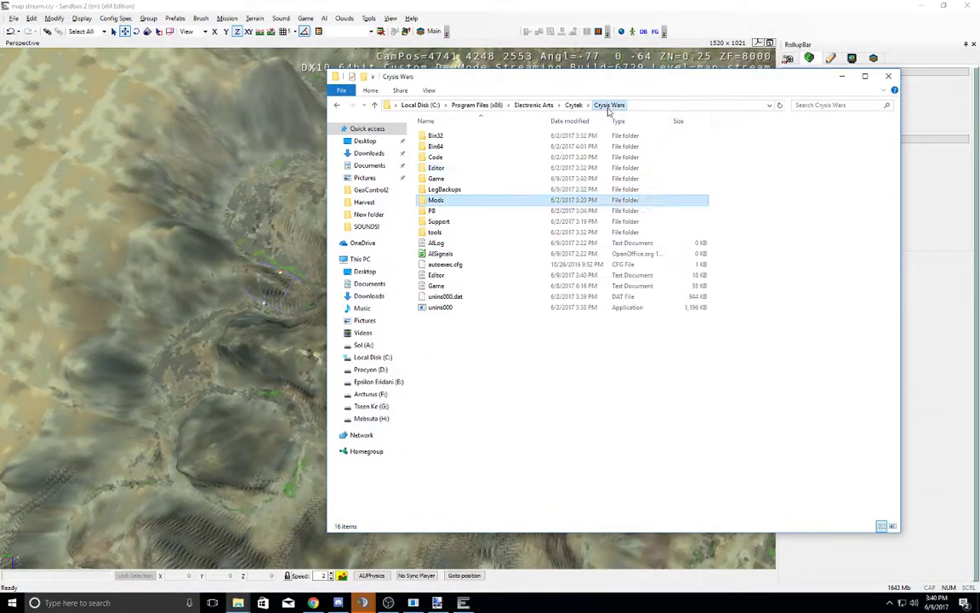
pyautogui.doubleClick(456, 179)
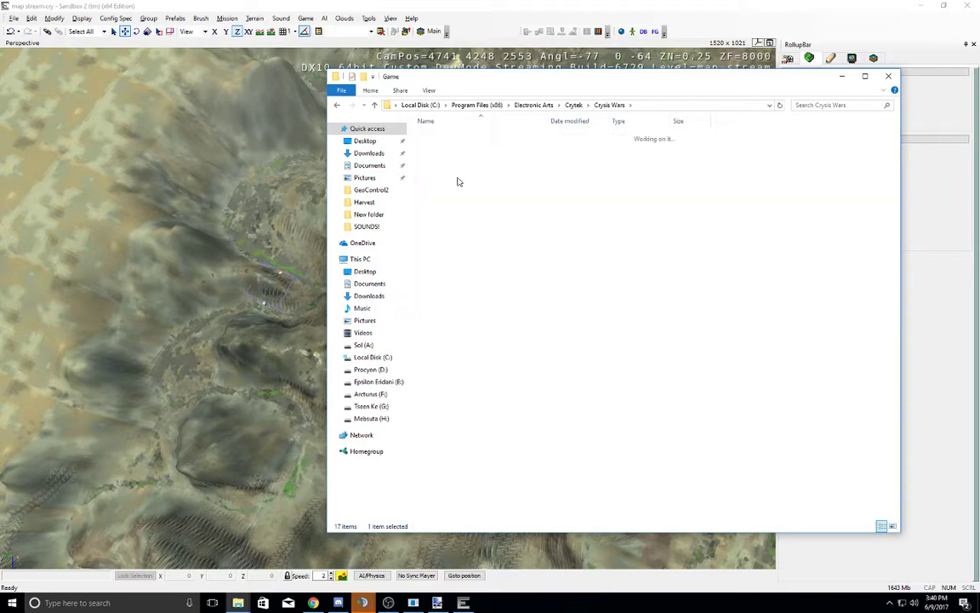
pyautogui.doubleClick(462, 201)
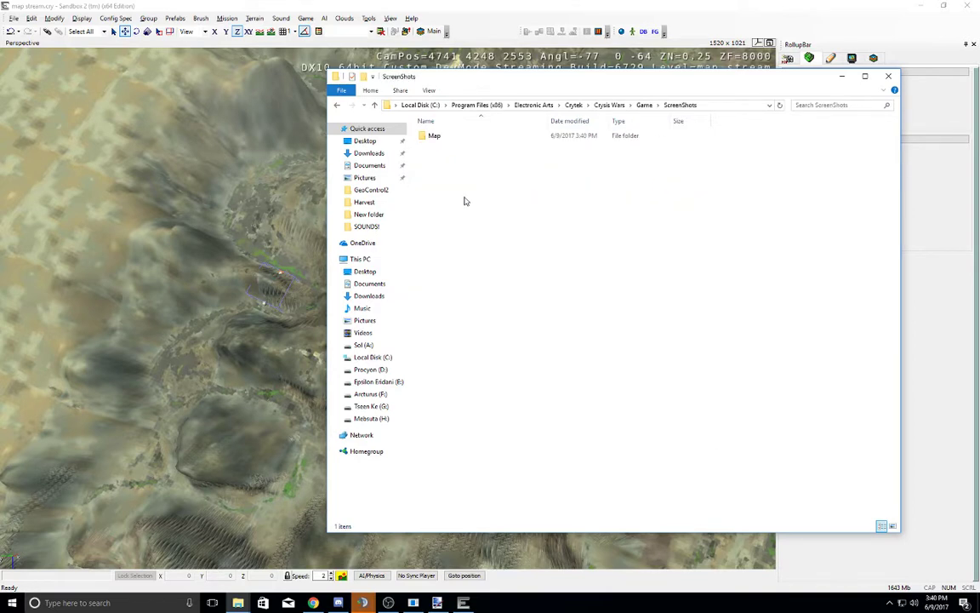
pyautogui.doubleClick(459, 137)
pyautogui.click(575, 155)
pyautogui.click(614, 158)
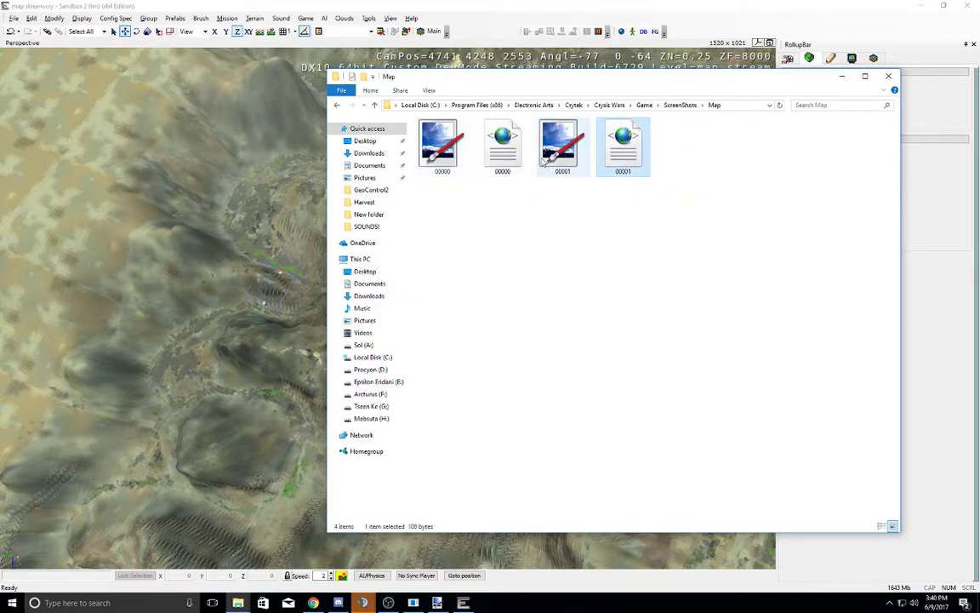
# Step: Open the 00001 mini map XML file in Notepad++ and select its entire contents
pyautogui.rightClick(622, 162)
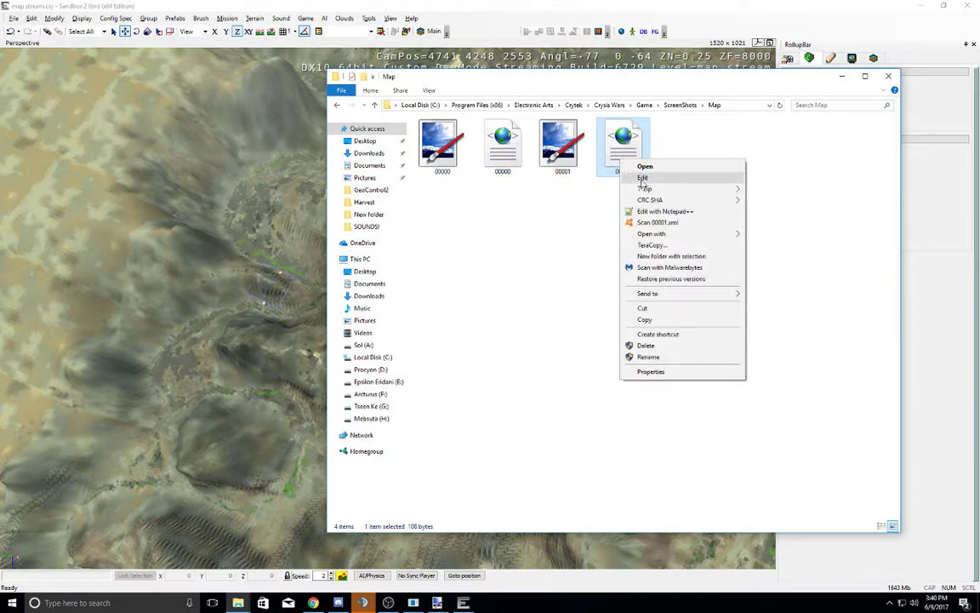
pyautogui.click(674, 211)
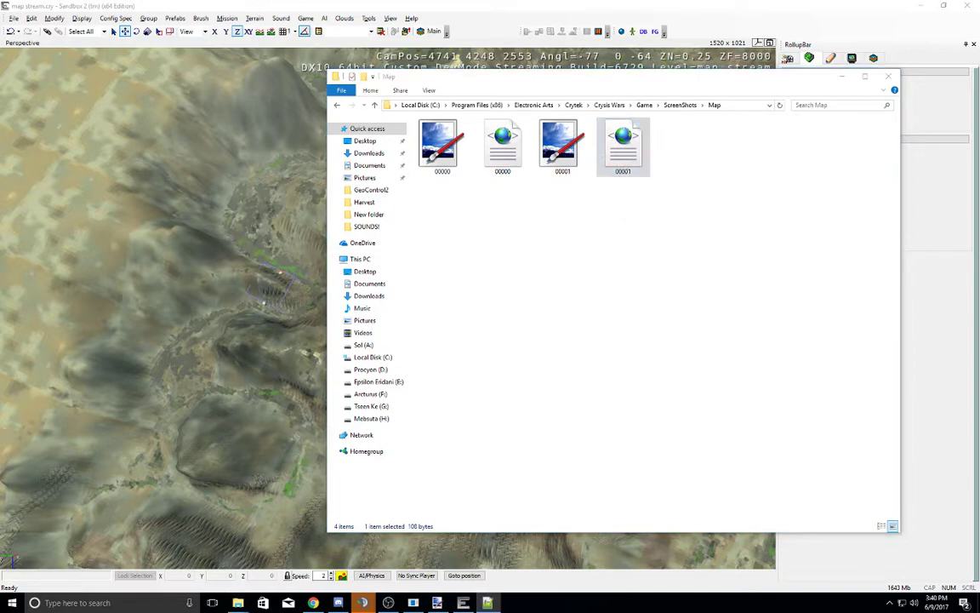
pyautogui.moveTo(223, 193); pyautogui.dragTo(371, 194)
pyautogui.hotkey('ctrl', 'a')
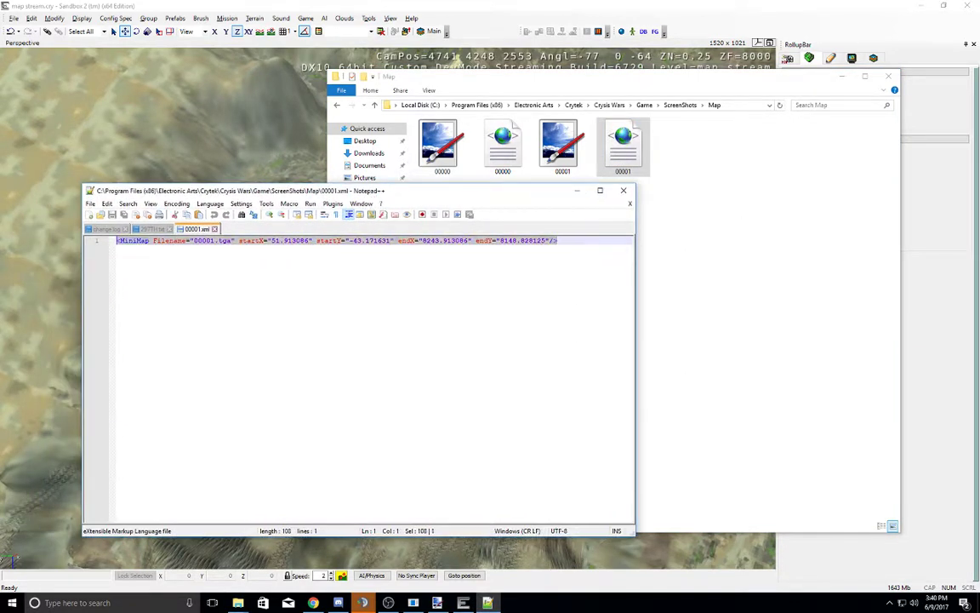
# Step: Open the 00001.tga mini map image from the Map folder in paint.net and inspect its terrain up close
pyautogui.click(558, 145)
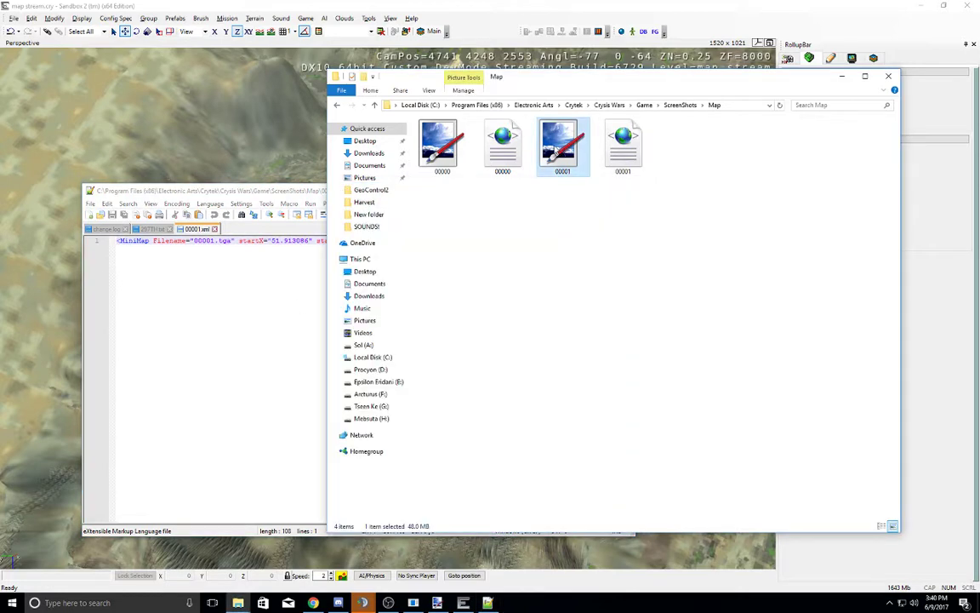
pyautogui.rightClick(563, 147)
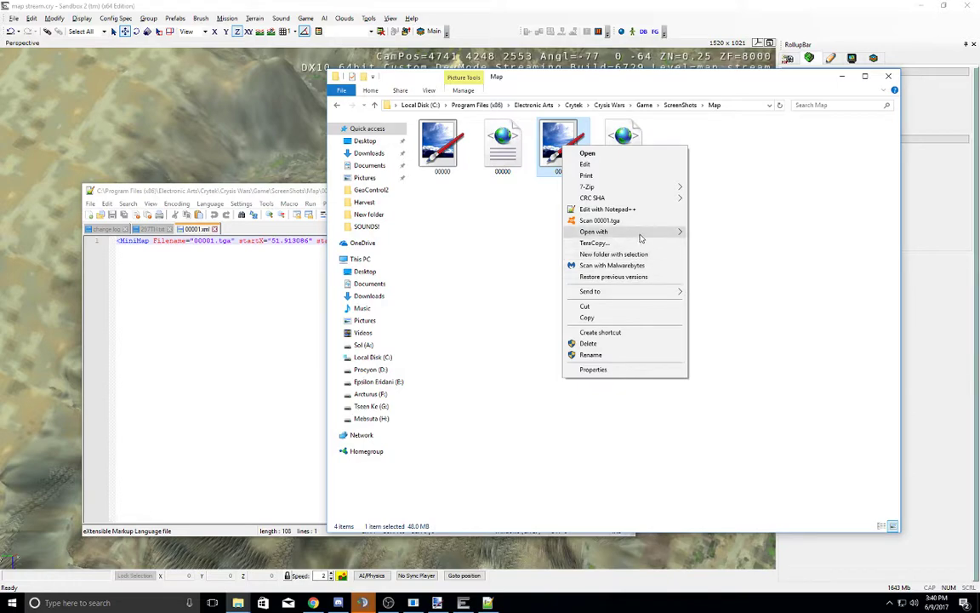
pyautogui.moveTo(638, 232)
pyautogui.click(737, 247)
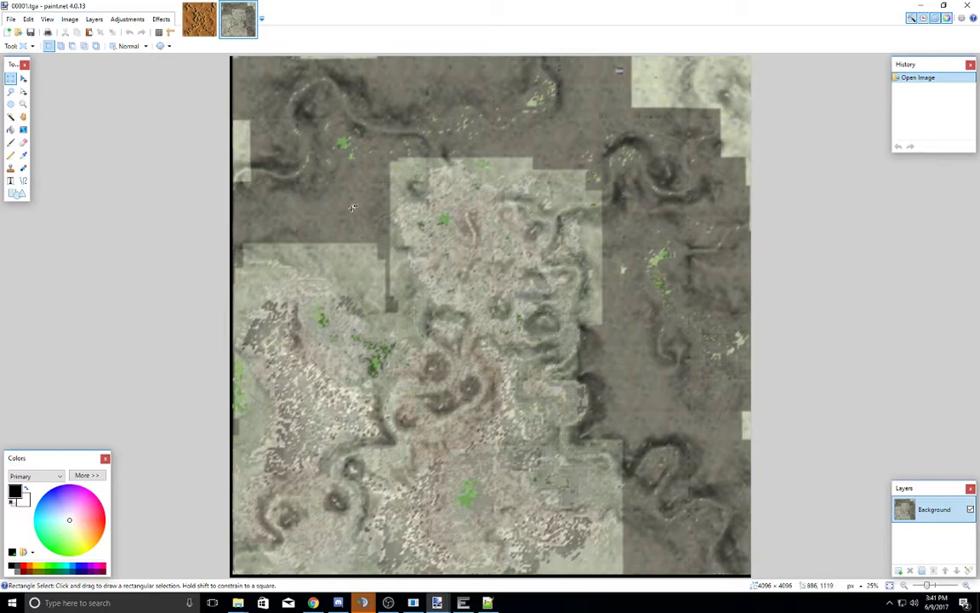
pyautogui.keyDown('ctrl'); pyautogui.scroll(4, 453, 272); pyautogui.keyUp('ctrl')
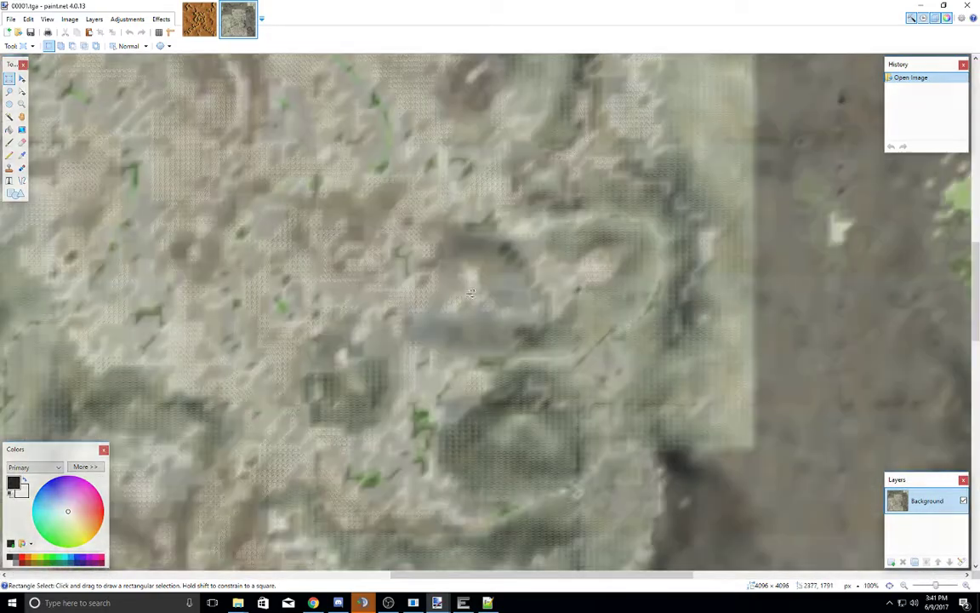
pyautogui.keyDown('ctrl'); pyautogui.scroll(-4, 429, 338); pyautogui.keyUp('ctrl')
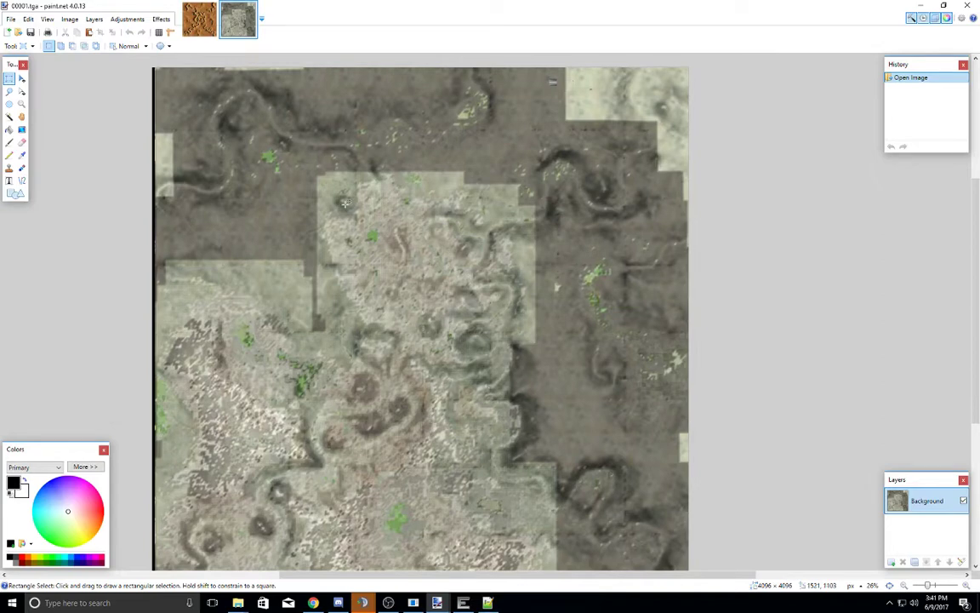
# Step: Try to save the mini map image as a DirectDraw Surface (DDS) file named minimap in the Map folder
pyautogui.click(11, 18)
pyautogui.click(60, 102)
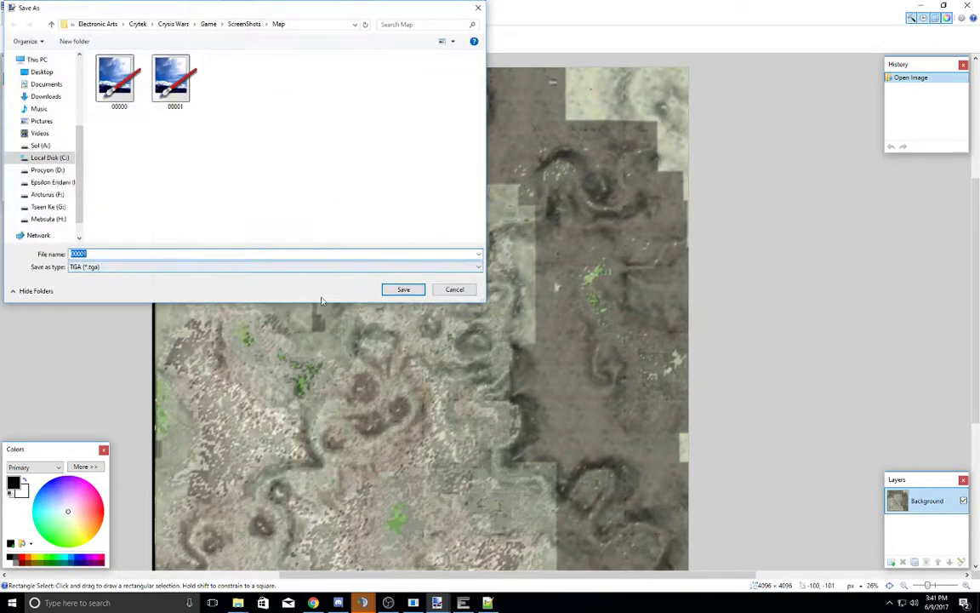
pyautogui.click(132, 266)
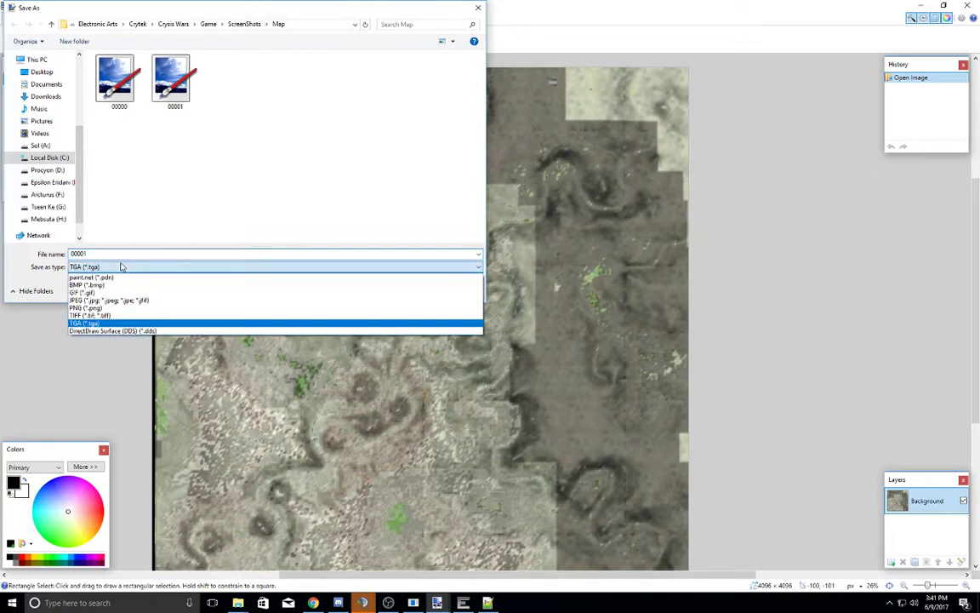
pyautogui.click(136, 326)
pyautogui.doubleClick(148, 255)
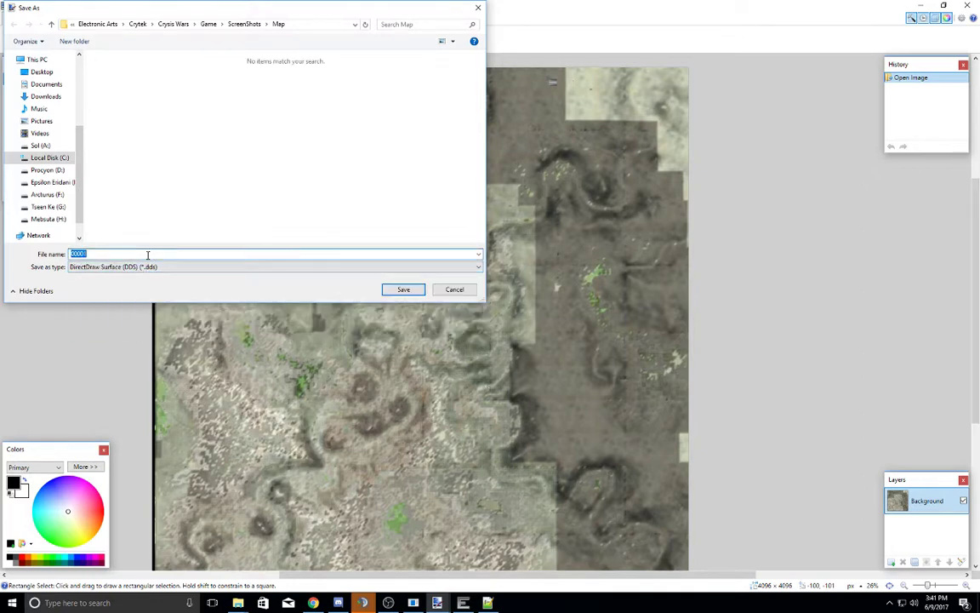
pyautogui.write('minimap')
pyautogui.press('Return')
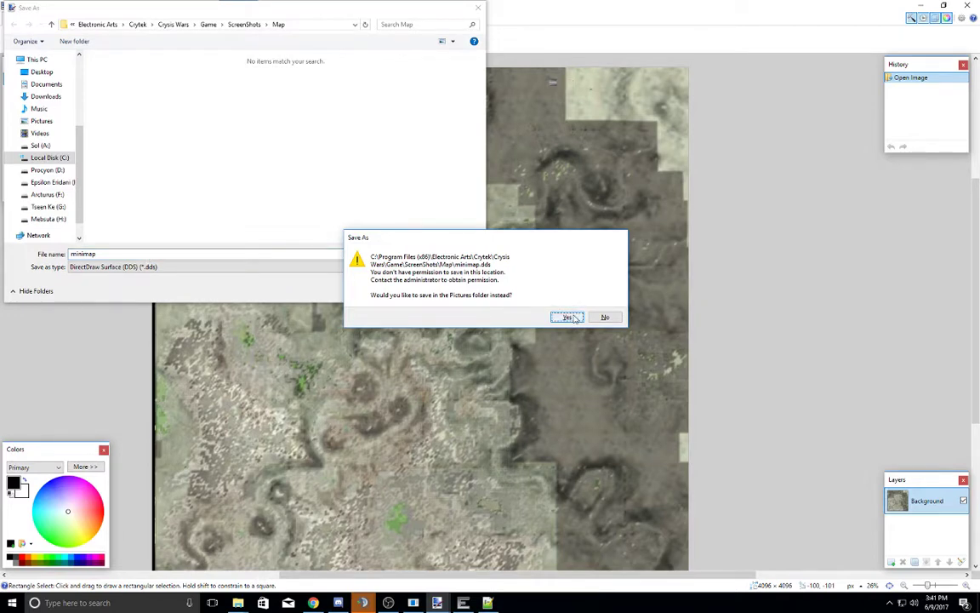
pyautogui.click(606, 320)
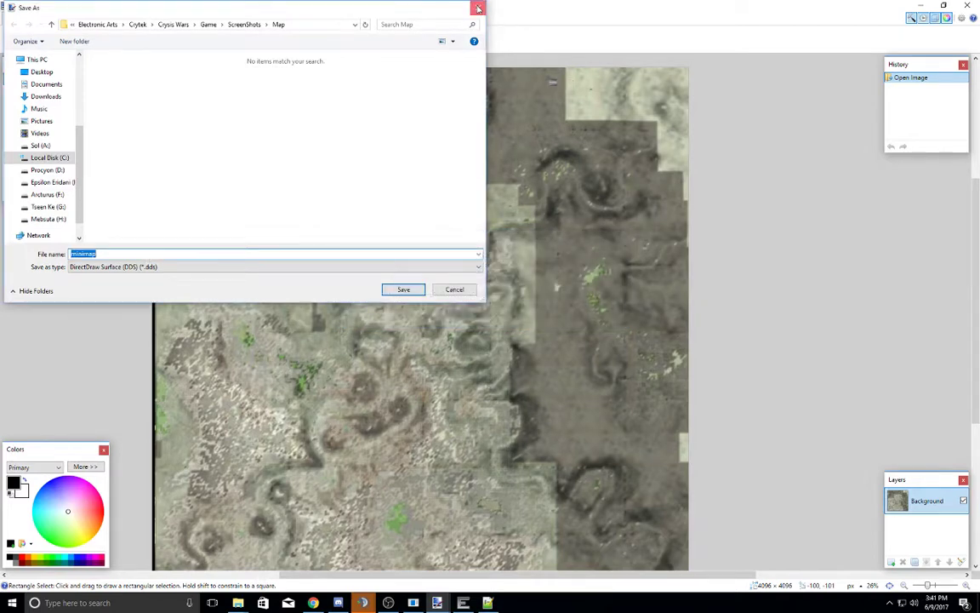
pyautogui.click(479, 8)
# Step: Switch to File Explorer, refresh the Map folder and go up to the Crysis Wars folder
pyautogui.click(923, 7)
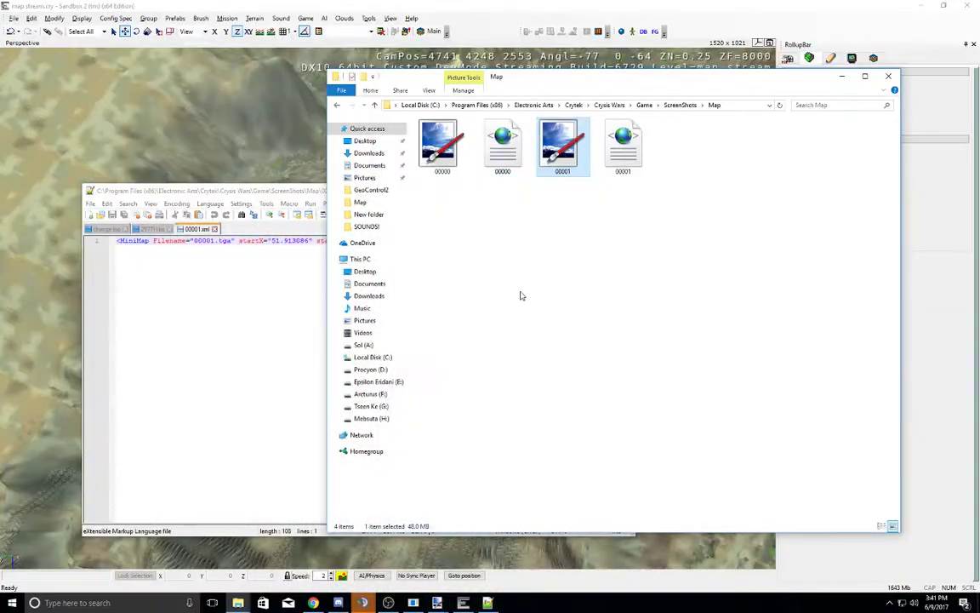
pyautogui.click(516, 282)
pyautogui.press('F5')
pyautogui.hotkey('alt', 'Up')
pyautogui.hotkey('alt', 'Up')
pyautogui.hotkey('alt', 'Up')
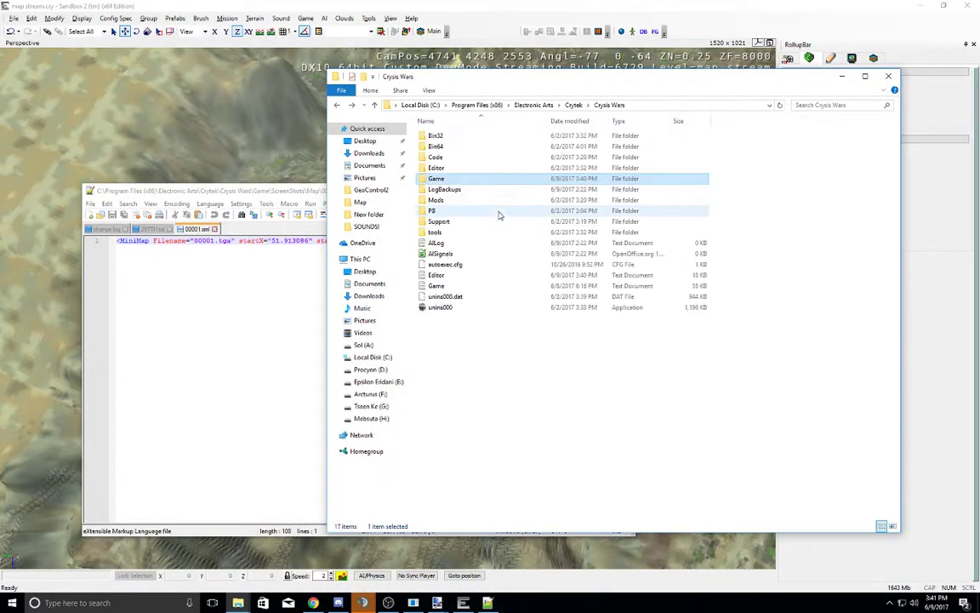
pyautogui.click(111, 96)
pyautogui.click(13, 18)
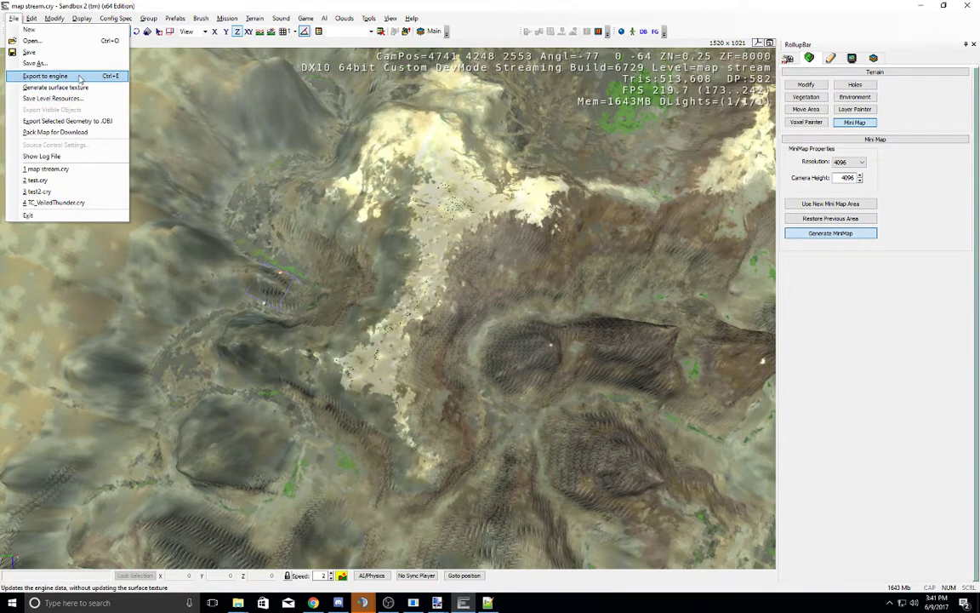
pyautogui.click(368, 110)
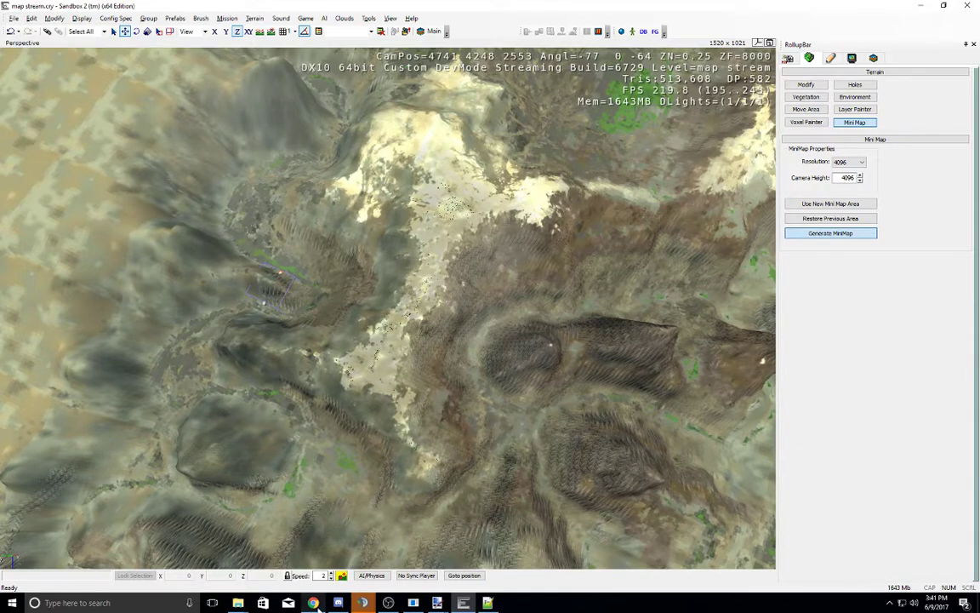
# Step: Switch to the Crysis Wars window in File Explorer and open its Game folder
pyautogui.moveTo(245, 606)
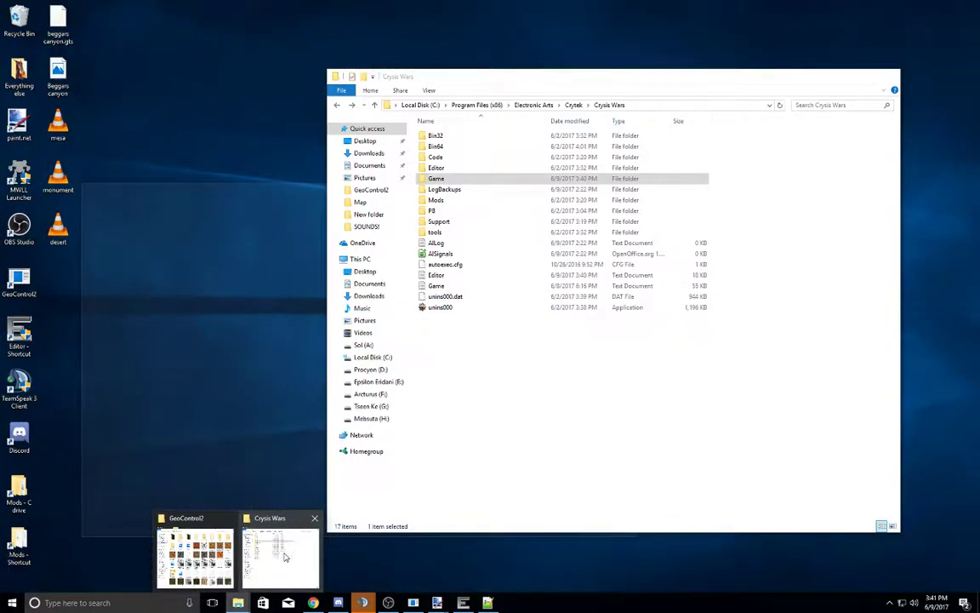
pyautogui.click(281, 546)
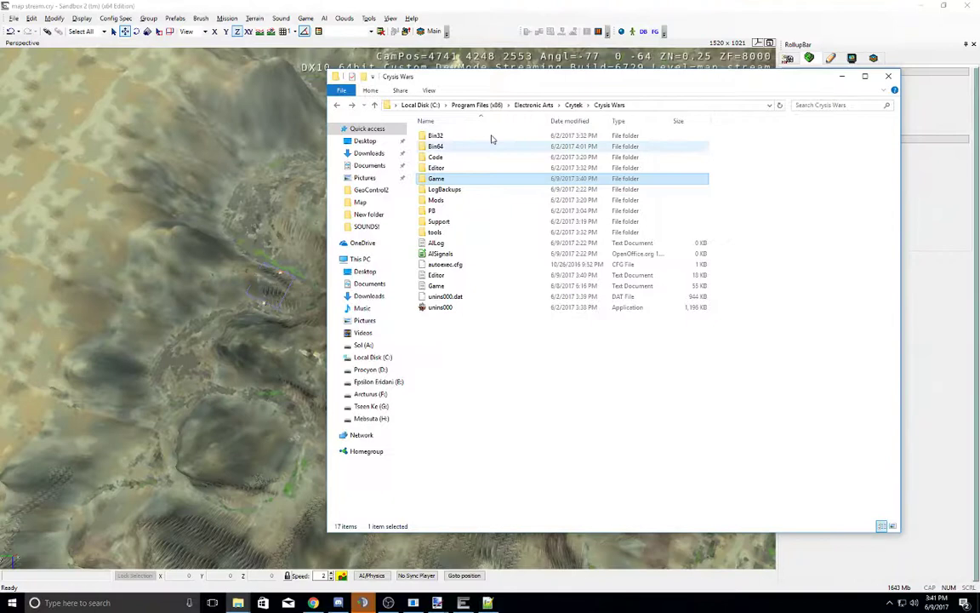
pyautogui.click(573, 104)
pyautogui.doubleClick(493, 137)
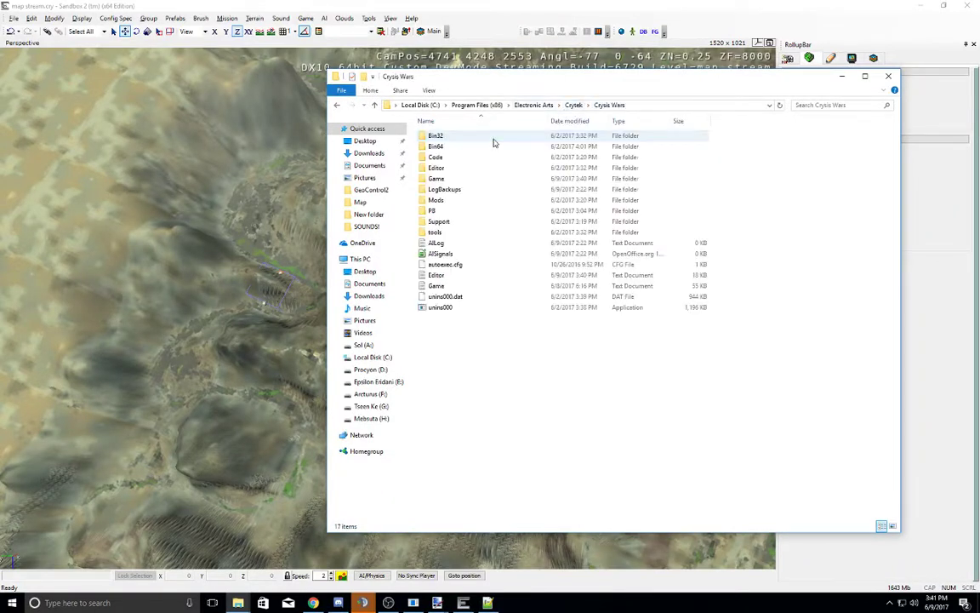
pyautogui.doubleClick(472, 180)
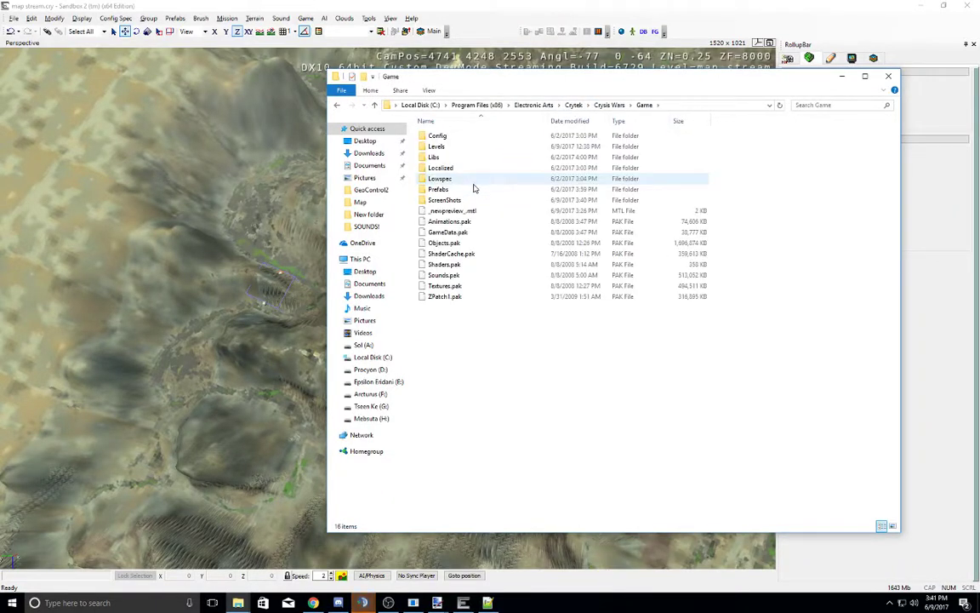
pyautogui.click(209, 184)
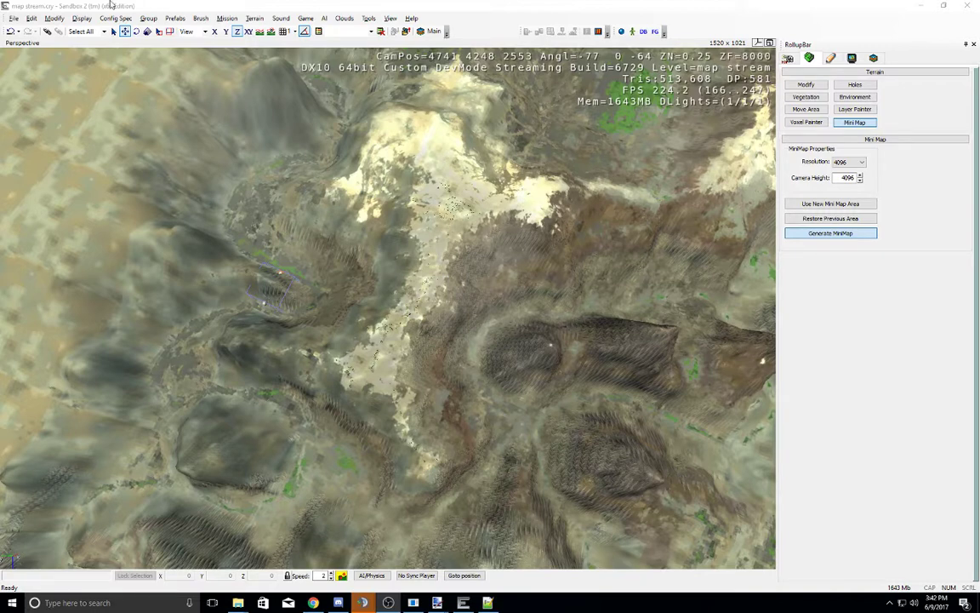
pyautogui.click(14, 19)
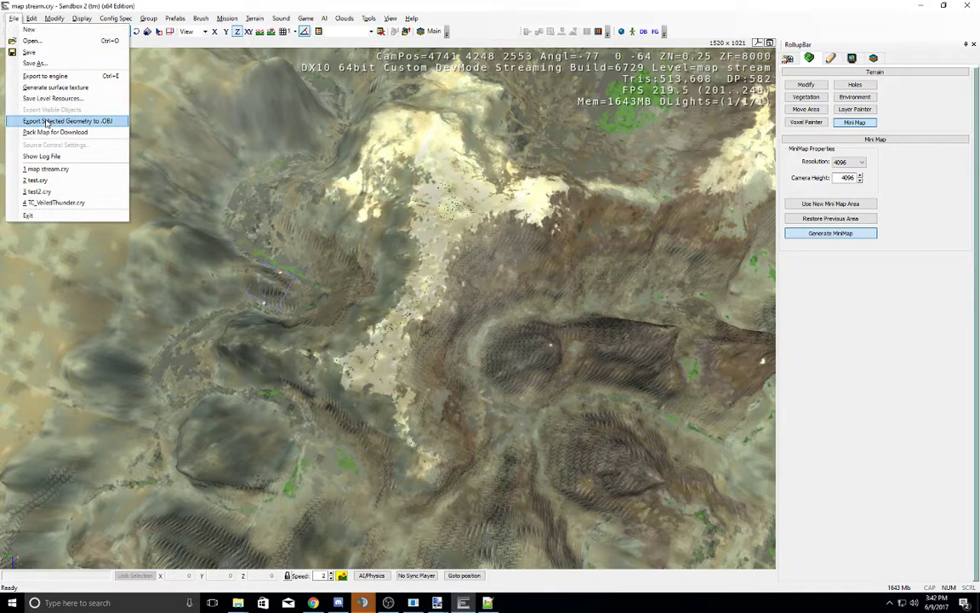
pyautogui.click(363, 392)
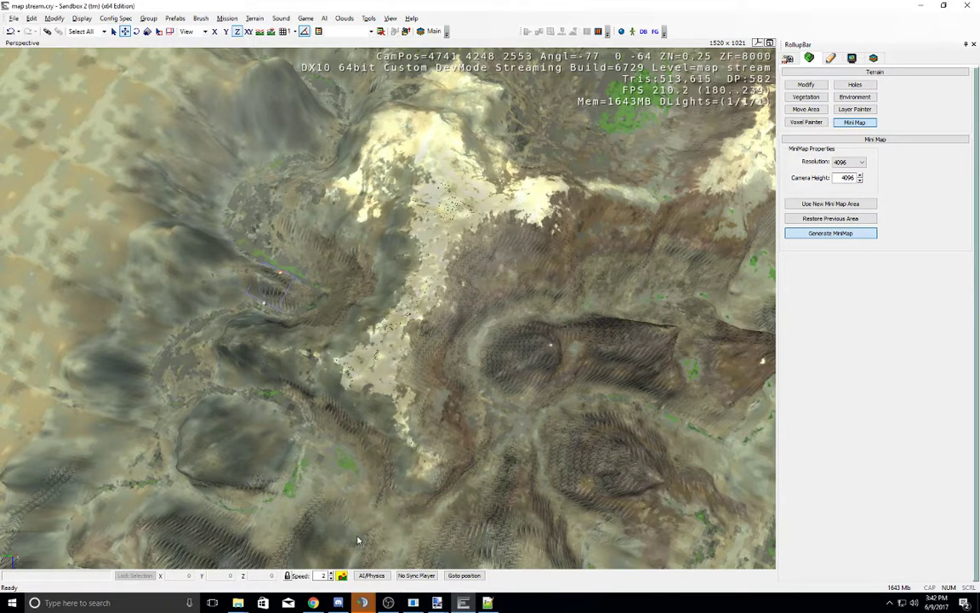
# Step: Switch to File Explorer, look through the Editor folder of Crysis Wars and return to the Crysis Wars folder
pyautogui.moveTo(317, 604)
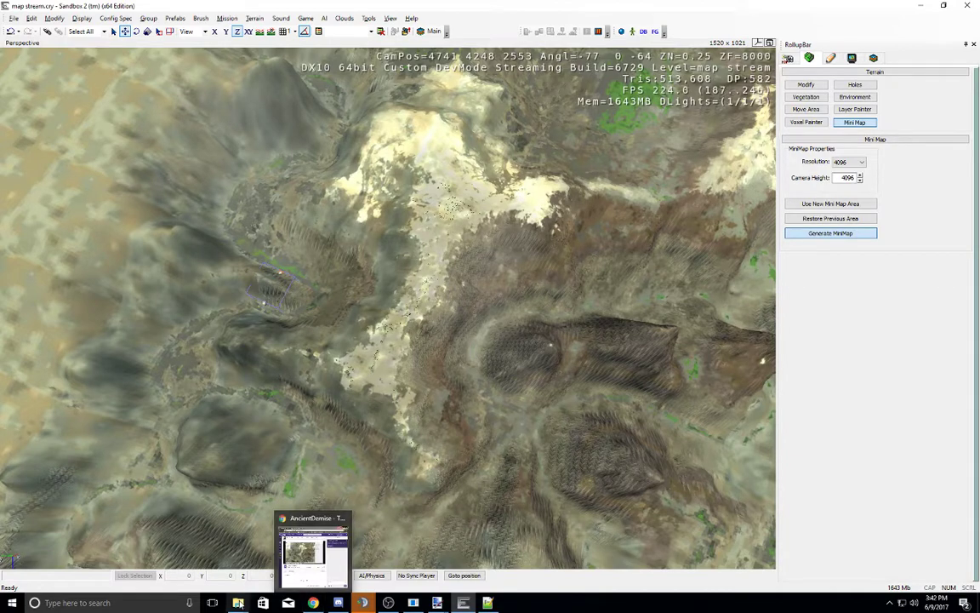
pyautogui.moveTo(238, 603)
pyautogui.click(290, 555)
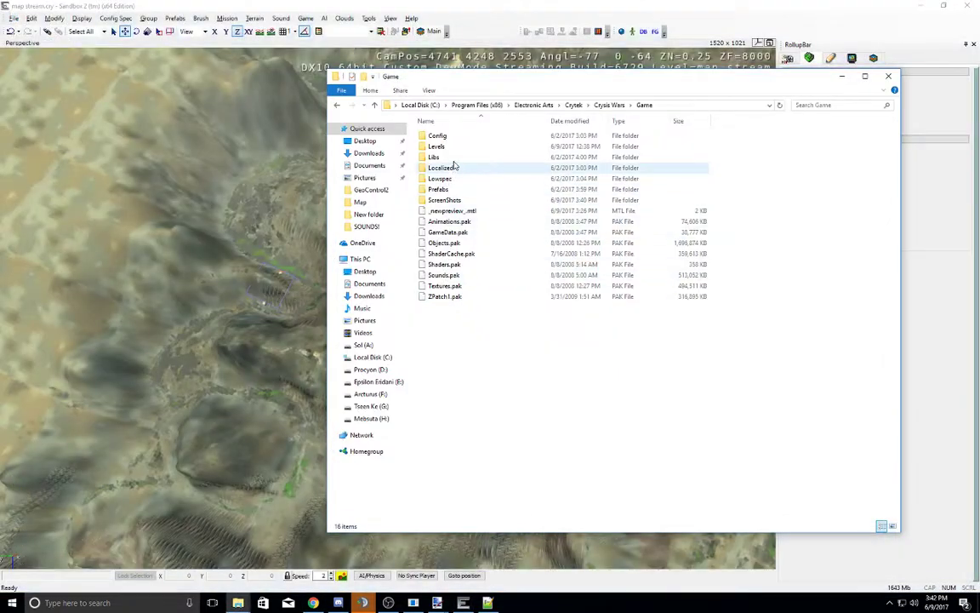
pyautogui.click(610, 105)
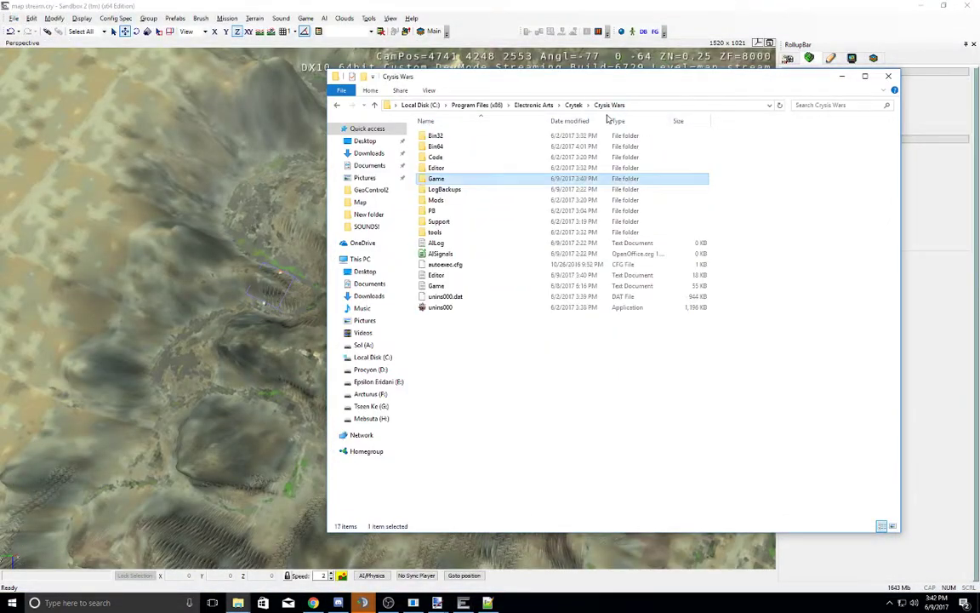
pyautogui.doubleClick(486, 168)
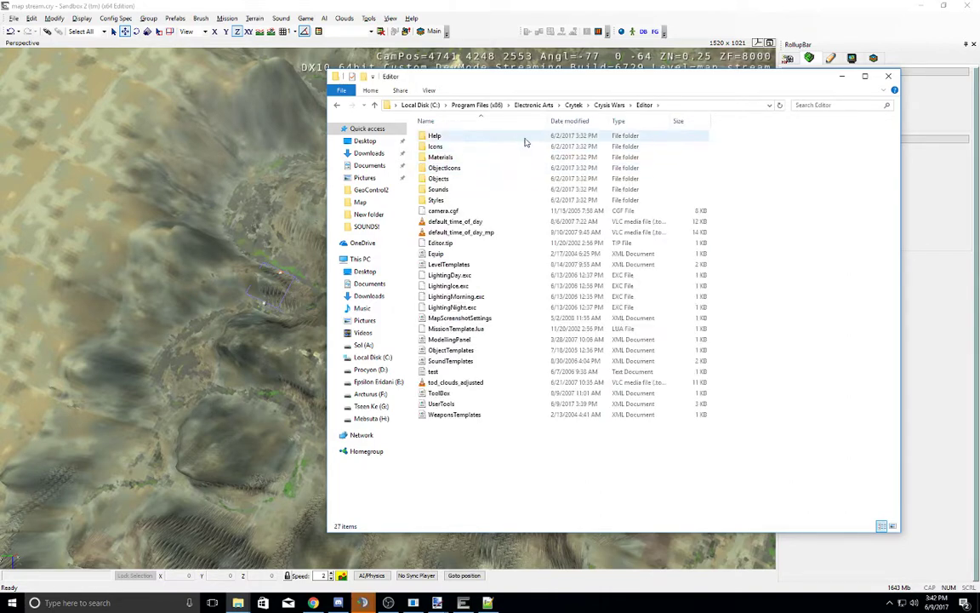
pyautogui.click(606, 105)
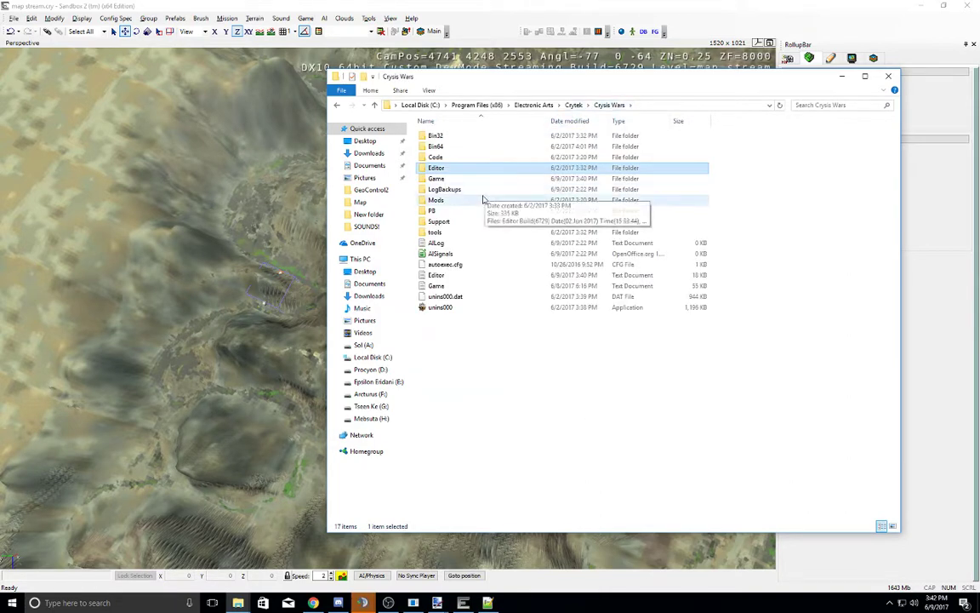
# Step: Navigate to Mods\MWLL\Game\Levels\Multiplayer\TC\TC_VeiledThunder and open that level's minimap DDS image
pyautogui.doubleClick(479, 201)
pyautogui.doubleClick(479, 160)
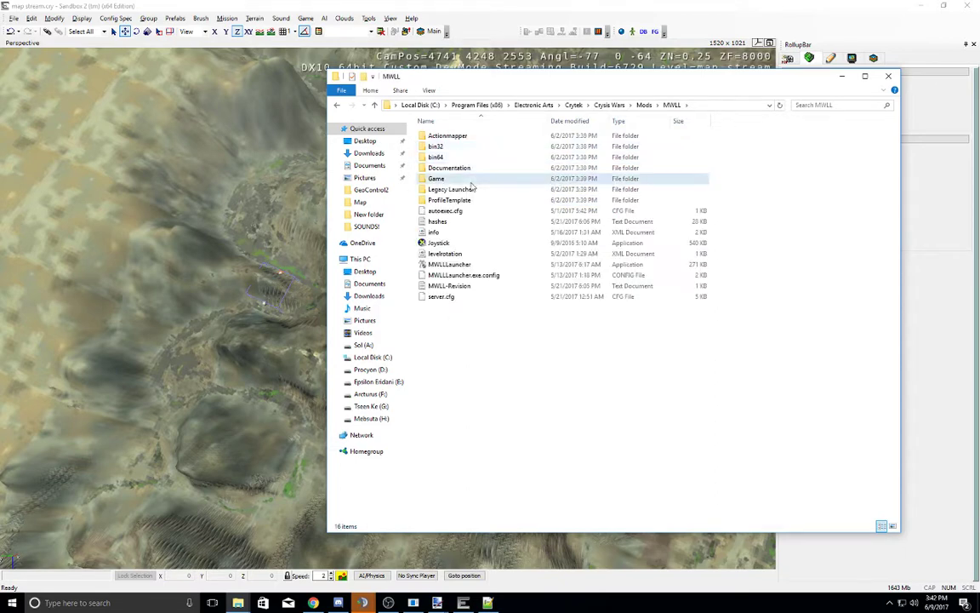
pyautogui.doubleClick(485, 179)
pyautogui.doubleClick(464, 158)
pyautogui.doubleClick(453, 137)
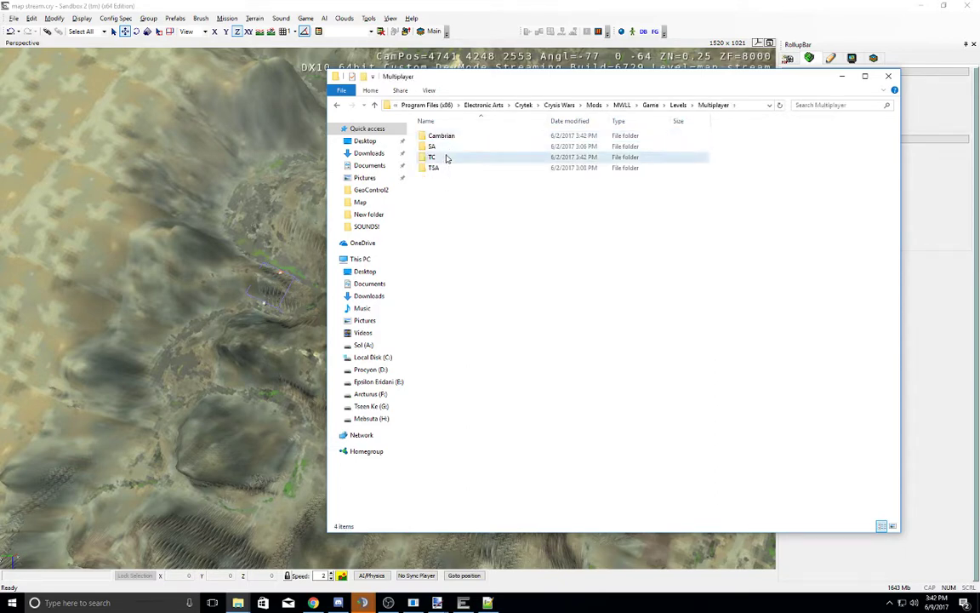
pyautogui.doubleClick(448, 158)
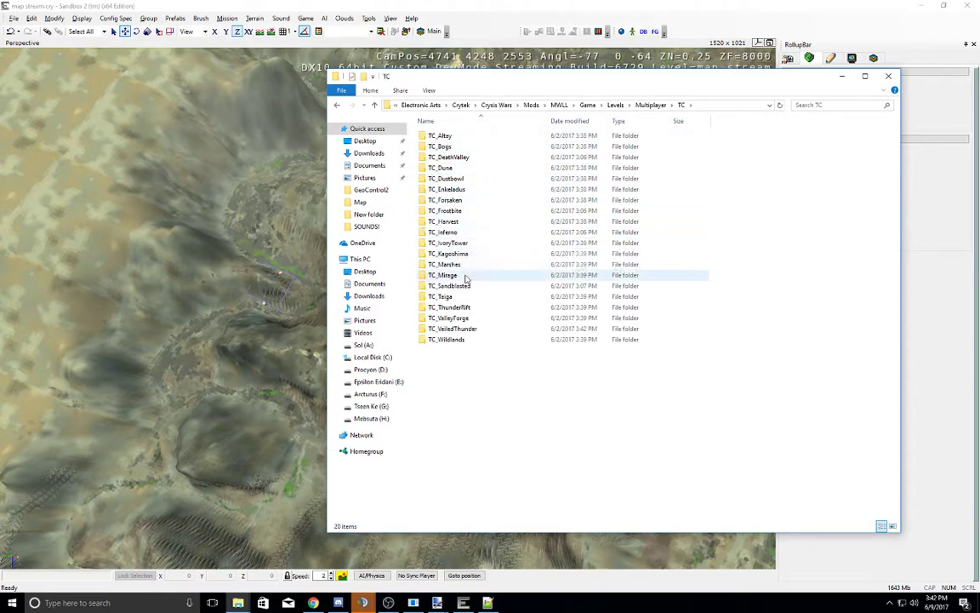
pyautogui.doubleClick(475, 328)
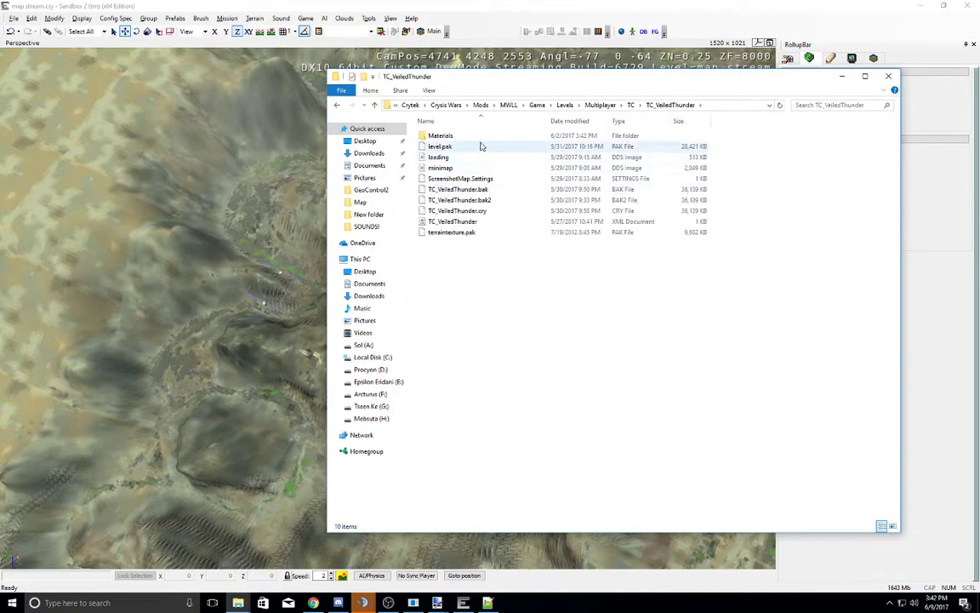
pyautogui.doubleClick(459, 168)
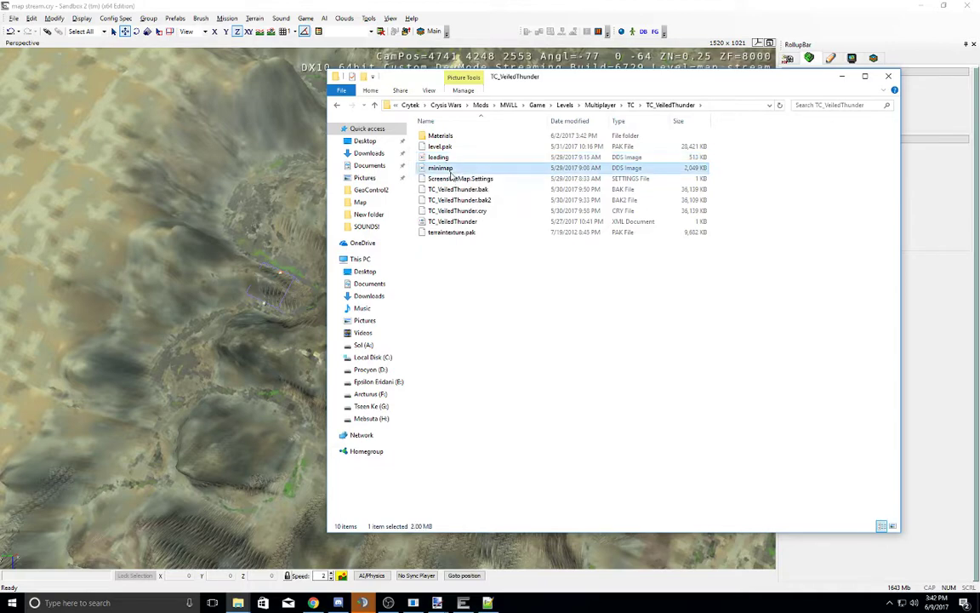
pyautogui.click(466, 203)
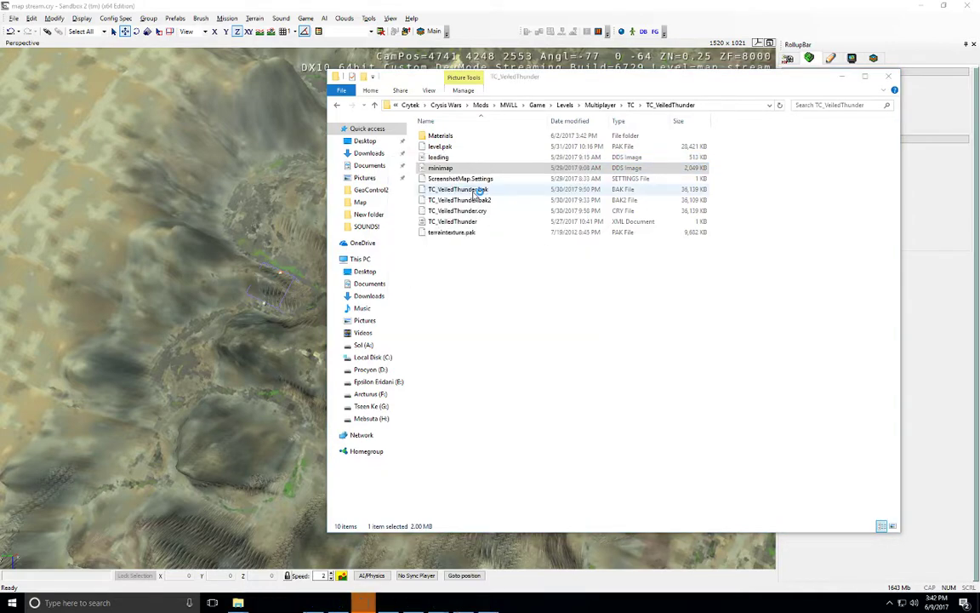
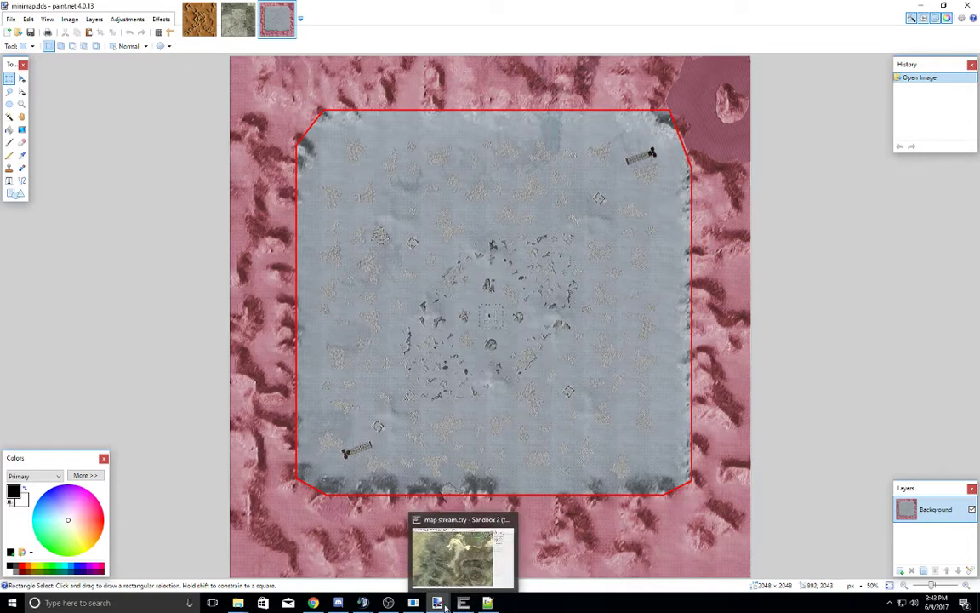
# Step: Open the loading DDS image from the TC_VeiledThunder folder, then return to the minimap.dds image in paint.net
pyautogui.moveTo(244, 606)
pyautogui.click(279, 554)
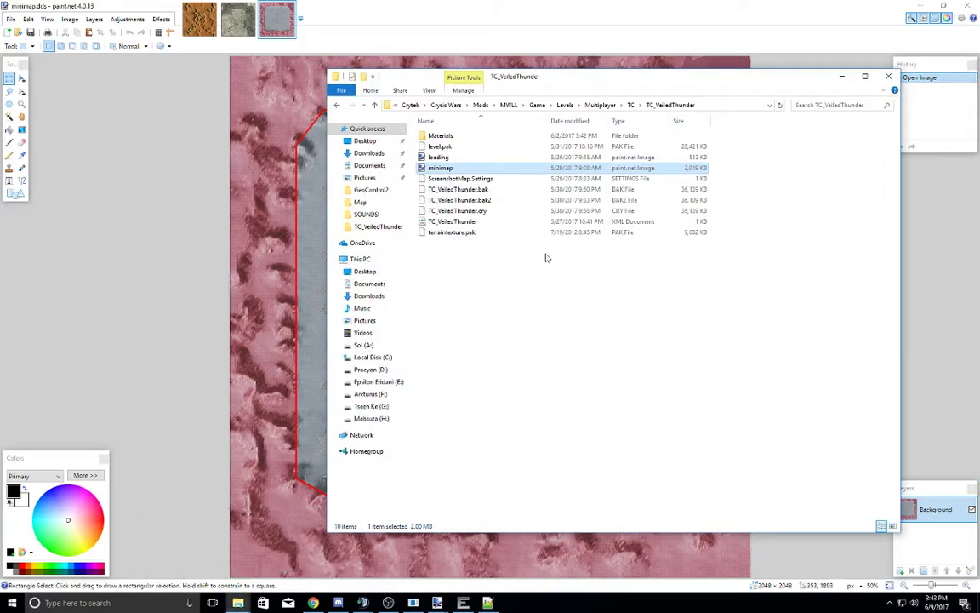
pyautogui.doubleClick(463, 158)
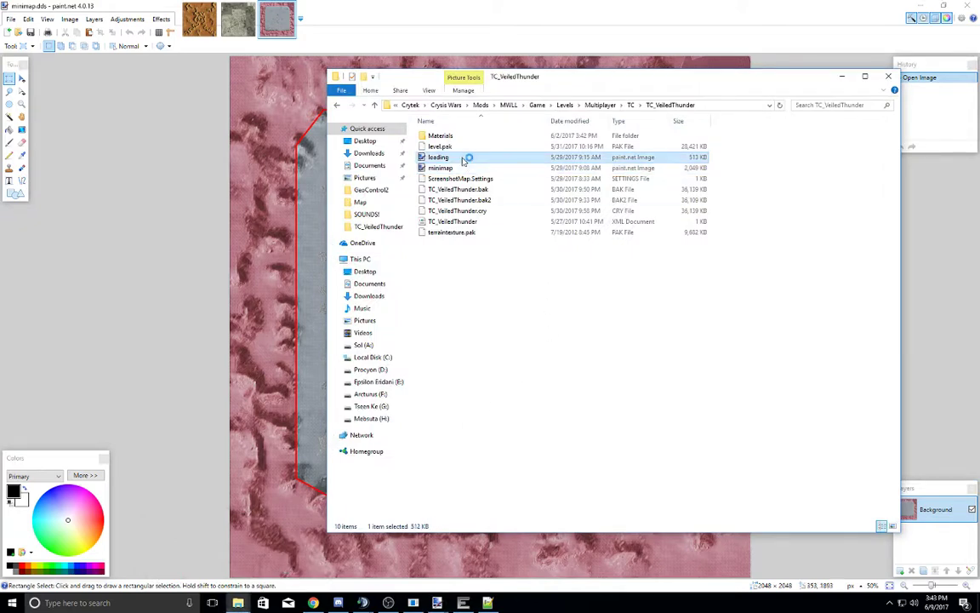
pyautogui.click(275, 25)
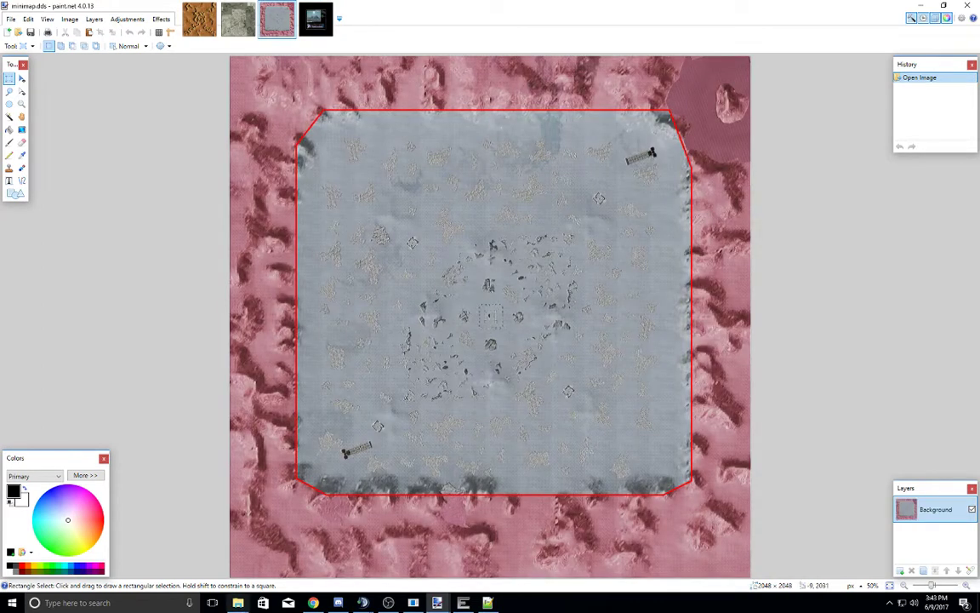
# Step: Close the Store window and unpin Store from the taskbar
pyautogui.click(261, 602)
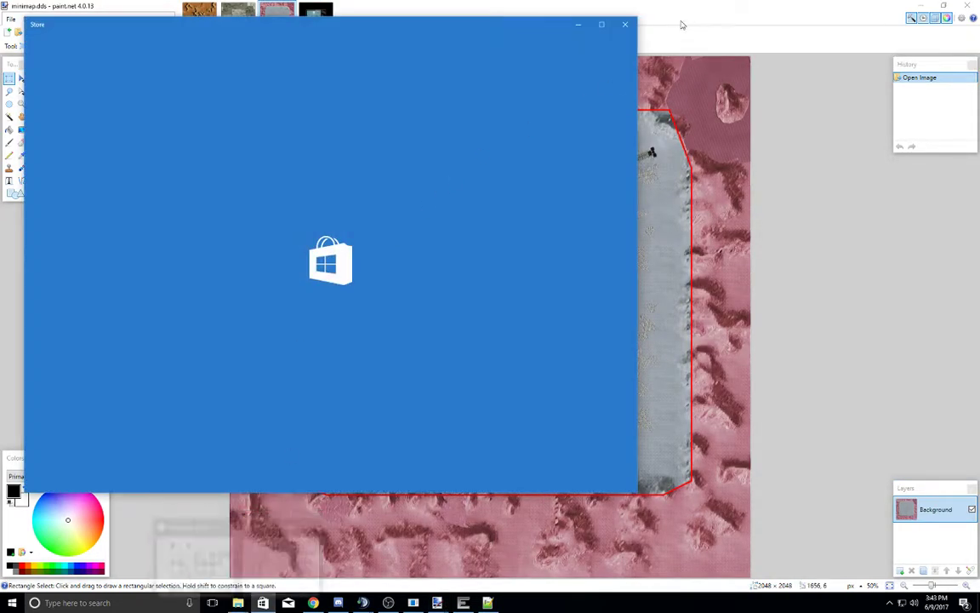
pyautogui.click(625, 24)
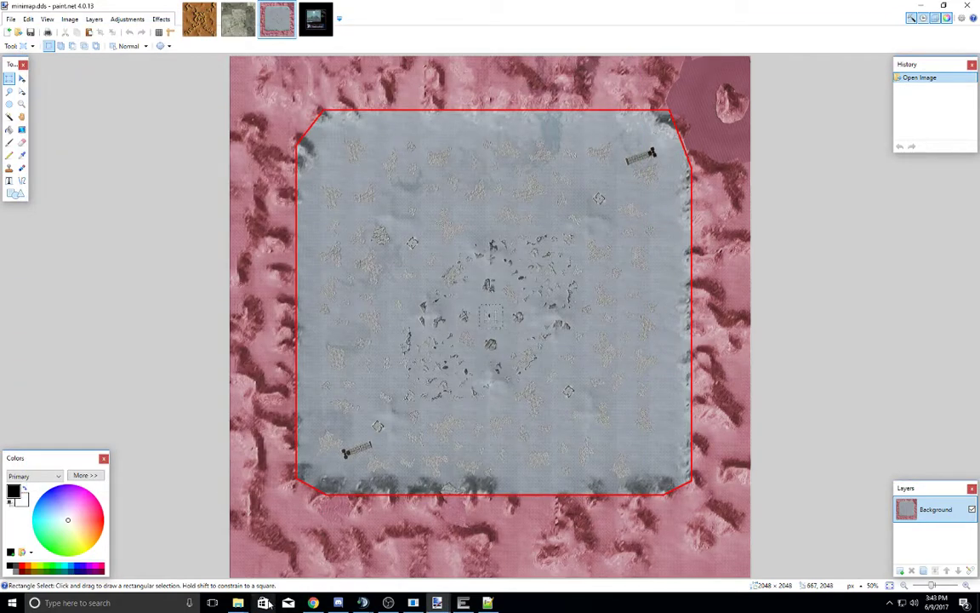
pyautogui.rightClick(263, 602)
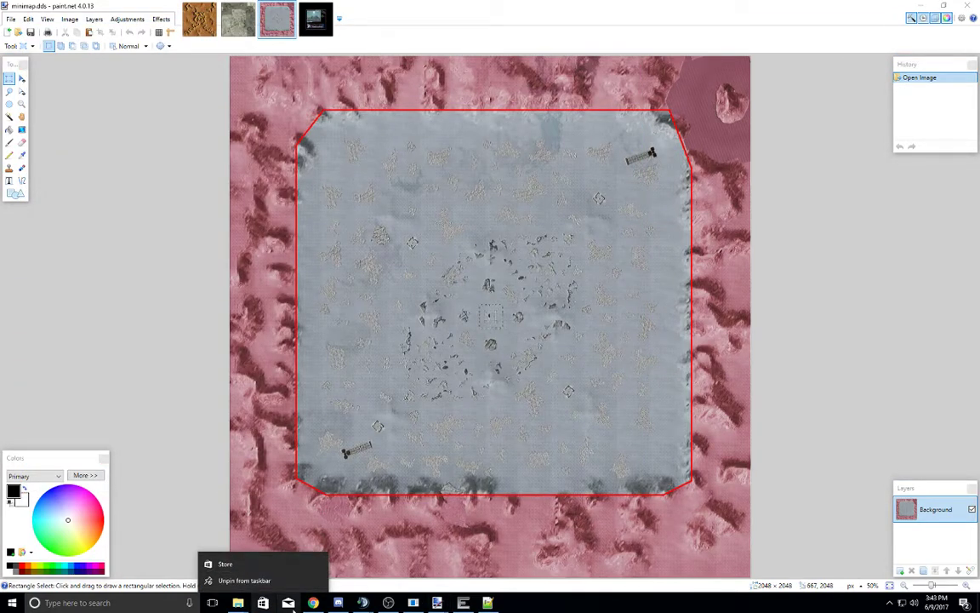
pyautogui.click(276, 582)
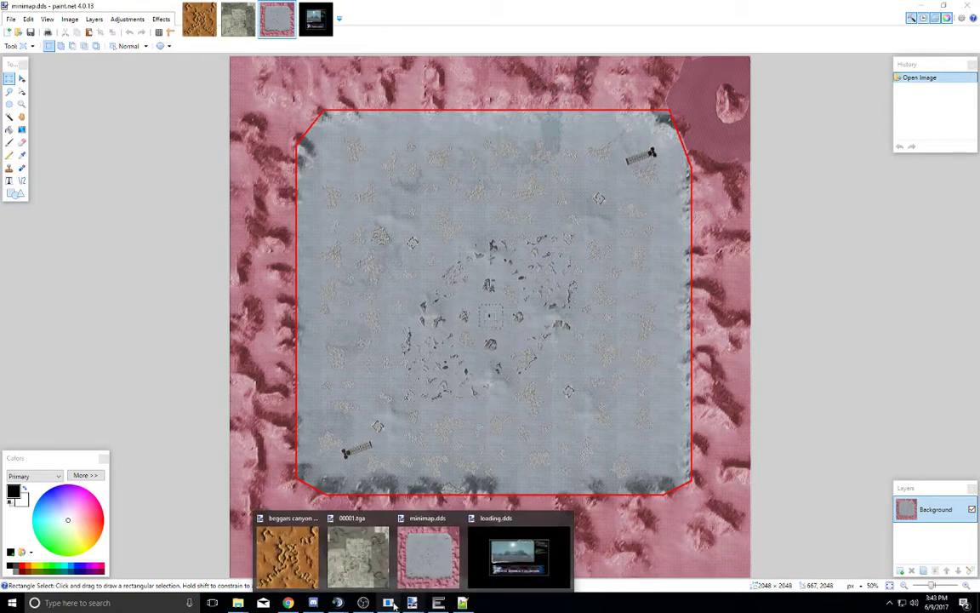
# Step: Switch to Notepad++, examine the MiniMap line of 00001.xml and minimize the window
pyautogui.moveTo(388, 602)
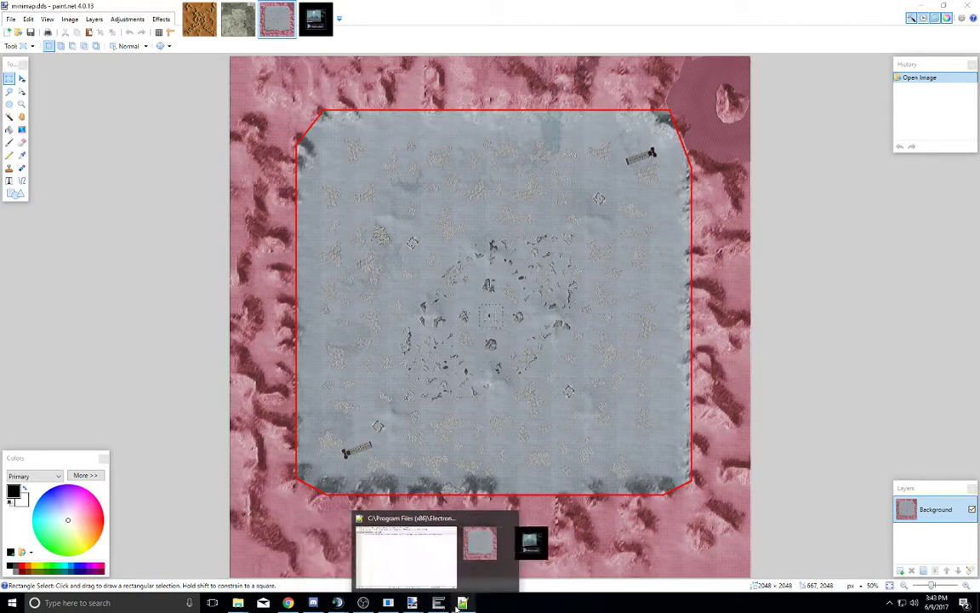
pyautogui.click(464, 604)
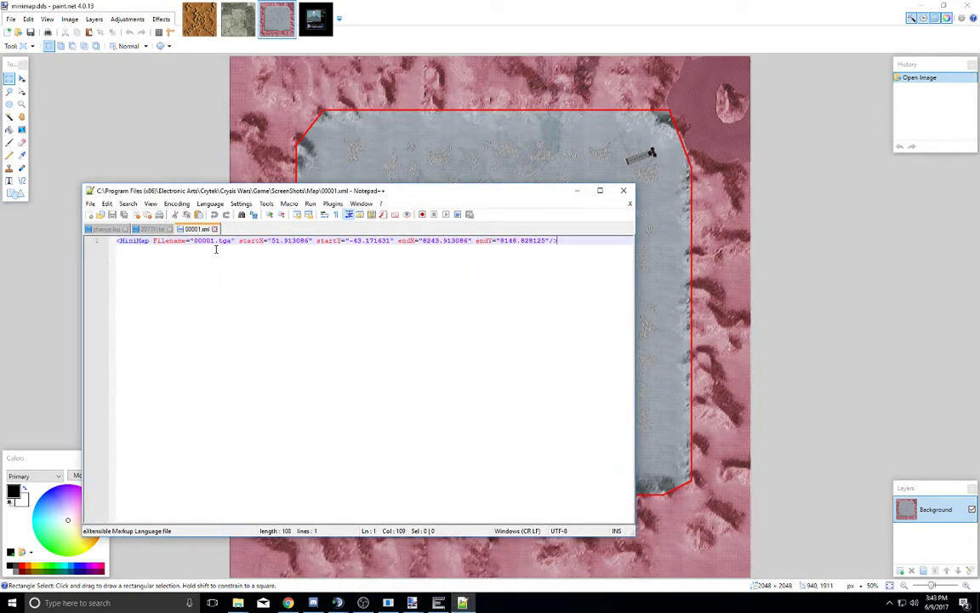
pyautogui.moveTo(137, 243); pyautogui.dragTo(97, 244)
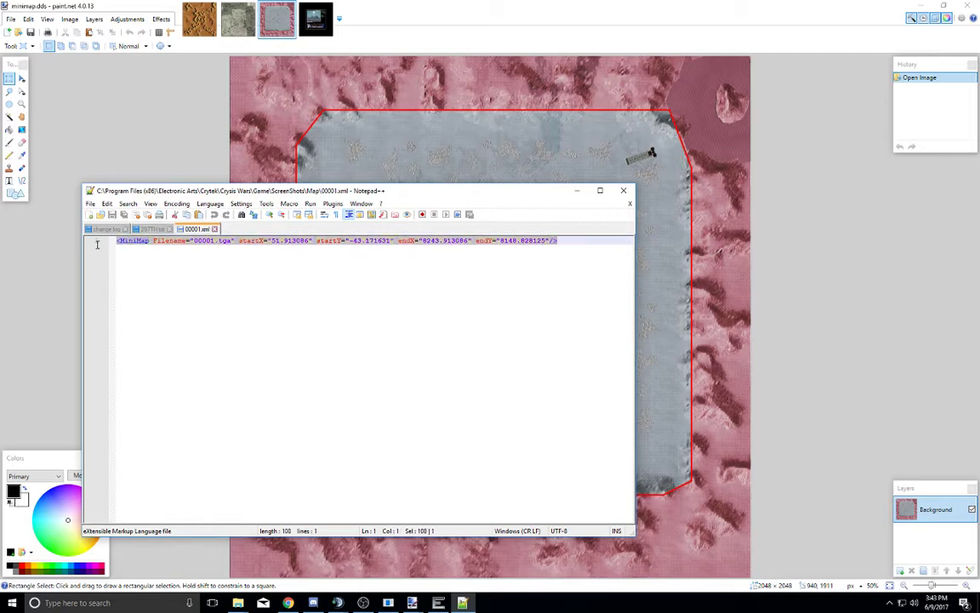
pyautogui.click(338, 302)
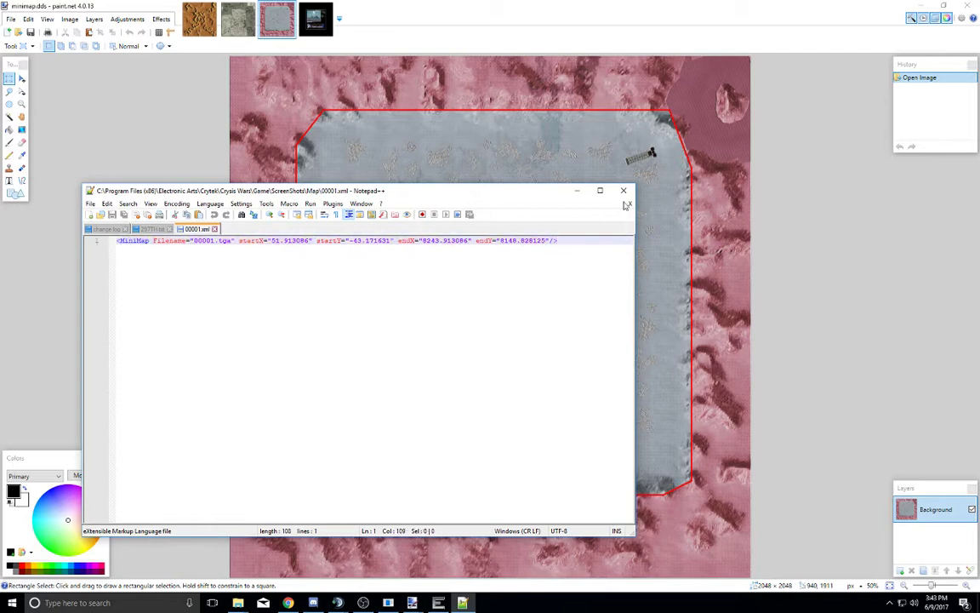
pyautogui.click(576, 191)
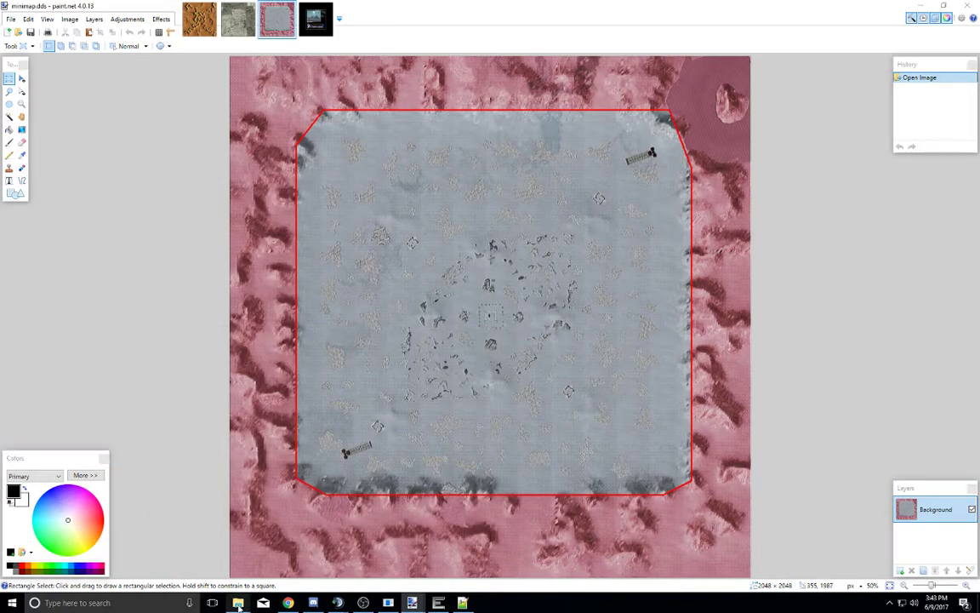
# Step: Open the TC_VeiledThunder XML document from File Explorer in Notepad++ and examine its MiniMap line
pyautogui.moveTo(238, 603)
pyautogui.click(268, 494)
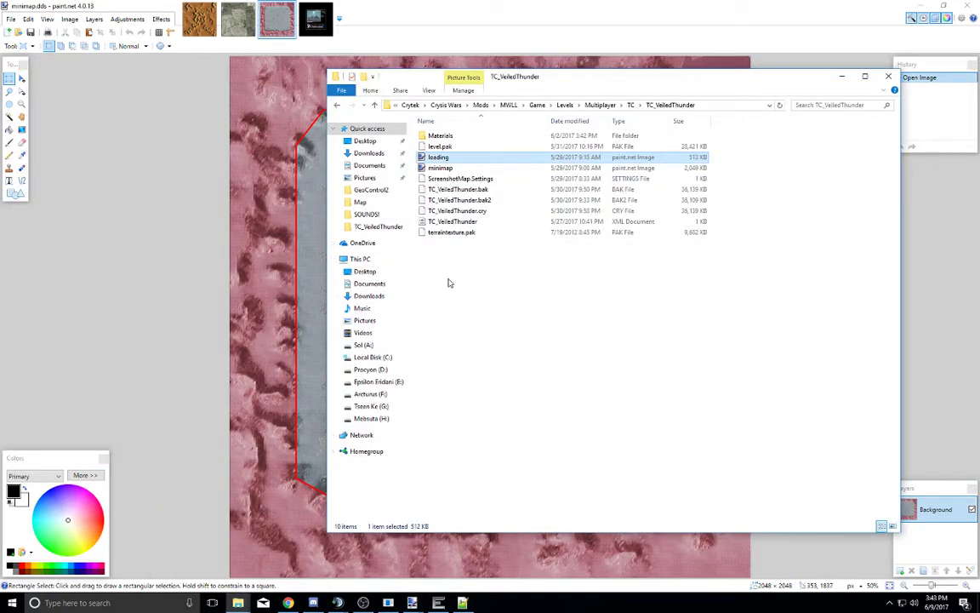
pyautogui.rightClick(481, 222)
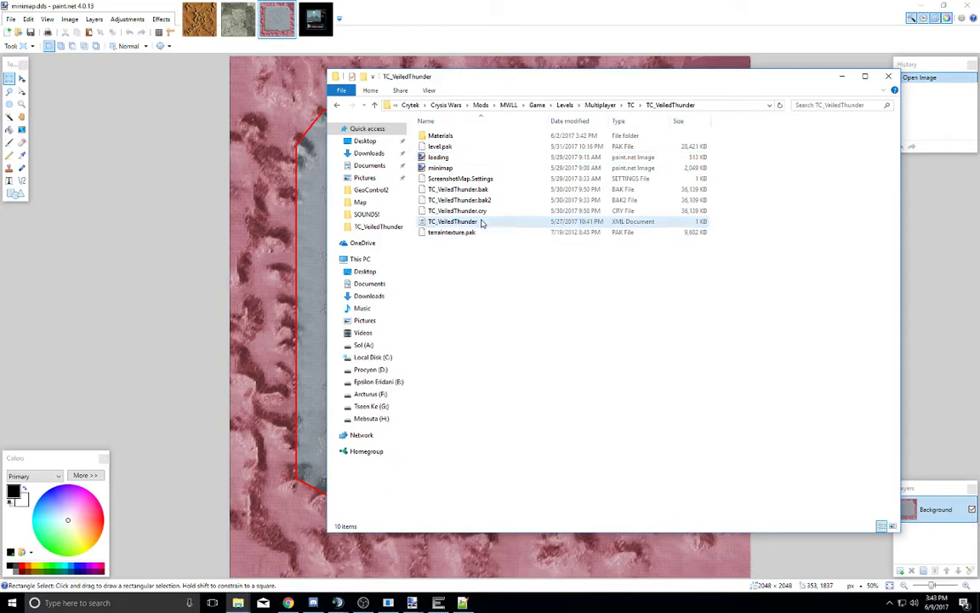
pyautogui.click(520, 271)
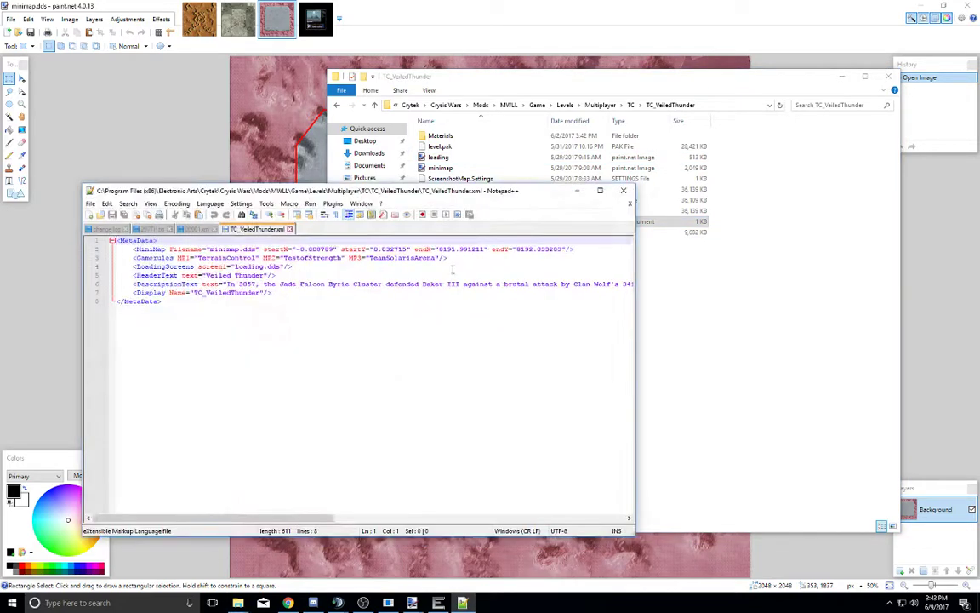
pyautogui.moveTo(133, 248); pyautogui.dragTo(631, 246)
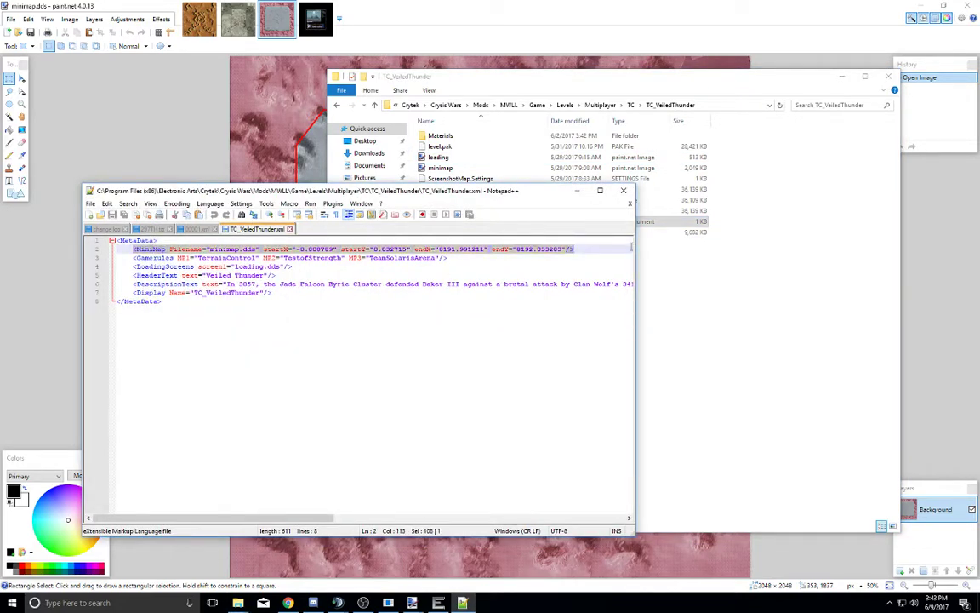
# Step: Examine the Gamerules, LoadingScreens and Display Name entries in TC_VeiledThunder.xml
pyautogui.click(149, 257)
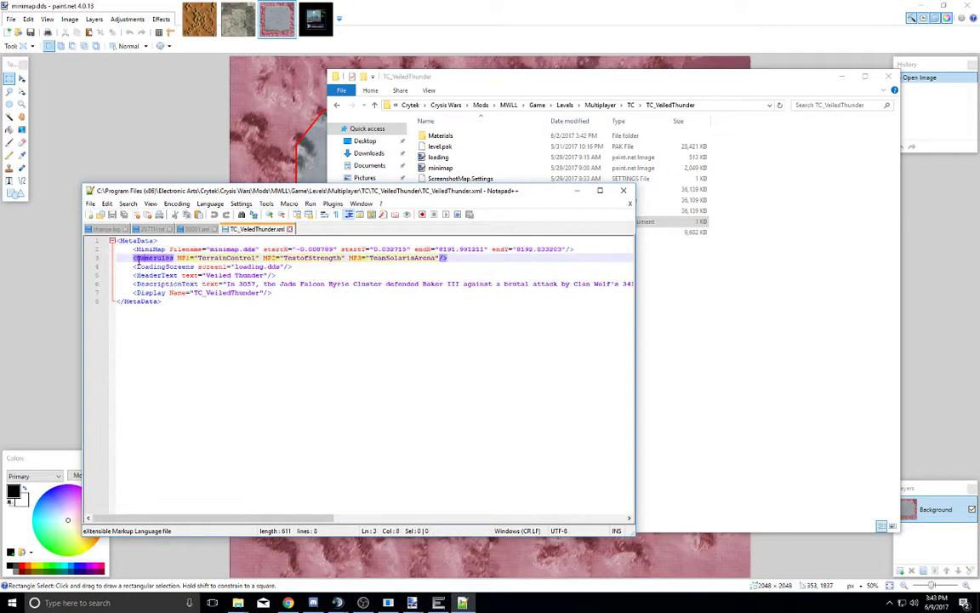
pyautogui.moveTo(148, 258); pyautogui.dragTo(254, 258)
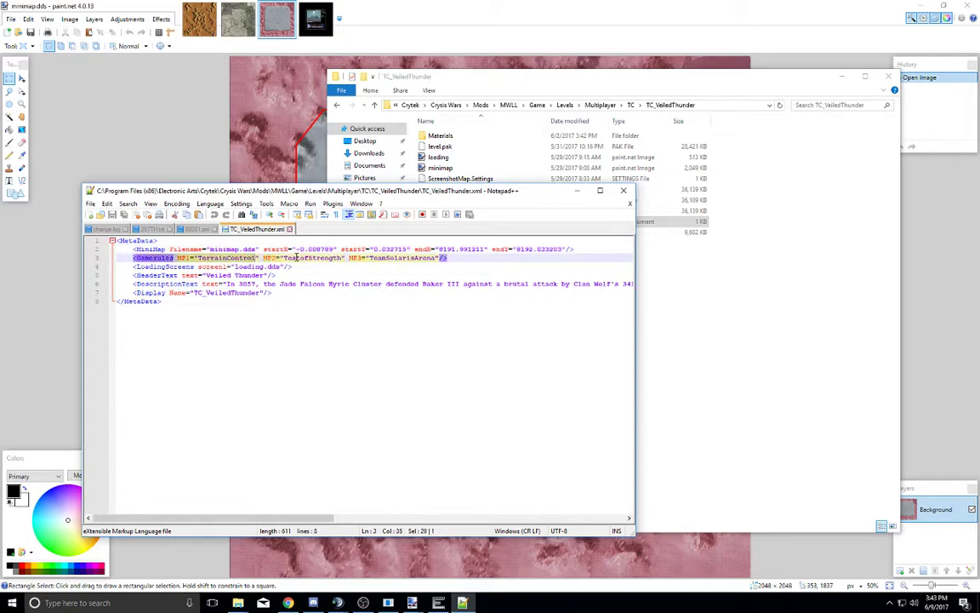
pyautogui.click(297, 258)
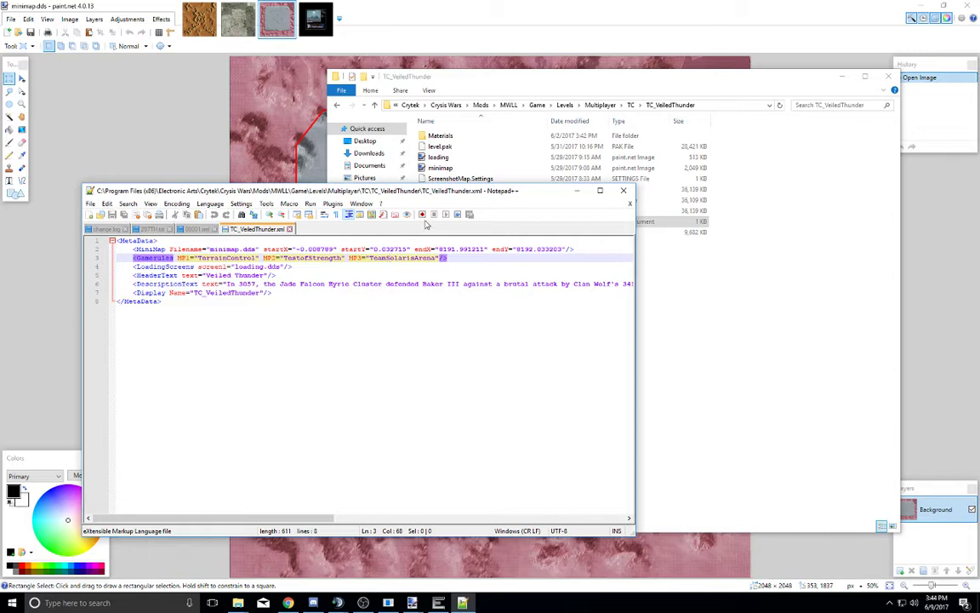
pyautogui.moveTo(292, 266); pyautogui.dragTo(193, 291)
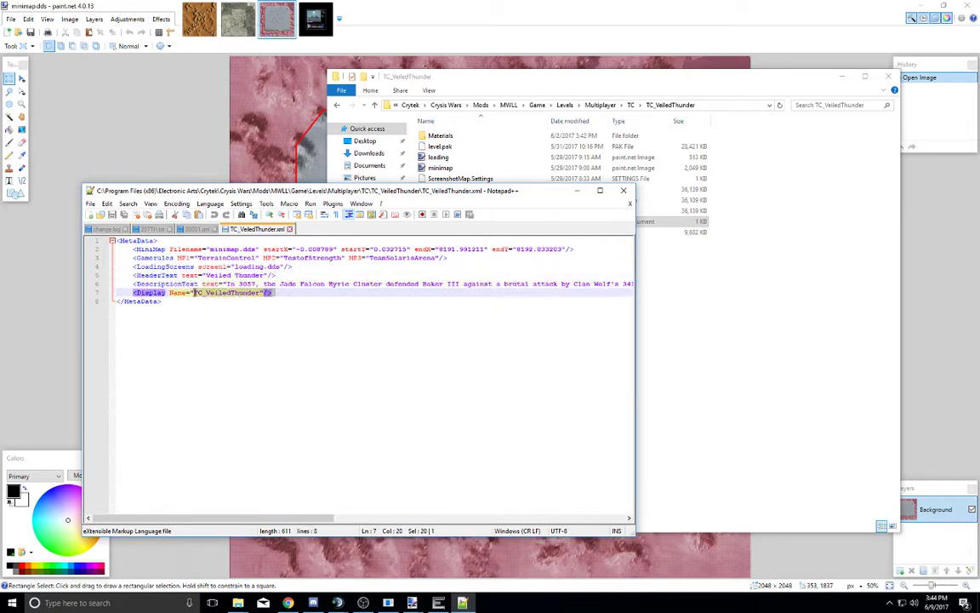
pyautogui.click(190, 292)
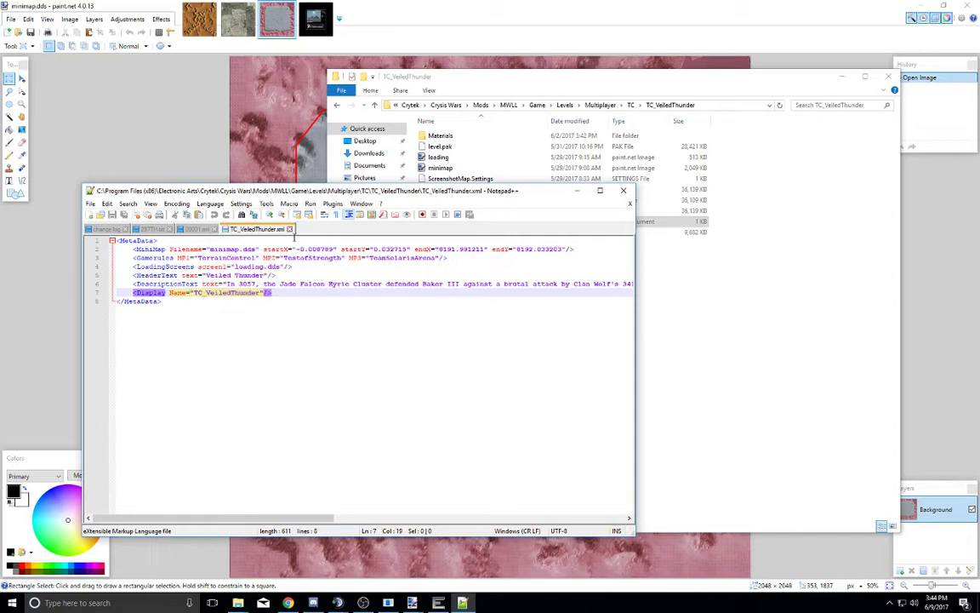
# Step: Switch to File Explorer, look through the level's Materials folder and return to TC_VeiledThunder
pyautogui.click(701, 304)
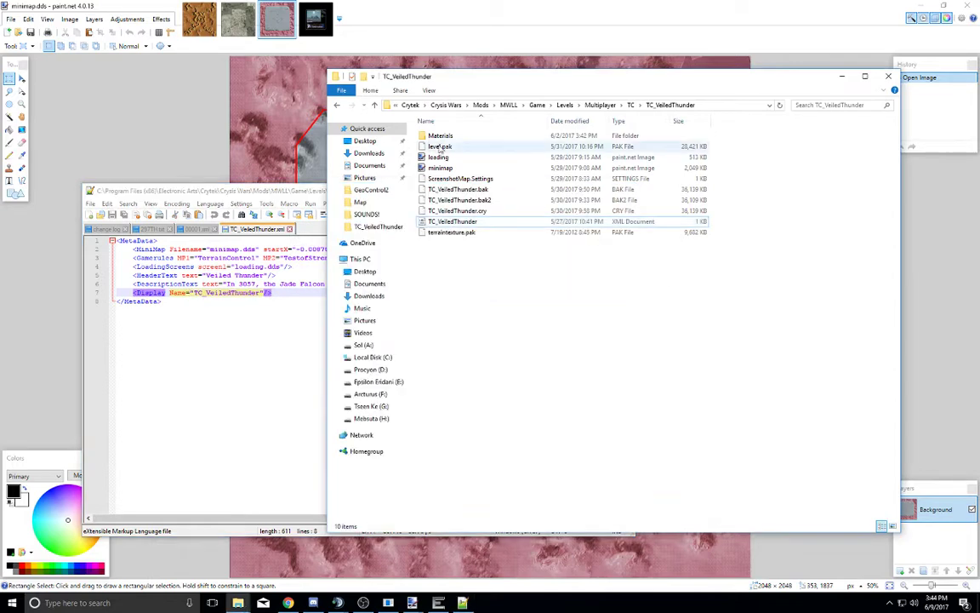
pyautogui.doubleClick(441, 136)
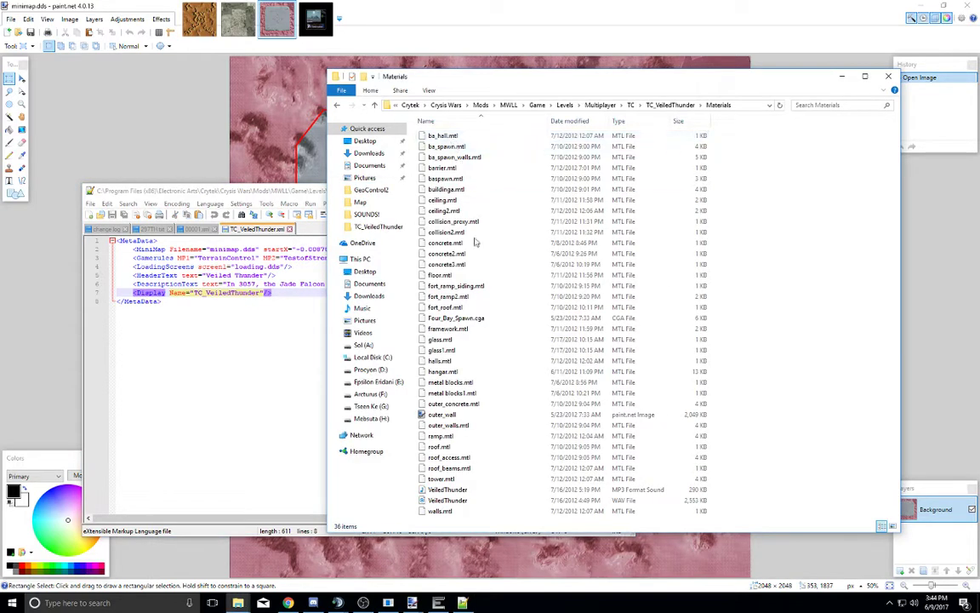
pyautogui.click(483, 382)
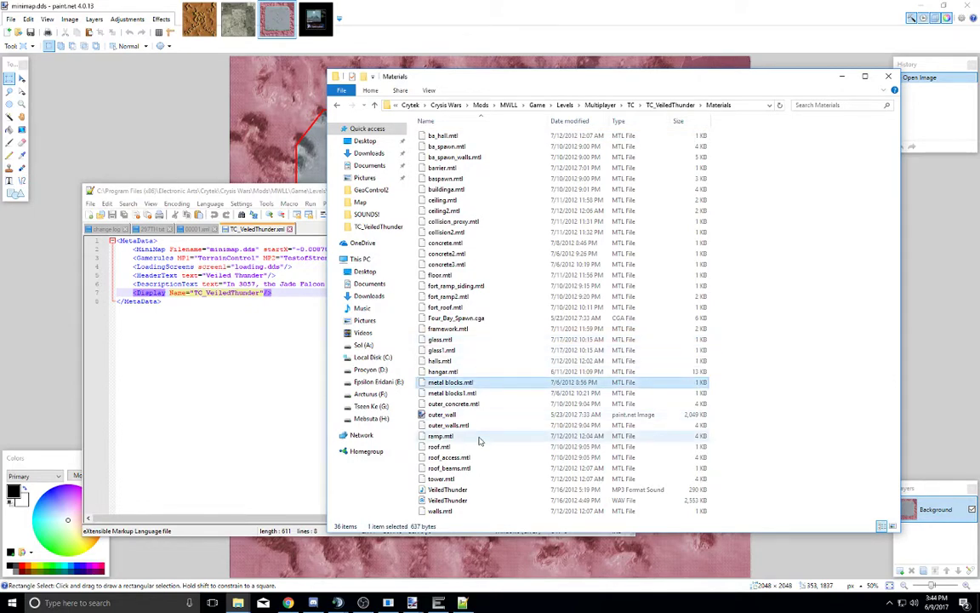
pyautogui.click(669, 105)
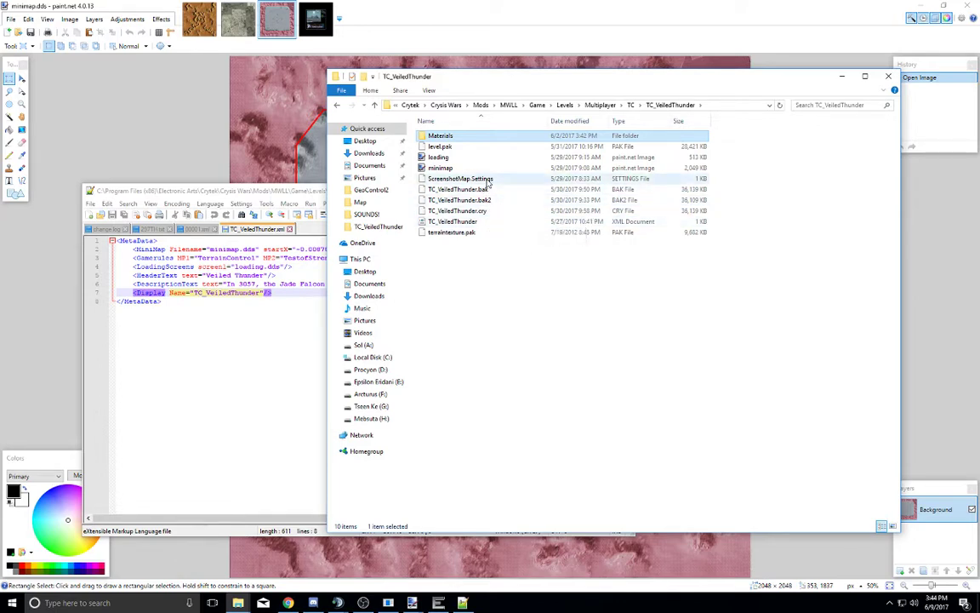
# Step: Review the terraintexture.pak, level.pak, TC_VeiledThunder XML, loading and minimap files in the level folder
pyautogui.click(475, 233)
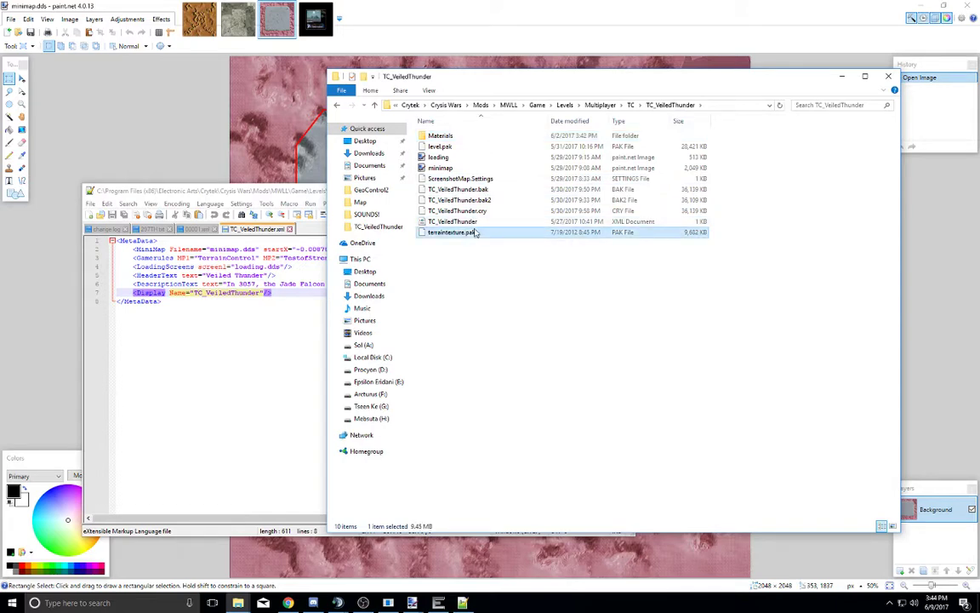
pyautogui.click(478, 146)
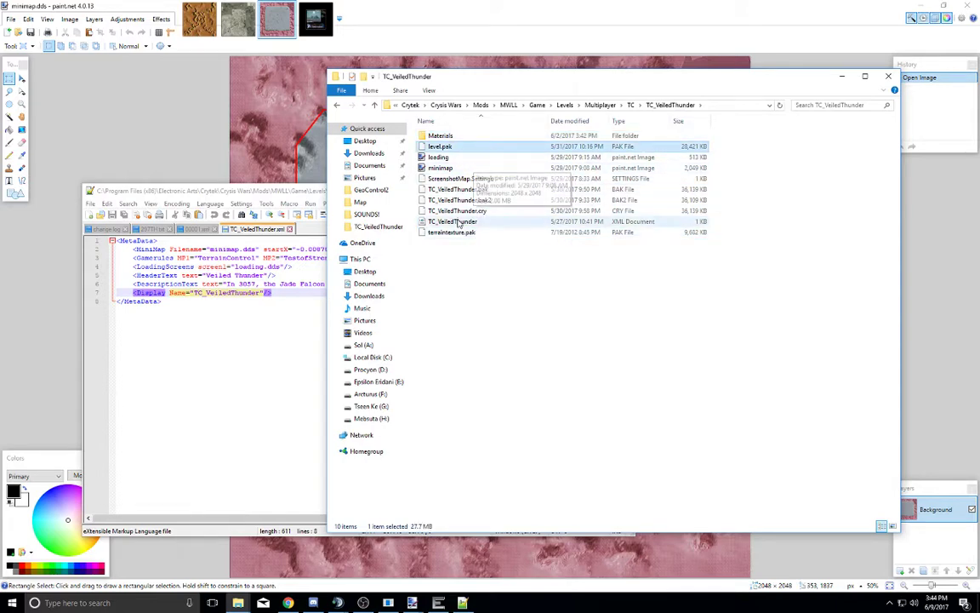
pyautogui.click(477, 222)
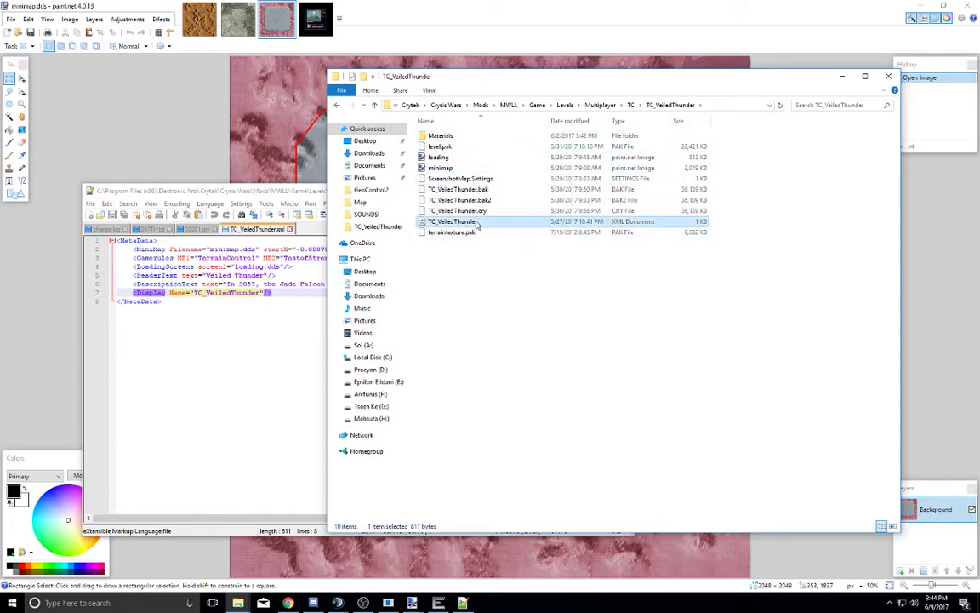
pyautogui.click(445, 158)
pyautogui.click(446, 168)
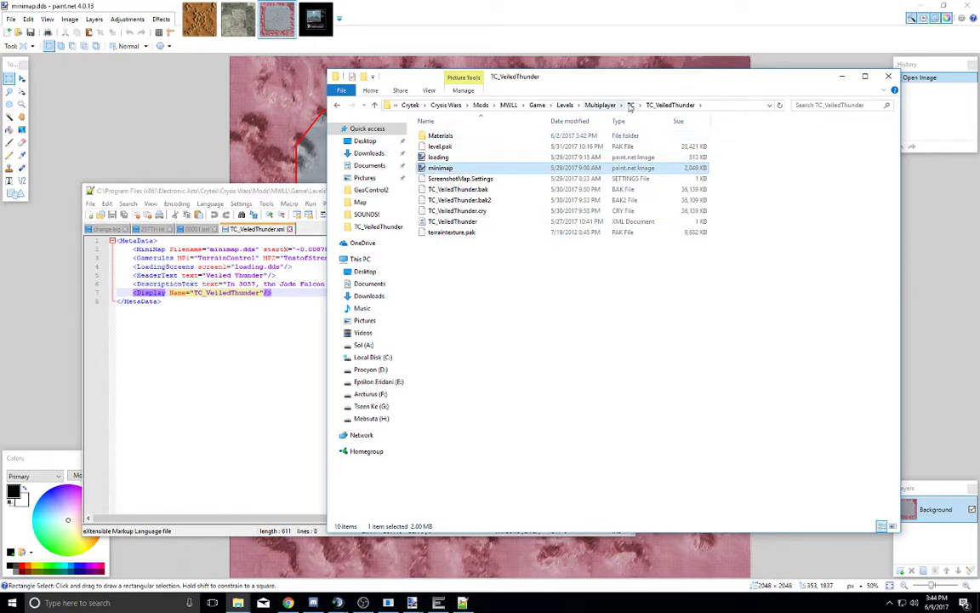
# Step: Go up to the TC folder and create a new folder named Levels in it
pyautogui.click(631, 105)
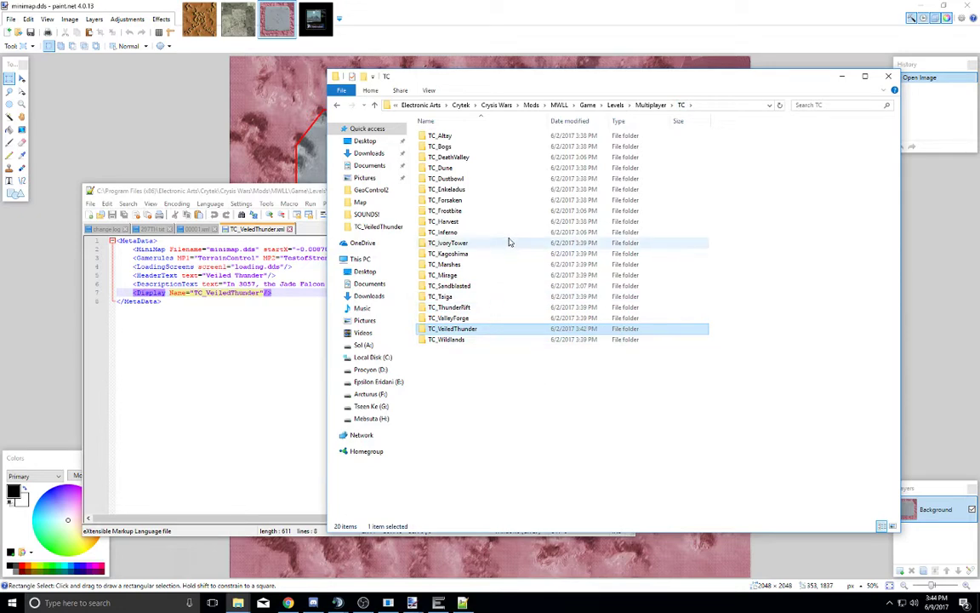
pyautogui.rightClick(474, 378)
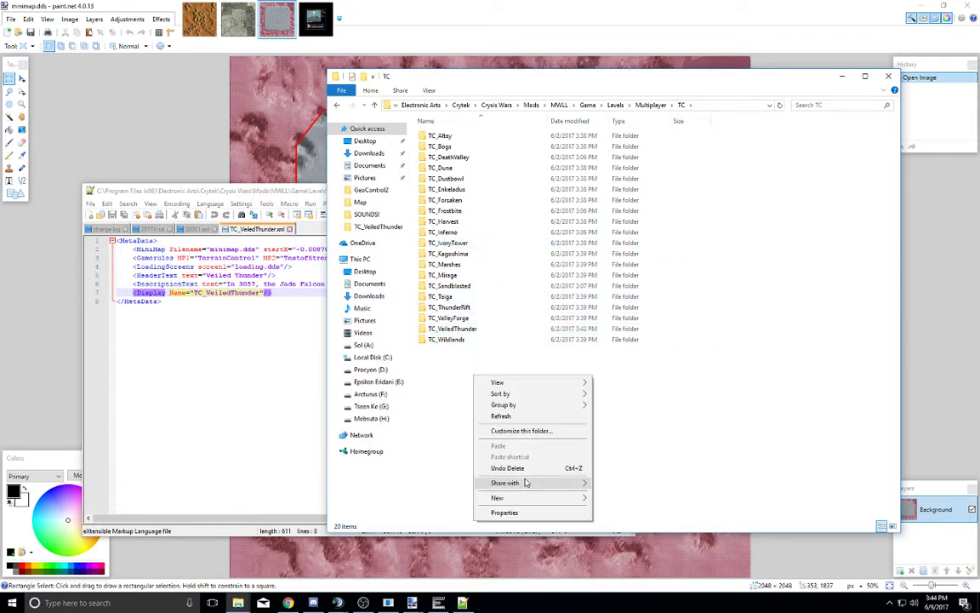
pyautogui.moveTo(525, 497)
pyautogui.click(616, 499)
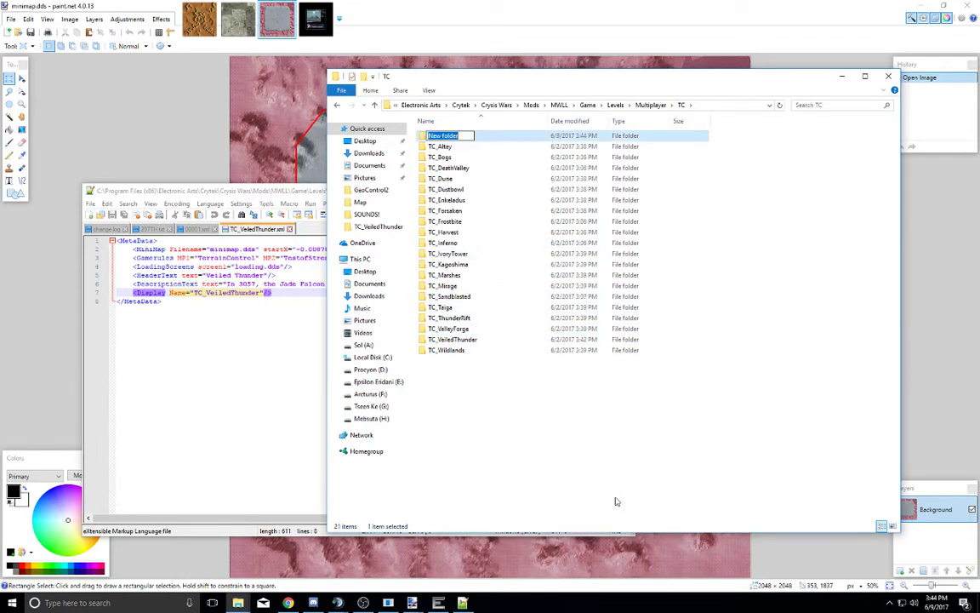
pyautogui.write('Levels')
pyautogui.press('Return')
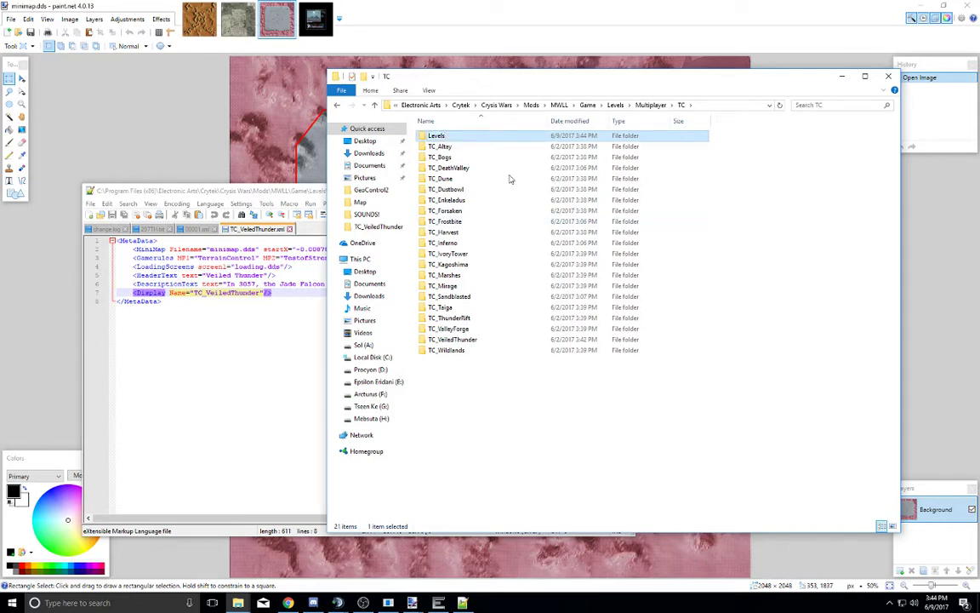
# Step: Rename the new Levels folder inside TC as Multiplayer
pyautogui.click(468, 136)
pyautogui.write('Multiplayer')
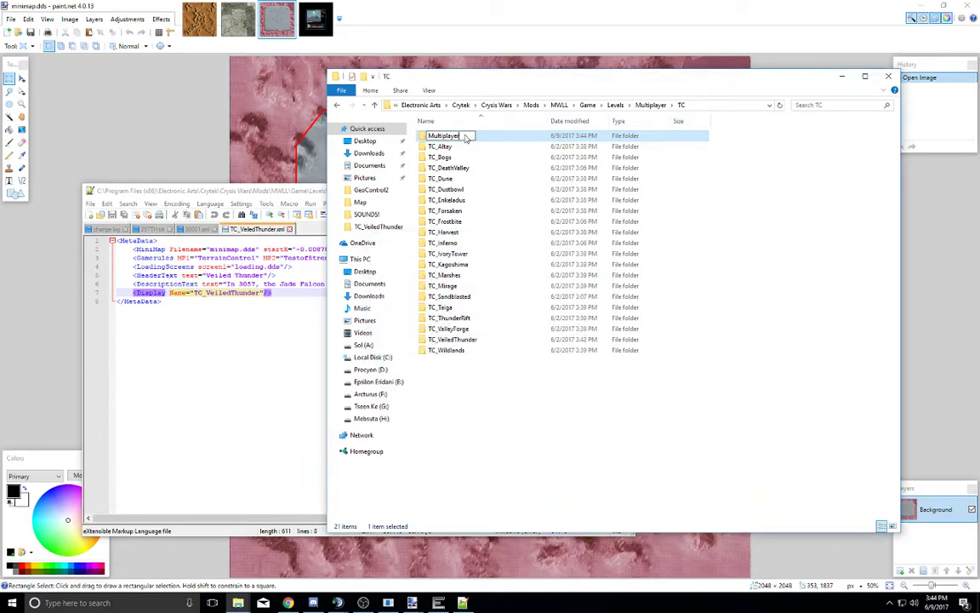
pyautogui.press('Return')
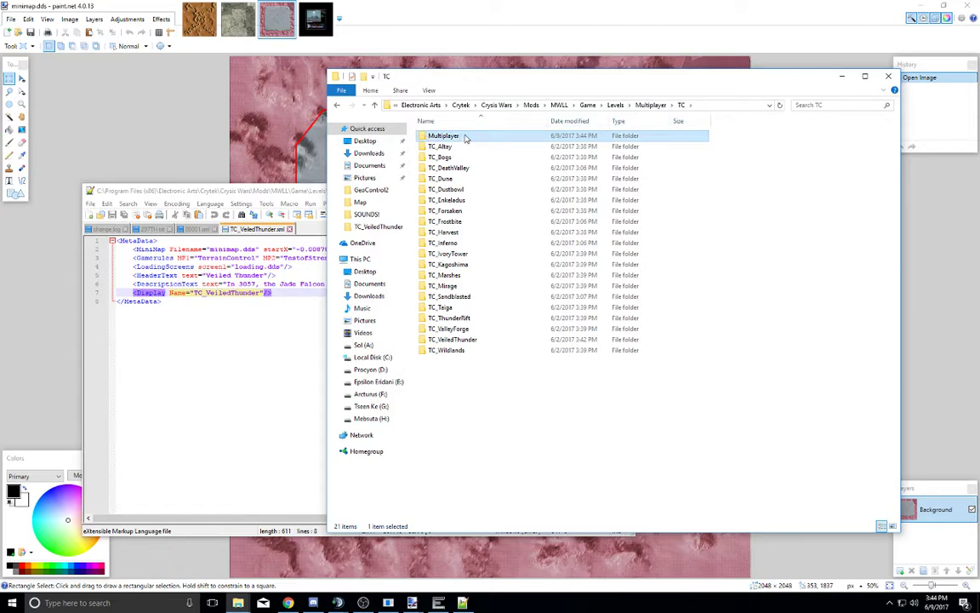
# Step: Create a folder named TC inside the new Multiplayer folder and open it
pyautogui.doubleClick(465, 137)
pyautogui.rightClick(518, 181)
pyautogui.moveTo(562, 290)
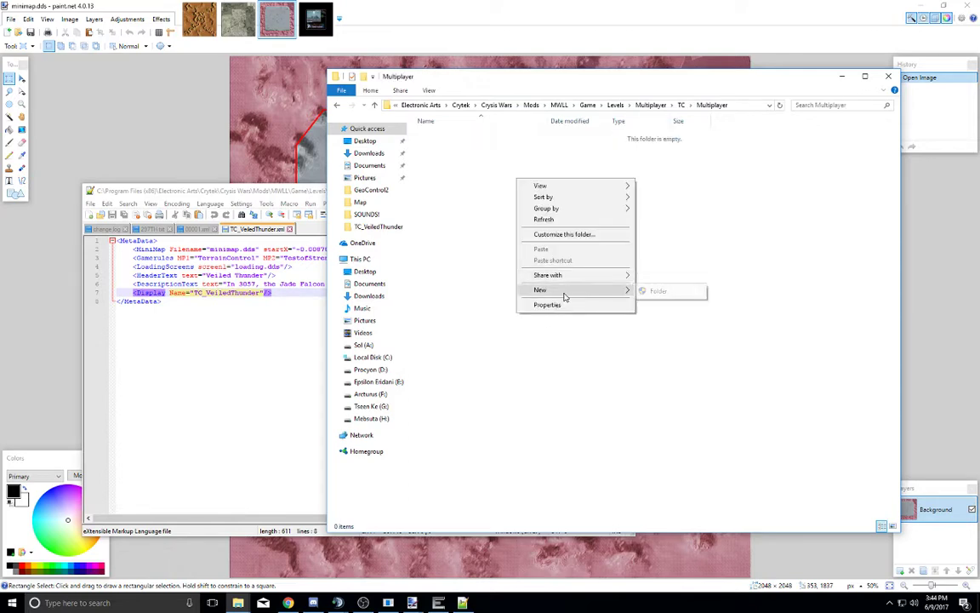
pyautogui.click(676, 291)
pyautogui.write('TC')
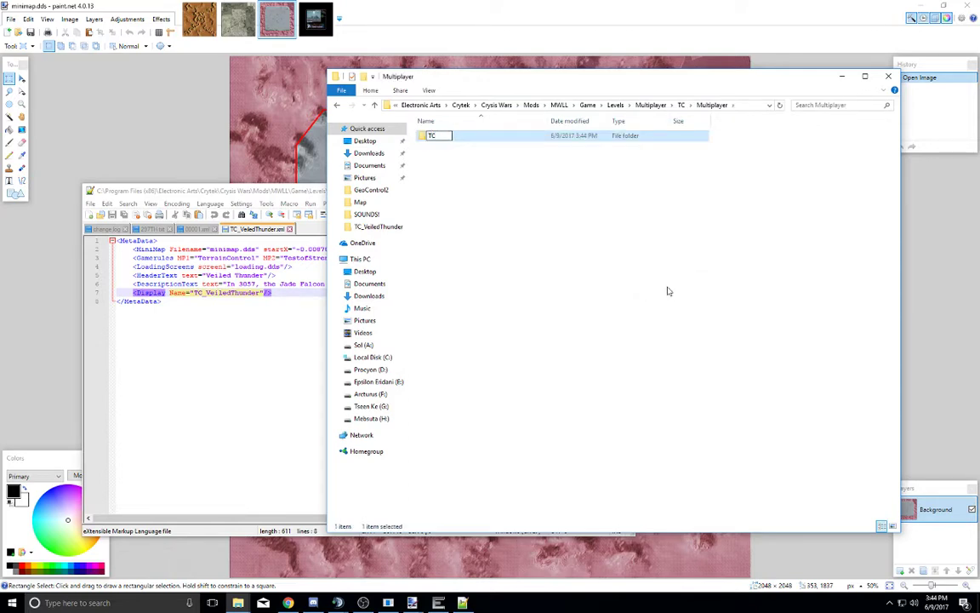
pyautogui.press('Return')
pyautogui.press('Return')
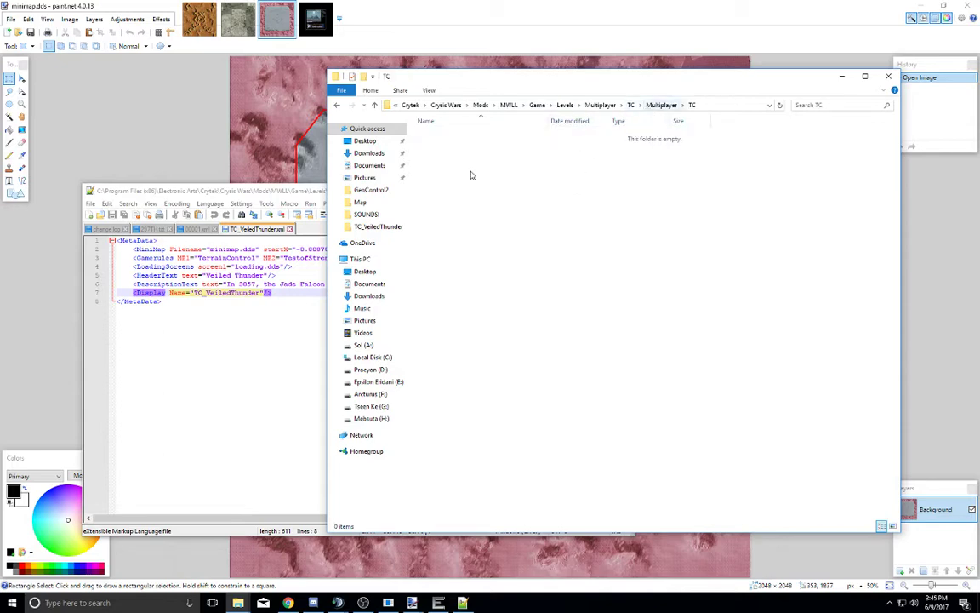
# Step: Copy all files and the Materials folder from TC_VeiledThunder into the new nested Multiplayer\TC folder
pyautogui.click(599, 104)
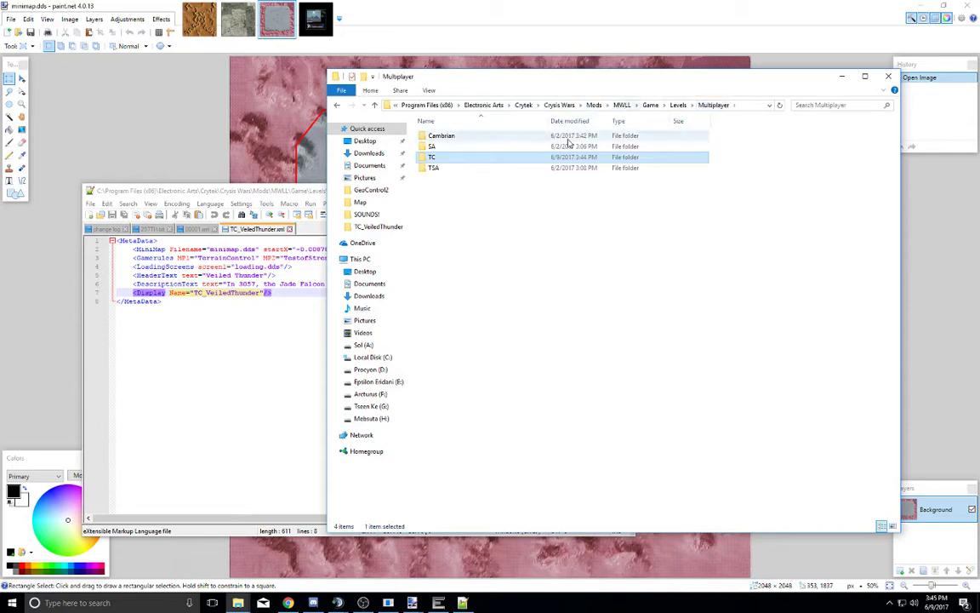
pyautogui.hotkey('alt', 'Left')
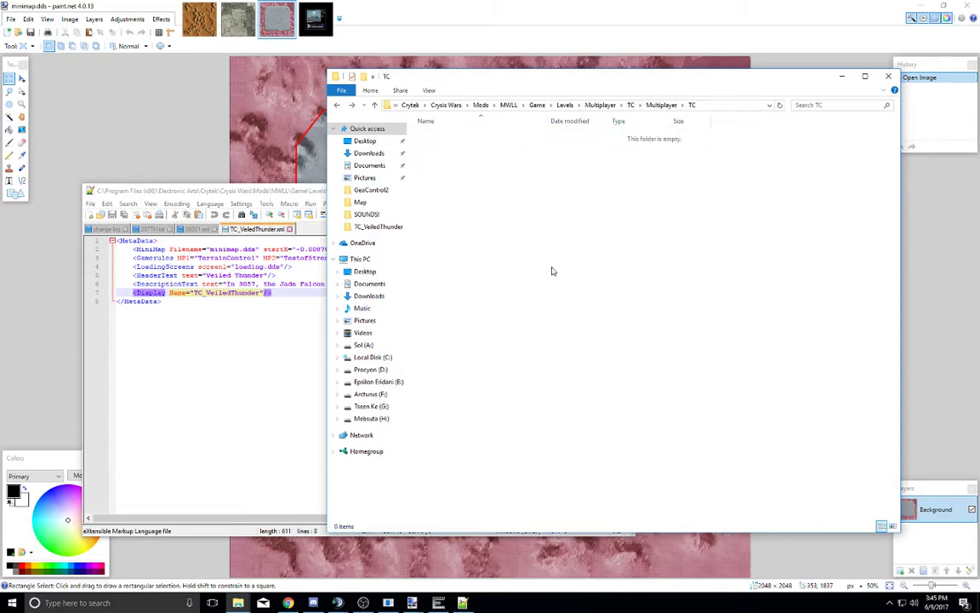
pyautogui.hotkey('alt', 'Right')
pyautogui.doubleClick(497, 157)
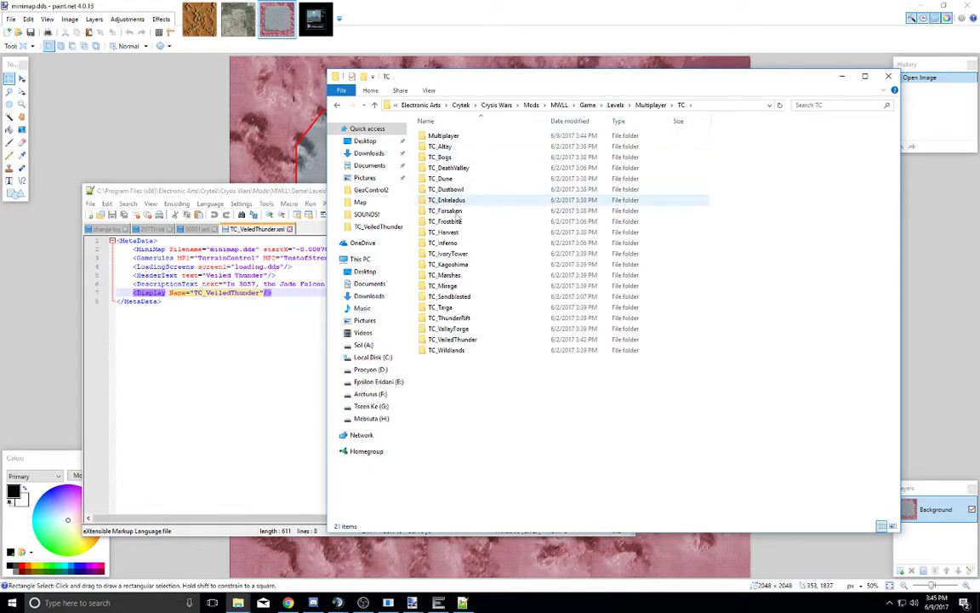
pyautogui.doubleClick(451, 339)
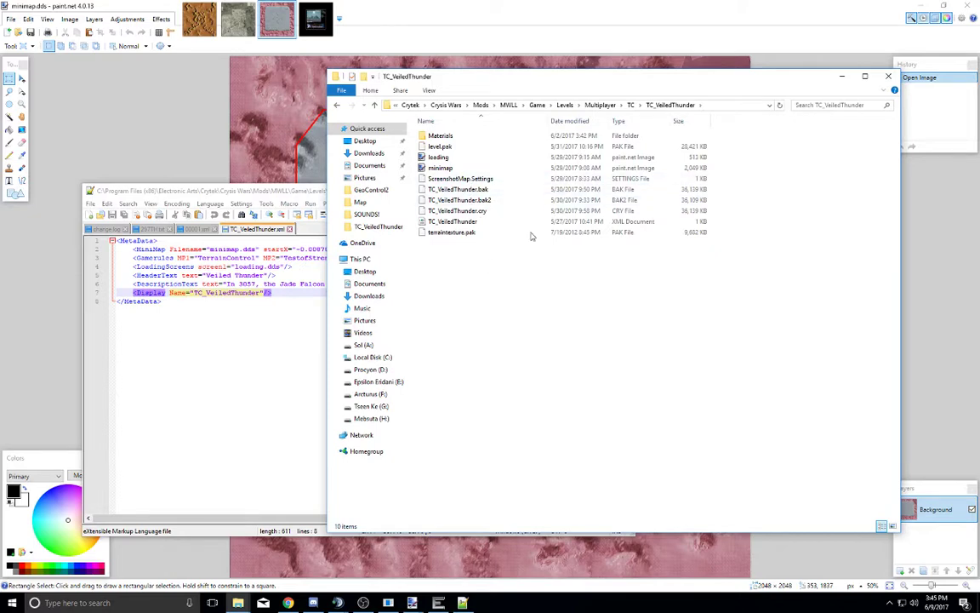
pyautogui.moveTo(531, 237); pyautogui.dragTo(406, 101)
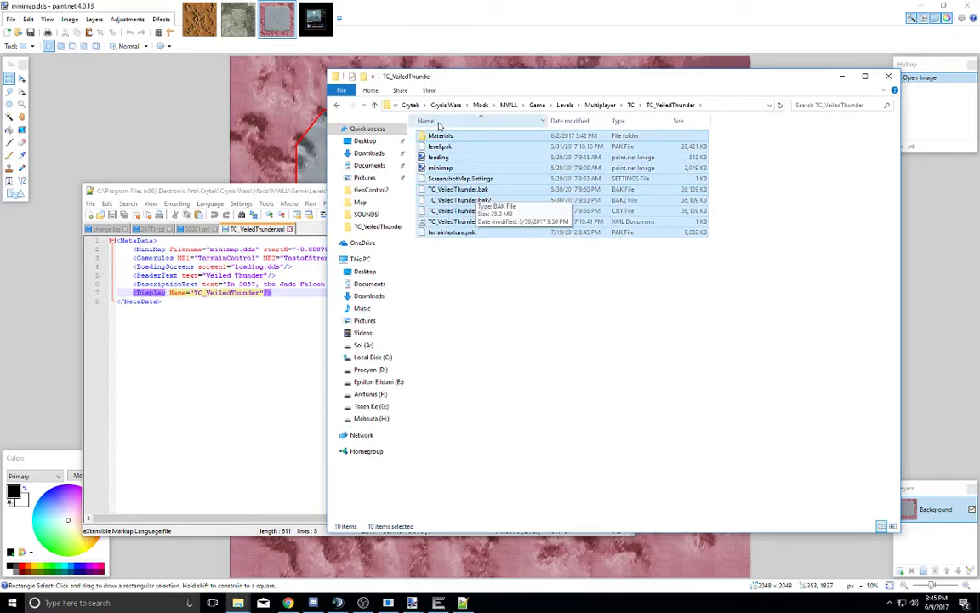
pyautogui.click(631, 105)
pyautogui.doubleClick(474, 138)
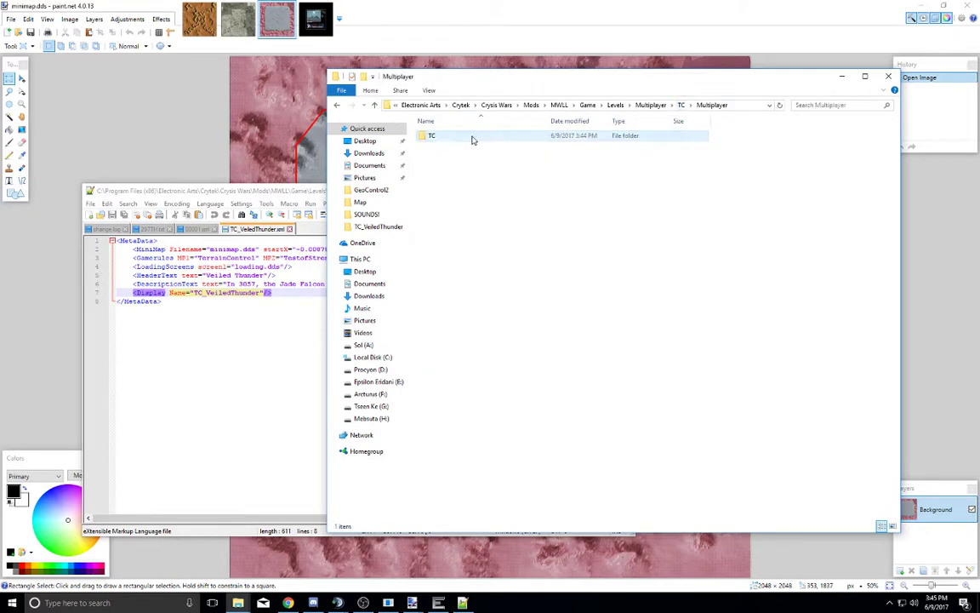
pyautogui.doubleClick(474, 138)
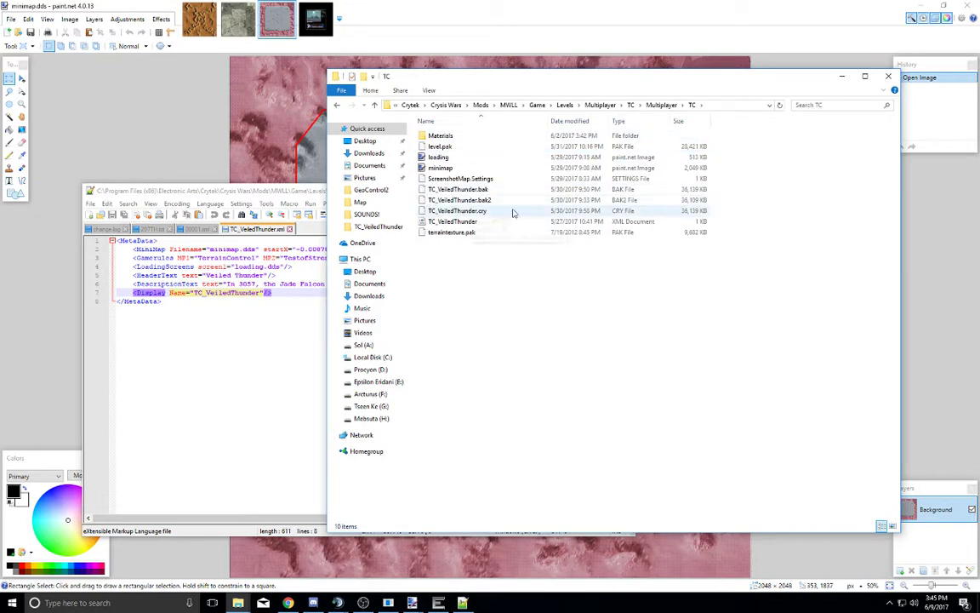
# Step: Delete TC_VeiledThunder.bak, TC_VeiledThunder.bak2 and TC_VeiledThunder.cry from the nested TC folder, granting administrator permission
pyautogui.moveTo(748, 214); pyautogui.dragTo(600, 191)
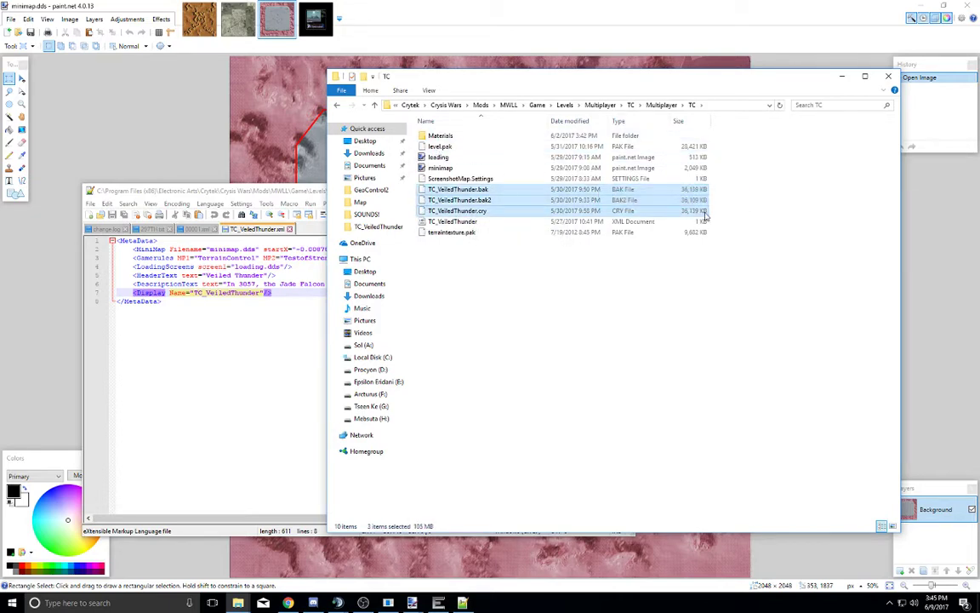
pyautogui.press('Delete')
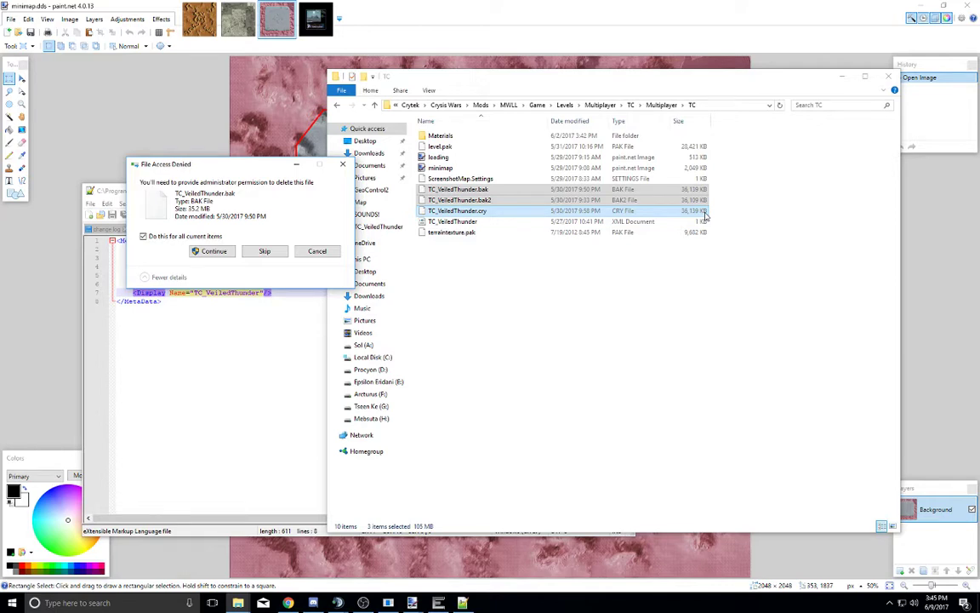
pyautogui.press('Return')
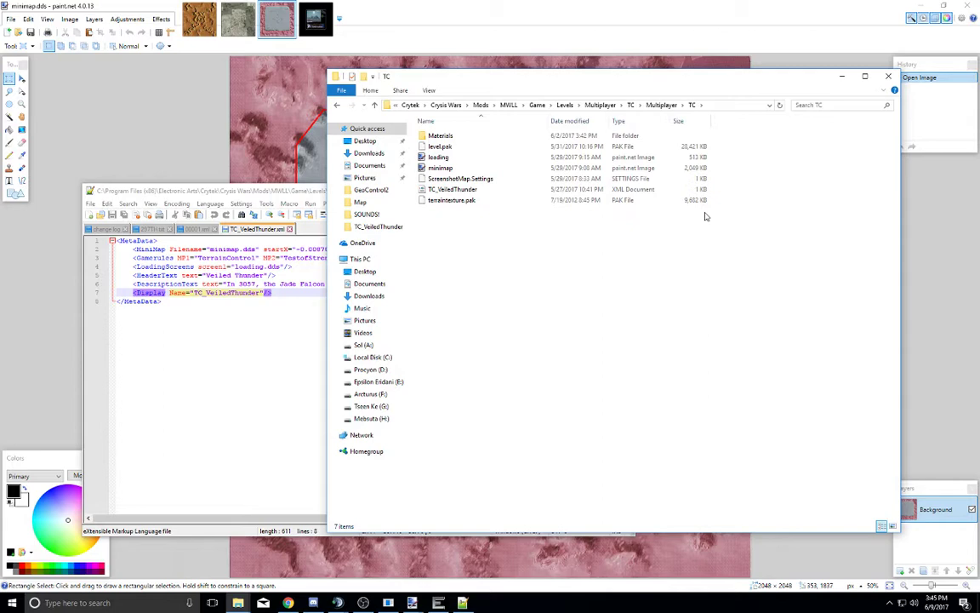
# Step: Compress the nested Multiplayer folder into a zip archive and have it placed on the desktop
pyautogui.click(631, 104)
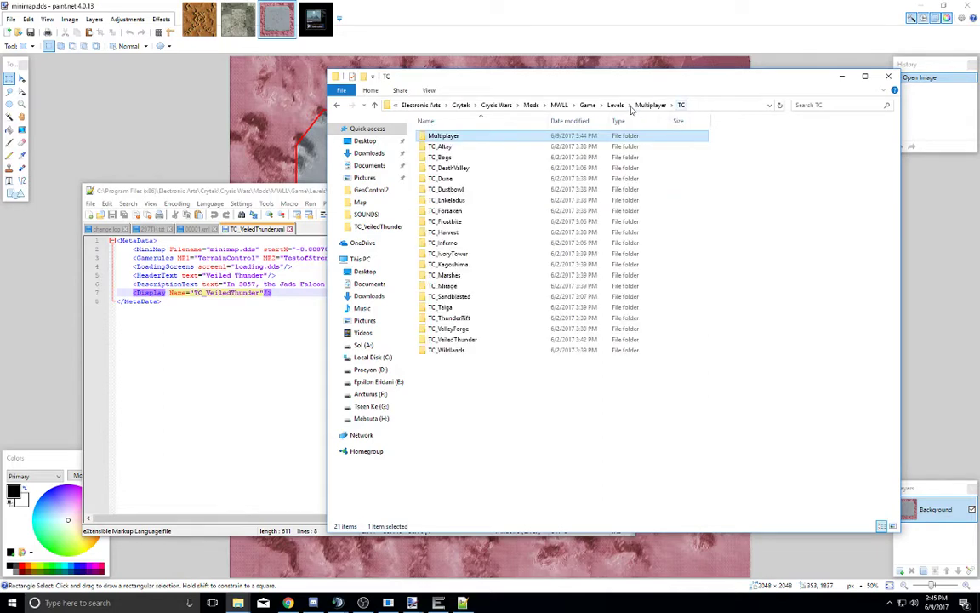
pyautogui.rightClick(491, 140)
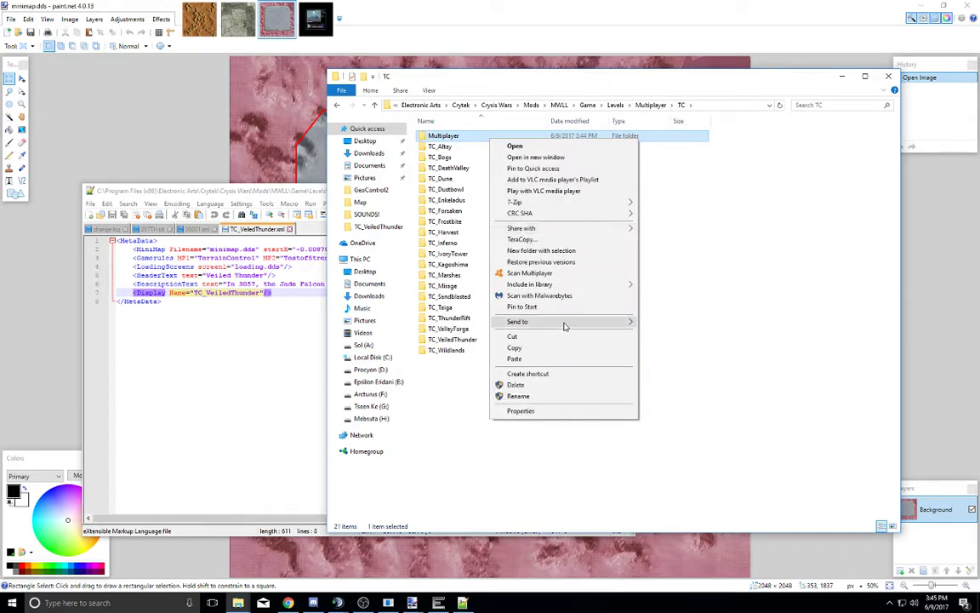
pyautogui.moveTo(562, 321)
pyautogui.click(673, 332)
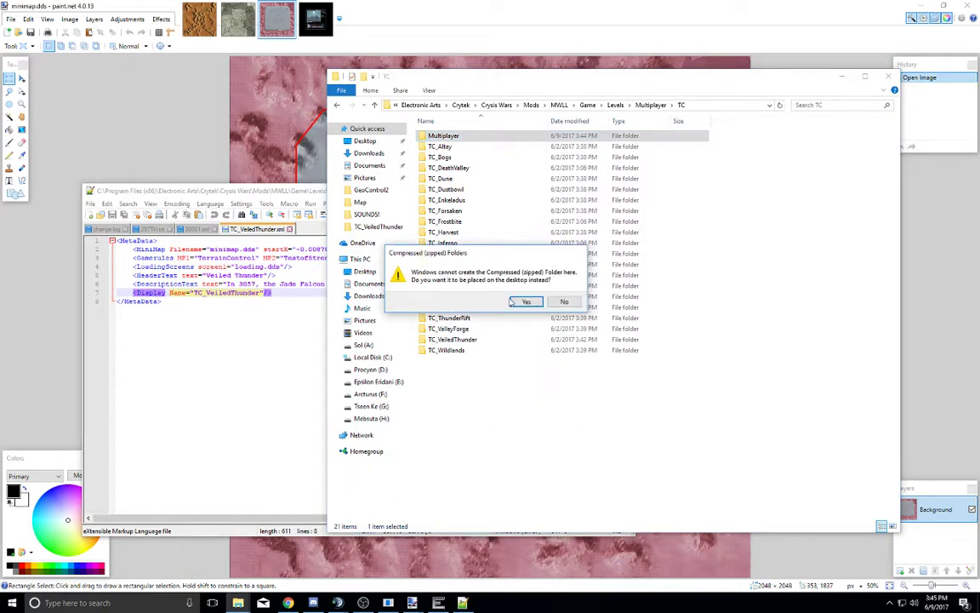
pyautogui.click(531, 303)
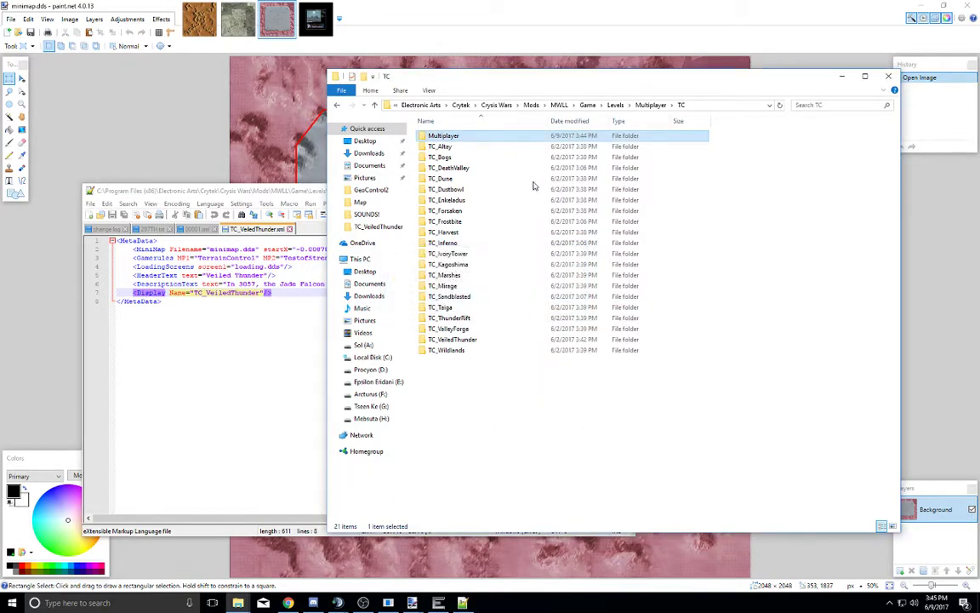
pyautogui.click(737, 344)
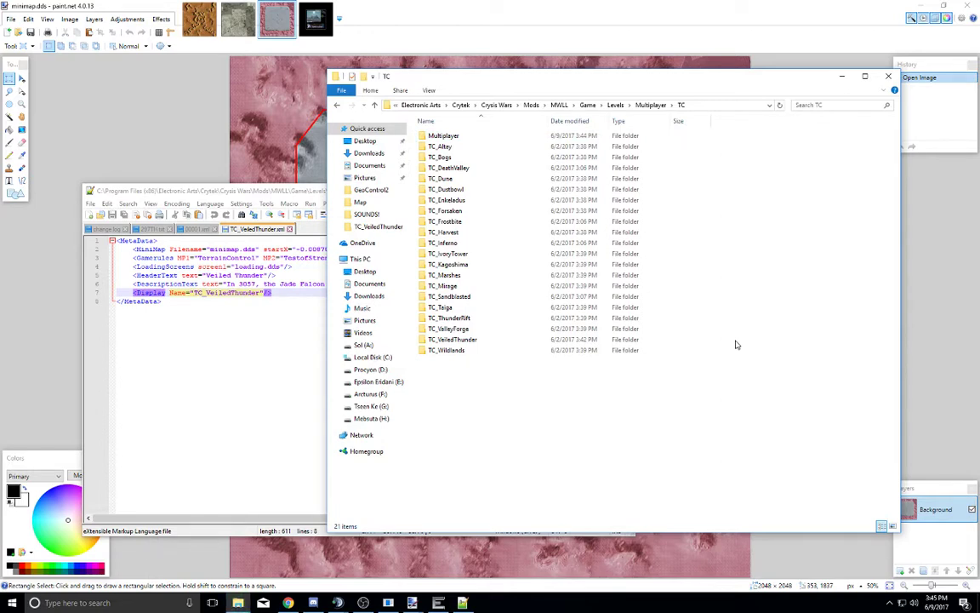
# Step: Switch to Sandbox 2, open the TC_VeiledThunder level and dismiss its errors report
pyautogui.click(485, 58)
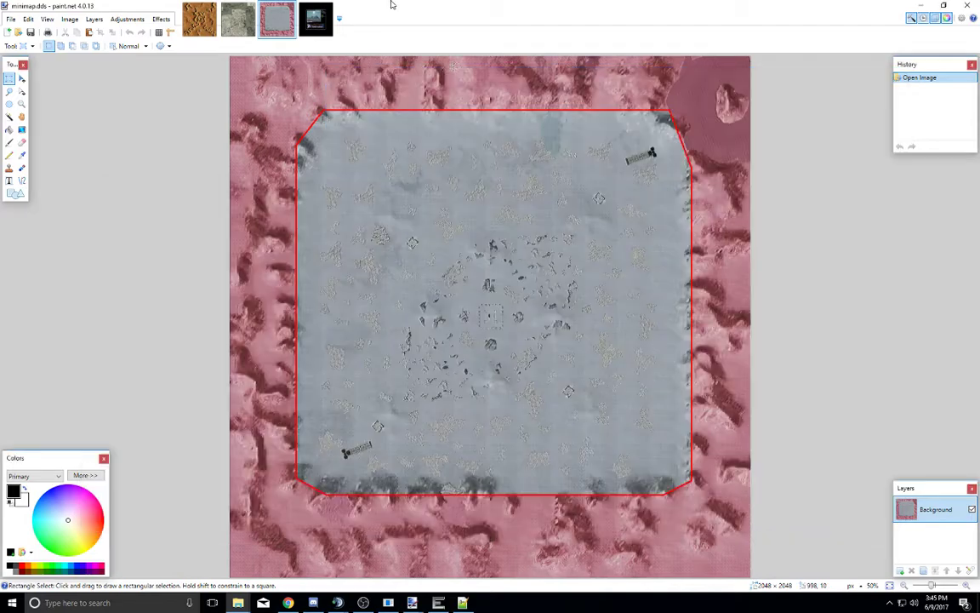
pyautogui.click(929, 4)
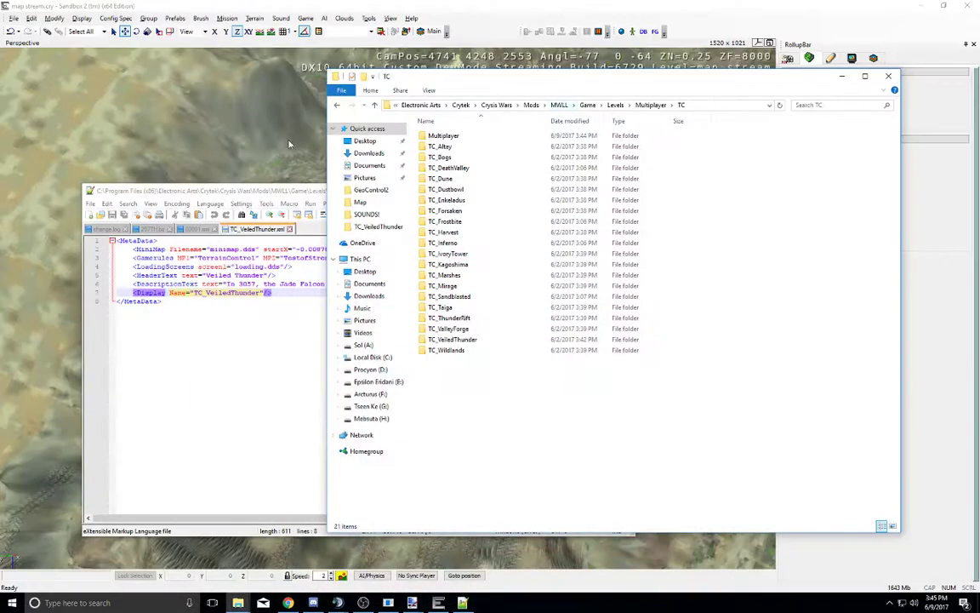
pyautogui.click(244, 64)
pyautogui.click(20, 23)
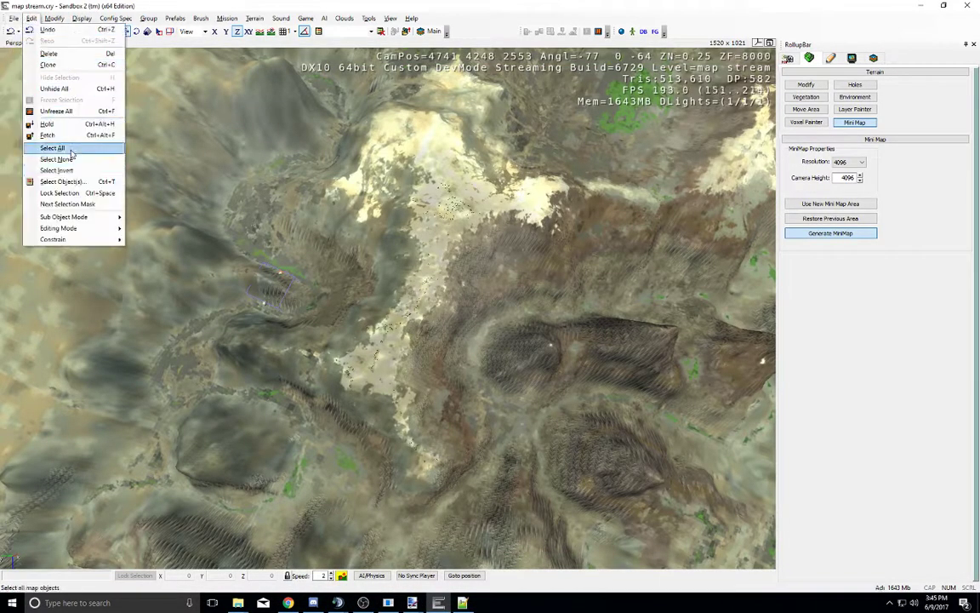
pyautogui.click(53, 203)
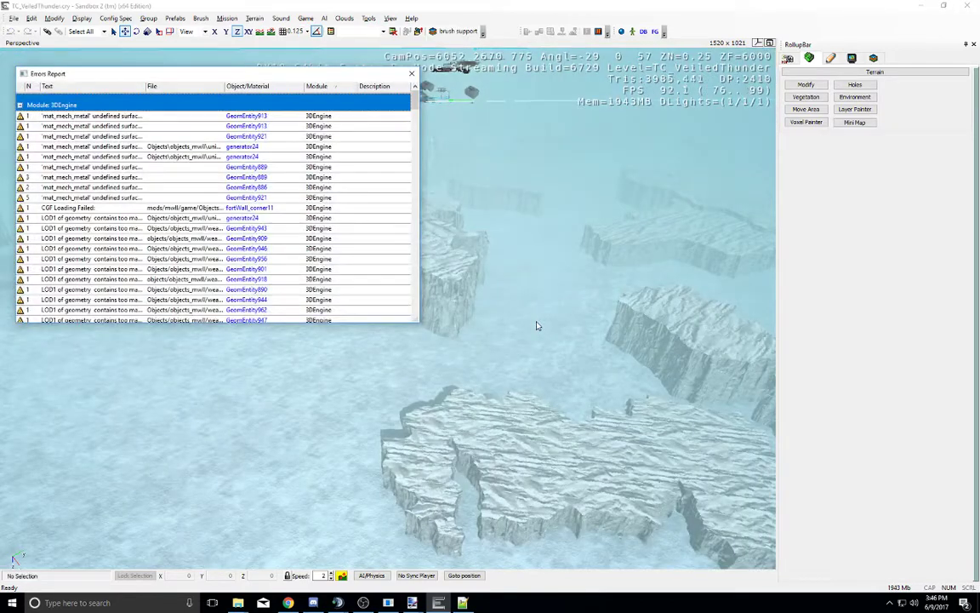
pyautogui.click(411, 75)
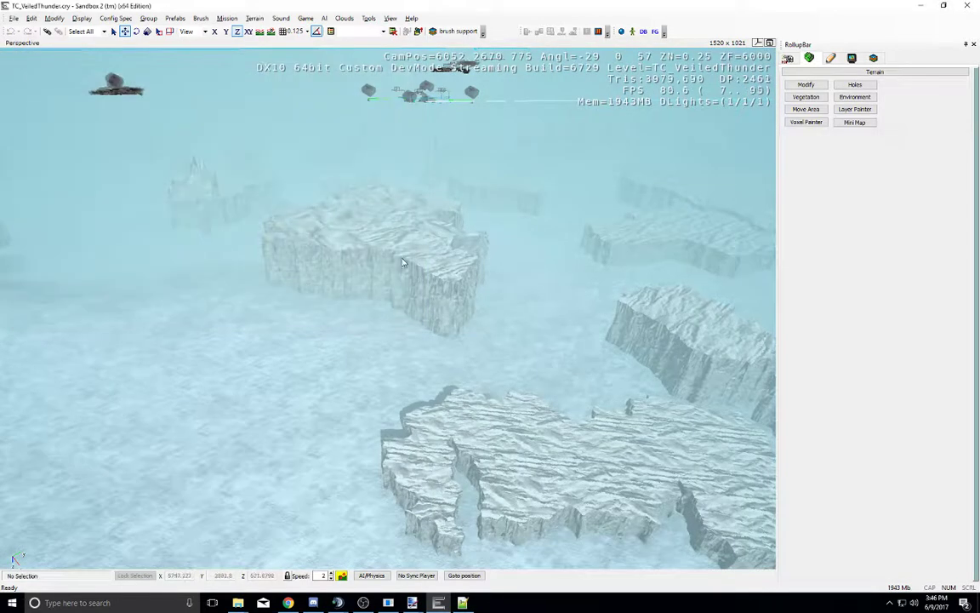
# Step: Set the editor's graphics configuration spec to Very High for the TC_VeiledThunder level
pyautogui.moveTo(403, 264); pyautogui.dragTo(405, 275, button='right')
pyautogui.click(147, 20)
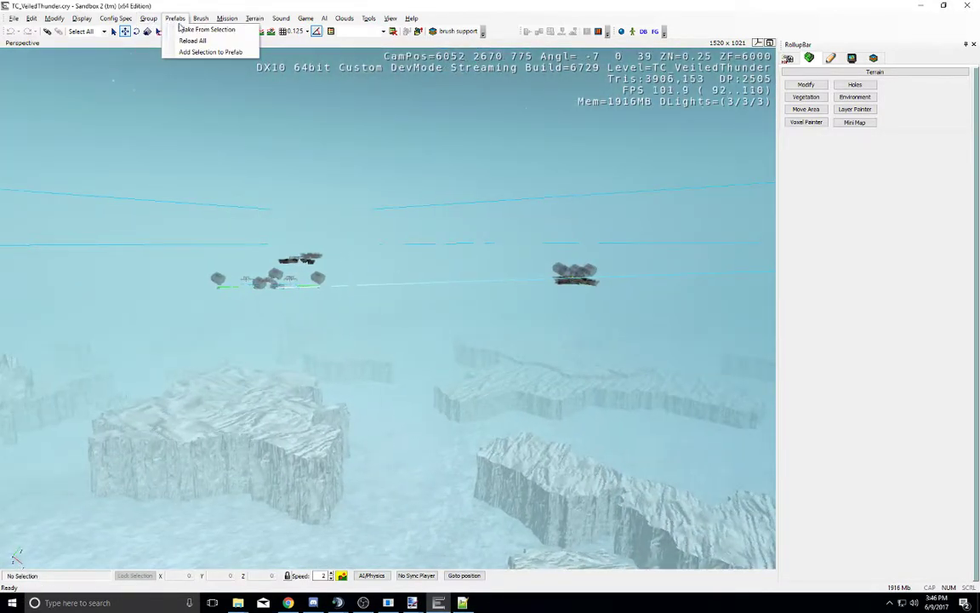
pyautogui.click(126, 29)
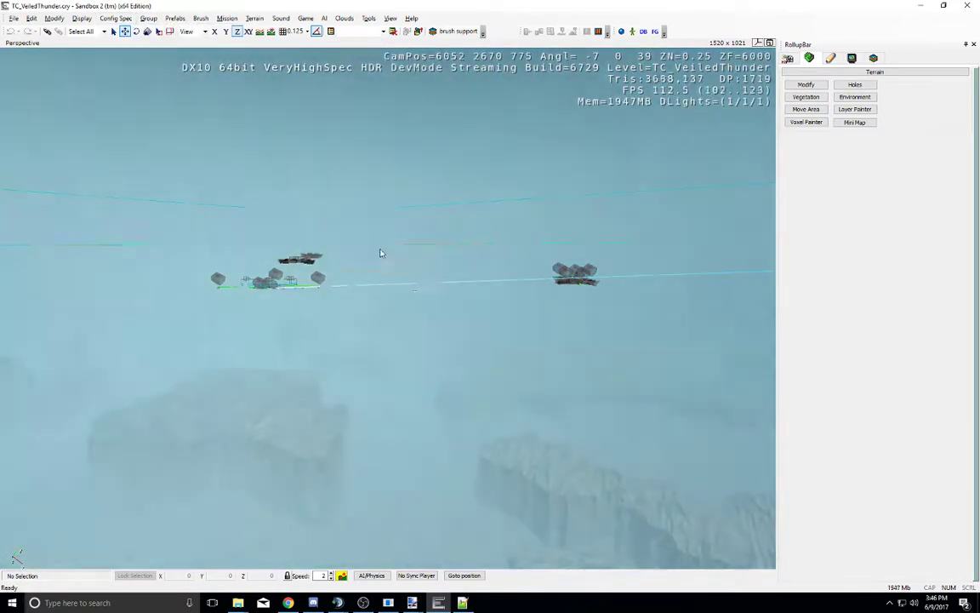
# Step: Fly through the TC_VeiledThunder level to examine its base buildings and rock plateaus
pyautogui.moveTo(380, 254); pyautogui.dragTo(456, 324, button='right')
pyautogui.press('w')
pyautogui.moveTo(456, 323); pyautogui.dragTo(457, 318, button='middle')
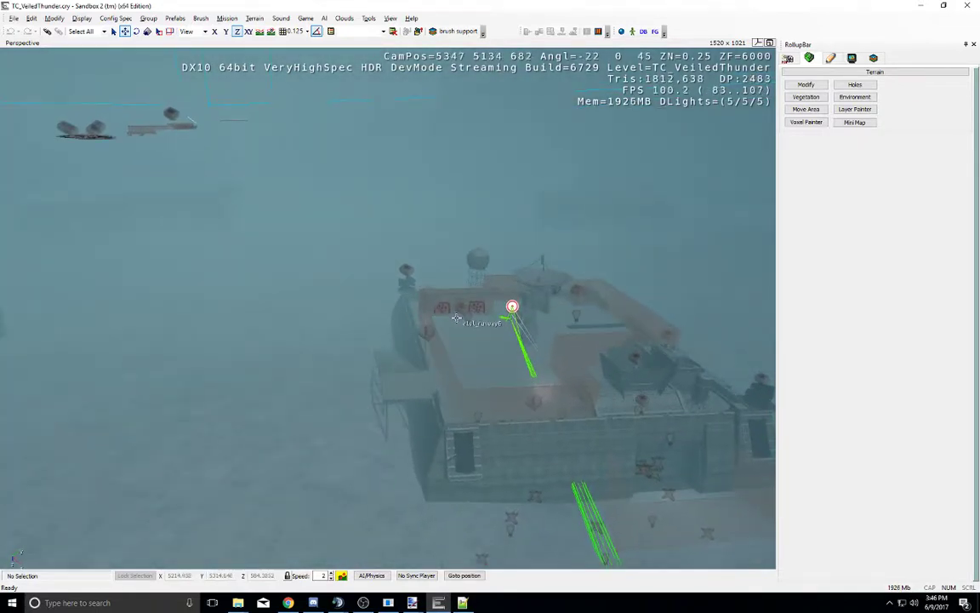
pyautogui.moveTo(445, 297); pyautogui.dragTo(445, 299, button='right')
pyautogui.moveTo(445, 299); pyautogui.dragTo(445, 297, button='middle')
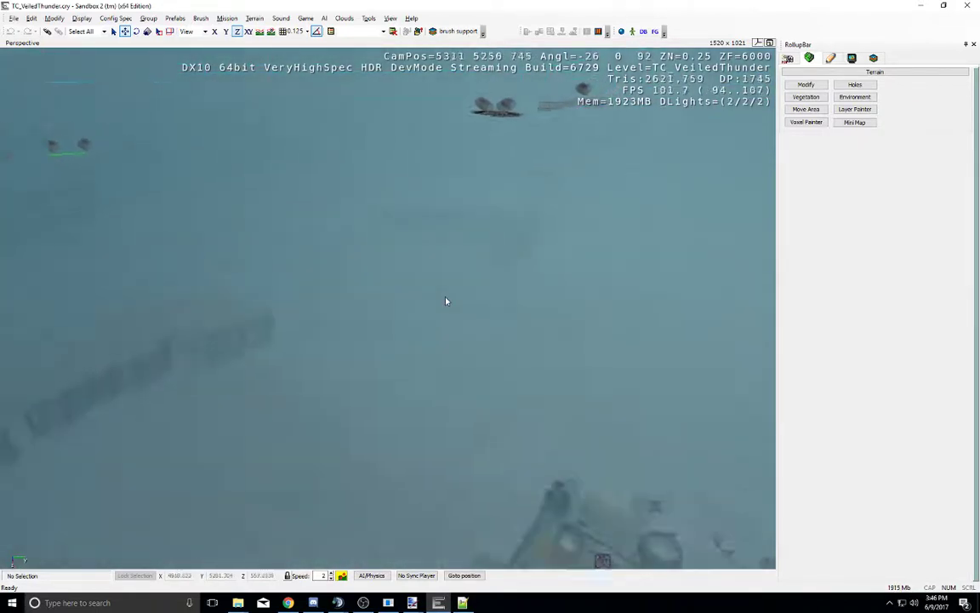
pyautogui.moveTo(445, 297); pyautogui.dragTo(447, 298, button='right')
pyautogui.press('w')
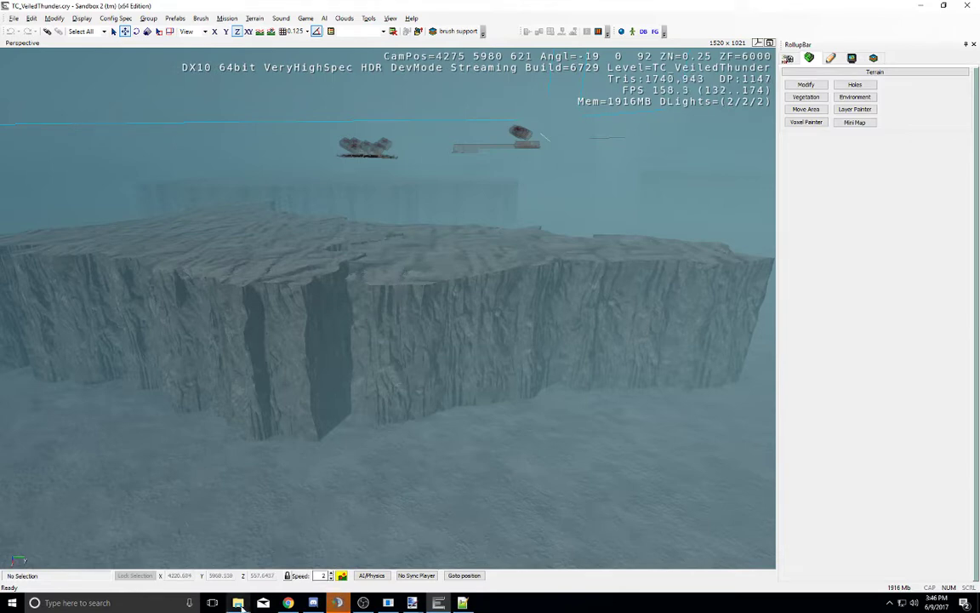
# Step: Switch to File Explorer and create a folder named TC_VeiledThunder inside the nested Multiplayer\TC folder
pyautogui.moveTo(238, 603)
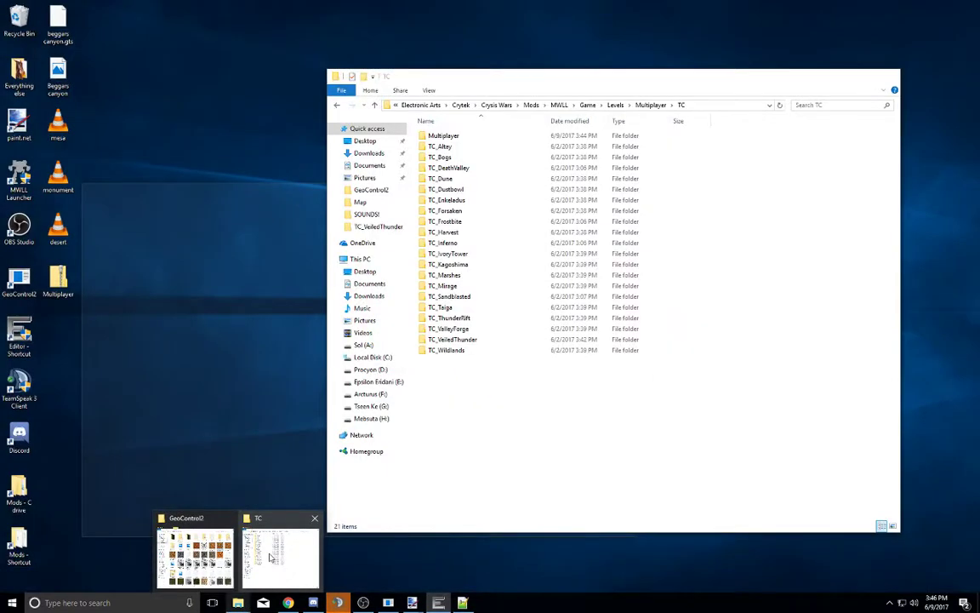
pyautogui.click(271, 557)
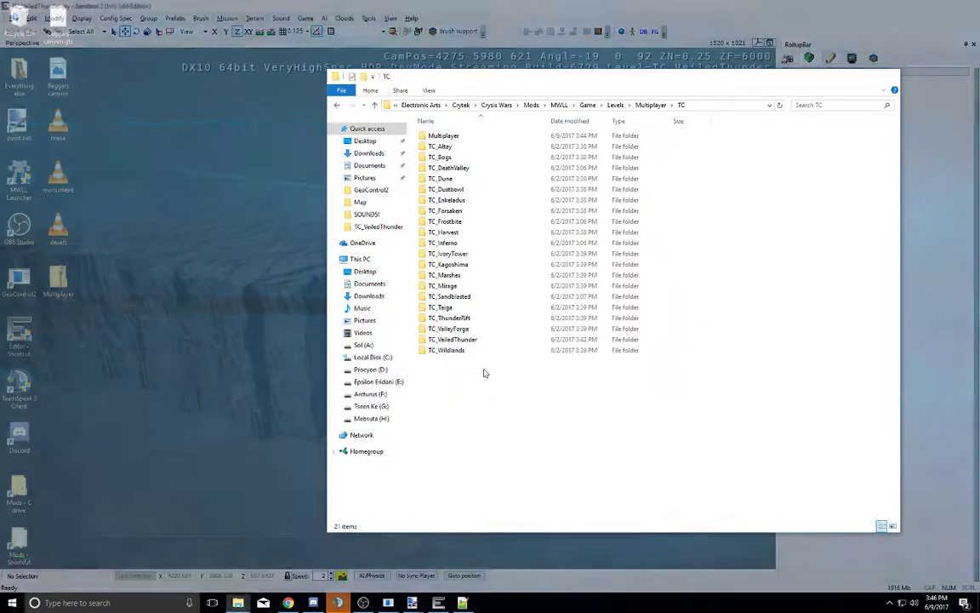
pyautogui.doubleClick(526, 137)
pyautogui.doubleClick(525, 137)
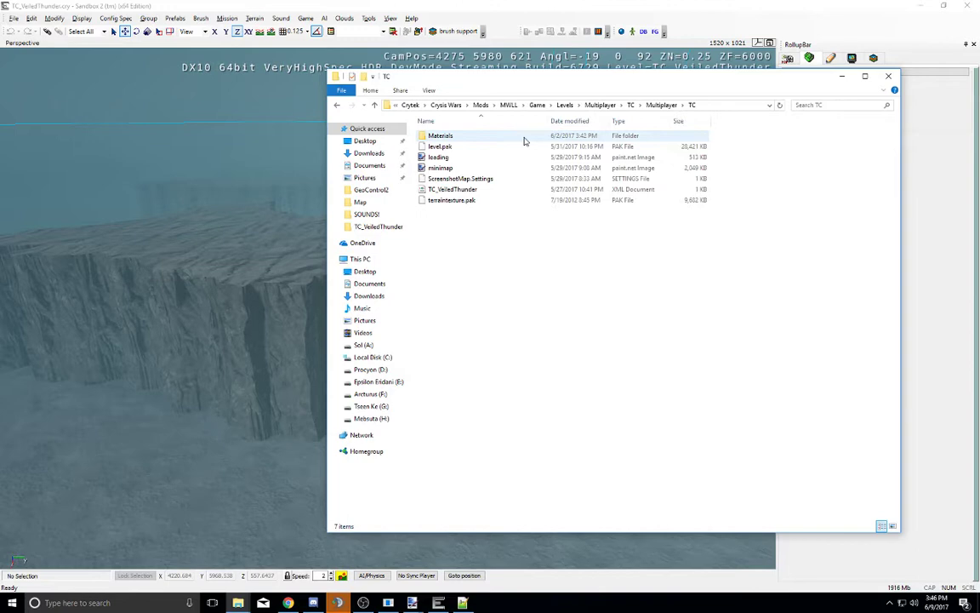
pyautogui.rightClick(510, 247)
pyautogui.moveTo(575, 364)
pyautogui.click(663, 361)
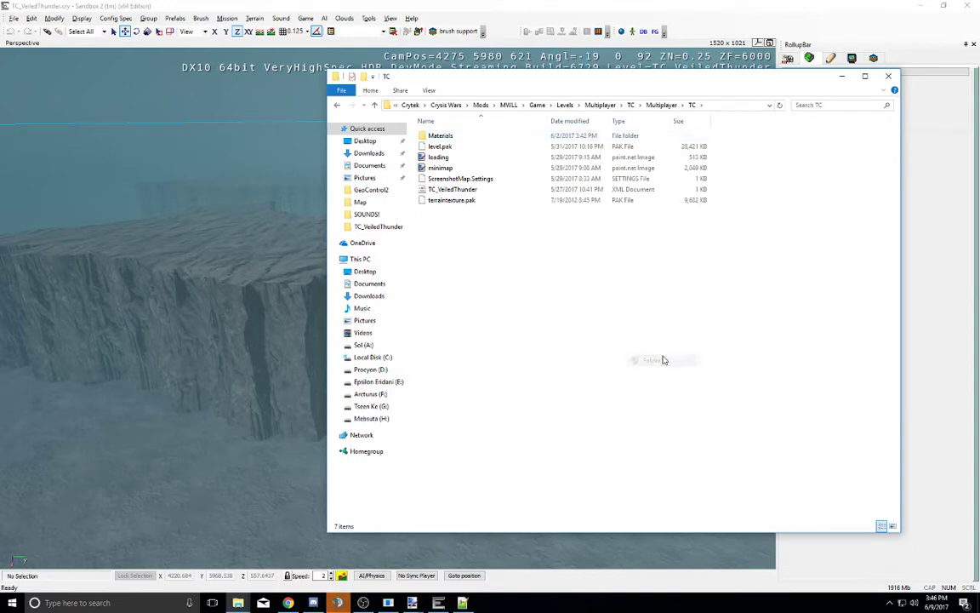
pyautogui.write('TC V')
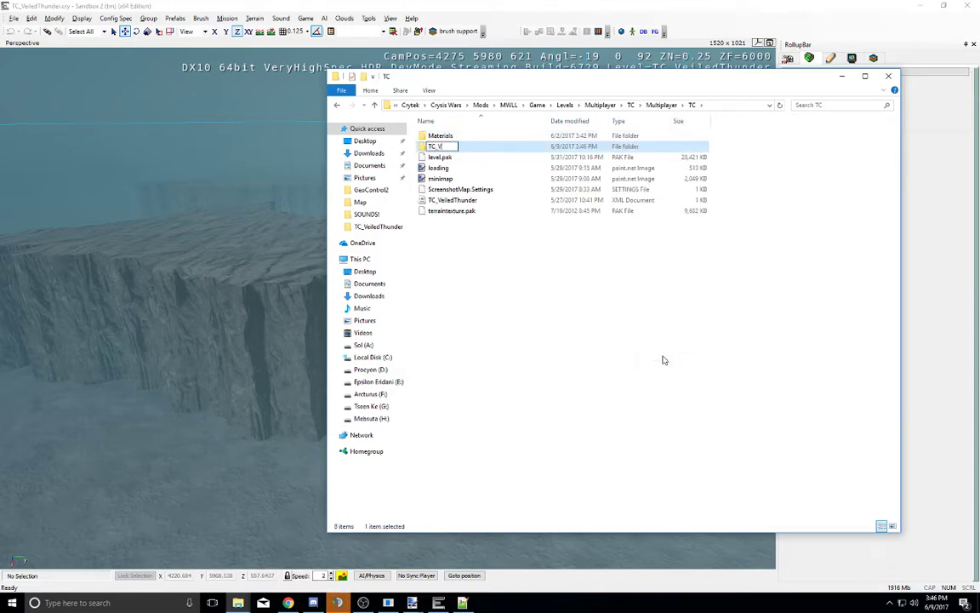
pyautogui.write('eiledThunder')
pyautogui.press('Return')
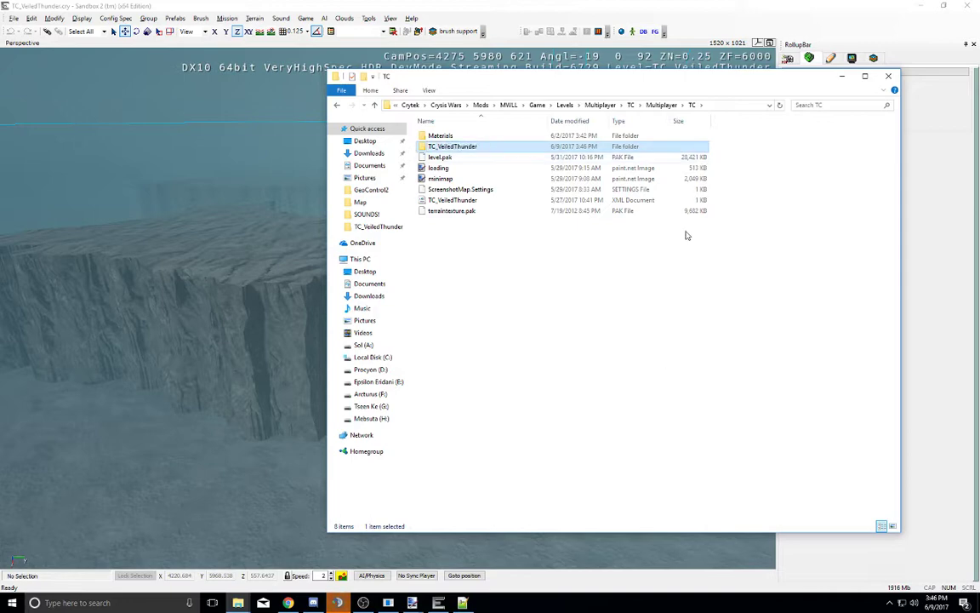
# Step: Move the Materials folder and all the loose level files into the TC_VeiledThunder folder, dismissing the TeraCopy error
pyautogui.moveTo(657, 241); pyautogui.dragTo(528, 159)
pyautogui.moveTo(533, 160); pyautogui.dragTo(511, 146)
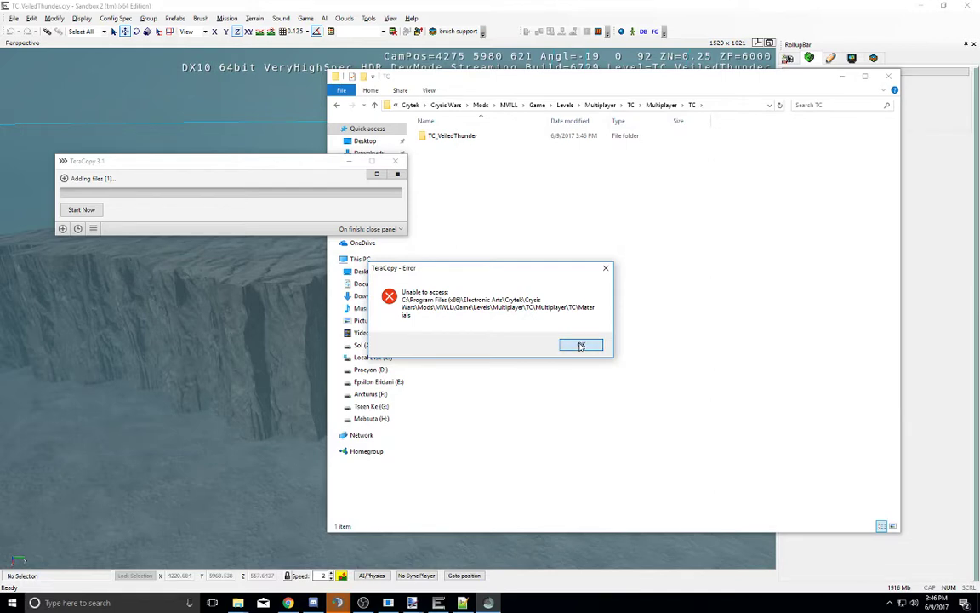
pyautogui.click(581, 346)
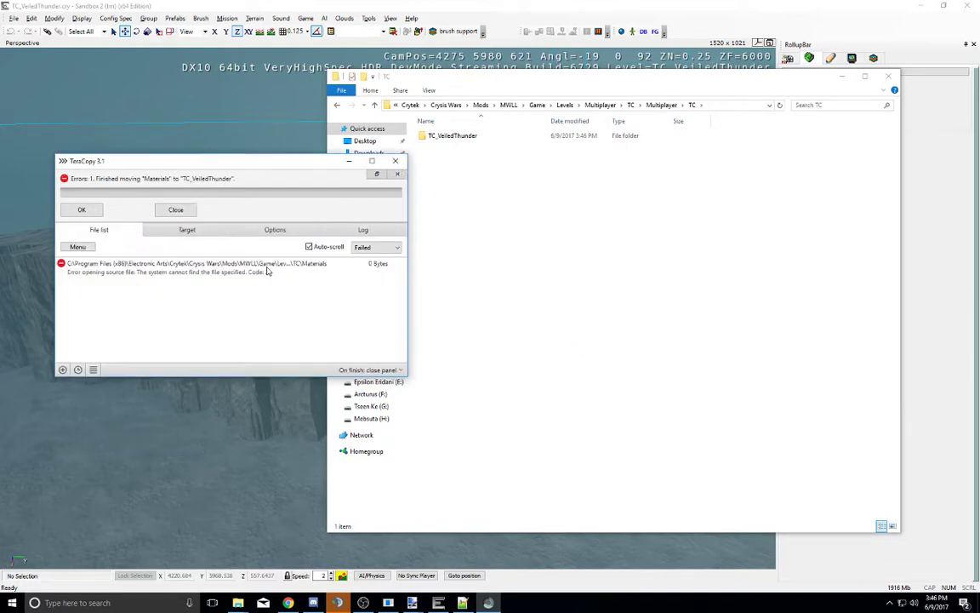
pyautogui.click(394, 173)
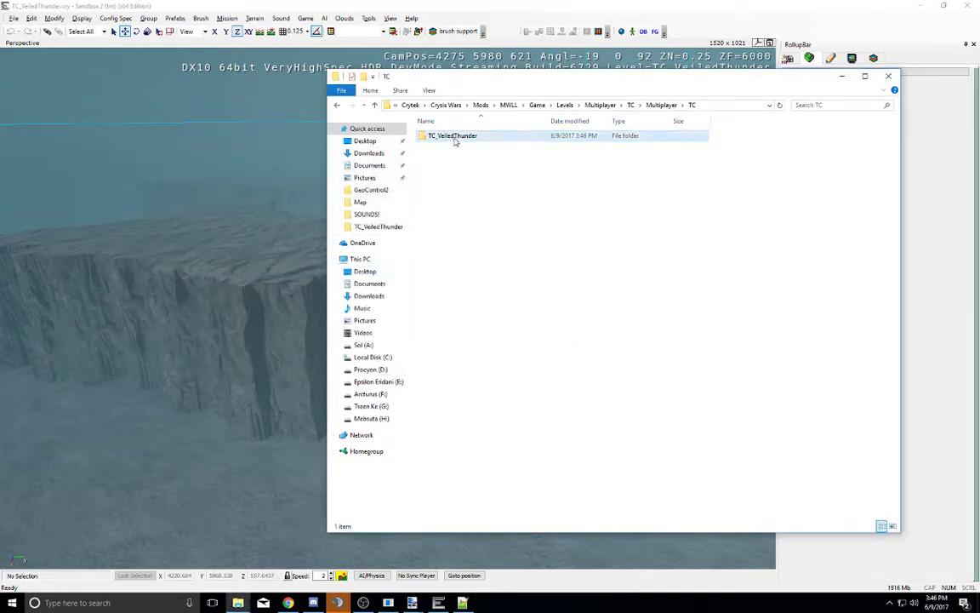
# Step: Check the moved contents of the TC_VeiledThunder folder and its Materials subfolder, and go back out of them
pyautogui.doubleClick(452, 137)
pyautogui.click(455, 139)
pyautogui.doubleClick(456, 139)
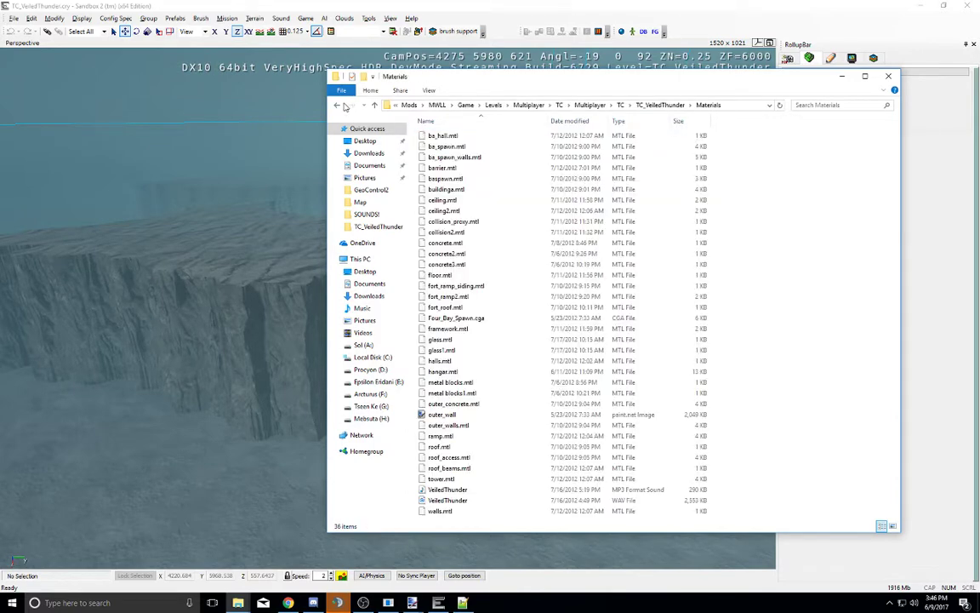
pyautogui.click(339, 105)
pyautogui.click(339, 105)
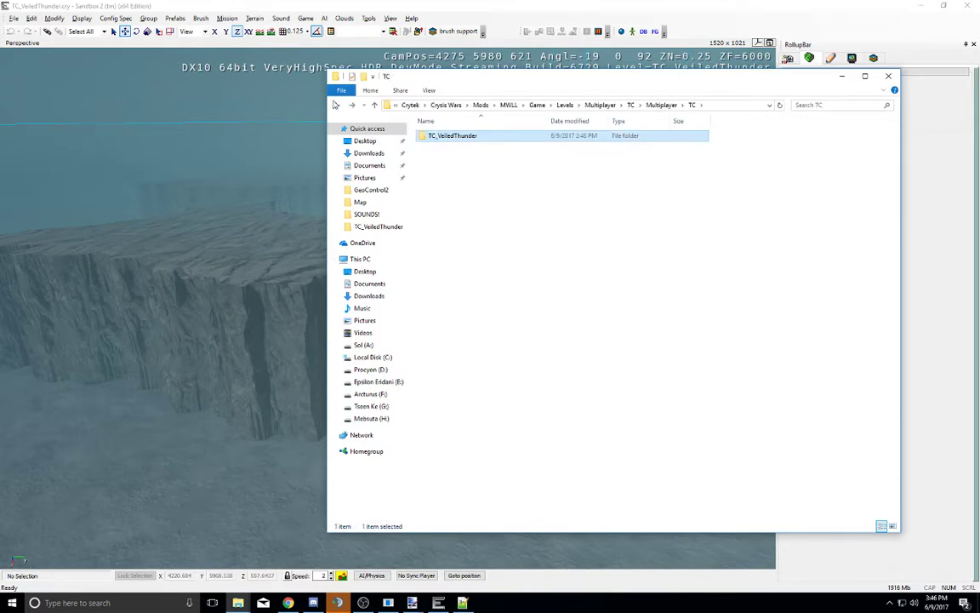
pyautogui.click(337, 105)
# Step: Return to Sandbox 2, display the level's layer list and fly up for an overview of the bases
pyautogui.click(496, 14)
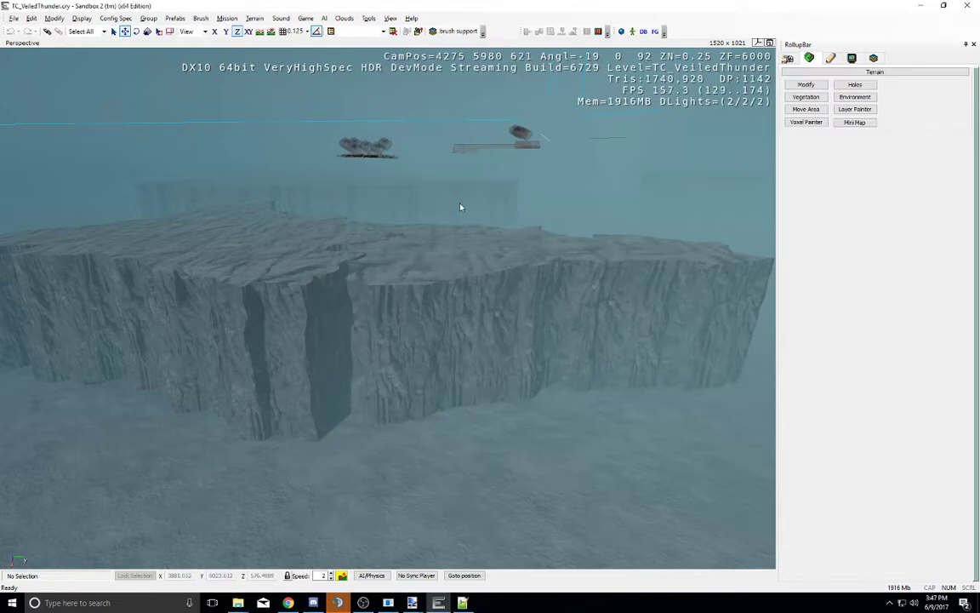
pyautogui.moveTo(459, 204); pyautogui.dragTo(379, 349, button='right')
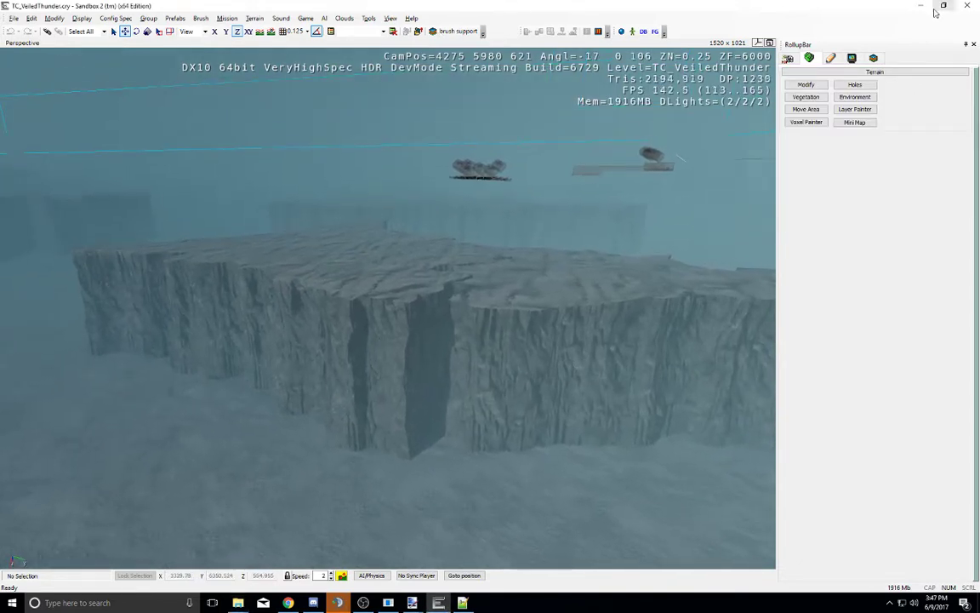
pyautogui.click(873, 58)
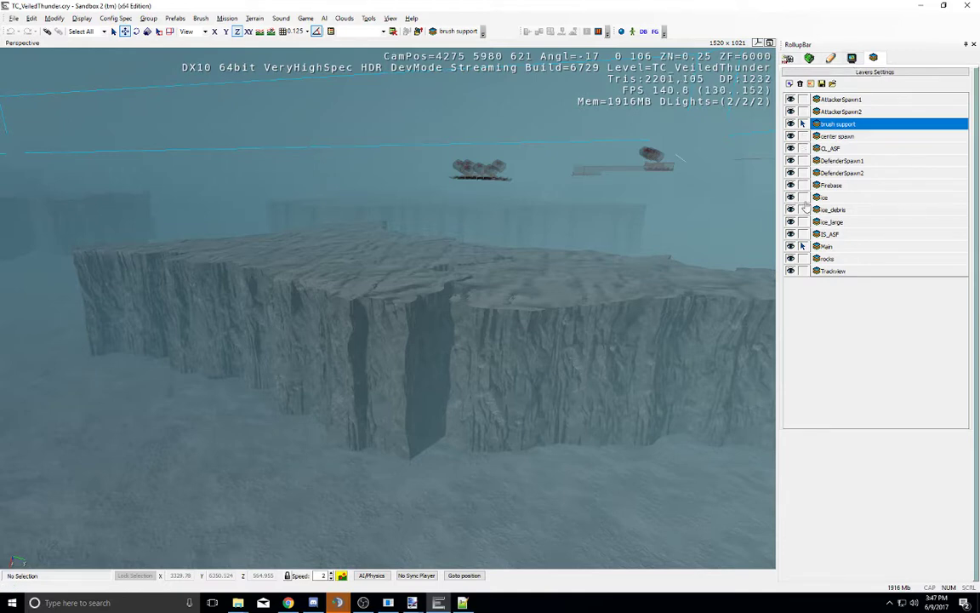
pyautogui.moveTo(632, 276); pyautogui.dragTo(632, 277, button='right')
pyautogui.press('s')
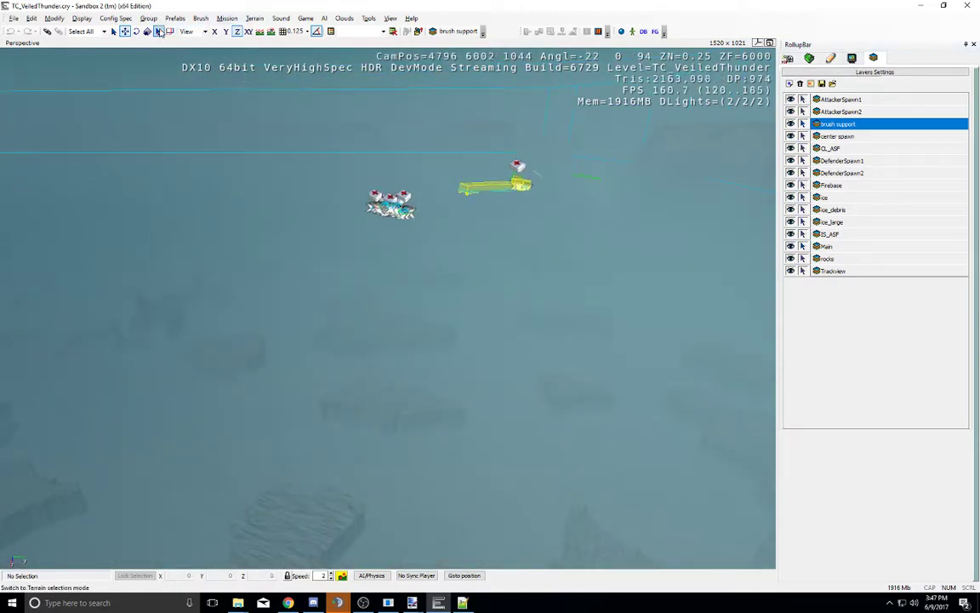
# Step: Set the editor's graphics configuration spec to Sketch Mode
pyautogui.click(146, 19)
pyautogui.moveTo(116, 18)
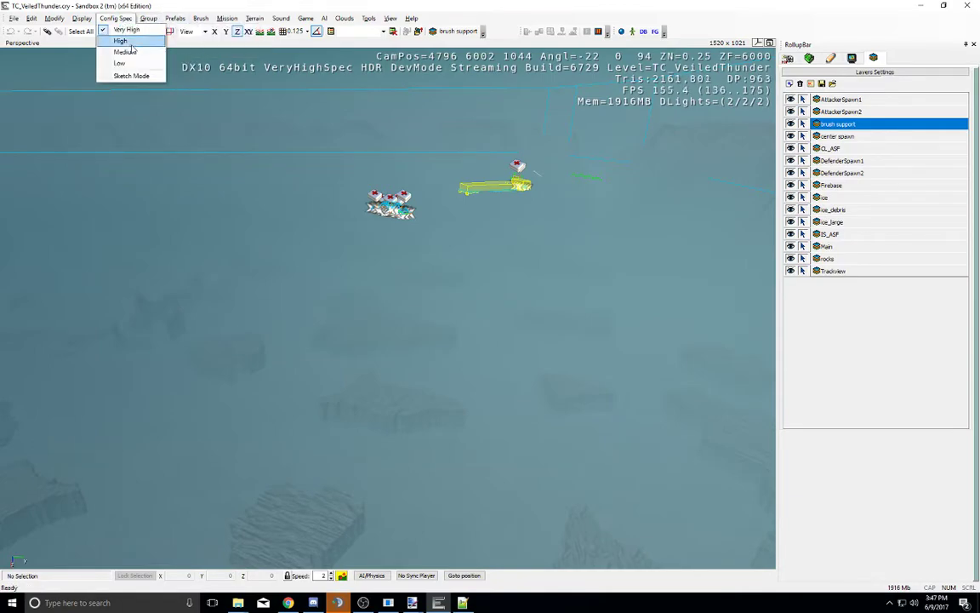
pyautogui.click(123, 75)
# Step: Fly around the fog-free level to examine its four-towered base, rock plateaus, ice formations and surrounding mountains
pyautogui.moveTo(372, 256); pyautogui.dragTo(384, 262, button='right')
pyautogui.press('w')
pyautogui.press('w')
pyautogui.press('a')
pyautogui.press('d')
pyautogui.moveTo(384, 262); pyautogui.dragTo(379, 260, button='middle')
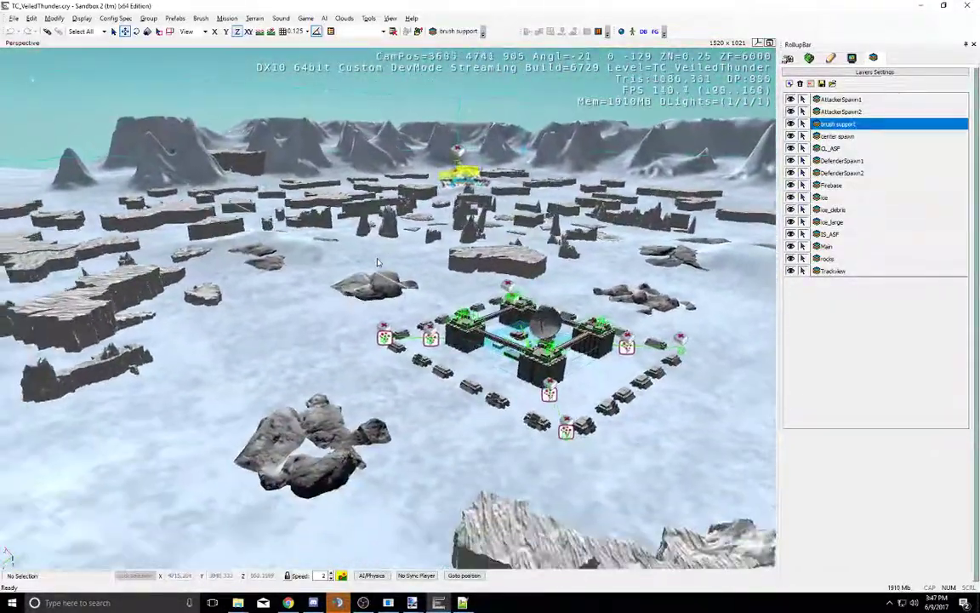
pyautogui.moveTo(379, 261); pyautogui.dragTo(442, 237, button='right')
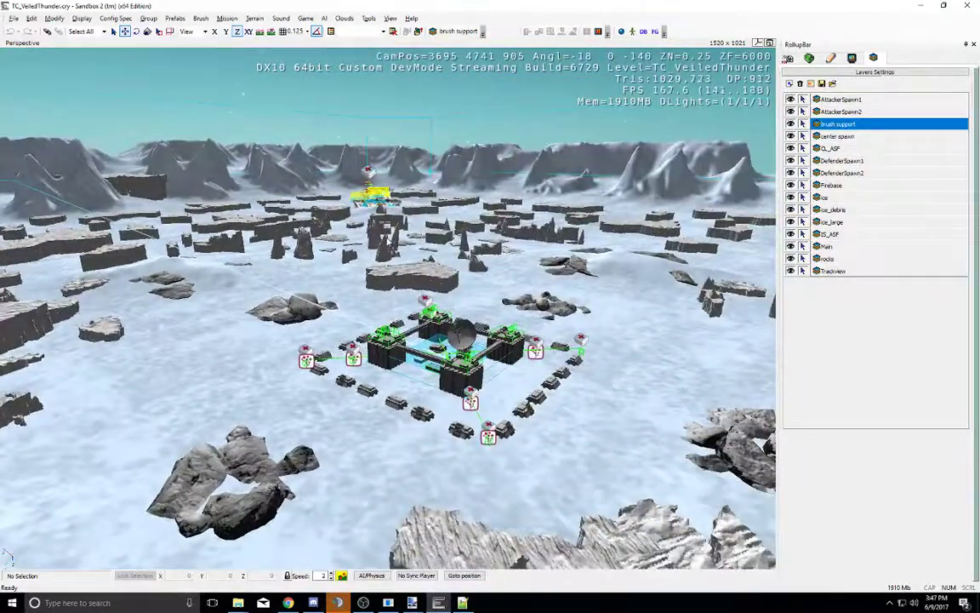
pyautogui.moveTo(442, 237); pyautogui.dragTo(428, 221, button='middle')
pyautogui.moveTo(428, 236)
pyautogui.mouseDown(button='right')
pyautogui.moveTo(386, 242)
pyautogui.moveTo(431, 244)
pyautogui.mouseUp(button='right')
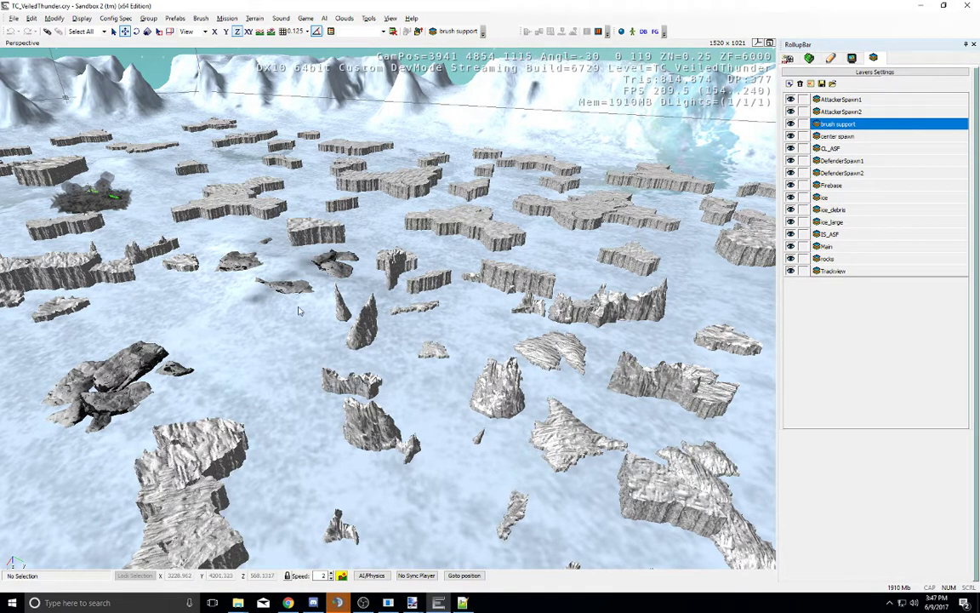
pyautogui.moveTo(337, 288); pyautogui.dragTo(337, 288, button='right')
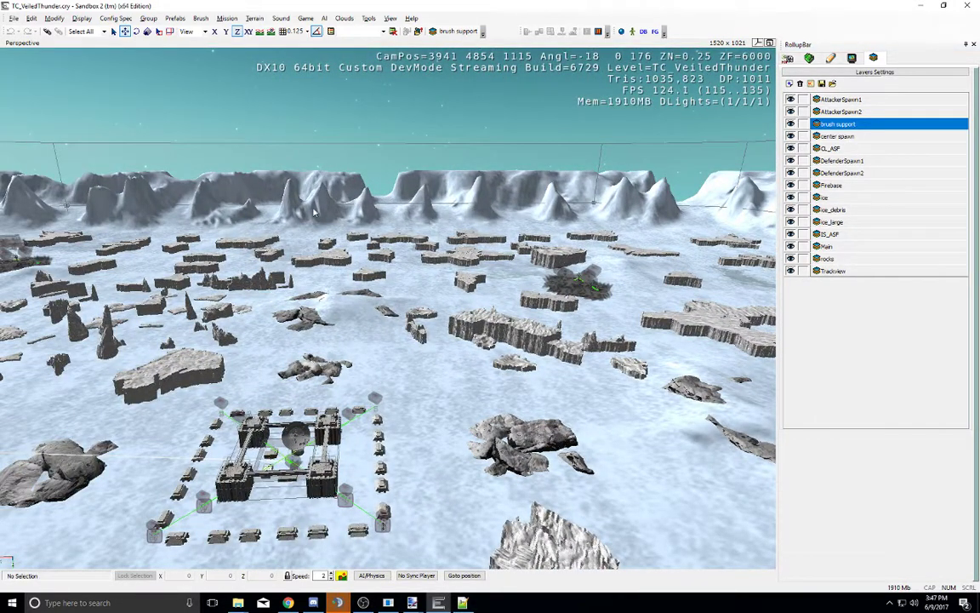
# Step: Set the graphics configuration spec back to Very High and descend toward the ground near the bases
pyautogui.click(115, 17)
pyautogui.click(130, 76)
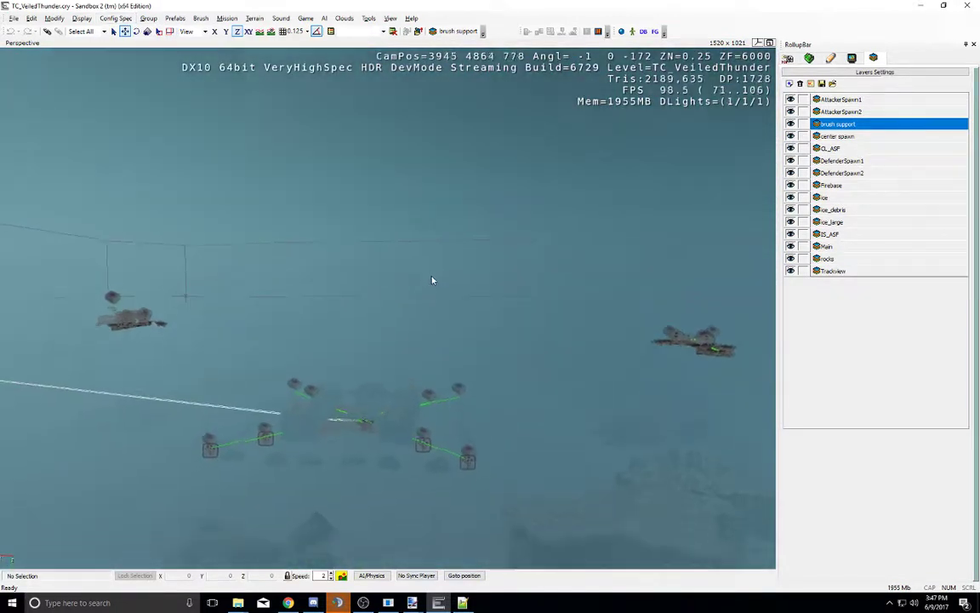
pyautogui.moveTo(432, 280); pyautogui.dragTo(432, 280, button='middle')
# Step: Look over the Game menu options and fly closer to the four-towered base to examine it in the fog
pyautogui.click(343, 18)
pyautogui.moveTo(325, 21)
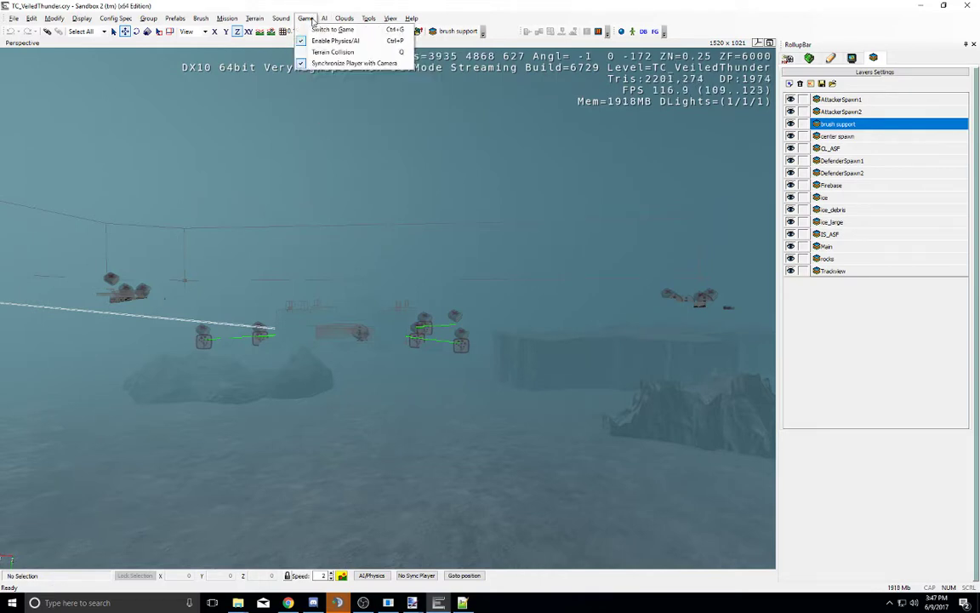
pyautogui.click(315, 39)
pyautogui.press('w')
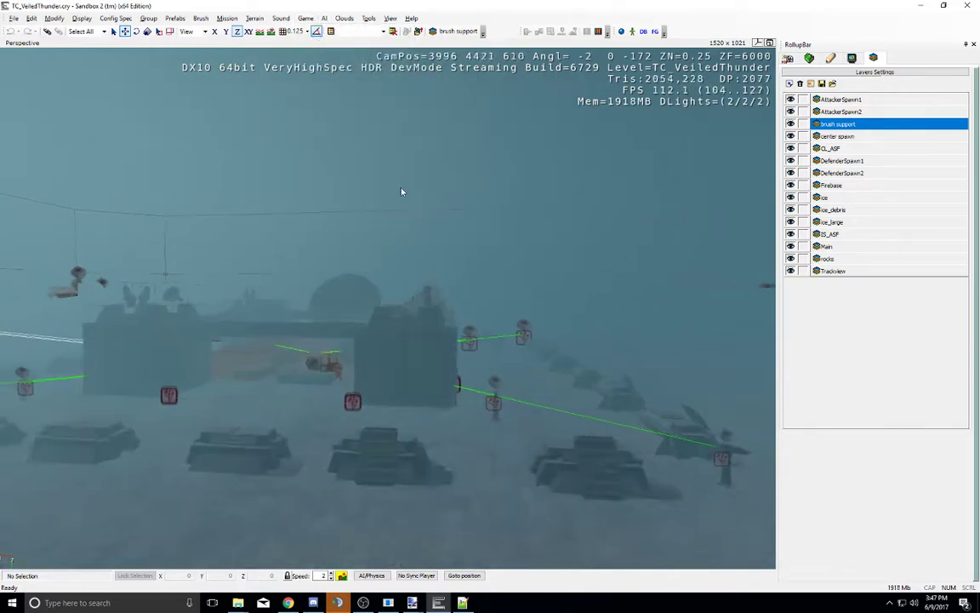
pyautogui.moveTo(402, 192); pyautogui.dragTo(417, 168, button='right')
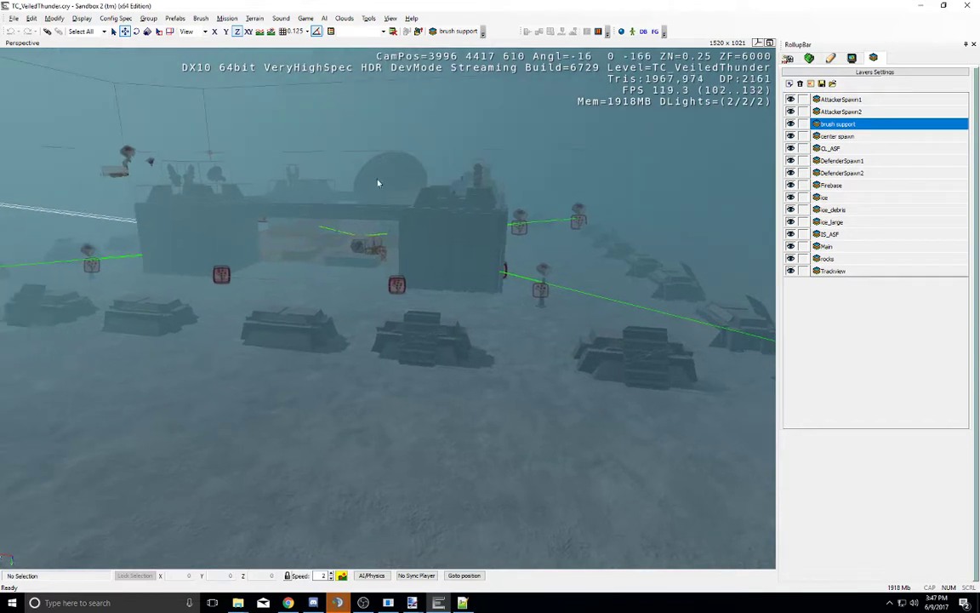